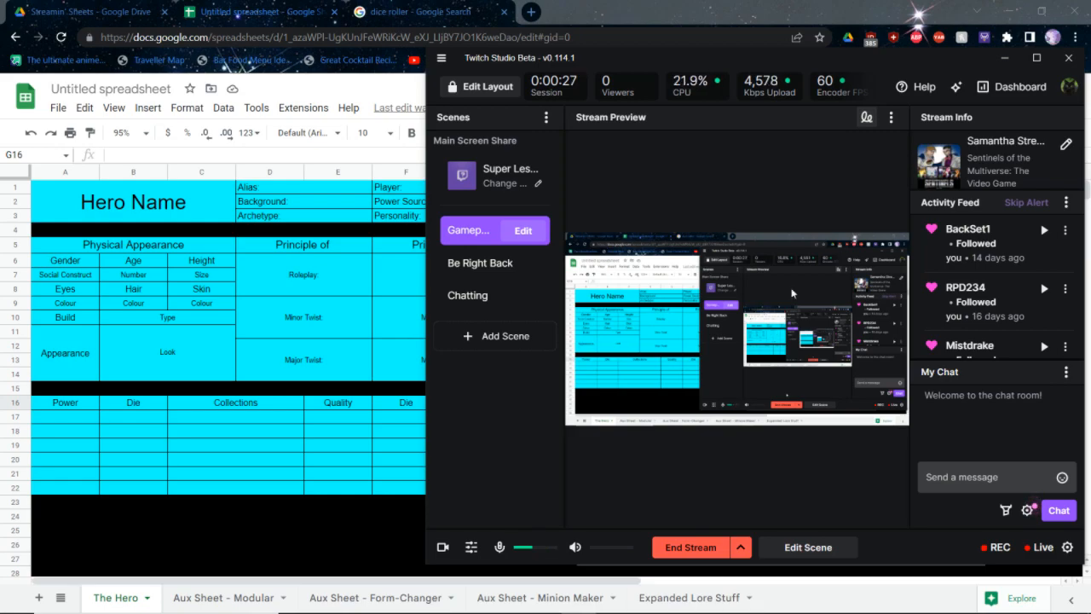
{"action": "left_click", "coordinate": [1006, 58]}
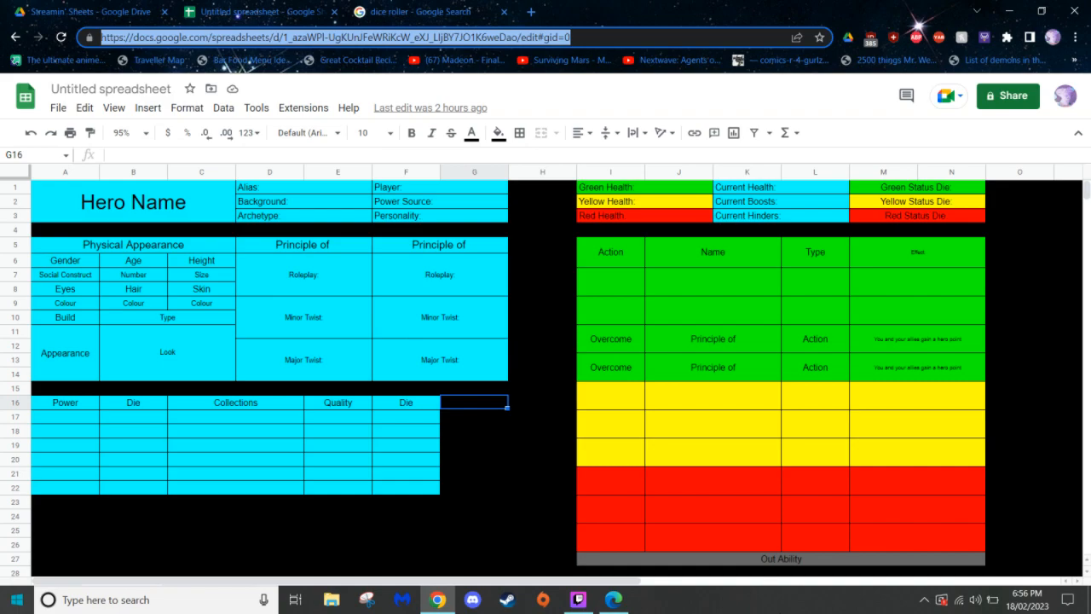
{"action": "left_click", "coordinate": [579, 600]}
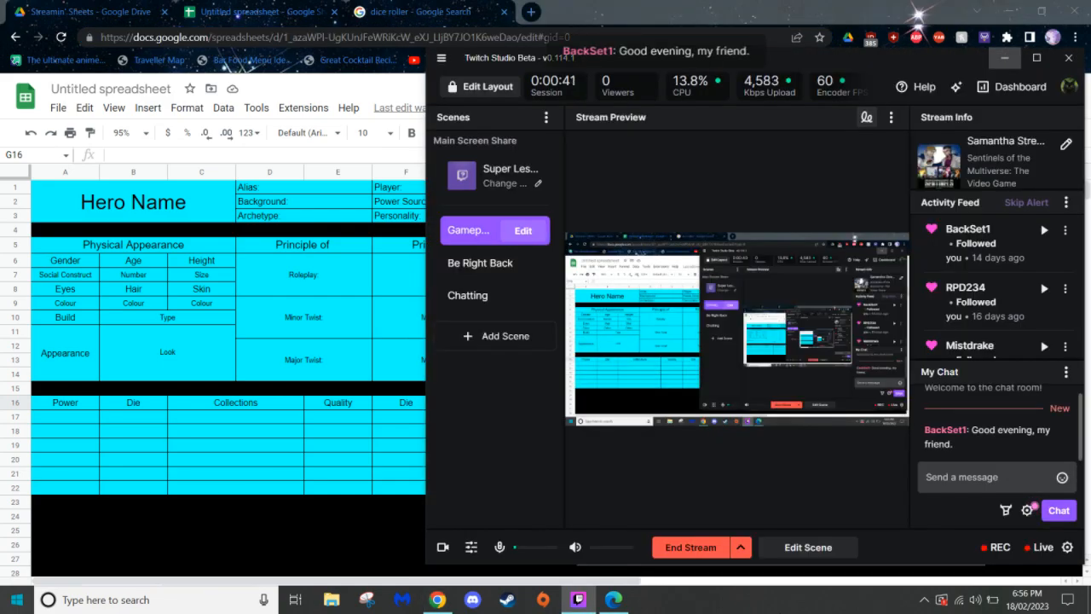
{"action": "left_click", "coordinate": [238, 15]}
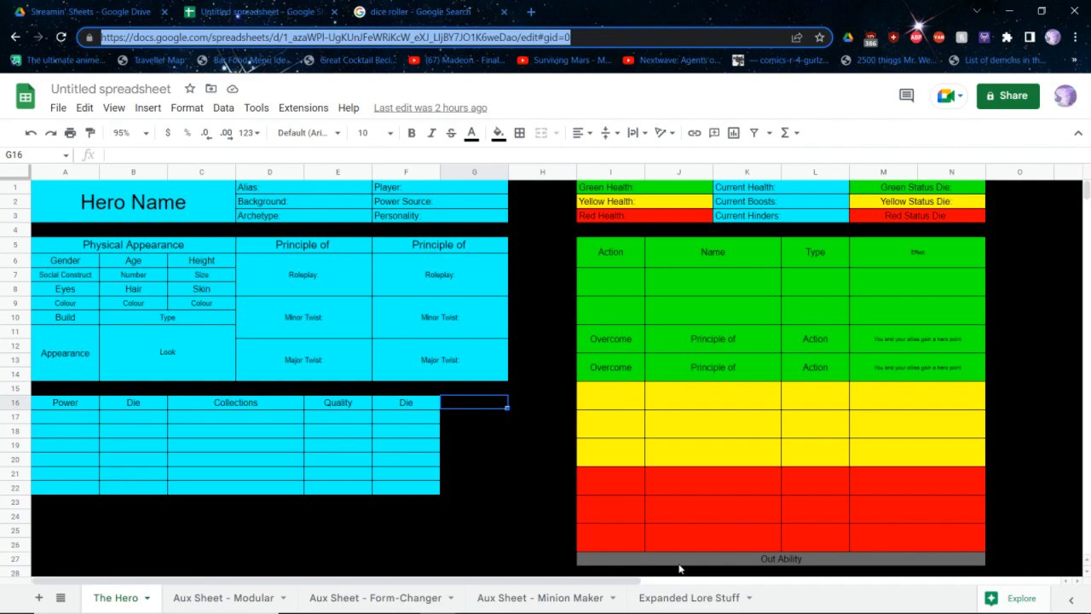
{"action": "key", "text": "alt+Tab"}
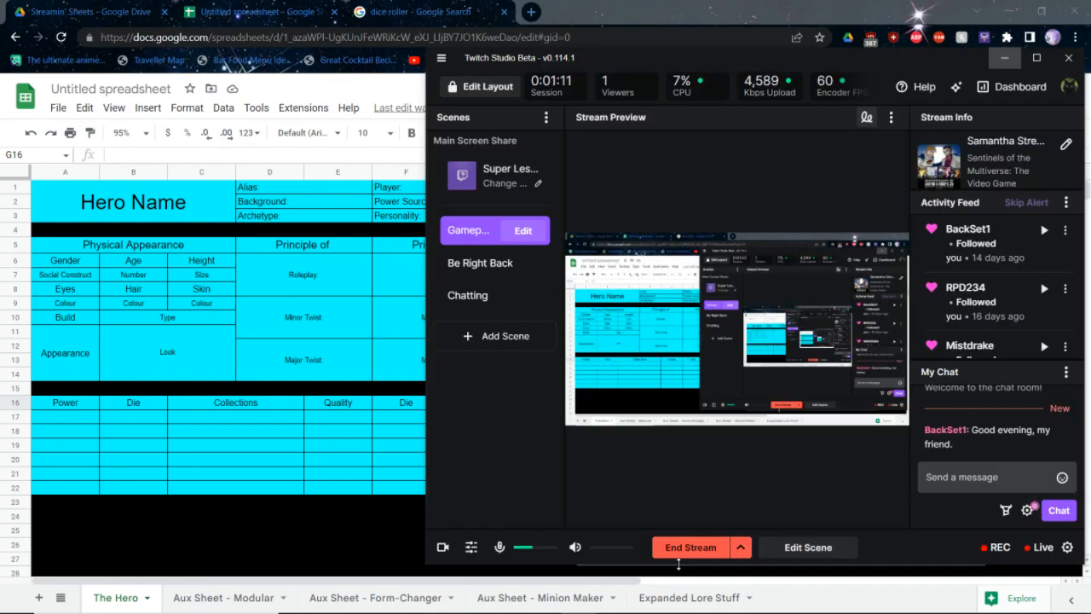
{"action": "key", "text": "alt+Tab"}
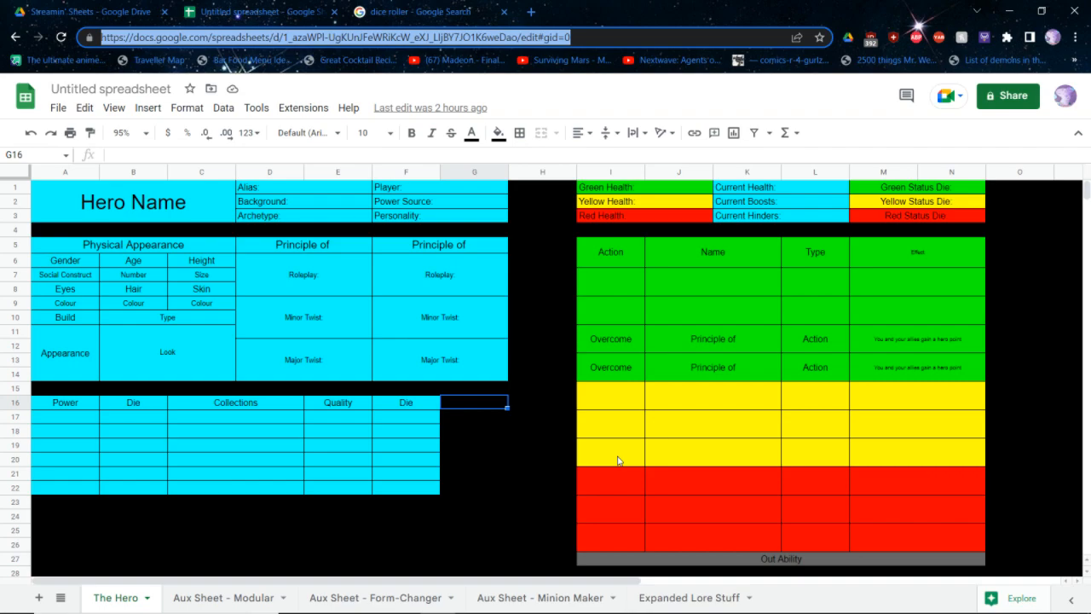
{"action": "key", "text": "alt+Tab"}
{"action": "key", "text": "alt+Tab"}
{"action": "key", "text": "alt+Tab"}
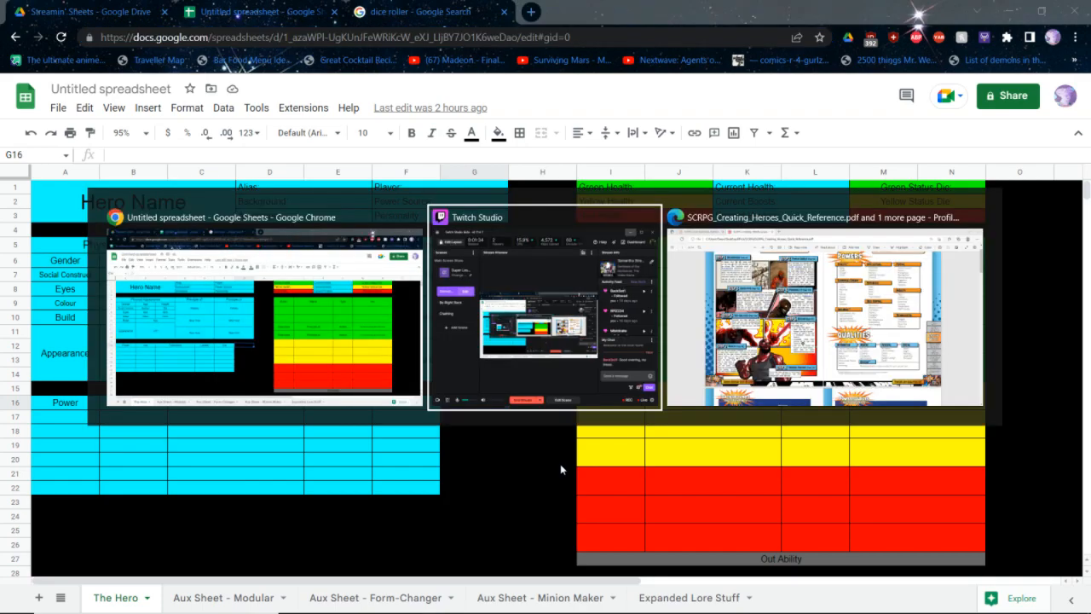
{"action": "key", "text": "alt+Tab"}
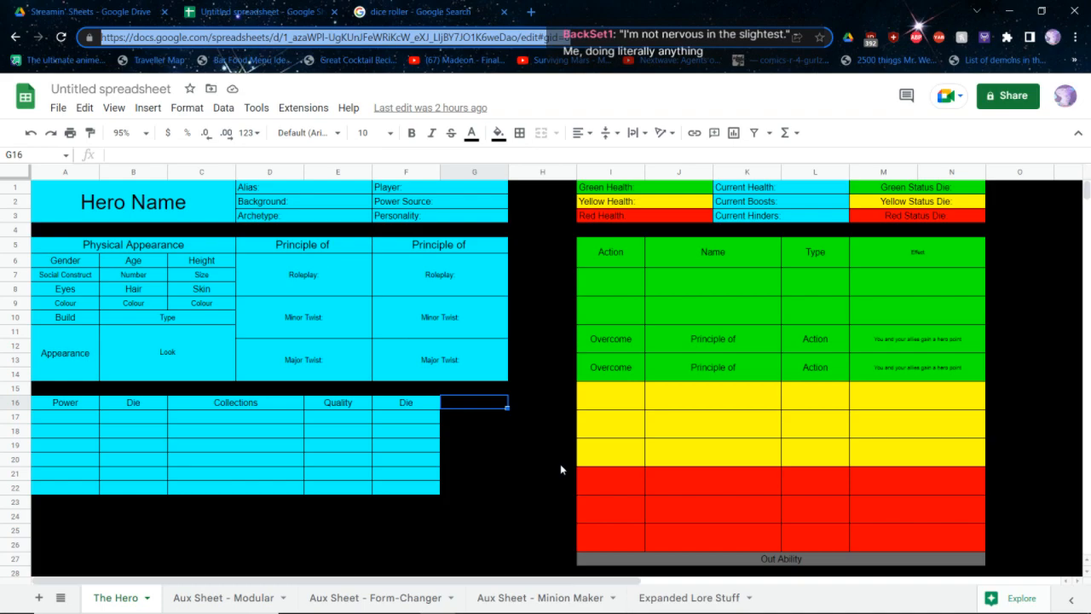
{"action": "key", "text": "alt+Tab"}
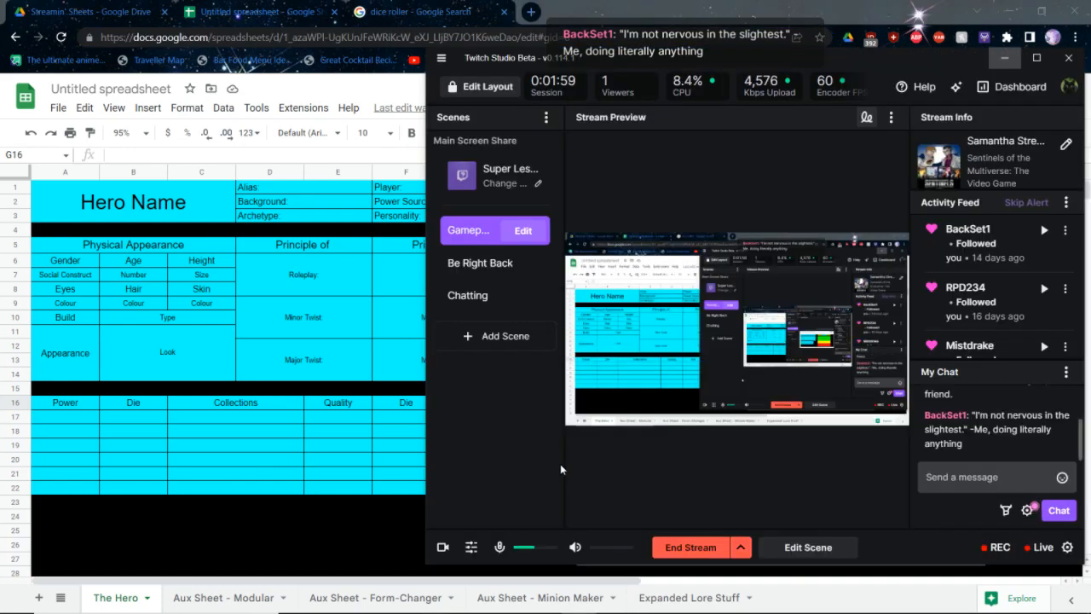
{"action": "key", "text": "alt+Tab"}
{"action": "key", "text": "ctrl+l"}
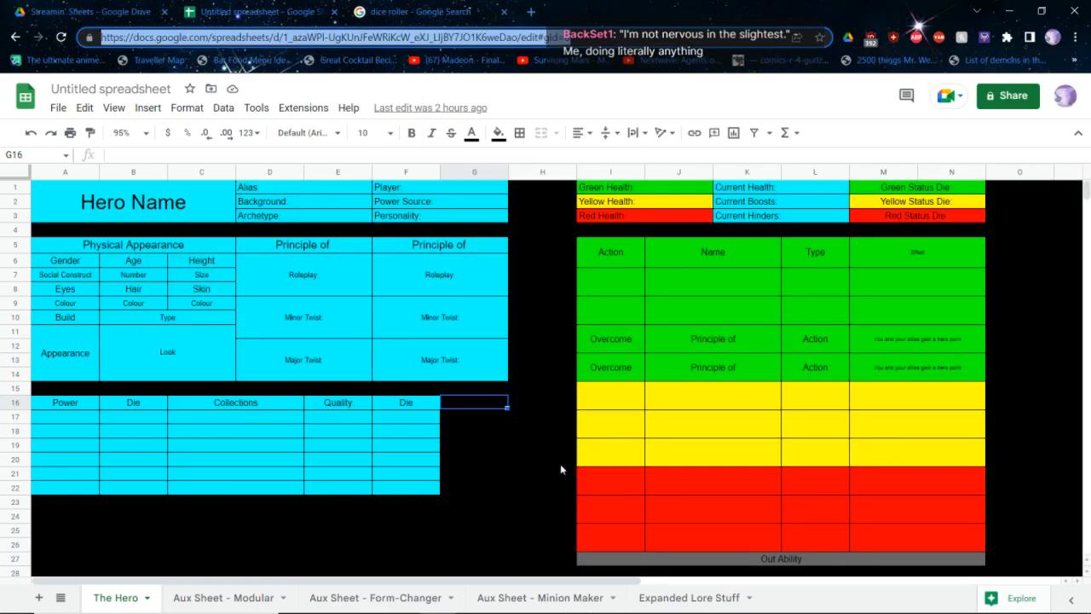
{"action": "key", "text": "alt+Tab"}
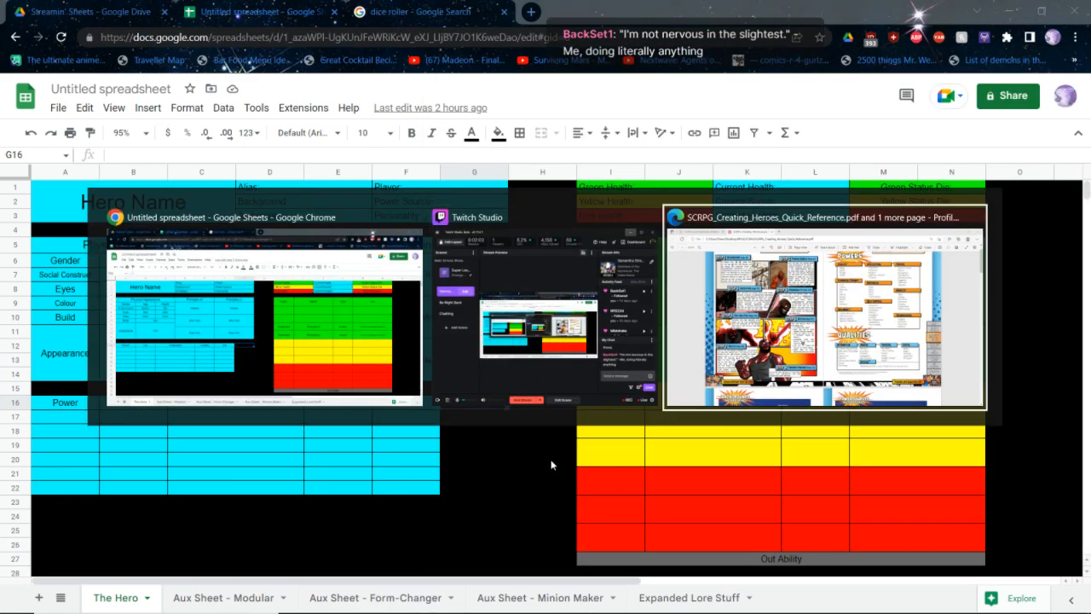
{"action": "key", "text": "alt+Tab"}
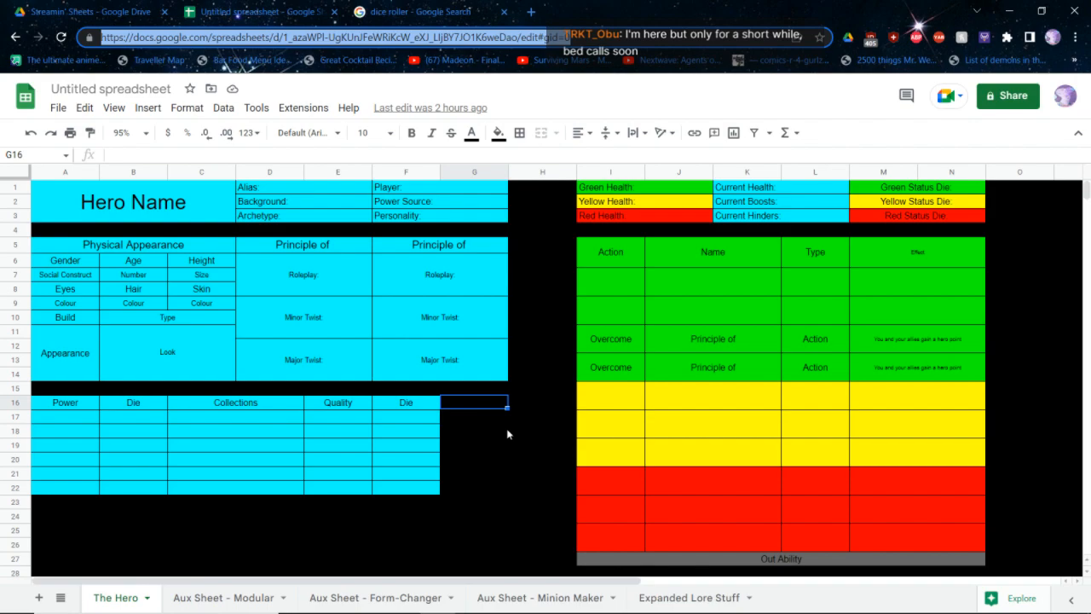
Roll a twelve-sided die twice in the Google dice roller and return to the hero spreadsheet
{"action": "key", "text": "ctrl+Tab"}
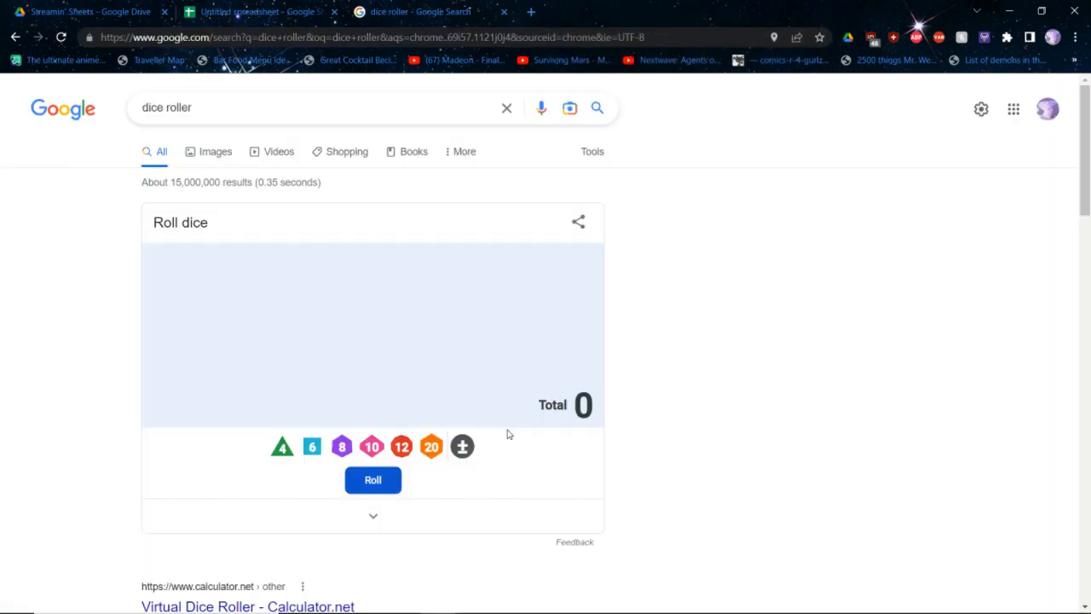
{"action": "left_click", "coordinate": [401, 446]}
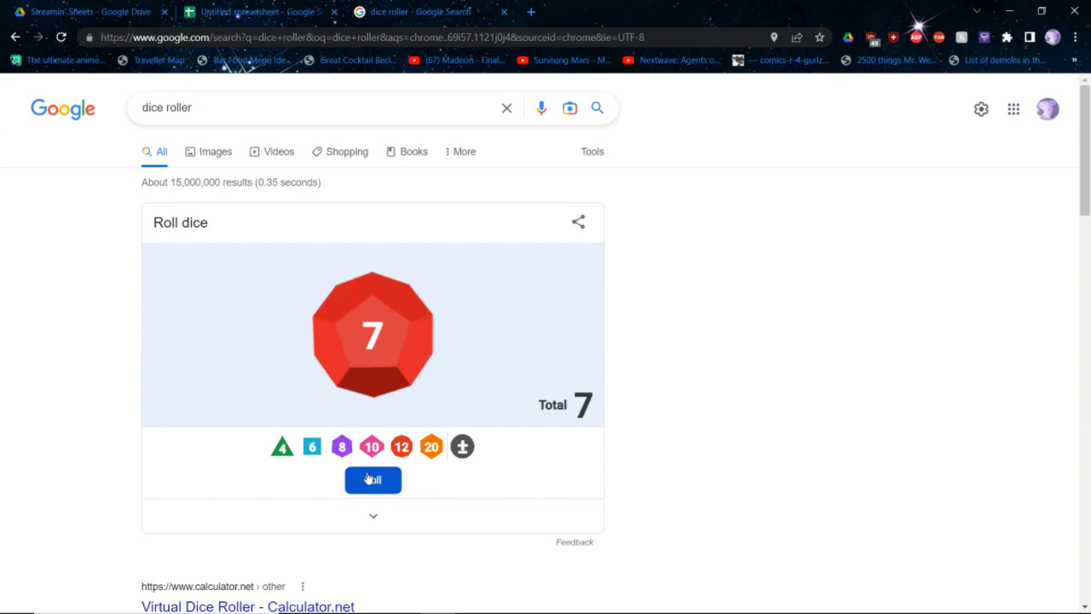
{"action": "left_click", "coordinate": [368, 479]}
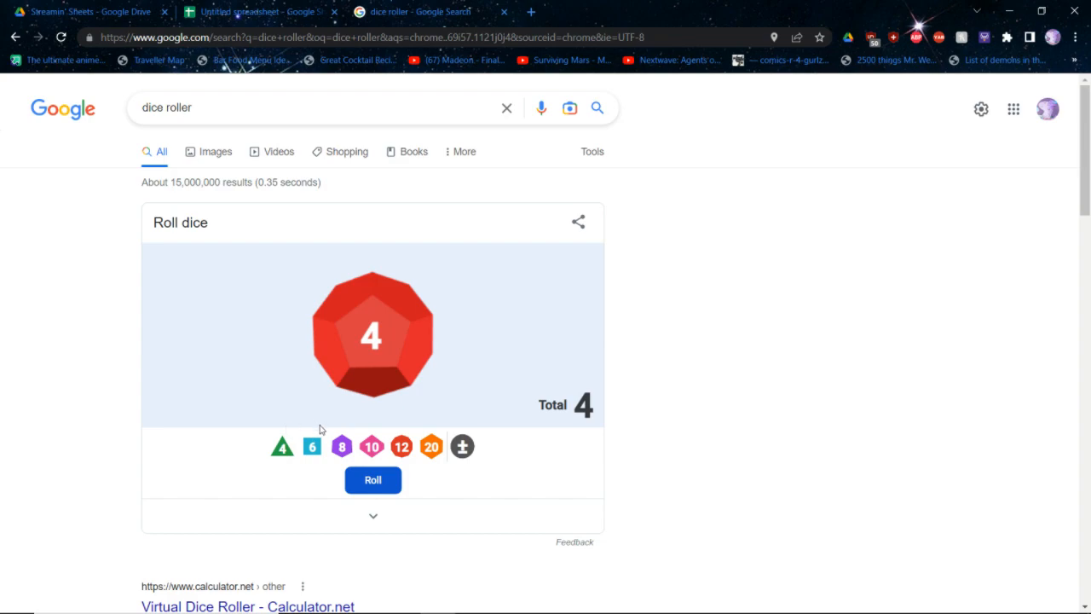
{"action": "key", "text": "ctrl+shift+Tab"}
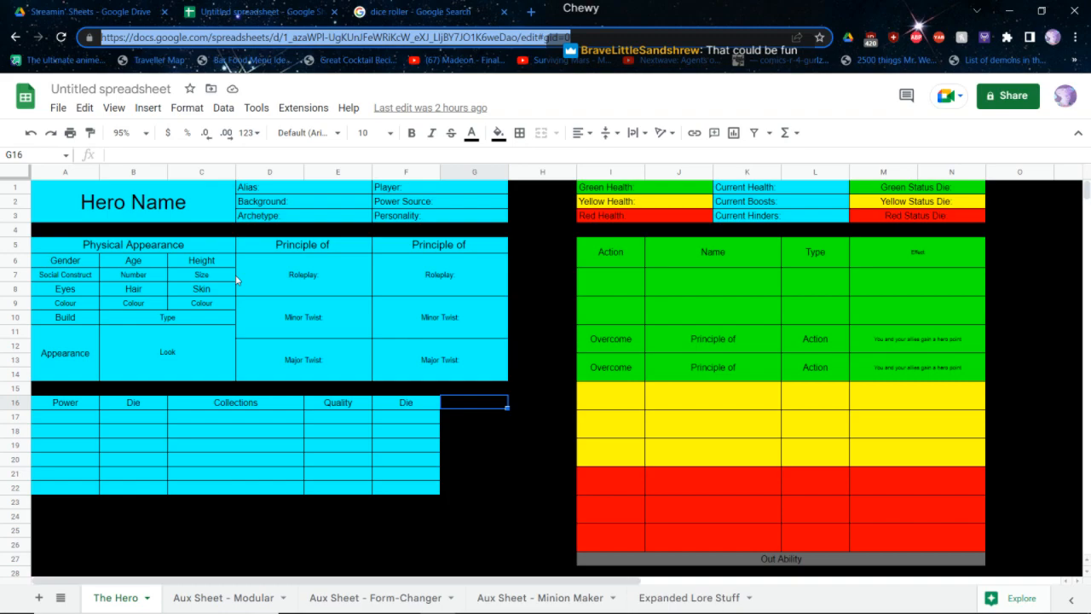
Enter Chewbacca as the hero name and append Chewbacca to the Alias field
{"action": "left_click", "coordinate": [169, 206]}
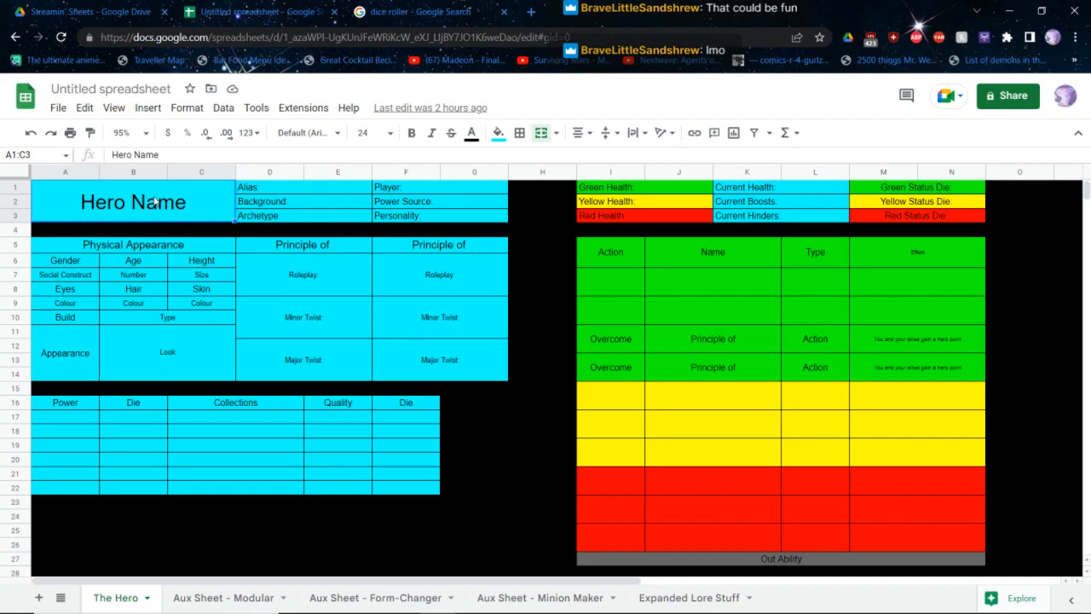
{"action": "type", "text": "Chewbacca"}
{"action": "key", "text": "Tab"}
{"action": "key", "text": "Return"}
{"action": "type", "text": "Chewbacca"}
{"action": "key", "text": "Return"}
Rename the untitled spreadsheet as Chewbacca
{"action": "left_click", "coordinate": [99, 88]}
{"action": "type", "text": "Chewbacca"}
{"action": "key", "text": "Return"}
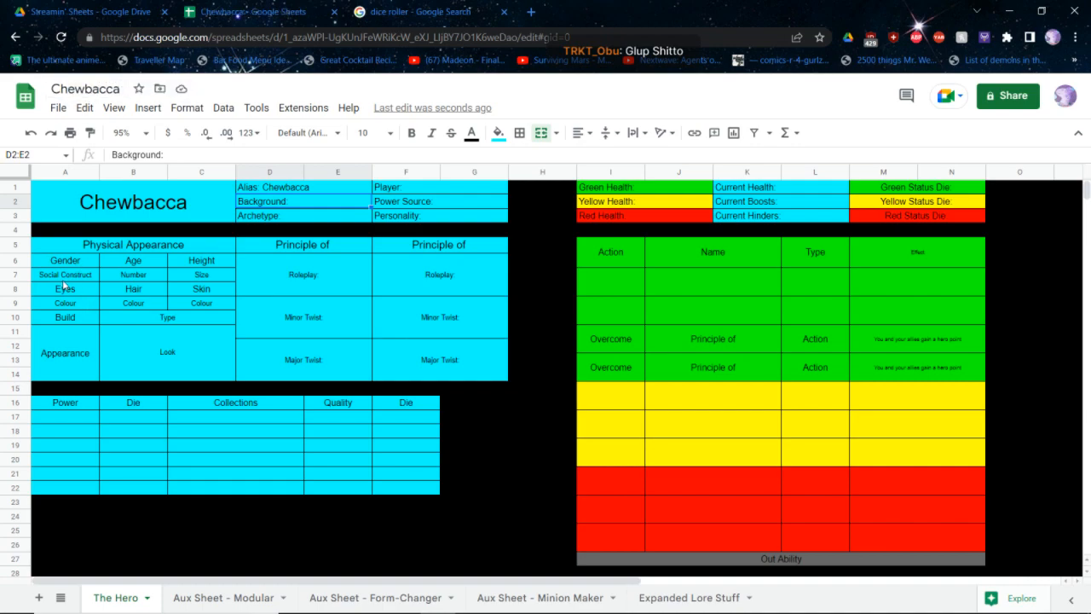
Set the hero's gender to Male in the Physical Appearance block
{"action": "left_click", "coordinate": [62, 275]}
{"action": "type", "text": "Male"}
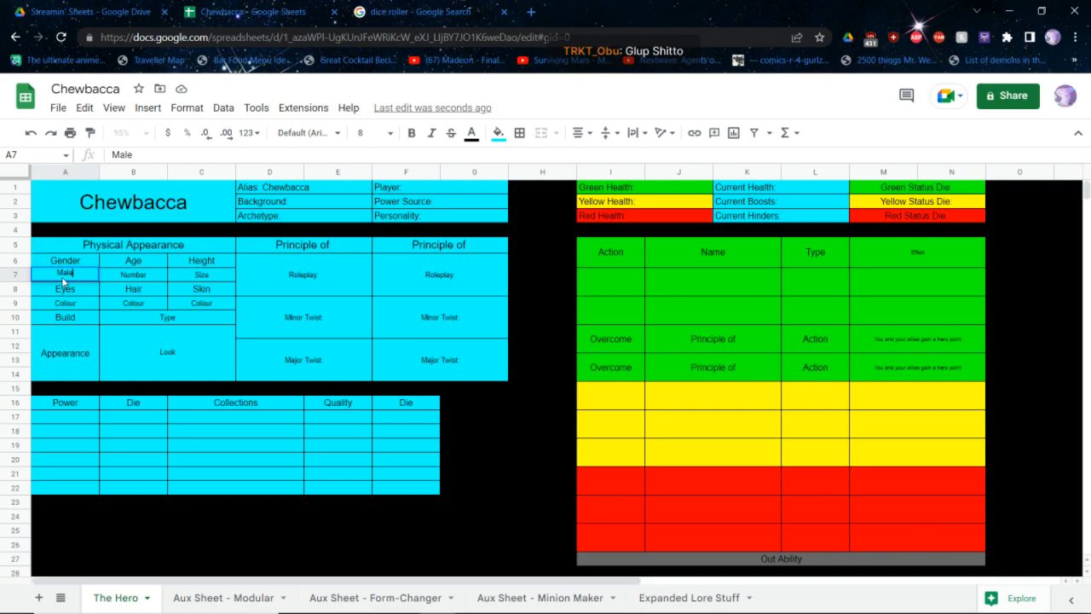
{"action": "key", "text": "Tab"}
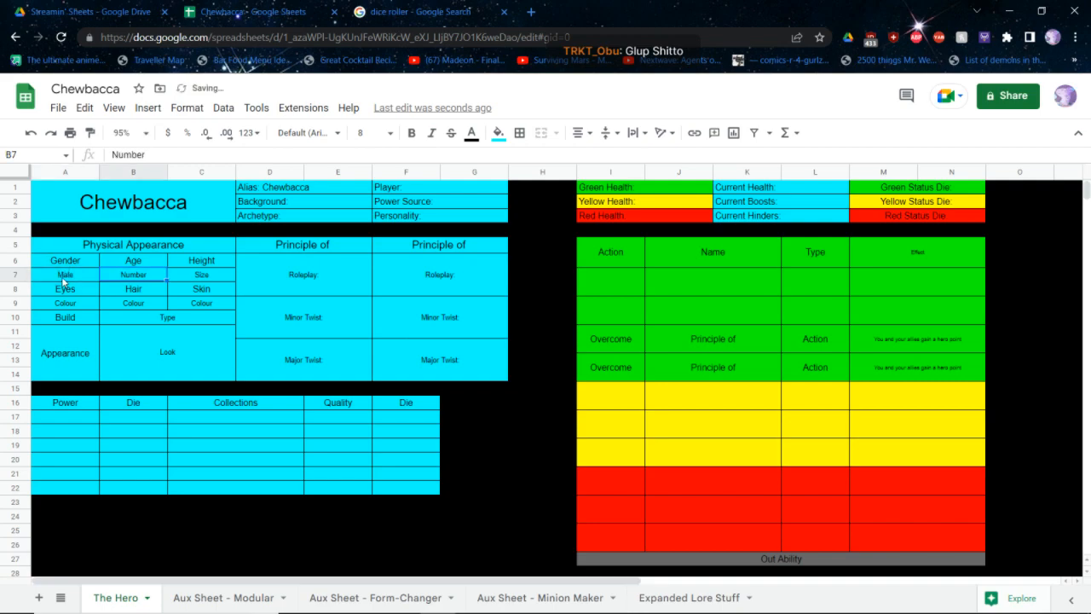
Enter Existant as the hero's age, with only its first letter capitalised
{"action": "type", "text": "EXistant"}
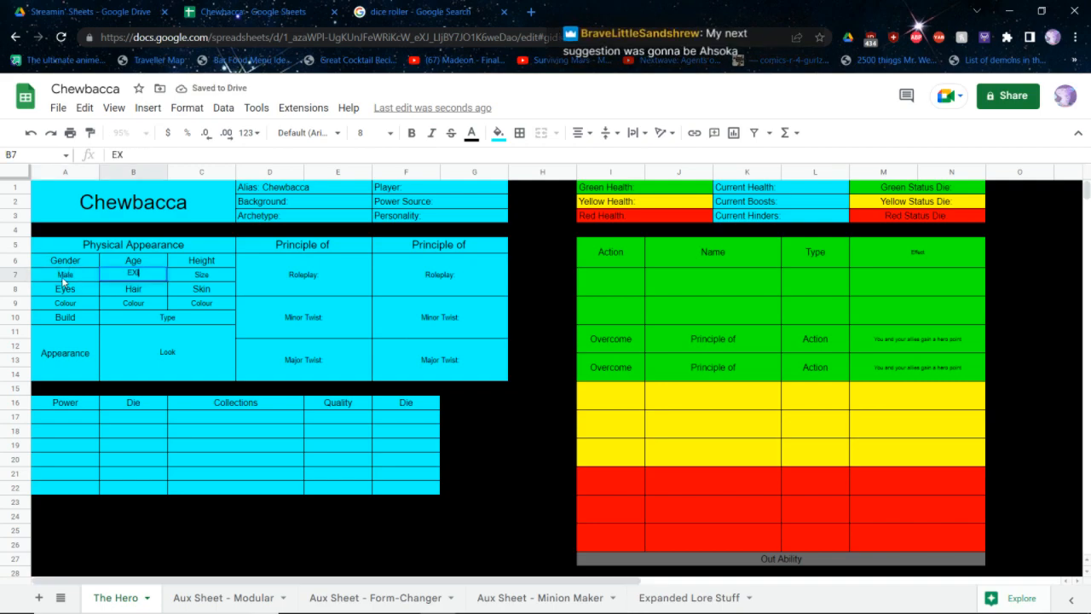
{"action": "key", "text": "Tab"}
{"action": "key", "text": "Left"}
{"action": "key", "text": "Return"}
{"action": "key", "text": "Home"}
{"action": "key", "text": "Right"}
{"action": "key", "text": "Right"}
{"action": "key", "text": "BackSpace"}
{"action": "type", "text": "x"}
{"action": "key", "text": "Tab"}
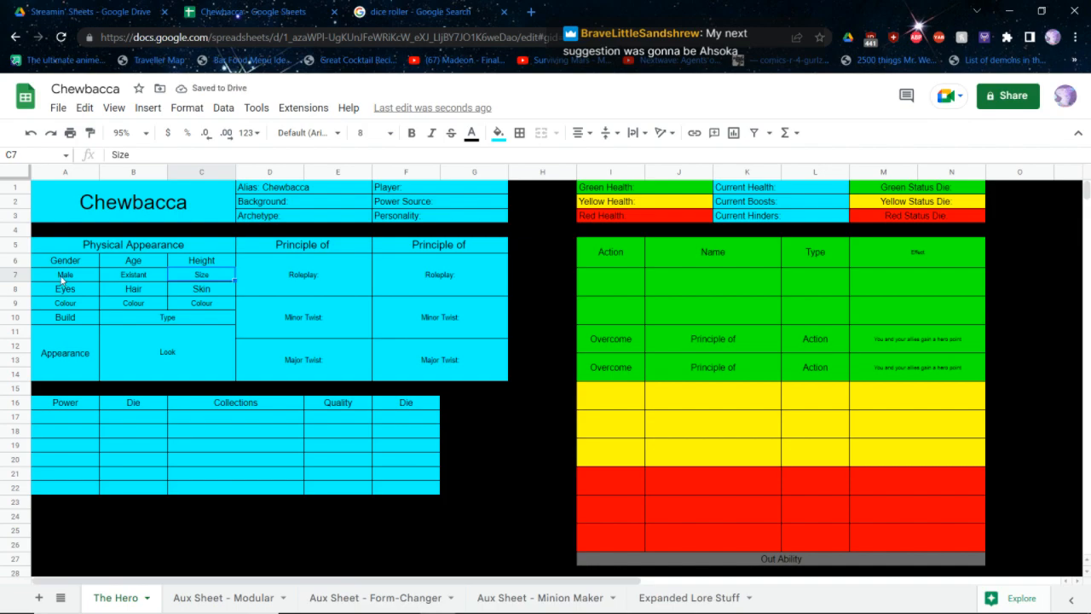
Set the hero's height to Tall and the eye colour to Brown
{"action": "type", "text": "Tall"}
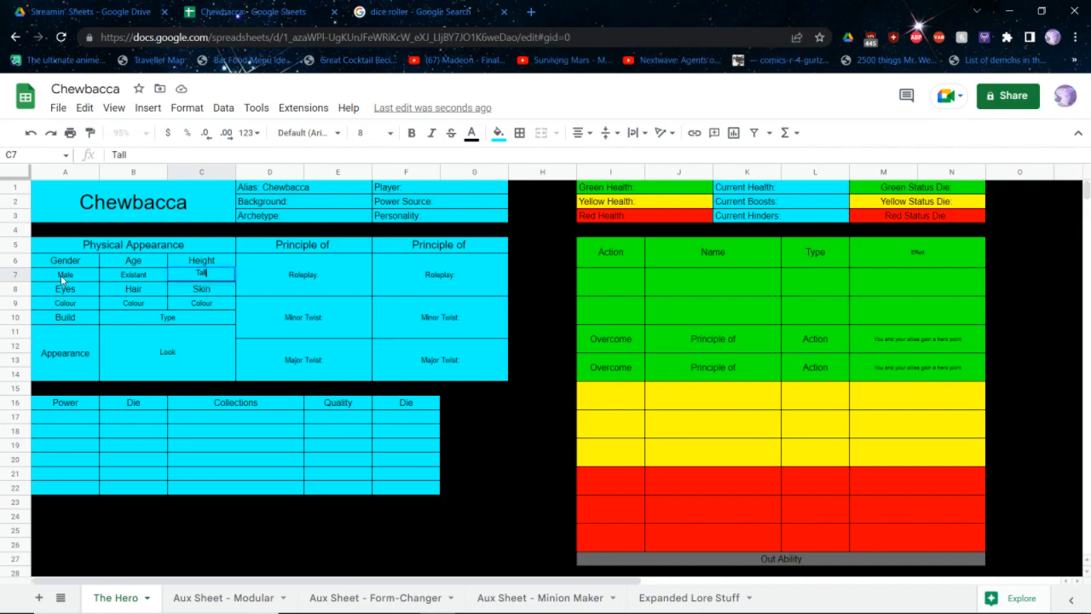
{"action": "key", "text": "Return"}
{"action": "key", "text": "Down"}
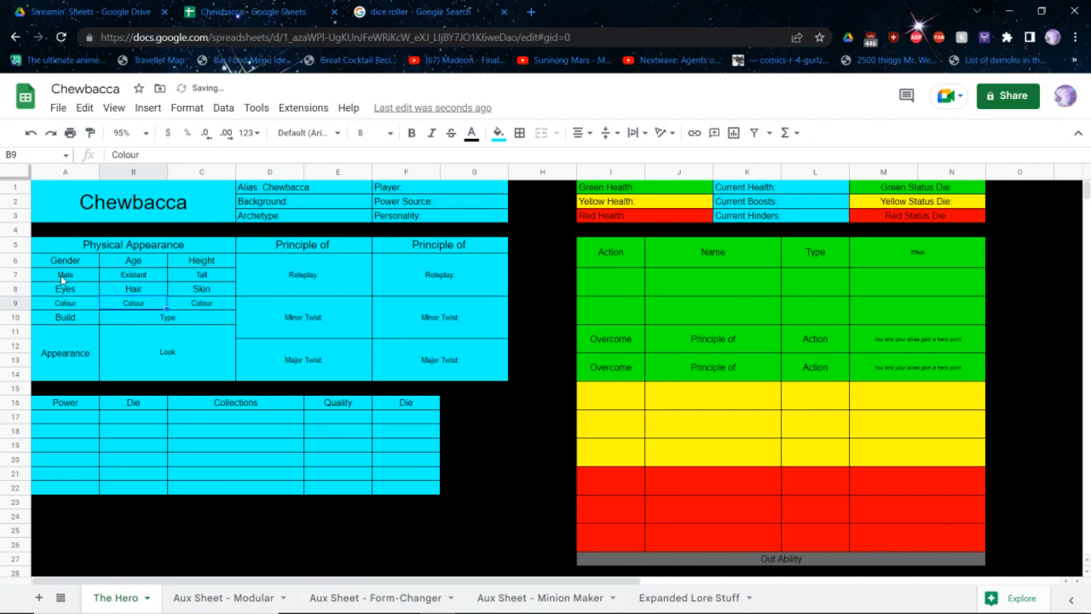
{"action": "key", "text": "Left"}
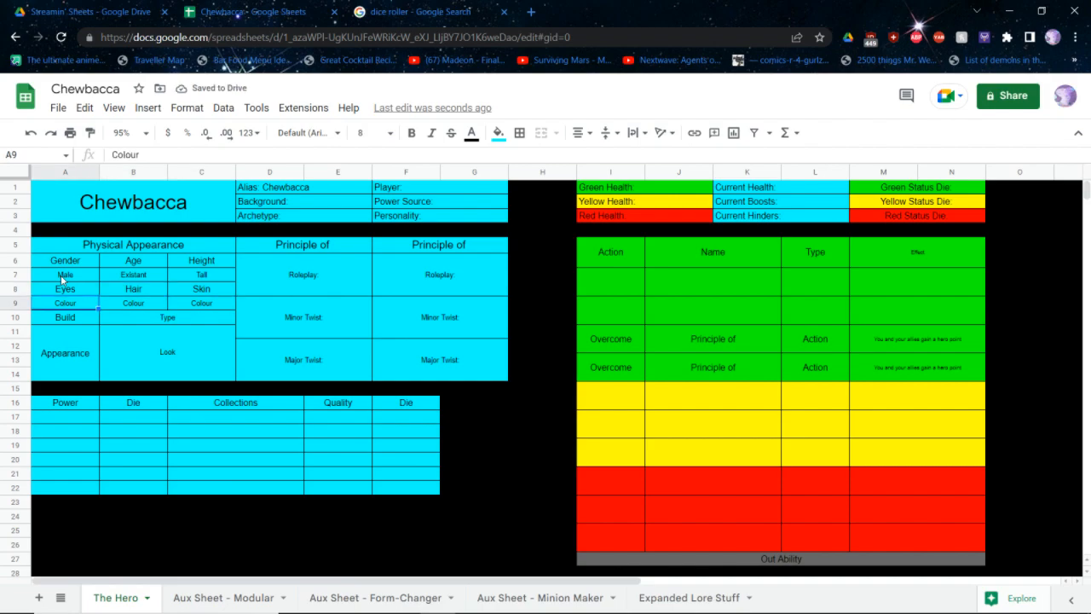
{"action": "type", "text": "Brown"}
{"action": "key", "text": "Tab"}
Replace the hero's age with 190
{"action": "key", "text": "Up"}
{"action": "key", "text": "Up"}
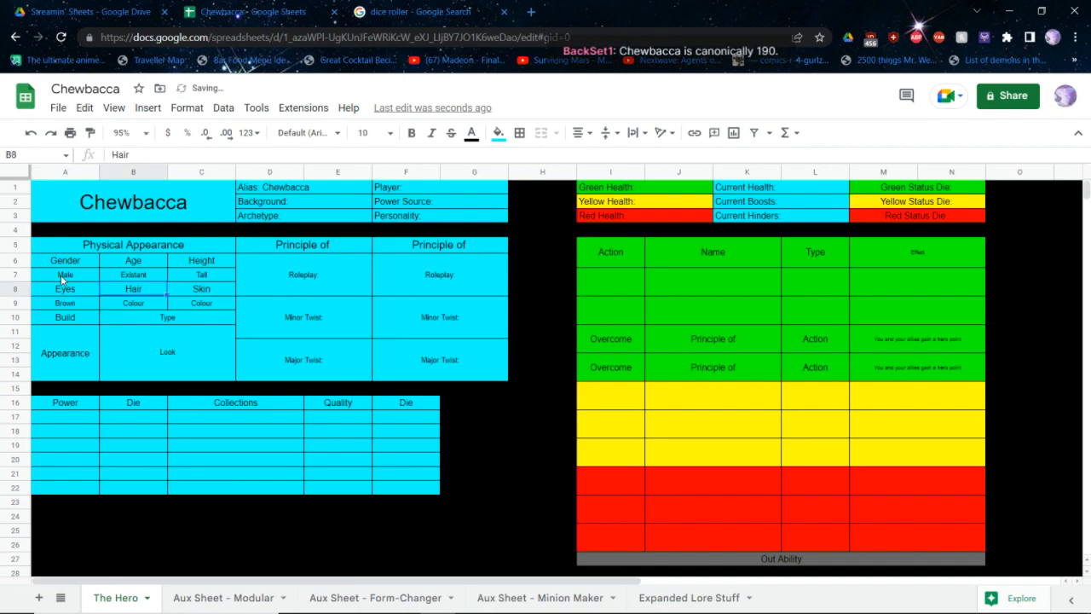
{"action": "type", "text": "190"}
{"action": "key", "text": "Down"}
{"action": "key", "text": "Down"}
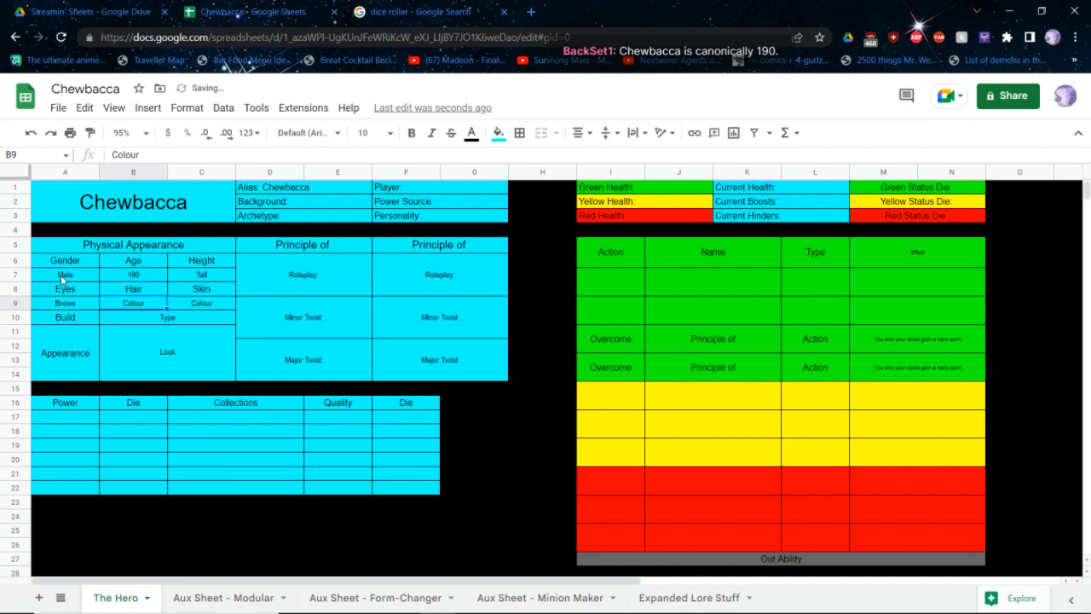
Set the hero's hair colour to Brown and the skin to Fur Covered
{"action": "type", "text": "Brown"}
{"action": "key", "text": "Tab"}
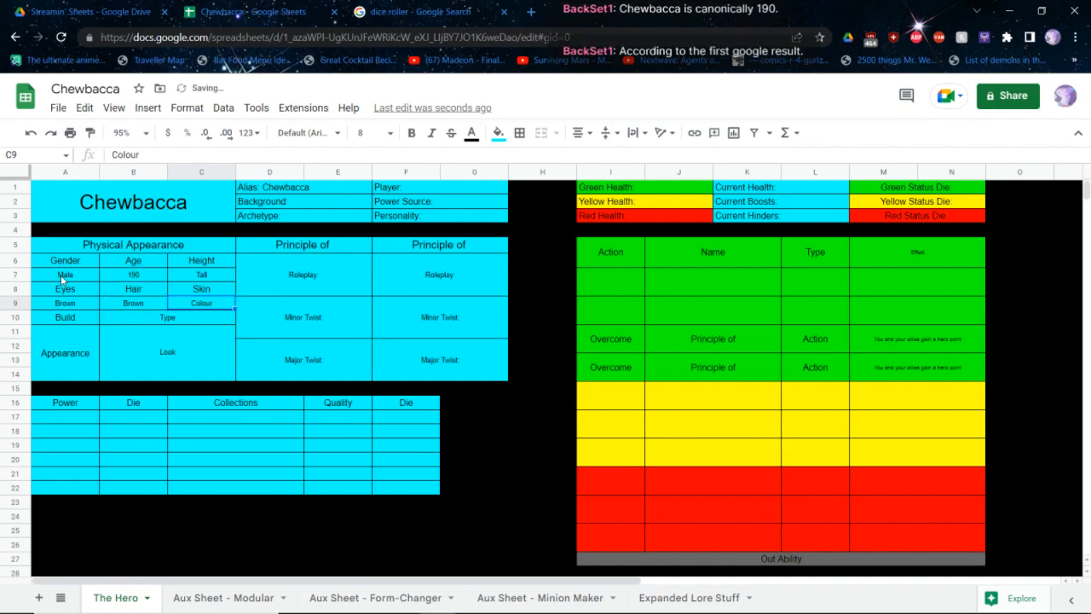
{"action": "type", "text": "Fur Covered"}
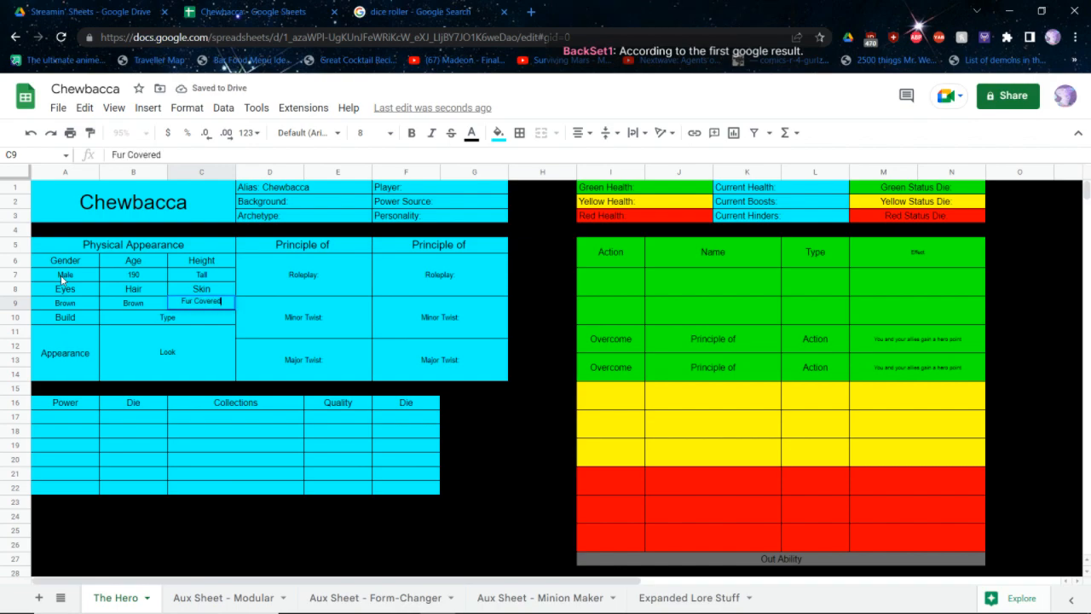
{"action": "key", "text": "Return"}
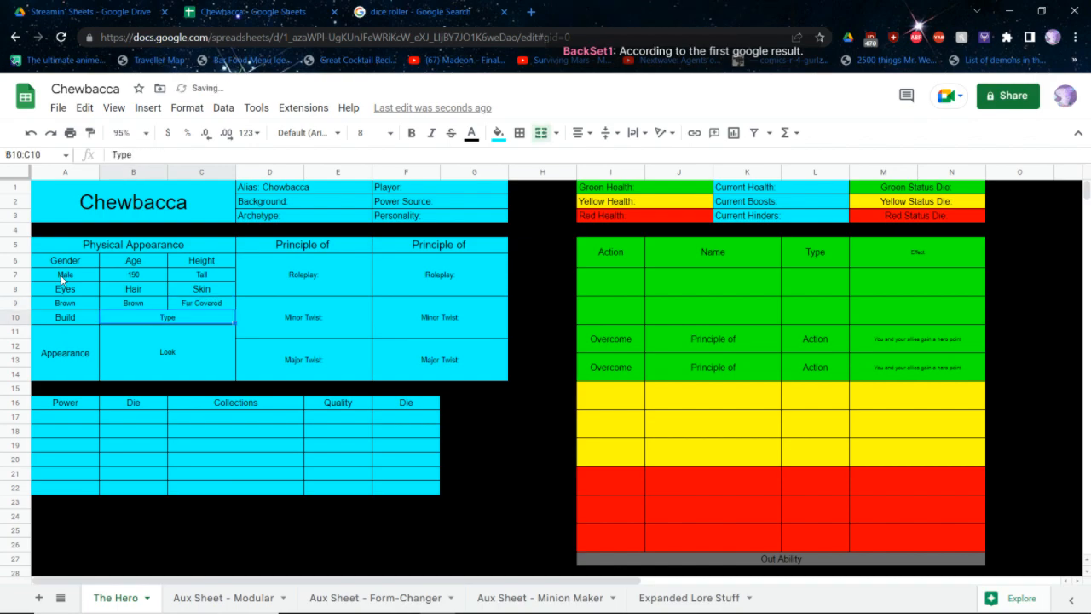
Set the hero's build to Lorge
{"action": "type", "text": "Lor"}
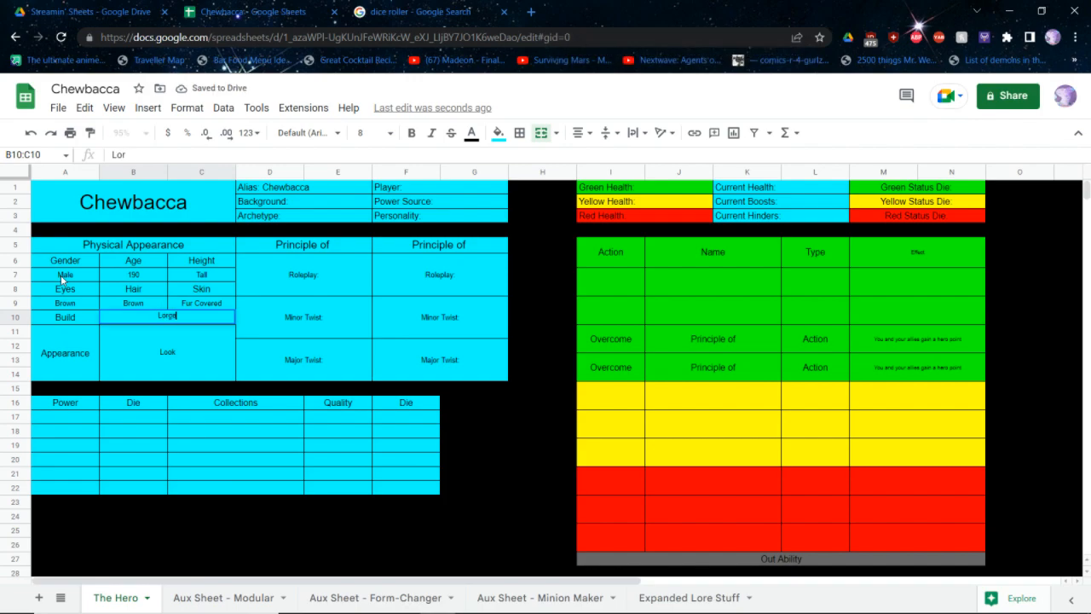
{"action": "type", "text": "ge"}
{"action": "key", "text": "Return"}
{"action": "type", "text": "A motherfuckin"}
{"action": "key", "text": "BackSpace"}
{"action": "key", "text": "BackSpace"}
{"action": "key", "text": "BackSpace"}
{"action": "key", "text": "BackSpace"}
{"action": "key", "text": "BackSpace"}
{"action": "key", "text": "BackSpace"}
{"action": "key", "text": "BackSpace"}
{"action": "key", "text": "BackSpace"}
{"action": "key", "text": "BackSpace"}
{"action": "key", "text": "BackSpace"}
{"action": "key", "text": "BackSpace"}
{"action": "key", "text": "BackSpace"}
{"action": "key", "text": "BackSpace"}
{"action": "key", "text": "BackSpace"}
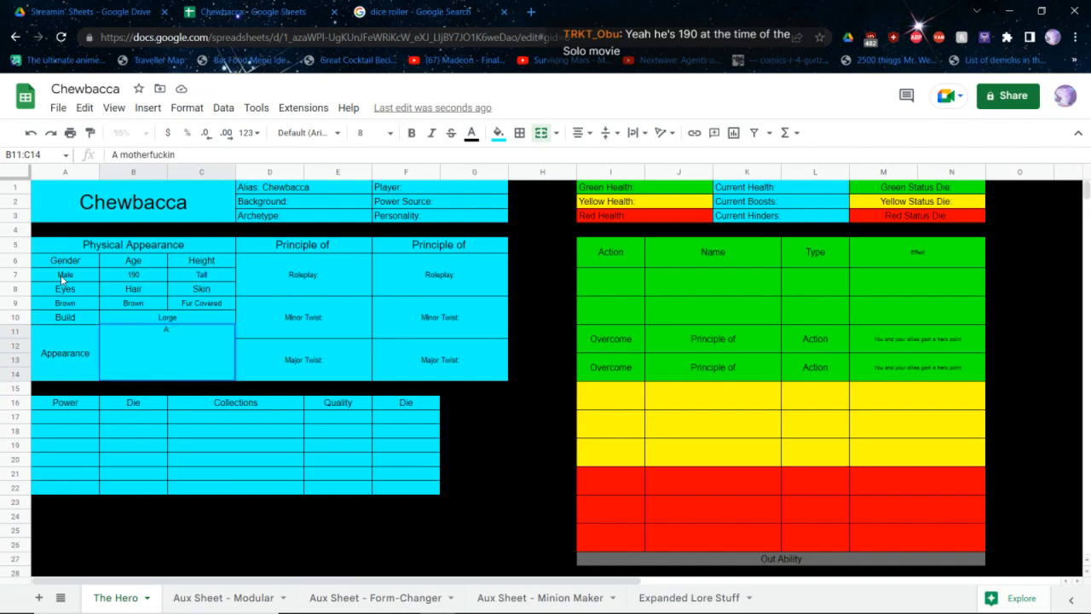
Fill in the hero's appearance as "Sasquatch lookin' boyo with a cool sash and a bowcaster"
{"action": "type", "text": "Sasquatch look"}
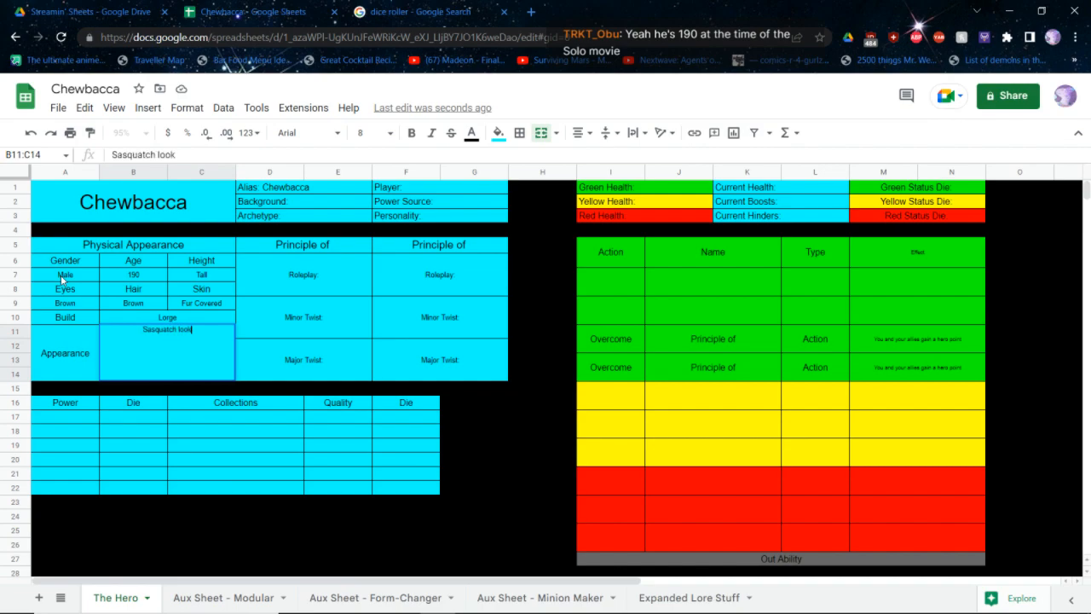
{"action": "type", "text": "in' boyo with a"}
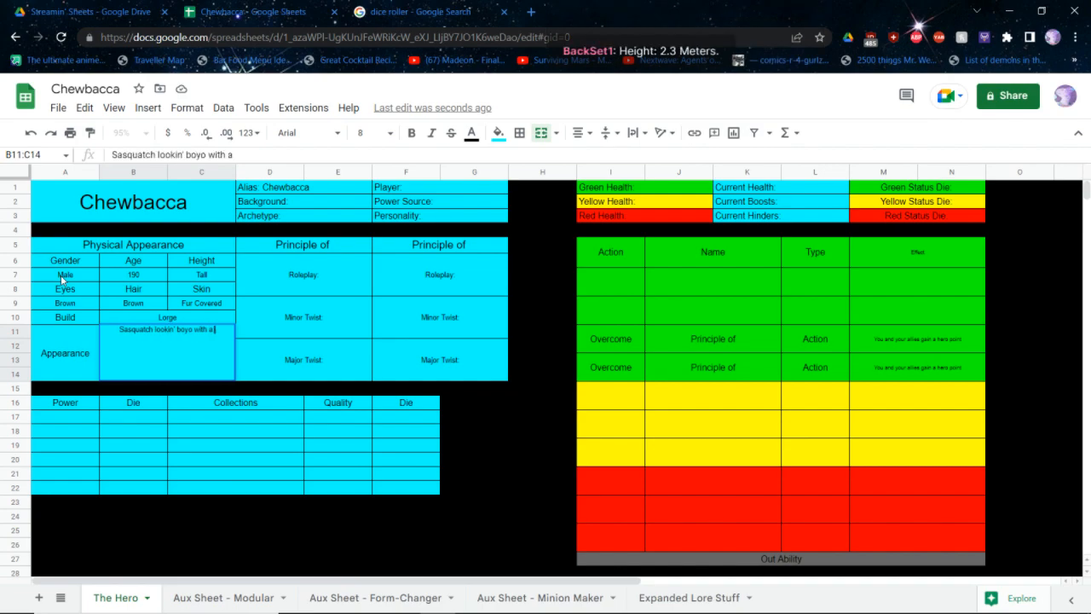
{"action": "type", "text": " cool sash"}
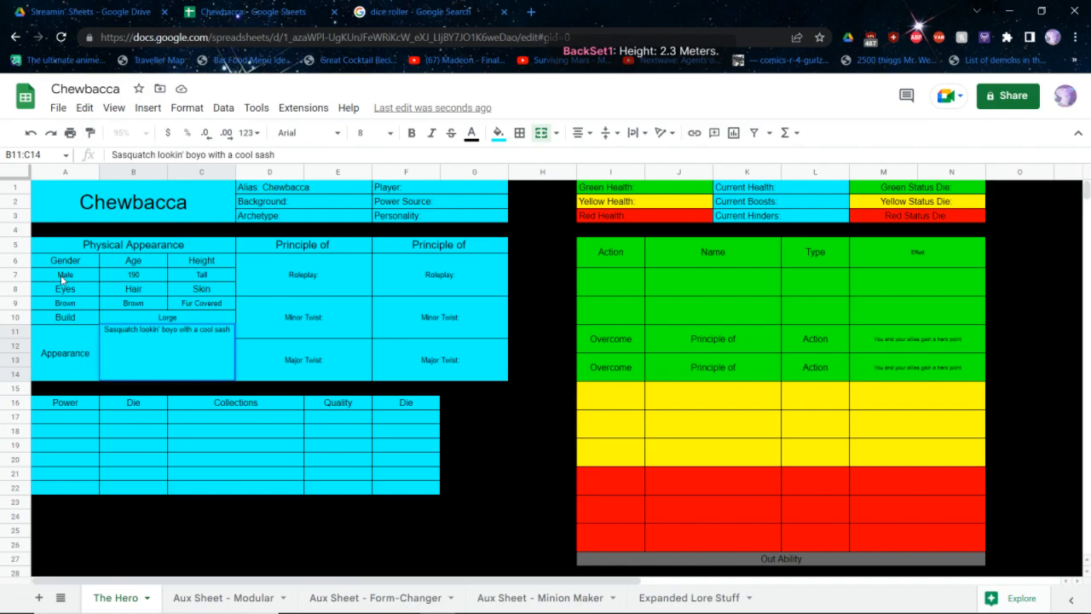
{"action": "type", "text": "and a bowcaster"}
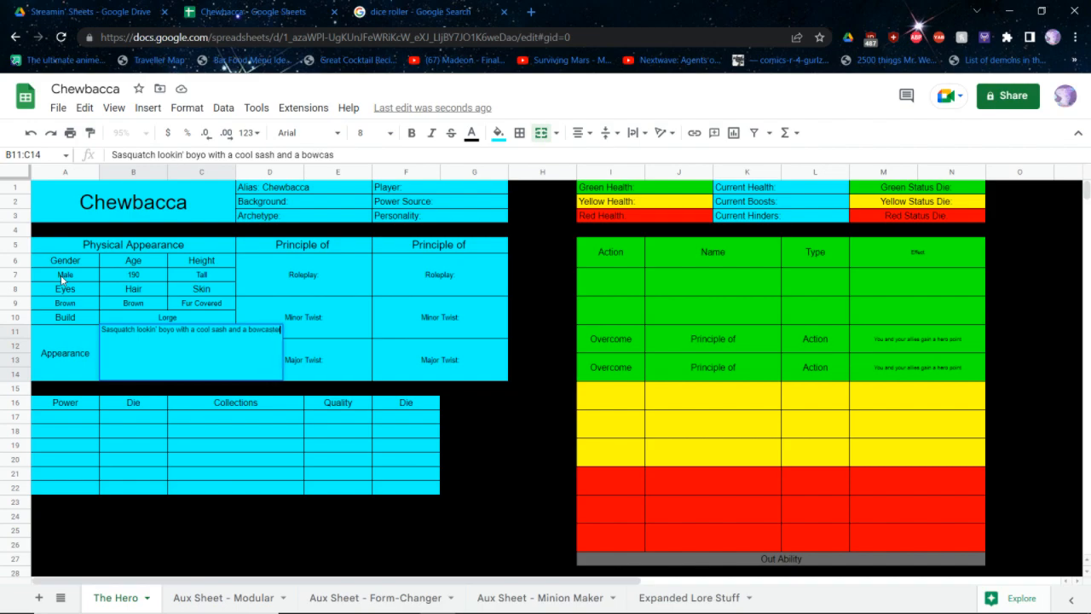
{"action": "key", "text": "Return"}
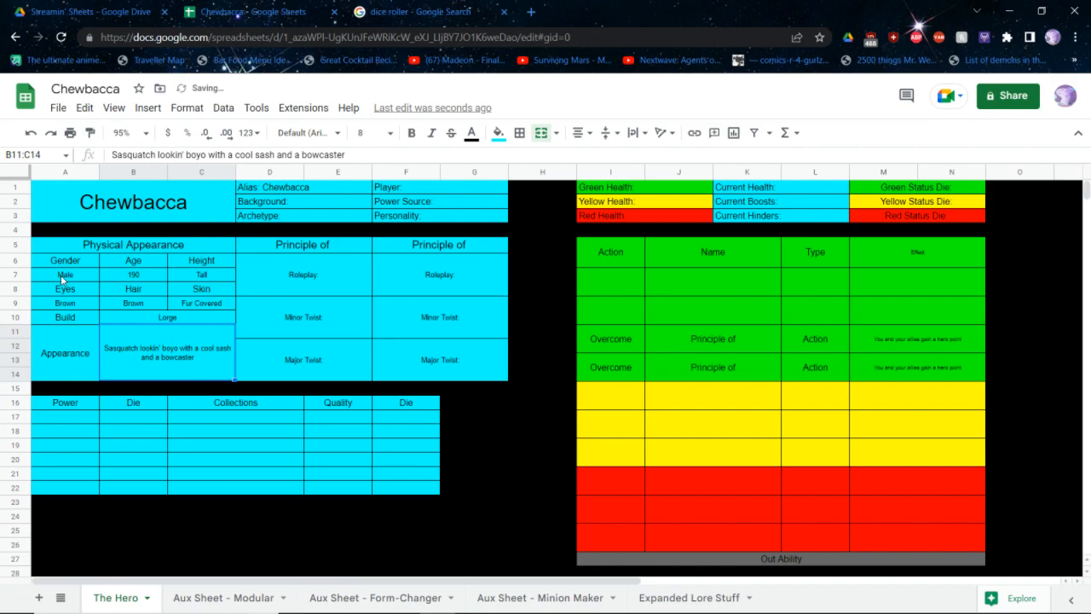
Select the Background field in the hero's characteristics block
{"action": "key", "text": "Right"}
{"action": "key", "text": "Right"}
{"action": "key", "text": "Right"}
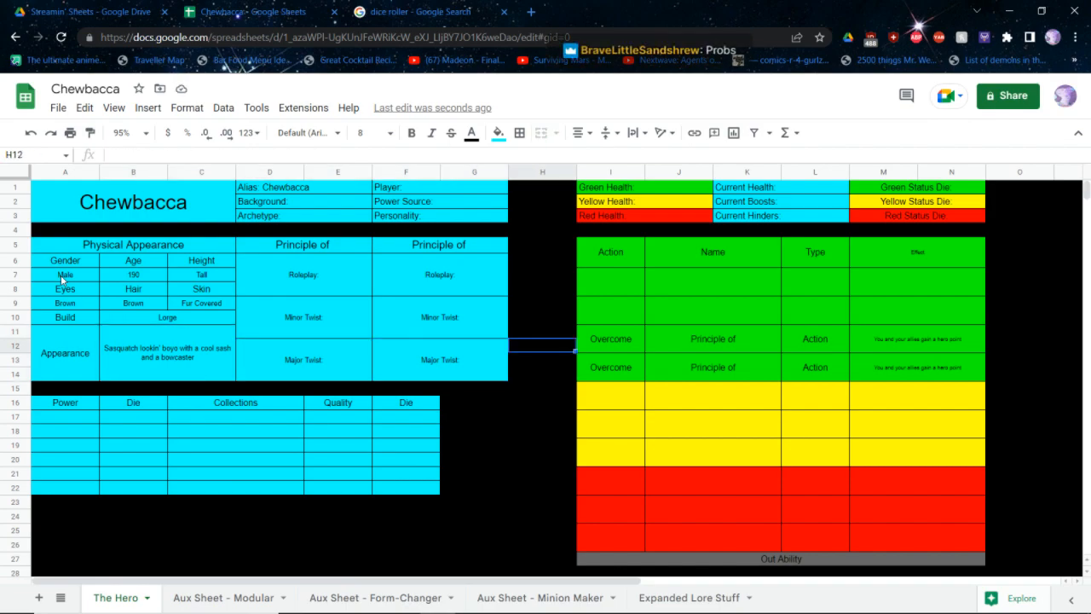
{"action": "key", "text": "Up"}
{"action": "key", "text": "Up"}
{"action": "key", "text": "Up"}
{"action": "key", "text": "Up"}
{"action": "key", "text": "Up"}
{"action": "key", "text": "Up"}
{"action": "key", "text": "Up"}
{"action": "key", "text": "Left"}
{"action": "key", "text": "Left"}
{"action": "key", "text": "Left"}
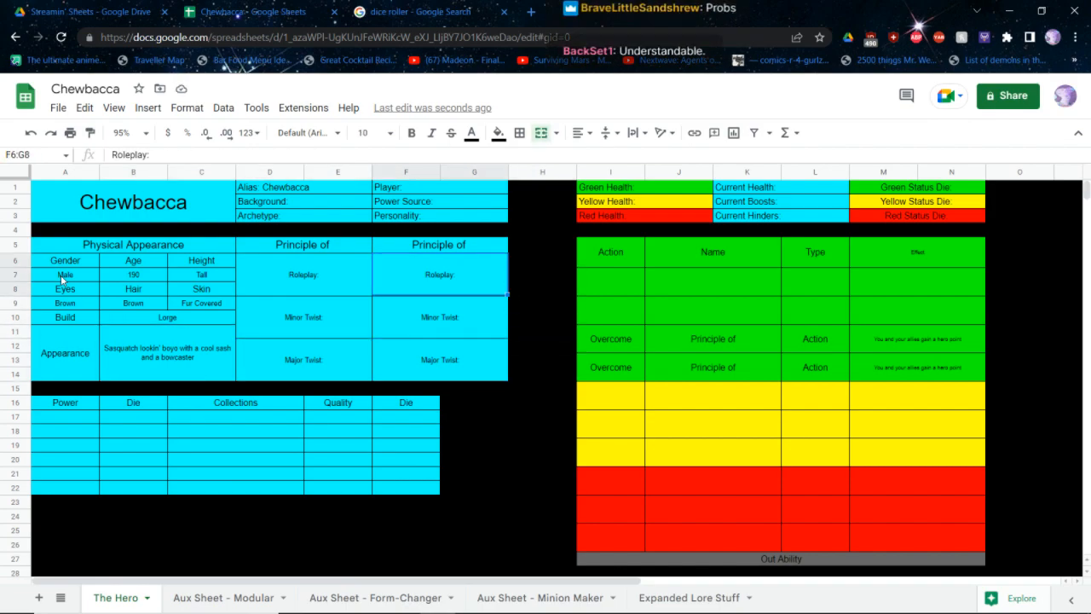
{"action": "key", "text": "Up"}
{"action": "key", "text": "Right"}
{"action": "key", "text": "Right"}
{"action": "key", "text": "Right"}
{"action": "key", "text": "Up"}
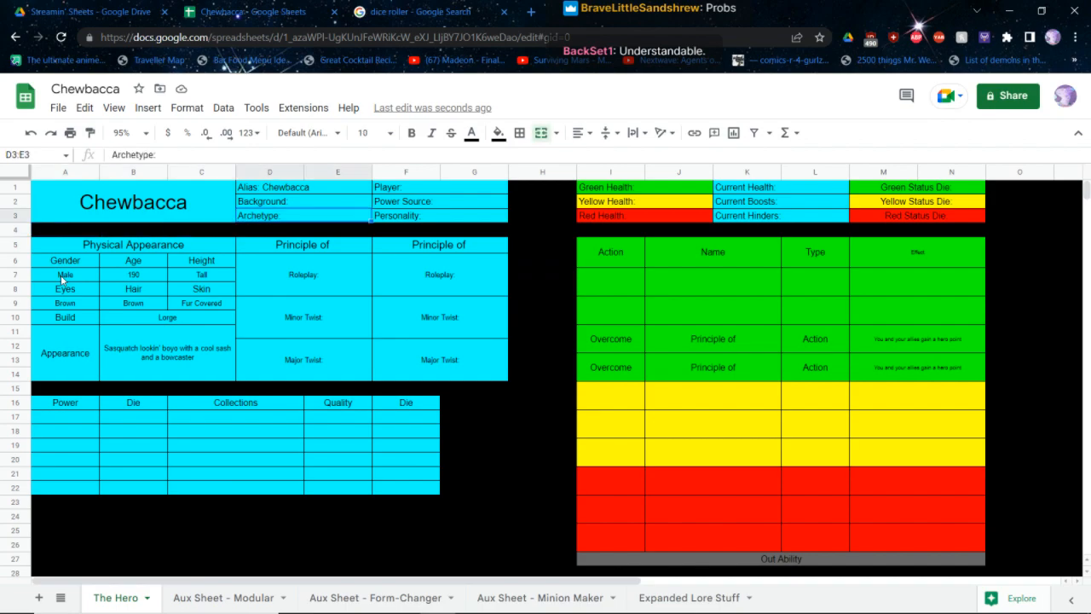
{"action": "key", "text": "Up"}
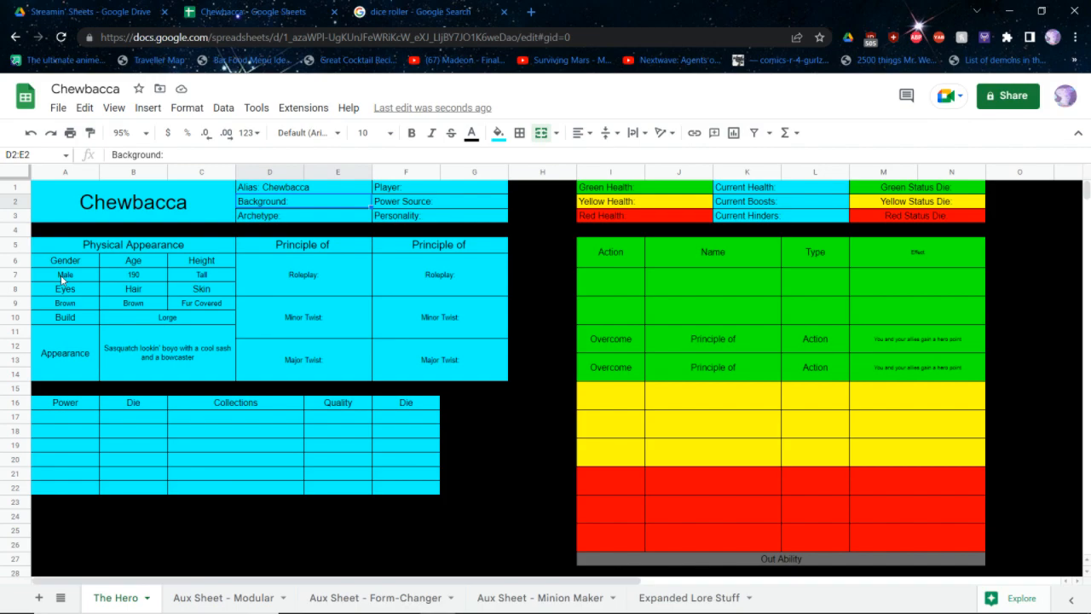
Consult the Backgrounds chart in the core rulebook PDF and set the hero's background to Criminal in the character sheet
{"action": "key", "text": "alt+Tab"}
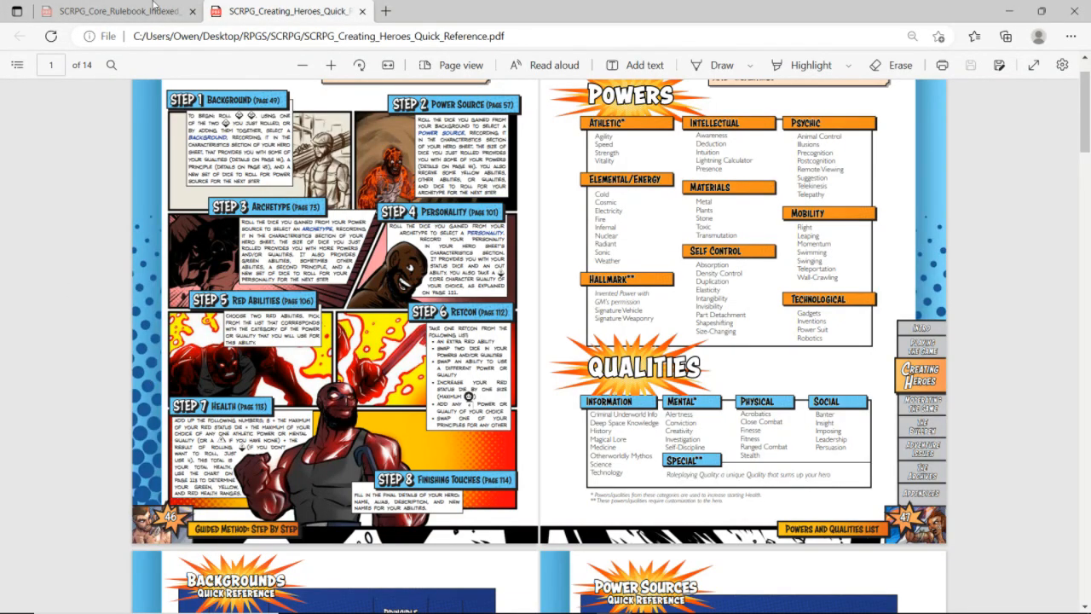
{"action": "left_click", "coordinate": [118, 10]}
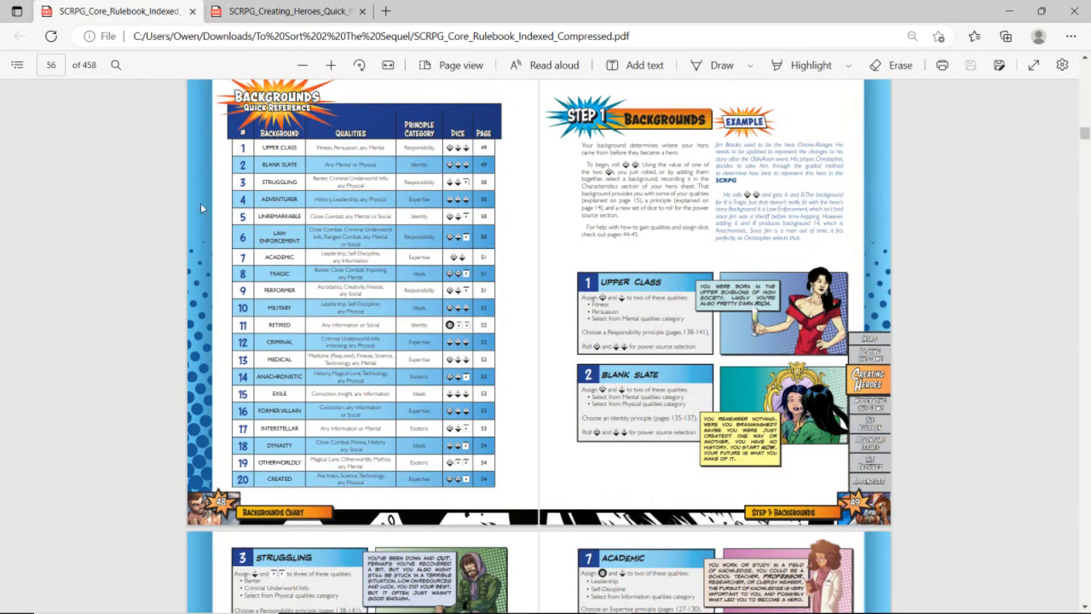
{"action": "scroll", "coordinate": [201, 203], "scroll_direction": "up", "scroll_amount": 2, "text": "ctrl"}
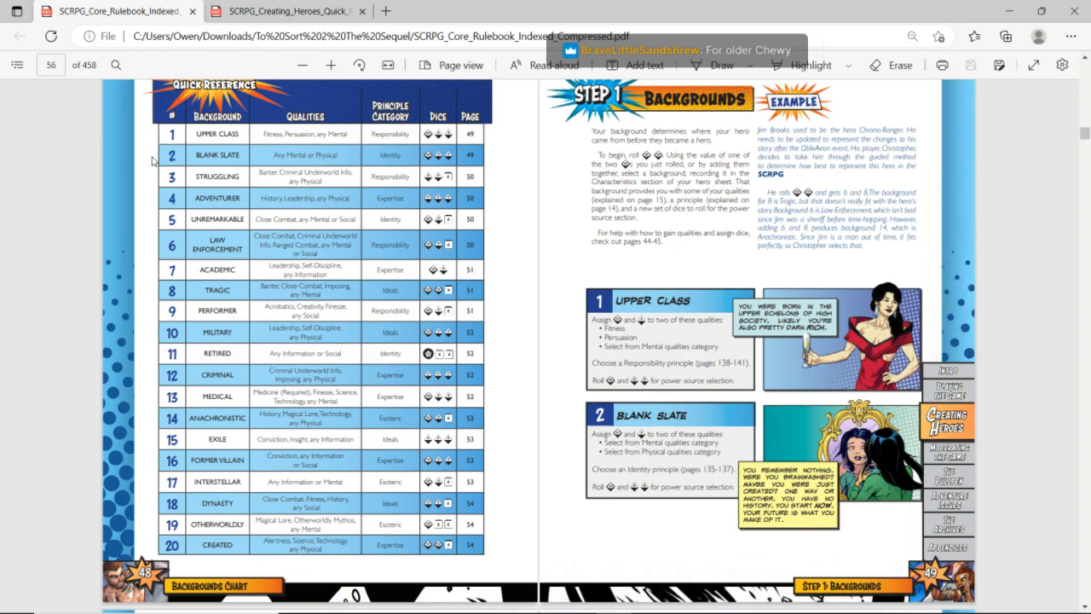
{"action": "scroll", "coordinate": [151, 160], "scroll_direction": "down", "scroll_amount": 5}
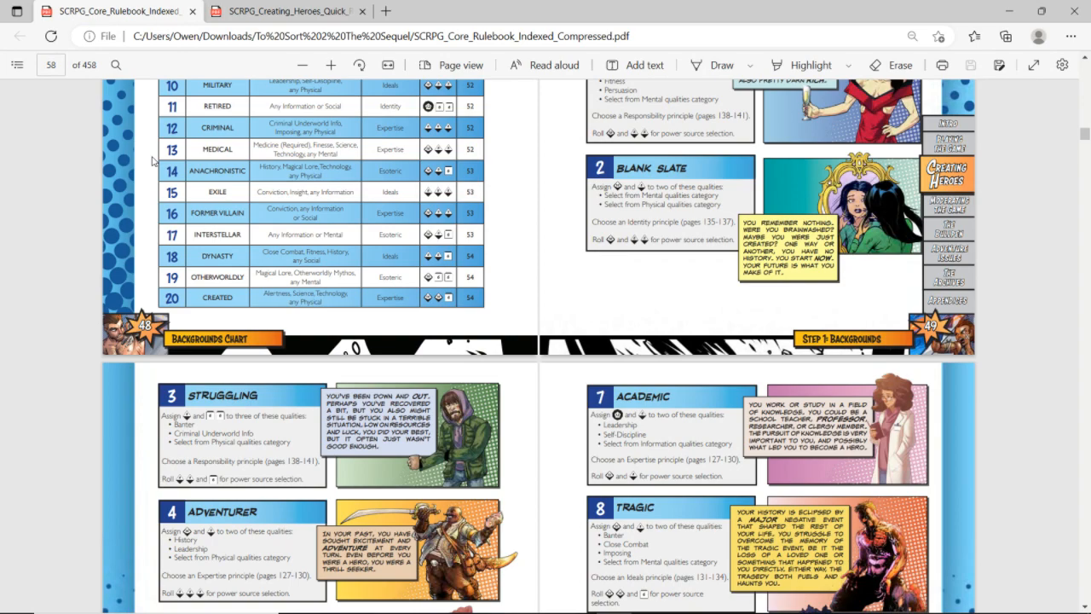
{"action": "key", "text": "alt+Tab"}
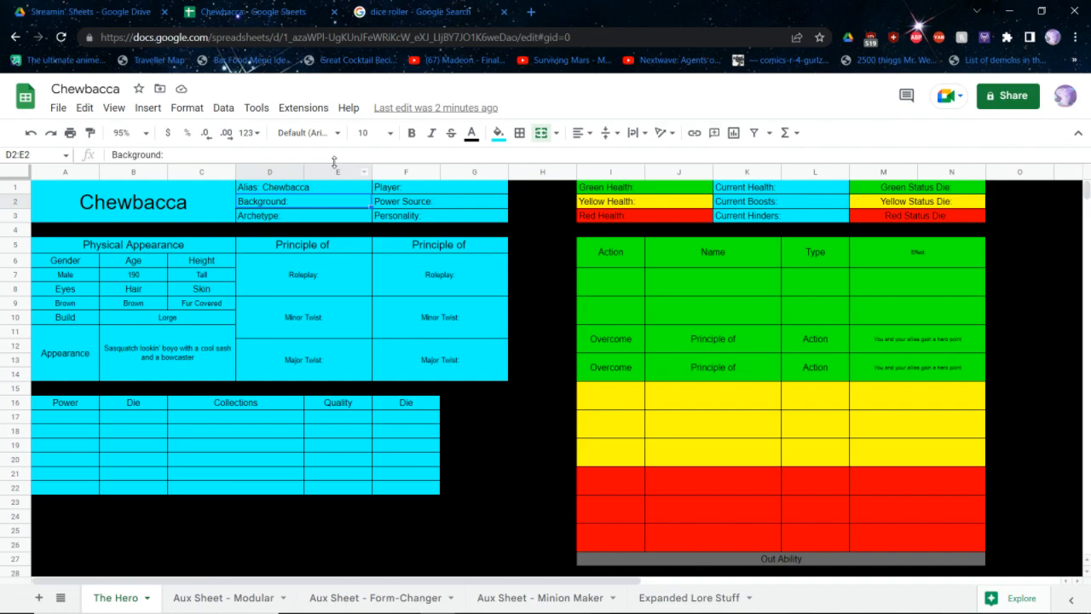
{"action": "key", "text": "Return"}
{"action": "type", "text": "Crimina"}
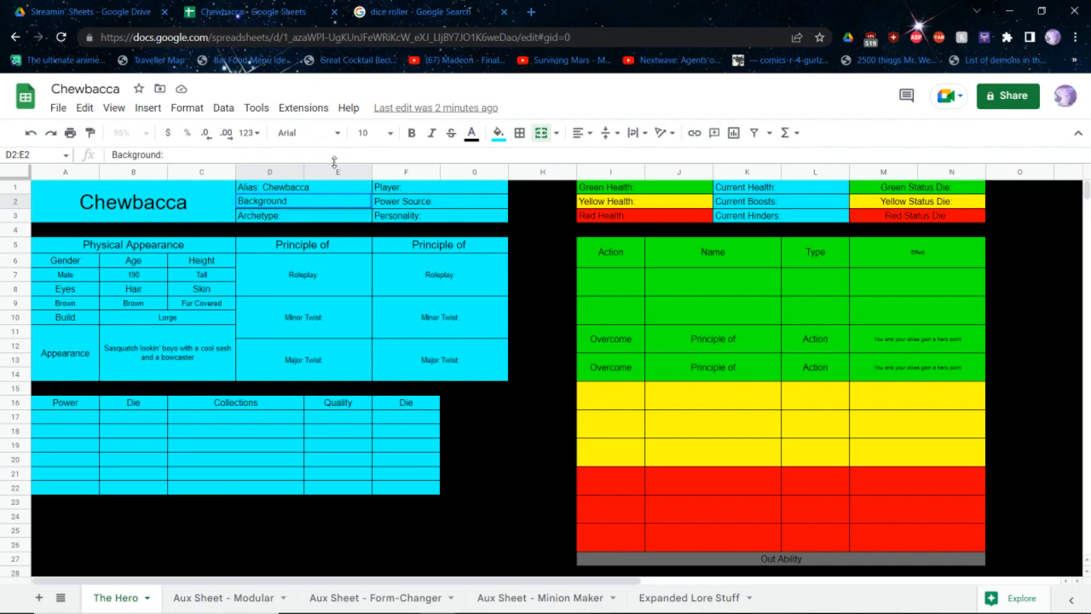
{"action": "type", "text": "l"}
Examine the Criminal background entry in the core rulebook and the qualities list in the quick reference PDF
{"action": "key", "text": "alt+Tab"}
{"action": "scroll", "coordinate": [301, 329], "scroll_direction": "down", "scroll_amount": 2}
{"action": "scroll", "coordinate": [302, 329], "scroll_direction": "down", "scroll_amount": 2}
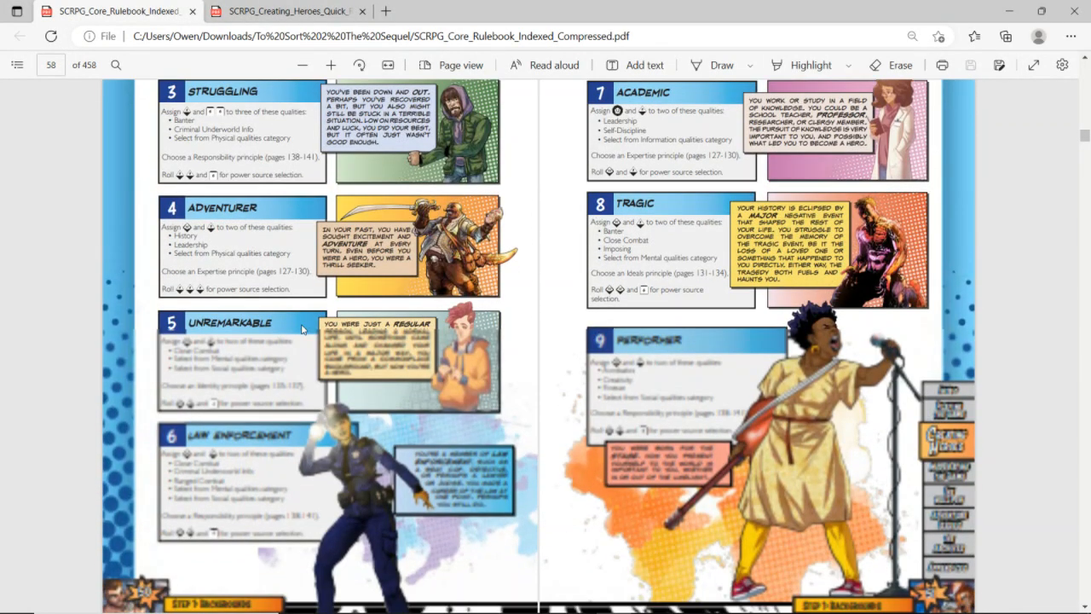
{"action": "scroll", "coordinate": [302, 329], "scroll_direction": "up", "scroll_amount": 5}
{"action": "scroll", "coordinate": [302, 329], "scroll_direction": "down", "scroll_amount": 10}
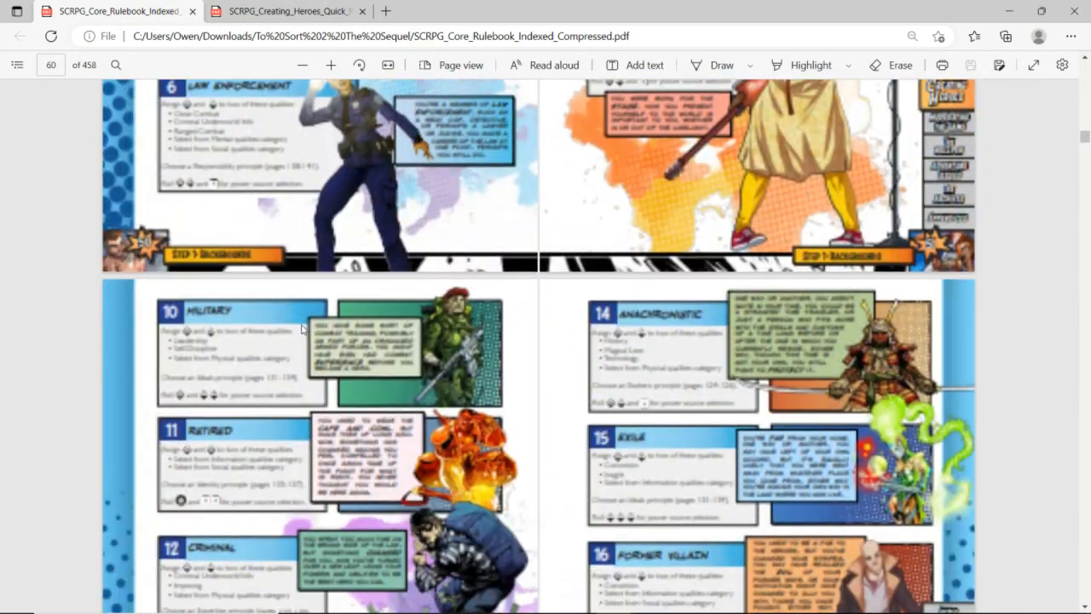
{"action": "scroll", "coordinate": [301, 329], "scroll_direction": "down", "scroll_amount": 2}
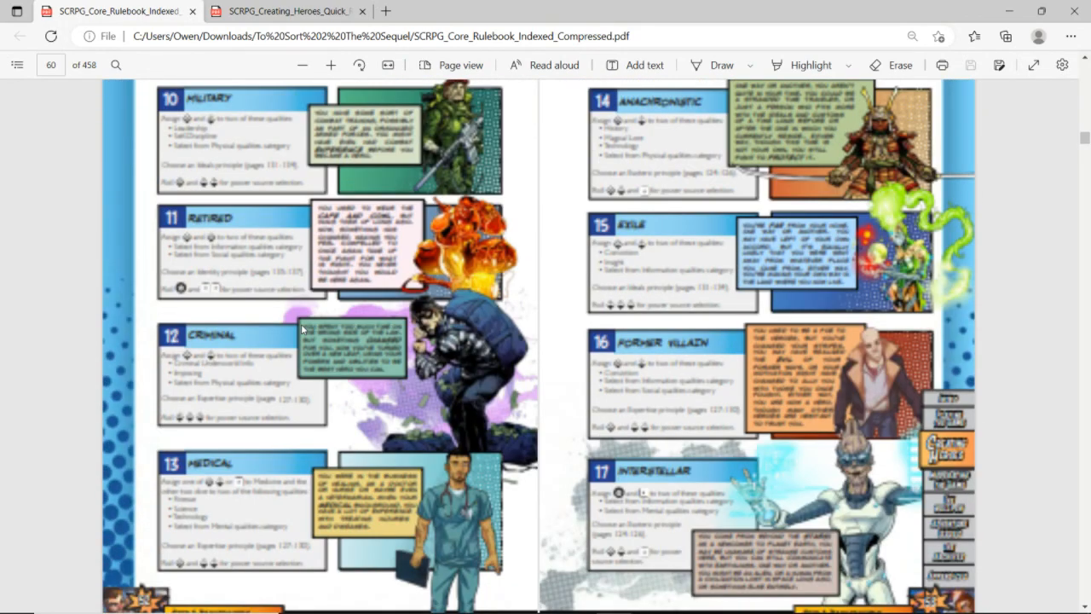
{"action": "scroll", "coordinate": [301, 324], "scroll_direction": "down", "scroll_amount": 1}
{"action": "scroll", "coordinate": [221, 326], "scroll_direction": "down", "scroll_amount": 1}
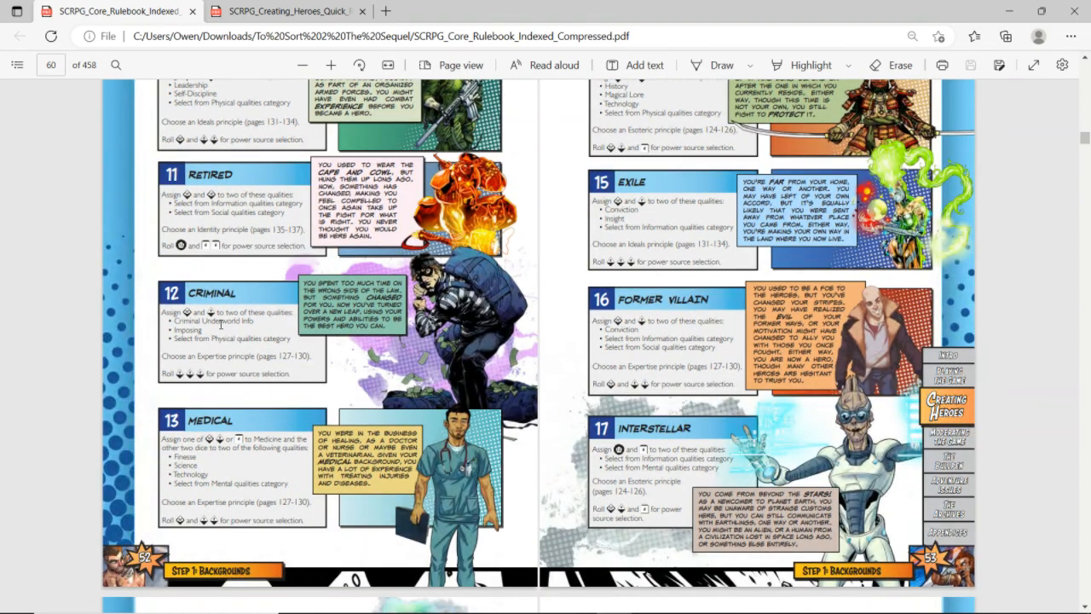
{"action": "key", "text": "ctrl+plus"}
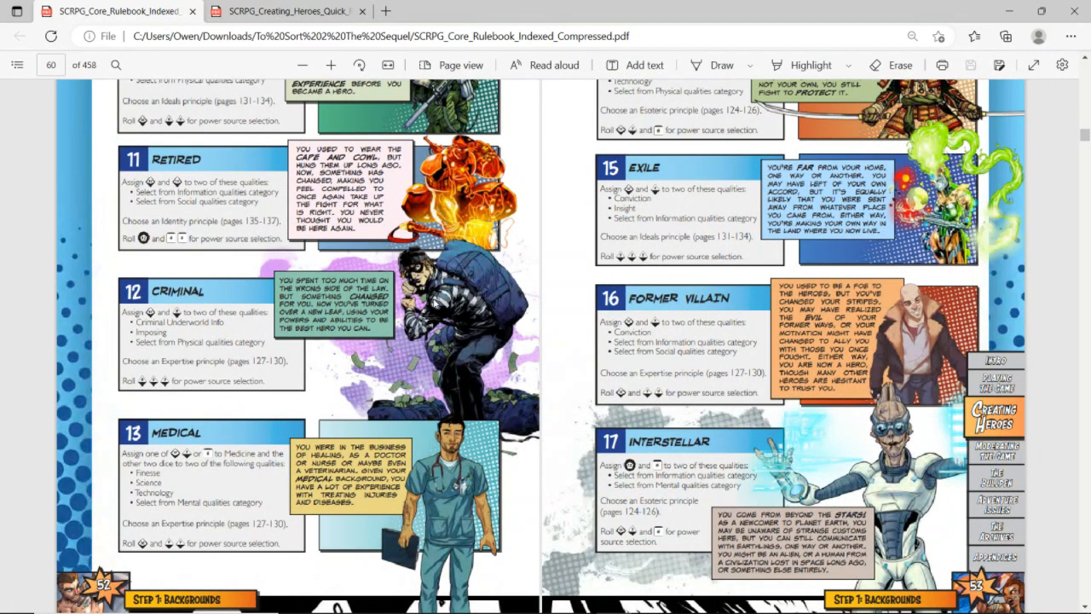
{"action": "key", "text": "ctrl+minus"}
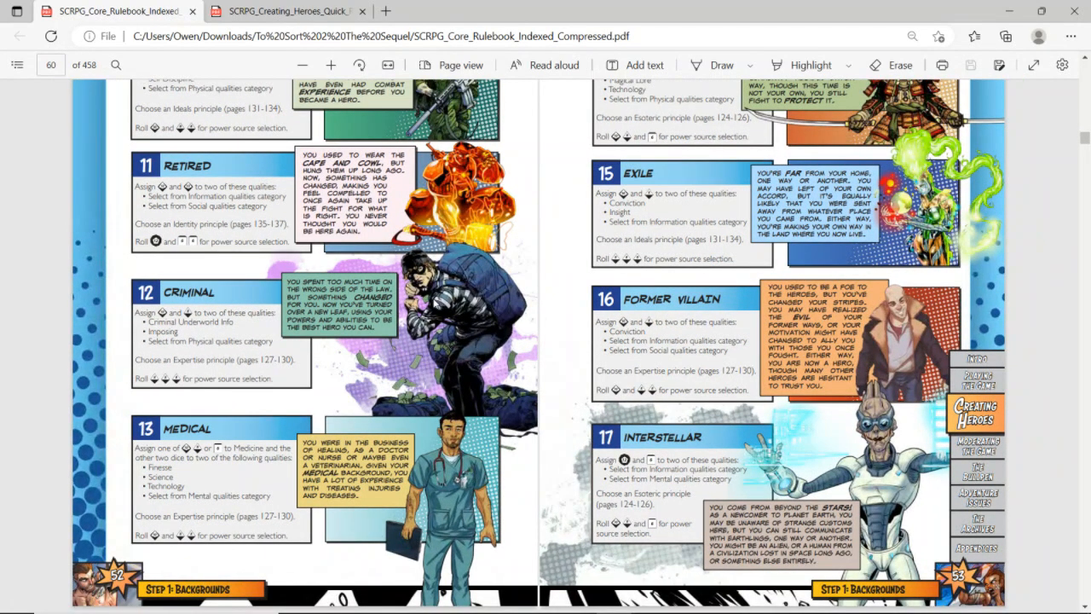
{"action": "key", "text": "alt+Tab"}
{"action": "key", "text": "alt+Tab"}
{"action": "key", "text": "ctrl+Tab"}
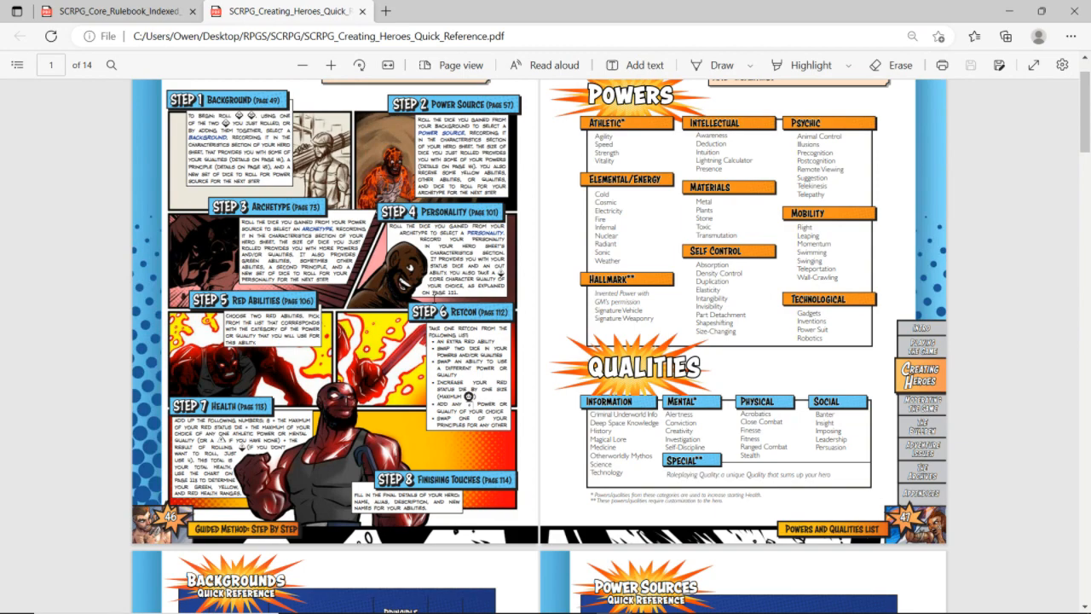
{"action": "key", "text": "alt+Tab"}
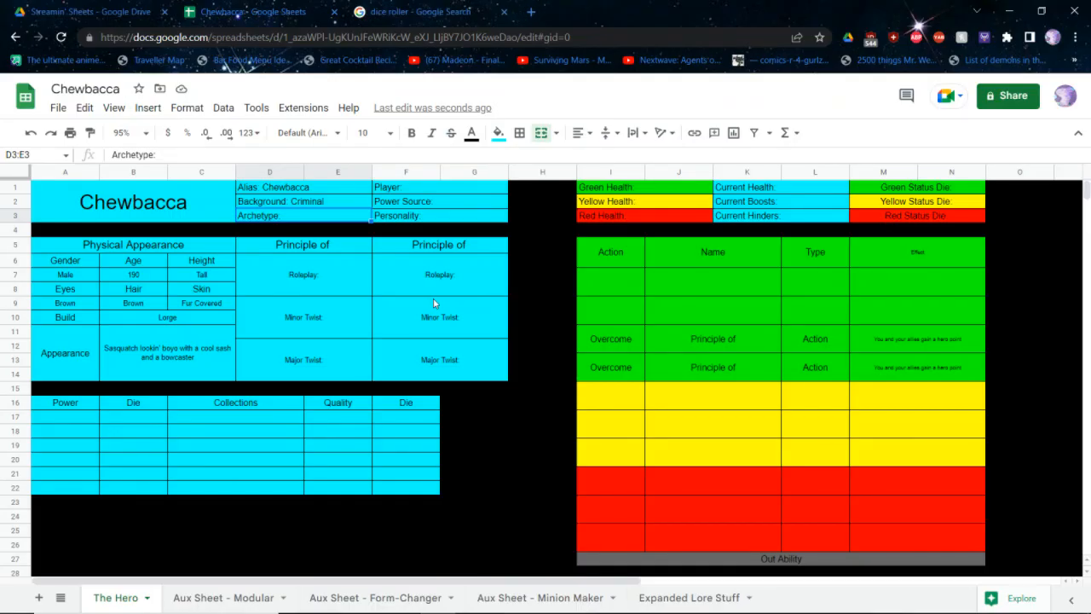
Enter the qualities Fitness with a d10 and Imposing with a d8 in the first two rows of the qualities table
{"action": "double_click", "coordinate": [342, 417]}
{"action": "type", "text": "Fitness"}
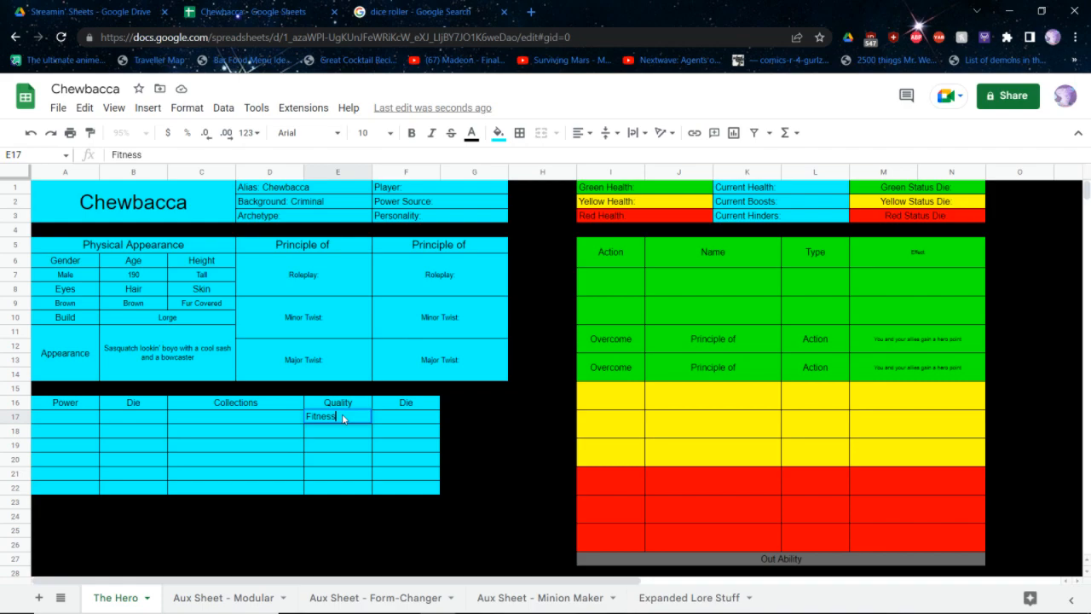
{"action": "key", "text": "Return"}
{"action": "type", "text": "Imposing"}
{"action": "key", "text": "Tab"}
{"action": "key", "text": "Up"}
{"action": "type", "text": "d10"}
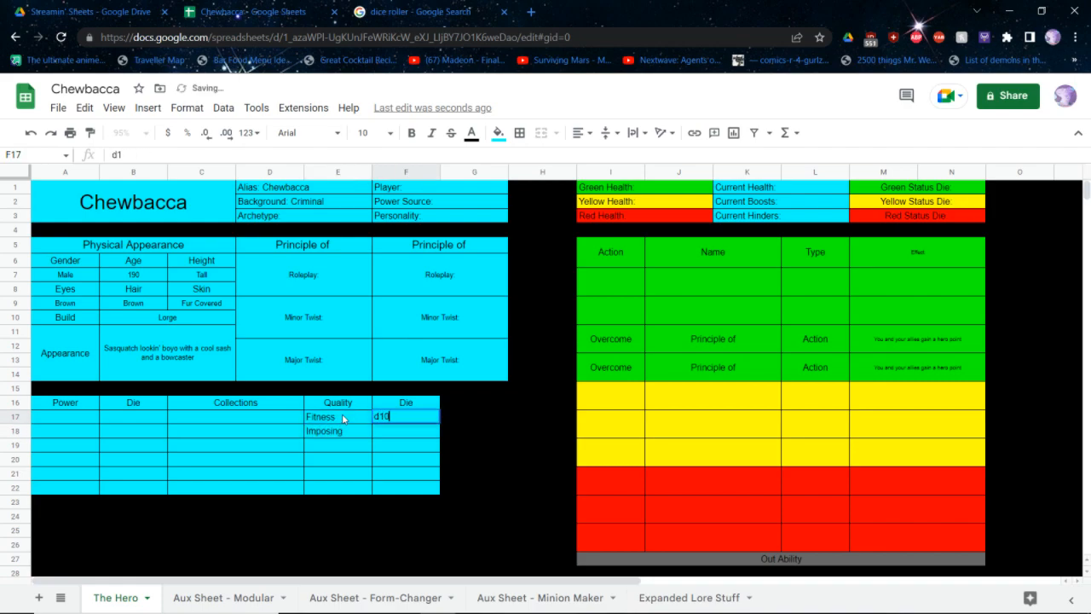
{"action": "key", "text": "Return"}
{"action": "type", "text": "d8"}
{"action": "key", "text": "Return"}
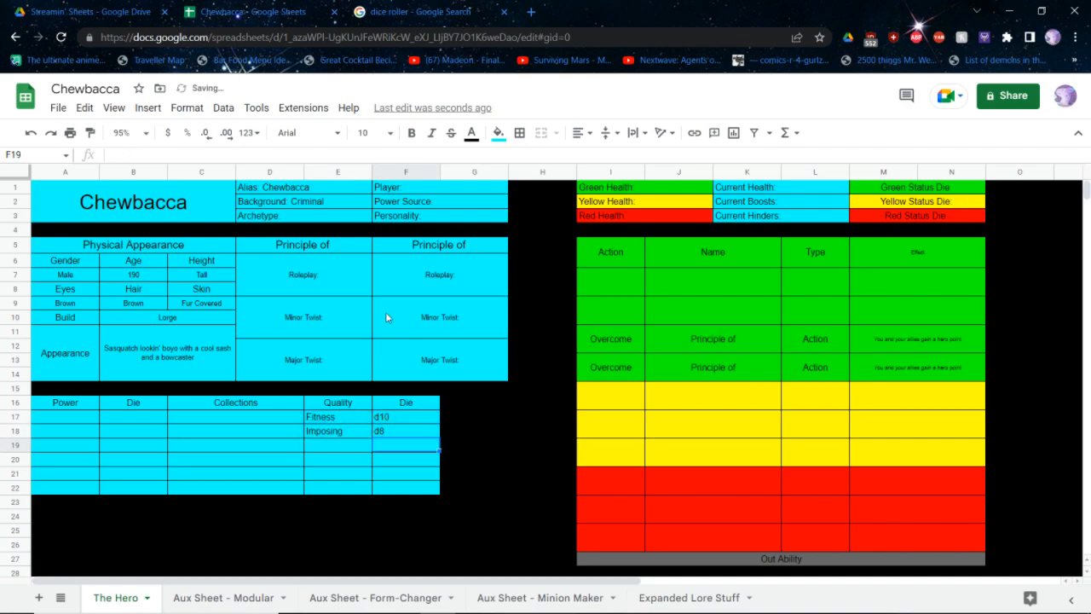
Enter d8 as the power die in the first three rows of the powers table
{"action": "key", "text": "alt+Tab"}
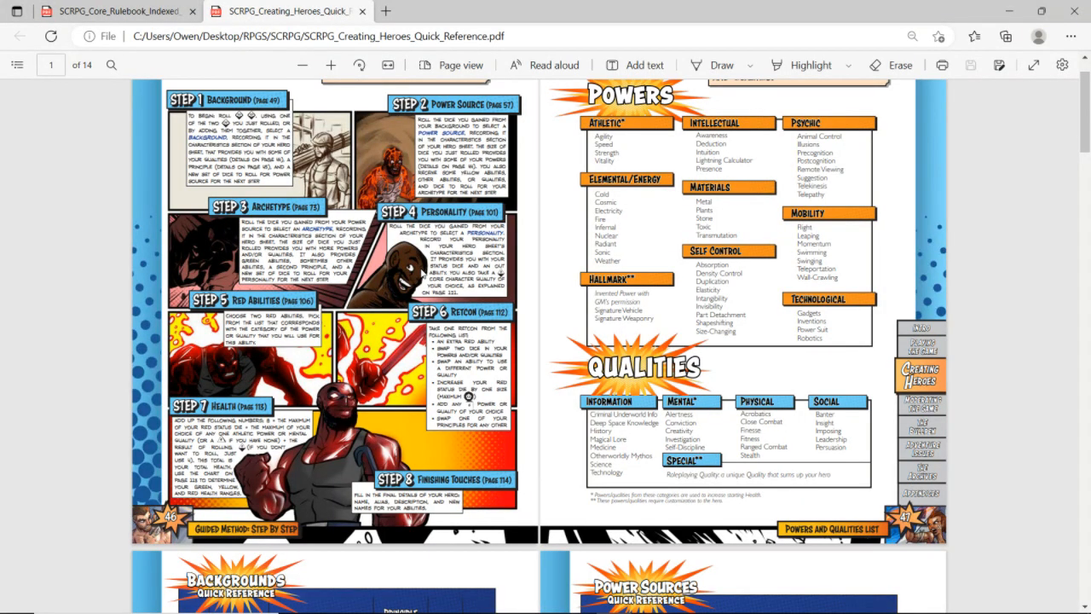
{"action": "key", "text": "ctrl+Tab"}
{"action": "key", "text": "alt+Tab"}
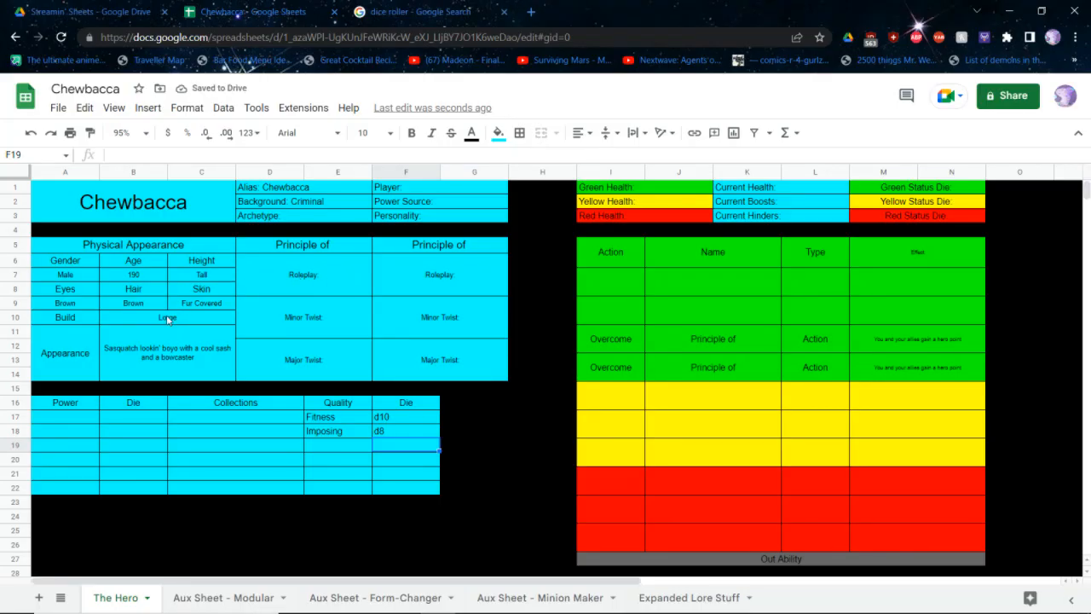
{"action": "left_click", "coordinate": [134, 416]}
{"action": "type", "text": "d8"}
{"action": "key", "text": "Return"}
{"action": "type", "text": "d8"}
{"action": "key", "text": "Return"}
{"action": "type", "text": "d8"}
{"action": "key", "text": "Return"}
Examine the Power Sources chart and the Alien power source entry in the core rulebook PDF
{"action": "key", "text": "alt+Tab"}
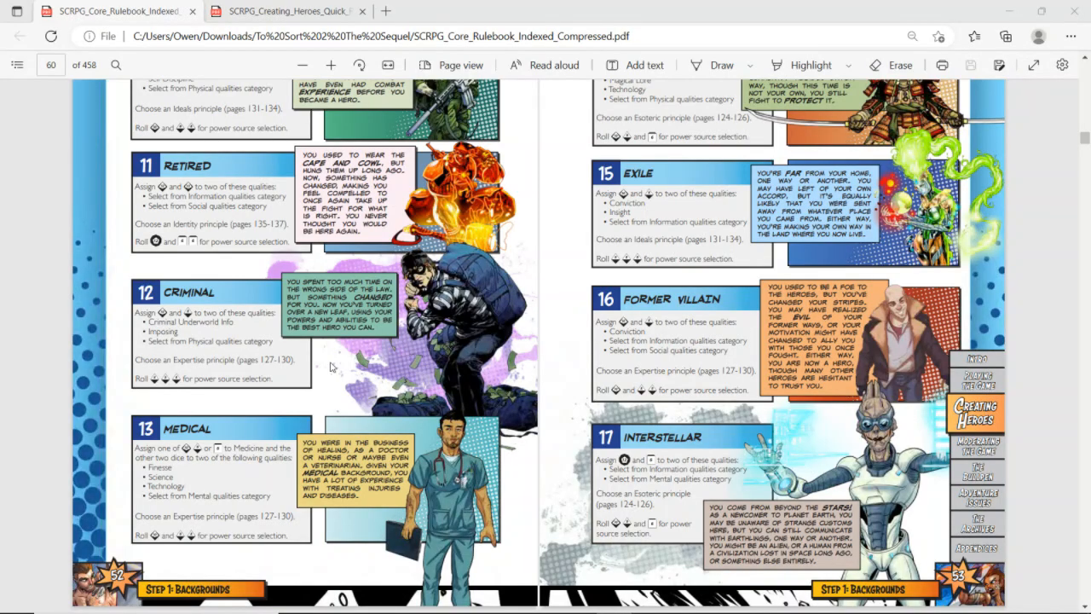
{"action": "key", "text": "ctrl+Tab"}
{"action": "key", "text": "ctrl+Tab"}
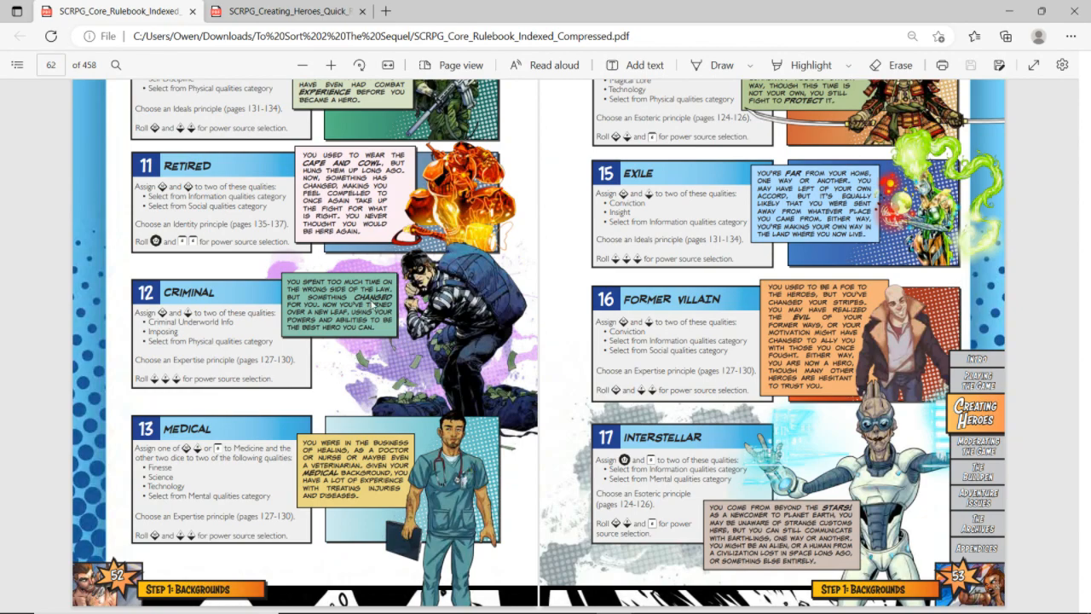
{"action": "scroll", "coordinate": [375, 305], "scroll_direction": "down", "scroll_amount": 10}
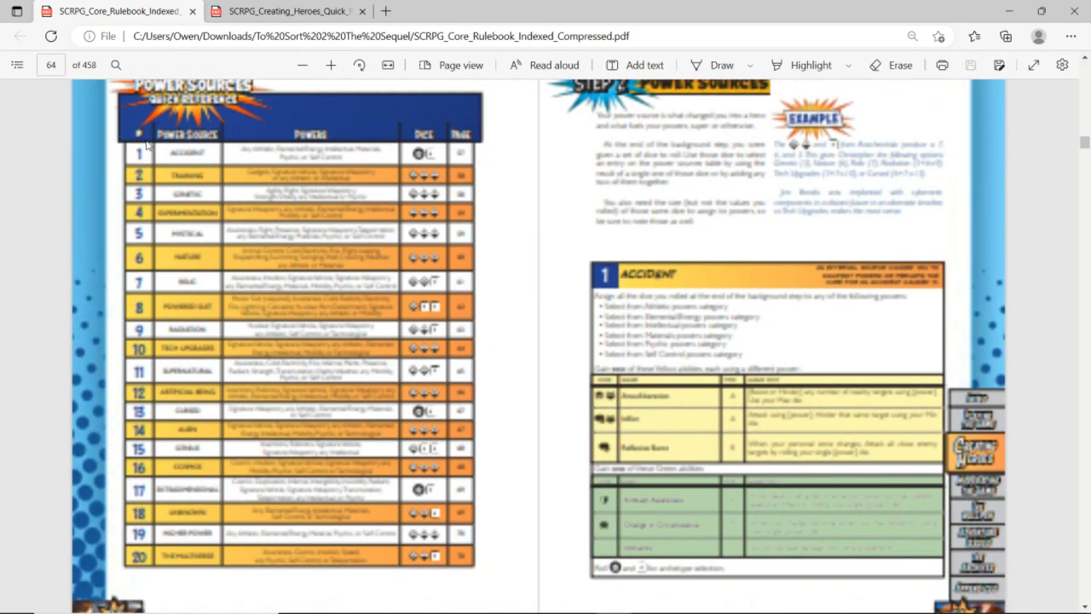
{"action": "scroll", "coordinate": [147, 155], "scroll_direction": "down", "scroll_amount": 1}
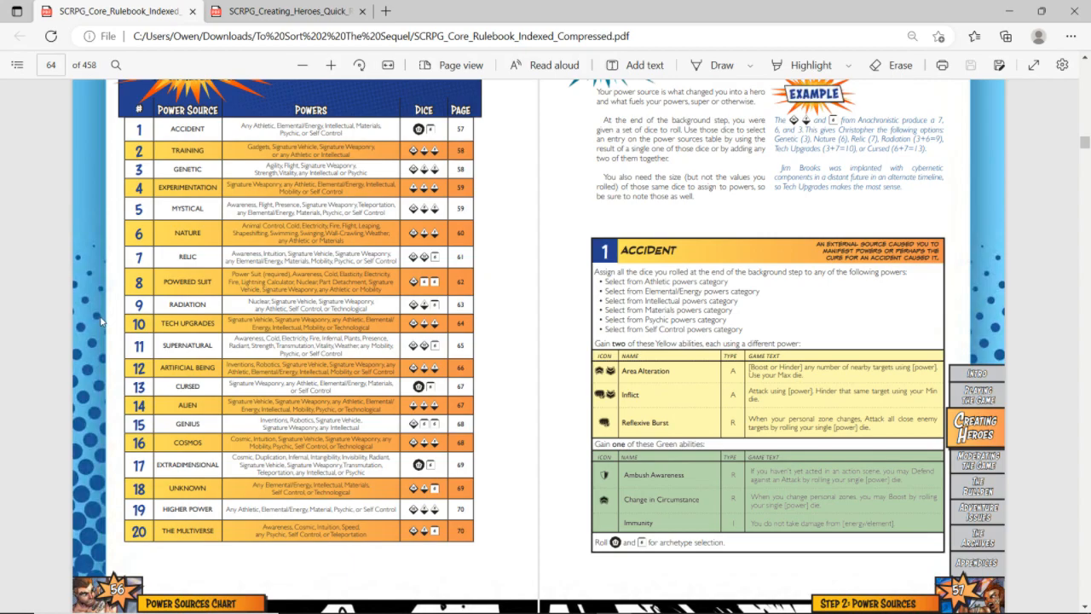
{"action": "scroll", "coordinate": [209, 414], "scroll_direction": "down", "scroll_amount": 1}
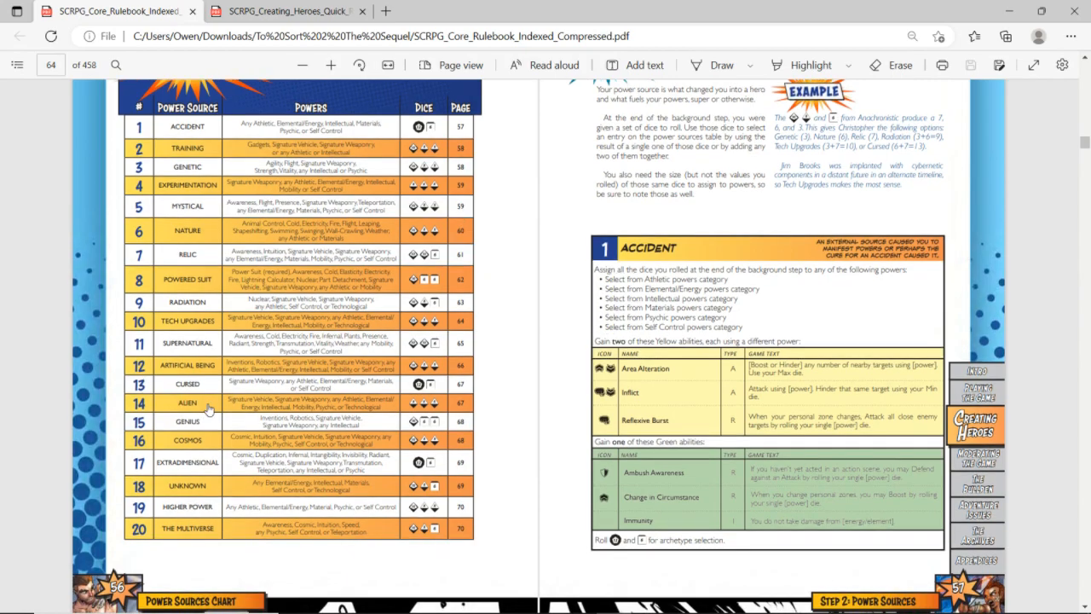
{"action": "scroll", "coordinate": [543, 331], "scroll_direction": "down", "scroll_amount": 8}
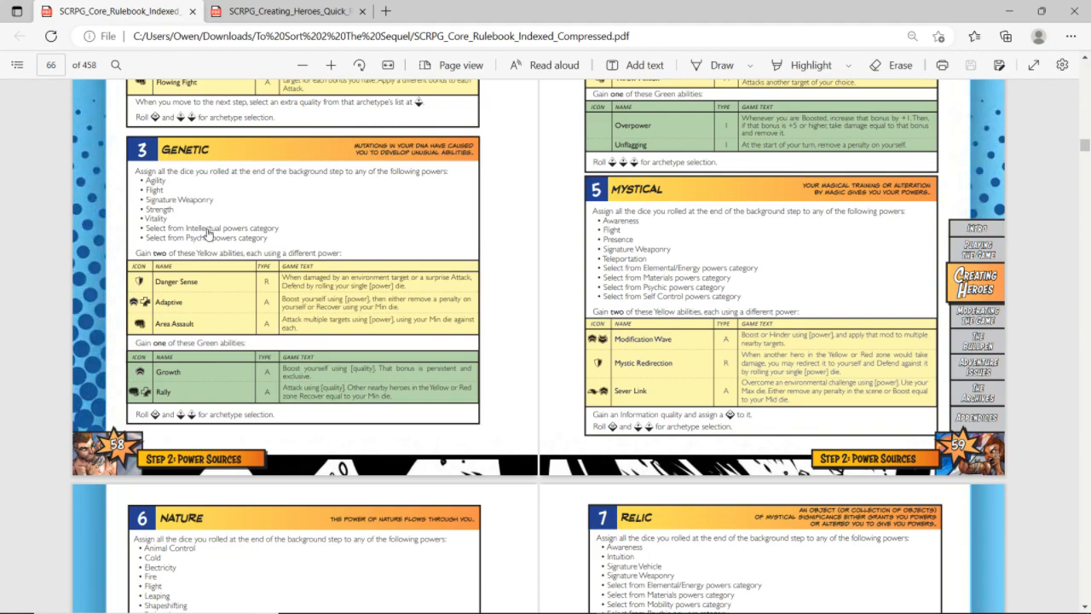
{"action": "scroll", "coordinate": [207, 235], "scroll_direction": "down", "scroll_amount": 20}
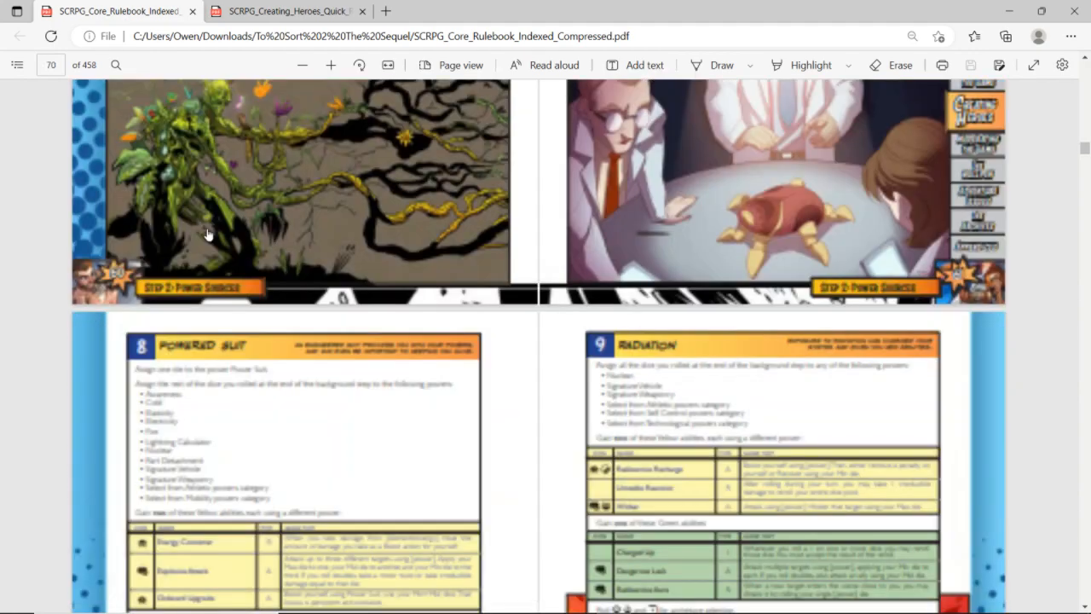
{"action": "scroll", "coordinate": [207, 234], "scroll_direction": "down", "scroll_amount": 10}
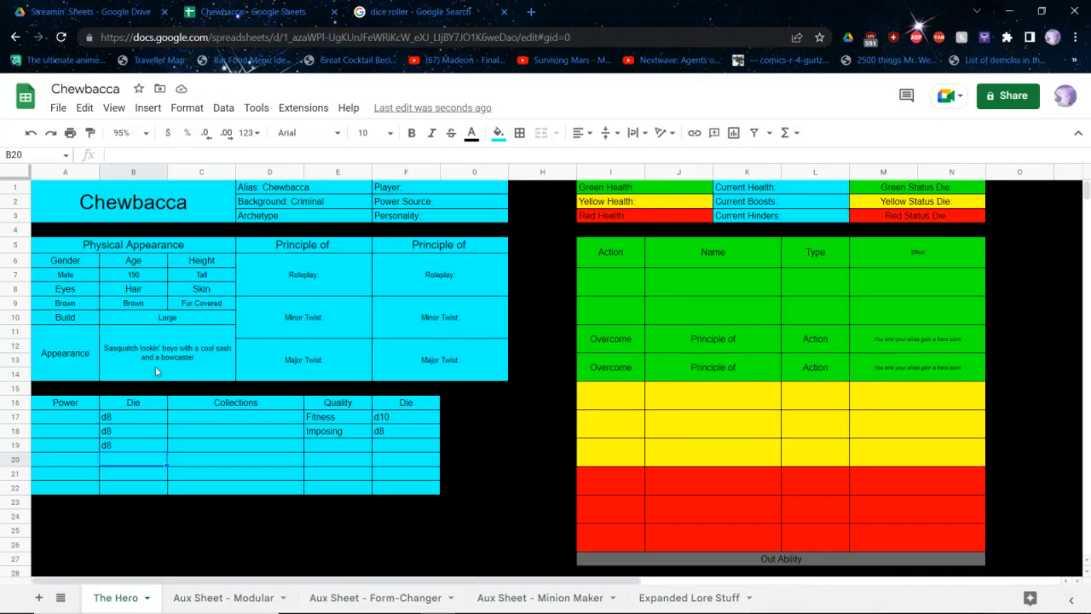
Enter the powers Bowcaster, The Falcon and Strength in the first three rows of the character sheet's powers table
{"action": "left_click", "coordinate": [49, 431]}
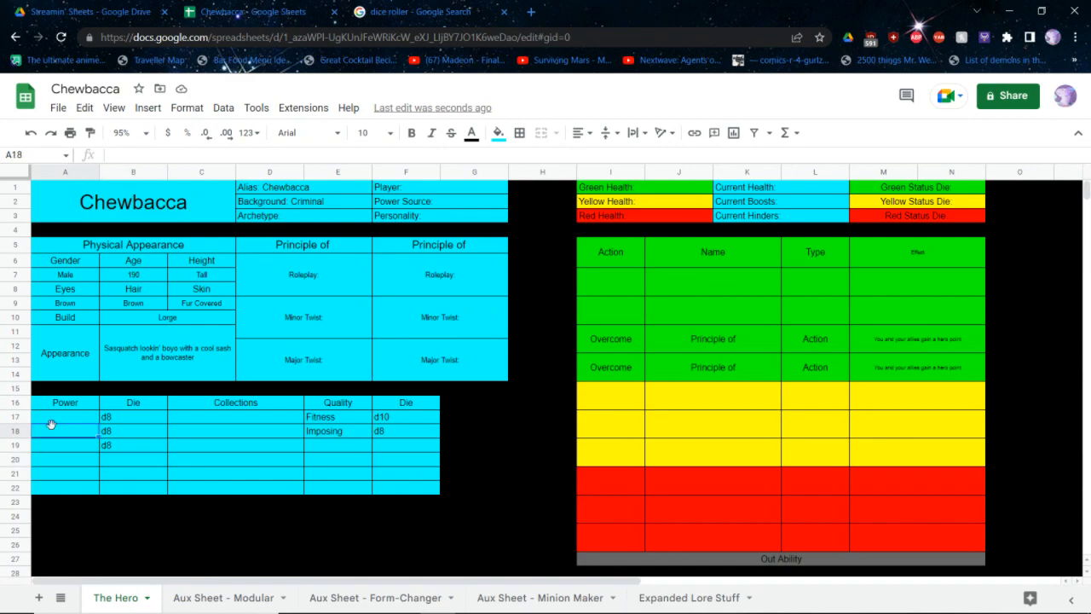
{"action": "key", "text": "alt+Tab"}
{"action": "key", "text": "alt+Tab"}
{"action": "left_click", "coordinate": [52, 417]}
{"action": "type", "text": "Bowcaster"}
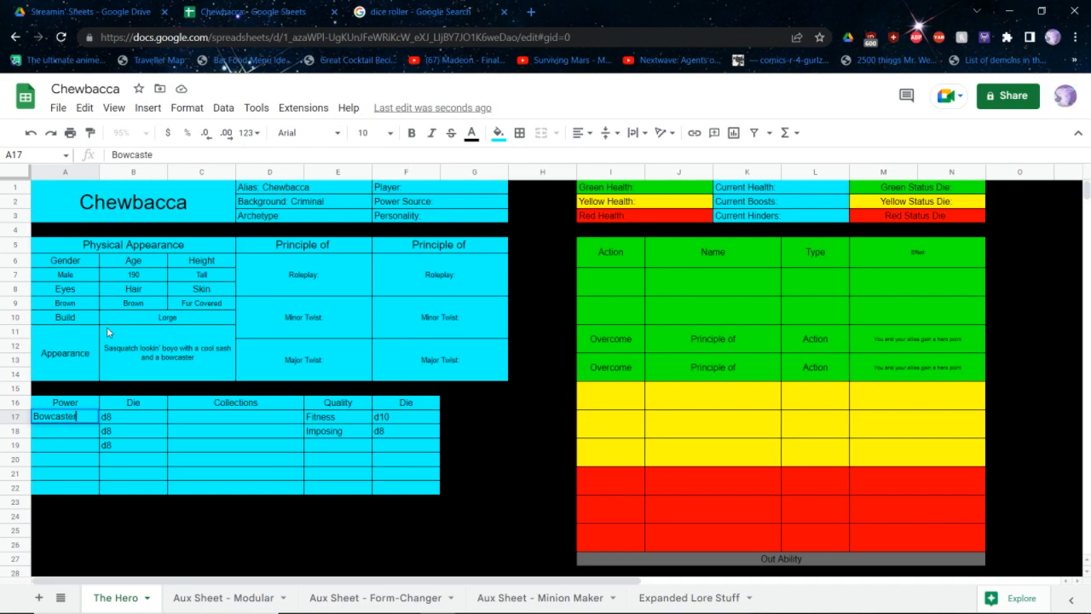
{"action": "key", "text": "Return"}
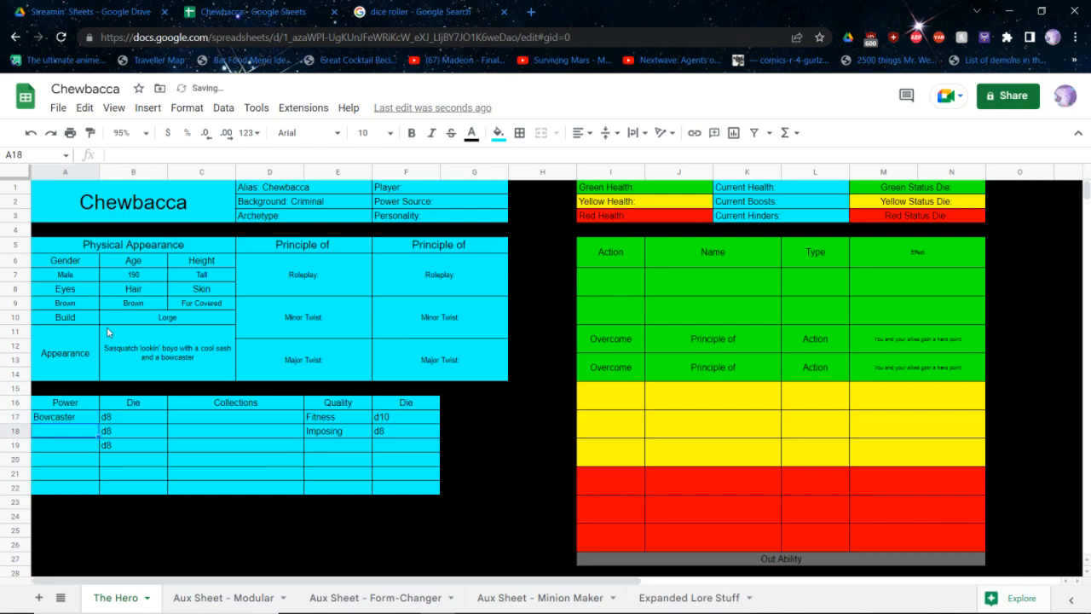
{"action": "type", "text": "The Falcon"}
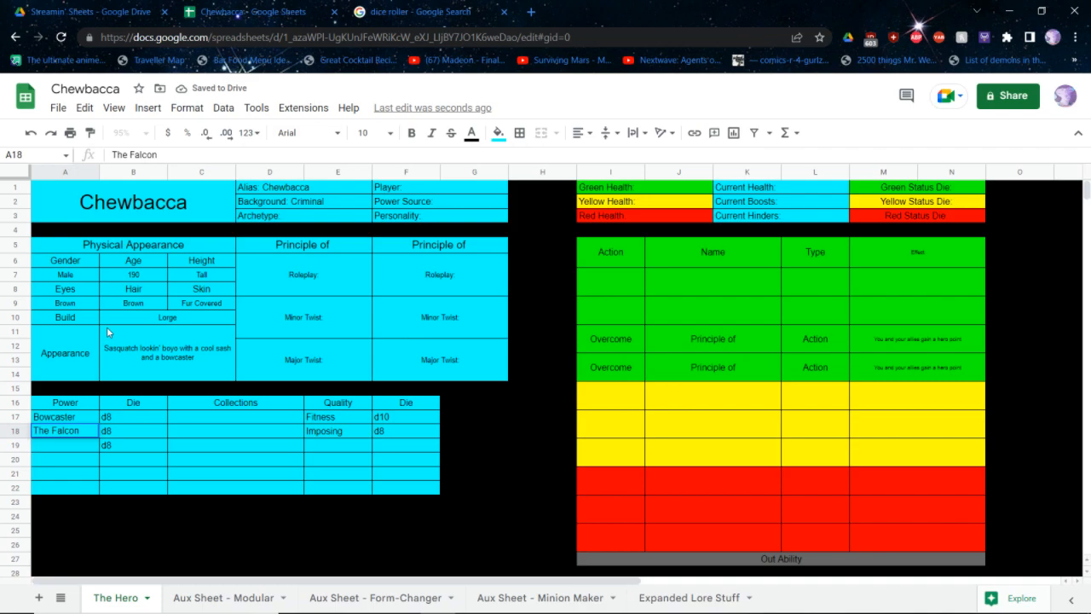
{"action": "key", "text": "Return"}
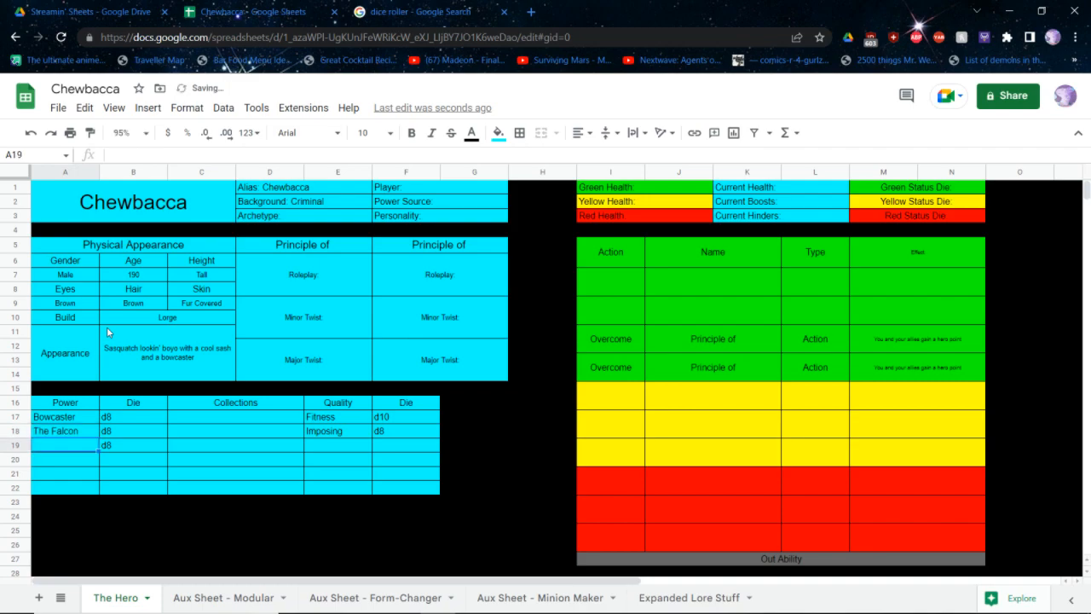
{"action": "type", "text": "Strength"}
{"action": "key", "text": "Return"}
Consult the Alien entry's Yellow abilities in the core rulebook and enter Defend as the action in the character sheet's third yellow ability row
{"action": "key", "text": "alt+Tab"}
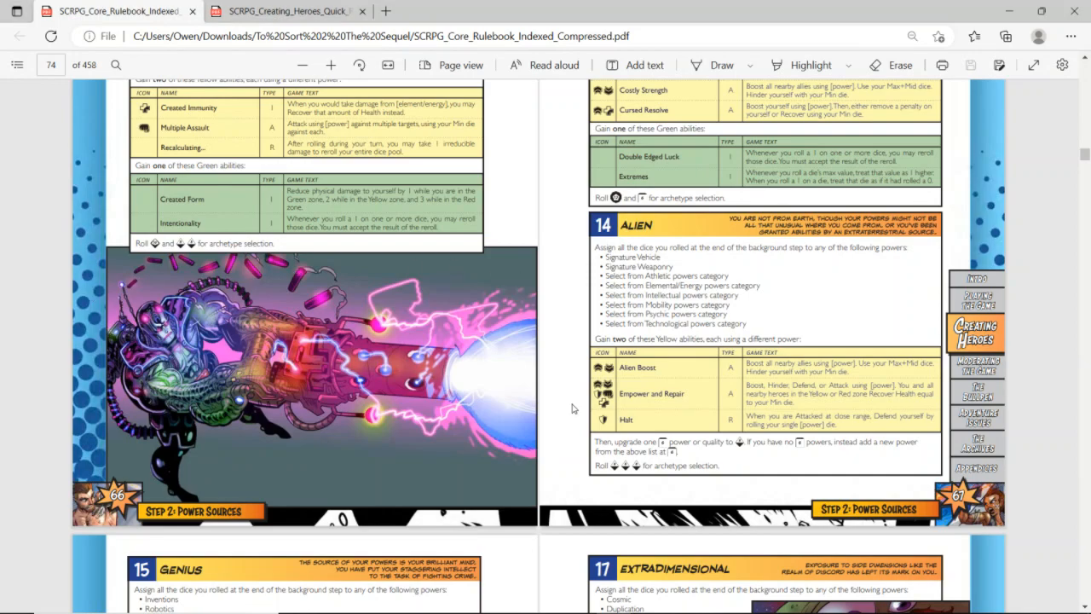
{"action": "scroll", "coordinate": [835, 330], "scroll_direction": "up", "scroll_amount": 2, "text": "ctrl"}
{"action": "scroll", "coordinate": [835, 330], "scroll_direction": "up", "scroll_amount": 1, "text": "ctrl"}
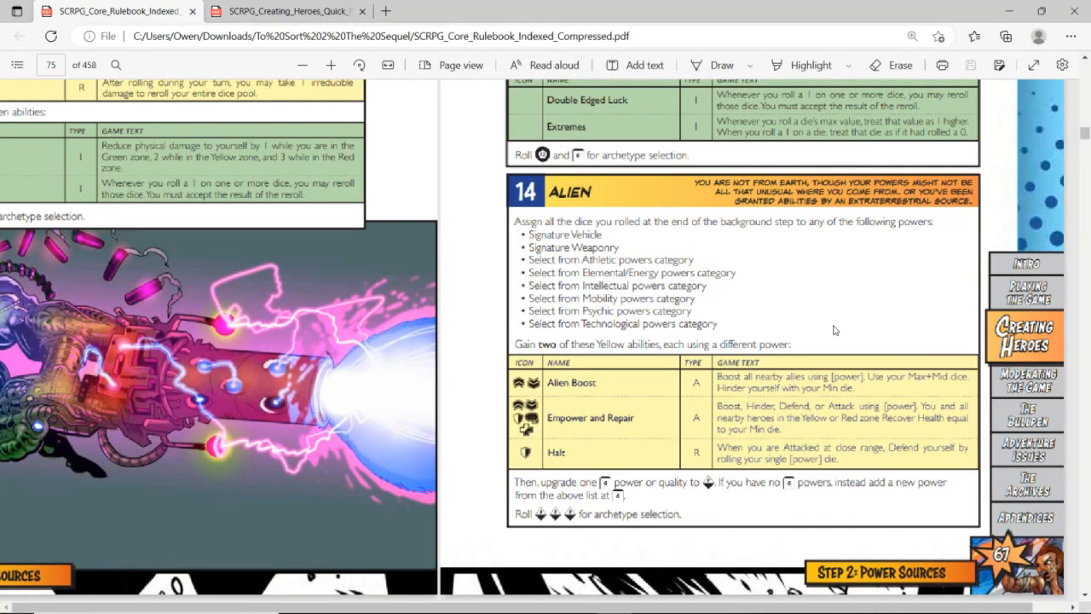
{"action": "scroll", "coordinate": [835, 330], "scroll_direction": "right", "scroll_amount": 1}
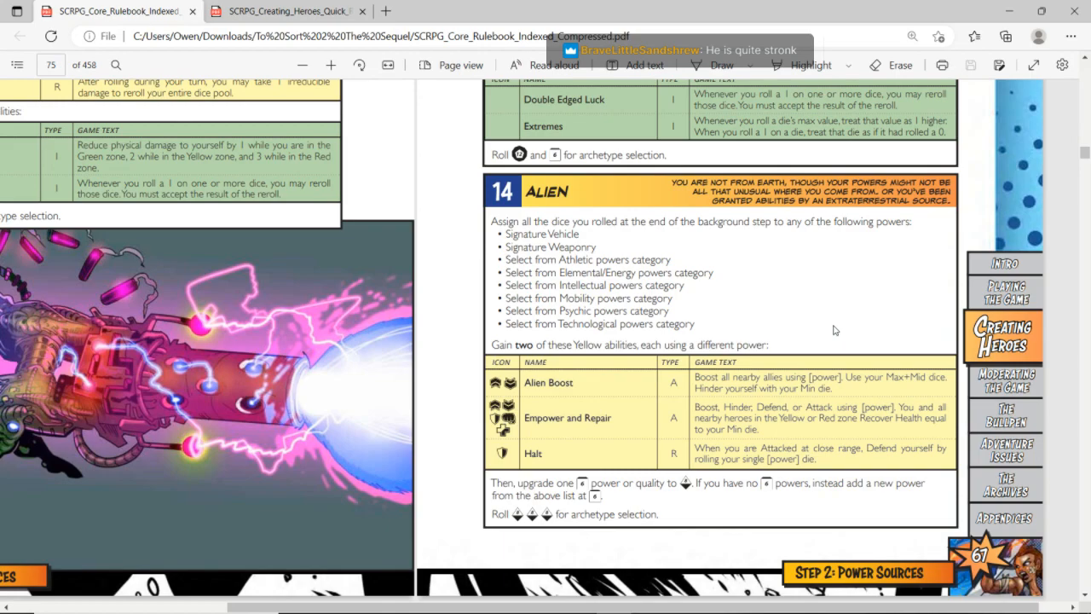
{"action": "key", "text": "alt+Tab"}
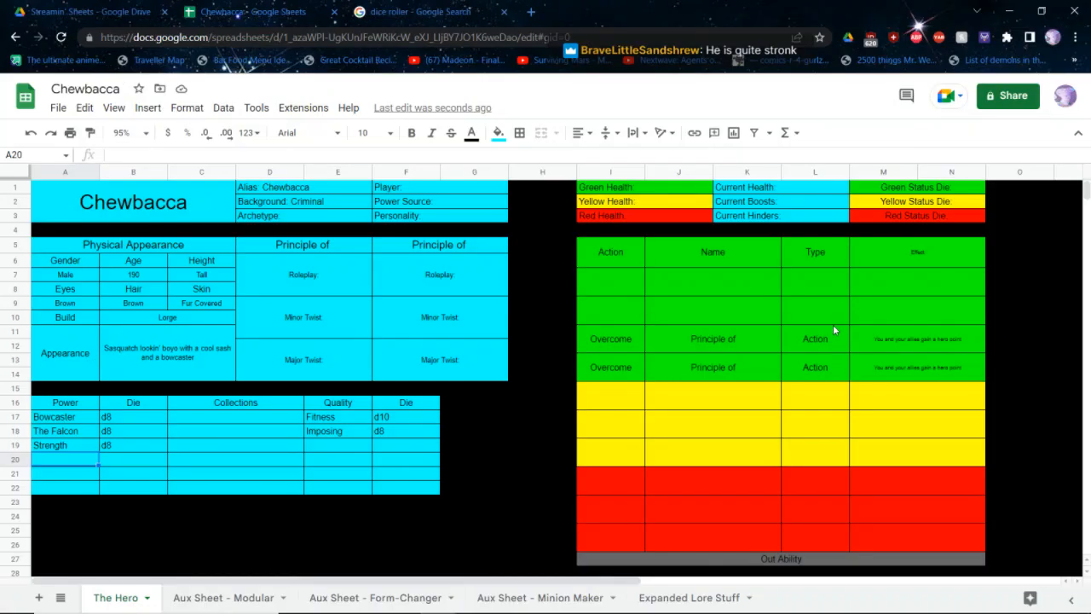
{"action": "left_click", "coordinate": [810, 457]}
{"action": "left_click", "coordinate": [590, 461]}
{"action": "type", "text": "DEfend"}
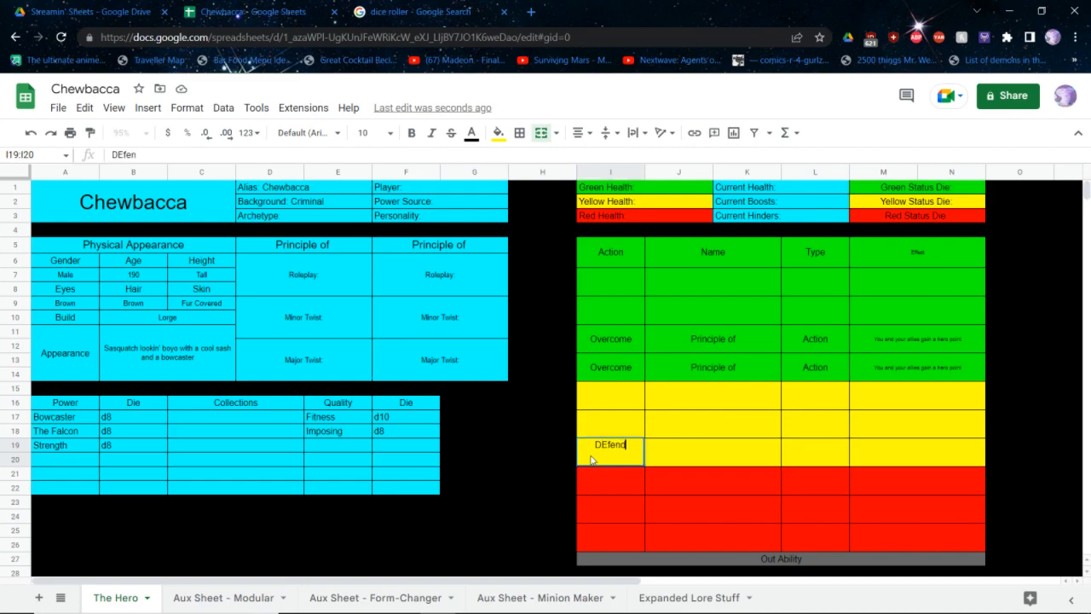
{"action": "key", "text": "ctrl+BackSpace"}
{"action": "type", "text": "DEfen"}
{"action": "key", "text": "ctrl+BackSpace"}
{"action": "type", "text": "Defend"}
{"action": "key", "text": "Tab"}
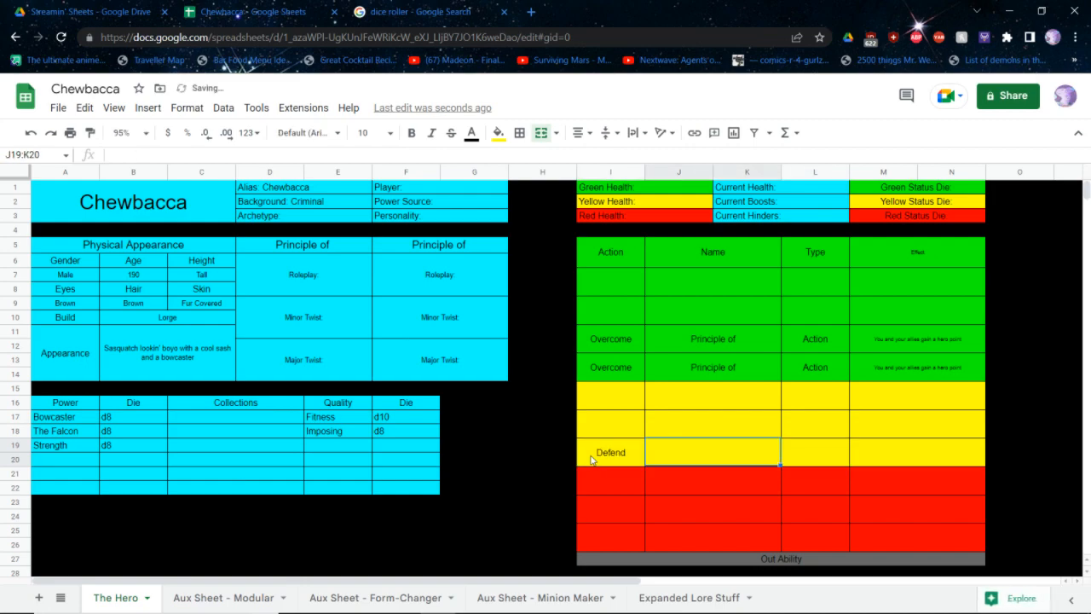
Name the yellow Defend ability Imposing Form and set its type to Reaction
{"action": "type", "text": "Imposing Form"}
{"action": "key", "text": "Tab"}
{"action": "type", "text": "Reaction"}
{"action": "key", "text": "Tab"}
Enter Imposing Form's effect as "When Attacked at close range, Defend yourself by rolling your single Strength die"
{"action": "type", "text": "When Attacked at close range,"}
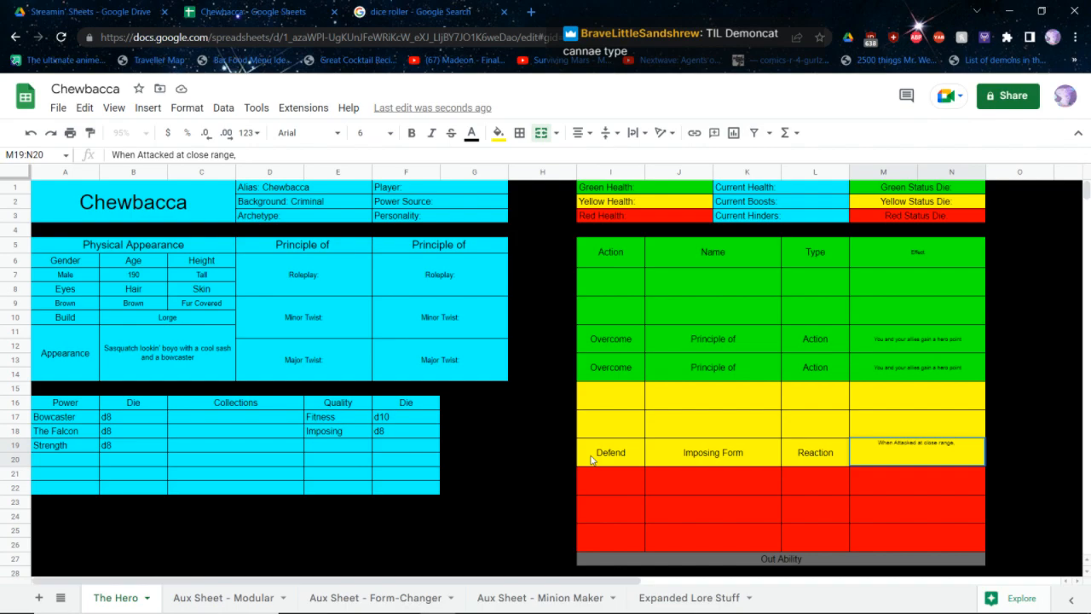
{"action": "type", "text": "Defend yourself by"}
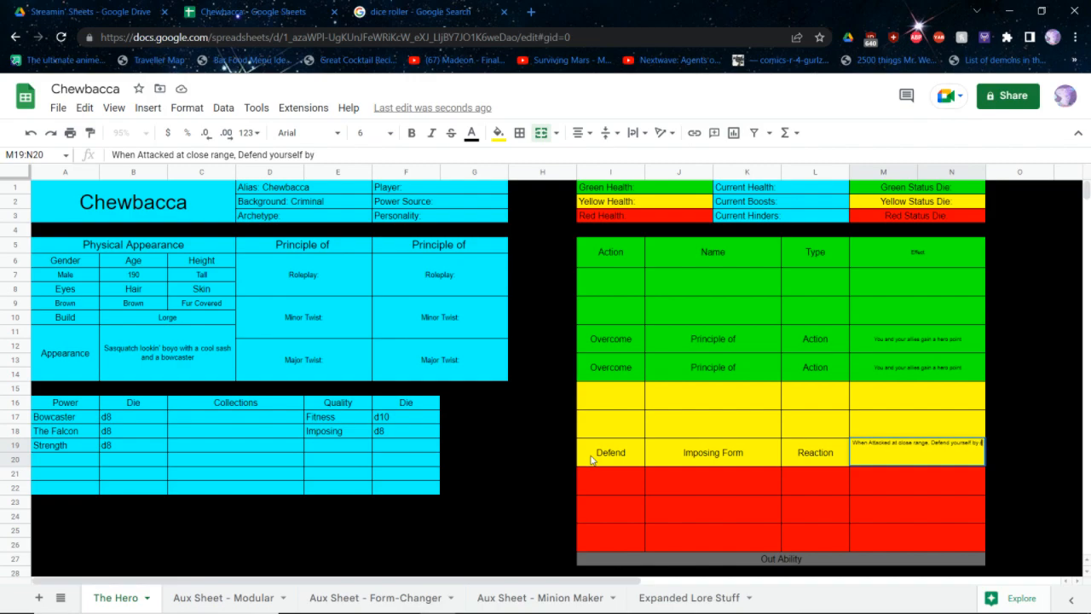
{"action": "type", "text": " rolling you"}
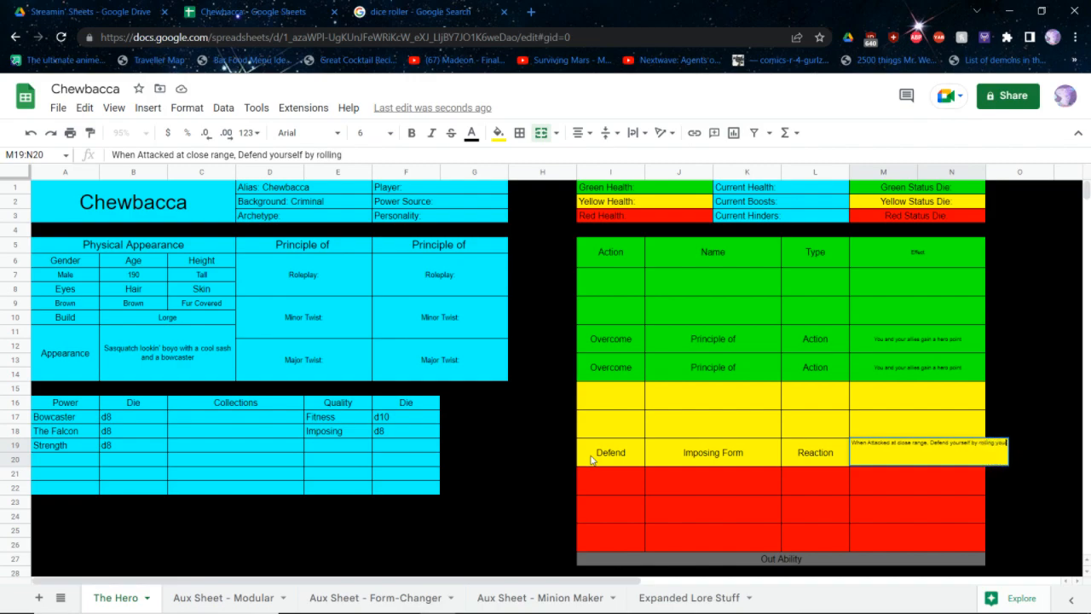
{"action": "type", "text": "r sinlg power"}
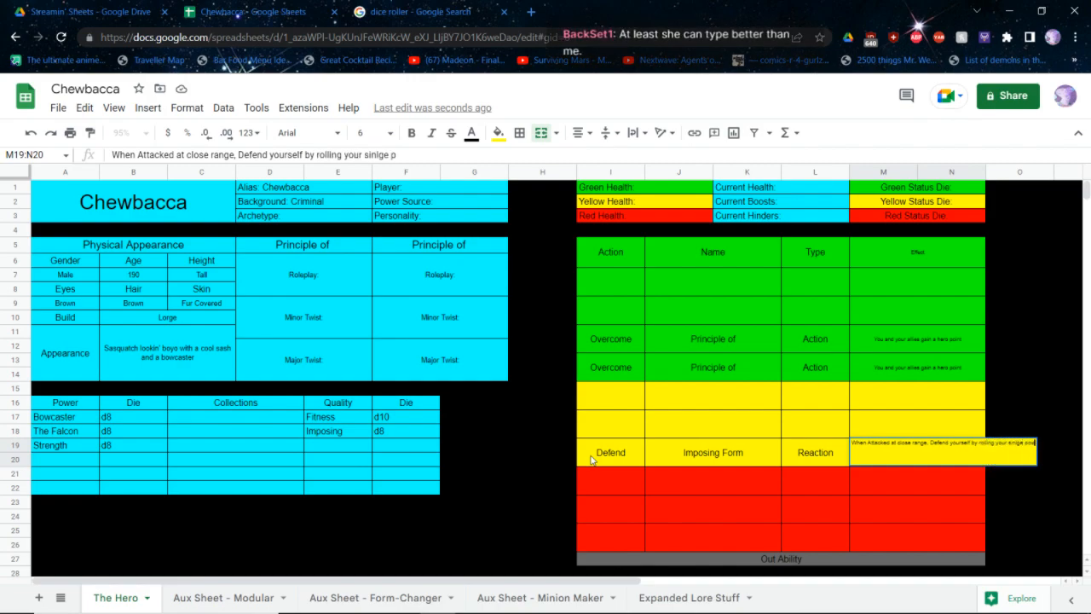
{"action": "key", "text": "BackSpace"}
{"action": "key", "text": "BackSpace"}
{"action": "key", "text": "BackSpace"}
{"action": "key", "text": "BackSpace"}
{"action": "key", "text": "BackSpace"}
{"action": "type", "text": "i"}
{"action": "key", "text": "BackSpace"}
{"action": "key", "text": "BackSpace"}
{"action": "key", "text": "BackSpace"}
{"action": "type", "text": "gle Strength die"}
{"action": "key", "text": "Return"}
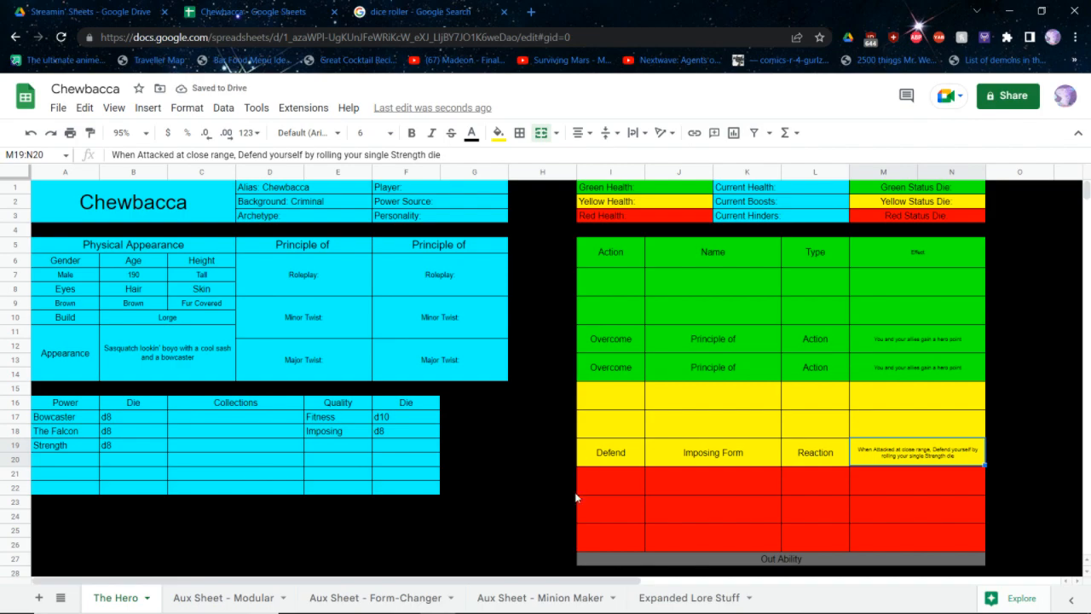
Enter "Boost/Hinder/Defend/Attack + Recover" as the action in the second yellow ability row and set its font size to 9
{"action": "key", "text": "Up"}
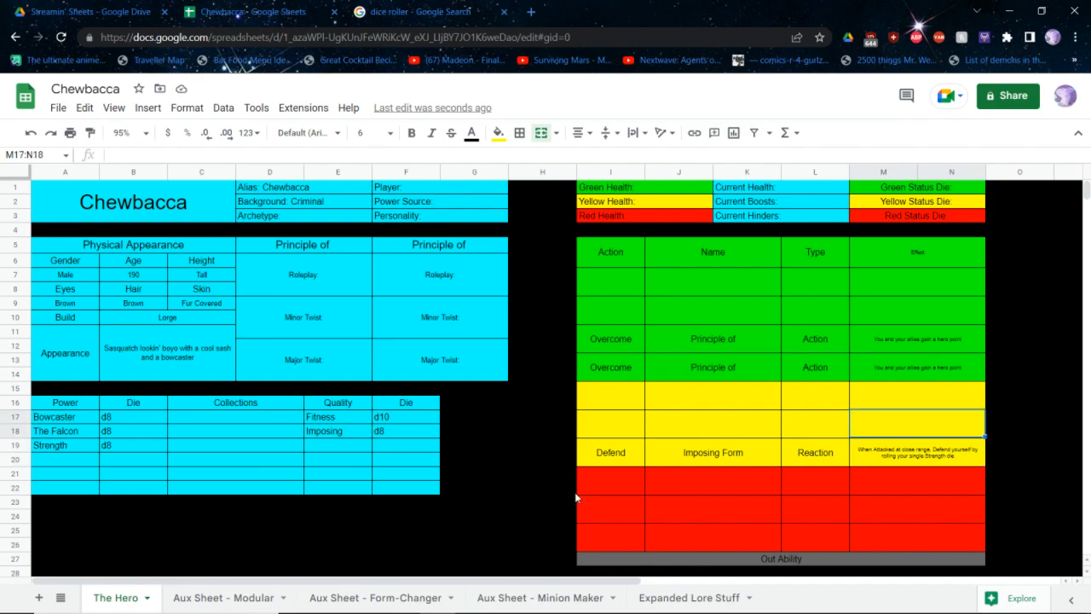
{"action": "key", "text": "Left"}
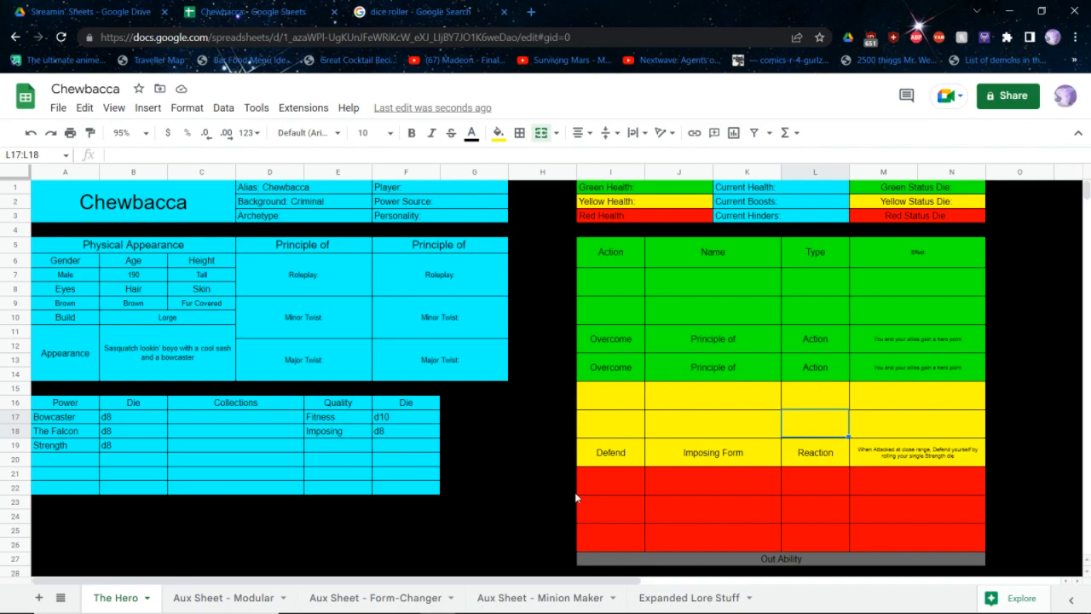
{"action": "key", "text": "Left"}
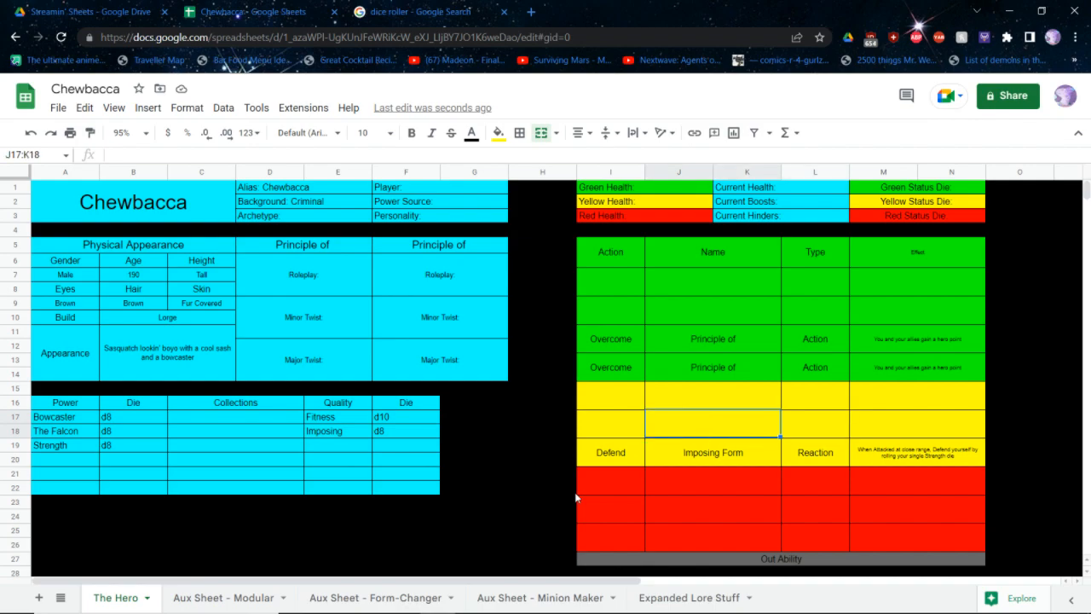
{"action": "key", "text": "Left"}
{"action": "type", "text": "Boost/Hinder"}
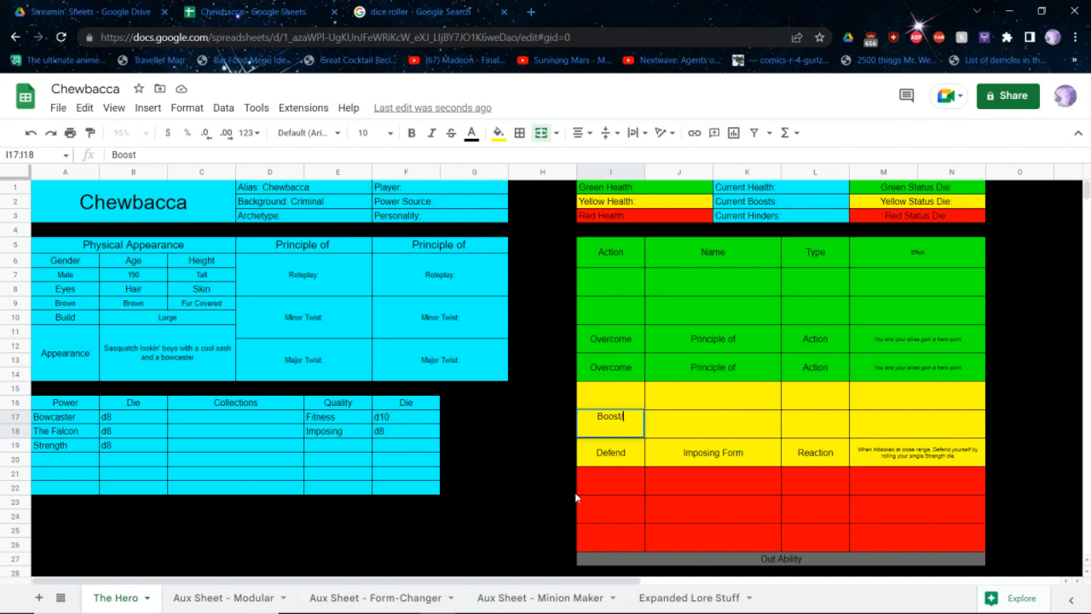
{"action": "type", "text": "/Defend/Attack"}
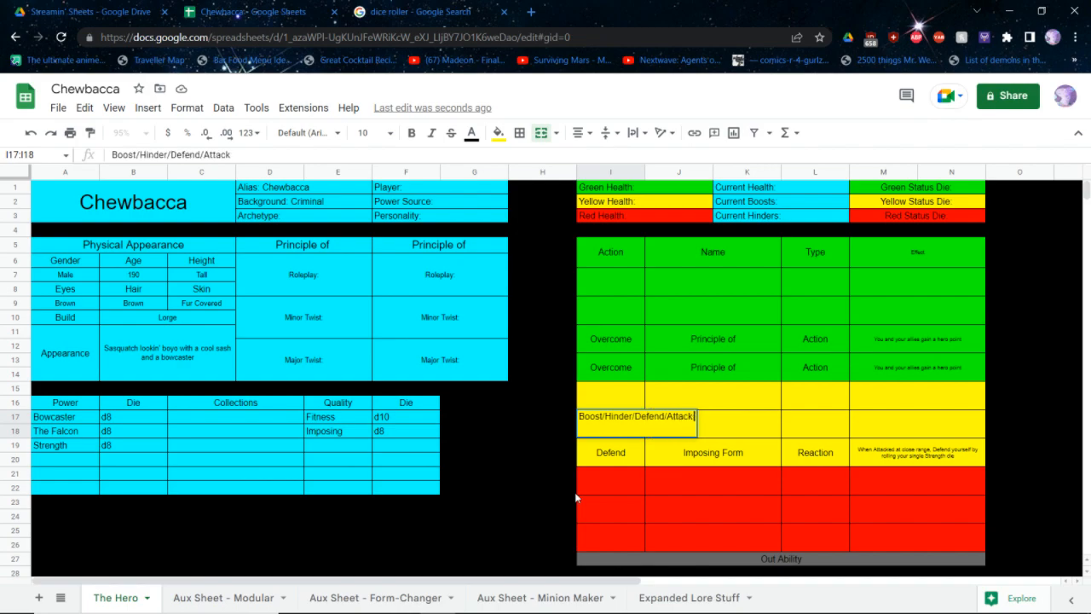
{"action": "type", "text": " + Recover"}
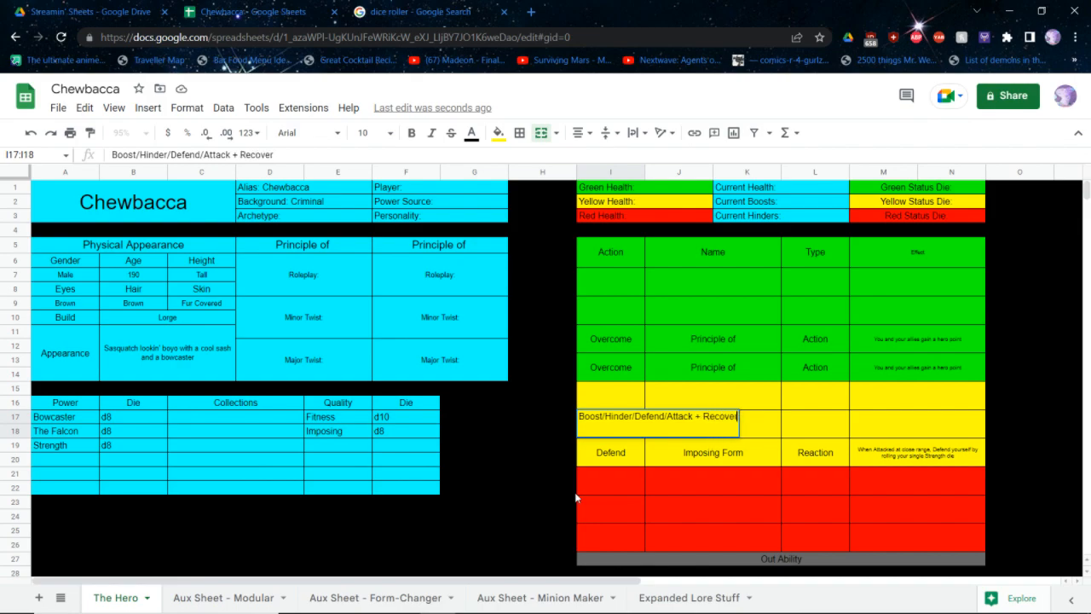
{"action": "key", "text": "Return"}
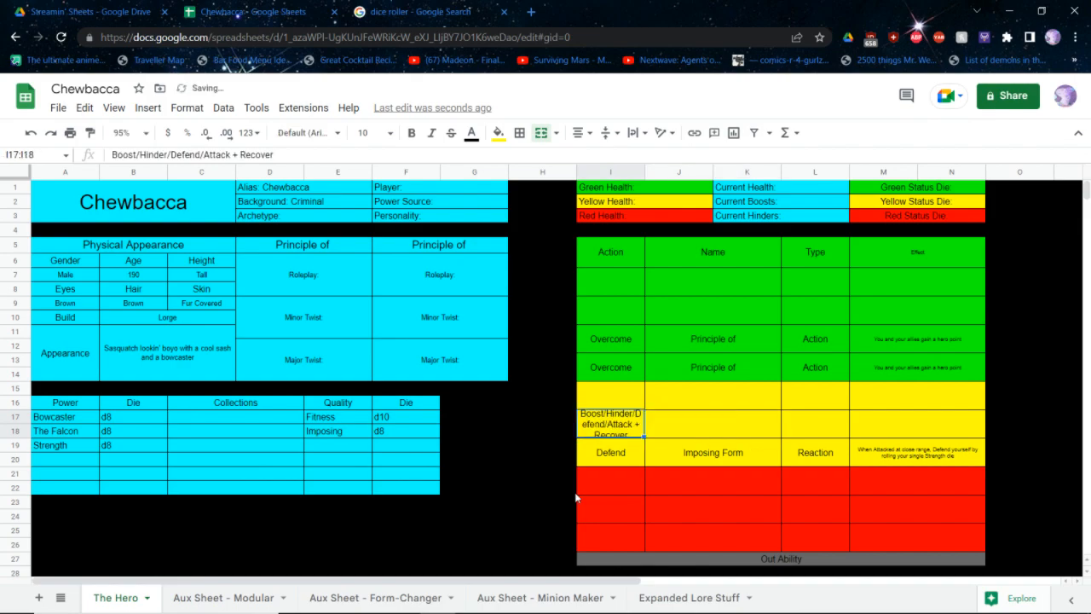
{"action": "left_click", "coordinate": [399, 134]}
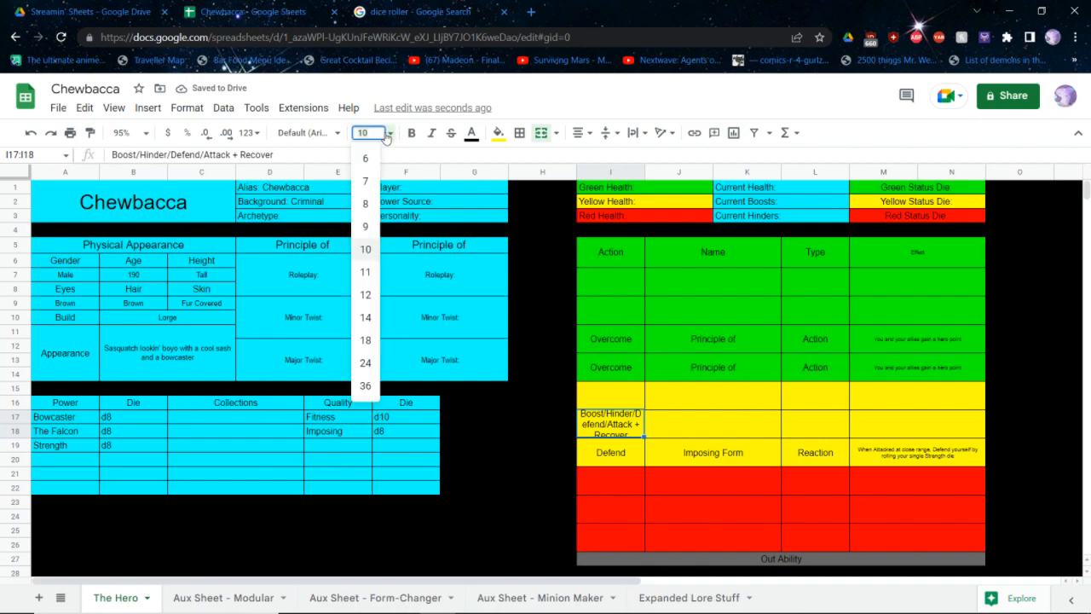
{"action": "left_click", "coordinate": [367, 223]}
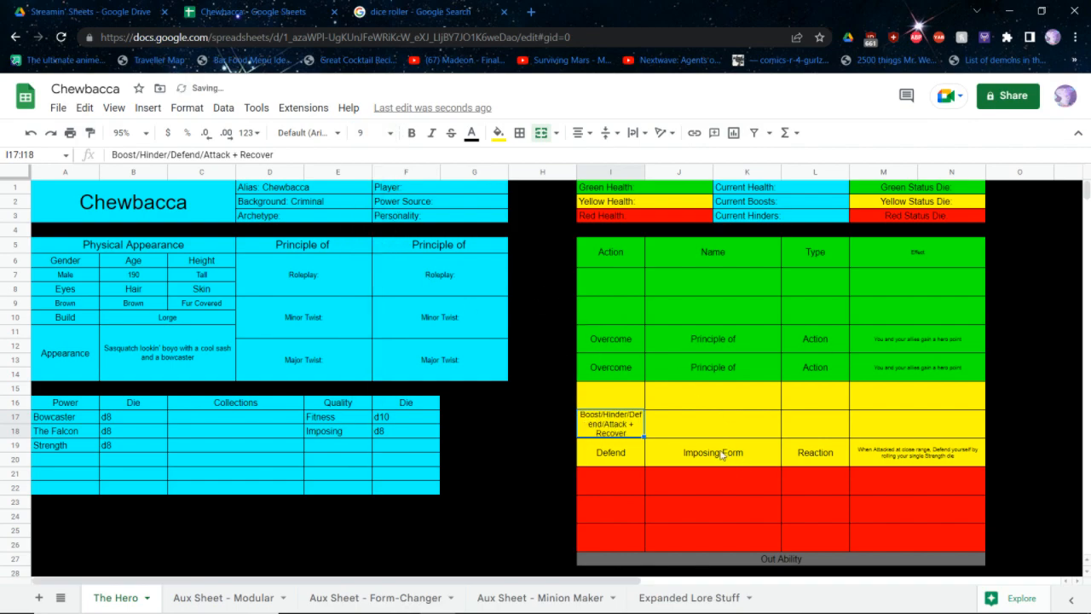
Name the second yellow ability Gunship Rescue and set its type to Action
{"action": "left_click", "coordinate": [693, 431]}
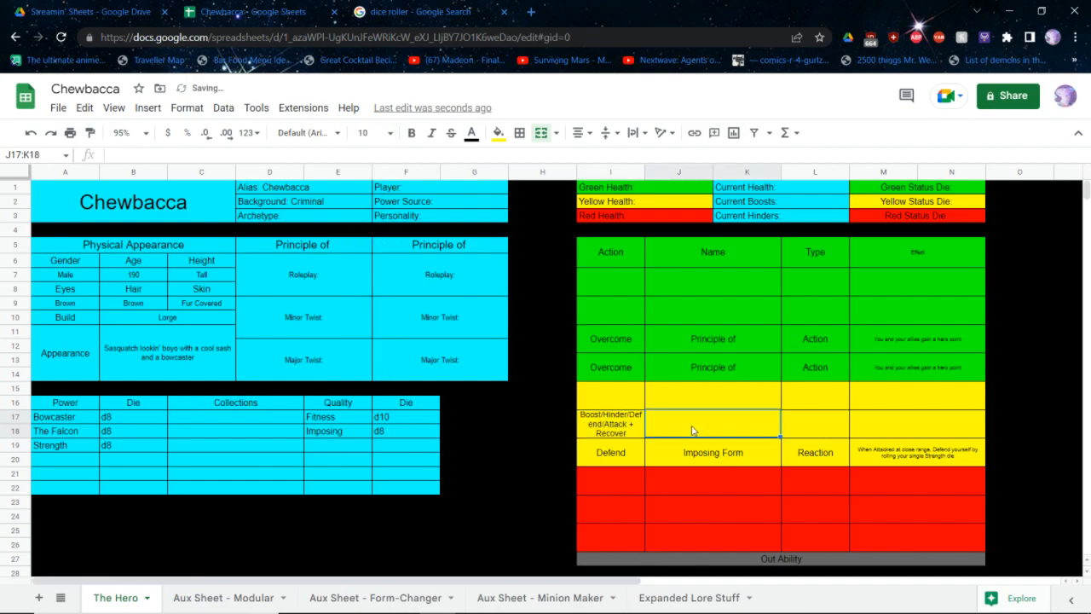
{"action": "type", "text": "Gunship Rescue"}
{"action": "key", "text": "Tab"}
{"action": "type", "text": "Action"}
{"action": "key", "text": "Tab"}
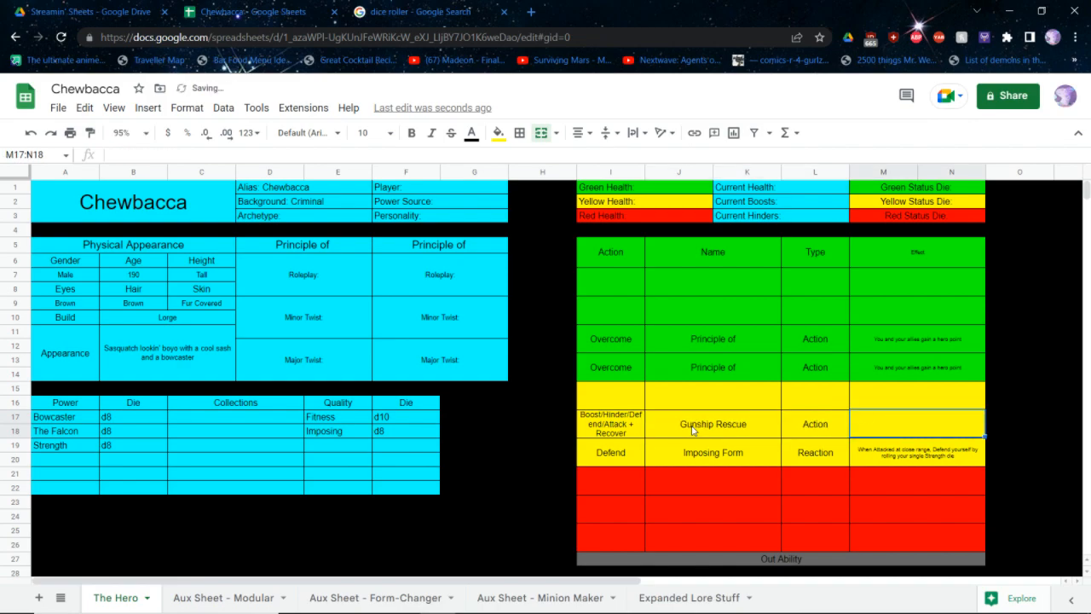
Begin Gunship Rescue's effect text with "Boost, Hinder, Defend, or Attack using The Falcon."
{"action": "type", "text": "Boost, Hinder, Defend, or Attack using"}
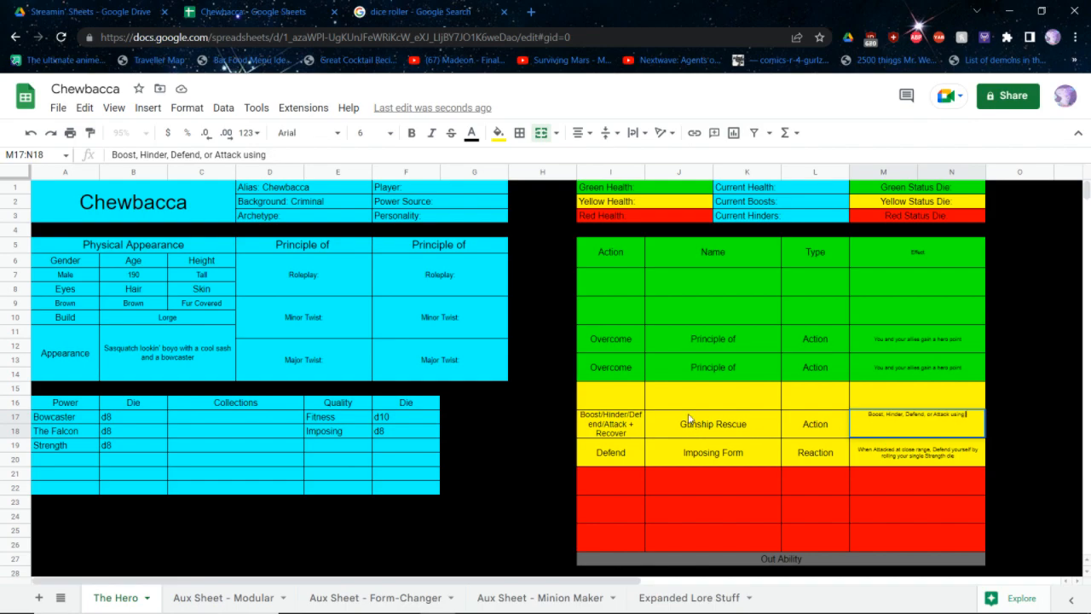
{"action": "type", "text": "The Falcon."}
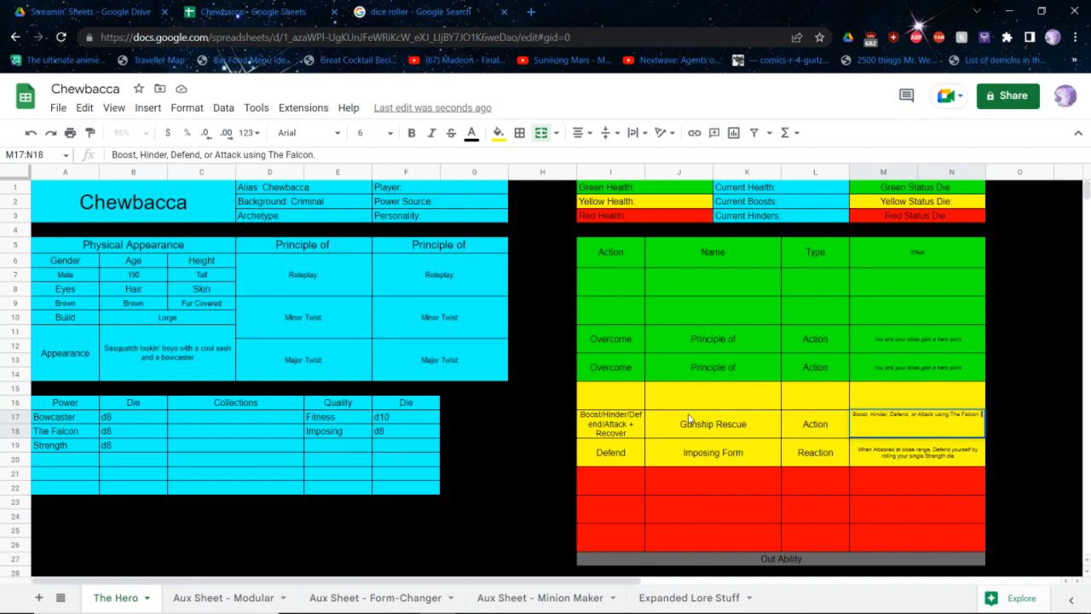
{"action": "type", "text": " You and all nearby heroes in"}
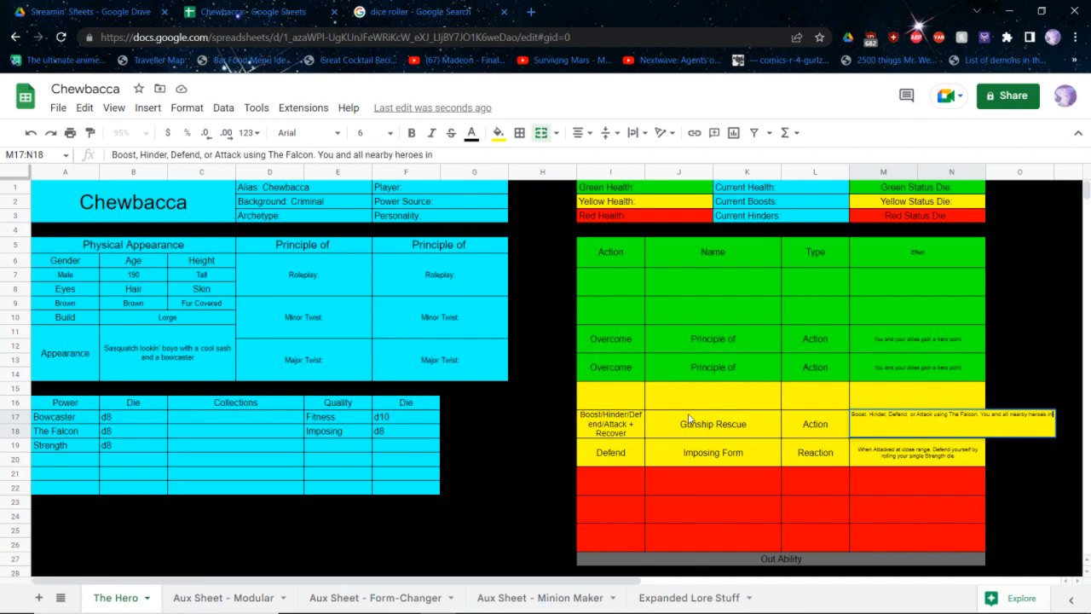
{"action": "type", "text": " the Yello"}
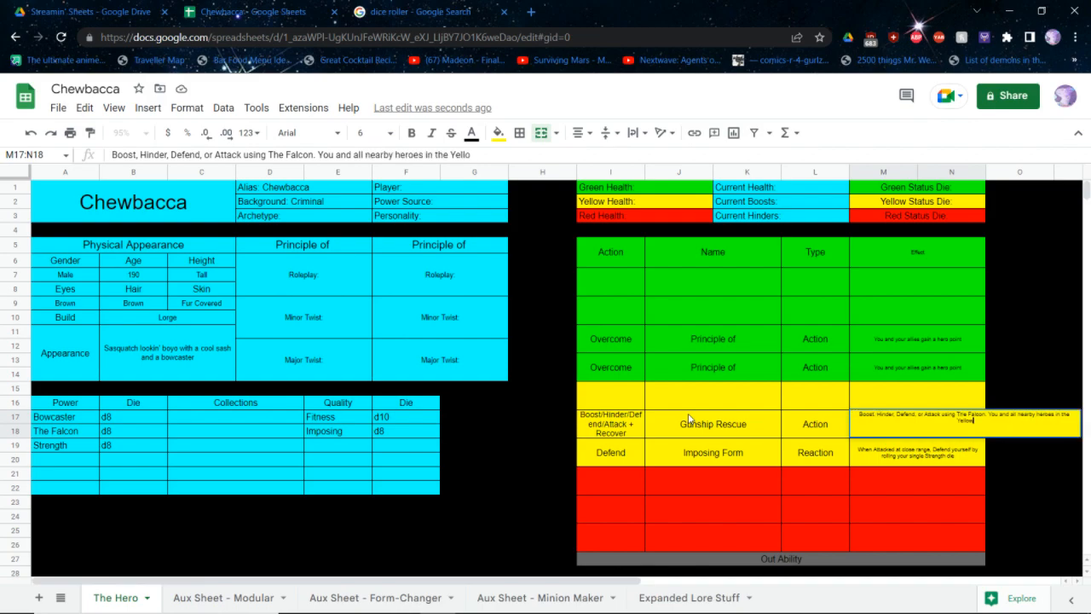
{"action": "type", "text": "w or REd zone Recover Health"}
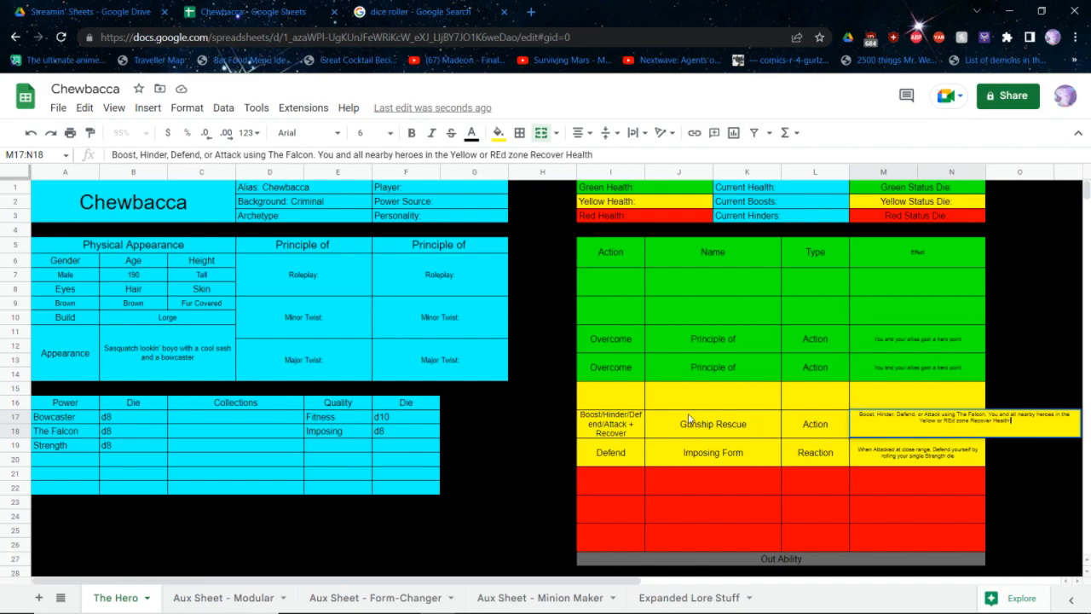
{"action": "type", "text": " equal to your Min die"}
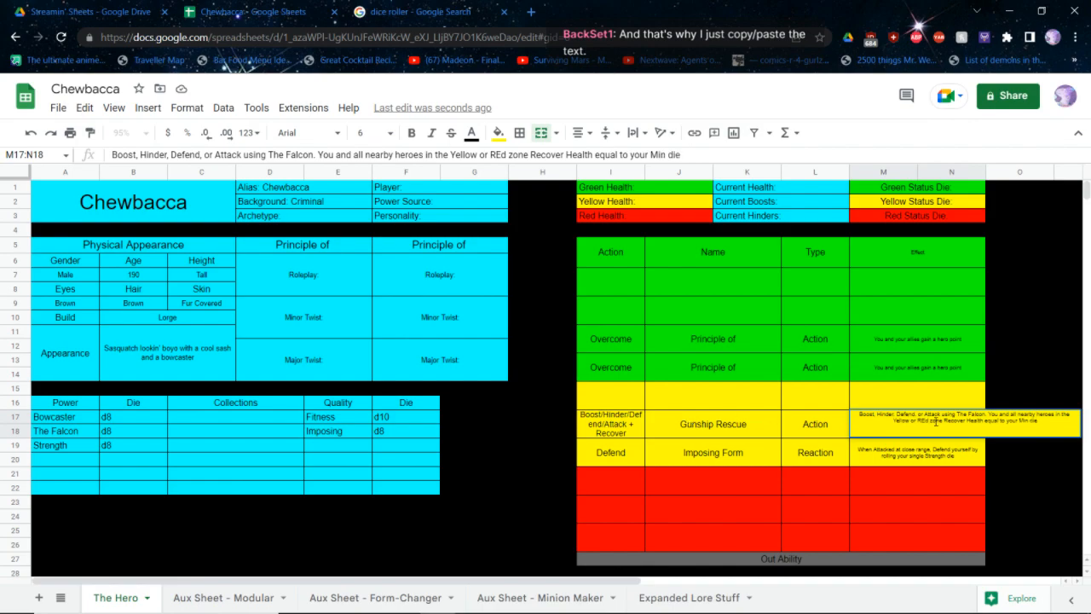
Complete Gunship Rescue's effect with "You and all nearby heroes in the Yellow or Red zone Recover Health equal to your Min die"
{"action": "key", "text": "BackSpace"}
{"action": "type", "text": "e"}
{"action": "key", "text": "Return"}
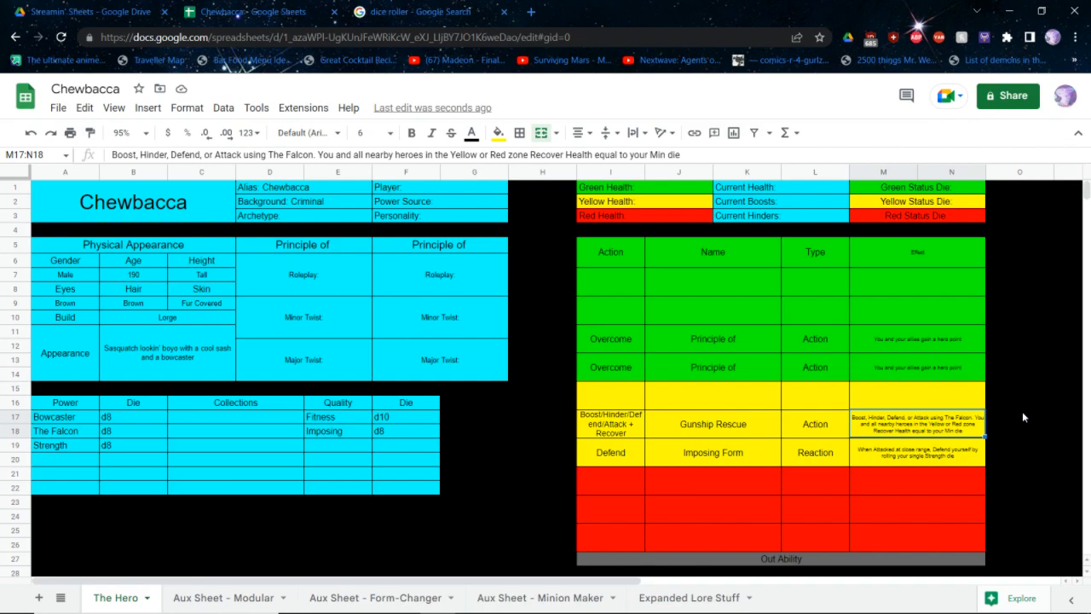
Enter d6 as the die in the fourth row of the Power table, below Strength
{"action": "key", "text": "Left"}
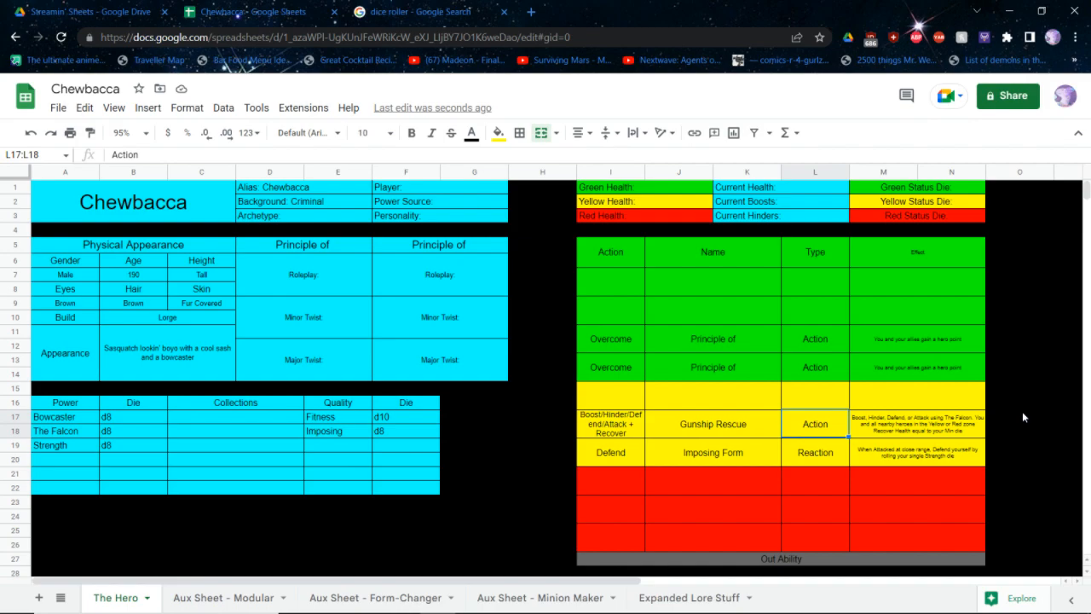
{"action": "key", "text": "Left"}
{"action": "key", "text": "Left"}
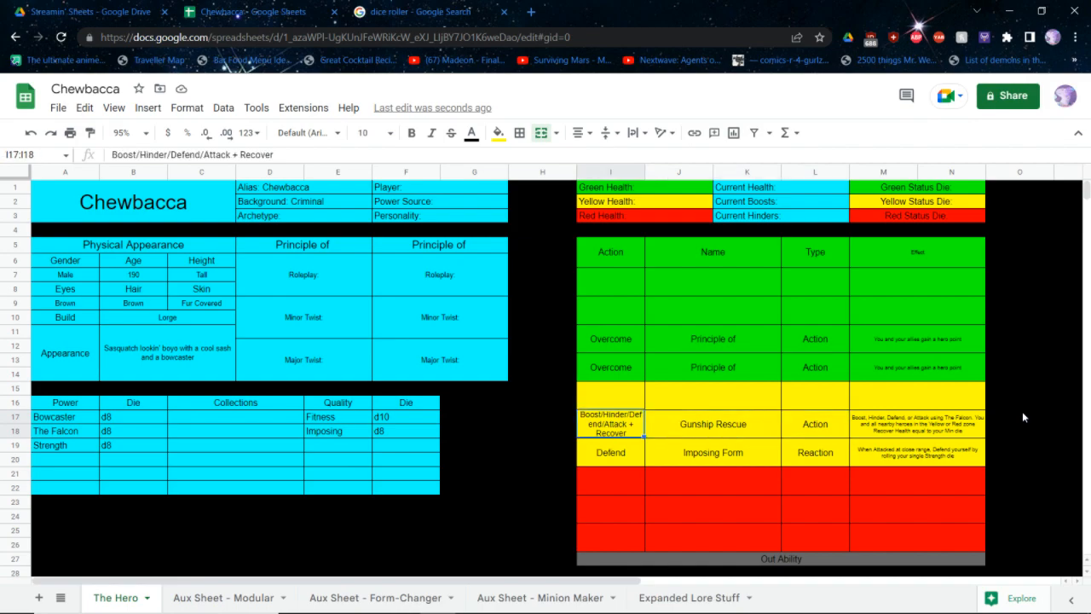
{"action": "key", "text": "Up"}
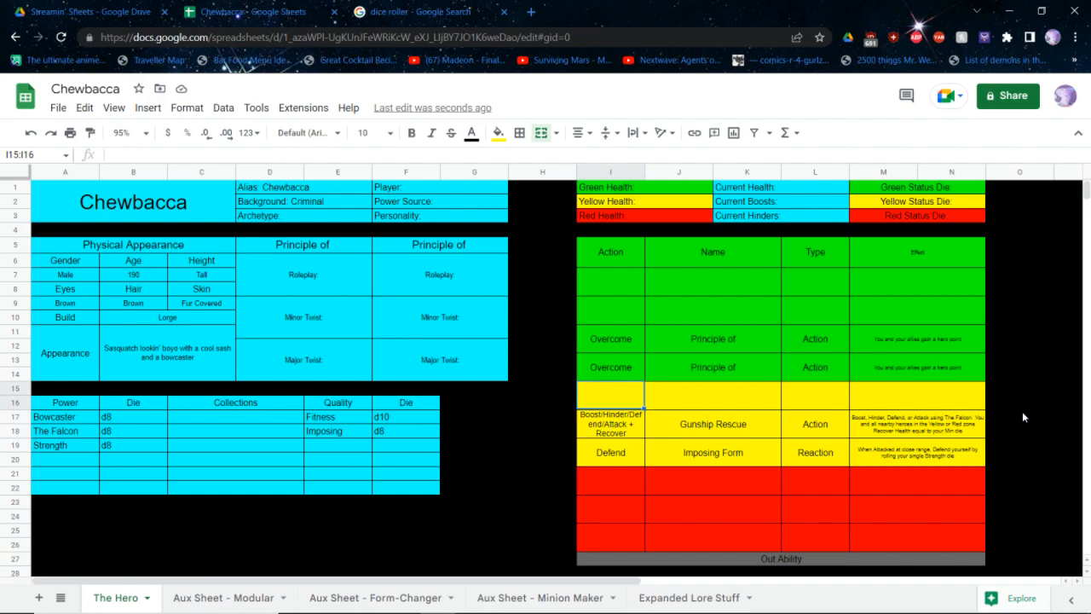
{"action": "key", "text": "Right"}
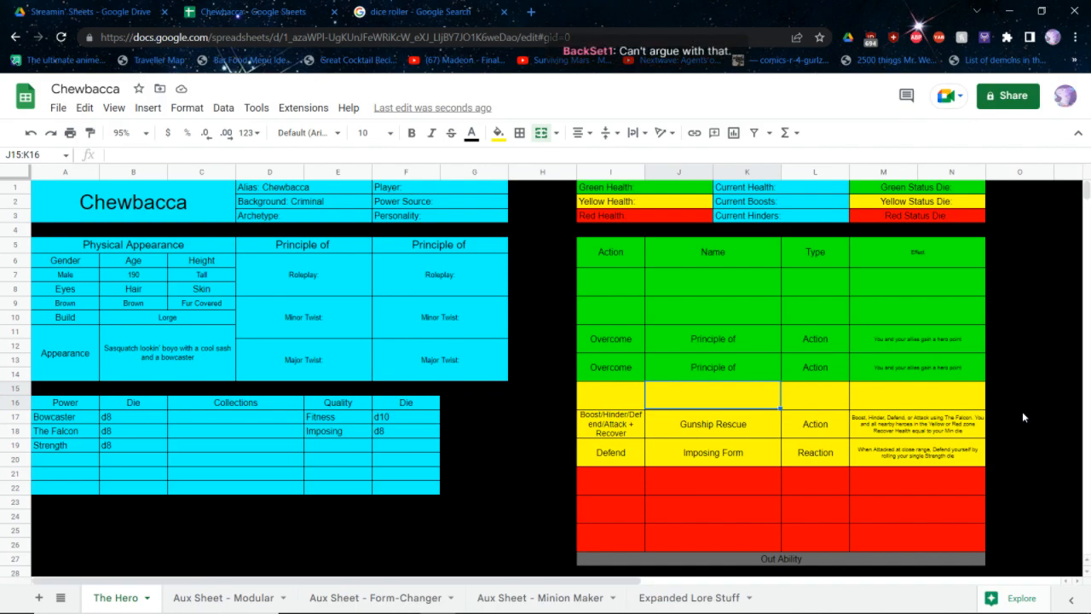
{"action": "key", "text": "Left"}
{"action": "key", "text": "Left"}
{"action": "key", "text": "Left"}
{"action": "key", "text": "Left"}
{"action": "key", "text": "Left"}
{"action": "key", "text": "Left"}
{"action": "key", "text": "Left"}
{"action": "key", "text": "Left"}
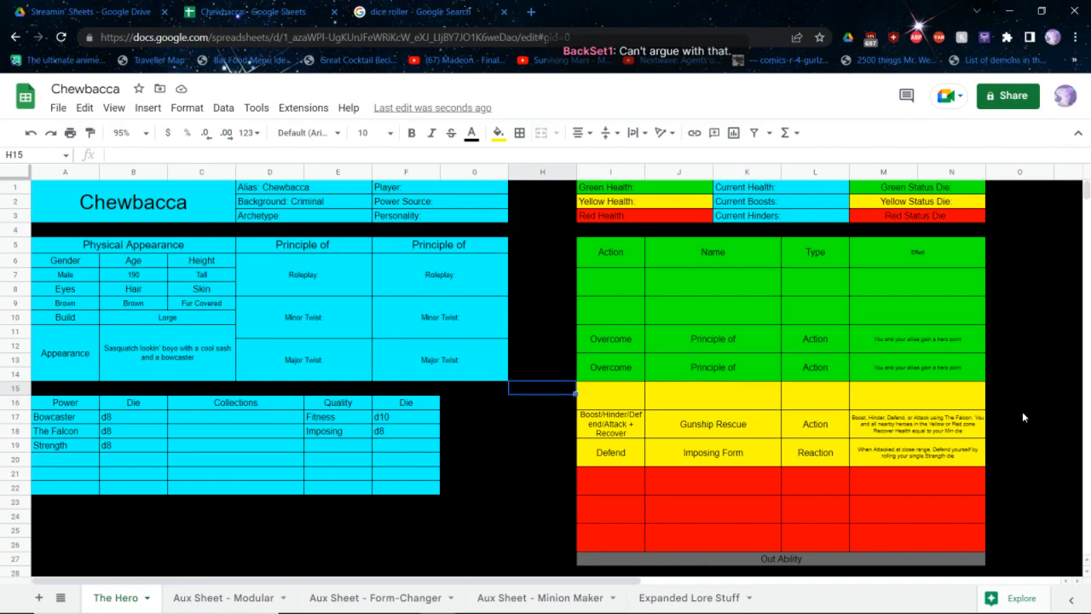
{"action": "key", "text": "Down"}
{"action": "key", "text": "Down"}
{"action": "key", "text": "Down"}
{"action": "key", "text": "Down"}
{"action": "key", "text": "Right"}
{"action": "type", "text": "d6"}
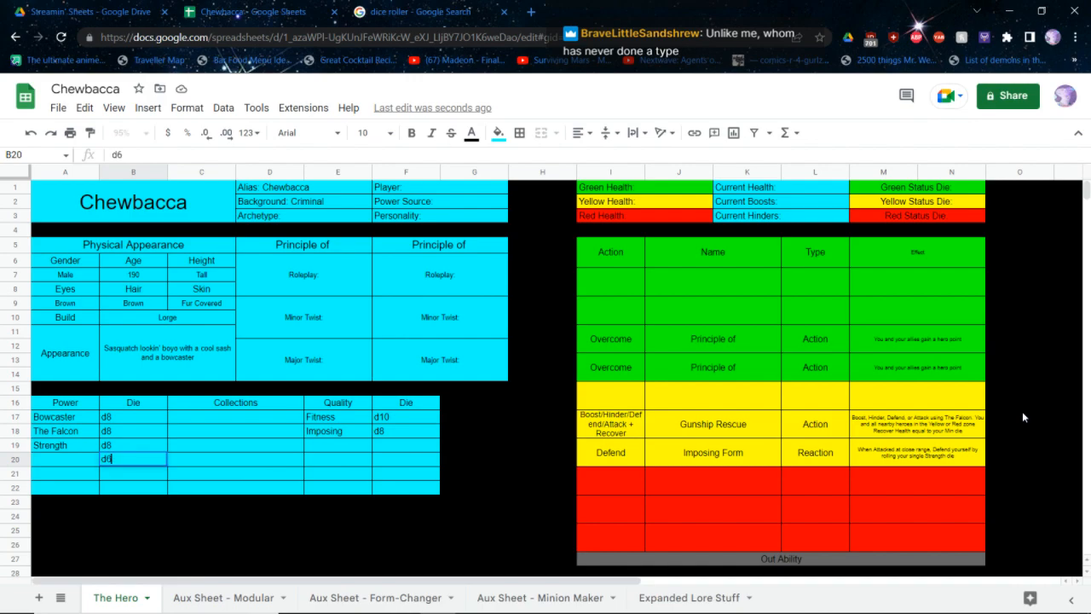
Check the rulebook's Alien entry and the quick reference's powers list, and name the sheet's d6 power Gadgets
{"action": "key", "text": "Left"}
{"action": "key", "text": "alt+Tab"}
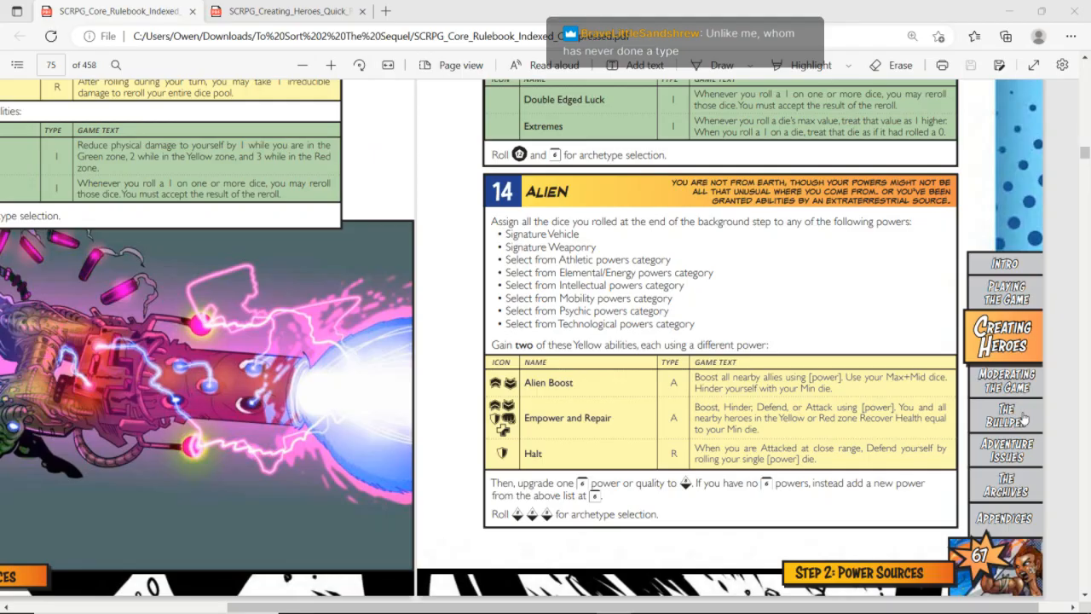
{"action": "key", "text": "ctrl+Tab"}
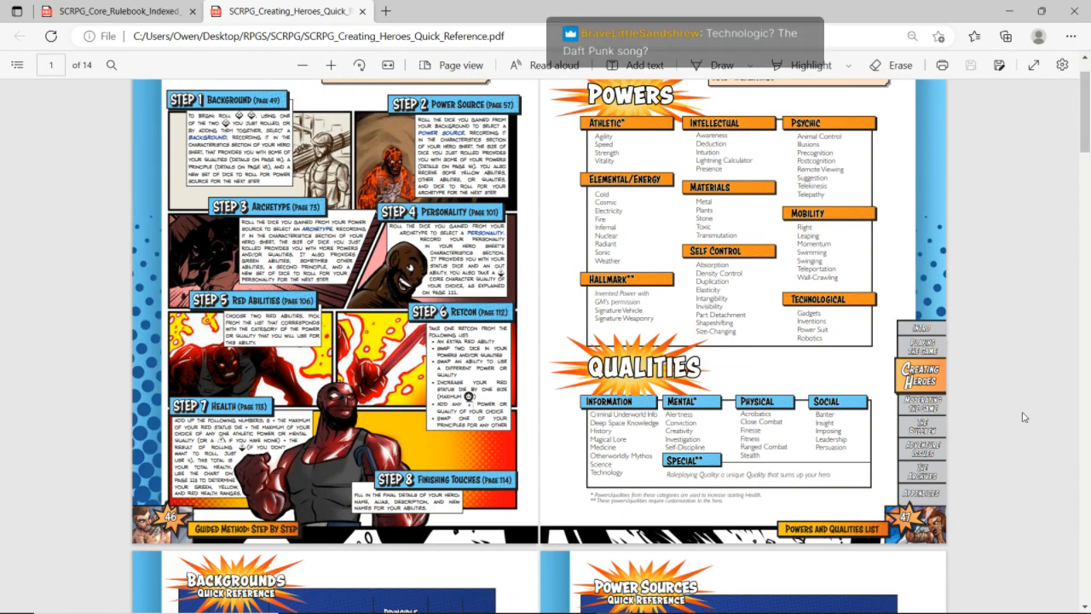
{"action": "key", "text": "alt+Tab"}
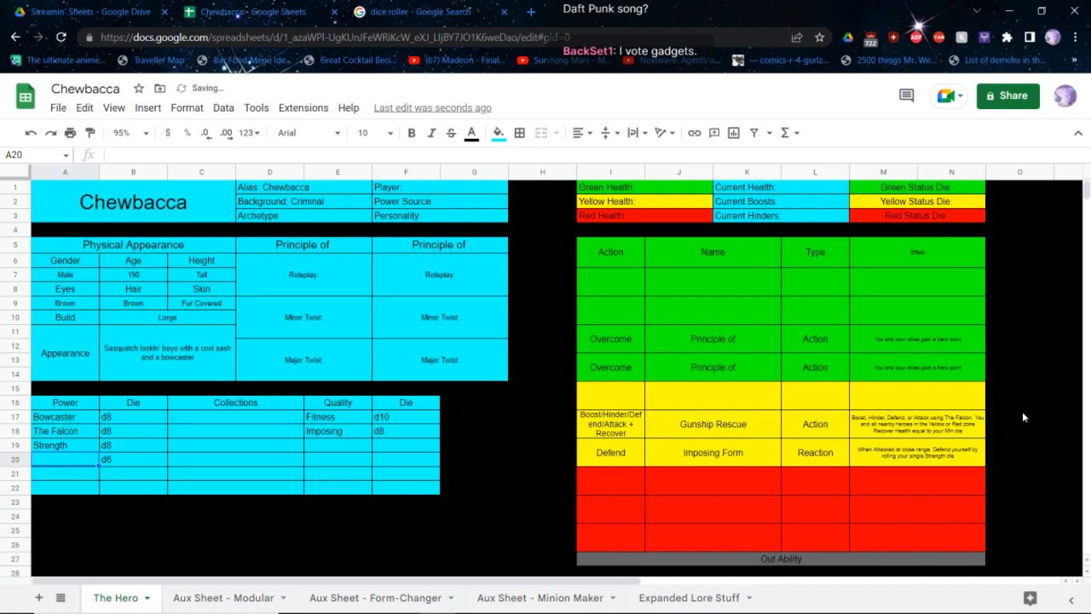
{"action": "type", "text": "Gadgets"}
{"action": "key", "text": "Tab"}
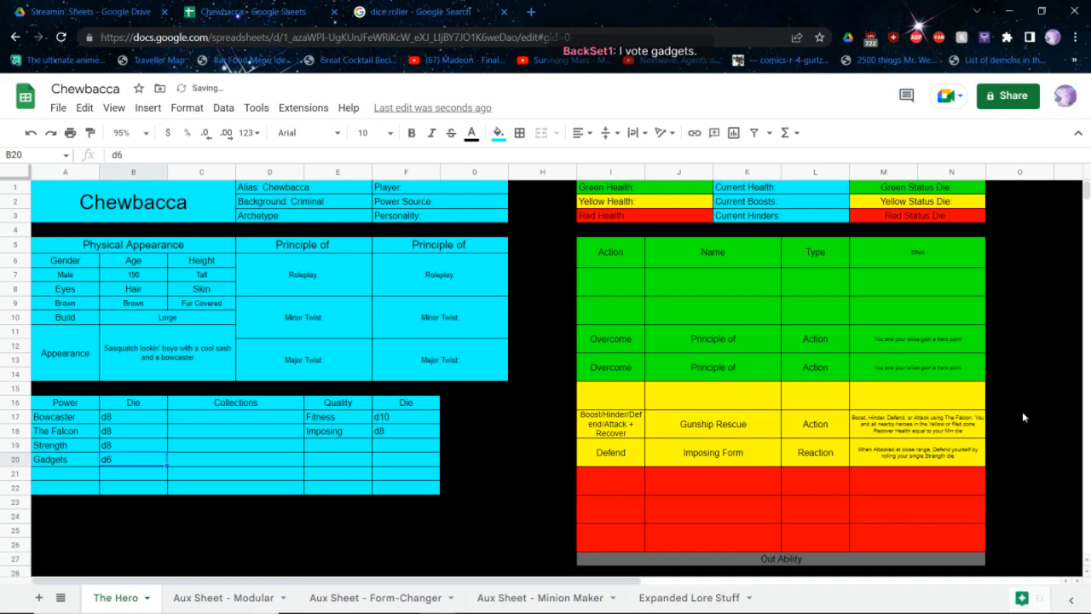
{"action": "key", "text": "Left"}
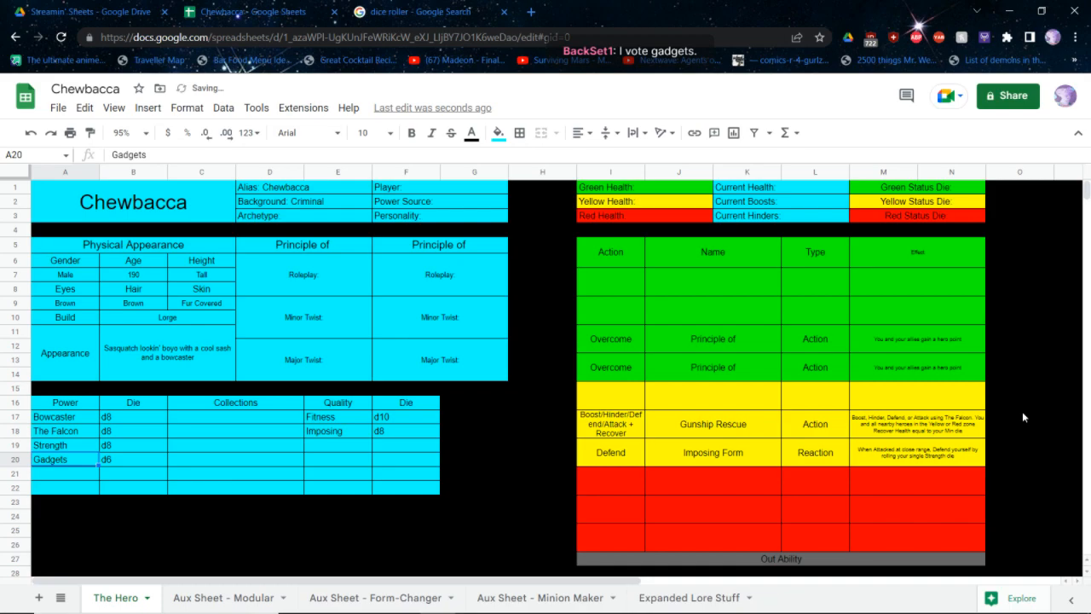
Enter d8 as the die in each of the last three rows of the Quality table
{"action": "left_click", "coordinate": [390, 459]}
{"action": "type", "text": "d8"}
{"action": "key", "text": "Return"}
{"action": "type", "text": "d8"}
{"action": "key", "text": "Return"}
{"action": "type", "text": "d8"}
{"action": "key", "text": "Return"}
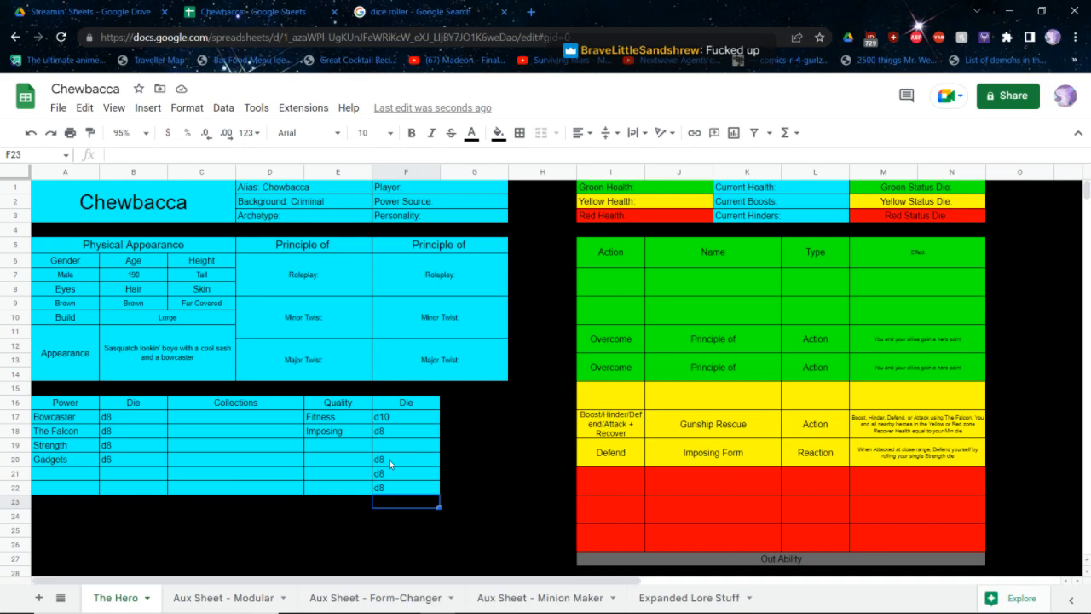
Switch to the core rulebook PDF and examine the archetypes quick reference table with its powers, qualities and principles
{"action": "key", "text": "alt+Tab"}
{"action": "key", "text": "ctrl+Tab"}
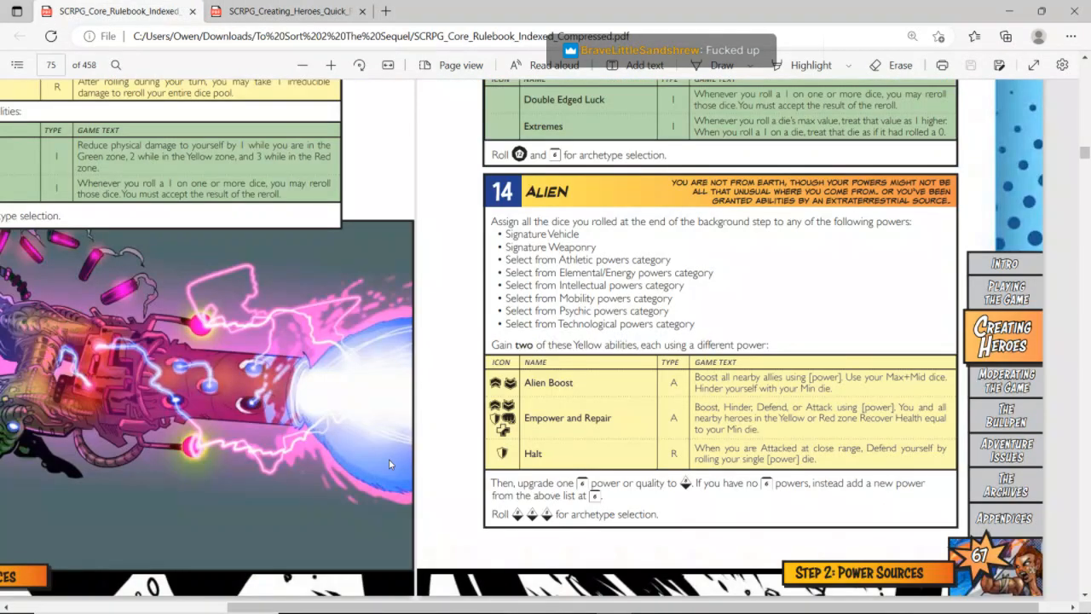
{"action": "scroll", "coordinate": [388, 464], "scroll_direction": "down", "scroll_amount": 10}
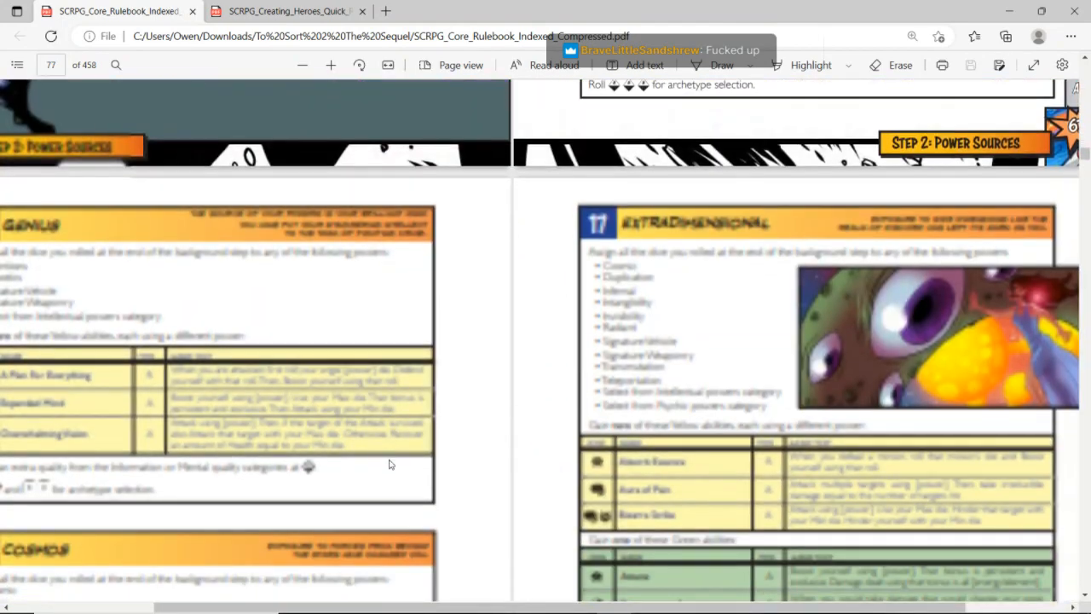
{"action": "scroll", "coordinate": [388, 464], "scroll_direction": "down", "scroll_amount": 6}
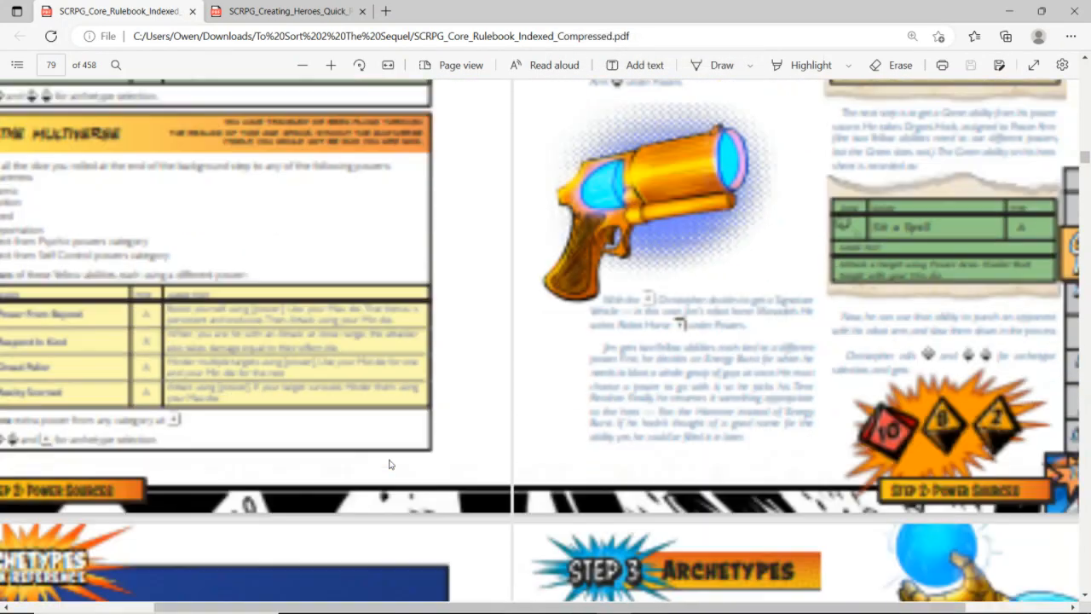
{"action": "scroll", "coordinate": [389, 464], "scroll_direction": "down", "scroll_amount": 5}
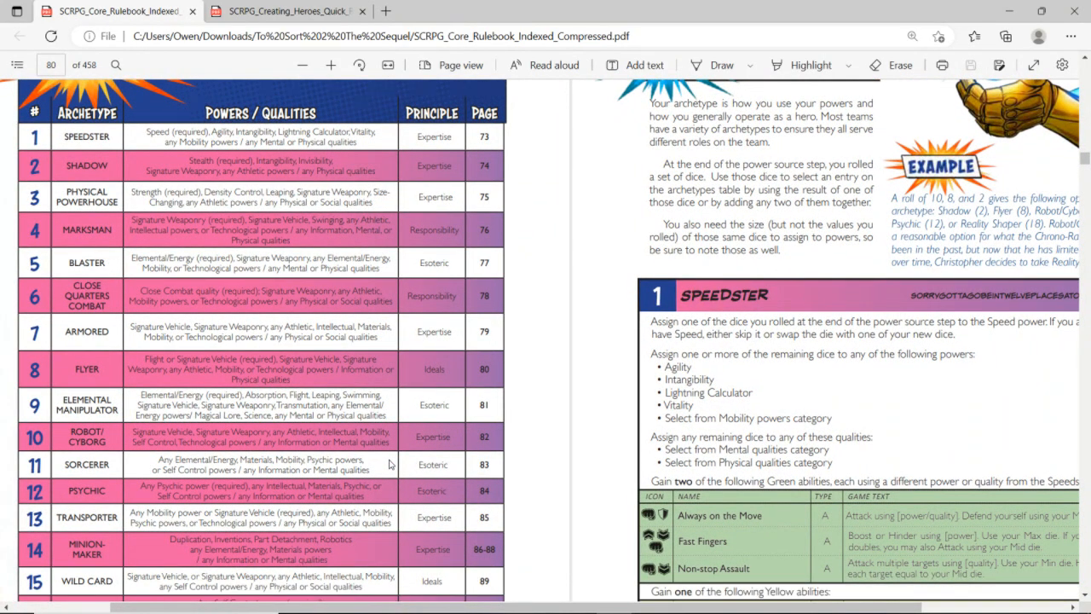
{"action": "scroll", "coordinate": [388, 464], "scroll_direction": "down", "scroll_amount": 1}
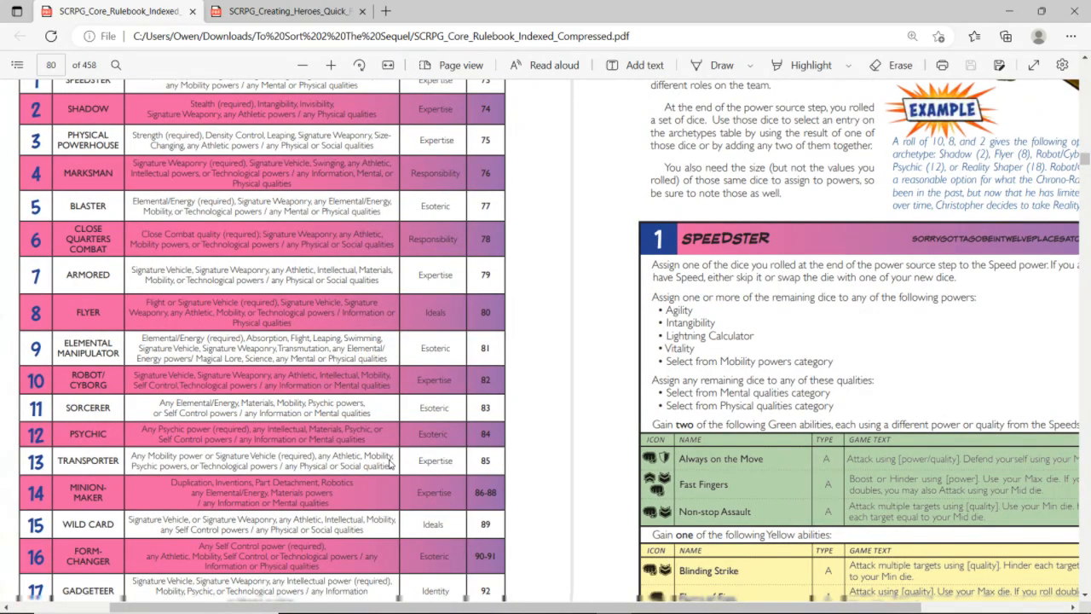
{"action": "scroll", "coordinate": [389, 464], "scroll_direction": "up", "scroll_amount": 1}
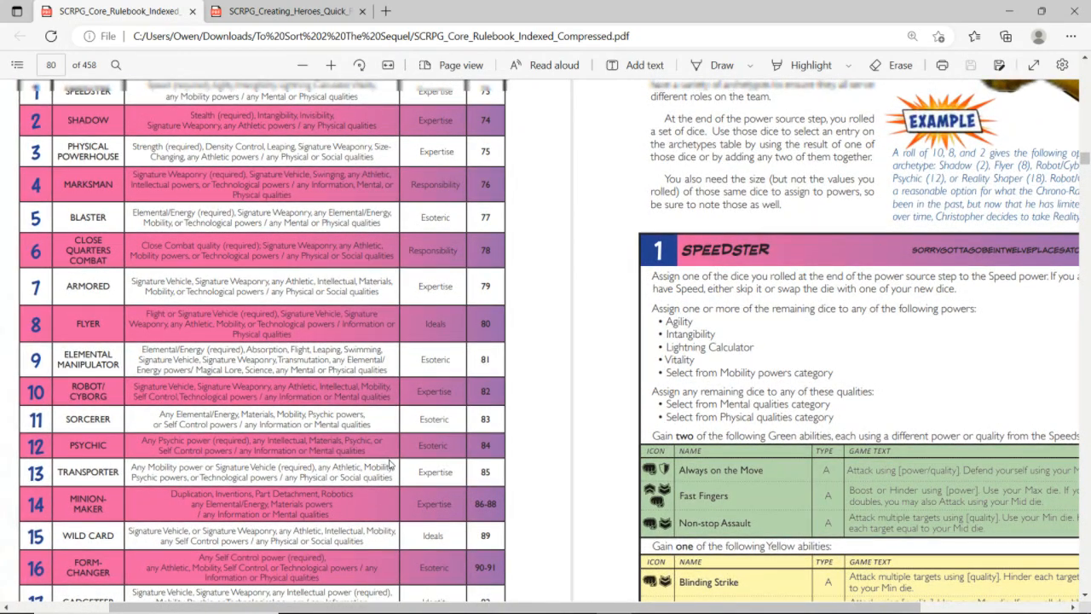
{"action": "scroll", "coordinate": [389, 464], "scroll_direction": "down", "scroll_amount": 1}
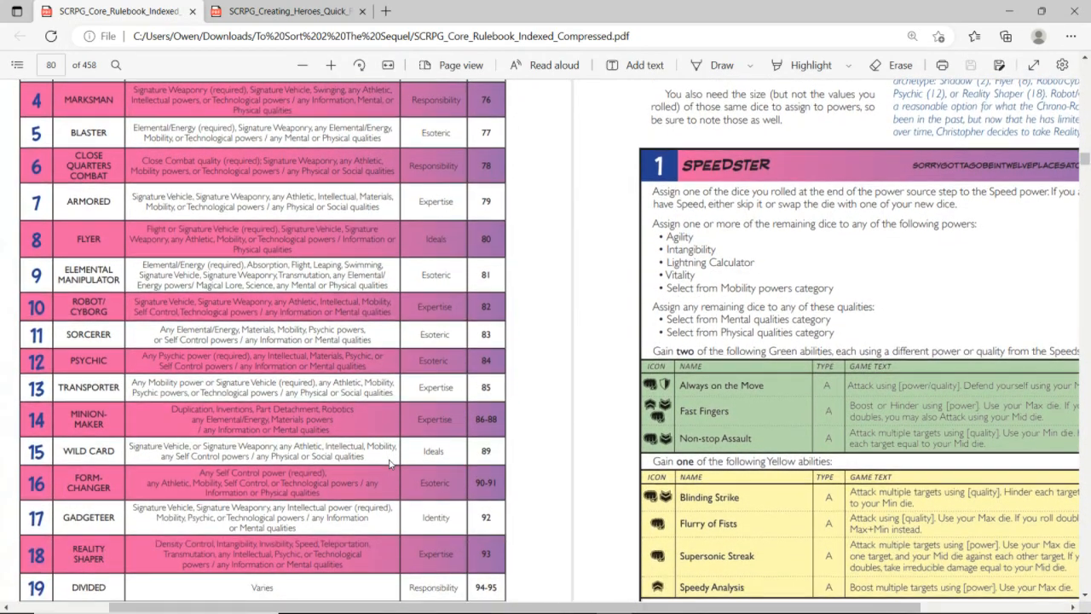
{"action": "scroll", "coordinate": [389, 463], "scroll_direction": "up", "scroll_amount": 1}
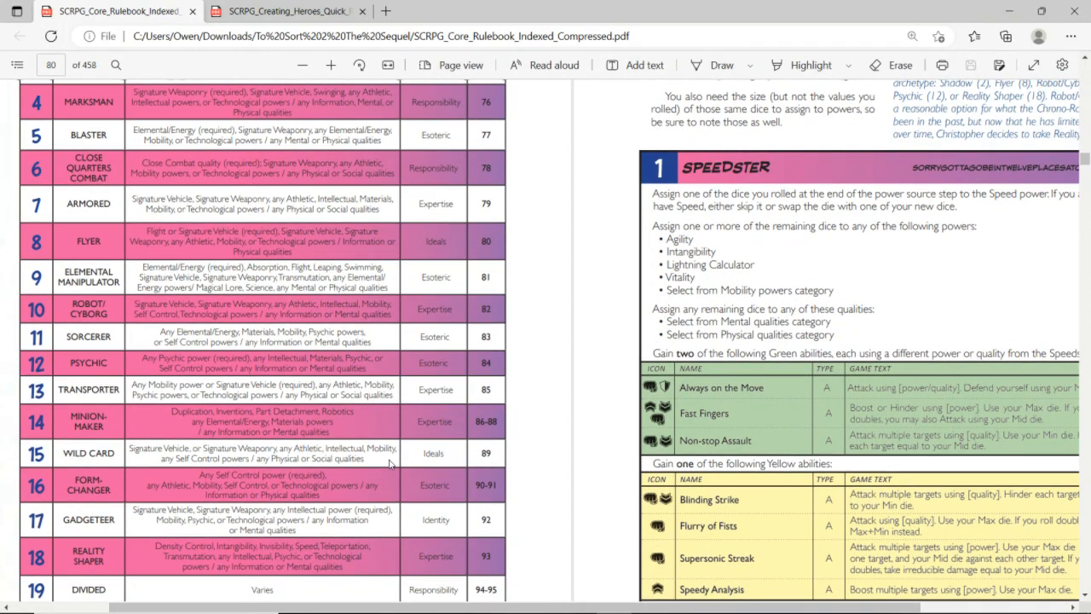
{"action": "scroll", "coordinate": [389, 463], "scroll_direction": "up", "scroll_amount": 1}
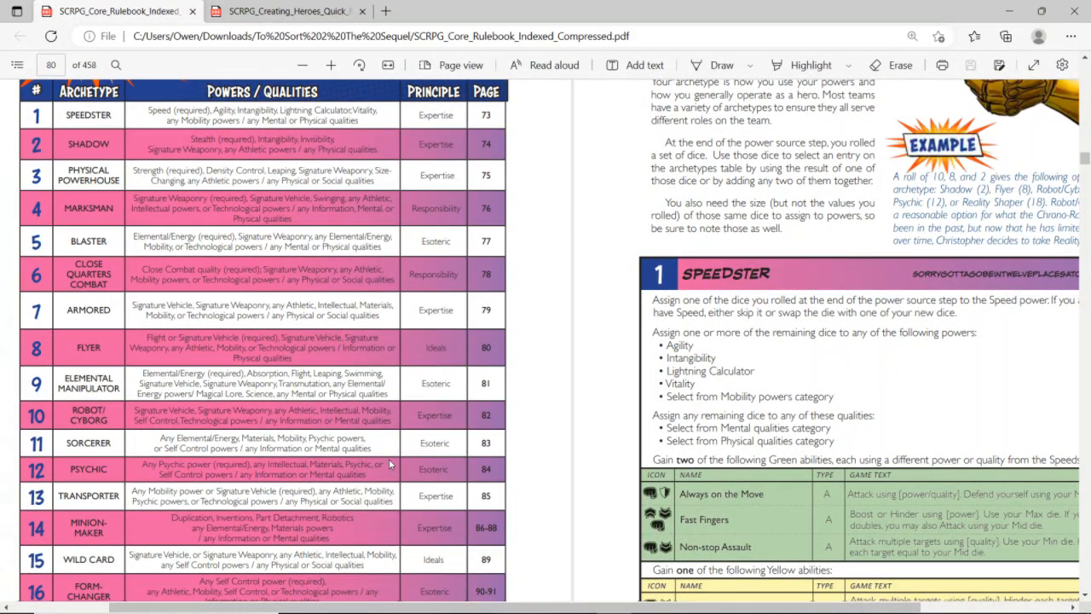
{"action": "scroll", "coordinate": [389, 464], "scroll_direction": "down", "scroll_amount": 1}
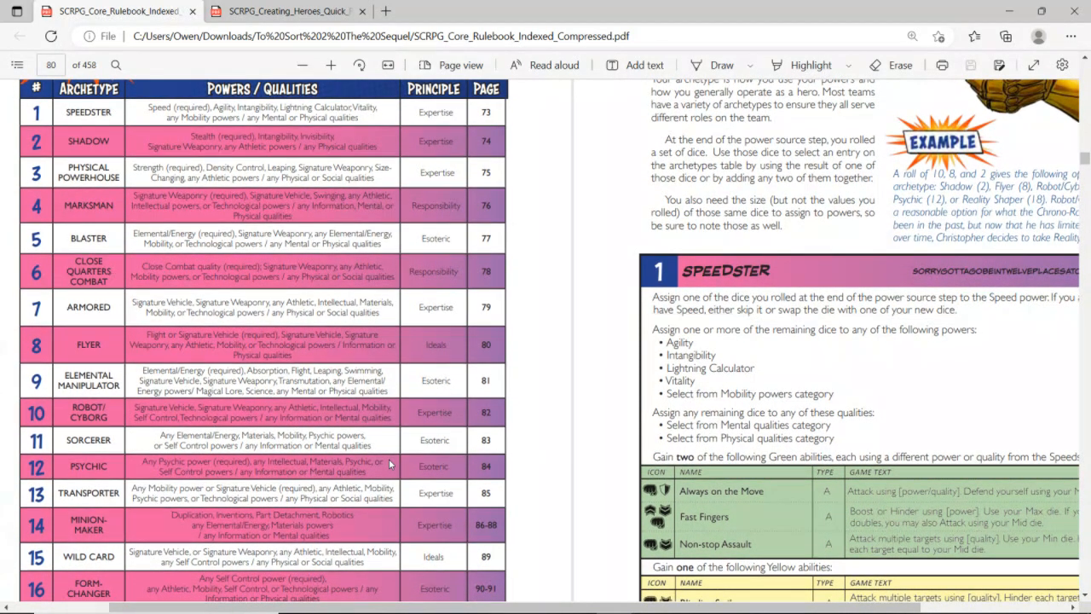
{"action": "scroll", "coordinate": [389, 463], "scroll_direction": "down", "scroll_amount": 3}
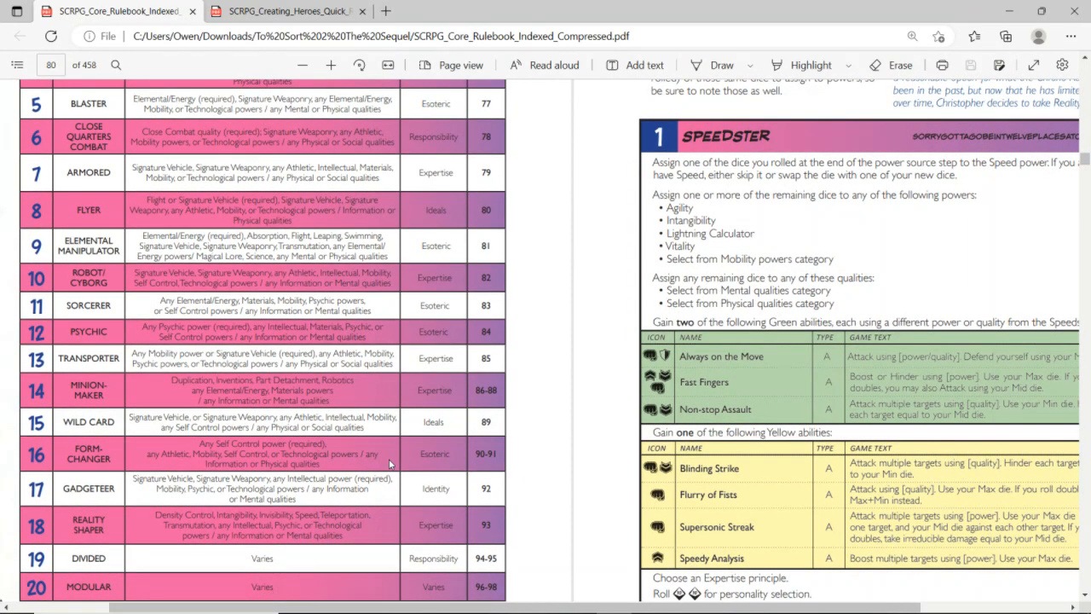
Find the Transporter archetype entry in the core rulebook and examine its powers, qualities and Green abilities
{"action": "scroll", "coordinate": [389, 463], "scroll_direction": "down", "scroll_amount": 4}
{"action": "scroll", "coordinate": [389, 464], "scroll_direction": "down", "scroll_amount": 10}
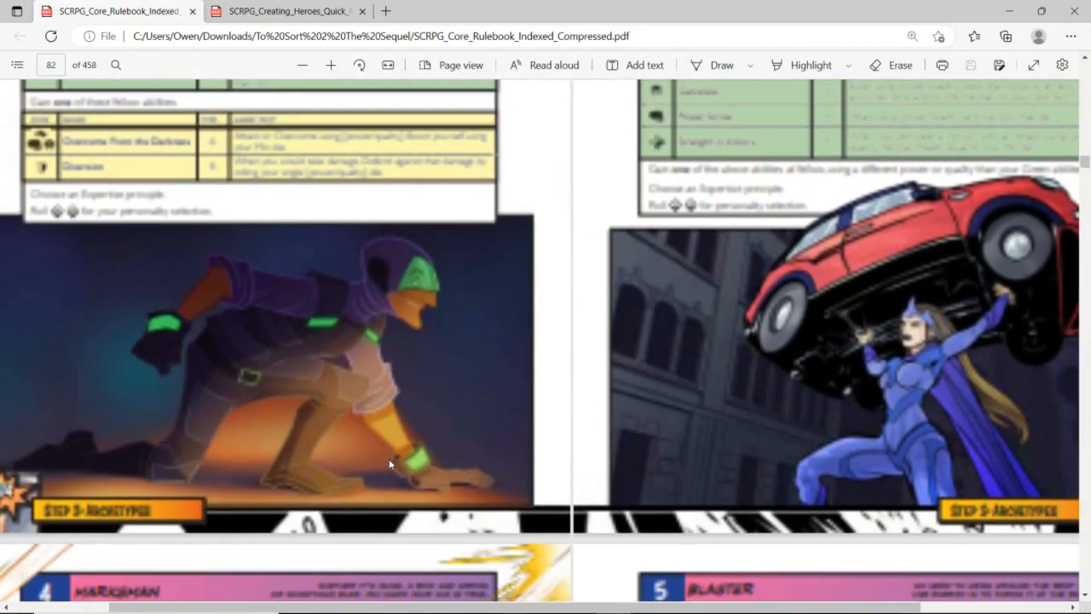
{"action": "scroll", "coordinate": [389, 464], "scroll_direction": "down", "scroll_amount": 15}
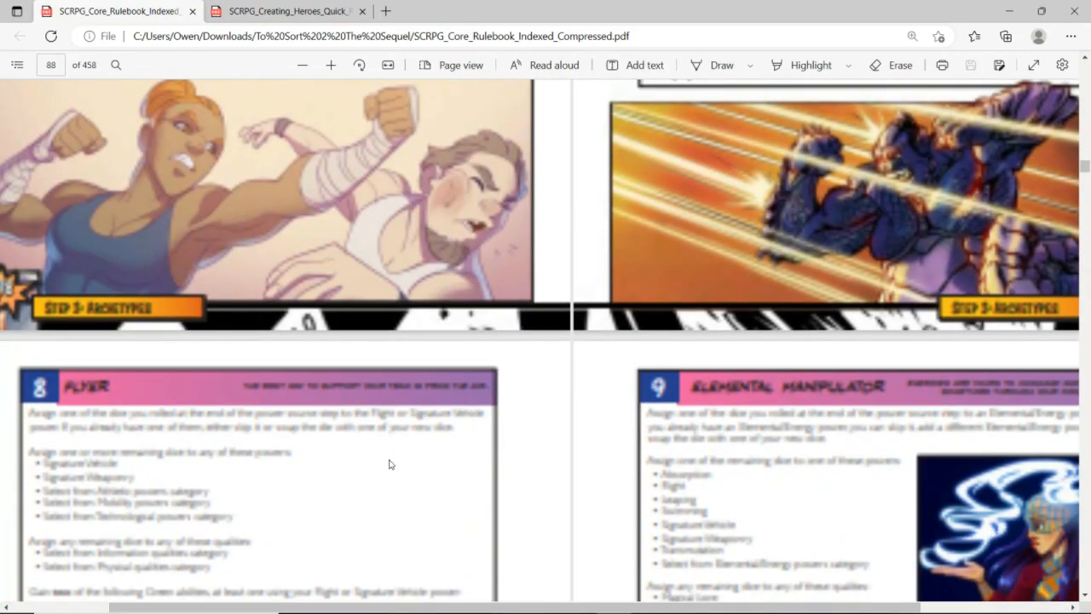
{"action": "scroll", "coordinate": [388, 464], "scroll_direction": "down", "scroll_amount": 8}
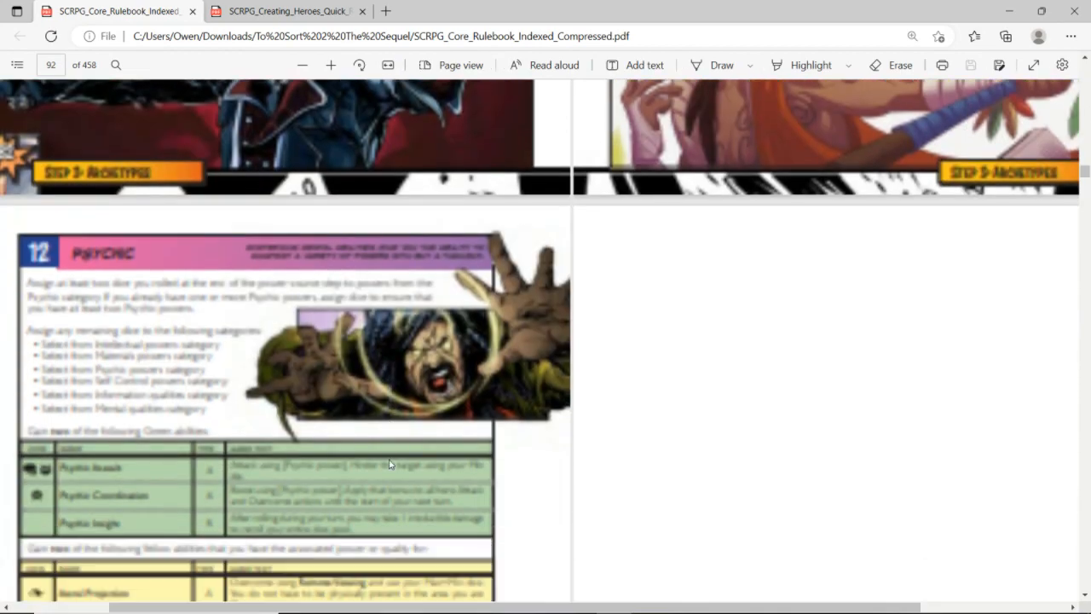
{"action": "scroll", "coordinate": [389, 464], "scroll_direction": "right", "scroll_amount": 2}
{"action": "scroll", "coordinate": [388, 464], "scroll_direction": "down", "scroll_amount": 1}
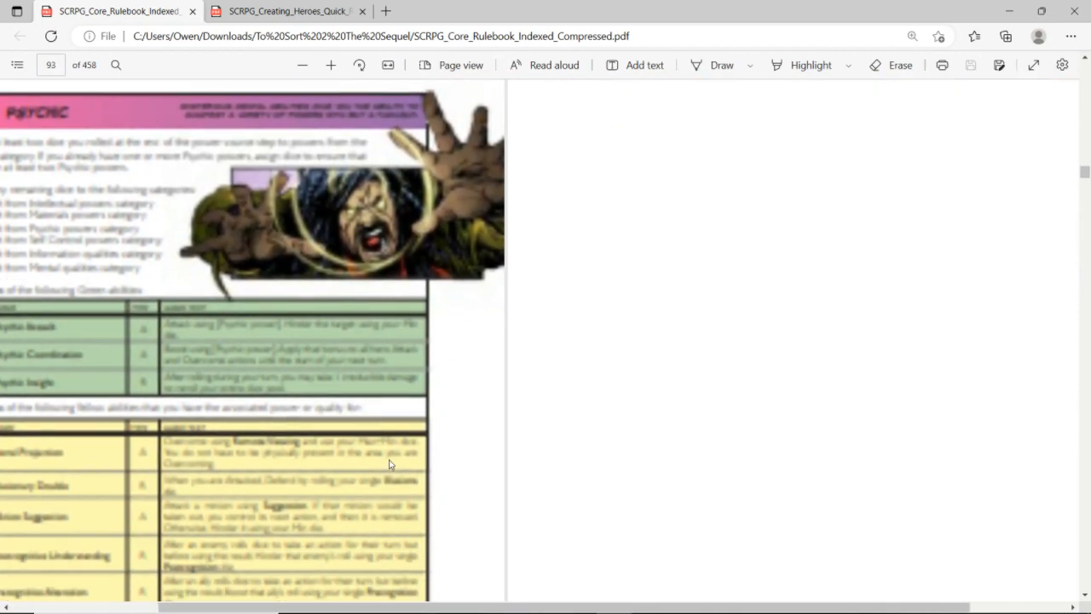
{"action": "scroll", "coordinate": [389, 464], "scroll_direction": "down", "scroll_amount": 4}
{"action": "scroll", "coordinate": [389, 464], "scroll_direction": "right", "scroll_amount": 1}
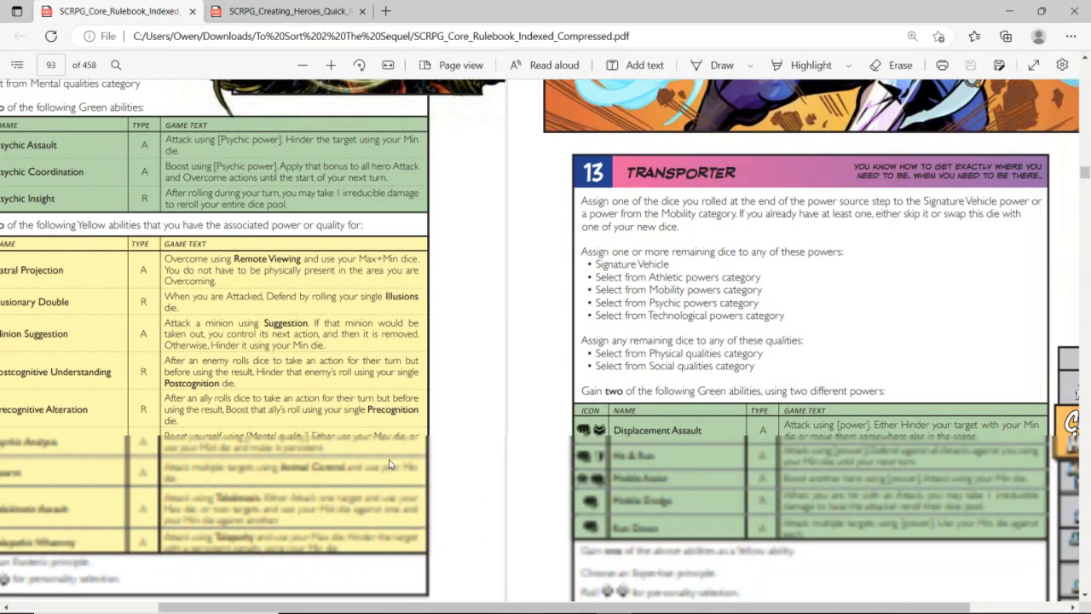
Return from the rulebook to the Chewbacca sheet and copy the ability block from row 9 through Out Ability over the area starting at I7
{"action": "scroll", "coordinate": [388, 464], "scroll_direction": "right", "scroll_amount": 1}
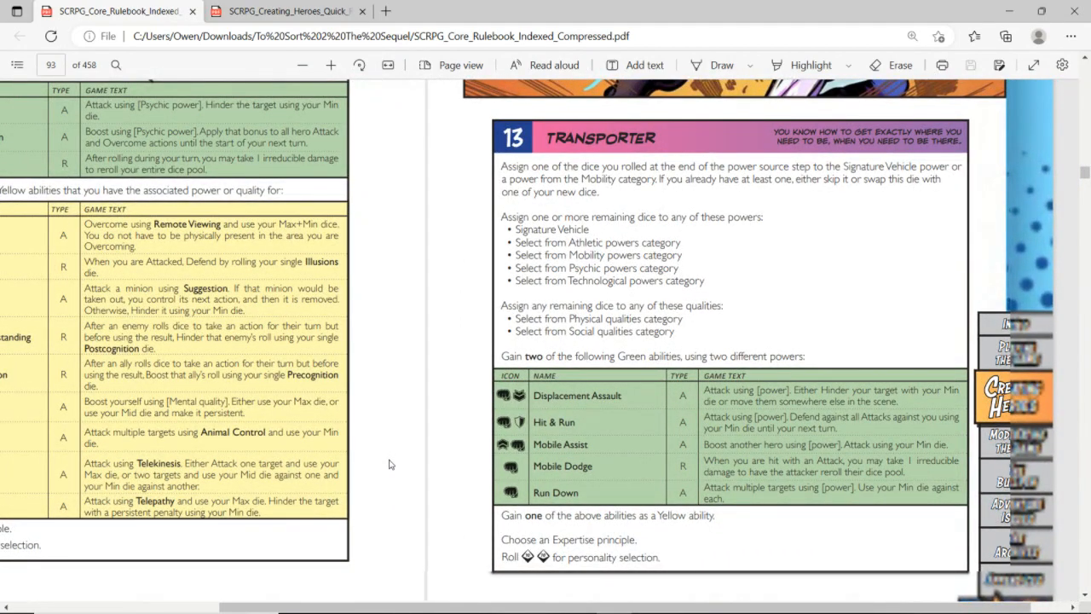
{"action": "scroll", "coordinate": [388, 464], "scroll_direction": "right", "scroll_amount": 1}
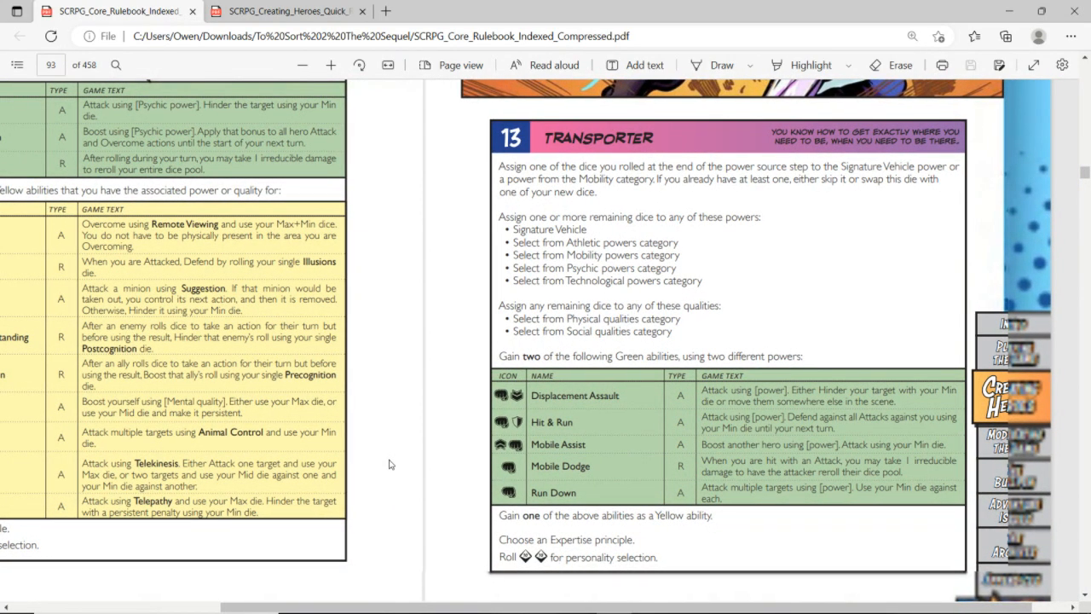
{"action": "key", "text": "alt+Tab"}
{"action": "left_click_drag", "start_coordinate": [621, 562], "coordinate": [757, 305]}
{"action": "key", "text": "ctrl+c"}
{"action": "left_click", "coordinate": [608, 289]}
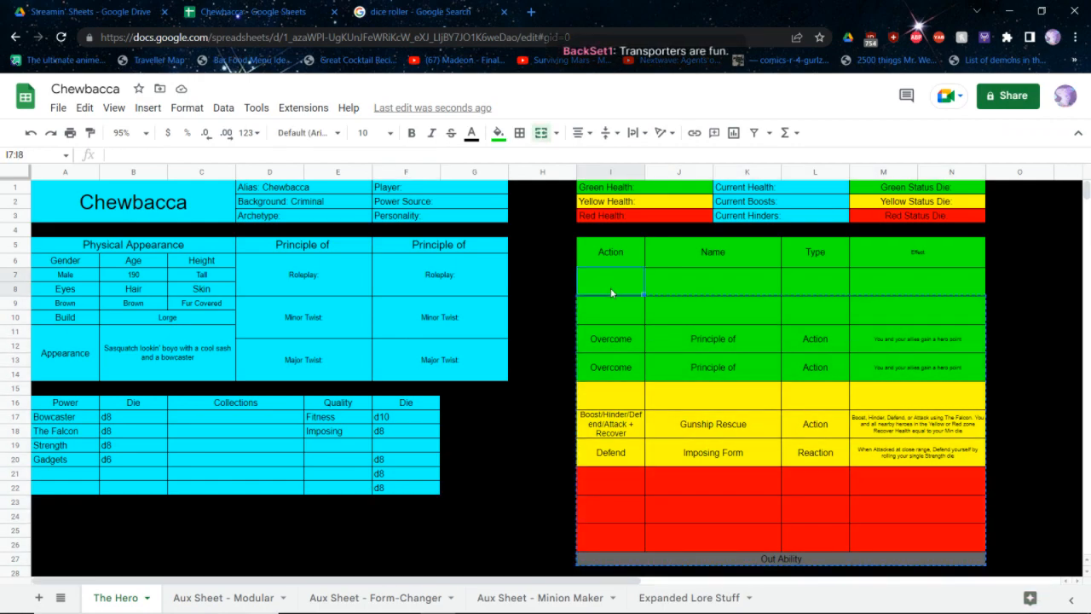
{"action": "key", "text": "ctrl+v"}
Fill the leftover duplicate rows from row 26 down, beneath the Out Ability row, with black
{"action": "left_click_drag", "start_coordinate": [618, 550], "coordinate": [946, 563]}
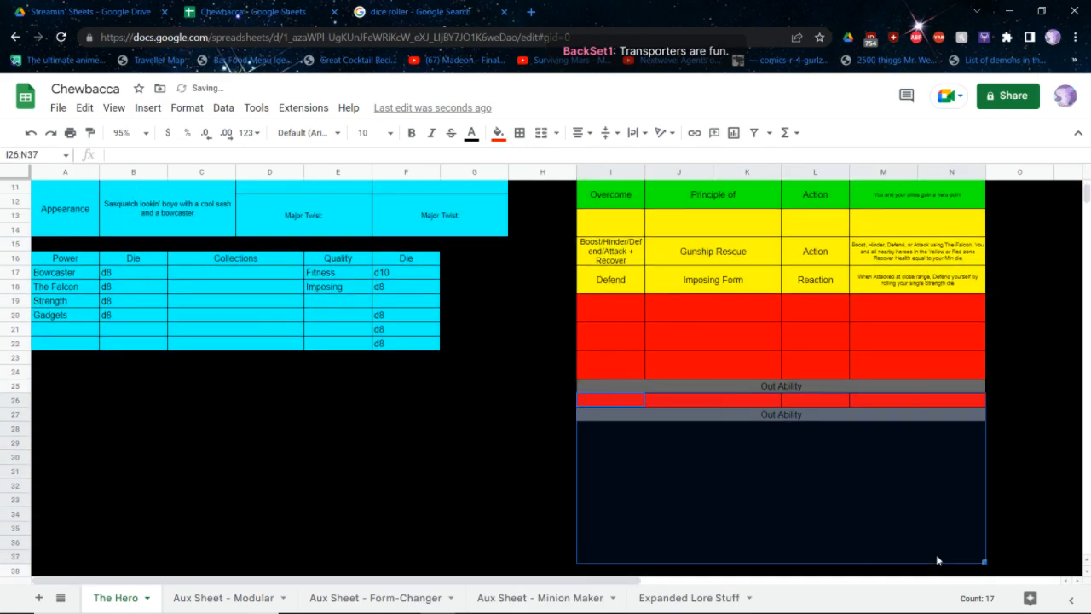
{"action": "left_click", "coordinate": [499, 134]}
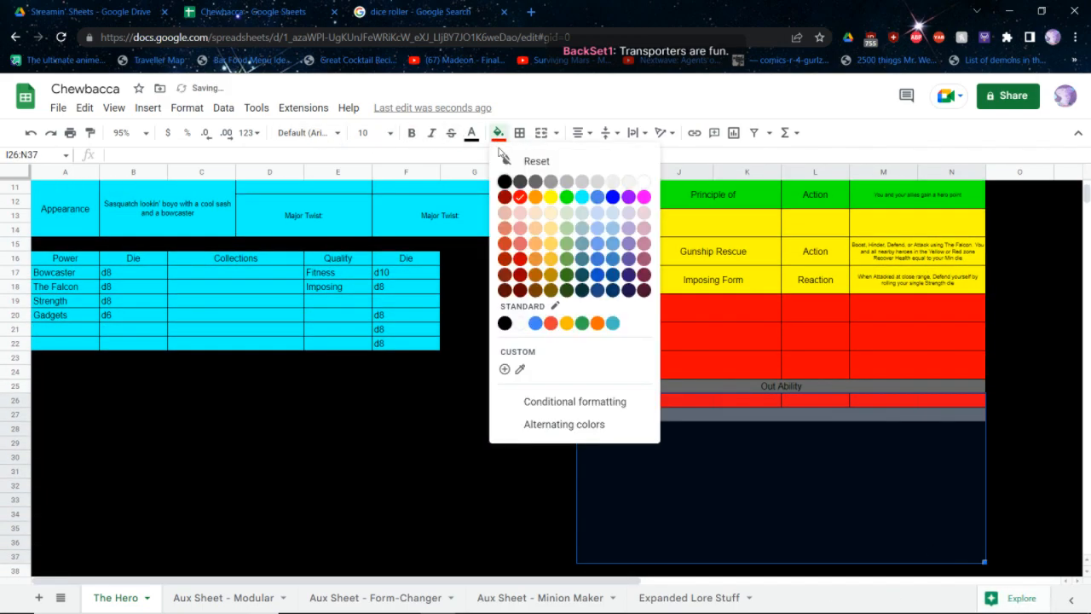
{"action": "left_click", "coordinate": [505, 183]}
{"action": "scroll", "coordinate": [538, 285], "scroll_direction": "up", "scroll_amount": 5}
{"action": "left_click", "coordinate": [540, 274]}
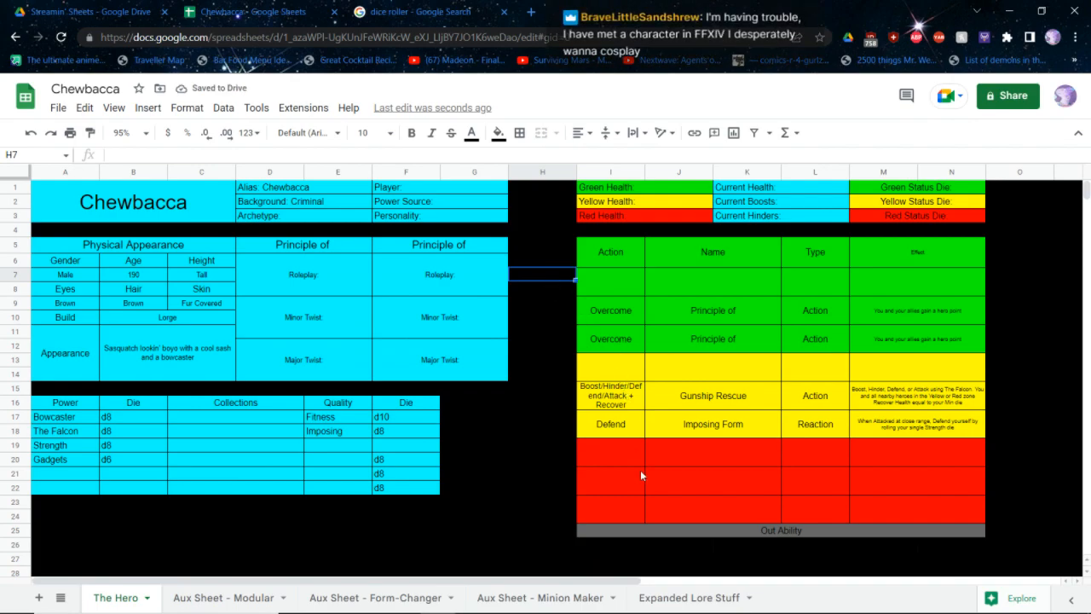
Set the cell borders on the two blackened rows I26:N27 beneath the Out Ability row
{"action": "left_click", "coordinate": [612, 565]}
{"action": "scroll", "coordinate": [612, 512], "scroll_direction": "down", "scroll_amount": 3}
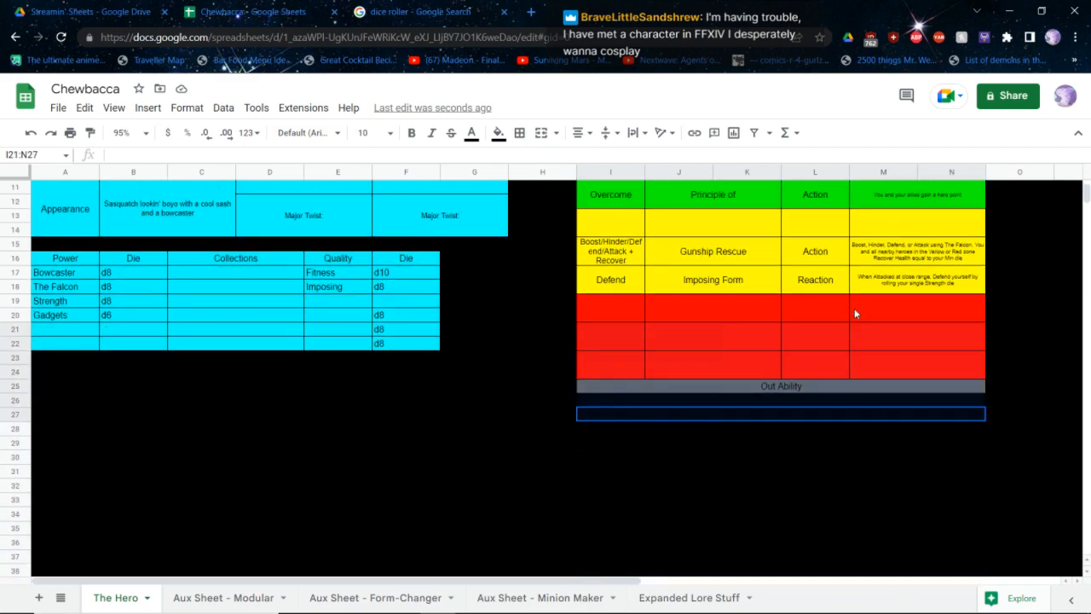
{"action": "left_click_drag", "start_coordinate": [906, 385], "coordinate": [983, 396]}
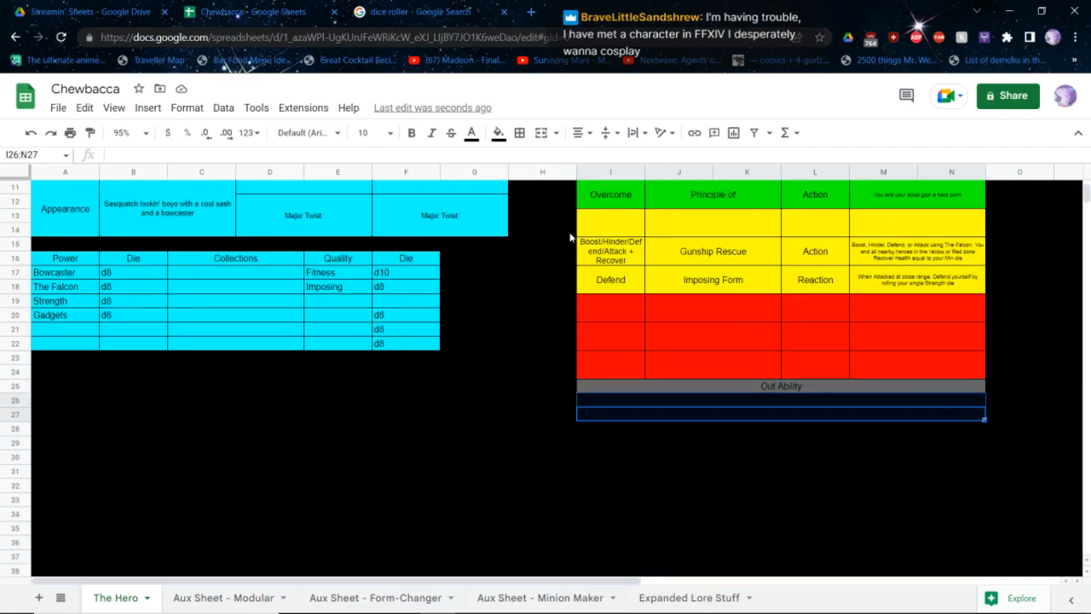
{"action": "left_click", "coordinate": [520, 132]}
{"action": "left_click", "coordinate": [525, 160]}
{"action": "scroll", "coordinate": [472, 439], "scroll_direction": "up", "scroll_amount": 3}
{"action": "scroll", "coordinate": [471, 441], "scroll_direction": "up", "scroll_amount": 1}
Clear the Action, Name, Type and Effect headings from the first green ability row
{"action": "left_click", "coordinate": [613, 294]}
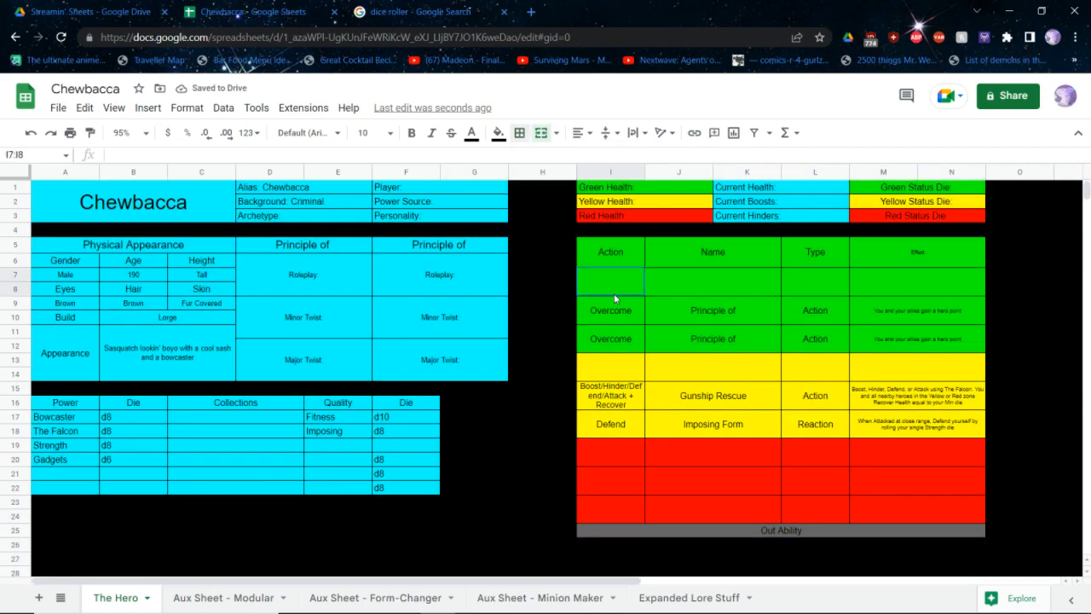
{"action": "left_click_drag", "start_coordinate": [611, 252], "coordinate": [942, 253]}
{"action": "key", "text": "Delete"}
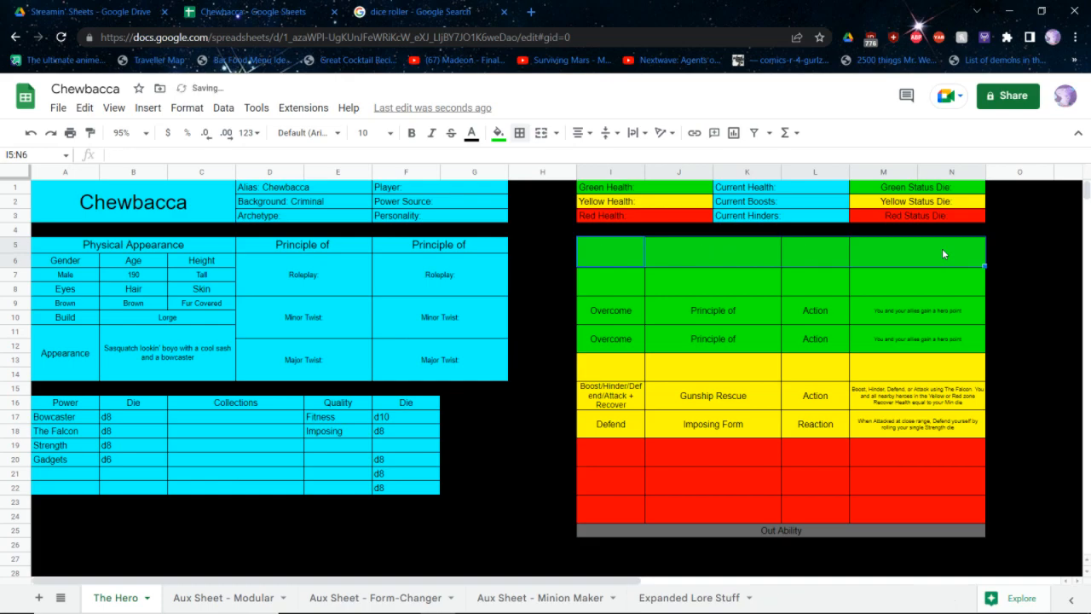
{"action": "left_click", "coordinate": [434, 211]}
{"action": "type", "text": "A"}
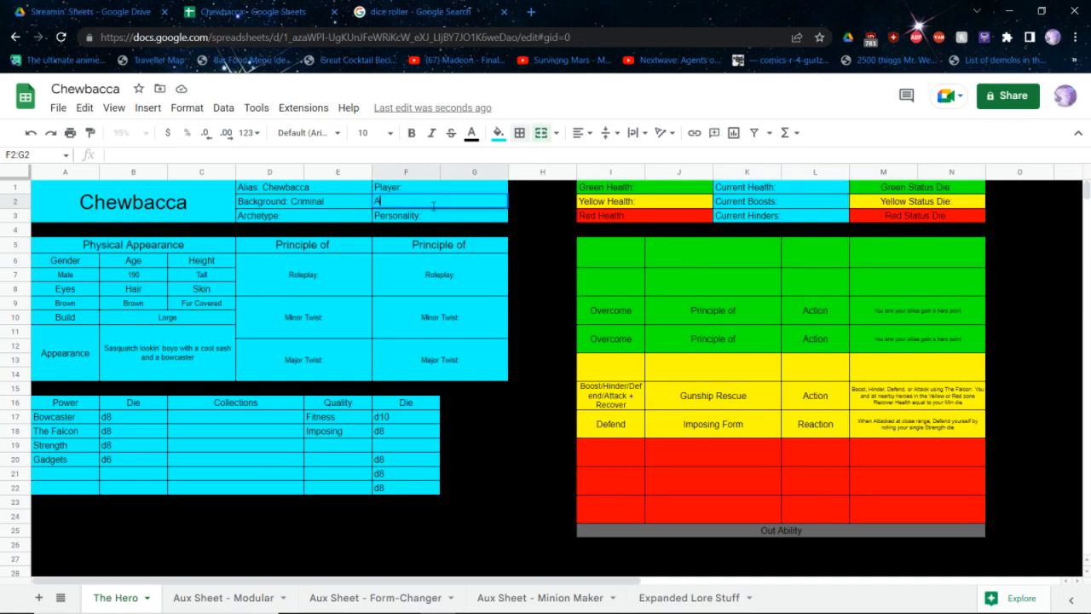
{"action": "key", "text": "Up"}
{"action": "key", "text": "ctrl+z"}
Complete the hero's details with Alien as the Power Source and Transporter as the Archetype
{"action": "double_click", "coordinate": [434, 206]}
{"action": "type", "text": "A"}
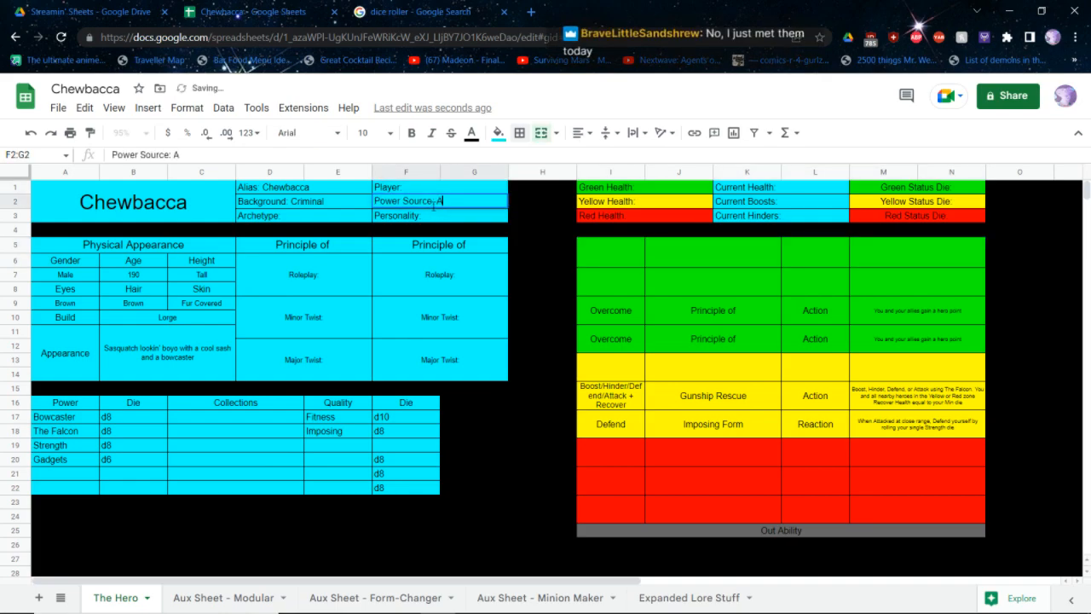
{"action": "type", "text": "lien"}
{"action": "key", "text": "Return"}
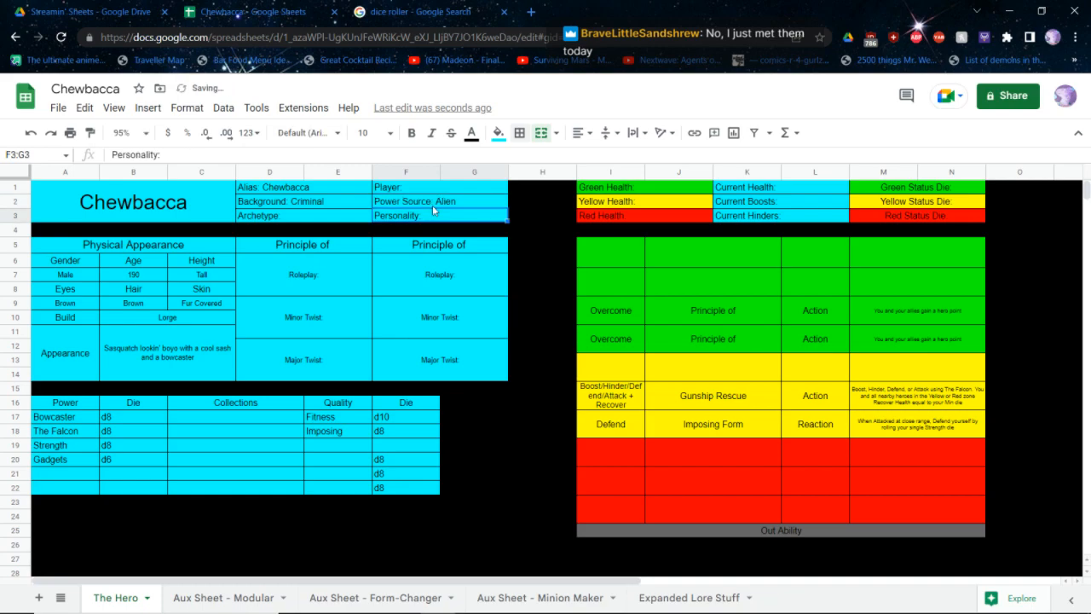
{"action": "key", "text": "Return"}
{"action": "type", "text": "Transporter"}
{"action": "key", "text": "Return"}
Look up images for "zero ffxiv" on the web in a new tab, close it and return to the character sheet
{"action": "key", "text": "ctrl+t"}
{"action": "type", "text": "z"}
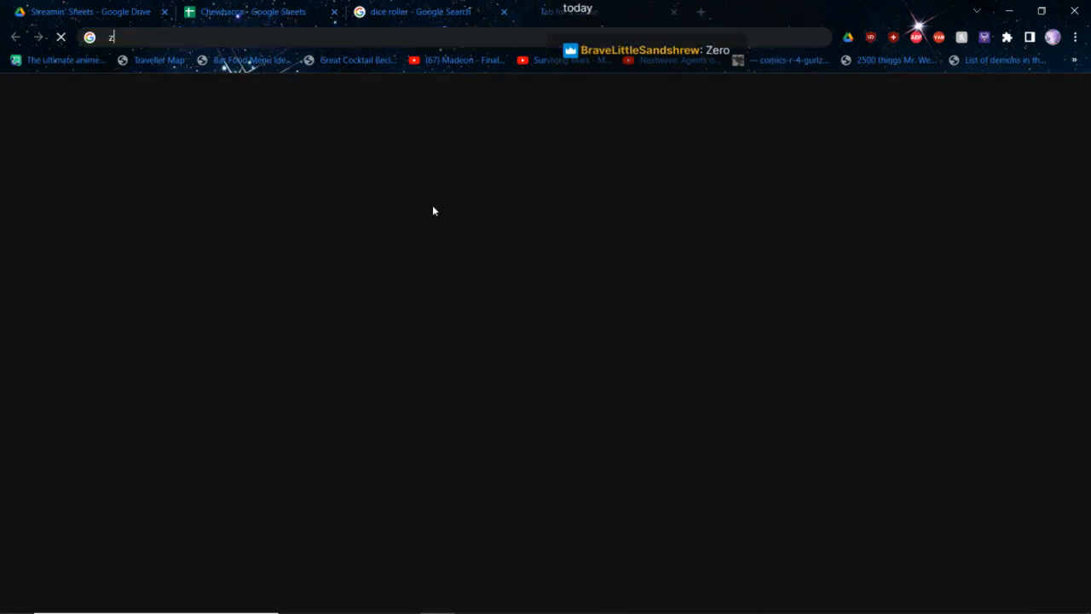
{"action": "type", "text": "ero ffxiv"}
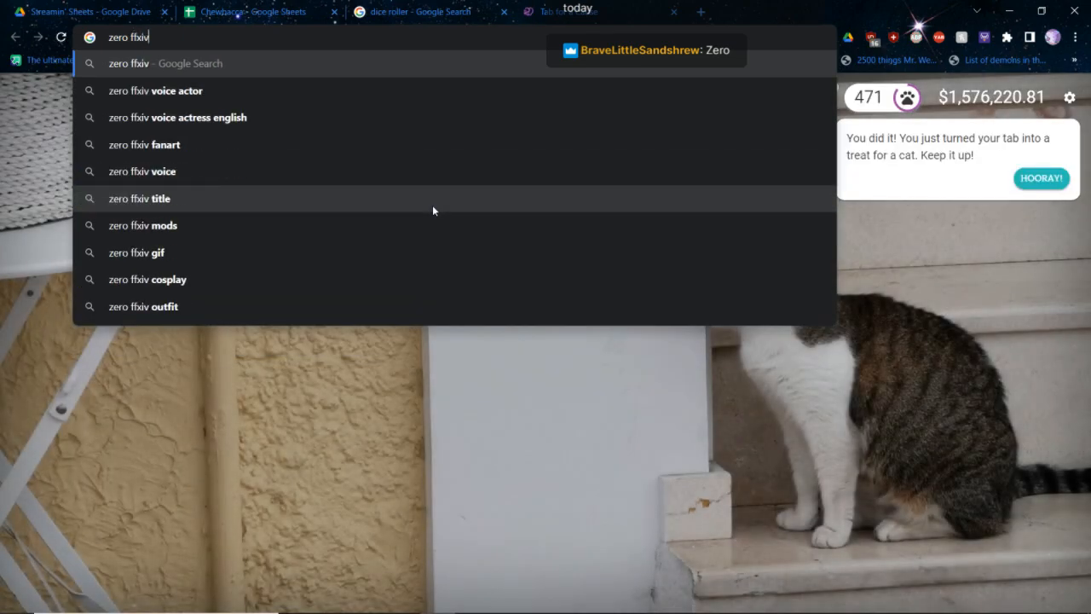
{"action": "key", "text": "Return"}
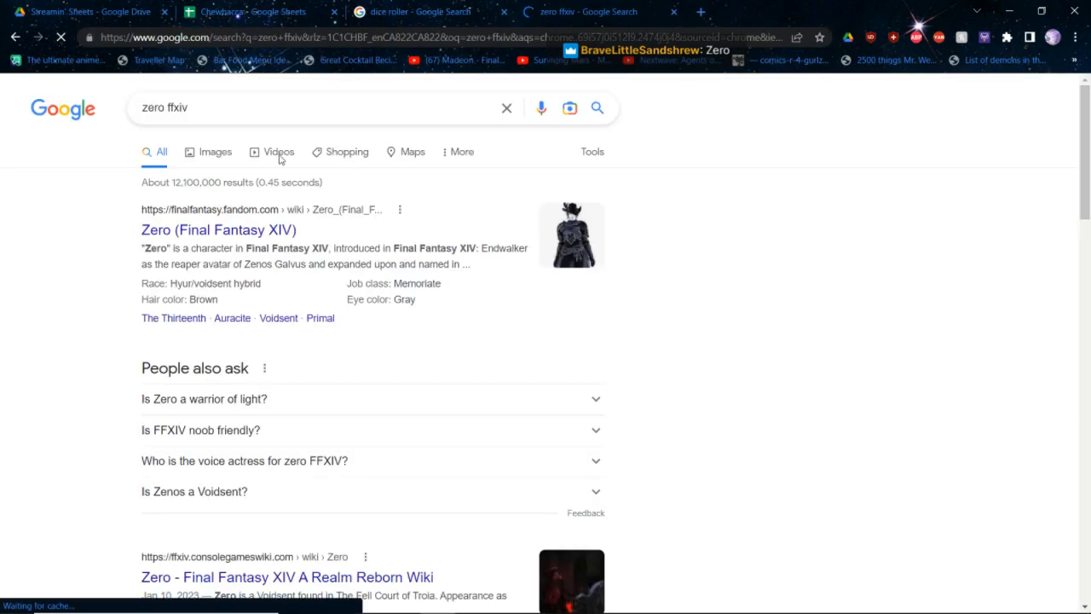
{"action": "left_click", "coordinate": [214, 152]}
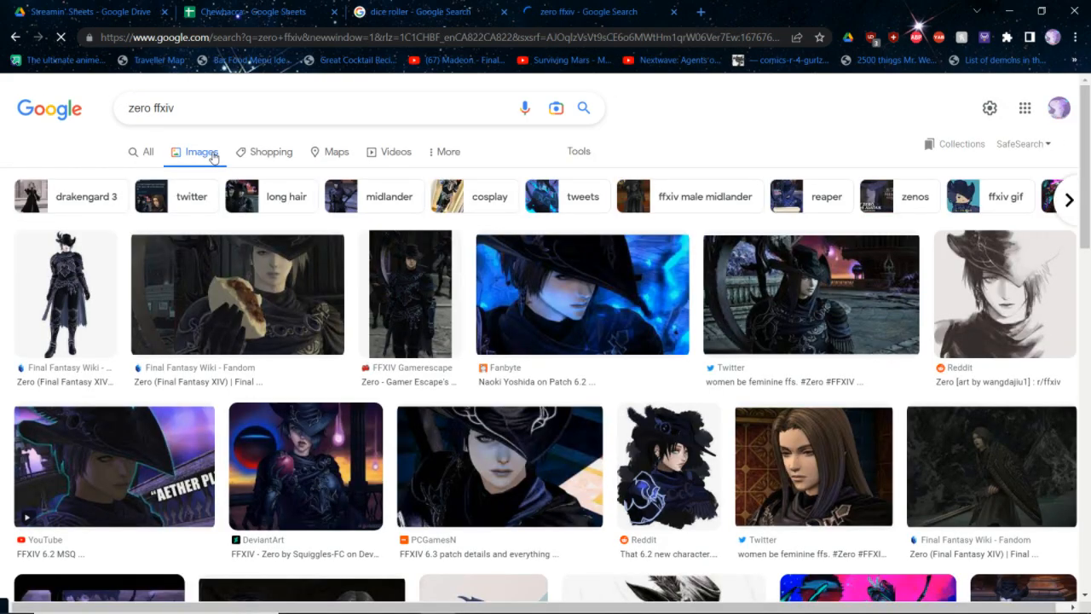
{"action": "key", "text": "ctrl+w"}
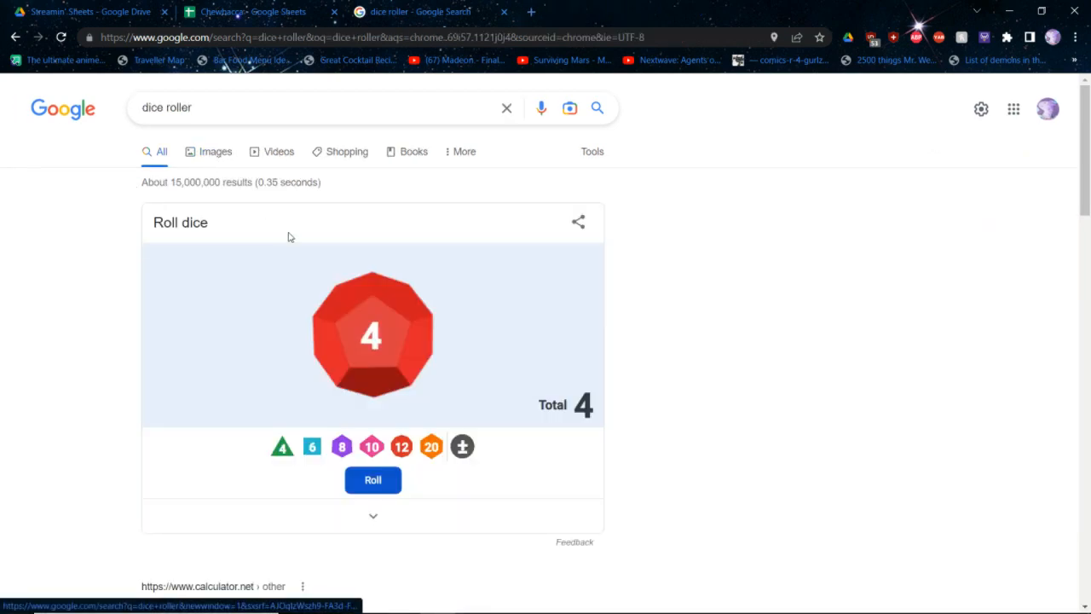
{"action": "key", "text": "ctrl+shift+Tab"}
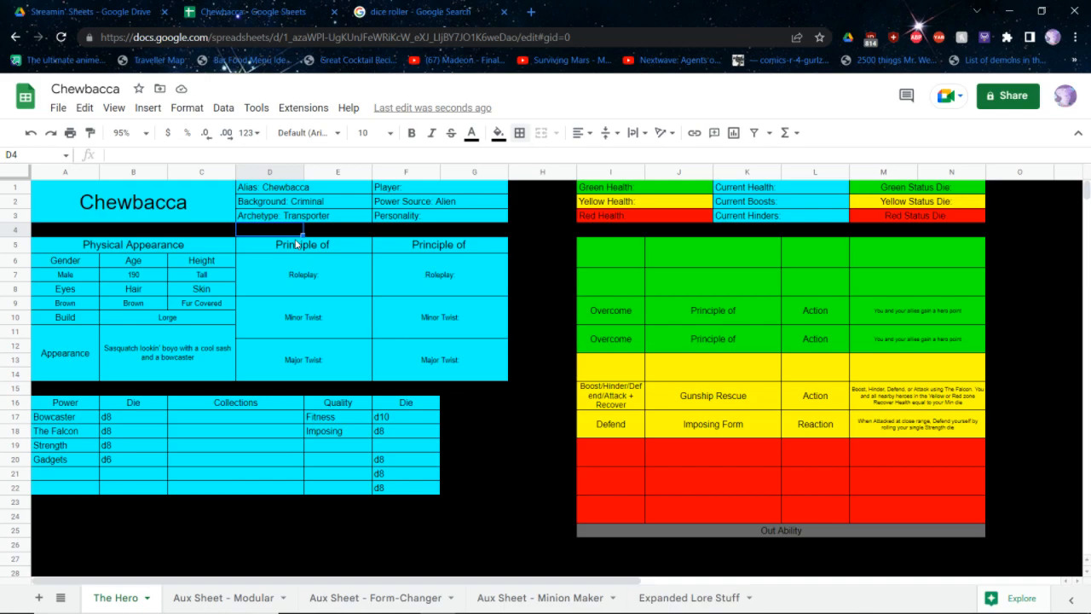
Check the Transporter's allowed powers in the core rulebook and copy the sheet's Gadgets d6 entry one row down in the Power table
{"action": "key", "text": "alt+Tab"}
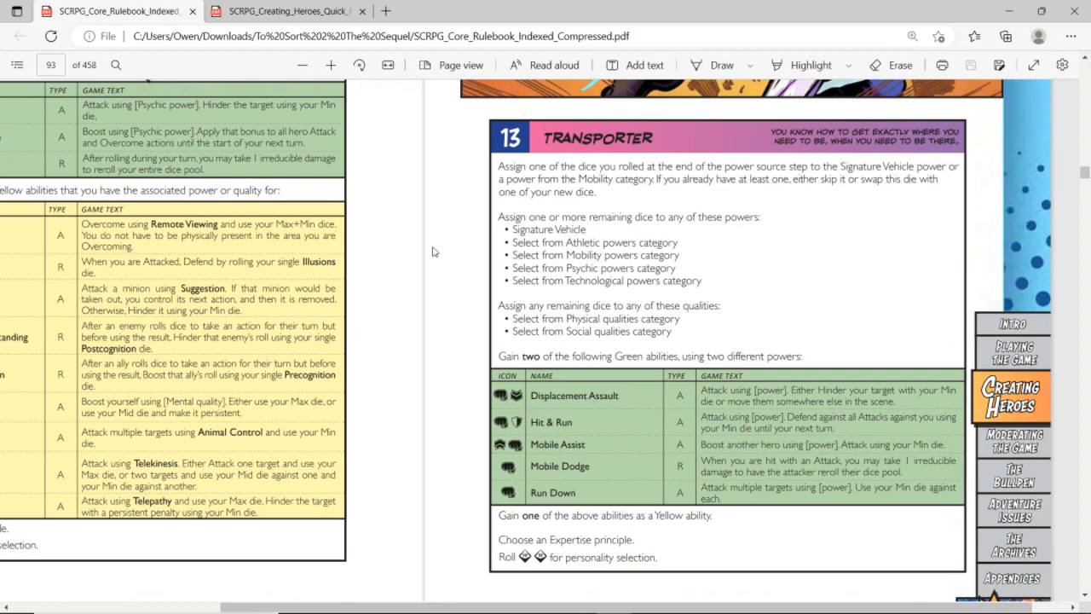
{"action": "key", "text": "alt+Tab"}
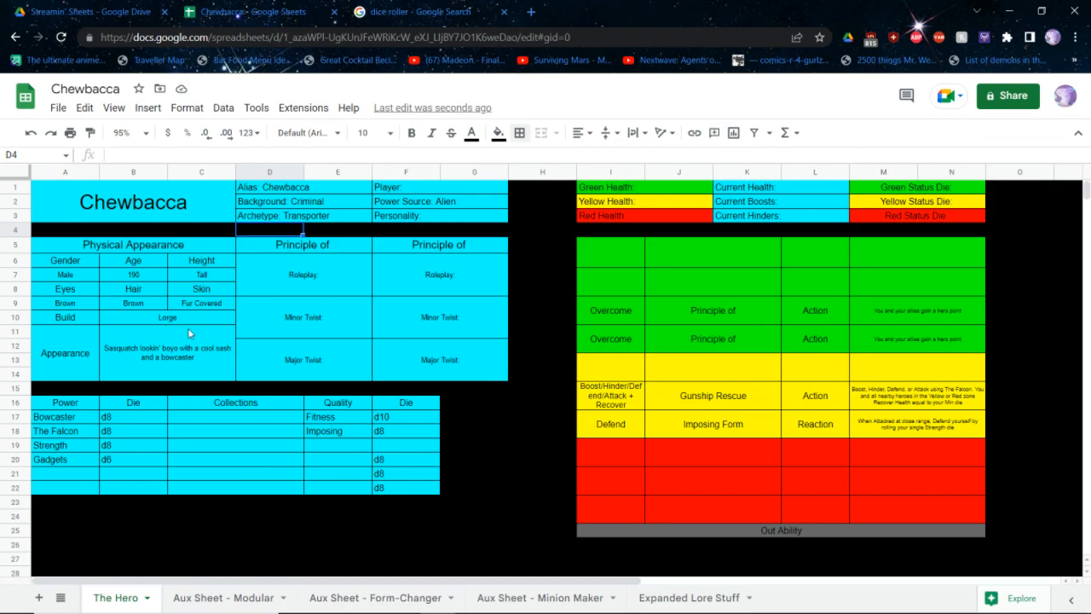
{"action": "left_click_drag", "start_coordinate": [75, 460], "coordinate": [125, 466]}
{"action": "key", "text": "ctrl+c"}
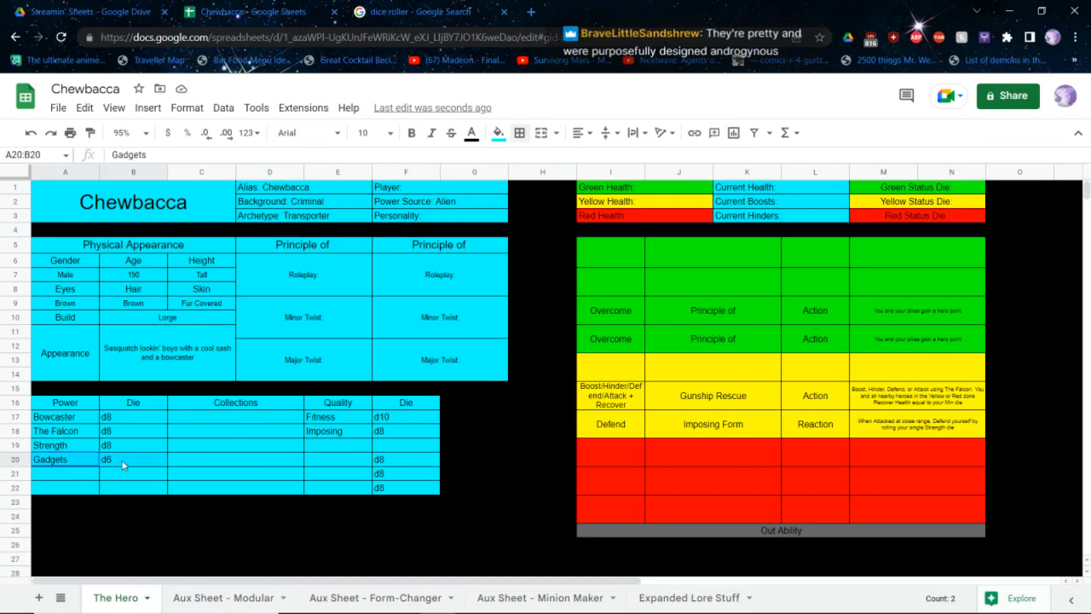
{"action": "left_click", "coordinate": [62, 476]}
{"action": "key", "text": "ctrl+v"}
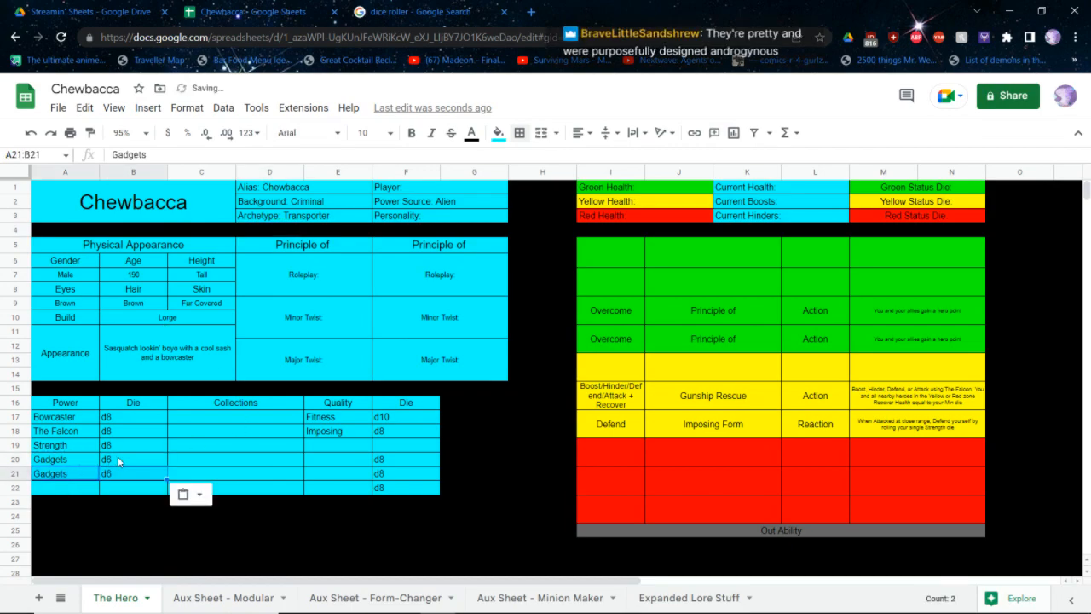
Replace the upper Gadgets entry in the Power table with Vitality and a d8 die
{"action": "left_click", "coordinate": [117, 457]}
{"action": "type", "text": "d8"}
{"action": "key", "text": "shift+Tab"}
{"action": "type", "text": "Vitality"}
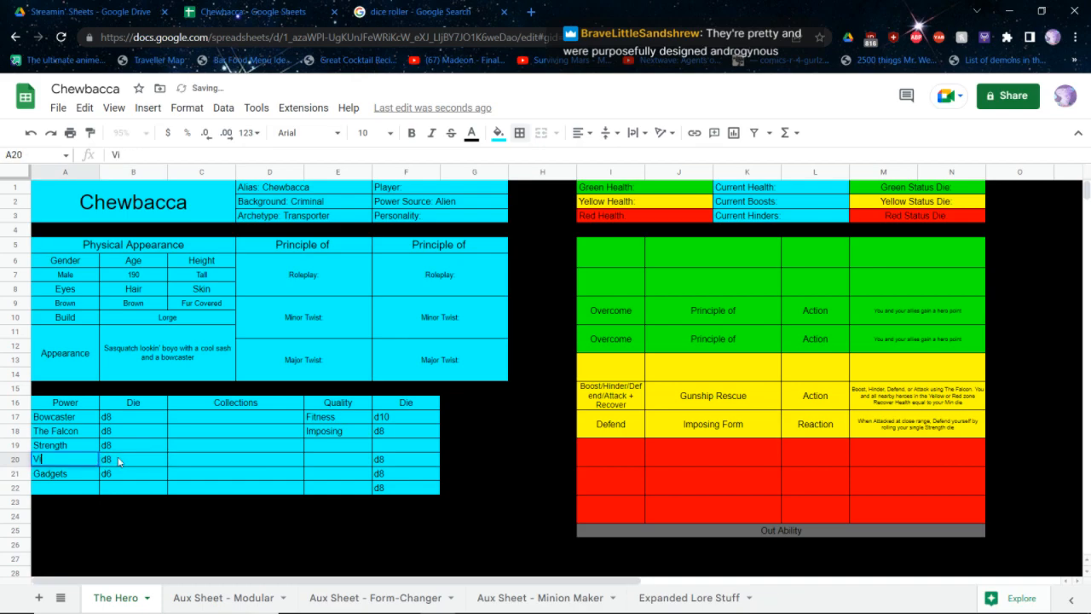
{"action": "key", "text": "Tab"}
{"action": "key", "text": "Tab"}
Enter d8 in the empty Quality die row below Imposing, clear the last row's d8, and switch to the core rulebook PDF
{"action": "key", "text": "Tab"}
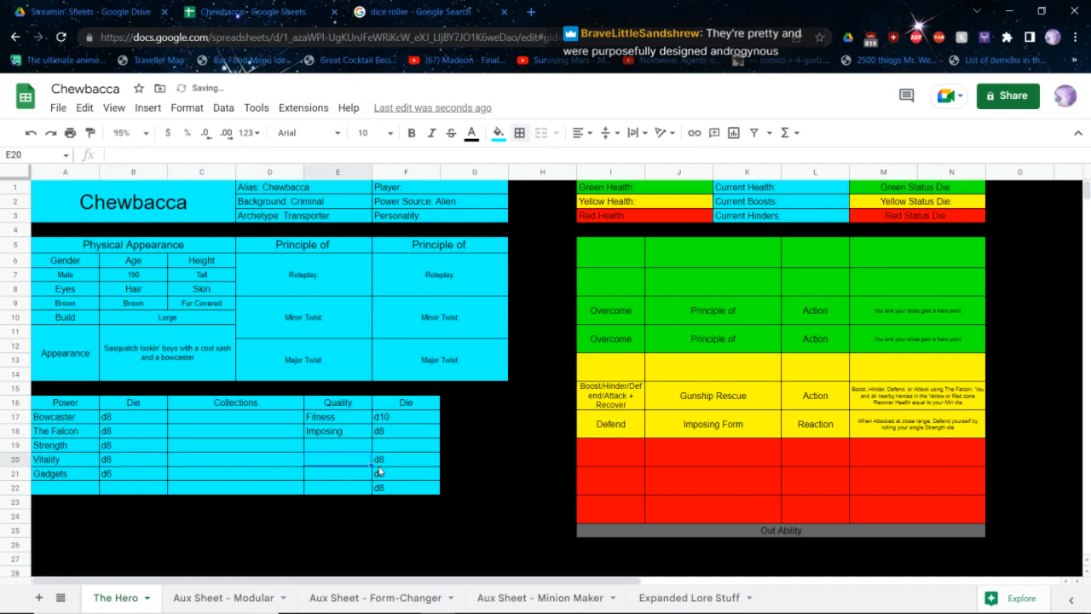
{"action": "key", "text": "Tab"}
{"action": "key", "text": "Up"}
{"action": "type", "text": "d8"}
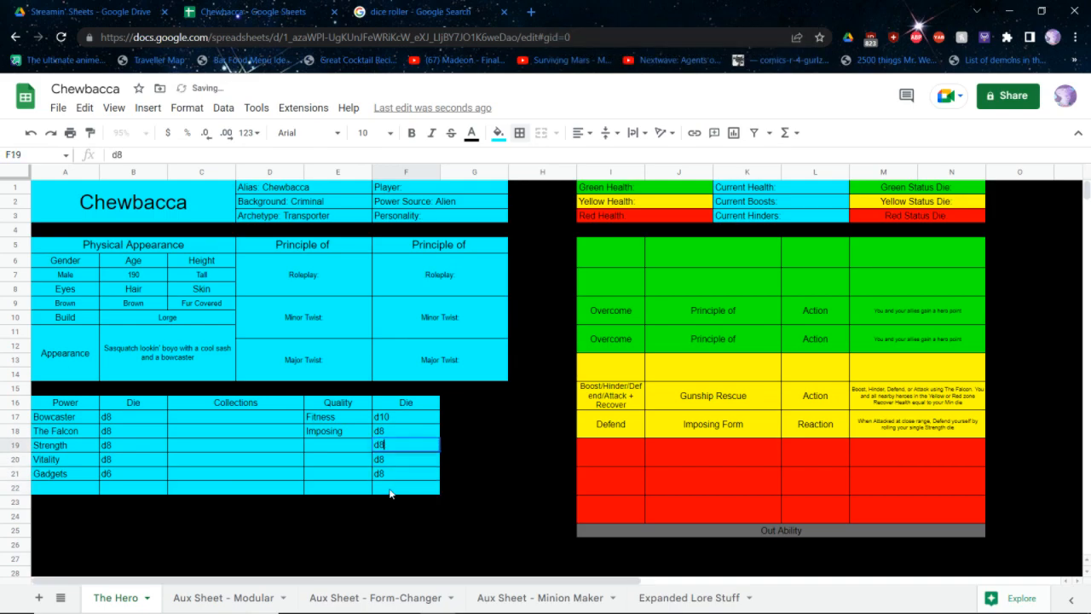
{"action": "key", "text": "shift+Tab"}
{"action": "key", "text": "alt+Tab"}
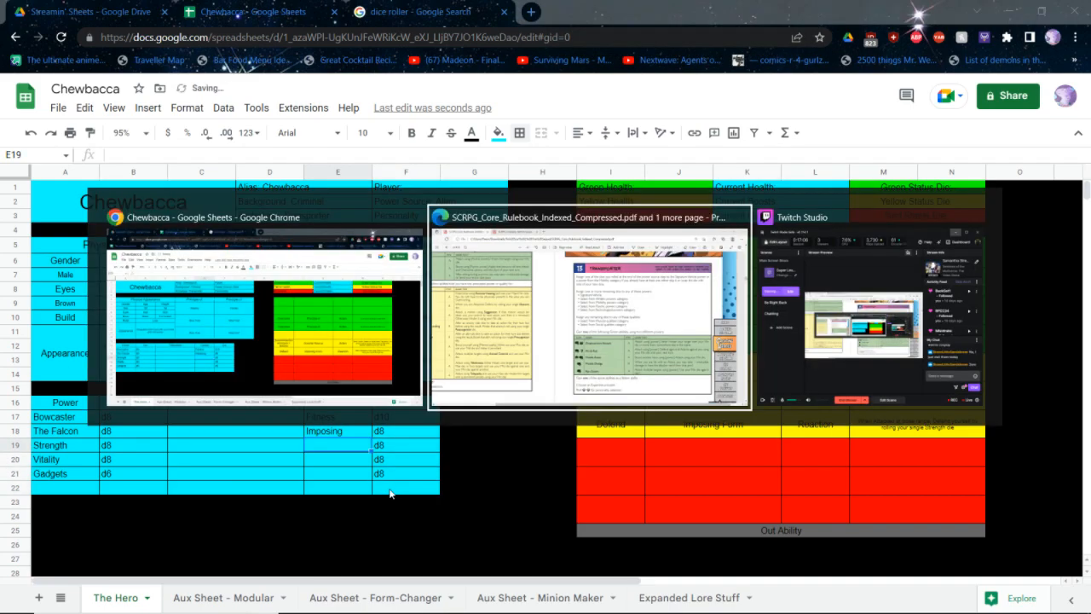
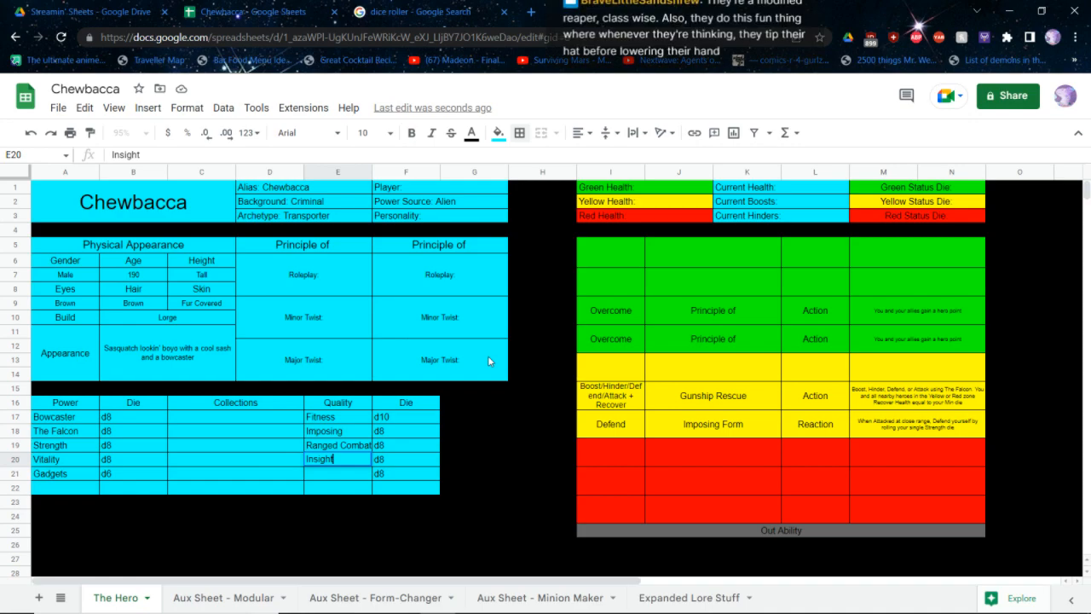
Enter the quality Let The Wookie Win in the Quality column below Insight and set its font size to 8
{"action": "key", "text": "Return"}
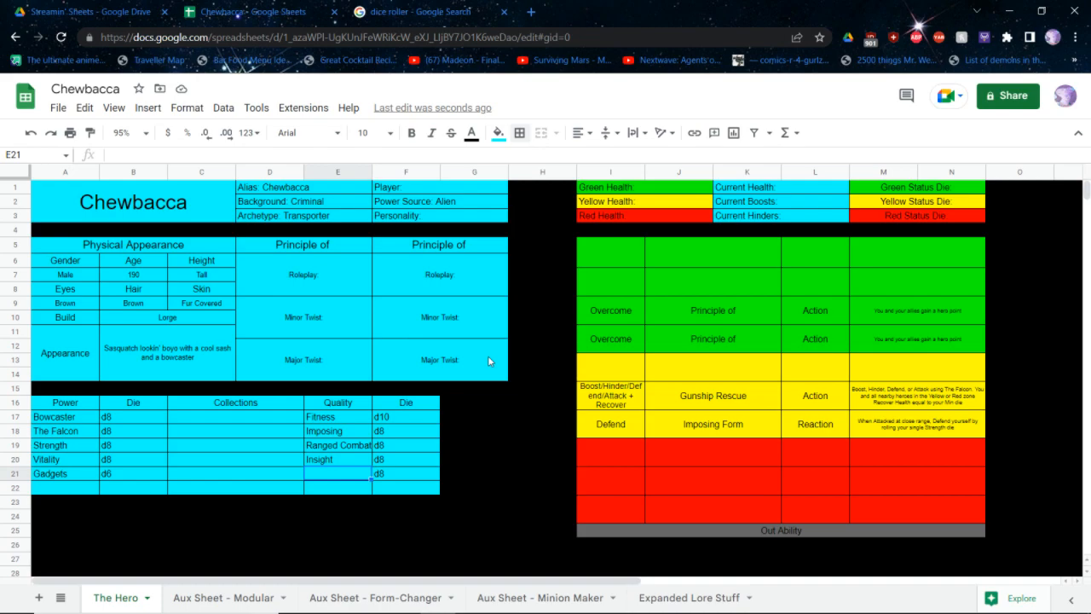
{"action": "type", "text": "Let The Woo"}
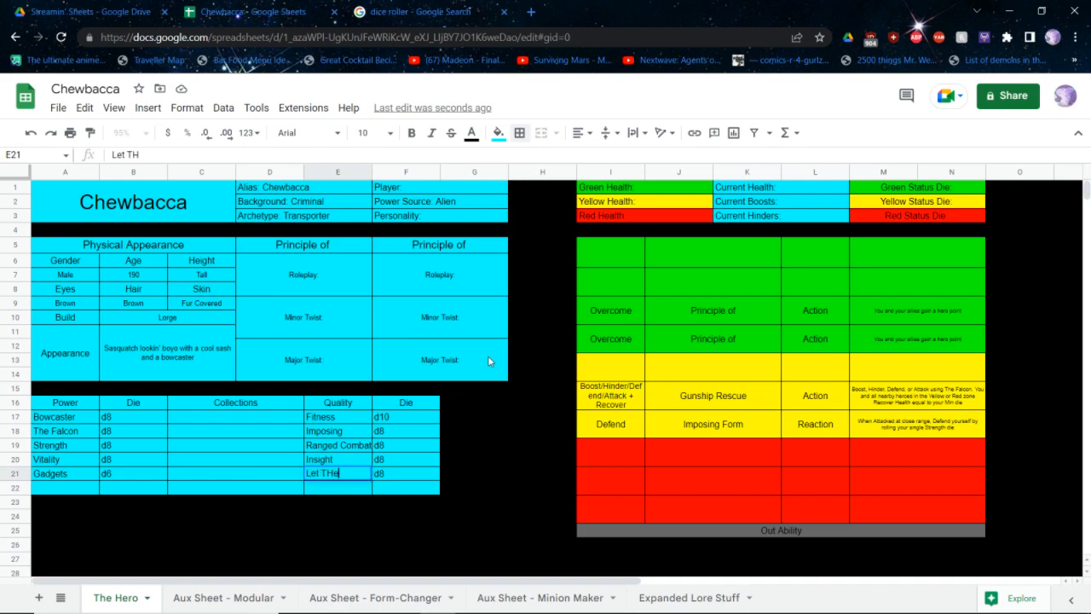
{"action": "type", "text": "kie Win"}
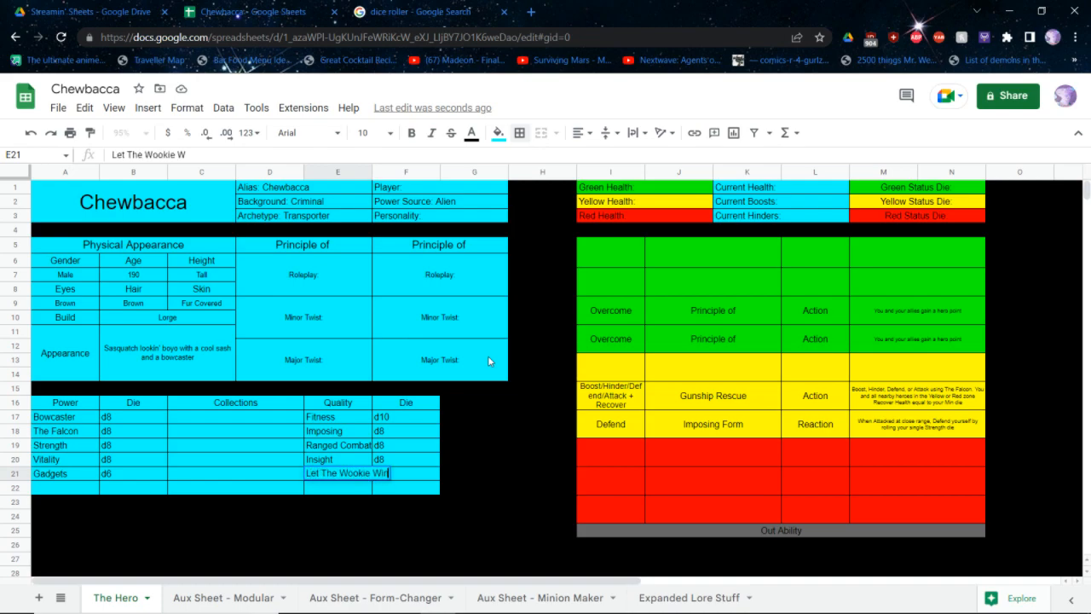
{"action": "key", "text": "ctrl+a"}
{"action": "left_click", "coordinate": [368, 132]}
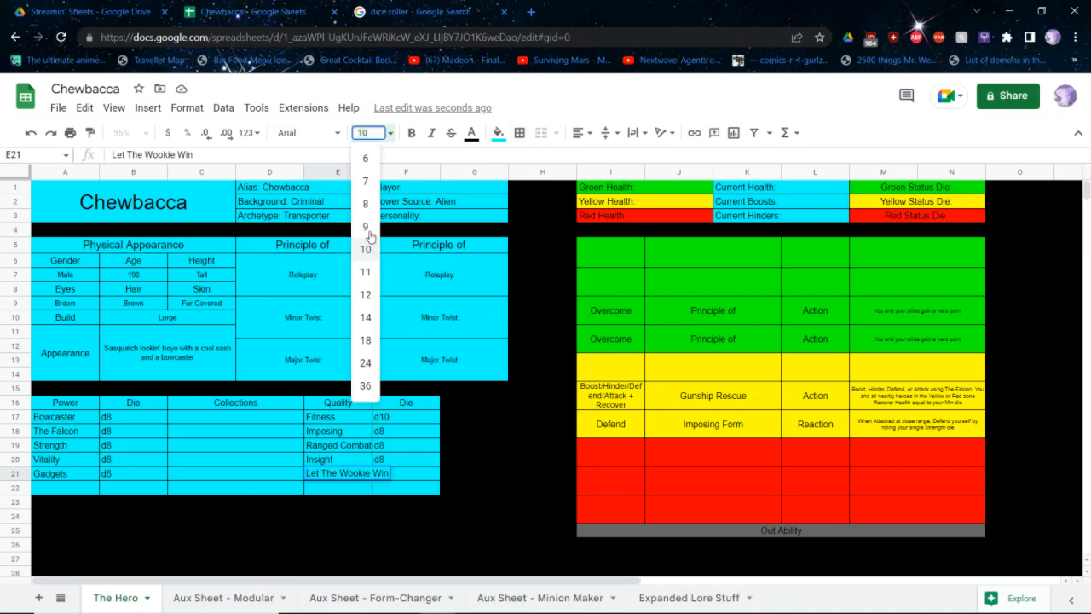
{"action": "left_click", "coordinate": [369, 208]}
{"action": "left_click", "coordinate": [504, 388]}
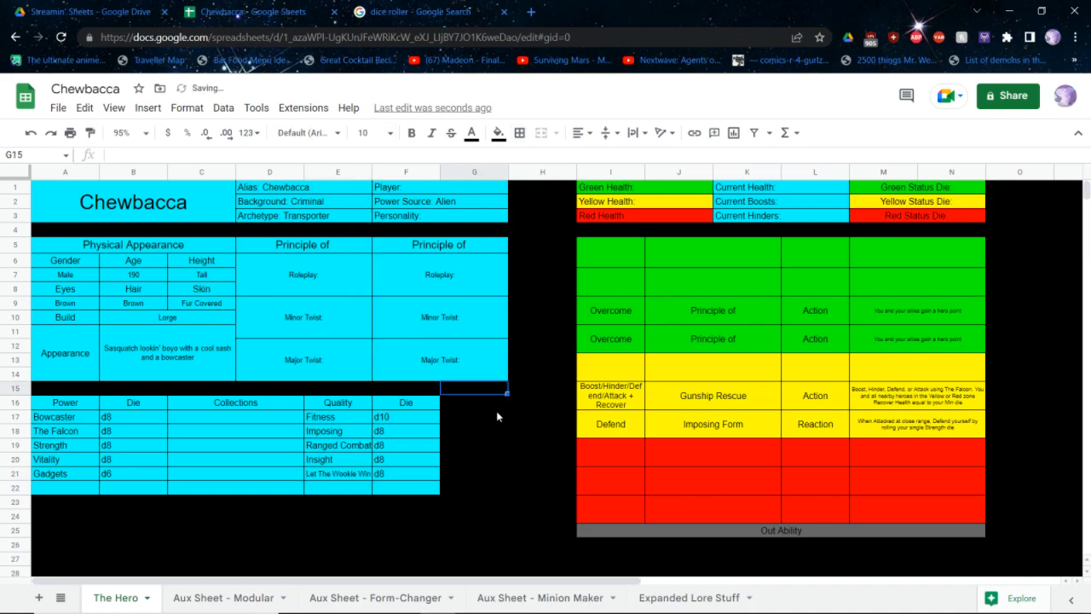
{"action": "left_click", "coordinate": [503, 450]}
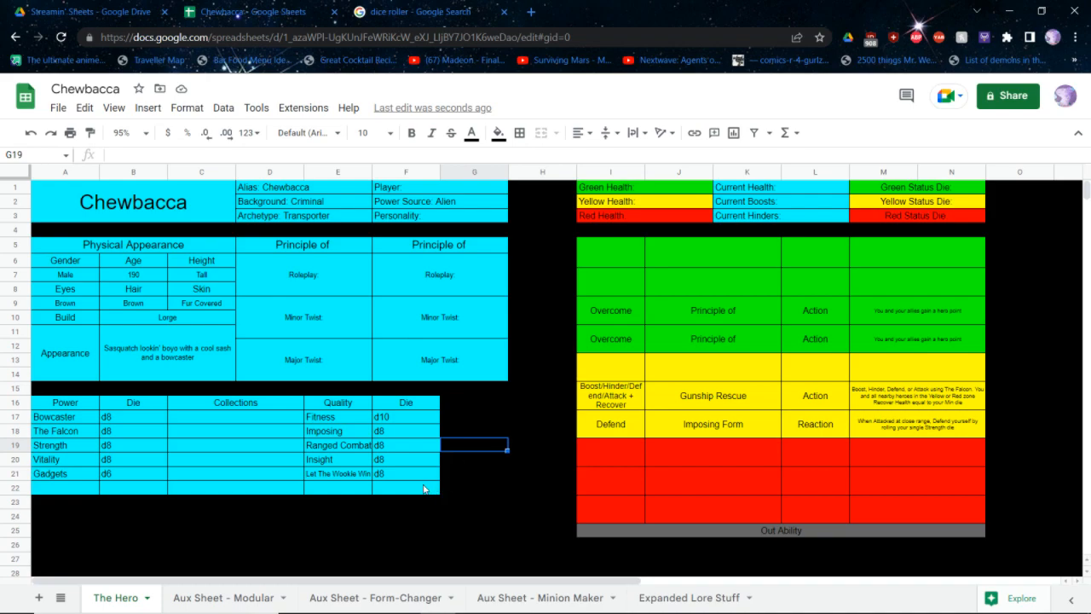
Fill the empty row below Gadgets with black across the whole Power and Quality table
{"action": "left_click_drag", "start_coordinate": [423, 487], "coordinate": [53, 490]}
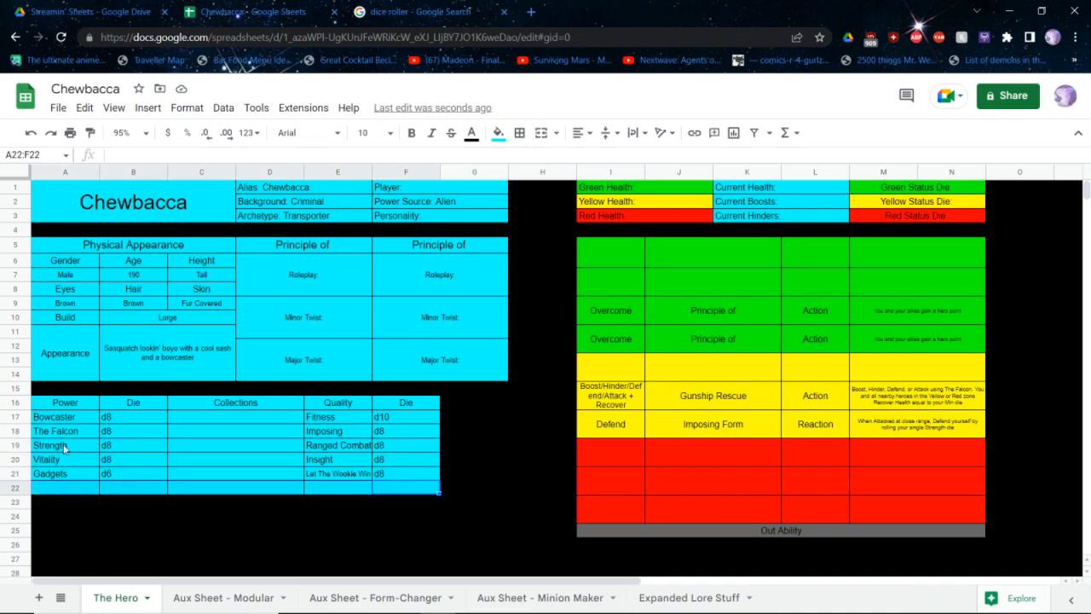
{"action": "left_click", "coordinate": [498, 133]}
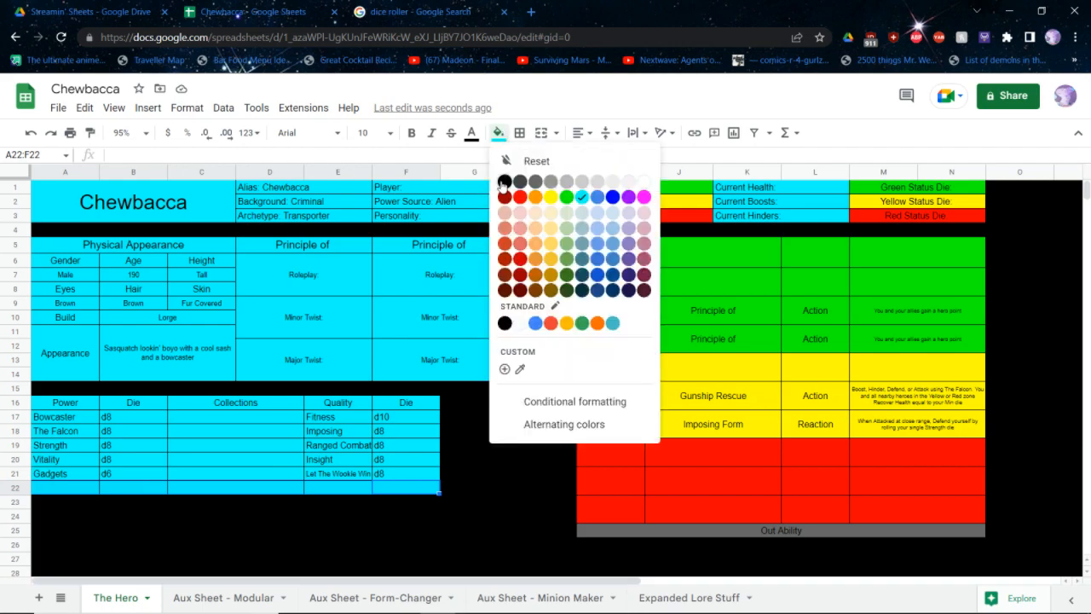
{"action": "left_click", "coordinate": [505, 197]}
{"action": "left_click", "coordinate": [497, 134]}
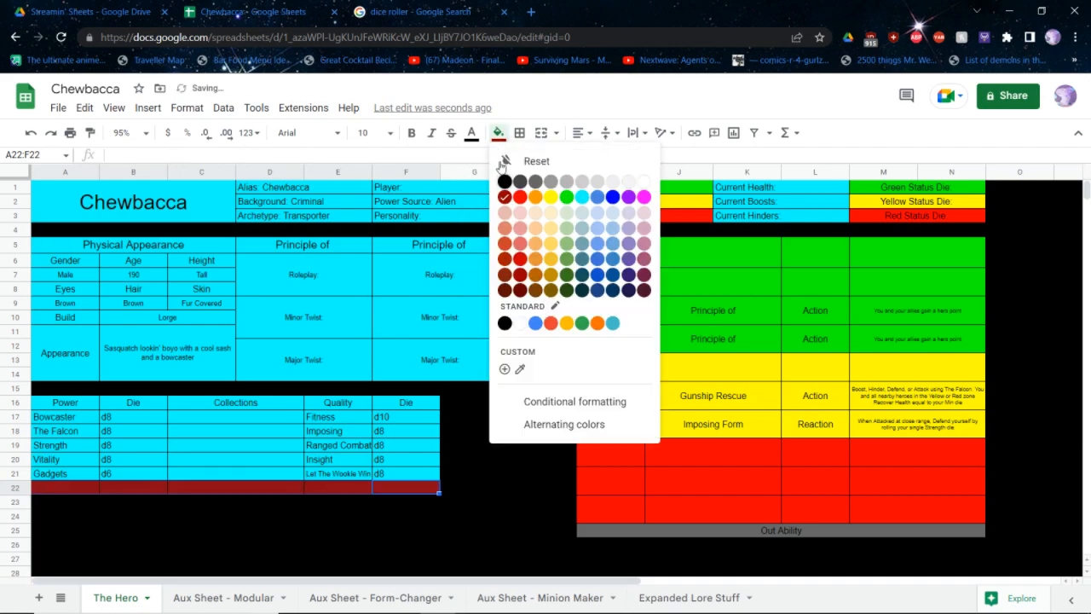
{"action": "left_click", "coordinate": [503, 182]}
{"action": "left_click", "coordinate": [479, 447]}
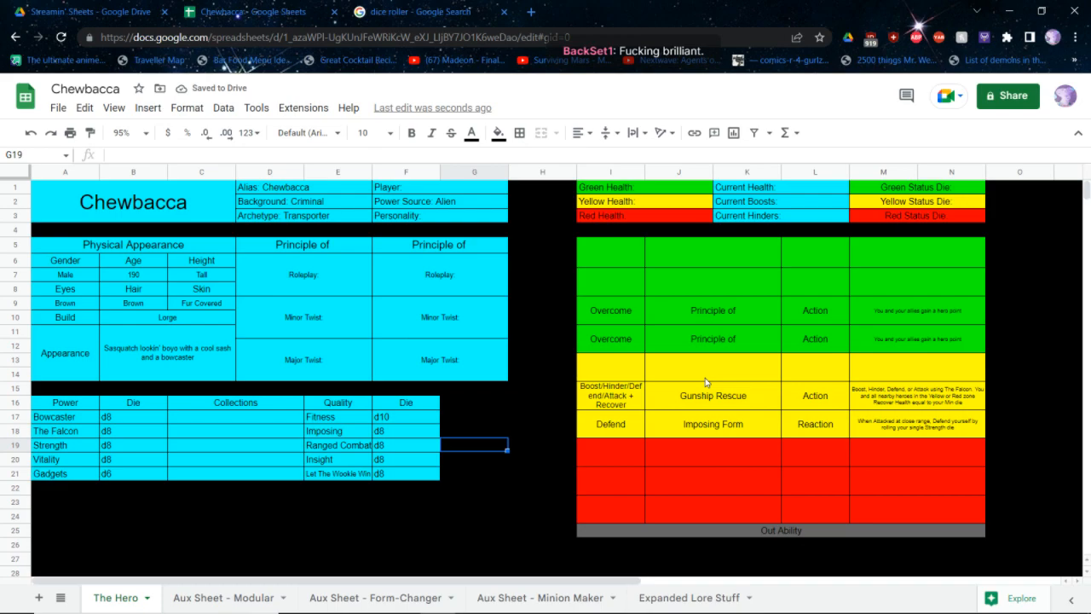
Consult the core rulebook PDF and enter Attack in the first cell of the first green ability row
{"action": "key", "text": "alt+Tab"}
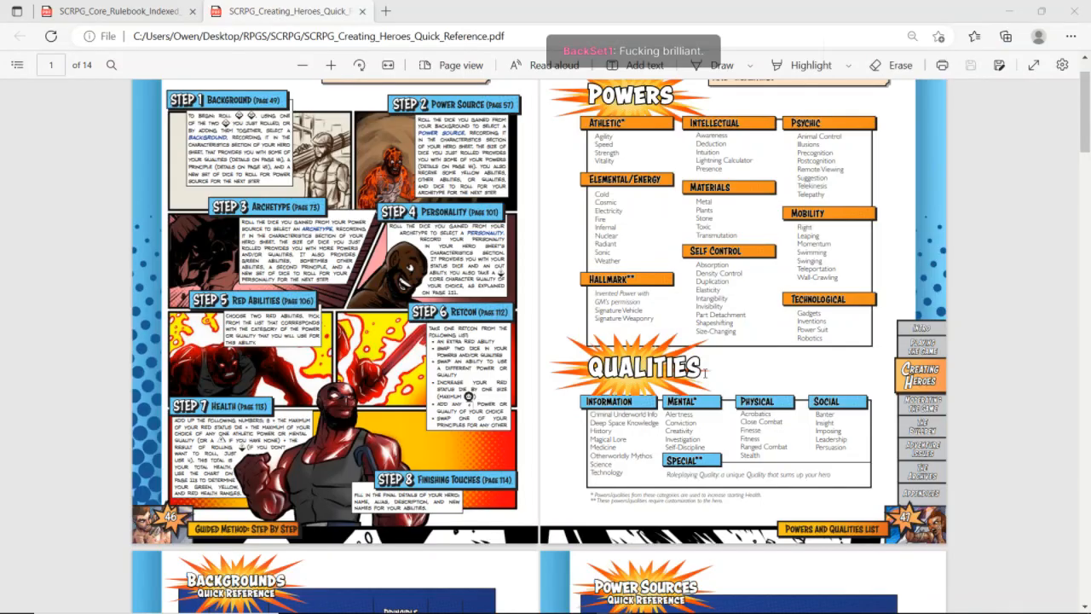
{"action": "key", "text": "ctrl+Tab"}
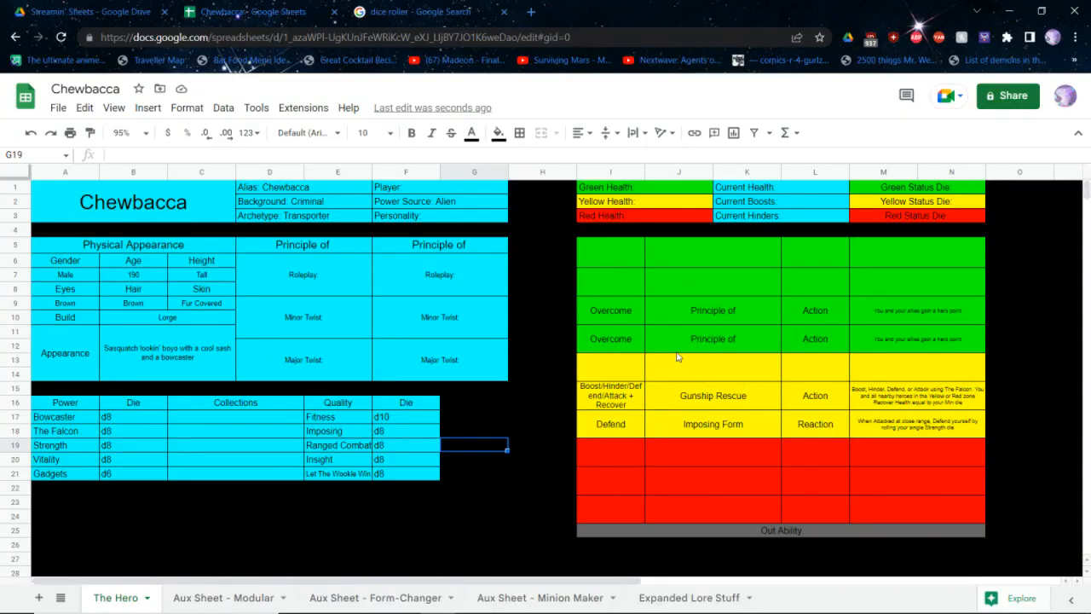
{"action": "type", "text": "tack"}
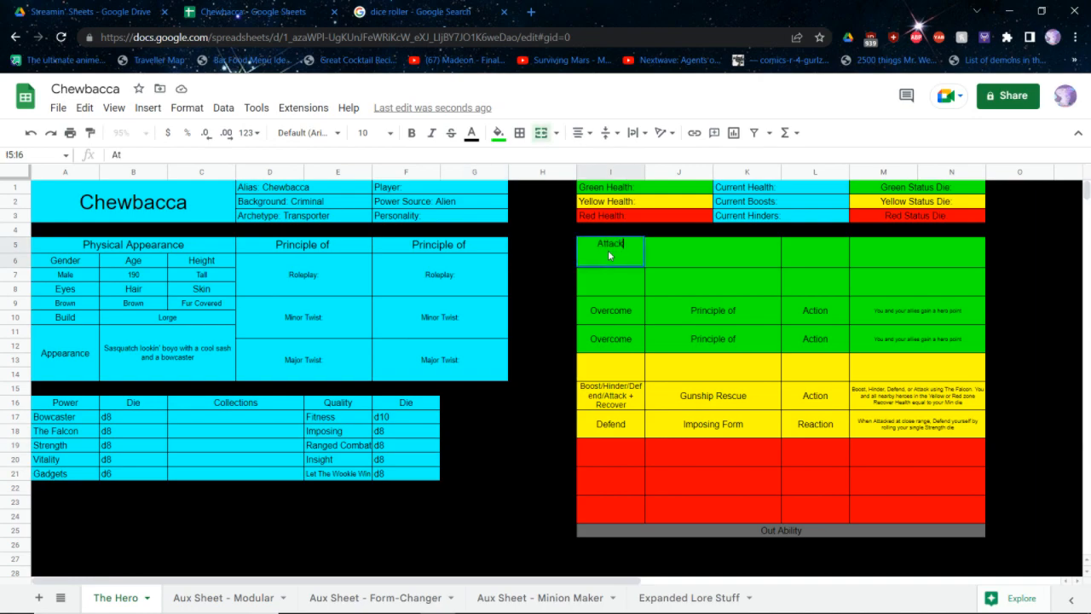
{"action": "key", "text": "Return"}
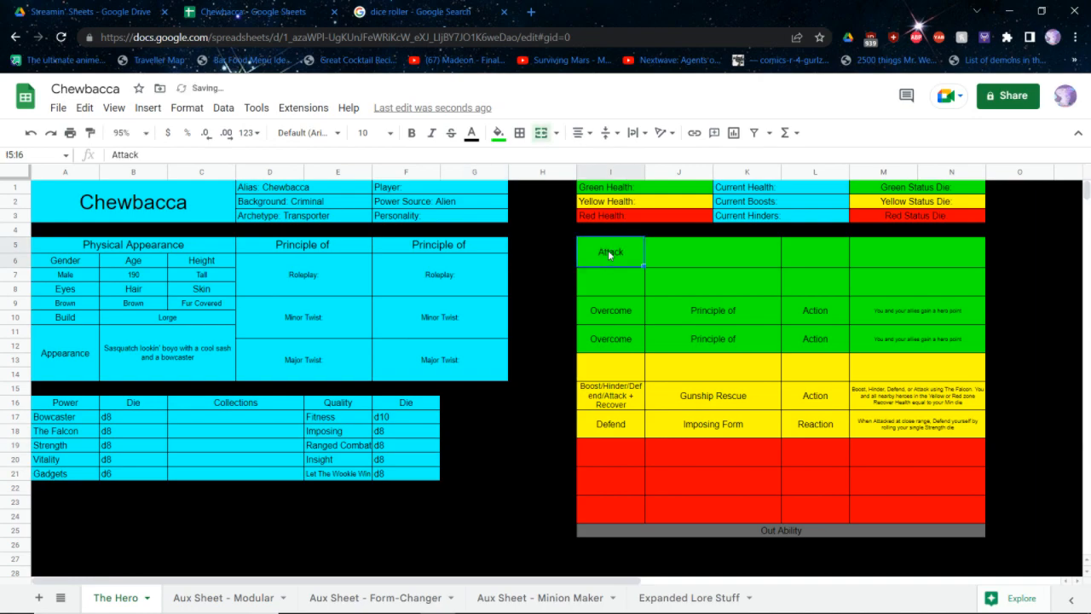
Name the first green ability Strafing Run and set its type to Action
{"action": "key", "text": "Tab"}
{"action": "type", "text": "Straf"}
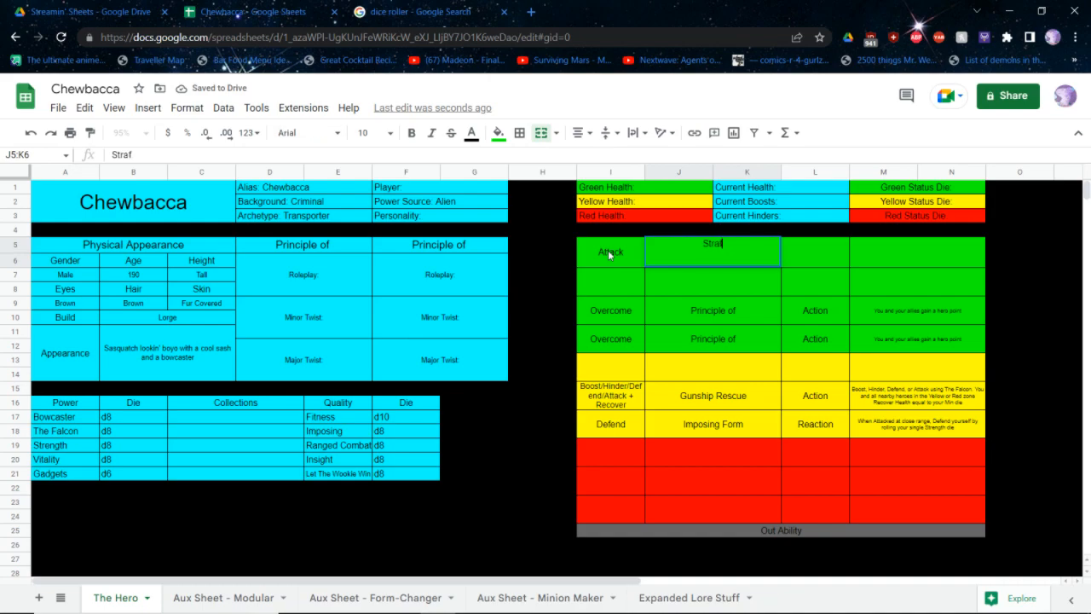
{"action": "type", "text": "ing Run"}
{"action": "key", "text": "Tab"}
{"action": "type", "text": "Actuib"}
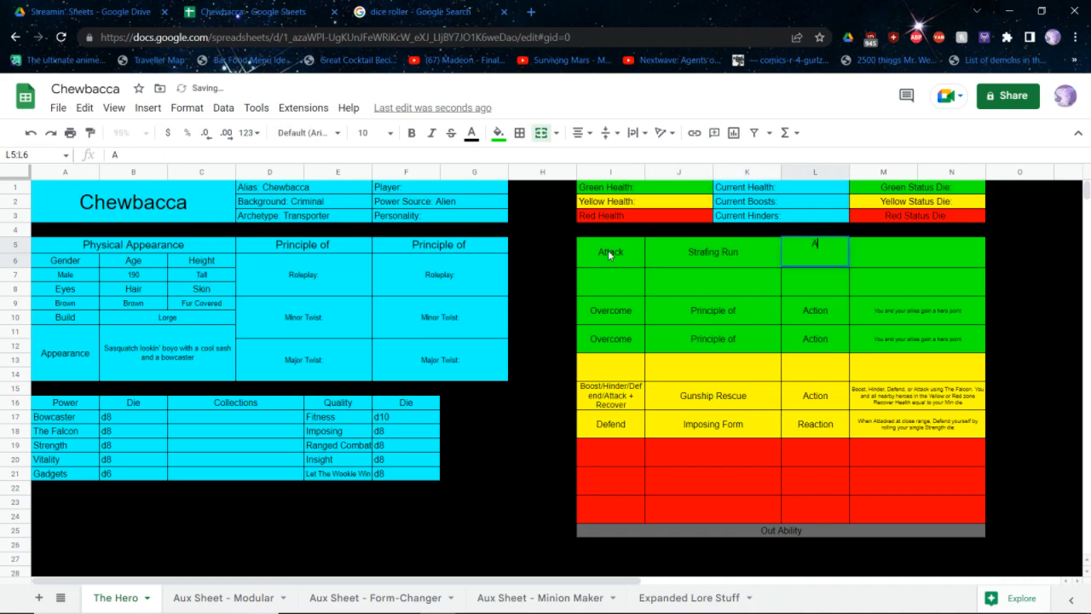
{"action": "key", "text": "BackSpace"}
{"action": "key", "text": "BackSpace"}
{"action": "key", "text": "BackSpace"}
{"action": "type", "text": "ion"}
{"action": "key", "text": "Tab"}
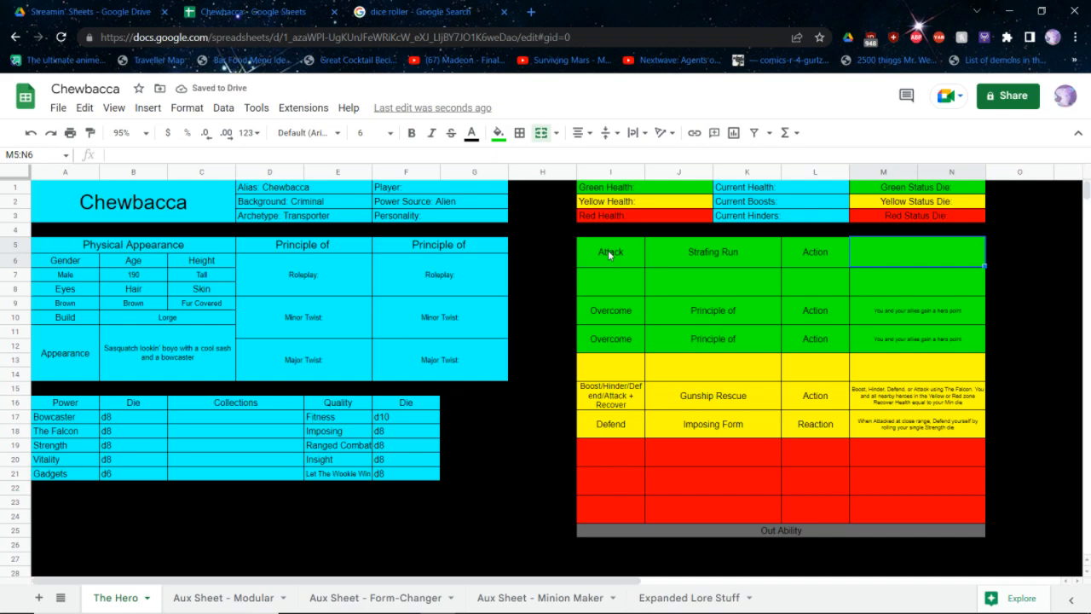
Describe Strafing Run as "Attack multiple targets using The Falcon. USe your Min die against each"
{"action": "type", "text": "Attack multipl"}
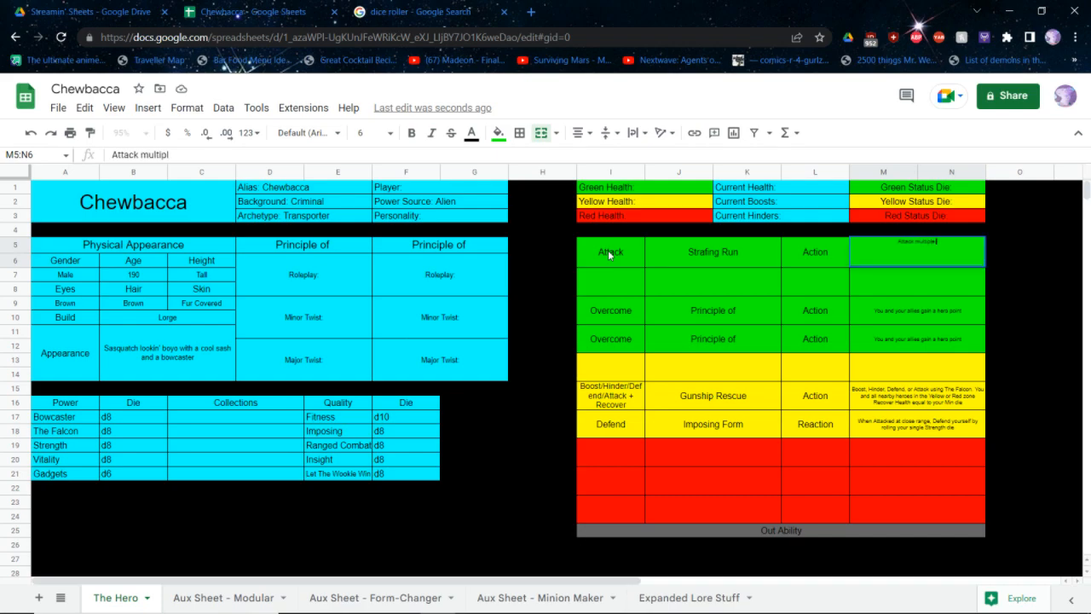
{"action": "type", "text": "e targets using The Falcon."}
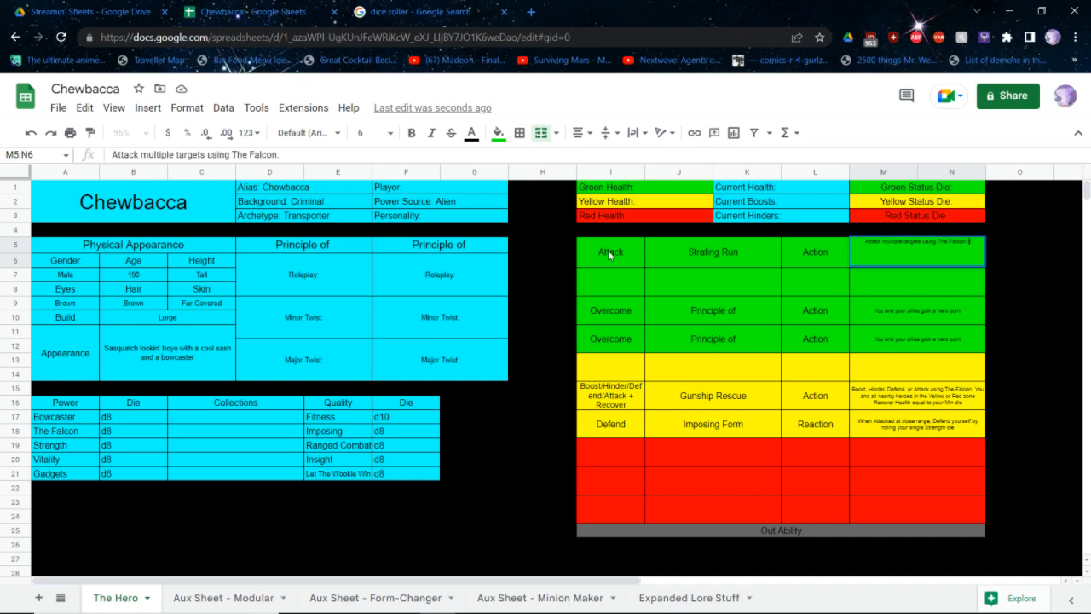
{"action": "type", "text": " USe your Min di"}
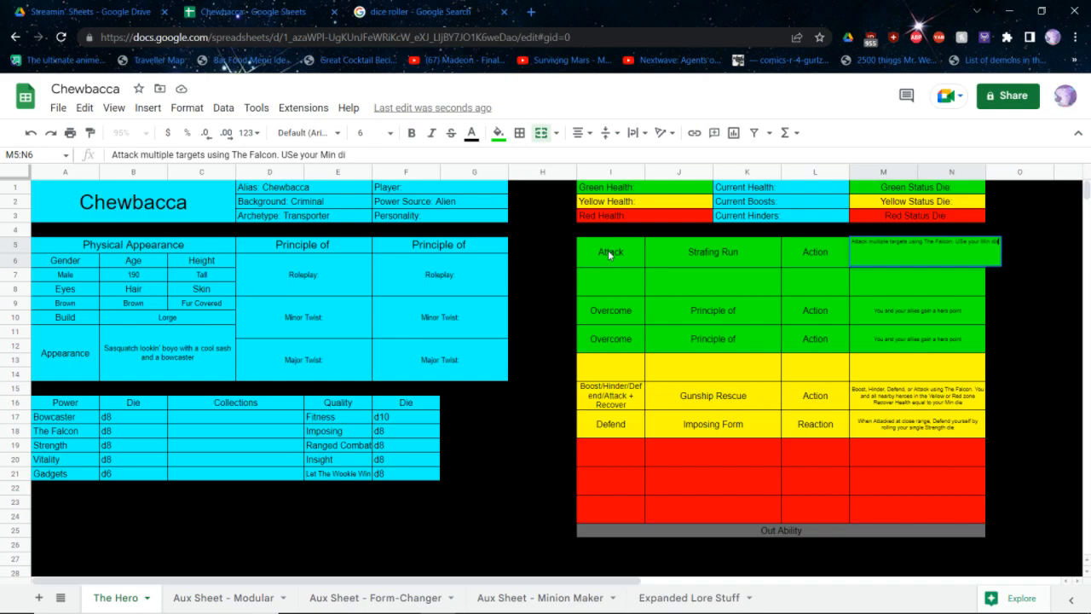
{"action": "type", "text": "e against each"}
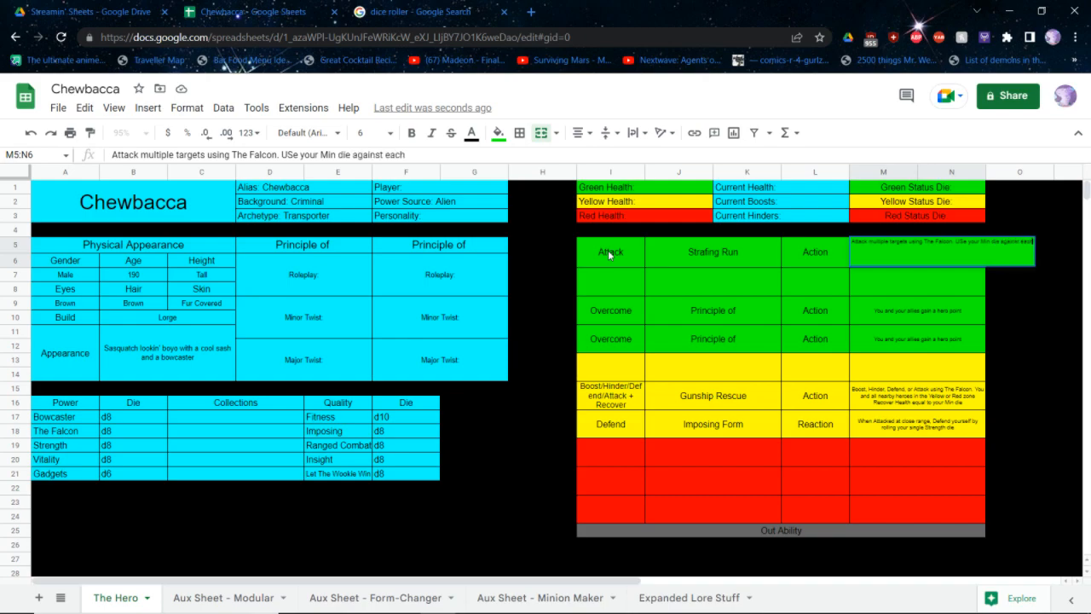
{"action": "key", "text": "Return"}
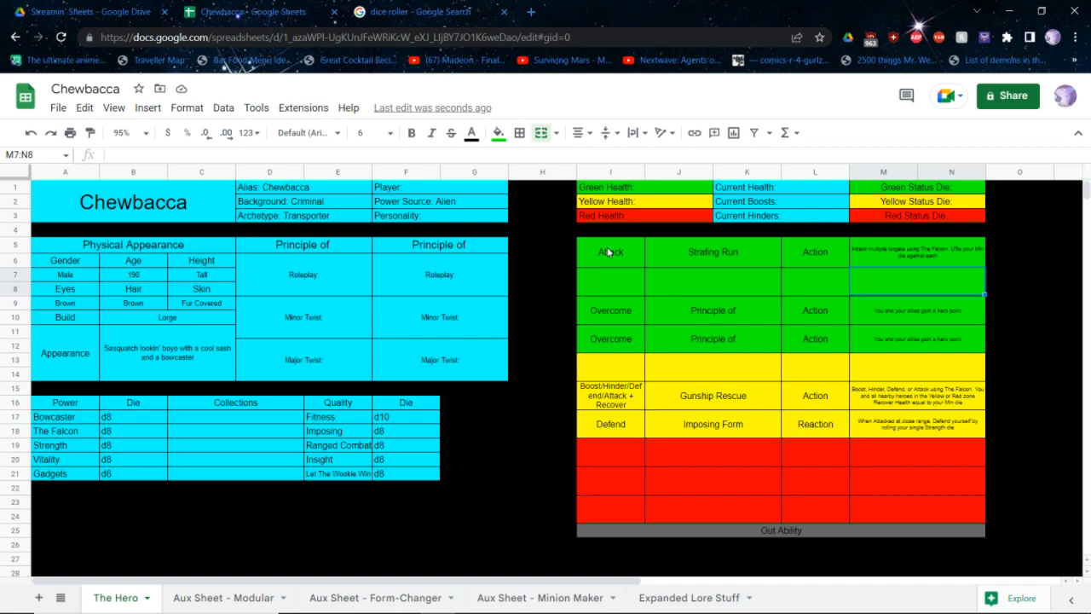
Fill the second green ability row with Attack + Hinder, the name Charged Shots and the type Action
{"action": "key", "text": "Left"}
{"action": "key", "text": "Left"}
{"action": "key", "text": "Left"}
{"action": "key", "text": "Left"}
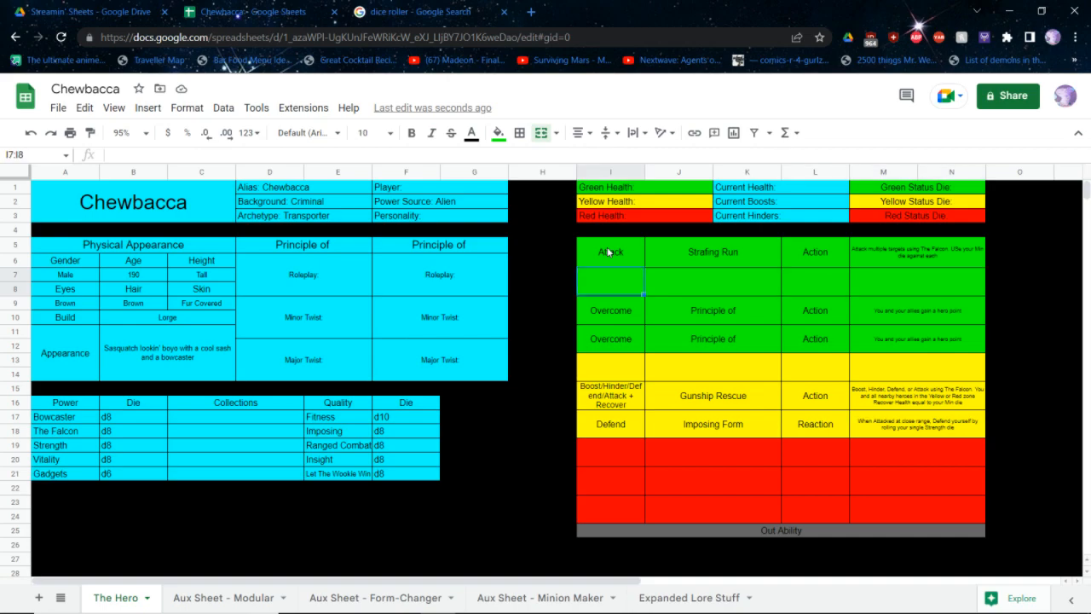
{"action": "type", "text": "Attack + Hinde"}
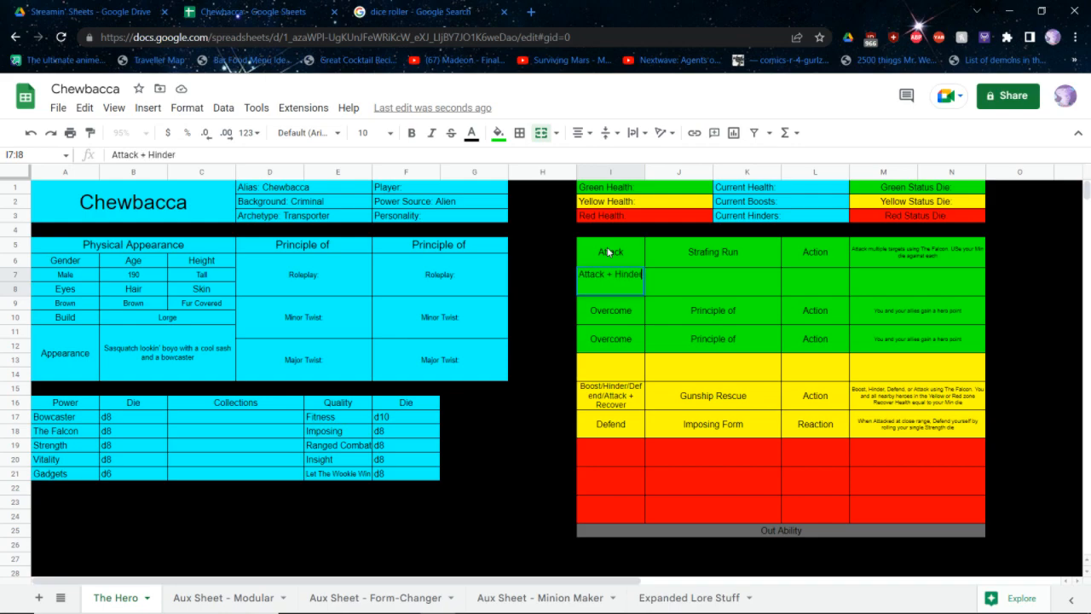
{"action": "type", "text": "r"}
{"action": "key", "text": "Tab"}
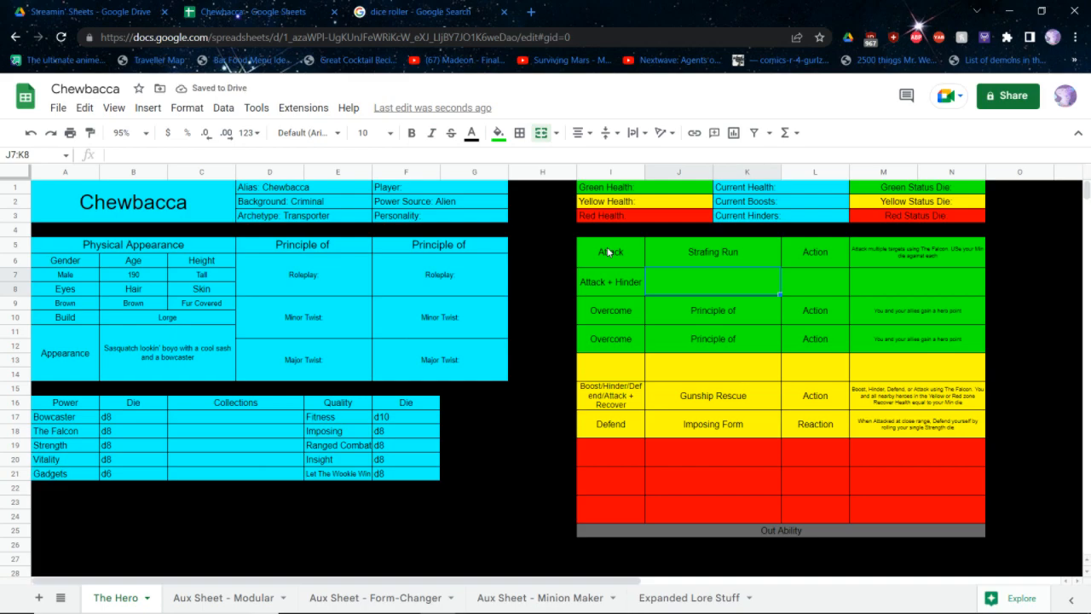
{"action": "type", "text": "Charged Shots"}
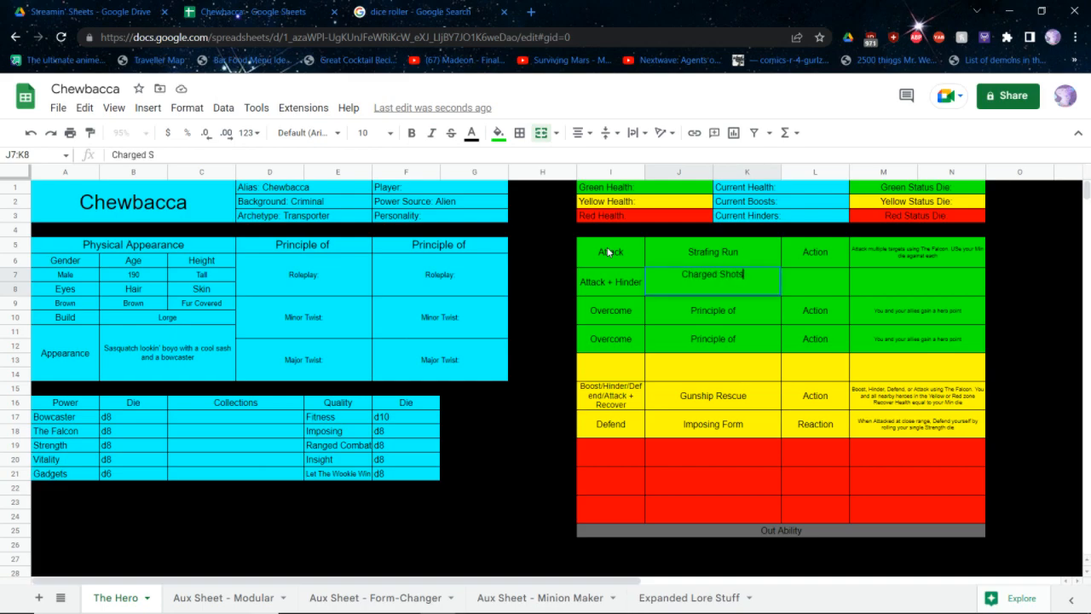
{"action": "key", "text": "Tab"}
{"action": "type", "text": "Action"}
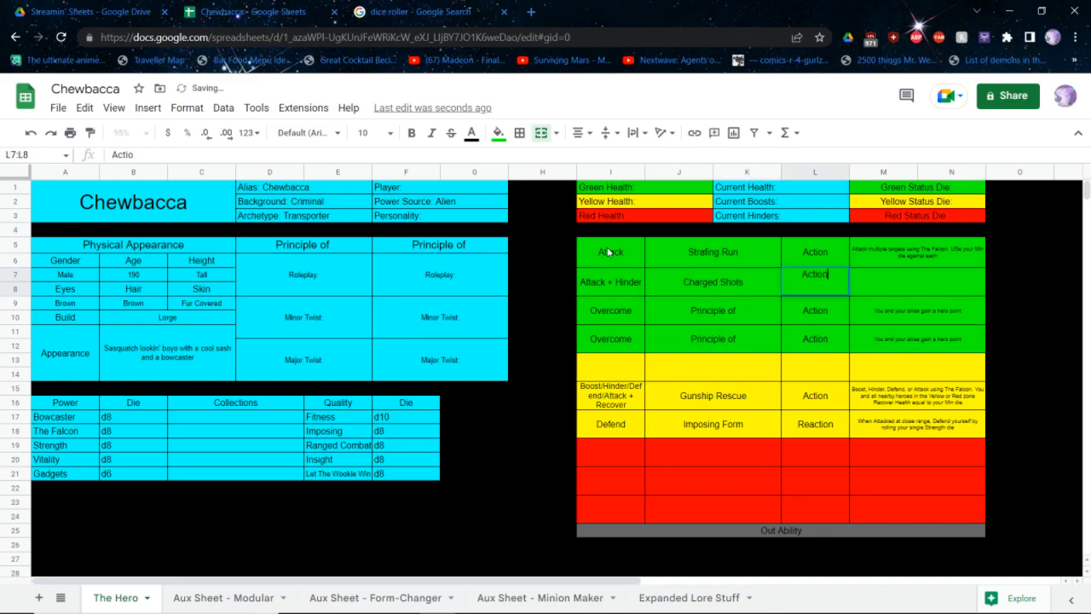
Describe Charged Shots as "Attack using Bowcaster. Either Hinder your target with you Min die or move them somewhere else in the scene"
{"action": "key", "text": "Tab"}
{"action": "type", "text": "Attack"}
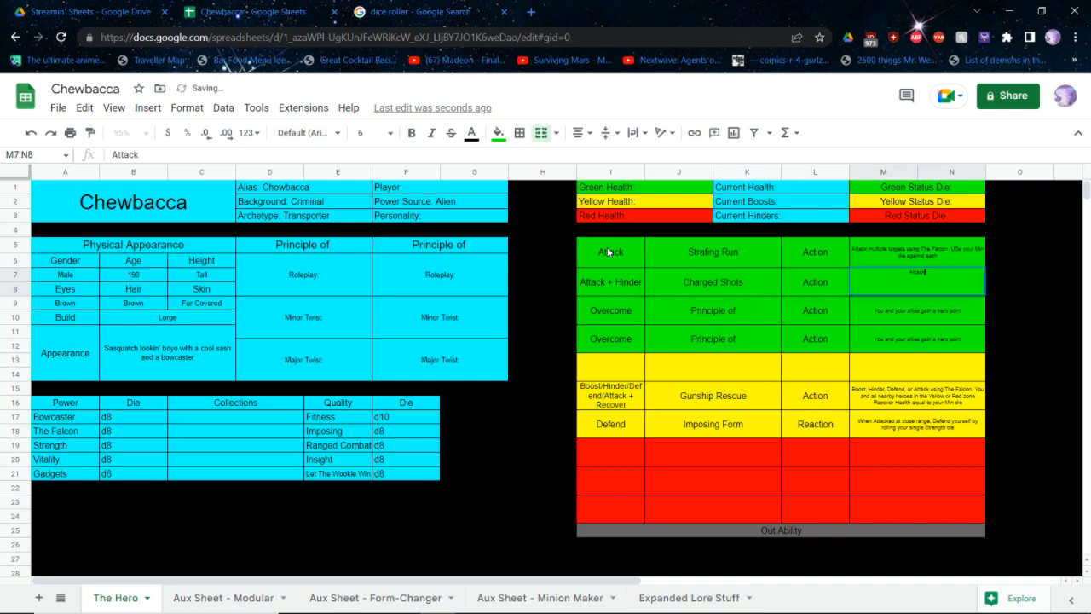
{"action": "type", "text": " using B"}
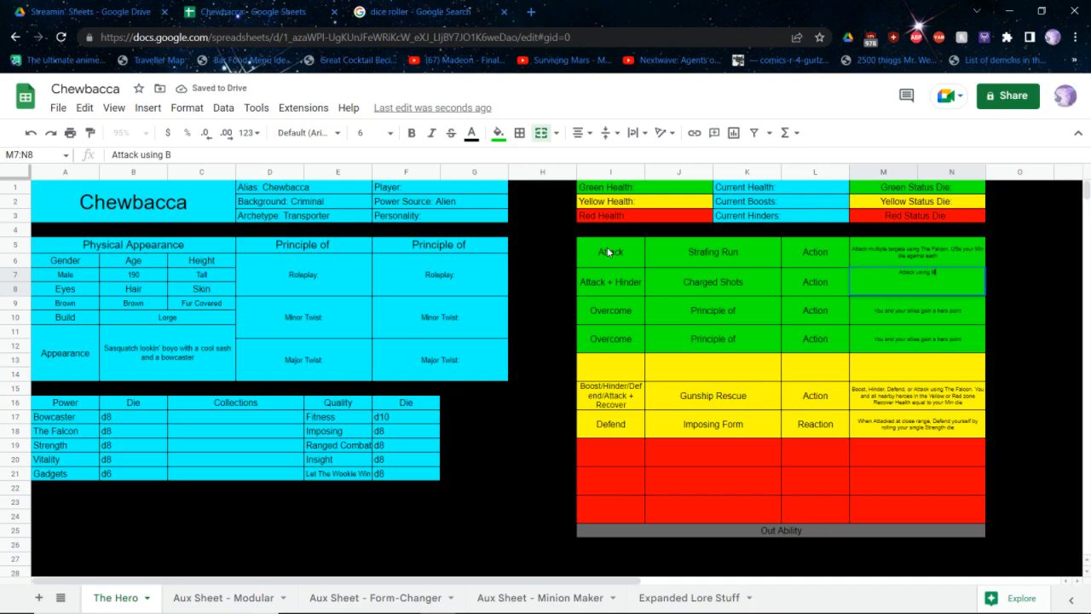
{"action": "type", "text": "owcaster."}
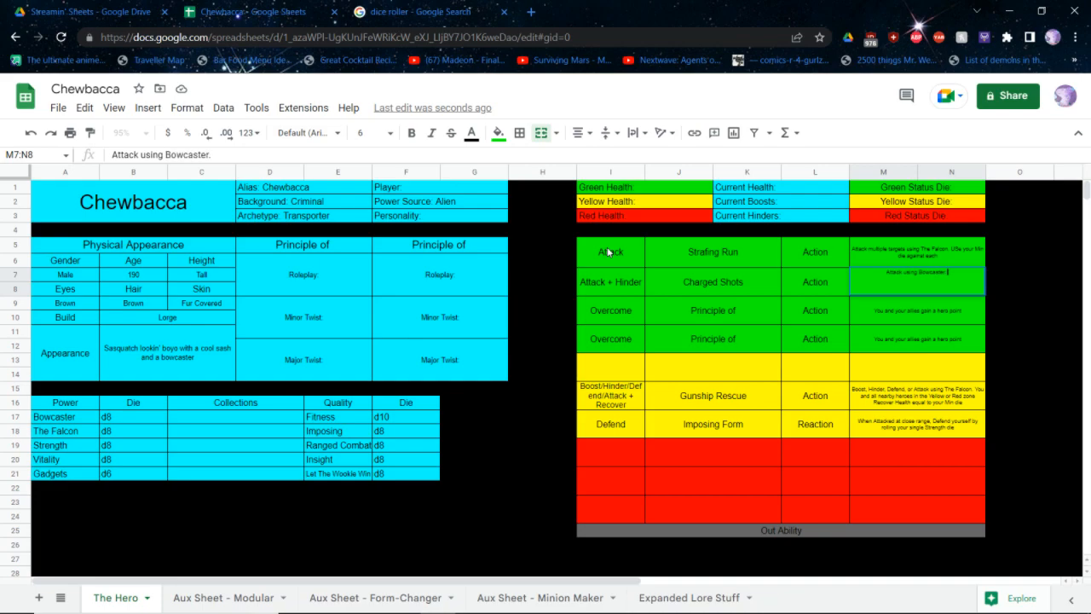
{"action": "type", "text": " Either Hinder your target wit"}
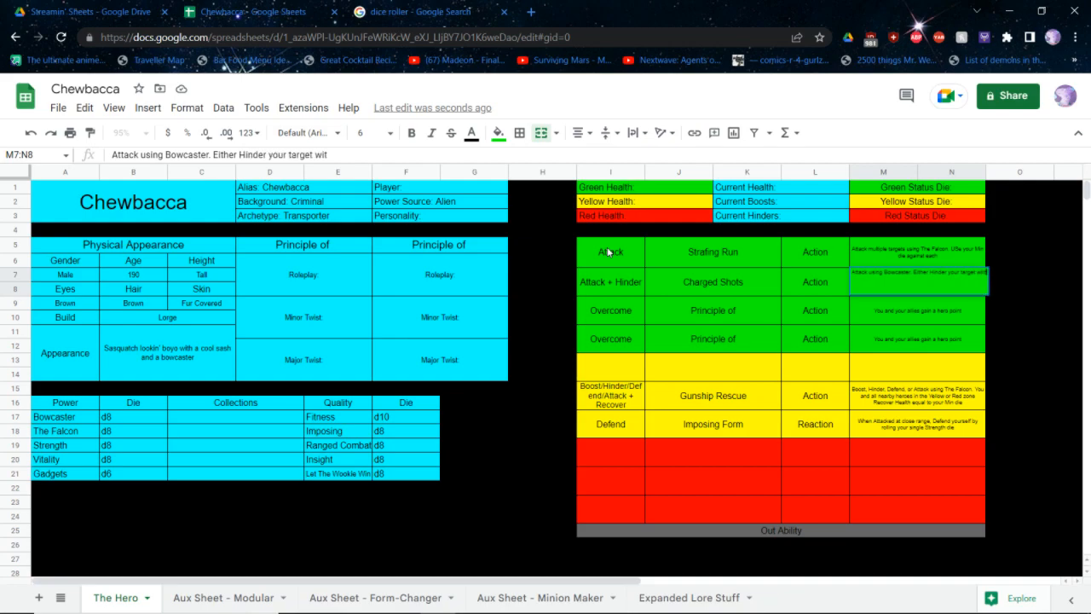
{"action": "type", "text": "h you Min die"}
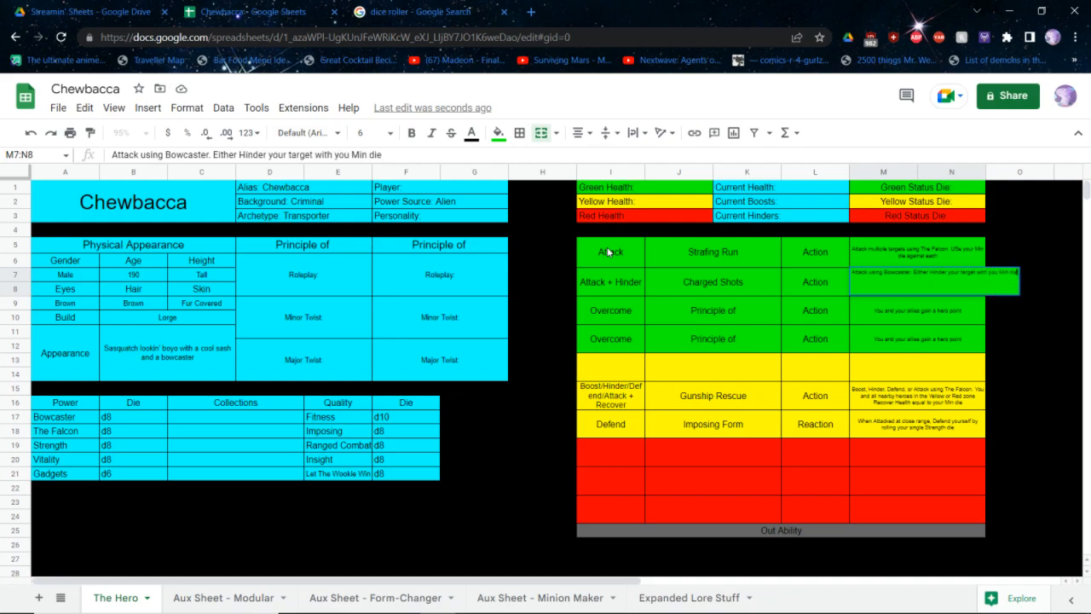
{"action": "type", "text": ","}
{"action": "key", "text": "BackSpace"}
{"action": "type", "text": "or move them somew"}
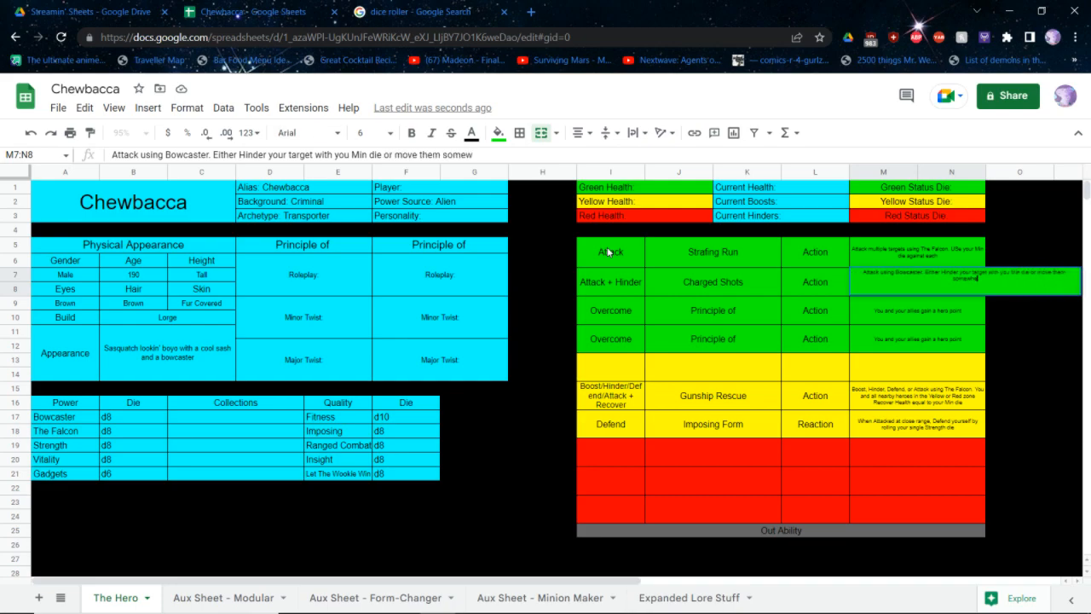
{"action": "type", "text": "here else in the scene"}
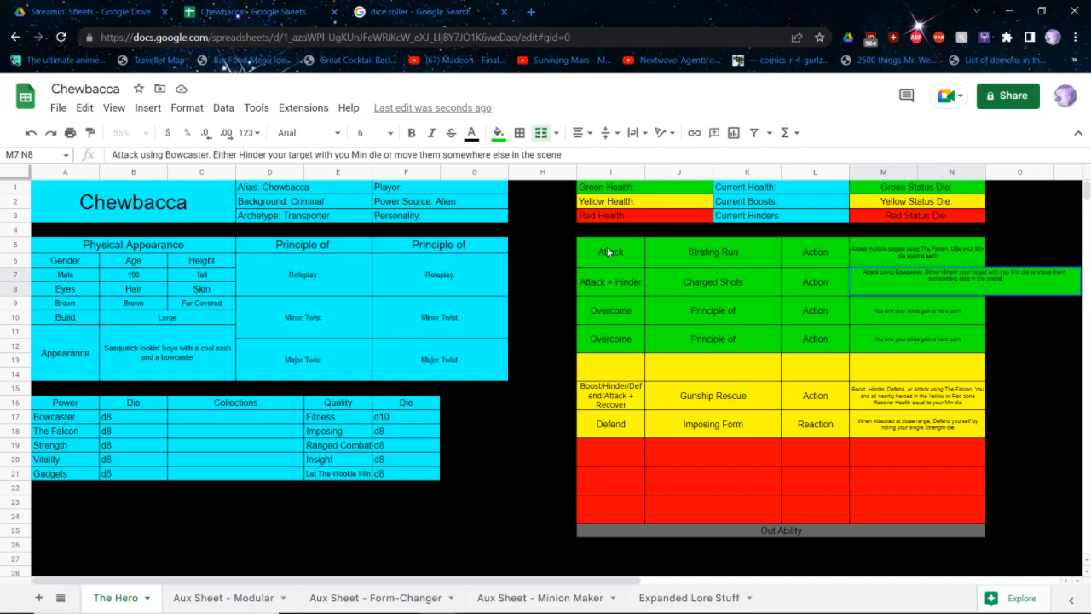
{"action": "key", "text": "Return"}
Set the type of the first yellow ability row to Action
{"action": "key", "text": "Down"}
{"action": "key", "text": "Down"}
{"action": "key", "text": "Left"}
{"action": "key", "text": "Left"}
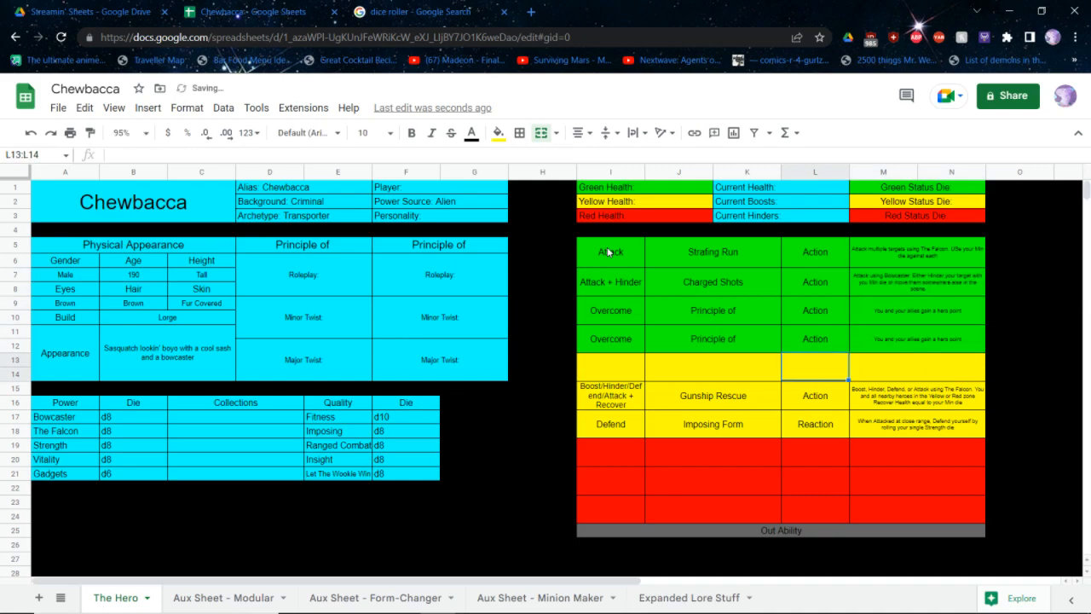
{"action": "key", "text": "Right"}
{"action": "type", "text": "Action"}
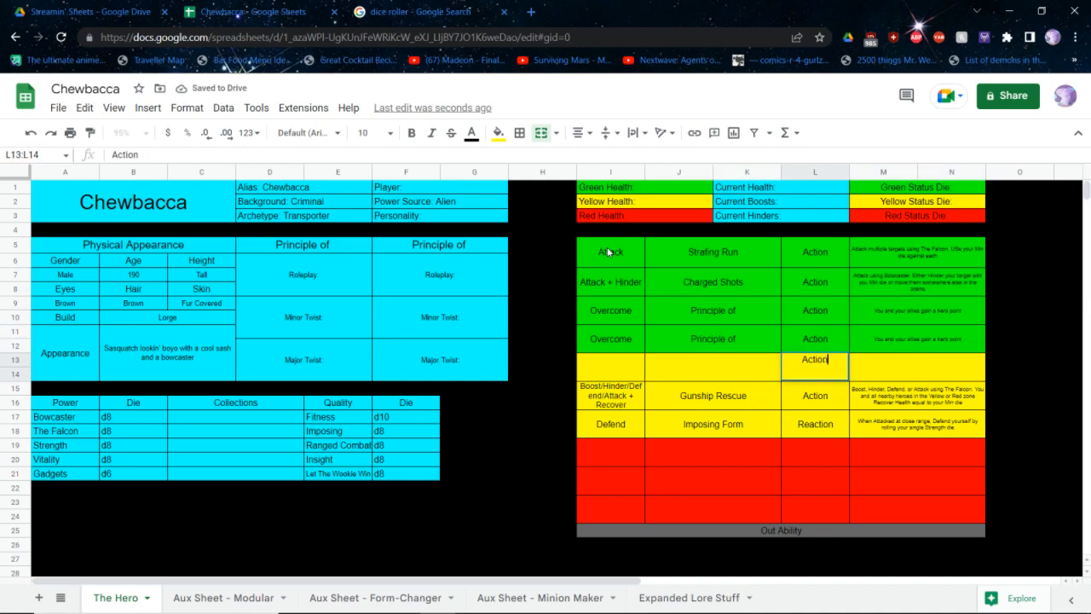
Fill the first yellow ability row with Boost + Attack and name the ability Supply Drop
{"action": "key", "text": "Left"}
{"action": "key", "text": "Left"}
{"action": "key", "text": "Left"}
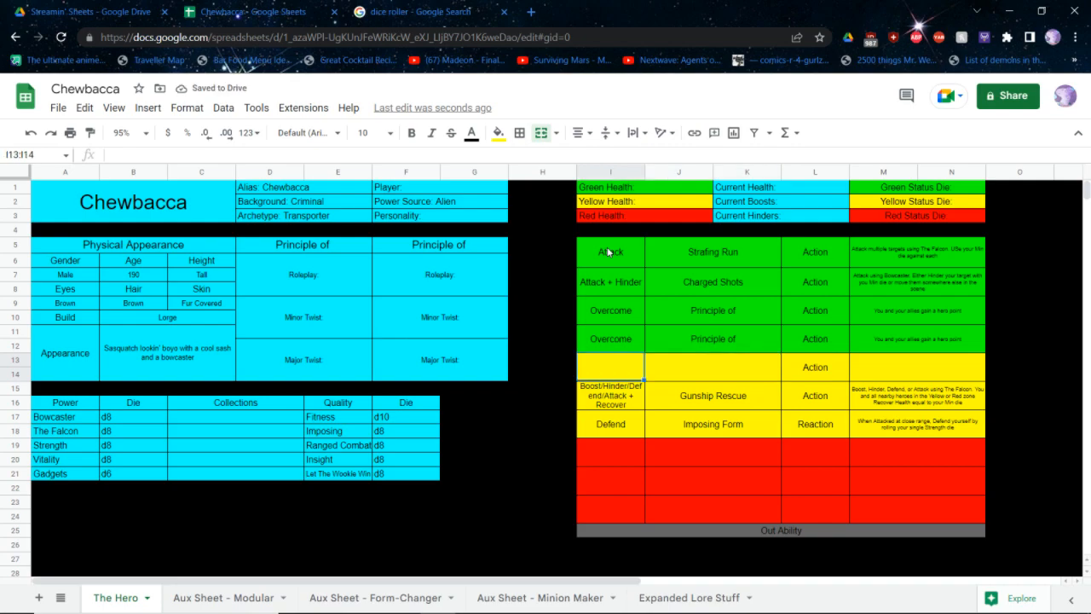
{"action": "type", "text": "Boost _ Attac"}
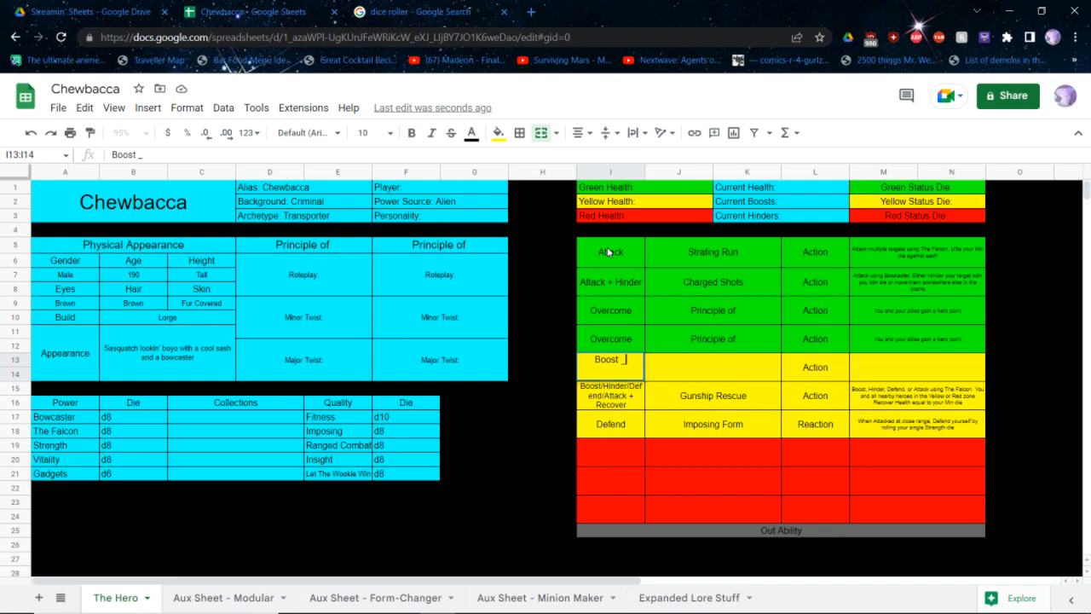
{"action": "key", "text": "BackSpace"}
{"action": "key", "text": "BackSpace"}
{"action": "key", "text": "BackSpace"}
{"action": "key", "text": "BackSpace"}
{"action": "key", "text": "BackSpace"}
{"action": "key", "text": "BackSpace"}
{"action": "key", "text": "BackSpace"}
{"action": "type", "text": "+ Attack"}
{"action": "key", "text": "Tab"}
{"action": "type", "text": "Supply Drop"}
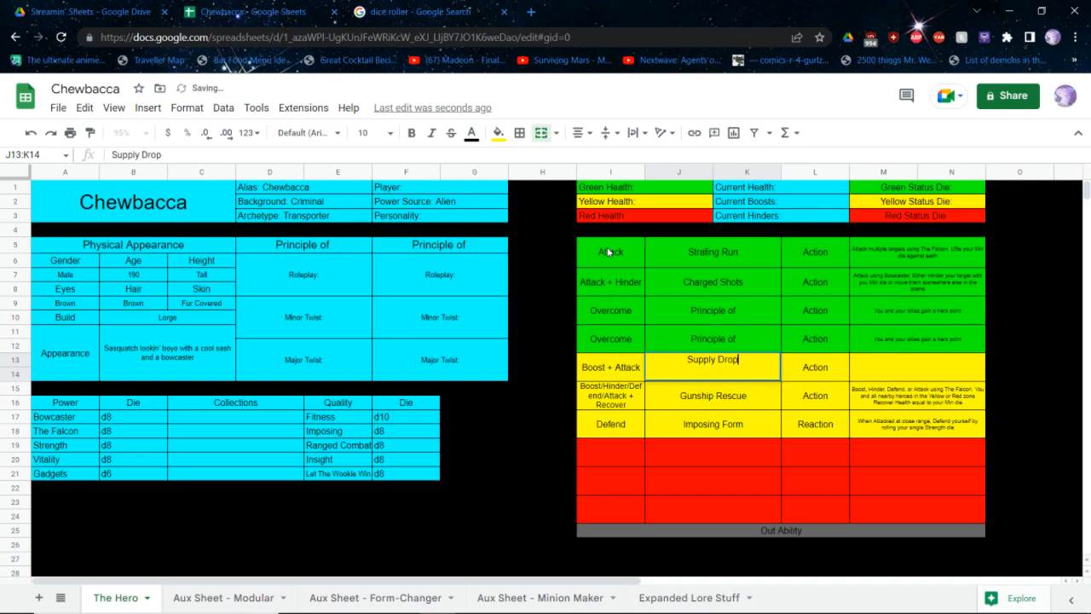
{"action": "key", "text": "Tab"}
{"action": "type", "text": "B"}
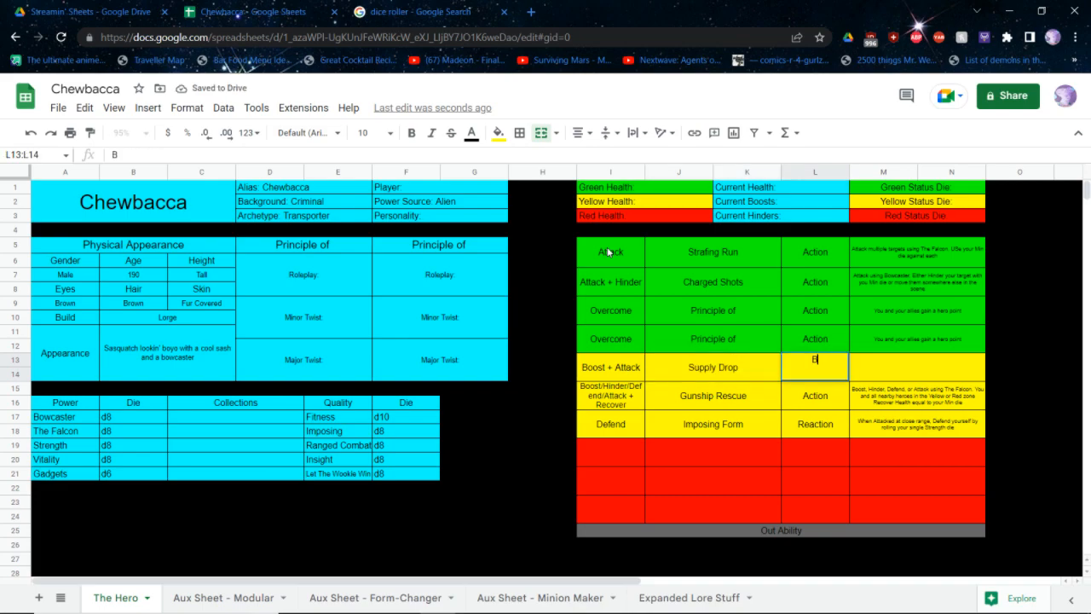
{"action": "type", "text": "oost another hero"}
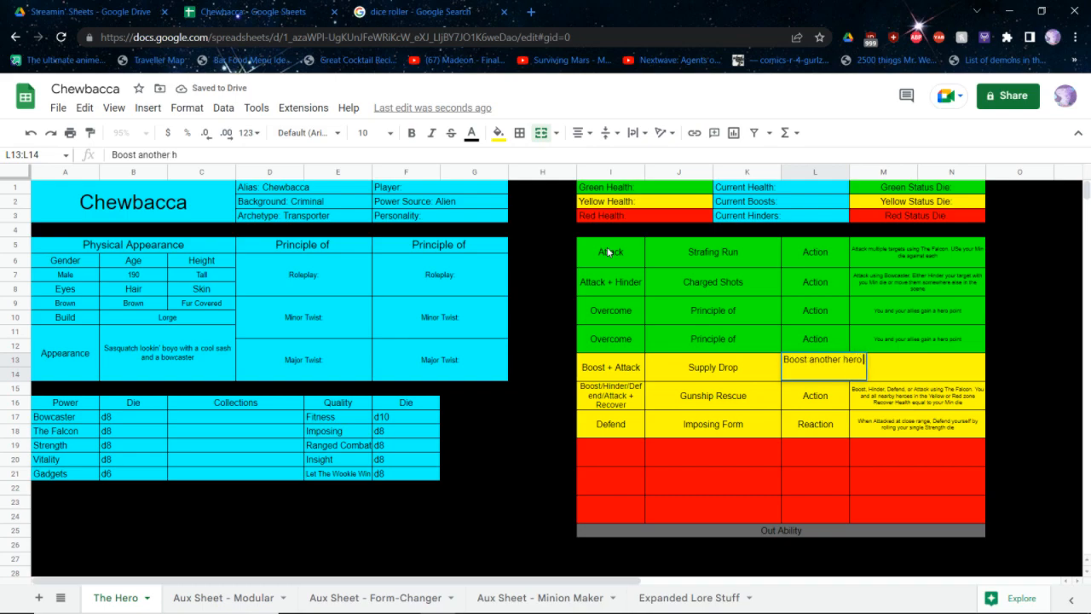
{"action": "key", "text": "ctrl+a"}
{"action": "key", "text": "BackSpace"}
{"action": "type", "text": "Action"}
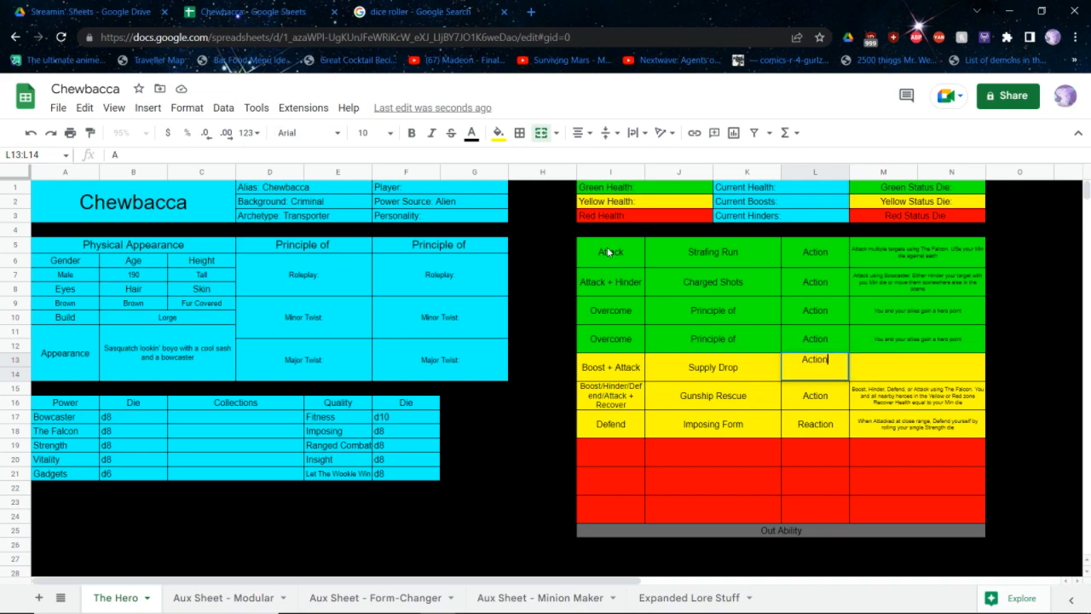
Describe Supply Drop as "Boost another using The Falcon. Attack using your Min die"
{"action": "key", "text": "Tab"}
{"action": "type", "text": "Boost another"}
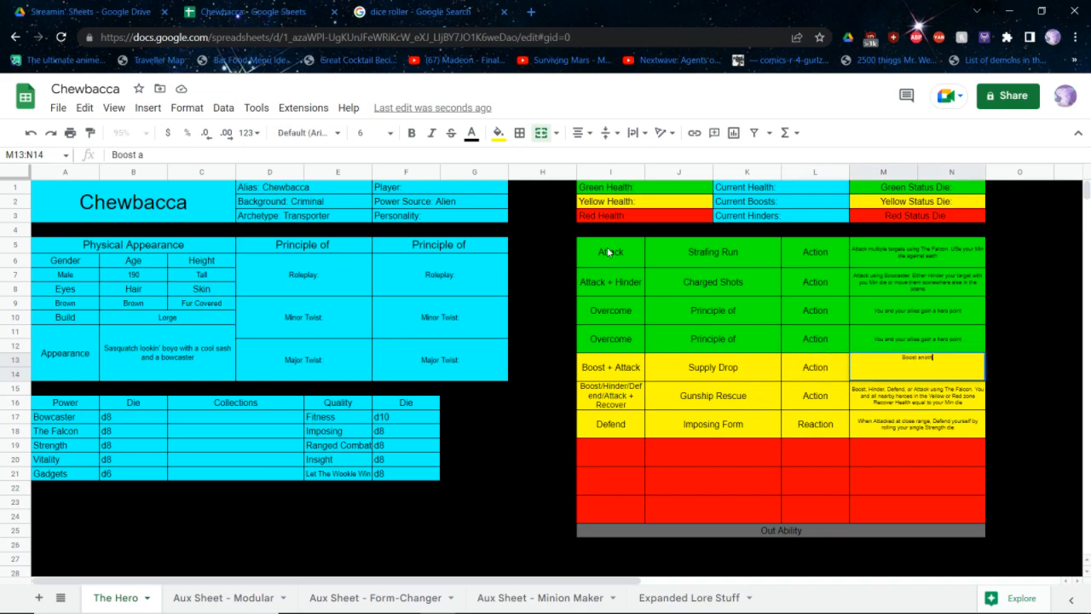
{"action": "type", "text": " using The Falcon"}
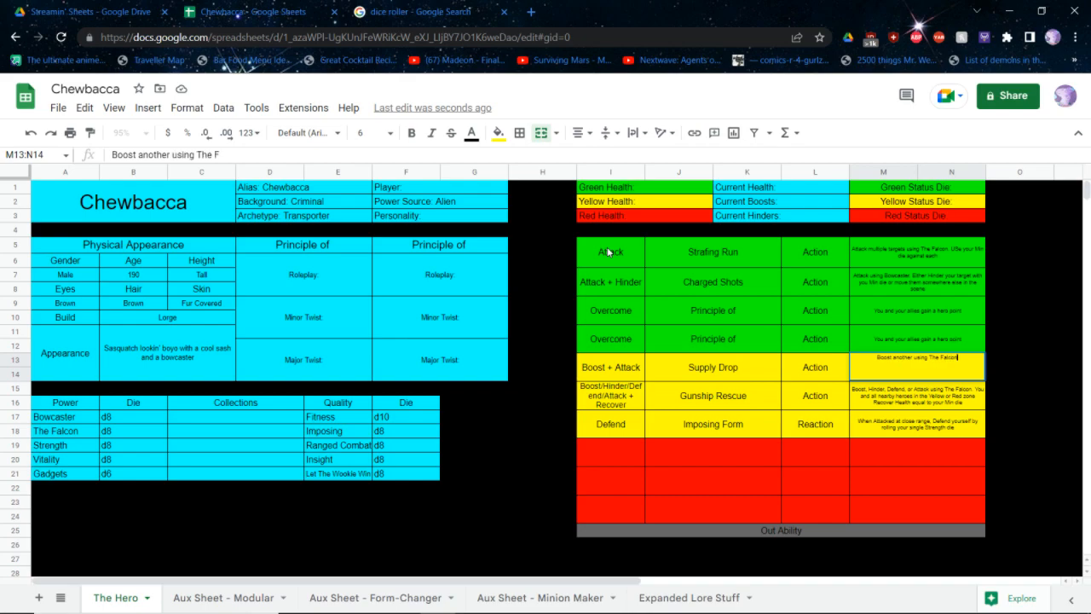
{"action": "type", "text": ". Attack us"}
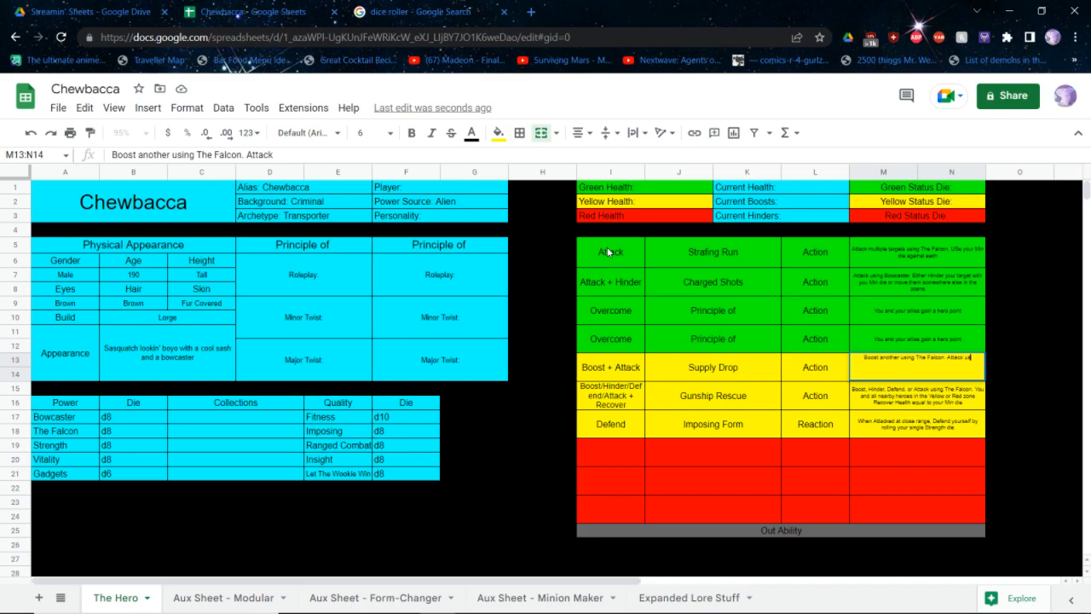
{"action": "type", "text": "ing your Min die"}
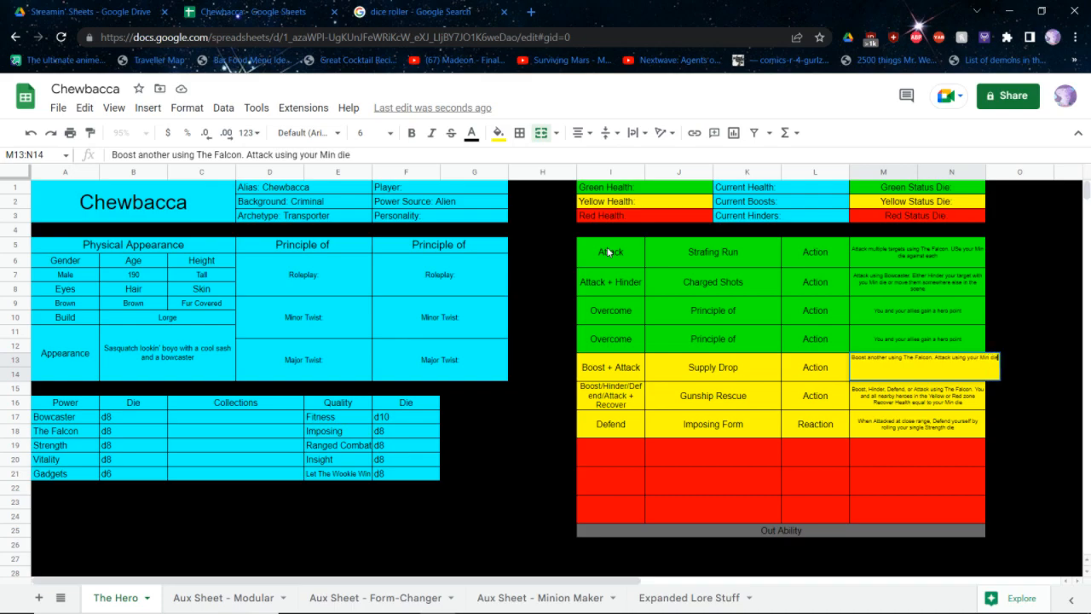
{"action": "key", "text": "shift+Tab"}
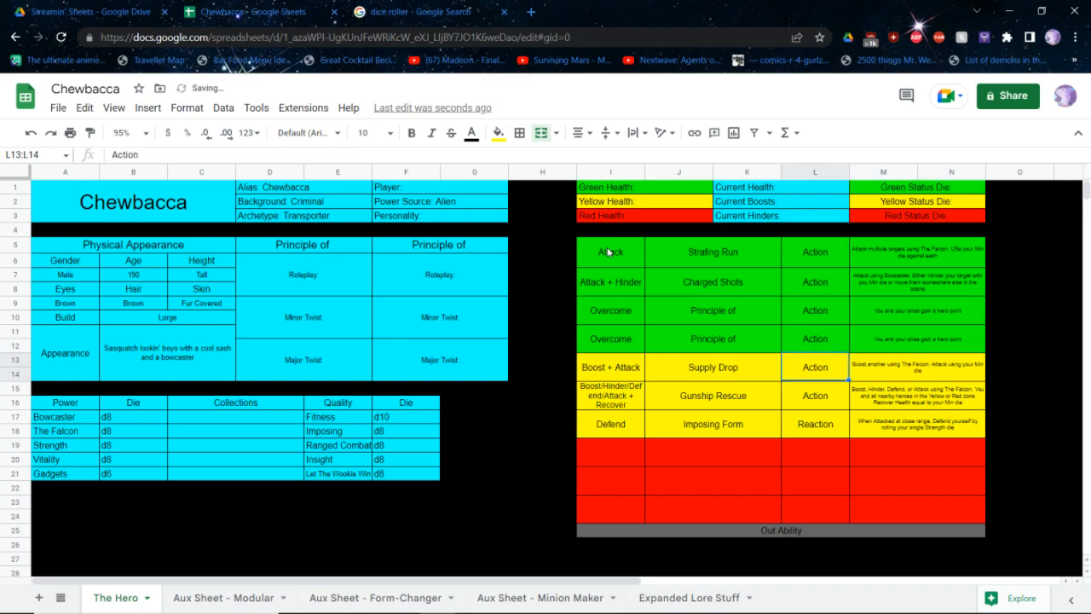
{"action": "key", "text": "Left"}
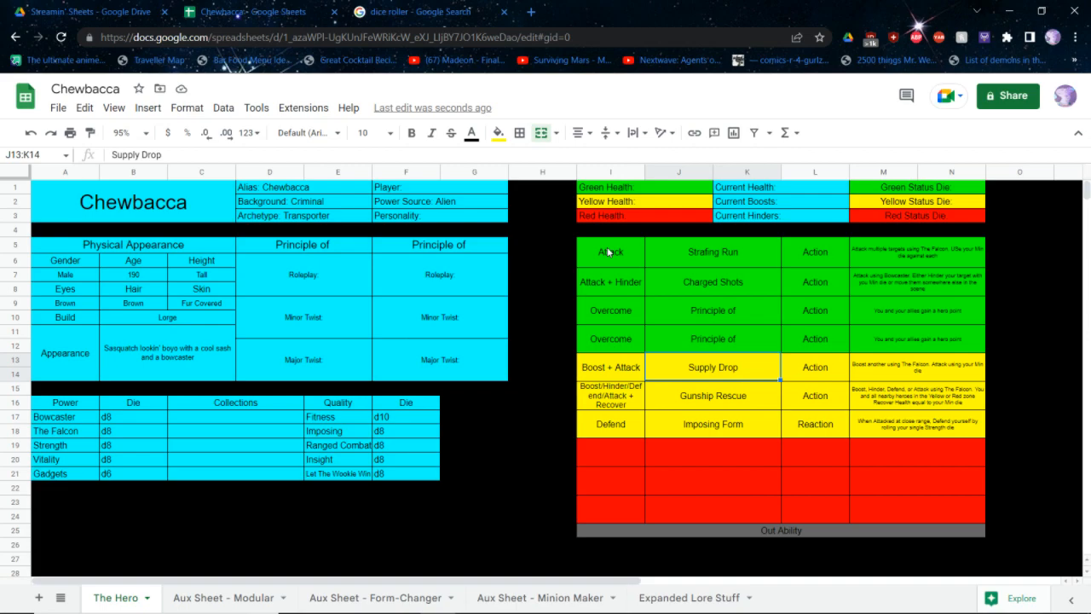
{"action": "key", "text": "Down"}
{"action": "key", "text": "Down"}
{"action": "key", "text": "Down"}
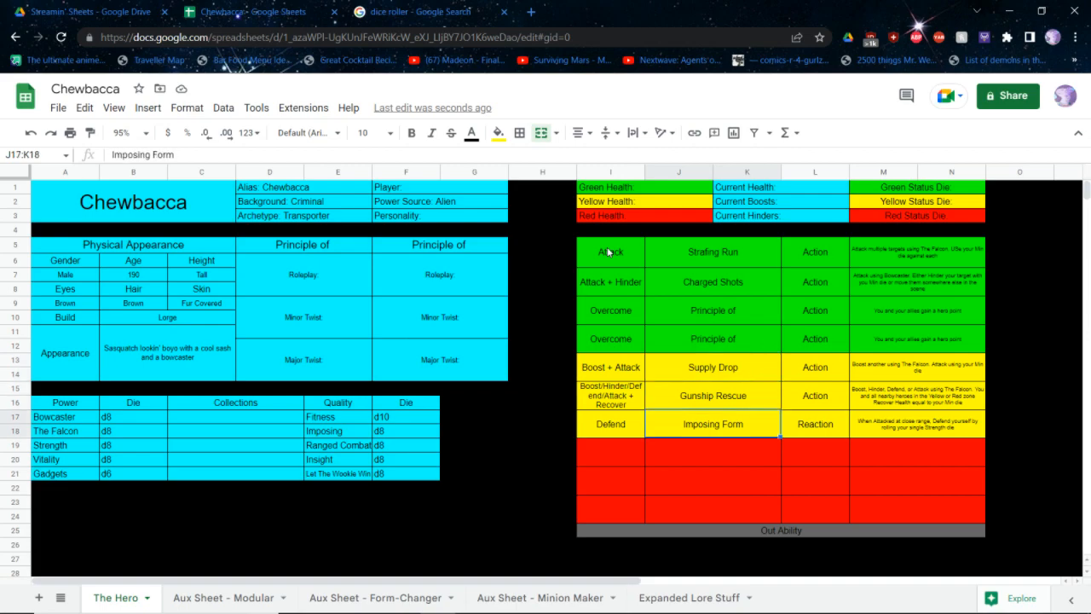
Switch to the core rulebook PDF and examine the Personalities chart and the individual personality entries in Step 4
{"action": "left_click", "coordinate": [494, 216]}
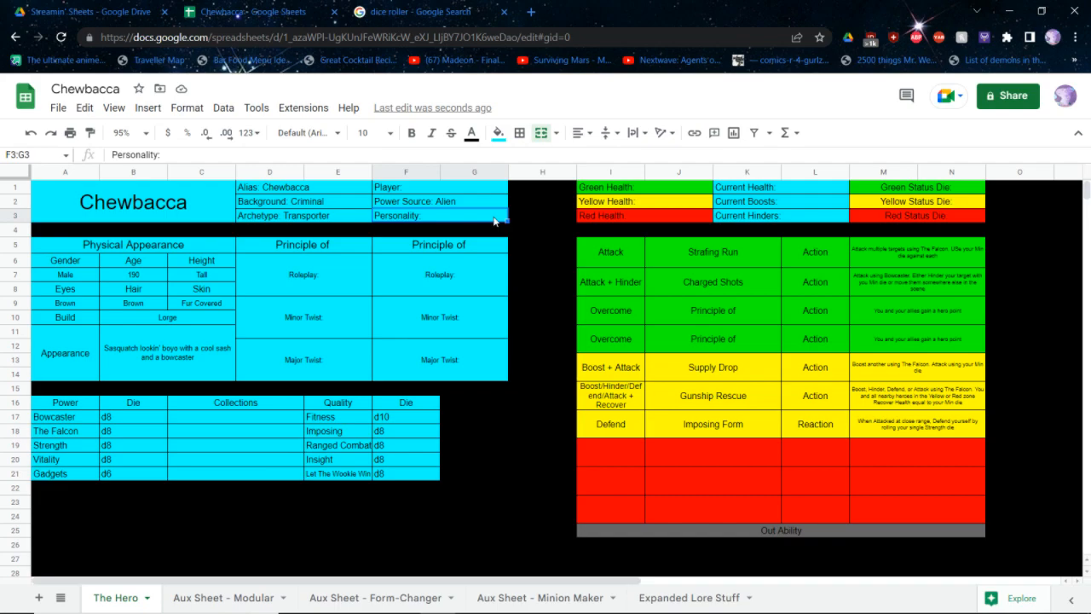
{"action": "key", "text": "alt+Tab"}
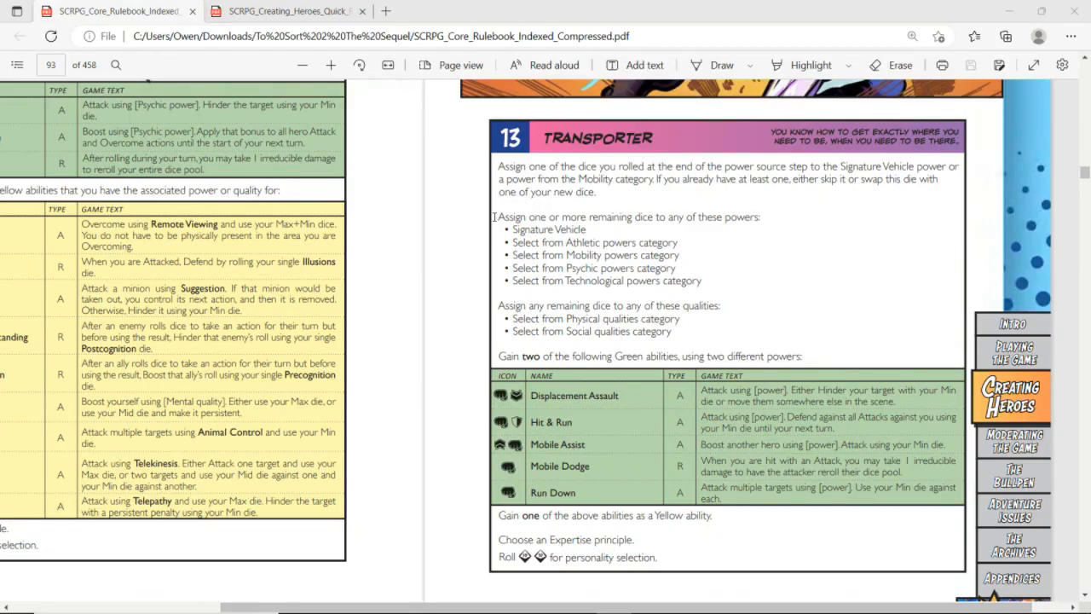
{"action": "scroll", "coordinate": [494, 217], "scroll_direction": "down", "scroll_amount": 20}
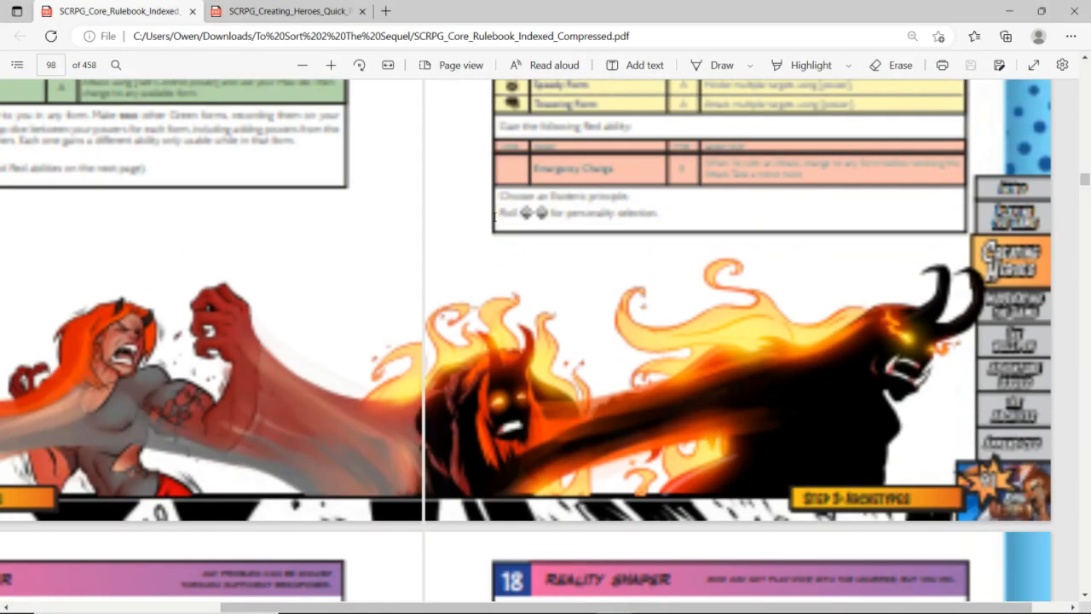
{"action": "scroll", "coordinate": [603, 311], "scroll_direction": "down", "scroll_amount": 20}
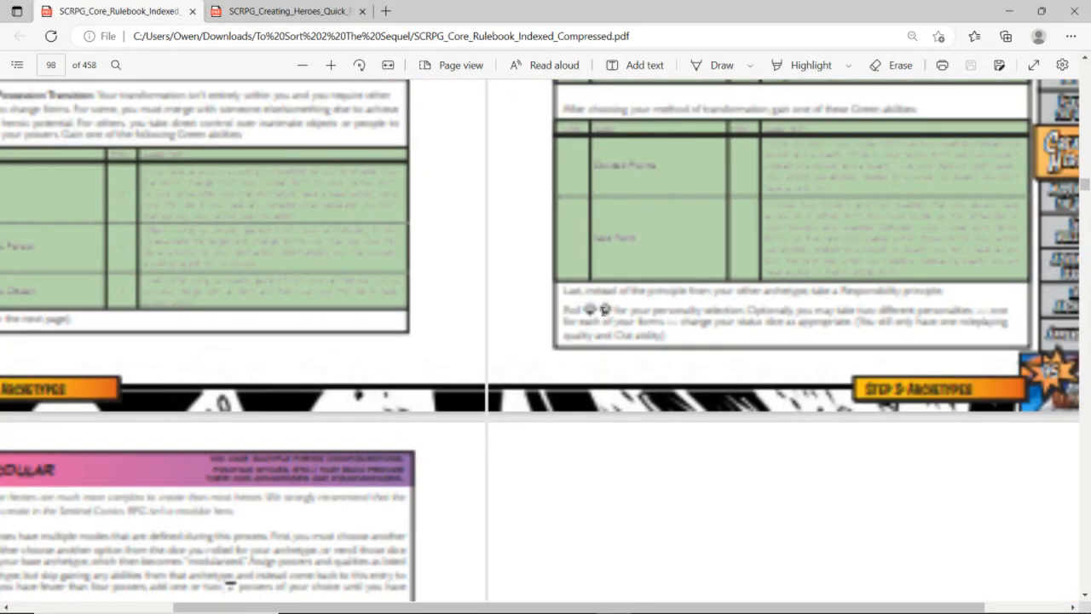
{"action": "scroll", "coordinate": [603, 311], "scroll_direction": "left", "scroll_amount": 5}
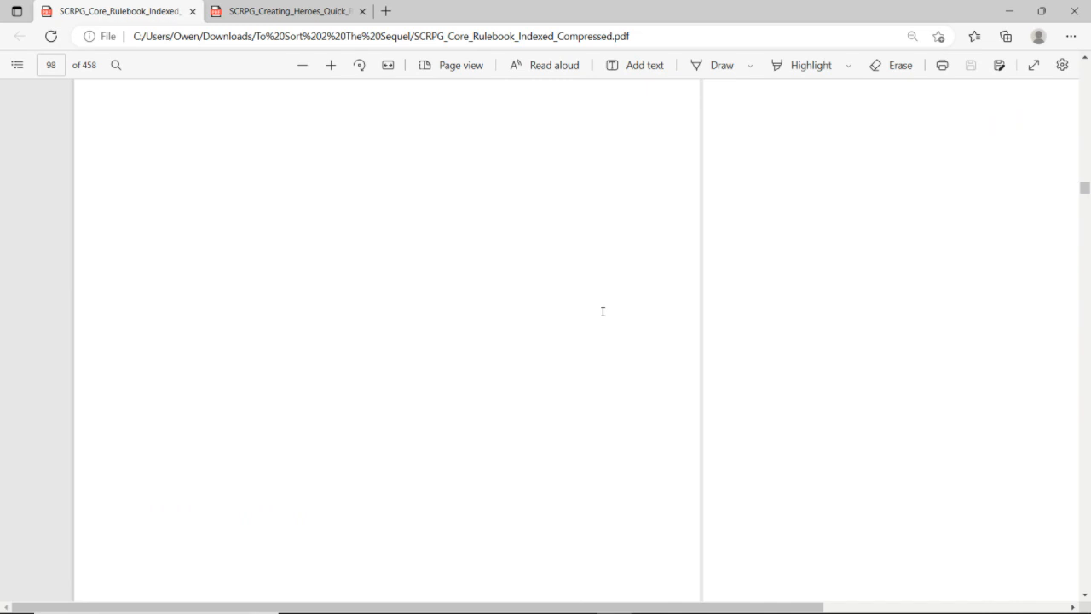
{"action": "scroll", "coordinate": [603, 311], "scroll_direction": "right", "scroll_amount": 1}
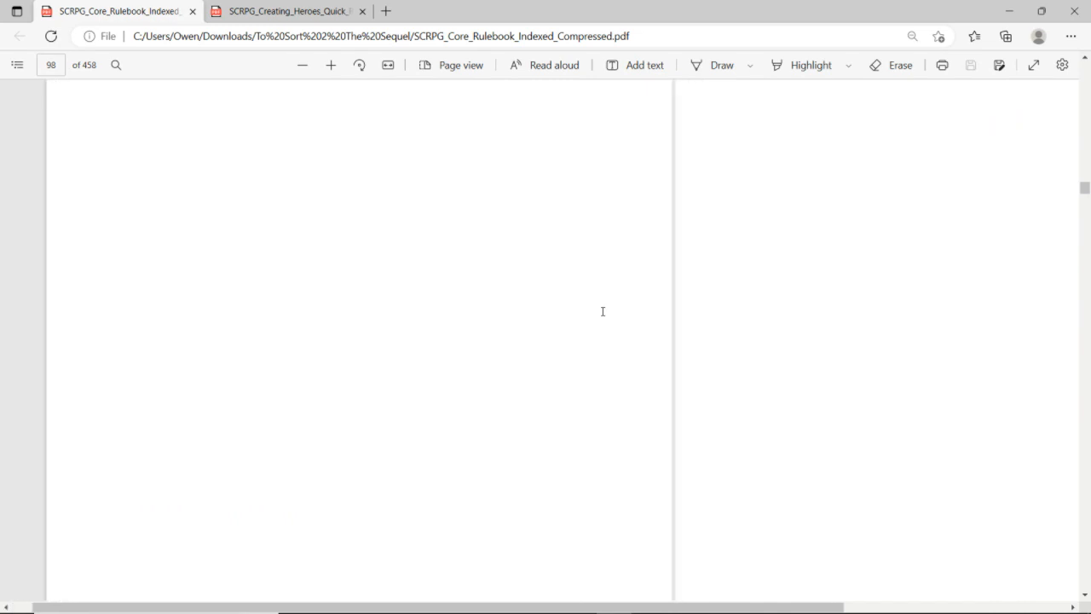
{"action": "scroll", "coordinate": [603, 311], "scroll_direction": "down", "scroll_amount": 5, "text": "ctrl"}
{"action": "scroll", "coordinate": [603, 315], "scroll_direction": "down", "scroll_amount": 10}
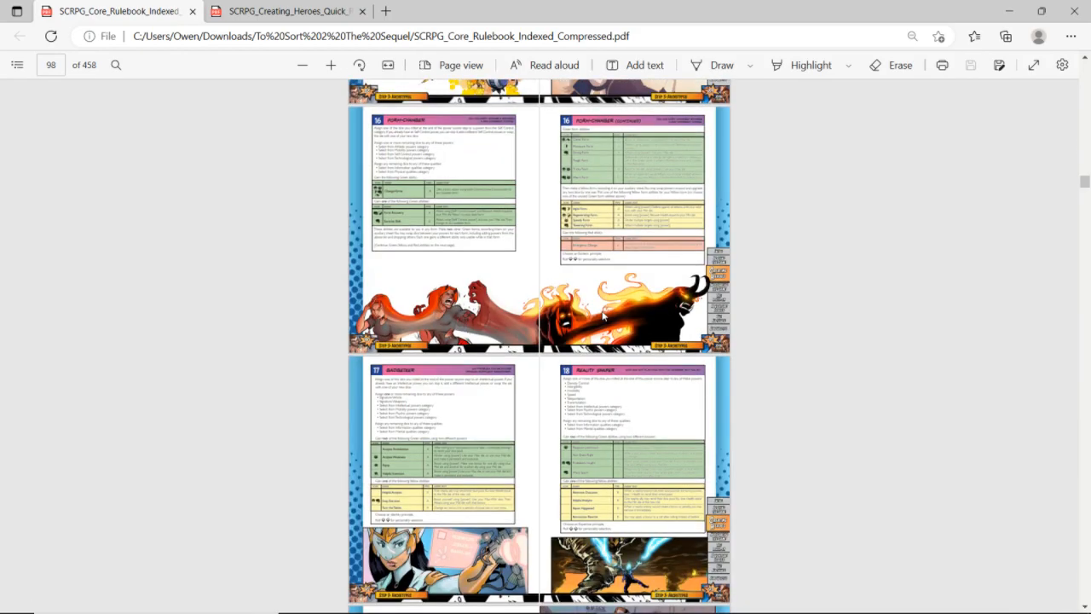
{"action": "scroll", "coordinate": [603, 315], "scroll_direction": "up", "scroll_amount": 2, "text": "ctrl"}
{"action": "scroll", "coordinate": [603, 316], "scroll_direction": "down", "scroll_amount": 10}
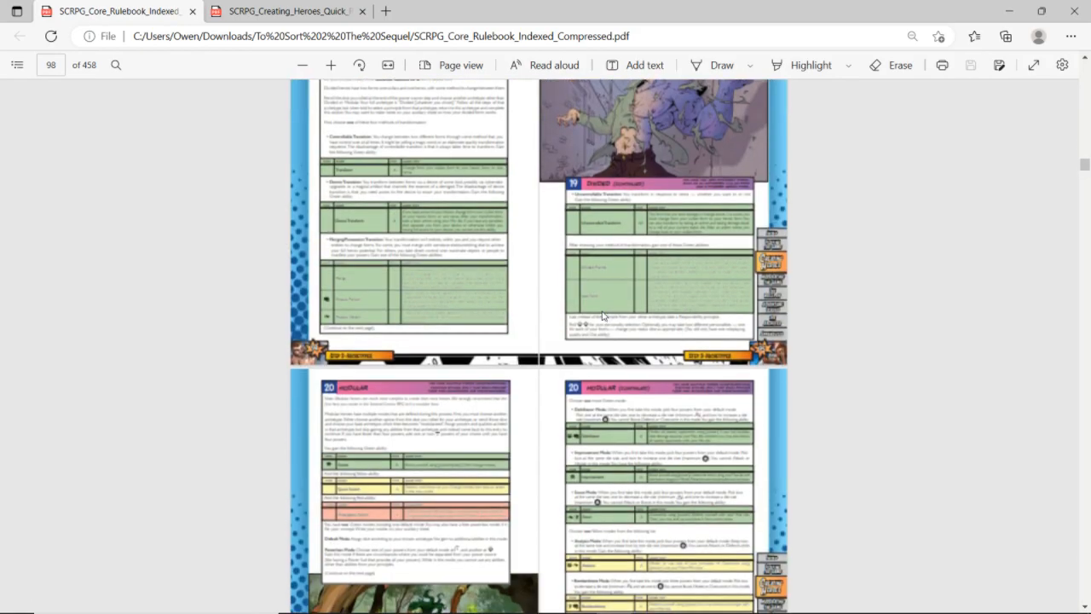
{"action": "scroll", "coordinate": [603, 316], "scroll_direction": "down", "scroll_amount": 10}
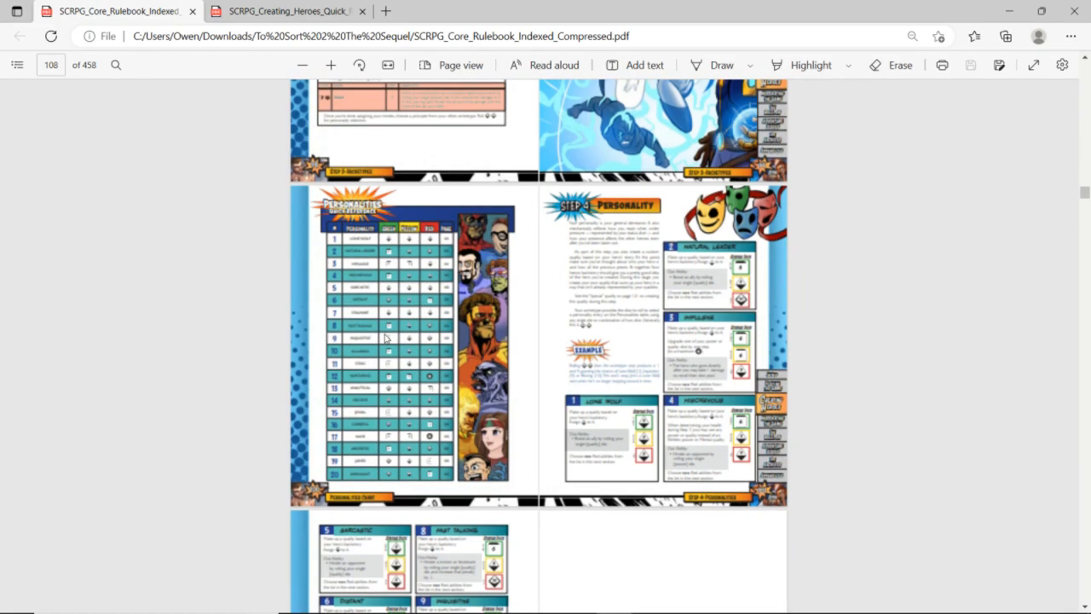
{"action": "scroll", "coordinate": [391, 344], "scroll_direction": "up", "scroll_amount": 3, "text": "ctrl"}
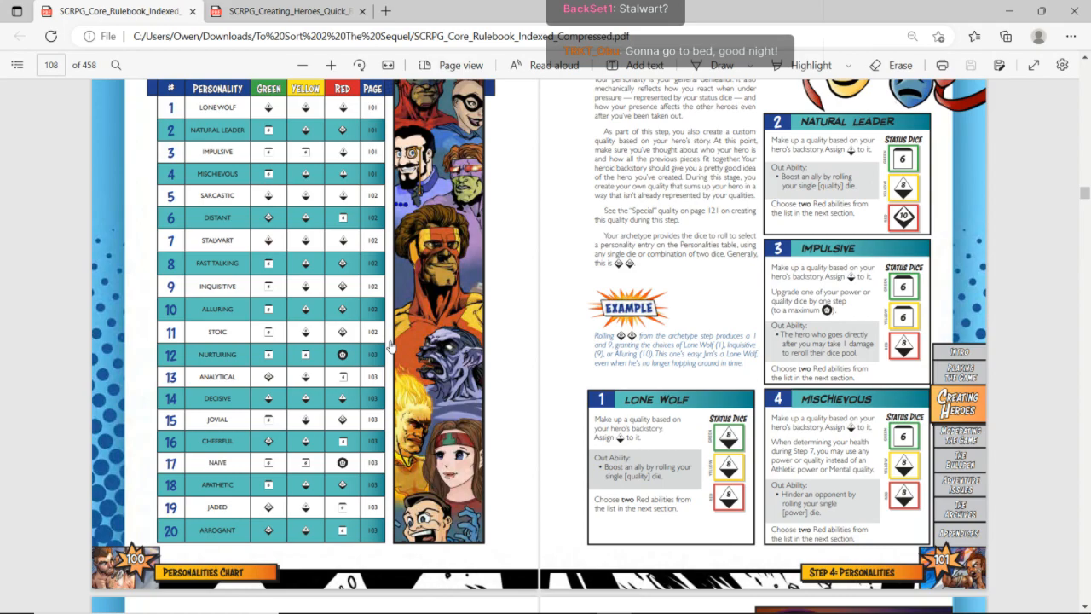
{"action": "scroll", "coordinate": [391, 344], "scroll_direction": "down", "scroll_amount": 10}
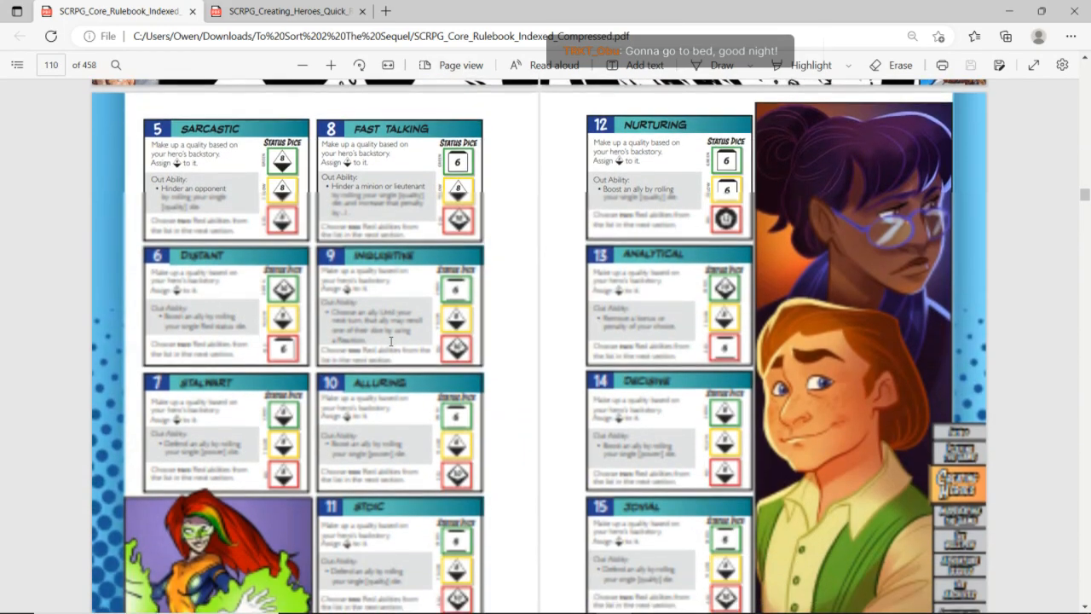
Return to the character sheet and set Personality to Stalwart
{"action": "key", "text": "alt+Tab"}
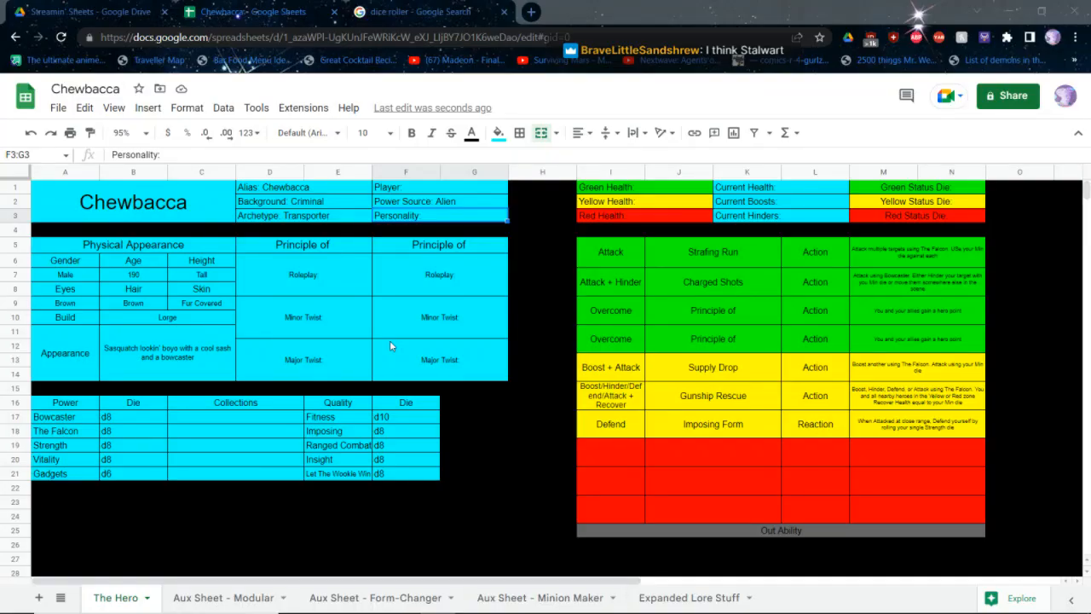
{"action": "key", "text": "Return"}
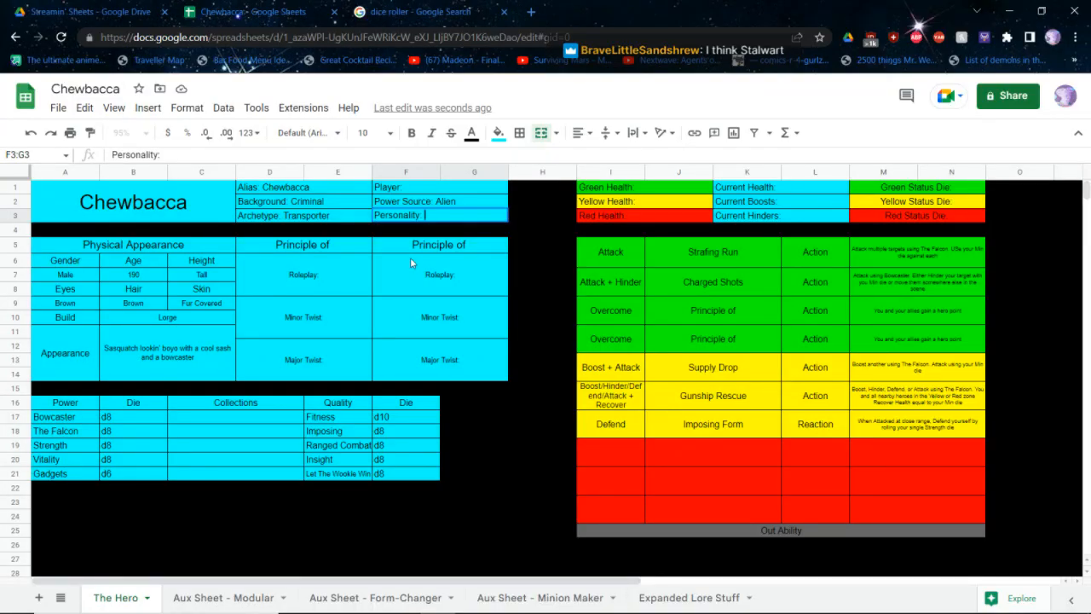
{"action": "type", "text": "Stalwart"}
{"action": "key", "text": "Return"}
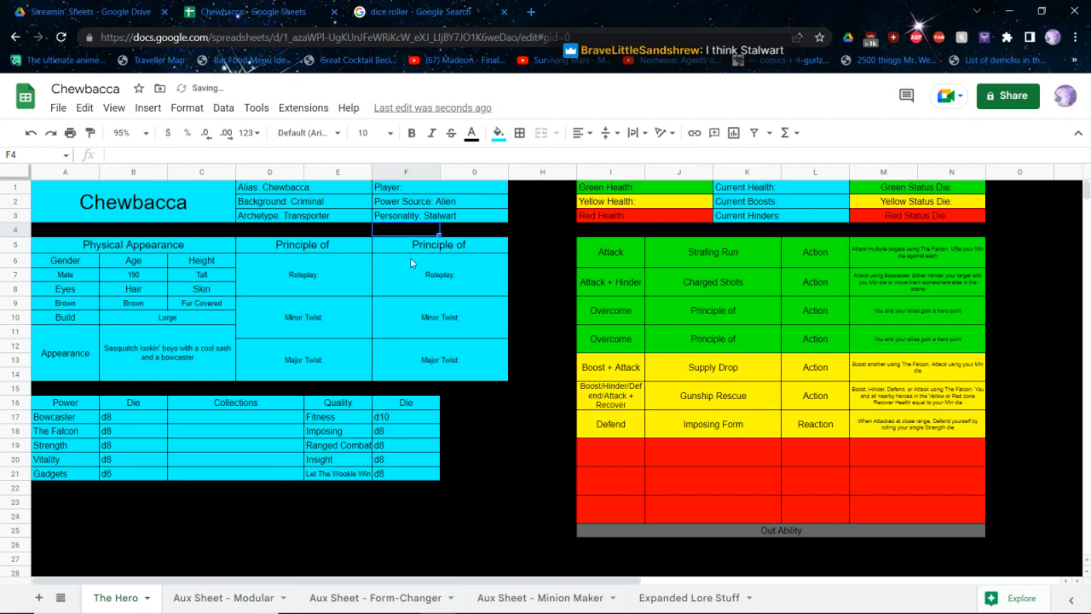
Check the Stalwart entry in the rulebook and replace the Out Ability text with "Defend another hero using your single The Falcon die"
{"action": "left_click", "coordinate": [703, 535]}
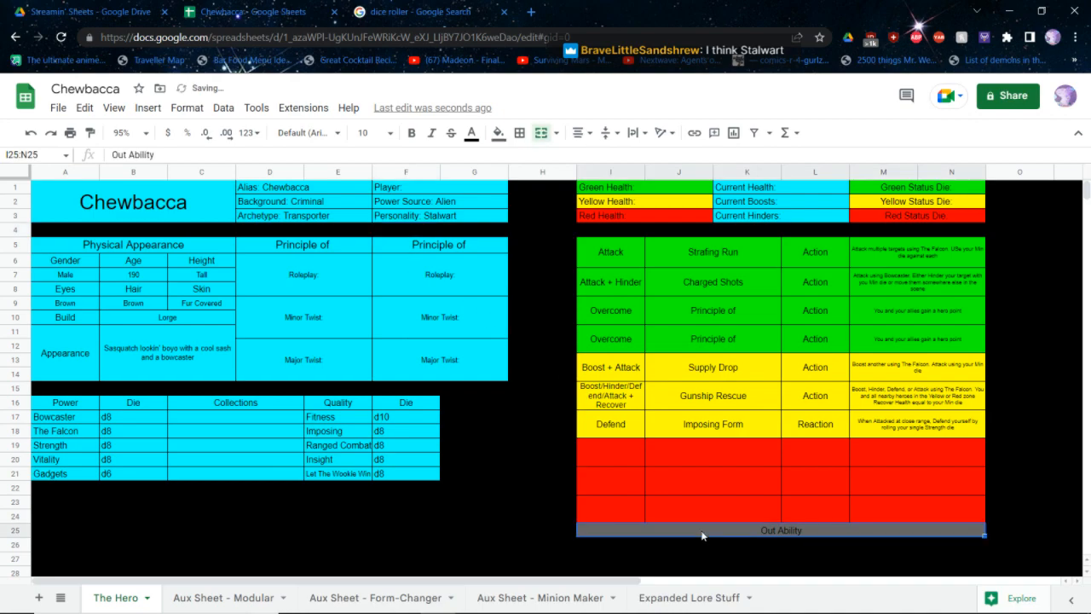
{"action": "key", "text": "alt+Tab"}
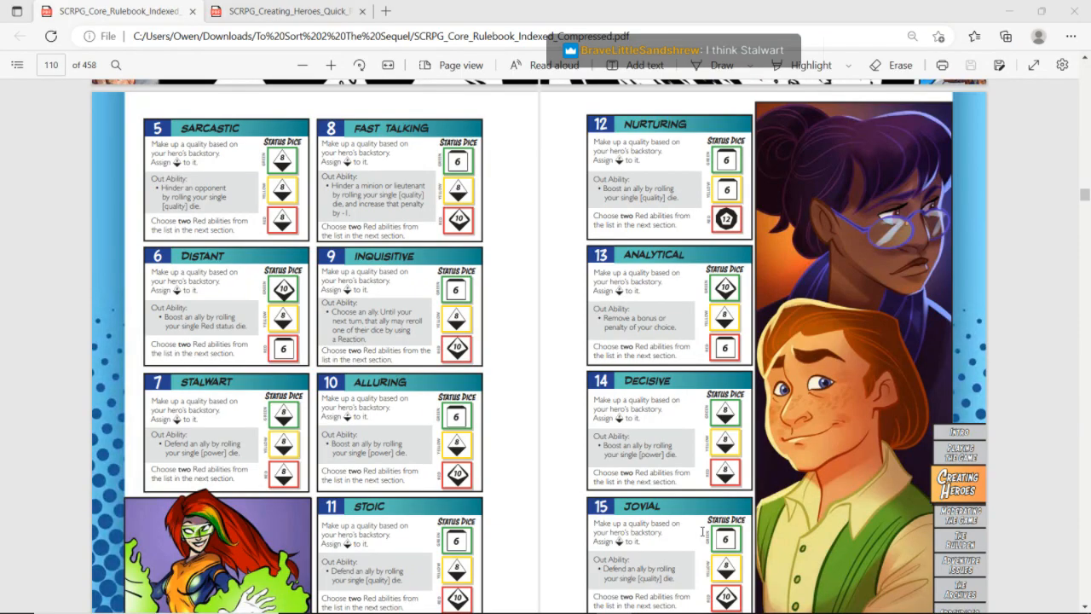
{"action": "key", "text": "alt+Tab"}
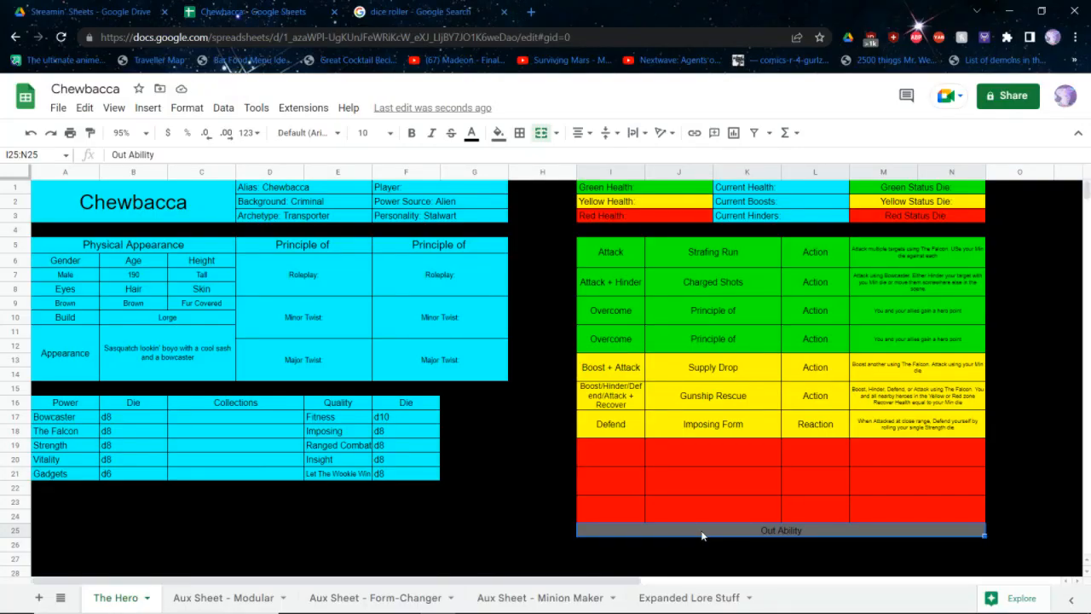
{"action": "type", "text": "Defend another hei"}
{"action": "type", "text": "o using yo"}
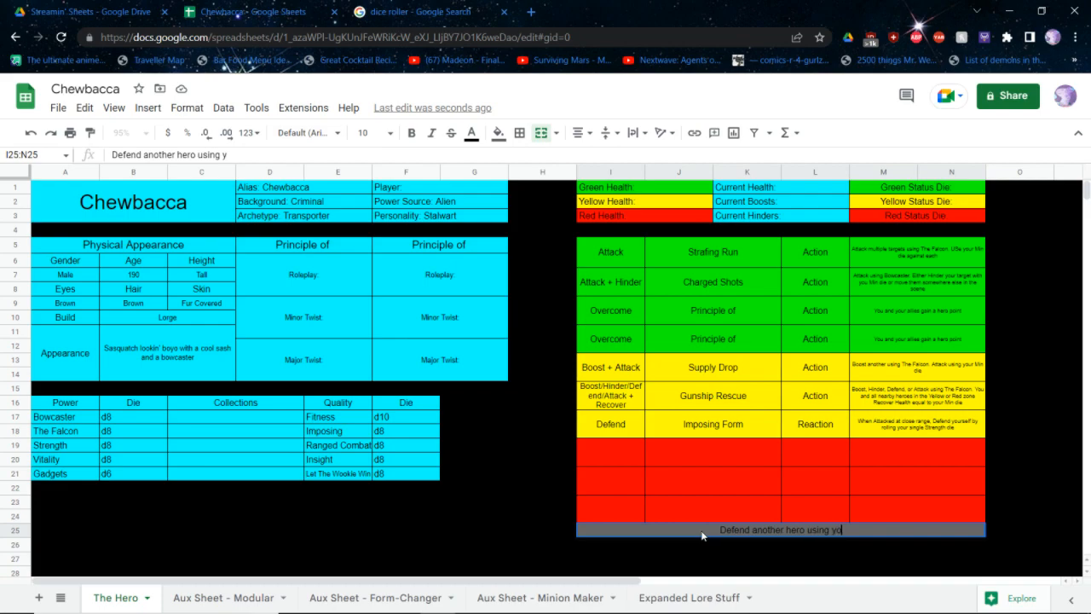
{"action": "type", "text": "ur single The Falce"}
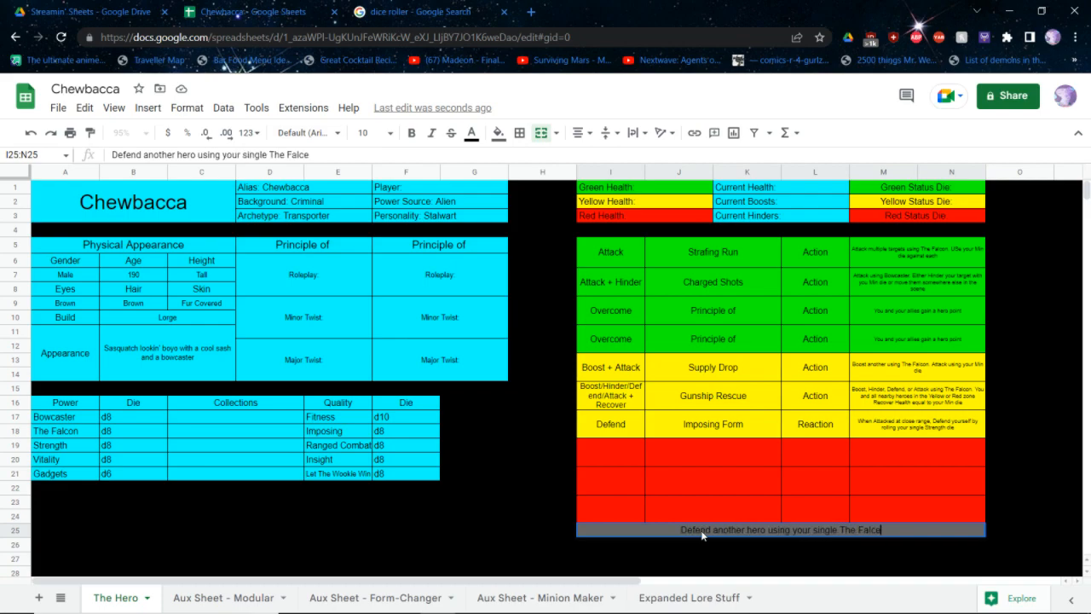
{"action": "key", "text": "BackSpace"}
{"action": "type", "text": "on die"}
{"action": "key", "text": "Return"}
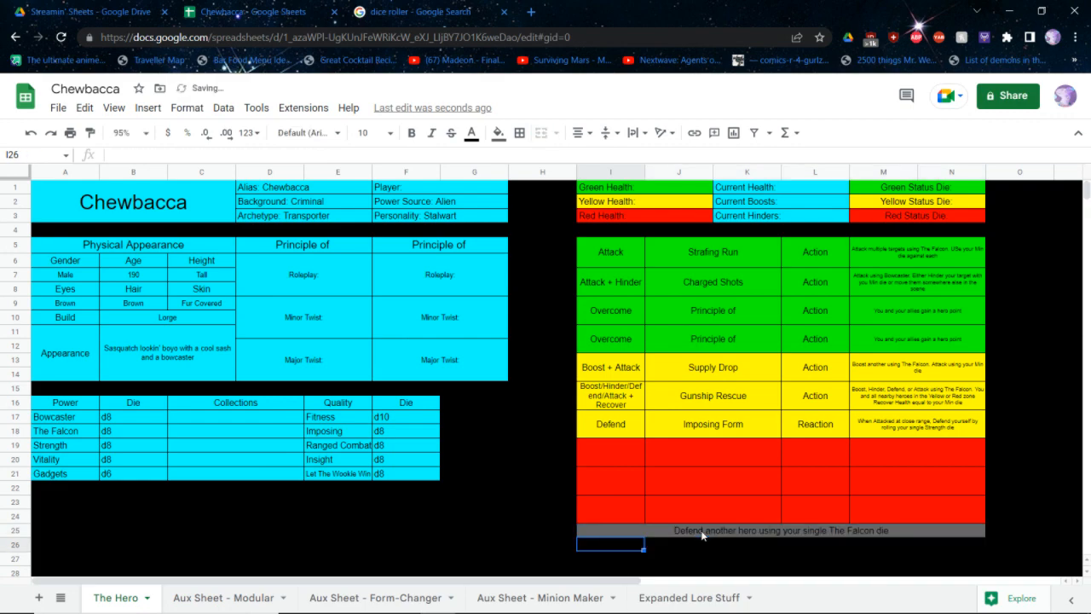
Switch to the core rulebook PDF and go to the Red Abilities section in Step 5
{"action": "key", "text": "alt+Tab"}
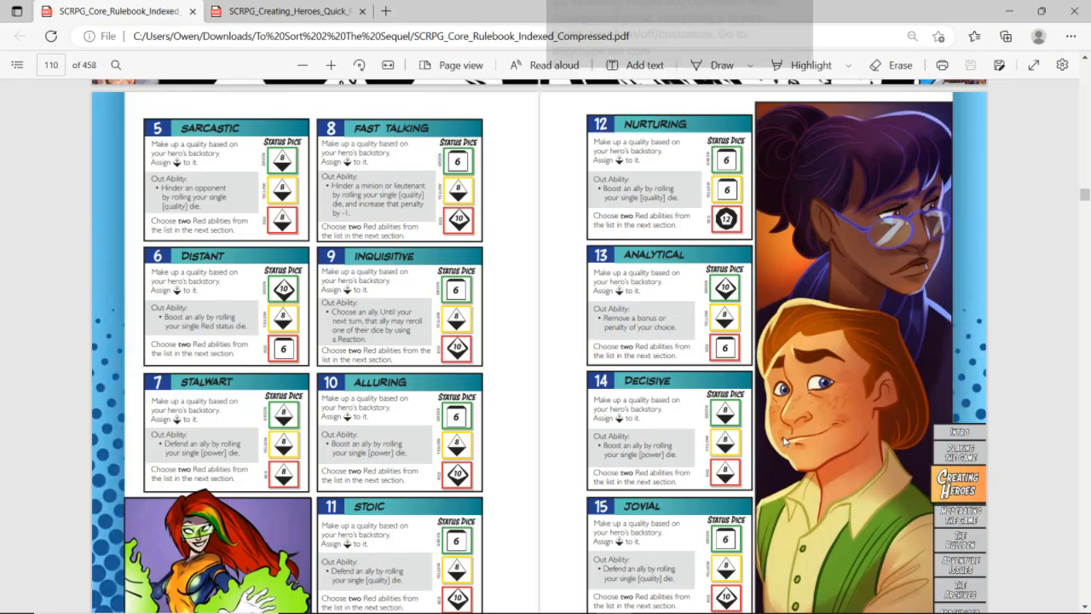
{"action": "scroll", "coordinate": [786, 441], "scroll_direction": "down", "scroll_amount": 3}
{"action": "scroll", "coordinate": [785, 441], "scroll_direction": "down", "scroll_amount": 5}
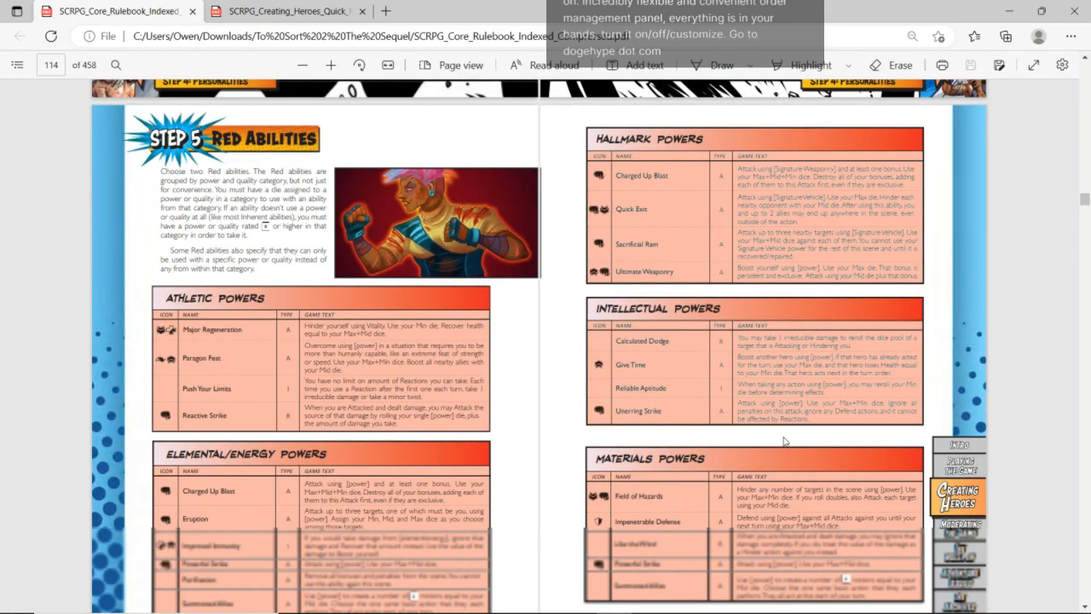
Switch to Twitch Studio and read the recent messages in the stream chat
{"action": "key", "text": "alt+Tab"}
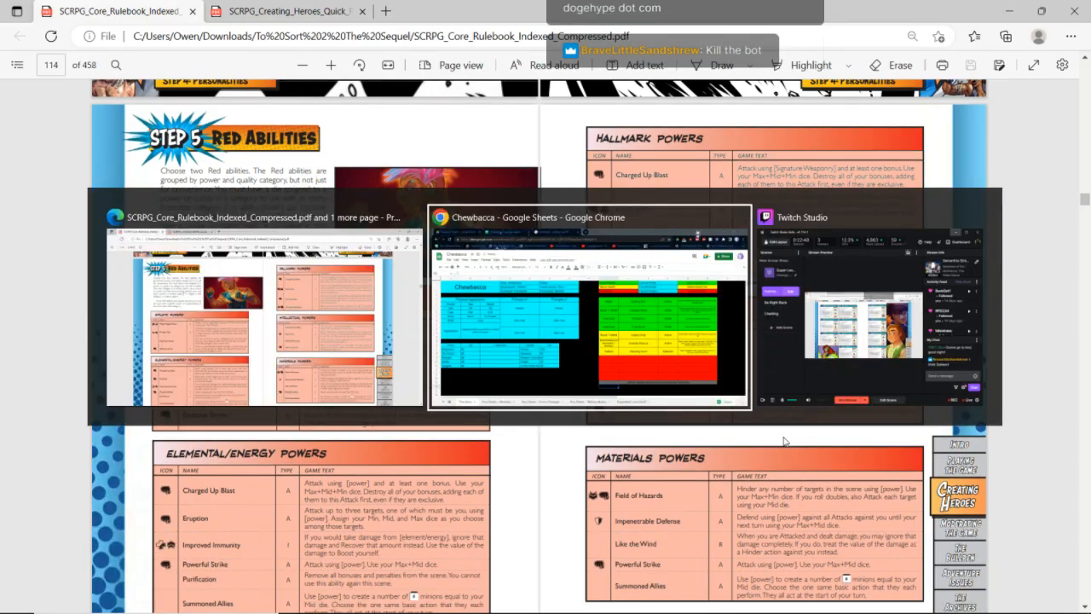
{"action": "key", "text": "alt+Tab"}
{"action": "key", "text": "alt+Tab"}
{"action": "left_click", "coordinate": [870, 332]}
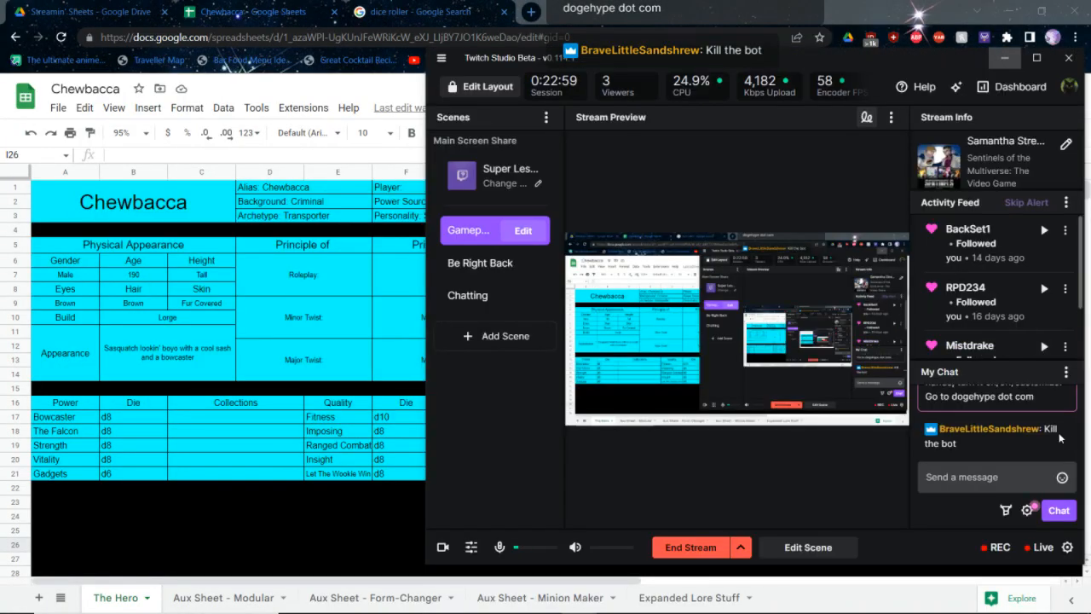
{"action": "scroll", "coordinate": [1052, 440], "scroll_direction": "up", "scroll_amount": 5}
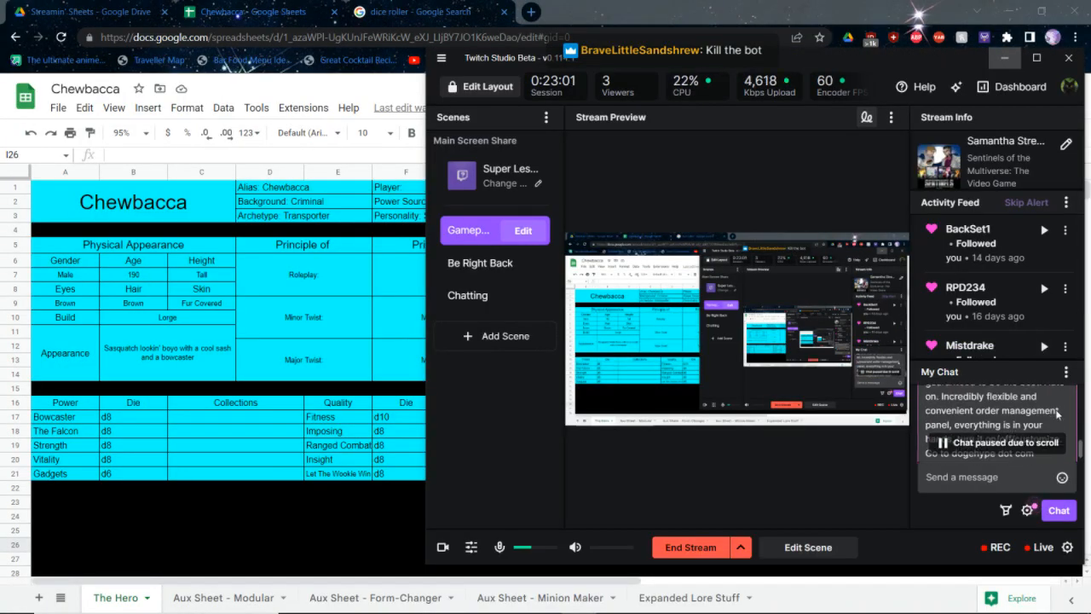
{"action": "scroll", "coordinate": [1053, 417], "scroll_direction": "up", "scroll_amount": 1}
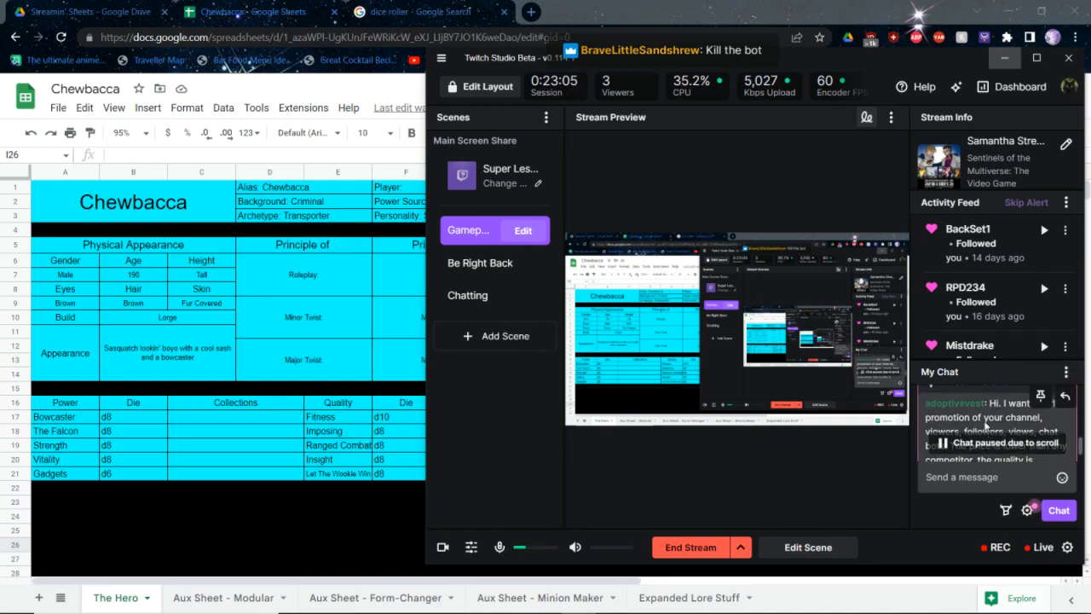
{"action": "scroll", "coordinate": [997, 422], "scroll_direction": "down", "scroll_amount": 3}
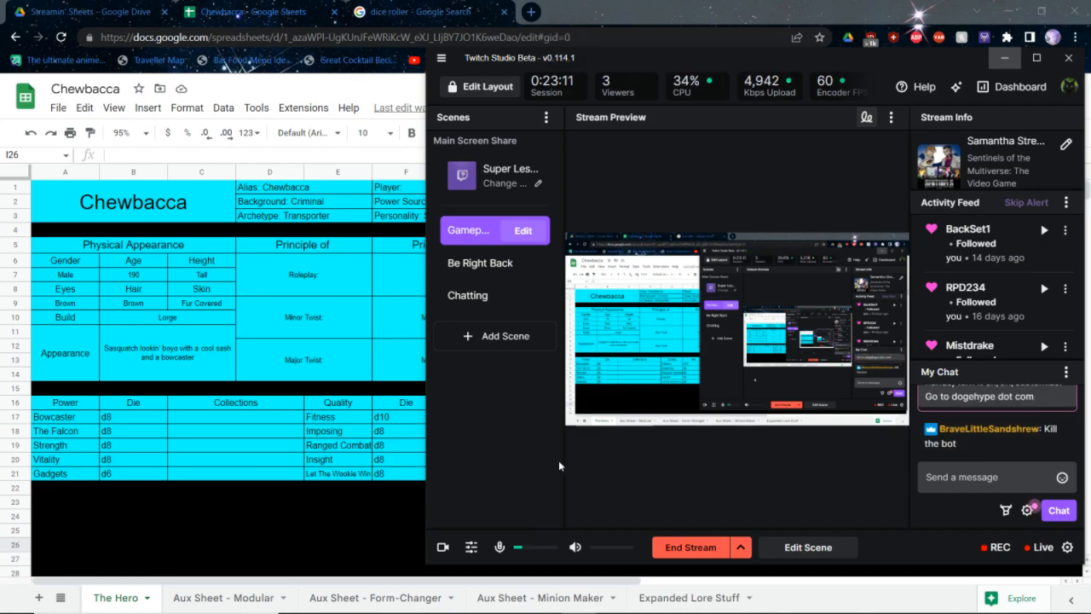
Return to the character sheet and select the action-type cell in the first red ability row, checking Twitch Studio once more
{"action": "key", "text": "alt+Tab"}
{"action": "key", "text": "Up"}
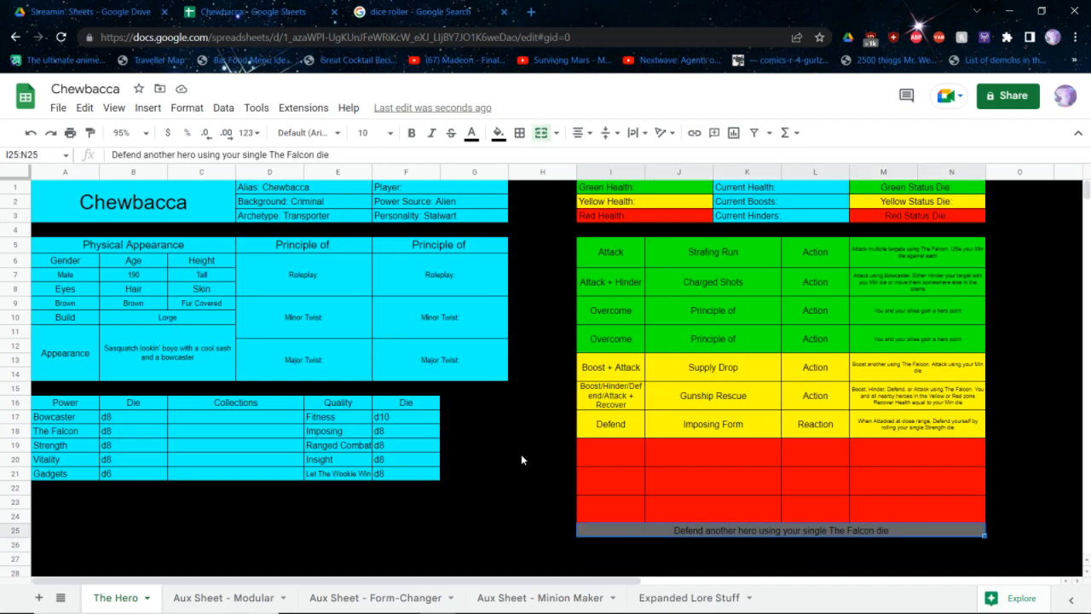
{"action": "left_click", "coordinate": [811, 465]}
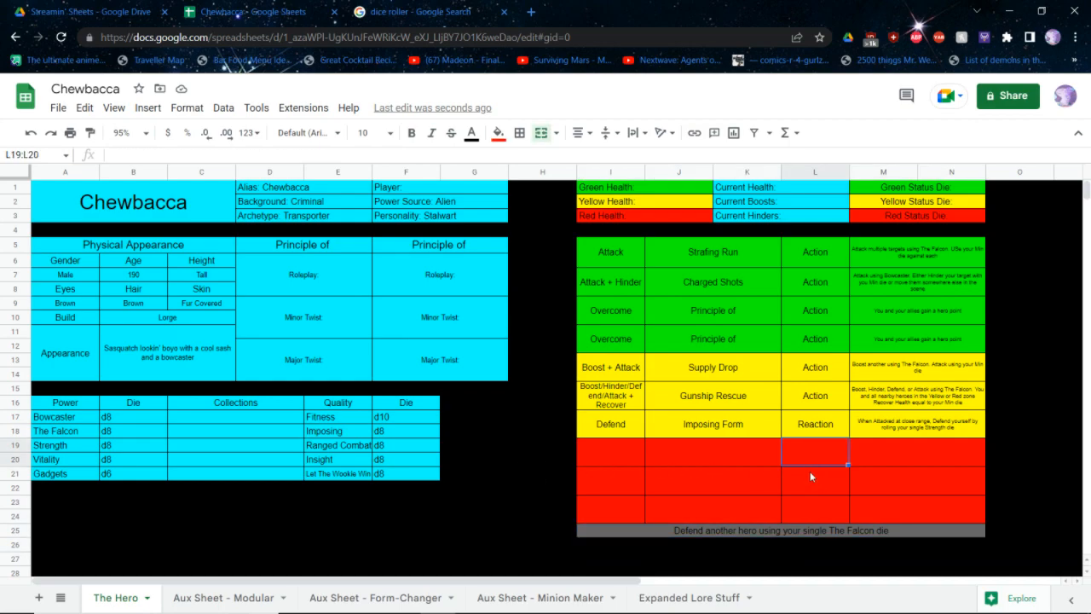
{"action": "key", "text": "alt+Tab"}
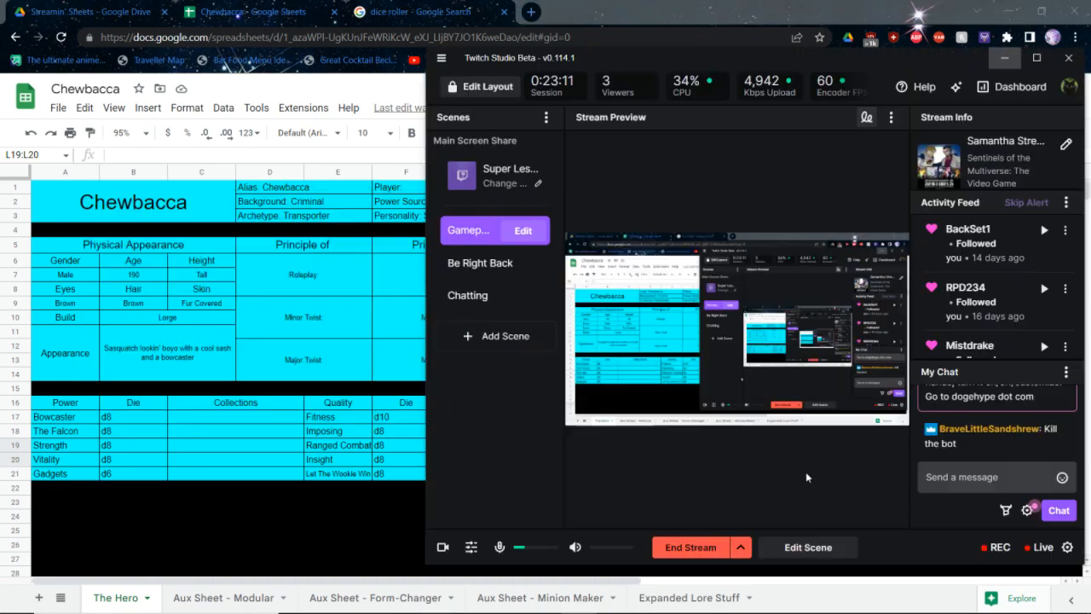
{"action": "key", "text": "alt+Tab"}
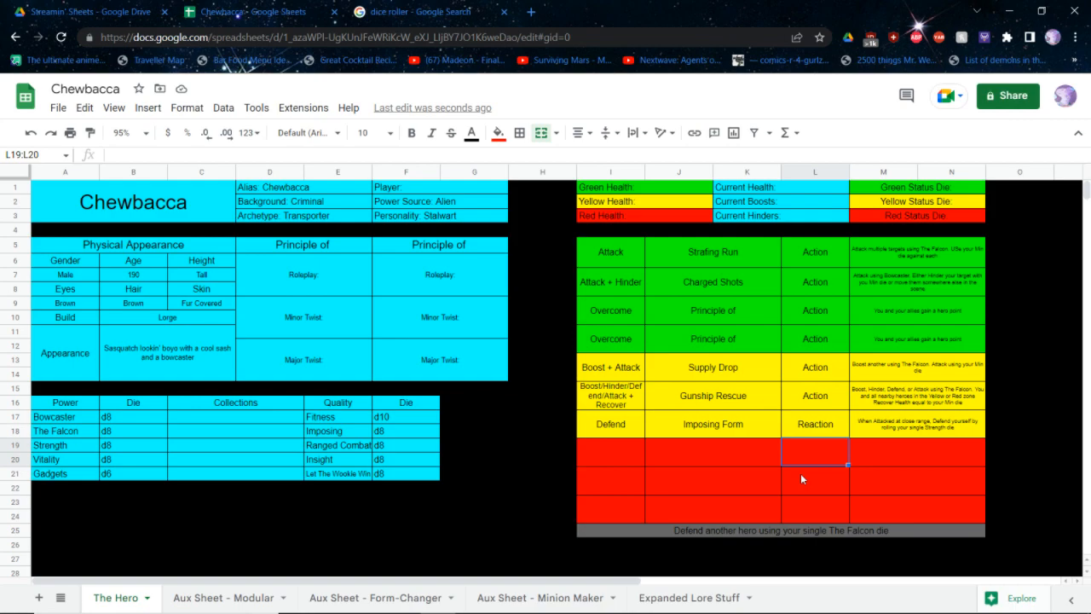
Switch to the rulebook and examine the Step 5 Red Abilities tables, enlarging the Hallmark and Intellectual Powers entries
{"action": "key", "text": "alt+Tab"}
{"action": "key", "text": "Tab"}
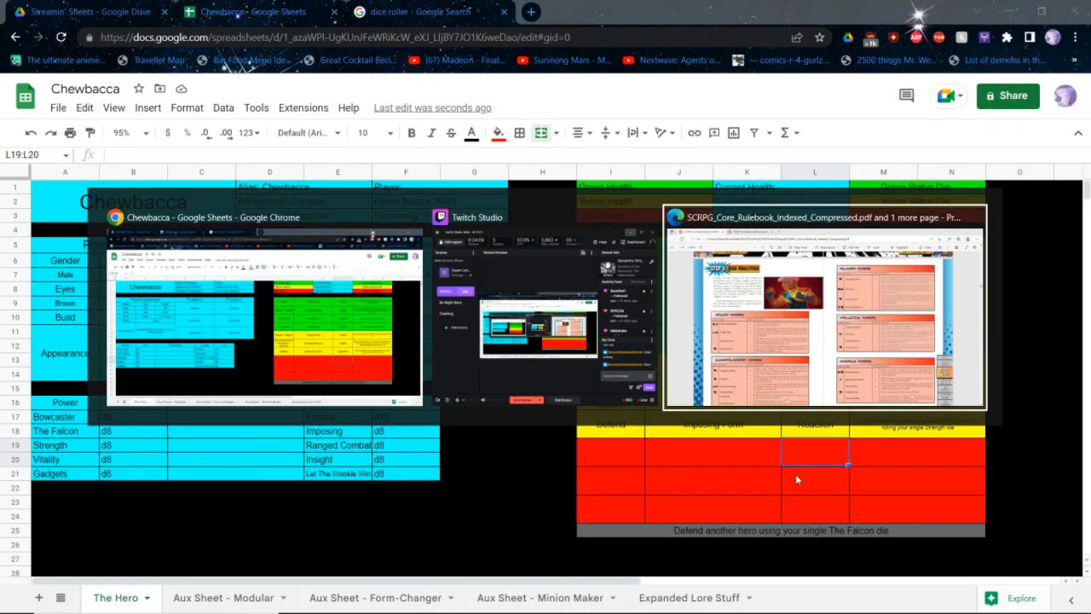
{"action": "scroll", "coordinate": [682, 425], "scroll_direction": "down", "scroll_amount": 2}
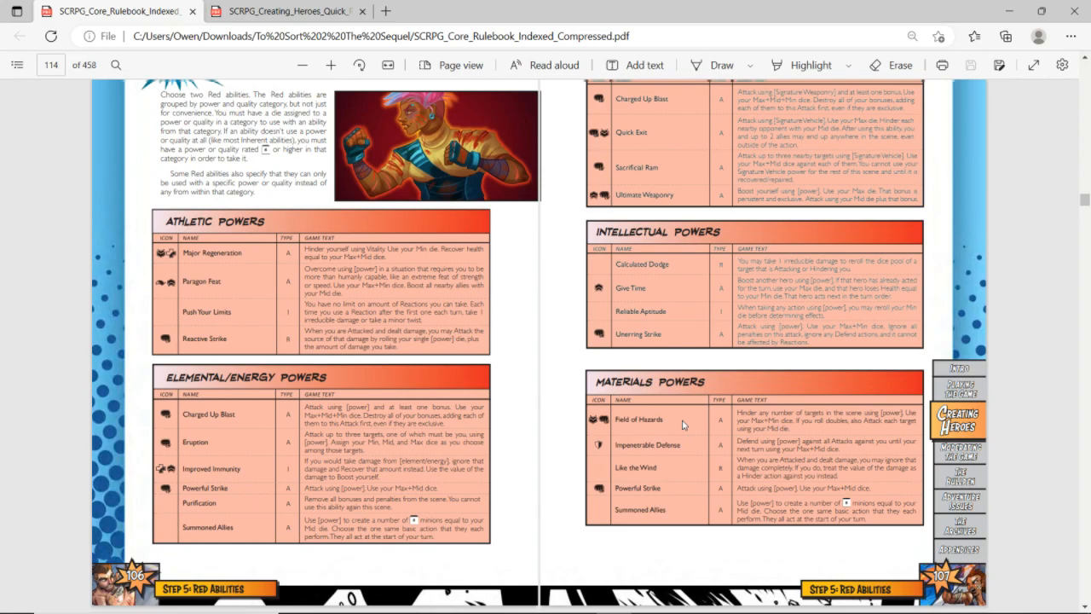
{"action": "scroll", "coordinate": [682, 424], "scroll_direction": "up", "scroll_amount": 1}
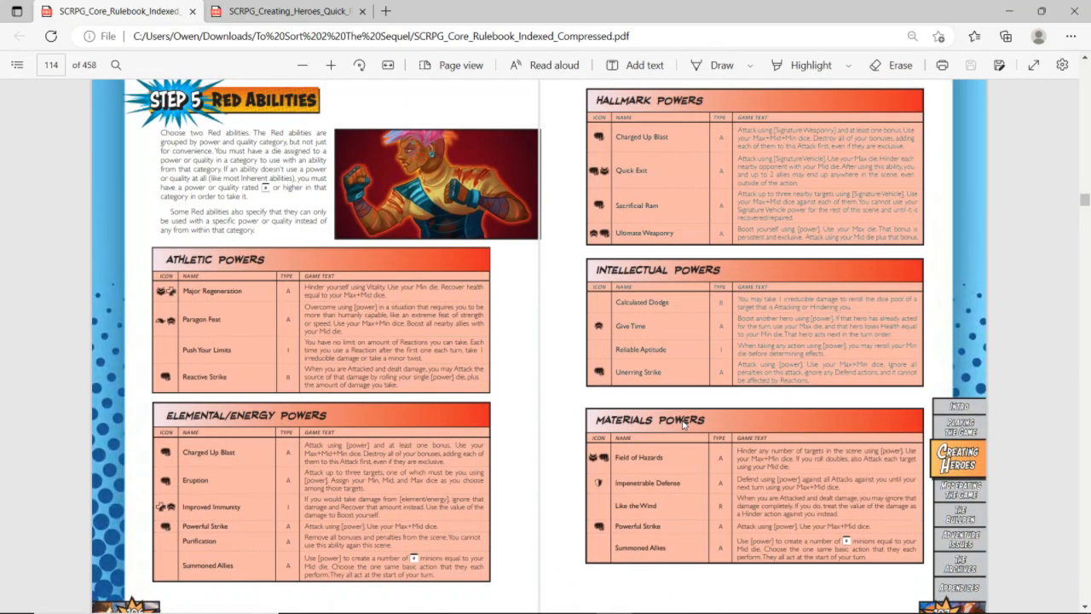
{"action": "scroll", "coordinate": [719, 285], "scroll_direction": "up", "scroll_amount": 1, "text": "ctrl"}
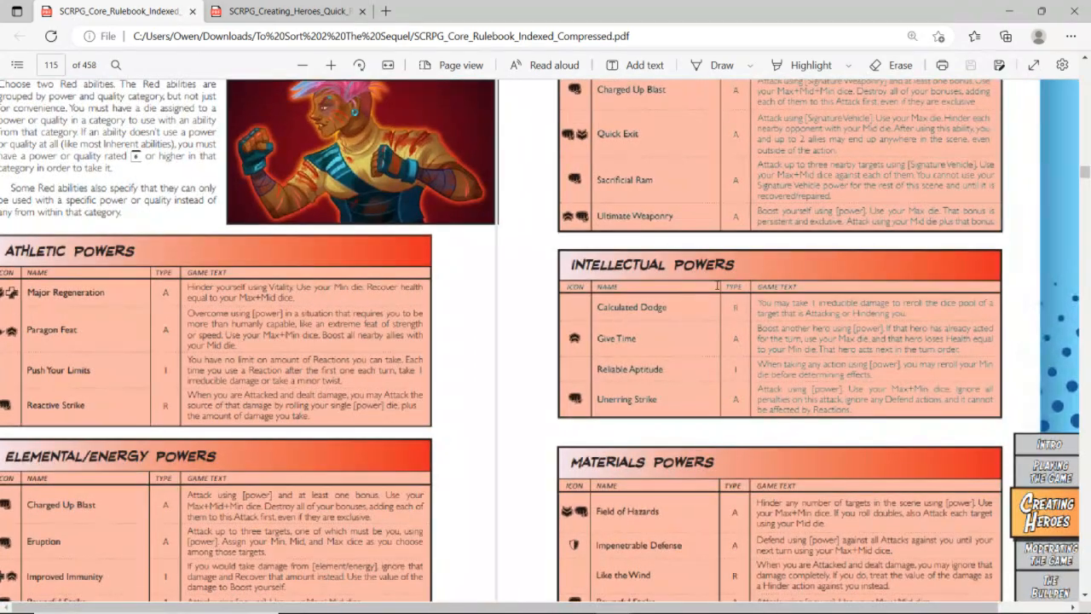
{"action": "scroll", "coordinate": [718, 286], "scroll_direction": "up", "scroll_amount": 1}
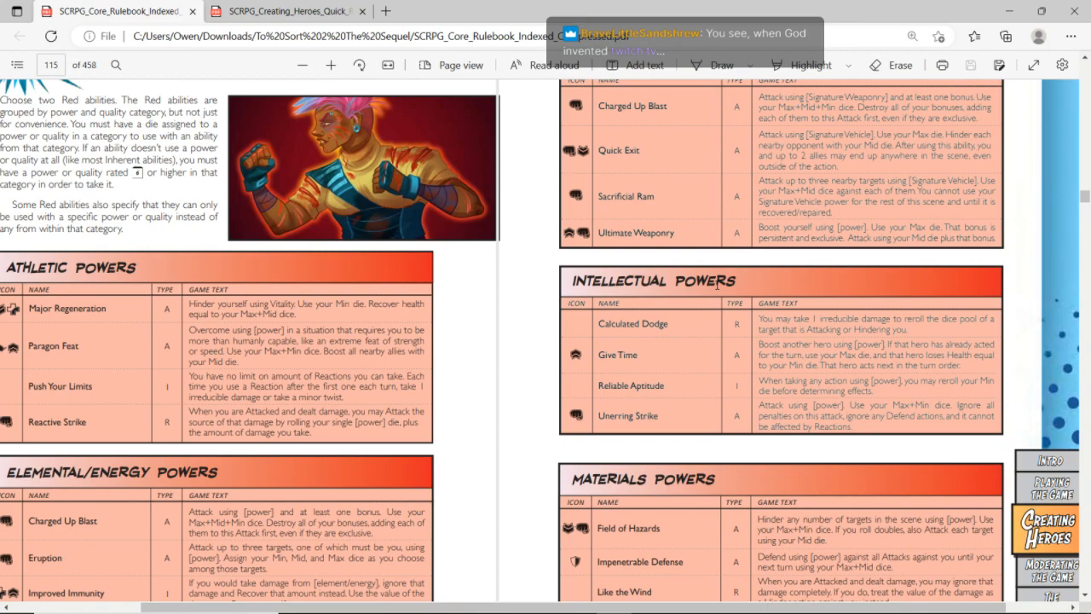
Return to the character sheet and enter "Attack + Hinder" as the category of the first red ability
{"action": "key", "text": "alt+Tab"}
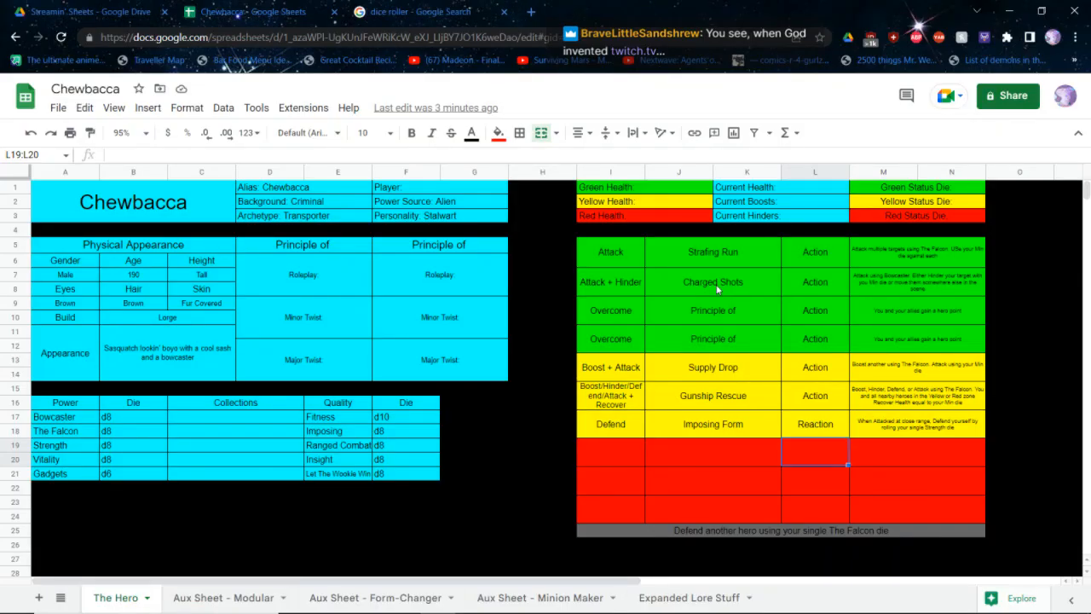
{"action": "key", "text": "Left"}
{"action": "key", "text": "Left"}
{"action": "type", "text": "Attac"}
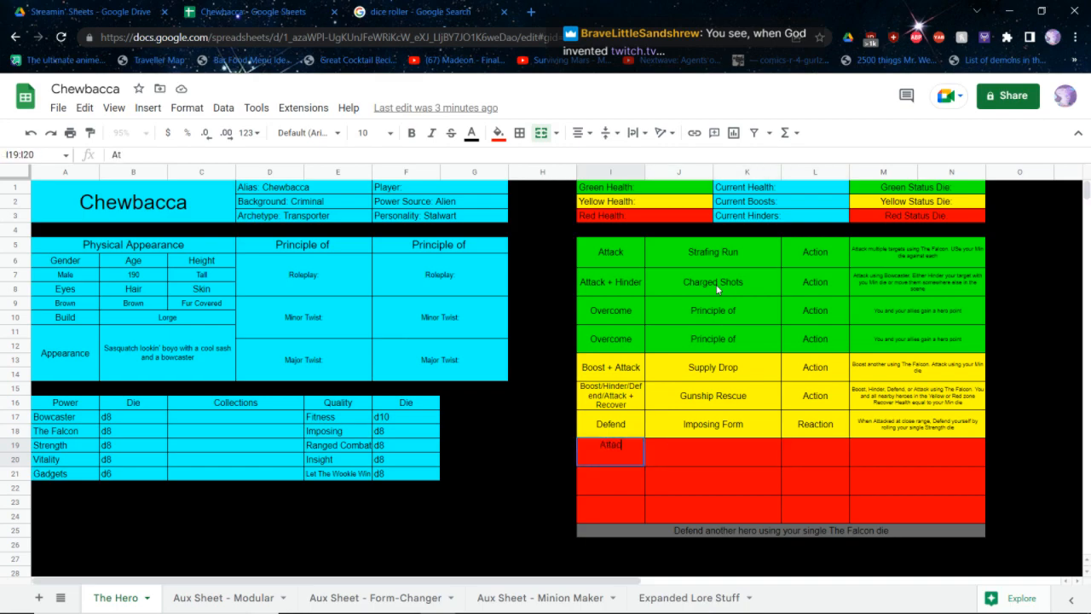
{"action": "type", "text": "k + Hinder"}
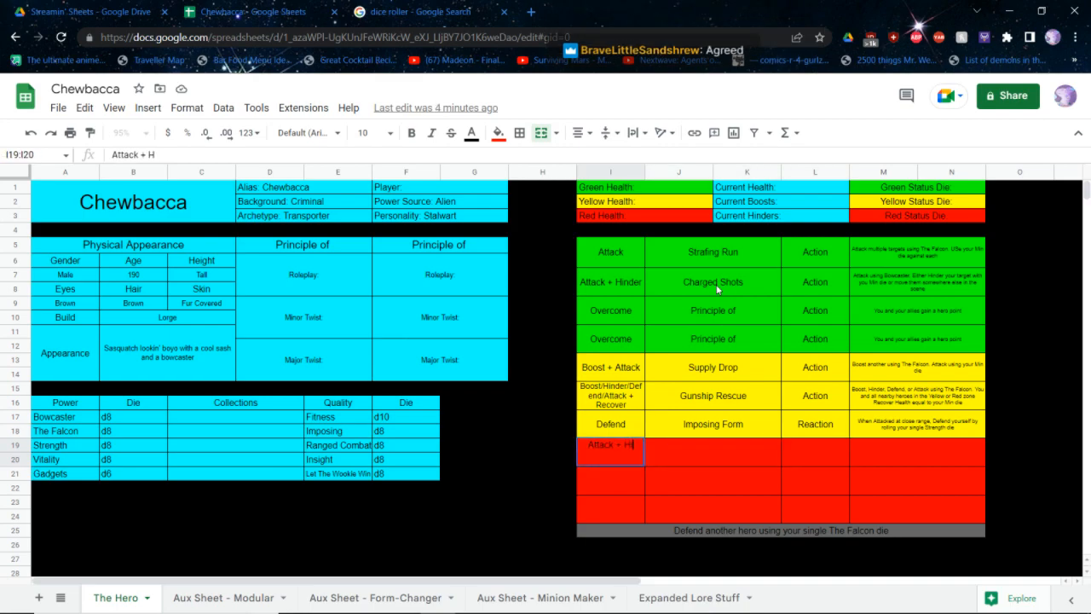
{"action": "key", "text": "Tab"}
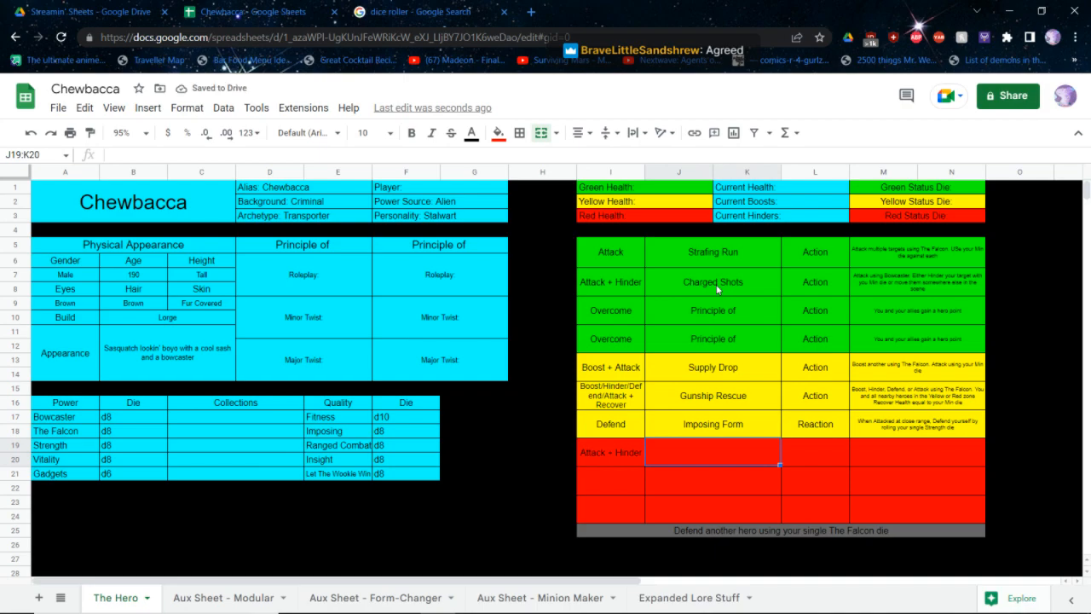
Name the first red ability "Tactical Retreat" and set its type to Action
{"action": "type", "text": "Tact"}
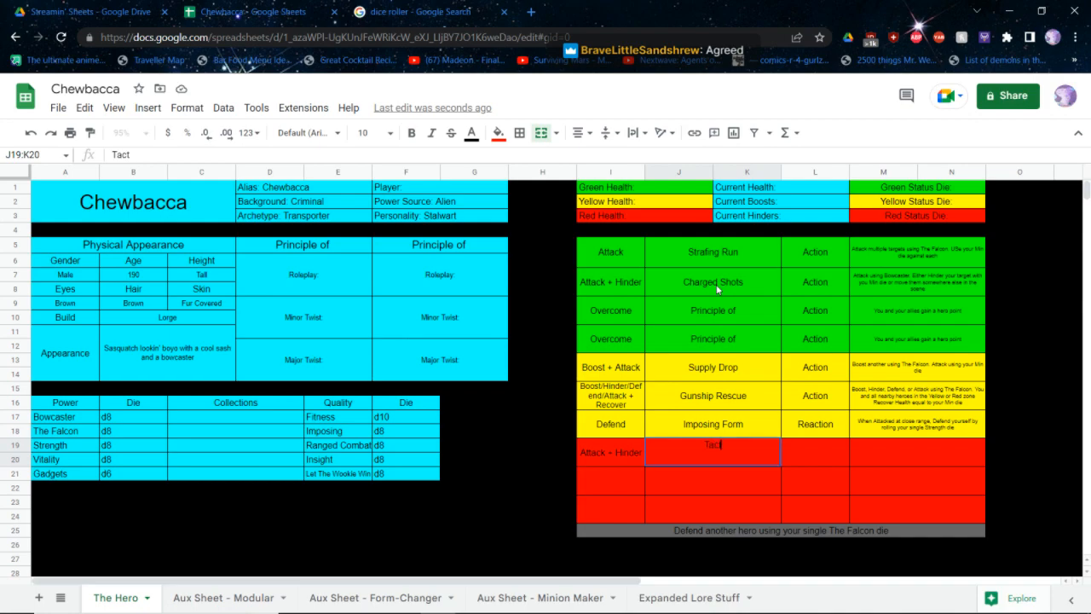
{"action": "type", "text": "ical Retreat"}
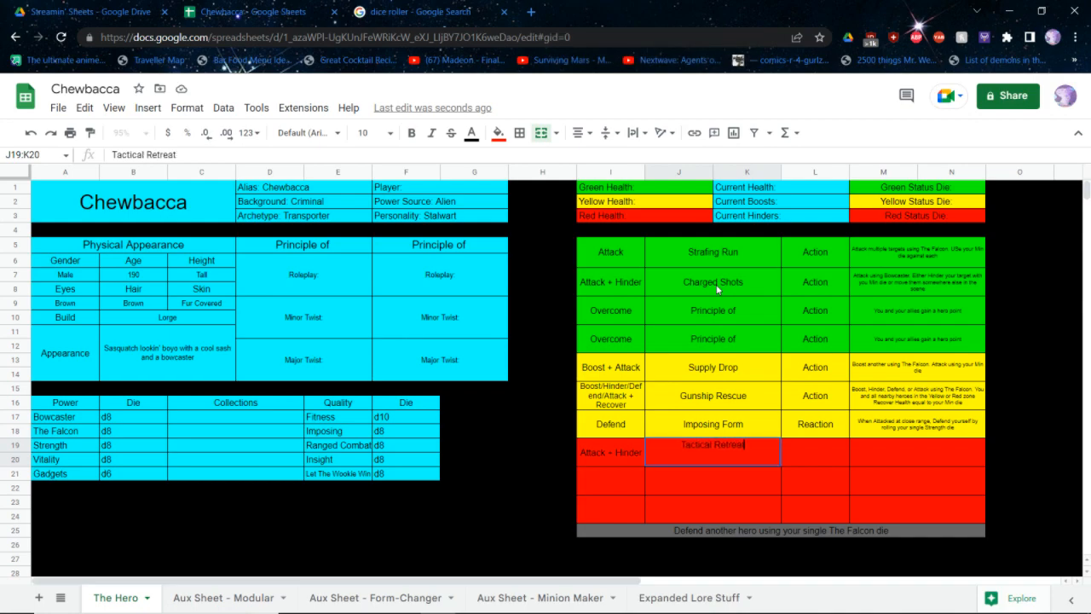
{"action": "key", "text": "Tab"}
{"action": "type", "text": "Aaciton"}
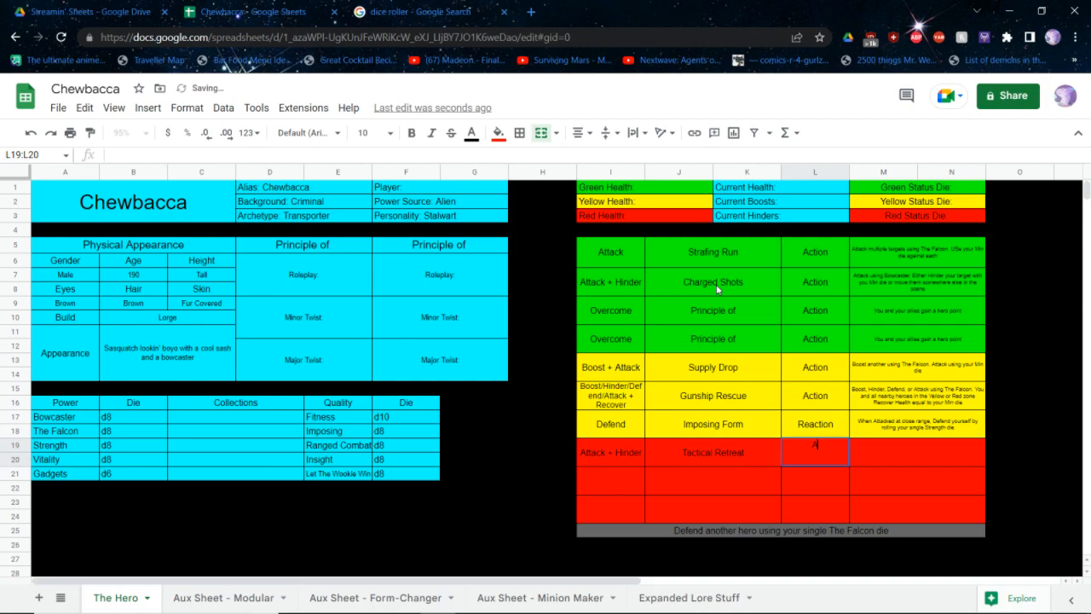
{"action": "key", "text": "BackSpace"}
{"action": "key", "text": "BackSpace"}
{"action": "key", "text": "BackSpace"}
{"action": "key", "text": "BackSpace"}
{"action": "key", "text": "BackSpace"}
{"action": "key", "text": "BackSpace"}
{"action": "key", "text": "BackSpace"}
{"action": "type", "text": "Action"}
{"action": "key", "text": "Tab"}
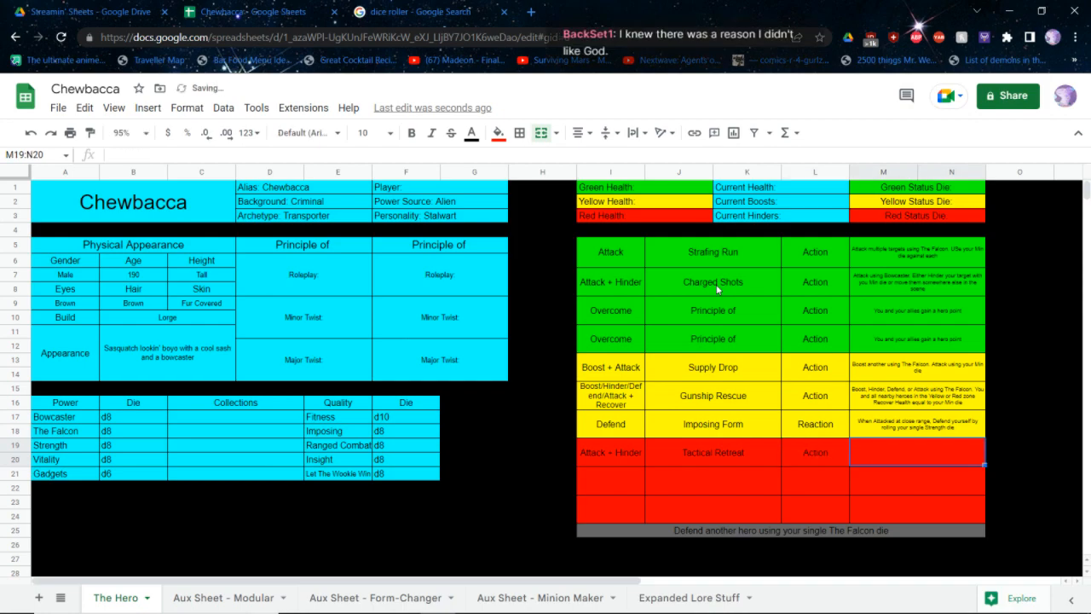
Start the Tactical Retreat description with "Attack using The Falcon. Use your Max die. Hinder each nearby opponent with your Mid die."
{"action": "type", "text": "Atta"}
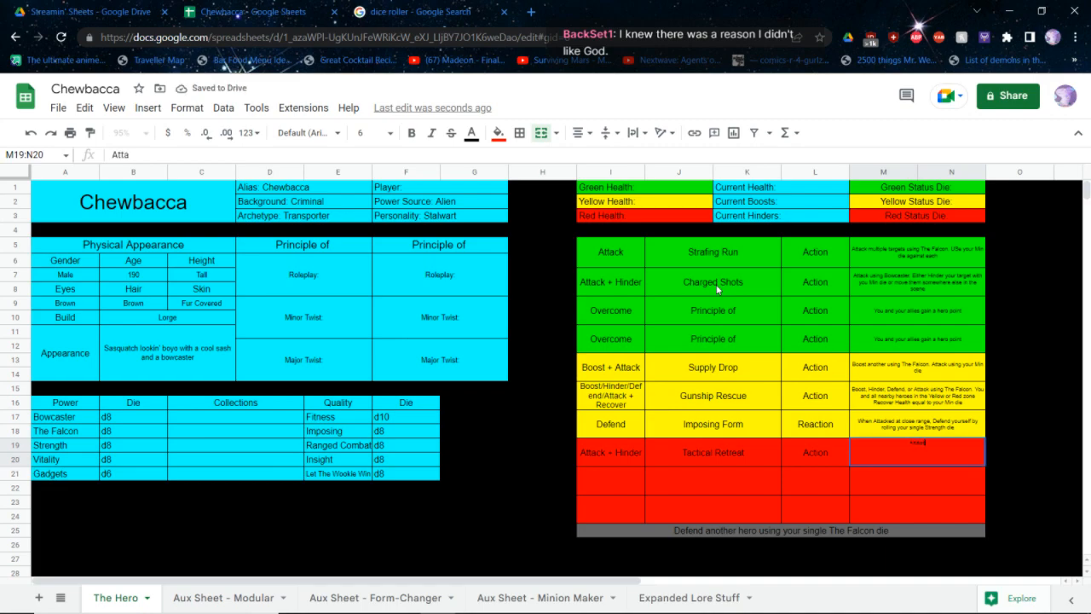
{"action": "type", "text": "ck using The"}
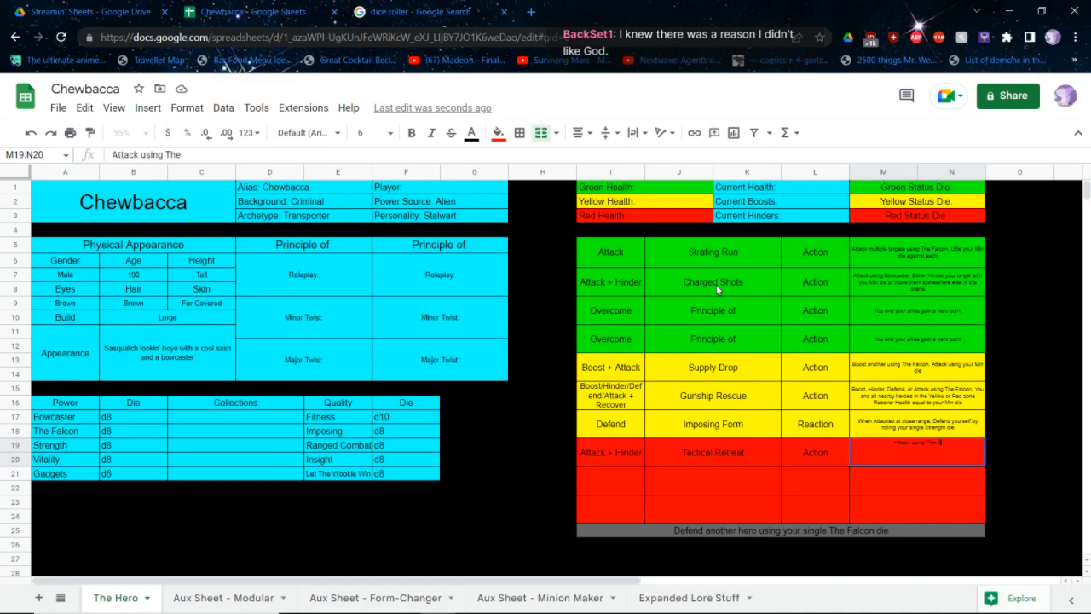
{"action": "type", "text": " Falcon. Use your M"}
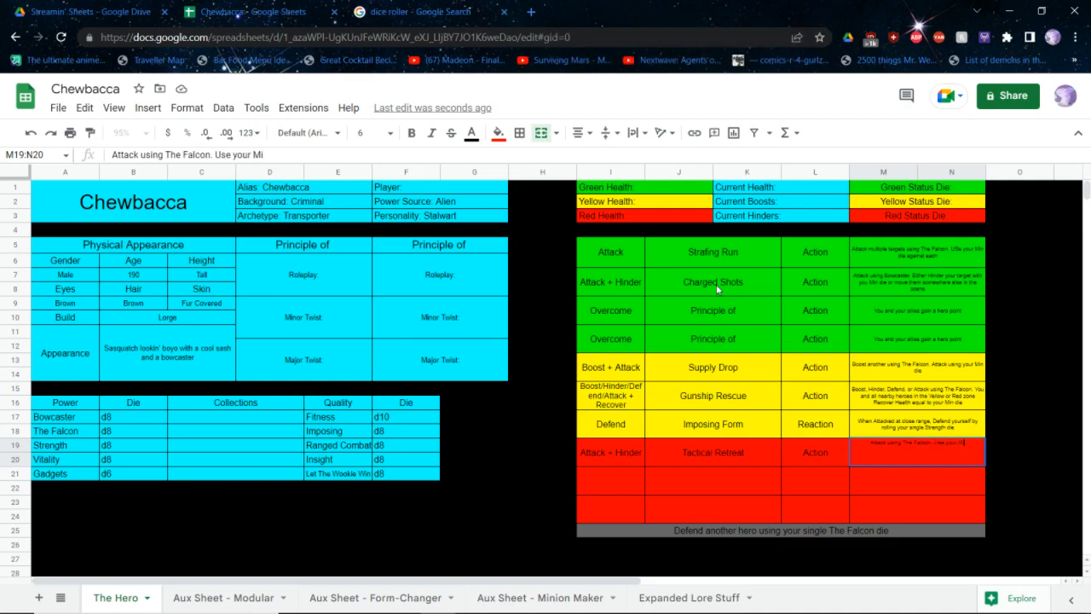
{"action": "type", "text": "iax die. Hinder each nearb"}
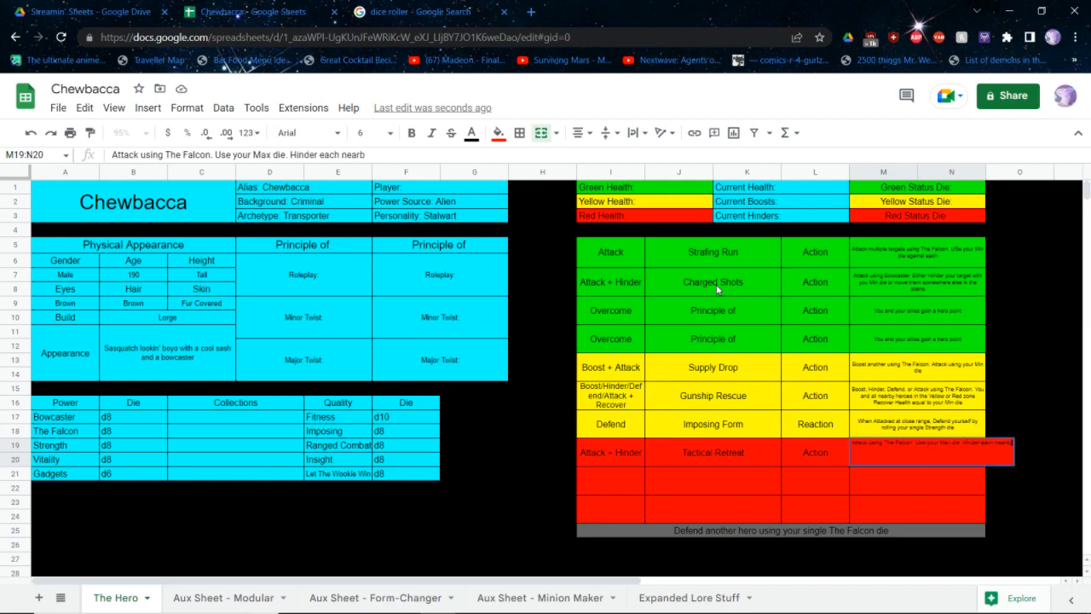
{"action": "type", "text": "y opponent wit"}
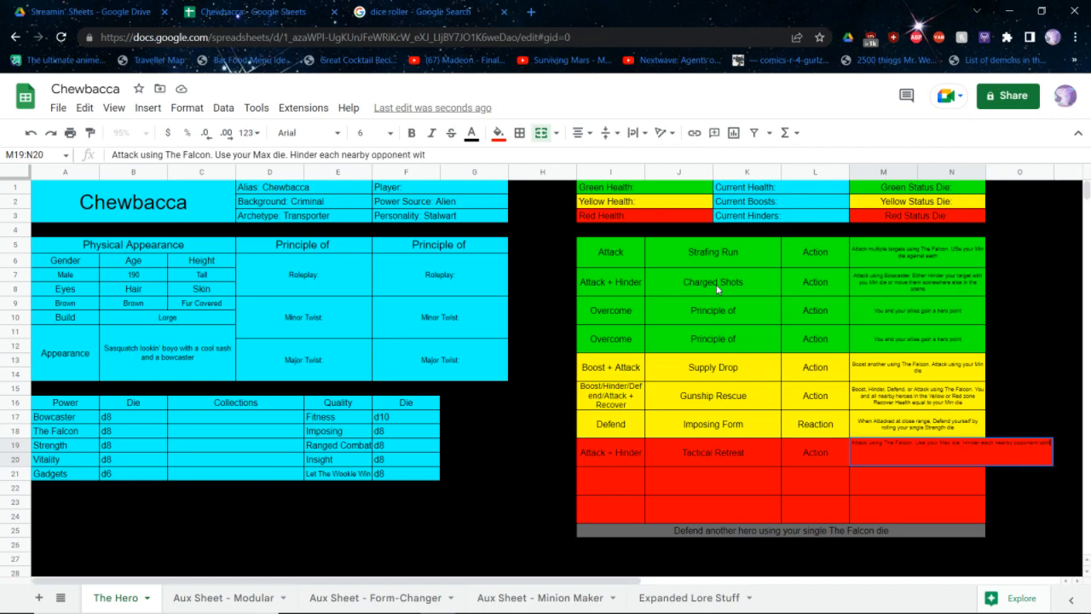
{"action": "type", "text": "h your Mid die."}
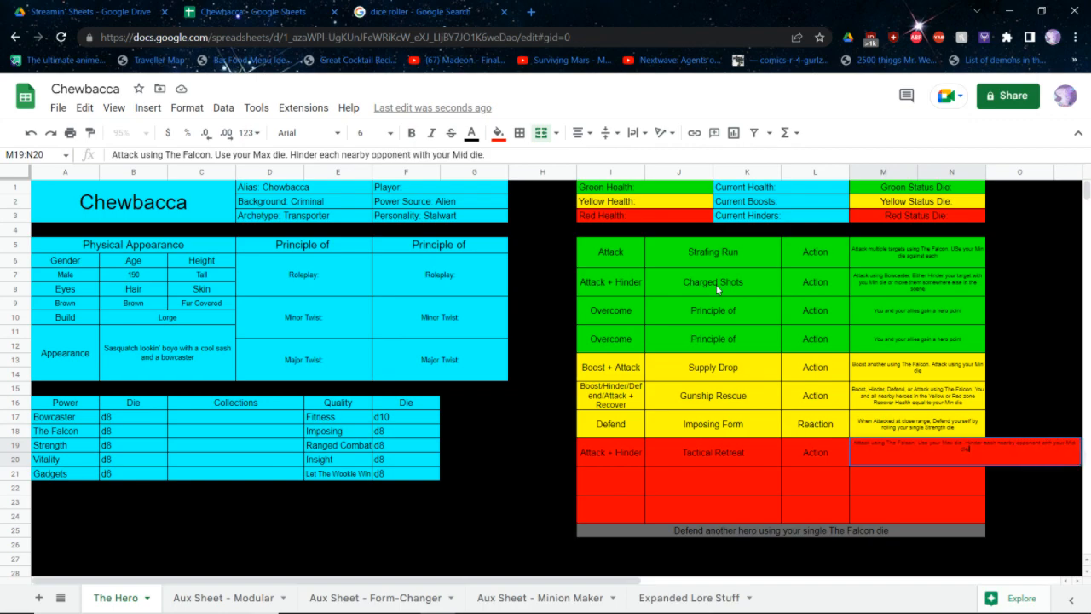
{"action": "type", "text": " After using this ability"}
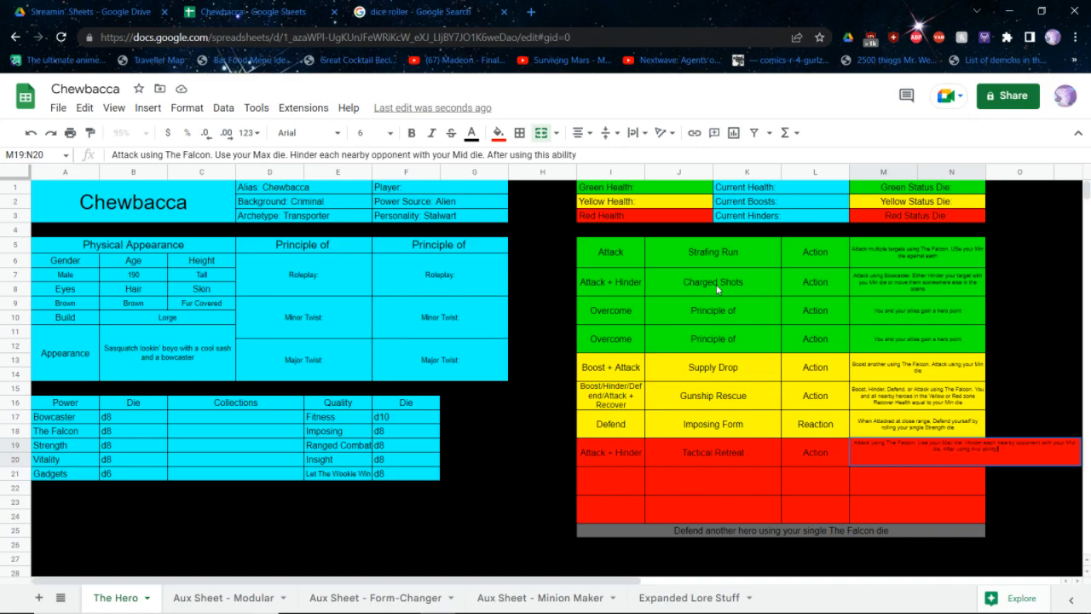
{"action": "type", "text": ", you and up to 2 allies may en"}
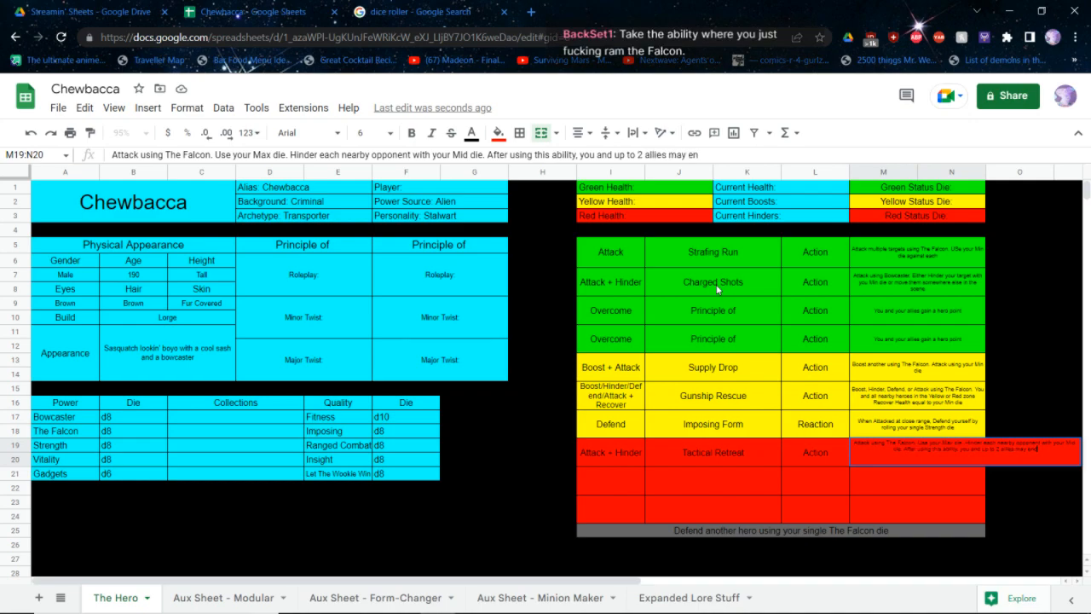
{"action": "type", "text": "d up anywhere in th"}
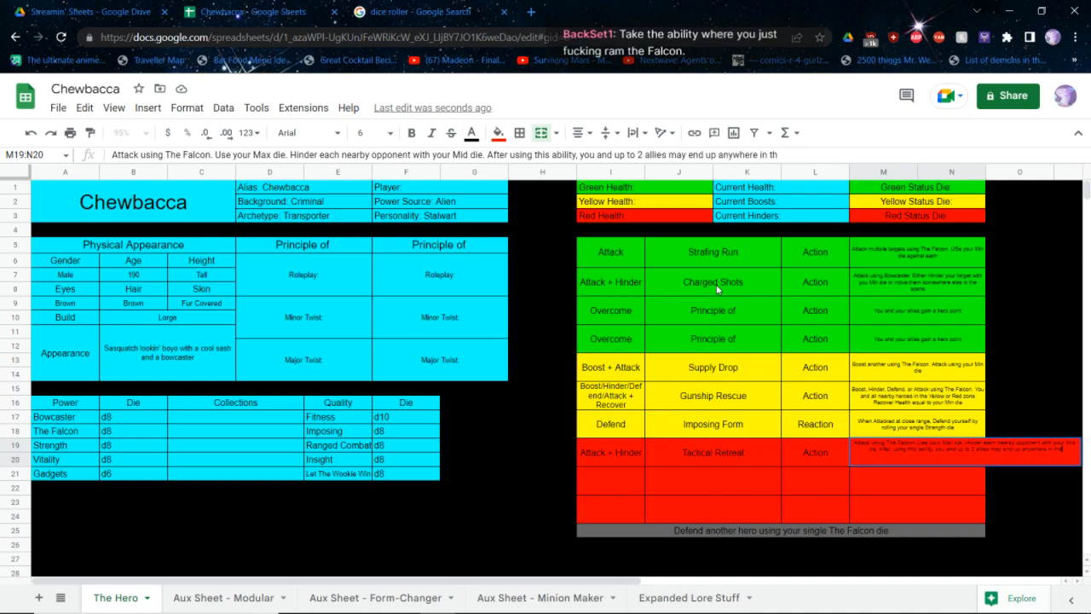
{"action": "type", "text": "e scene, even outside of htea ction"}
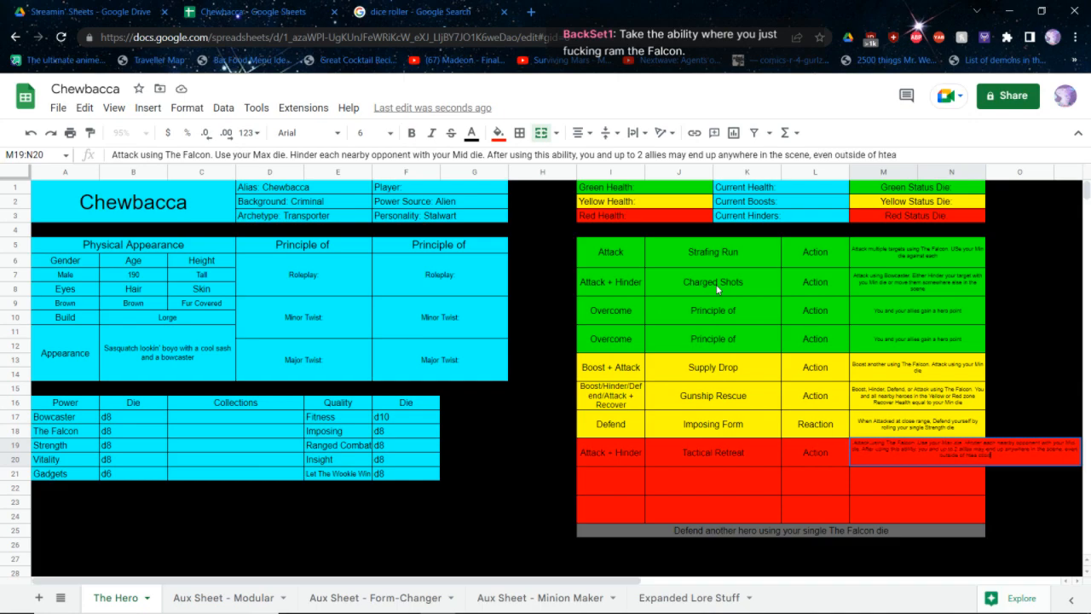
Append "After using this ability, you and up to 2 allies may end up anywhere in the scene, even outside of the action" to the description
{"action": "key", "text": "BackSpace"}
{"action": "key", "text": "BackSpace"}
{"action": "key", "text": "BackSpace"}
{"action": "key", "text": "BackSpace"}
{"action": "key", "text": "BackSpace"}
{"action": "key", "text": "BackSpace"}
{"action": "key", "text": "BackSpace"}
{"action": "key", "text": "BackSpace"}
{"action": "key", "text": "BackSpace"}
{"action": "key", "text": "BackSpace"}
{"action": "type", "text": "the action"}
{"action": "key", "text": "Left"}
{"action": "key", "text": "Left"}
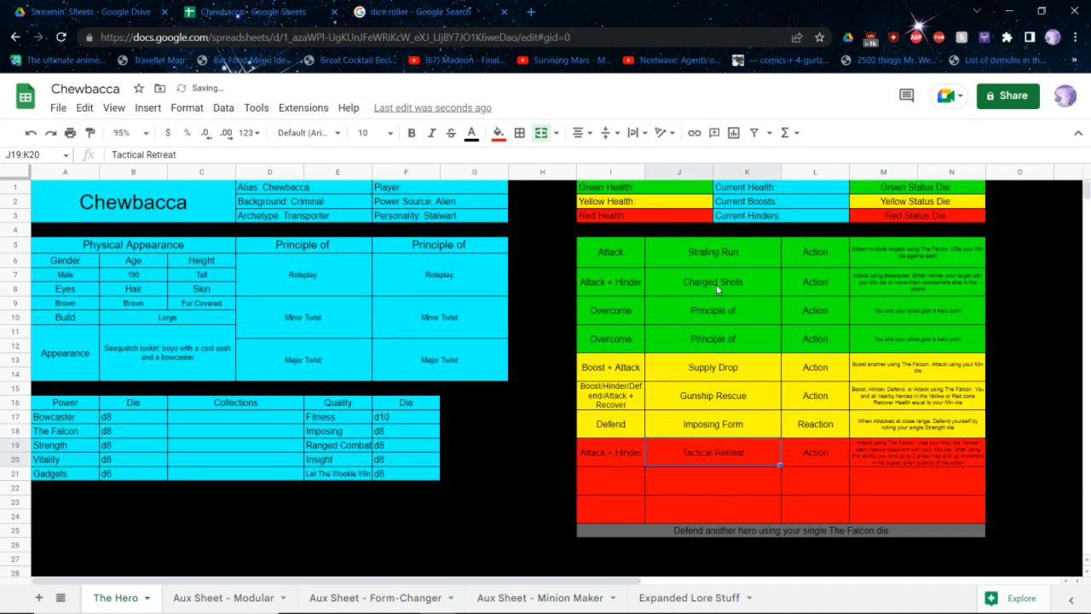
Rename the first red ability, Tactical Retreat, as "Gun & Run"
{"action": "type", "text": "Gun & Run"}
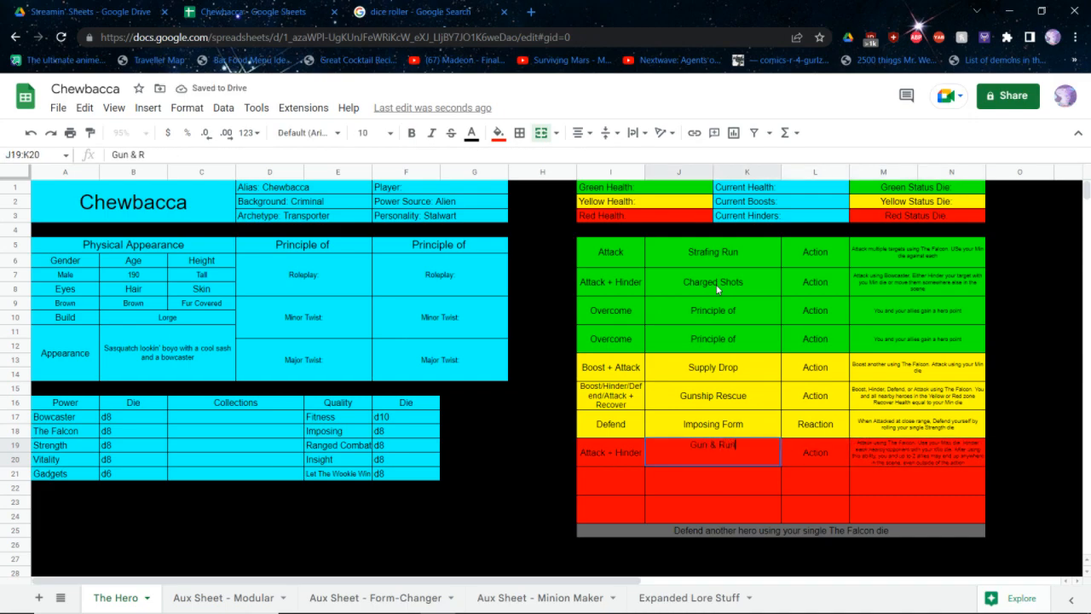
{"action": "key", "text": "Return"}
Set the second red ability's type to Action and its category to "Attack"
{"action": "key", "text": "Down"}
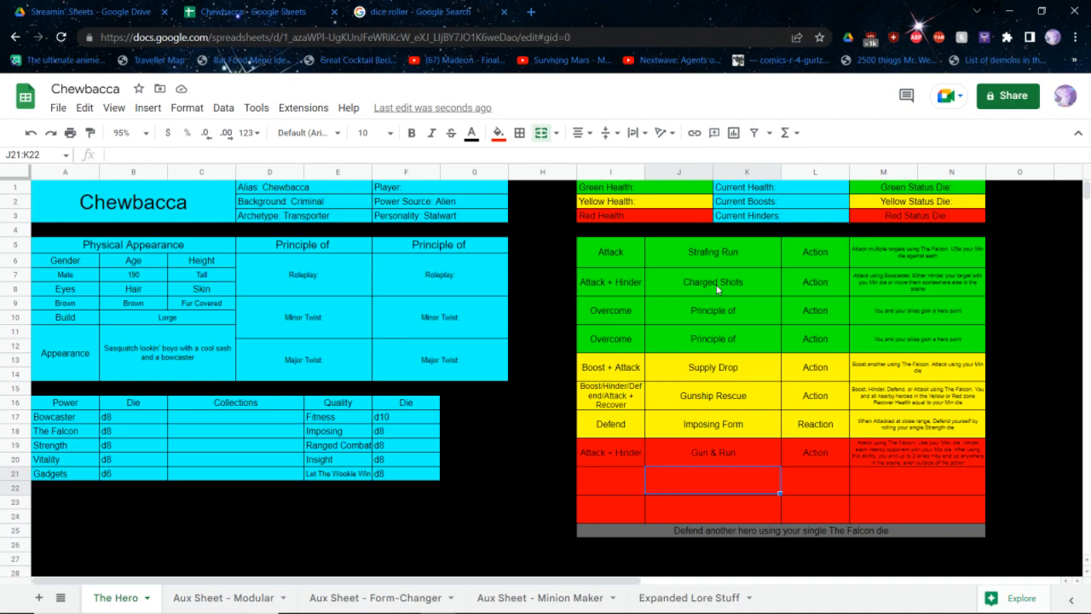
{"action": "key", "text": "Right"}
{"action": "type", "text": "Action"}
{"action": "key", "text": "Left"}
{"action": "key", "text": "Left"}
{"action": "type", "text": "A"}
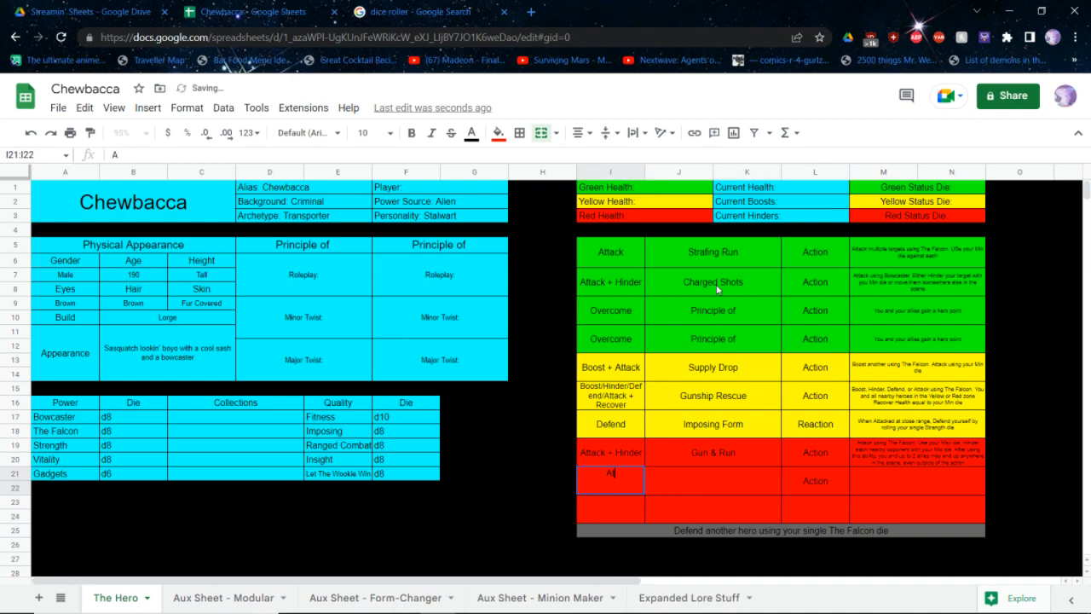
{"action": "type", "text": "ttack"}
Name the second red ability "It'll Buff Out!"
{"action": "key", "text": "Right"}
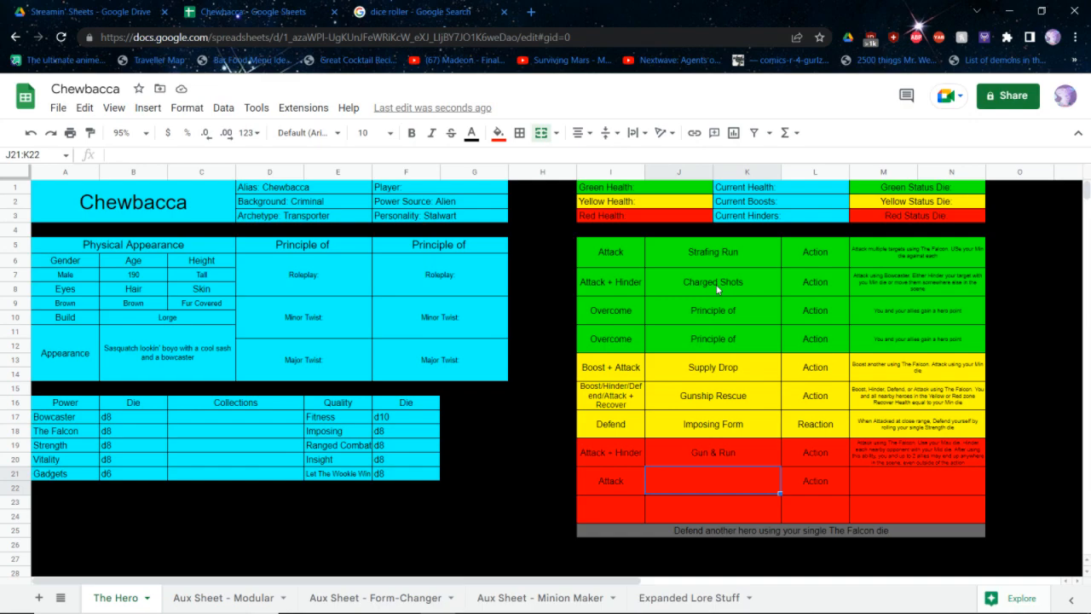
{"action": "type", "text": "Eh"}
{"action": "key", "text": "BackSpace"}
{"action": "key", "text": "BackSpace"}
{"action": "type", "text": "It'll buff"}
{"action": "key", "text": "BackSpace"}
{"action": "key", "text": "BackSpace"}
{"action": "key", "text": "BackSpace"}
{"action": "key", "text": "BackSpace"}
{"action": "type", "text": "Buff"}
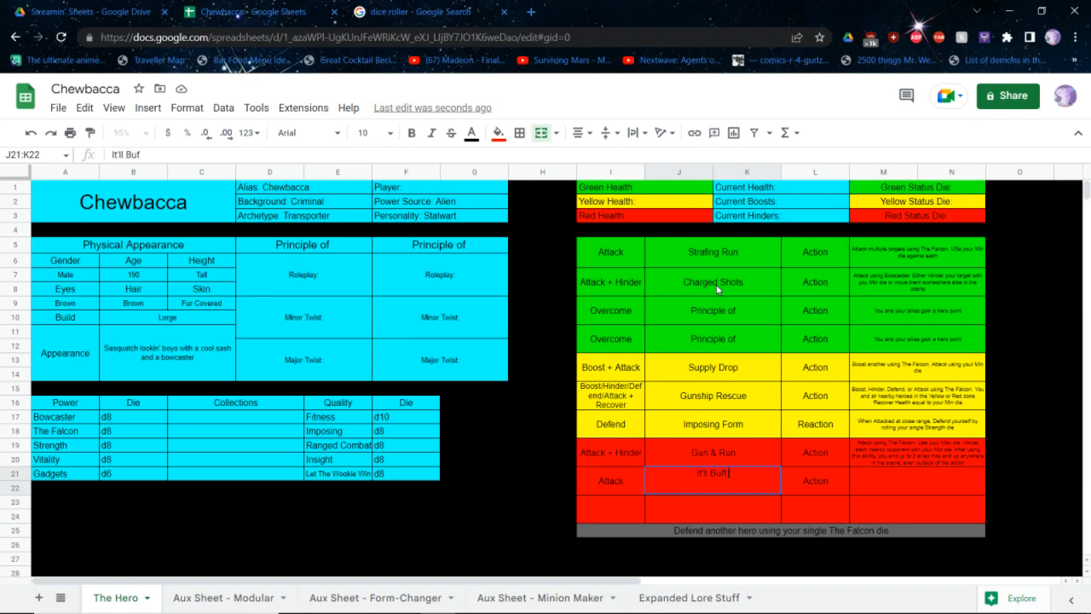
{"action": "type", "text": " Out"}
{"action": "key", "text": "Tab"}
{"action": "key", "text": "Tab"}
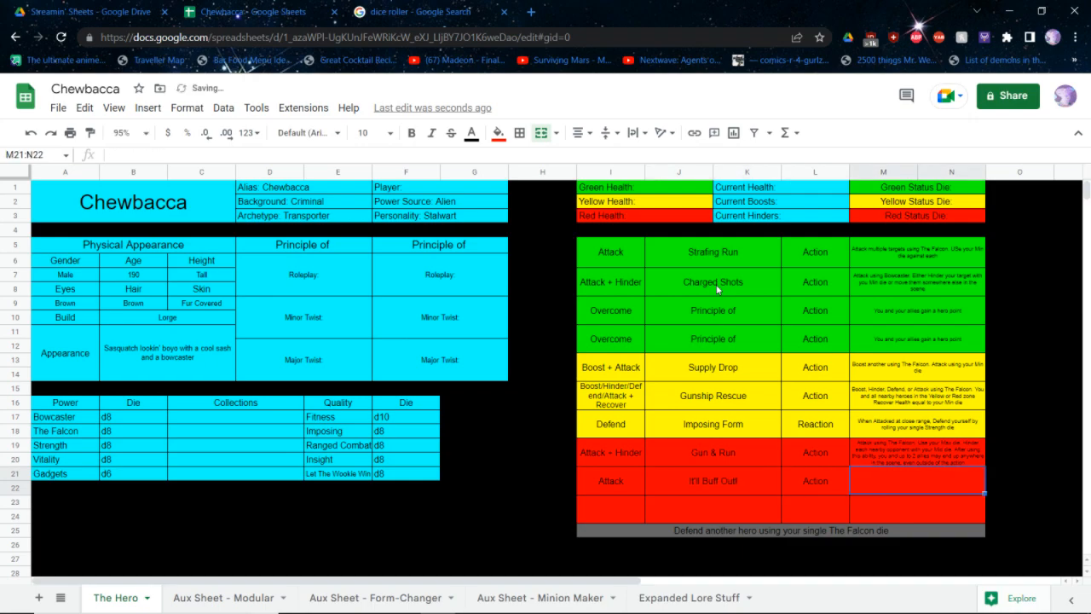
Start the It'll Buff Out! description with "Attack up to three nearby targets using The Falcon. USe your Max + Mid dice"
{"action": "type", "text": "Attack"}
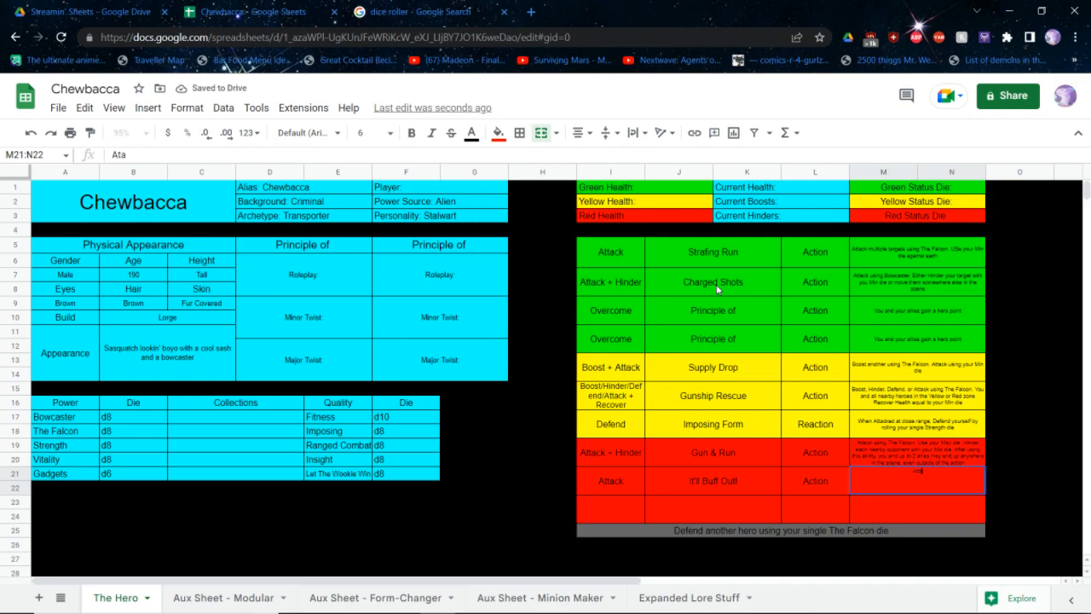
{"action": "type", "text": " up to th"}
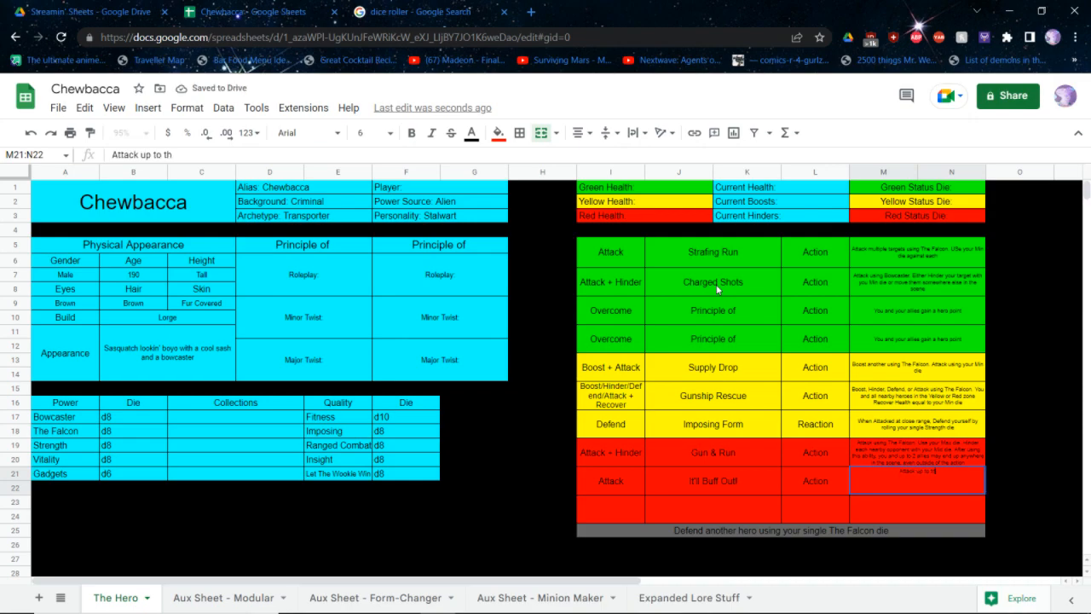
{"action": "type", "text": "ree nearby targe"}
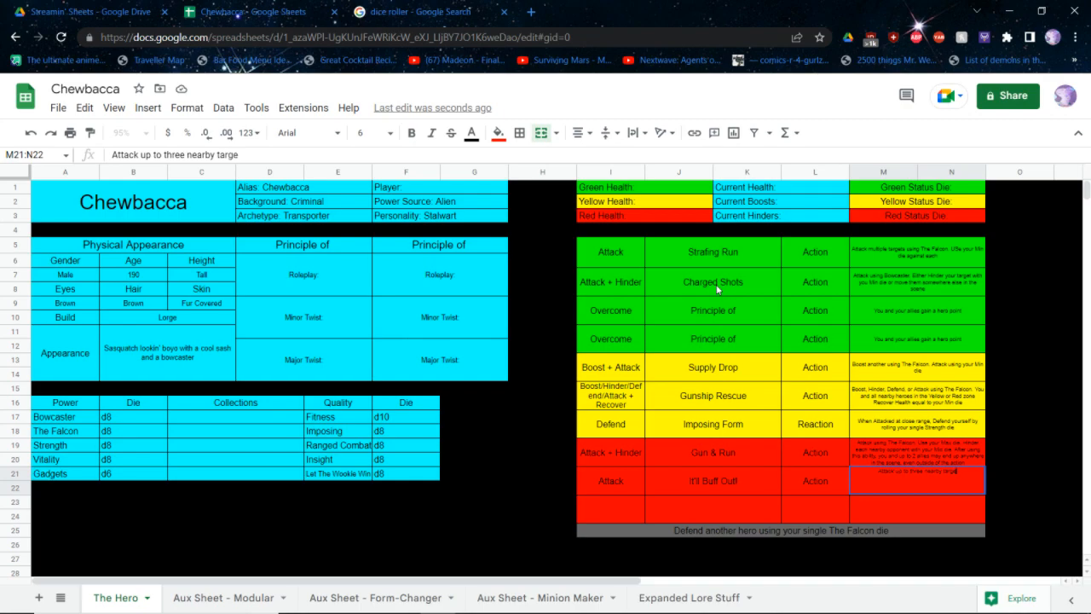
{"action": "type", "text": "ts using The Falcon"}
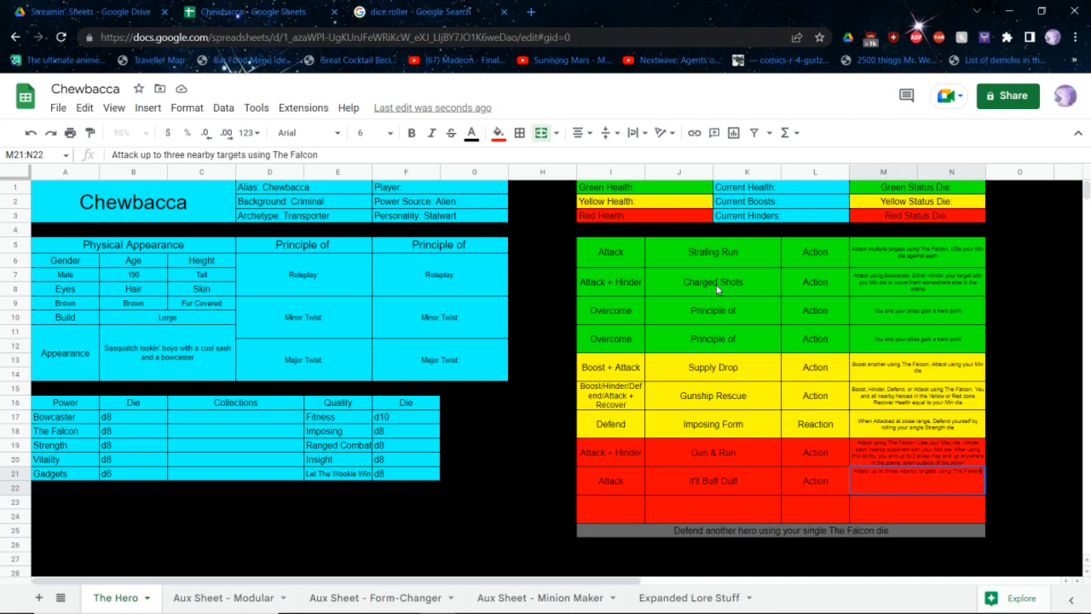
{"action": "type", "text": ". USe your M"}
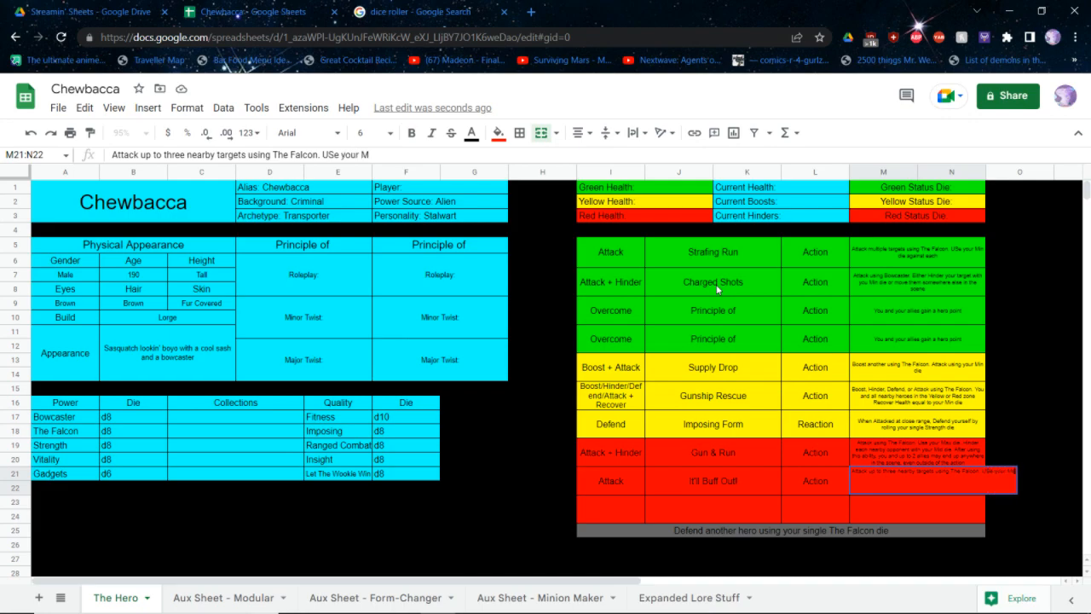
{"action": "type", "text": "ax + Mid d"}
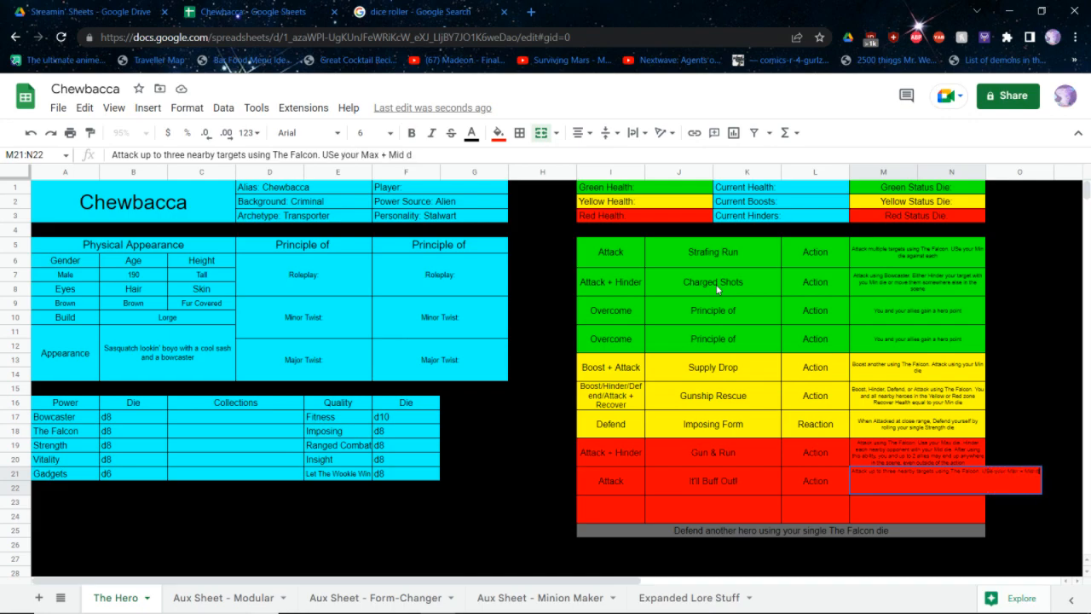
{"action": "type", "text": "ice against each of them. You cannot use your Signa"}
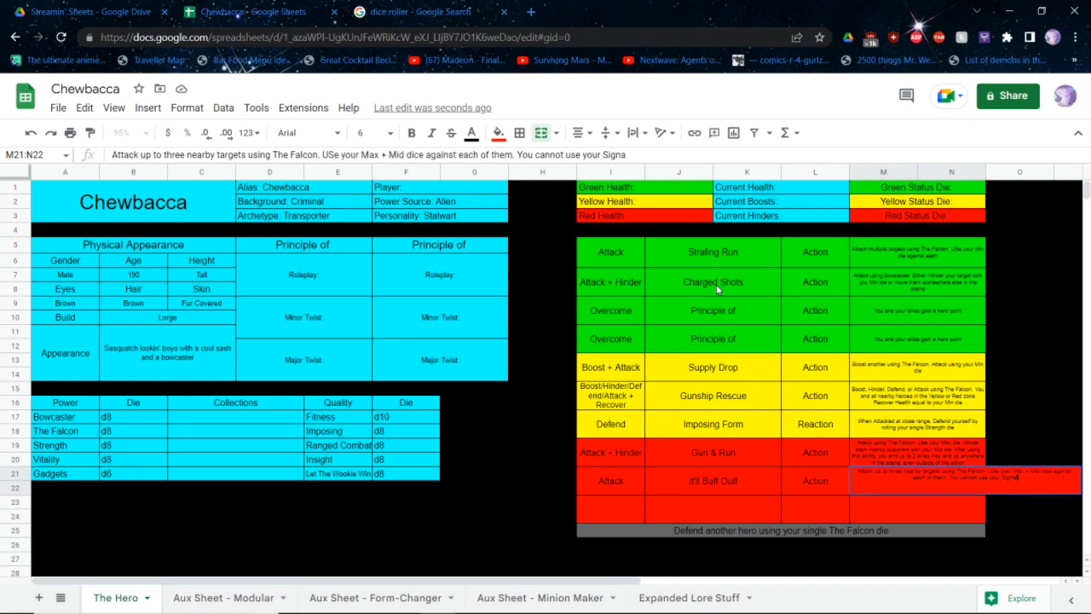
{"action": "type", "text": "ture VEhicle power"}
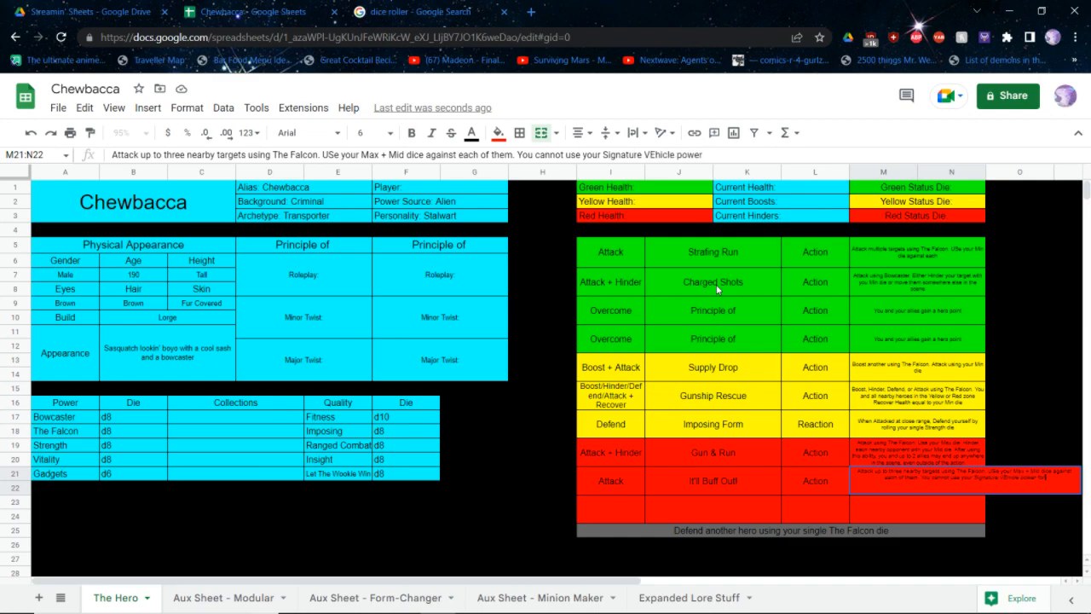
{"action": "type", "text": " for the rest of this scene unti"}
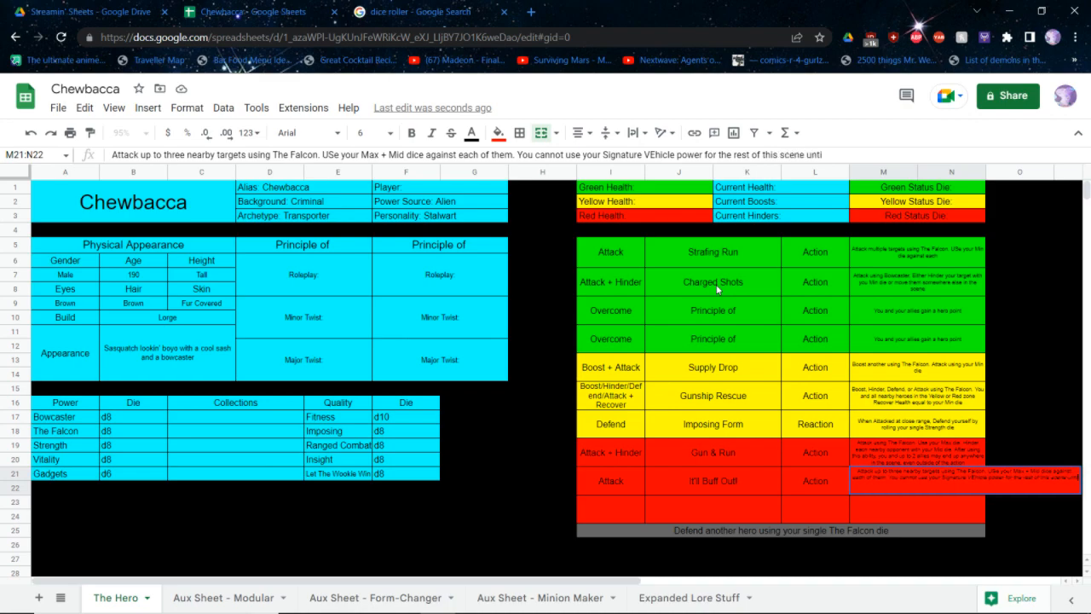
{"action": "type", "text": "l it is recovered/repaired"}
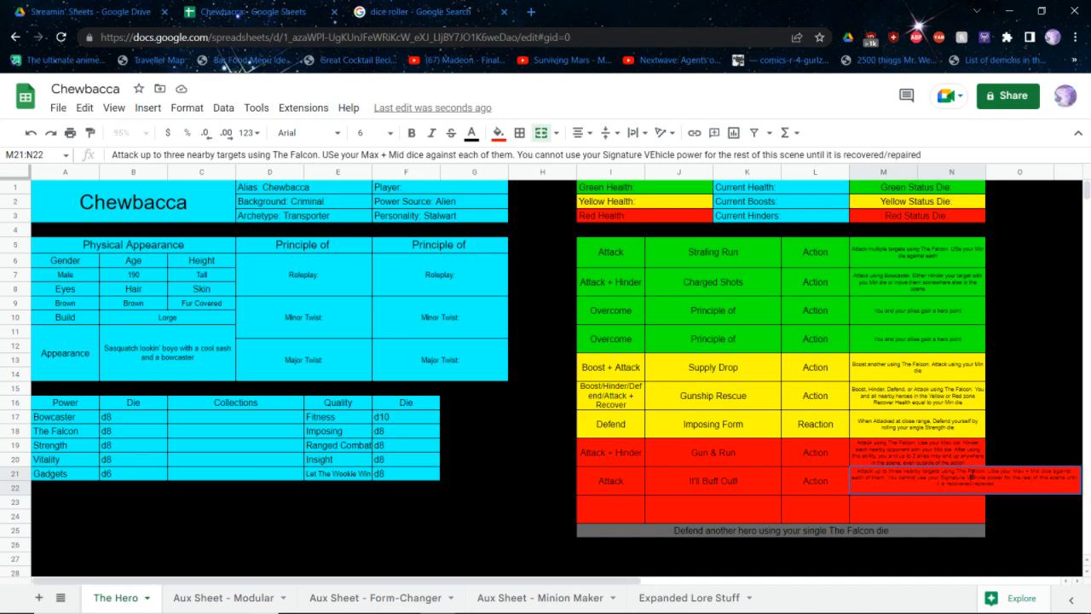
Correct the miscapitalized words to "Vehicle" and "Use" in the It'll Buff Out! description
{"action": "key", "text": "BackSpace"}
{"action": "type", "text": "e"}
{"action": "left_click", "coordinate": [984, 496]}
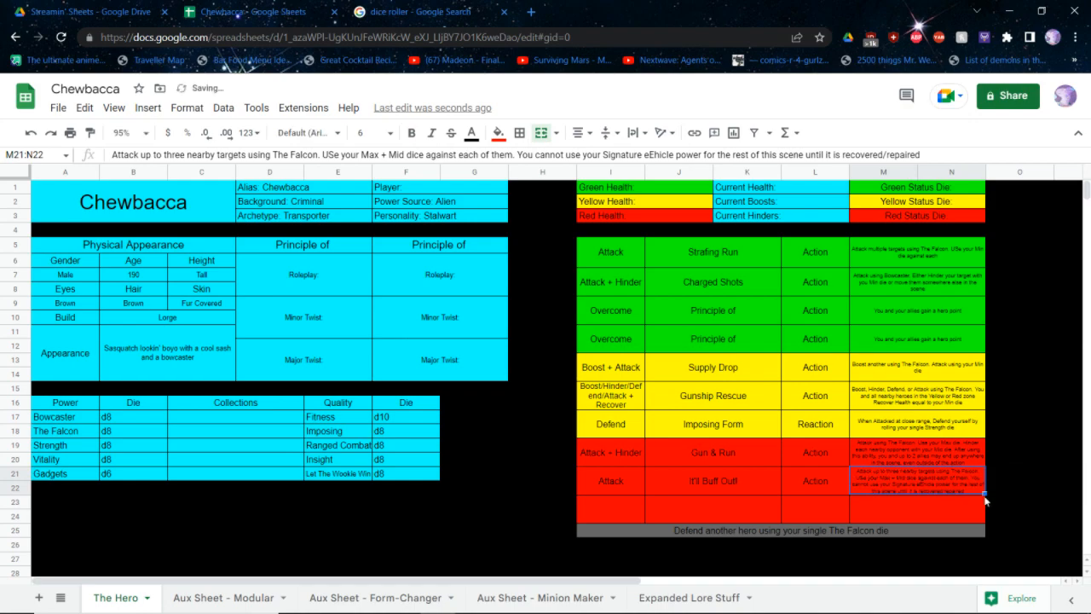
{"action": "double_click", "coordinate": [977, 482]}
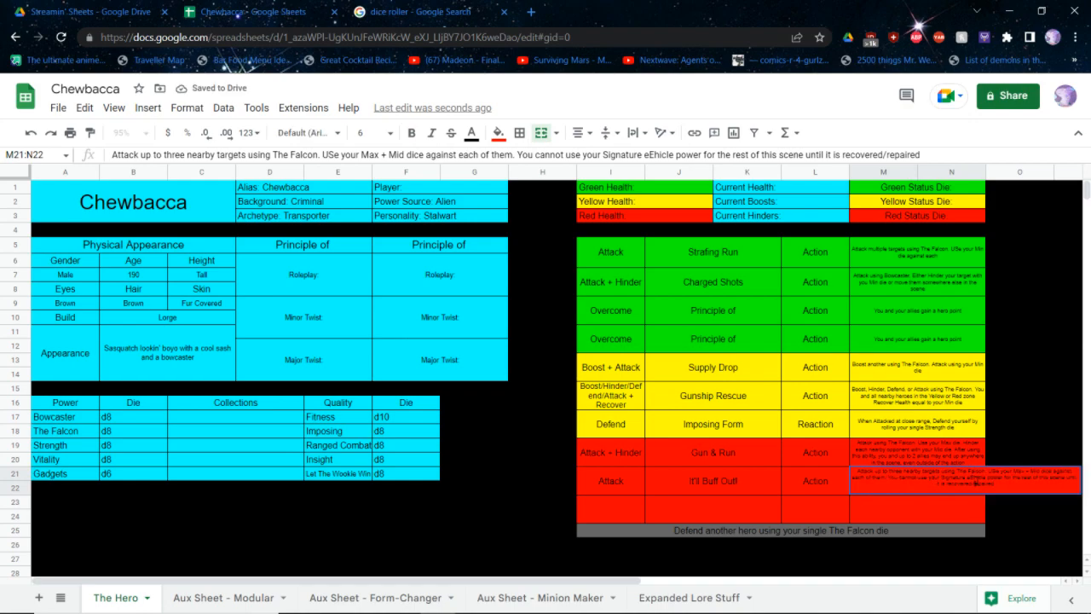
{"action": "type", "text": "Vehicle"}
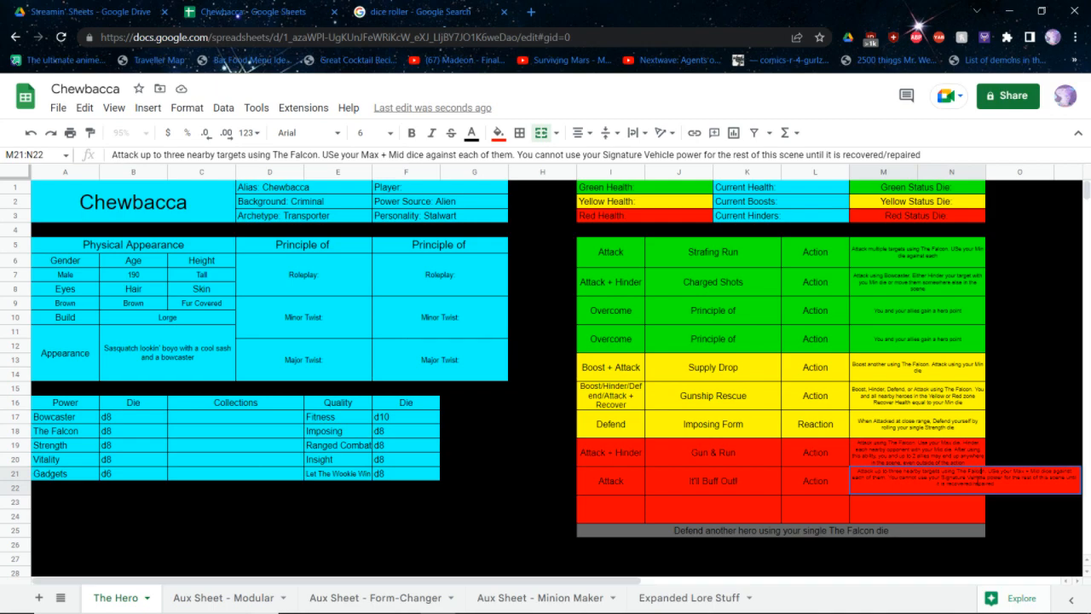
{"action": "key", "text": "BackSpace"}
{"action": "type", "text": "s"}
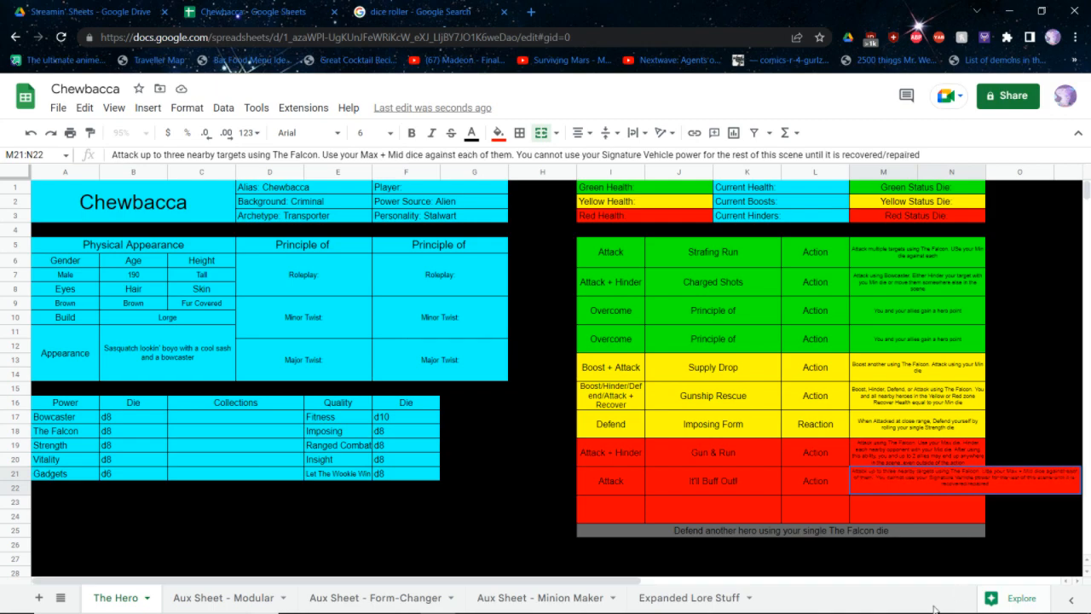
{"action": "key", "text": "Return"}
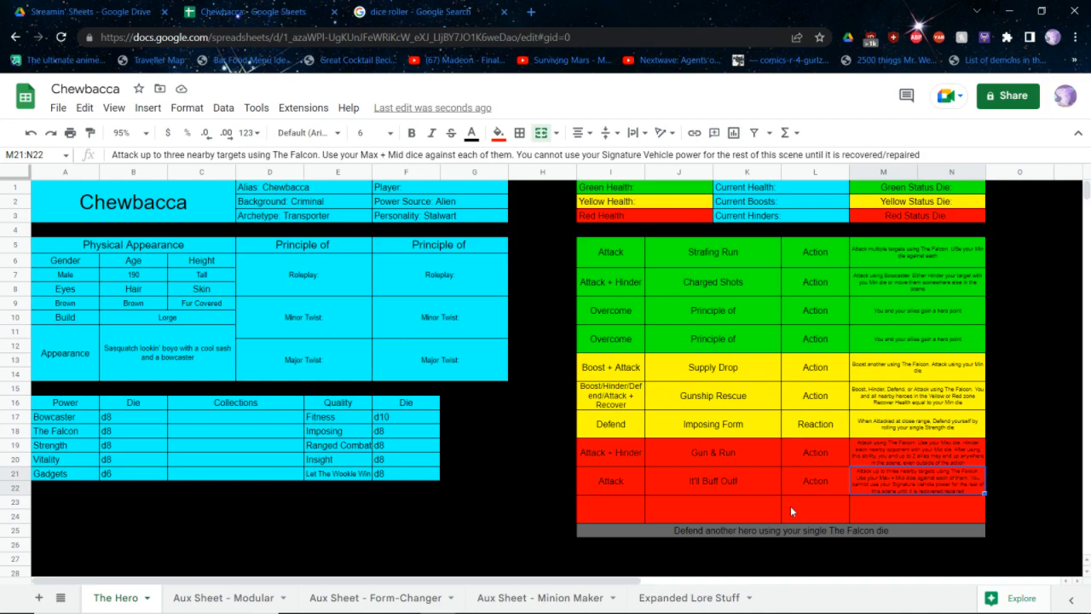
Enter "Boost + Attack" as the category of the third red ability
{"action": "left_click", "coordinate": [635, 508]}
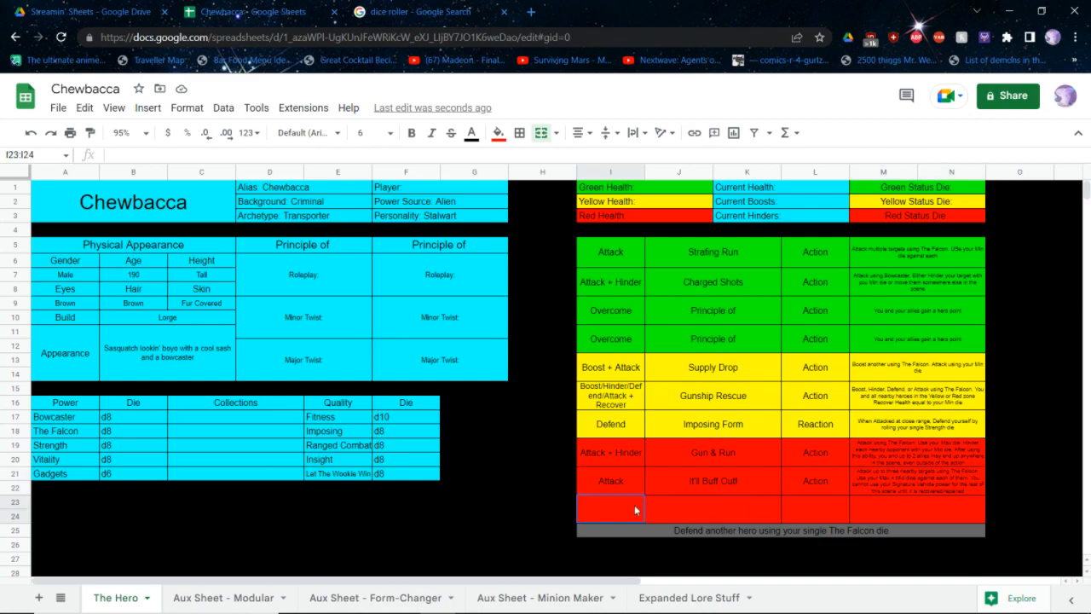
{"action": "type", "text": "Boost + Attack"}
{"action": "key", "text": "Tab"}
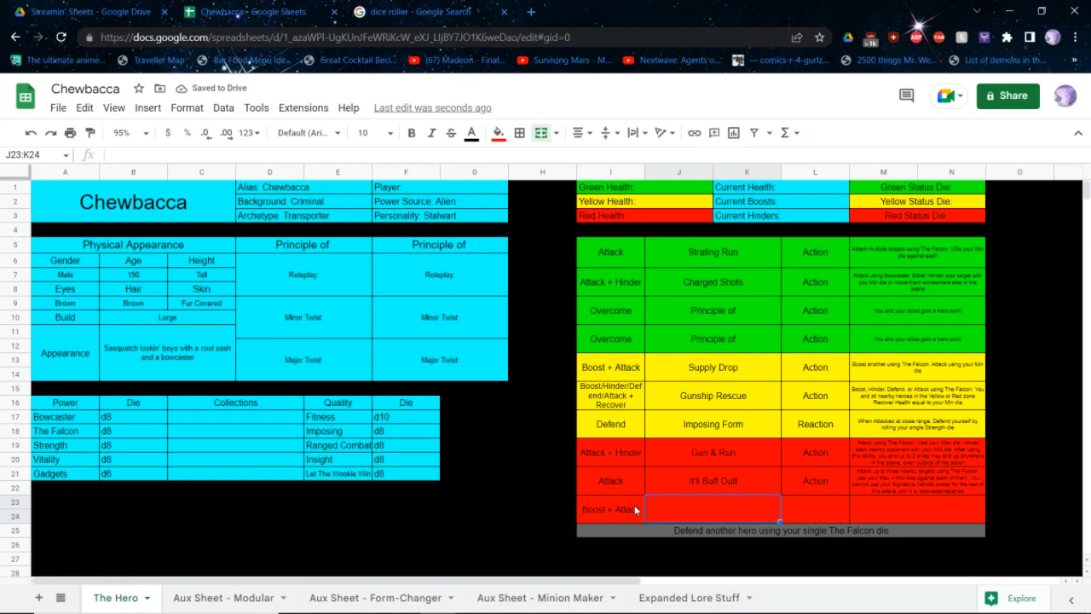
Name the third red ability "More Than Just A Hunk Of Junk" and set its type to Action
{"action": "type", "text": "More Than J"}
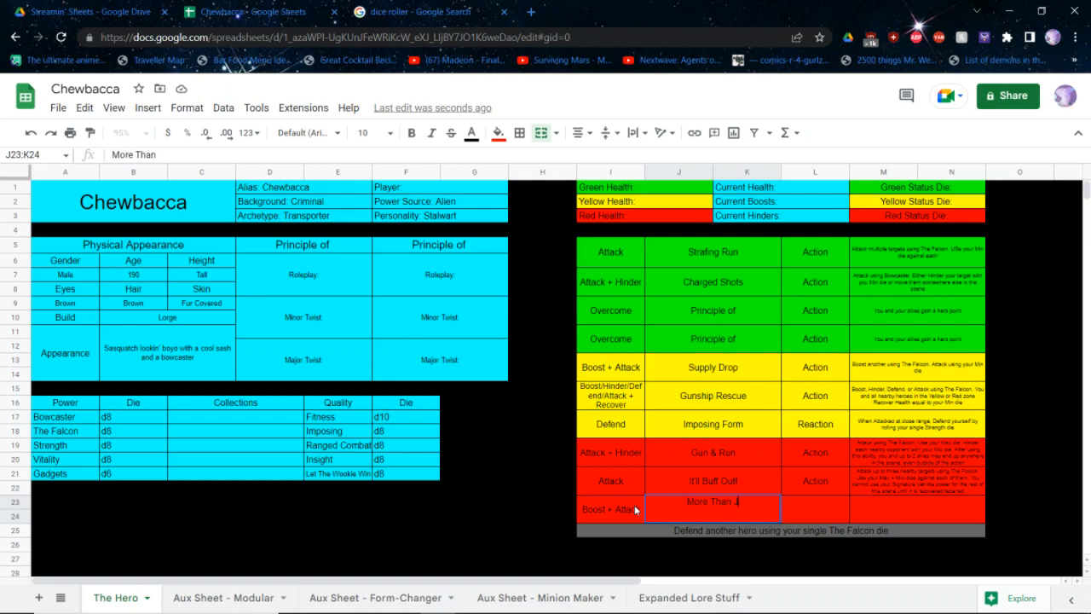
{"action": "type", "text": "ust A Hunk of J"}
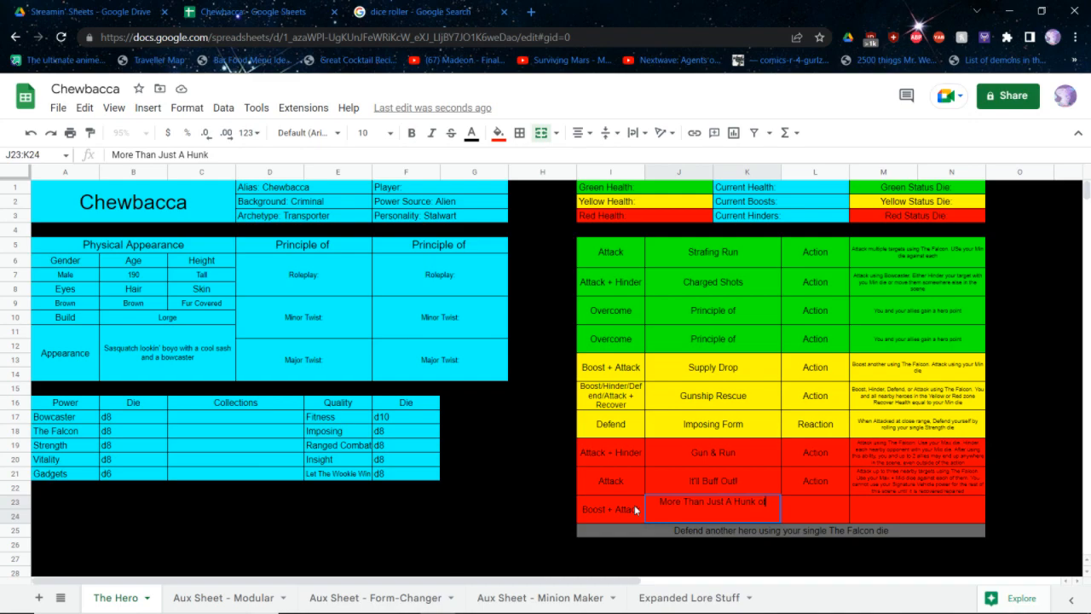
{"action": "key", "text": "BackSpace"}
{"action": "key", "text": "BackSpace"}
{"action": "key", "text": "BackSpace"}
{"action": "key", "text": "BackSpace"}
{"action": "type", "text": "Of Junk"}
{"action": "key", "text": "Tab"}
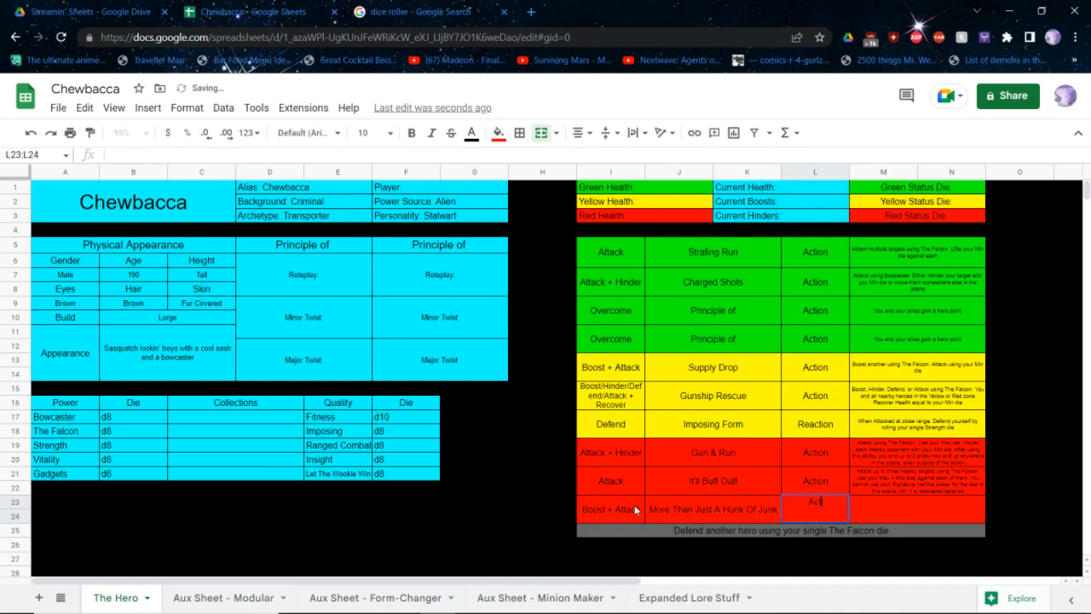
{"action": "type", "text": "Action"}
Start the third red ability's description with "Boost yourself using The FAlcon. Use your Max die. That bonus is persistent and exclusive."
{"action": "key", "text": "Tab"}
{"action": "type", "text": "Boost yourself us"}
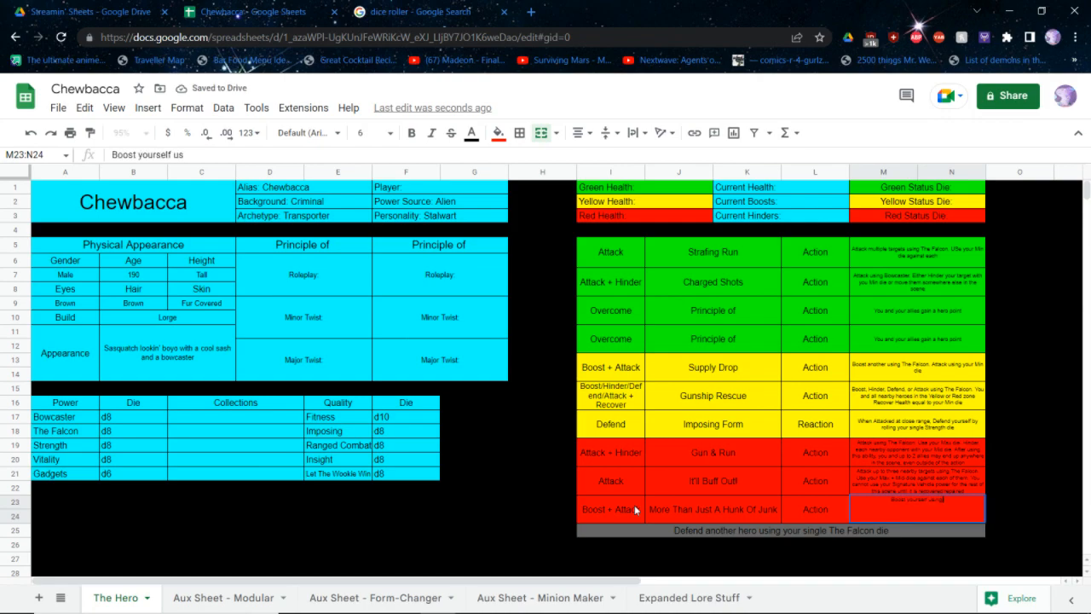
{"action": "type", "text": "ing The FAlcon"}
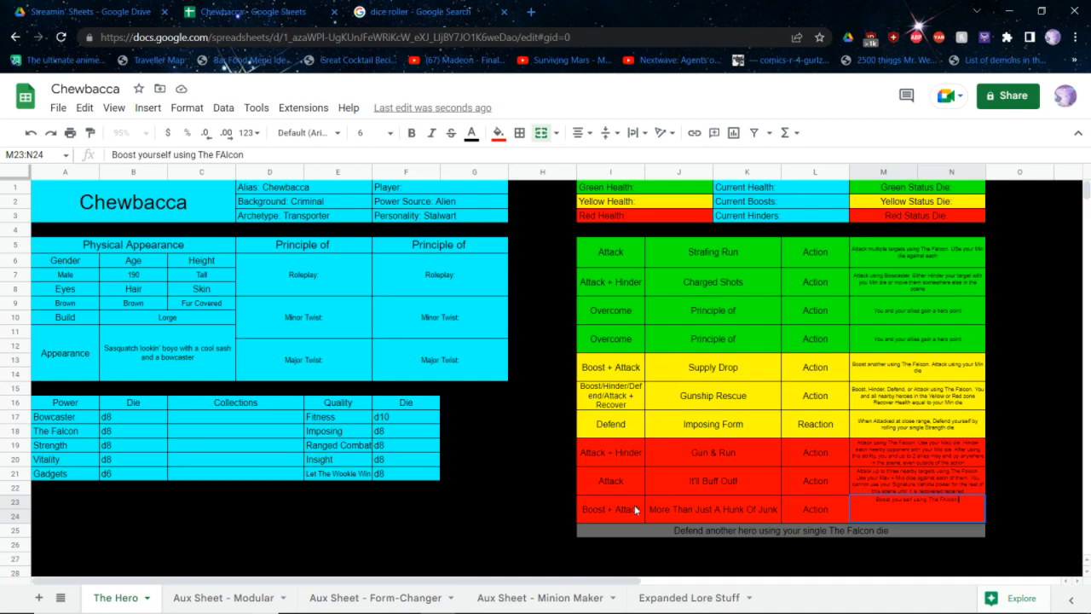
{"action": "type", "text": ". Use your Max die. That bonus is"}
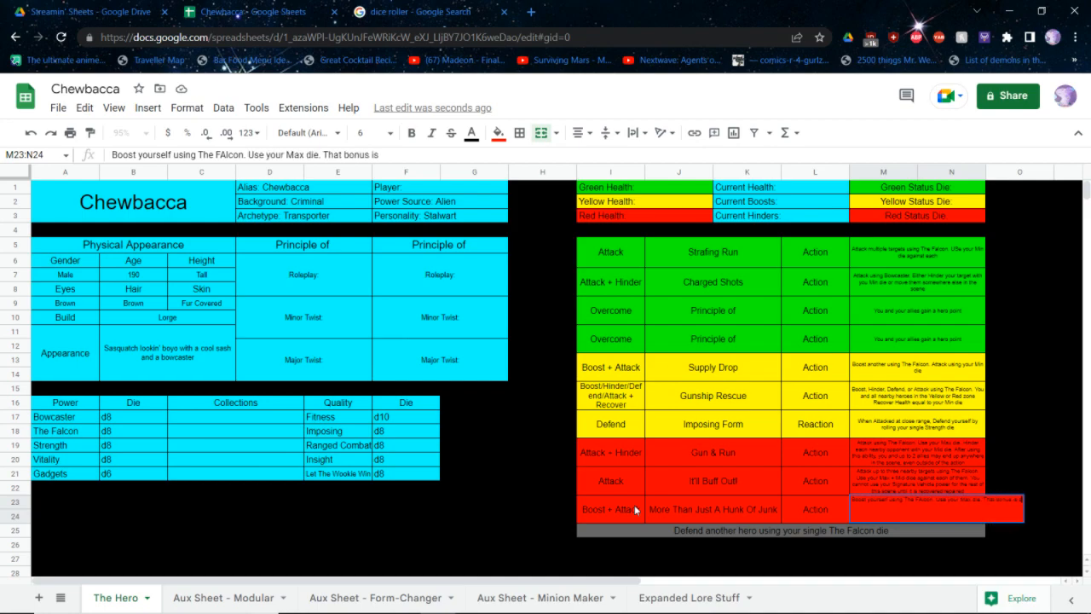
{"action": "type", "text": " persistent and ex"}
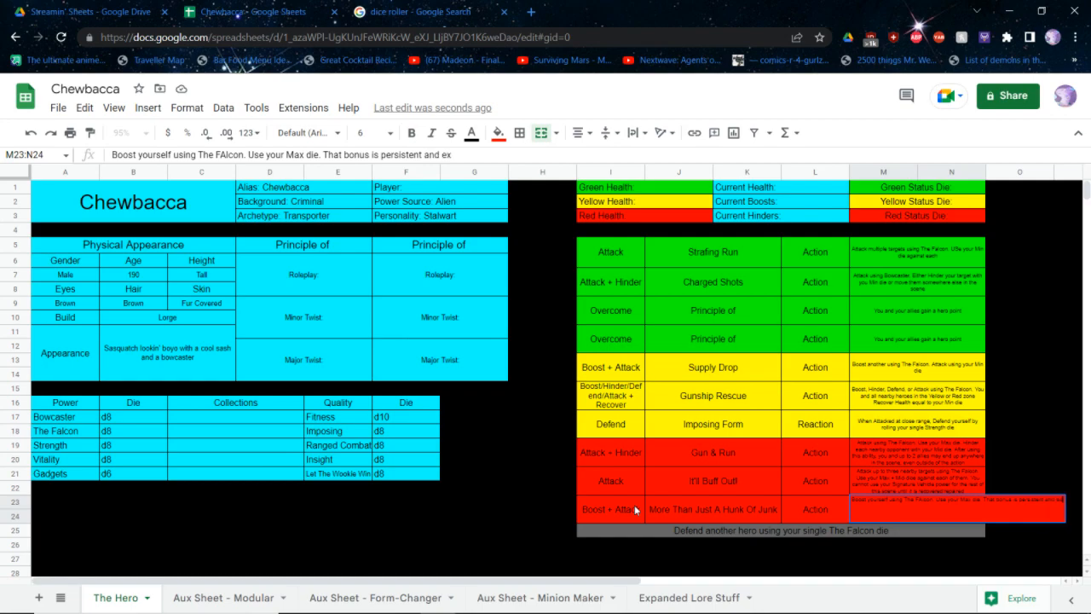
{"action": "type", "text": "clusive."}
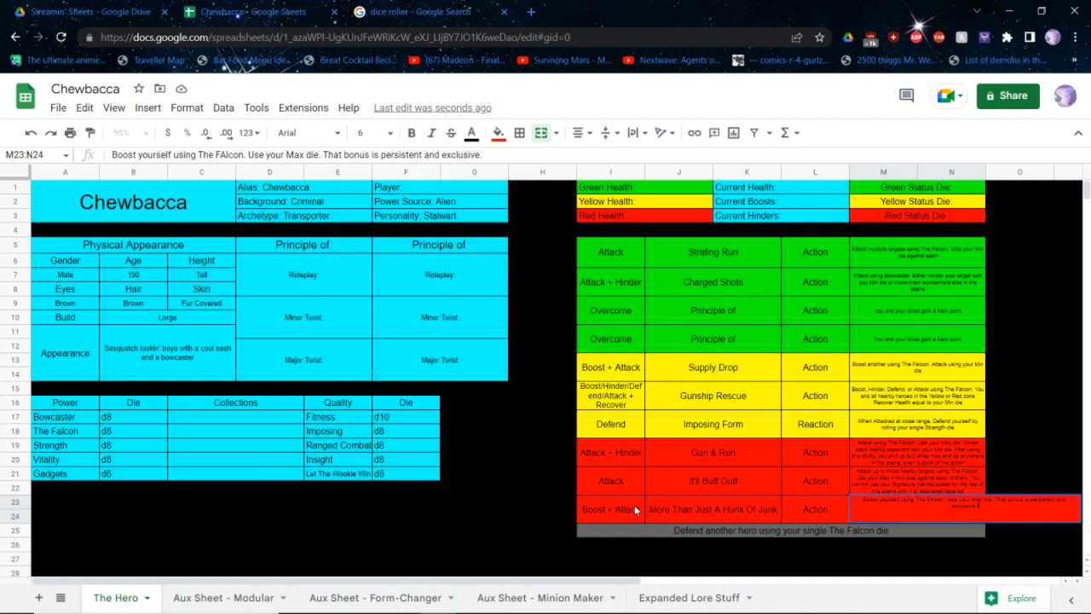
{"action": "type", "text": " Attack using your Mid die"}
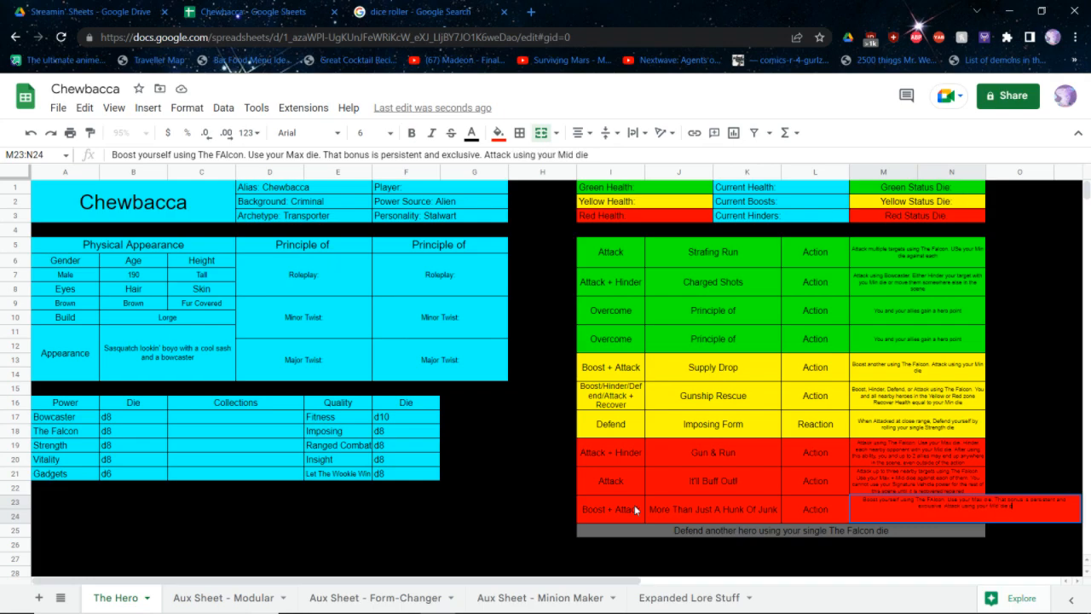
{"action": "type", "text": " plus that bonus"}
Finish the description with "Attack using your Mid die plus that bonus" and correct the miscapitalized "FAlcon" to "Falcon"
{"action": "left_click", "coordinate": [934, 500]}
{"action": "key", "text": "BackSpace"}
{"action": "type", "text": "at bonus"}
{"action": "key", "text": "Return"}
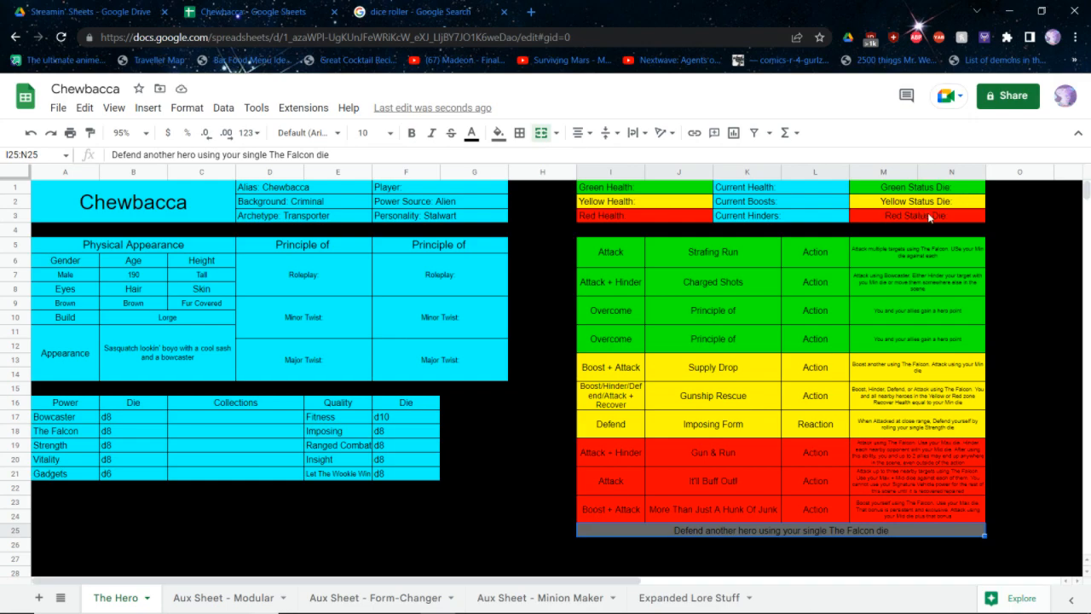
Correct the miscapitalized "USe" to "Use" in the description of the green ability Strafing Run
{"action": "double_click", "coordinate": [968, 253]}
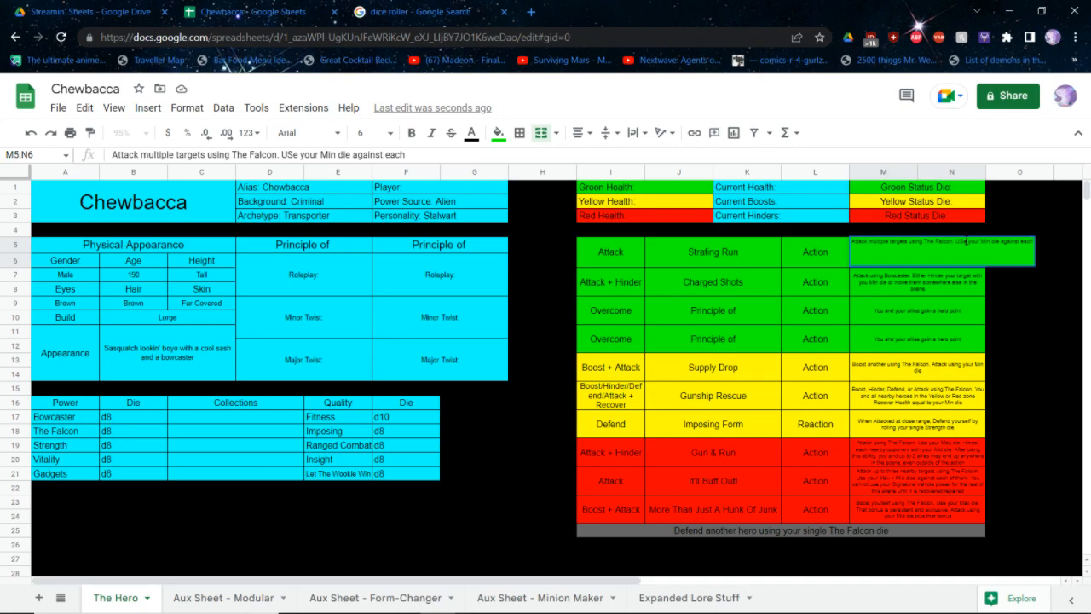
{"action": "key", "text": "BackSpace"}
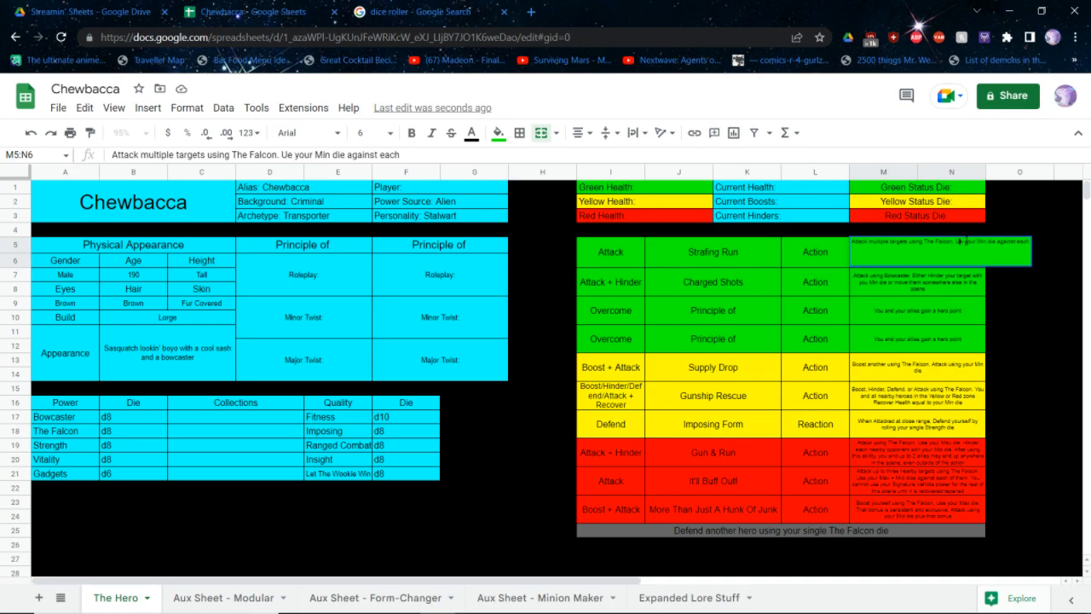
{"action": "type", "text": "s"}
{"action": "key", "text": "ctrl+Return"}
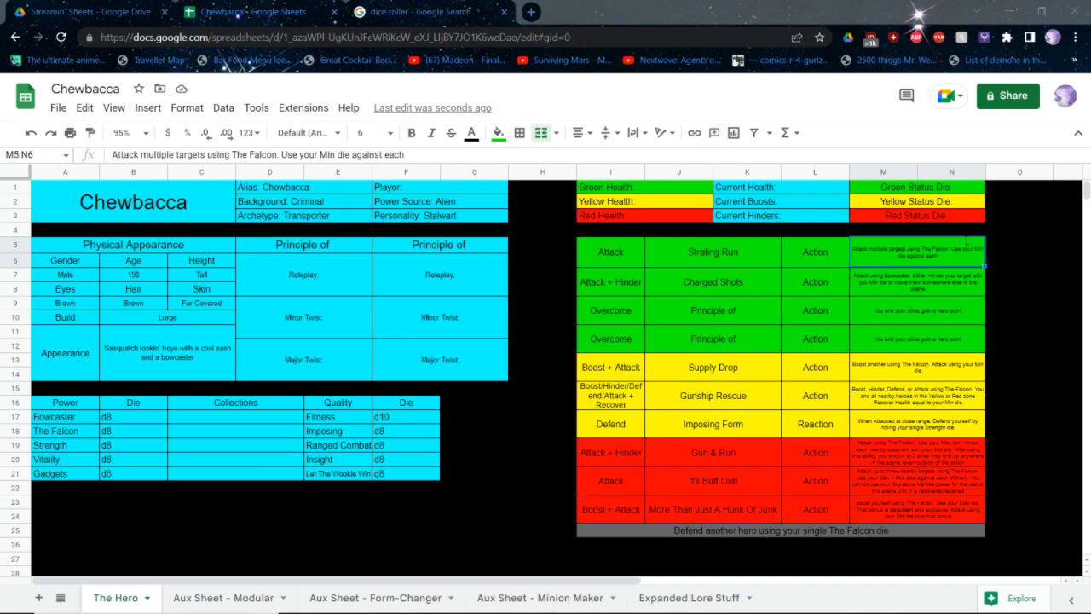
Switch to the rulebook PDF and examine the Principles quick reference chart for principles that suit Chewbacca
{"action": "key", "text": "alt+Tab"}
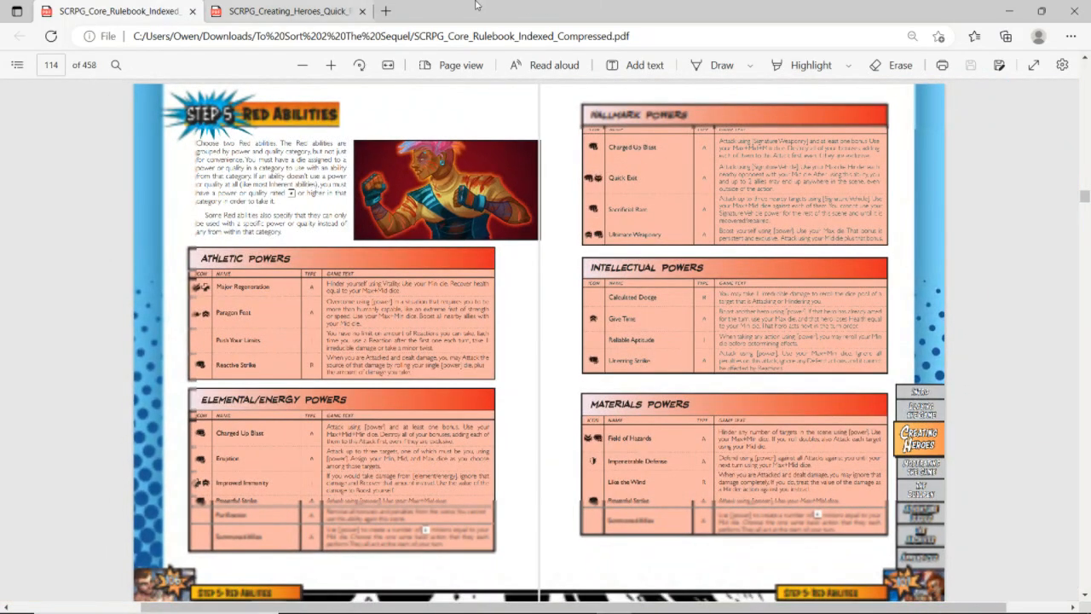
{"action": "left_click", "coordinate": [17, 65]}
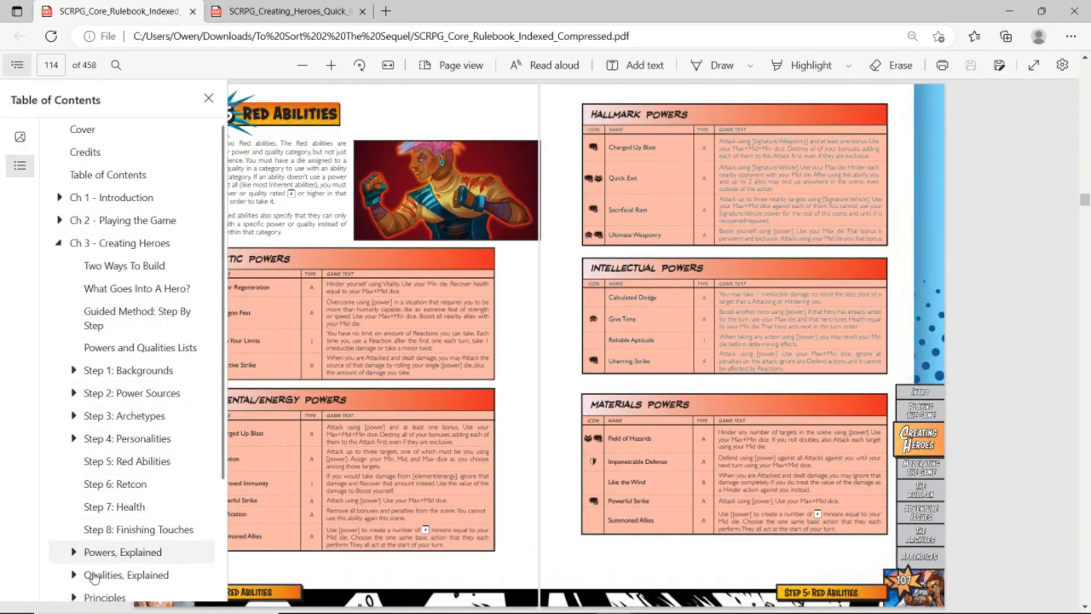
{"action": "left_click", "coordinate": [102, 601]}
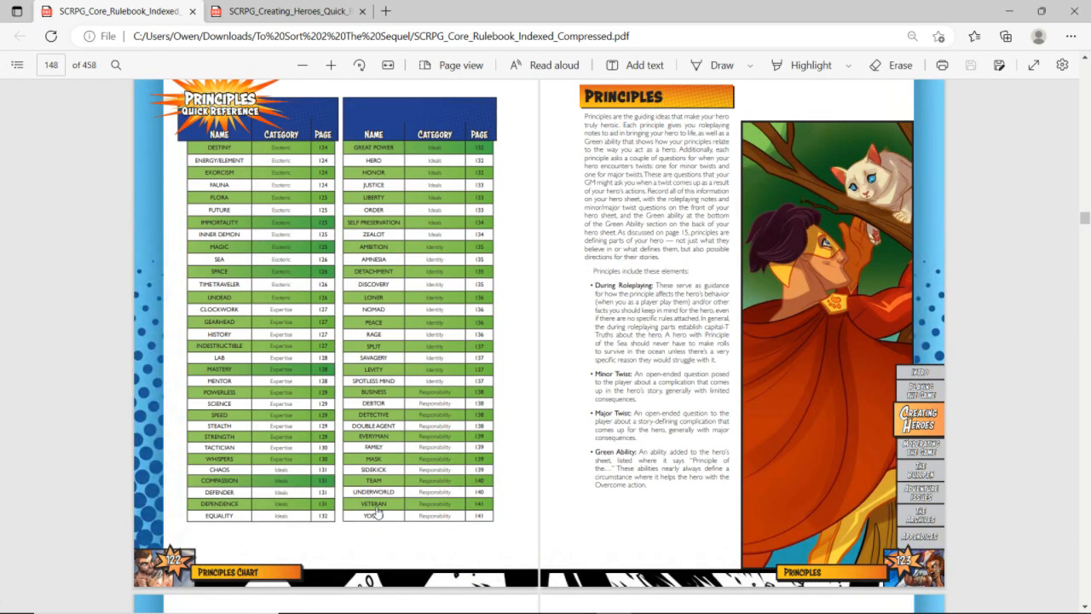
{"action": "left_click", "coordinate": [379, 512]}
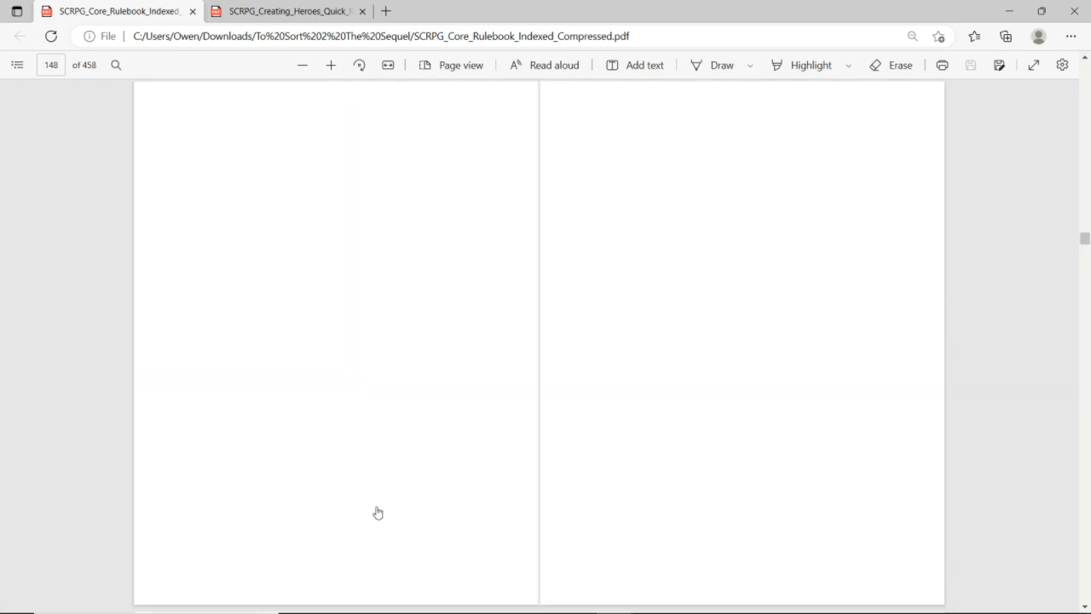
{"action": "scroll", "coordinate": [464, 365], "scroll_direction": "up", "scroll_amount": 1}
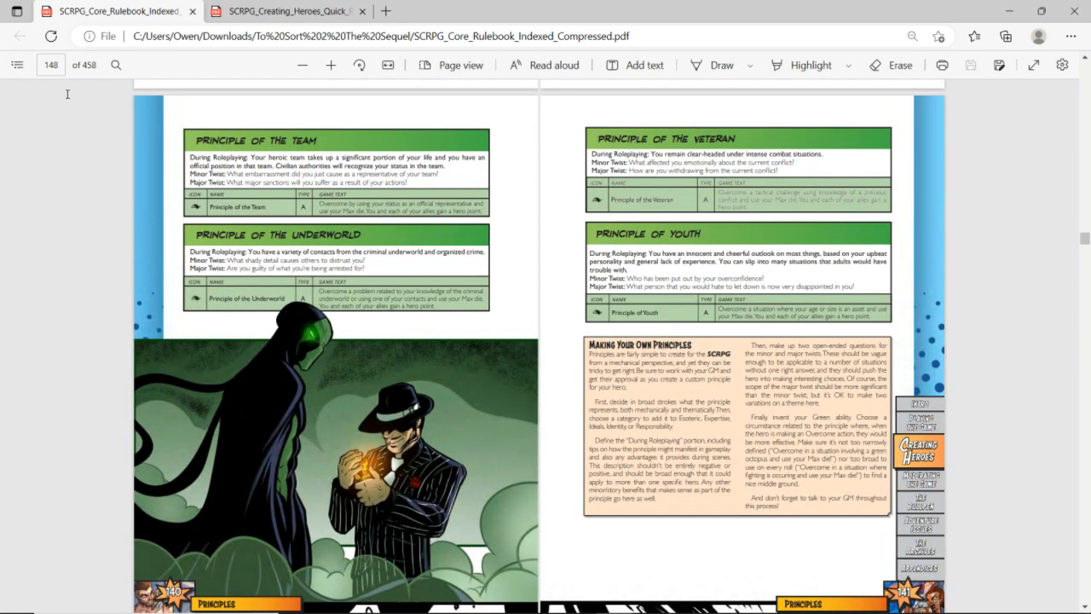
{"action": "left_click", "coordinate": [17, 64]}
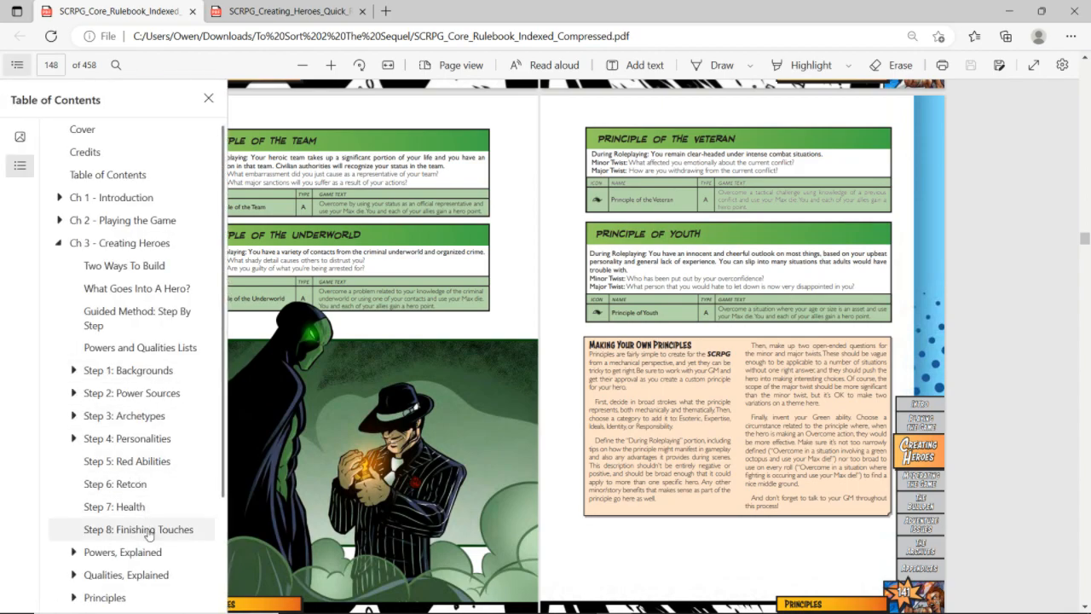
{"action": "left_click", "coordinate": [136, 600]}
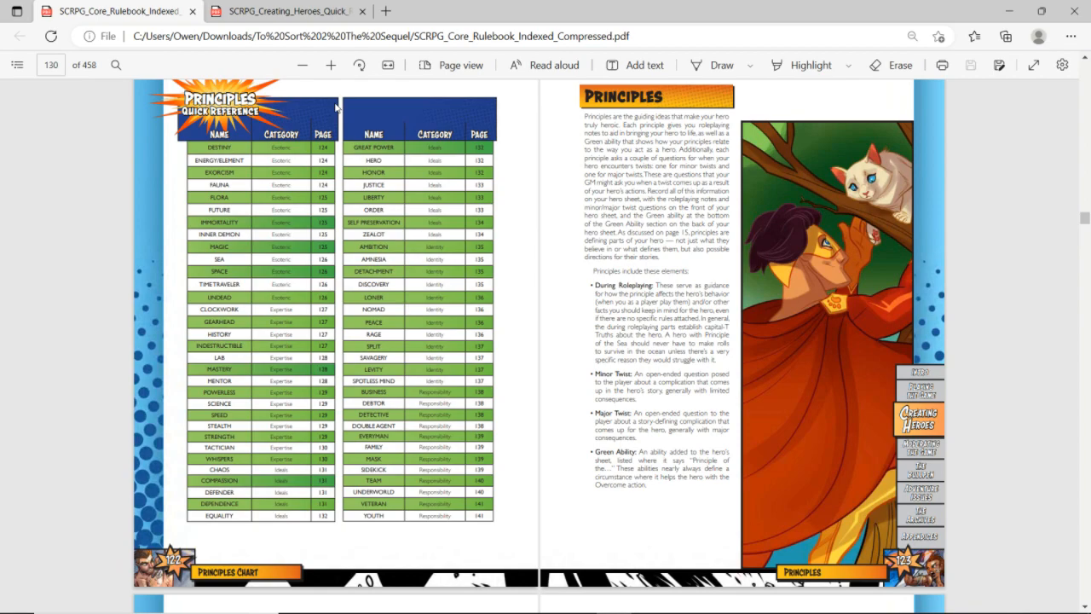
{"action": "scroll", "coordinate": [335, 107], "scroll_direction": "up", "scroll_amount": 2}
{"action": "scroll", "coordinate": [335, 107], "scroll_direction": "down", "scroll_amount": 1}
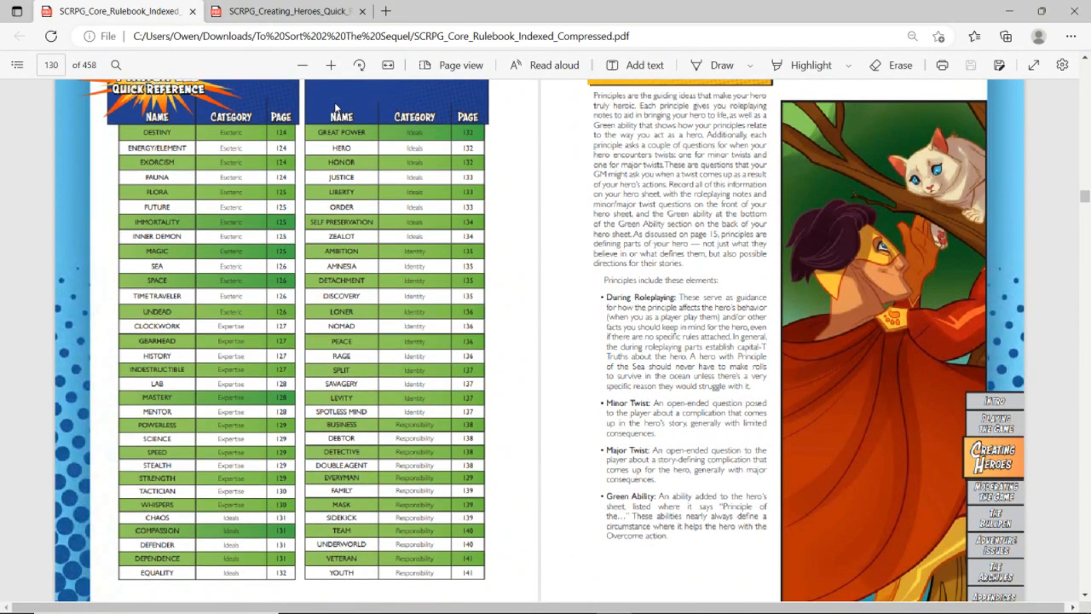
{"action": "scroll", "coordinate": [335, 107], "scroll_direction": "up", "scroll_amount": 1}
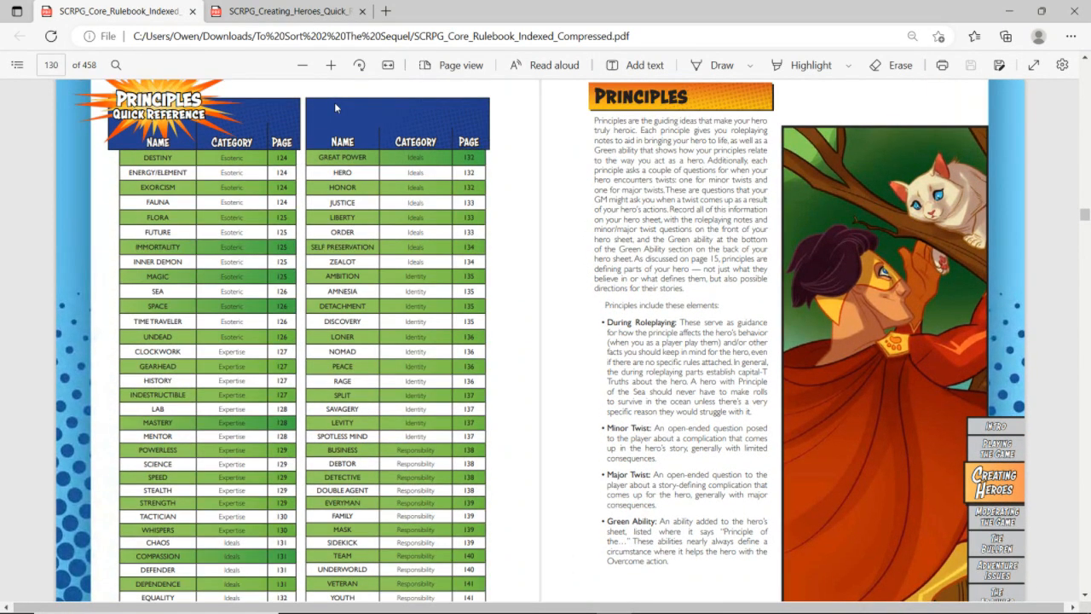
{"action": "scroll", "coordinate": [335, 102], "scroll_direction": "down", "scroll_amount": 1}
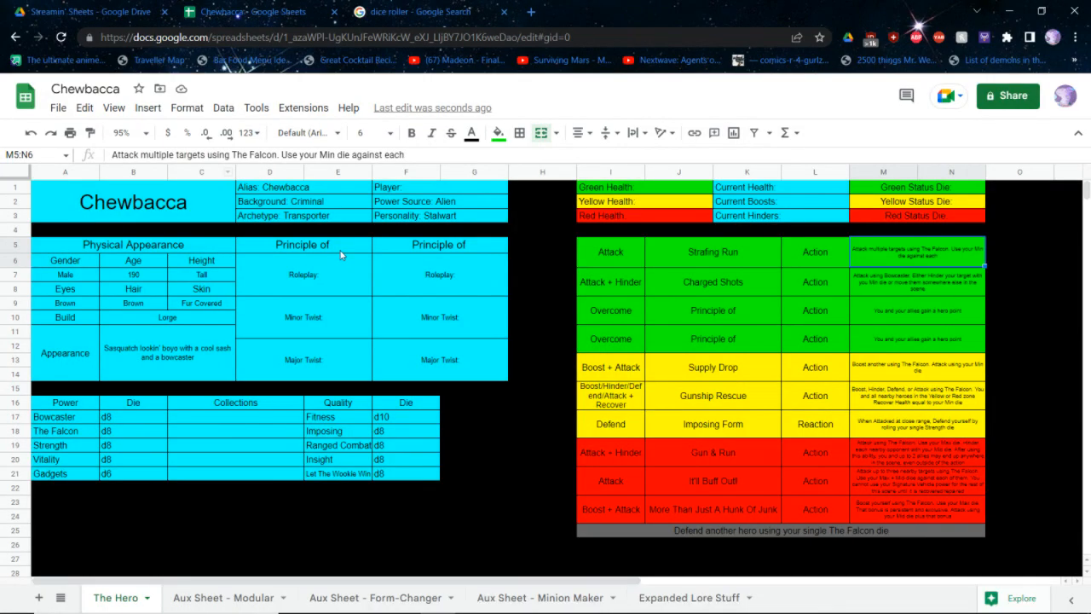
Return to the character sheet and complete the first principle's heading as "Principle of The Gearhead"
{"action": "double_click", "coordinate": [340, 245]}
{"action": "type", "text": "The Gearhead"}
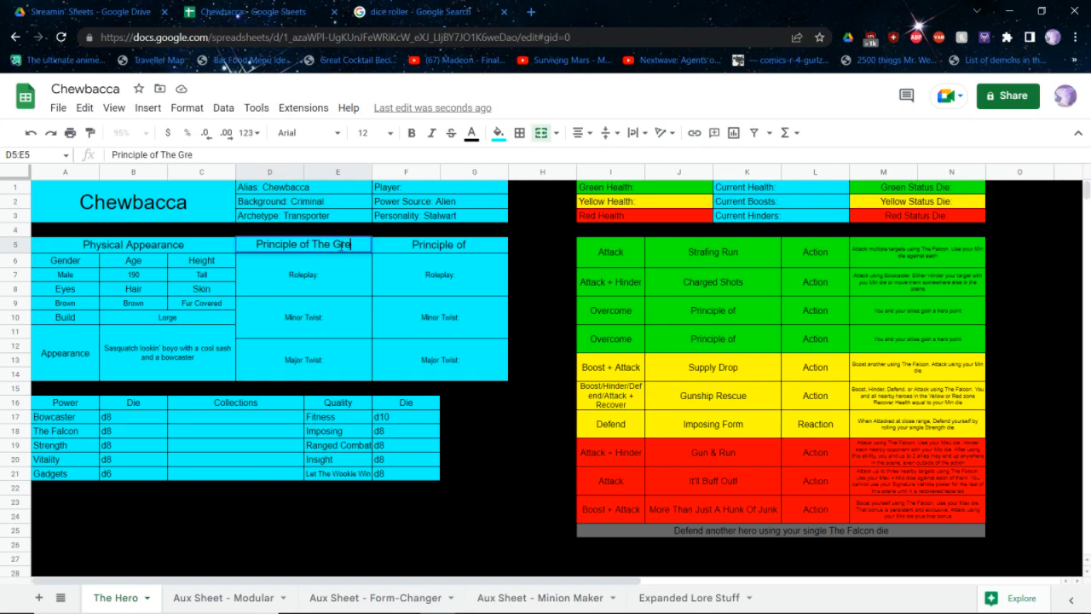
{"action": "key", "text": "Return"}
Recheck the rulebook's principles chart and complete the second principle's heading in the sheet as "Principle of Honour"
{"action": "key", "text": "alt+Tab"}
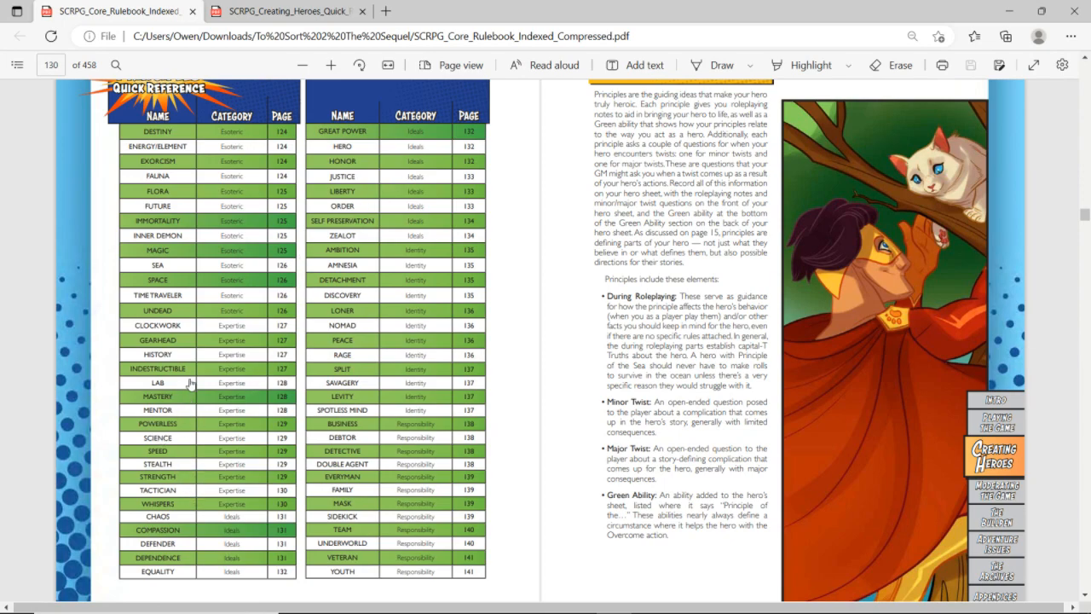
{"action": "left_click", "coordinate": [168, 340]}
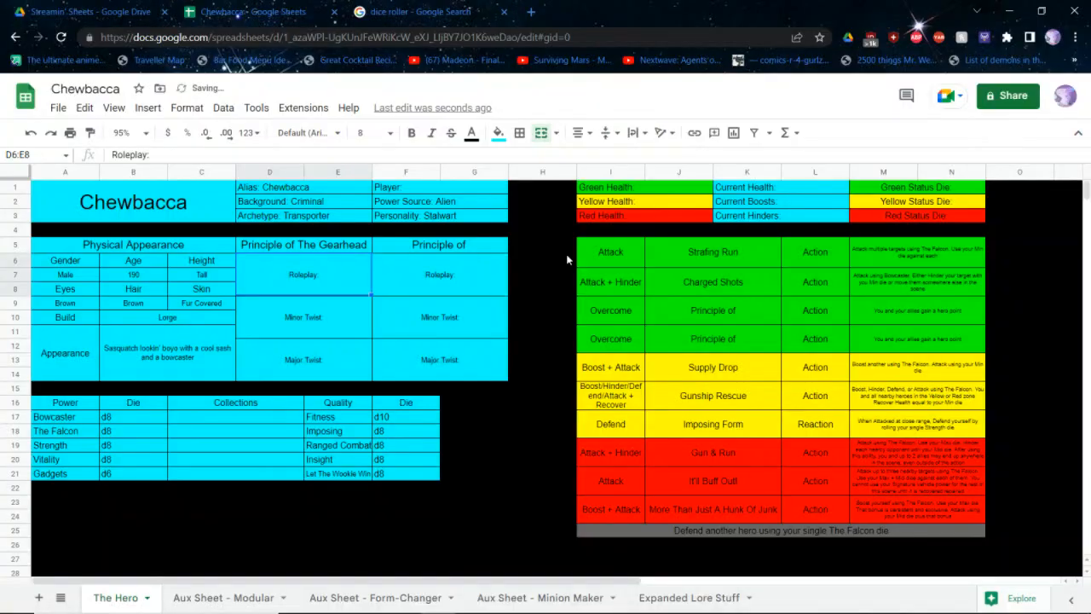
{"action": "left_click", "coordinate": [450, 241]}
{"action": "double_click", "coordinate": [450, 243]}
{"action": "type", "text": "Honour"}
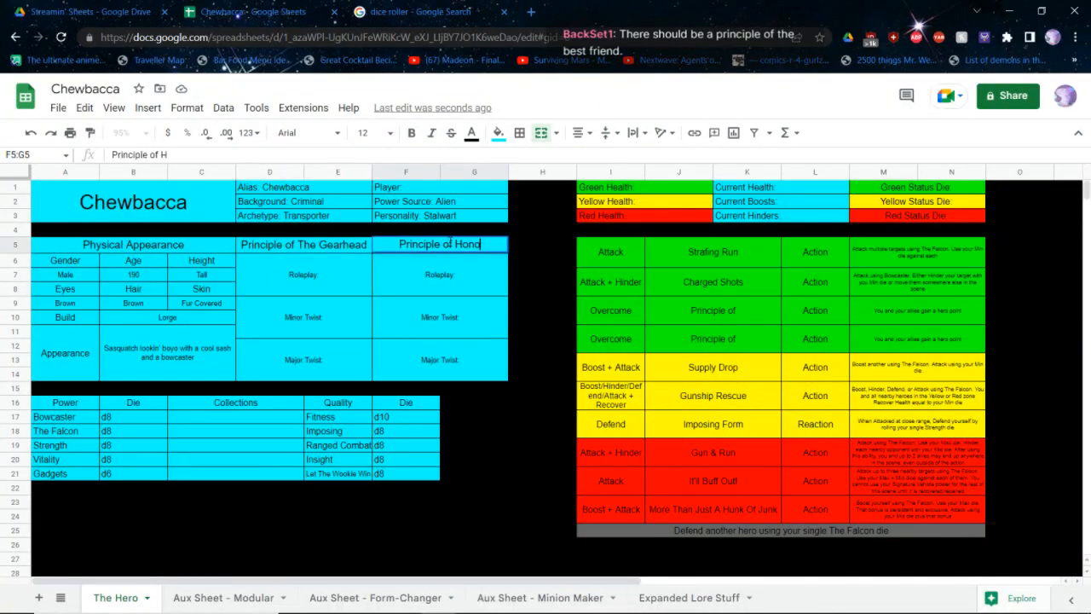
{"action": "key", "text": "Return"}
Look up the Principle of the Gearhead entry in the rulebook and return to that principle's Roleplay cell in the sheet
{"action": "key", "text": "alt+Tab"}
{"action": "scroll", "coordinate": [617, 265], "scroll_direction": "down", "scroll_amount": 1}
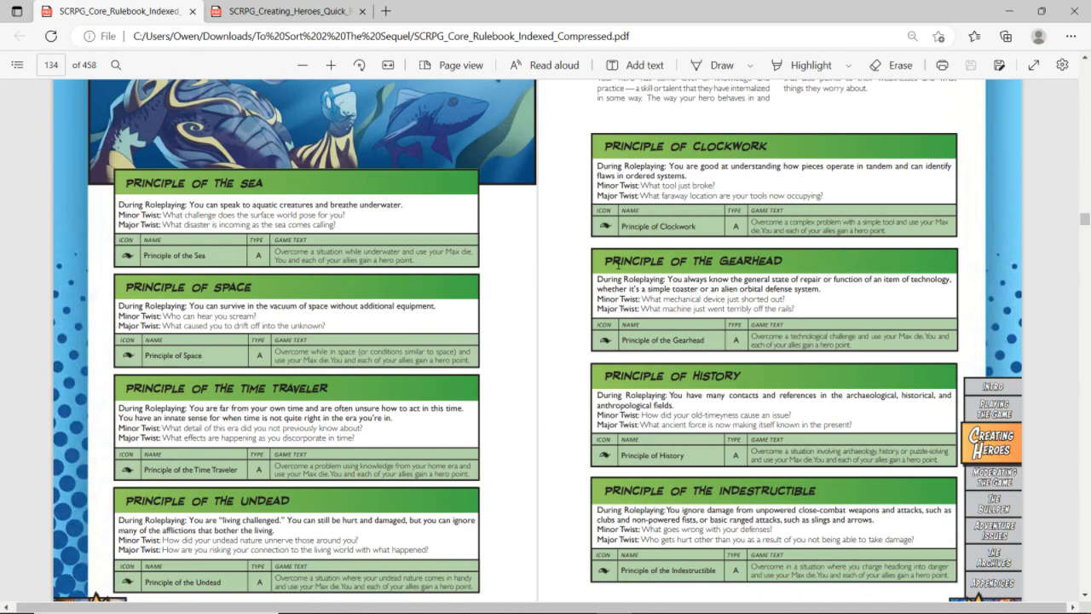
{"action": "key", "text": "alt+Tab"}
{"action": "left_click", "coordinate": [312, 265]}
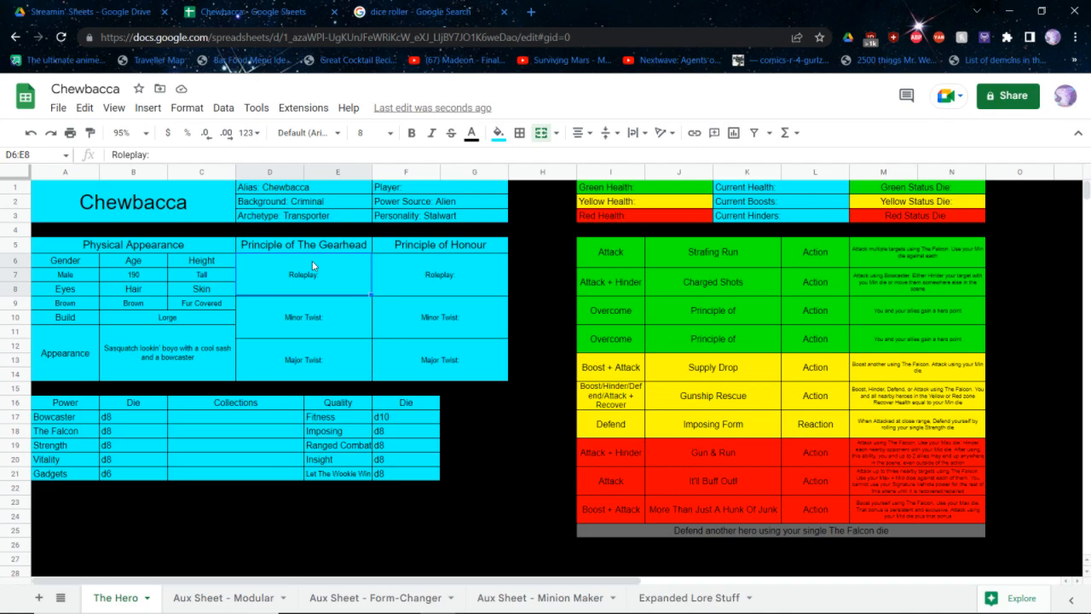
{"action": "type", "text": "You al"}
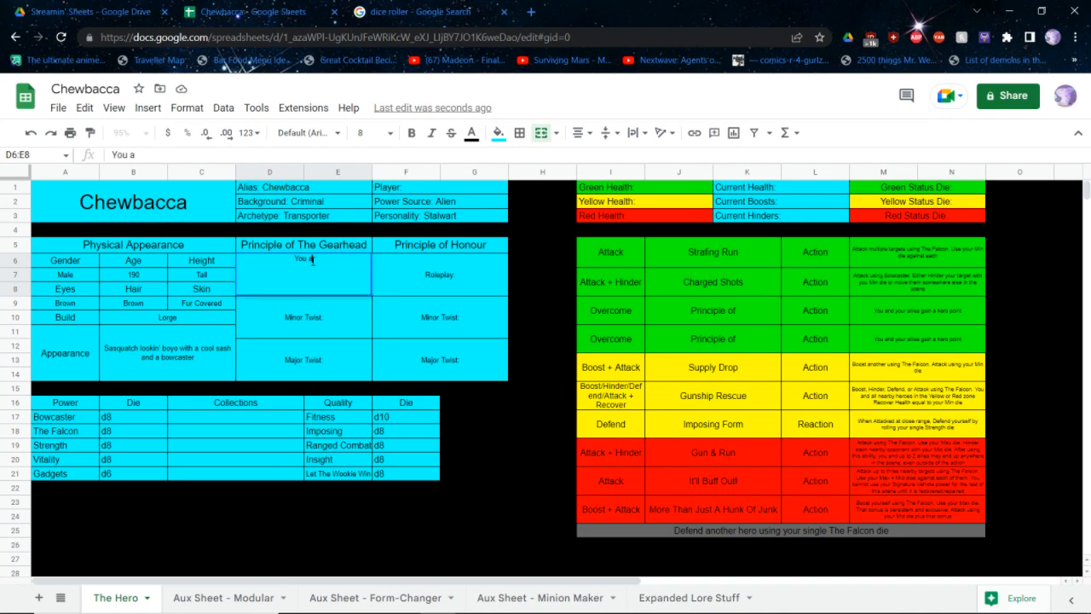
{"action": "key", "text": "BackSpace"}
{"action": "key", "text": "BackSpace"}
{"action": "key", "text": "BackSpace"}
{"action": "key", "text": "BackSpace"}
{"action": "key", "text": "BackSpace"}
{"action": "key", "text": "BackSpace"}
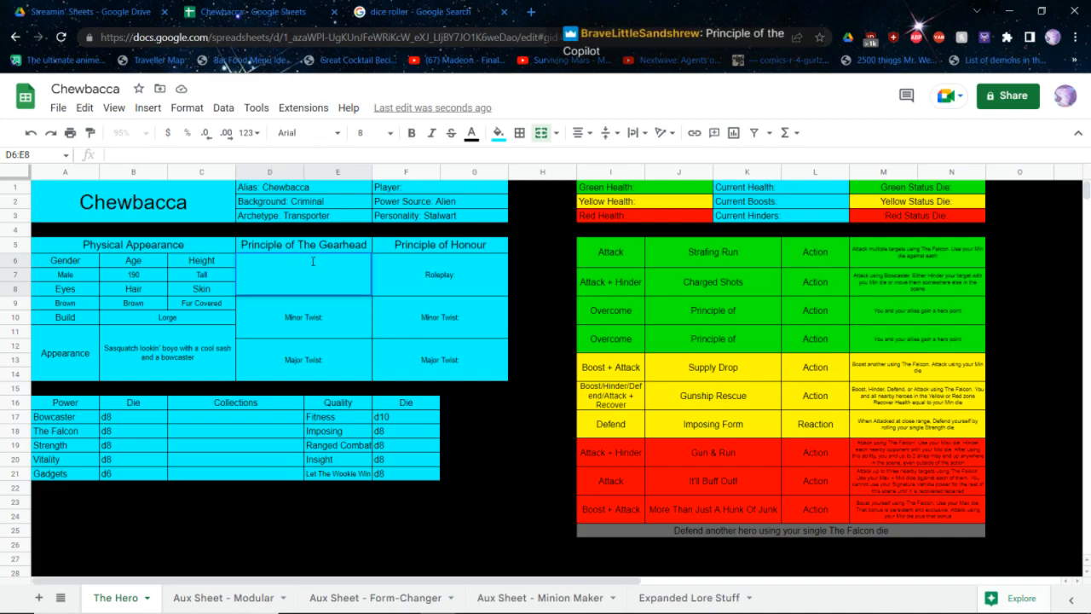
Start the Gearhead principle's roleplay entry with "Roleplay: You always know the general state"
{"action": "type", "text": "Roleplay:"}
{"action": "type", "text": " You are always"}
{"action": "key", "text": "BackSpace"}
{"action": "key", "text": "BackSpace"}
{"action": "key", "text": "BackSpace"}
{"action": "key", "text": "BackSpace"}
{"action": "key", "text": "BackSpace"}
{"action": "key", "text": "BackSpace"}
{"action": "key", "text": "BackSpace"}
{"action": "key", "text": "BackSpace"}
{"action": "key", "text": "BackSpace"}
{"action": "key", "text": "BackSpace"}
{"action": "type", "text": "always know the"}
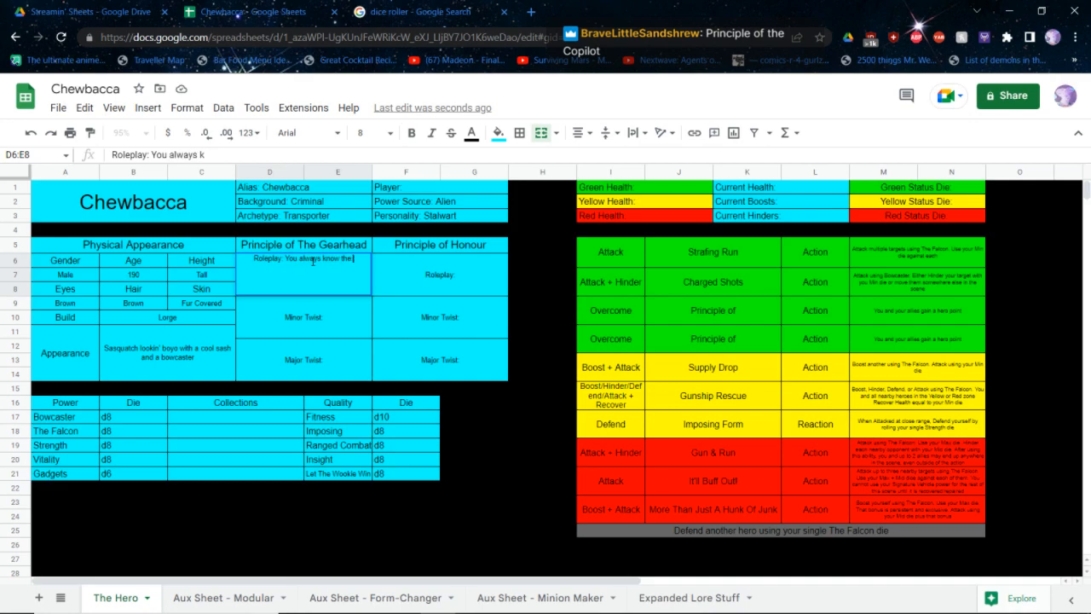
{"action": "type", "text": " general state of"}
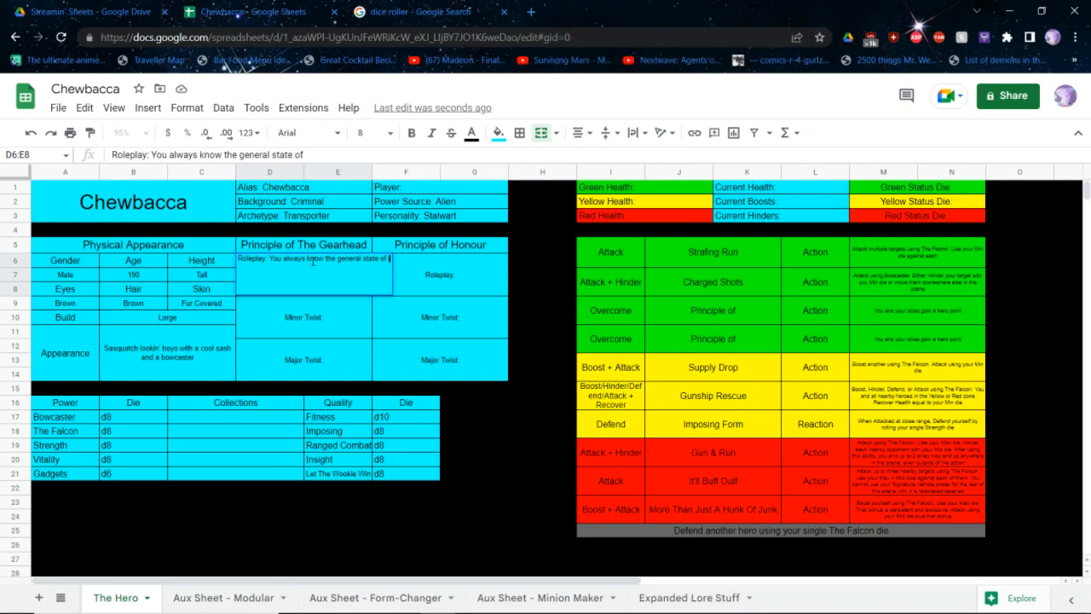
{"action": "type", "text": " repair or function of an item of"}
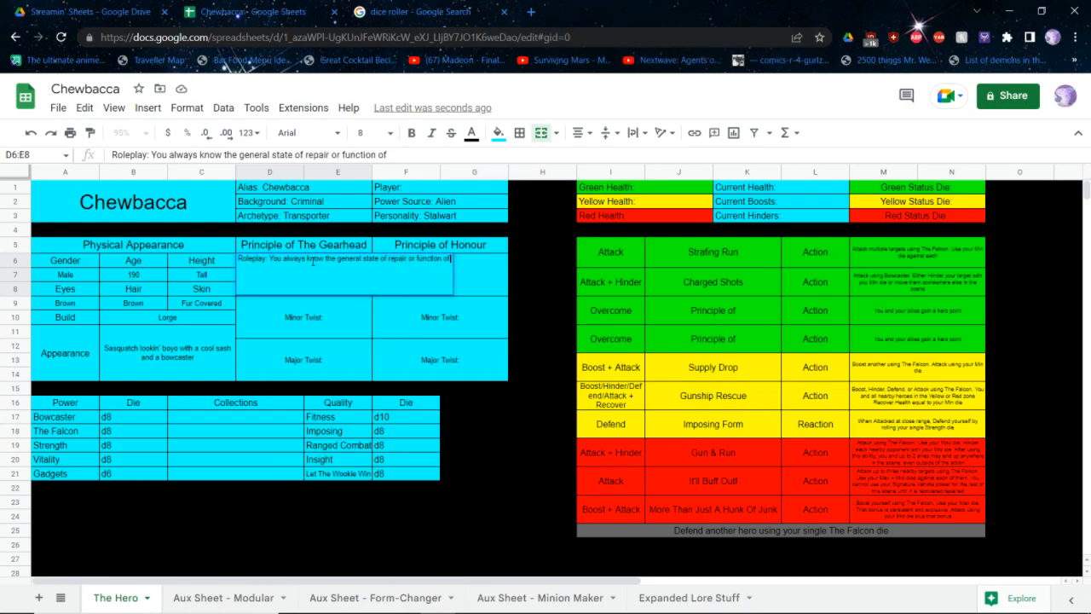
Continue the Gearhead roleplay text with "of repair or function of an item of technology,"
{"action": "type", "text": "te"}
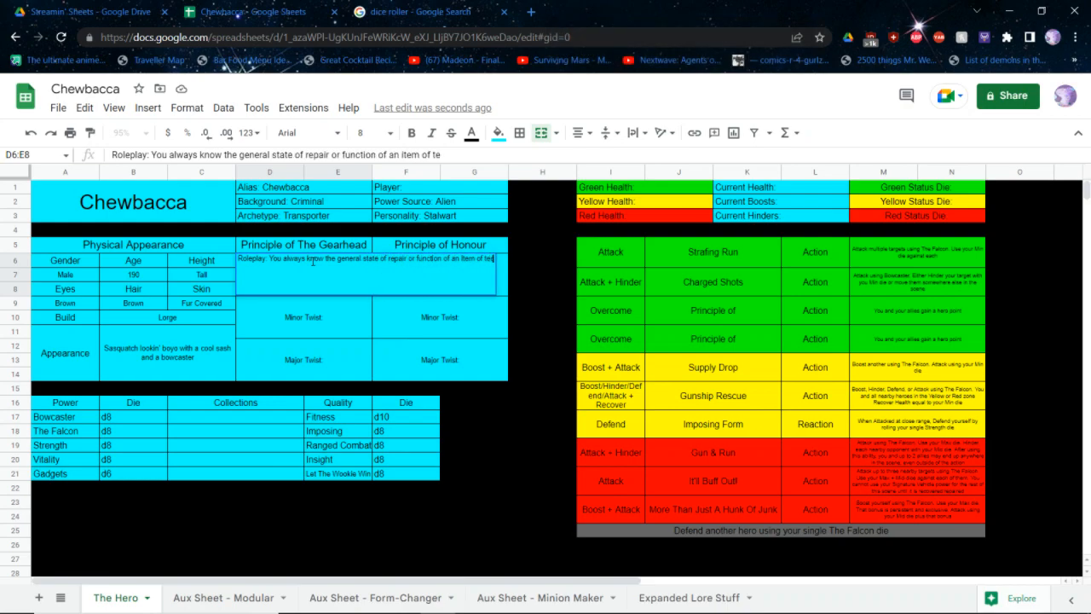
{"action": "type", "text": "chnology,"}
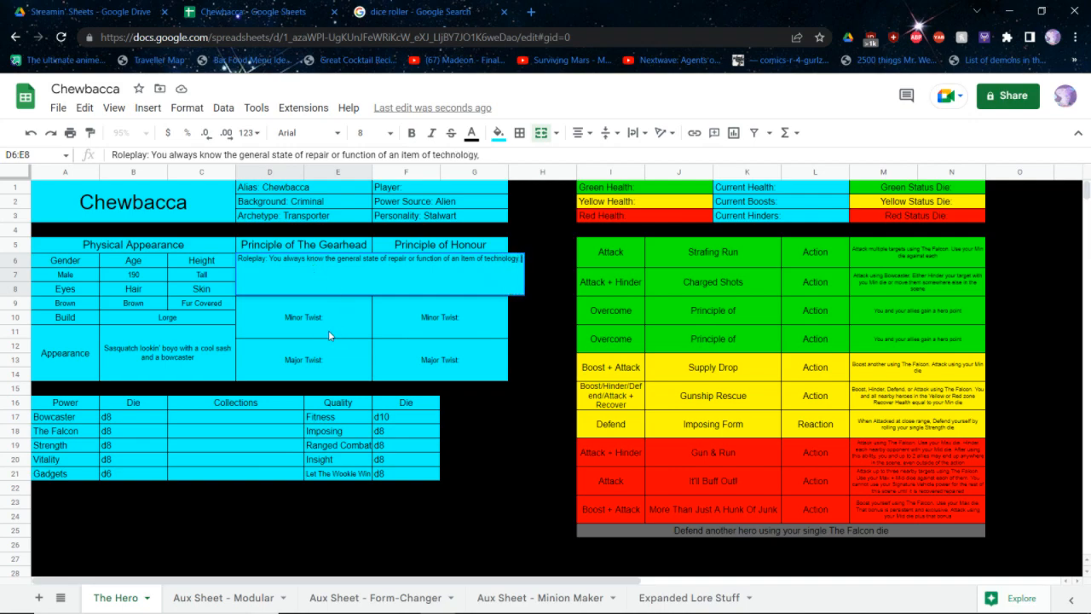
{"action": "type", "text": " whether it's a simp"}
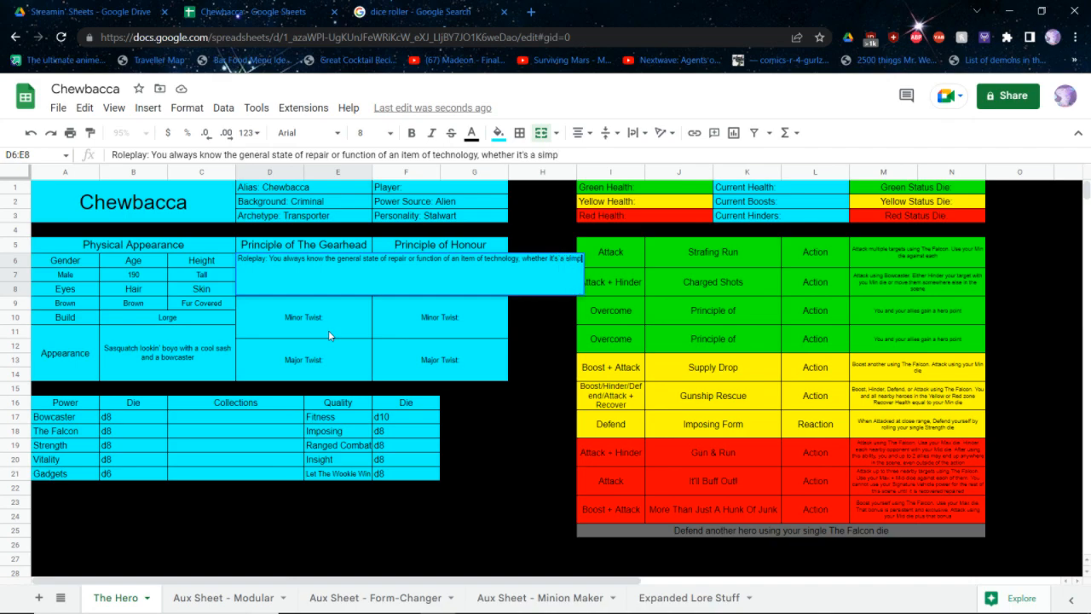
{"action": "type", "text": "le toaster or an a"}
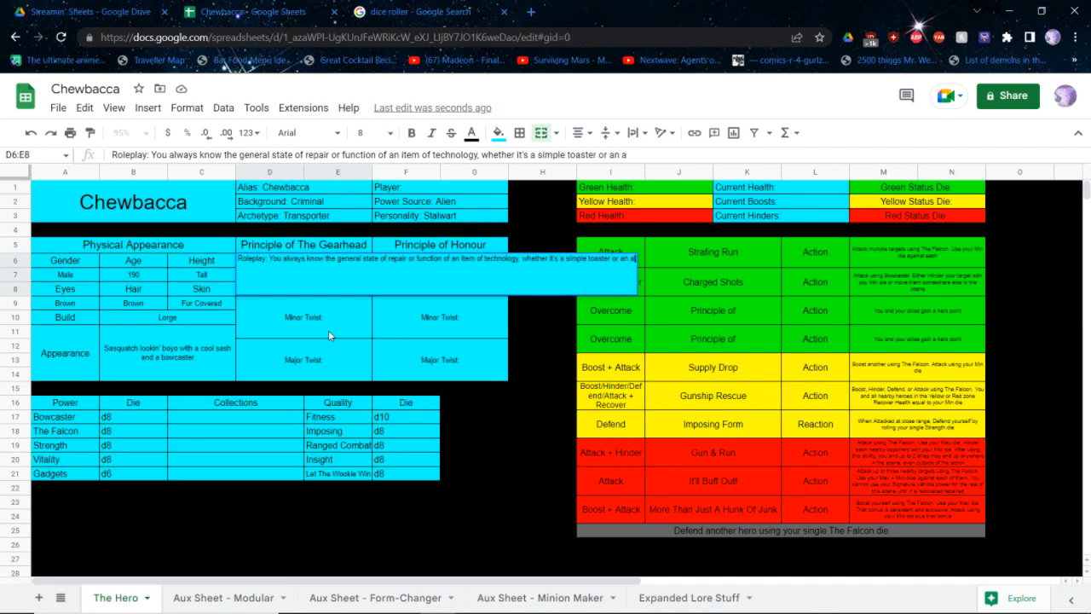
{"action": "type", "text": "lien orbital"}
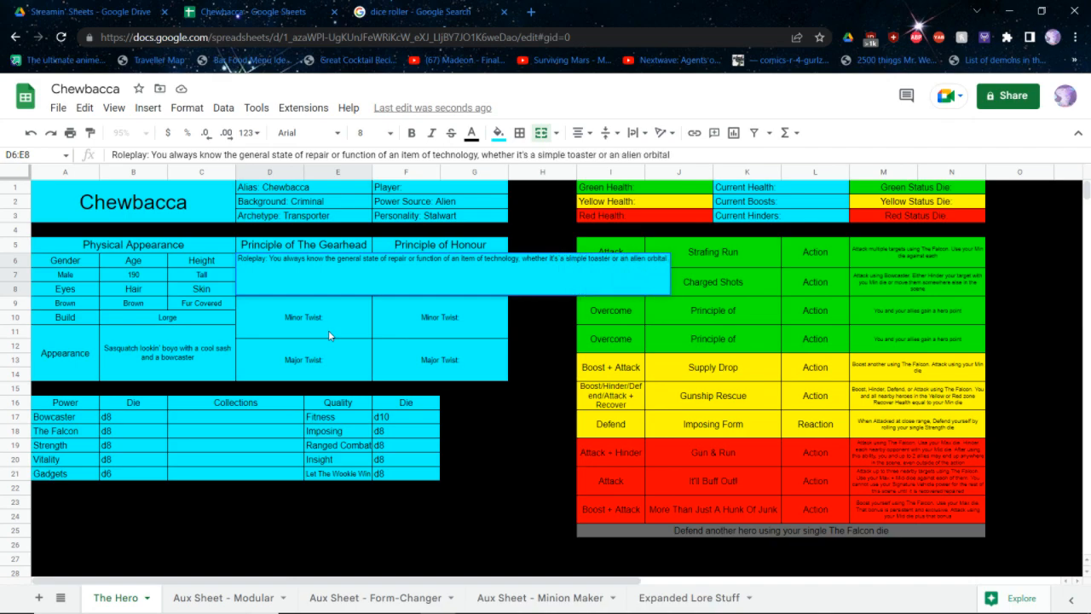
{"action": "type", "text": " defensive"}
Finish the Gearhead roleplay text with "whether it's a simple toaster or an alien orbital defense system"
{"action": "key", "text": "ctrl+BackSpace"}
{"action": "type", "text": "defe"}
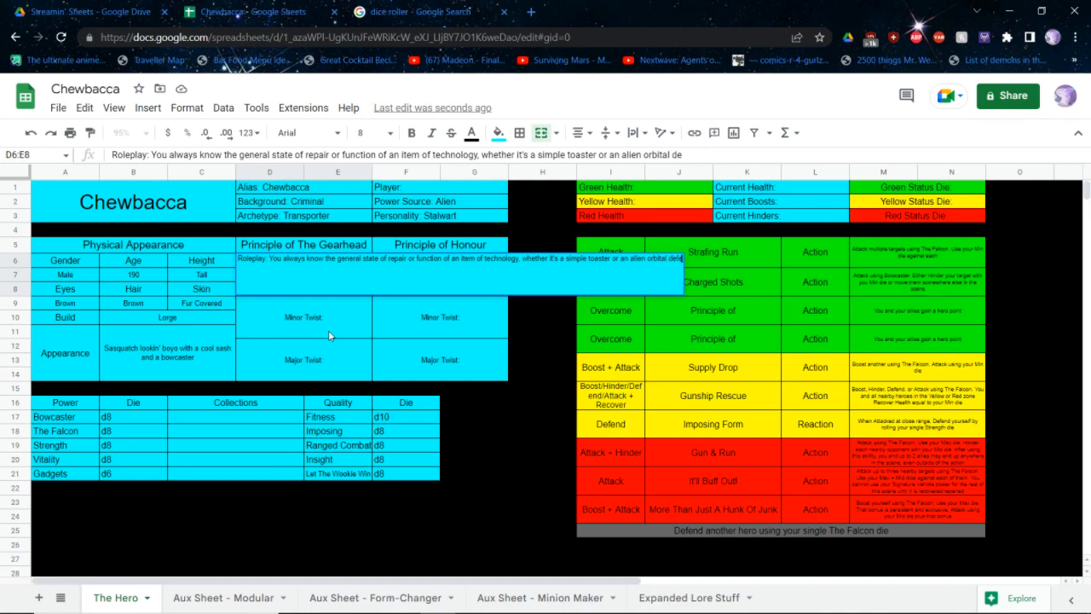
{"action": "type", "text": "nse syste"}
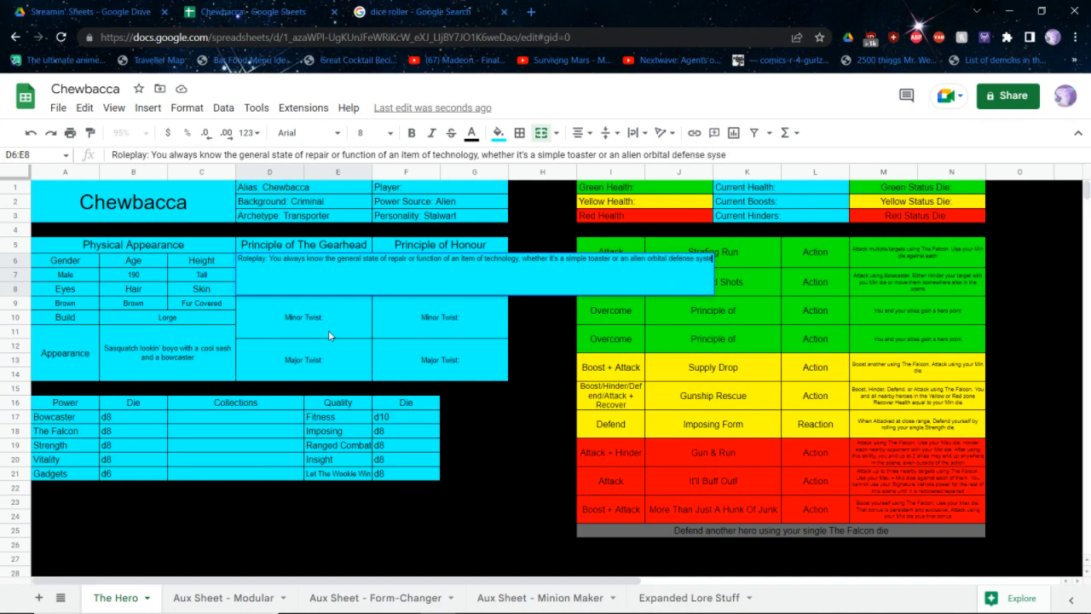
{"action": "type", "text": "m"}
{"action": "key", "text": "Return"}
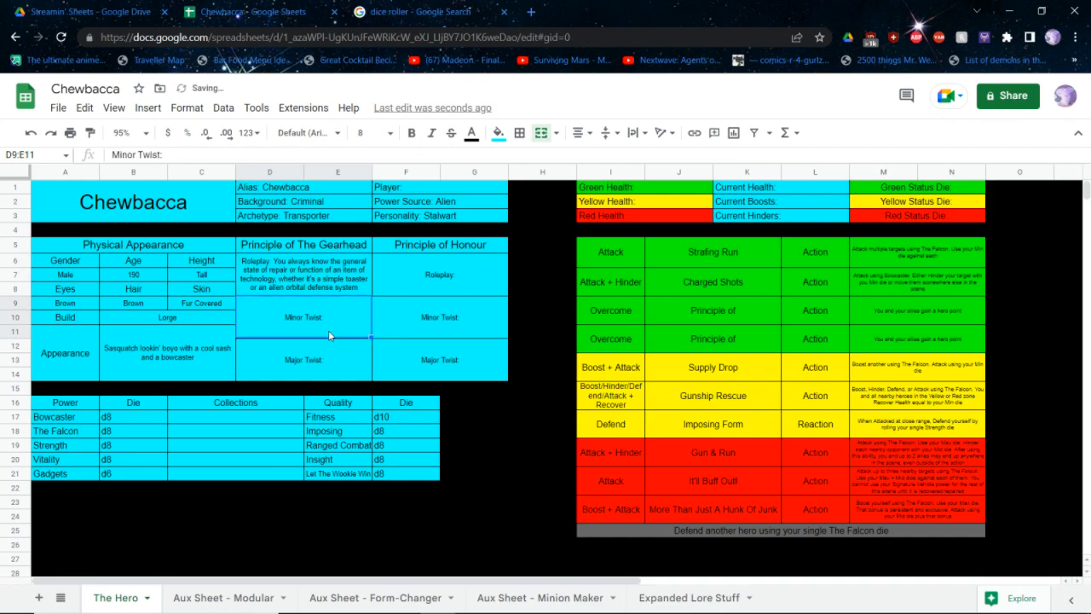
Complete the Gearhead principle's Minor Twist with "What mechanical device just shorted out?"
{"action": "key", "text": "Return"}
{"action": "type", "text": "Wh"}
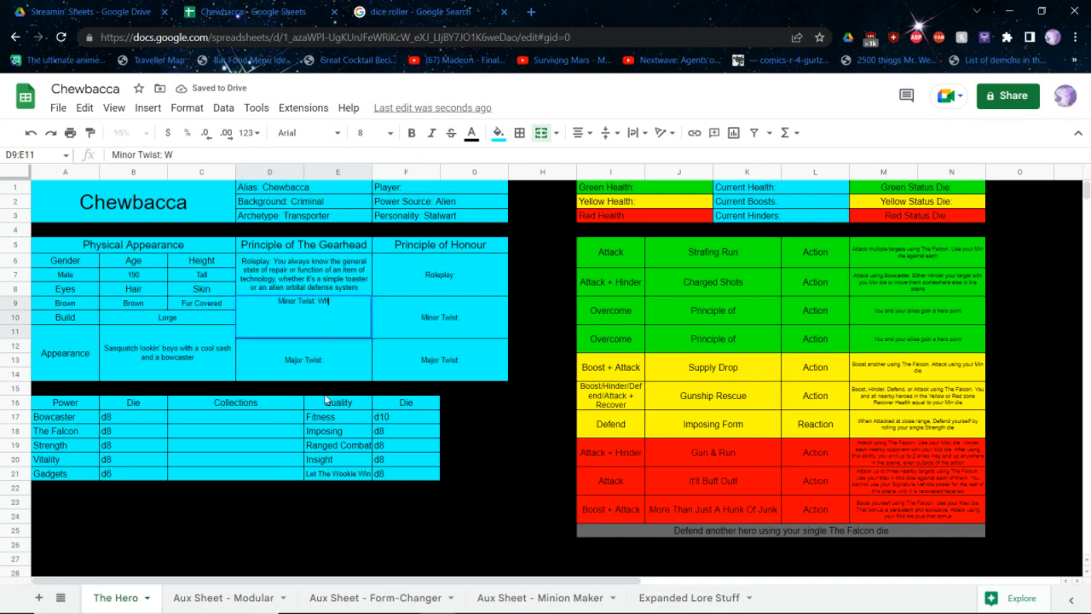
{"action": "type", "text": "at mechanical de"}
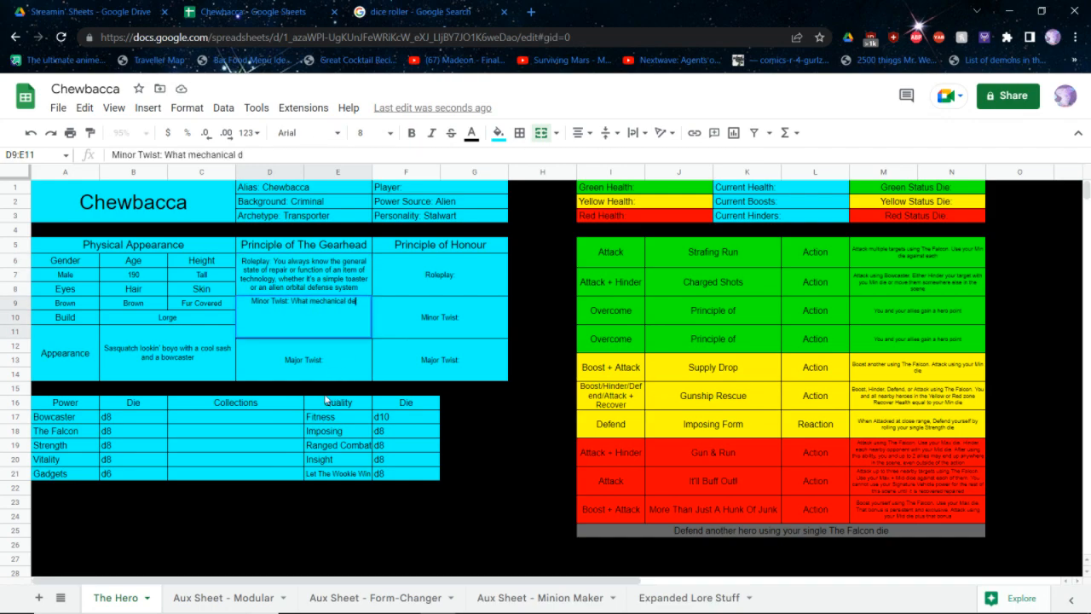
{"action": "type", "text": "vice just shor"}
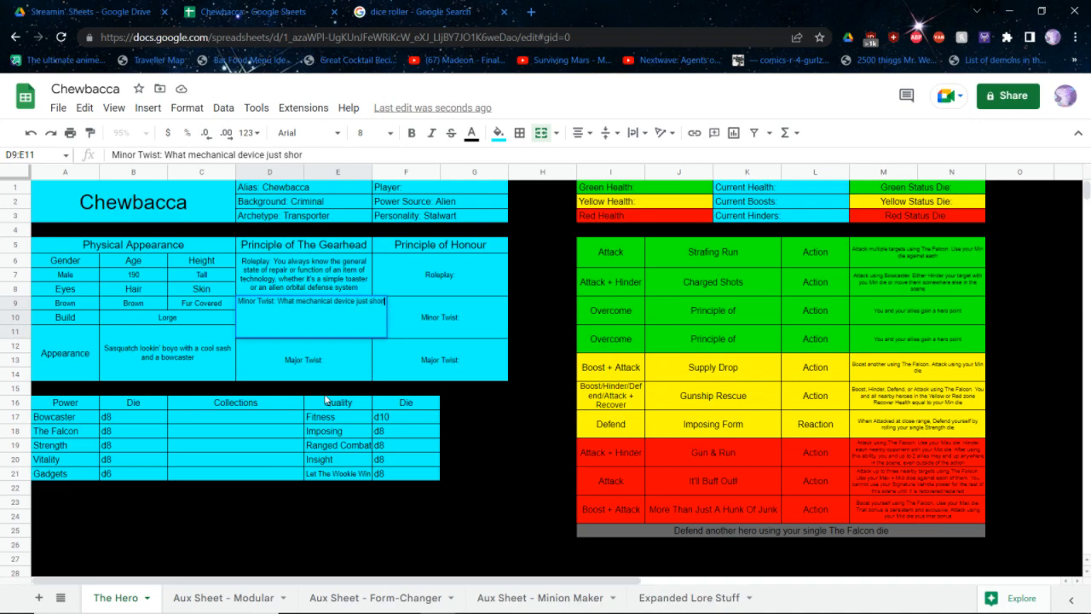
{"action": "type", "text": "ted out?"}
{"action": "key", "text": "Return"}
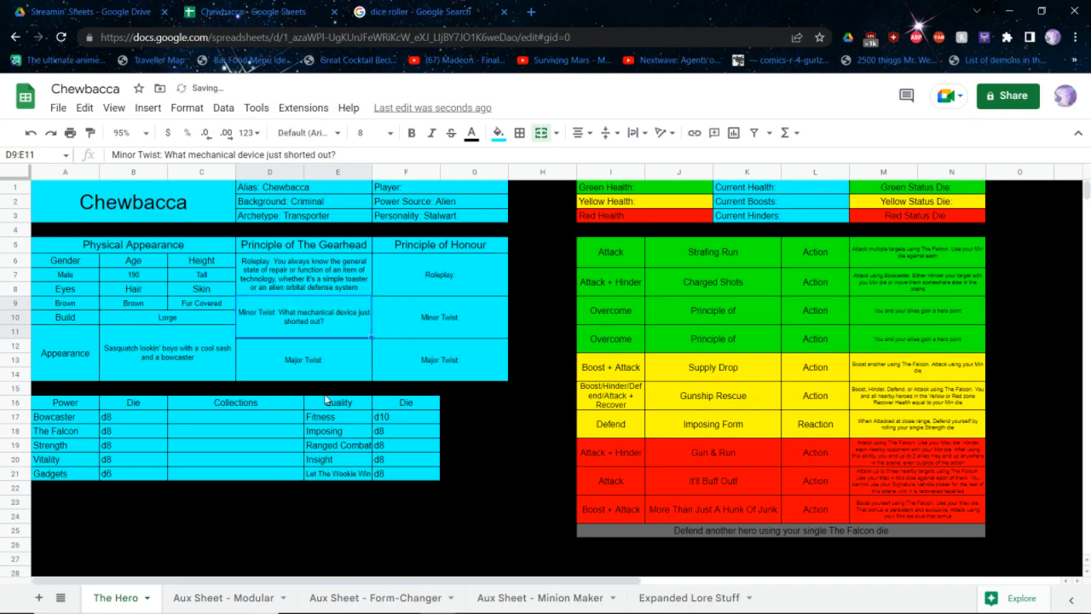
Complete the Gearhead principle's Major Twist with "What machine just went terribly off the rails?"
{"action": "key", "text": "Return"}
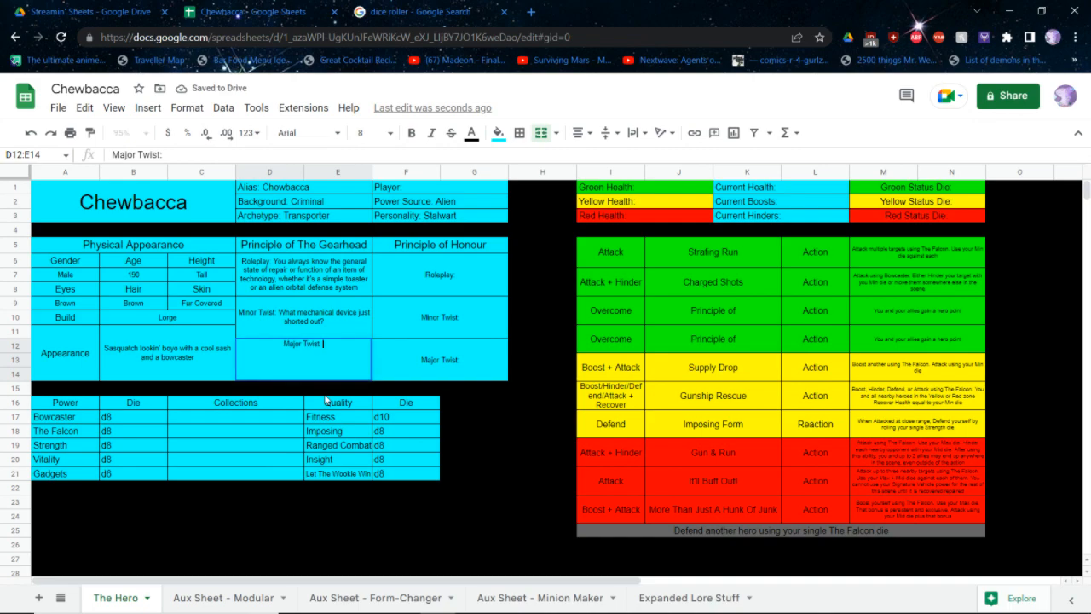
{"action": "type", "text": "What mad"}
{"action": "type", "text": "hine j"}
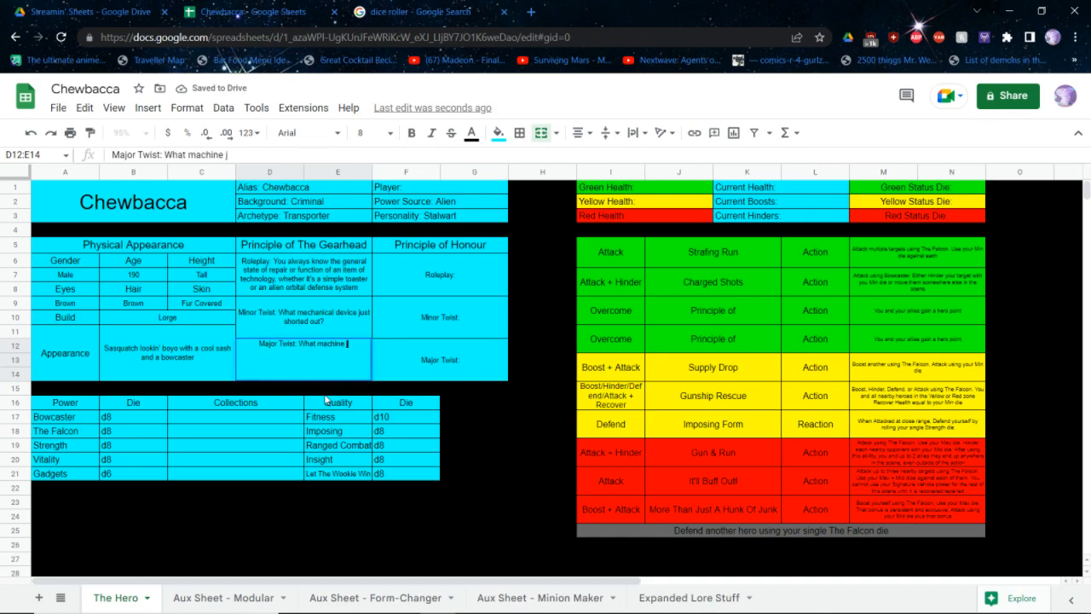
{"action": "type", "text": "ust went terribly of"}
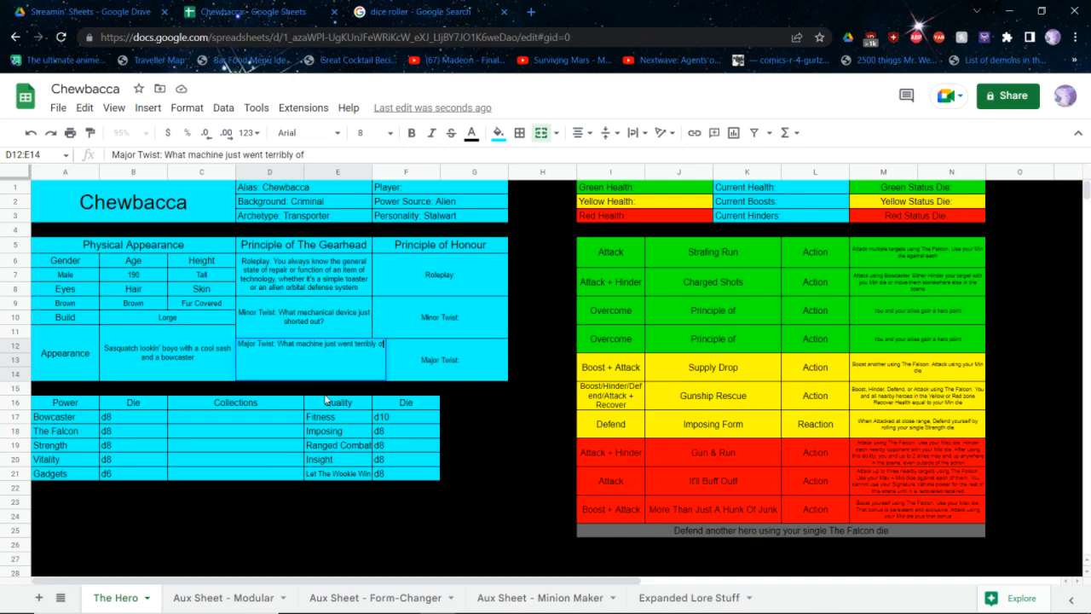
{"action": "type", "text": "f the rails?"}
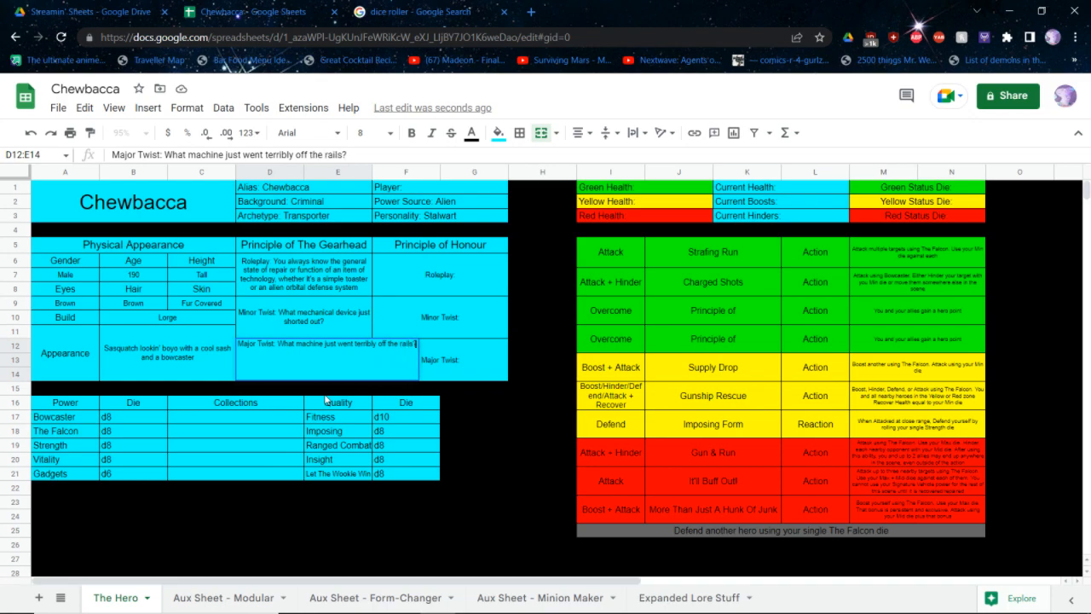
{"action": "key", "text": "Tab"}
Complete the name of the first green Overcome ability as "Principle of The Gearhead"
{"action": "key", "text": "Right"}
{"action": "key", "text": "Right"}
{"action": "key", "text": "Right"}
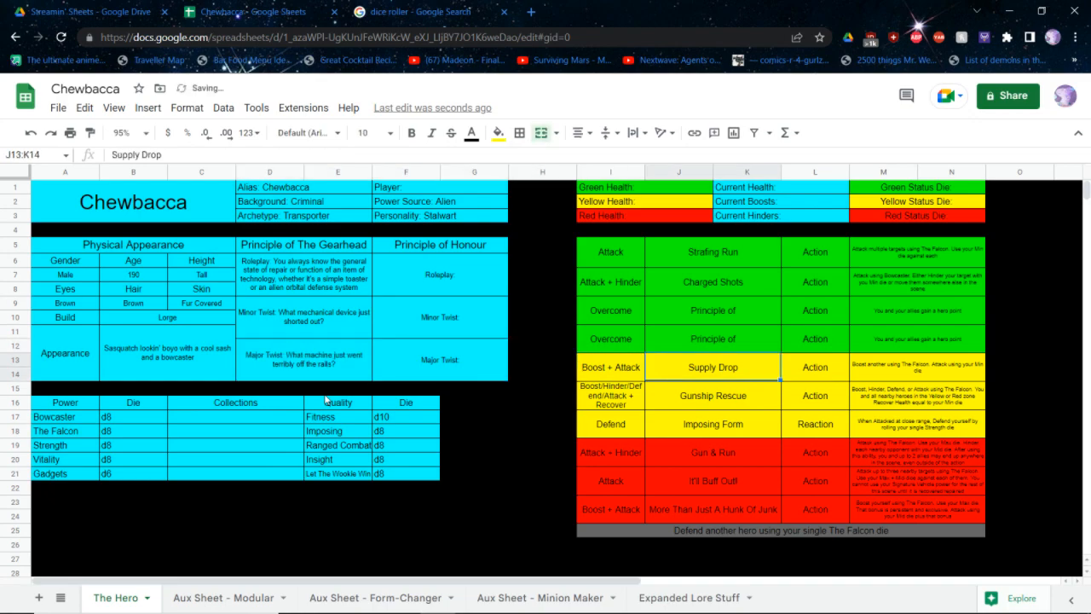
{"action": "key", "text": "Right"}
{"action": "key", "text": "Up"}
{"action": "key", "text": "Up"}
{"action": "key", "text": "Left"}
{"action": "key", "text": "Return"}
{"action": "type", "text": "The Ge"}
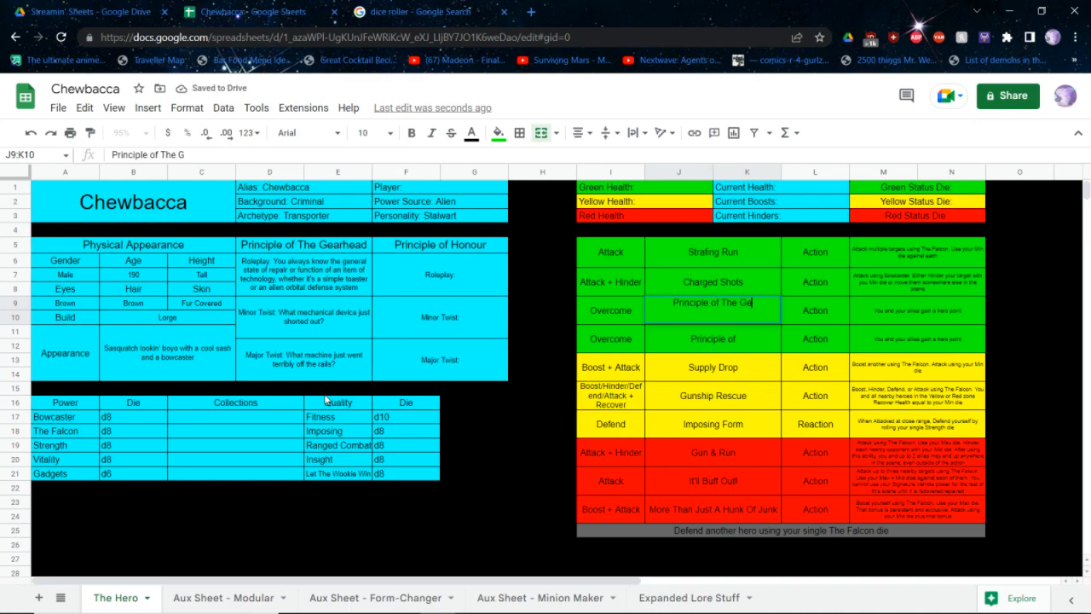
{"action": "type", "text": "arhead"}
{"action": "key", "text": "Tab"}
{"action": "key", "text": "Tab"}
Insert "Overcome a technological challenge and use your Max die." before the existing hero point text in the Principle of The Gearhead ability's description
{"action": "key", "text": "Return"}
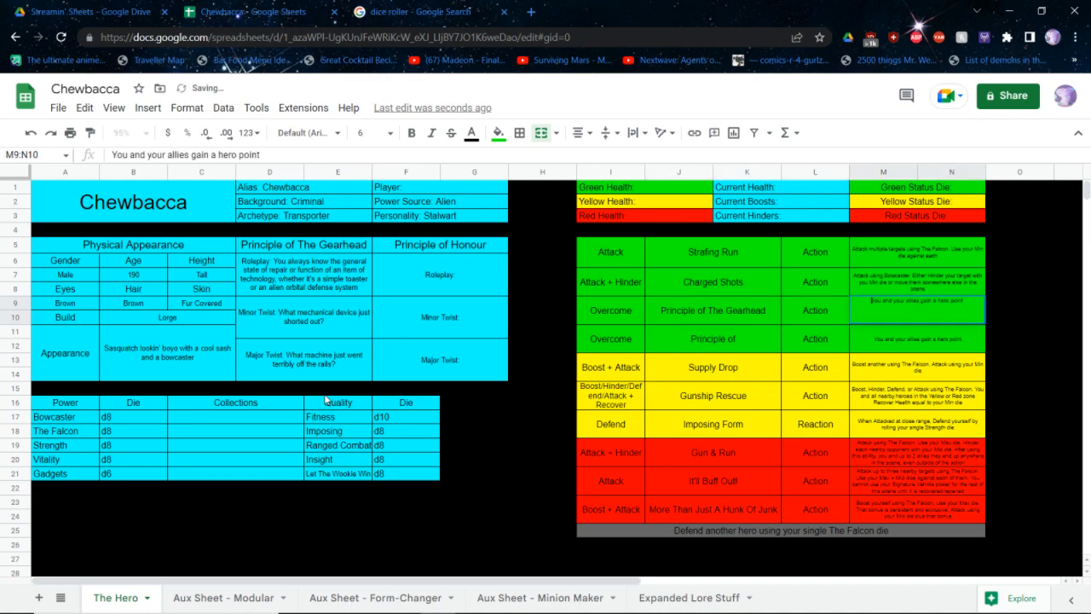
{"action": "type", "text": "Over"}
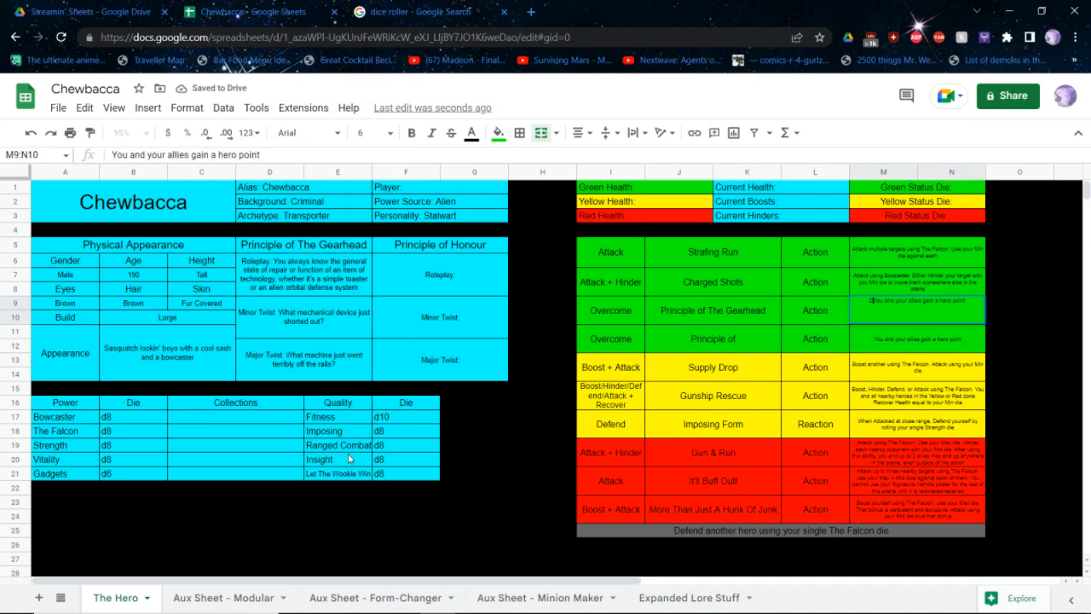
{"action": "type", "text": "come a technolog"}
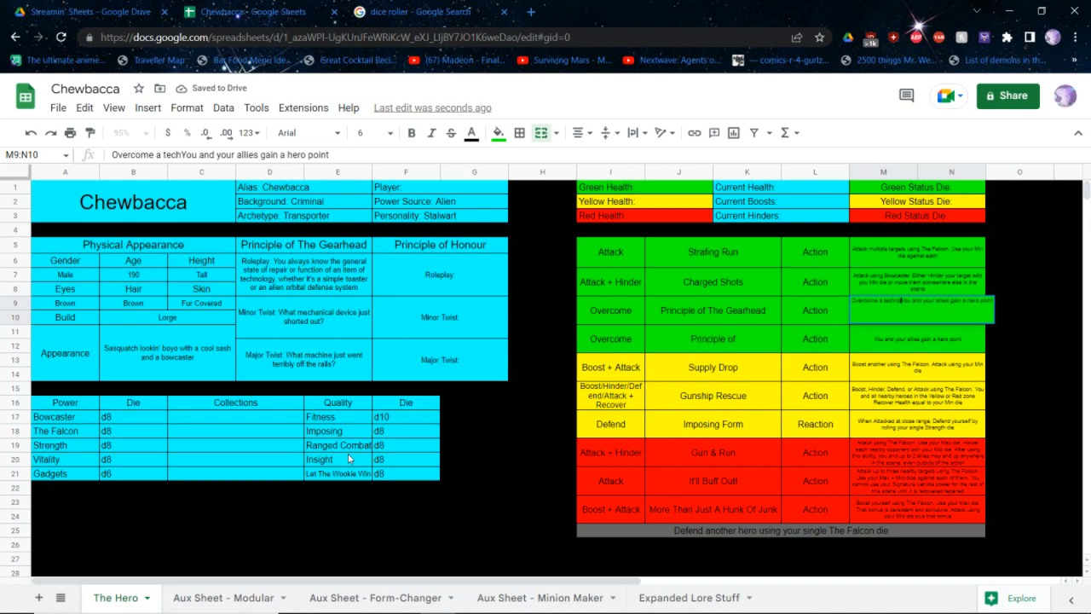
{"action": "type", "text": "ical challenge and "}
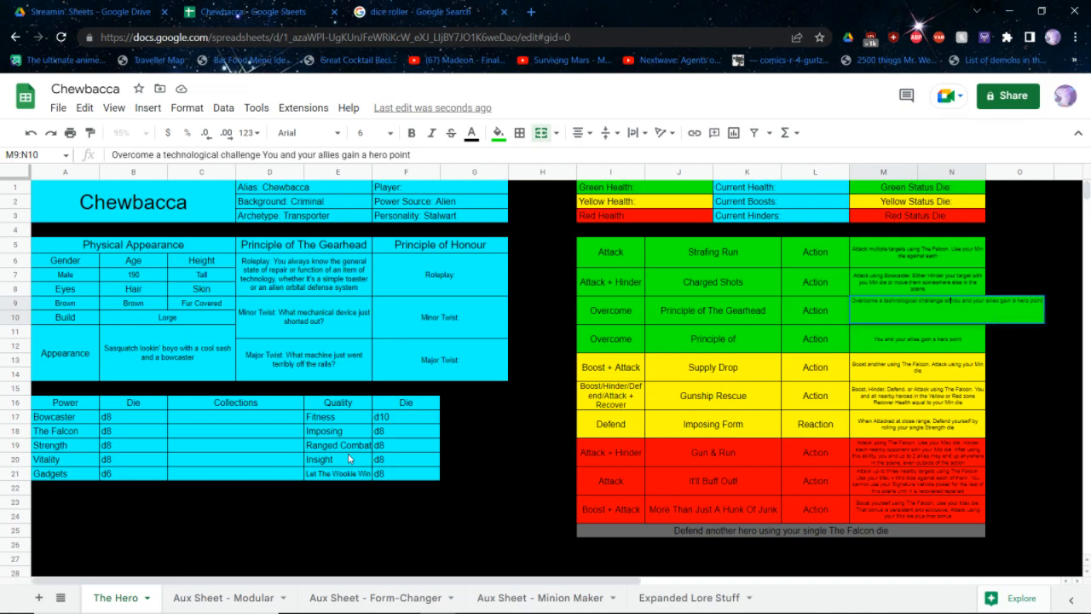
{"action": "type", "text": "use your Max die."}
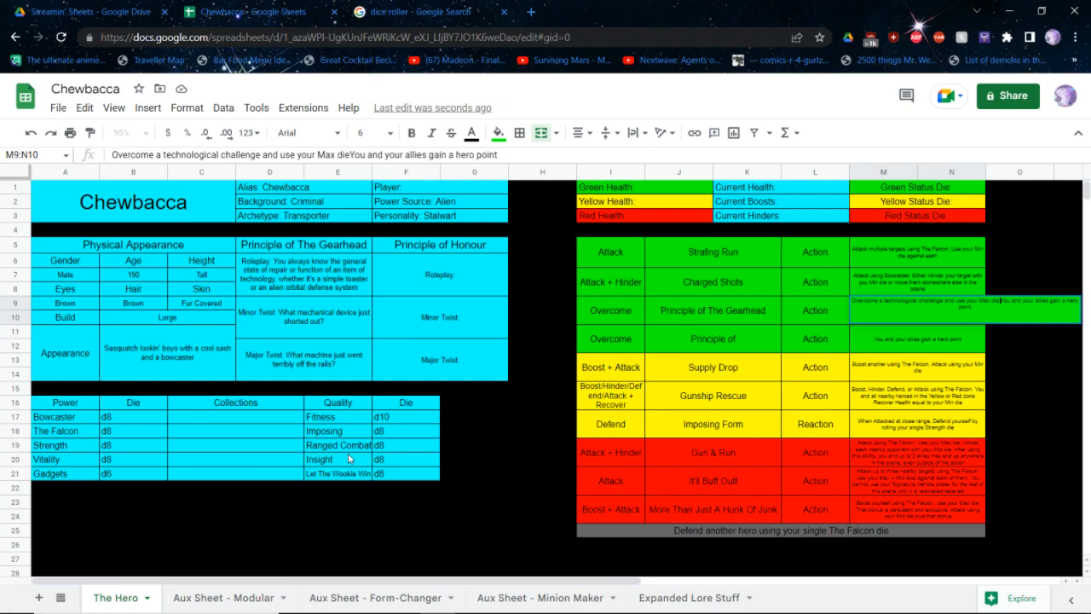
{"action": "key", "text": "Return"}
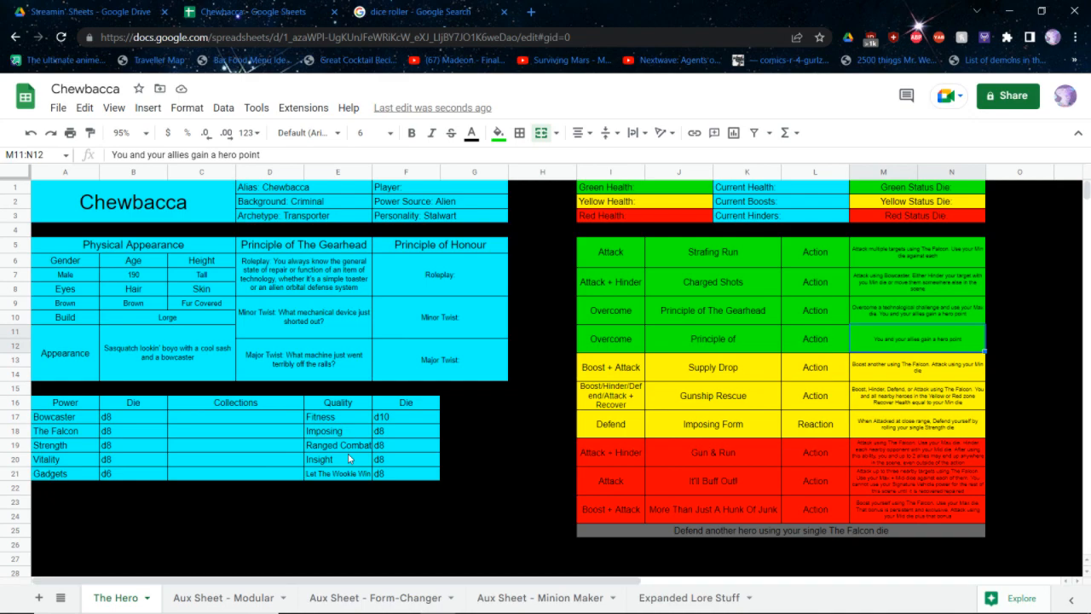
Complete the Honour principle's Roleplay cell with "You are governed by a strict code of conduct. Even under coercion, you will not compromise your ideals"
{"action": "double_click", "coordinate": [454, 273]}
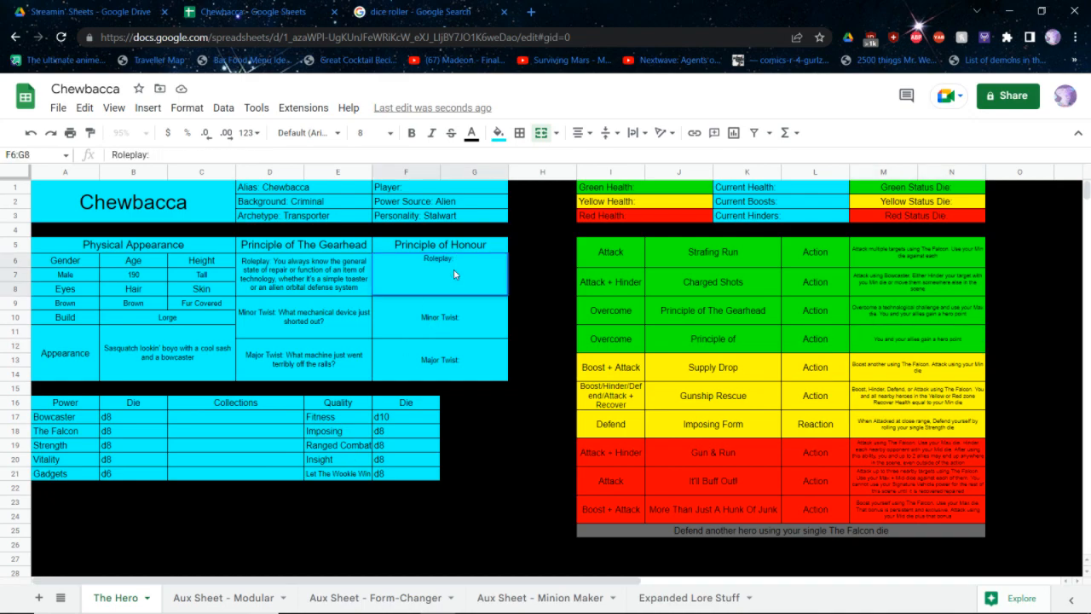
{"action": "type", "text": "You are governed by a stric"}
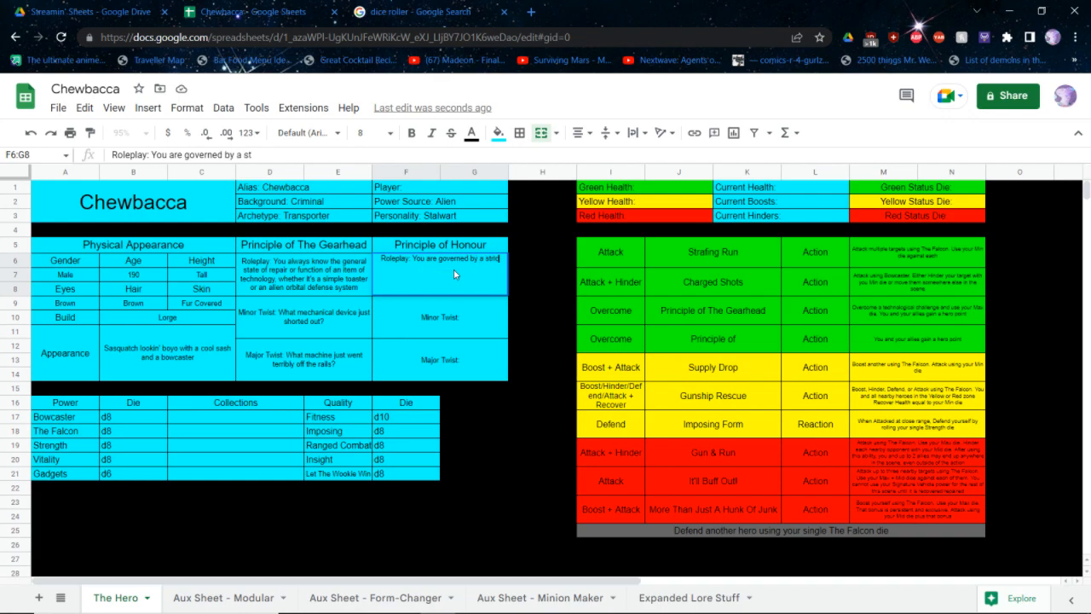
{"action": "type", "text": "t code of conduct."}
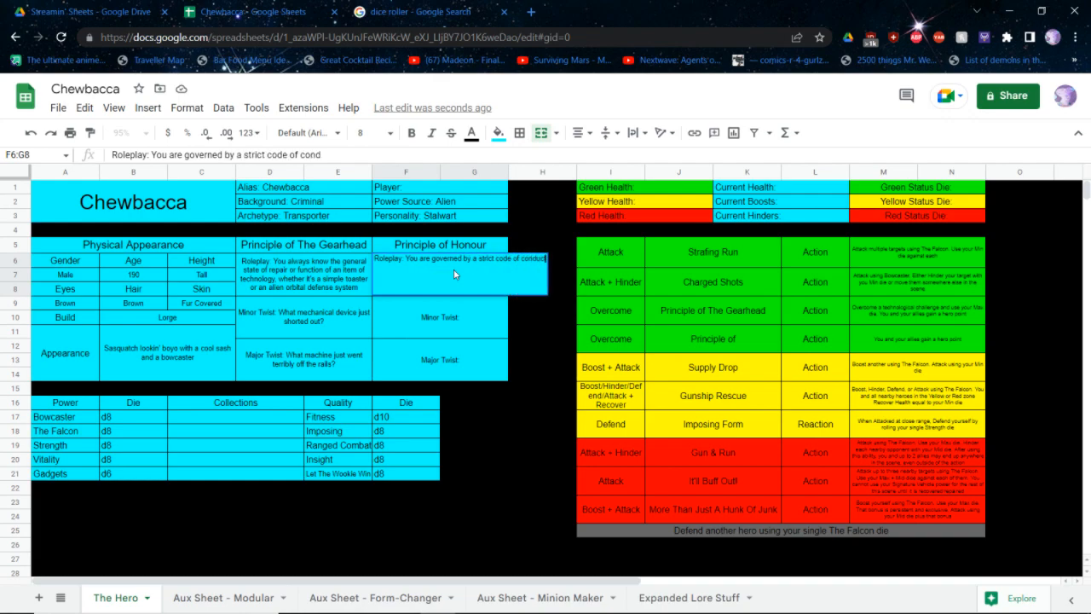
{"action": "type", "text": " Even under c"}
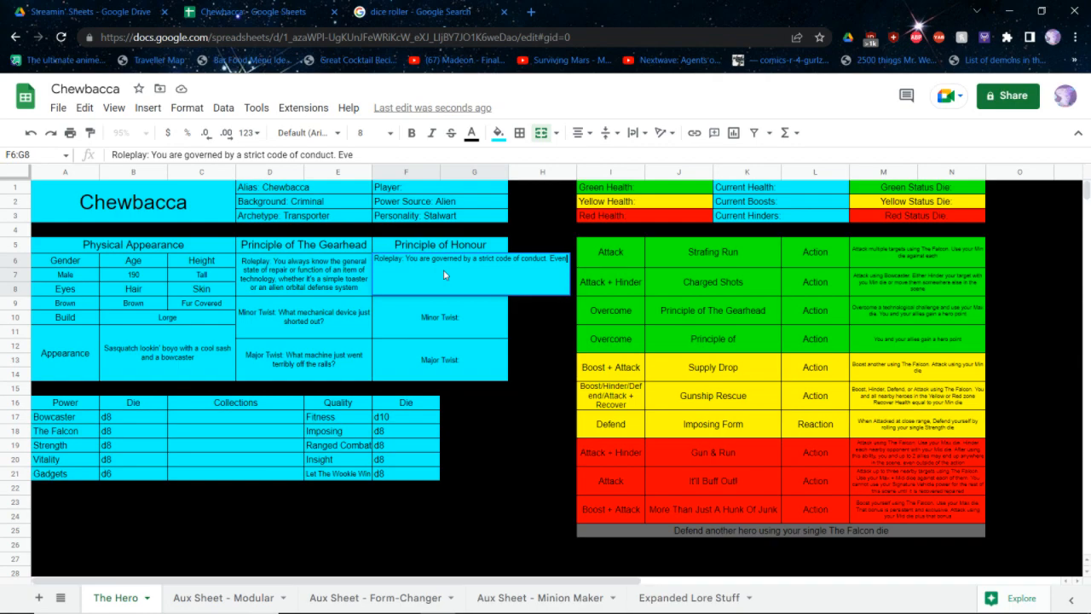
{"action": "type", "text": "oerci"}
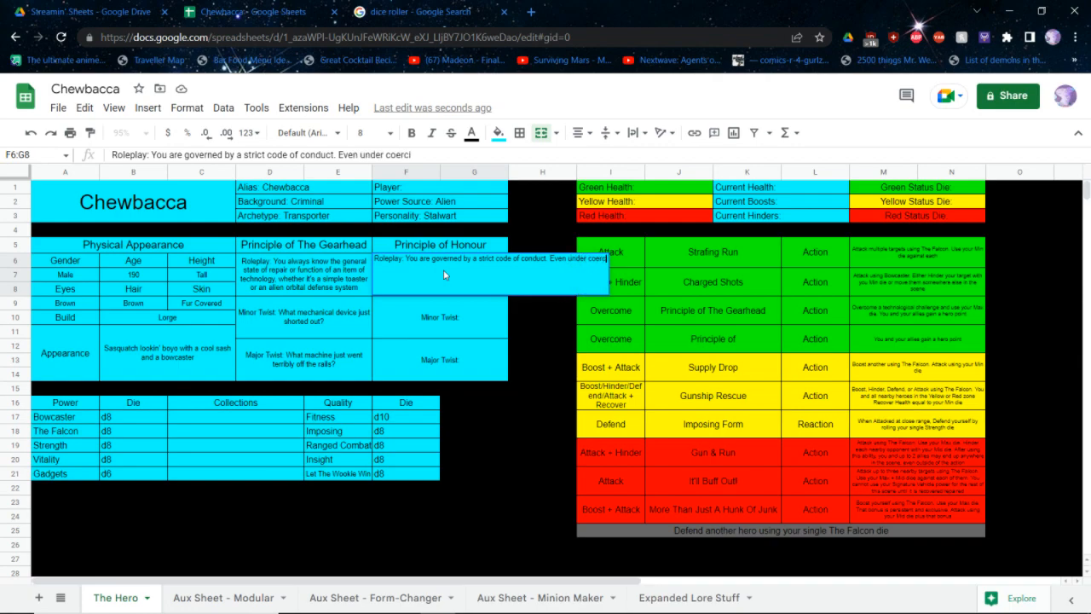
{"action": "type", "text": "on,"}
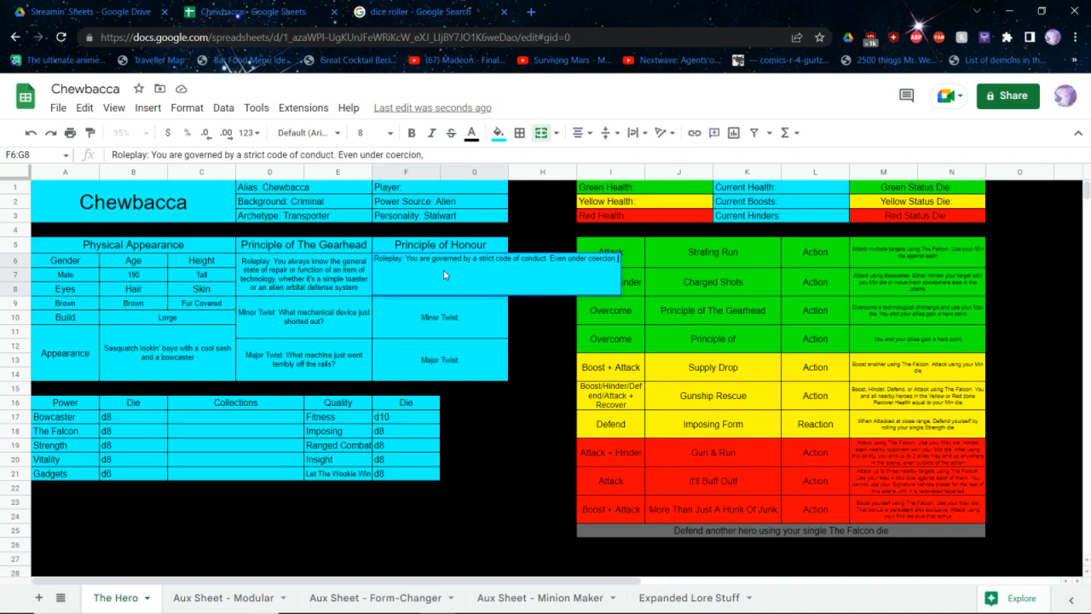
{"action": "type", "text": " you will not"}
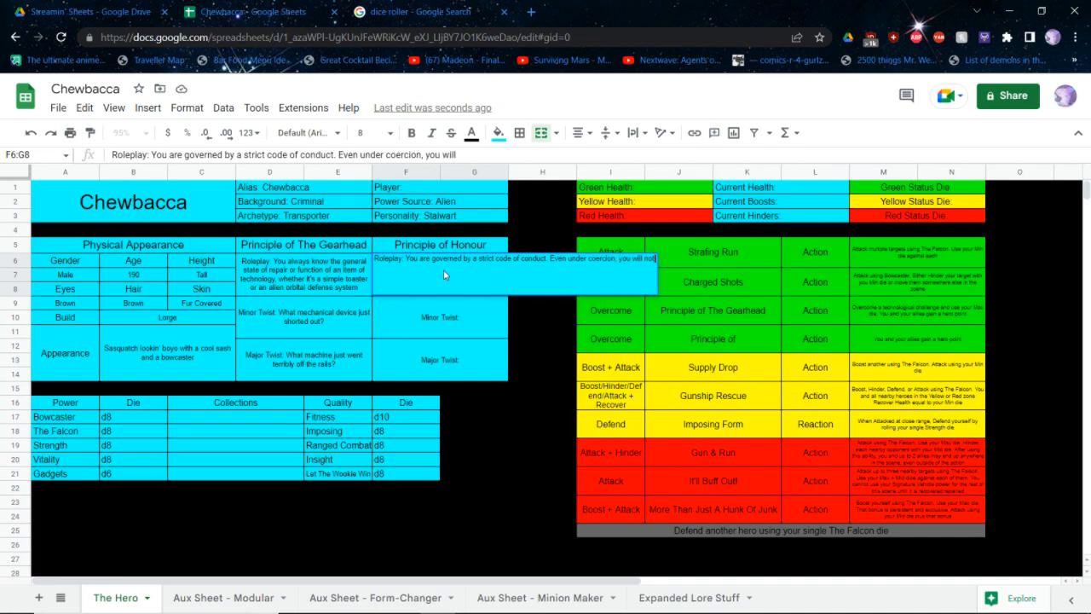
{"action": "type", "text": " compromise you"}
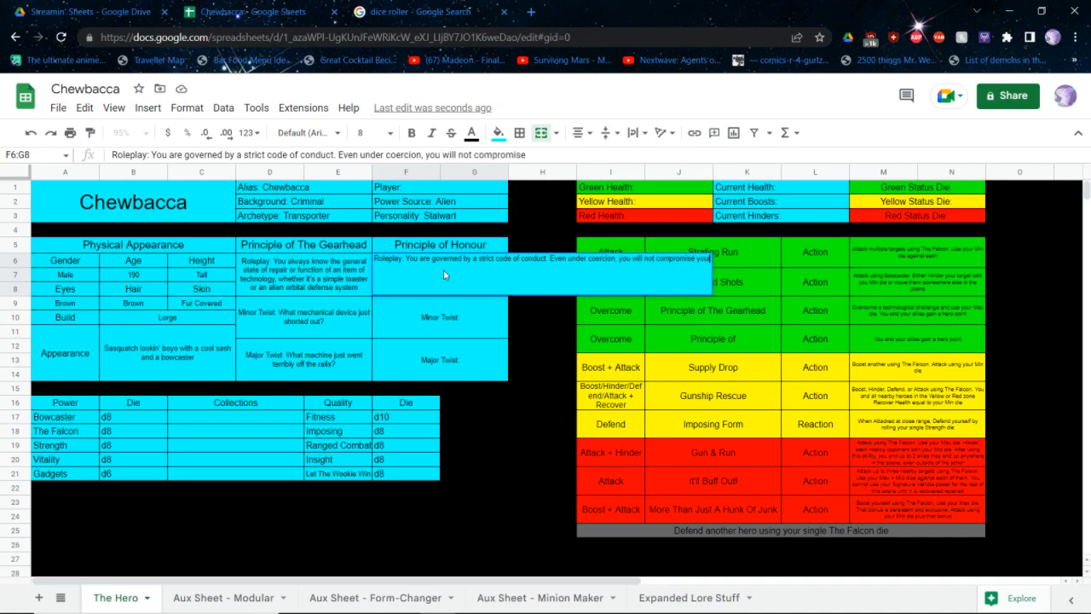
{"action": "type", "text": "r ideals"}
{"action": "key", "text": "Return"}
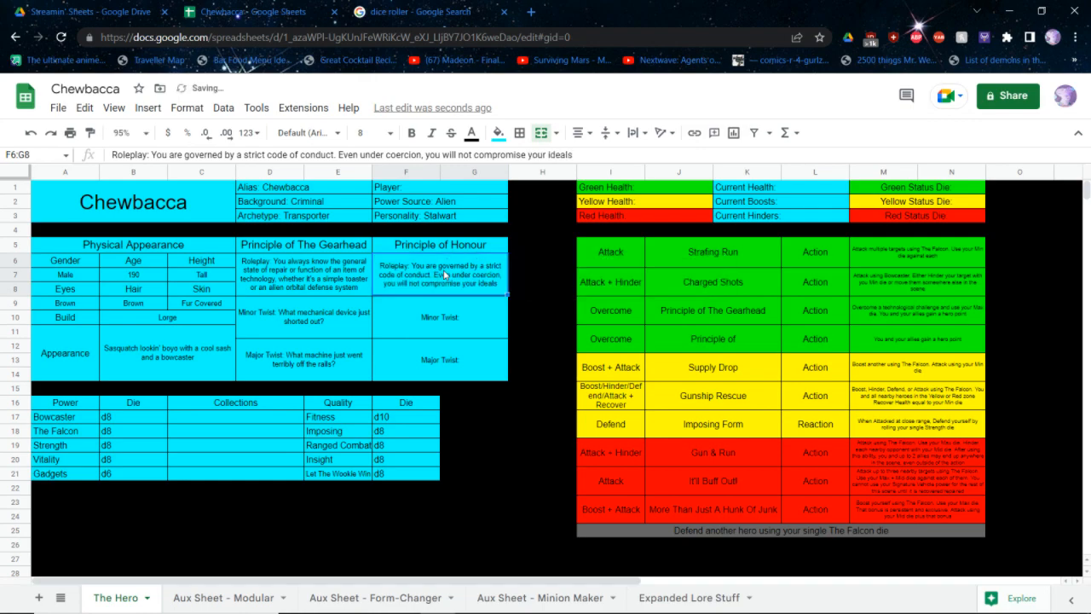
Complete the Honour principle's Minor Twist with "Your honour has been challenged. How will you answer?"
{"action": "key", "text": "Return"}
{"action": "type", "text": "Your"}
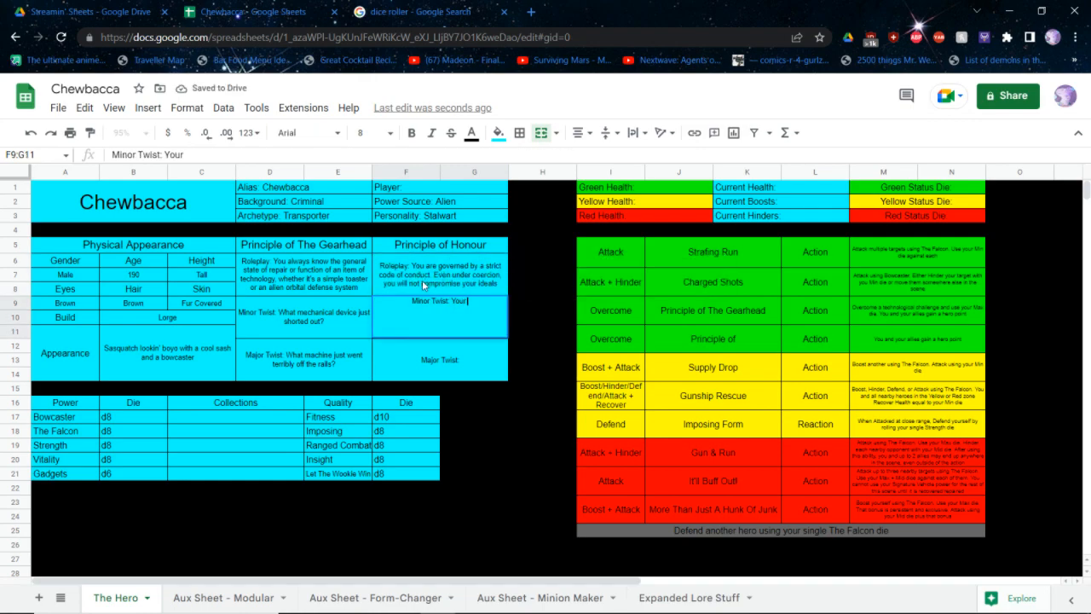
{"action": "type", "text": " honour has been ch"}
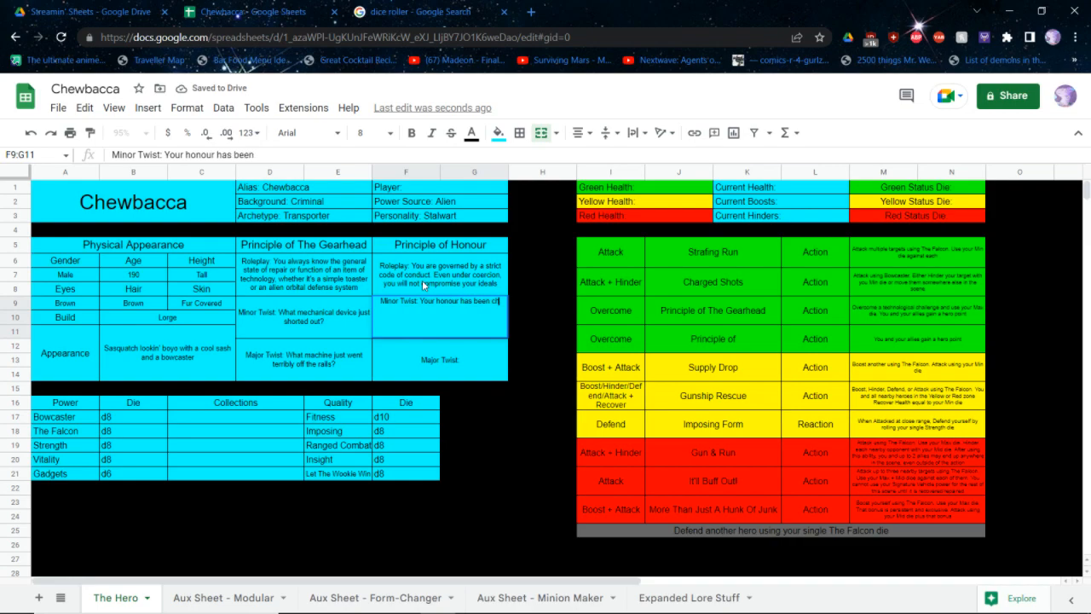
{"action": "type", "text": "allenged. H"}
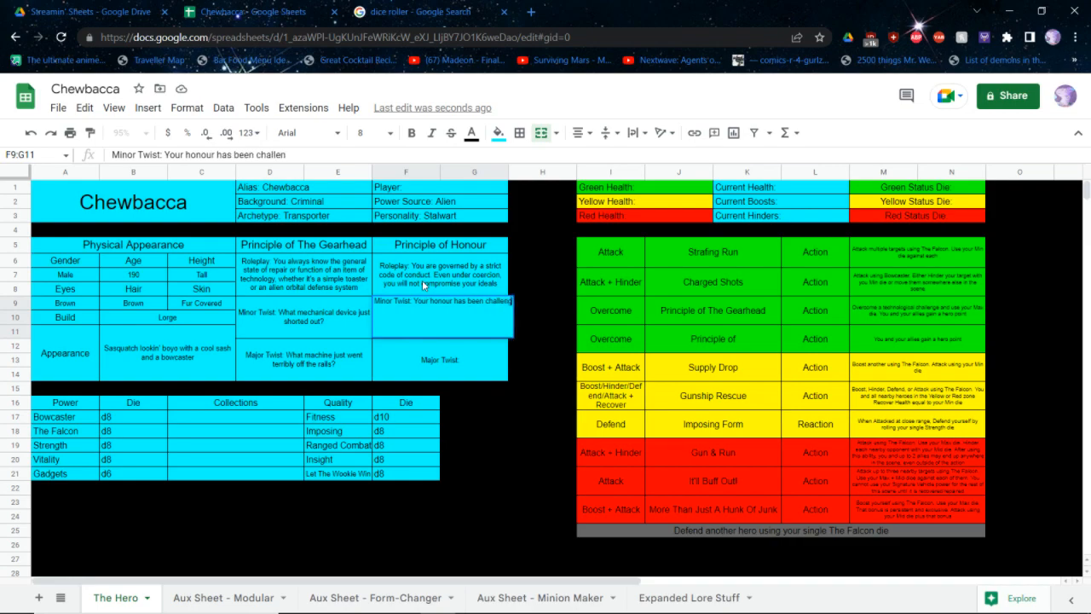
{"action": "type", "text": "ow"}
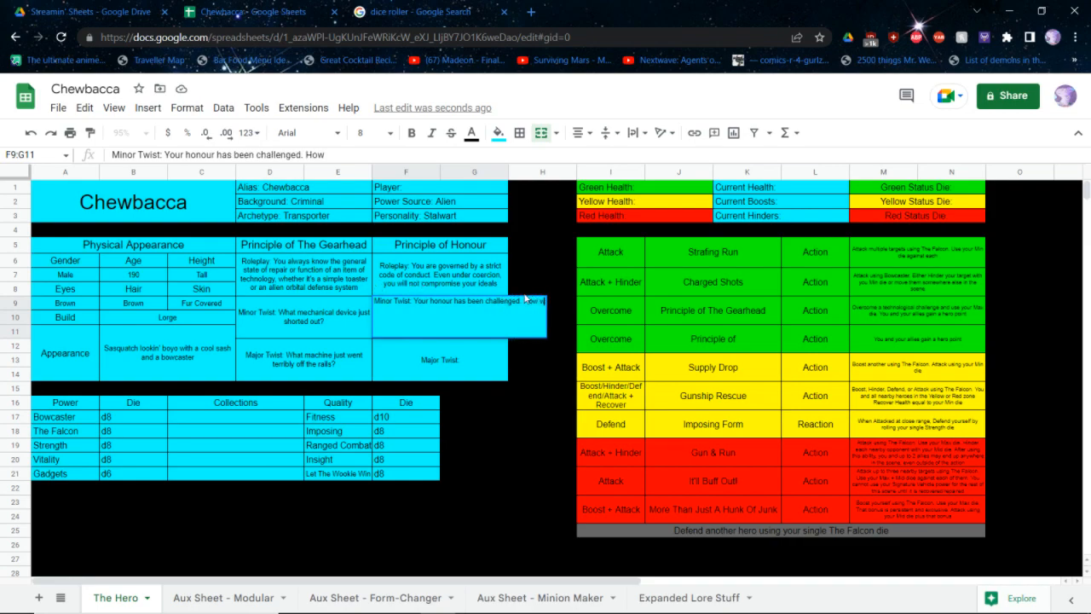
{"action": "type", "text": " will you answer?"}
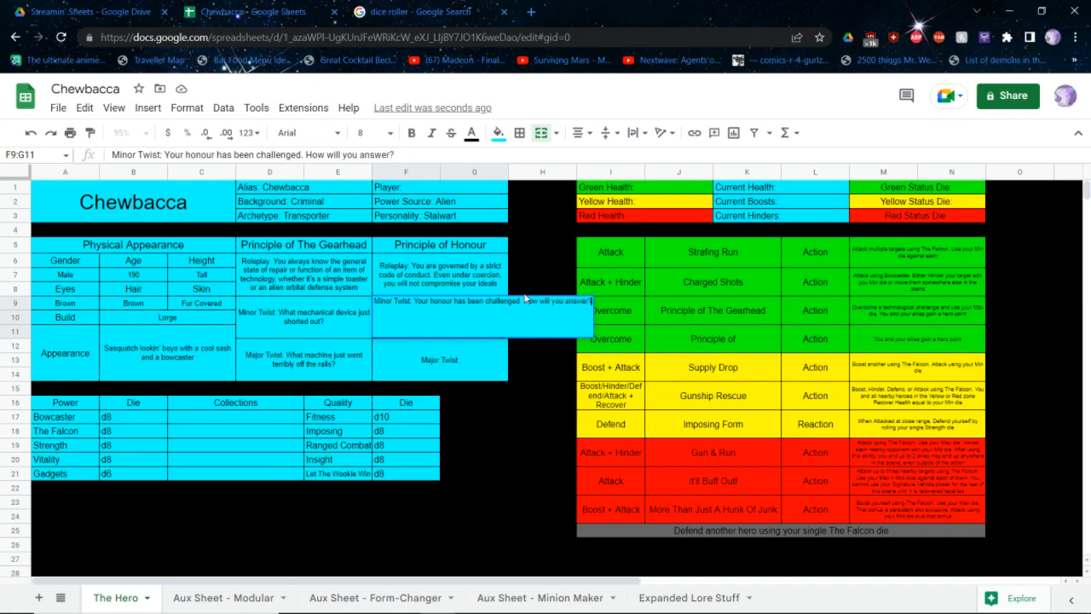
{"action": "key", "text": "Return"}
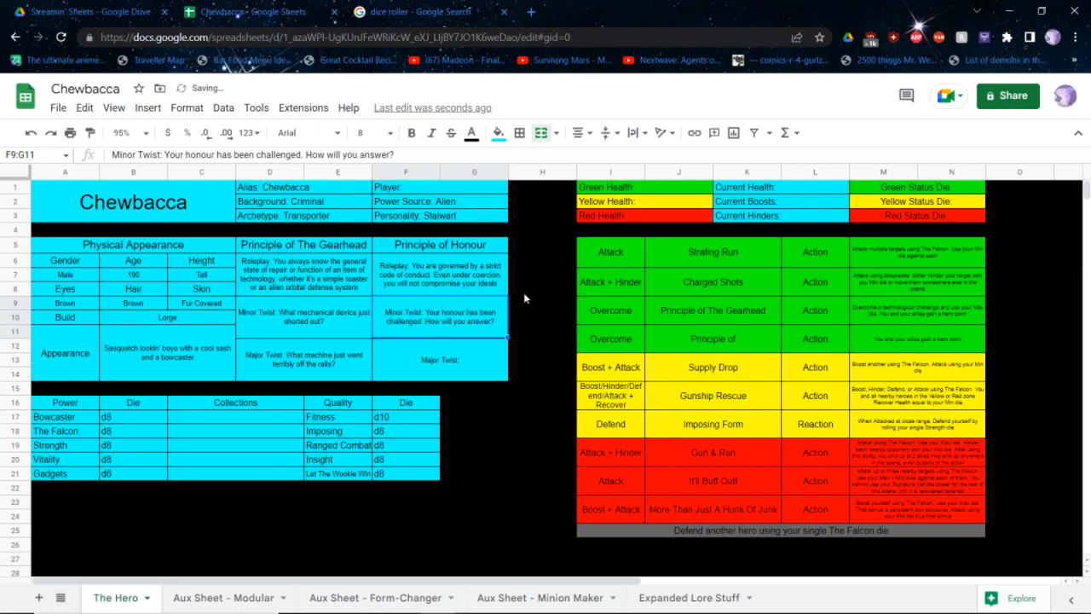
Complete the Honour principle's Major Twist with "Will you choose your honour; or your life?"
{"action": "key", "text": "Return"}
{"action": "type", "text": "Will you ch"}
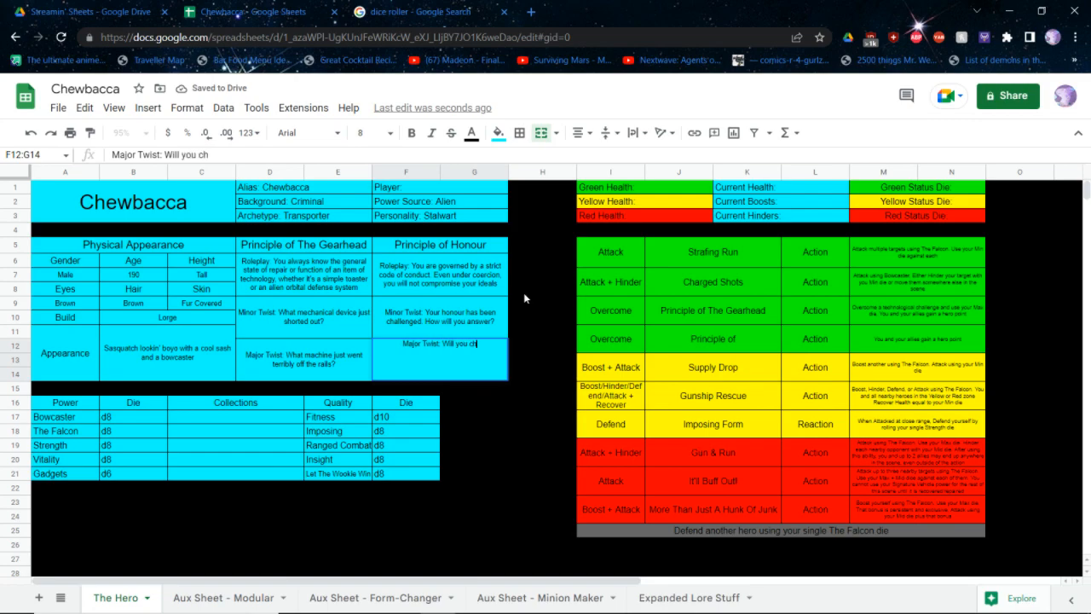
{"action": "type", "text": "oose your honour"}
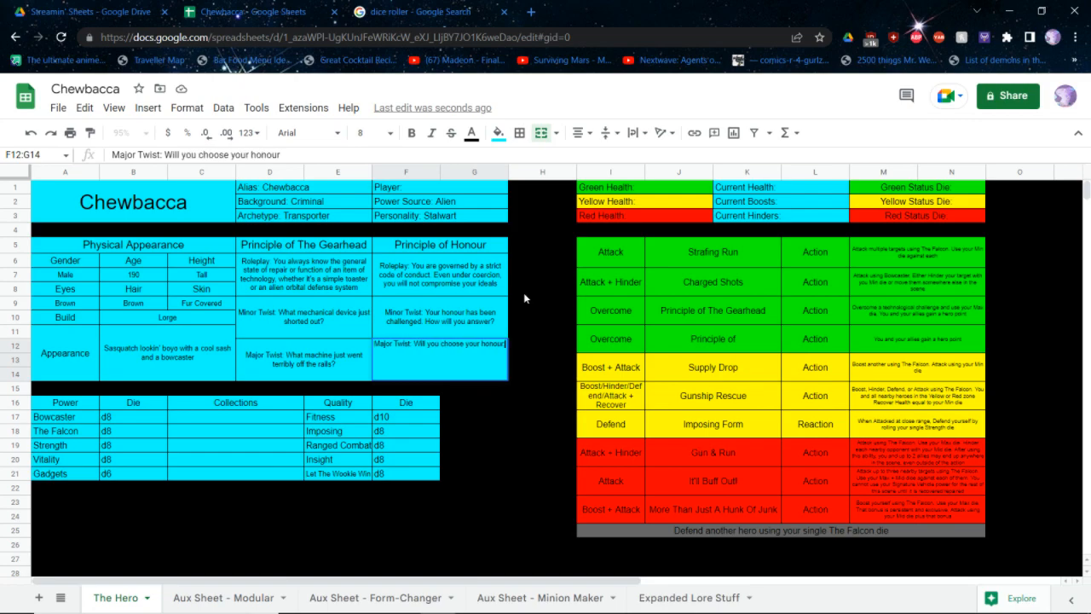
{"action": "type", "text": "; or your life?"}
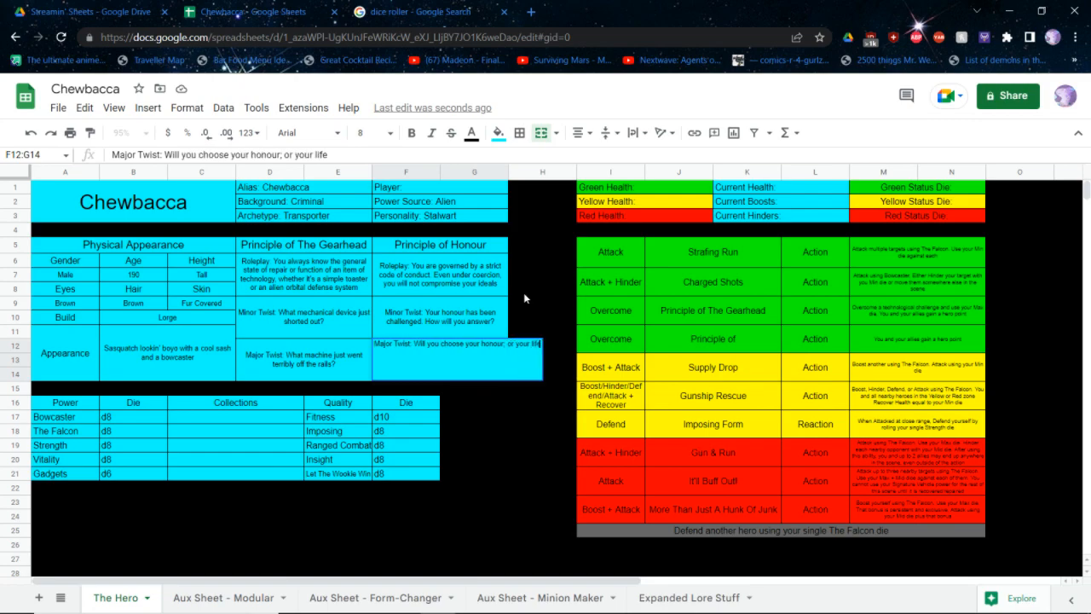
{"action": "key", "text": "Tab"}
{"action": "key", "text": "Tab"}
{"action": "key", "text": "Tab"}
Complete the name of the second green Overcome ability as "Principle of Honour"
{"action": "key", "text": "Up"}
{"action": "key", "text": "Return"}
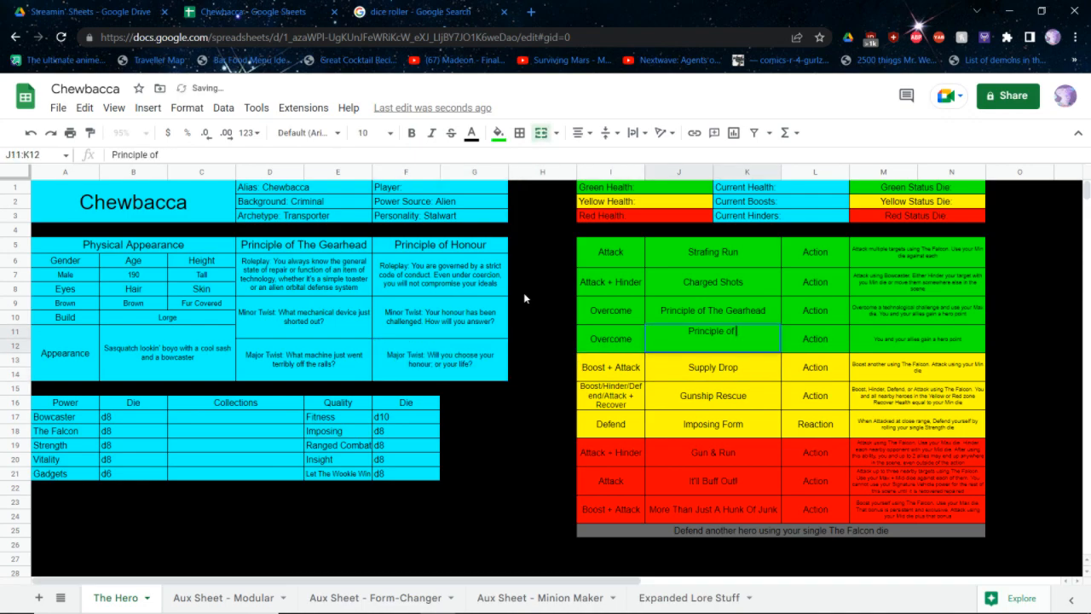
{"action": "type", "text": "Honour"}
{"action": "key", "text": "Tab"}
{"action": "key", "text": "Tab"}
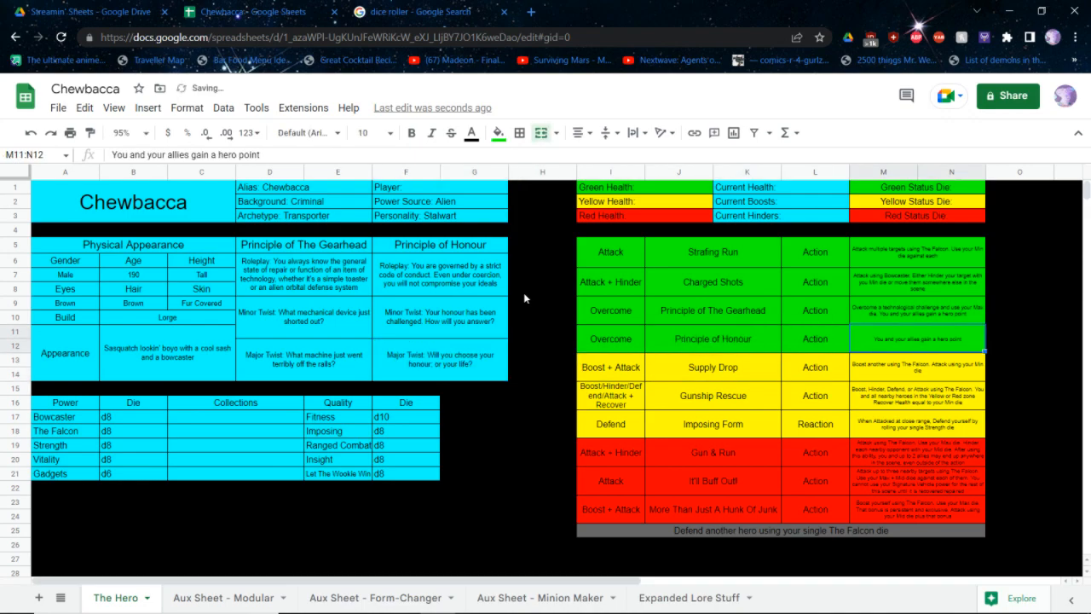
Insert "Overcome a situation to maintain your code of honour and use your Max die." before the hero point text in Principle of Honour's description
{"action": "key", "text": "Return"}
{"action": "type", "text": "Overcome a situation "}
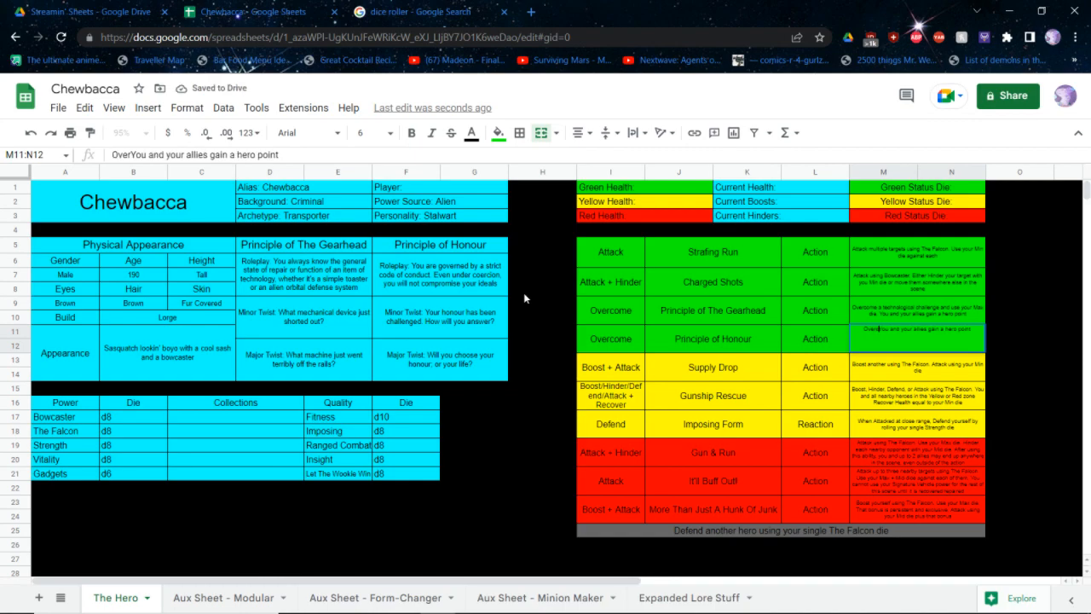
{"action": "type", "text": "to maintain your cod"}
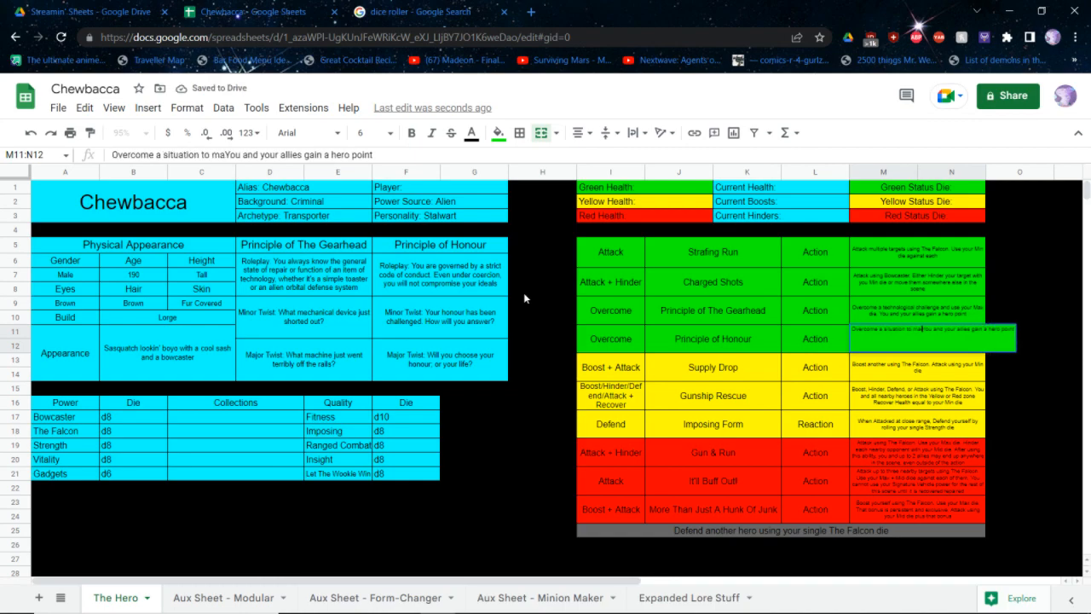
{"action": "type", "text": "e of honour "}
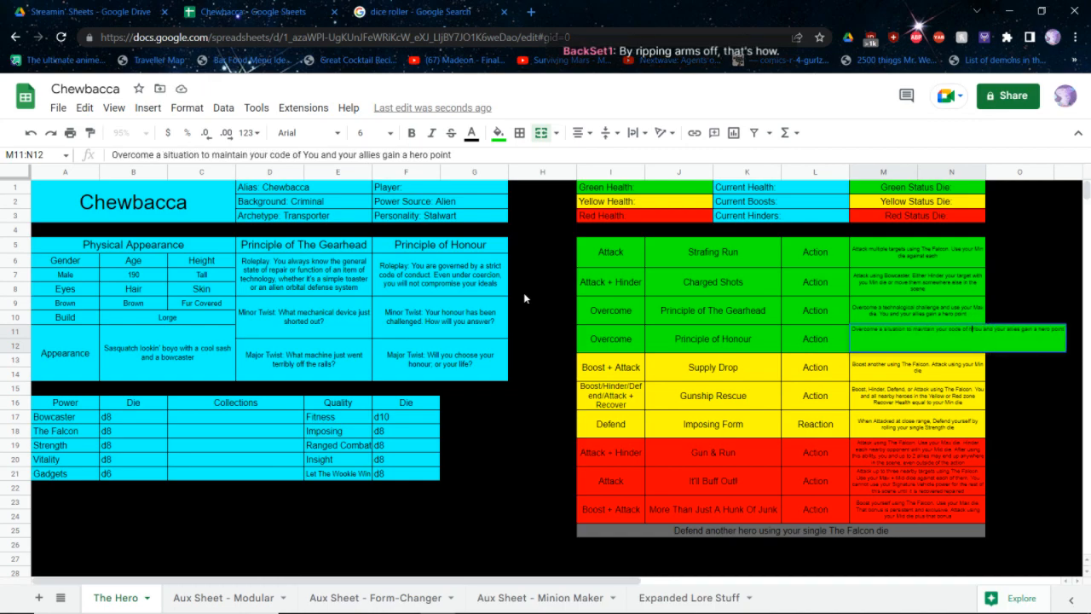
{"action": "type", "text": "and use your Max"}
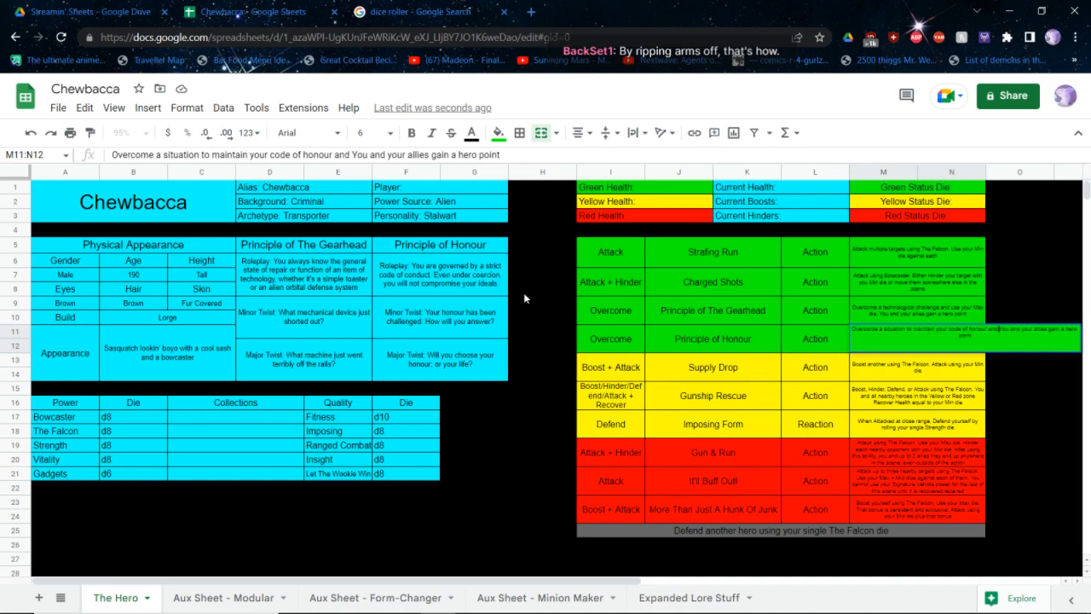
{"action": "type", "text": " die"}
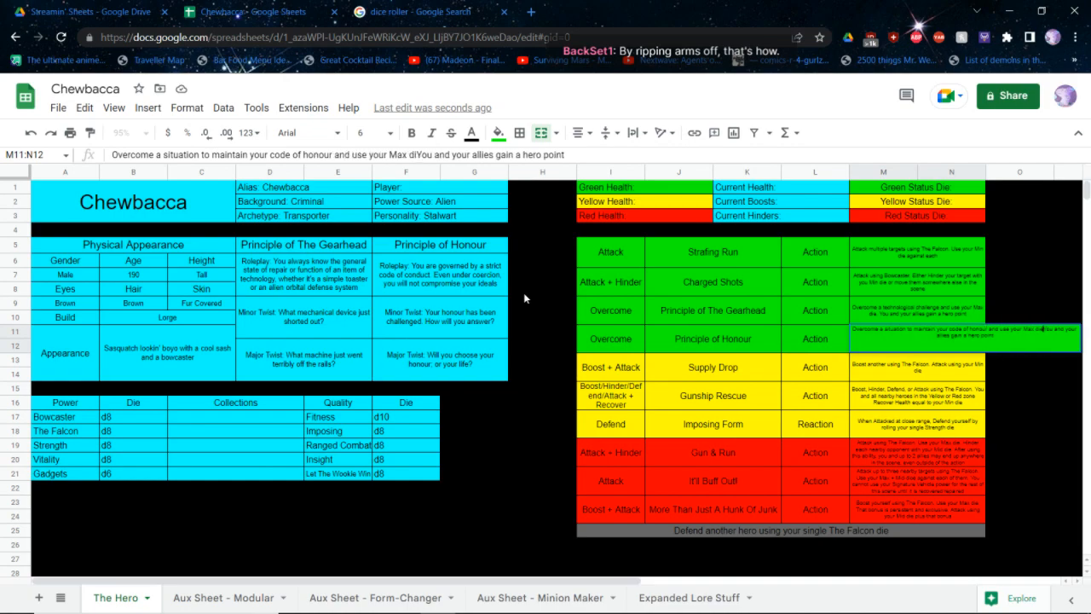
{"action": "key", "text": "Return"}
{"action": "key", "text": "Up"}
{"action": "key", "text": "Return"}
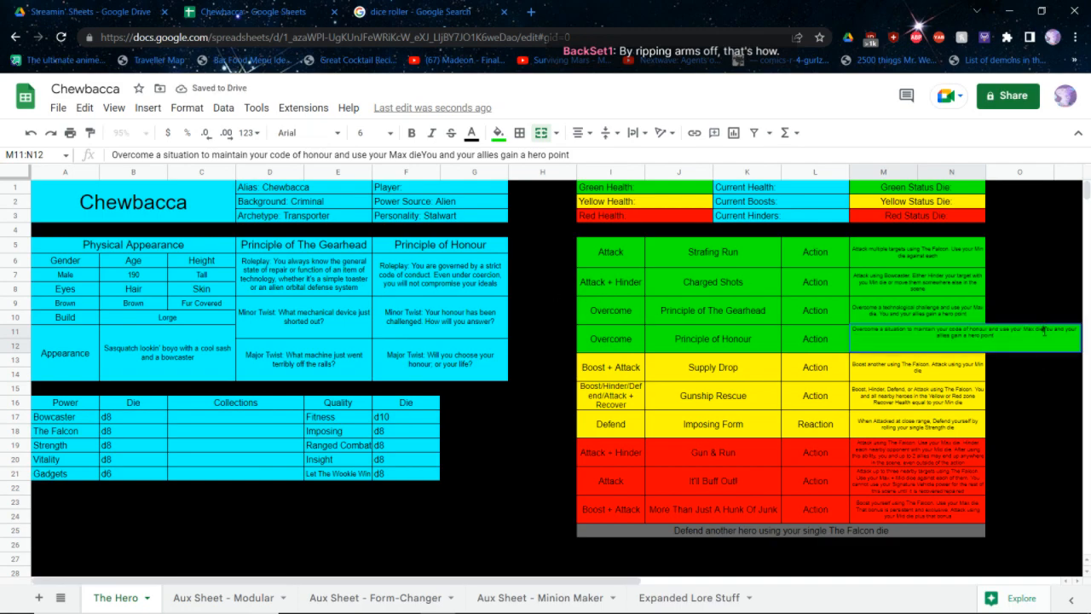
{"action": "left_click", "coordinate": [1044, 330]}
{"action": "type", "text": "."}
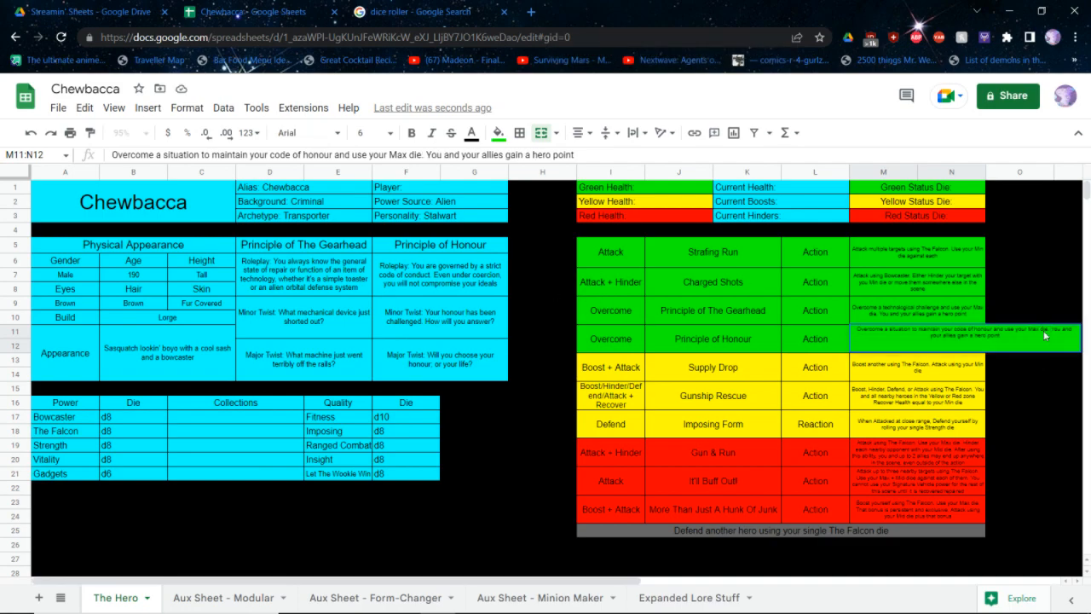
{"action": "key", "text": "Return"}
{"action": "key", "text": "Up"}
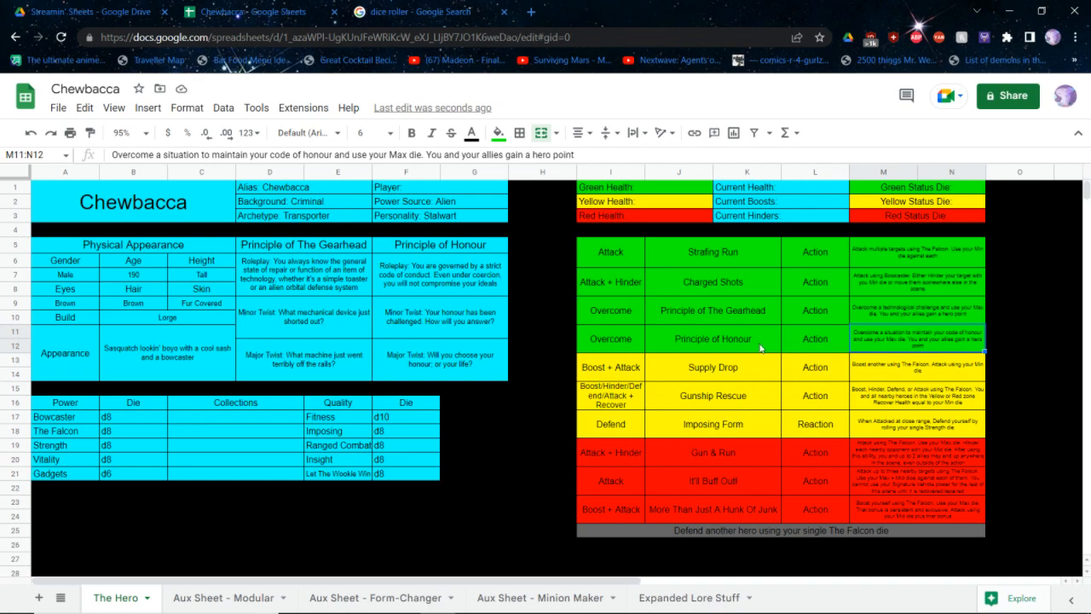
Fill in the status dice: d6 for Green, d8 for Yellow and d10 for Red
{"action": "left_click", "coordinate": [938, 186]}
{"action": "double_click", "coordinate": [938, 187]}
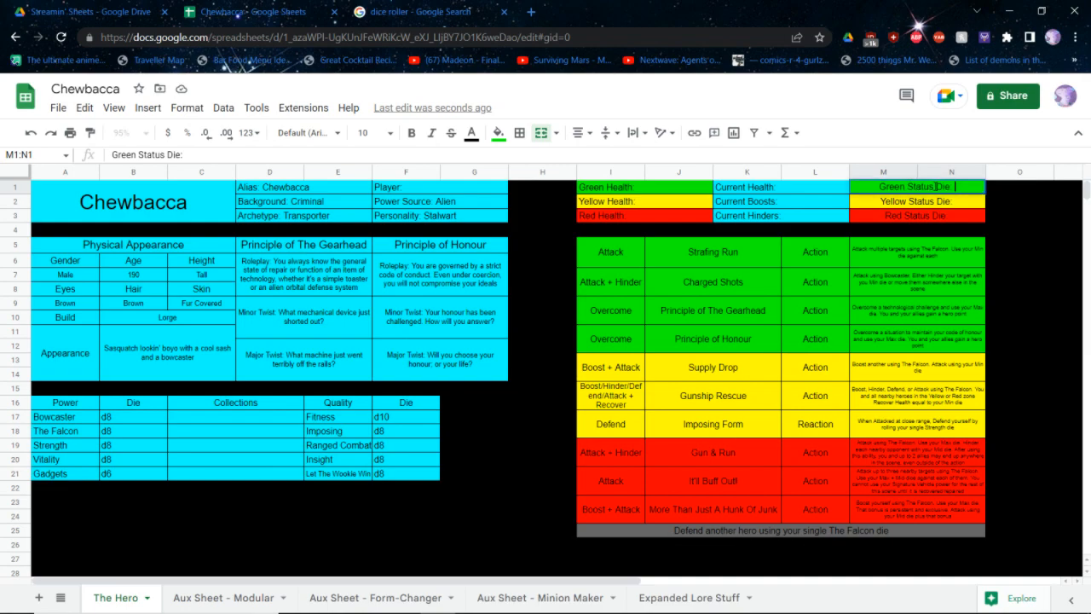
{"action": "type", "text": "d8"}
{"action": "key", "text": "Return"}
{"action": "key", "text": "Return"}
{"action": "type", "text": "d8"}
{"action": "key", "text": "Return"}
{"action": "key", "text": "Return"}
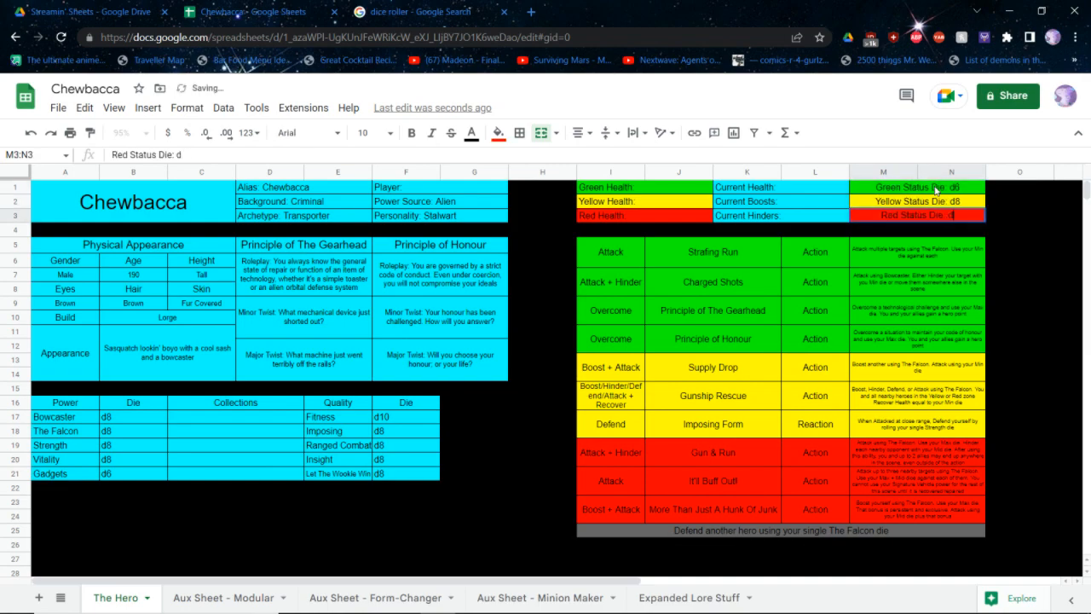
{"action": "type", "text": "d10"}
{"action": "key", "text": "Return"}
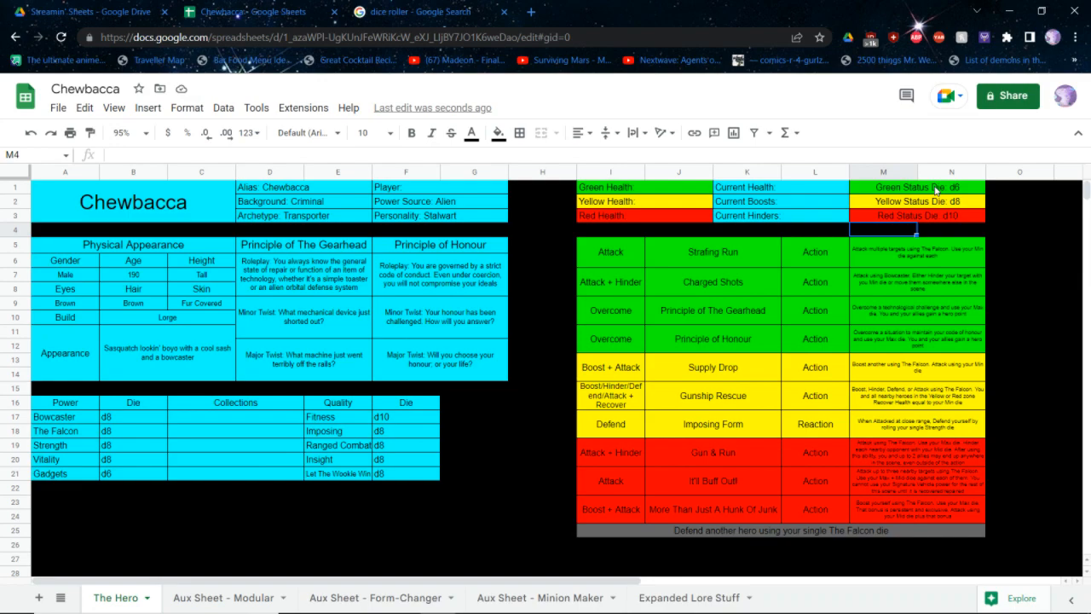
Switch to the Google dice roller and roll a single d8
{"action": "key", "text": "ctrl+Tab"}
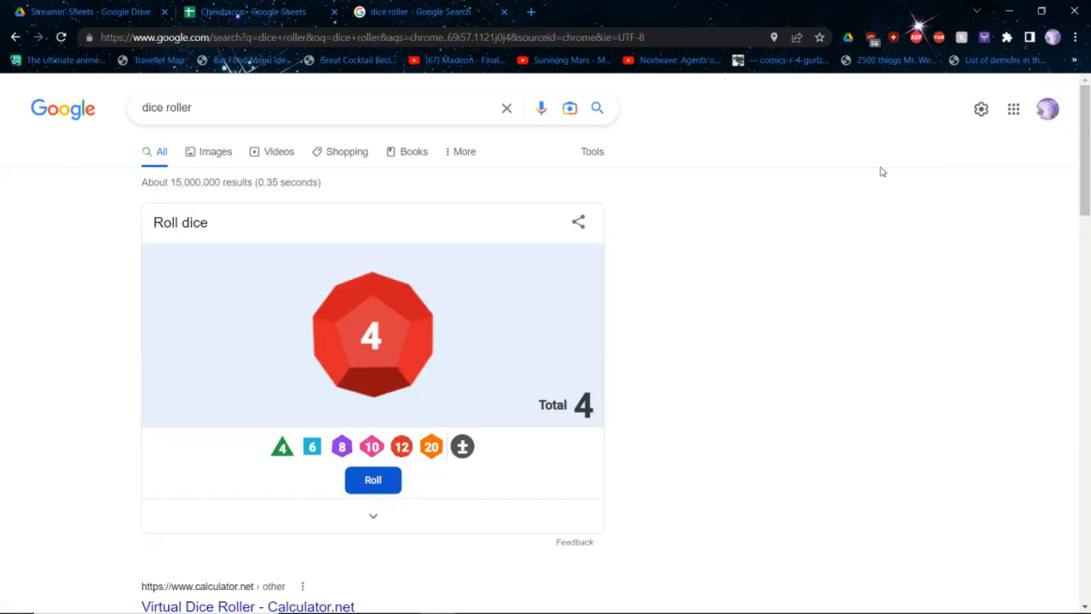
{"action": "left_click", "coordinate": [344, 441]}
{"action": "left_click", "coordinate": [358, 480]}
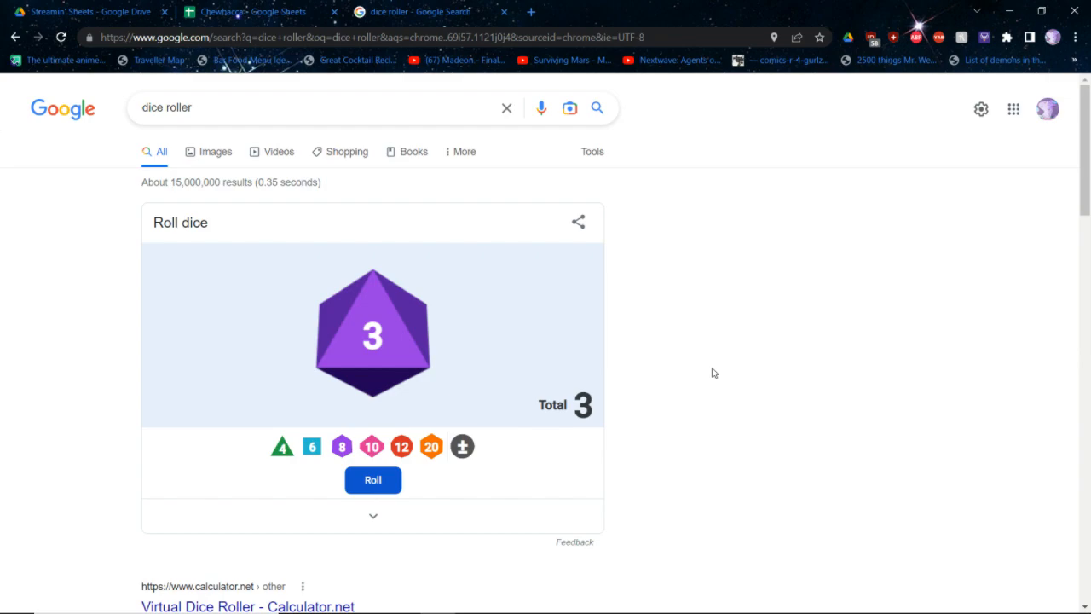
Back in the Chewbacca sheet, fill in Green Health as 29, Yellow Health as 22 and Red Health as 10
{"action": "key", "text": "ctrl+shift+Tab"}
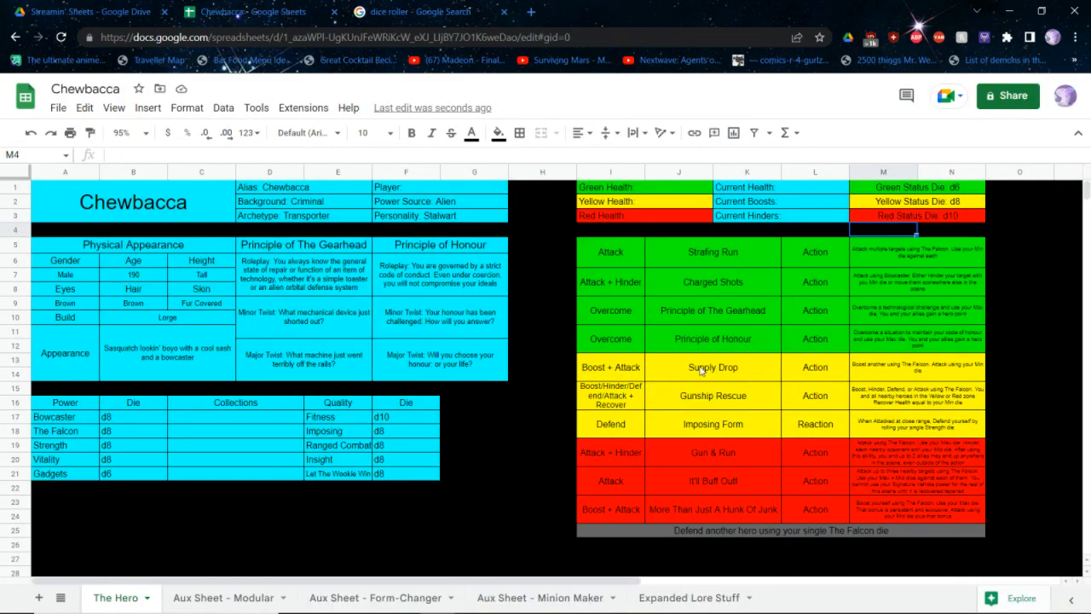
{"action": "double_click", "coordinate": [660, 187]}
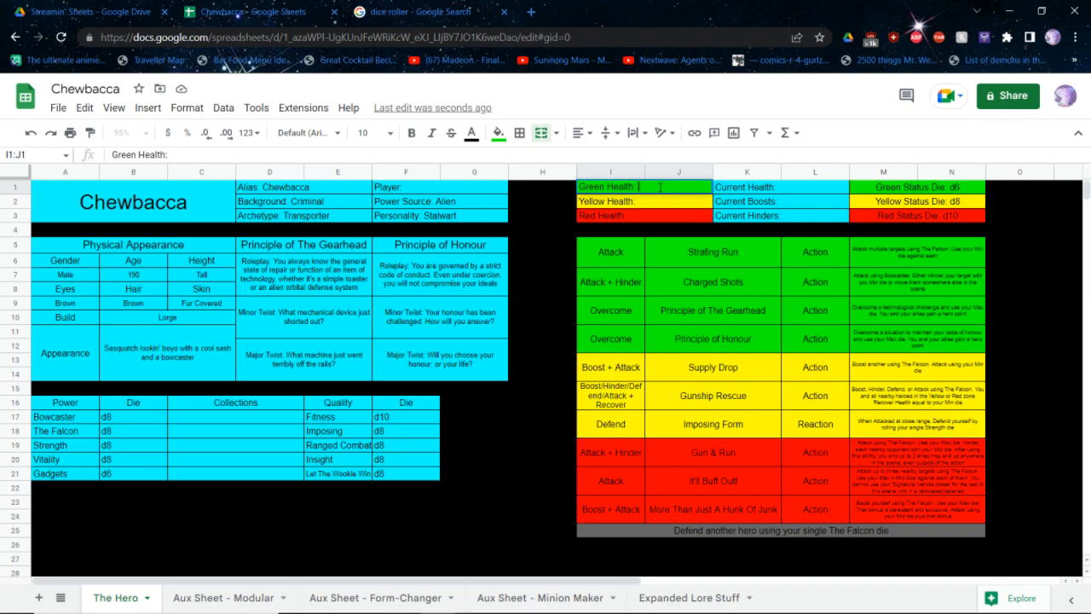
{"action": "type", "text": "29"}
{"action": "key", "text": "Return"}
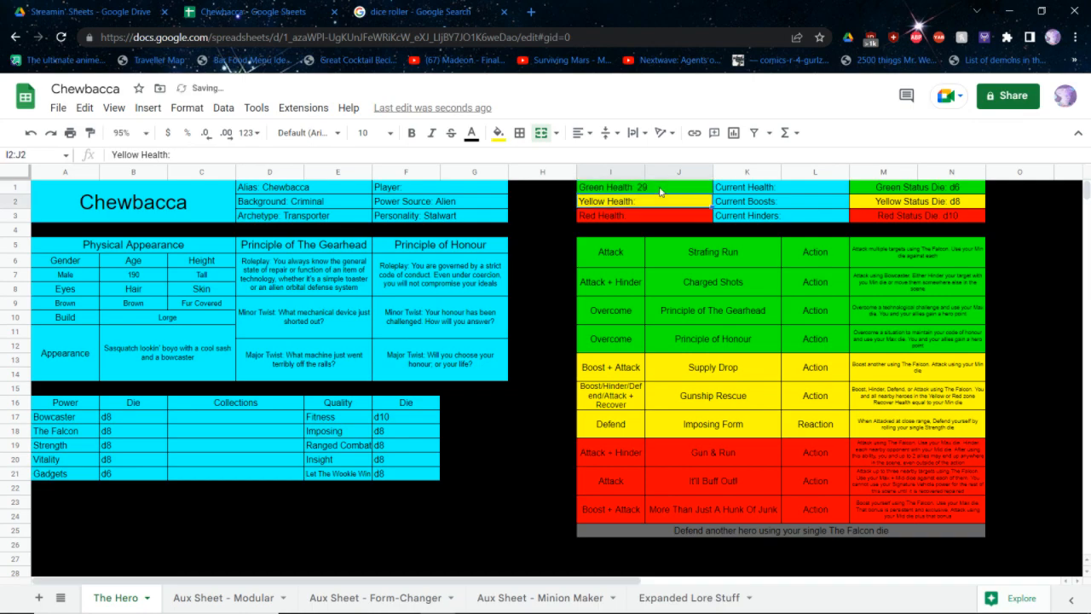
{"action": "key", "text": "Return"}
{"action": "type", "text": "22"}
{"action": "key", "text": "Return"}
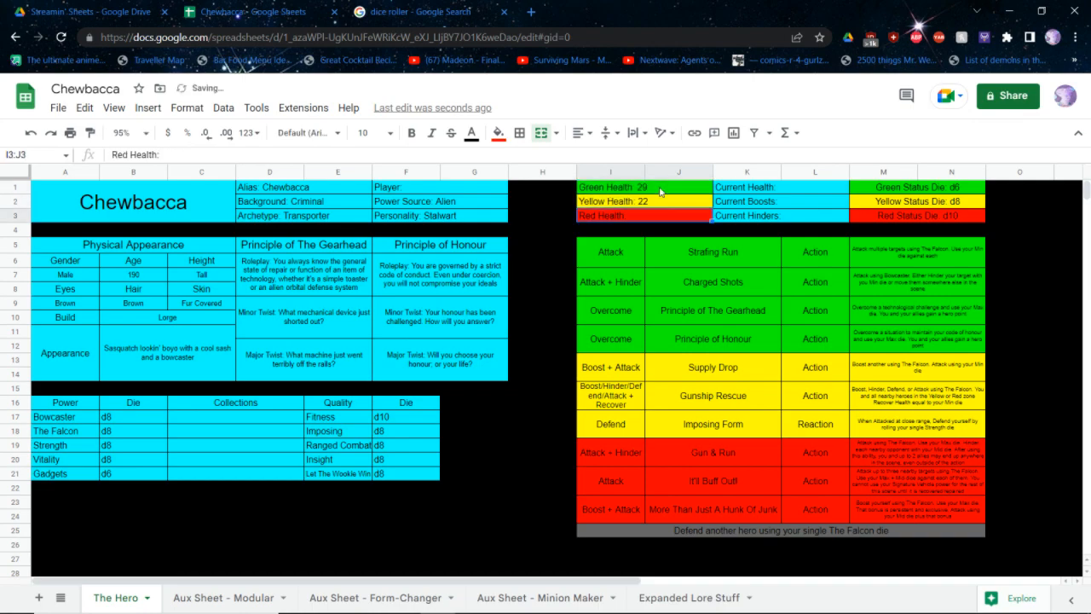
{"action": "key", "text": "Return"}
{"action": "type", "text": "10"}
{"action": "key", "text": "Return"}
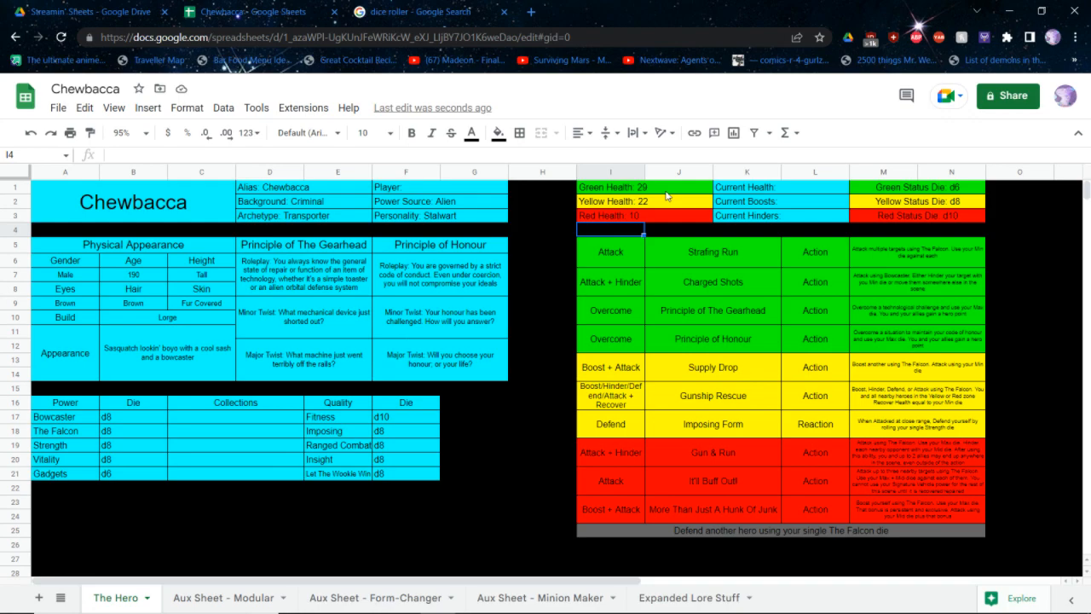
Return to the Google dice roller and replace the d8 with a d12
{"action": "key", "text": "ctrl+Tab"}
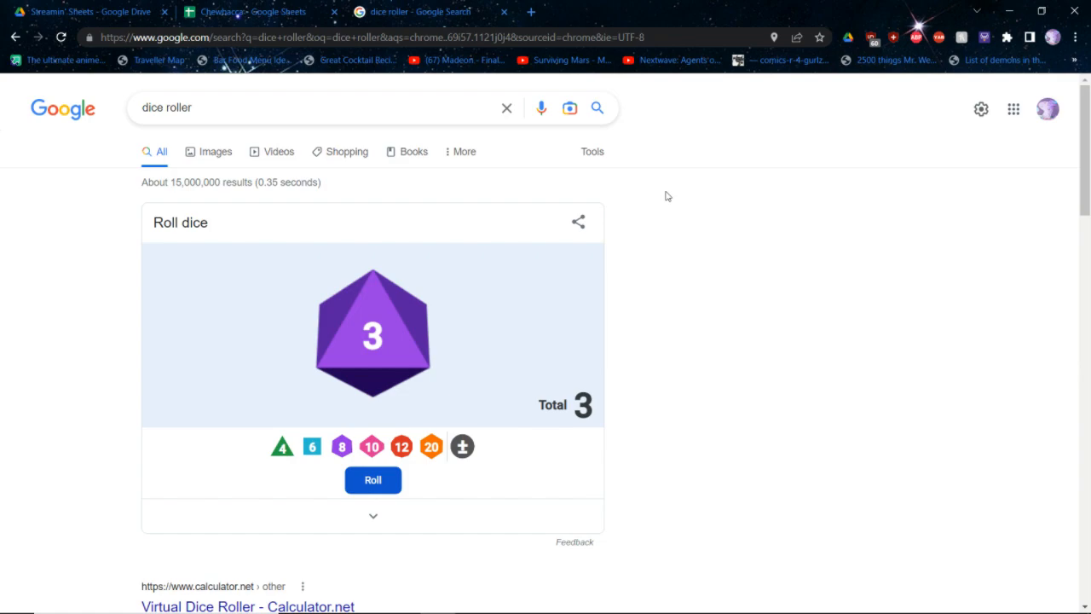
{"action": "left_click", "coordinate": [373, 333]}
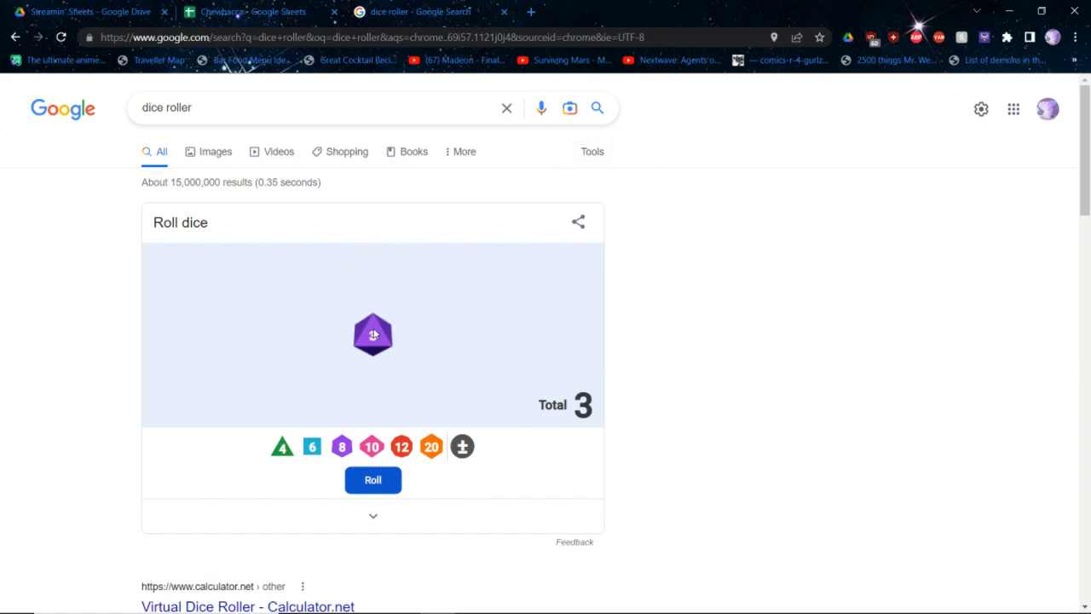
{"action": "left_click", "coordinate": [373, 335]}
{"action": "left_click", "coordinate": [404, 445]}
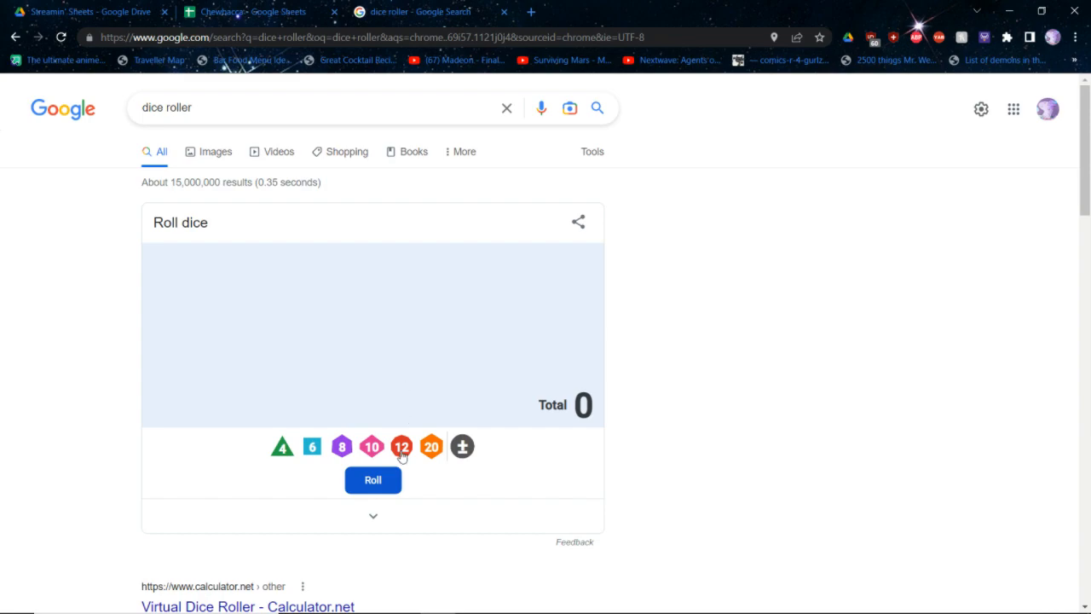
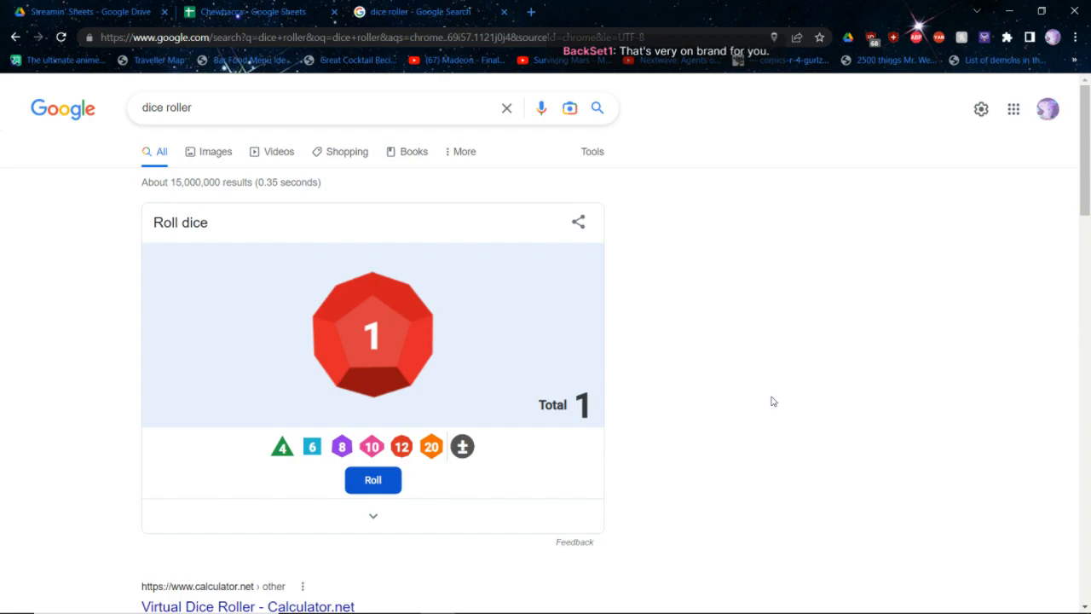
Close the Chewbacca sheet and open the first blank hero template copy from the Streamin' Sheets folder in Google Drive
{"action": "key", "text": "ctrl+shift+Tab"}
{"action": "key", "text": "ctrl+w"}
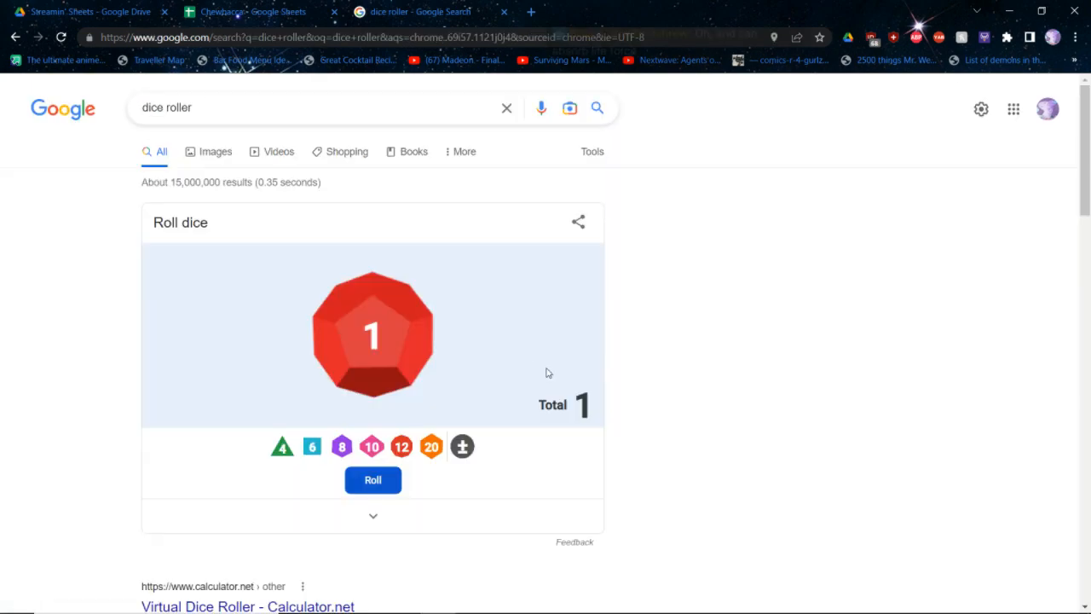
{"action": "key", "text": "ctrl+shift+Tab"}
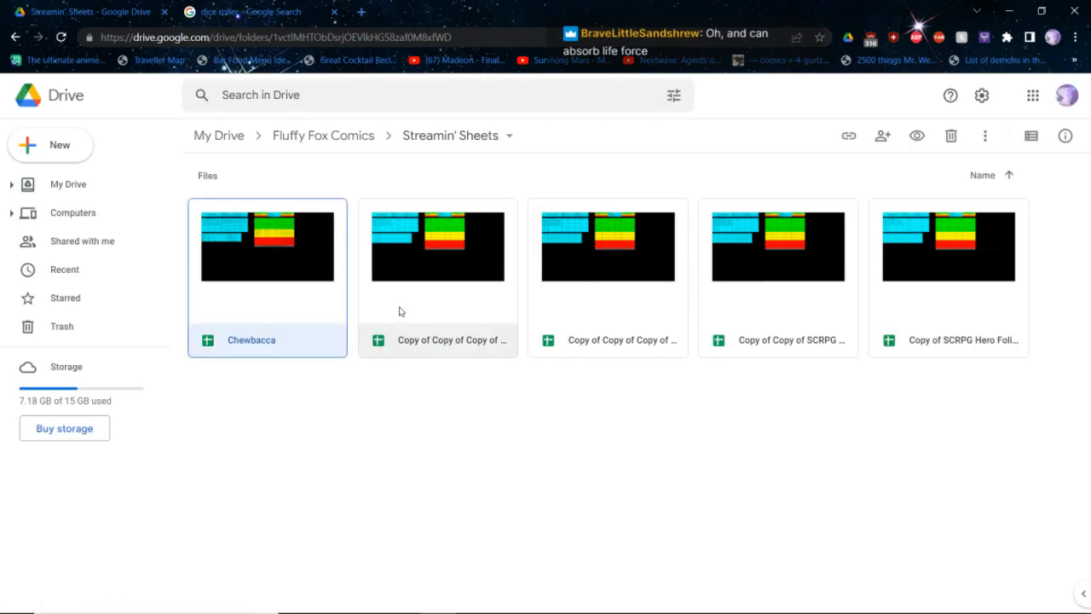
{"action": "left_click", "coordinate": [400, 312]}
{"action": "double_click", "coordinate": [379, 253]}
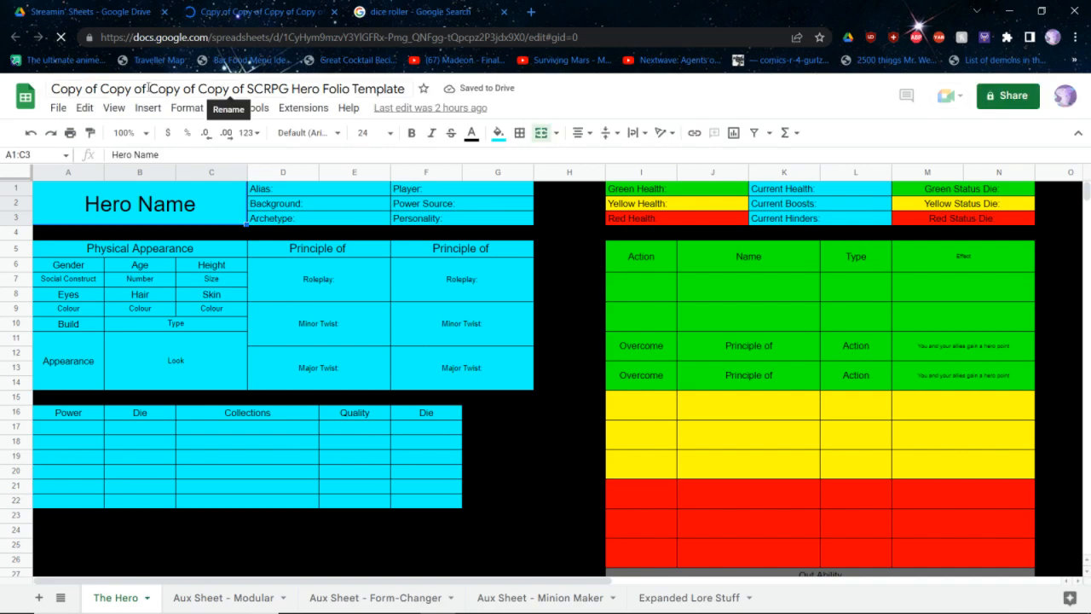
Enter Zero as the hero name and rename the spreadsheet as Zero (FFXIV)
{"action": "type", "text": "Zero"}
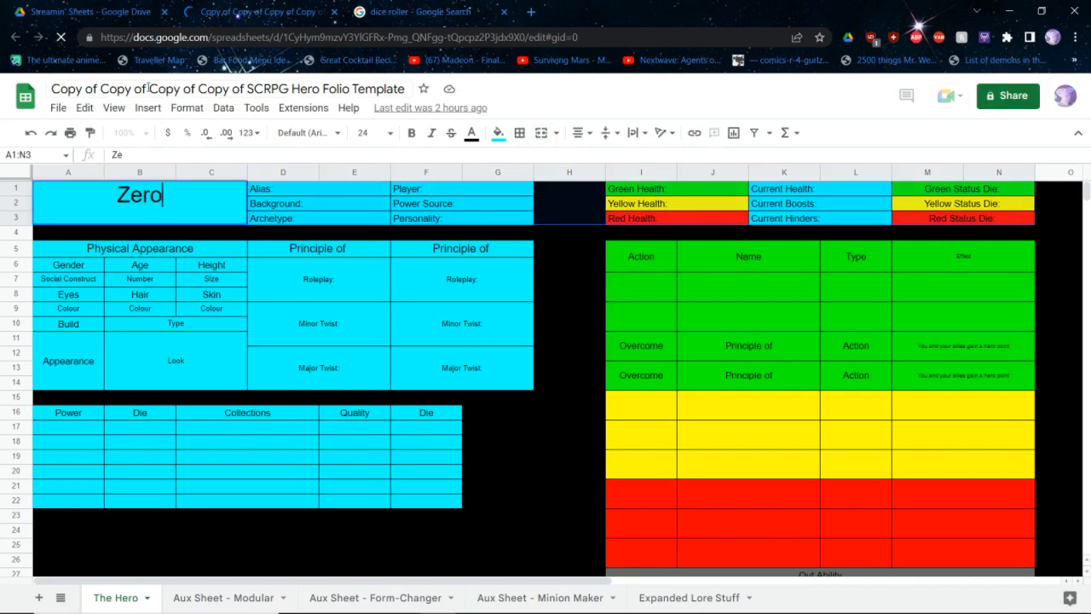
{"action": "key", "text": "Return"}
{"action": "left_click", "coordinate": [148, 88]}
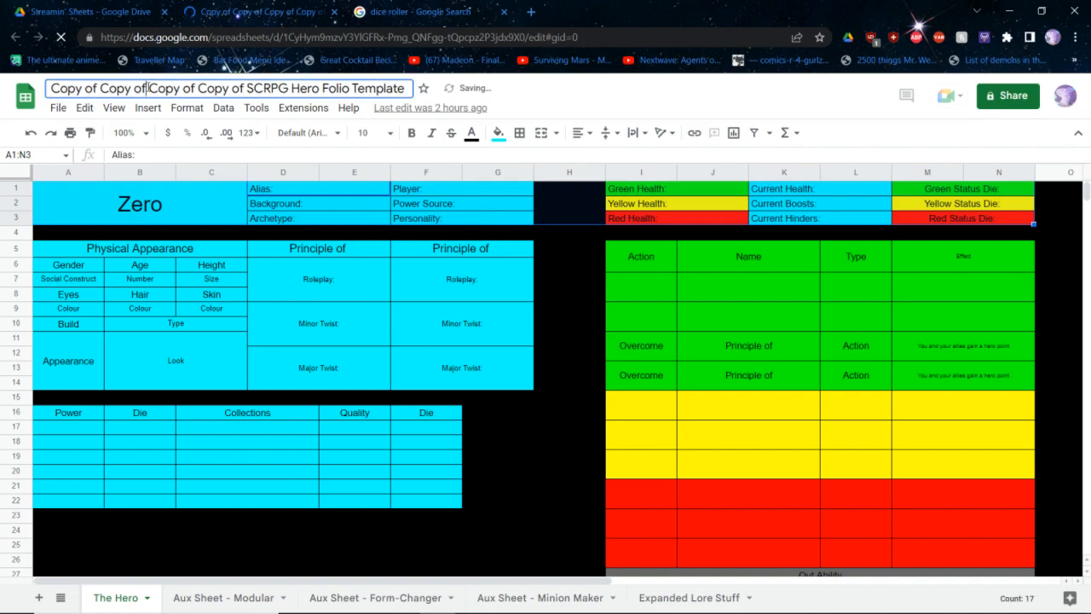
{"action": "type", "text": "Zro"}
{"action": "key", "text": "BackSpace"}
{"action": "key", "text": "BackSpace"}
{"action": "type", "text": "ero"}
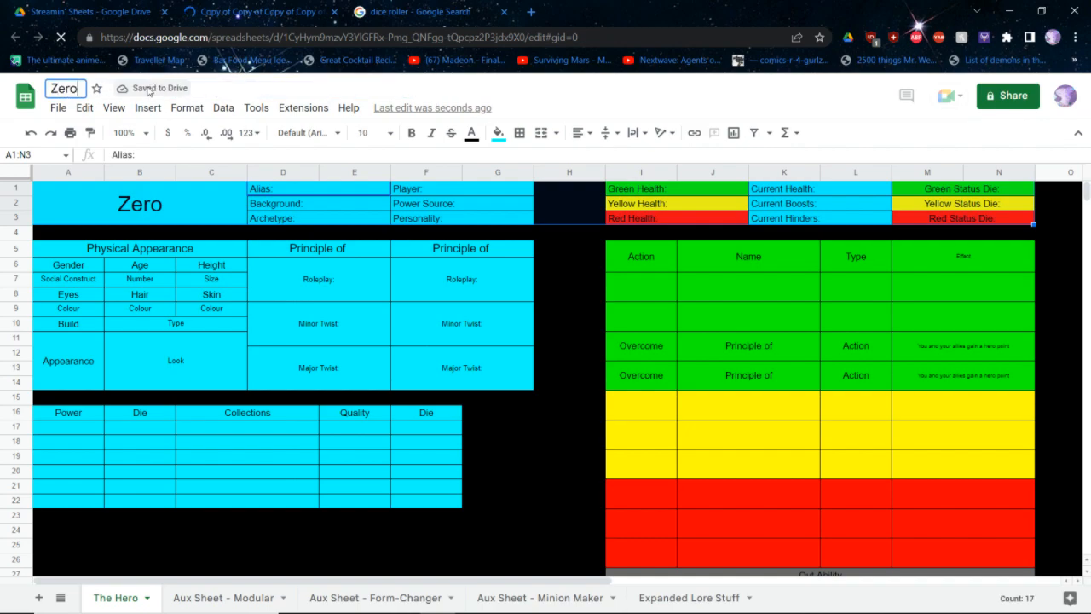
{"action": "key", "text": "Return"}
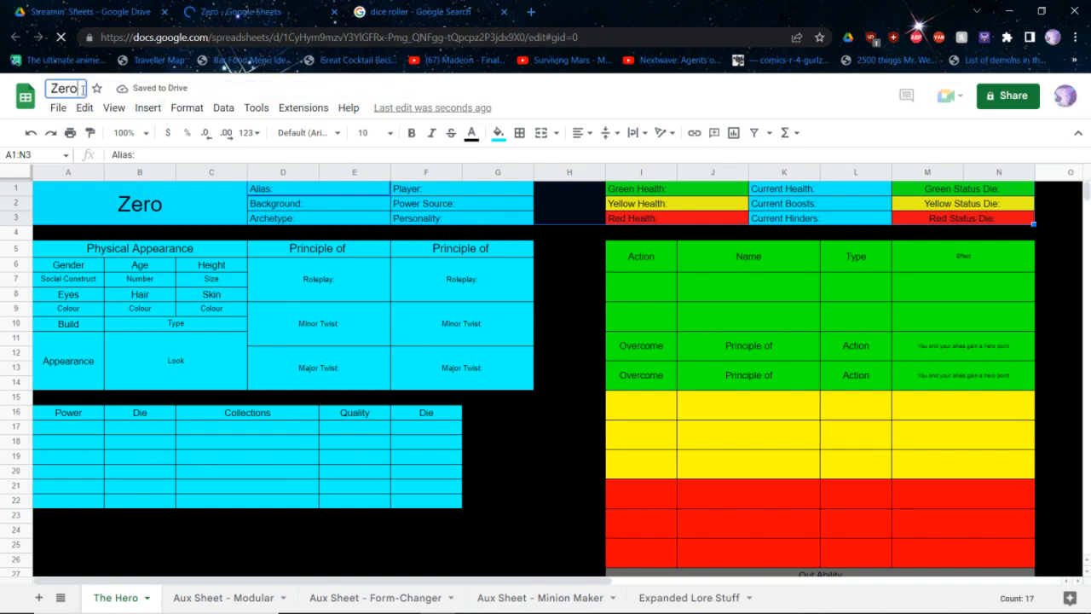
{"action": "type", "text": "(FFXIV)"}
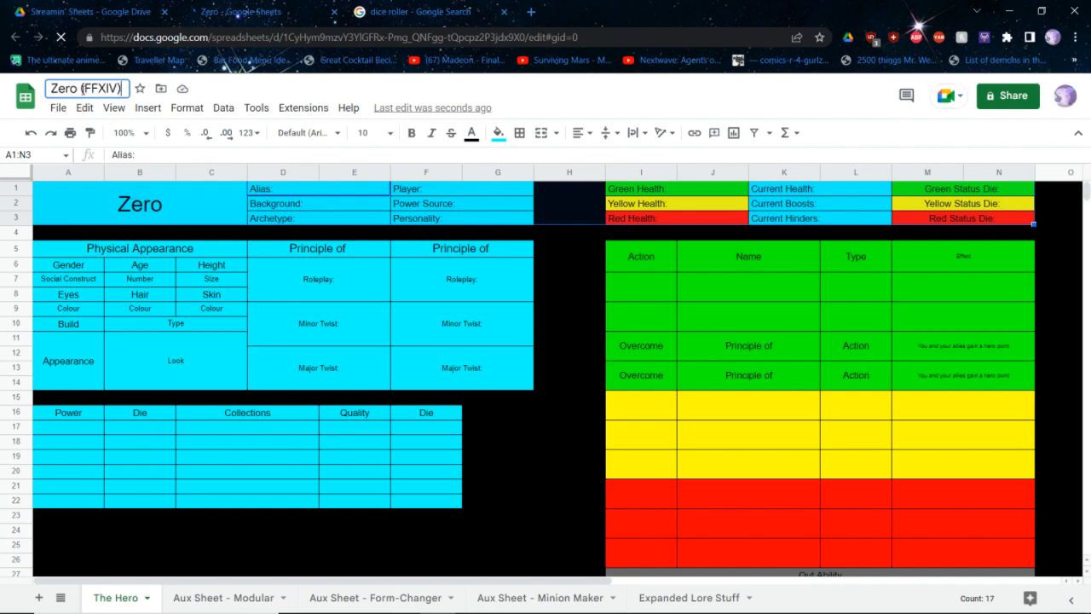
{"action": "key", "text": "Return"}
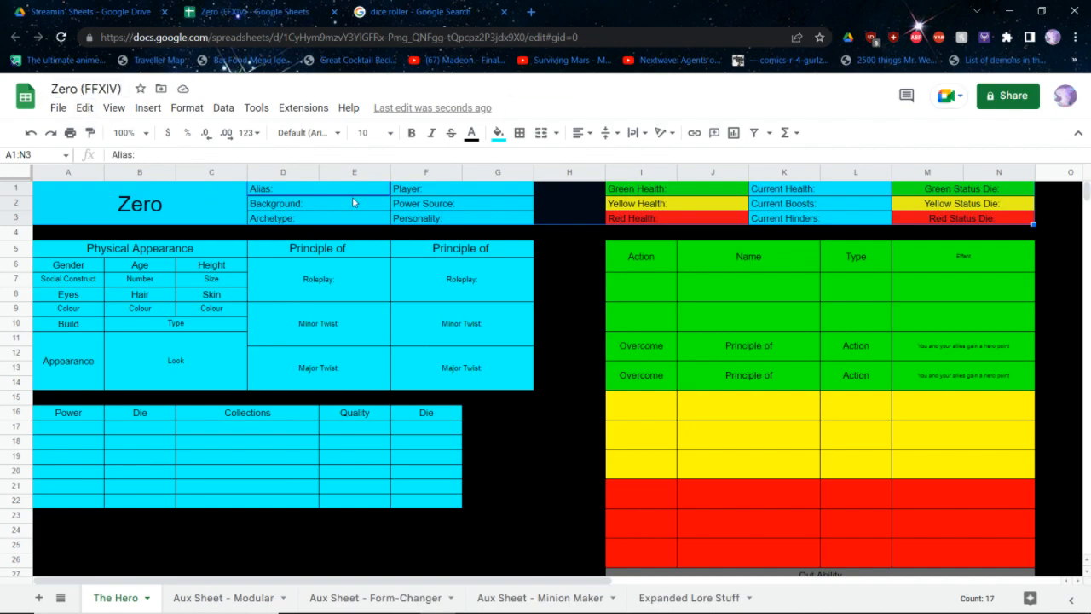
Add Zero after the Alias label in the hero's characteristics block
{"action": "double_click", "coordinate": [349, 190]}
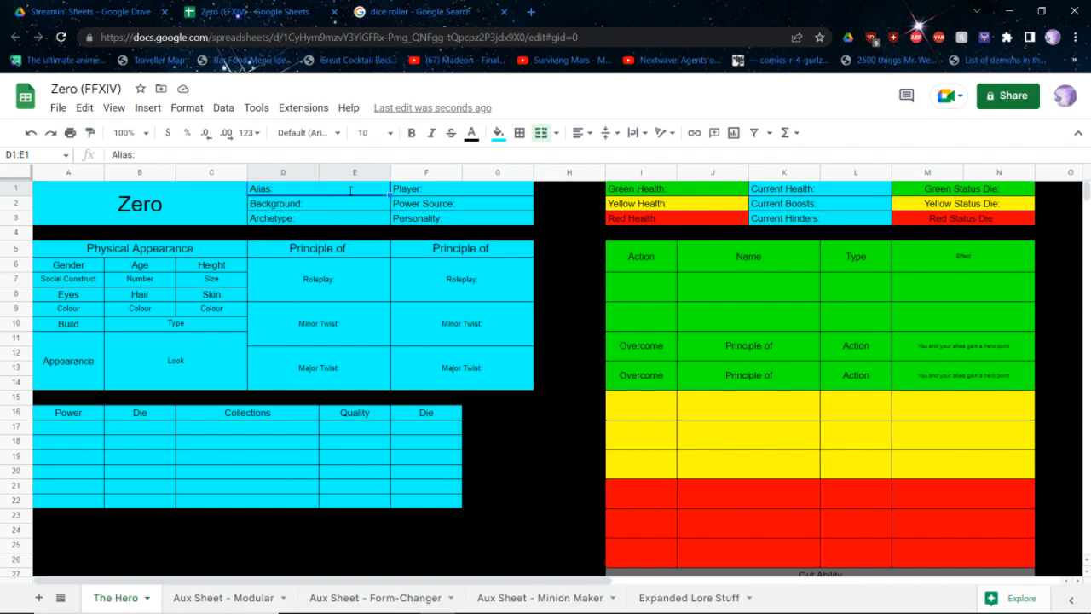
{"action": "type", "text": "Zero"}
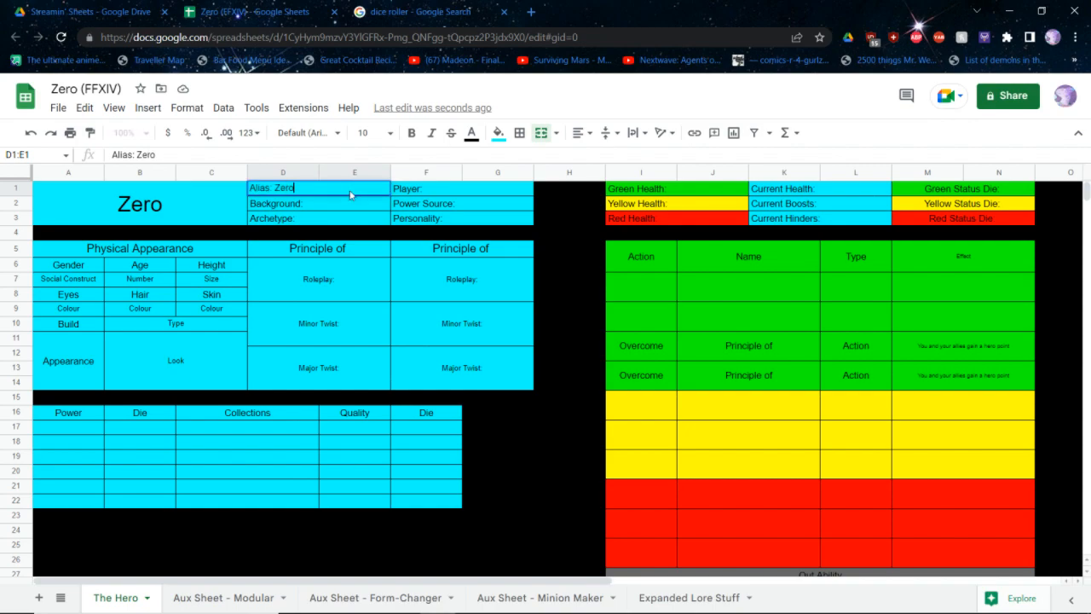
{"action": "key", "text": "Return"}
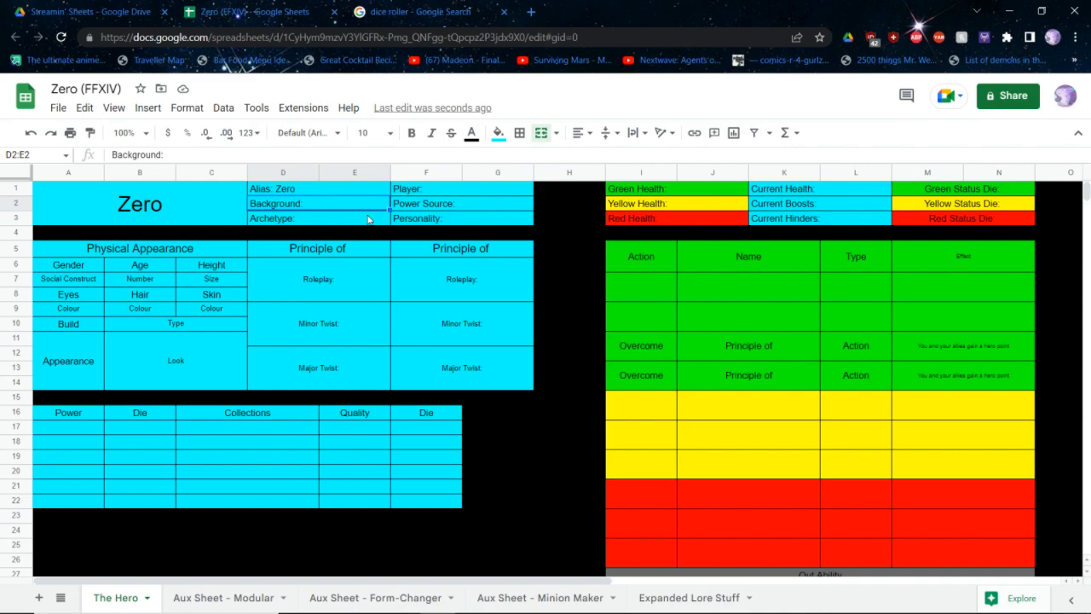
{"action": "left_click", "coordinate": [85, 282]}
{"action": "left_click_drag", "start_coordinate": [211, 275], "coordinate": [67, 315]}
{"action": "left_click", "coordinate": [79, 253]}
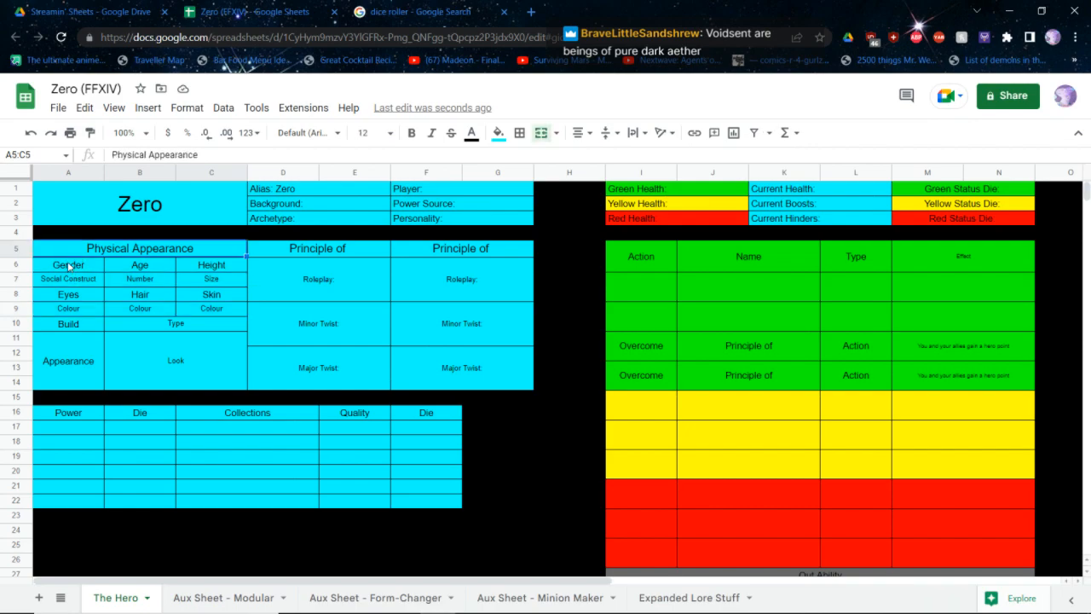
{"action": "left_click", "coordinate": [69, 283]}
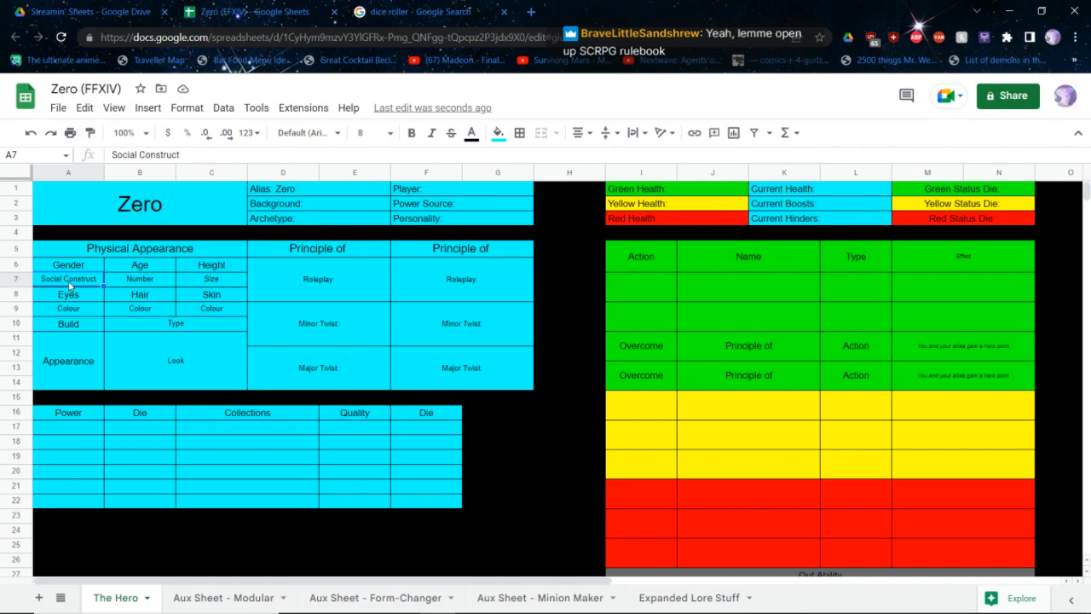
Switch to the SCRPG core rulebook, go to Step 1: Backgrounds and follow its reference to pages 44-45 on assigning dice
{"action": "key", "text": "alt+Tab"}
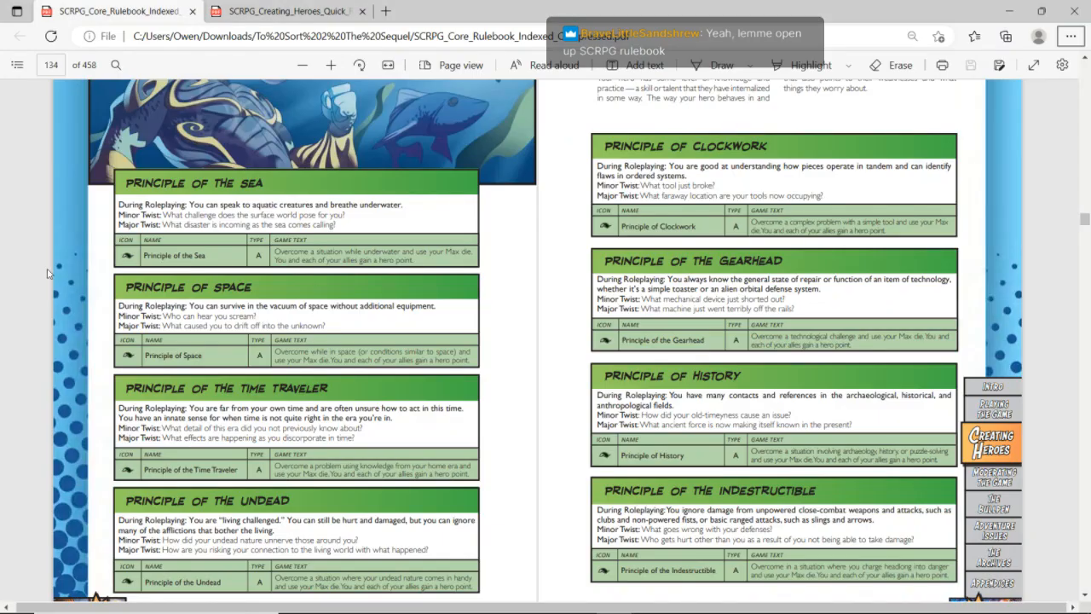
{"action": "left_click", "coordinate": [17, 65]}
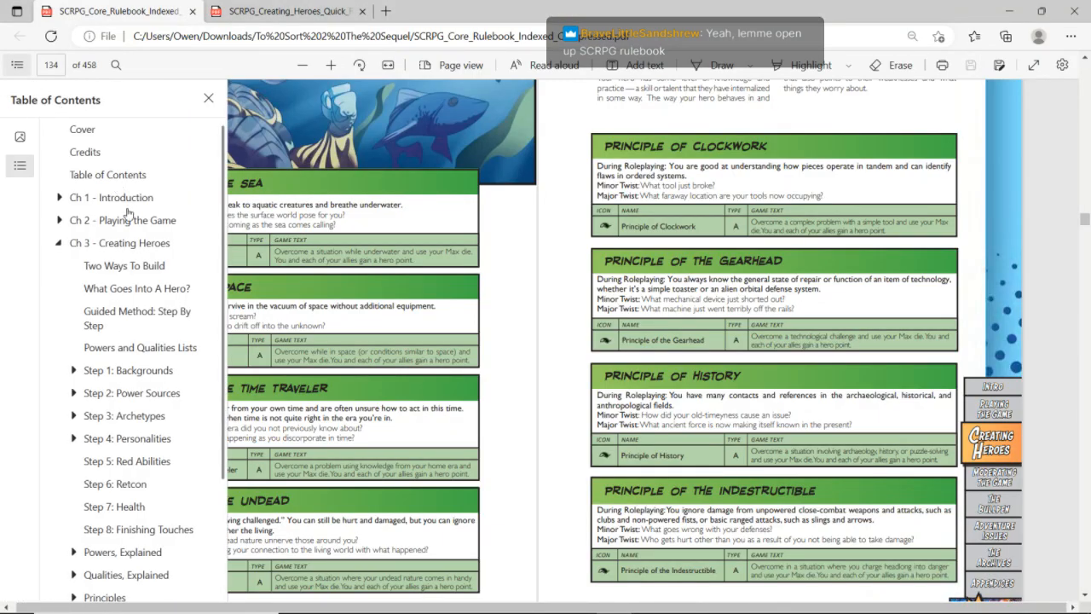
{"action": "left_click", "coordinate": [134, 373]}
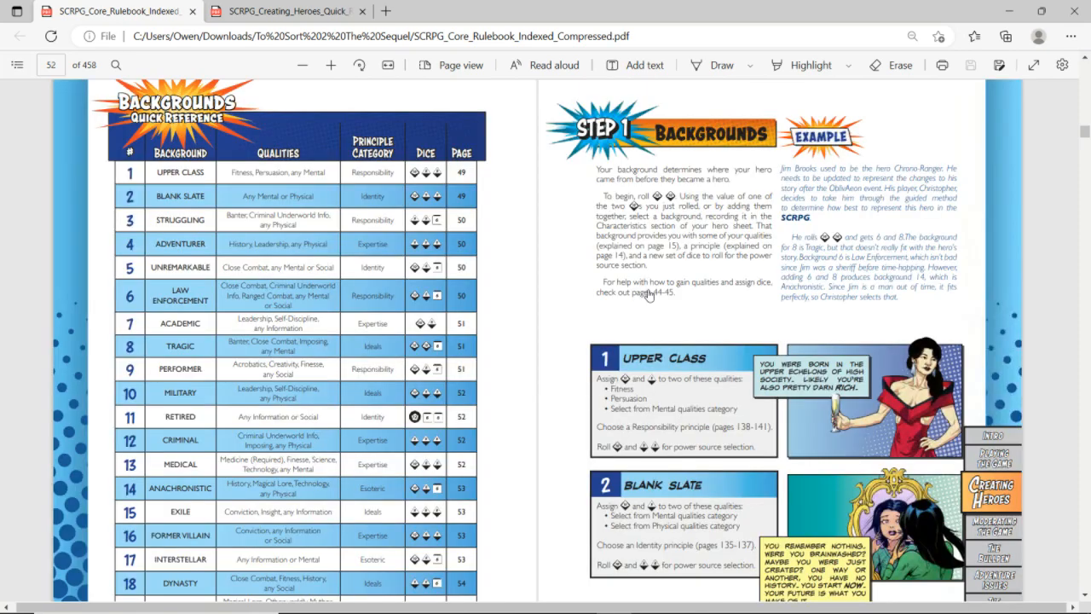
{"action": "left_click", "coordinate": [649, 295]}
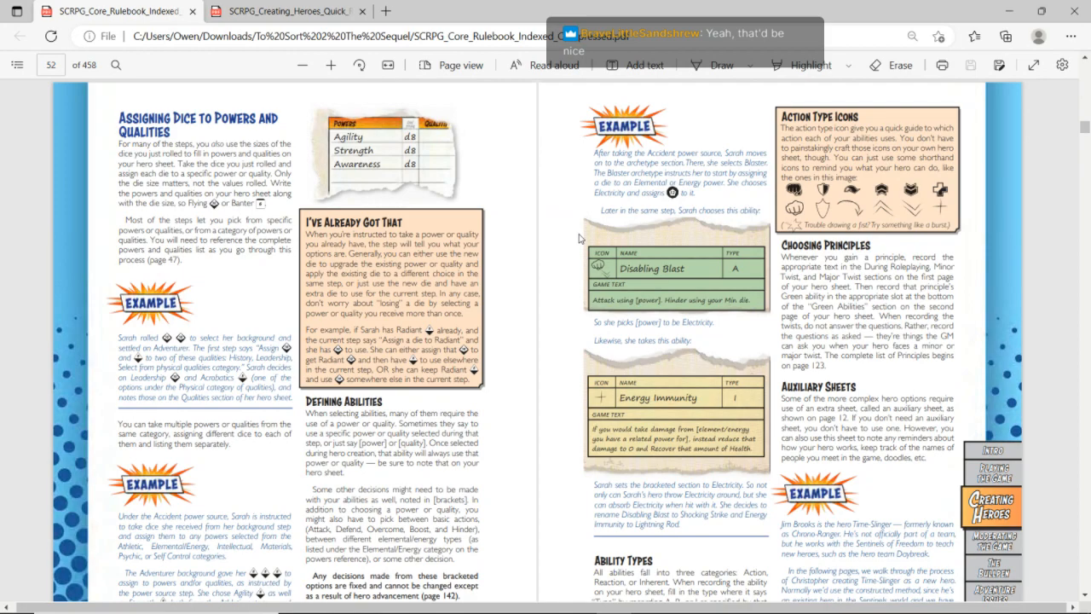
Return to Step 1: Backgrounds in the rulebook and review the full backgrounds quick reference table
{"action": "left_click", "coordinate": [17, 66]}
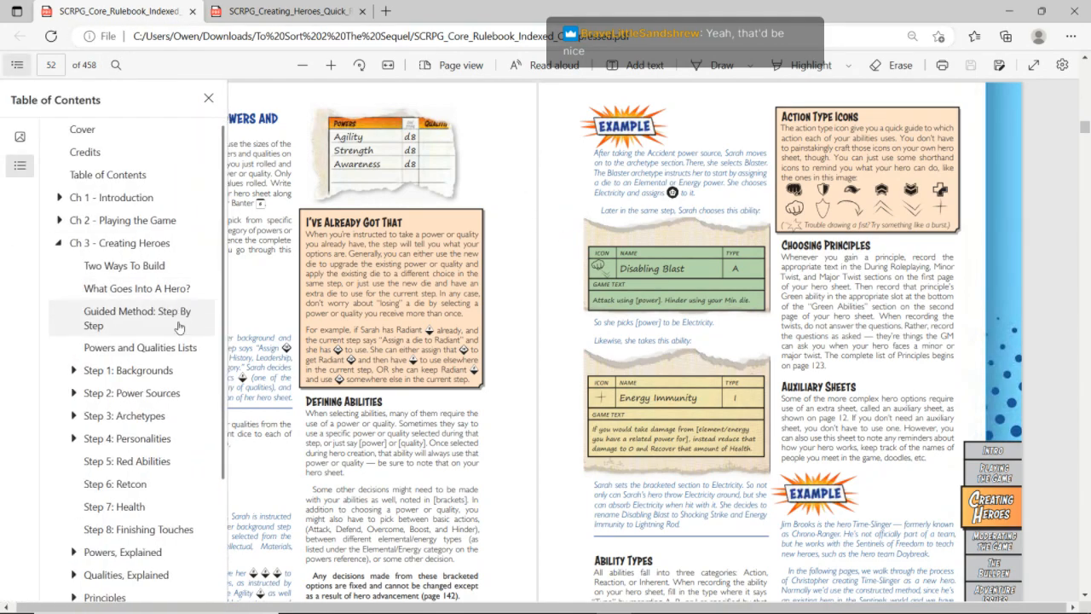
{"action": "left_click", "coordinate": [168, 373]}
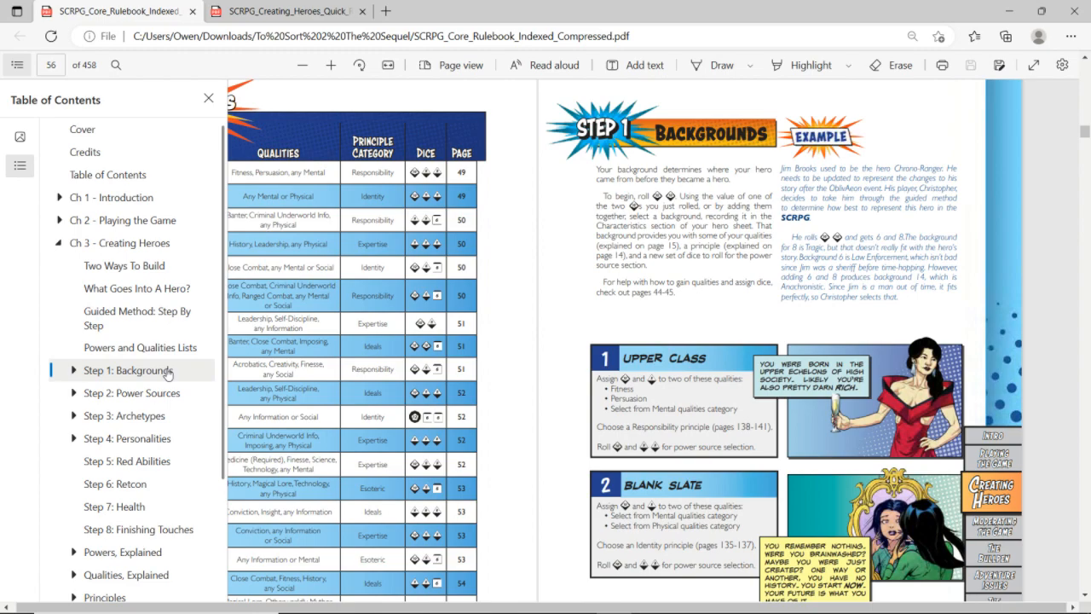
{"action": "left_click", "coordinate": [642, 271]}
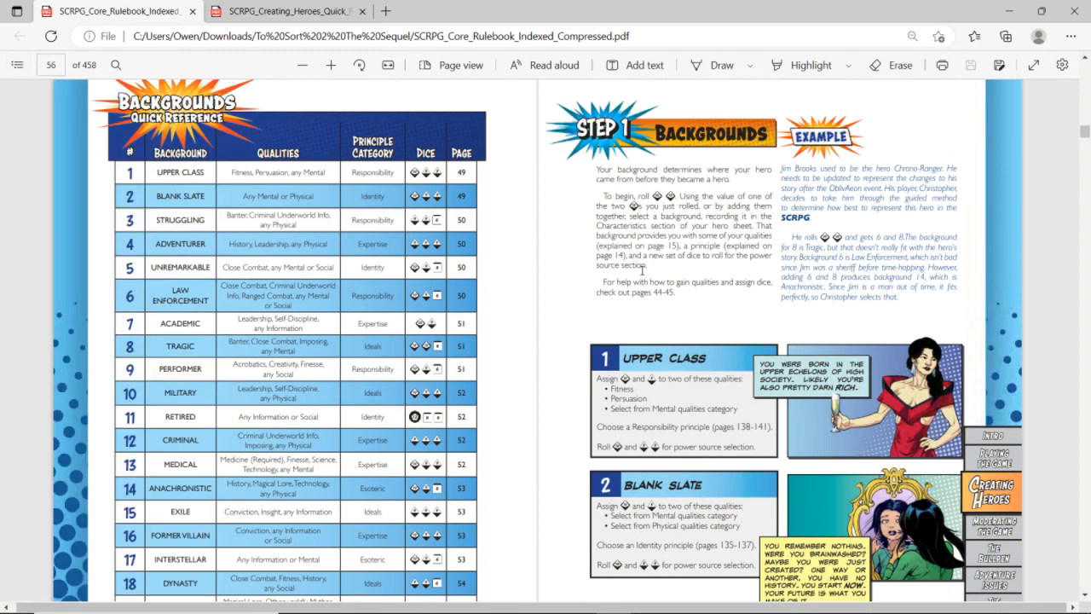
{"action": "scroll", "coordinate": [642, 271], "scroll_direction": "down", "scroll_amount": 1}
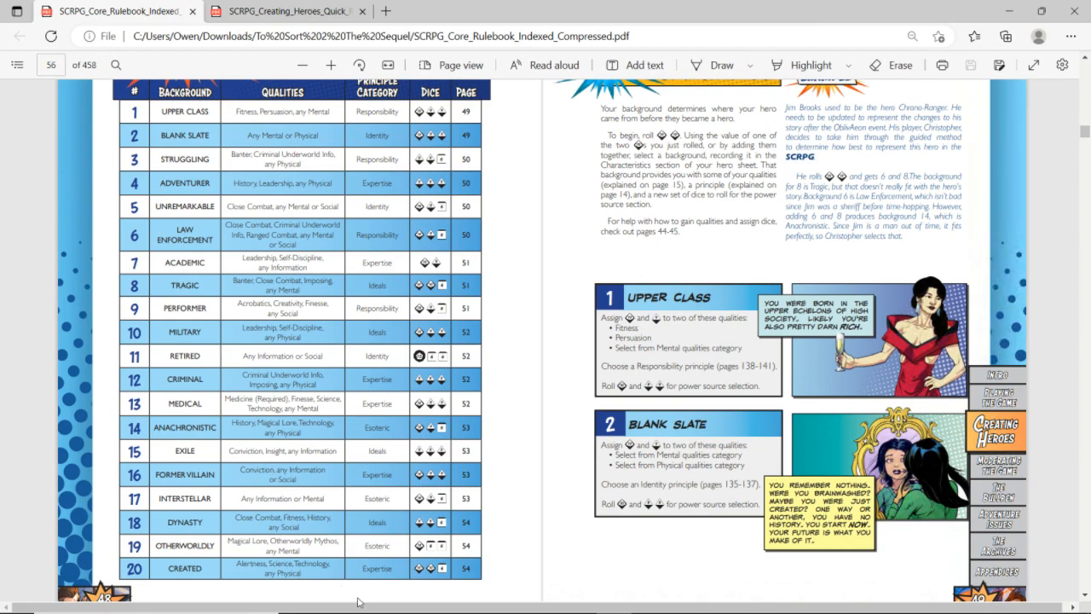
Go to the Otherworldly background entry, and check the qualities list in the Creating Heroes quick reference PDF
{"action": "left_click", "coordinate": [267, 548]}
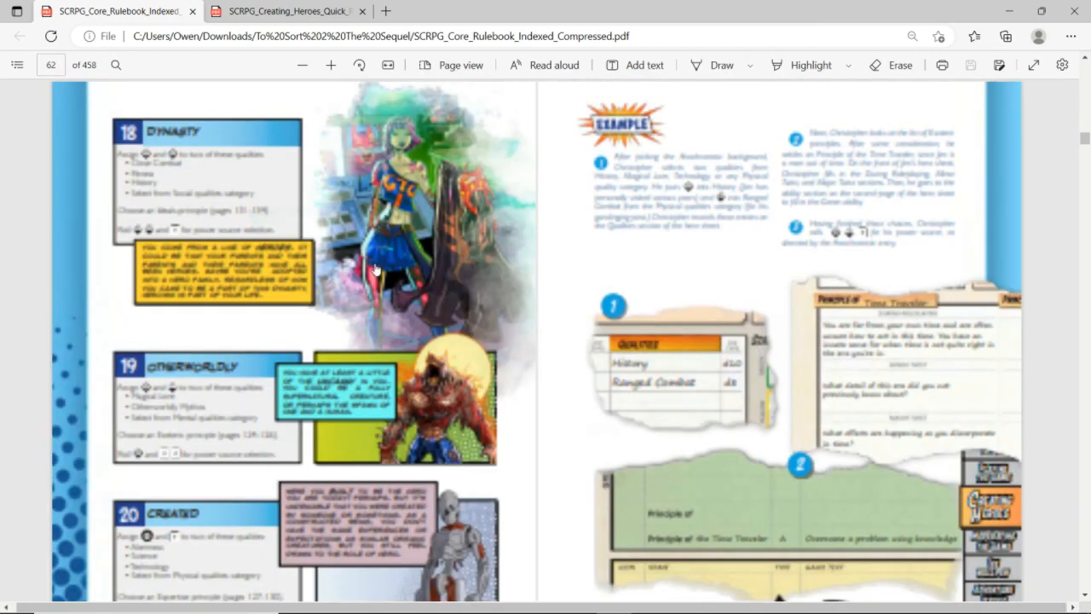
{"action": "scroll", "coordinate": [375, 270], "scroll_direction": "down", "scroll_amount": 1}
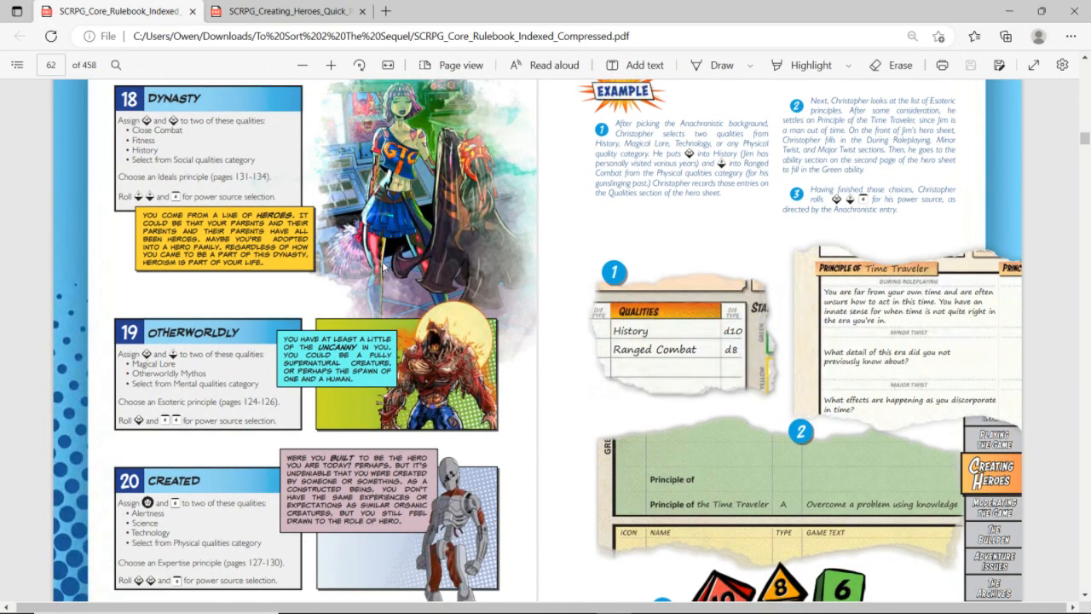
{"action": "scroll", "coordinate": [383, 265], "scroll_direction": "down", "scroll_amount": 2}
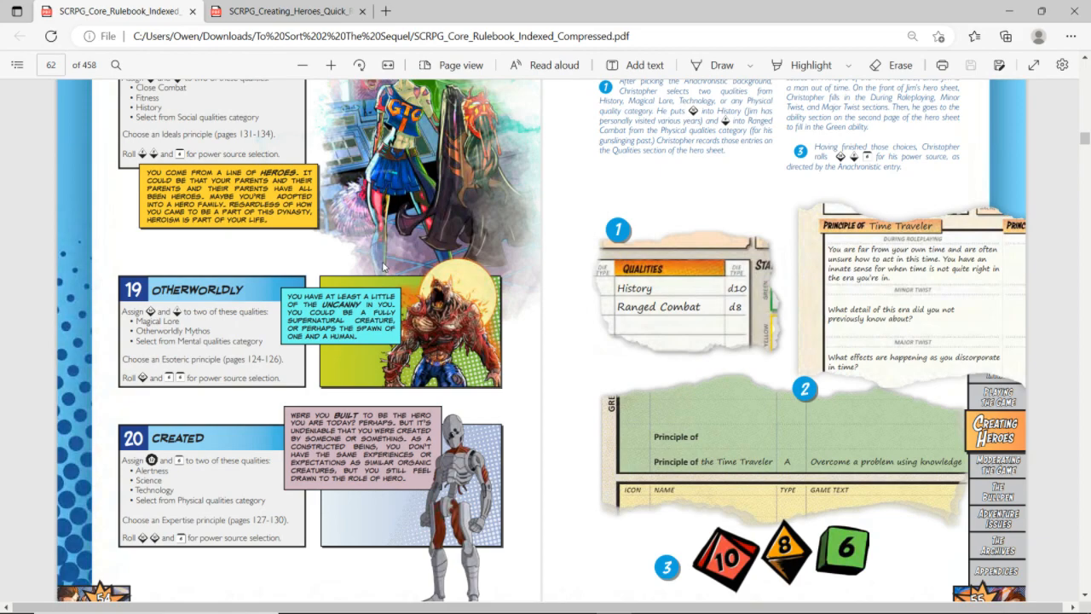
{"action": "key", "text": "ctrl+Tab"}
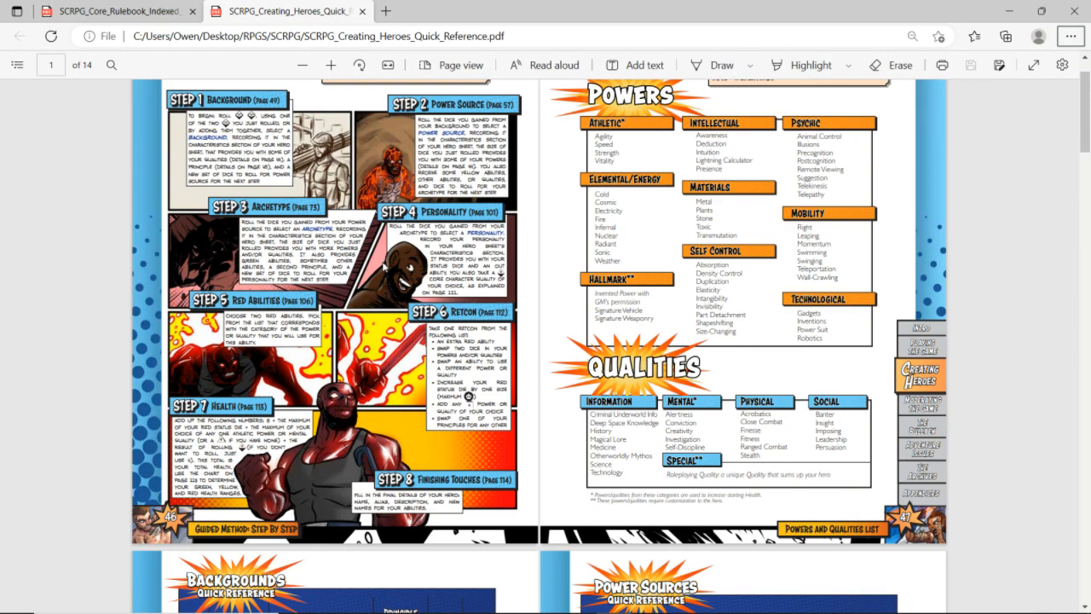
Back in the Zero sheet, enter d10 and d8 as the first two quality dice
{"action": "key", "text": "alt+Tab"}
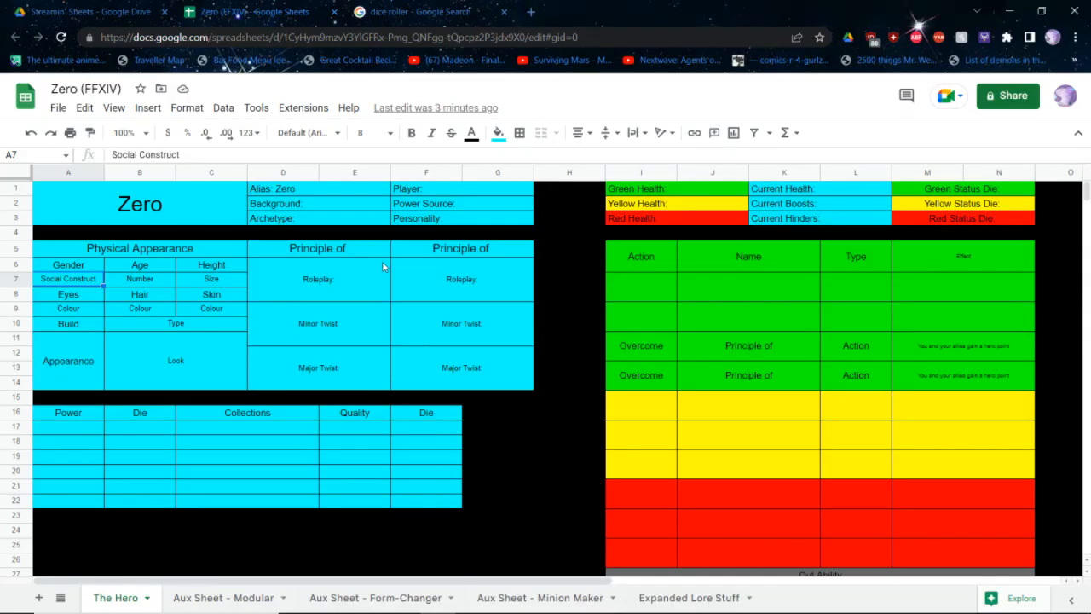
{"action": "left_click", "coordinate": [395, 418]}
{"action": "left_click", "coordinate": [394, 424]}
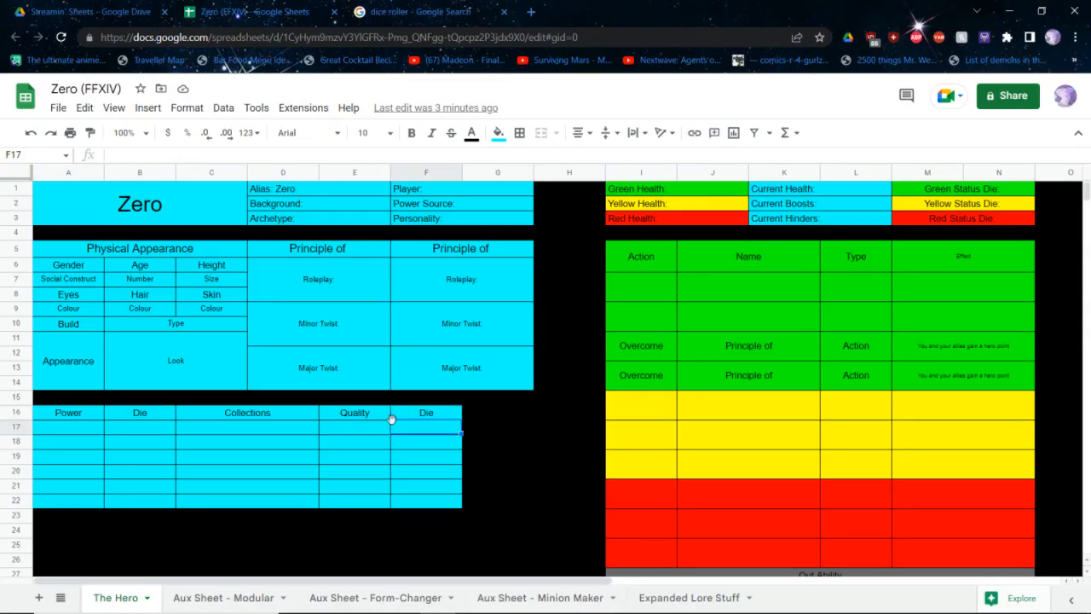
{"action": "type", "text": "d10"}
{"action": "key", "text": "Return"}
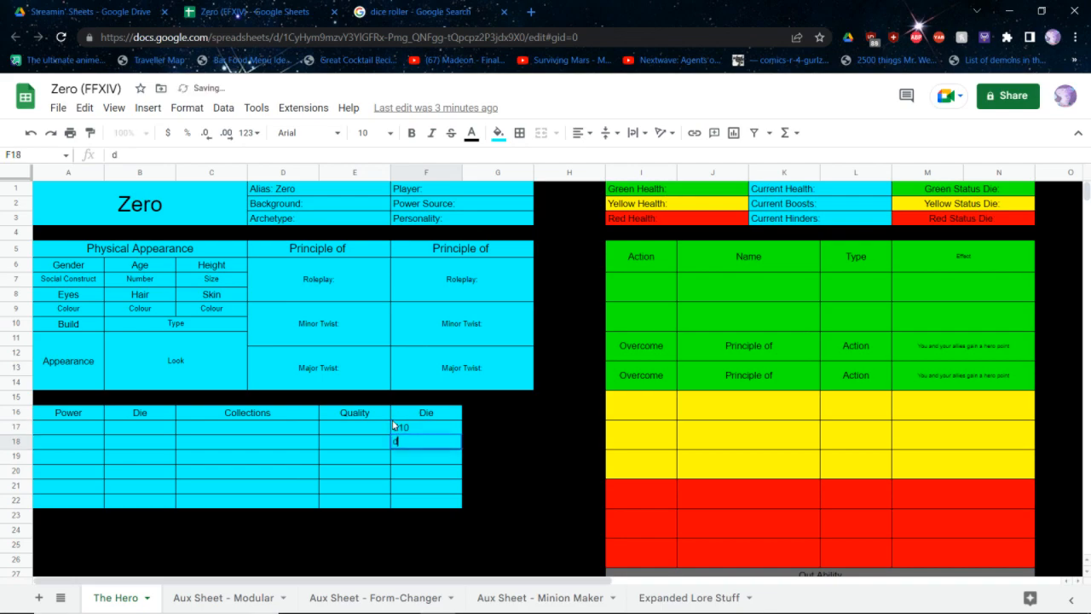
{"action": "type", "text": "d8"}
{"action": "key", "text": "Return"}
Enter Otherworldly Mythos as the d10 quality and Conviction as the d8 quality
{"action": "key", "text": "Left"}
{"action": "key", "text": "Up"}
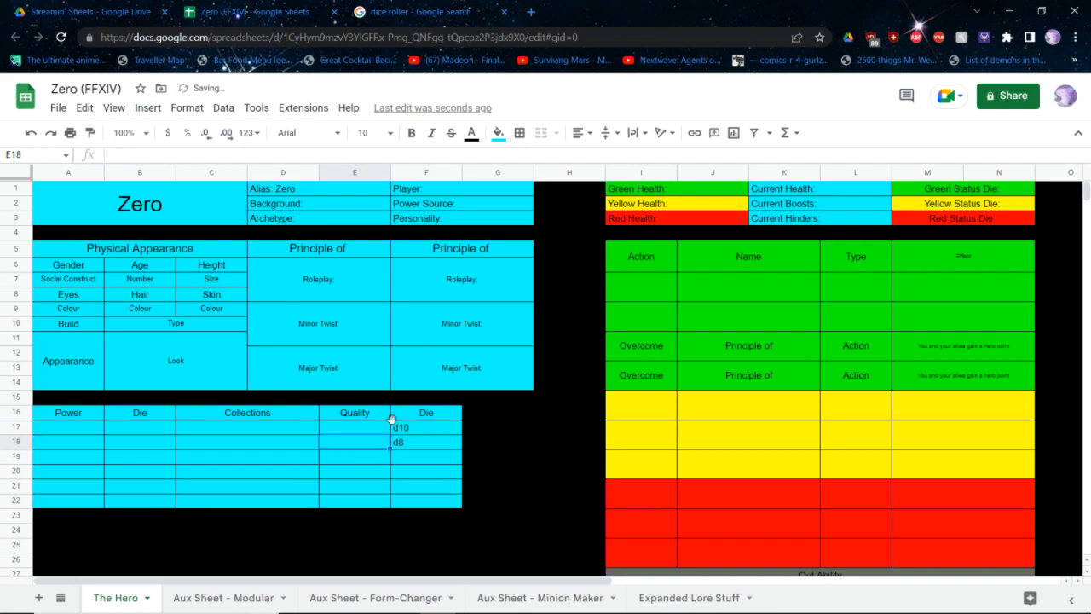
{"action": "key", "text": "Up"}
{"action": "type", "text": "Otherw"}
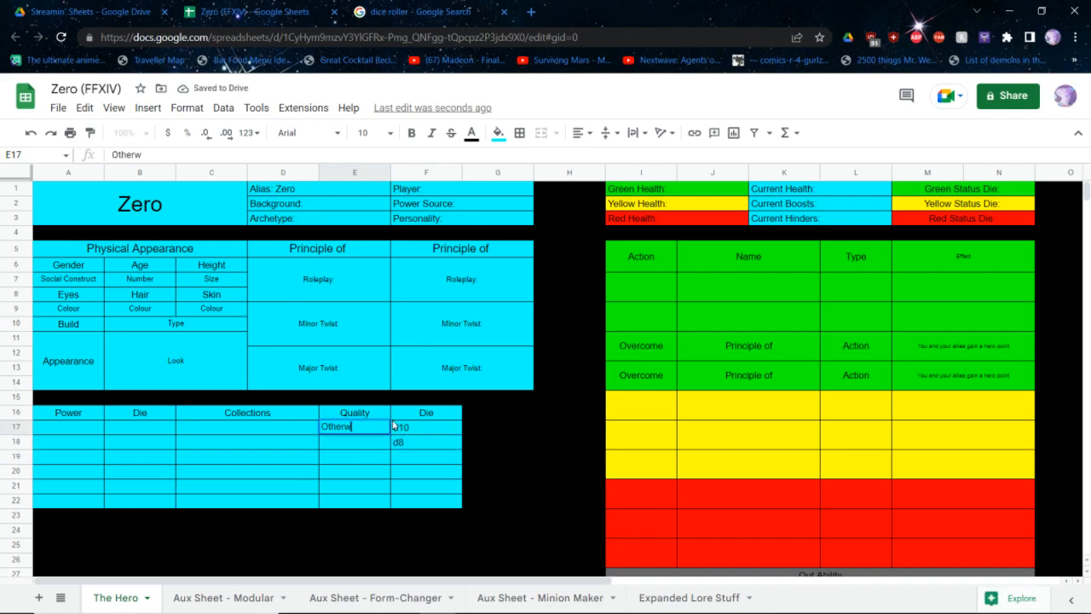
{"action": "type", "text": "orldly Mythos"}
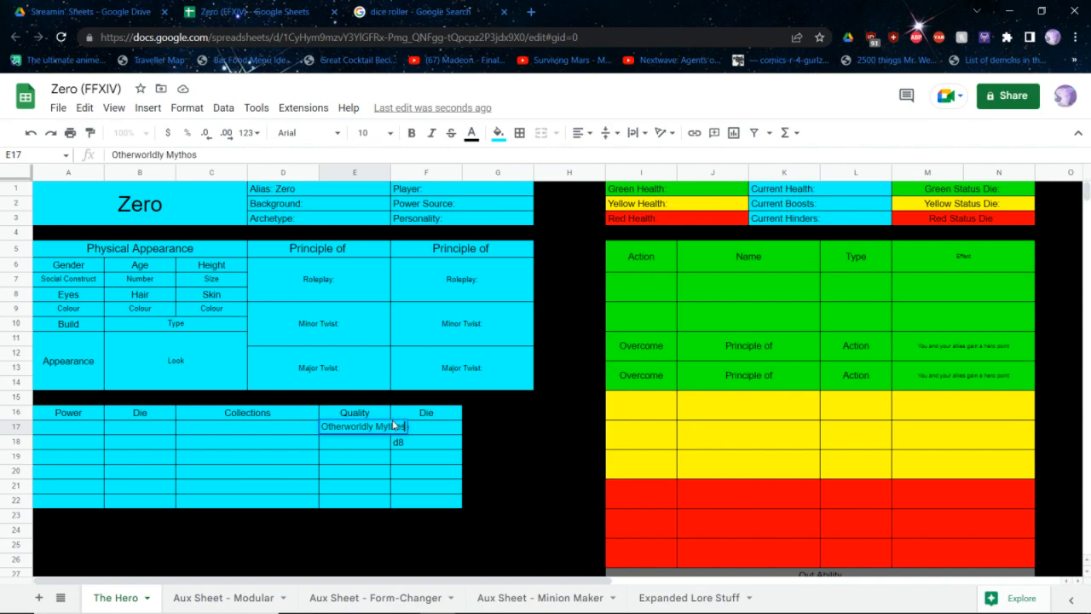
{"action": "key", "text": "Return"}
{"action": "type", "text": "Conviction"}
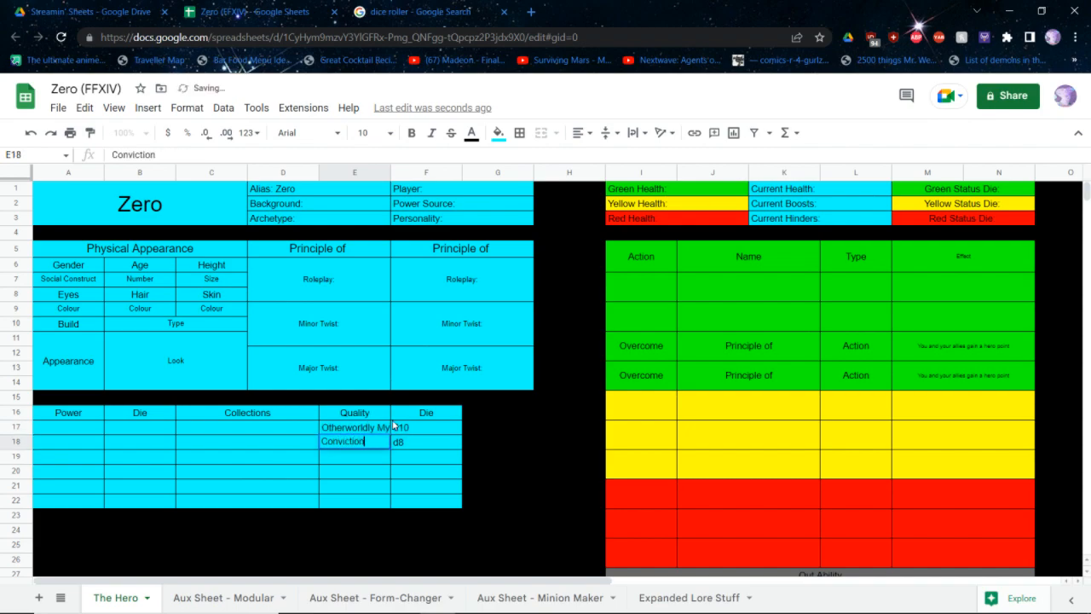
{"action": "key", "text": "Return"}
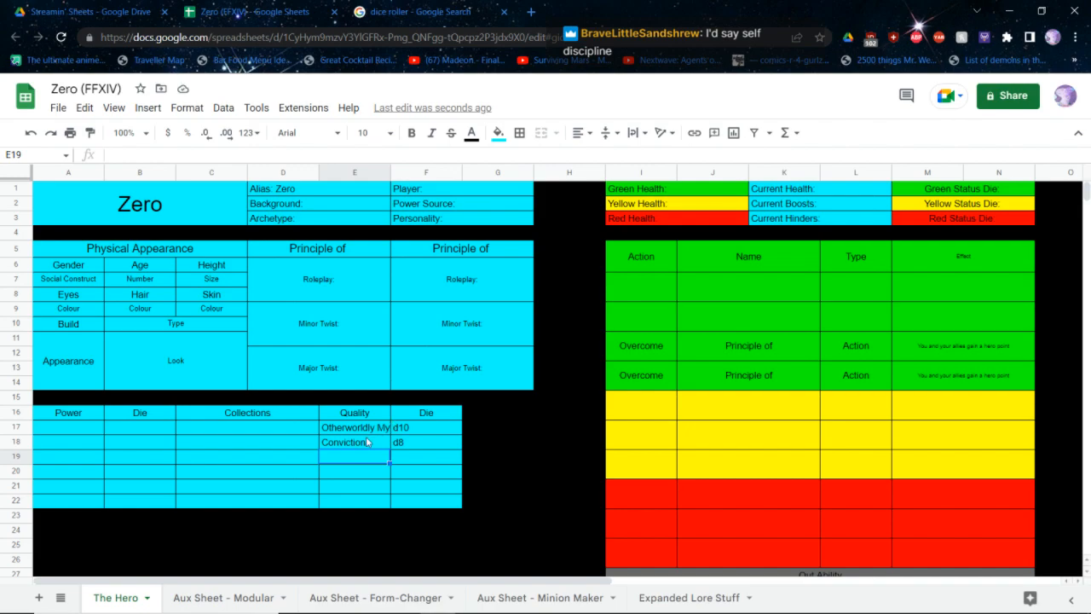
Replace the d8 quality with Self-Discipline
{"action": "left_click", "coordinate": [368, 441]}
{"action": "type", "text": "Self"}
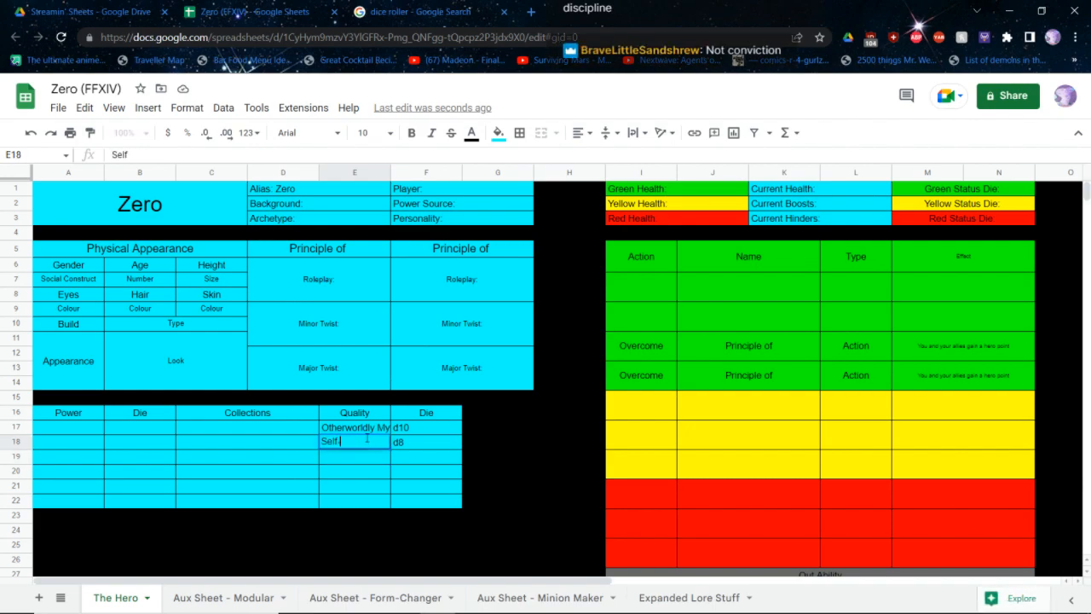
{"action": "type", "text": "-Discipline"}
{"action": "key", "text": "Return"}
Reduce the font size of the Otherworldly Mythos quality to 8 so it fits its cell
{"action": "left_click", "coordinate": [355, 430]}
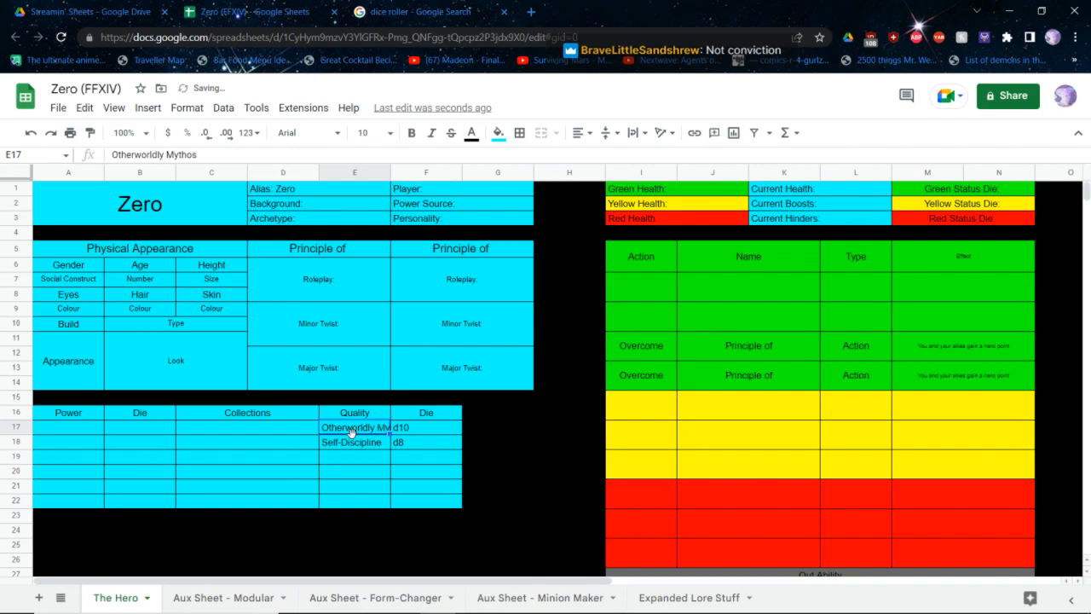
{"action": "left_click", "coordinate": [392, 128]}
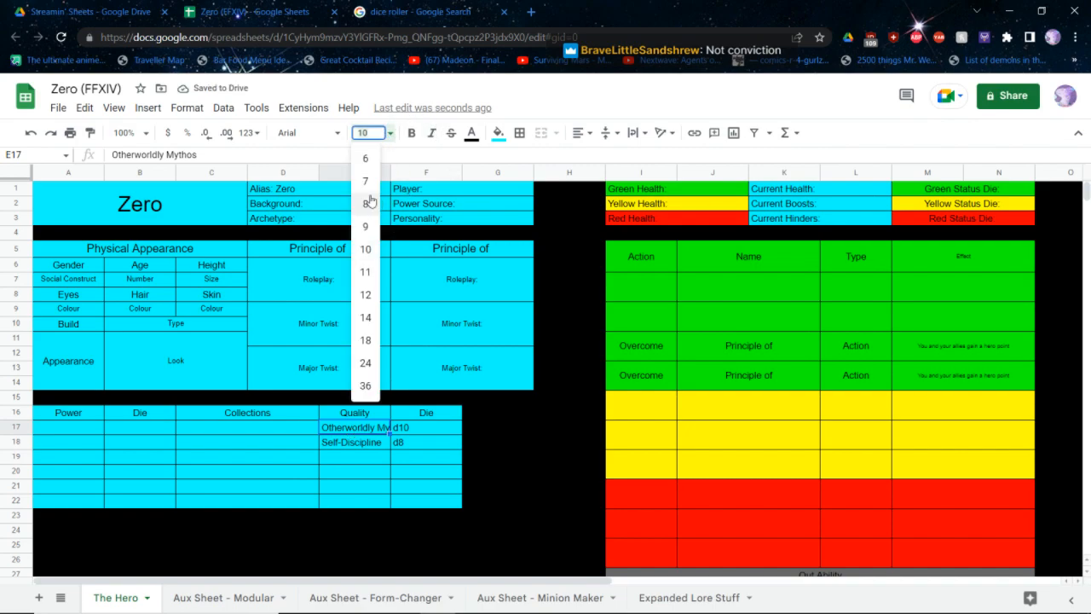
{"action": "left_click", "coordinate": [373, 201]}
{"action": "left_click", "coordinate": [235, 486]}
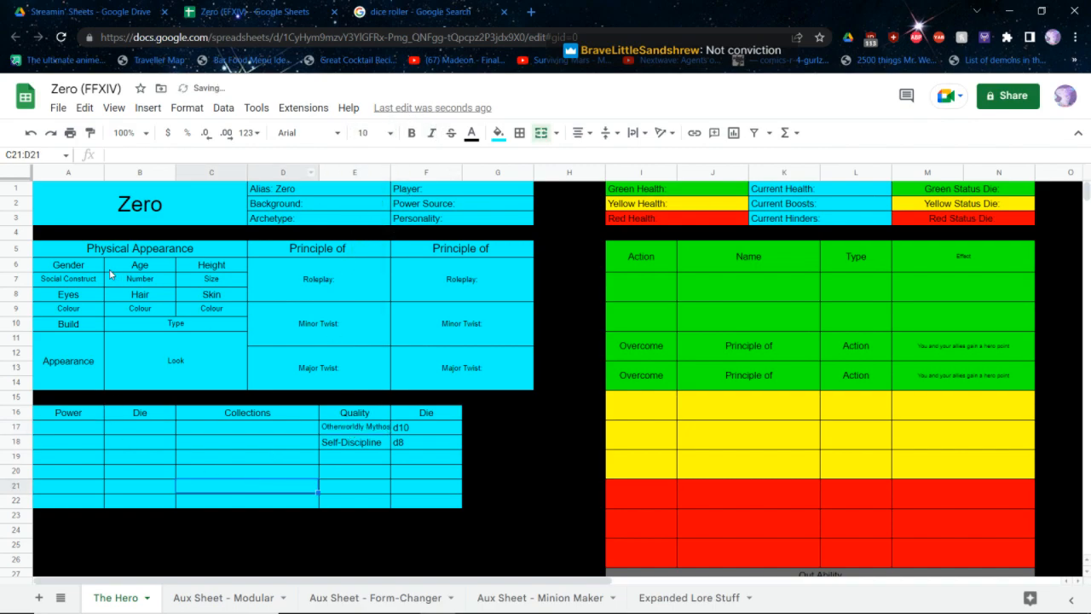
Fill in the physical appearance gender as Nonbinary and the age as Several Thousand
{"action": "left_click", "coordinate": [77, 281]}
{"action": "type", "text": "Nonb"}
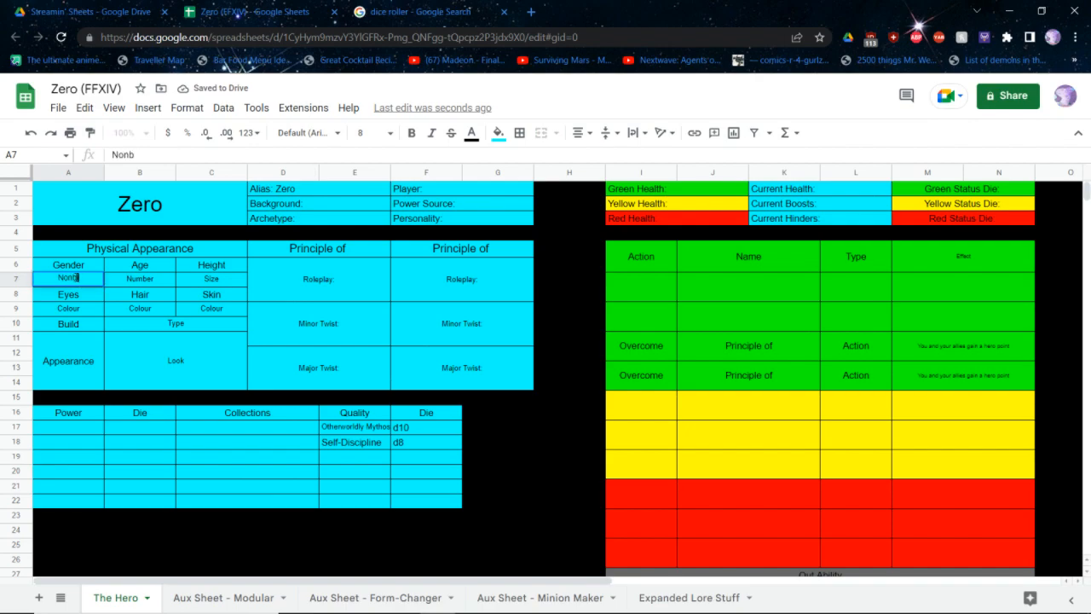
{"action": "type", "text": "inary"}
{"action": "key", "text": "Tab"}
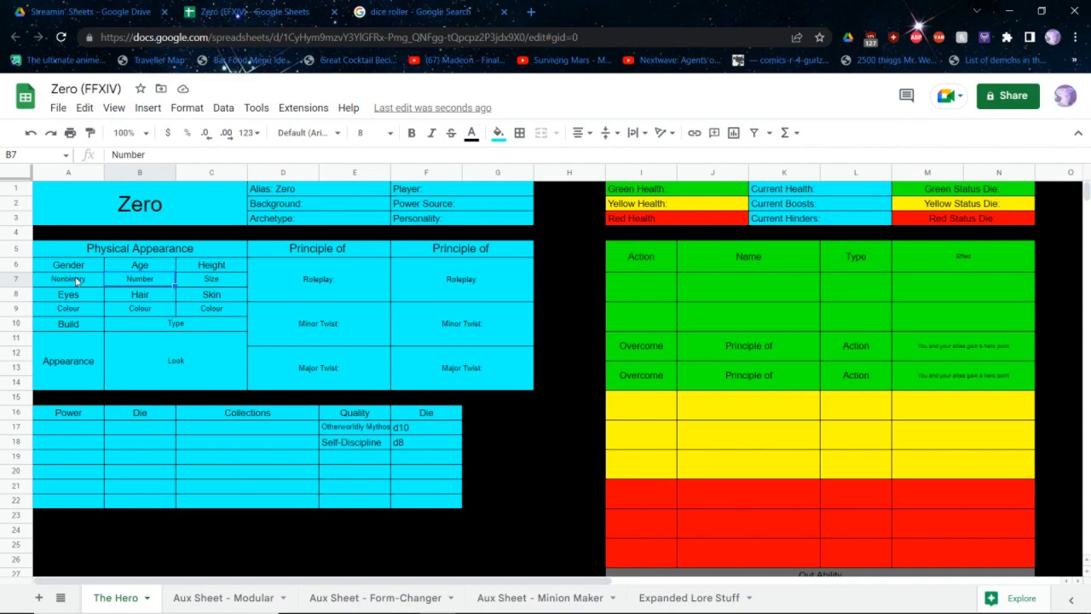
{"action": "type", "text": "A Numb"}
{"action": "key", "text": "Tab"}
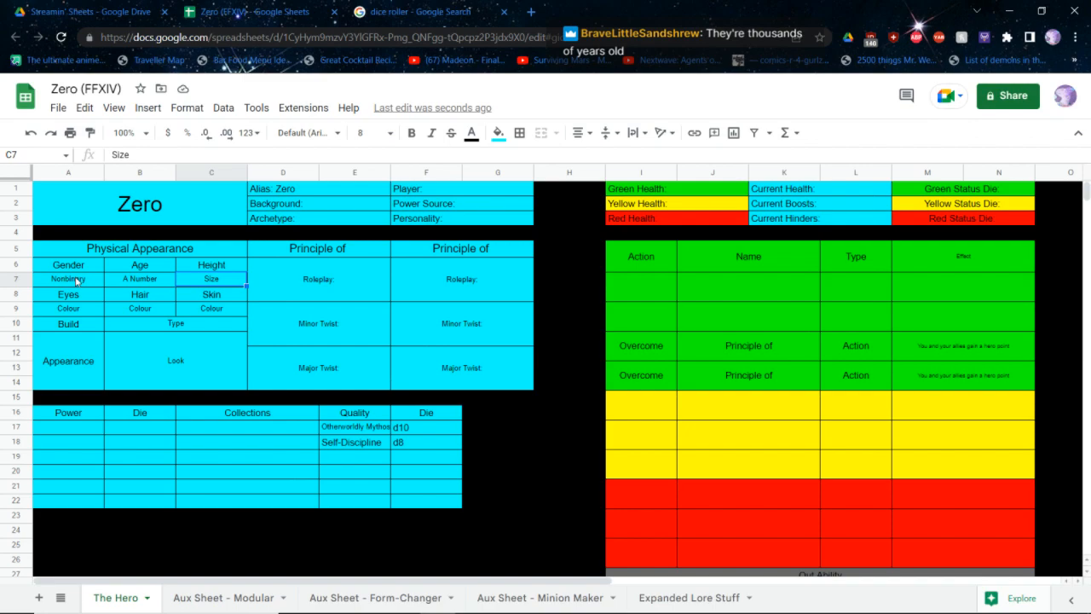
{"action": "key", "text": "Left"}
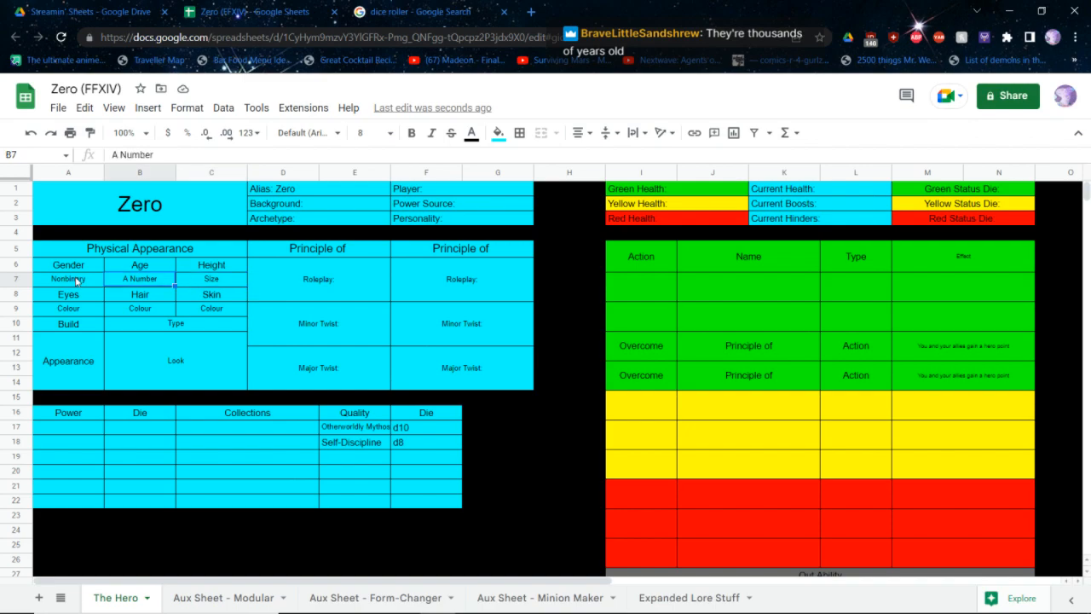
{"action": "type", "text": "Se"}
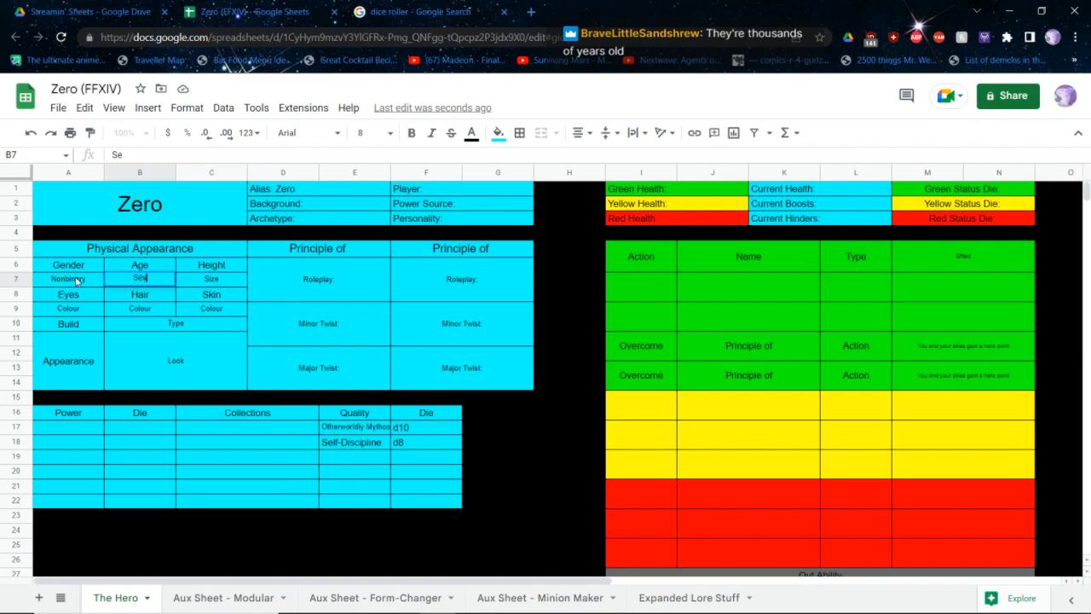
{"action": "type", "text": "veral Thousand"}
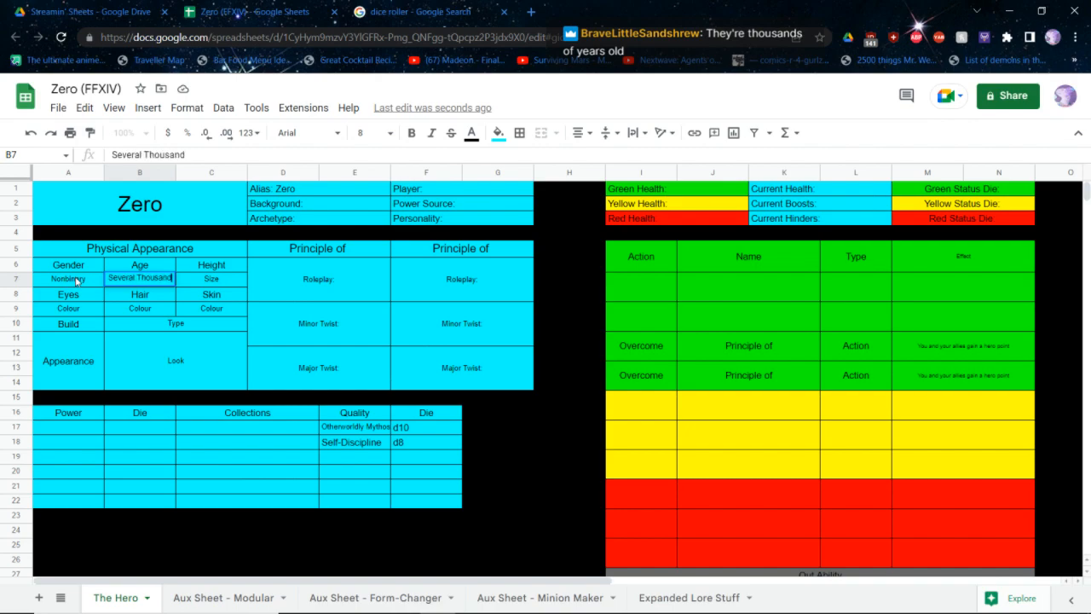
{"action": "key", "text": "Tab"}
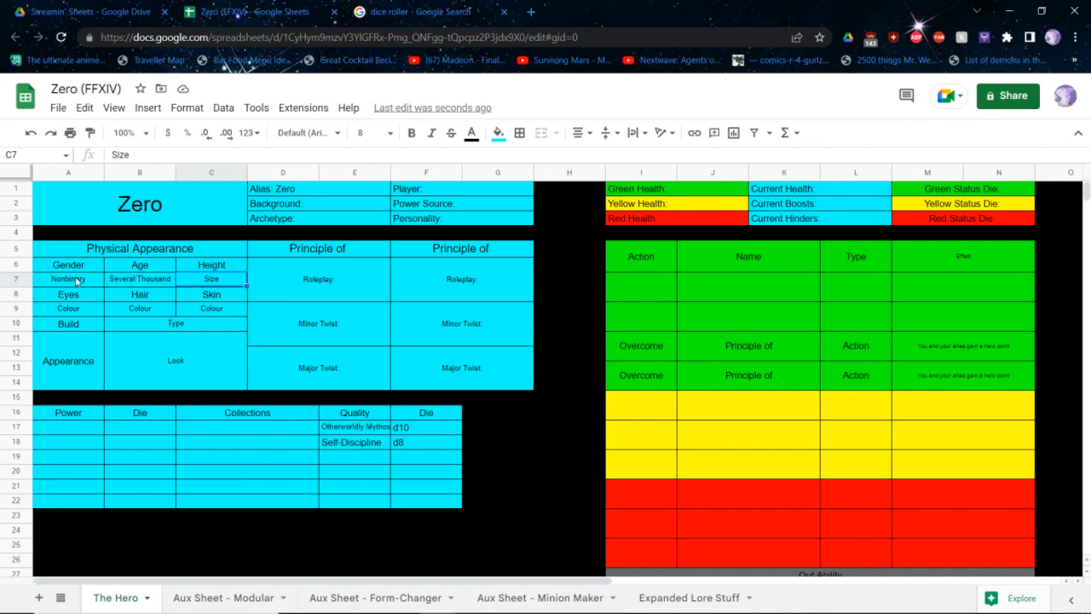
Enter Average as the character's height
{"action": "type", "text": "Tal"}
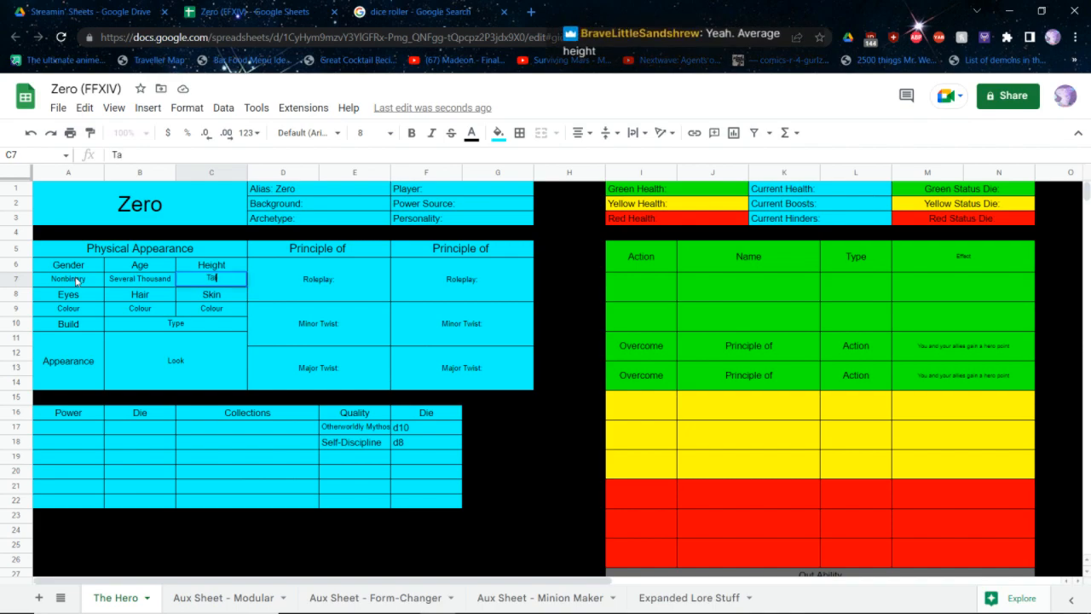
{"action": "key", "text": "BackSpace"}
{"action": "key", "text": "BackSpace"}
{"action": "key", "text": "BackSpace"}
{"action": "type", "text": "Average"}
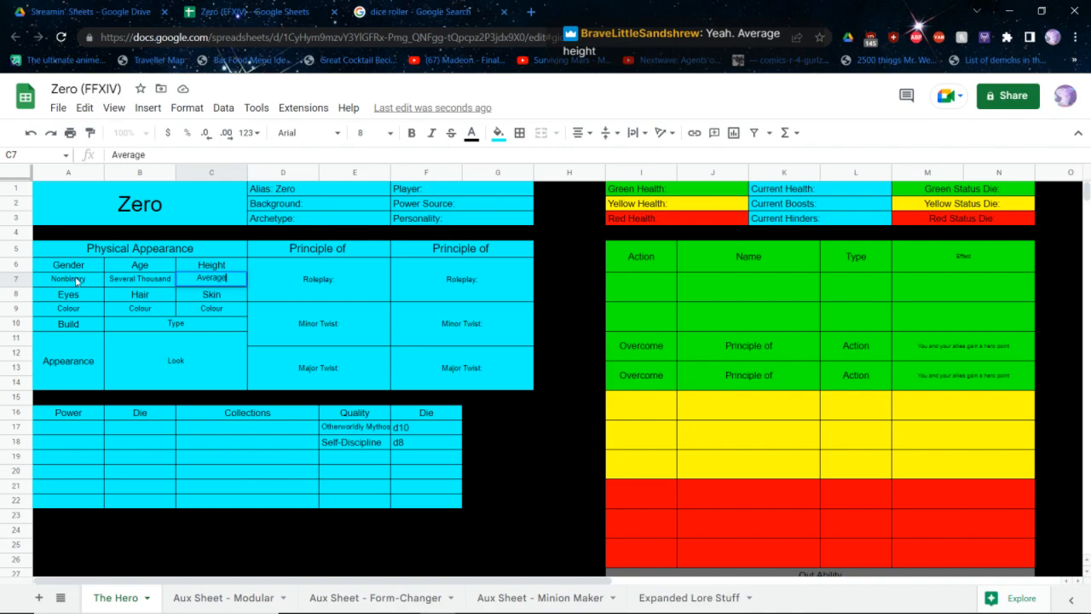
{"action": "key", "text": "Down"}
{"action": "key", "text": "Down"}
Fill in the eye, hair and skin colours as Gray, Brown and Pale
{"action": "key", "text": "Left"}
{"action": "key", "text": "Left"}
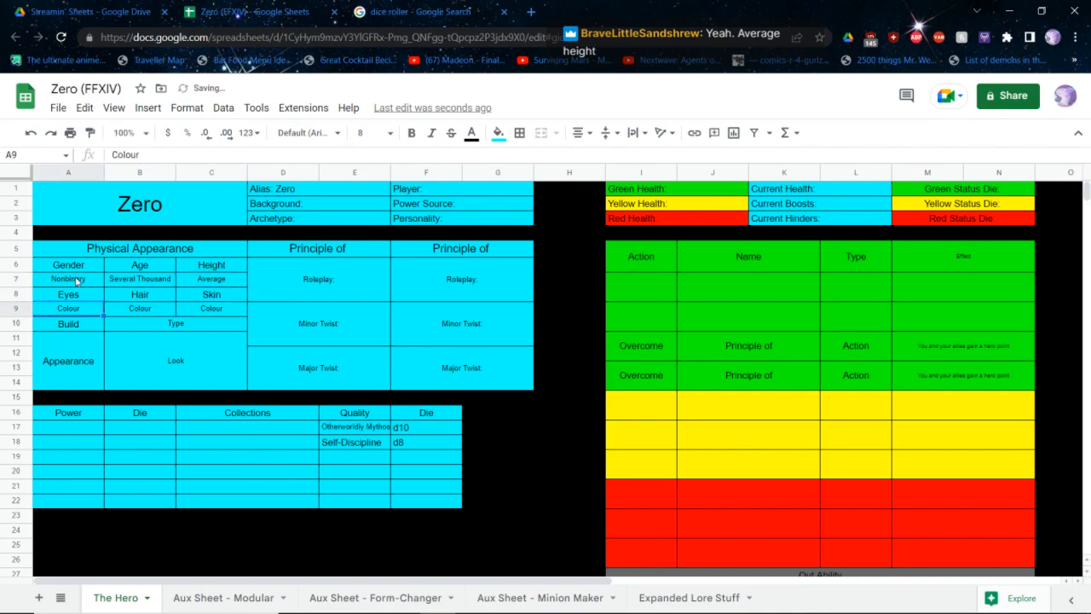
{"action": "type", "text": "Gray"}
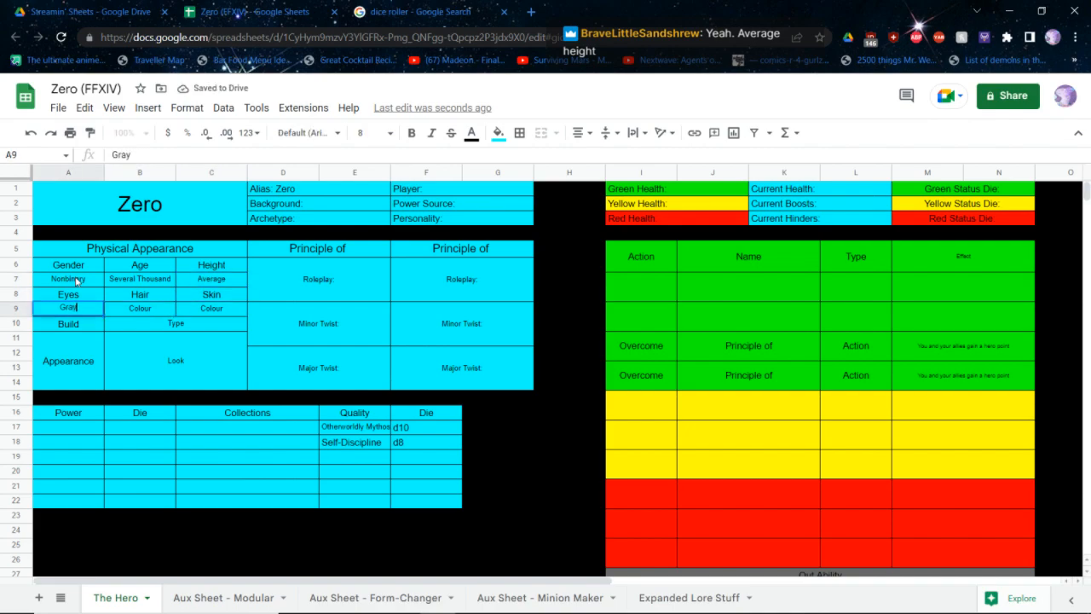
{"action": "key", "text": "Right"}
{"action": "type", "text": "B"}
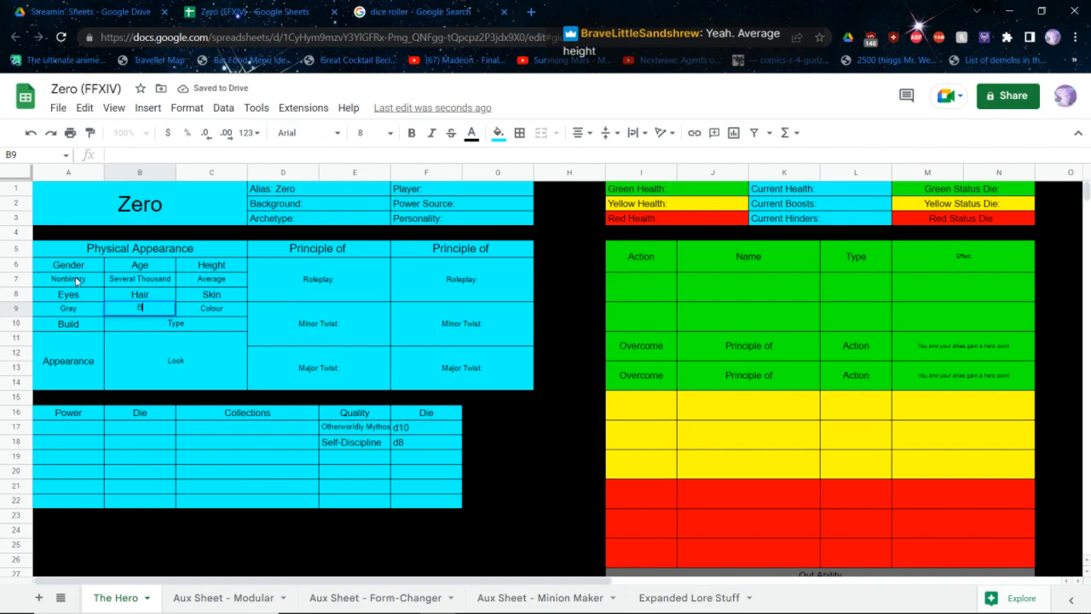
{"action": "type", "text": "rown"}
{"action": "key", "text": "Right"}
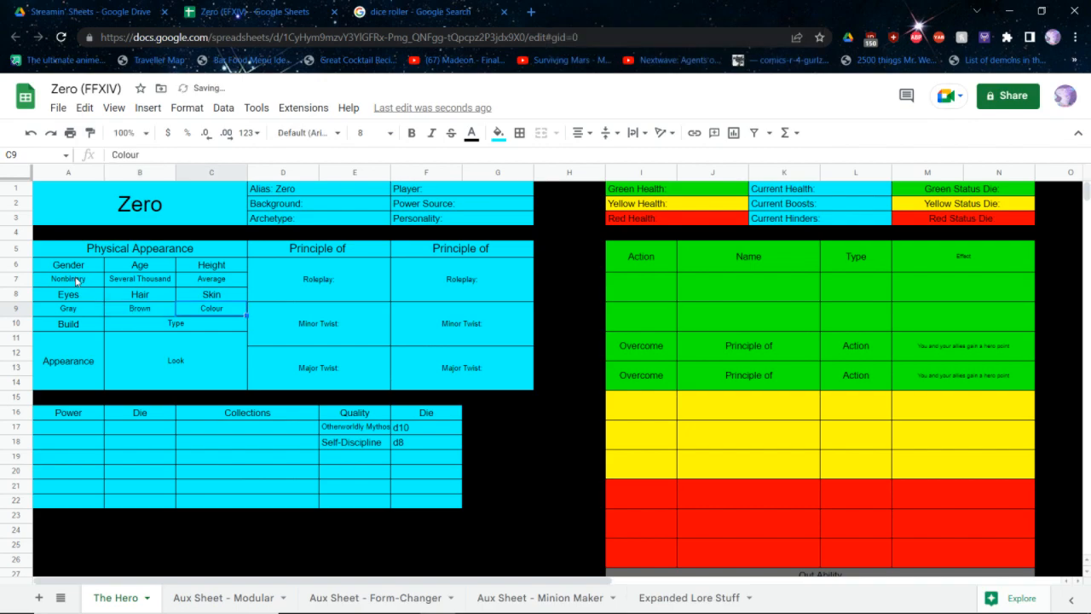
{"action": "type", "text": "Pale"}
{"action": "key", "text": "Return"}
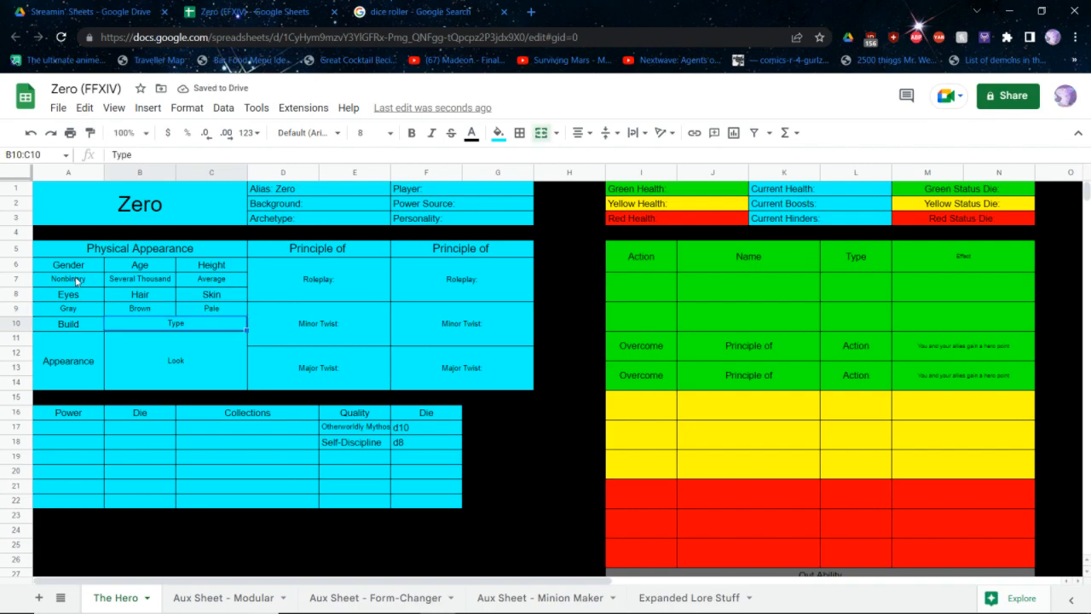
{"action": "type", "text": "Adrogynus"}
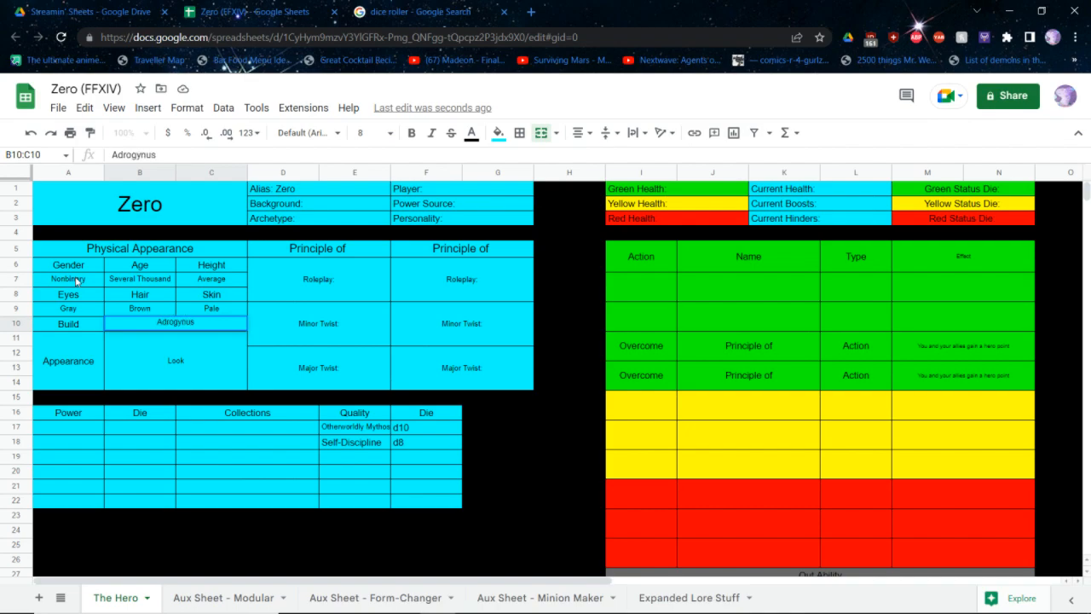
{"action": "key", "text": "BackSpace"}
{"action": "key", "text": "BackSpace"}
{"action": "type", "text": "ous"}
Check the spelling of "adrogynous" through web search suggestions in a new browser tab, and return to the Zero sheet
{"action": "key", "text": "ctrl+t"}
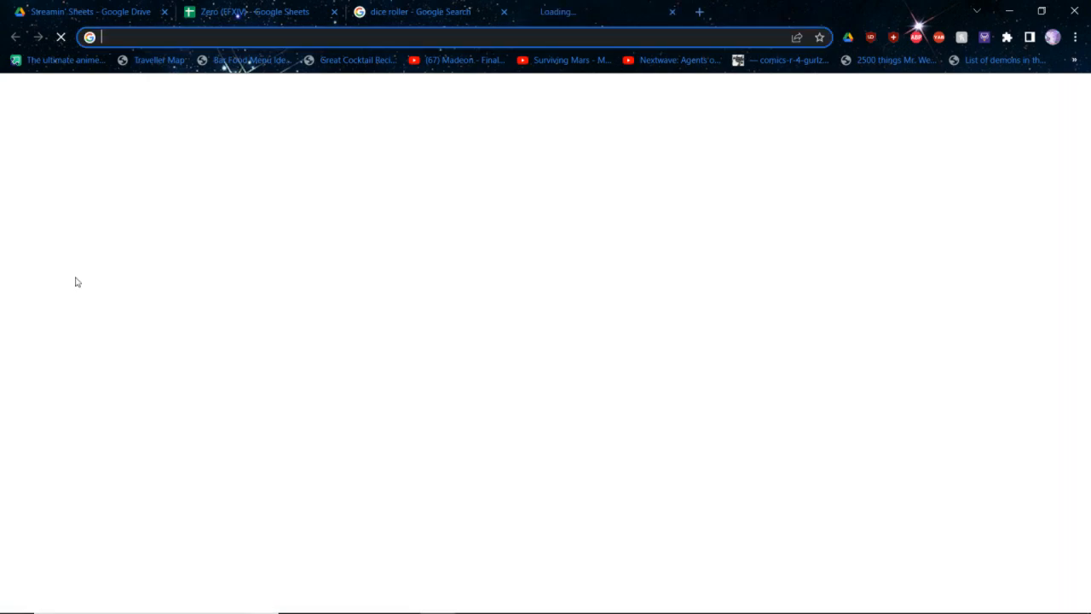
{"action": "type", "text": "adrogynous"}
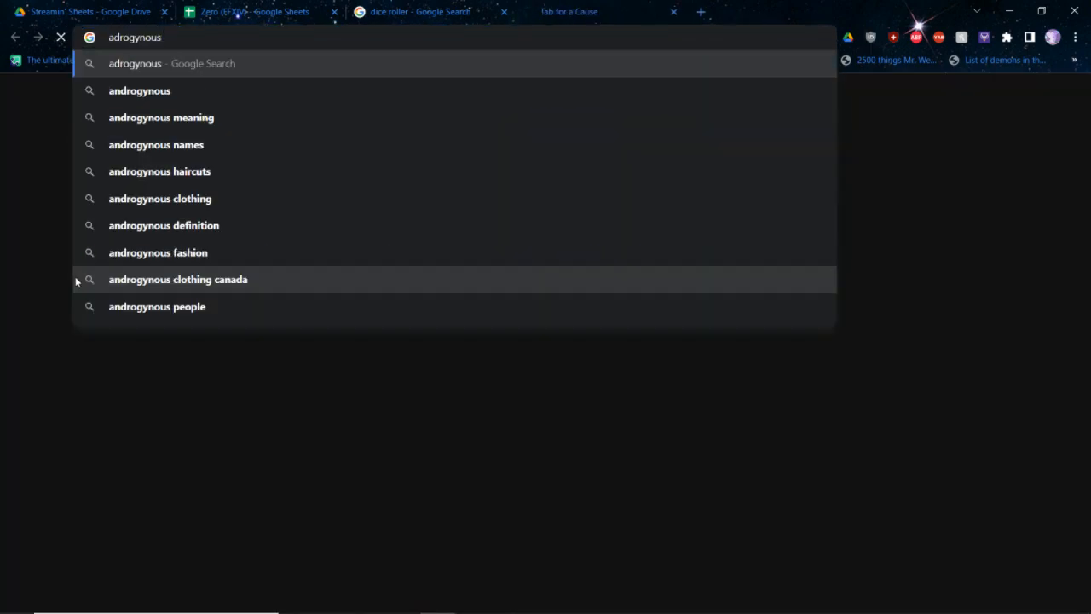
{"action": "key", "text": "ctrl+w"}
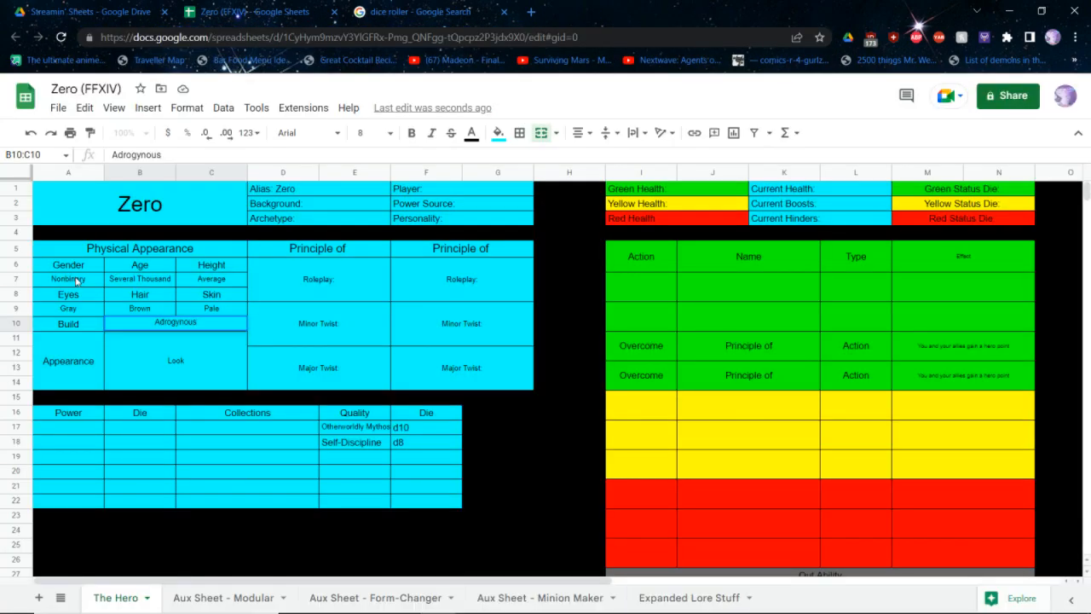
Enter Androgynous as the character's build, with a capital A
{"action": "type", "text": "androgynous"}
{"action": "key", "text": "Tab"}
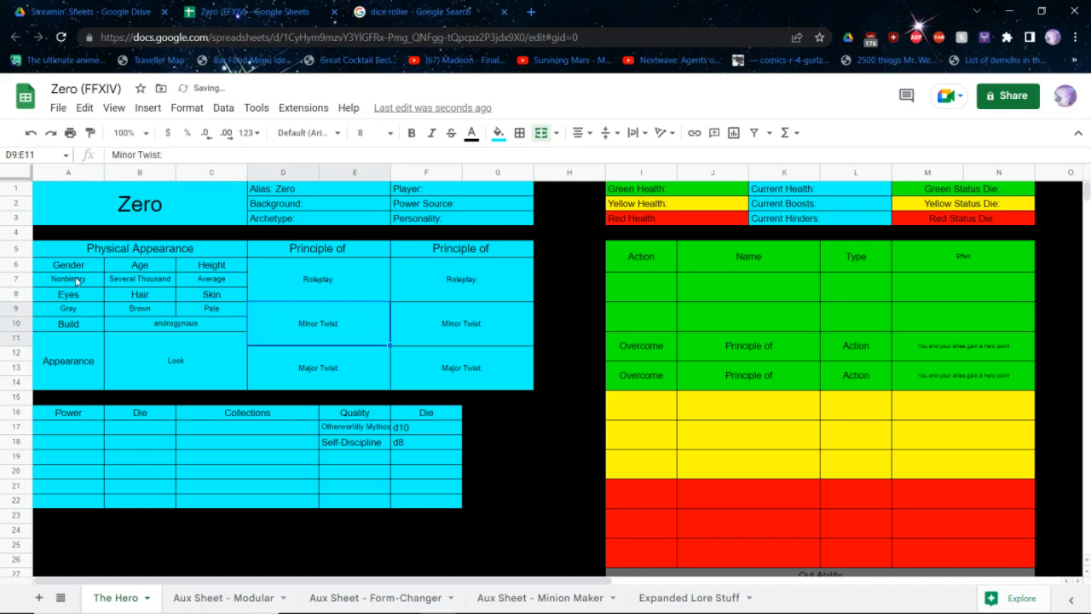
{"action": "key", "text": "shift+Tab"}
{"action": "key", "text": "Return"}
{"action": "key", "text": "Home"}
{"action": "key", "text": "Delete"}
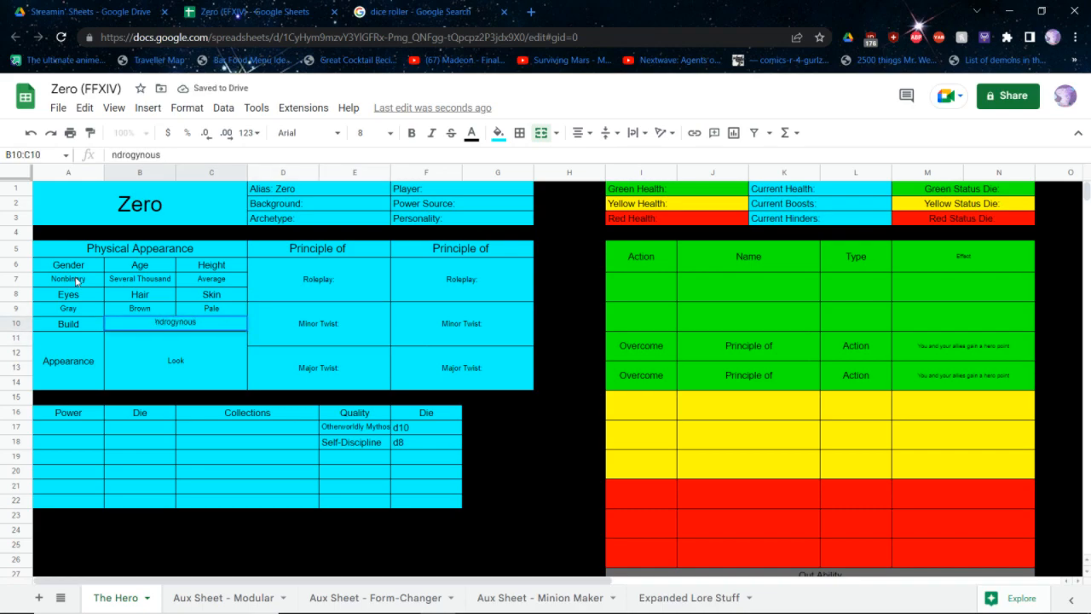
{"action": "type", "text": "A"}
{"action": "key", "text": "Return"}
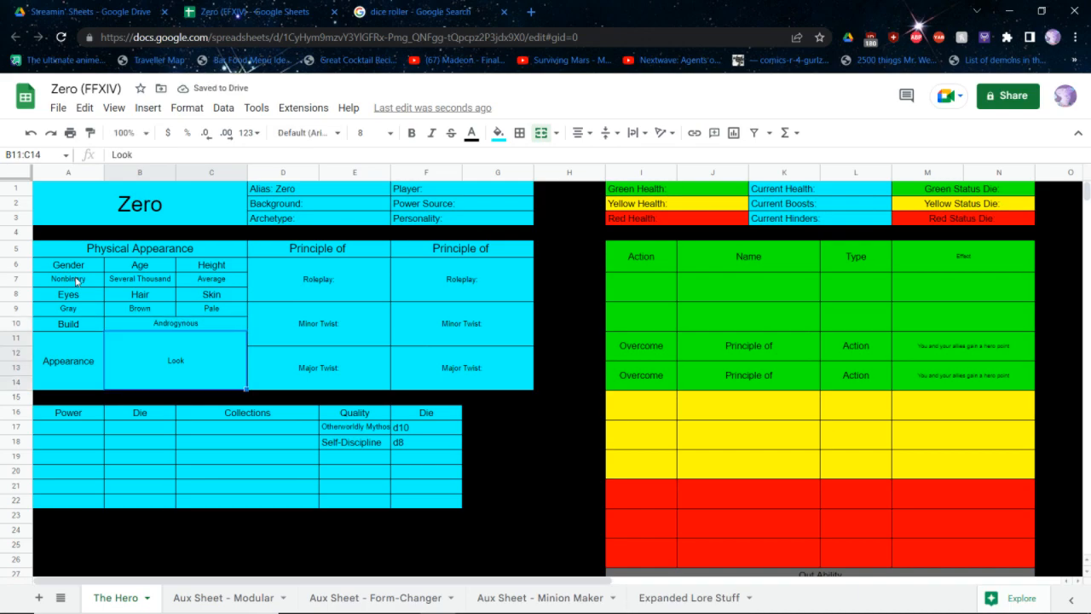
Enter the appearance description "Dressed in gothic black and purple clothes, fancy hat, cool cape, breastplate and gauntlets"
{"action": "type", "text": "Dressed in"}
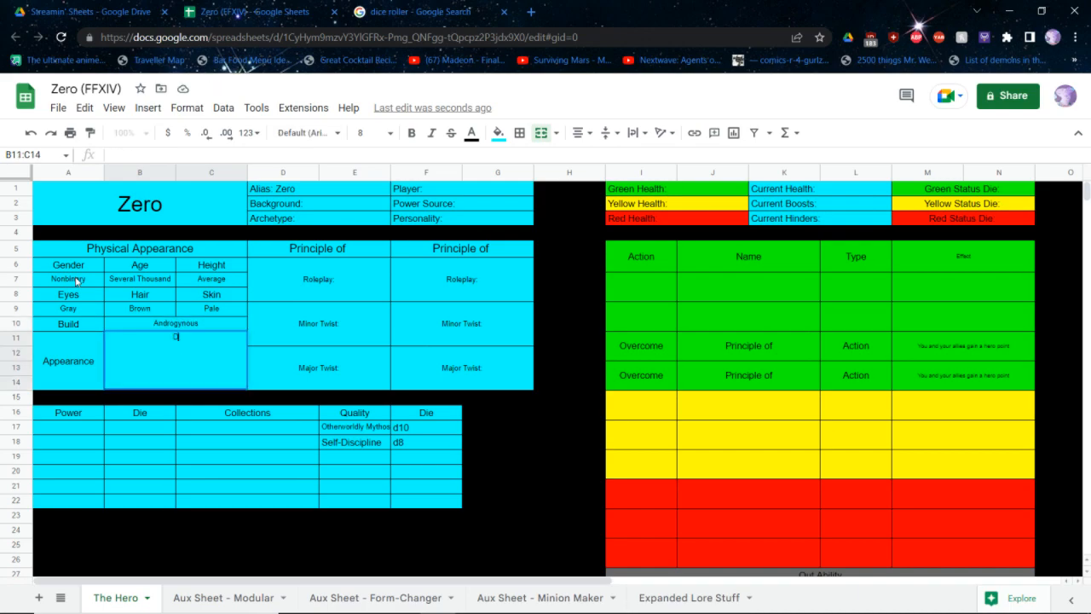
{"action": "type", "text": " all"}
{"action": "key", "text": "ctrl+BackSpace"}
{"action": "key", "text": "ctrl+BackSpace"}
{"action": "type", "text": "in goth"}
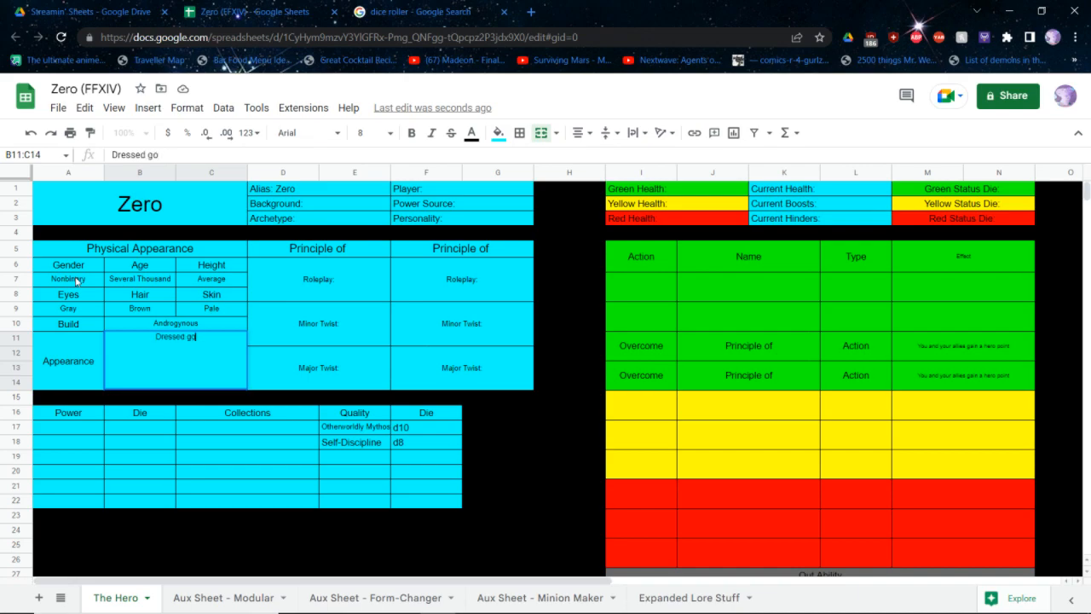
{"action": "type", "text": "ic black and "}
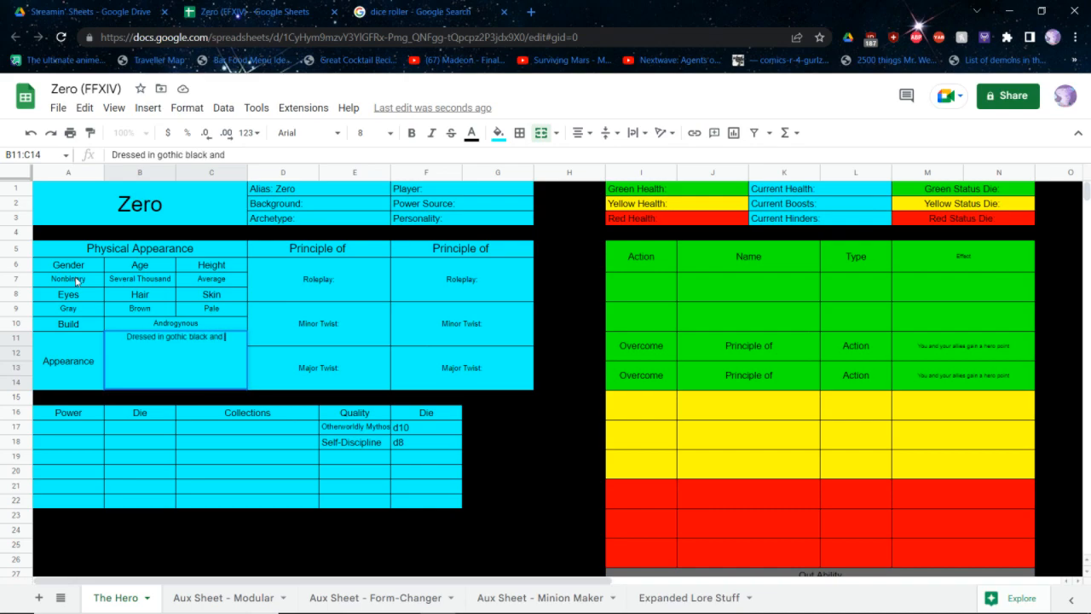
{"action": "type", "text": "purple"}
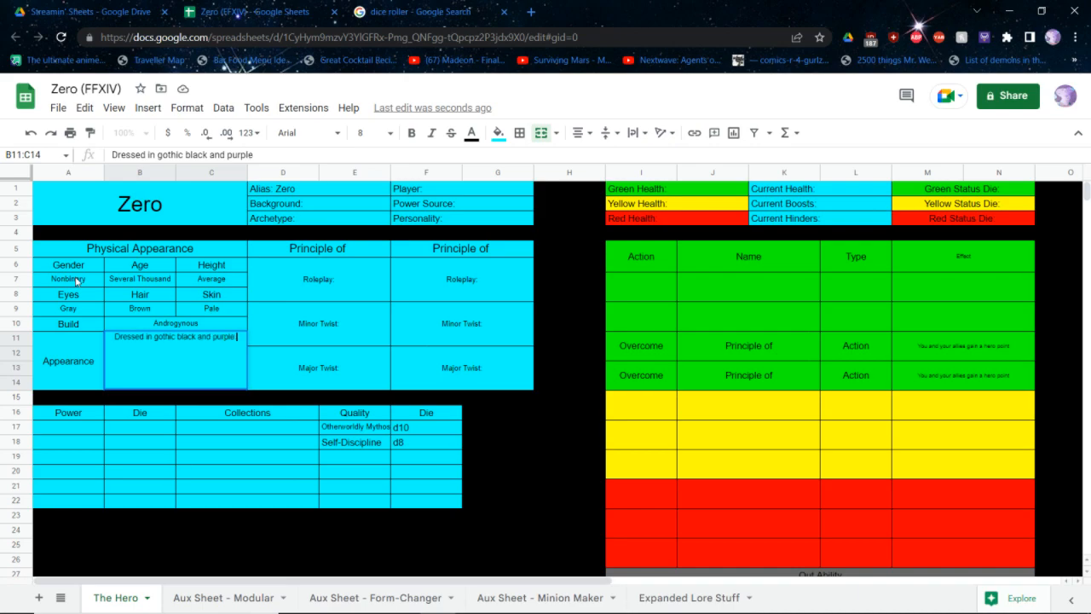
{"action": "type", "text": " clothes"}
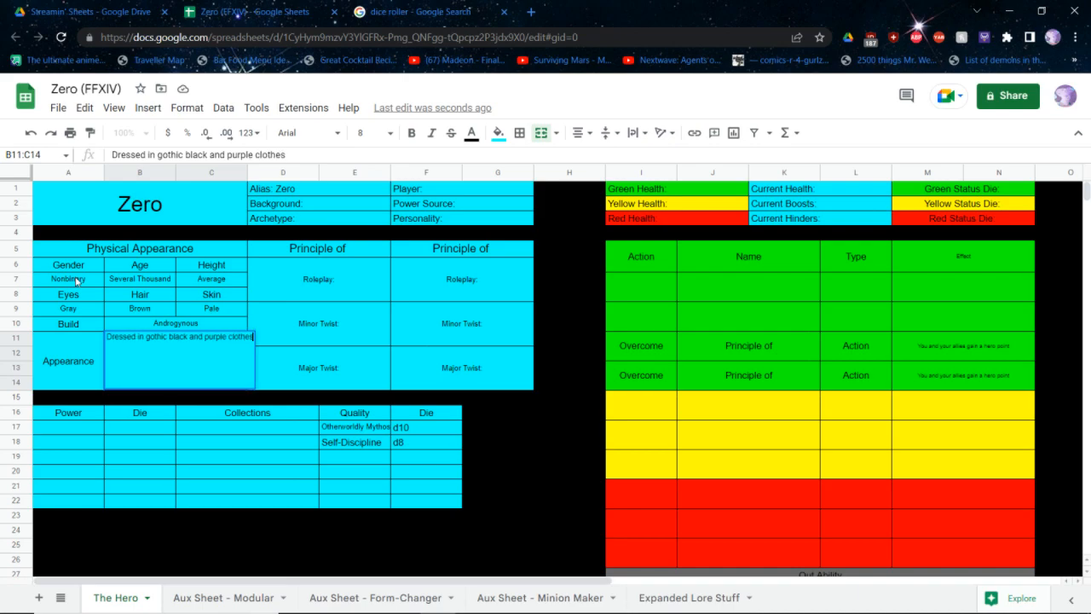
{"action": "type", "text": ", fancy hat"}
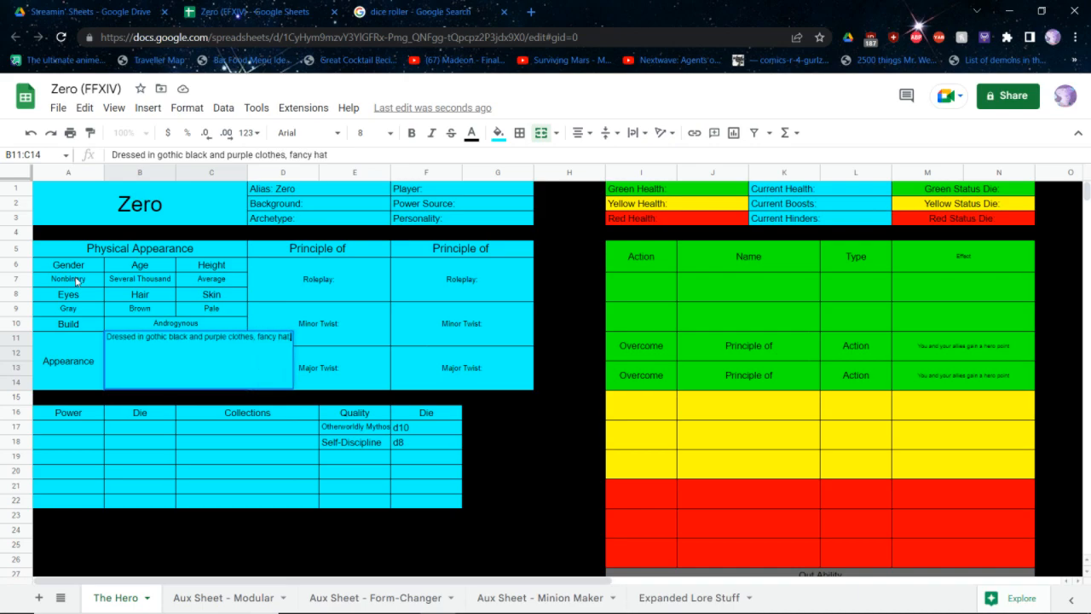
{"action": "type", "text": ", cool cap"}
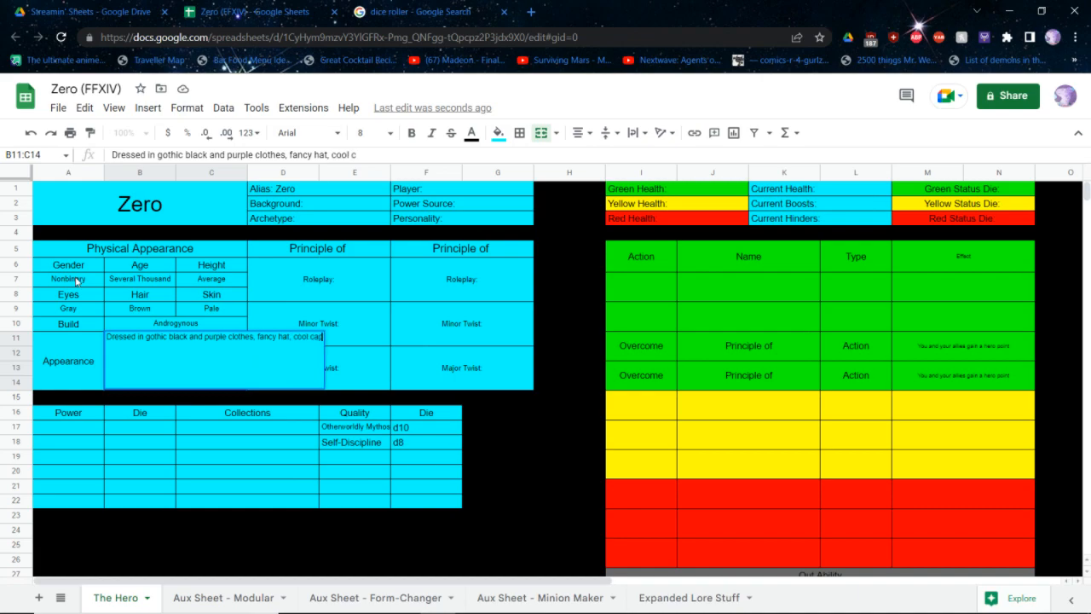
{"action": "type", "text": "e, bre"}
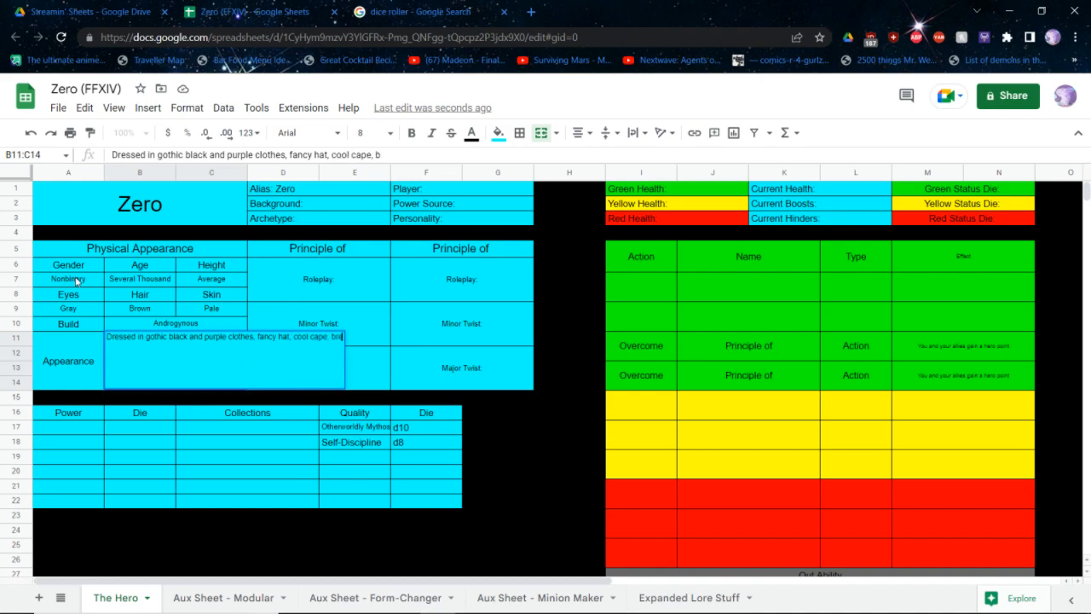
{"action": "type", "text": "astplate and gauntlets"}
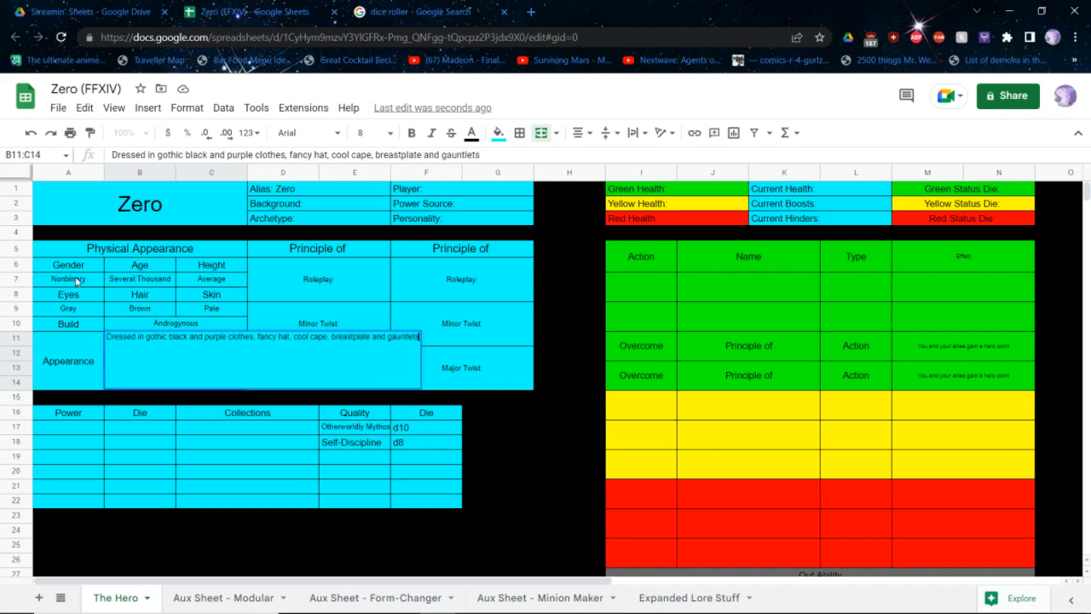
{"action": "key", "text": "Return"}
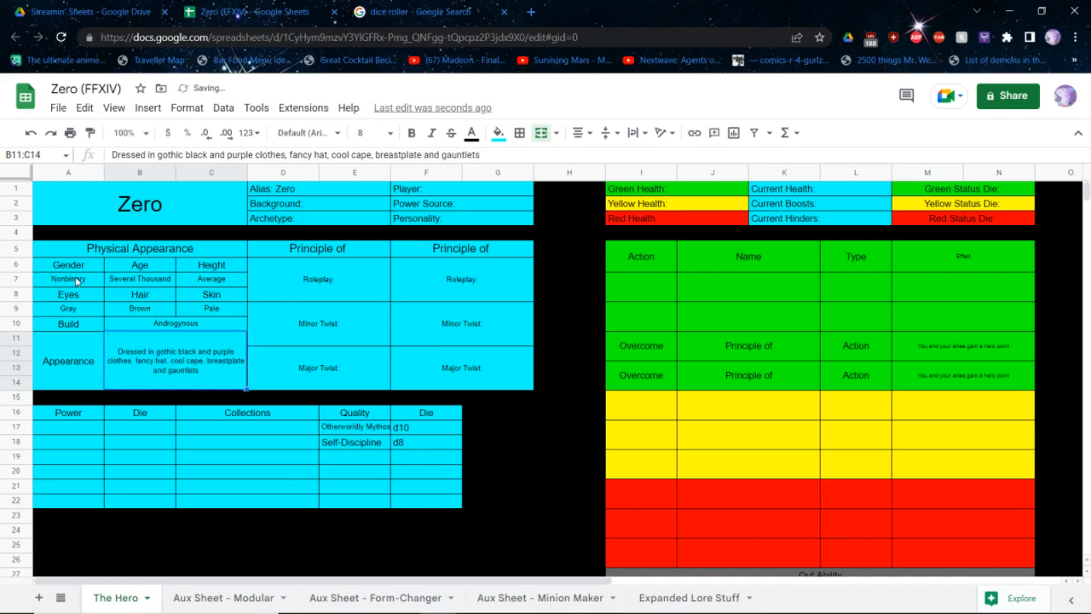
Add greaves to the appearance description so it ends with "breastplate, greaves, and gauntlets"
{"action": "key", "text": "Return"}
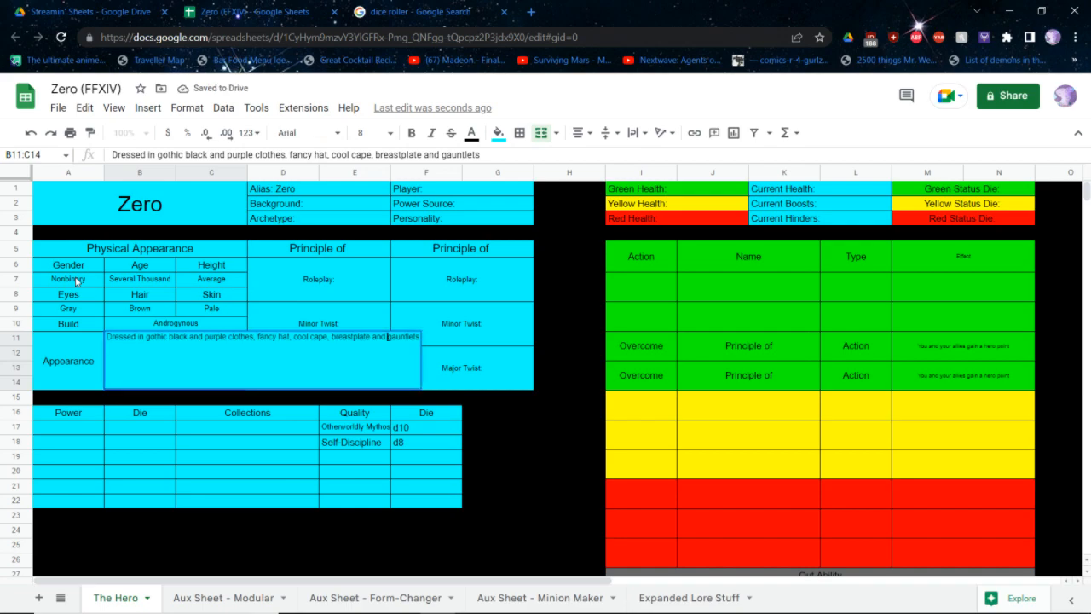
{"action": "type", "text": ", greaves"}
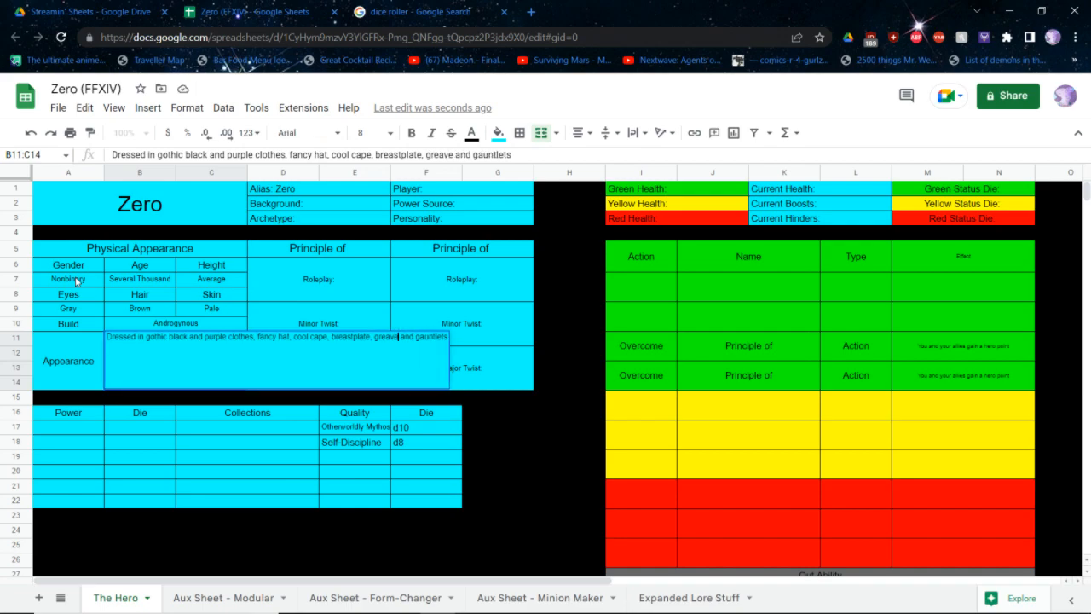
{"action": "type", "text": ","}
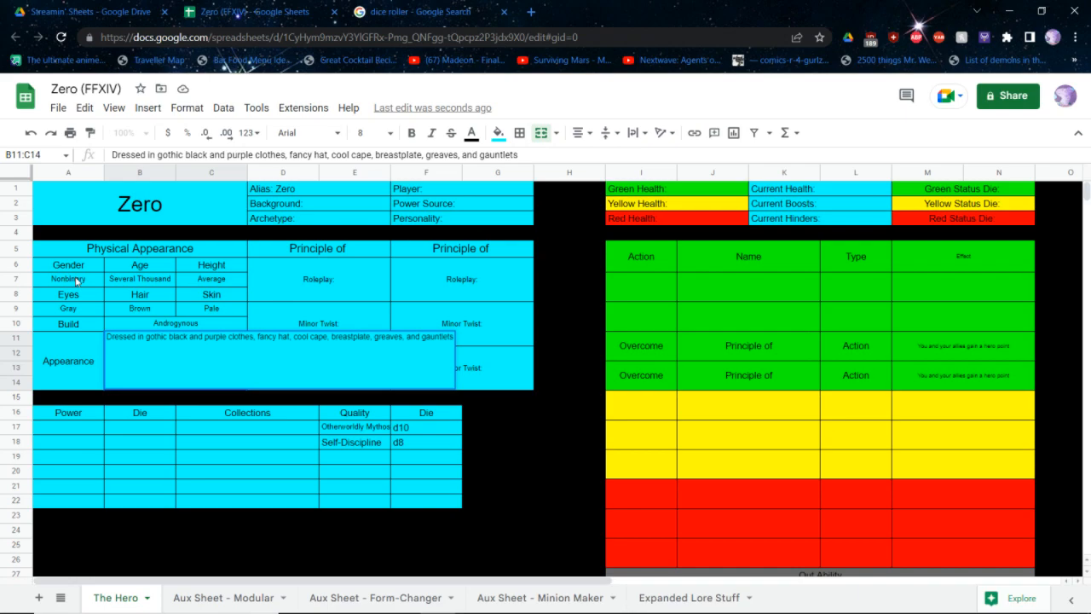
{"action": "key", "text": "Tab"}
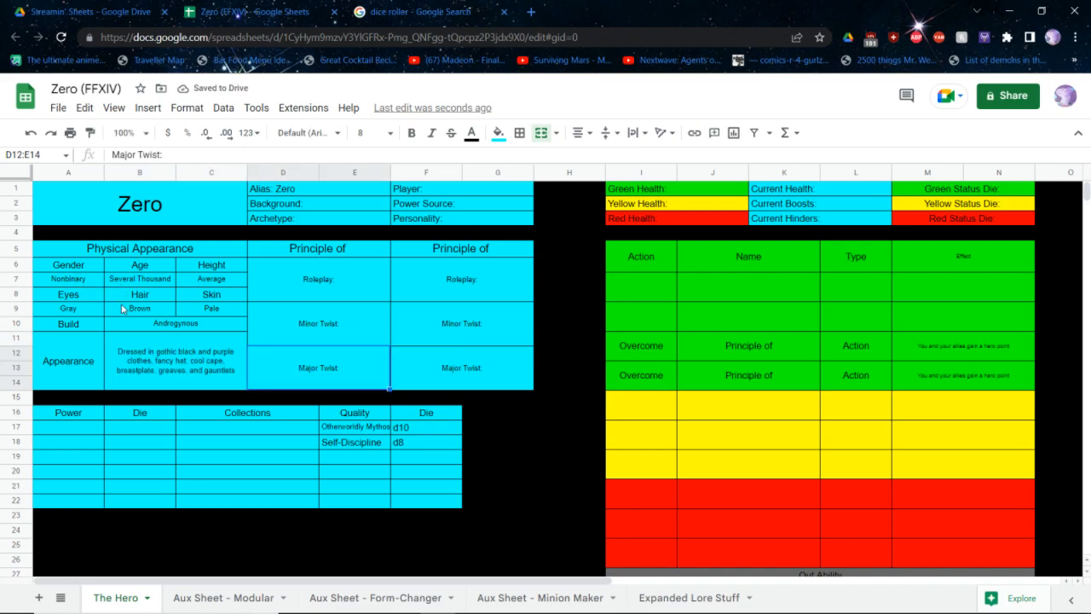
Complete the first principle's heading as "Principle of Exorcist"
{"action": "left_click", "coordinate": [323, 248]}
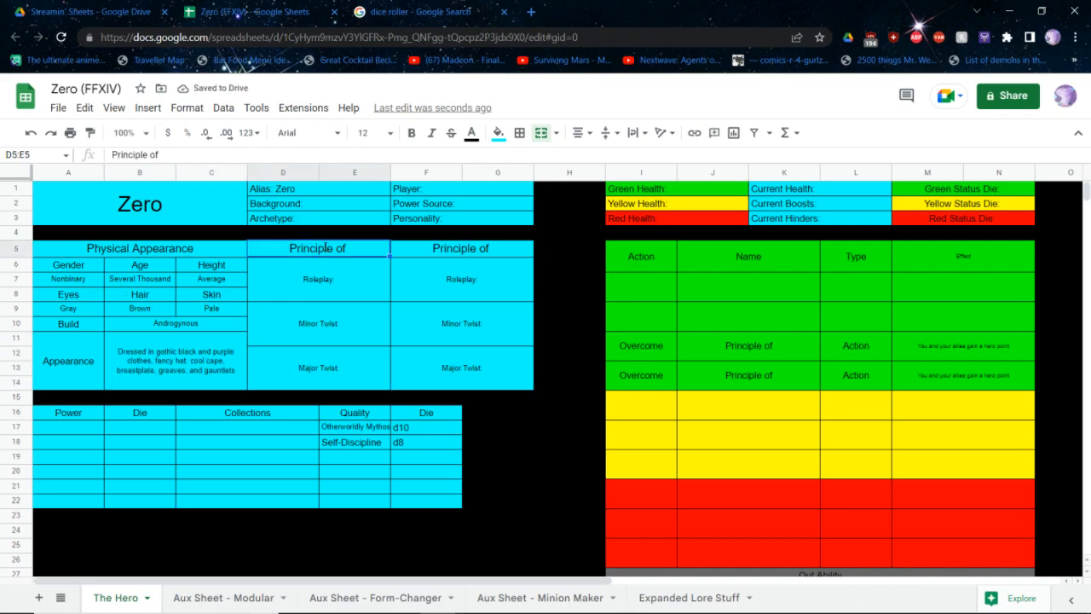
{"action": "double_click", "coordinate": [327, 247]}
{"action": "type", "text": "Exorcist"}
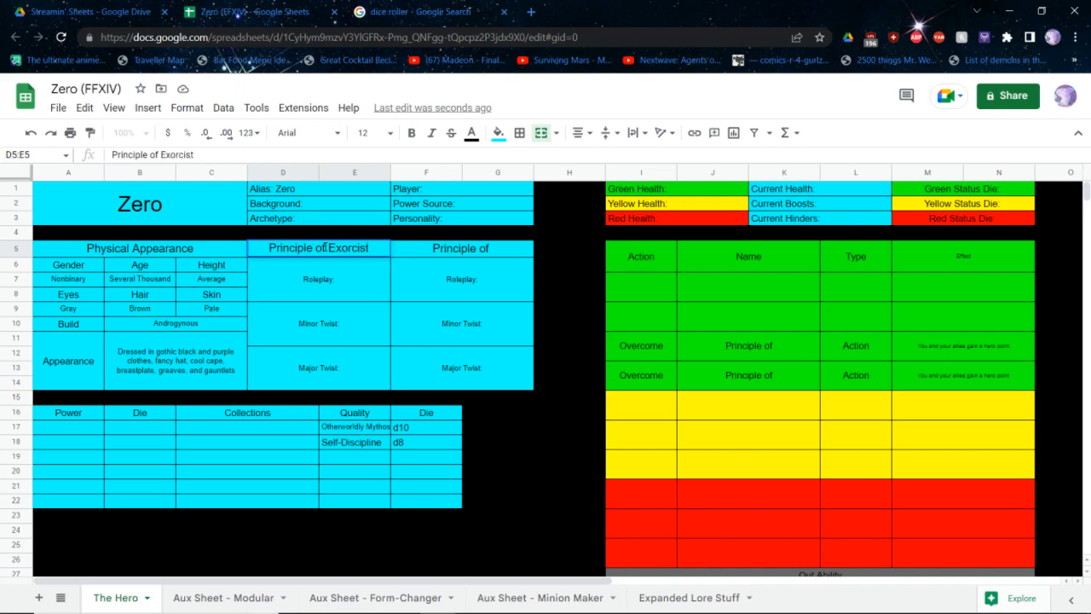
{"action": "key", "text": "Return"}
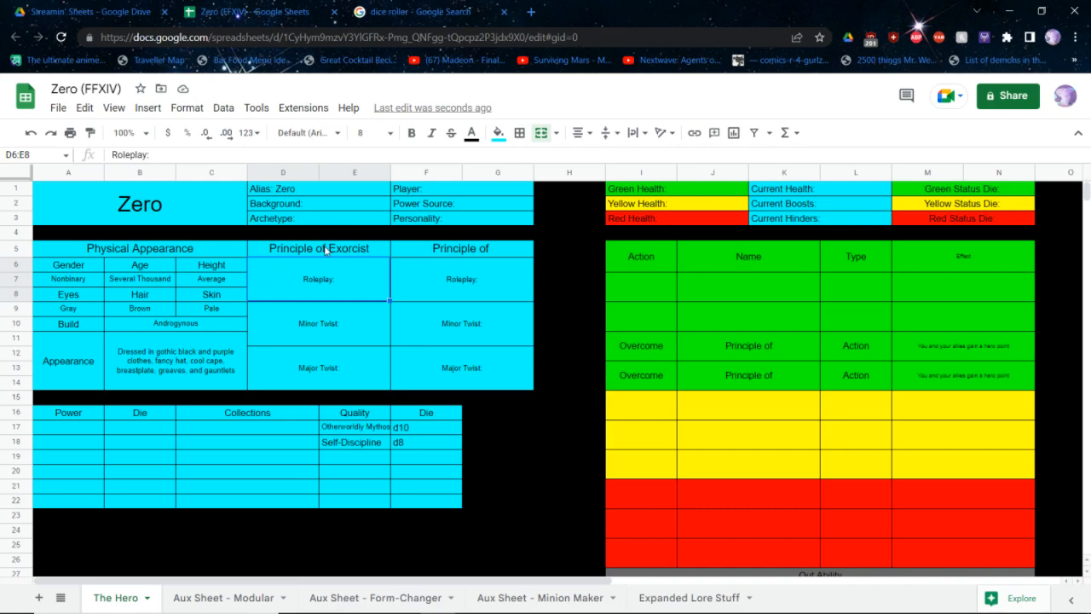
Fill in the character's background as Otherworldly
{"action": "left_click", "coordinate": [326, 207]}
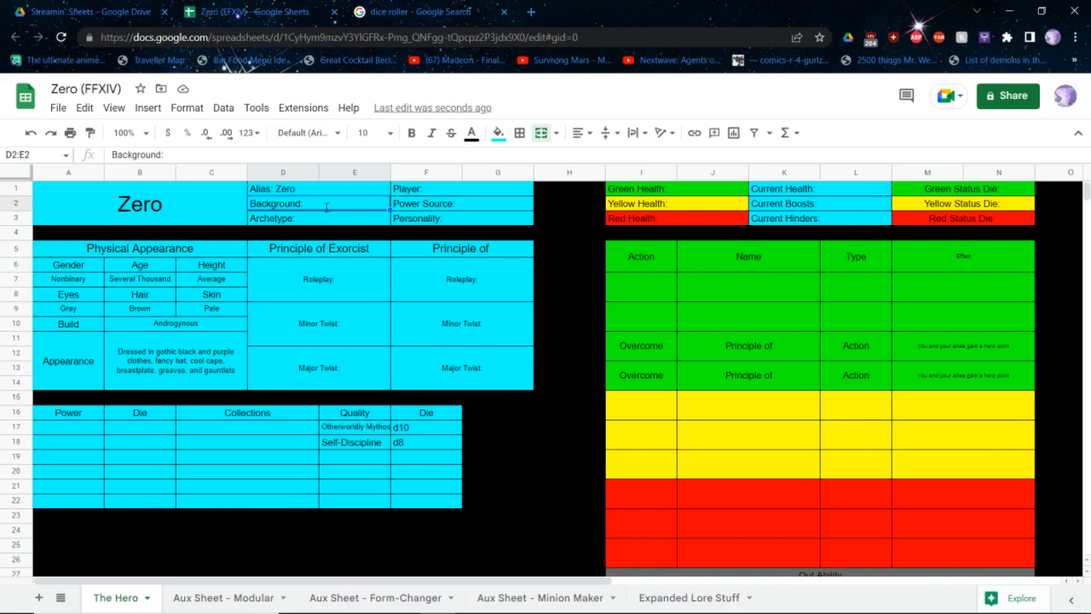
{"action": "double_click", "coordinate": [326, 207]}
{"action": "type", "text": "Othert"}
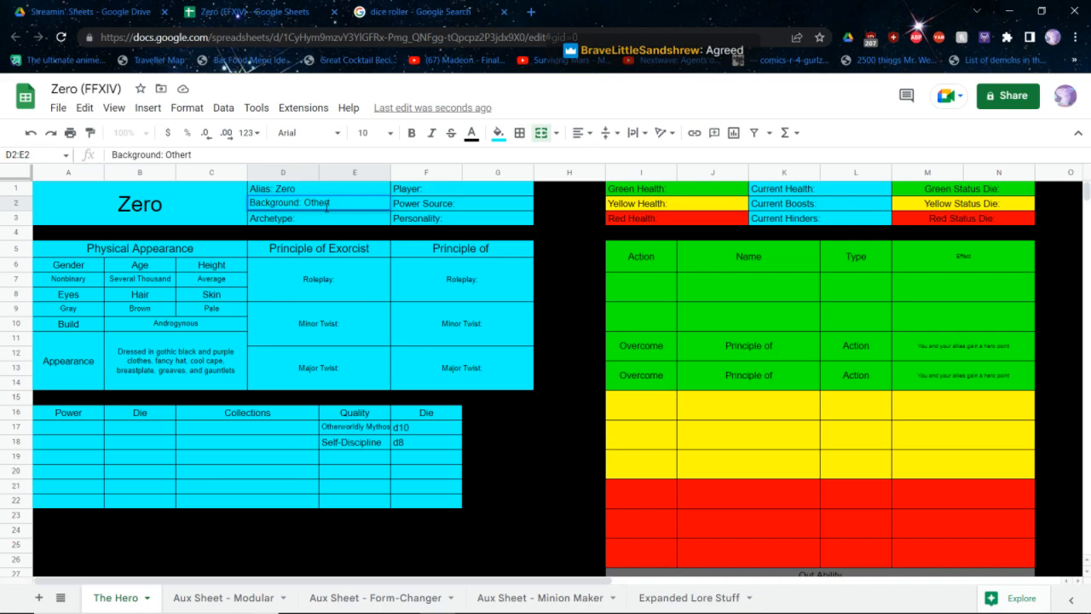
{"action": "key", "text": "BackSpace"}
{"action": "type", "text": "worldly"}
{"action": "key", "text": "Return"}
Enter d10, d6 and d6 as the dice for the first three powers
{"action": "left_click", "coordinate": [84, 433]}
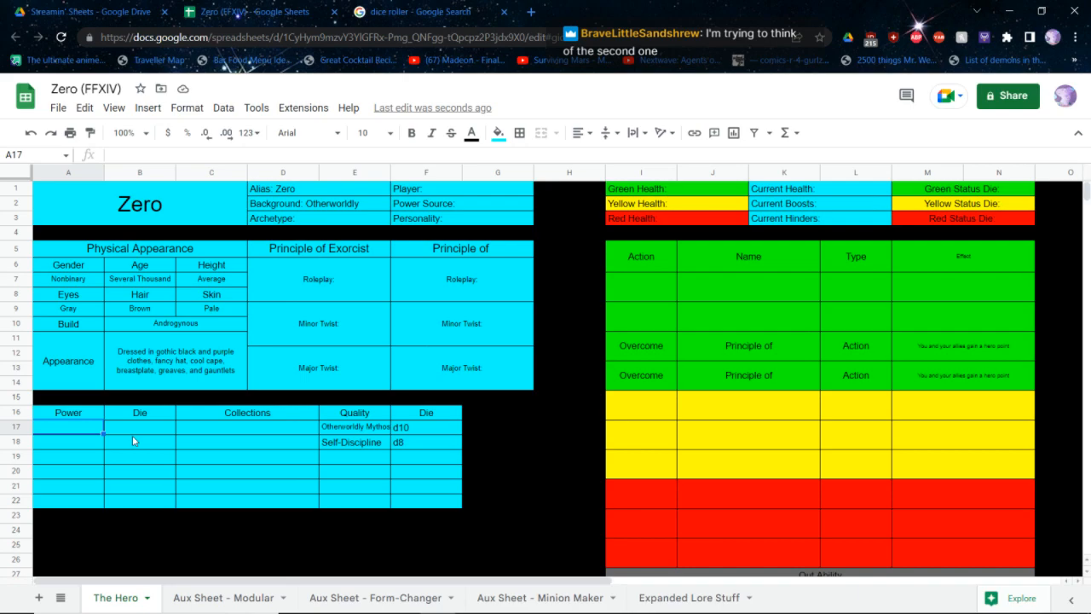
{"action": "key", "text": "Right"}
{"action": "type", "text": "d10"}
{"action": "key", "text": "Return"}
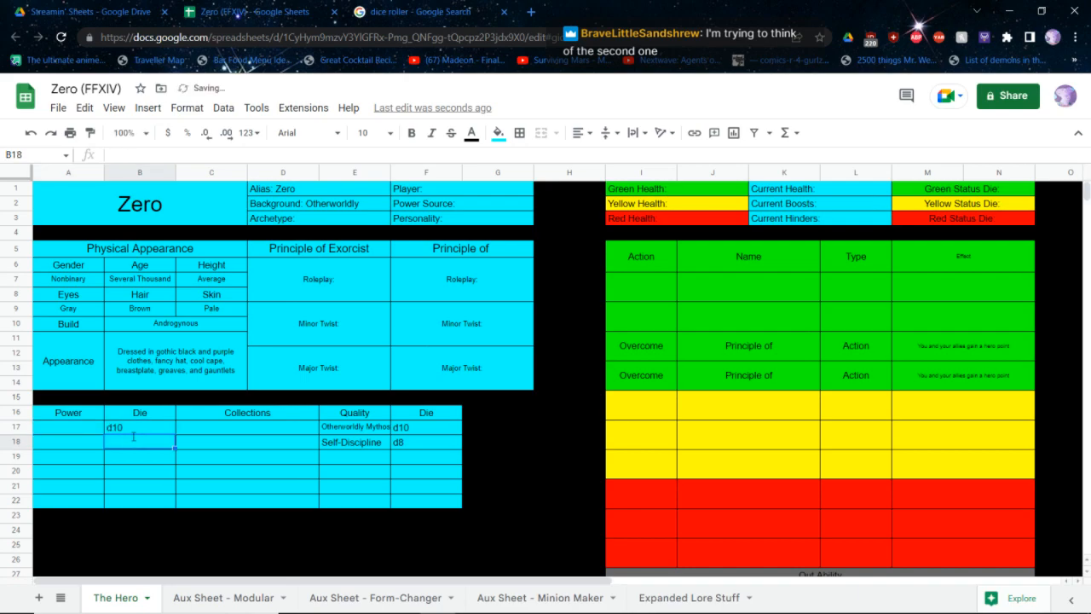
{"action": "type", "text": "d6"}
{"action": "key", "text": "Return"}
{"action": "type", "text": "d6"}
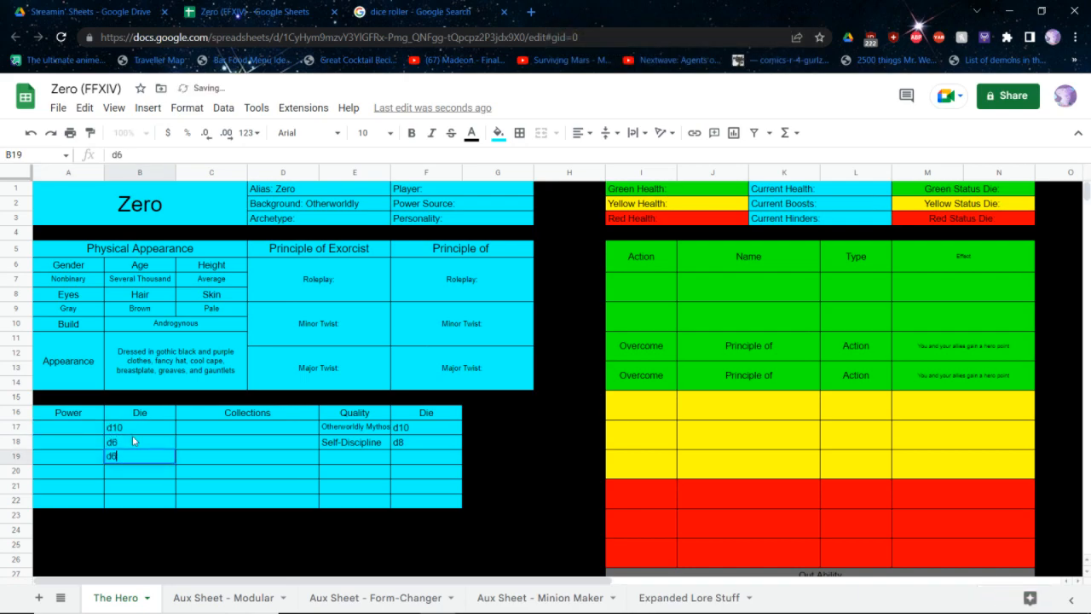
{"action": "key", "text": "Return"}
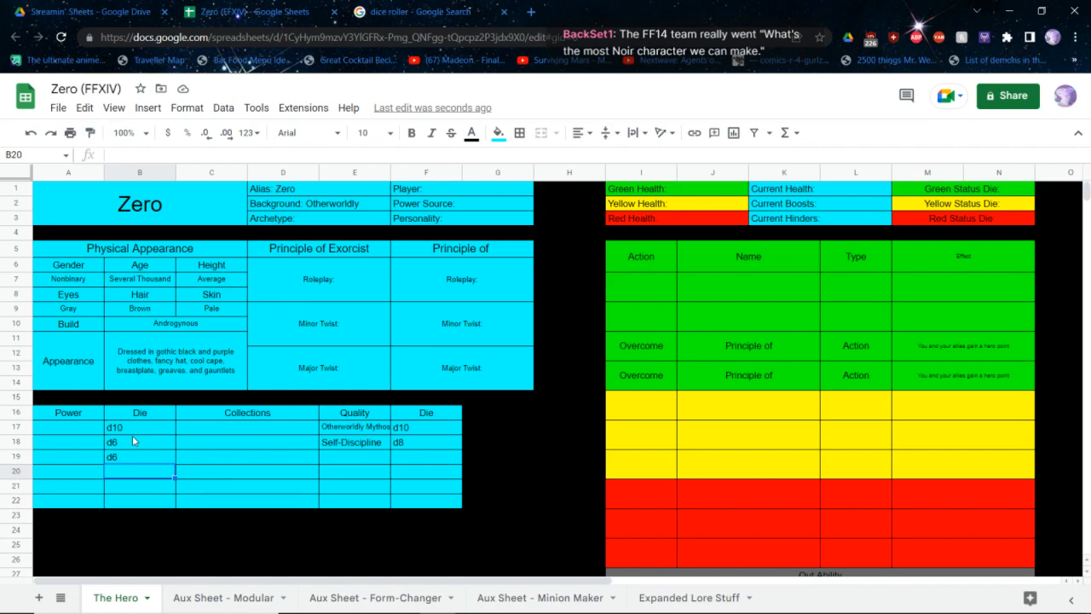
Look up the Supernatural power source entry in the SCRPG core rulebook and examine its powers and abilities
{"action": "key", "text": "alt+Tab"}
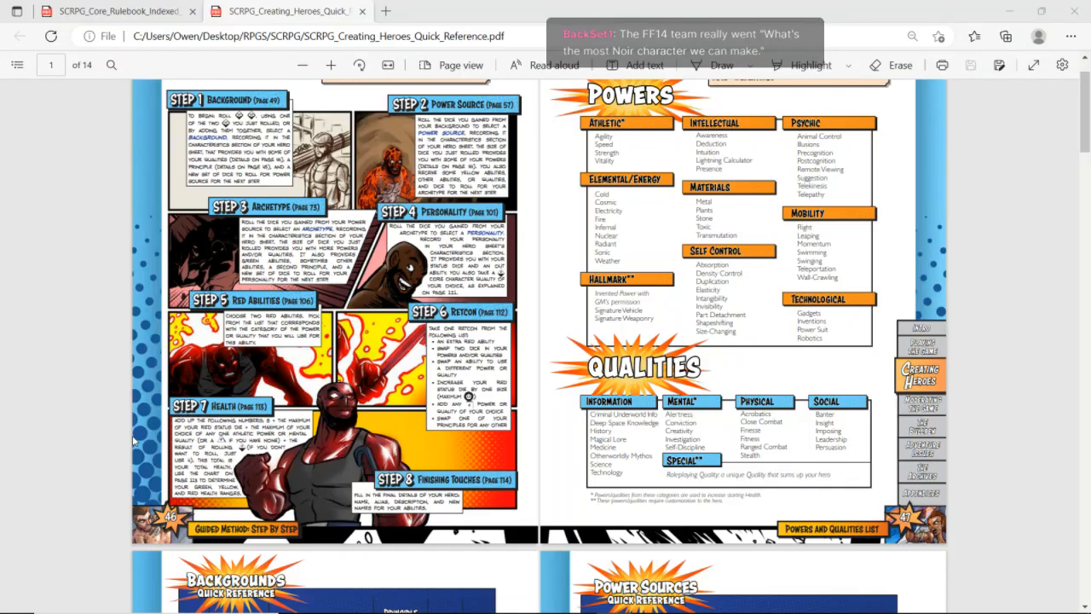
{"action": "scroll", "coordinate": [133, 440], "scroll_direction": "down", "scroll_amount": 5}
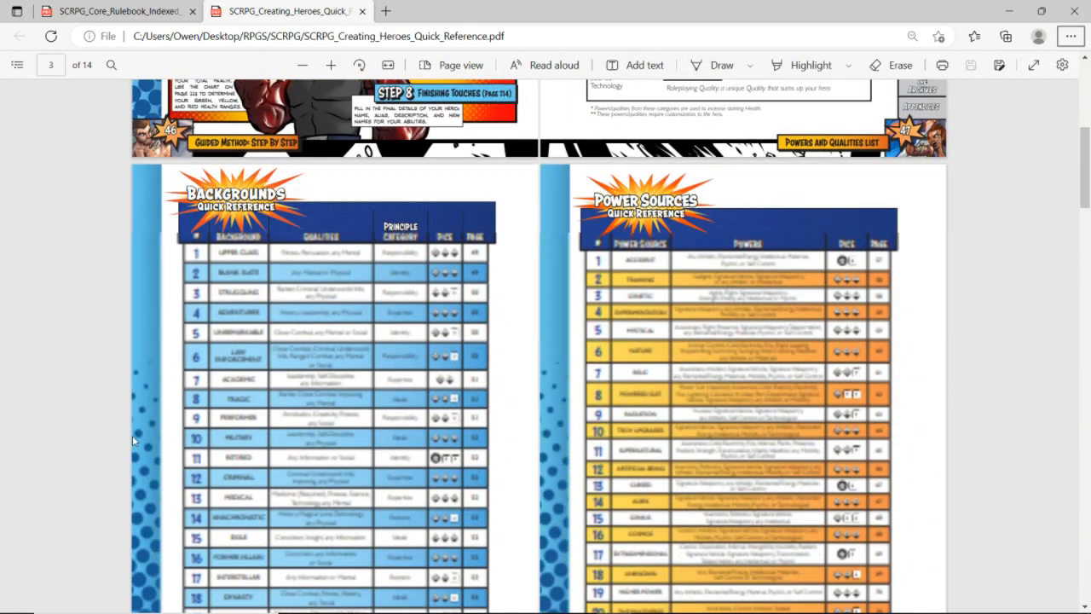
{"action": "scroll", "coordinate": [133, 440], "scroll_direction": "up", "scroll_amount": 3}
{"action": "scroll", "coordinate": [132, 434], "scroll_direction": "up", "scroll_amount": 3}
{"action": "key", "text": "ctrl+shift+Tab"}
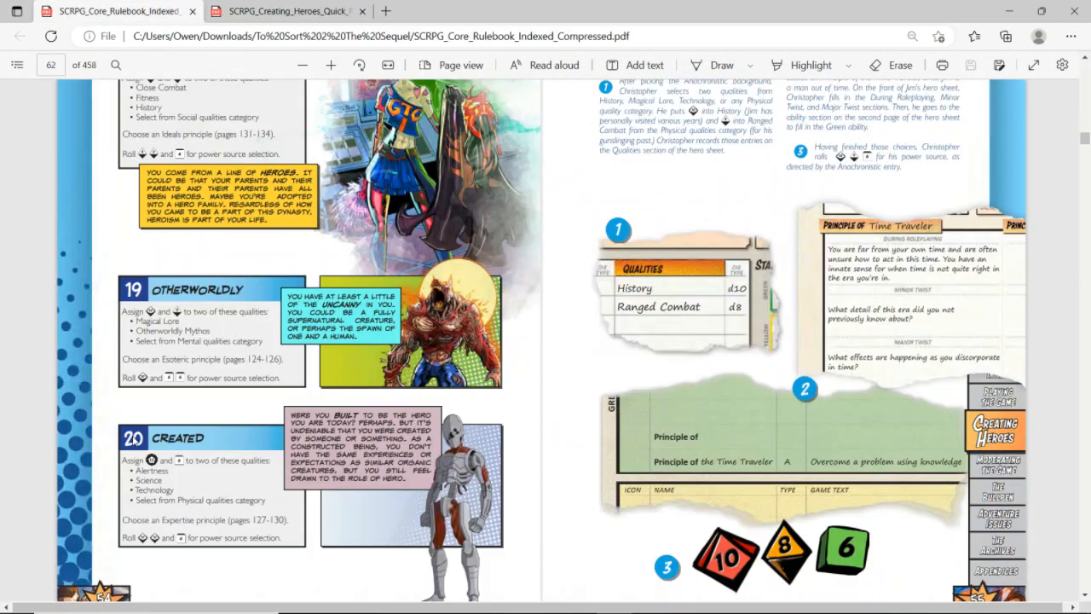
{"action": "scroll", "coordinate": [132, 436], "scroll_direction": "down", "scroll_amount": 6}
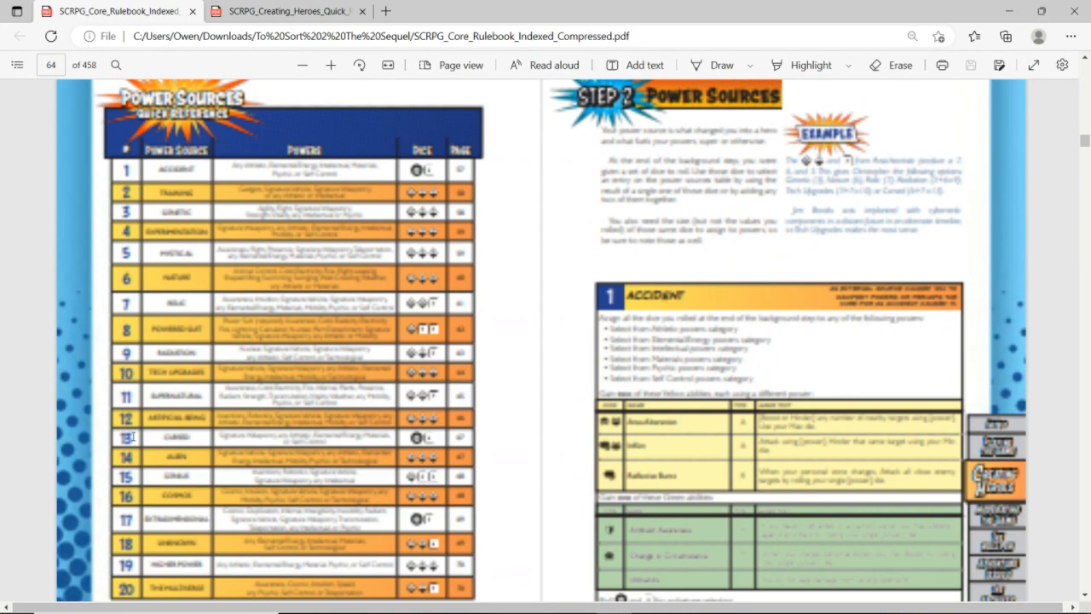
{"action": "scroll", "coordinate": [132, 436], "scroll_direction": "down", "scroll_amount": 1}
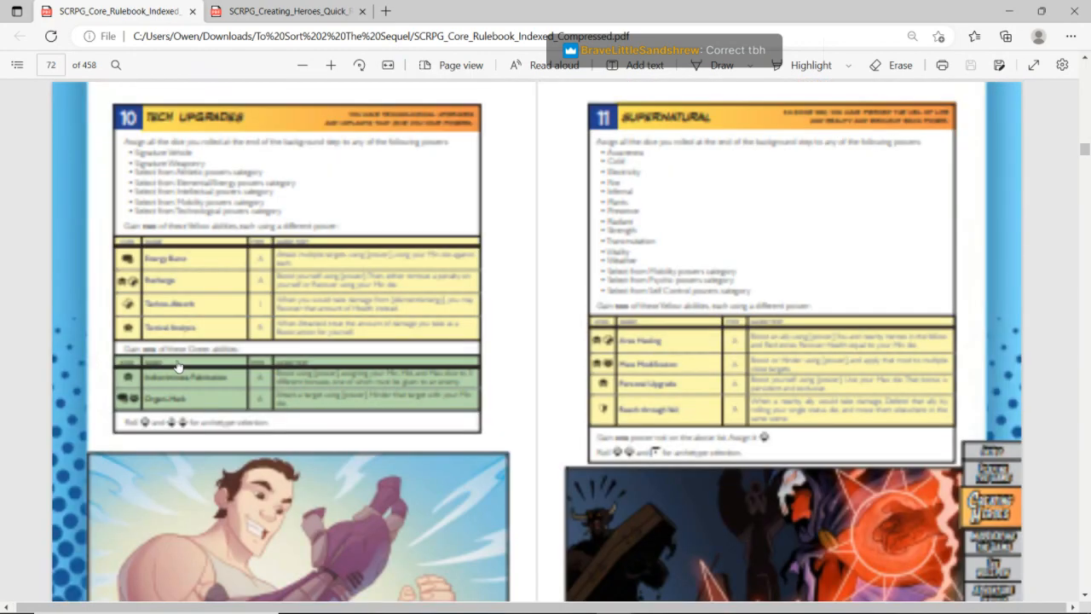
{"action": "left_click", "coordinate": [175, 356]}
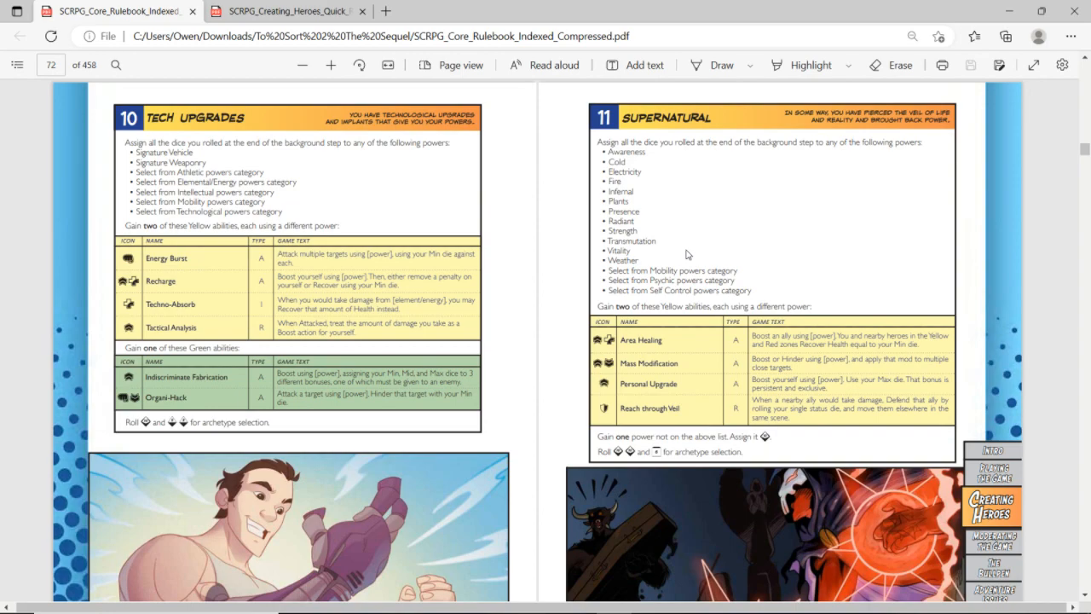
Return to the Zero sheet and enter Absorption as the third power, spelled with a p
{"action": "key", "text": "alt+Tab"}
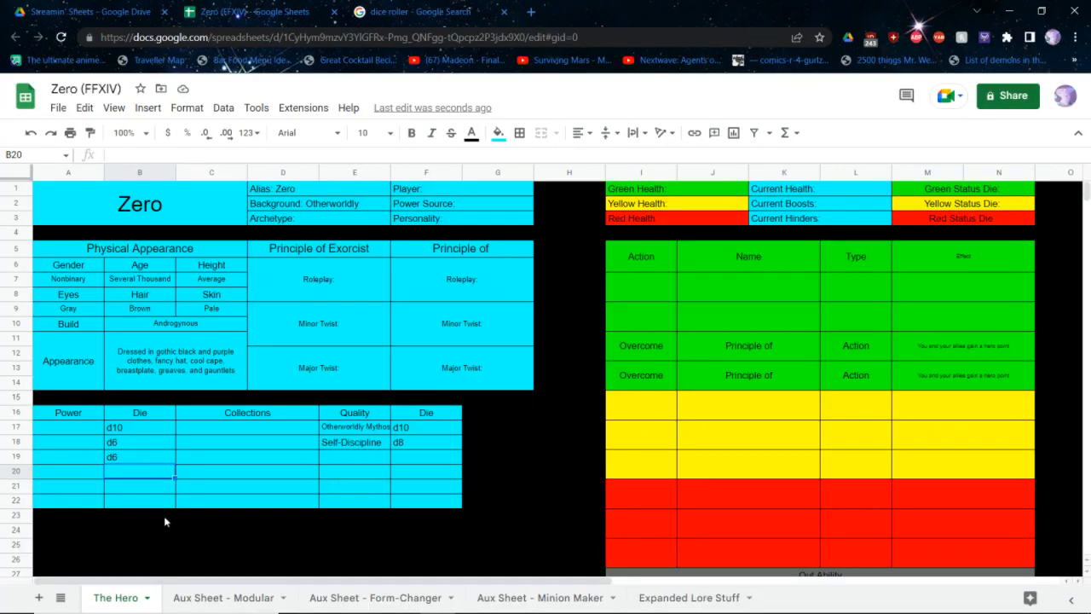
{"action": "left_click", "coordinate": [74, 459]}
{"action": "type", "text": "Ab"}
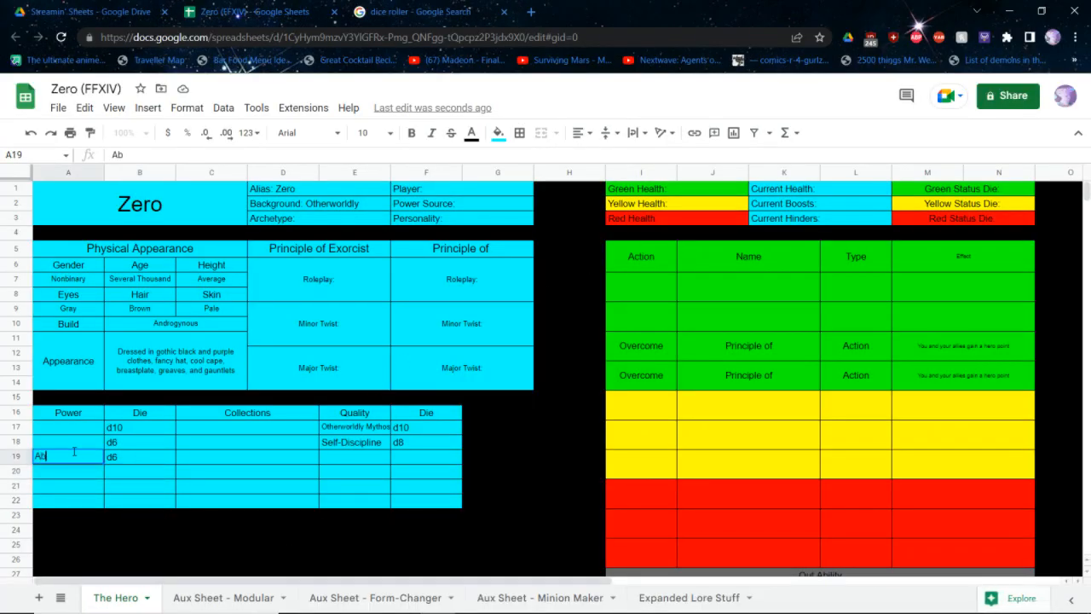
{"action": "type", "text": "sorbtion"}
{"action": "key", "text": "Up"}
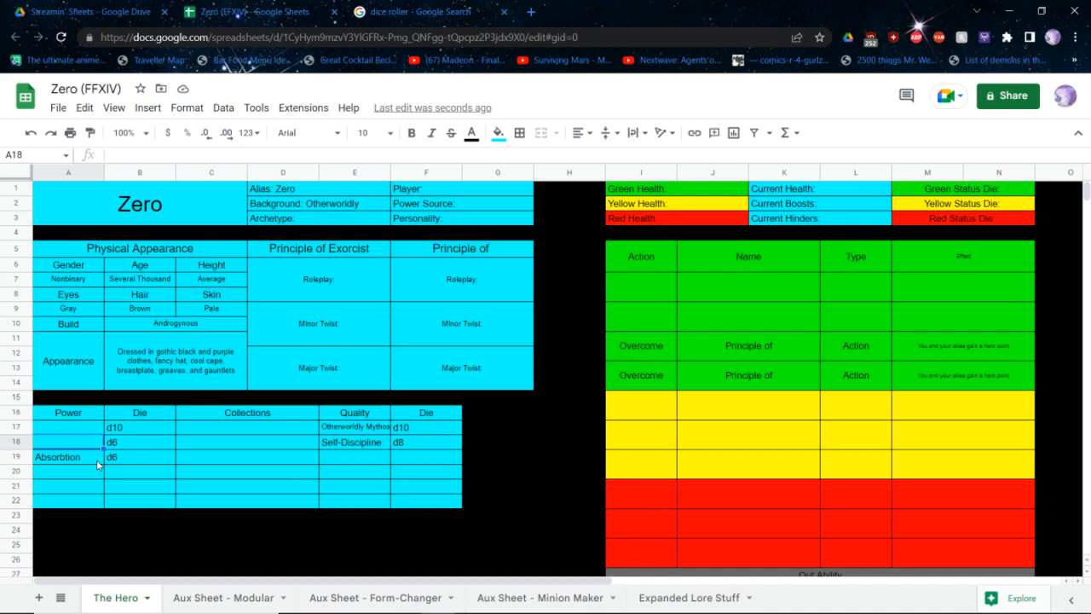
{"action": "double_click", "coordinate": [98, 460]}
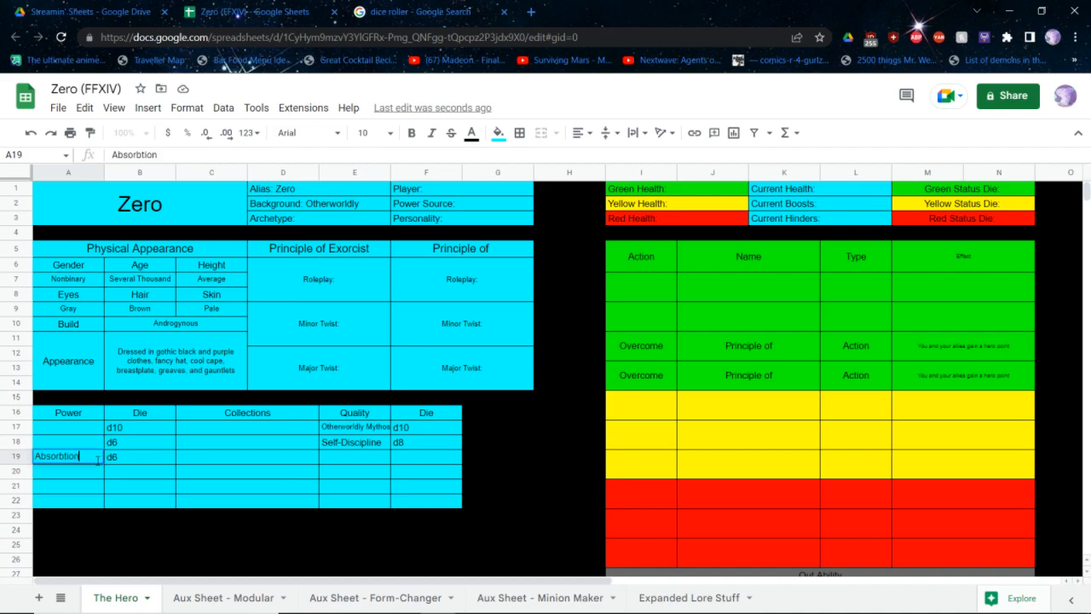
{"action": "key", "text": "Left"}
{"action": "key", "text": "Left"}
{"action": "key", "text": "BackSpace"}
{"action": "type", "text": "p"}
{"action": "key", "text": "Return"}
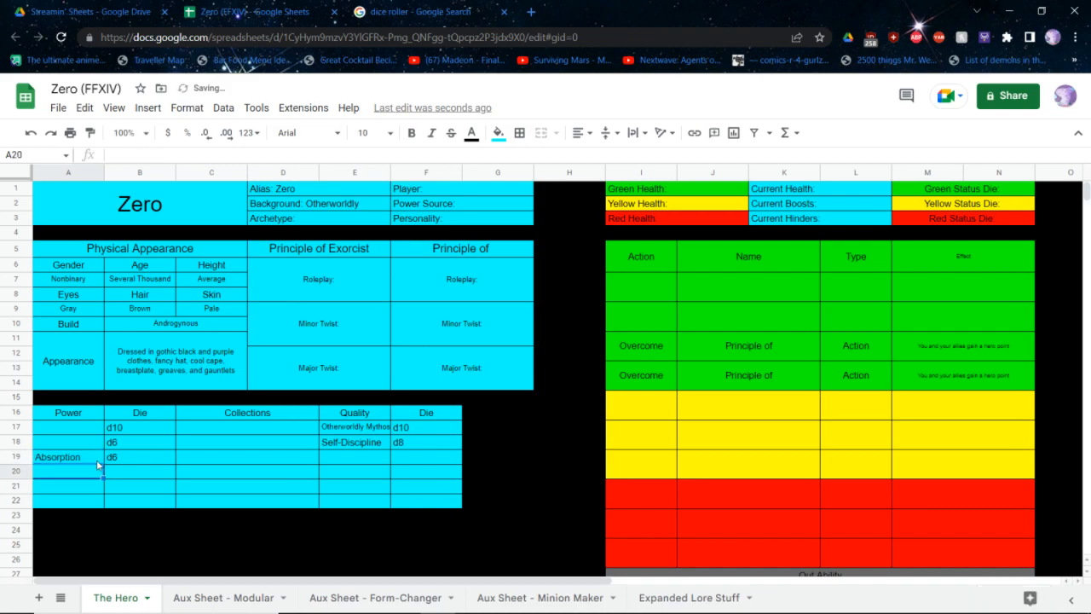
Enter Shadow Magic as the d10 power and Vitality as the second power in the list
{"action": "key", "text": "Up"}
{"action": "key", "text": "Up"}
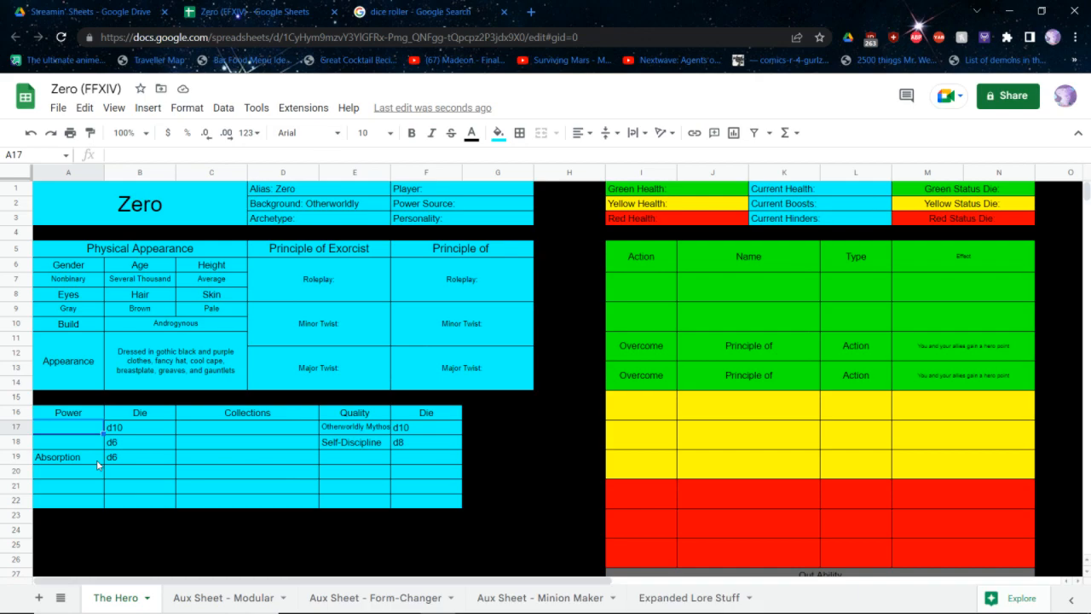
{"action": "type", "text": "Shadow Magic"}
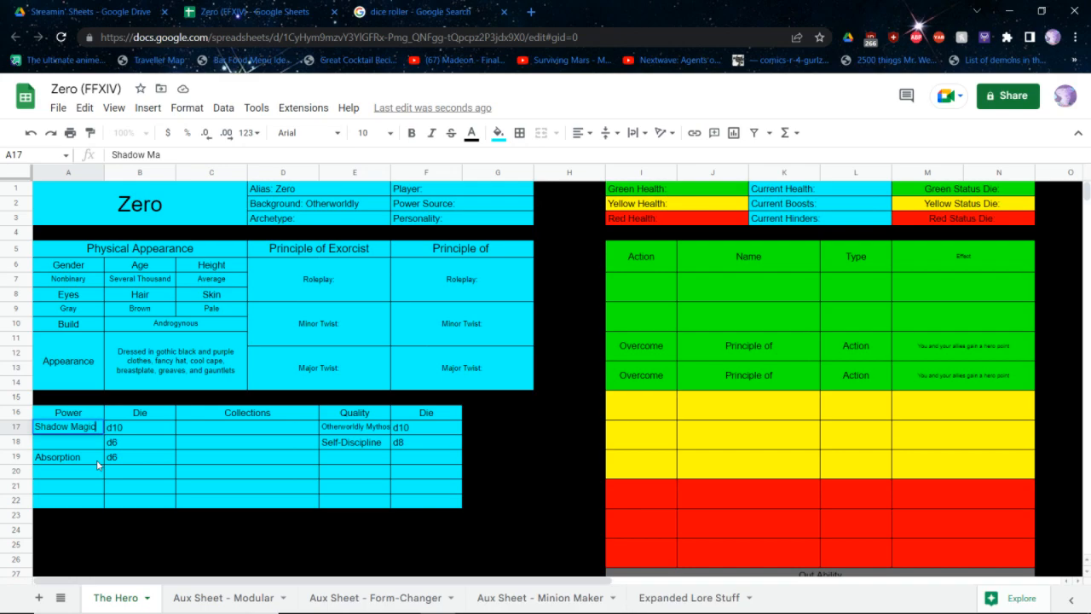
{"action": "key", "text": "Return"}
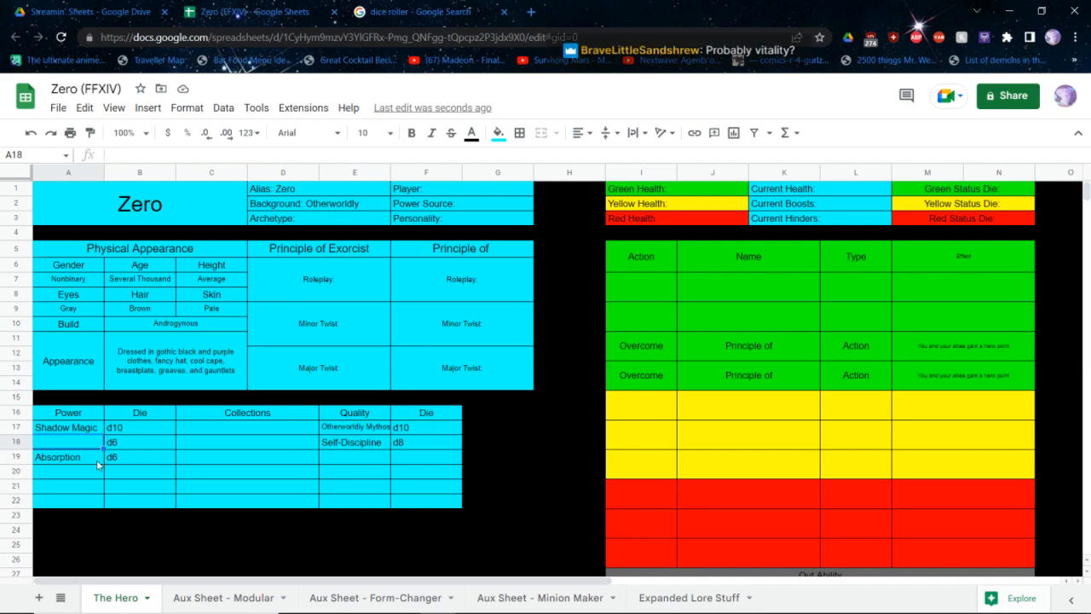
{"action": "type", "text": "Vitality"}
{"action": "key", "text": "Tab"}
{"action": "key", "text": "Tab"}
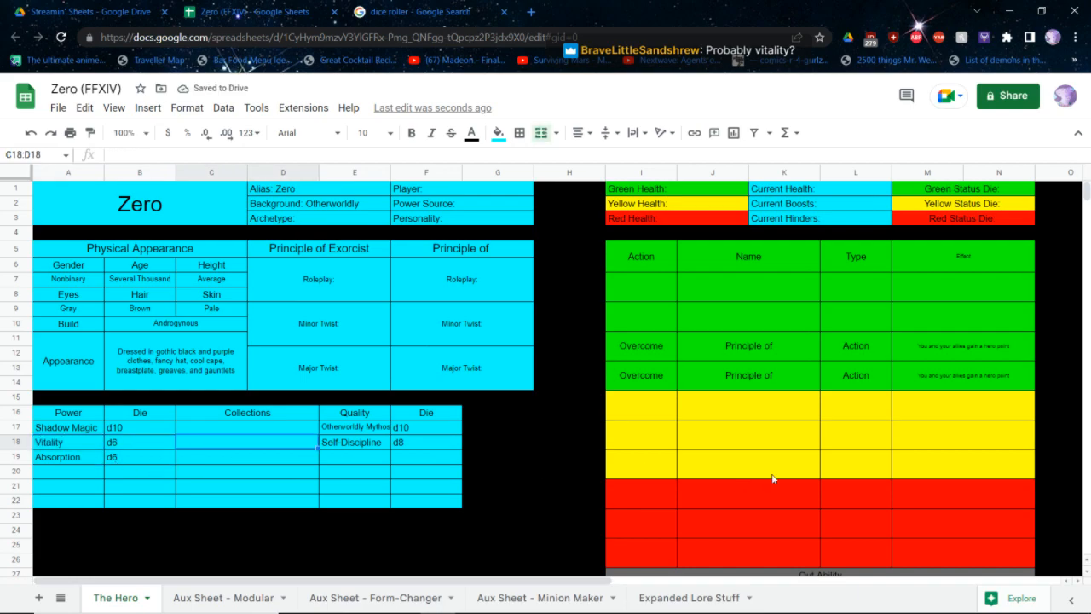
Check the Supernatural yellow abilities in the rulebook and set the type of the first two yellow abilities to Action
{"action": "key", "text": "alt+Tab"}
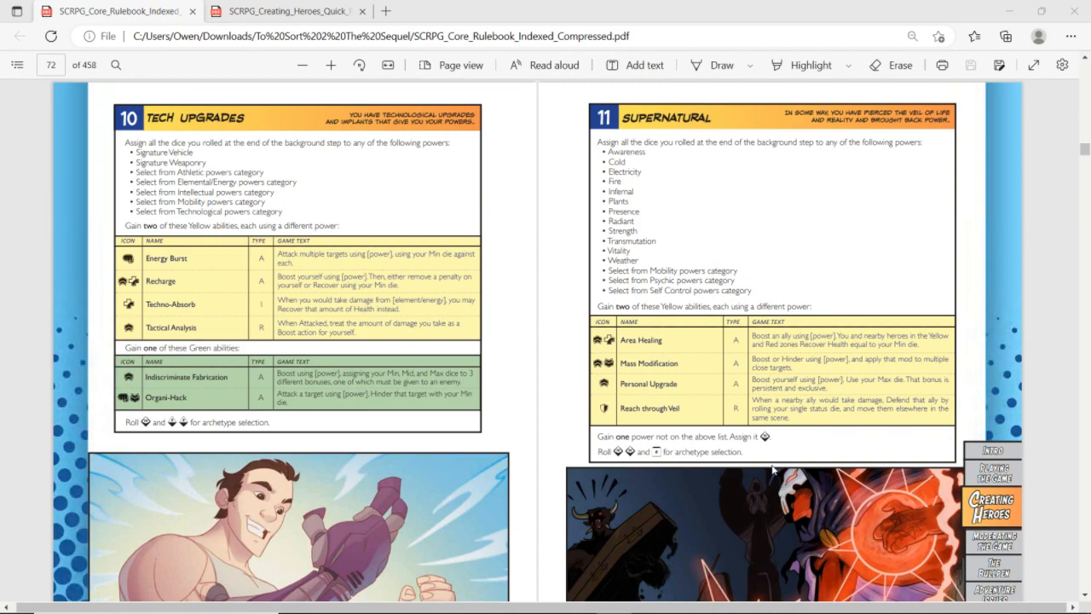
{"action": "key", "text": "alt+Tab"}
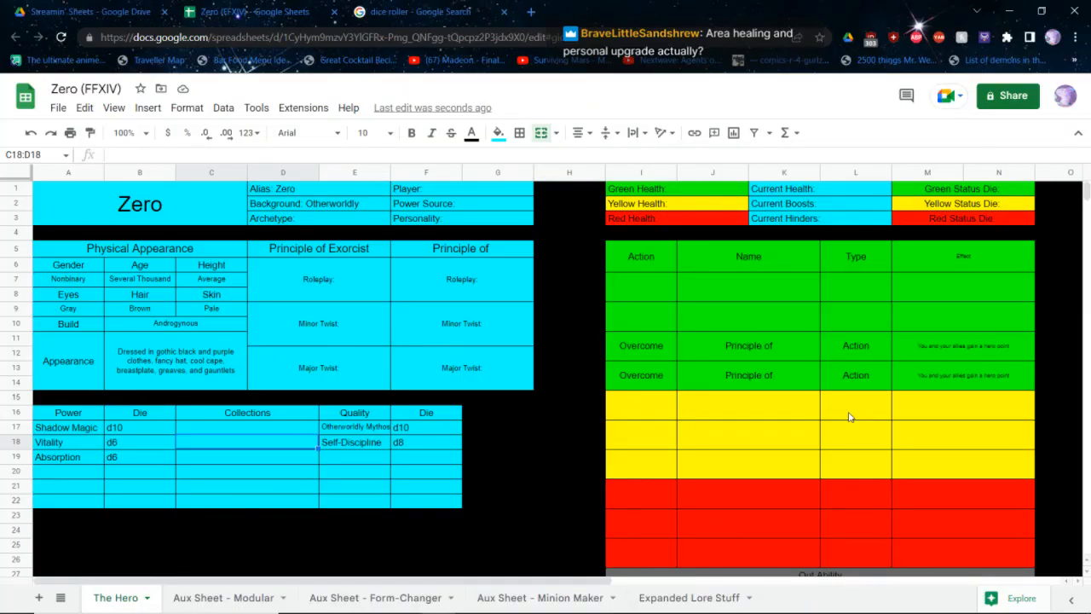
{"action": "left_click", "coordinate": [849, 417]}
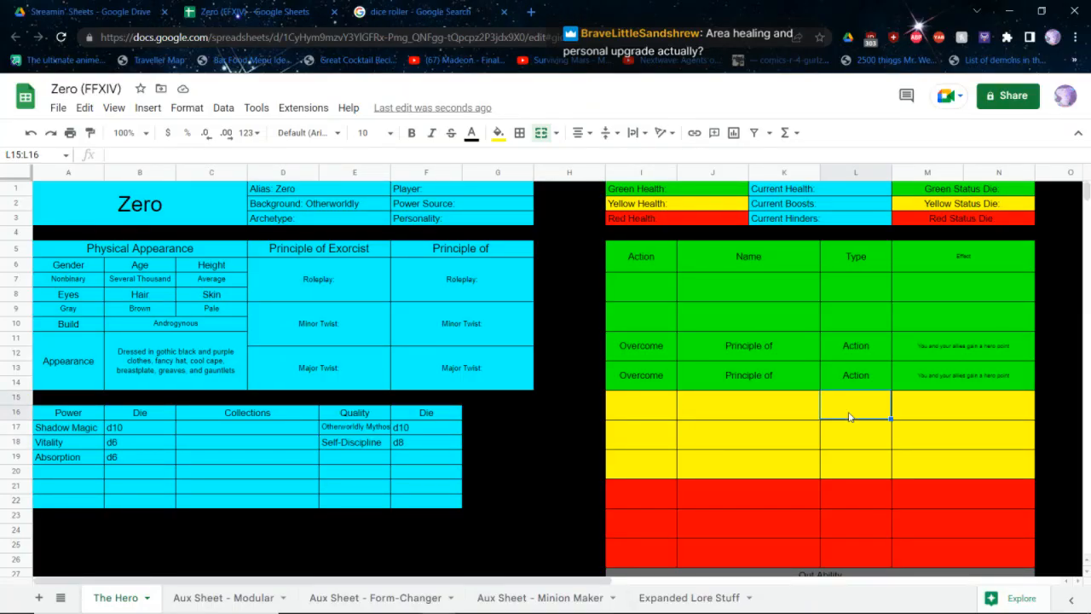
{"action": "type", "text": "Action"}
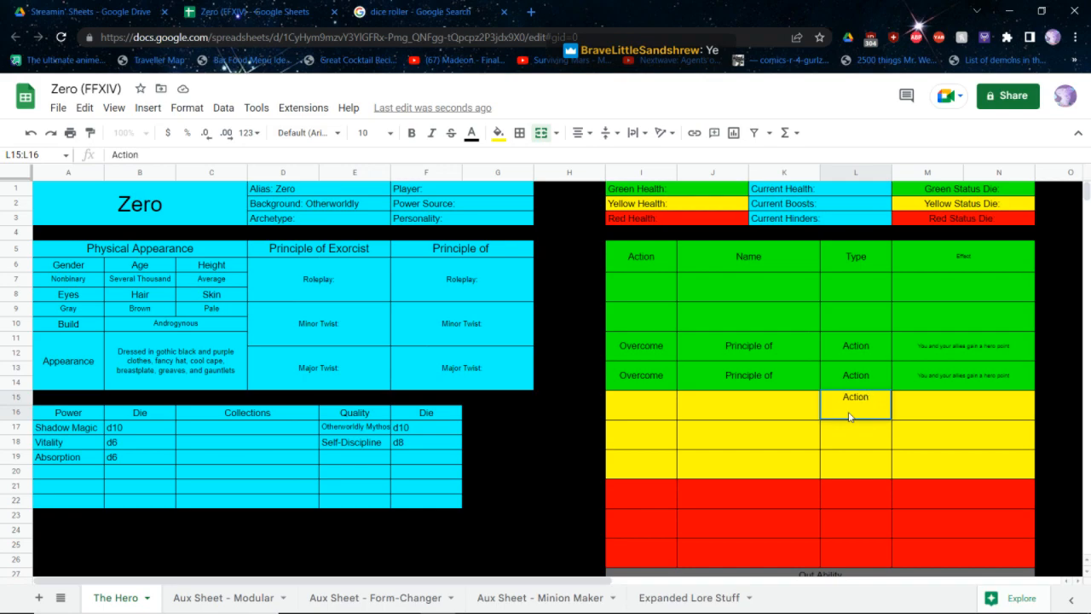
{"action": "key", "text": "Return"}
{"action": "type", "text": "Ac"}
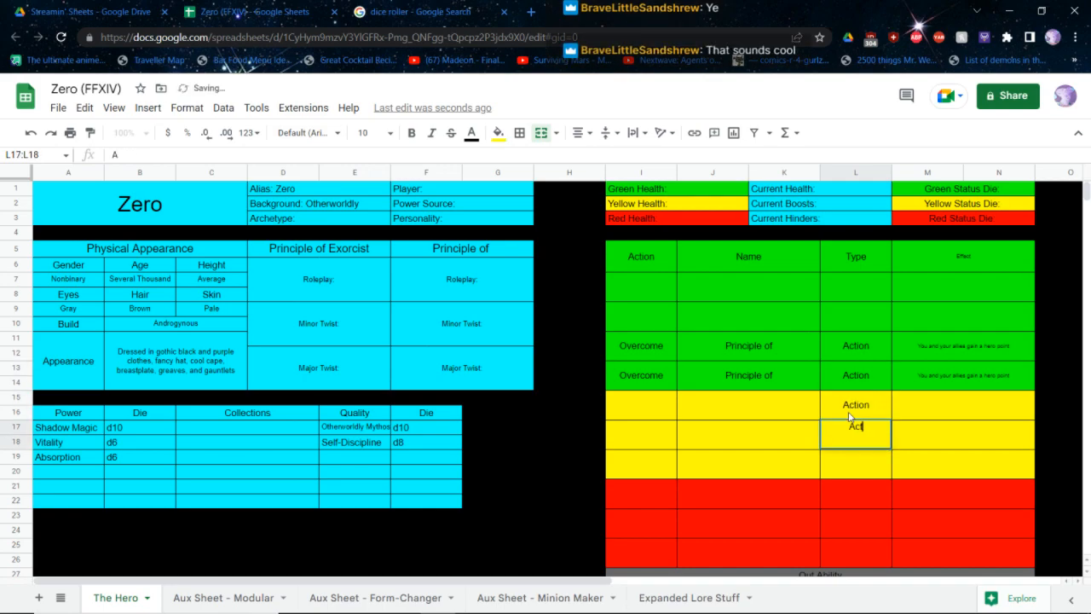
{"action": "type", "text": "tion"}
Enter Boost + Recover as the action of the first yellow ability, split over two lines in its cell
{"action": "key", "text": "Left"}
{"action": "key", "text": "Left"}
{"action": "key", "text": "Left"}
{"action": "key", "text": "Up"}
{"action": "type", "text": "B"}
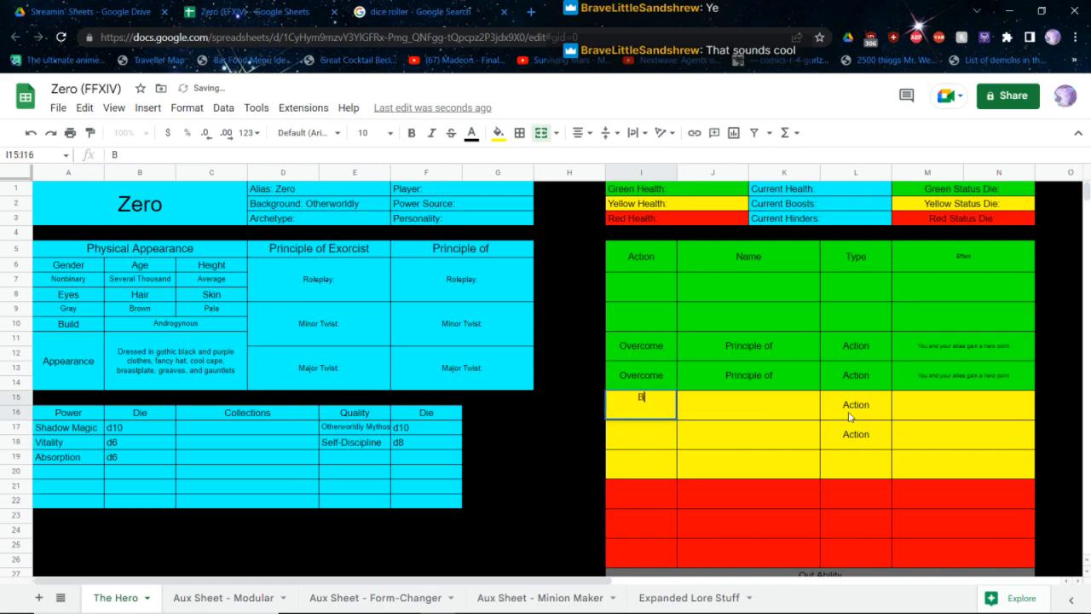
{"action": "type", "text": "oost ++ Recover"}
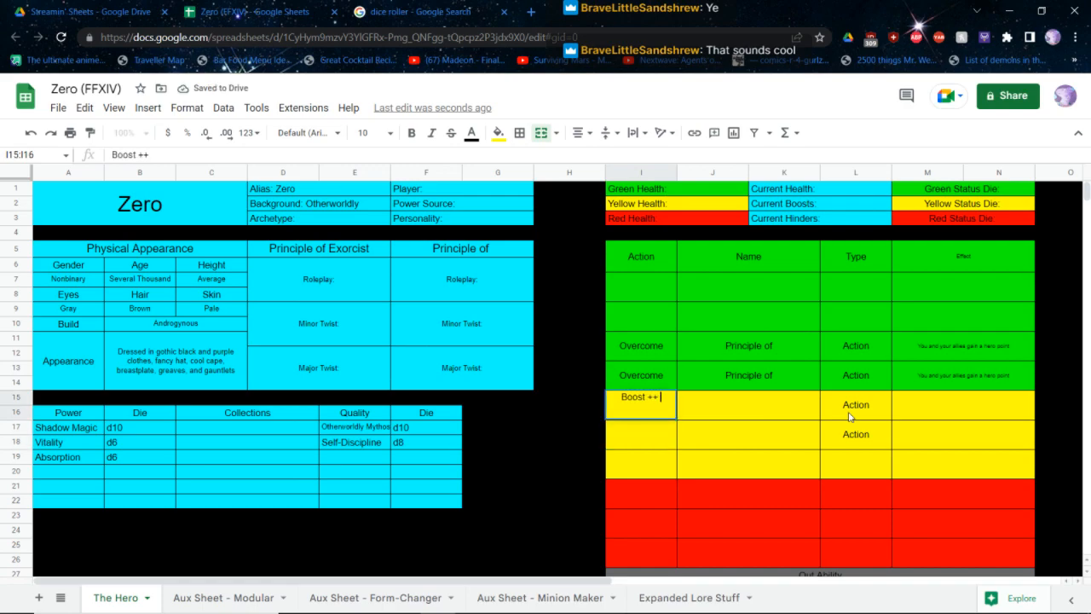
{"action": "key", "text": "ctrl+BackSpace"}
{"action": "key", "text": "BackSpace"}
{"action": "key", "text": "BackSpace"}
{"action": "type", "text": "Recover"}
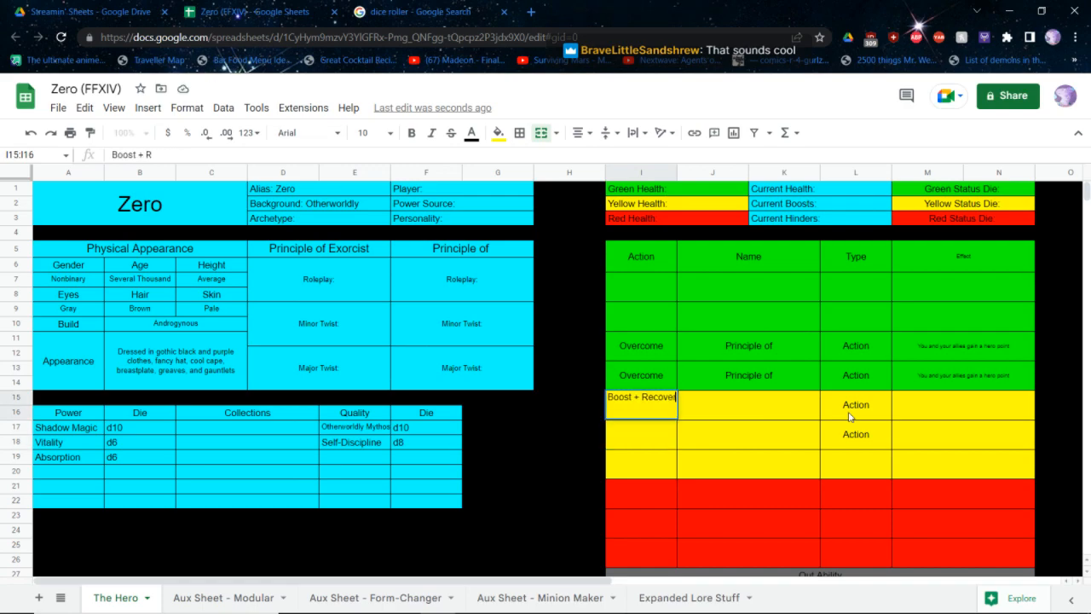
{"action": "key", "text": "ctrl+Return"}
Enter Boost as the action of the second yellow ability
{"action": "key", "text": "Down"}
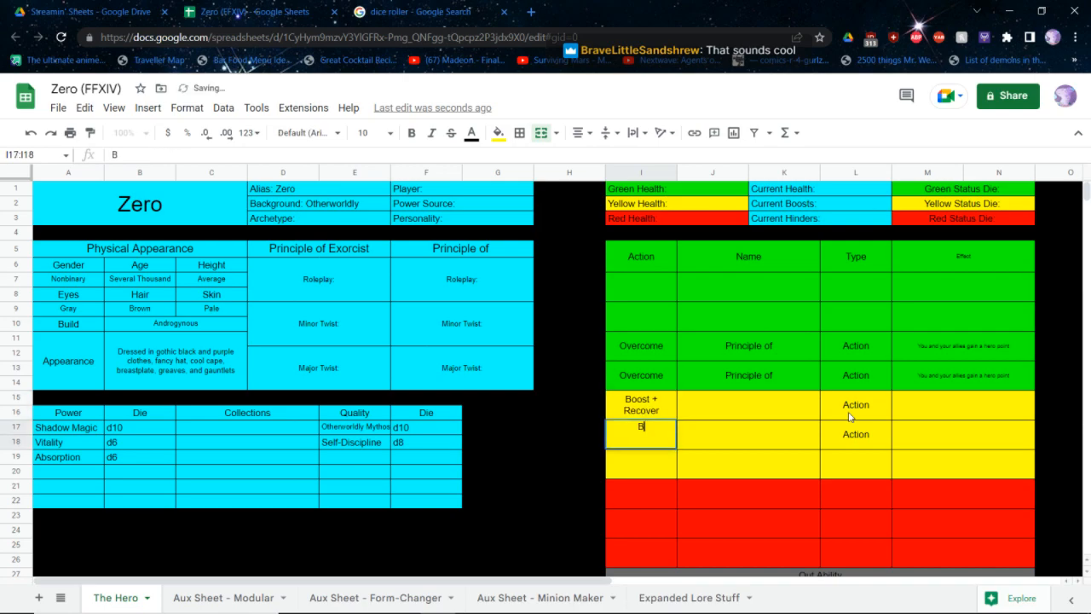
{"action": "type", "text": "Boost"}
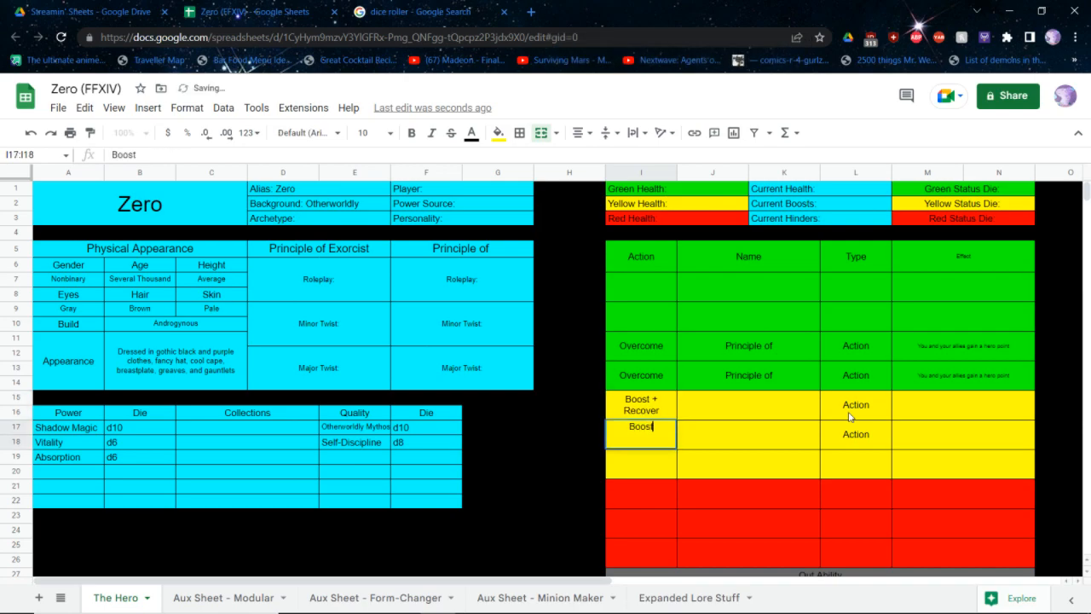
{"action": "key", "text": "Tab"}
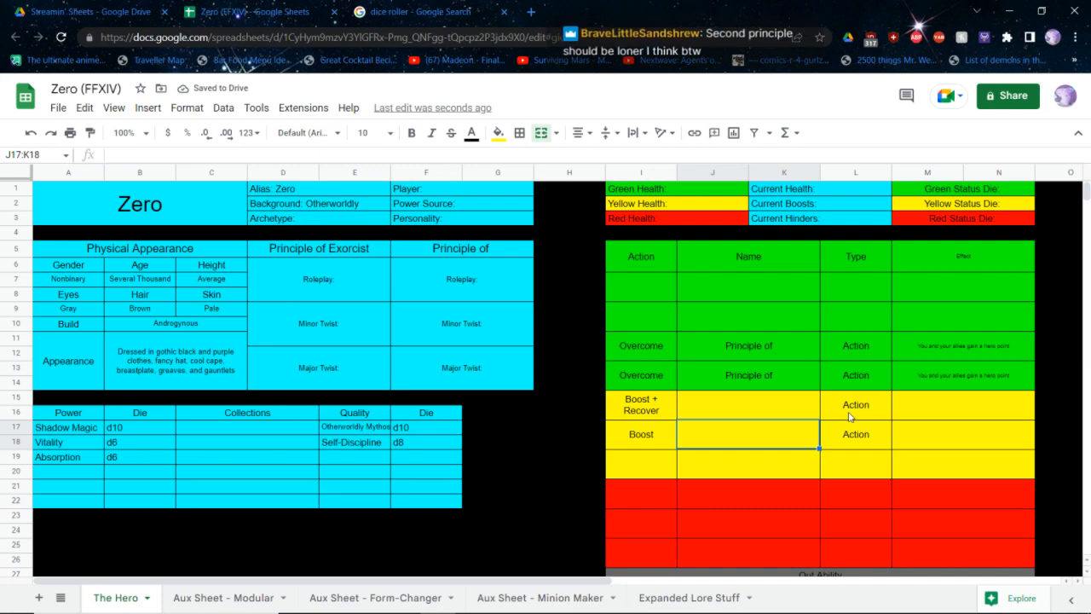
Complete the second principle's heading as "Principle of The Londer" and change the first heading to "Principle of The Exorcist"
{"action": "double_click", "coordinate": [491, 249]}
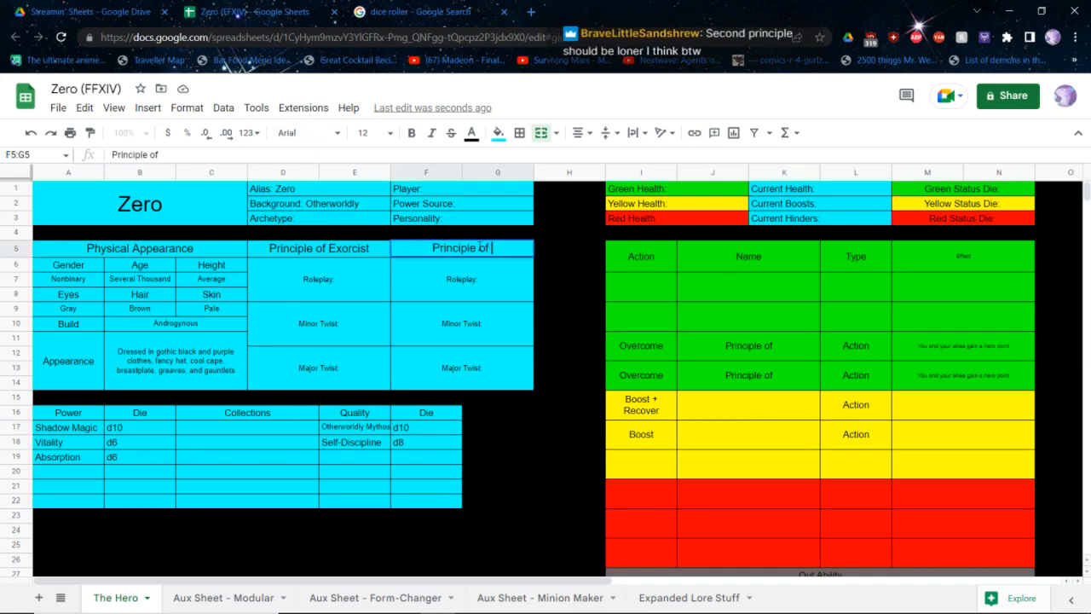
{"action": "type", "text": "The Lo"}
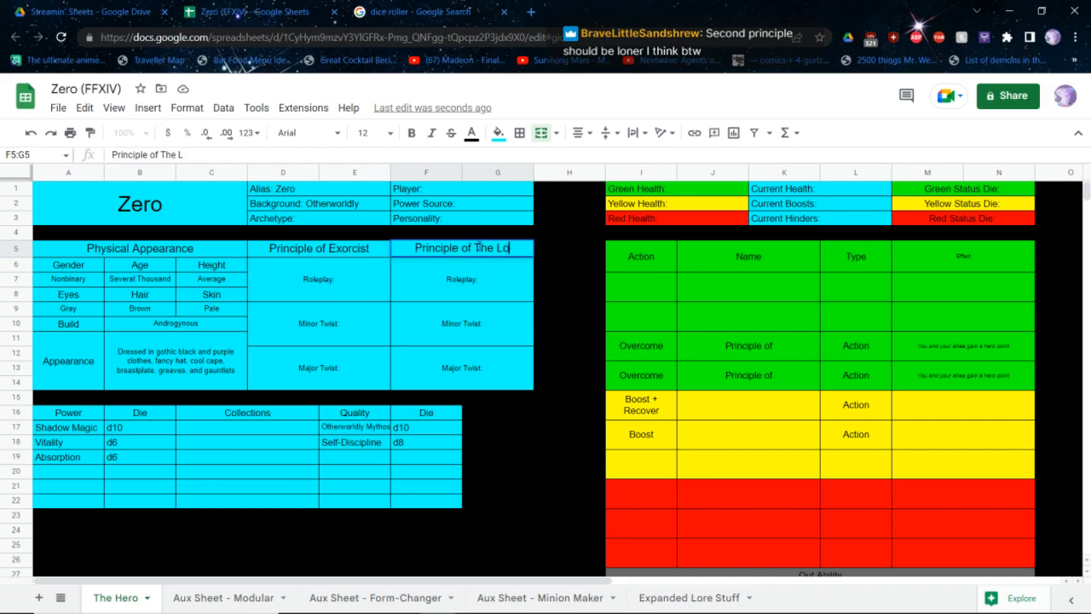
{"action": "type", "text": "nder"}
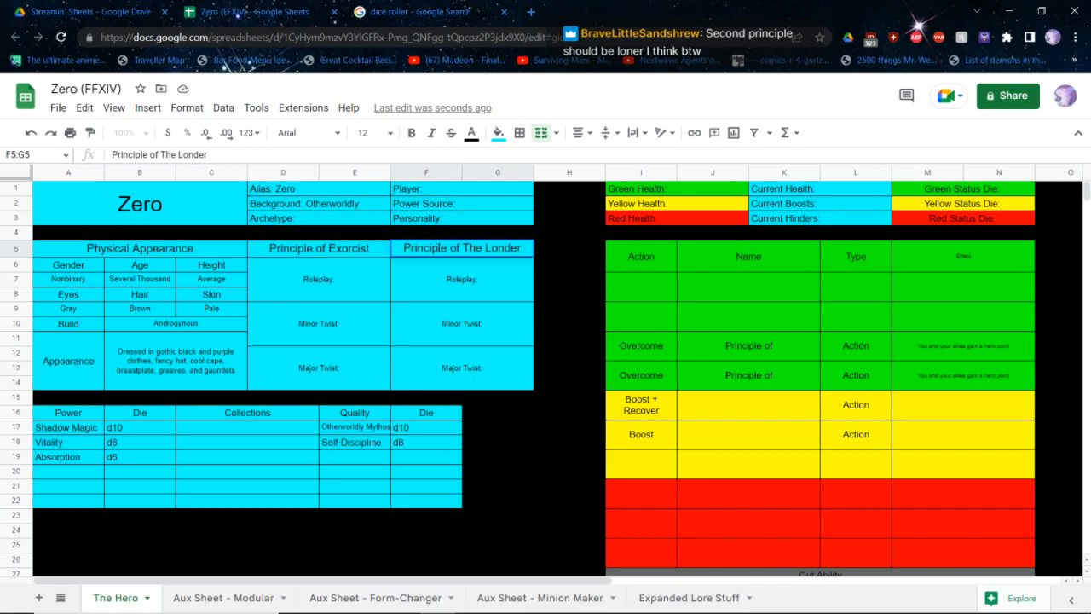
{"action": "double_click", "coordinate": [329, 249]}
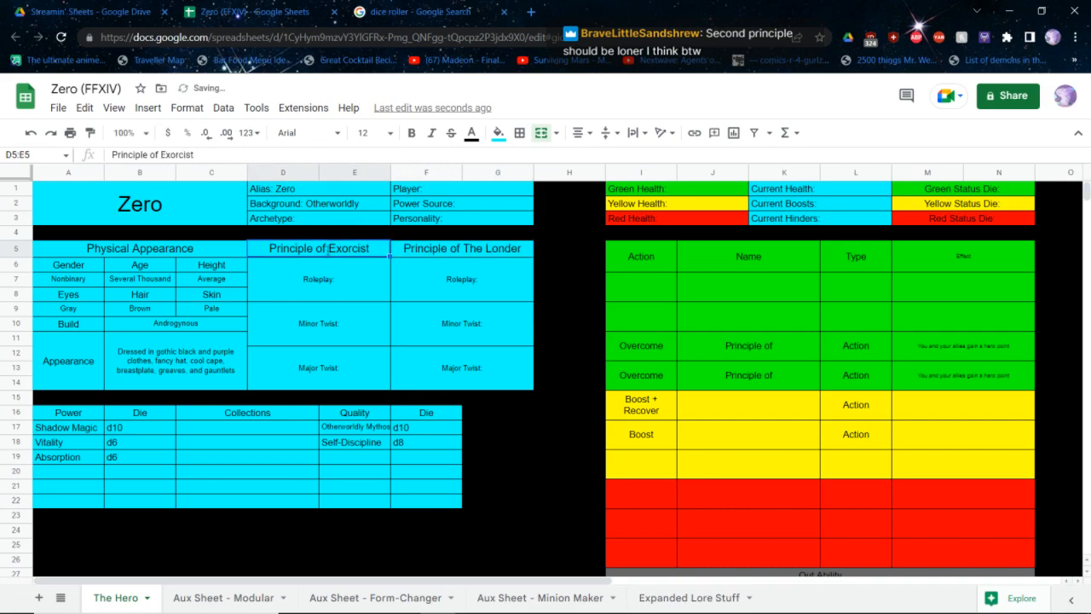
{"action": "type", "text": "The"}
{"action": "key", "text": "Return"}
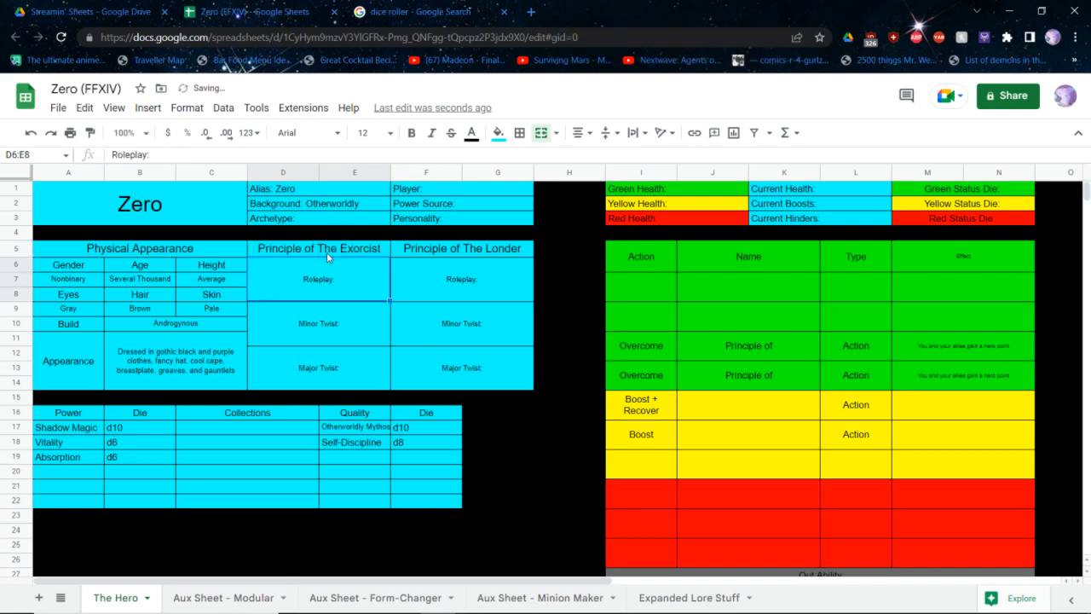
Correct the spelling of the second principle's heading to "Principle of The Loner"
{"action": "left_click", "coordinate": [474, 250]}
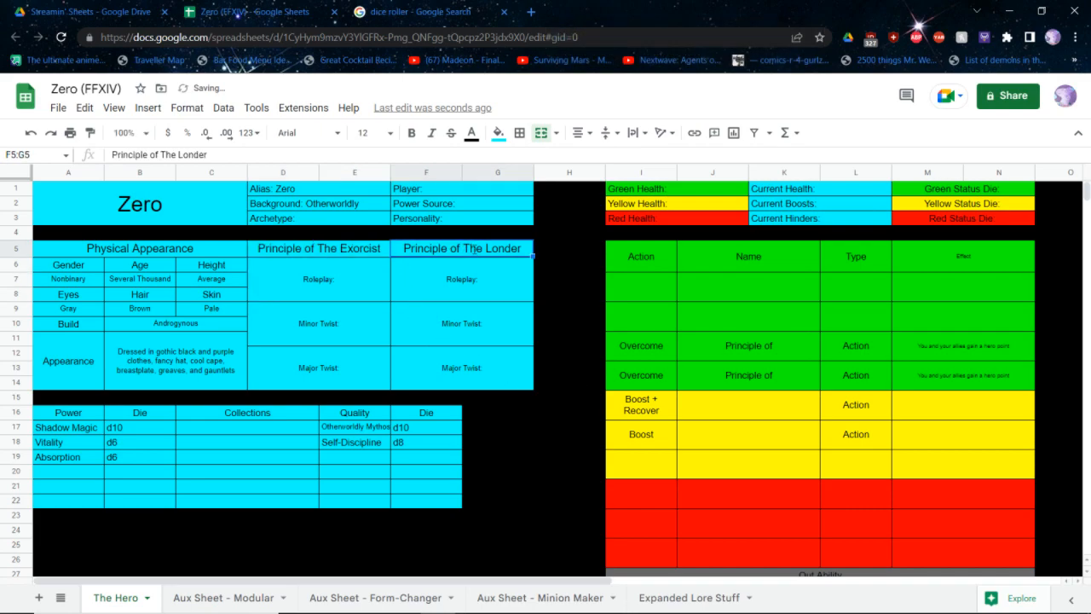
{"action": "double_click", "coordinate": [474, 249]}
{"action": "key", "text": "Left"}
{"action": "key", "text": "Left"}
{"action": "key", "text": "BackSpace"}
{"action": "type", "text": "s"}
{"action": "key", "text": "Return"}
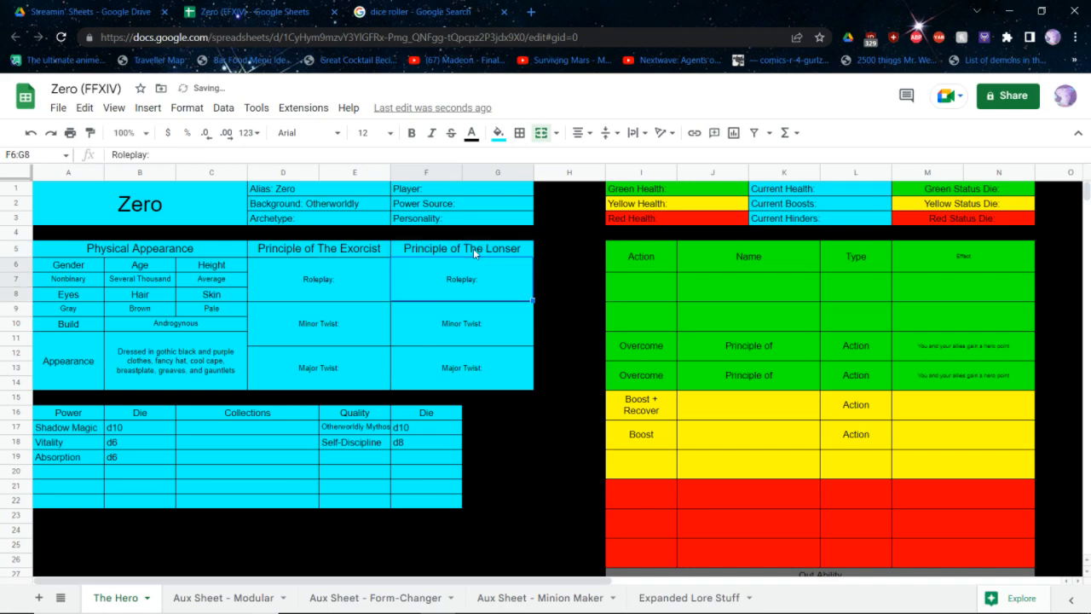
Name the second yellow ability "The Shadow Beckons"
{"action": "left_click", "coordinate": [714, 433]}
{"action": "double_click", "coordinate": [714, 429]}
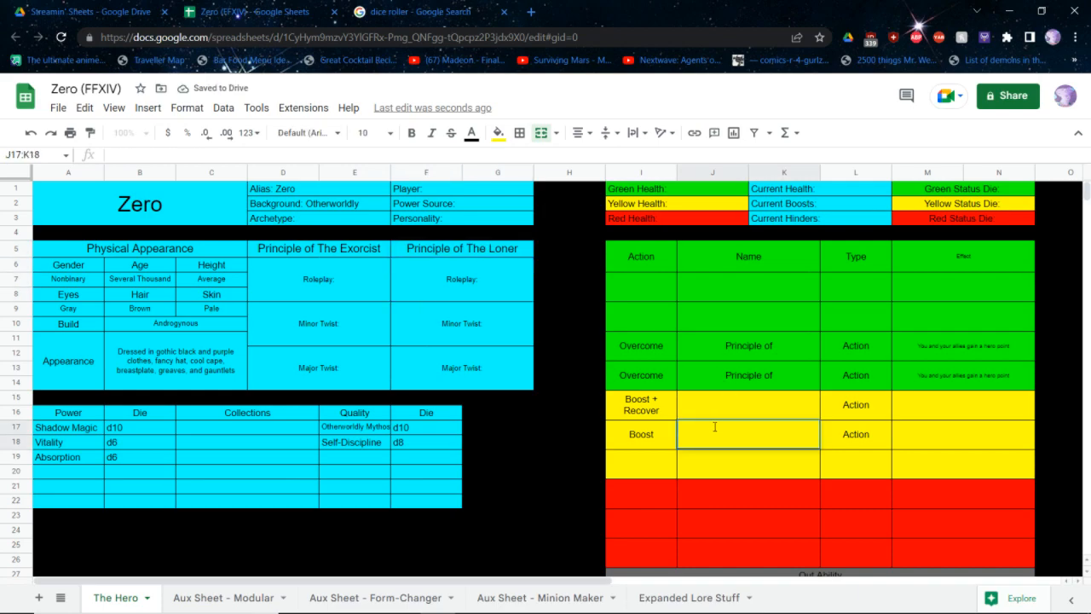
{"action": "type", "text": "Sha"}
{"action": "key", "text": "BackSpace"}
{"action": "key", "text": "BackSpace"}
{"action": "key", "text": "BackSpace"}
{"action": "type", "text": "The SH"}
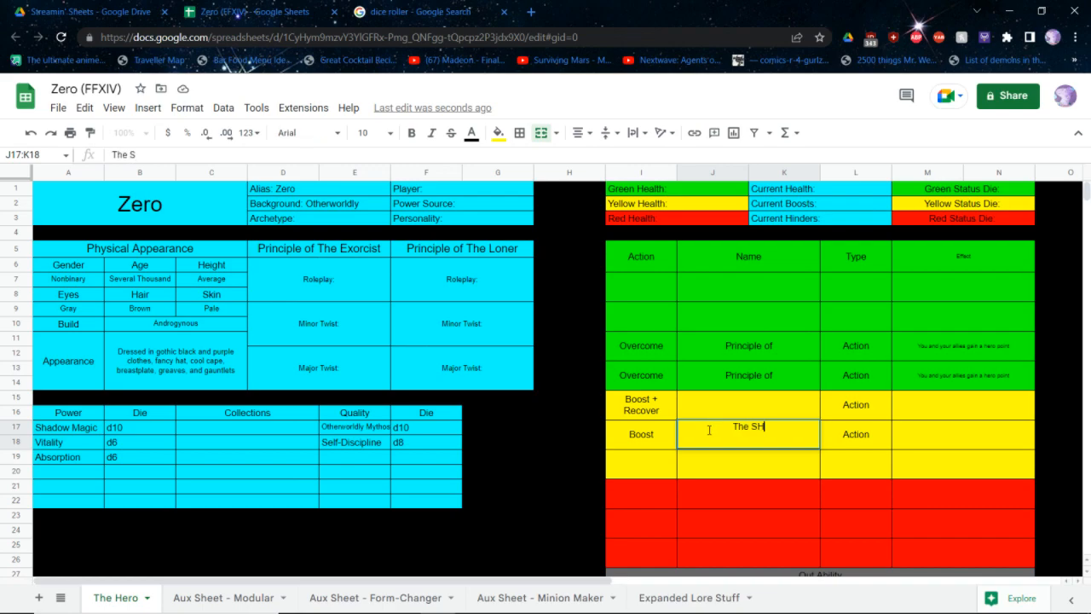
{"action": "type", "text": "ado"}
{"action": "key", "text": "BackSpace"}
{"action": "key", "text": "BackSpace"}
{"action": "key", "text": "BackSpace"}
{"action": "key", "text": "BackSpace"}
{"action": "key", "text": "BackSpace"}
{"action": "type", "text": "Shadow Beckon"}
{"action": "key", "text": "BackSpace"}
{"action": "key", "text": "BackSpace"}
{"action": "type", "text": "kons"}
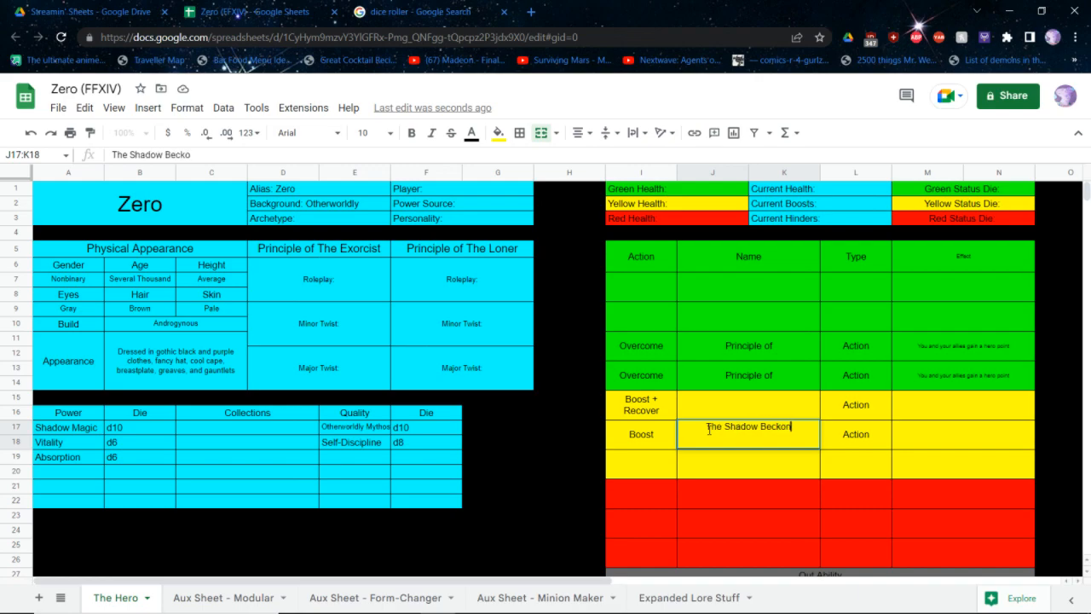
{"action": "key", "text": "Tab"}
{"action": "key", "text": "Tab"}
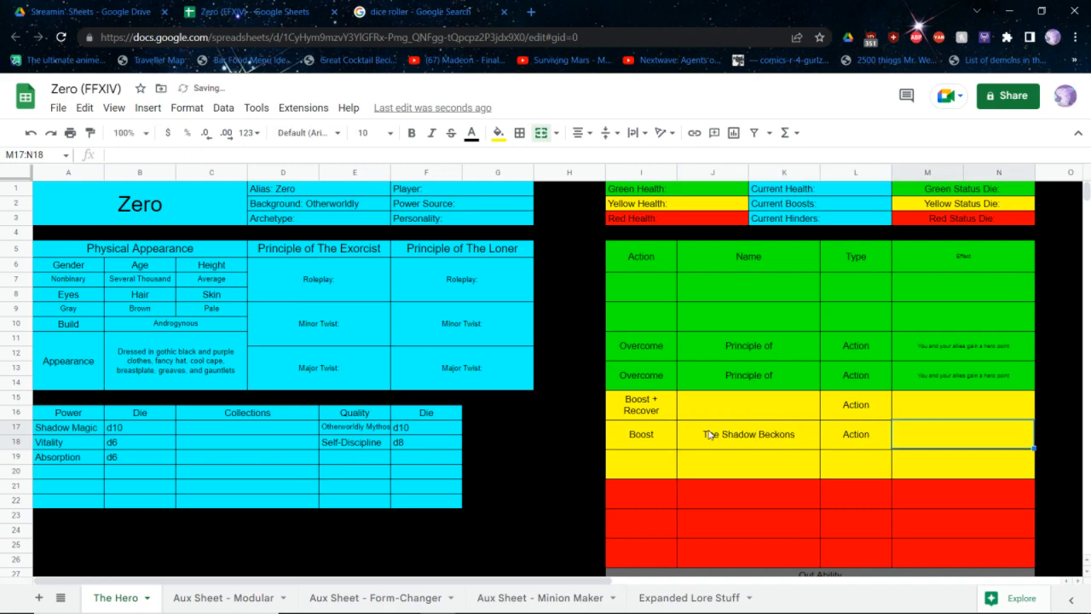
Enter the effect of The Shadow Beckons: "Boost yourself using Shadow Magic. Use your Max die. That bonus is persistent and exclusive"
{"action": "type", "text": "If"}
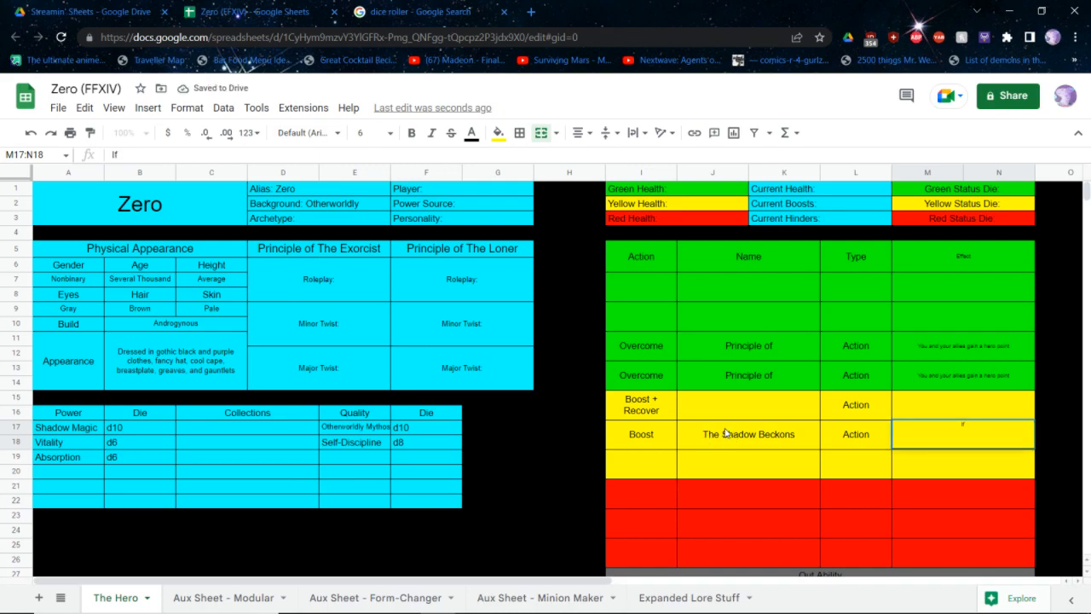
{"action": "key", "text": "BackSpace"}
{"action": "key", "text": "BackSpace"}
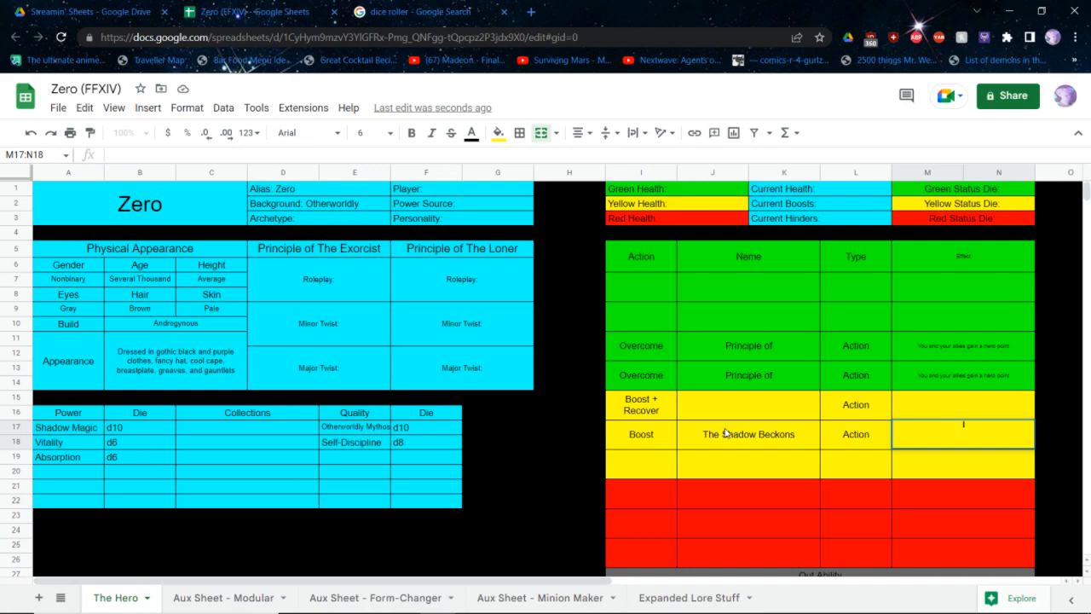
{"action": "type", "text": "Boost yousel"}
{"action": "key", "text": "BackSpace"}
{"action": "key", "text": "BackSpace"}
{"action": "key", "text": "BackSpace"}
{"action": "key", "text": "BackSpace"}
{"action": "key", "text": "BackSpace"}
{"action": "key", "text": "BackSpace"}
{"action": "type", "text": "yourself using"}
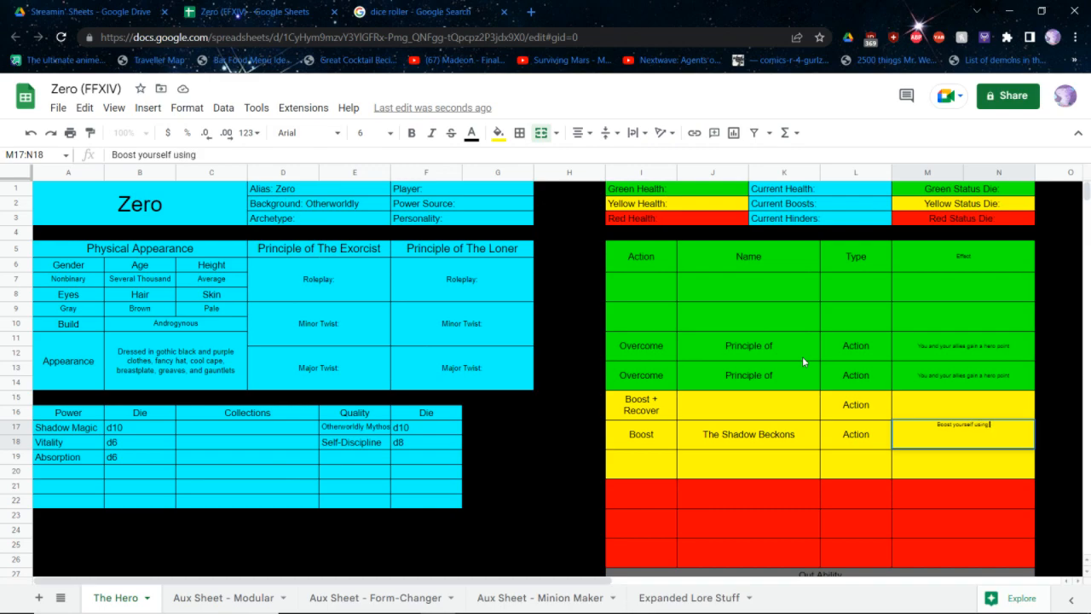
{"action": "type", "text": " Shadow Ma"}
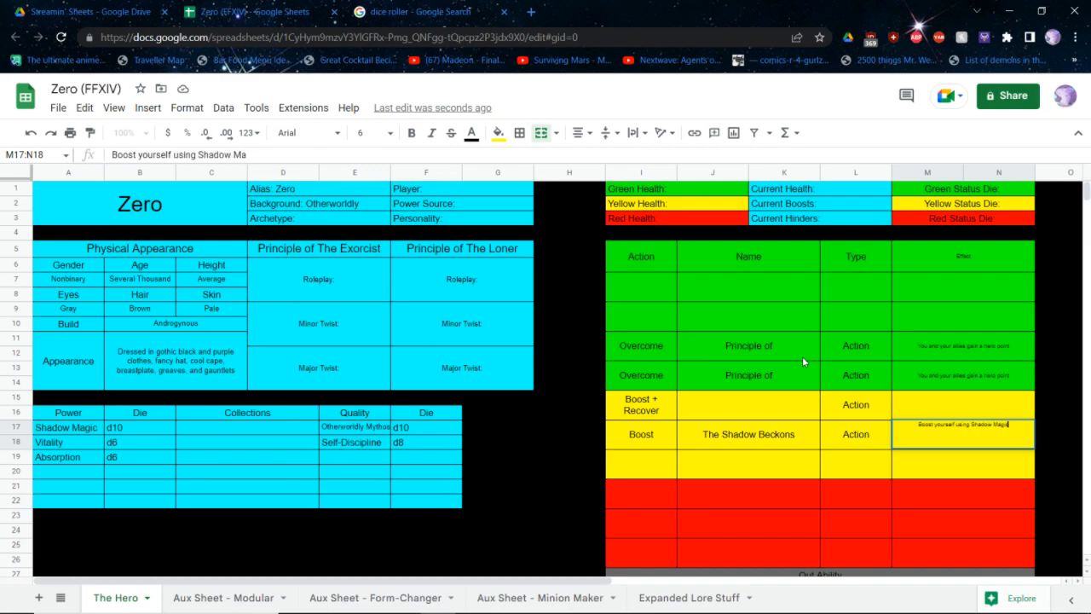
{"action": "type", "text": "gic. Use your Max"}
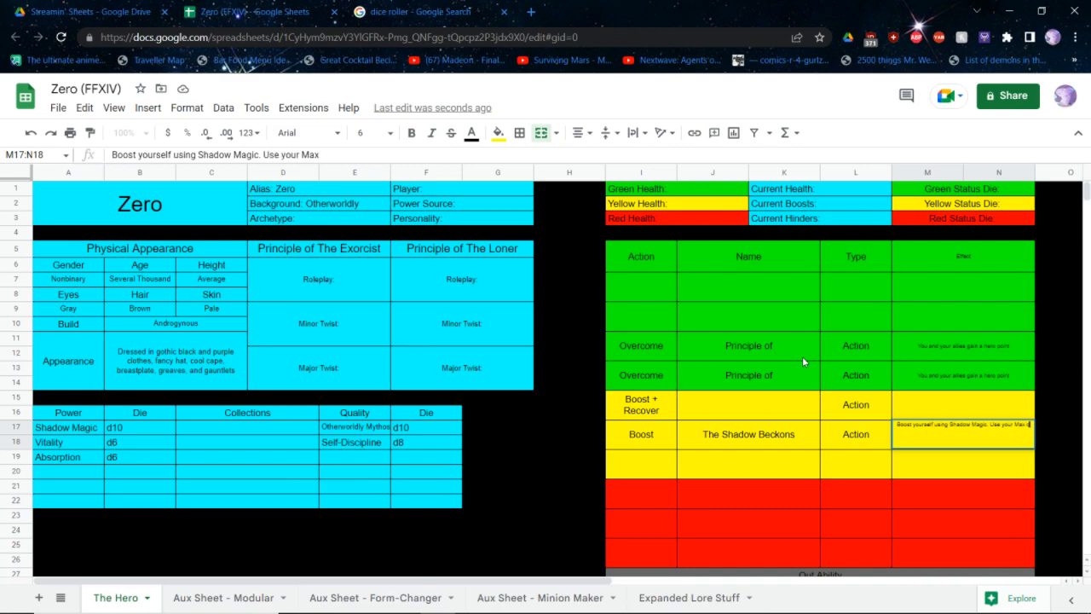
{"action": "type", "text": " die. That bonus i"}
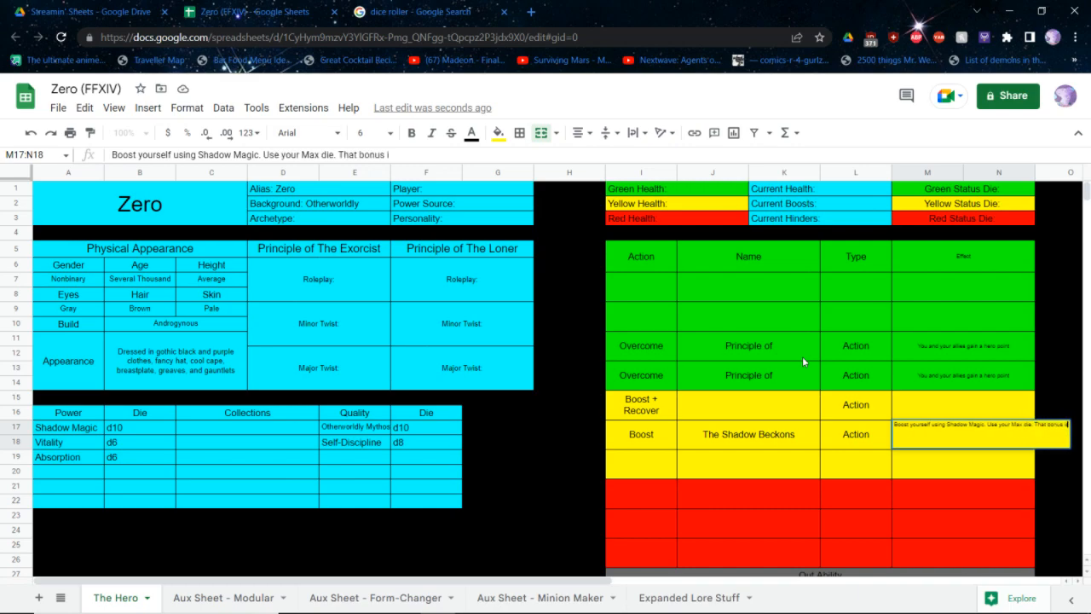
{"action": "type", "text": "s persistent and ex"}
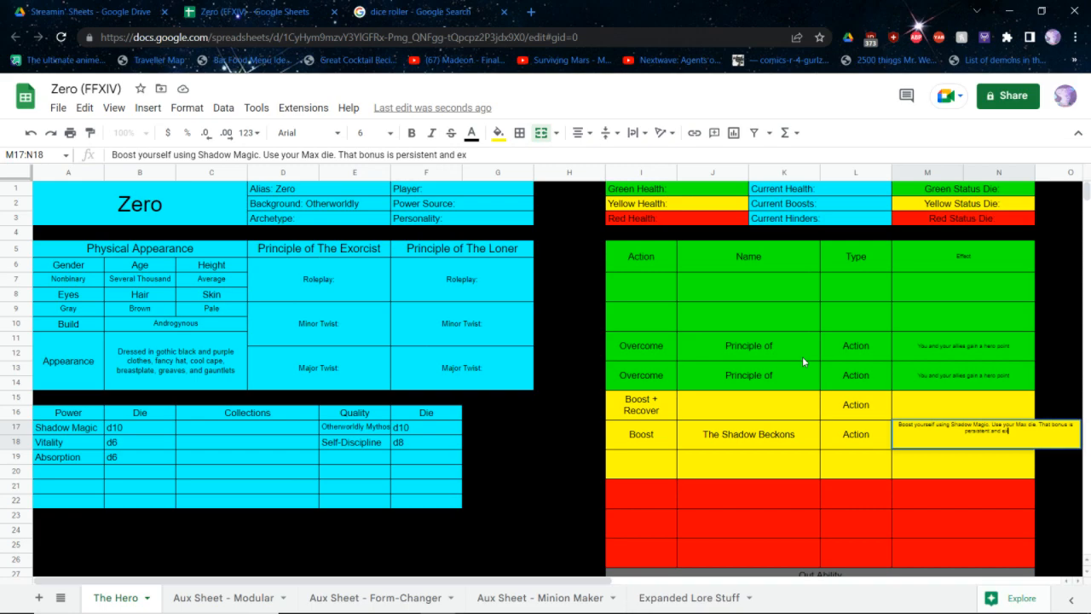
{"action": "type", "text": "clusive"}
{"action": "key", "text": "Return"}
Name the first yellow ability, the Boost + Recover one, "Life Theft"
{"action": "key", "text": "Up"}
{"action": "key", "text": "Up"}
{"action": "key", "text": "Left"}
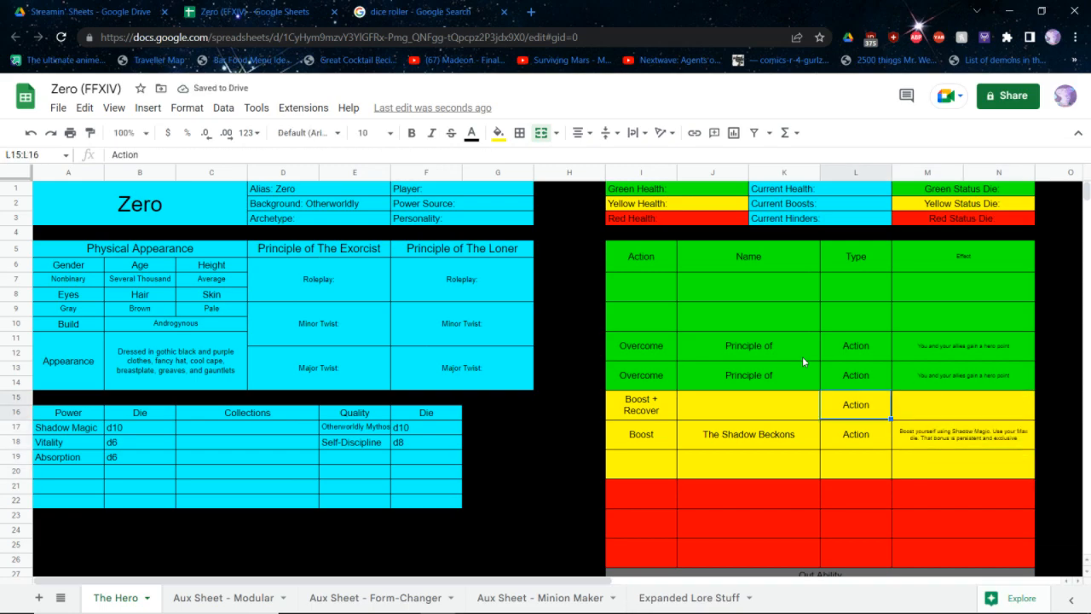
{"action": "key", "text": "Left"}
{"action": "type", "text": "L"}
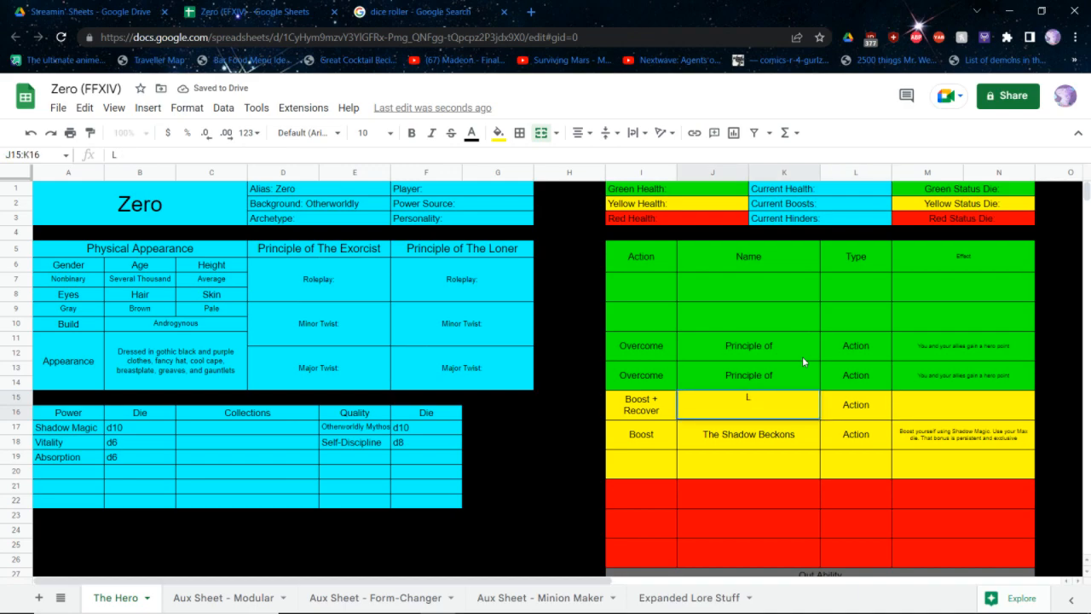
{"action": "type", "text": "ife "}
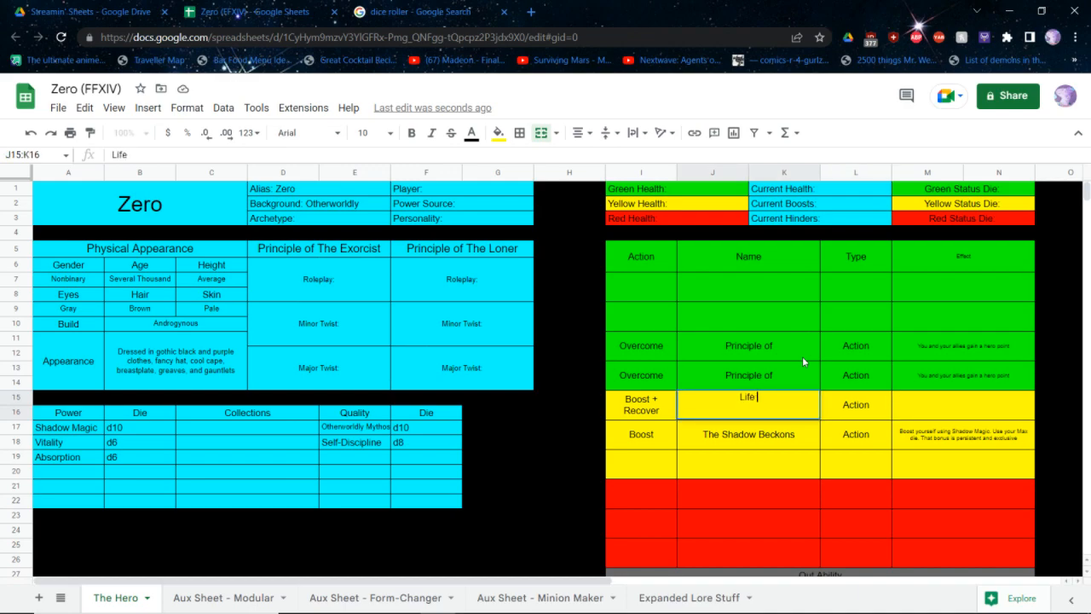
{"action": "type", "text": "Theft"}
{"action": "key", "text": "Tab"}
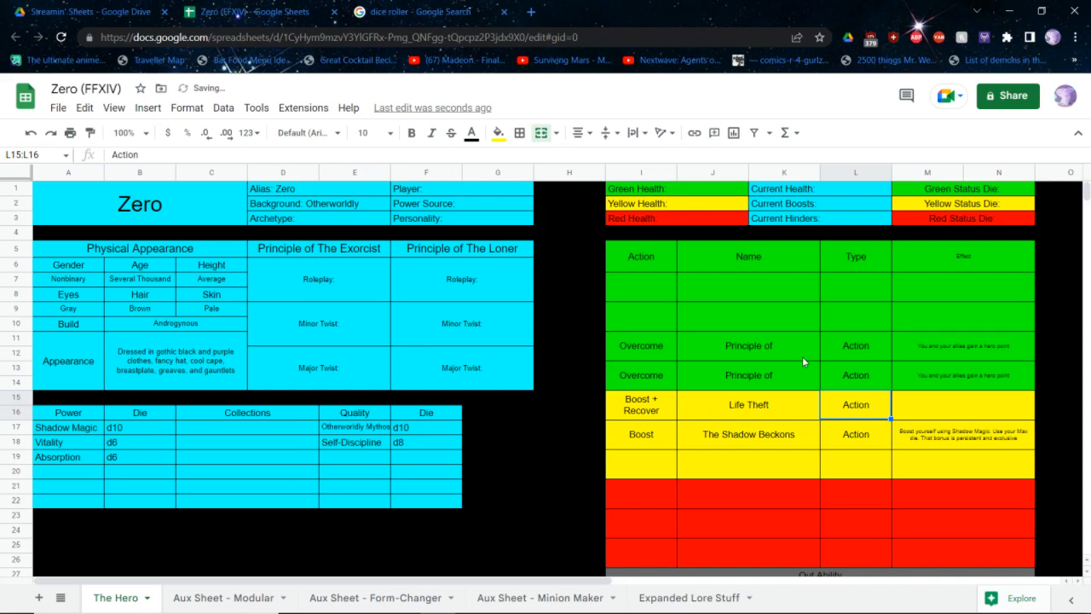
Enter Life Theft's effect: "Boost an ally using Absorption. You and nearby heroes in the Yellow and Red zones Recover Health equal to your Min die"
{"action": "key", "text": "Tab"}
{"action": "type", "text": "Boost an"}
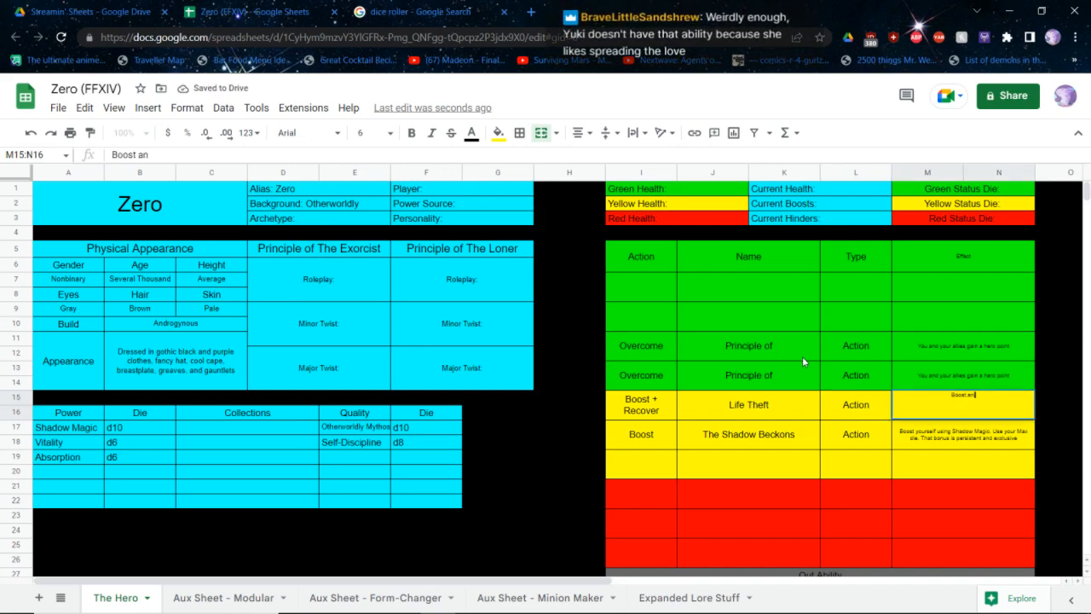
{"action": "type", "text": " ally using Absorrption"}
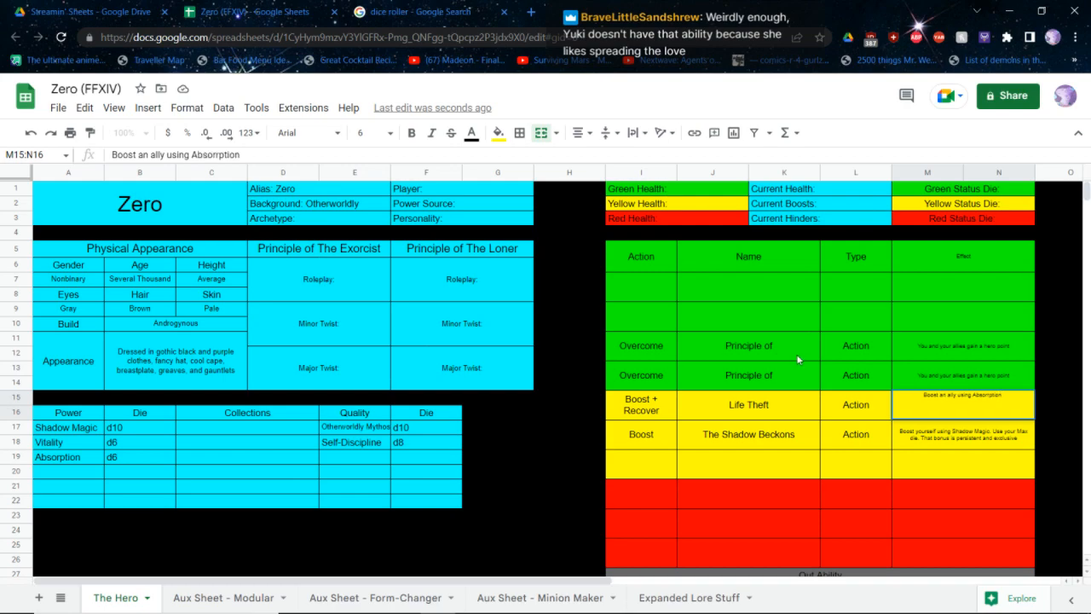
{"action": "key", "text": "BackSpace"}
{"action": "key", "text": "BackSpace"}
{"action": "key", "text": "BackSpace"}
{"action": "key", "text": "BackSpace"}
{"action": "key", "text": "BackSpace"}
{"action": "key", "text": "BackSpace"}
{"action": "key", "text": "BackSpace"}
{"action": "key", "text": "BackSpace"}
{"action": "key", "text": "BackSpace"}
{"action": "key", "text": "BackSpace"}
{"action": "type", "text": "bsorption"}
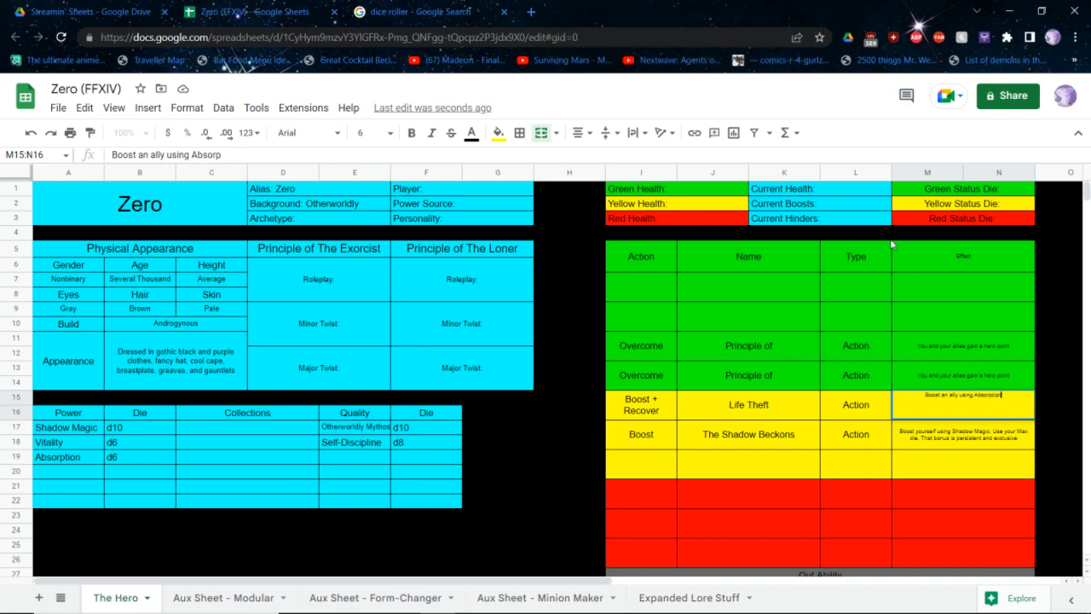
{"action": "type", "text": "."}
{"action": "type", "text": "You"}
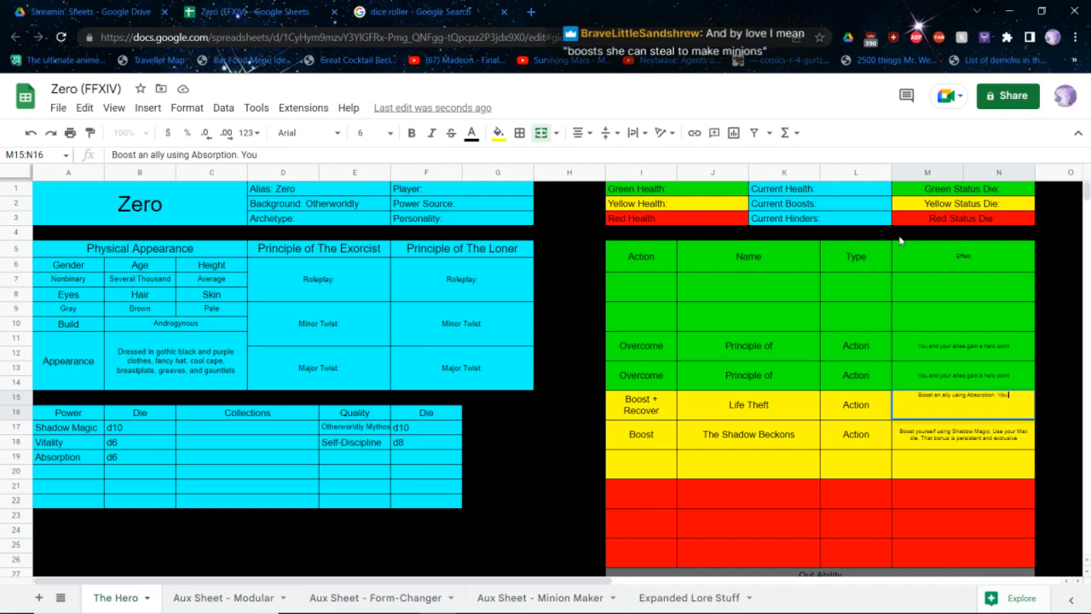
{"action": "type", "text": " ard nearby"}
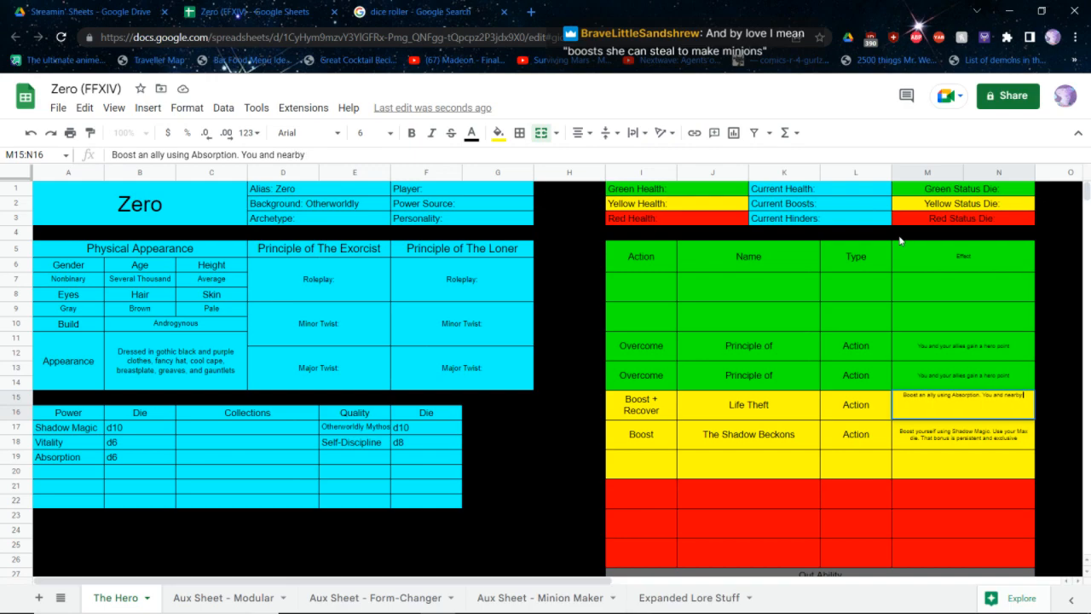
{"action": "type", "text": " heroes in the Yel"}
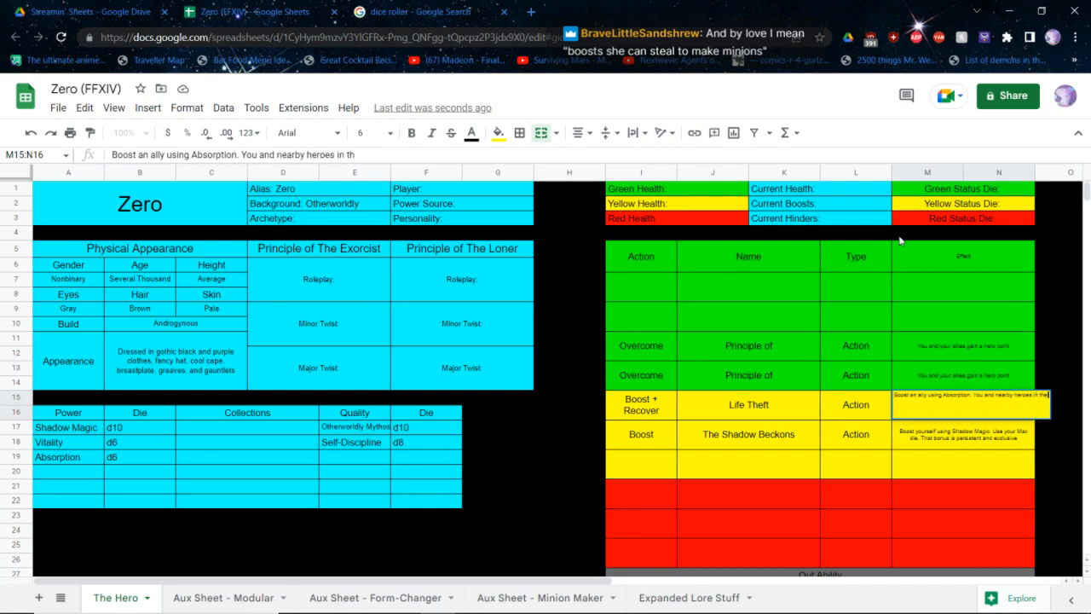
{"action": "type", "text": "low"}
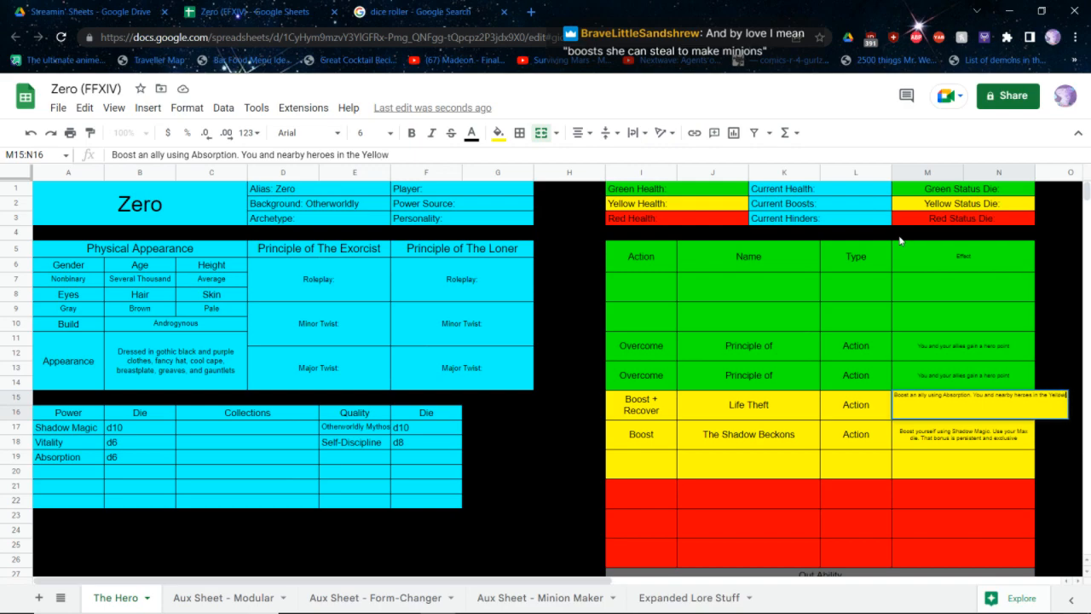
{"action": "type", "text": " and Re"}
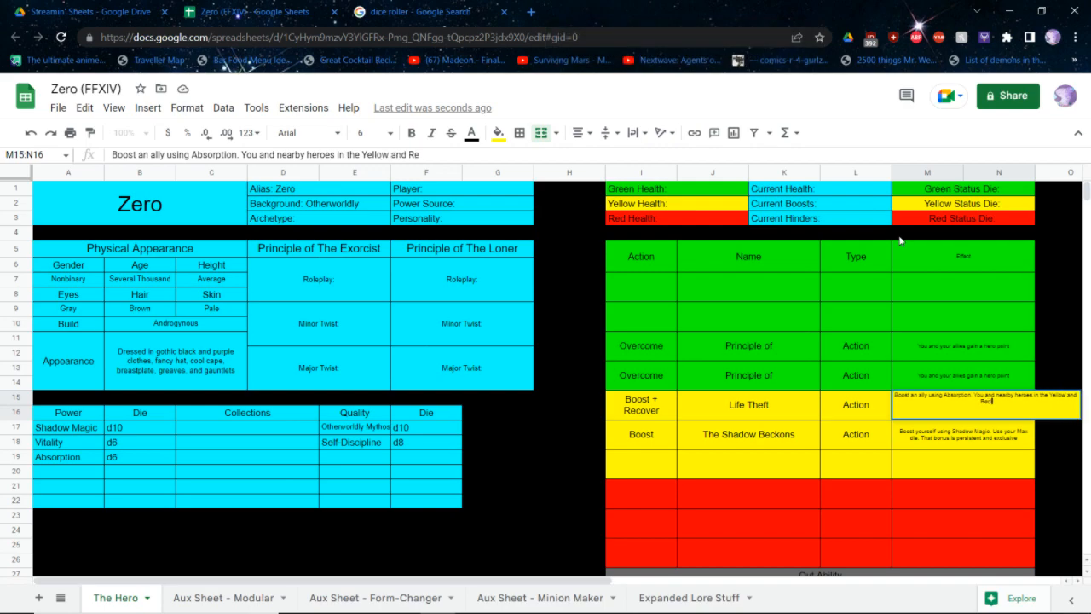
{"action": "type", "text": "d zones Recover Health equ"}
{"action": "type", "text": "al to"}
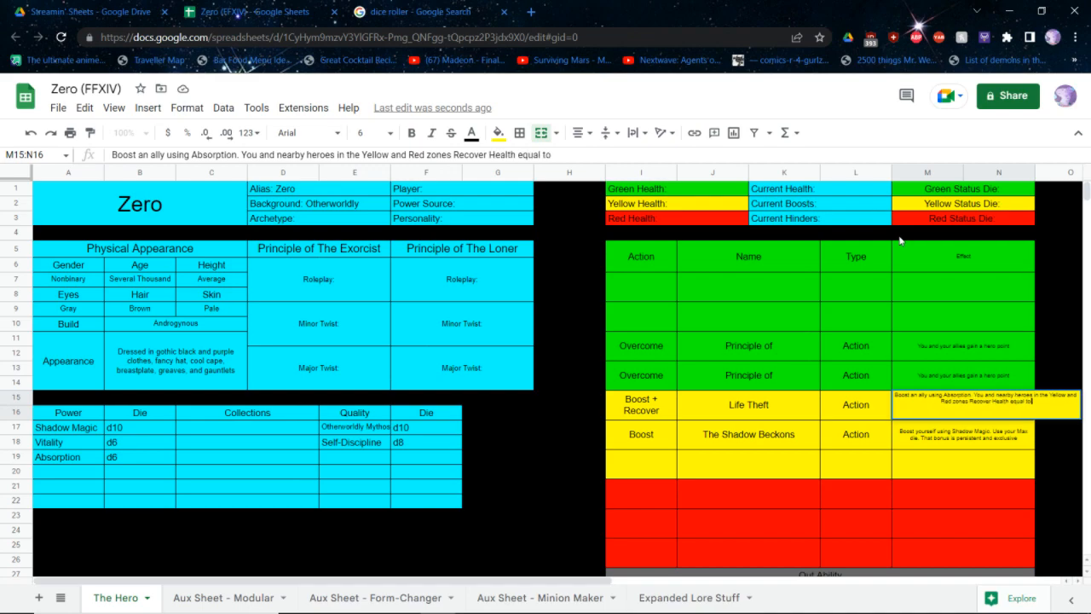
{"action": "type", "text": " your Min die"}
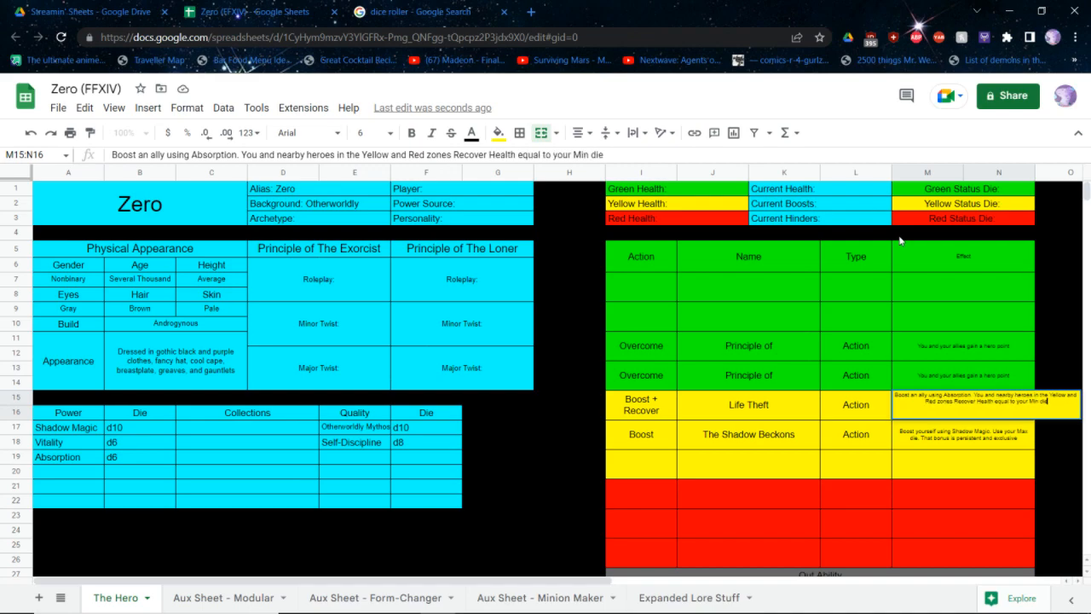
{"action": "key", "text": "Return"}
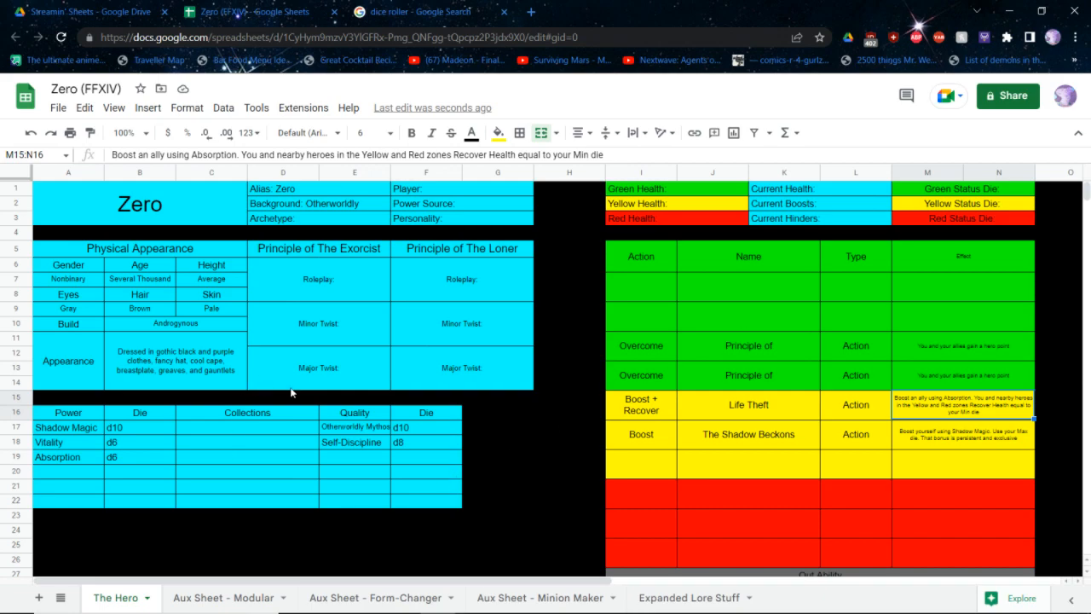
Shift the Vitality and Absorption powers with their d6 dice down one row, clearing the row below Shadow Magic
{"action": "left_click_drag", "start_coordinate": [75, 444], "coordinate": [130, 468]}
{"action": "key", "text": "ctrl+c"}
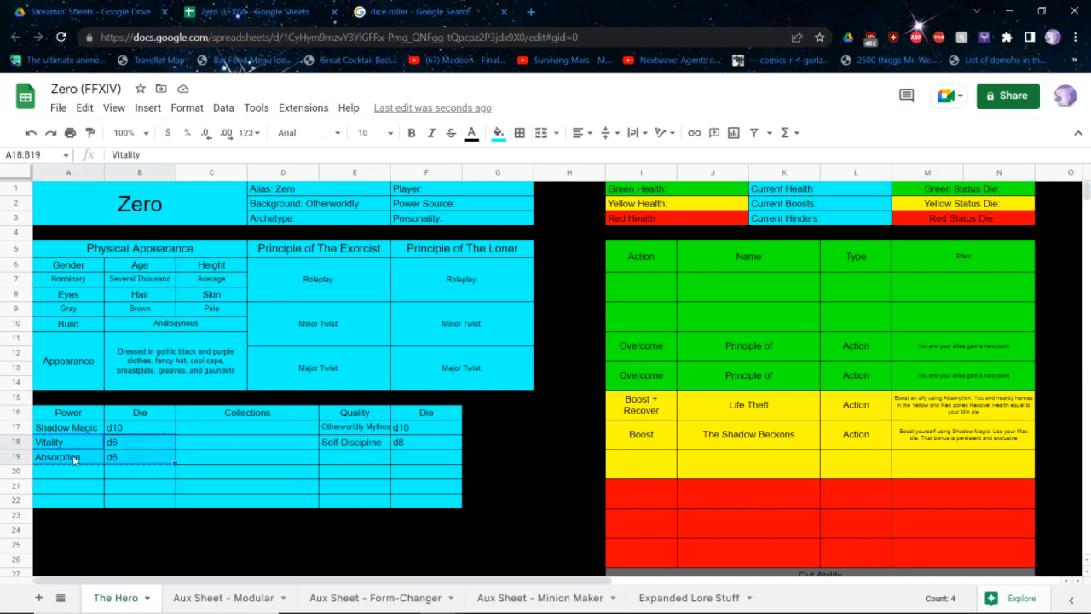
{"action": "left_click", "coordinate": [74, 458]}
{"action": "key", "text": "ctrl+v"}
{"action": "left_click", "coordinate": [123, 445]}
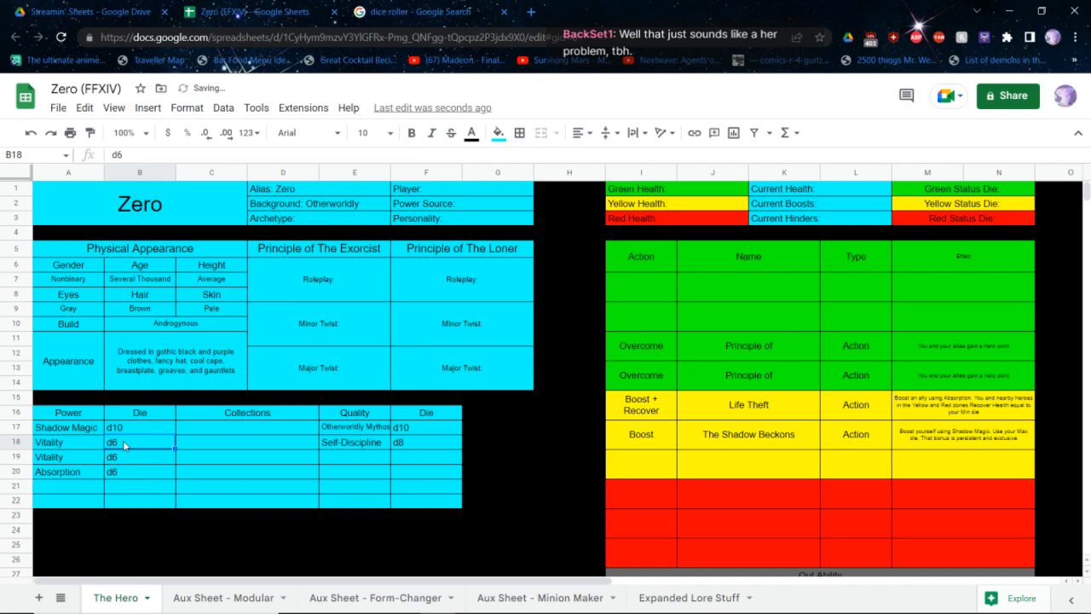
{"action": "key", "text": "Delete"}
{"action": "key", "text": "Left"}
{"action": "key", "text": "Delete"}
Add the power "Zero's Scythe" with a d10 die in the free row below Shadow Magic
{"action": "left_click", "coordinate": [124, 444]}
{"action": "type", "text": "d10"}
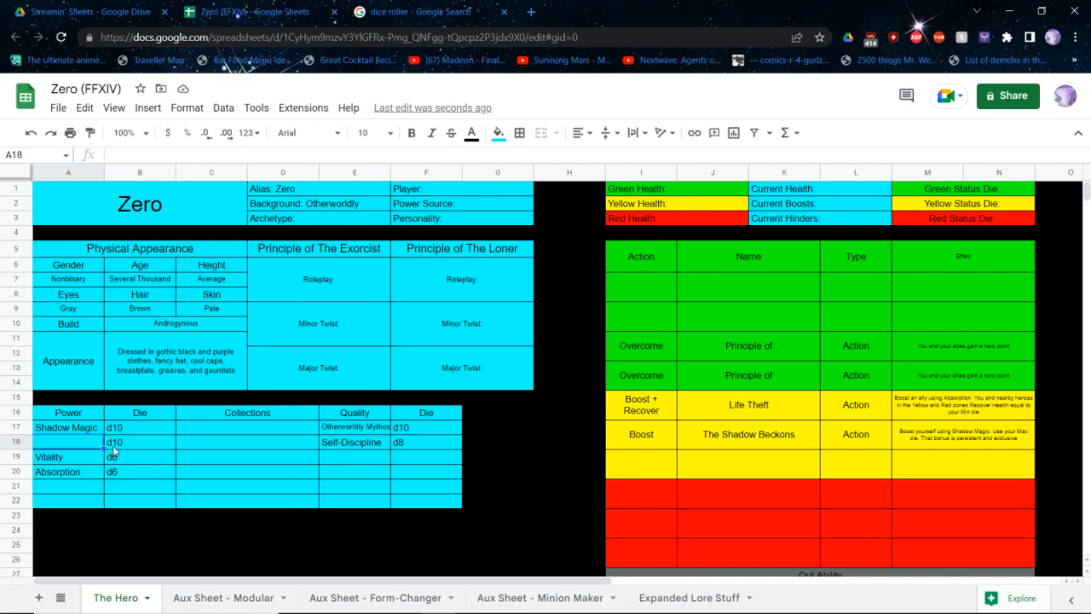
{"action": "type", "text": "Zero's Scythe"}
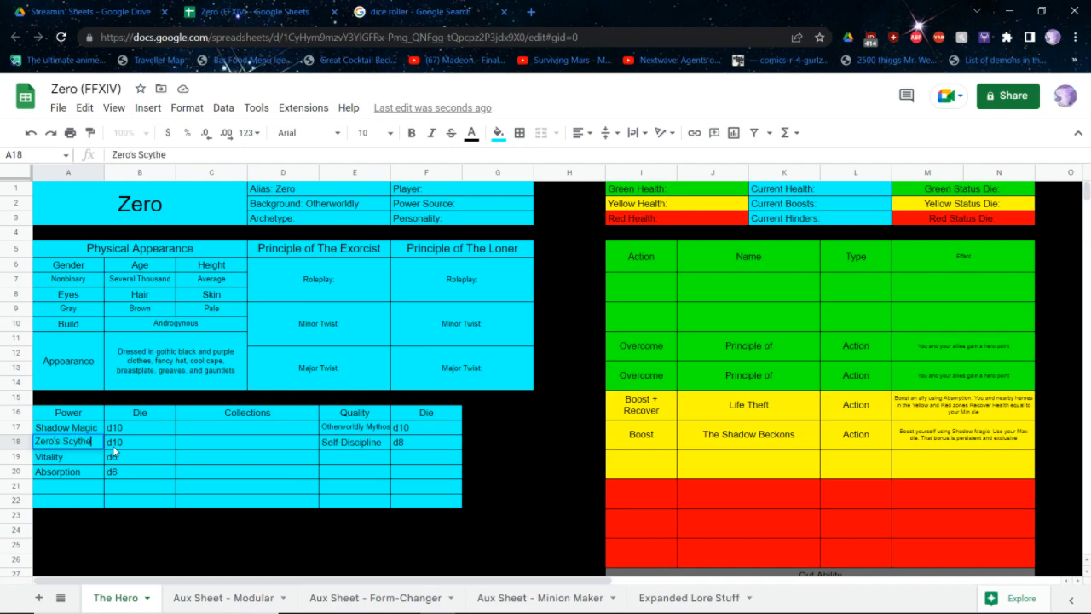
{"action": "key", "text": "Return"}
Copy the Self-Discipline quality with its d8 die to the row below, undoing the accidental clearing of the original qualities
{"action": "key", "text": "Right"}
{"action": "key", "text": "Right"}
{"action": "key", "text": "Right"}
{"action": "key", "text": "Right"}
{"action": "key", "text": "Right"}
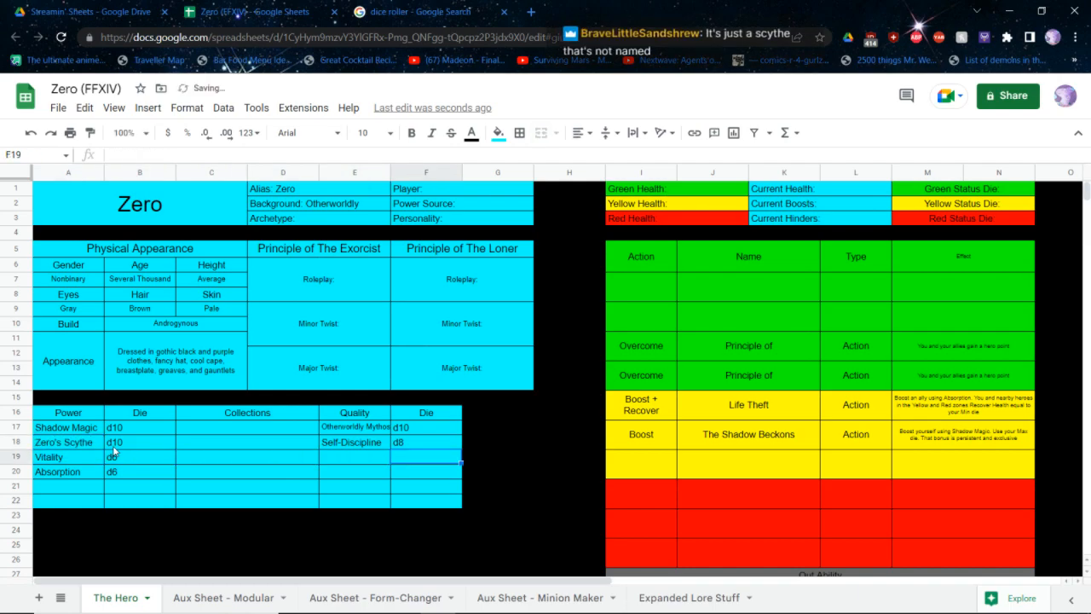
{"action": "key", "text": "Left"}
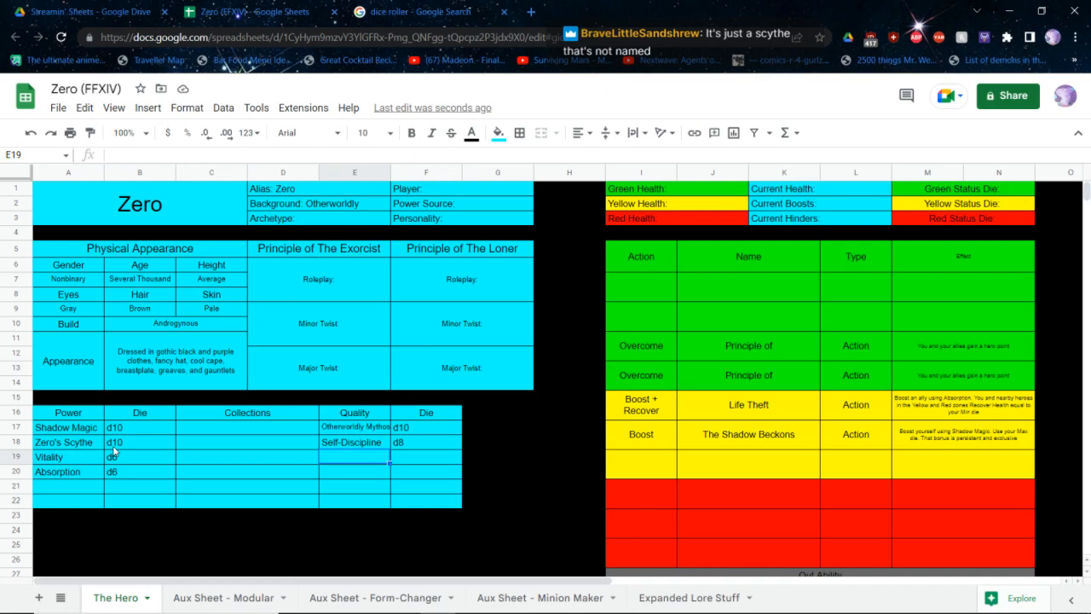
{"action": "left_click", "coordinate": [374, 436]}
{"action": "left_click_drag", "start_coordinate": [373, 437], "coordinate": [435, 435]}
{"action": "key", "text": "ctrl+c"}
{"action": "key", "text": "Down"}
{"action": "key", "text": "ctrl+v"}
{"action": "key", "text": "ctrl+z"}
{"action": "key", "text": "Delete"}
{"action": "left_click", "coordinate": [435, 437]}
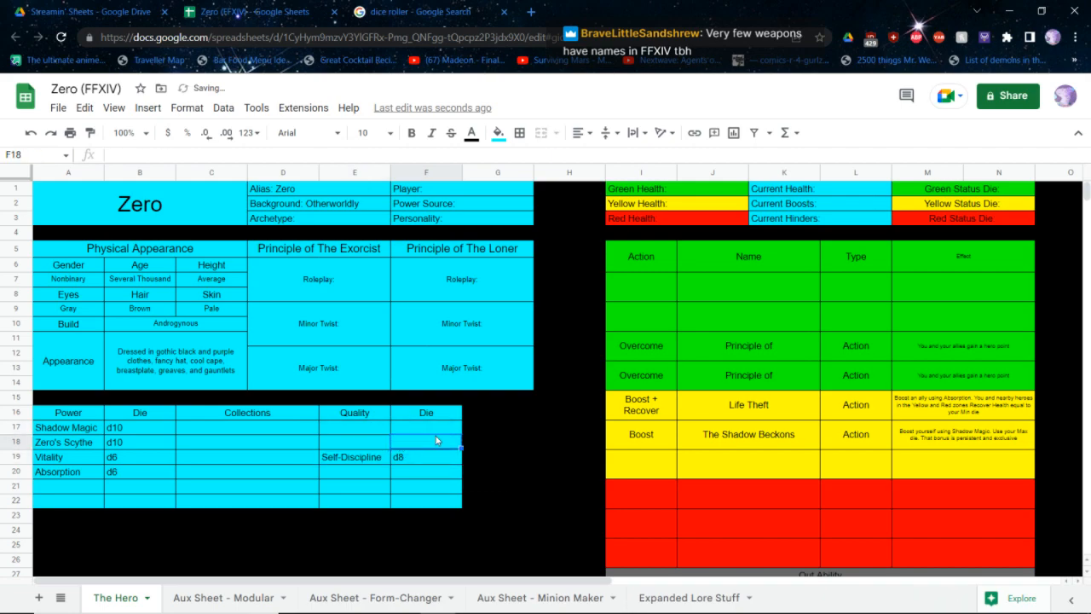
{"action": "key", "text": "ctrl+z"}
Clear the quality name in the Zero's Scythe row and set that quality's die to d10
{"action": "left_click", "coordinate": [361, 447]}
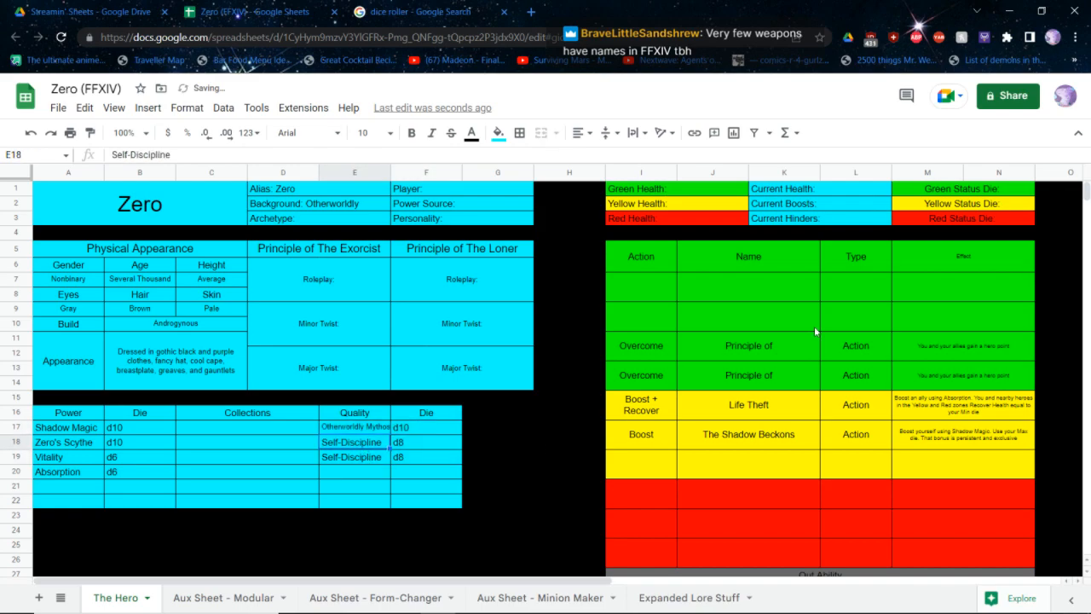
{"action": "key", "text": "Delete"}
{"action": "key", "text": "Right"}
{"action": "type", "text": "d10"}
{"action": "key", "text": "Left"}
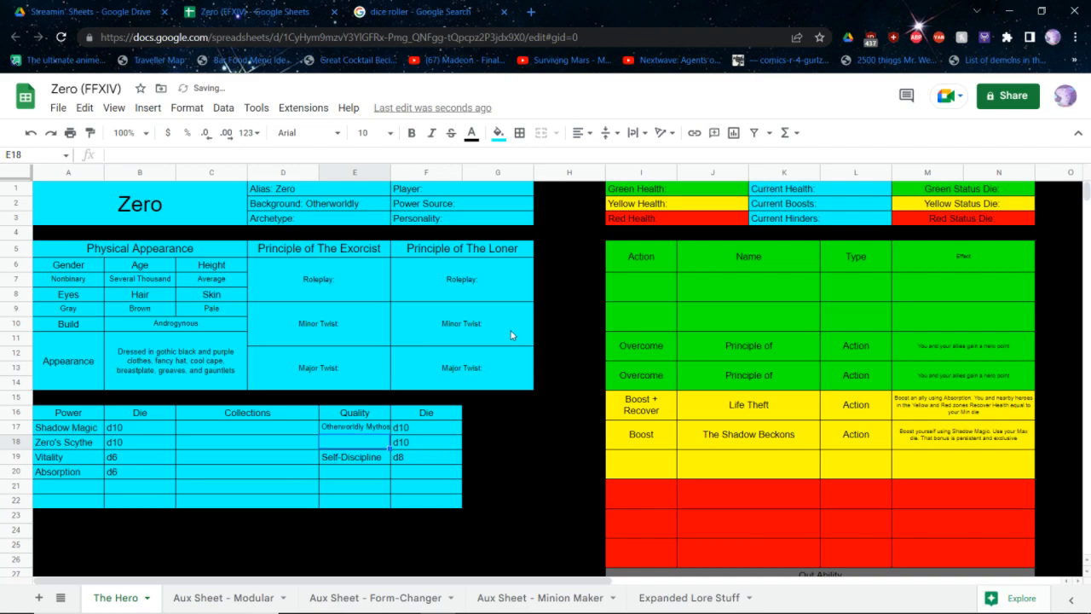
Move the Self-Discipline quality with its d8 die to the Absorption row, leaving the Vitality row's quality blank
{"action": "left_click_drag", "start_coordinate": [423, 460], "coordinate": [360, 460]}
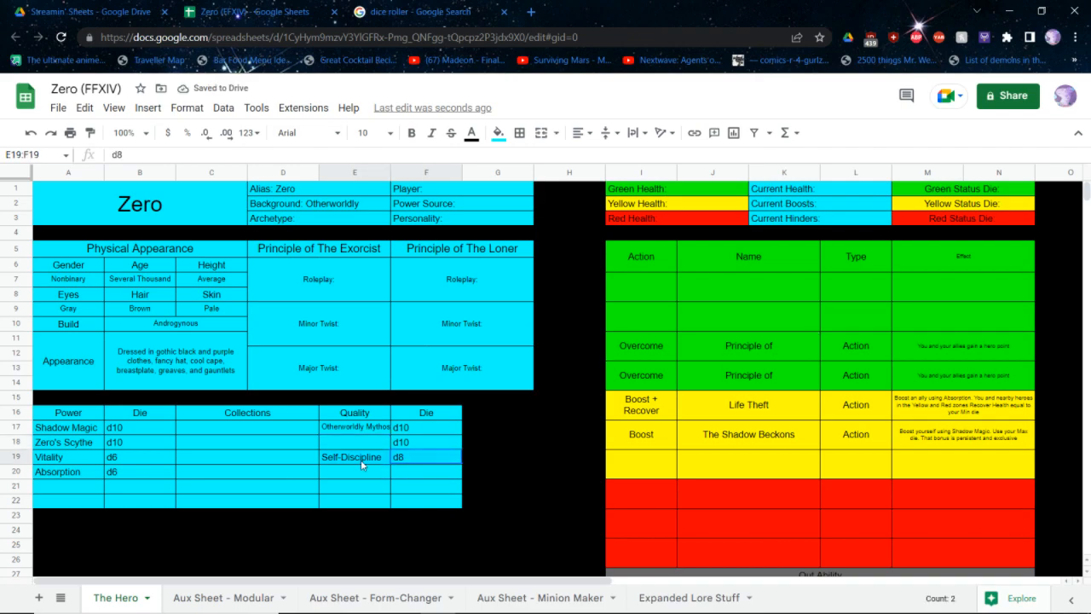
{"action": "left_click", "coordinate": [367, 458]}
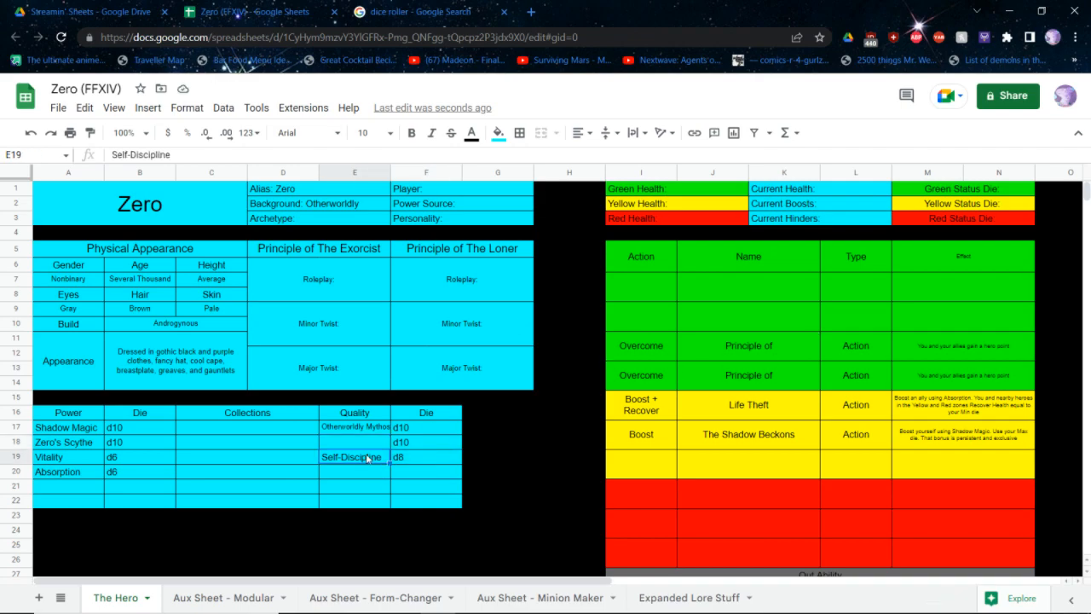
{"action": "left_click_drag", "start_coordinate": [368, 458], "coordinate": [394, 457]}
{"action": "key", "text": "Delete"}
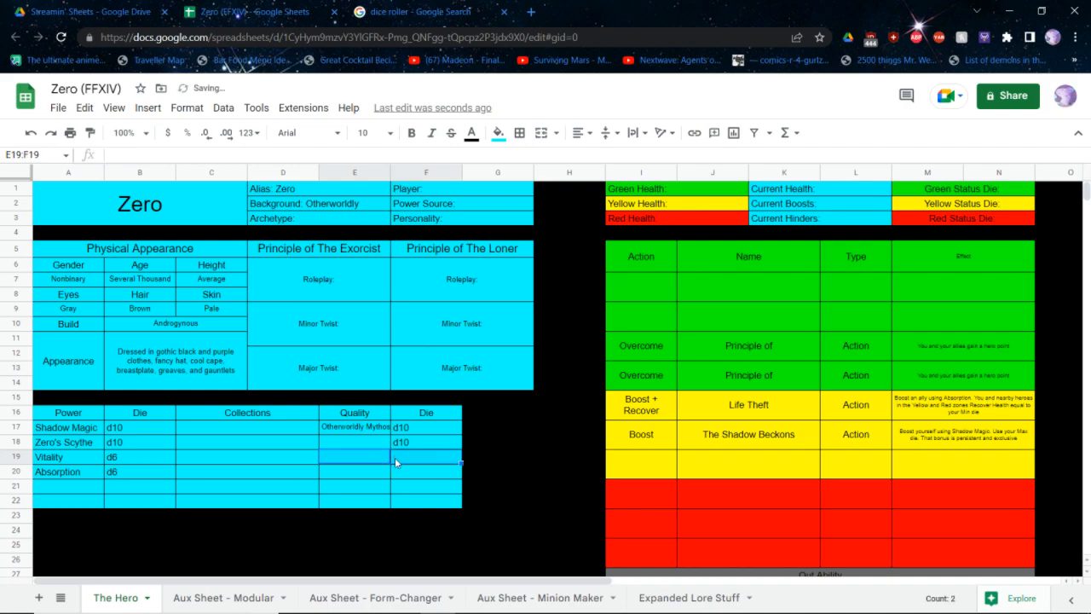
{"action": "key", "text": "Down"}
{"action": "type", "text": "Self-Dis"}
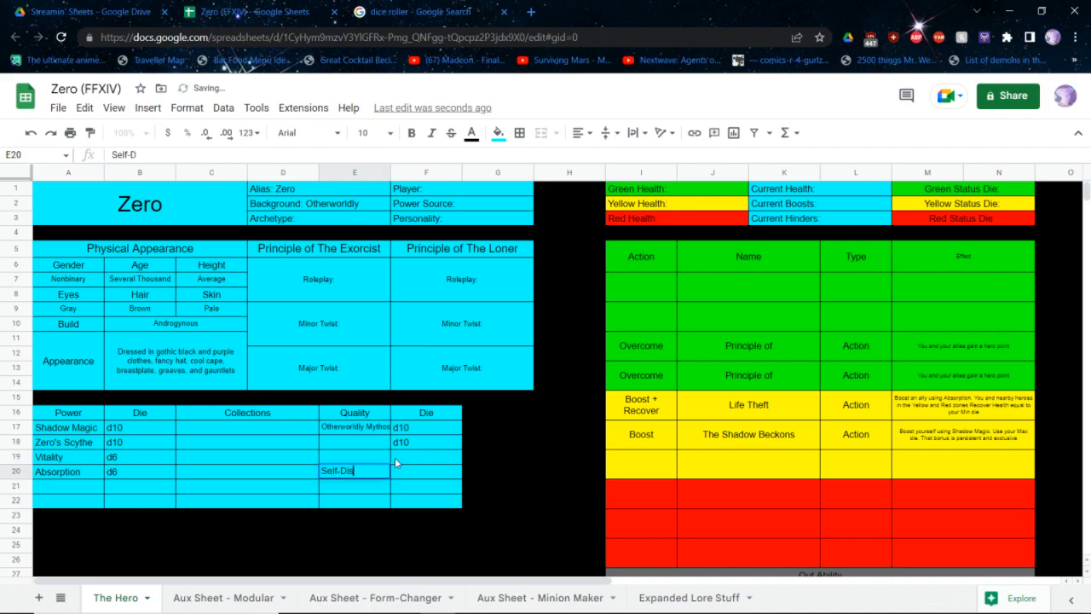
{"action": "type", "text": "cipline"}
{"action": "left_click", "coordinate": [395, 463]}
{"action": "type", "text": "d8"}
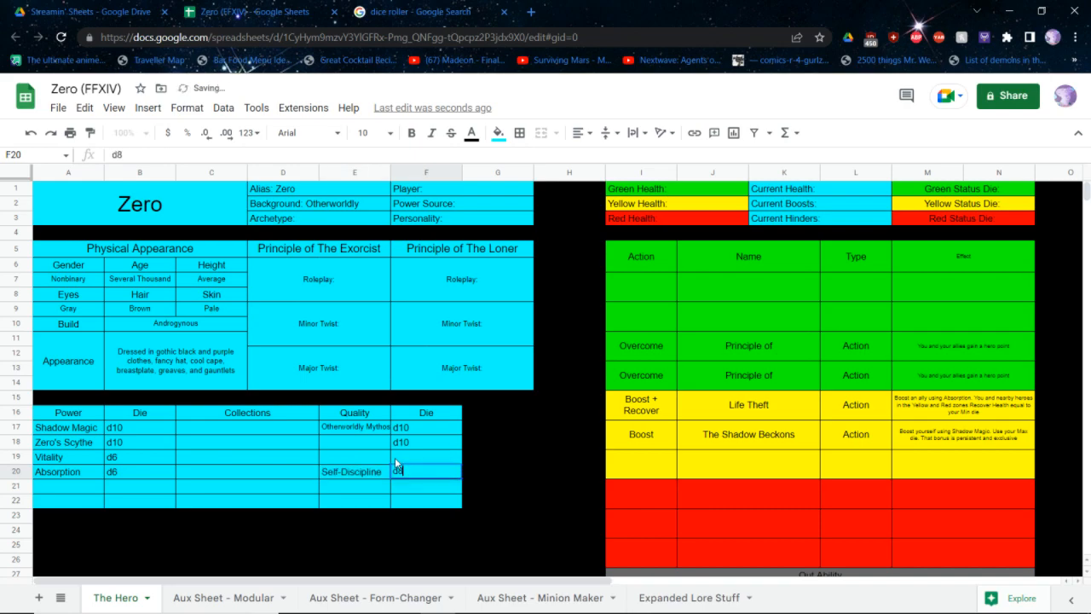
{"action": "key", "text": "Return"}
Add unnamed dice: a d8 quality below Self-Discipline, a d6 power below Absorption and a d10 quality in the Vitality row
{"action": "type", "text": "d8"}
{"action": "key", "text": "Return"}
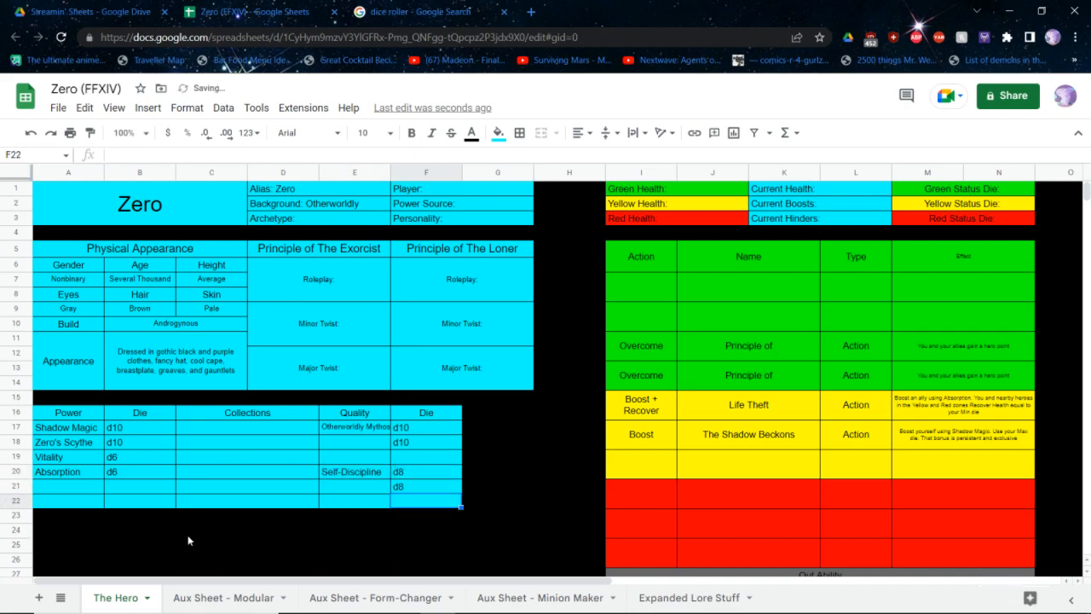
{"action": "left_click", "coordinate": [146, 492]}
{"action": "type", "text": "d6"}
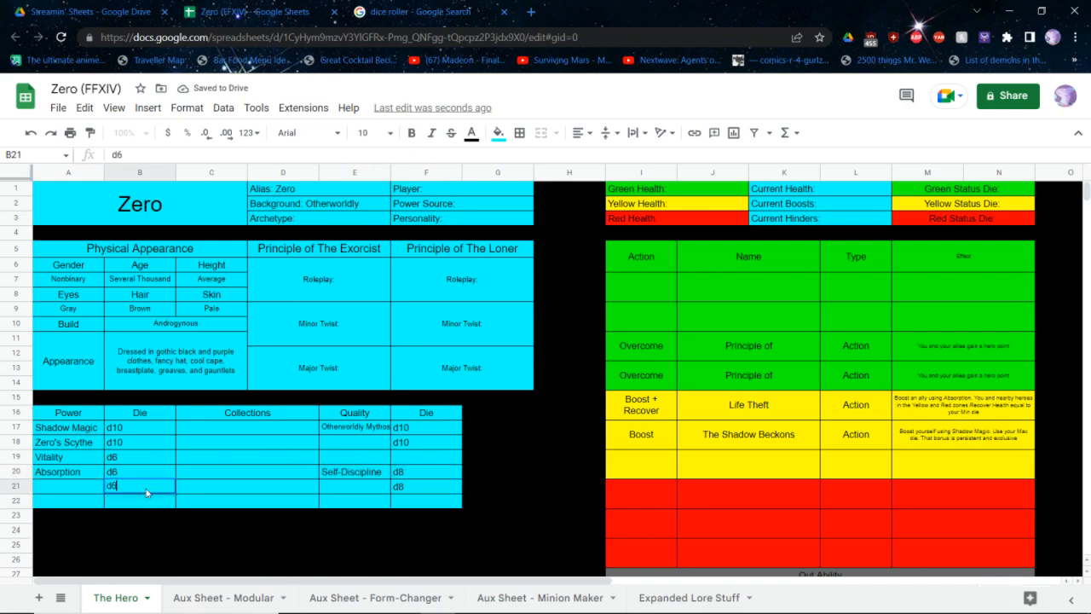
{"action": "key", "text": "Return"}
{"action": "left_click", "coordinate": [426, 458]}
{"action": "type", "text": "d10"}
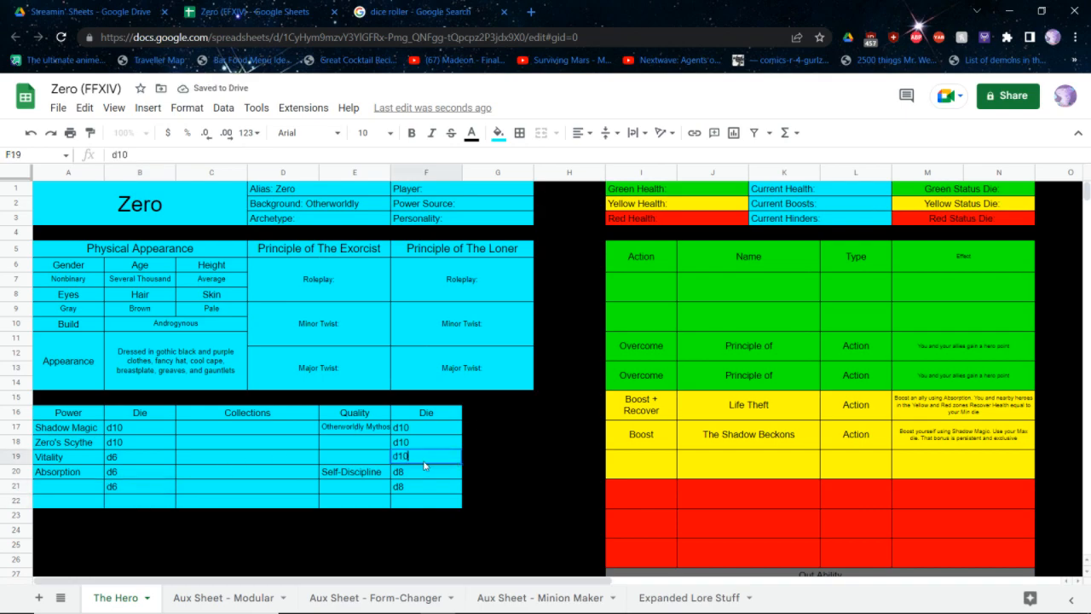
{"action": "key", "text": "Return"}
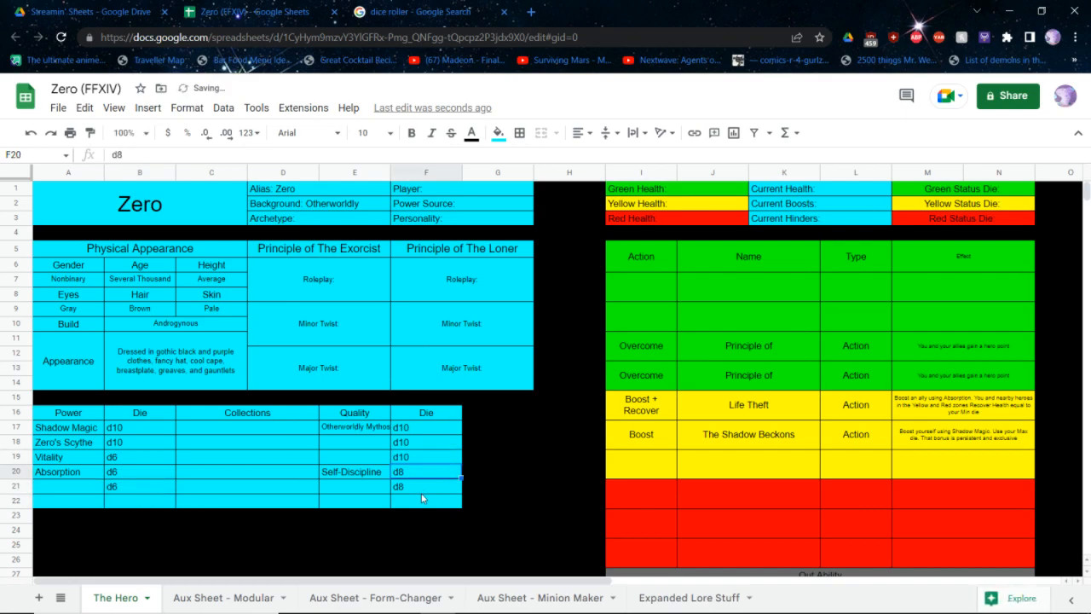
Fill the unused last row of the power and quality table with black
{"action": "left_click_drag", "start_coordinate": [427, 500], "coordinate": [97, 516]}
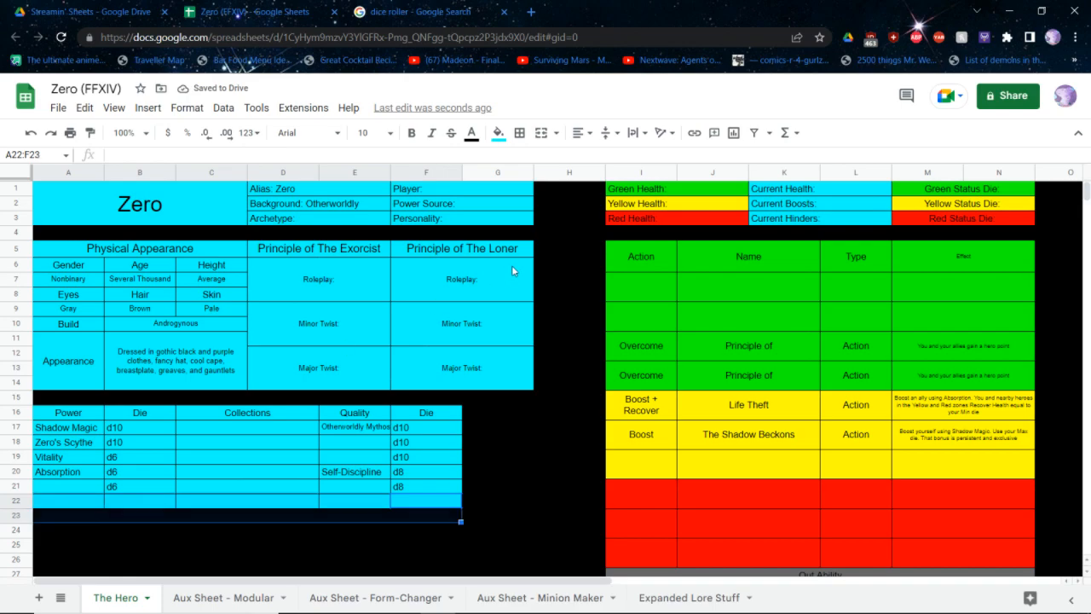
{"action": "left_click", "coordinate": [499, 133]}
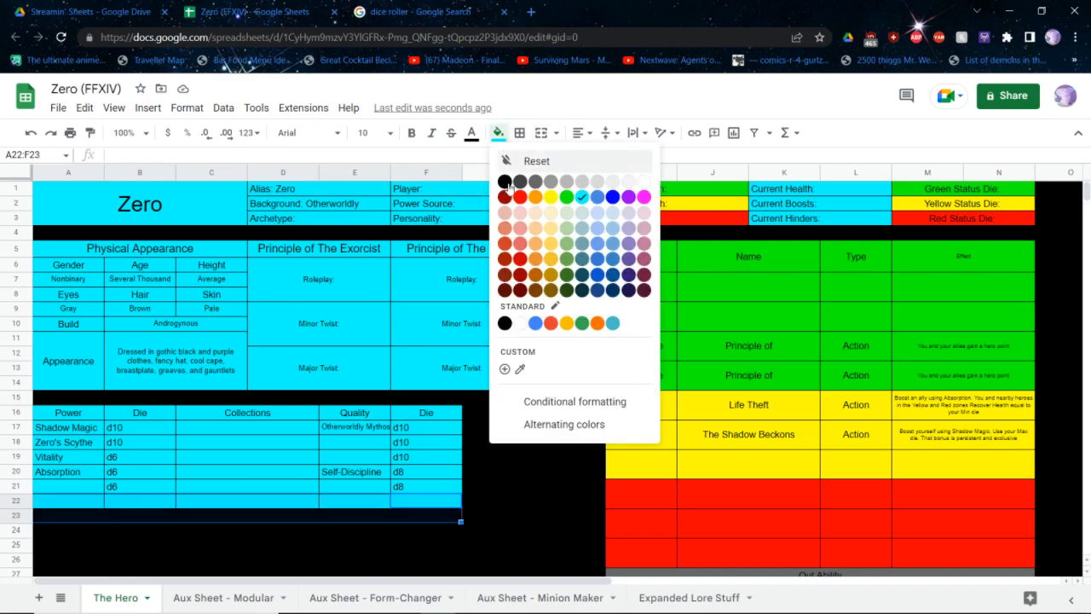
{"action": "left_click", "coordinate": [506, 186]}
{"action": "left_click", "coordinate": [413, 381]}
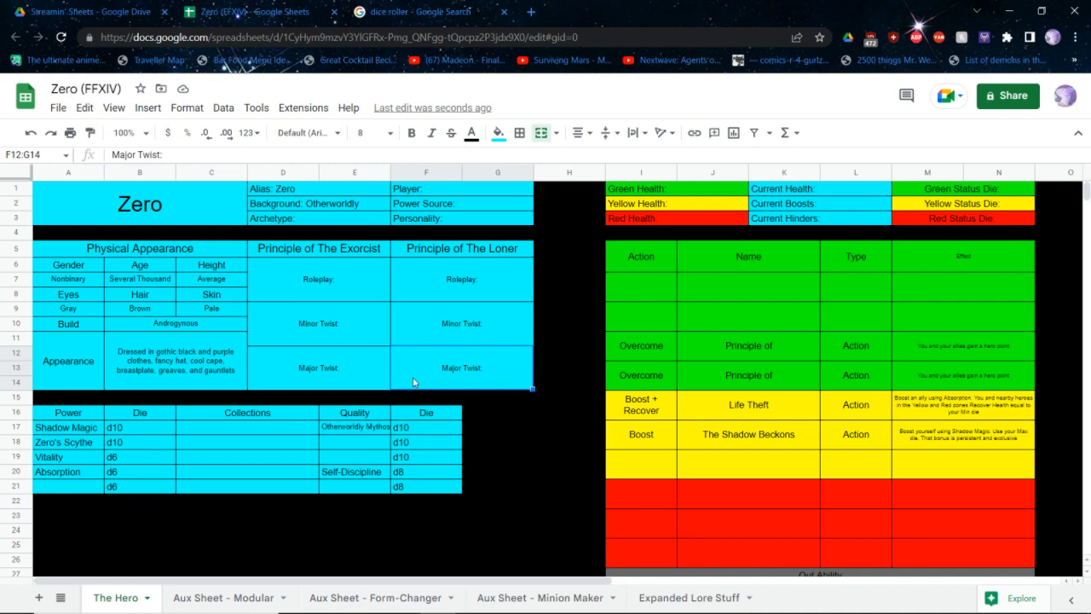
Switch to the SCRPG core rulebook PDF and find the Shadow and Physical Powerhouse archetype pages
{"action": "key", "text": "alt+Tab"}
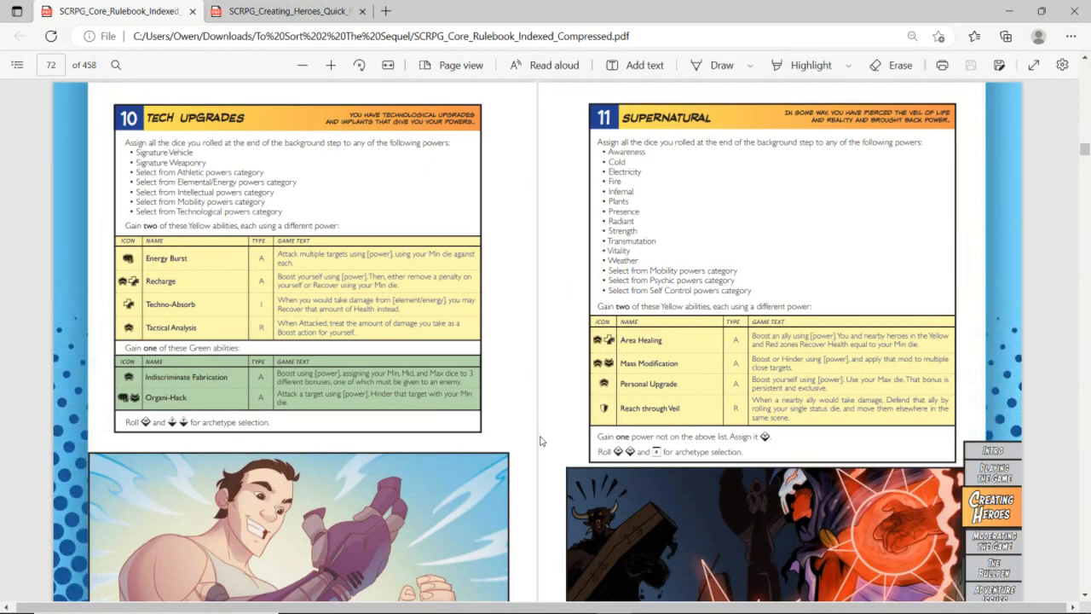
{"action": "scroll", "coordinate": [540, 441], "scroll_direction": "down", "scroll_amount": 15}
{"action": "scroll", "coordinate": [540, 441], "scroll_direction": "down", "scroll_amount": 10}
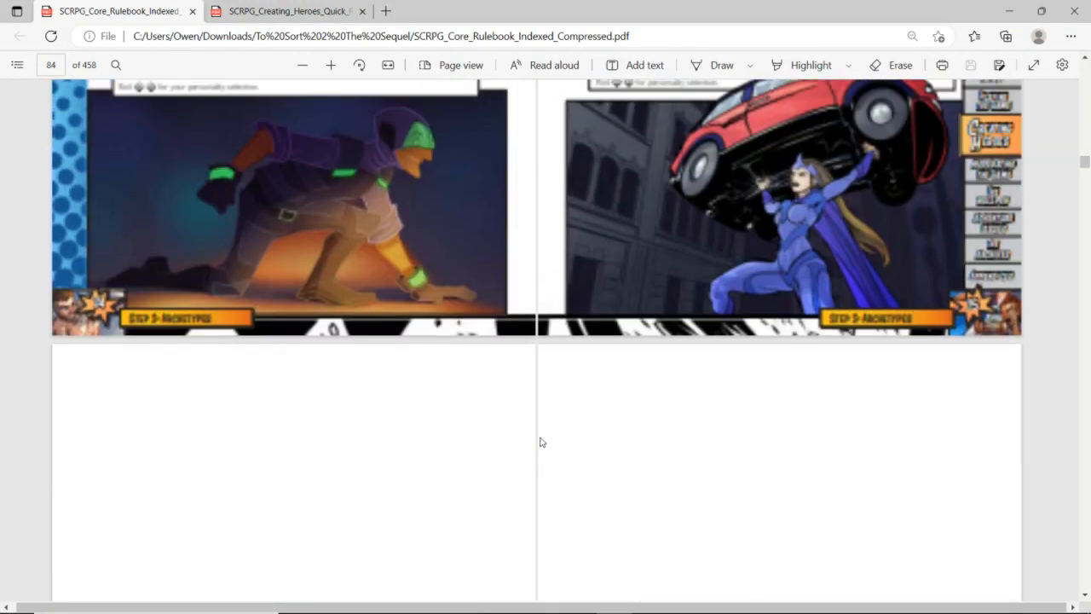
{"action": "scroll", "coordinate": [537, 448], "scroll_direction": "up", "scroll_amount": 3}
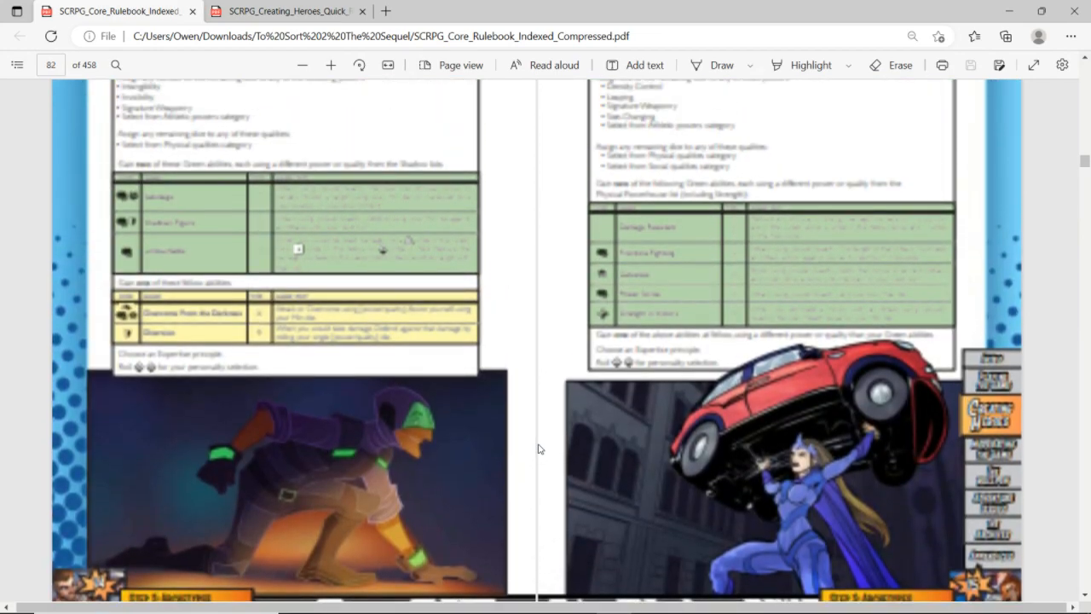
{"action": "scroll", "coordinate": [538, 448], "scroll_direction": "up", "scroll_amount": 1}
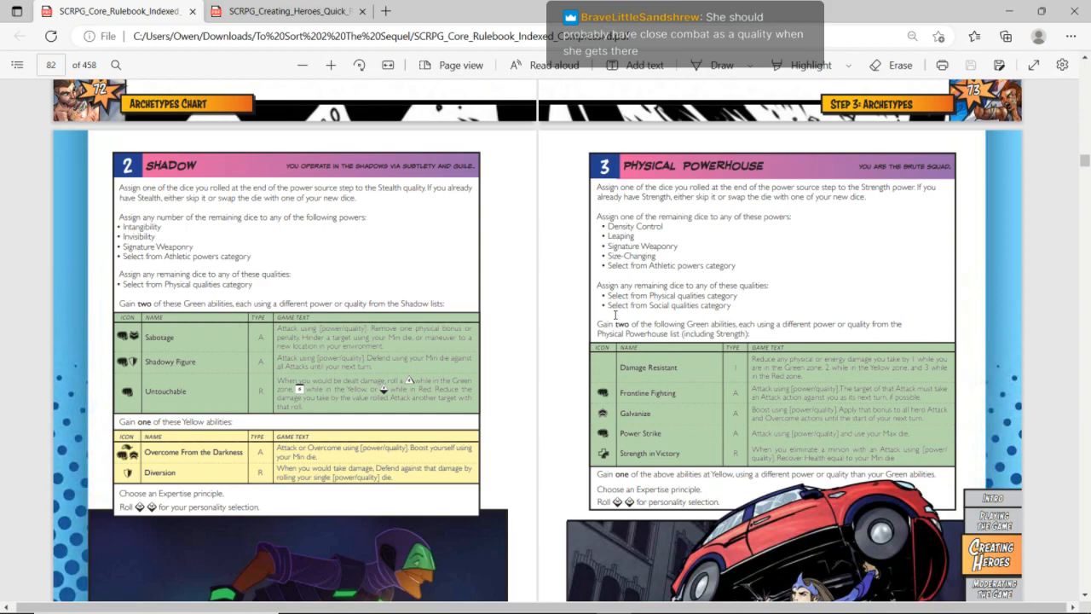
Switch to the Zero character sheet and copy the Vitality, Absorption and unnamed d6 powers one row lower
{"action": "key", "text": "alt+Tab"}
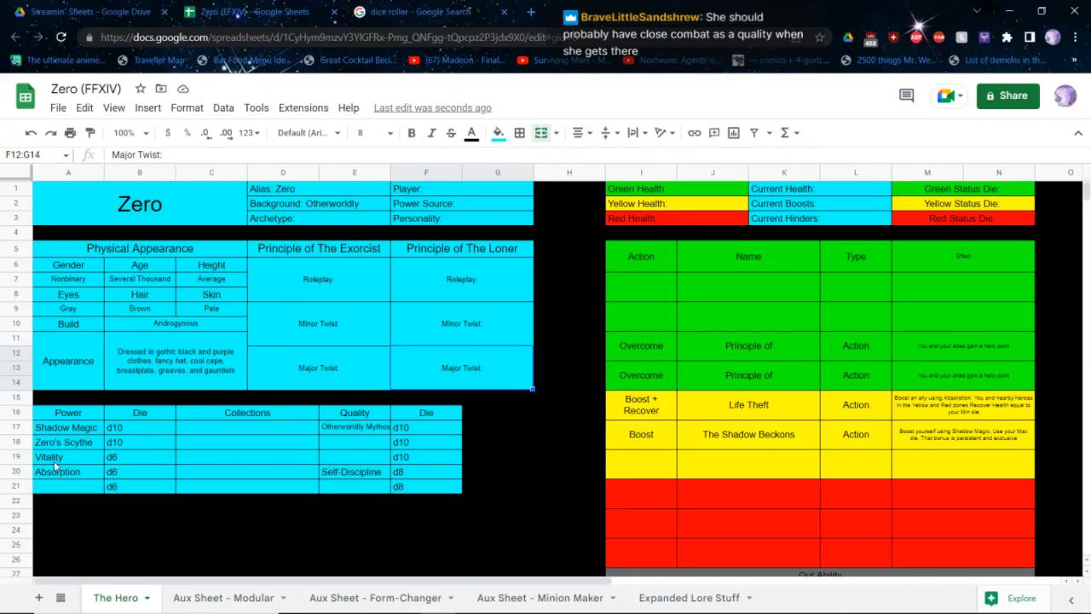
{"action": "left_click_drag", "start_coordinate": [72, 457], "coordinate": [137, 486]}
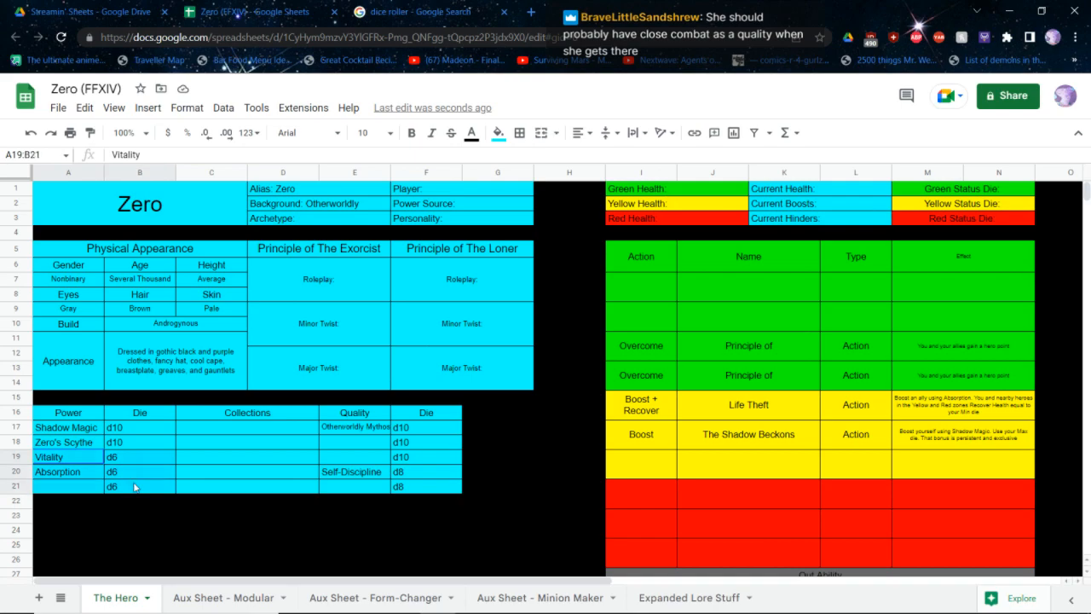
{"action": "key", "text": "ctrl+c"}
{"action": "left_click", "coordinate": [59, 503]}
{"action": "left_click", "coordinate": [67, 474]}
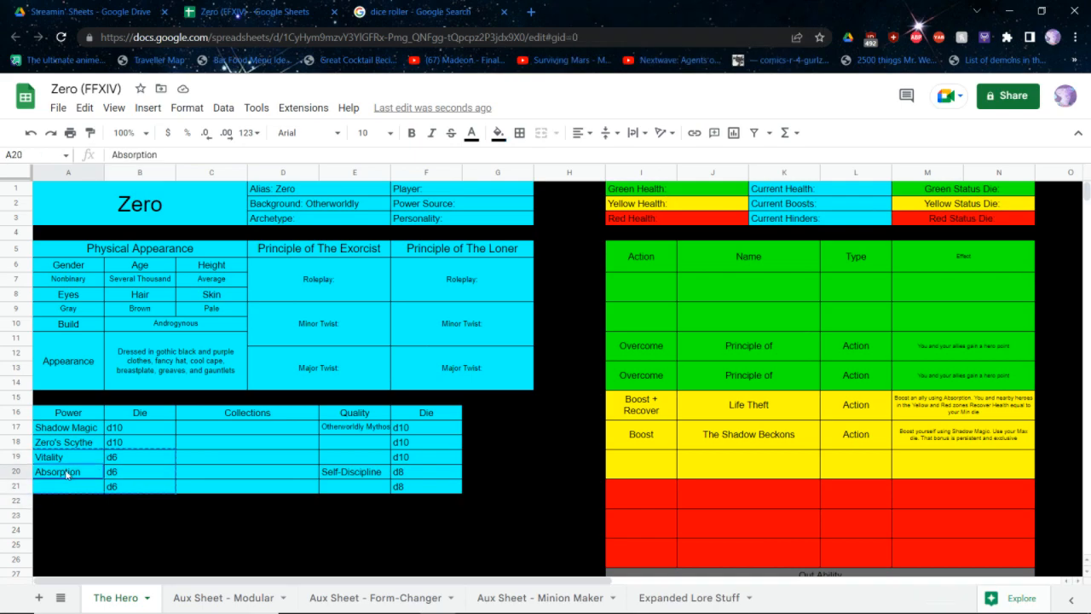
{"action": "key", "text": "ctrl+v"}
Shift the Self-Discipline d8 and unnamed d8 qualities up one row, then fill the leftover quality and die cells with black
{"action": "left_click_drag", "start_coordinate": [433, 489], "coordinate": [463, 489]}
{"action": "key", "text": "ctrl+c"}
{"action": "left_click", "coordinate": [349, 460]}
{"action": "key", "text": "ctrl+v"}
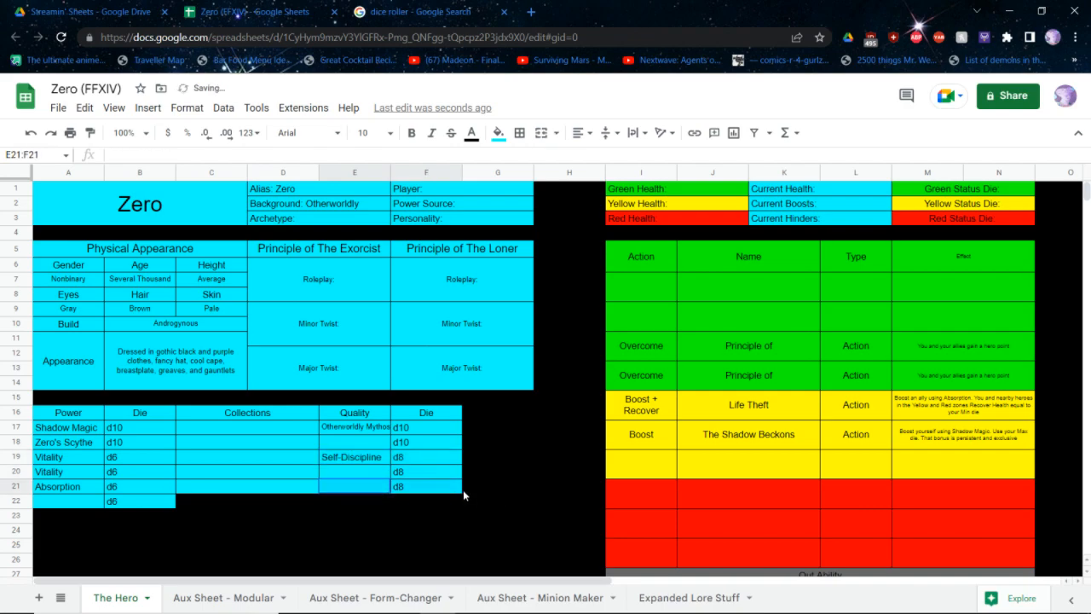
{"action": "left_click", "coordinate": [498, 133]}
{"action": "left_click", "coordinate": [531, 161]}
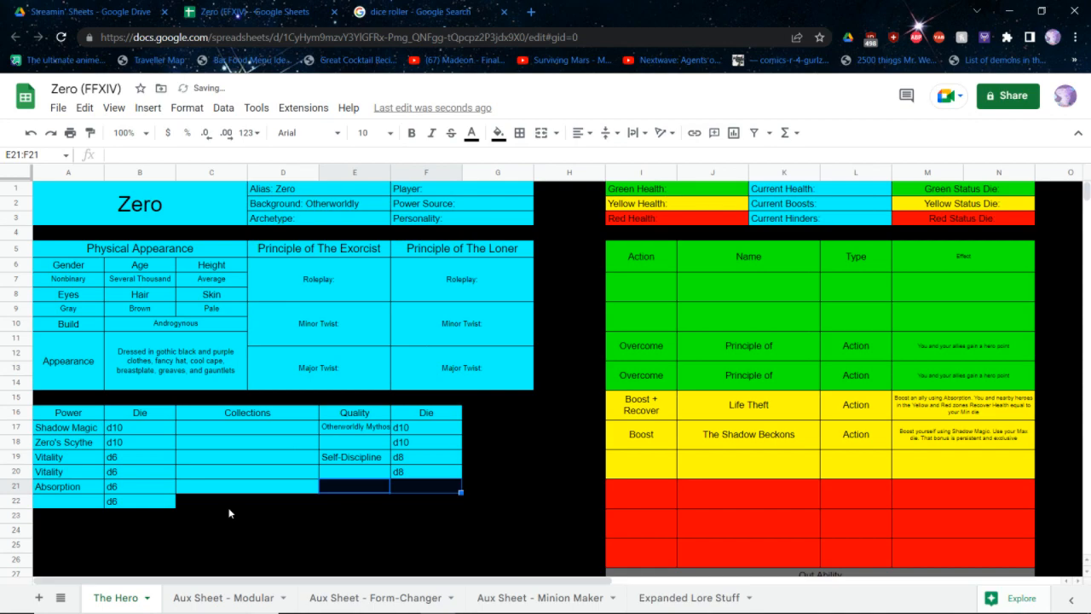
Fill the Collections cell beside the last unnamed d6 power with cyan
{"action": "left_click", "coordinate": [231, 505]}
{"action": "left_click", "coordinate": [498, 133]}
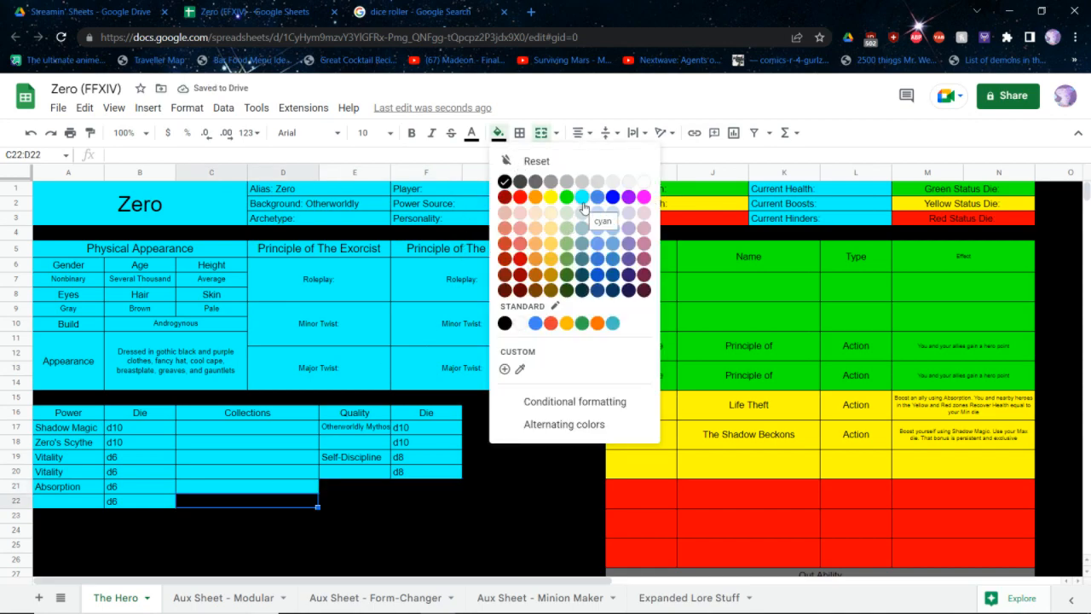
{"action": "left_click", "coordinate": [583, 212]}
Clear the duplicate Vitality name below Zero's Scythe and set that row's power die to d10
{"action": "left_click", "coordinate": [68, 459]}
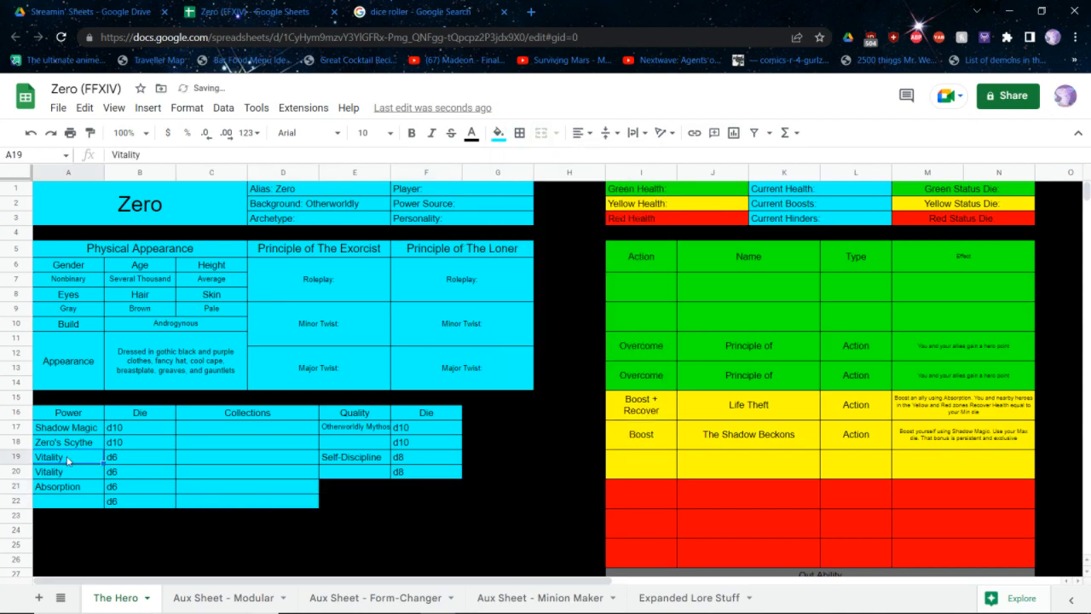
{"action": "key", "text": "Delete"}
{"action": "key", "text": "Tab"}
{"action": "type", "text": "d10"}
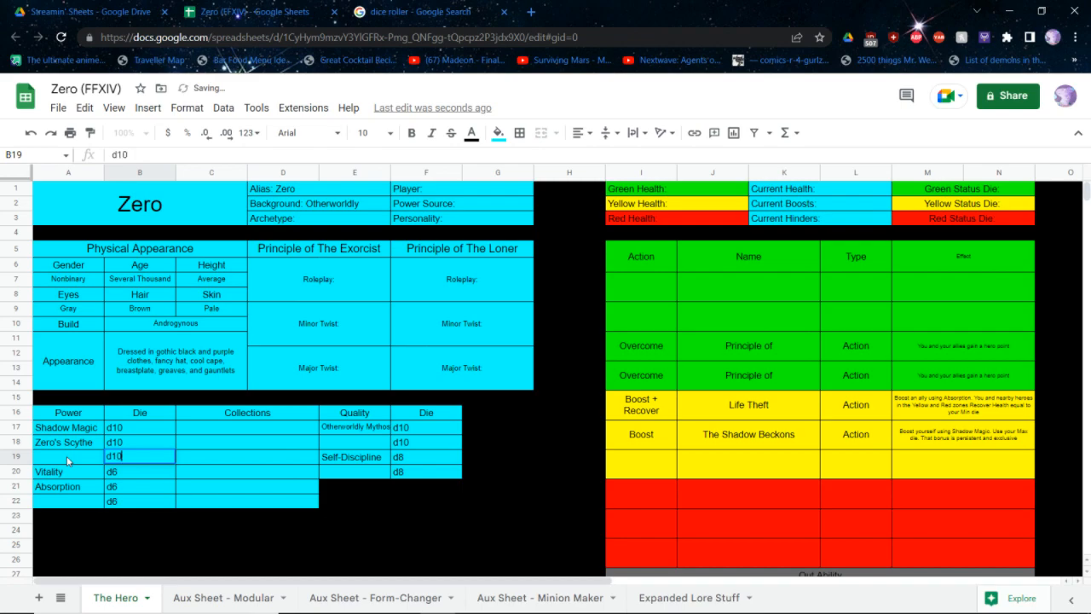
{"action": "key", "text": "Return"}
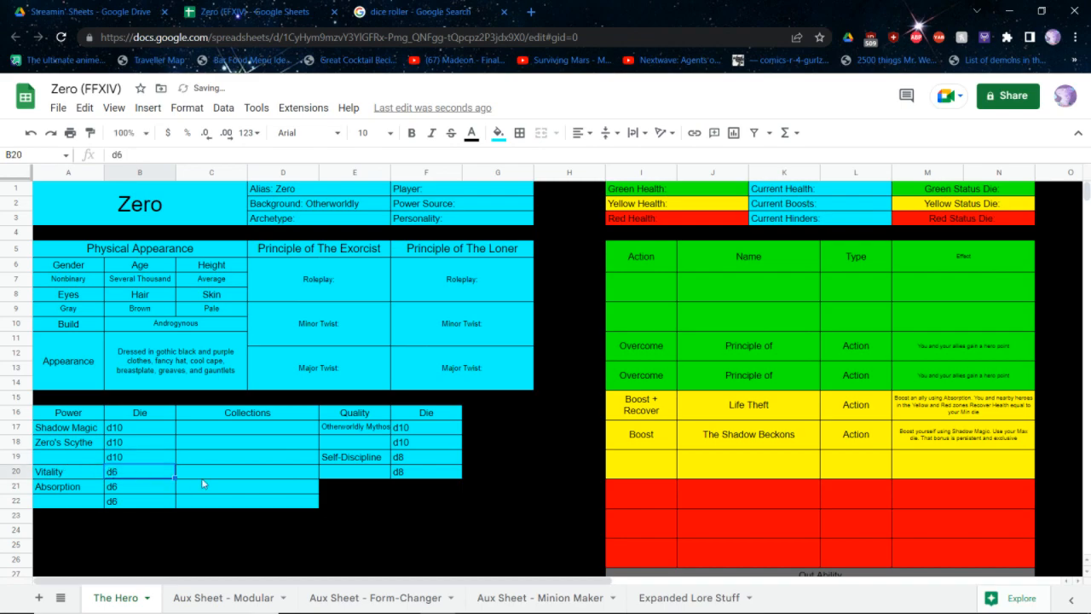
{"action": "left_click", "coordinate": [362, 435]}
{"action": "type", "text": "C"}
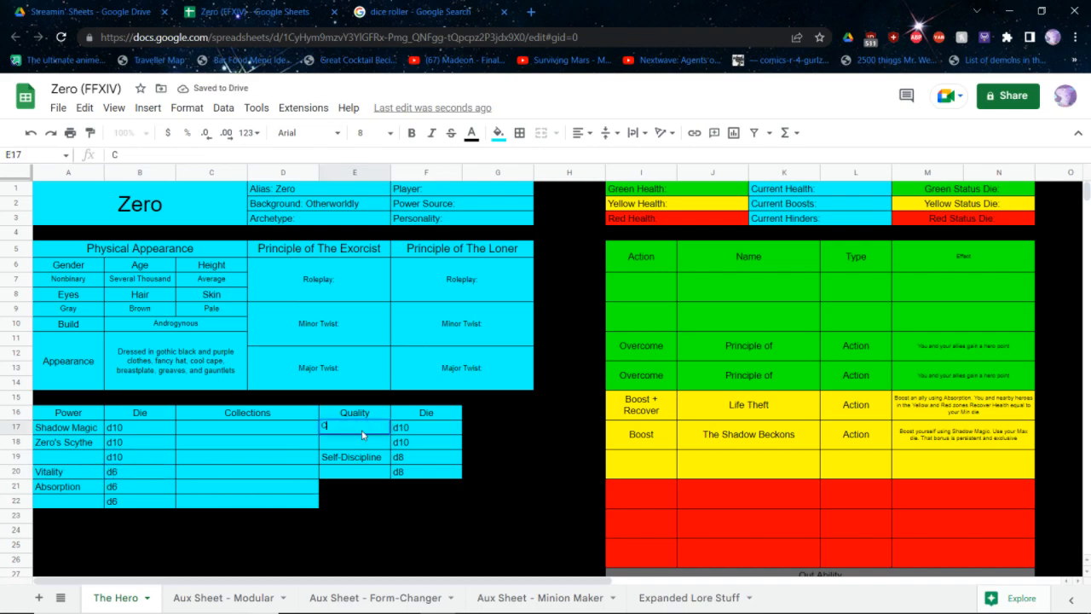
{"action": "key", "text": "Return"}
{"action": "key", "text": "ctrl+z"}
Name the unnamed d10 quality below Otherworldly Mythos Close Combat
{"action": "key", "text": "Down"}
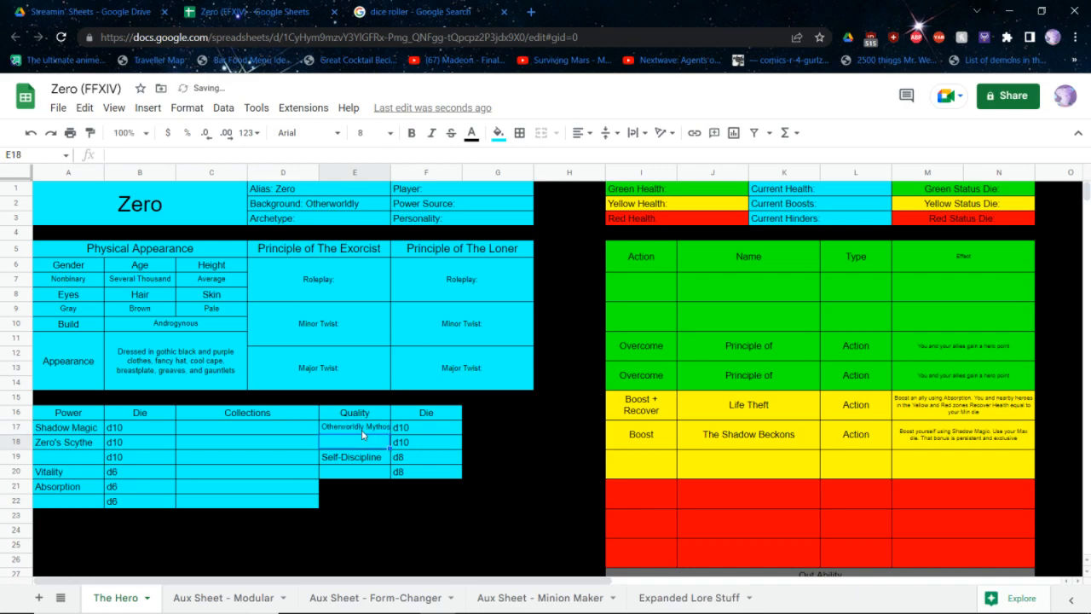
{"action": "type", "text": "Close Combat"}
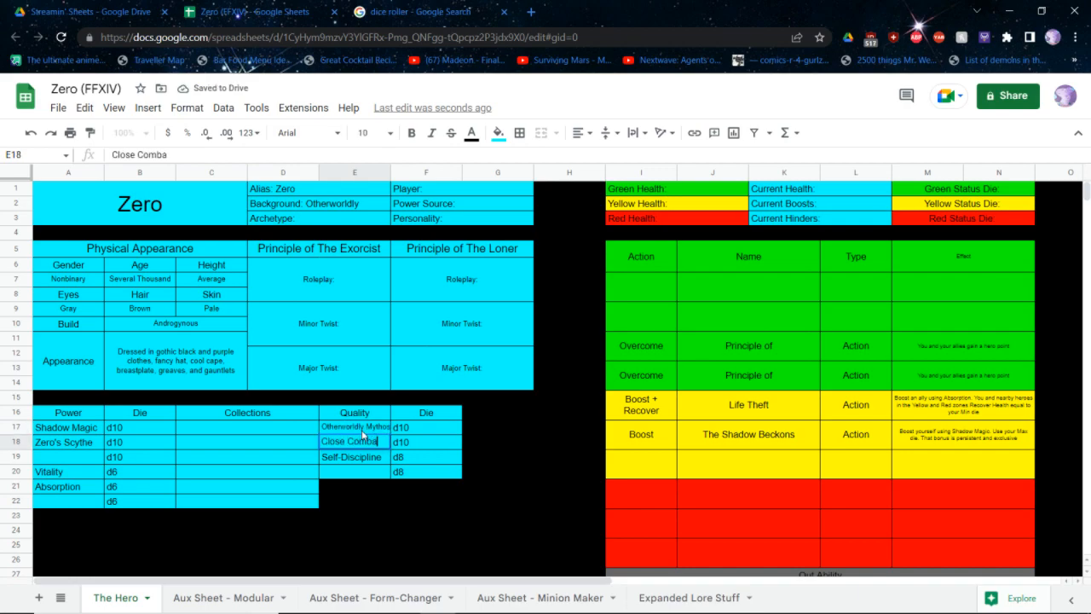
{"action": "key", "text": "Return"}
Name the unnamed d10 power below Zero's Scythe Strength
{"action": "key", "text": "Left"}
{"action": "key", "text": "Left"}
{"action": "key", "text": "Left"}
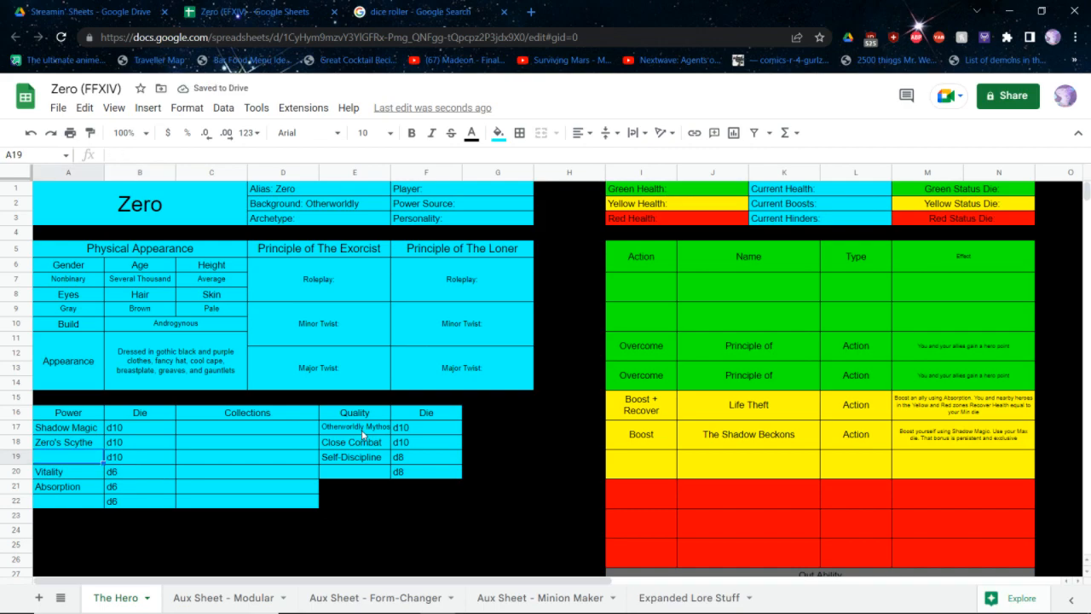
{"action": "type", "text": "Strength"}
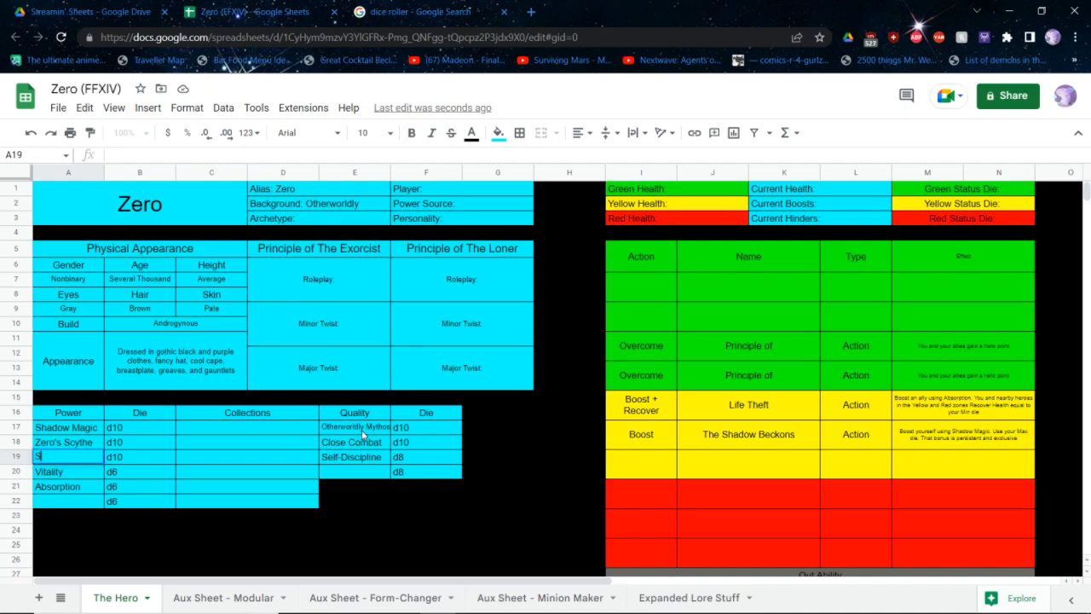
{"action": "key", "text": "Return"}
{"action": "key", "text": "Return"}
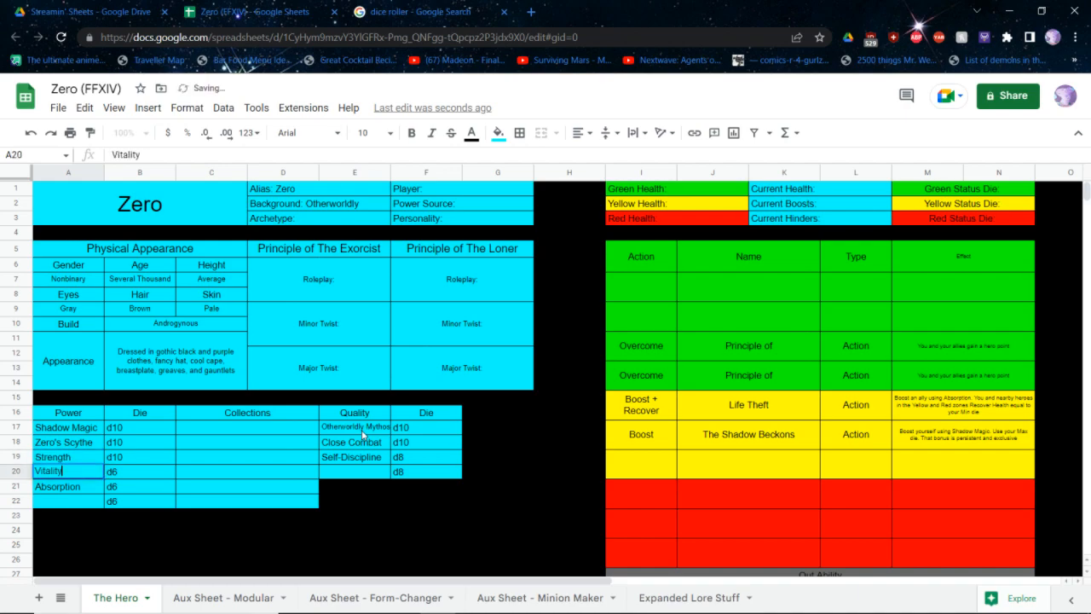
Check the powers list in the Creating Heroes quick reference PDF, and name the unnamed d6 power below Absorption Agility
{"action": "key", "text": "Return"}
{"action": "key", "text": "Return"}
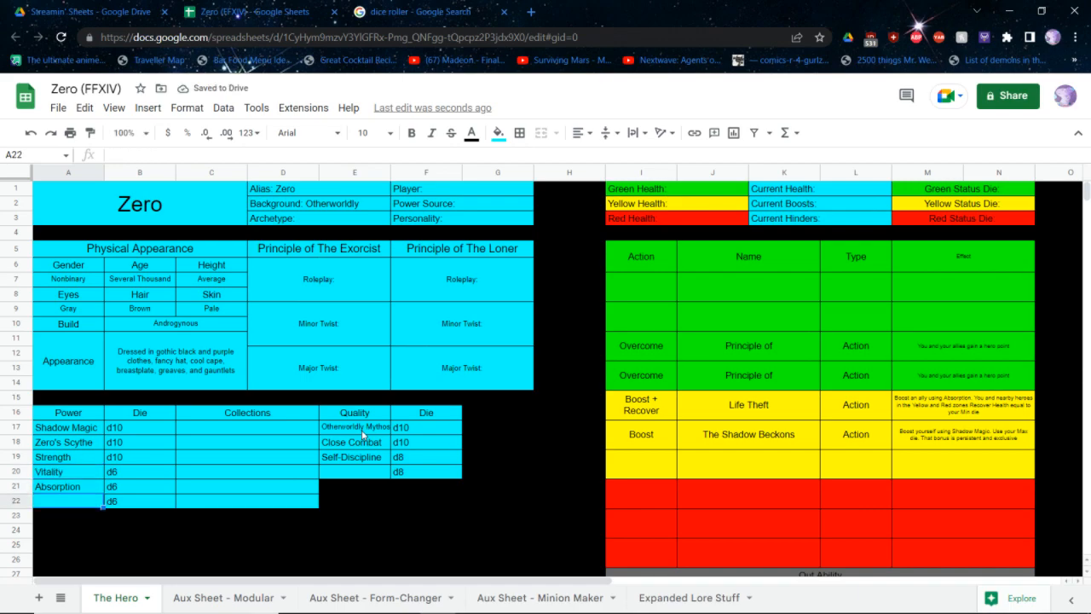
{"action": "key", "text": "alt+Tab"}
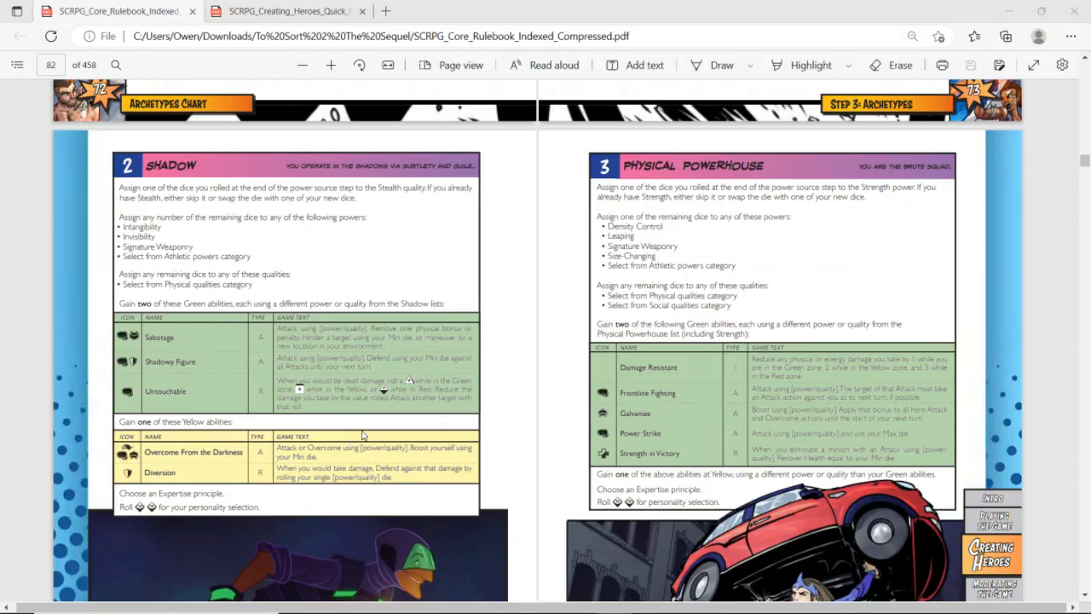
{"action": "key", "text": "ctrl+Tab"}
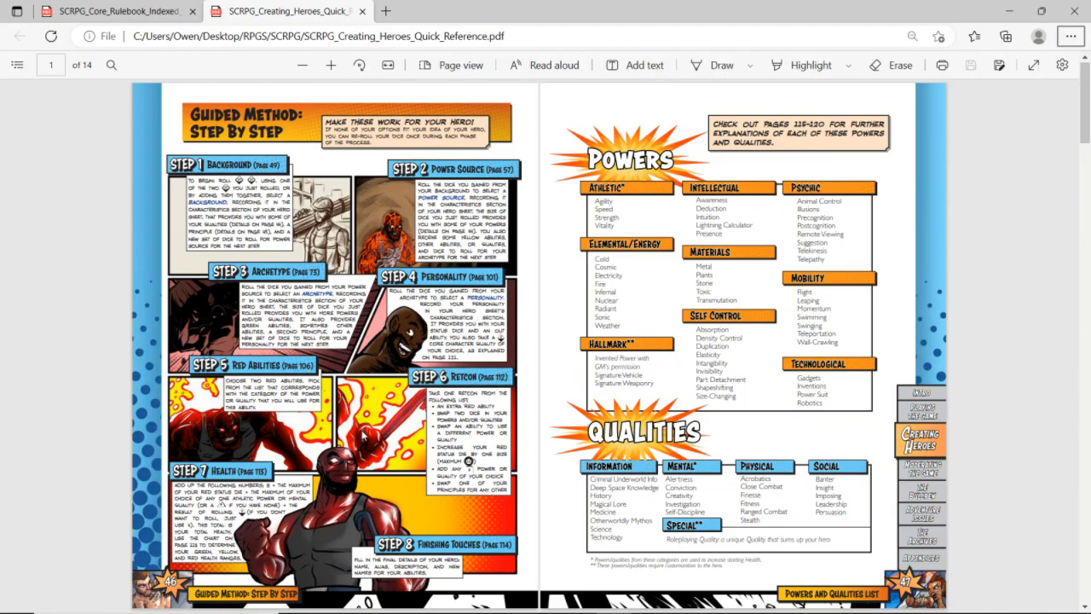
{"action": "key", "text": "alt+Tab"}
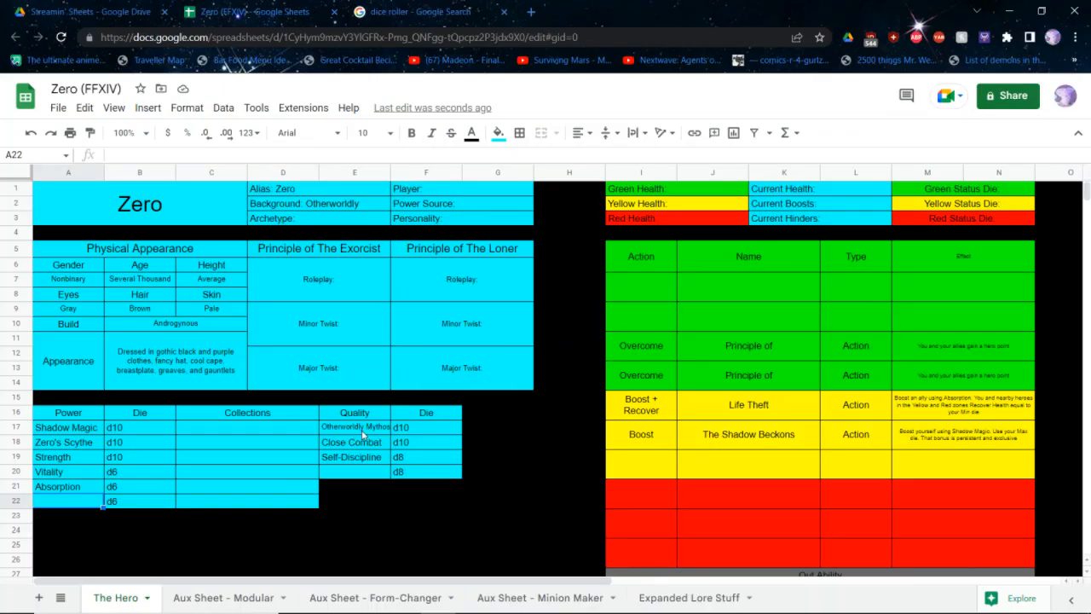
{"action": "type", "text": "Agility"}
{"action": "key", "text": "Return"}
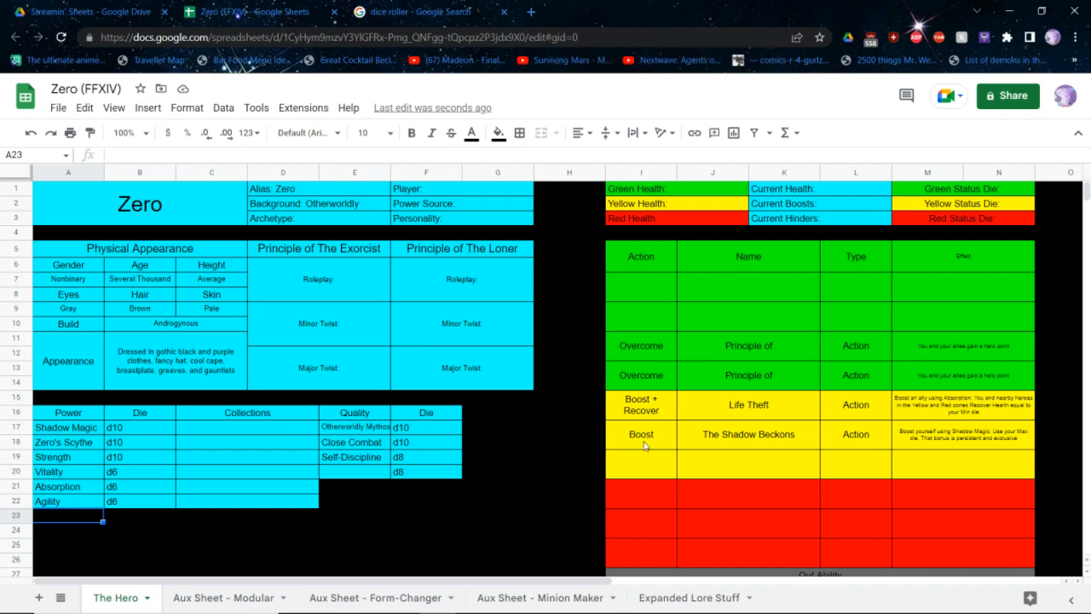
Move the ability rows from the first Overcome through Out Ability up one slot, and clear the Action, Name, Type and Effect header labels
{"action": "left_click", "coordinate": [705, 541]}
{"action": "scroll", "coordinate": [706, 539], "scroll_direction": "down", "scroll_amount": 2}
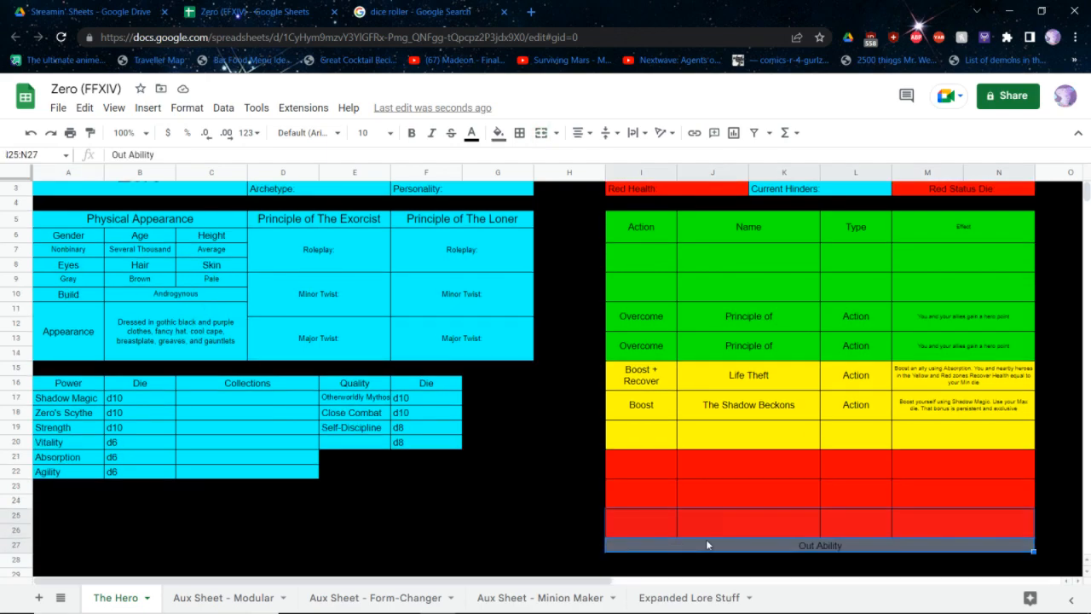
{"action": "scroll", "coordinate": [672, 484], "scroll_direction": "up", "scroll_amount": 2}
{"action": "scroll", "coordinate": [671, 483], "scroll_direction": "down", "scroll_amount": 1}
{"action": "left_click_drag", "start_coordinate": [643, 538], "coordinate": [897, 322]}
{"action": "key", "text": "ctrl+c"}
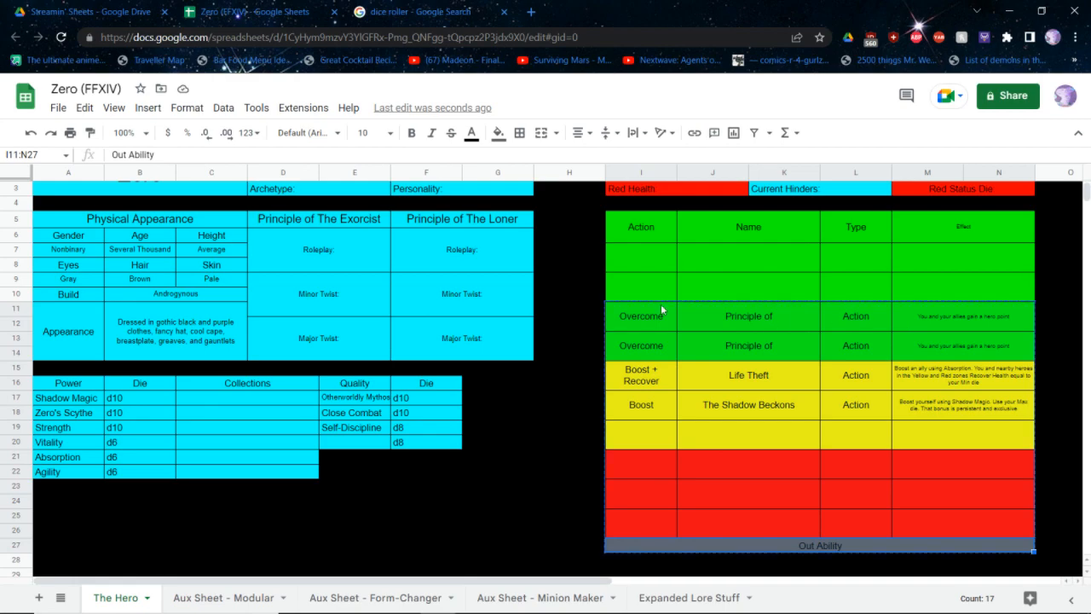
{"action": "left_click", "coordinate": [643, 291]}
{"action": "key", "text": "ctrl+v"}
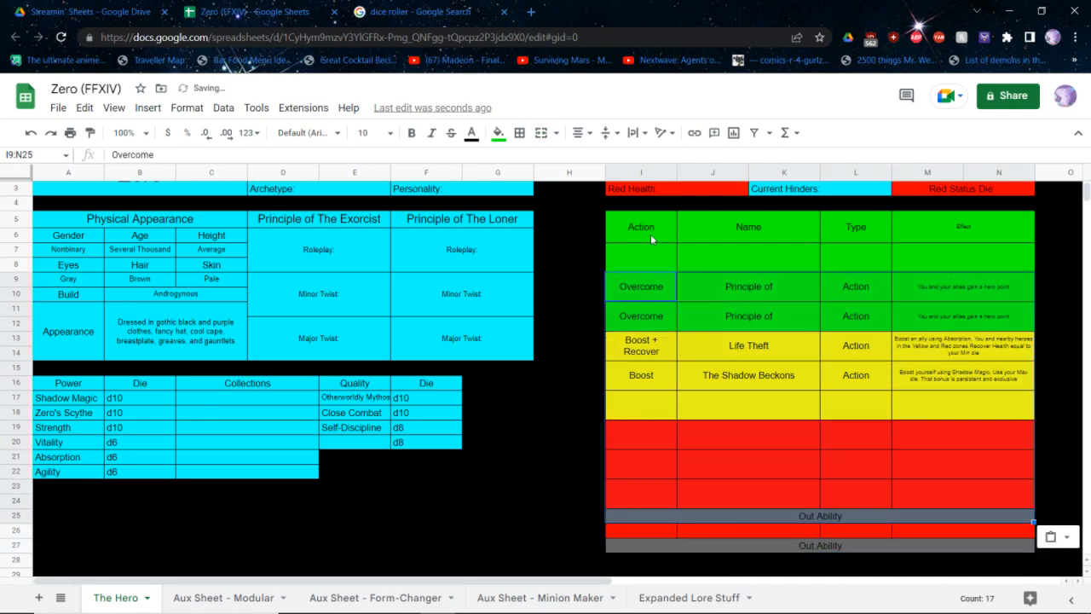
{"action": "left_click_drag", "start_coordinate": [645, 238], "coordinate": [1007, 241]}
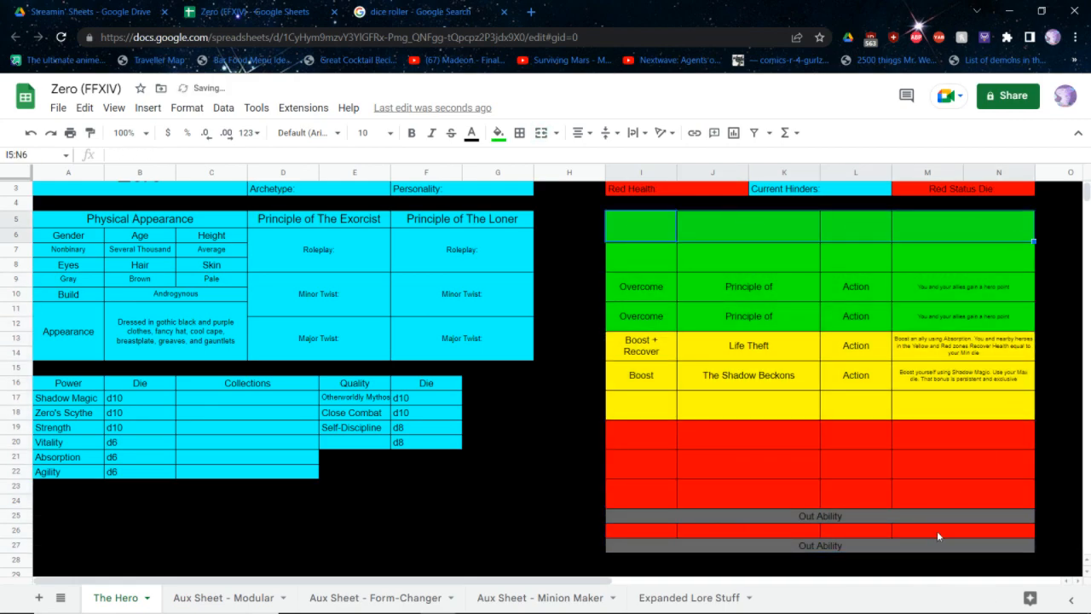
Clear the leftover red and grey rows beneath Out Ability and fill them with black
{"action": "left_click_drag", "start_coordinate": [937, 535], "coordinate": [635, 545]}
{"action": "key", "text": "Delete"}
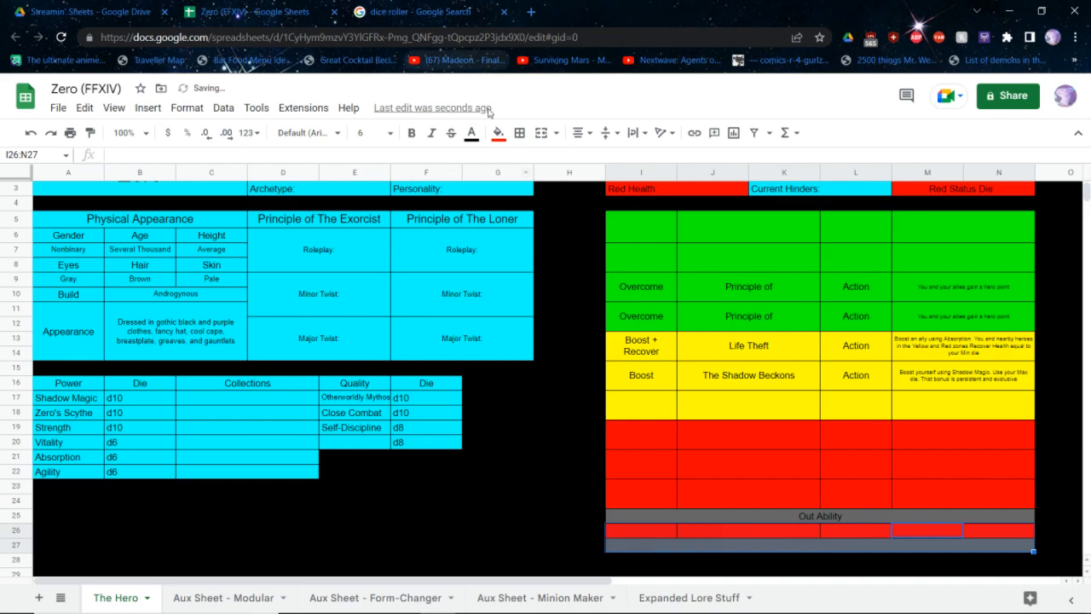
{"action": "left_click", "coordinate": [498, 132]}
{"action": "left_click", "coordinate": [504, 179]}
{"action": "left_click", "coordinate": [519, 132]}
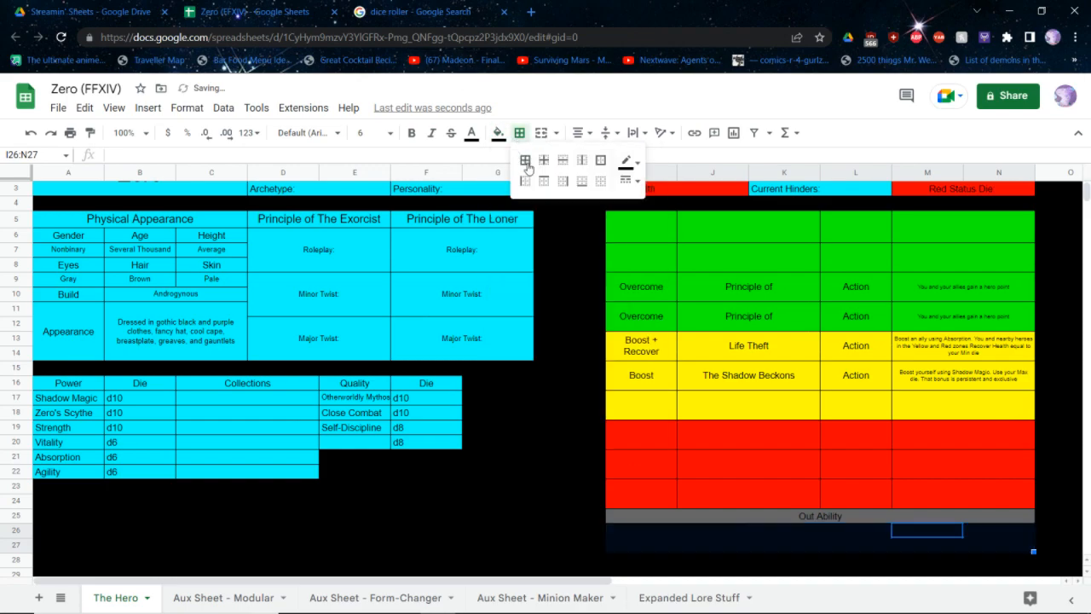
{"action": "left_click", "coordinate": [603, 374]}
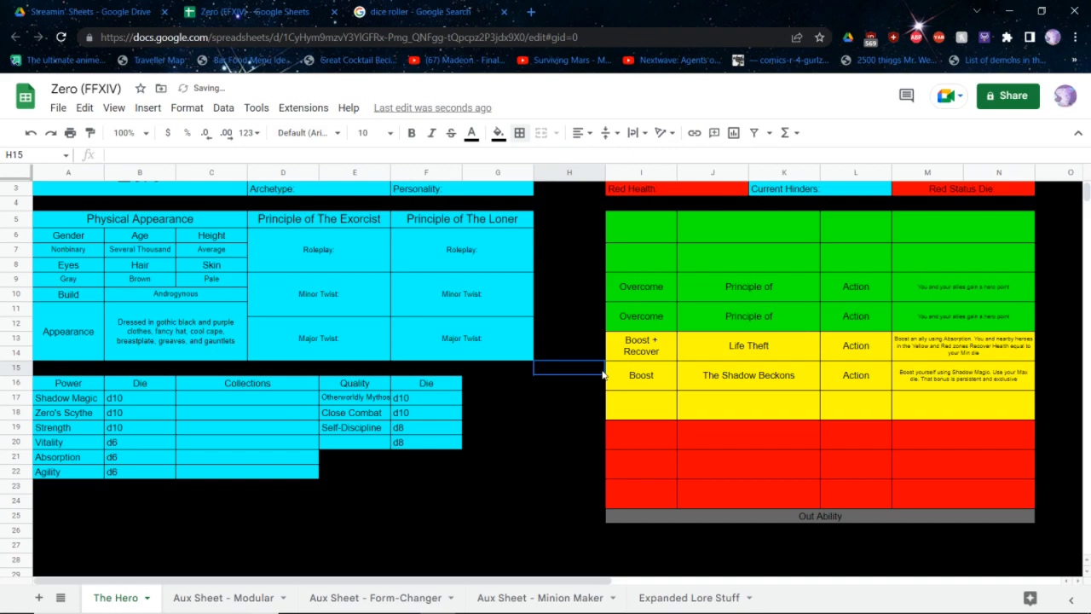
Return to the SCRPG core rulebook PDF and read through the archetype pages
{"action": "scroll", "coordinate": [603, 373], "scroll_direction": "up", "scroll_amount": 1}
{"action": "left_click", "coordinate": [611, 344]}
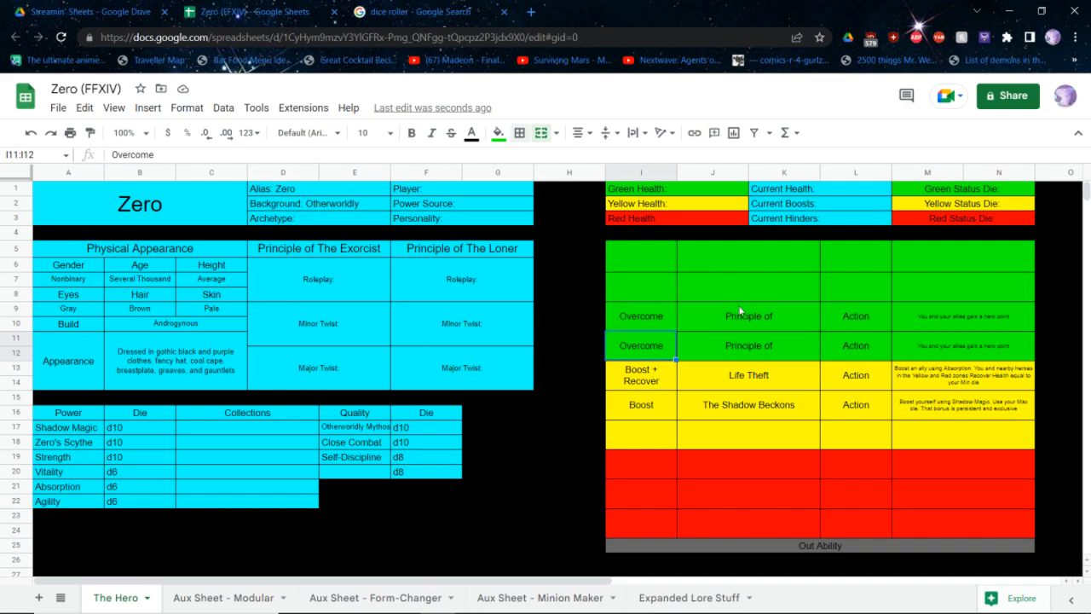
{"action": "left_click", "coordinate": [653, 294]}
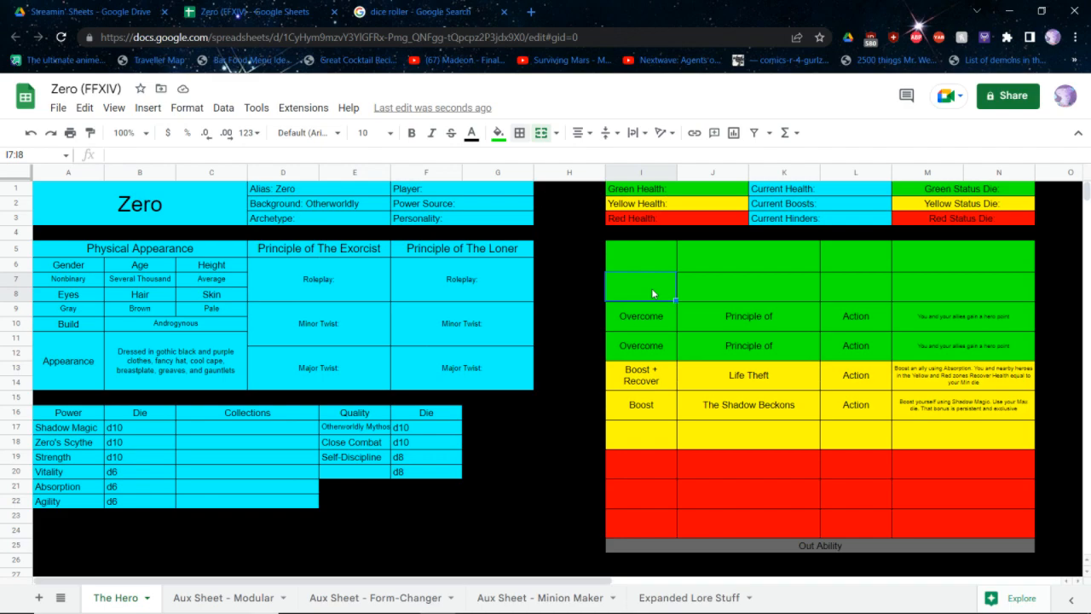
{"action": "key", "text": "alt+Tab"}
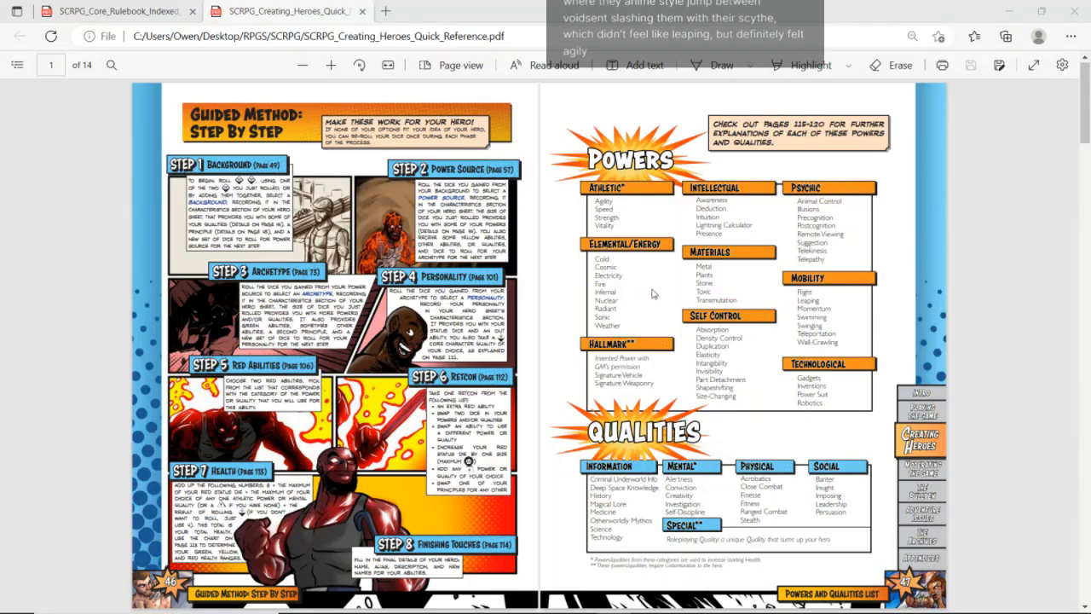
{"action": "key", "text": "ctrl+Tab"}
{"action": "scroll", "coordinate": [654, 293], "scroll_direction": "down", "scroll_amount": 1}
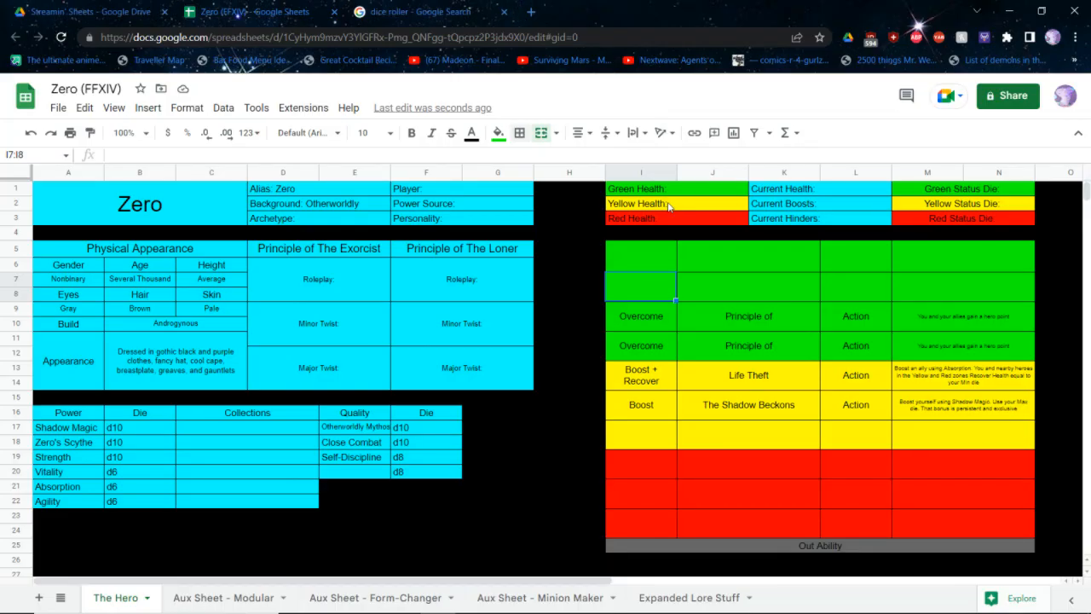
{"action": "left_click", "coordinate": [860, 287]}
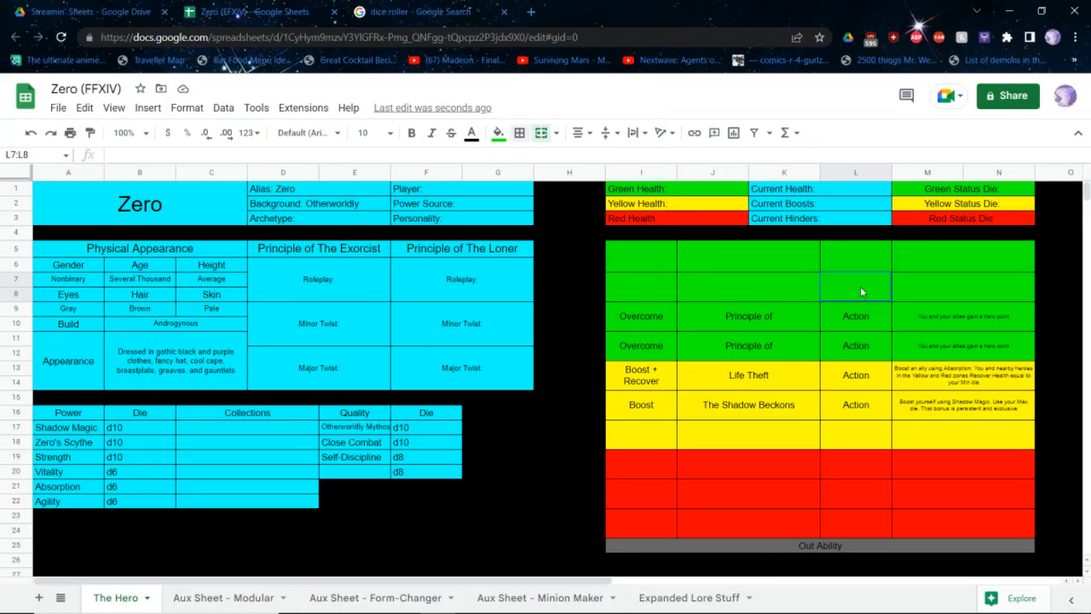
{"action": "type", "text": "Reaction"}
{"action": "key", "text": "Escape"}
Set the type of the blank yellow ability below The Shadow Beckons to Reaction
{"action": "left_click", "coordinate": [871, 398]}
{"action": "left_click", "coordinate": [871, 429]}
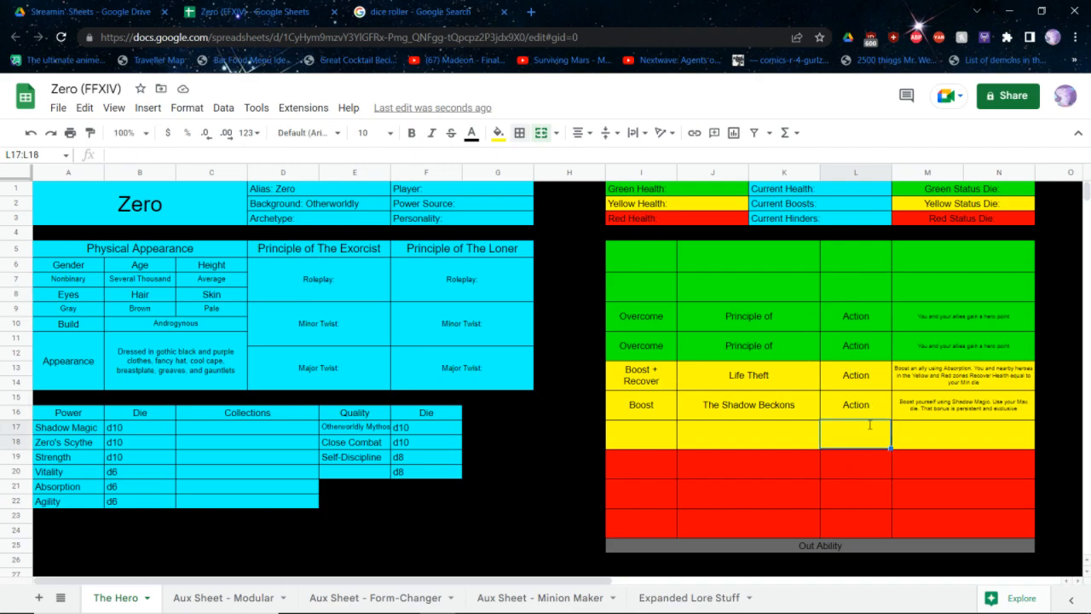
{"action": "type", "text": "Reaction"}
{"action": "key", "text": "shift+Tab"}
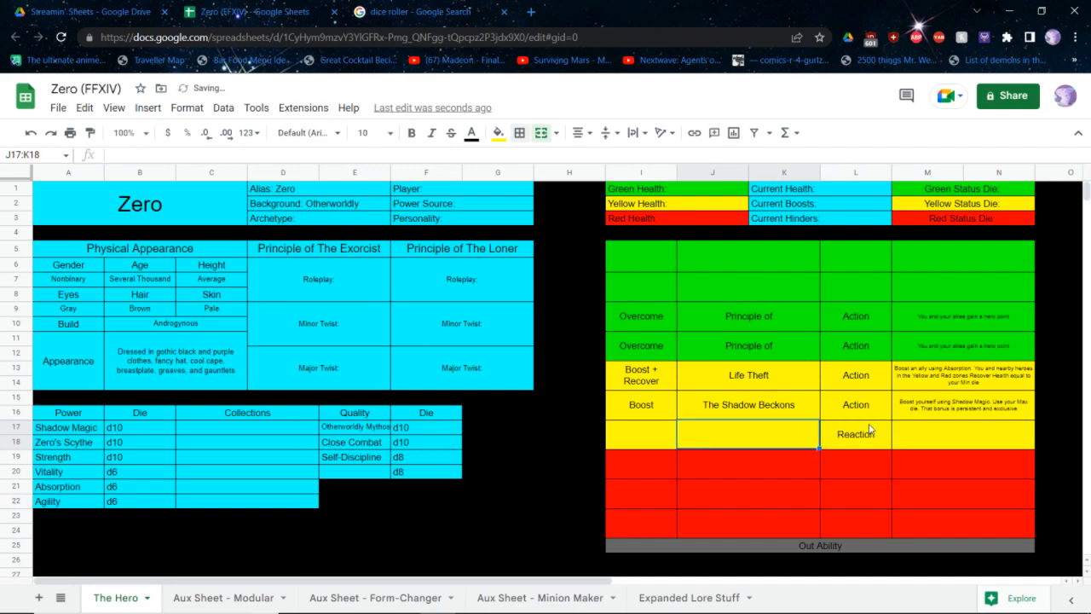
{"action": "key", "text": "Left"}
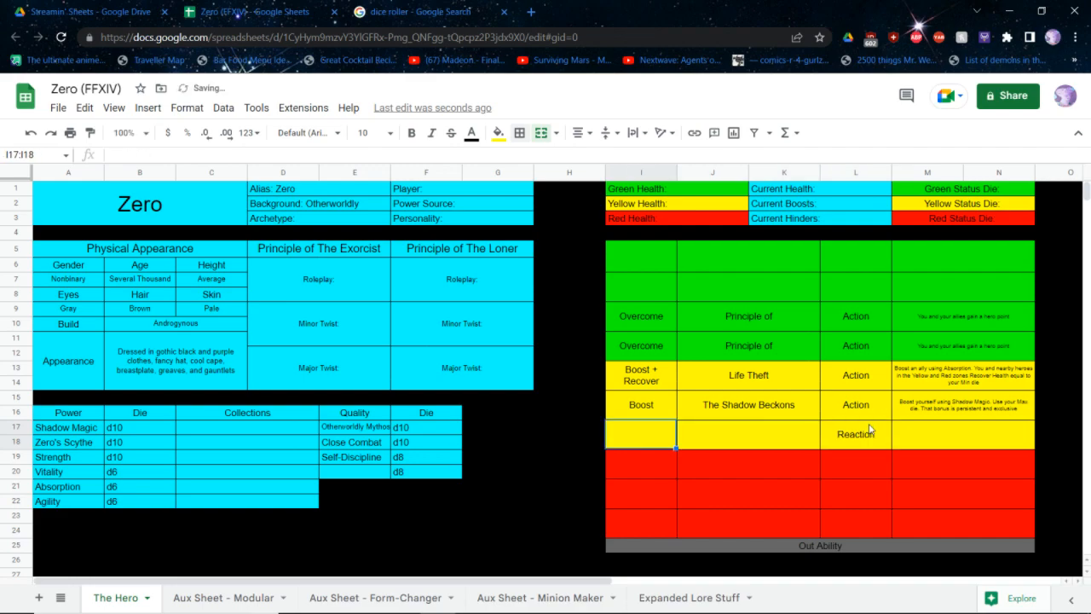
Fill the yellow Reaction row below The Shadow Beckons with the action Recover and the ability name Steal Essence
{"action": "type", "text": "Recover"}
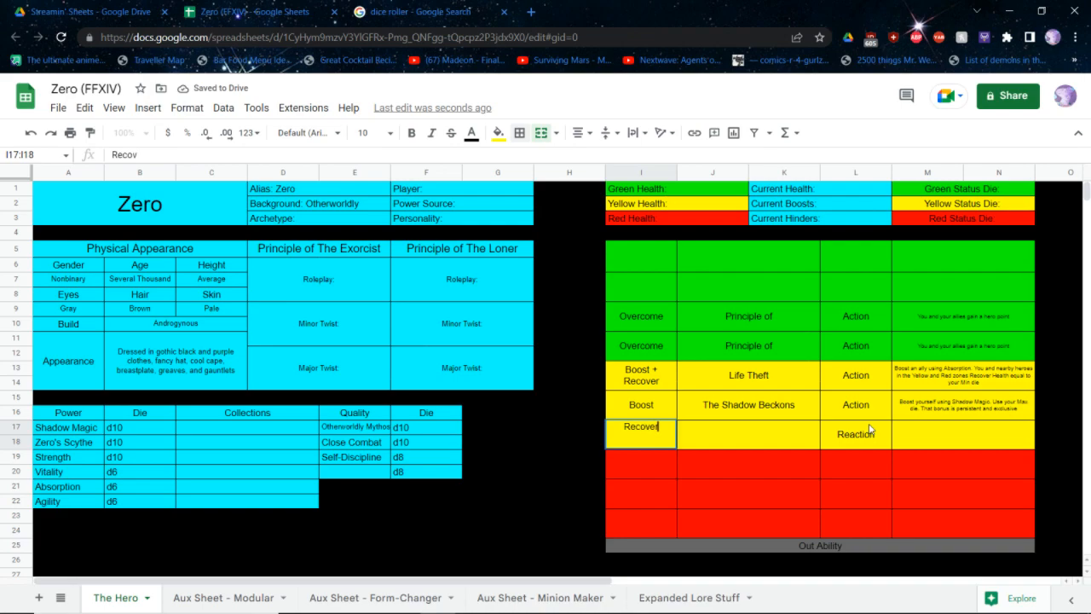
{"action": "key", "text": "Tab"}
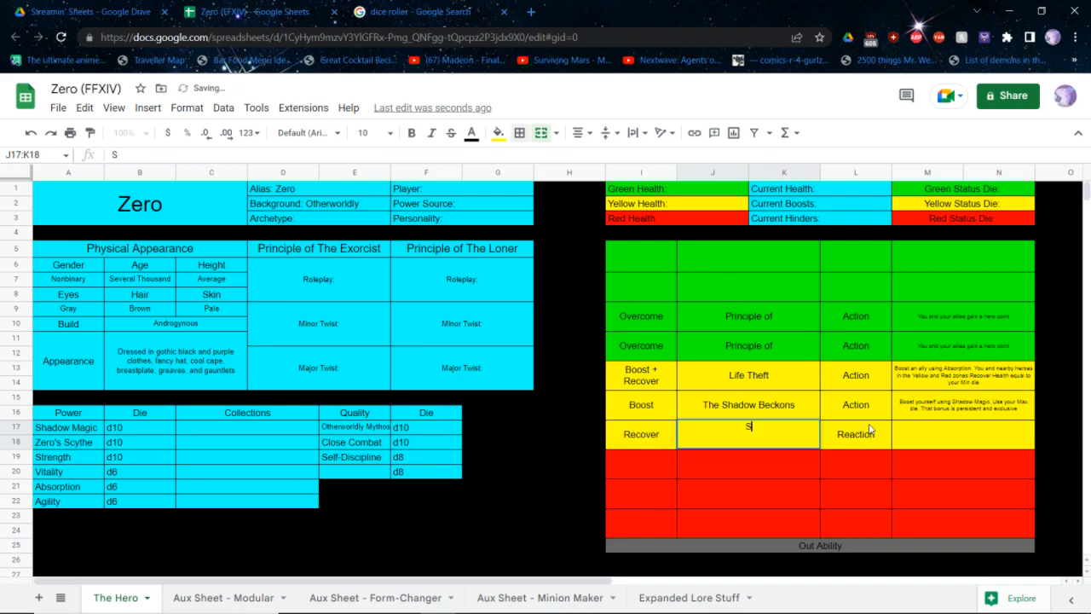
{"action": "type", "text": "Steal"}
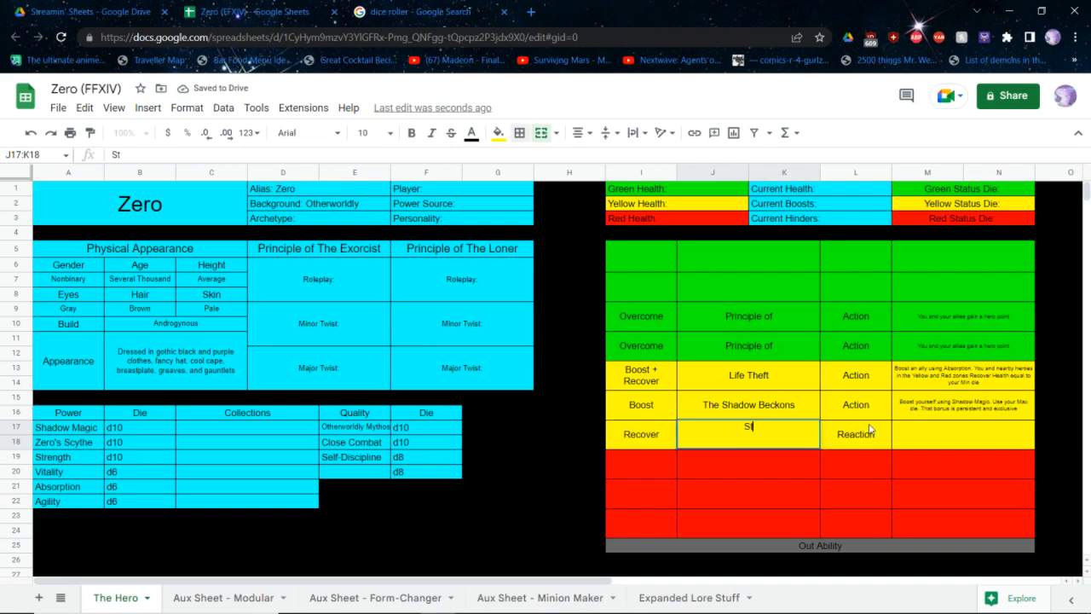
{"action": "key", "text": "BackSpace"}
{"action": "key", "text": "BackSpace"}
{"action": "key", "text": "BackSpace"}
{"action": "key", "text": "BackSpace"}
{"action": "type", "text": "teal "}
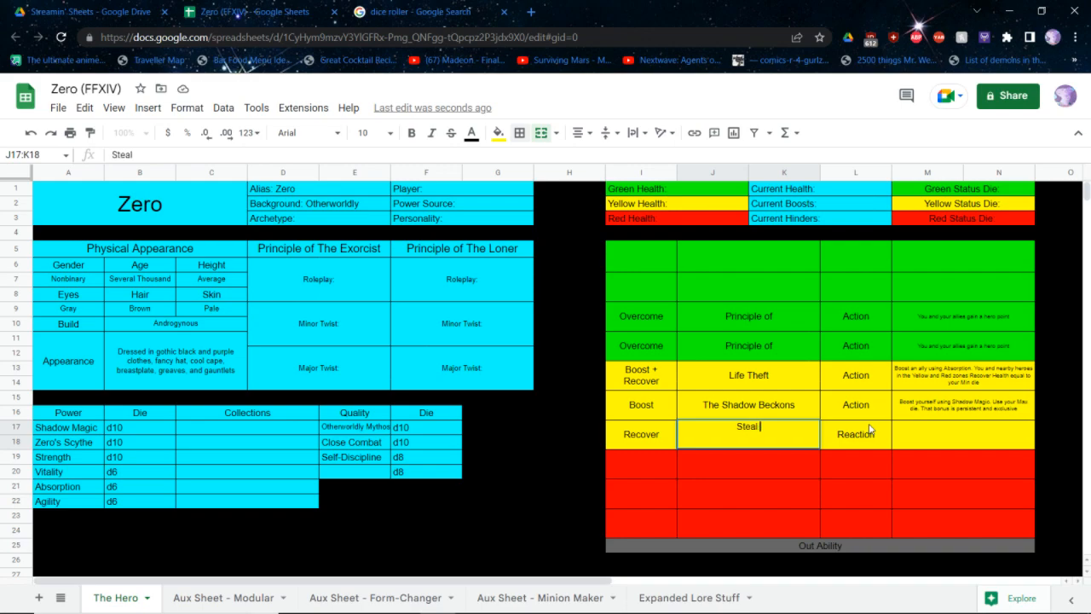
{"action": "type", "text": "Essence"}
{"action": "key", "text": "Tab"}
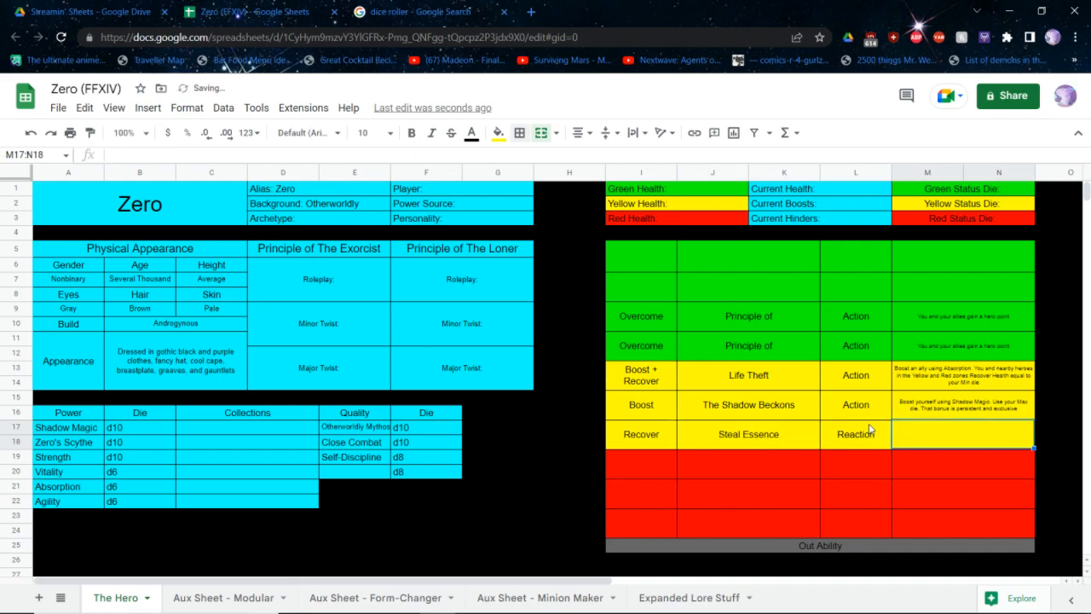
Enter the Steal Essence effect as "When you eliminate a minion with an Atttack using Absorbtion, Recover Health equal to your Min die"
{"action": "type", "text": "When you elimate"}
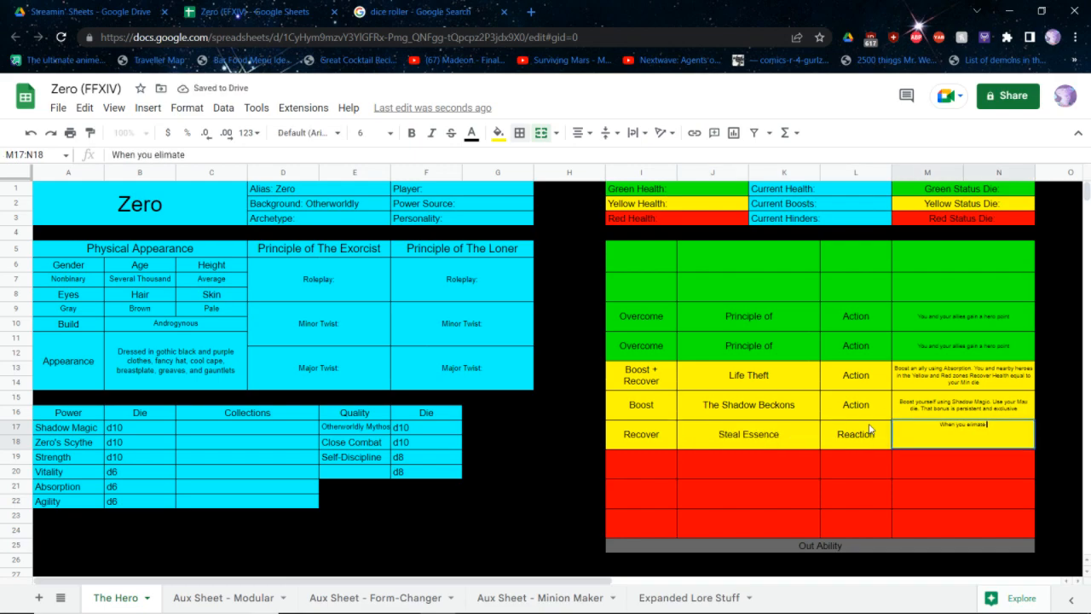
{"action": "key", "text": "BackSpace"}
{"action": "key", "text": "BackSpace"}
{"action": "type", "text": "inate a minion w"}
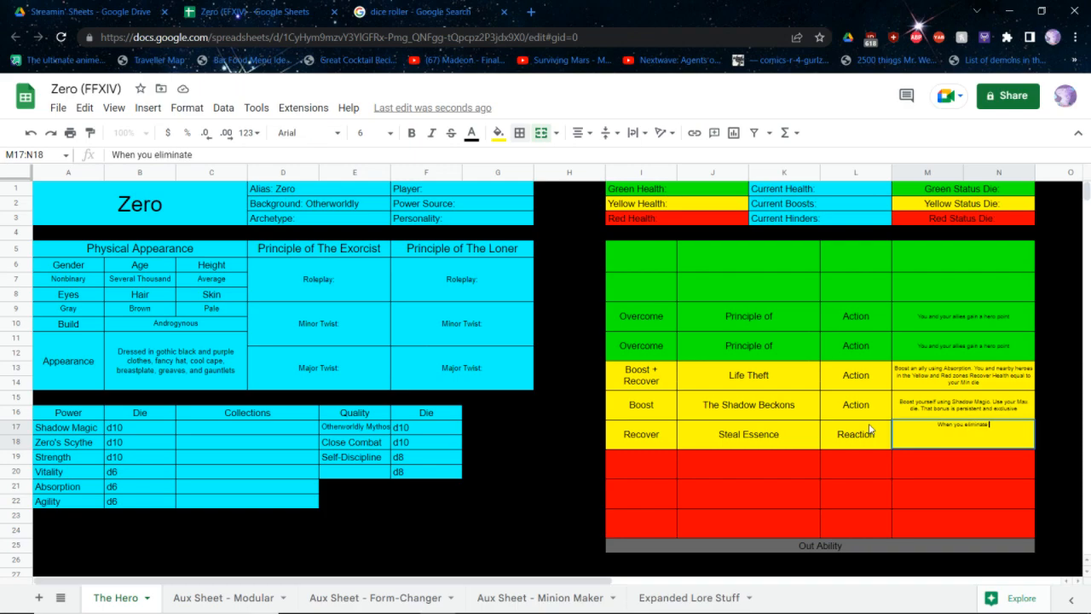
{"action": "type", "text": "ith an Atttack using"}
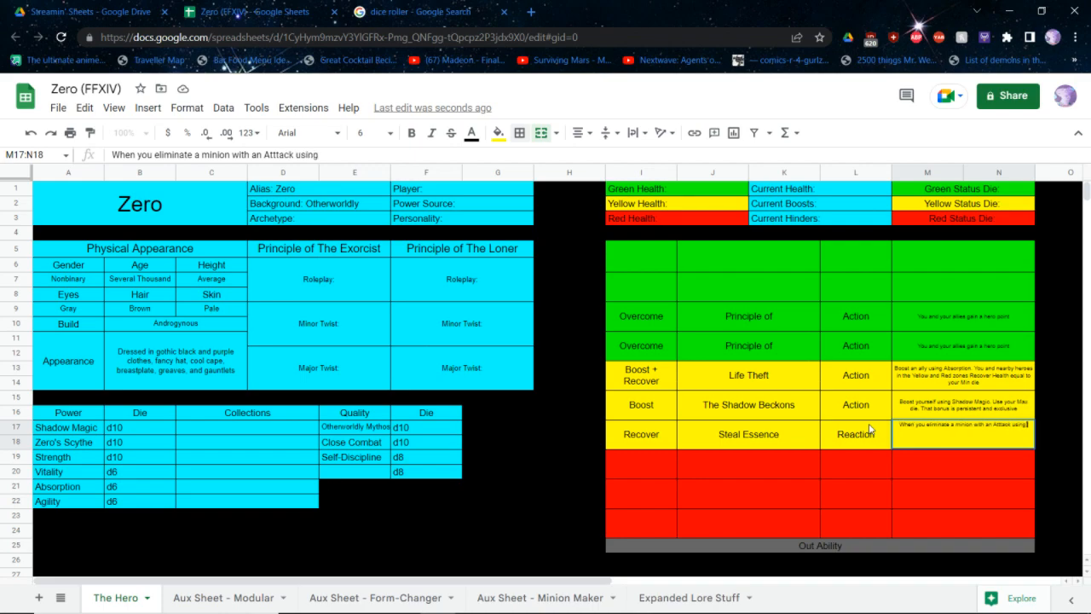
{"action": "type", "text": " Absorbtion, R"}
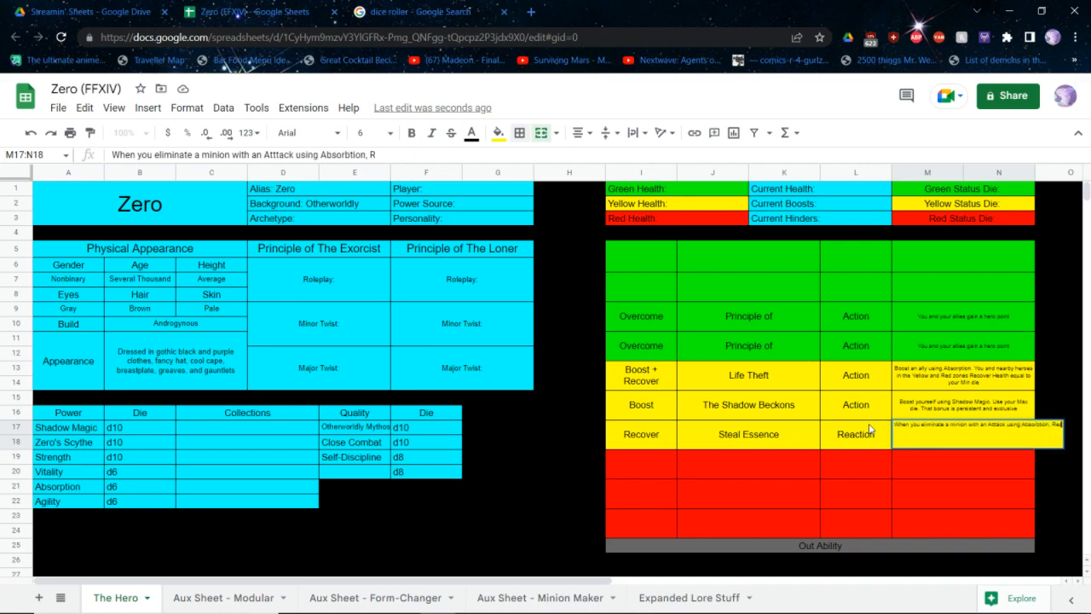
{"action": "type", "text": "ecover Health equal"}
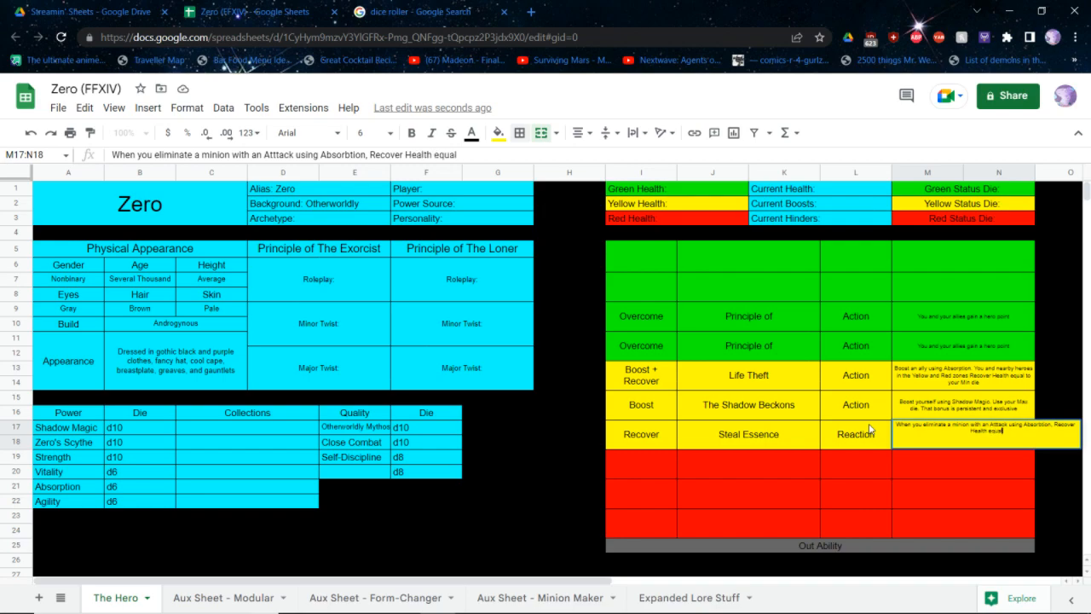
{"action": "type", "text": " to your Min die"}
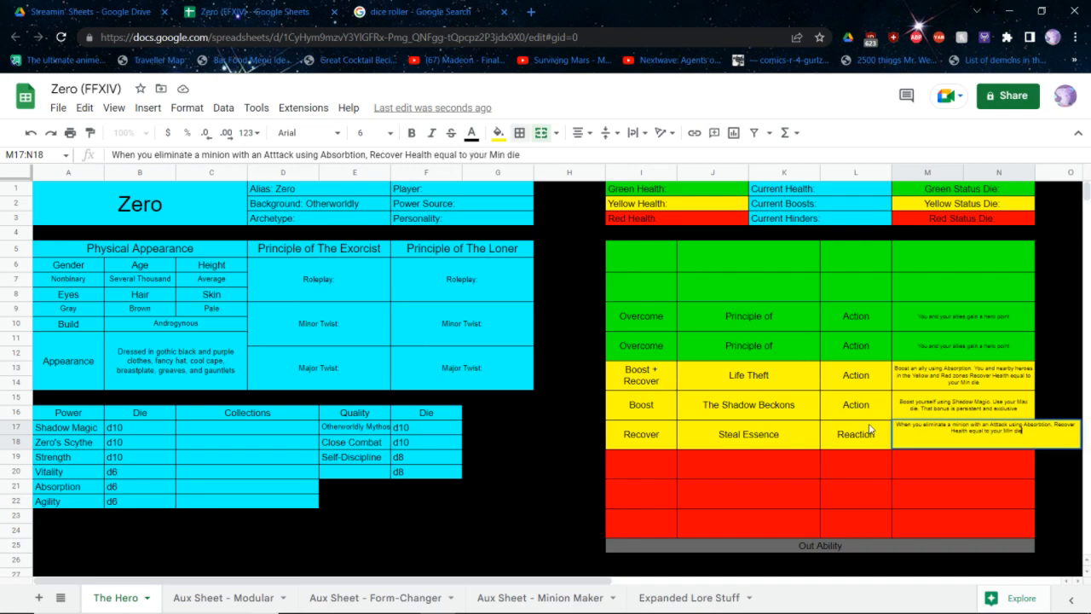
{"action": "key", "text": "Return"}
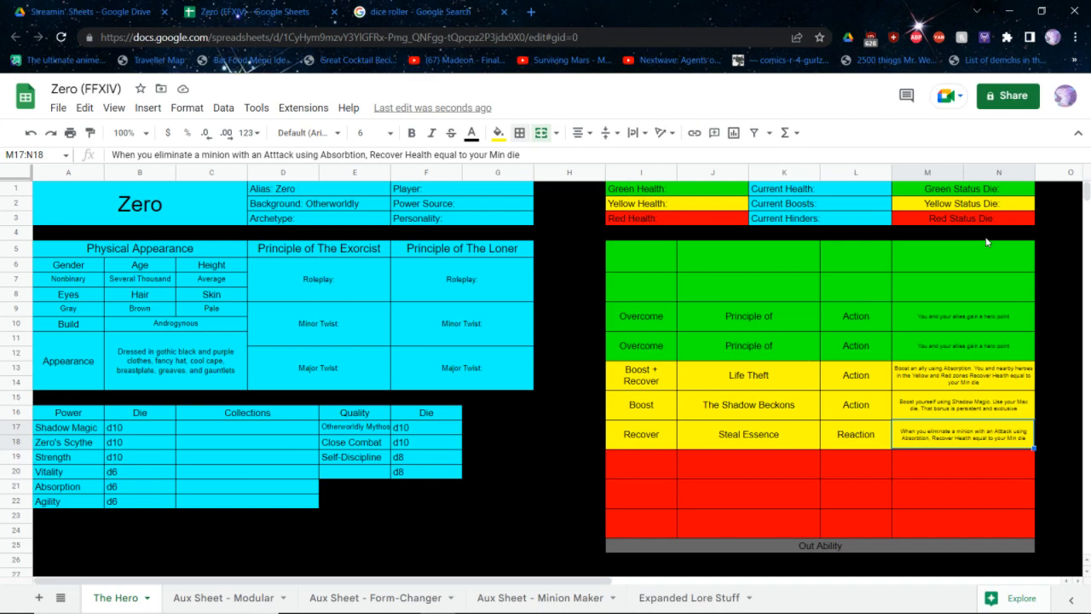
Check the Physical Powerhouse abilities in the rulebook PDF and name the first green ability in Zero's sheet Damage Resistant
{"action": "key", "text": "alt+Tab"}
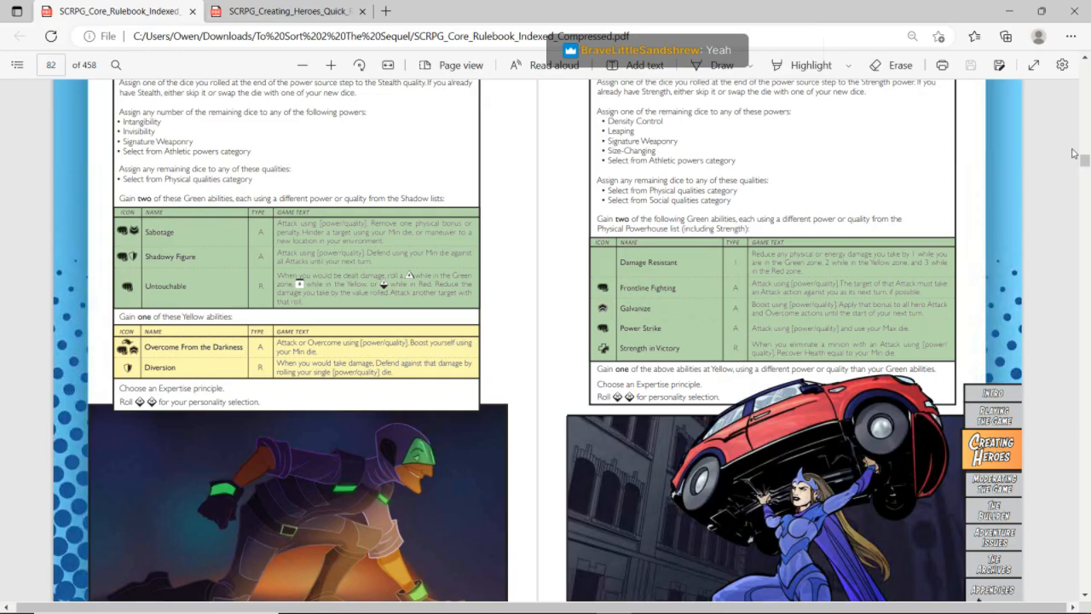
{"action": "key", "text": "alt+Tab"}
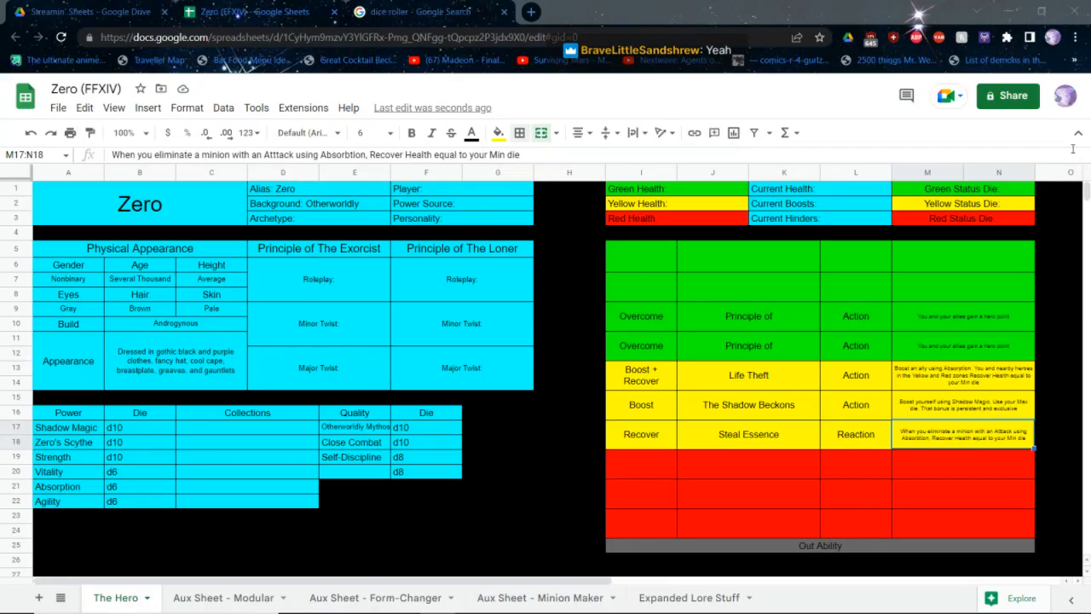
{"action": "left_click", "coordinate": [693, 266]}
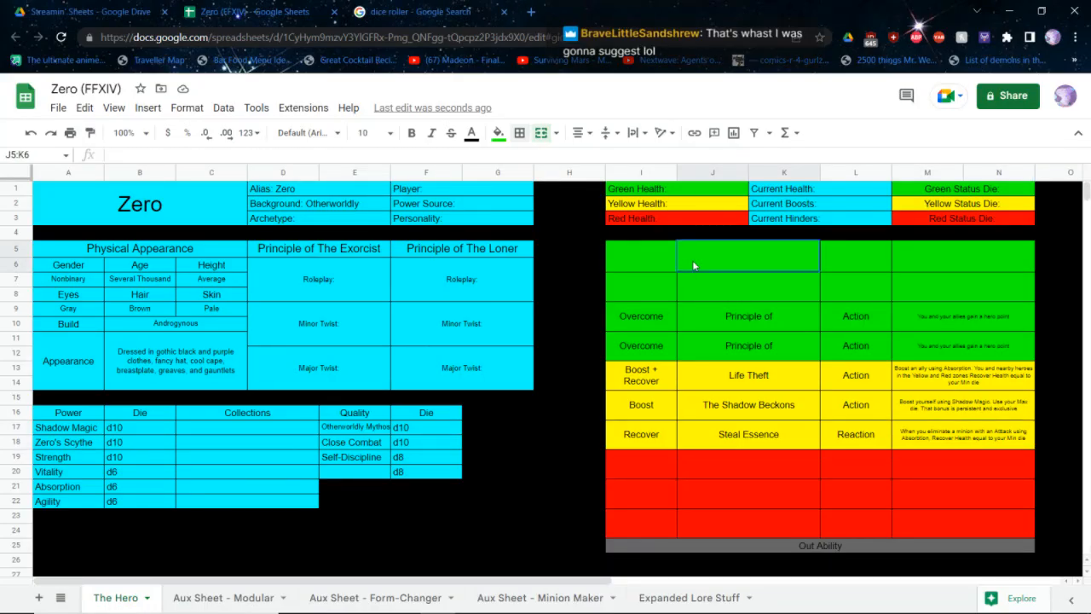
{"action": "key", "text": "Right"}
{"action": "key", "text": "Down"}
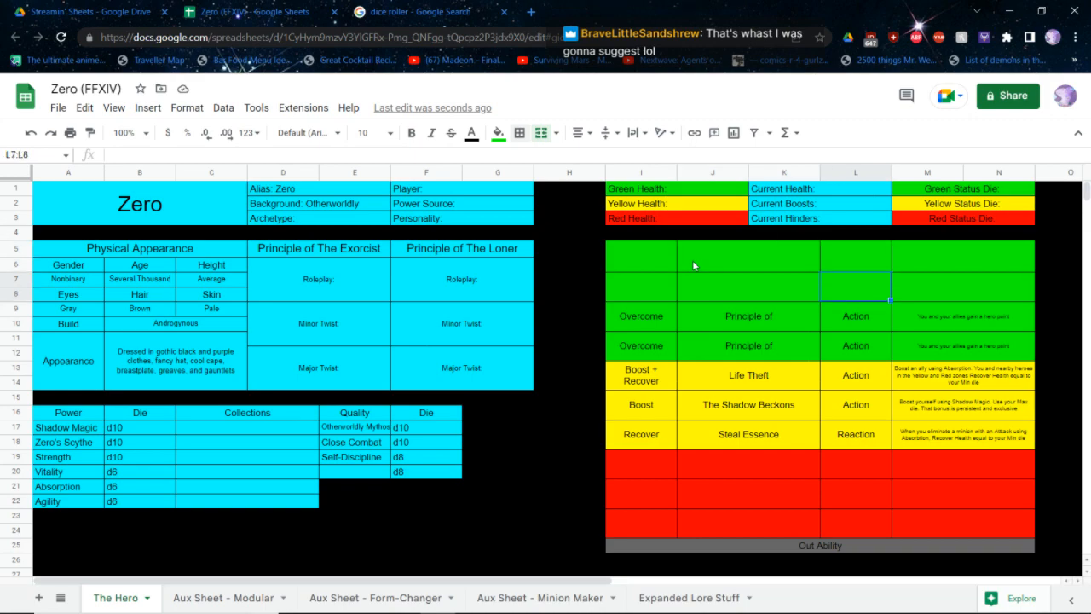
{"action": "key", "text": "Left"}
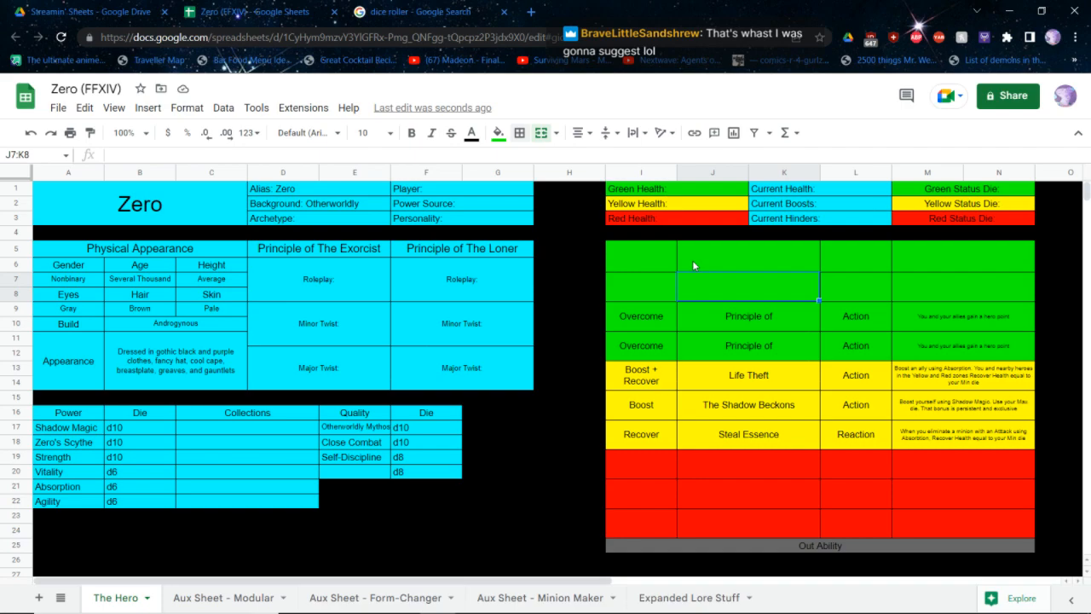
{"action": "key", "text": "Up"}
{"action": "type", "text": "D"}
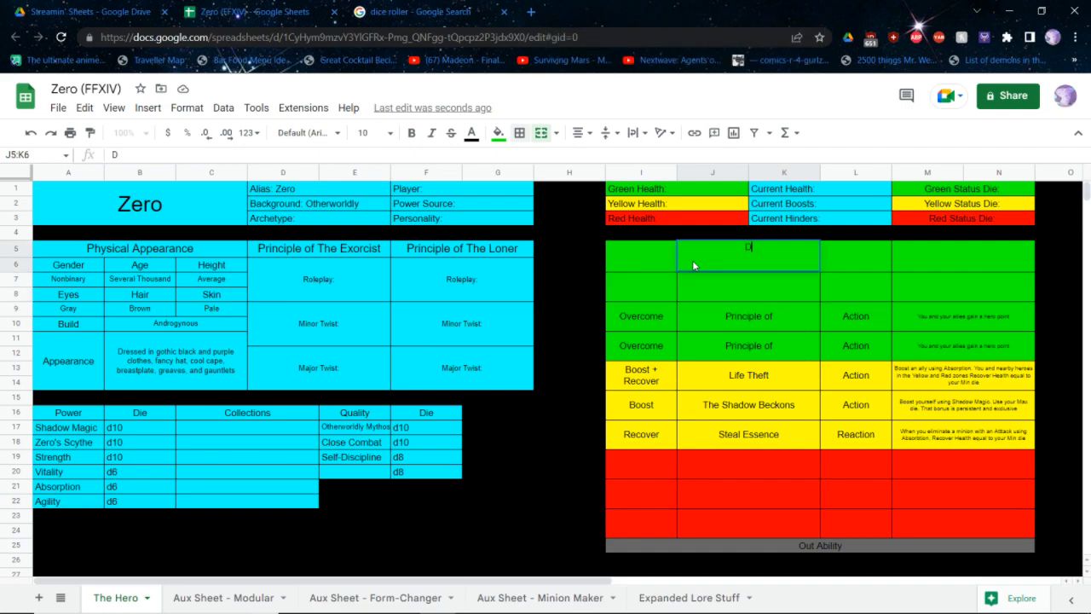
{"action": "type", "text": "amaage"}
{"action": "key", "text": "BackSpace"}
{"action": "key", "text": "BackSpace"}
{"action": "key", "text": "BackSpace"}
{"action": "type", "text": "ge Resistant"}
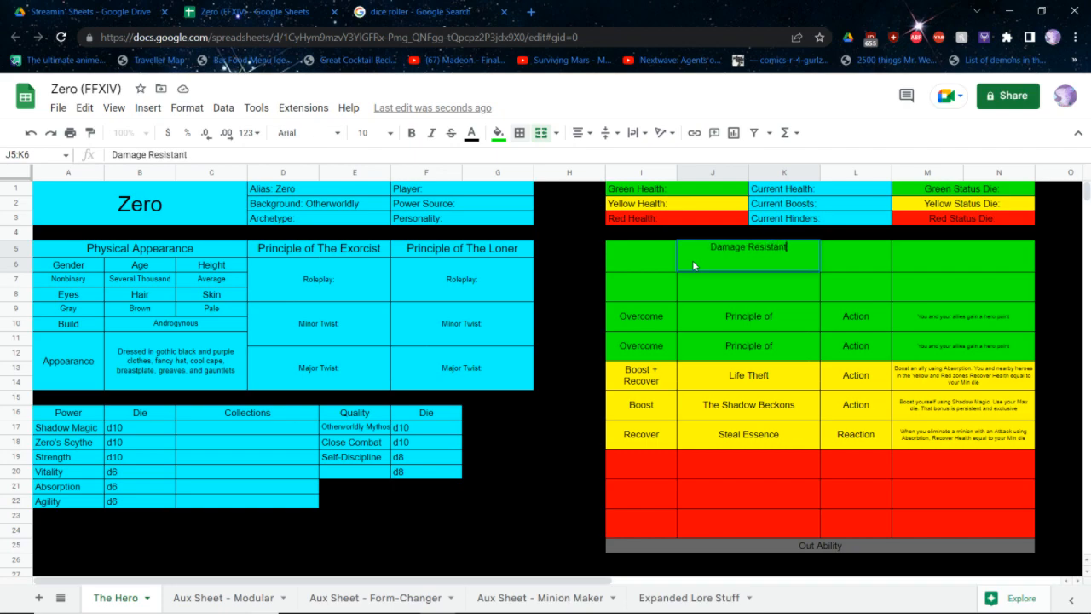
{"action": "key", "text": "Return"}
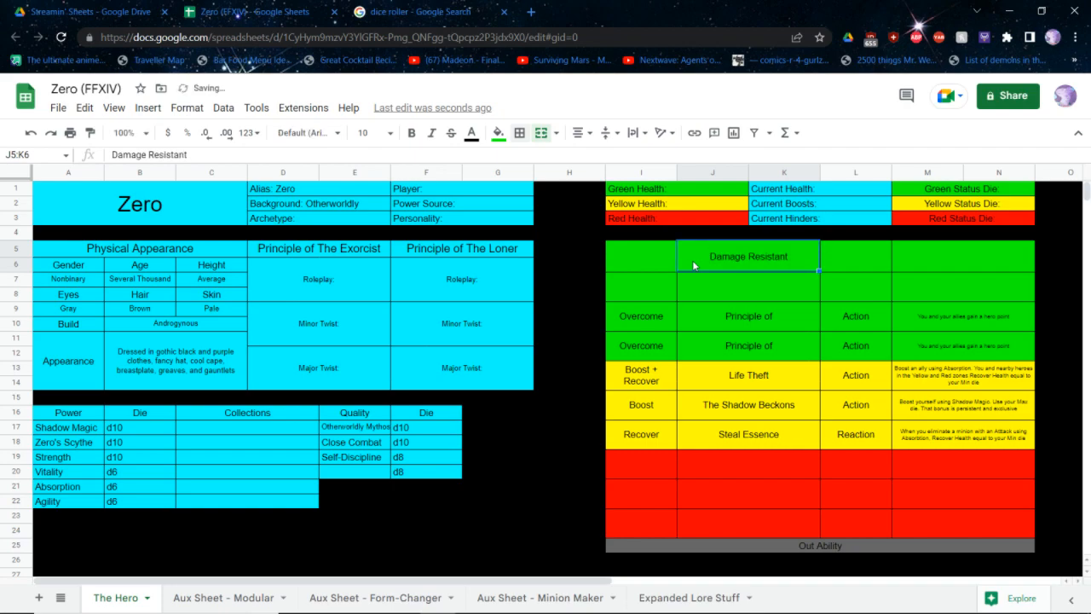
Fill the green row below Damage Resistant with the ability name Power Strike and the action Attack
{"action": "key", "text": "Down"}
{"action": "type", "text": "Power Strike"}
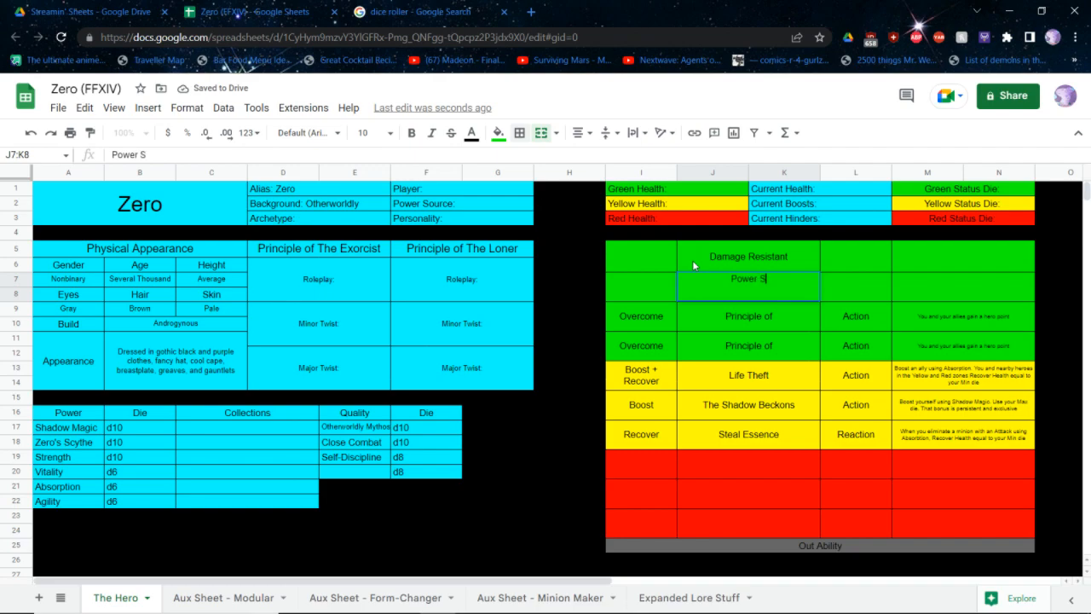
{"action": "key", "text": "Left"}
{"action": "type", "text": "Attack"}
Set the type of Damage Resistant to Innate and the type of Power Strike to Action
{"action": "key", "text": "Right"}
{"action": "key", "text": "Right"}
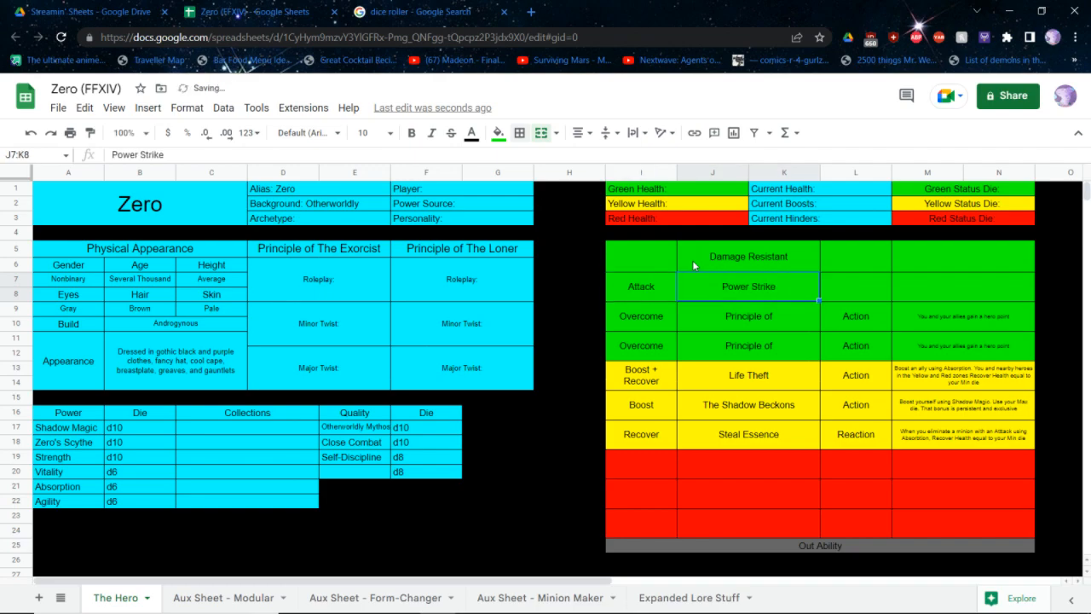
{"action": "key", "text": "Up"}
{"action": "type", "text": "Innate"}
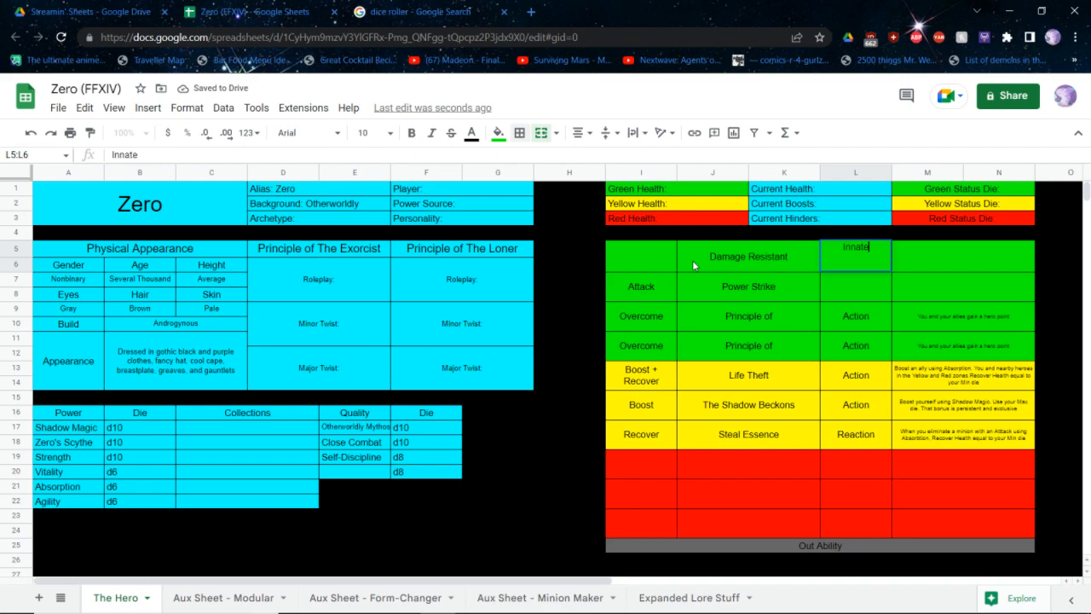
{"action": "key", "text": "Down"}
{"action": "type", "text": "Action"}
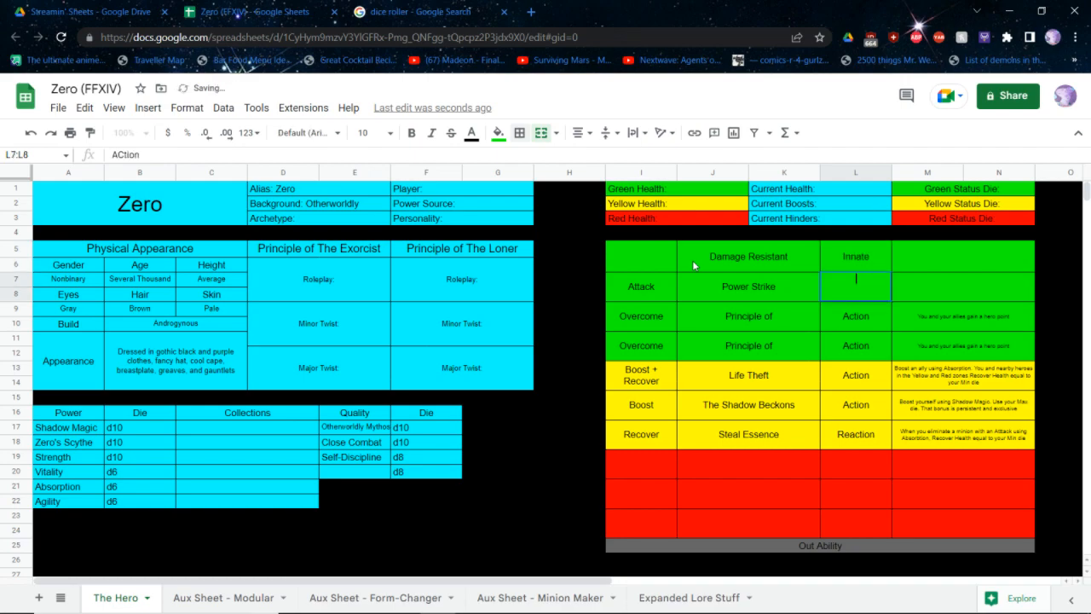
Enter the Damage Resistant effect, reducing any physical or energy damage taken by 1 in the Green zone, 2 in Yellow and 3 in Red
{"action": "key", "text": "Right"}
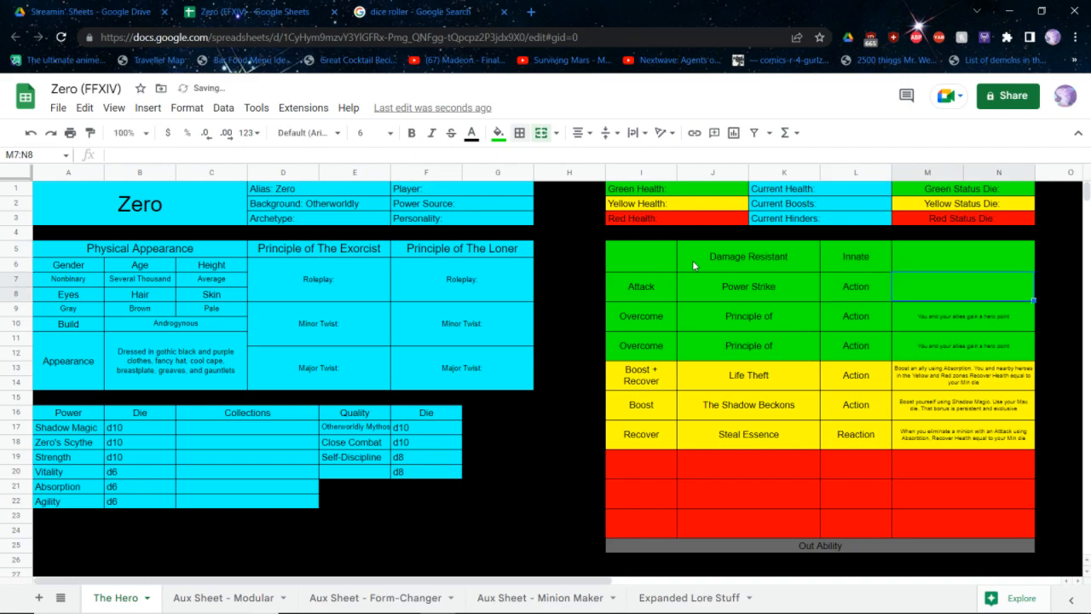
{"action": "key", "text": "Up"}
{"action": "type", "text": "Reduce any p"}
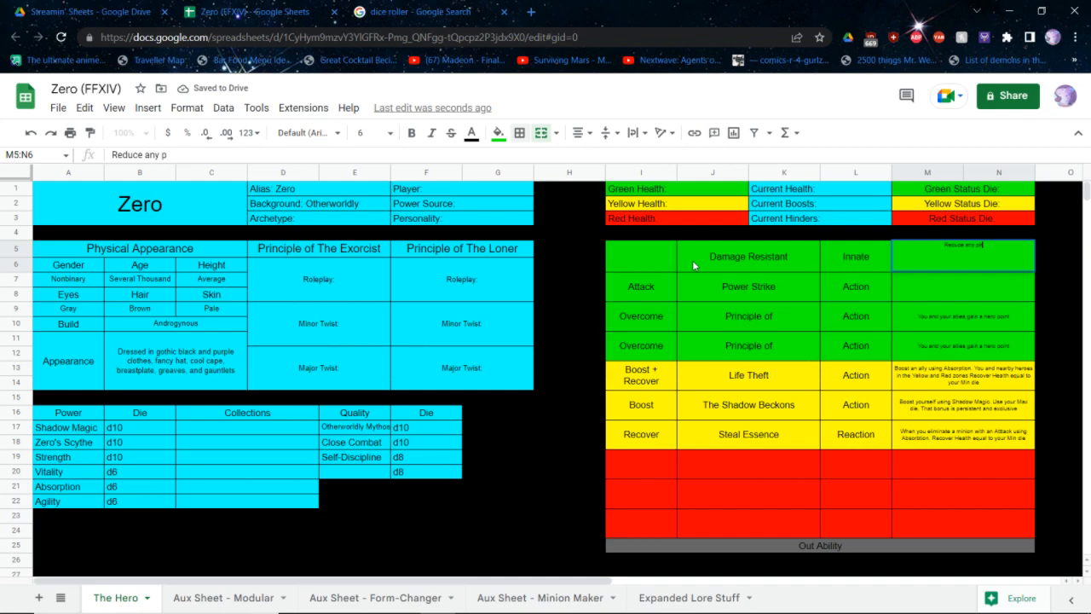
{"action": "type", "text": "hysical or energy damage you take"}
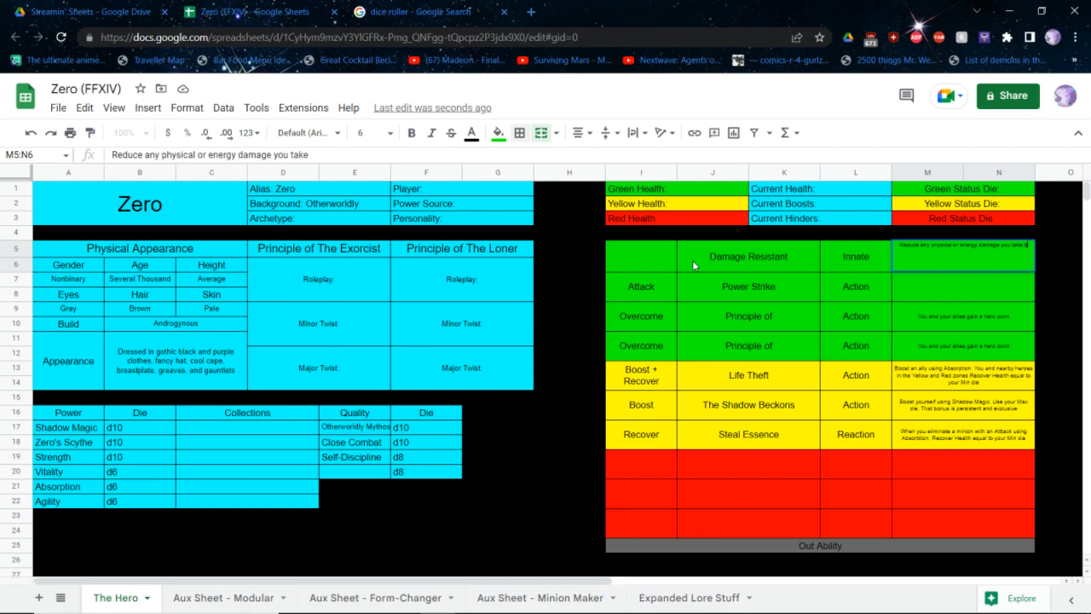
{"action": "type", "text": " by 1 while you a"}
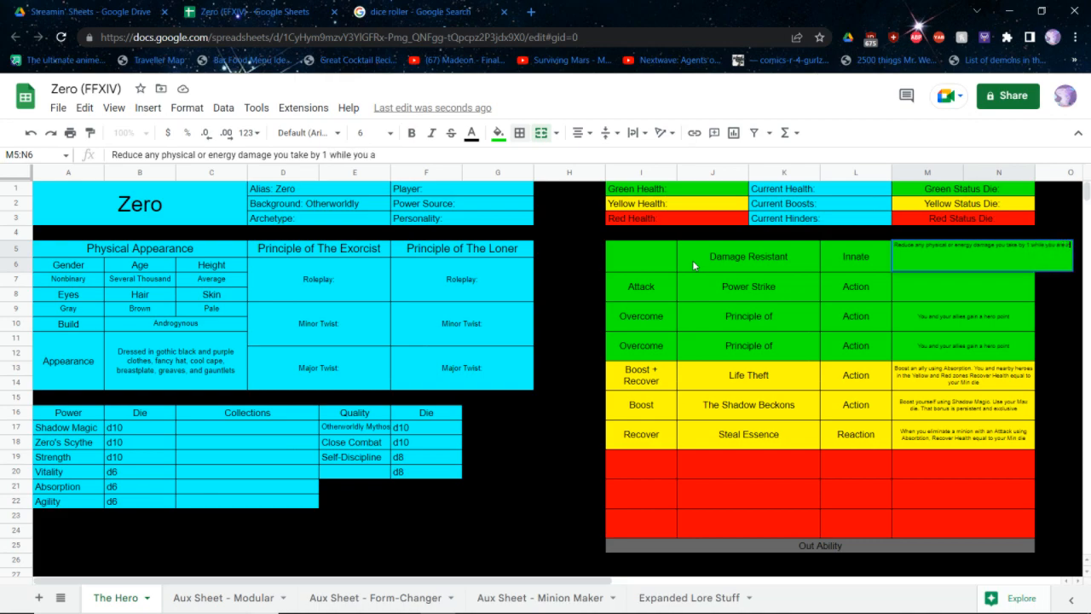
{"action": "type", "text": "re in the Green"}
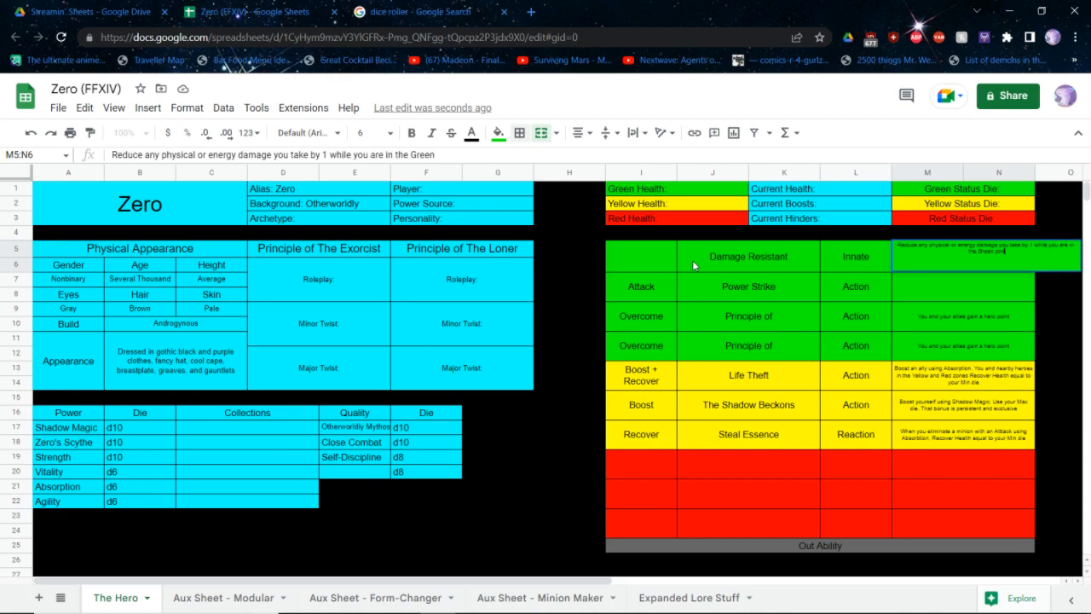
{"action": "type", "text": " zone, 2 while in the"}
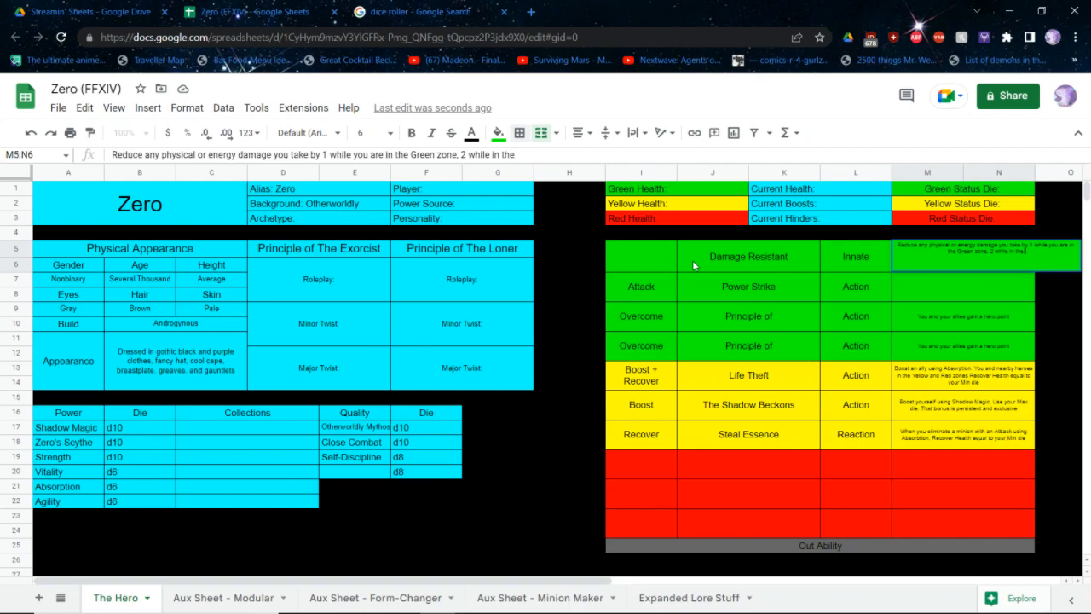
{"action": "type", "text": " Yellow zone, and"}
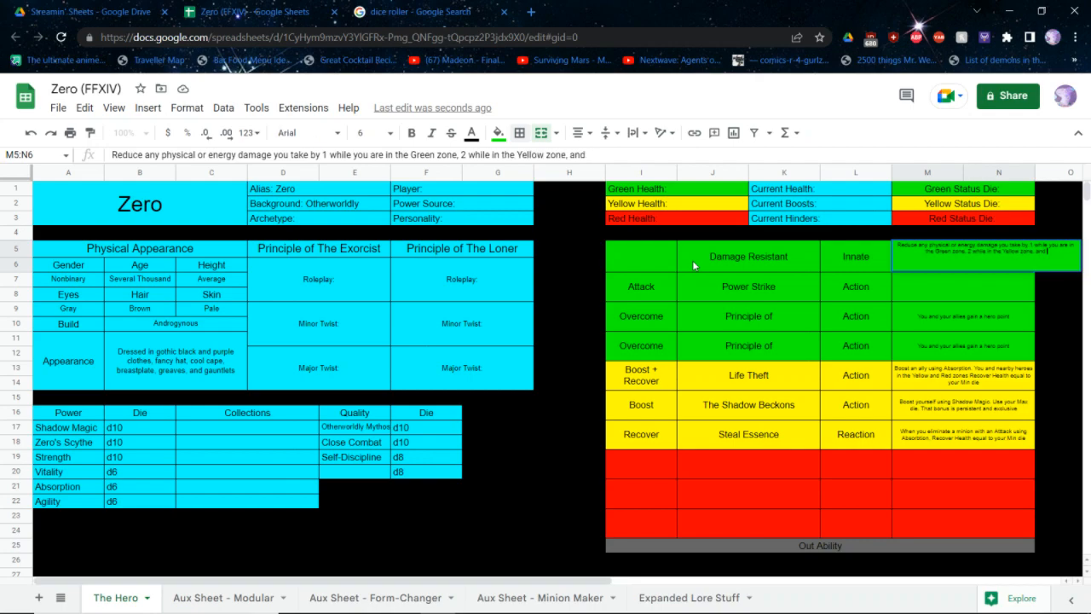
{"action": "type", "text": " 3 while in the Red zone"}
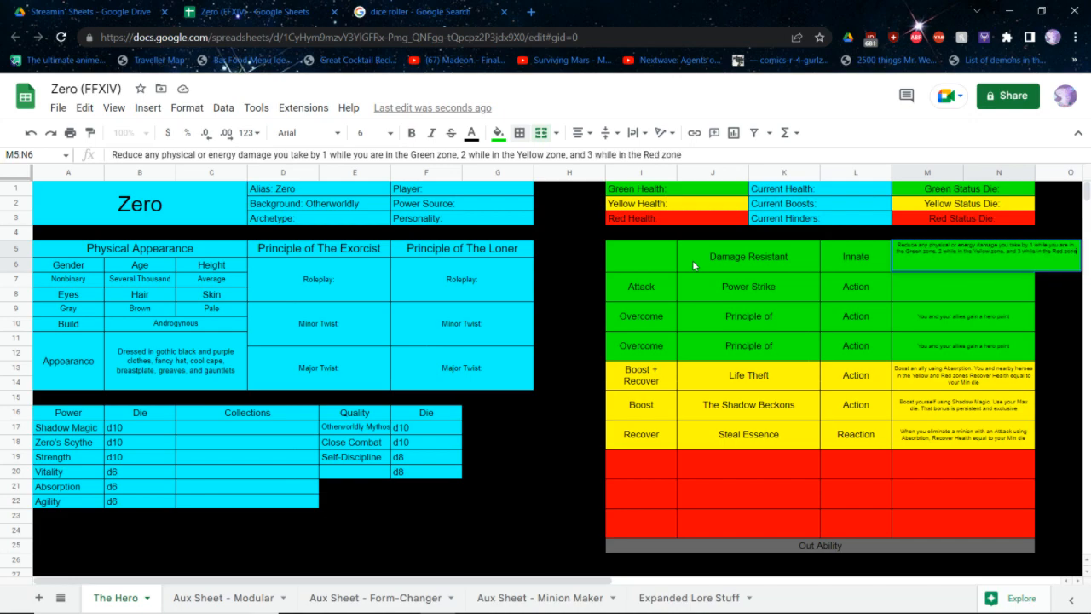
{"action": "key", "text": "Return"}
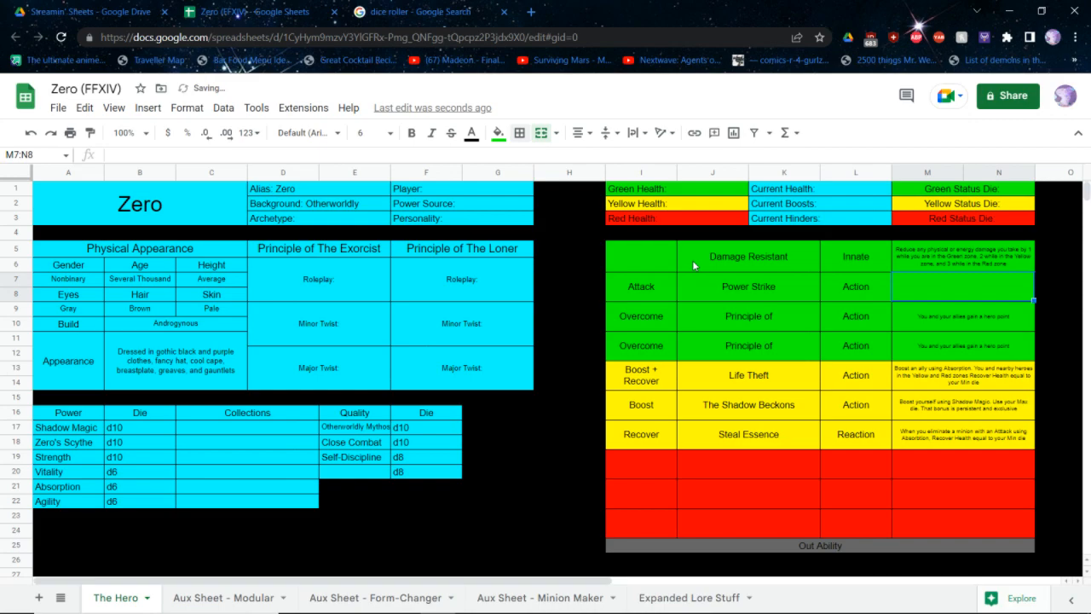
Enter the Power Strike effect as "Attack using Zero's Scythe and use your Max die"
{"action": "type", "text": "Atta"}
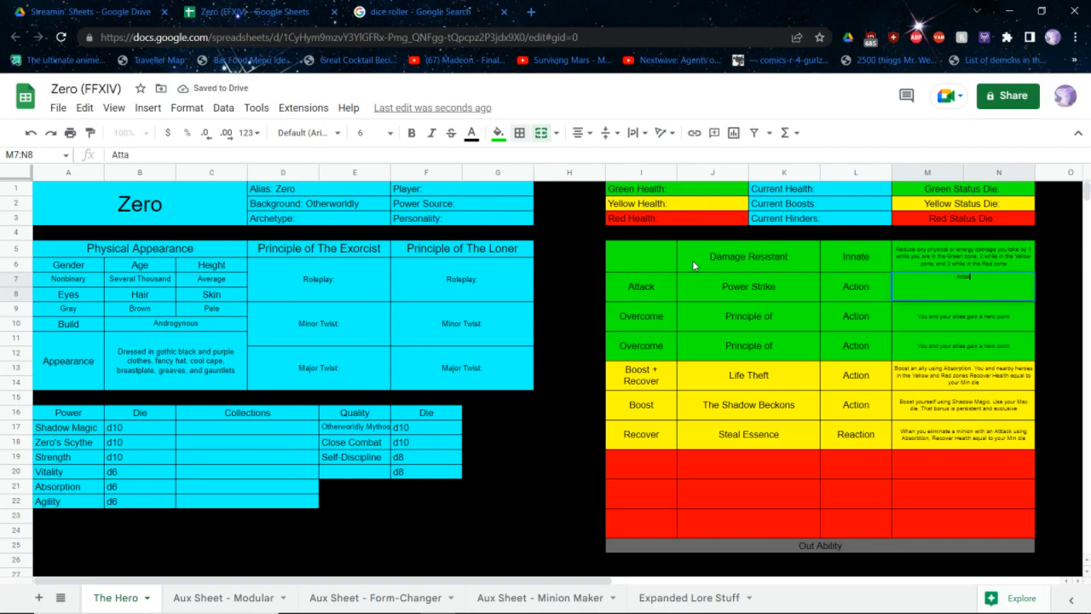
{"action": "type", "text": "cl using"}
{"action": "key", "text": "BackSpace"}
{"action": "key", "text": "BackSpace"}
{"action": "key", "text": "BackSpace"}
{"action": "key", "text": "BackSpace"}
{"action": "key", "text": "BackSpace"}
{"action": "key", "text": "BackSpace"}
{"action": "key", "text": "BackSpace"}
{"action": "type", "text": "k using"}
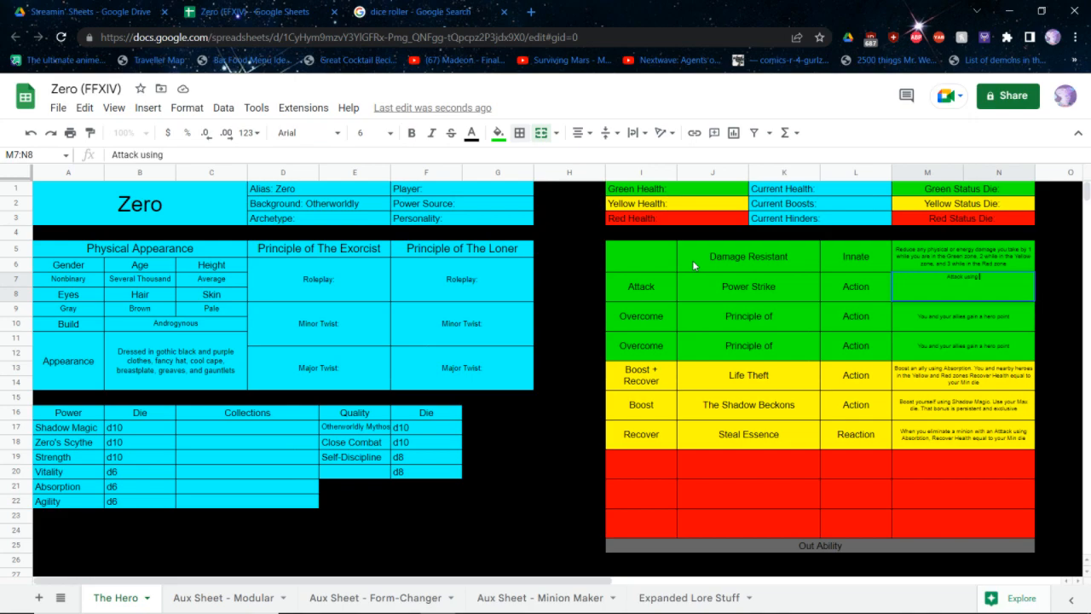
{"action": "type", "text": " Zero's Scythe and use your"}
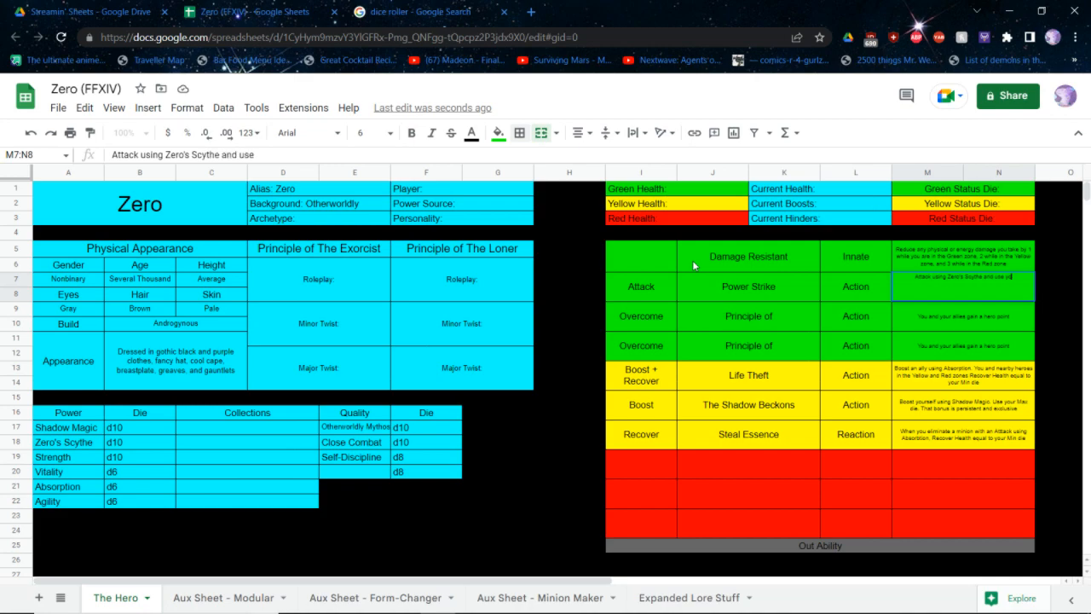
{"action": "key", "text": "BackSpace"}
{"action": "key", "text": "BackSpace"}
{"action": "key", "text": "BackSpace"}
{"action": "key", "text": "BackSpace"}
{"action": "key", "text": "BackSpace"}
{"action": "key", "text": "BackSpace"}
{"action": "key", "text": "BackSpace"}
{"action": "key", "text": "BackSpace"}
{"action": "key", "text": "BackSpace"}
{"action": "type", "text": "use your Max die"}
{"action": "key", "text": "Return"}
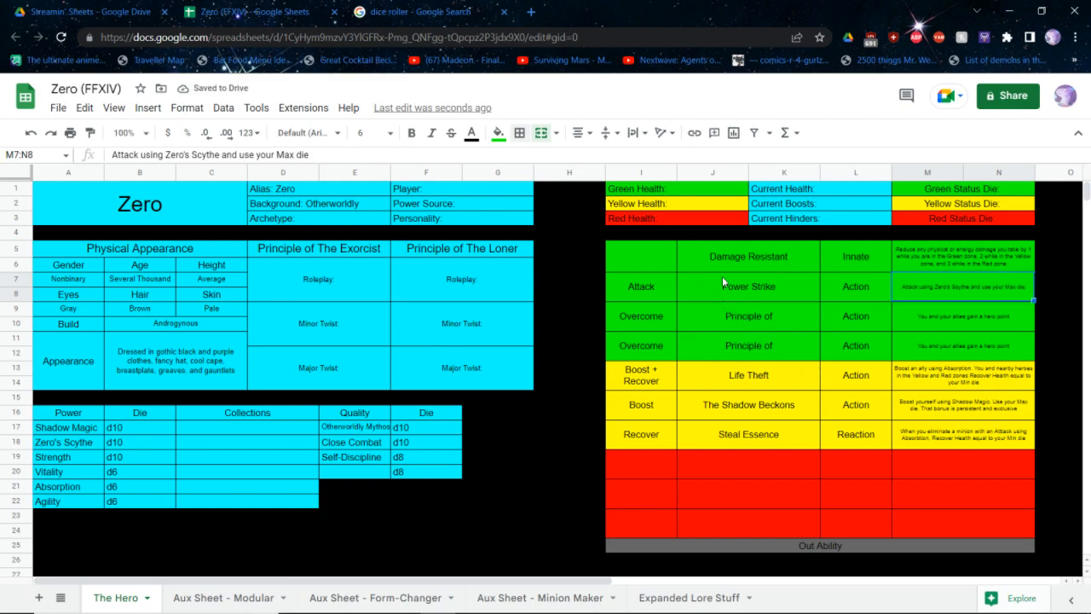
Rename the Power Strike ability as Reaper's Slash and the Damage Resistant ability as Voidsent
{"action": "left_click", "coordinate": [751, 283]}
{"action": "type", "text": "R"}
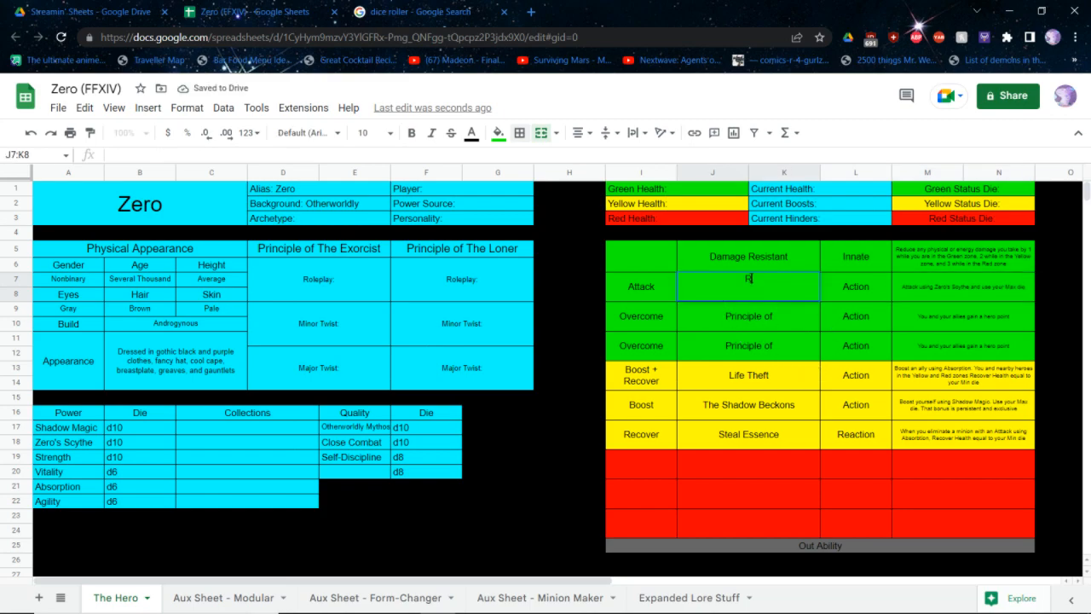
{"action": "type", "text": "eaper's Slash"}
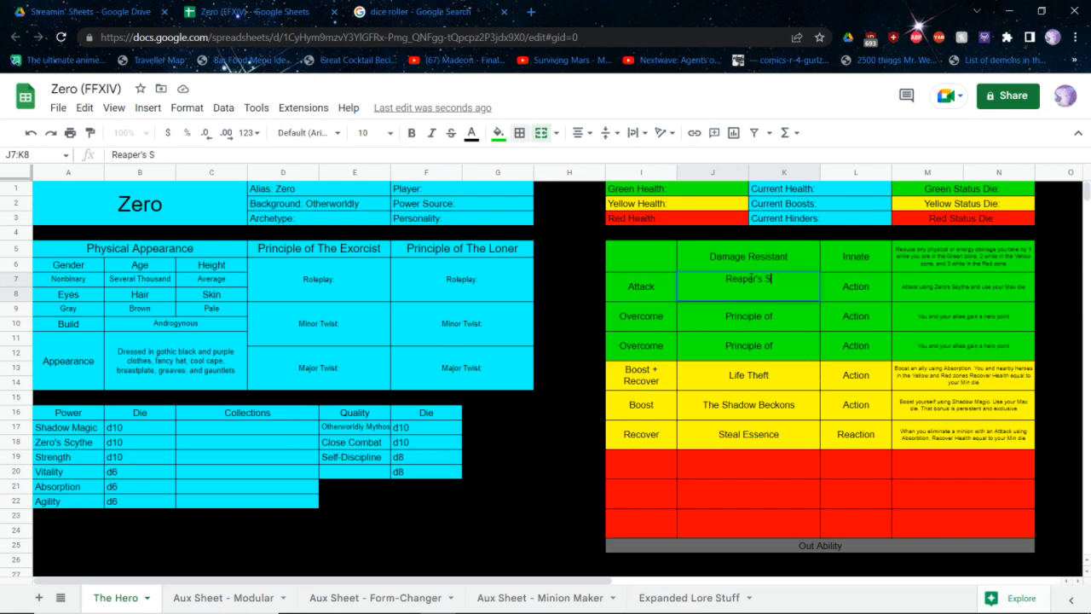
{"action": "key", "text": "Up"}
{"action": "key", "text": "Up"}
{"action": "key", "text": "Down"}
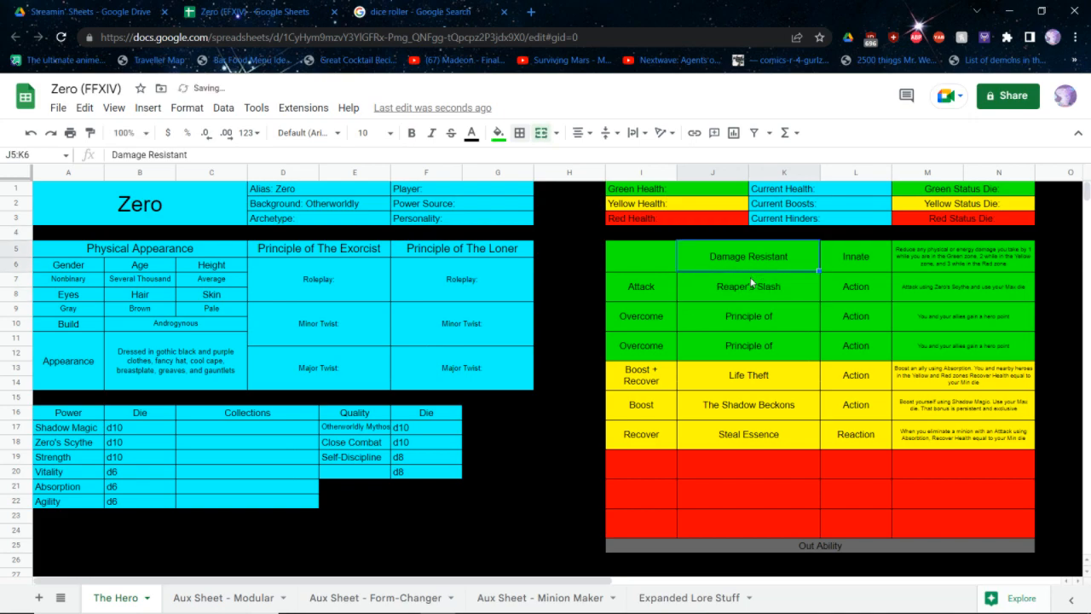
{"action": "type", "text": "Voidsent"}
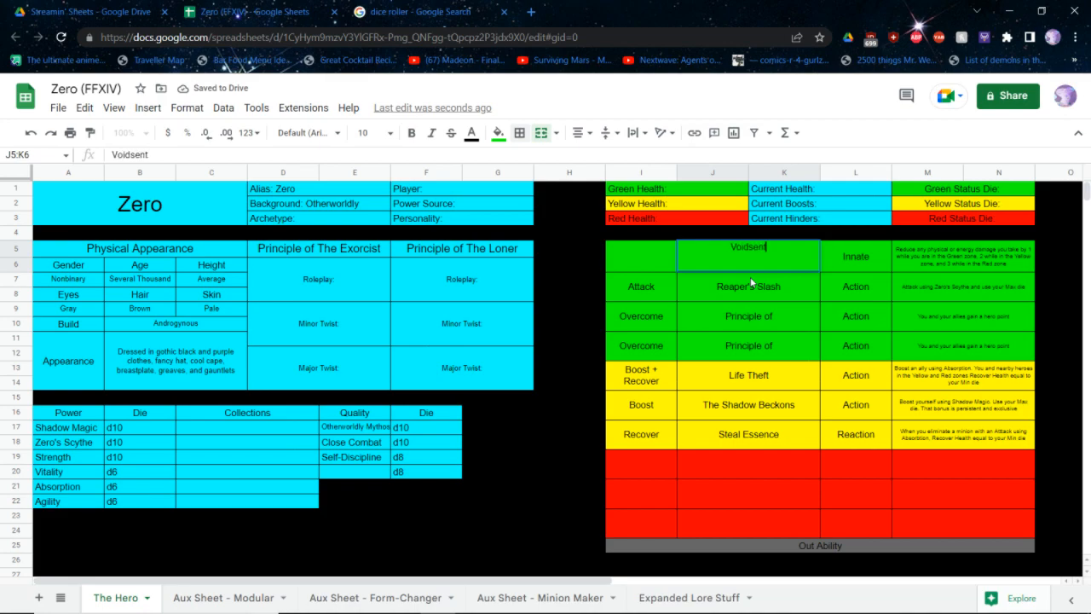
{"action": "key", "text": "Return"}
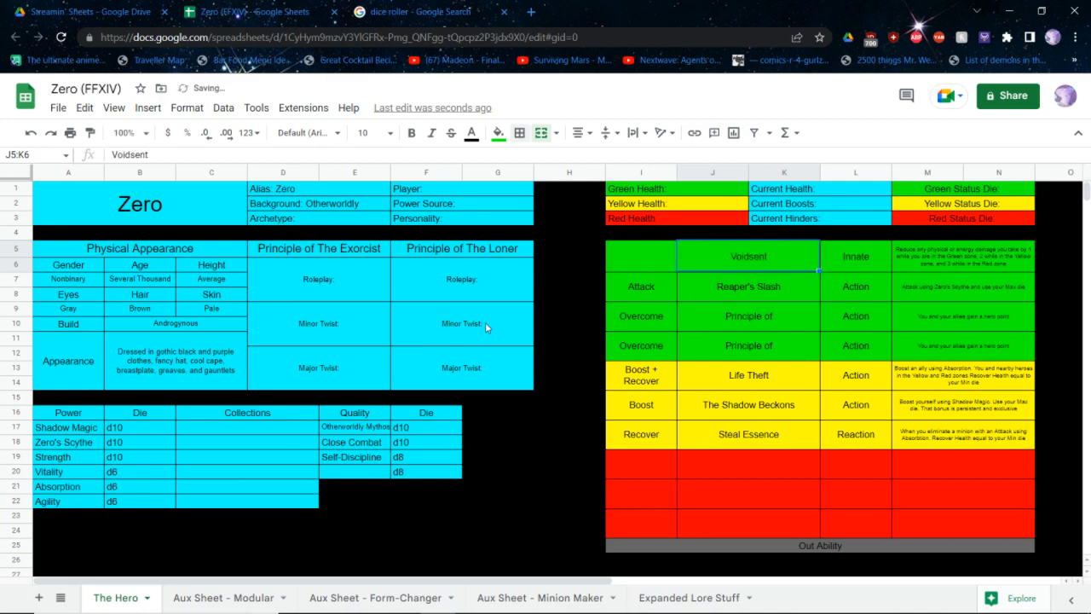
Fill in the character's Power Source as Supernatural, keeping the field label
{"action": "left_click", "coordinate": [349, 221]}
{"action": "left_click", "coordinate": [426, 203]}
{"action": "double_click", "coordinate": [428, 203]}
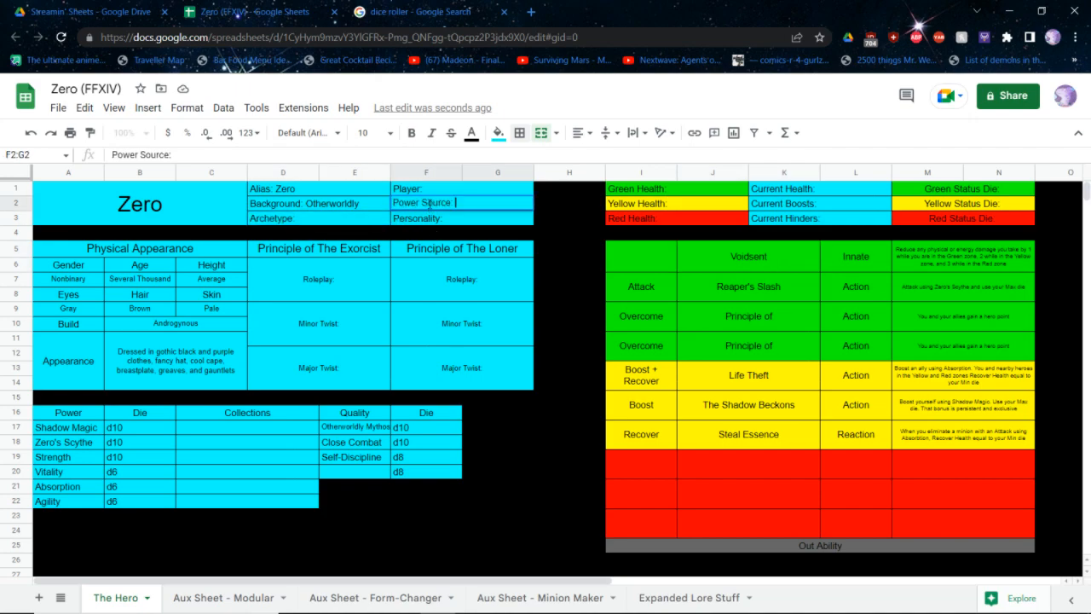
{"action": "type", "text": "Supernatural"}
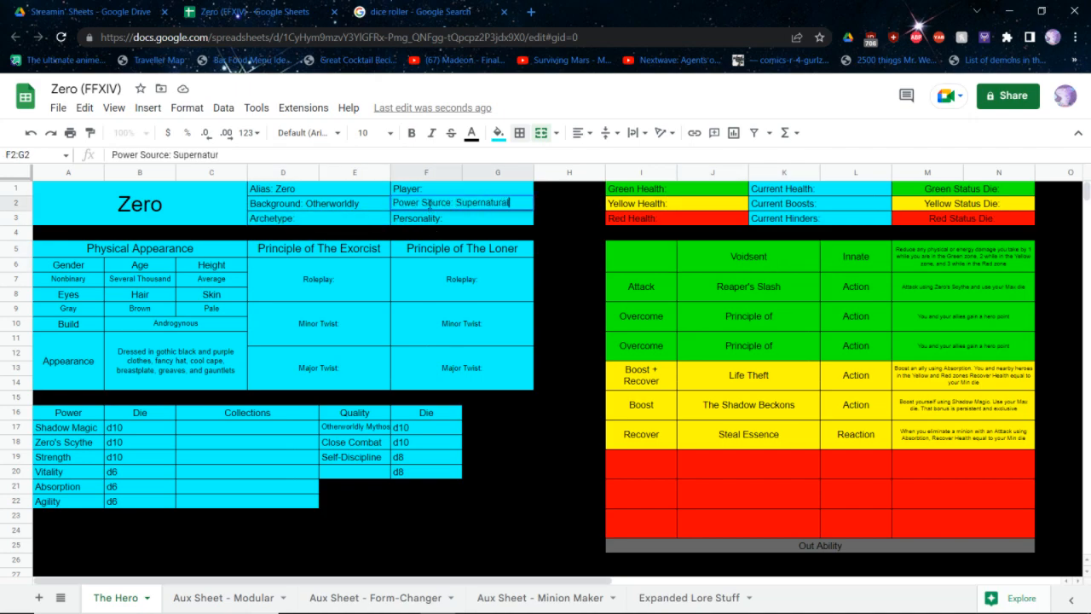
{"action": "key", "text": "Return"}
Fill in the character's Archetype as Physical Powerhouse, keeping the field label
{"action": "key", "text": "Left"}
{"action": "key", "text": "Return"}
{"action": "type", "text": "P"}
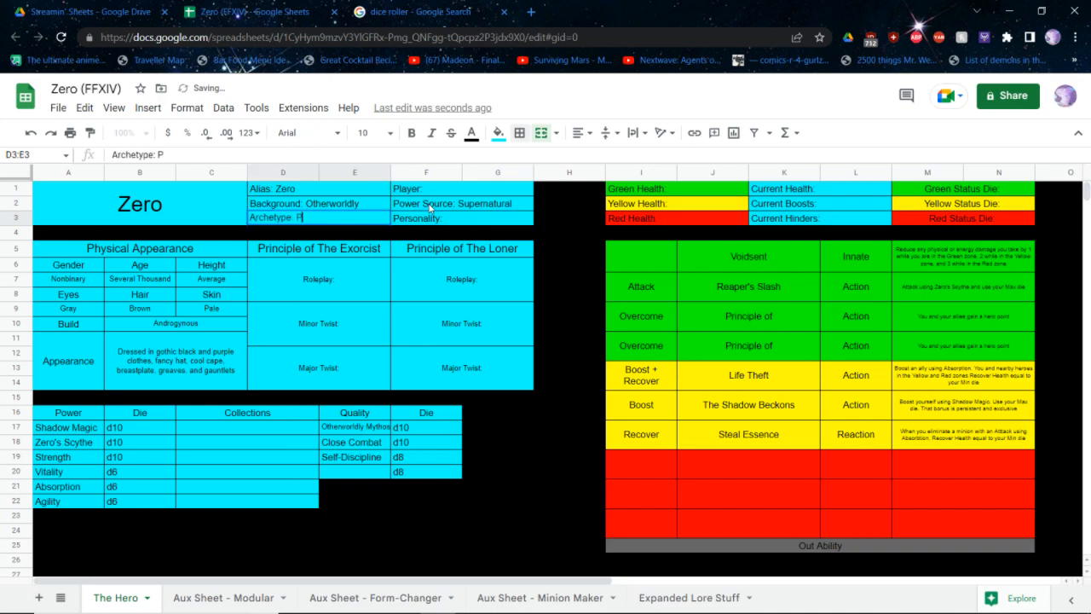
{"action": "type", "text": "hysical Powerhouse"}
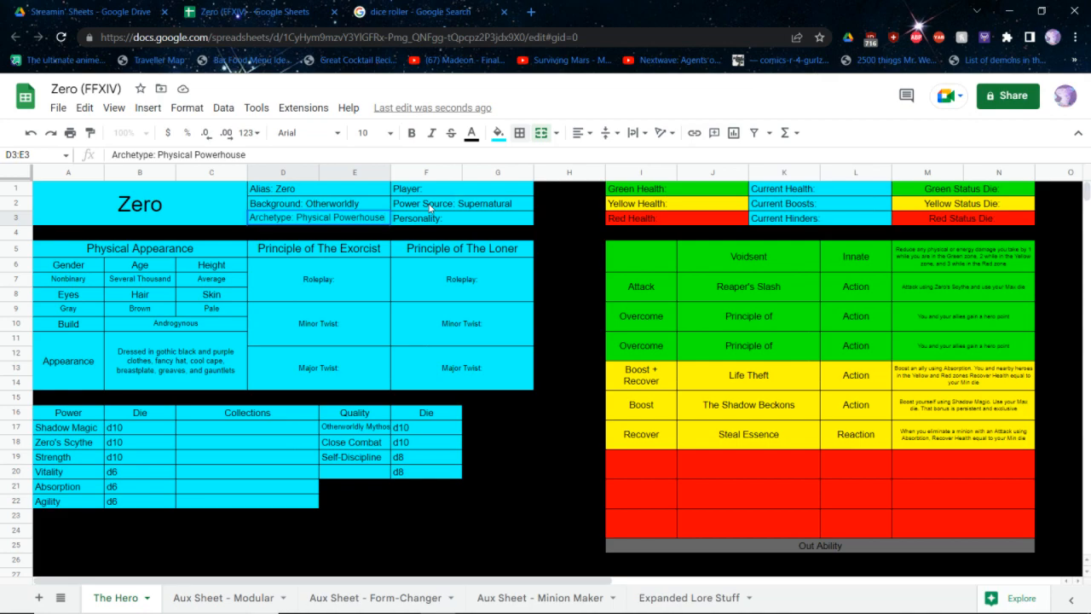
{"action": "key", "text": "Return"}
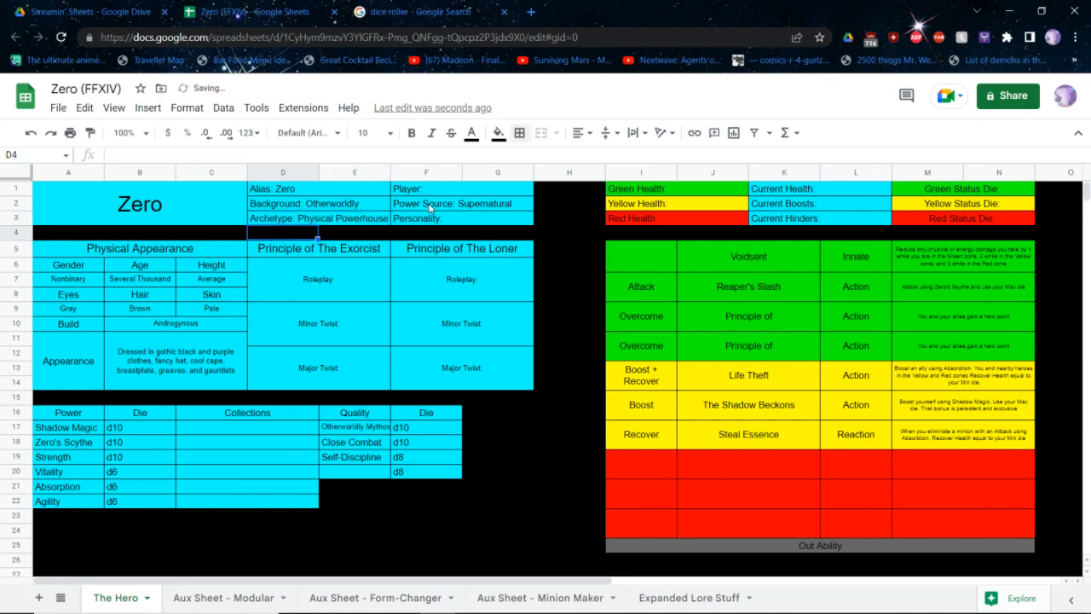
Fill in the character's Personality as Stoic, keeping the field label
{"action": "key", "text": "Right"}
{"action": "key", "text": "Right"}
{"action": "key", "text": "Up"}
{"action": "key", "text": "Return"}
{"action": "type", "text": "Stoic"}
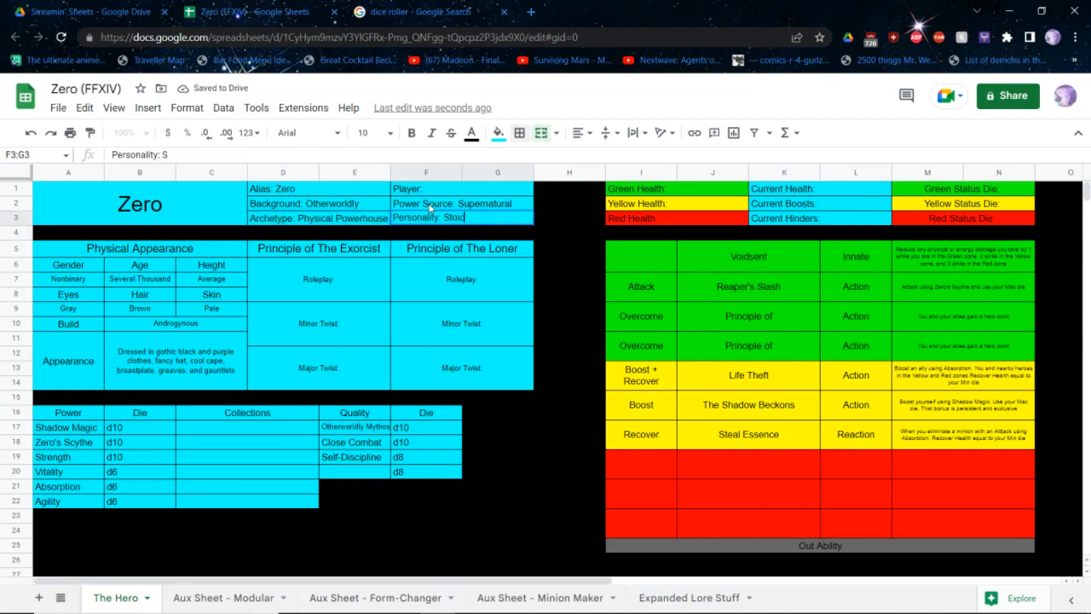
{"action": "key", "text": "Return"}
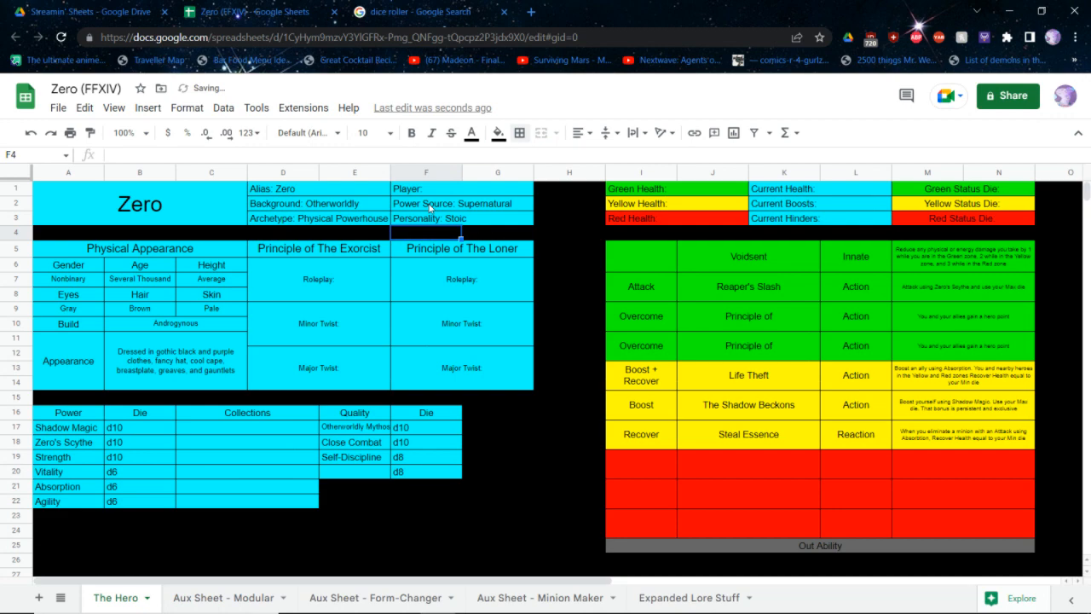
Switch to the core rulebook PDF and look up the Stoic entry in Step 4: Personalities for its status dice and Out ability
{"action": "key", "text": "alt+Tab"}
{"action": "scroll", "coordinate": [429, 196], "scroll_direction": "down", "scroll_amount": 5}
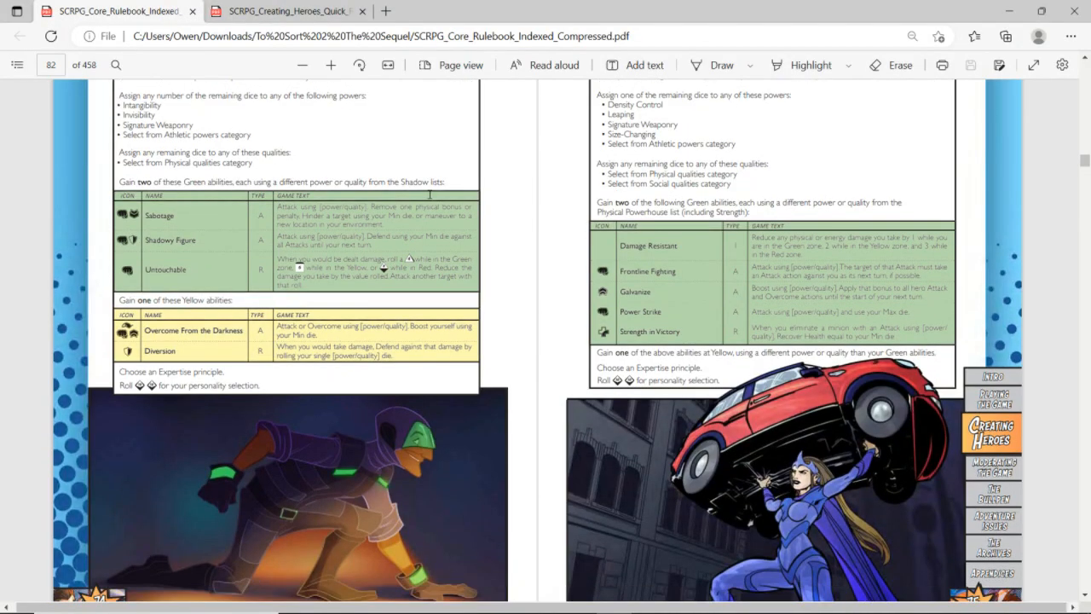
{"action": "scroll", "coordinate": [429, 194], "scroll_direction": "down", "scroll_amount": 20}
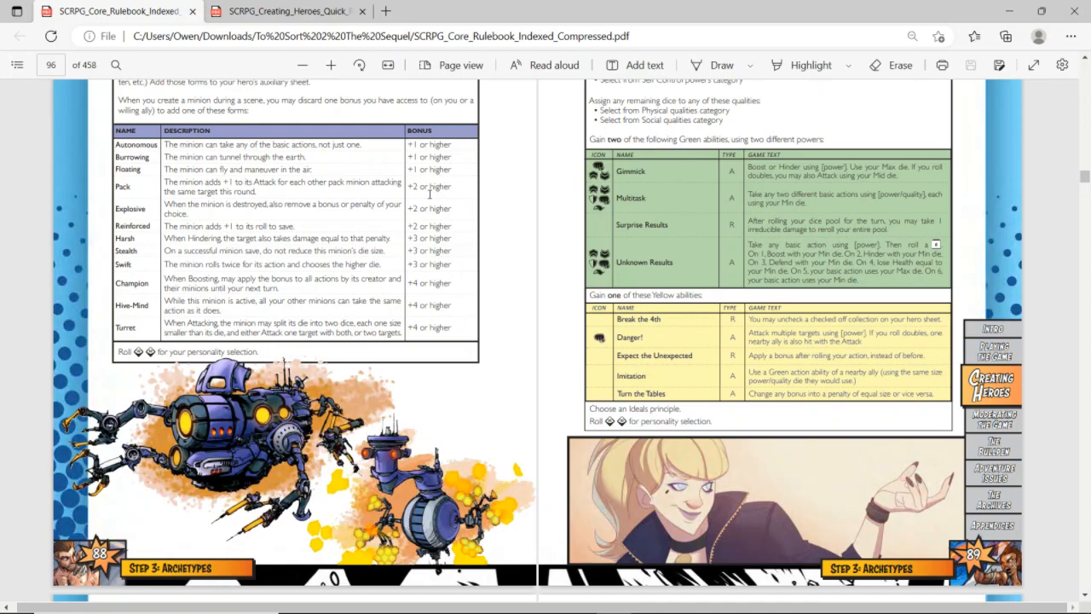
{"action": "scroll", "coordinate": [430, 194], "scroll_direction": "down", "scroll_amount": 1}
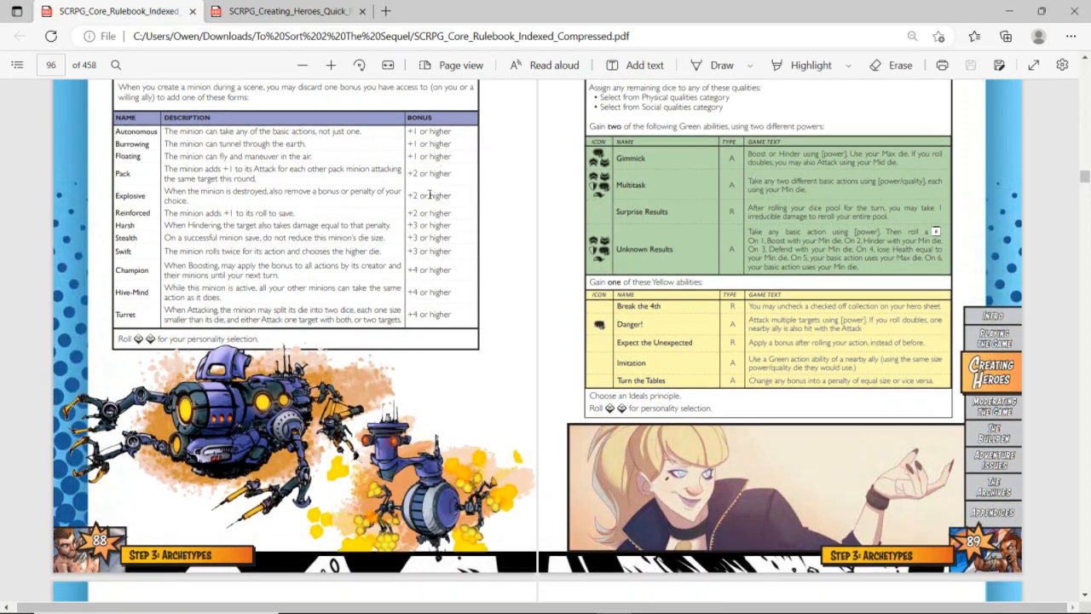
{"action": "scroll", "coordinate": [430, 194], "scroll_direction": "down", "scroll_amount": 15}
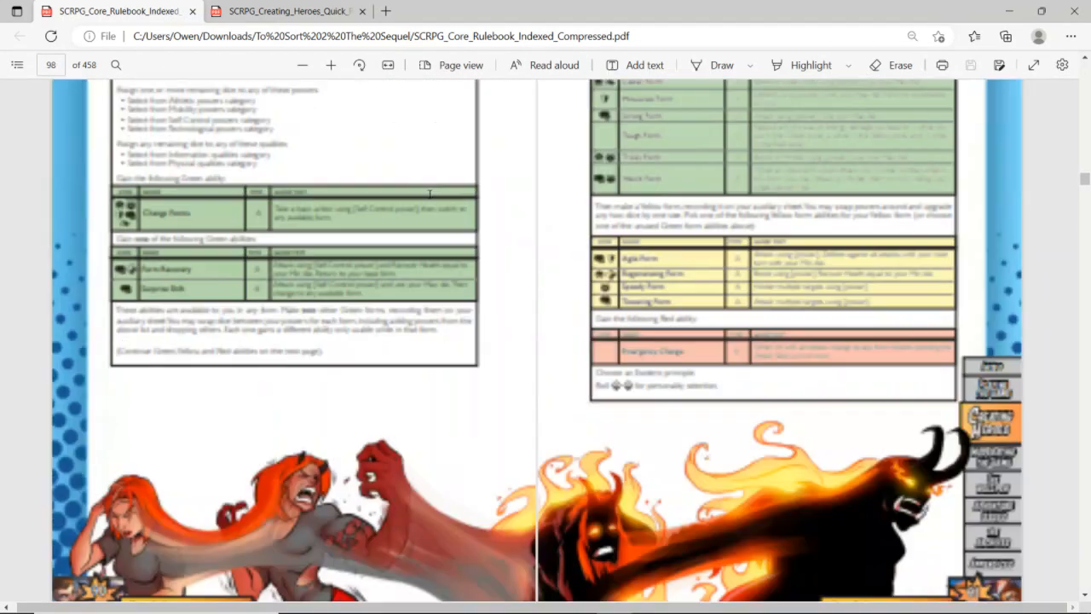
{"action": "scroll", "coordinate": [431, 194], "scroll_direction": "down", "scroll_amount": 20}
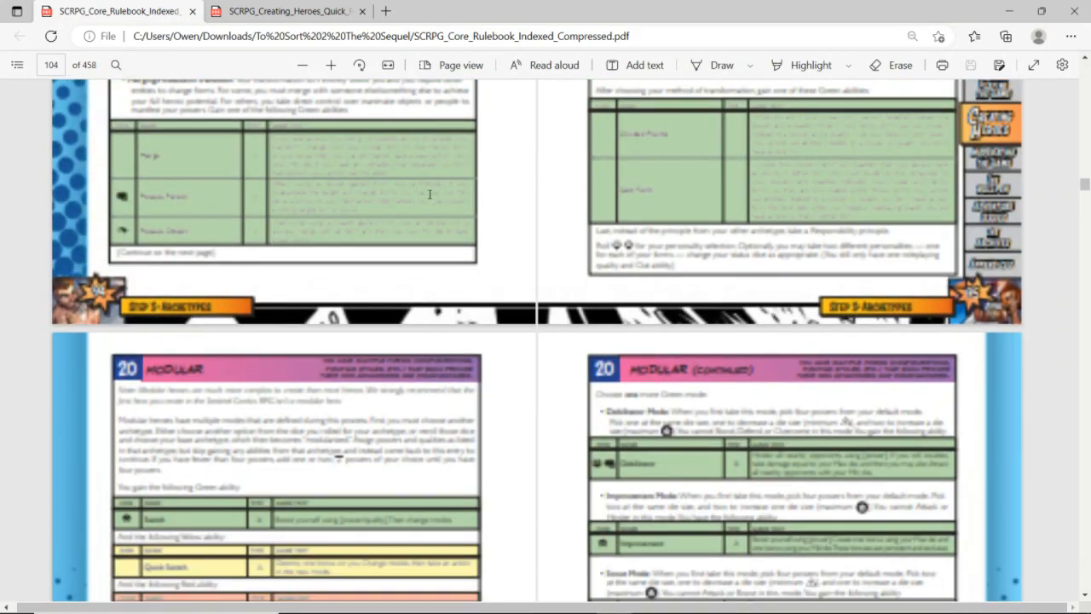
{"action": "scroll", "coordinate": [431, 194], "scroll_direction": "down", "scroll_amount": 10}
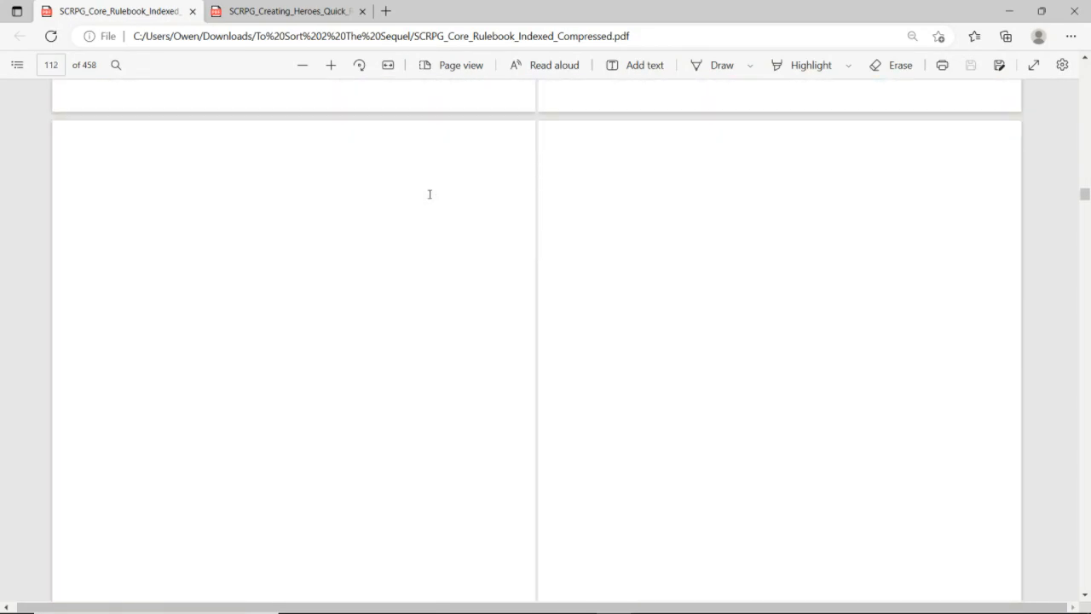
{"action": "scroll", "coordinate": [429, 194], "scroll_direction": "down", "scroll_amount": 1}
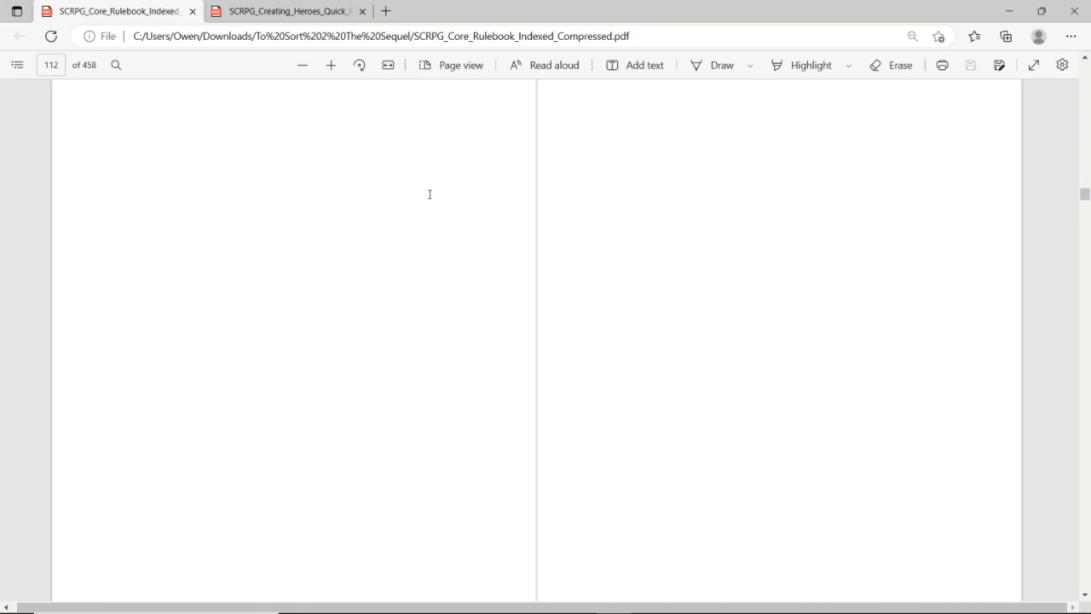
{"action": "scroll", "coordinate": [430, 195], "scroll_direction": "up", "scroll_amount": 3}
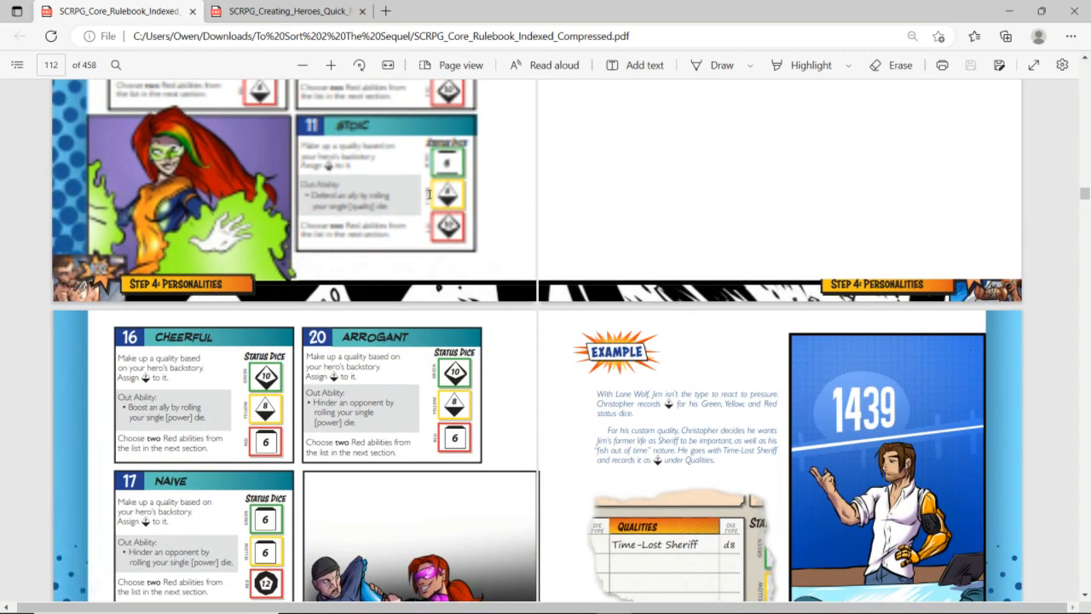
{"action": "scroll", "coordinate": [430, 194], "scroll_direction": "up", "scroll_amount": 2}
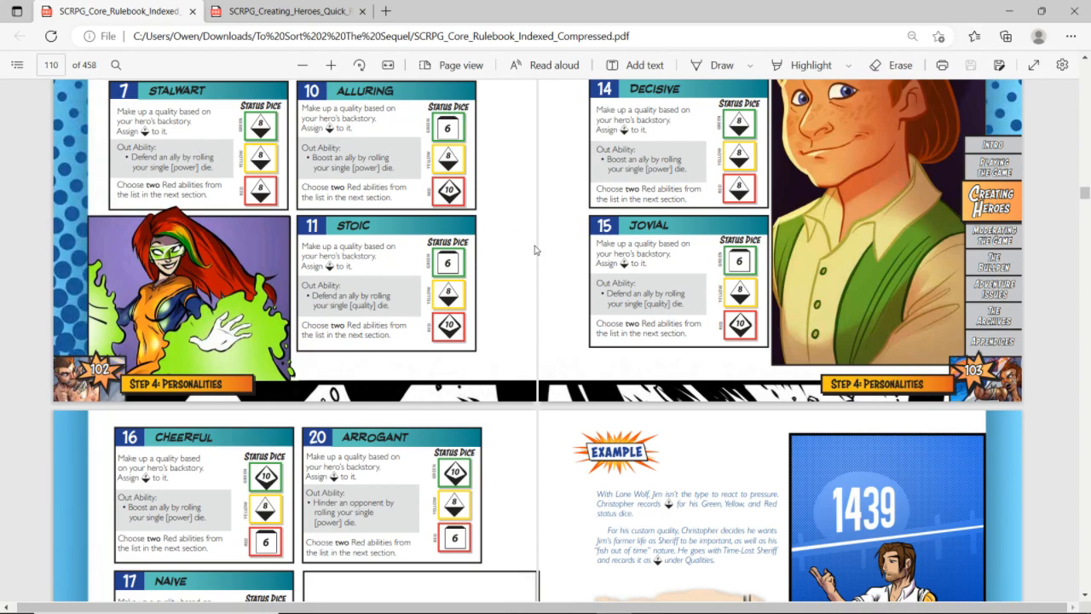
{"action": "scroll", "coordinate": [534, 249], "scroll_direction": "up", "scroll_amount": 5}
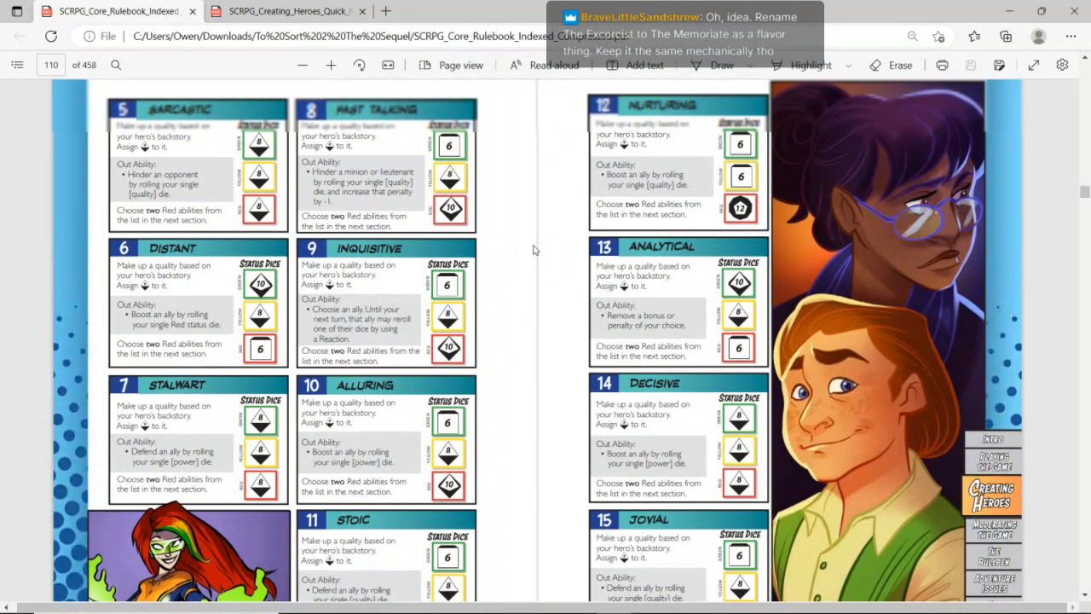
{"action": "scroll", "coordinate": [533, 250], "scroll_direction": "down", "scroll_amount": 2}
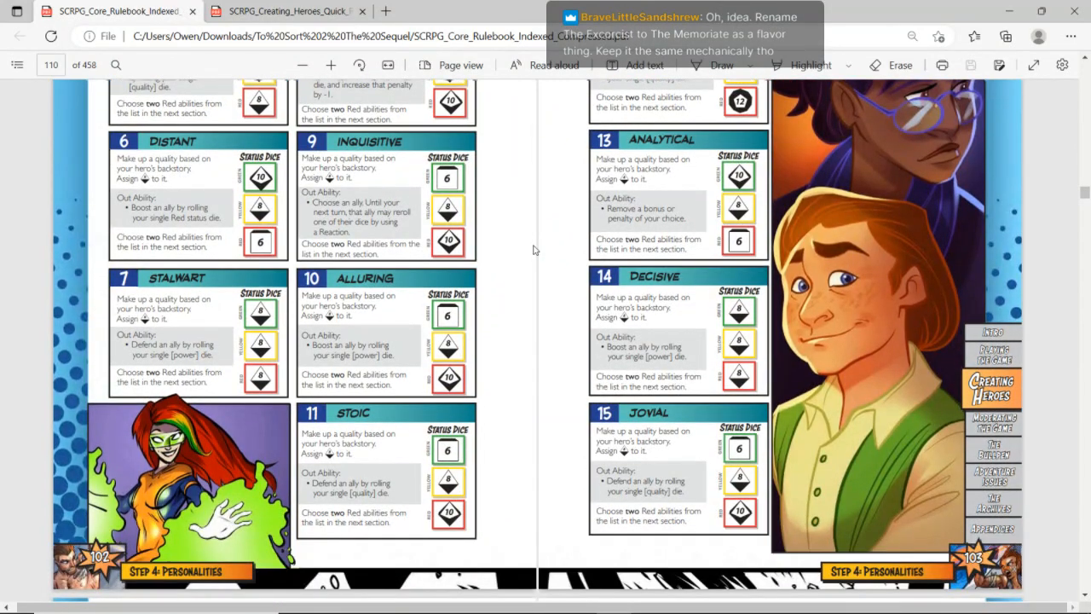
Back in Zero's character sheet, rename the Principle of The Exorcist heading as Principle of The Memoriate
{"action": "key", "text": "alt+Tab"}
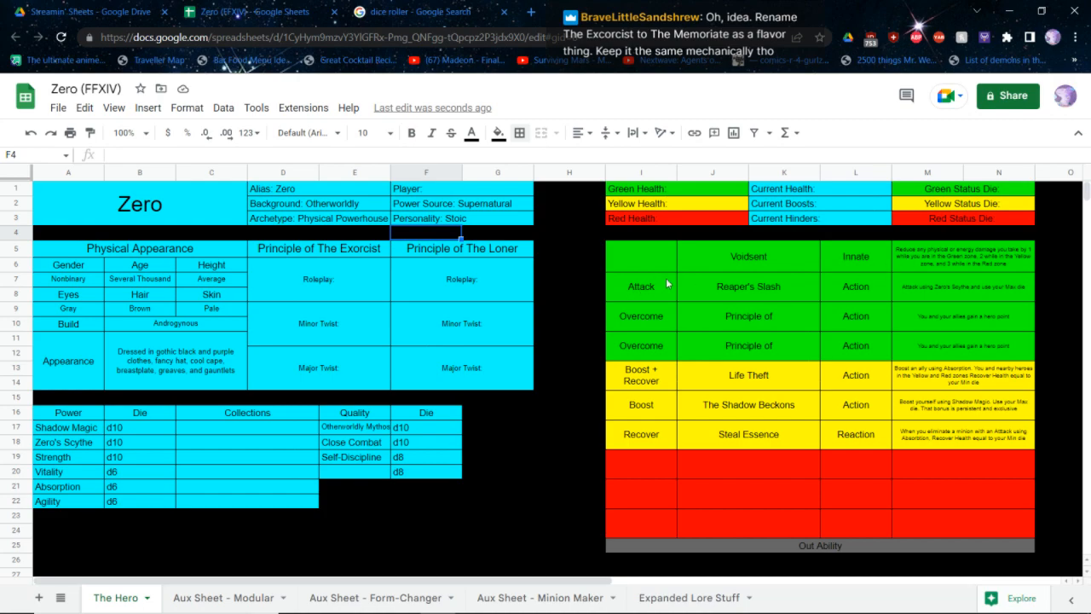
{"action": "scroll", "coordinate": [396, 286], "scroll_direction": "right", "scroll_amount": 1}
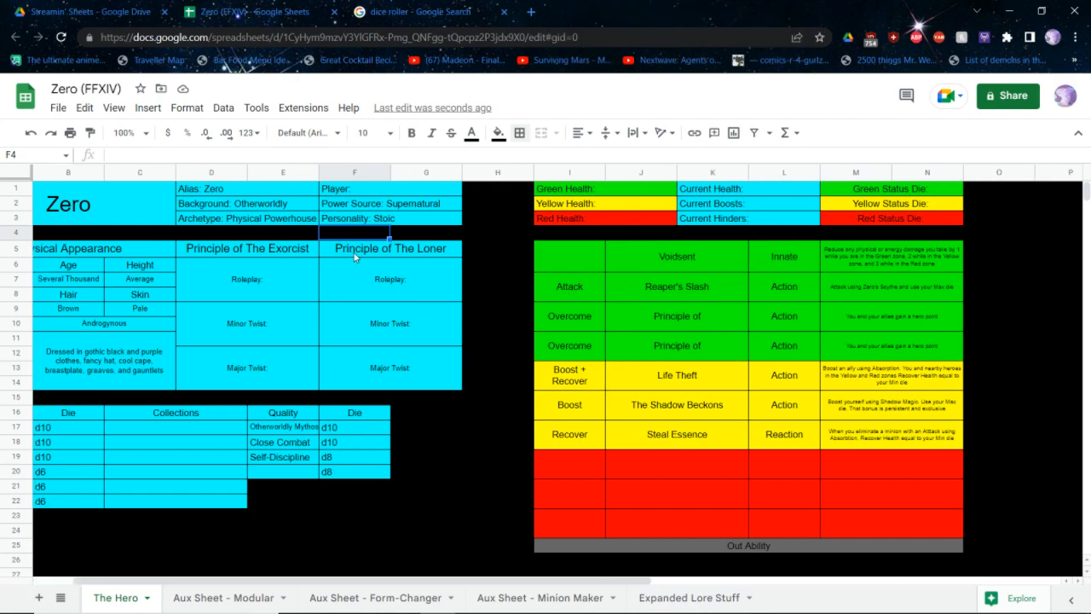
{"action": "scroll", "coordinate": [329, 266], "scroll_direction": "left", "scroll_amount": 1}
{"action": "left_click", "coordinate": [336, 253]}
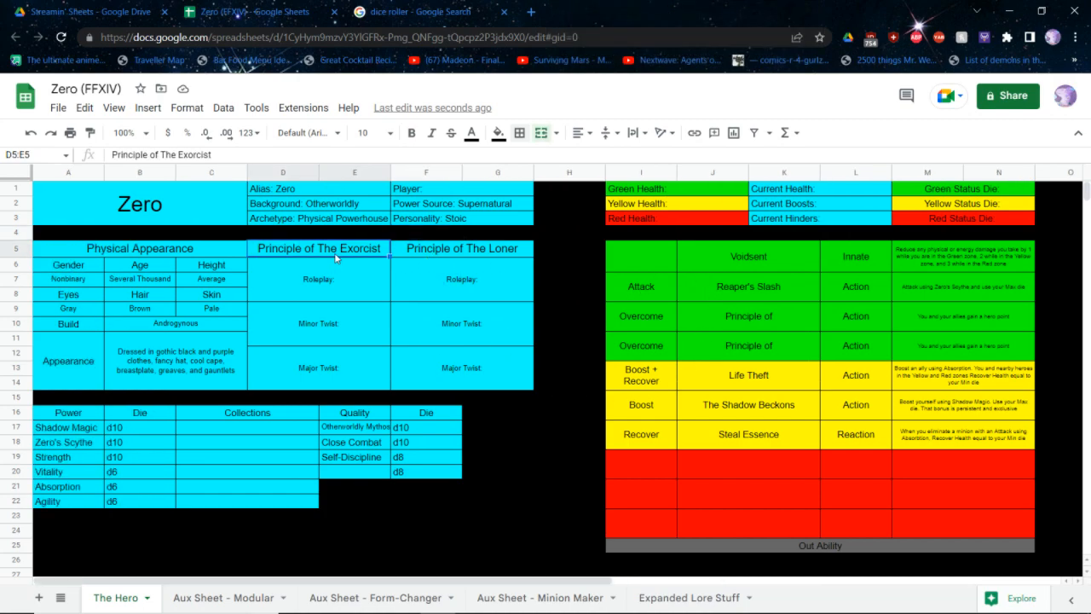
{"action": "key", "text": "Return"}
{"action": "key", "text": "BackSpace"}
{"action": "key", "text": "BackSpace"}
{"action": "key", "text": "BackSpace"}
{"action": "key", "text": "BackSpace"}
{"action": "key", "text": "BackSpace"}
{"action": "key", "text": "BackSpace"}
{"action": "key", "text": "BackSpace"}
{"action": "key", "text": "BackSpace"}
{"action": "type", "text": "Mem"}
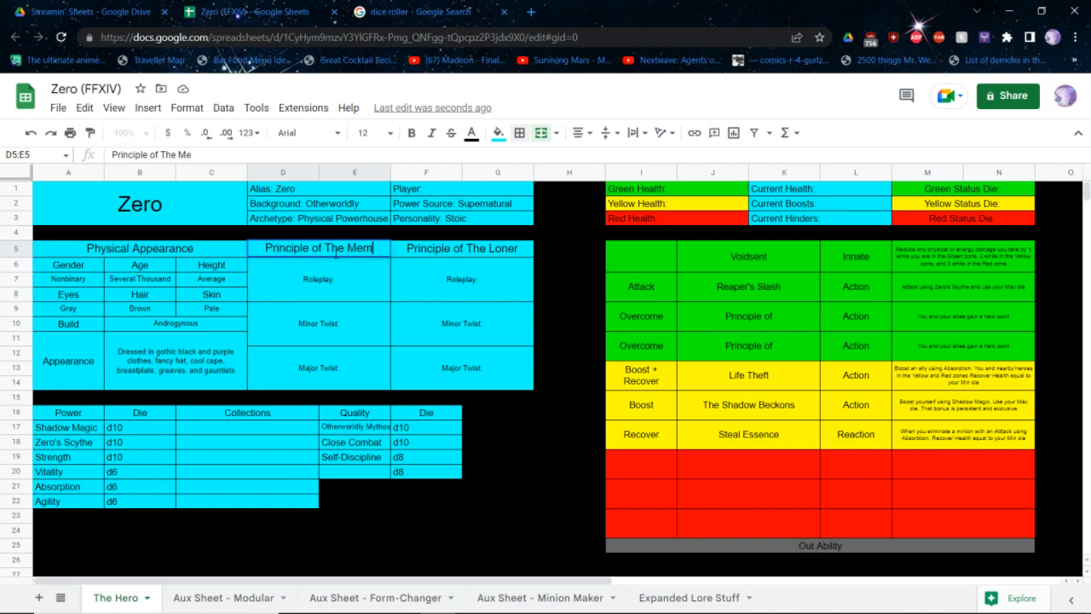
{"action": "type", "text": "oriate"}
{"action": "key", "text": "Return"}
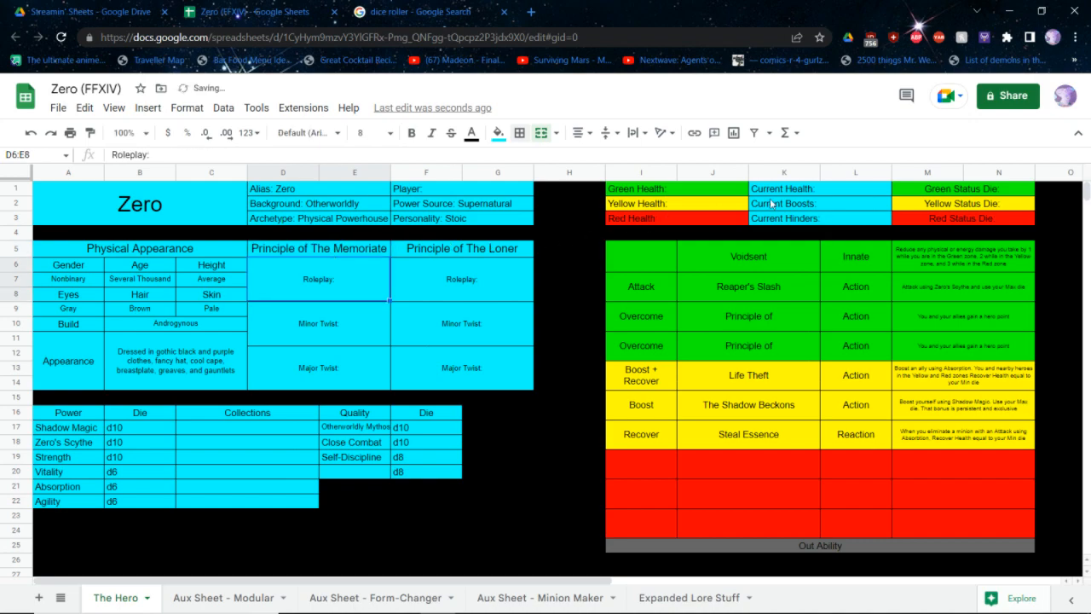
Fill in the status dice after their labels: d6 for Green, d8 for Yellow and d10 for Red
{"action": "left_click", "coordinate": [972, 191]}
{"action": "double_click", "coordinate": [972, 191]}
{"action": "type", "text": "d"}
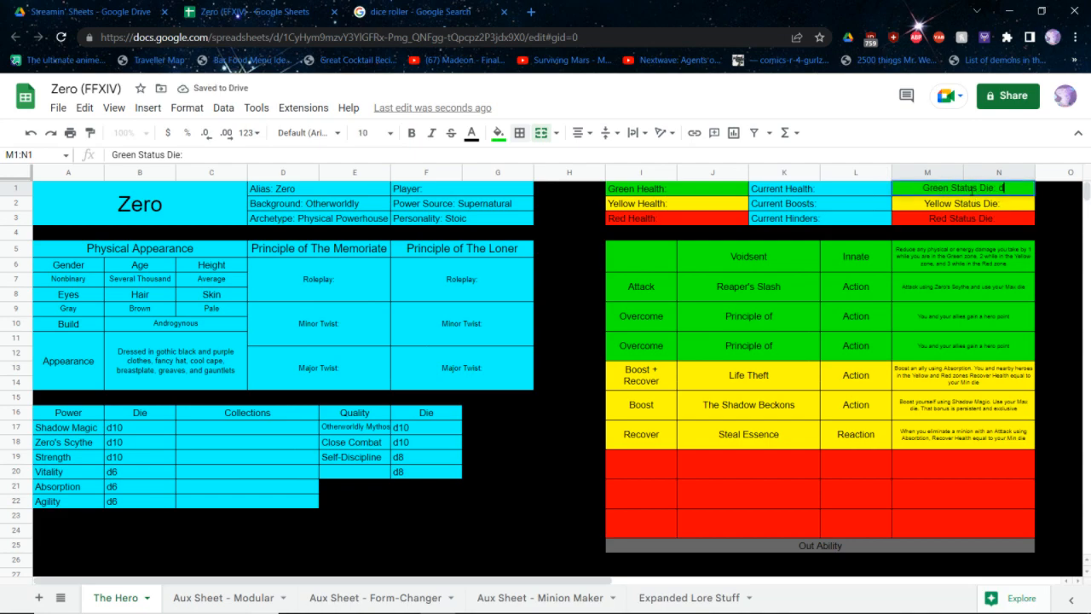
{"action": "type", "text": "6"}
{"action": "key", "text": "Return"}
{"action": "key", "text": "Return"}
{"action": "type", "text": "d8"}
{"action": "key", "text": "Return"}
{"action": "key", "text": "Return"}
{"action": "type", "text": "d1"}
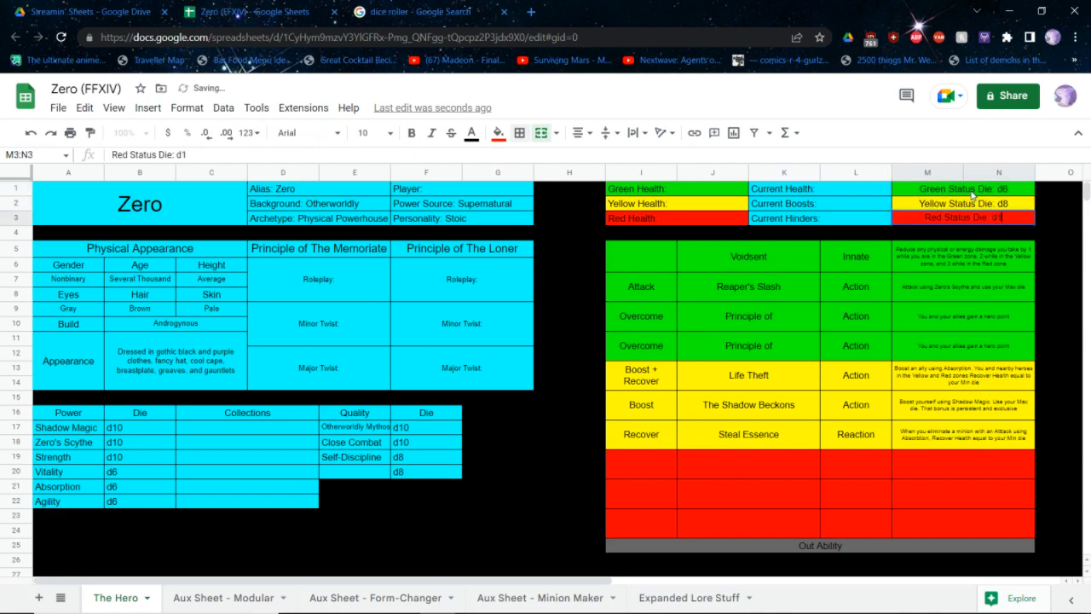
{"action": "type", "text": "0"}
{"action": "key", "text": "Return"}
{"action": "key", "text": "Left"}
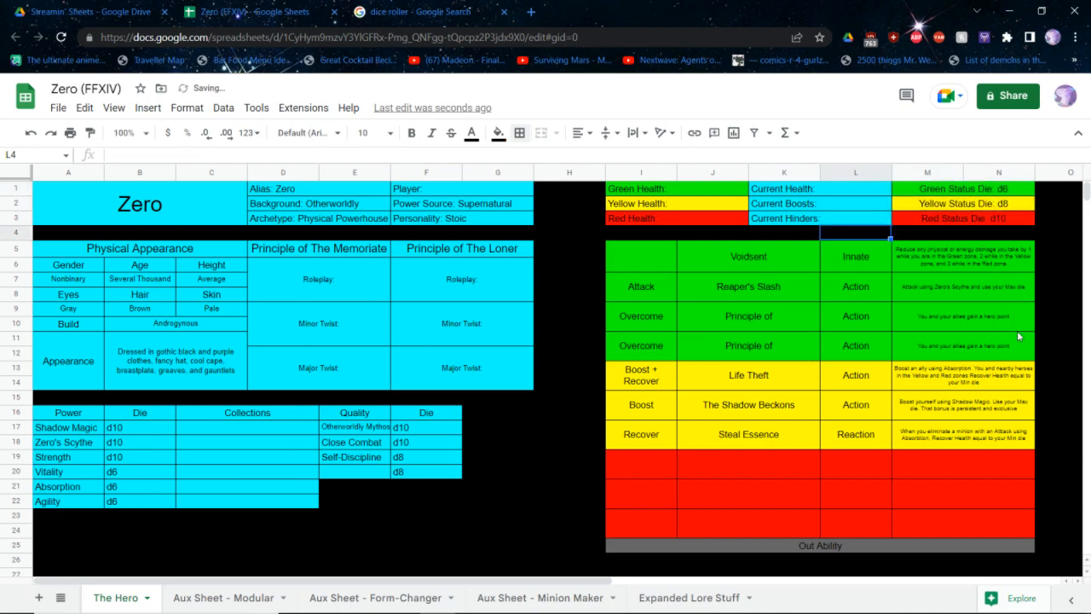
Replace the Out Ability placeholder with "Defend an ally by rolling your single Close COmbat die"
{"action": "left_click", "coordinate": [824, 549]}
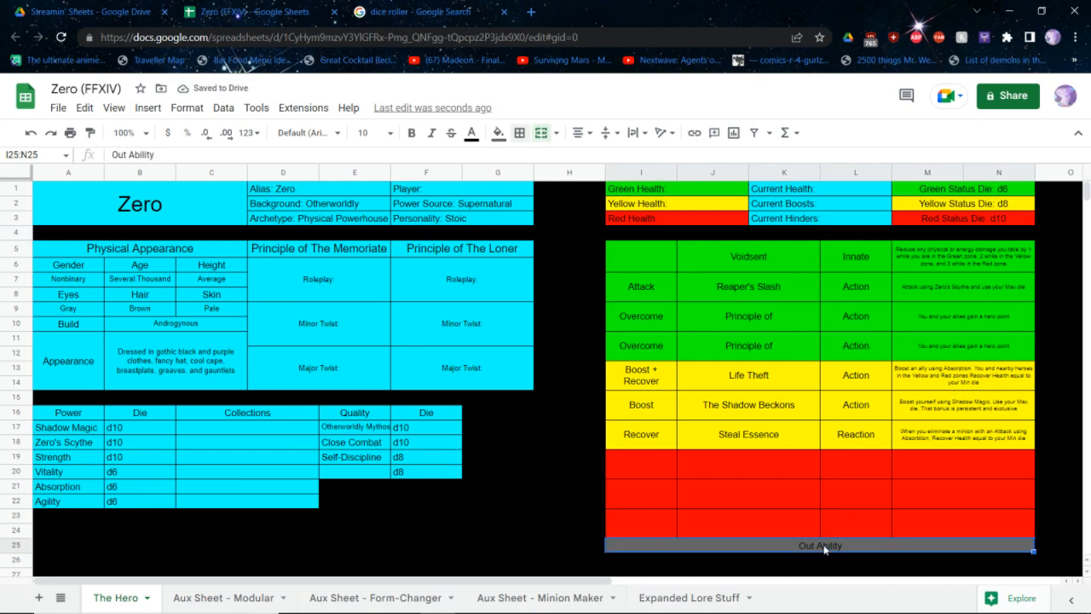
{"action": "left_click", "coordinate": [352, 460]}
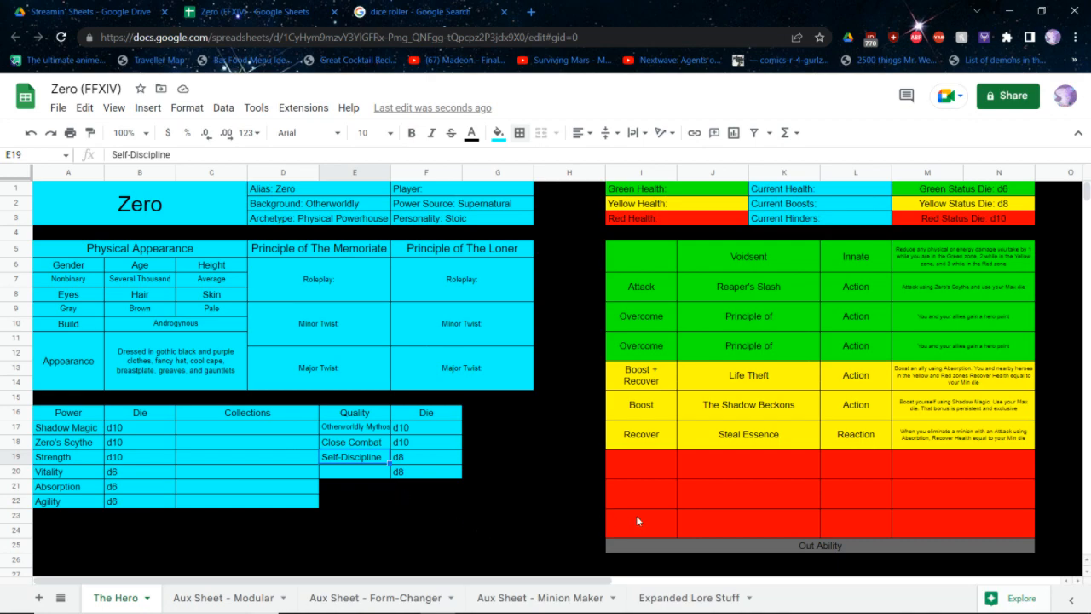
{"action": "left_click", "coordinate": [656, 532]}
{"action": "left_click", "coordinate": [659, 547]}
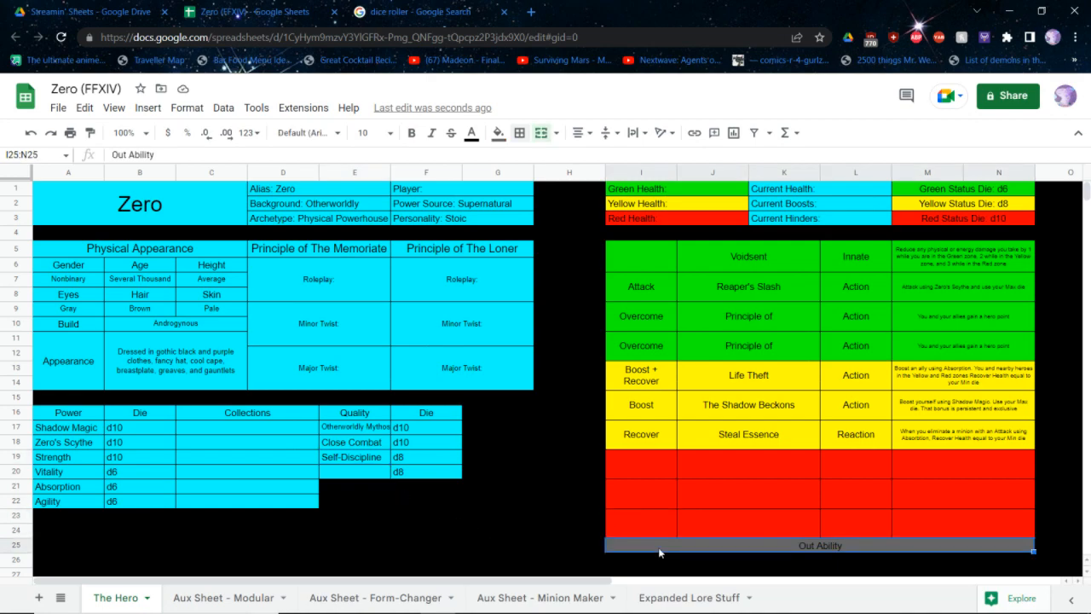
{"action": "type", "text": "Defend an ally"}
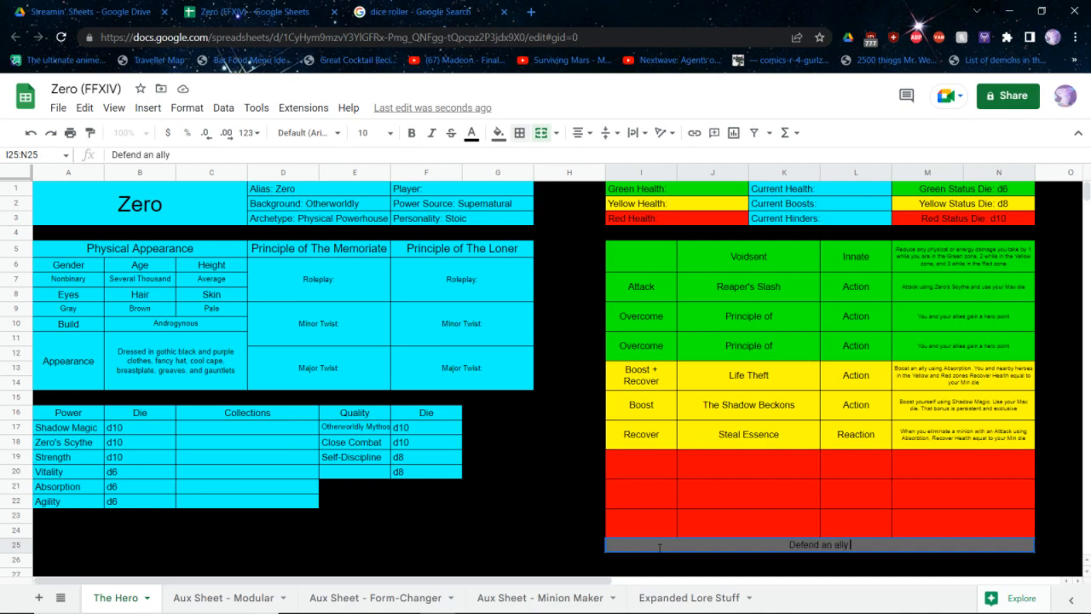
{"action": "type", "text": " by rolling your single"}
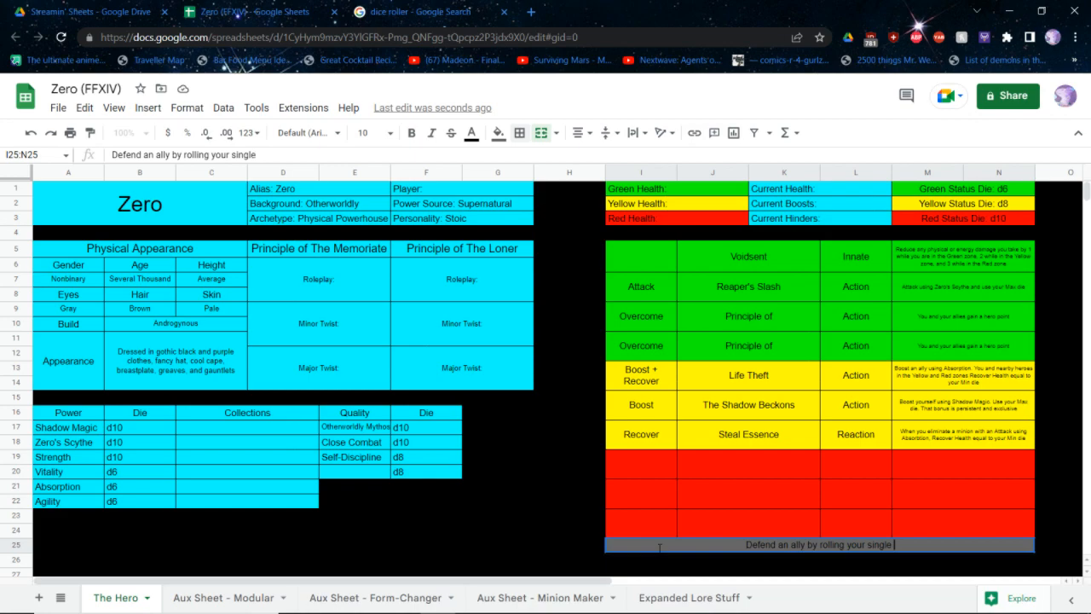
{"action": "type", "text": " Close COmb"}
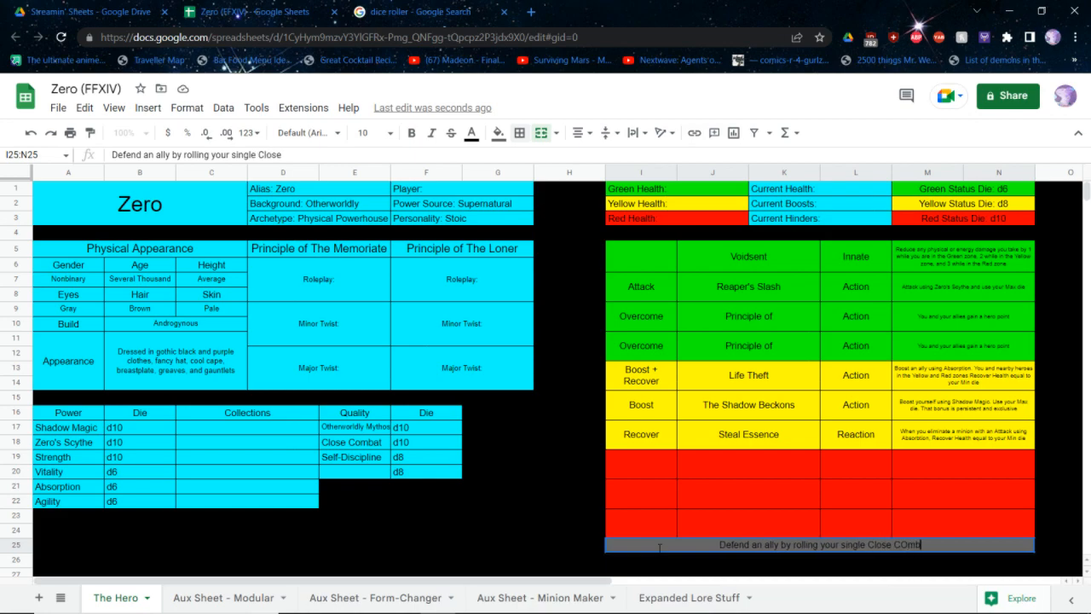
{"action": "type", "text": "at die."}
{"action": "key", "text": "Return"}
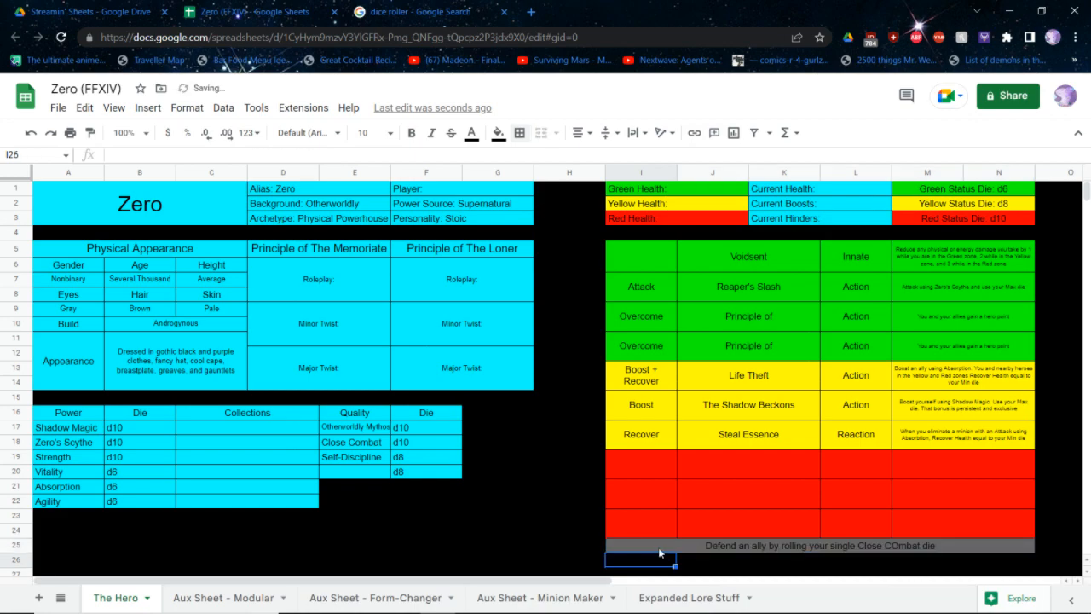
Correct the capitalisation of "COmbat" to "Combat" in the Out ability text
{"action": "double_click", "coordinate": [659, 549]}
{"action": "key", "text": "Left"}
{"action": "key", "text": "Left"}
{"action": "key", "text": "Left"}
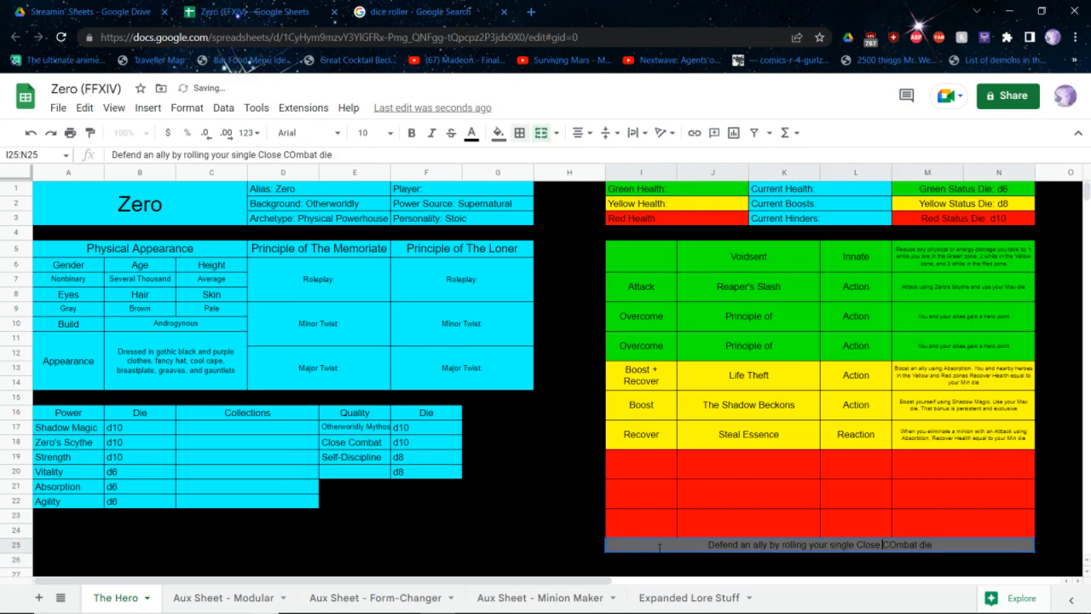
{"action": "key", "text": "Delete"}
{"action": "key", "text": "Delete"}
{"action": "type", "text": "C"}
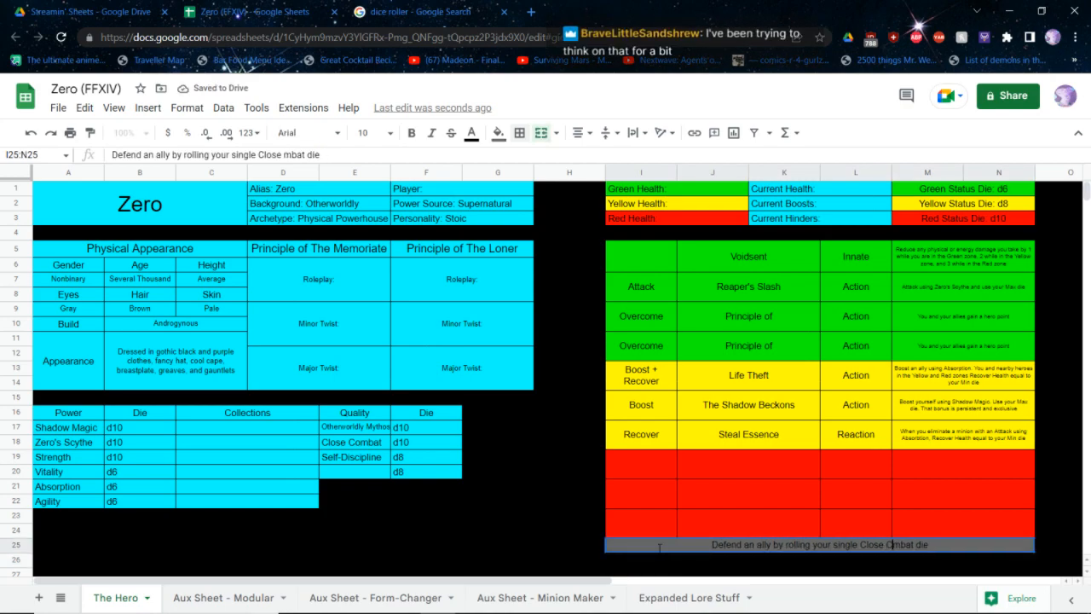
{"action": "type", "text": "o"}
{"action": "key", "text": "Return"}
Enter "RP Quality" as the name of the fourth quality, below Self-Discipline
{"action": "key", "text": "Up"}
{"action": "key", "text": "Up"}
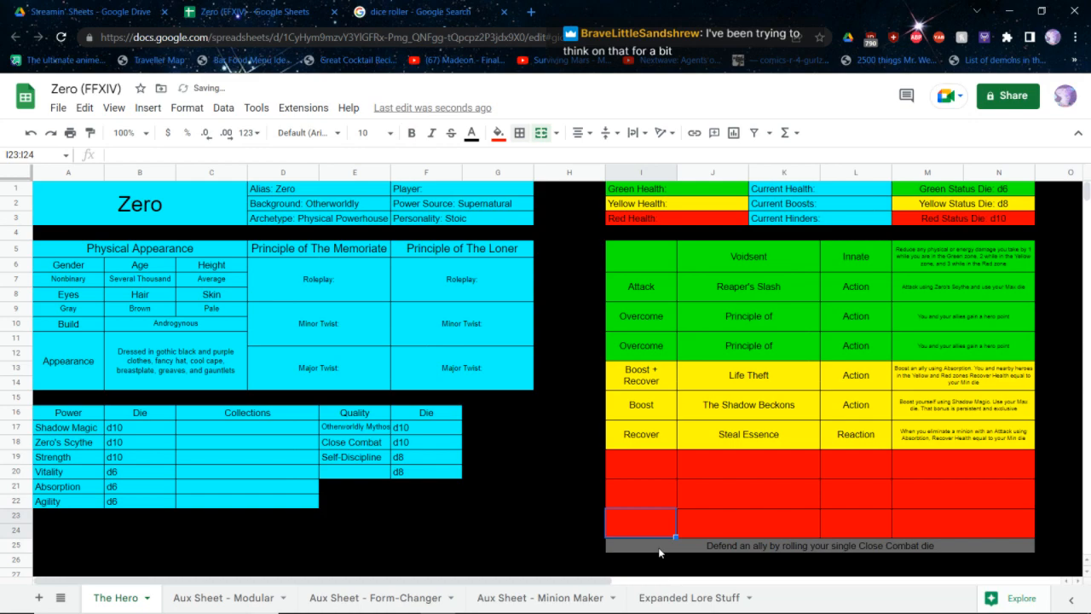
{"action": "key", "text": "Up"}
{"action": "key", "text": "Right"}
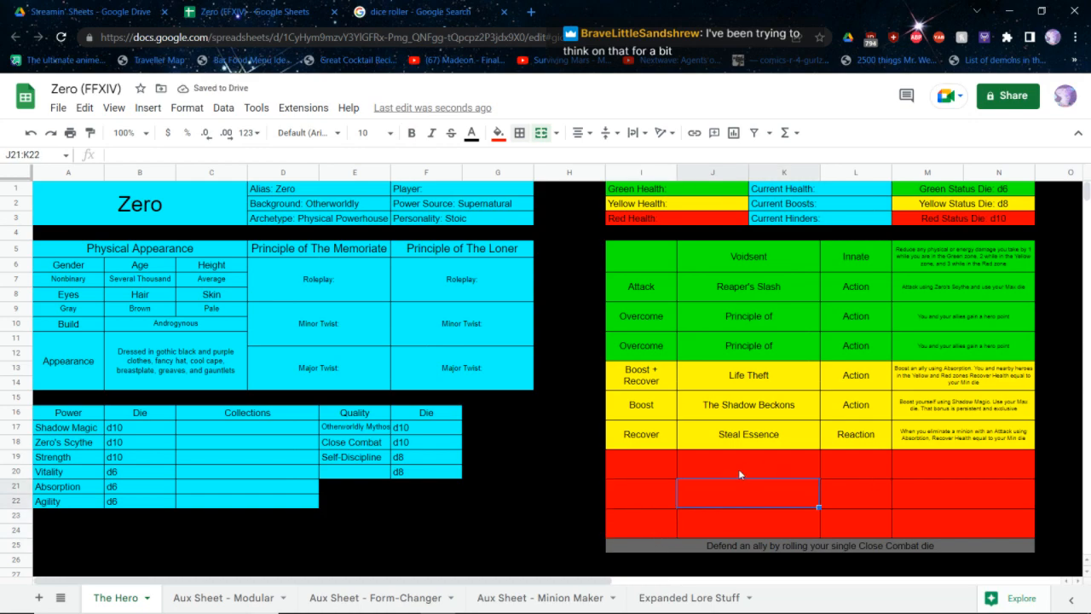
{"action": "left_click", "coordinate": [550, 394]}
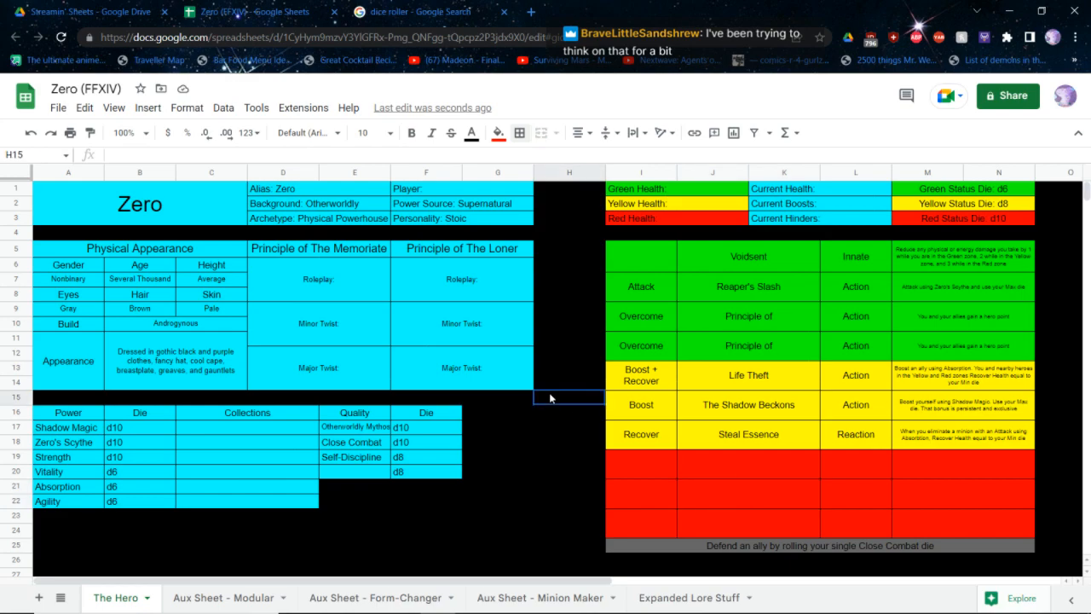
{"action": "left_click", "coordinate": [358, 476]}
{"action": "type", "text": "RP"}
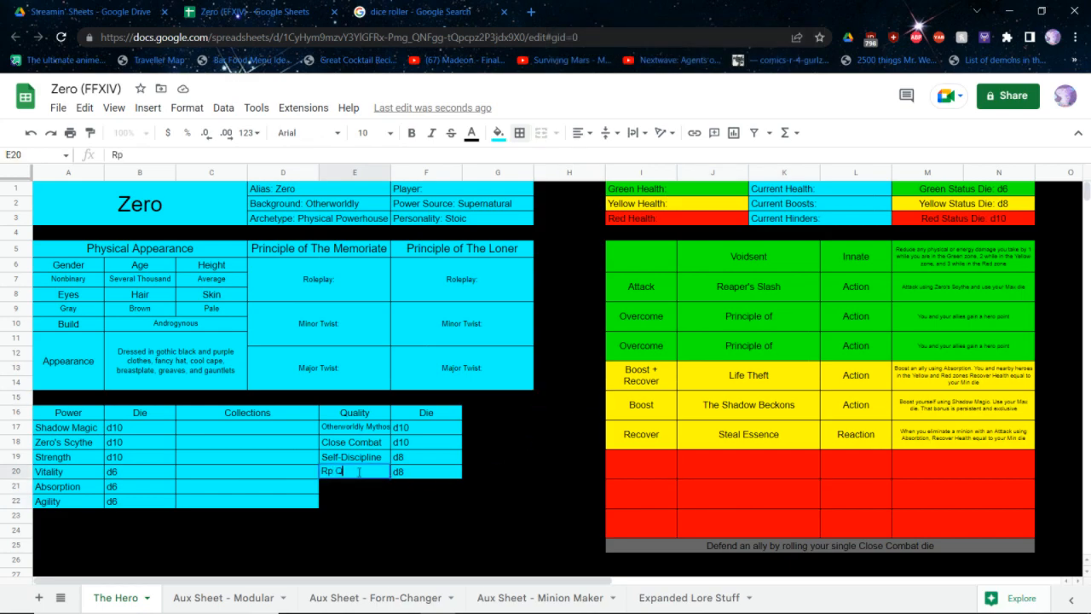
{"action": "type", "text": " Quality"}
{"action": "key", "text": "Return"}
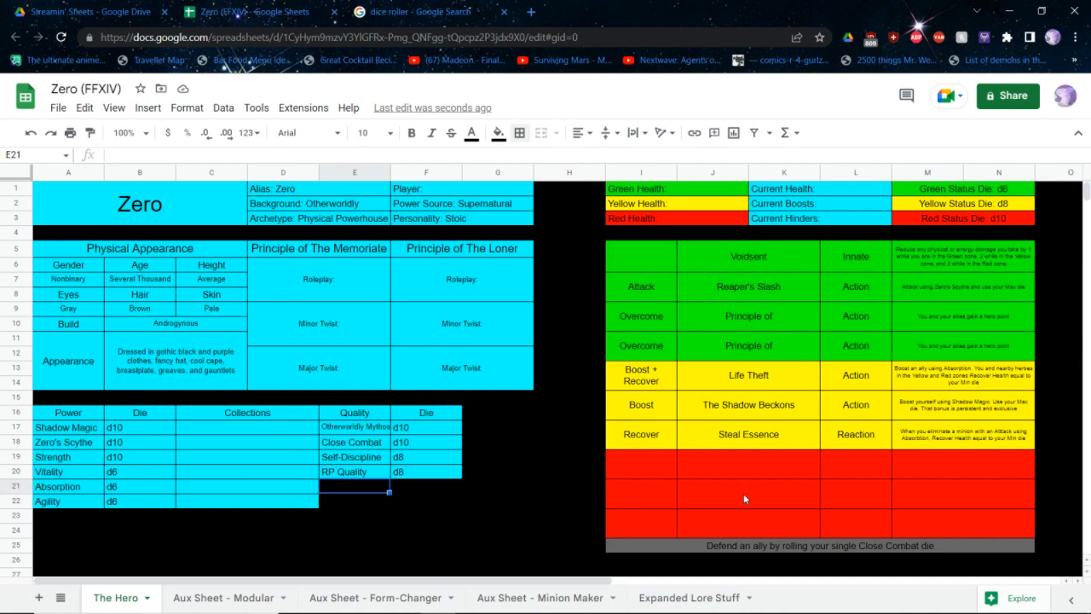
Switch to the core rulebook PDF and look up the power lists in Step 5: Red Abilities
{"action": "key", "text": "alt+Tab"}
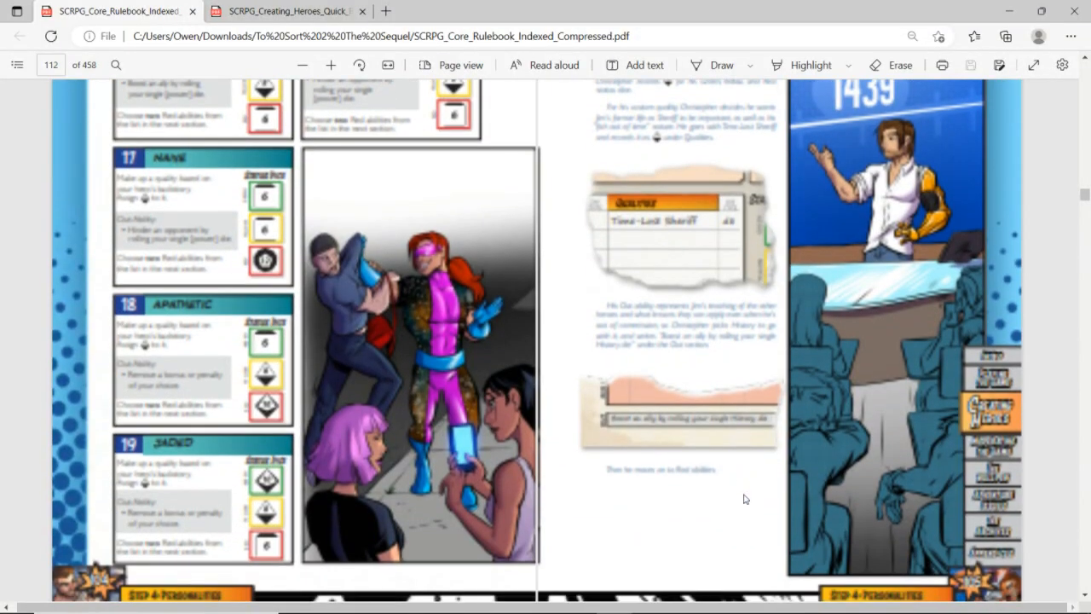
{"action": "scroll", "coordinate": [743, 499], "scroll_direction": "down", "scroll_amount": 10}
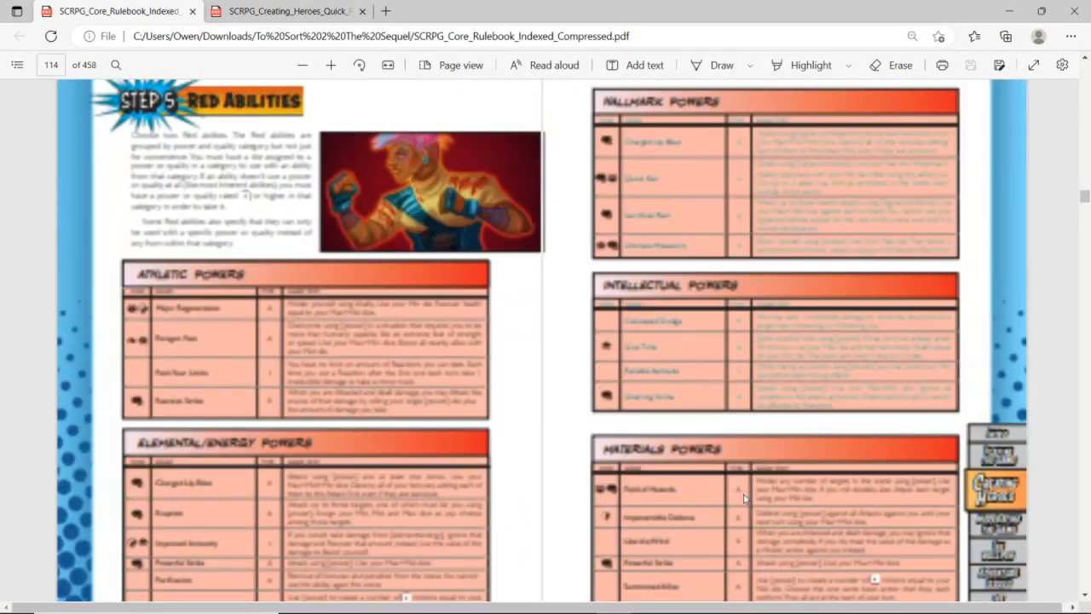
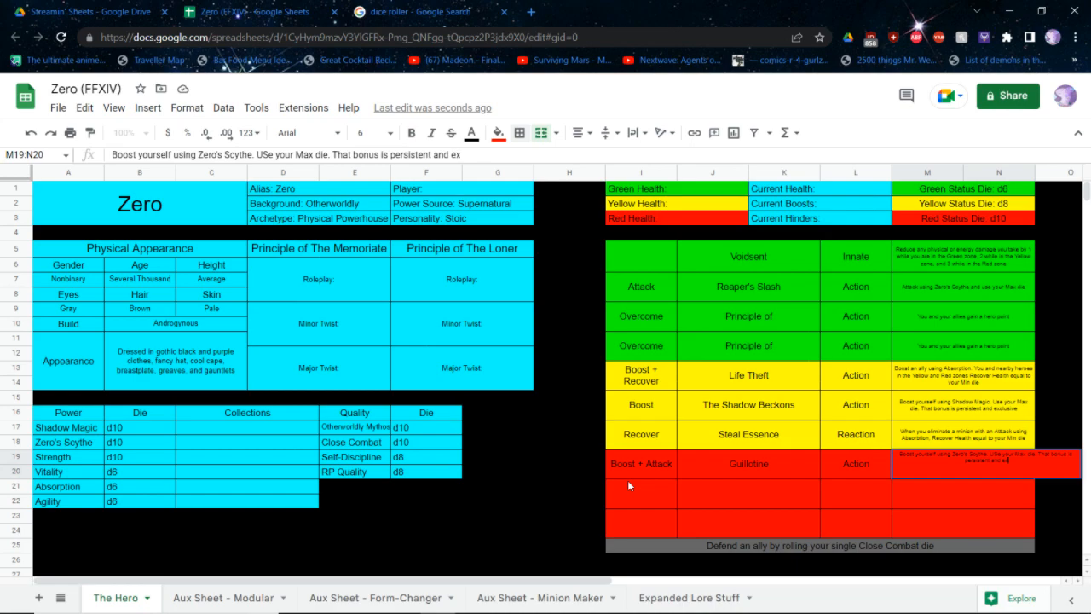
Finish Guillotine's description with "exclusive. Attack using your Mid die plus that bonus" and correct "USe" to "Use"
{"action": "type", "text": "Attack using your M"}
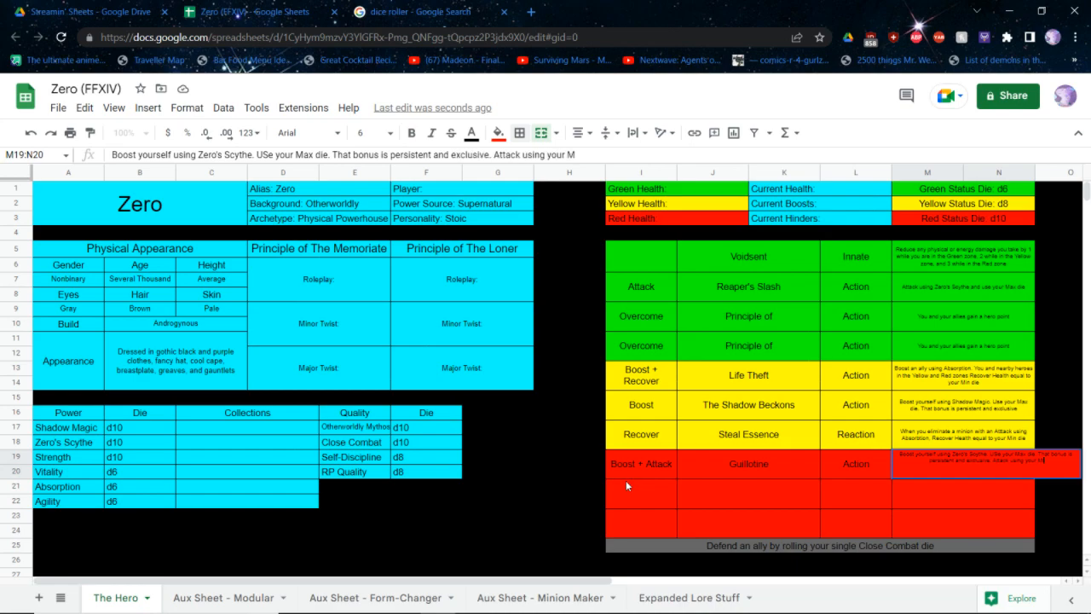
{"action": "type", "text": "id die plus that bonus"}
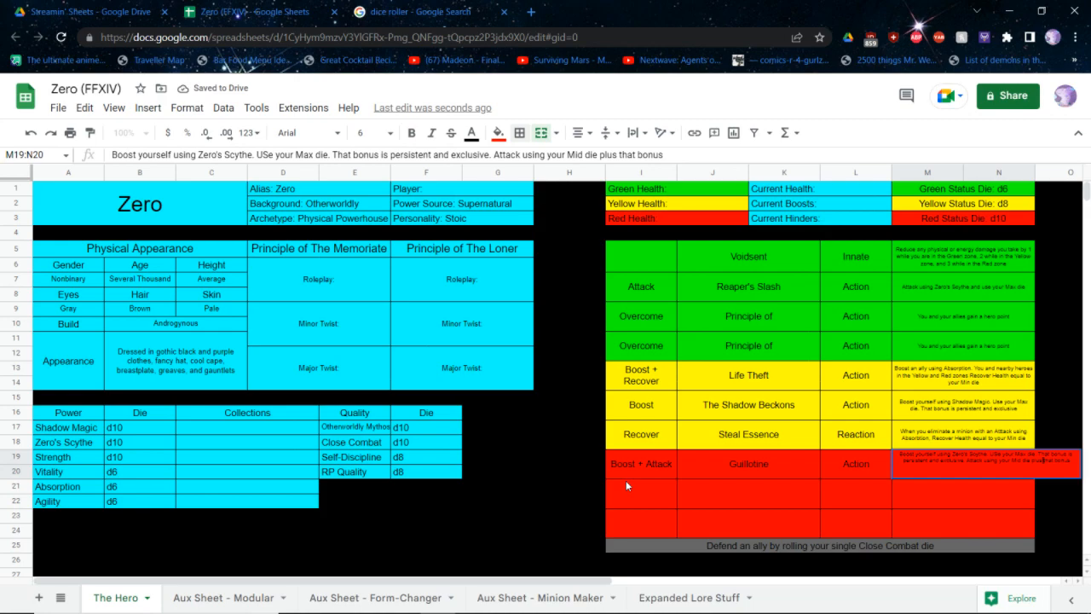
{"action": "key", "text": "Right"}
{"action": "key", "text": "Right"}
{"action": "key", "text": "BackSpace"}
{"action": "type", "text": "s"}
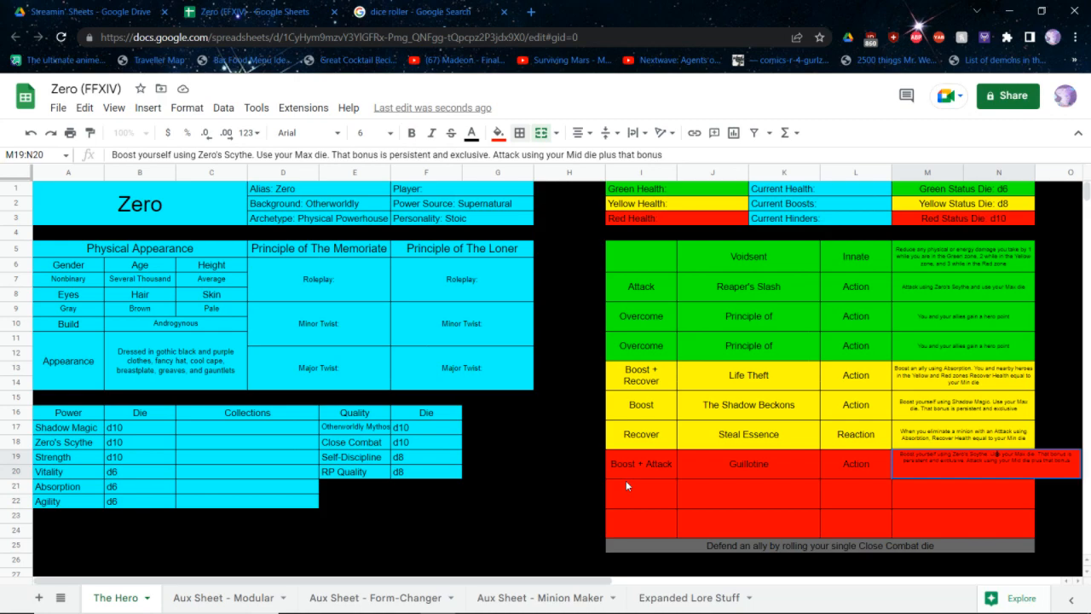
{"action": "key", "text": "Return"}
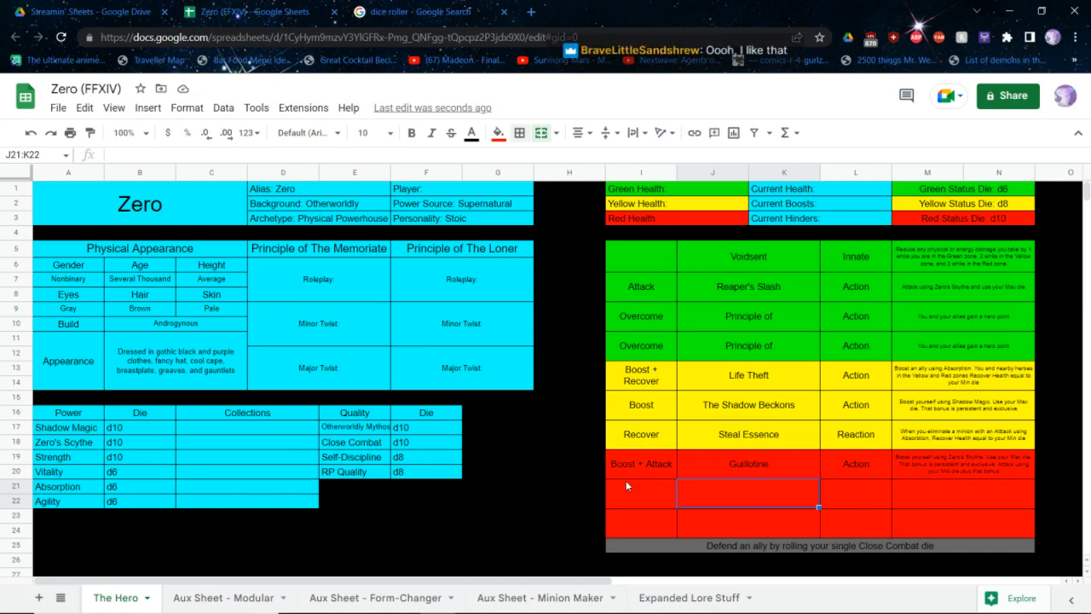
Move the Guillotine ability from the first Red ability row to the second, leaving the first row empty
{"action": "left_click", "coordinate": [639, 461]}
{"action": "scroll", "coordinate": [984, 438], "scroll_direction": "down", "scroll_amount": 1}
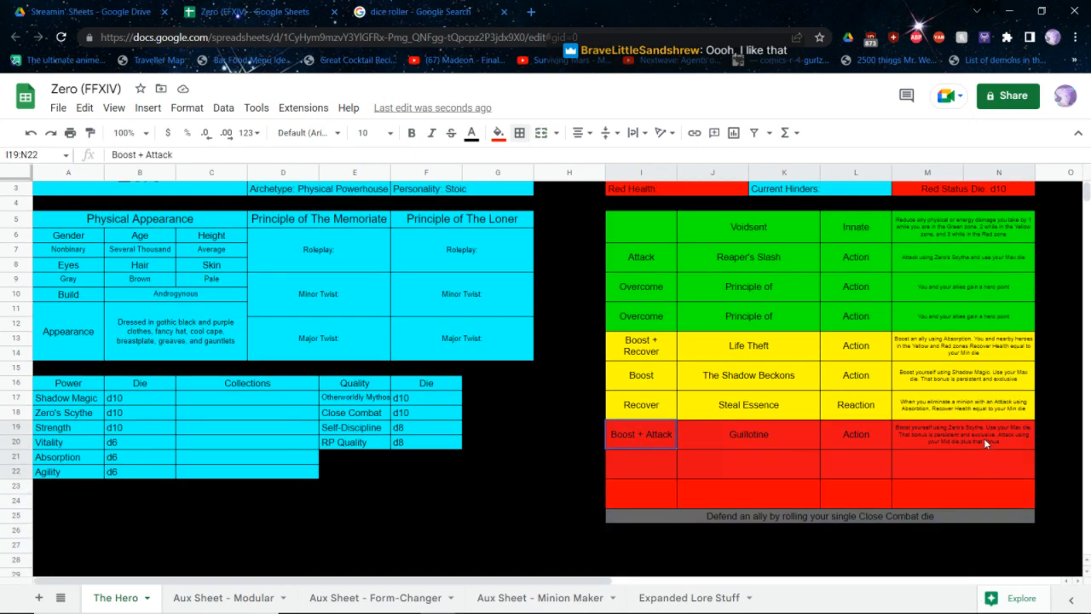
{"action": "key", "text": "ctrl+c"}
{"action": "left_click", "coordinate": [608, 462]}
{"action": "key", "text": "ctrl+v"}
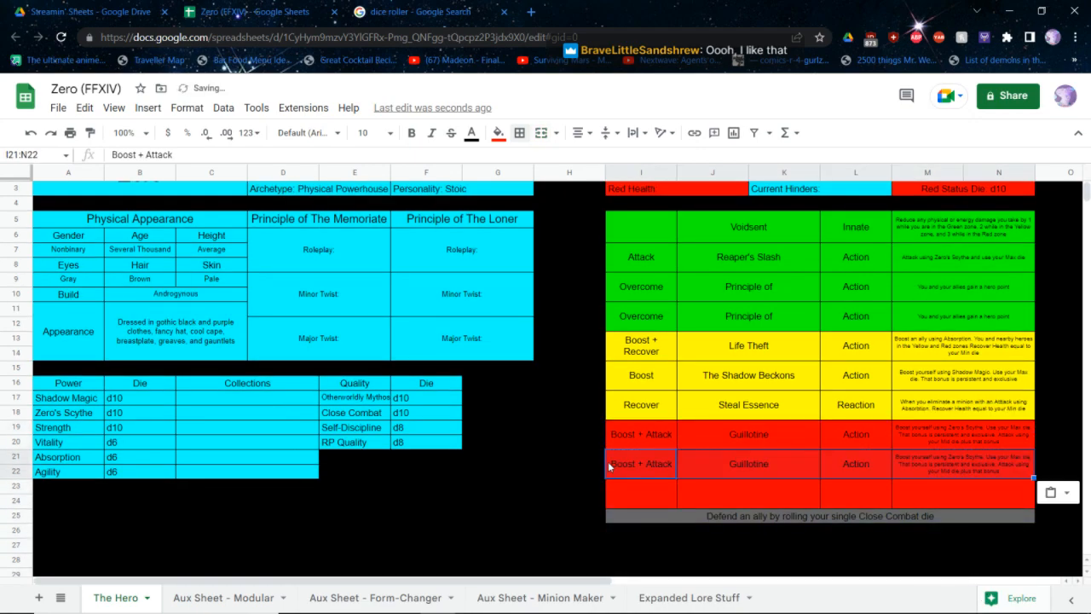
{"action": "left_click", "coordinate": [635, 457]}
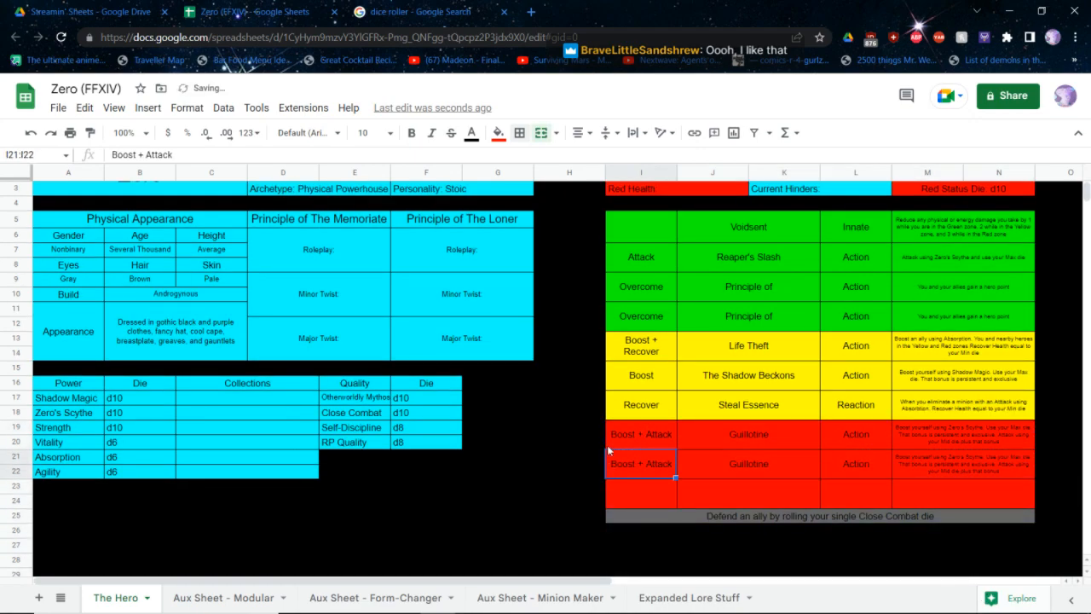
{"action": "left_click_drag", "start_coordinate": [611, 442], "coordinate": [956, 442]}
{"action": "key", "text": "Delete"}
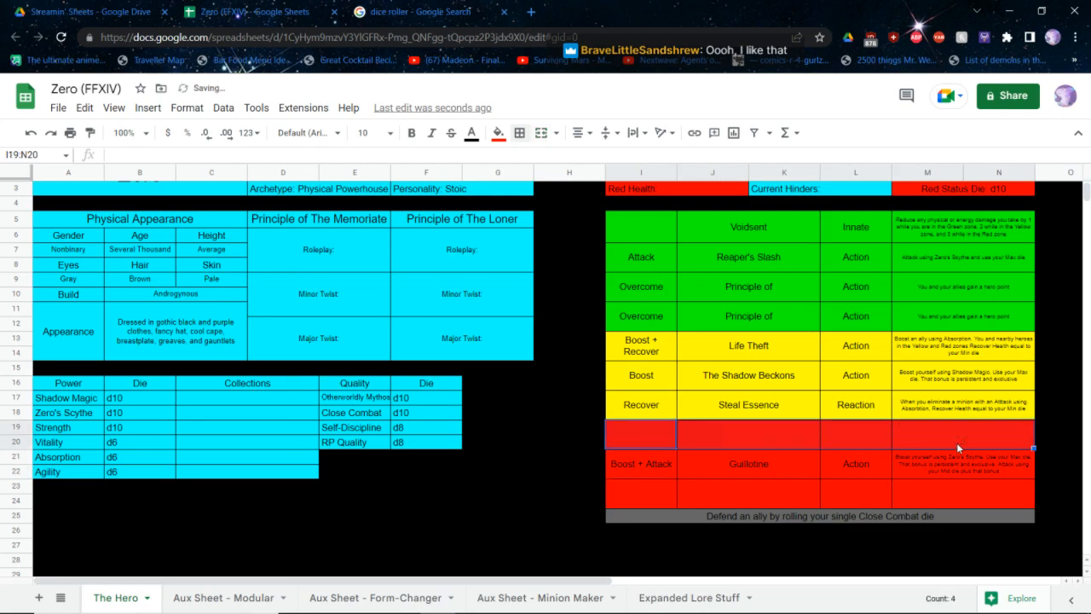
{"action": "scroll", "coordinate": [956, 443], "scroll_direction": "up", "scroll_amount": 1}
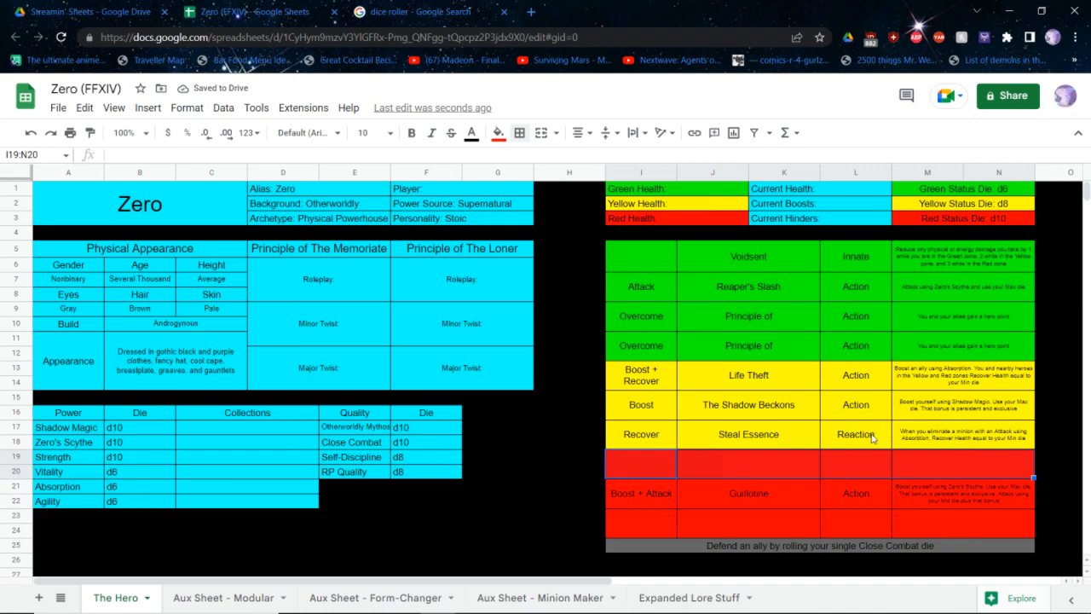
Add "The Darkness Bites Back" as the third Red ability, with Attack as its effect and Reaction as its type
{"action": "left_click", "coordinate": [776, 460]}
{"action": "key", "text": "Down"}
{"action": "key", "text": "Down"}
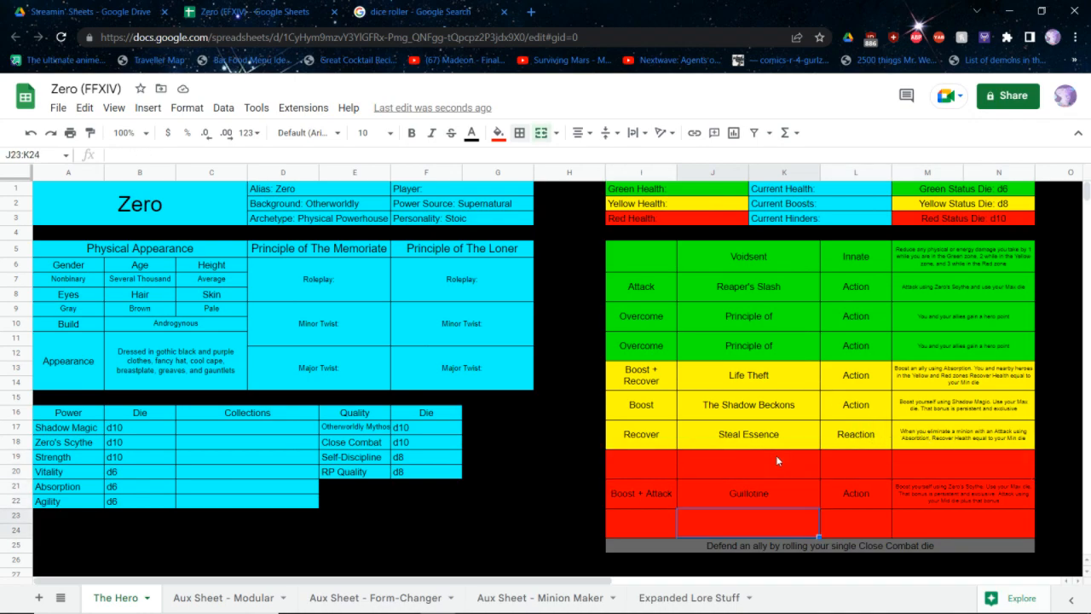
{"action": "type", "text": "The Darkness Bites Back"}
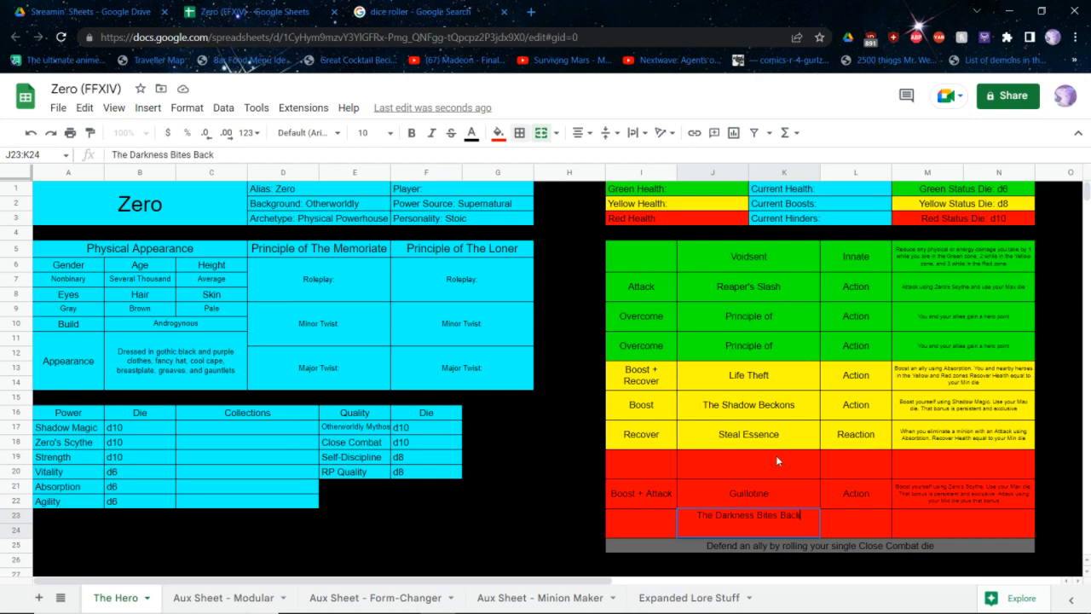
{"action": "key", "text": "Left"}
{"action": "type", "text": "Atta"}
{"action": "key", "text": "BackSpace"}
{"action": "key", "text": "BackSpace"}
{"action": "key", "text": "BackSpace"}
{"action": "key", "text": "BackSpace"}
{"action": "type", "text": "Attack"}
{"action": "key", "text": "Right"}
{"action": "key", "text": "Right"}
{"action": "type", "text": "Reaction"}
Begin The Darkness Bites Back's description with "When you are Attacked and dealt damage, you may Attack the source of that damage"
{"action": "key", "text": "Right"}
{"action": "type", "text": "When you are Attacked and dealt damage, you may Attack the source of that damage by rolling your single Strength die, plus the amount you"}
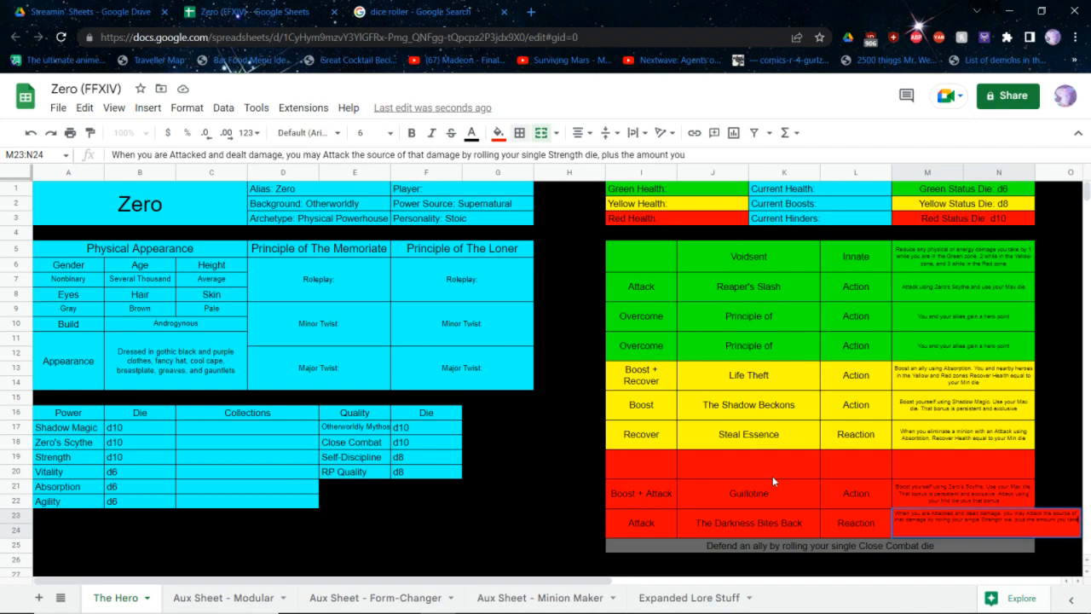
{"action": "type", "text": " take"}
Set the first Red ability's type to Innate and name it "Bloodbath"
{"action": "key", "text": "Up"}
{"action": "key", "text": "Up"}
{"action": "key", "text": "Left"}
{"action": "type", "text": "Innate"}
{"action": "key", "text": "Left"}
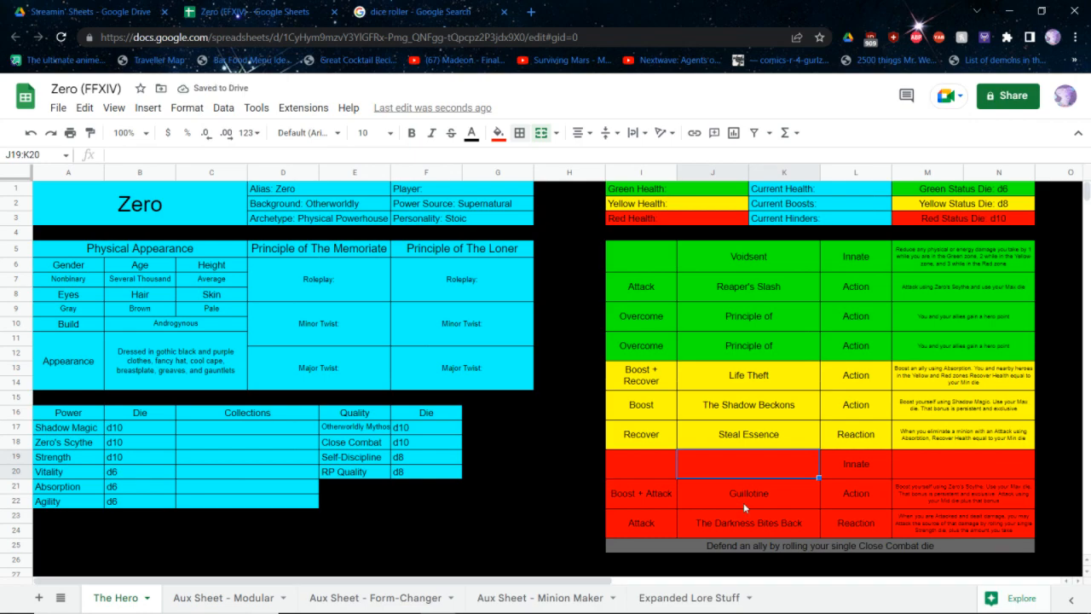
{"action": "type", "text": "DieH"}
{"action": "key", "text": "BackSpace"}
{"action": "key", "text": "BackSpace"}
{"action": "key", "text": "BackSpace"}
{"action": "key", "text": "BackSpace"}
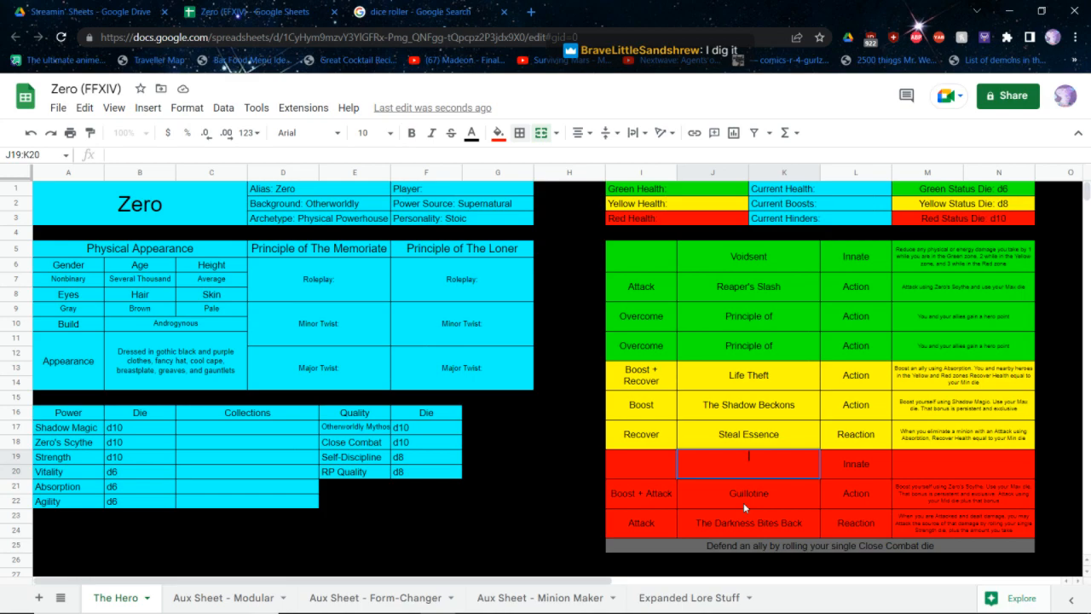
{"action": "type", "text": "Bloodbath"}
{"action": "key", "text": "Tab"}
{"action": "key", "text": "Tab"}
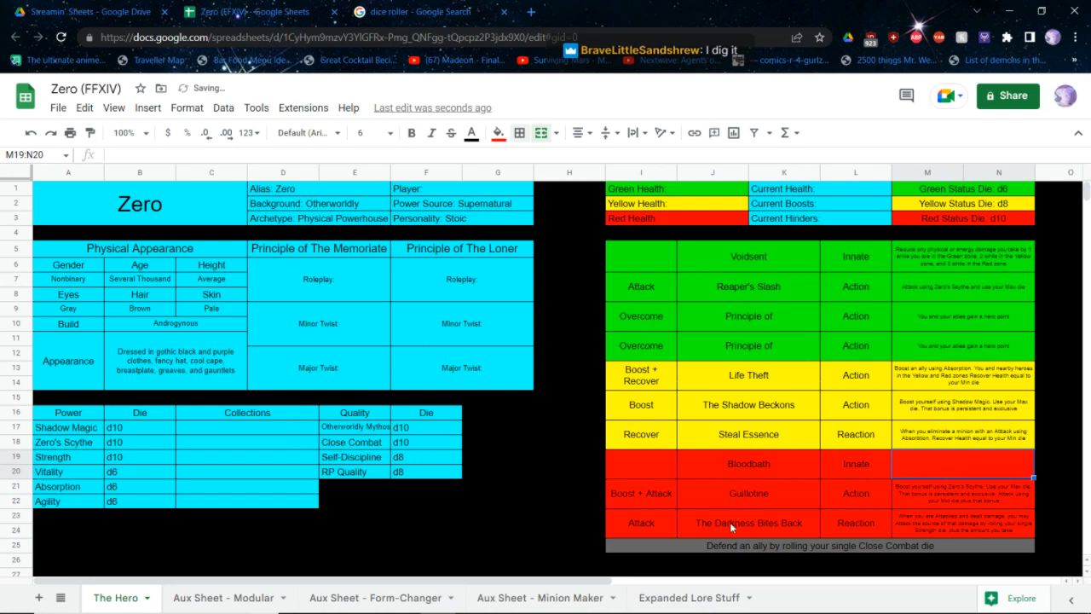
Enter "You have no limit on the amount of Reactions you can take." as the start of Bloodbath's description
{"action": "type", "text": "You have no"}
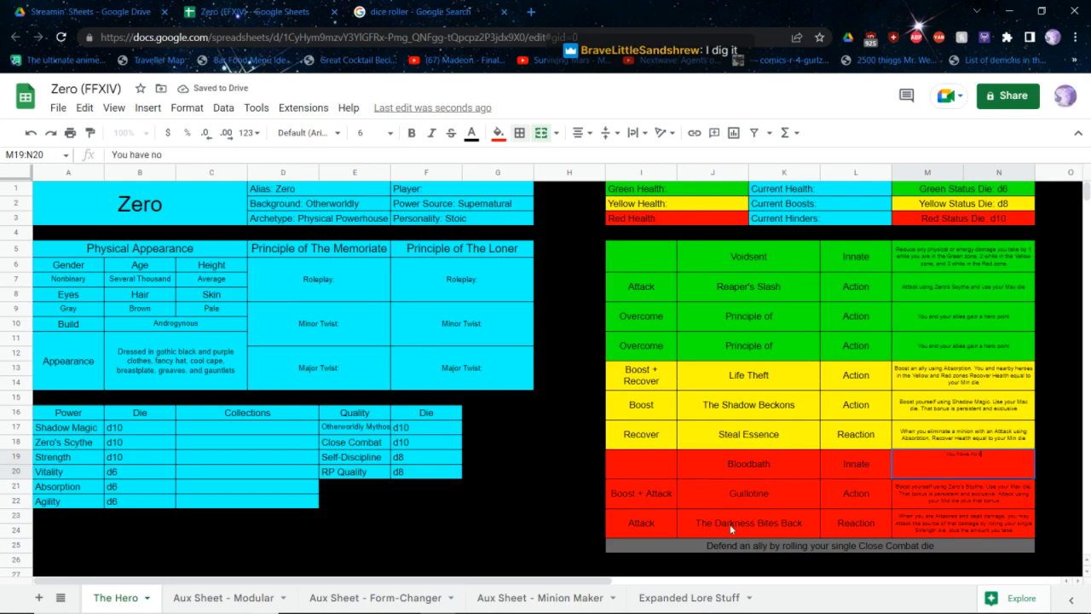
{"action": "type", "text": " limit"}
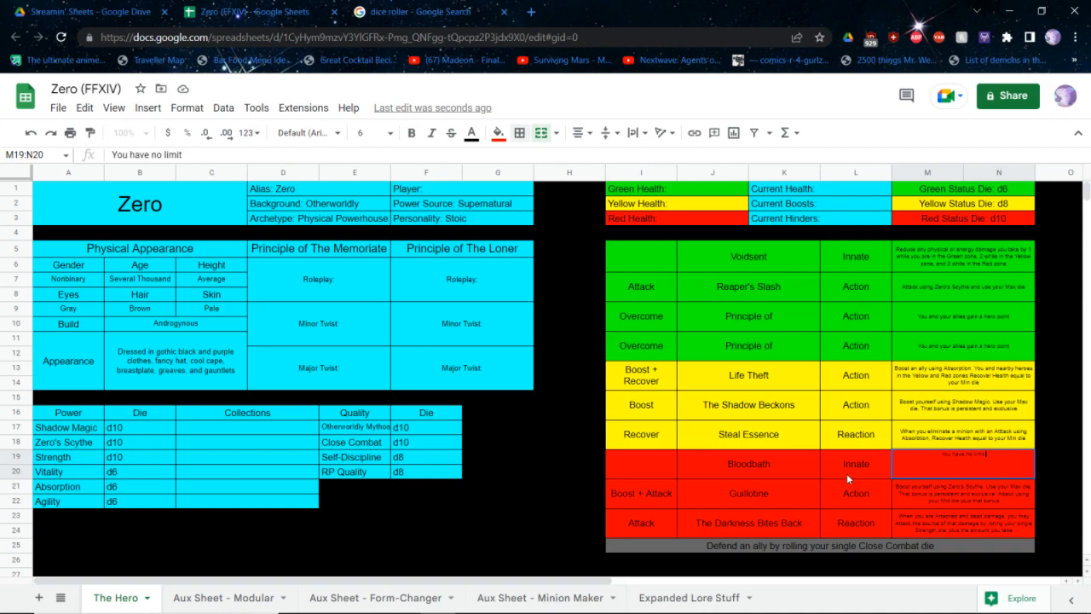
{"action": "type", "text": "on the amount of reactions you"}
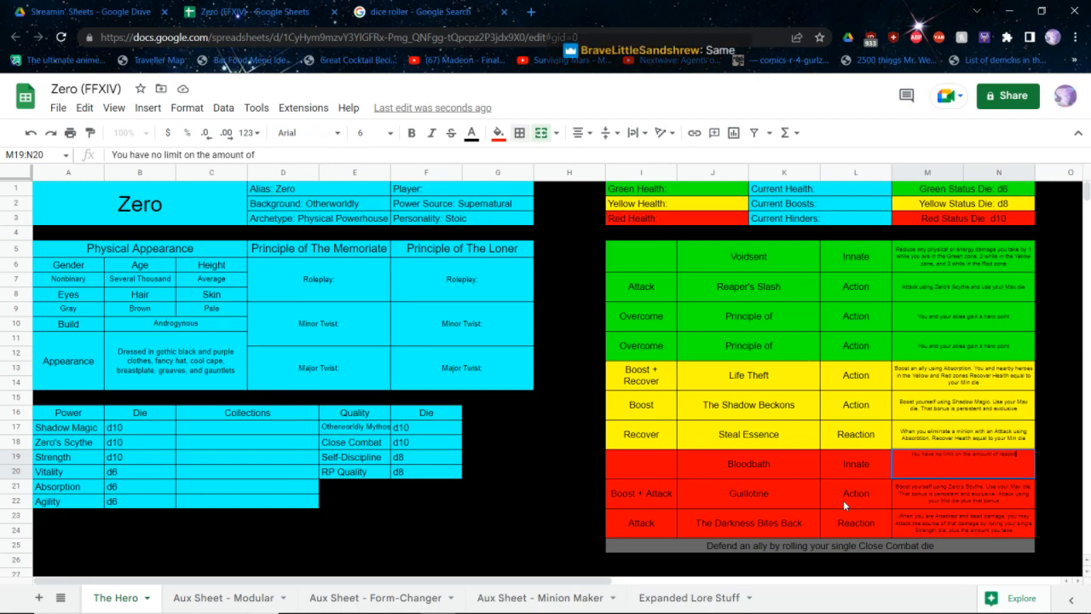
{"action": "type", "text": " can"}
{"action": "key", "text": "BackSpace"}
{"action": "key", "text": "BackSpace"}
{"action": "key", "text": "BackSpace"}
{"action": "key", "text": "BackSpace"}
{"action": "key", "text": "BackSpace"}
{"action": "key", "text": "BackSpace"}
{"action": "key", "text": "BackSpace"}
{"action": "key", "text": "BackSpace"}
{"action": "key", "text": "BackSpace"}
{"action": "key", "text": "BackSpace"}
{"action": "key", "text": "BackSpace"}
{"action": "key", "text": "BackSpace"}
{"action": "key", "text": "BackSpace"}
{"action": "key", "text": "BackSpace"}
{"action": "key", "text": "BackSpace"}
{"action": "key", "text": "BackSpace"}
{"action": "key", "text": "BackSpace"}
{"action": "type", "text": "Reactions you can ta"}
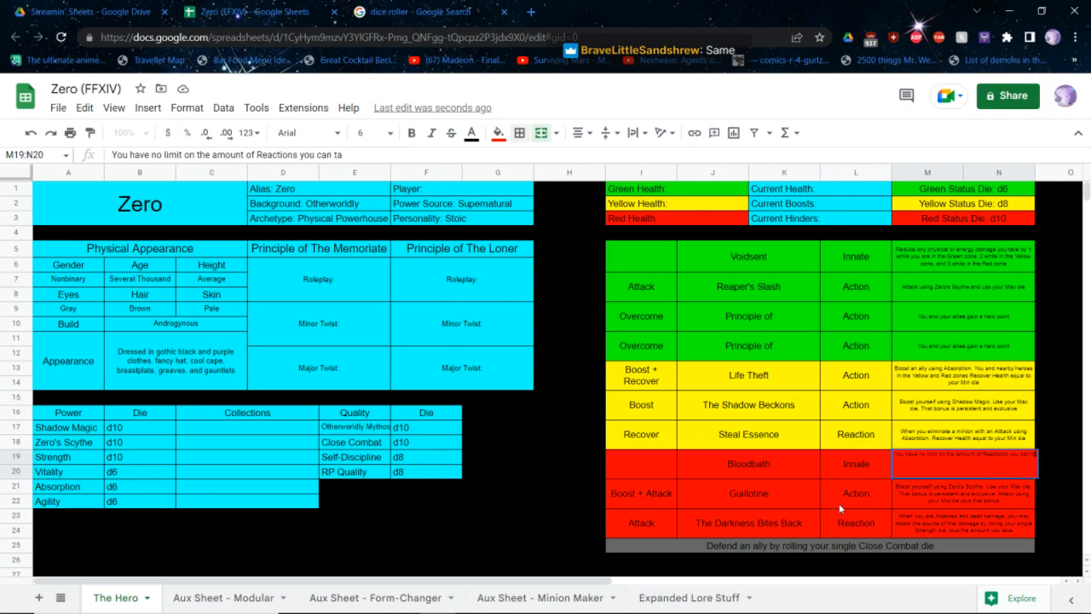
{"action": "type", "text": "ke. EAch tim"}
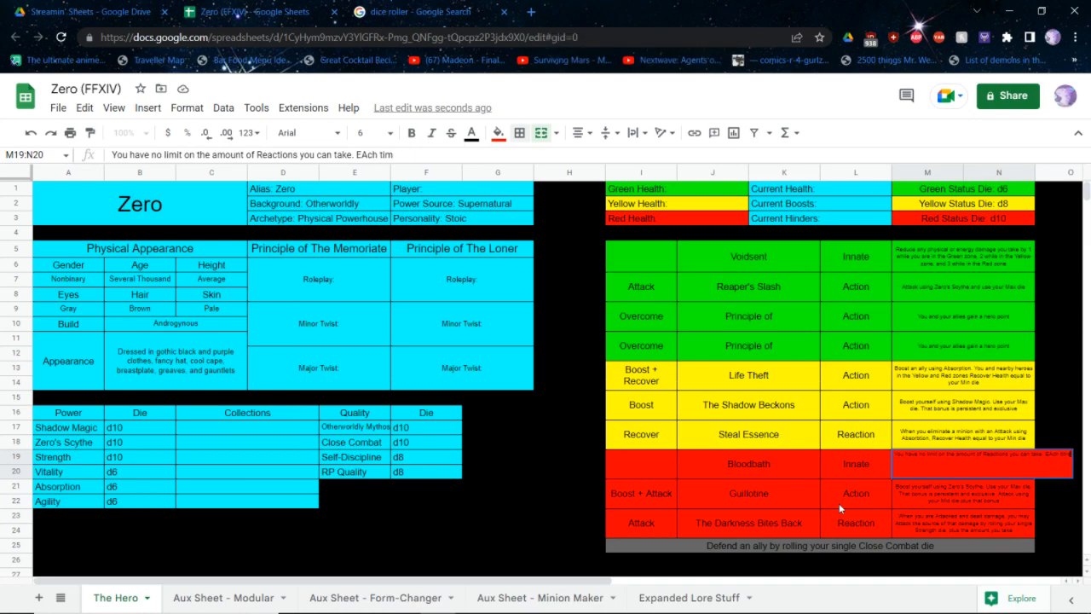
{"action": "type", "text": "e you use a REaction afte"}
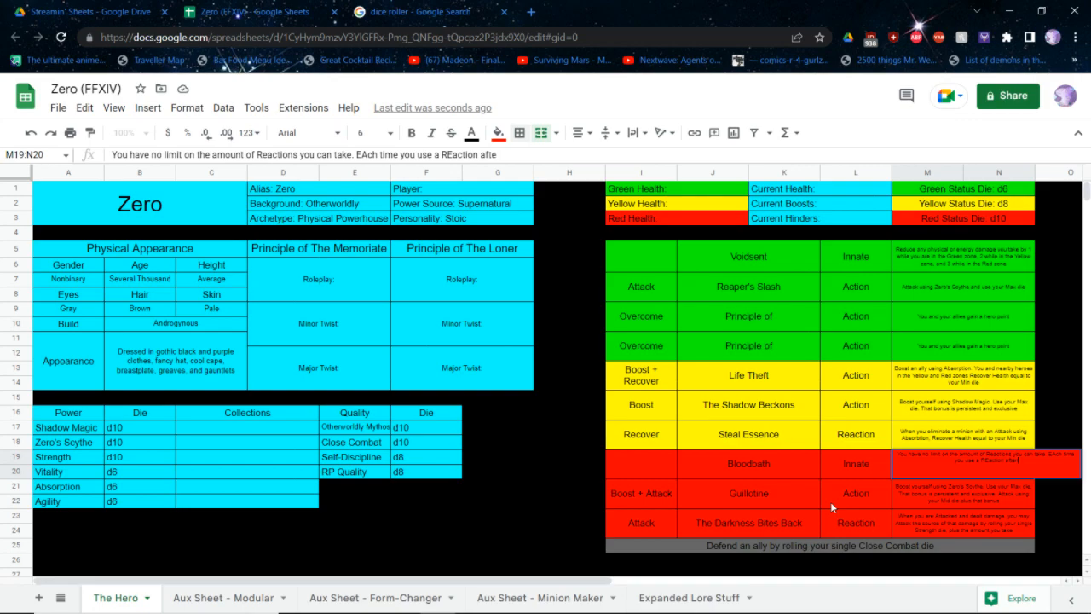
{"action": "type", "text": "r the first one each turn, take 1 o"}
Extend Bloodbath's description with "Each time you use a Reaction after the first one each turn, take 1 irreducible damage or take a minor twist"
{"action": "key", "text": "BackSpace"}
{"action": "type", "text": "ir"}
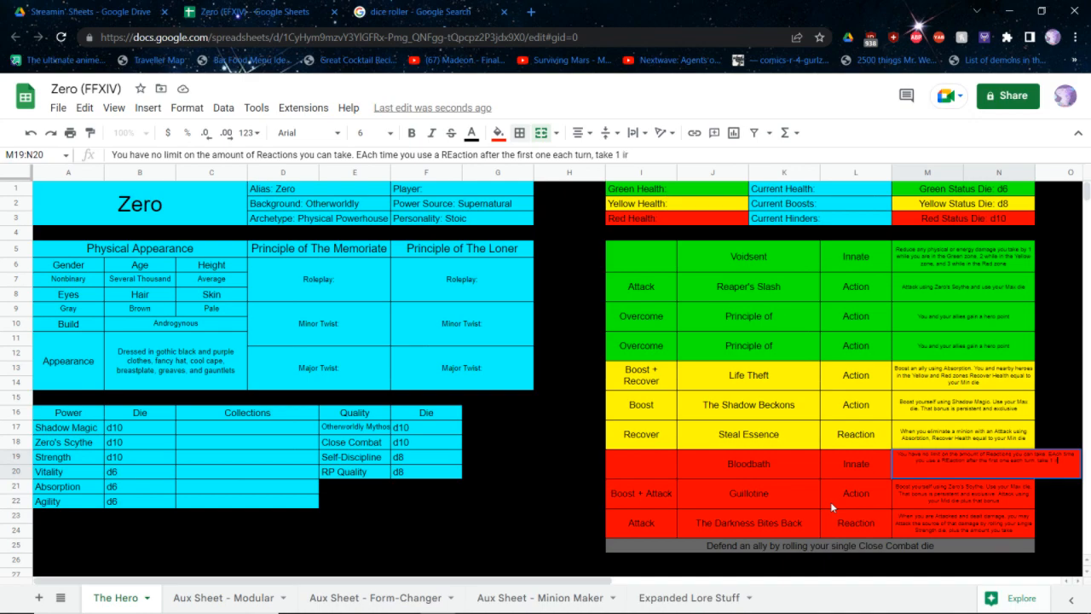
{"action": "type", "text": "reducible damage or take a minor t"}
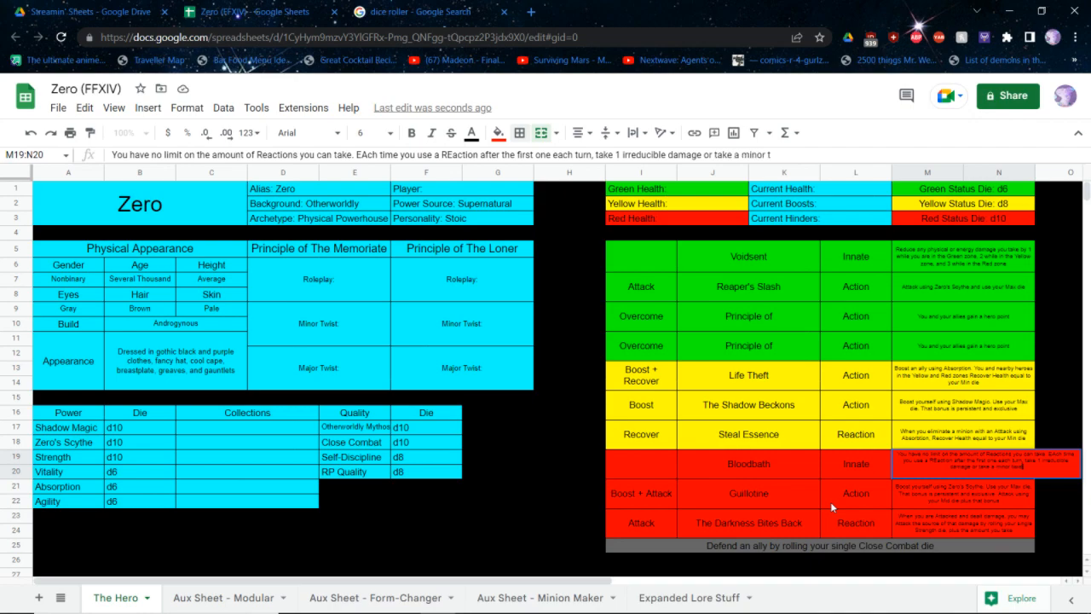
{"action": "type", "text": "wist"}
{"action": "key", "text": "Return"}
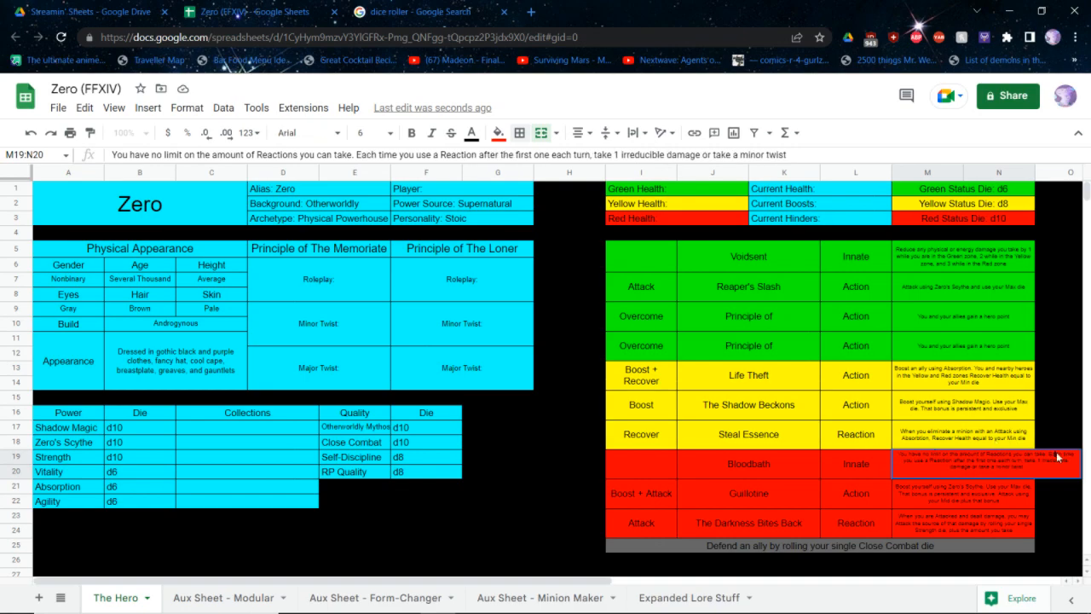
Switch to the Google dice roller and roll a d8
{"action": "left_click", "coordinate": [275, 268]}
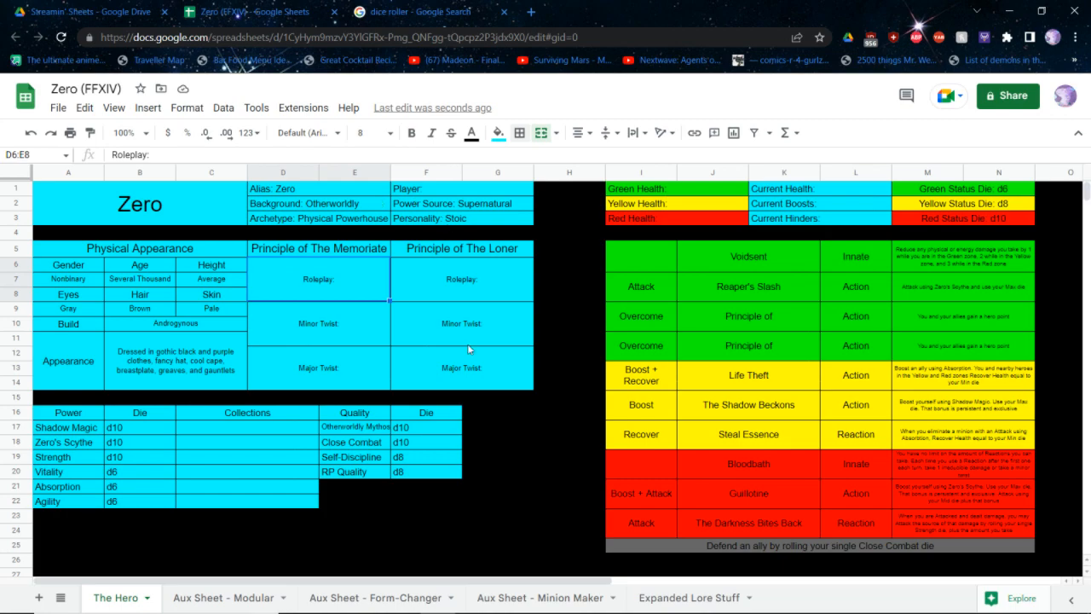
{"action": "left_click", "coordinate": [433, 12]}
{"action": "left_click", "coordinate": [372, 341]}
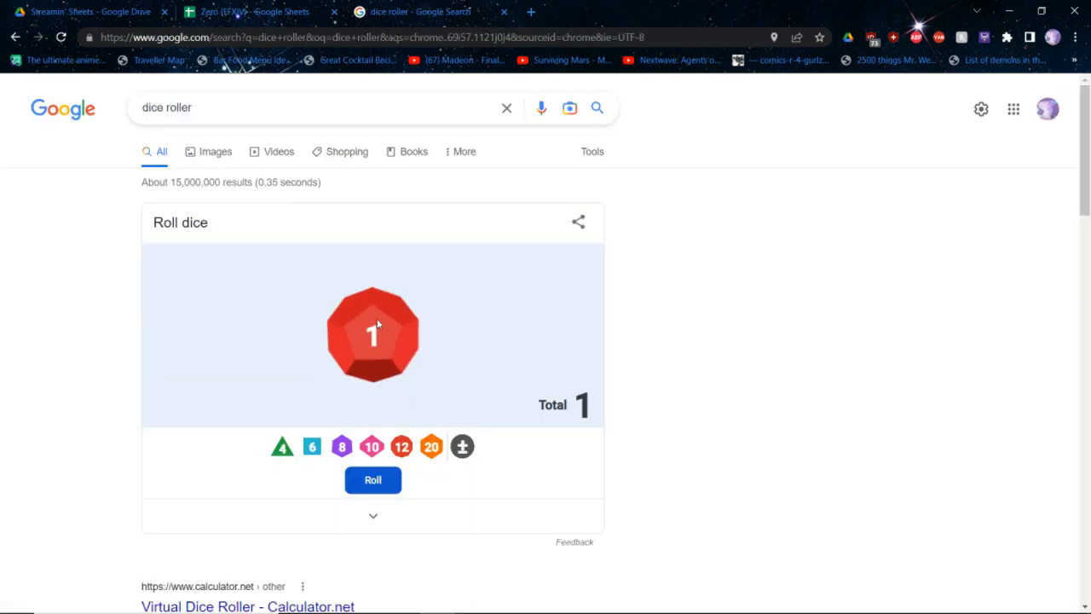
{"action": "left_click", "coordinate": [342, 447]}
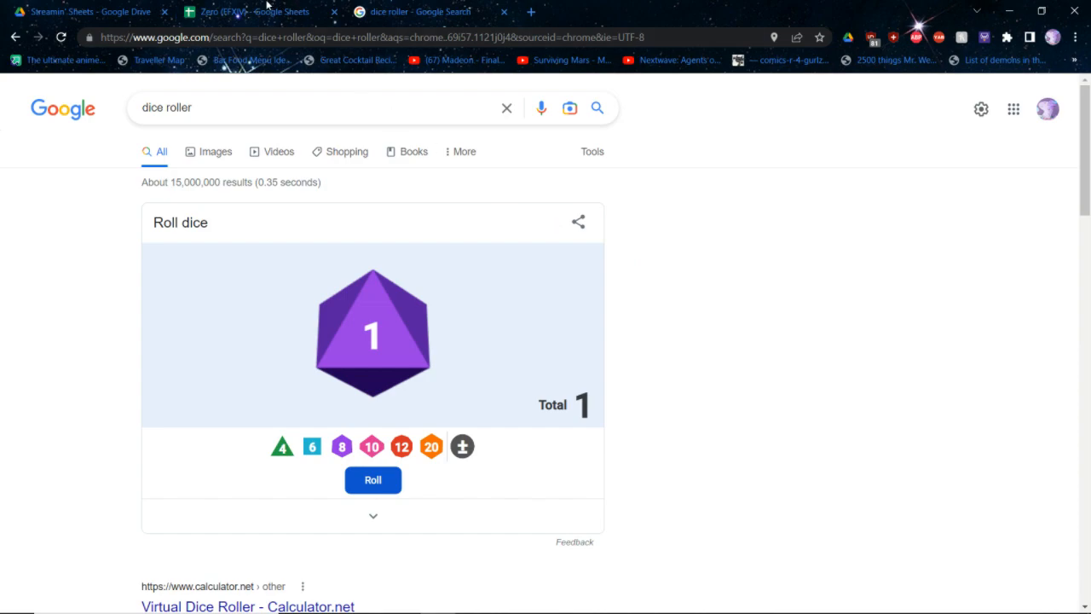
Return to the Zero sheet and set Green Health to 29, Yellow Health to 22 and Red Health to 10
{"action": "mouse_move", "coordinate": [266, 4]}
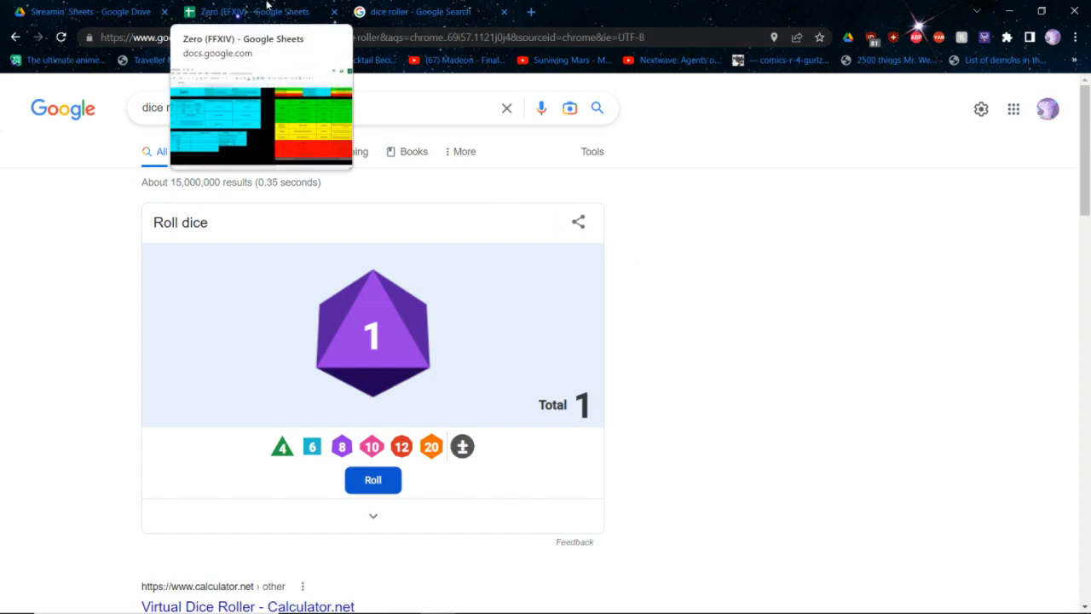
{"action": "left_click", "coordinate": [267, 5]}
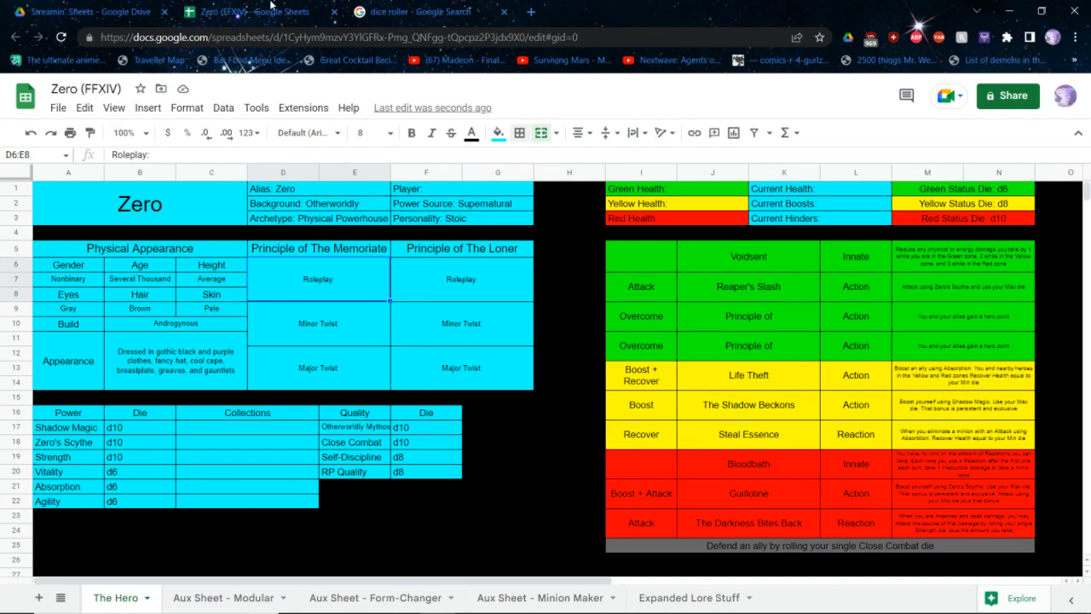
{"action": "left_click", "coordinate": [711, 183]}
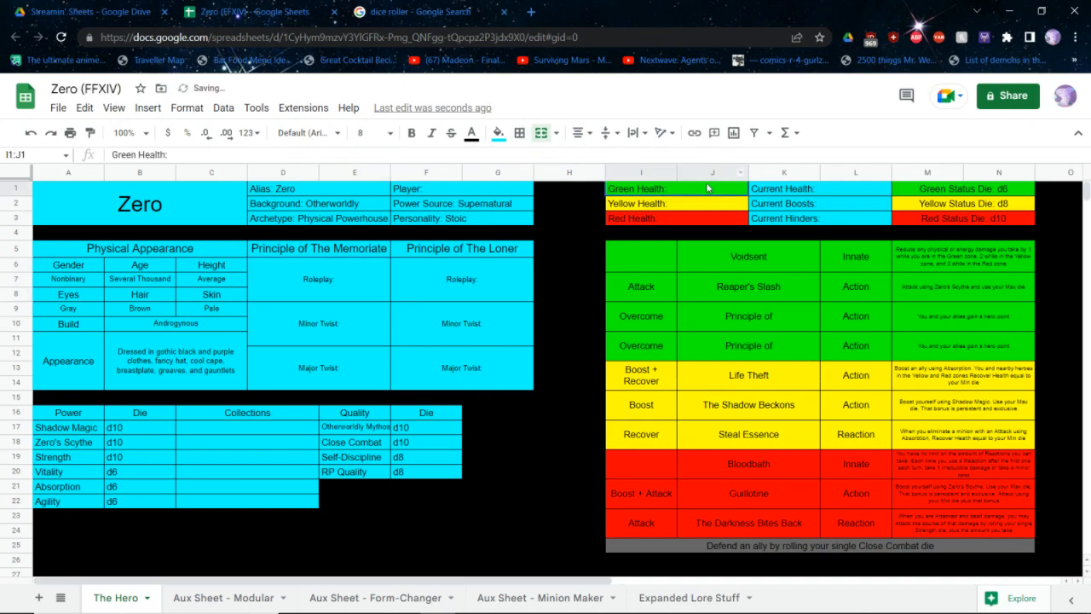
{"action": "double_click", "coordinate": [708, 184]}
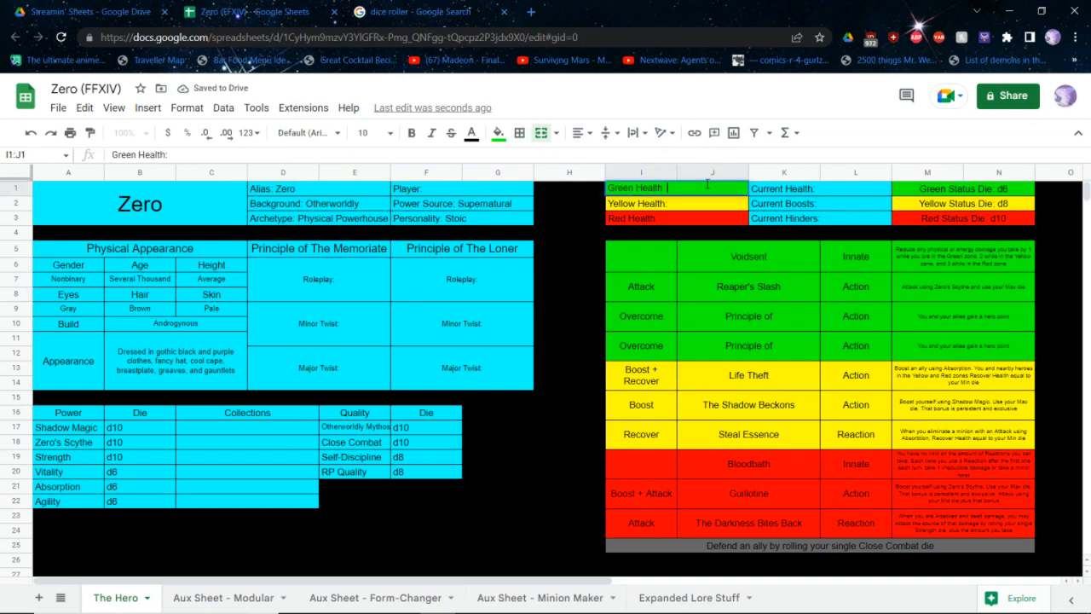
{"action": "type", "text": "29"}
{"action": "key", "text": "Return"}
{"action": "key", "text": "Return"}
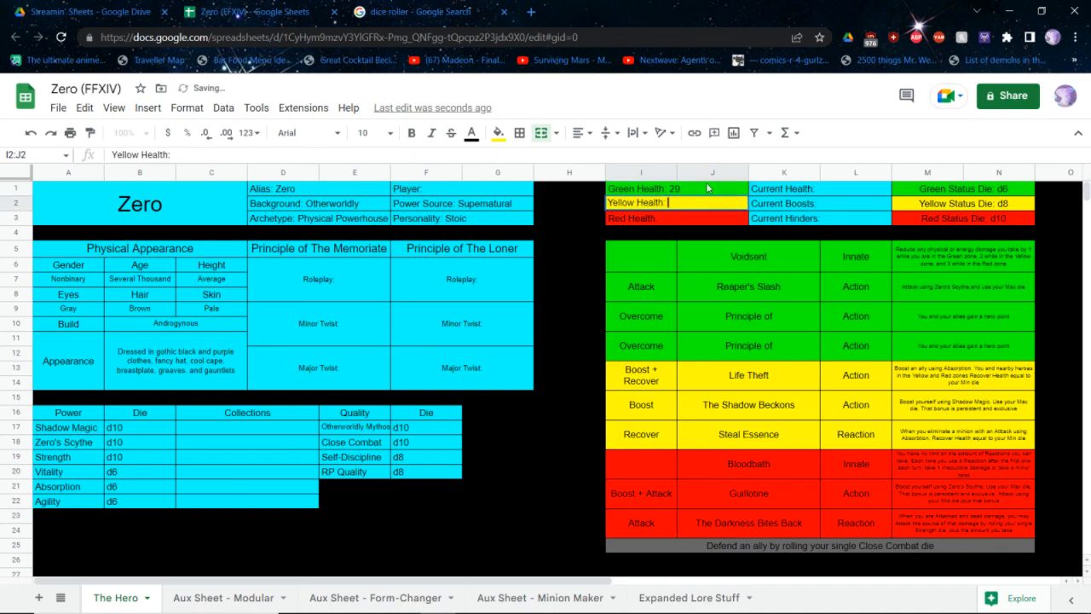
{"action": "type", "text": "22"}
{"action": "key", "text": "Return"}
{"action": "key", "text": "Return"}
{"action": "type", "text": "19"}
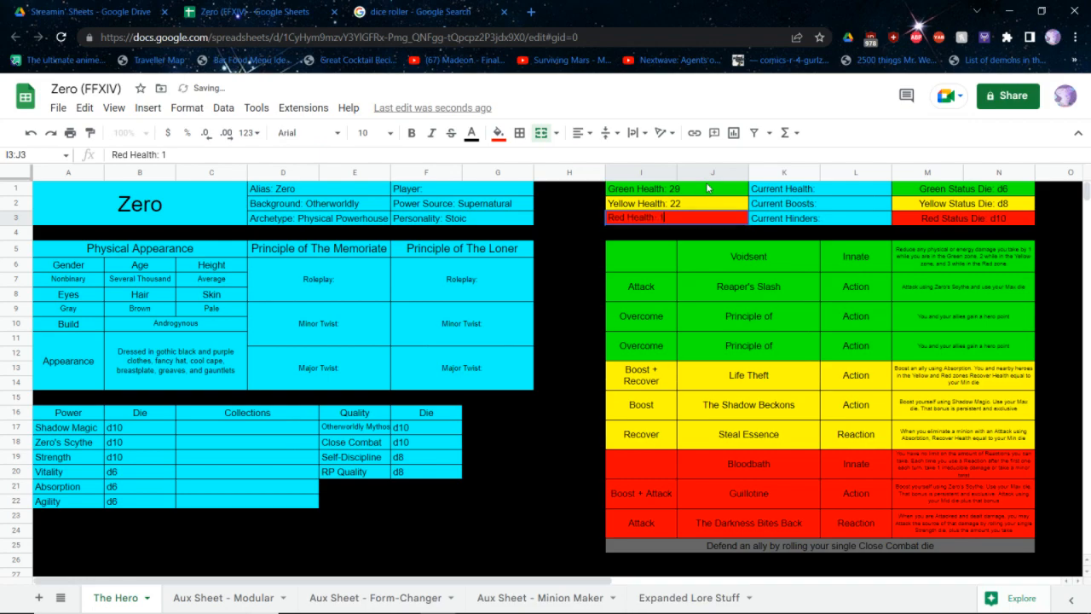
{"action": "key", "text": "Return"}
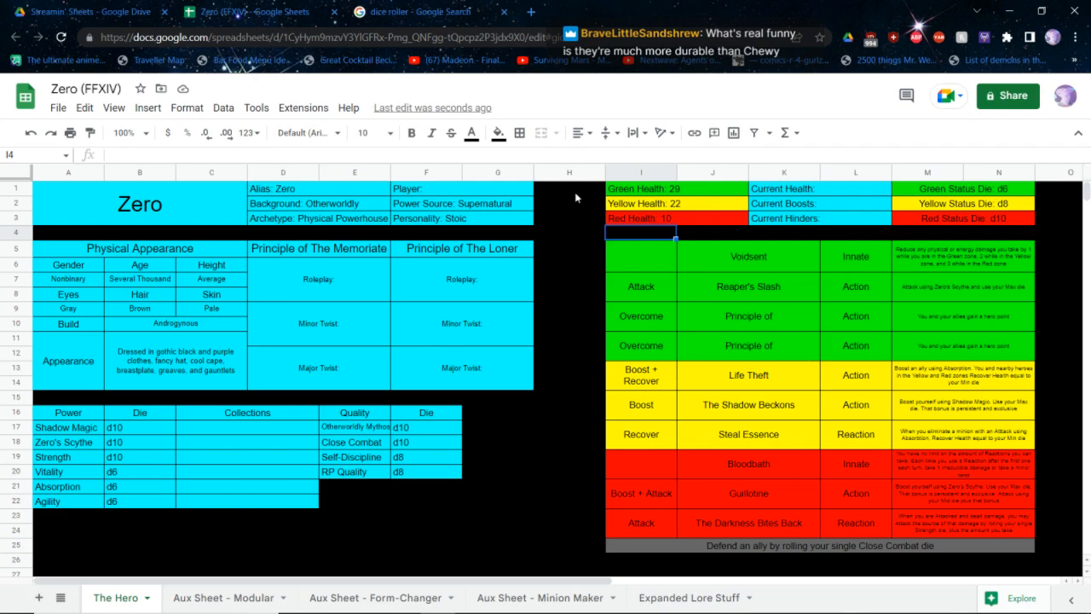
Fill in Principle of The Memoriate's roleplay entry with "You can detect the subtle hints of the influence of other realms in an event"
{"action": "double_click", "coordinate": [348, 291]}
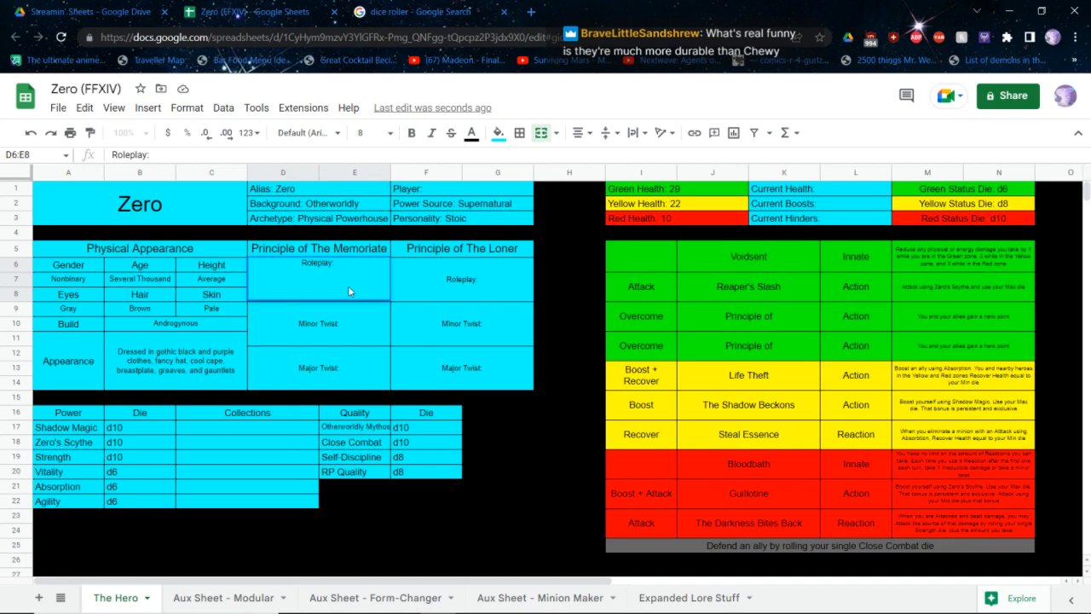
{"action": "left_click", "coordinate": [341, 248]}
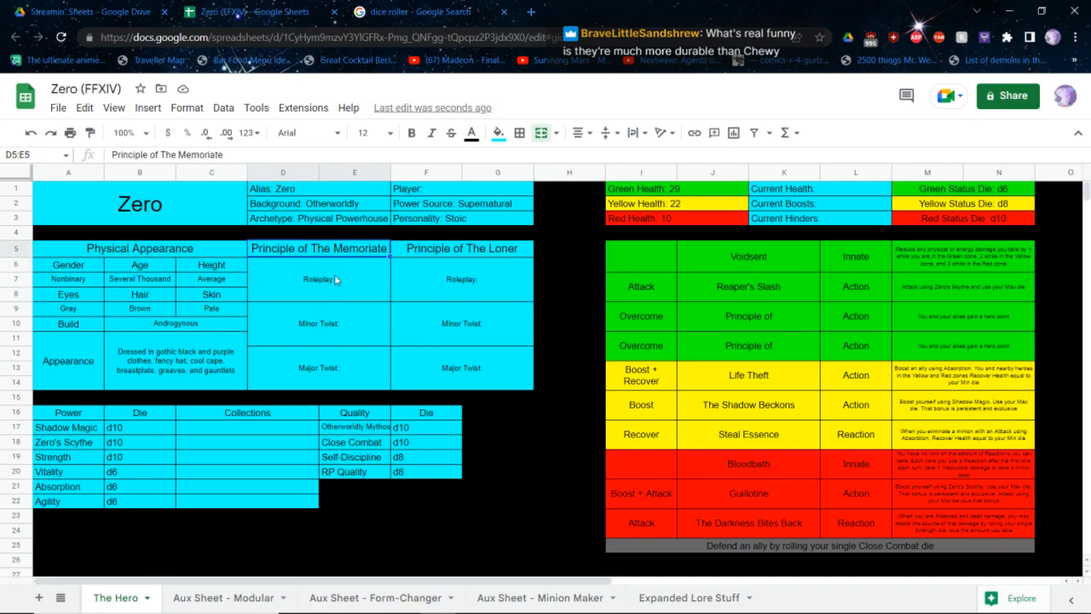
{"action": "double_click", "coordinate": [335, 280]}
{"action": "type", "text": "You can"}
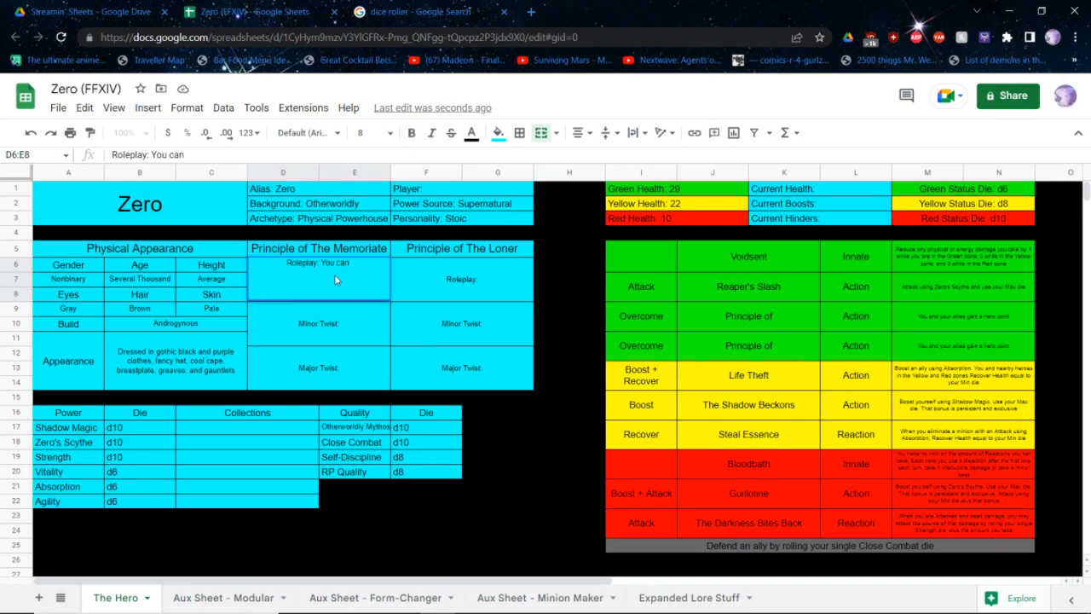
{"action": "type", "text": "detect the subtle"}
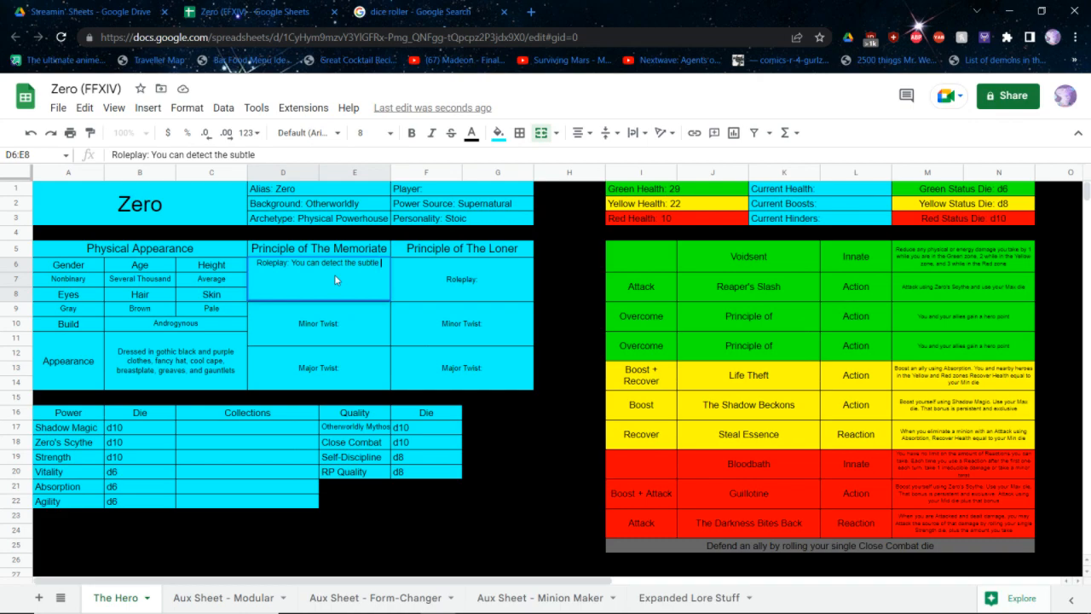
{"action": "type", "text": "n detect the subtle hints of the influence of other realms in an event"}
{"action": "key", "text": "Return"}
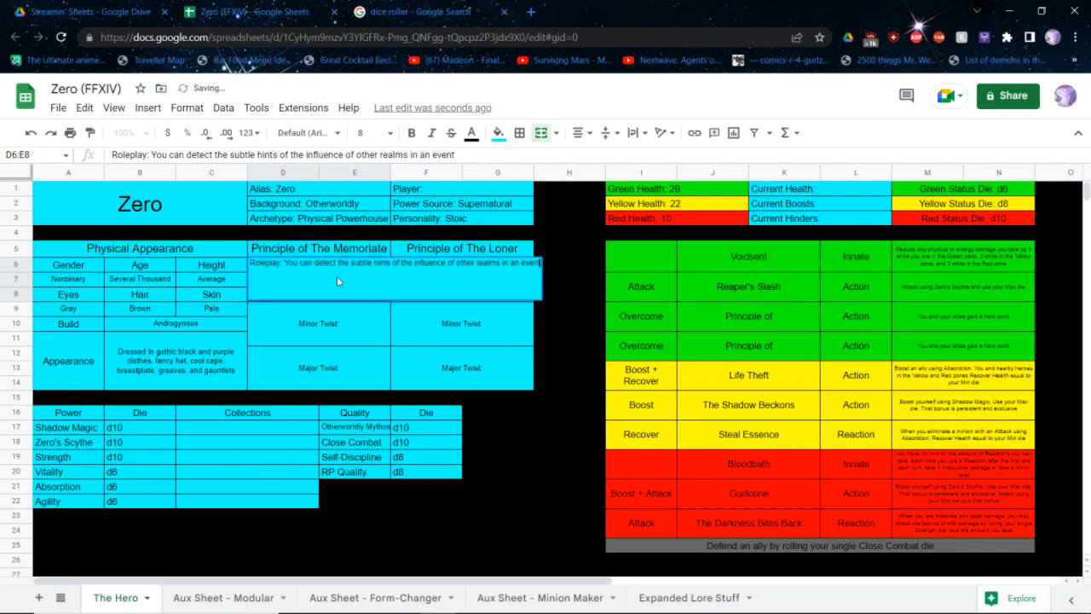
Fill in Principle of The Memoriate's minor twist with "What is (literally or figuratively) coming back to haunt you?"
{"action": "key", "text": "Down"}
{"action": "key", "text": "Return"}
{"action": "type", "text": "What is literal"}
{"action": "key", "text": "ctrl+BackSpace"}
{"action": "type", "text": "c(literally or figuratively) coming"}
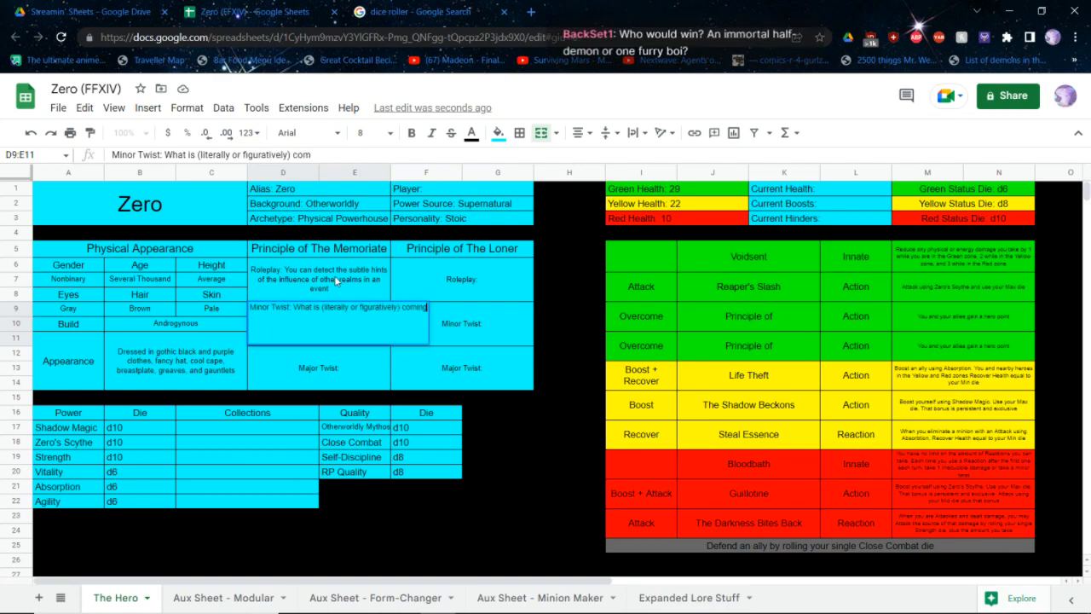
{"action": "type", "text": " back to haunt you"}
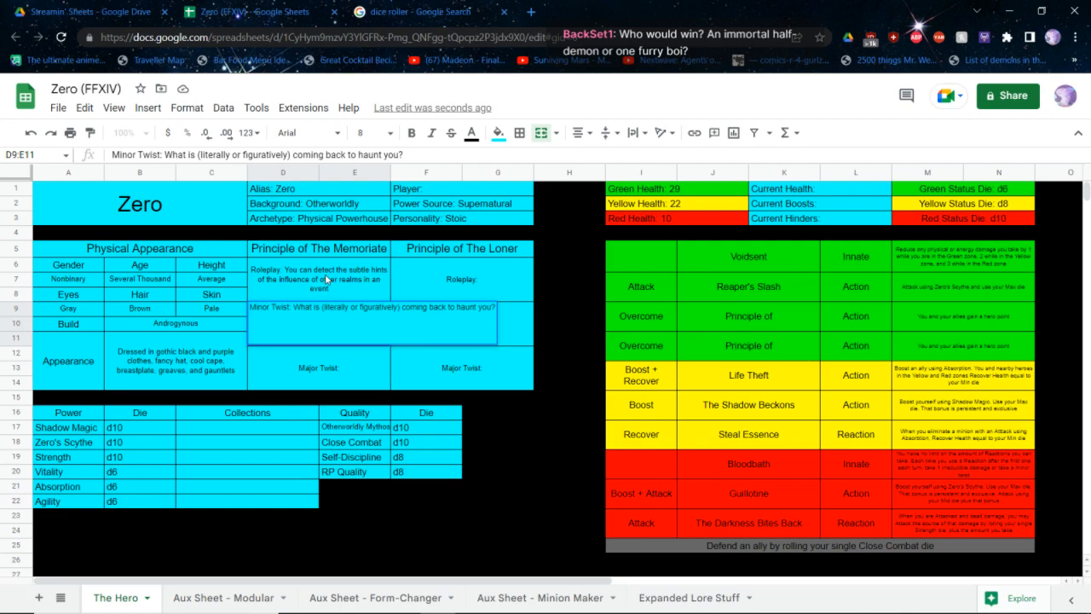
{"action": "type", "text": "?"}
{"action": "key", "text": "Return"}
Complete the name of the first green Overcome ability as "Principle of The Memoriate"
{"action": "key", "text": "Return"}
Fill in Principle of The Memoriate's major twist with "What has been allowed to enter this world?"
{"action": "type", "text": "What has eb"}
{"action": "key", "text": "BackSpace"}
{"action": "key", "text": "BackSpace"}
{"action": "type", "text": "been allowed to enter this world?"}
{"action": "key", "text": "Tab"}
{"action": "key", "text": "Right"}
{"action": "key", "text": "Right"}
{"action": "key", "text": "Right"}
{"action": "key", "text": "Up"}
{"action": "key", "text": "Up"}
{"action": "key", "text": "Return"}
{"action": "type", "text": "The M"}
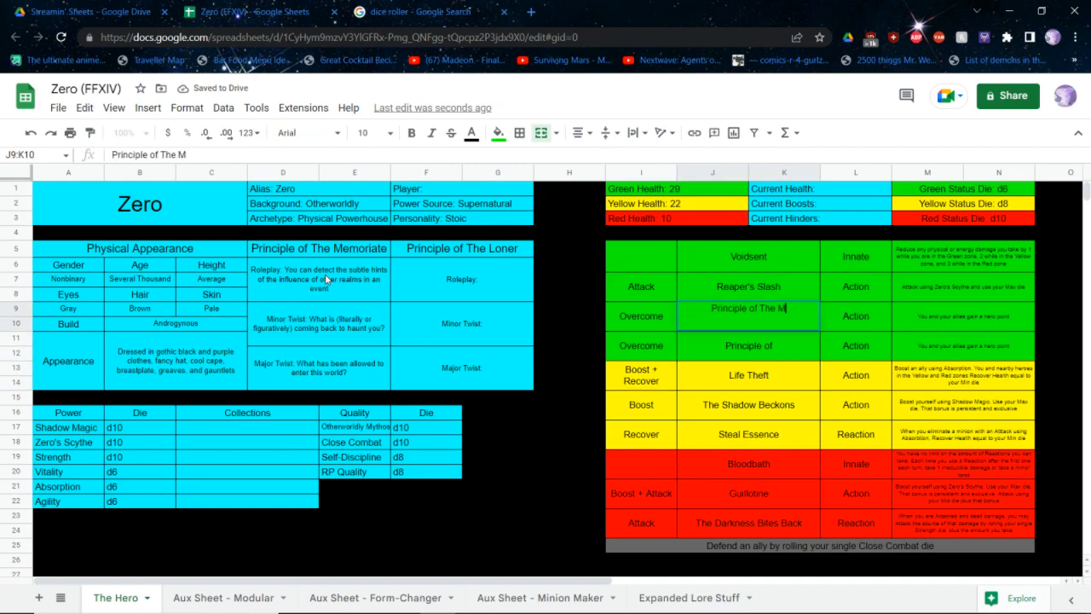
{"action": "type", "text": "emoriate"}
{"action": "key", "text": "ctrl+Return"}
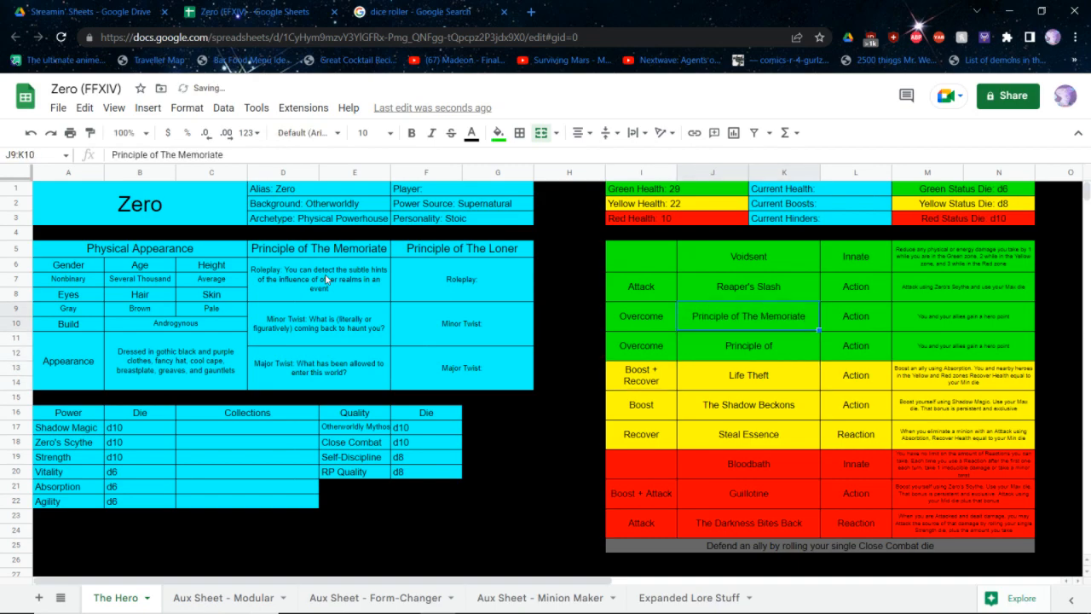
Begin the Principle of The Memoriate ability's description with "Overcome entities or elements from another dimension and use your Max die." before the hero point sentence
{"action": "key", "text": "Right"}
{"action": "key", "text": "Right"}
{"action": "key", "text": "Return"}
{"action": "key", "text": "Home"}
{"action": "type", "text": "Overcome entities or elements from another dimension and use your Max die."}
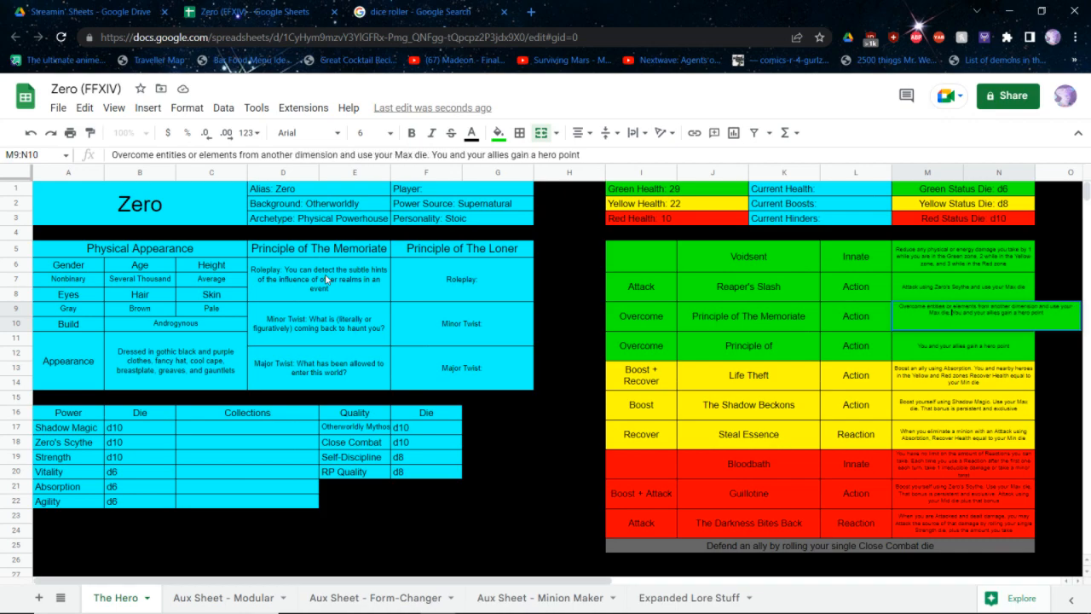
{"action": "key", "text": "Return"}
{"action": "key", "text": "Return"}
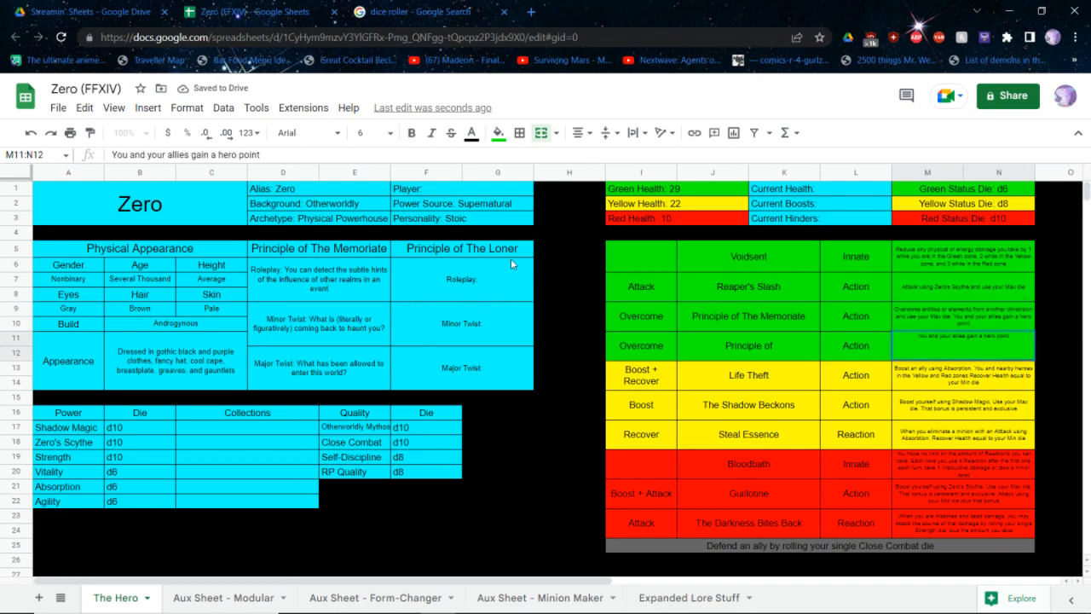
{"action": "left_click_drag", "start_coordinate": [763, 351], "coordinate": [653, 372]}
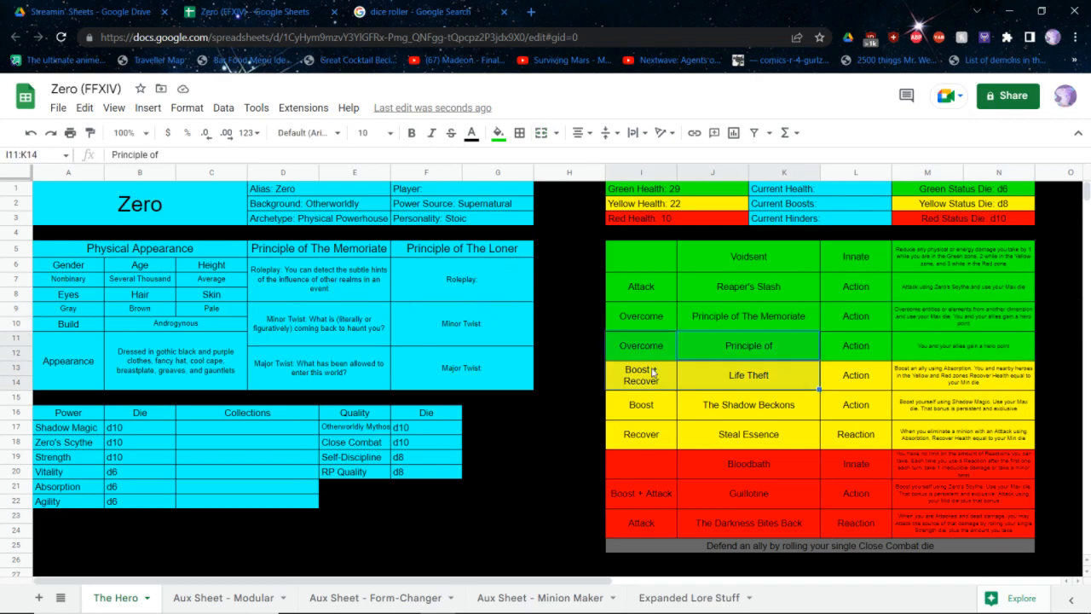
{"action": "left_click", "coordinate": [342, 478]}
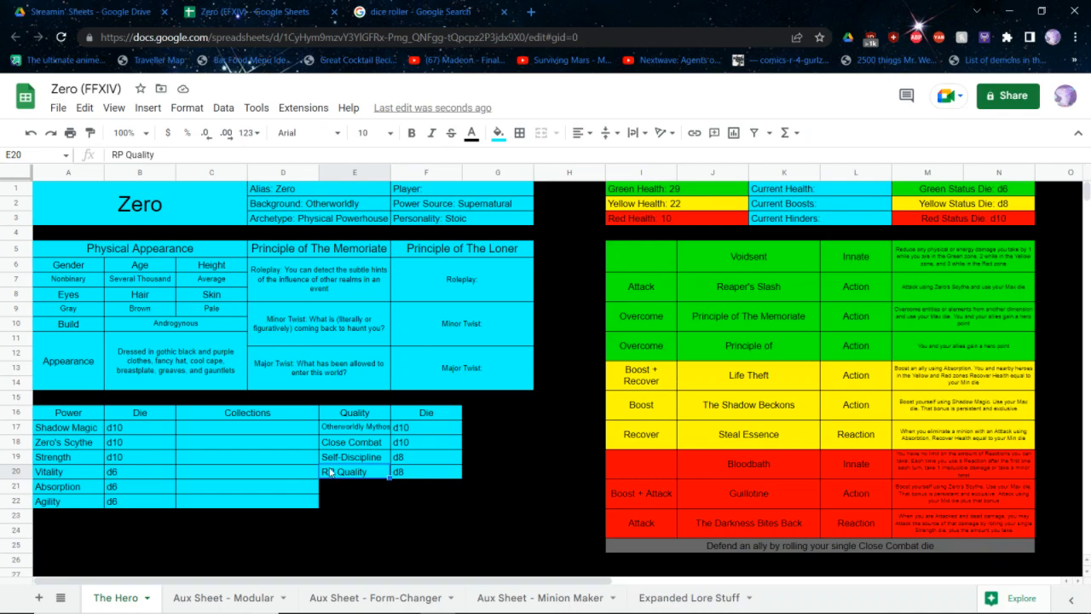
{"action": "key", "text": "Right"}
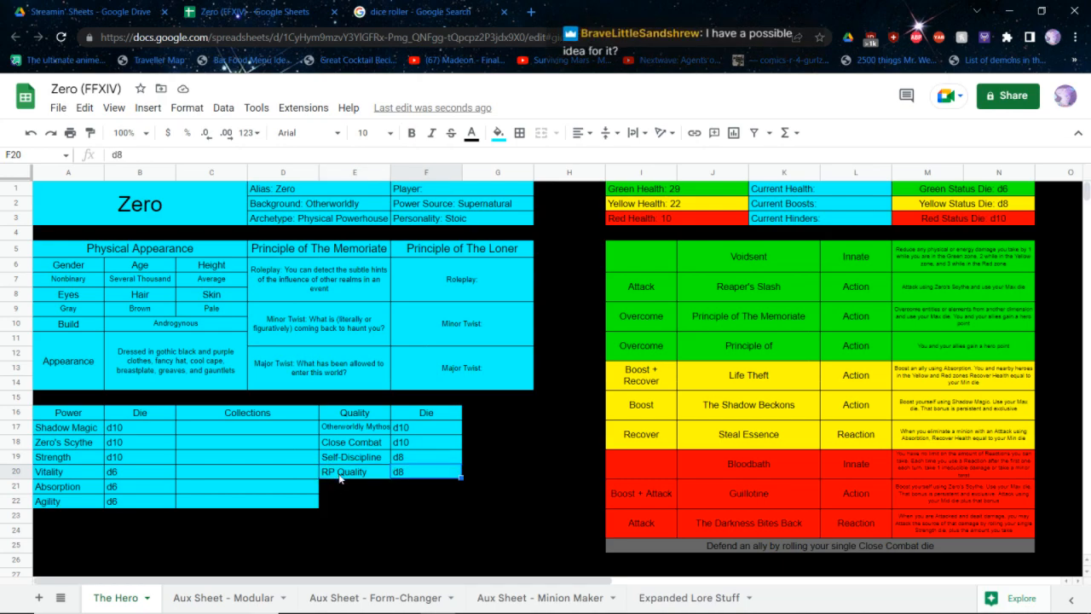
{"action": "key", "text": "Up"}
{"action": "key", "text": "Left"}
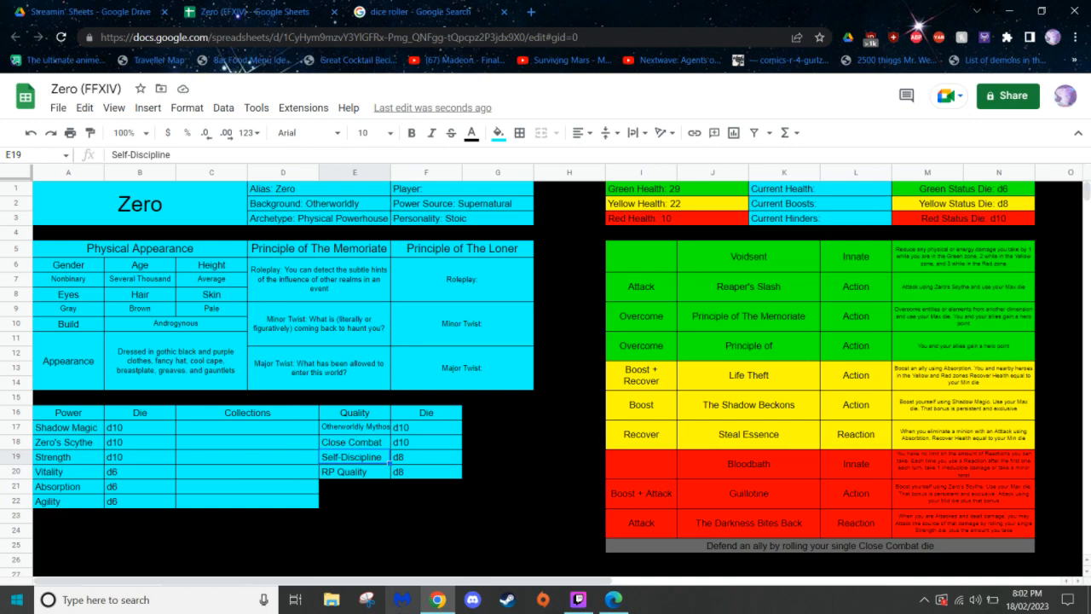
{"action": "left_click", "coordinate": [474, 222]}
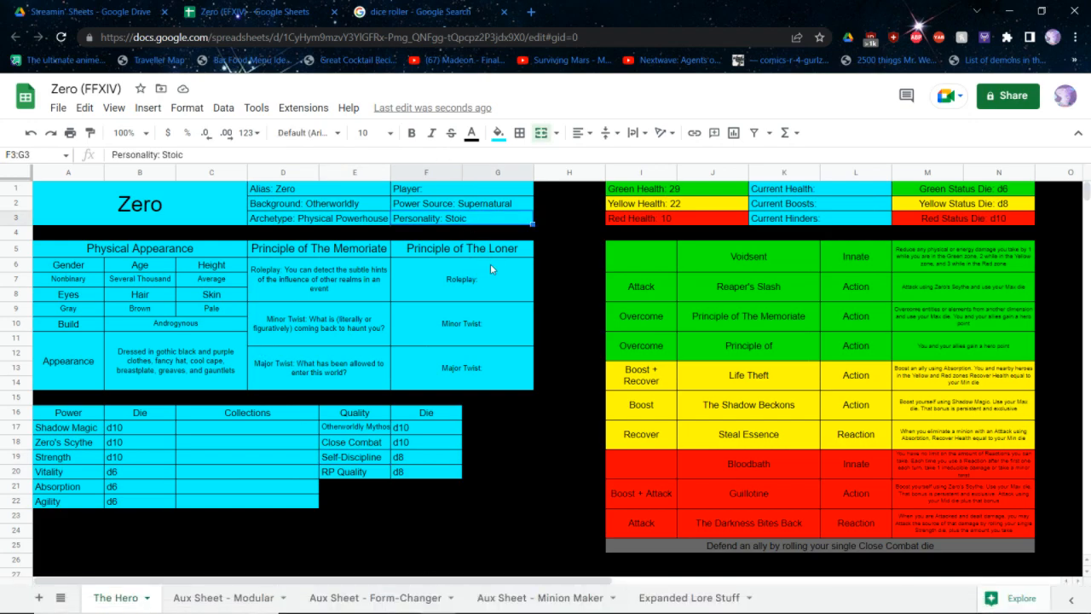
Complete the name of the second green Overcome ability as "Principle of The Loner"
{"action": "double_click", "coordinate": [738, 349]}
{"action": "type", "text": "The L"}
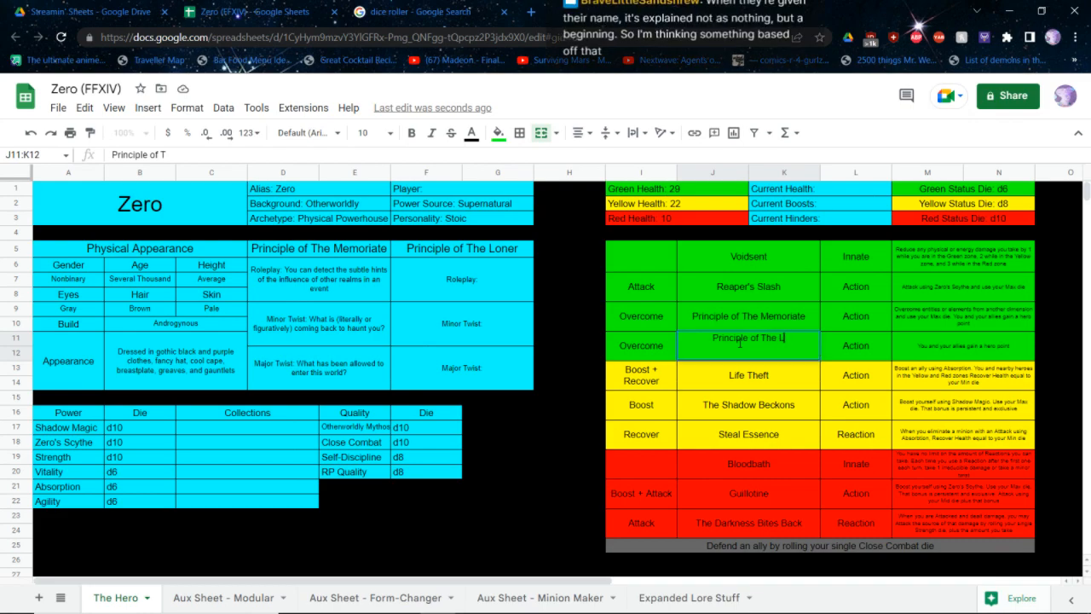
{"action": "type", "text": "oner"}
{"action": "key", "text": "Return"}
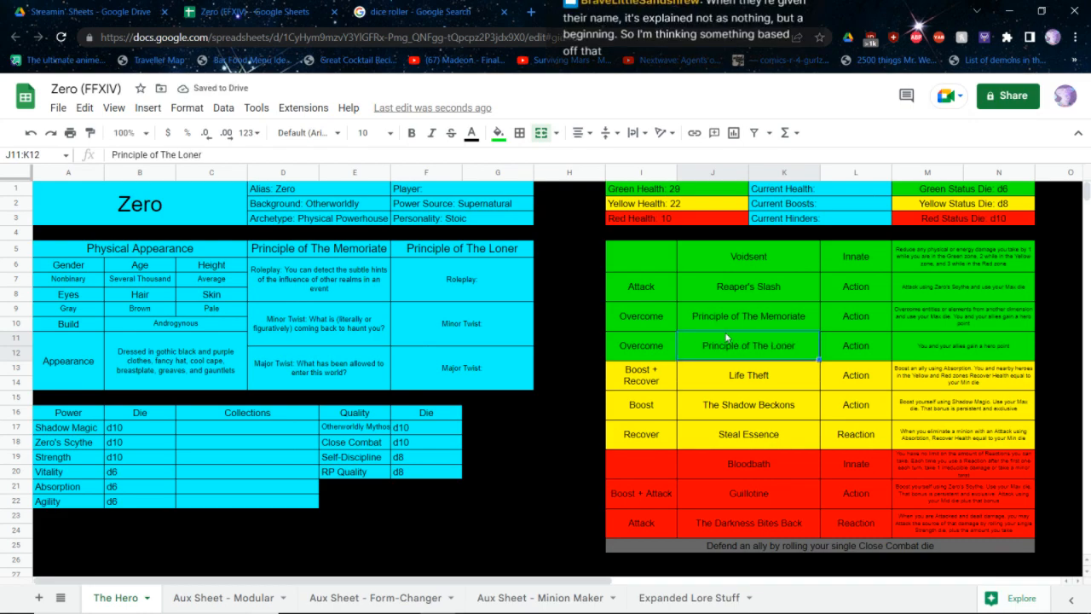
{"action": "left_click", "coordinate": [350, 474]}
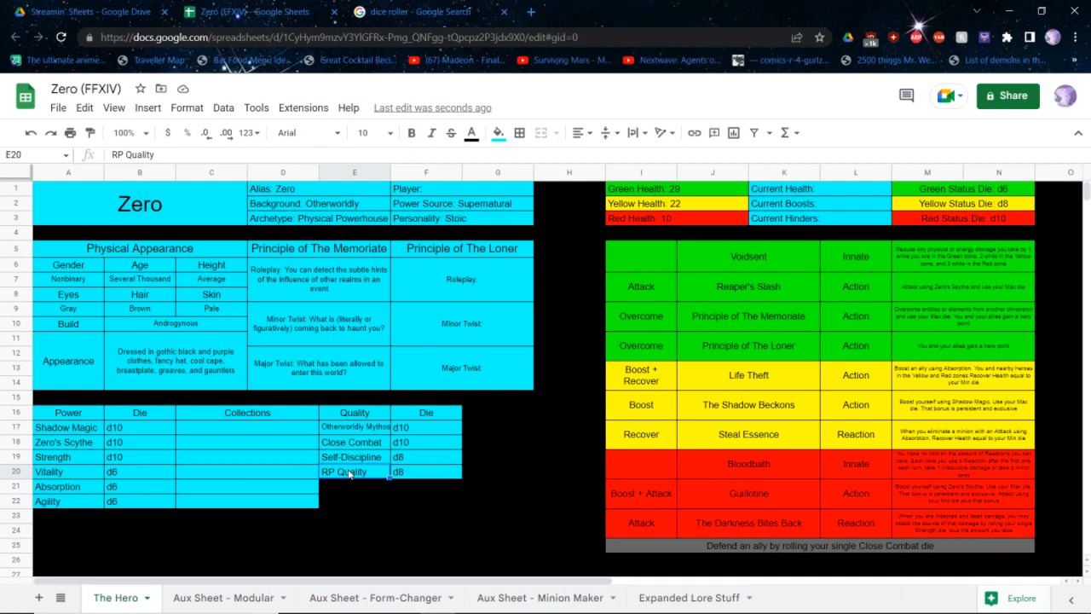
{"action": "left_click", "coordinate": [480, 290]}
{"action": "double_click", "coordinate": [480, 290]}
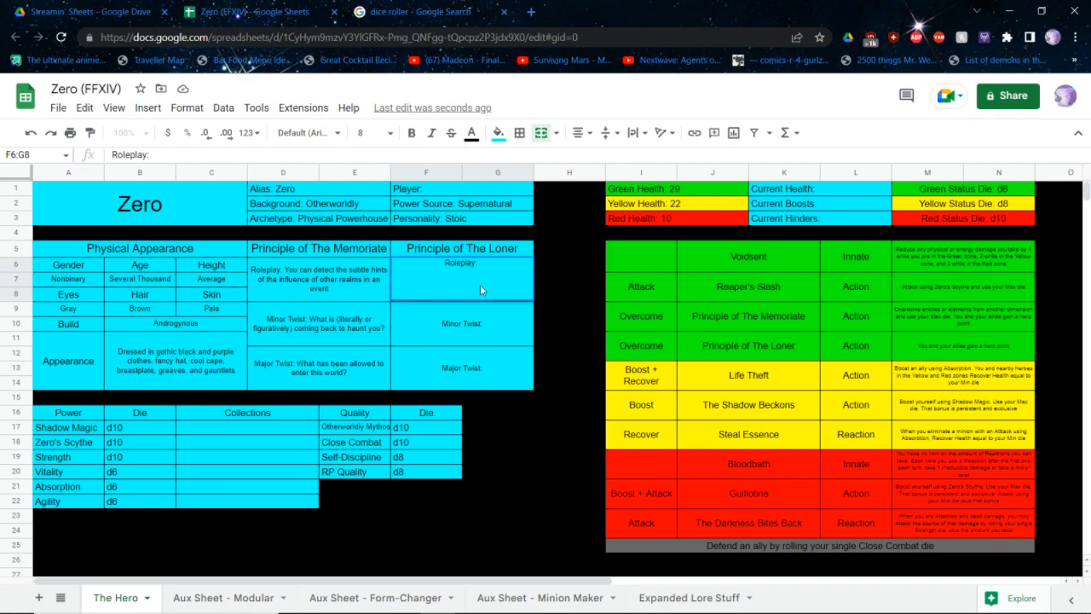
{"action": "double_click", "coordinate": [534, 247]}
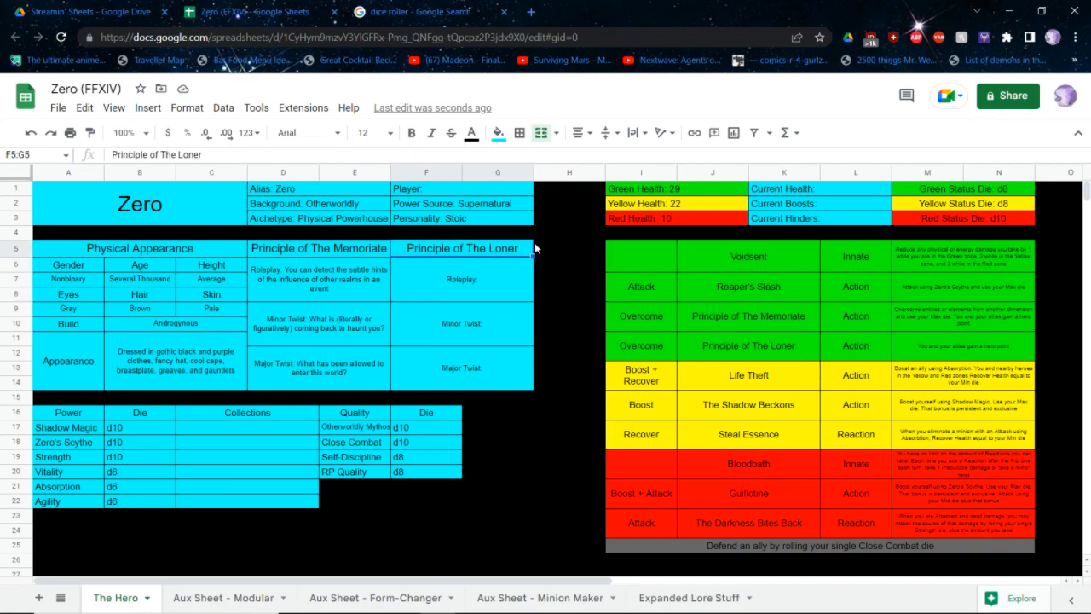
{"action": "type", "text": "You"}
{"action": "key", "text": "BackSpace"}
{"action": "key", "text": "BackSpace"}
{"action": "key", "text": "BackSpace"}
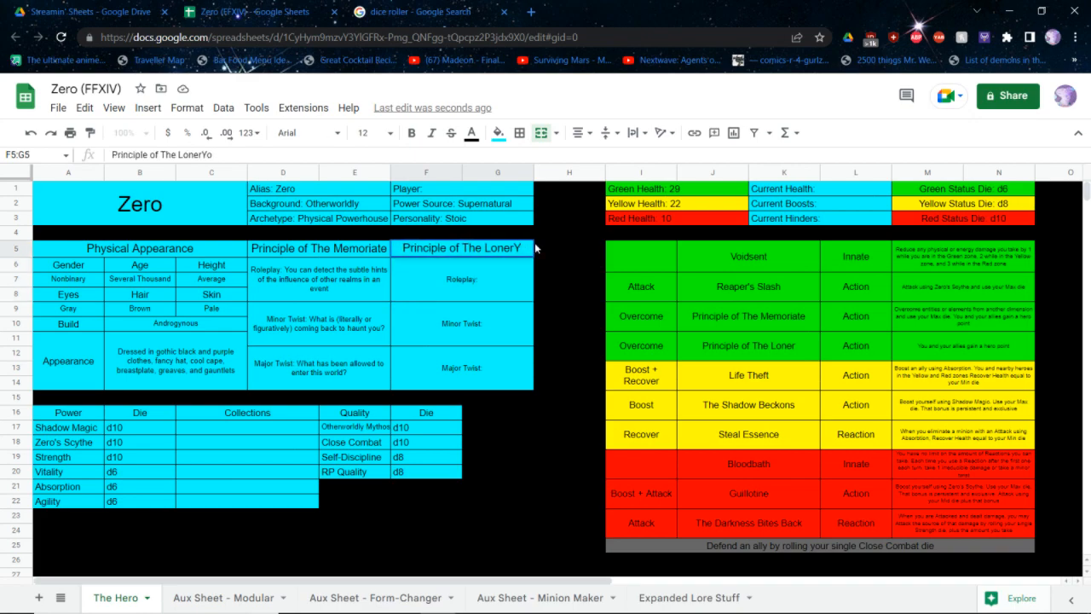
{"action": "key", "text": "Return"}
Start Principle of The Loner's roleplay entry with "You're the best at what you do, as long as no one else sees you do it."
{"action": "key", "text": "Down"}
{"action": "key", "text": "Up"}
{"action": "key", "text": "Return"}
{"action": "type", "text": "You're the best a"}
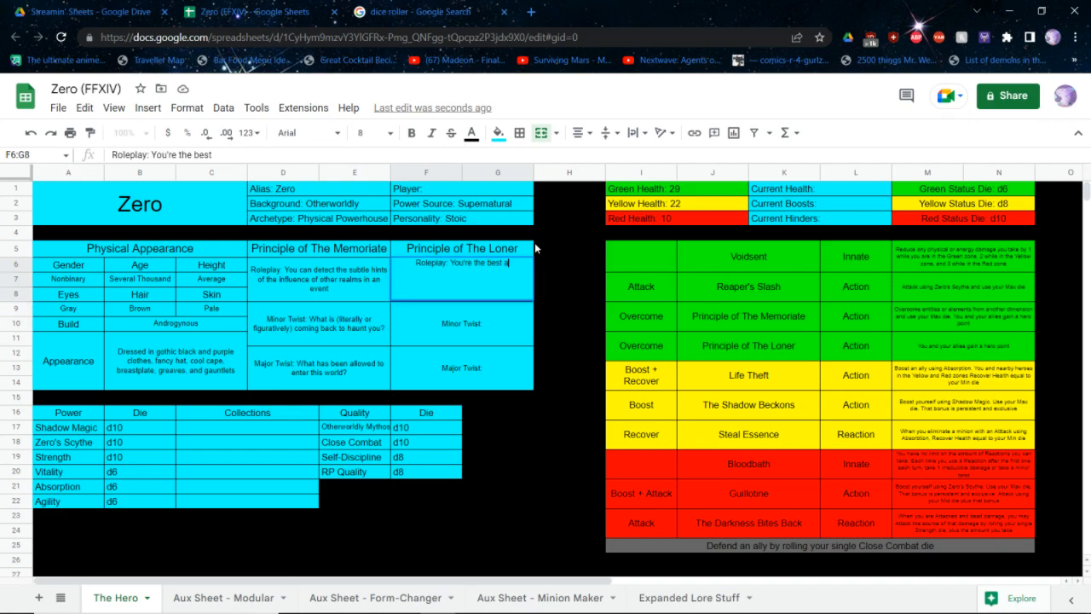
{"action": "type", "text": "t what you do,"}
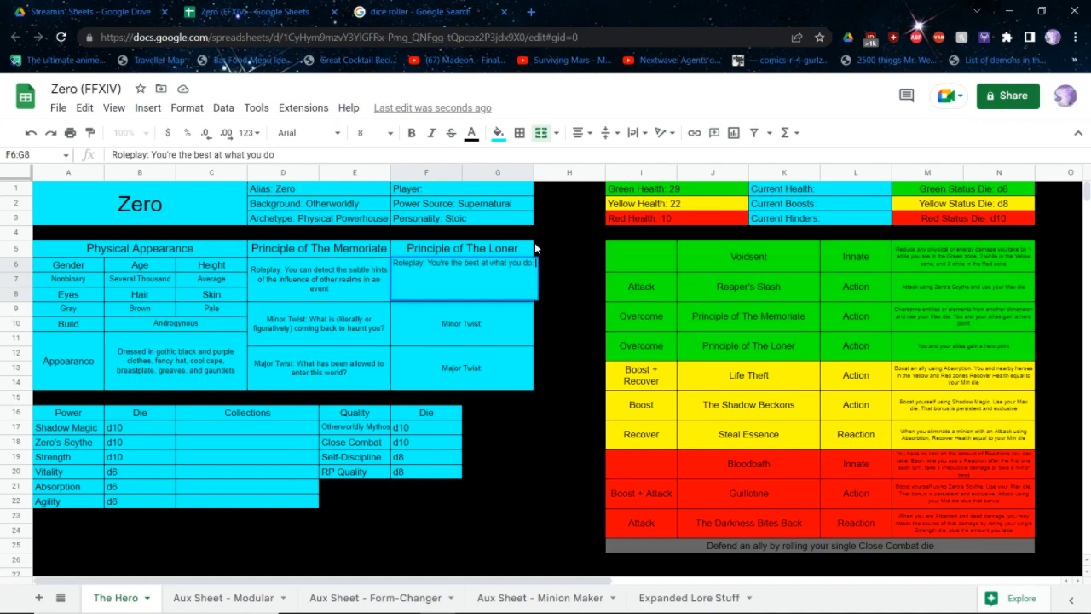
{"action": "type", "text": " as long as no o"}
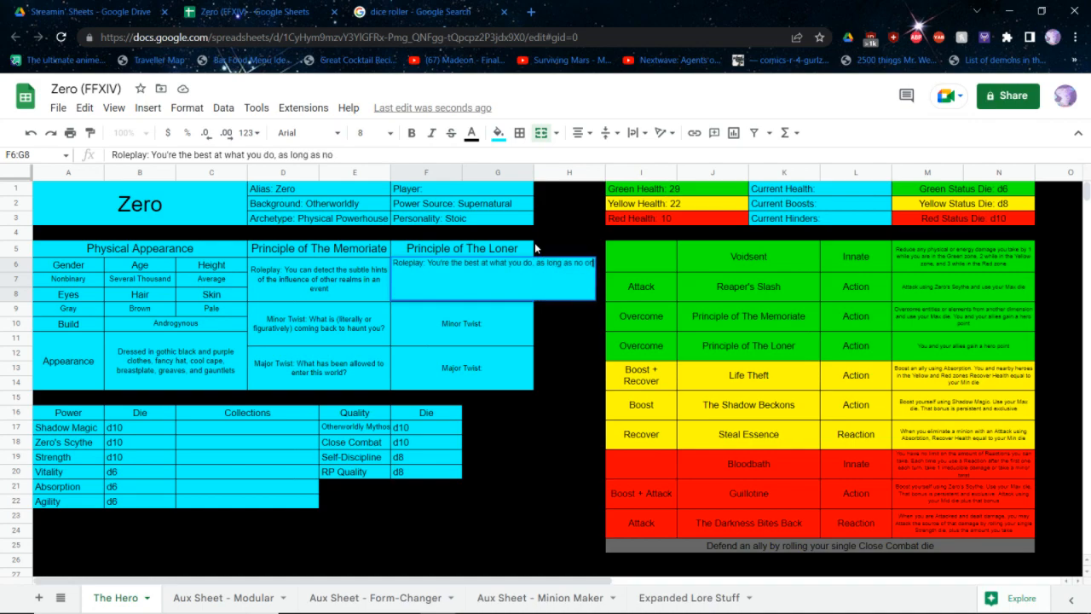
{"action": "type", "text": "ne else sees you"}
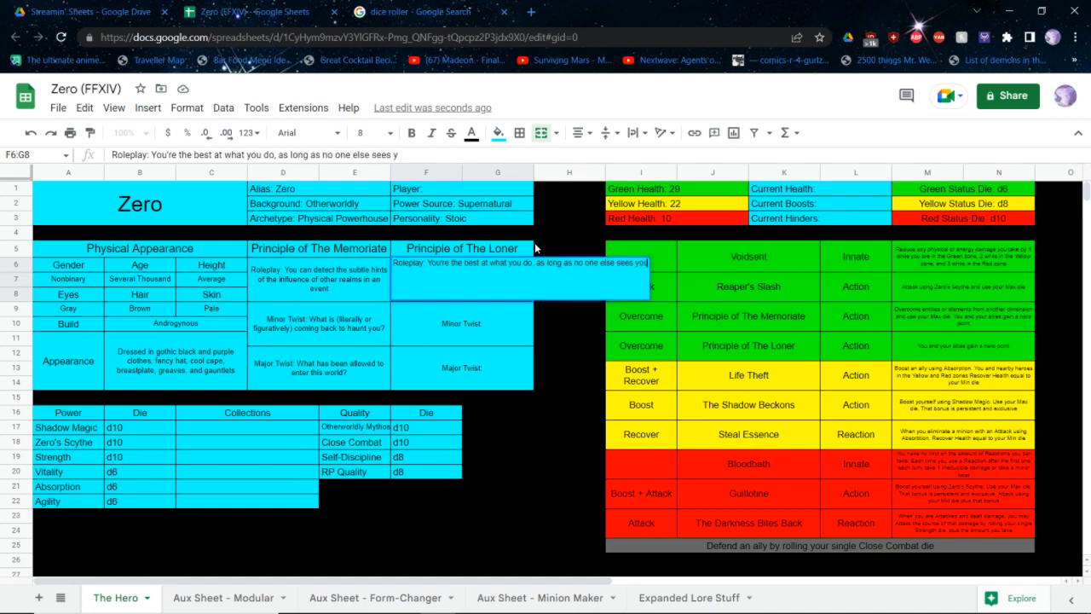
{"action": "type", "text": " do it."}
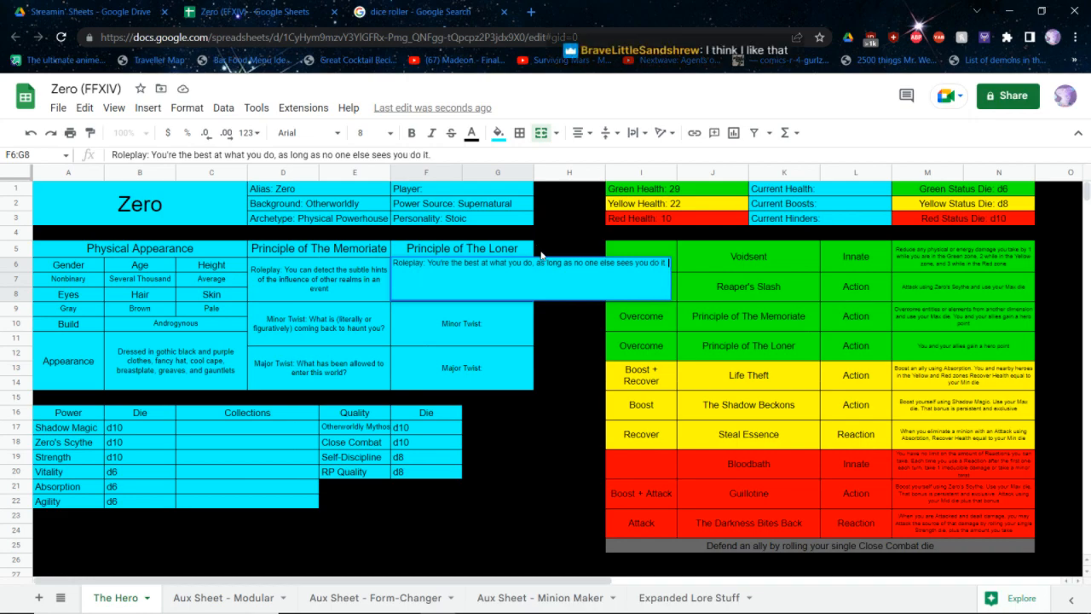
{"action": "type", "text": " You"}
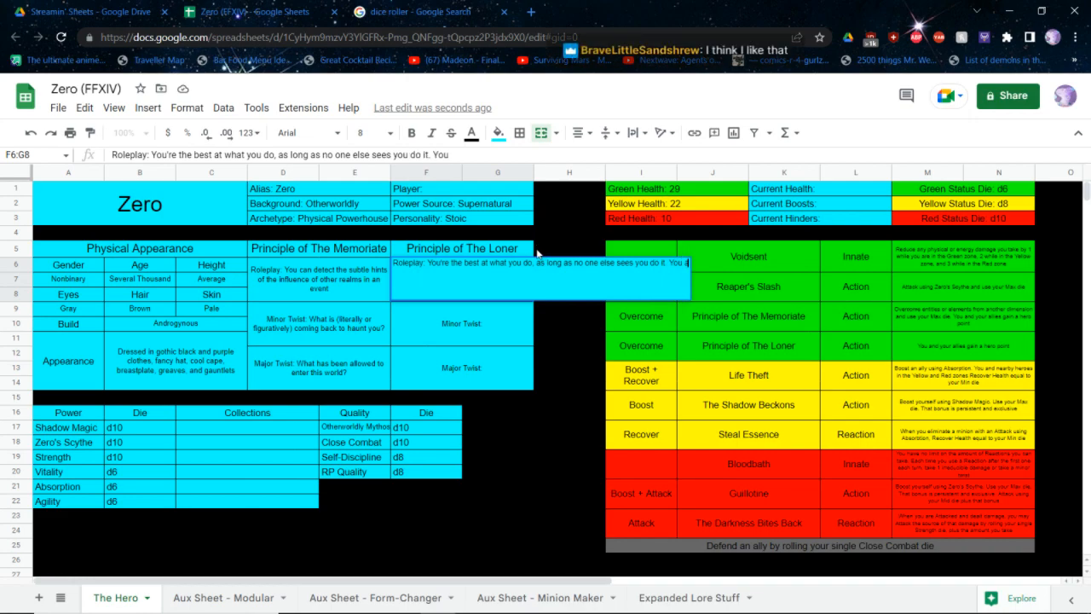
{"action": "type", "text": " can alw"}
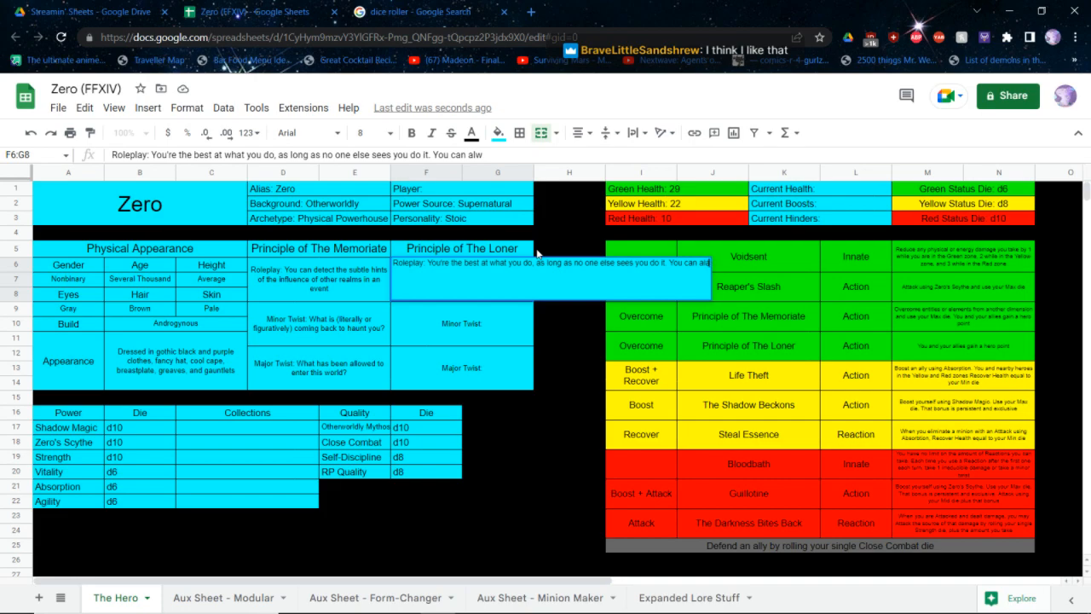
{"action": "type", "text": "ays find your ow"}
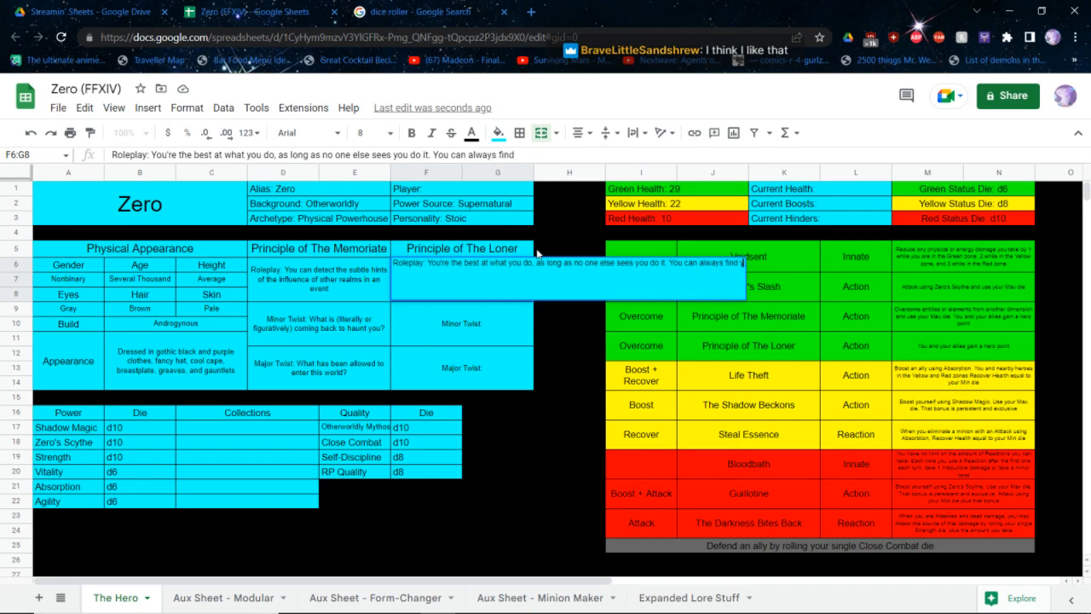
{"action": "type", "text": "n path"}
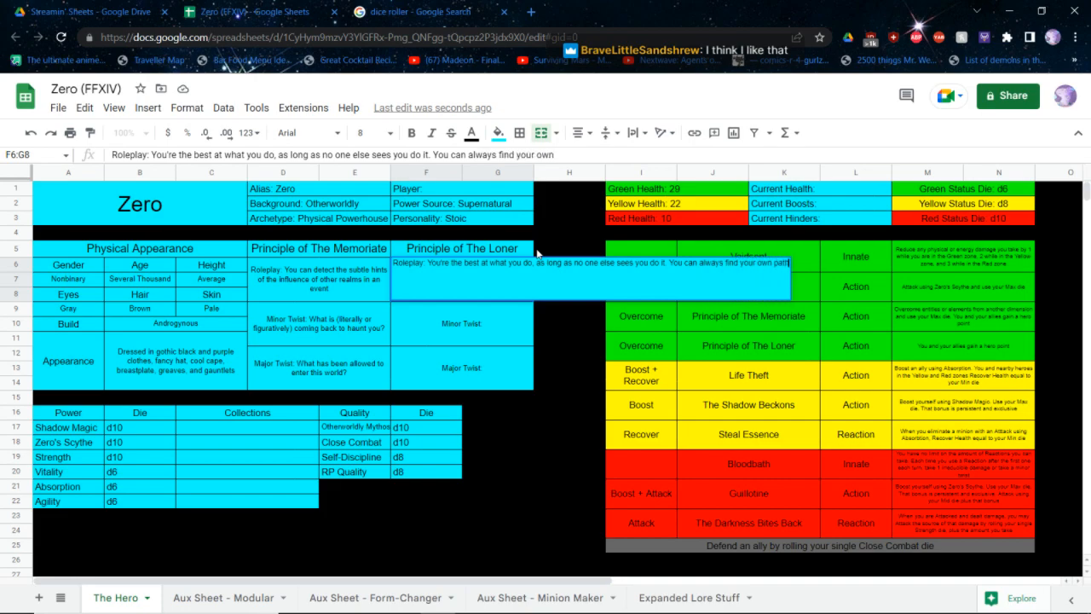
Finish Principle of The Loner's roleplay entry with the sentence "You can always find your own path"
{"action": "key", "text": "Return"}
Replace the RP Quality placeholder in Zero's quality list with "Unchained Destiny" and set its font size to 8
{"action": "left_click", "coordinate": [356, 475]}
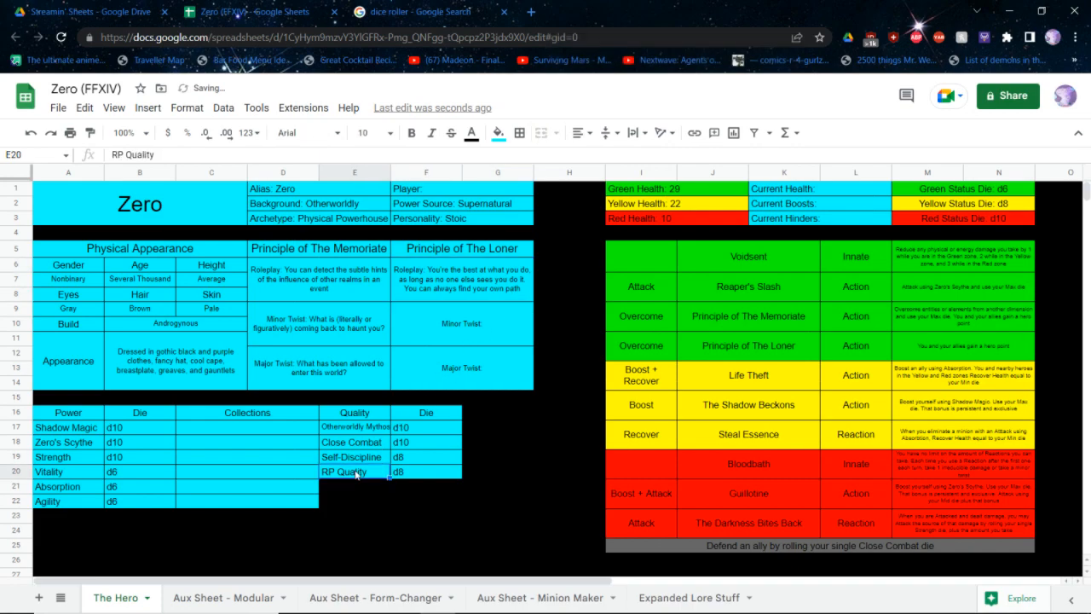
{"action": "type", "text": "Unchaine"}
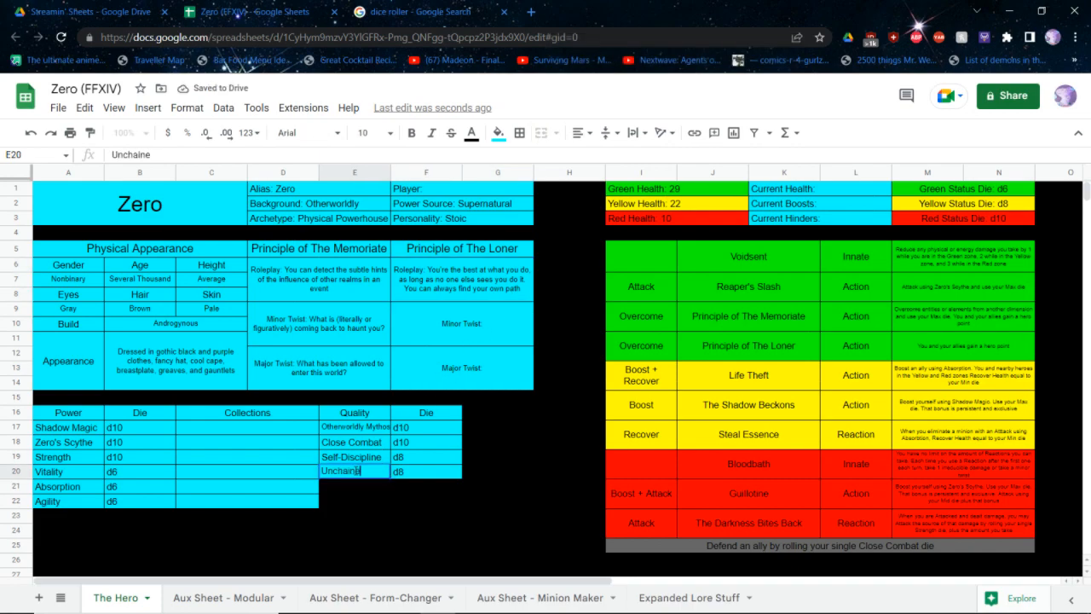
{"action": "type", "text": "d Destiny"}
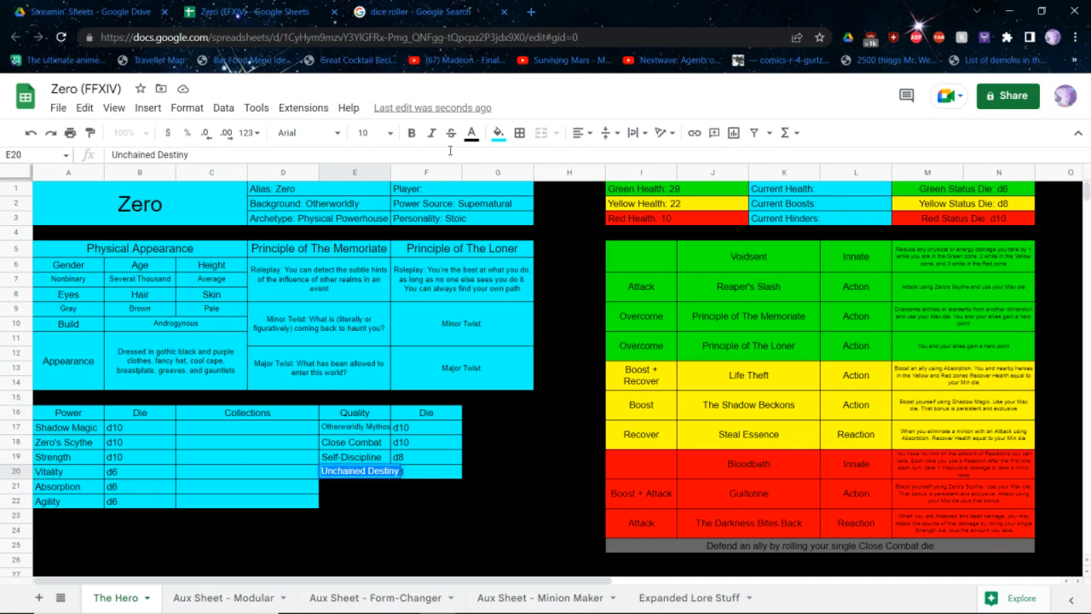
{"action": "left_click", "coordinate": [366, 136]}
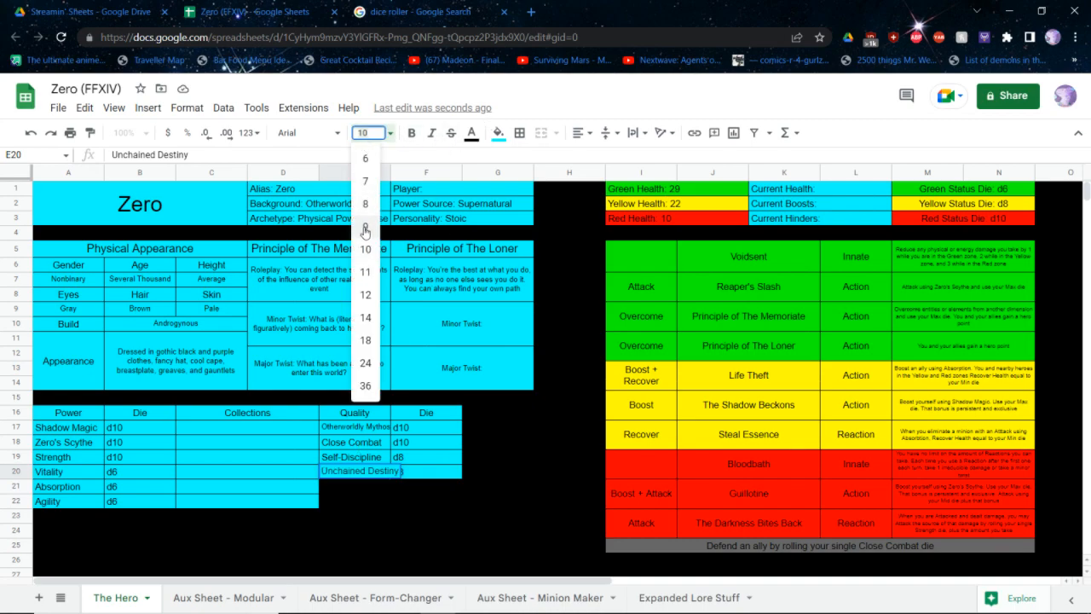
{"action": "left_click", "coordinate": [366, 226]}
{"action": "left_click", "coordinate": [367, 132]}
{"action": "left_click", "coordinate": [366, 201]}
{"action": "left_click", "coordinate": [537, 364]}
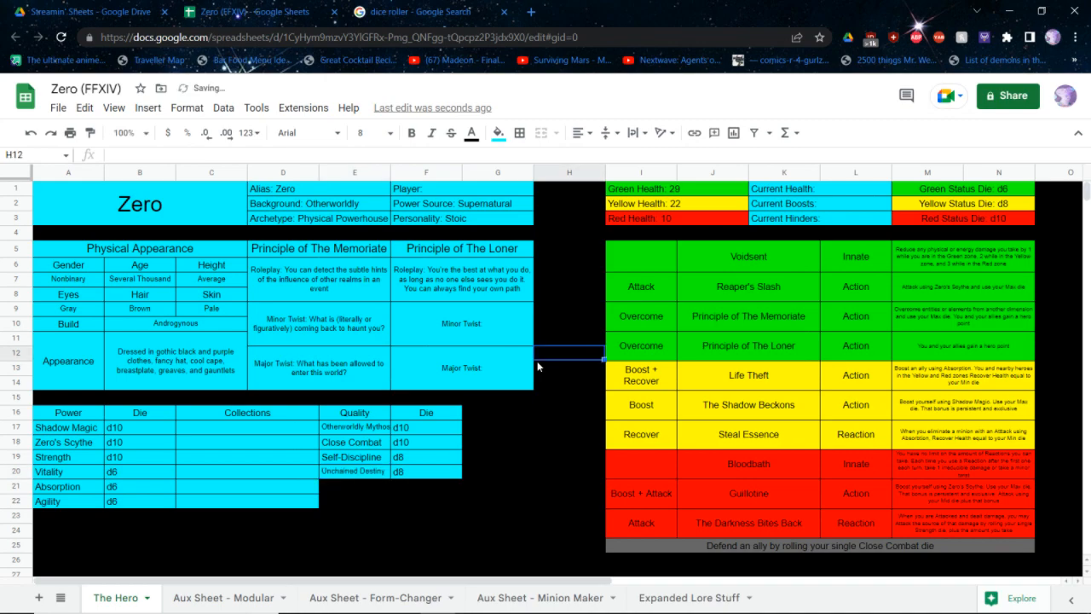
Complete Principle of The Loner's minor twist with "Now that you're seperated from your team, how will you get back?"
{"action": "left_click", "coordinate": [472, 314]}
{"action": "key", "text": "Return"}
{"action": "type", "text": "Wh"}
{"action": "key", "text": "BackSpace"}
{"action": "key", "text": "BackSpace"}
{"action": "type", "text": "Now"}
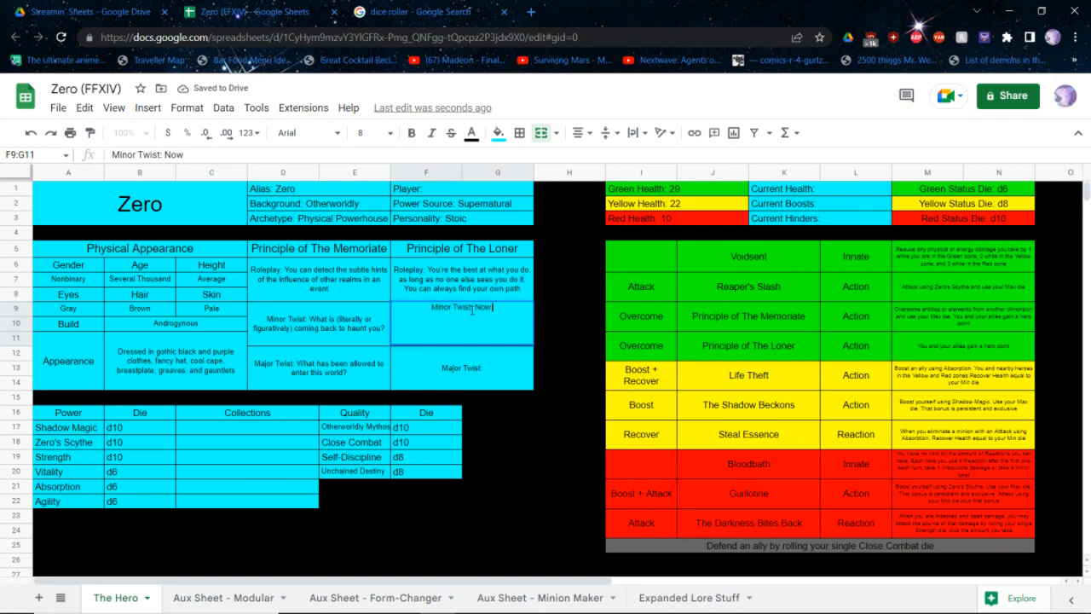
{"action": "type", "text": " that you're seperated"}
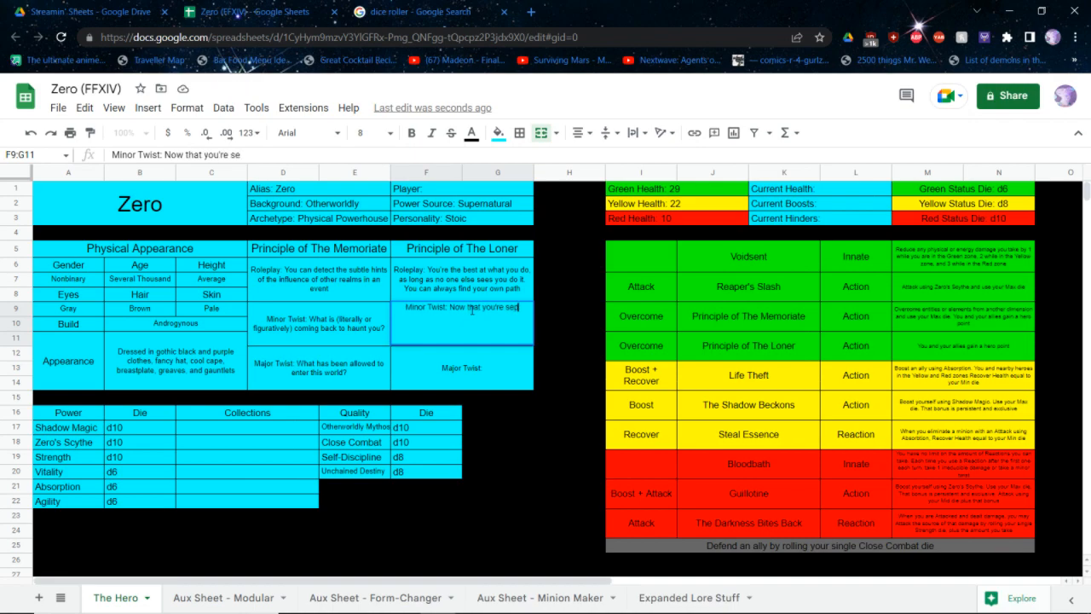
{"action": "type", "text": " from your"}
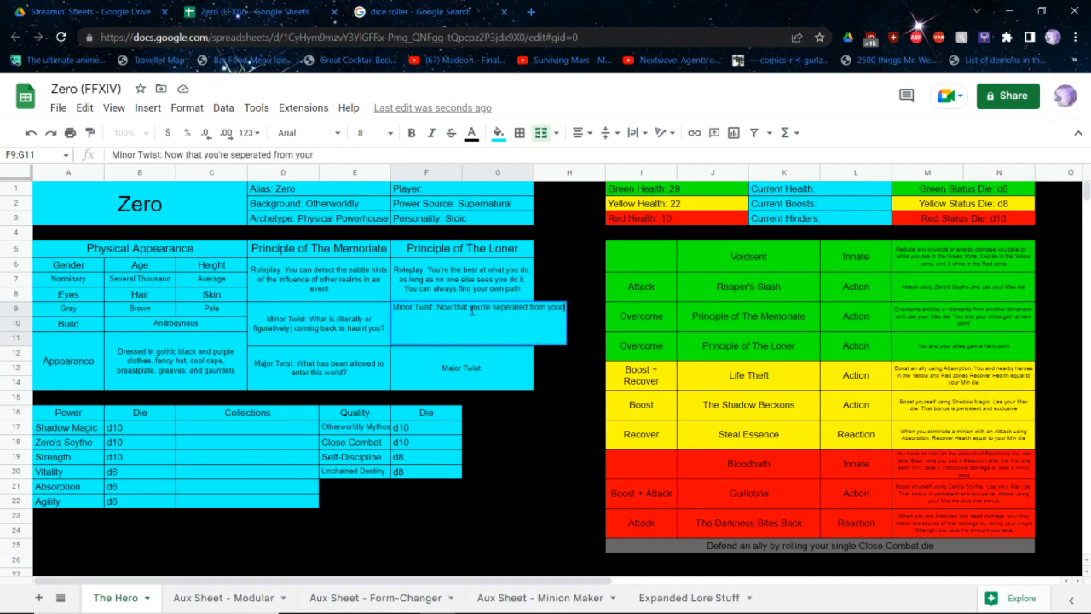
{"action": "type", "text": " team, how will you"}
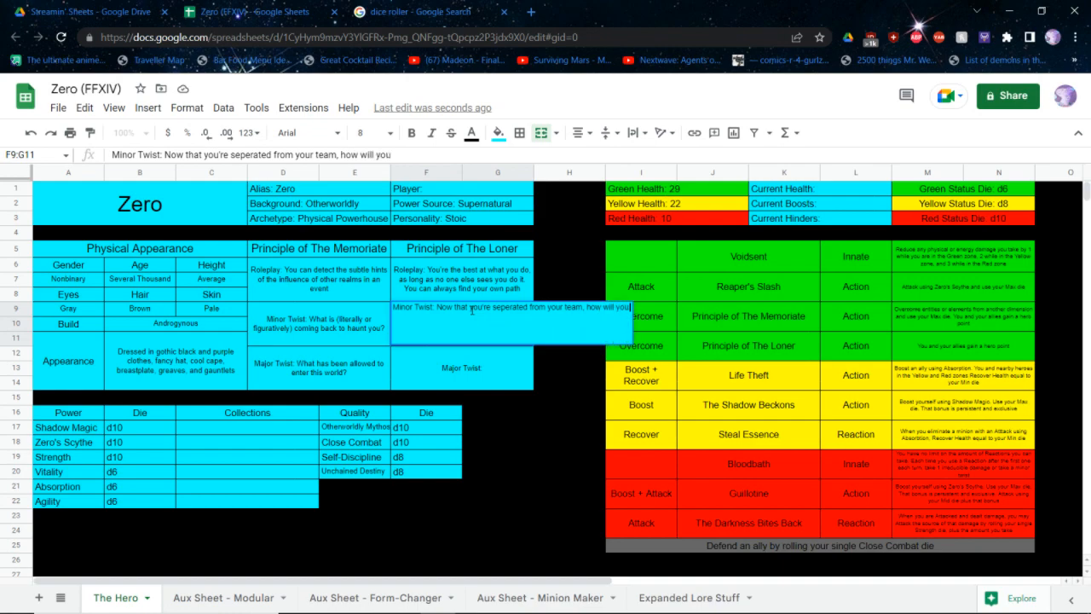
{"action": "type", "text": " get back?"}
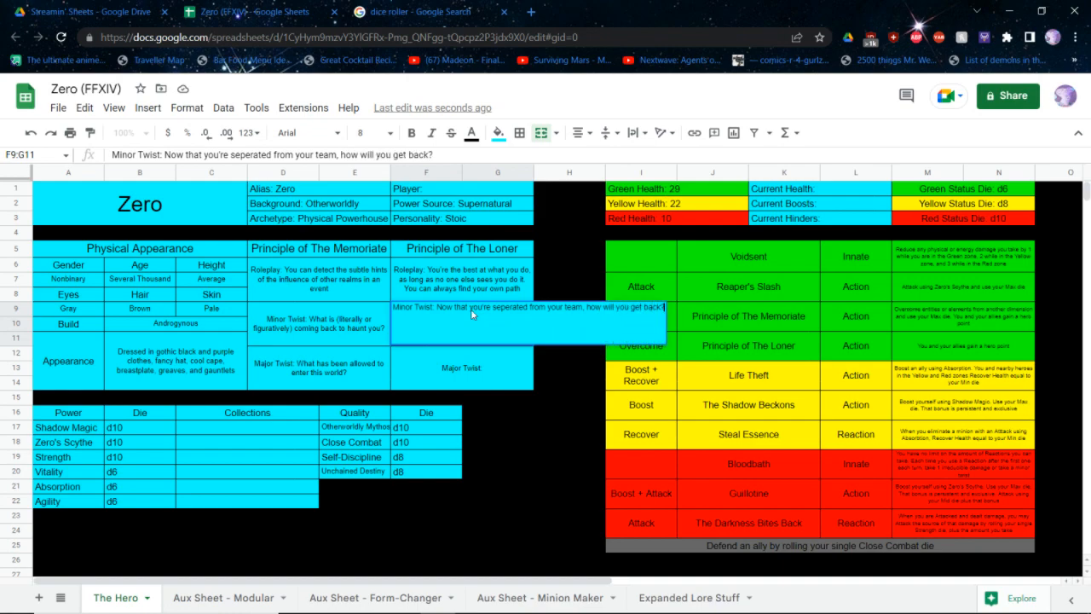
{"action": "key", "text": "Return"}
{"action": "key", "text": "Return"}
Complete Principle of The Loner's major twist with "How do you alienate the rest of your team with your loner tendencies?"
{"action": "type", "text": "How do you alienate the rest of your team with your loner tendencies?"}
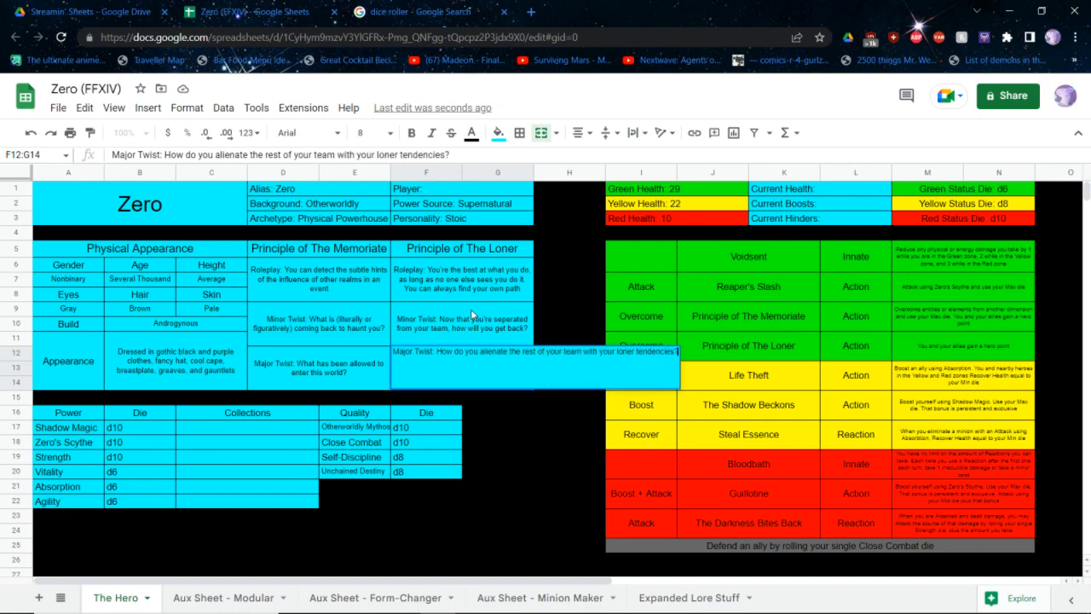
{"action": "key", "text": "Return"}
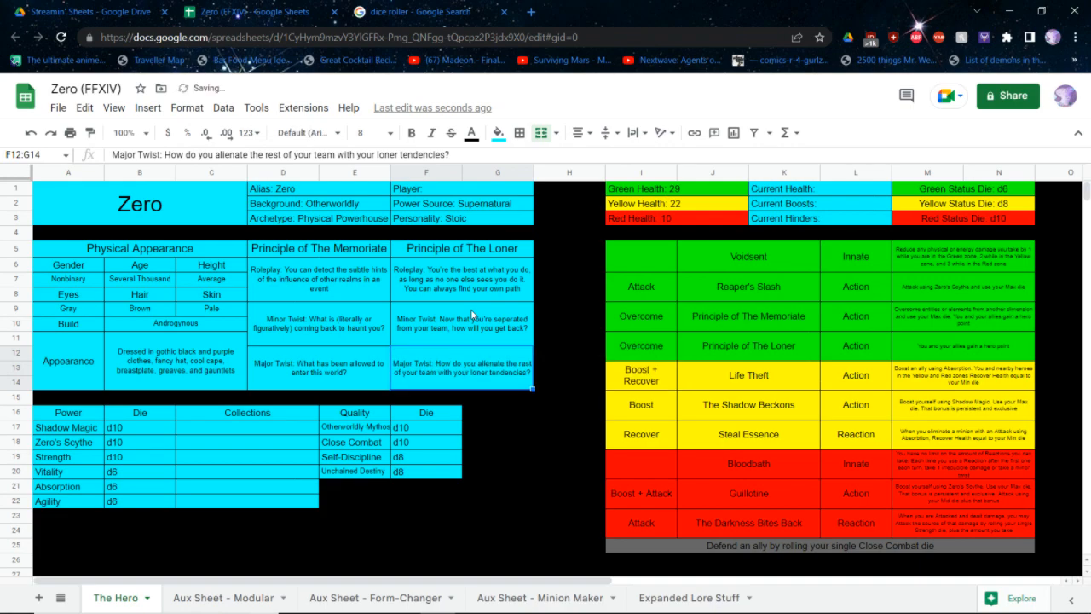
Begin the Principle of The Loner ability's description with "Overcome when doing smoething different from the rest of your team and use your Max die."
{"action": "left_click", "coordinate": [898, 348]}
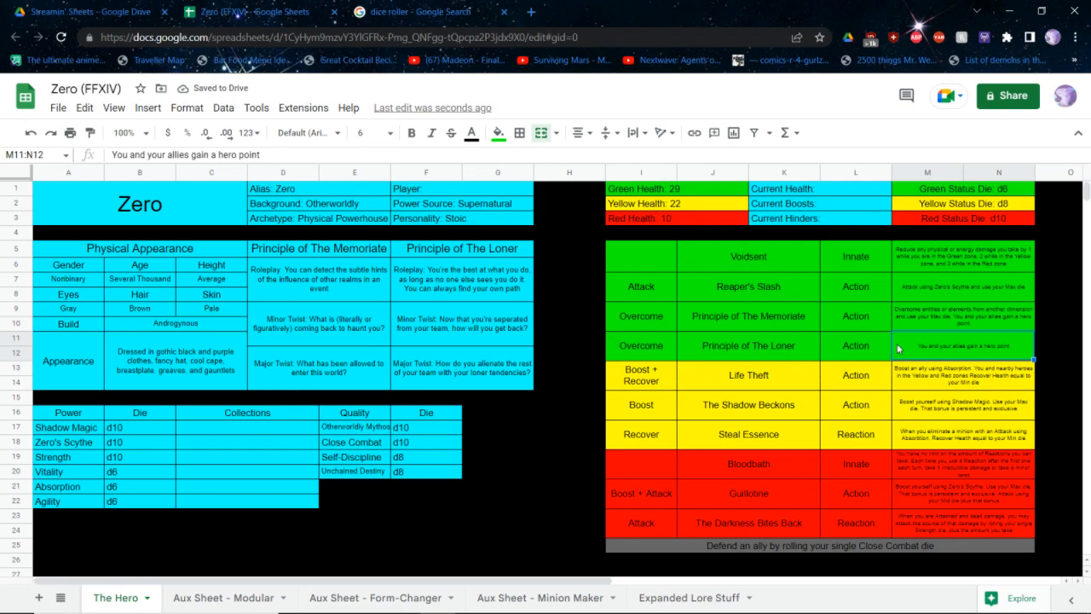
{"action": "key", "text": "Up"}
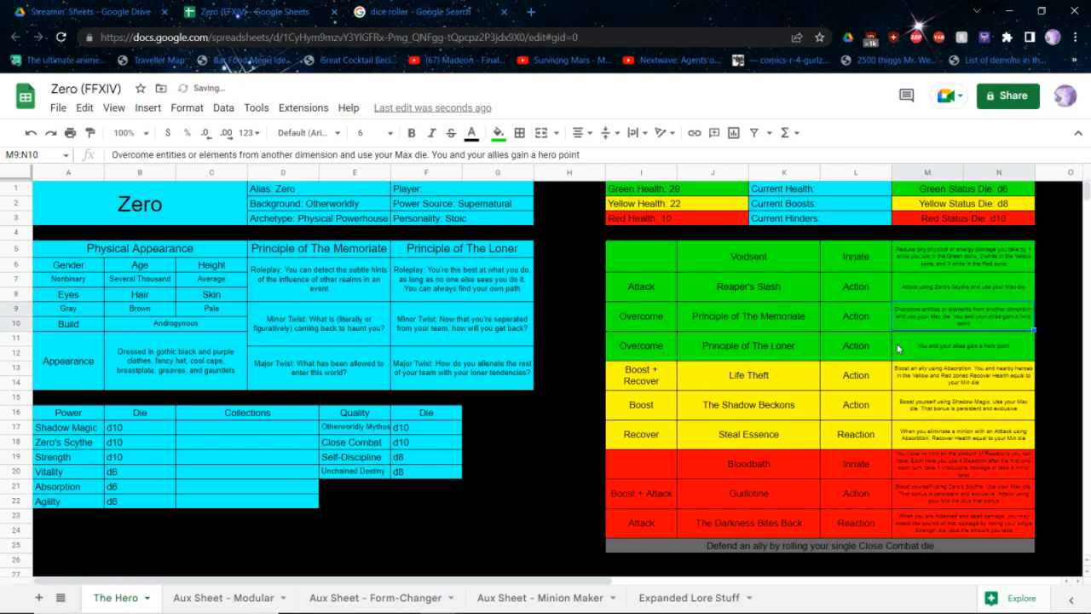
{"action": "key", "text": "Down"}
{"action": "double_click", "coordinate": [898, 348]}
{"action": "type", "text": "Overcome when doing "}
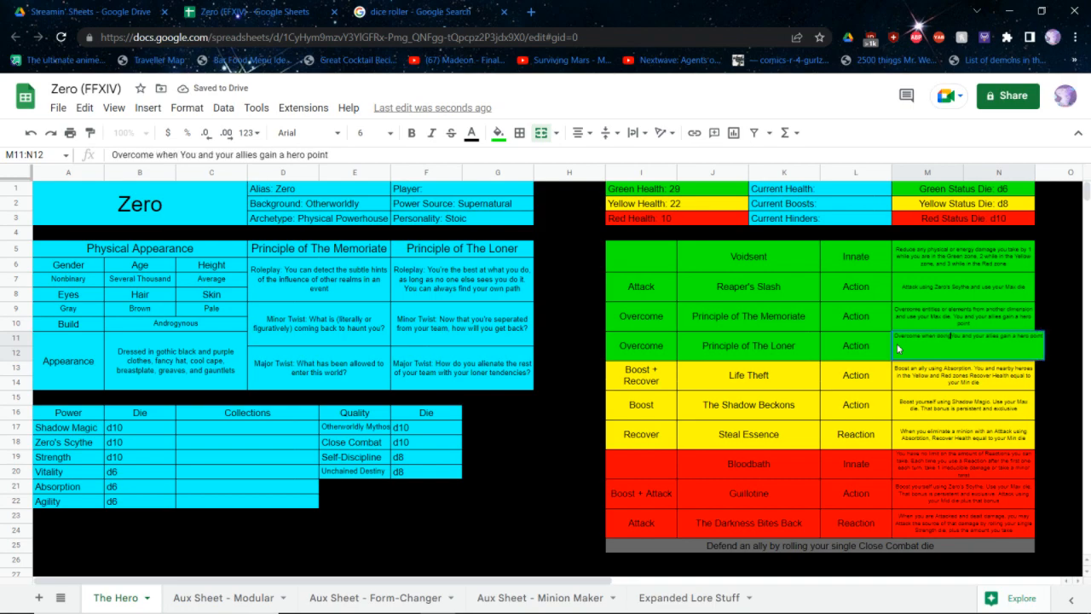
{"action": "type", "text": "smoething different "}
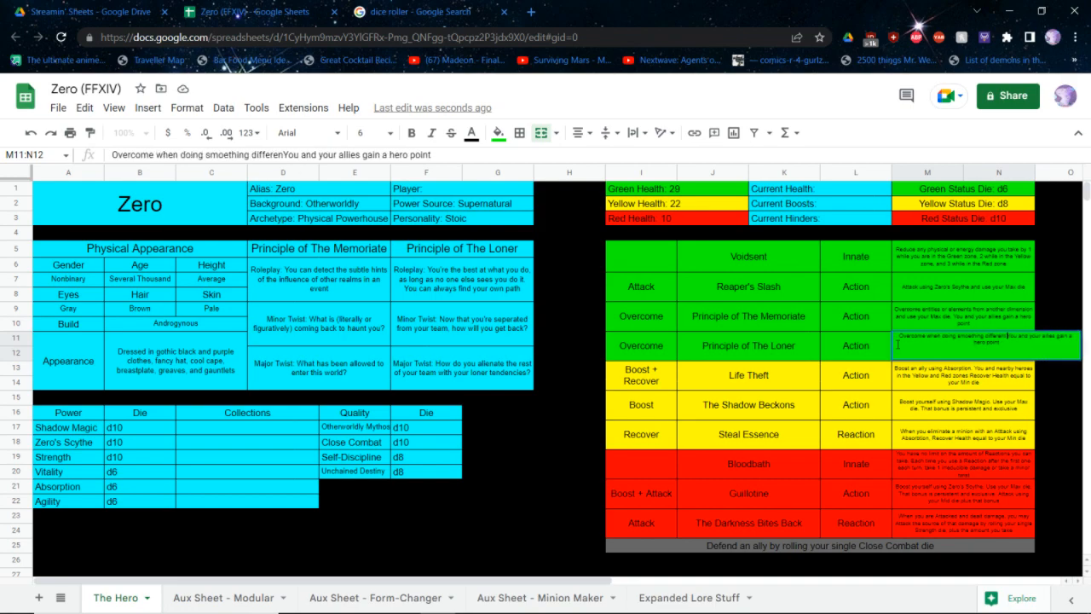
{"action": "type", "text": "from the rest of your "}
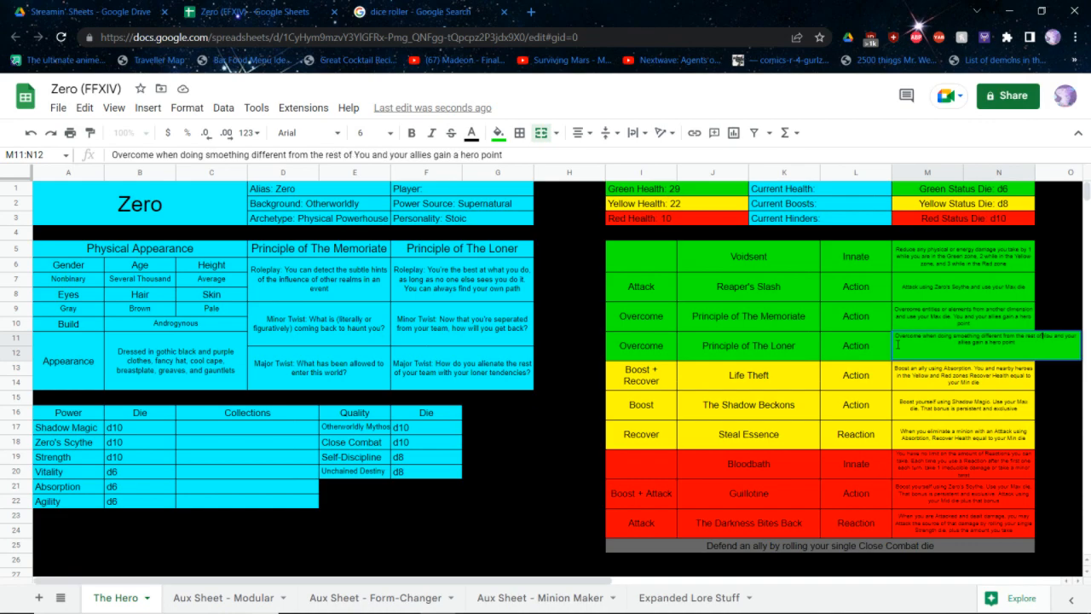
{"action": "type", "text": "team and use your Ma"}
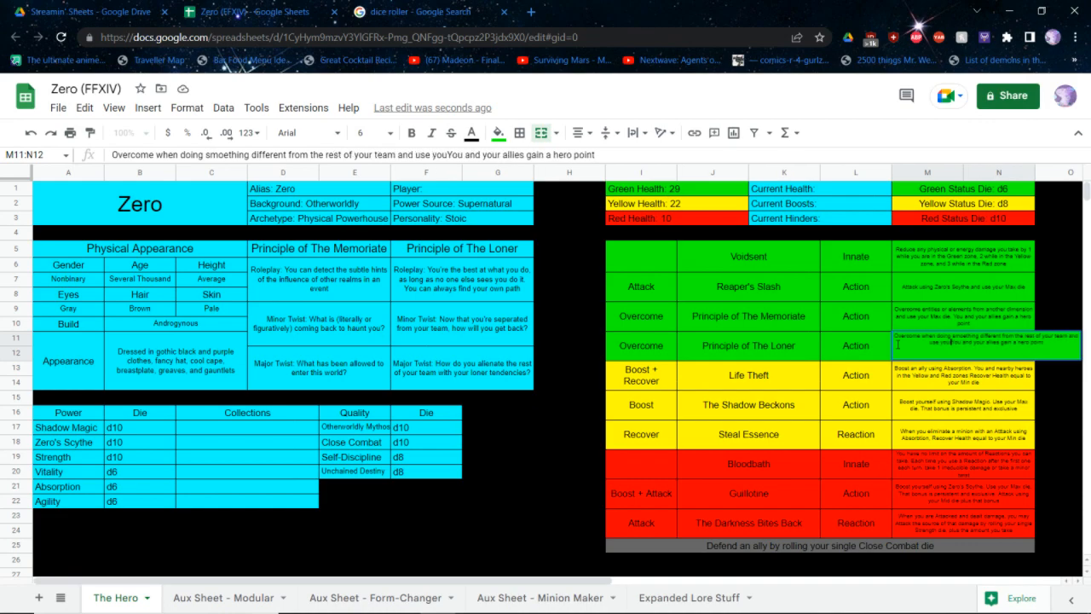
{"action": "type", "text": "x die."}
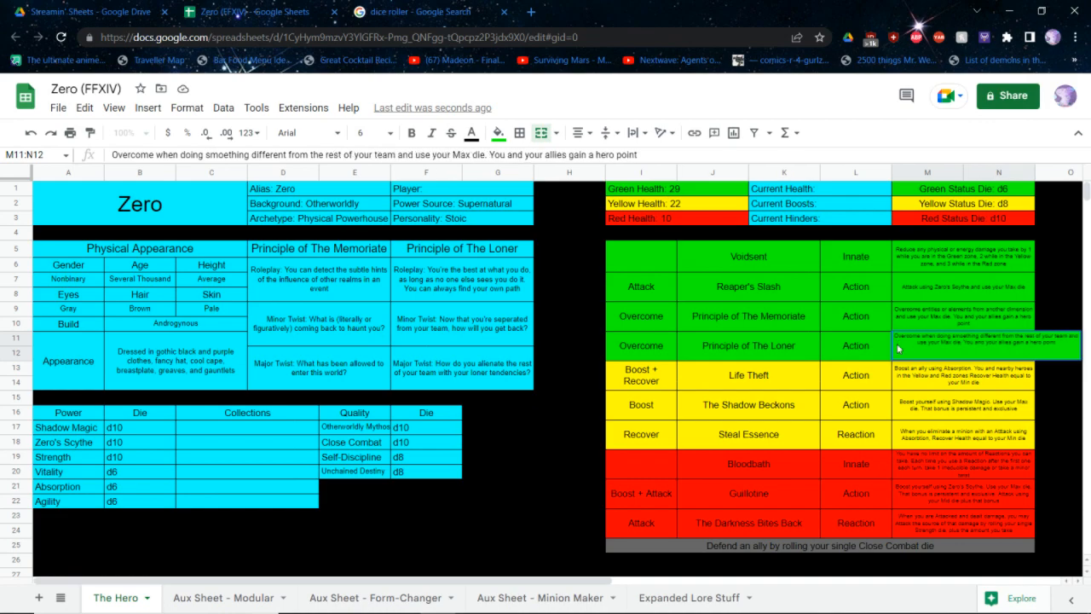
{"action": "left_click", "coordinate": [897, 348]}
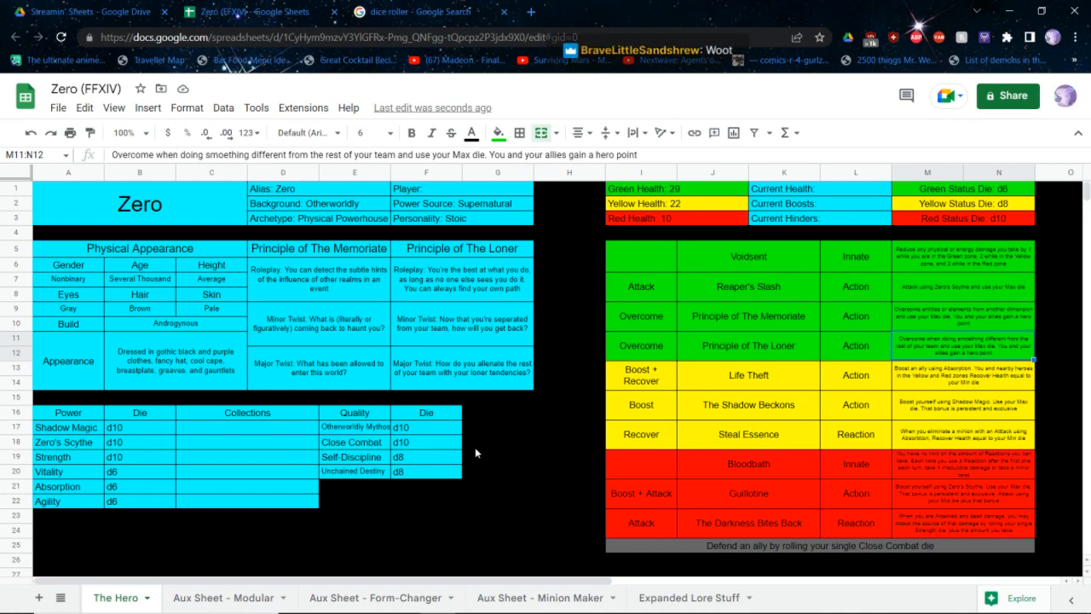
Close Zero's finished sheet and clear all dice from the Google dice roller
{"action": "key", "text": "ctrl+w"}
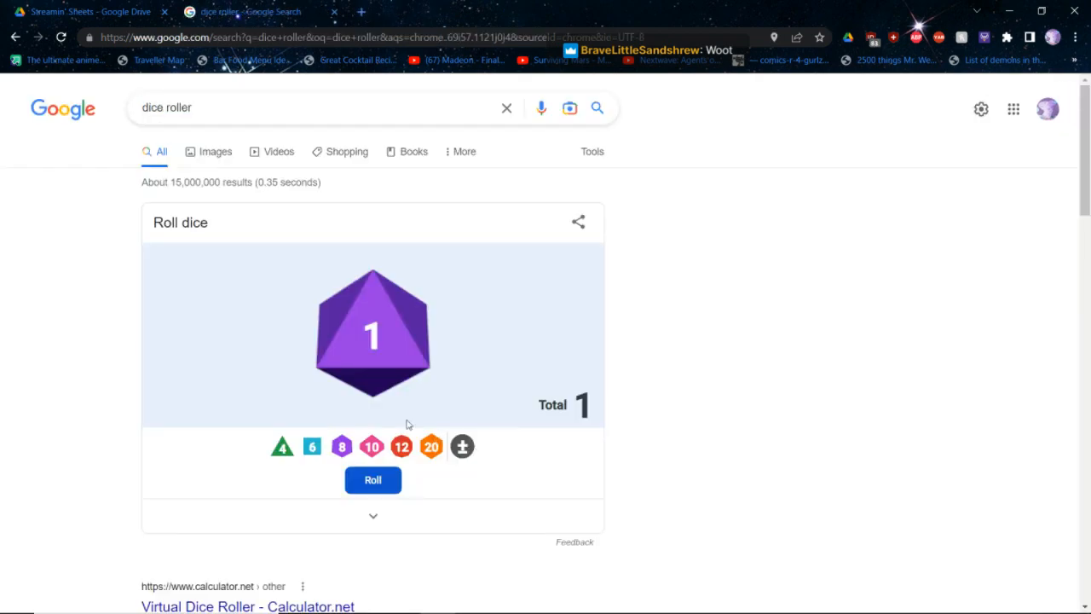
{"action": "left_click", "coordinate": [370, 378]}
{"action": "left_click", "coordinate": [401, 446]}
{"action": "left_click", "coordinate": [401, 446]}
{"action": "left_click", "coordinate": [401, 446]}
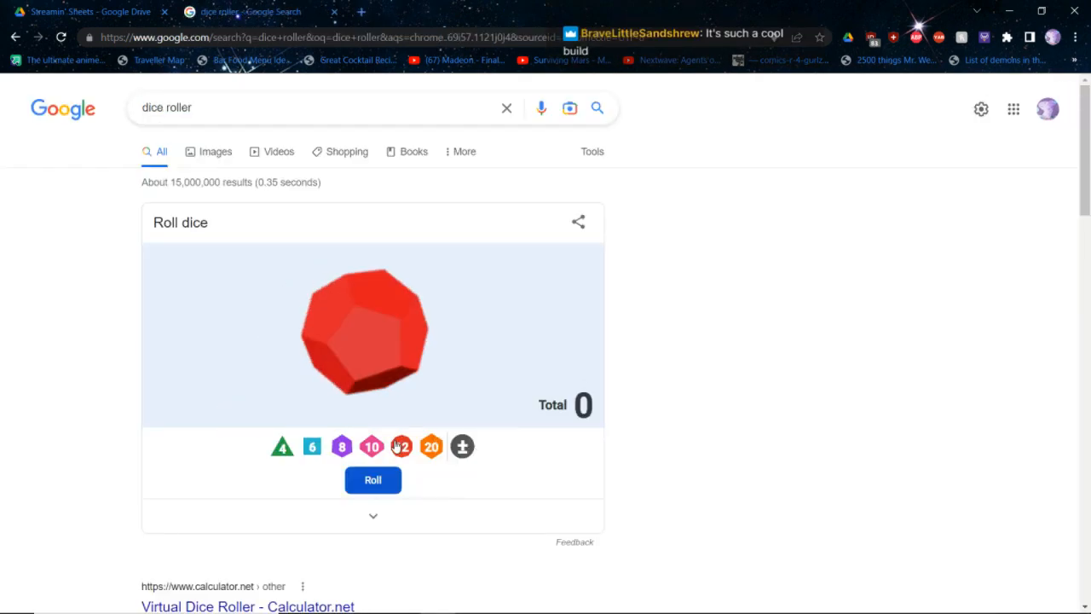
{"action": "left_click", "coordinate": [371, 401]}
{"action": "left_click", "coordinate": [327, 325]}
{"action": "left_click", "coordinate": [341, 336]}
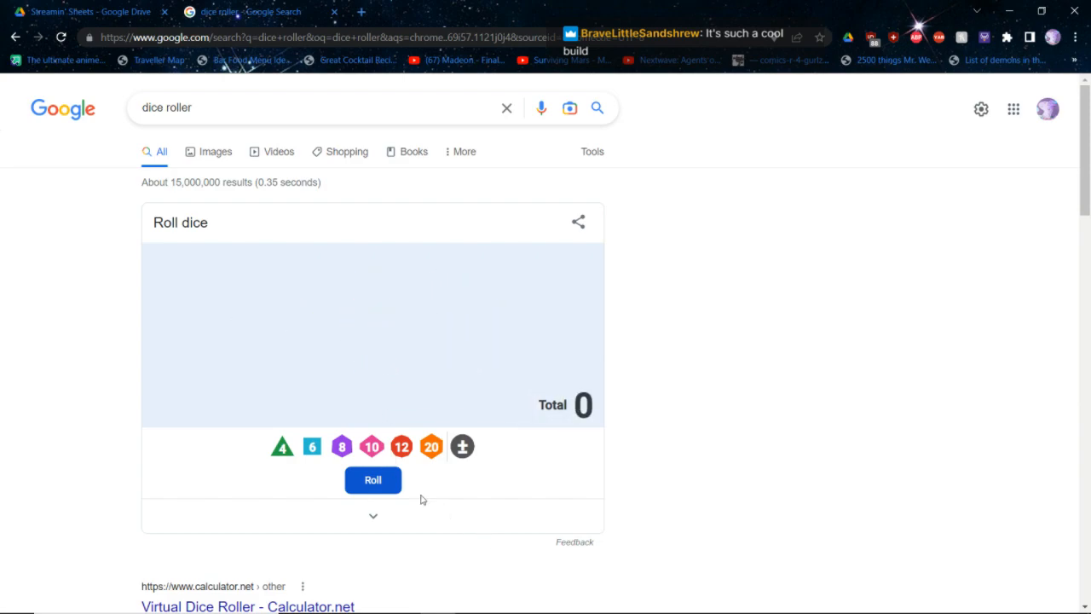
Add one twelve-sided die to the dice roller and roll it three times
{"action": "left_click", "coordinate": [403, 450]}
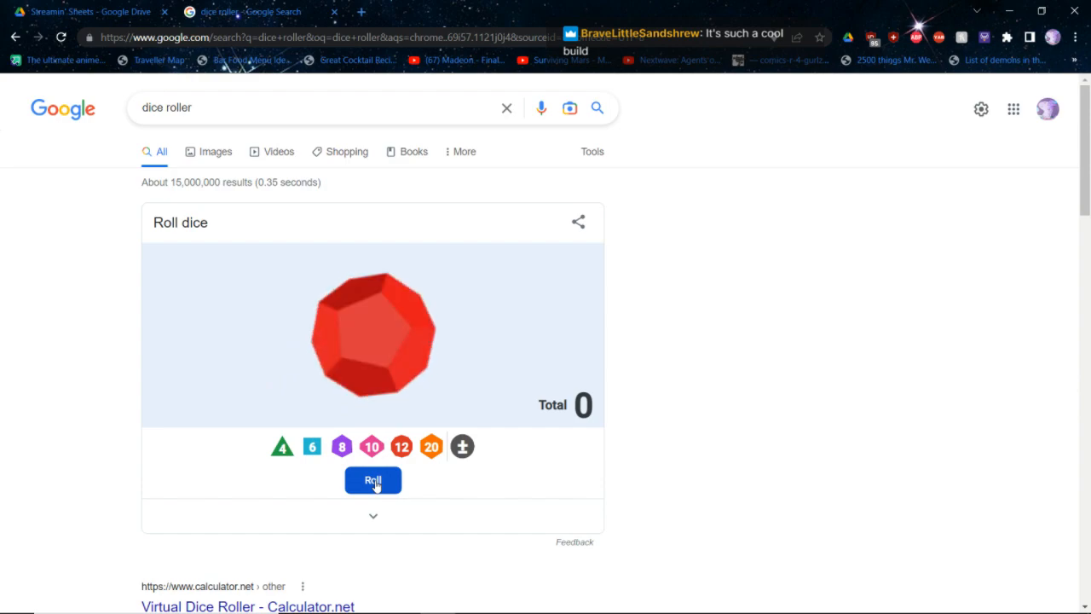
{"action": "left_click", "coordinate": [375, 483]}
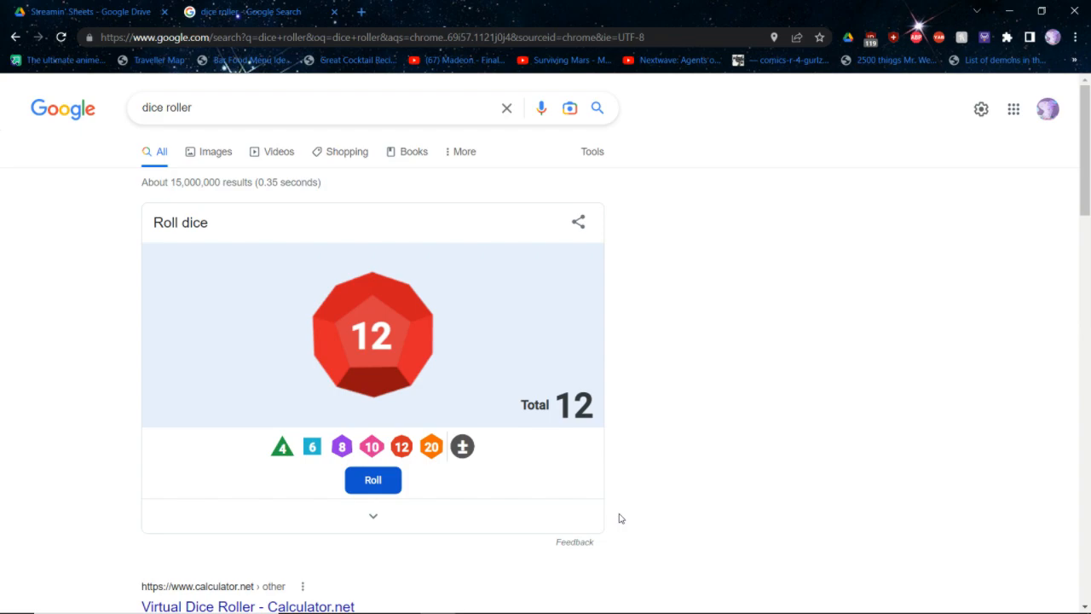
{"action": "left_click", "coordinate": [381, 483]}
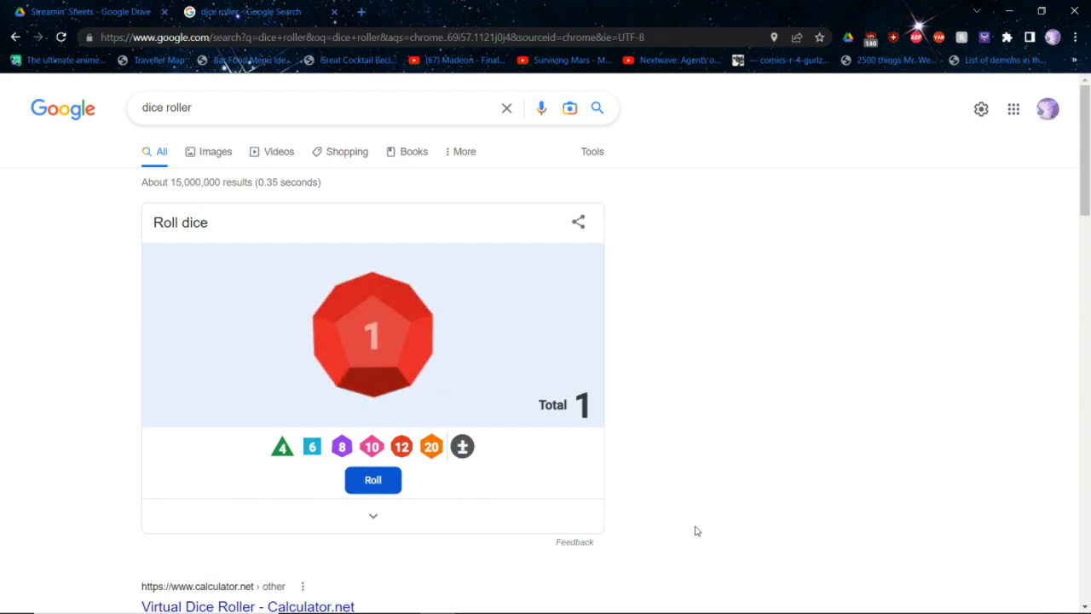
{"action": "left_click", "coordinate": [396, 486]}
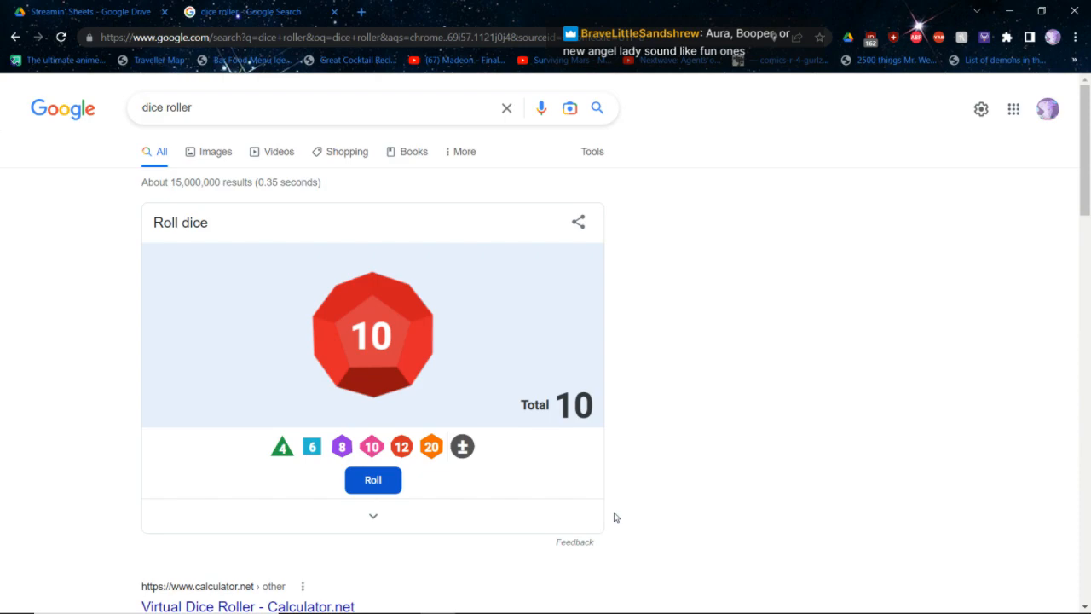
Open the "Copy of Copy of Copy of SCRPG Hero Folio Template" sheet from the Streamin' Sheets Drive folder and rename it "Aura"
{"action": "key", "text": "ctrl+Tab"}
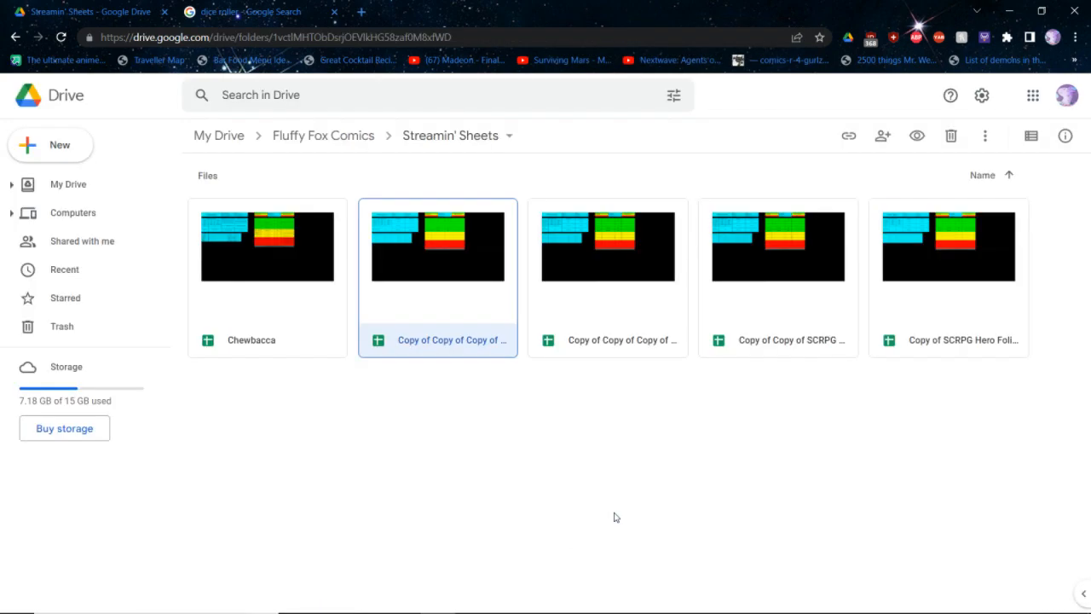
{"action": "key", "text": "ctrl+Tab"}
{"action": "key", "text": "ctrl+Tab"}
{"action": "double_click", "coordinate": [569, 299]}
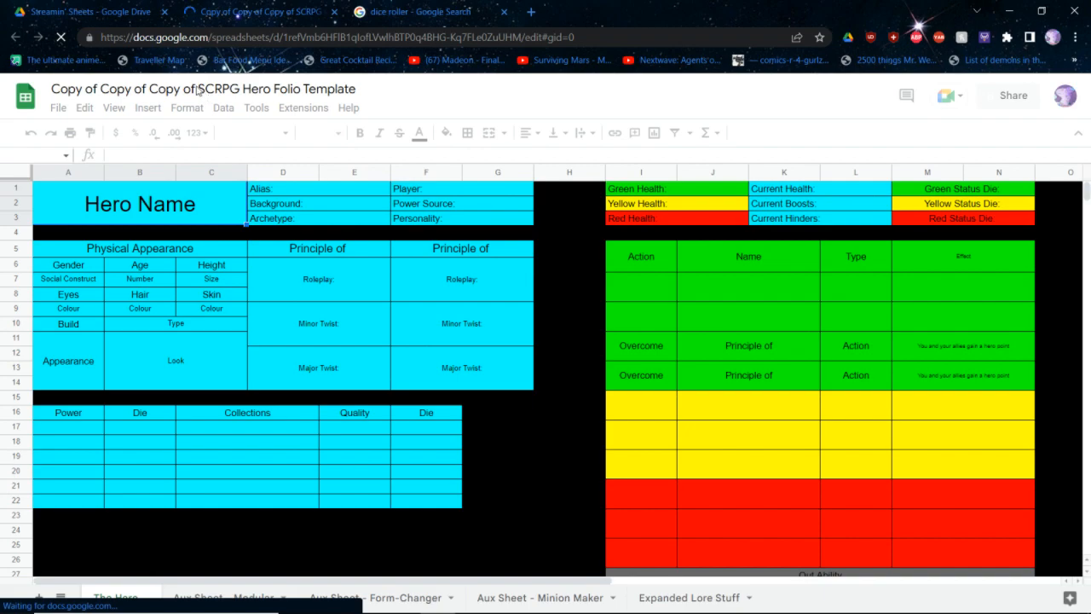
{"action": "double_click", "coordinate": [197, 91]}
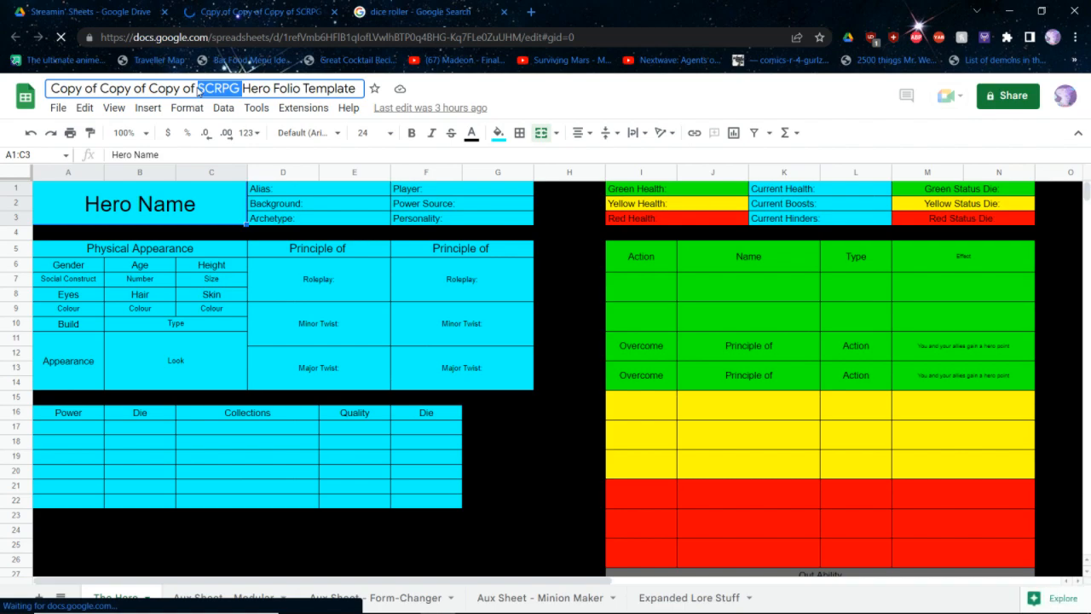
{"action": "key", "text": "ctrl+a"}
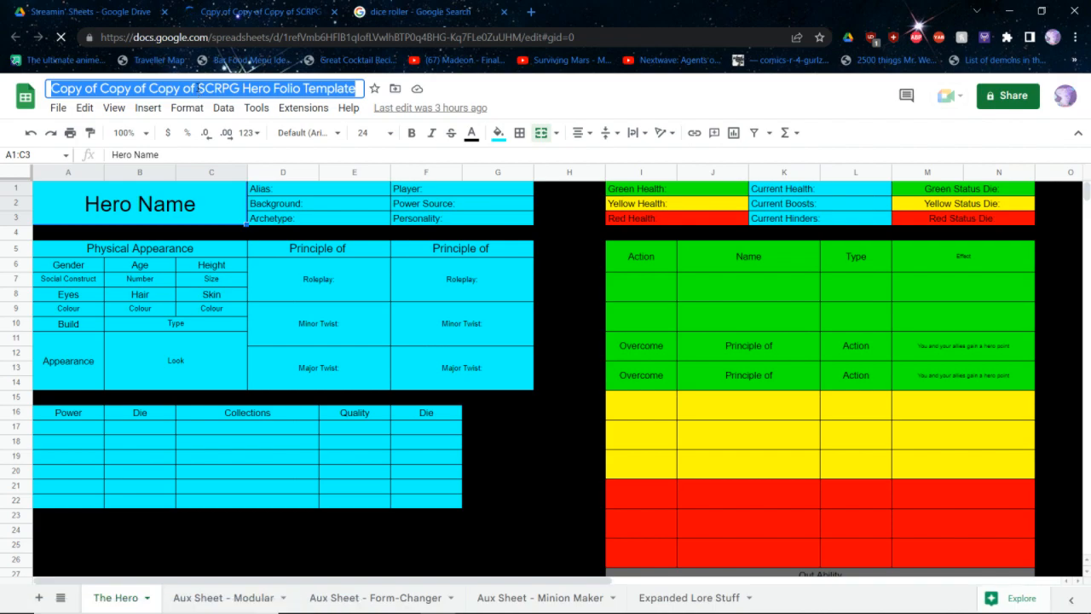
{"action": "type", "text": "Aura"}
{"action": "key", "text": "Return"}
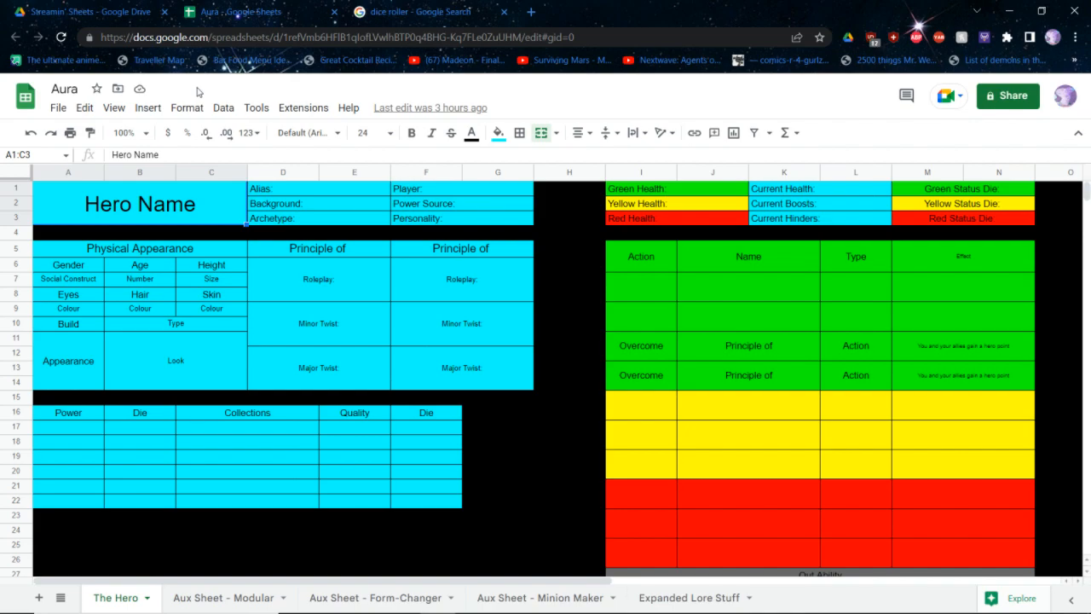
Enter "Aura" as both the hero name and the alias on the new character sheet
{"action": "type", "text": "Aura"}
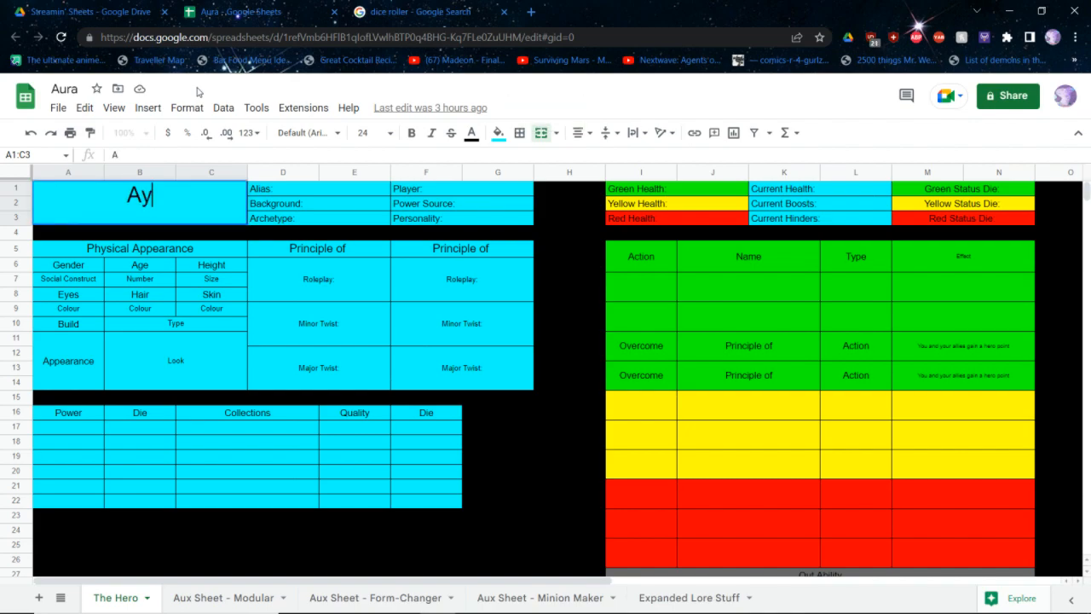
{"action": "key", "text": "Tab"}
{"action": "key", "text": "Return"}
{"action": "type", "text": "Aura"}
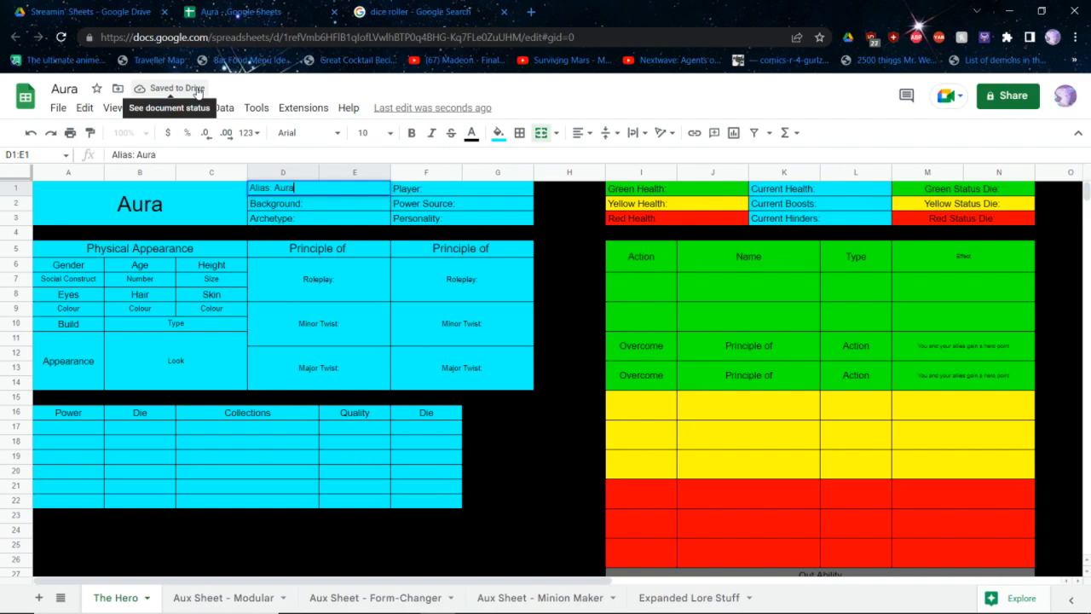
{"action": "key", "text": "Return"}
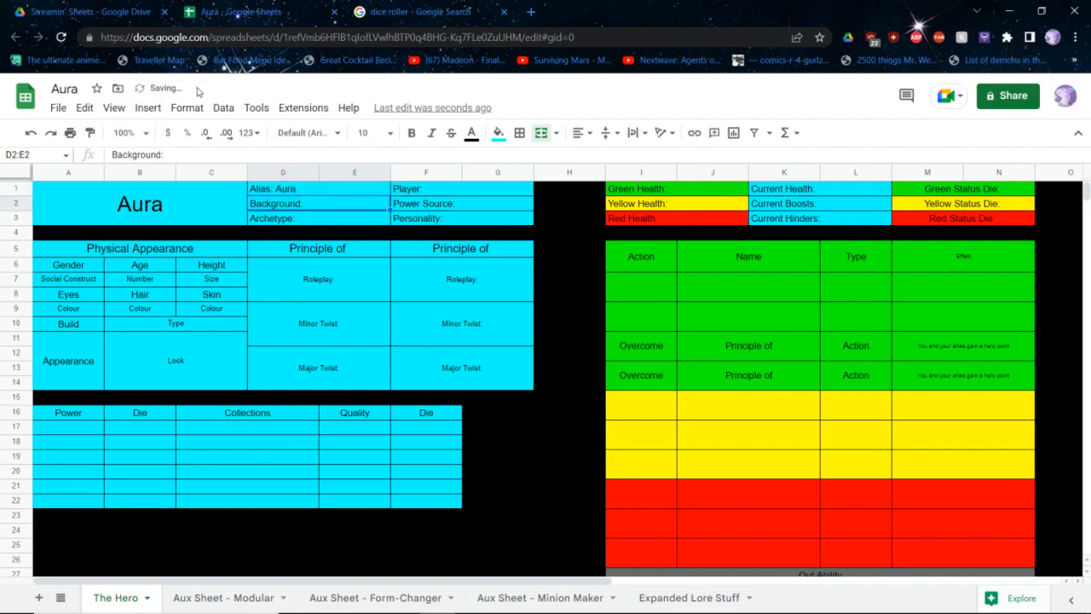
Enter Female as the gender and 26 as the age in Aura's physical appearance section
{"action": "key", "text": "Down"}
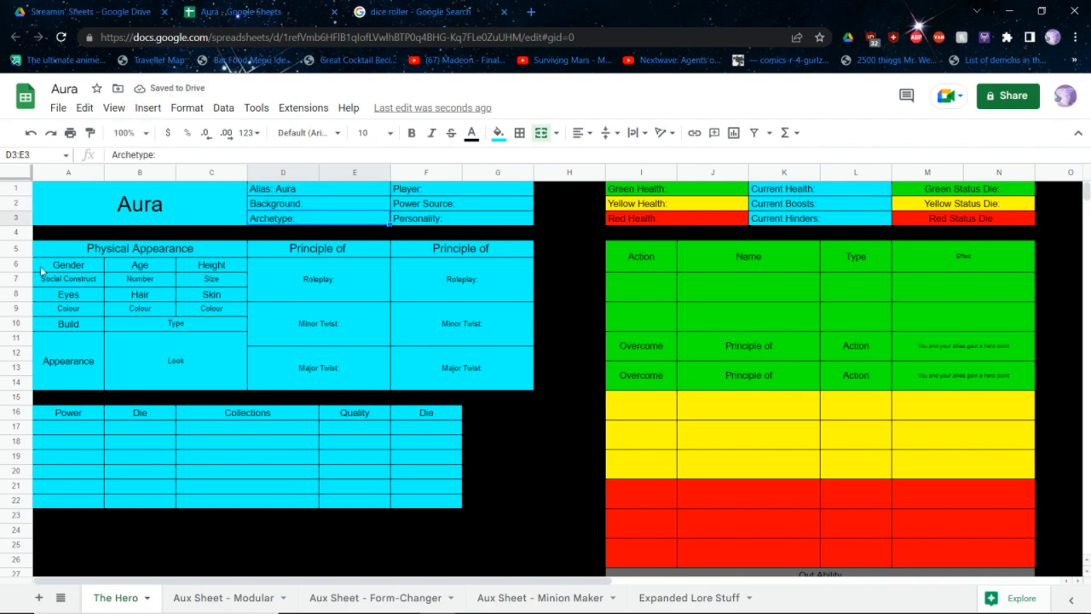
{"action": "left_click", "coordinate": [68, 283]}
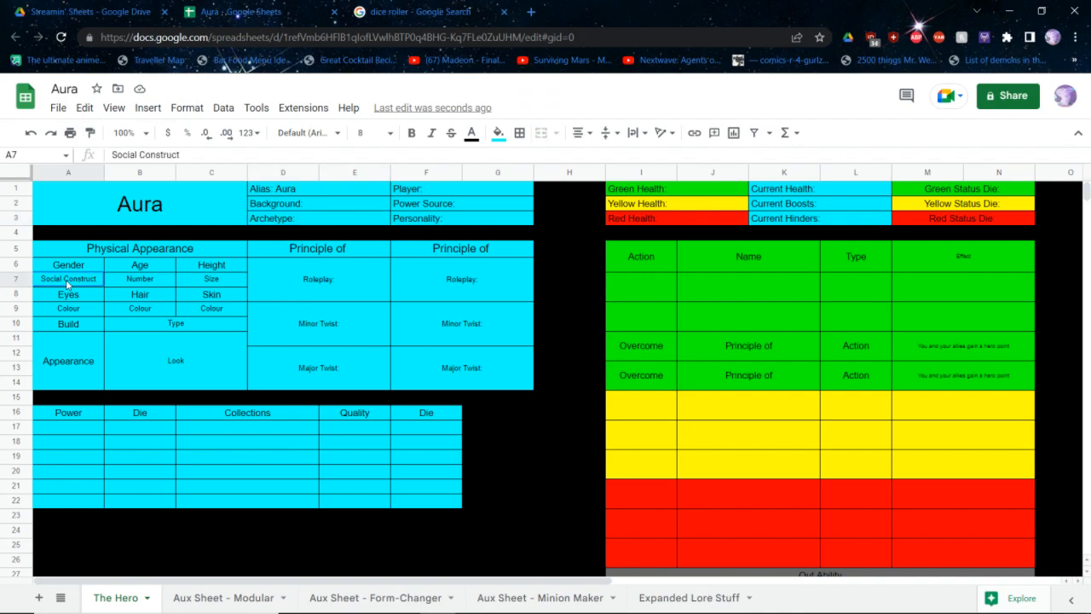
{"action": "type", "text": "Female"}
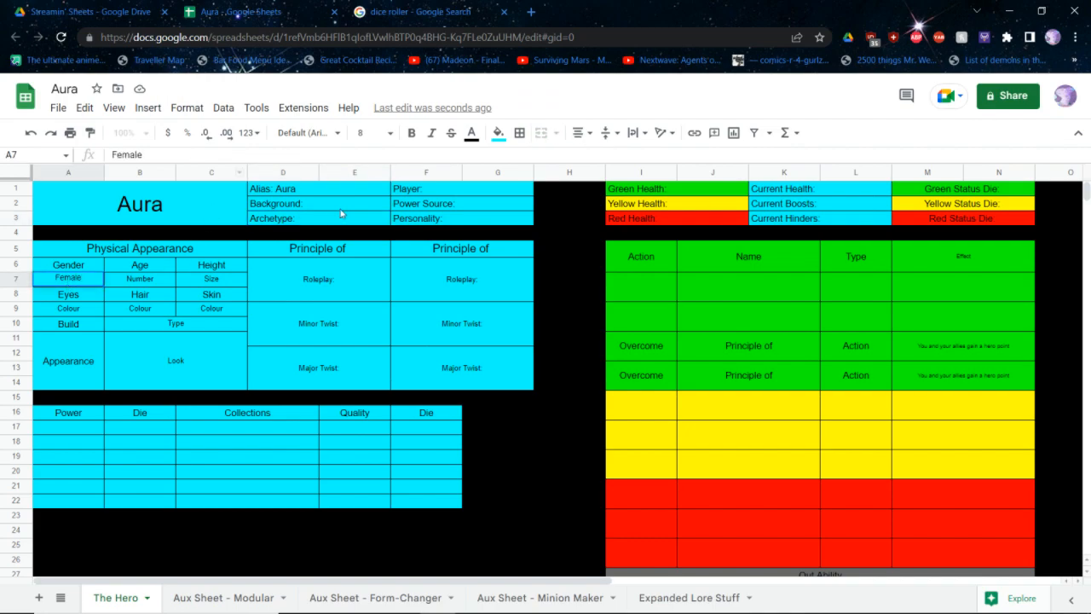
{"action": "left_click", "coordinate": [333, 209]}
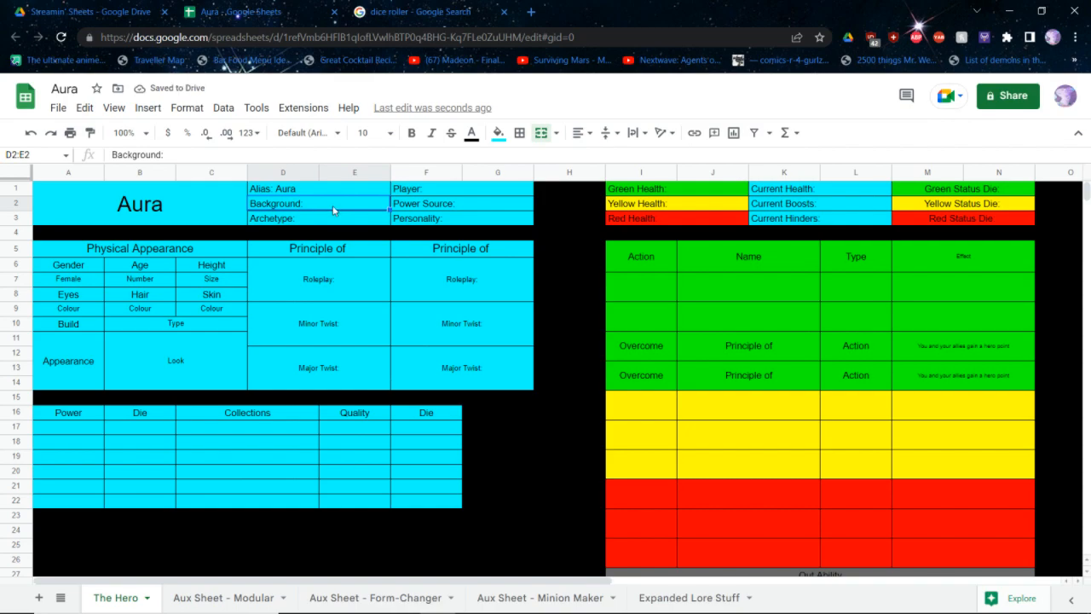
{"action": "left_click", "coordinate": [120, 282]}
{"action": "type", "text": "26"}
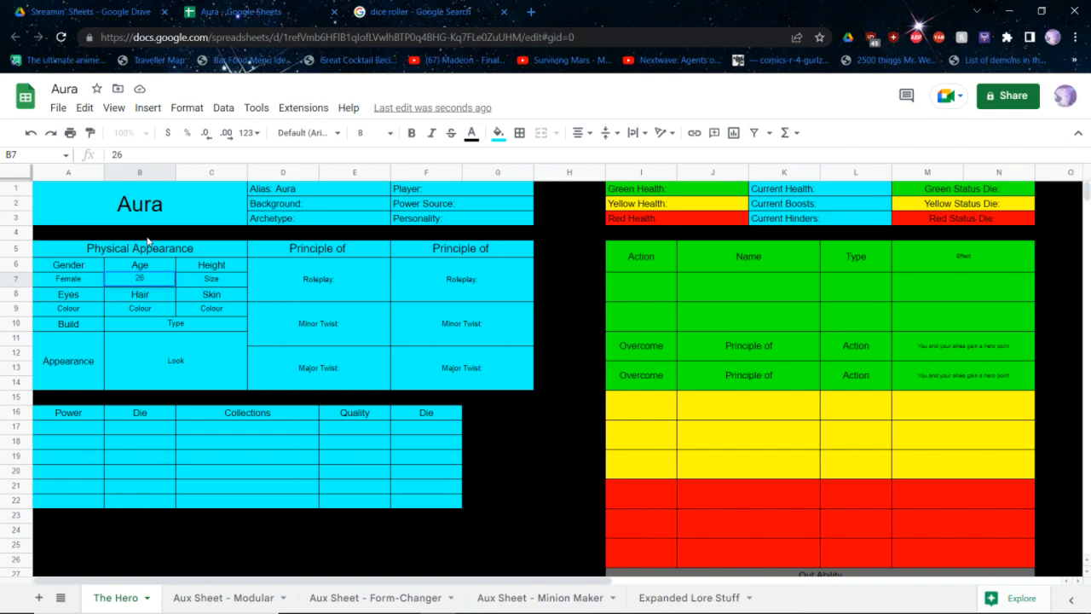
{"action": "key", "text": "Tab"}
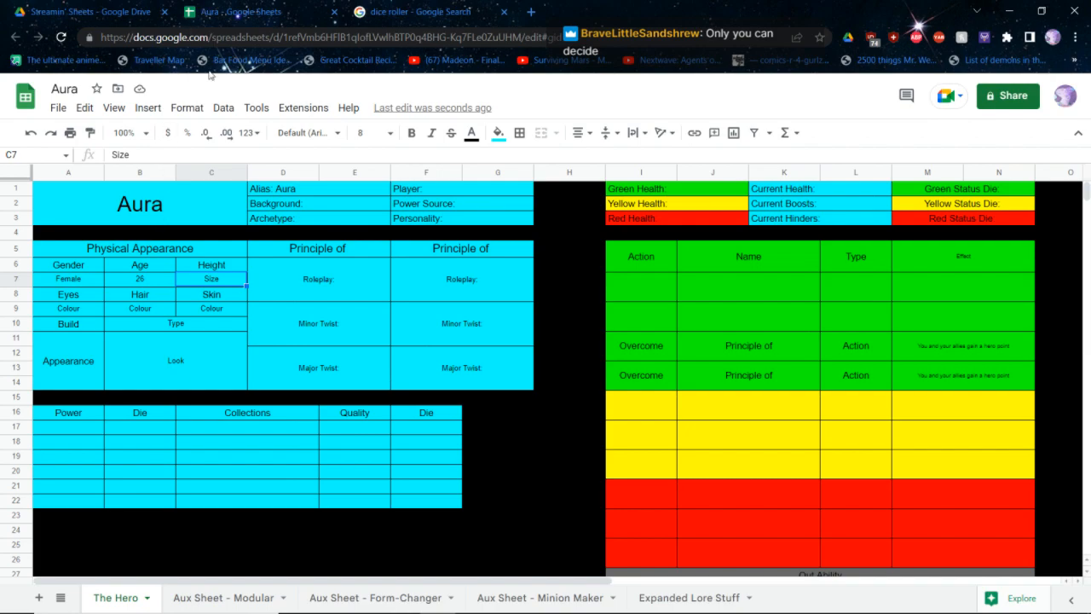
Complete the Background field with "Tragic", keeping its label
{"action": "left_click", "coordinate": [321, 204]}
{"action": "double_click", "coordinate": [322, 208]}
{"action": "type", "text": "Tragic"}
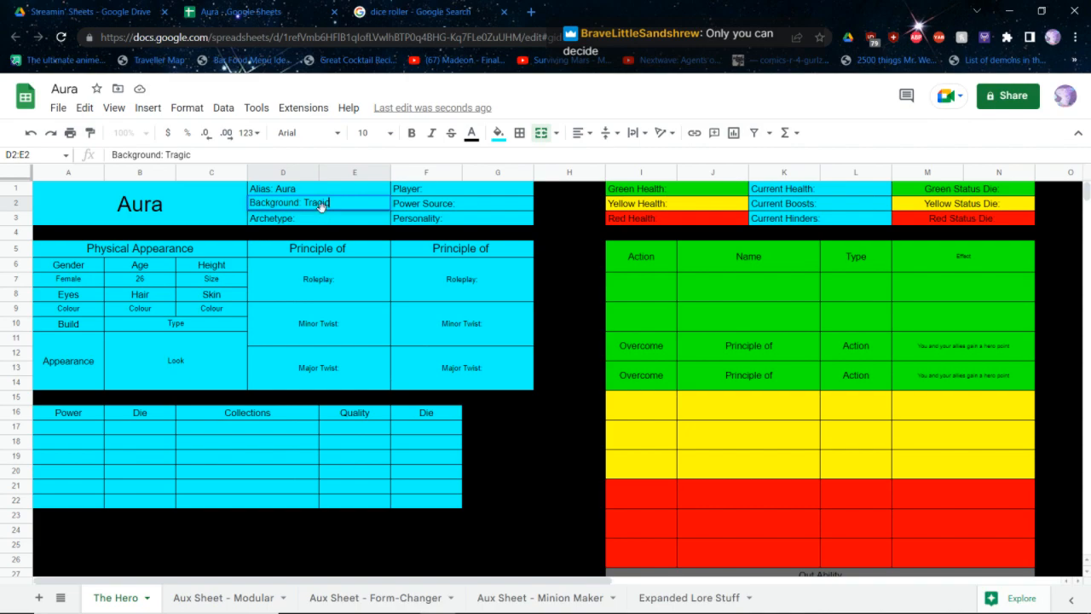
{"action": "key", "text": "Return"}
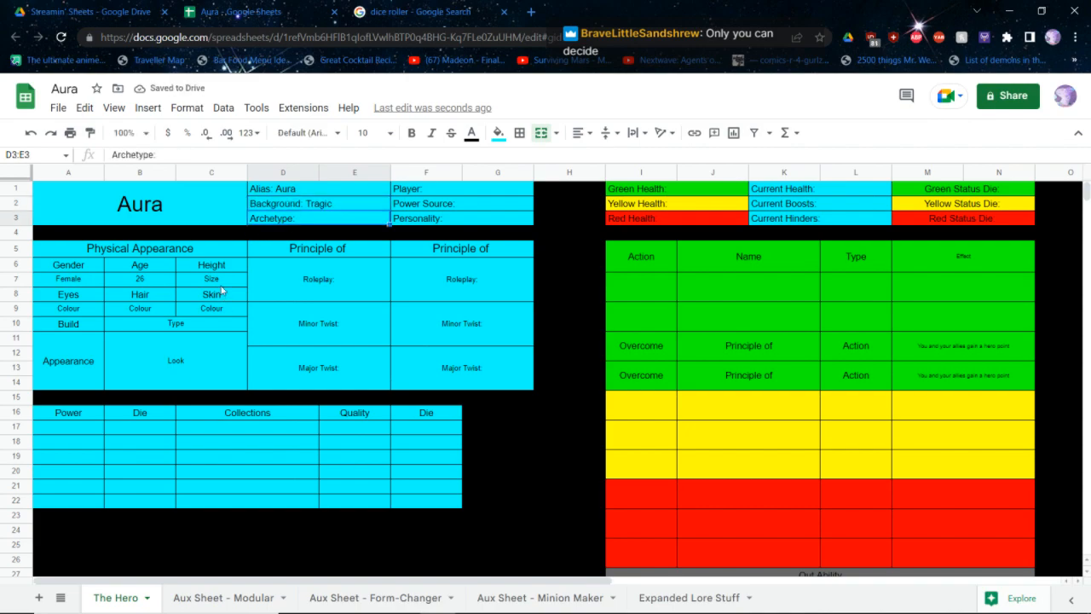
Enter "A Little Short" as Aura's height
{"action": "left_click", "coordinate": [219, 281]}
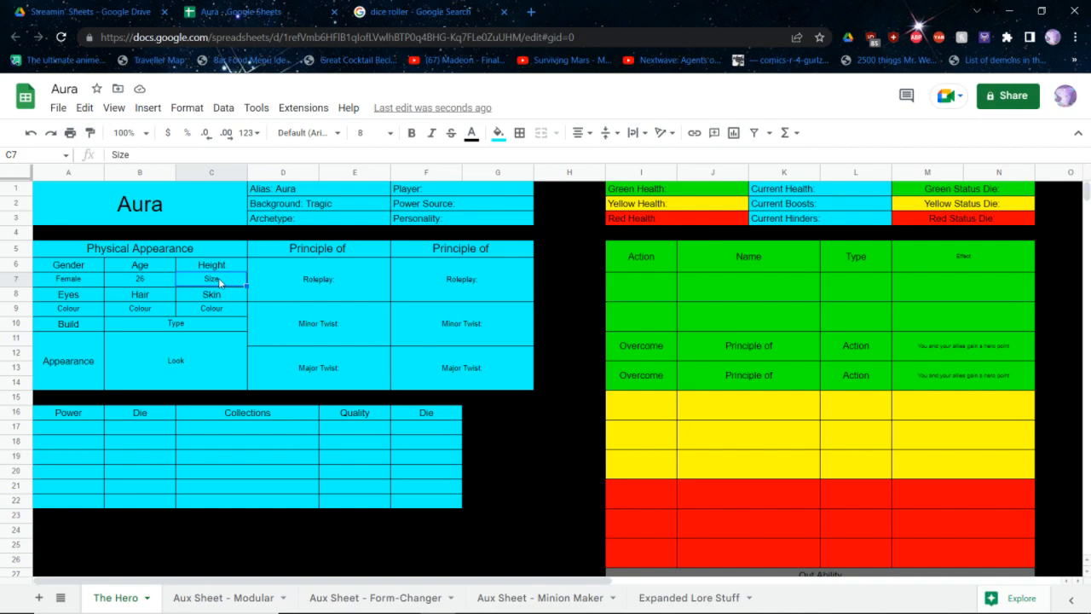
{"action": "type", "text": "Short"}
{"action": "key", "text": "BackSpace"}
{"action": "key", "text": "BackSpace"}
{"action": "key", "text": "BackSpace"}
{"action": "key", "text": "BackSpace"}
{"action": "key", "text": "BackSpace"}
{"action": "type", "text": "A"}
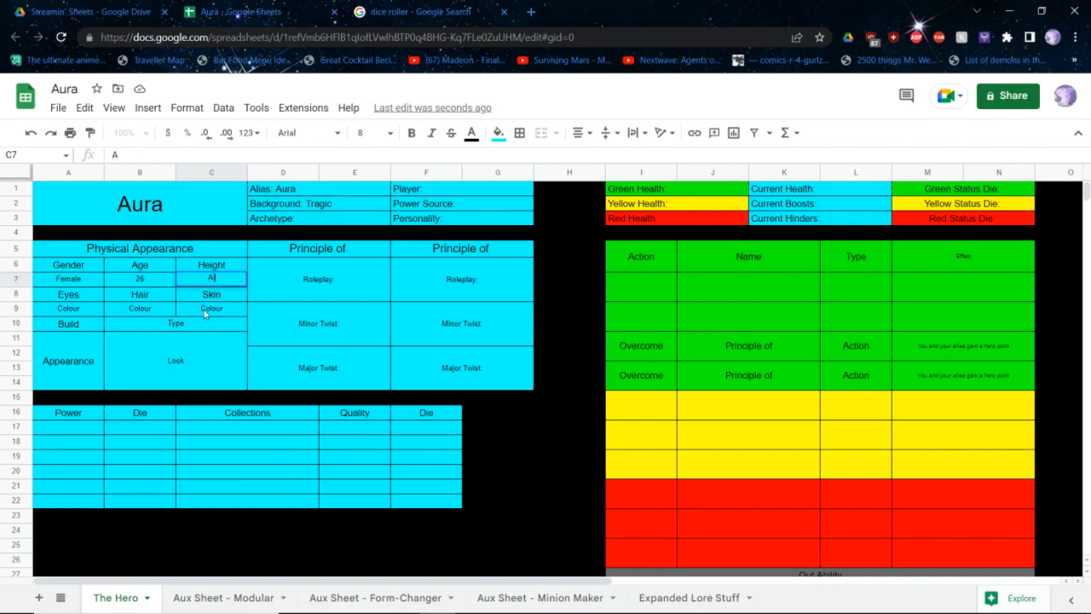
{"action": "type", "text": " Little Short"}
{"action": "key", "text": "Return"}
Set the eye colour to Gold and the hair colour to Brown
{"action": "key", "text": "Left"}
{"action": "key", "text": "Left"}
{"action": "key", "text": "Down"}
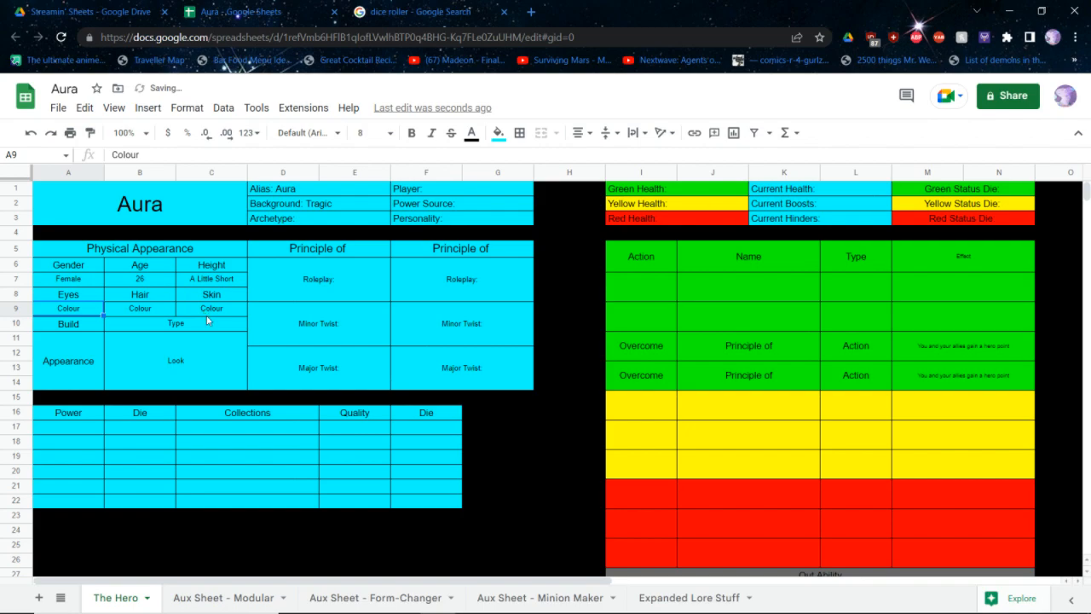
{"action": "type", "text": "Gold"}
{"action": "key", "text": "Tab"}
{"action": "type", "text": "BRown"}
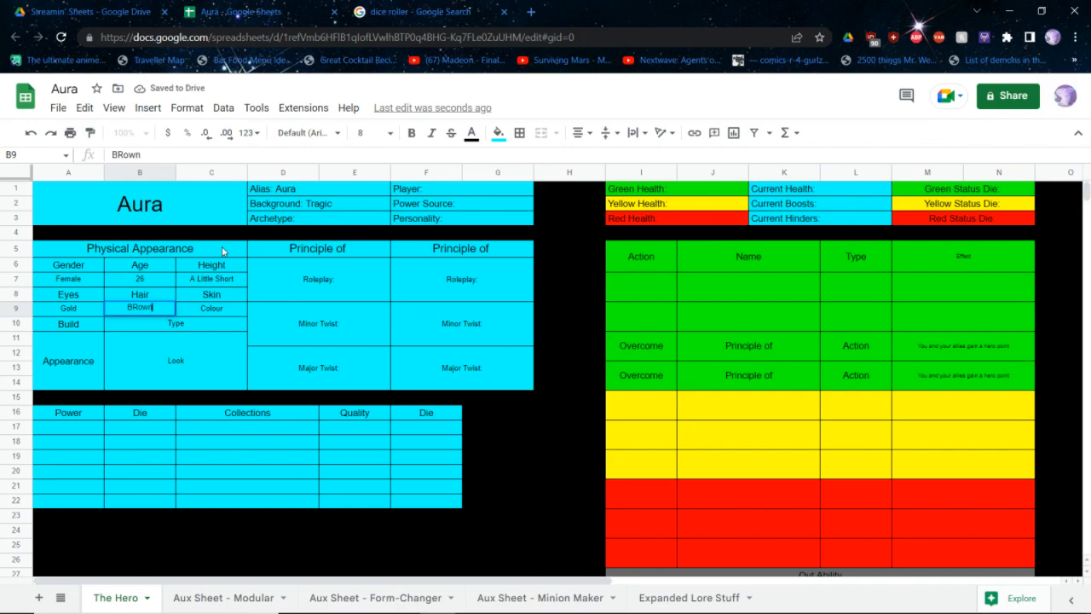
{"action": "key", "text": "BackSpace"}
{"action": "key", "text": "BackSpace"}
{"action": "key", "text": "BackSpace"}
{"action": "key", "text": "BackSpace"}
{"action": "key", "text": "BackSpace"}
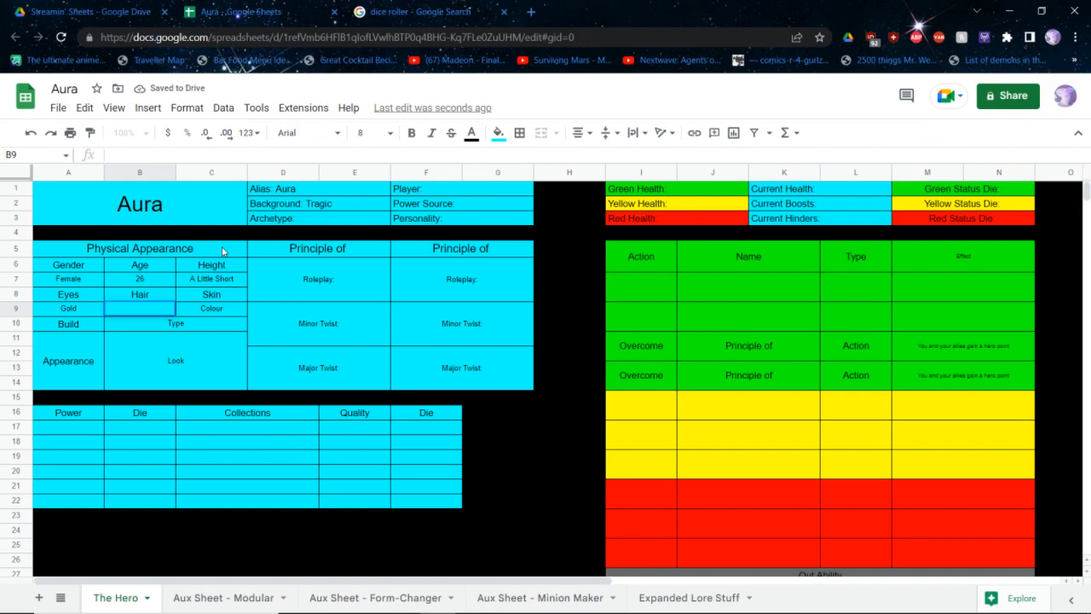
{"action": "type", "text": "Brown"}
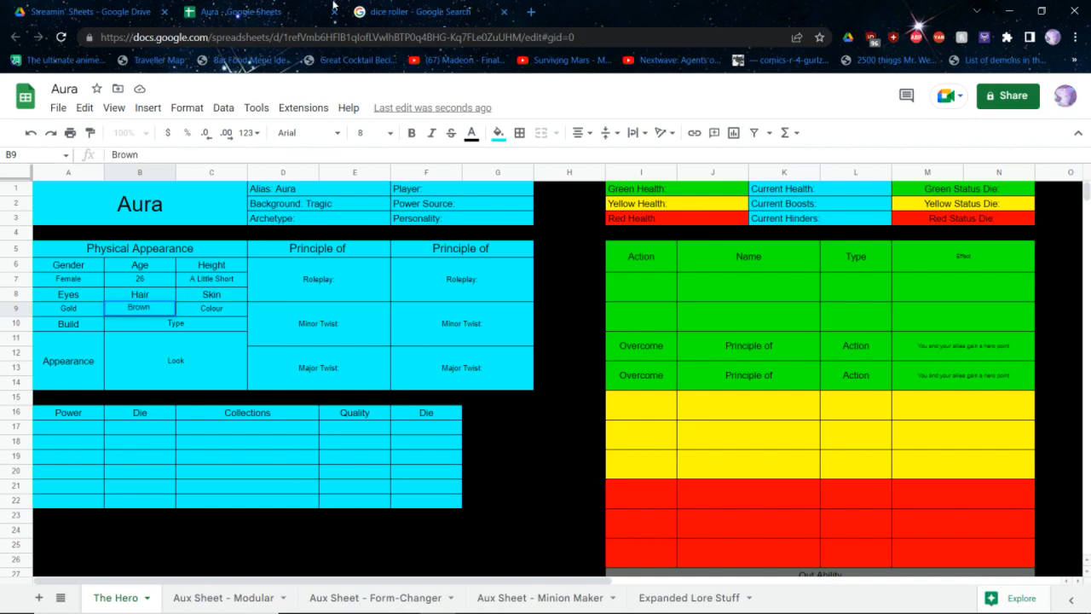
{"action": "key", "text": "Return"}
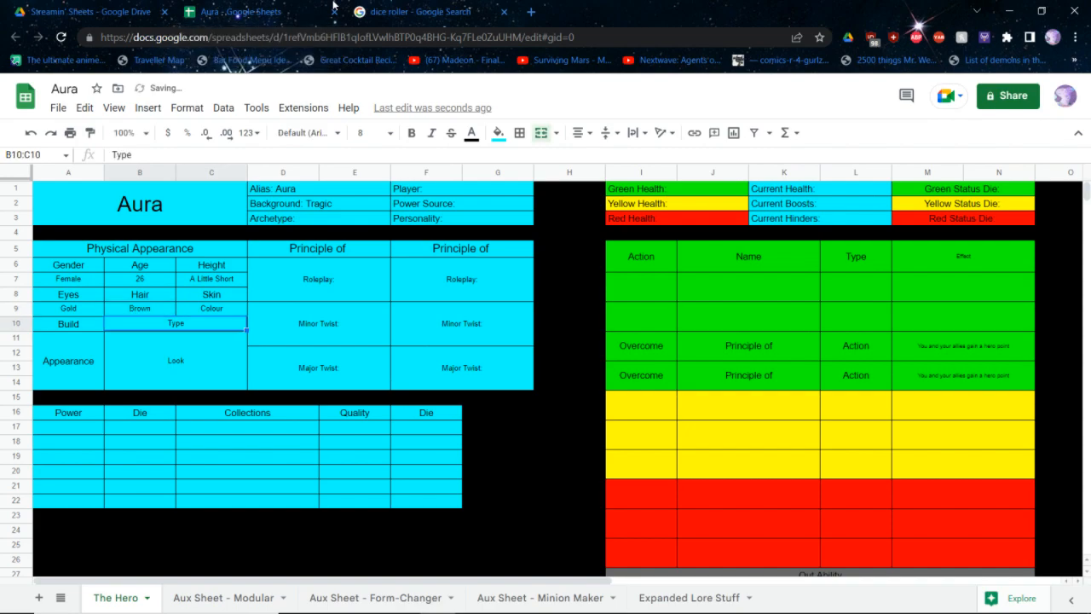
Set the skin colour to "Light Brown" and the build to "Slight"
{"action": "key", "text": "Right"}
{"action": "key", "text": "Up"}
{"action": "key", "text": "Left"}
{"action": "key", "text": "Down"}
{"action": "key", "text": "Down"}
{"action": "key", "text": "Down"}
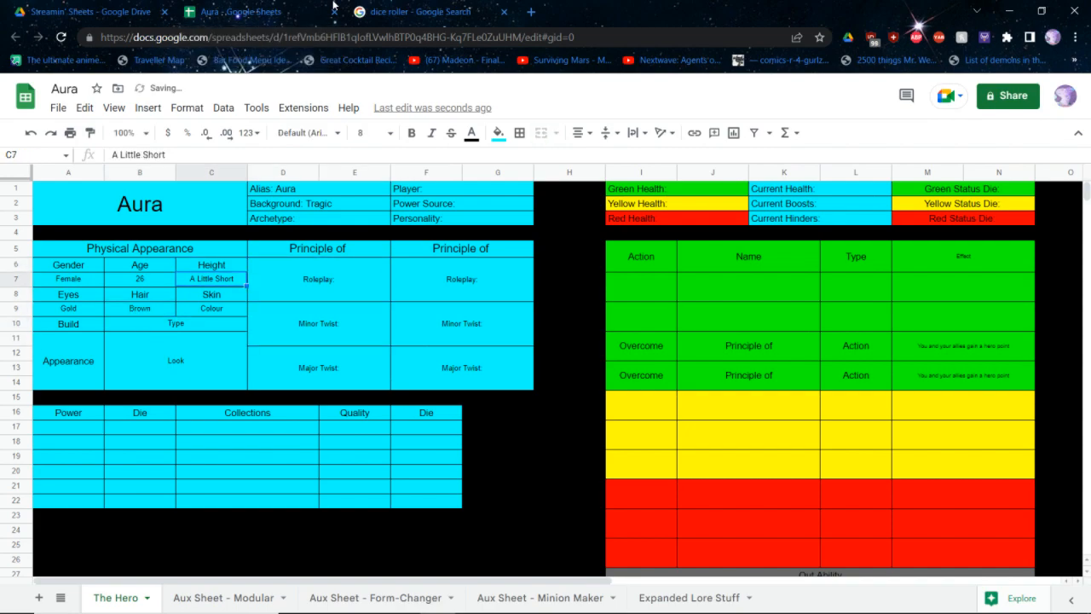
{"action": "type", "text": "Light brown"}
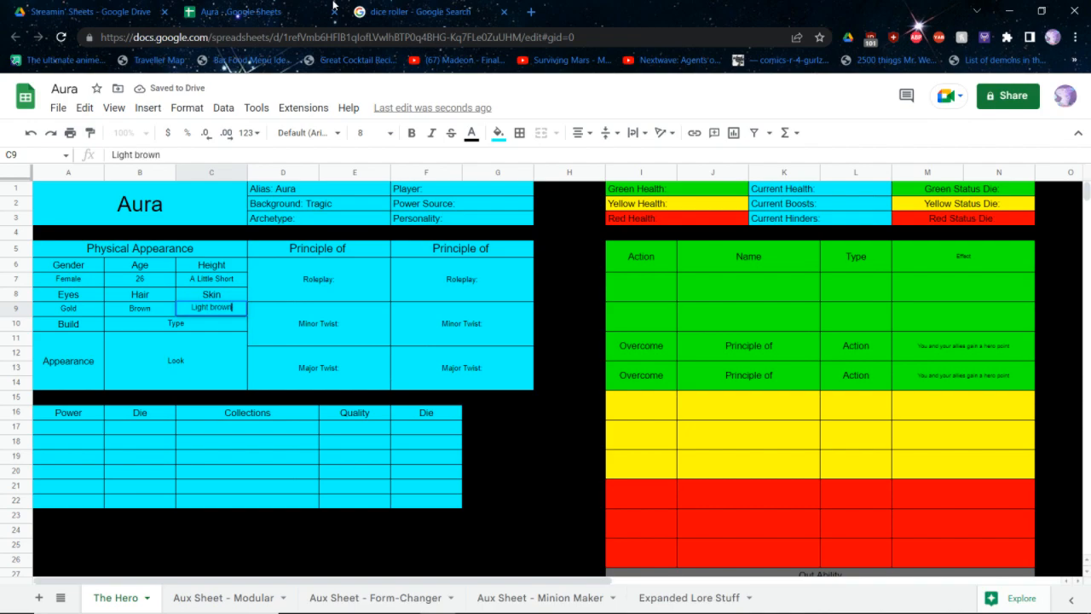
{"action": "key", "text": "Return"}
{"action": "key", "text": "Up"}
{"action": "type", "text": "Light Brown"}
{"action": "key", "text": "Return"}
{"action": "type", "text": "Slight"}
{"action": "key", "text": "Return"}
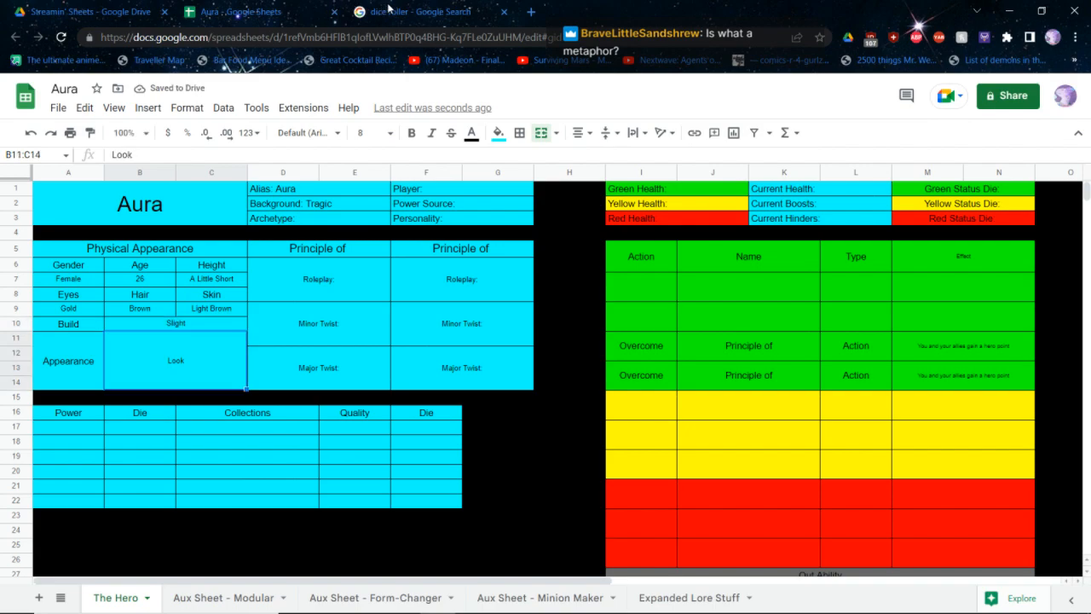
Write the appearance description "Long hair fades into wind, usually wearing light orange & red silks"
{"action": "type", "text": "Long"}
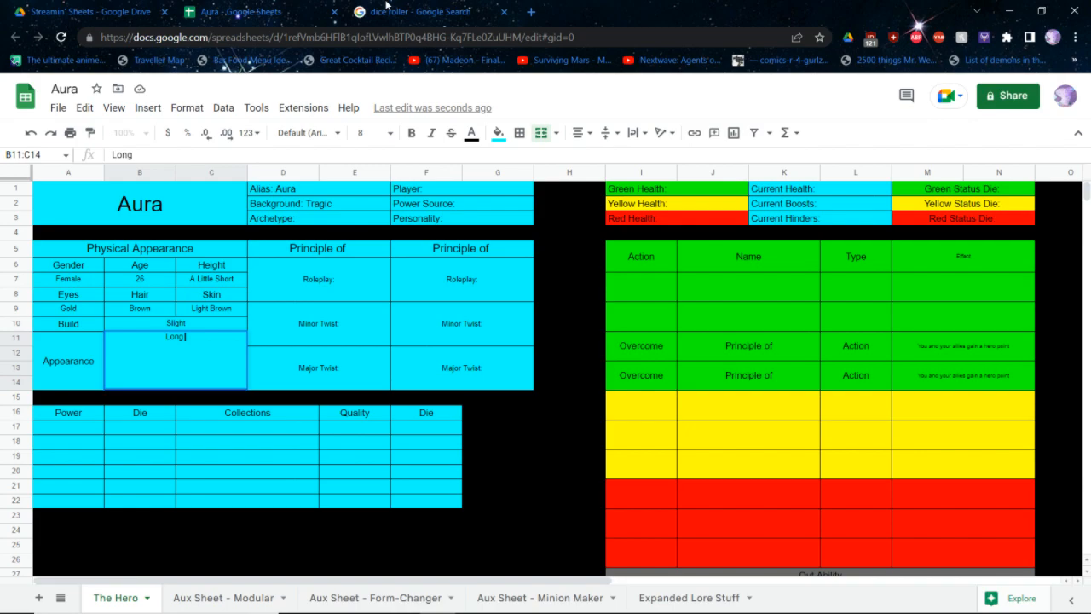
{"action": "type", "text": "hair faing"}
{"action": "key", "text": "BackSpace"}
{"action": "key", "text": "BackSpace"}
{"action": "key", "text": "BackSpace"}
{"action": "key", "text": "BackSpace"}
{"action": "key", "text": "BackSpace"}
{"action": "type", "text": "fades into wind,"}
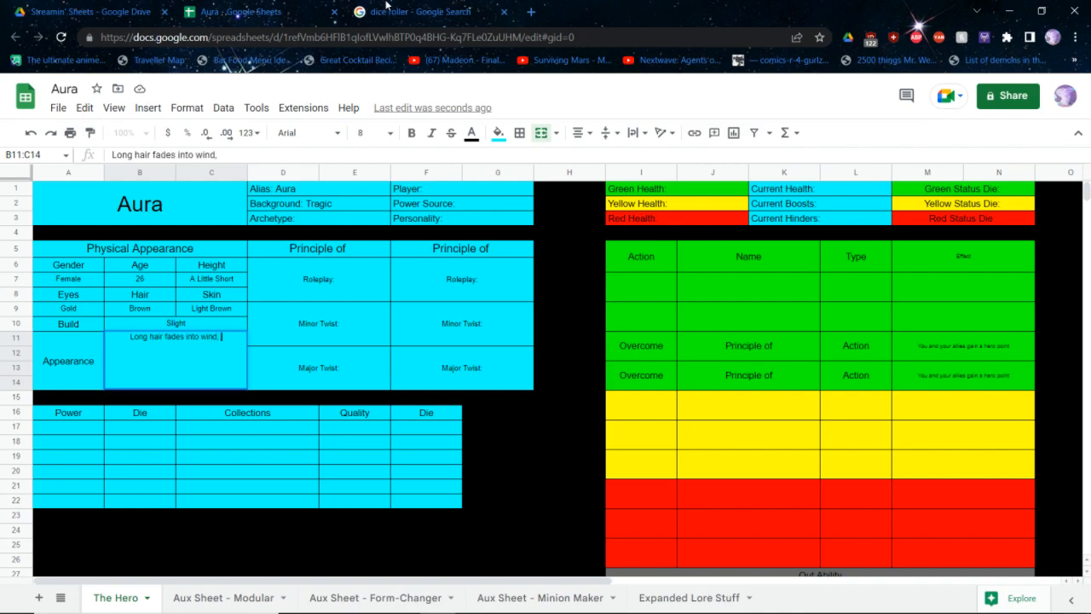
{"action": "type", "text": " usually wearing "}
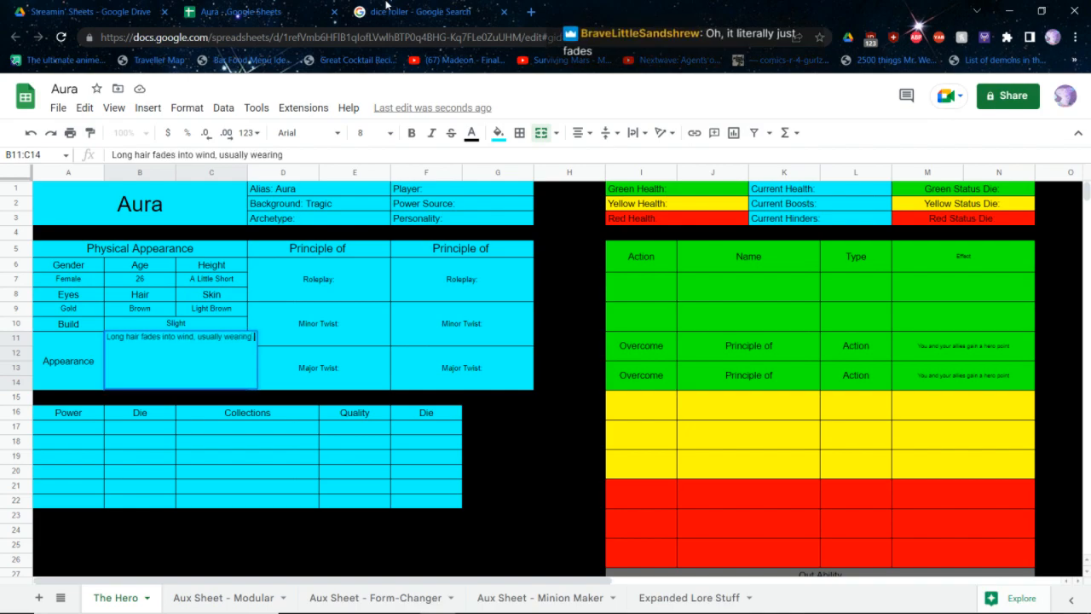
{"action": "type", "text": "light silk"}
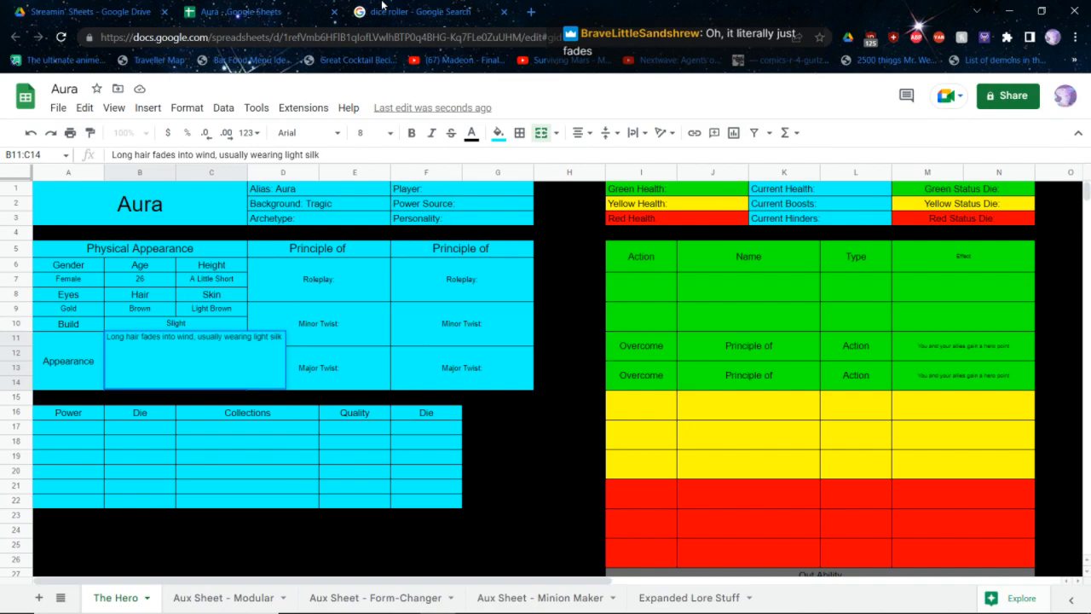
{"action": "key", "text": "BackSpace"}
{"action": "key", "text": "BackSpace"}
{"action": "key", "text": "BackSpace"}
{"action": "key", "text": "BackSpace"}
{"action": "key", "text": "BackSpace"}
{"action": "key", "text": "BackSpace"}
{"action": "key", "text": "BackSpace"}
{"action": "key", "text": "BackSpace"}
{"action": "key", "text": "BackSpace"}
{"action": "key", "text": "BackSpace"}
{"action": "key", "text": "BackSpace"}
{"action": "key", "text": "BackSpace"}
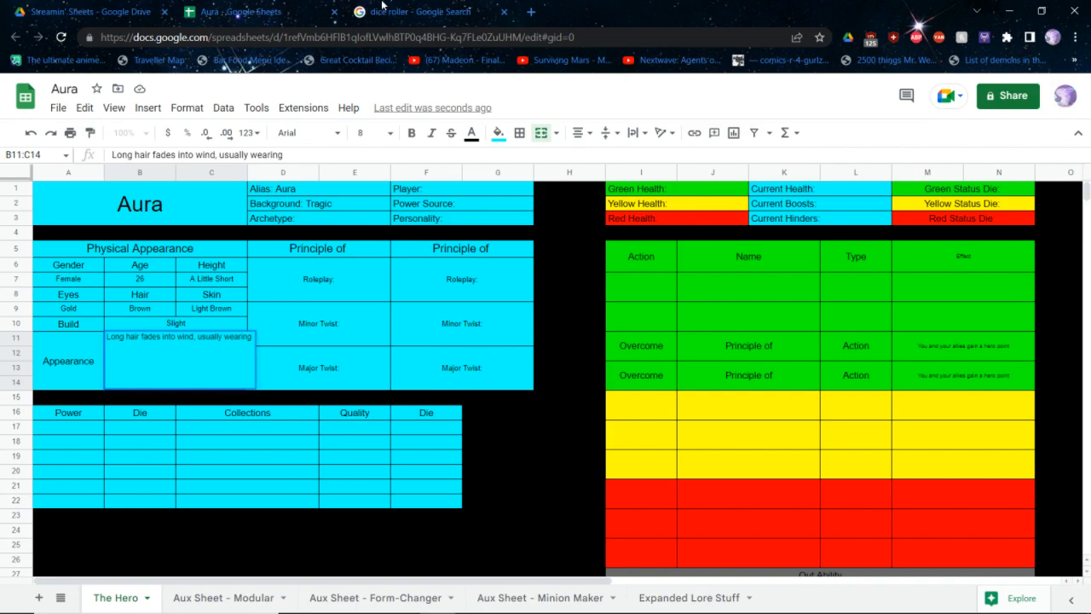
{"action": "type", "text": "light orange & red silks,"}
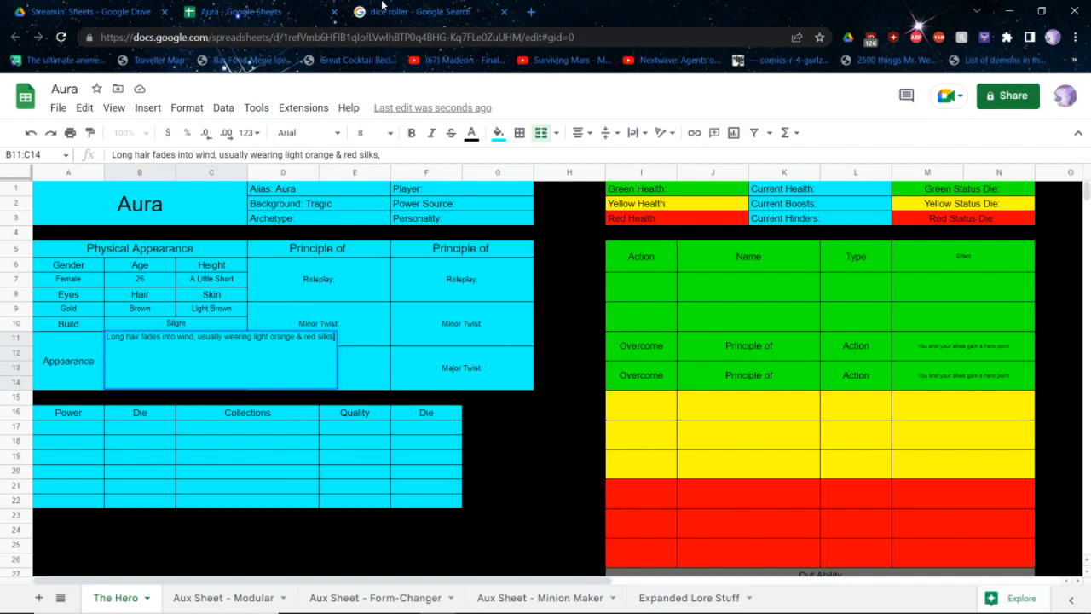
{"action": "type", "text": " carries flute and daggers"}
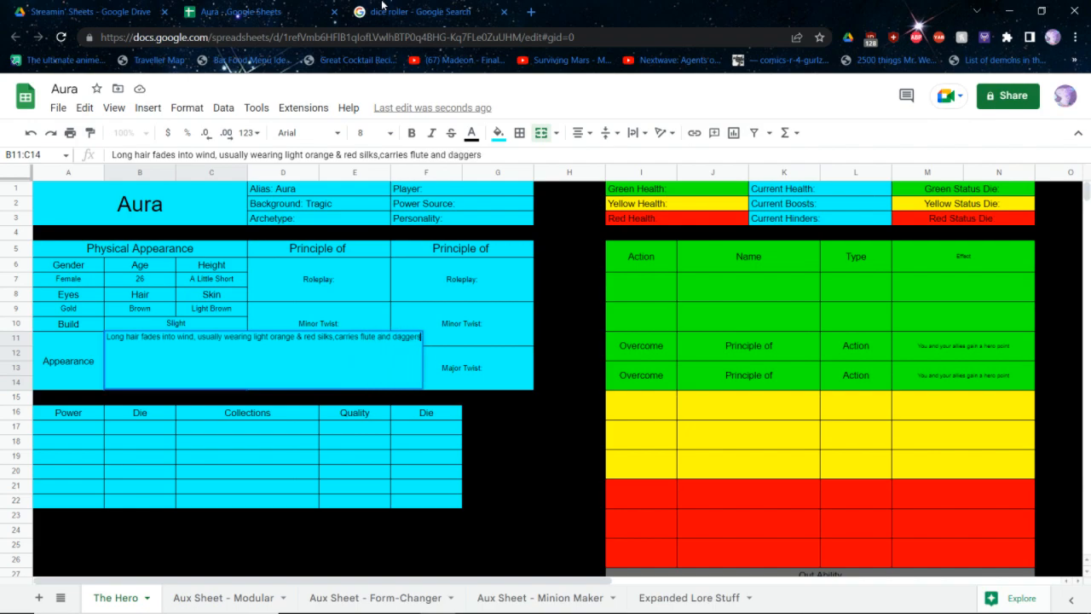
Finish the appearance description by adding "carries flute and daggers" after the clothing details
{"action": "key", "text": "Tab"}
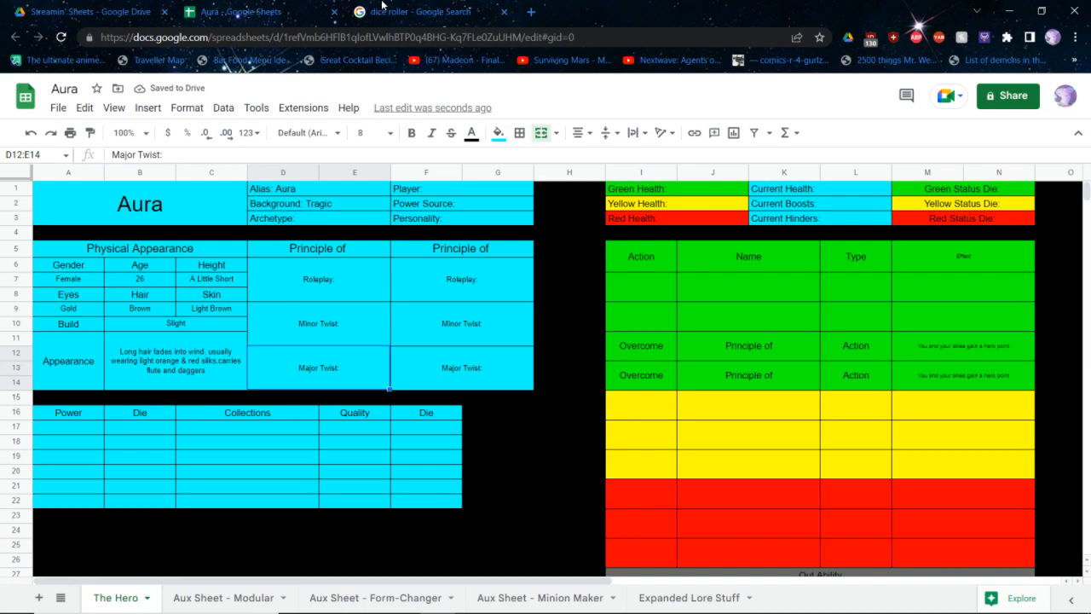
{"action": "key", "text": "Up"}
{"action": "key", "text": "Right"}
{"action": "key", "text": "Right"}
{"action": "key", "text": "Up"}
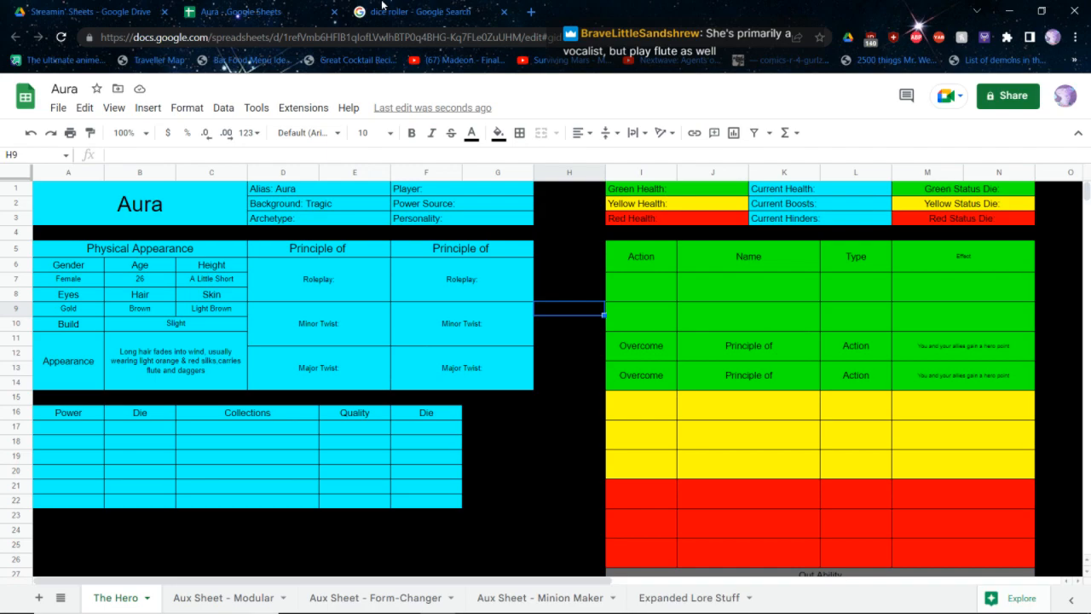
Look up the Tragic background in the core rulebook PDF and the qualities lists in the quick reference, returning to the Aura sheet
{"action": "key", "text": "alt+Tab"}
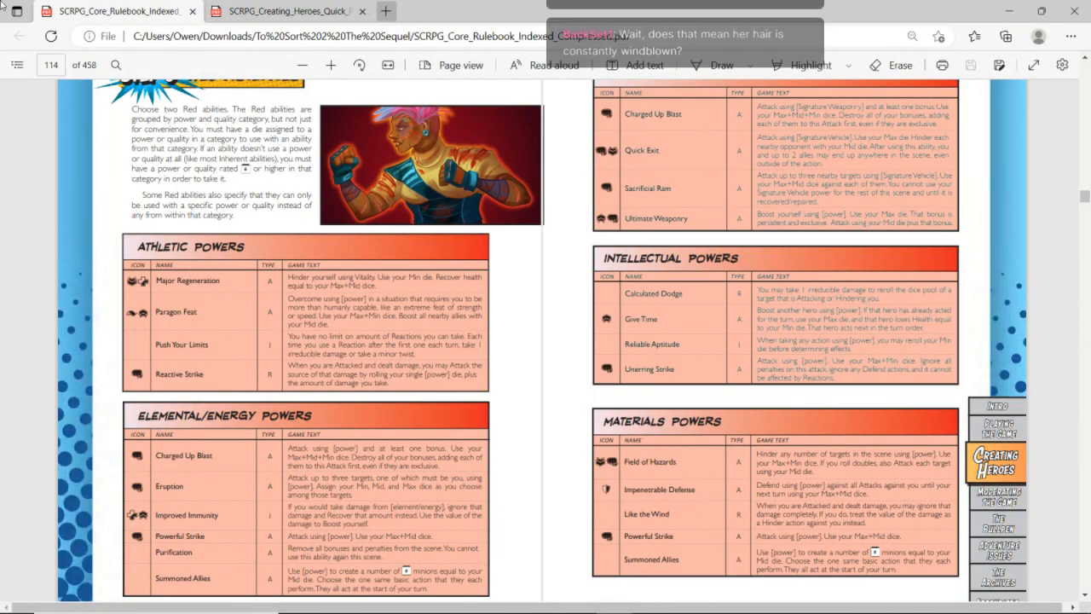
{"action": "left_click", "coordinate": [17, 64]}
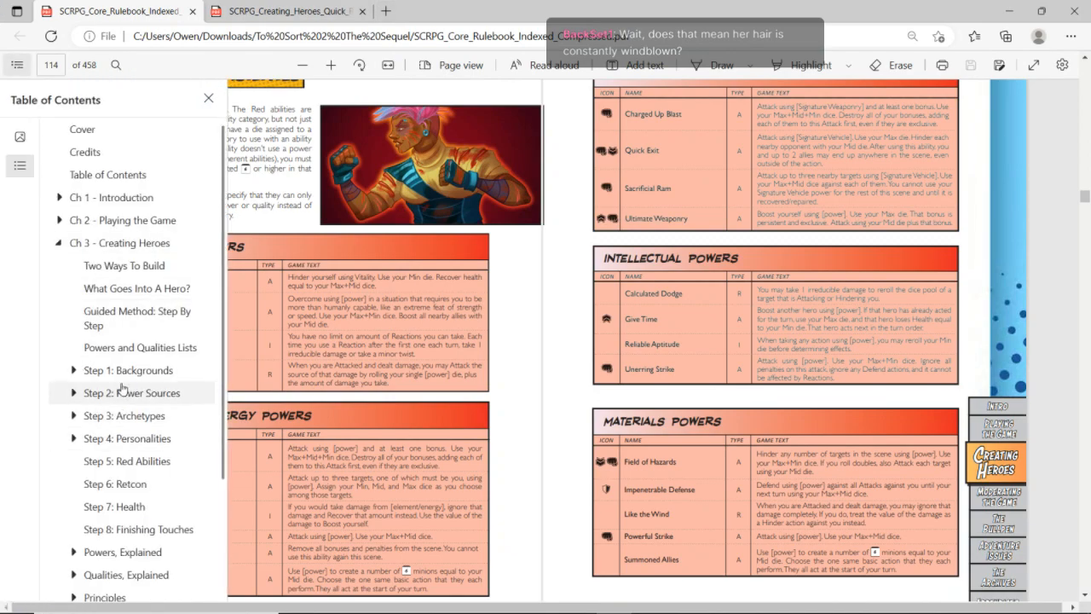
{"action": "left_click", "coordinate": [125, 371]}
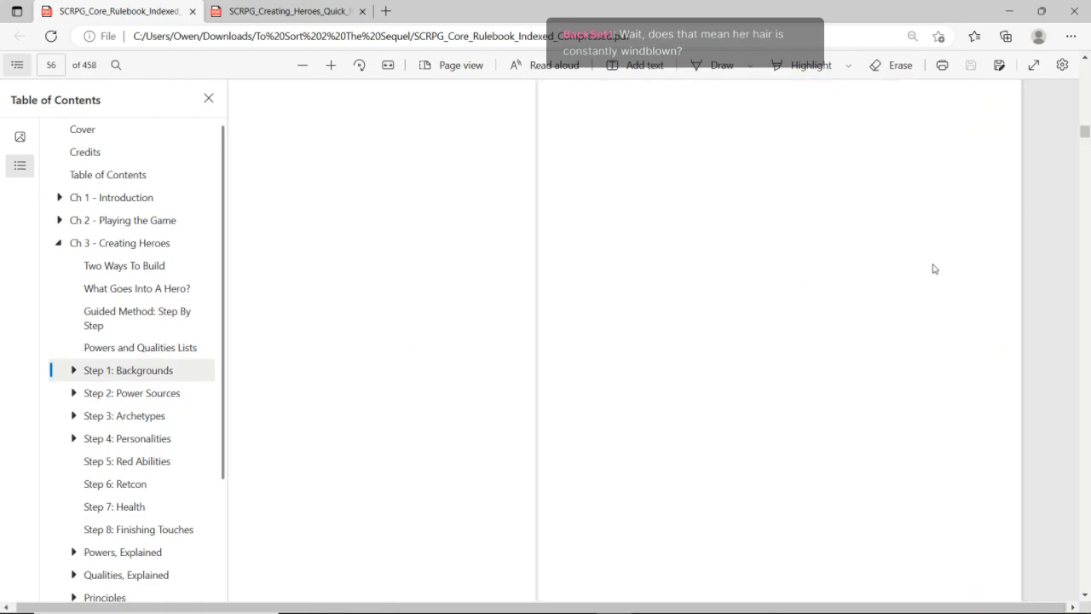
{"action": "left_click", "coordinate": [1040, 265]}
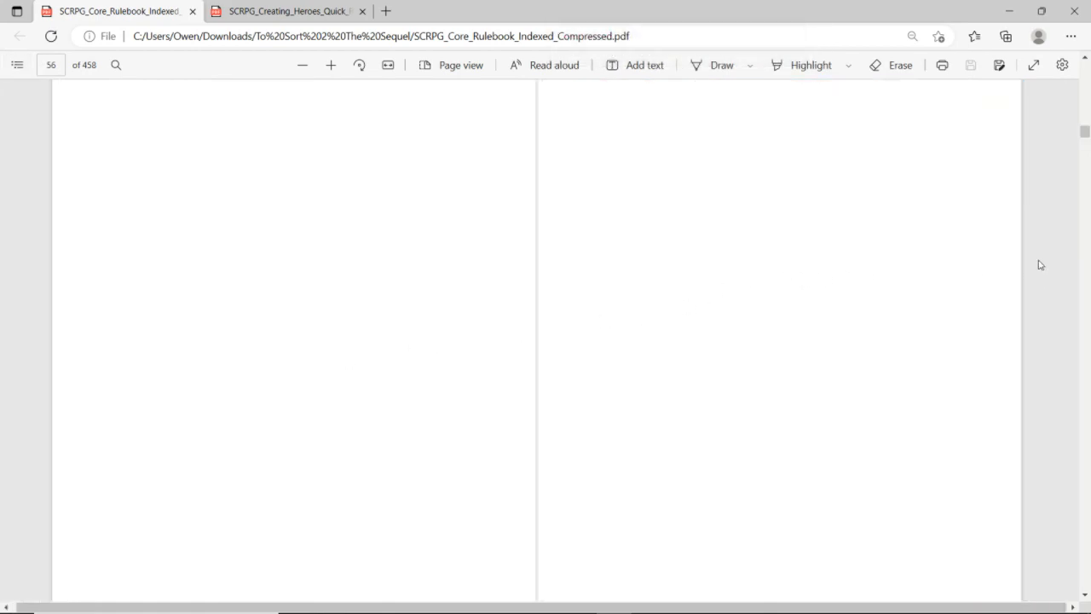
{"action": "scroll", "coordinate": [1040, 265], "scroll_direction": "down", "scroll_amount": 1}
{"action": "scroll", "coordinate": [1040, 265], "scroll_direction": "down", "scroll_amount": 5}
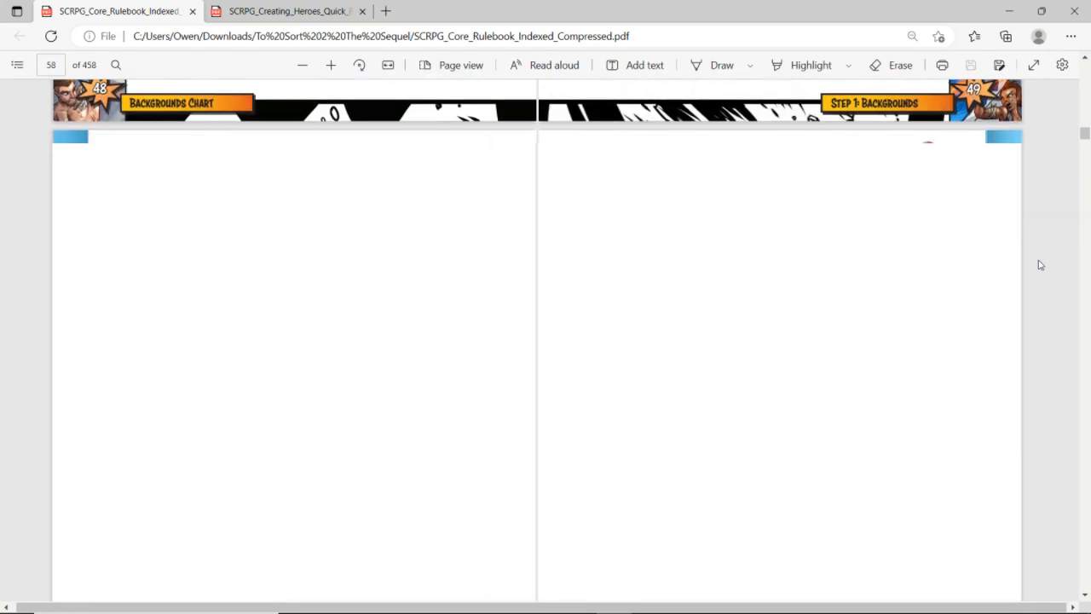
{"action": "scroll", "coordinate": [1040, 265], "scroll_direction": "down", "scroll_amount": 1}
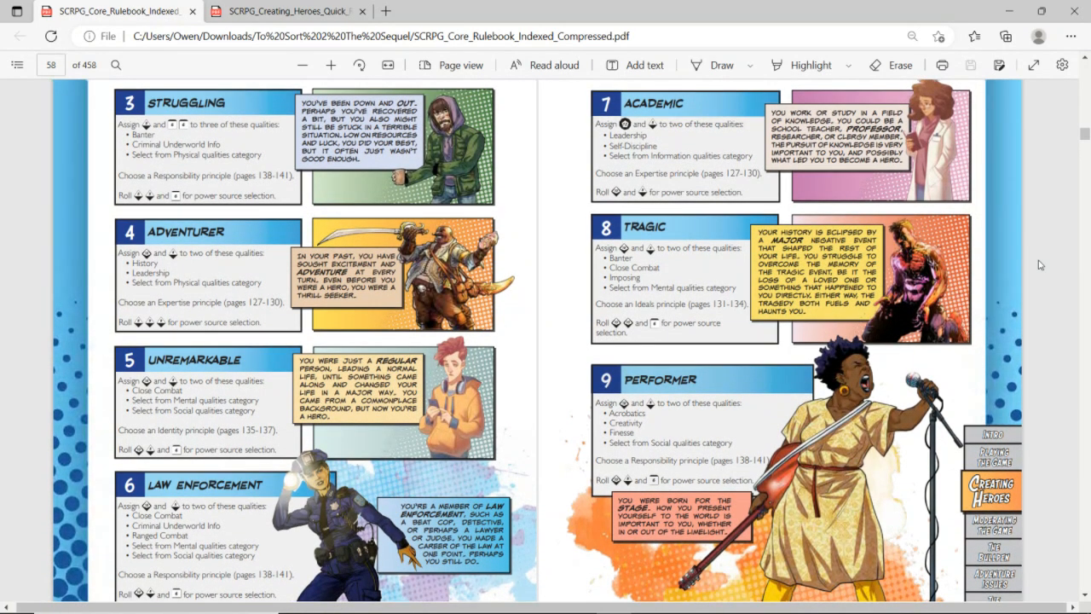
{"action": "key", "text": "ctrl+Tab"}
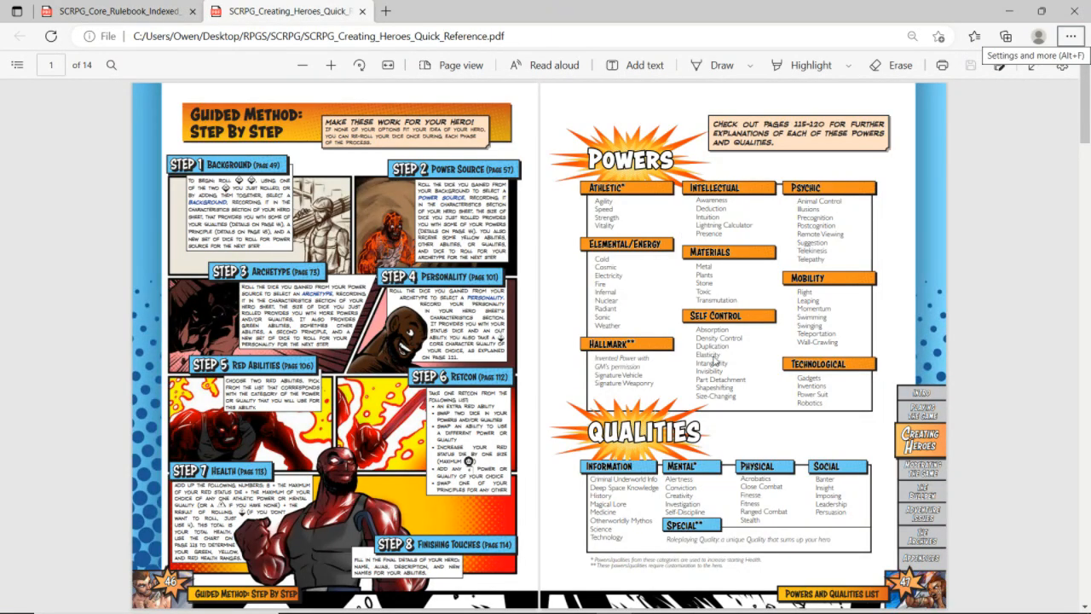
{"action": "key", "text": "alt+Tab"}
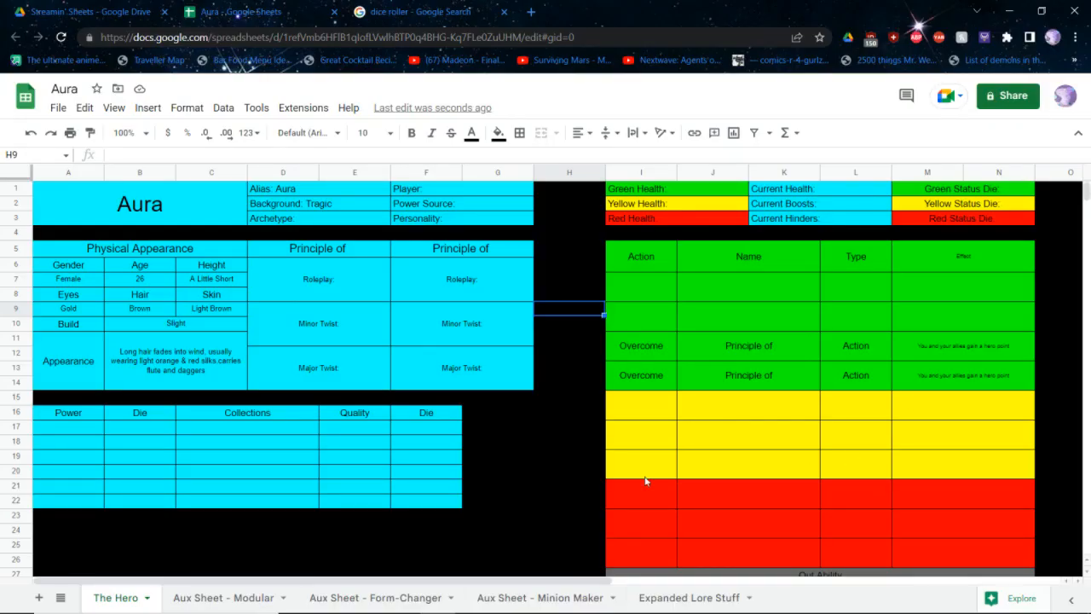
Fill the first two rows of the quality table with Creativity at d10 and Banter at d8
{"action": "type", "text": "d10"}
{"action": "key", "text": "Return"}
{"action": "type", "text": "d8"}
{"action": "key", "text": "Return"}
{"action": "key", "text": "Left"}
{"action": "key", "text": "Up"}
{"action": "key", "text": "Up"}
{"action": "type", "text": "Creativity"}
{"action": "key", "text": "Return"}
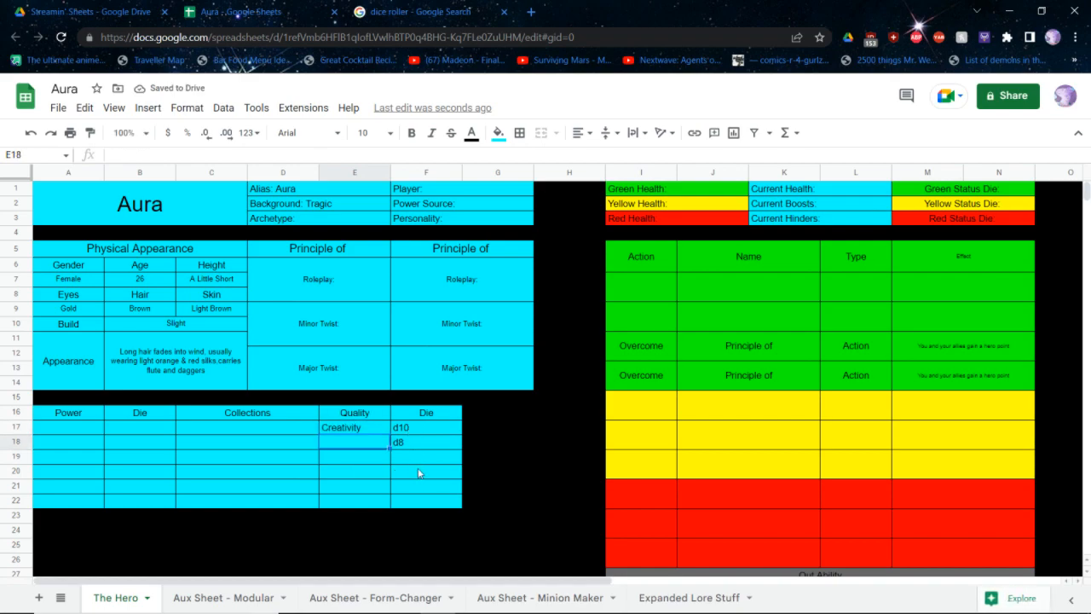
{"action": "type", "text": "Banter"}
{"action": "key", "text": "Left"}
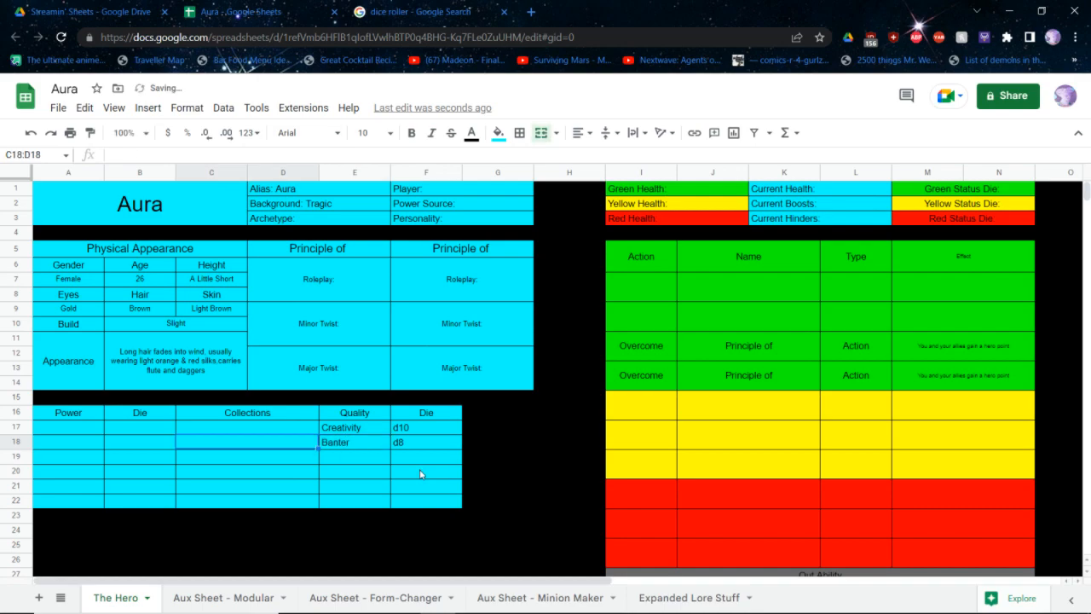
Enter the power dice d10, d10 and d6 in the first three rows of the power table
{"action": "key", "text": "Left"}
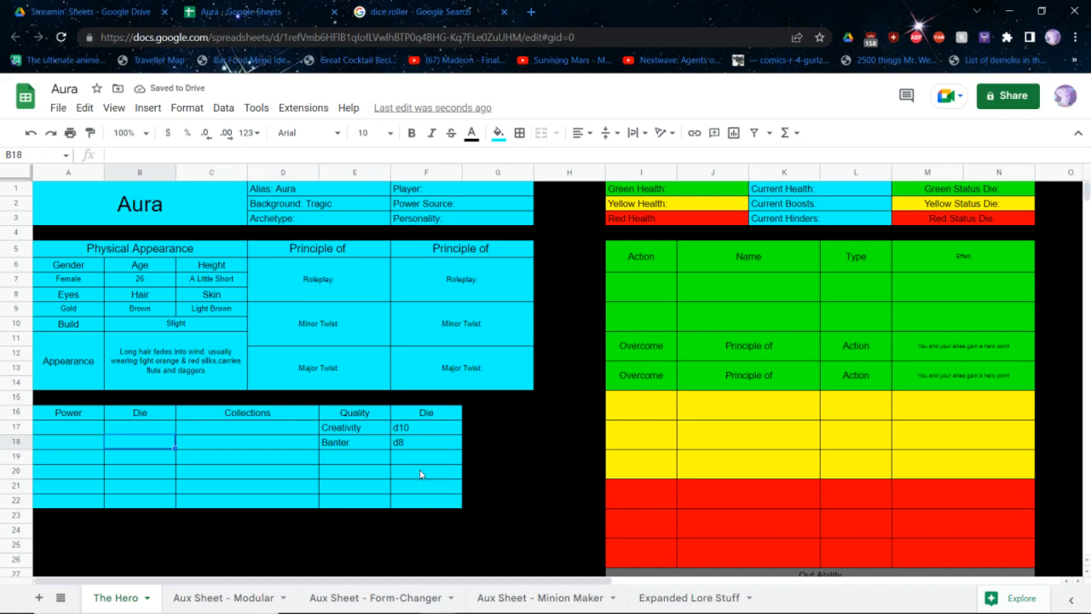
{"action": "key", "text": "Up"}
{"action": "type", "text": "d10"}
{"action": "key", "text": "Return"}
{"action": "type", "text": "d10"}
{"action": "key", "text": "Return"}
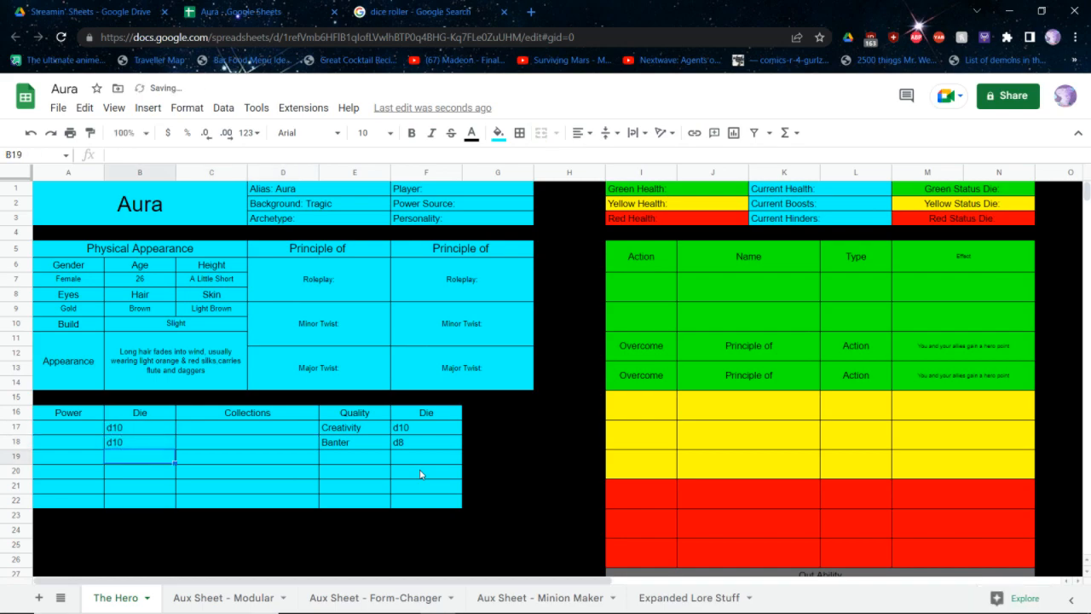
{"action": "type", "text": "d6"}
{"action": "key", "text": "Return"}
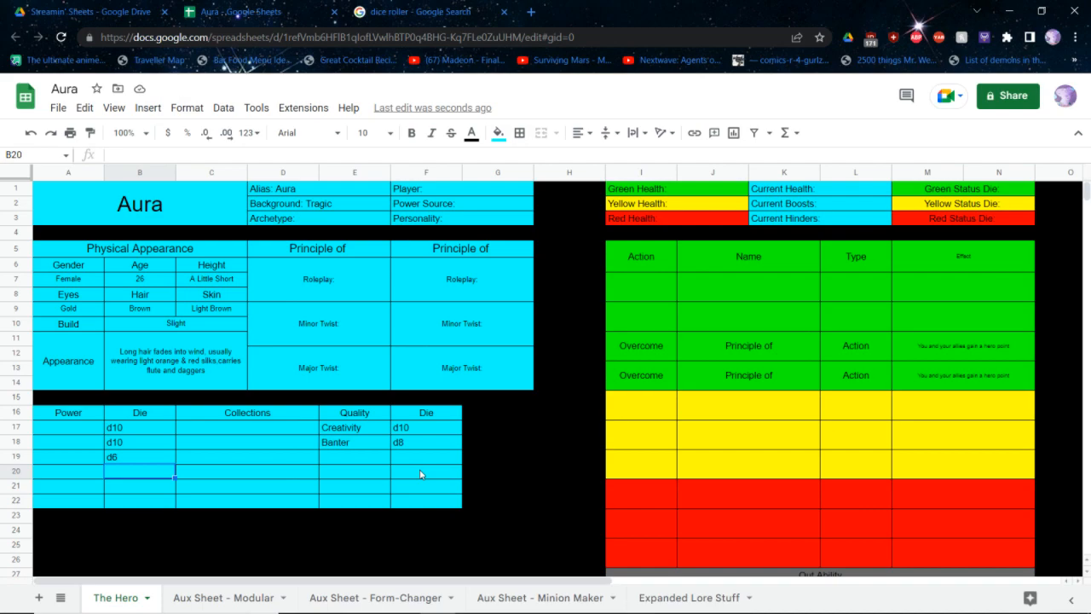
Look up the power sources chart in the core rulebook PDF and go to the Higher Power entry
{"action": "key", "text": "alt+Tab"}
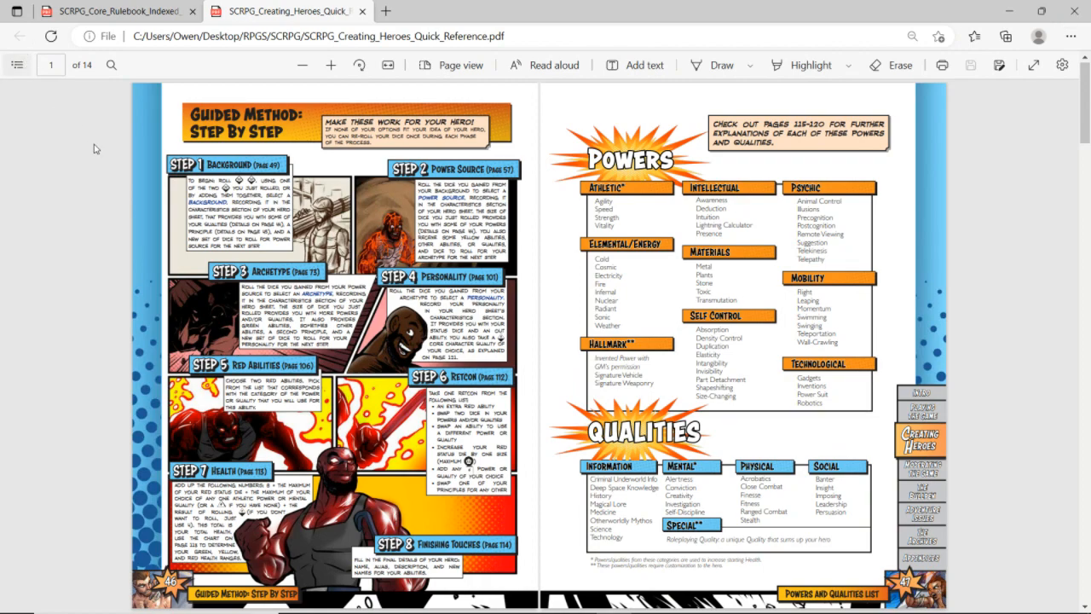
{"action": "left_click", "coordinate": [17, 64]}
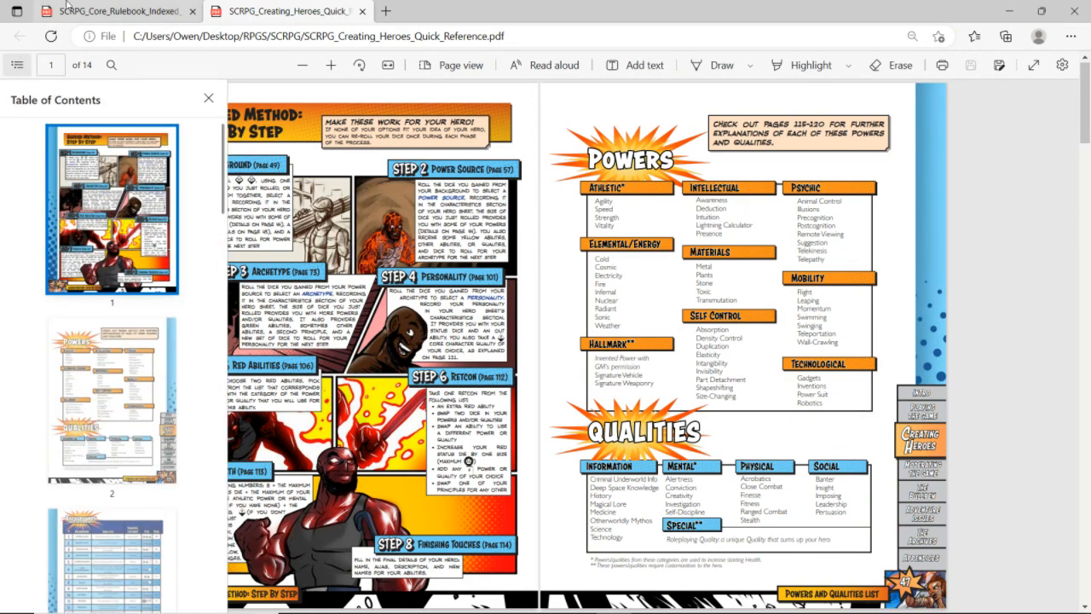
{"action": "left_click", "coordinate": [73, 11]}
{"action": "left_click", "coordinate": [11, 70]}
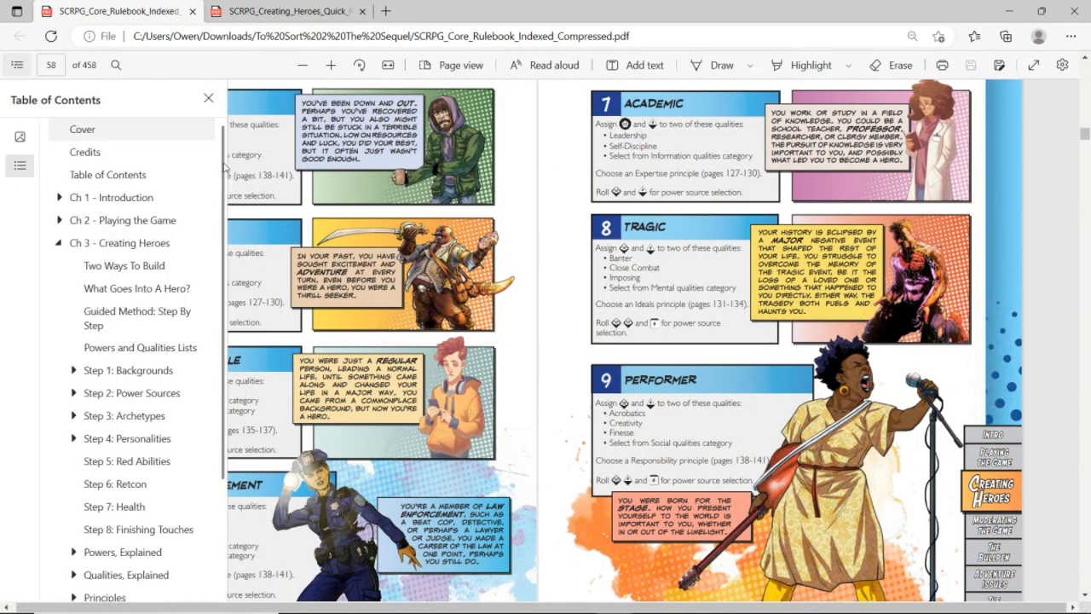
{"action": "left_click", "coordinate": [150, 394]}
{"action": "scroll", "coordinate": [807, 215], "scroll_direction": "down", "scroll_amount": 1}
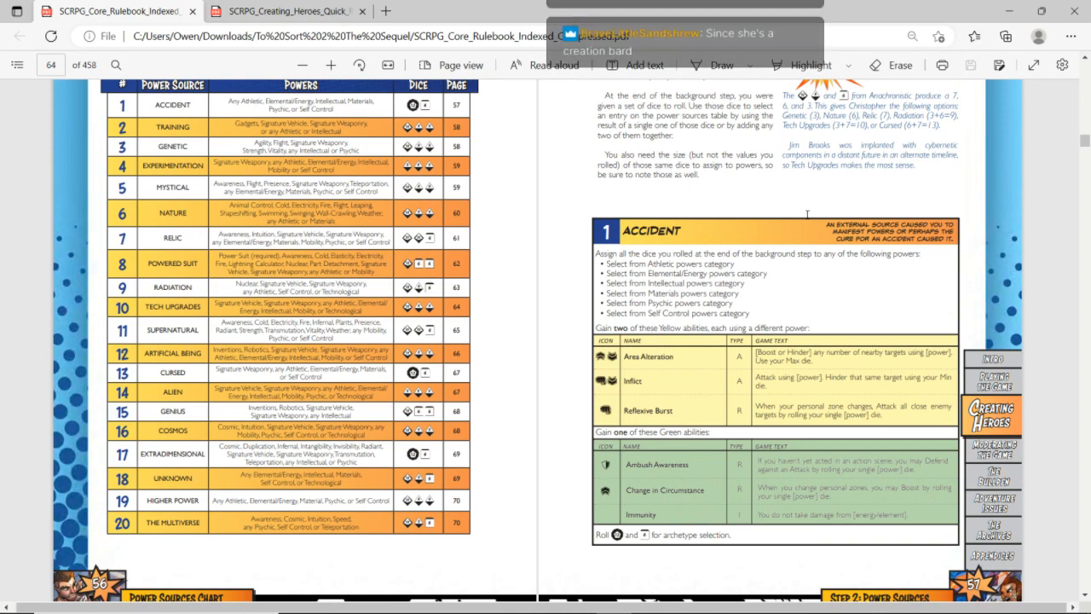
{"action": "left_click", "coordinate": [226, 506]}
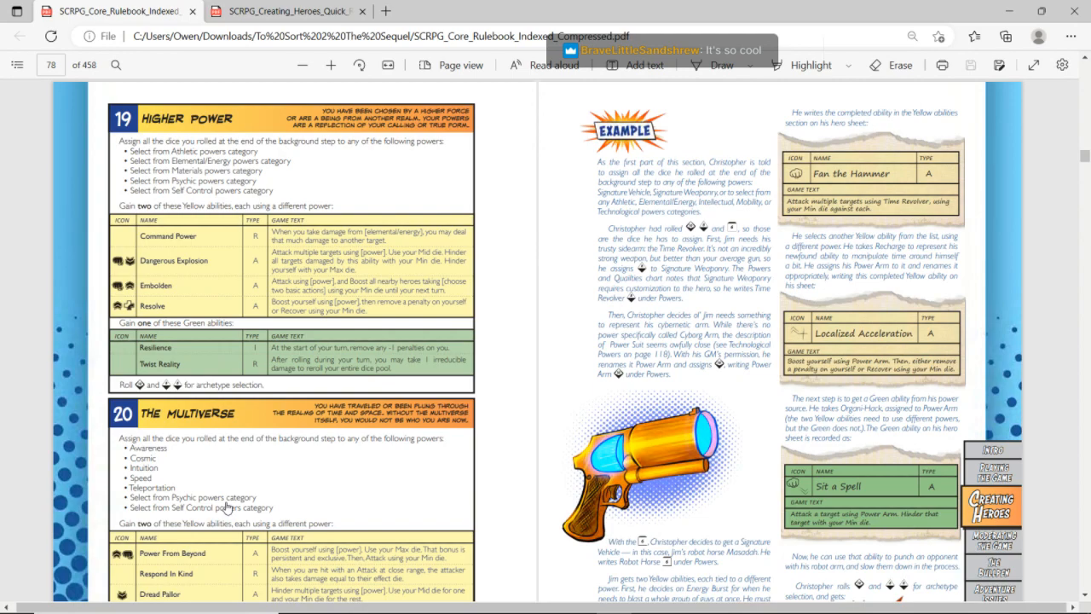
Return to the Aura sheet and set the power source to "Higher Power"
{"action": "key", "text": "alt+Tab"}
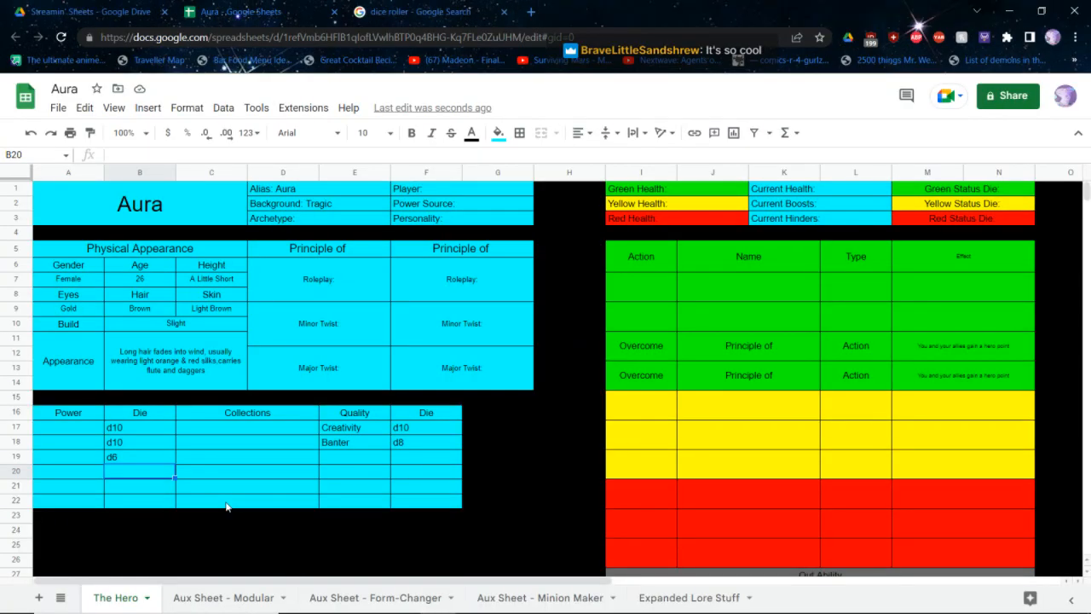
{"action": "left_click", "coordinate": [456, 210]}
{"action": "double_click", "coordinate": [456, 213]}
{"action": "type", "text": "Higher Power"}
{"action": "key", "text": "Return"}
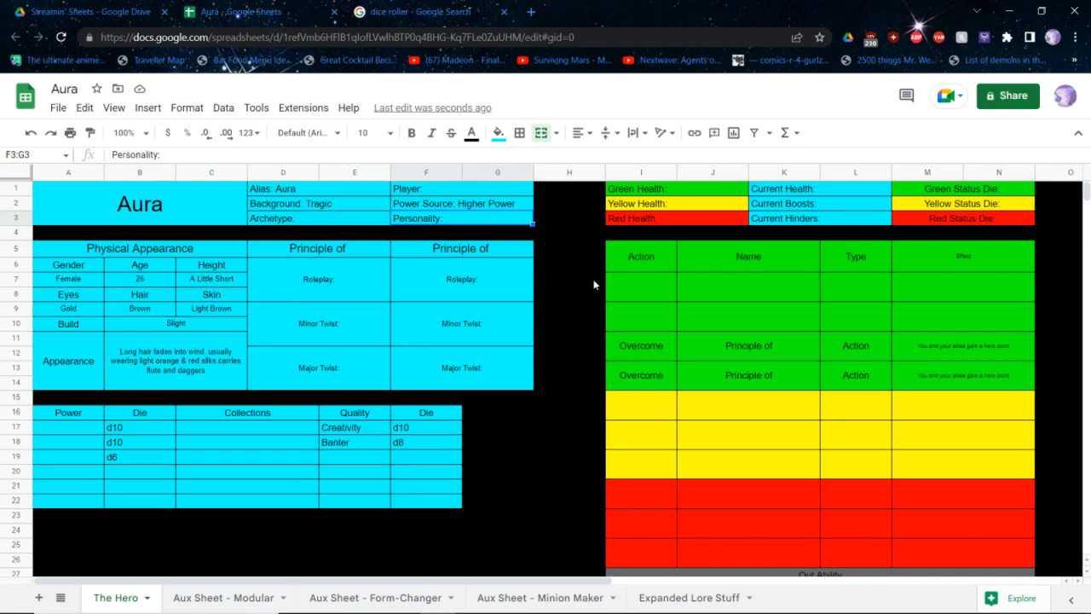
Compare the Higher Power entry in the core rulebook PDF with the powers list in the quick reference PDF
{"action": "key", "text": "alt+Tab"}
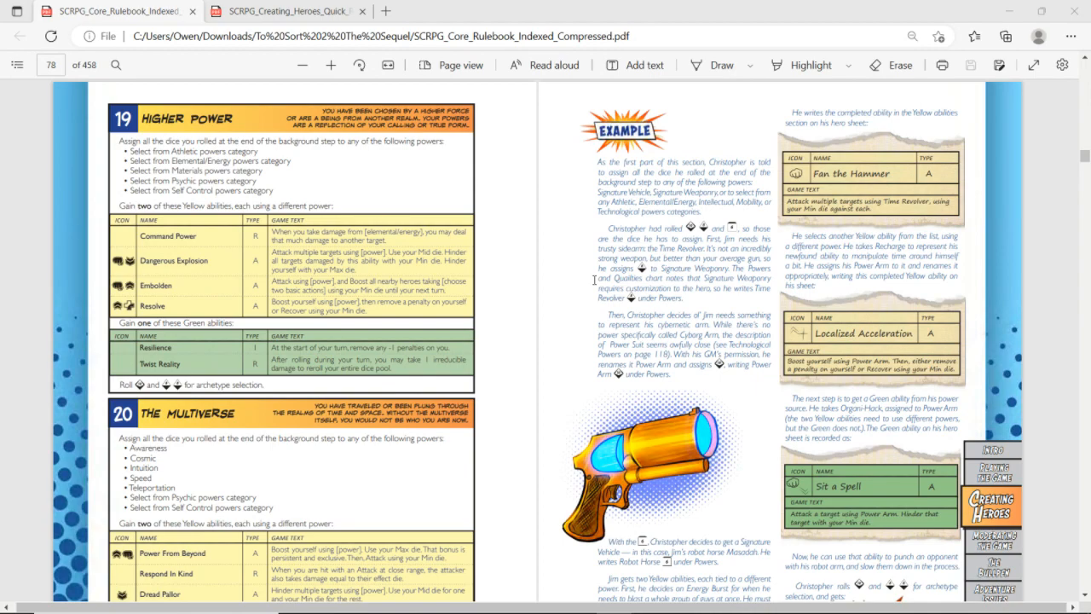
{"action": "key", "text": "ctrl+Tab"}
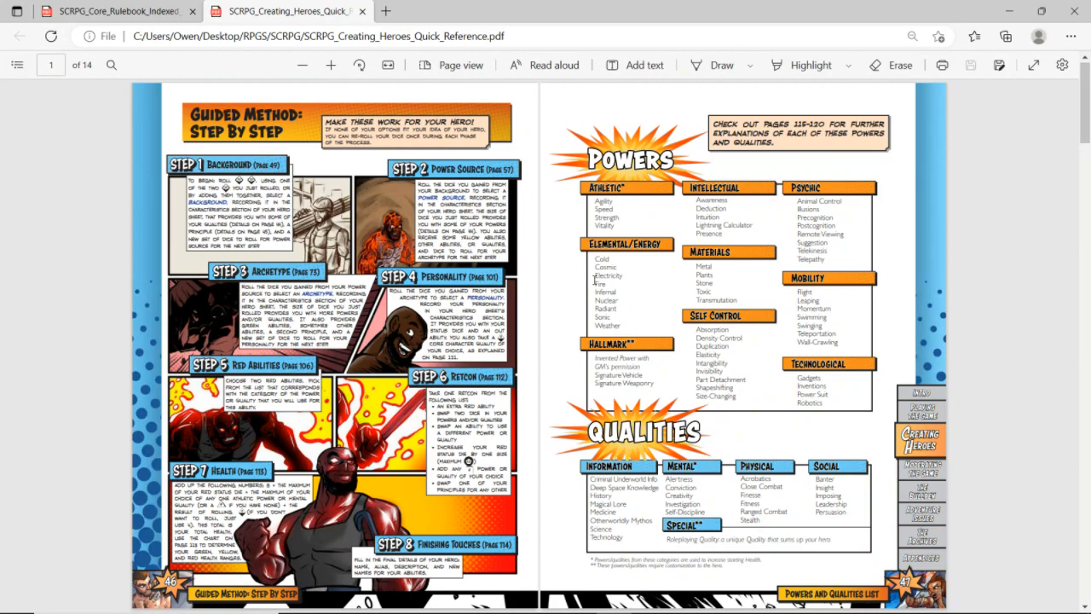
{"action": "key", "text": "ctrl+Tab"}
{"action": "key", "text": "ctrl+Tab"}
{"action": "scroll", "coordinate": [595, 281], "scroll_direction": "up", "scroll_amount": 2}
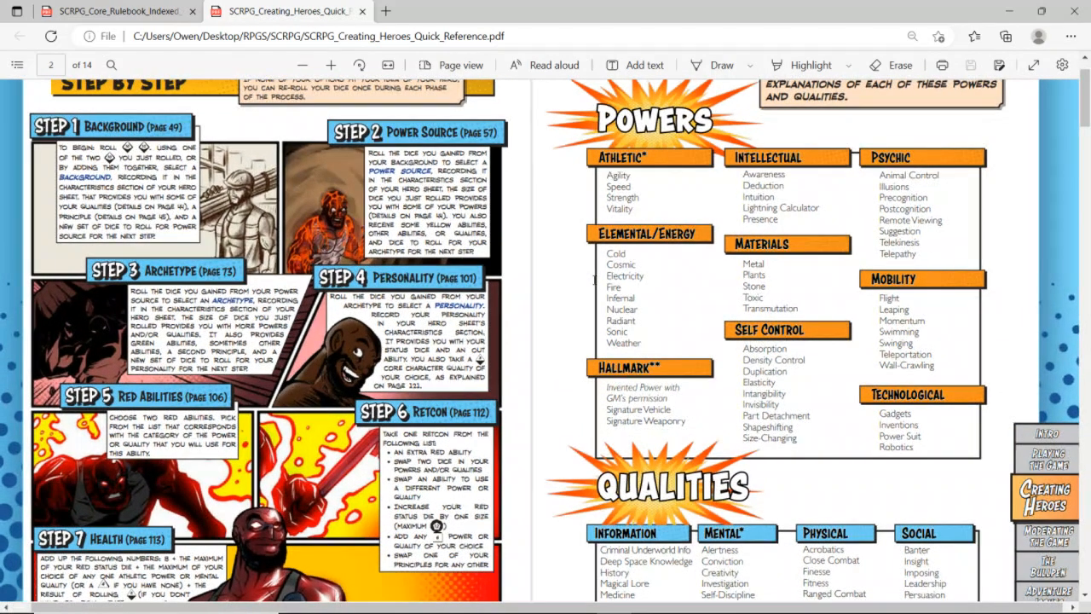
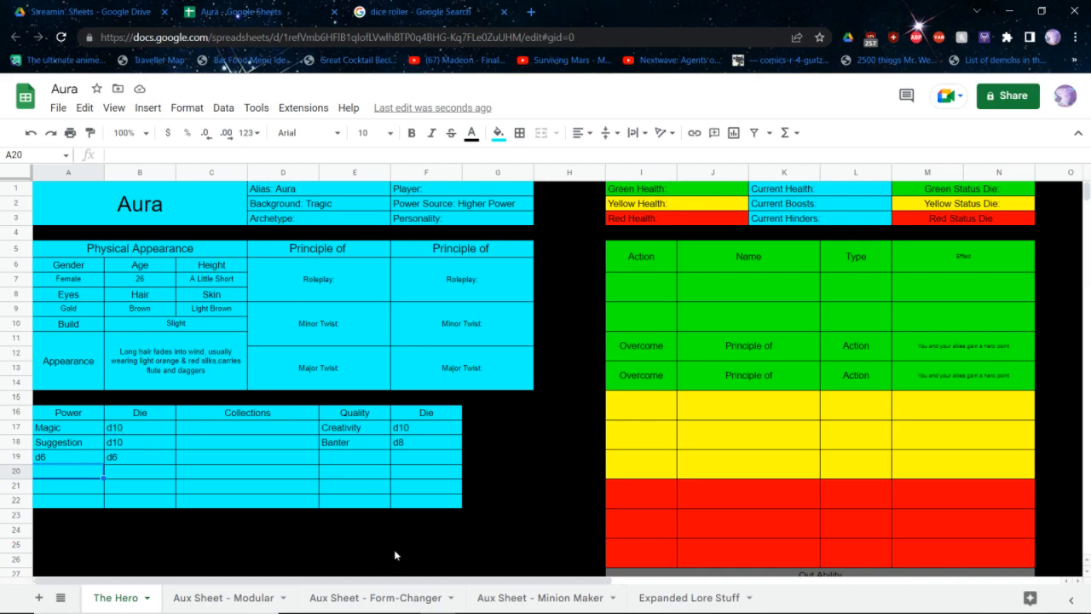
Clear the green ability table's header row and enter a Reaction ability named Weave in row 9
{"action": "left_click_drag", "start_coordinate": [641, 266], "coordinate": [1032, 269]}
{"action": "key", "text": "Delete"}
{"action": "left_click", "coordinate": [858, 327]}
{"action": "type", "text": "Reaction"}
{"action": "key", "text": "Left"}
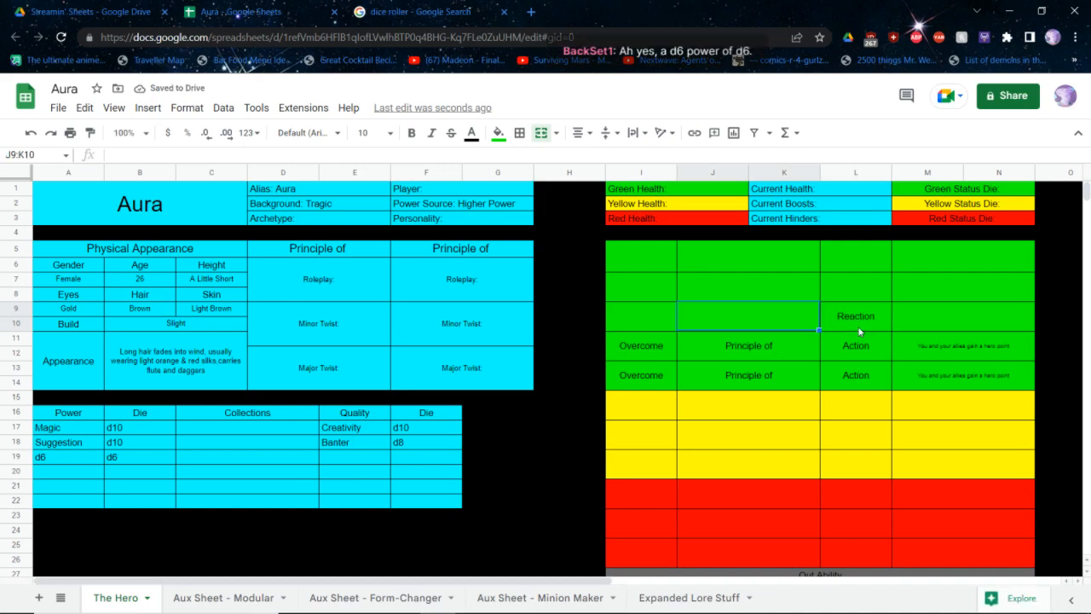
{"action": "type", "text": "Weave"}
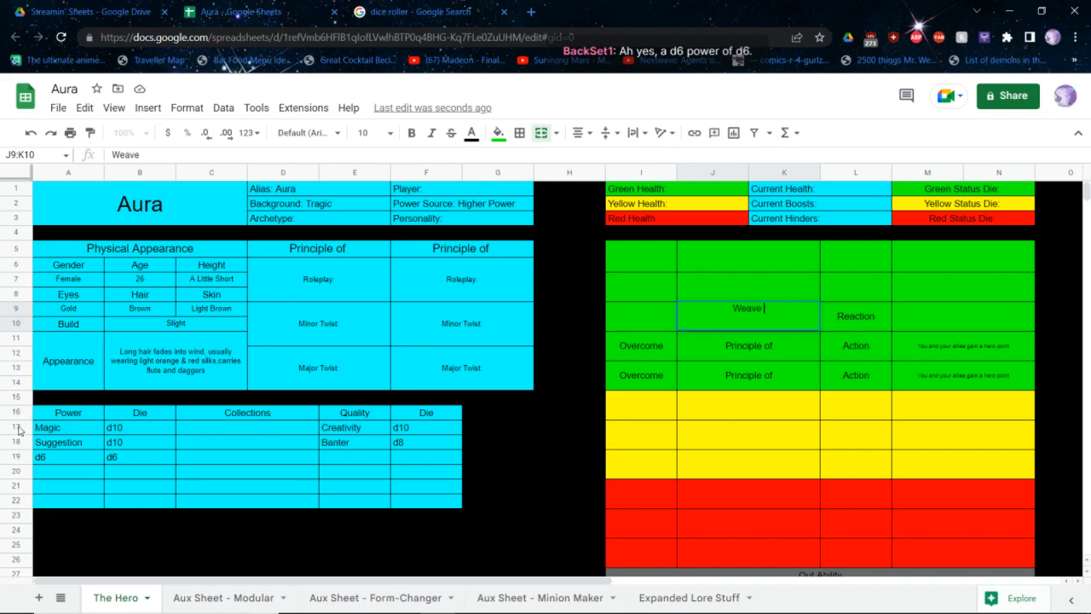
Rename the third power in A19 as Illusions
{"action": "left_click_drag", "start_coordinate": [64, 455], "coordinate": [58, 444]}
{"action": "type", "text": "Illusions"}
{"action": "key", "text": "Return"}
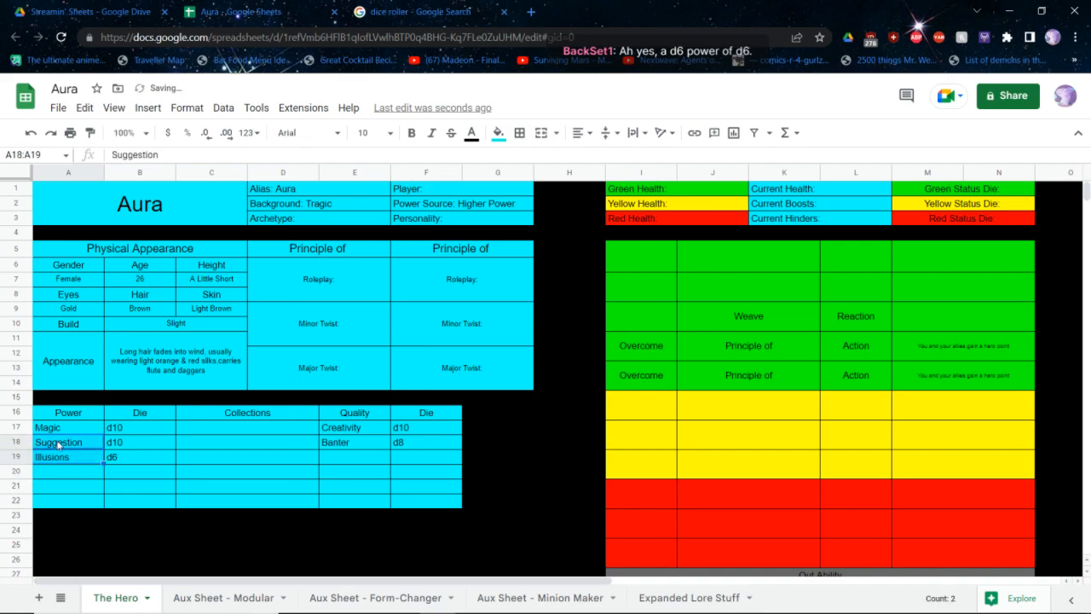
Change the name of the green Reaction ability in row 9 to Bend The Weave
{"action": "double_click", "coordinate": [755, 322]}
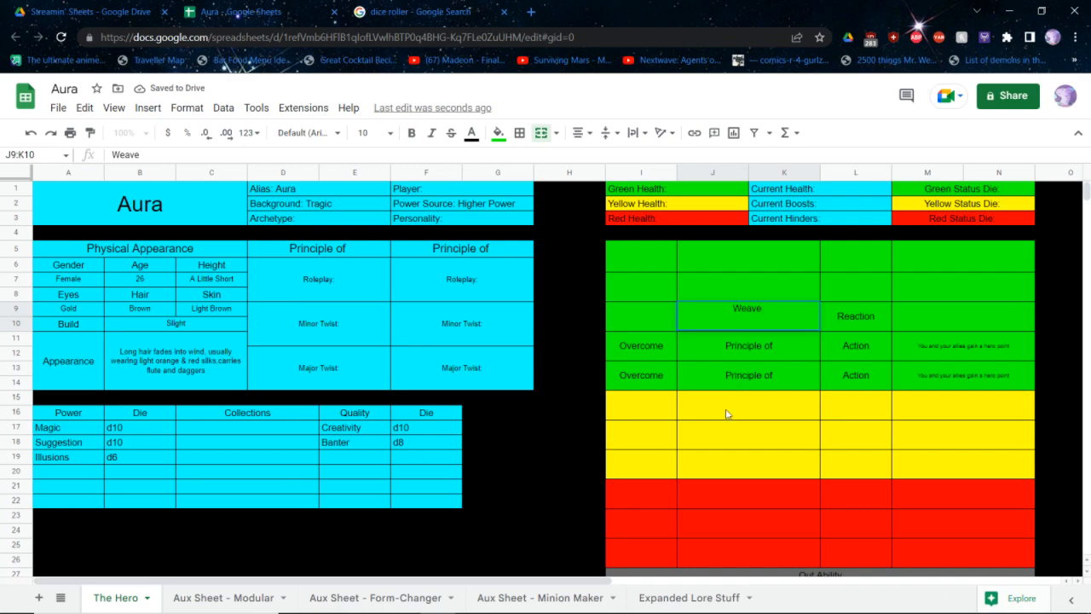
{"action": "key", "text": "BackSpace"}
{"action": "key", "text": "BackSpace"}
{"action": "key", "text": "BackSpace"}
{"action": "key", "text": "BackSpace"}
{"action": "key", "text": "BackSpace"}
{"action": "key", "text": "BackSpace"}
{"action": "type", "text": "BEnd"}
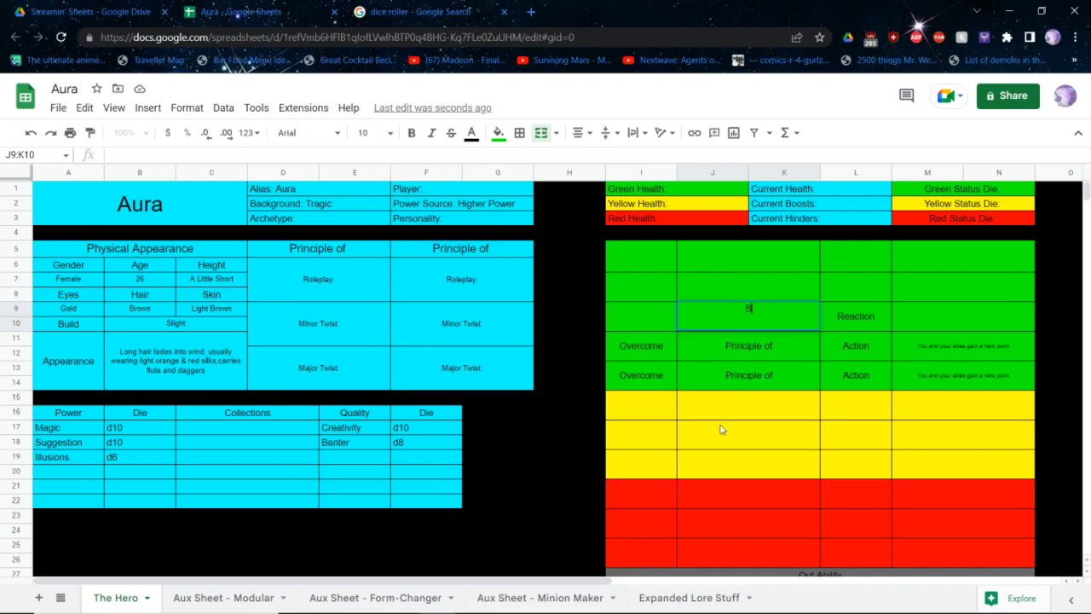
{"action": "key", "text": "BackSpace"}
{"action": "key", "text": "BackSpace"}
{"action": "key", "text": "BackSpace"}
{"action": "type", "text": "end The Weave"}
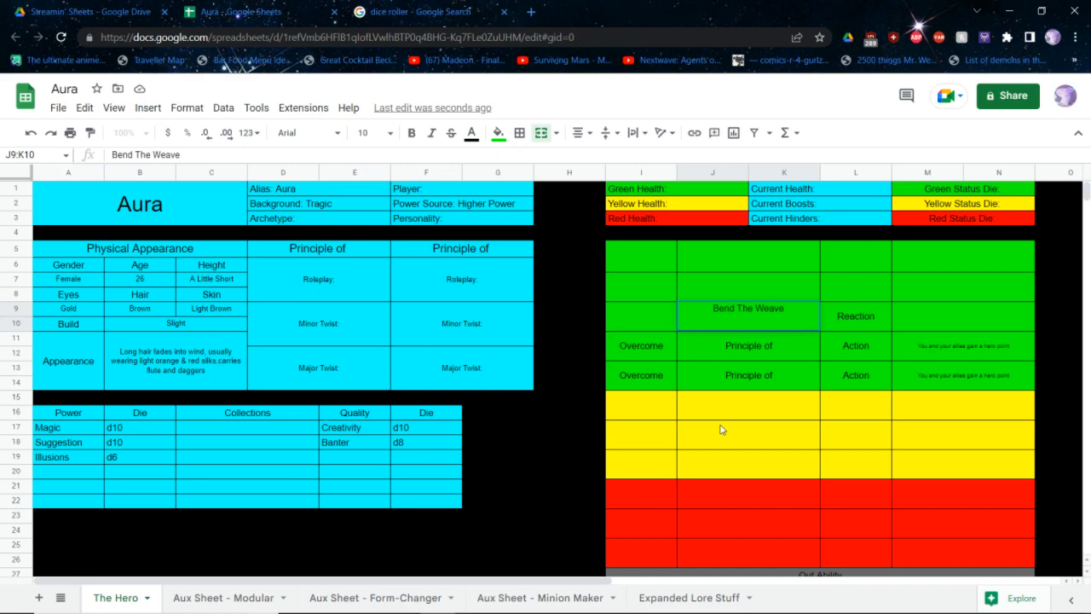
Enter Bend The Weave's effect: "After rolling during your turn, you may take 1 irreducible damage to reroll your entire dice pool"
{"action": "key", "text": "Tab"}
{"action": "key", "text": "Tab"}
{"action": "type", "text": "Af"}
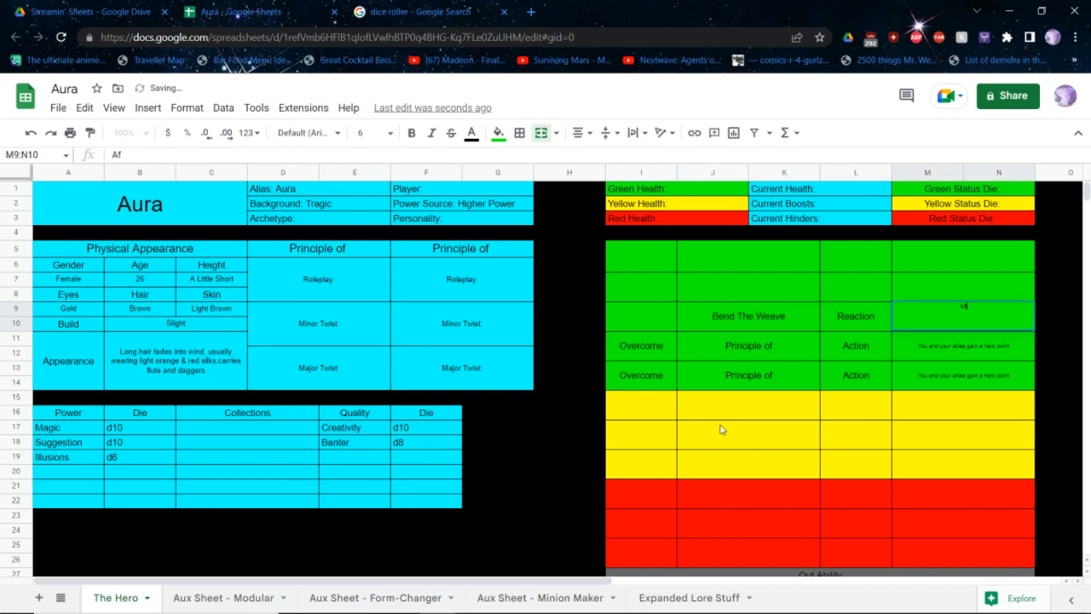
{"action": "type", "text": "ter rolling during"}
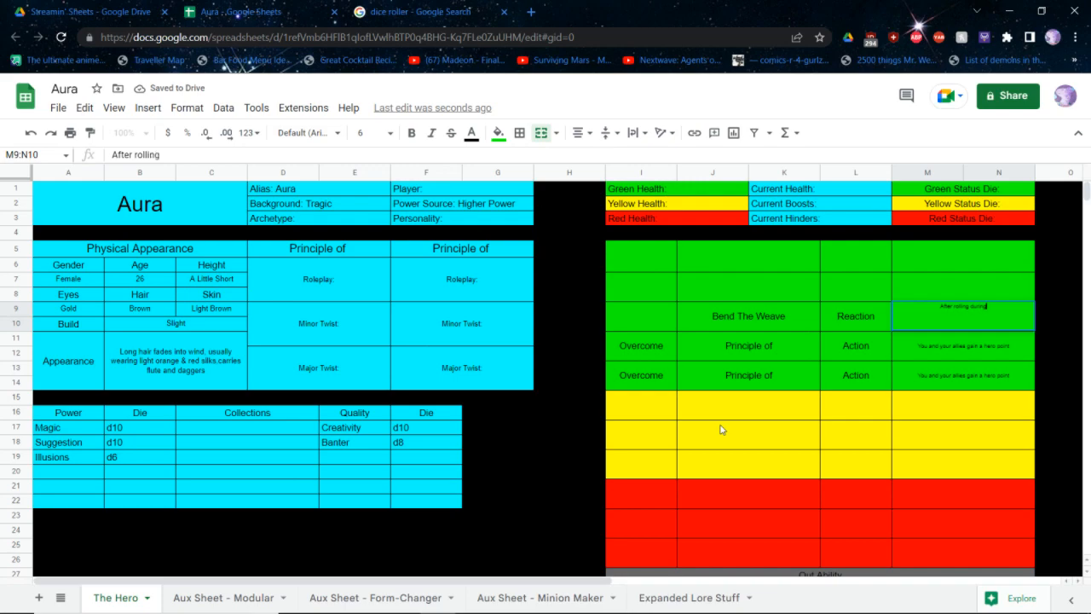
{"action": "type", "text": " your turn, you ma"}
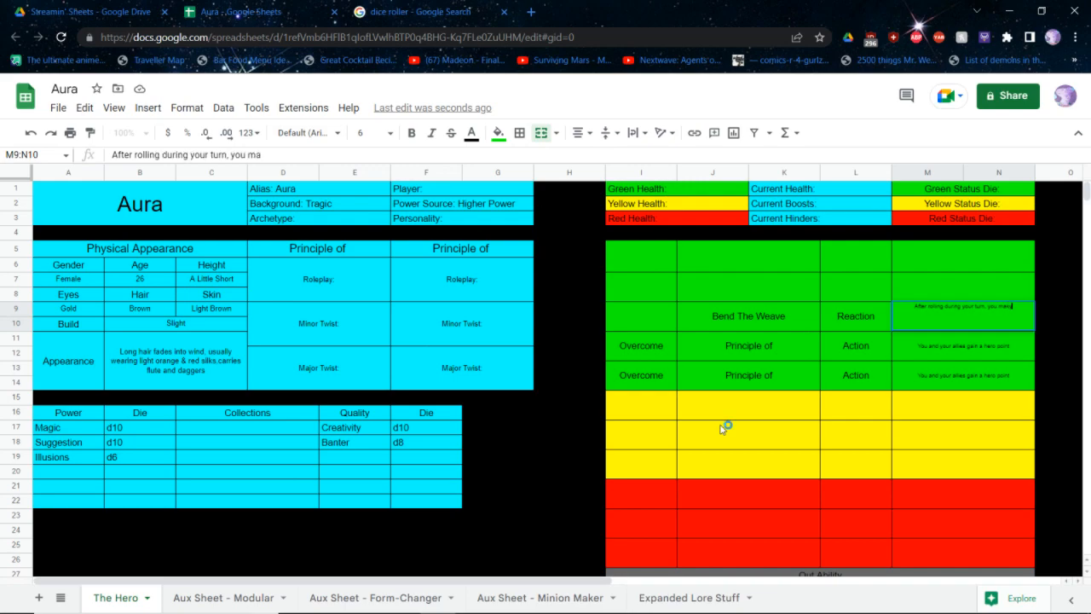
{"action": "type", "text": "y take 1 irreducible damage to"}
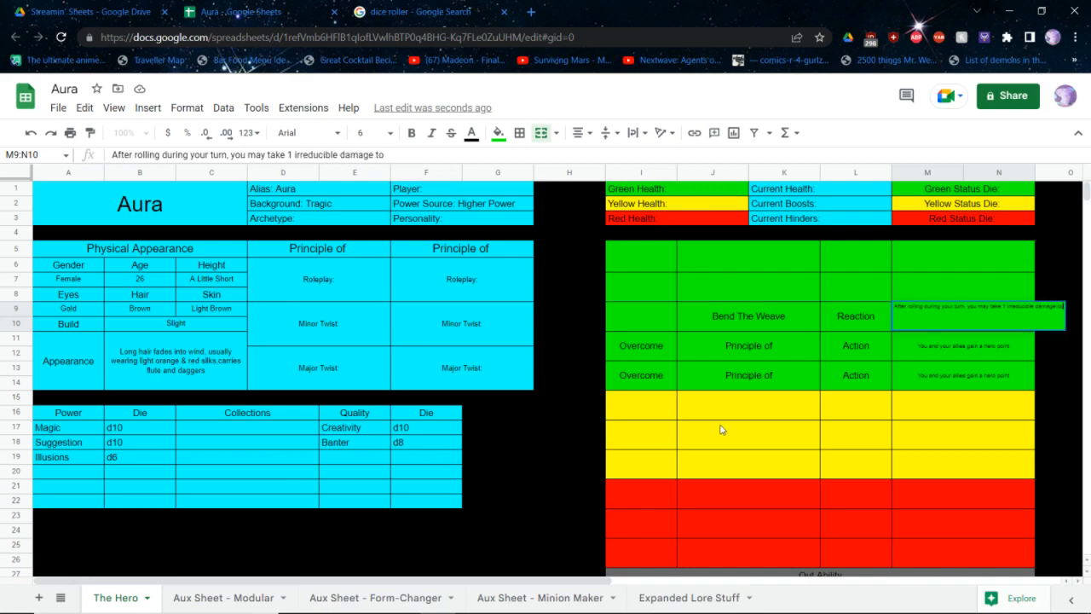
{"action": "type", "text": " reroll your entire dice pool"}
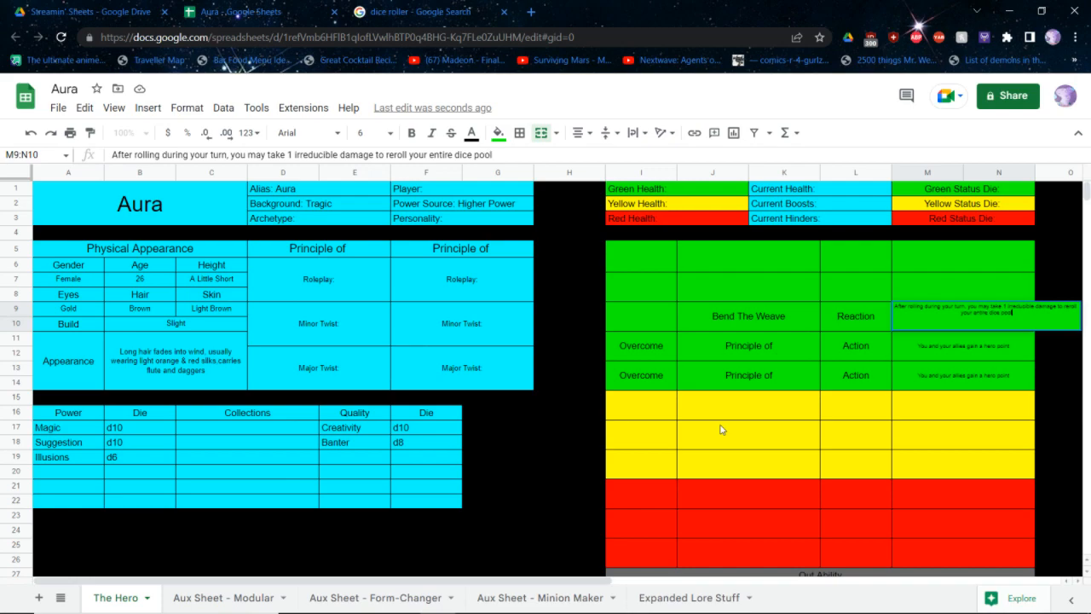
{"action": "key", "text": "Return"}
{"action": "key", "text": "Down"}
{"action": "key", "text": "Down"}
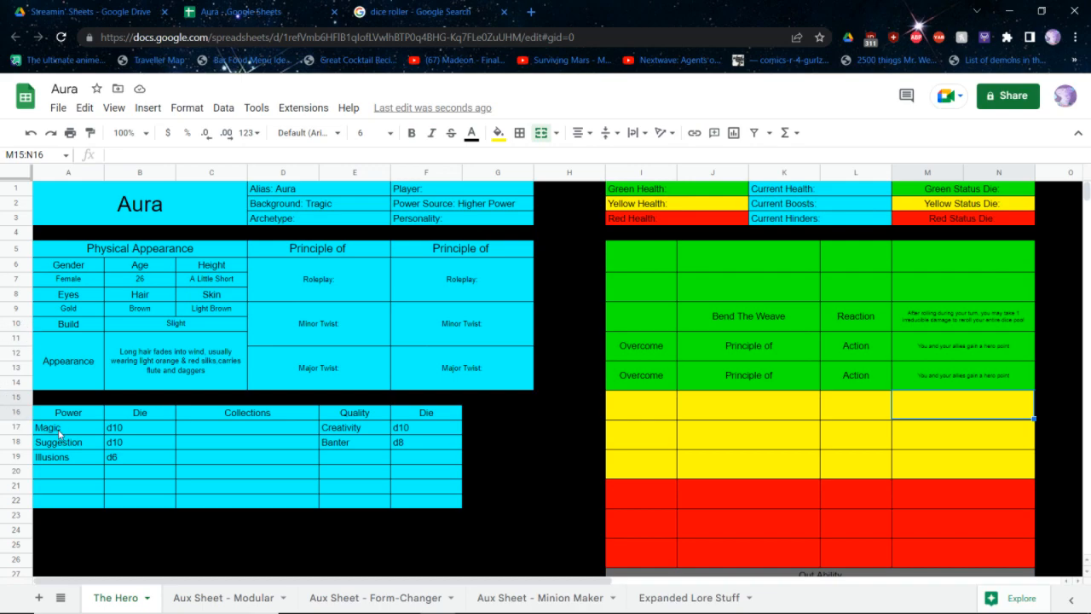
Replace the second power's name in A18 with Bardic Song
{"action": "left_click", "coordinate": [68, 445]}
{"action": "type", "text": "Tel"}
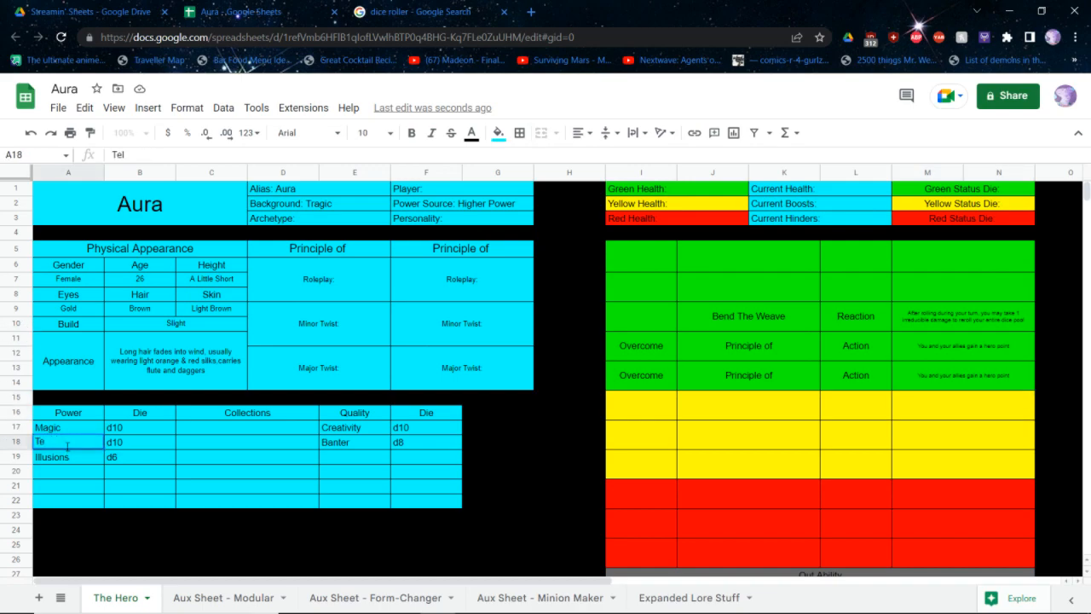
{"action": "type", "text": "eBardic Sonig"}
{"action": "key", "text": "Return"}
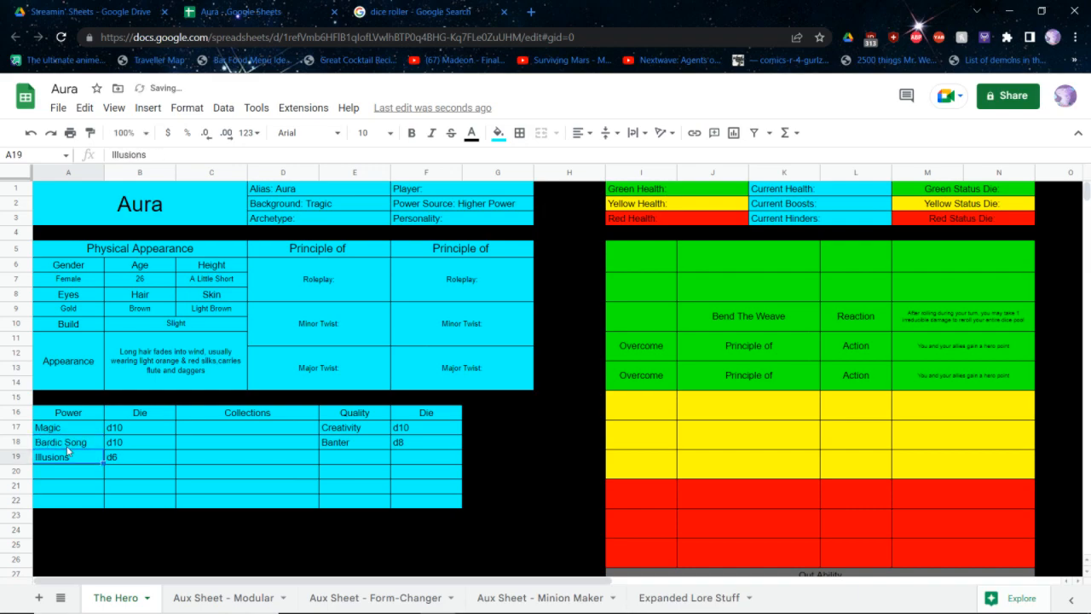
Enter Attack + Boost as the action of the first yellow ability in row 15
{"action": "key", "text": "Right"}
{"action": "key", "text": "Right"}
{"action": "key", "text": "Right"}
{"action": "key", "text": "Right"}
{"action": "key", "text": "Right"}
{"action": "key", "text": "Right"}
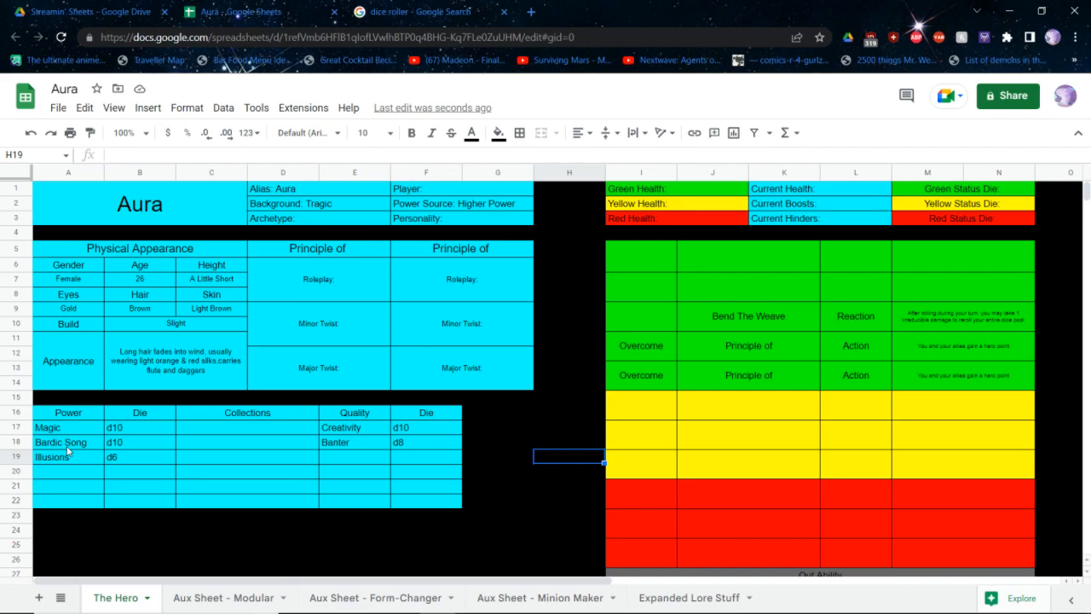
{"action": "key", "text": "Right"}
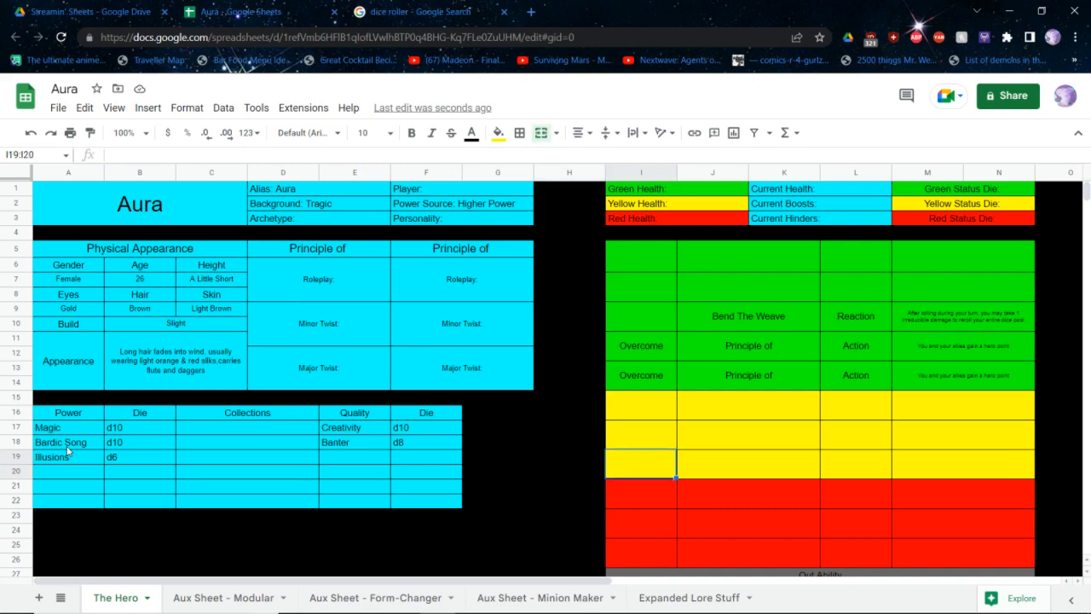
{"action": "key", "text": "Right"}
{"action": "key", "text": "Up"}
{"action": "key", "text": "Left"}
{"action": "key", "text": "Up"}
{"action": "type", "text": "Attack + Boost"}
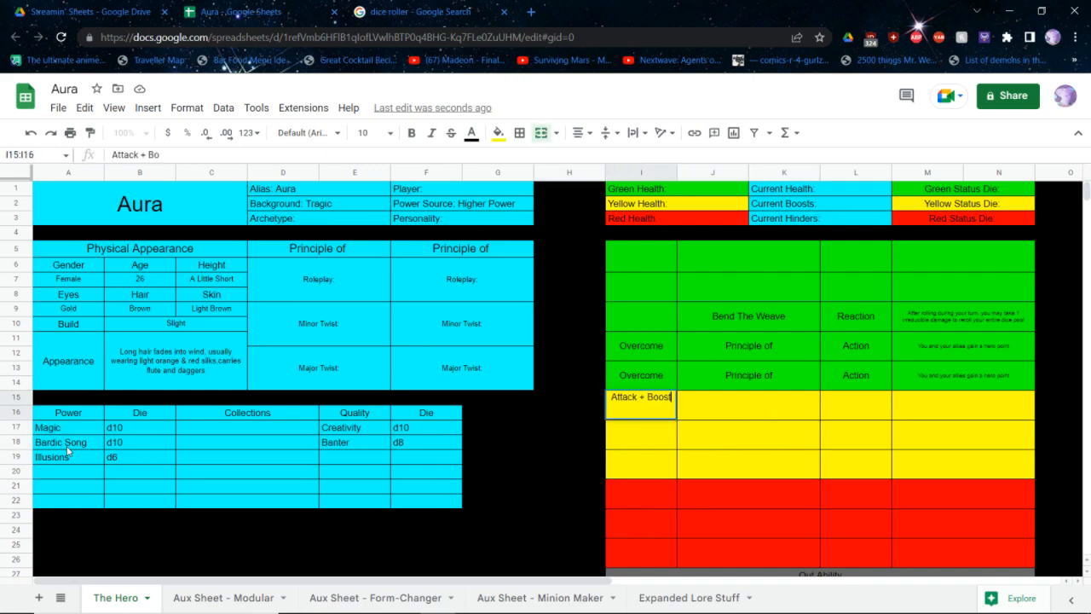
{"action": "key", "text": "Return"}
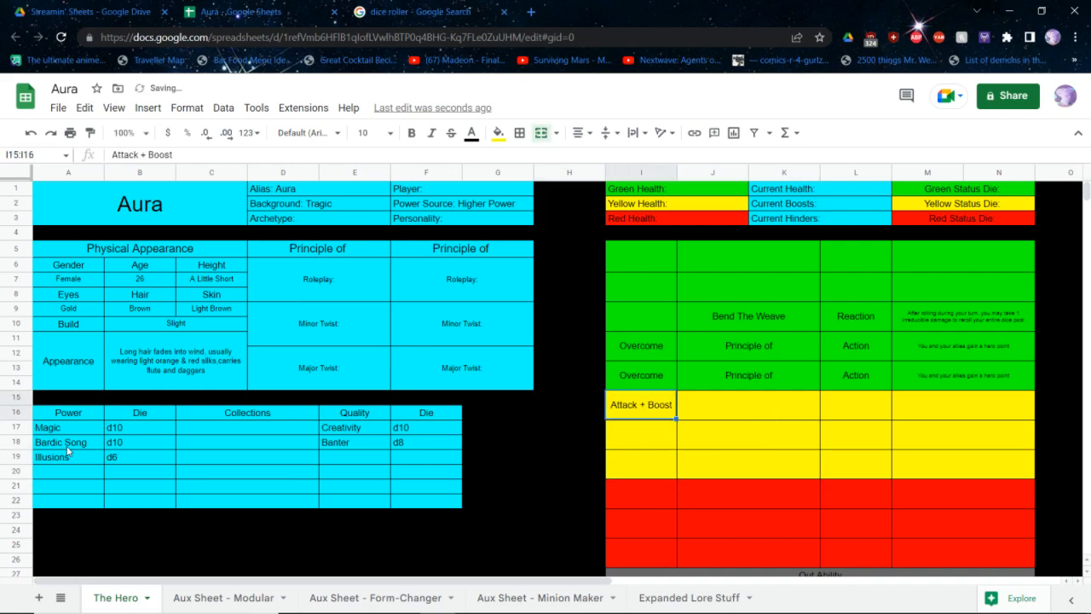
{"action": "type", "text": "Boost"}
{"action": "key", "text": "Return"}
{"action": "key", "text": "ctrl+z"}
Enter Boost + Recover as the action of the second yellow ability in row 17
{"action": "key", "text": "Down"}
{"action": "type", "text": "Boost"}
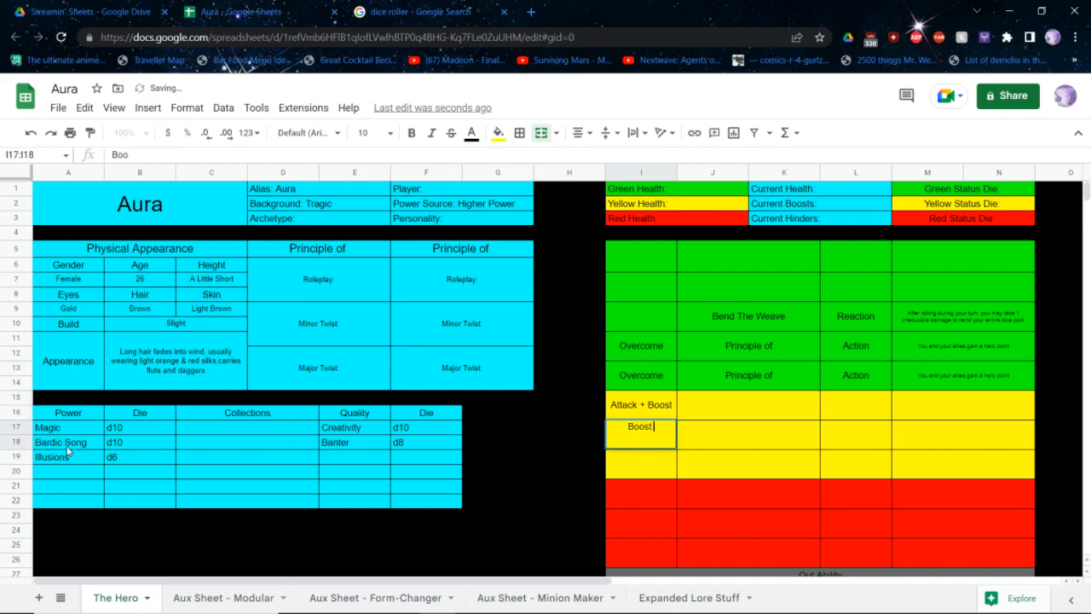
{"action": "type", "text": " + Recover"}
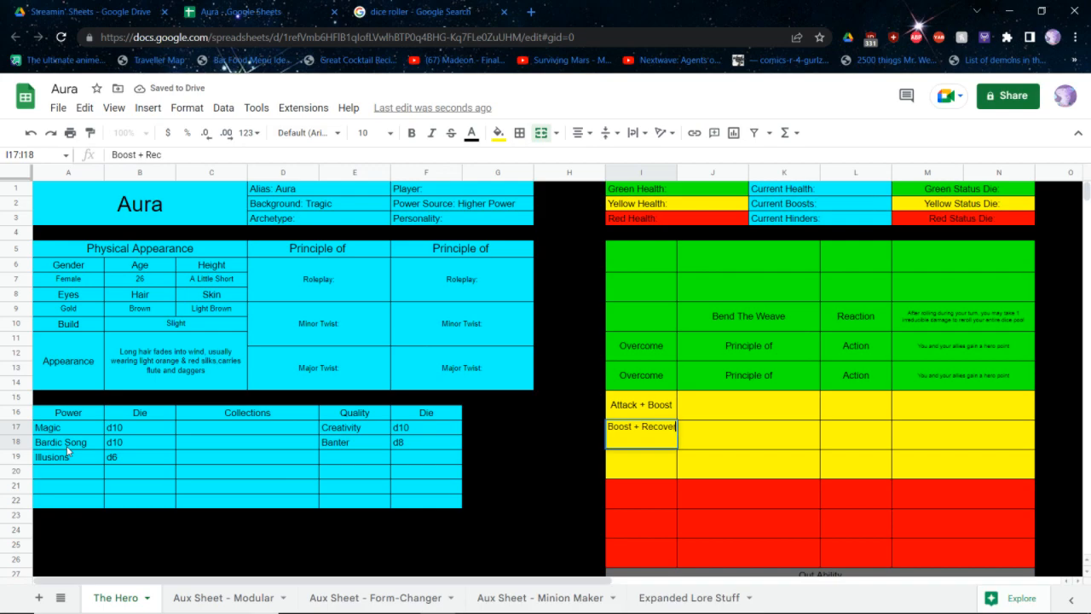
{"action": "key", "text": "Tab"}
{"action": "key", "text": "Up"}
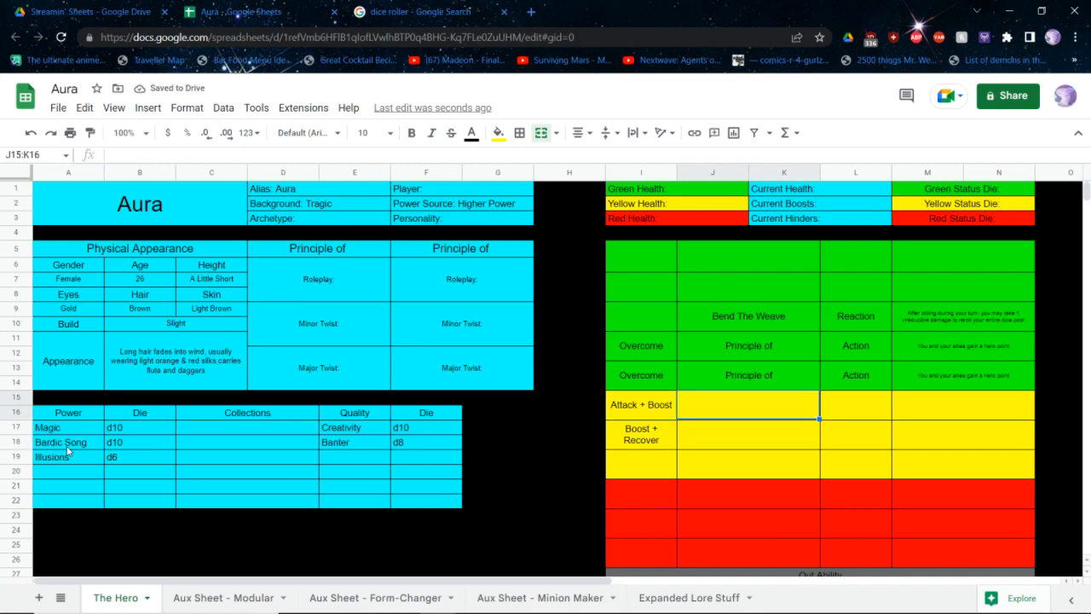
{"action": "key", "text": "Down"}
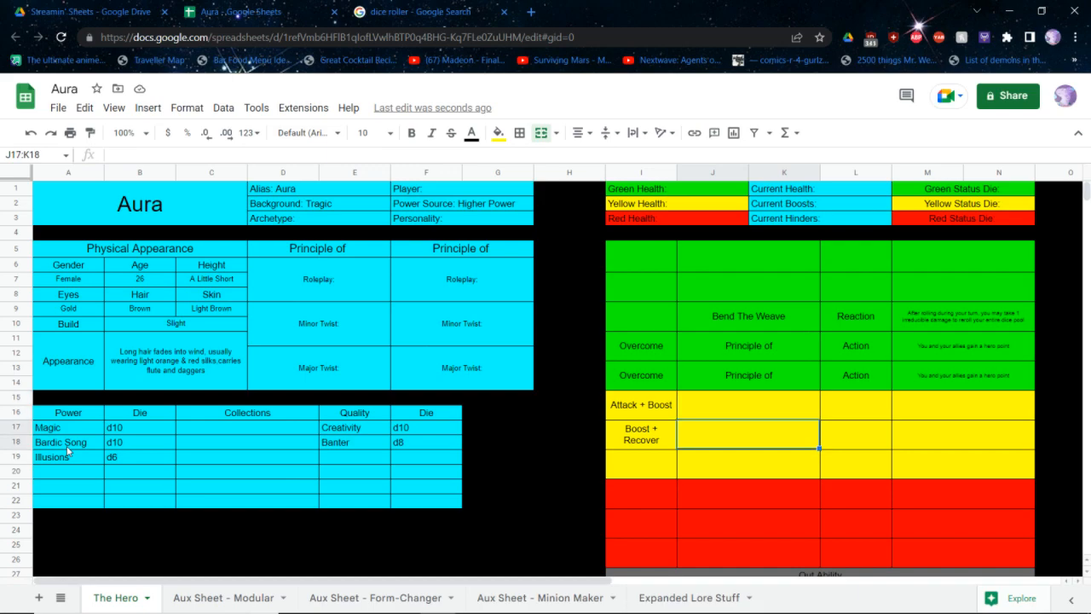
Name the Boost + Recover ability in row 17 Just A Quick Fix
{"action": "type", "text": "Just A Quick Fix"}
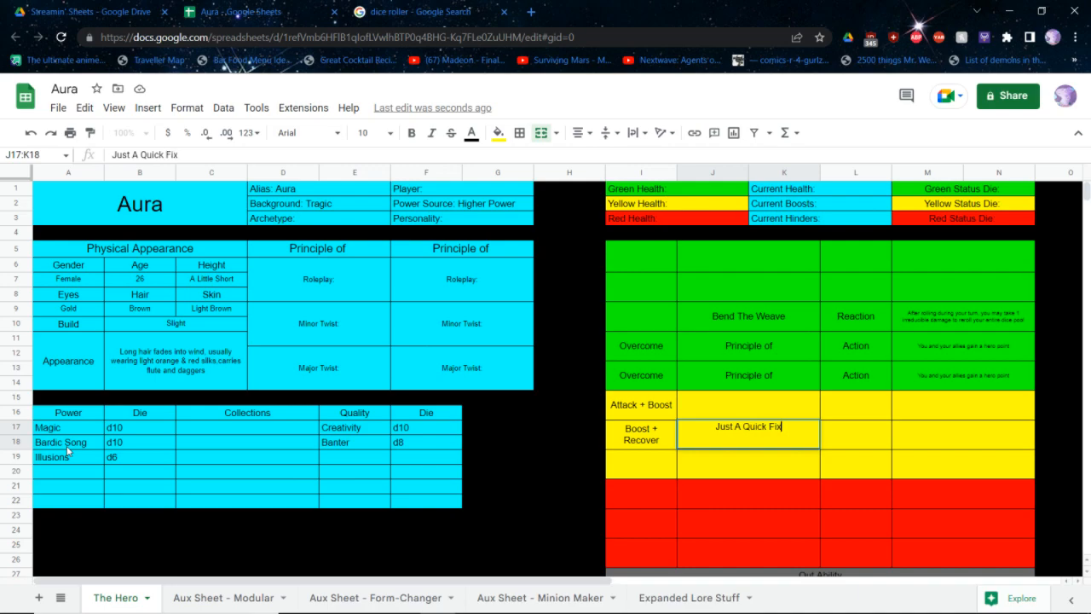
Set row 17's type to Action and effect to "Boost yourself using Magic, then remove a penalty on yourself or Recoever using your Min die"
{"action": "key", "text": "Tab"}
{"action": "type", "text": "Action"}
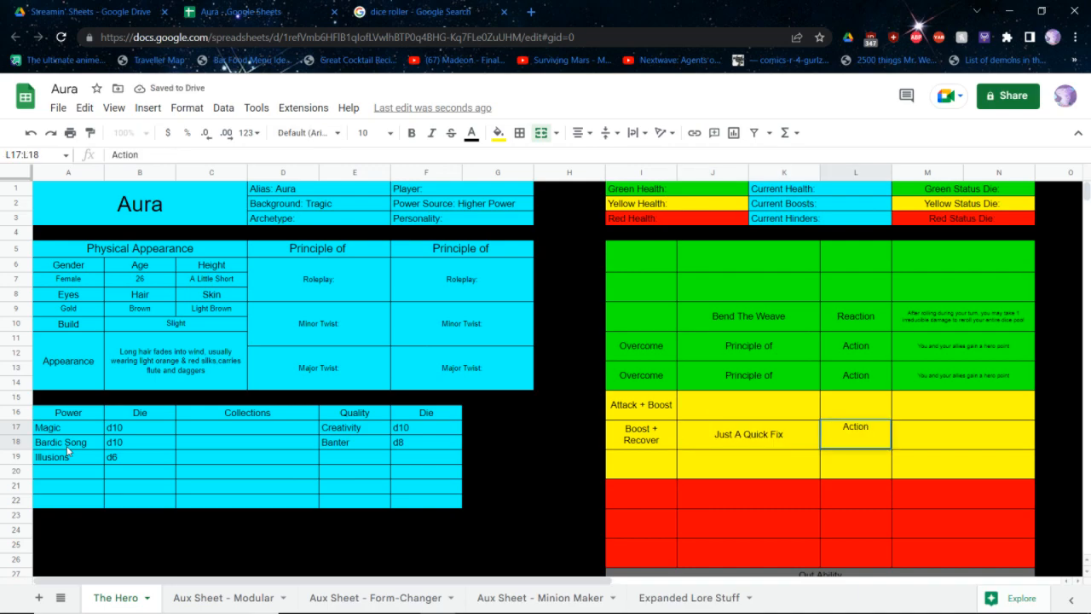
{"action": "key", "text": "Tab"}
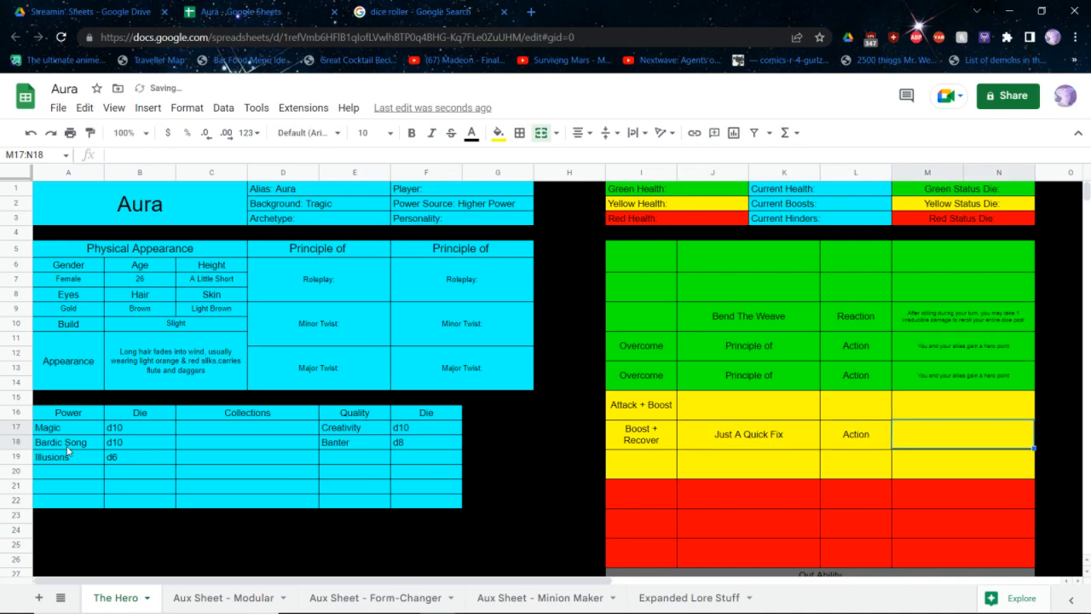
{"action": "type", "text": "Boost yoursel"}
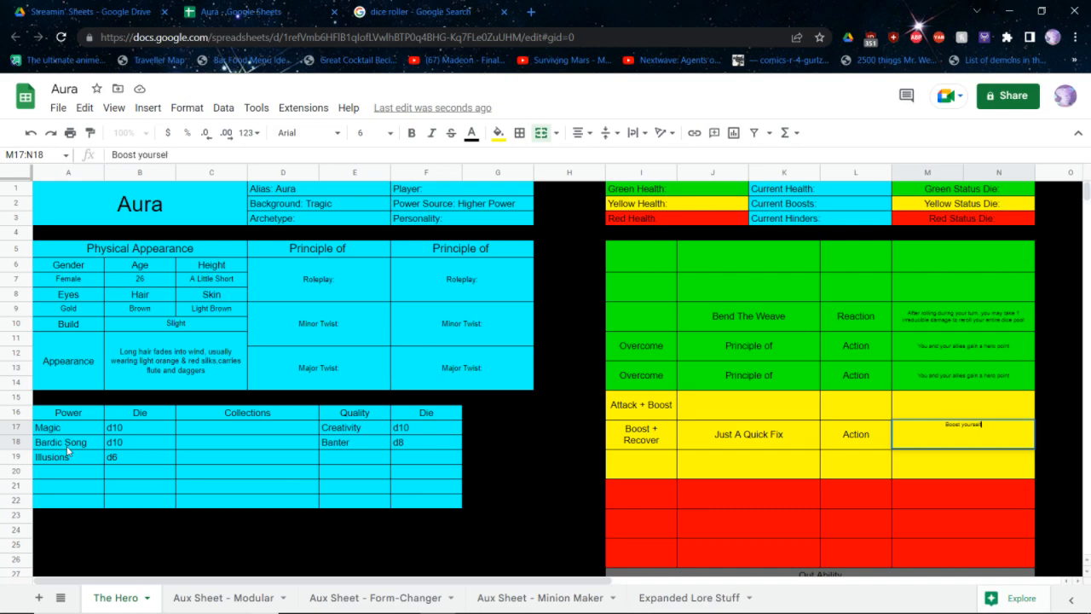
{"action": "type", "text": "f using Magic, then remove a pena"}
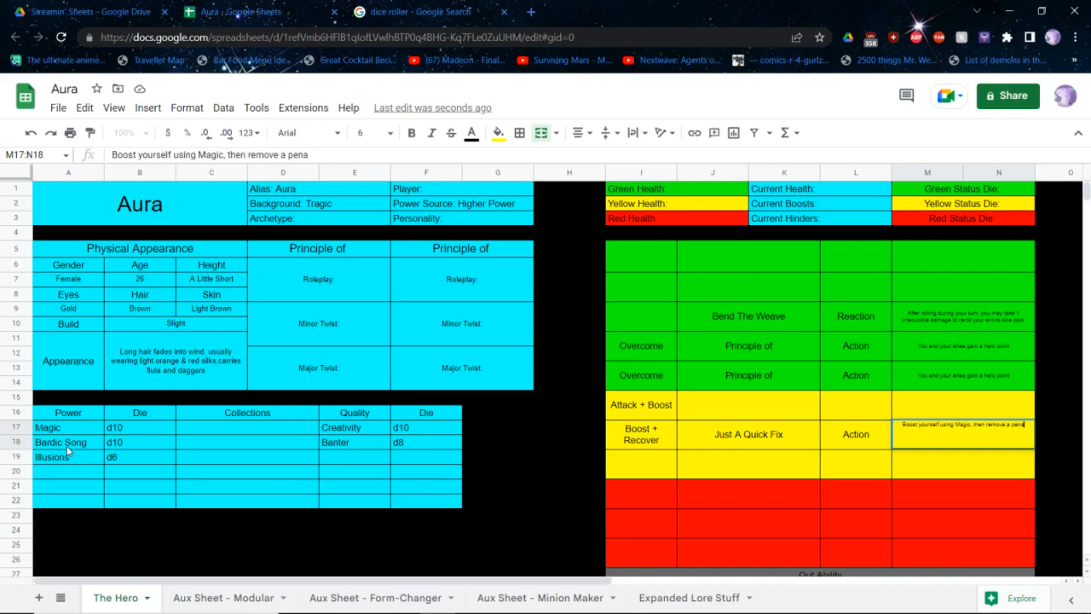
{"action": "type", "text": "lty on yourself or"}
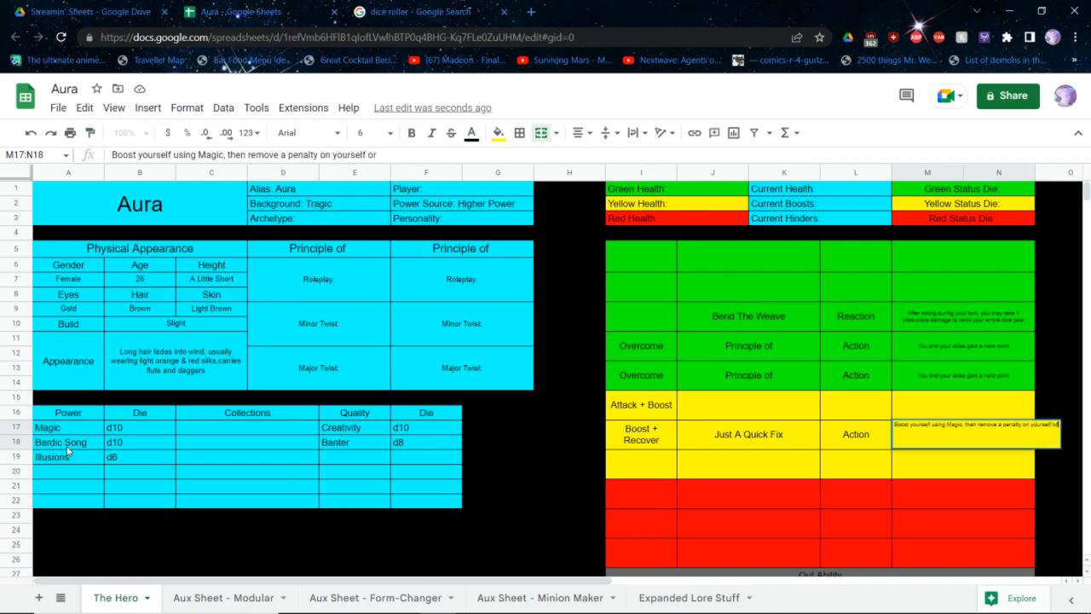
{"action": "type", "text": " Recoever using your Min "}
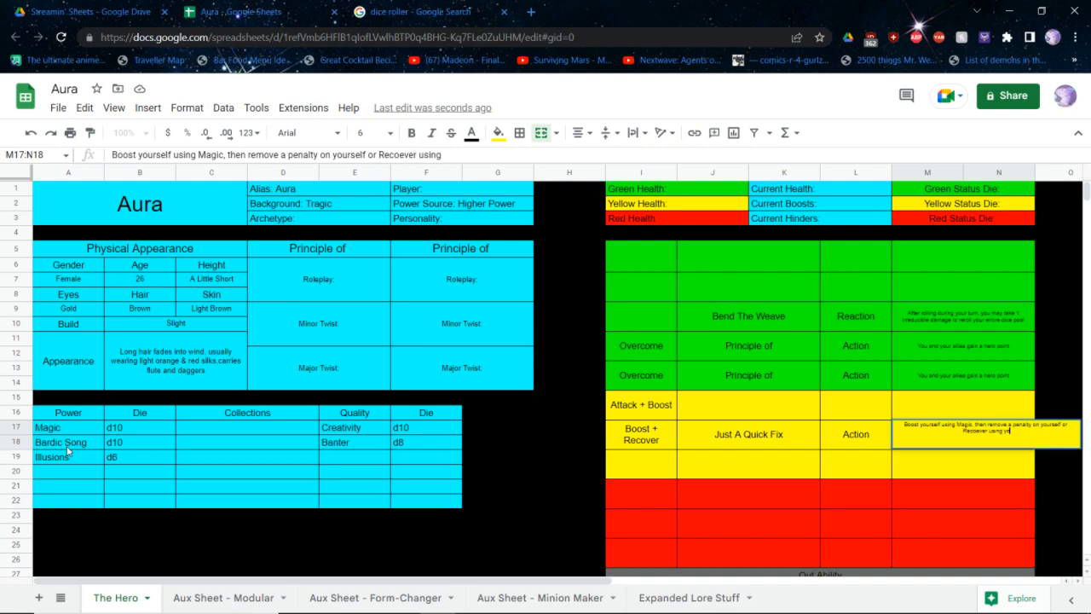
{"action": "type", "text": "d"}
{"action": "key", "text": "BackSpace"}
{"action": "type", "text": "die"}
Rename the Boost + Recover ability in row 17 as Seen Worse In Brass
{"action": "key", "text": "shift+Tab"}
{"action": "key", "text": "shift+Tab"}
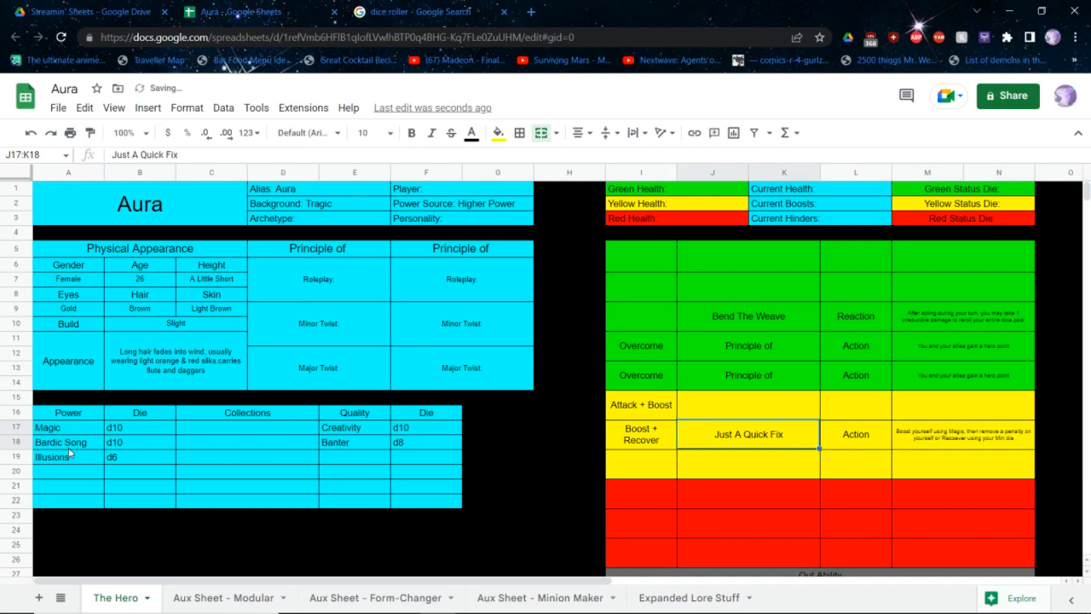
{"action": "type", "text": "\"Seen"}
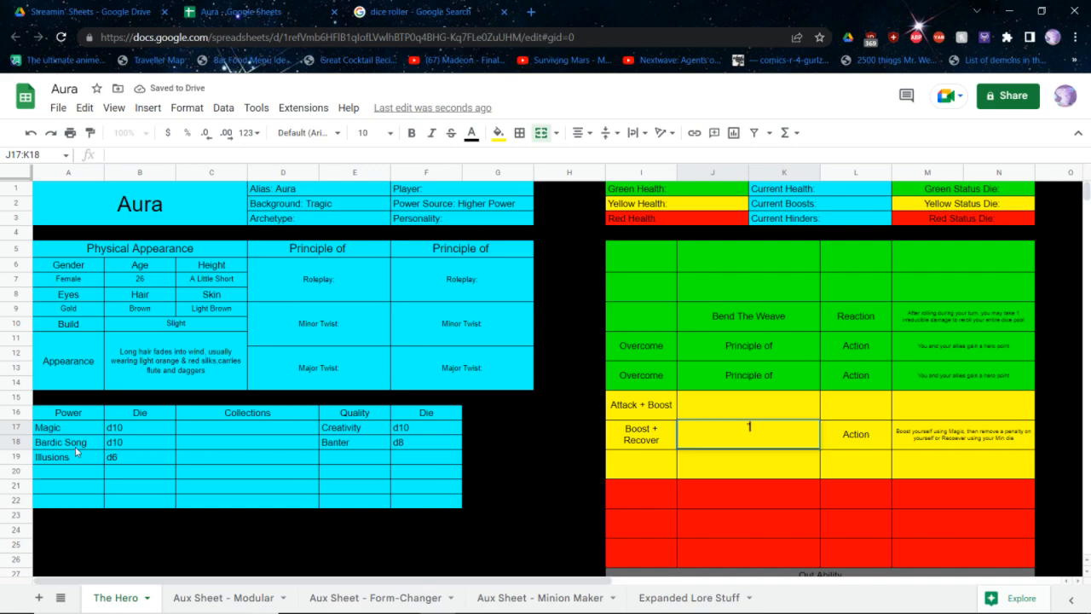
{"action": "key", "text": "BackSpace"}
{"action": "key", "text": "BackSpace"}
{"action": "key", "text": "BackSpace"}
{"action": "key", "text": "BackSpace"}
{"action": "type", "text": "I've see"}
{"action": "key", "text": "BackSpace"}
{"action": "key", "text": "BackSpace"}
{"action": "key", "text": "BackSpace"}
{"action": "key", "text": "BackSpace"}
{"action": "key", "text": "BackSpace"}
{"action": "key", "text": "BackSpace"}
{"action": "key", "text": "BackSpace"}
{"action": "key", "text": "BackSpace"}
{"action": "key", "text": "BackSpace"}
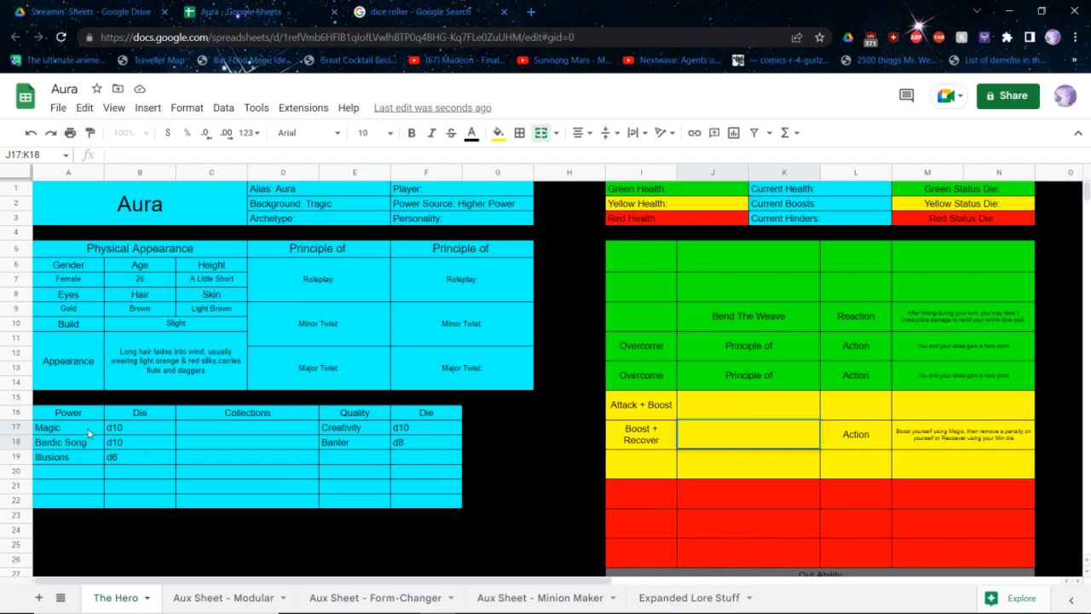
{"action": "type", "text": "Seen Worse In Brass"}
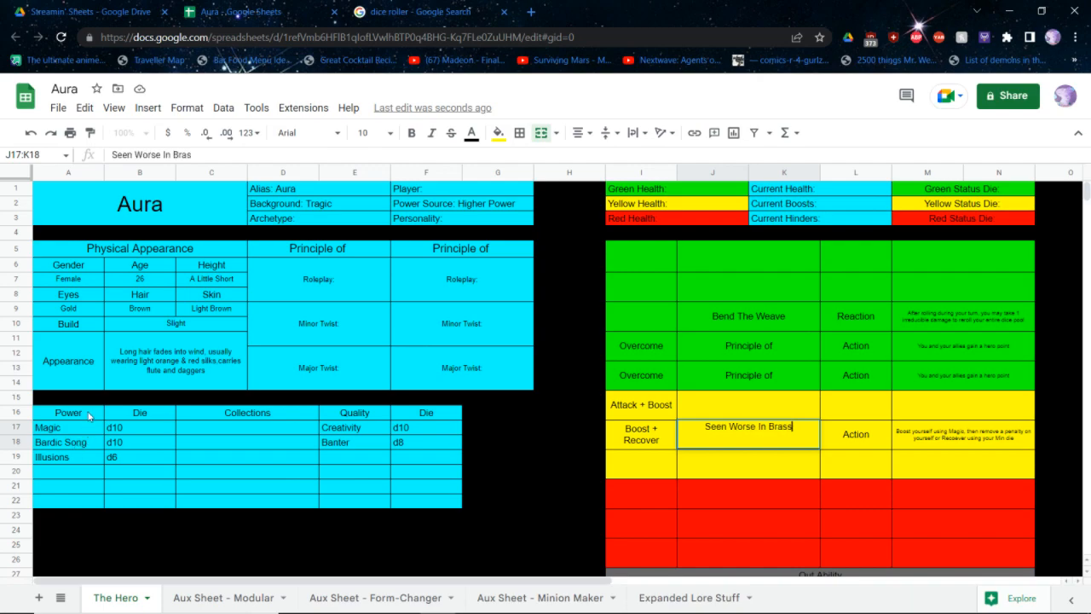
{"action": "key", "text": "Return"}
Name the Attack + Boost ability in row 15 Song of Inspiration and set its type to Action
{"action": "key", "text": "Up"}
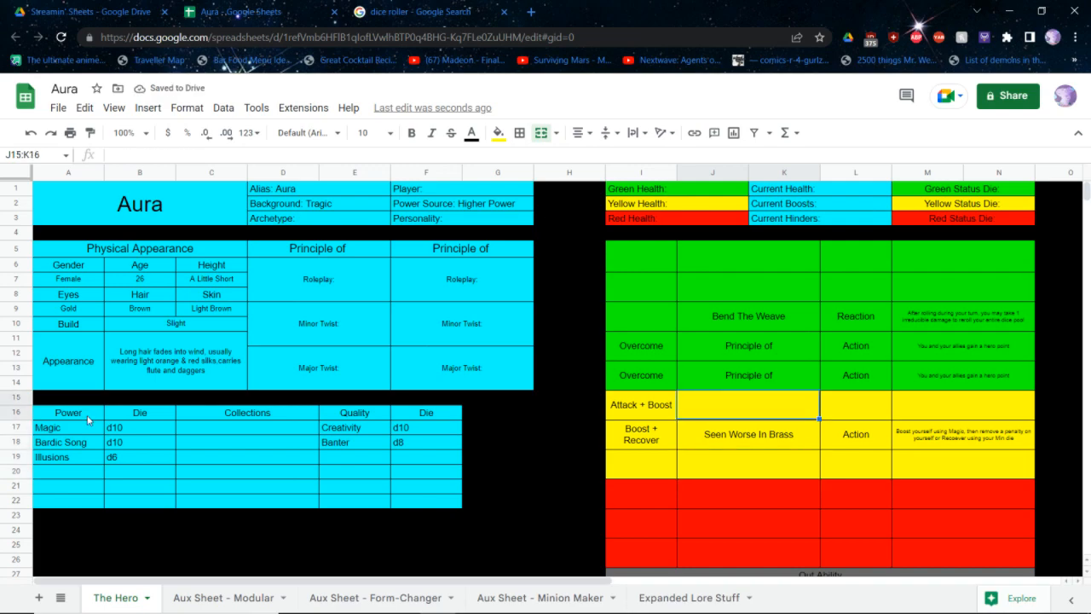
{"action": "key", "text": "Return"}
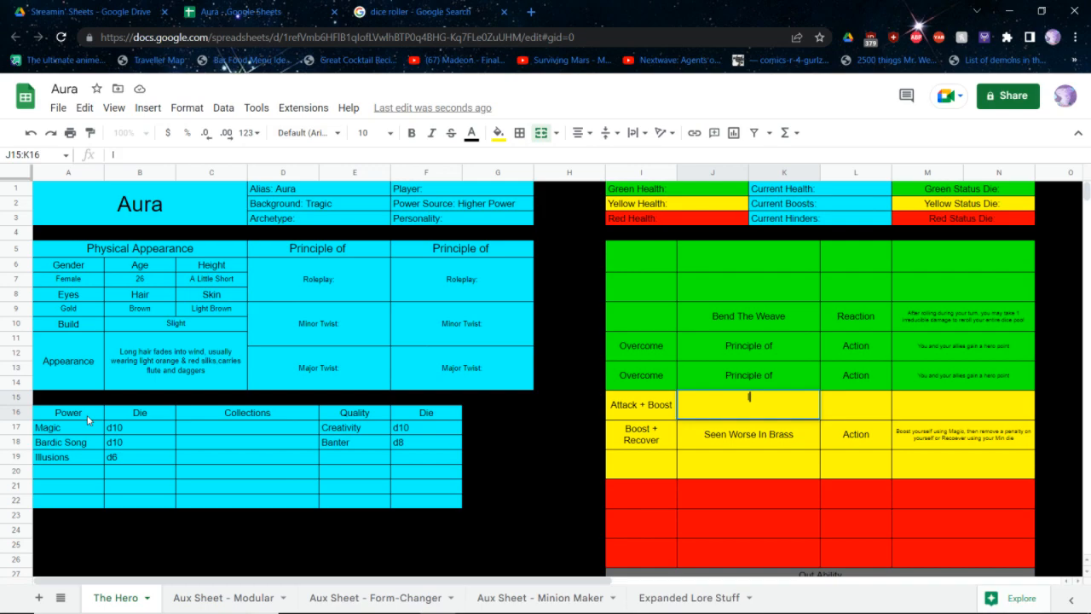
{"action": "key", "text": "Escape"}
{"action": "type", "text": "Song of In"}
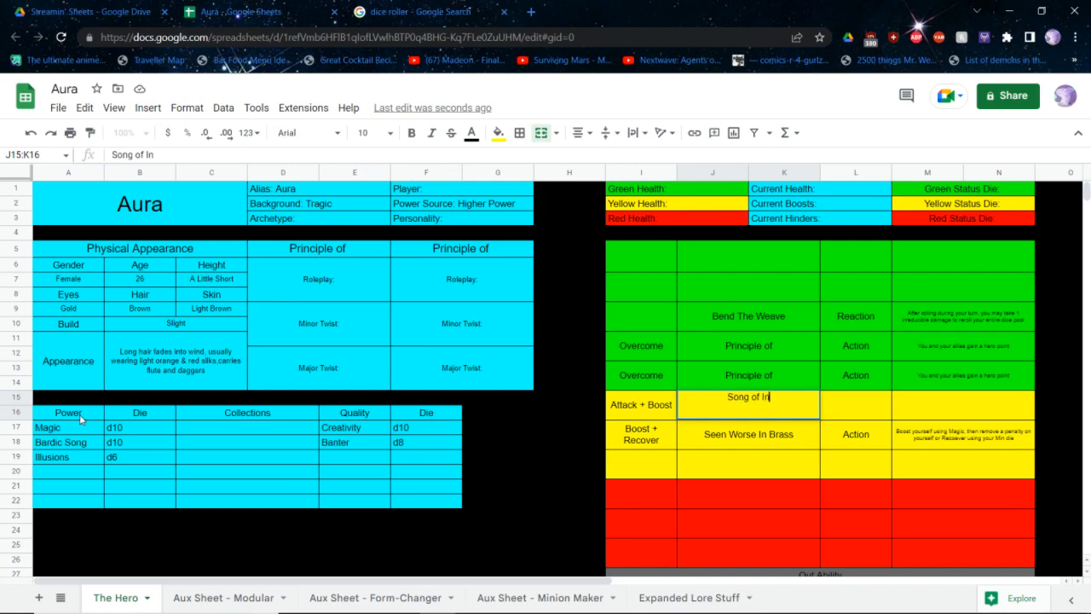
{"action": "type", "text": "spiration"}
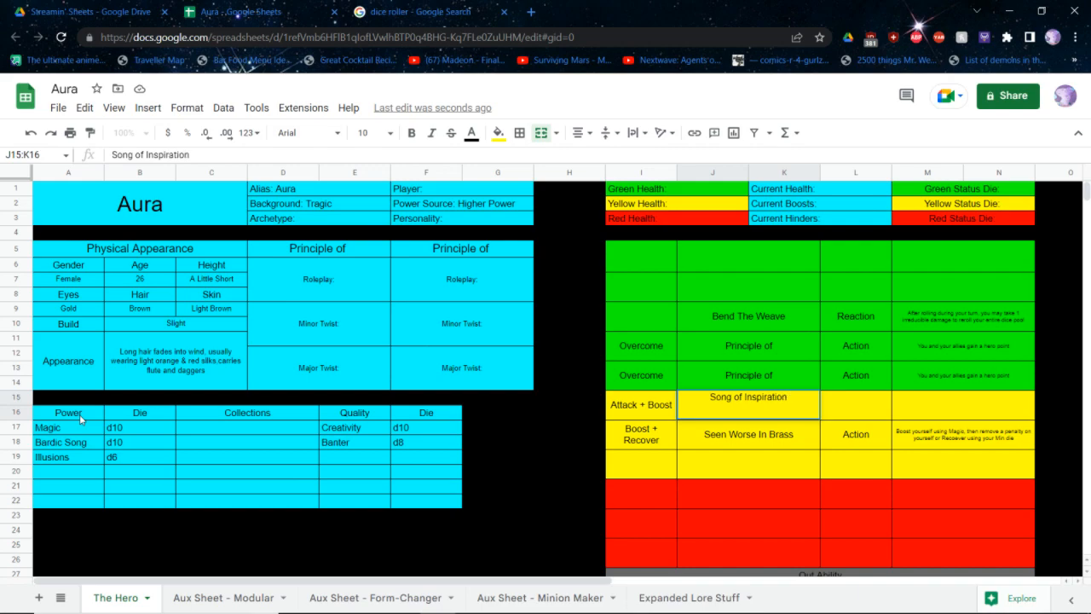
{"action": "key", "text": "Tab"}
{"action": "type", "text": "Action"}
{"action": "key", "text": "Tab"}
Set row 15's effect to "Attack using Bardic Song, and Boost all nearby heroes taking Attack and Overcome actions using your Min die until your next turn"
{"action": "key", "text": "Return"}
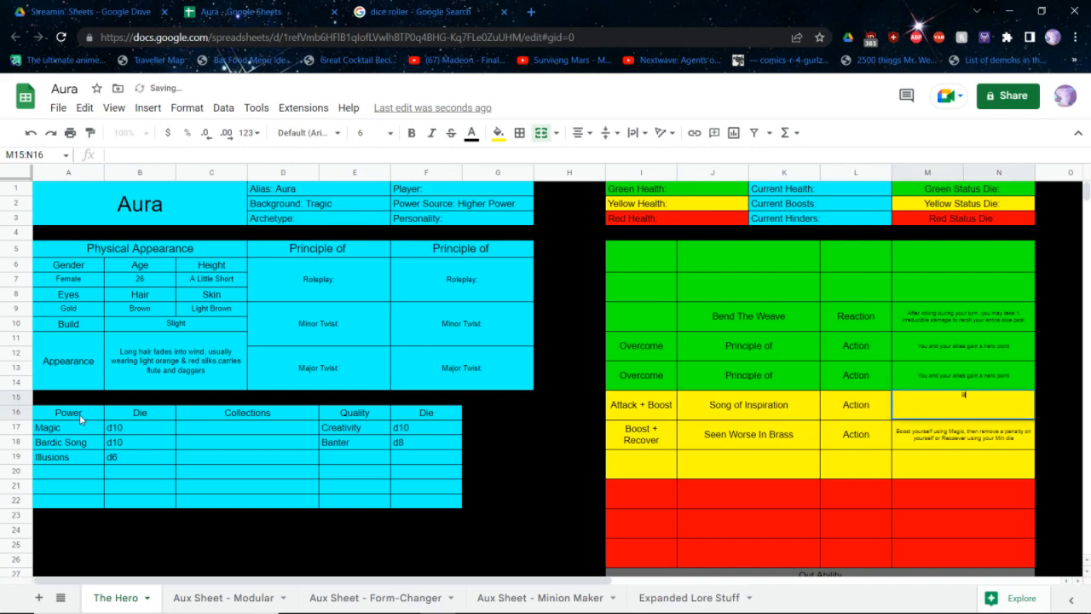
{"action": "type", "text": "At"}
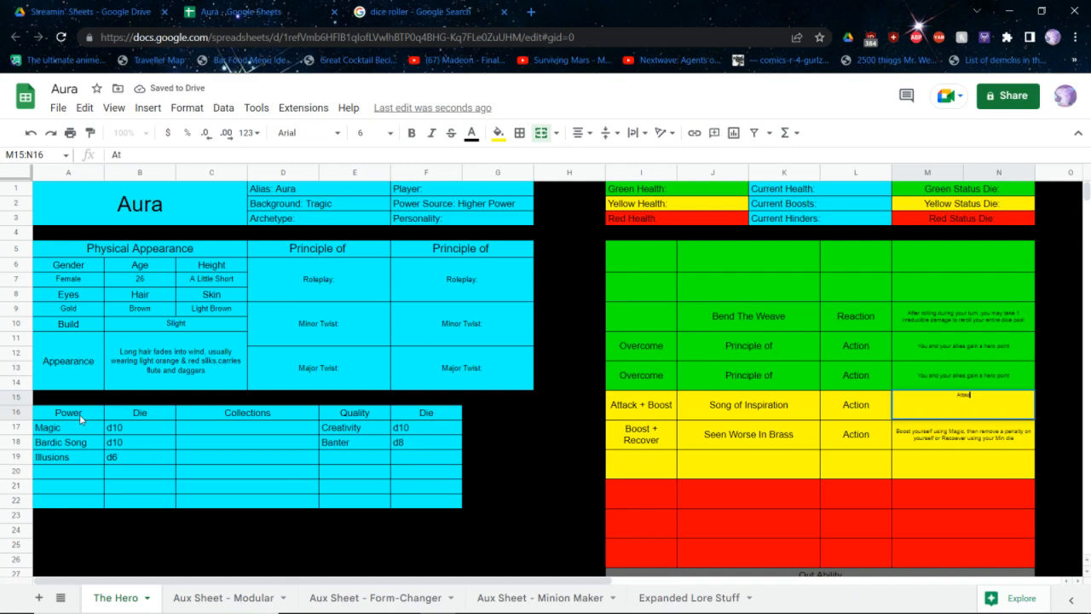
{"action": "type", "text": "tack using Bardic"}
{"action": "type", "text": " Son"}
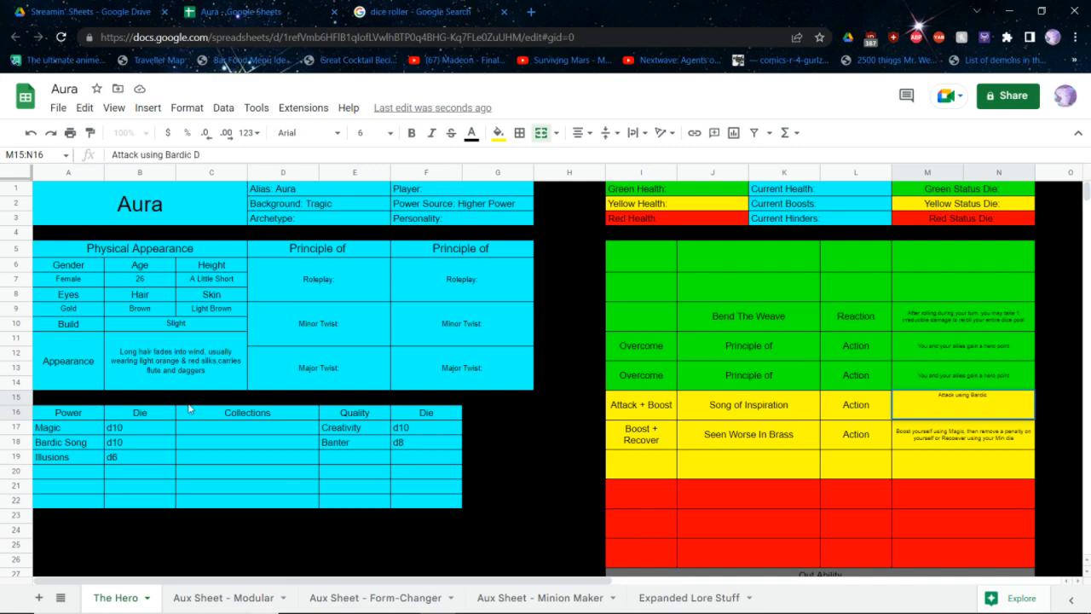
{"action": "type", "text": "g, and Boost all nearby heroes taking"}
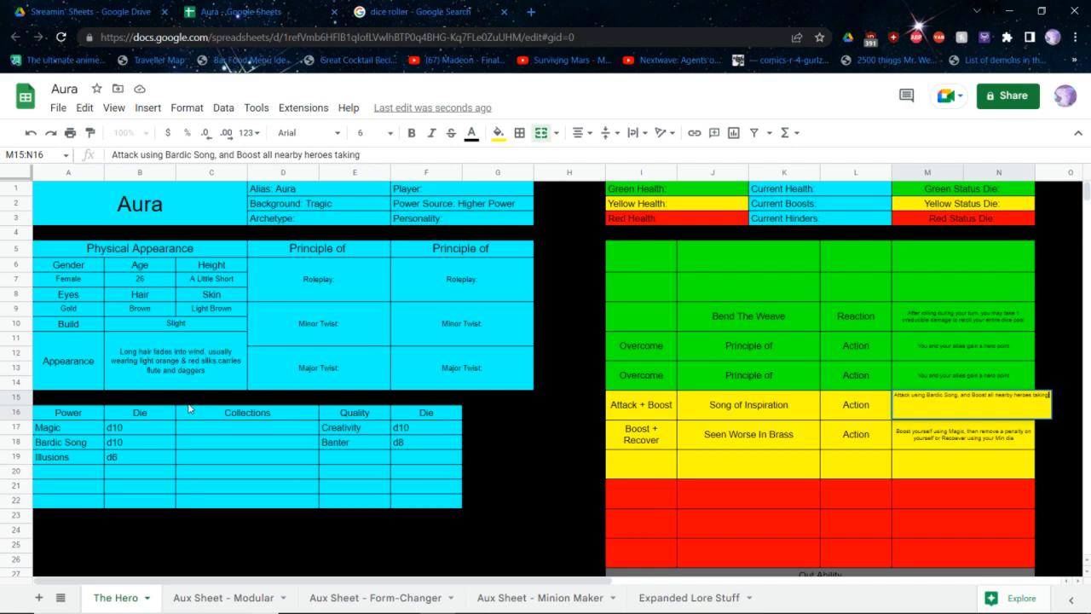
{"action": "type", "text": " Attack and Overcome a"}
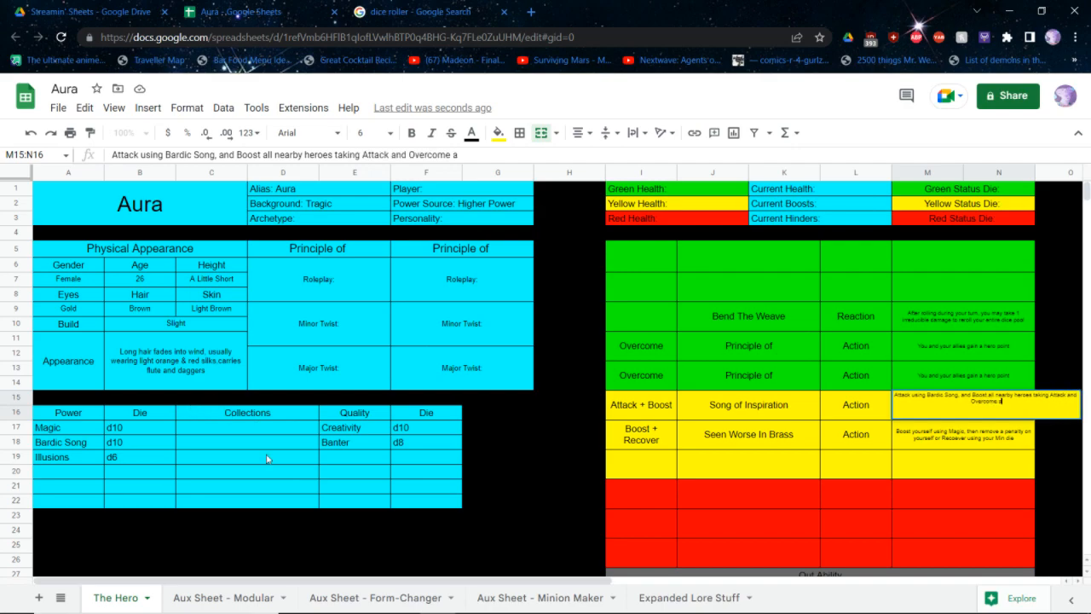
{"action": "type", "text": "ctions using your M"}
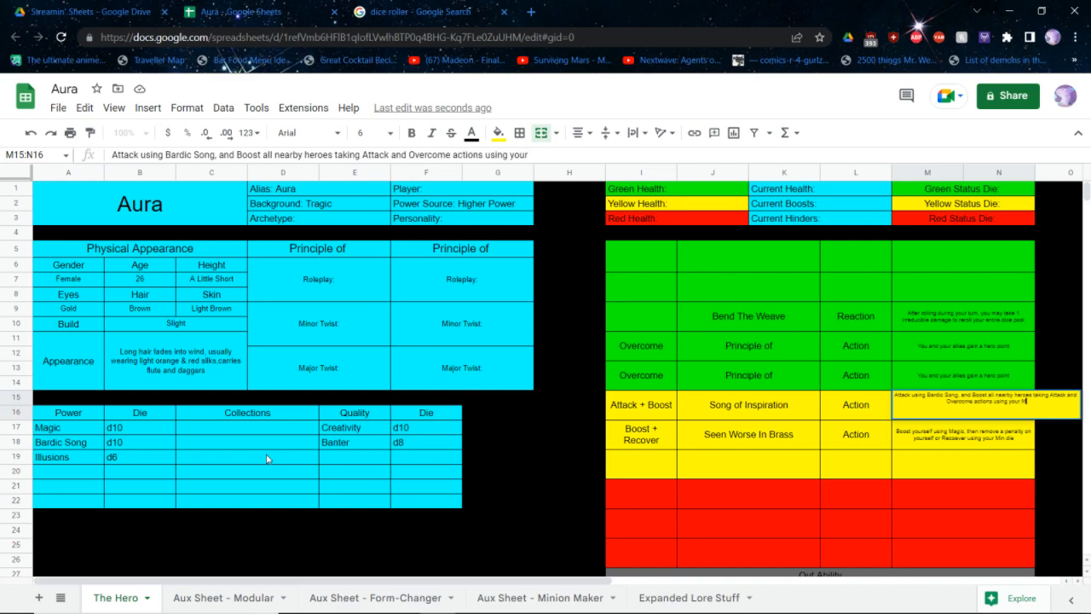
{"action": "type", "text": "in die until you"}
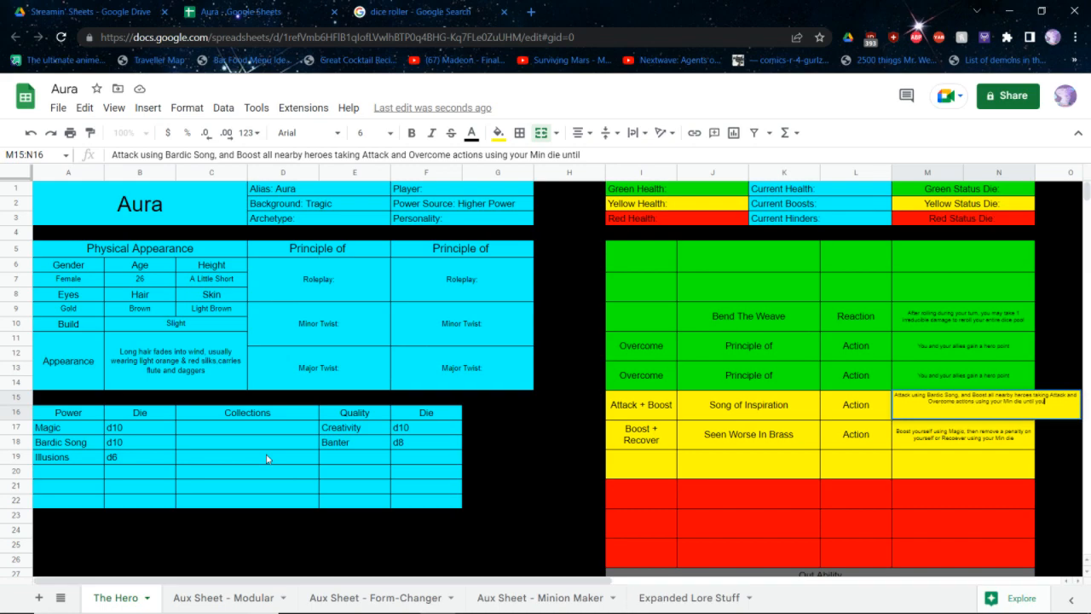
{"action": "type", "text": "r next turn"}
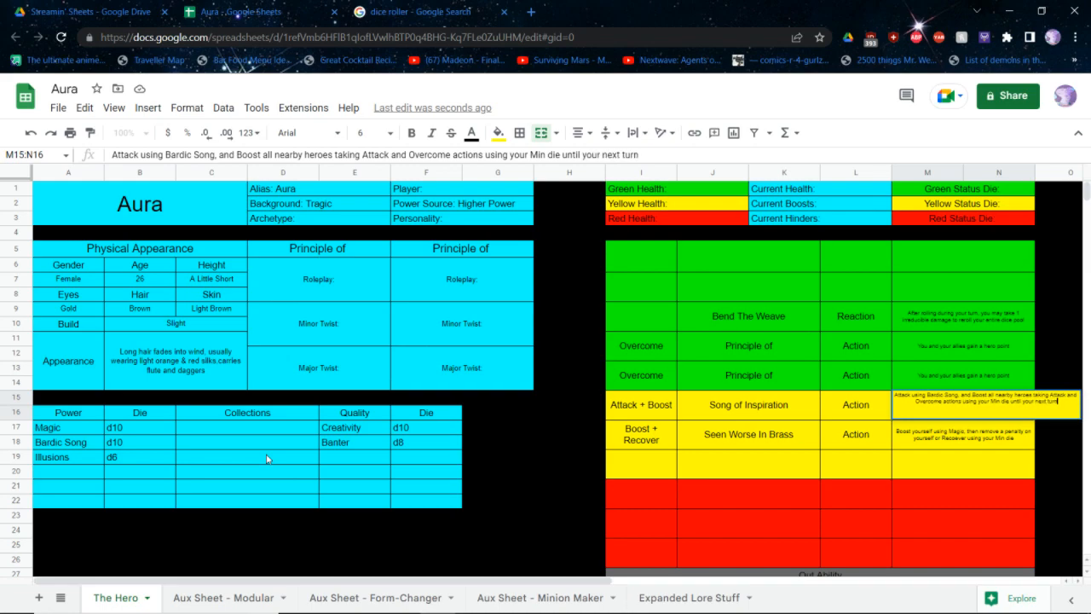
{"action": "key", "text": "Return"}
{"action": "key", "text": "Up"}
{"action": "type", "text": "s"}
{"action": "key", "text": "Up"}
{"action": "key", "text": "ctrl+z"}
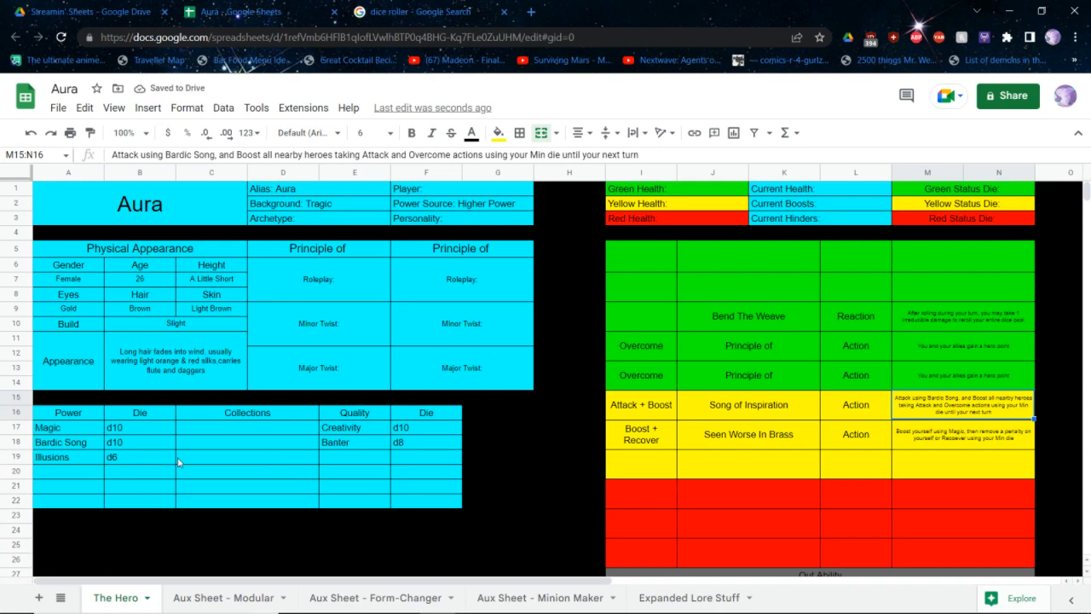
Note the dice d10, d8 and d8 in rows 20 to 22 of the quality Die column
{"action": "left_click", "coordinate": [336, 472]}
{"action": "key", "text": "Right"}
{"action": "type", "text": "d10"}
{"action": "key", "text": "Return"}
{"action": "type", "text": "d8"}
{"action": "key", "text": "Return"}
{"action": "type", "text": "d8"}
{"action": "key", "text": "Return"}
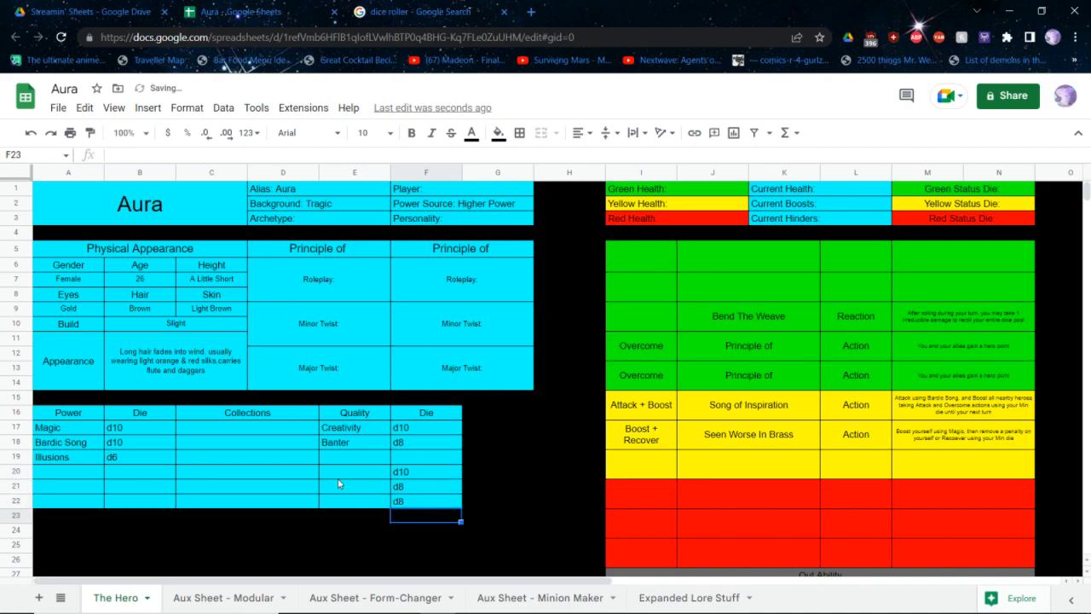
Switch to the core rulebook PDF and open the Minion-Maker archetype from the archetypes chart to read its powers and abilities
{"action": "key", "text": "alt+Tab"}
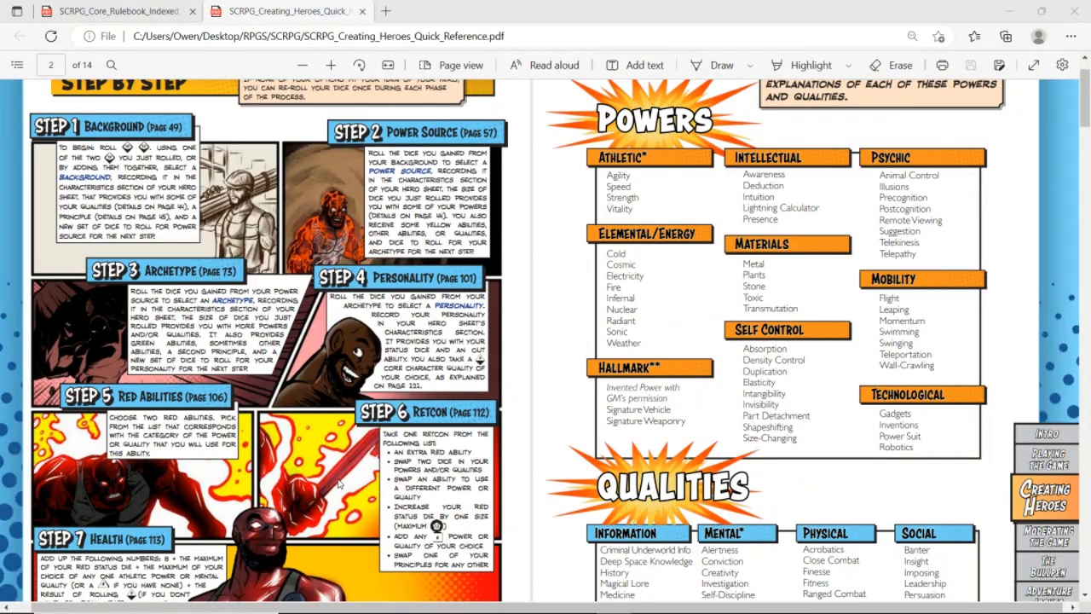
{"action": "scroll", "coordinate": [580, 439], "scroll_direction": "down", "scroll_amount": 10}
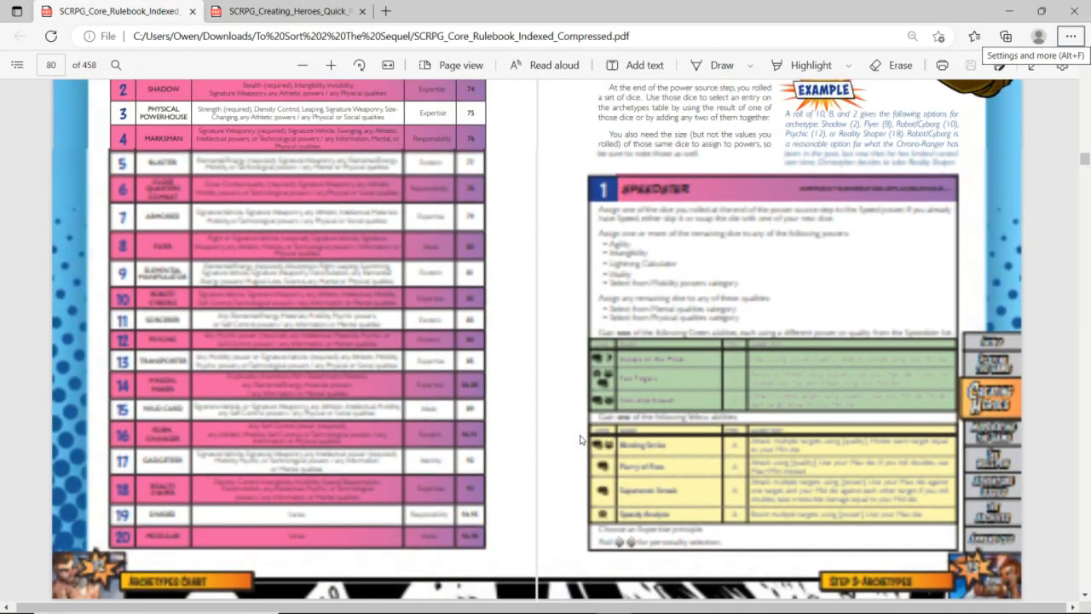
{"action": "scroll", "coordinate": [508, 385], "scroll_direction": "up", "scroll_amount": 1}
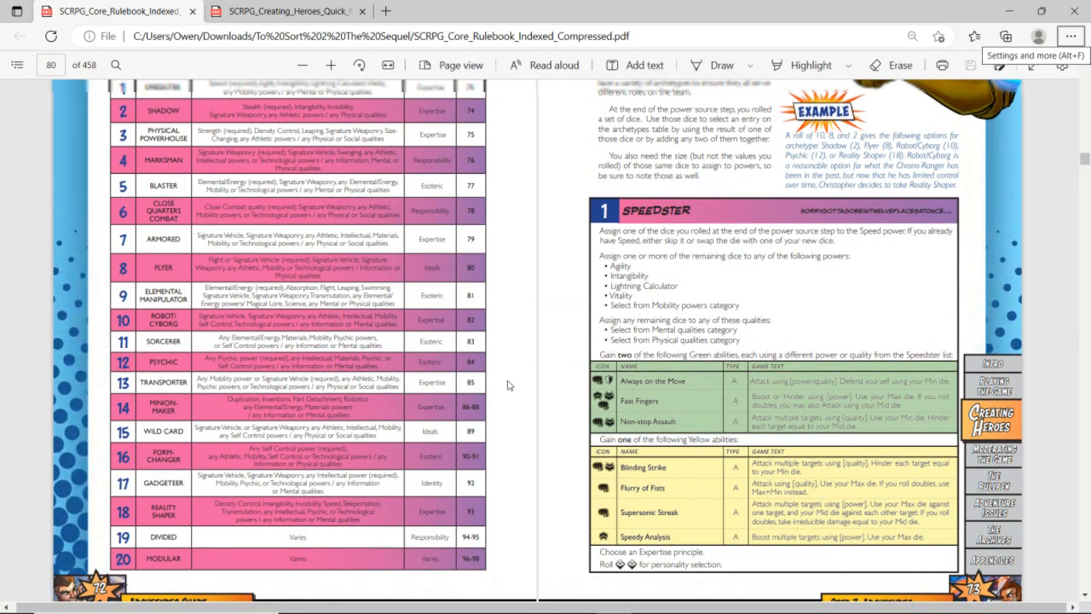
{"action": "scroll", "coordinate": [507, 385], "scroll_direction": "up", "scroll_amount": 1}
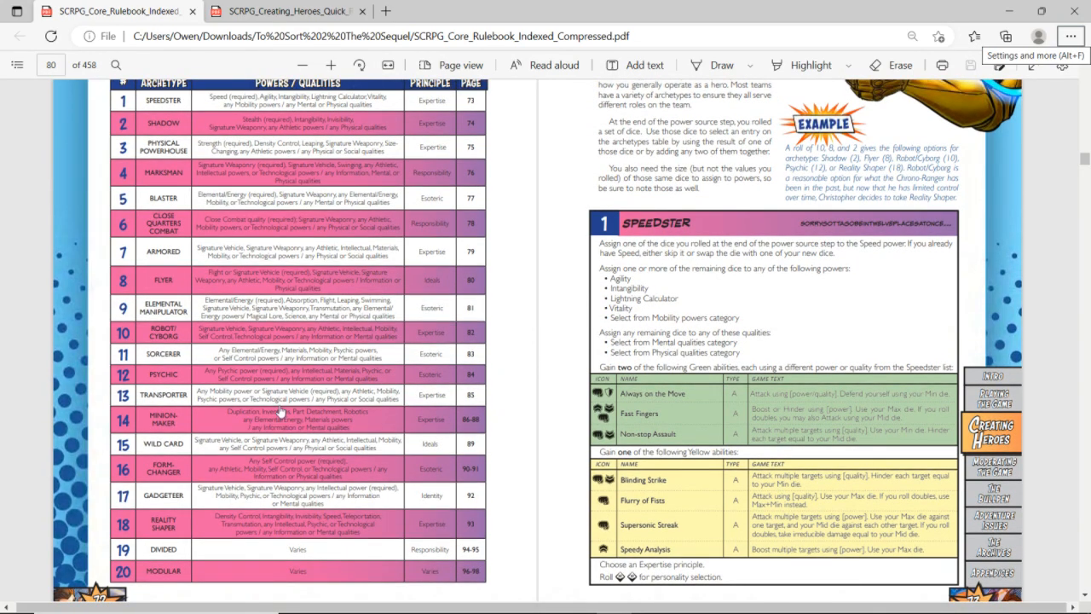
{"action": "left_click", "coordinate": [164, 420]}
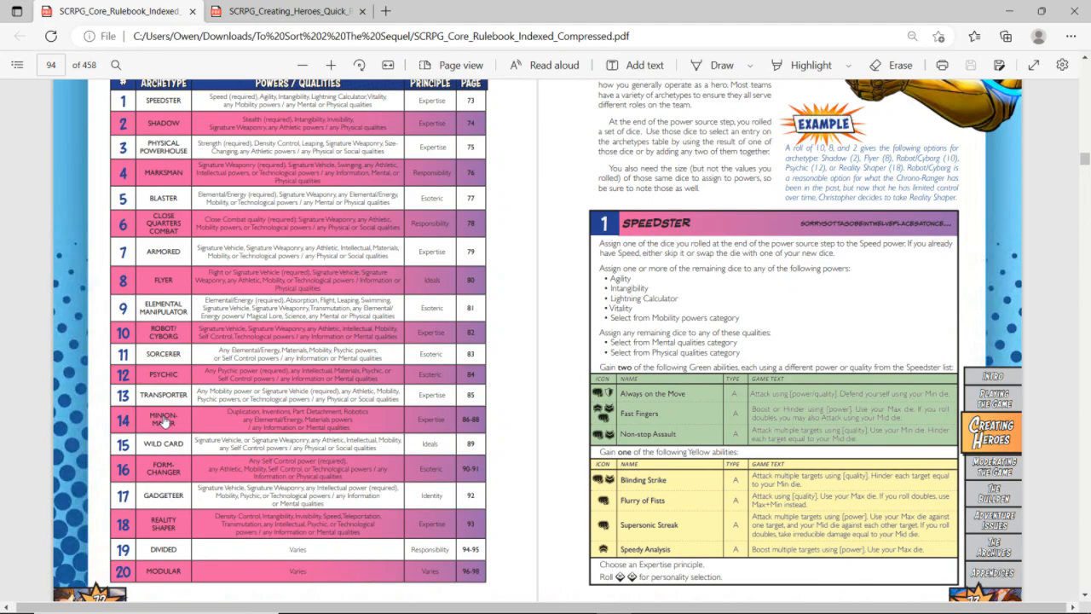
{"action": "left_click", "coordinate": [164, 419]}
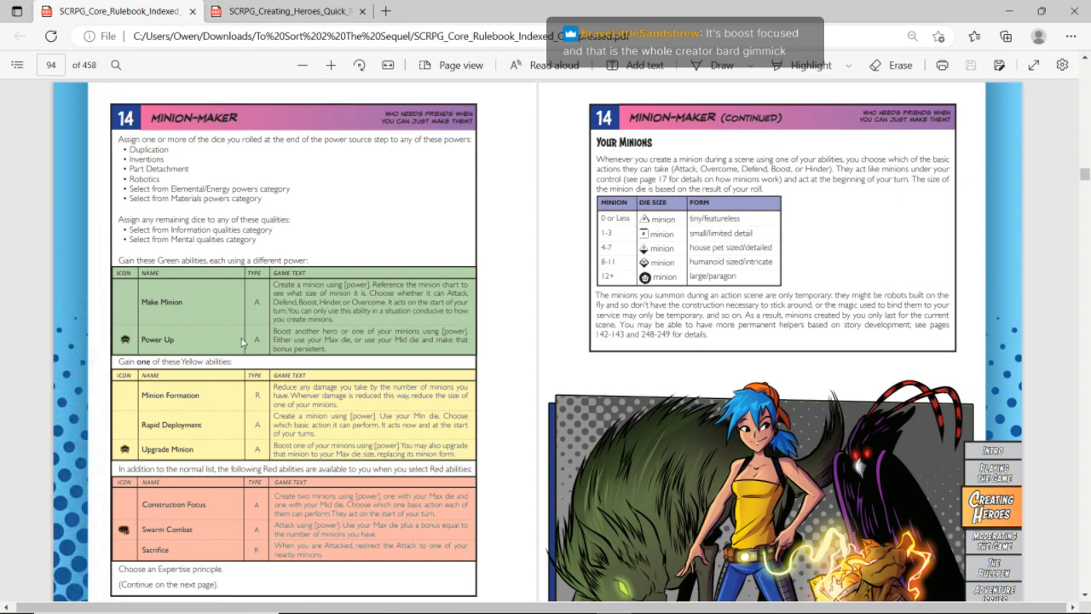
{"action": "key", "text": "alt+Tab"}
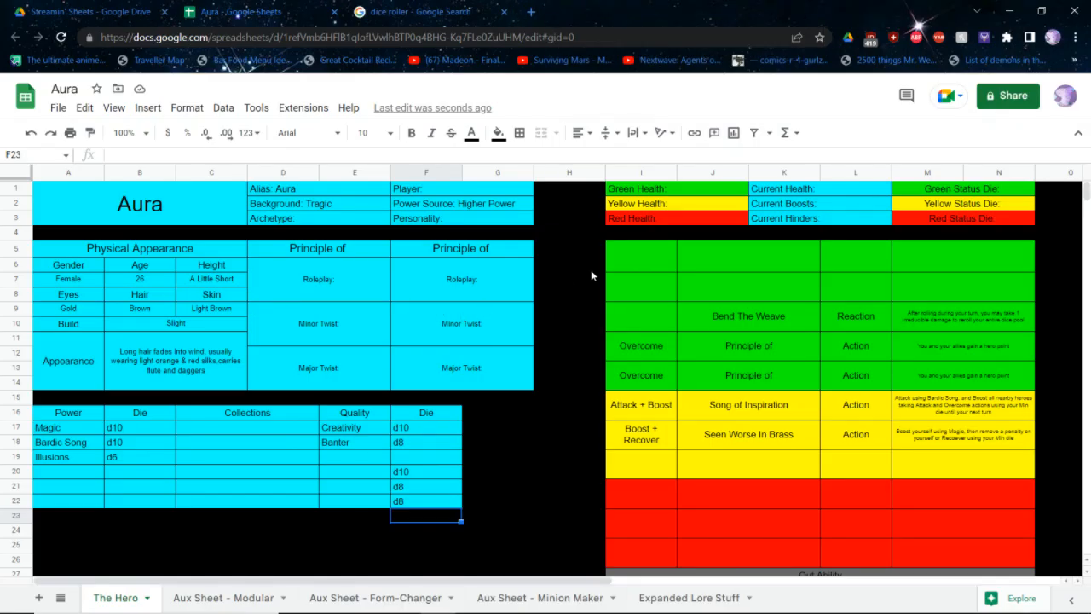
{"action": "key", "text": "alt+Tab"}
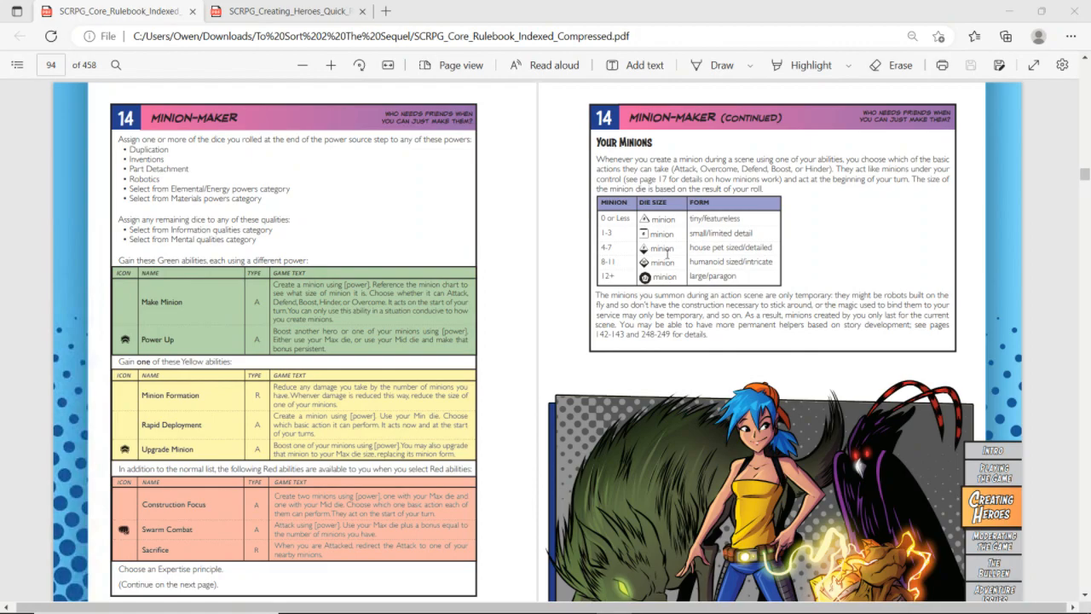
Return to the Aura spreadsheet and delete the Aux Sheet - Form-Changer and Aux Sheet - Modular sheets
{"action": "key", "text": "alt+Tab"}
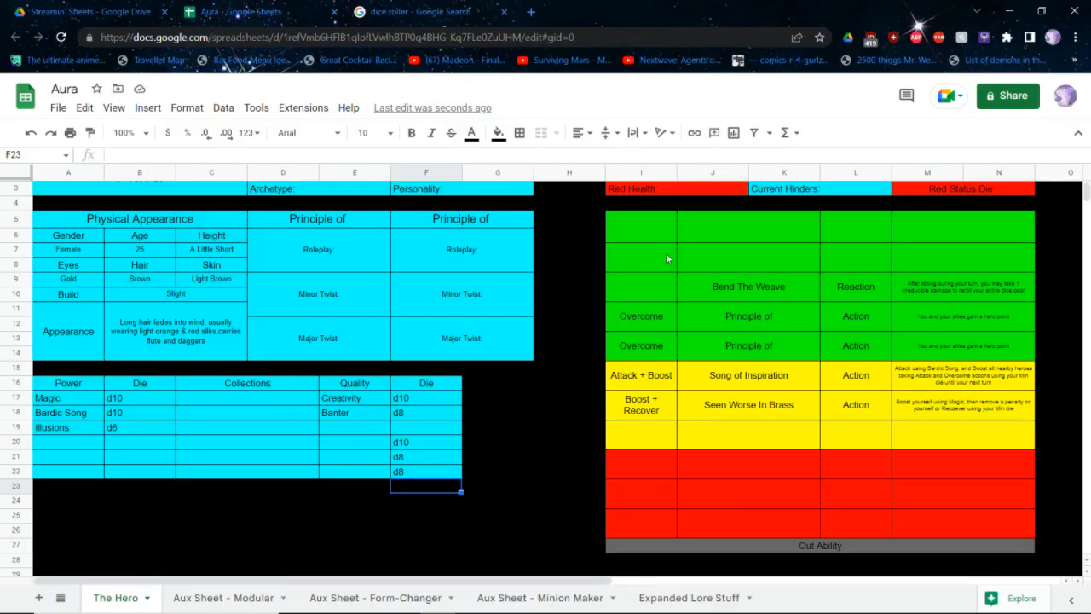
{"action": "left_click", "coordinate": [712, 236]}
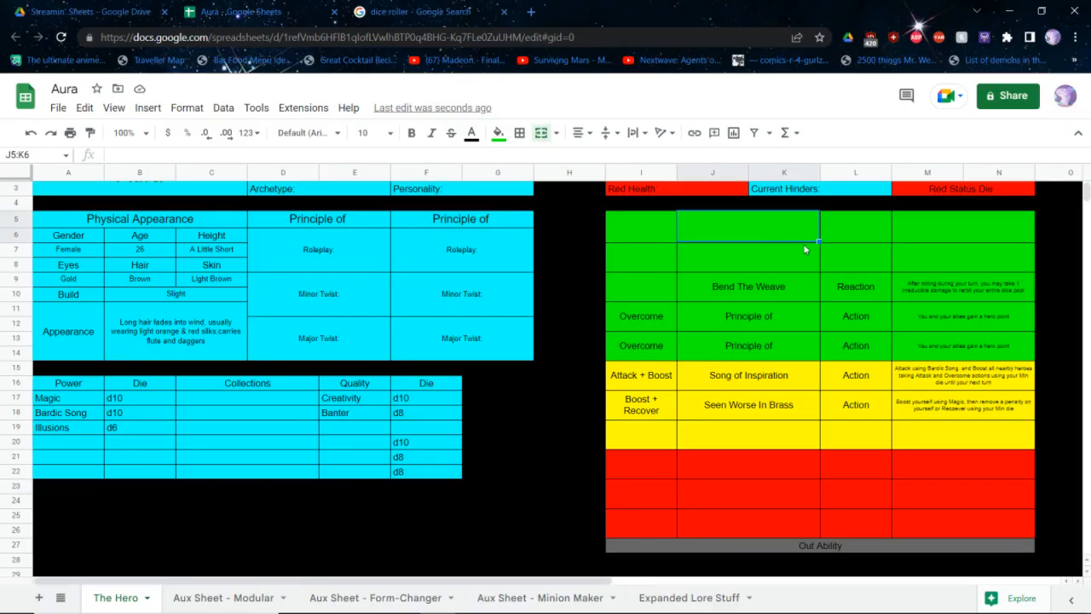
{"action": "left_click", "coordinate": [856, 238]}
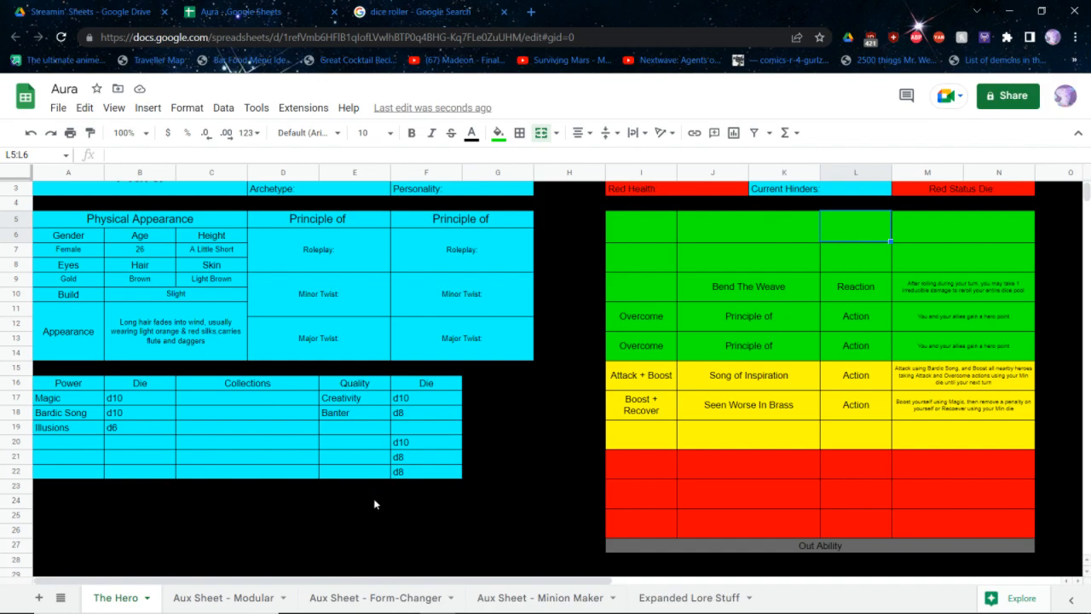
{"action": "left_click", "coordinate": [459, 600]}
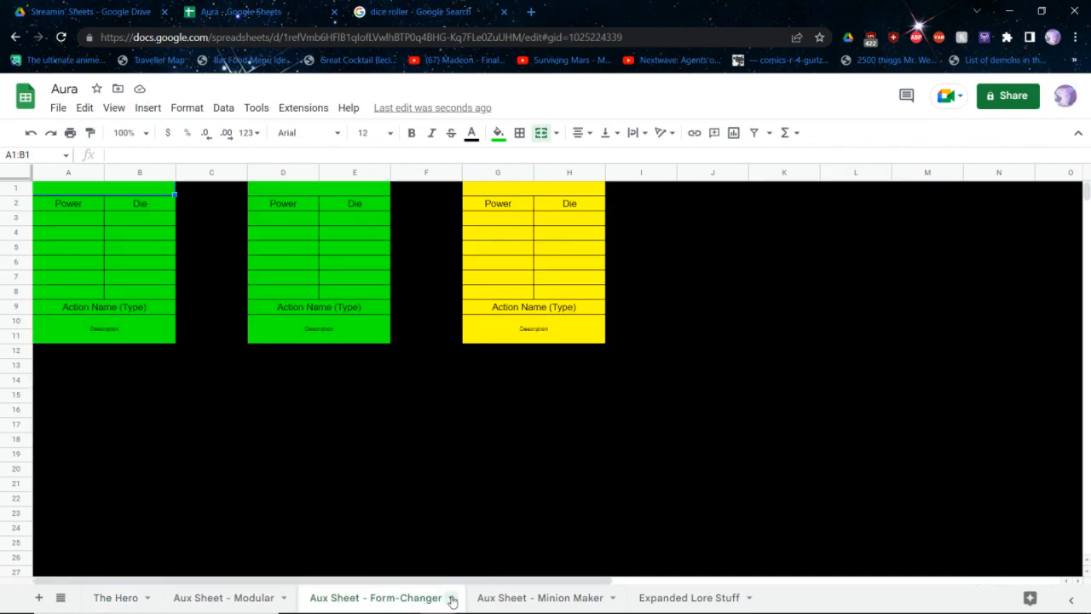
{"action": "left_click", "coordinate": [445, 600]}
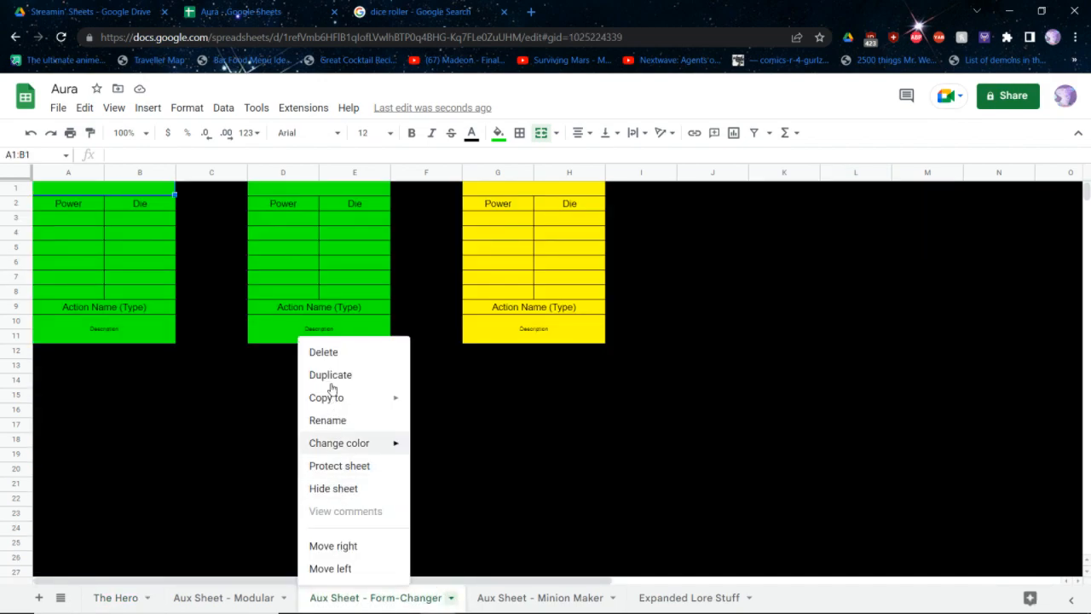
{"action": "left_click", "coordinate": [317, 352]}
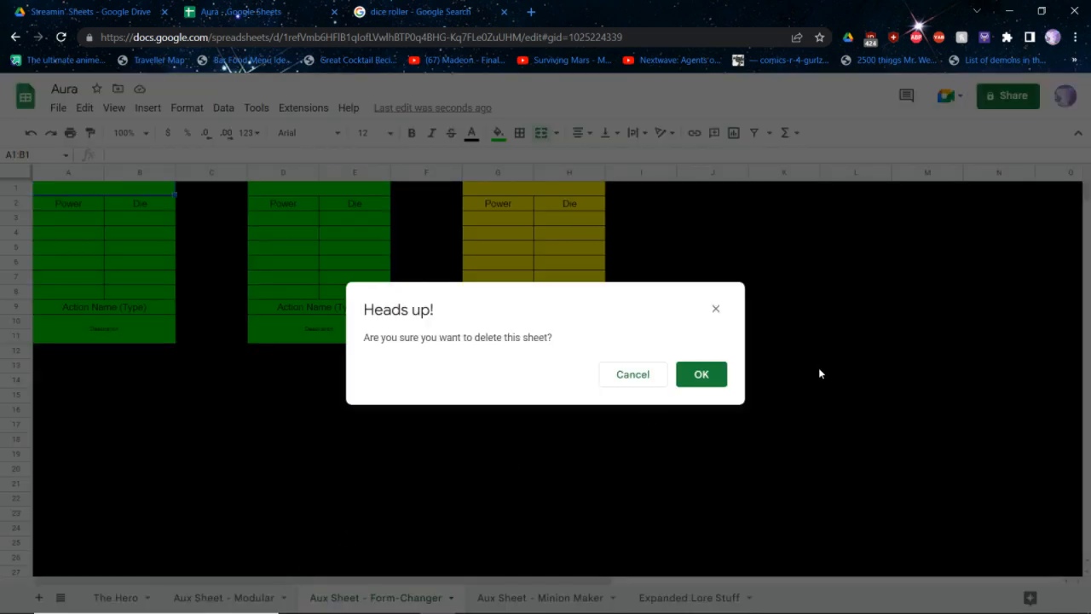
{"action": "left_click", "coordinate": [705, 372]}
{"action": "left_click", "coordinate": [284, 597]}
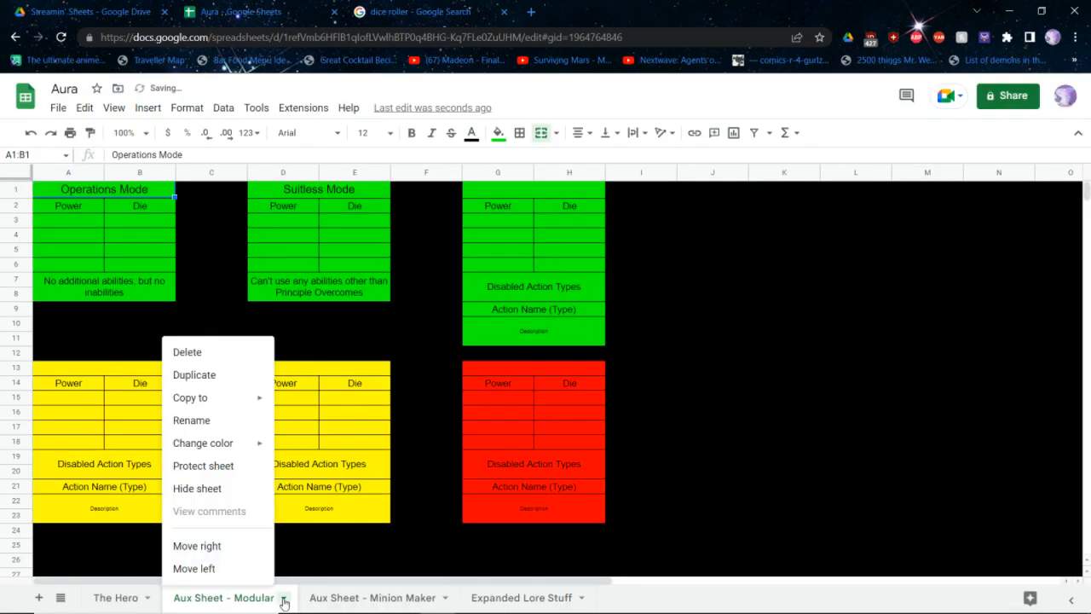
{"action": "left_click", "coordinate": [213, 353]}
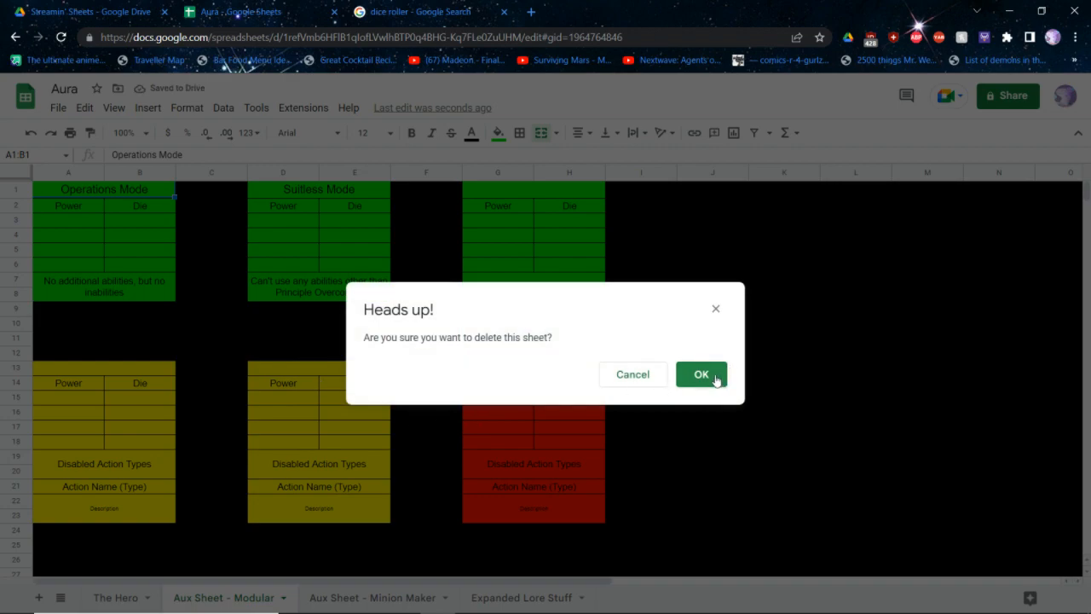
{"action": "left_click", "coordinate": [680, 381]}
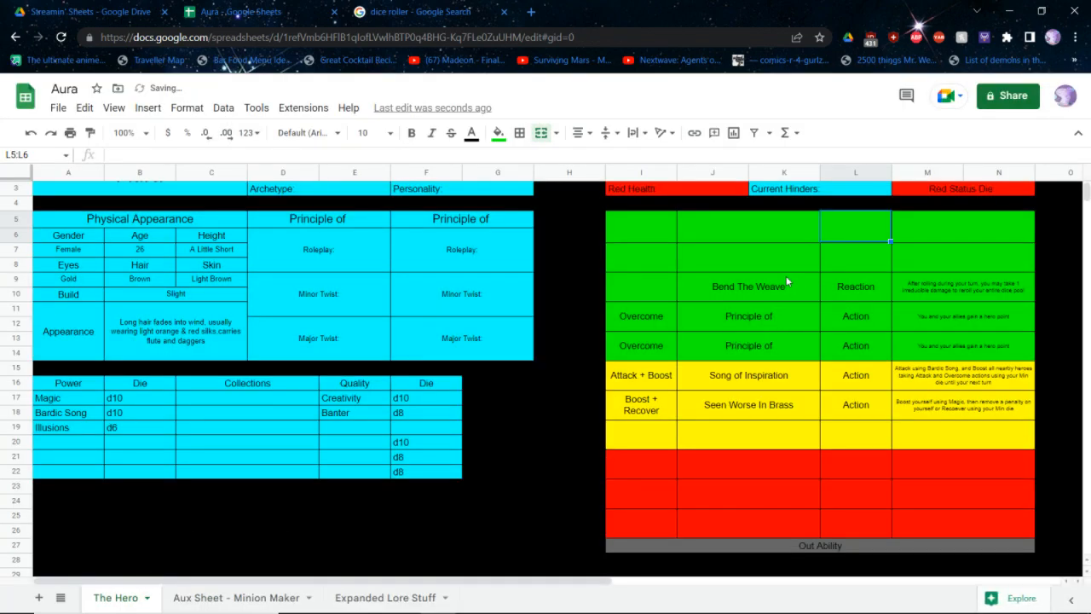
Set the type of the first two green abilities in rows 5 and 7 to Action
{"action": "type", "text": "aCTIO"}
{"action": "key", "text": "BackSpace"}
{"action": "key", "text": "BackSpace"}
{"action": "key", "text": "BackSpace"}
{"action": "key", "text": "BackSpace"}
{"action": "key", "text": "BackSpace"}
{"action": "key", "text": "Caps_Lock"}
{"action": "type", "text": "Ac"}
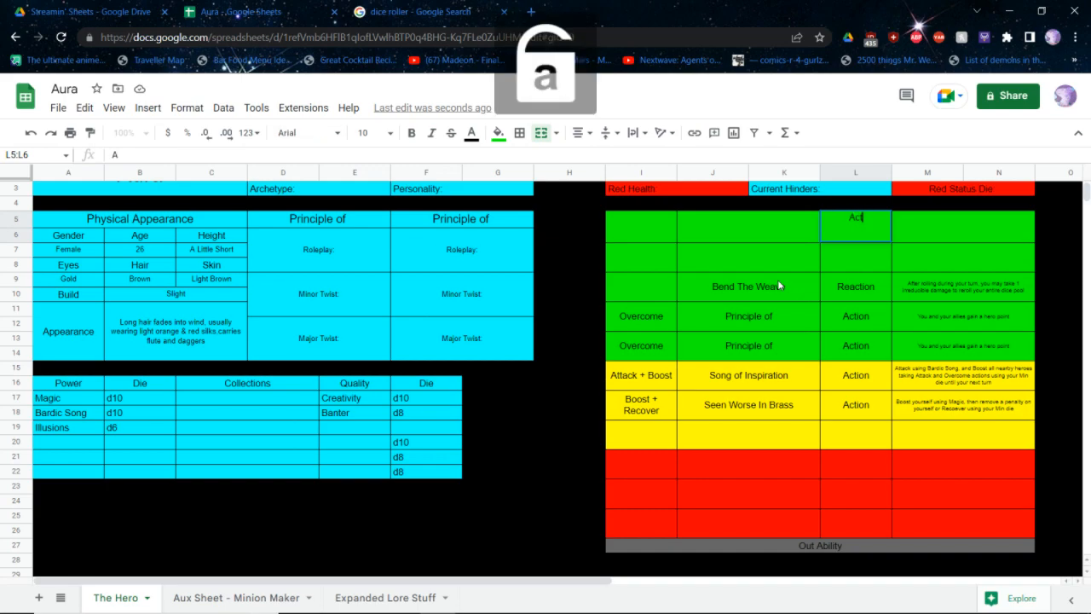
{"action": "type", "text": "tion"}
{"action": "key", "text": "Return"}
{"action": "type", "text": "Action"}
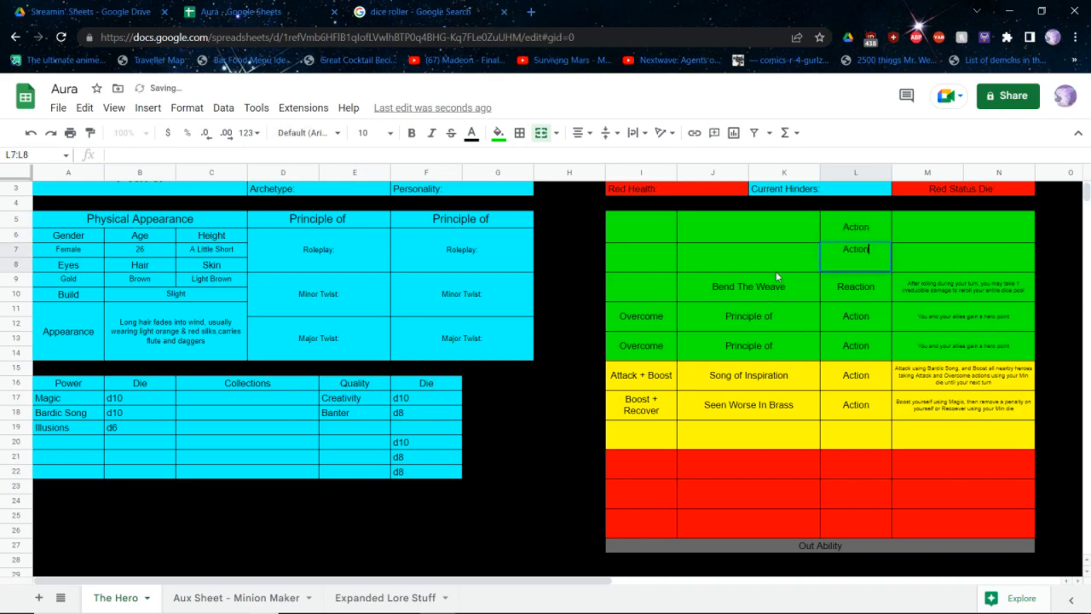
{"action": "key", "text": "Left"}
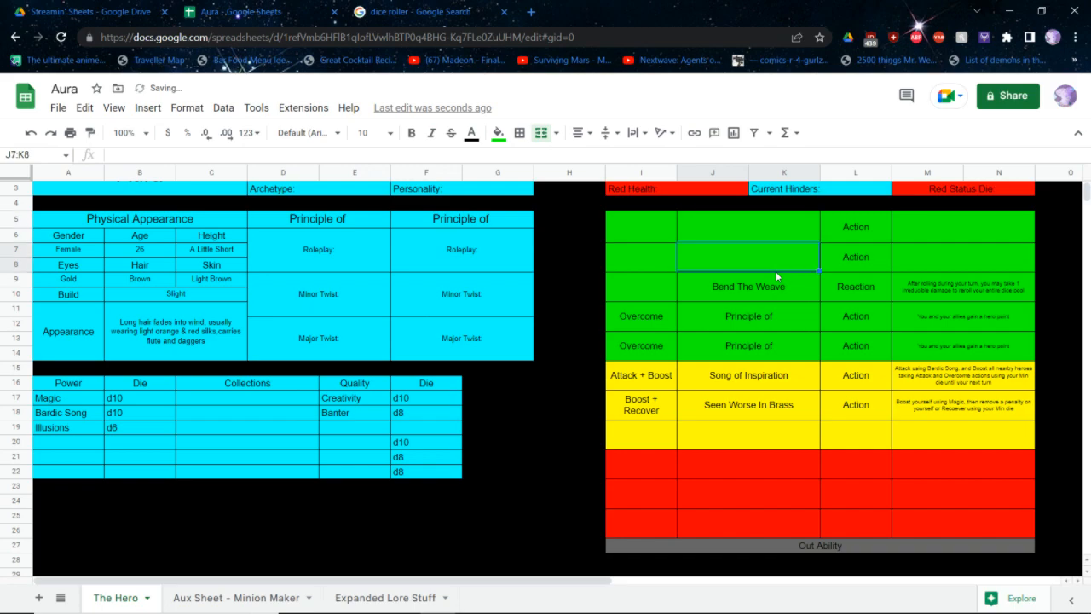
Enter Boost as the category and Bardic Inspiration! as the name of the green ability in row 7
{"action": "key", "text": "Left"}
{"action": "type", "text": "Boost"}
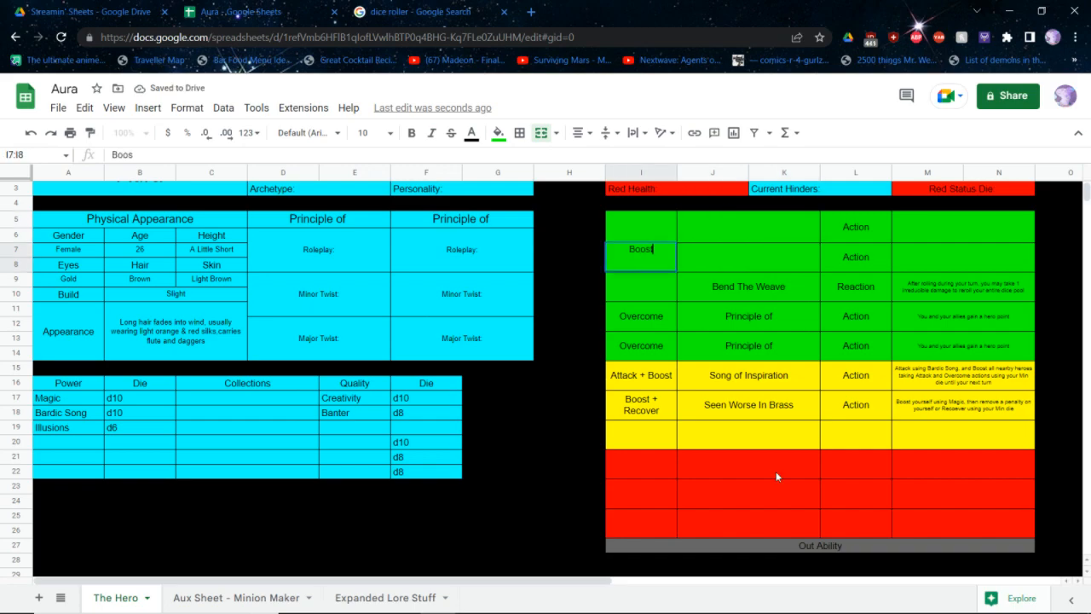
{"action": "key", "text": "Tab"}
{"action": "type", "text": "BArd"}
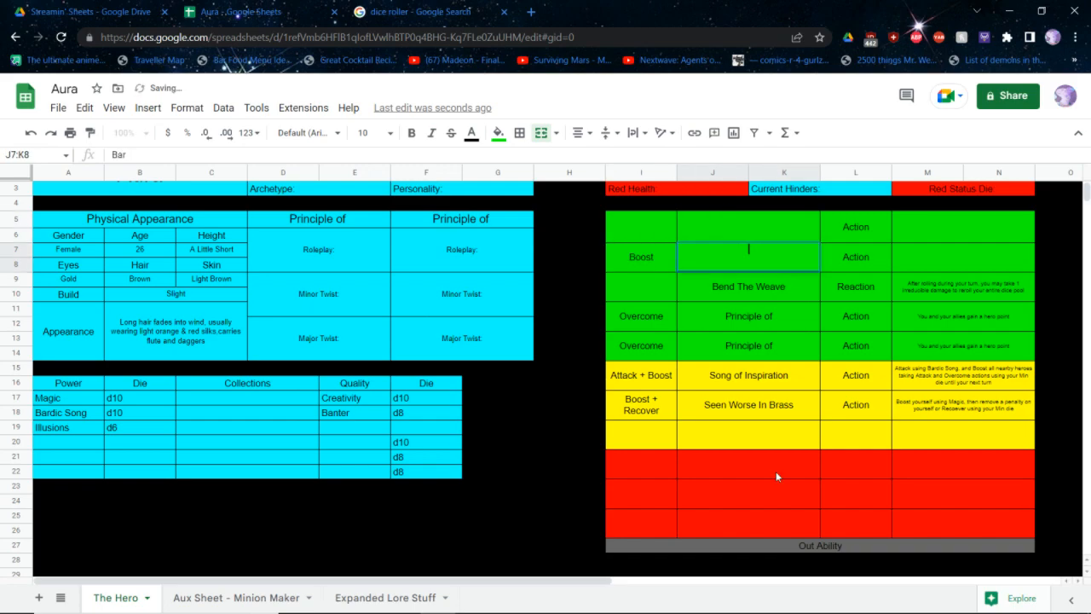
{"action": "key", "text": "BackSpace"}
{"action": "key", "text": "BackSpace"}
{"action": "key", "text": "BackSpace"}
{"action": "key", "text": "BackSpace"}
{"action": "type", "text": "Ba"}
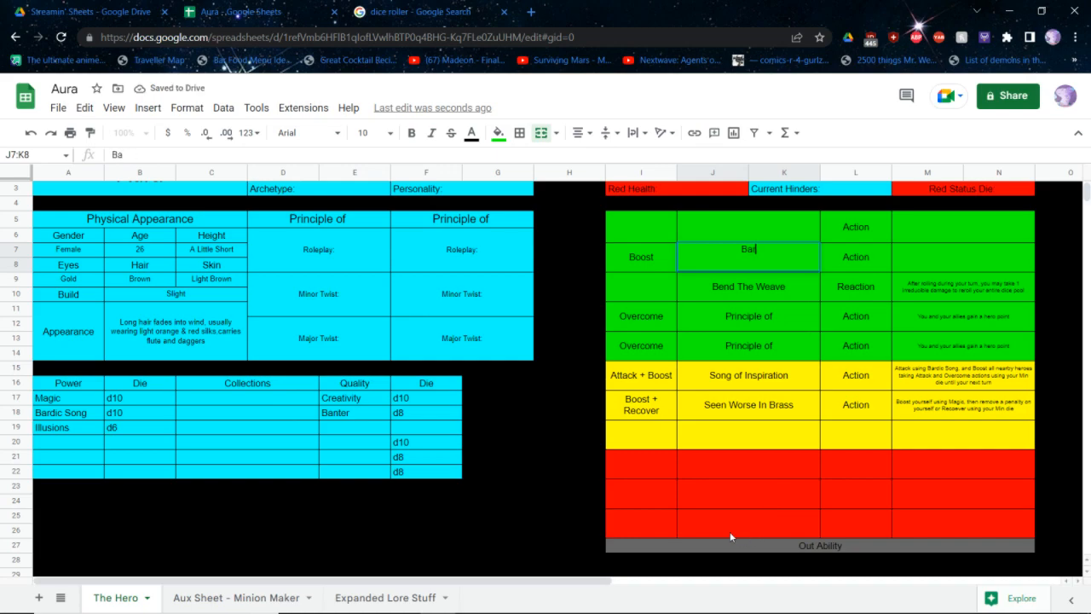
{"action": "type", "text": "rdic Inspiration!"}
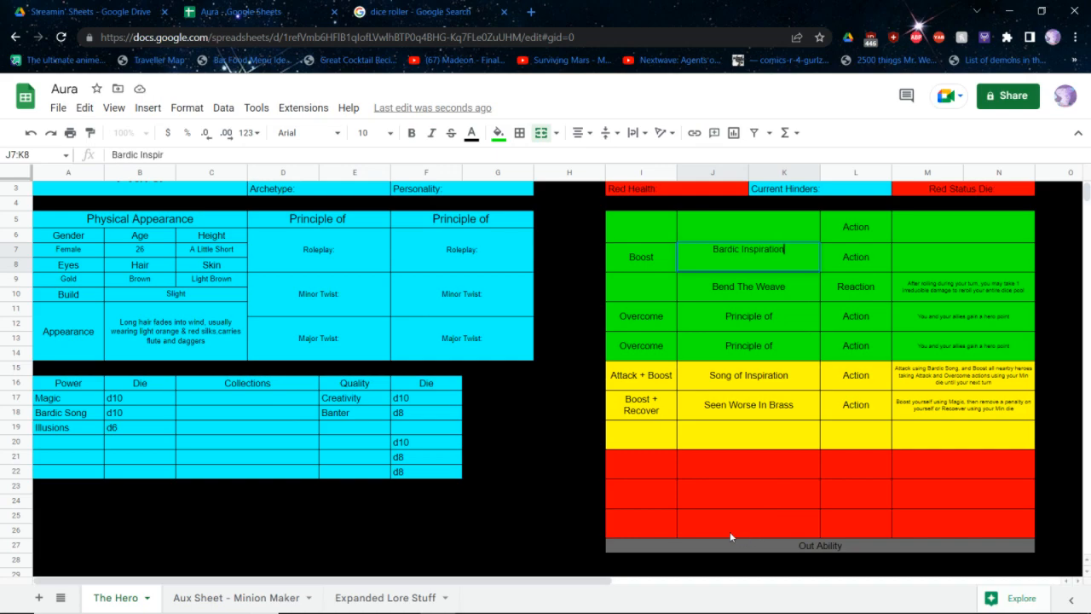
{"action": "key", "text": "Tab"}
{"action": "key", "text": "Tab"}
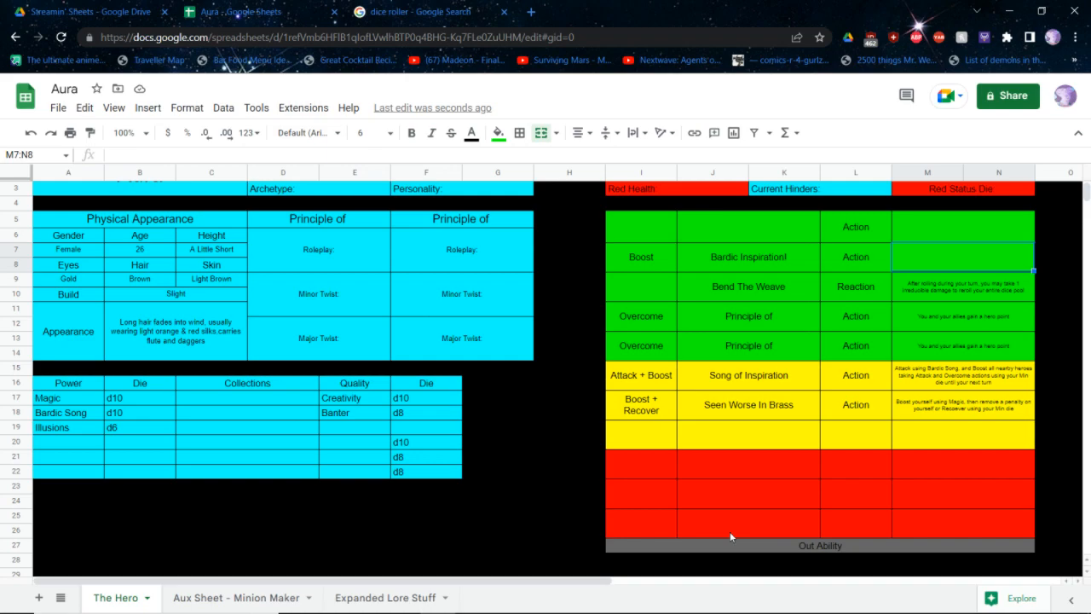
{"action": "key", "text": "Left"}
{"action": "key", "text": "Left"}
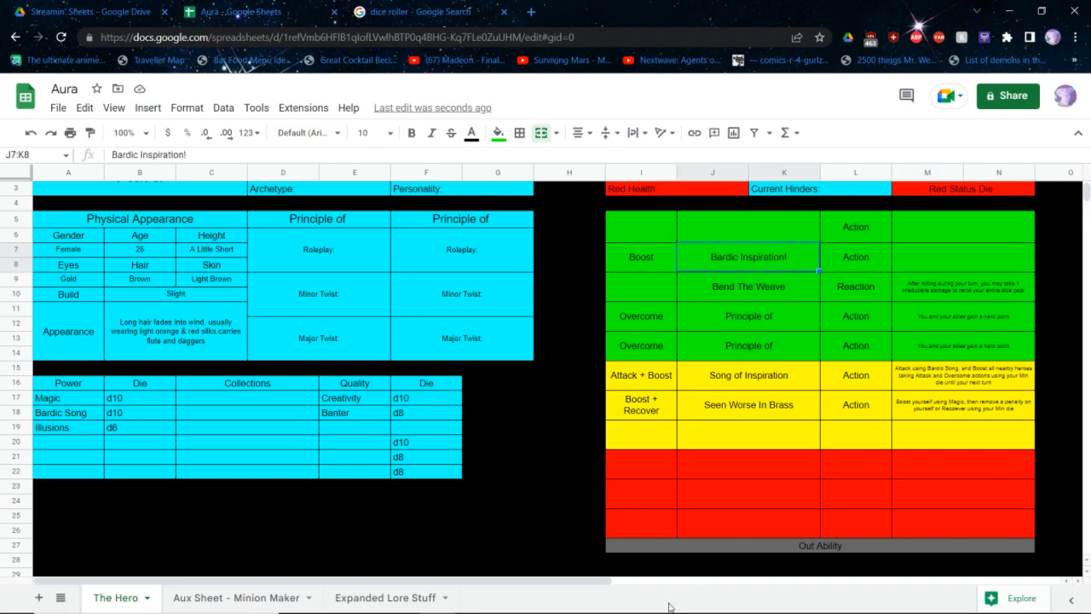
Move the Illusions power and its d6 die from row 19 down to row 20
{"action": "left_click_drag", "start_coordinate": [72, 431], "coordinate": [125, 435]}
{"action": "left_click", "coordinate": [53, 441]}
{"action": "type", "text": "Illusions\td6"}
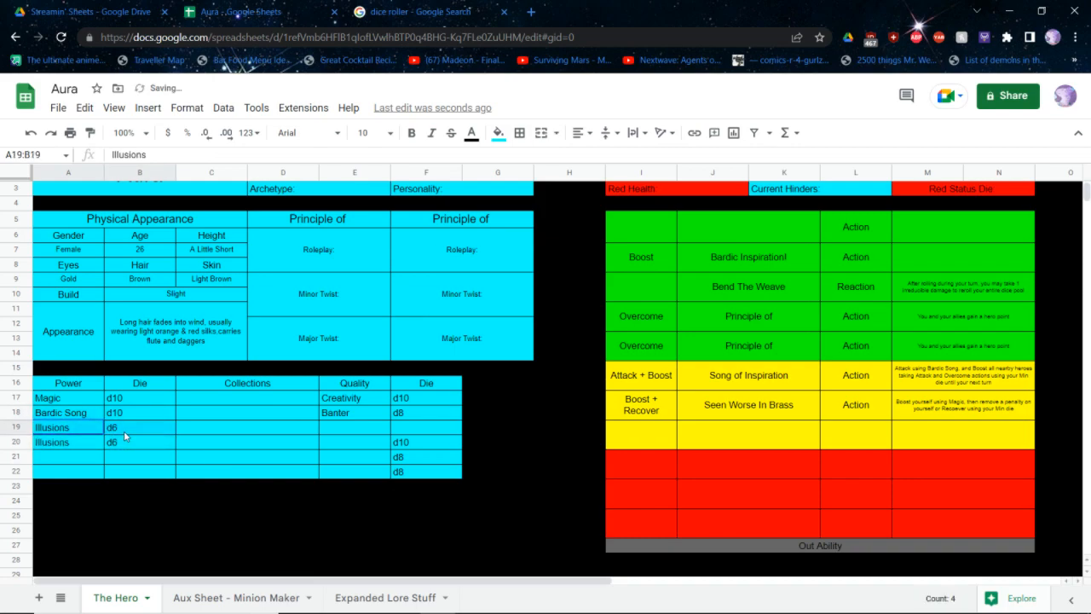
{"action": "key", "text": "Delete"}
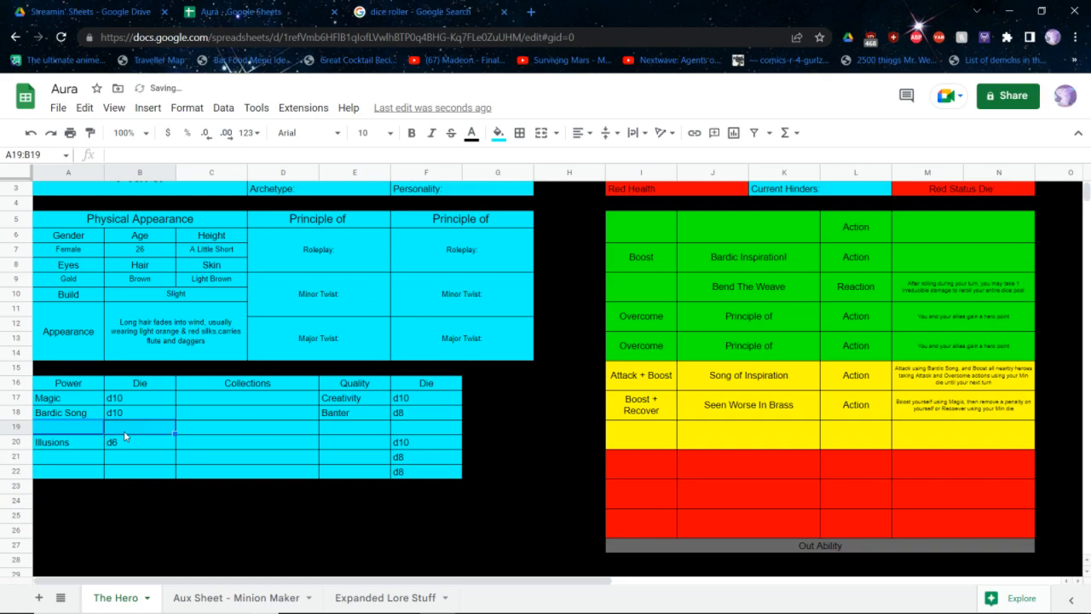
Add the power Animation with a d10 die in row 19 of the power table
{"action": "left_click", "coordinate": [124, 432]}
{"action": "type", "text": "d10"}
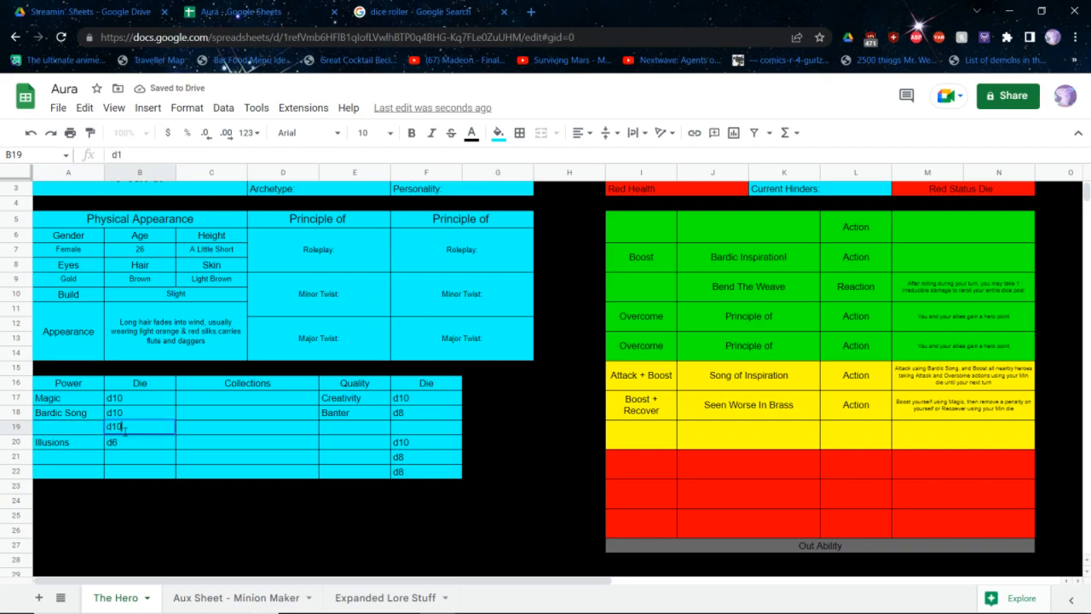
{"action": "key", "text": "shift+Tab"}
{"action": "type", "text": "Animation"}
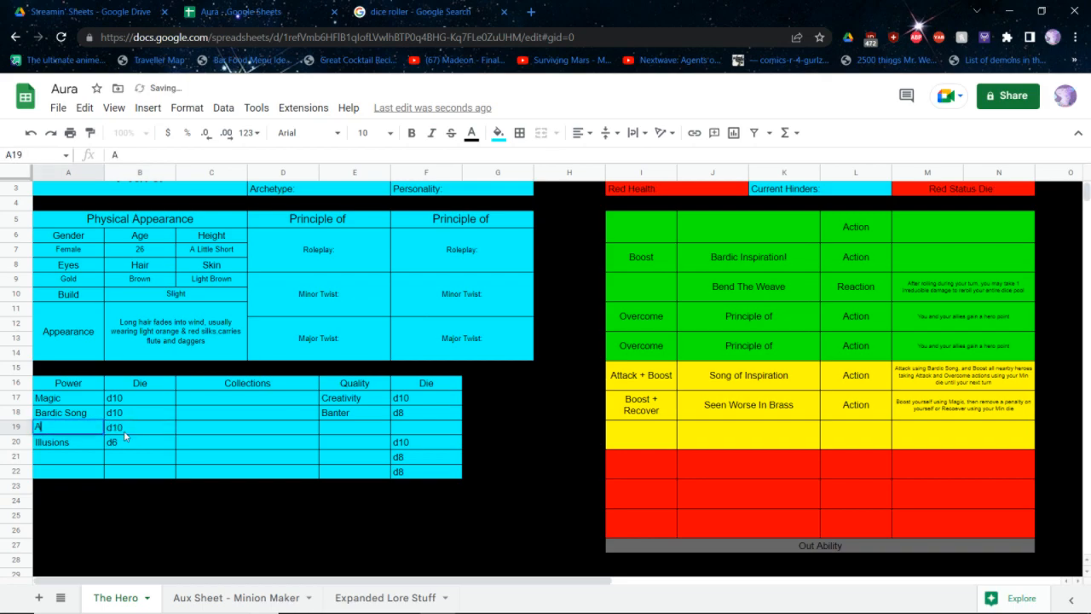
{"action": "left_click", "coordinate": [203, 431]}
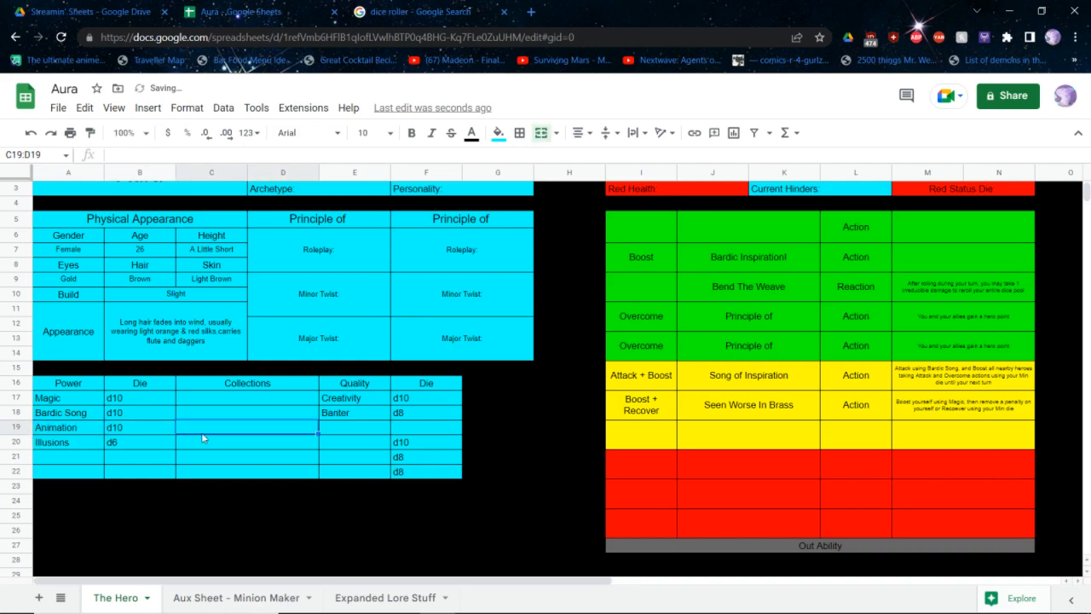
Set the quality dice in rows 19 and 20 to d8 and clear the die in row 22
{"action": "left_click", "coordinate": [418, 441]}
{"action": "key", "text": "Delete"}
{"action": "key", "text": "Down"}
{"action": "key", "text": "Down"}
{"action": "key", "text": "Delete"}
{"action": "key", "text": "Up"}
{"action": "key", "text": "Up"}
{"action": "type", "text": "d8"}
{"action": "key", "text": "Up"}
{"action": "type", "text": "d8"}
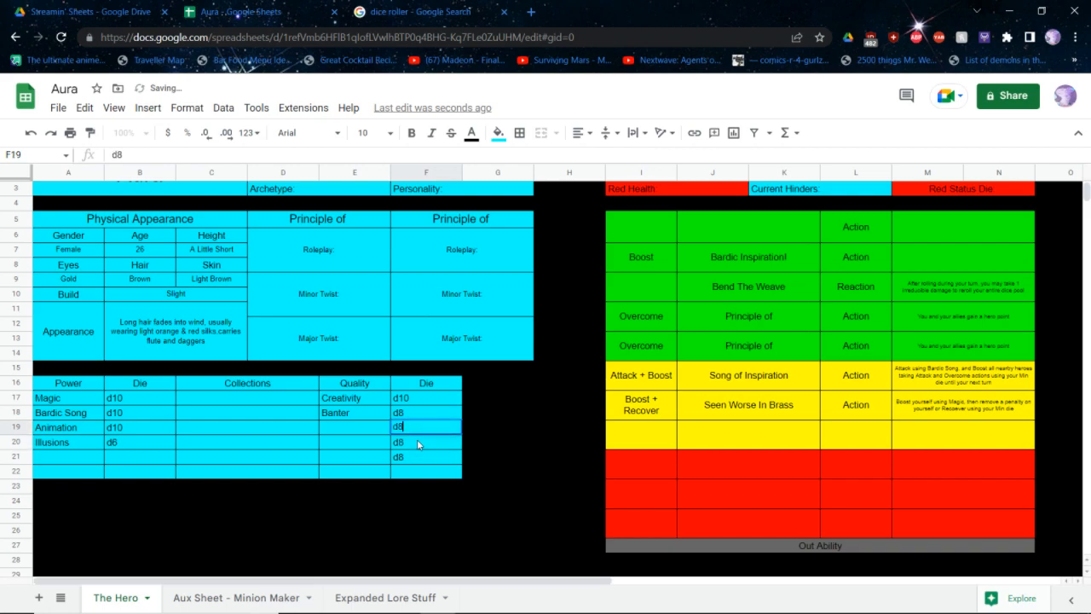
Consult the qualities list in the Creating Heroes quick reference PDF and enter Conviction and Magical Lore as the qualities in rows 19 and 20
{"action": "key", "text": "alt+Tab"}
{"action": "key", "text": "ctrl+Tab"}
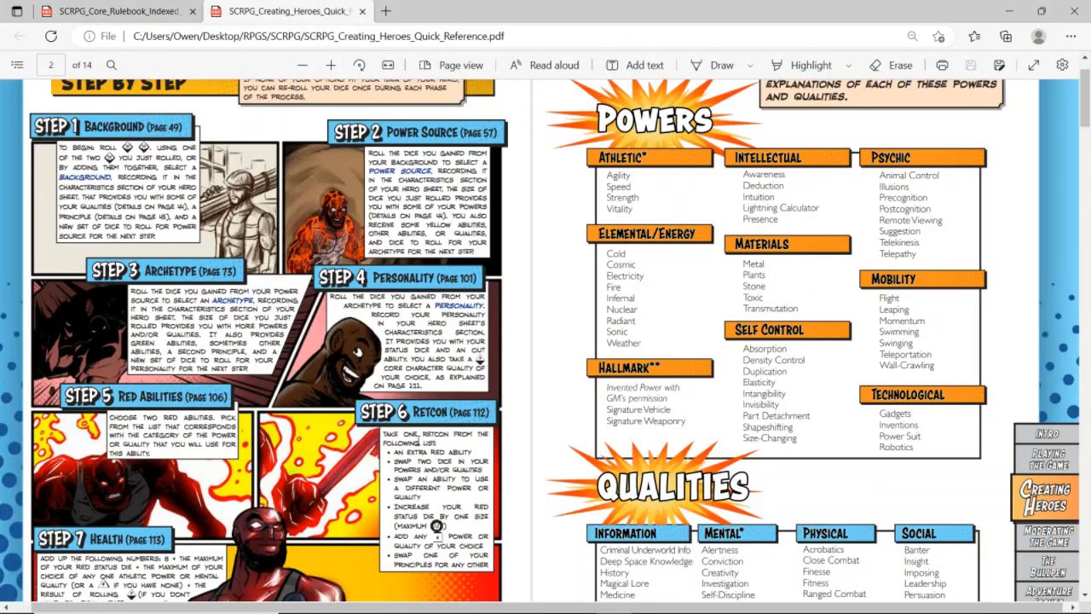
{"action": "scroll", "coordinate": [546, 341], "scroll_direction": "down", "scroll_amount": 1}
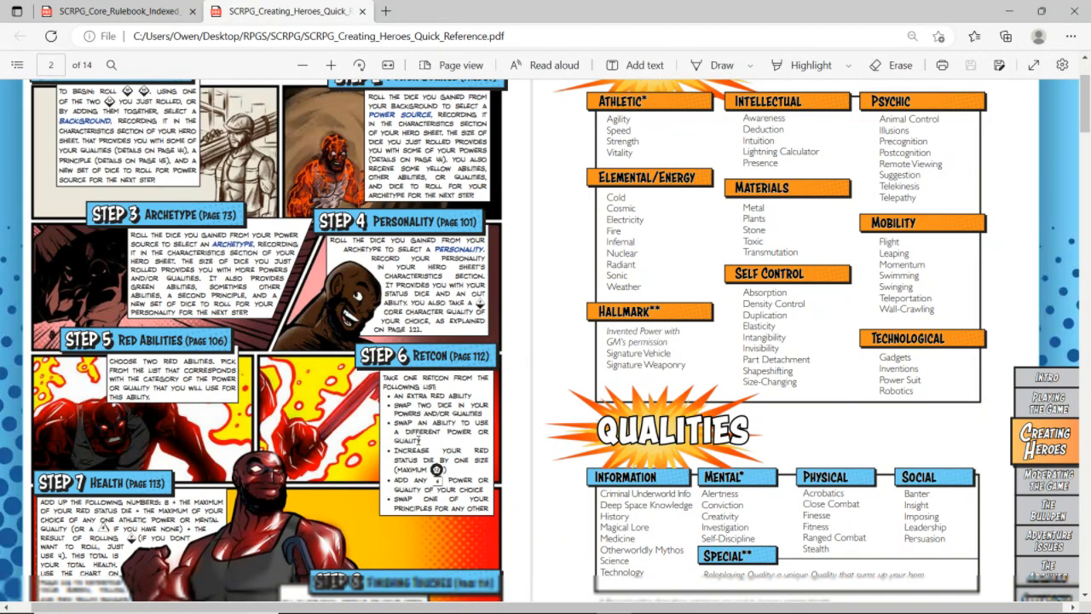
{"action": "key", "text": "ctrl+Tab"}
{"action": "key", "text": "alt+Tab"}
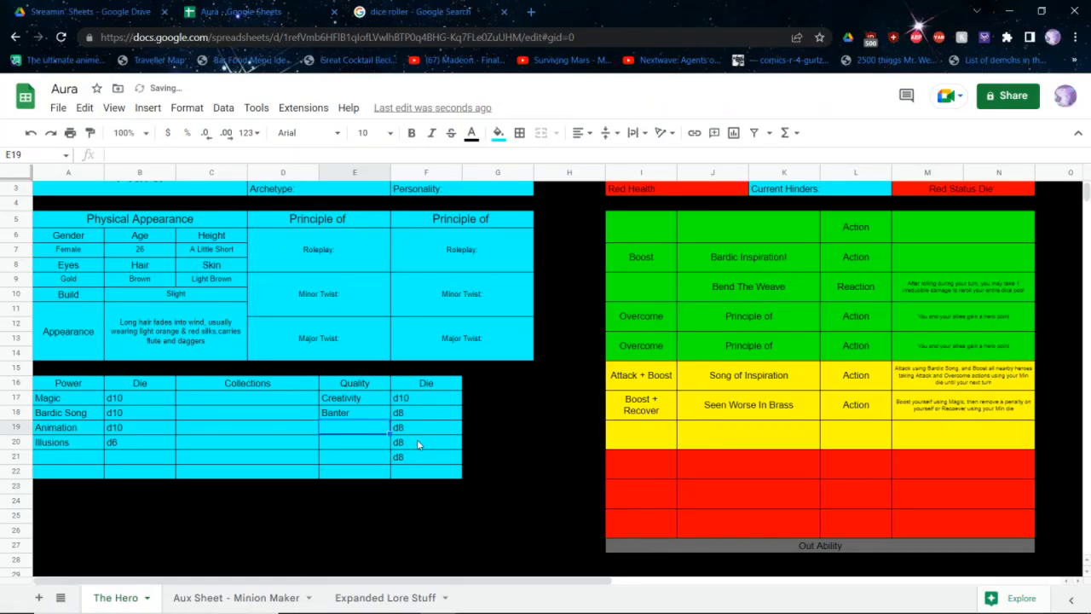
{"action": "type", "text": "Conviction"}
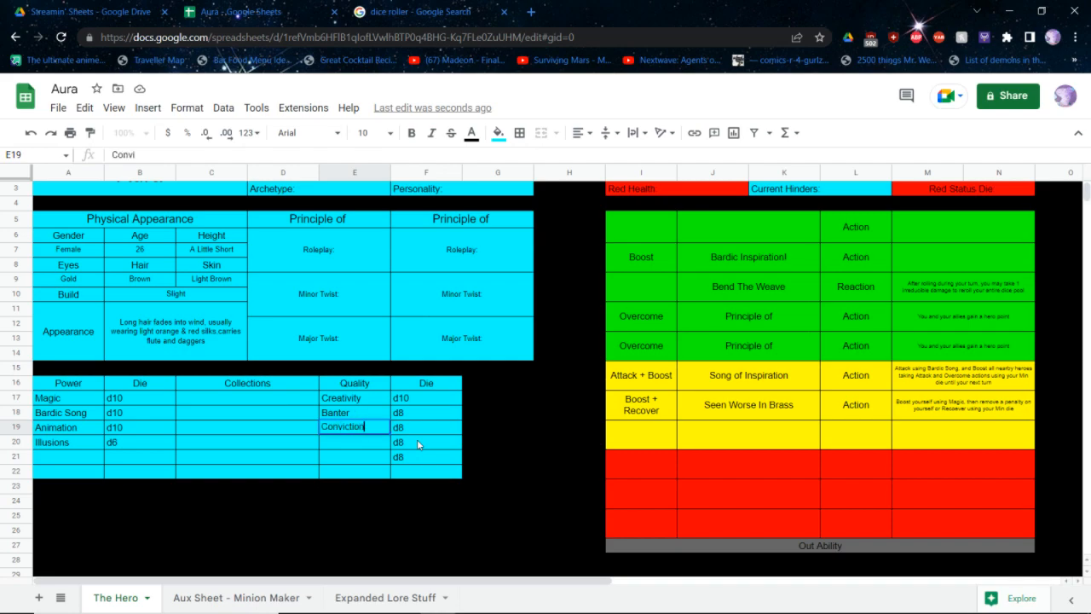
{"action": "key", "text": "Return"}
{"action": "type", "text": "Magica"}
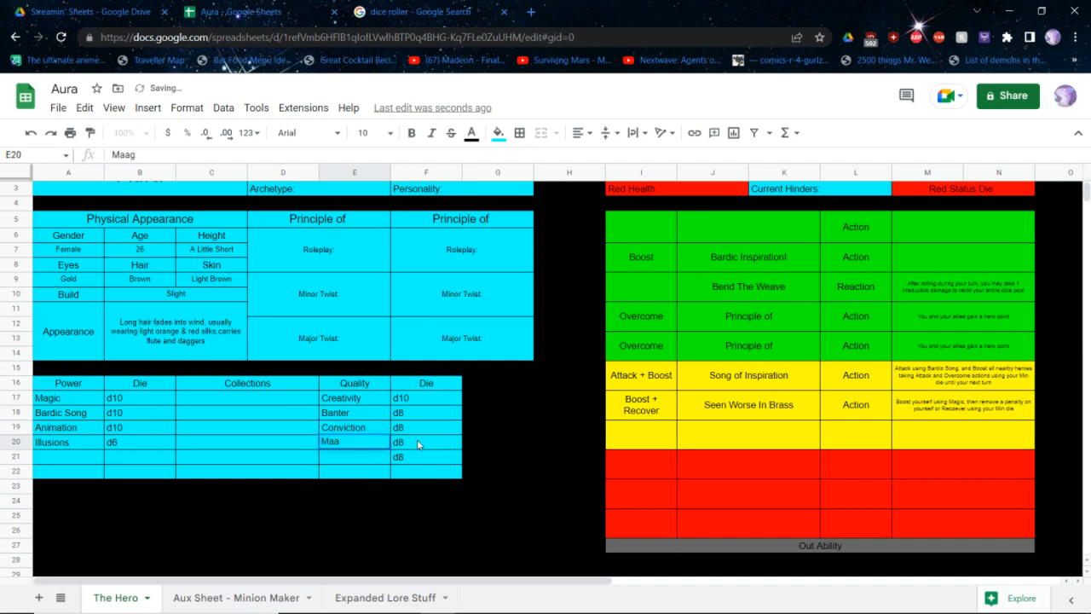
{"action": "type", "text": "l Lore"}
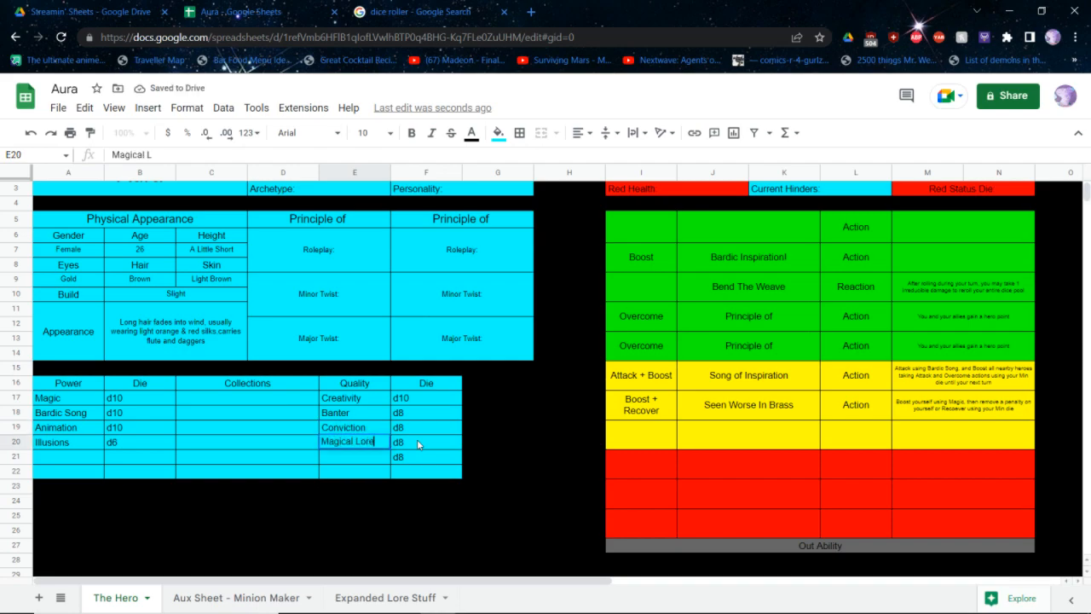
{"action": "key", "text": "Return"}
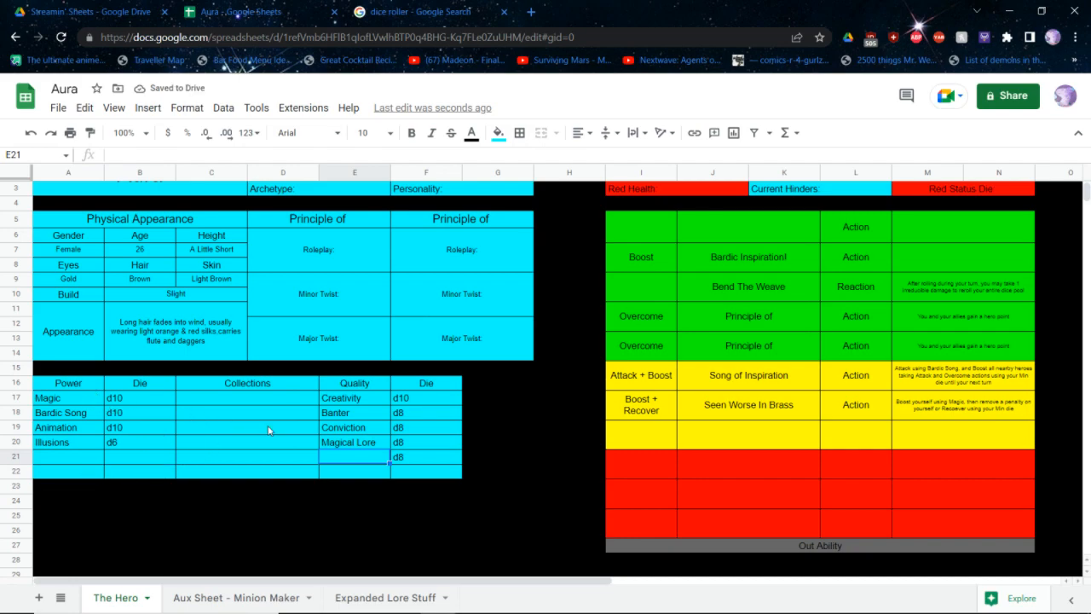
Fill the unused table row 22 and the empty power cells A21:B21 with black
{"action": "left_click_drag", "start_coordinate": [435, 471], "coordinate": [102, 477]}
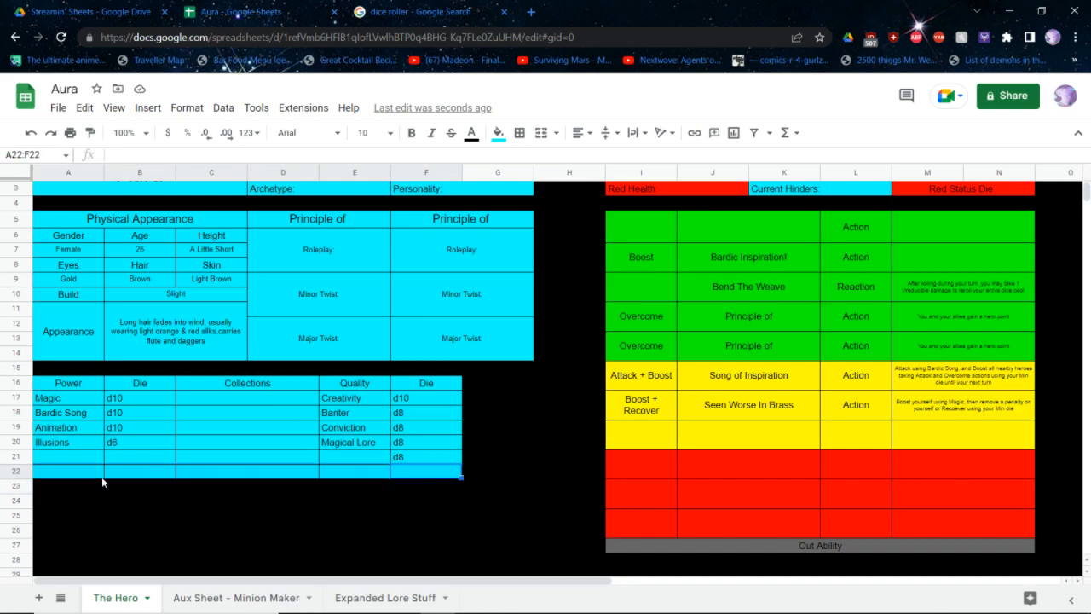
{"action": "left_click", "coordinate": [101, 477]}
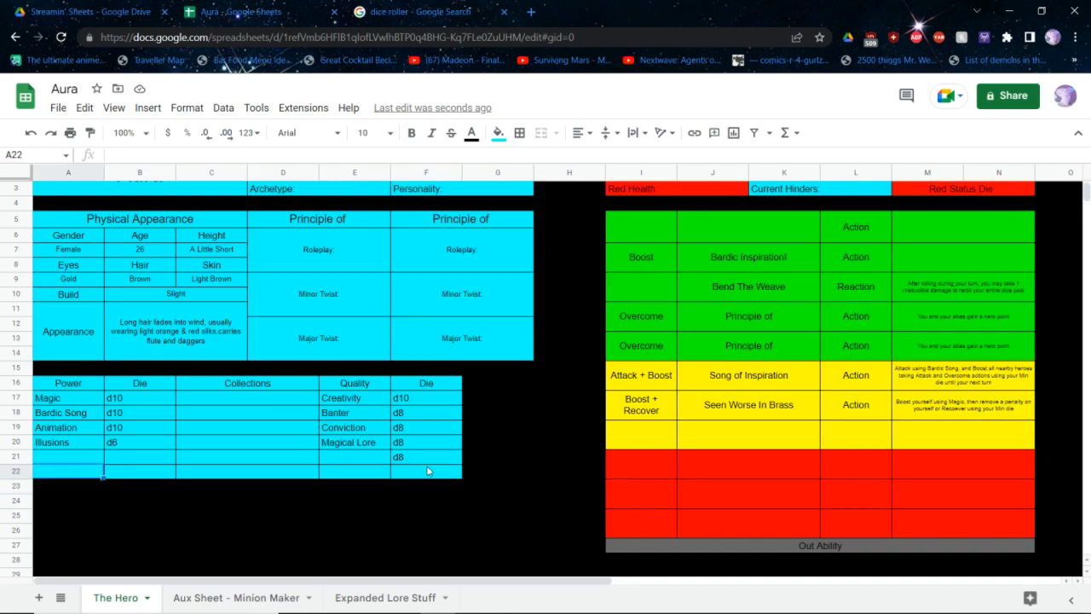
{"action": "left_click_drag", "start_coordinate": [431, 471], "coordinate": [53, 479]}
{"action": "left_click", "coordinate": [63, 445]}
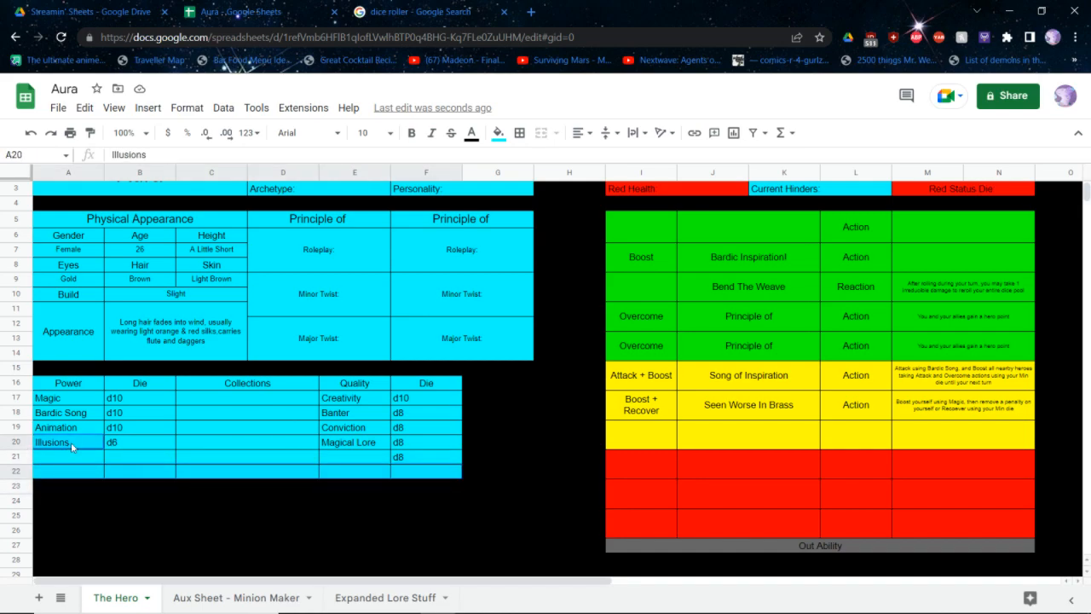
{"action": "left_click", "coordinate": [64, 445], "text": "ctrl"}
{"action": "left_click_drag", "start_coordinate": [78, 458], "coordinate": [148, 461]}
{"action": "left_click", "coordinate": [498, 133]}
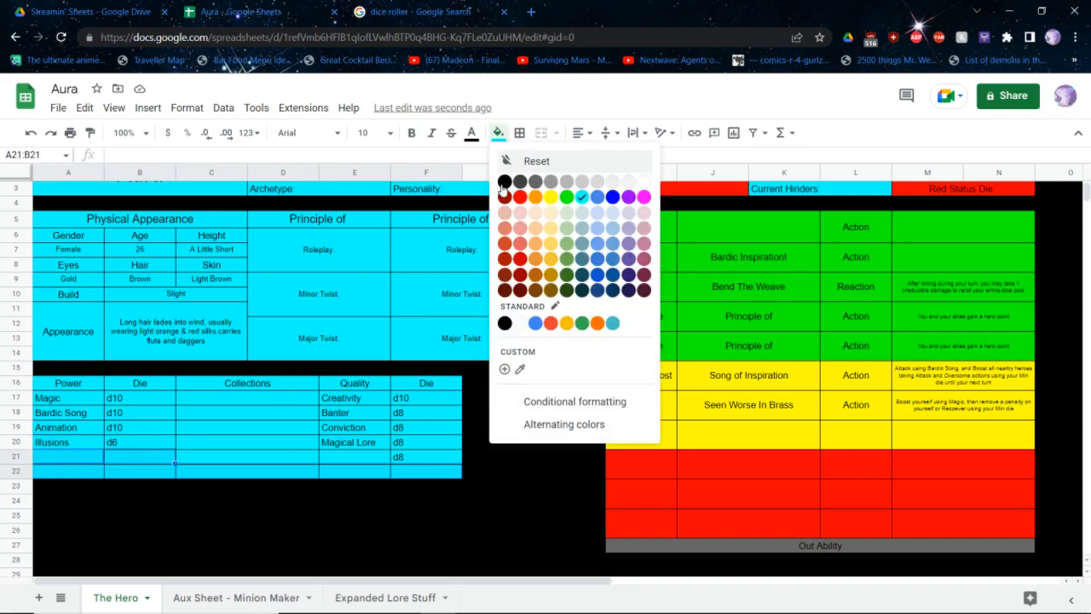
{"action": "left_click", "coordinate": [502, 181]}
Name the quality in row 21 Team Mom
{"action": "left_click", "coordinate": [364, 458]}
{"action": "type", "text": "Team"}
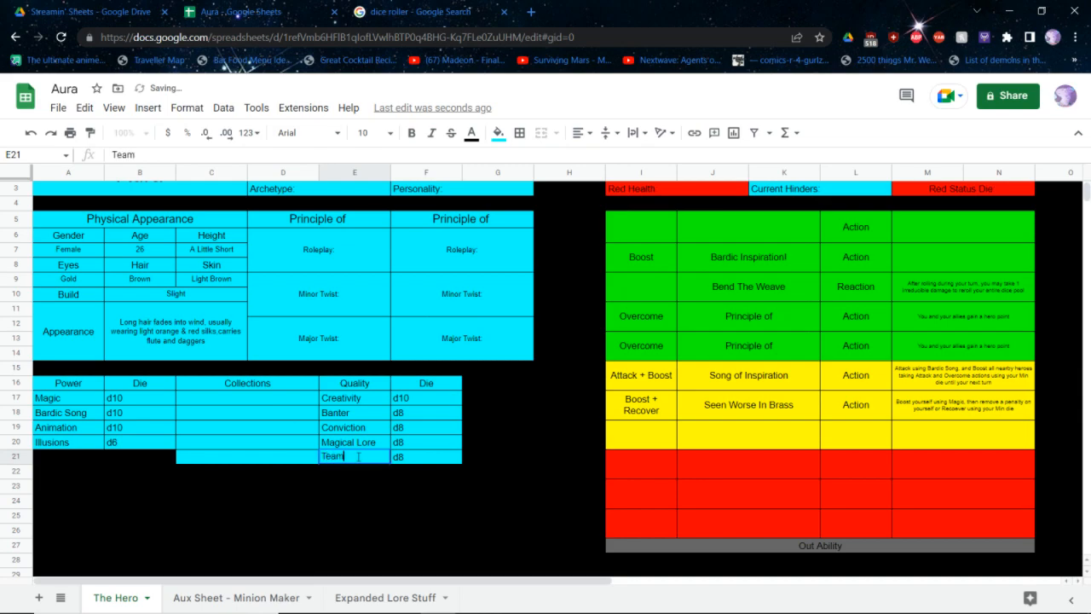
{"action": "type", "text": " Mom"}
{"action": "key", "text": "Return"}
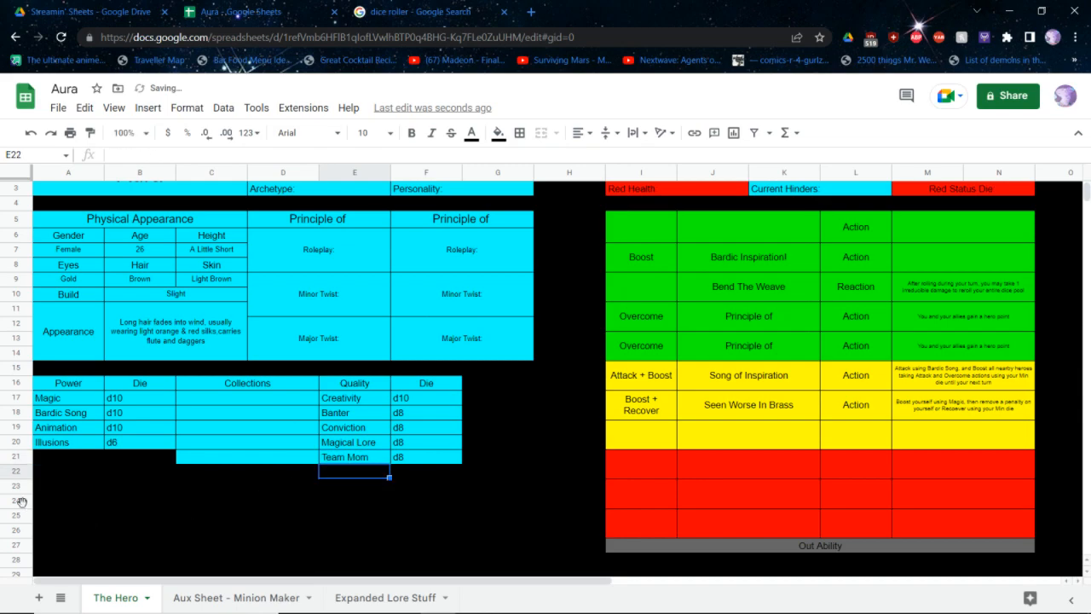
{"action": "left_click", "coordinate": [19, 500]}
{"action": "left_click", "coordinate": [81, 491]}
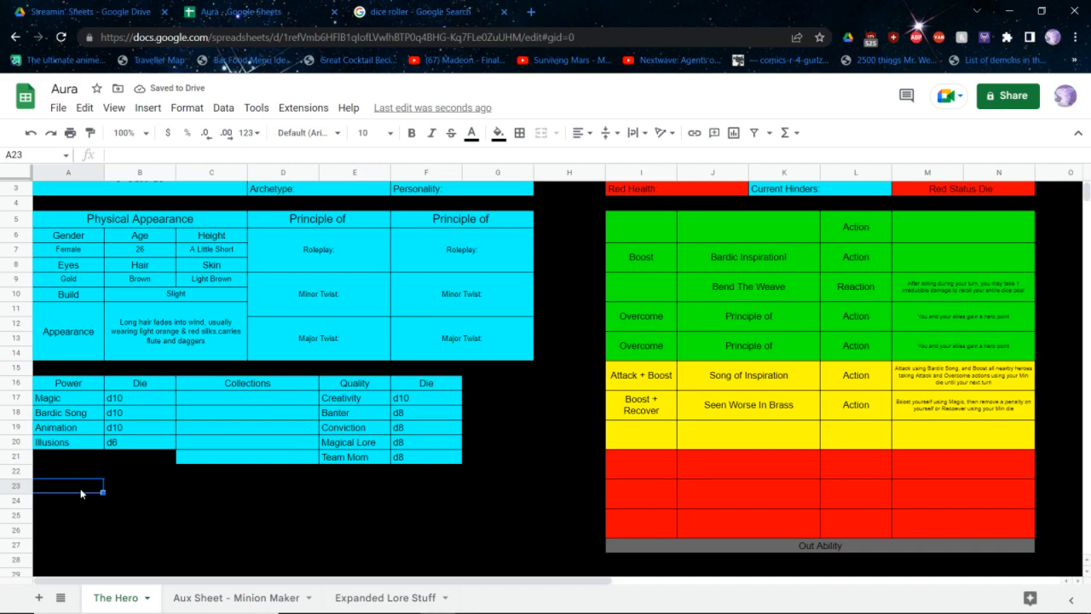
Begin the Bardic Inspiration! description with "Boost another hero or one of your minions using Bardic Song"
{"action": "scroll", "coordinate": [81, 491], "scroll_direction": "up", "scroll_amount": 1}
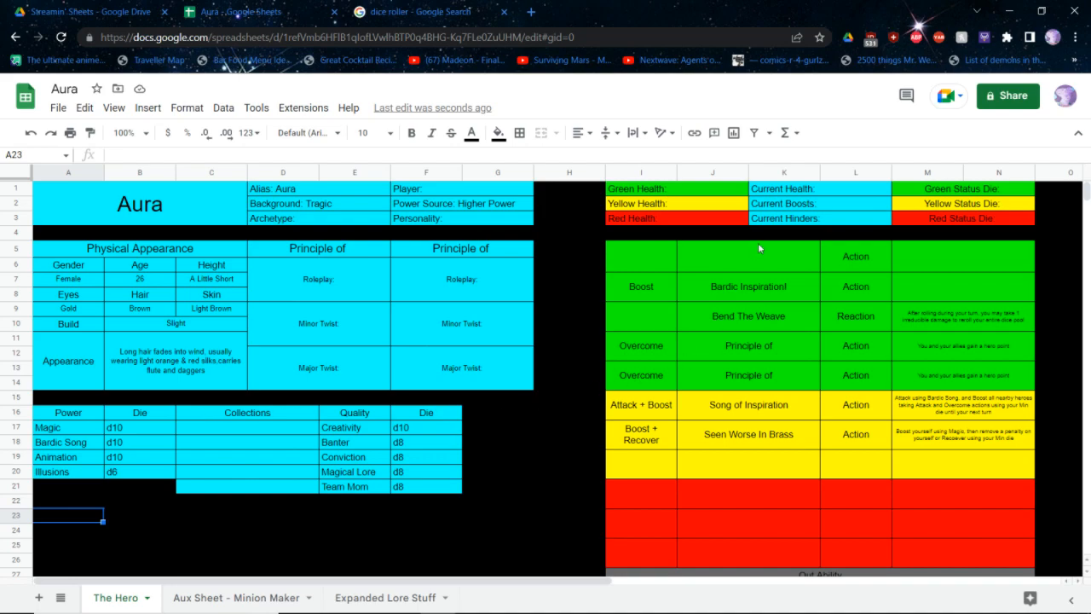
{"action": "left_click", "coordinate": [919, 289]}
{"action": "double_click", "coordinate": [920, 292]}
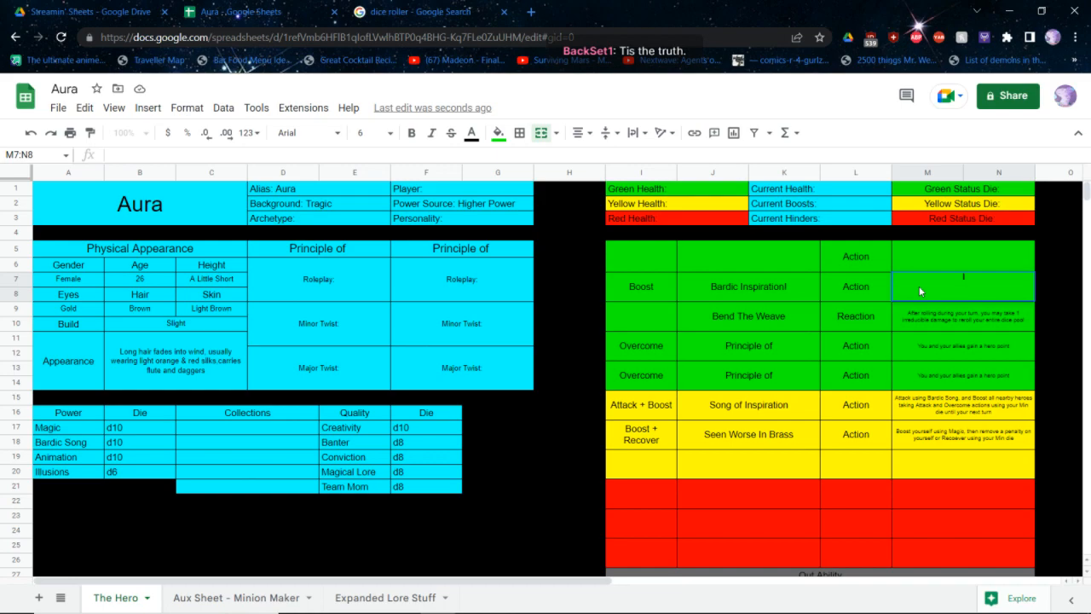
{"action": "type", "text": "Boost another hero or one of your"}
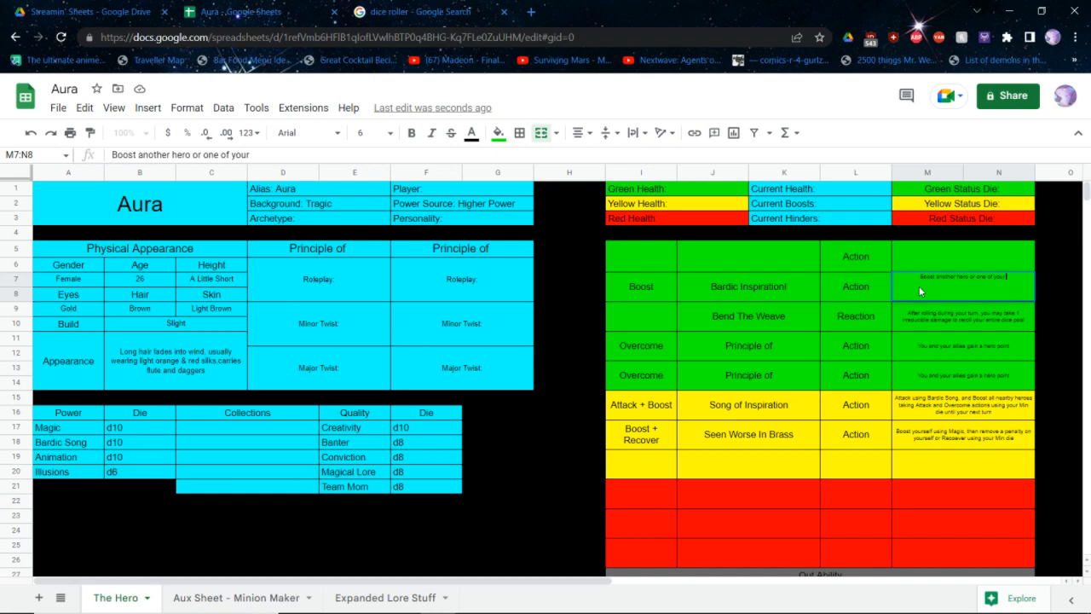
{"action": "type", "text": "minions us"}
{"action": "type", "text": "ing Magic"}
{"action": "key", "text": "BackSpace"}
{"action": "key", "text": "BackSpace"}
{"action": "key", "text": "BackSpace"}
{"action": "key", "text": "BackSpace"}
{"action": "key", "text": "BackSpace"}
{"action": "type", "text": "BAr"}
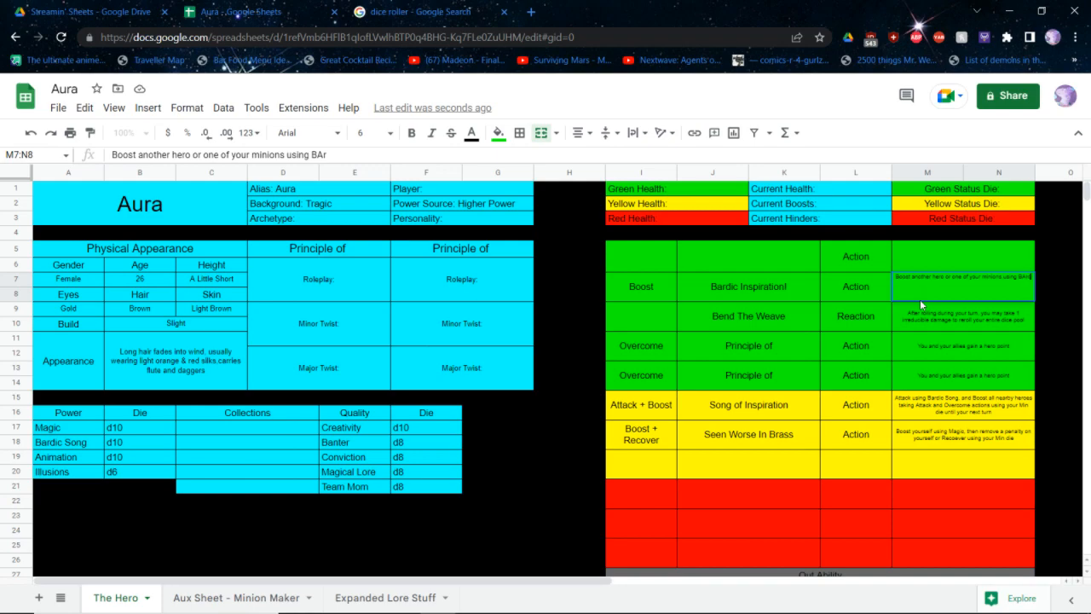
{"action": "type", "text": "dinc Son"}
{"action": "key", "text": "BackSpace"}
{"action": "key", "text": "BackSpace"}
{"action": "key", "text": "BackSpace"}
{"action": "key", "text": "BackSpace"}
{"action": "key", "text": "BackSpace"}
{"action": "key", "text": "BackSpace"}
{"action": "key", "text": "BackSpace"}
{"action": "key", "text": "BackSpace"}
{"action": "key", "text": "BackSpace"}
{"action": "key", "text": "BackSpace"}
{"action": "type", "text": "ardic"}
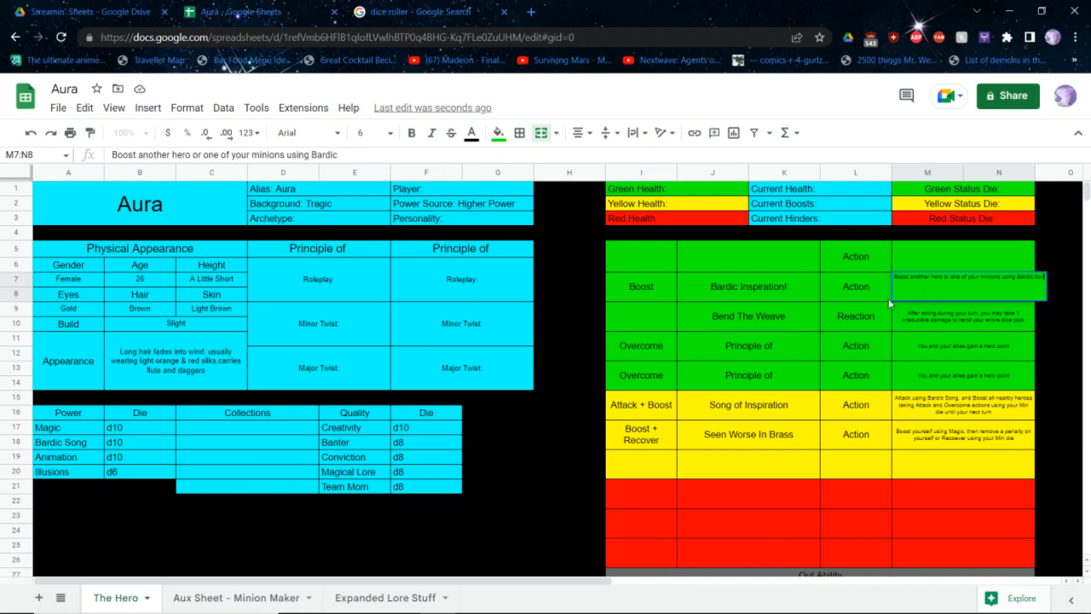
{"action": "type", "text": " Song. Either use your Max die"}
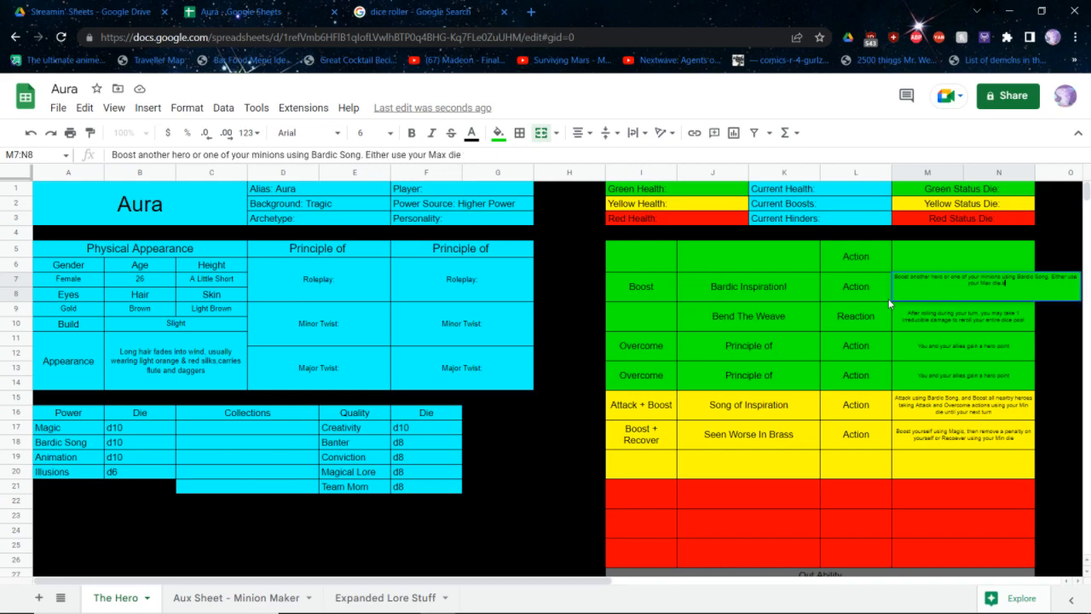
{"action": "type", "text": ", or use your Mid die and make th"}
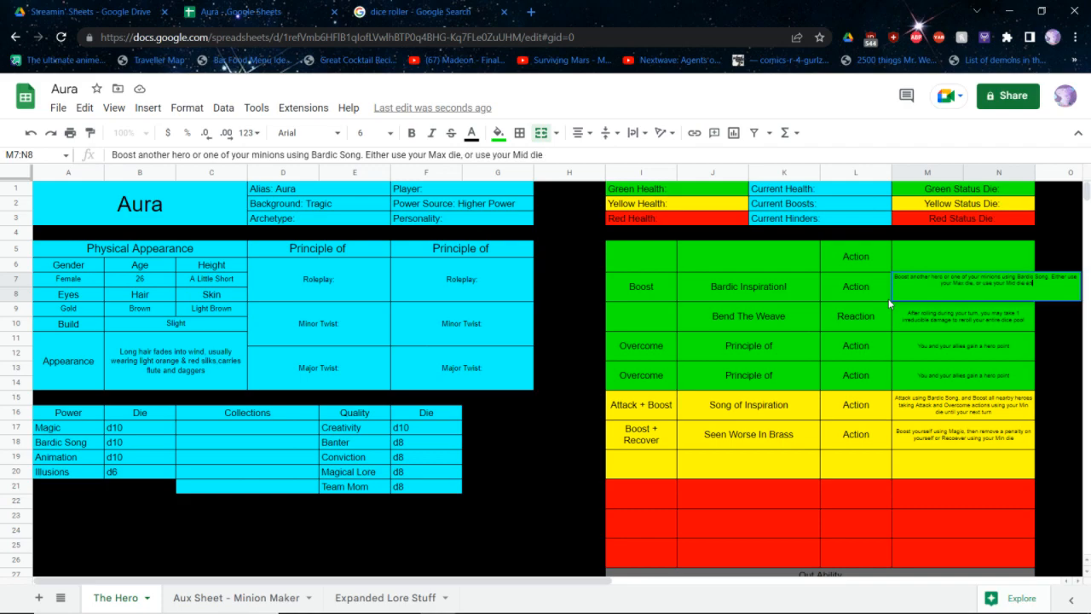
{"action": "type", "text": "at bonus persistent"}
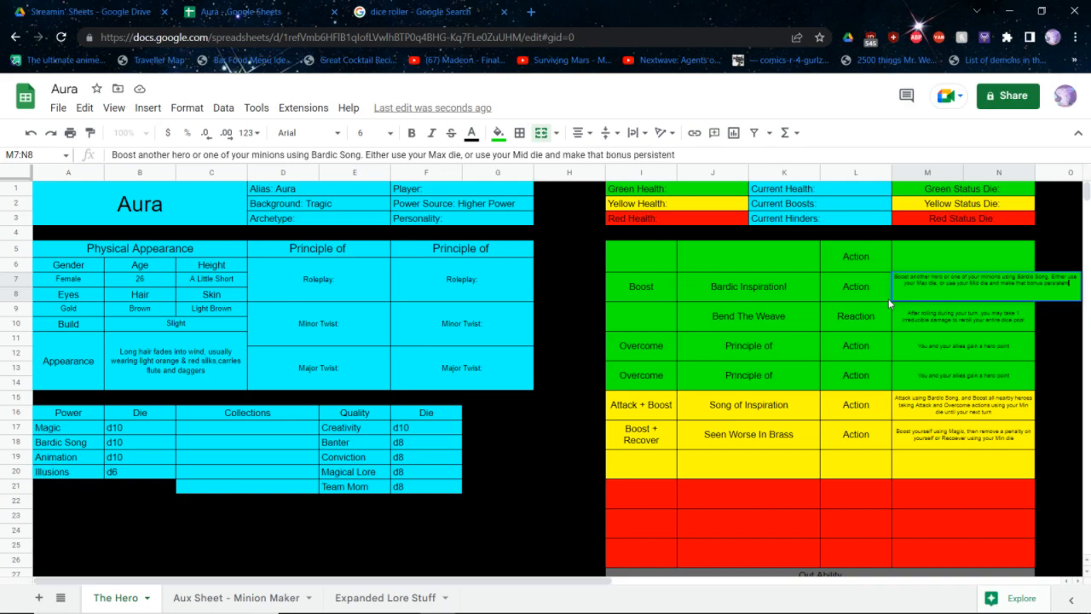
Complete the Bardic Inspiration! description with ". Either use your Max die, or use your Mid die and make that bonus persistent"
{"action": "key", "text": "ctrl+Return"}
{"action": "key", "text": "Up"}
{"action": "key", "text": "Up"}
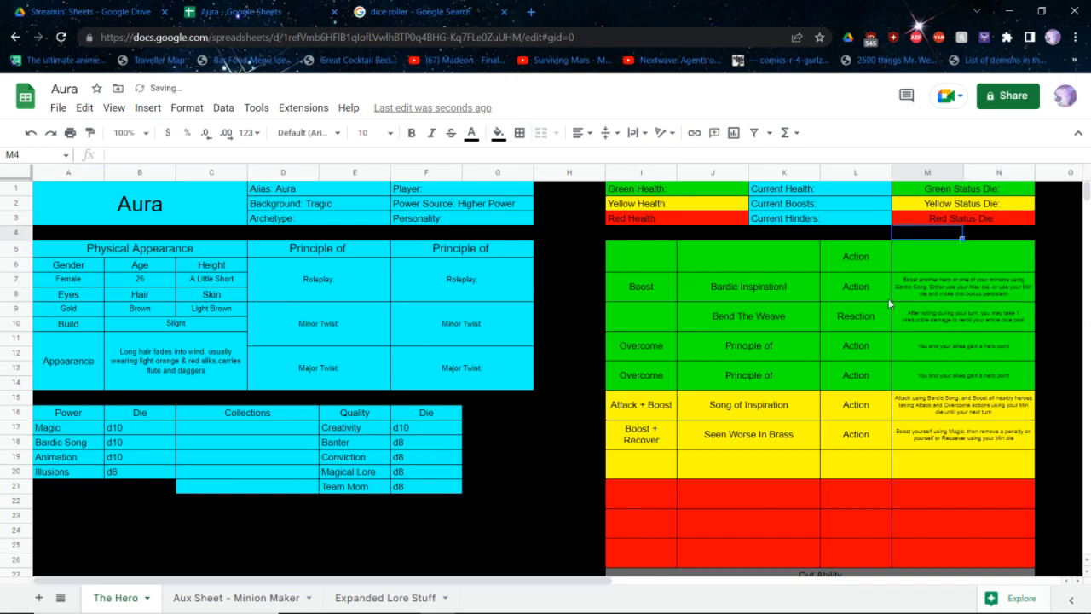
Name the ability in the first green row Animate Objects
{"action": "key", "text": "Left"}
{"action": "key", "text": "Down"}
{"action": "key", "text": "Left"}
{"action": "key", "text": "Return"}
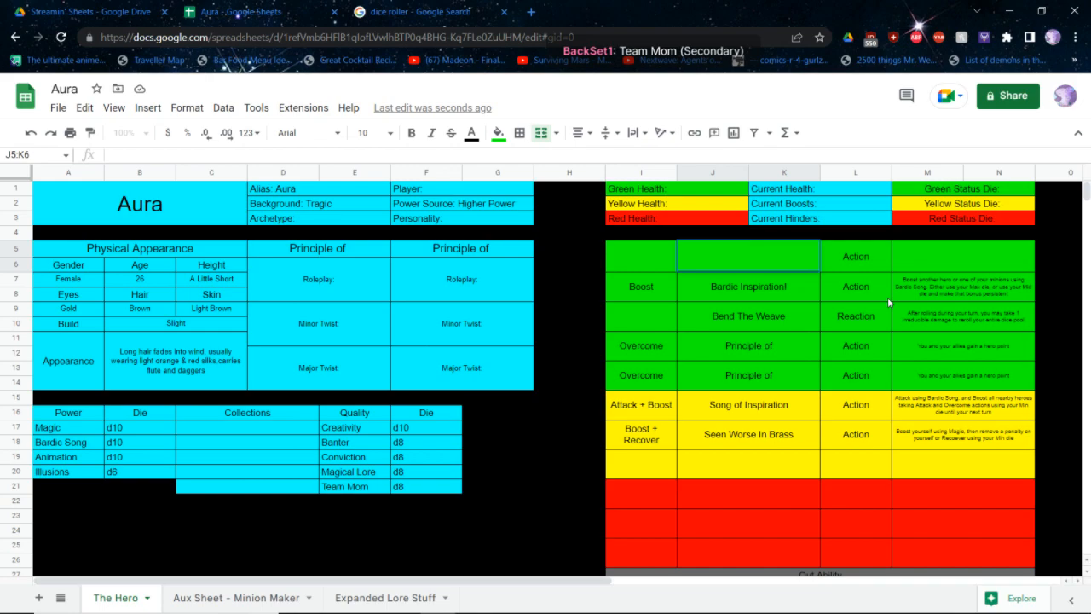
{"action": "type", "text": "Animate Objects"}
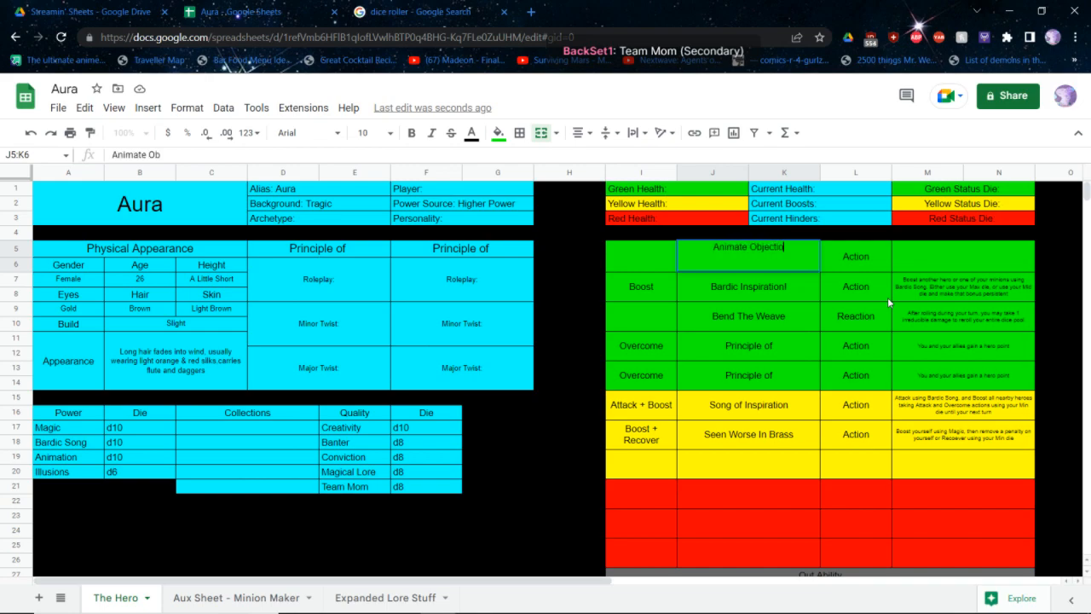
{"action": "key", "text": "Tab"}
{"action": "key", "text": "Tab"}
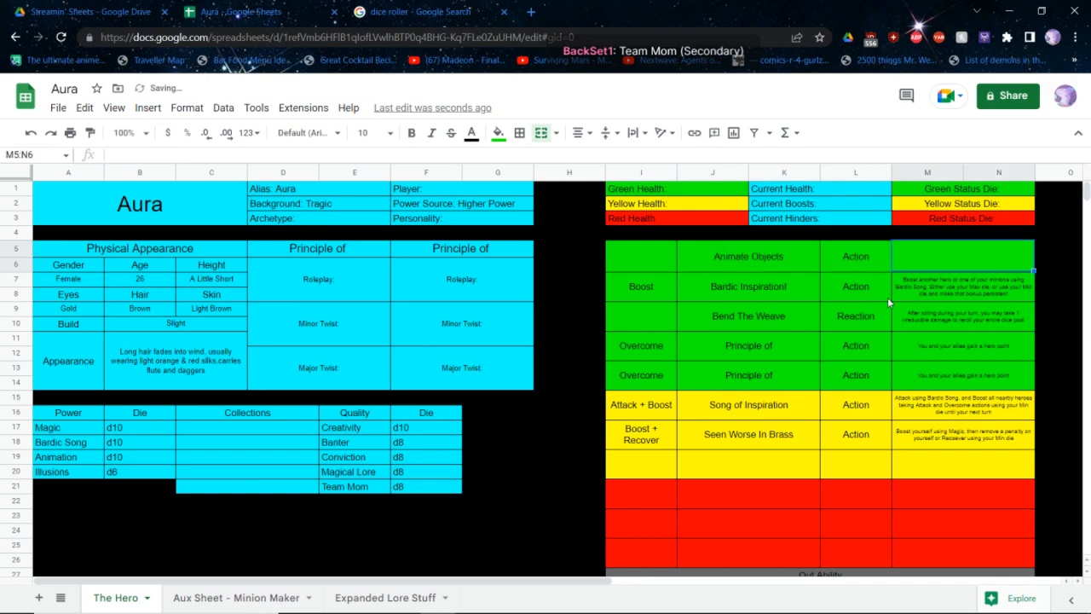
Begin the Animate Objects description with "Create a minion using Animation. Reference the minion chart to see what of minion it is."
{"action": "type", "text": "Cre"}
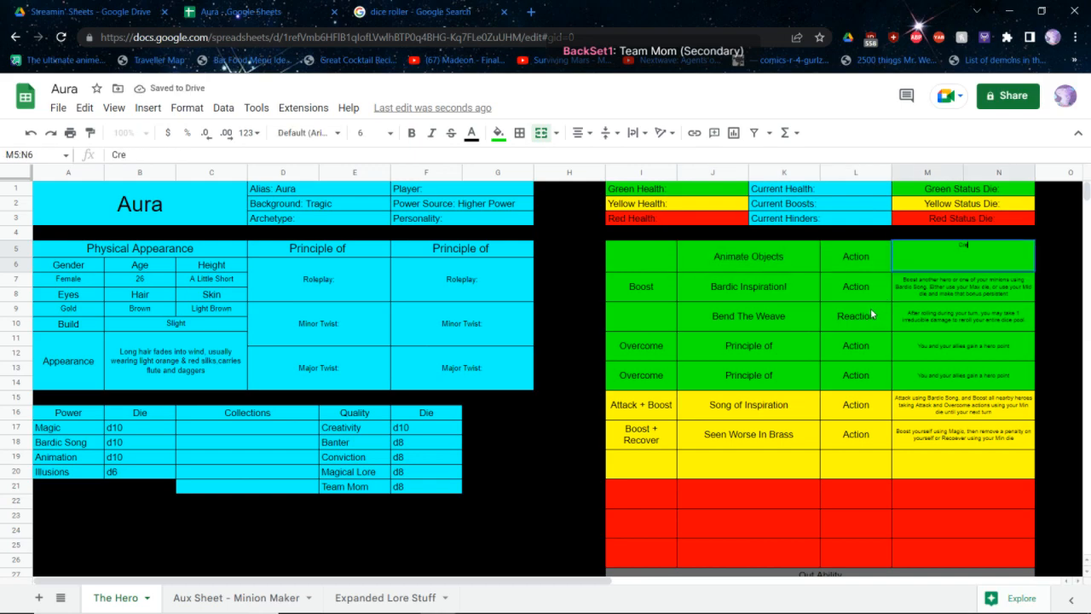
{"action": "type", "text": "ate a minion using Ani"}
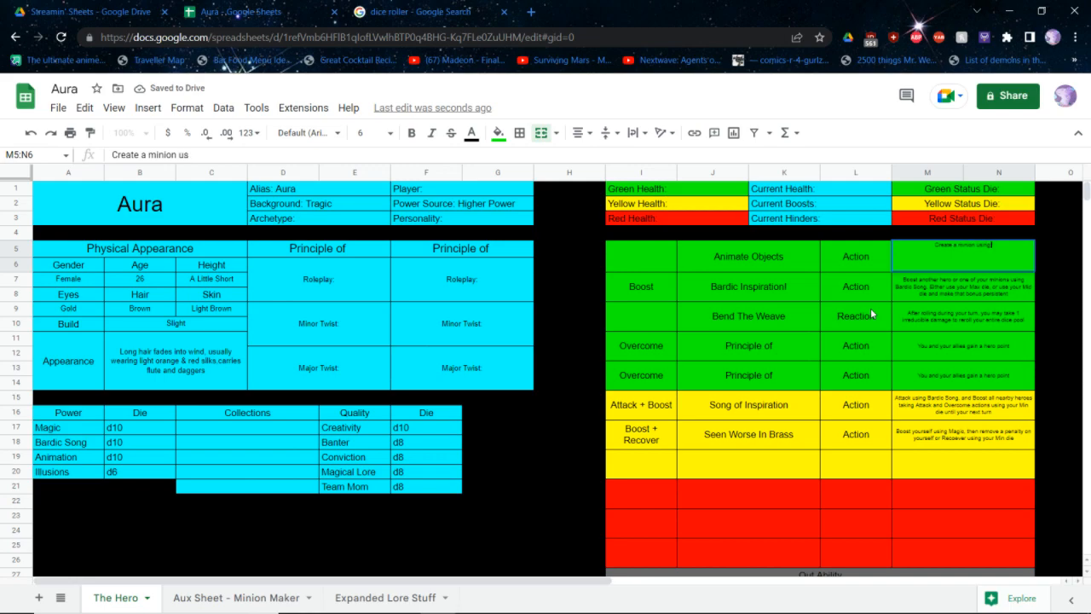
{"action": "type", "text": "mation. Refere"}
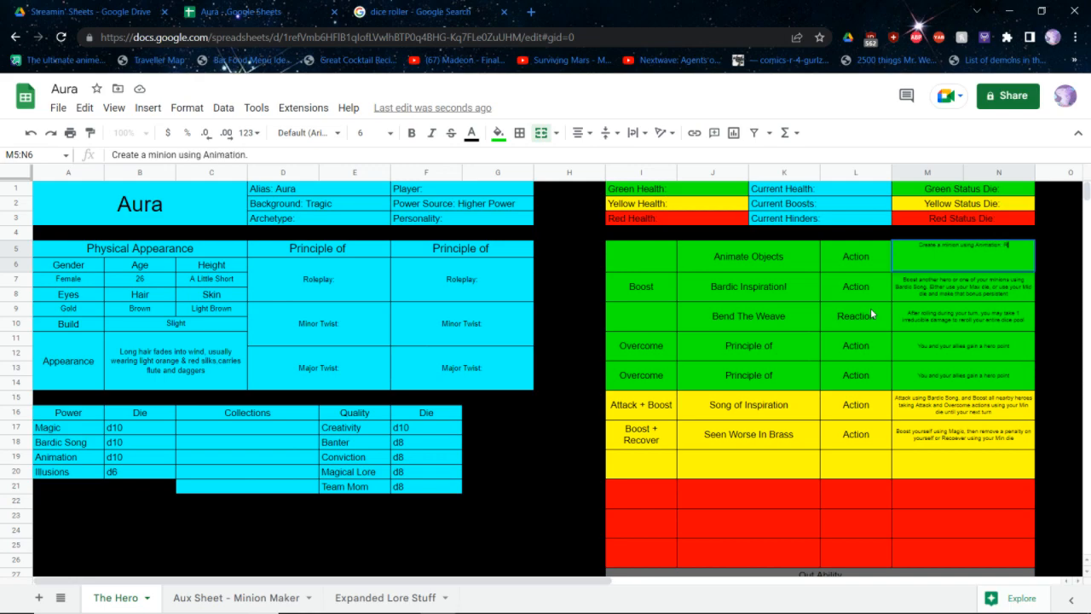
{"action": "type", "text": "nce the m"}
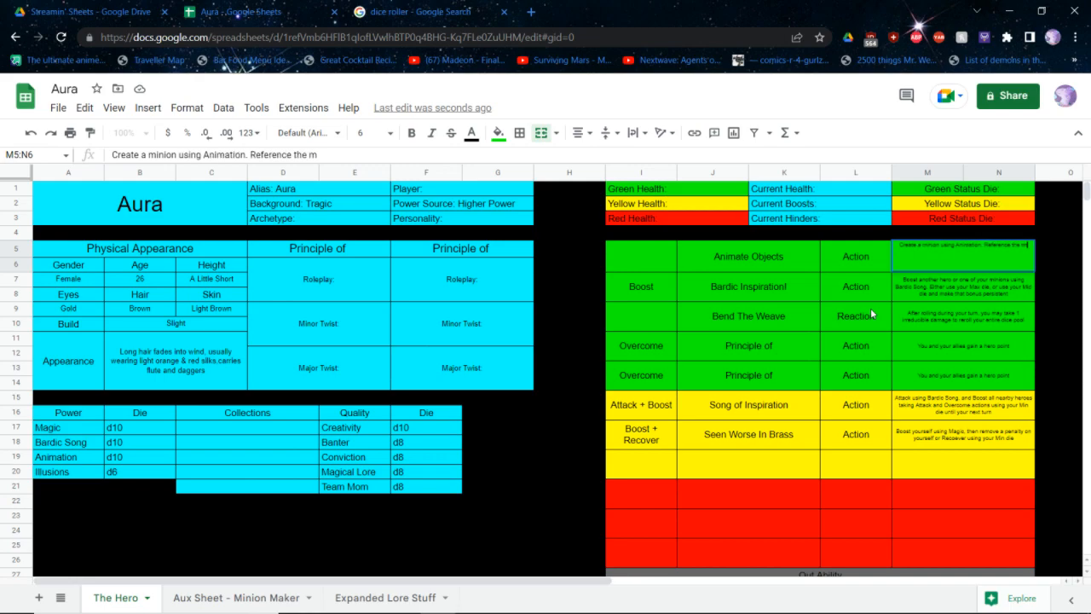
{"action": "type", "text": "inion chart to se"}
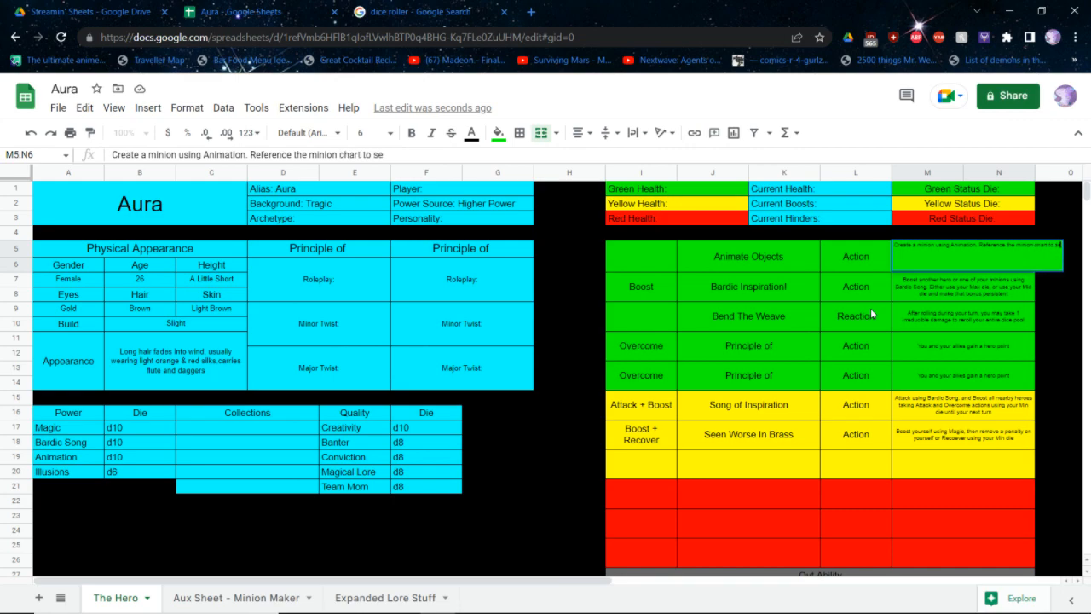
{"action": "type", "text": "e what of m"}
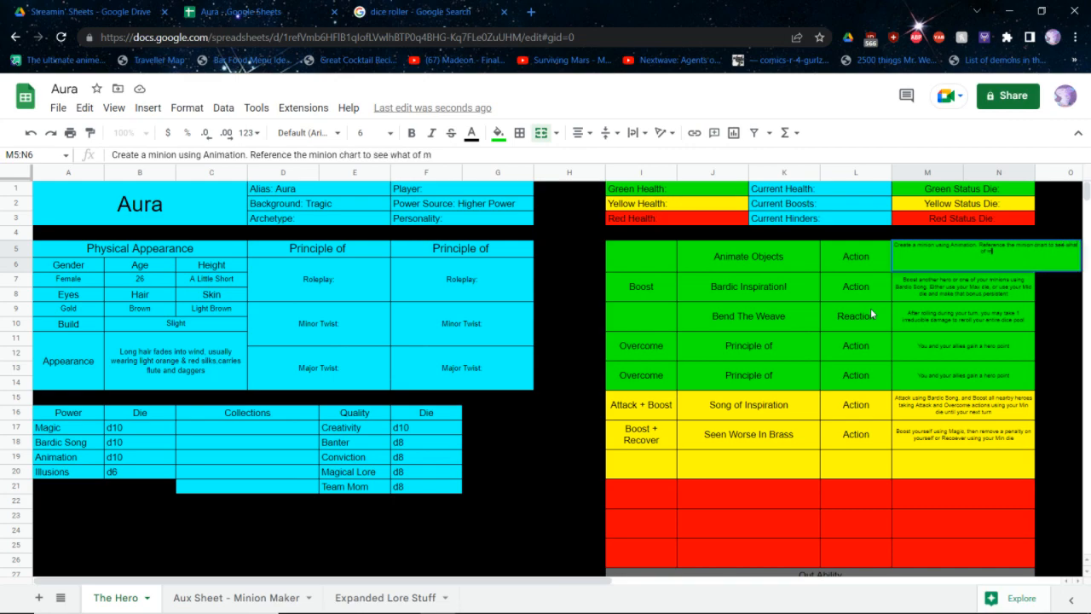
{"action": "type", "text": "inion it is. Choose whether i"}
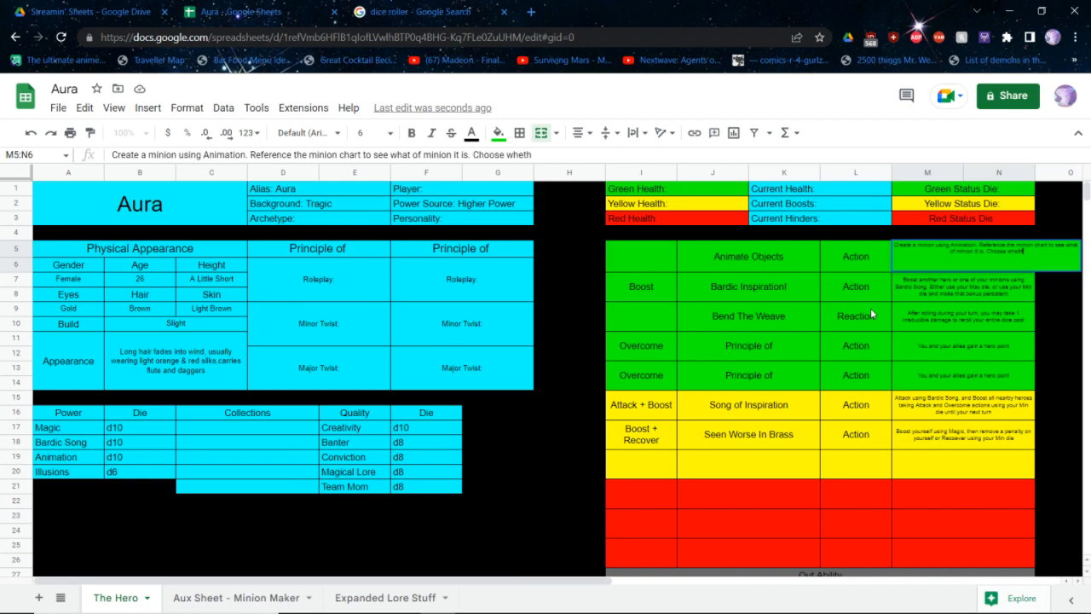
Replace the end of the minion-chart sentence, after "to see", with "size."
{"action": "key", "text": "BackSpace"}
{"action": "key", "text": "BackSpace"}
{"action": "key", "text": "BackSpace"}
{"action": "key", "text": "BackSpace"}
{"action": "key", "text": "BackSpace"}
{"action": "key", "text": "BackSpace"}
{"action": "key", "text": "BackSpace"}
{"action": "key", "text": "BackSpace"}
{"action": "key", "text": "BackSpace"}
{"action": "key", "text": "BackSpace"}
{"action": "key", "text": "BackSpace"}
{"action": "key", "text": "BackSpace"}
{"action": "key", "text": "BackSpace"}
{"action": "key", "text": "BackSpace"}
{"action": "key", "text": "BackSpace"}
{"action": "key", "text": "BackSpace"}
{"action": "key", "text": "BackSpace"}
{"action": "key", "text": "BackSpace"}
{"action": "key", "text": "BackSpace"}
{"action": "key", "text": "BackSpace"}
{"action": "key", "text": "BackSpace"}
{"action": "key", "text": "BackSpace"}
{"action": "key", "text": "BackSpace"}
{"action": "key", "text": "BackSpace"}
{"action": "key", "text": "BackSpace"}
{"action": "key", "text": "BackSpace"}
{"action": "key", "text": "BackSpace"}
{"action": "key", "text": "BackSpace"}
{"action": "key", "text": "BackSpace"}
{"action": "key", "text": "BackSpace"}
{"action": "key", "text": "BackSpace"}
{"action": "key", "text": "BackSpace"}
{"action": "key", "text": "BackSpace"}
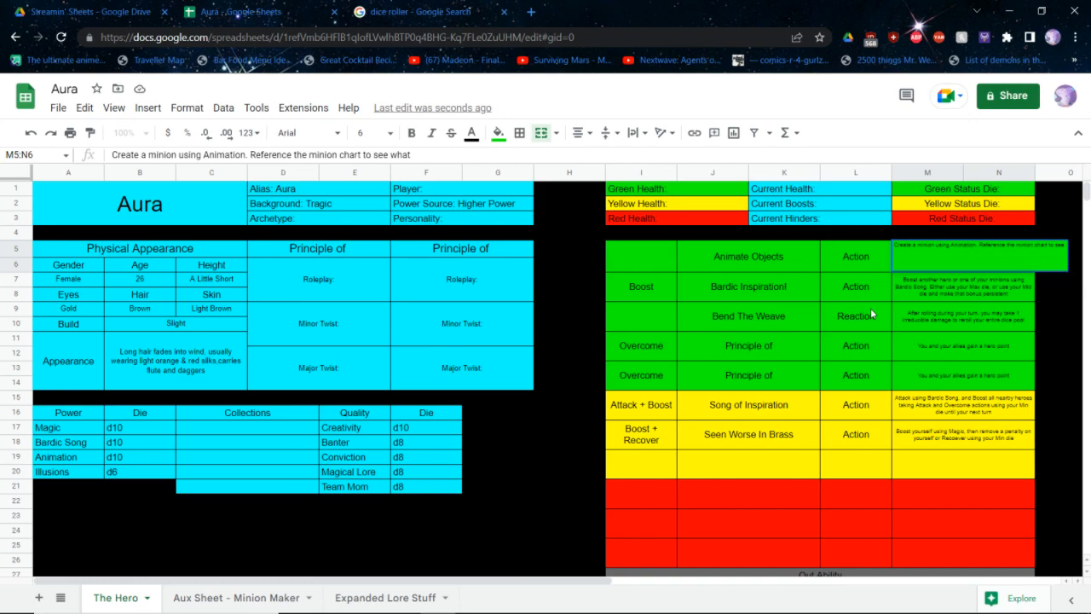
{"action": "type", "text": "size."}
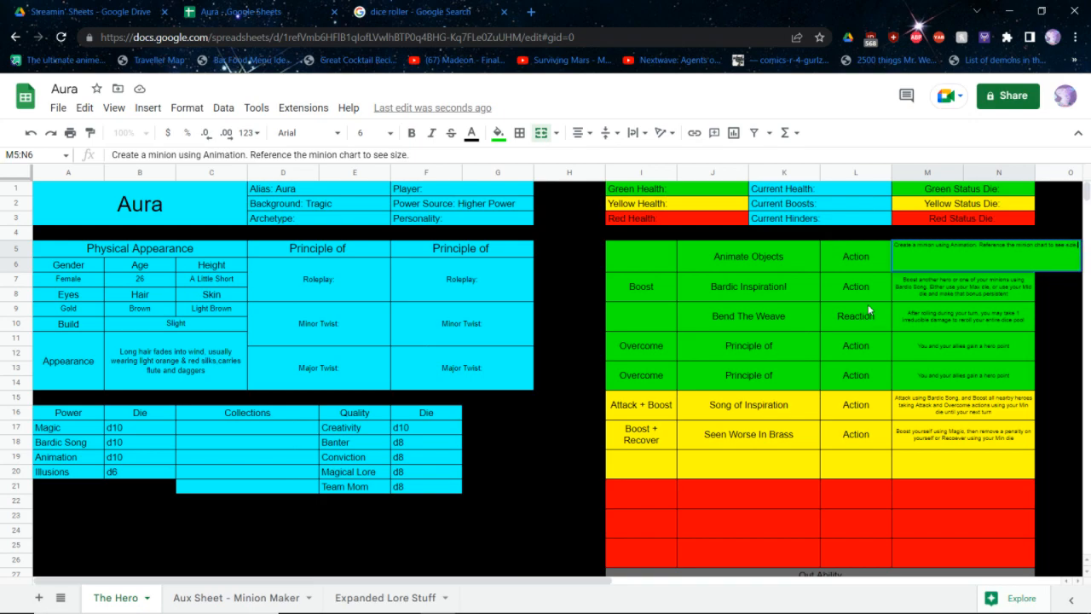
{"action": "type", "text": " Choose one basic action for it to use"}
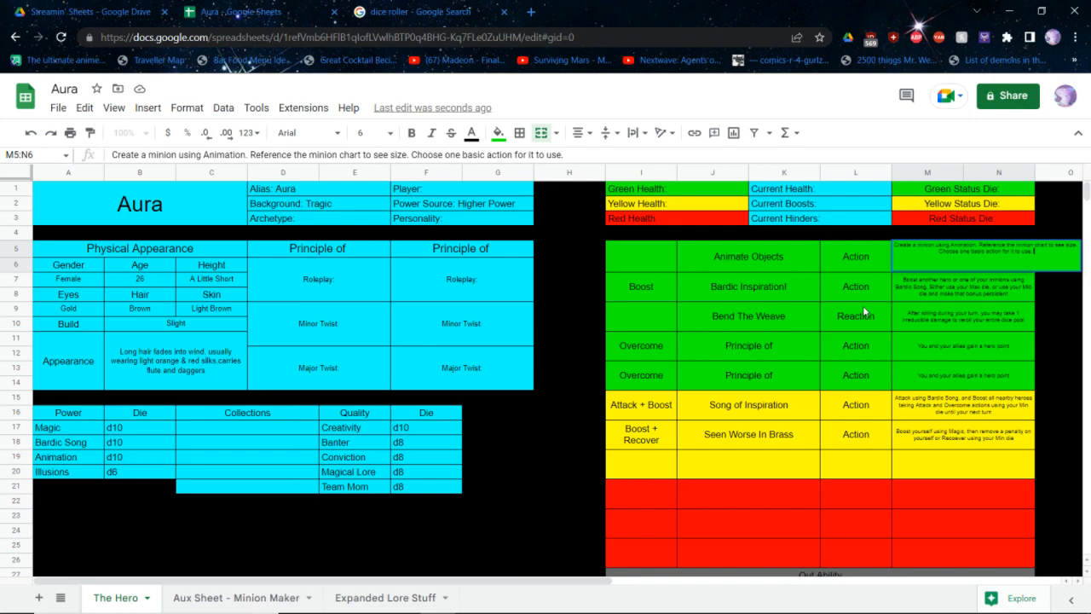
{"action": "type", "text": ". It acts on the start of your turn. You can only use this"}
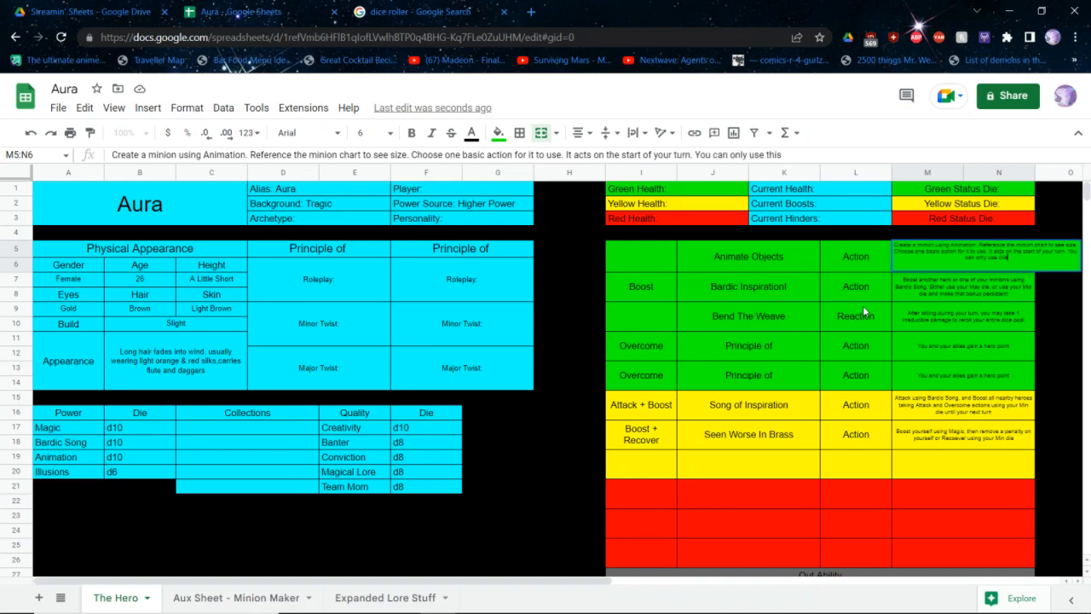
{"action": "type", "text": " abilty in a situation conductive"}
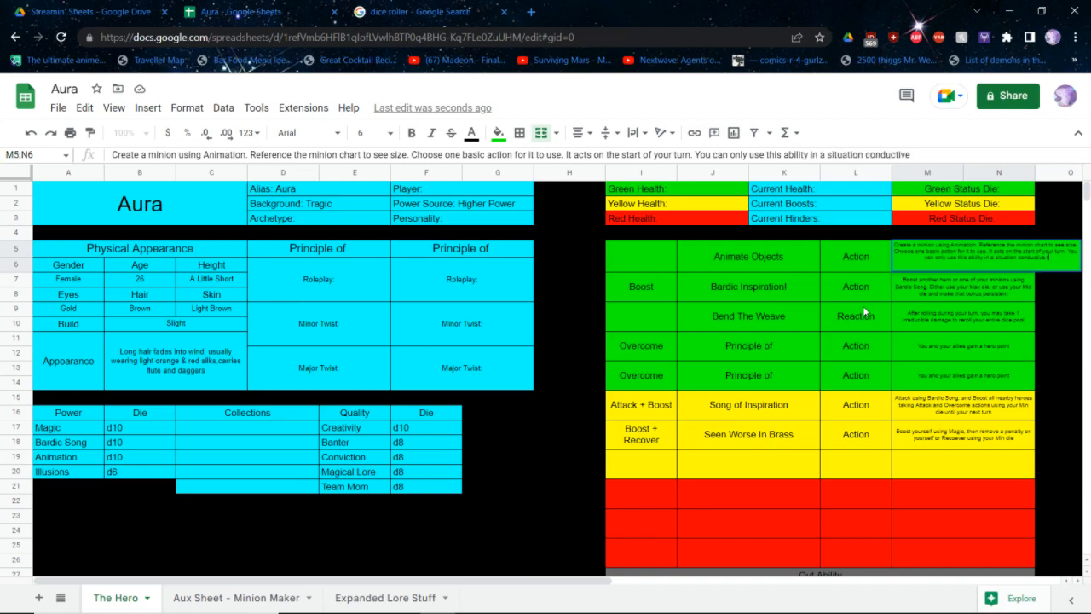
{"action": "type", "text": " to how you create minions"}
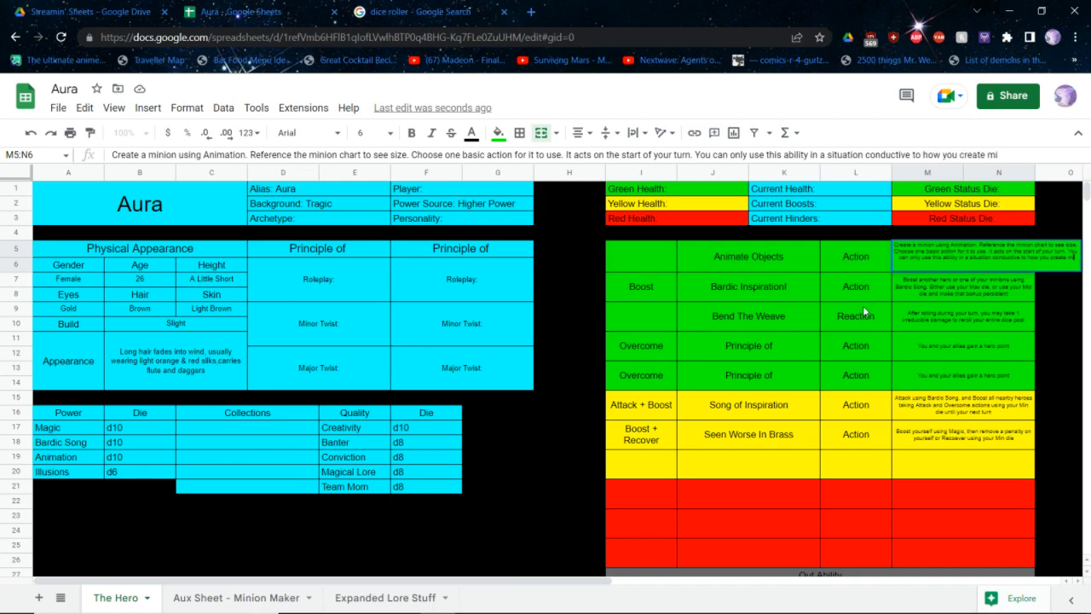
Complete the Animate Objects description with "You can only use this ability in a situation conductive to how you create minions"
{"action": "key", "text": "Return"}
Set the Animate Objects description to font size 5 and make it bold
{"action": "left_click", "coordinate": [935, 253]}
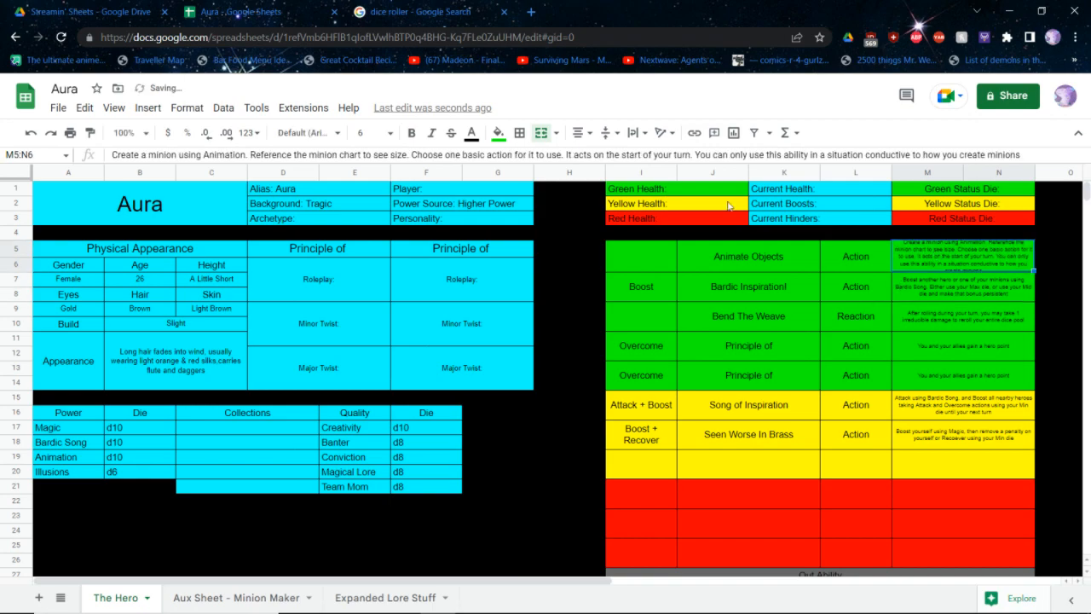
{"action": "left_click", "coordinate": [375, 133]}
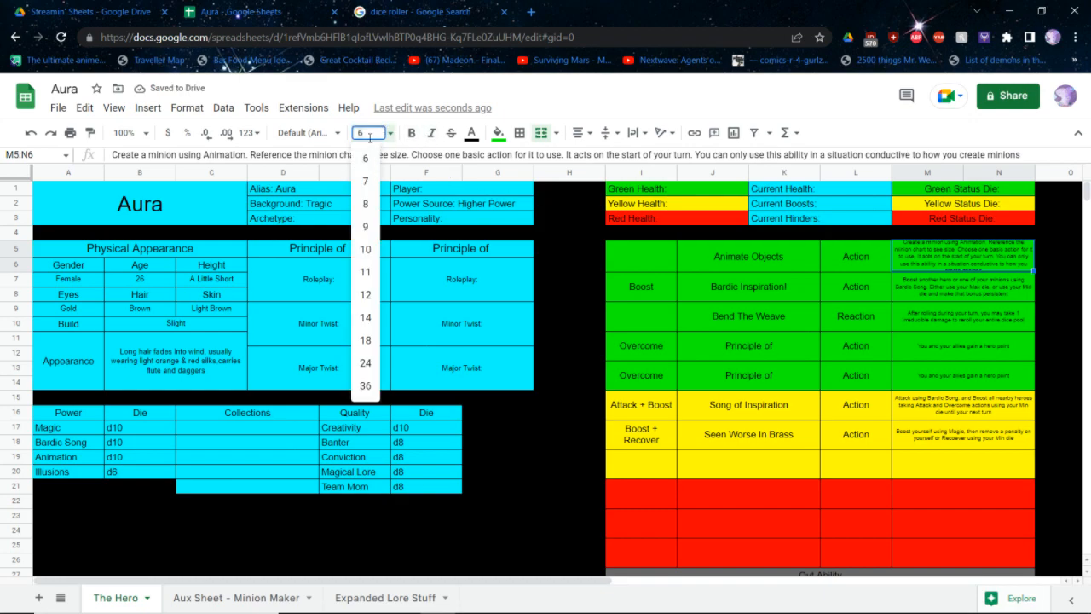
{"action": "key", "text": "Return"}
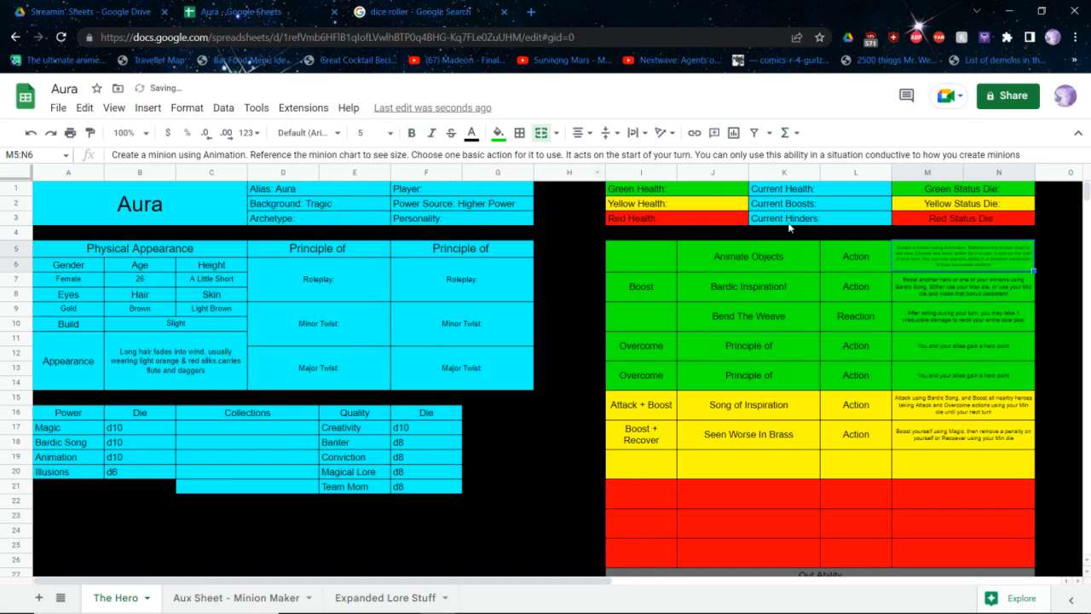
{"action": "type", "text": "Illusions\td6"}
{"action": "key", "text": "ctrl+z"}
{"action": "left_click", "coordinate": [767, 268]}
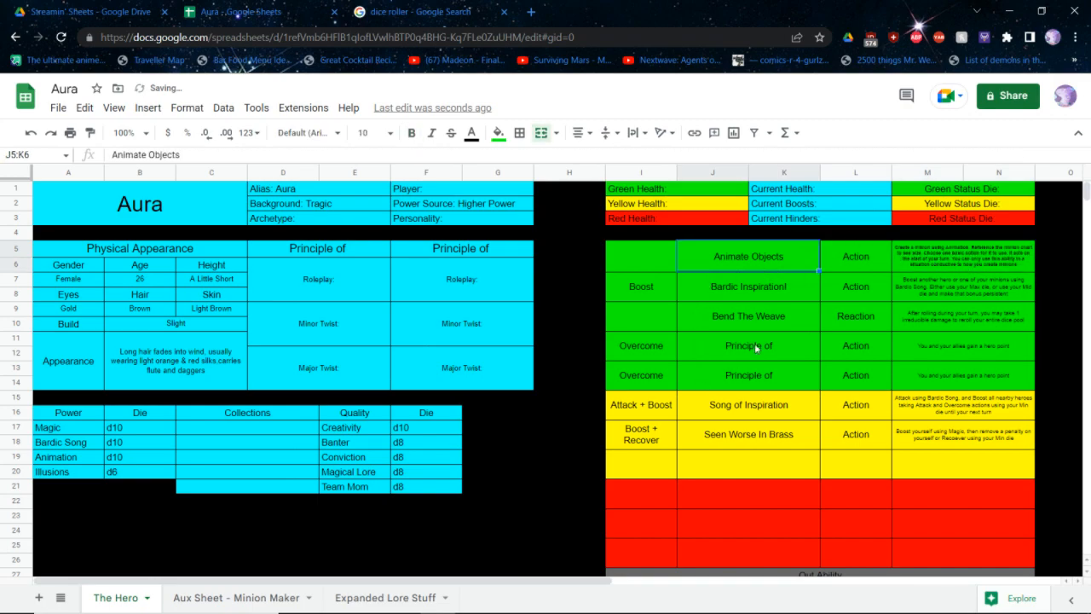
{"action": "double_click", "coordinate": [802, 265]}
{"action": "key", "text": "BackSpace"}
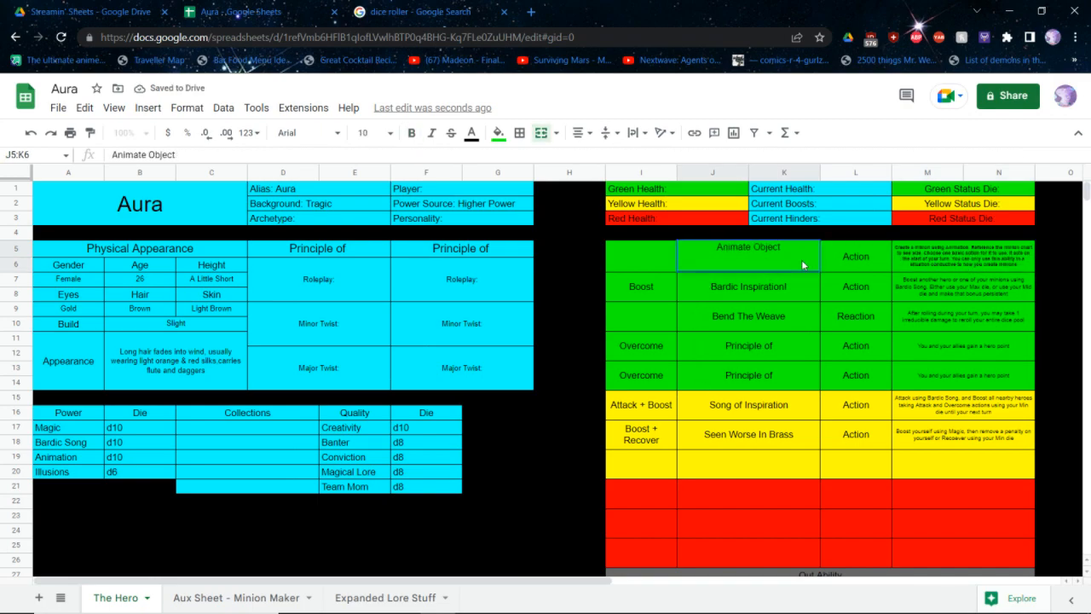
{"action": "key", "text": "Return"}
{"action": "type", "text": "z"}
{"action": "left_click", "coordinate": [858, 417]}
{"action": "key", "text": "ctrl+z"}
{"action": "key", "text": "ctrl+z"}
Fill the third yellow ability row with type Boost, name Find A Bigger Piece Of Furniture and timing Action
{"action": "left_click", "coordinate": [872, 466]}
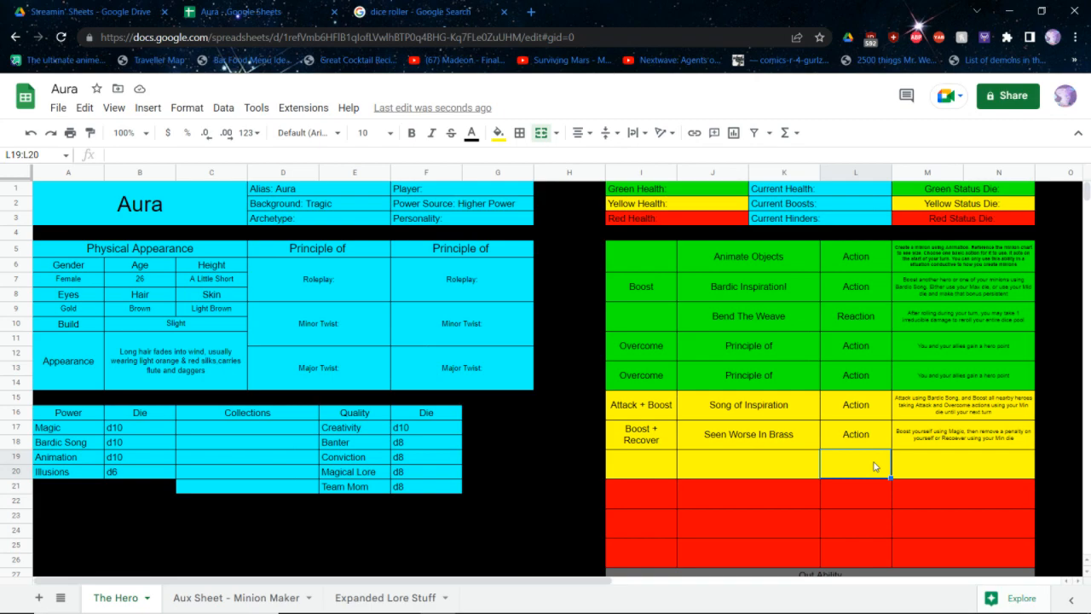
{"action": "left_click", "coordinate": [644, 458]}
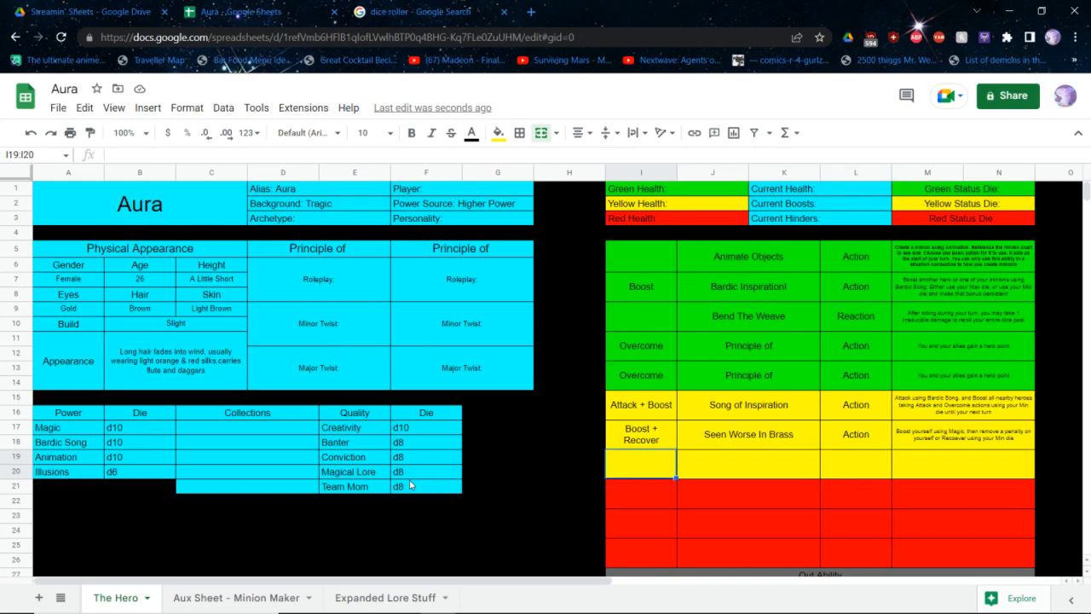
{"action": "type", "text": "Boost"}
{"action": "key", "text": "Tab"}
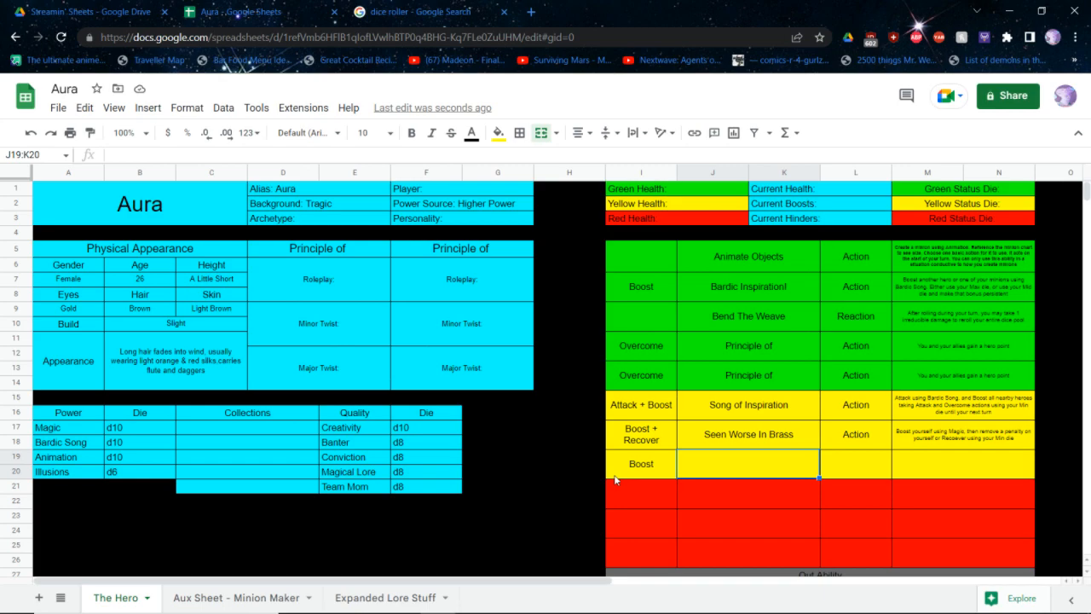
{"action": "type", "text": "Find A Bigger Piece Of Furniture"}
{"action": "key", "text": "Tab"}
{"action": "type", "text": "Action"}
{"action": "key", "text": "Return"}
{"action": "key", "text": "Tab"}
{"action": "key", "text": "Tab"}
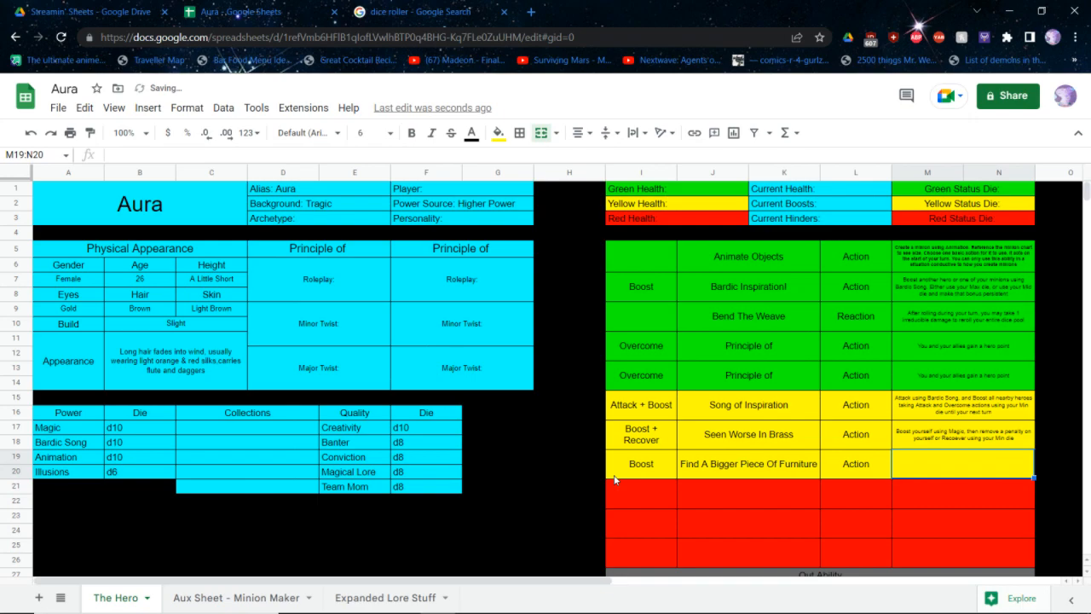
Begin the Find A Bigger Piece Of Furniture description with "Boost one of your minions using Animation."
{"action": "type", "text": "Boost one of your minions using"}
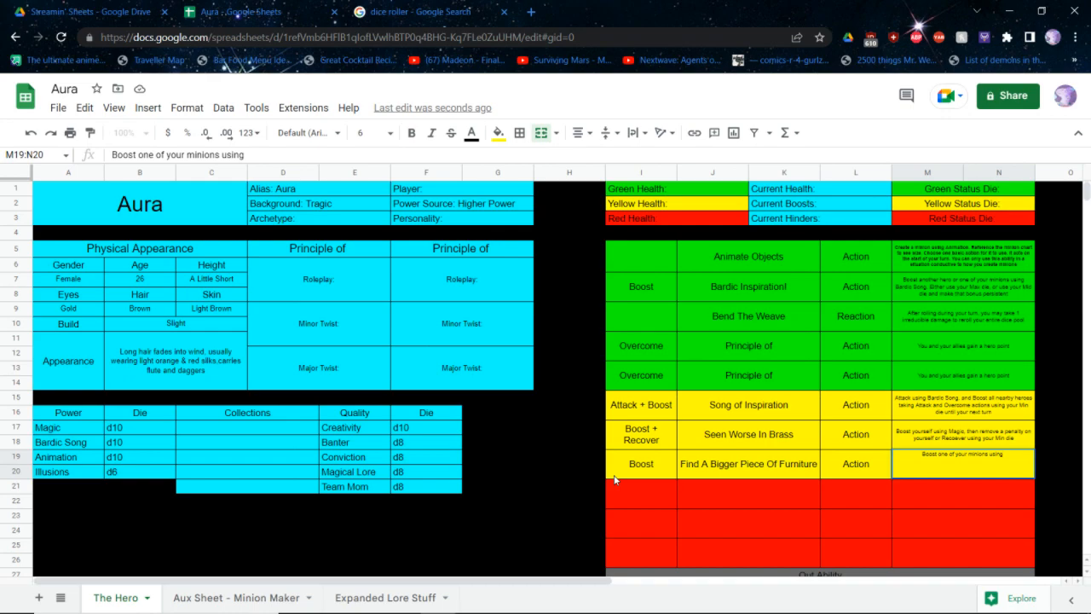
{"action": "type", "text": "Animation. You may also upgrade that minion to your Max die size, replacing its minion form"}
Complete that description with "You may also upgrade that minion to your Max die size, replacing its minion form"
{"action": "key", "text": "Return"}
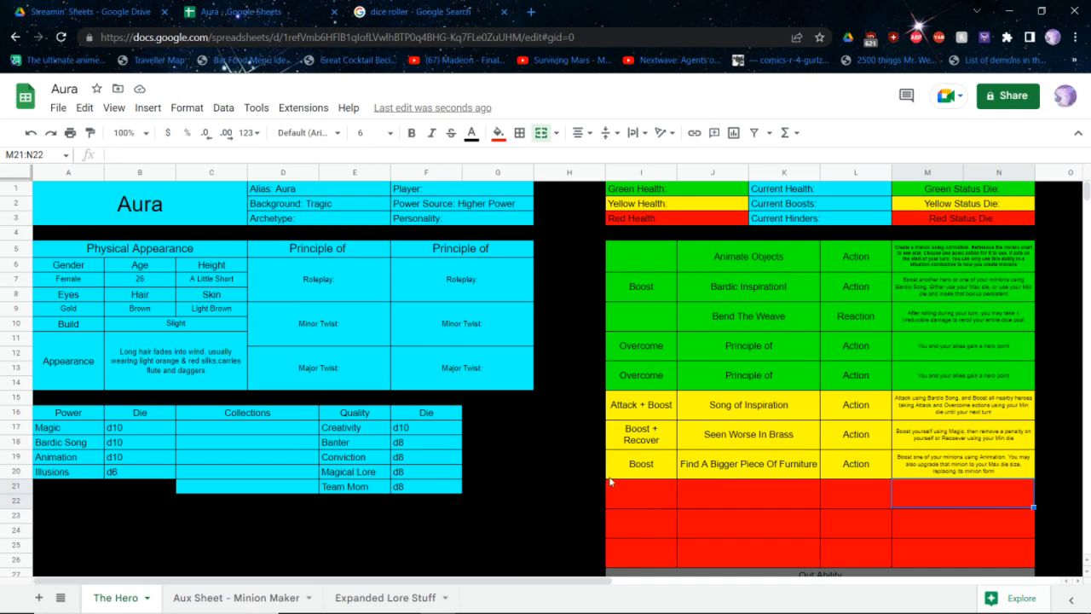
{"action": "key", "text": "Left"}
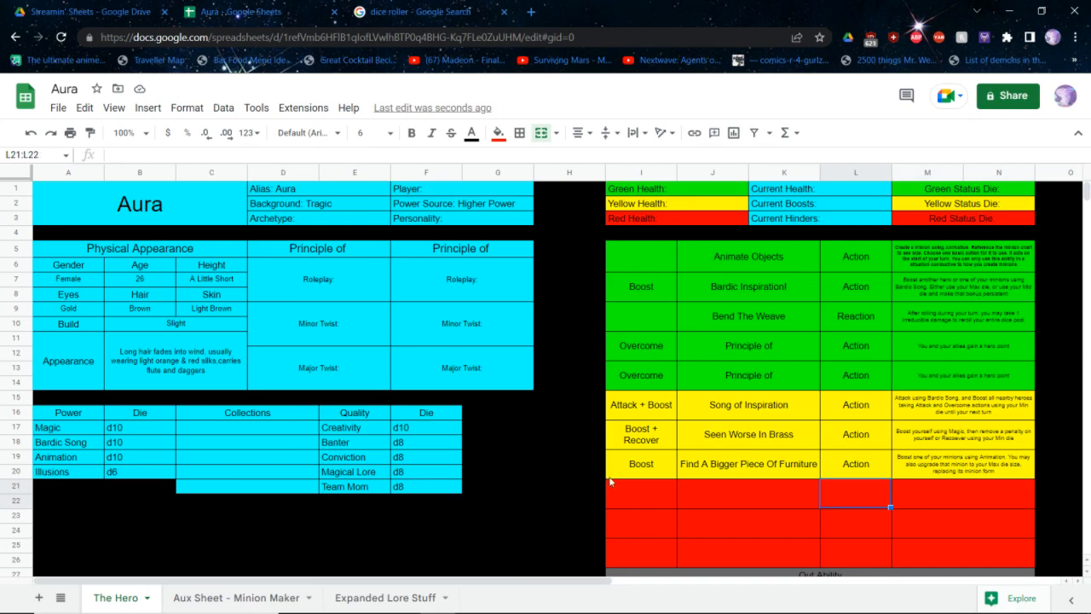
{"action": "key", "text": "Left"}
{"action": "key", "text": "Left"}
{"action": "key", "text": "Left"}
{"action": "key", "text": "Right"}
{"action": "key", "text": "Right"}
{"action": "key", "text": "Right"}
Enter Minion Maker as the hero's archetype
{"action": "double_click", "coordinate": [328, 218]}
{"action": "type", "text": "Minion Maker"}
{"action": "key", "text": "Return"}
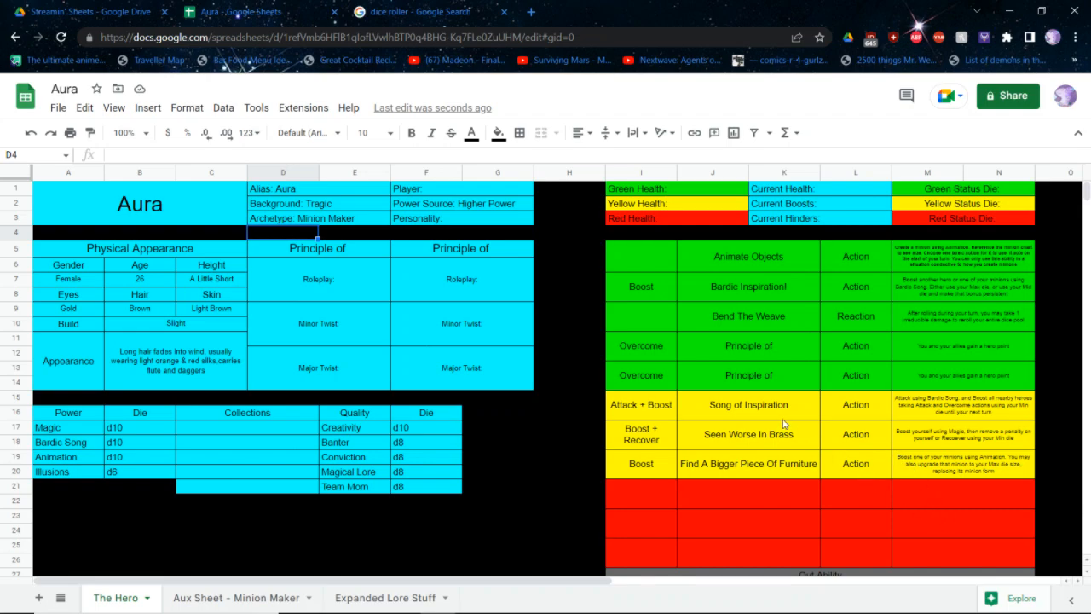
Enter Action as the timing of the first two red abilities
{"action": "left_click", "coordinate": [876, 492]}
{"action": "type", "text": "Action"}
{"action": "key", "text": "Return"}
{"action": "key", "text": "Down"}
{"action": "type", "text": "Action"}
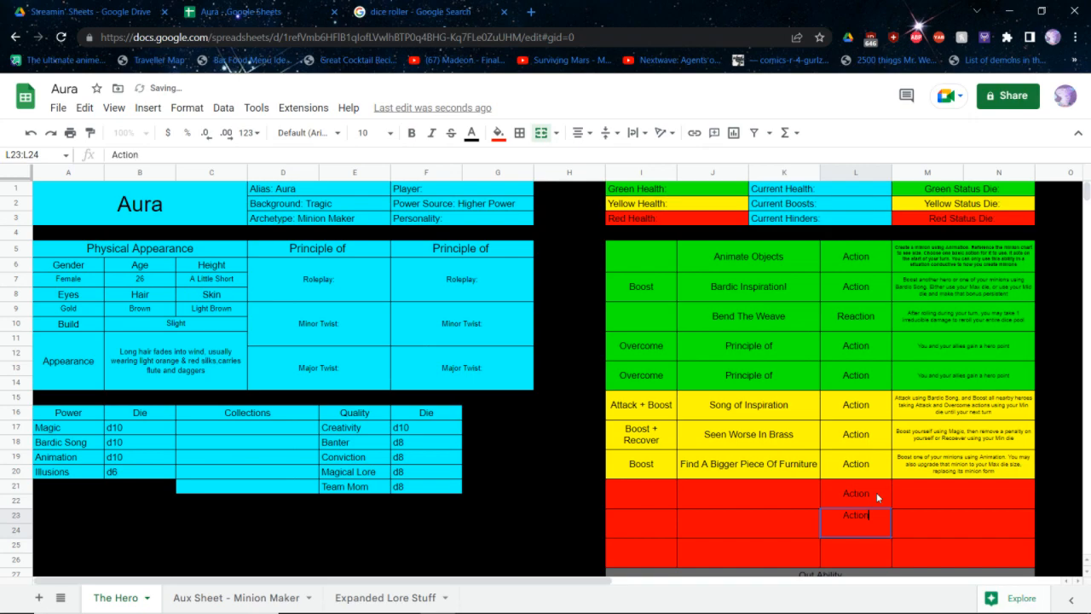
Name the ability in the first red row Animate Two Objects
{"action": "key", "text": "shift+Tab"}
{"action": "key", "text": "Up"}
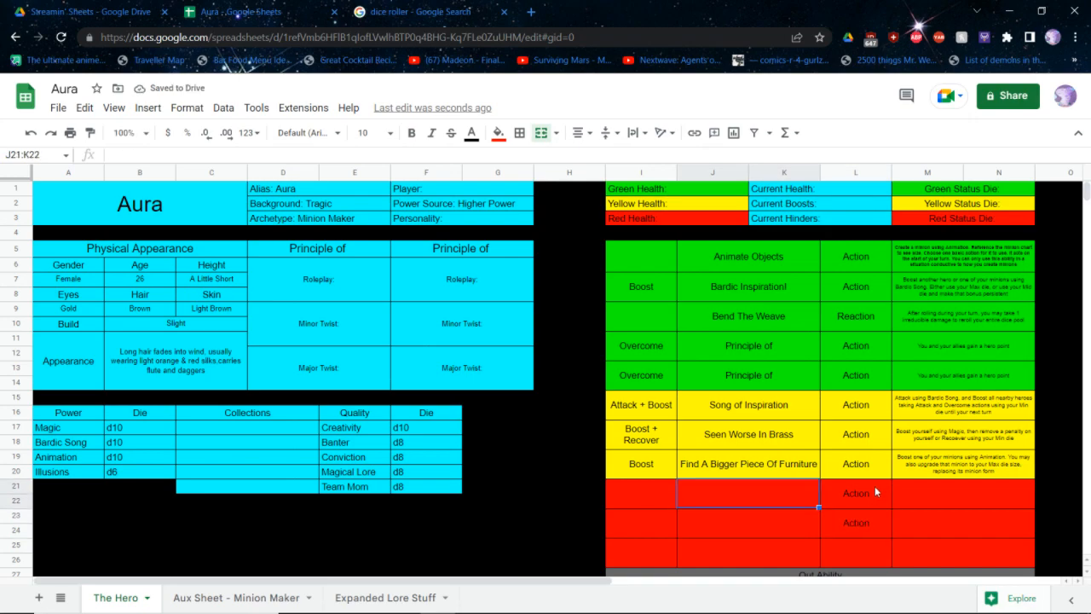
{"action": "type", "text": "Animate Two Objects"}
{"action": "key", "text": "Tab"}
{"action": "key", "text": "Tab"}
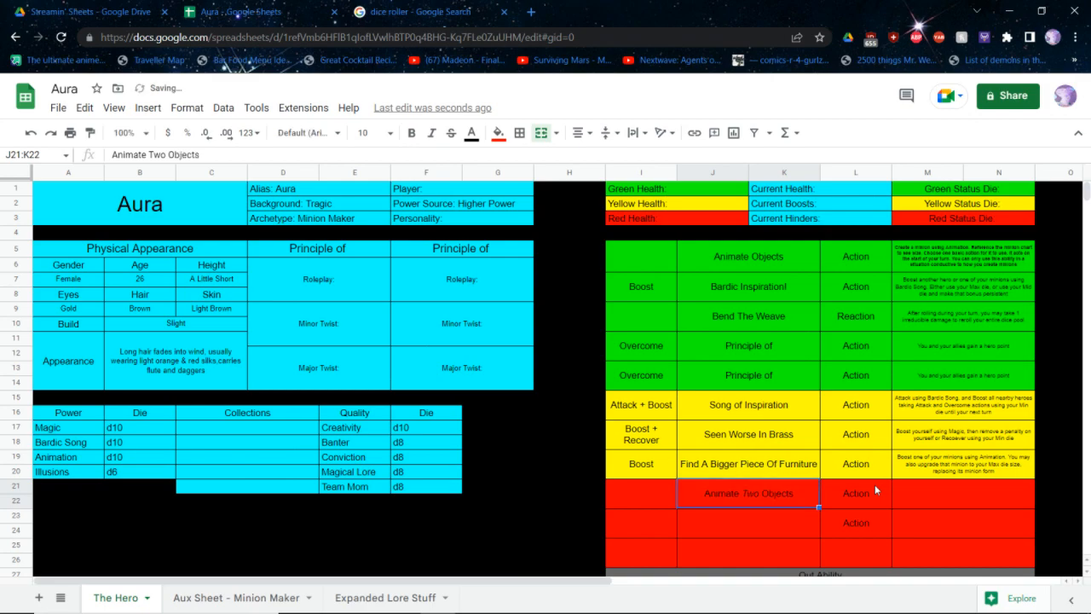
Begin the Animate Two Objects description with "Create two minions using Animation, one with your Max die and one with your Mid die"
{"action": "type", "text": "Create two min"}
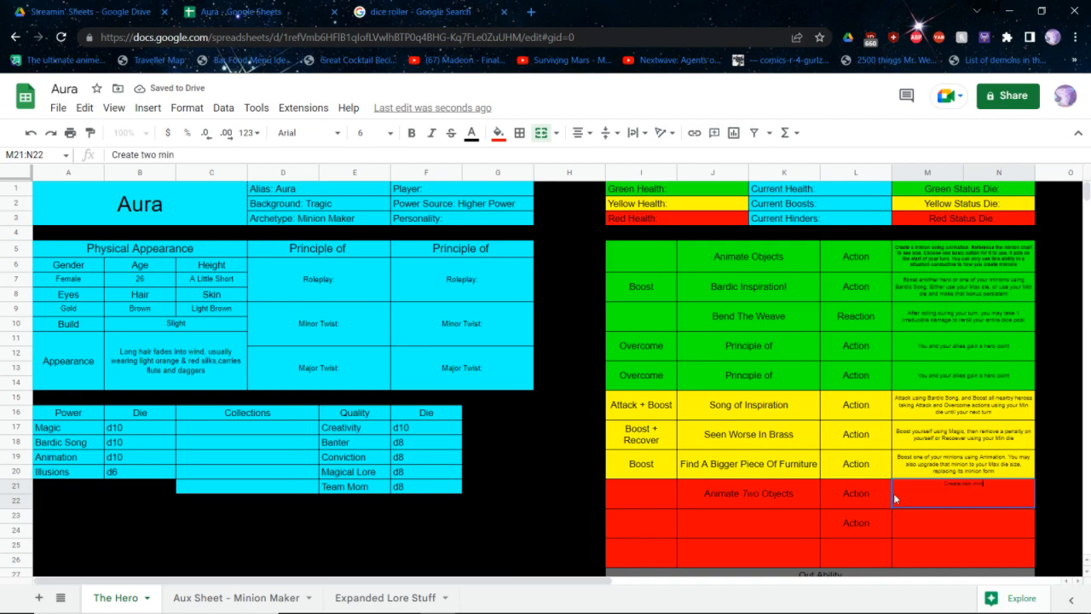
{"action": "type", "text": "ions using Animation, one with your Max die and one with"}
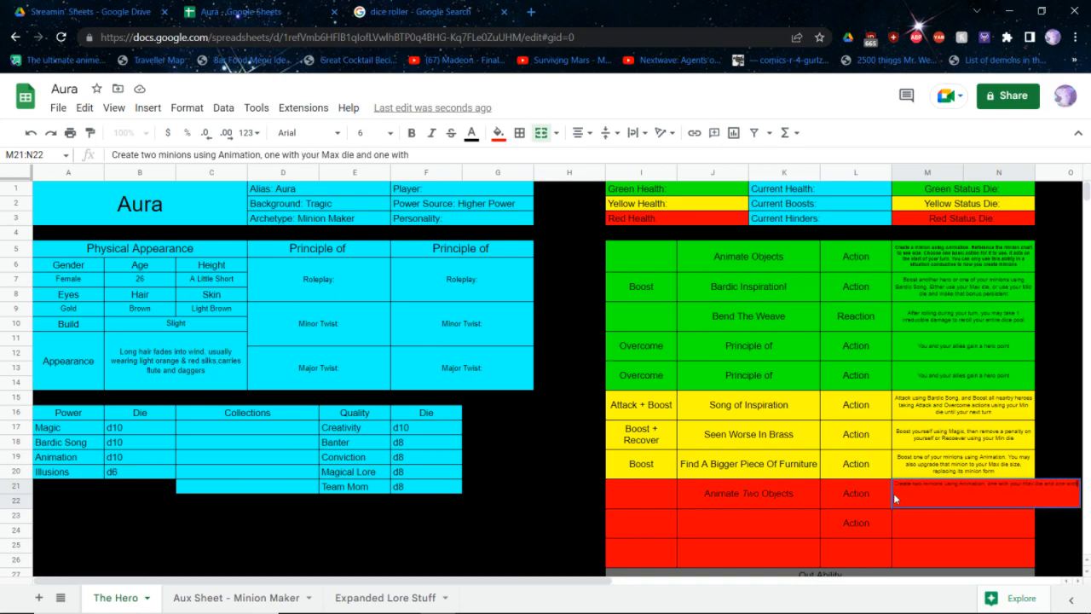
{"action": "type", "text": " your Mid die. Choose which one basi"}
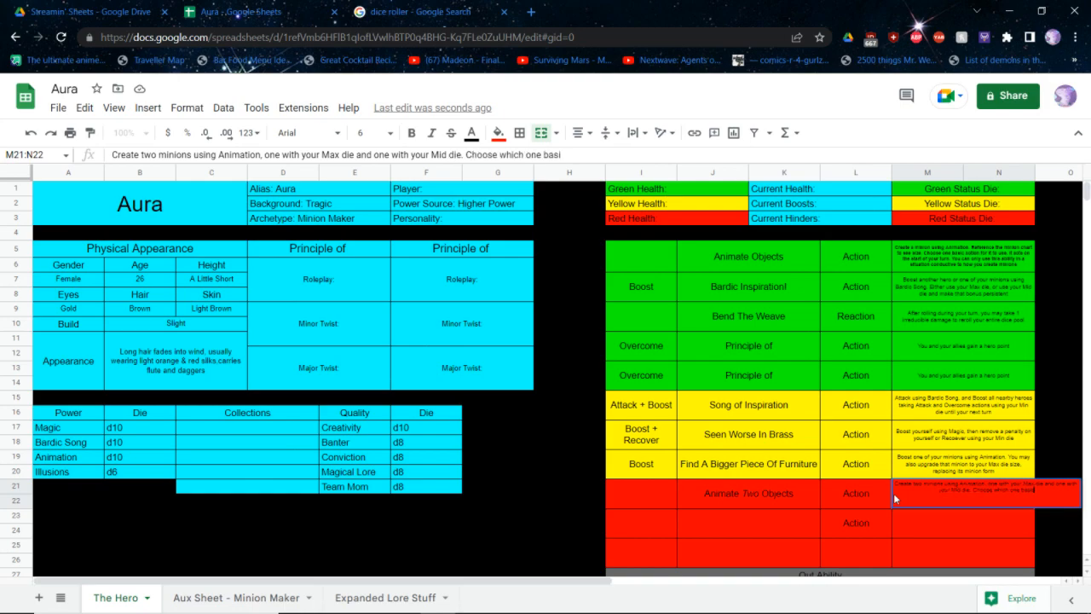
{"action": "type", "text": "c action each of them can perf"}
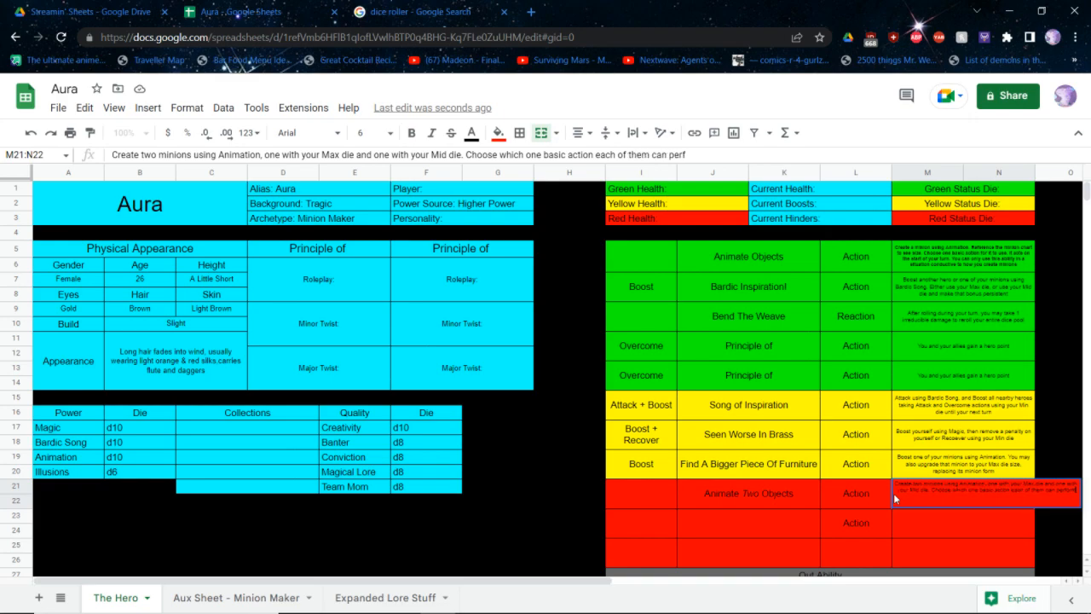
{"action": "type", "text": "orm. They act on the start of your turn"}
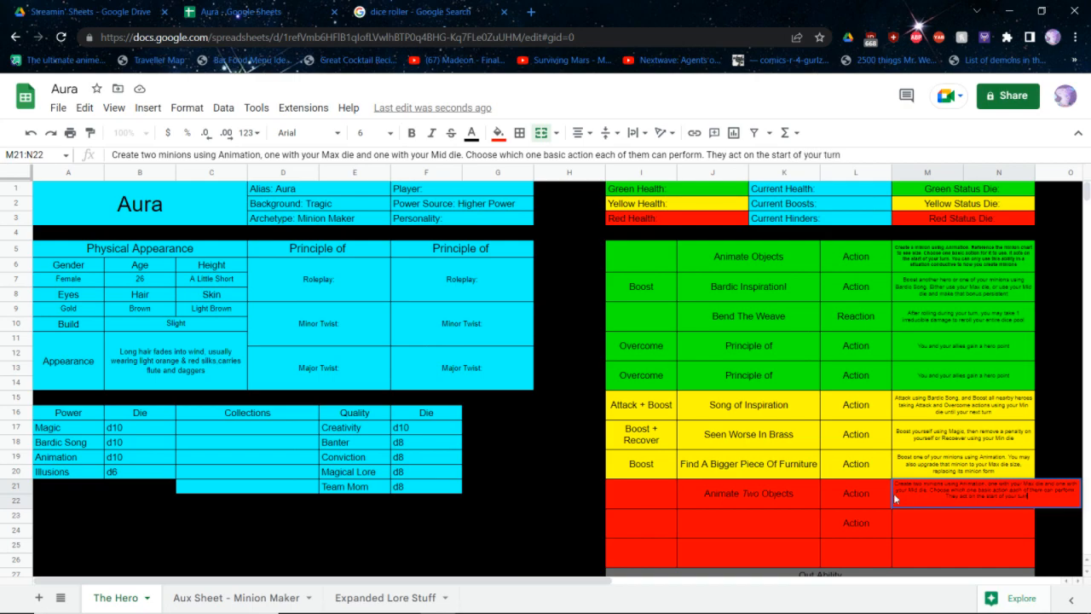
Complete the Animate Two Objects description with "Choose which one basic action each of them can perform. They act on the start of your turn"
{"action": "key", "text": "Return"}
{"action": "key", "text": "Left"}
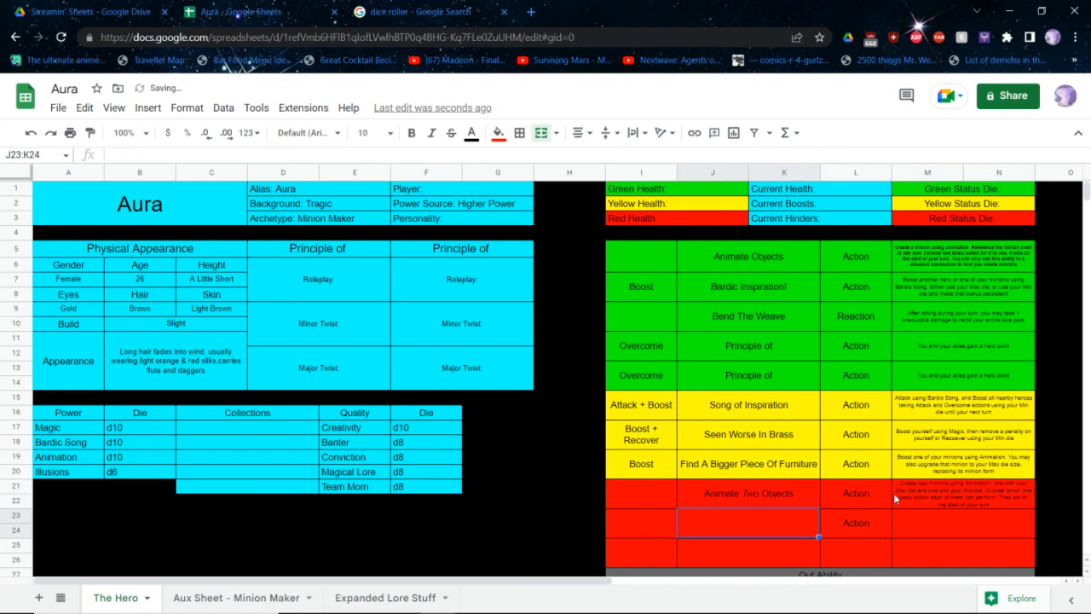
Enter Attack as the action type of the second red ability
{"action": "key", "text": "Return"}
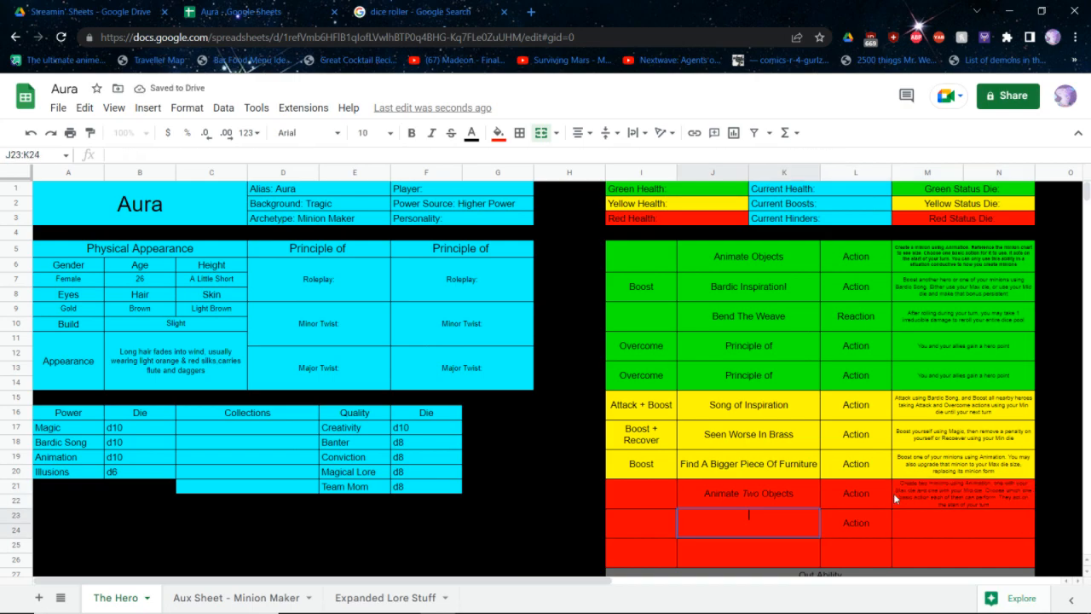
{"action": "key", "text": "Escape"}
{"action": "key", "text": "Left"}
{"action": "type", "text": "Attack"}
{"action": "key", "text": "Tab"}
{"action": "type", "text": "Go Beat"}
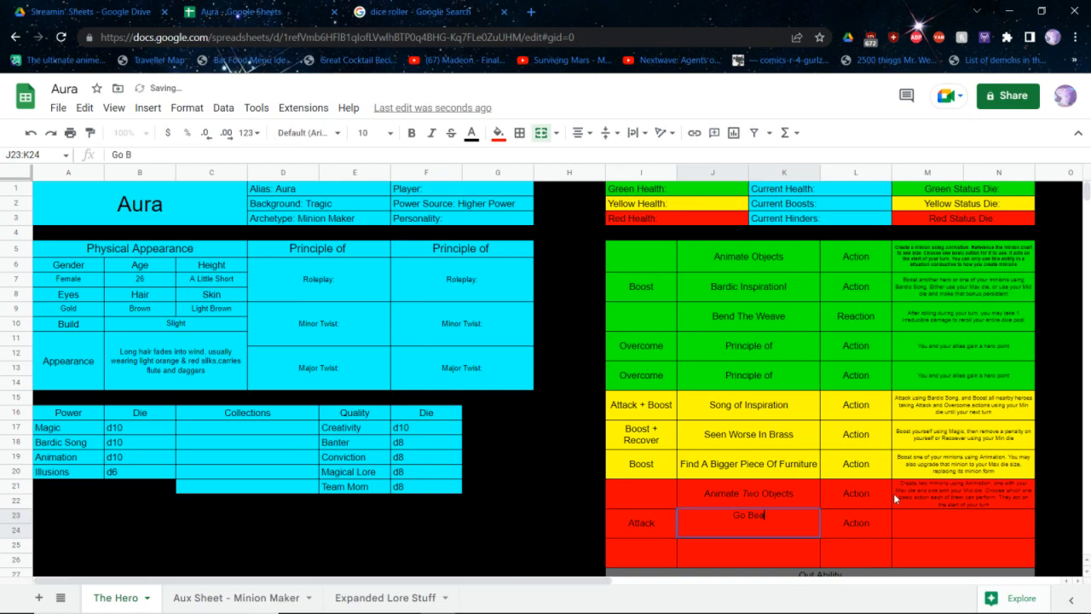
{"action": "key", "text": "BackSpace"}
{"action": "key", "text": "BackSpace"}
{"action": "key", "text": "BackSpace"}
{"action": "key", "text": "BackSpace"}
{"action": "key", "text": "BackSpace"}
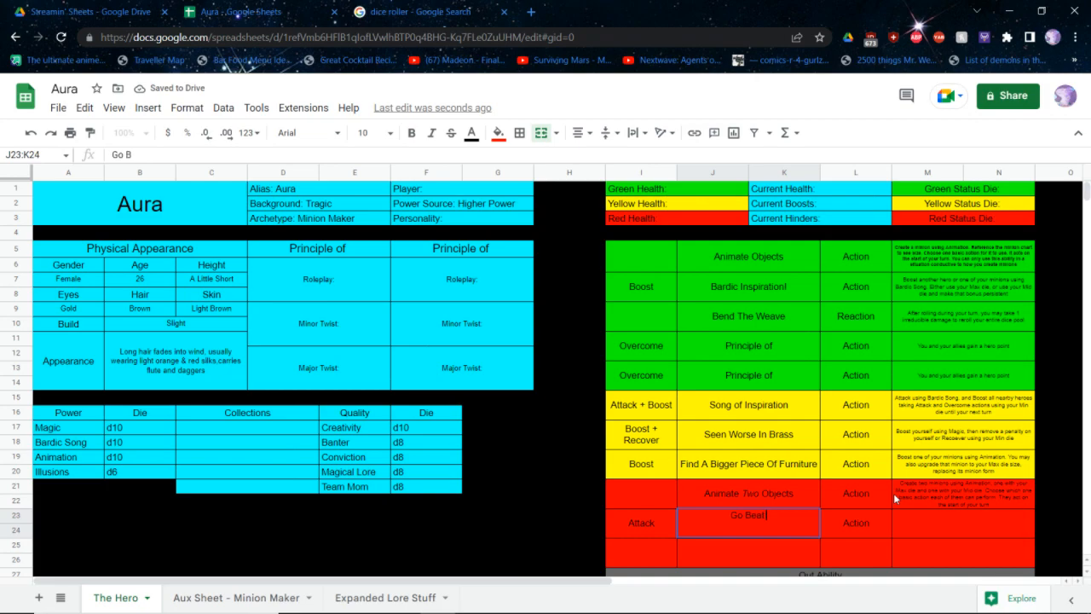
{"action": "key", "text": "BackSpace"}
{"action": "key", "text": "BackSpace"}
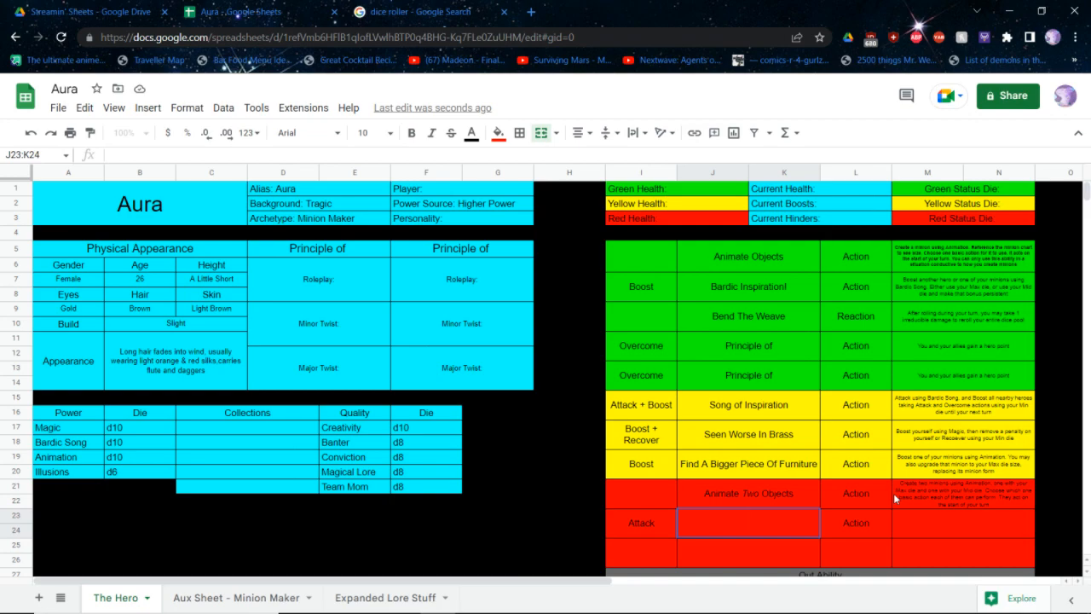
{"action": "type", "text": "Be Our Guest"}
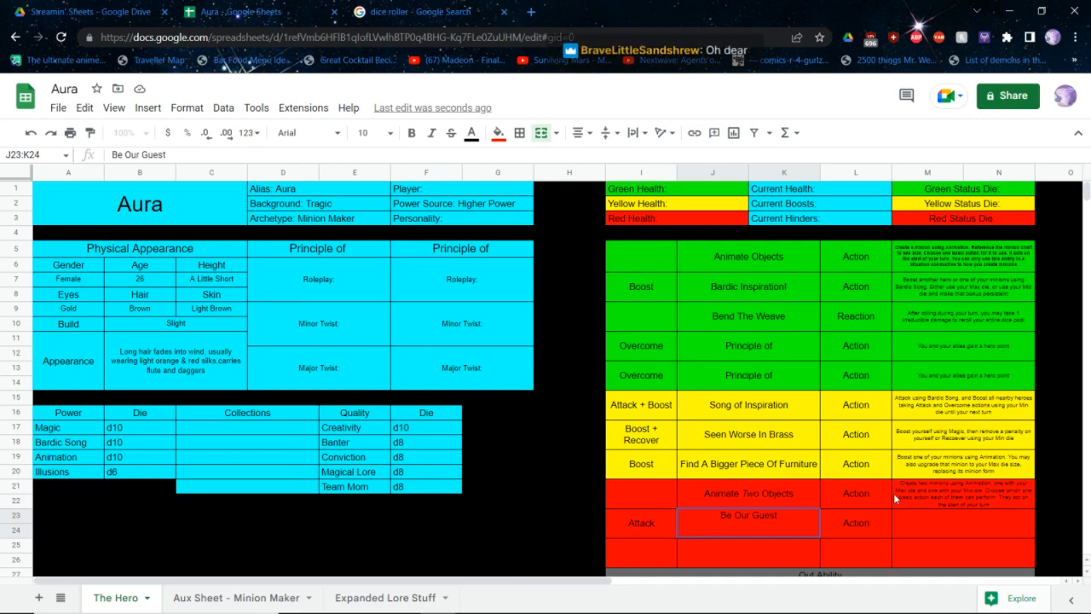
Name the second red ability "Be Our Guest!"
{"action": "type", "text": "!"}
{"action": "key", "text": "Return"}
Describe Be Our Guest! as "Attack using Magic. Use your Max die plus a bonus equal to the number of minions you have"
{"action": "key", "text": "Tab"}
{"action": "key", "text": "Tab"}
{"action": "key", "text": "Up"}
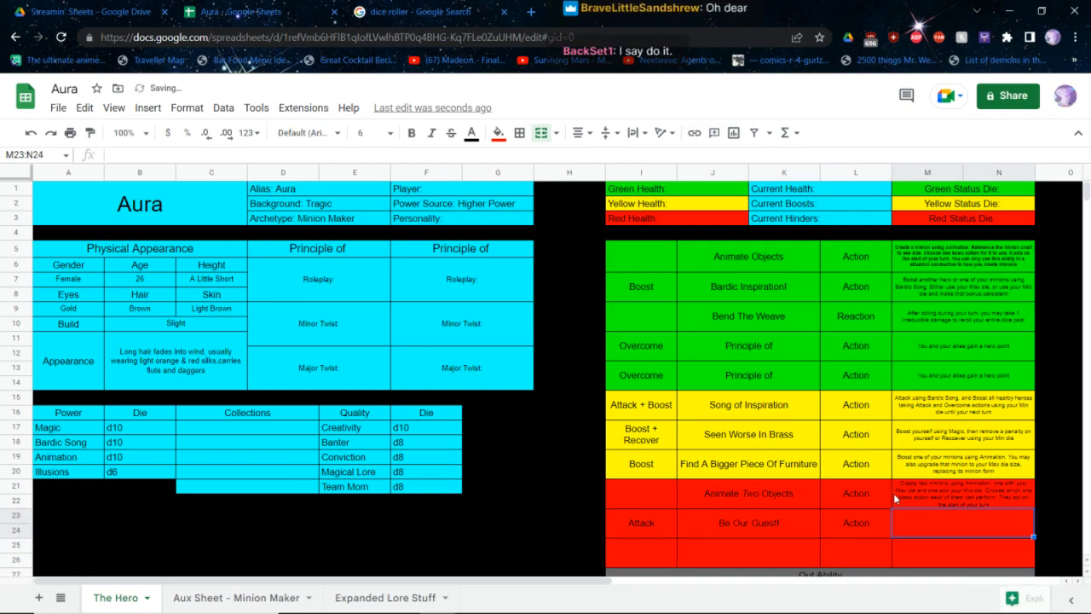
{"action": "type", "text": "Atta"}
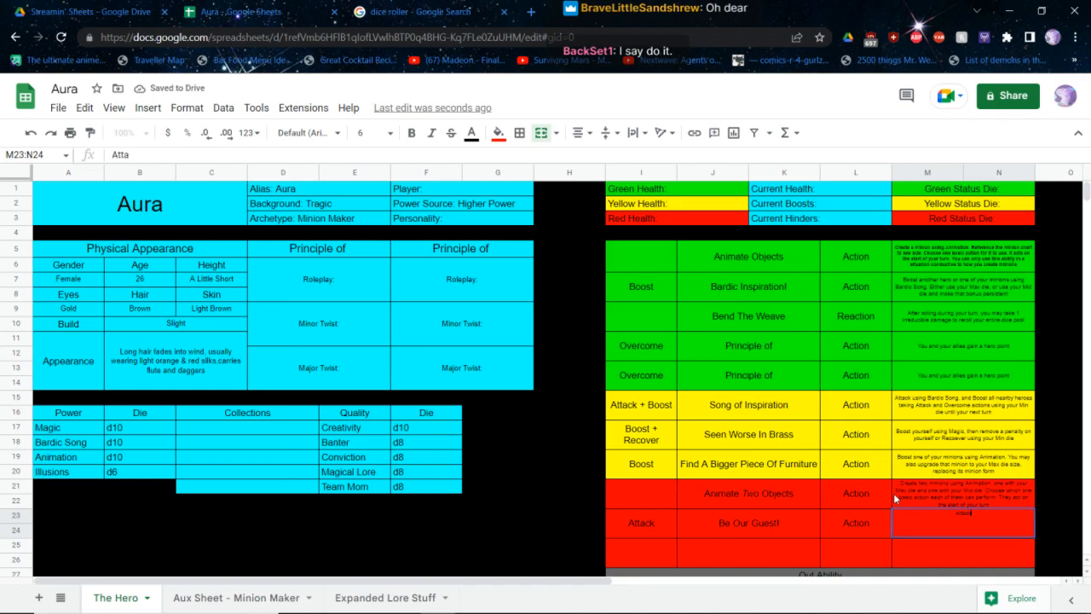
{"action": "type", "text": "ck using MAgic"}
{"action": "key", "text": "BackSpace"}
{"action": "key", "text": "BackSpace"}
{"action": "key", "text": "BackSpace"}
{"action": "key", "text": "BackSpace"}
{"action": "key", "text": "BackSpace"}
{"action": "type", "text": "Magic."}
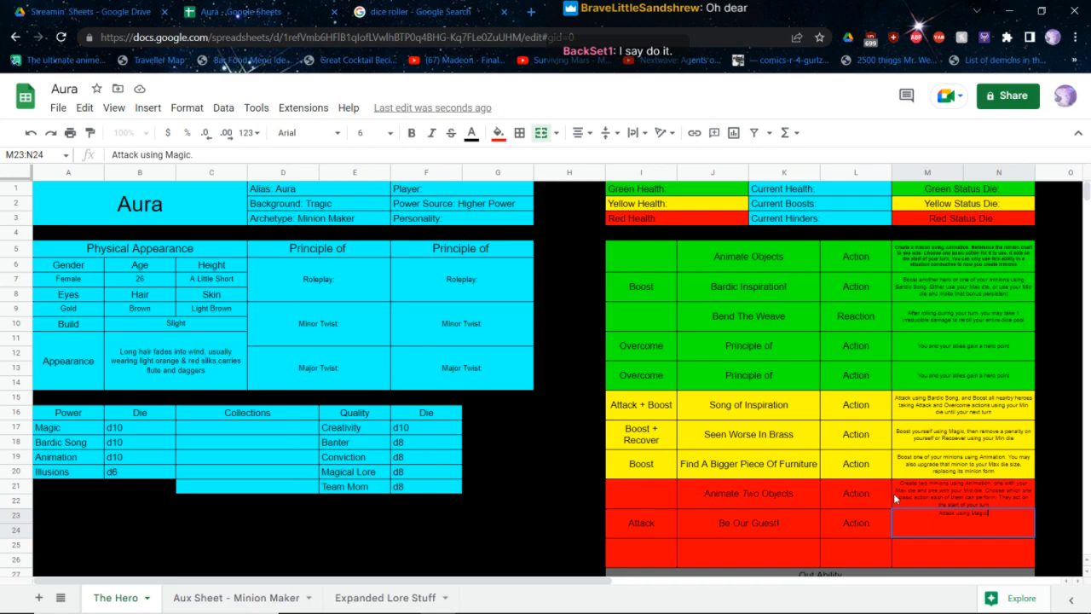
{"action": "type", "text": " Use your Max"}
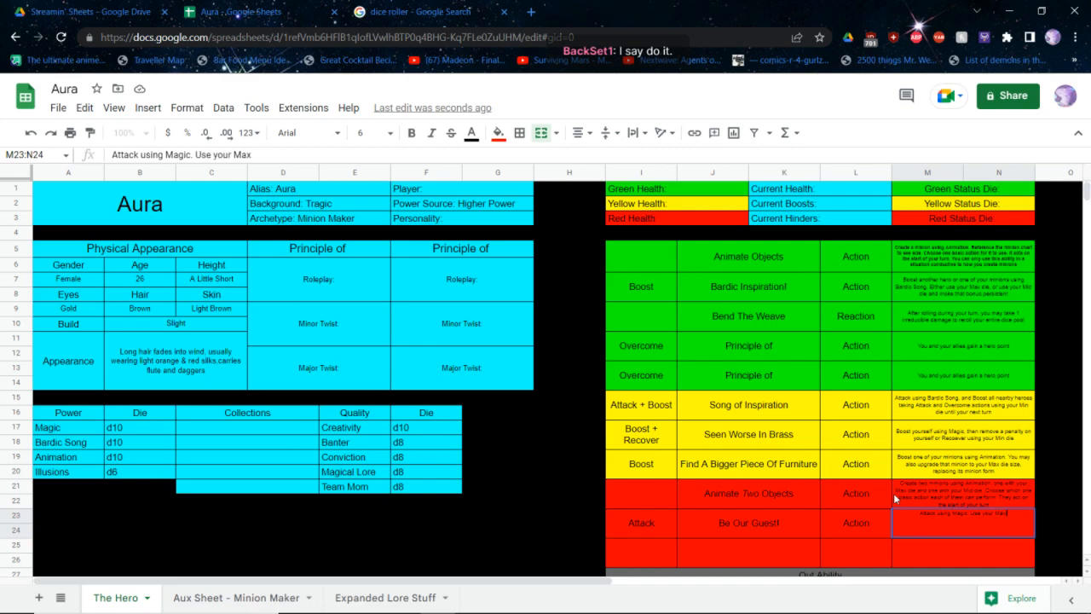
{"action": "type", "text": " die plus a bonus e"}
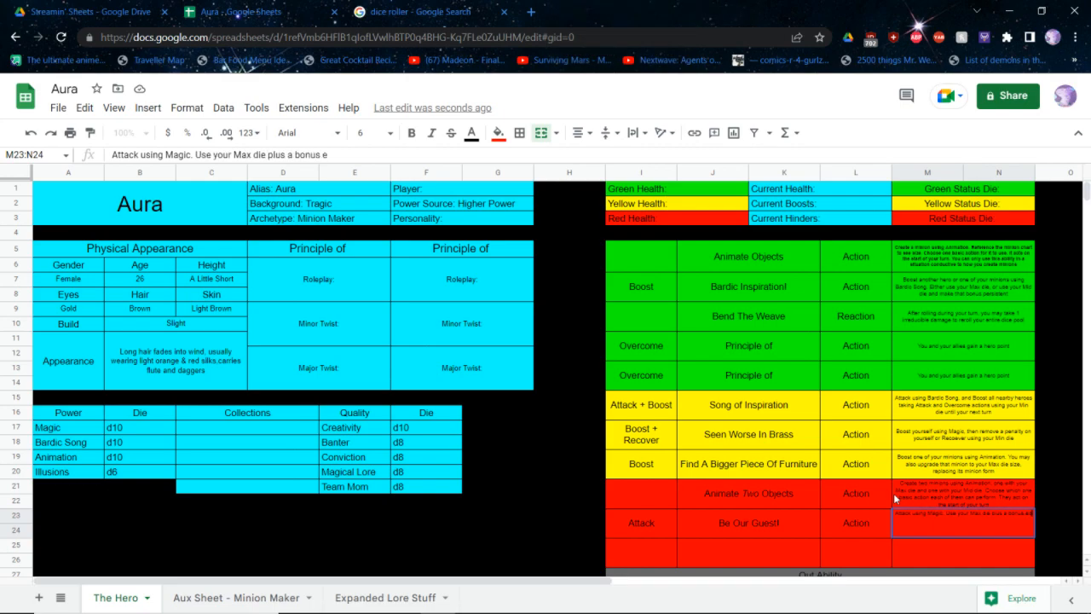
{"action": "type", "text": "qual to the number of m"}
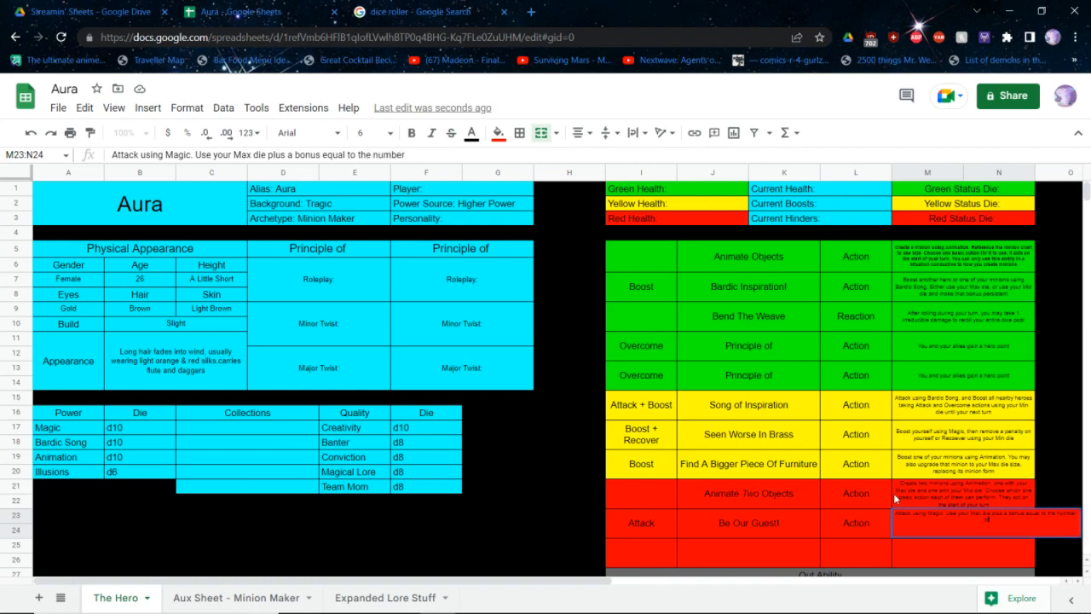
{"action": "type", "text": "inions you have"}
{"action": "key", "text": "Return"}
{"action": "key", "text": "Down"}
{"action": "key", "text": "Left"}
{"action": "key", "text": "Left"}
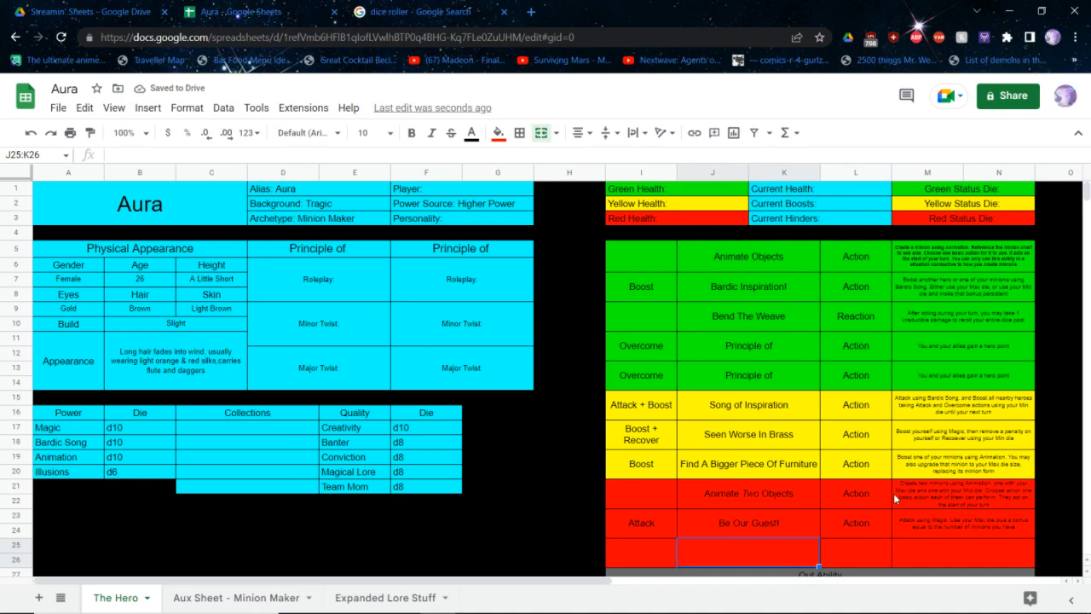
Clear the "Name; Description; Boost Cost" line under Minion Upgrades on the Aux Sheet - Minion Maker sheet and return to The Hero sheet
{"action": "left_click", "coordinate": [194, 600]}
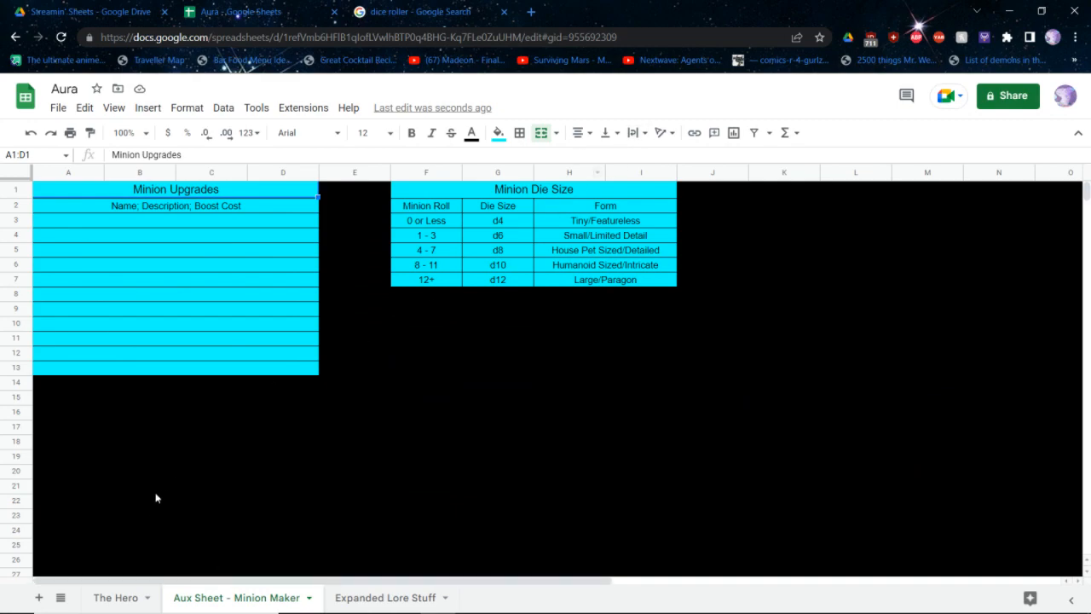
{"action": "left_click", "coordinate": [242, 210]}
{"action": "key", "text": "Delete"}
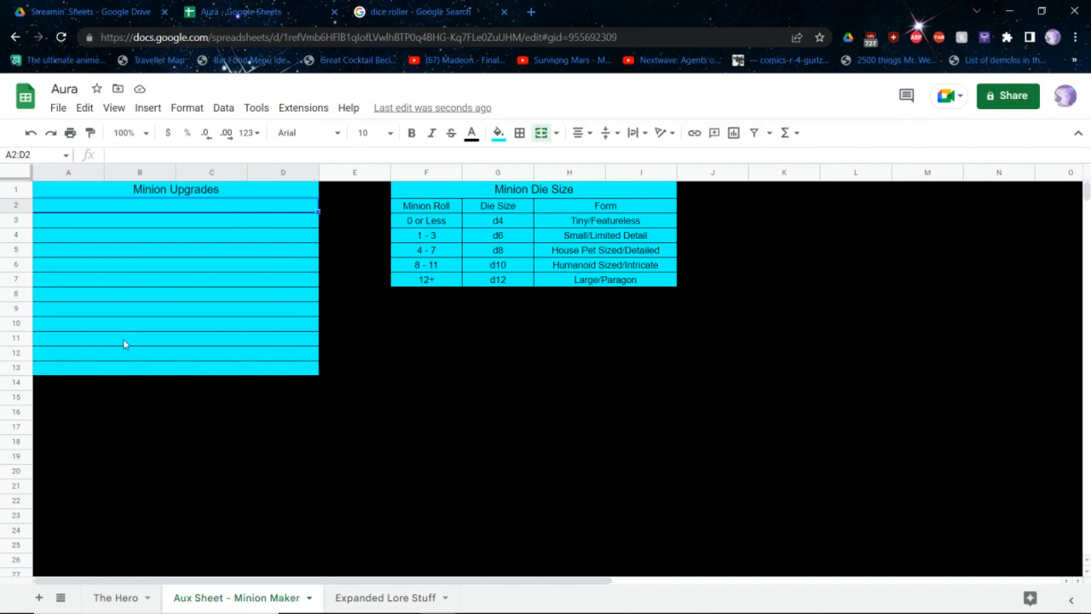
{"action": "left_click", "coordinate": [109, 599]}
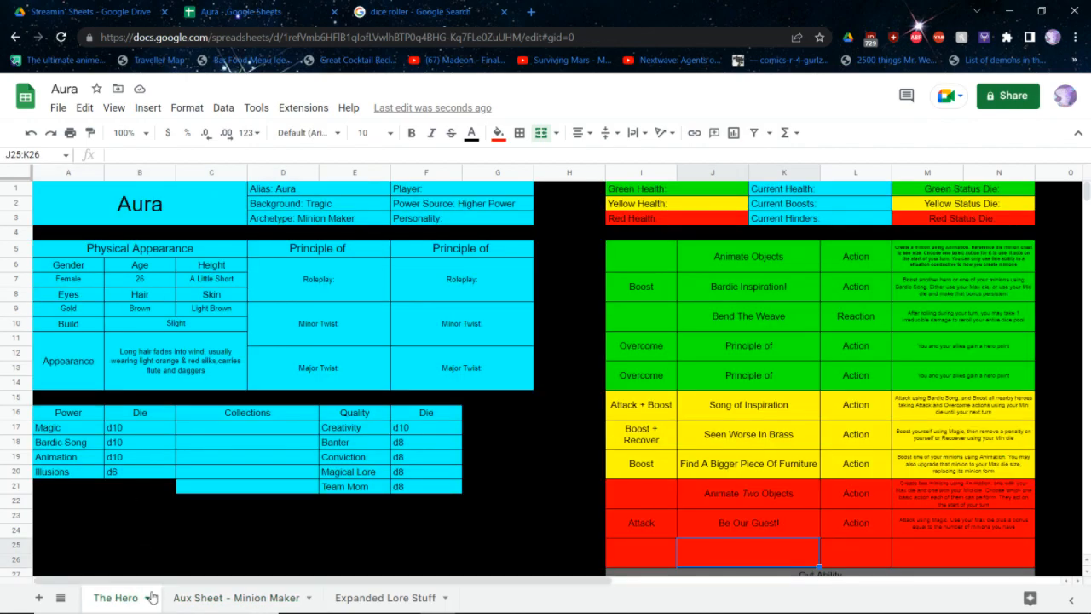
{"action": "left_click", "coordinate": [204, 596]}
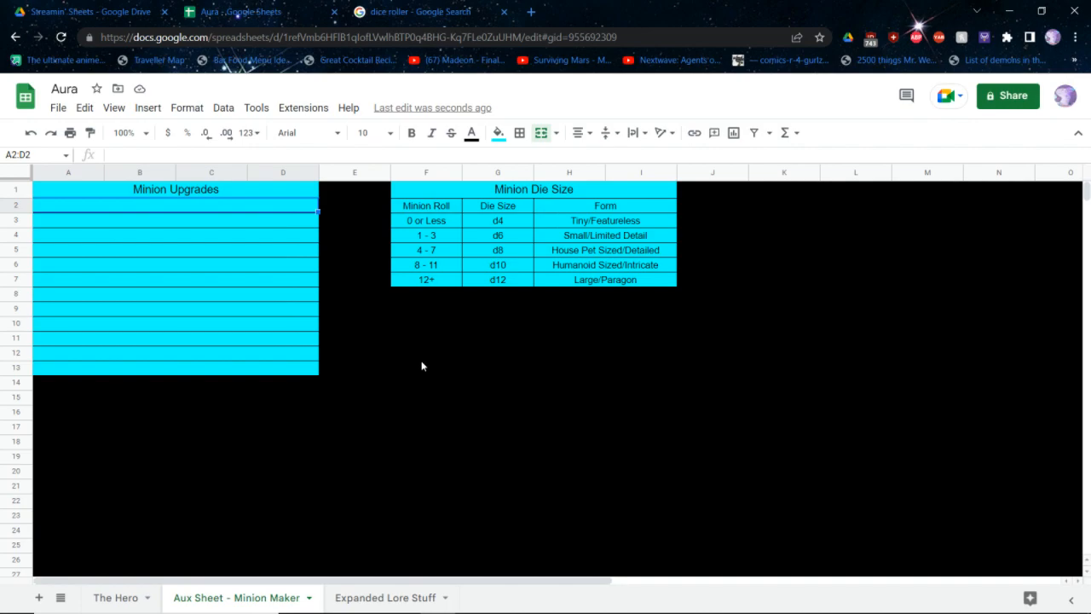
{"action": "left_click", "coordinate": [116, 604]}
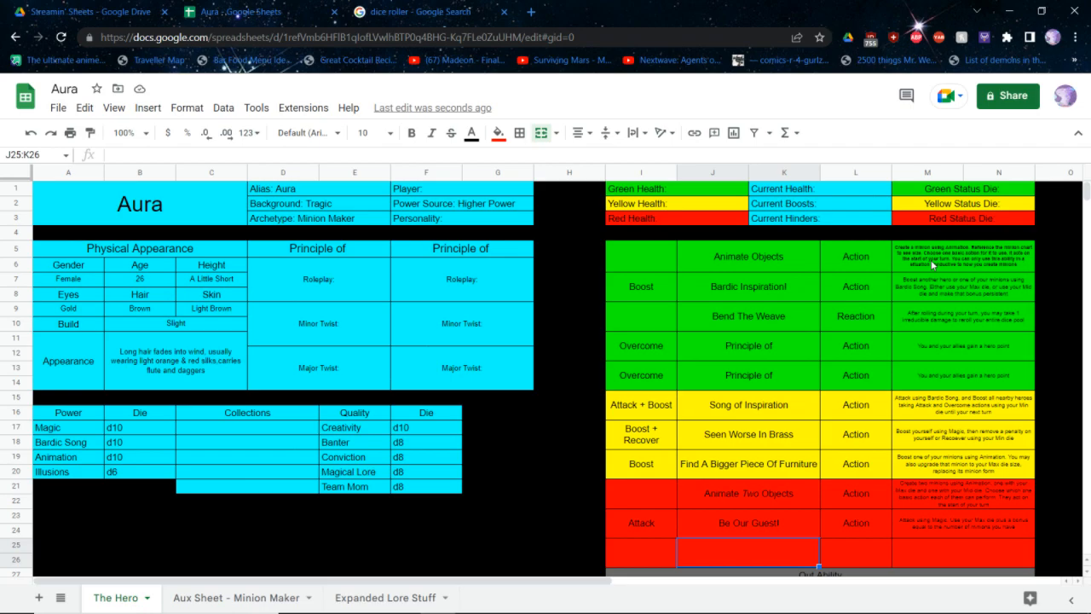
Switch to the core rulebook PDF and go to its Step 4: Personalities section
{"action": "key", "text": "alt+Tab"}
{"action": "scroll", "coordinate": [546, 341], "scroll_direction": "down", "scroll_amount": 8}
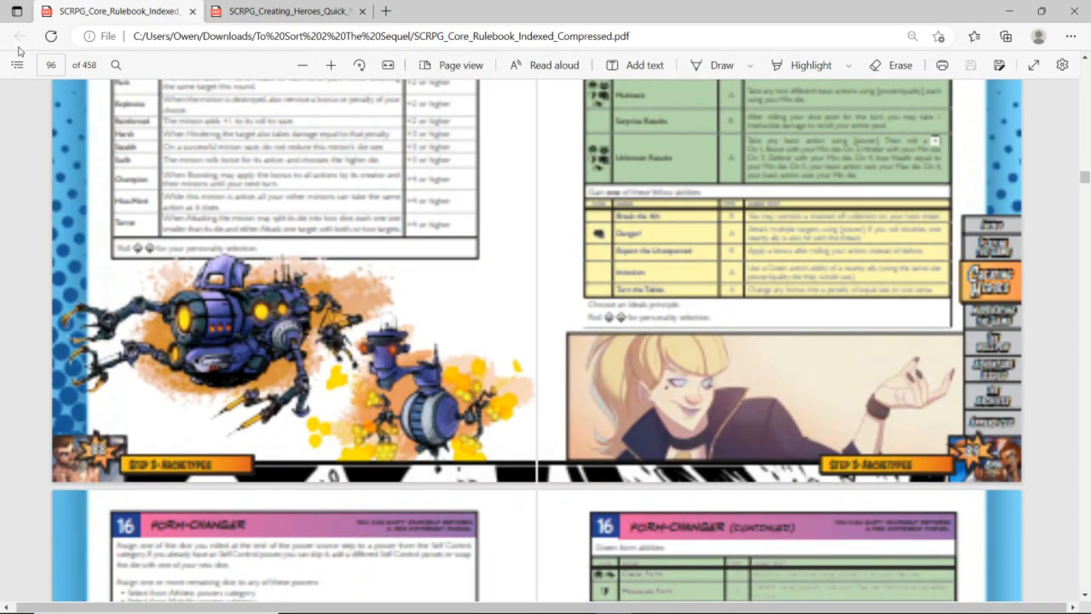
{"action": "left_click", "coordinate": [17, 65]}
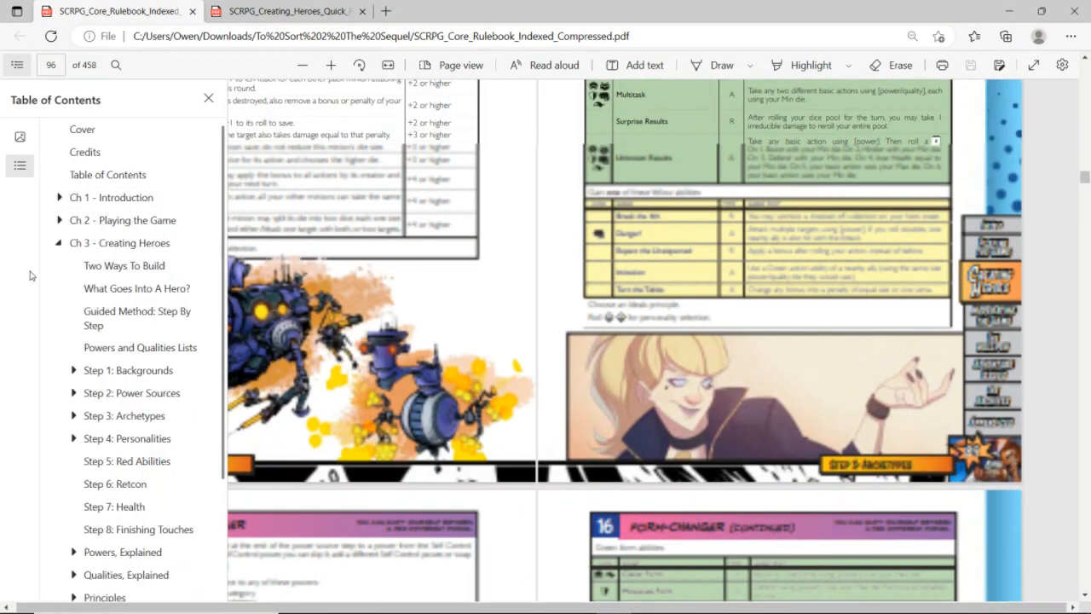
{"action": "left_click", "coordinate": [128, 439]}
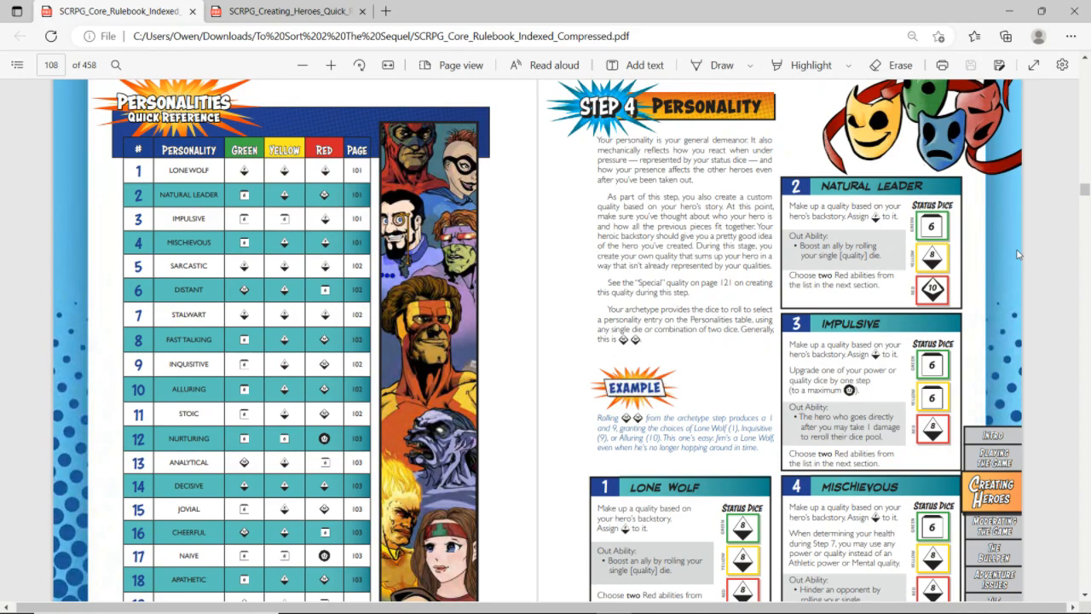
Examine the personalities quick reference table and go to the Nurturing entry to read its status dice
{"action": "scroll", "coordinate": [1017, 254], "scroll_direction": "down", "scroll_amount": 2}
{"action": "scroll", "coordinate": [1017, 254], "scroll_direction": "up", "scroll_amount": 1}
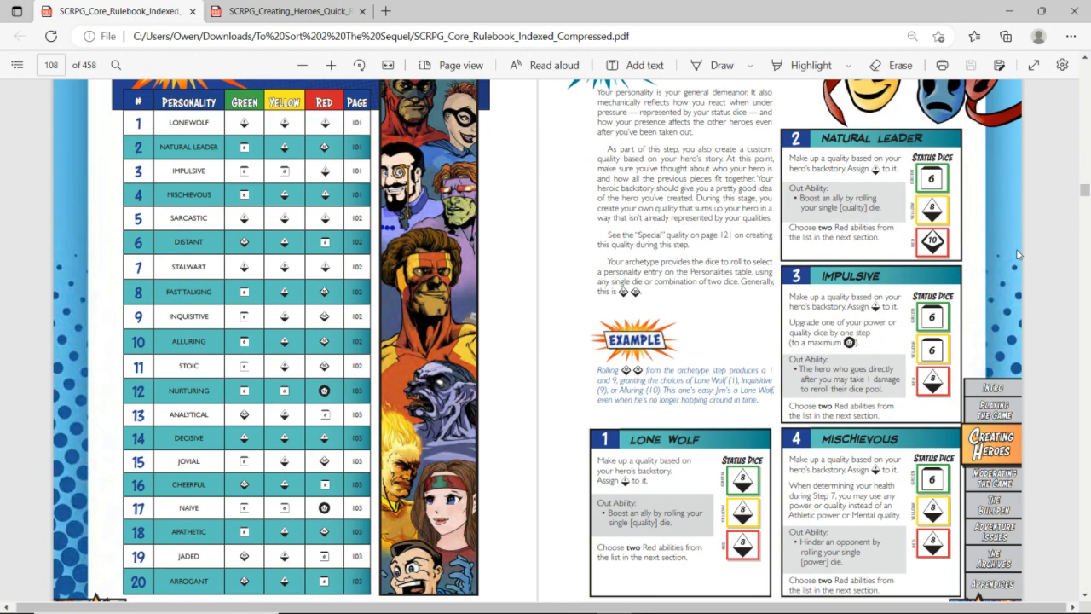
{"action": "scroll", "coordinate": [1017, 245], "scroll_direction": "down", "scroll_amount": 1}
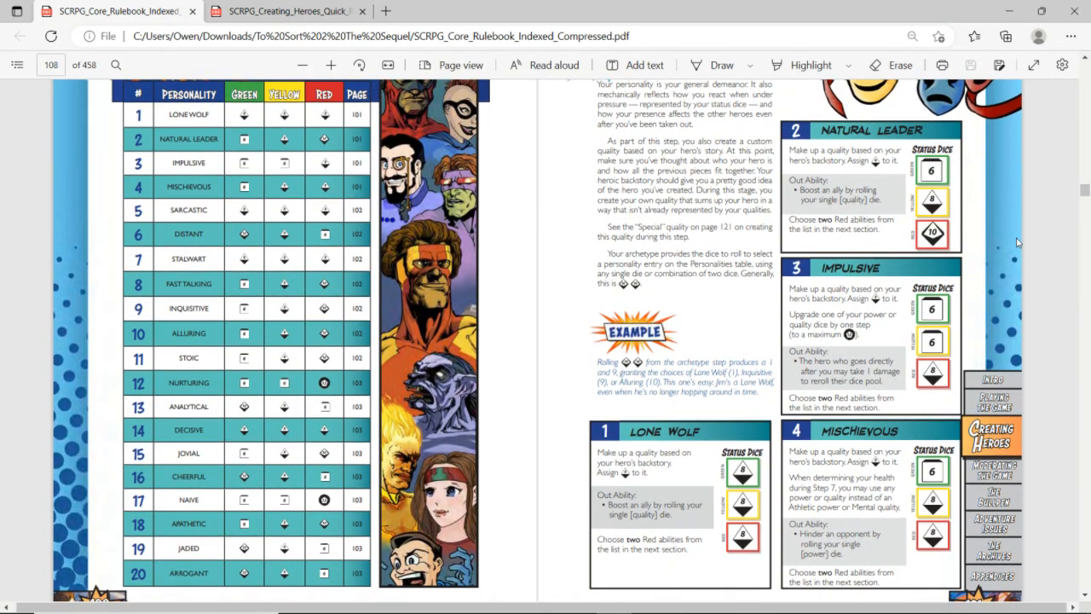
{"action": "scroll", "coordinate": [1017, 243], "scroll_direction": "down", "scroll_amount": 1}
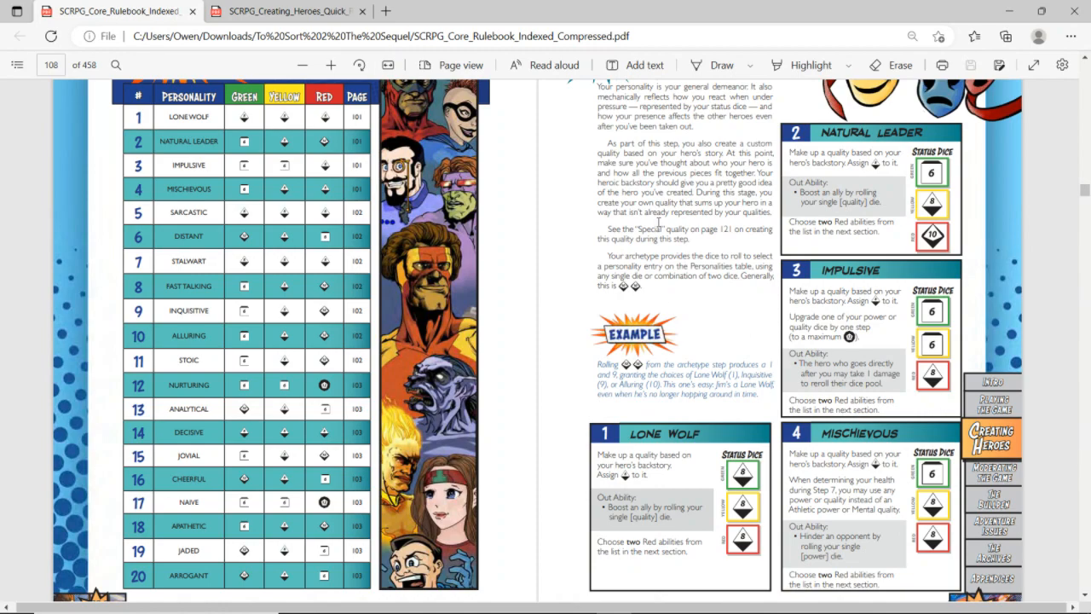
{"action": "left_click", "coordinate": [250, 393]}
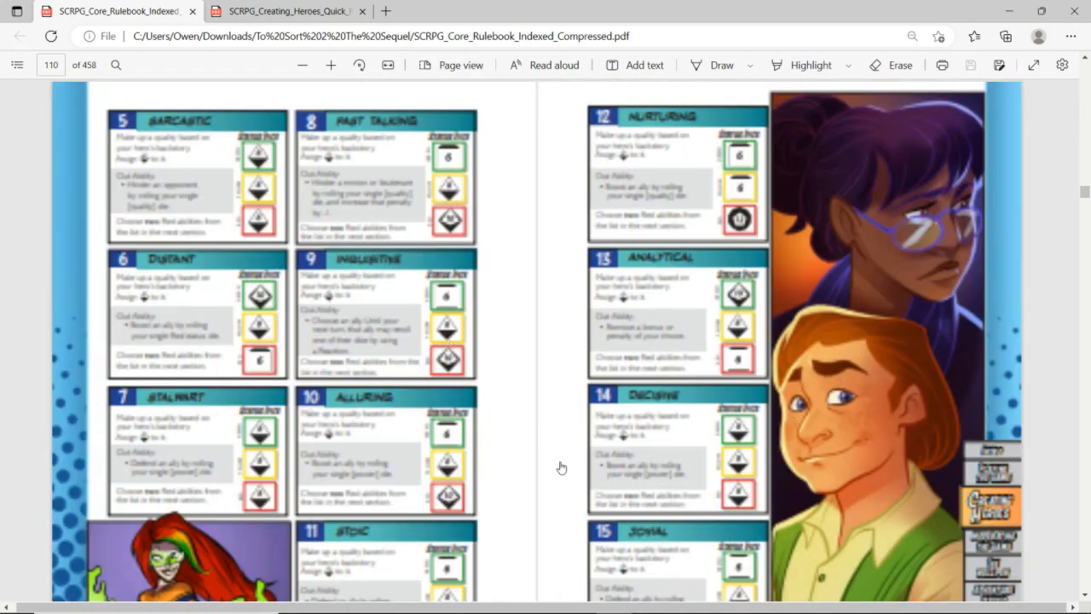
{"action": "scroll", "coordinate": [523, 487], "scroll_direction": "down", "scroll_amount": 1}
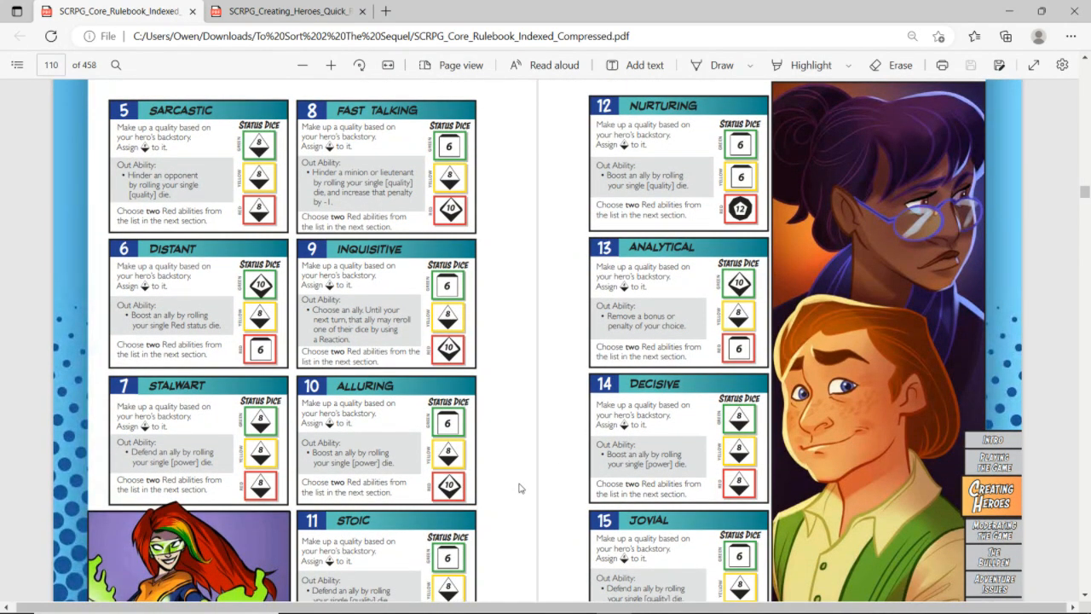
Switch back to the Aura spreadsheet and set the Green and Yellow Status Dice to d6 and the Red Status Die to d12
{"action": "key", "text": "alt+Tab"}
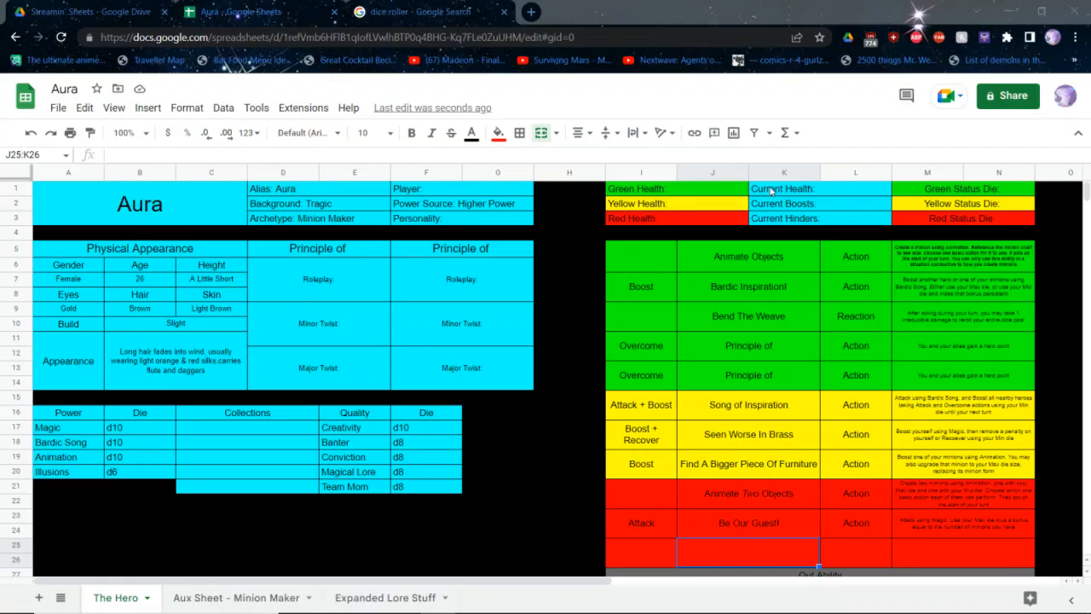
{"action": "double_click", "coordinate": [950, 188]}
{"action": "type", "text": "d8"}
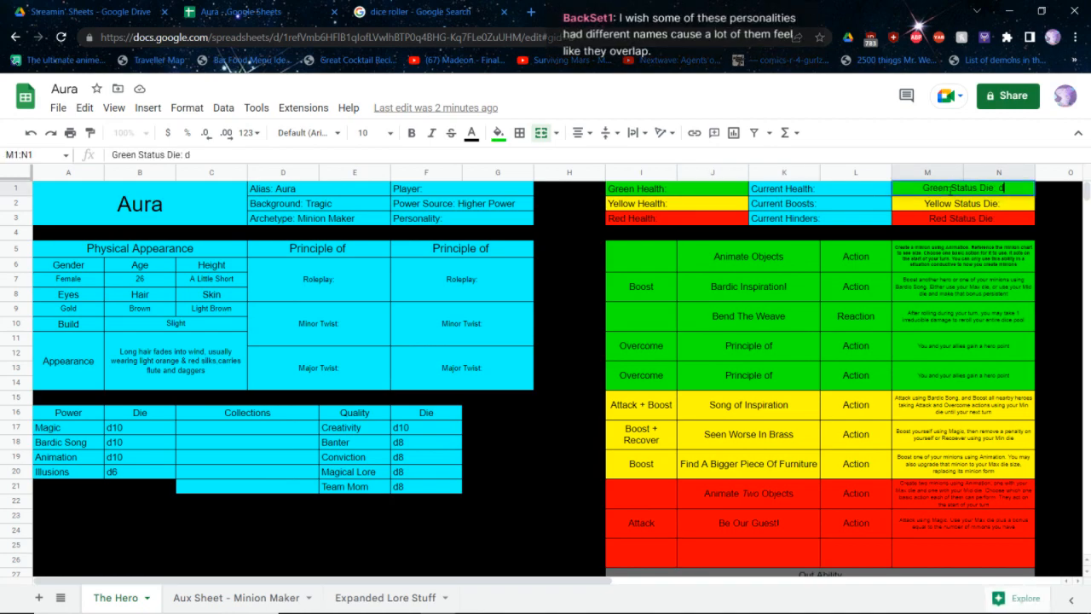
{"action": "key", "text": "Return"}
{"action": "key", "text": "Return"}
{"action": "type", "text": "d6"}
{"action": "key", "text": "Return"}
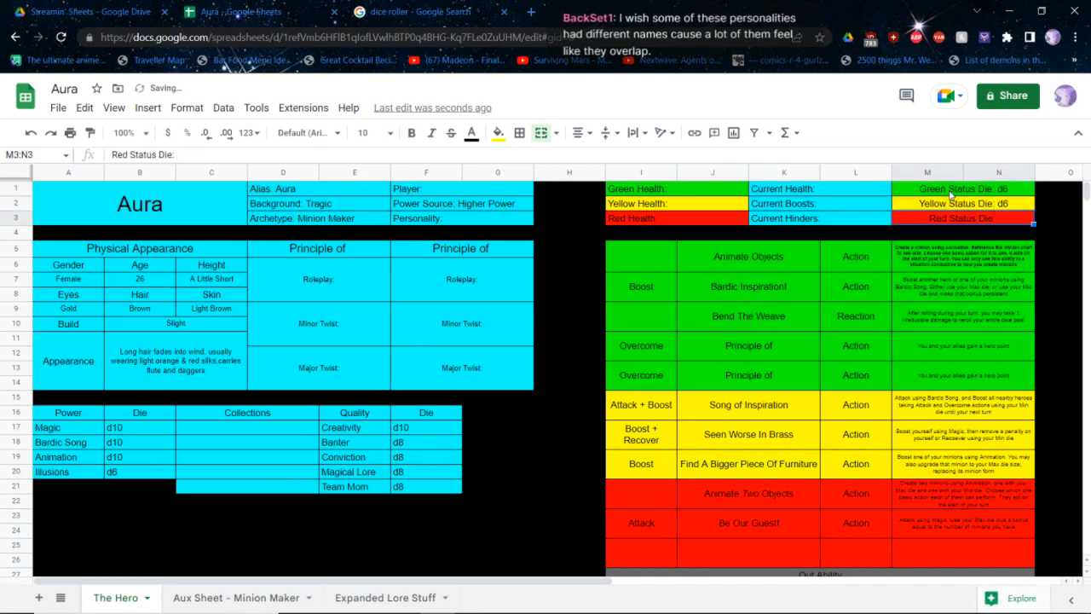
{"action": "key", "text": "Return"}
{"action": "type", "text": "d12"}
{"action": "key", "text": "Return"}
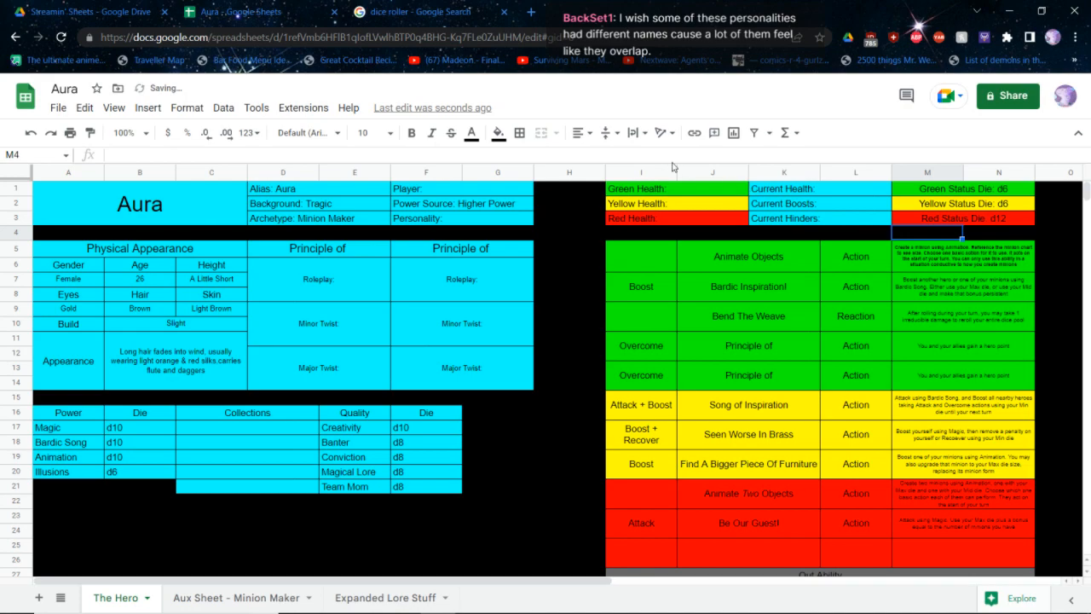
{"action": "left_click", "coordinate": [496, 223]}
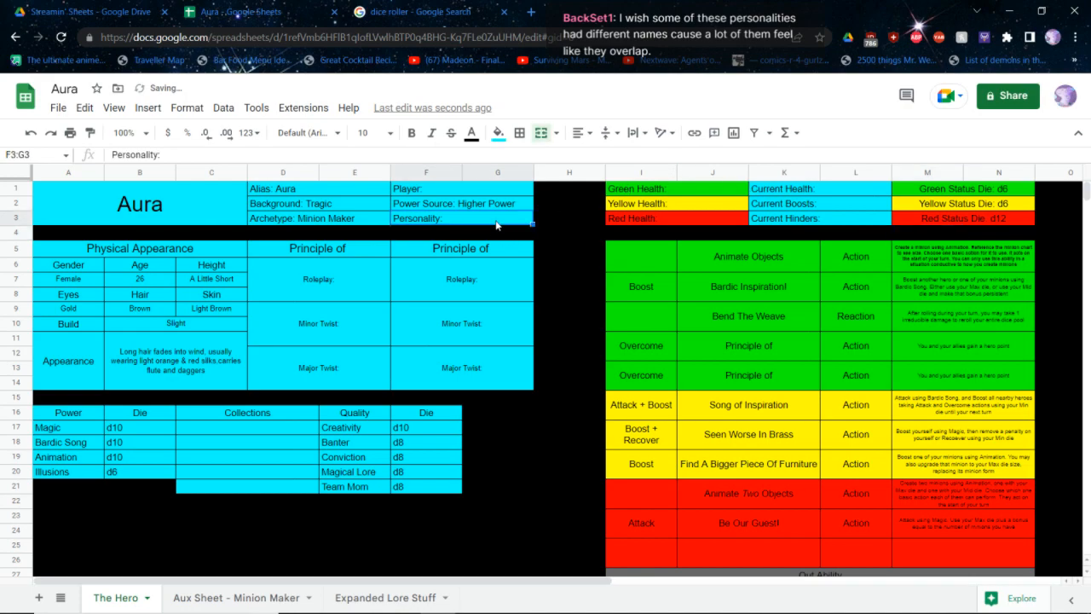
{"action": "key", "text": "Return"}
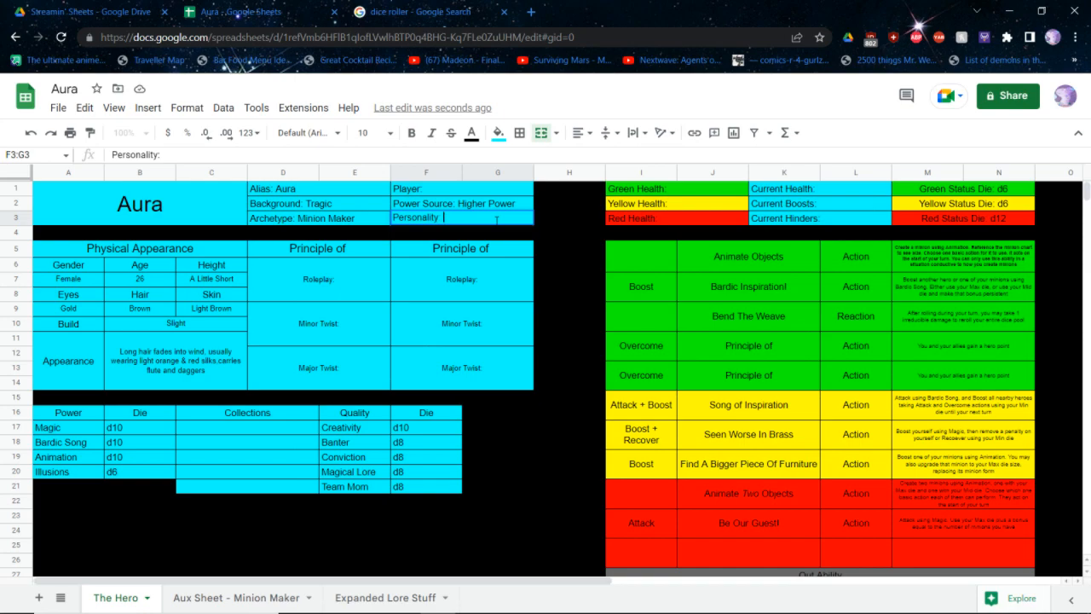
{"action": "left_click", "coordinate": [599, 317], "text": "shift"}
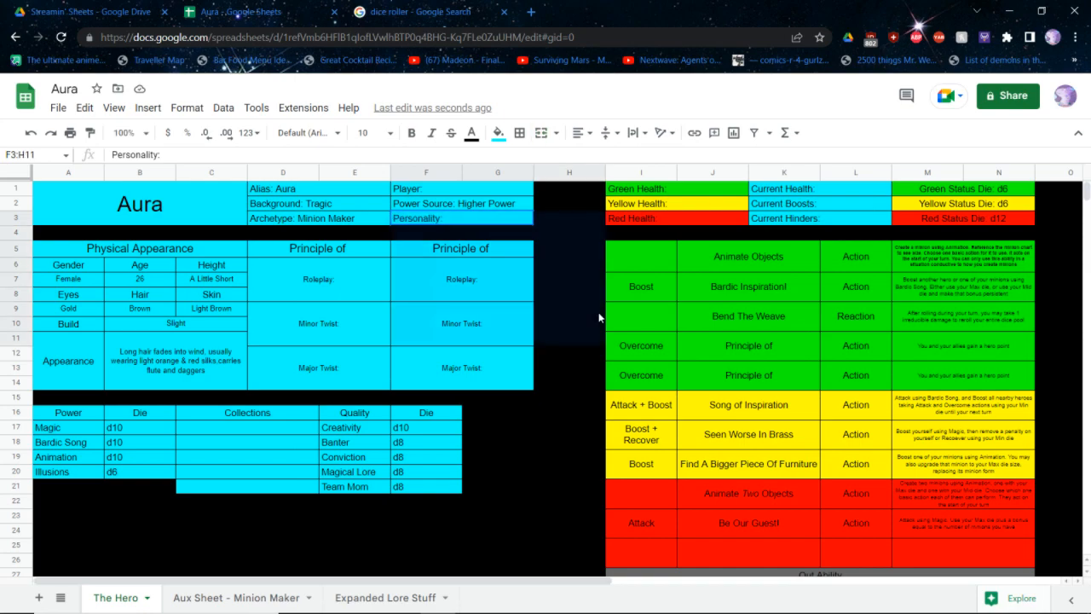
{"action": "type", "text": "Nu"}
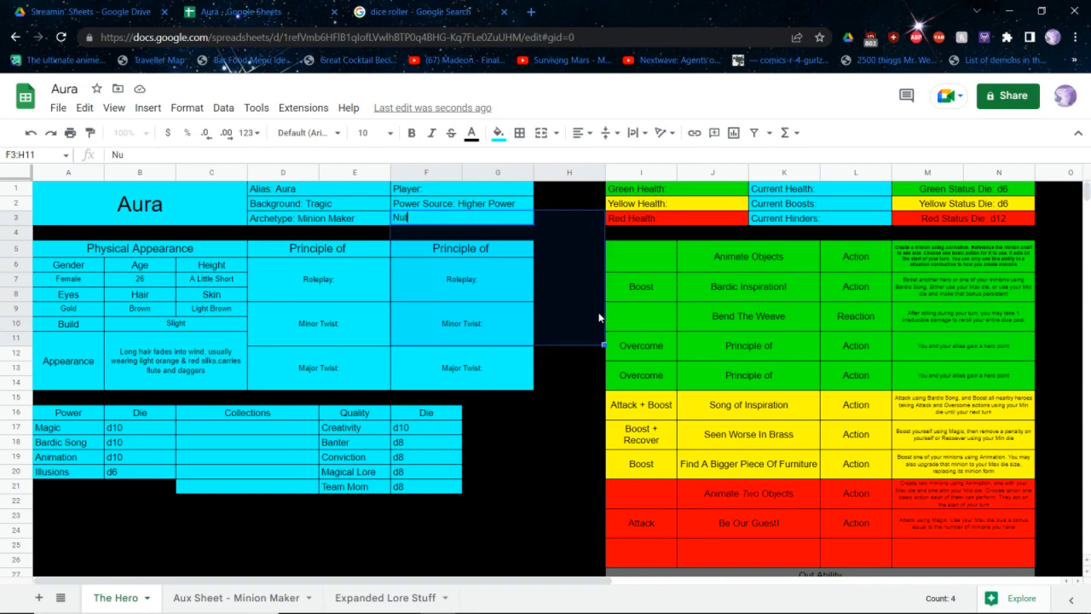
{"action": "type", "text": "tturing"}
{"action": "key", "text": "Return"}
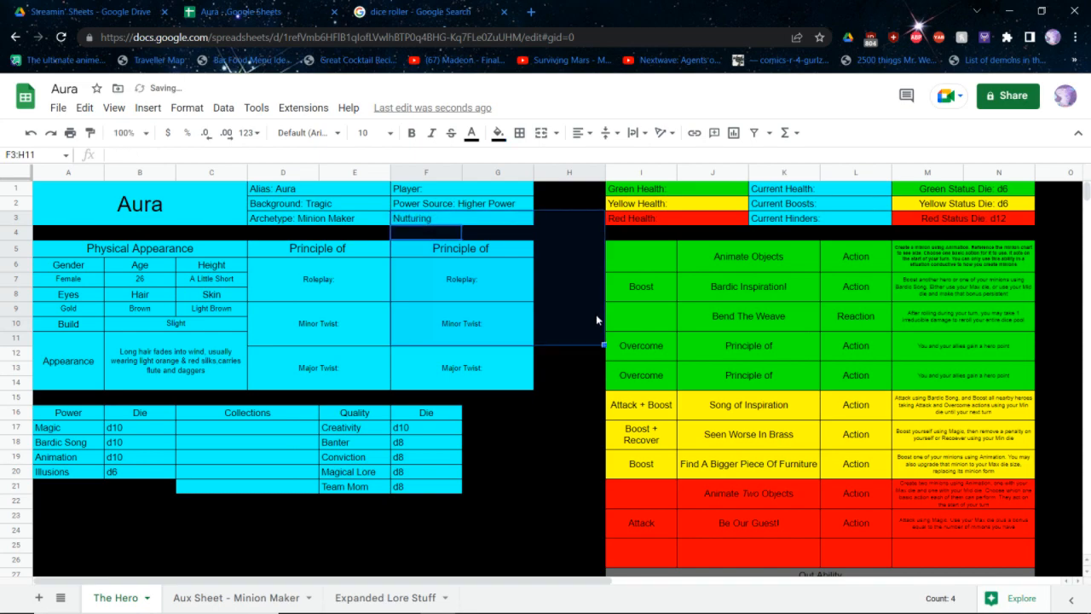
{"action": "key", "text": "ctrl+z"}
{"action": "key", "text": "ctrl+z"}
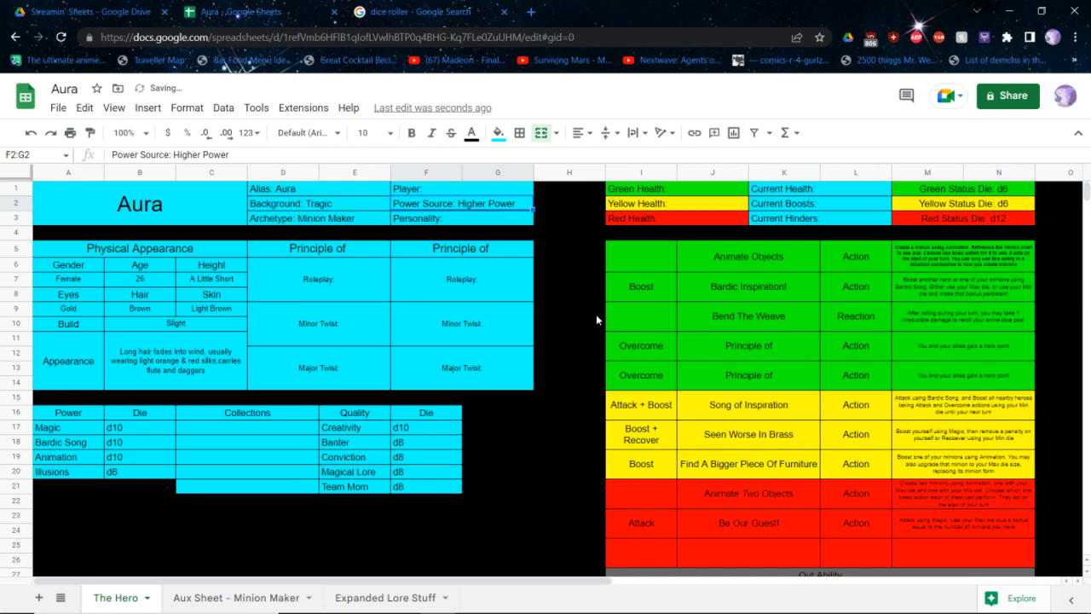
Add "Nurturing" after the Personality label in the hero's header block
{"action": "key", "text": "F2"}
{"action": "type", "text": "Nurturing"}
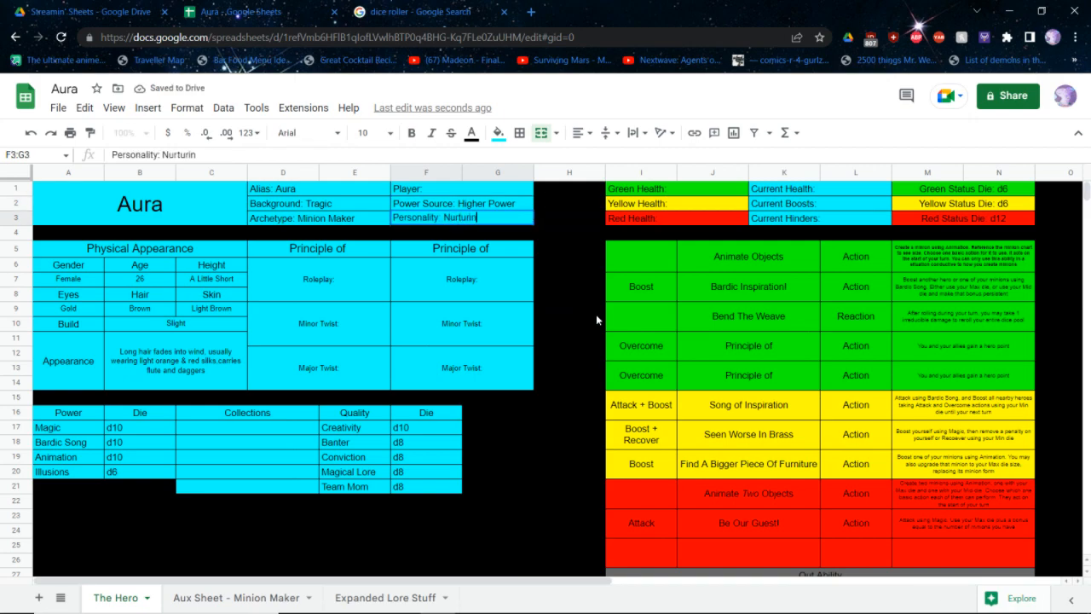
{"action": "key", "text": "Return"}
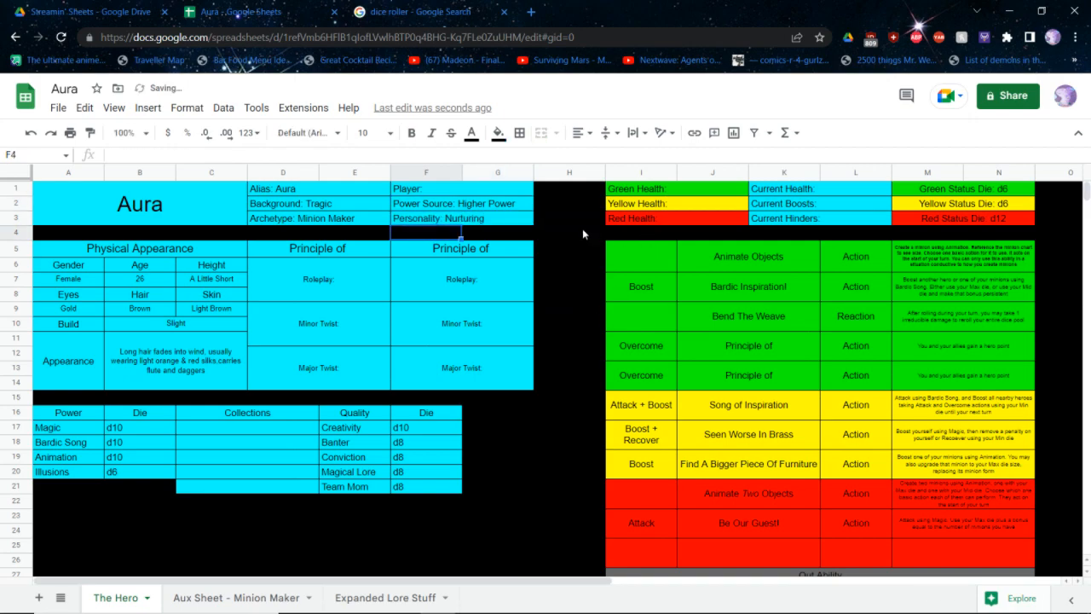
Replace the Out Ability placeholder text below the red abilities with "Boost an ally by rolling your single Banter die"
{"action": "scroll", "coordinate": [631, 296], "scroll_direction": "down", "scroll_amount": 2}
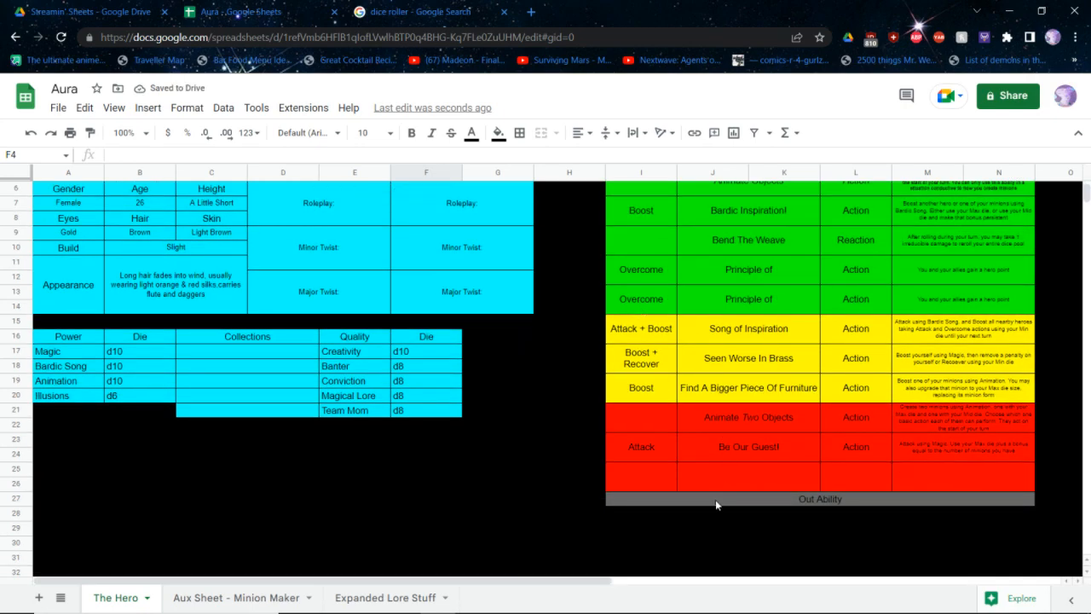
{"action": "left_click", "coordinate": [716, 499]}
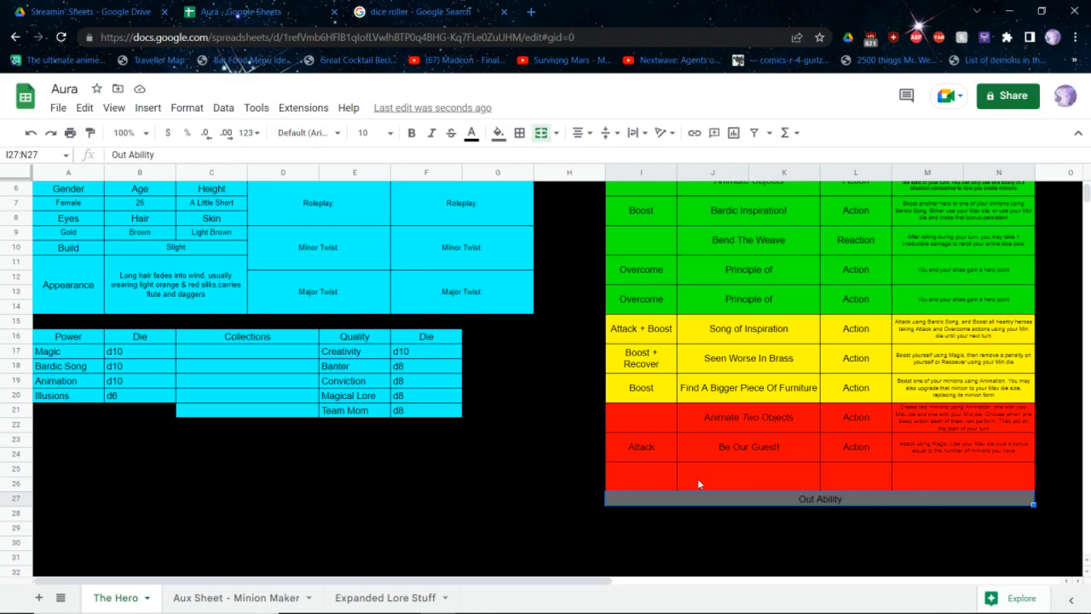
{"action": "double_click", "coordinate": [715, 501]}
{"action": "key", "text": "ctrl+a"}
{"action": "key", "text": "BackSpace"}
{"action": "type", "text": "Boost an"}
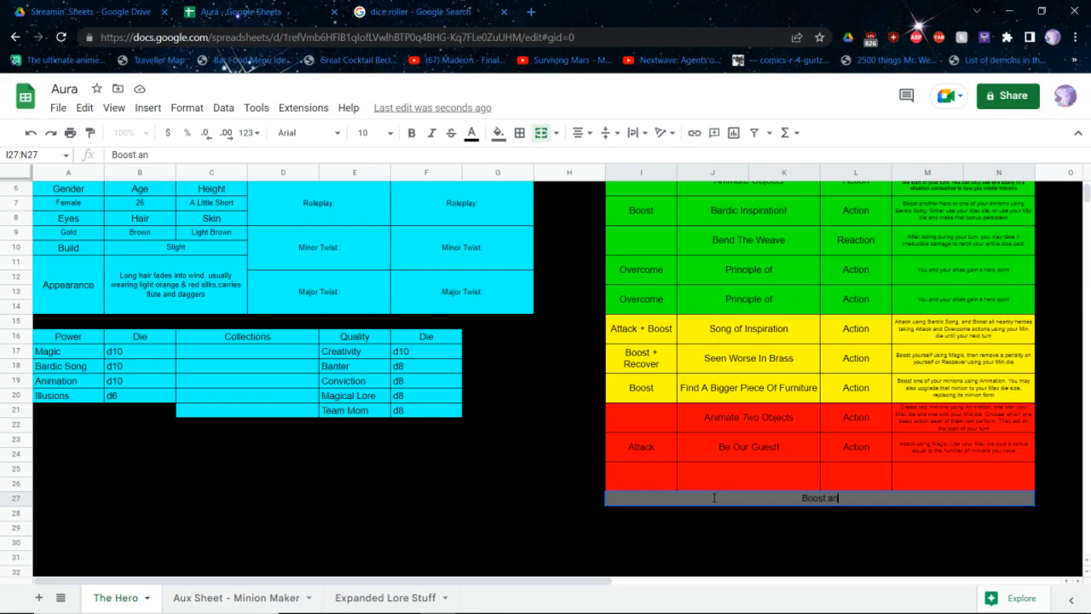
{"action": "type", "text": " ally by rolling "}
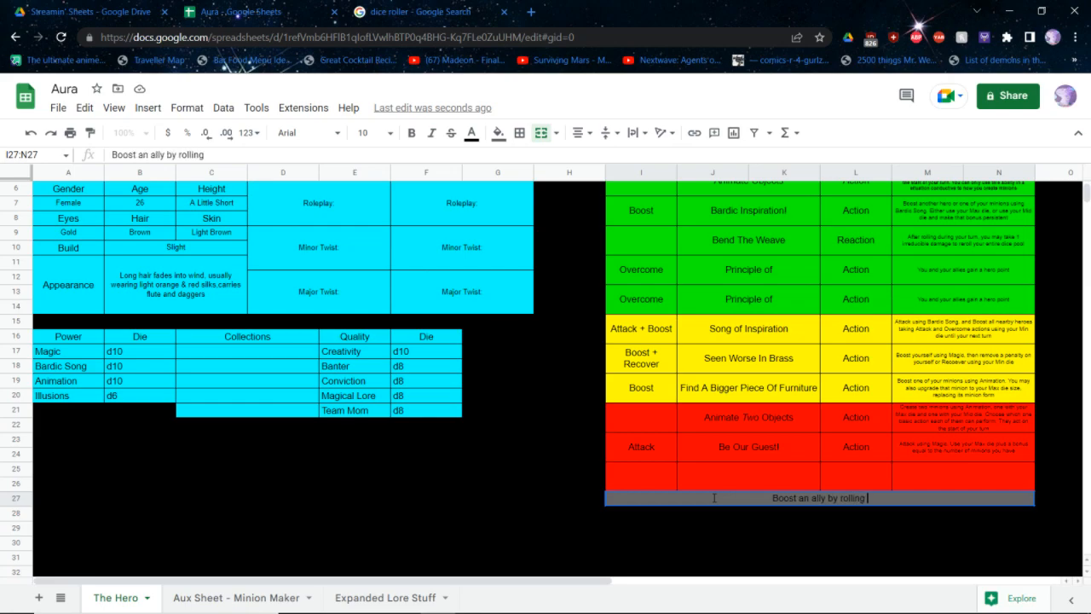
{"action": "type", "text": "your single"}
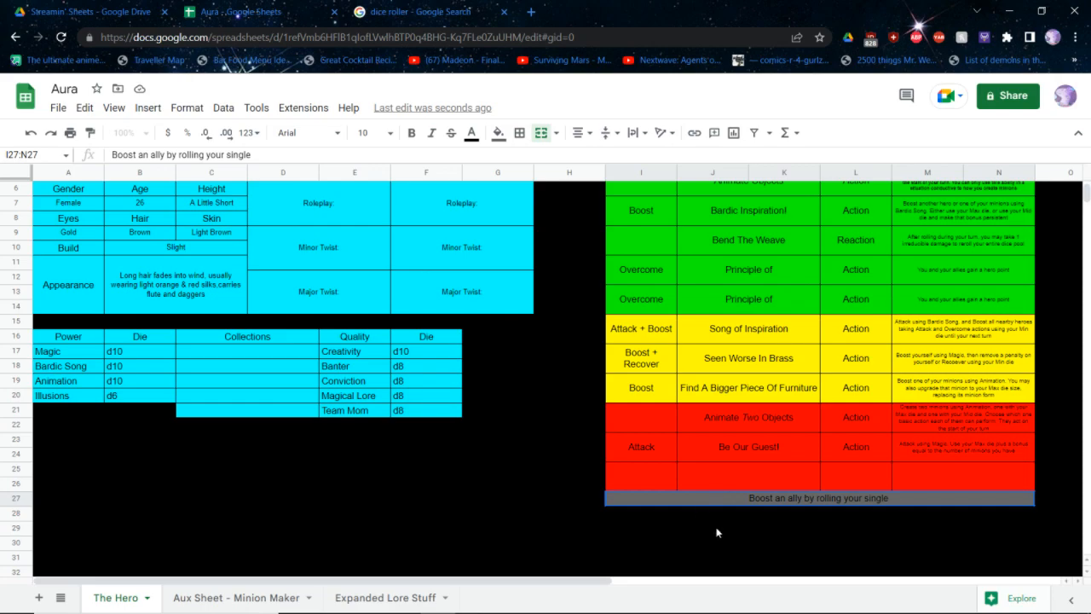
{"action": "type", "text": "Banter die"}
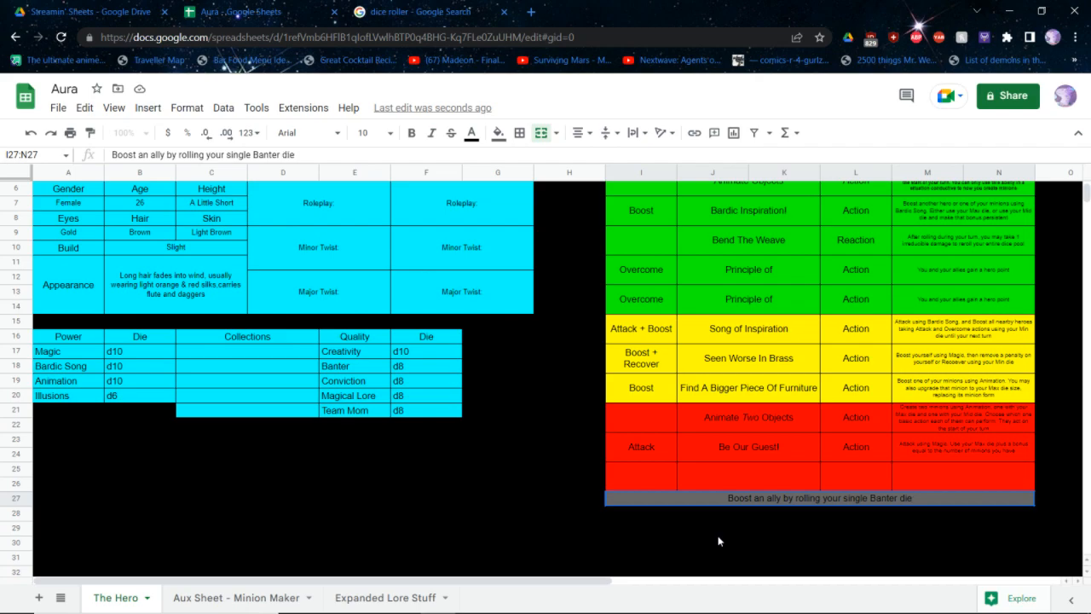
{"action": "key", "text": "Return"}
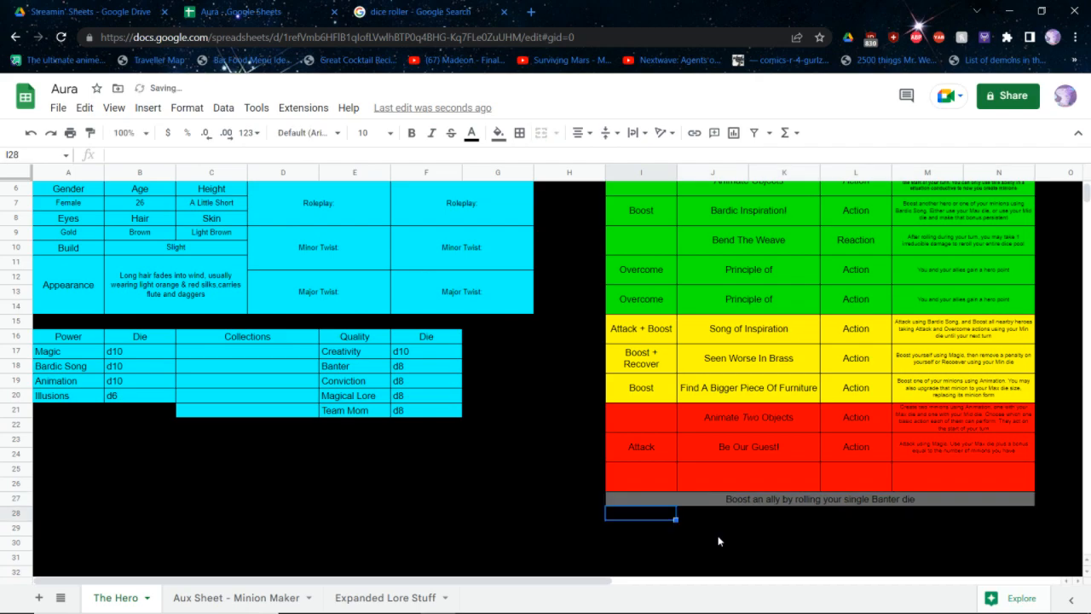
{"action": "type", "text": ","}
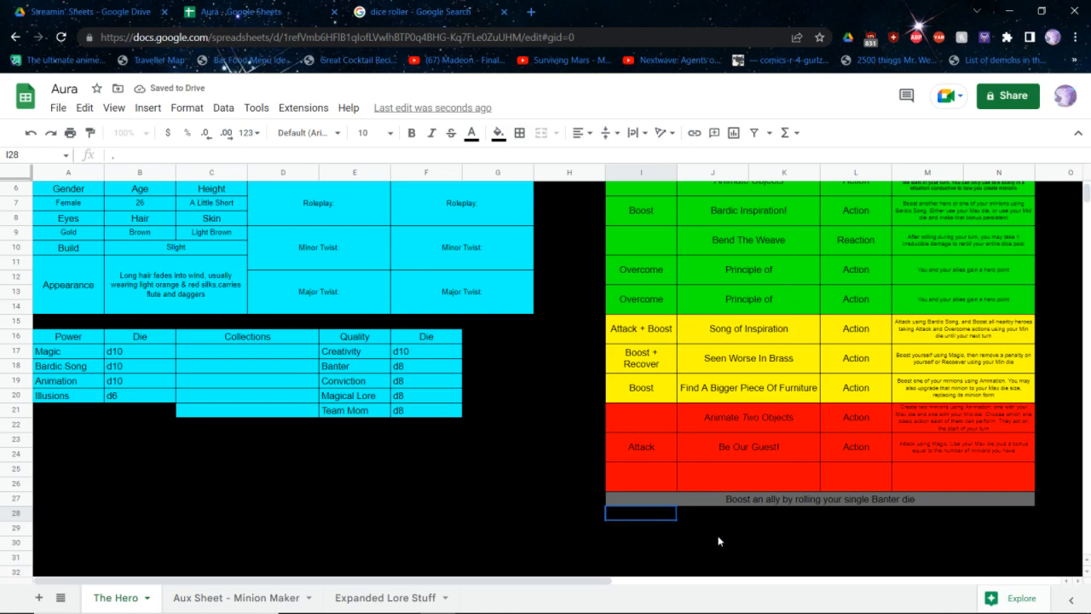
{"action": "key", "text": "BackSpace"}
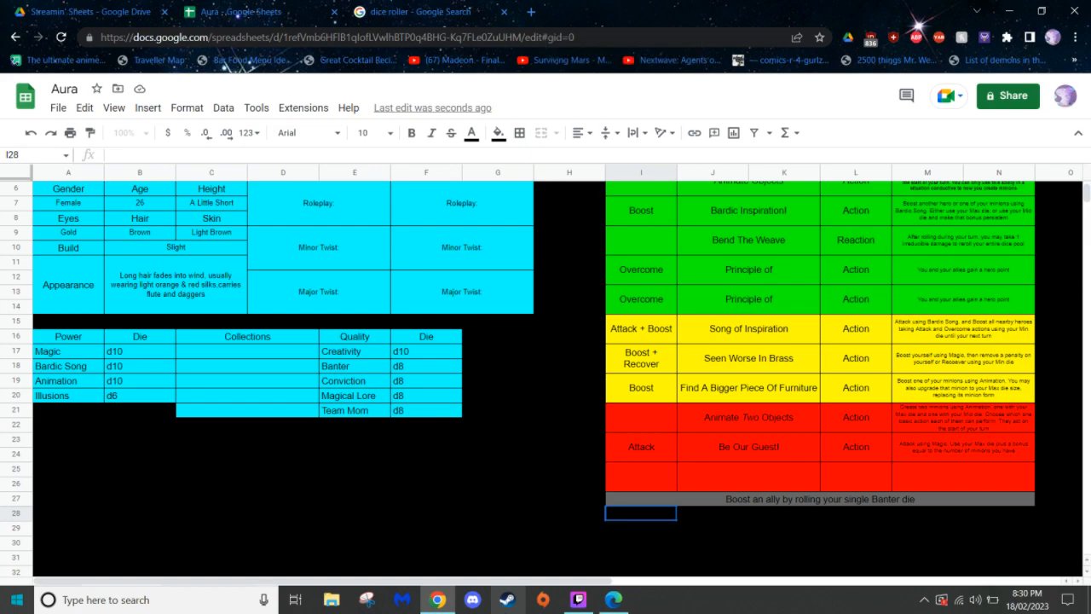
Switch to the core rulebook PDF, review the Red abilities grouped by power, and return to the Aura spreadsheet
{"action": "key", "text": "alt+Tab"}
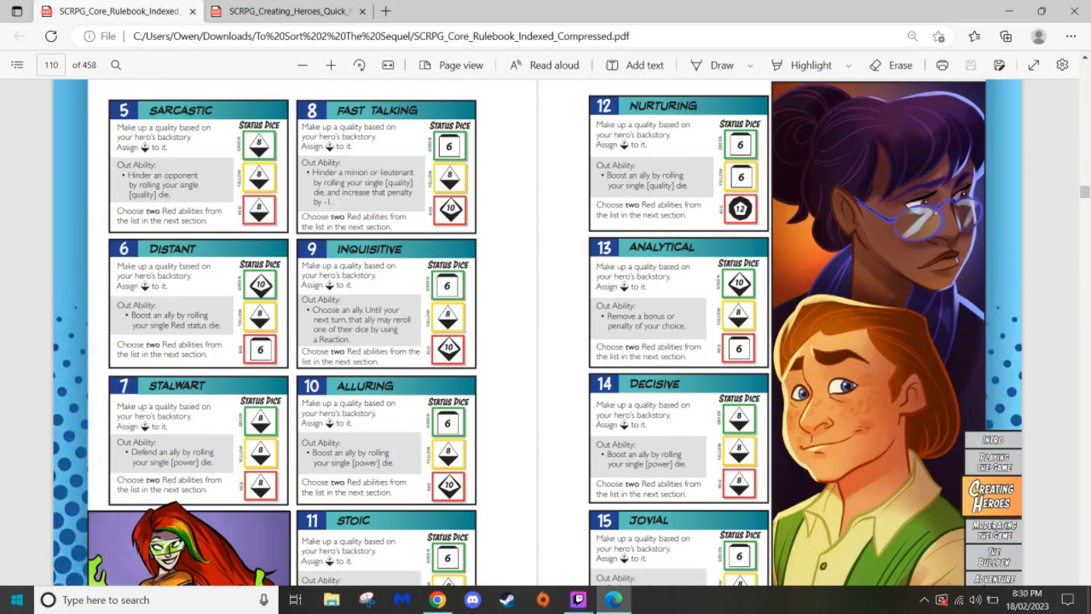
{"action": "scroll", "coordinate": [455, 322], "scroll_direction": "down", "scroll_amount": 15}
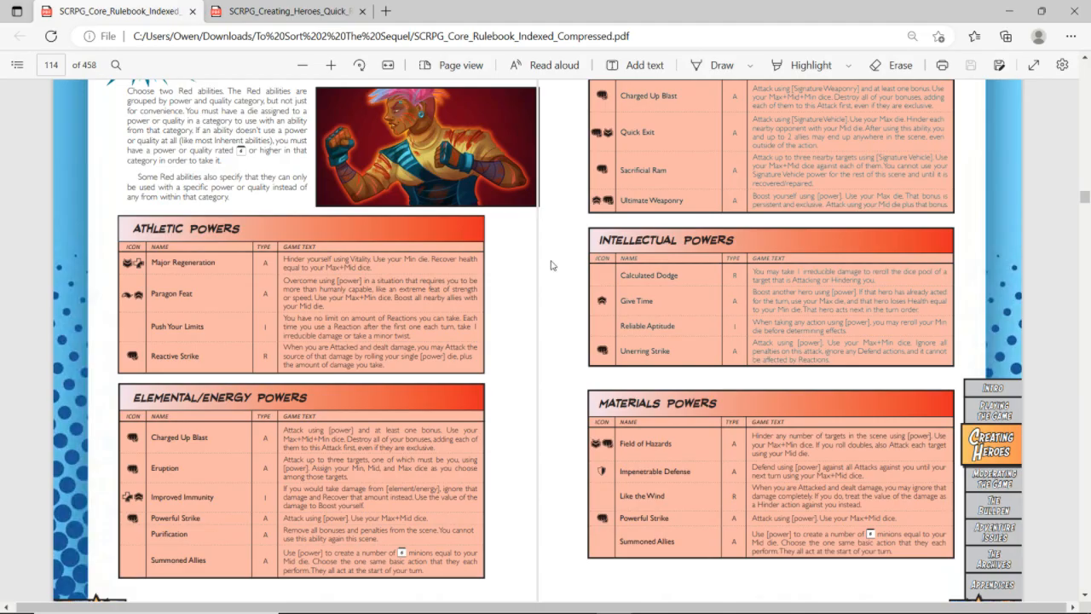
{"action": "key", "text": "alt+Tab"}
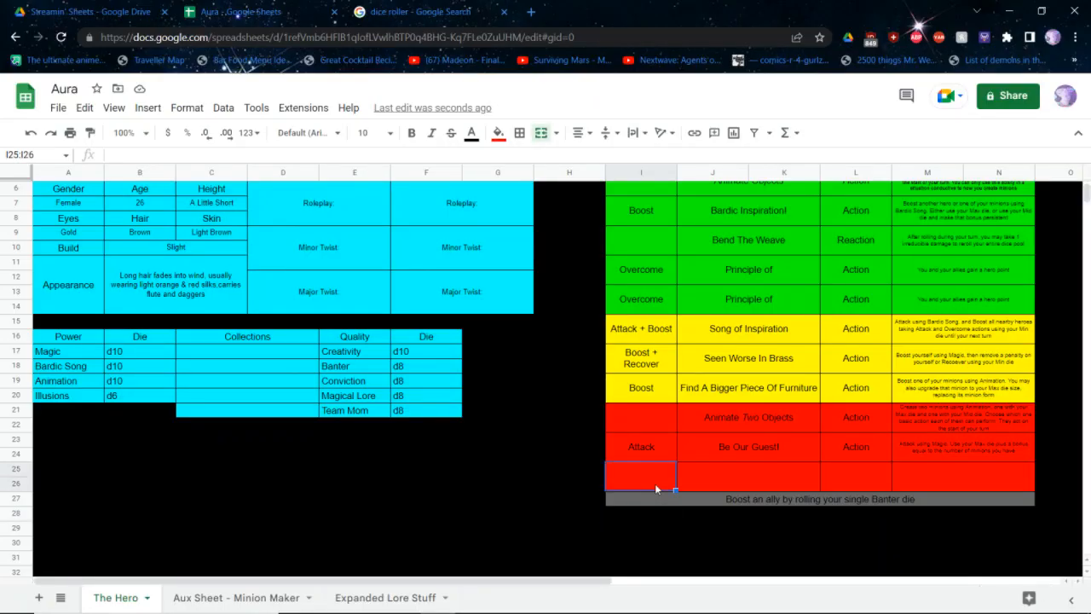
{"action": "key", "text": "alt+Tab"}
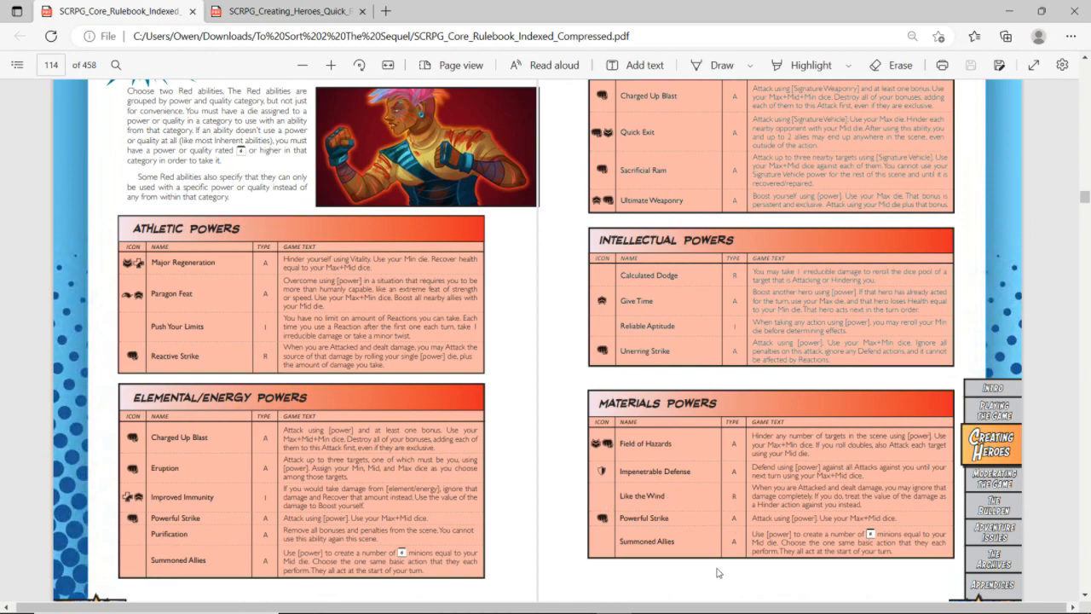
{"action": "key", "text": "alt+Tab"}
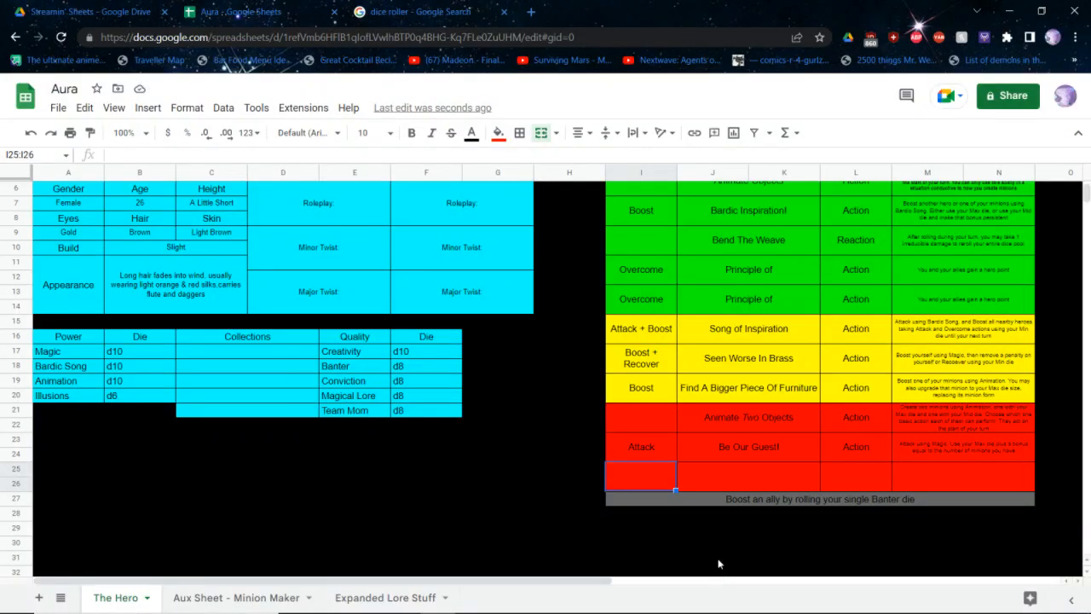
Name the ability in the empty red row "Swarm Them!" and set its type to Action
{"action": "left_click", "coordinate": [701, 485]}
{"action": "type", "text": "An"}
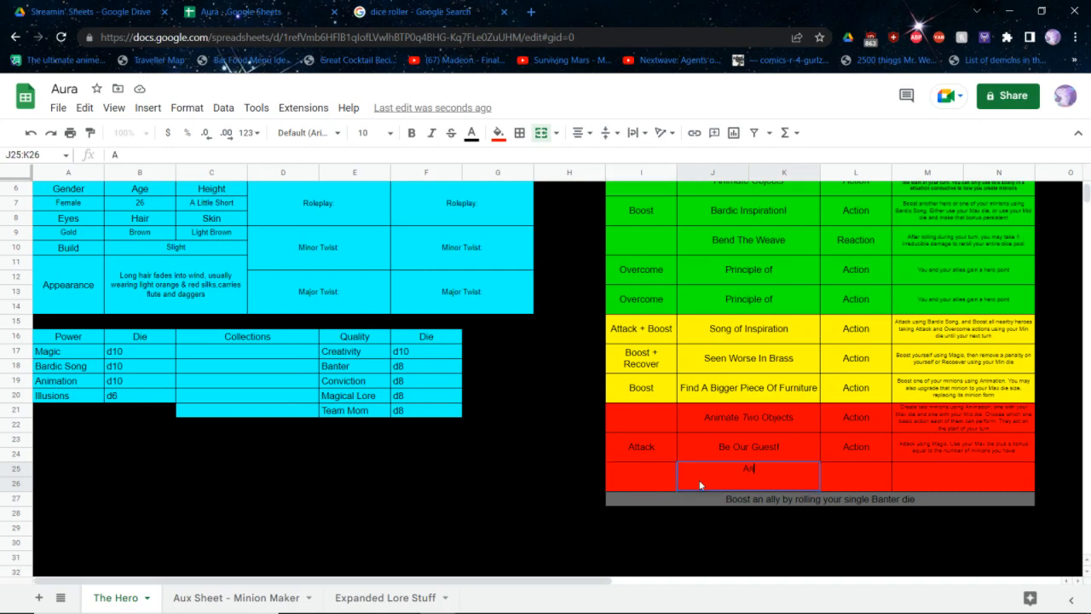
{"action": "key", "text": "BackSpace"}
{"action": "key", "text": "BackSpace"}
{"action": "type", "text": "Swarm"}
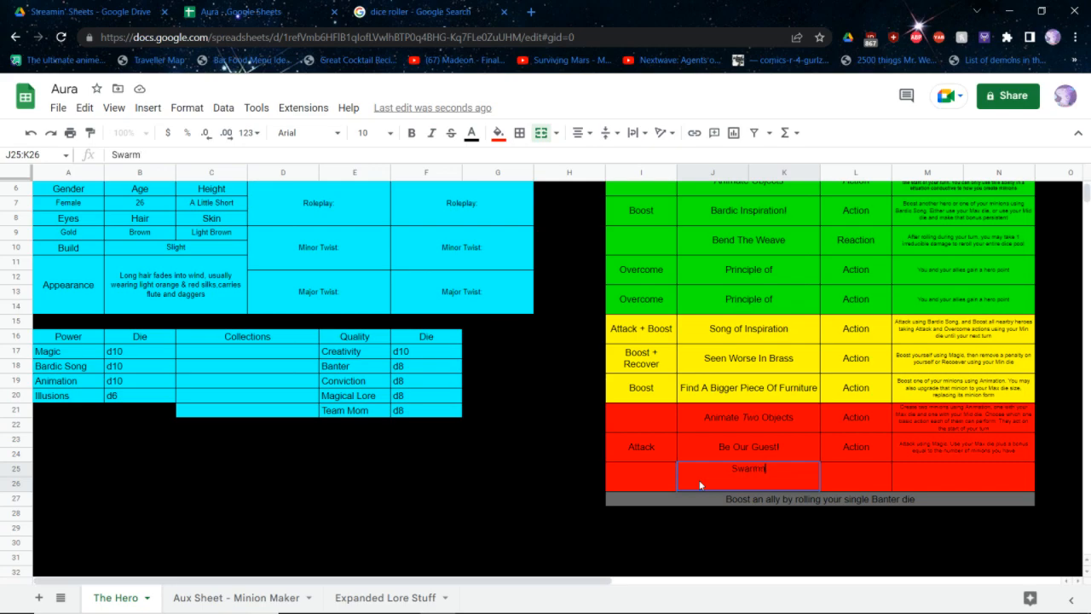
{"action": "type", "text": " Them!"}
{"action": "key", "text": "Return"}
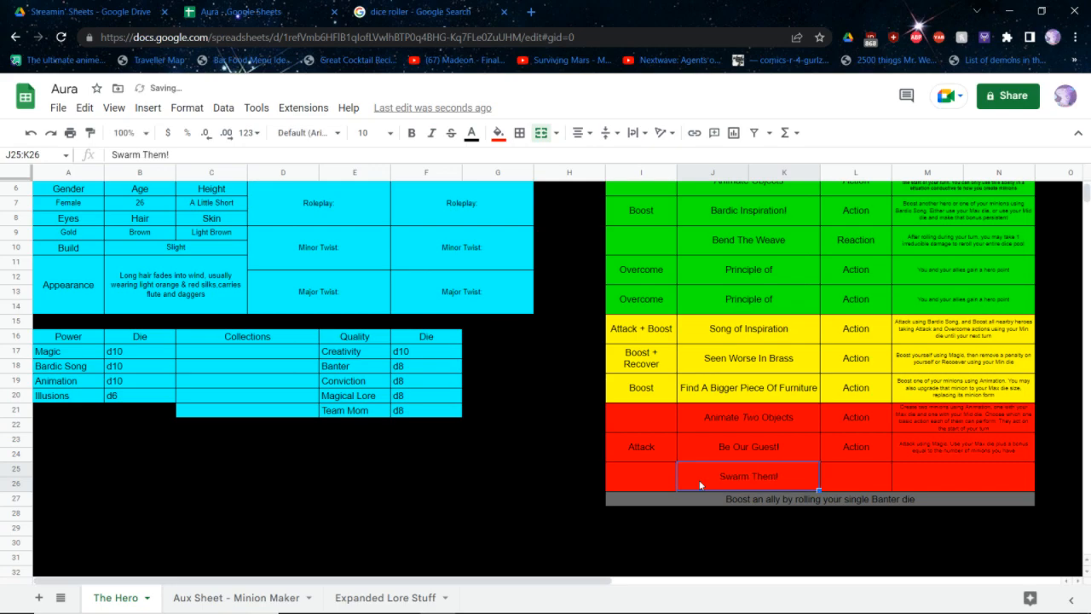
{"action": "key", "text": "Tab"}
{"action": "type", "text": "Action"}
{"action": "key", "text": "Tab"}
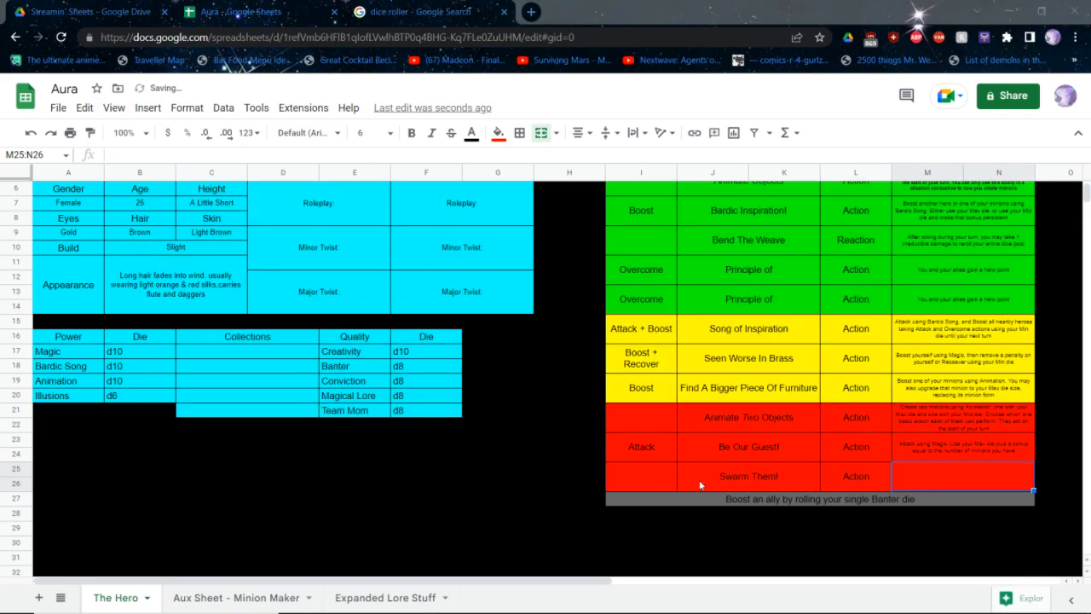
Start the Swarm Them! description with "Use Animation to create a number of d6 minions equal to your Mid die."
{"action": "type", "text": "U"}
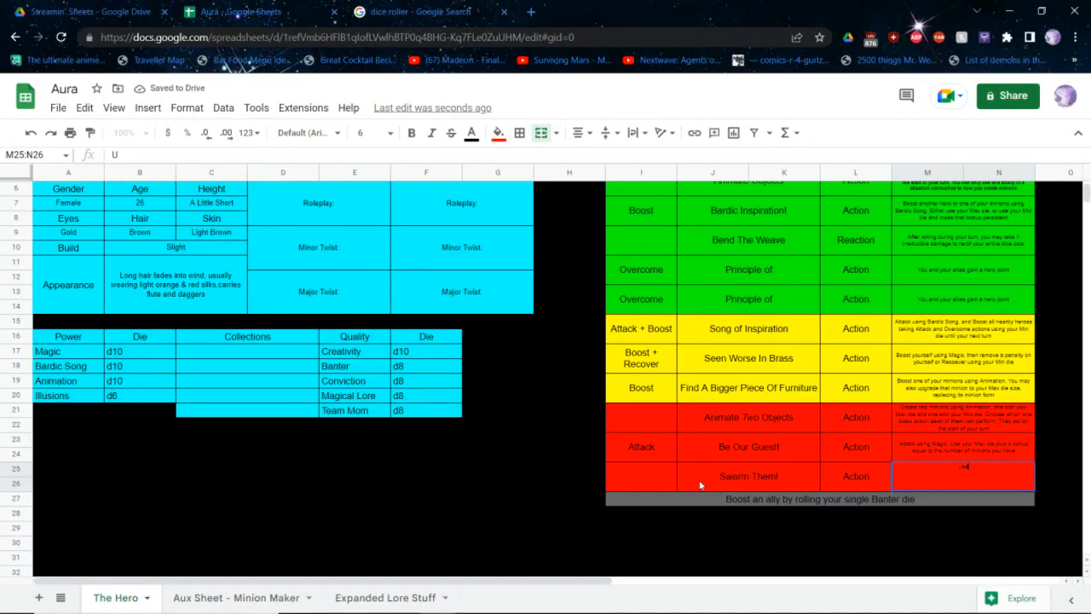
{"action": "type", "text": "se Animation to create"}
{"action": "key", "text": "ctrl+BackSpace"}
{"action": "type", "text": "create a number of d6 mi"}
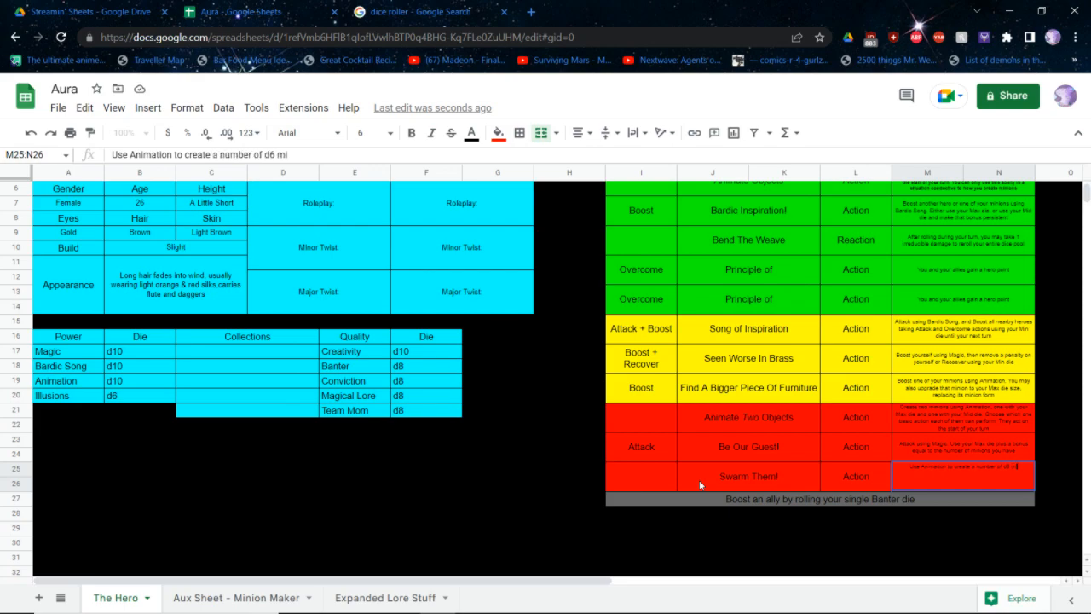
{"action": "type", "text": "nions equal to your Mid die."}
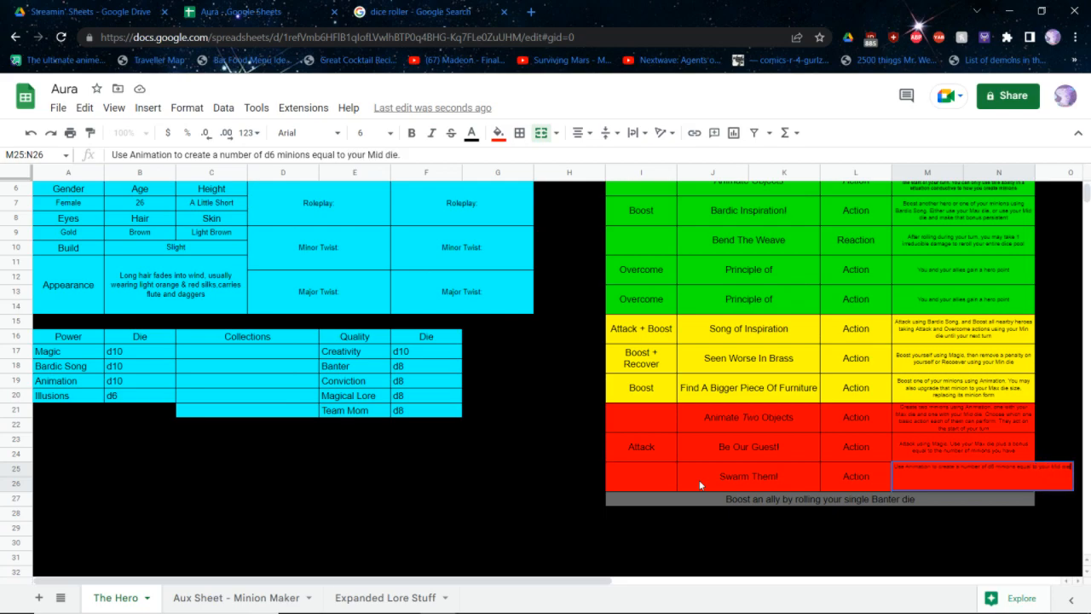
{"action": "type", "text": " Choose the one sam"}
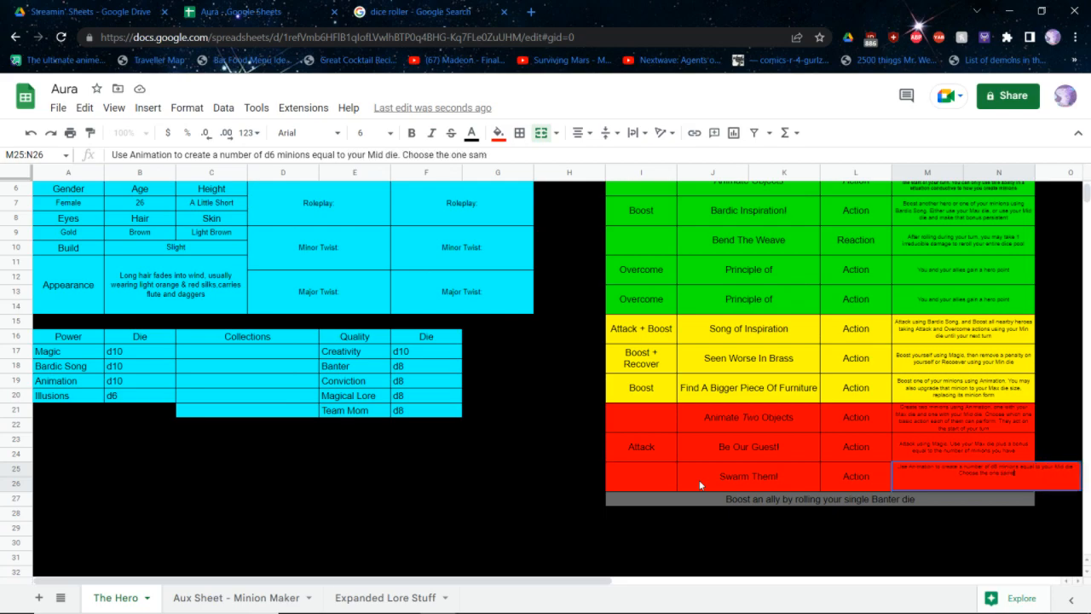
{"action": "type", "text": "e basic action that they each perfo"}
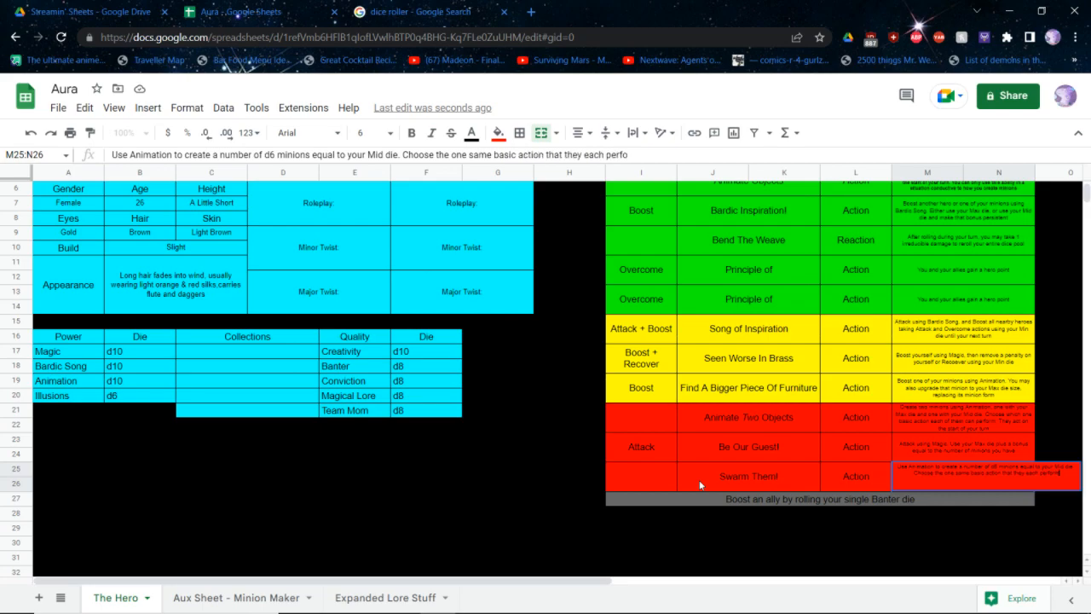
{"action": "type", "text": "rm. They all act at the start of your"}
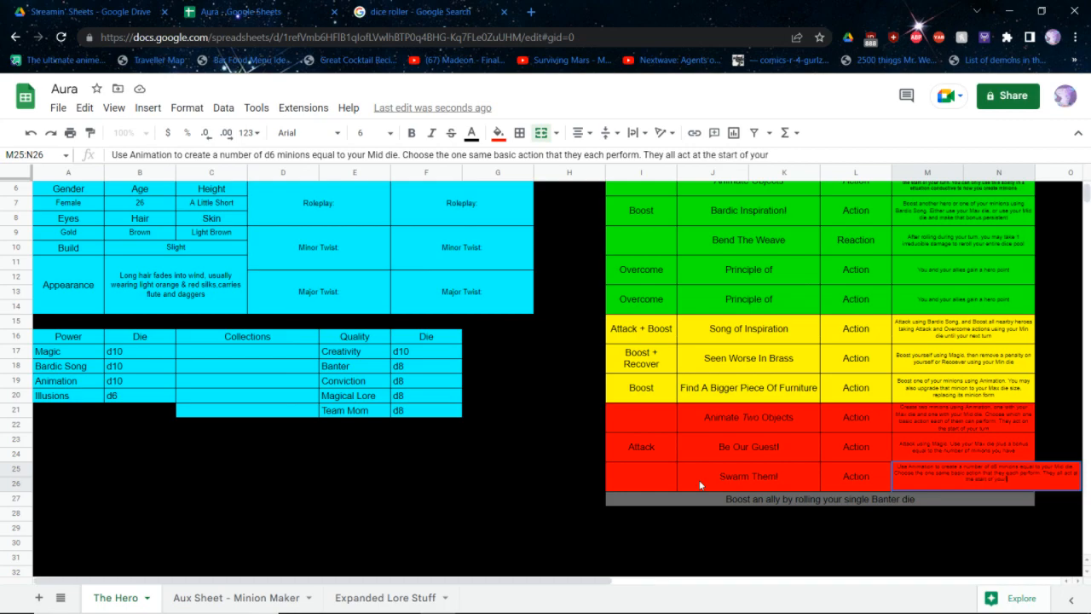
{"action": "type", "text": " turn"}
Finish the Swarm Them! description with "Choose the one same basic action that they each perform. They all act at the start of your turn"
{"action": "key", "text": "Return"}
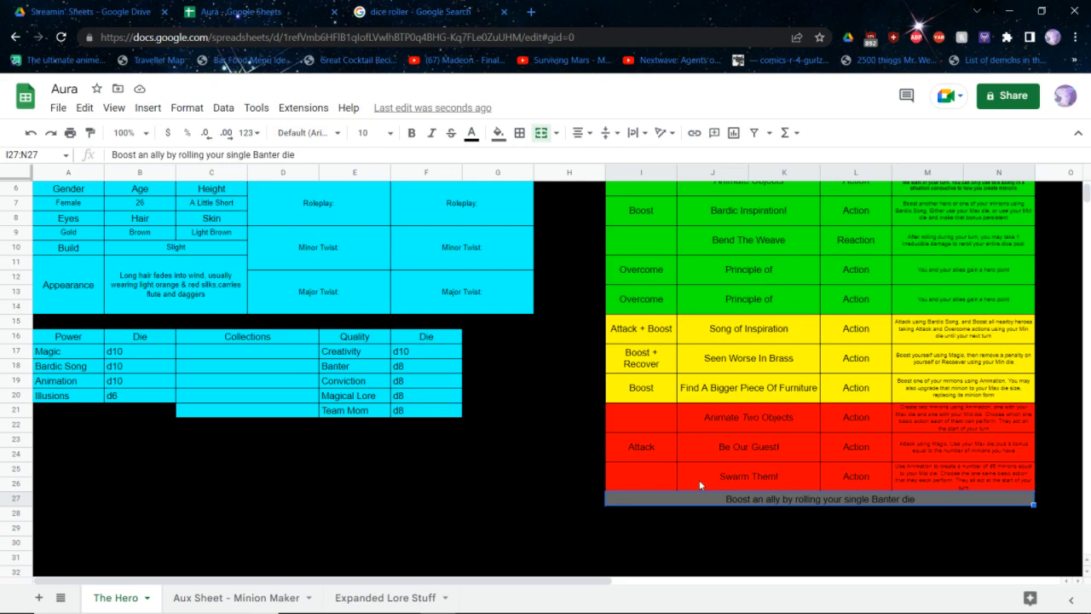
Check the Red ability lists in the core rulebook PDF again and return to the Aura spreadsheet
{"action": "key", "text": "alt+Tab"}
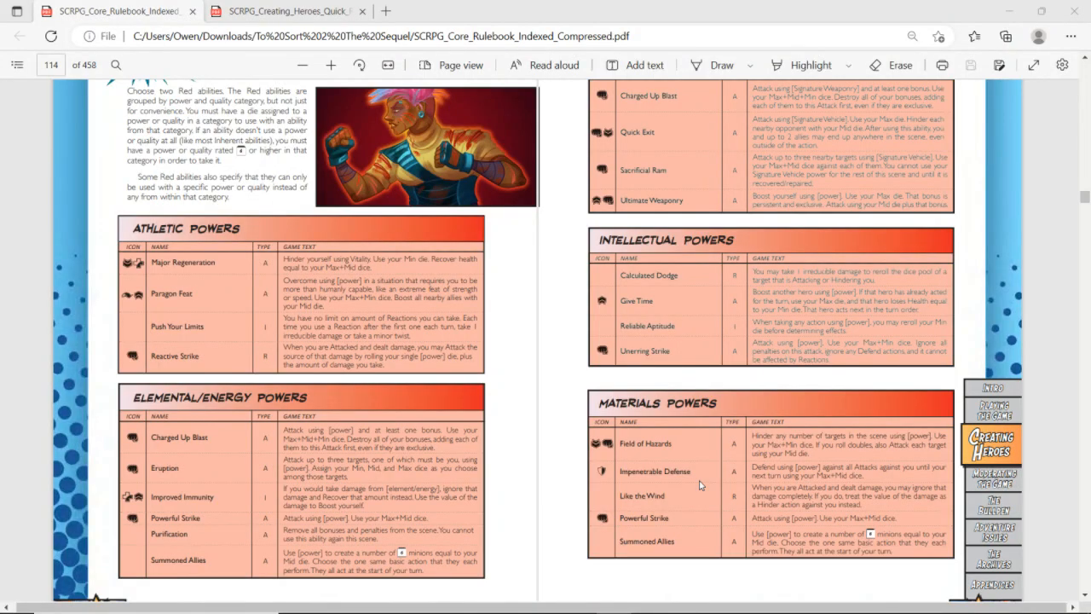
{"action": "scroll", "coordinate": [699, 484], "scroll_direction": "down", "scroll_amount": 3}
{"action": "key", "text": "alt+Tab"}
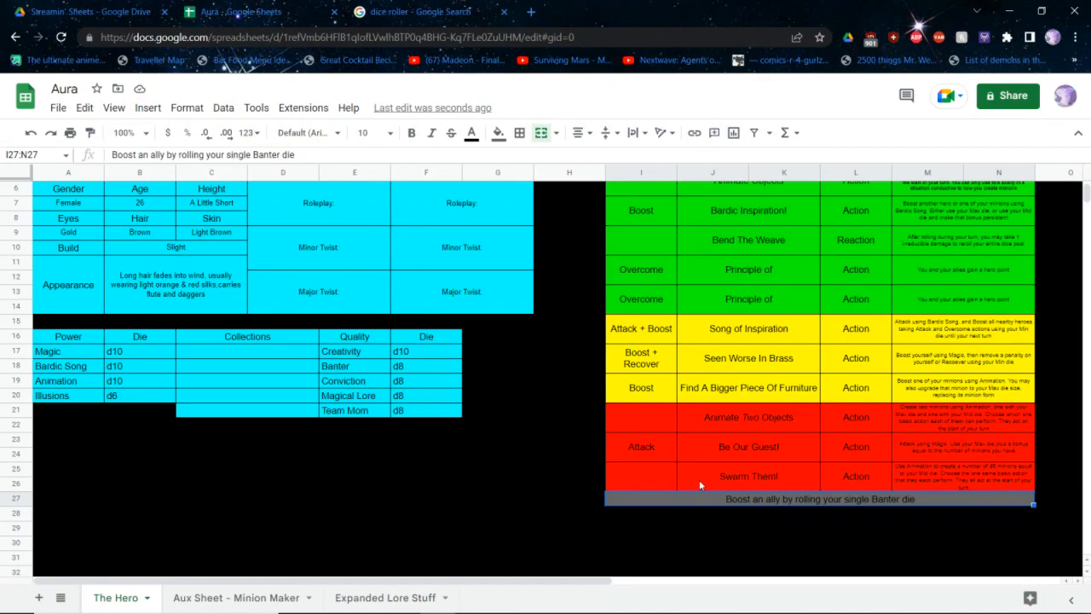
Open the Step 7: Health section of the core rulebook PDF to read the Health rules, and return to the Aura spreadsheet
{"action": "scroll", "coordinate": [699, 484], "scroll_direction": "up", "scroll_amount": 2}
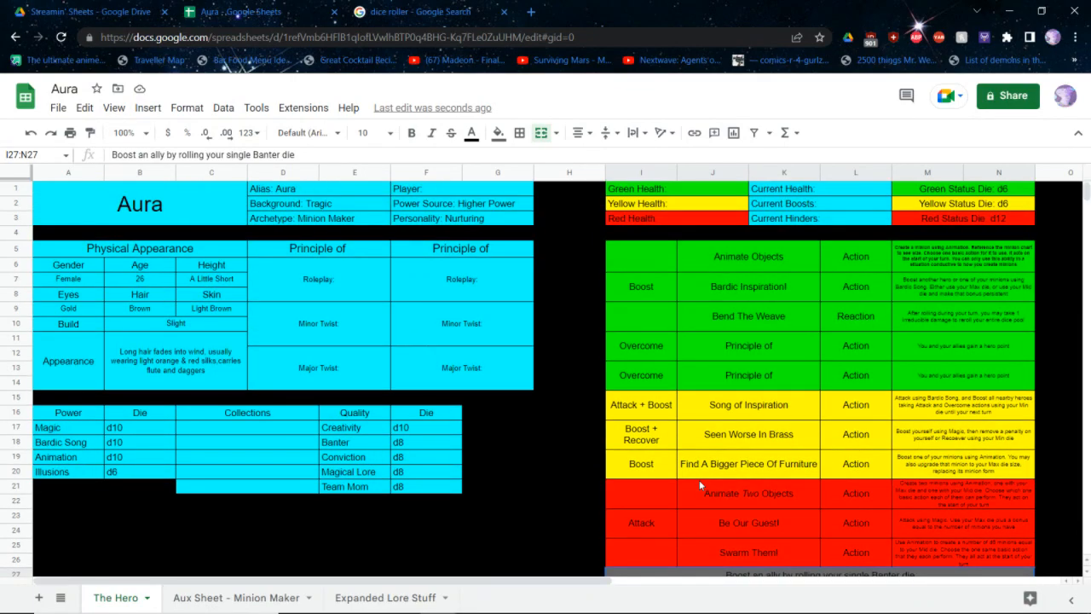
{"action": "key", "text": "alt+Tab"}
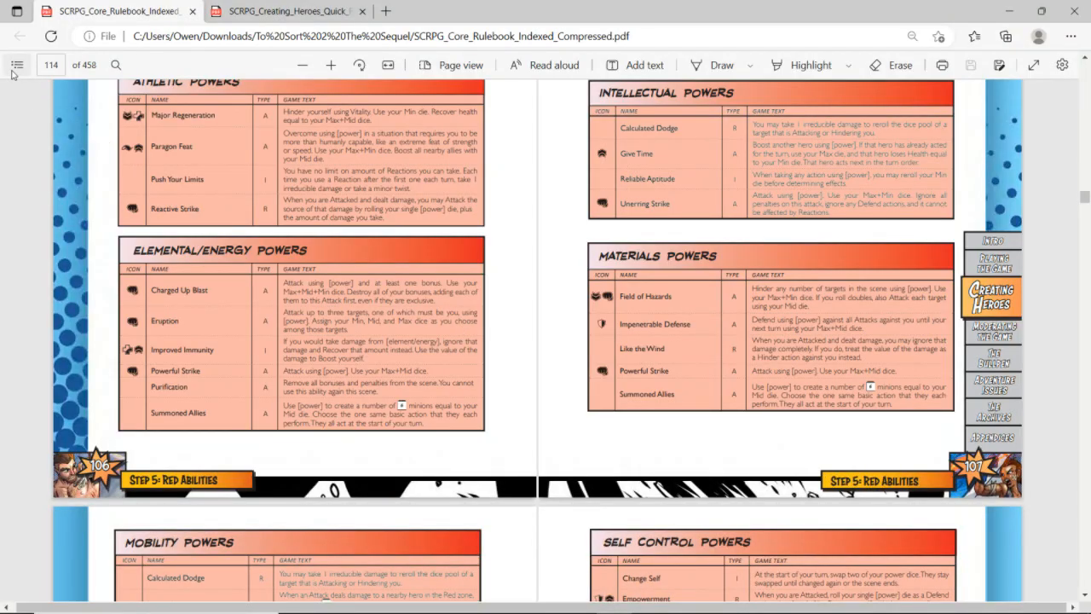
{"action": "left_click", "coordinate": [16, 67]}
{"action": "left_click", "coordinate": [104, 509]}
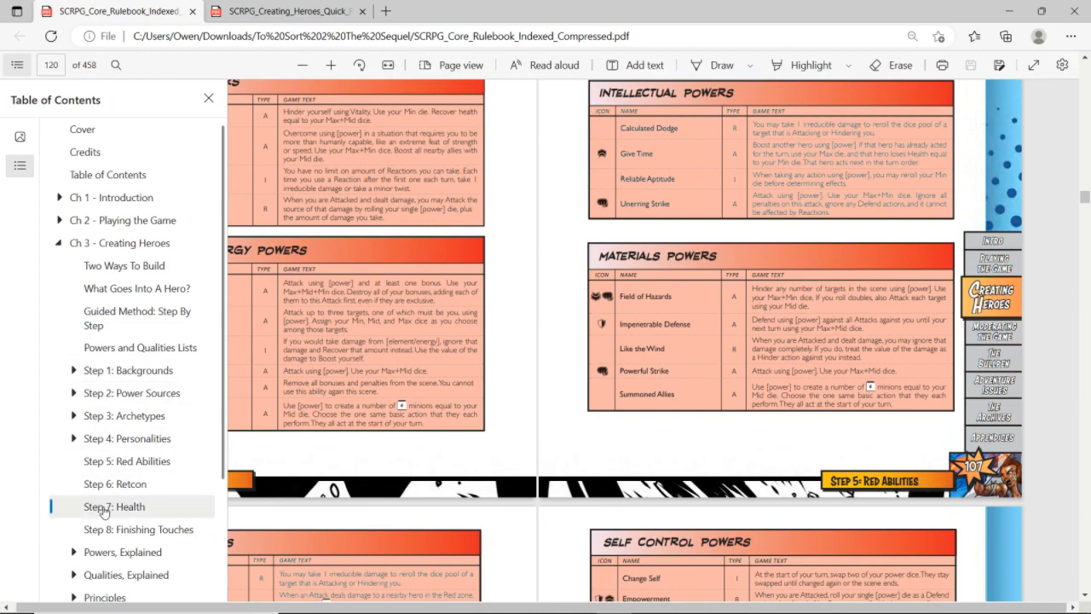
{"action": "key", "text": "alt+Tab"}
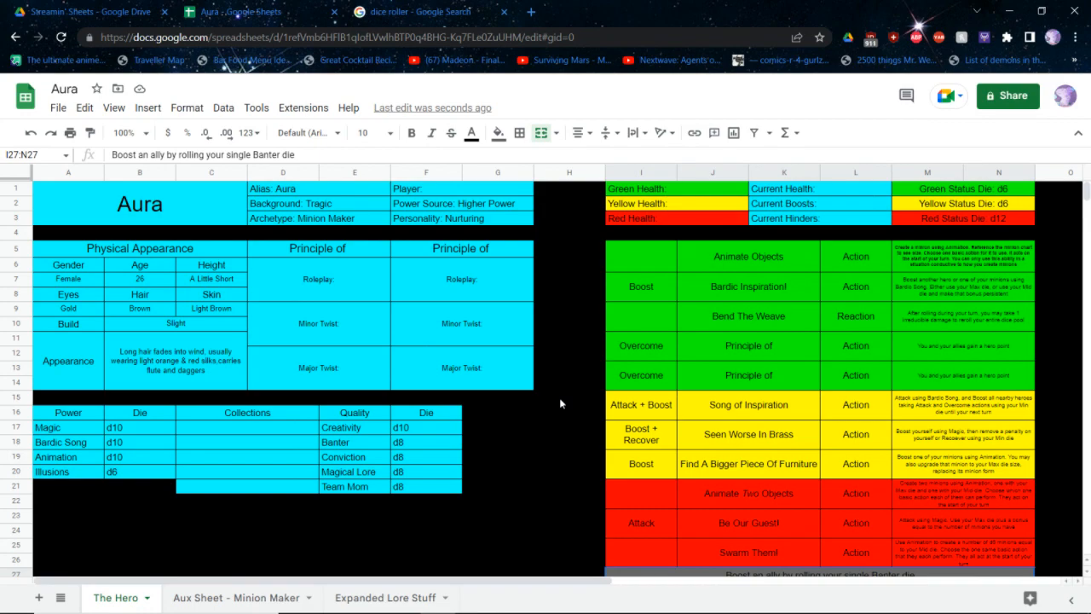
Roll one d8 in the Google dice roller for the Health total and return to the Aura spreadsheet
{"action": "key", "text": "ctrl+Tab"}
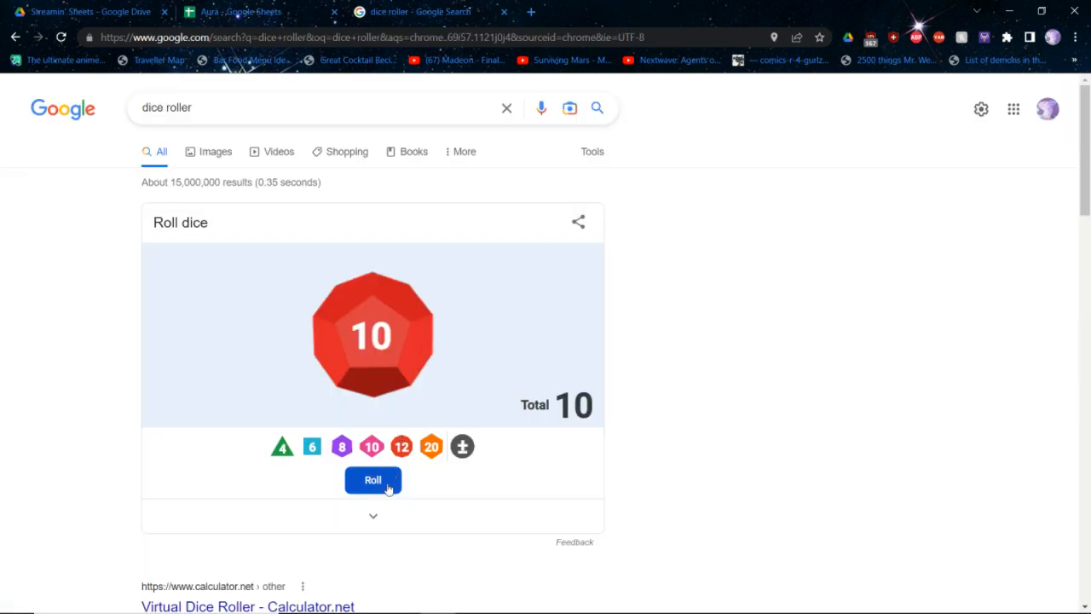
{"action": "left_click", "coordinate": [342, 447]}
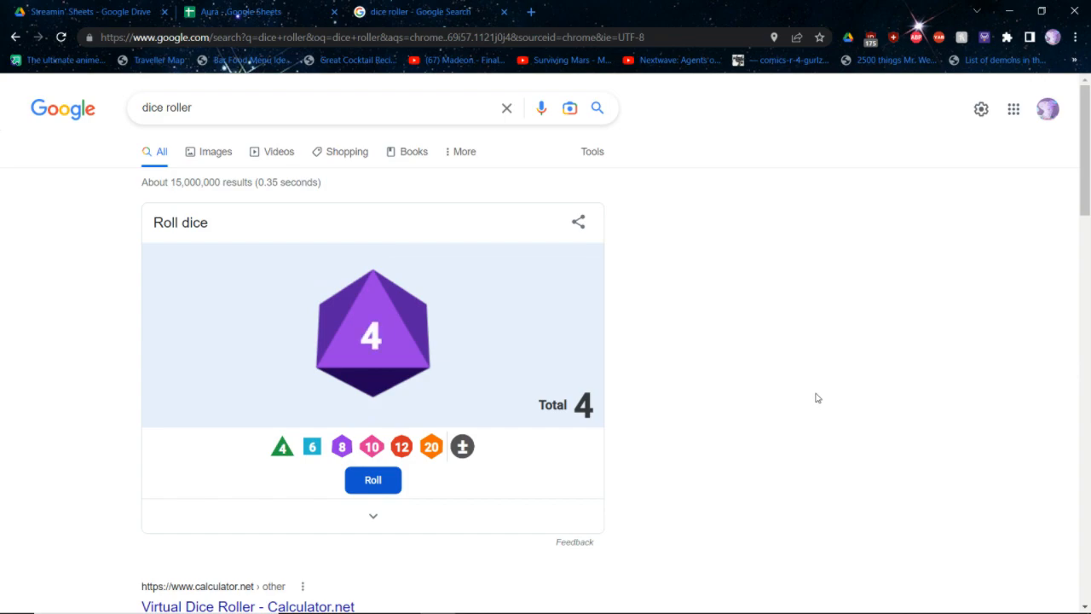
{"action": "key", "text": "ctrl+shift+Tab"}
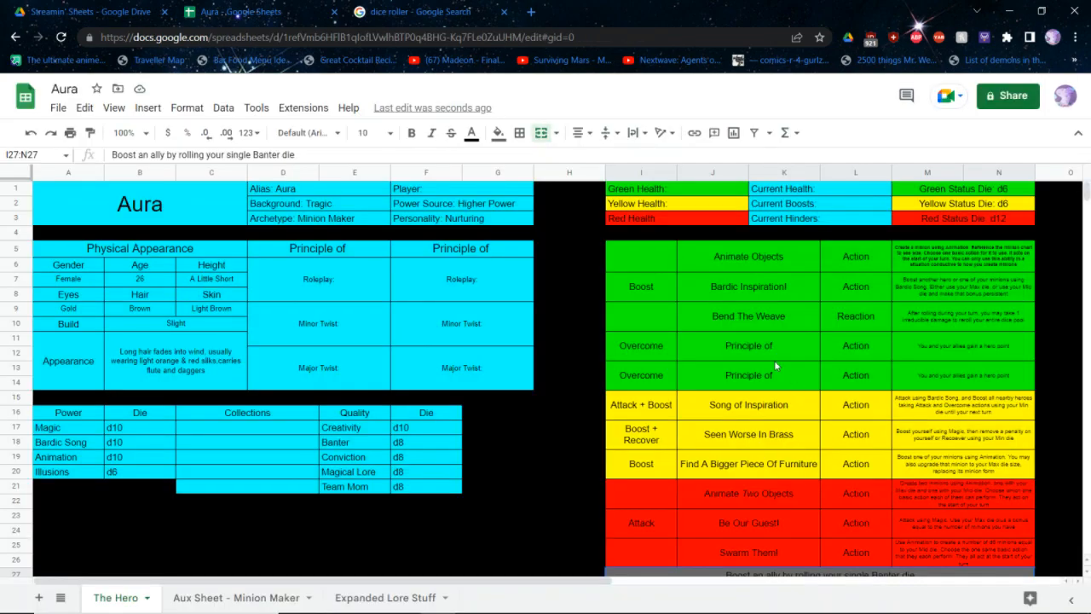
Set Green Health to 34 on the hero sheet
{"action": "double_click", "coordinate": [705, 192]}
{"action": "type", "text": "34"}
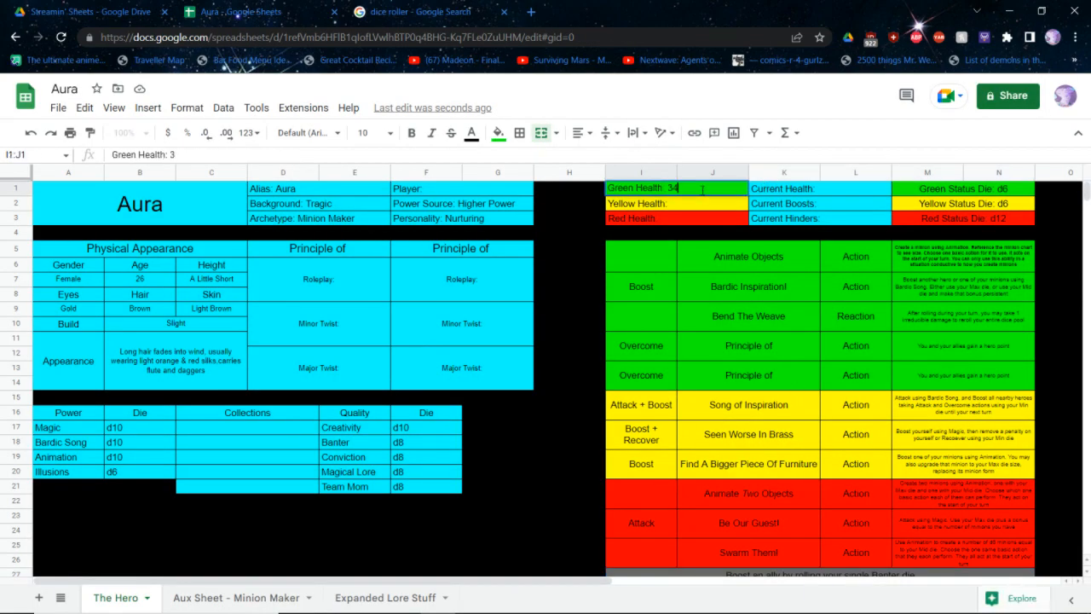
{"action": "key", "text": "Return"}
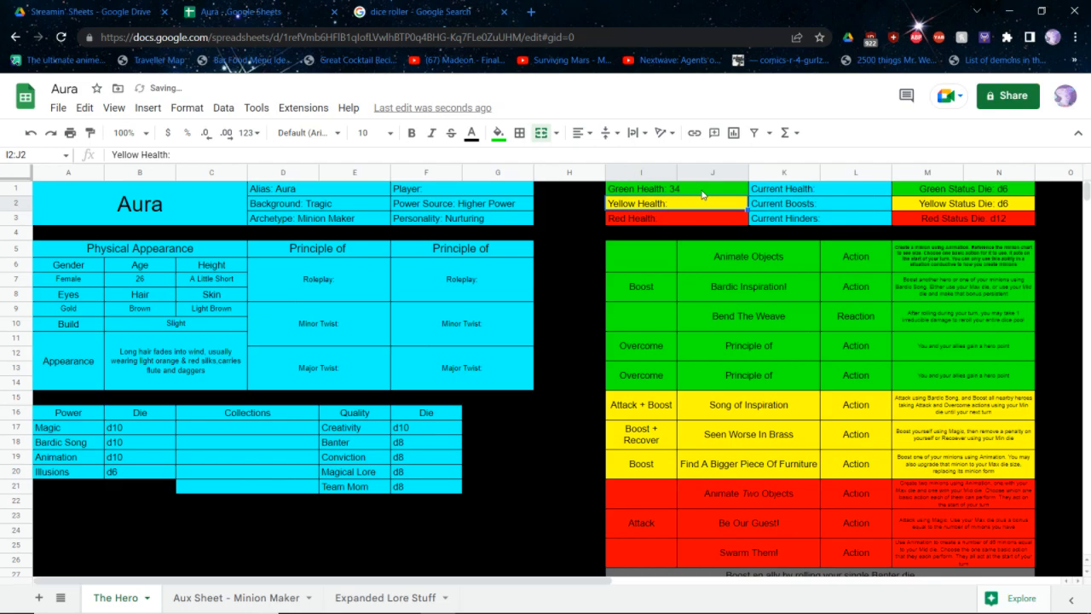
Check the Health quick reference in the rulebook PDF and set Yellow Health to 25 and Red Health to 12 on the hero sheet
{"action": "key", "text": "alt+Tab"}
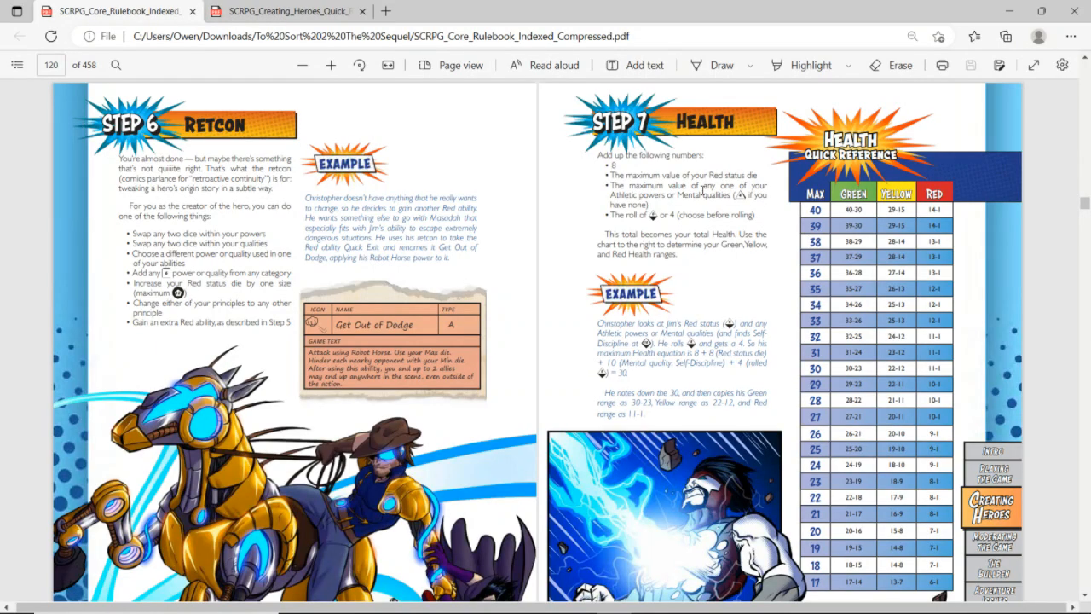
{"action": "key", "text": "alt+Tab"}
{"action": "key", "text": "Return"}
{"action": "type", "text": "25"}
{"action": "key", "text": "Return"}
{"action": "key", "text": "Return"}
{"action": "type", "text": "12"}
{"action": "key", "text": "Return"}
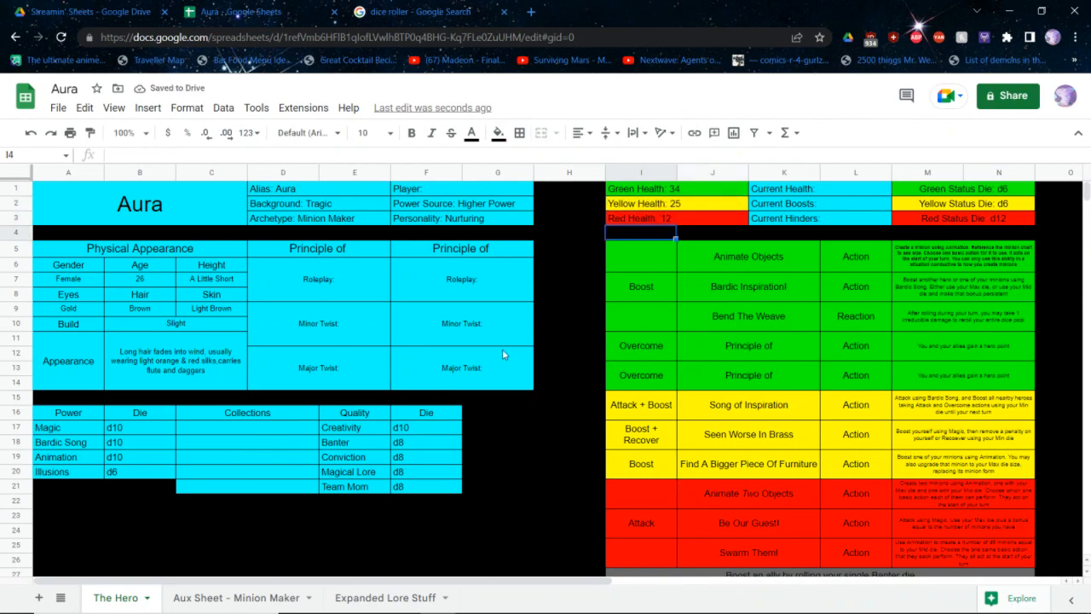
Switch to the core rulebook PDF and open the Principles section to examine the principles quick reference list
{"action": "left_click", "coordinate": [367, 249]}
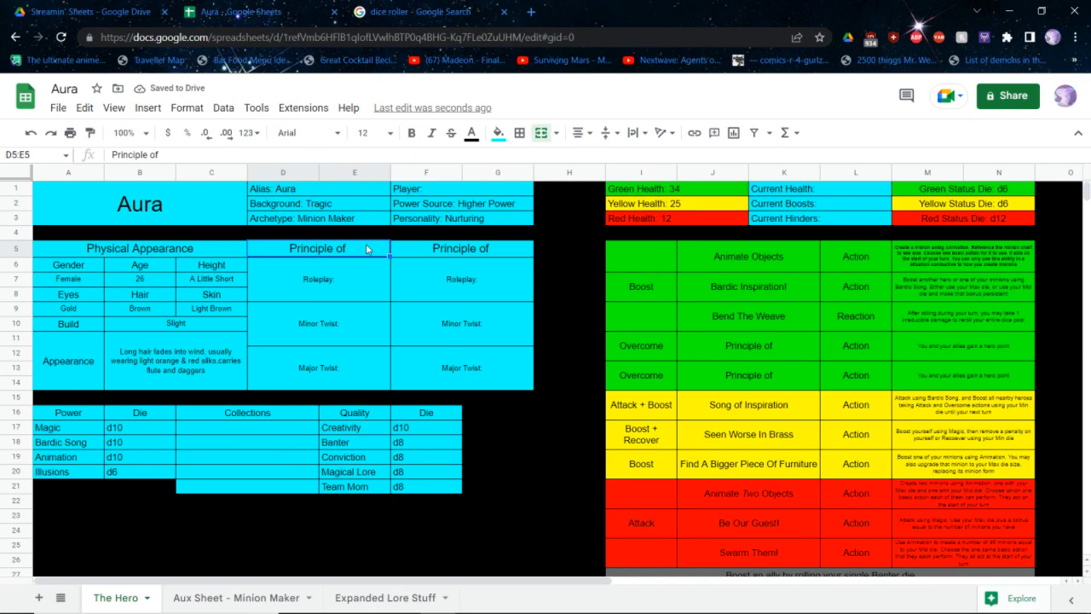
{"action": "key", "text": "alt+Tab"}
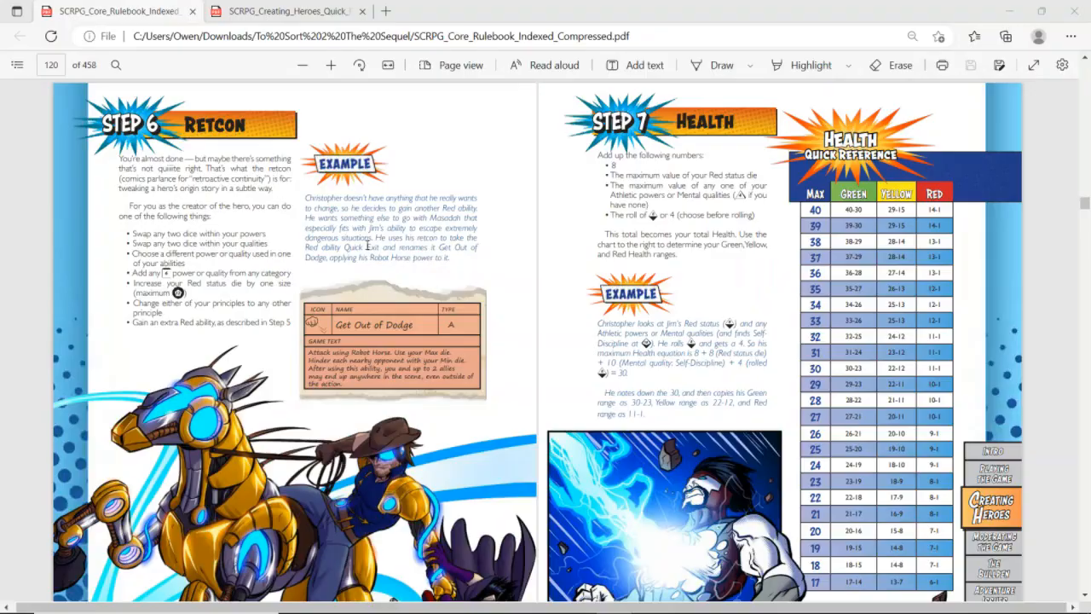
{"action": "left_click", "coordinate": [17, 65]}
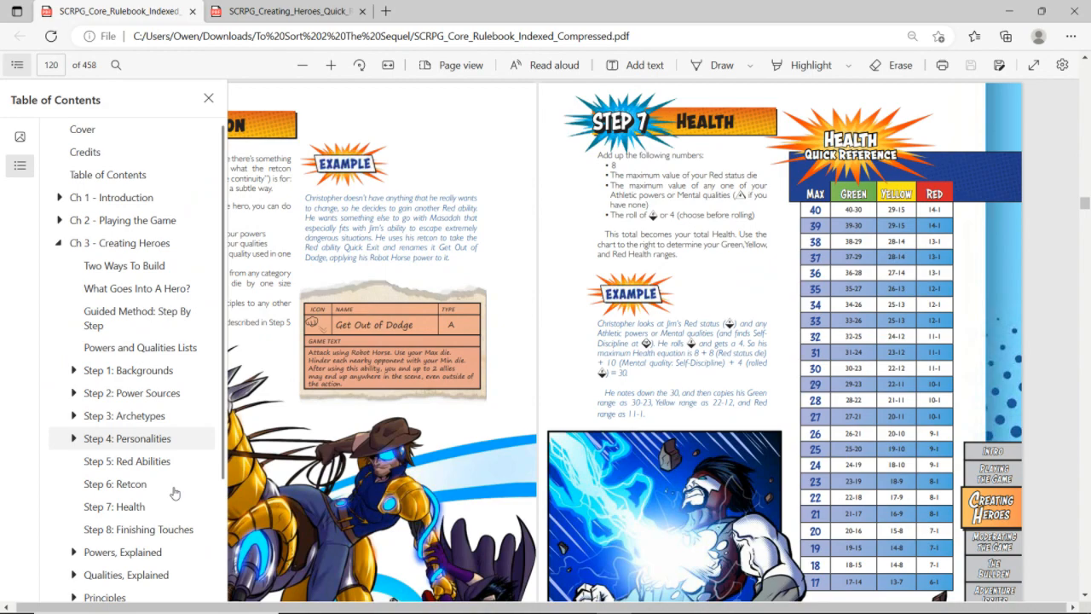
{"action": "scroll", "coordinate": [102, 554], "scroll_direction": "down", "scroll_amount": 1}
{"action": "left_click", "coordinate": [102, 563]}
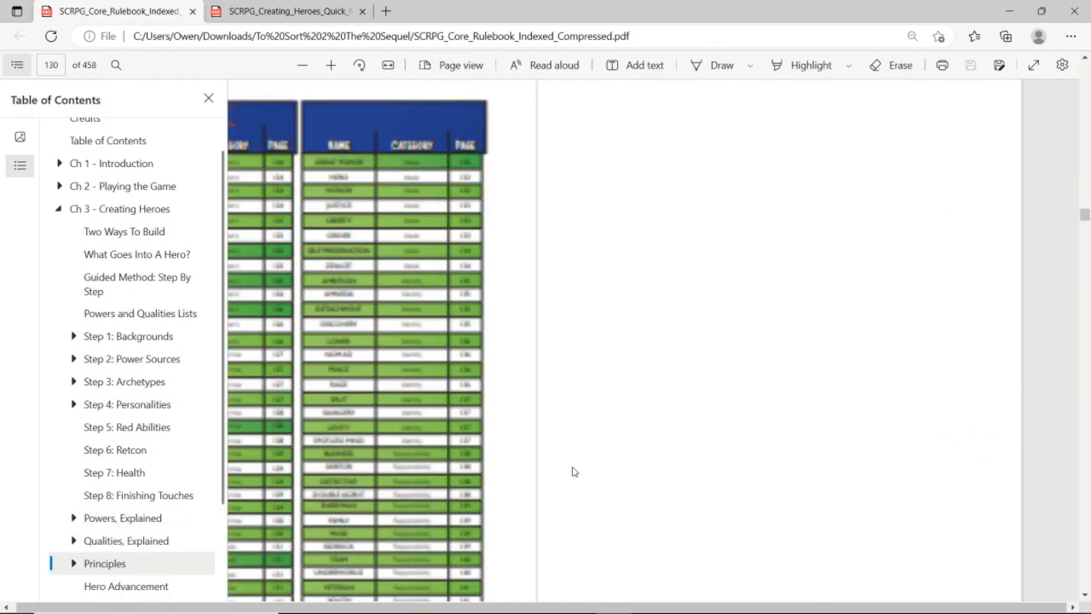
{"action": "left_click", "coordinate": [704, 304]}
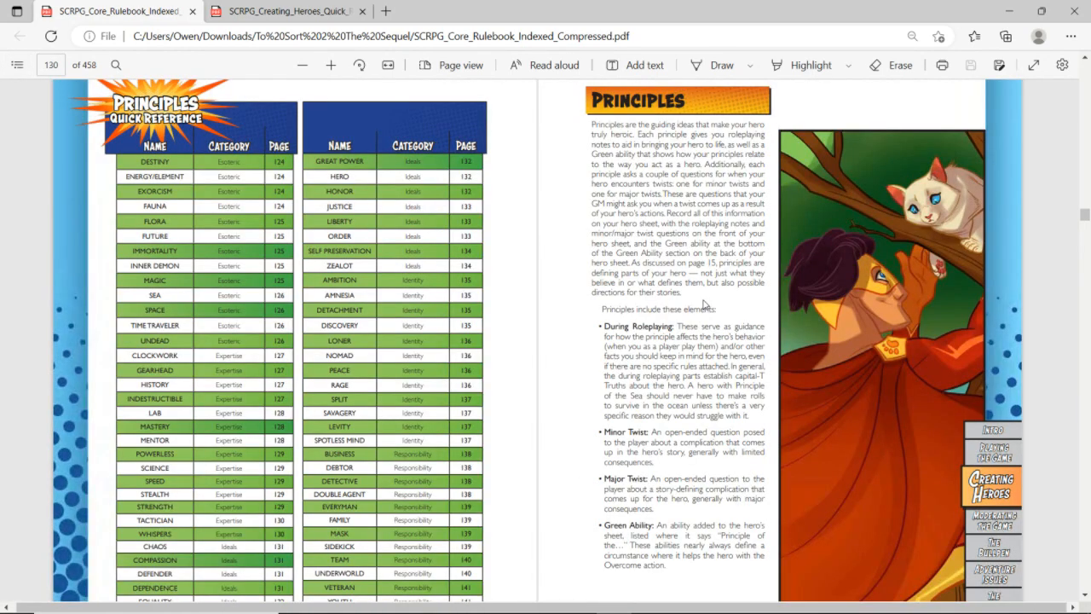
{"action": "scroll", "coordinate": [704, 304], "scroll_direction": "down", "scroll_amount": 1}
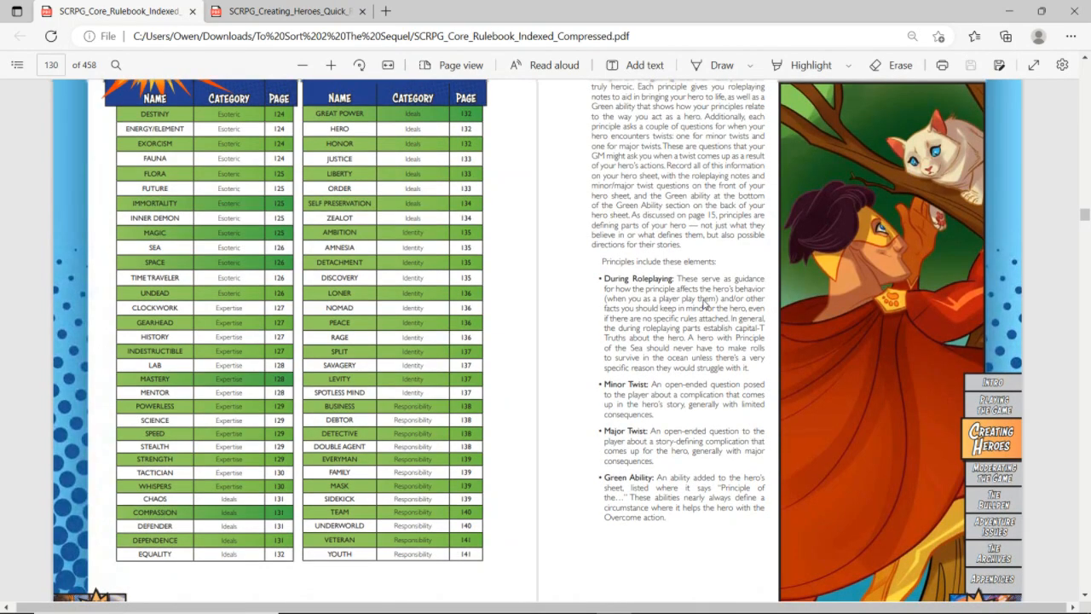
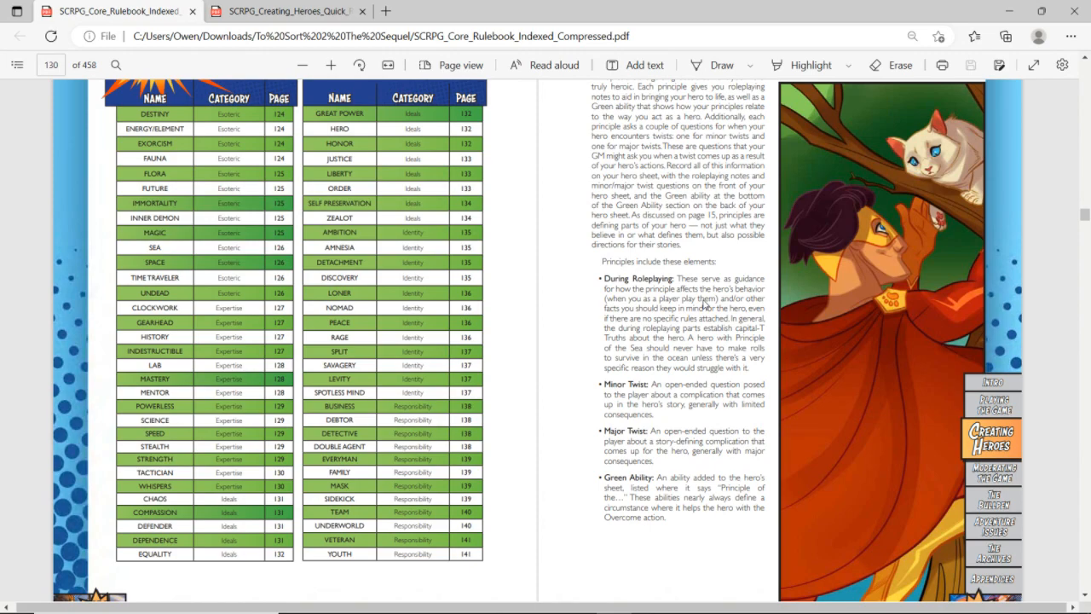
Open the Compassion entry in the rulebook's principles list, and title the Aura sheet's two principle blocks "Principle of Compassion" and "Principle of Family"
{"action": "left_click", "coordinate": [142, 511]}
{"action": "key", "text": "alt+Tab"}
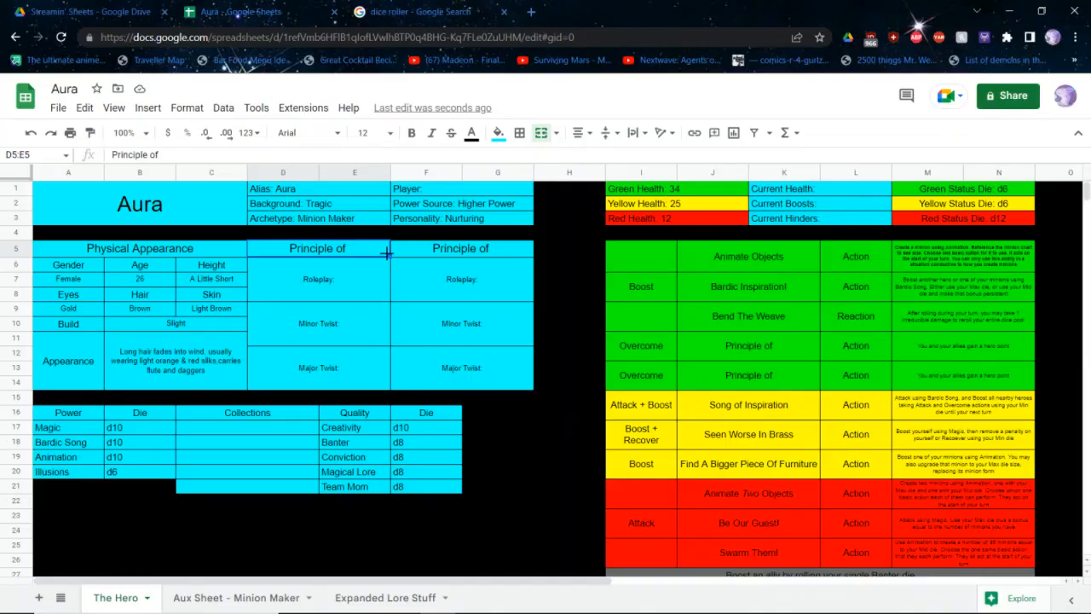
{"action": "double_click", "coordinate": [352, 250]}
{"action": "type", "text": "Compassion"}
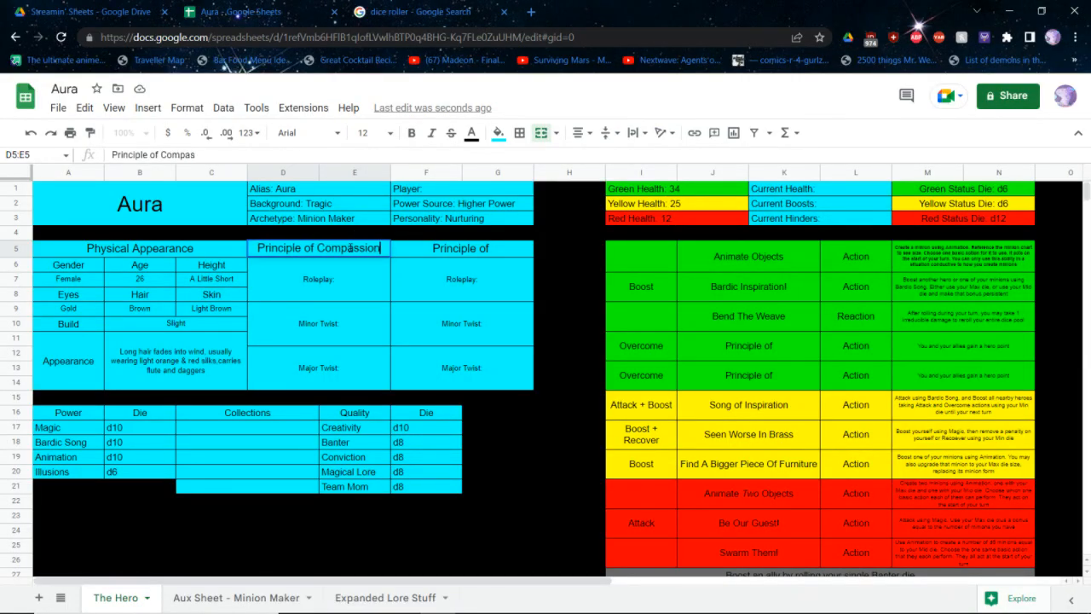
{"action": "key", "text": "Return"}
{"action": "key", "text": "Up"}
{"action": "key", "text": "Right"}
{"action": "key", "text": "Return"}
{"action": "type", "text": "Family"}
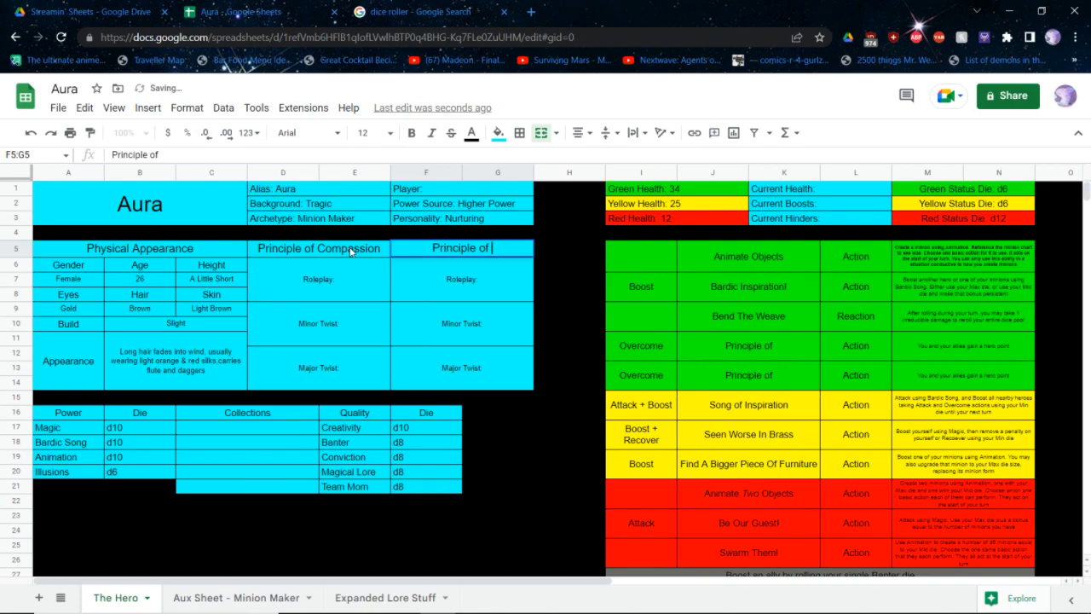
{"action": "key", "text": "Return"}
Check the Principle of Compassion entry in the core rulebook PDF and return to the Aura spreadsheet
{"action": "key", "text": "alt+Tab"}
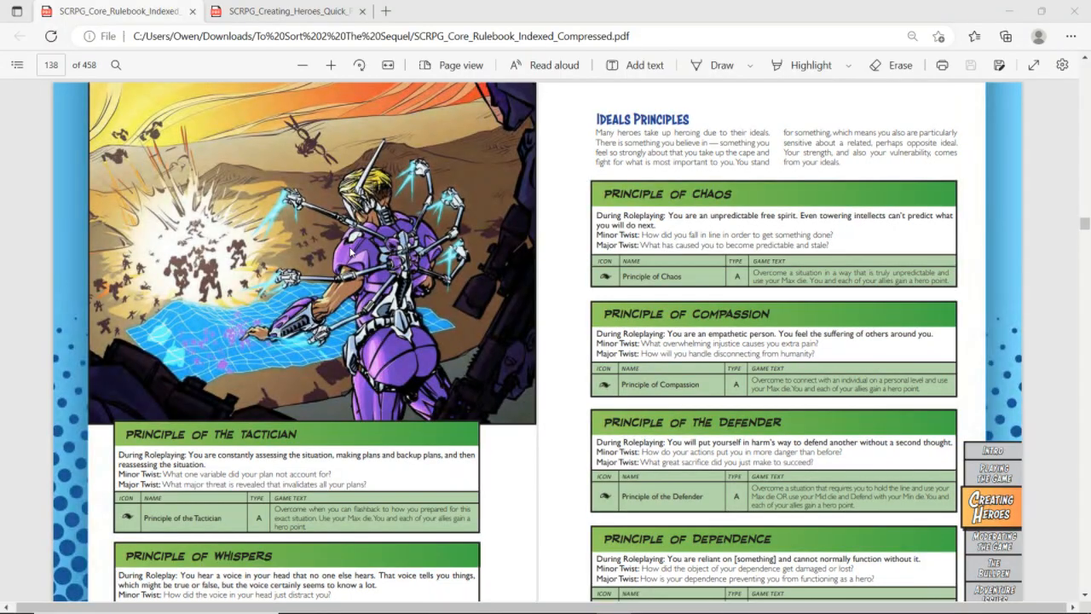
{"action": "scroll", "coordinate": [349, 251], "scroll_direction": "down", "scroll_amount": 2}
{"action": "key", "text": "alt+Tab"}
{"action": "left_click_drag", "start_coordinate": [350, 248], "coordinate": [323, 264]}
{"action": "type", "text": "You ar"}
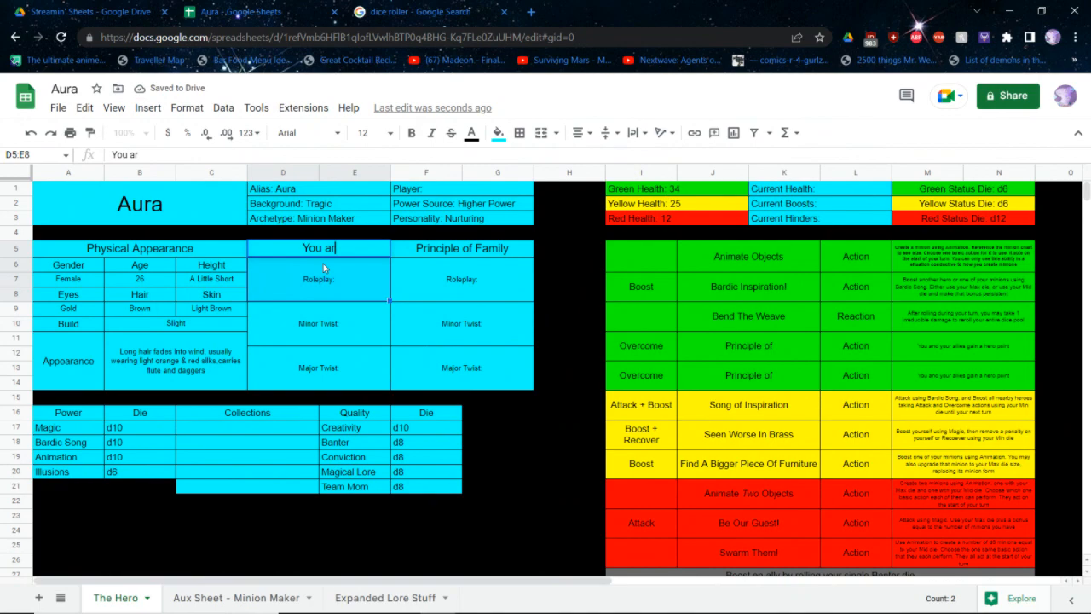
{"action": "key", "text": "Up"}
{"action": "key", "text": "ctrl+z"}
Complete the Compassion roleplay note with "You are an empathetic person. You feel the suffering of others around you"
{"action": "left_click", "coordinate": [323, 263]}
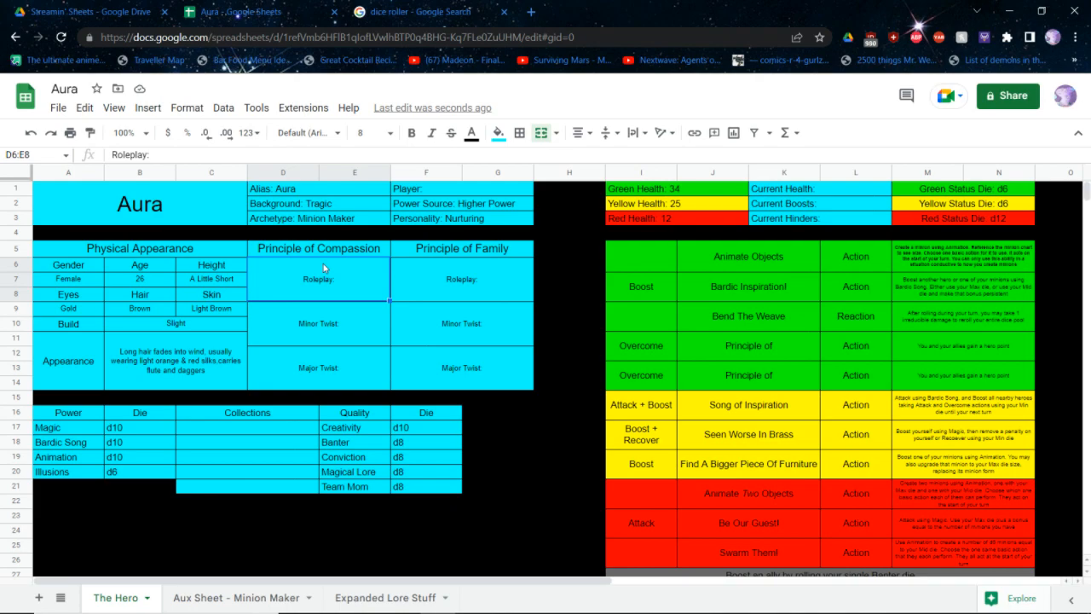
{"action": "double_click", "coordinate": [315, 280]}
{"action": "type", "text": "You"}
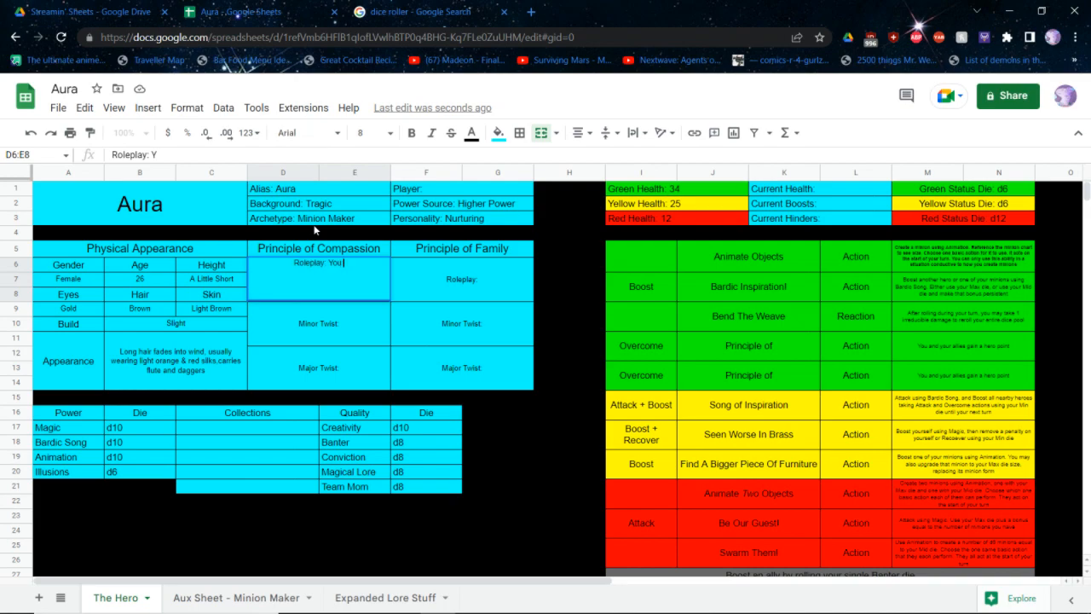
{"action": "type", "text": " are an empathetic person"}
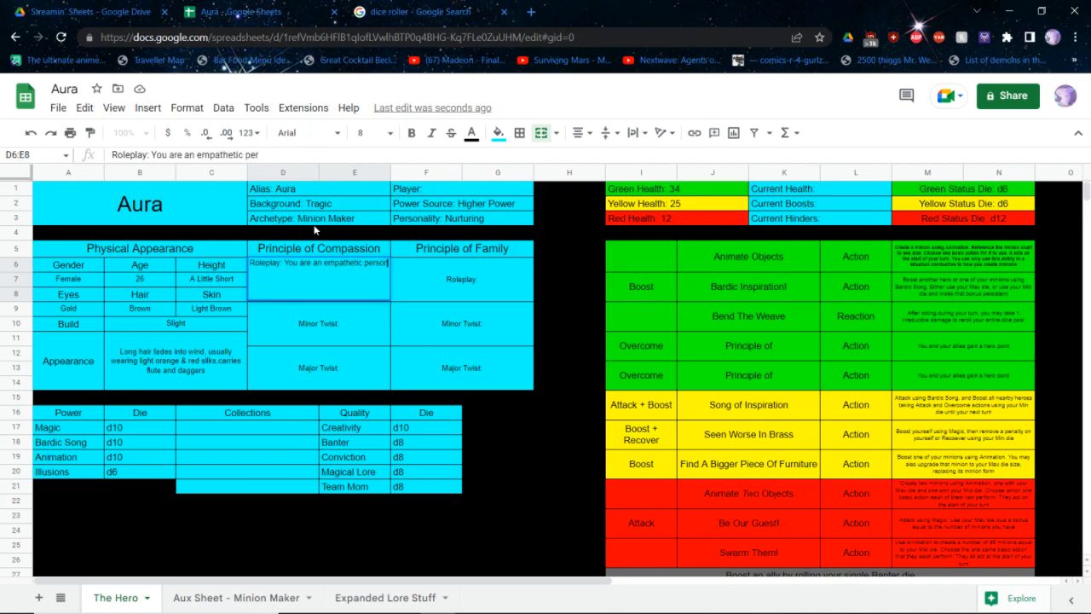
{"action": "type", "text": ". You feel the suffering of o"}
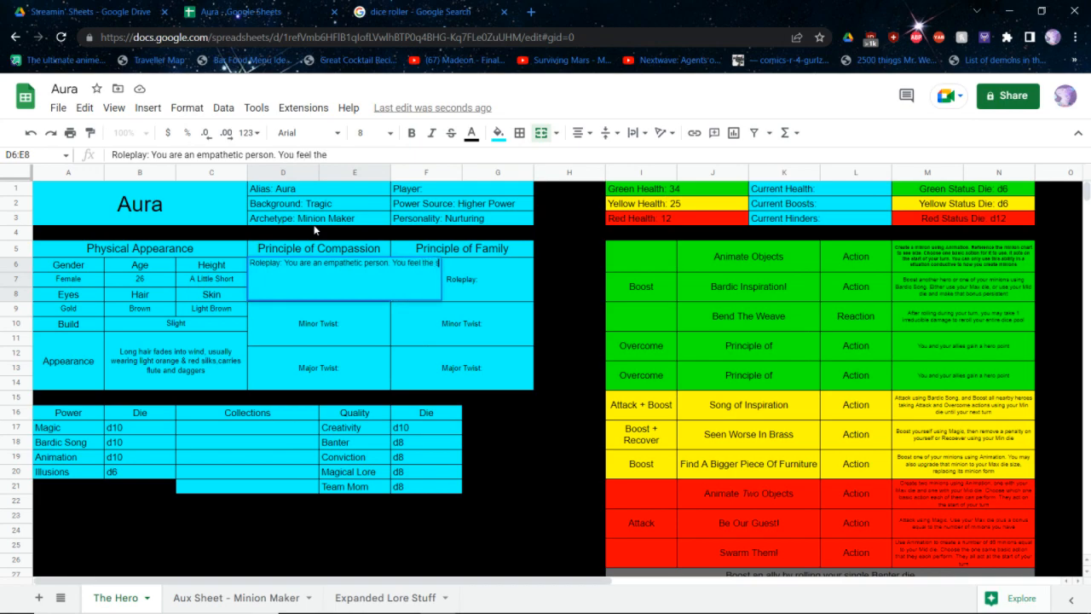
{"action": "type", "text": "thers around you"}
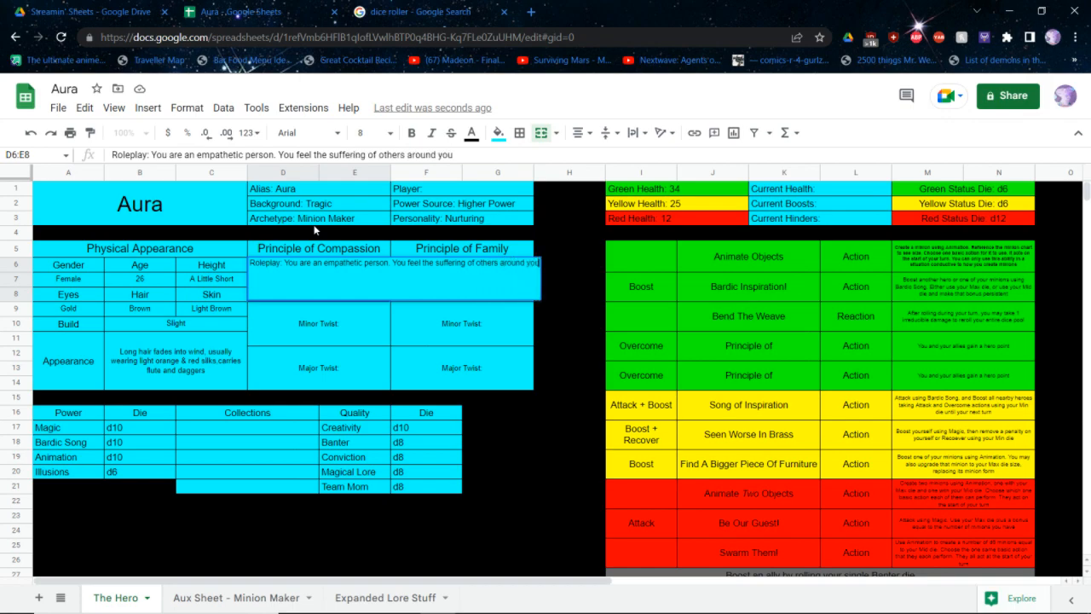
{"action": "key", "text": "Return"}
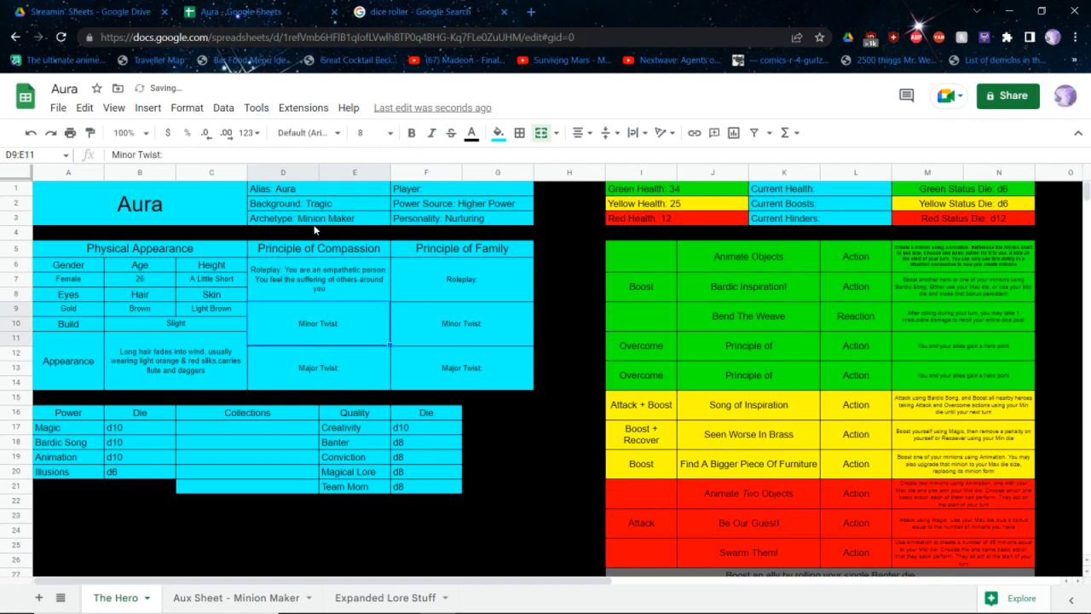
Complete the Compassion minor twist with "What overwhelming injustice causes you extra pain?"
{"action": "key", "text": "Return"}
{"action": "type", "text": "verwhelming inju"}
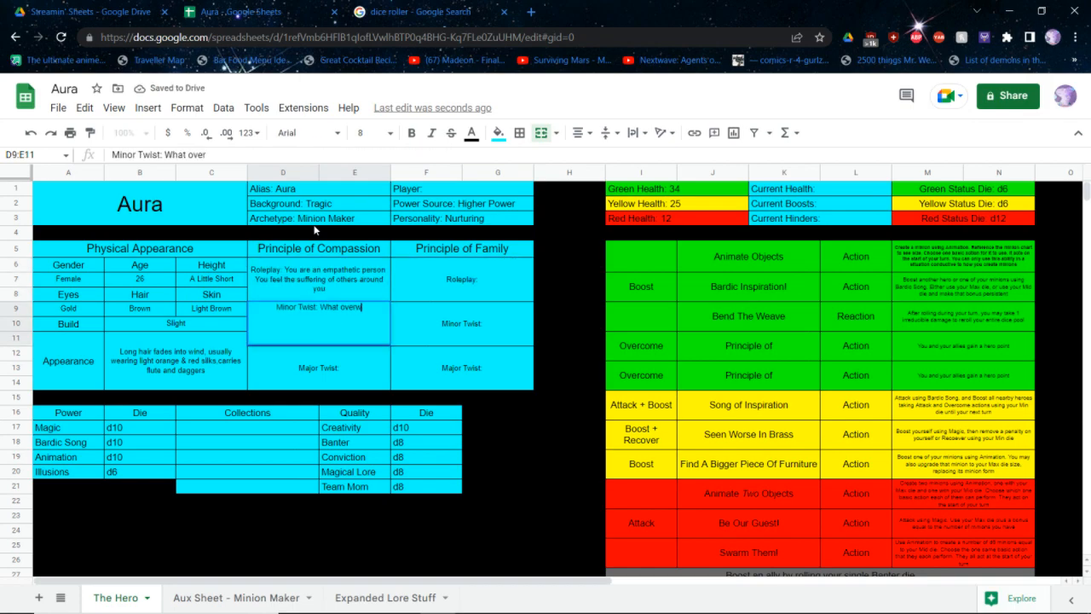
{"action": "type", "text": "stic"}
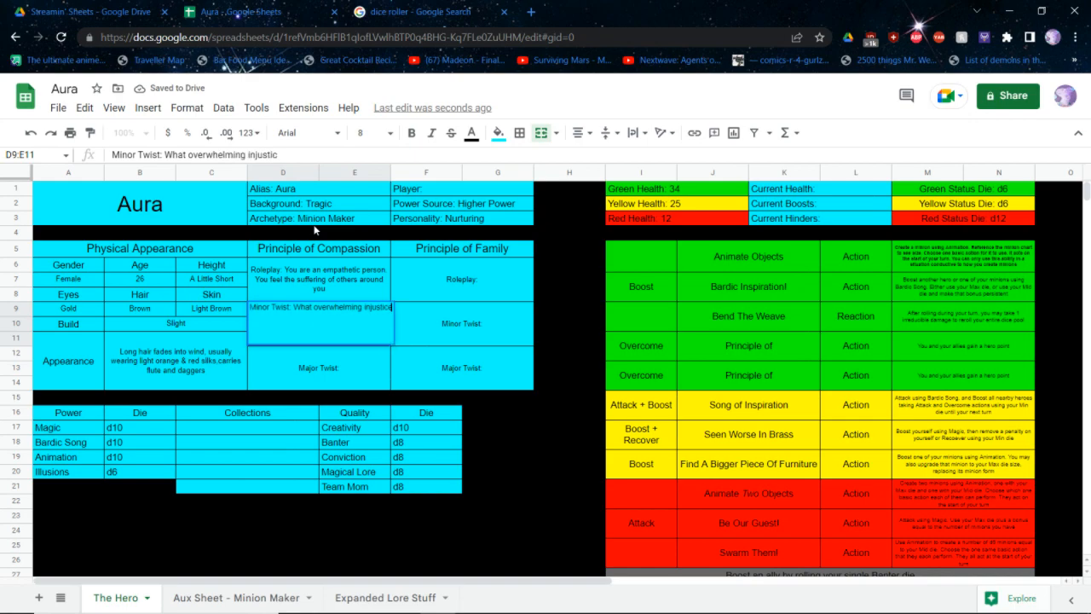
{"action": "type", "text": "e causes you ex"}
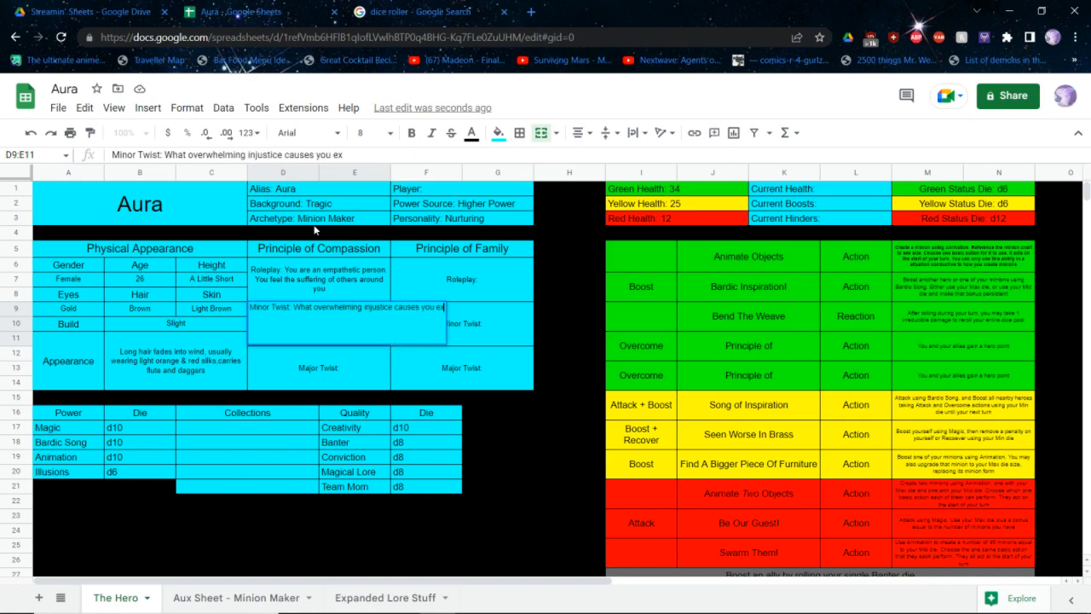
{"action": "type", "text": "tra pain?"}
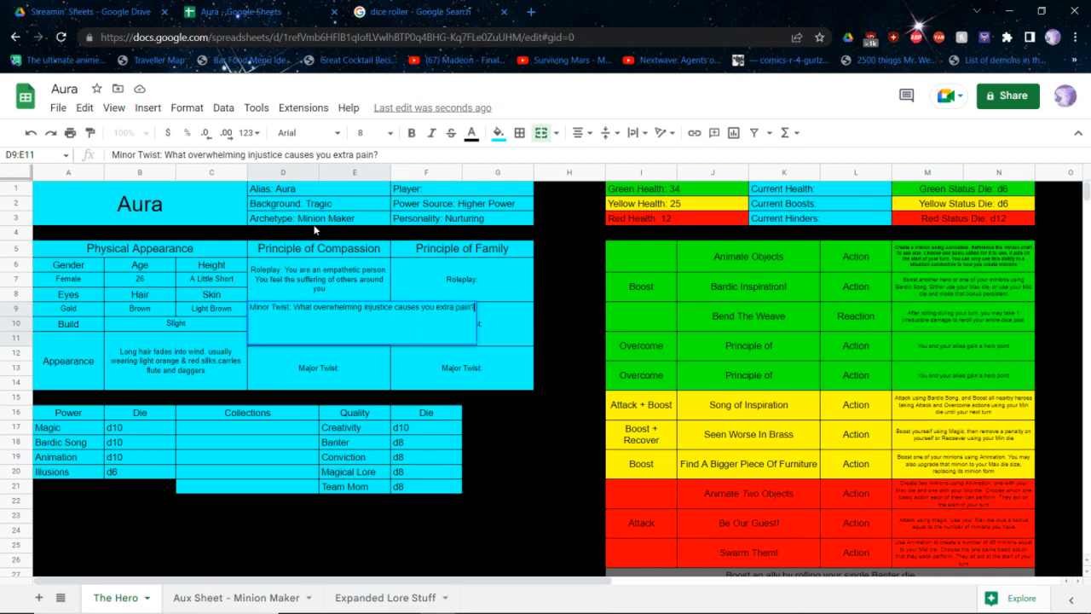
{"action": "key", "text": "Return"}
{"action": "key", "text": "Return"}
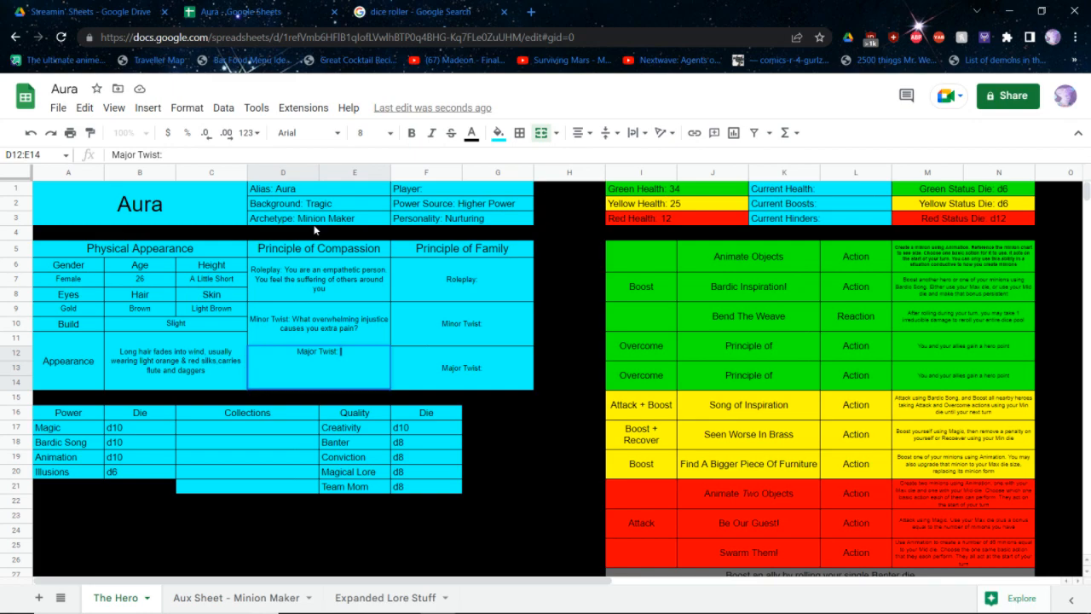
Complete the Compassion major twist with "How will you handle disconnecting from others?"
{"action": "type", "text": "How will you hand"}
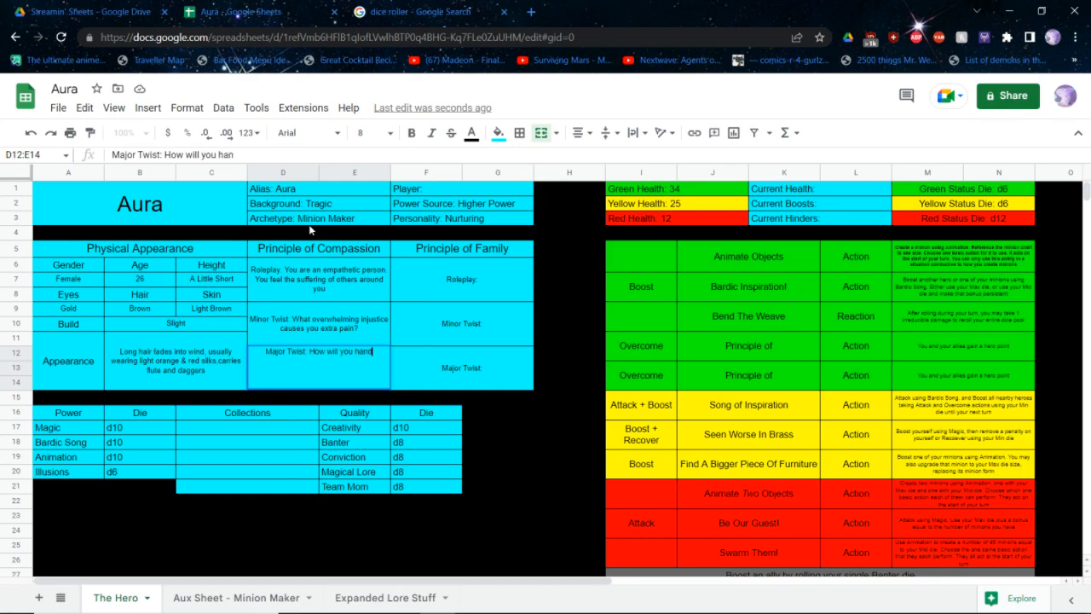
{"action": "type", "text": "le disconnecting form"}
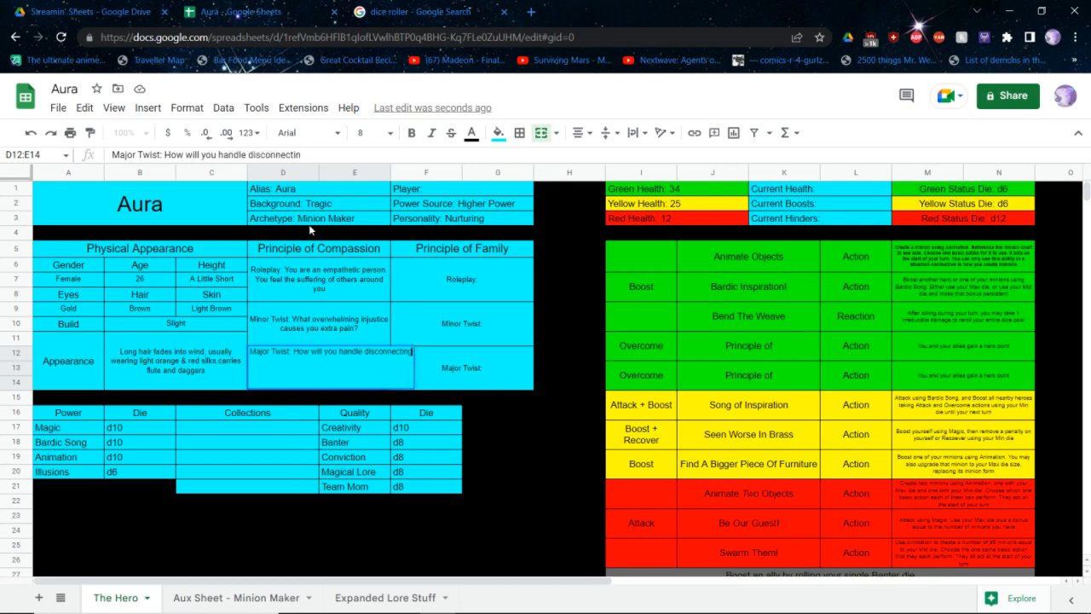
{"action": "key", "text": "BackSpace"}
{"action": "key", "text": "BackSpace"}
{"action": "key", "text": "BackSpace"}
{"action": "type", "text": "rom"}
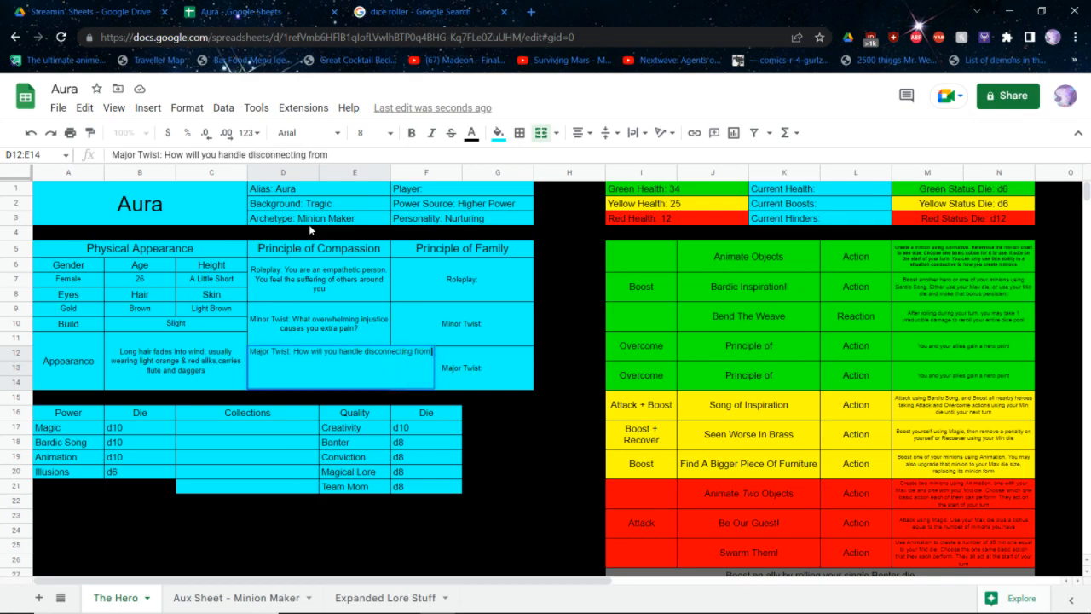
{"action": "type", "text": " others?"}
{"action": "key", "text": "BackSpace"}
{"action": "key", "text": "BackSpace"}
{"action": "key", "text": "BackSpace"}
{"action": "key", "text": "BackSpace"}
{"action": "key", "text": "BackSpace"}
{"action": "key", "text": "BackSpace"}
{"action": "key", "text": "BackSpace"}
{"action": "key", "text": "BackSpace"}
{"action": "type", "text": "others?"}
{"action": "key", "text": "ctrl+Return"}
Name the first Overcome ability in the green section "Principle of Compassion"
{"action": "key", "text": "Right"}
{"action": "key", "text": "Right"}
{"action": "key", "text": "Right"}
{"action": "key", "text": "Right"}
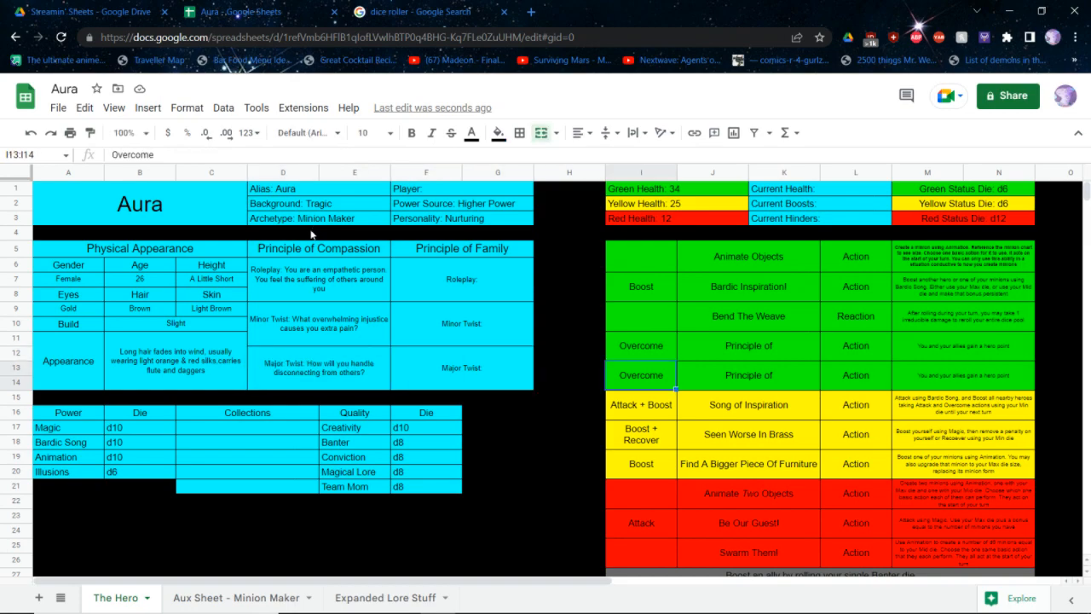
{"action": "key", "text": "Return"}
{"action": "type", "text": "Compassion"}
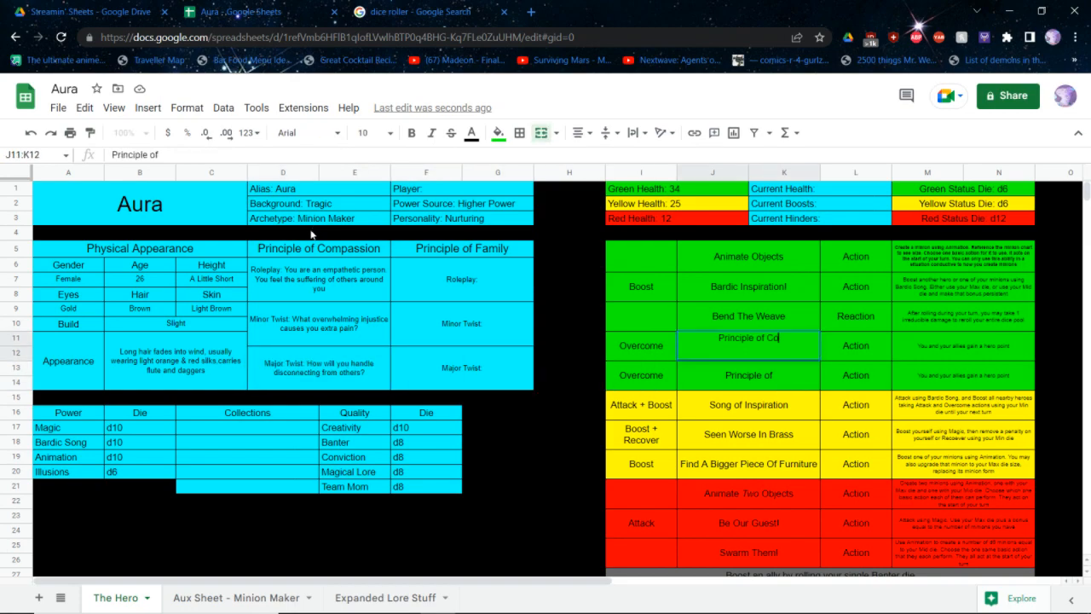
{"action": "key", "text": "ctrl+Return"}
Insert "Overcome to connect with an individual on a personal level and use your Max die." before the existing Principle of Compassion ability text
{"action": "key", "text": "Right"}
{"action": "key", "text": "Right"}
{"action": "key", "text": "Return"}
{"action": "key", "text": "Home"}
{"action": "type", "text": "Overom"}
{"action": "type", "text": "ce to conntec"}
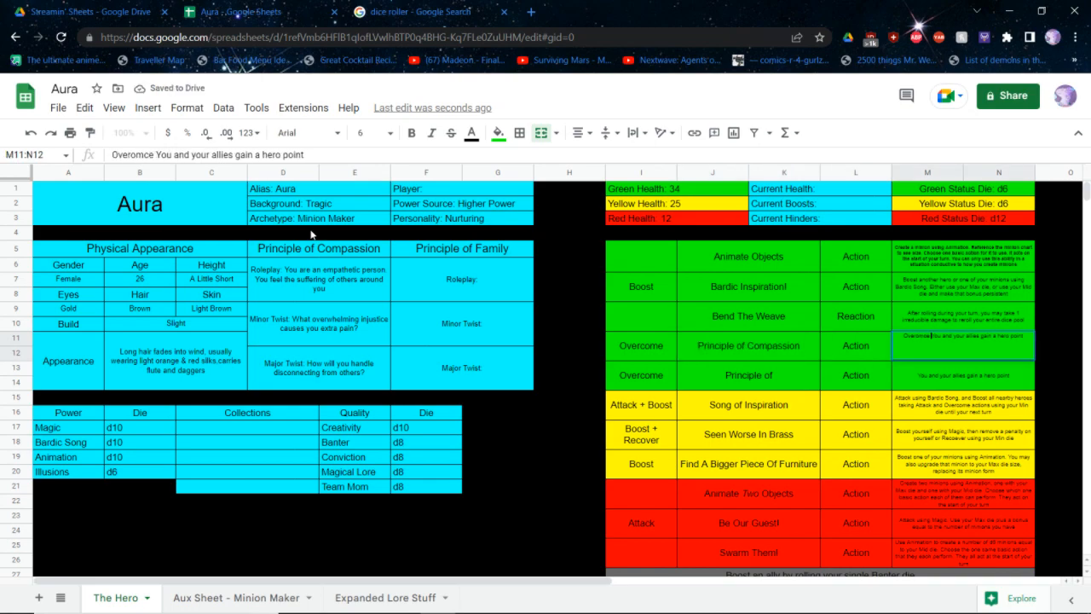
{"action": "key", "text": "BackSpace"}
{"action": "key", "text": "BackSpace"}
{"action": "key", "text": "BackSpace"}
{"action": "key", "text": "BackSpace"}
{"action": "key", "text": "BackSpace"}
{"action": "key", "text": "BackSpace"}
{"action": "key", "text": "BackSpace"}
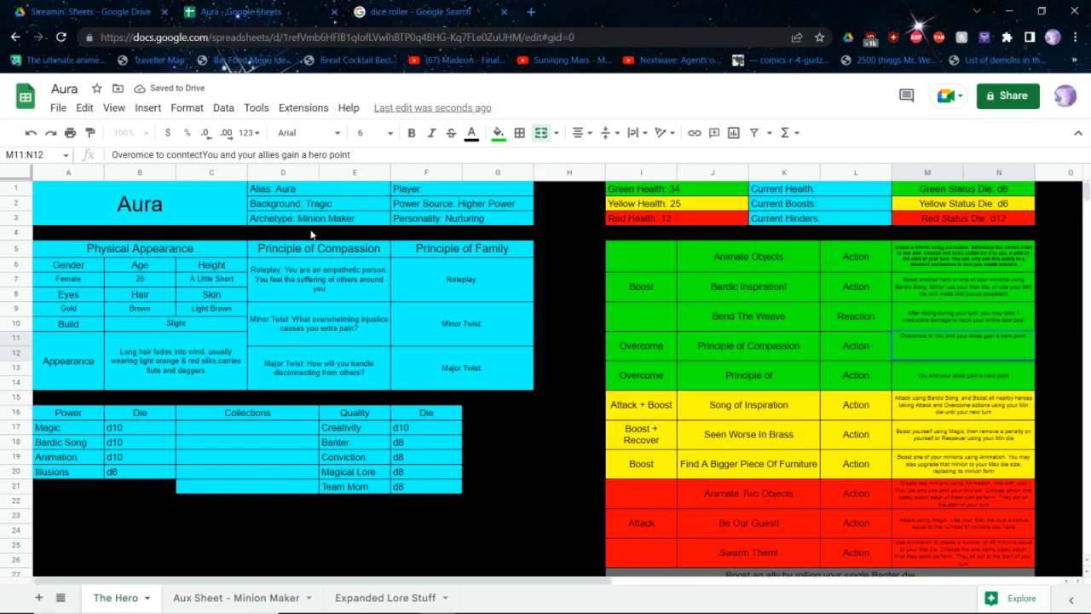
{"action": "key", "text": "BackSpace"}
{"action": "key", "text": "BackSpace"}
{"action": "key", "text": "BackSpace"}
{"action": "key", "text": "BackSpace"}
{"action": "key", "text": "BackSpace"}
{"action": "key", "text": "BackSpace"}
{"action": "key", "text": "BackSpace"}
{"action": "key", "text": "BackSpace"}
{"action": "key", "text": "BackSpace"}
{"action": "key", "text": "BackSpace"}
{"action": "key", "text": "BackSpace"}
{"action": "key", "text": "BackSpace"}
{"action": "type", "text": "Over"}
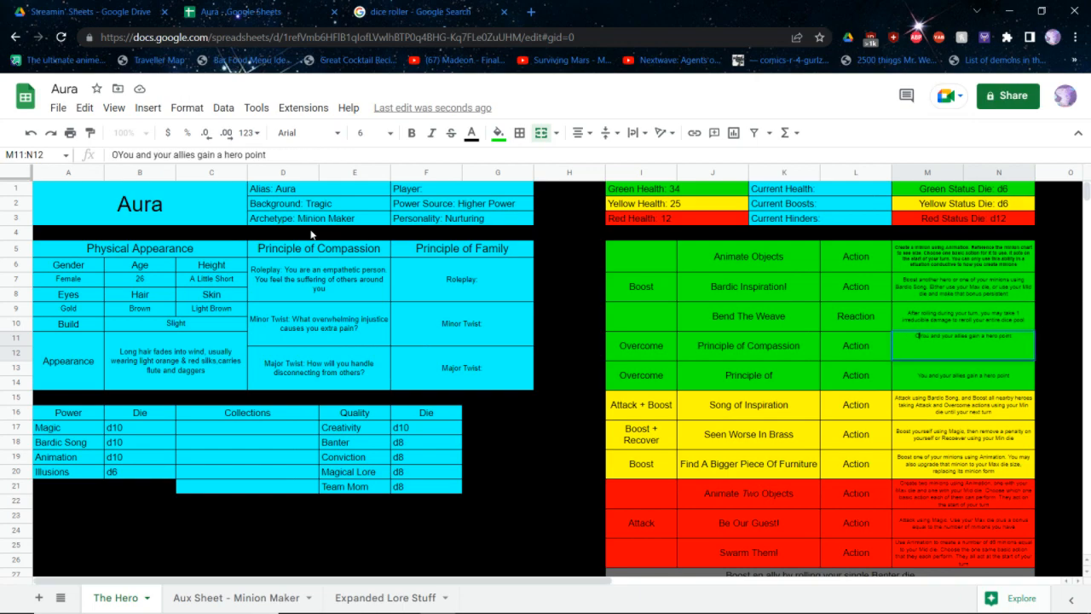
{"action": "type", "text": "come to connect with a"}
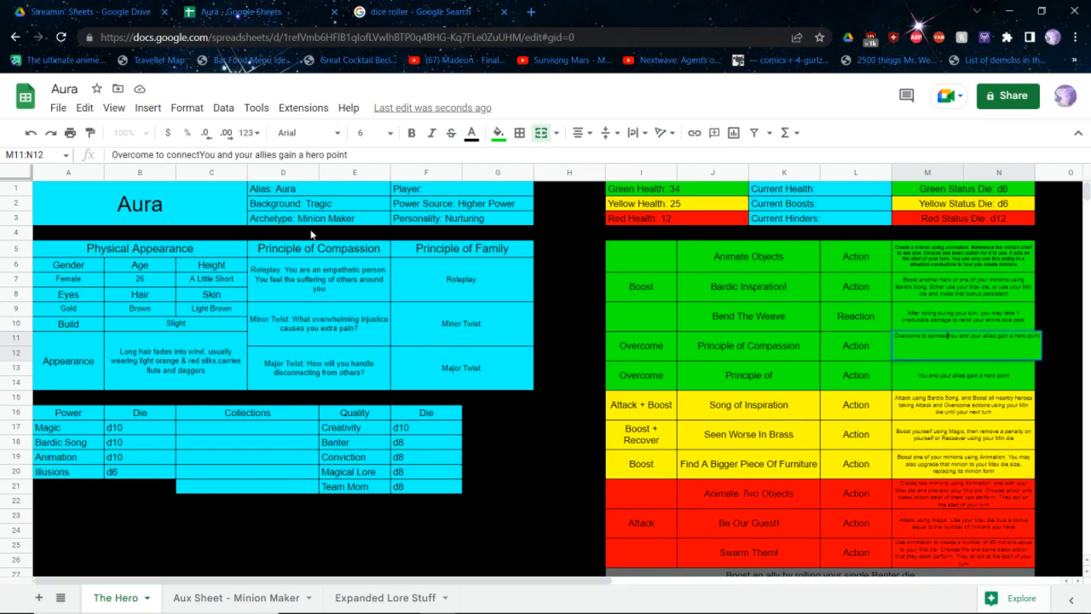
{"action": "type", "text": "n individual o"}
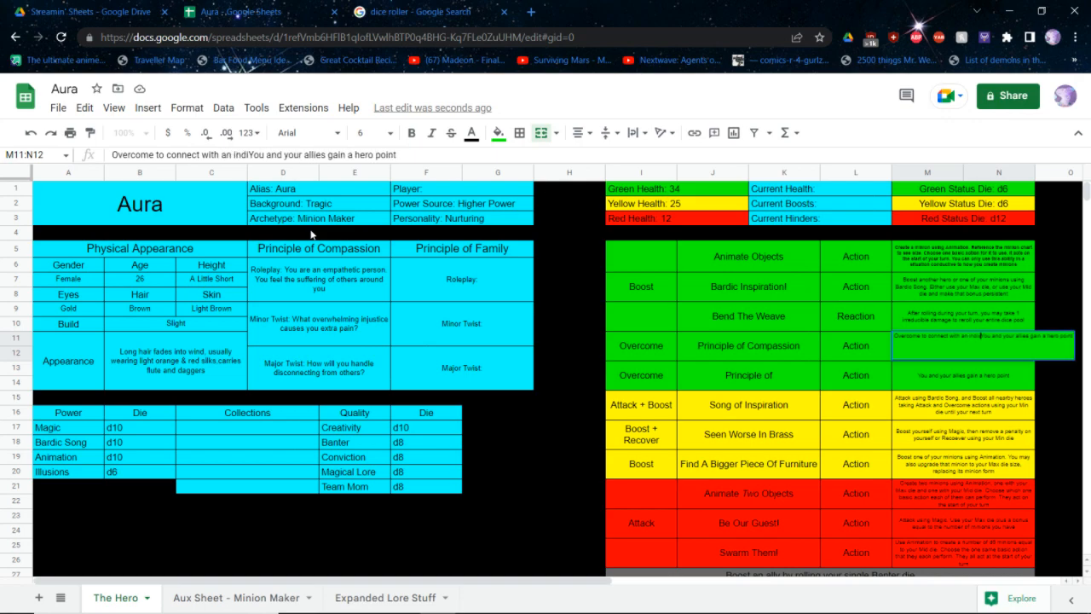
{"action": "type", "text": "n a personal level "}
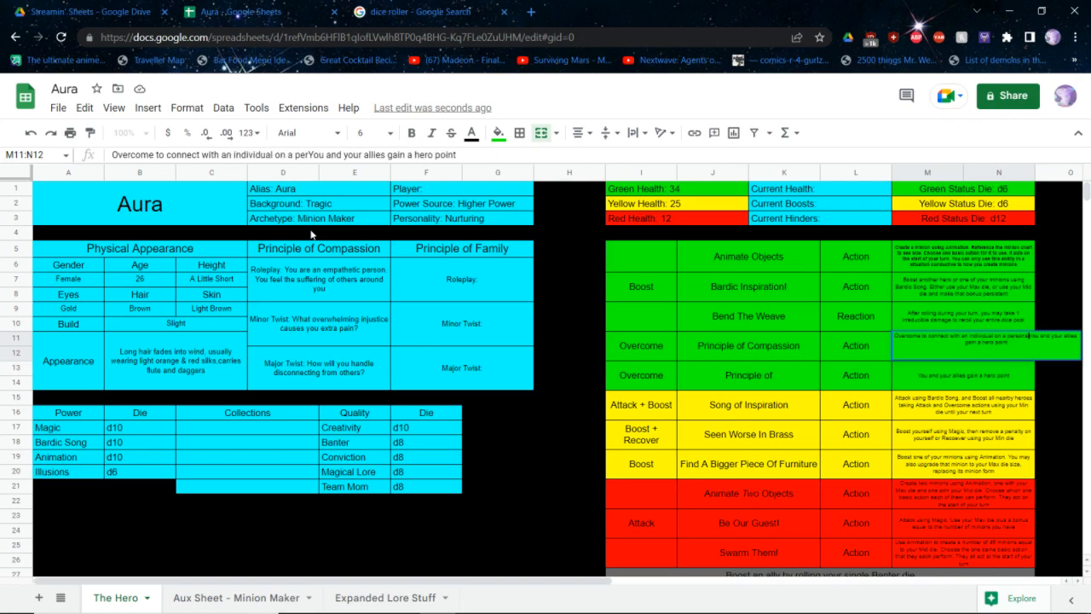
{"action": "type", "text": "and use your Max die"}
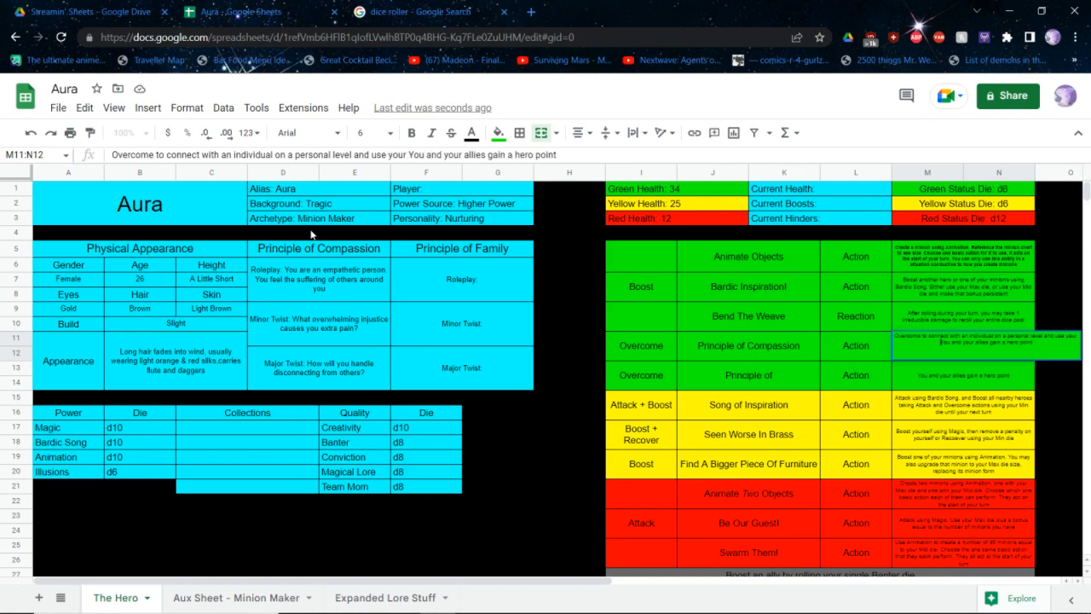
{"action": "type", "text": "."}
{"action": "key", "text": "Return"}
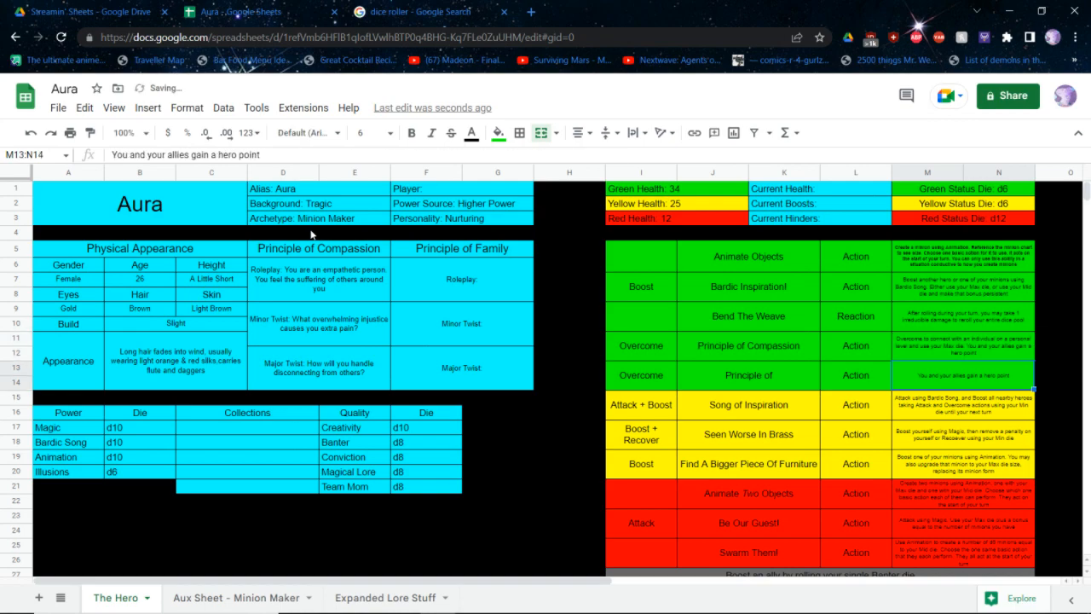
{"action": "key", "text": "Left"}
{"action": "key", "text": "Left"}
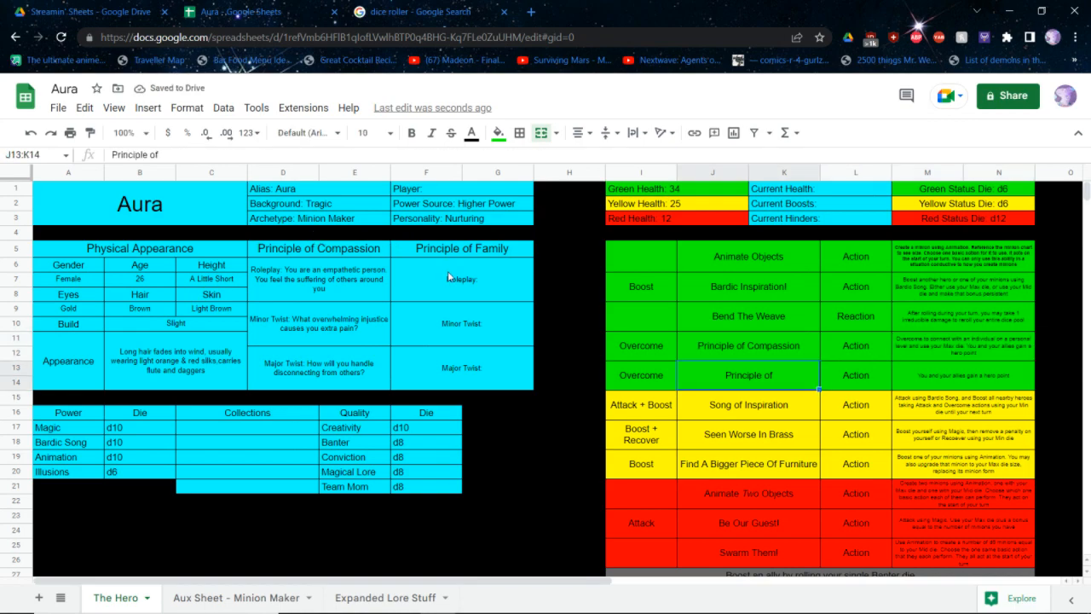
Begin the Principle of Family roleplay note with "Your family is an important part of your life"
{"action": "left_click", "coordinate": [451, 279]}
{"action": "double_click", "coordinate": [449, 273]}
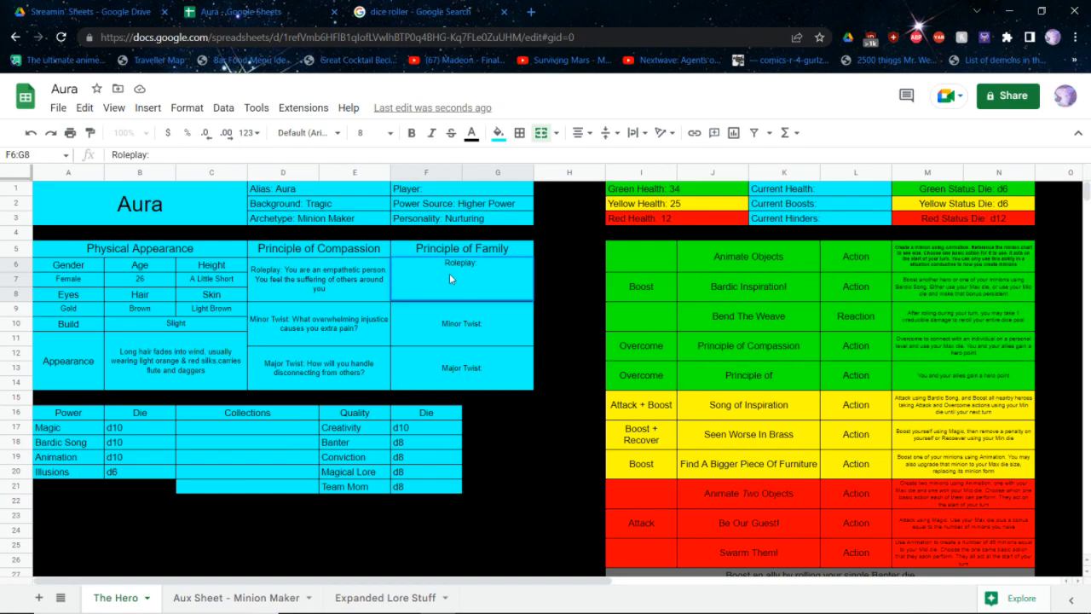
{"action": "type", "text": "Your family is an i"}
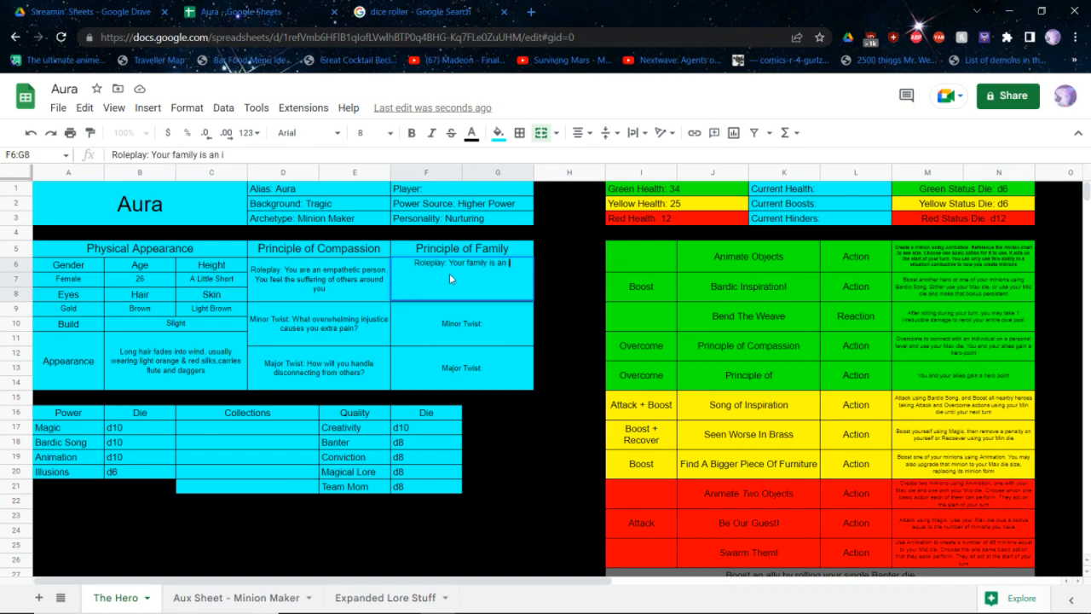
{"action": "type", "text": "mportant part of you"}
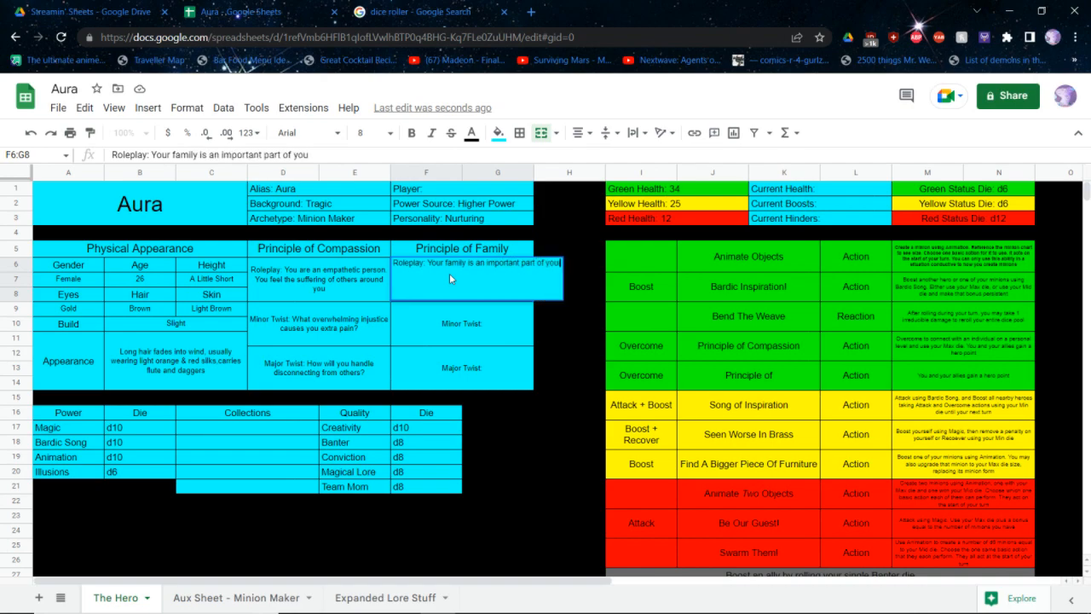
{"action": "type", "text": "r life."}
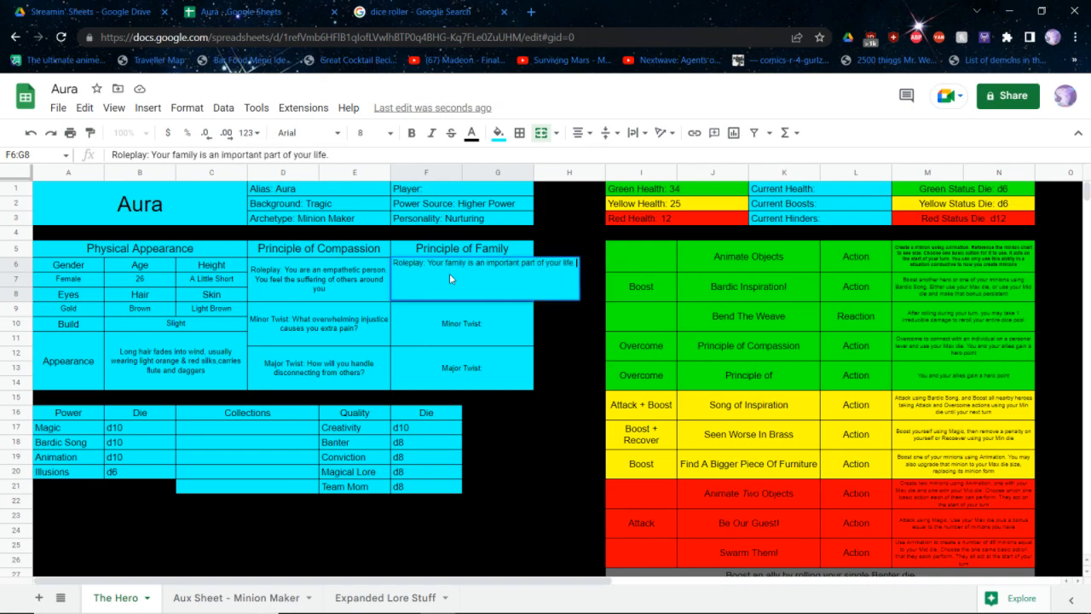
{"action": "type", "text": " You have"}
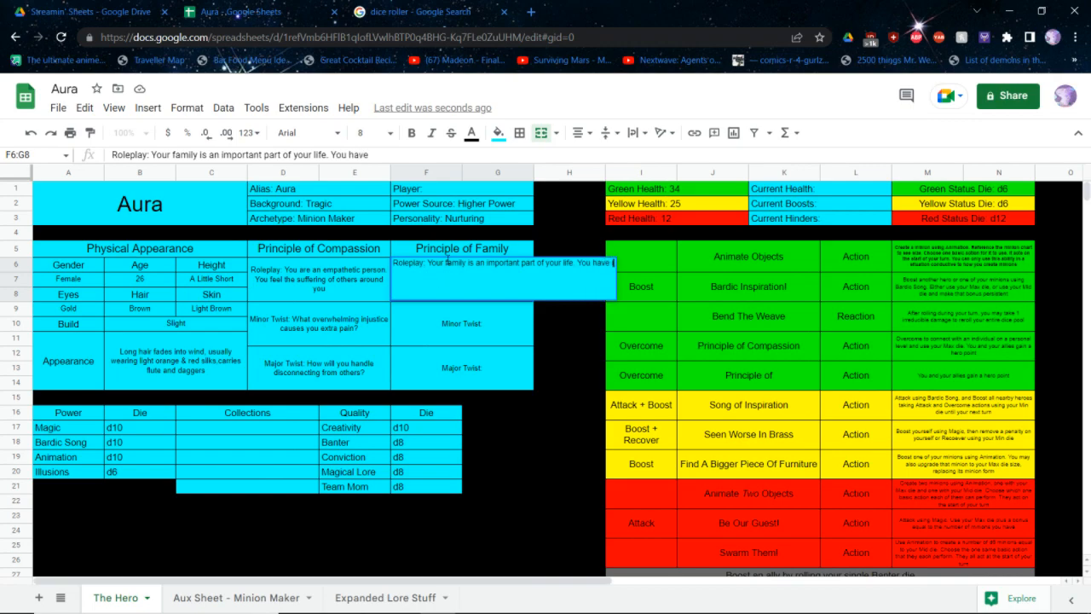
{"action": "type", "text": " relatives in a wid"}
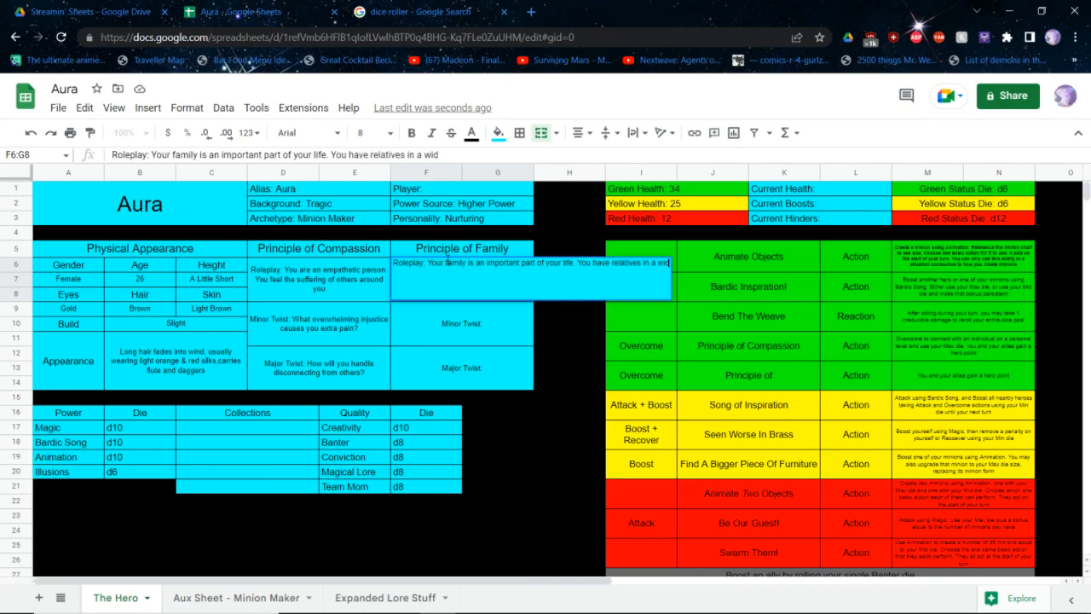
{"action": "type", "text": "e range of fields"}
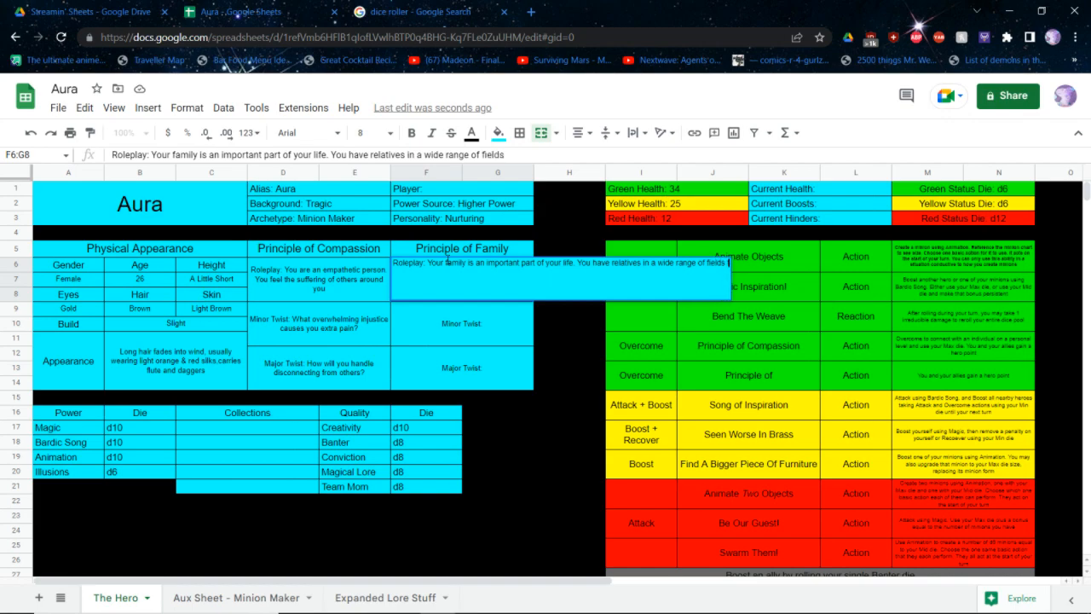
{"action": "type", "text": " that you can call upon"}
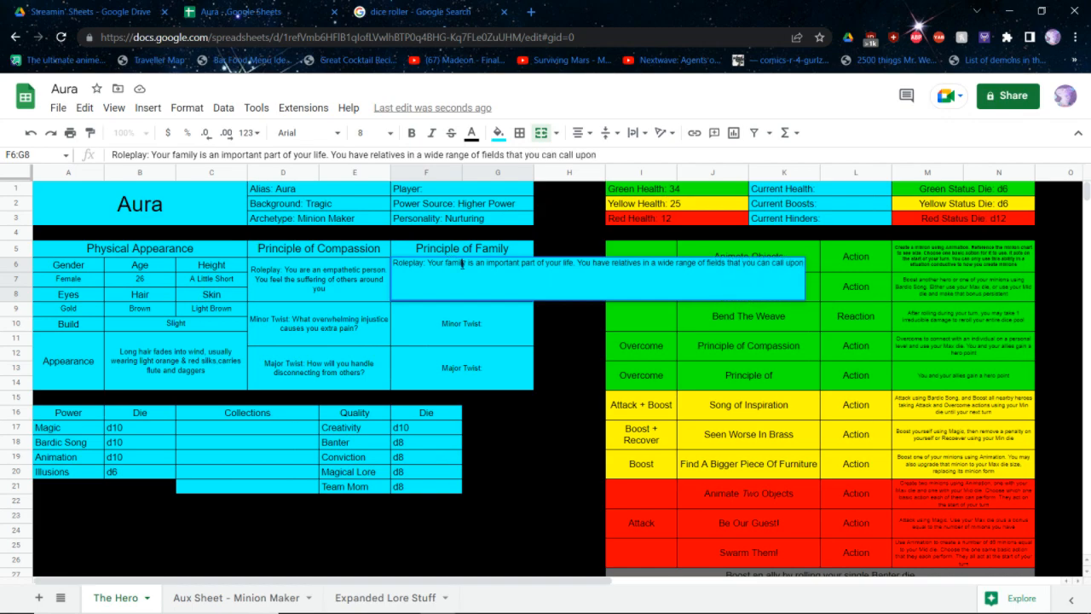
{"action": "type", "text": " and your crew"}
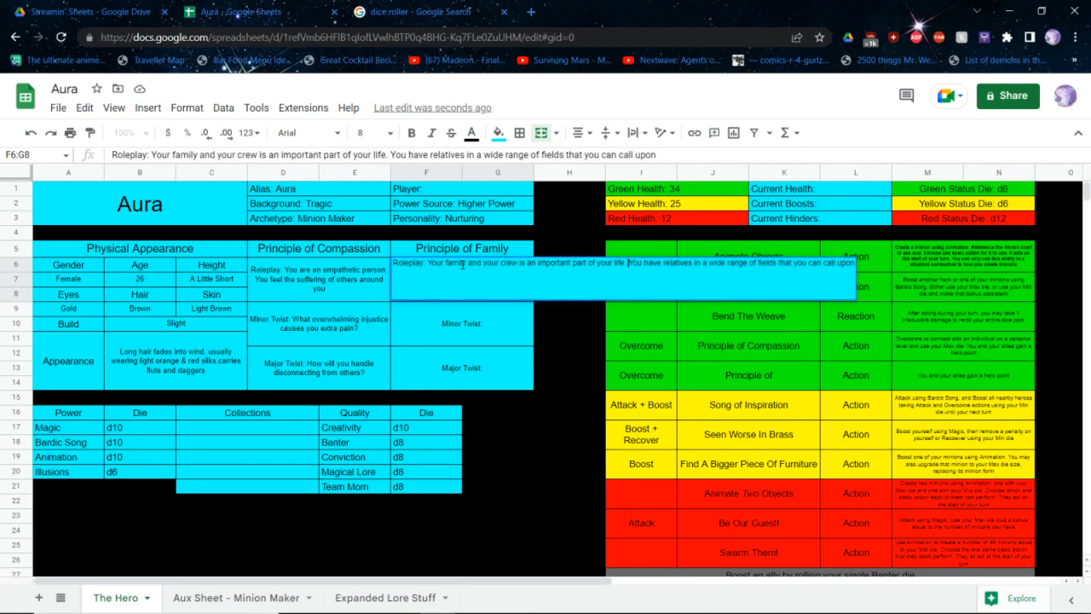
In the Family roleplay note, insert "and your crew" after "Your family" and replace "relatives" with "loved ones"
{"action": "key", "text": "BackSpace"}
{"action": "key", "text": "BackSpace"}
{"action": "key", "text": "BackSpace"}
{"action": "key", "text": "BackSpace"}
{"action": "key", "text": "BackSpace"}
{"action": "key", "text": "BackSpace"}
{"action": "key", "text": "BackSpace"}
{"action": "key", "text": "BackSpace"}
{"action": "key", "text": "BackSpace"}
{"action": "type", "text": "loved ones"}
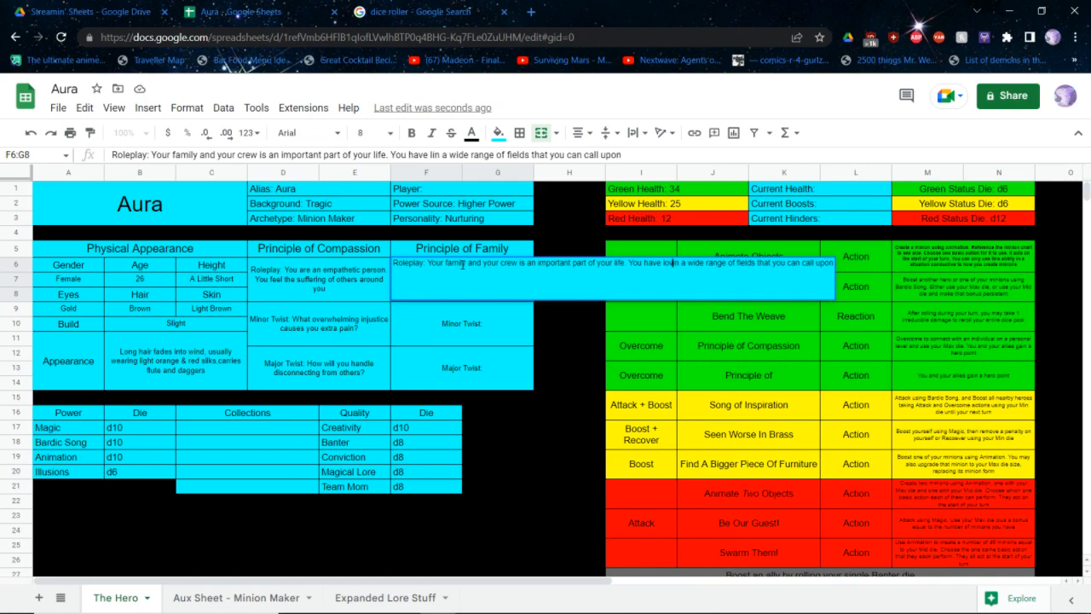
End the Family roleplay note with "for aid" after "call upon"
{"action": "key", "text": "ctrl+Right"}
{"action": "key", "text": "ctrl+Right"}
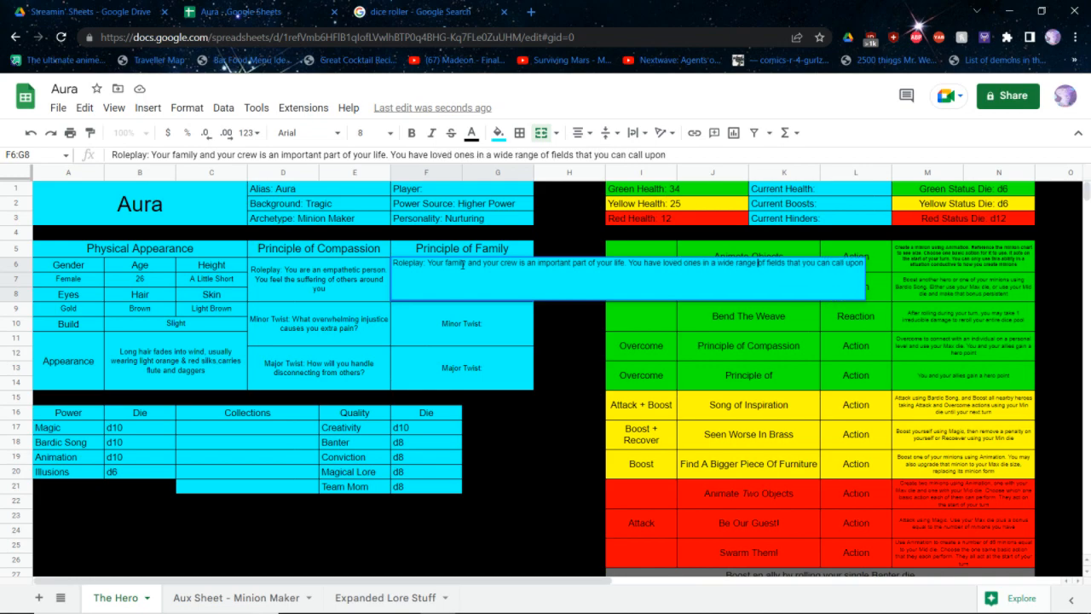
{"action": "type", "text": "for"}
{"action": "key", "text": "BackSpace"}
{"action": "key", "text": "BackSpace"}
{"action": "key", "text": "BackSpace"}
{"action": "key", "text": "BackSpace"}
{"action": "type", "text": "for aid"}
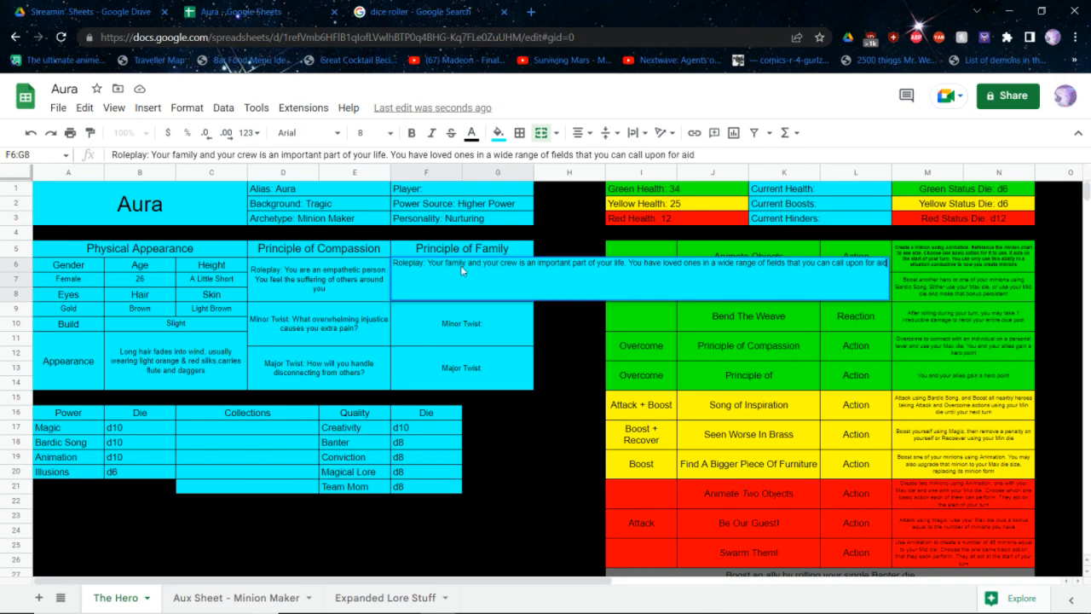
{"action": "key", "text": "Return"}
{"action": "key", "text": "Return"}
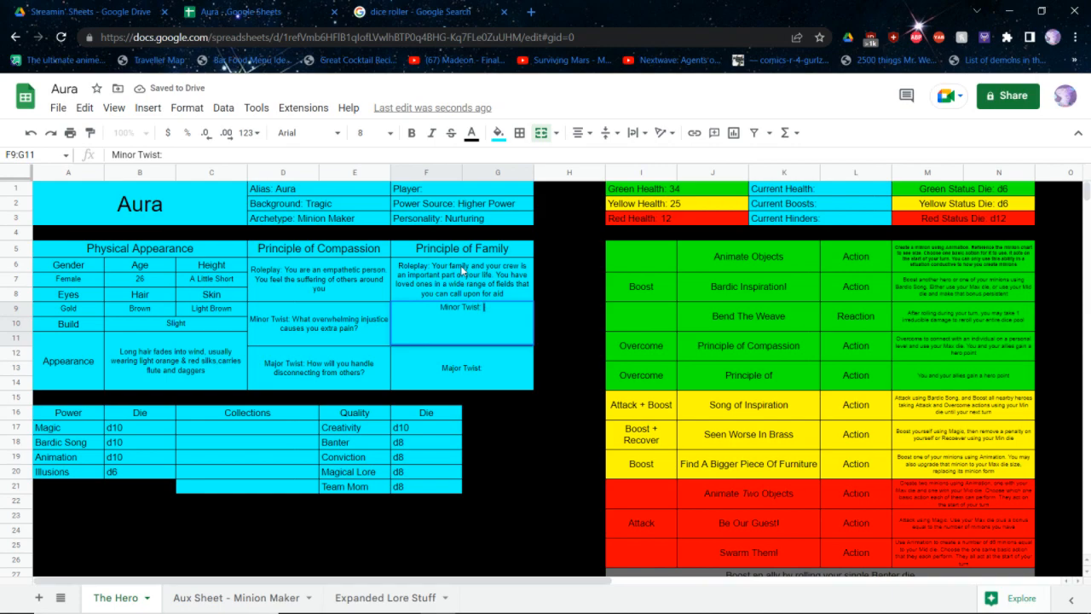
Complete the Family minor twist with "Which member of your family just compromised your mission?"
{"action": "type", "text": "Which member of your family just compr"}
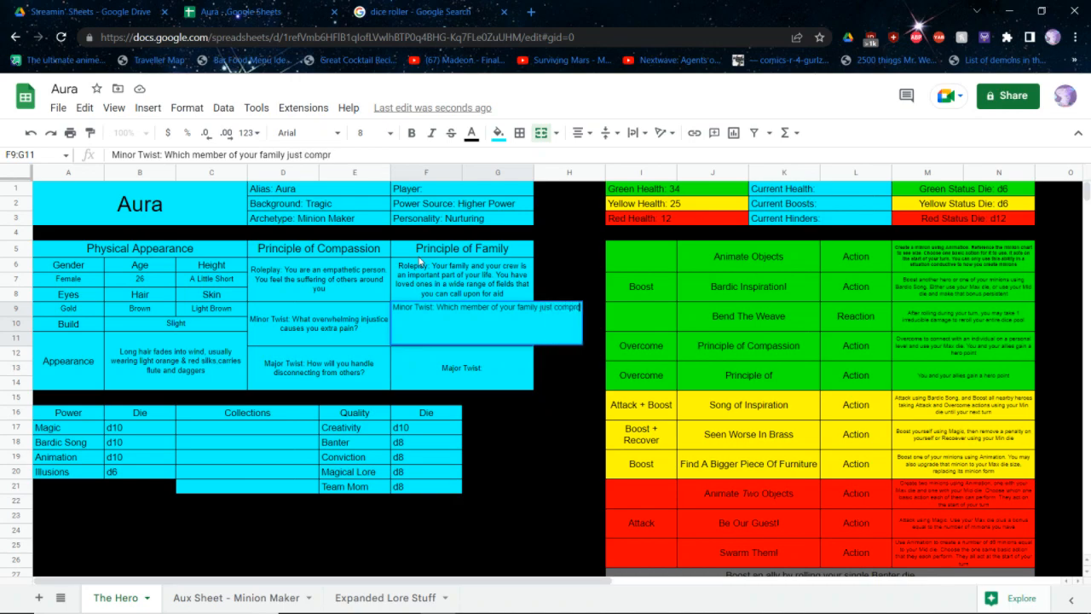
{"action": "type", "text": "omised your mission?"}
{"action": "key", "text": "Return"}
{"action": "key", "text": "Return"}
Complete the Family major twist with "What do you have to give up in your heroic life for the sake of your family?"
{"action": "type", "text": "What do you have to give up in your heroic life for the sake of your family?"}
{"action": "key", "text": "Tab"}
{"action": "key", "text": "Tab"}
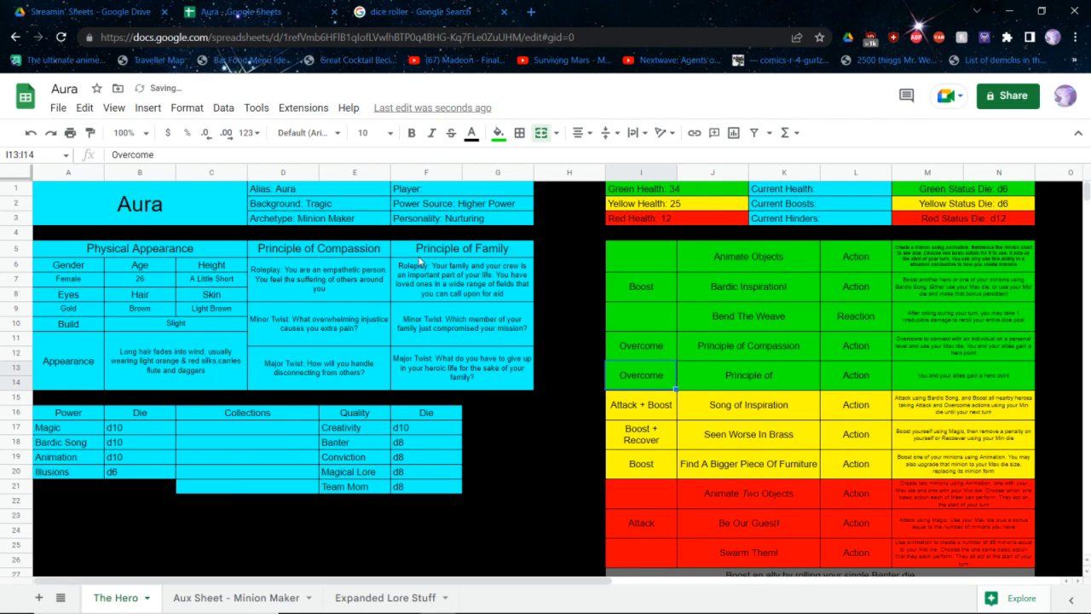
Name the second Overcome ability in the green section "Principle of Family"
{"action": "key", "text": "Tab"}
{"action": "key", "text": "Tab"}
{"action": "key", "text": "shift+Tab"}
{"action": "key", "text": "Return"}
{"action": "type", "text": "Family"}
{"action": "key", "text": "Tab"}
{"action": "key", "text": "Tab"}
Insert "Overcome in a situation where you have been given advice from a family member and use your Max die." before the Principle of Family ability text
{"action": "key", "text": "Return"}
{"action": "key", "text": "Home"}
{"action": "type", "text": "Overcome in a situation wh"}
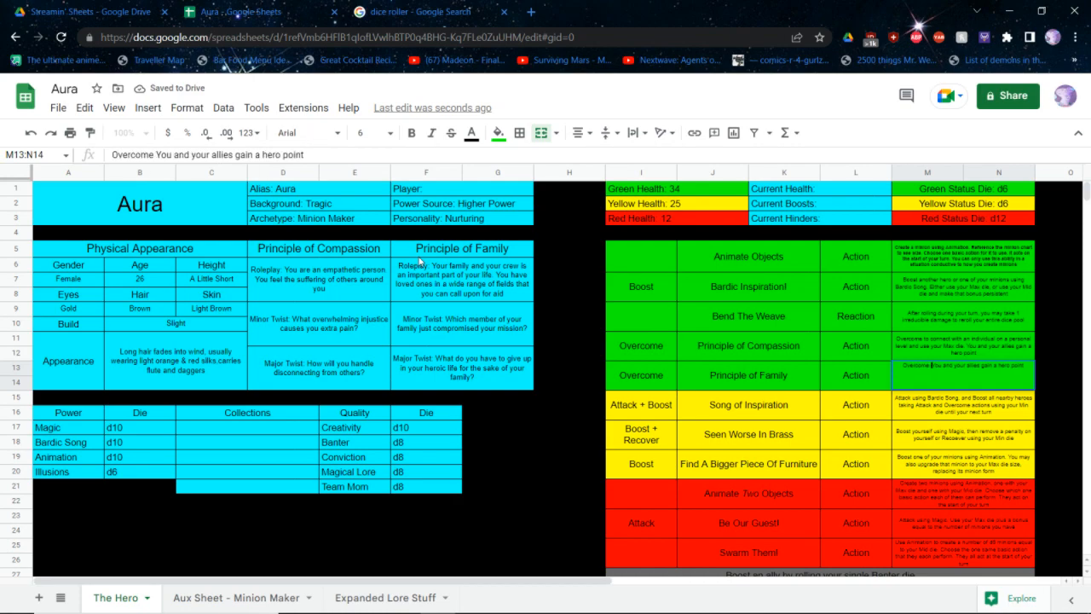
{"action": "type", "text": "ere you have been"}
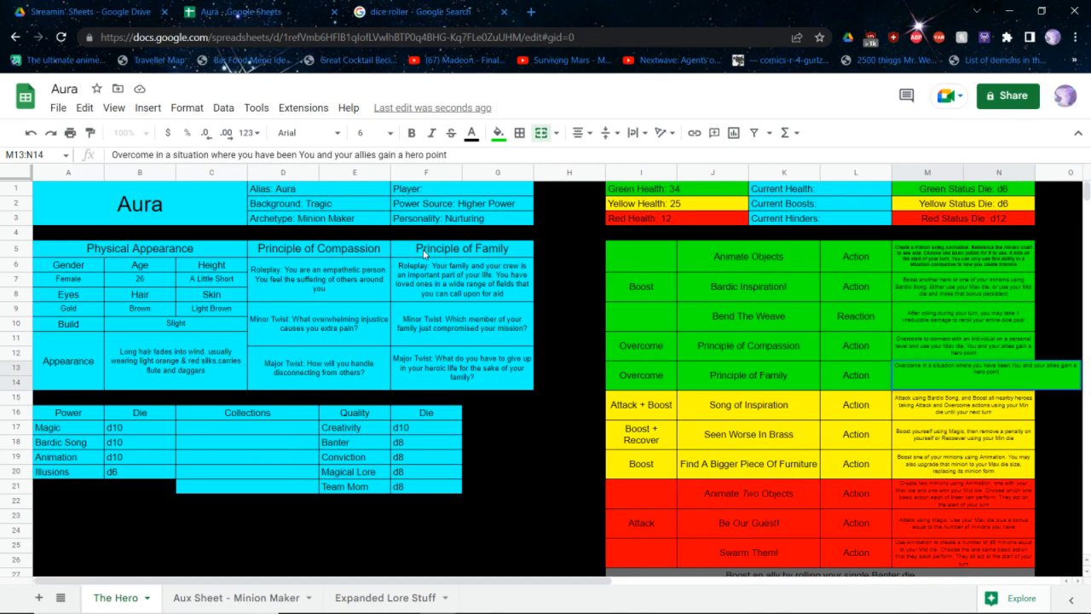
{"action": "type", "text": "given advice "}
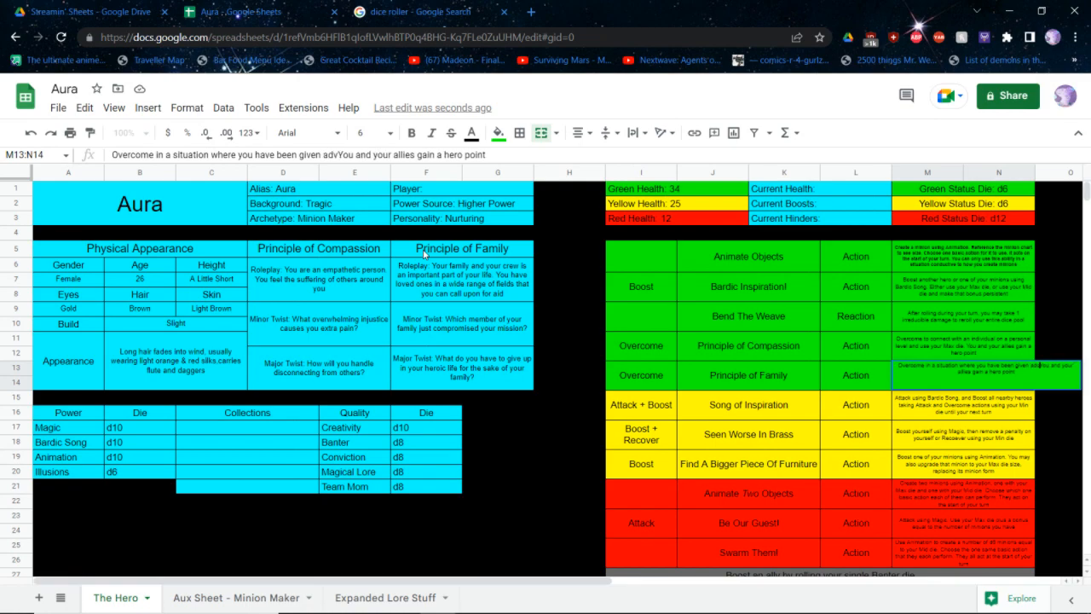
{"action": "type", "text": "from a family member"}
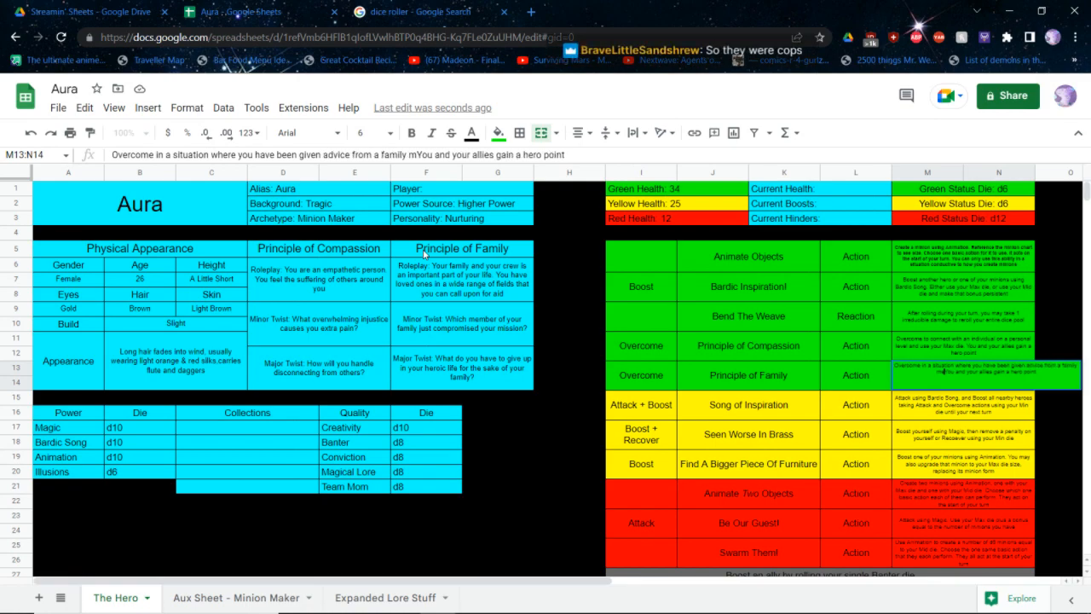
{"action": "type", "text": " and use your Max"}
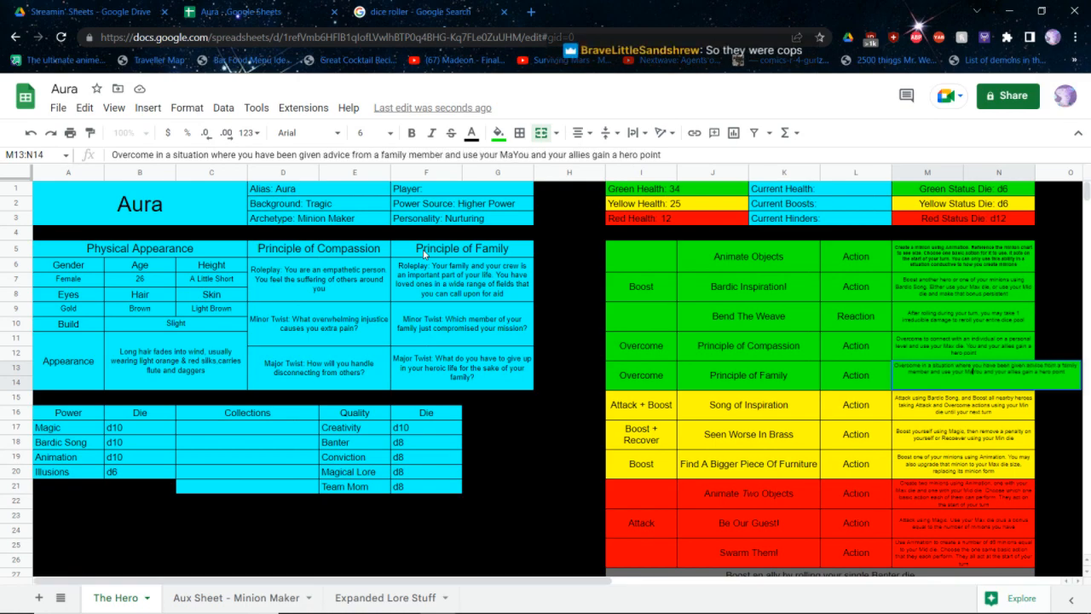
{"action": "type", "text": " die."}
{"action": "key", "text": "Return"}
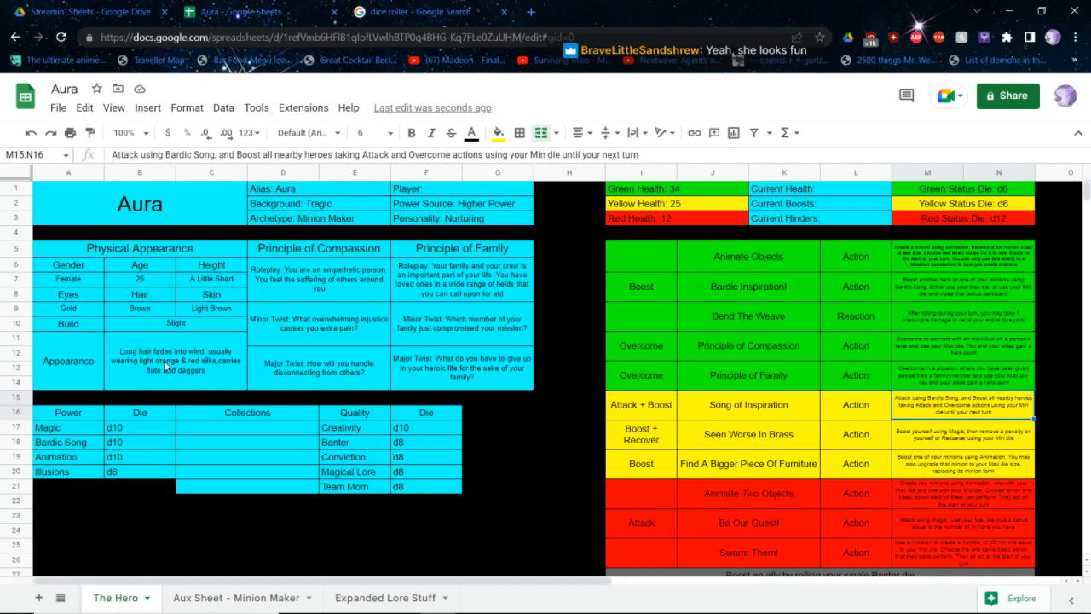
Close the Aura sheet and open "Copy of Copy of SCRPG Hero Folio Template" from the Streamin' Sheets folder in Drive
{"action": "key", "text": "ctrl+w"}
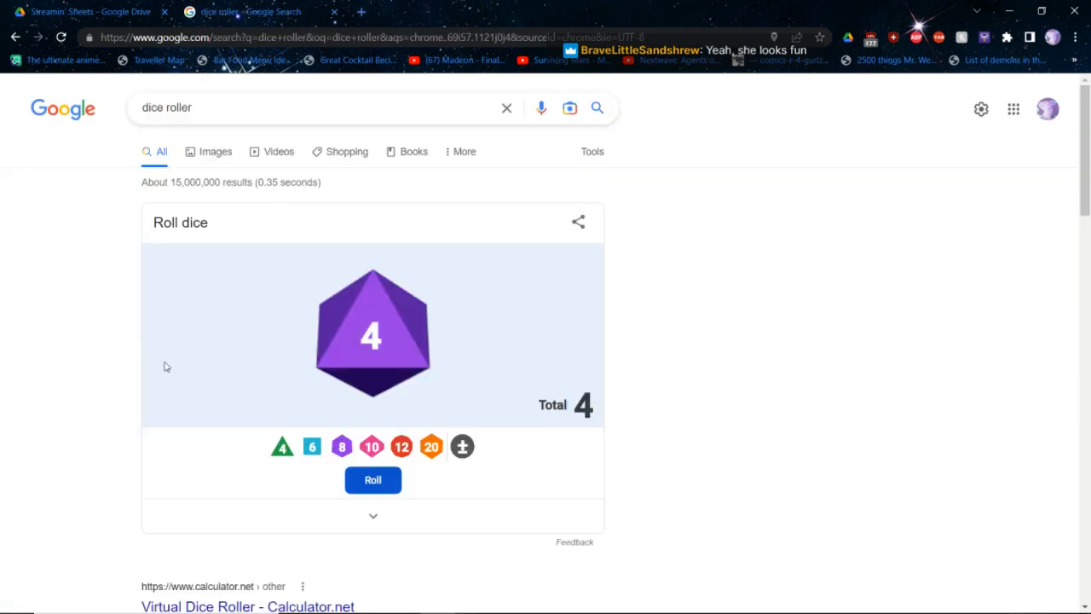
{"action": "key", "text": "ctrl+shift+Tab"}
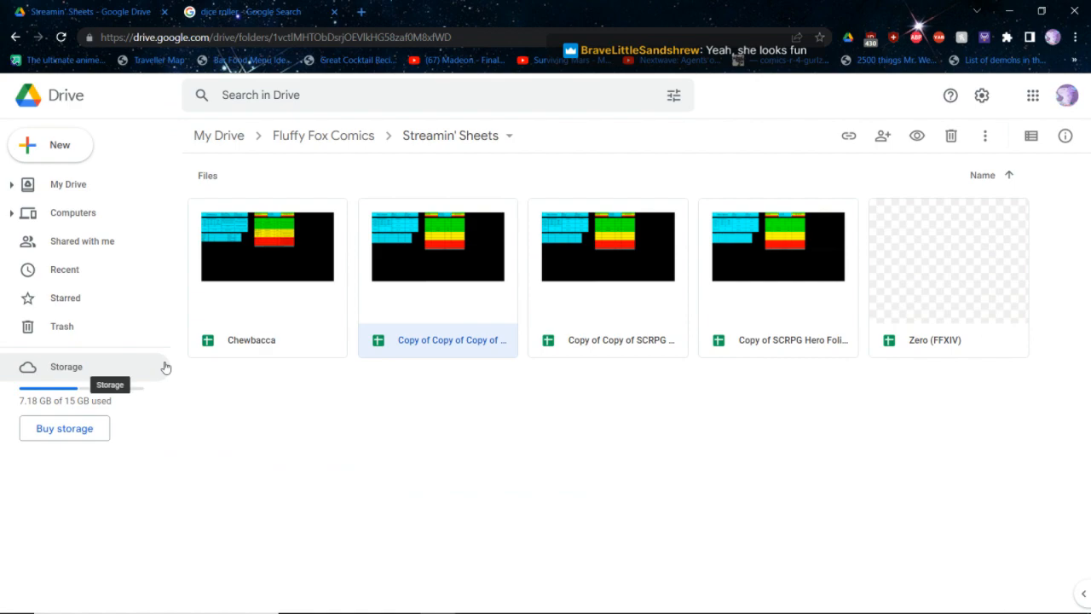
{"action": "key", "text": "Left"}
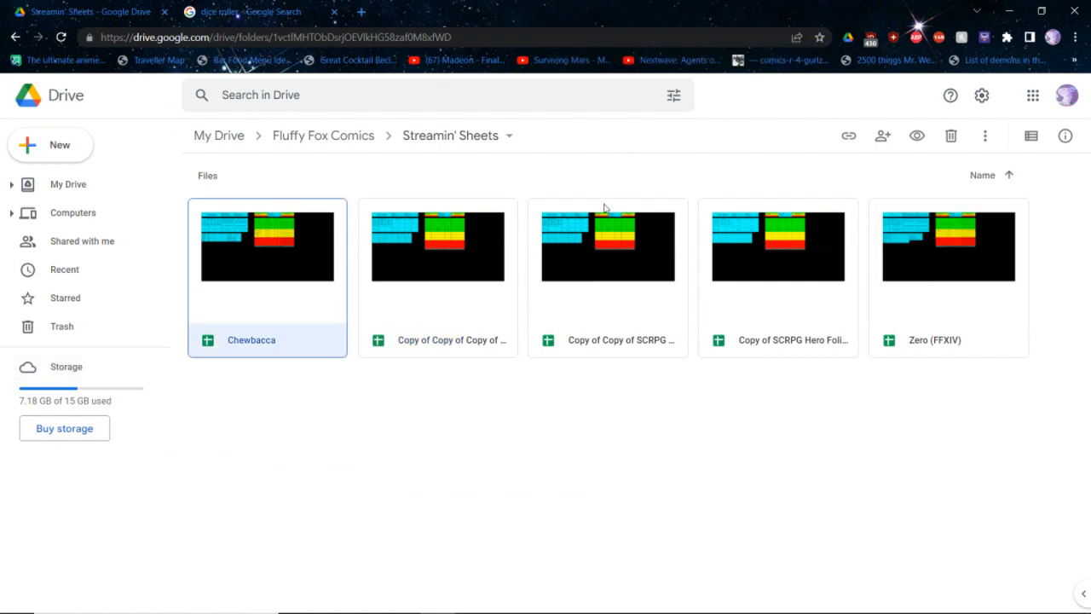
{"action": "double_click", "coordinate": [562, 282]}
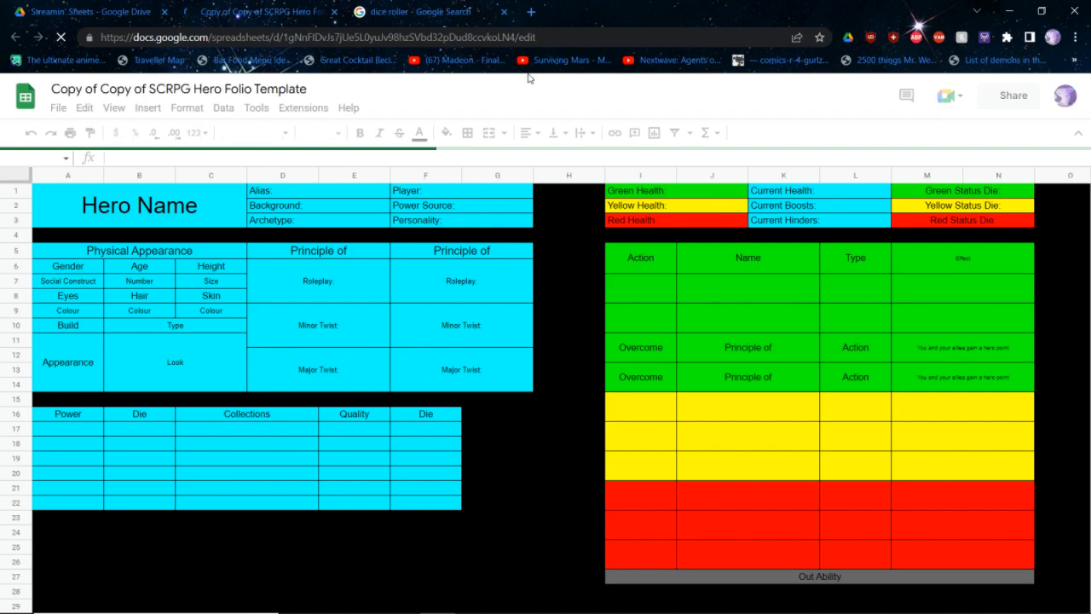
Switch to the Google dice roller, remove the old die and roll a single d12
{"action": "left_click", "coordinate": [430, 7]}
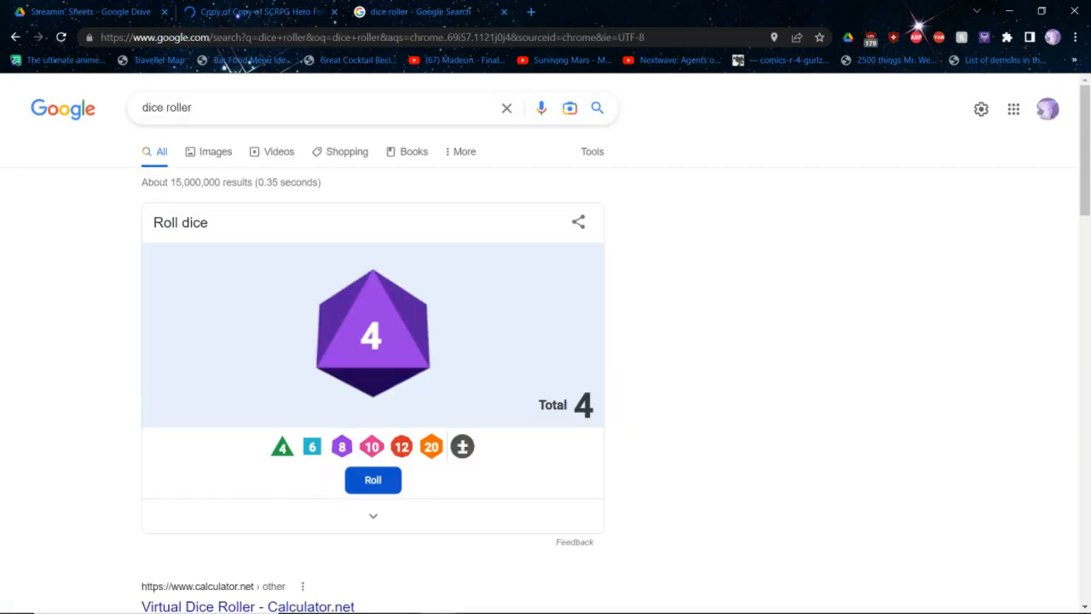
{"action": "left_click", "coordinate": [373, 319]}
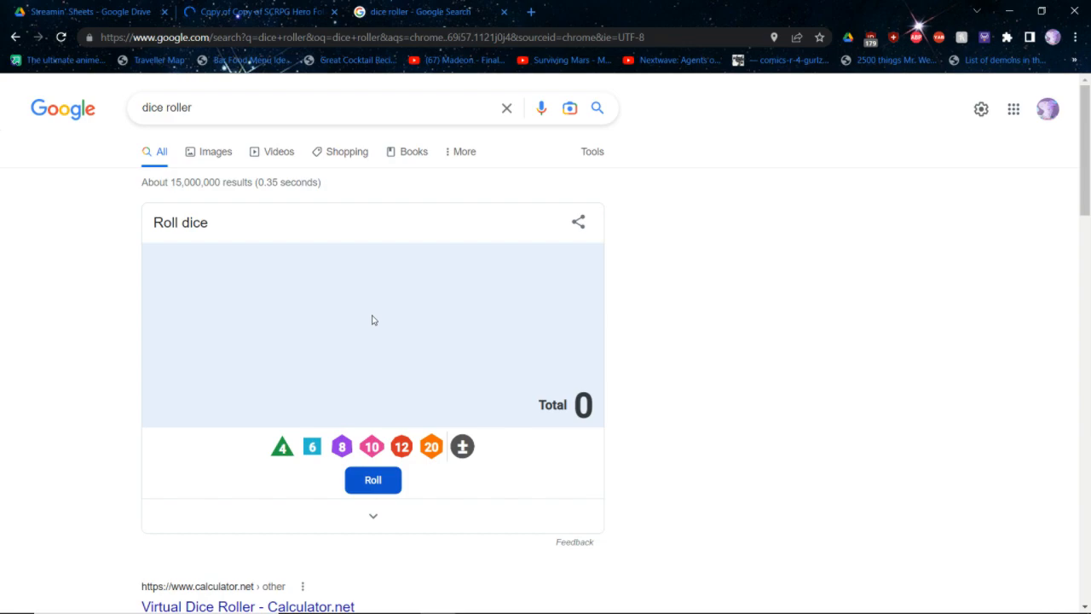
{"action": "left_click", "coordinate": [401, 447]}
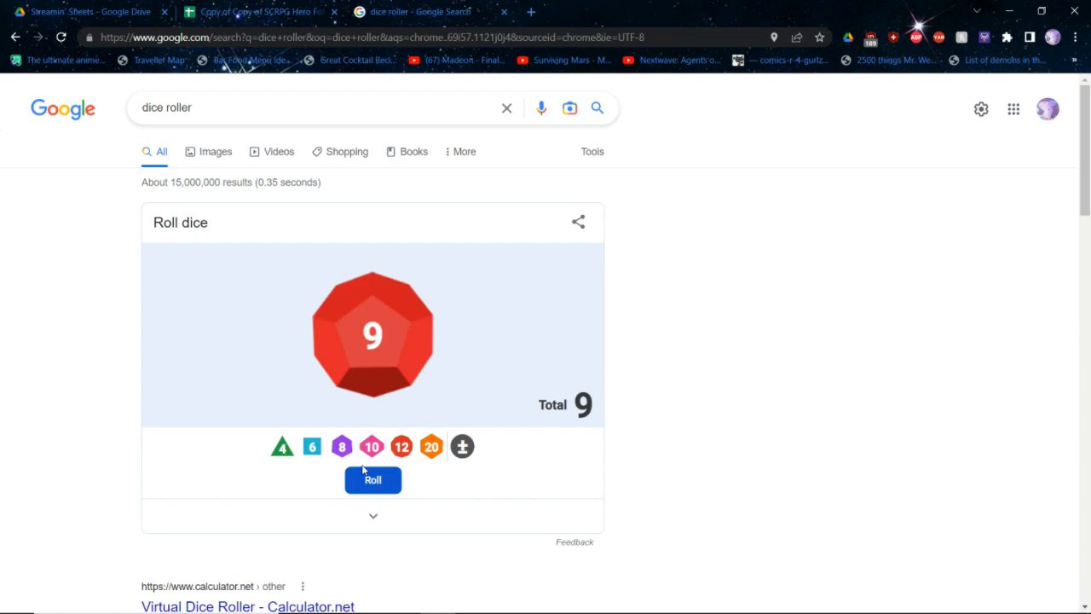
Return to the blank hero folio template copy and clear its file name
{"action": "key", "text": "ctrl+shift+Tab"}
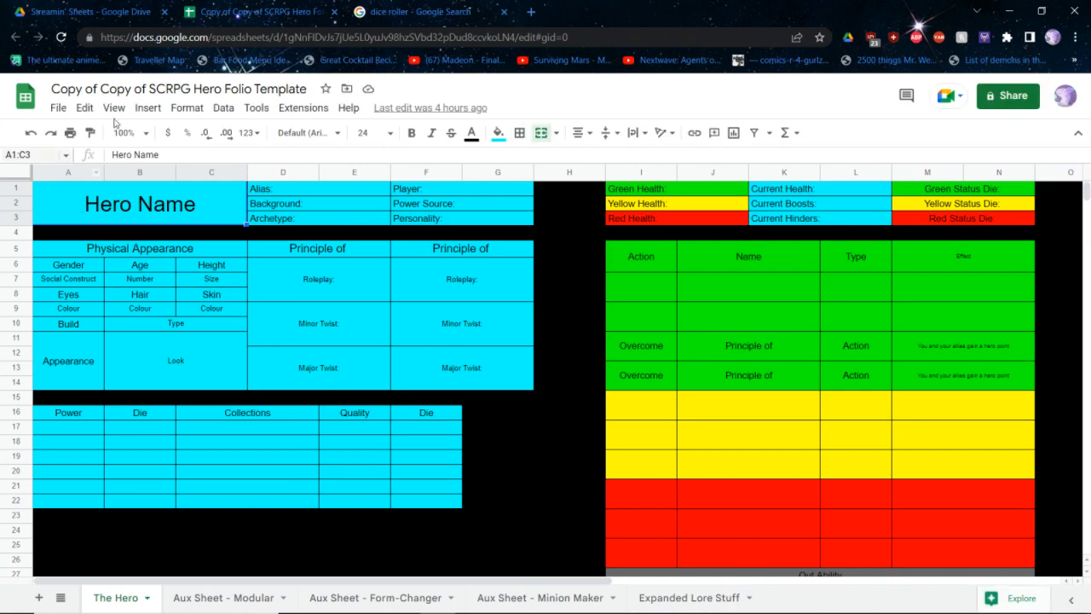
{"action": "left_click", "coordinate": [137, 89]}
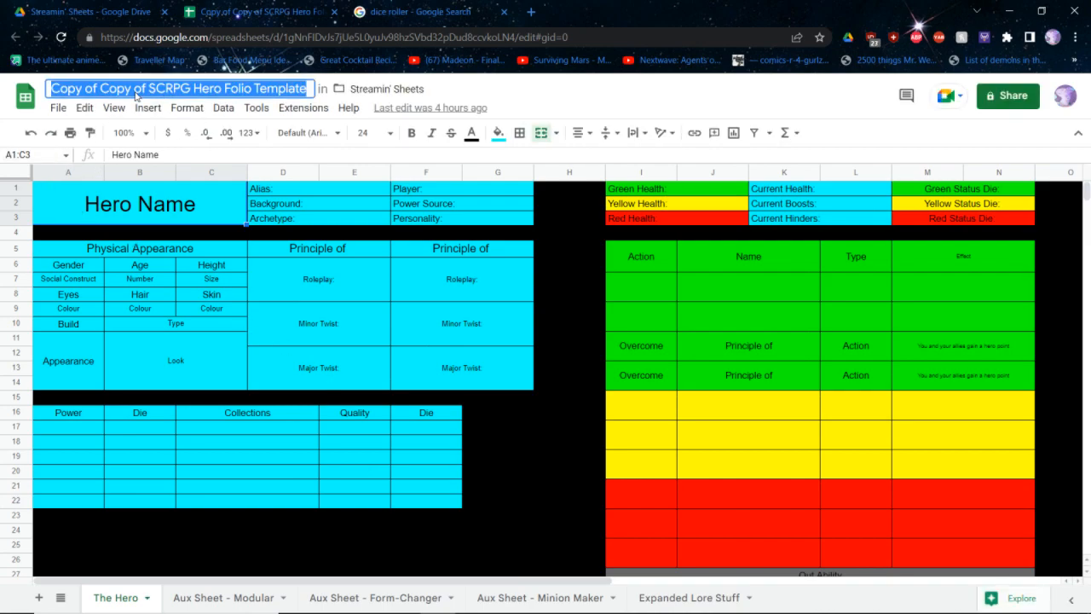
{"action": "key", "text": "BackSpace"}
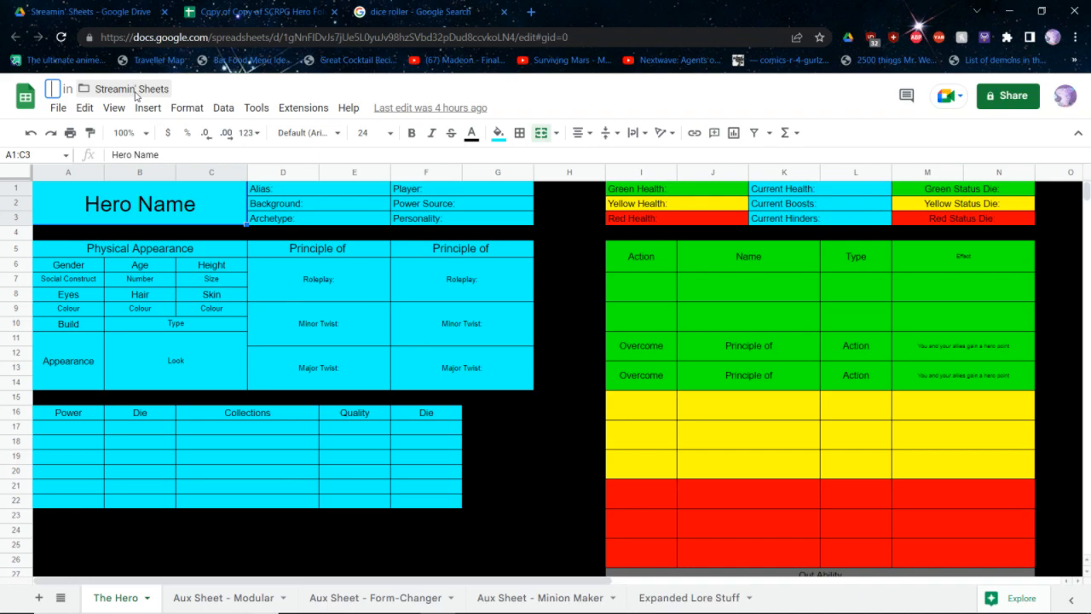
Switch to the core rulebook PDF and look over the Creating Heroes chapter in its table of contents
{"action": "key", "text": "alt+Tab"}
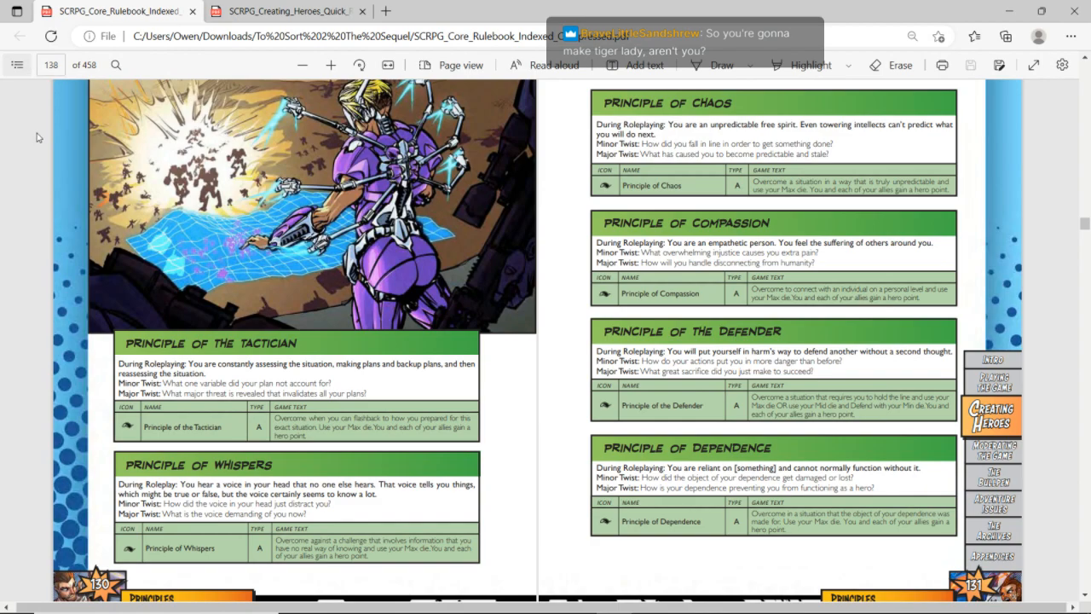
{"action": "scroll", "coordinate": [36, 136], "scroll_direction": "up", "scroll_amount": 1}
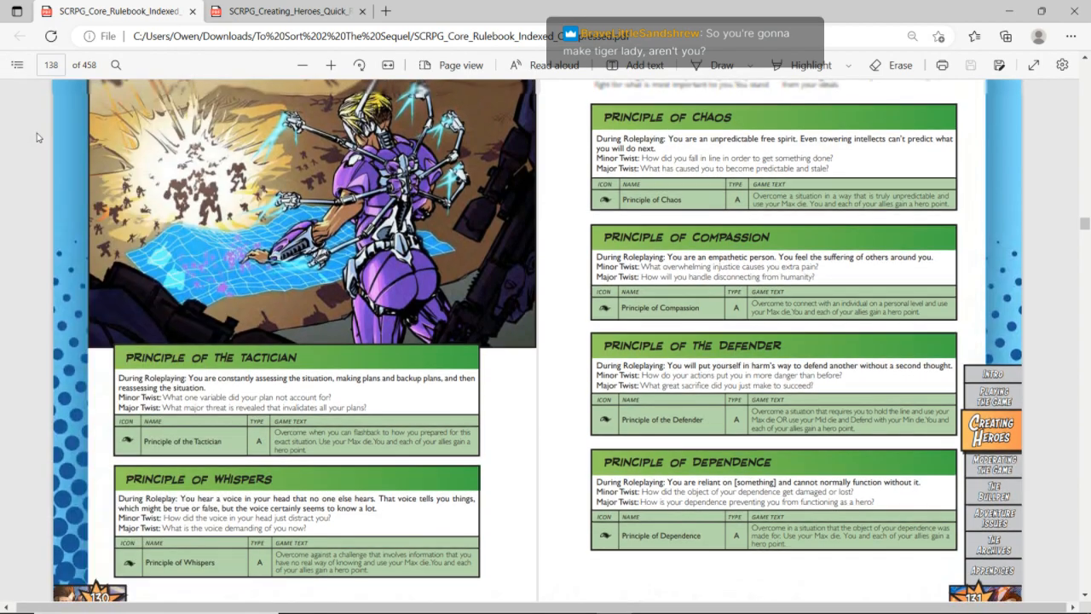
{"action": "left_click", "coordinate": [19, 68]}
{"action": "scroll", "coordinate": [94, 396], "scroll_direction": "up", "scroll_amount": 1}
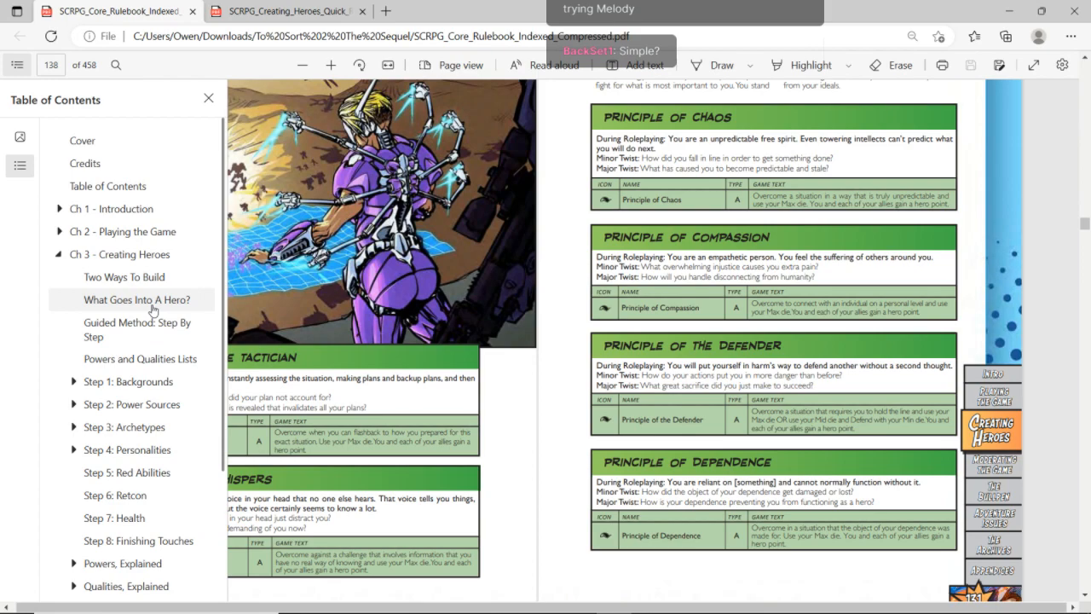
{"action": "left_click", "coordinate": [435, 289]}
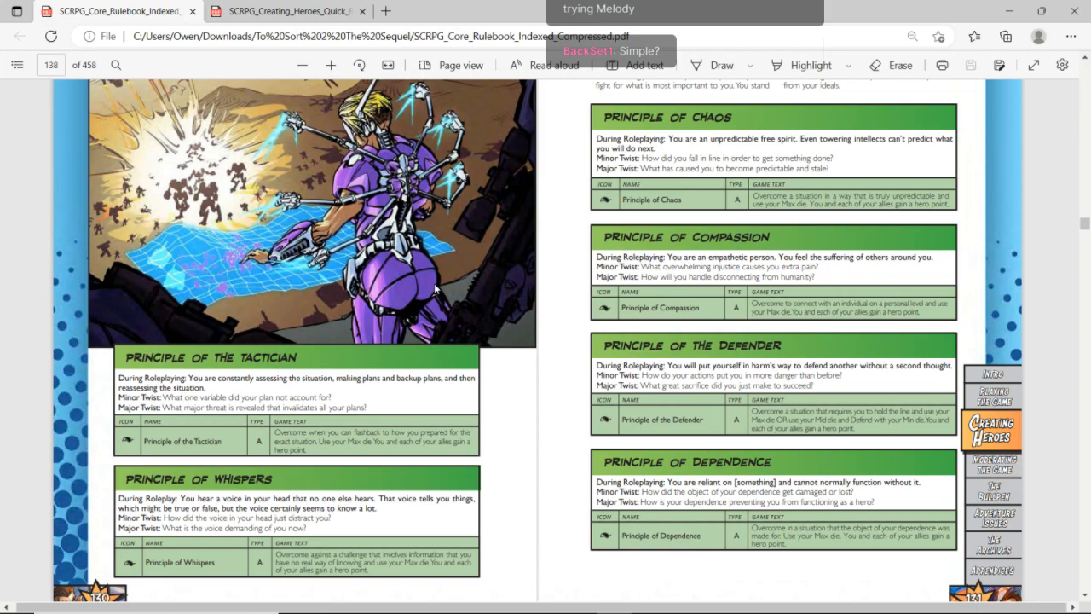
Switch back to the blank hero sheet in Google Sheets and rename the file as Melody Amaranth
{"action": "key", "text": "alt+Tab"}
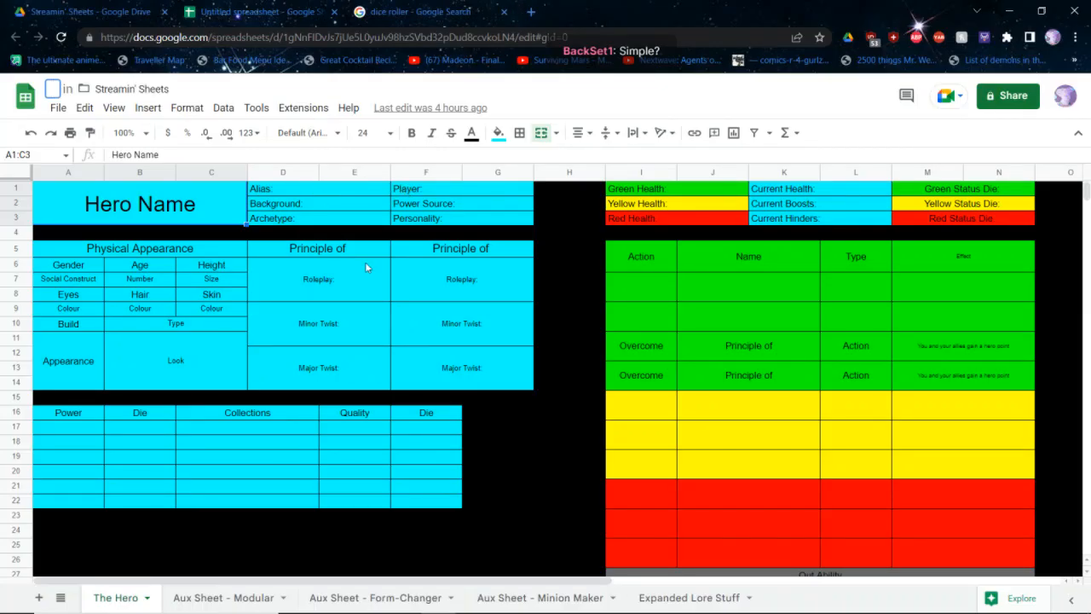
{"action": "left_click", "coordinate": [388, 297]}
{"action": "left_click", "coordinate": [307, 194]}
{"action": "double_click", "coordinate": [305, 191]}
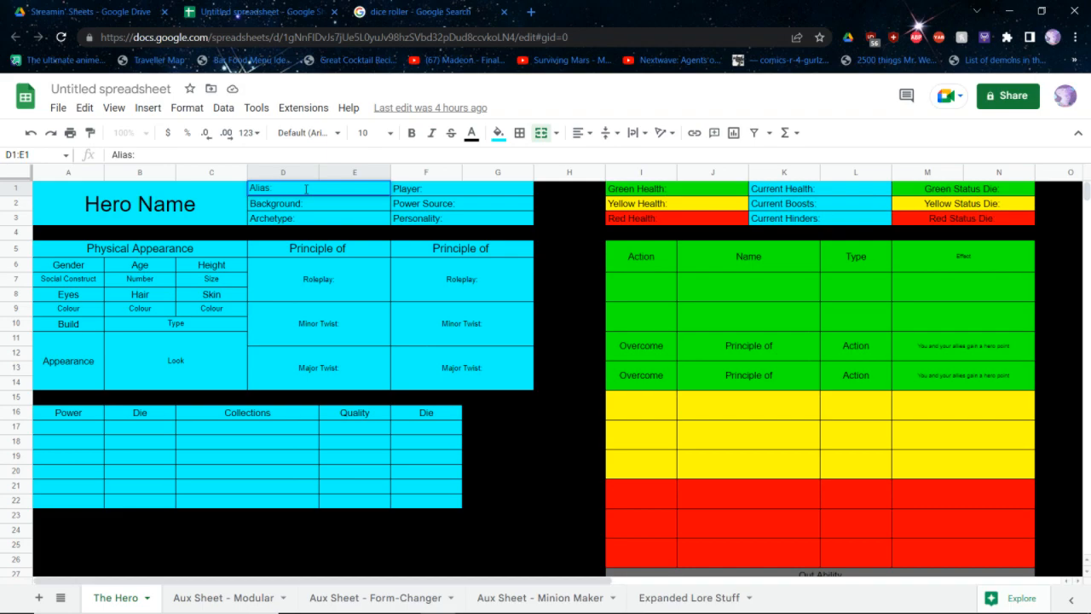
{"action": "key", "text": "Caps_Lock"}
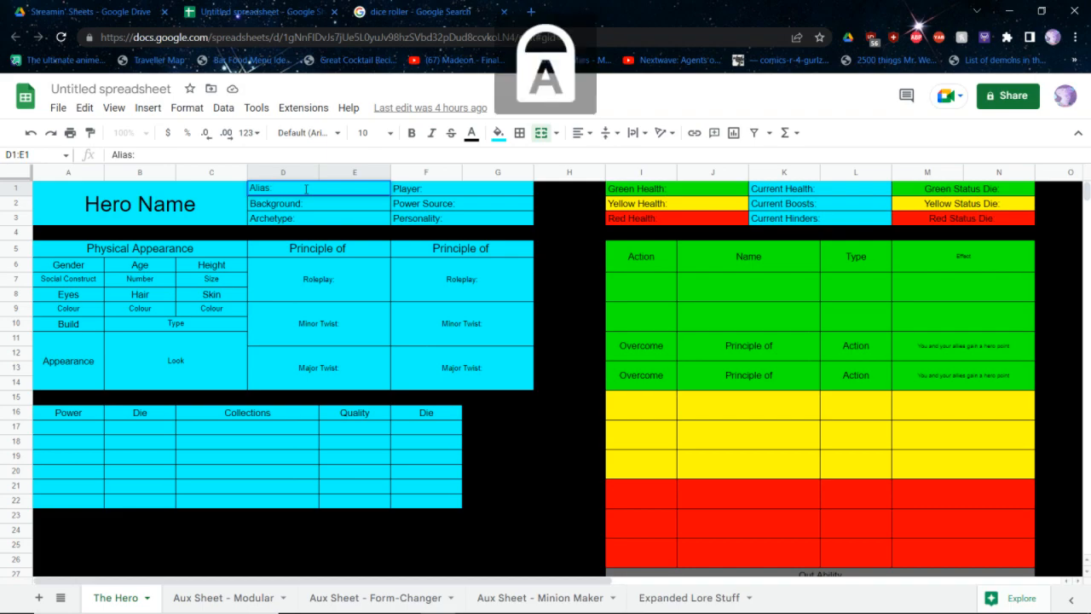
{"action": "key", "text": "Caps_Lock"}
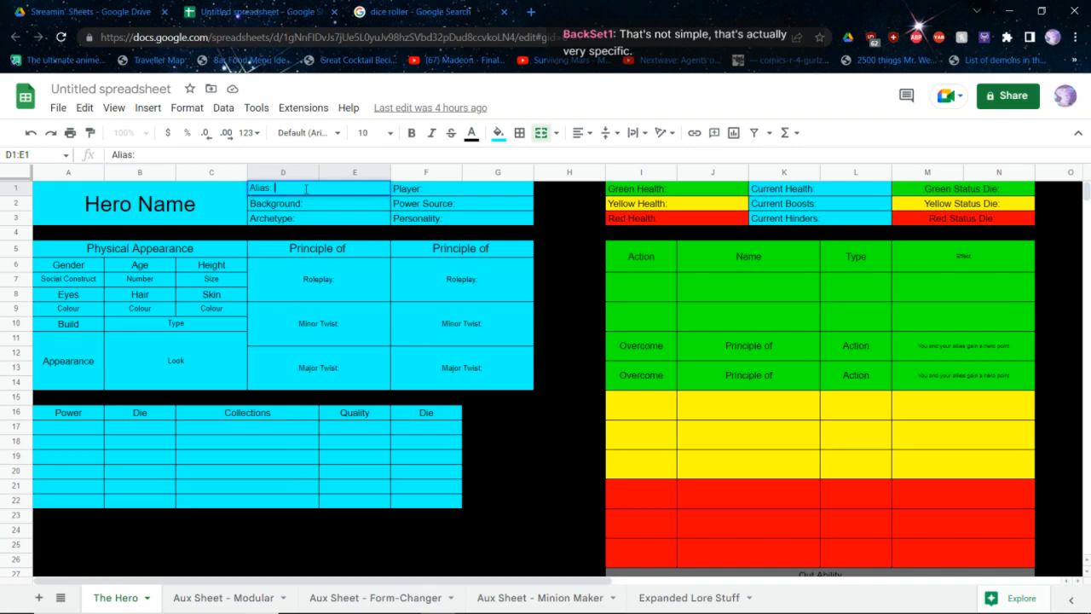
{"action": "left_click", "coordinate": [128, 89]}
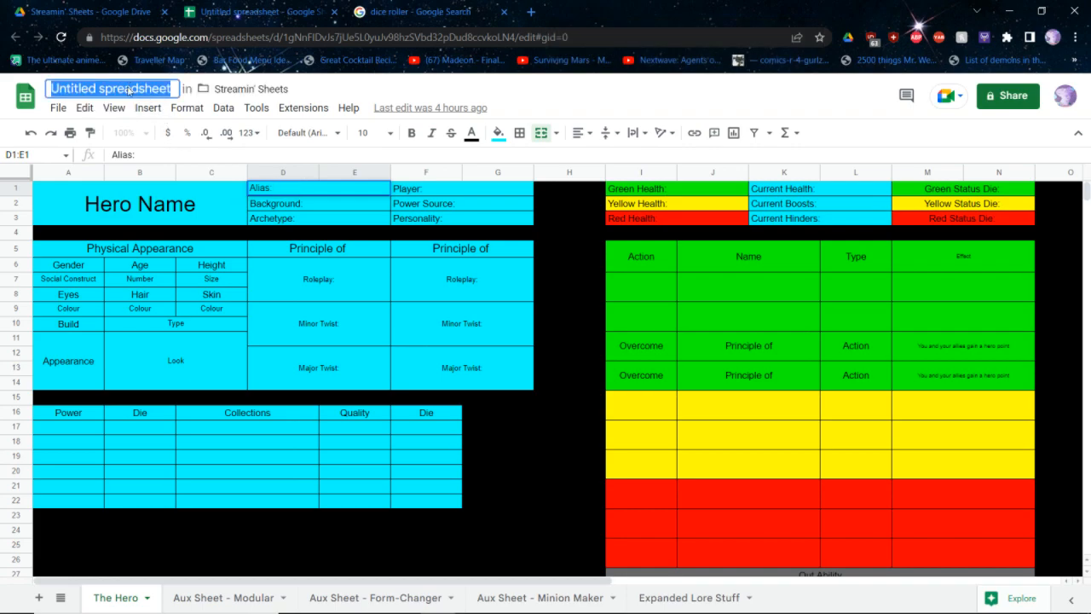
{"action": "type", "text": "Melody Am"}
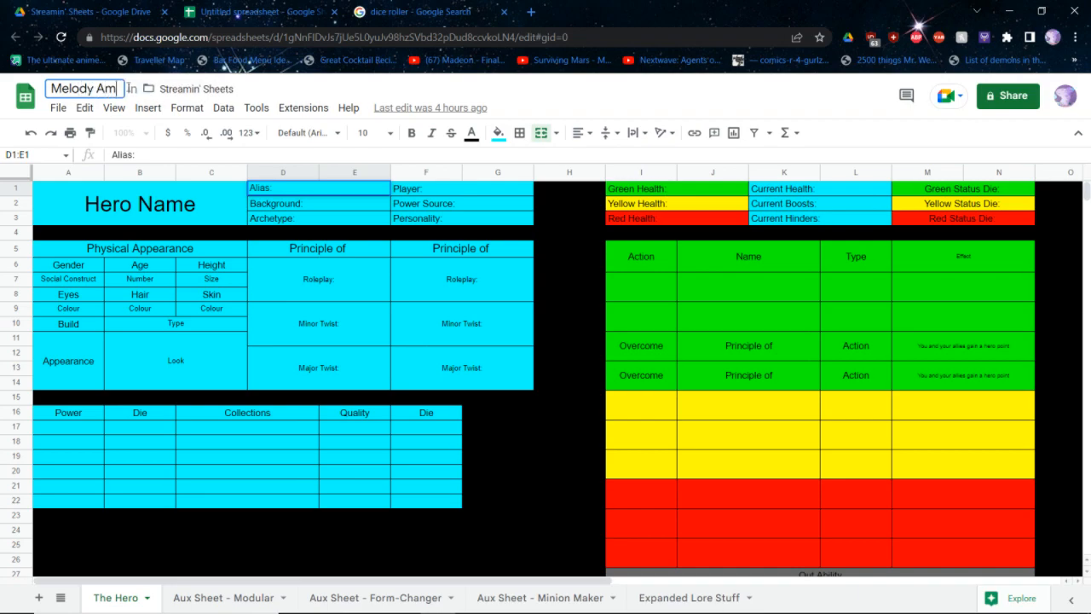
{"action": "type", "text": "aranth"}
{"action": "key", "text": "Return"}
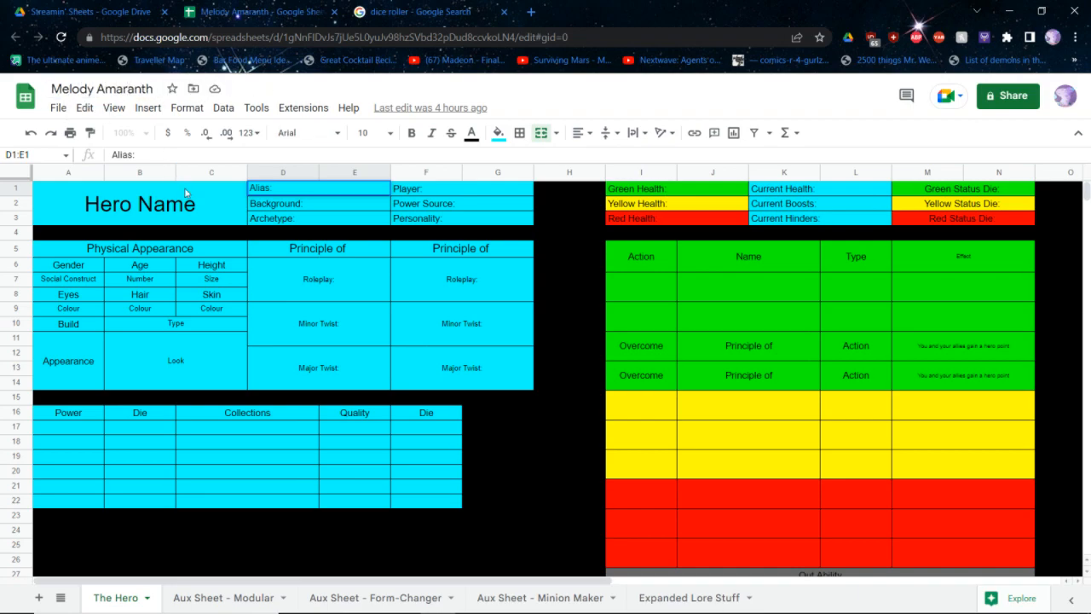
Enter Melody Amaranth as both the alias and the large hero name heading
{"action": "type", "text": "MElody"}
{"action": "key", "text": "ctrl+BackSpace"}
{"action": "type", "text": "Melody Am"}
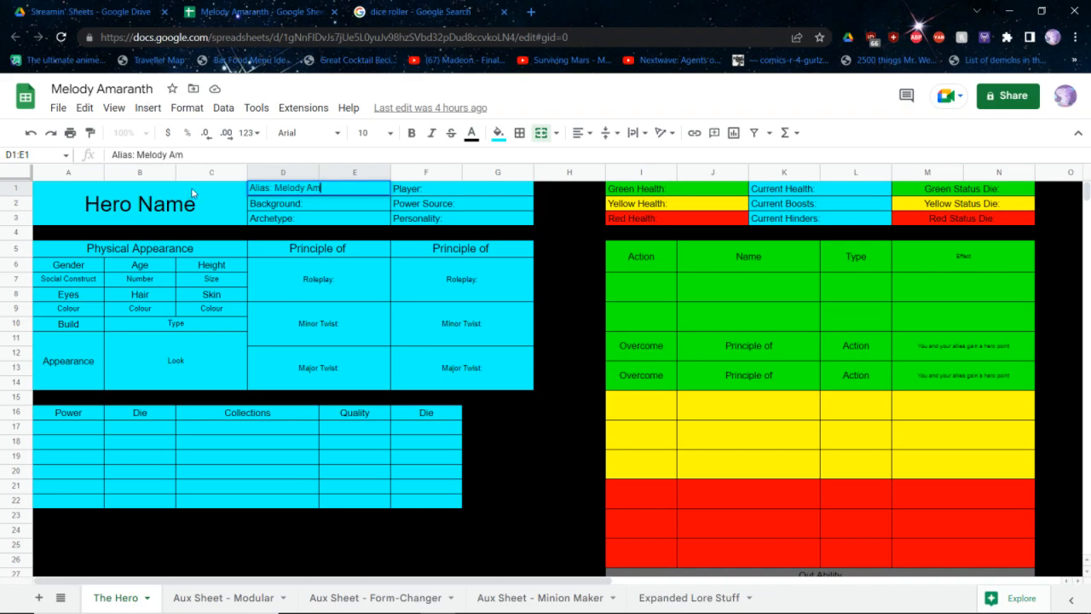
{"action": "type", "text": "aranth"}
{"action": "left_click", "coordinate": [192, 192]}
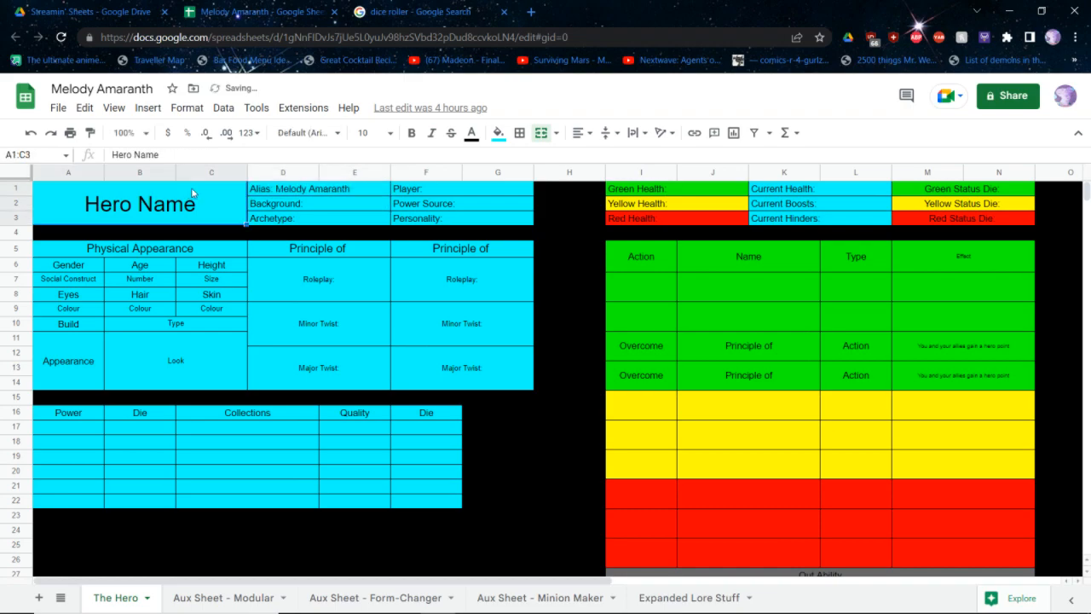
{"action": "type", "text": "Melody Am"}
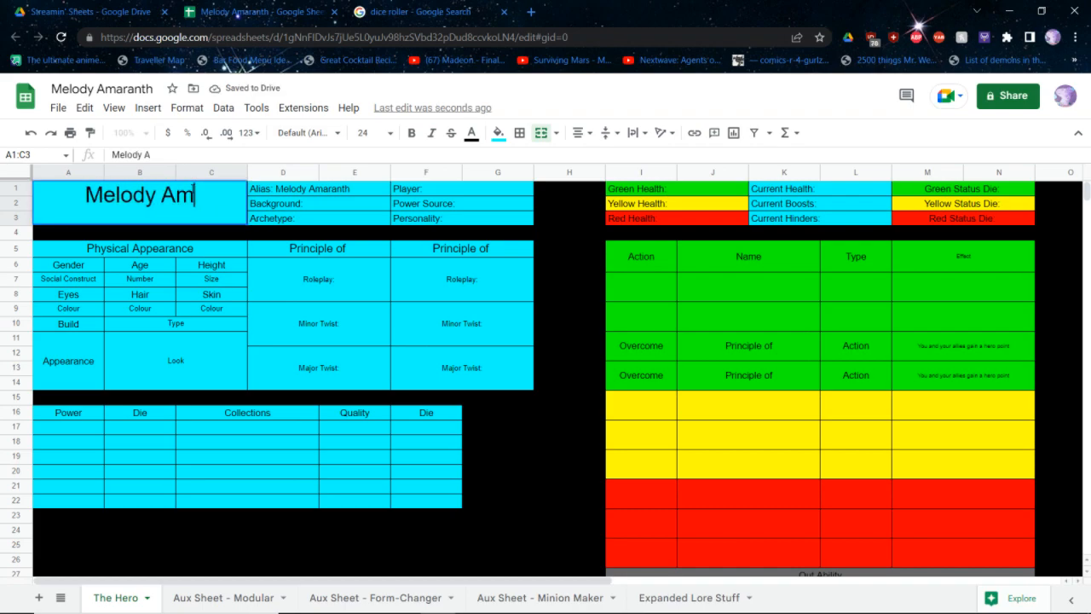
{"action": "type", "text": "aranth"}
{"action": "key", "text": "Return"}
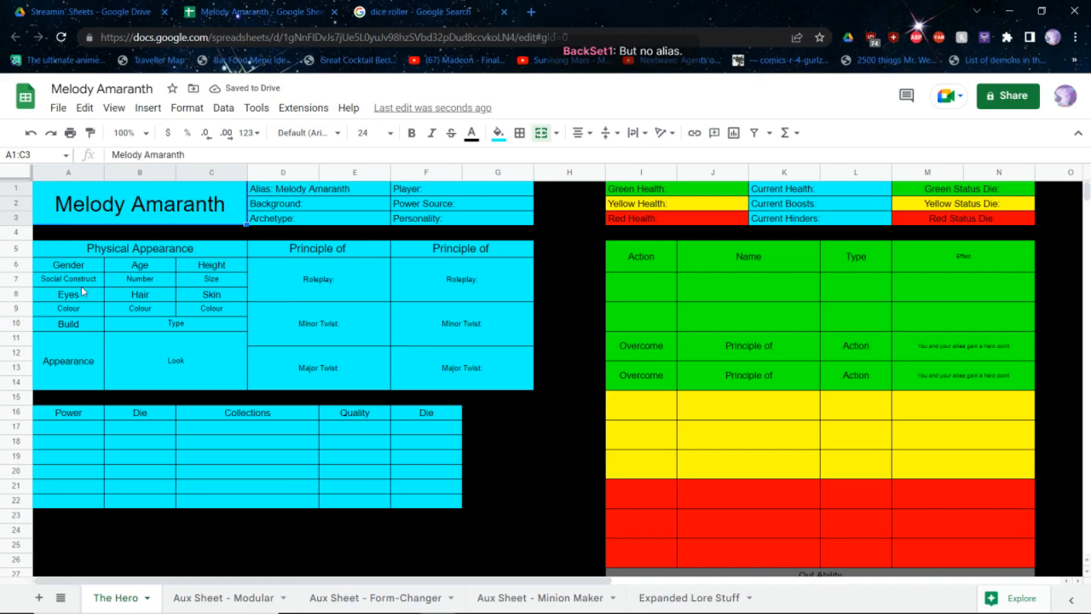
{"action": "right_click", "coordinate": [82, 291]}
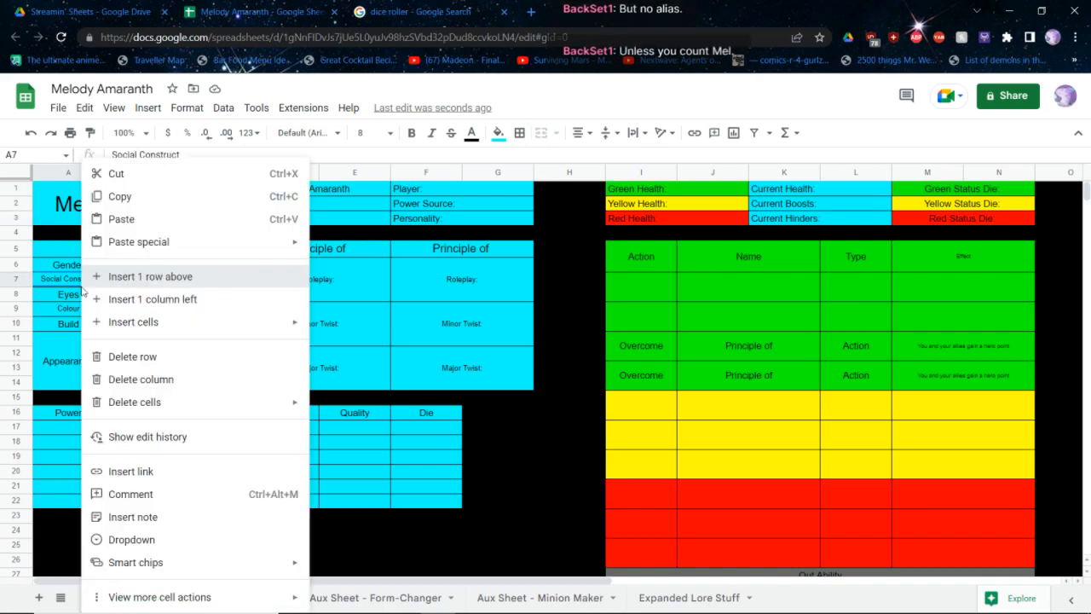
{"action": "left_click", "coordinate": [87, 278]}
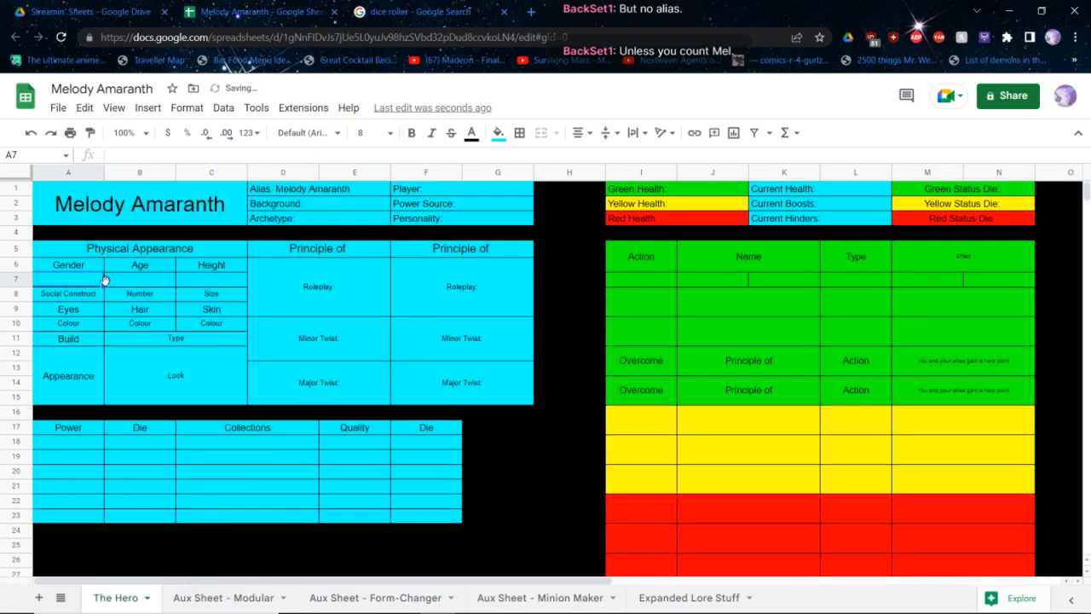
{"action": "key", "text": "ctrl+z"}
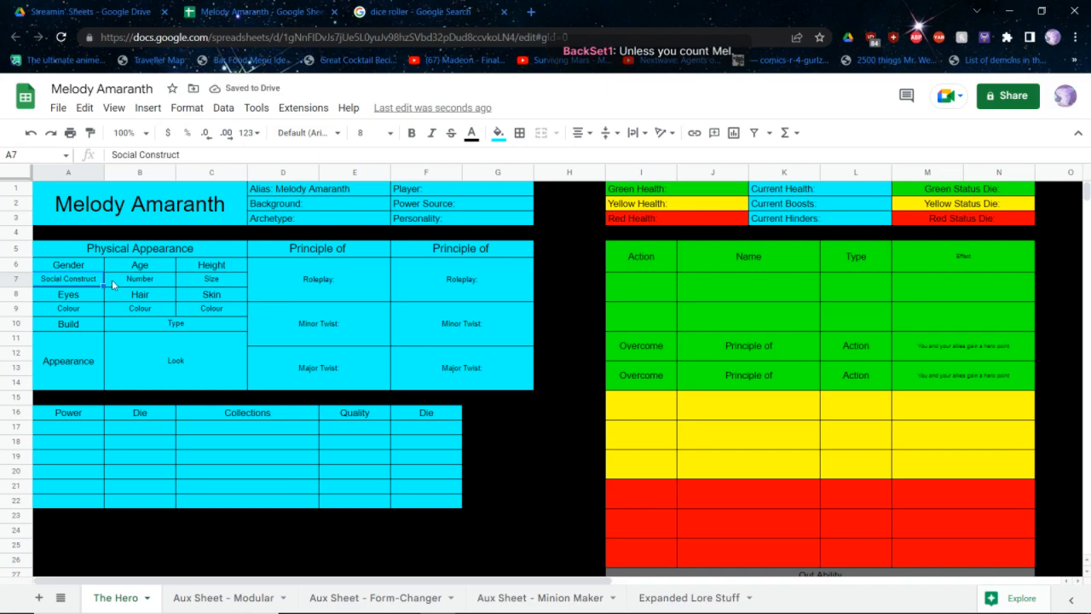
Replace the placeholders under Gender and Age with Transfem and 22
{"action": "key", "text": "Delete"}
{"action": "key", "text": "Right"}
{"action": "key", "text": "Delete"}
{"action": "key", "text": "Right"}
{"action": "key", "text": "Delete"}
{"action": "key", "text": "Left"}
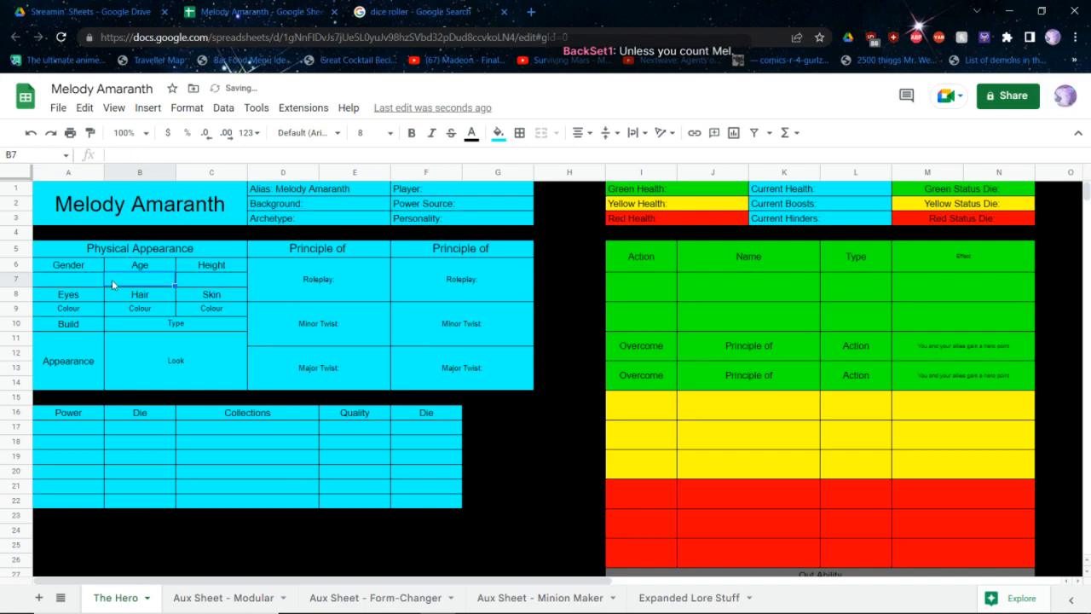
{"action": "key", "text": "Left"}
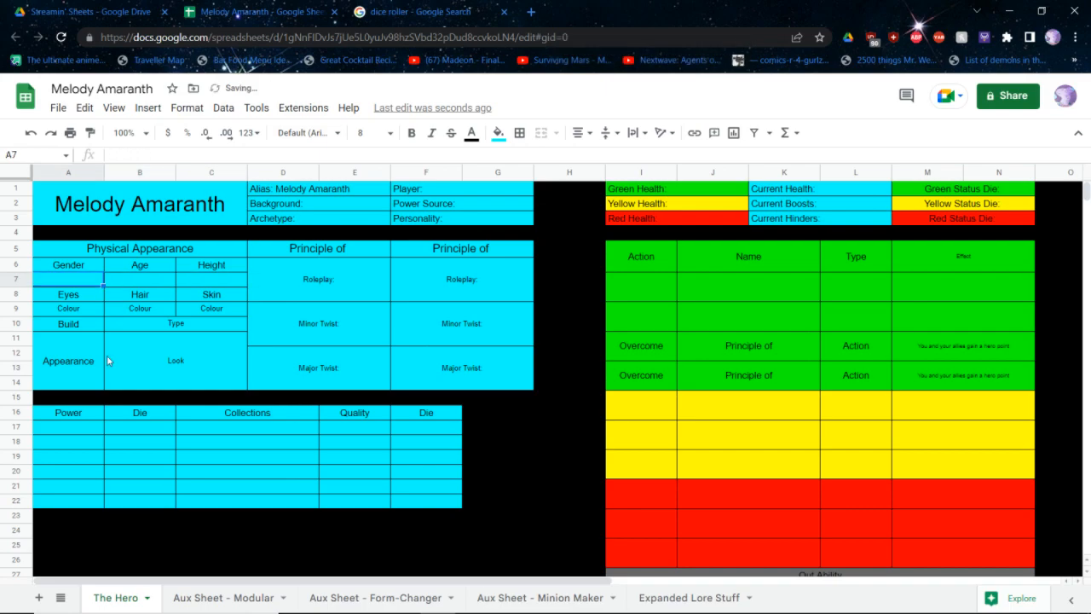
{"action": "type", "text": "Transfme"}
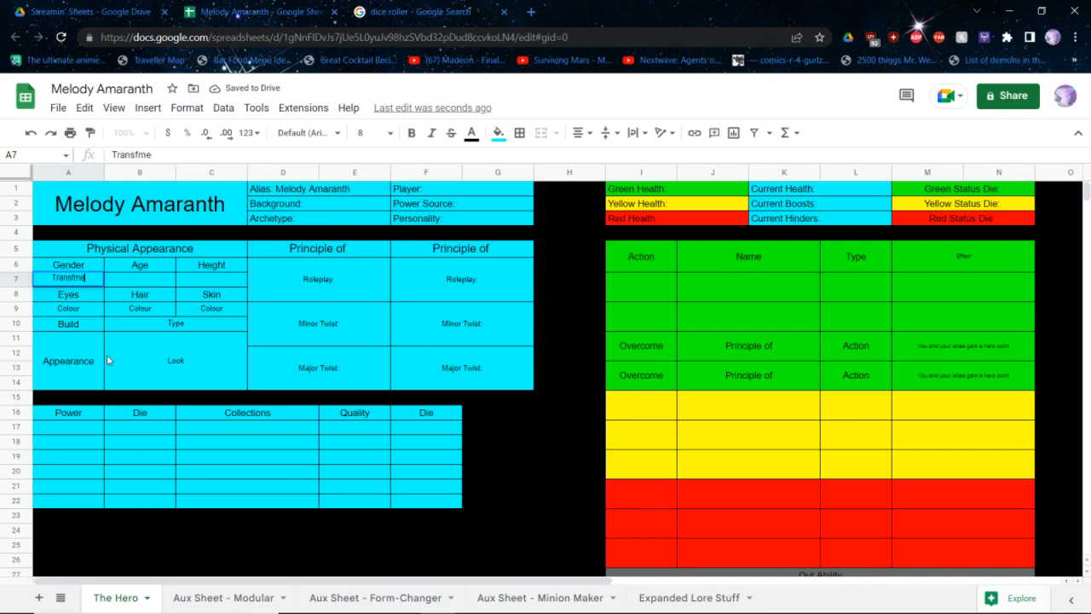
{"action": "key", "text": "Tab"}
{"action": "type", "text": "22"}
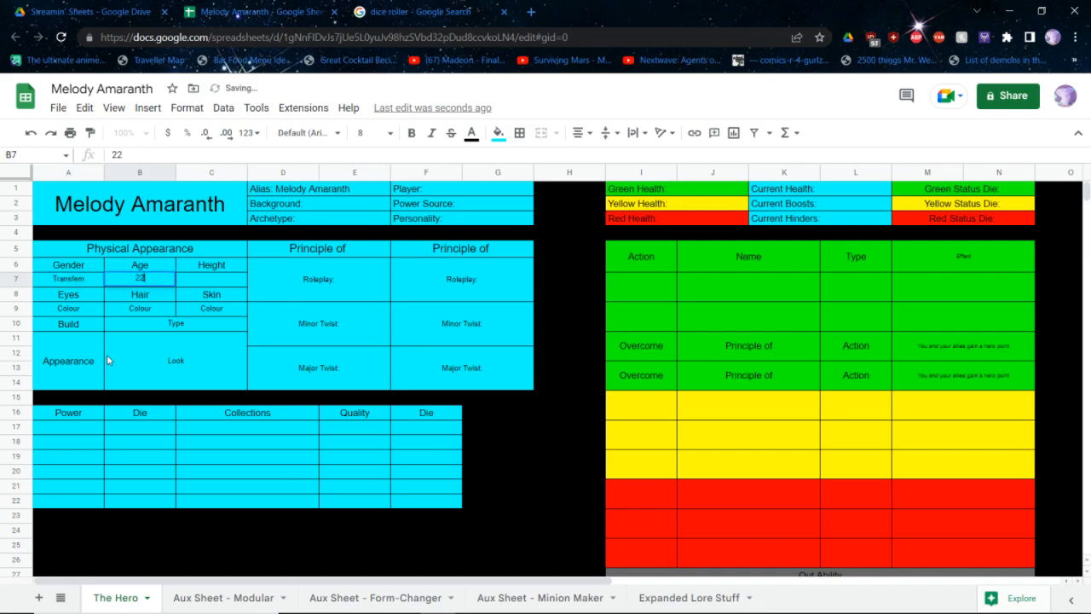
{"action": "key", "text": "Tab"}
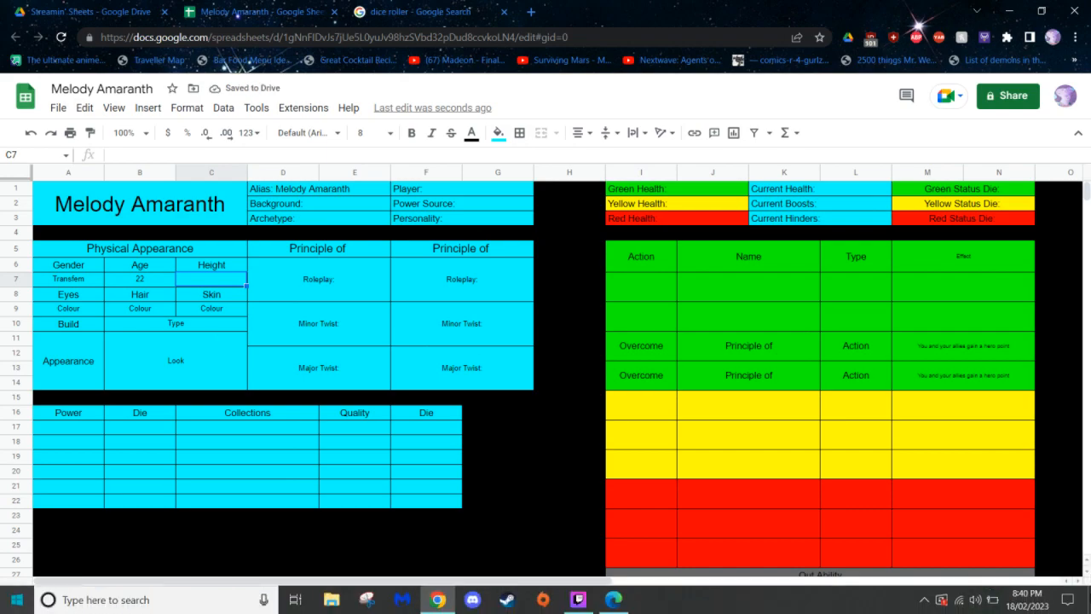
Check the character art on the desktop wallpaper, return to the sheet and set the hero's height to Average
{"action": "left_click", "coordinate": [1089, 608]}
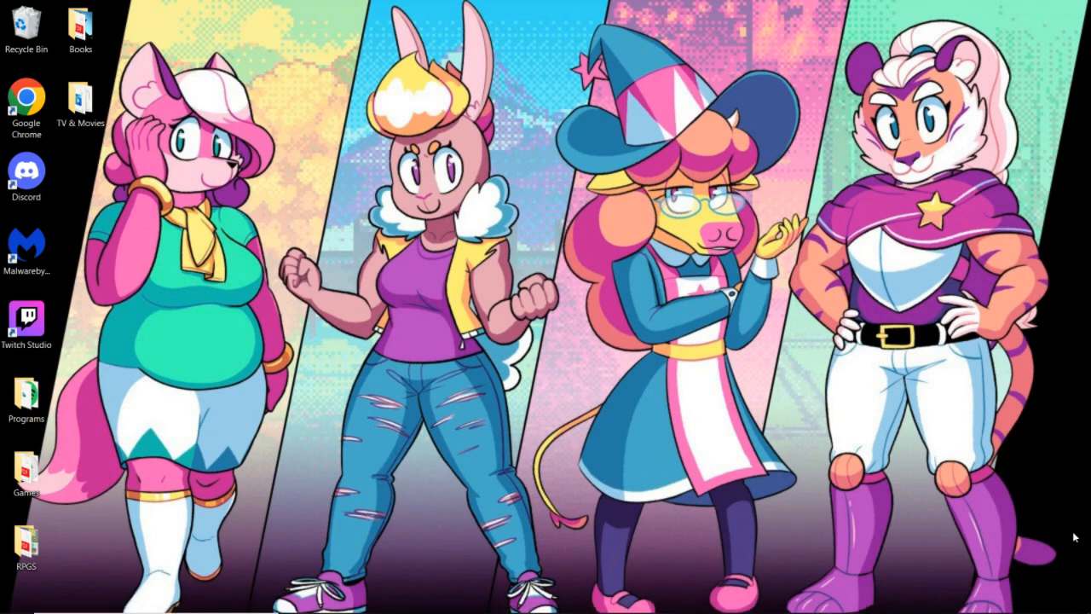
{"action": "key", "text": "alt+Tab"}
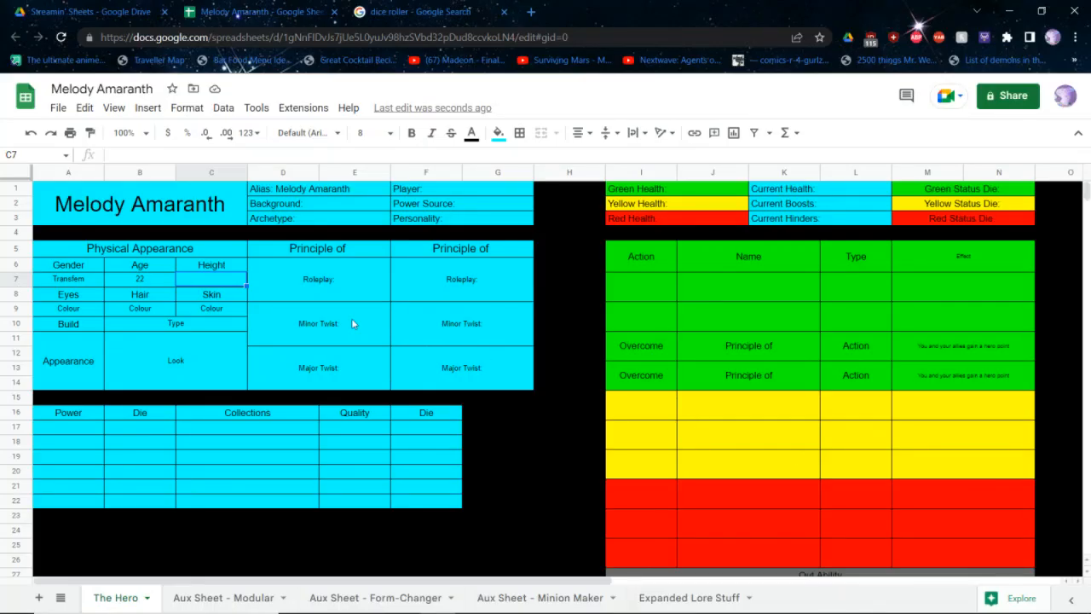
{"action": "type", "text": "Average"}
{"action": "key", "text": "Return"}
{"action": "key", "text": "Return"}
Set the hero's eyes to Green, hair to White & Pink, skin to Pink and build to Chubby
{"action": "key", "text": "Left"}
{"action": "key", "text": "Left"}
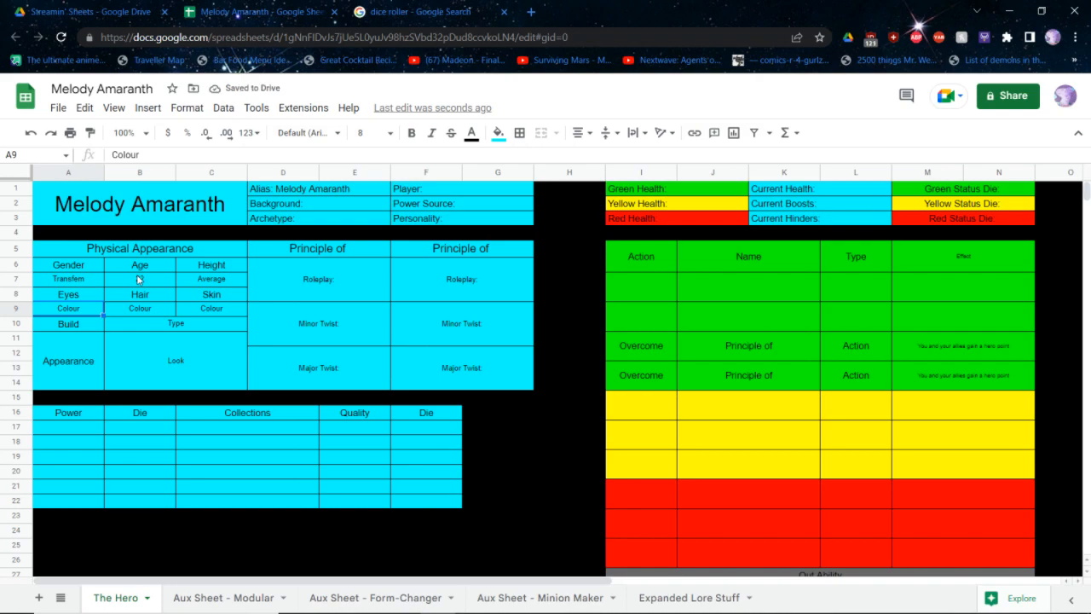
{"action": "type", "text": "Green"}
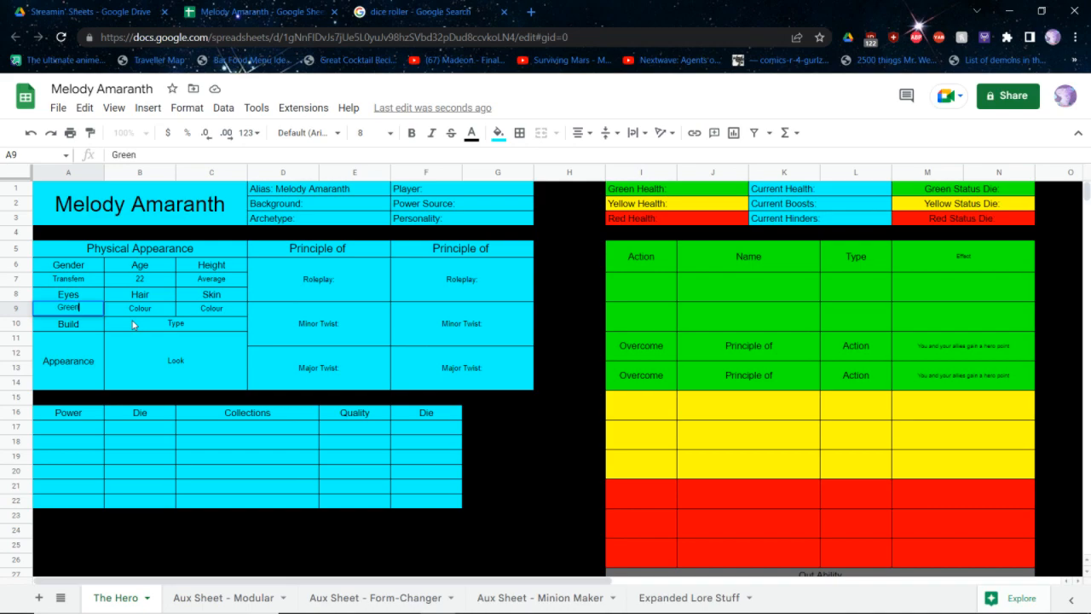
{"action": "key", "text": "Tab"}
{"action": "type", "text": "White"}
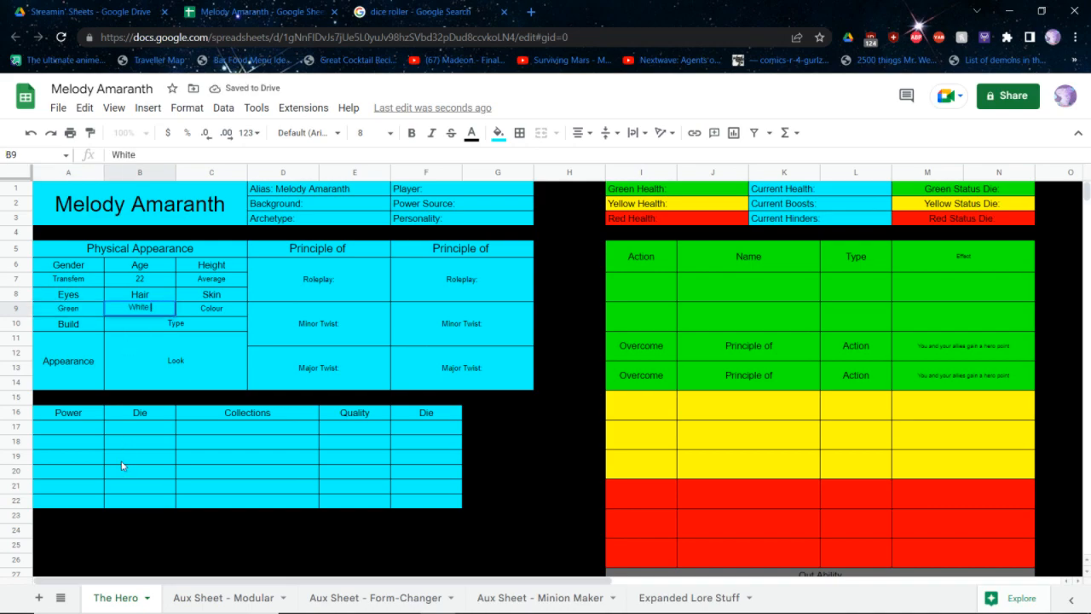
{"action": "type", "text": " & Pink"}
{"action": "key", "text": "Tab"}
{"action": "type", "text": "Pink"}
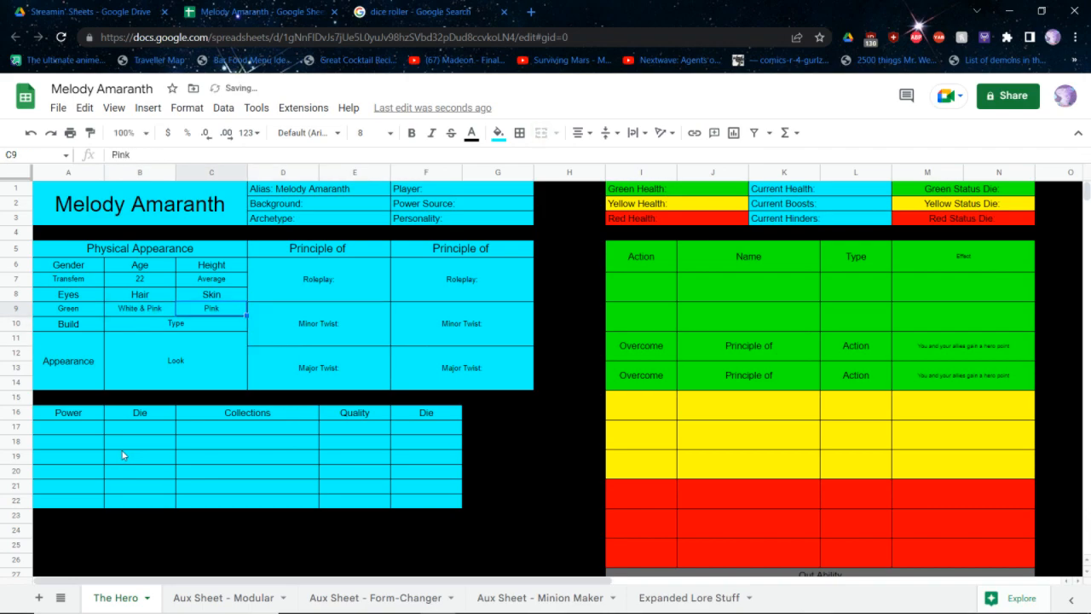
{"action": "key", "text": "Return"}
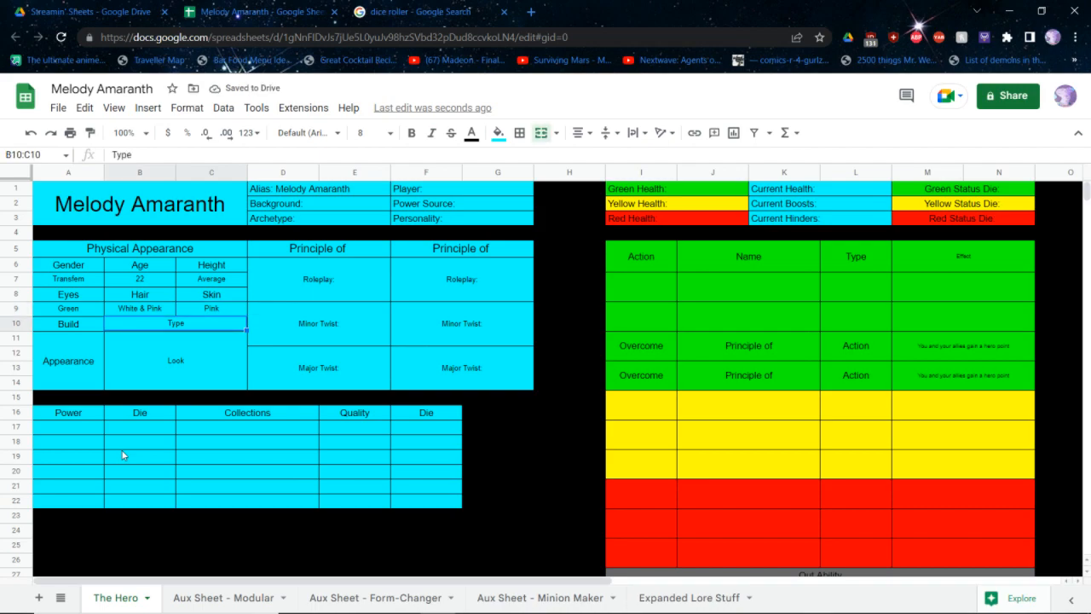
{"action": "type", "text": "Chubby"}
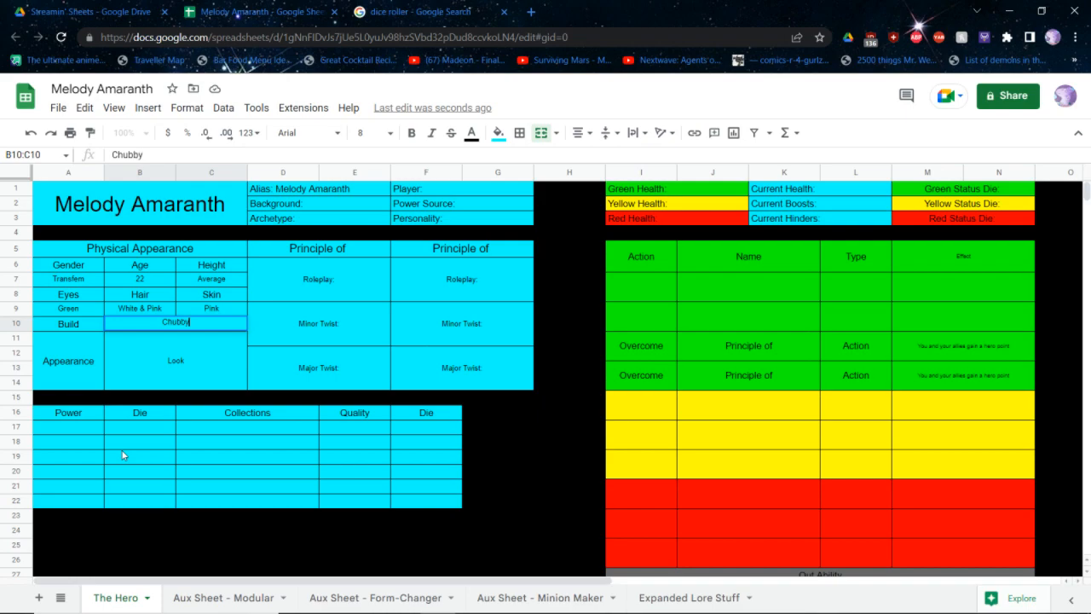
{"action": "key", "text": "Return"}
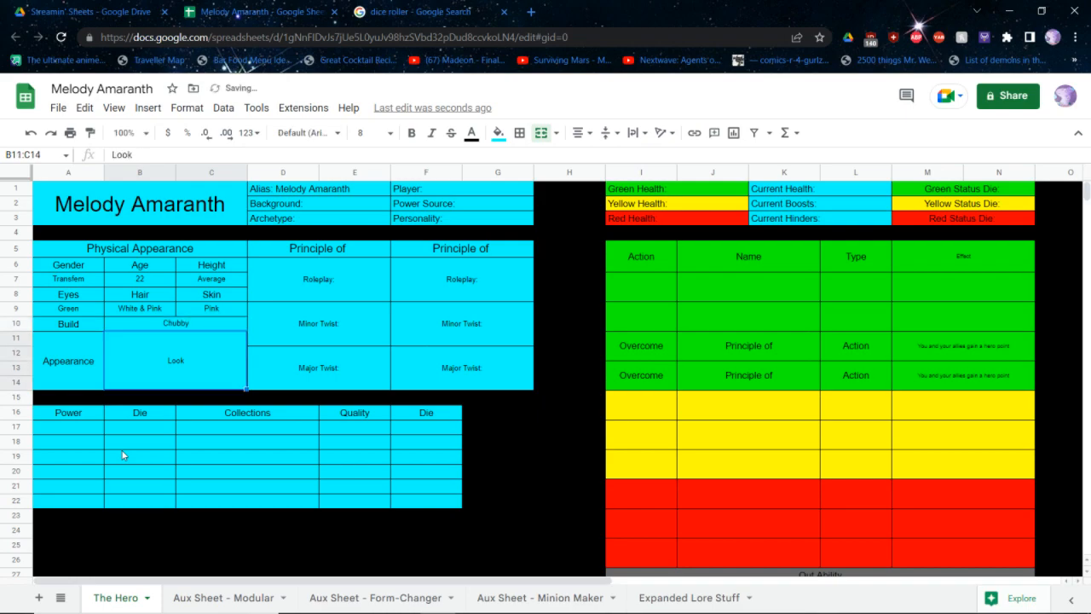
Replace the Appearance placeholder with "Long wavy hair, teal shirt, white skirt, white and gold boots, gold braclets, is fox,"
{"action": "key", "text": "Delete"}
{"action": "type", "text": "EsbuLonh"}
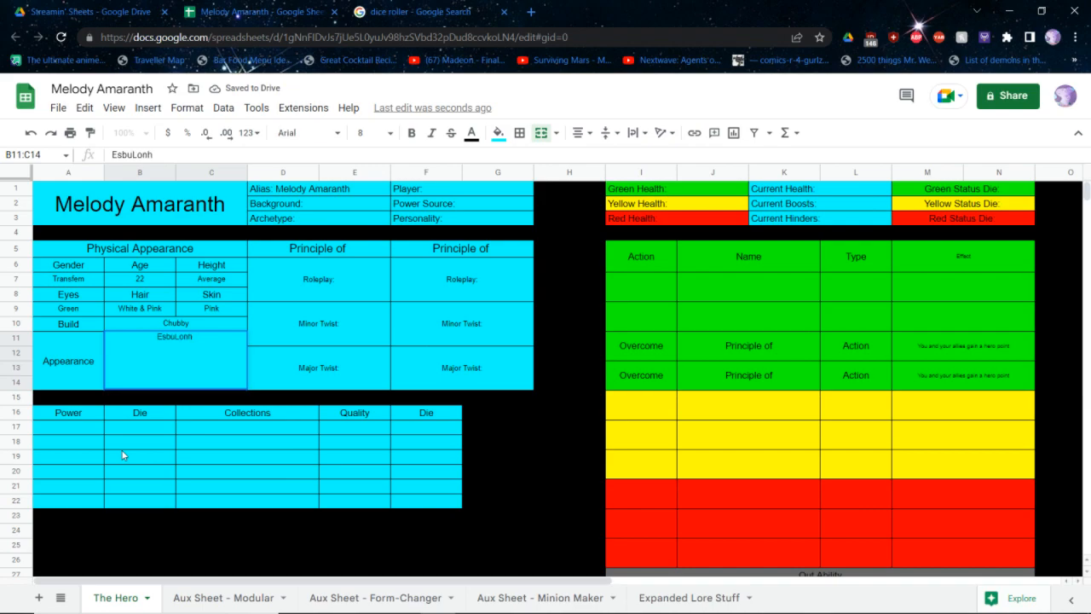
{"action": "key", "text": "Escape"}
{"action": "type", "text": "Long w"}
{"action": "type", "text": "vy hair,"}
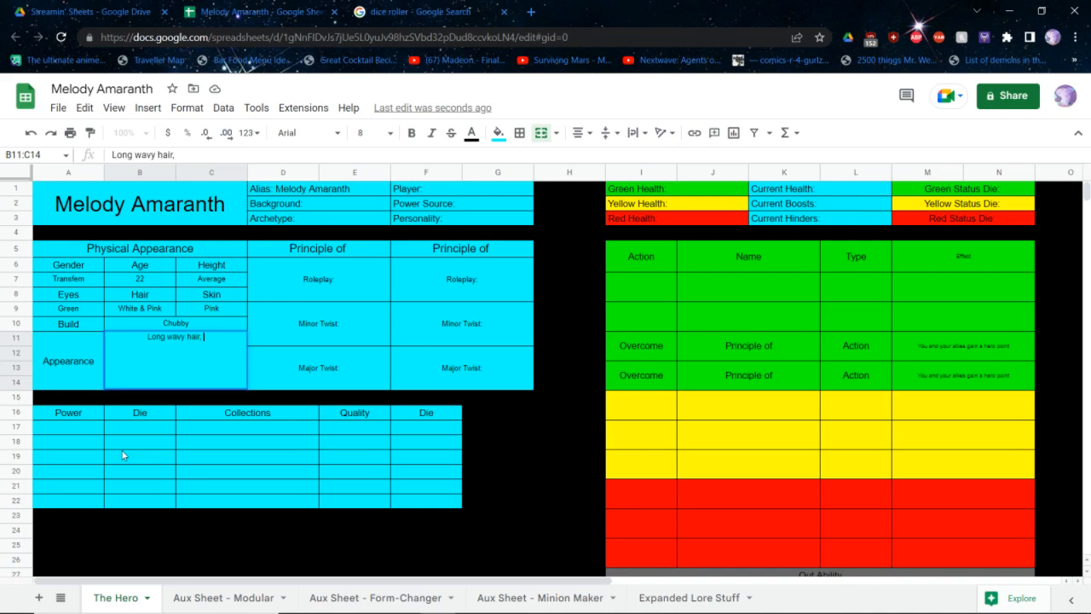
{"action": "type", "text": "teal shirt, white skirt,"}
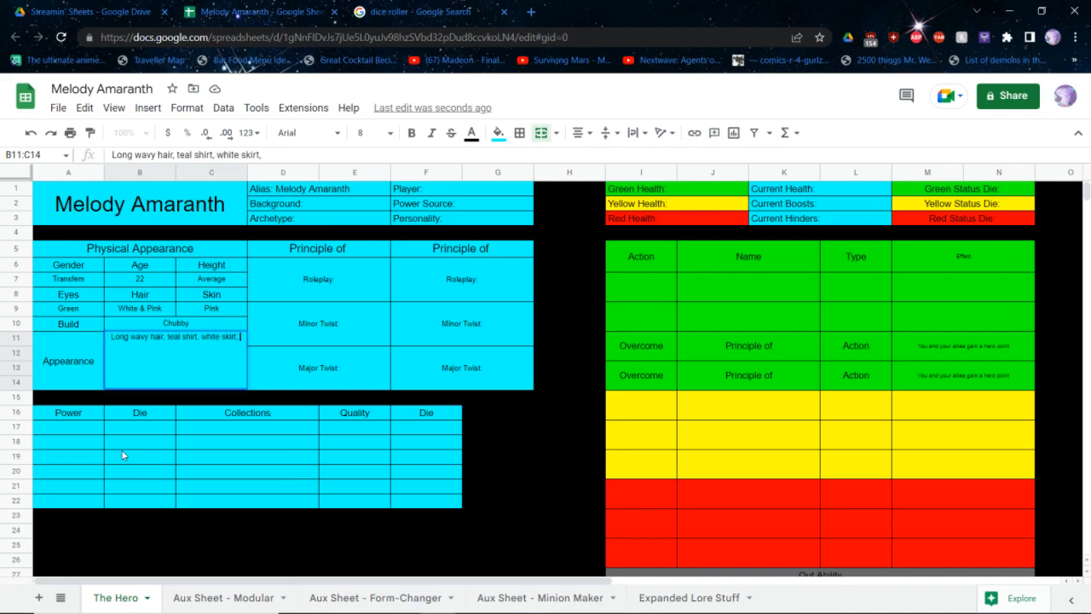
{"action": "type", "text": " white and gold bo"}
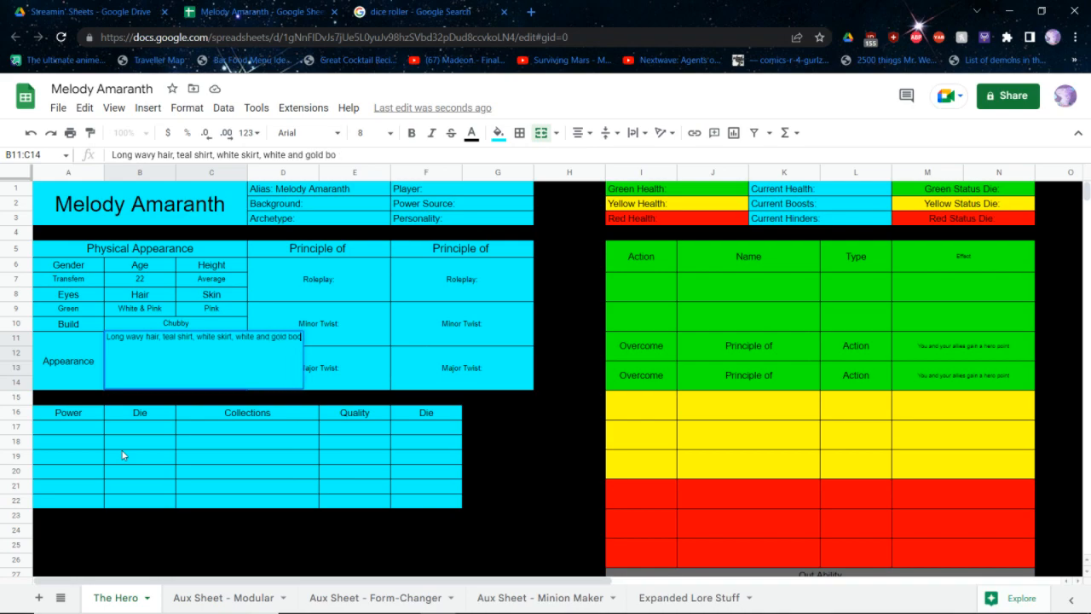
{"action": "type", "text": "ots, gold"}
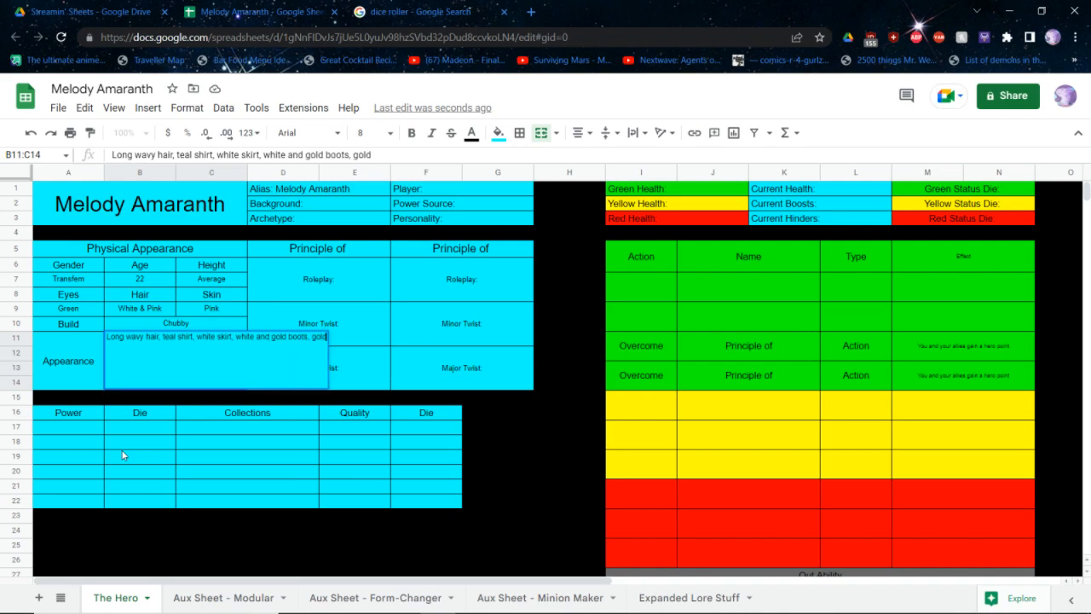
{"action": "type", "text": " braclets,"}
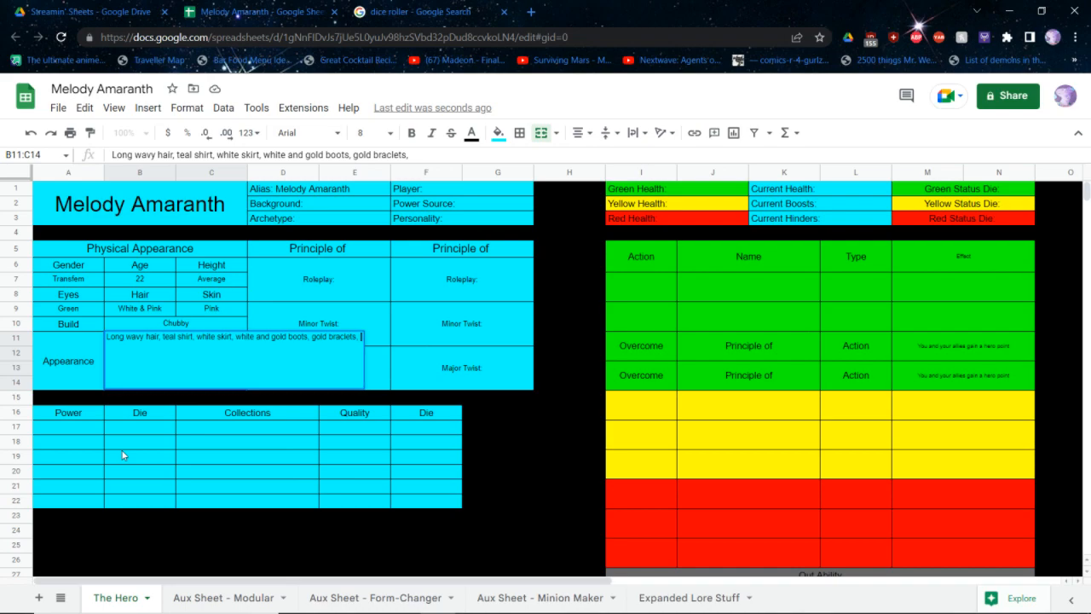
{"action": "type", "text": " is fox, "}
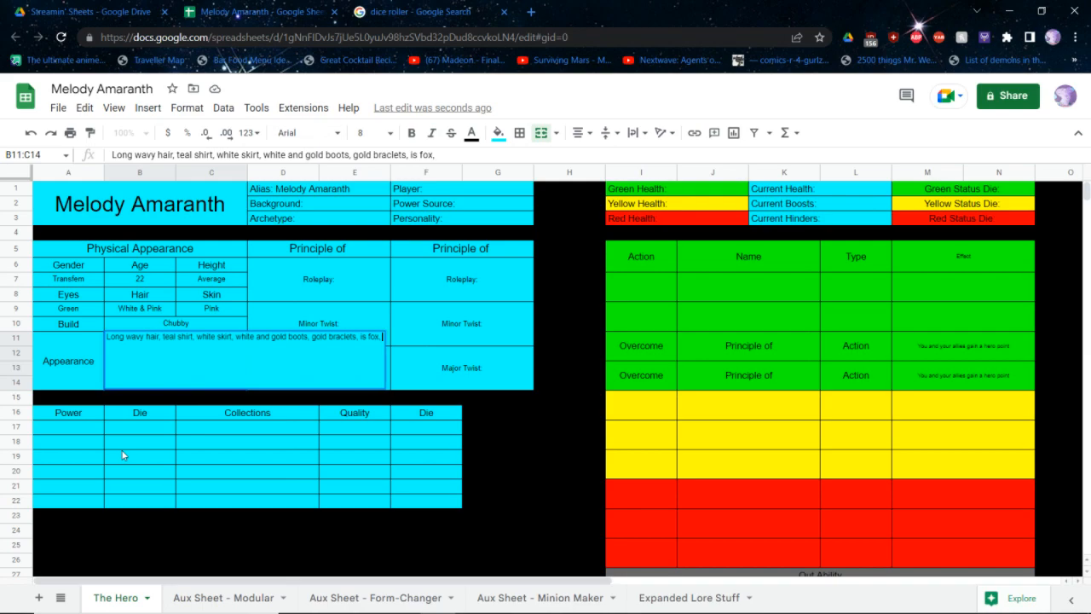
{"action": "type", "text": "carries a ber"}
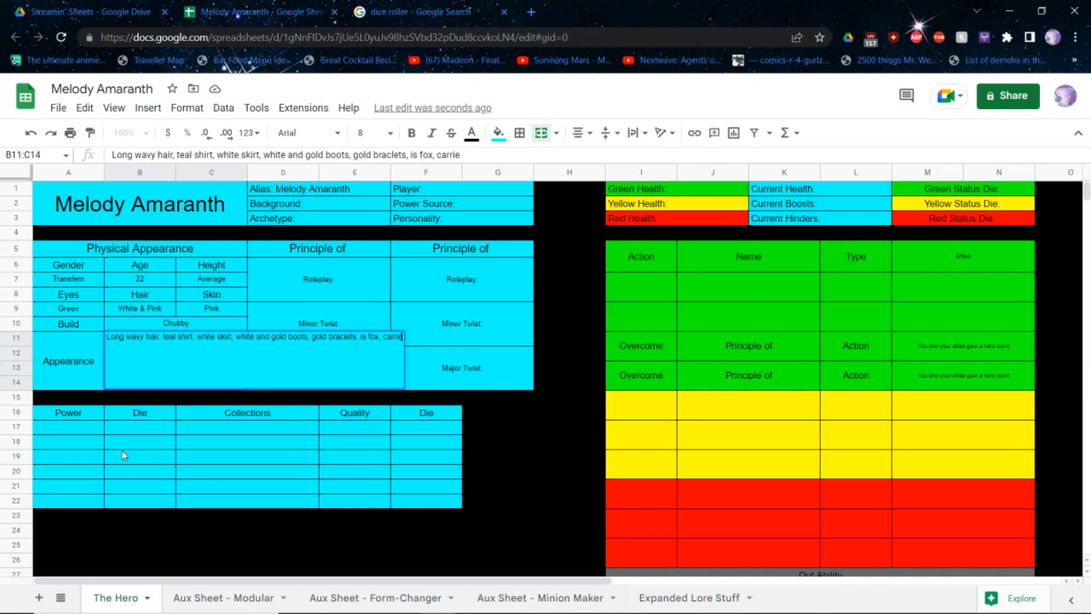
{"action": "key", "text": "BackSpace"}
{"action": "key", "text": "BackSpace"}
{"action": "key", "text": "BackSpace"}
{"action": "key", "text": "BackSpace"}
{"action": "key", "text": "BackSpace"}
{"action": "key", "text": "BackSpace"}
{"action": "key", "text": "BackSpace"}
{"action": "key", "text": "BackSpace"}
{"action": "key", "text": "BackSpace"}
{"action": "key", "text": "BackSpace"}
{"action": "key", "text": "BackSpace"}
{"action": "key", "text": "BackSpace"}
{"action": "key", "text": "BackSpace"}
{"action": "type", "text": "weilds a bent s"}
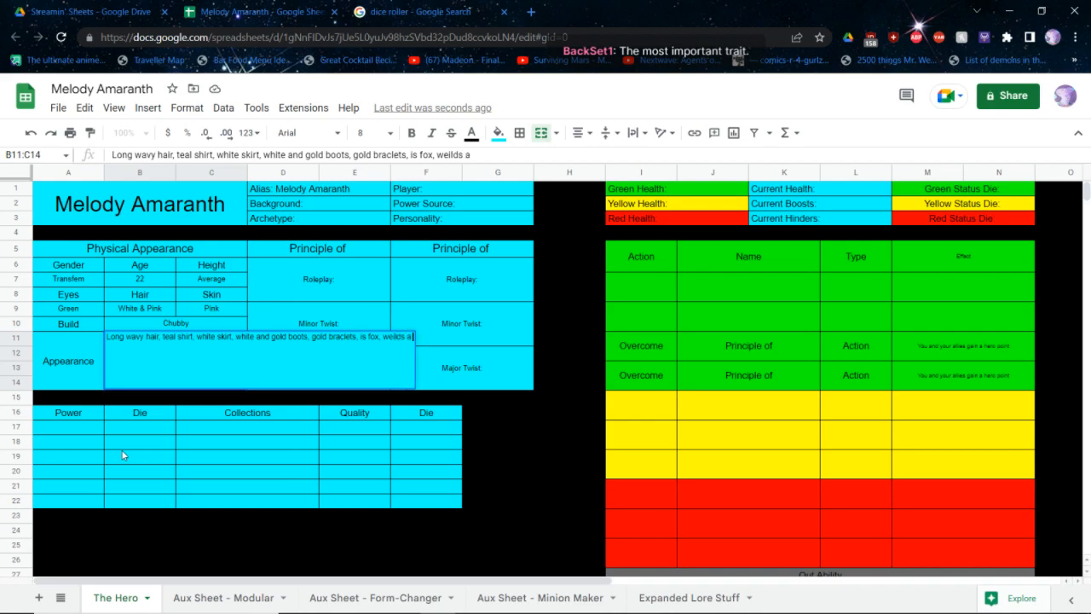
{"action": "key", "text": "BackSpace"}
{"action": "key", "text": "BackSpace"}
{"action": "key", "text": "BackSpace"}
{"action": "key", "text": "BackSpace"}
{"action": "key", "text": "BackSpace"}
{"action": "key", "text": "BackSpace"}
{"action": "key", "text": "BackSpace"}
{"action": "key", "text": "BackSpace"}
{"action": "key", "text": "BackSpace"}
{"action": "key", "text": "BackSpace"}
{"action": "key", "text": "BackSpace"}
{"action": "key", "text": "BackSpace"}
{"action": "key", "text": "BackSpace"}
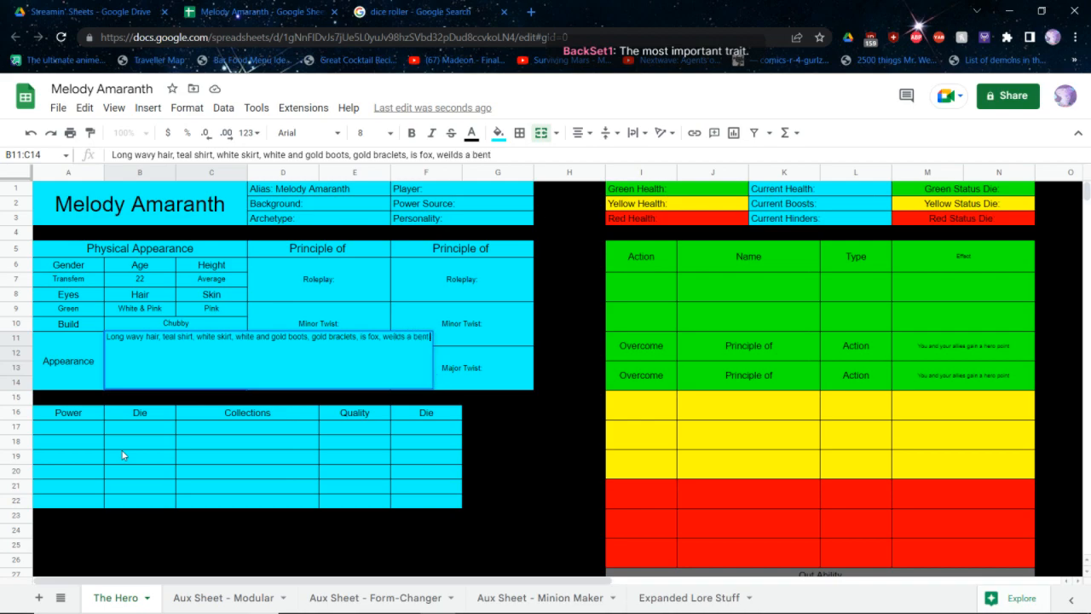
{"action": "type", "text": "irlds"}
{"action": "key", "text": "BackSpace"}
{"action": "key", "text": "BackSpace"}
{"action": "key", "text": "BackSpace"}
{"action": "key", "text": "BackSpace"}
{"action": "type", "text": "d"}
{"action": "key", "text": "ctrl+t"}
{"action": "key", "text": "ctrl+w"}
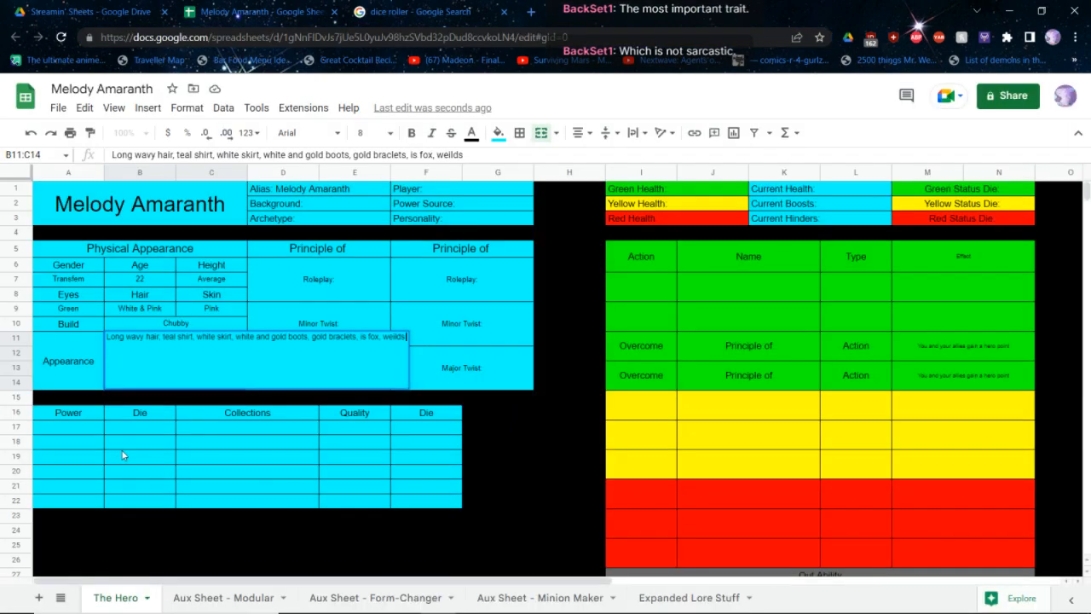
{"action": "key", "text": "ctrl+Return"}
{"action": "key", "text": "Return"}
{"action": "key", "text": "ctrl+BackSpace"}
Finish the hero's appearance description with "wields a bent healer's staff"
{"action": "type", "text": "wi"}
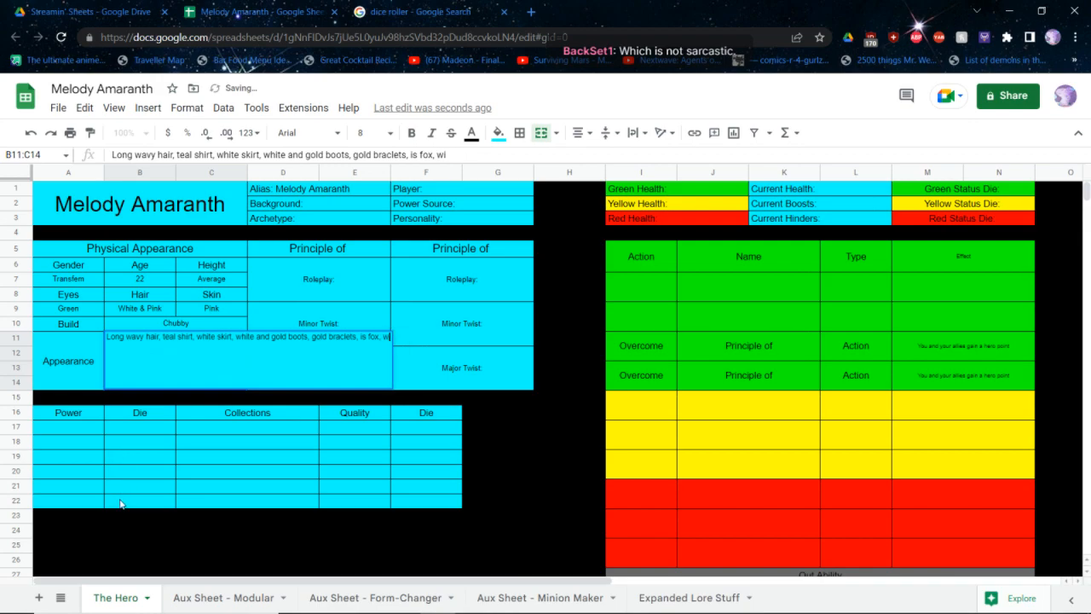
{"action": "type", "text": "elds a bent"}
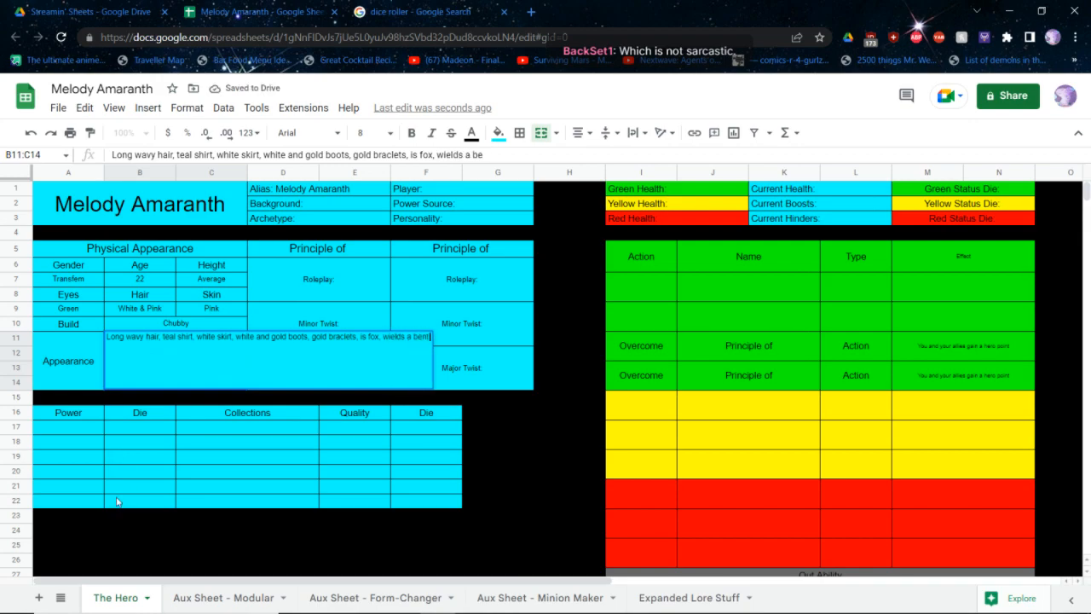
{"action": "type", "text": " healter's"}
{"action": "key", "text": "BackSpace"}
{"action": "type", "text": "healter's"}
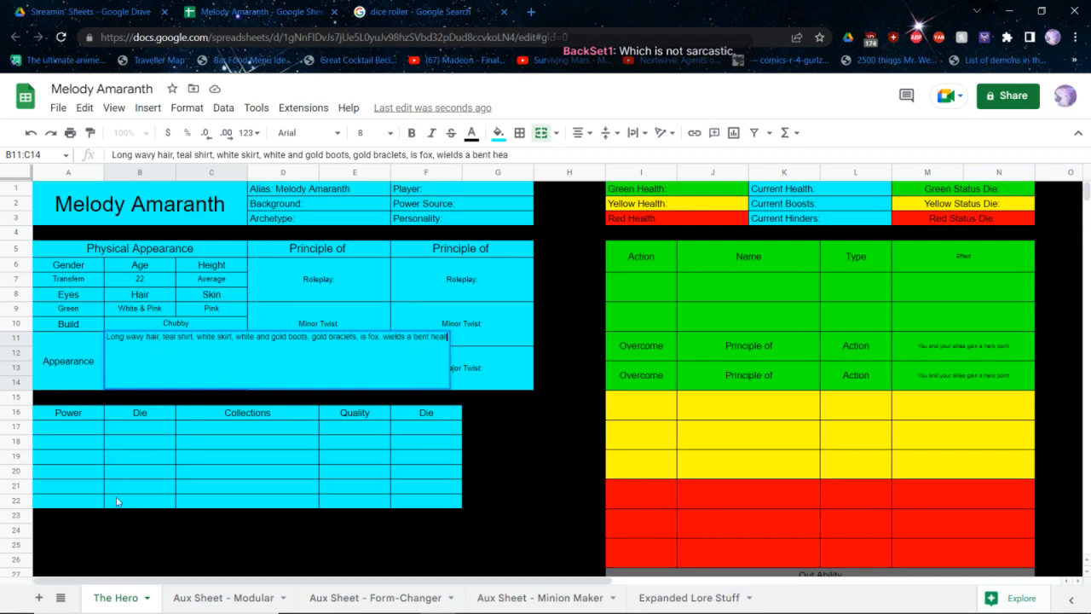
{"action": "key", "text": "BackSpace"}
{"action": "key", "text": "BackSpace"}
{"action": "key", "text": "BackSpace"}
{"action": "key", "text": "BackSpace"}
{"action": "key", "text": "BackSpace"}
{"action": "key", "text": "BackSpace"}
{"action": "key", "text": "BackSpace"}
{"action": "key", "text": "BackSpace"}
{"action": "type", "text": "ealre"}
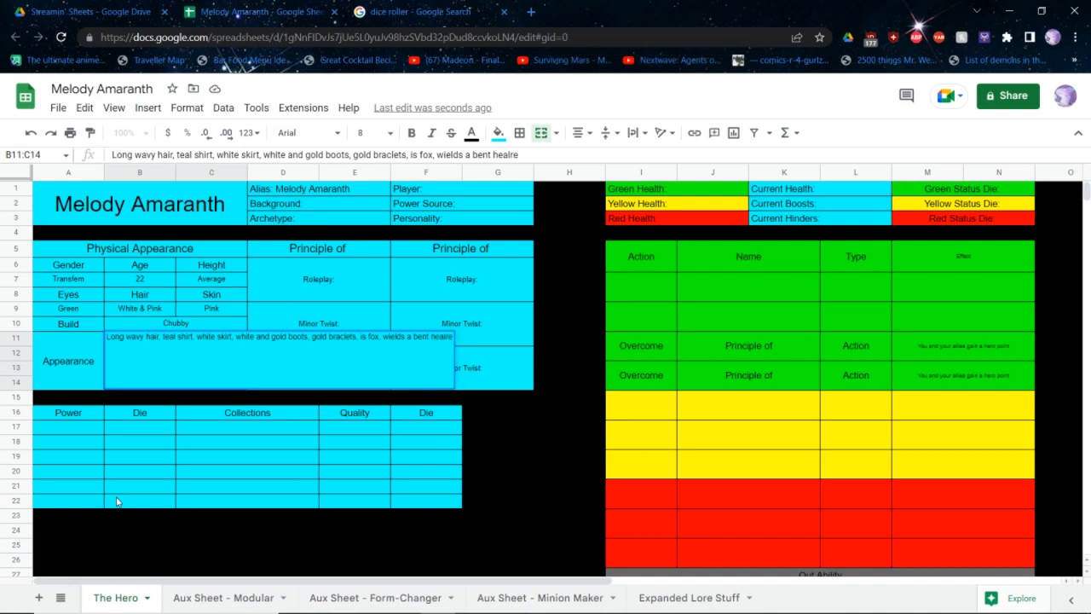
{"action": "key", "text": "BackSpace"}
{"action": "key", "text": "BackSpace"}
{"action": "type", "text": "er's staff"}
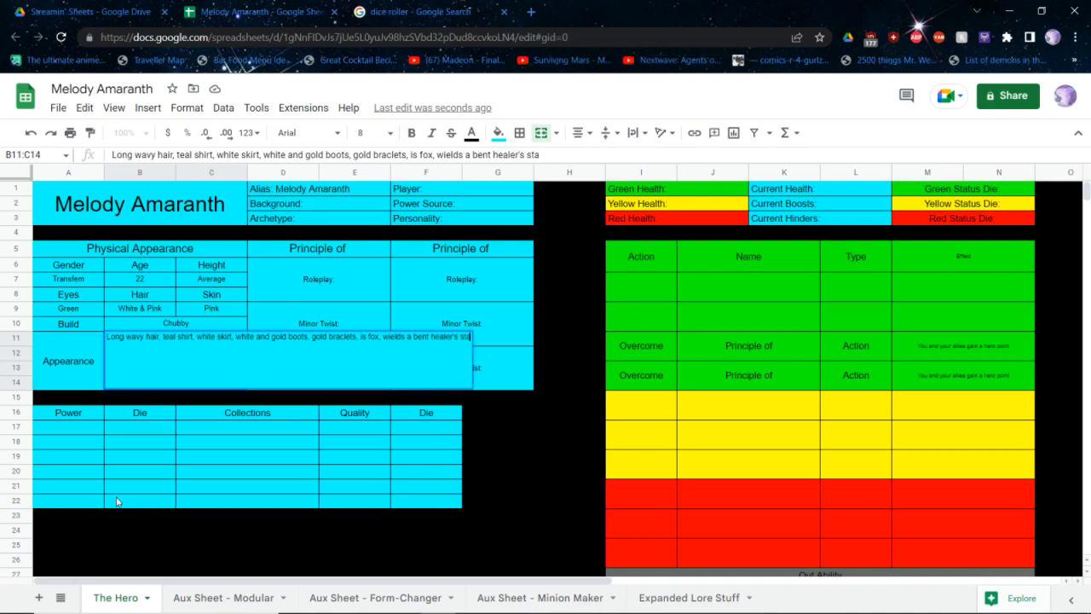
{"action": "key", "text": "Return"}
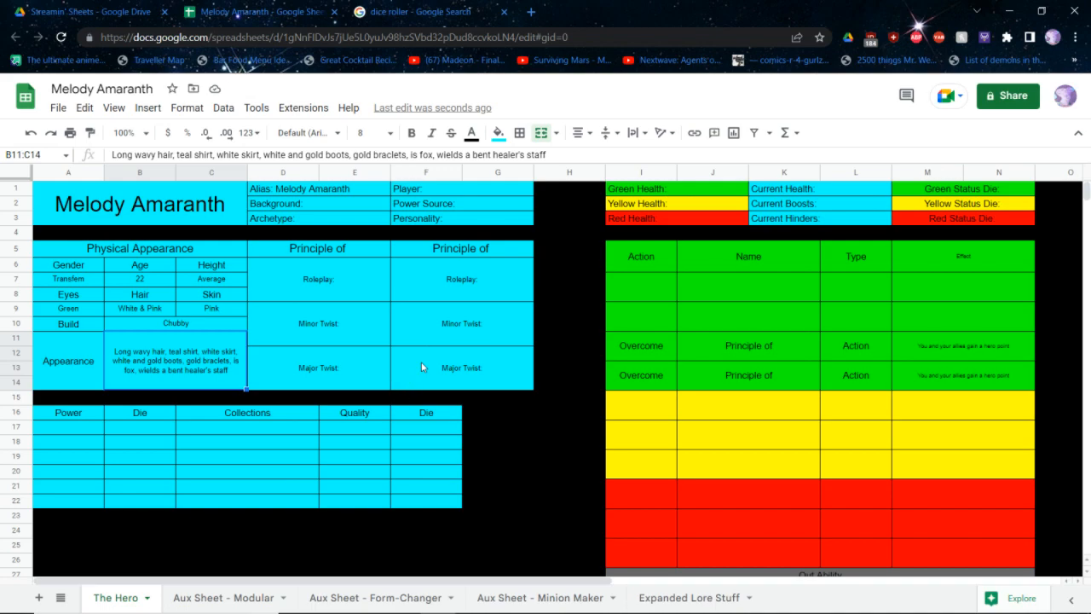
Add Unremarkable after the Background label in the hero's characteristics
{"action": "left_click", "coordinate": [370, 221]}
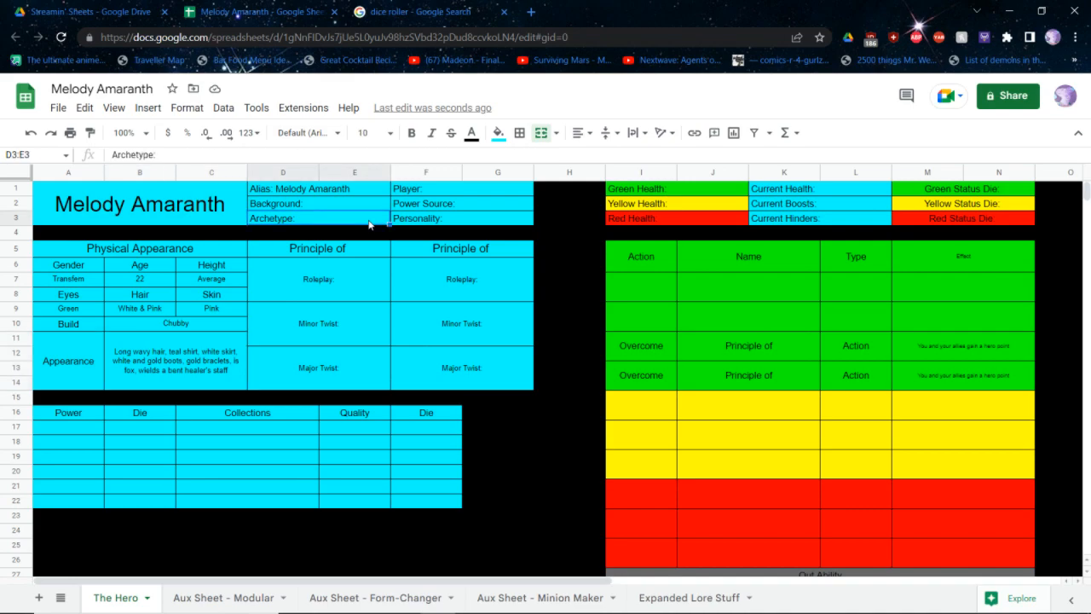
{"action": "key", "text": "Up"}
{"action": "key", "text": "Return"}
{"action": "type", "text": "Unremarkable"}
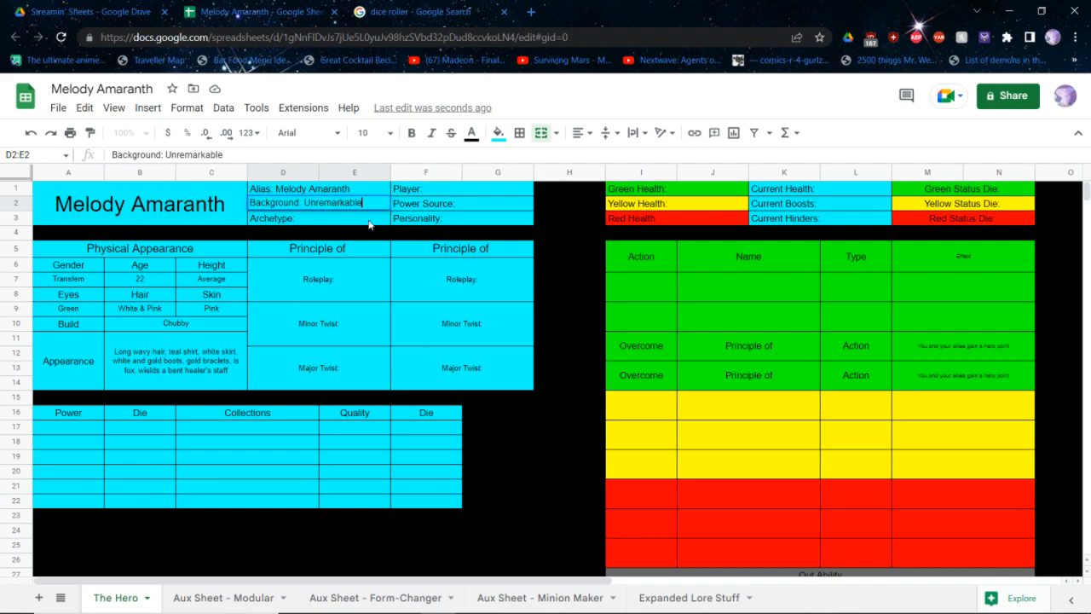
{"action": "key", "text": "Return"}
Switch to the SCRPG rulebook PDF, look up the Unremarkable background under Step 1: Backgrounds, and bring up the Creating Heroes quick reference
{"action": "key", "text": "alt+Tab"}
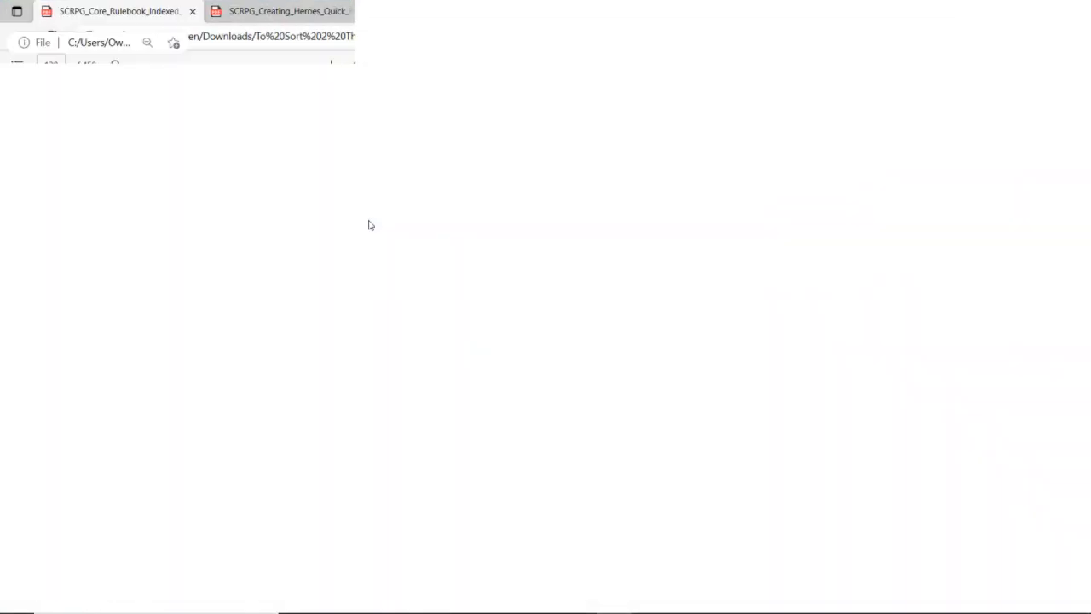
{"action": "left_click", "coordinate": [17, 65]}
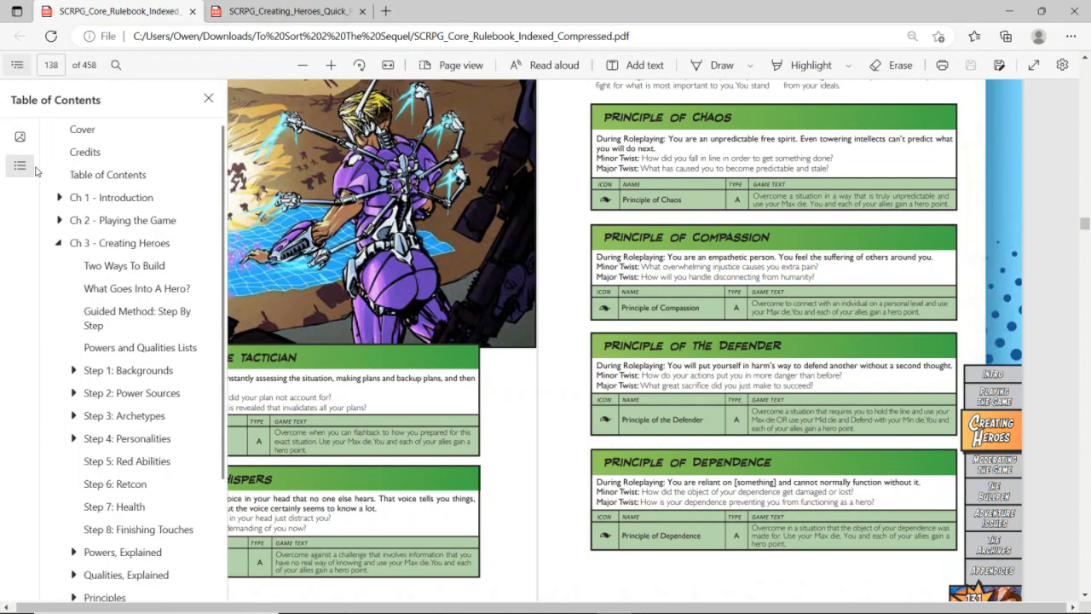
{"action": "left_click", "coordinate": [123, 368]}
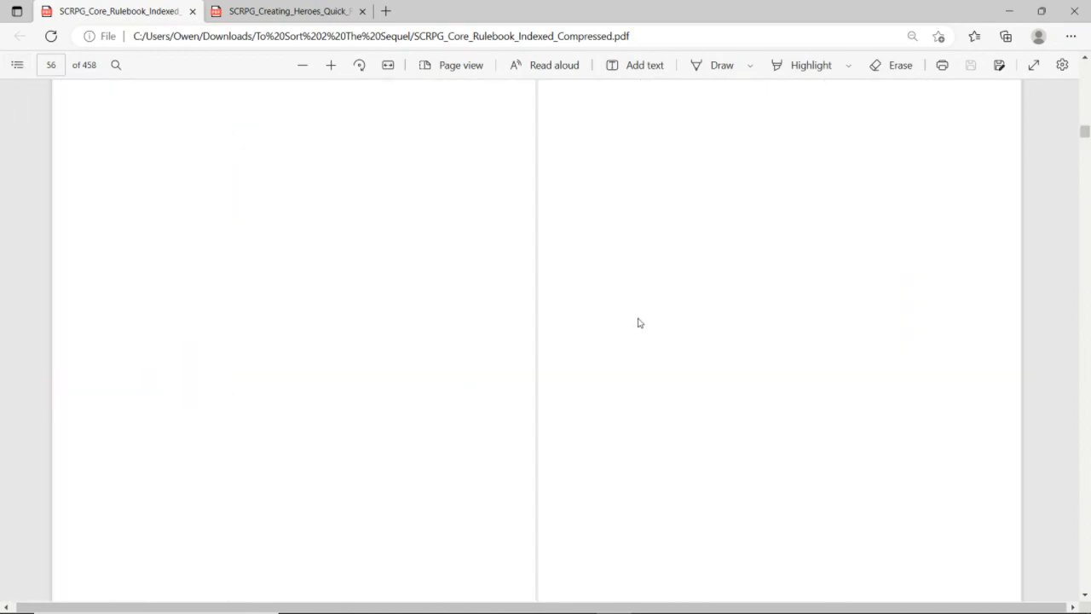
{"action": "scroll", "coordinate": [611, 270], "scroll_direction": "down", "scroll_amount": 10}
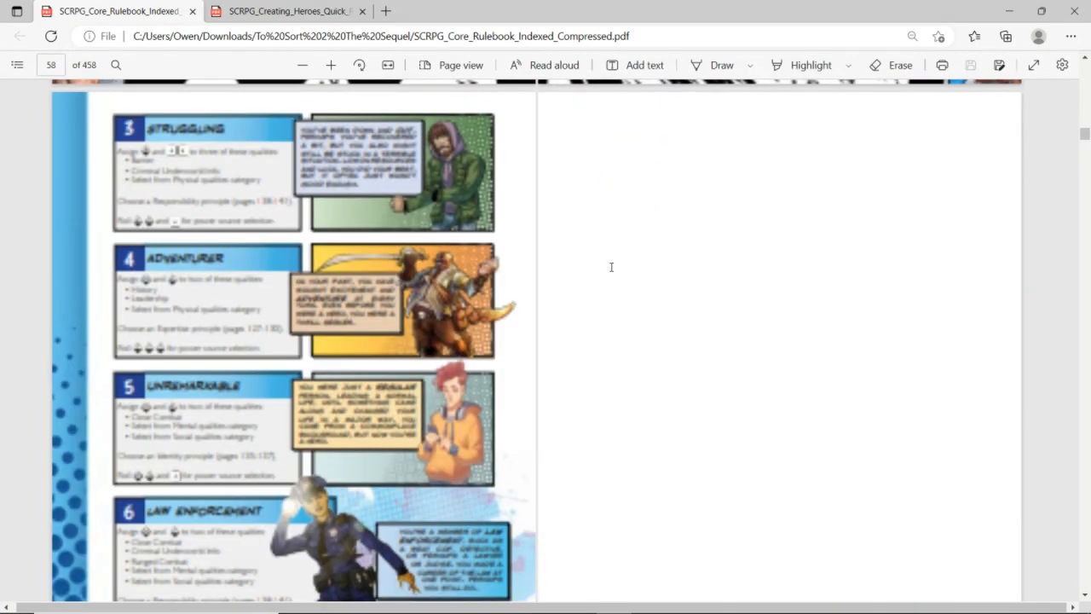
{"action": "key", "text": "ctrl+Tab"}
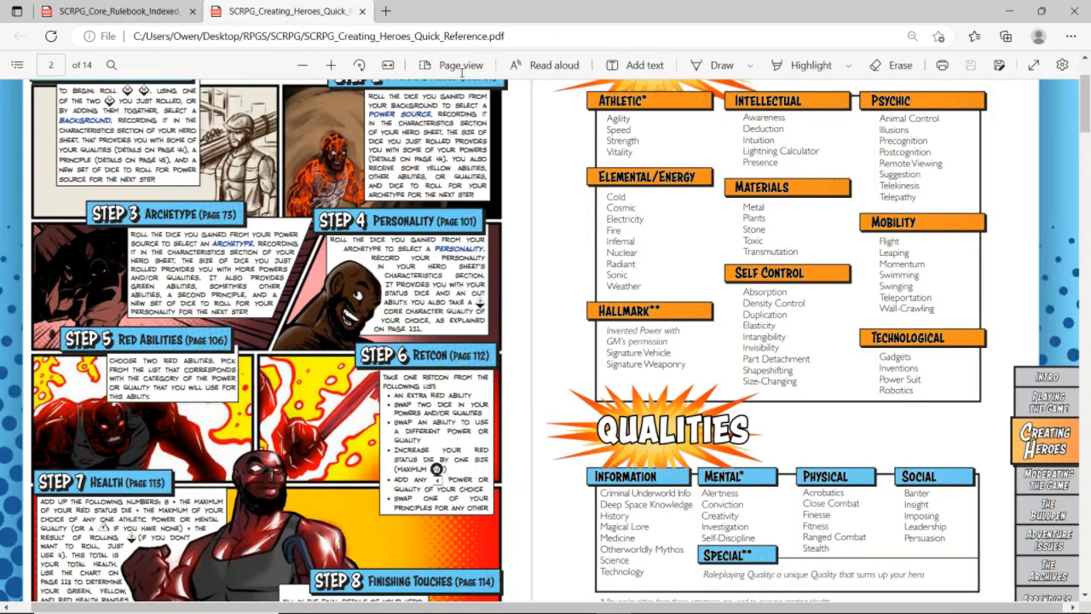
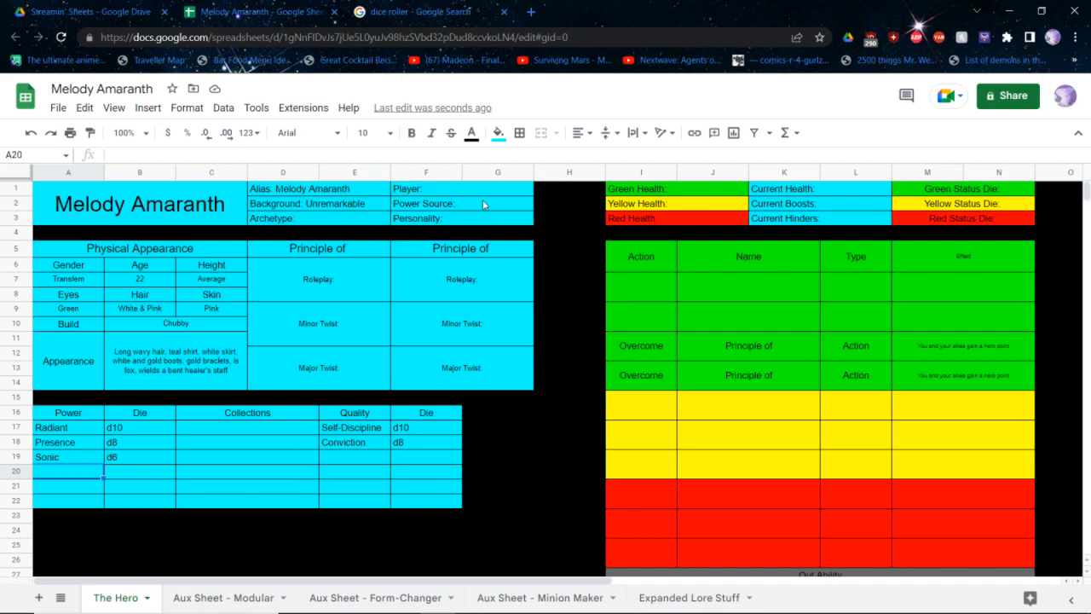
Enter Action as the type of the first yellow ability and Reaction as the type of the third yellow ability
{"action": "left_click", "coordinate": [849, 413]}
{"action": "type", "text": "Boost"}
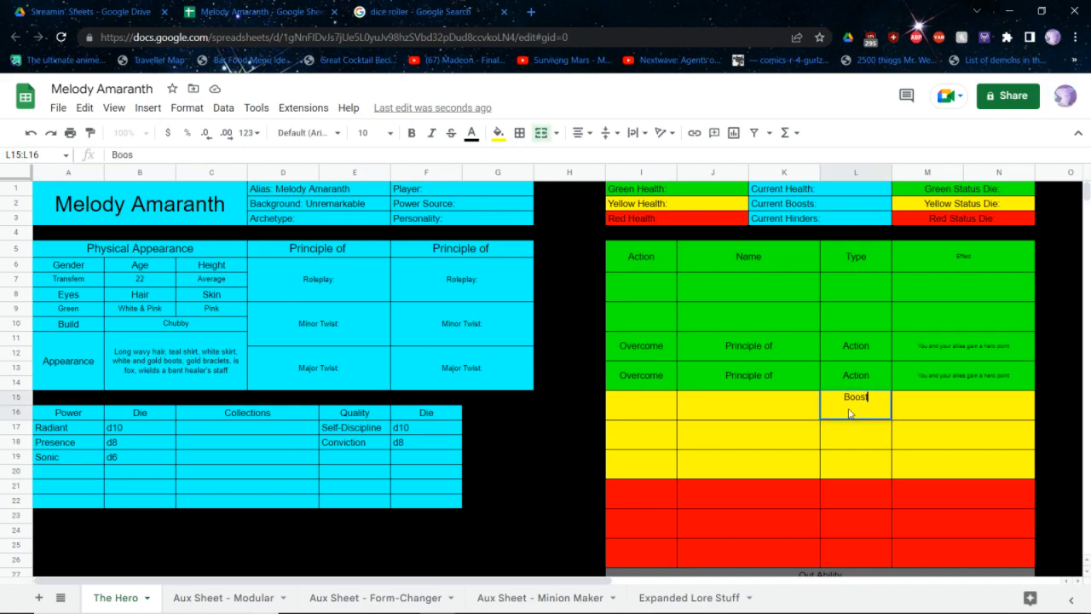
{"action": "key", "text": "BackSpace"}
{"action": "type", "text": "Action"}
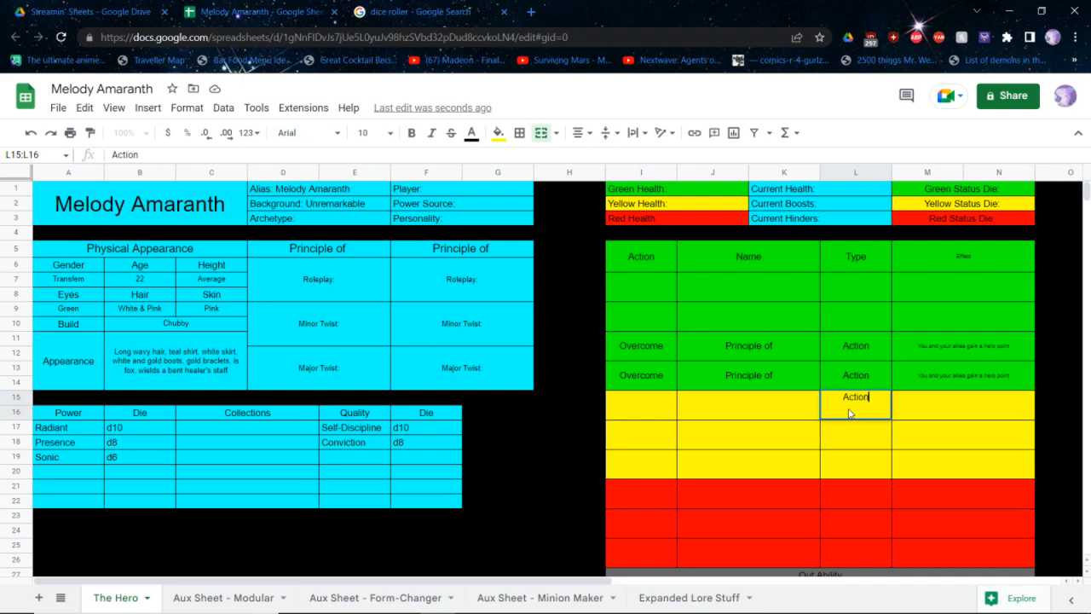
{"action": "key", "text": "Return"}
{"action": "key", "text": "Down"}
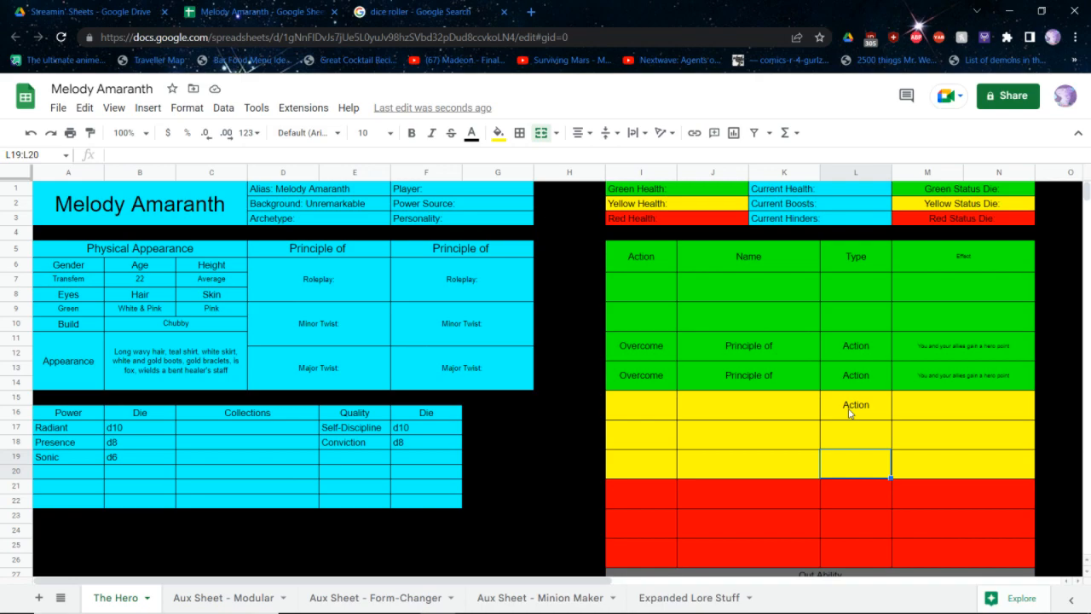
{"action": "type", "text": "Reaction"}
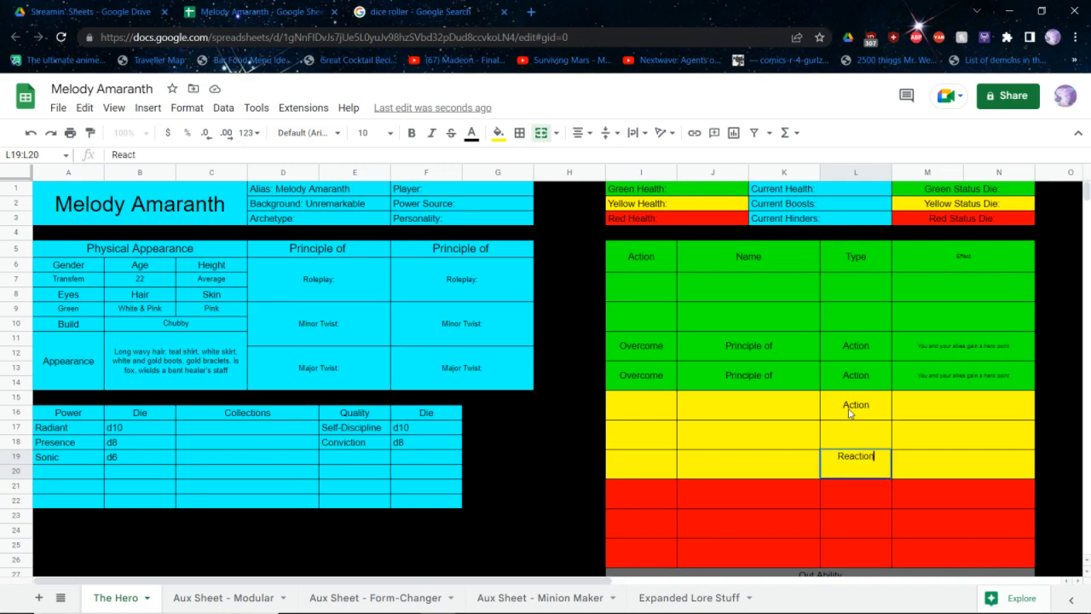
{"action": "key", "text": "shift+Tab"}
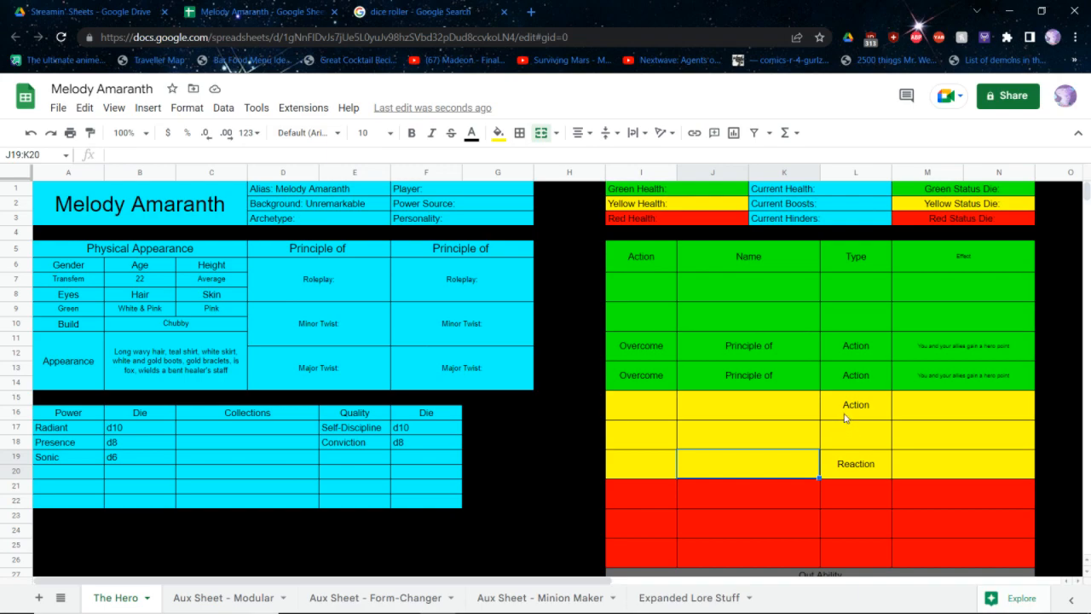
Check the Experimentation abilities in the SCRPG rulebook PDF, and enter Boost as the first yellow ability's action in the hero sheet
{"action": "key", "text": "alt+Tab"}
{"action": "key", "text": "ctrl+Tab"}
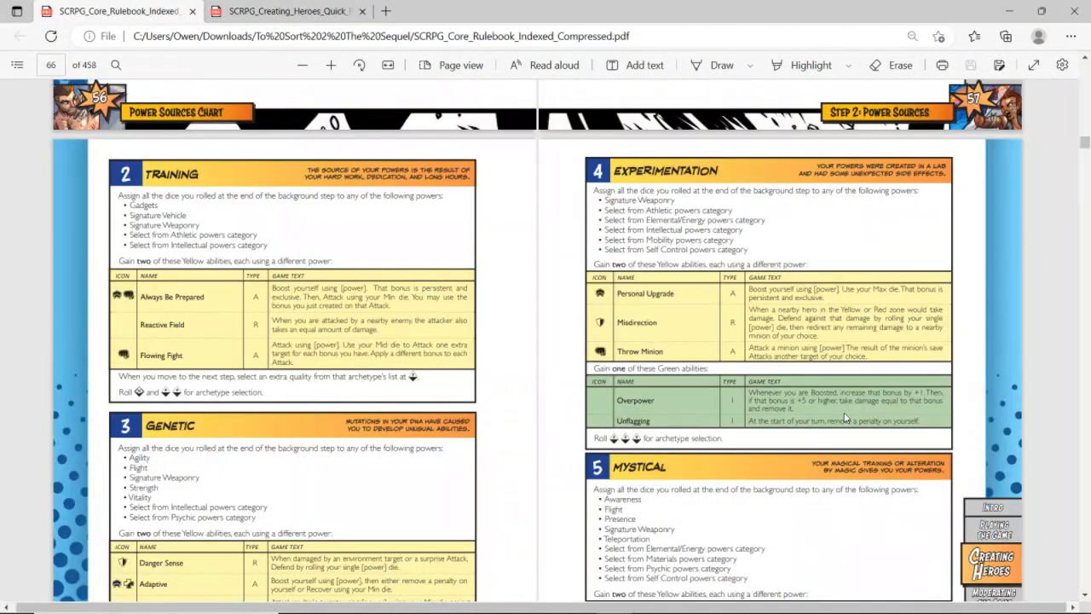
{"action": "key", "text": "alt+Tab"}
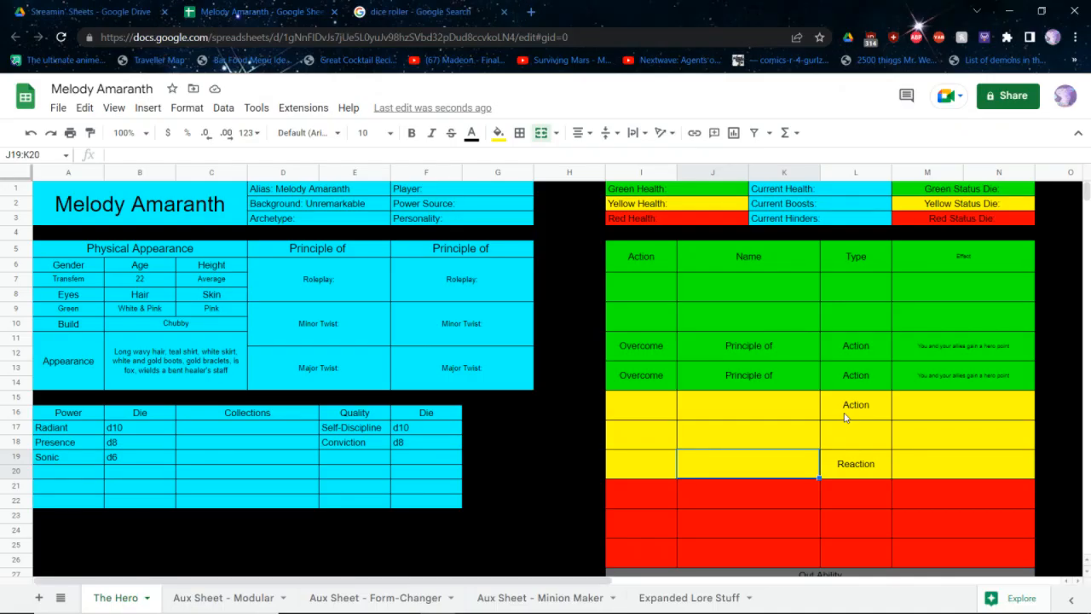
{"action": "key", "text": "alt+Tab"}
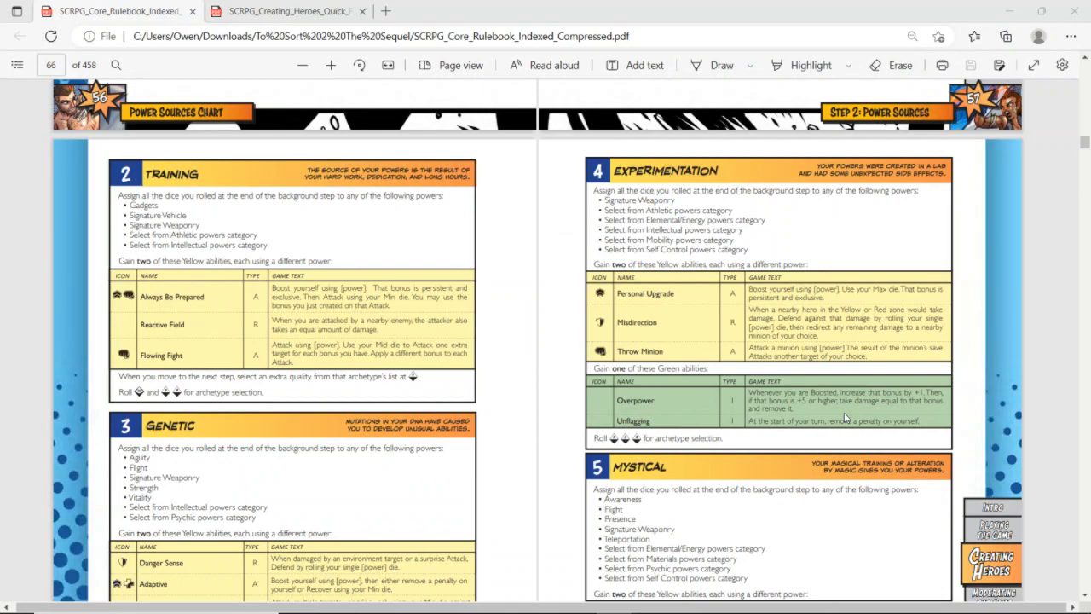
{"action": "key", "text": "alt+Tab"}
{"action": "key", "text": "alt+Tab"}
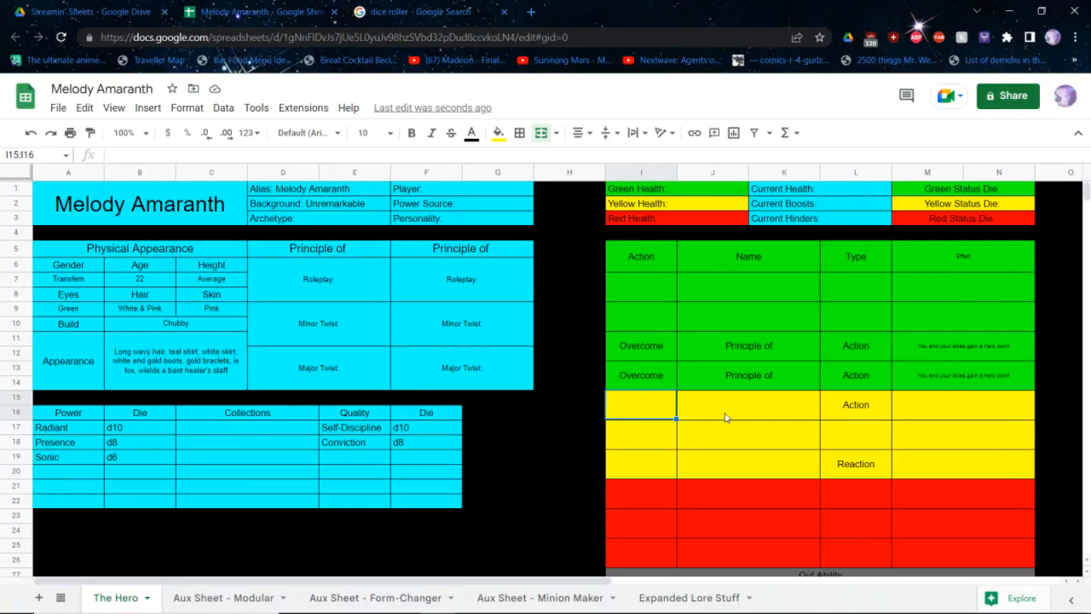
{"action": "left_click", "coordinate": [718, 419]}
{"action": "left_click", "coordinate": [642, 420]}
{"action": "type", "text": "Action"}
{"action": "key", "text": "ctrl+BackSpace"}
{"action": "type", "text": "Att"}
{"action": "key", "text": "ctrl+BackSpace"}
{"action": "type", "text": "Boost"}
{"action": "key", "text": "Return"}
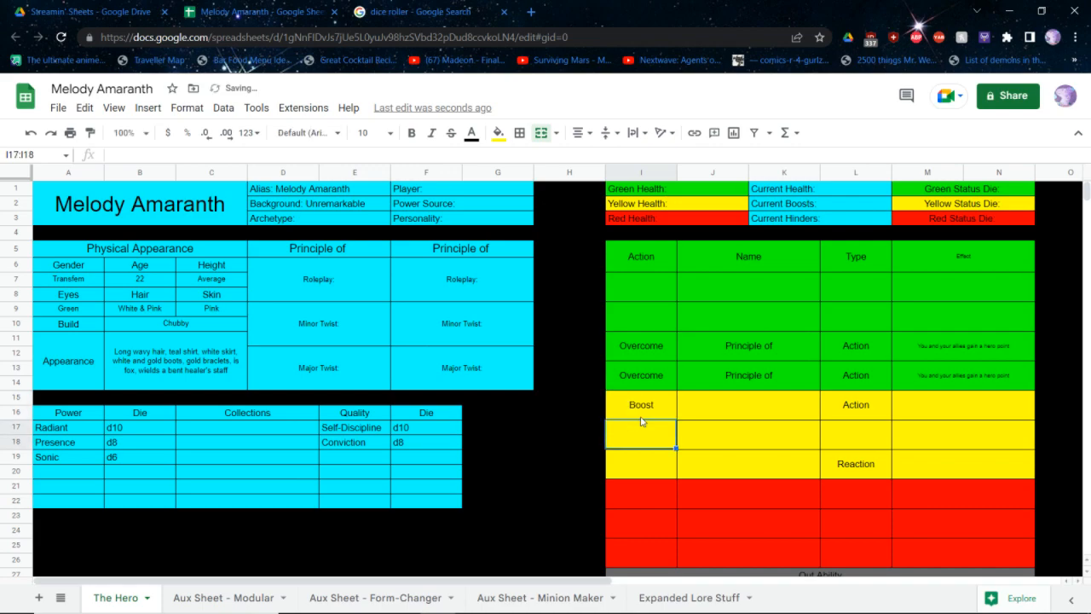
Enter Defend as the action of the third yellow ability, in the Reaction row
{"action": "key", "text": "Down"}
{"action": "type", "text": "de"}
{"action": "key", "text": "ctrl+BackSpace"}
{"action": "type", "text": "Defend"}
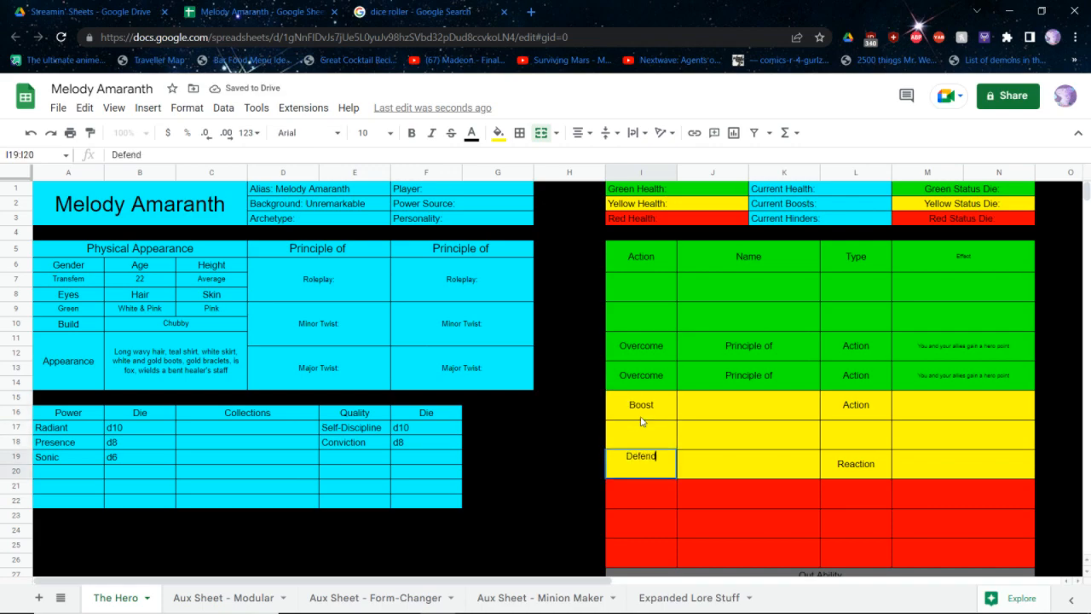
{"action": "key", "text": "Tab"}
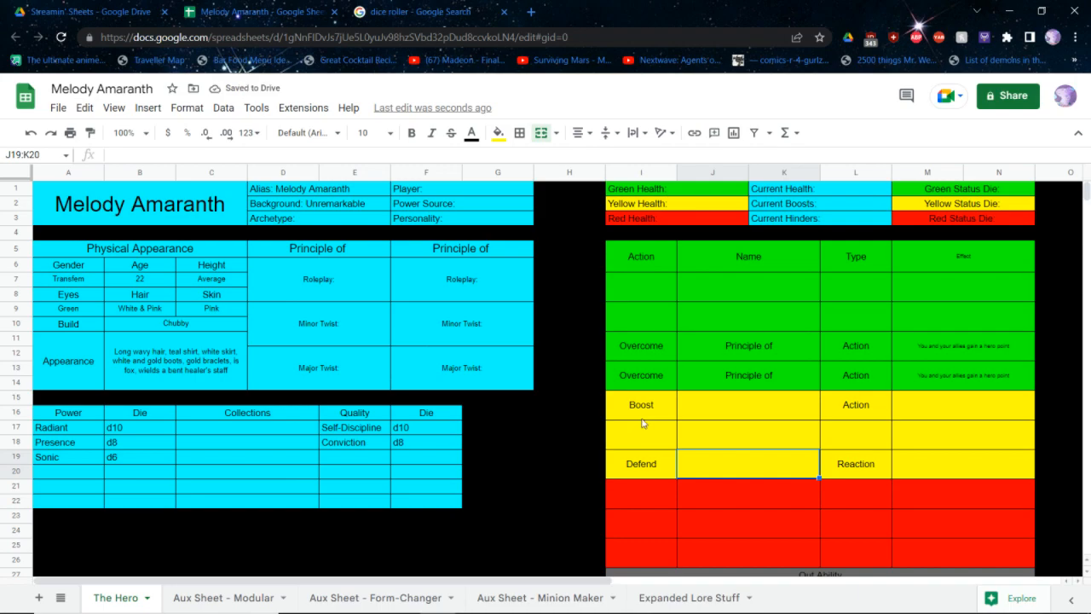
Name the yellow Boost ability "Self-Confidence"
{"action": "key", "text": "Up"}
{"action": "key", "text": "Up"}
{"action": "type", "text": "Self-Cond"}
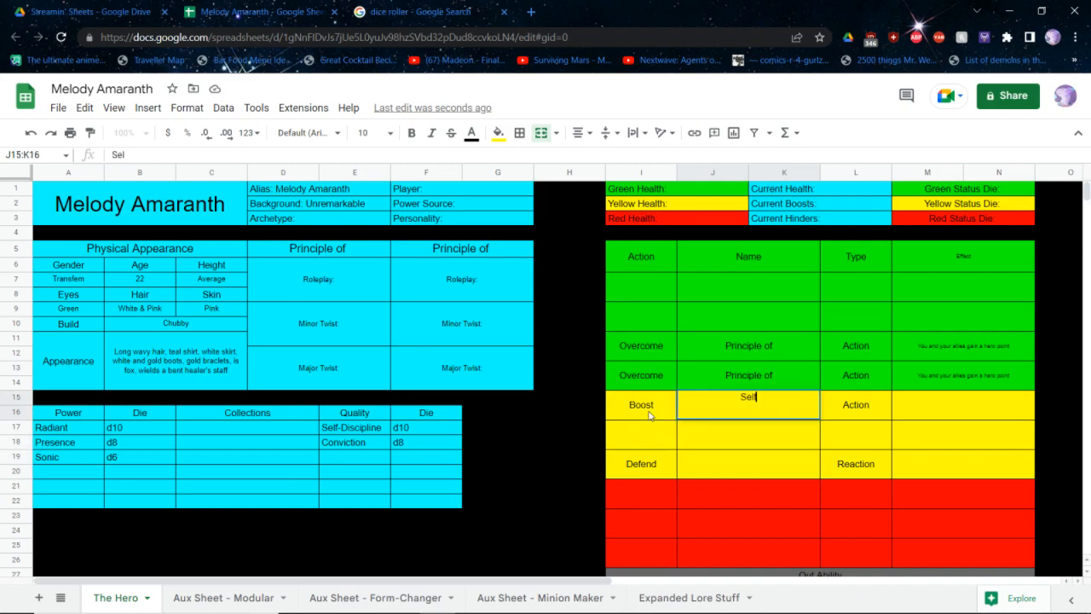
{"action": "type", "text": "f"}
{"action": "key", "text": "BackSpace"}
{"action": "key", "text": "BackSpace"}
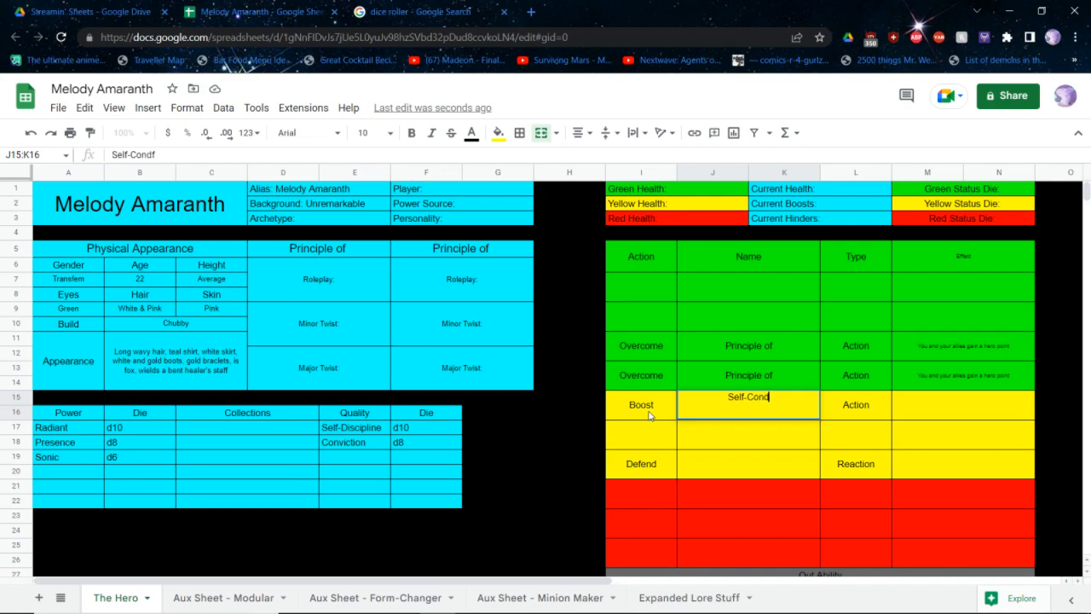
{"action": "type", "text": "fidence"}
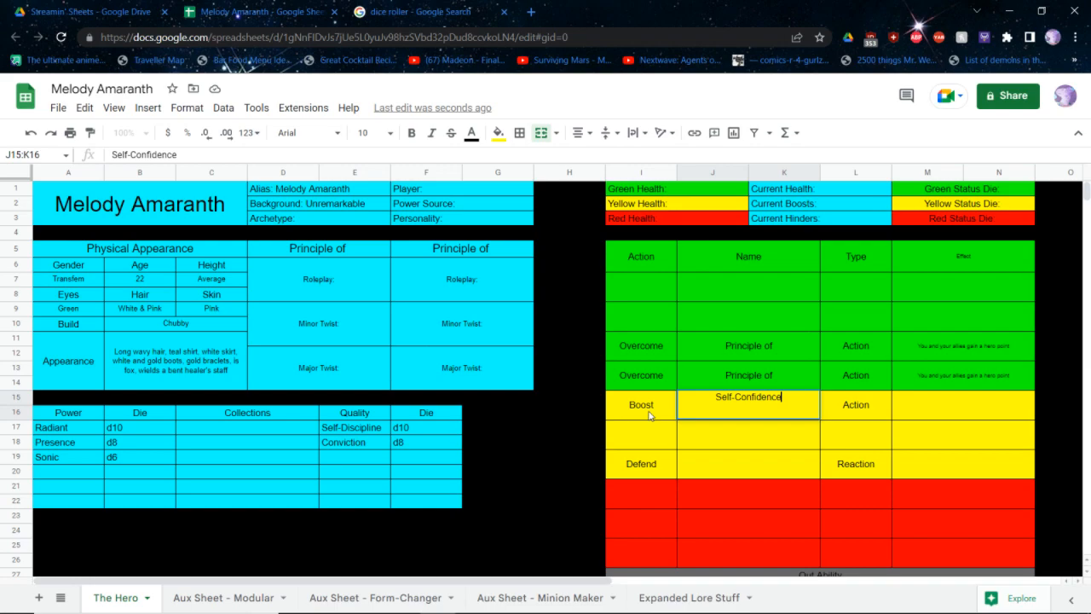
Fill in the Boost ability's effect with "Boost yourself using Presence. Use your Max die. That bonus is persistent and exclusive"
{"action": "key", "text": "Tab"}
{"action": "key", "text": "Tab"}
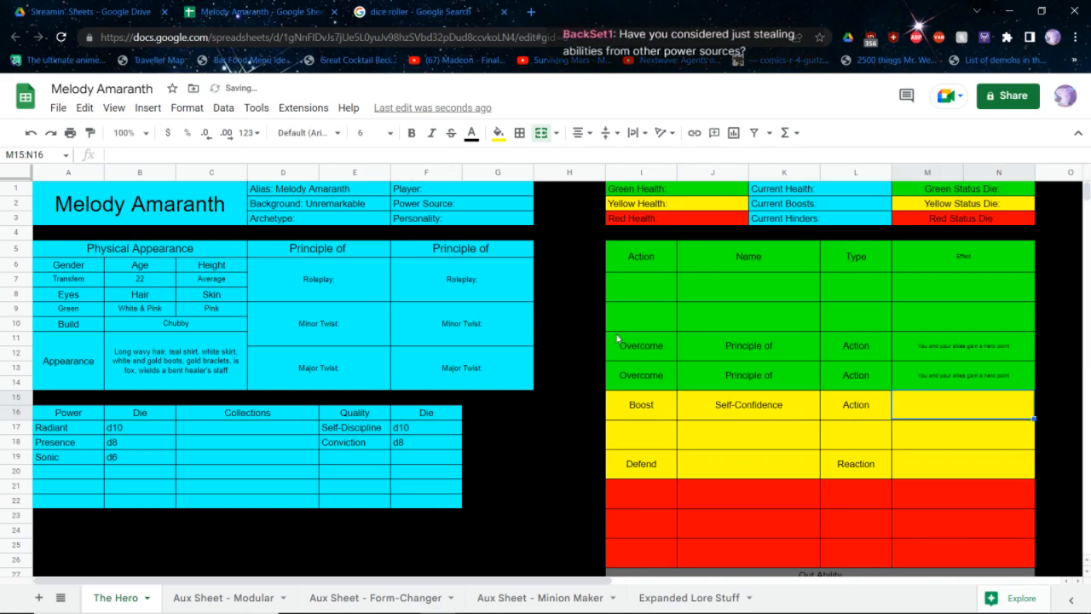
{"action": "type", "text": "Boost yoursel"}
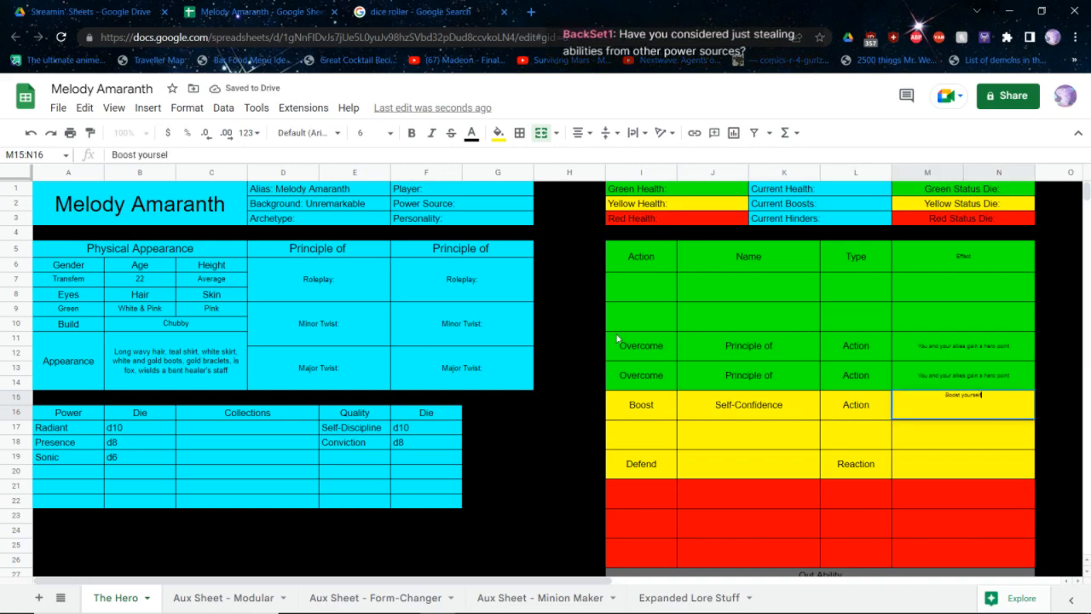
{"action": "type", "text": "f using Presence. U"}
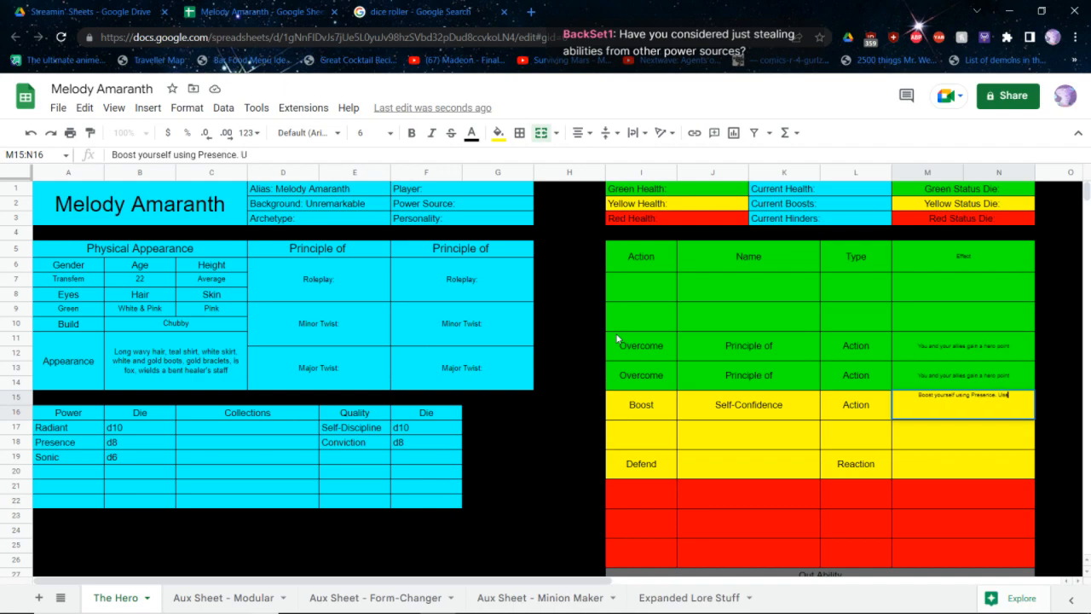
{"action": "type", "text": "se your Max die. T"}
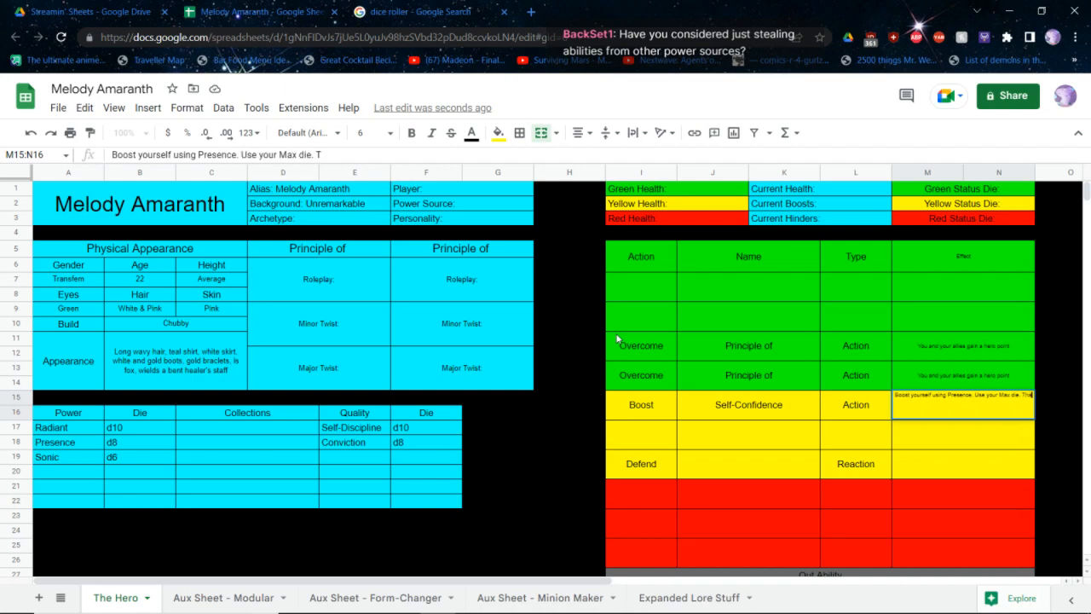
{"action": "type", "text": "hat bonus is p"}
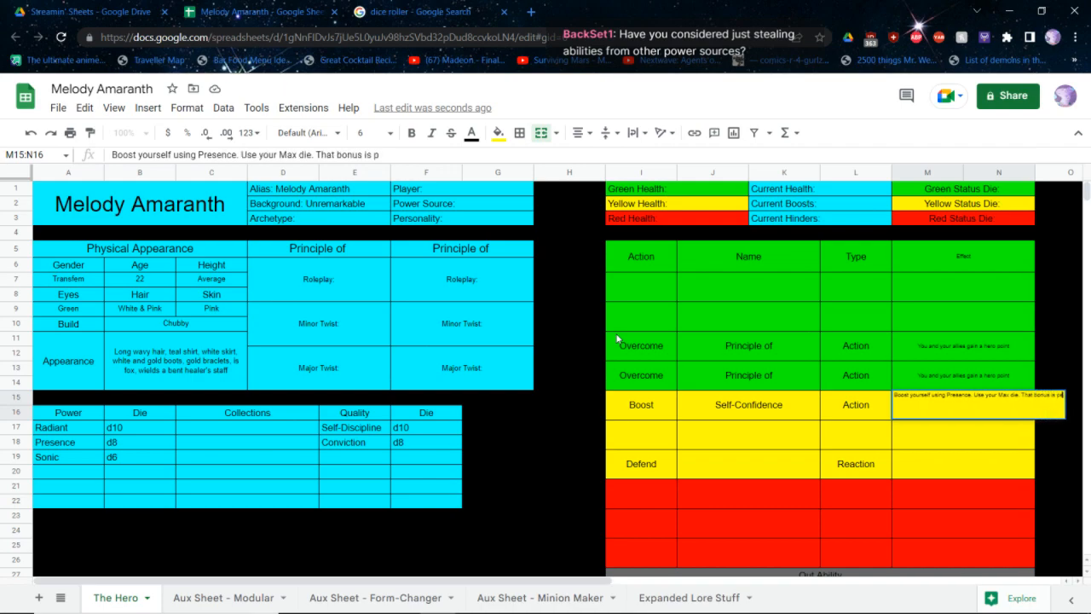
{"action": "type", "text": "ersistent and exclusive"}
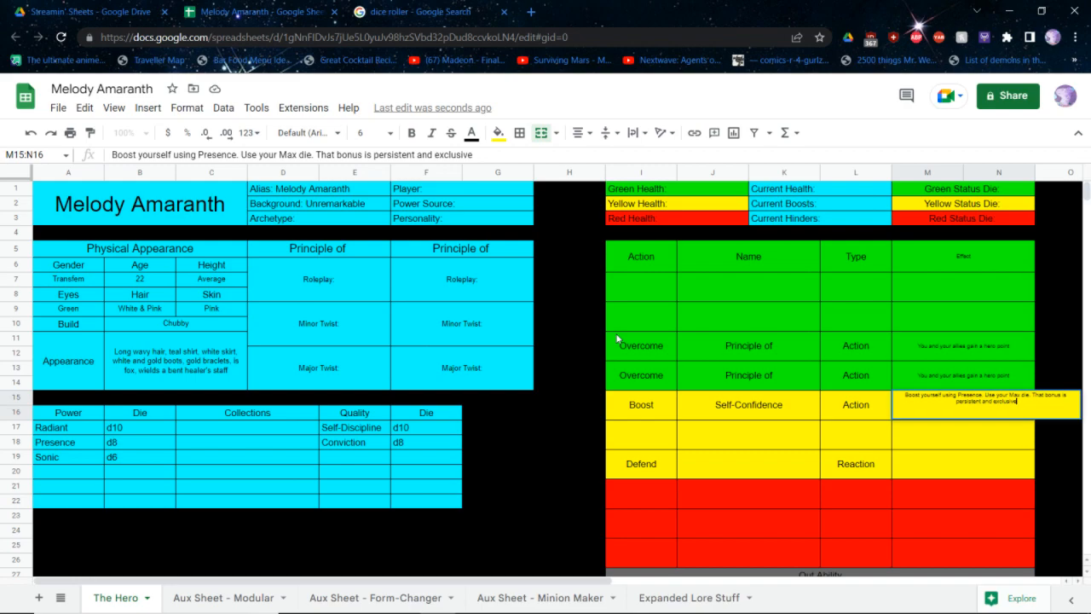
{"action": "key", "text": "Return"}
Rename the yellow Boost ability to "Be Gay Do Heroism"
{"action": "key", "text": "Left"}
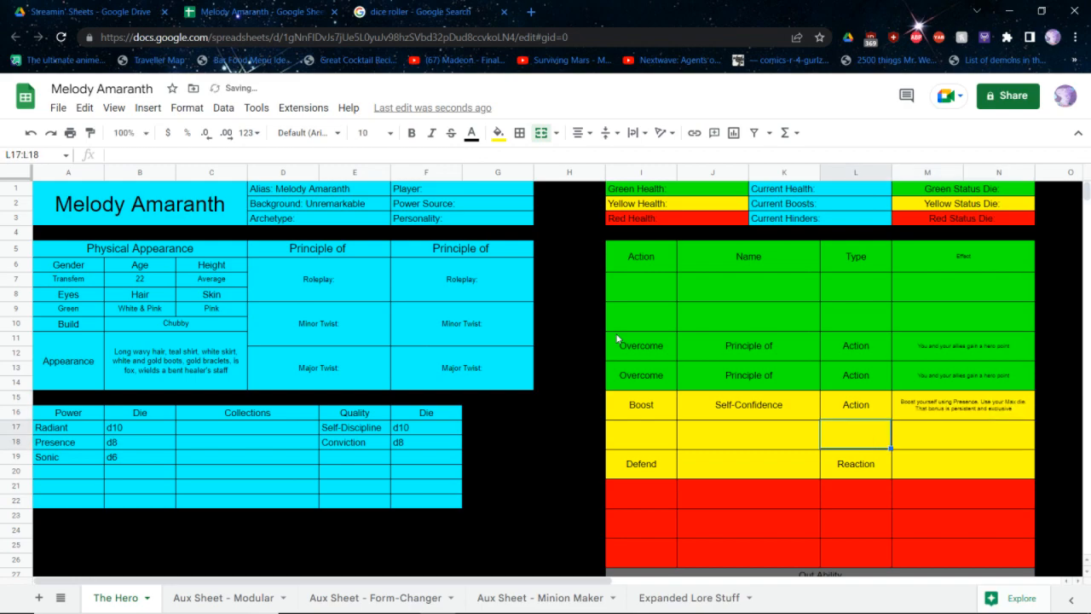
{"action": "key", "text": "Left"}
{"action": "key", "text": "Up"}
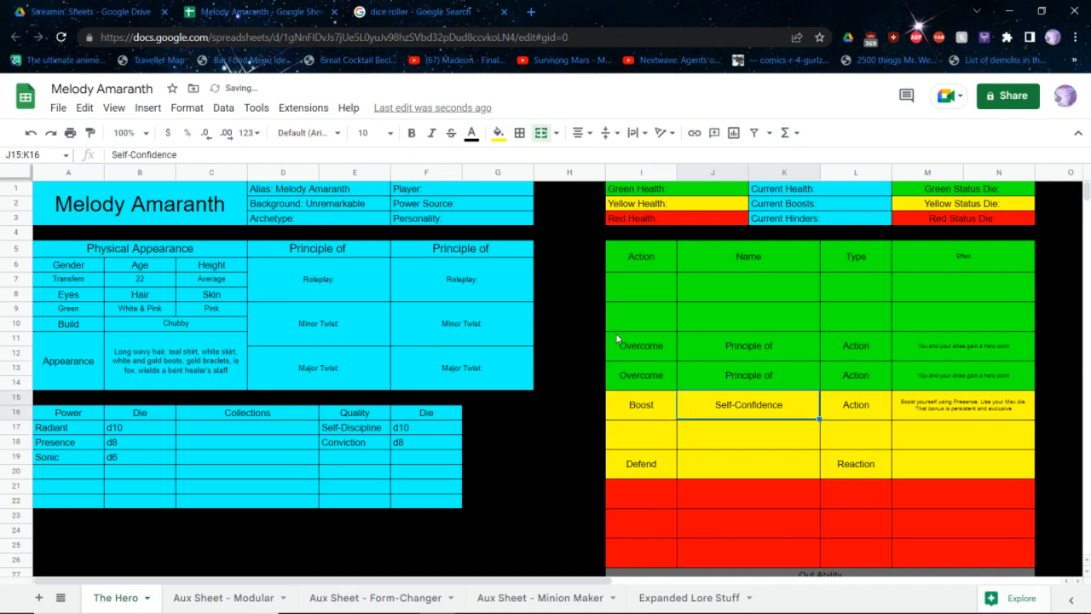
{"action": "type", "text": "B"}
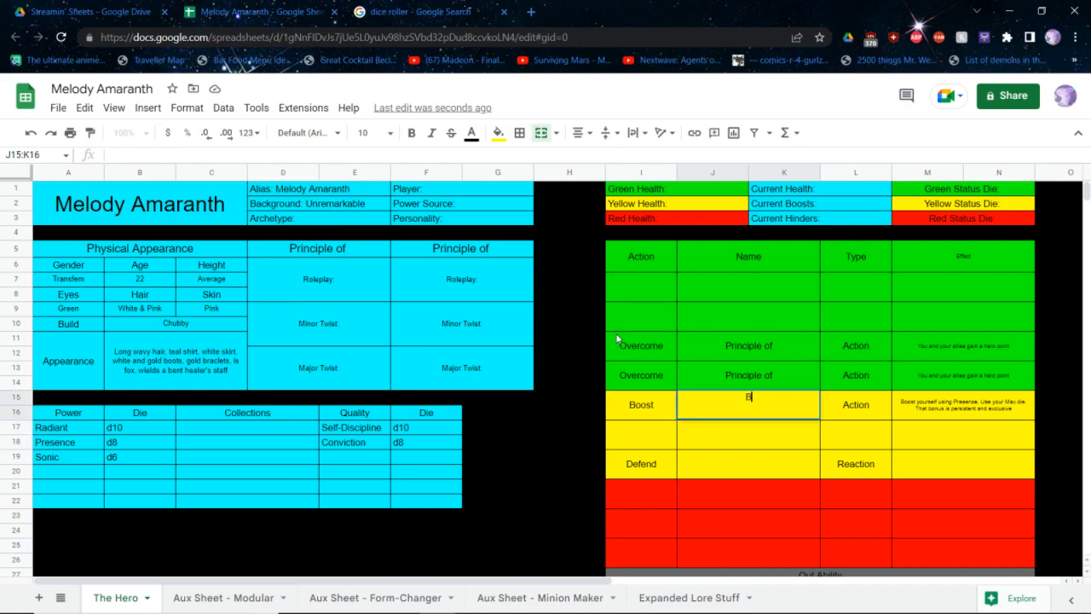
{"action": "type", "text": "e Gay Do Heroism"}
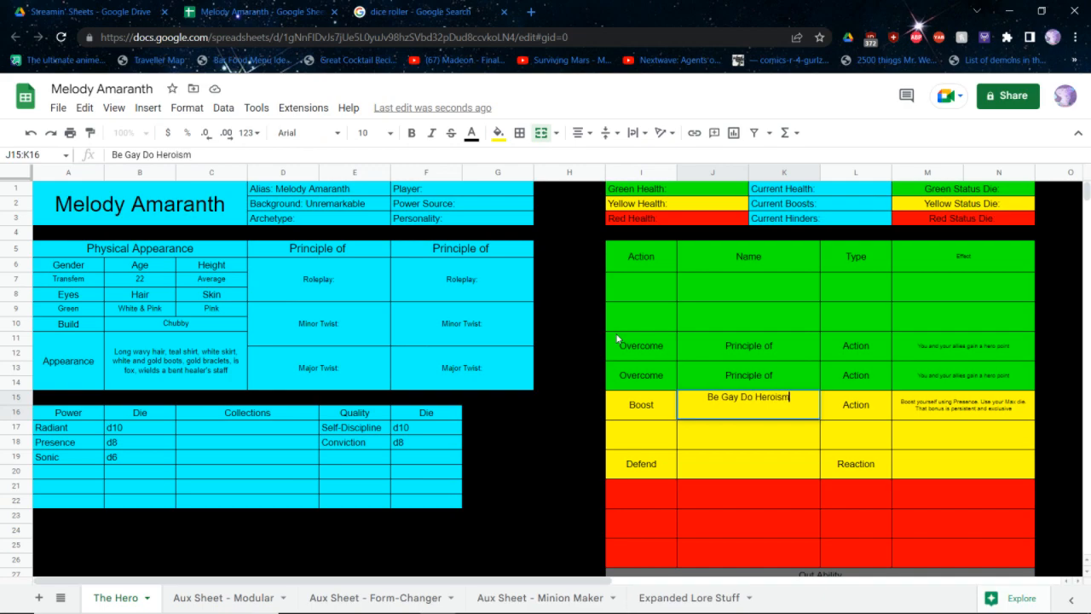
{"action": "key", "text": "Return"}
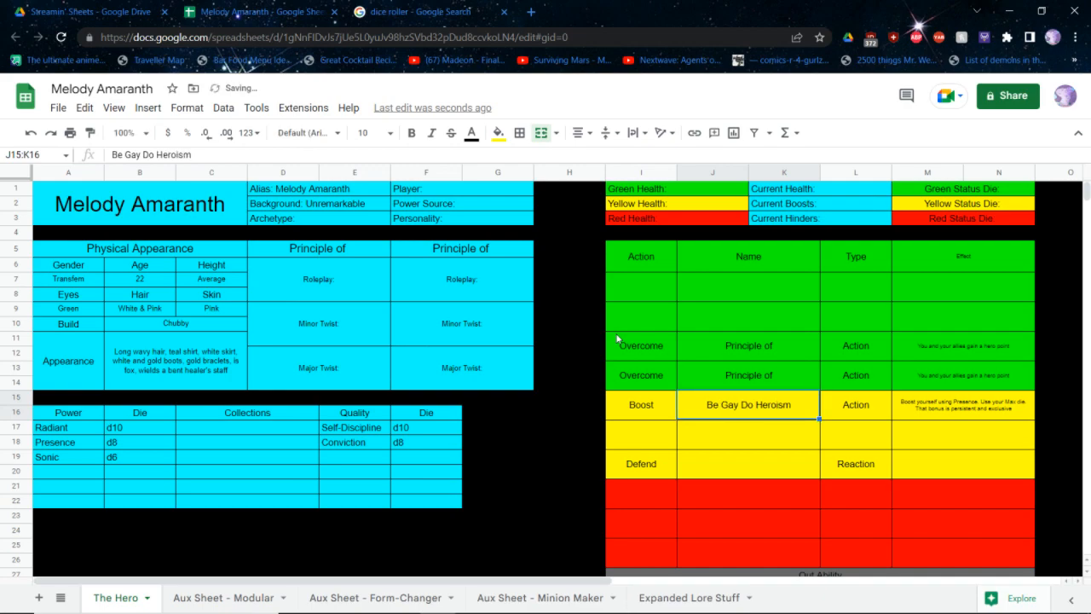
Recheck the Experimentation abilities in the rulebook PDF, and enter "Support The Attack" as the yellow Defend reaction's name in the hero sheet
{"action": "key", "text": "Down"}
{"action": "key", "text": "Down"}
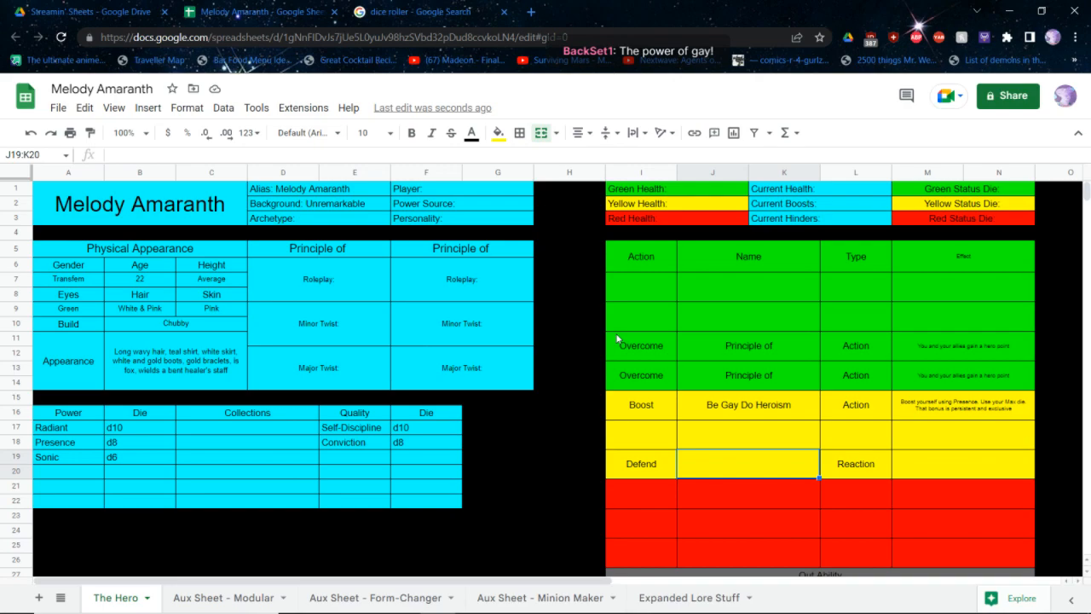
{"action": "key", "text": "alt+Tab"}
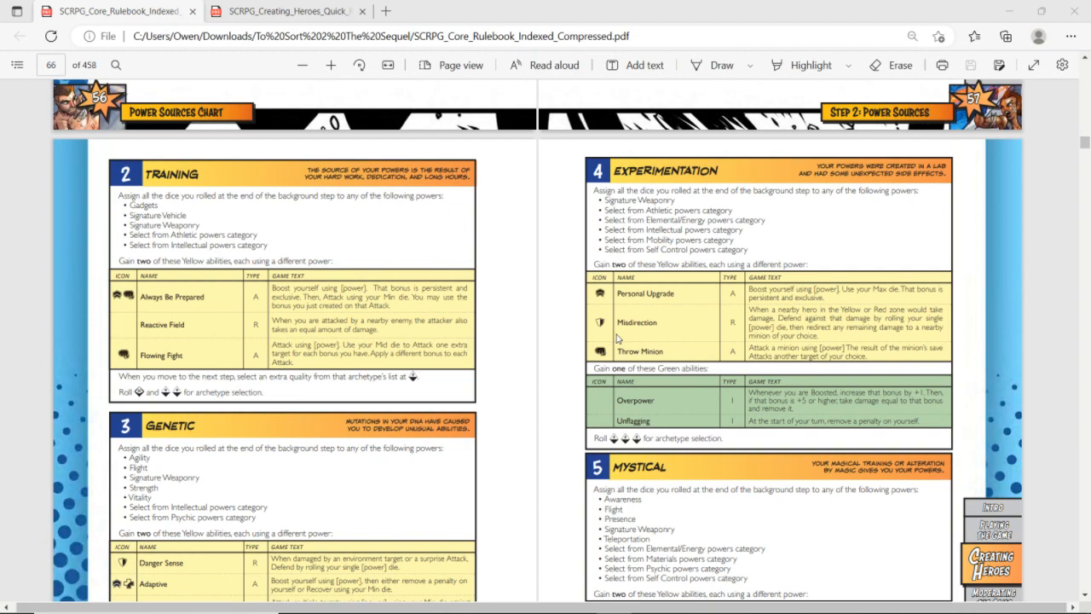
{"action": "key", "text": "alt+Tab"}
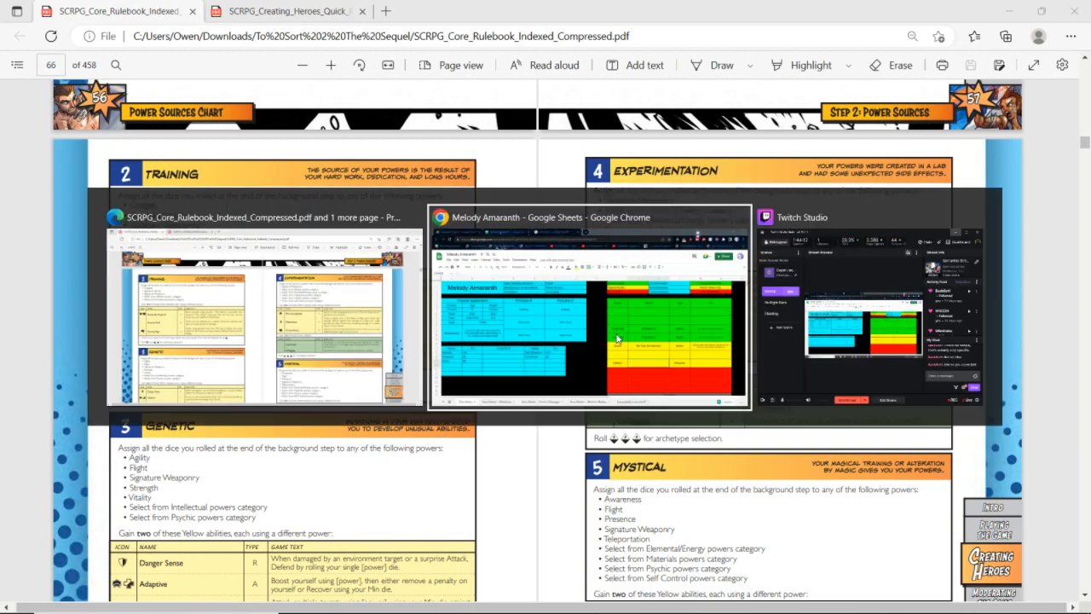
{"action": "type", "text": "Support The"}
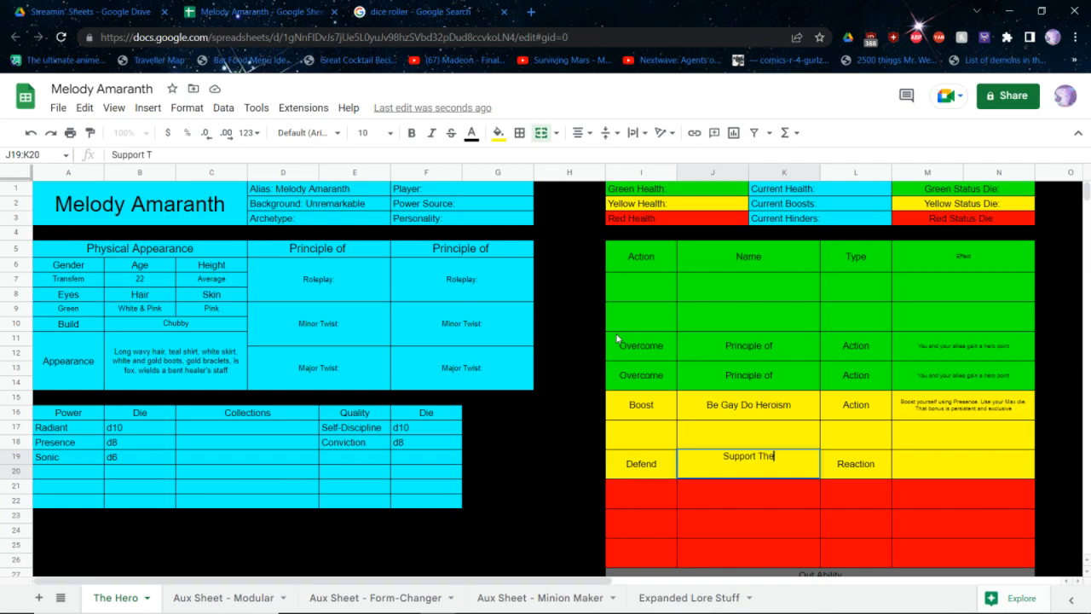
{"action": "type", "text": " Atack"}
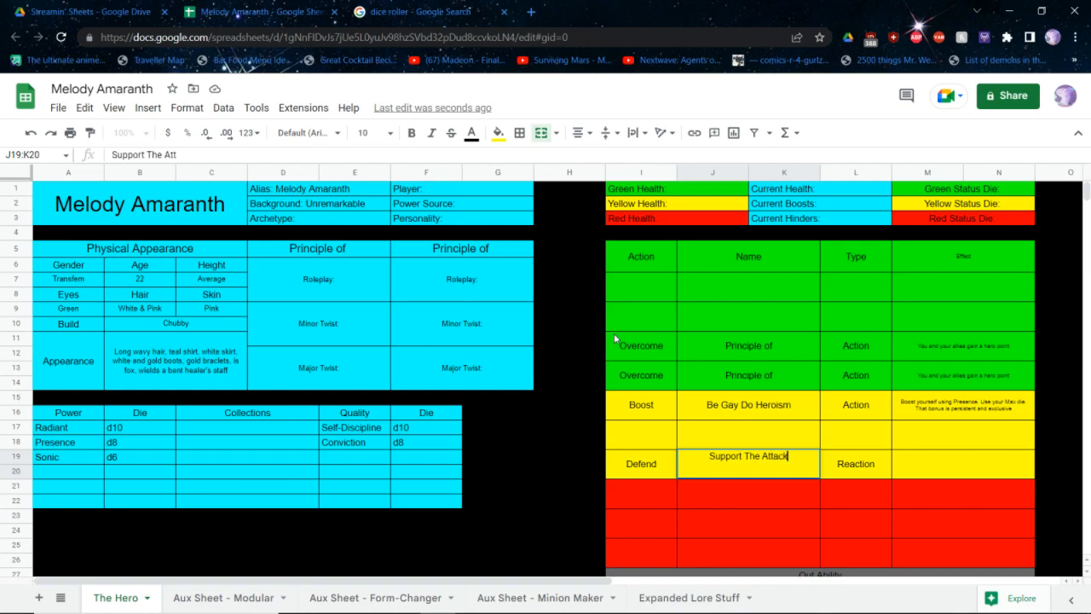
Change the Defend reaction's name to "Support The Offense"
{"action": "key", "text": "BackSpace"}
{"action": "key", "text": "BackSpace"}
{"action": "key", "text": "BackSpace"}
{"action": "key", "text": "BackSpace"}
{"action": "key", "text": "BackSpace"}
{"action": "key", "text": "BackSpace"}
{"action": "key", "text": "BackSpace"}
{"action": "key", "text": "BackSpace"}
{"action": "key", "text": "BackSpace"}
{"action": "key", "text": "BackSpace"}
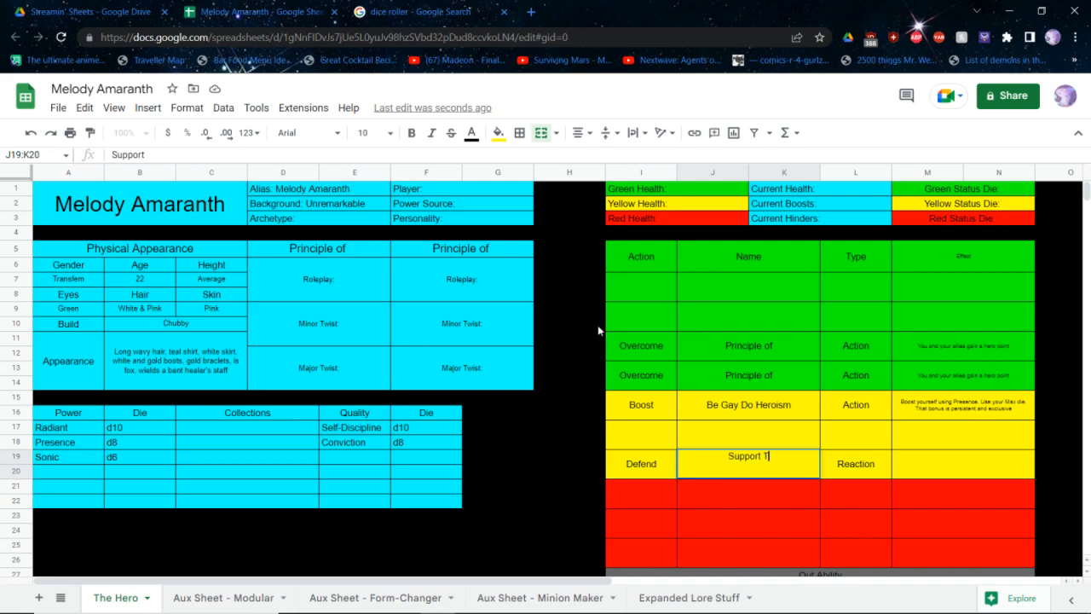
{"action": "type", "text": "Th"}
{"action": "type", "text": "e "}
{"action": "type", "text": "R"}
{"action": "key", "text": "BackSpace"}
{"action": "type", "text": "Offense"}
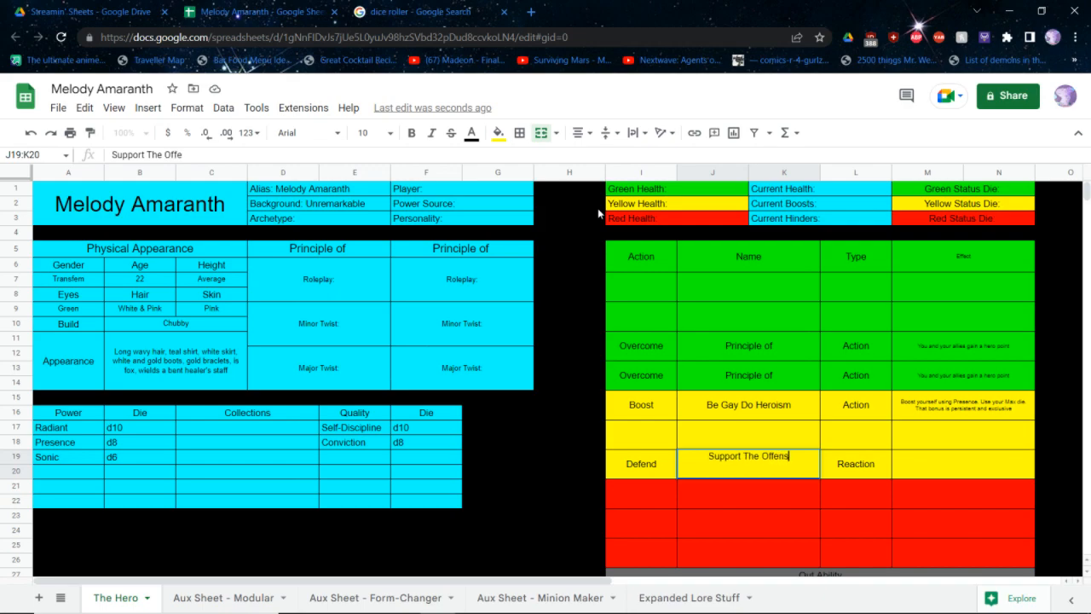
Change the Defend reaction's name to "Support The Attack!"
{"action": "key", "text": "BackSpace"}
{"action": "key", "text": "BackSpace"}
{"action": "key", "text": "BackSpace"}
{"action": "key", "text": "BackSpace"}
{"action": "key", "text": "BackSpace"}
{"action": "key", "text": "BackSpace"}
{"action": "key", "text": "BackSpace"}
{"action": "type", "text": "Attackers"}
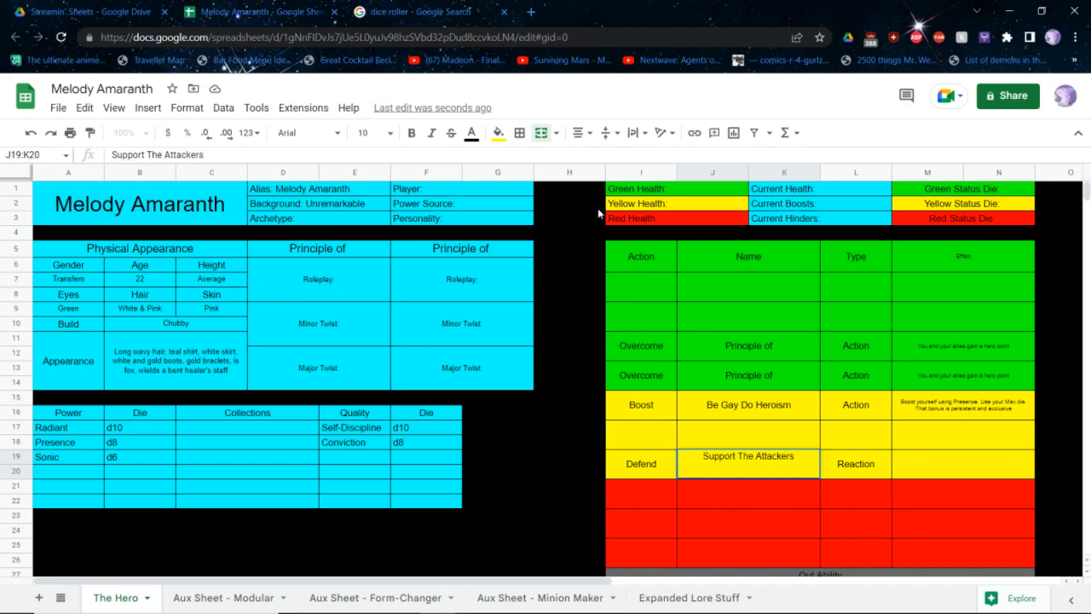
{"action": "key", "text": "BackSpace"}
{"action": "key", "text": "BackSpace"}
{"action": "key", "text": "BackSpace"}
{"action": "key", "text": "BackSpace"}
{"action": "key", "text": "BackSpace"}
{"action": "key", "text": "BackSpace"}
{"action": "key", "text": "BackSpace"}
{"action": "key", "text": "BackSpace"}
{"action": "key", "text": "BackSpace"}
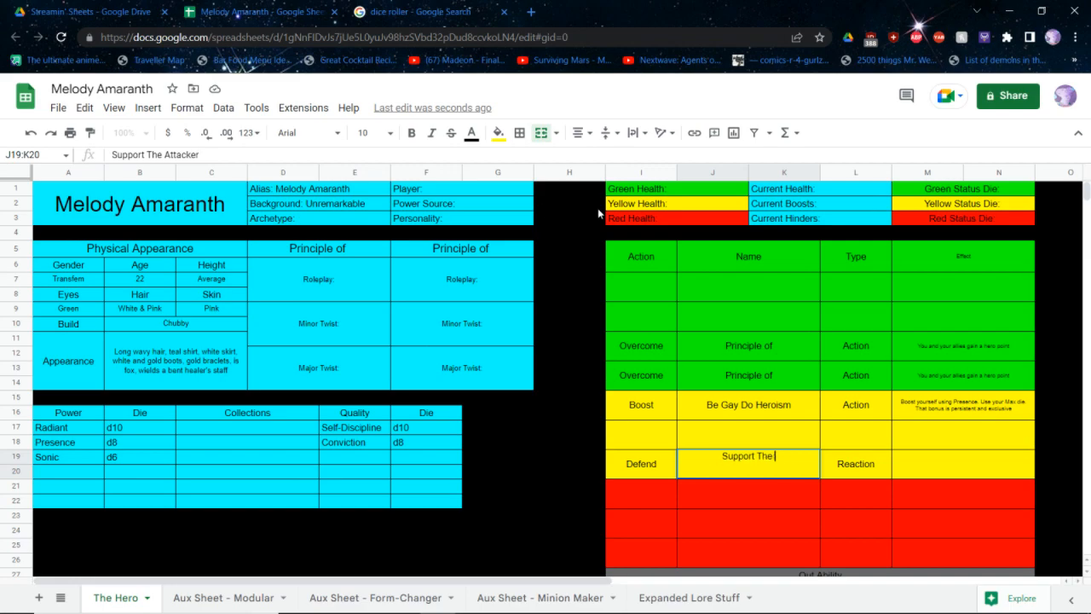
{"action": "type", "text": "Attack!"}
{"action": "key", "text": "Tab"}
{"action": "key", "text": "Tab"}
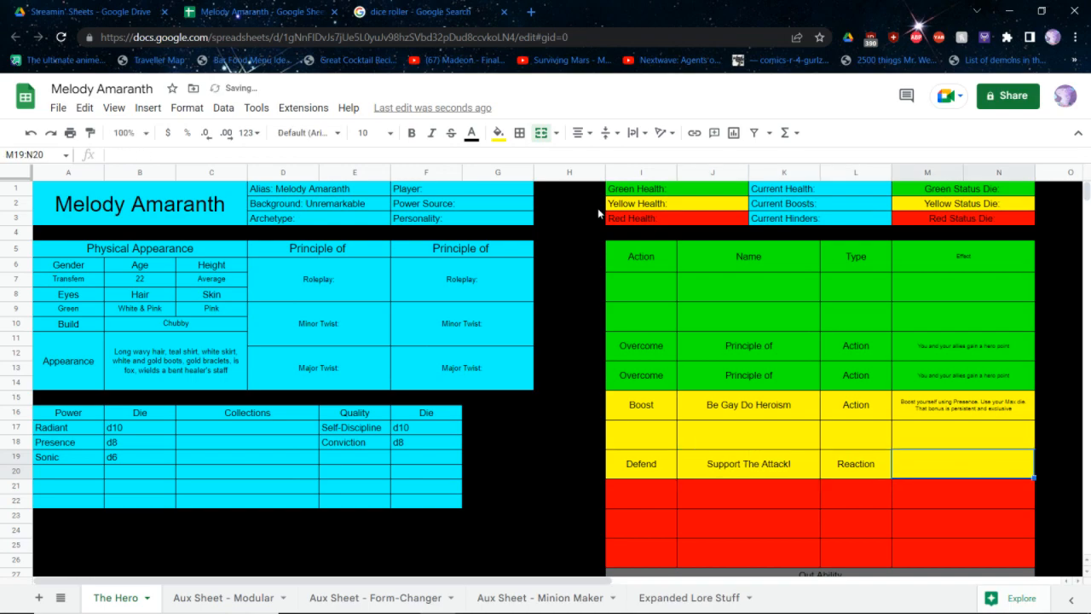
Start the Defend reaction's effect with "When a nearby hero in the Yellow or Red zone would take damage, Defend against that"
{"action": "type", "text": "When a nearb"}
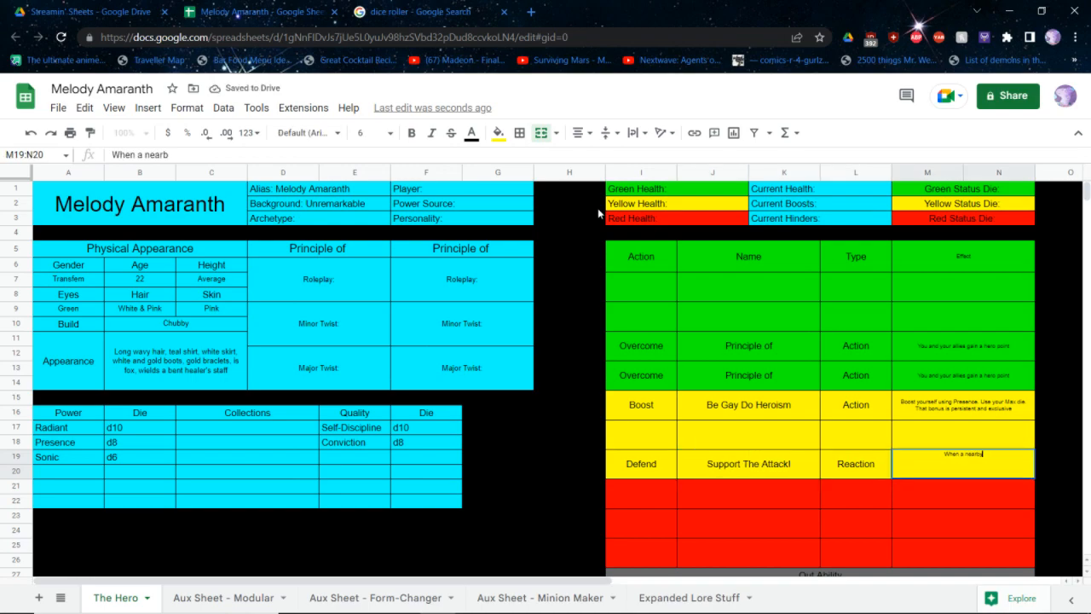
{"action": "type", "text": "y hero in the Yell"}
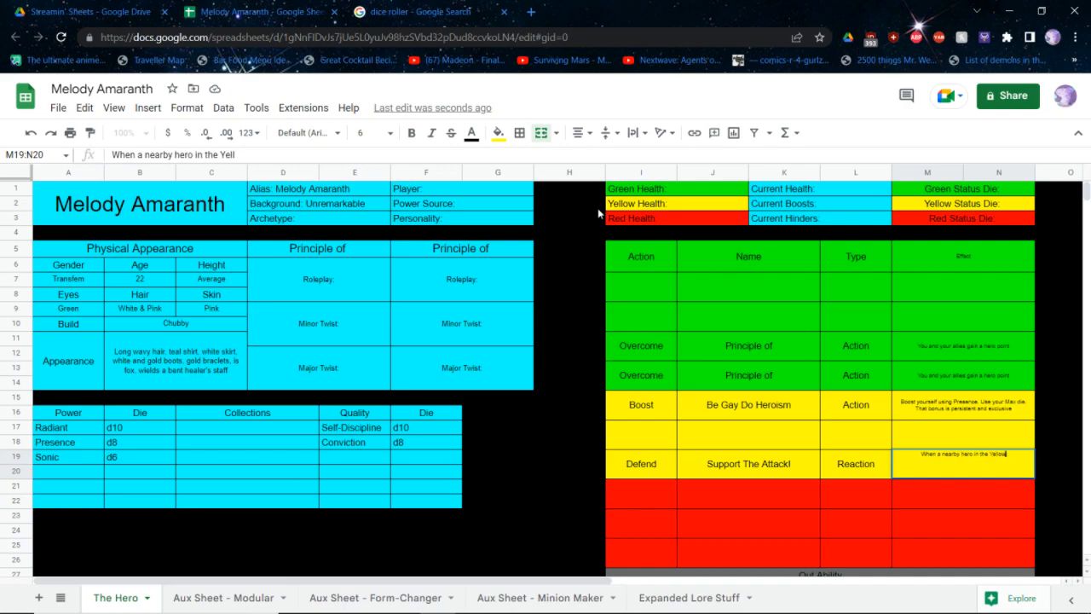
{"action": "type", "text": "ow or Red zone wou"}
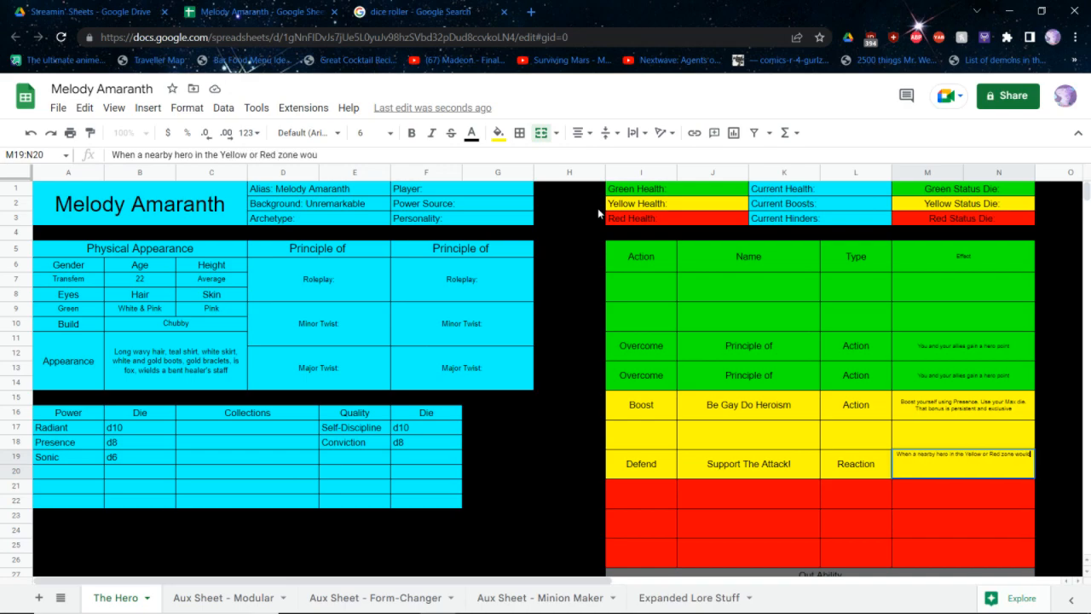
{"action": "type", "text": "ld take damage, D"}
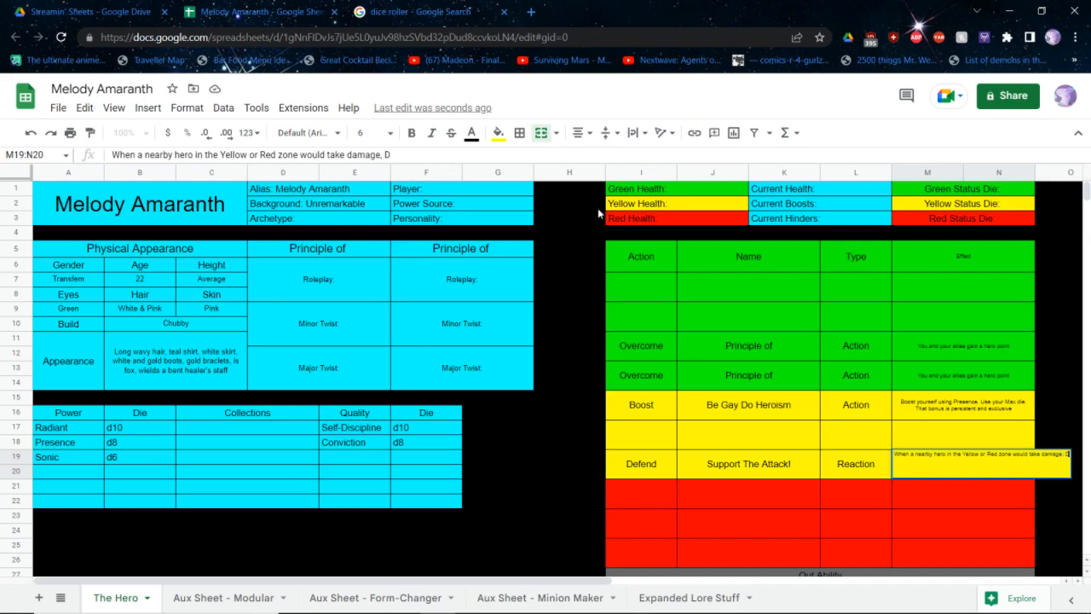
{"action": "type", "text": "efend against that"}
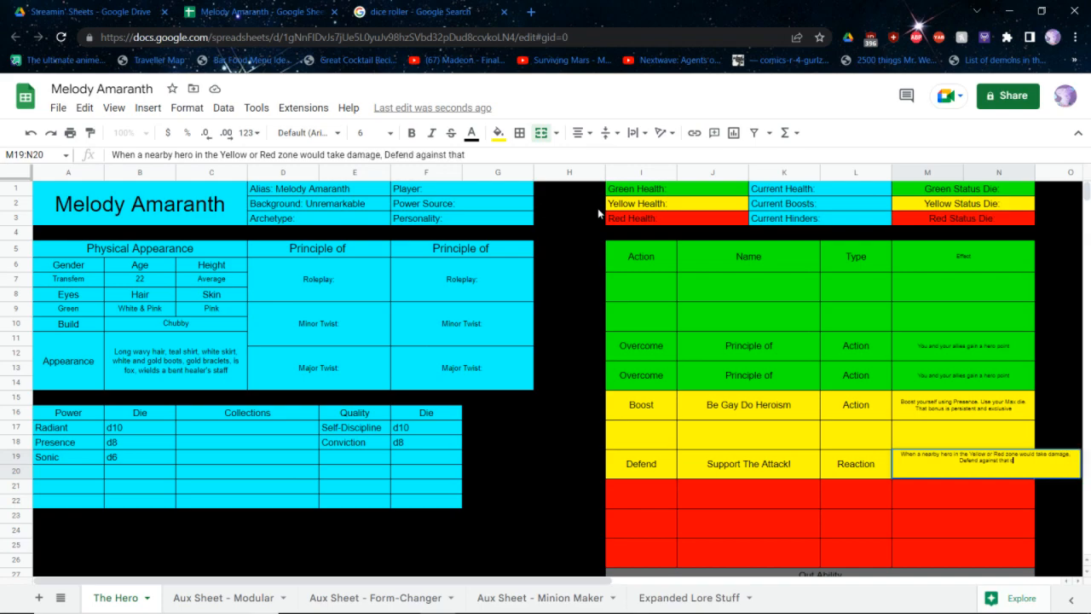
{"action": "type", "text": " damage by rolling"}
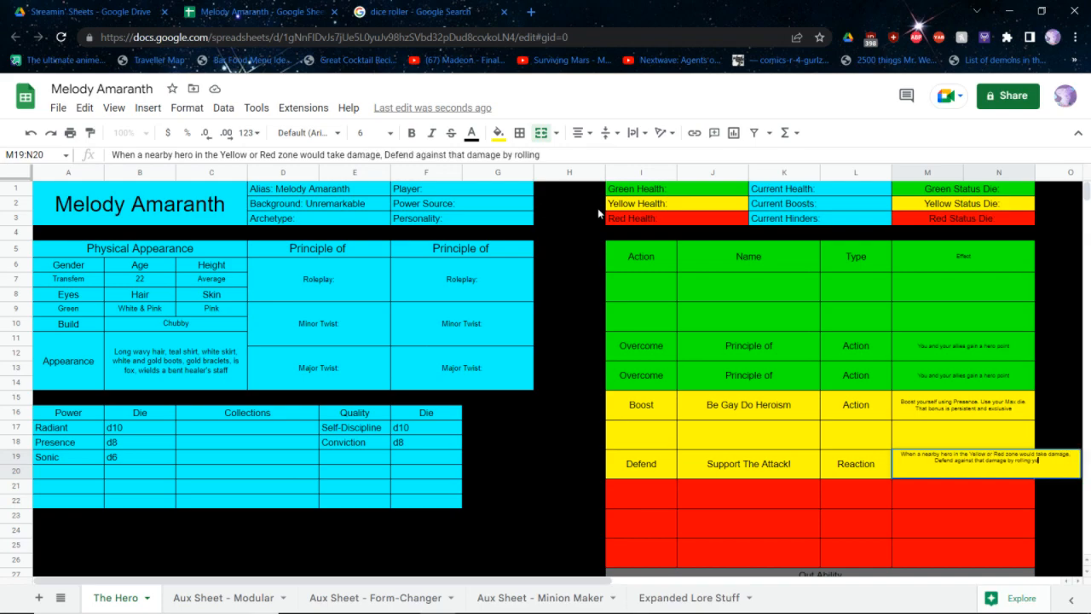
{"action": "type", "text": " your single"}
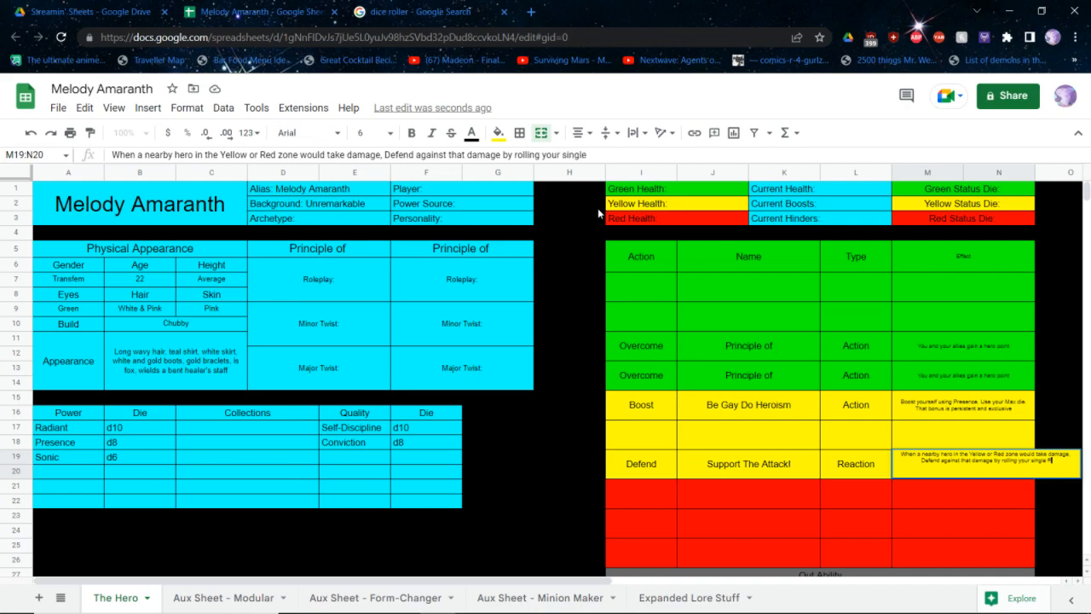
{"action": "type", "text": " Radiant die, the"}
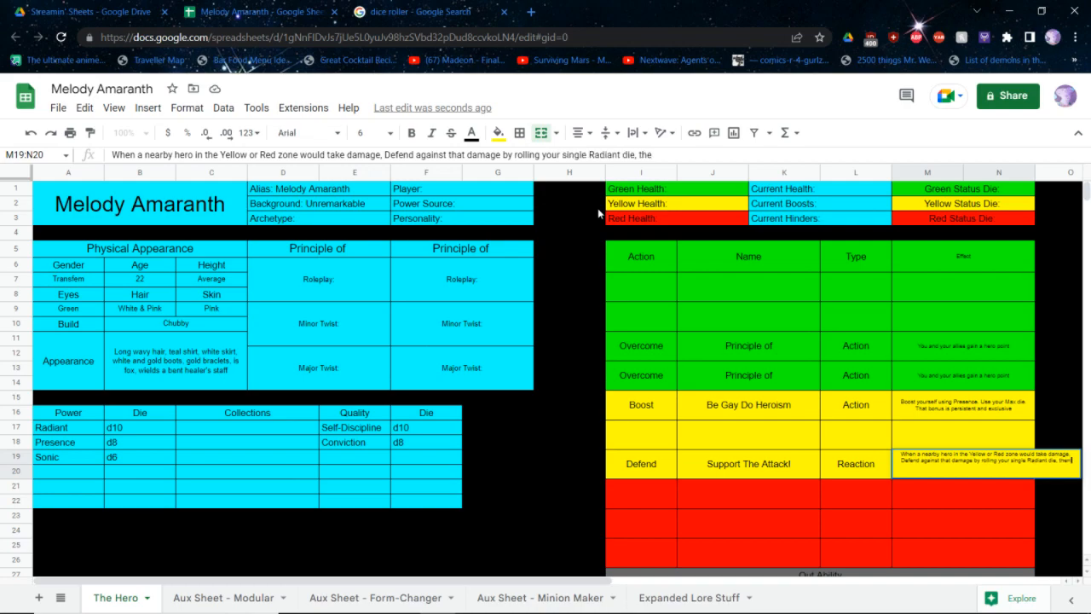
{"action": "type", "text": "n redirect any remaining dama"}
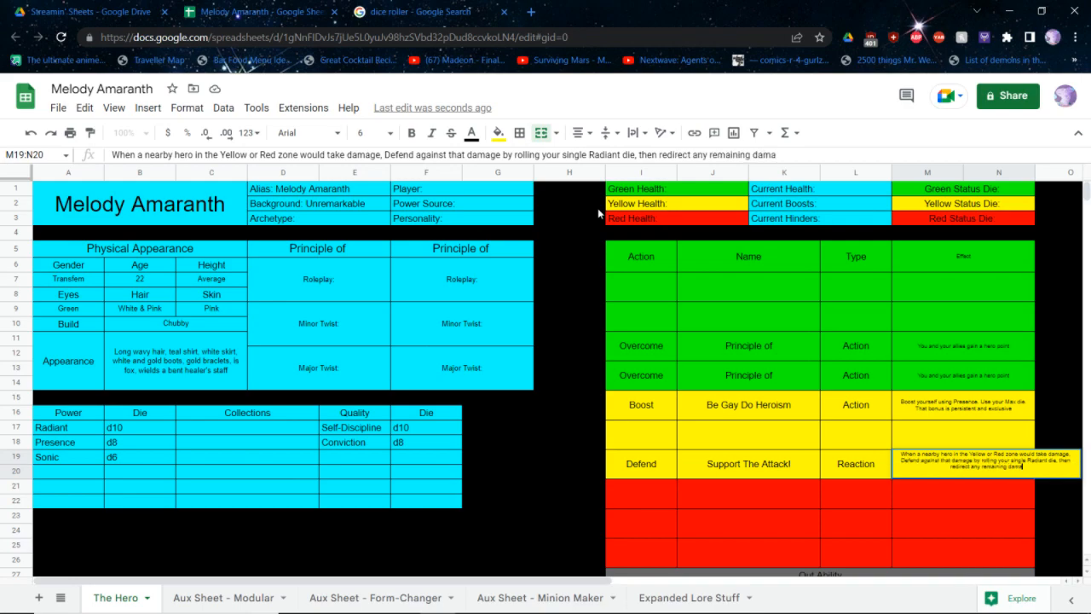
{"action": "type", "text": "ge to an earby mi"}
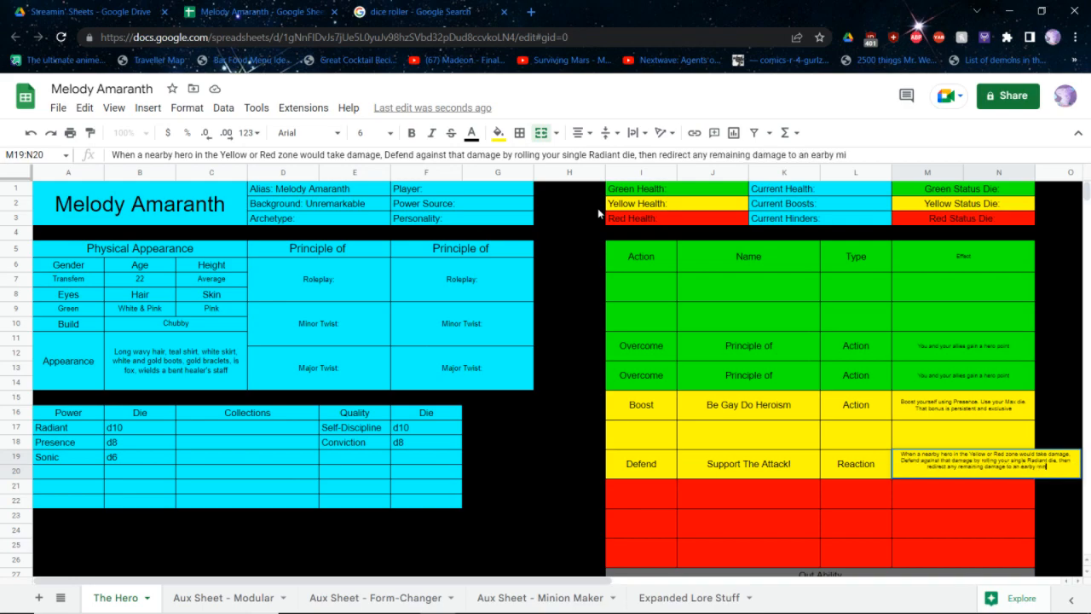
{"action": "type", "text": "nion of your choice"}
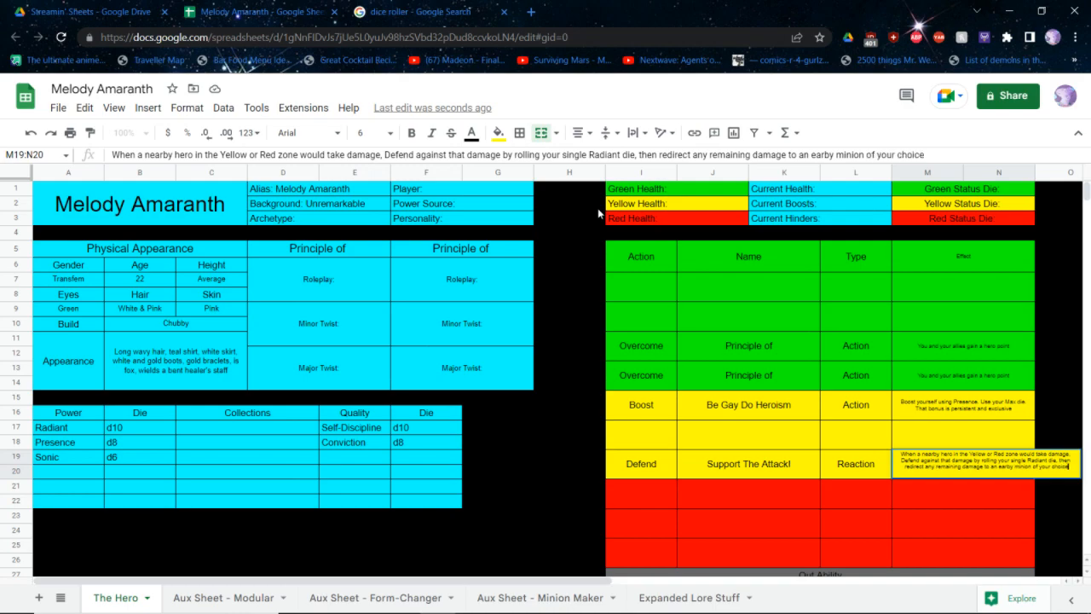
Complete the Defend effect with "damage by rolling your single Radiant die, then redirect any remaining damage to an earby minion of your choice"
{"action": "key", "text": "Return"}
Correct the typo "an earby" to "a nearby" in the Defend reaction's effect text
{"action": "key", "text": "Left"}
{"action": "key", "text": "Right"}
{"action": "key", "text": "Right"}
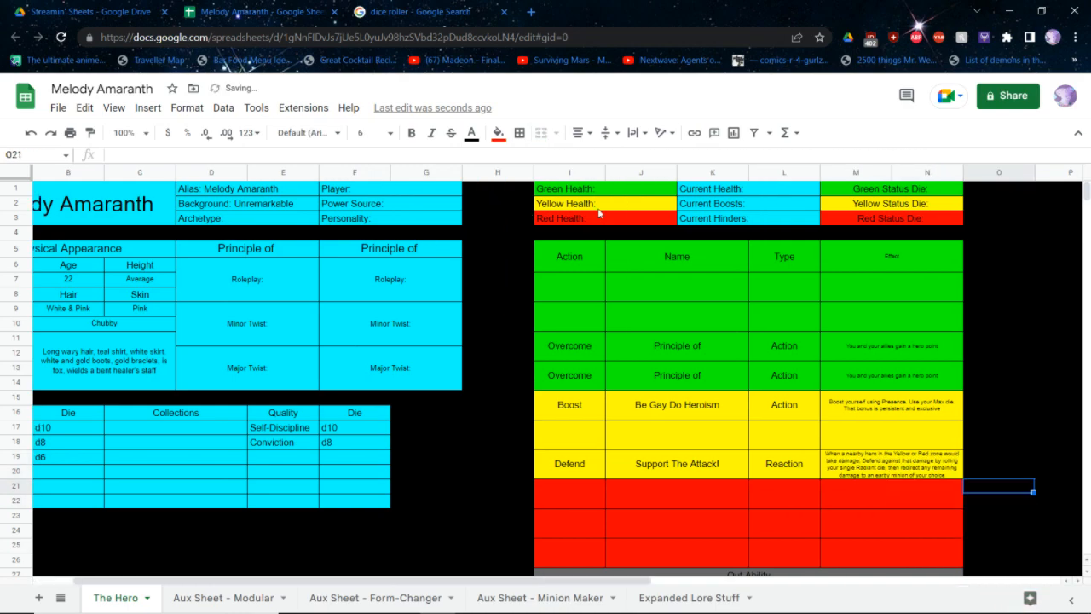
{"action": "key", "text": "Up"}
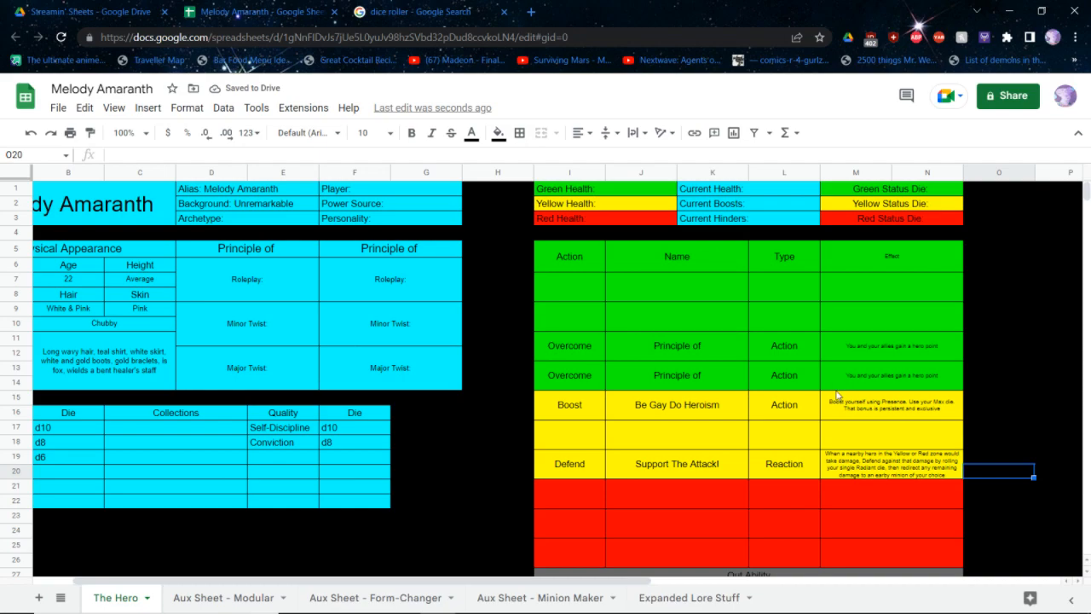
{"action": "scroll", "coordinate": [838, 395], "scroll_direction": "left", "scroll_amount": 1}
{"action": "left_click", "coordinate": [918, 466]}
{"action": "double_click", "coordinate": [918, 467]}
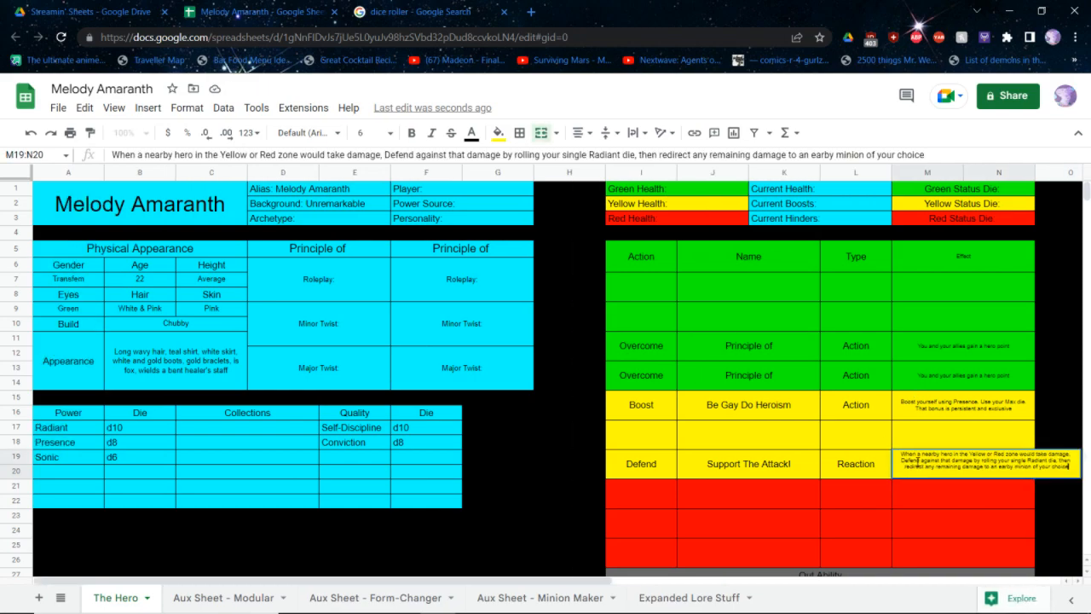
{"action": "left_click", "coordinate": [1002, 466]}
{"action": "key", "text": "BackSpace"}
{"action": "key", "text": "BackSpace"}
{"action": "key", "text": "BackSpace"}
{"action": "type", "text": "ne"}
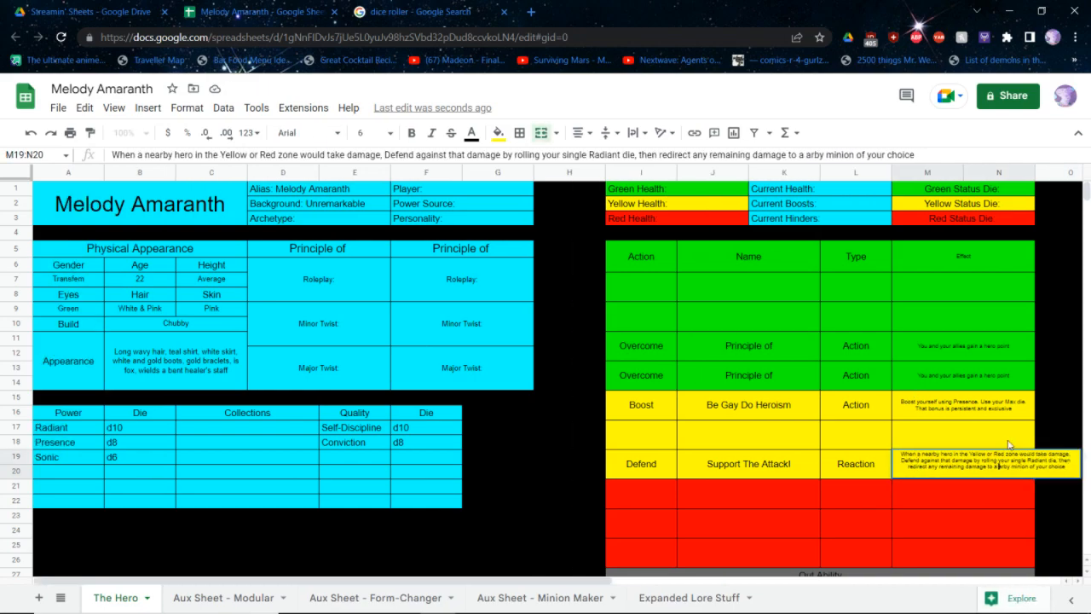
{"action": "key", "text": "shift+Tab"}
{"action": "key", "text": "shift+Tab"}
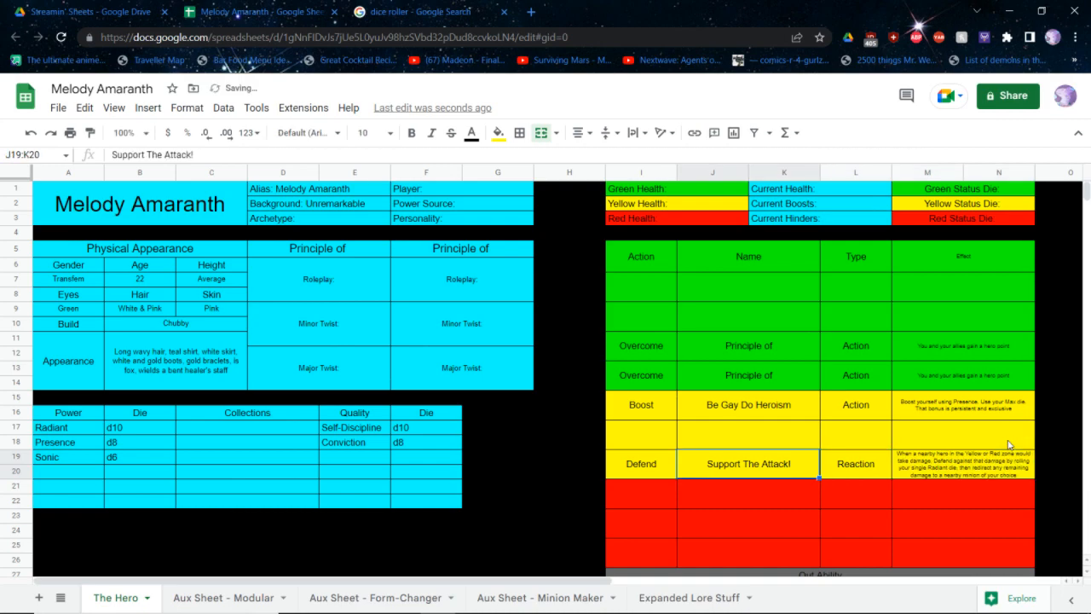
Rename the yellow Defend reaction to "Heal The People Fighting Back"
{"action": "type", "text": "Heal The PEople"}
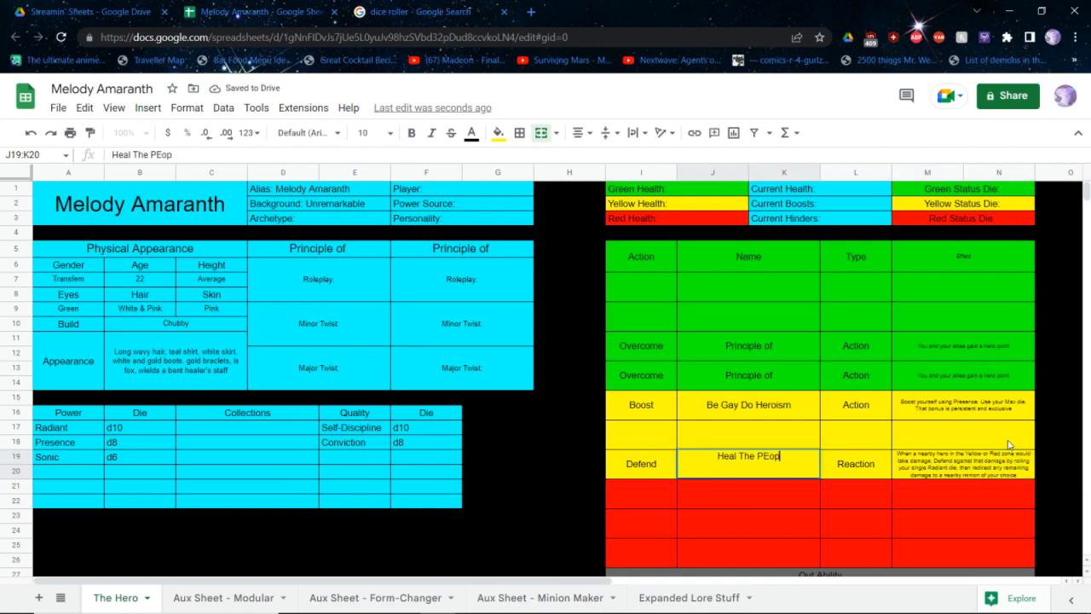
{"action": "key", "text": "ctrl+BackSpace"}
{"action": "type", "text": "People Fighting BAck"}
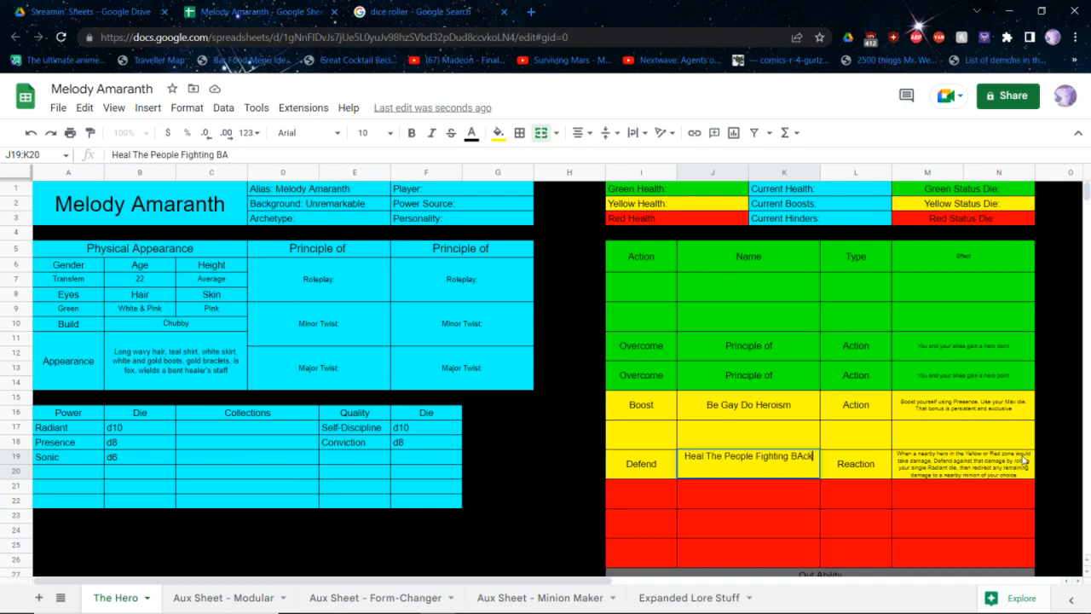
{"action": "key", "text": "BackSpace"}
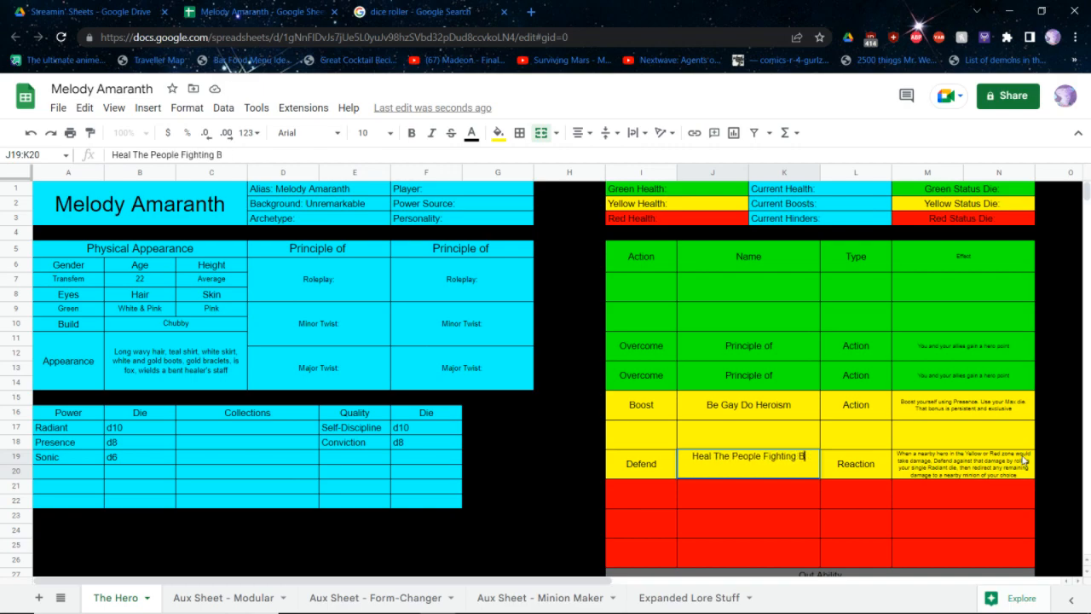
{"action": "type", "text": "ack"}
{"action": "key", "text": "Return"}
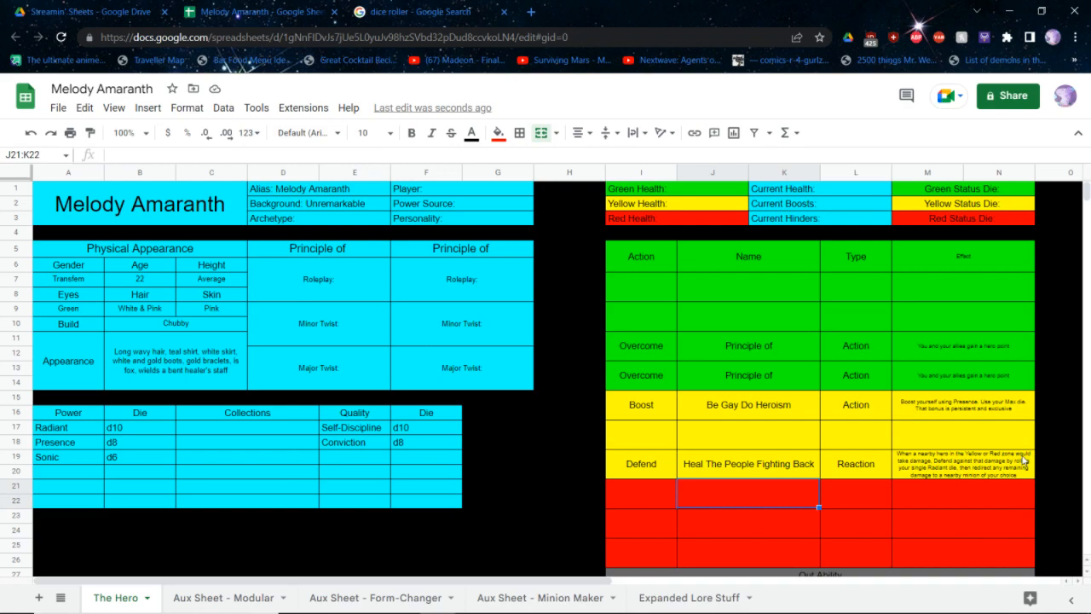
Recheck the power sources in the rulebook PDF, and clear the Action, Name, Type and Effect headings above the hero sheet's green abilities
{"action": "key", "text": "alt+Tab"}
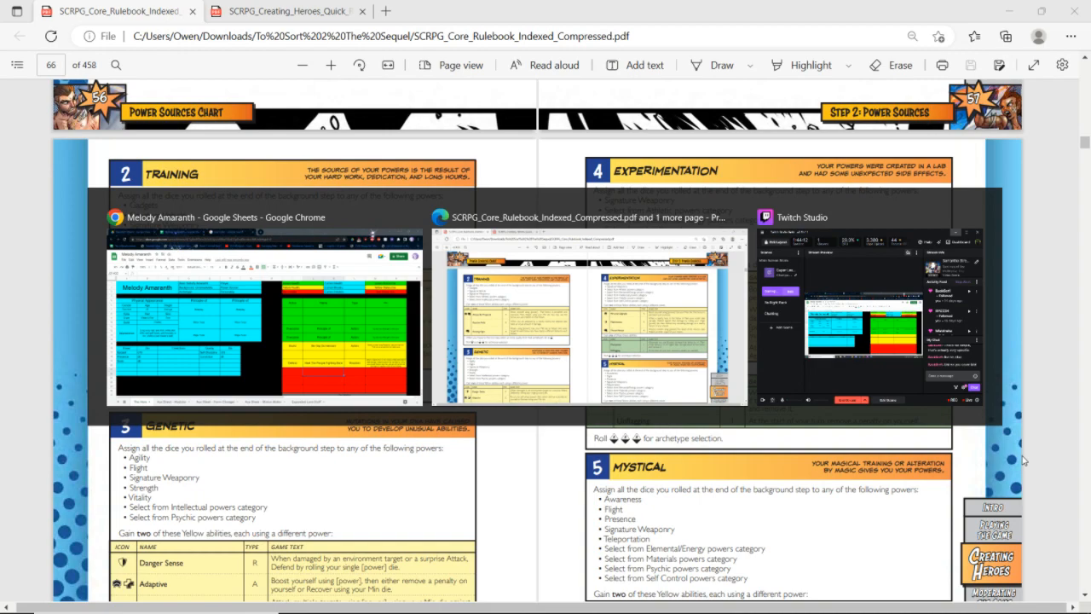
{"action": "key", "text": "alt+Tab"}
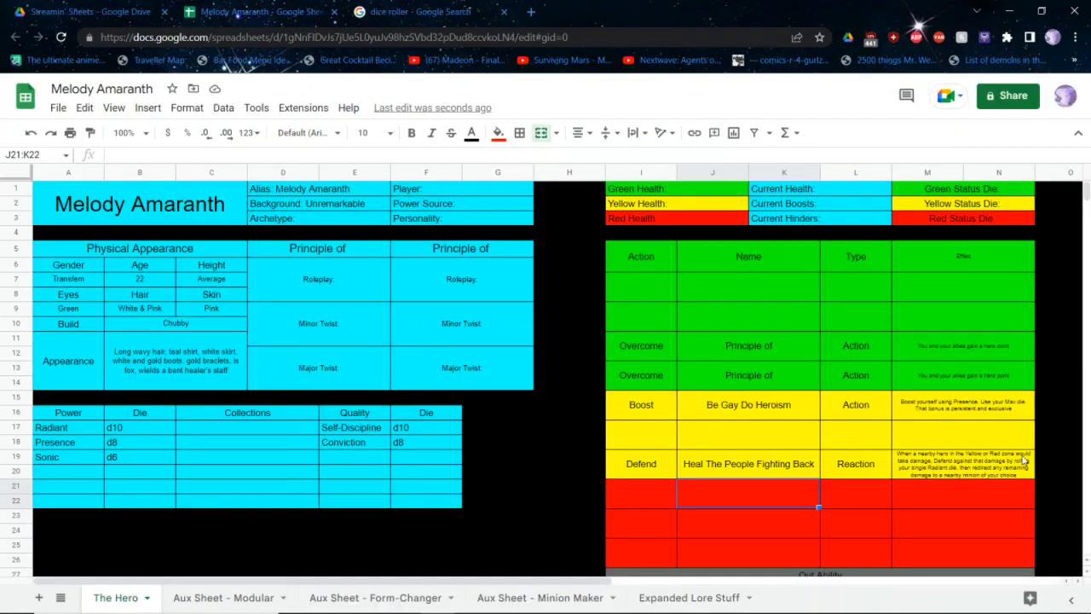
{"action": "left_click_drag", "start_coordinate": [919, 260], "coordinate": [735, 234]}
{"action": "left_click", "coordinate": [664, 257]}
{"action": "left_click_drag", "start_coordinate": [664, 255], "coordinate": [962, 262]}
{"action": "key", "text": "Delete"}
Fill the cleared green row with type "Innate" and effect "At the start of your turn, remove a penalty on yourself"
{"action": "key", "text": "Right"}
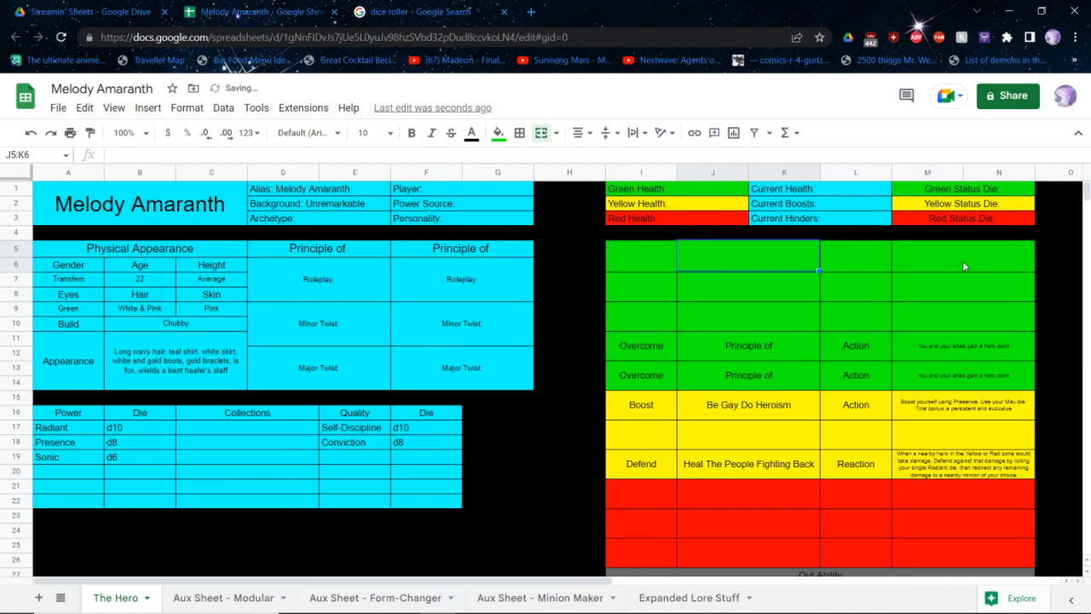
{"action": "key", "text": "Right"}
{"action": "type", "text": "Innate"}
{"action": "key", "text": "Tab"}
{"action": "type", "text": "A"}
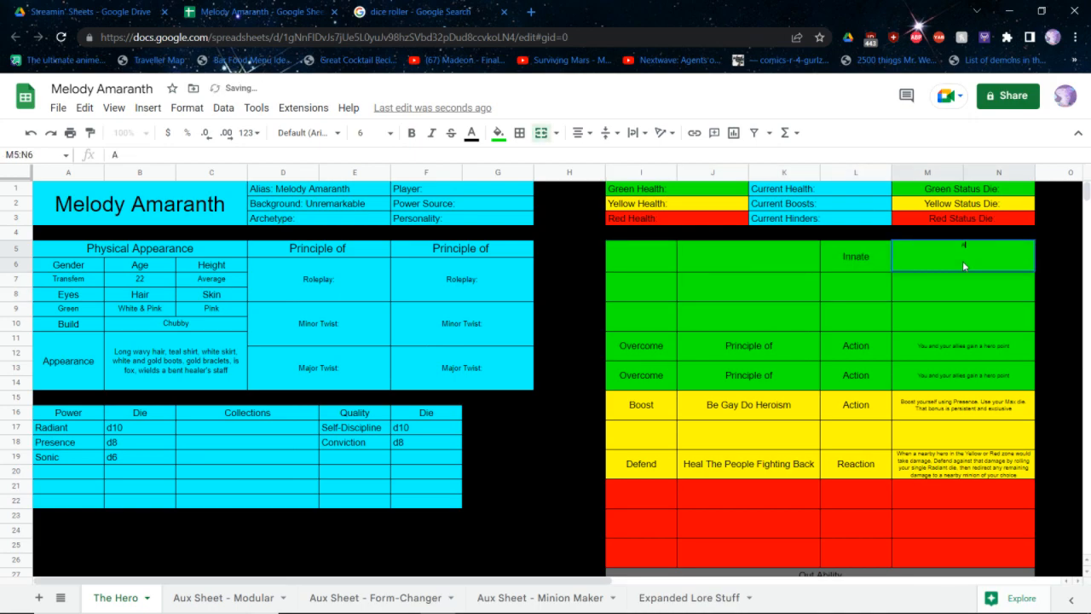
{"action": "type", "text": "t the start of your"}
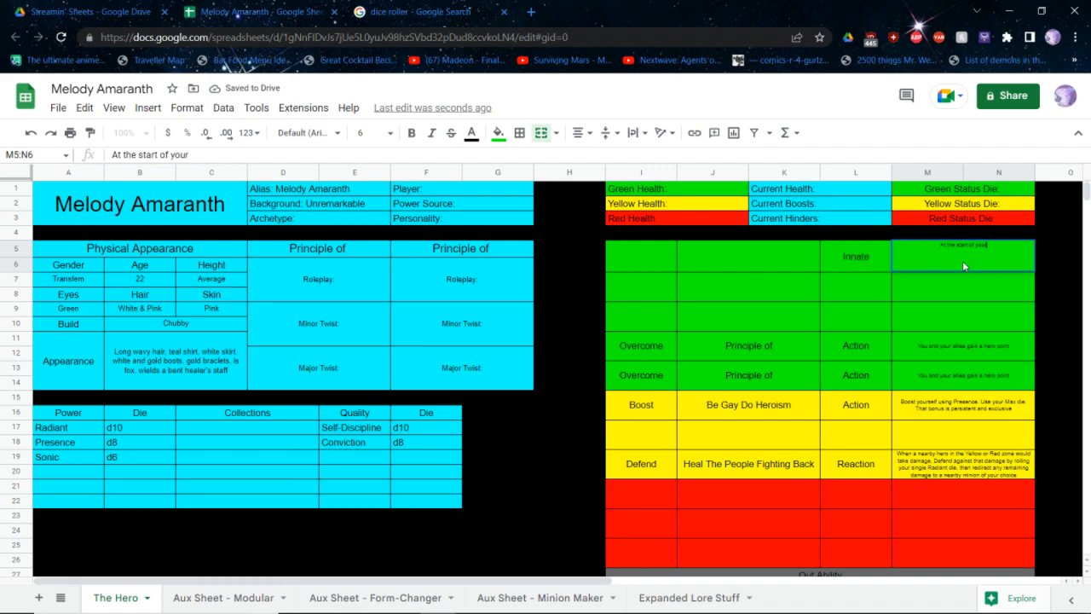
{"action": "type", "text": " turn, remove a penalty on yourself"}
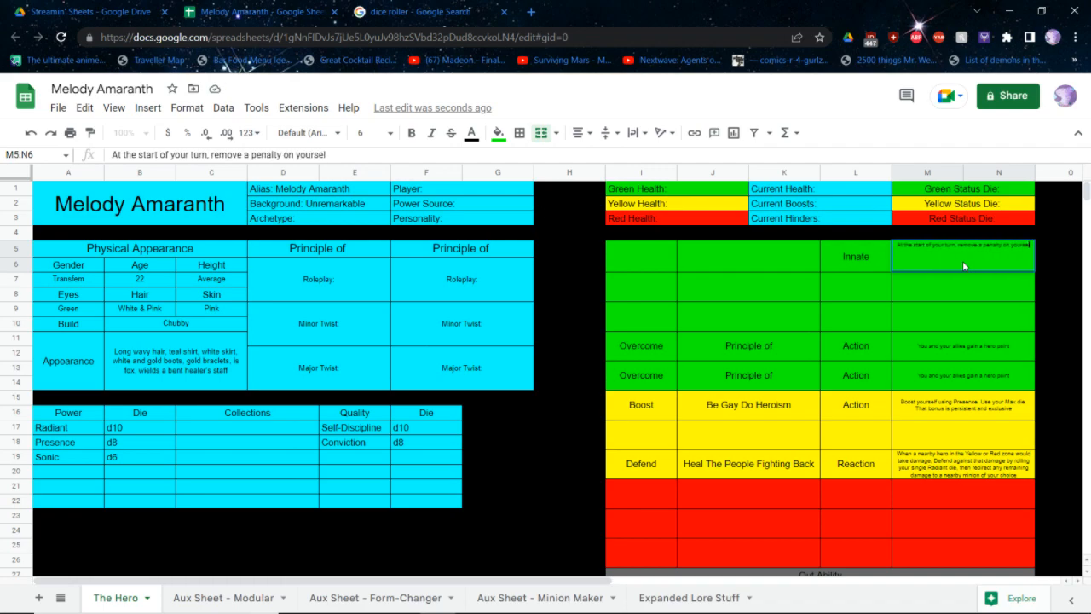
{"action": "key", "text": "shift+Tab"}
{"action": "key", "text": "shift+Tab"}
Name the green Innate ability "If we don't stand up, who will?", including the quotation marks
{"action": "type", "text": "If we don't s"}
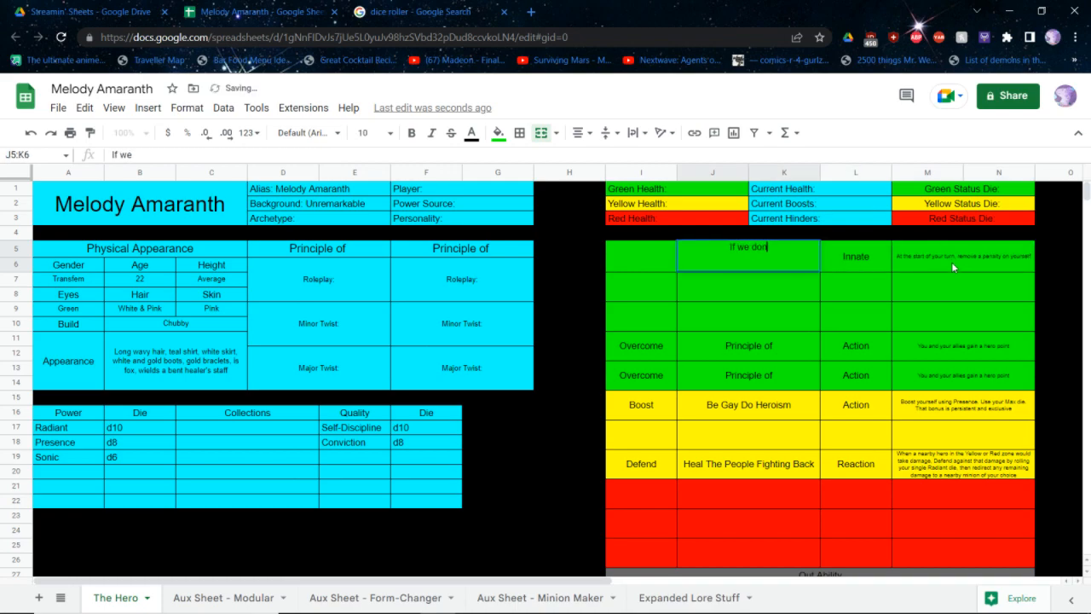
{"action": "key", "text": "BackSpace"}
{"action": "key", "text": "BackSpace"}
{"action": "key", "text": "BackSpace"}
{"action": "key", "text": "BackSpace"}
{"action": "key", "text": "BackSpace"}
{"action": "key", "text": "BackSpace"}
{"action": "key", "text": "BackSpace"}
{"action": "key", "text": "BackSpace"}
{"action": "key", "text": "BackSpace"}
{"action": "key", "text": "BackSpace"}
{"action": "key", "text": "BackSpace"}
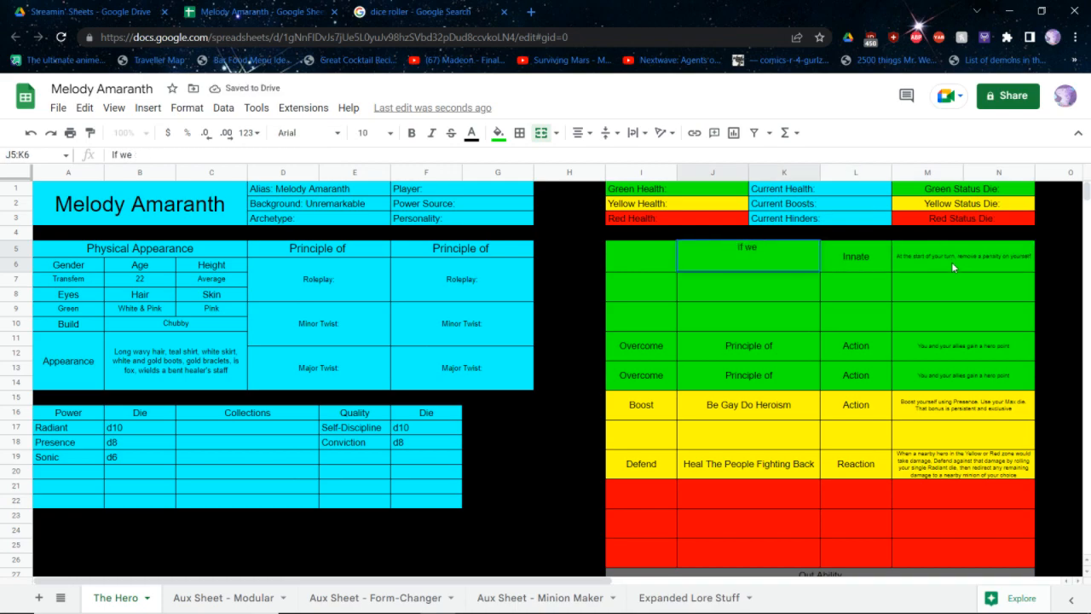
{"action": "key", "text": "Home"}
{"action": "type", "text": "\""}
{"action": "key", "text": "End"}
{"action": "type", "text": "we don't"}
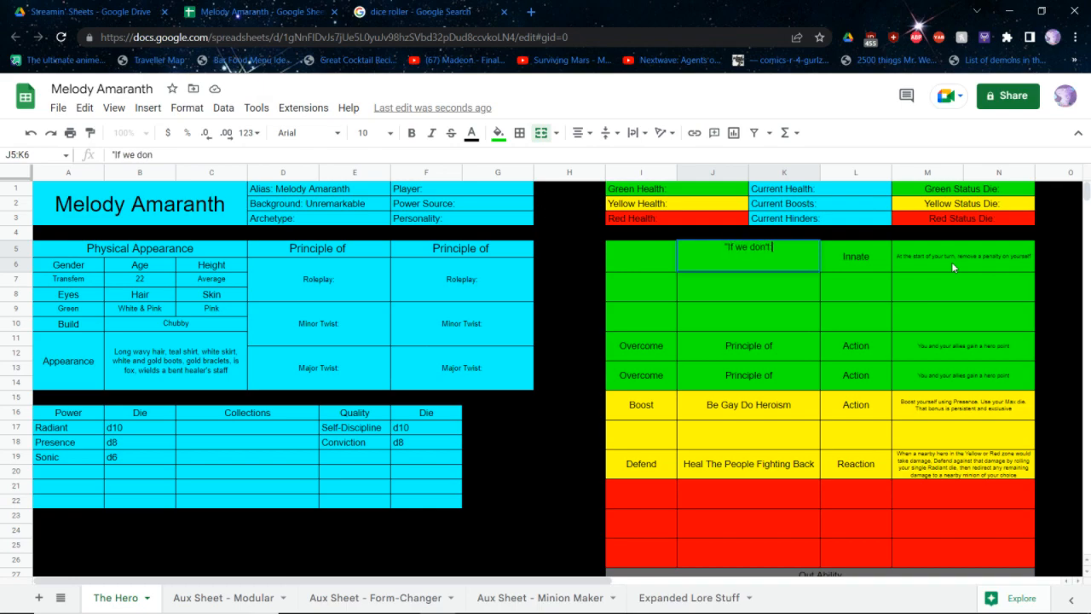
{"action": "type", "text": " stand up, who will"}
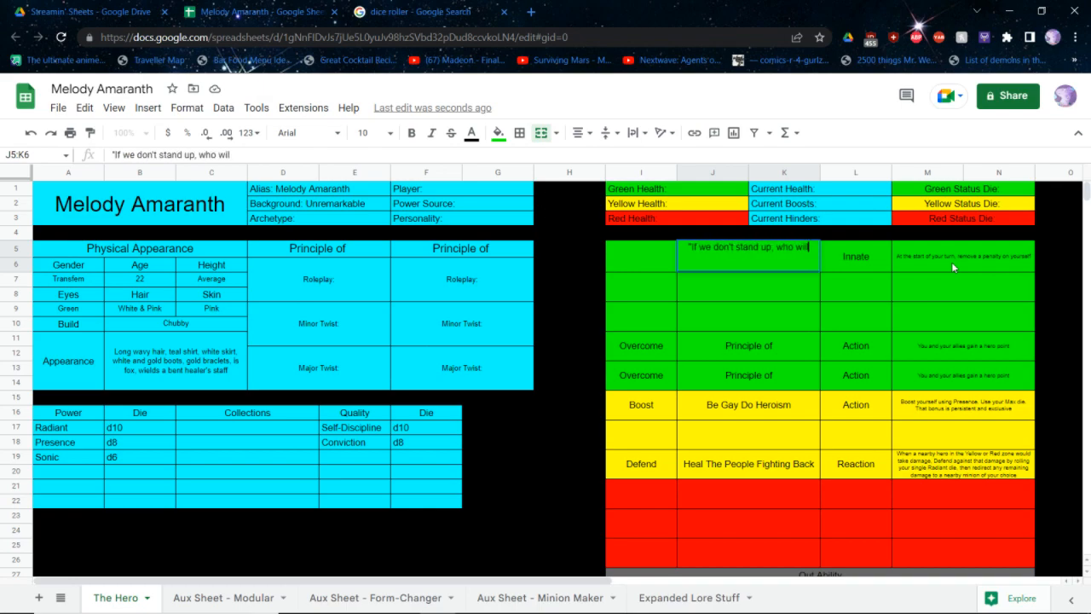
{"action": "type", "text": "?\""}
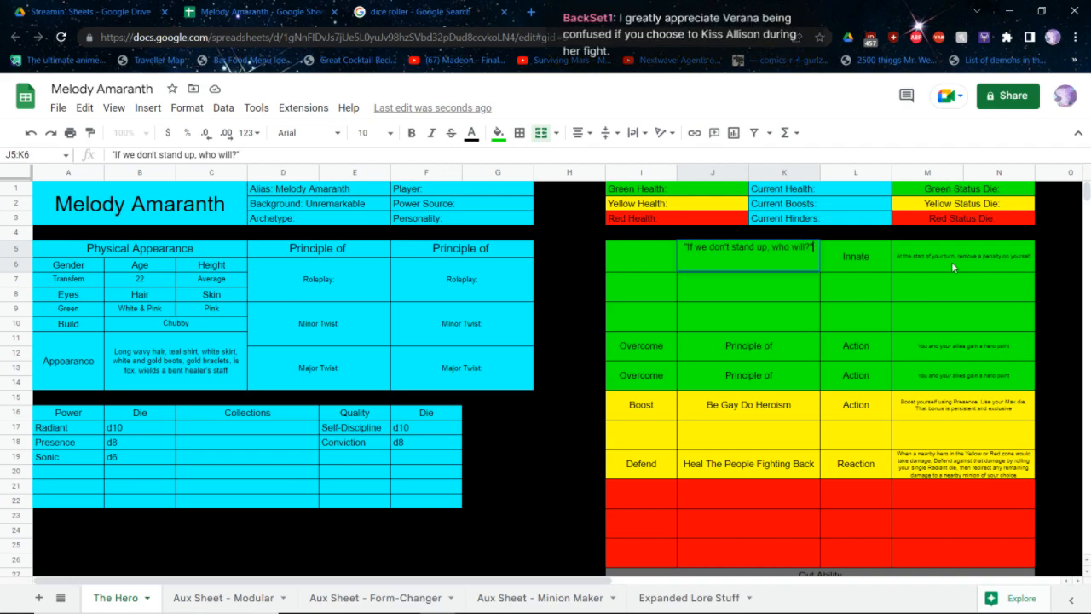
{"action": "key", "text": "Return"}
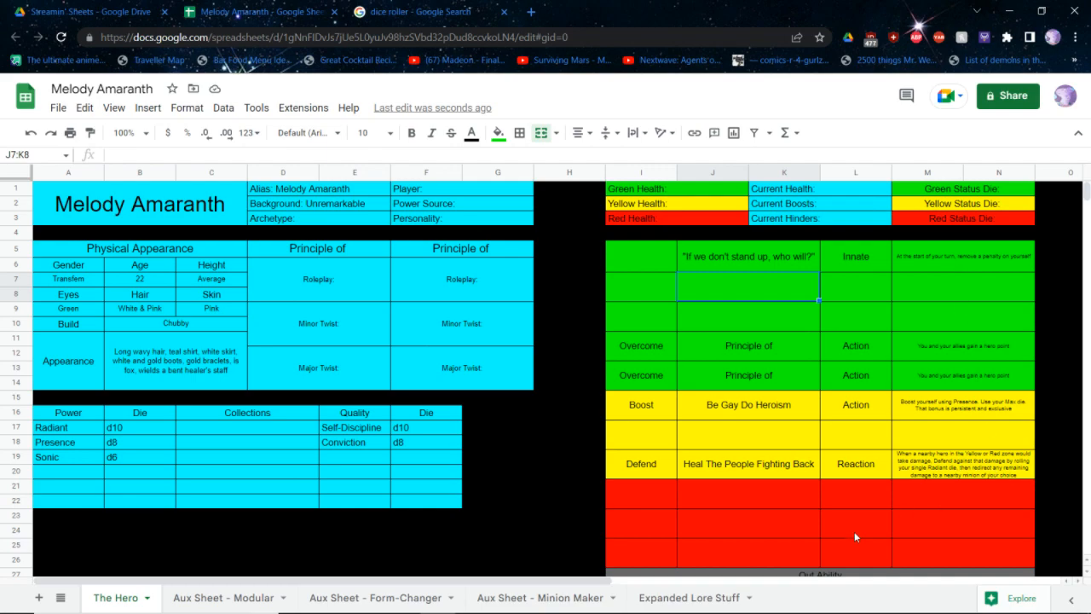
Enter d8 as the die for the two empty quality rows below Conviction
{"action": "left_click", "coordinate": [415, 460]}
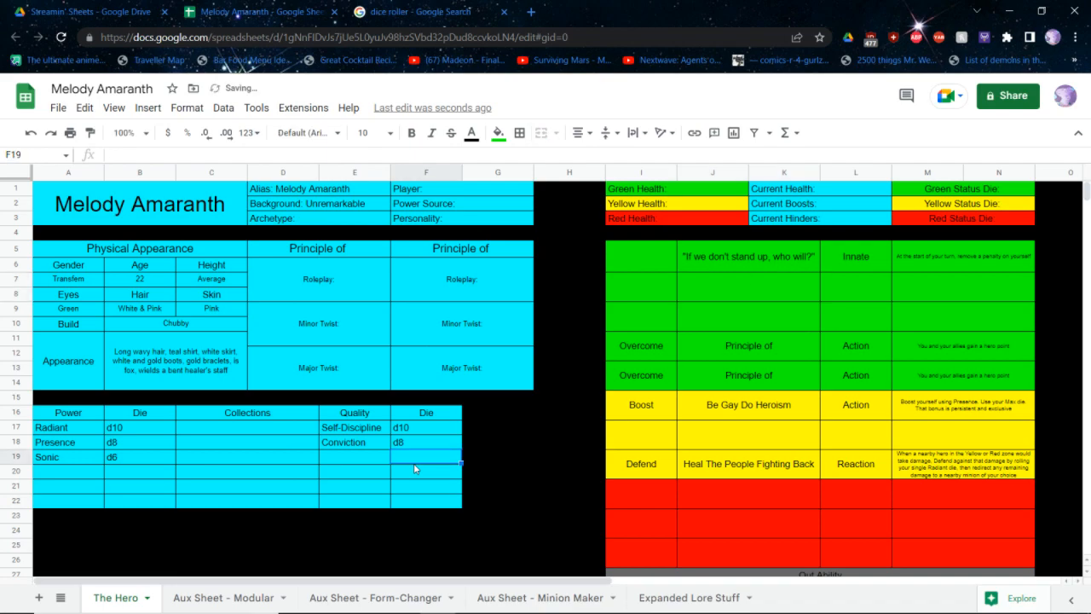
{"action": "type", "text": "d8"}
{"action": "key", "text": "Return"}
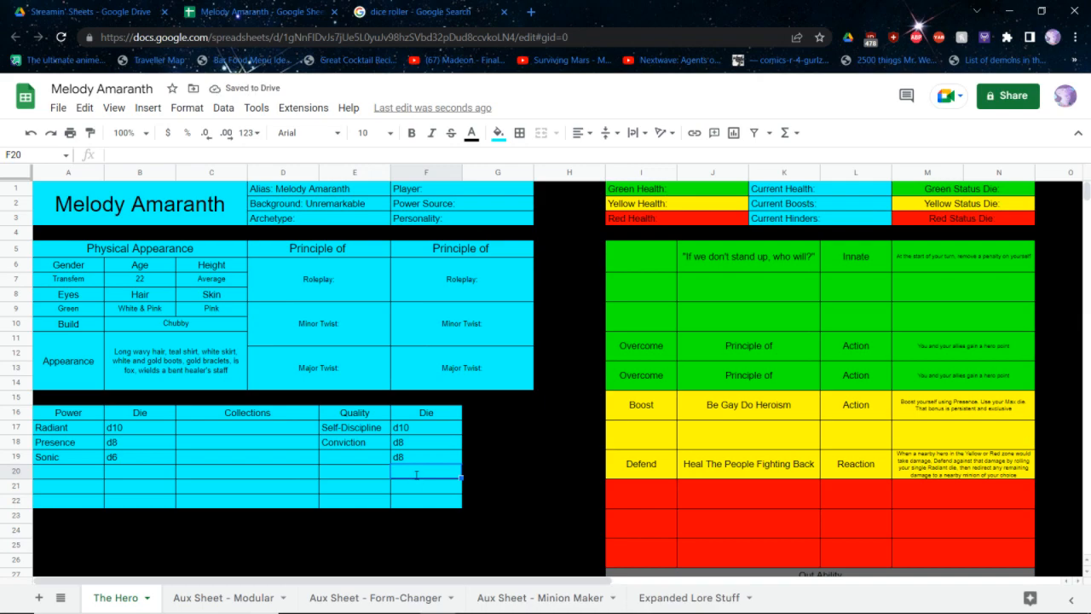
{"action": "type", "text": "d8"}
{"action": "key", "text": "Return"}
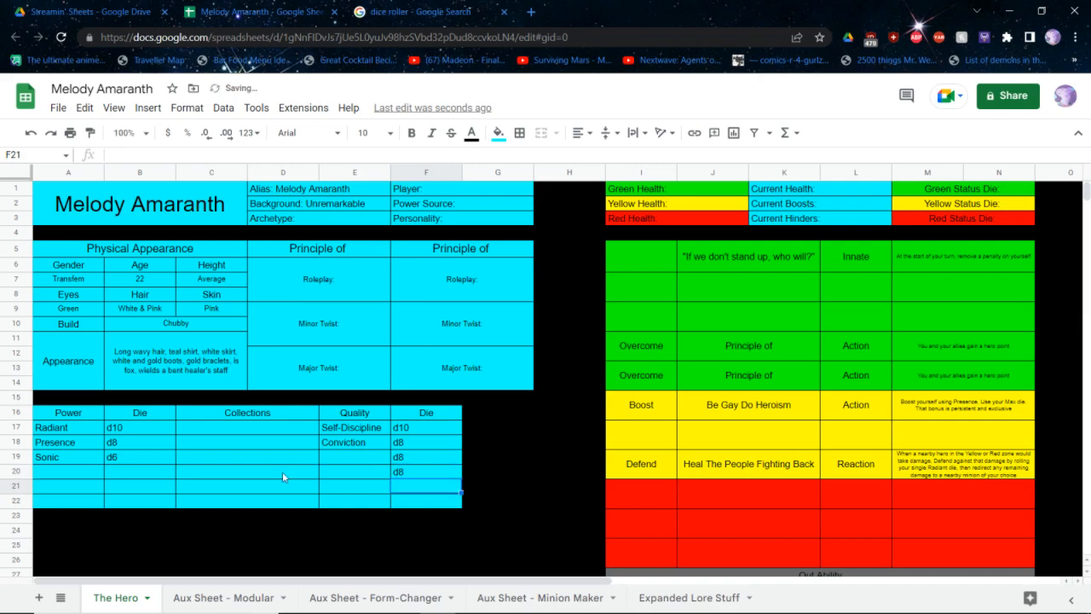
Move the Sonic power and its d6 two rows down, and enter d8 in the two power die cells this frees
{"action": "left_click_drag", "start_coordinate": [121, 461], "coordinate": [87, 458]}
{"action": "key", "text": "ctrl+c"}
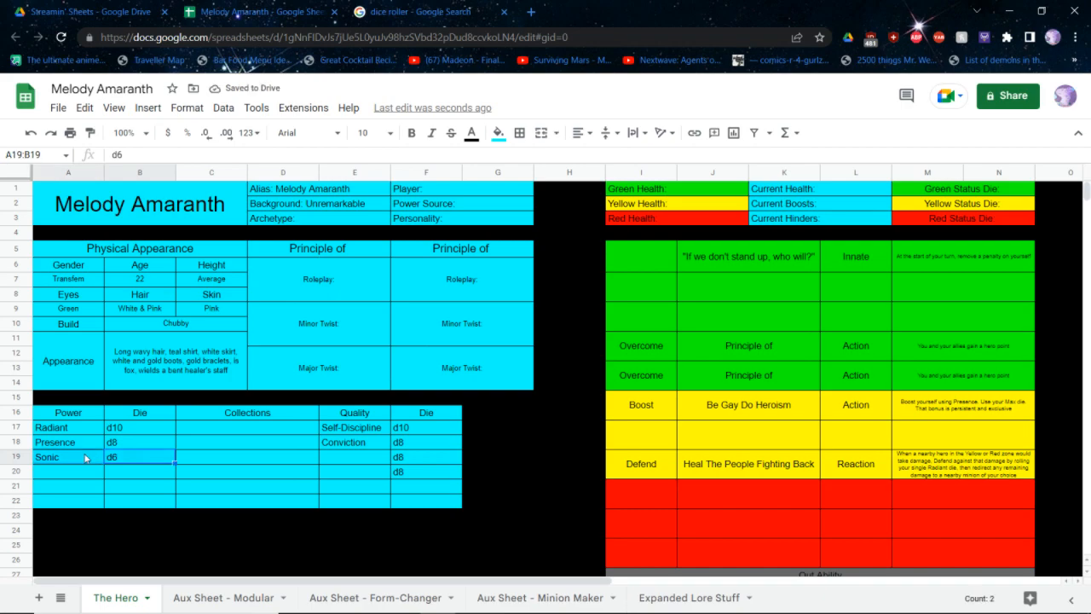
{"action": "left_click", "coordinate": [79, 488]}
{"action": "key", "text": "ctrl+v"}
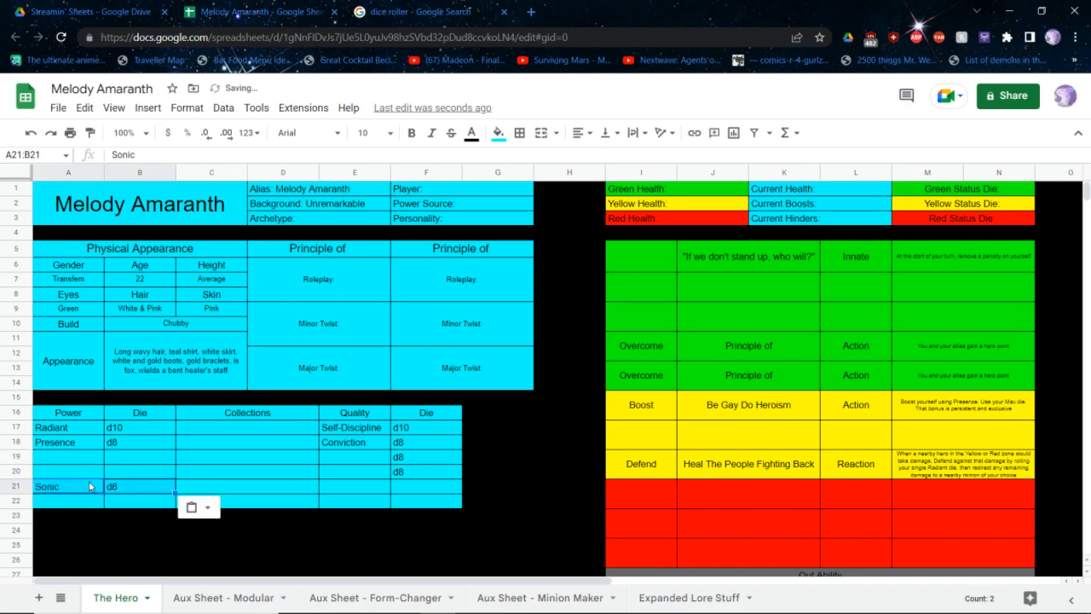
{"action": "left_click", "coordinate": [132, 455]}
{"action": "type", "text": "d8"}
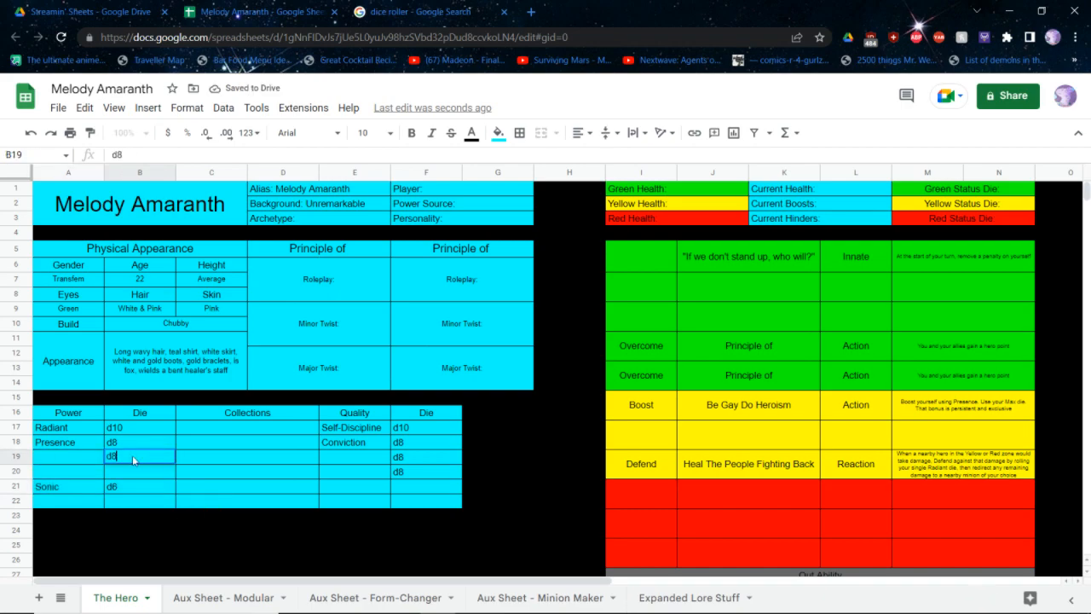
{"action": "key", "text": "Return"}
{"action": "type", "text": "d8"}
{"action": "key", "text": "Return"}
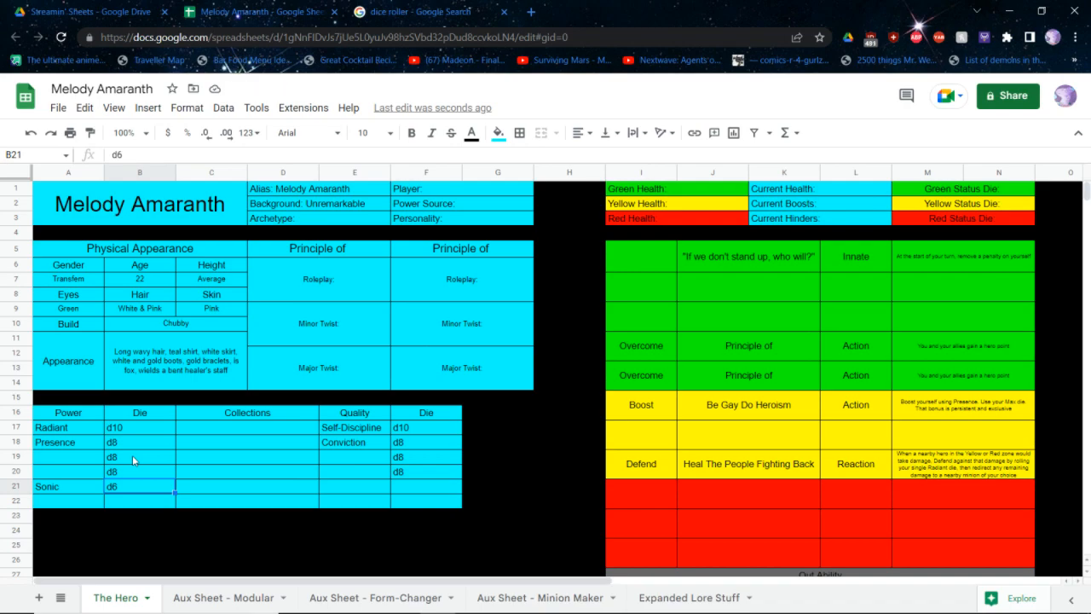
Switch to the core rulebook PDF, go to Step 3: Archetypes and review the archetypes quick reference
{"action": "key", "text": "alt+Tab"}
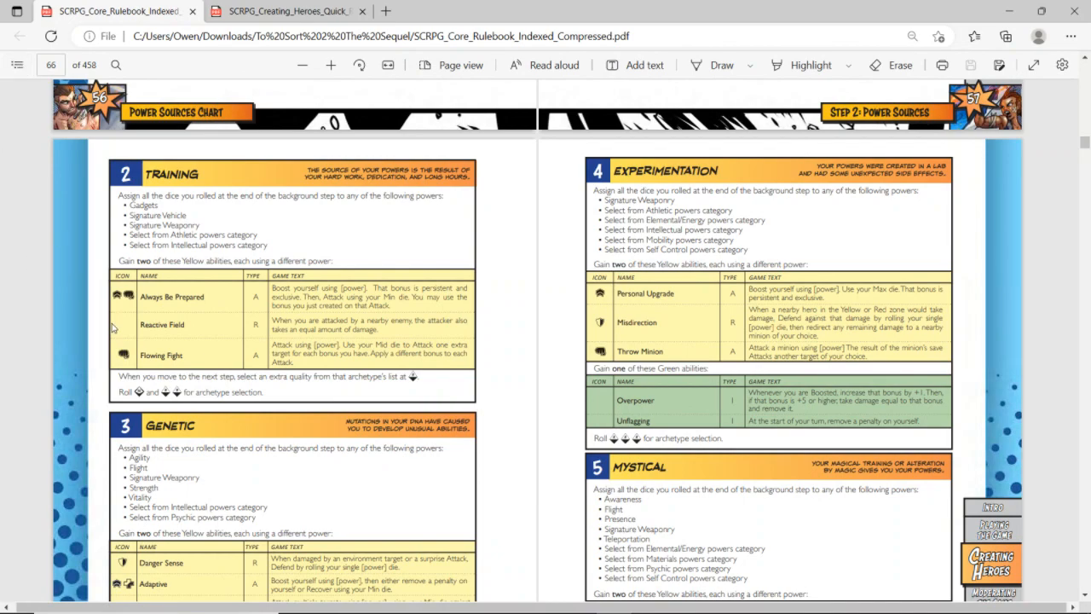
{"action": "left_click", "coordinate": [16, 64]}
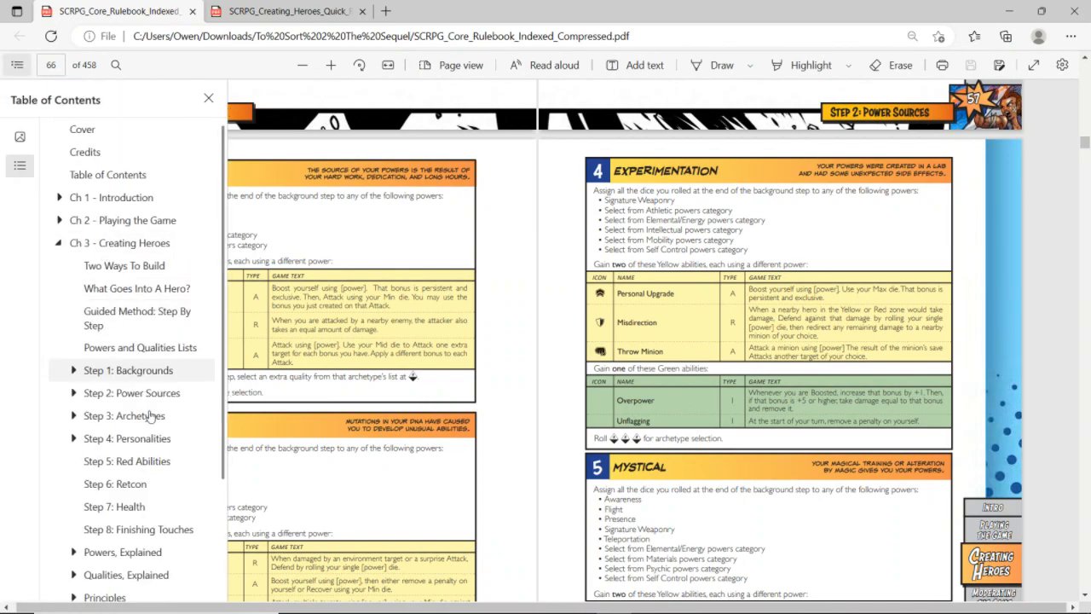
{"action": "left_click", "coordinate": [160, 416]}
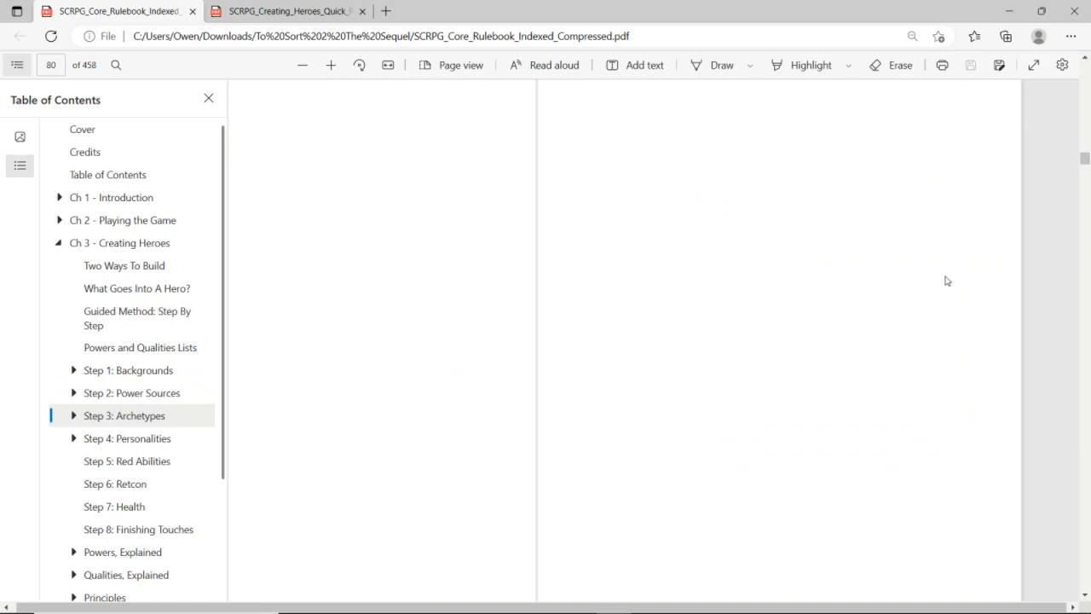
{"action": "left_click", "coordinate": [821, 333]}
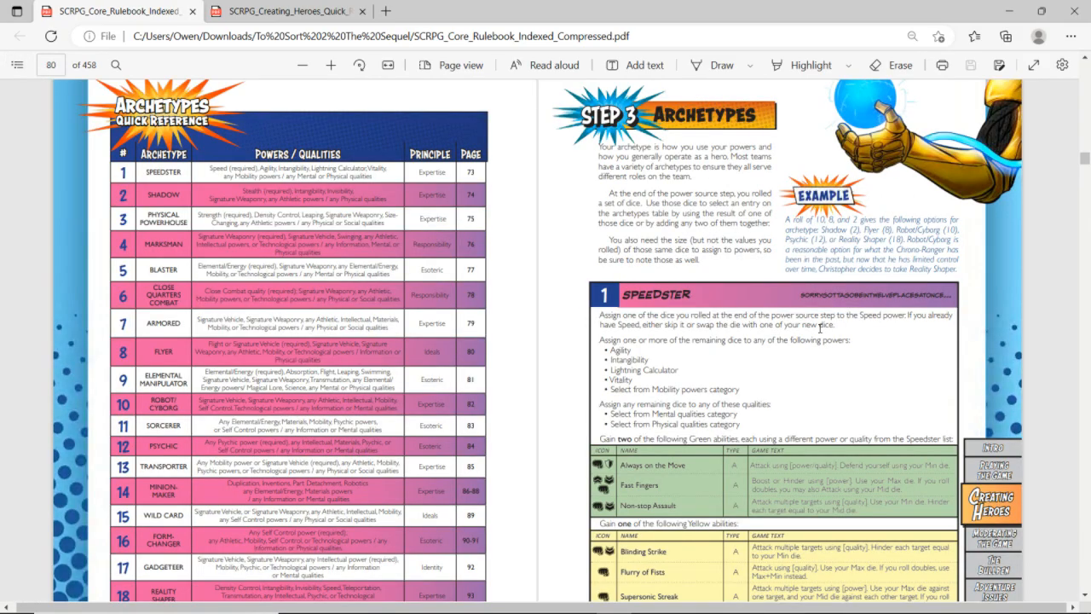
{"action": "scroll", "coordinate": [820, 328], "scroll_direction": "down", "scroll_amount": 2}
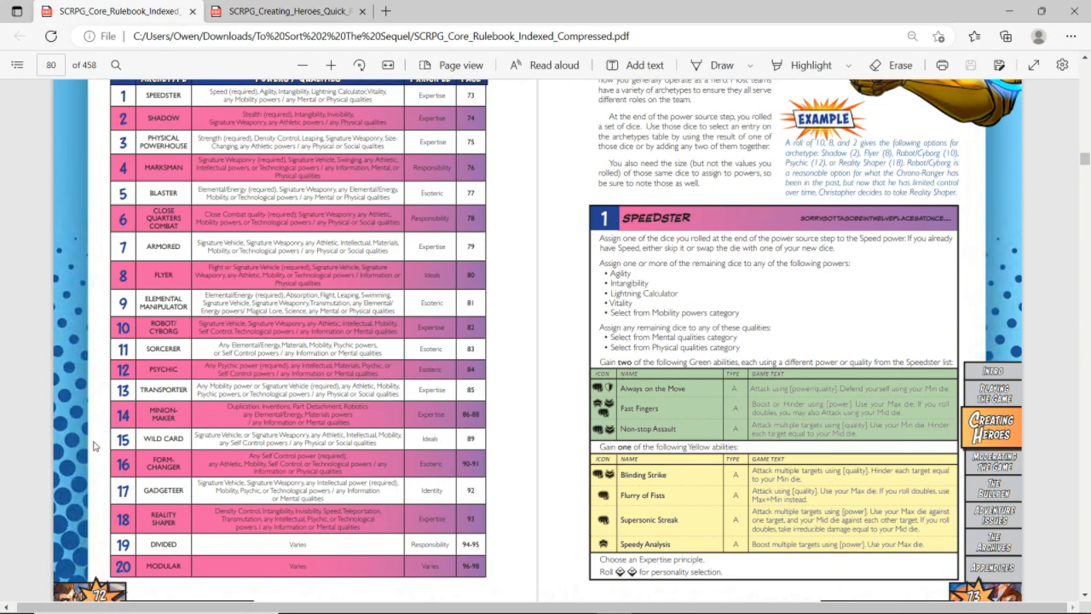
Go to page 100 of the rulebook and examine the Gadgeteer and Reality Shaper archetypes
{"action": "type", "text": "100"}
{"action": "key", "text": "Return"}
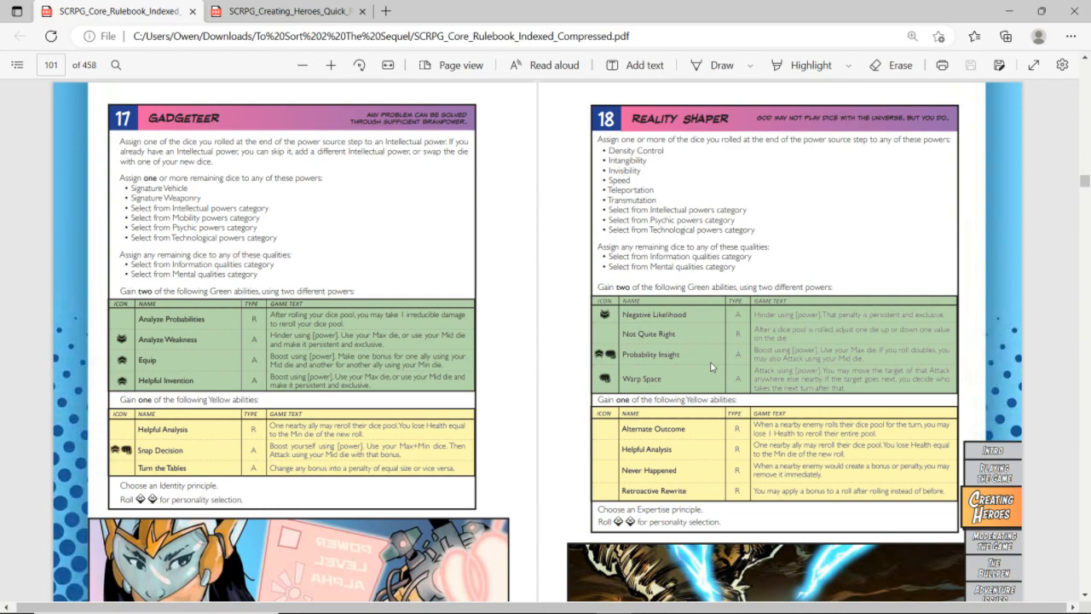
{"action": "scroll", "coordinate": [712, 367], "scroll_direction": "up", "scroll_amount": 2}
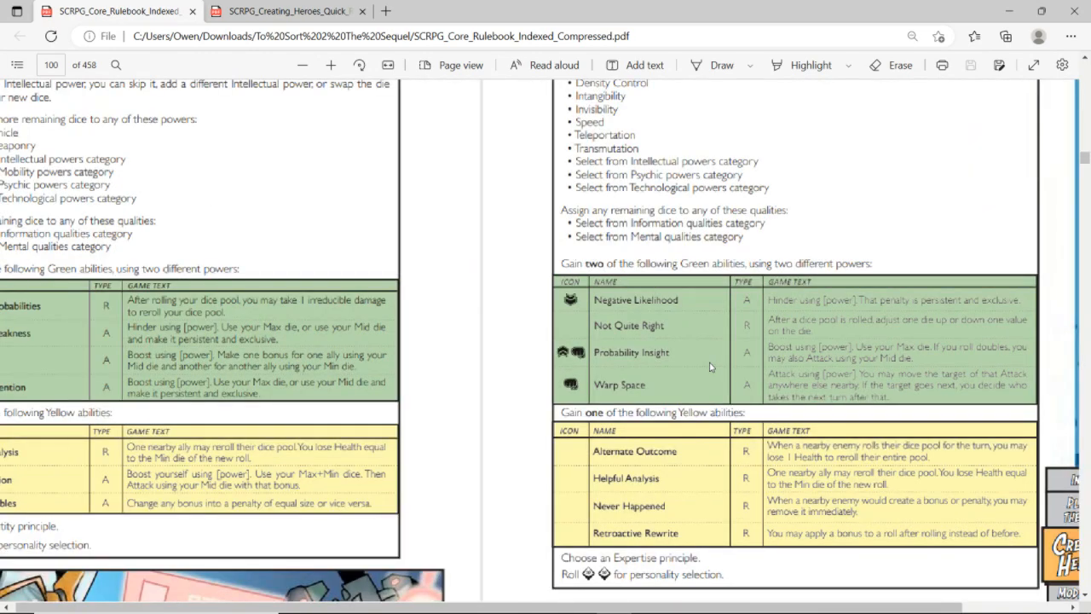
{"action": "scroll", "coordinate": [709, 367], "scroll_direction": "down", "scroll_amount": 2}
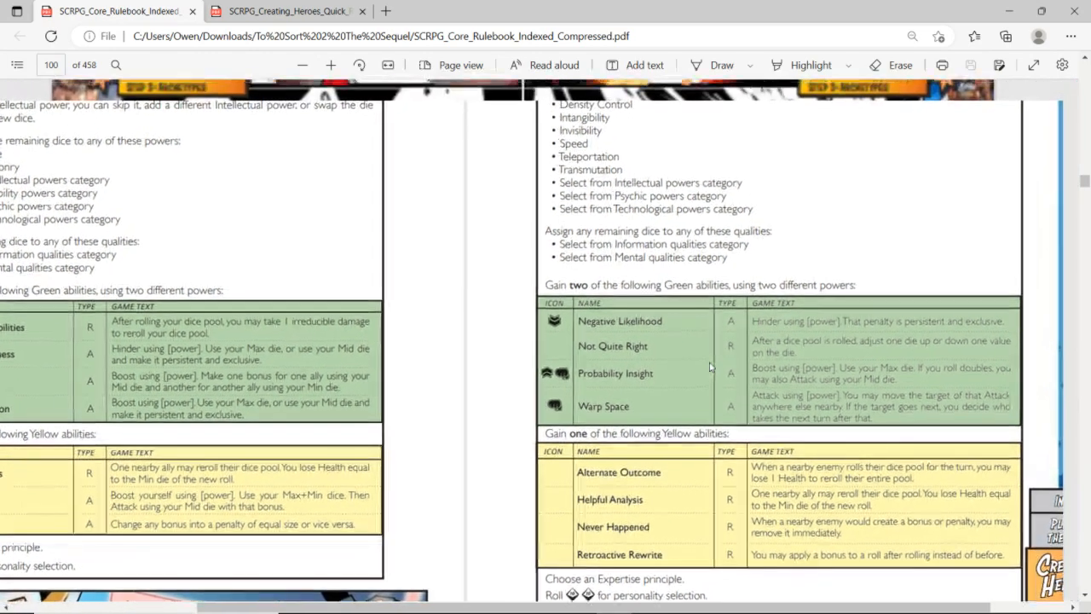
{"action": "scroll", "coordinate": [709, 366], "scroll_direction": "up", "scroll_amount": 1}
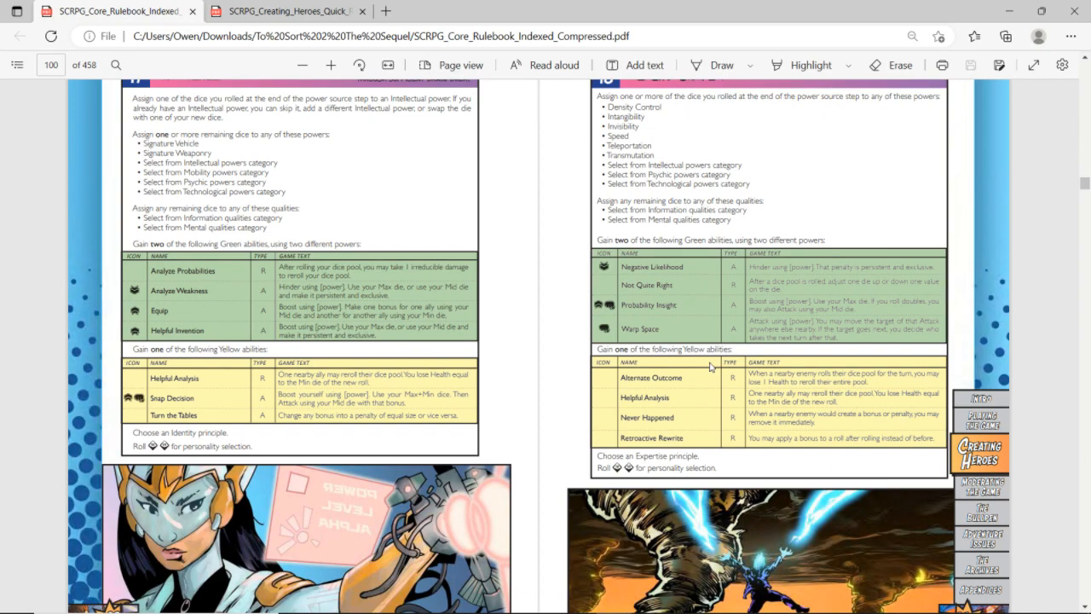
Check the hero sheet's powers and dice against the Reality Shaper and neighbouring archetype pages in the rulebook
{"action": "key", "text": "alt+Tab"}
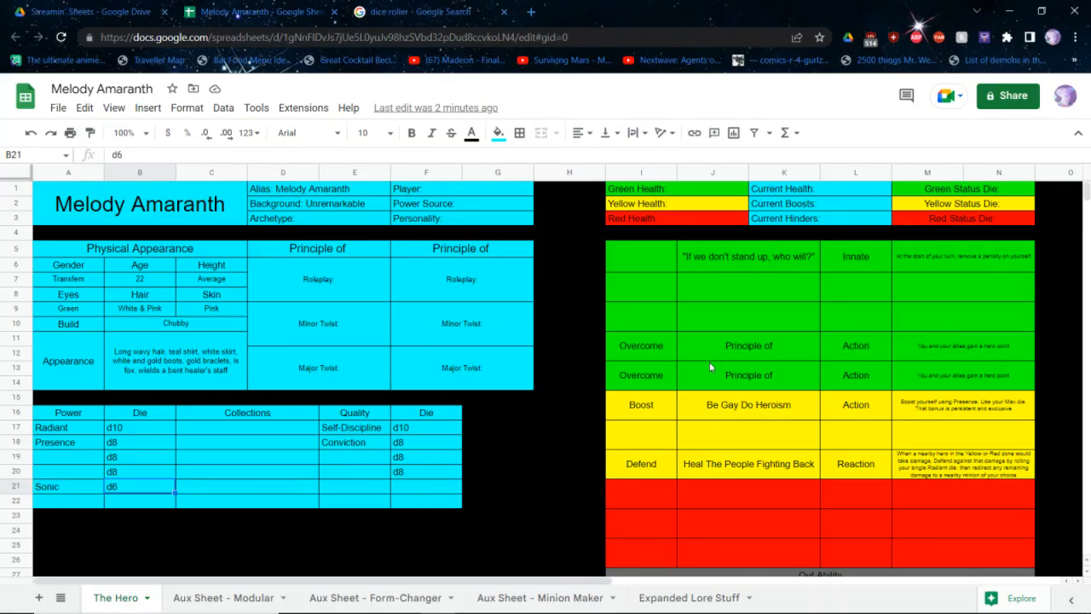
{"action": "key", "text": "alt+Tab"}
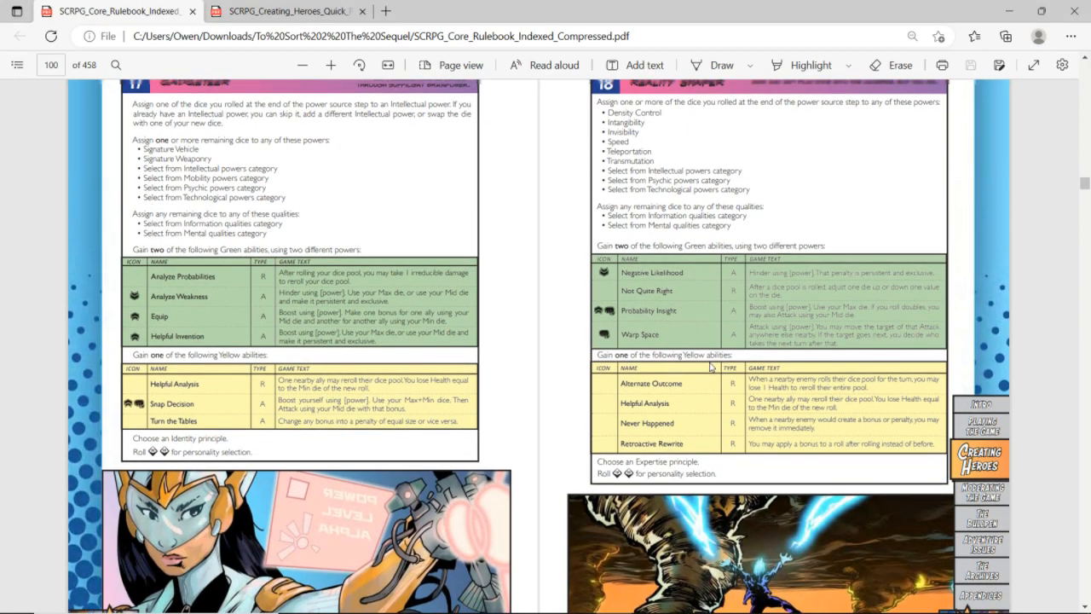
{"action": "scroll", "coordinate": [710, 366], "scroll_direction": "up", "scroll_amount": 1}
{"action": "scroll", "coordinate": [711, 366], "scroll_direction": "up", "scroll_amount": 5}
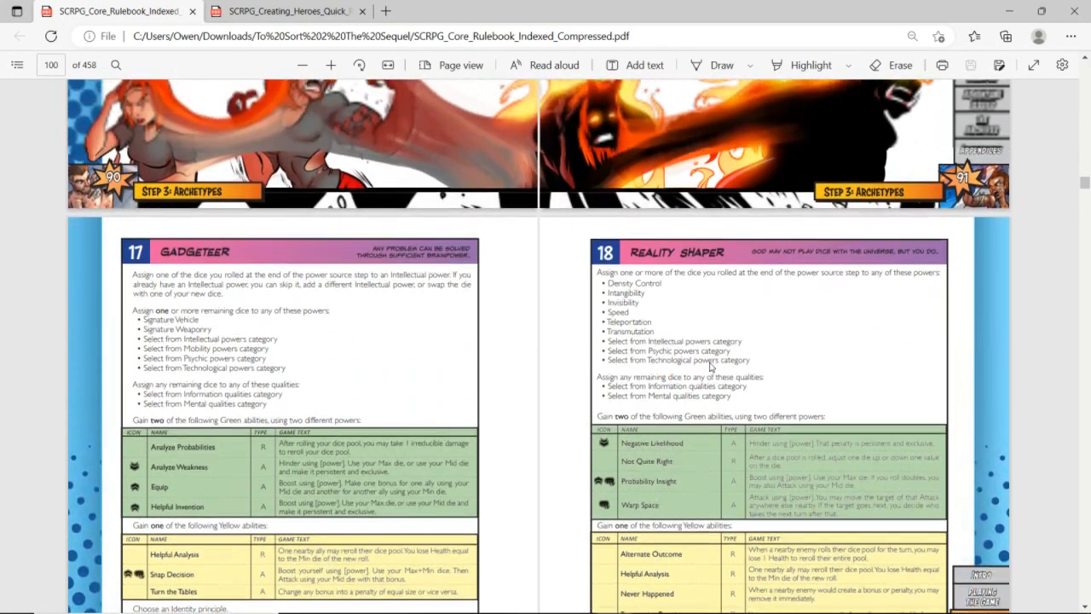
{"action": "scroll", "coordinate": [710, 367], "scroll_direction": "up", "scroll_amount": 5}
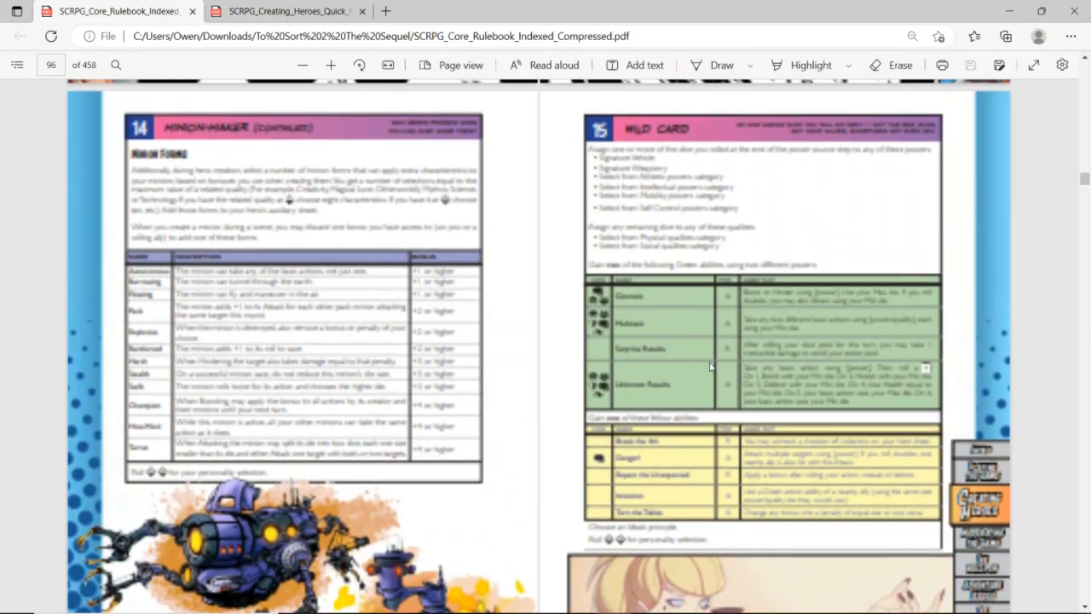
{"action": "scroll", "coordinate": [710, 366], "scroll_direction": "down", "scroll_amount": 10}
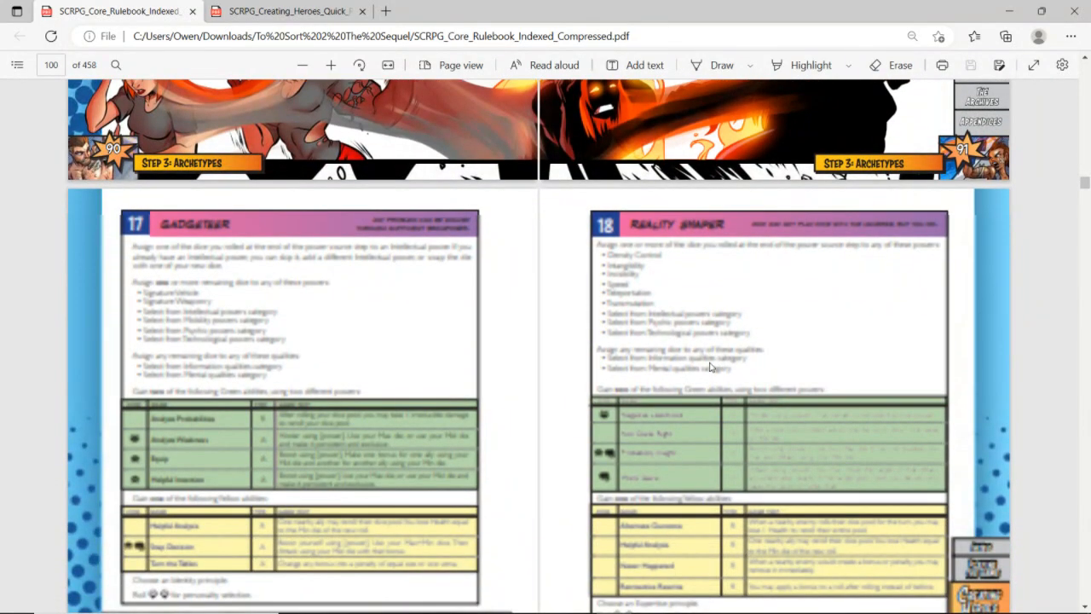
Switch back to the hero sheet and add "Experimentation" as the Power Source
{"action": "key", "text": "alt+Tab"}
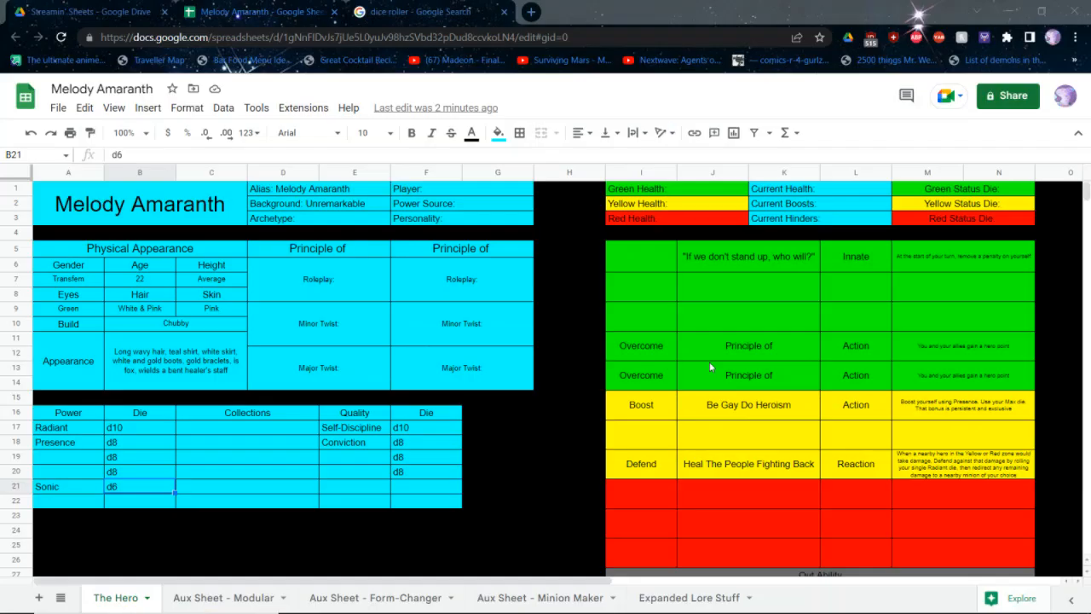
{"action": "left_click", "coordinate": [442, 203]}
{"action": "double_click", "coordinate": [442, 203]}
{"action": "type", "text": "Experimentation"}
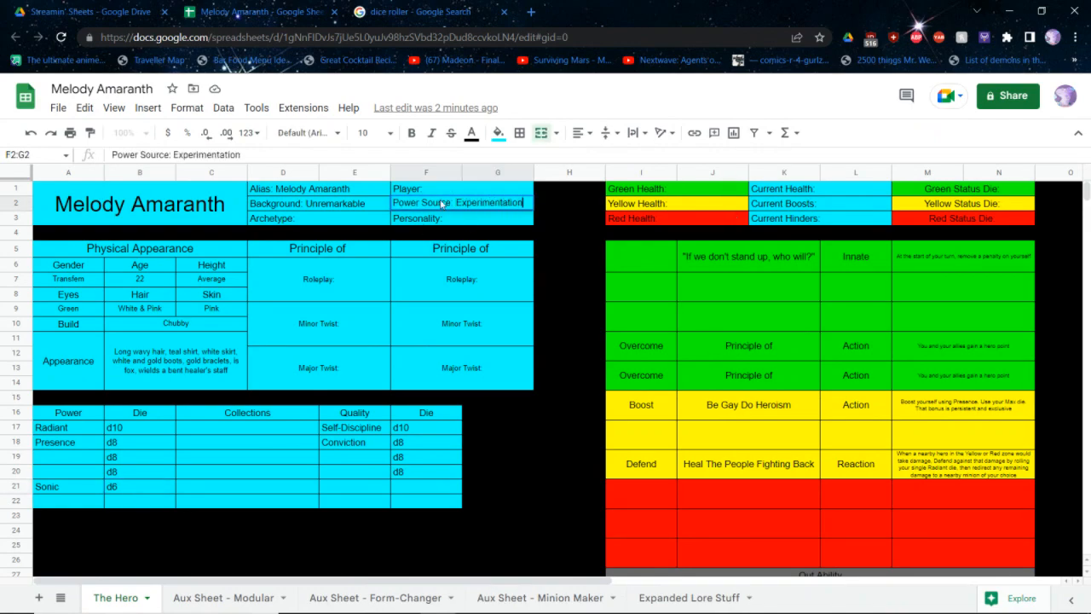
{"action": "key", "text": "Return"}
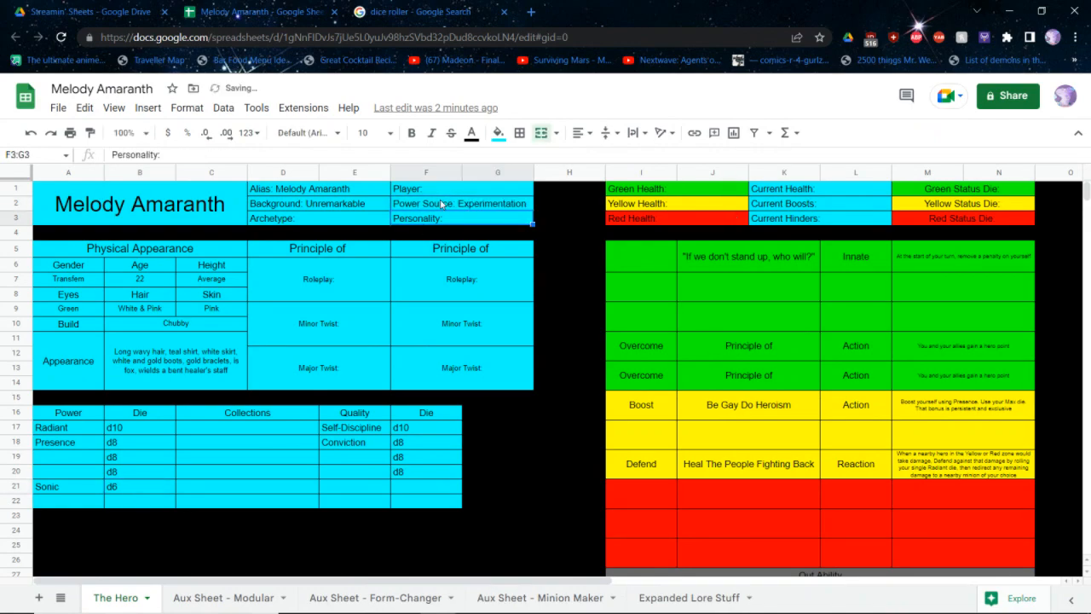
Add "Reality Shaper" as the hero's Archetype
{"action": "key", "text": "Left"}
{"action": "key", "text": "Return"}
{"action": "type", "text": "Reality Shaper"}
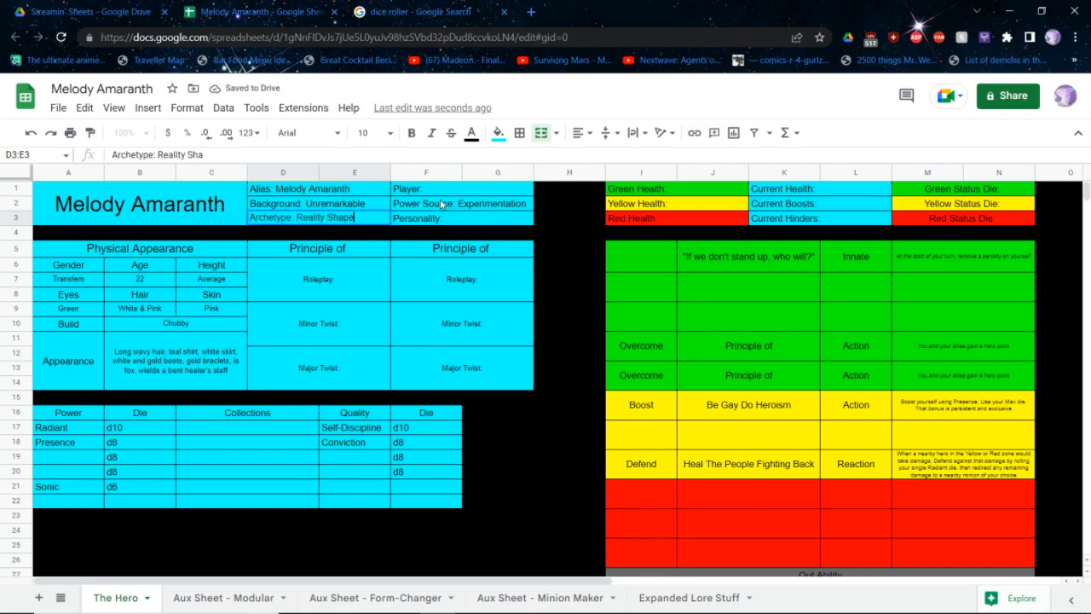
{"action": "key", "text": "Return"}
Compare the Reality Shaper power and quality options in the rulebook with the category lists in the Creating Heroes quick reference PDF
{"action": "key", "text": "alt+Tab"}
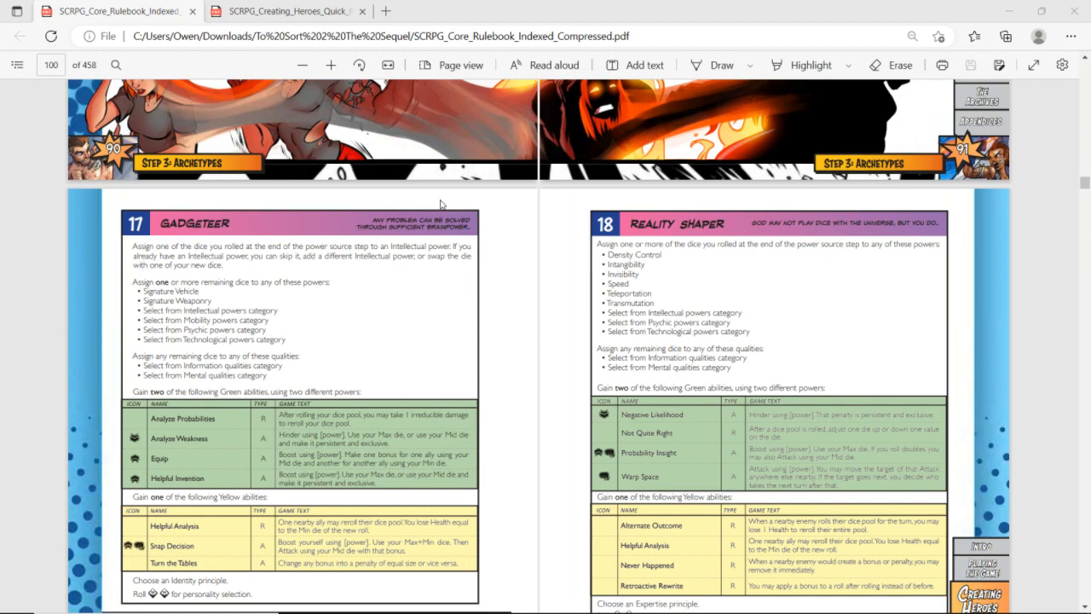
{"action": "key", "text": "ctrl+Tab"}
{"action": "key", "text": "ctrl+Tab"}
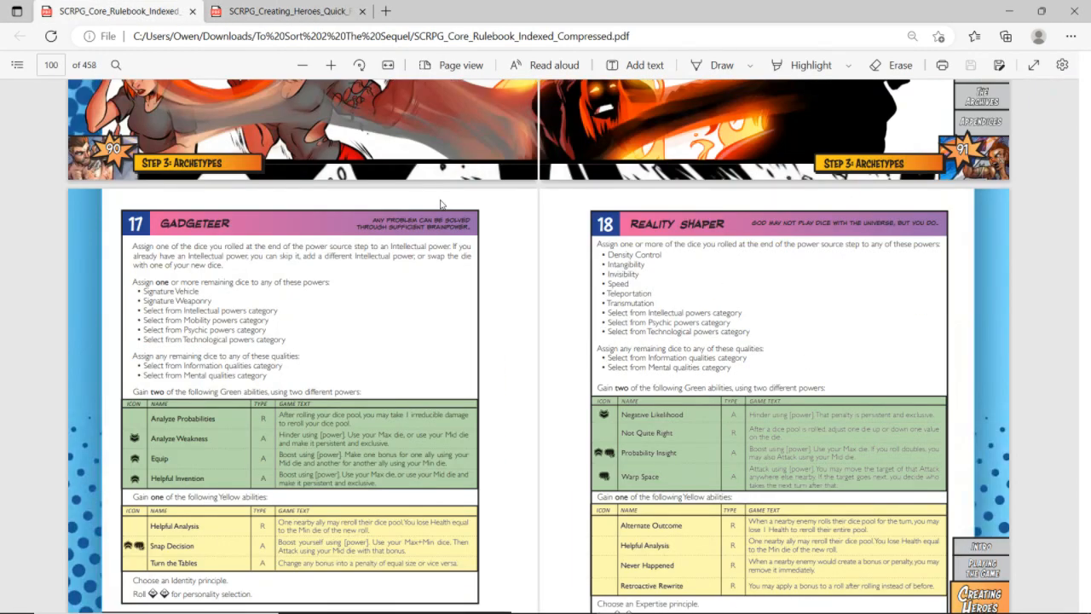
{"action": "key", "text": "ctrl+Tab"}
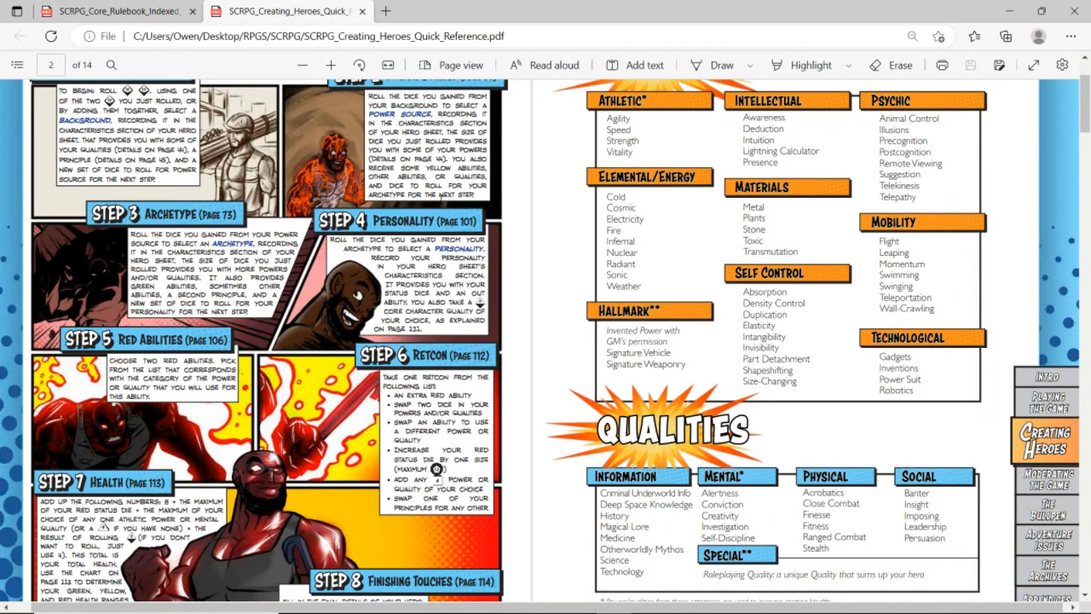
{"action": "key", "text": "ctrl+Tab"}
{"action": "key", "text": "ctrl+Tab"}
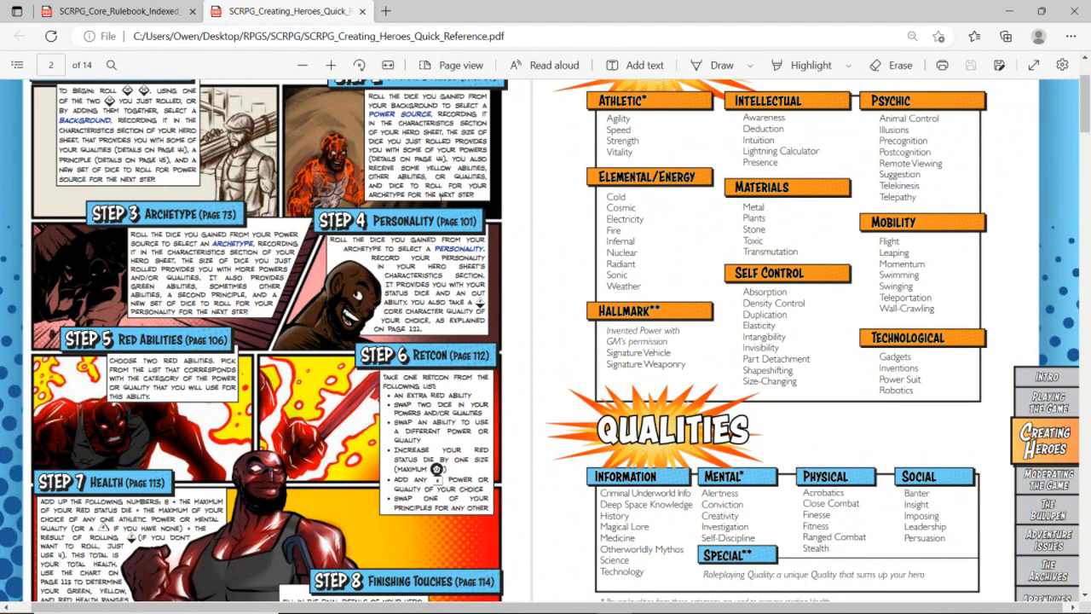
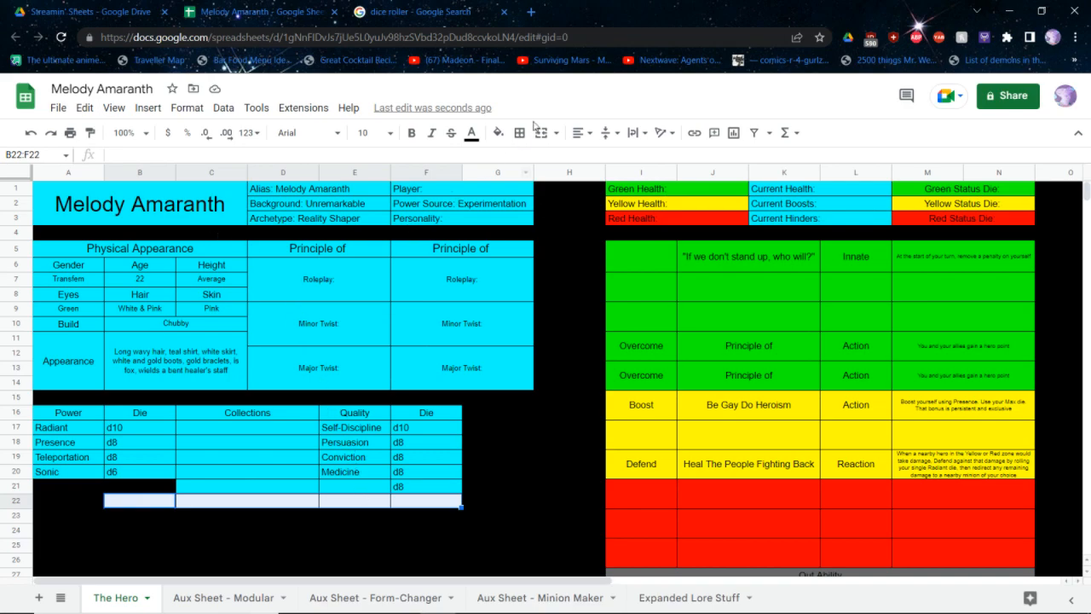
Fill the leftover cells B22:F22 beneath the powers and qualities table with black
{"action": "left_click", "coordinate": [498, 133]}
{"action": "left_click", "coordinate": [504, 183]}
{"action": "left_click", "coordinate": [471, 443]}
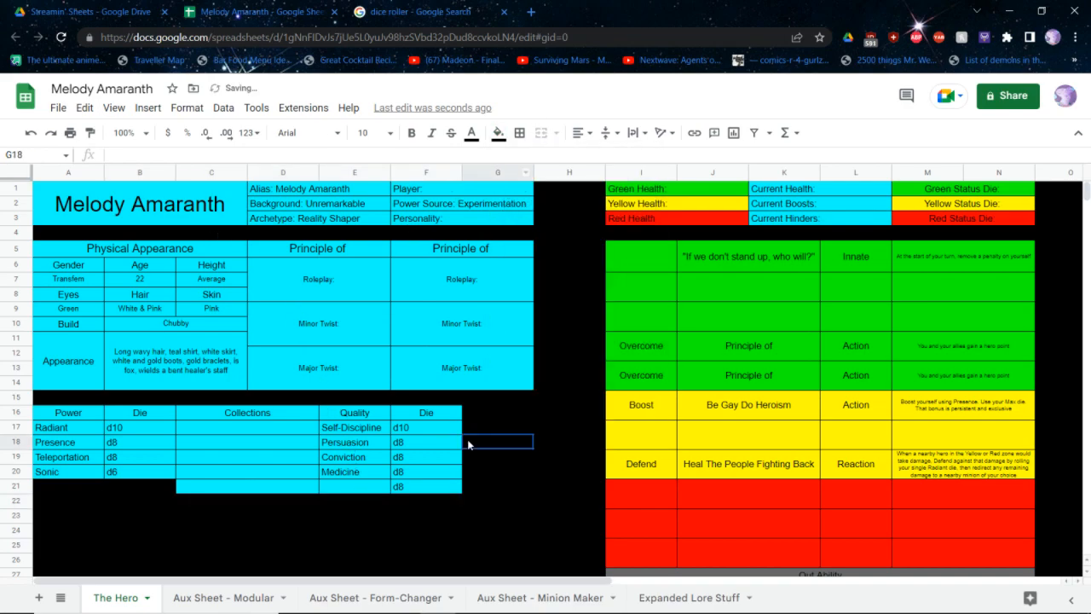
{"action": "left_click", "coordinate": [359, 444]}
{"action": "left_click", "coordinate": [374, 503]}
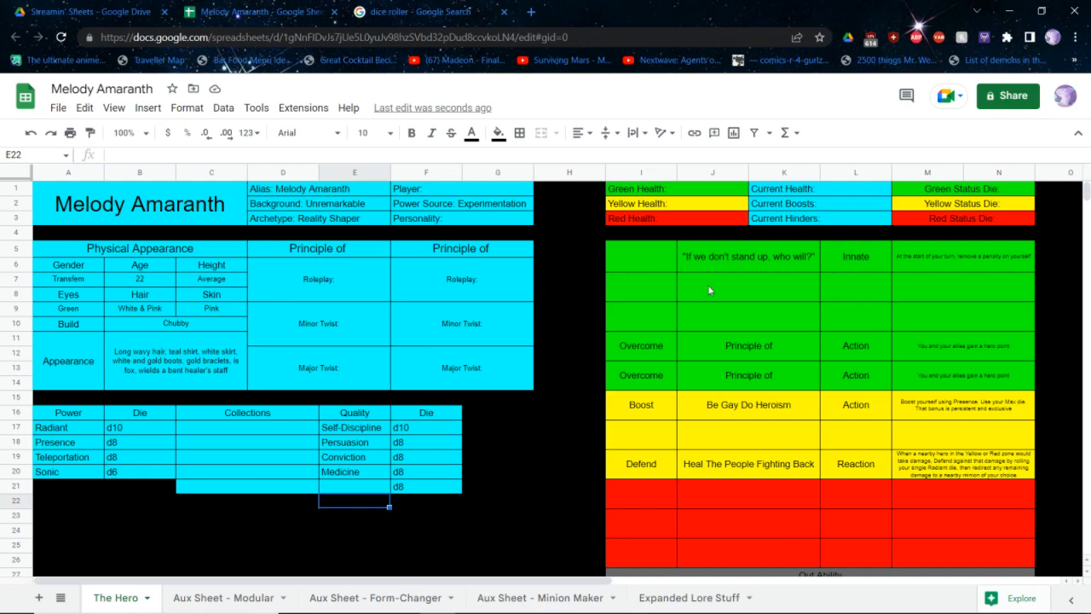
{"action": "left_click", "coordinate": [632, 280]}
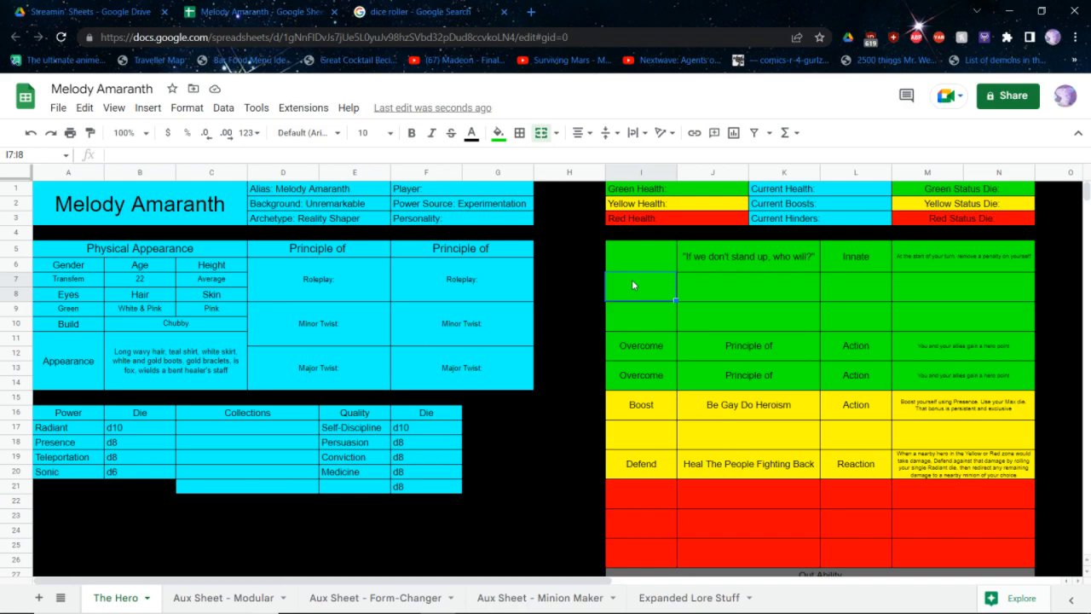
Change the hero's Archetype entry to "Gadgeteer"
{"action": "left_click", "coordinate": [347, 224]}
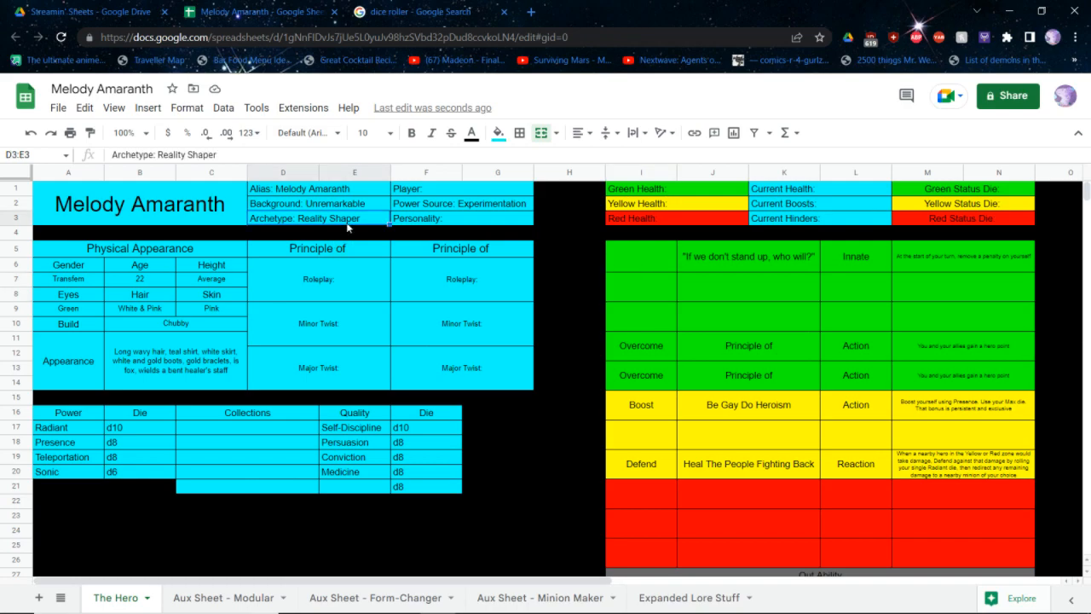
{"action": "double_click", "coordinate": [347, 225]}
{"action": "key", "text": "ctrl+BackSpace"}
{"action": "key", "text": "ctrl+BackSpace"}
{"action": "type", "text": "GAd"}
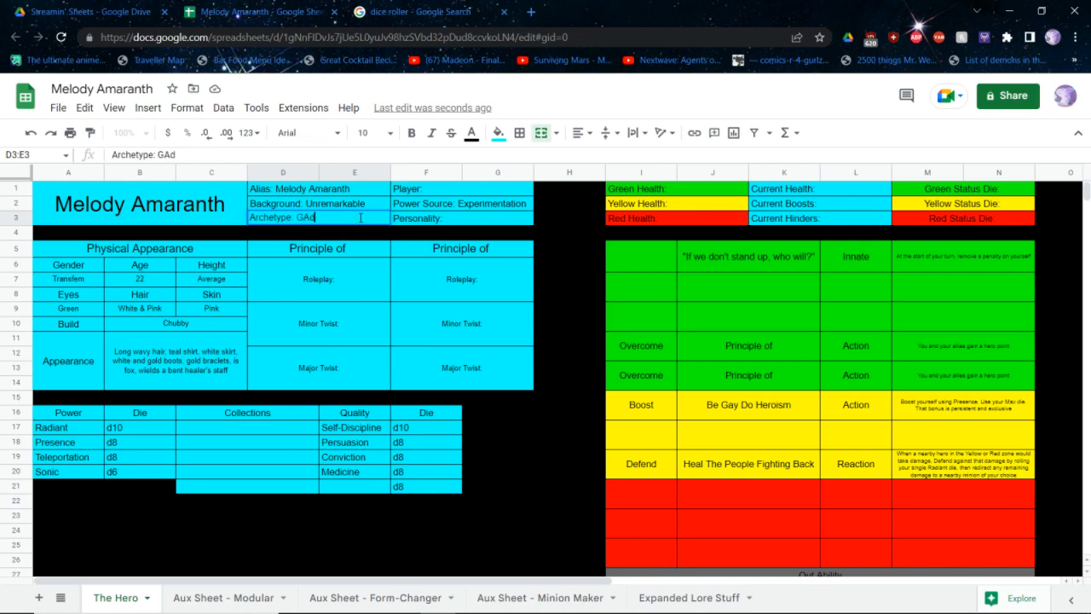
{"action": "key", "text": "BackSpace"}
{"action": "key", "text": "BackSpace"}
{"action": "type", "text": "adga"}
{"action": "key", "text": "BackSpace"}
{"action": "type", "text": "eteer"}
{"action": "key", "text": "Return"}
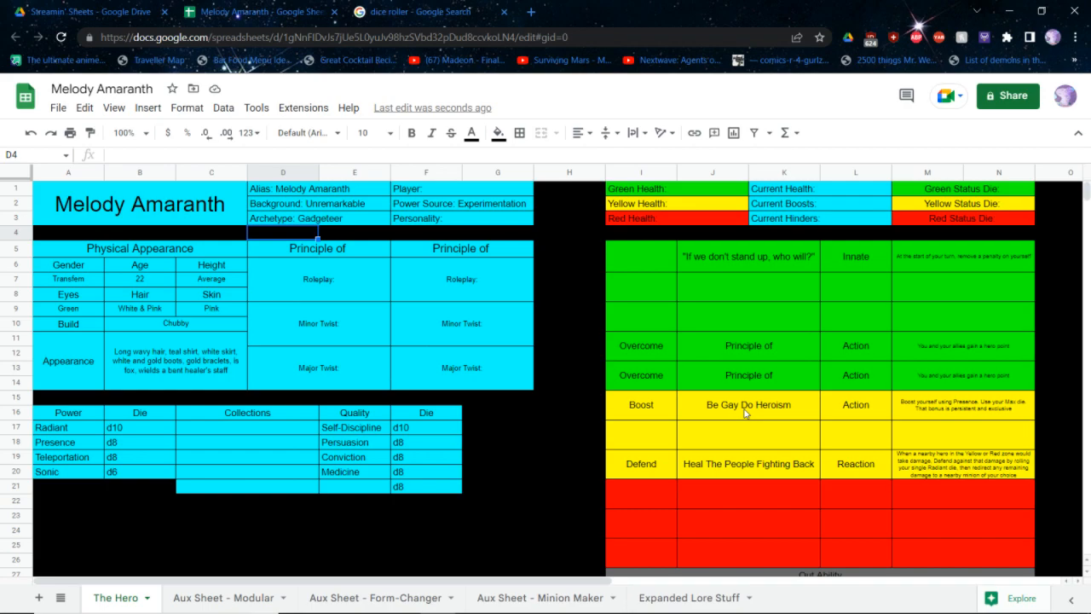
Switch to the rulebook PDF and review the Green and Yellow abilities offered by the Gadgeteer archetype
{"action": "left_click", "coordinate": [849, 440]}
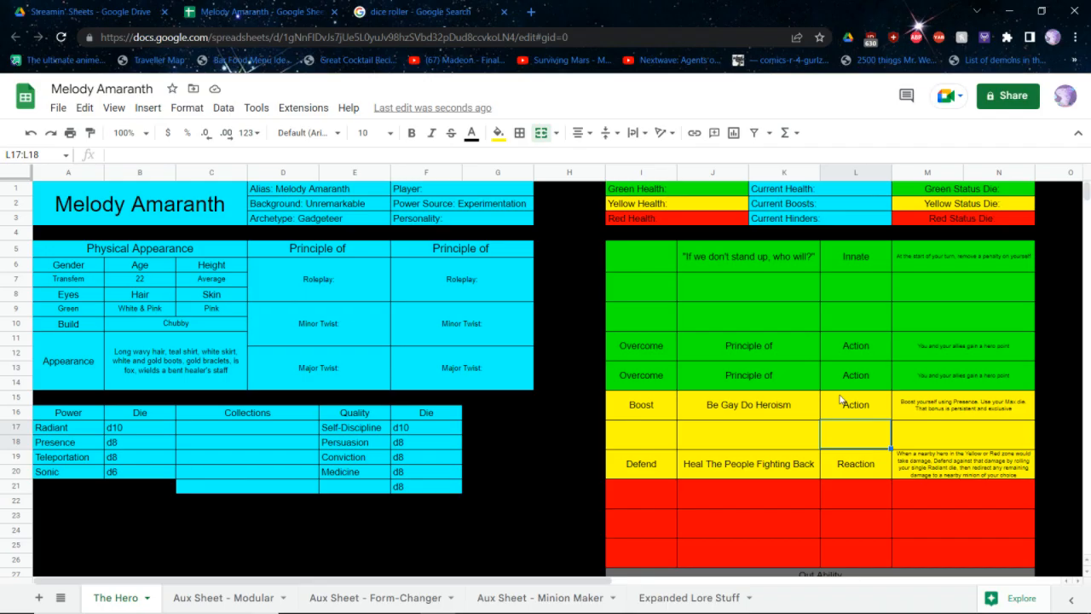
{"action": "key", "text": "alt+Tab"}
{"action": "key", "text": "ctrl+Tab"}
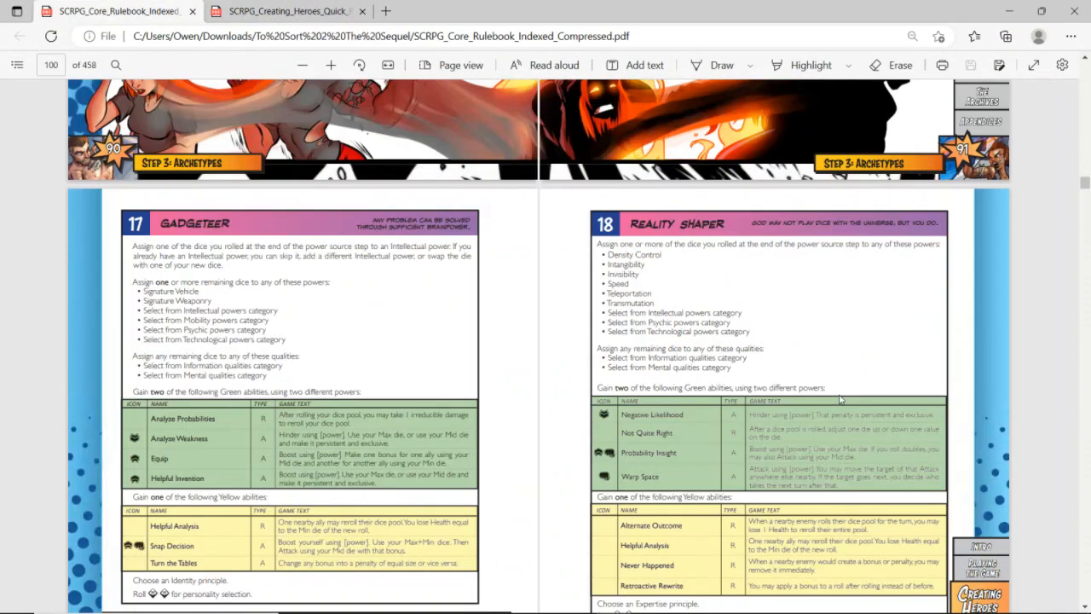
{"action": "scroll", "coordinate": [757, 416], "scroll_direction": "down", "scroll_amount": 1}
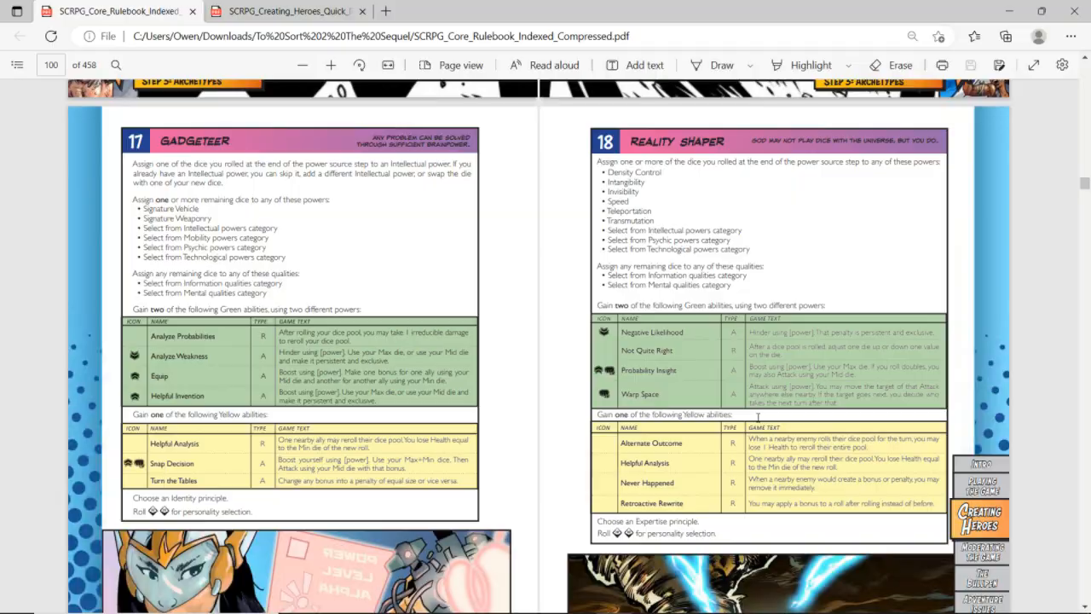
Switch back to the hero sheet and set the type of both empty green ability rows to "Action"
{"action": "key", "text": "alt+Tab"}
{"action": "left_click", "coordinate": [834, 293]}
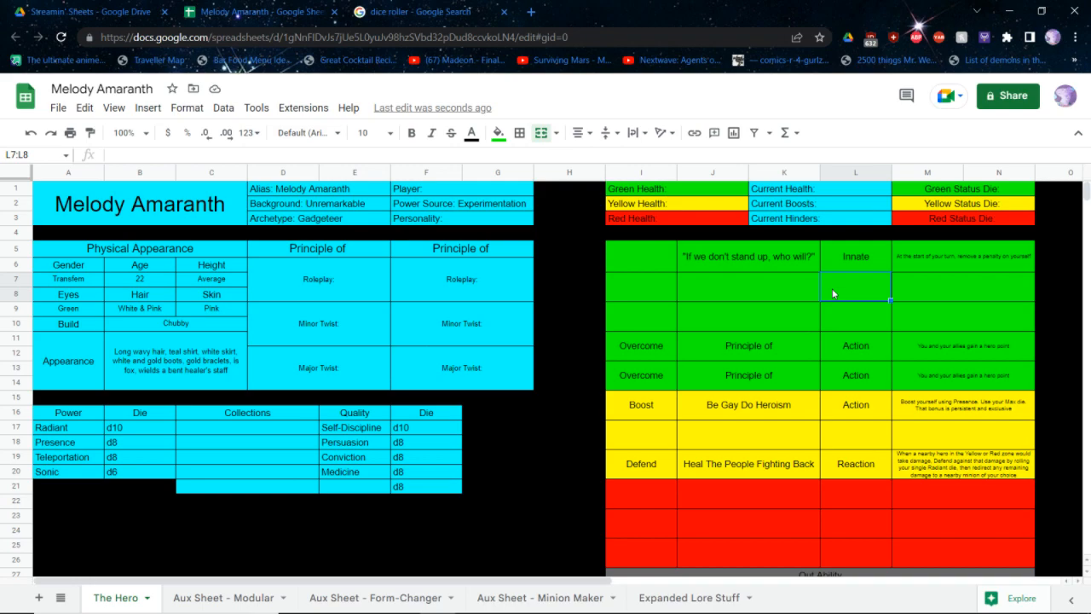
{"action": "type", "text": "Action"}
{"action": "key", "text": "Return"}
{"action": "type", "text": "Action"}
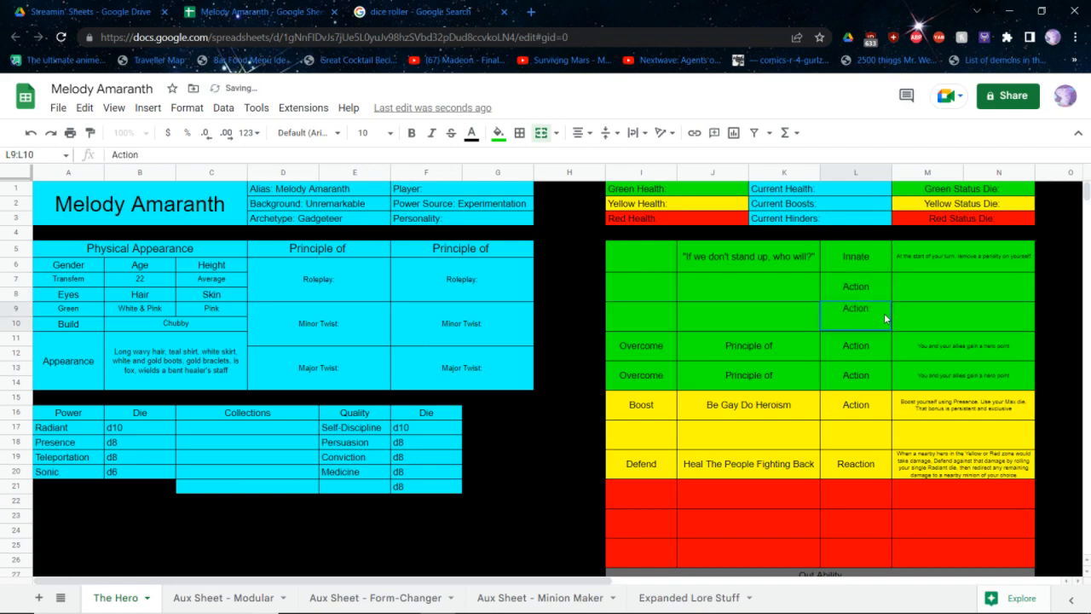
Name the first new green ability "Healing Surge" and mark both new green abilities as "Boost"
{"action": "key", "text": "Left"}
{"action": "key", "text": "Up"}
{"action": "type", "text": "H"}
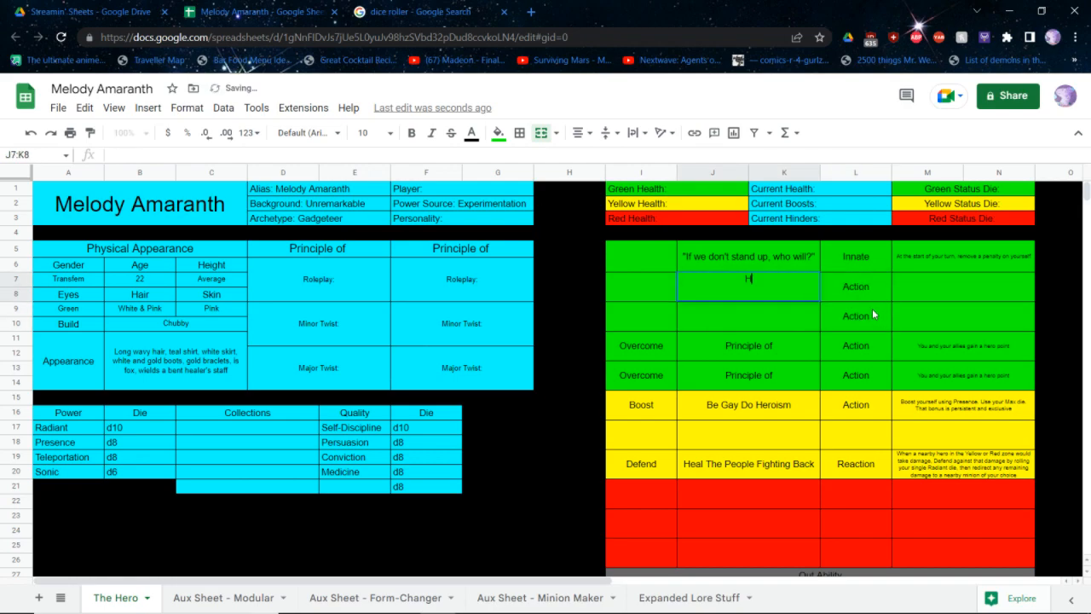
{"action": "type", "text": "ealing Surge"}
{"action": "key", "text": "Left"}
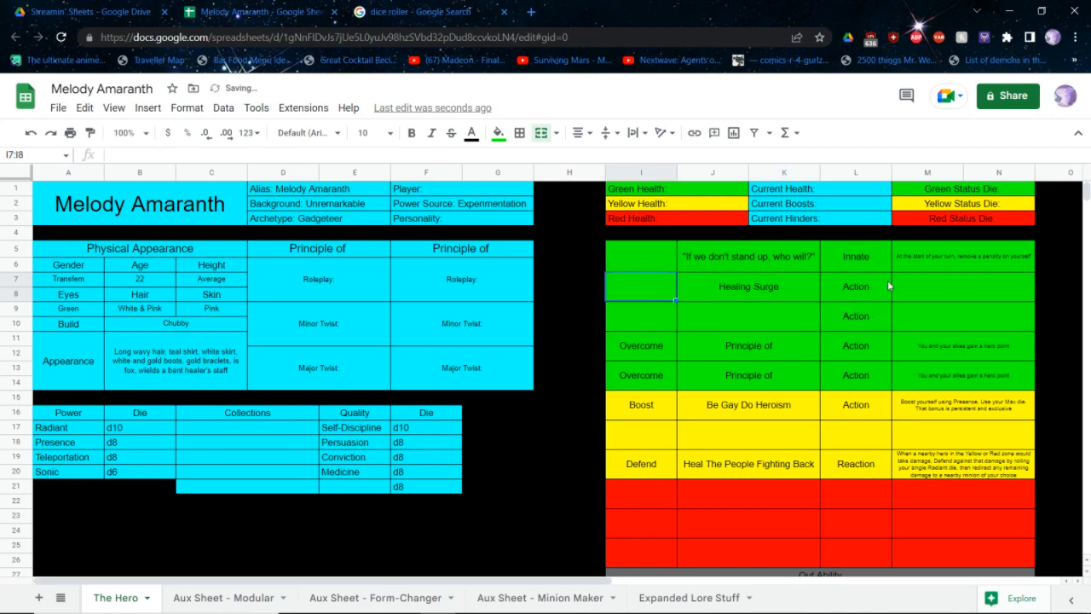
{"action": "type", "text": "Boost"}
{"action": "key", "text": "Return"}
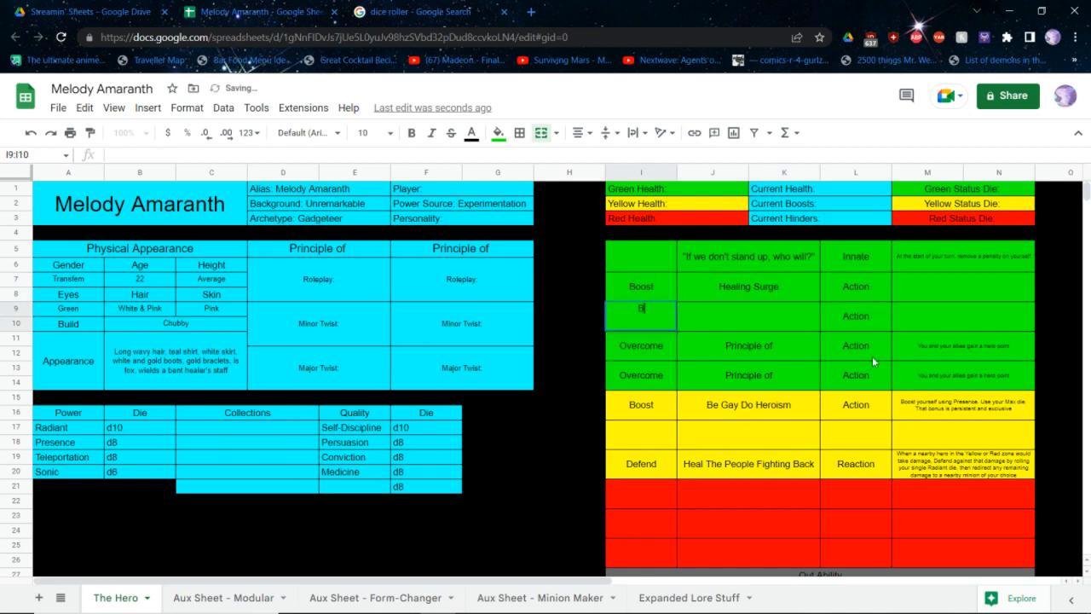
{"action": "type", "text": "Boost"}
Name the second new green Boost ability "Inspire"
{"action": "key", "text": "Right"}
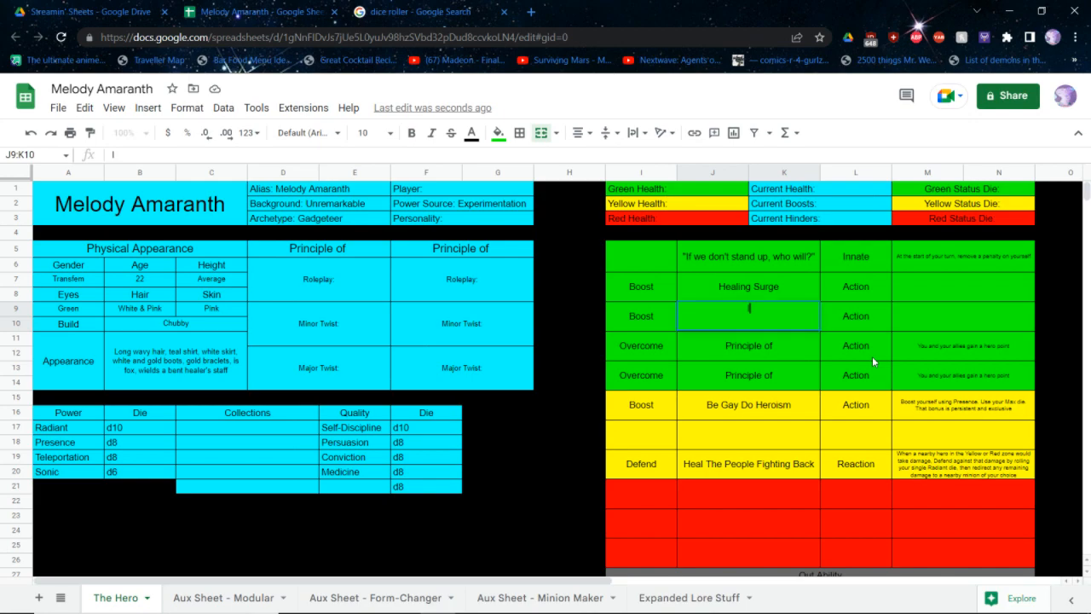
{"action": "type", "text": "Insip"}
{"action": "key", "text": "BackSpace"}
{"action": "key", "text": "BackSpace"}
{"action": "type", "text": "piration"}
{"action": "key", "text": "ctrl+BackSpace"}
{"action": "type", "text": "Inspi"}
{"action": "key", "text": "BackSpace"}
{"action": "type", "text": "ire"}
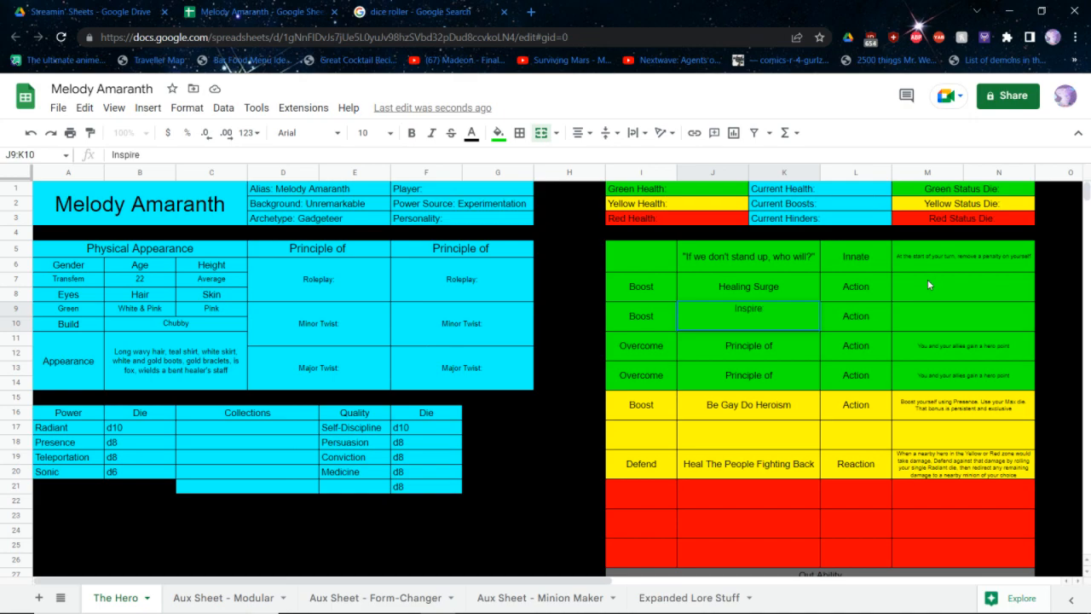
Set Healing Surge's text to "Boost using Radiant. Make one bonus for one ally using your Mid die and another for another ally using your Min die"
{"action": "left_click", "coordinate": [928, 282]}
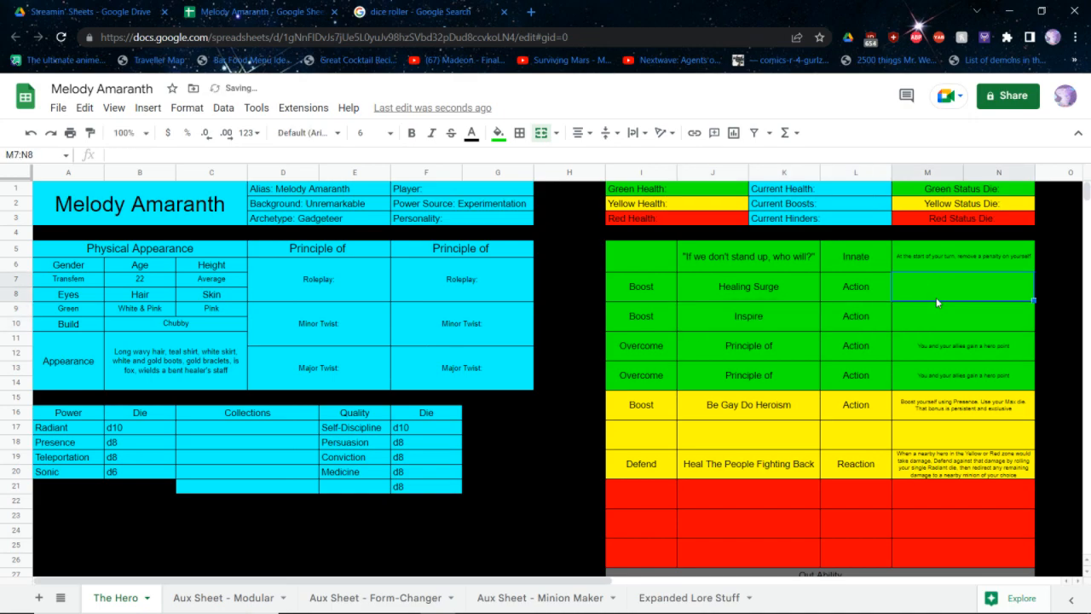
{"action": "type", "text": "Boost using"}
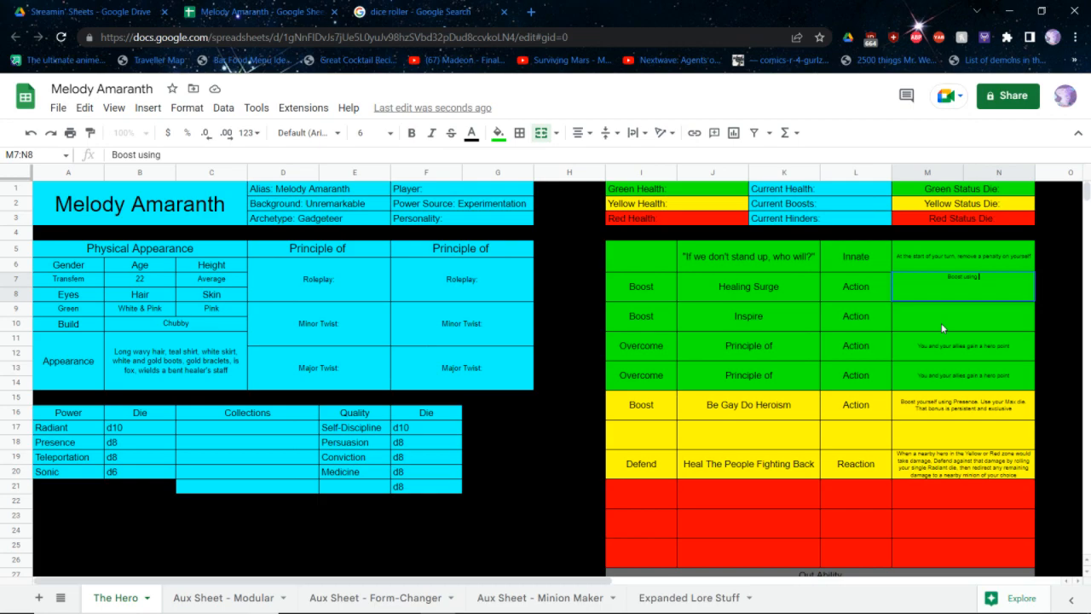
{"action": "type", "text": "Radiant. Make one"}
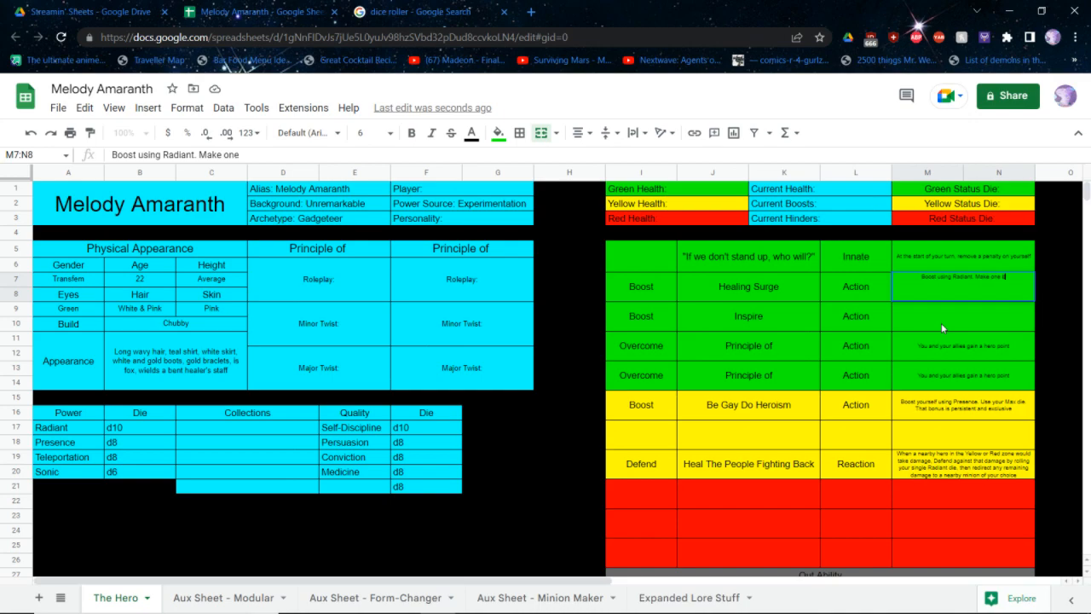
{"action": "type", "text": " bonus for one ally u"}
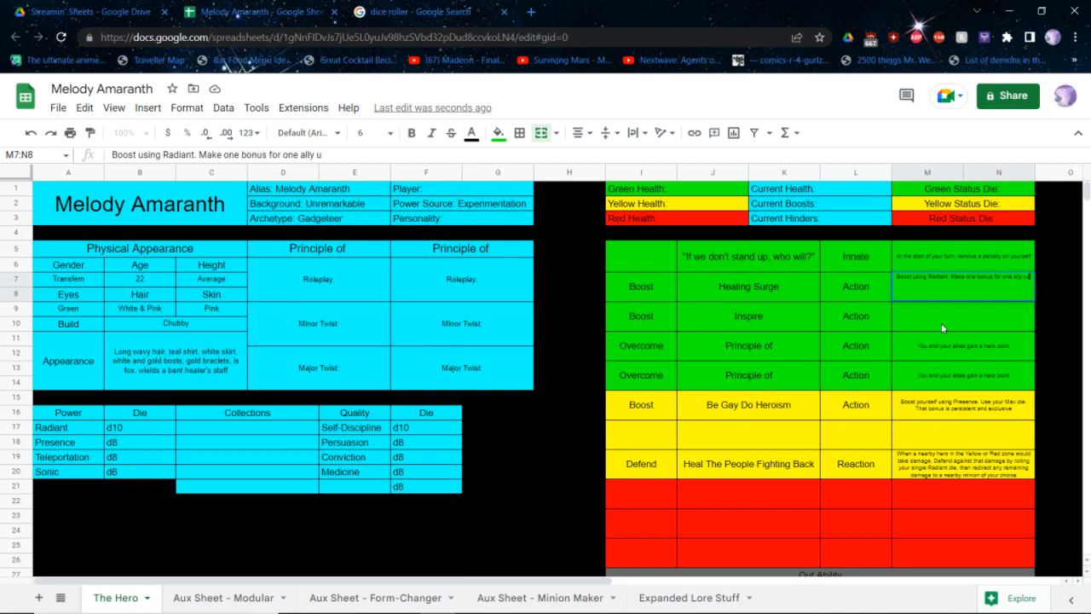
{"action": "type", "text": "sing your Mid di"}
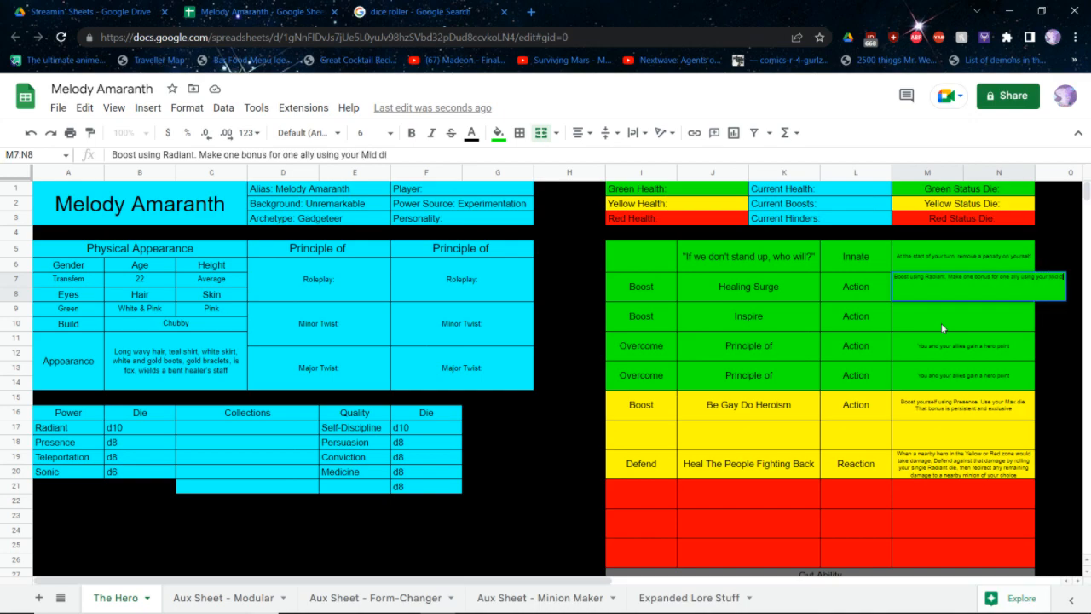
{"action": "type", "text": "e and another"}
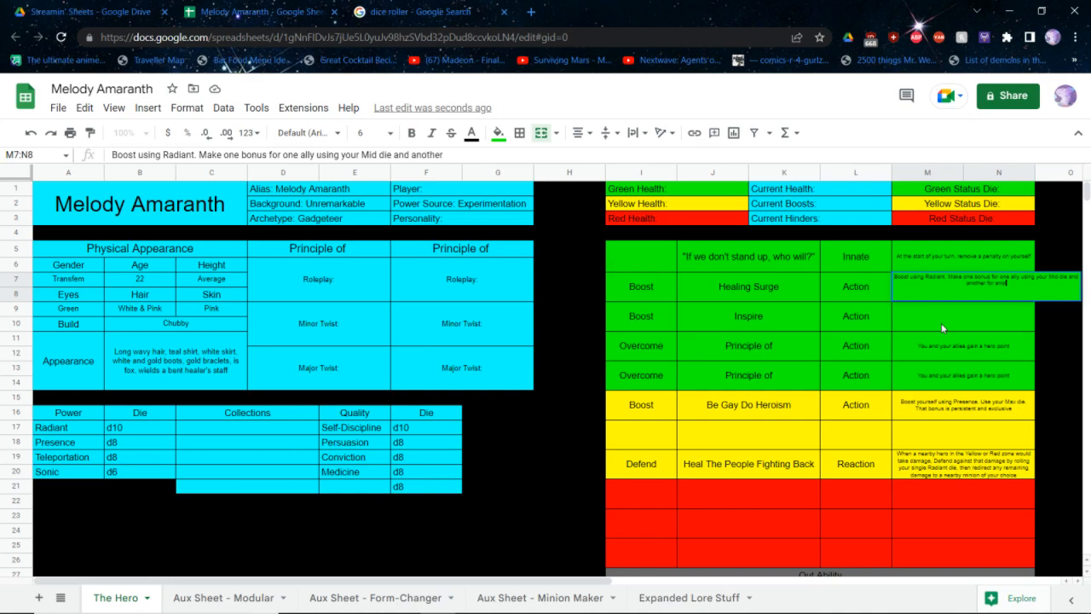
{"action": "type", "text": " for another ally using your Mi"}
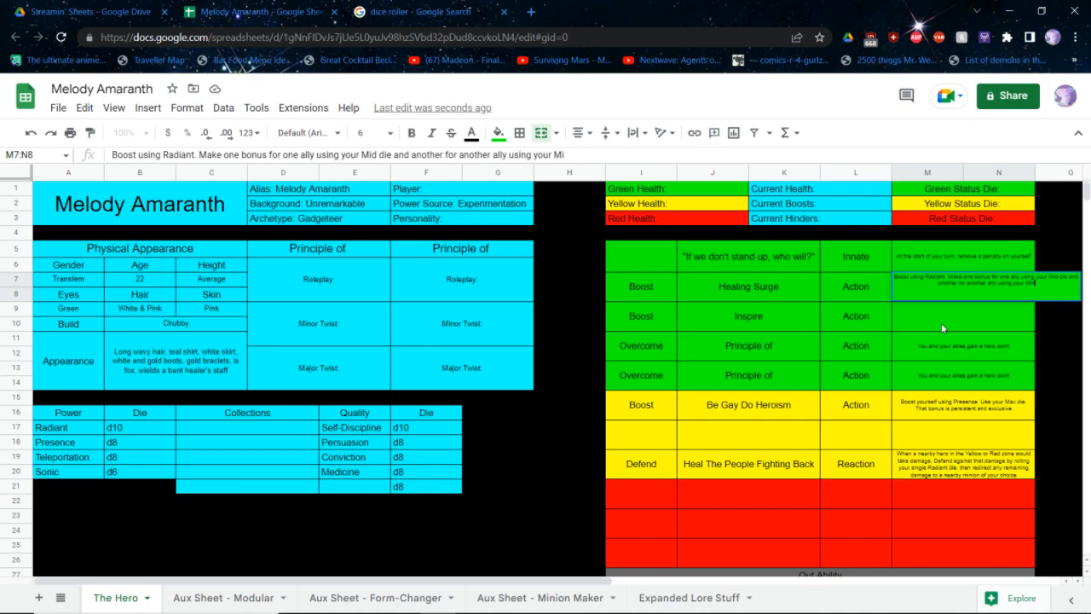
{"action": "type", "text": "n die"}
{"action": "key", "text": "Return"}
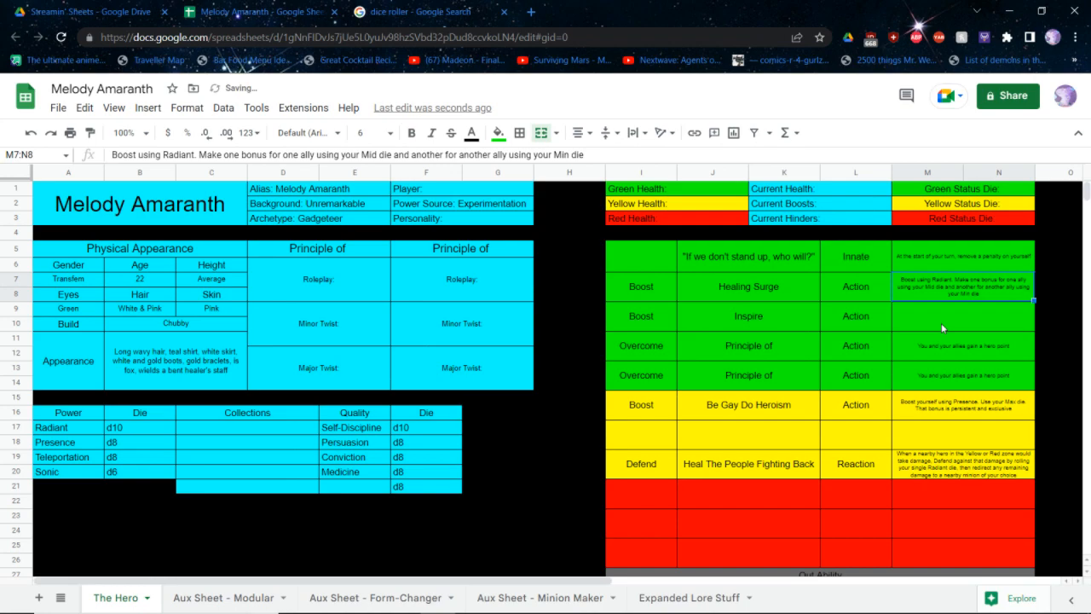
Set Inspire's text to "Boost using Presence. Use your Max die, or use your Mid die and make it persistent and exclusive"
{"action": "type", "text": "Boost using"}
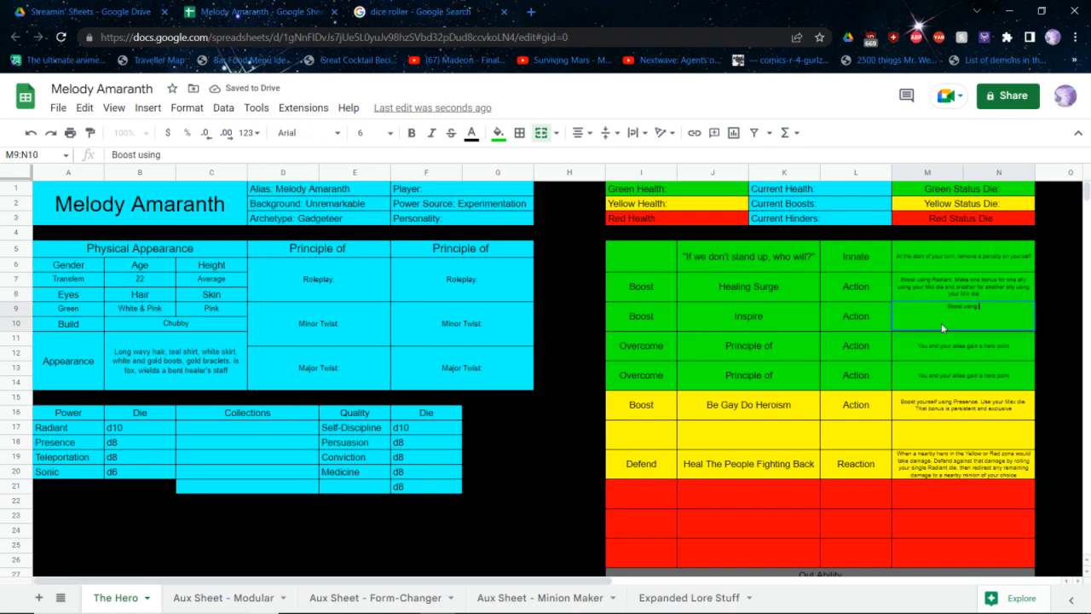
{"action": "type", "text": " Rresence. SU"}
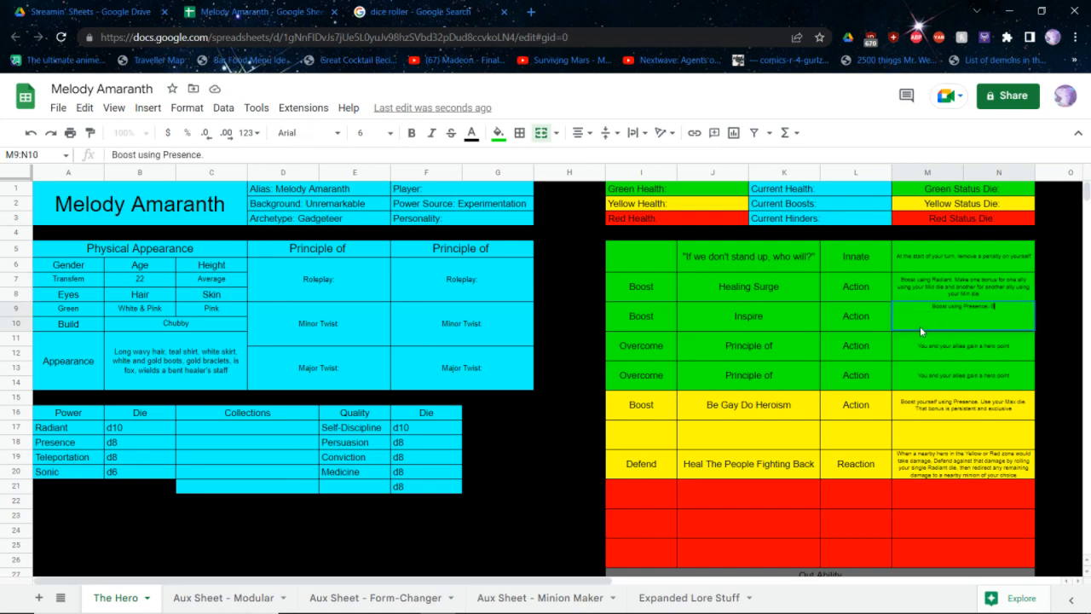
{"action": "key", "text": "BackSpace"}
{"action": "key", "text": "BackSpace"}
{"action": "type", "text": "Use your Max die"}
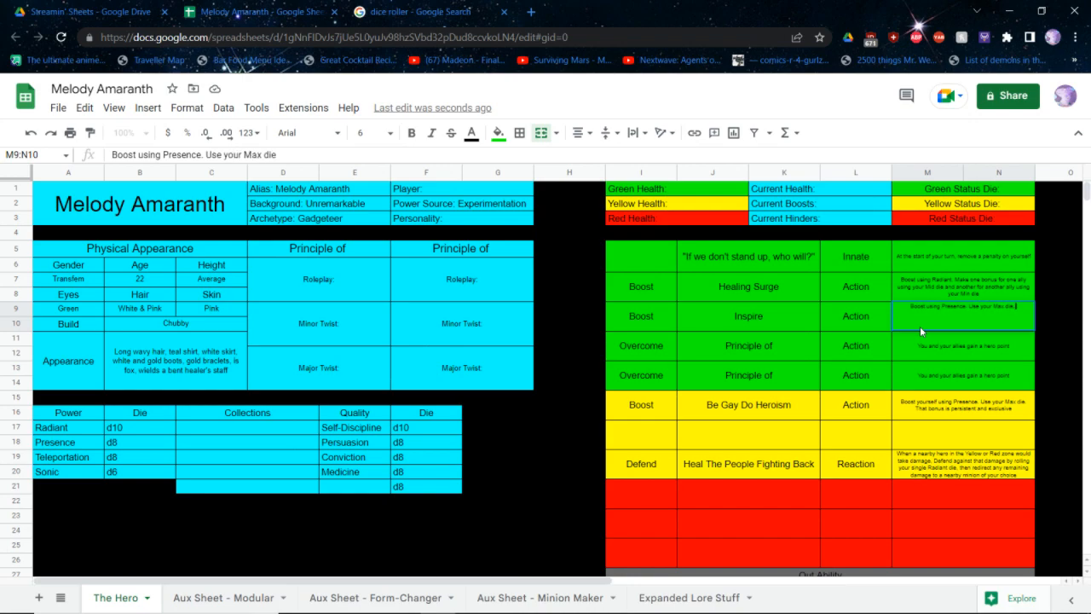
{"action": "type", "text": ", or use your M"}
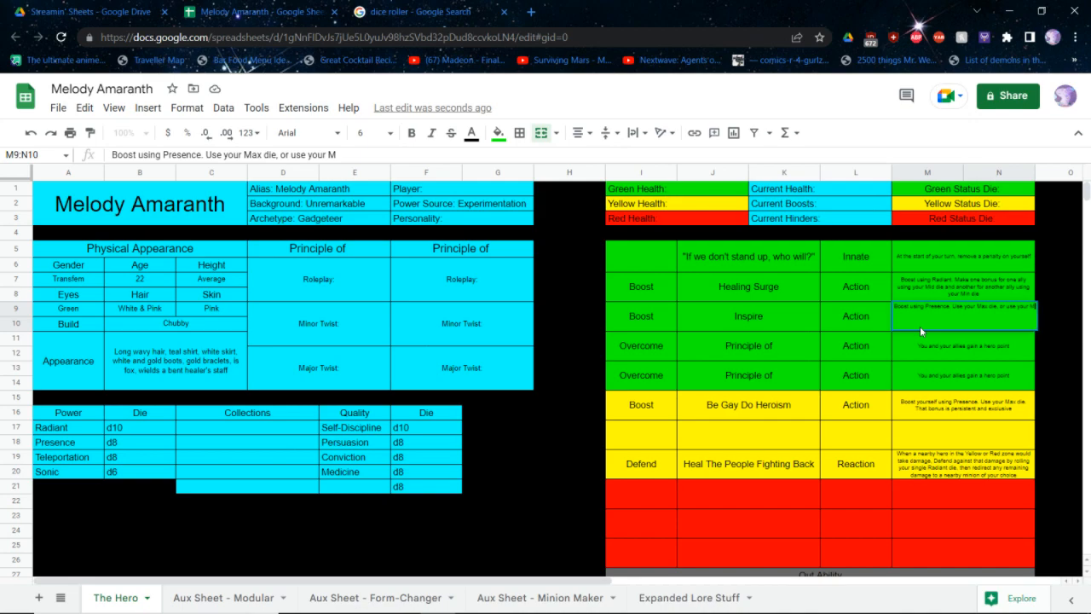
{"action": "type", "text": "id die and make it"}
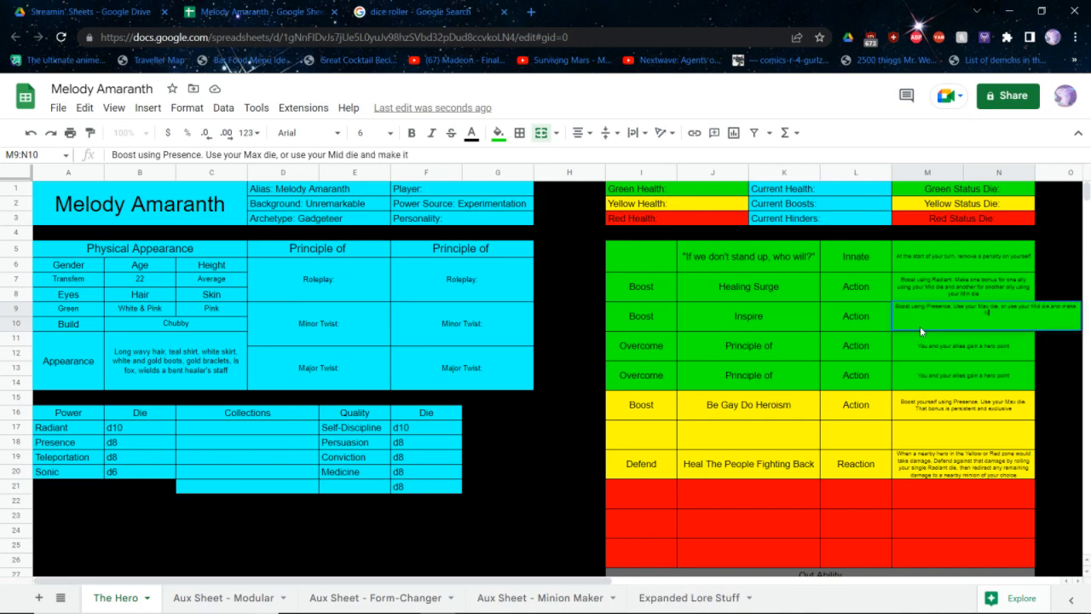
{"action": "type", "text": " persistent and ex"}
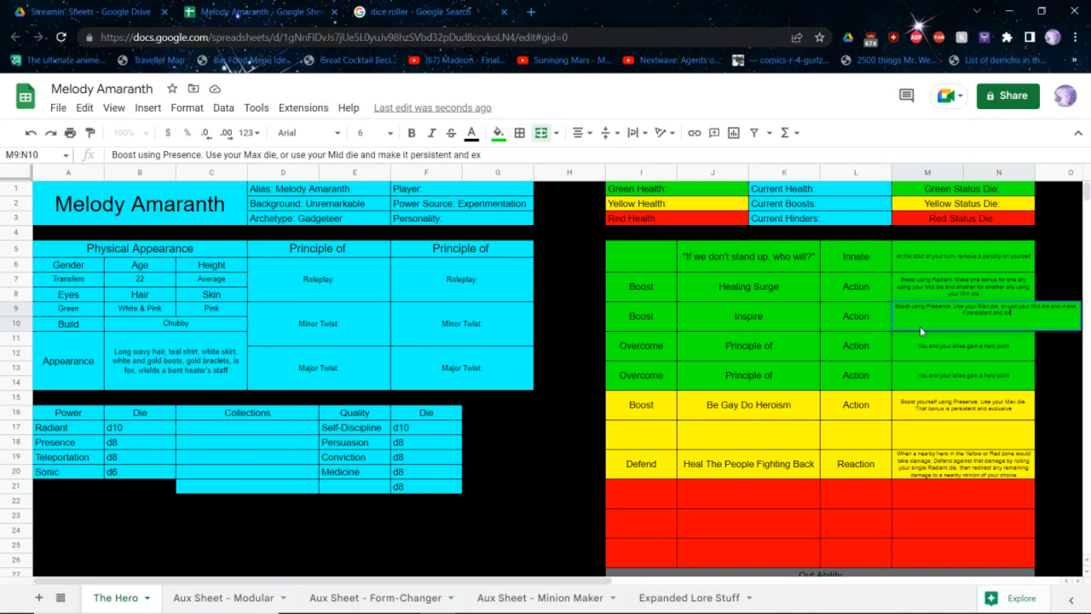
{"action": "type", "text": "clusive"}
{"action": "key", "text": "Return"}
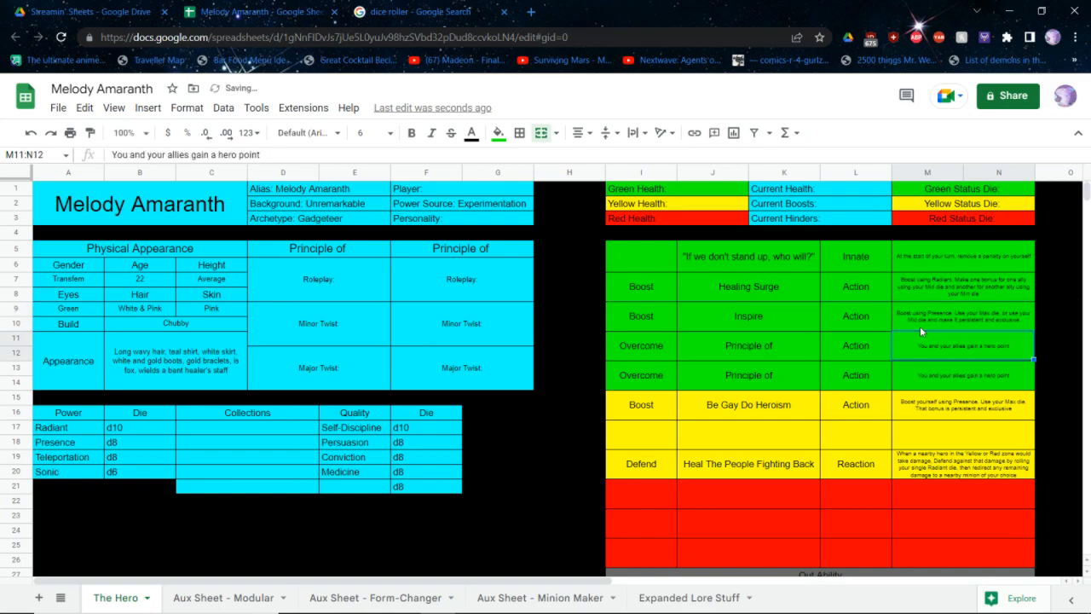
Set the action type of the empty middle yellow ability to "Reaction"
{"action": "key", "text": "Down"}
{"action": "key", "text": "Down"}
{"action": "key", "text": "Down"}
{"action": "key", "text": "Left"}
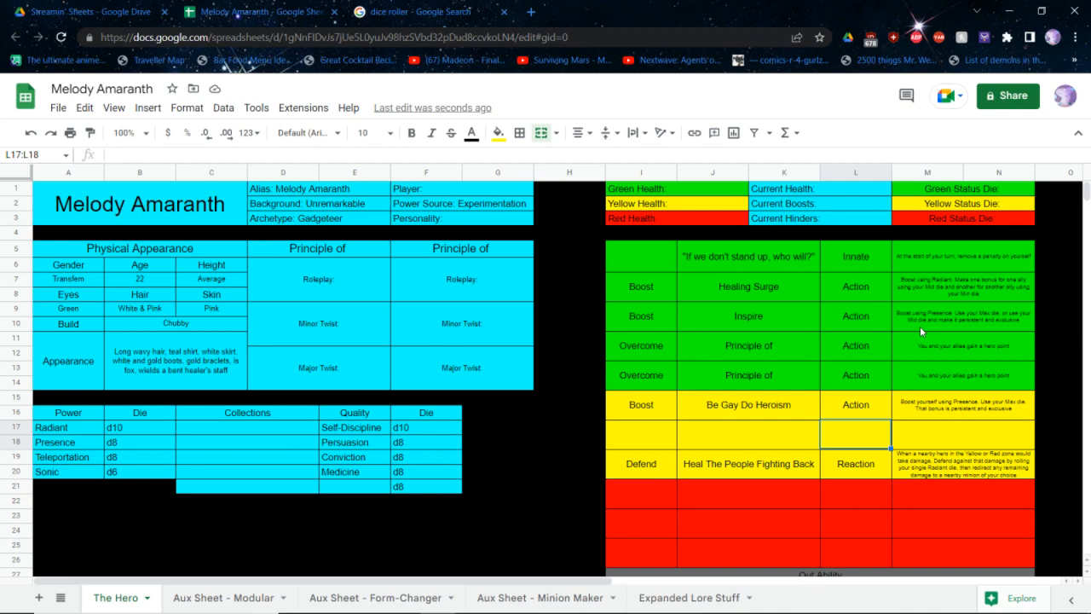
{"action": "type", "text": "Act"}
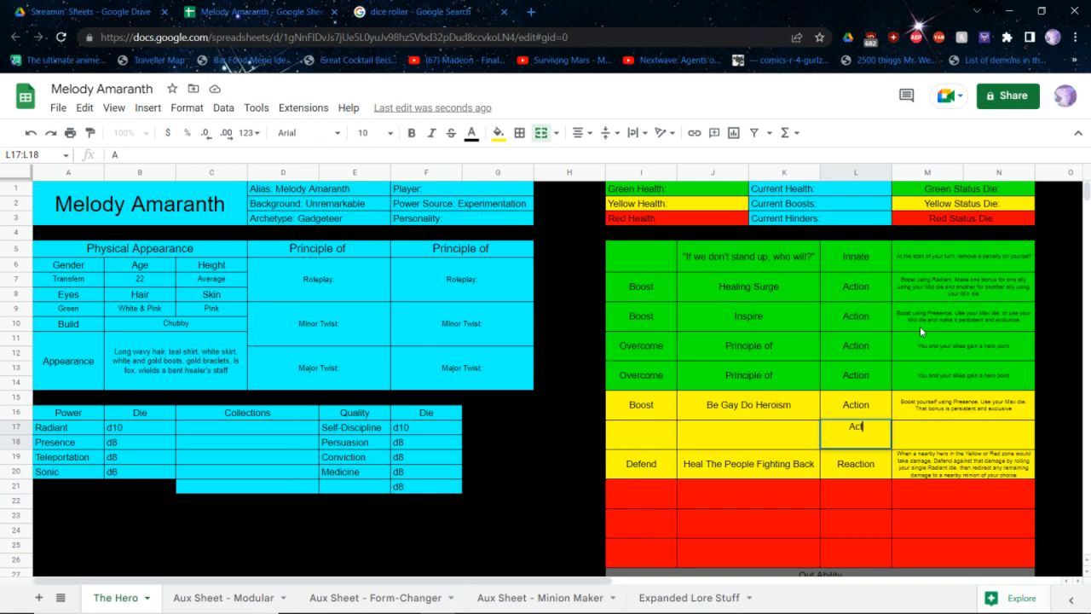
{"action": "type", "text": "ion"}
{"action": "key", "text": "BackSpace"}
{"action": "key", "text": "BackSpace"}
{"action": "key", "text": "BackSpace"}
{"action": "key", "text": "BackSpace"}
{"action": "key", "text": "BackSpace"}
{"action": "key", "text": "BackSpace"}
{"action": "type", "text": "Reaction"}
{"action": "key", "text": "shift+Tab"}
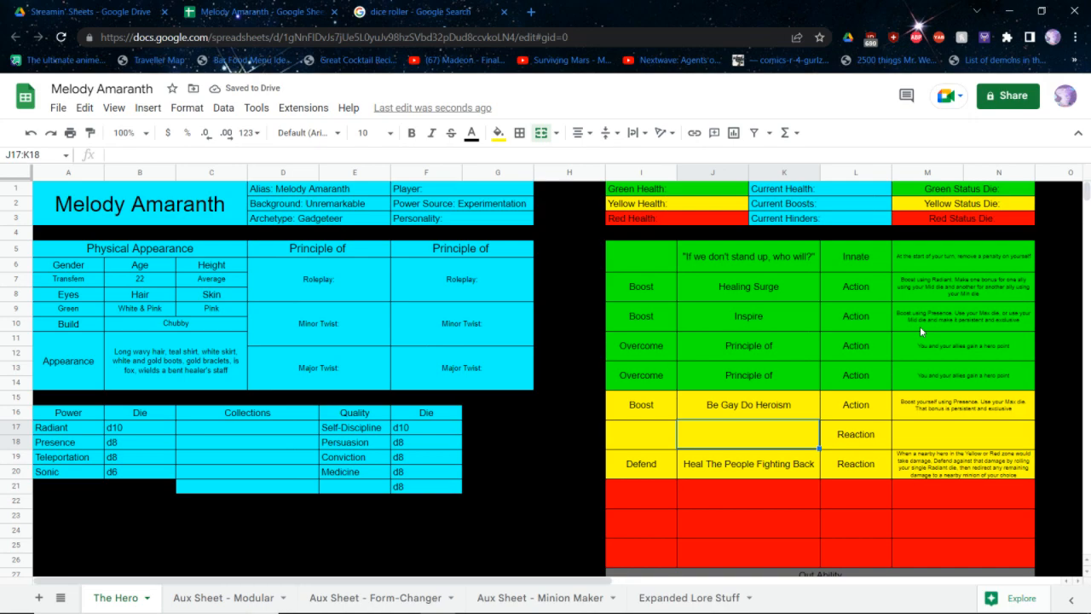
{"action": "type", "text": "Resolute Support"}
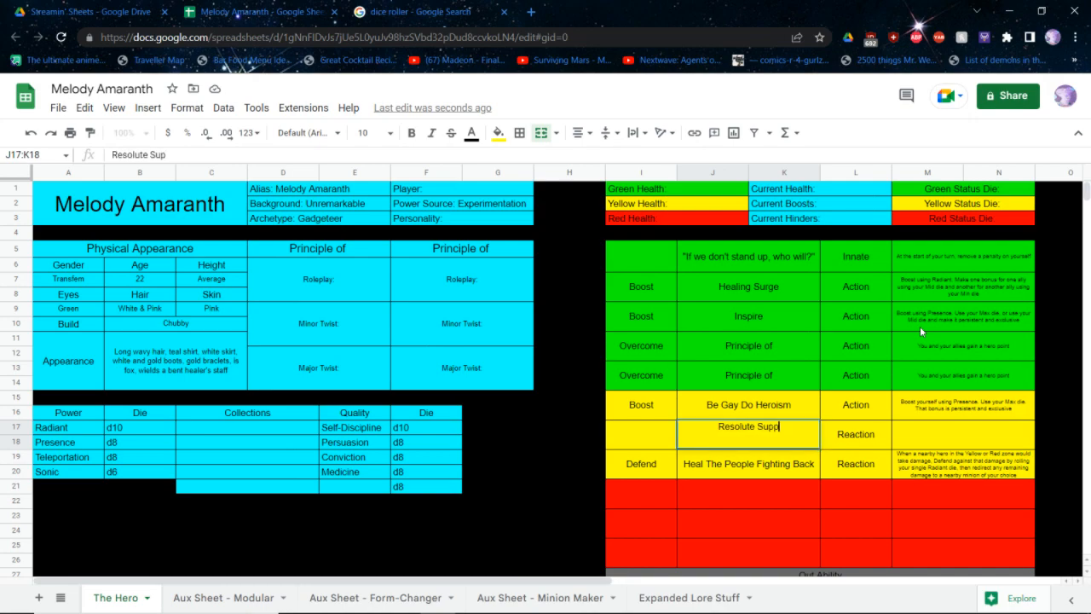
{"action": "key", "text": "ctrl+Return"}
{"action": "key", "text": "Tab"}
{"action": "key", "text": "Tab"}
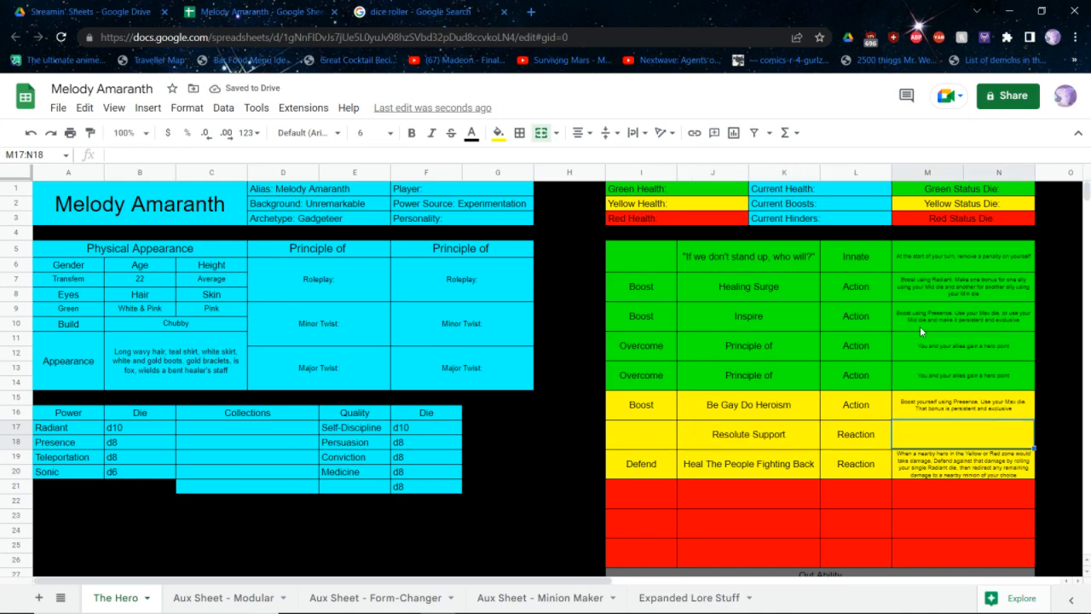
{"action": "key", "text": "Left"}
{"action": "key", "text": "Left"}
{"action": "key", "text": "Delete"}
Rename the green Boost ability "Inspire" as "Resolute Inspiration"
{"action": "left_click", "coordinate": [741, 324]}
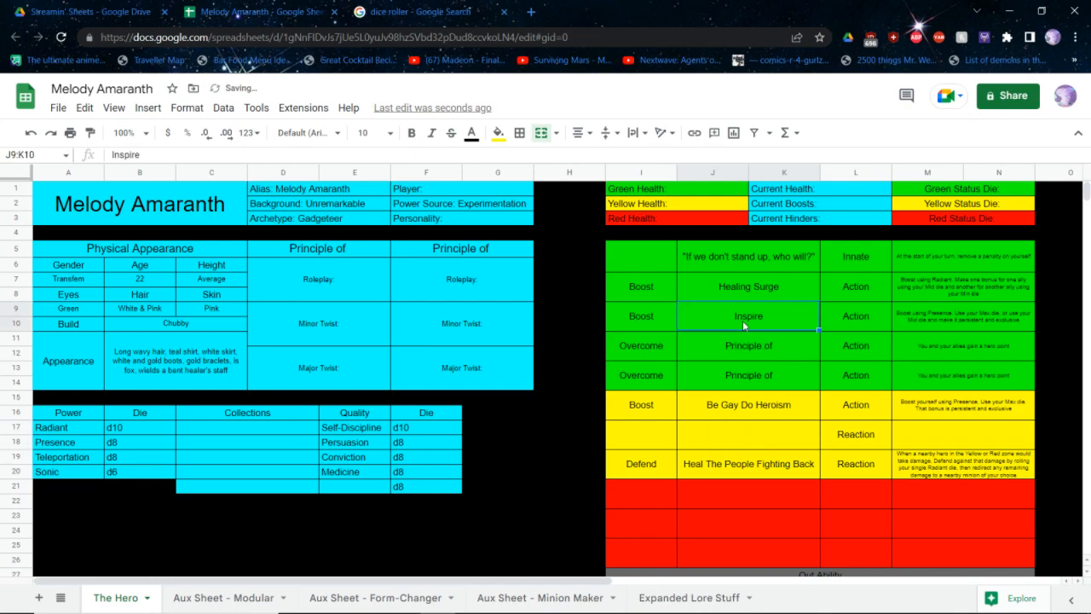
{"action": "type", "text": "Resolute Inspiration"}
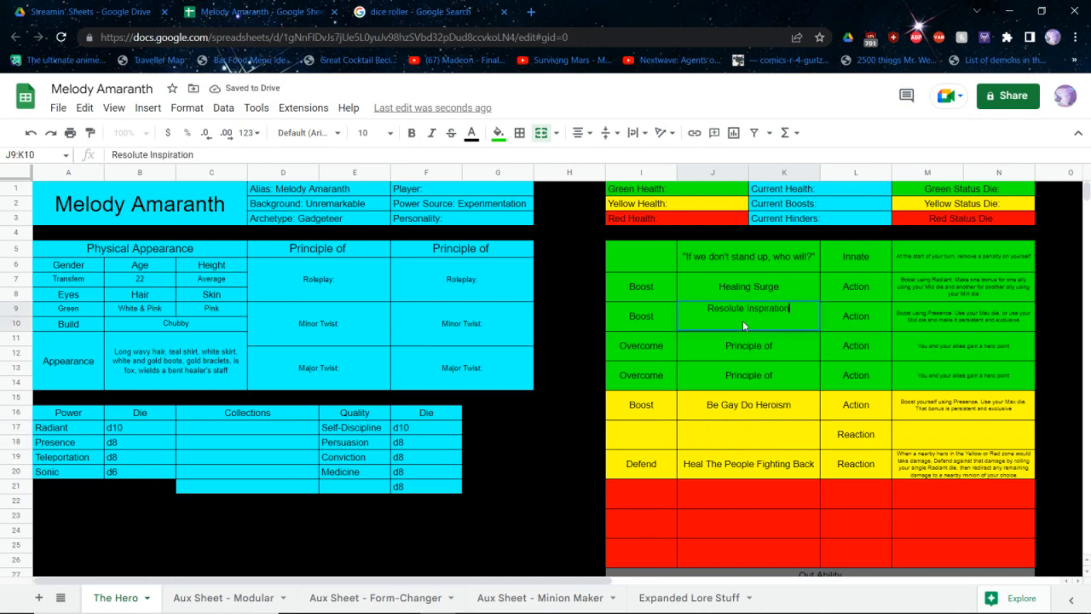
{"action": "left_click", "coordinate": [742, 450]}
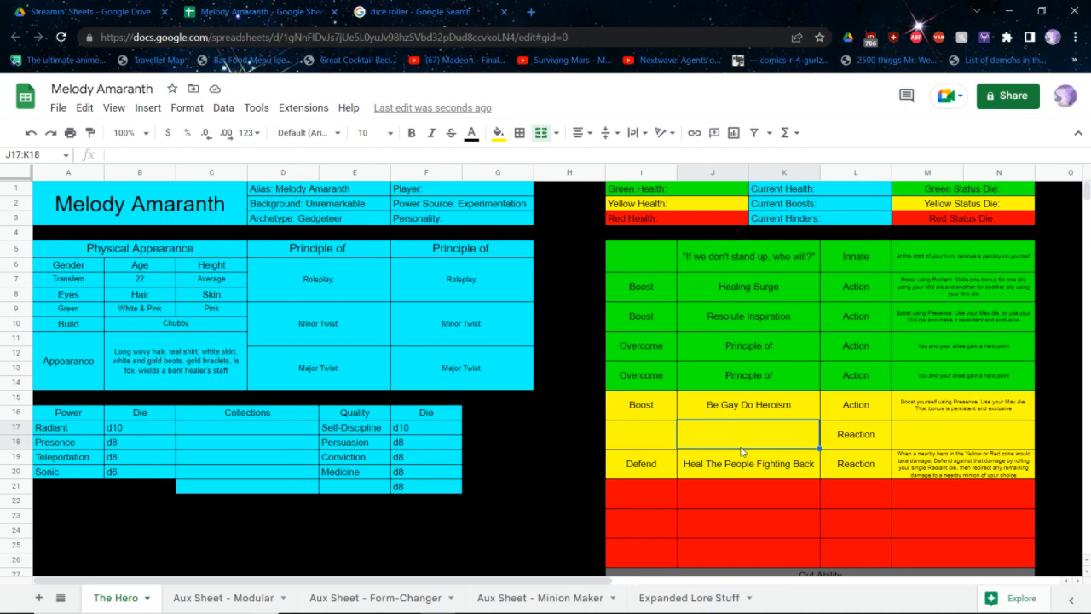
Set the unnamed yellow Reaction's text to "One nearby ally may reroll their dice pool. You lose Health equal to the Min die of the new roll"
{"action": "left_click", "coordinate": [965, 458]}
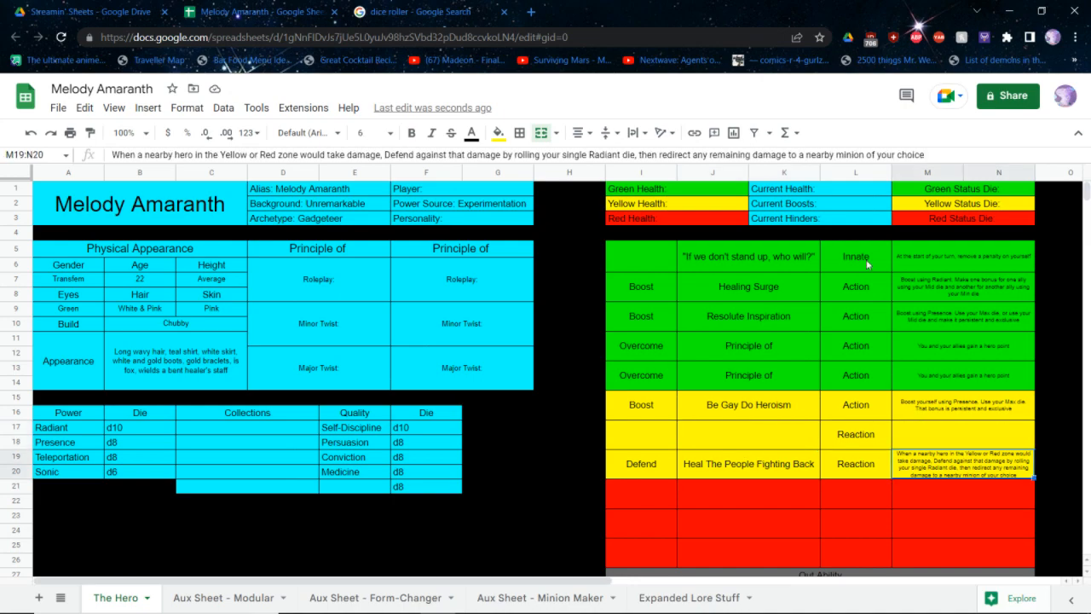
{"action": "key", "text": "Up"}
{"action": "type", "text": "One"}
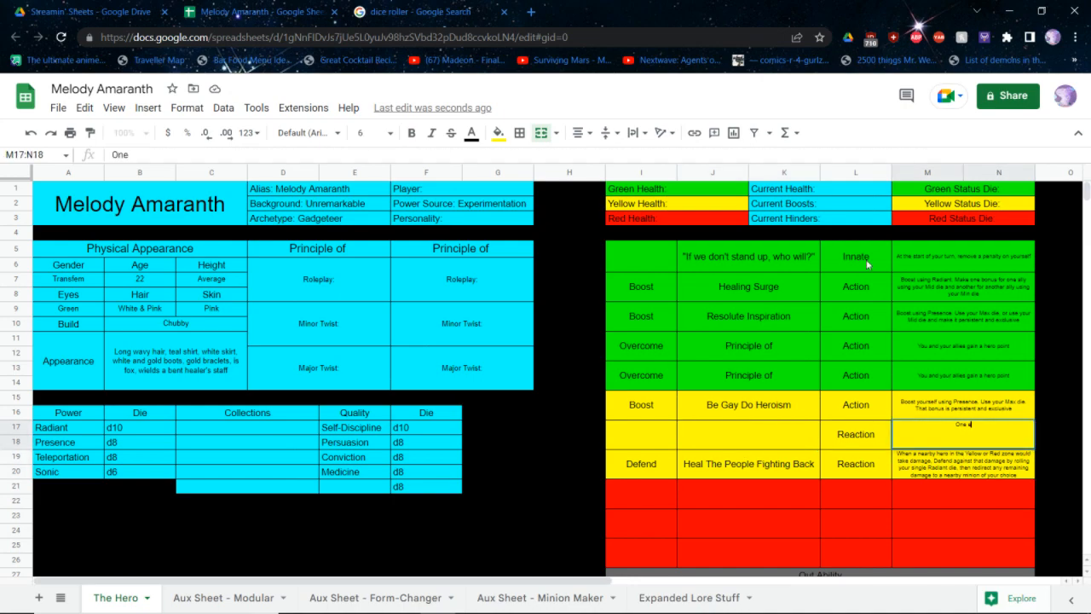
{"action": "type", "text": " earby ally may"}
{"action": "key", "text": "BackSpace"}
{"action": "key", "text": "BackSpace"}
{"action": "key", "text": "BackSpace"}
{"action": "key", "text": "BackSpace"}
{"action": "key", "text": "BackSpace"}
{"action": "key", "text": "BackSpace"}
{"action": "key", "text": "BackSpace"}
{"action": "key", "text": "BackSpace"}
{"action": "key", "text": "BackSpace"}
{"action": "key", "text": "BackSpace"}
{"action": "key", "text": "BackSpace"}
{"action": "key", "text": "BackSpace"}
{"action": "key", "text": "BackSpace"}
{"action": "key", "text": "BackSpace"}
{"action": "key", "text": "BackSpace"}
{"action": "type", "text": "nearby ally may"}
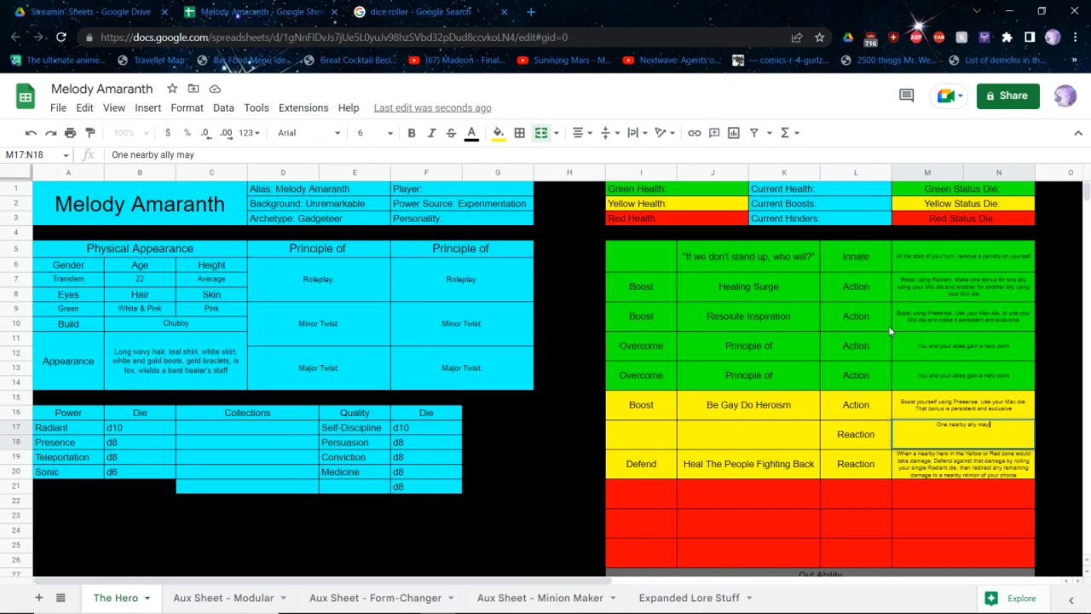
{"action": "type", "text": " reroll their dice pool. Y"}
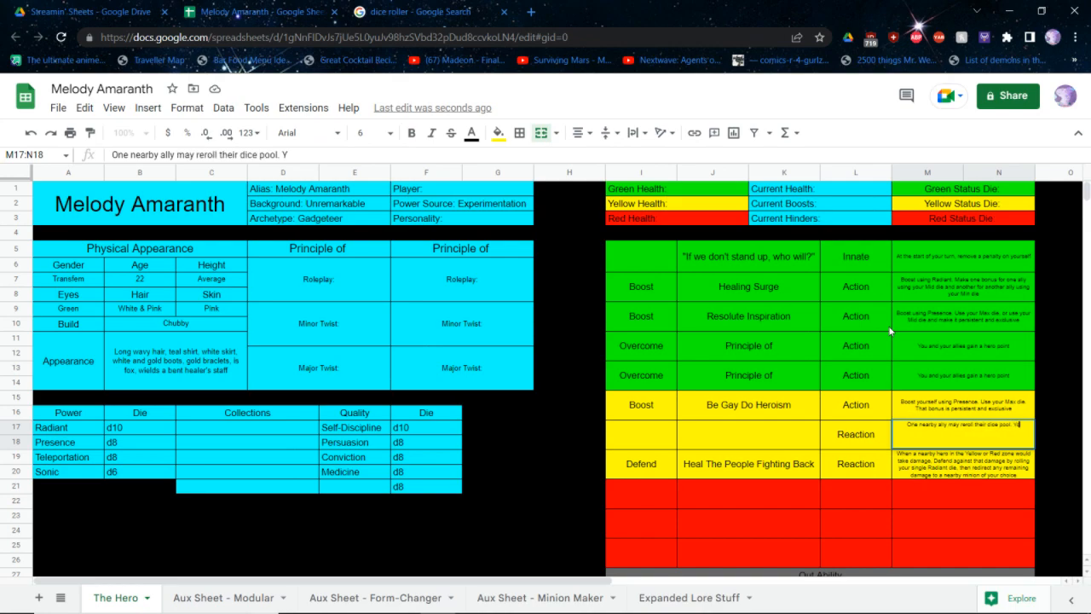
{"action": "type", "text": "ou lose HEalth e"}
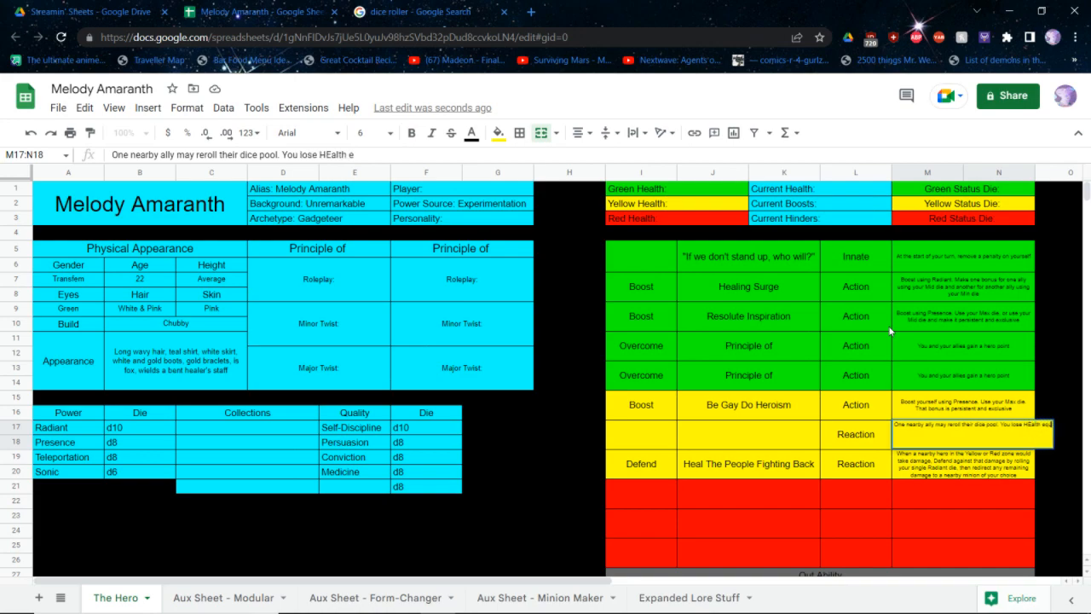
{"action": "type", "text": "qual to the Min die of"}
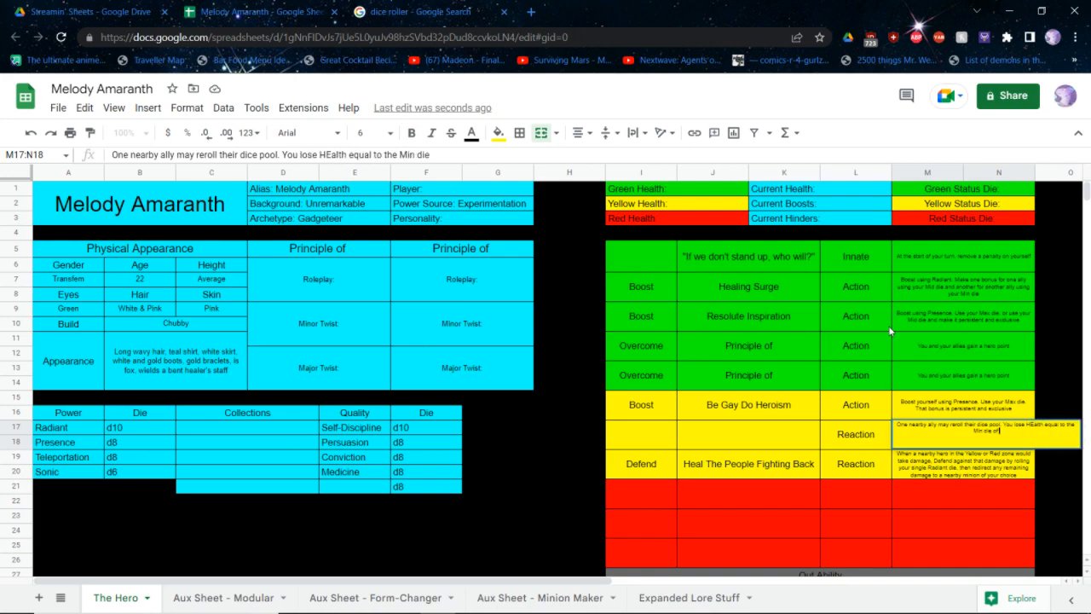
{"action": "type", "text": " the new roll"}
{"action": "key", "text": "Return"}
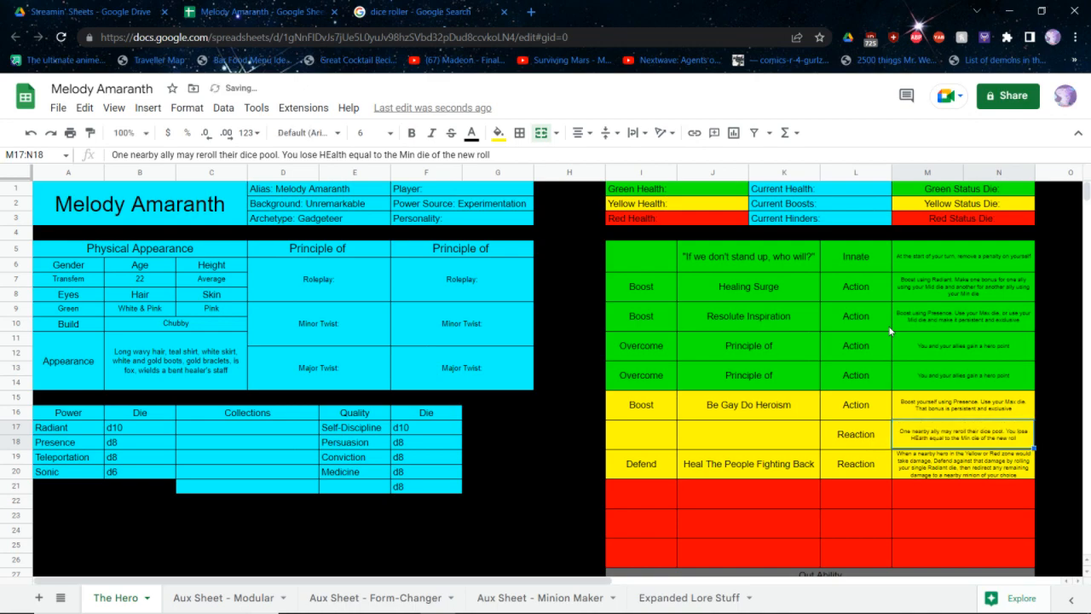
Correct the capitalisation of "Health" in the unnamed yellow Reaction's text
{"action": "double_click", "coordinate": [1018, 435]}
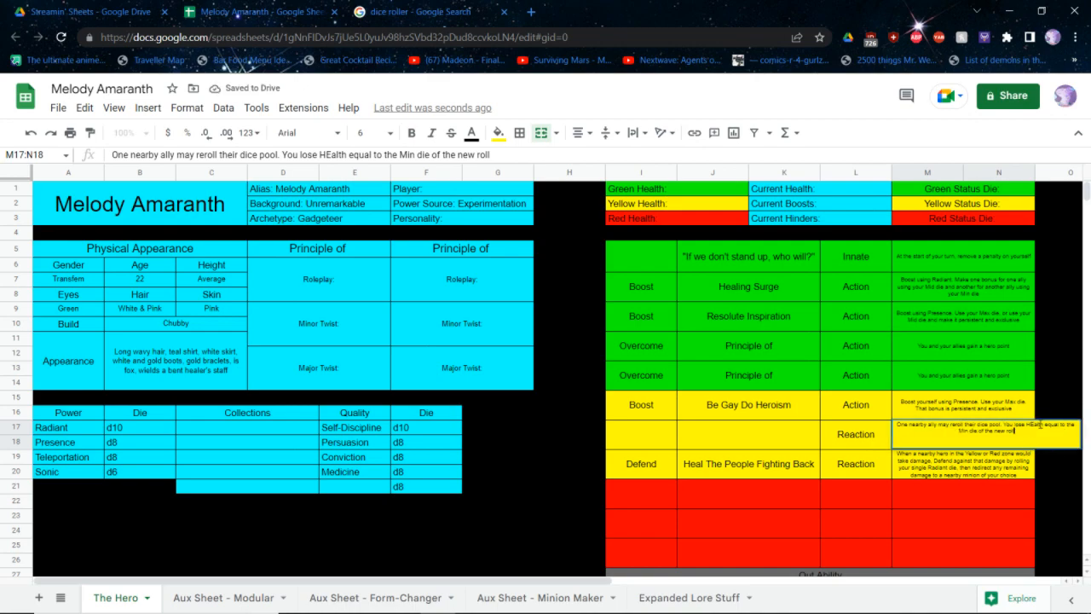
{"action": "left_click", "coordinate": [1036, 426]}
{"action": "key", "text": "BackSpace"}
{"action": "type", "text": "e"}
{"action": "key", "text": "Return"}
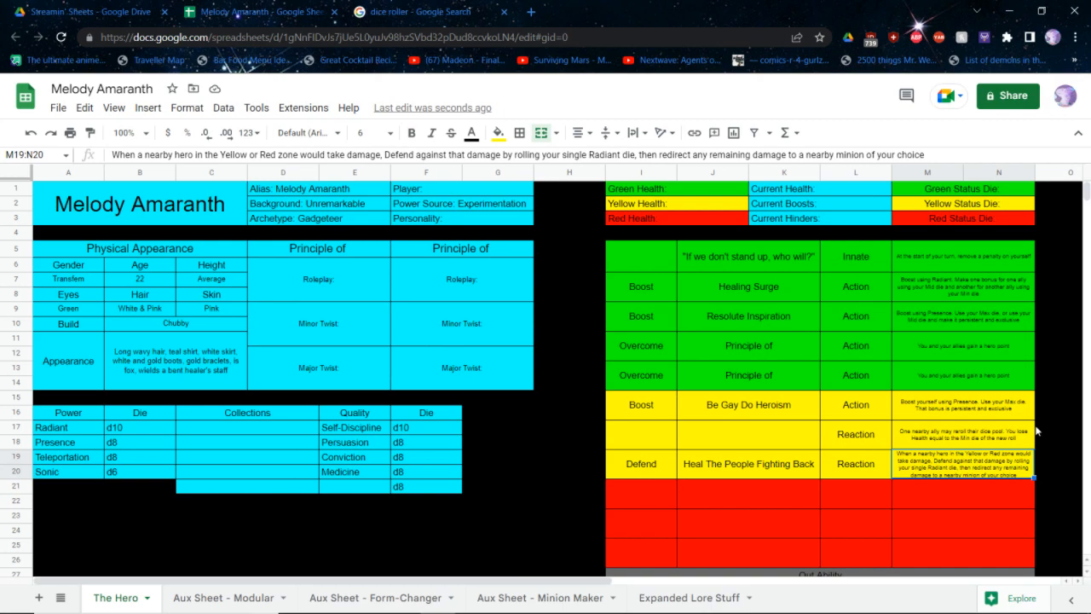
Name the unnamed yellow Reaction ability "Desperate Spellcasting"
{"action": "left_click", "coordinate": [759, 443]}
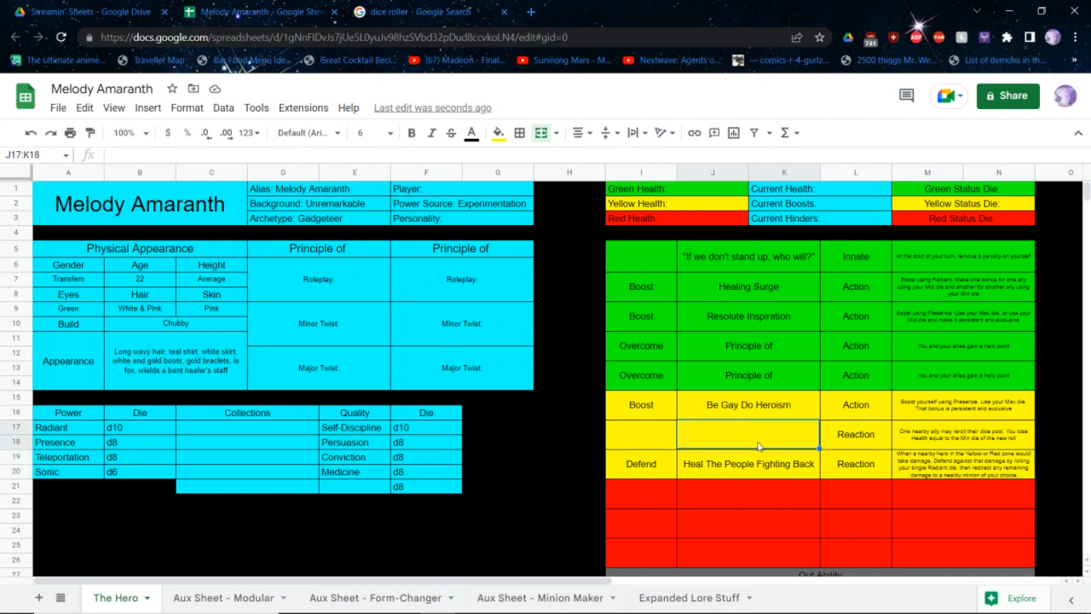
{"action": "type", "text": "Despserat"}
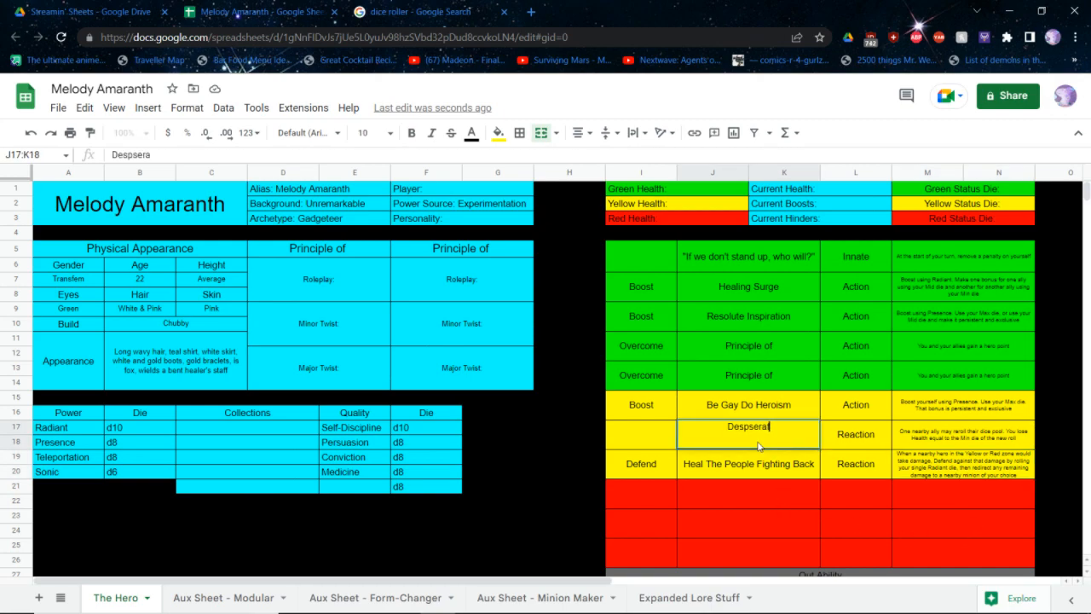
{"action": "key", "text": "BackSpace"}
{"action": "key", "text": "BackSpace"}
{"action": "key", "text": "BackSpace"}
{"action": "key", "text": "BackSpace"}
{"action": "key", "text": "BackSpace"}
{"action": "type", "text": "erate Spellcasting"}
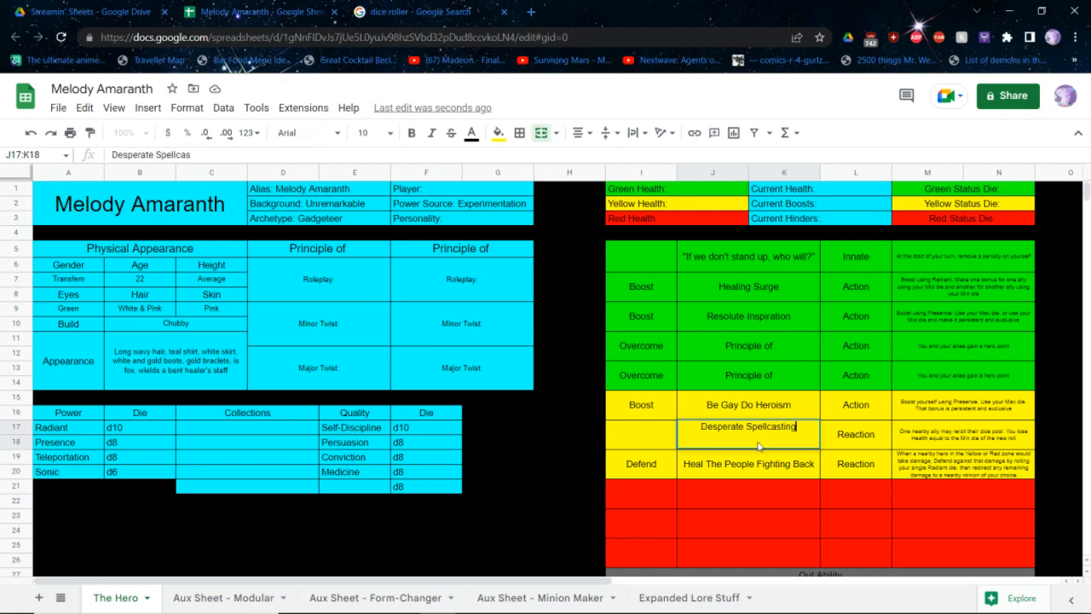
{"action": "key", "text": "Return"}
{"action": "left_click", "coordinate": [844, 506]}
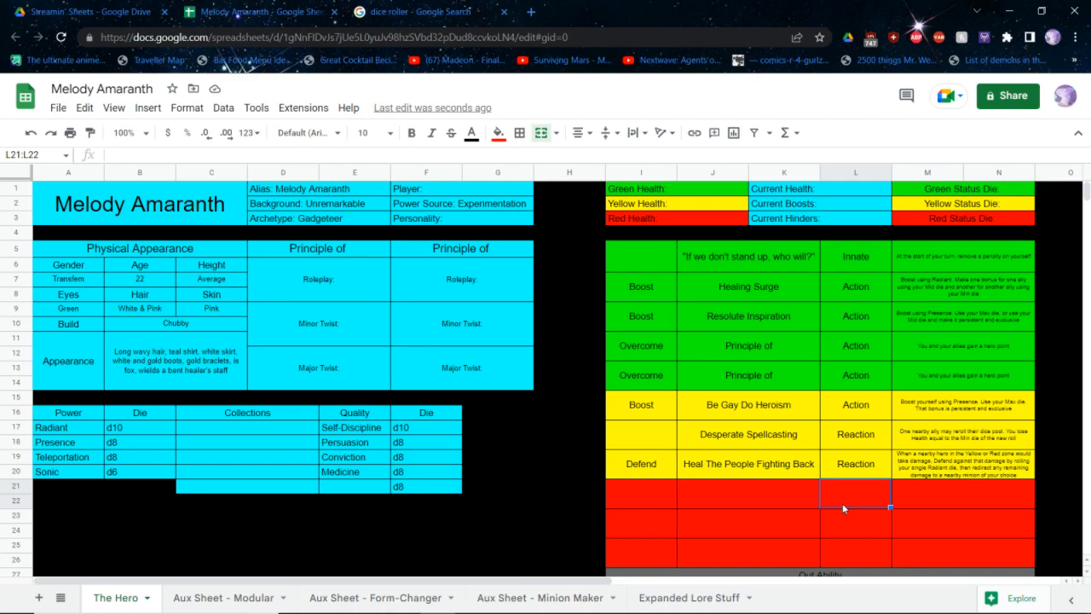
Switch to the core rulebook PDF and examine the personalities chart and the Nurturing personality's status dice
{"action": "key", "text": "alt+Tab"}
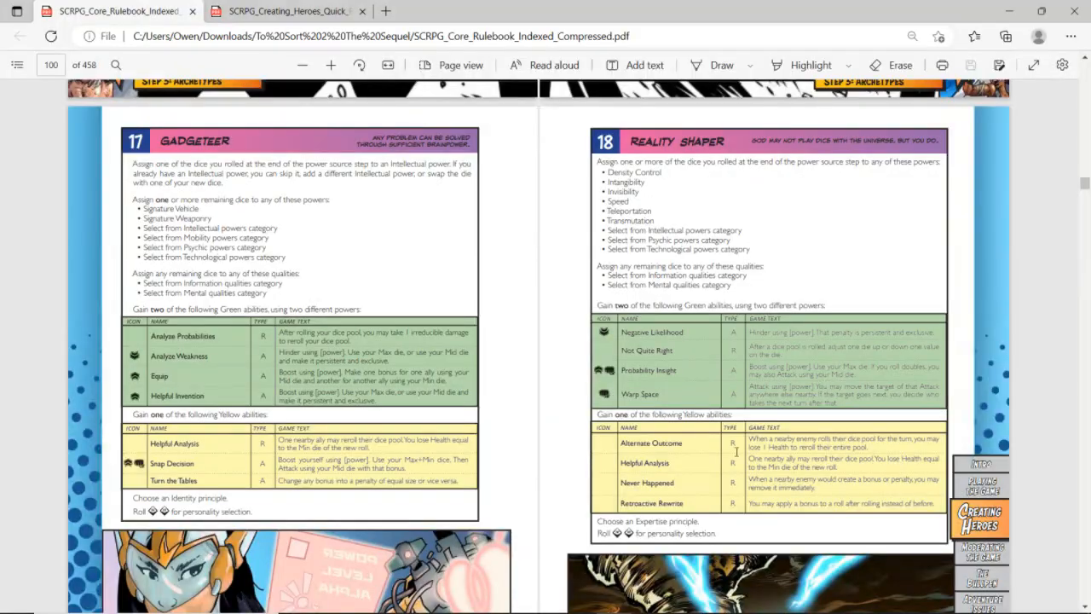
{"action": "scroll", "coordinate": [105, 139], "scroll_direction": "down", "scroll_amount": 7}
{"action": "scroll", "coordinate": [104, 139], "scroll_direction": "down", "scroll_amount": 15}
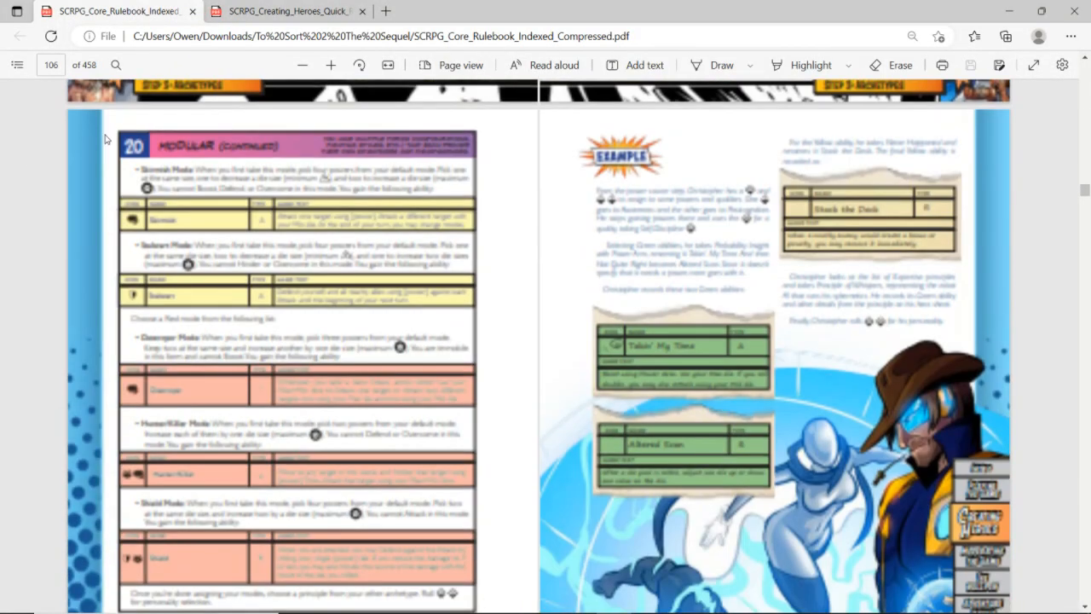
{"action": "scroll", "coordinate": [105, 139], "scroll_direction": "up", "scroll_amount": 1}
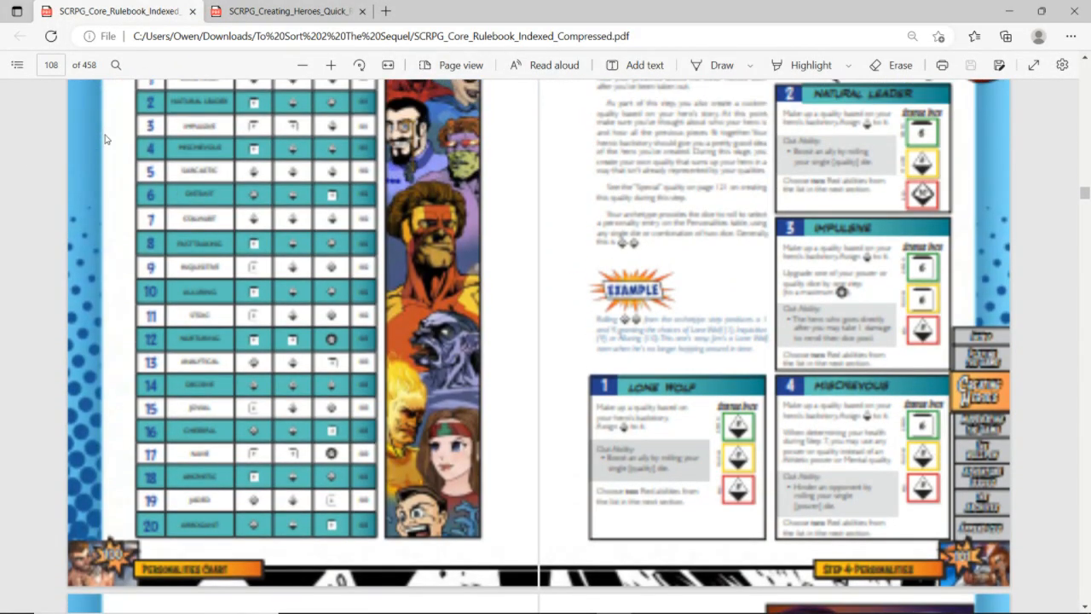
{"action": "scroll", "coordinate": [104, 139], "scroll_direction": "up", "scroll_amount": 1}
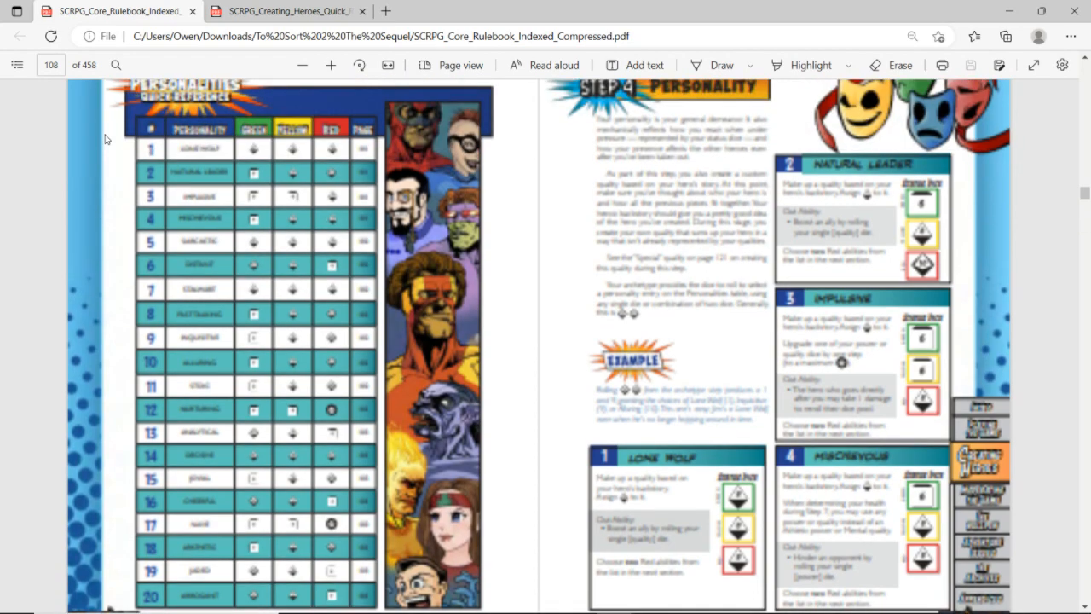
{"action": "scroll", "coordinate": [105, 139], "scroll_direction": "down", "scroll_amount": 1}
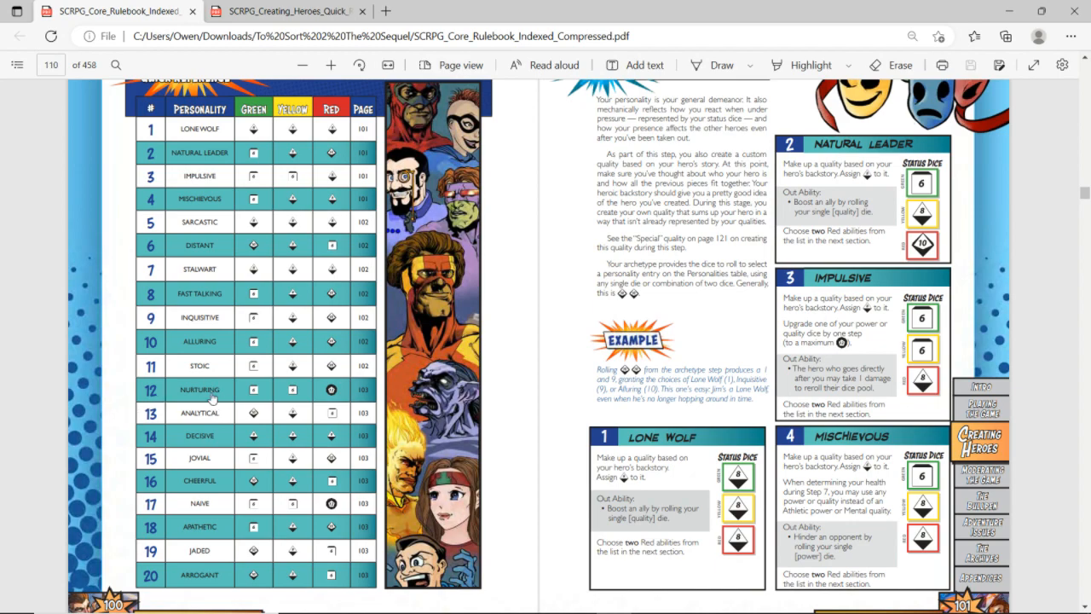
{"action": "scroll", "coordinate": [212, 399], "scroll_direction": "down", "scroll_amount": 5}
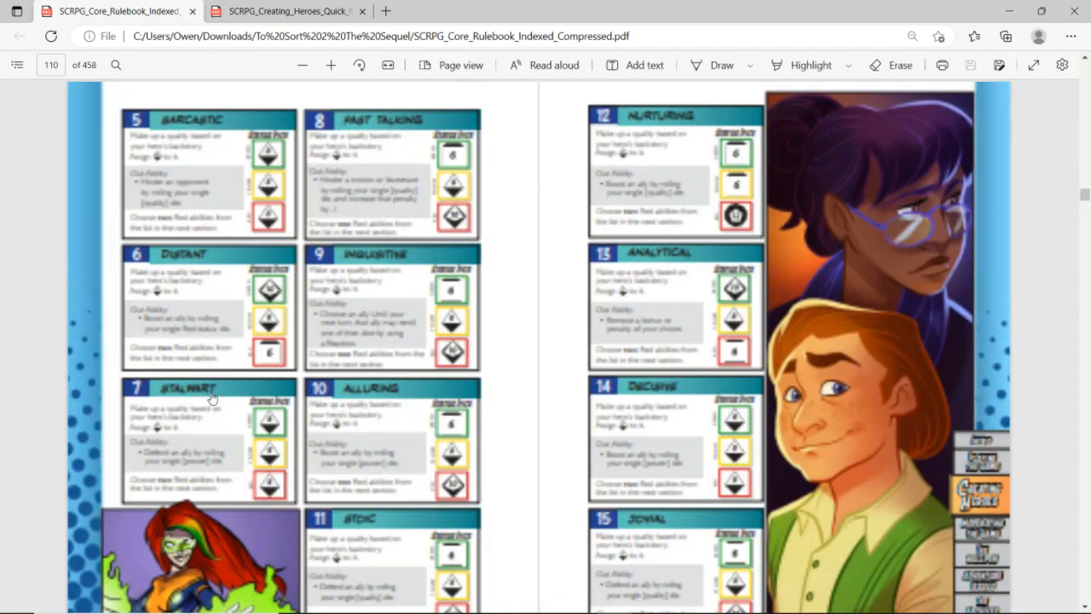
Switch back to the Melody Amaranth spreadsheet and set the status dice to d6 for Green, d6 for Yellow and d12 for Red
{"action": "key", "text": "alt+Tab"}
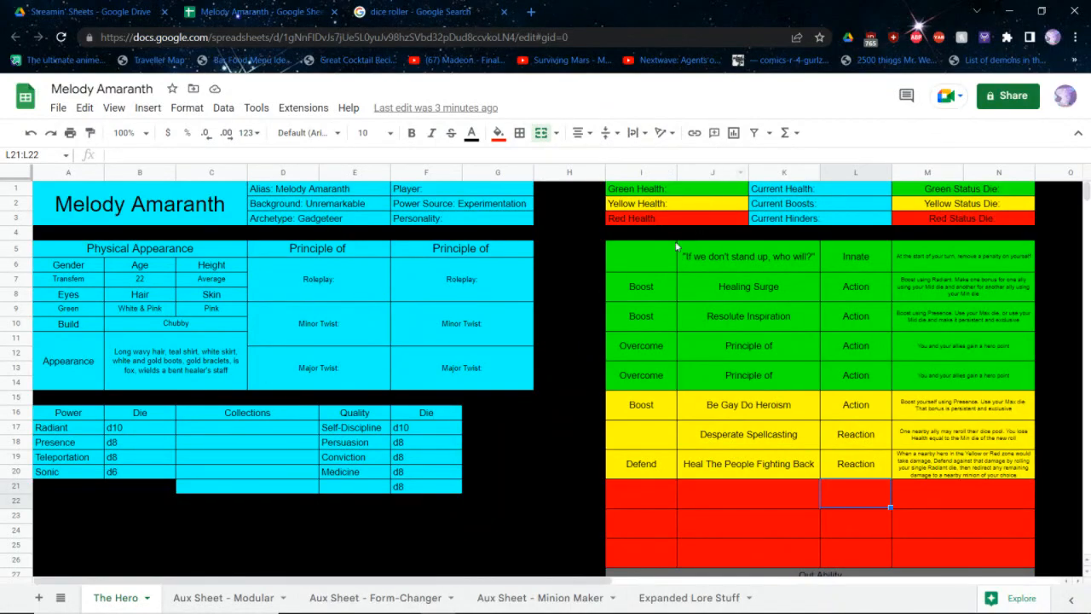
{"action": "left_click", "coordinate": [955, 189]}
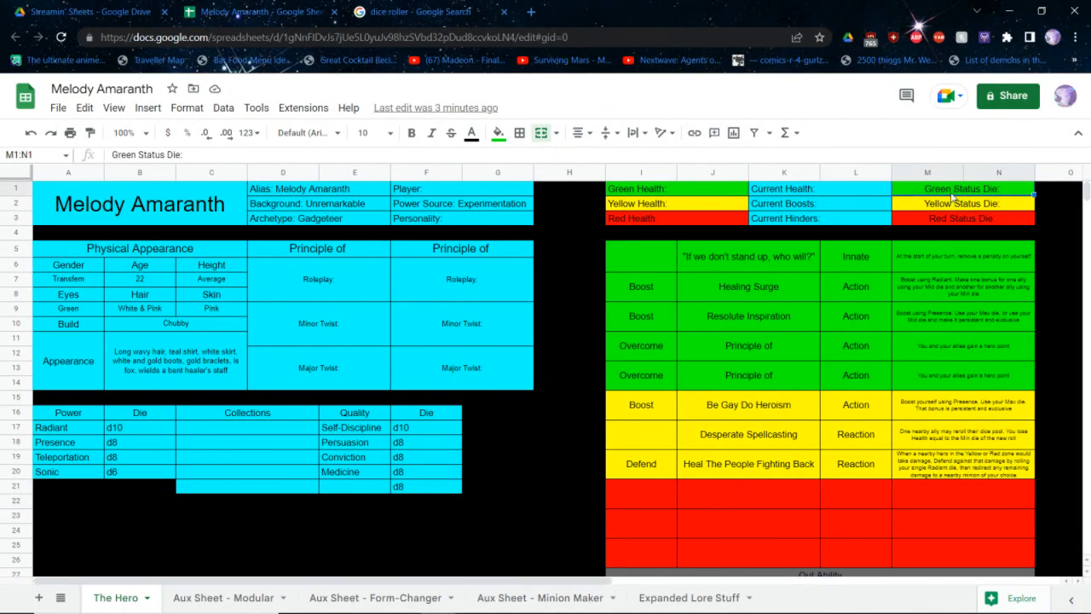
{"action": "double_click", "coordinate": [951, 192]}
{"action": "type", "text": "d6"}
{"action": "key", "text": "Return"}
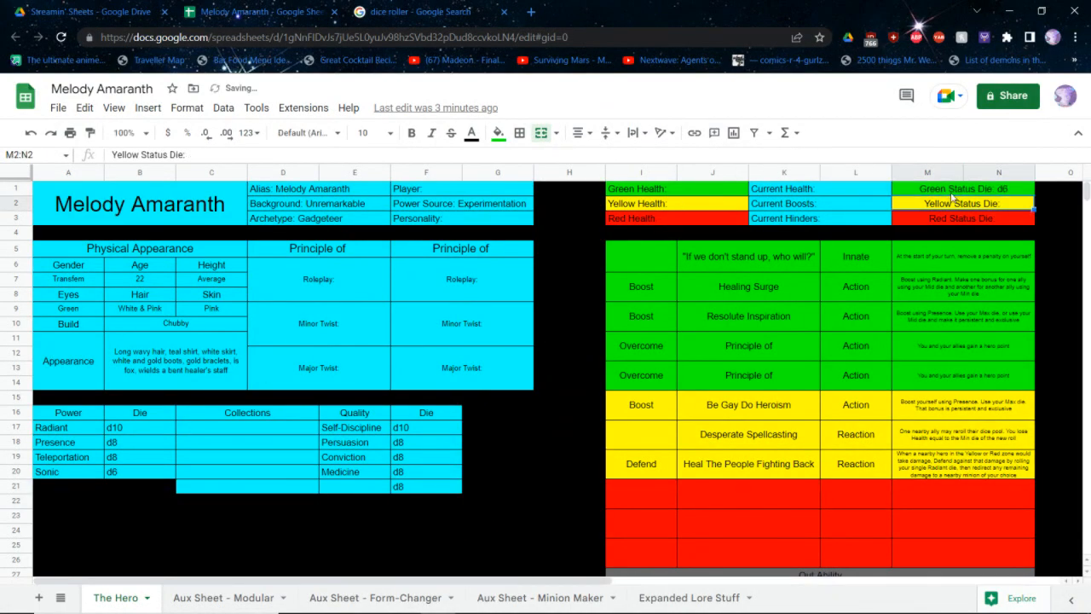
{"action": "double_click", "coordinate": [952, 198]}
{"action": "type", "text": "d6"}
{"action": "key", "text": "Return"}
{"action": "key", "text": "Return"}
{"action": "type", "text": ": d12"}
{"action": "key", "text": "Return"}
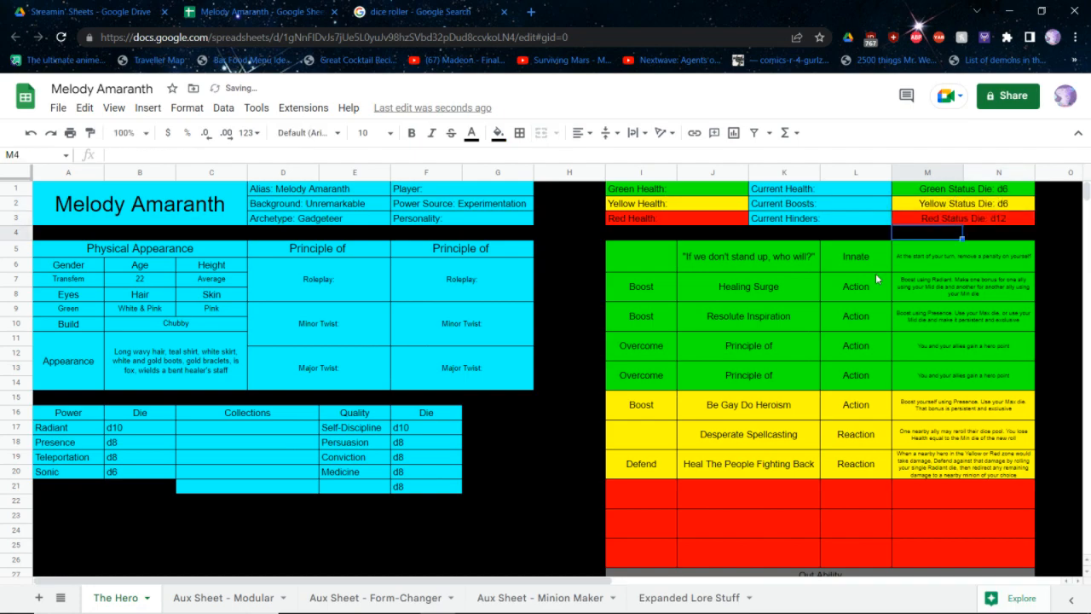
Name the unnamed d8 quality at the end of the Quality list "Resolute Fox"
{"action": "left_click", "coordinate": [360, 491]}
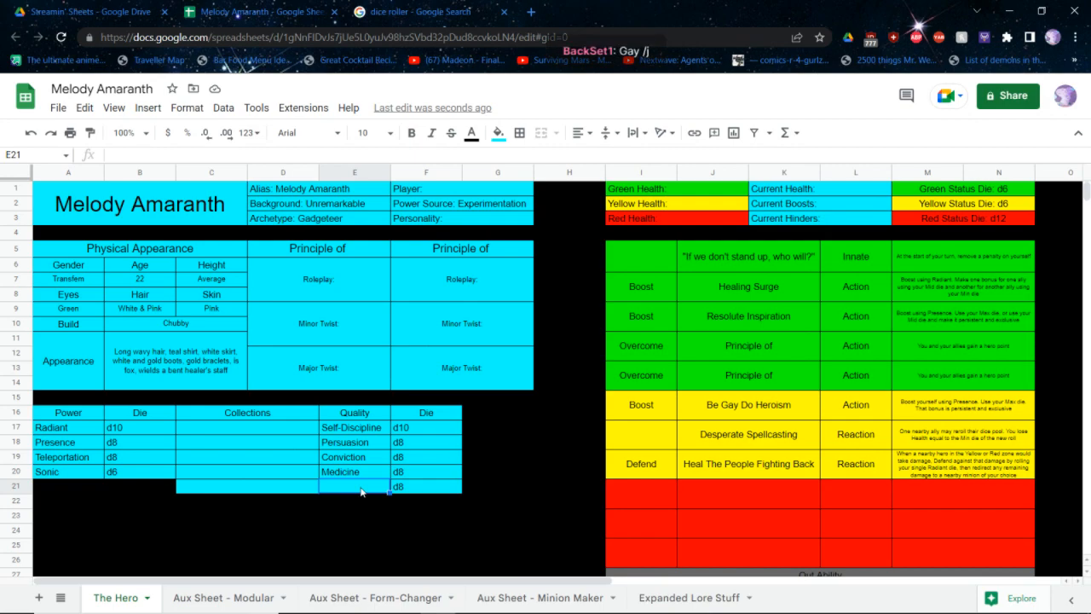
{"action": "type", "text": "Resolute Fox"}
{"action": "key", "text": "Return"}
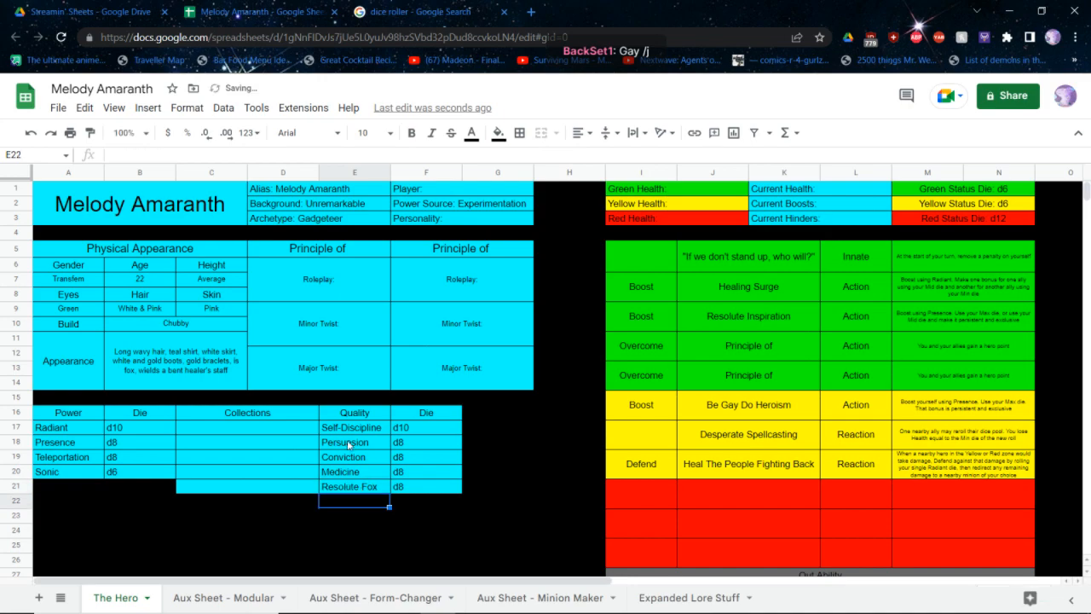
Switch to the Creating Heroes Quick Reference PDF and examine the hero creation steps and the power and quality categories
{"action": "left_click", "coordinate": [344, 457]}
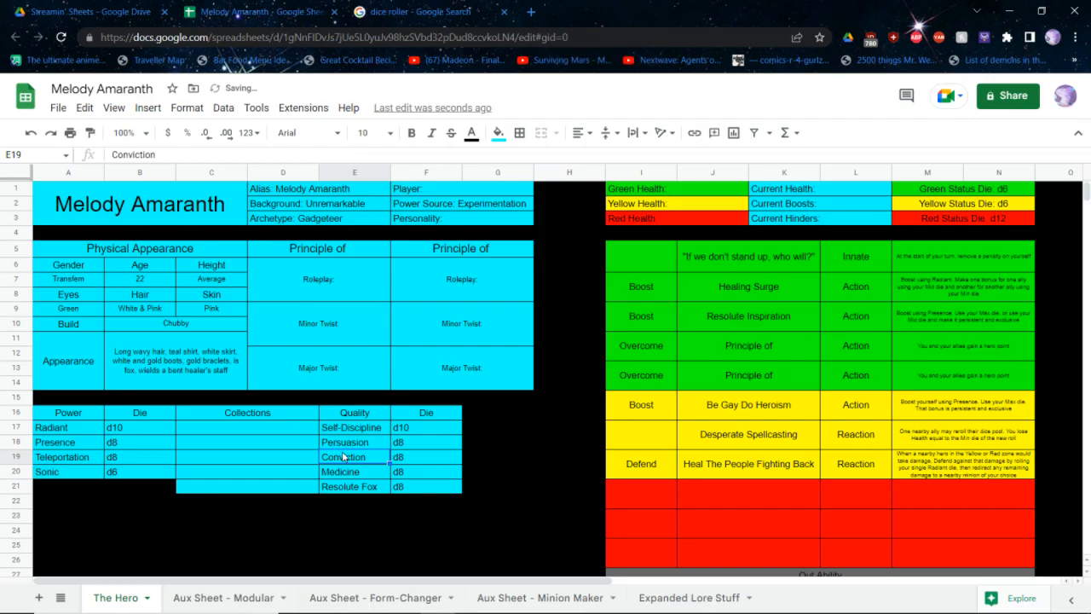
{"action": "key", "text": "alt+Tab"}
{"action": "key", "text": "ctrl+Tab"}
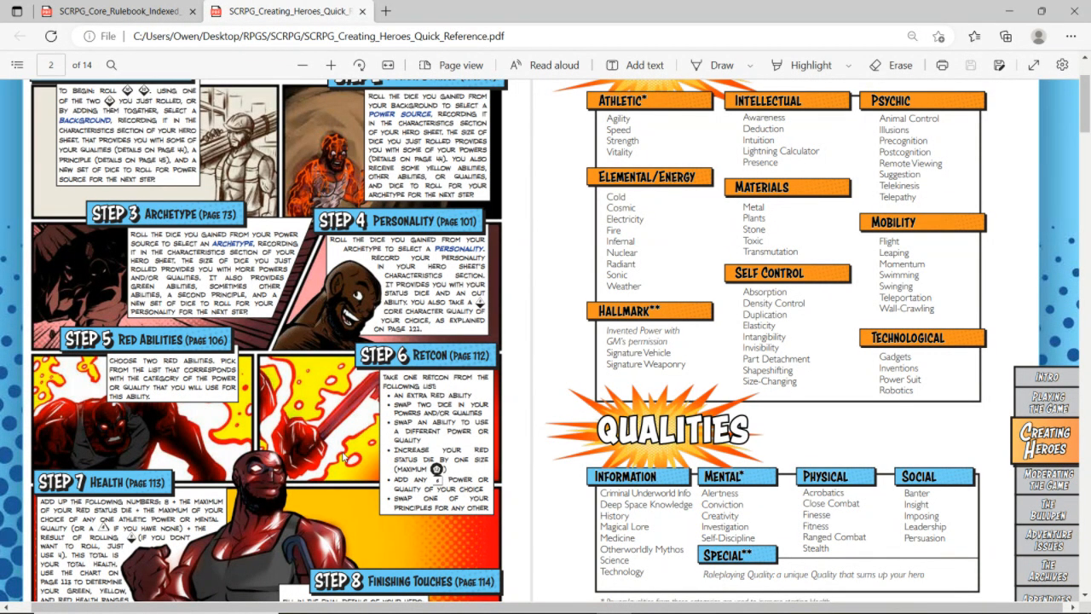
Switch back to the Melody Amaranth spreadsheet and set the quality between Persuasion and Medicine to "Alertness"
{"action": "key", "text": "alt+Tab"}
{"action": "type", "text": "Aler"}
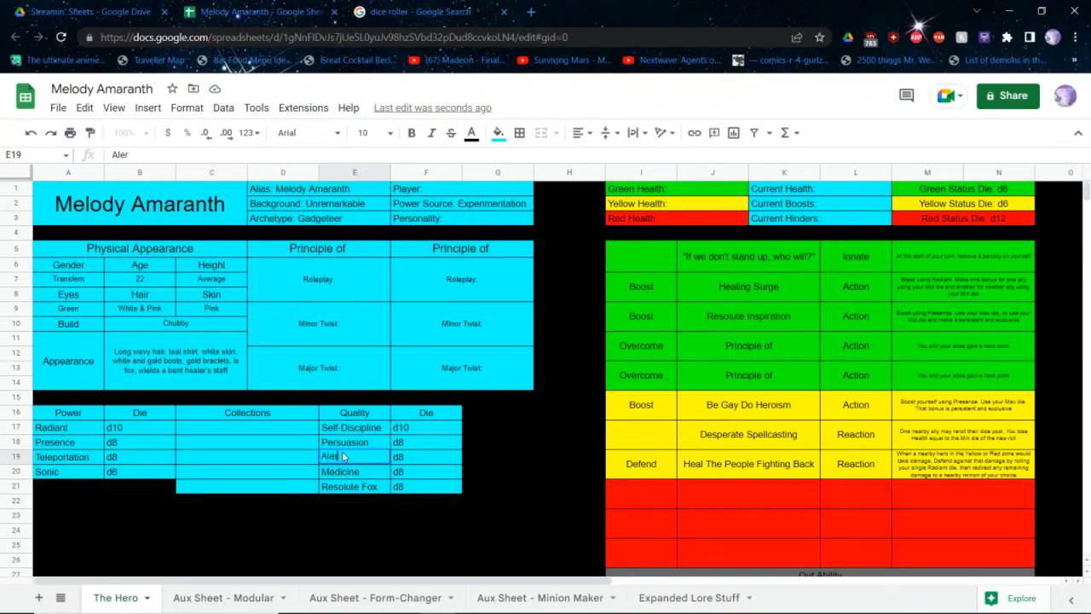
{"action": "type", "text": "tness"}
{"action": "key", "text": "Return"}
{"action": "key", "text": "alt+Tab"}
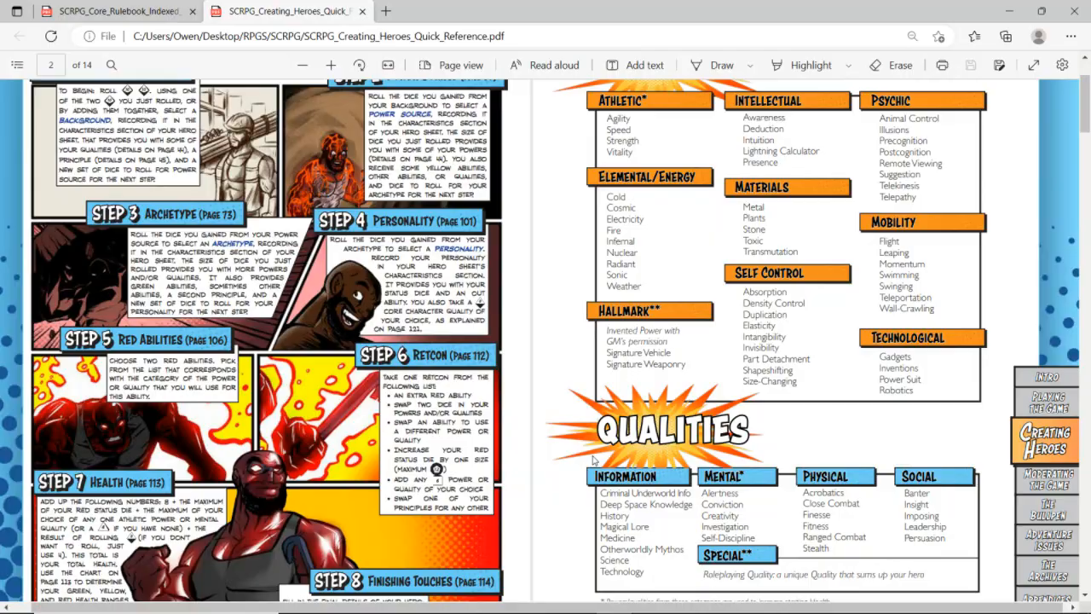
{"action": "key", "text": "alt+Tab"}
Fill in the Out Ability row beneath the red abilities with "Boost an ally using your single Medicine die"
{"action": "scroll", "coordinate": [592, 460], "scroll_direction": "down", "scroll_amount": 2}
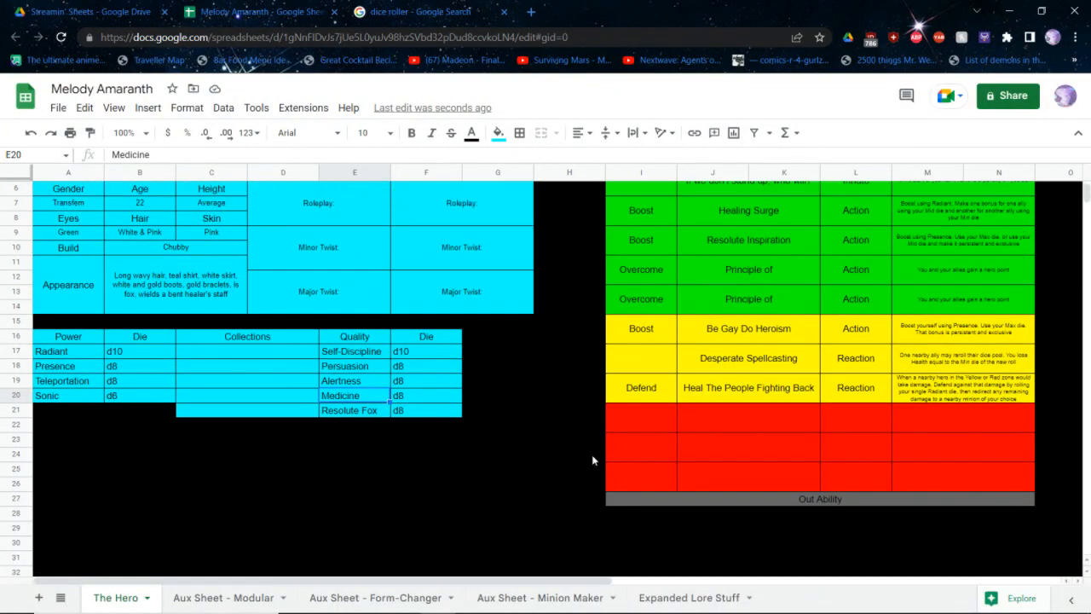
{"action": "scroll", "coordinate": [682, 503], "scroll_direction": "up", "scroll_amount": 2}
{"action": "left_click", "coordinate": [770, 575]}
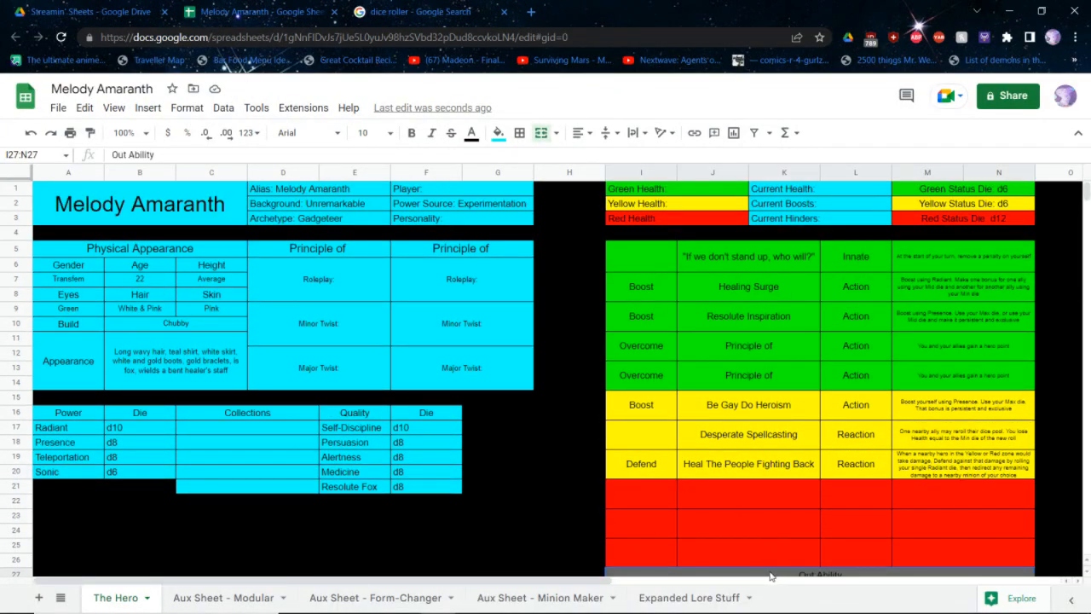
{"action": "type", "text": "Boost an a"}
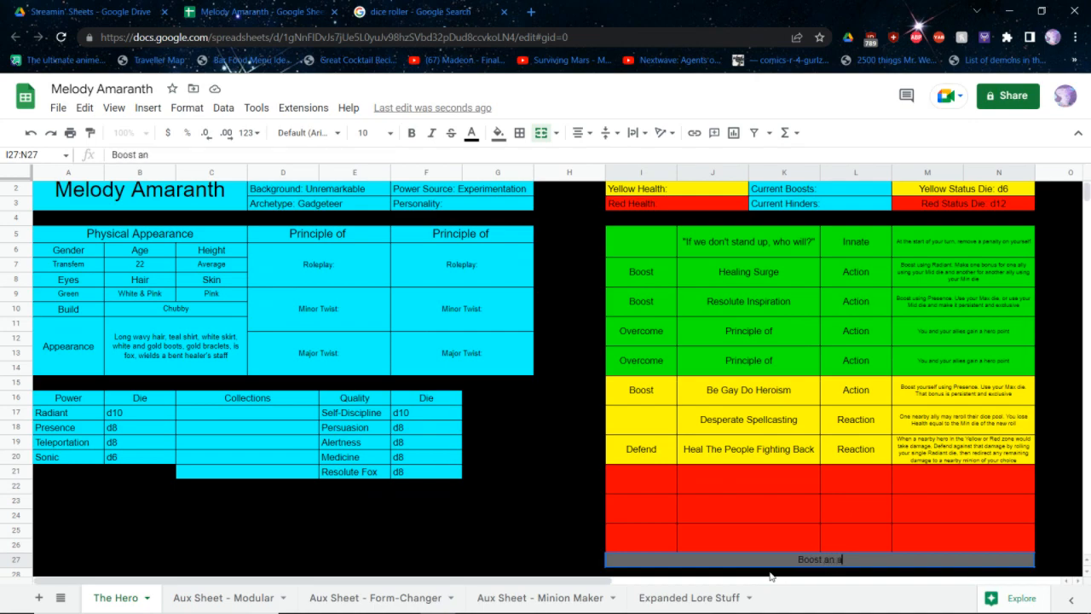
{"action": "type", "text": "lly using your singl"}
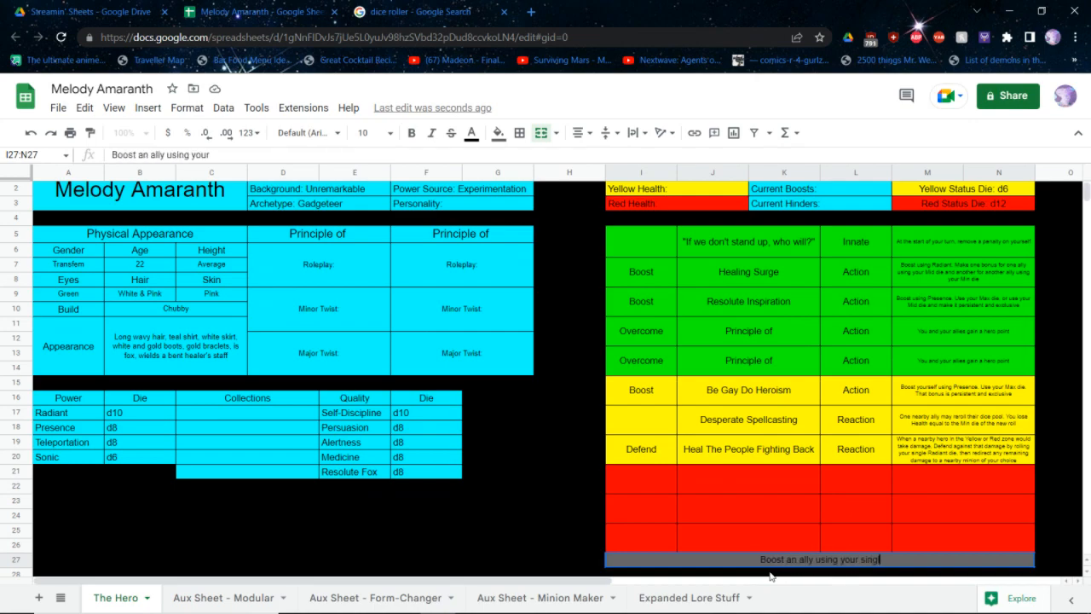
{"action": "type", "text": "e MEdicine diec"}
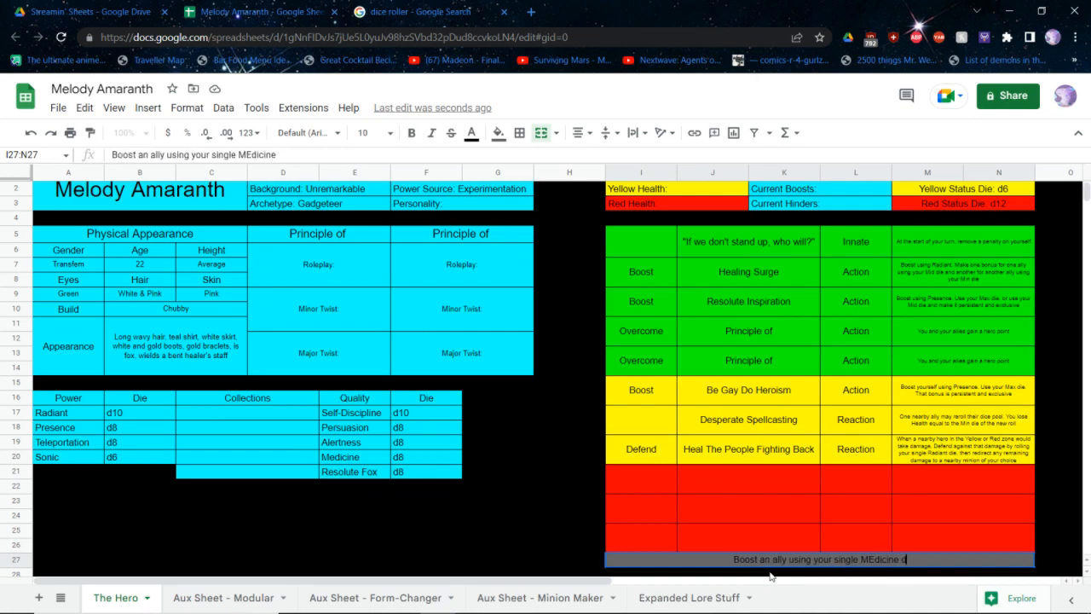
{"action": "key", "text": "BackSpace"}
{"action": "key", "text": "BackSpace"}
{"action": "key", "text": "BackSpace"}
{"action": "key", "text": "BackSpace"}
{"action": "key", "text": "BackSpace"}
{"action": "key", "text": "BackSpace"}
{"action": "key", "text": "BackSpace"}
{"action": "key", "text": "BackSpace"}
{"action": "key", "text": "BackSpace"}
{"action": "key", "text": "BackSpace"}
{"action": "key", "text": "BackSpace"}
{"action": "key", "text": "BackSpace"}
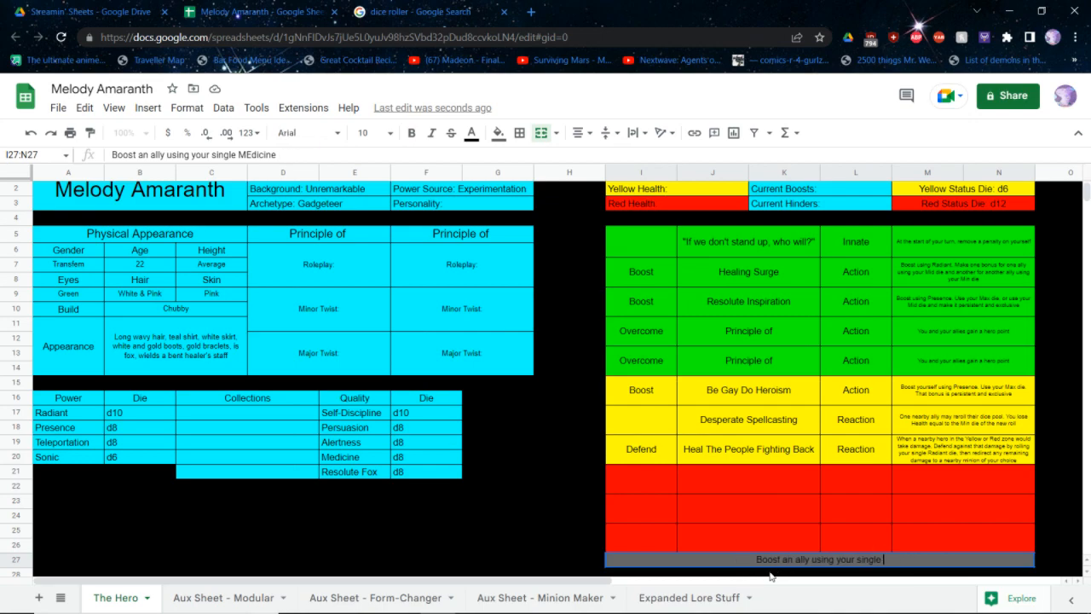
{"action": "type", "text": "edicine die"}
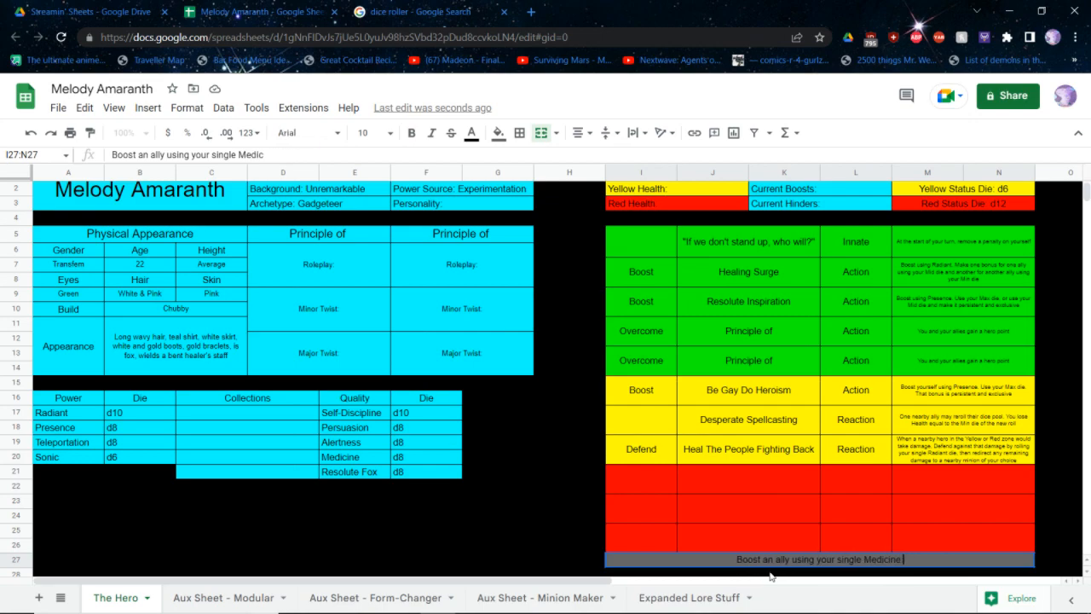
{"action": "key", "text": "Return"}
Switch to the core rulebook PDF and examine the Red abilities listed by power category after the personalities section
{"action": "key", "text": "alt+Tab"}
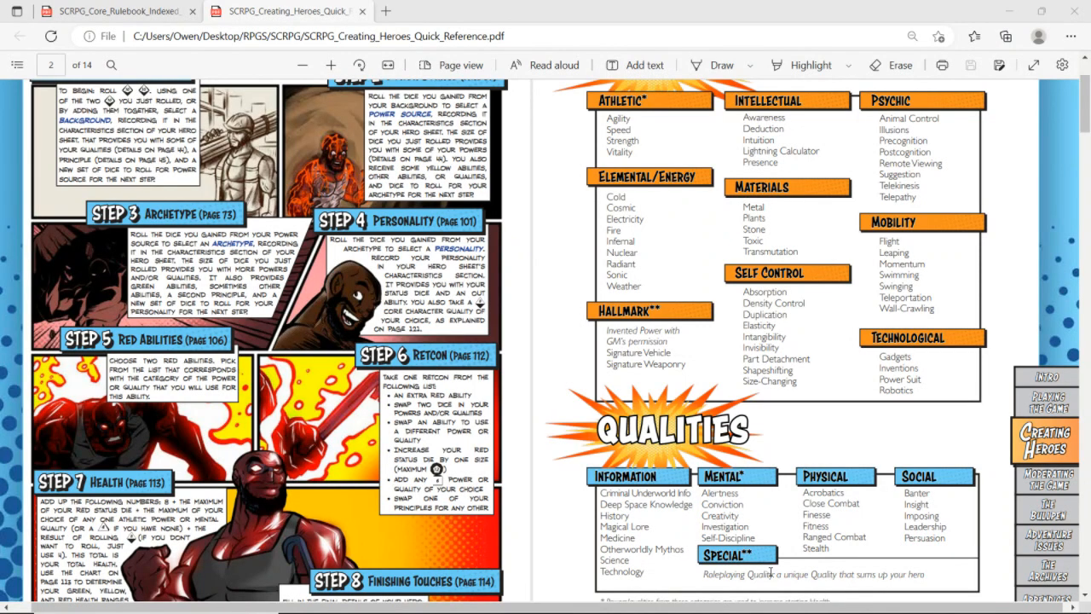
{"action": "key", "text": "ctrl+shift+Tab"}
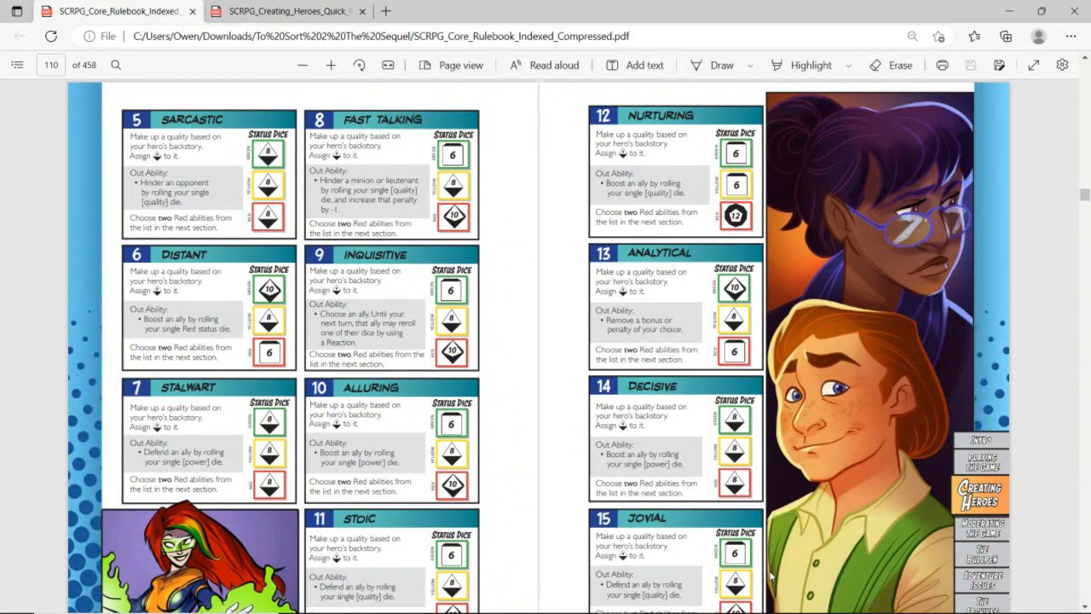
{"action": "scroll", "coordinate": [771, 577], "scroll_direction": "down", "scroll_amount": 3}
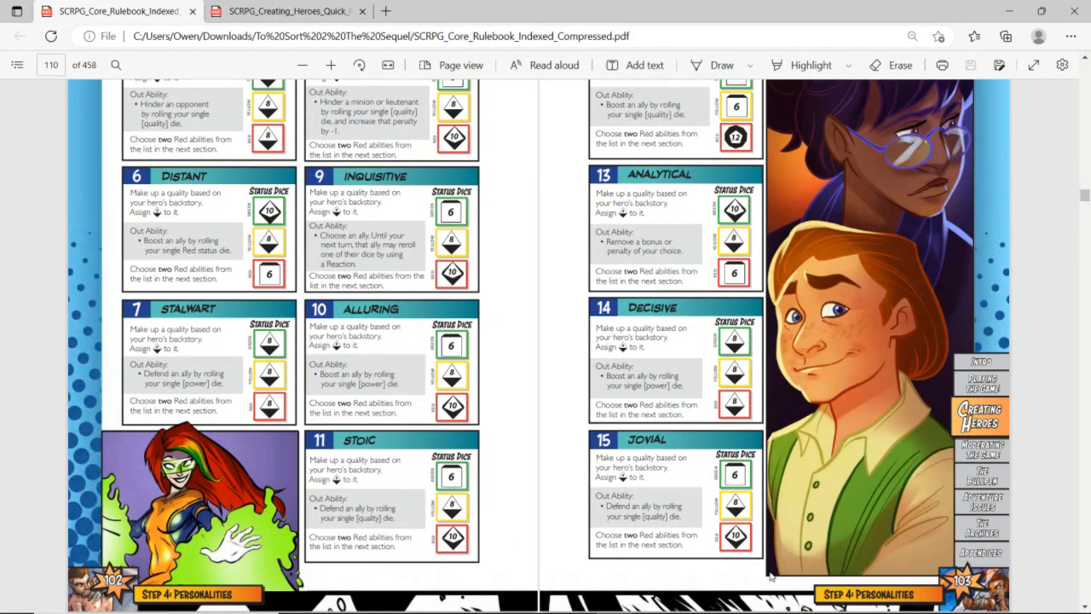
{"action": "scroll", "coordinate": [770, 578], "scroll_direction": "up", "scroll_amount": 4}
{"action": "scroll", "coordinate": [770, 577], "scroll_direction": "down", "scroll_amount": 7}
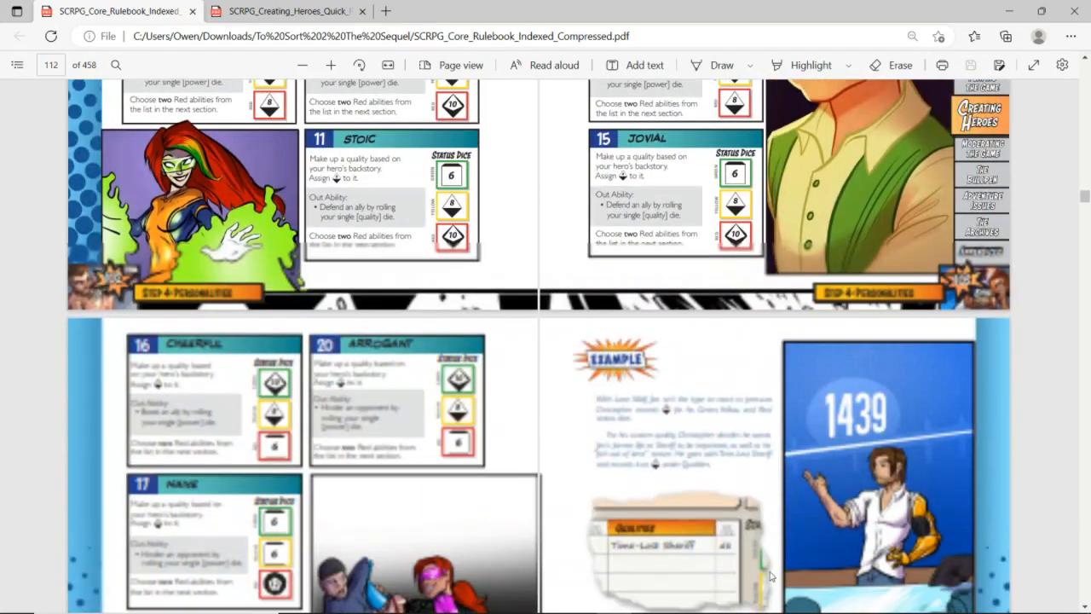
{"action": "key", "text": "alt+Tab"}
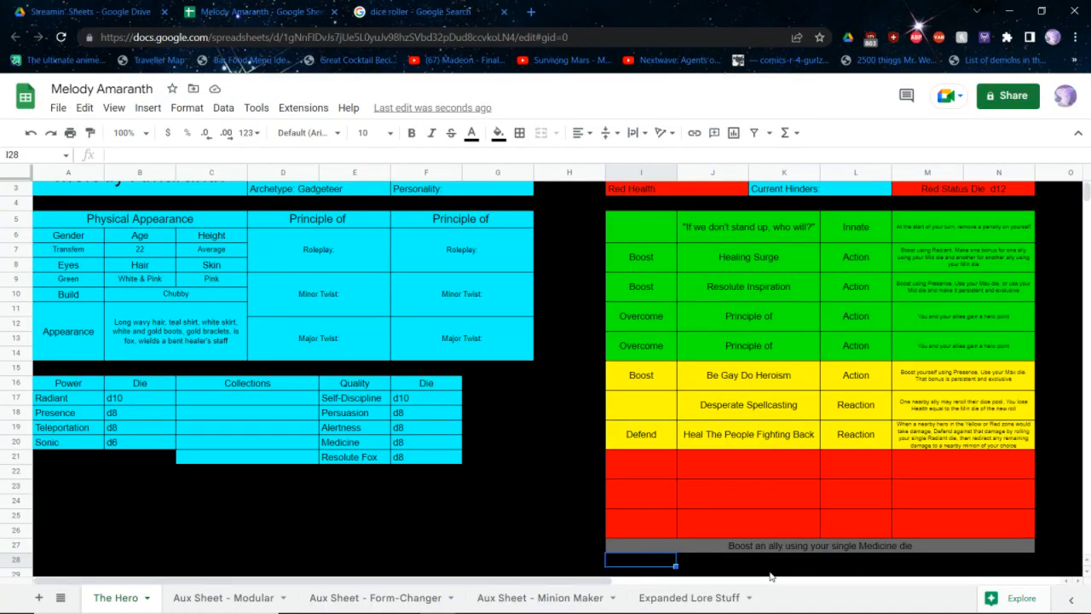
{"action": "scroll", "coordinate": [849, 501], "scroll_direction": "up", "scroll_amount": 1}
{"action": "left_click", "coordinate": [850, 501]}
{"action": "key", "text": "alt+Tab"}
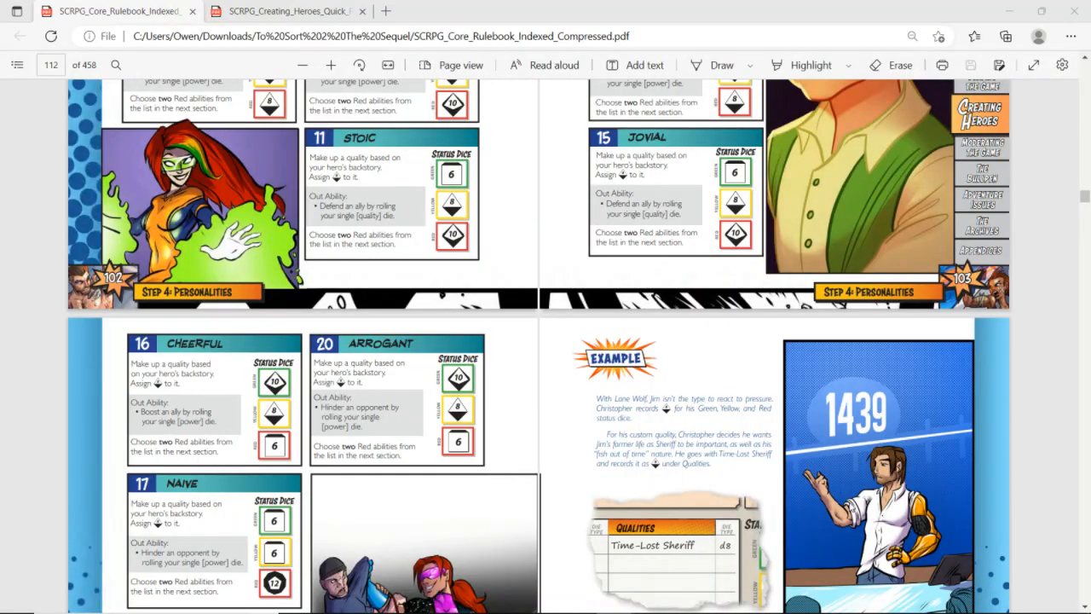
{"action": "scroll", "coordinate": [848, 502], "scroll_direction": "down", "scroll_amount": 10}
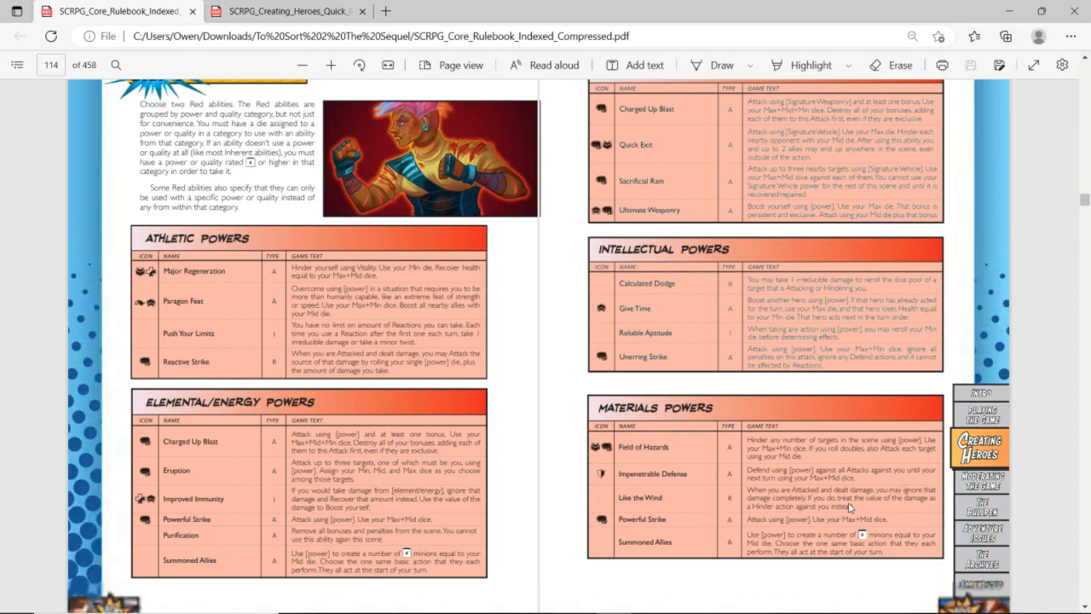
Switch back to the spreadsheet and start the first red ability row with the category "Attack" and the name "Resolute Crash"
{"action": "key", "text": "alt+Tab"}
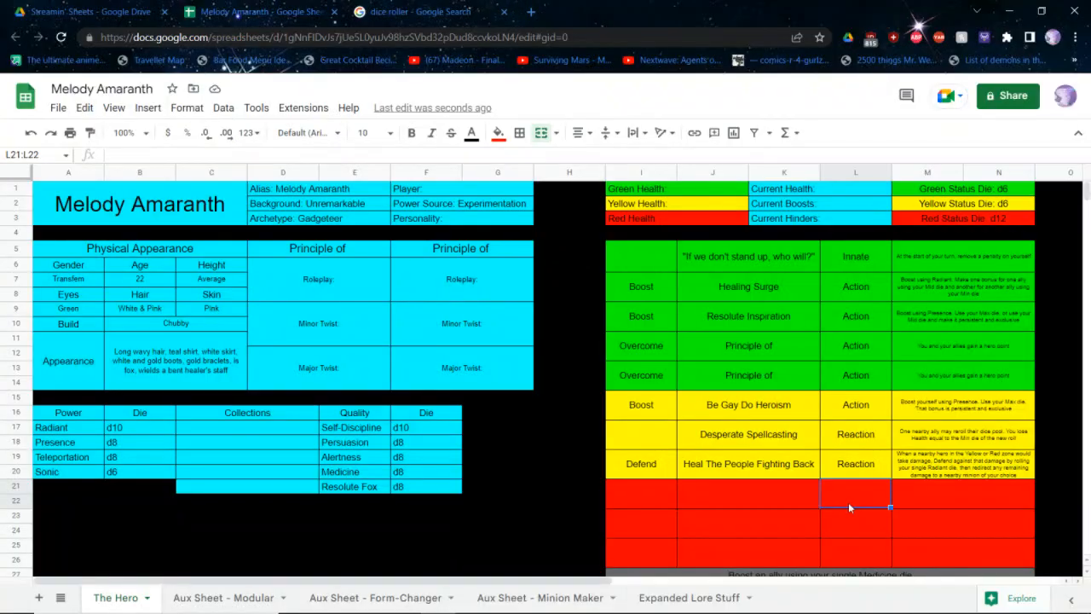
{"action": "left_click", "coordinate": [667, 508]}
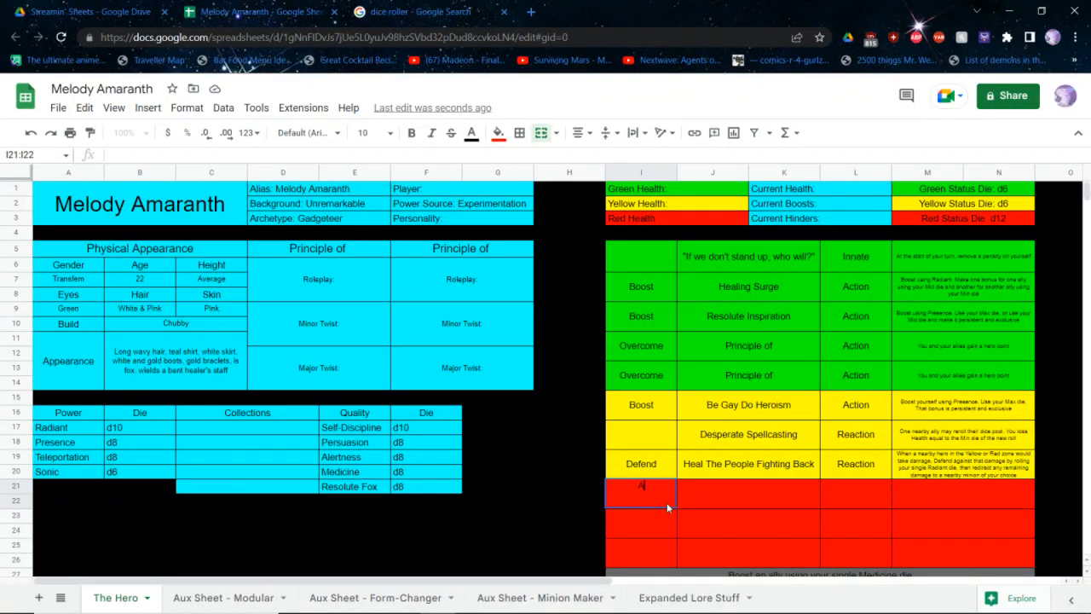
{"action": "type", "text": "Attack"}
{"action": "key", "text": "Tab"}
{"action": "type", "text": "Res"}
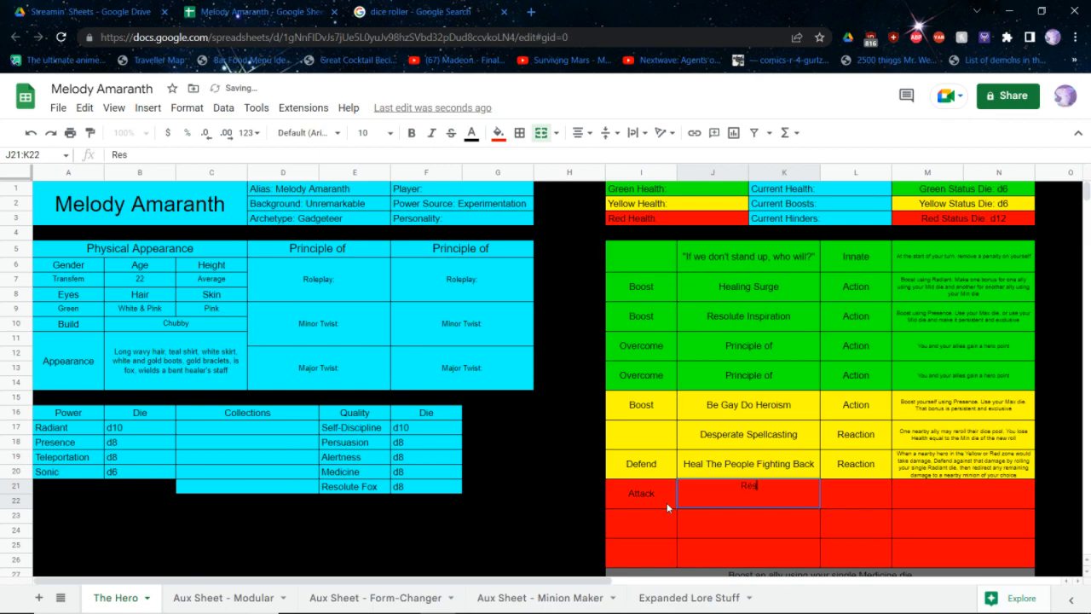
{"action": "type", "text": "olute CRash"}
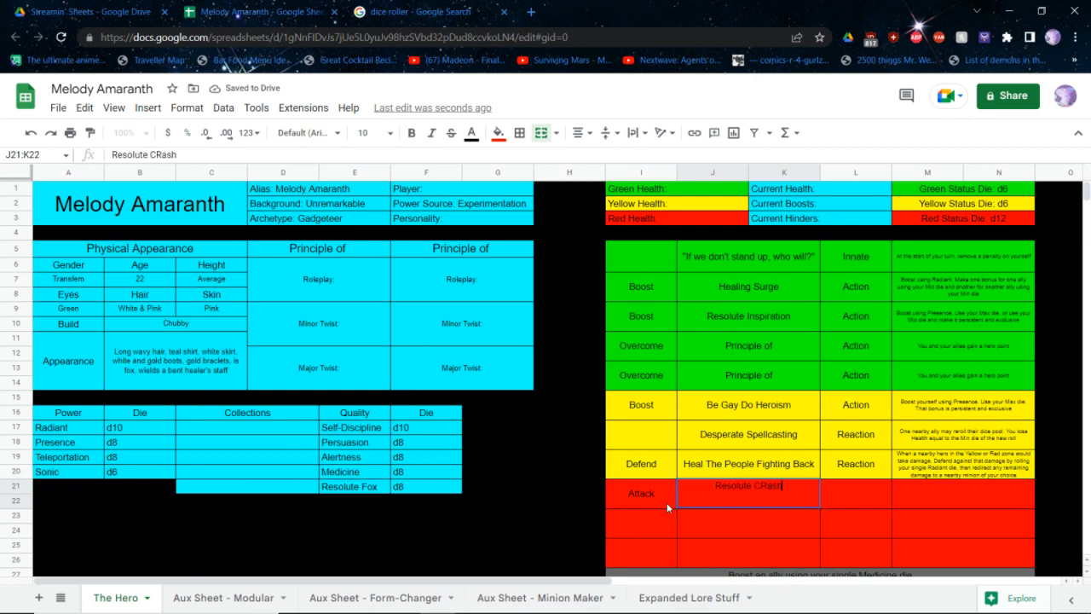
{"action": "key", "text": "Return"}
{"action": "key", "text": "Up"}
{"action": "key", "text": "Return"}
{"action": "key", "text": "BackSpace"}
{"action": "key", "text": "BackSpace"}
{"action": "key", "text": "BackSpace"}
{"action": "key", "text": "BackSpace"}
{"action": "key", "text": "BackSpace"}
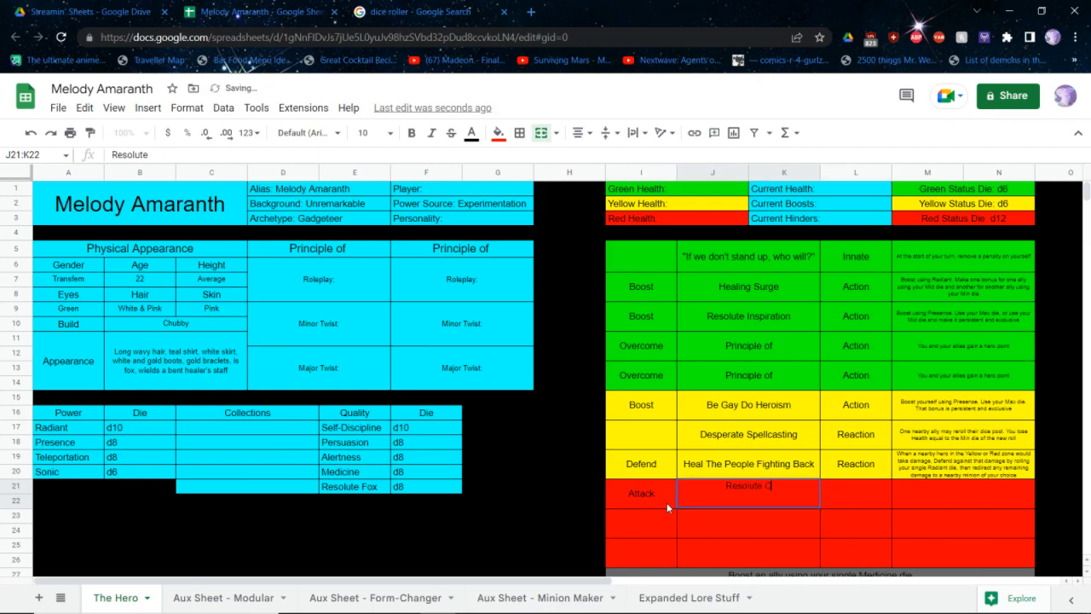
{"action": "type", "text": "Crash"}
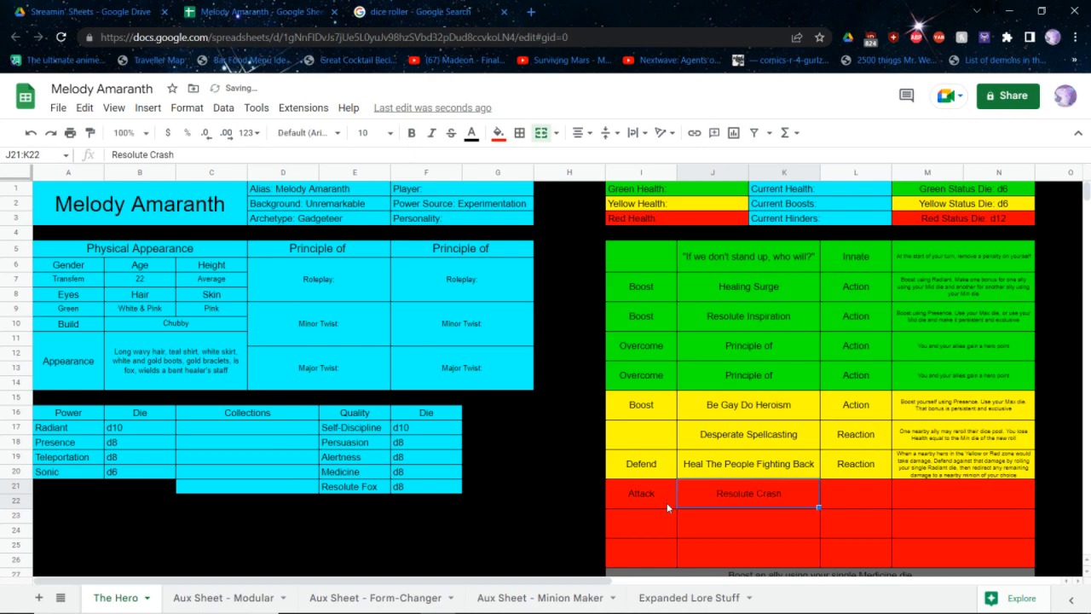
Set the type of the Resolute Crash ability to "Action"
{"action": "key", "text": "Tab"}
{"action": "type", "text": "ACtion"}
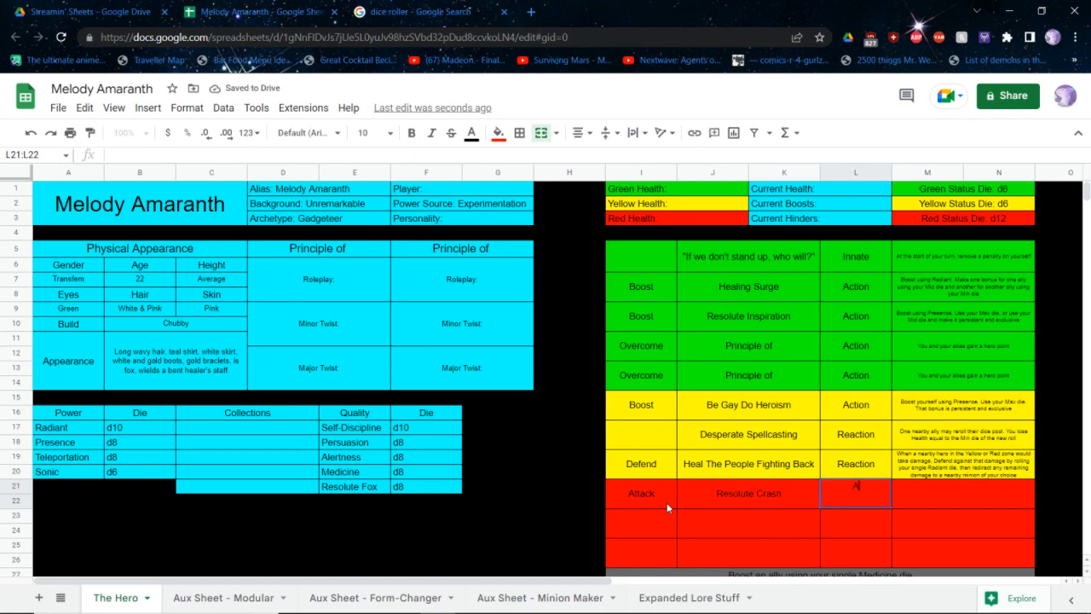
{"action": "key", "text": "Tab"}
{"action": "key", "text": "Left"}
{"action": "type", "text": "Action"}
{"action": "key", "text": "Tab"}
Write the Resolute Crash description as "Attack using Radiant and use your Max + Mid + Min."
{"action": "type", "text": "Attack using"}
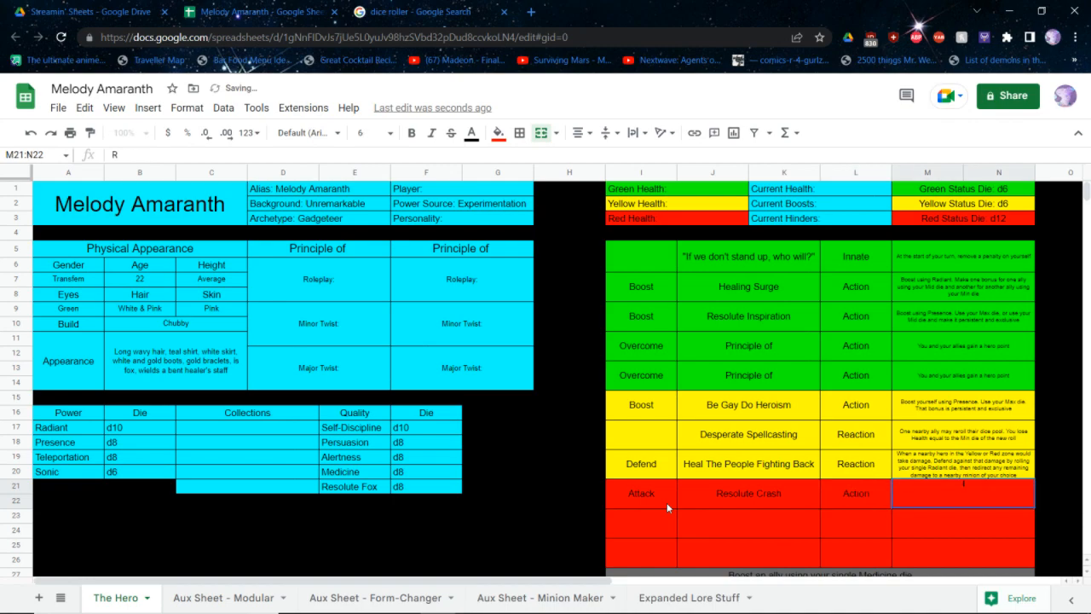
{"action": "type", "text": " Max + Mid"}
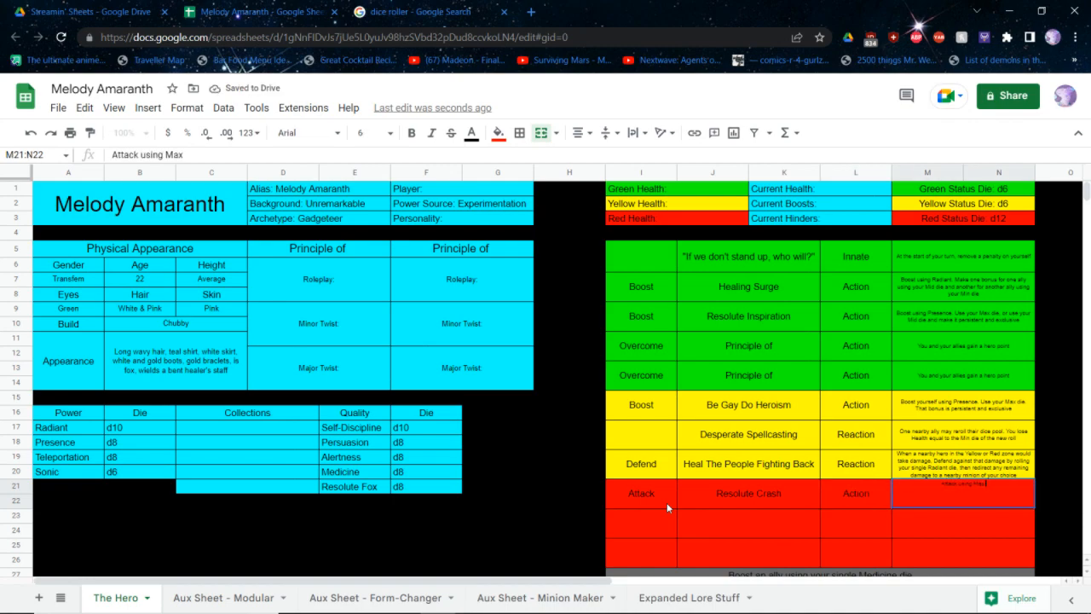
{"action": "key", "text": "BackSpace"}
{"action": "key", "text": "BackSpace"}
{"action": "key", "text": "BackSpace"}
{"action": "key", "text": "BackSpace"}
{"action": "key", "text": "BackSpace"}
{"action": "key", "text": "BackSpace"}
{"action": "key", "text": "BackSpace"}
{"action": "key", "text": "BackSpace"}
{"action": "key", "text": "BackSpace"}
{"action": "type", "text": "Radiant,"}
{"action": "key", "text": "BackSpace"}
{"action": "type", "text": "and use your Ma"}
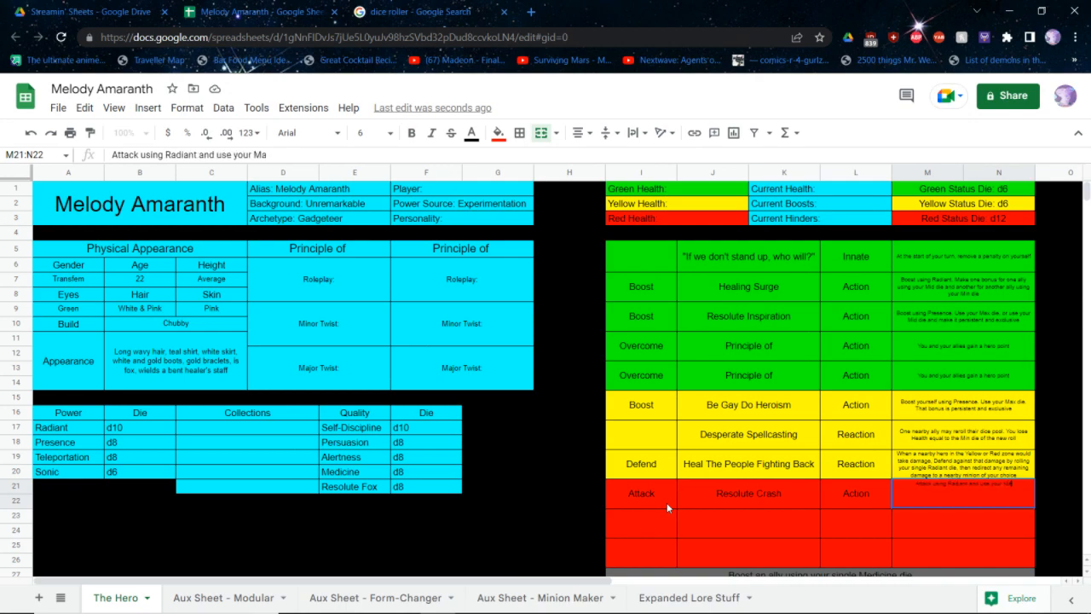
{"action": "type", "text": "x + Mid"}
{"action": "key", "text": "BackSpace"}
{"action": "key", "text": "BackSpace"}
{"action": "type", "text": "id + M"}
Check the Charged Up Blast text in the rulebook and reword the description to "Attack using Radiant and at least one bonus. Use your Max + Mid + Min."
{"action": "key", "text": "alt+Tab"}
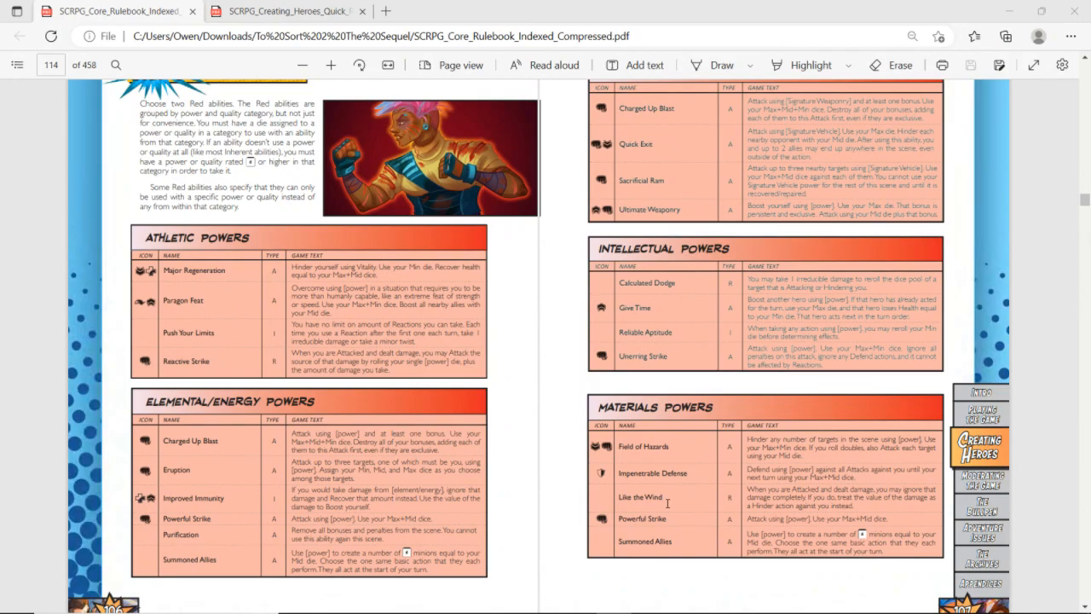
{"action": "key", "text": "alt+Tab"}
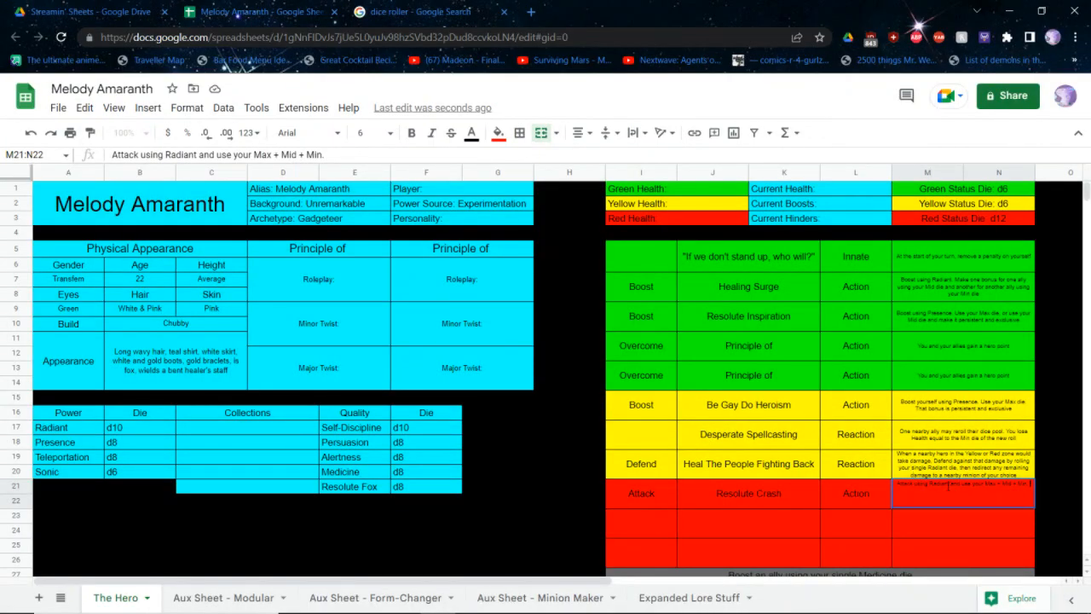
{"action": "left_click", "coordinate": [948, 484]}
{"action": "type", "text": "at leas"}
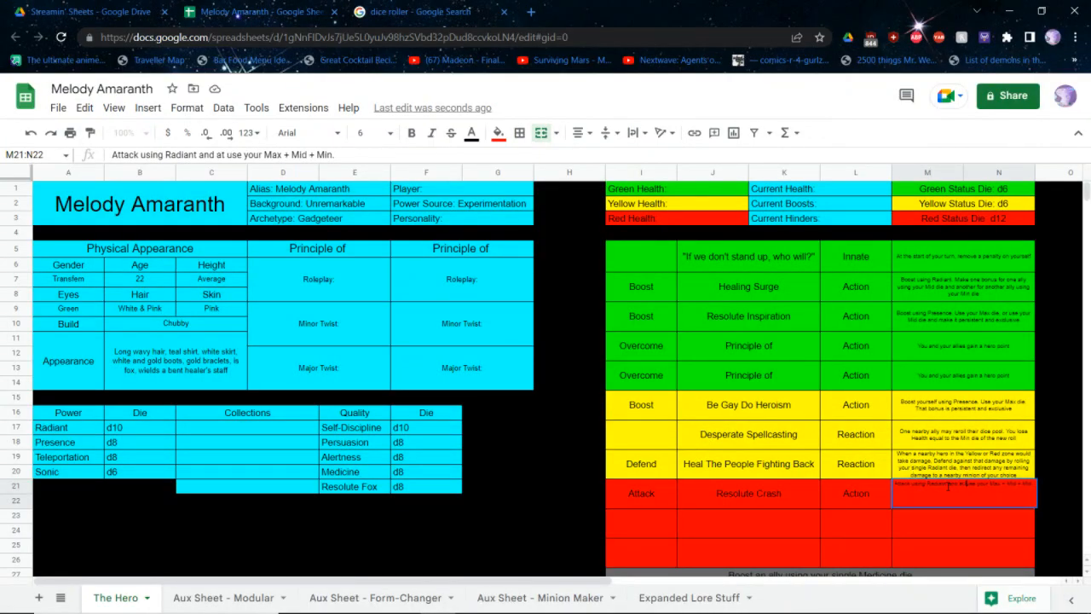
{"action": "type", "text": "t one bonus. U"}
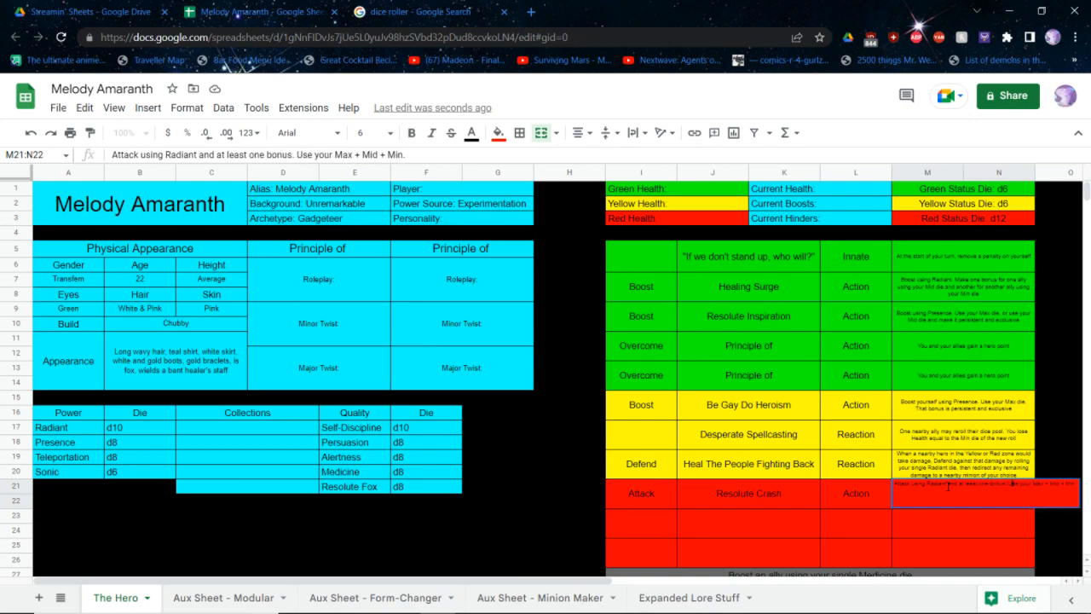
Check the Charged Up Blast wording in the rulebook and add "dice" after "Max + Mid + Min" in the Resolute Crash description
{"action": "key", "text": "alt+Tab"}
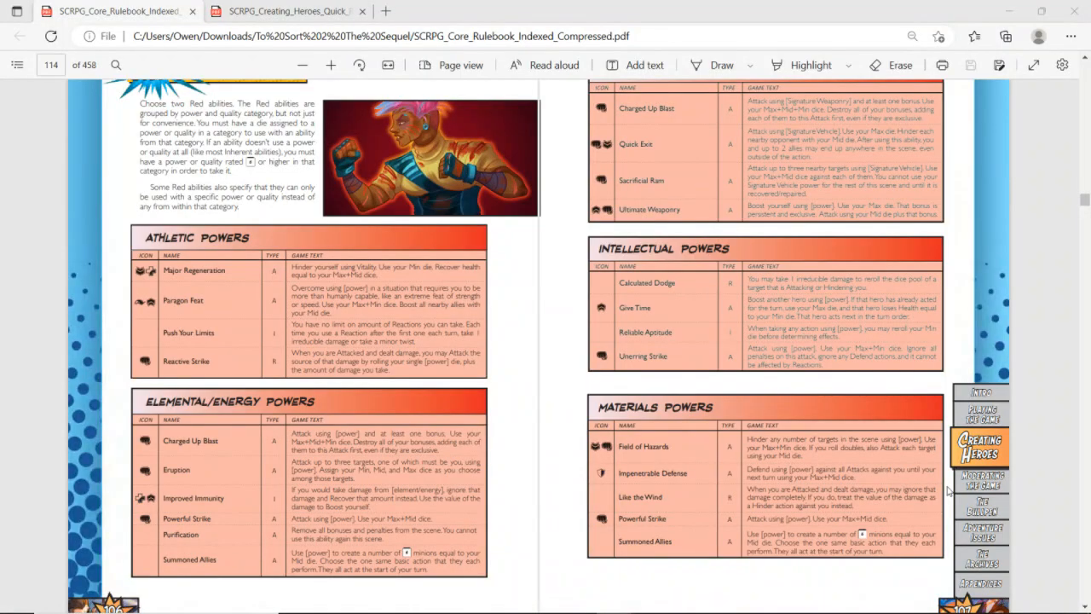
{"action": "key", "text": "alt+Tab"}
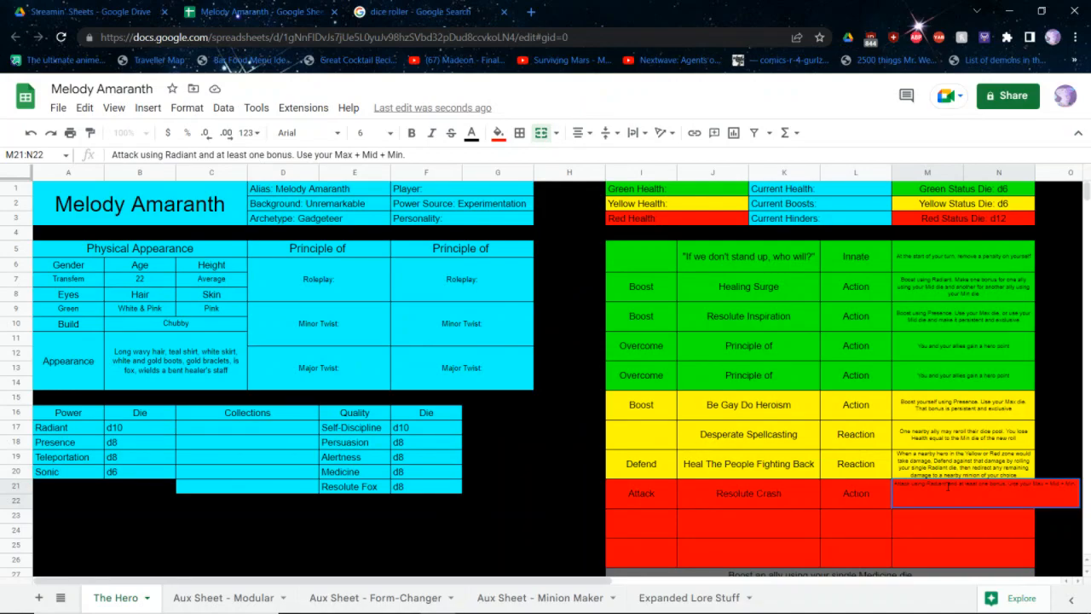
{"action": "type", "text": "dice"}
{"action": "key", "text": "alt+Tab"}
{"action": "key", "text": "alt+Tab"}
Complete the Resolute Crash description with "Destroy all of your bonuses, adding each one to the attack, even if they are exclusive"
{"action": "type", "text": "Destroy all"}
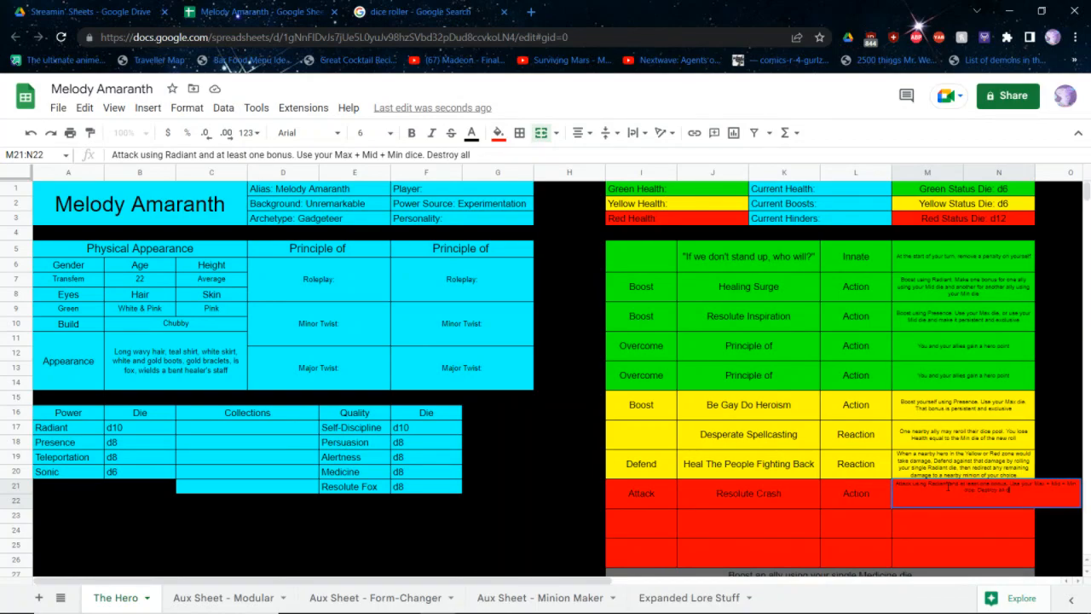
{"action": "type", "text": " of your bonuses, adding each"}
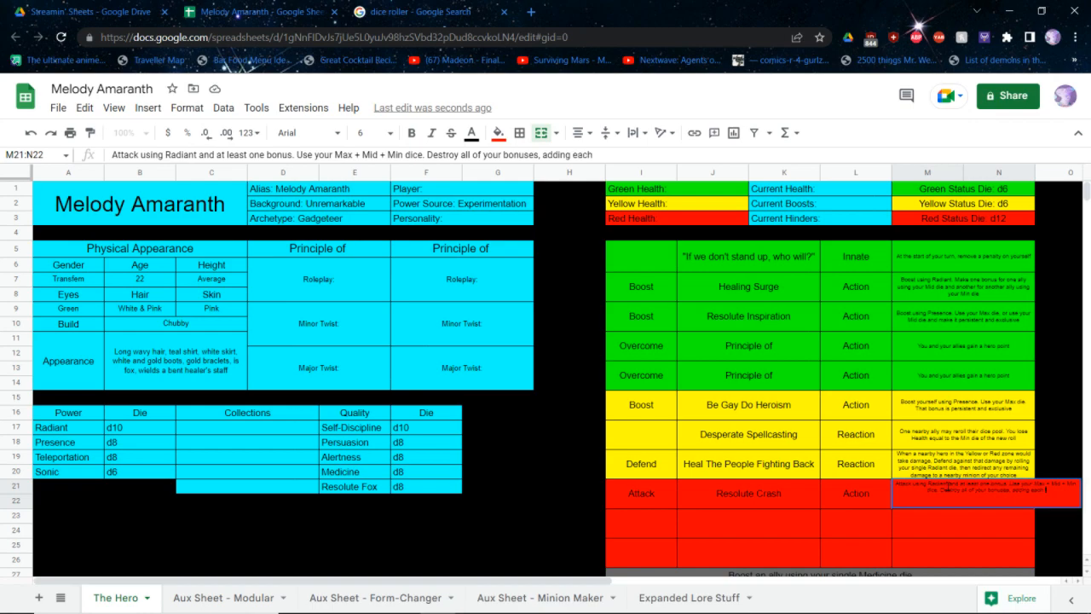
{"action": "type", "text": " one to t"}
{"action": "type", "text": "he attack, even if the"}
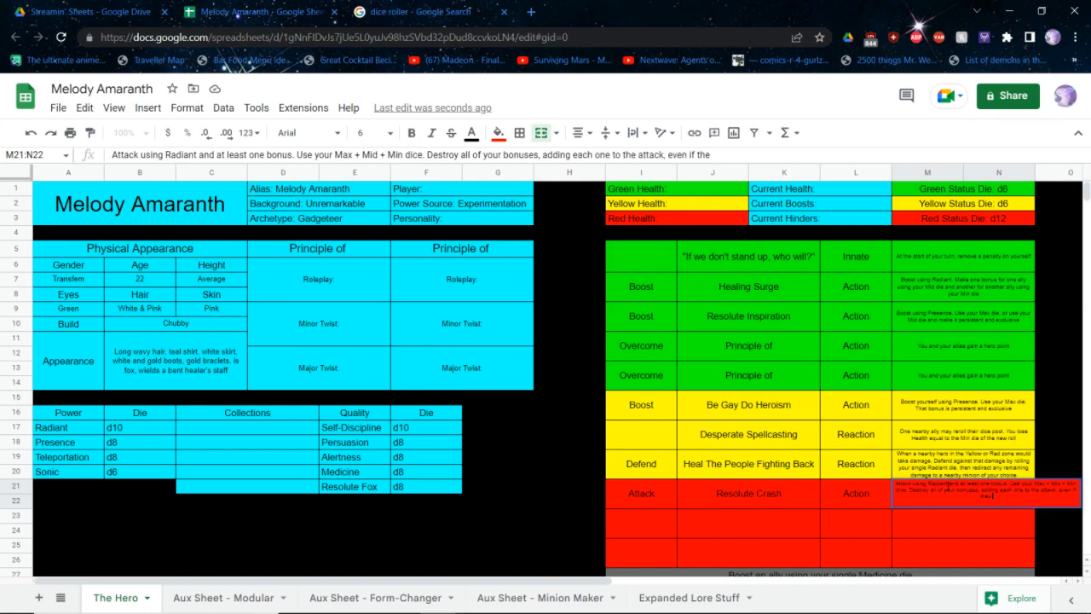
{"action": "type", "text": "y are exclusive"}
{"action": "key", "text": "Return"}
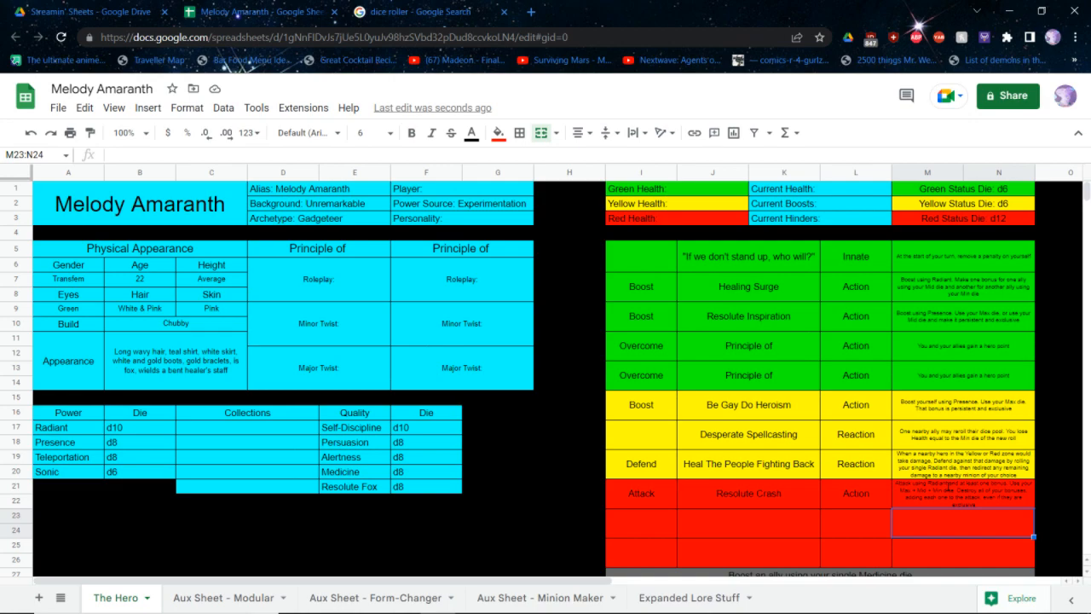
Look through the Red ability tables for powers and qualities in the rulebook, then return to the hero sheet
{"action": "key", "text": "alt+Tab"}
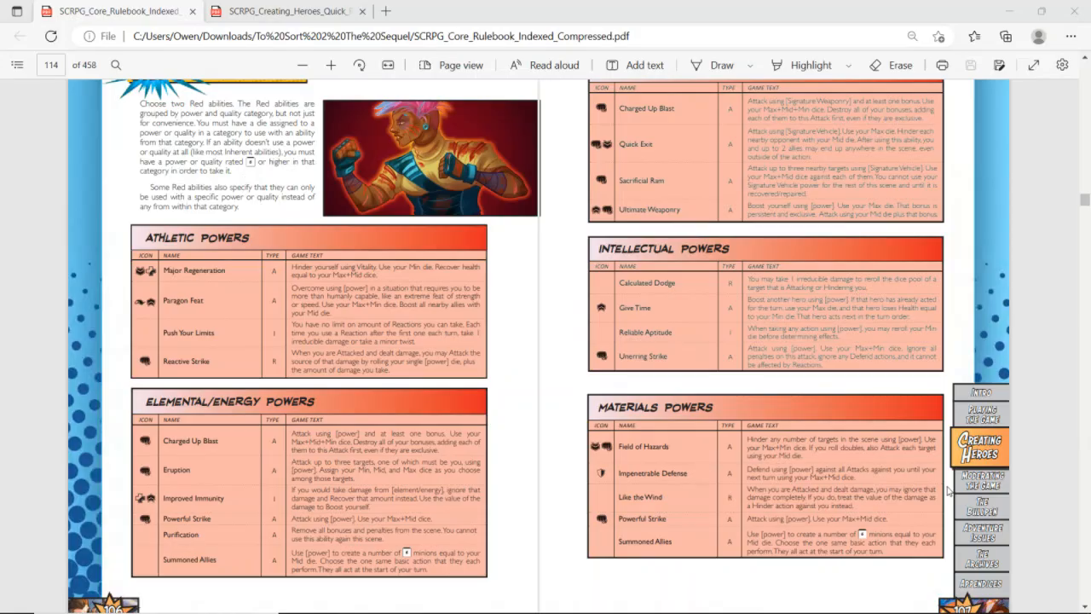
{"action": "scroll", "coordinate": [949, 492], "scroll_direction": "down", "scroll_amount": 3}
{"action": "scroll", "coordinate": [949, 492], "scroll_direction": "down", "scroll_amount": 3}
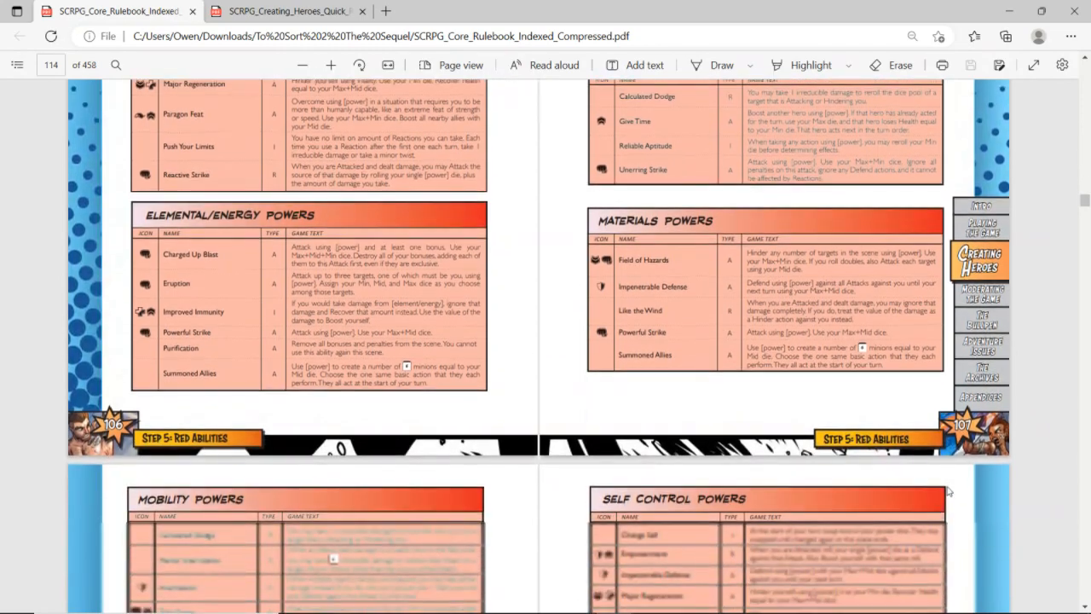
{"action": "scroll", "coordinate": [949, 492], "scroll_direction": "up", "scroll_amount": 6}
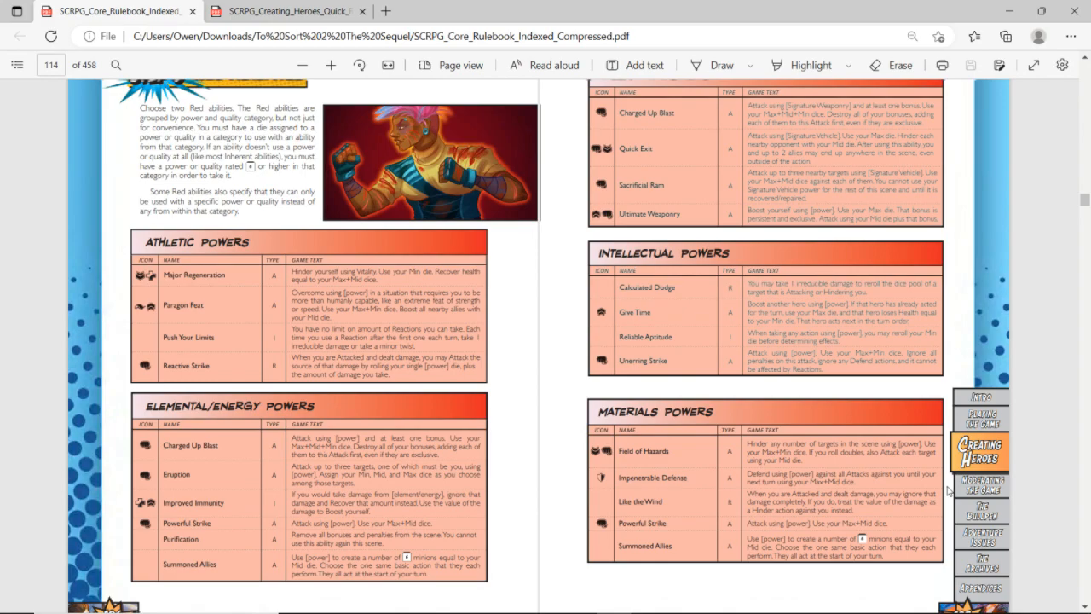
{"action": "scroll", "coordinate": [947, 486], "scroll_direction": "down", "scroll_amount": 14}
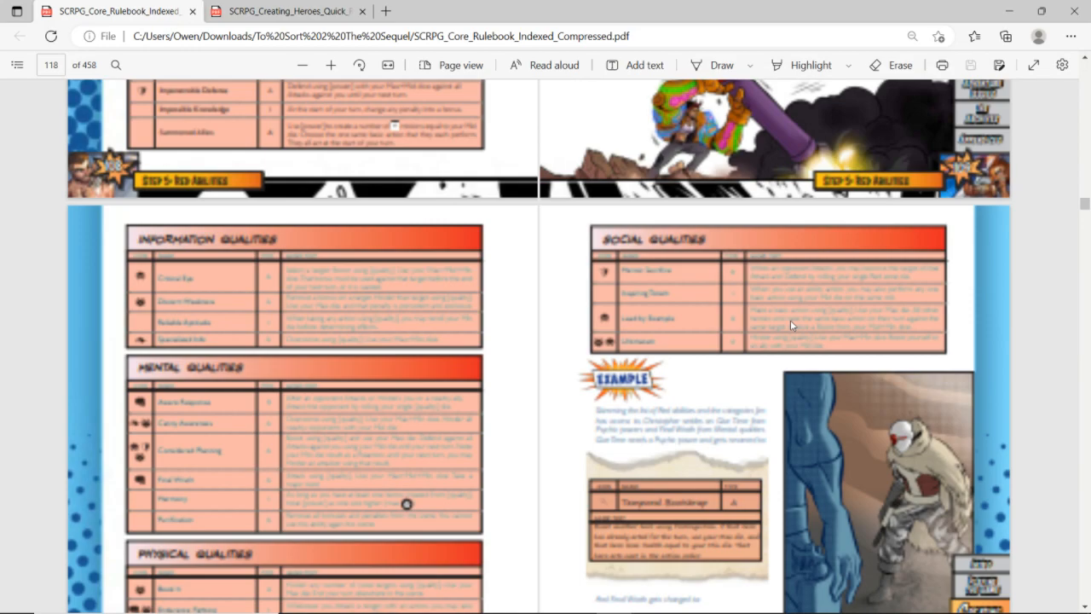
{"action": "scroll", "coordinate": [790, 319], "scroll_direction": "up", "scroll_amount": 6}
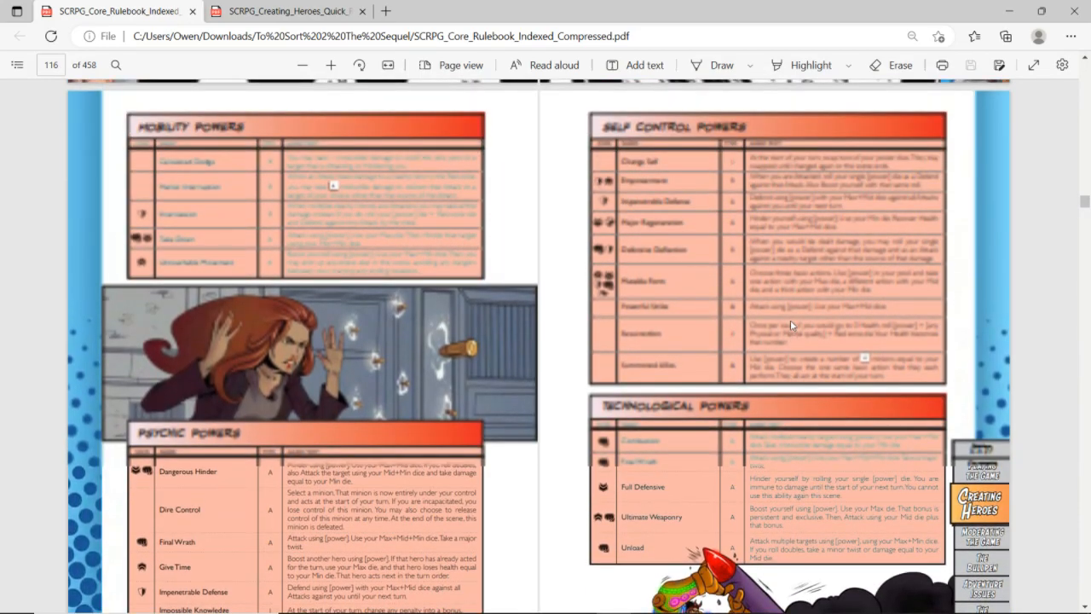
{"action": "scroll", "coordinate": [790, 320], "scroll_direction": "up", "scroll_amount": 8}
{"action": "key", "text": "alt+Tab"}
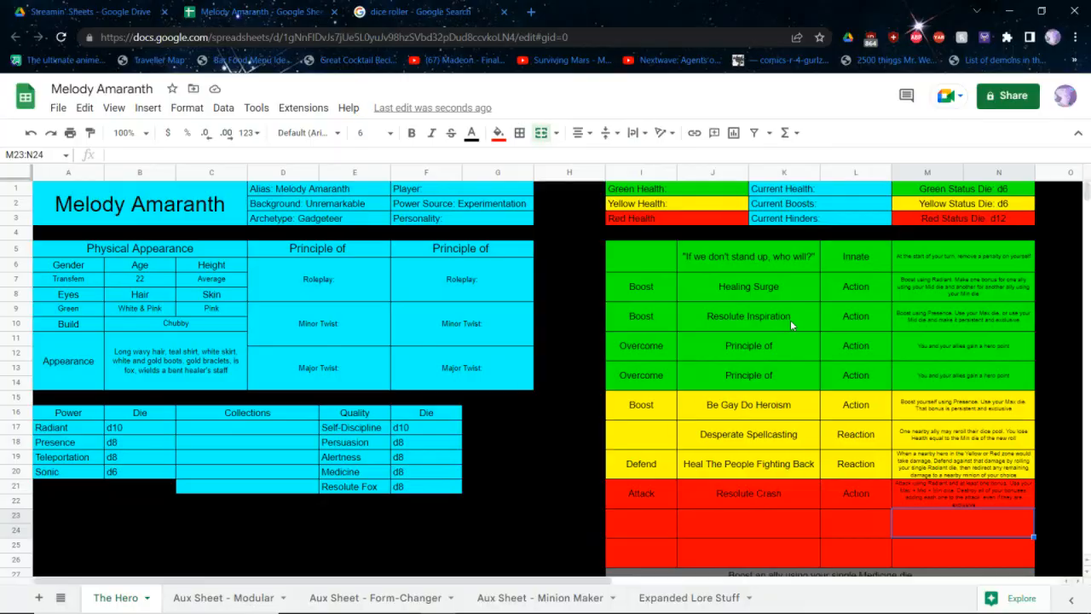
{"action": "key", "text": "alt+Tab"}
{"action": "scroll", "coordinate": [790, 320], "scroll_direction": "up", "scroll_amount": 2}
{"action": "key", "text": "alt+Tab"}
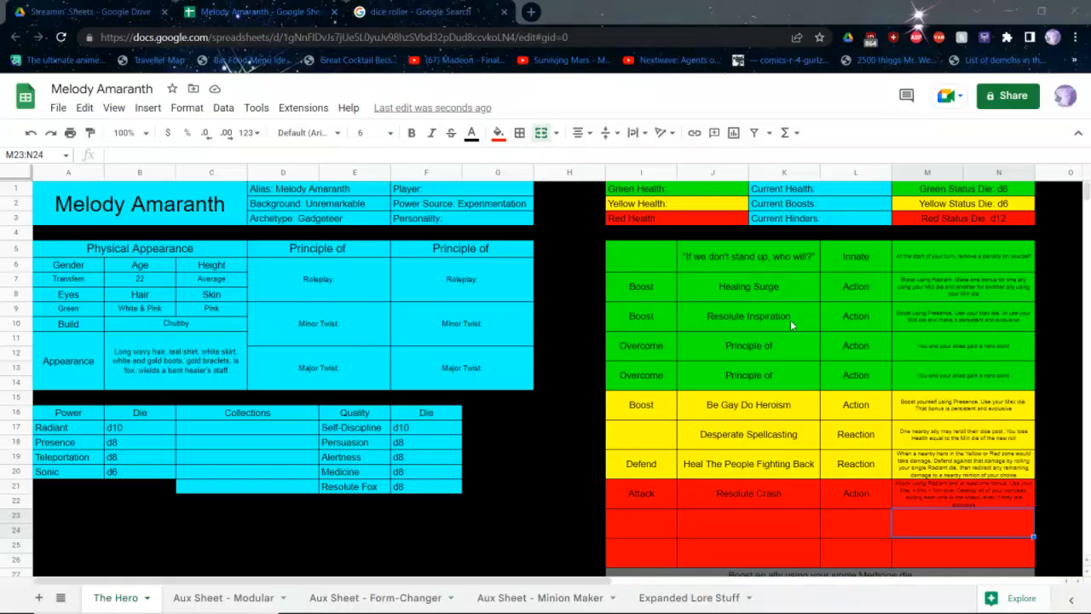
Move the Resolute Crash ability one row down by copying it to the second red row and clearing the first
{"action": "left_click_drag", "start_coordinate": [627, 511], "coordinate": [923, 487]}
{"action": "key", "text": "ctrl+c"}
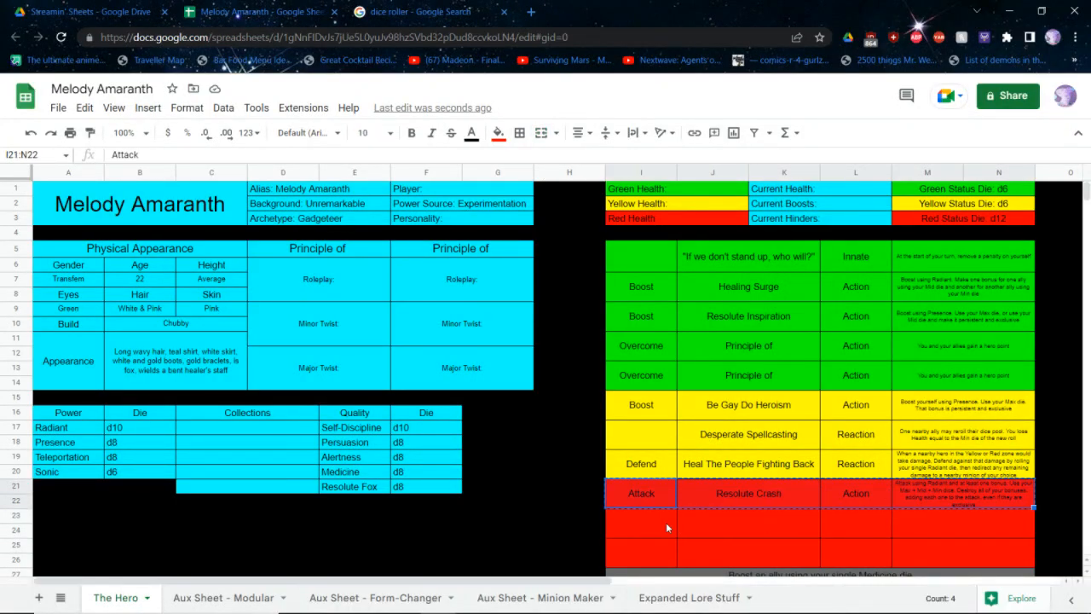
{"action": "left_click", "coordinate": [626, 519]}
{"action": "key", "text": "ctrl+v"}
{"action": "left_click", "coordinate": [631, 491]}
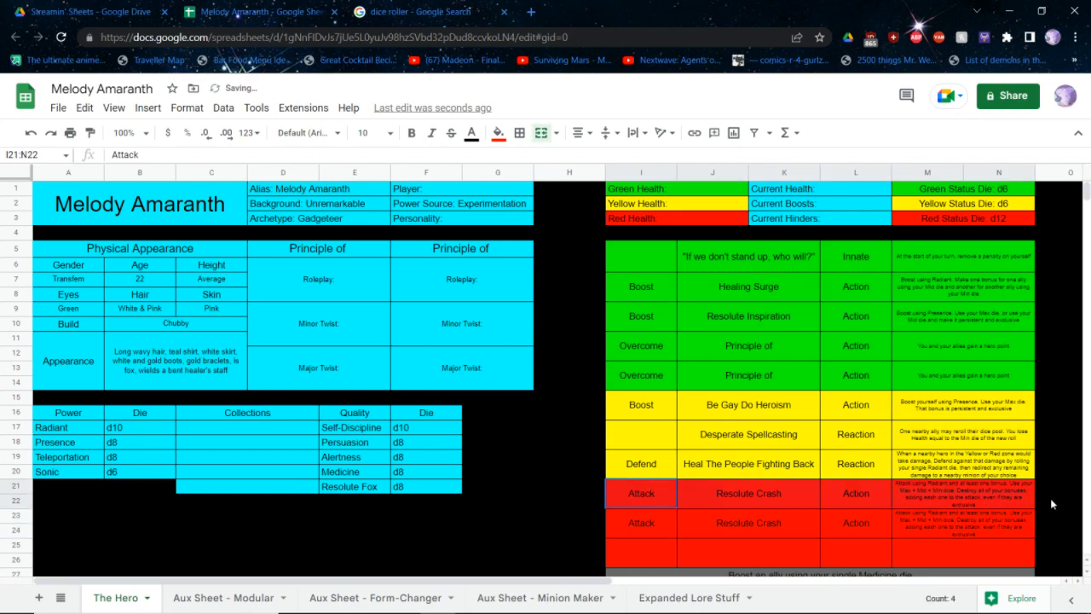
{"action": "key", "text": "Delete"}
Fill the first red ability row with the type "Innate" and the name "Self Confidence"
{"action": "left_click", "coordinate": [836, 494]}
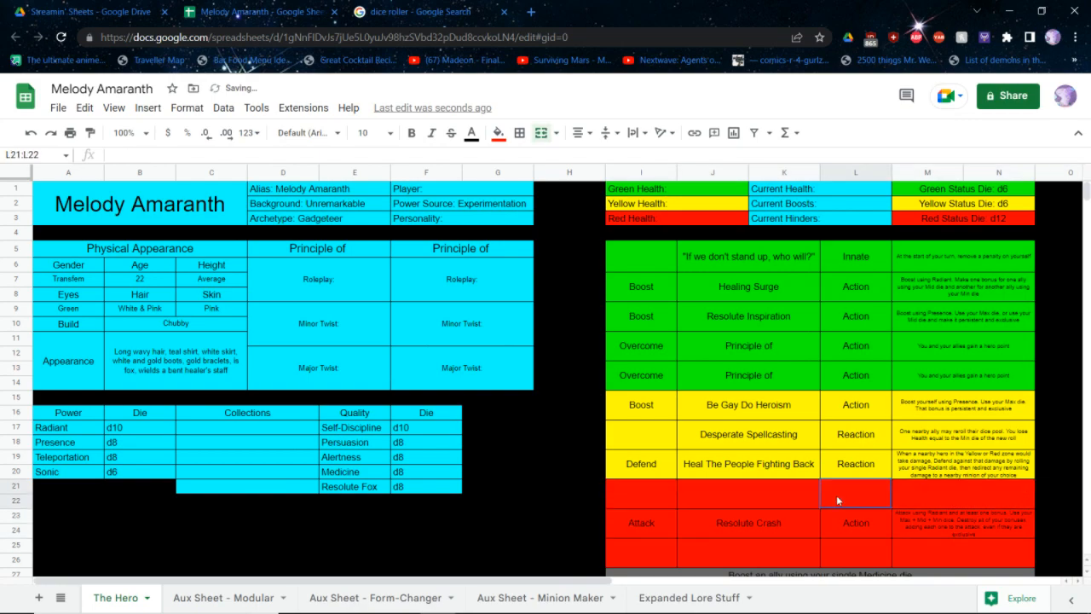
{"action": "type", "text": "Innate"}
{"action": "key", "text": "shift+Tab"}
{"action": "type", "text": "Sel"}
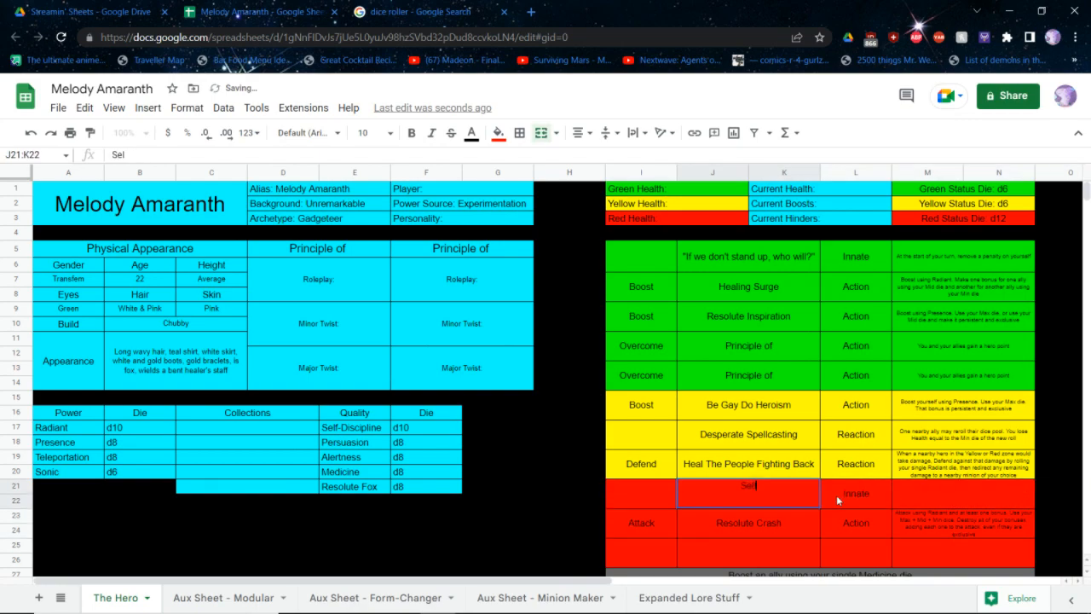
{"action": "type", "text": "f Confidenc"}
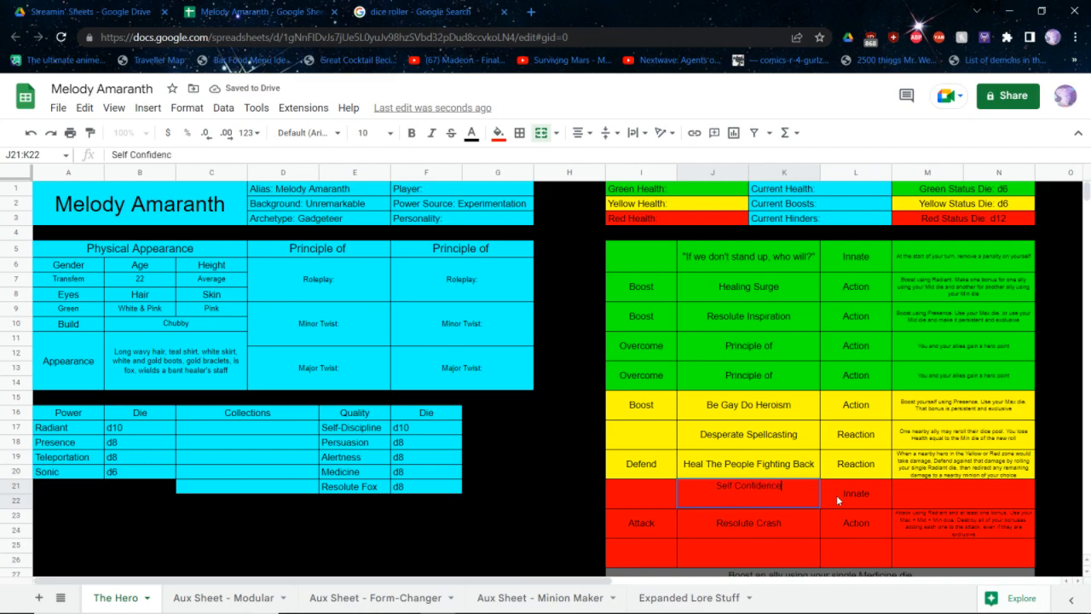
{"action": "type", "text": "e"}
Check the rulebook and start the Self Confidence description with "When taking any action Presence, you may reroll your Min die before"
{"action": "key", "text": "Tab"}
{"action": "key", "text": "Tab"}
{"action": "key", "text": "alt+Tab"}
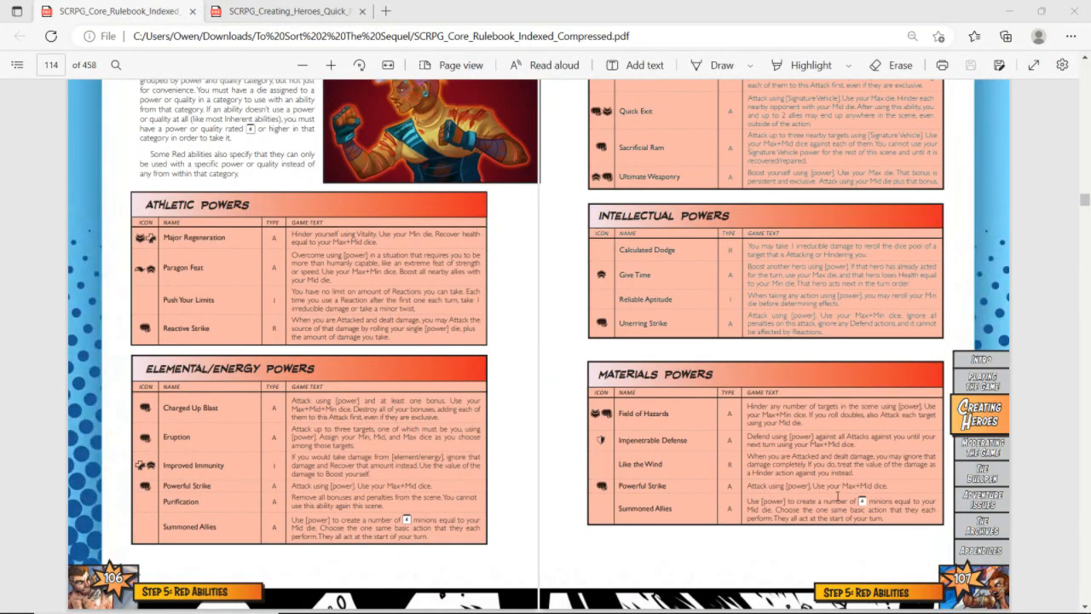
{"action": "key", "text": "alt+Tab"}
{"action": "type", "text": "Whe"}
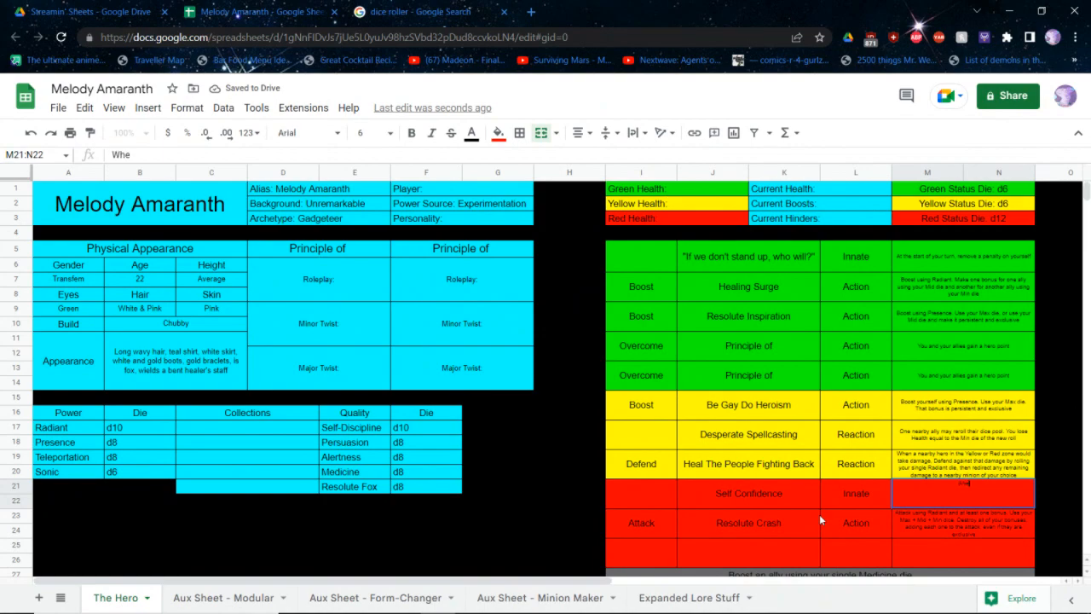
{"action": "type", "text": "n taking any a"}
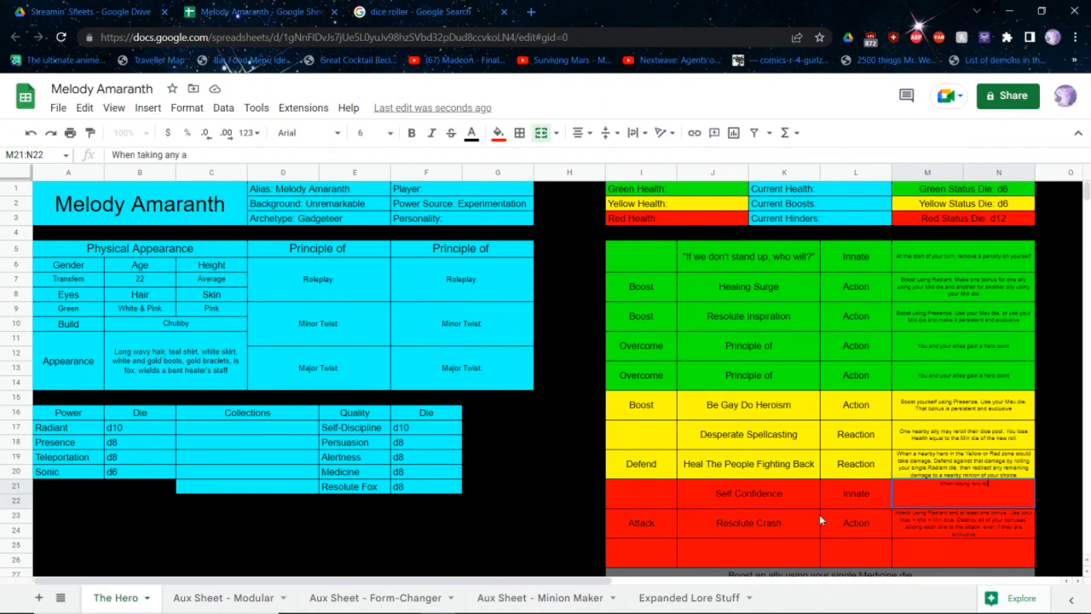
{"action": "type", "text": "ction Presence, you may rerol"}
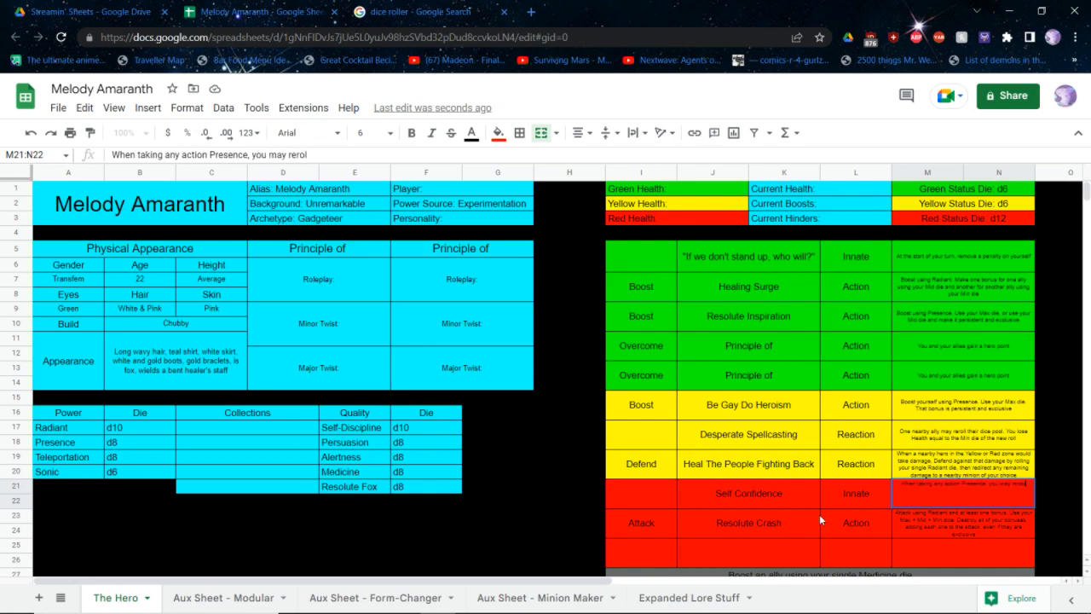
{"action": "type", "text": "l your Min die before t"}
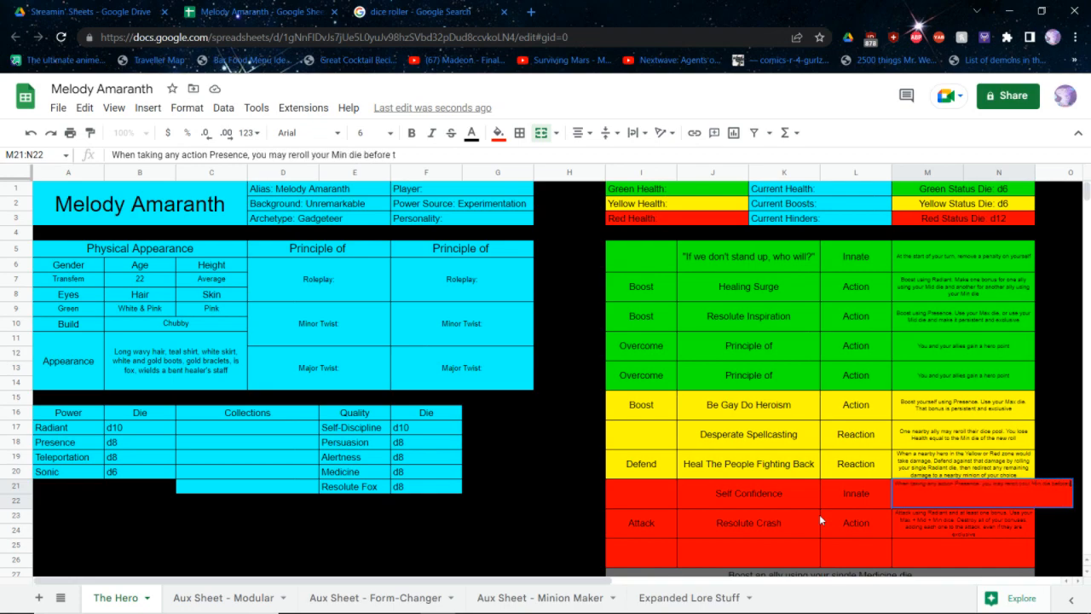
Finish the Self Confidence description with "determining effects" and insert "using" before "Presence"
{"action": "key", "text": "BackSpace"}
{"action": "type", "text": "determining ef"}
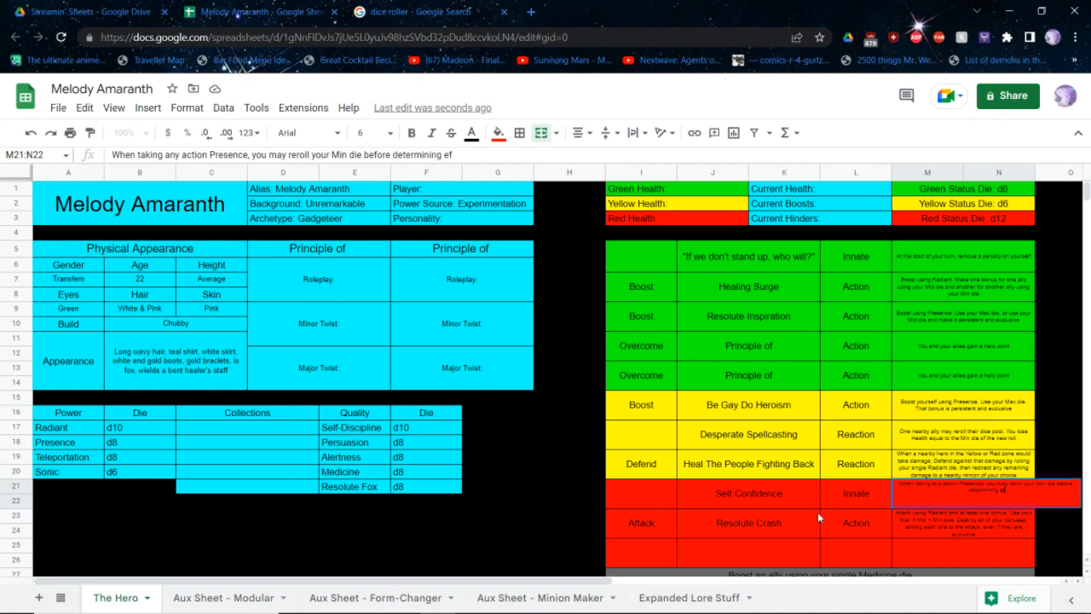
{"action": "type", "text": "fects"}
{"action": "type", "text": "using"}
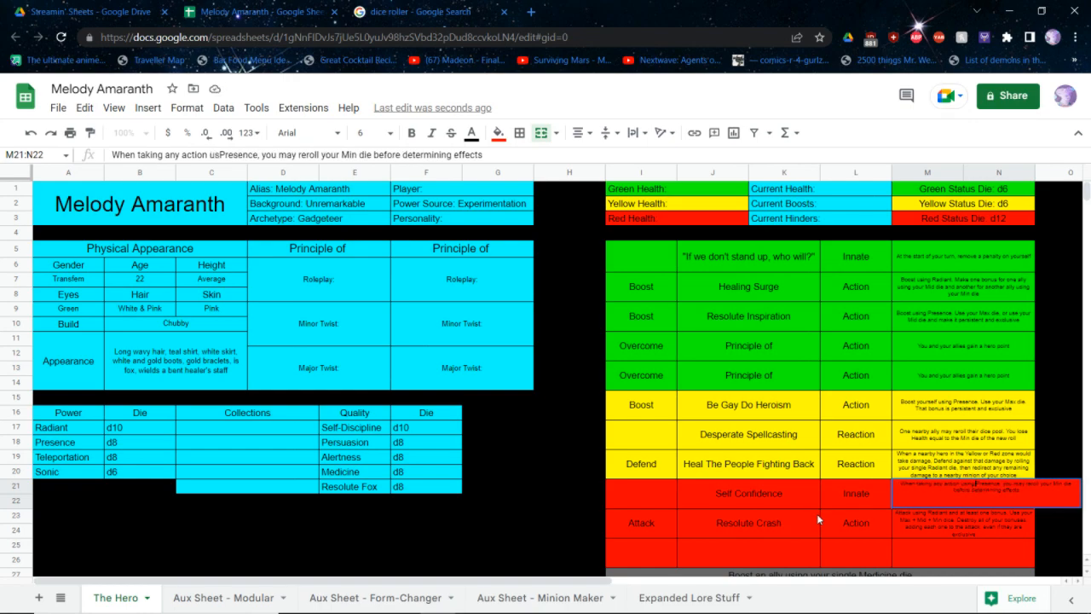
{"action": "key", "text": "Return"}
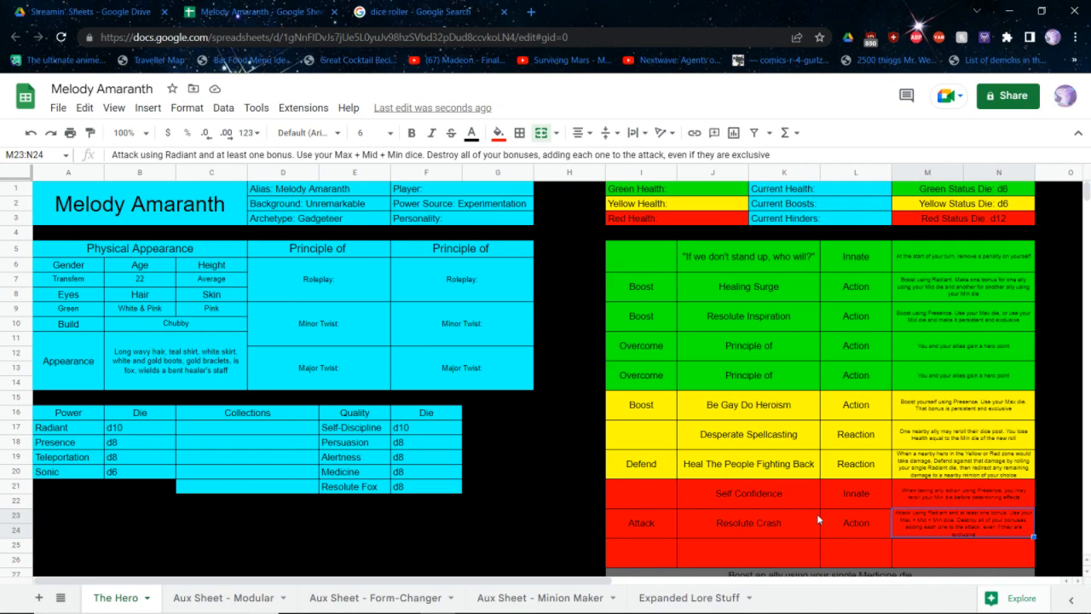
Fill the third red ability row with the type "Action", the name "Full Recovery" and the category "Boost"
{"action": "left_click", "coordinate": [855, 558]}
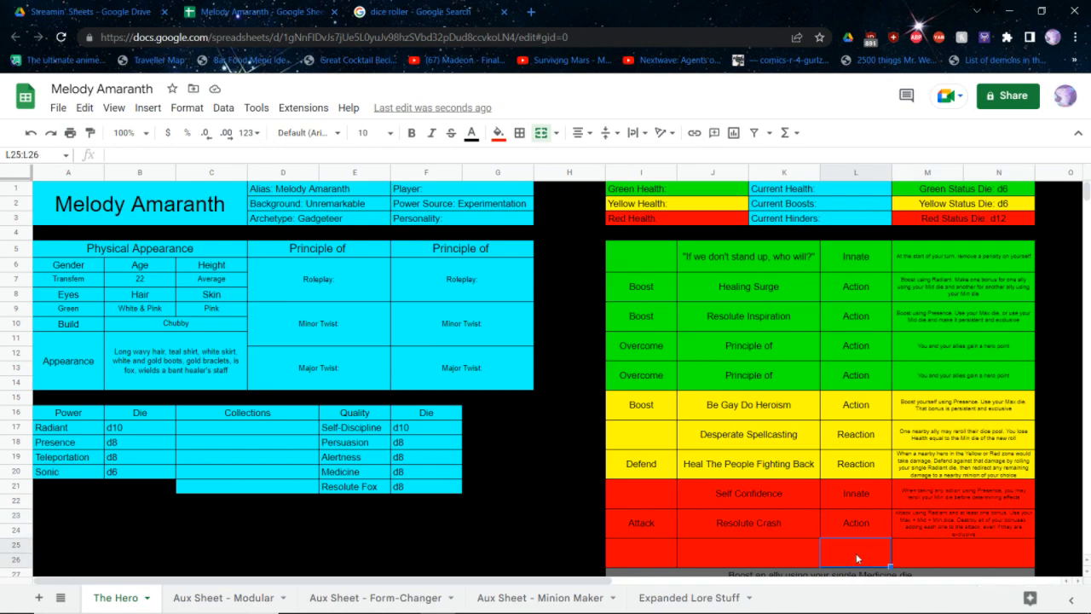
{"action": "type", "text": "Action"}
{"action": "key", "text": "shift+Tab"}
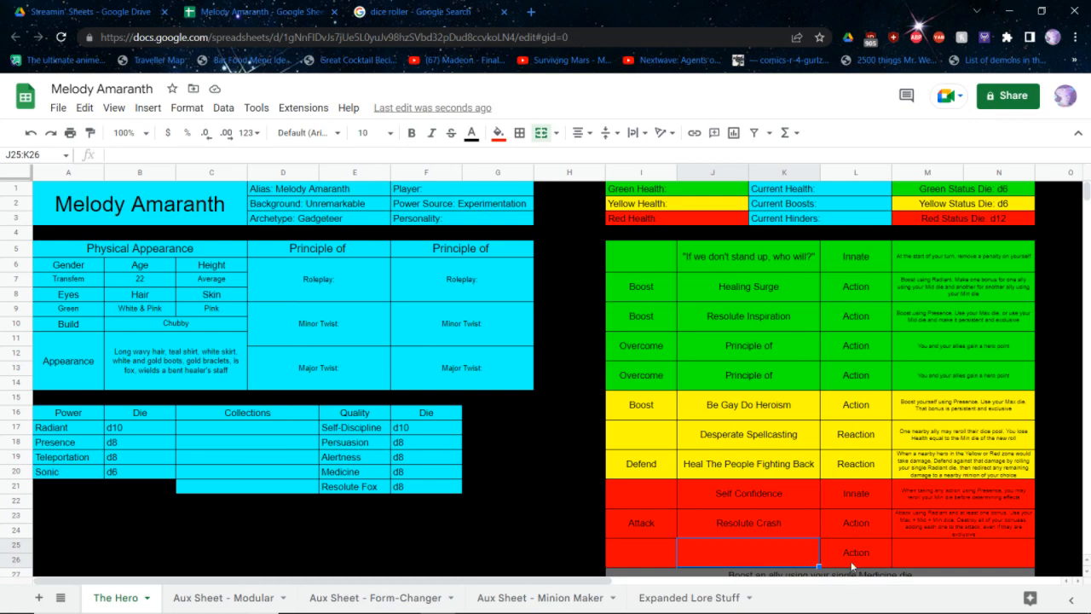
{"action": "type", "text": "Full Recovery"}
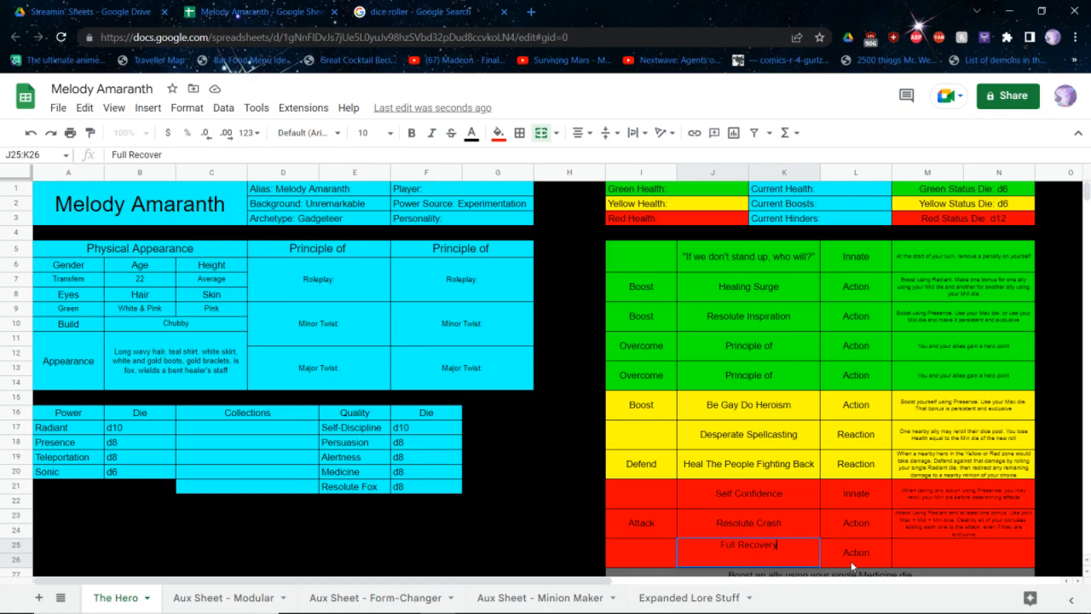
{"action": "key", "text": "Left"}
{"action": "type", "text": "Boost"}
Start the Full Recovery description with "Boost another hero using Presence. If that hero has already acted for the turn,"
{"action": "key", "text": "Right"}
{"action": "key", "text": "Right"}
{"action": "key", "text": "Right"}
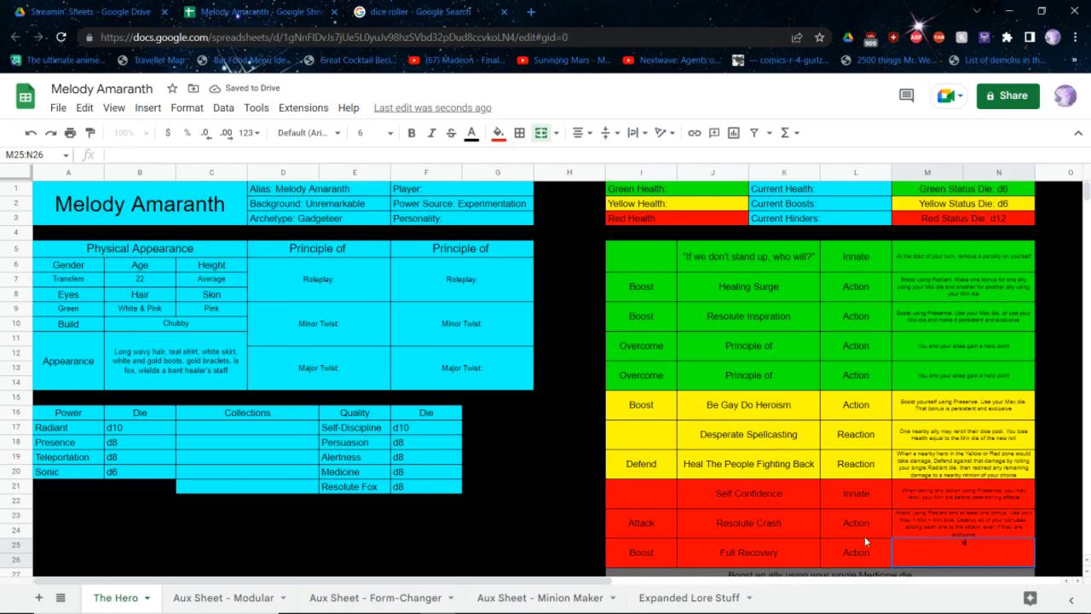
{"action": "type", "text": "Boost another hero us"}
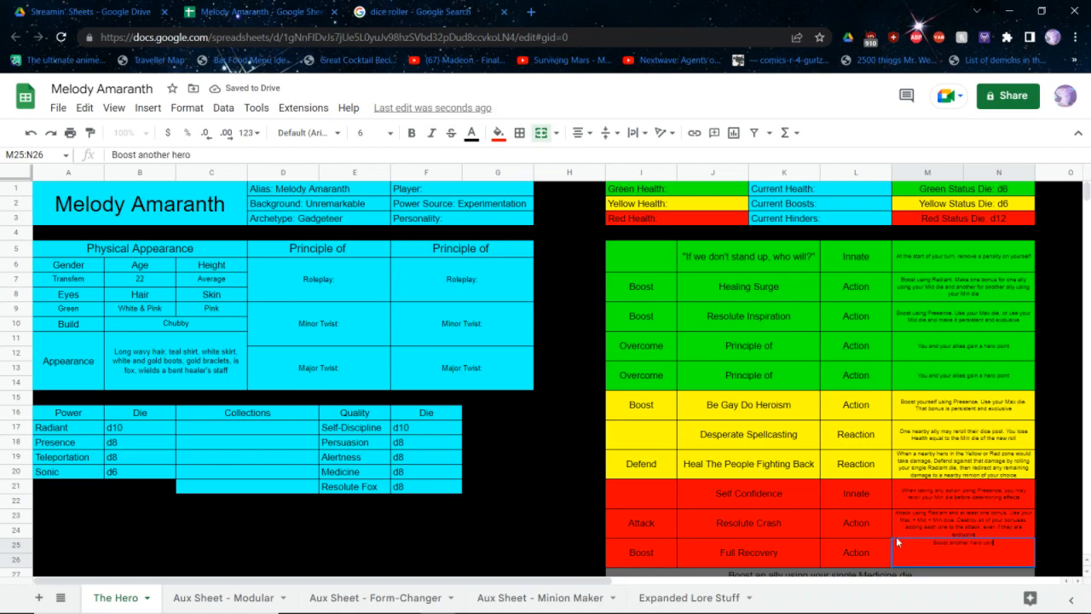
{"action": "type", "text": "ing Presence"}
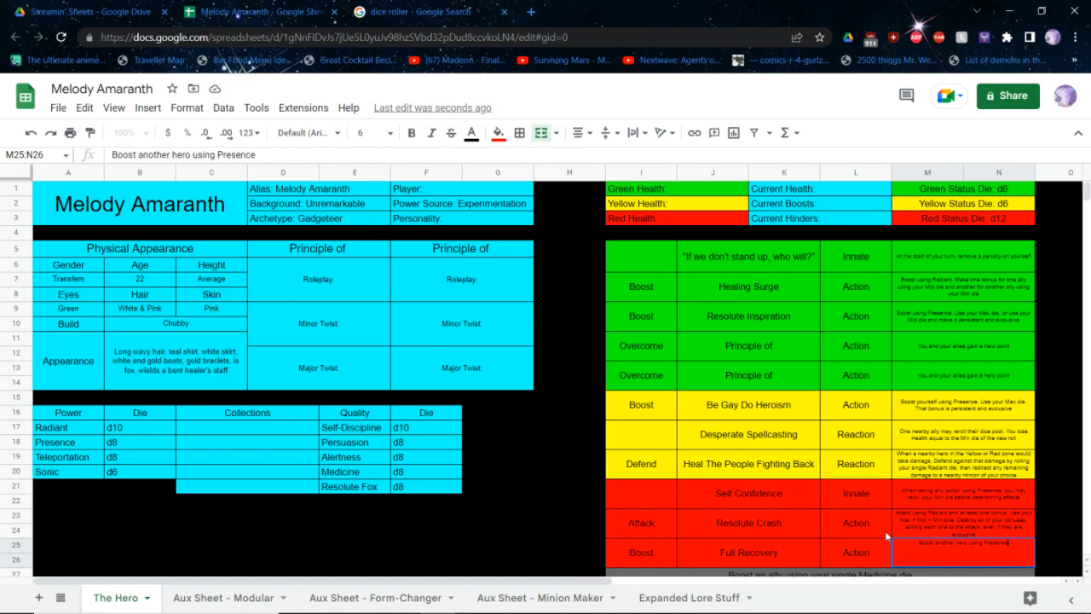
{"action": "type", "text": ". If that hero has already a"}
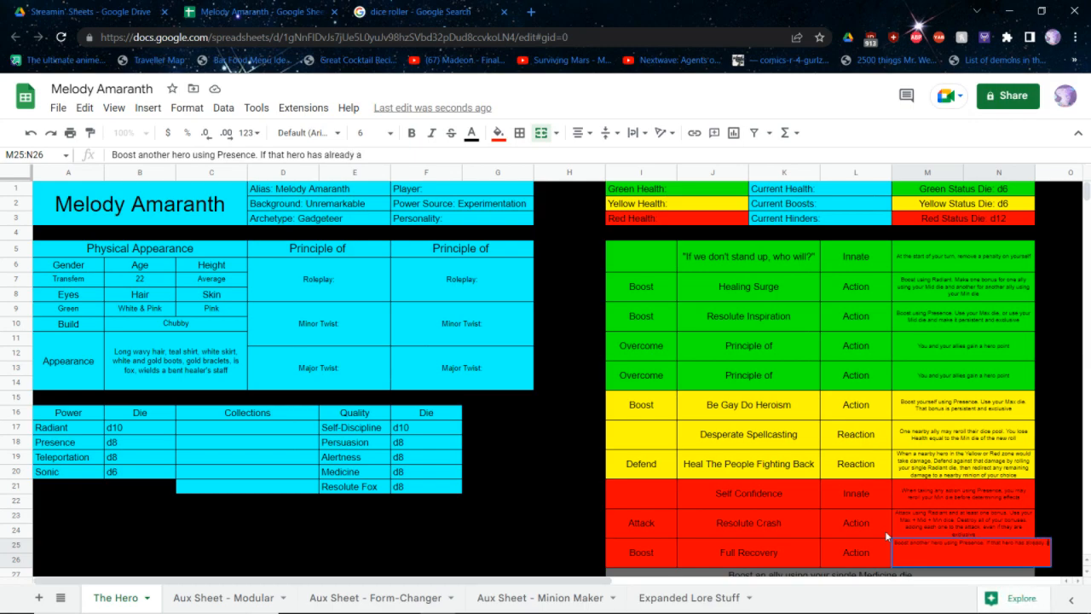
{"action": "type", "text": "cte"}
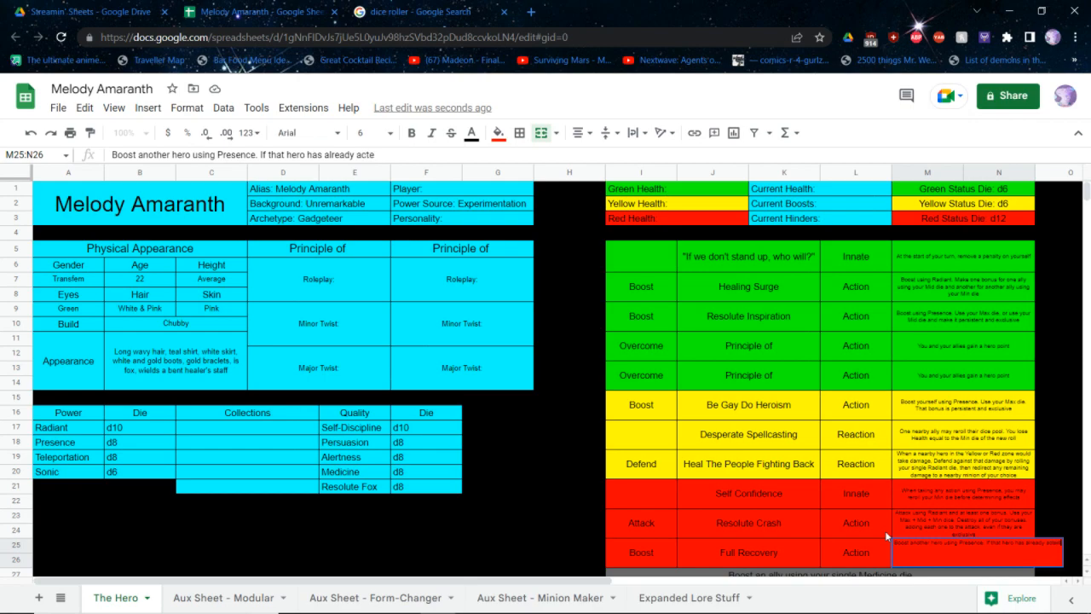
{"action": "type", "text": "d for the tu"}
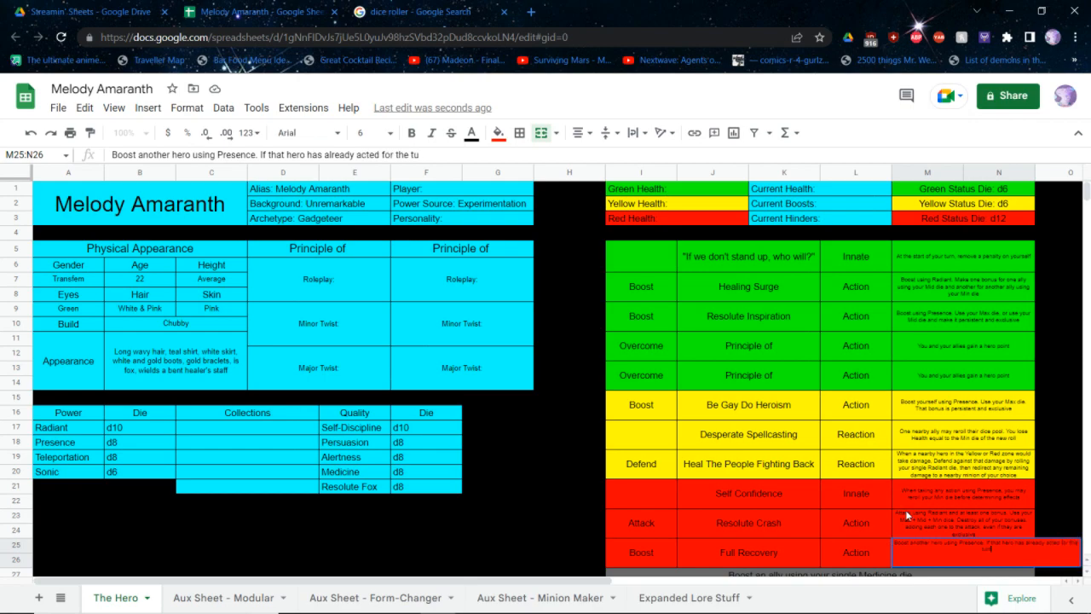
{"action": "type", "text": "rn, use your Max die, and that hero loses"}
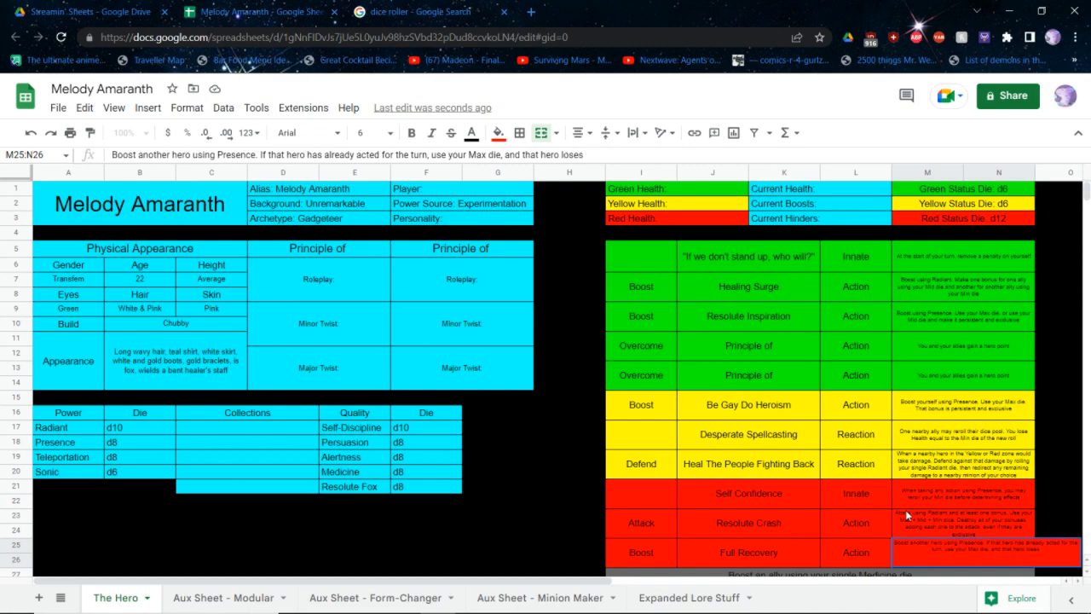
{"action": "type", "text": " Health equal to your Min die. T"}
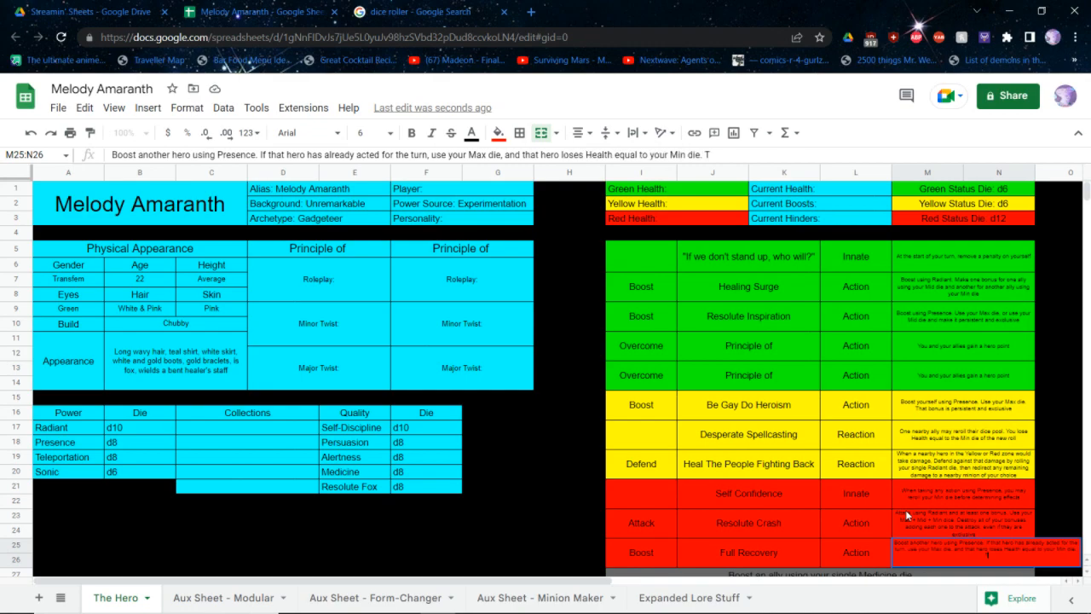
{"action": "type", "text": "hat hero acts next in the r"}
{"action": "type", "text": "urn"}
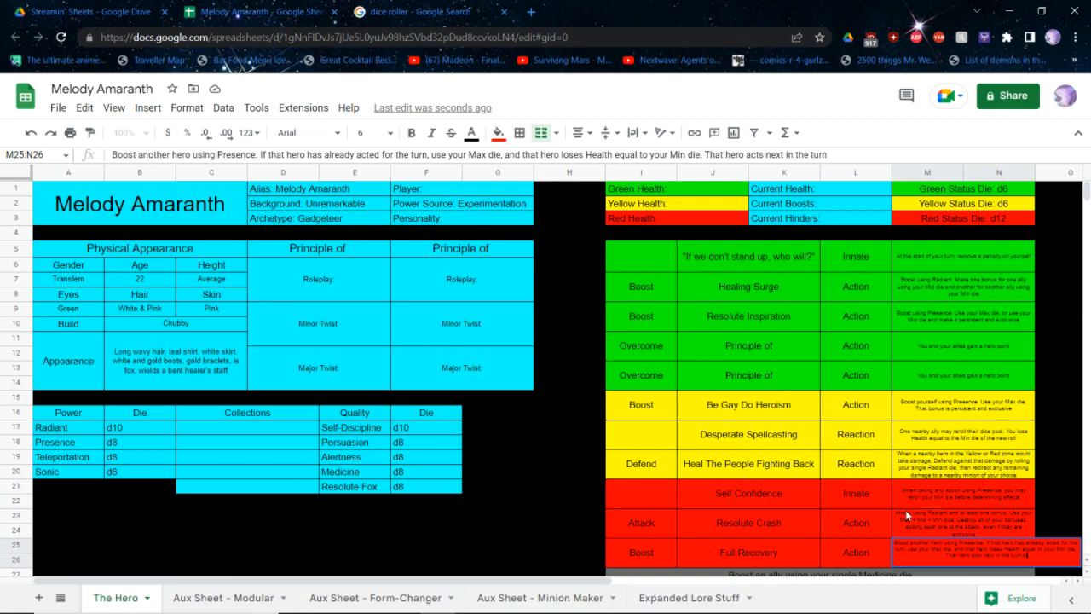
{"action": "type", "text": " order"}
Finish the Full Recovery description with "use your Max die, and that hero loses Health equal to your Min die. That hero acts next in the turn order"
{"action": "key", "text": "Return"}
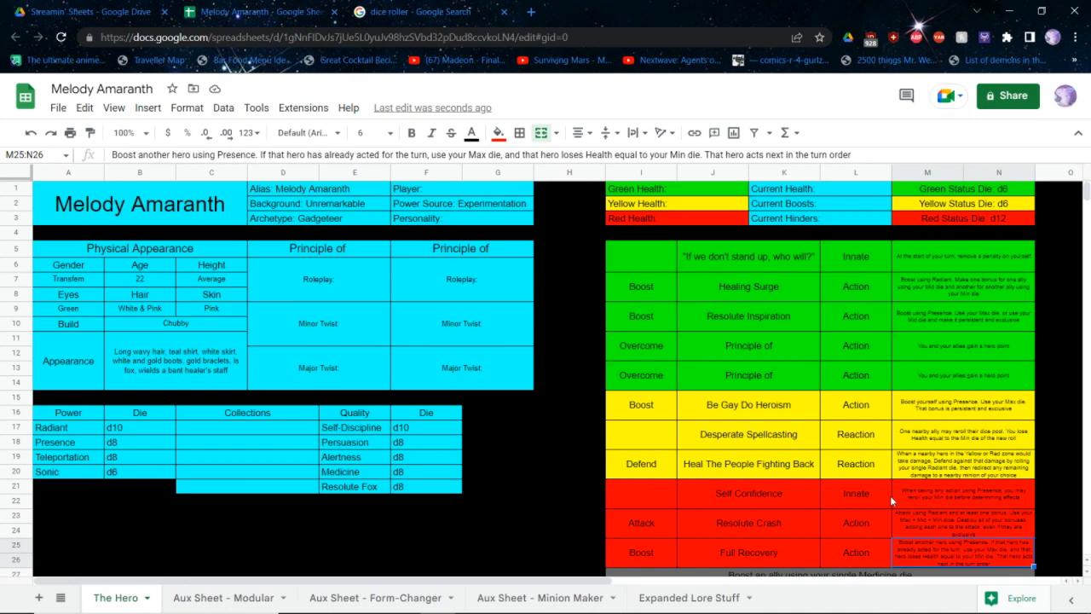
Enter "Nurturing" as the hero's Personality in the character header
{"action": "left_click", "coordinate": [750, 501]}
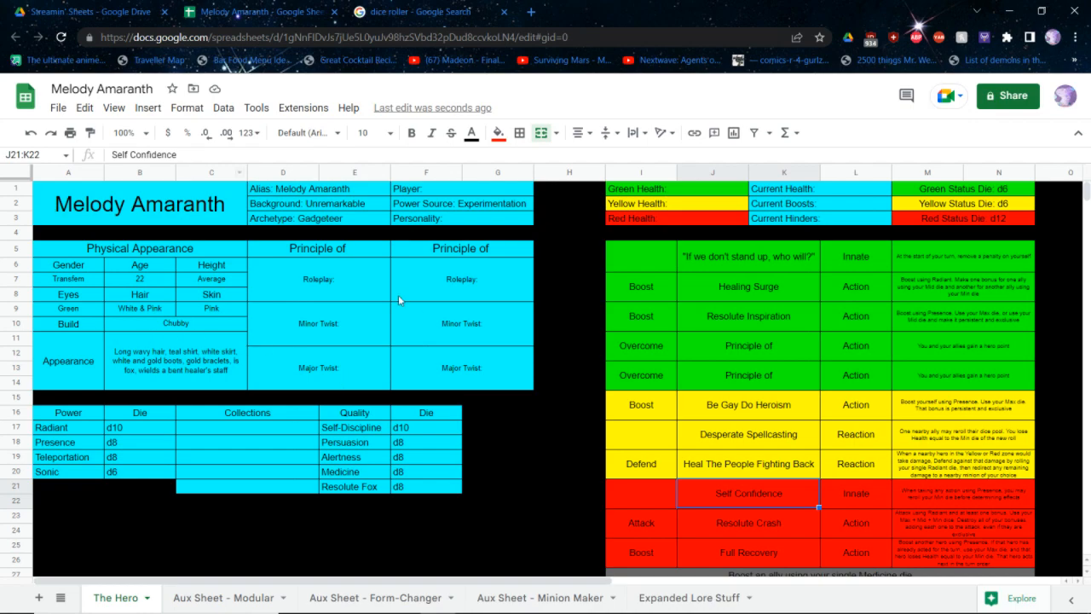
{"action": "left_click", "coordinate": [482, 216]}
{"action": "double_click", "coordinate": [483, 217]}
{"action": "type", "text": "N"}
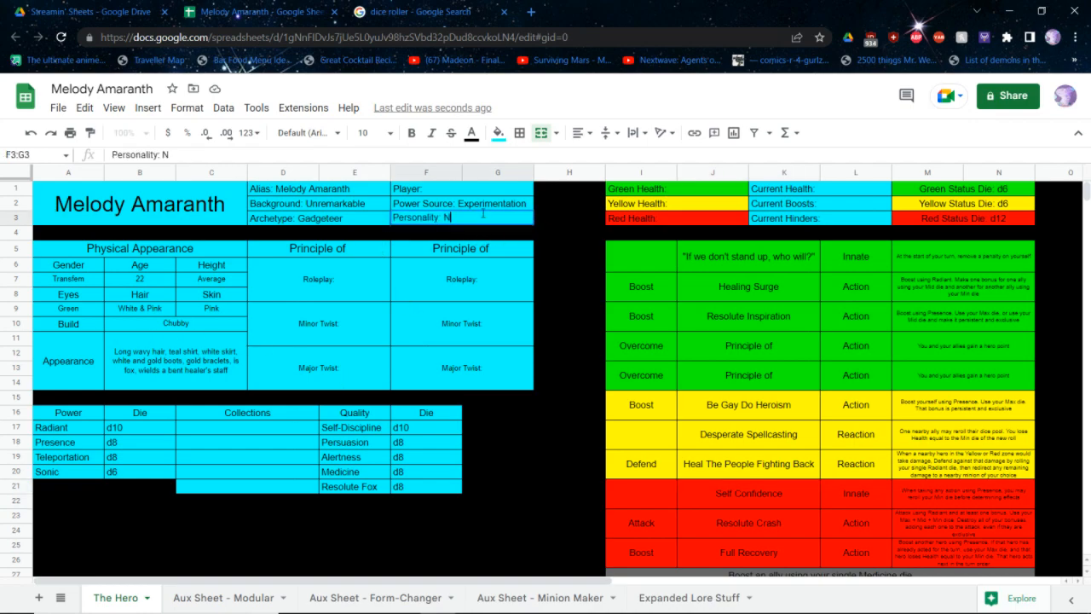
{"action": "type", "text": "urturing"}
{"action": "key", "text": "Return"}
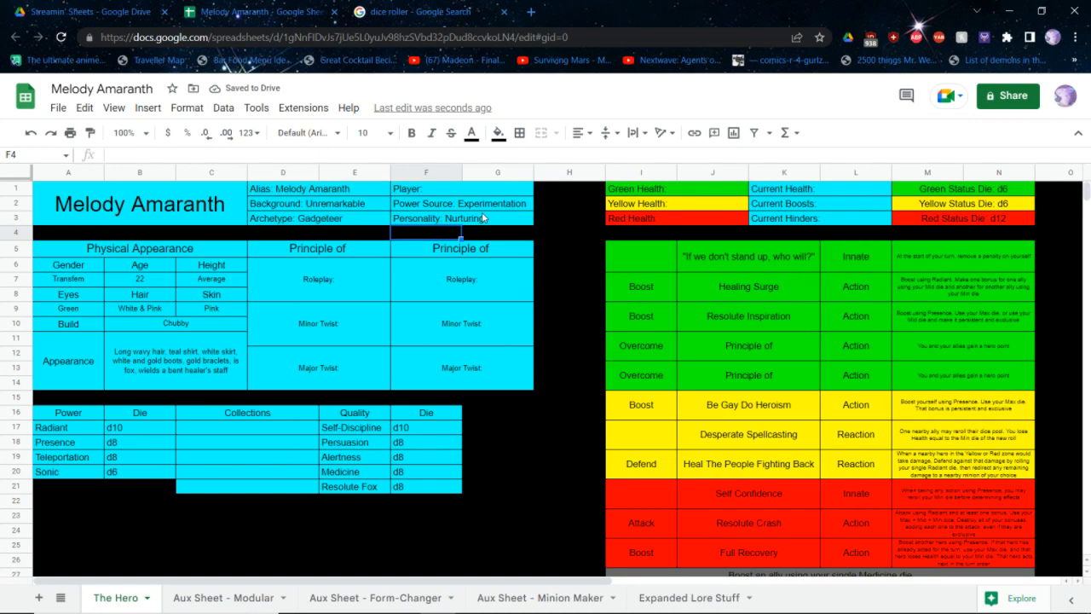
Look up Step 7: Health in the rulebook and roll a single d8 in the Google dice roller
{"action": "key", "text": "alt+Tab"}
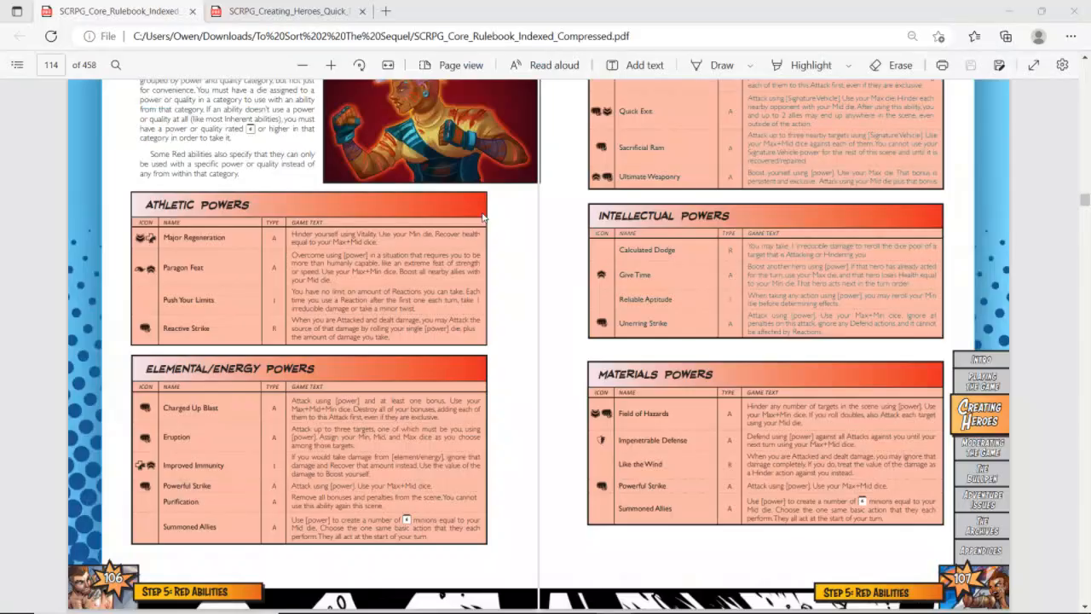
{"action": "left_click", "coordinate": [17, 65]}
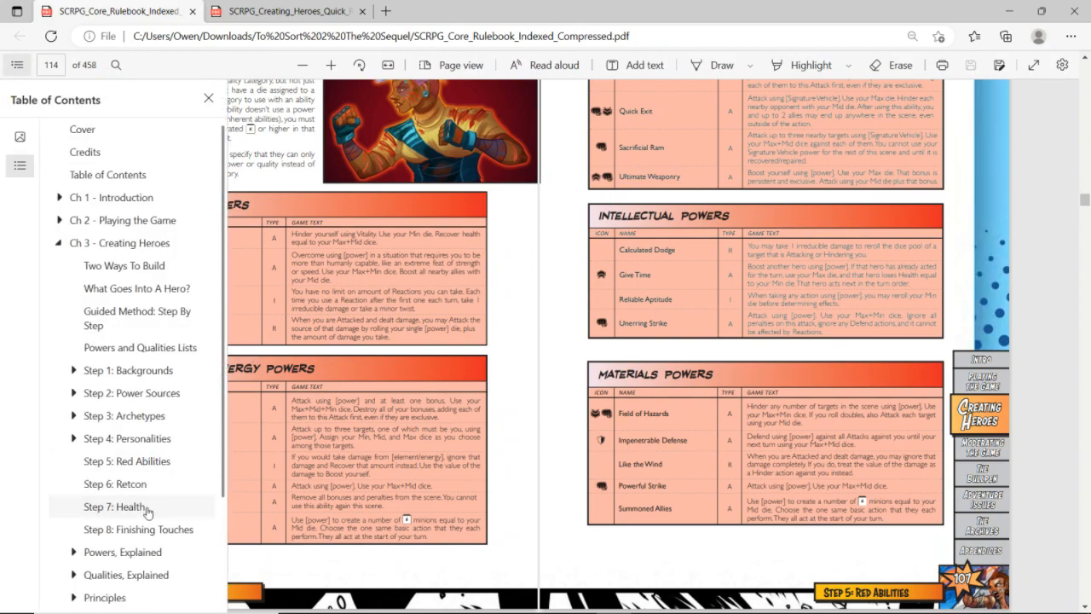
{"action": "key", "text": "alt+Tab"}
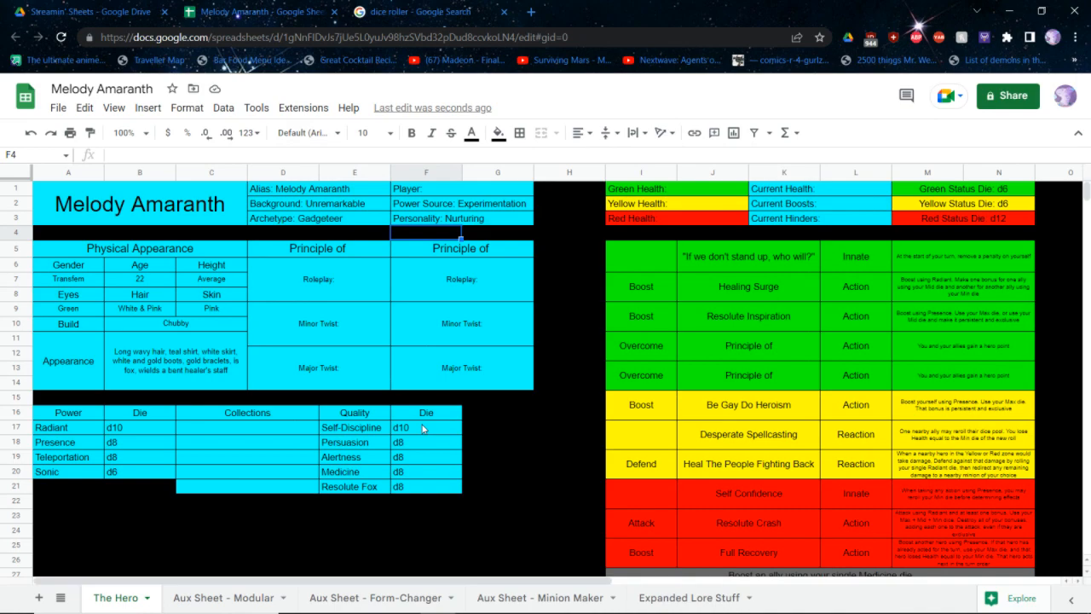
{"action": "key", "text": "ctrl+Tab"}
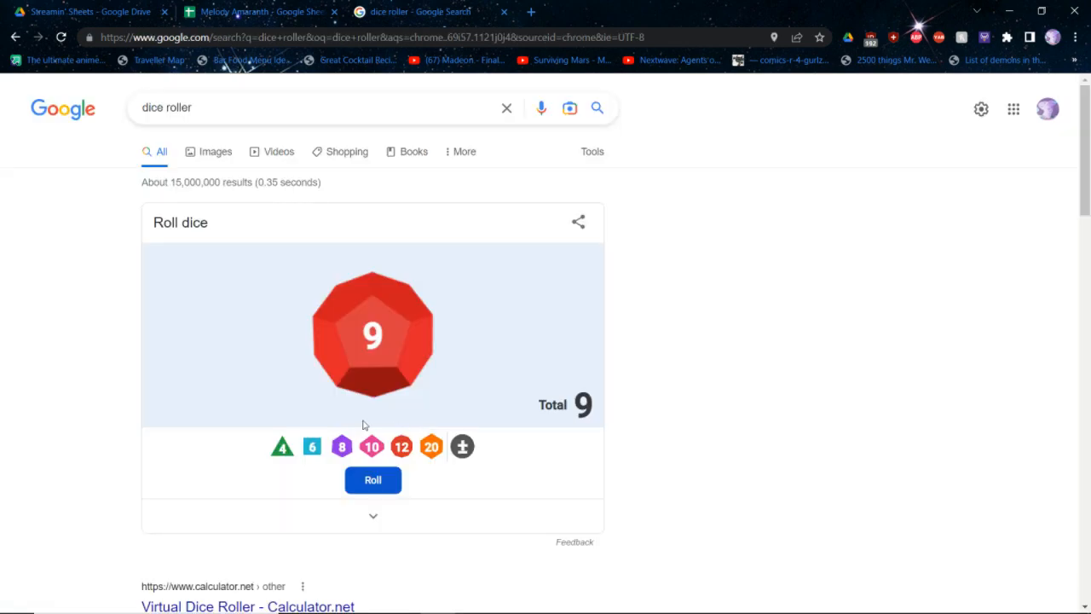
{"action": "left_click", "coordinate": [369, 403]}
{"action": "left_click", "coordinate": [339, 453]}
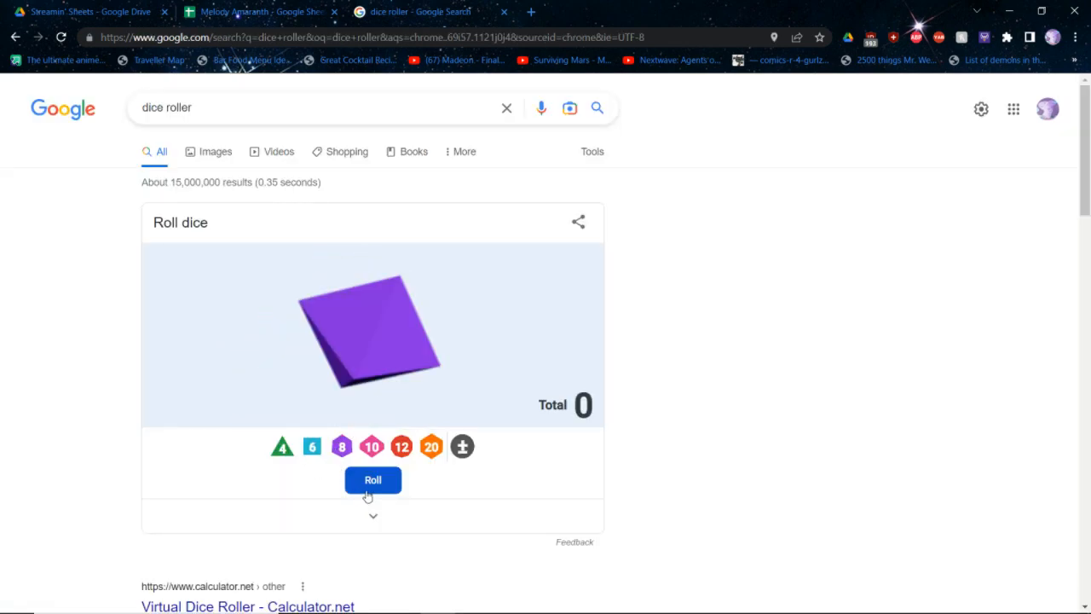
{"action": "left_click", "coordinate": [367, 495]}
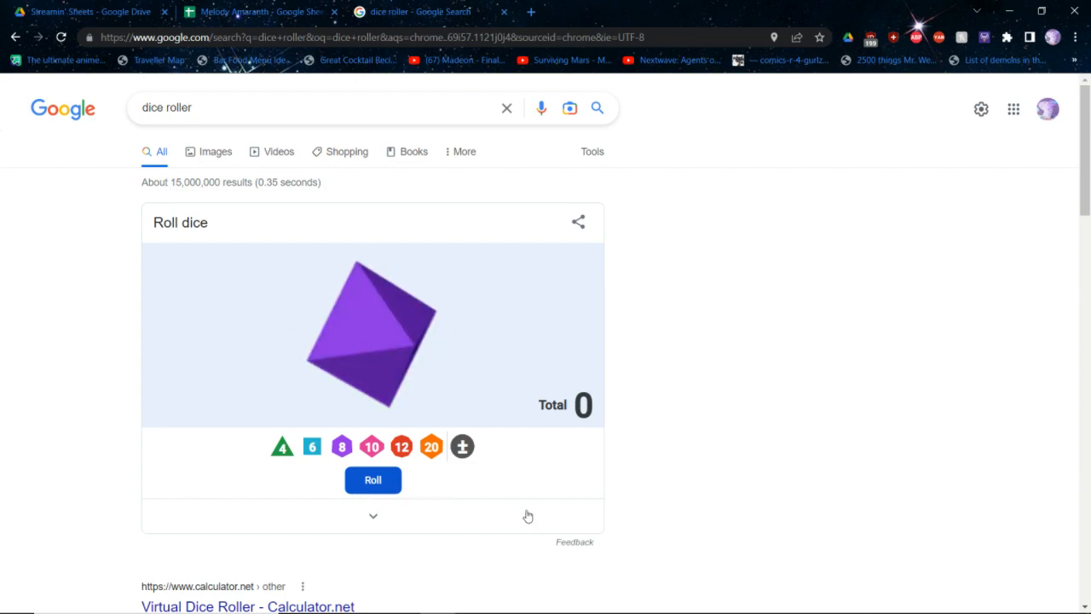
Return to the hero sheet and set Green Health to 34
{"action": "key", "text": "ctrl+shift+Tab"}
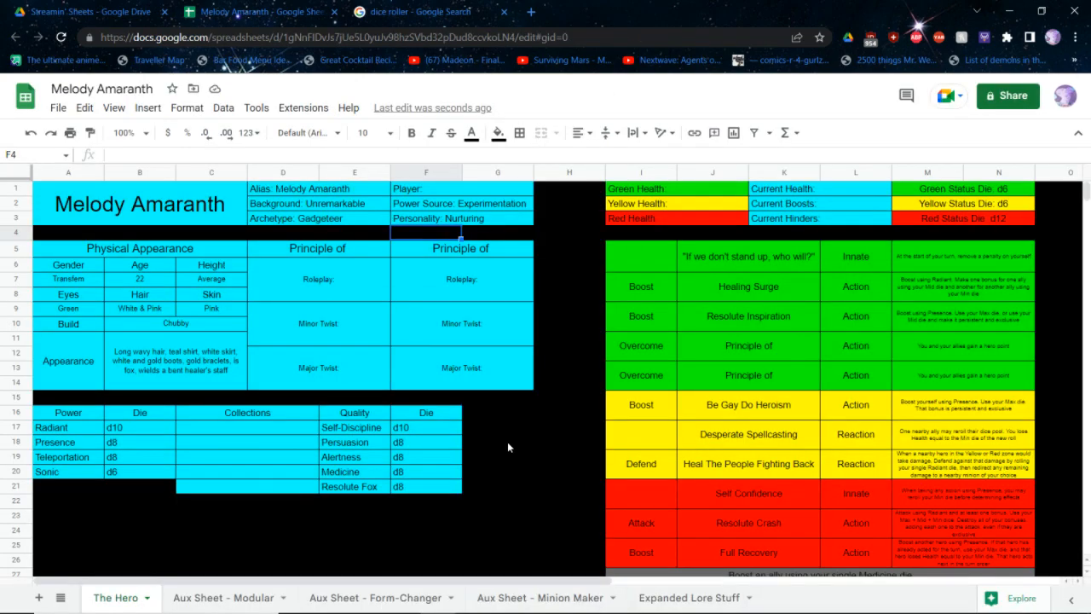
{"action": "left_click", "coordinate": [669, 190]}
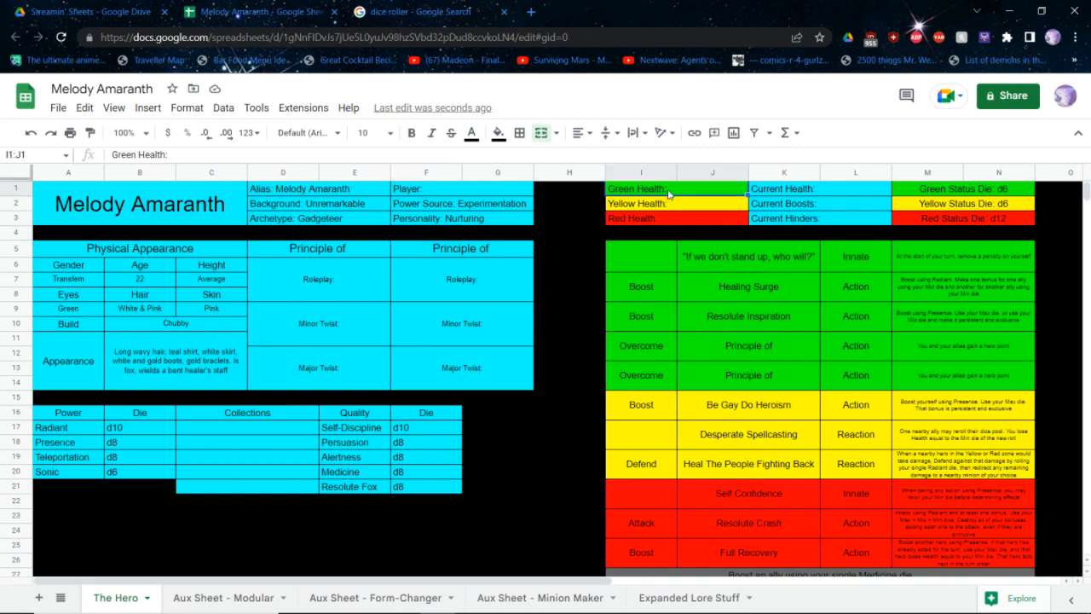
{"action": "type", "text": "34"}
{"action": "key", "text": "Return"}
{"action": "key", "text": "Return"}
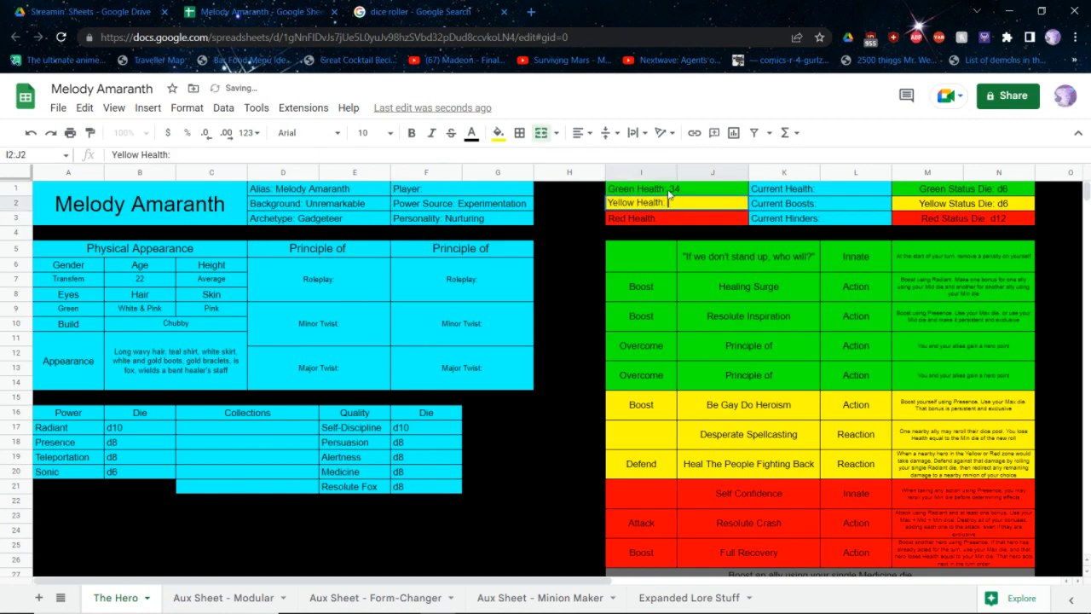
Check the rulebook's health table, and set Yellow Health to 25 and Red Health to 12
{"action": "key", "text": "alt+Tab"}
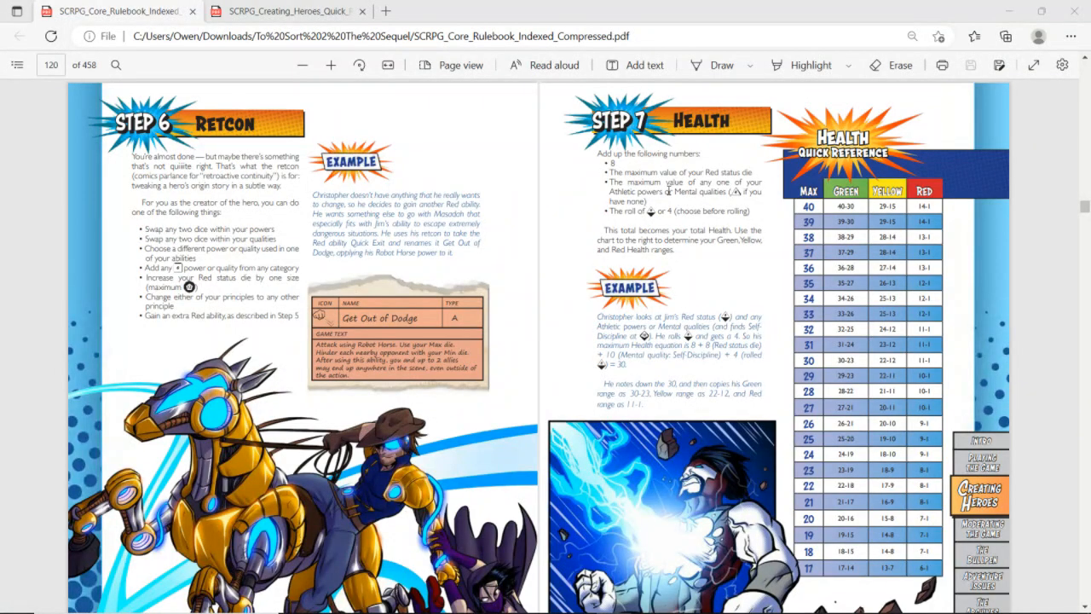
{"action": "key", "text": "alt+Tab"}
{"action": "type", "text": "25"}
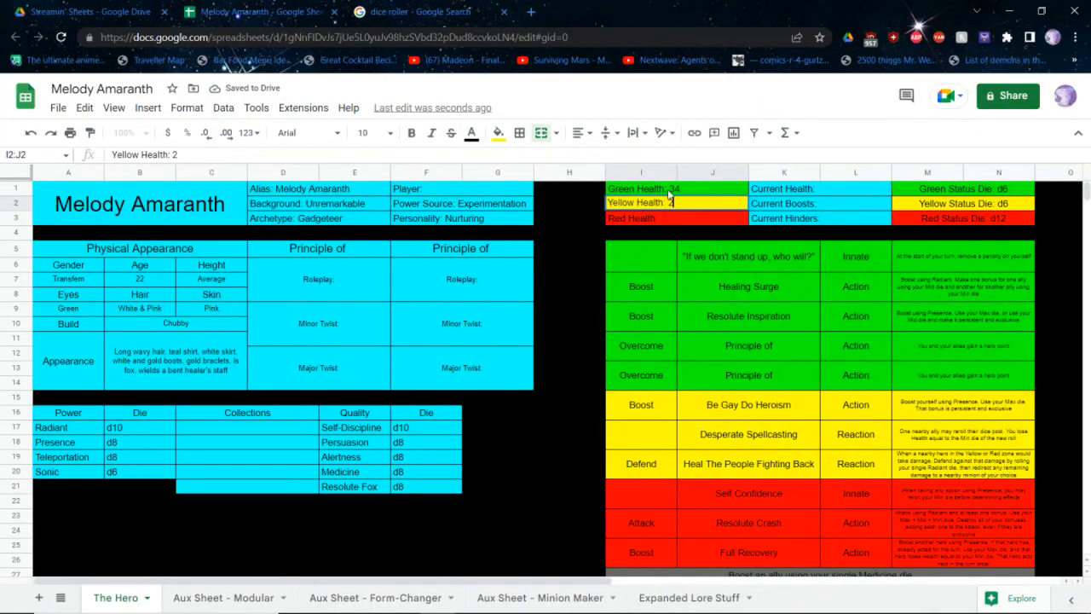
{"action": "key", "text": "Return"}
{"action": "key", "text": "Return"}
{"action": "type", "text": "12"}
{"action": "key", "text": "Return"}
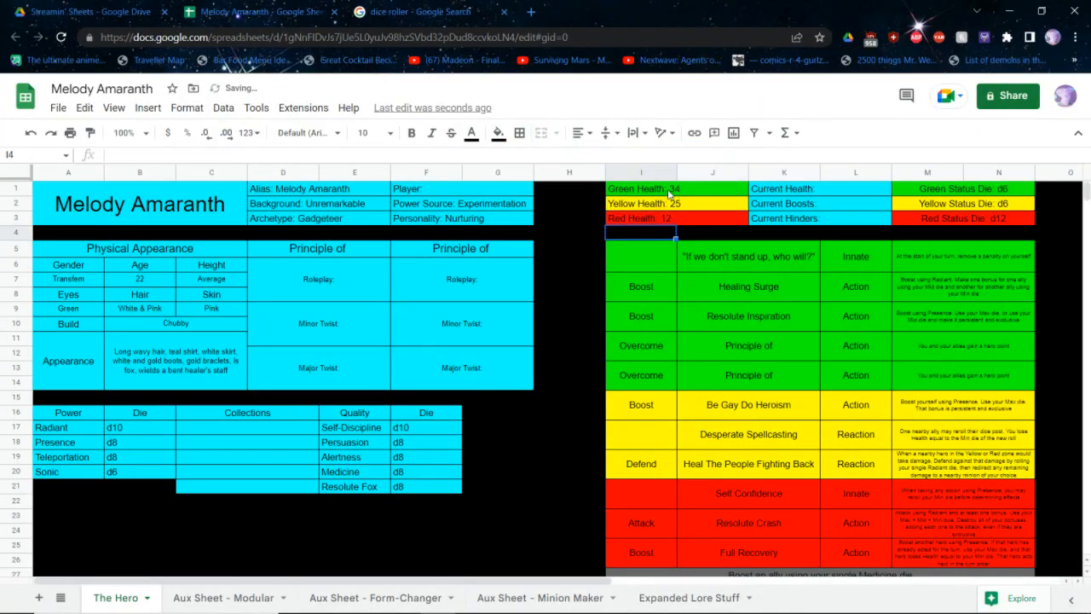
{"action": "key", "text": "alt+Tab"}
{"action": "key", "text": "alt+Tab"}
{"action": "key", "text": "alt+Tab"}
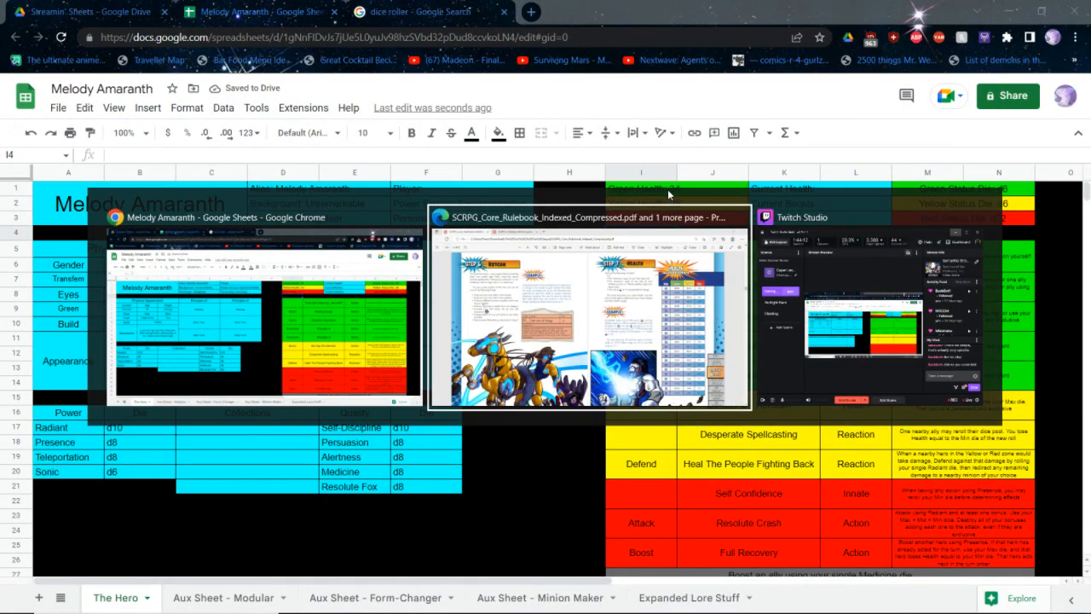
{"action": "key", "text": "Escape"}
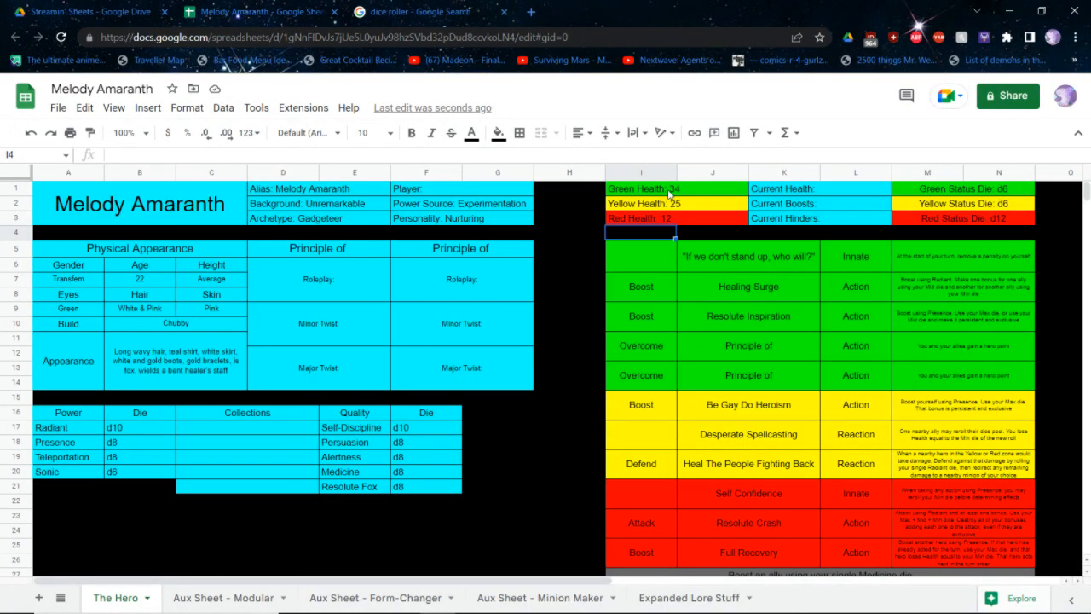
{"action": "left_click", "coordinate": [399, 330]}
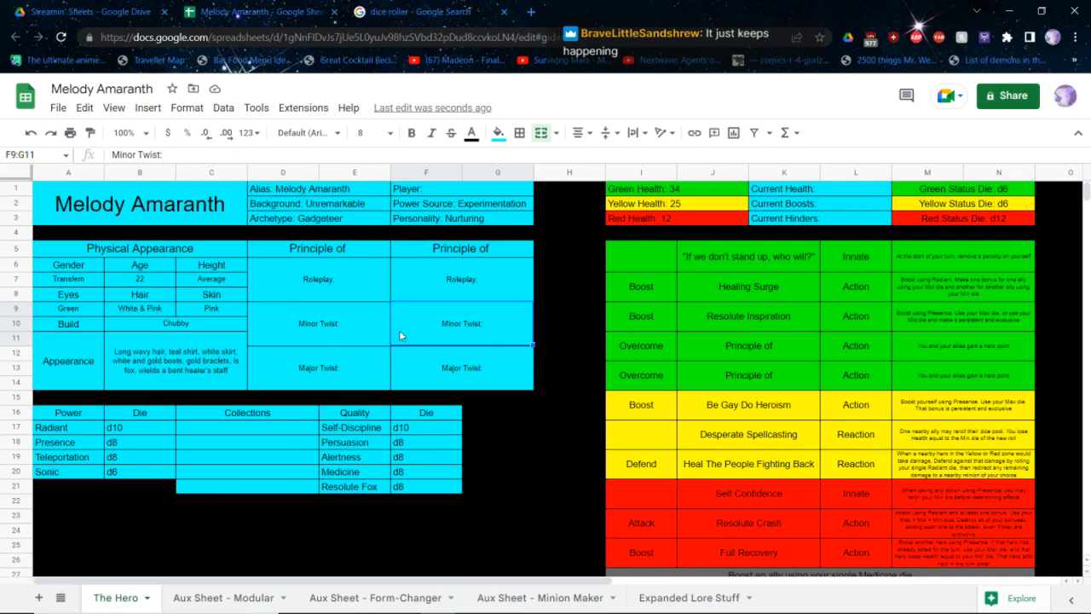
Open the Principles section of the rulebook and review the quick reference list of principles
{"action": "key", "text": "alt+Tab"}
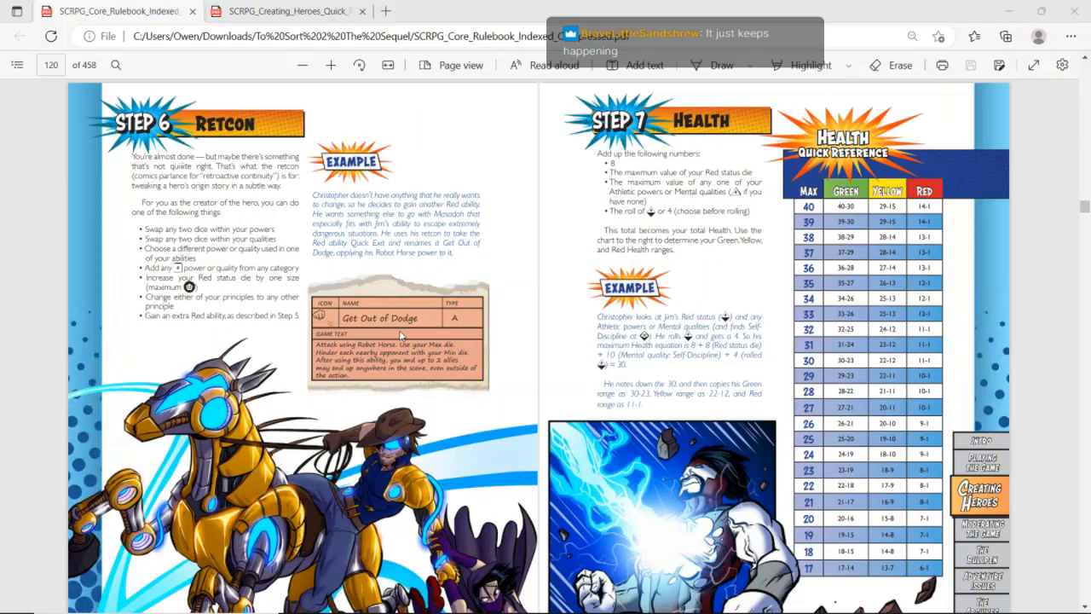
{"action": "left_click", "coordinate": [16, 67]}
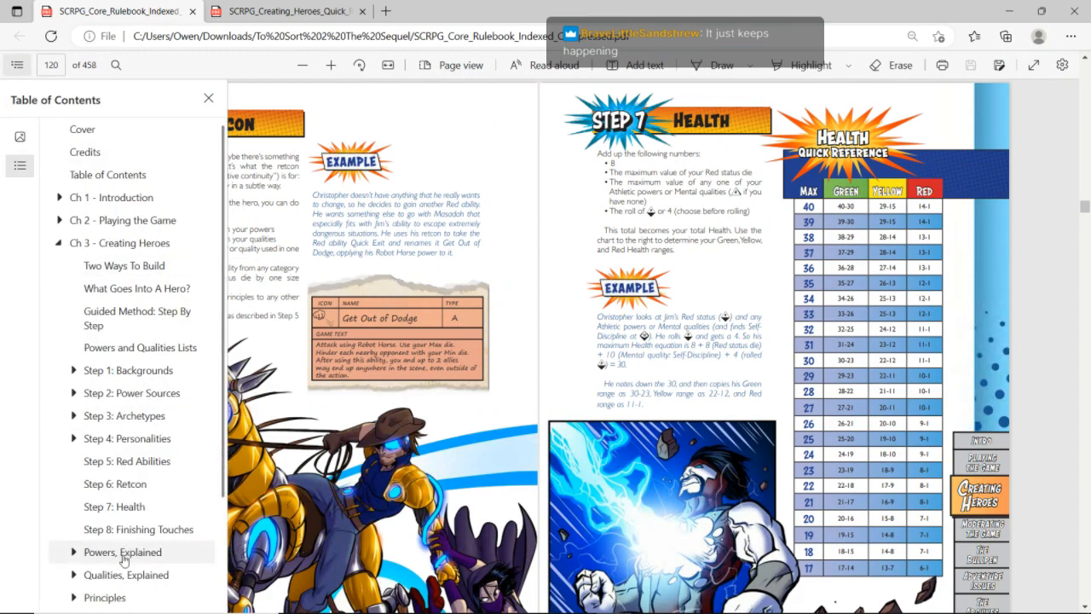
{"action": "left_click", "coordinate": [105, 599]}
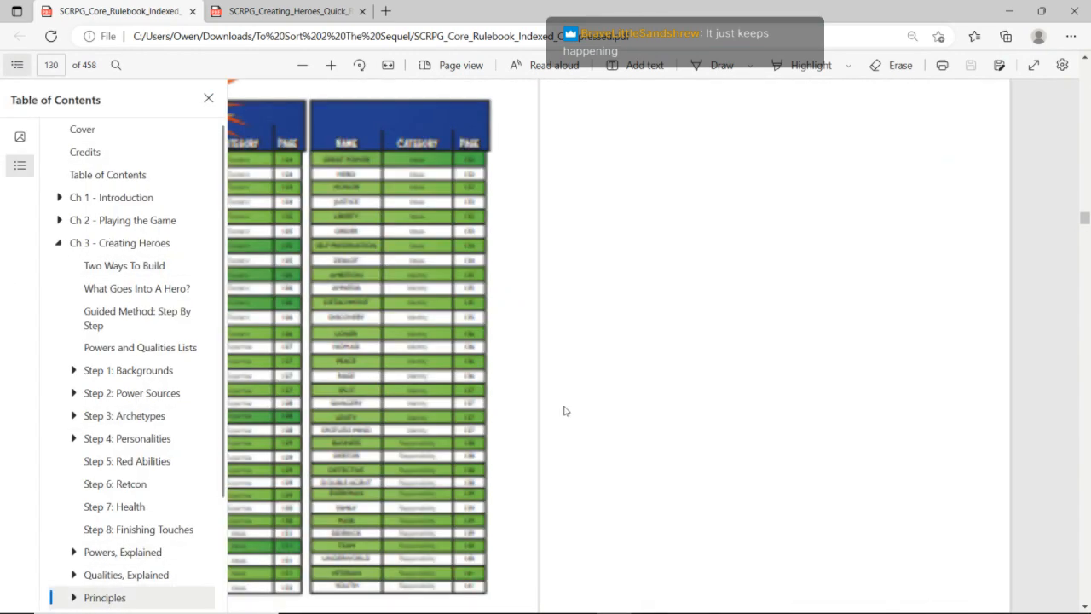
{"action": "left_click", "coordinate": [564, 412]}
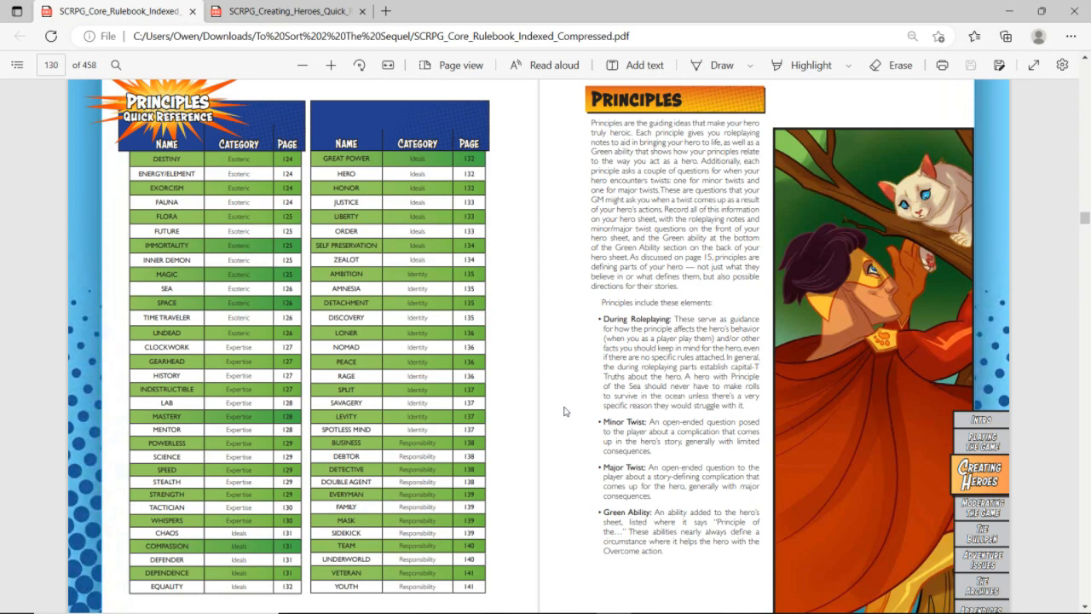
Complete the first principle heading on the hero sheet as "Principle of Team" and return to the rulebook's Principles list
{"action": "key", "text": "alt+Tab"}
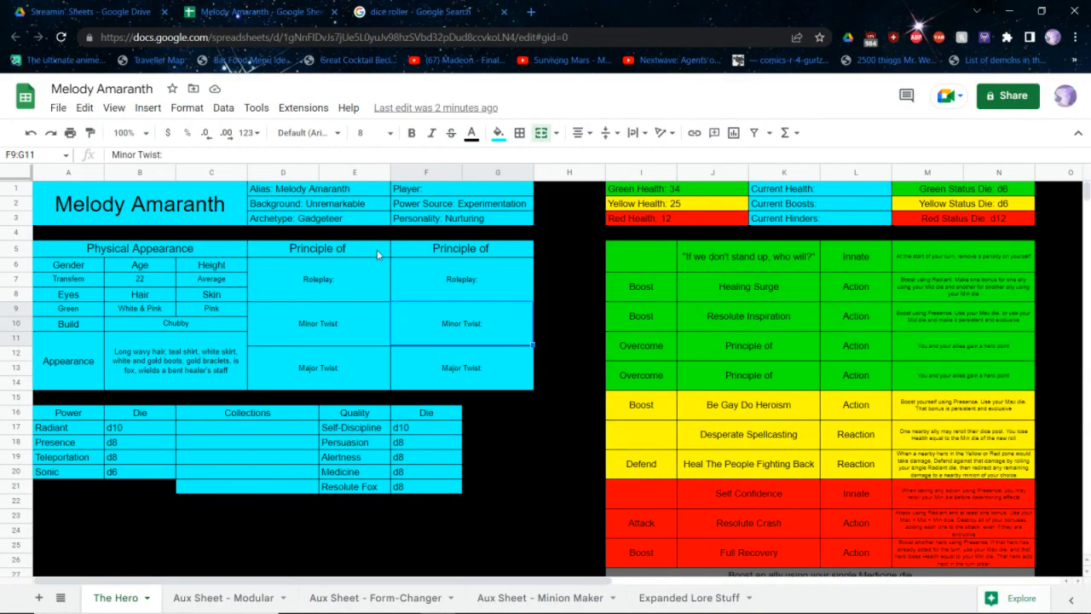
{"action": "left_click", "coordinate": [378, 257]}
{"action": "double_click", "coordinate": [378, 257]}
{"action": "type", "text": "Team"}
{"action": "key", "text": "Return"}
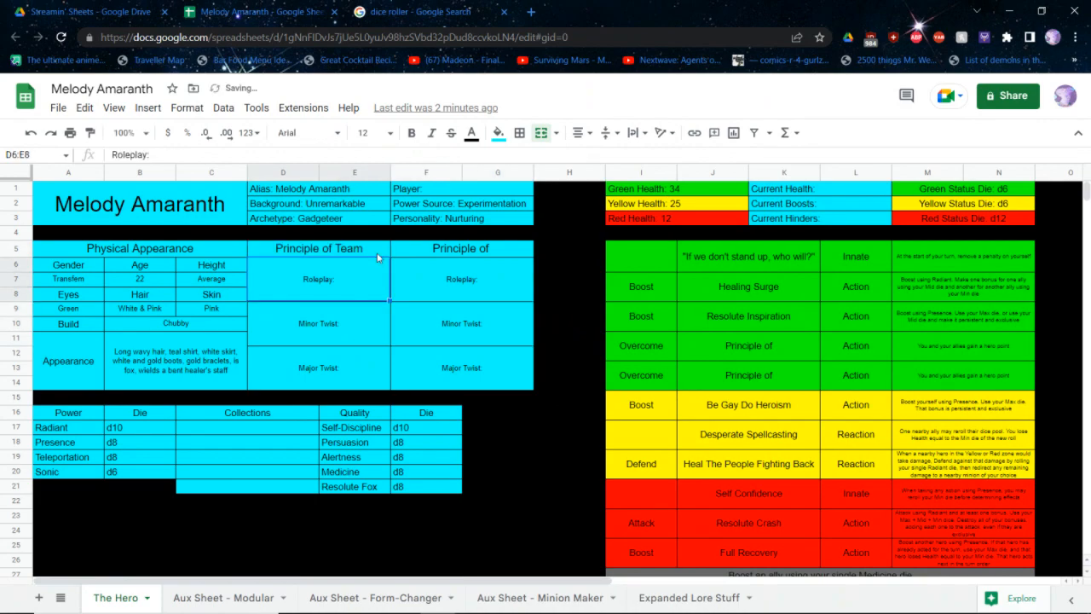
{"action": "key", "text": "alt+Tab"}
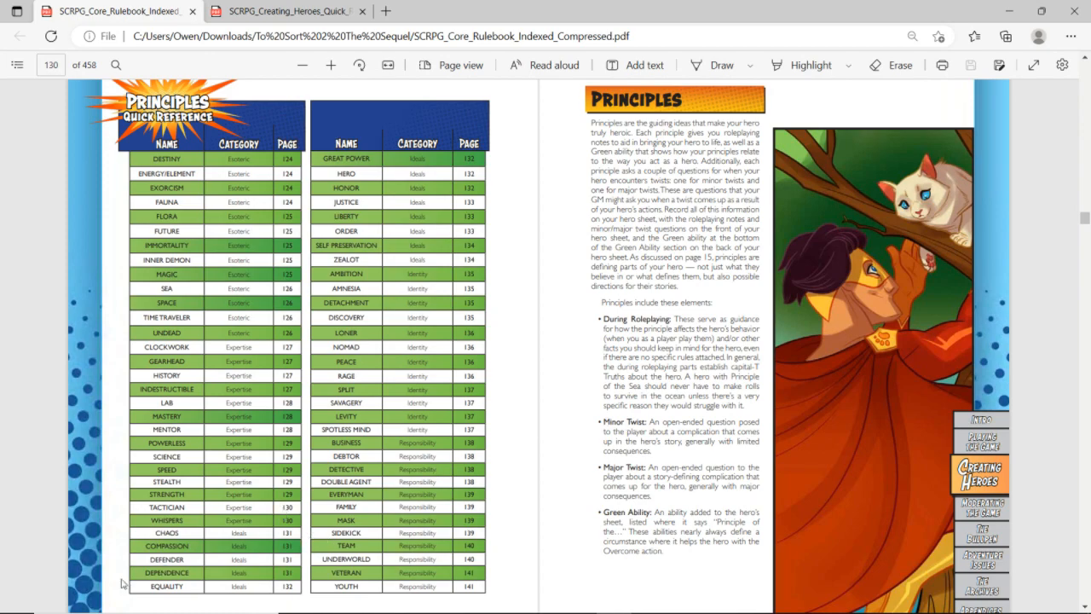
Look up the Principle of Compassion in the rulebook, and open the Aura hero sheet in a new Chrome tab
{"action": "left_click", "coordinate": [166, 547]}
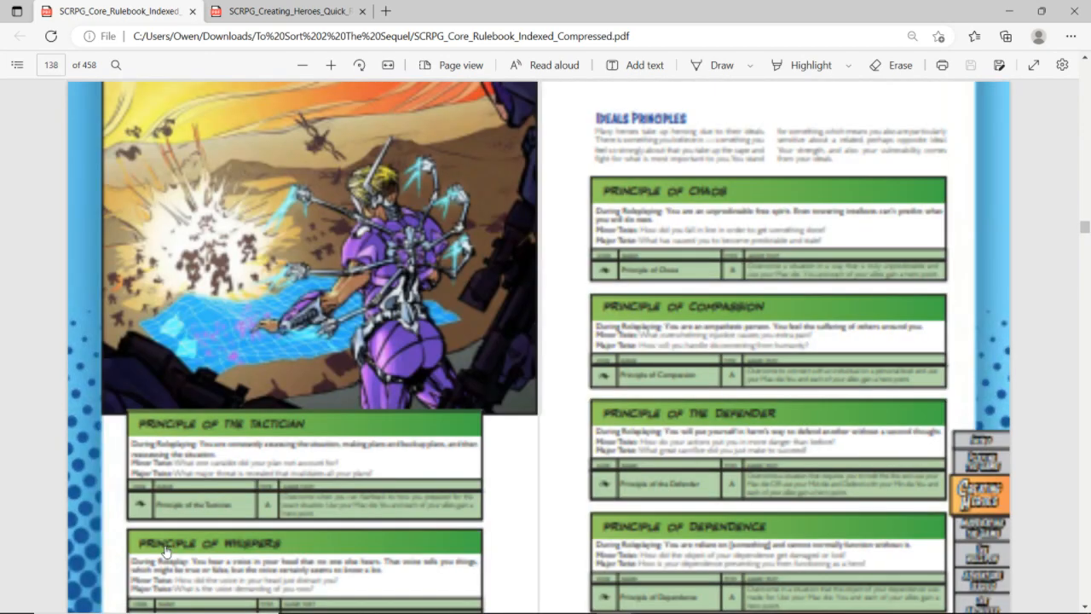
{"action": "key", "text": "alt+Tab"}
{"action": "key", "text": "ctrl+t"}
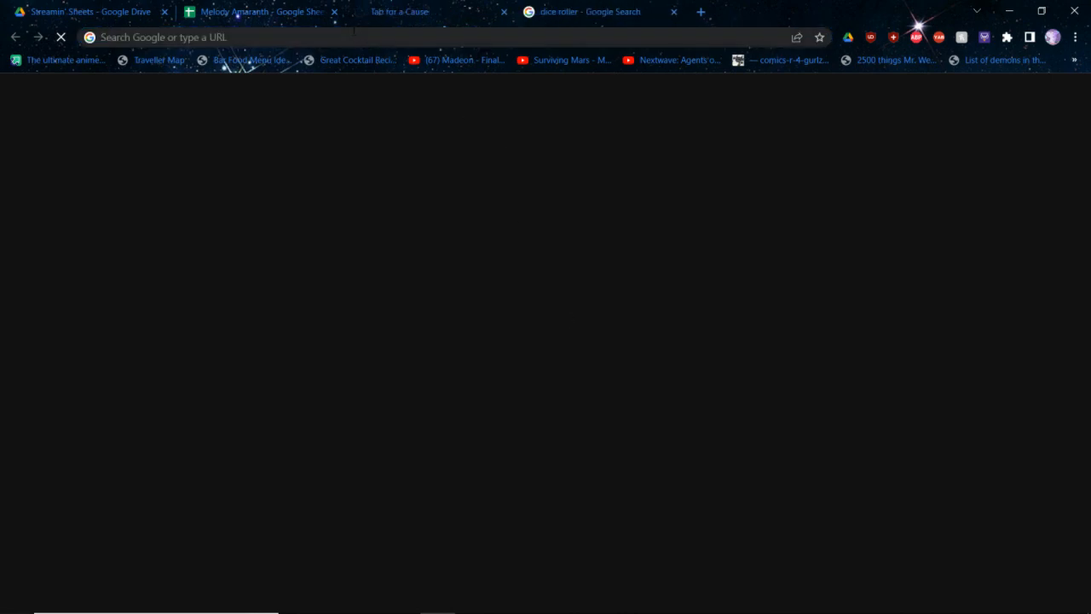
{"action": "left_click", "coordinate": [354, 34]}
{"action": "type", "text": "aura"}
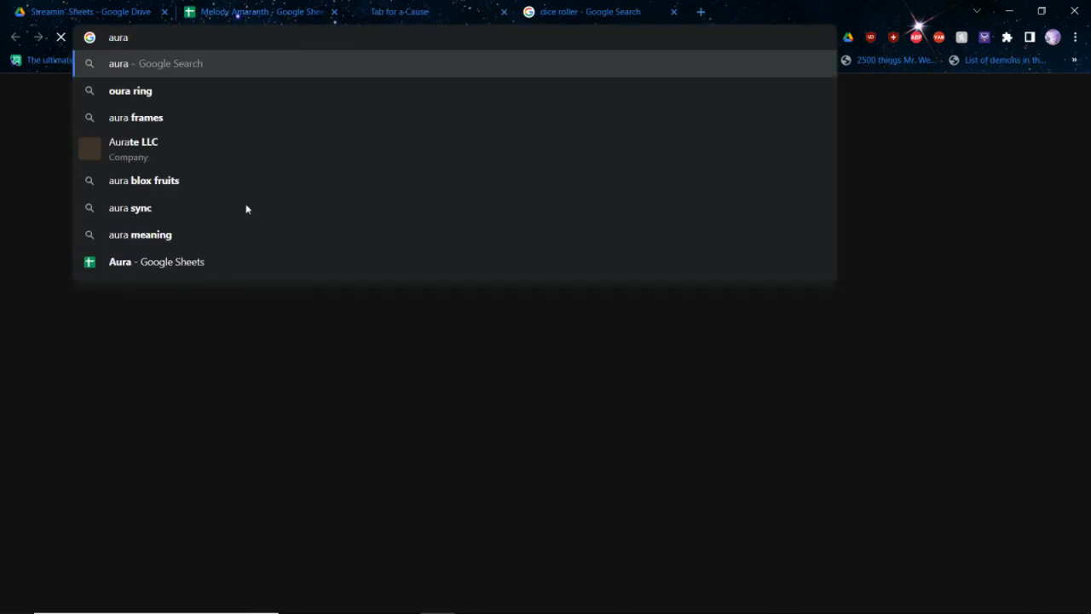
{"action": "left_click", "coordinate": [190, 275]}
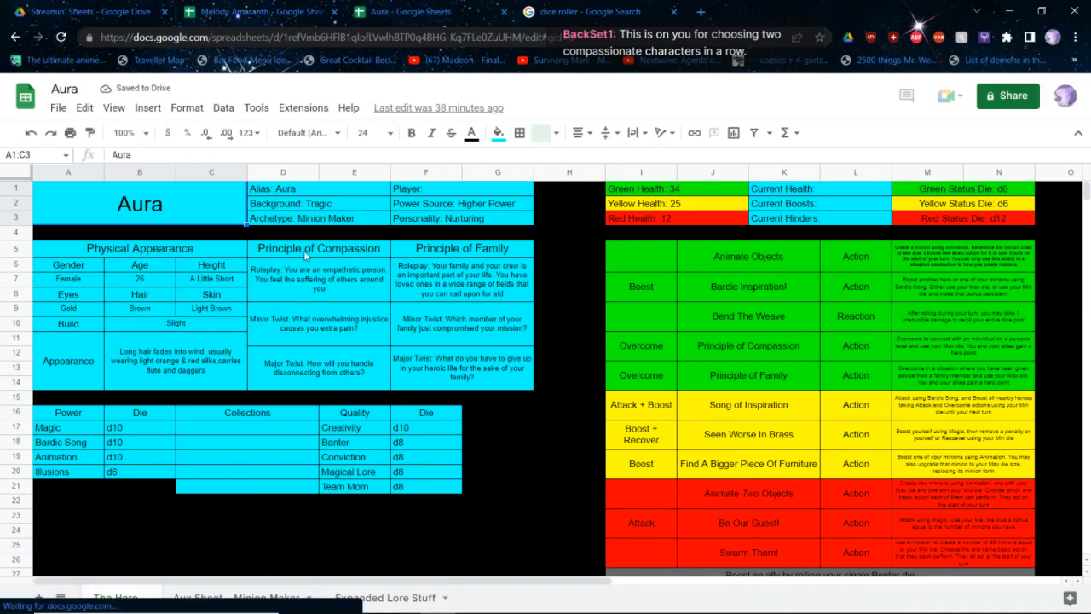
Copy the Principle of Compassion heading, roleplay and twist cells from the Aura sheet into Melody Amaranth's second principle column
{"action": "left_click_drag", "start_coordinate": [305, 253], "coordinate": [309, 371]}
{"action": "key", "text": "ctrl+c"}
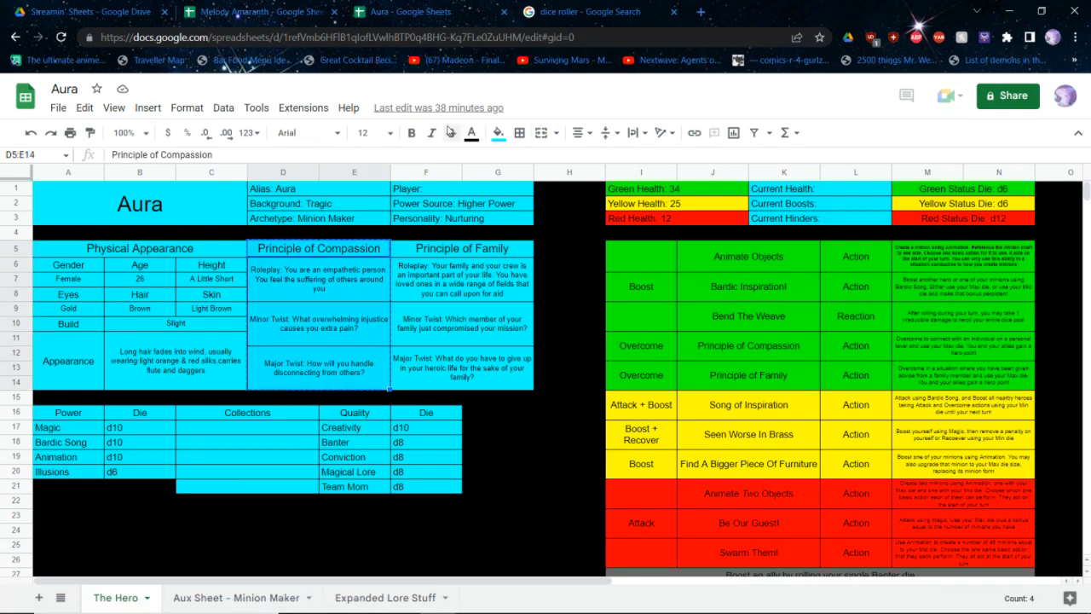
{"action": "key", "text": "ctrl+shift+Tab"}
{"action": "left_click", "coordinate": [412, 247]}
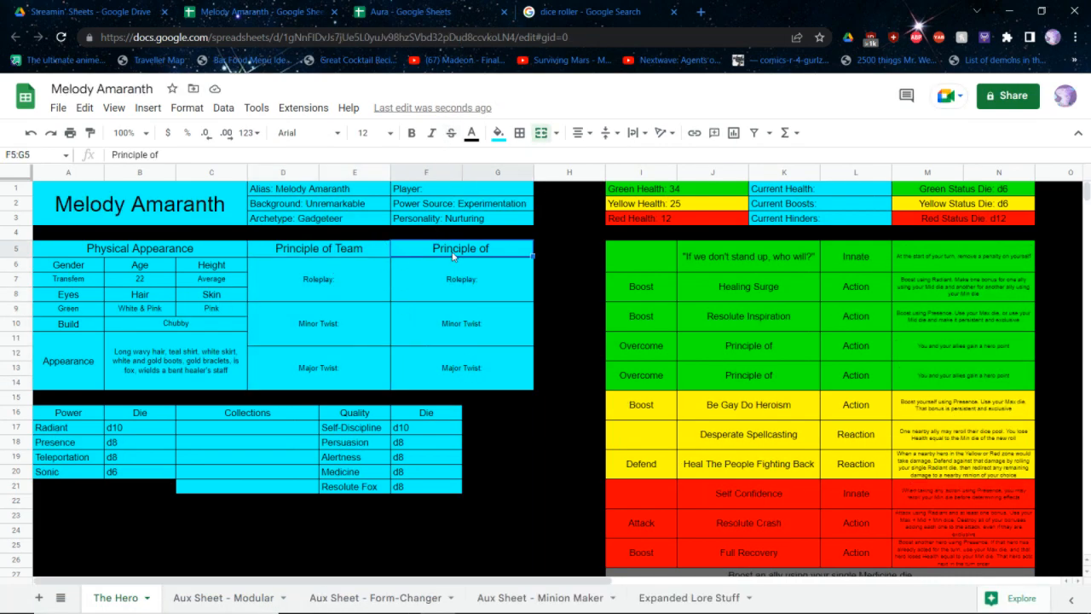
{"action": "key", "text": "ctrl+v"}
Copy Aura's Principle of Compassion Overcome ability into Melody Amaranth's last Green row, and name the Overcome ability above it "Principle of Team"
{"action": "key", "text": "ctrl+Tab"}
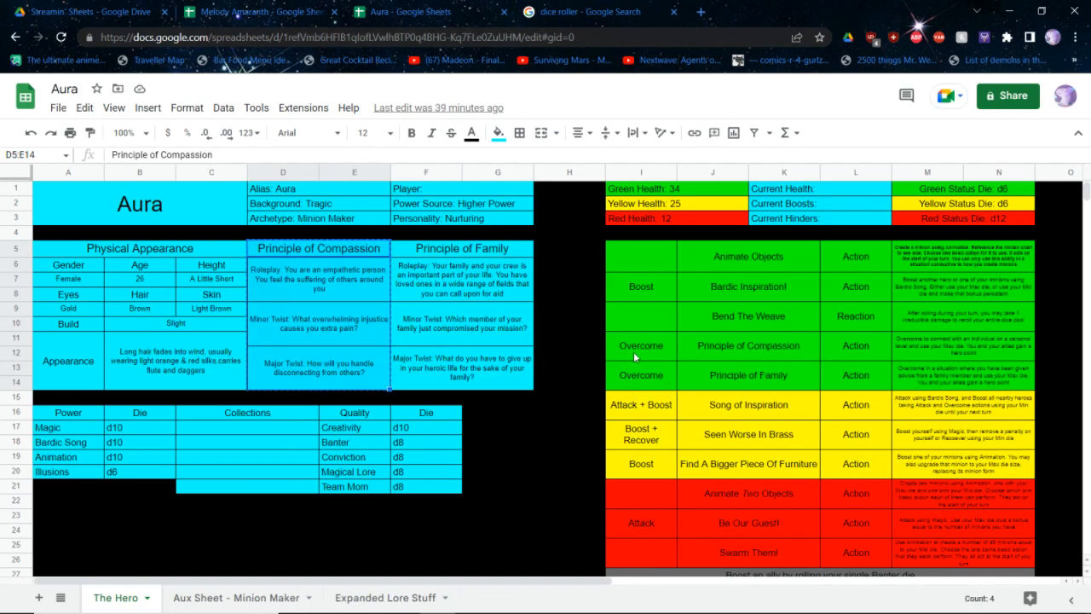
{"action": "left_click_drag", "start_coordinate": [633, 351], "coordinate": [945, 350]}
{"action": "key", "text": "ctrl+1"}
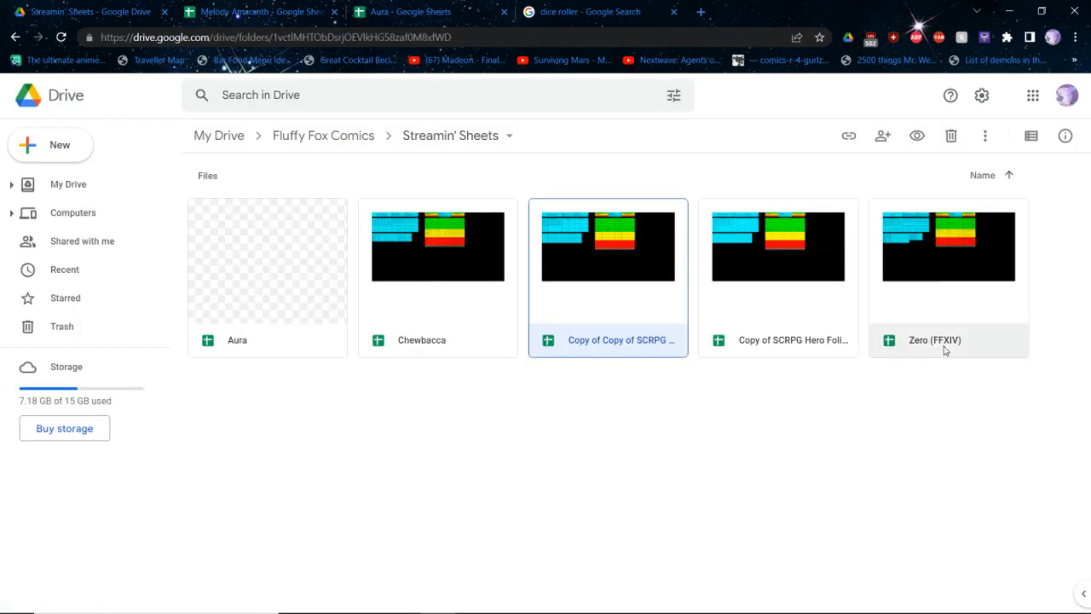
{"action": "key", "text": "ctrl+Tab"}
{"action": "left_click", "coordinate": [646, 382]}
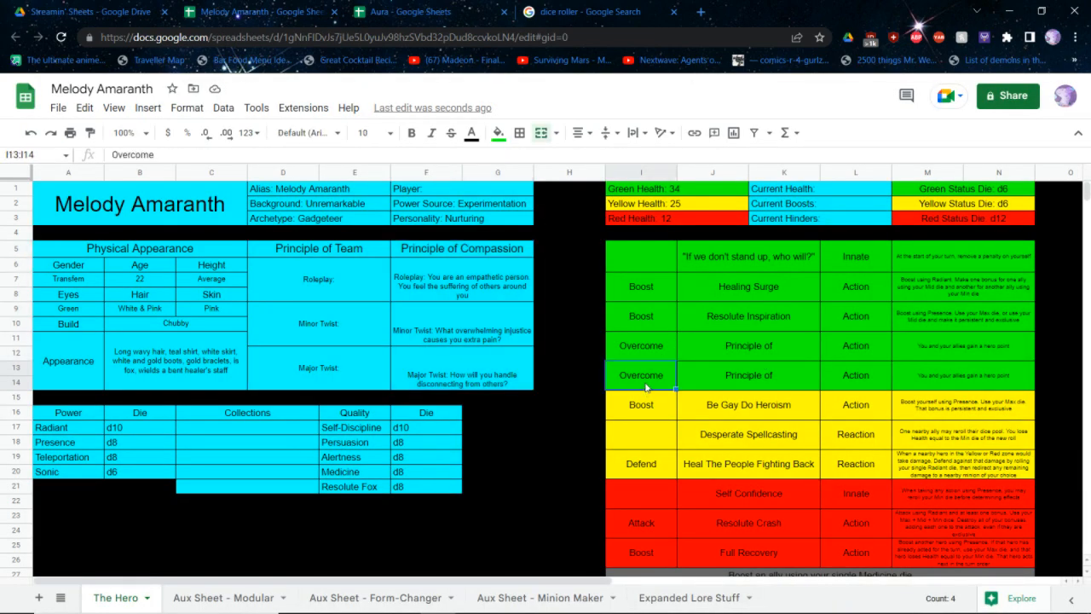
{"action": "key", "text": "ctrl+v"}
{"action": "left_click", "coordinate": [766, 346]}
{"action": "type", "text": "Team"}
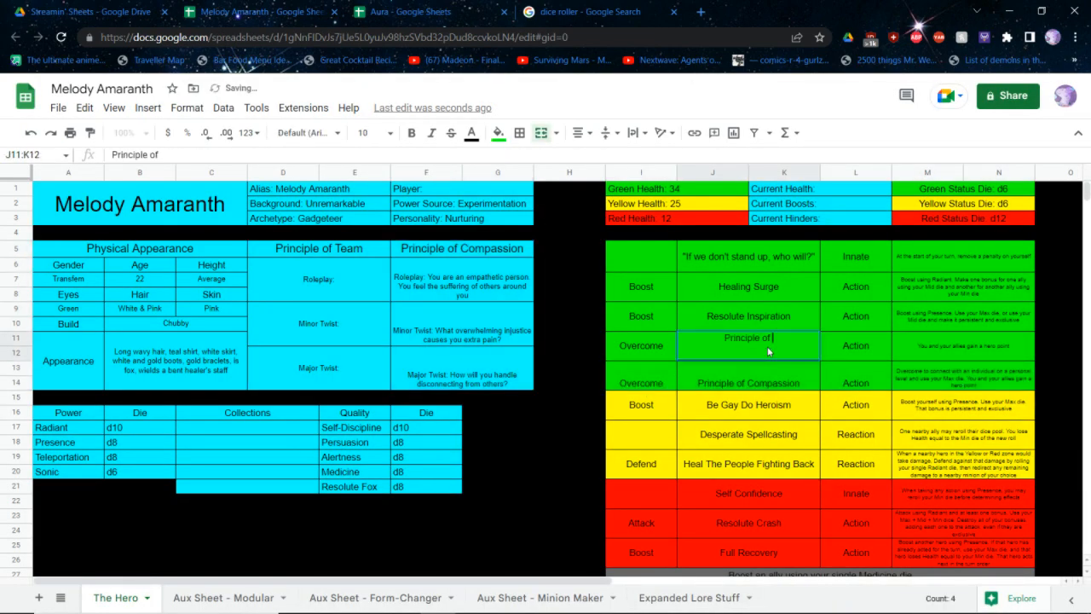
Vertically centre the text of the copied Principle of Compassion ability row and principle column
{"action": "left_click", "coordinate": [645, 383]}
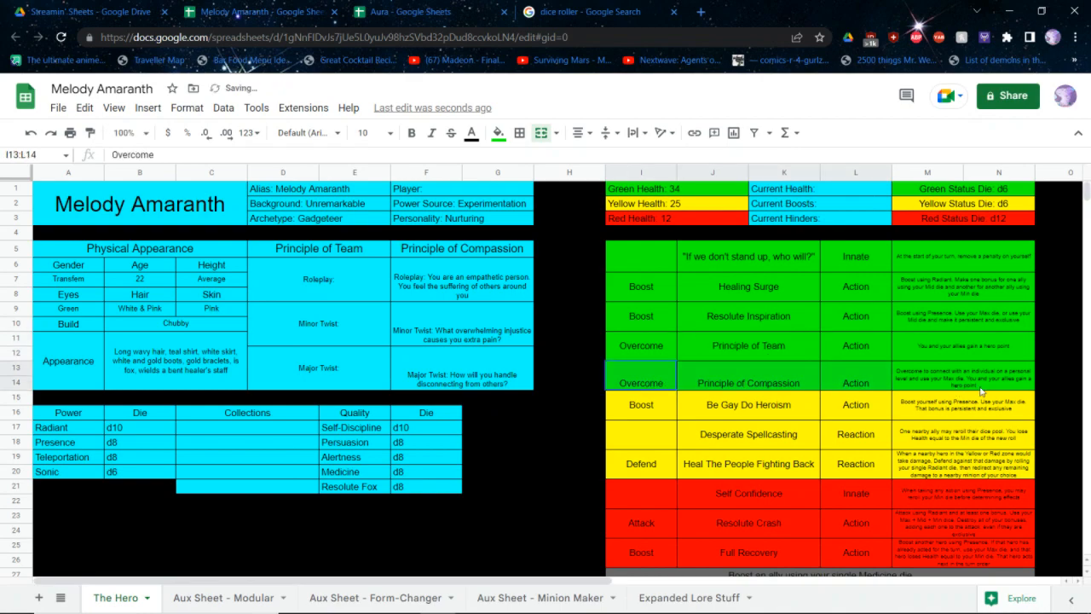
{"action": "left_click_drag", "start_coordinate": [449, 253], "coordinate": [440, 367]}
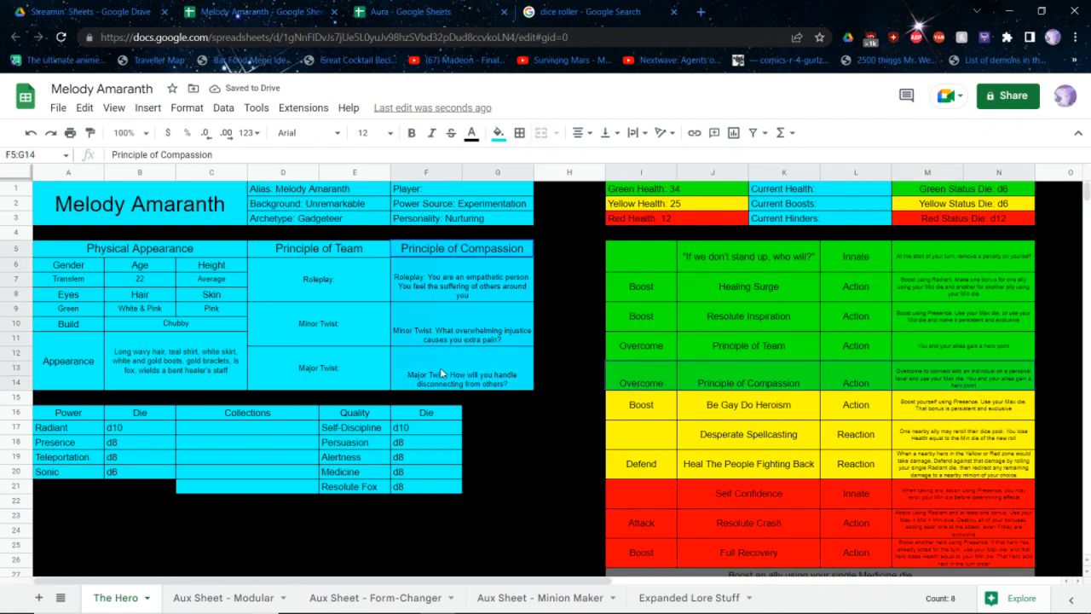
{"action": "left_click", "coordinate": [607, 134]}
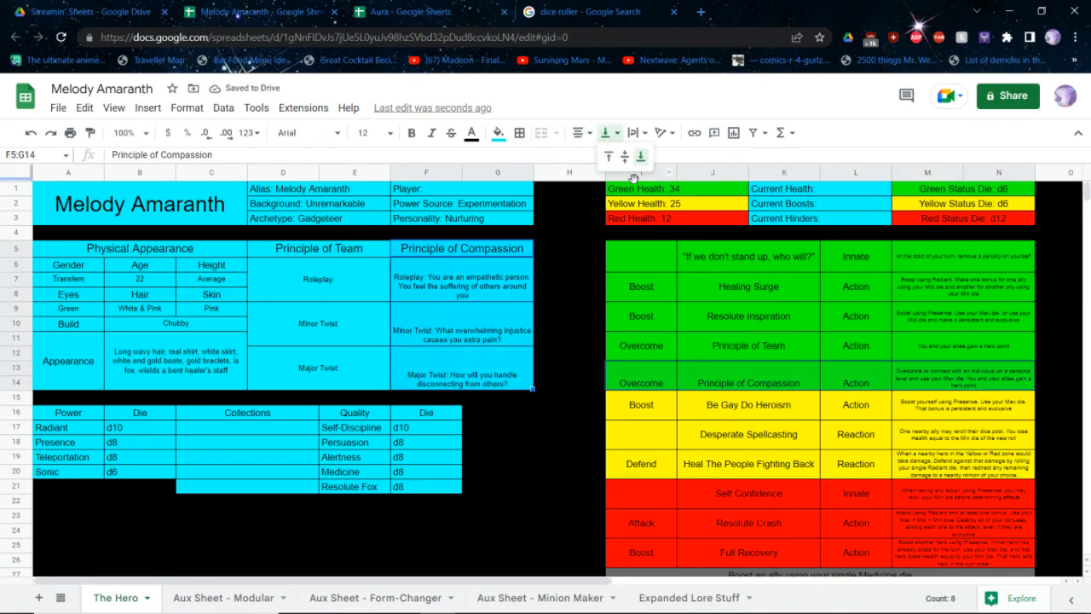
{"action": "left_click", "coordinate": [631, 162]}
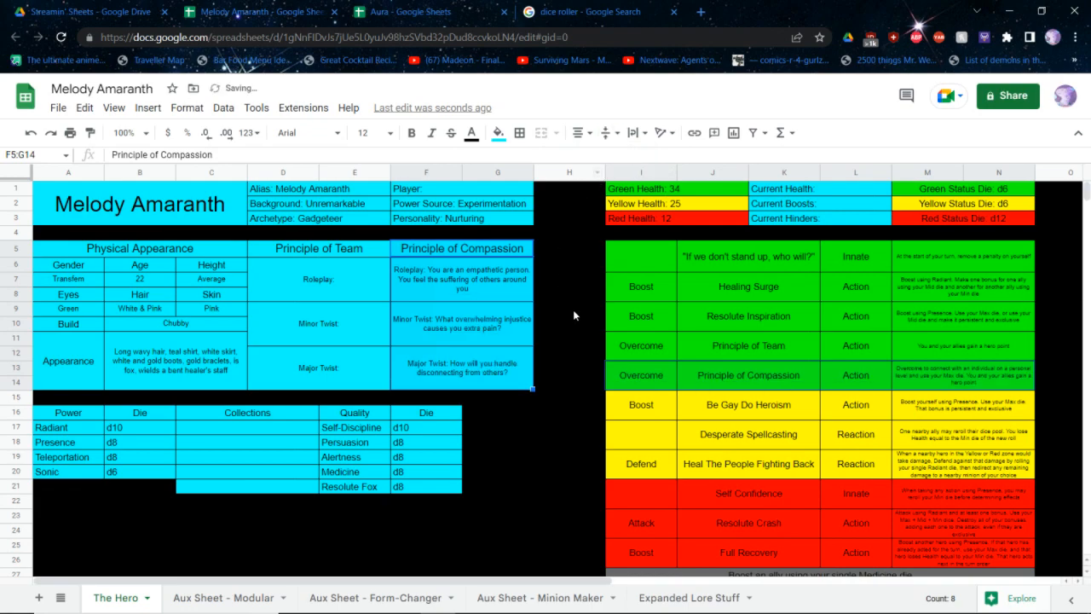
{"action": "key", "text": "ctrl+Tab"}
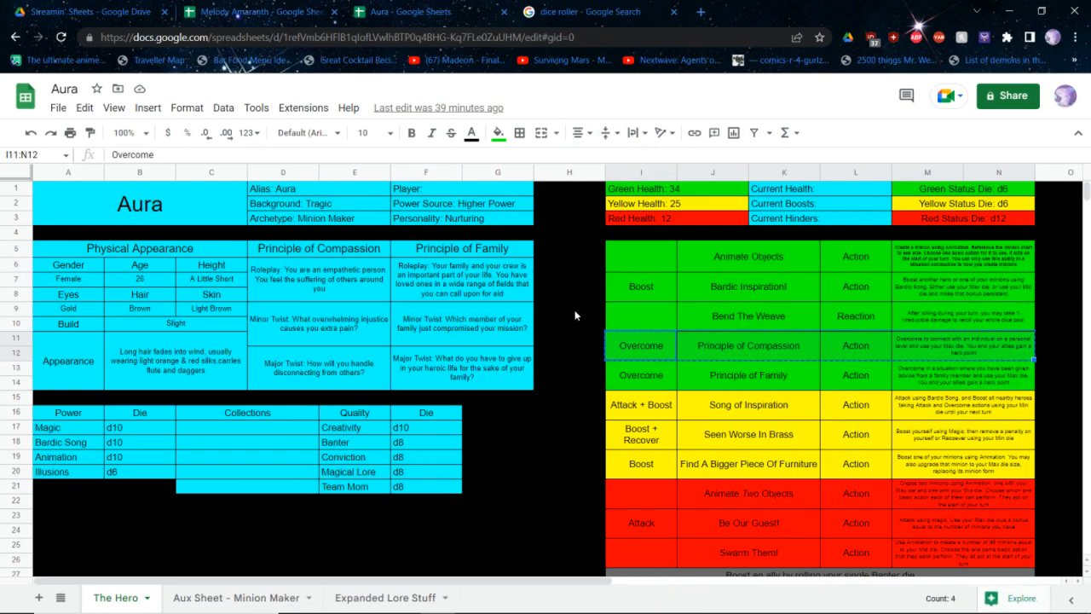
{"action": "key", "text": "ctrl+shift+Tab"}
{"action": "left_click", "coordinate": [572, 312]}
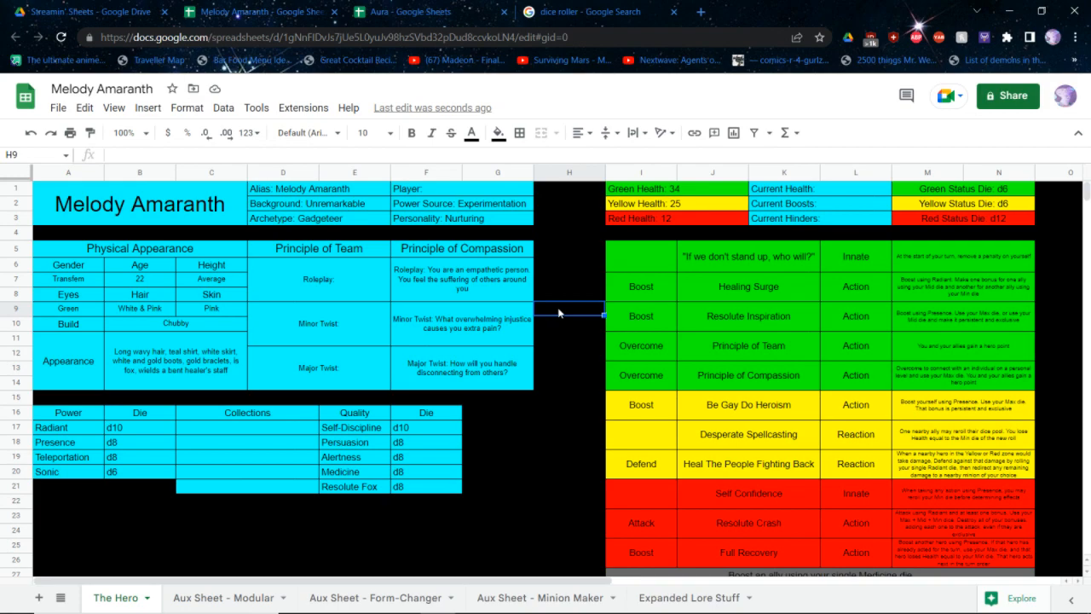
Fill in the Team principle's Roleplay text: "Your heroic team takes up a signifcant portion of your life and you have an offical position in that team."
{"action": "double_click", "coordinate": [355, 265]}
{"action": "type", "text": "/your"}
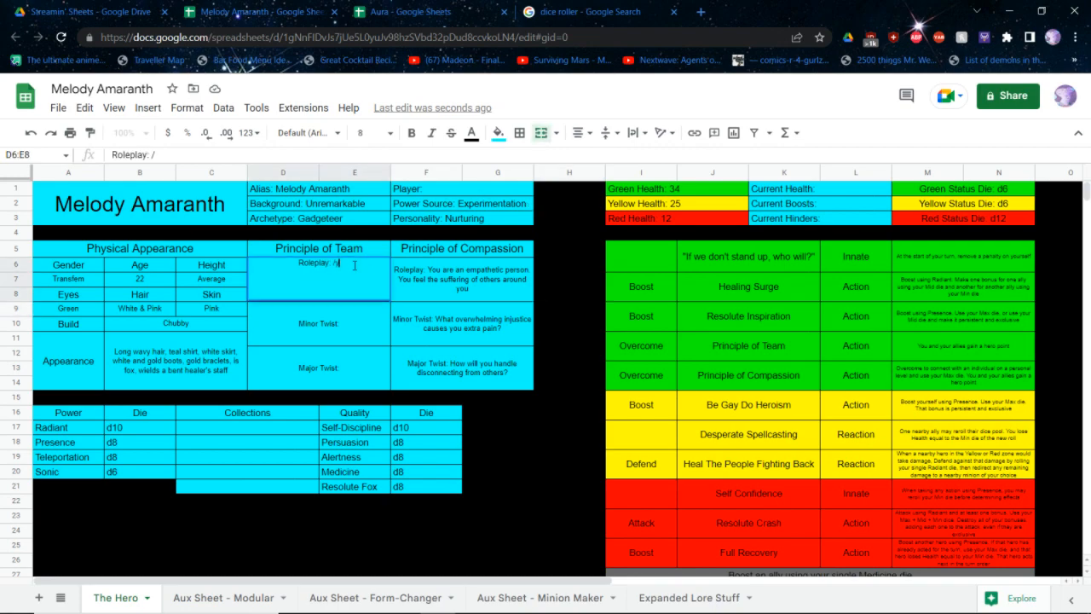
{"action": "key", "text": "BackSpace"}
{"action": "key", "text": "BackSpace"}
{"action": "key", "text": "BackSpace"}
{"action": "key", "text": "BackSpace"}
{"action": "key", "text": "BackSpace"}
{"action": "type", "text": "Your heroic t"}
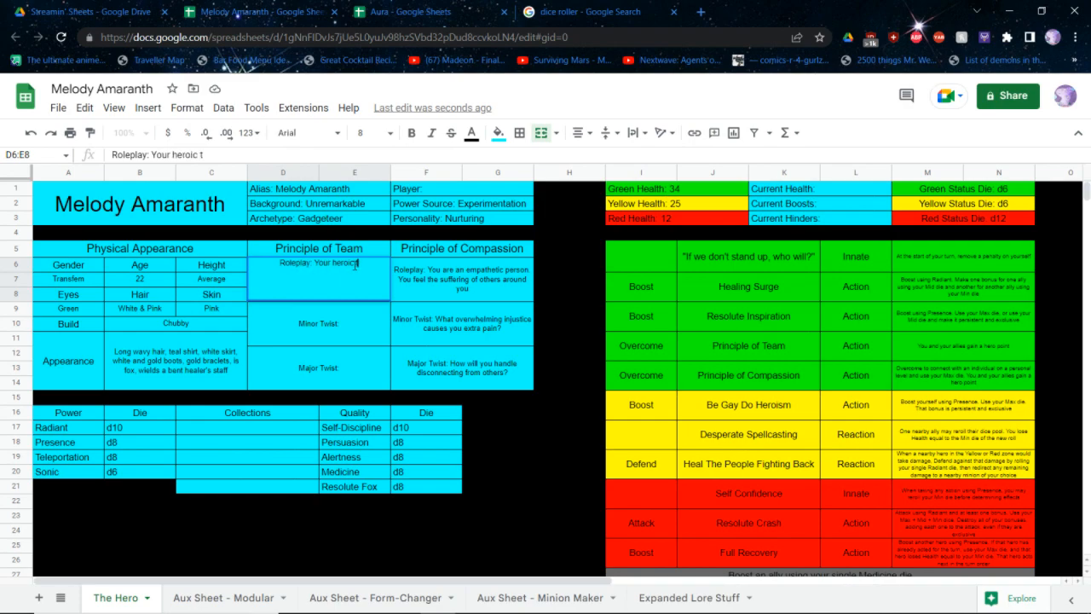
{"action": "type", "text": "eam takes up a signifcatn"}
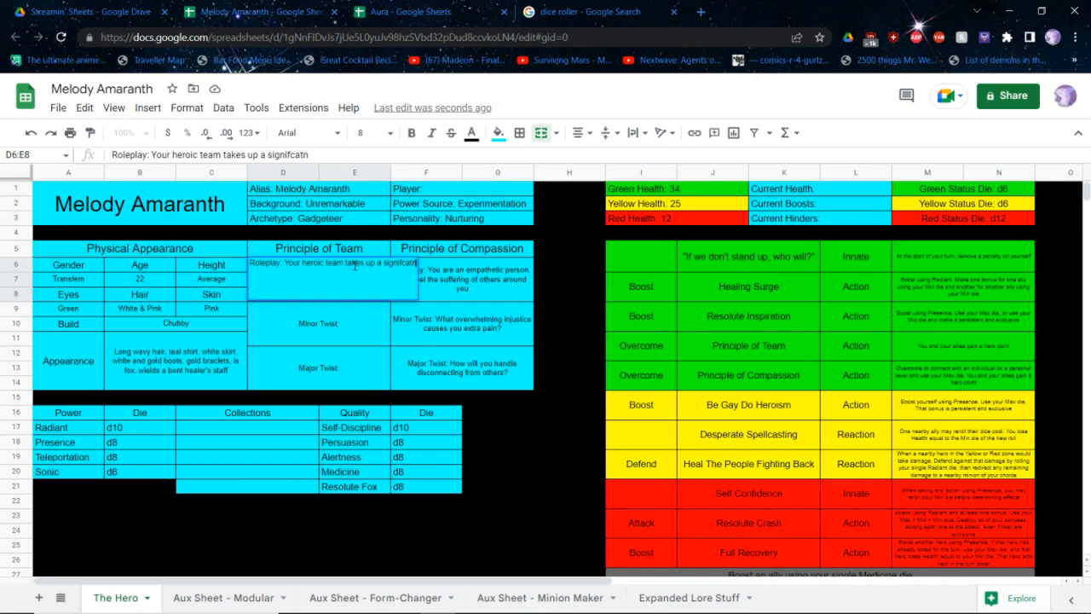
{"action": "key", "text": "BackSpace"}
{"action": "key", "text": "BackSpace"}
{"action": "type", "text": "nt portion of you"}
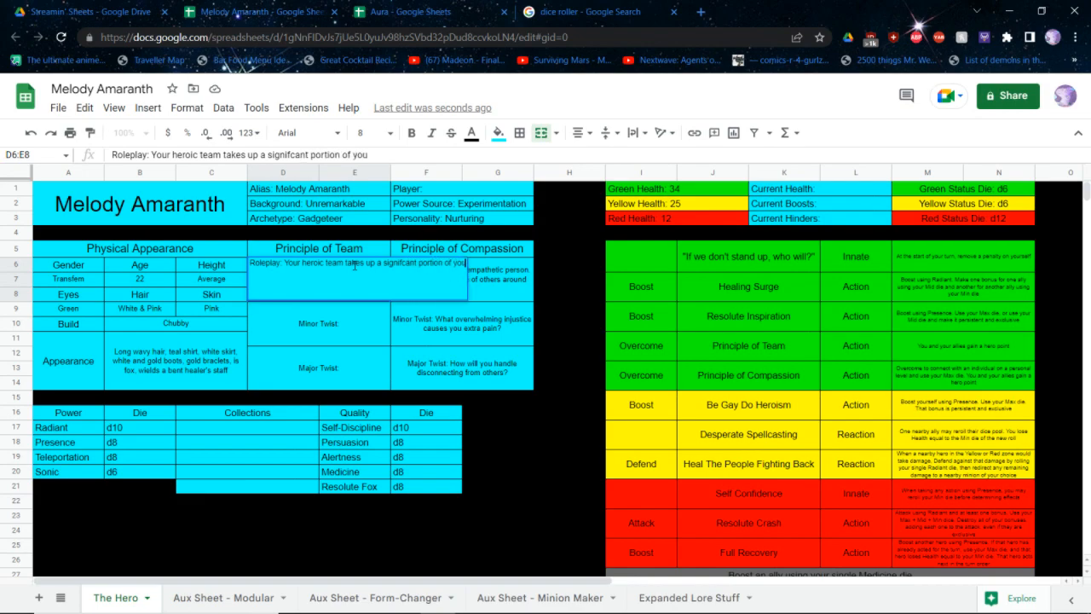
{"action": "type", "text": "r life and you ha"}
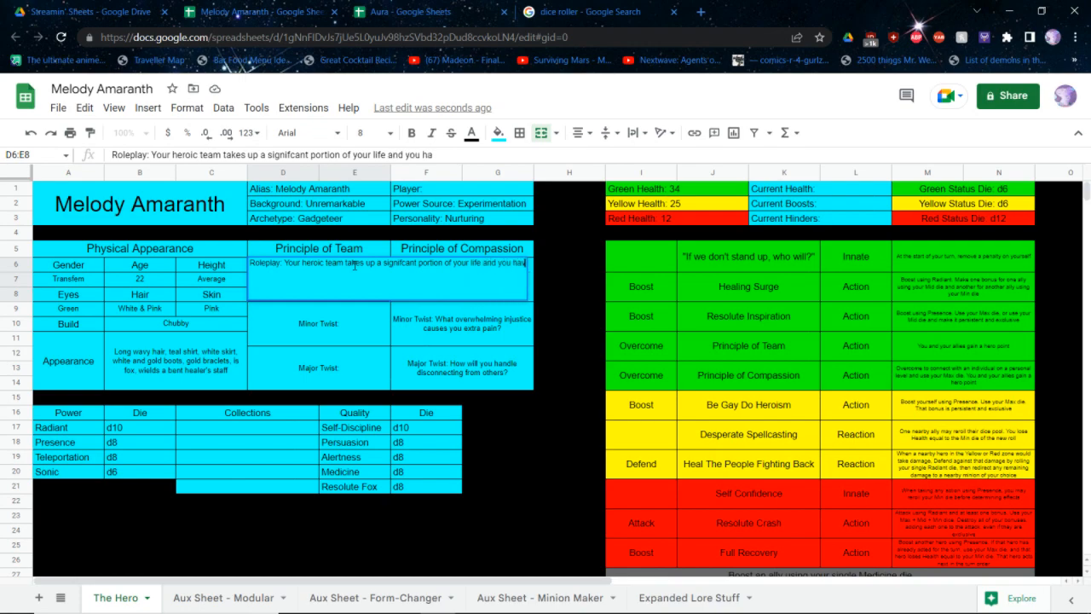
{"action": "type", "text": "ve an offical posi"}
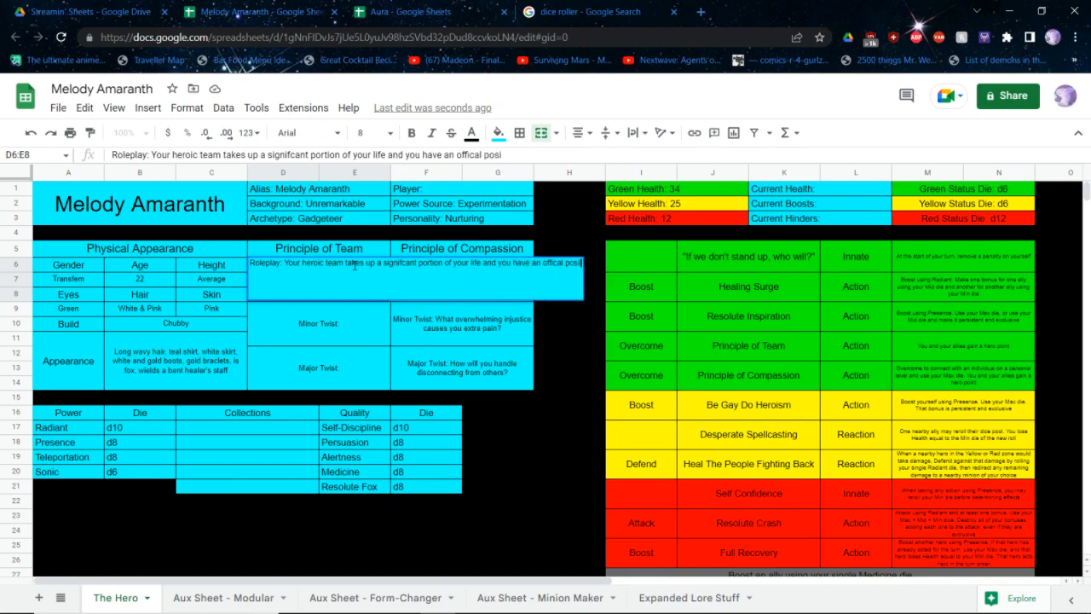
{"action": "type", "text": "tion in that team."}
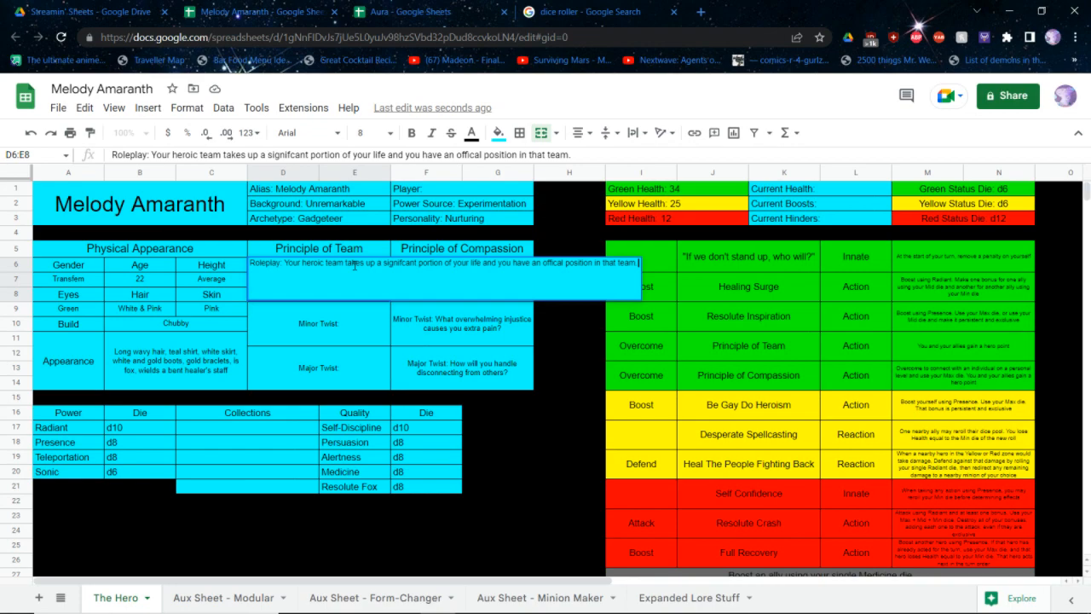
{"action": "type", "text": " Civilina auth"}
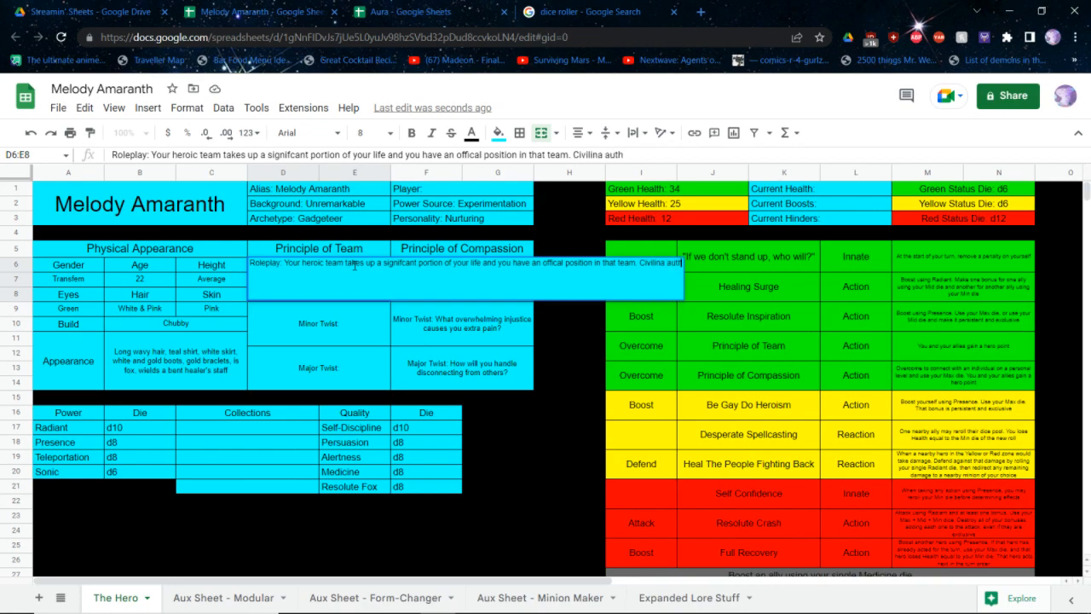
{"action": "type", "text": "orities will rec"}
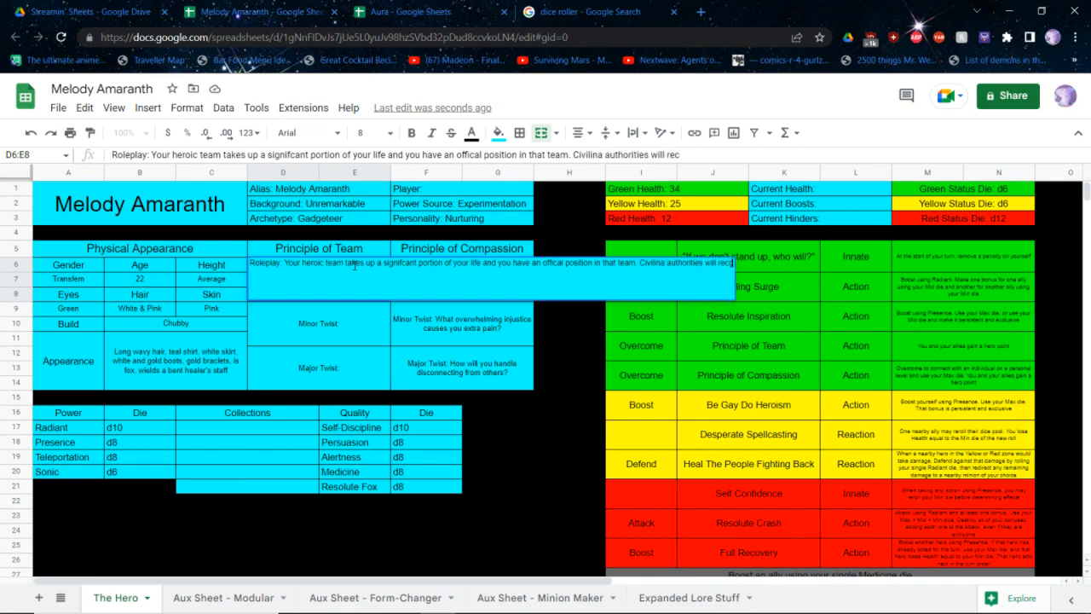
{"action": "type", "text": "gonize your st"}
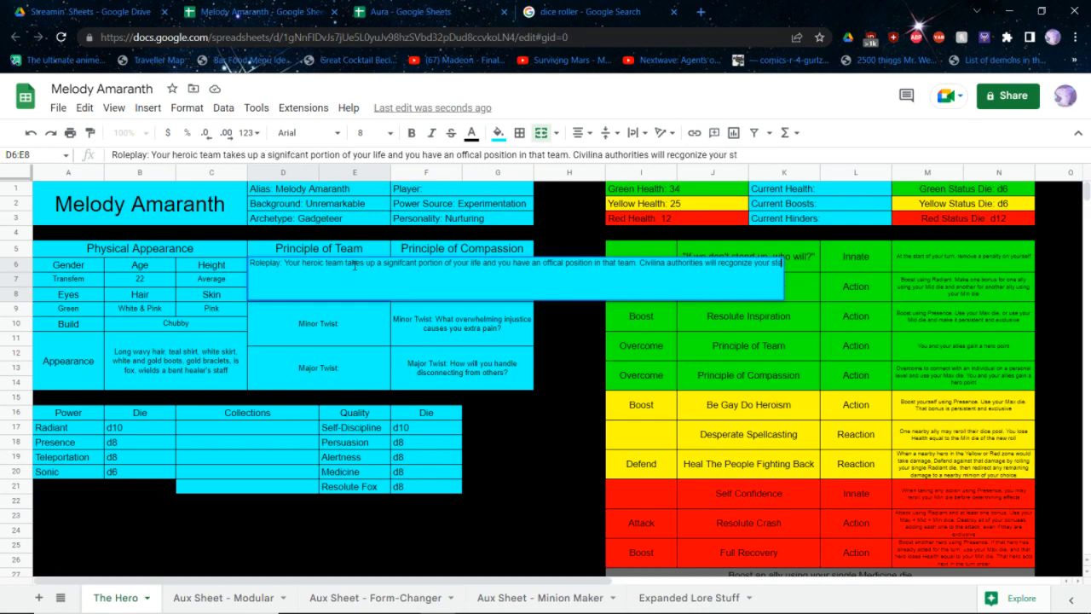
{"action": "type", "text": "atus in the team"}
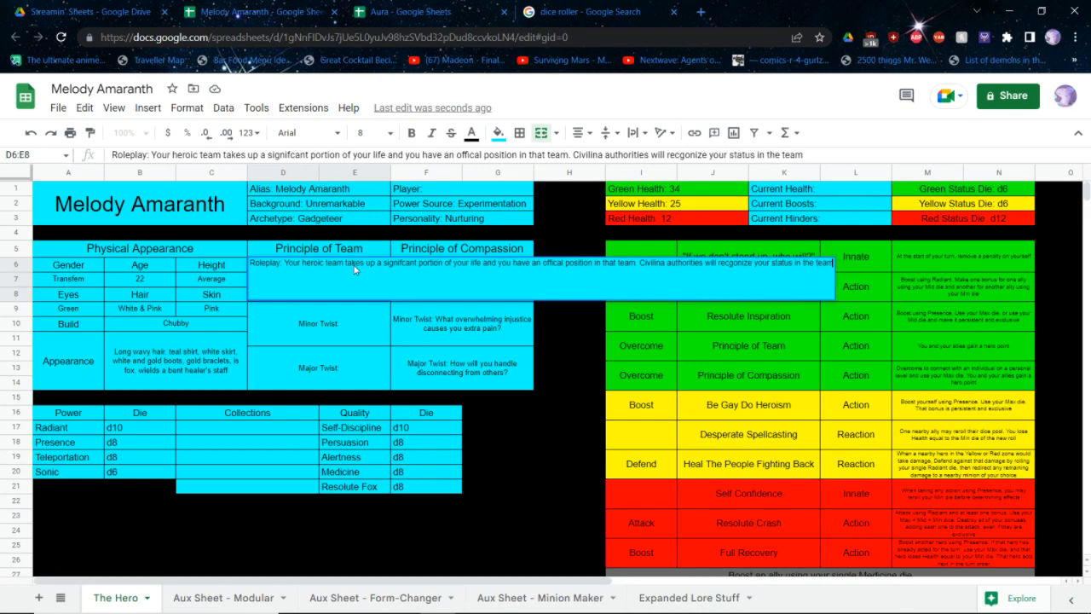
Finish the Team principle's Roleplay text with "Civilina authorities will recgonize your status in the team"
{"action": "key", "text": "Return"}
{"action": "key", "text": "Return"}
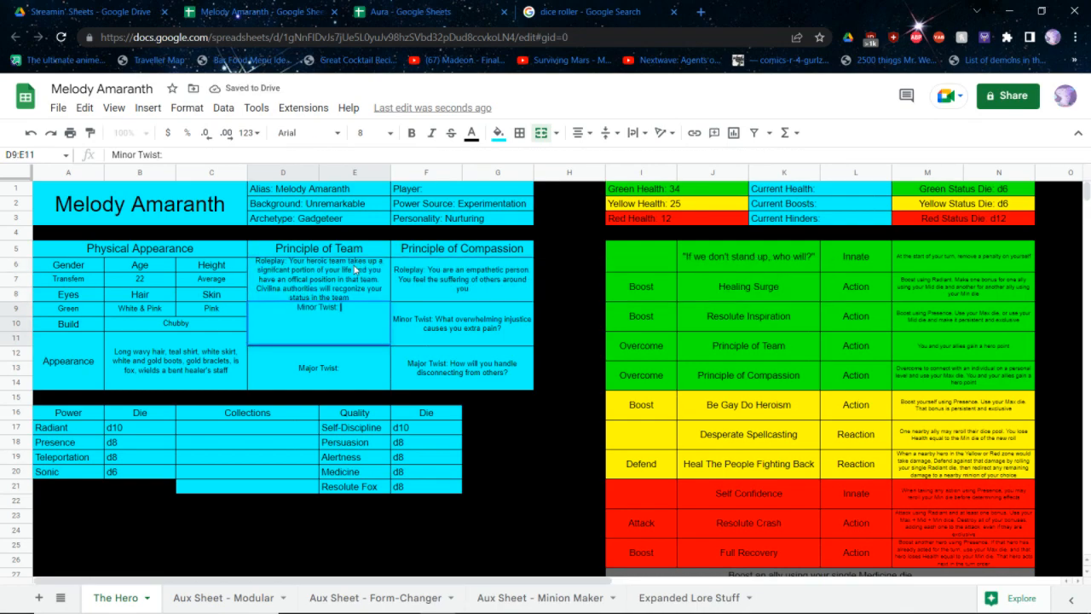
Complete the Team principle's Minor Twist with "What embarassment did you just cause as a represetnative of your team?"
{"action": "type", "text": "What embarass"}
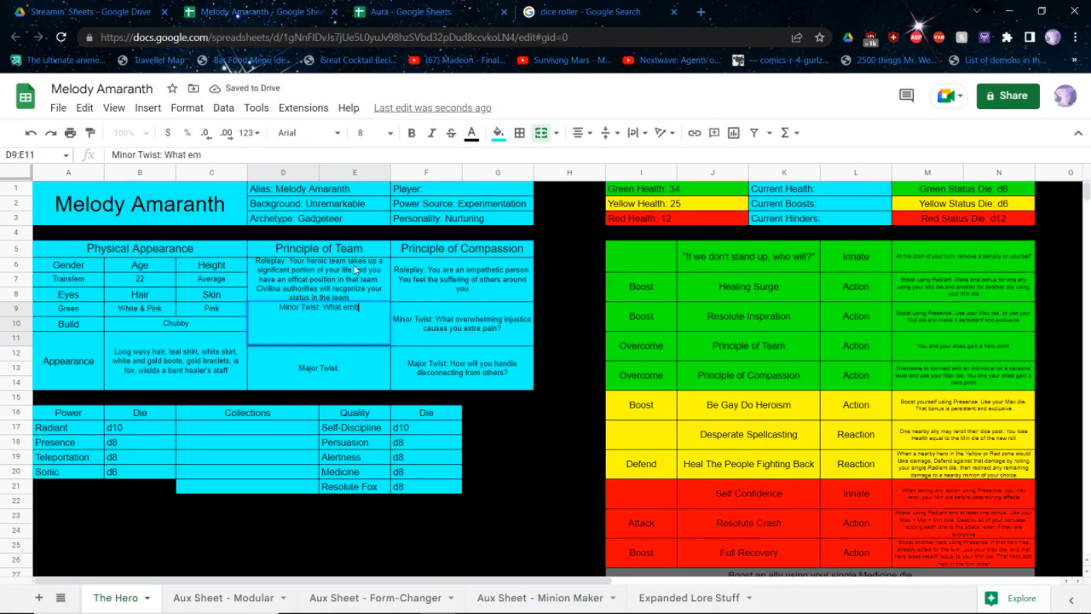
{"action": "type", "text": "ment did"}
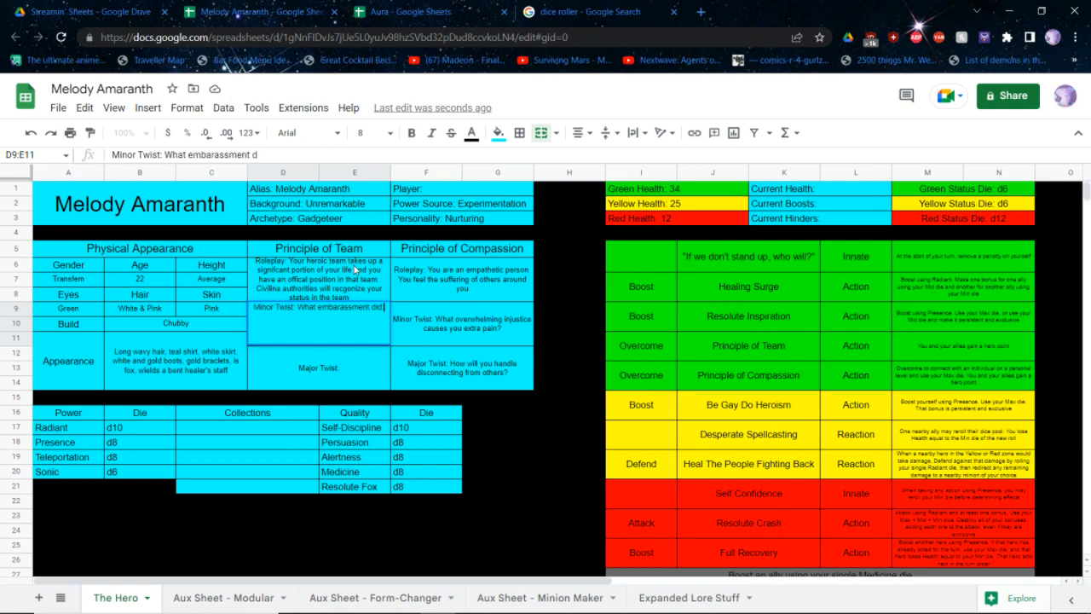
{"action": "type", "text": " you just caus"}
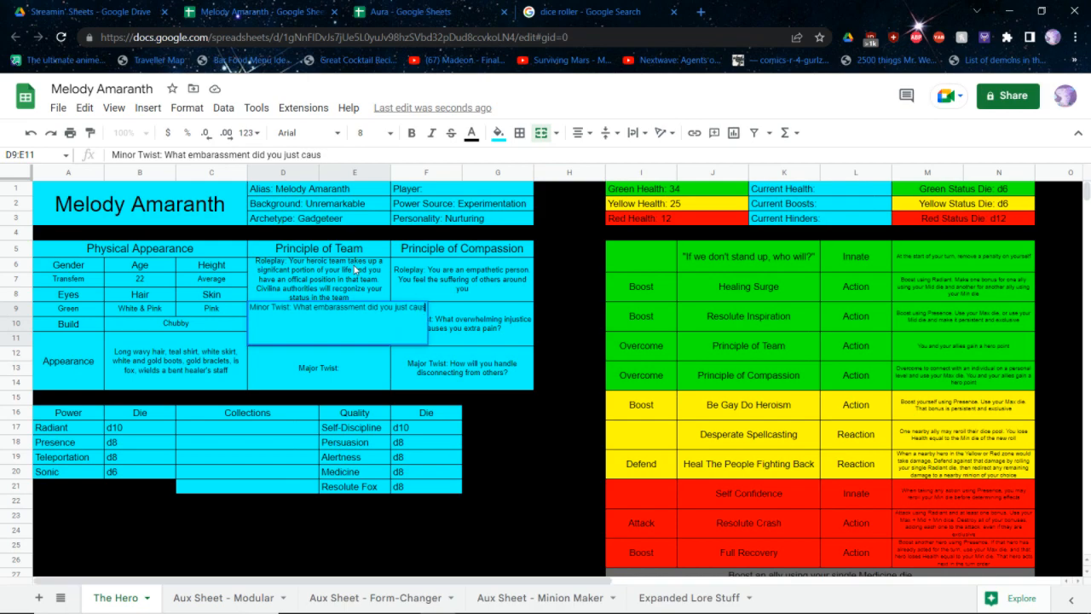
{"action": "type", "text": "e as a represetnative"}
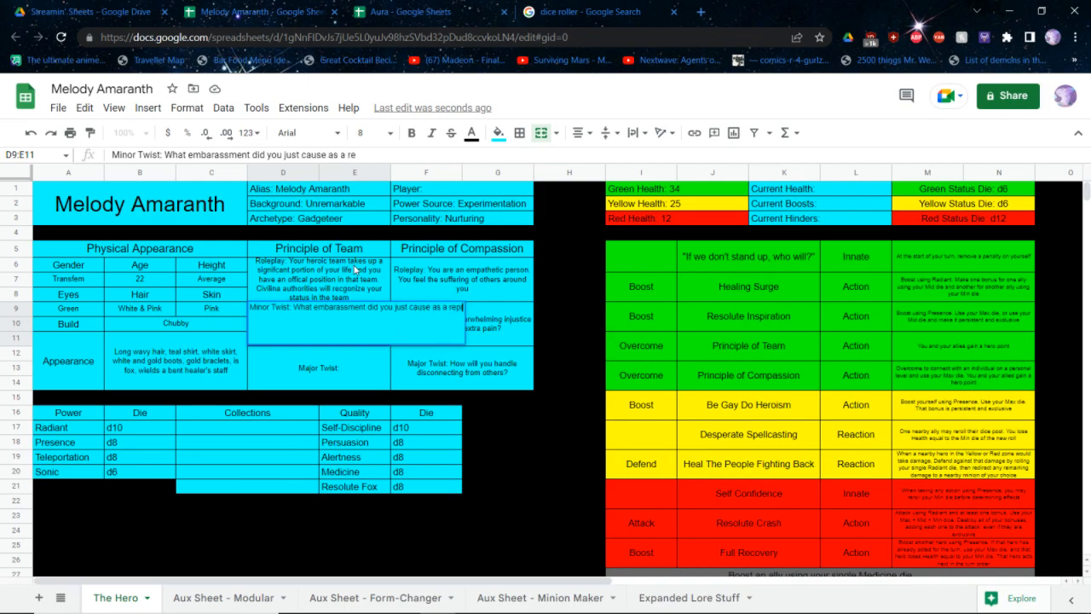
{"action": "type", "text": " of your"}
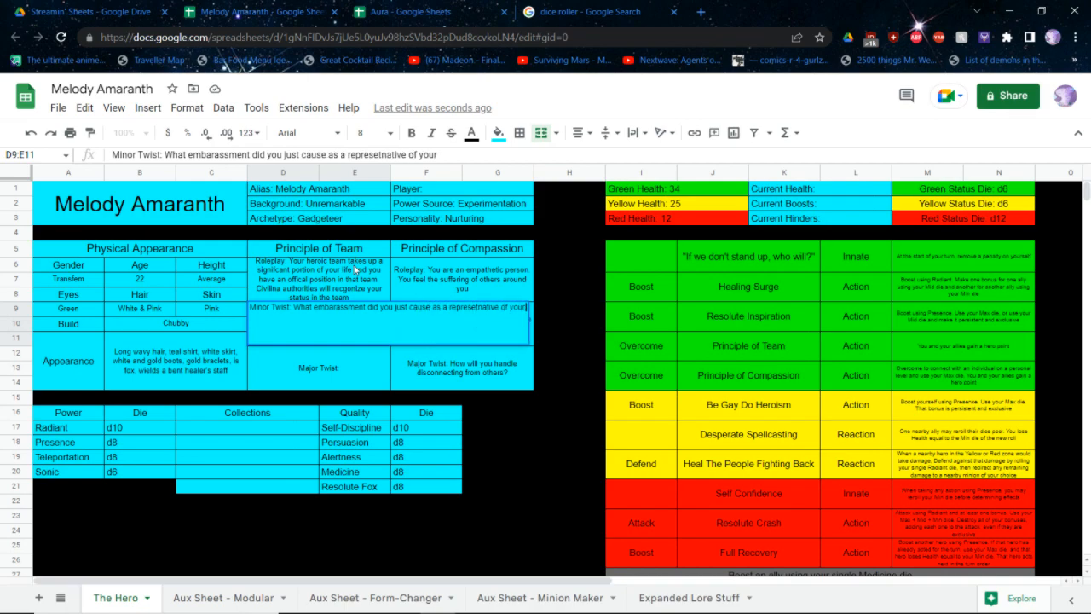
{"action": "type", "text": " team?W"}
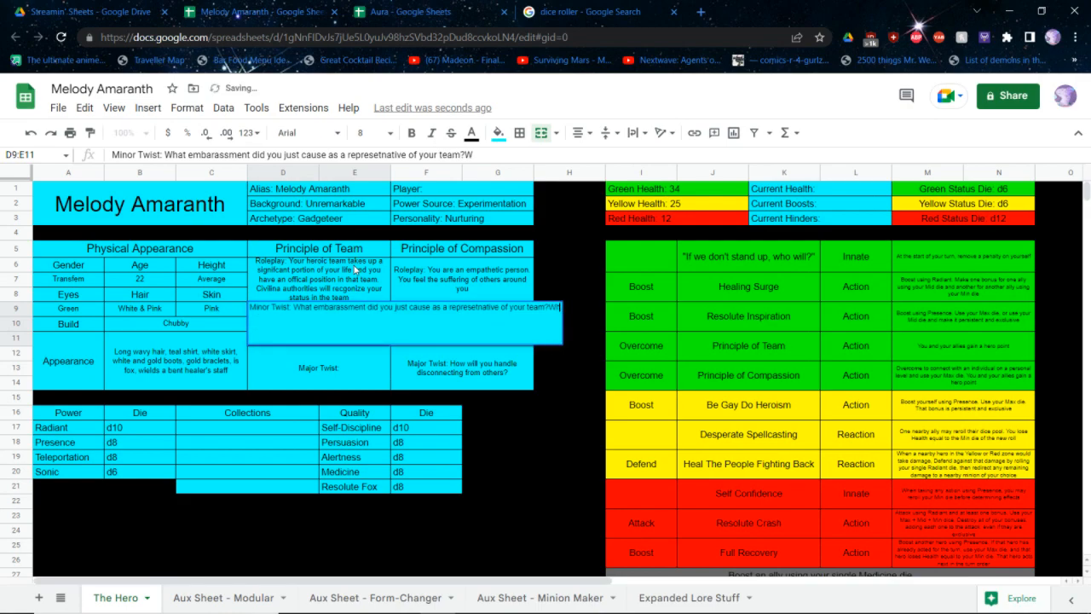
{"action": "type", "text": "hat major sanctions w"}
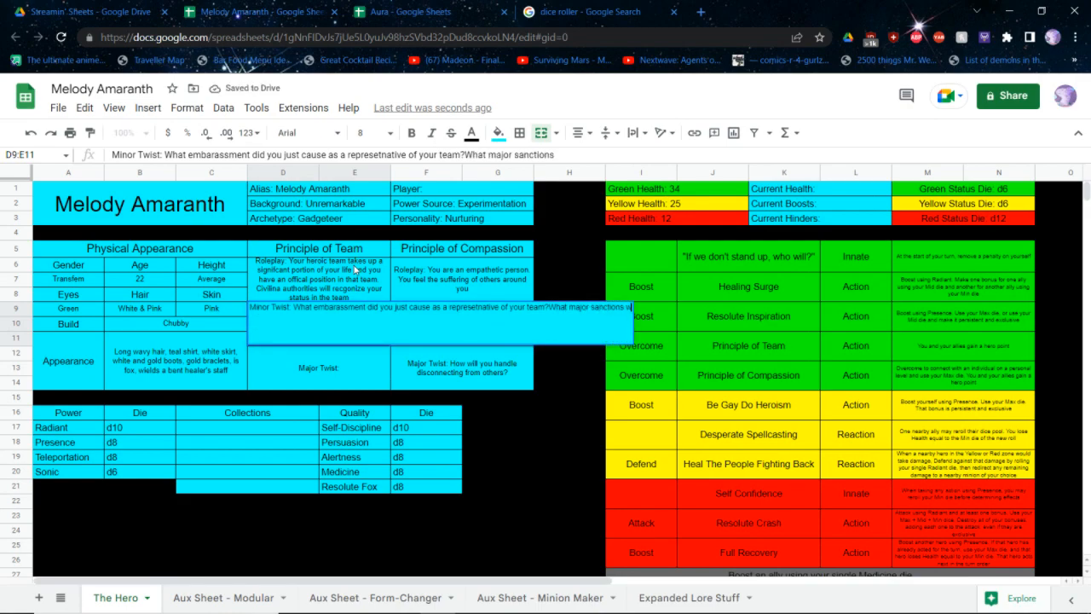
{"action": "type", "text": "ill you suffer a"}
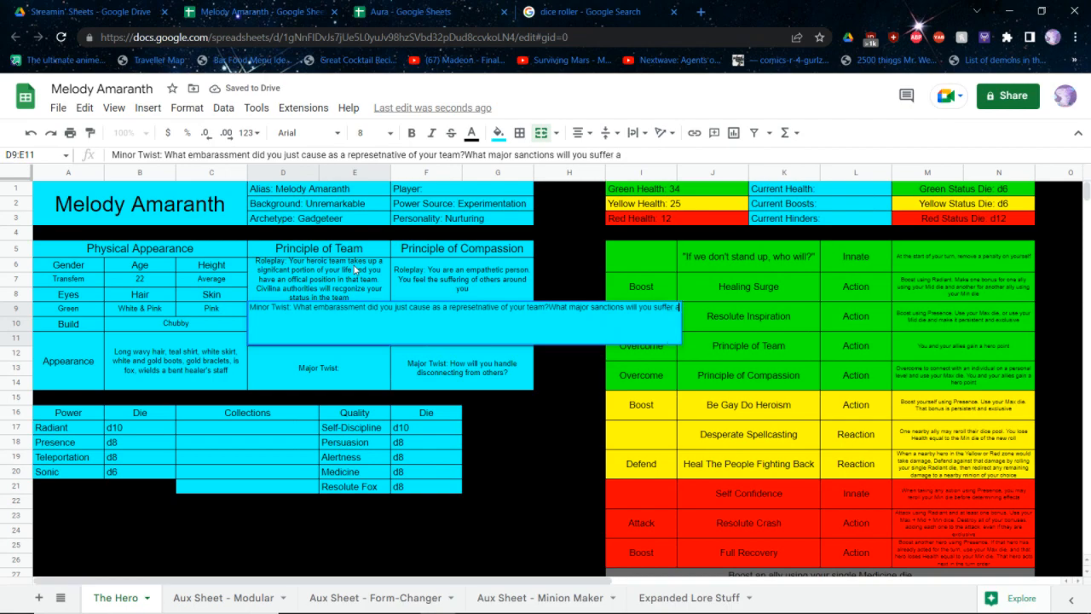
{"action": "type", "text": "s a result of your"}
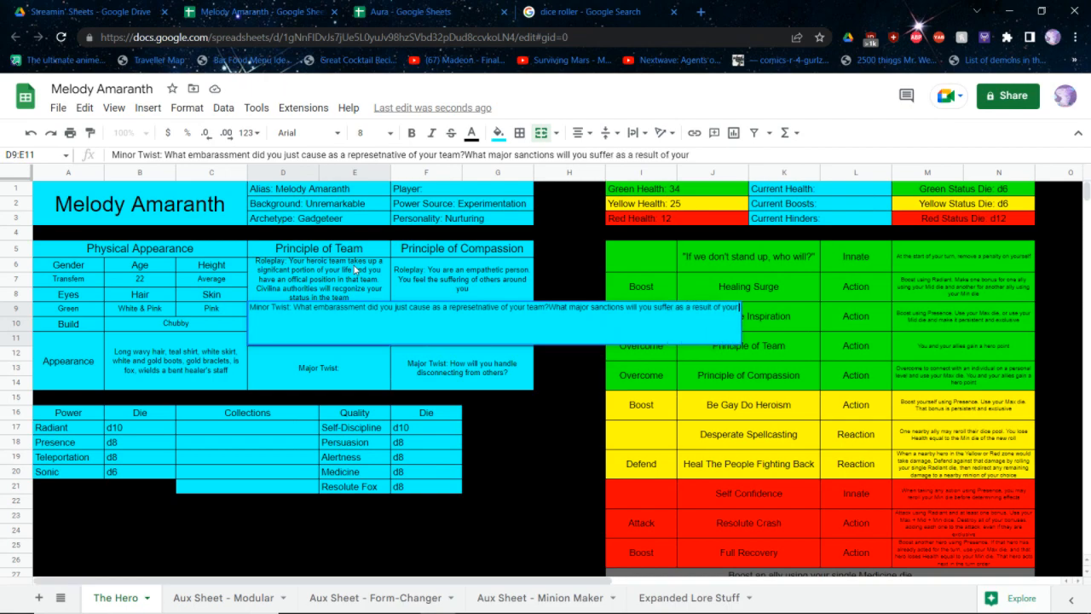
{"action": "type", "text": " actions?"}
Append "What major sanctions will you suffer as a result of your actions?" to the Team principle's Minor Twist text
{"action": "key", "text": "Tab"}
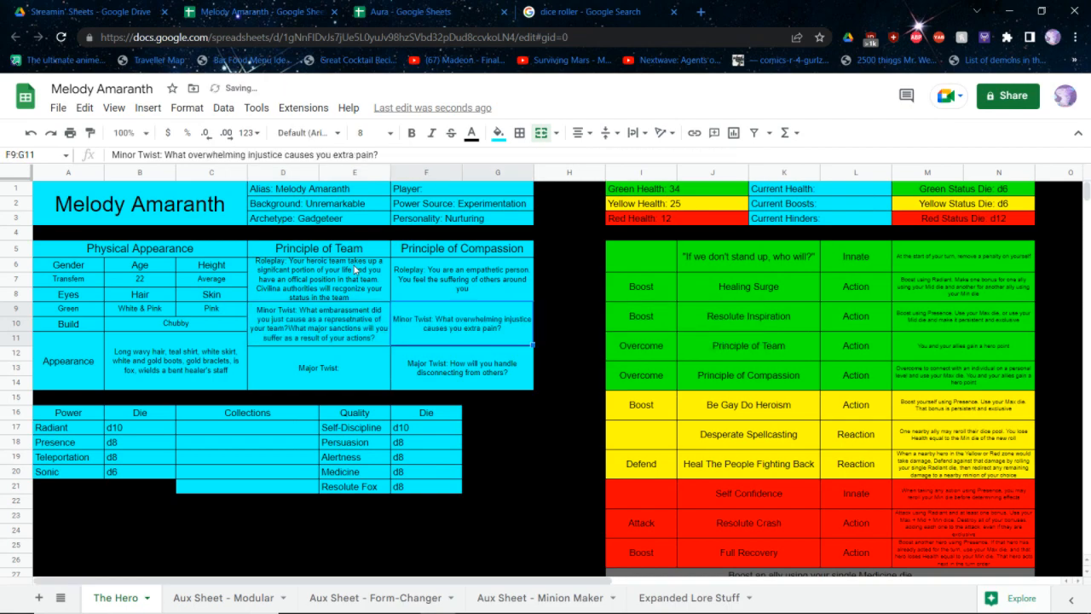
{"action": "key", "text": "Tab"}
{"action": "key", "text": "shift+Tab"}
{"action": "key", "text": "shift+Tab"}
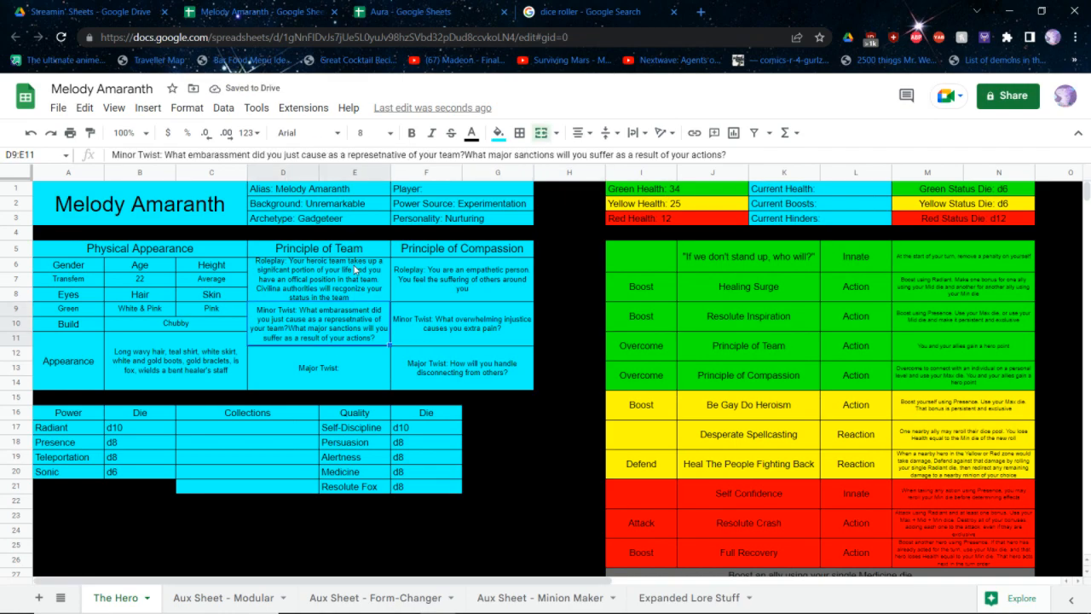
Move the question about major sanctions from the Team principle's Minor Twist text into its Major Twist text
{"action": "double_click", "coordinate": [332, 337]}
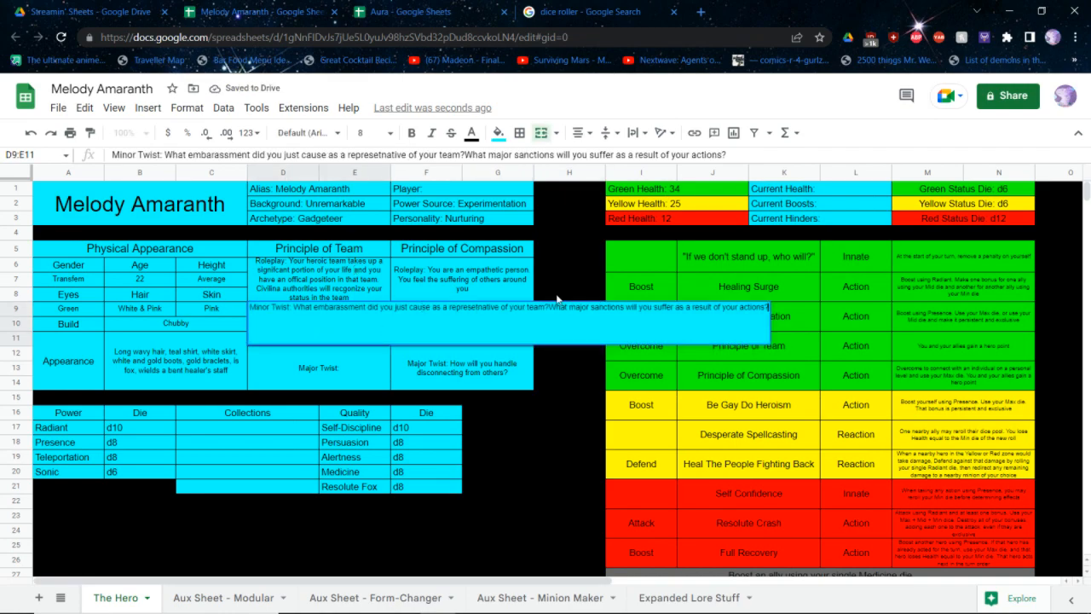
{"action": "left_click_drag", "start_coordinate": [550, 307], "coordinate": [767, 307]}
{"action": "key", "text": "ctrl+c"}
{"action": "key", "text": "BackSpace"}
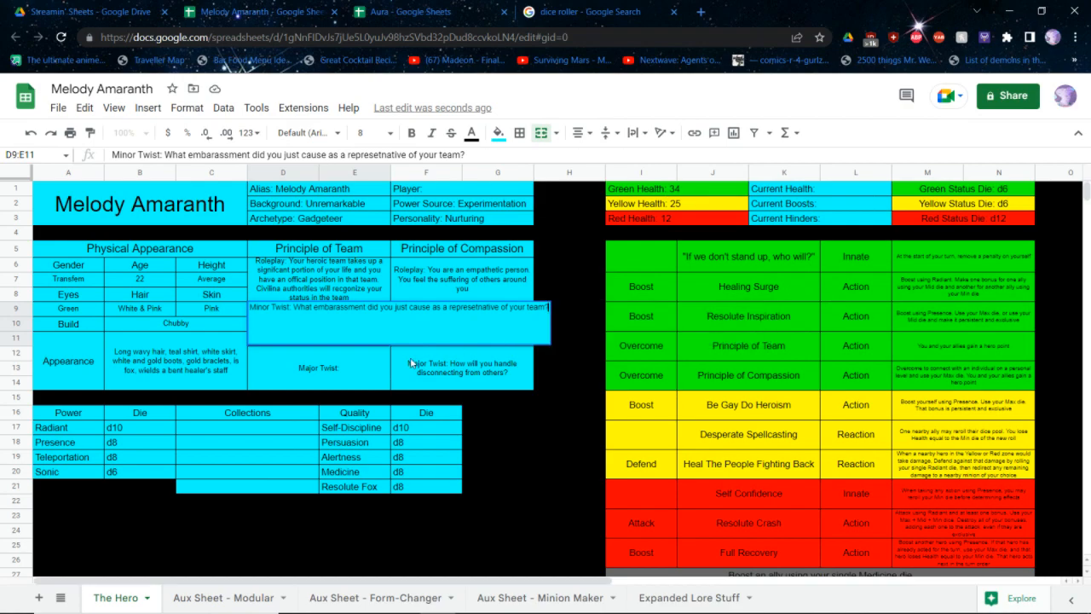
{"action": "key", "text": "Return"}
{"action": "key", "text": "Return"}
{"action": "key", "text": "ctrl+v"}
{"action": "left_click", "coordinate": [686, 320]}
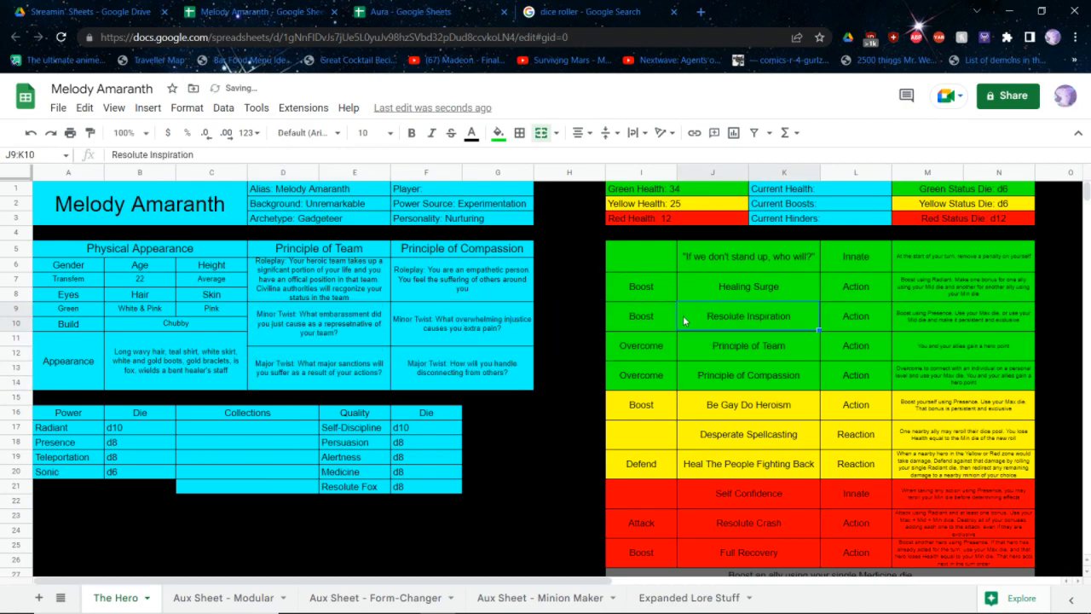
Insert "Overcome by using your status as an official" before the hero point sentence in the Principle of Team ability's description
{"action": "left_click", "coordinate": [887, 343]}
{"action": "left_click", "coordinate": [900, 347]}
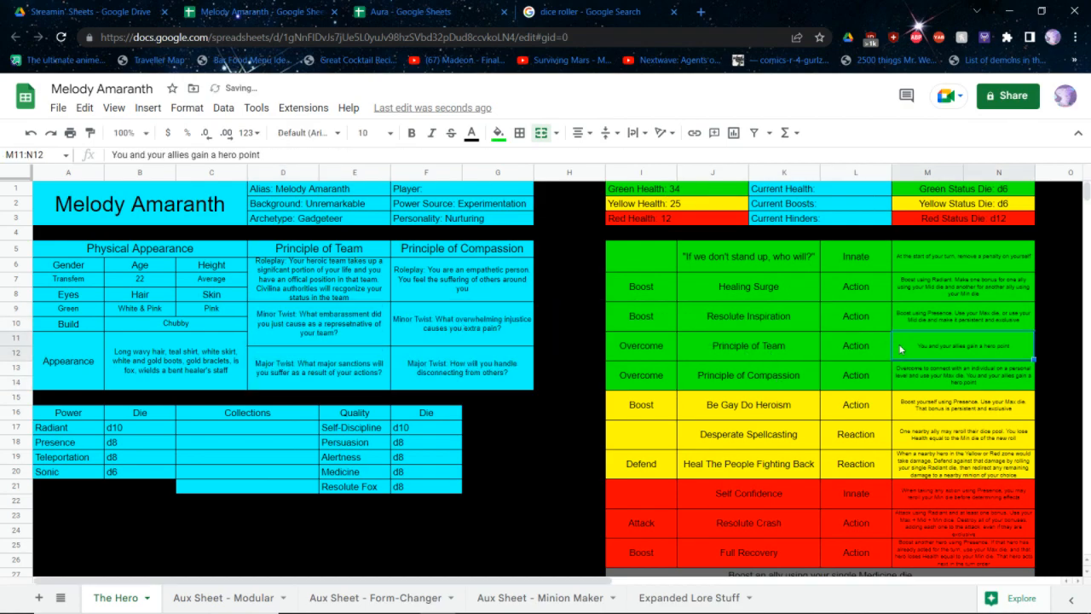
{"action": "double_click", "coordinate": [899, 345]}
{"action": "type", "text": "You"}
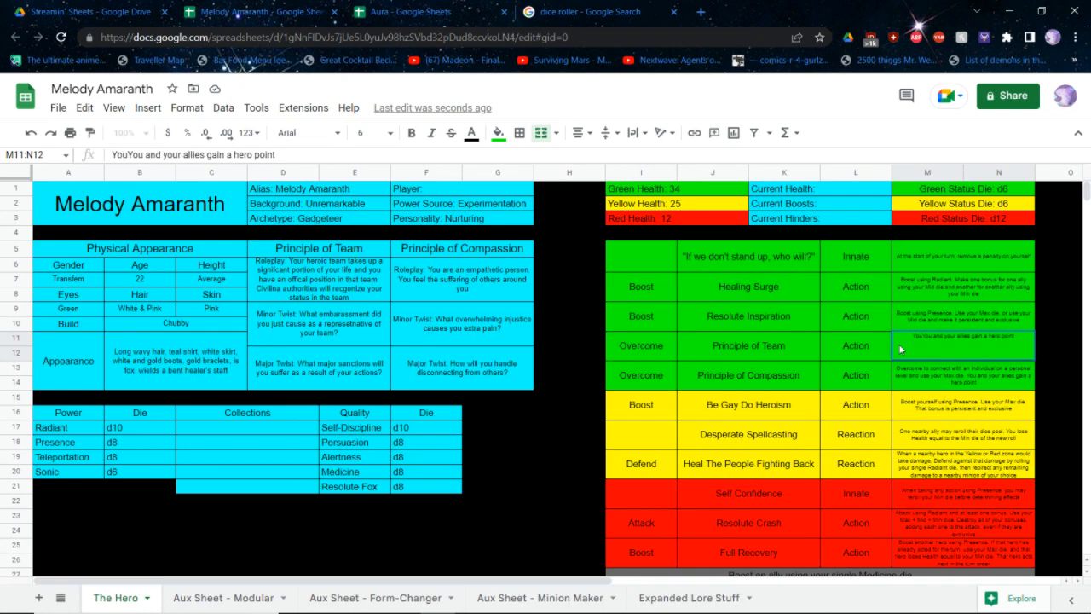
{"action": "key", "text": "BackSpace"}
{"action": "key", "text": "BackSpace"}
{"action": "key", "text": "BackSpace"}
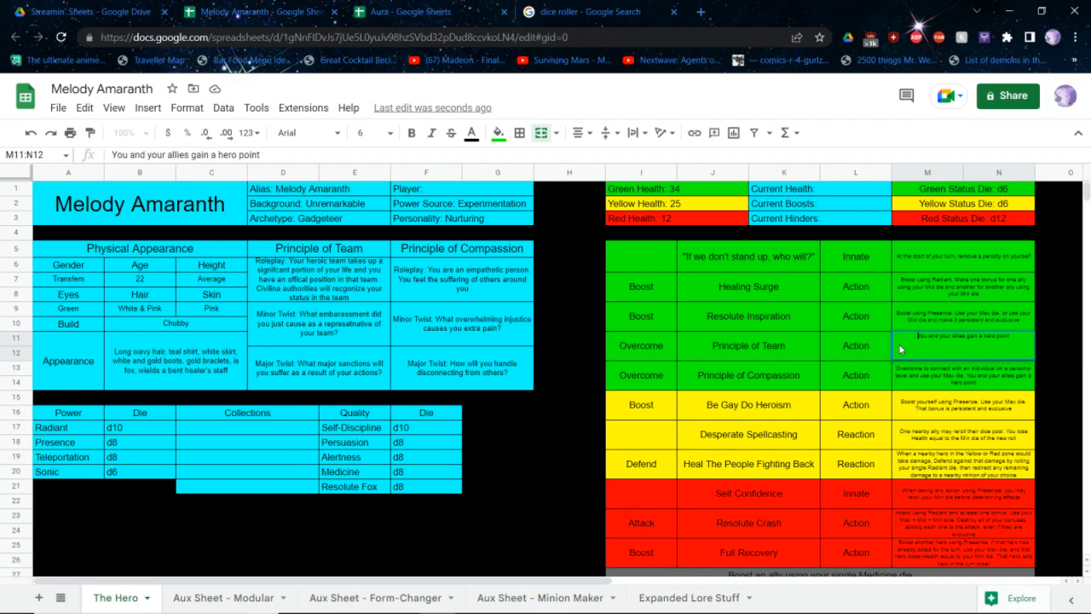
{"action": "type", "text": "Overcome "}
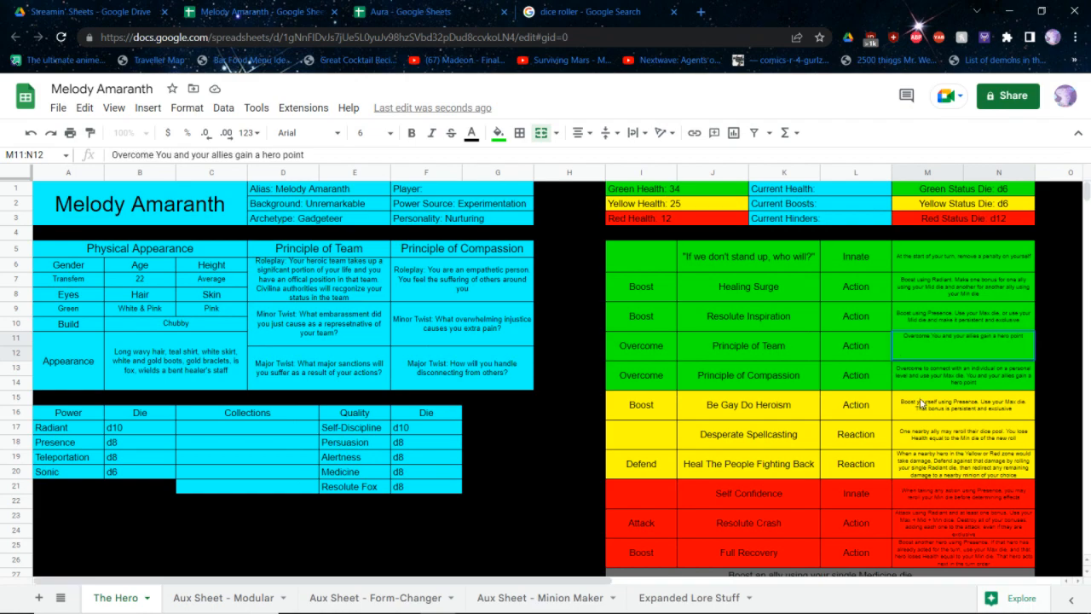
{"action": "type", "text": "by using your sta"}
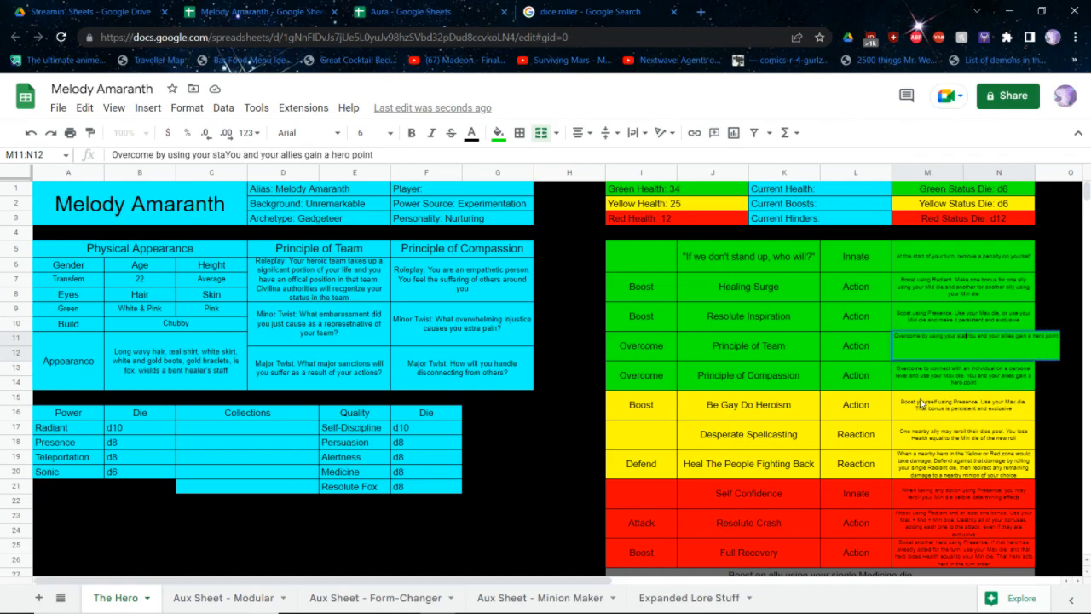
{"action": "type", "text": "tus as an of"}
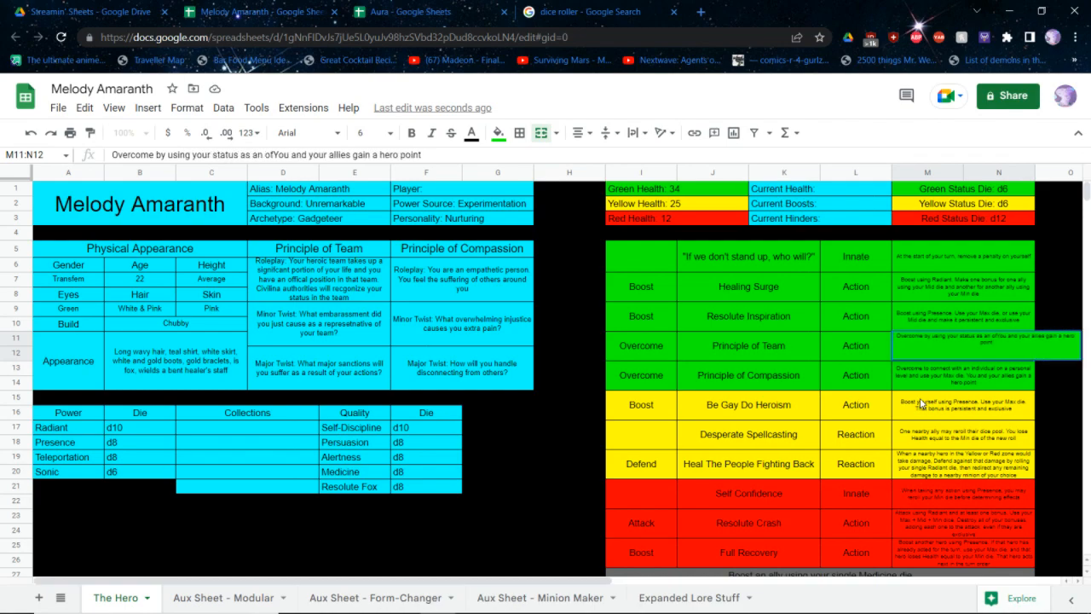
{"action": "type", "text": "ff"}
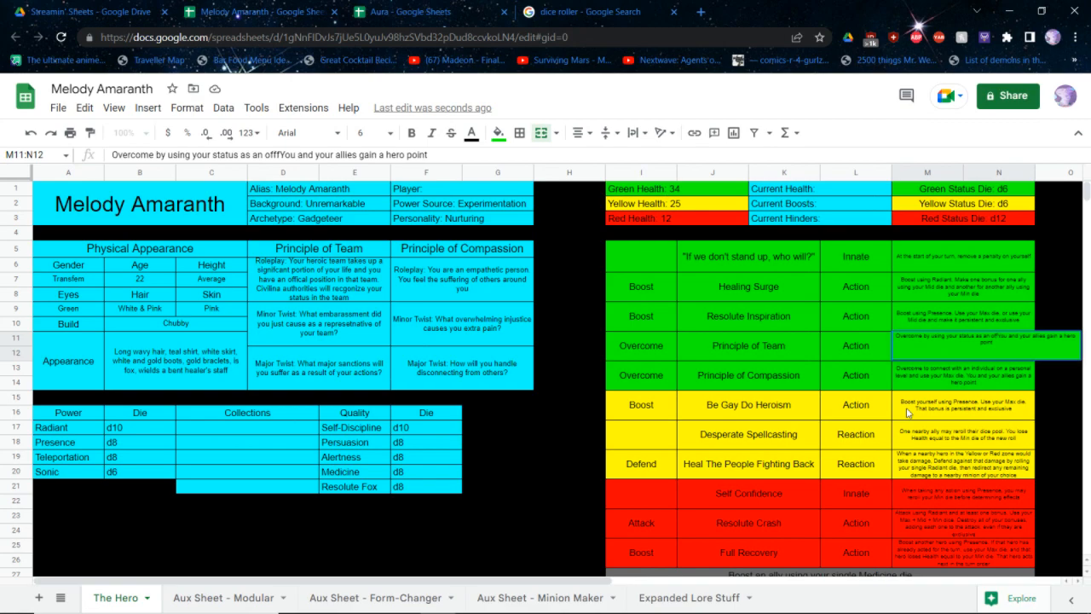
{"action": "key", "text": "BackSpace"}
{"action": "type", "text": "icial r"}
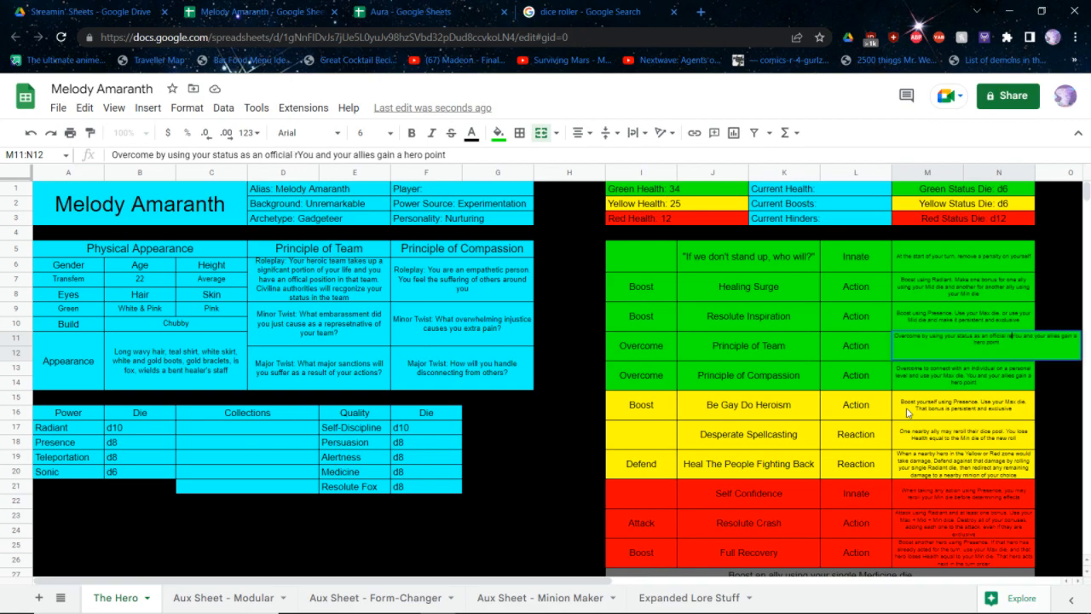
{"action": "type", "text": "epresne"}
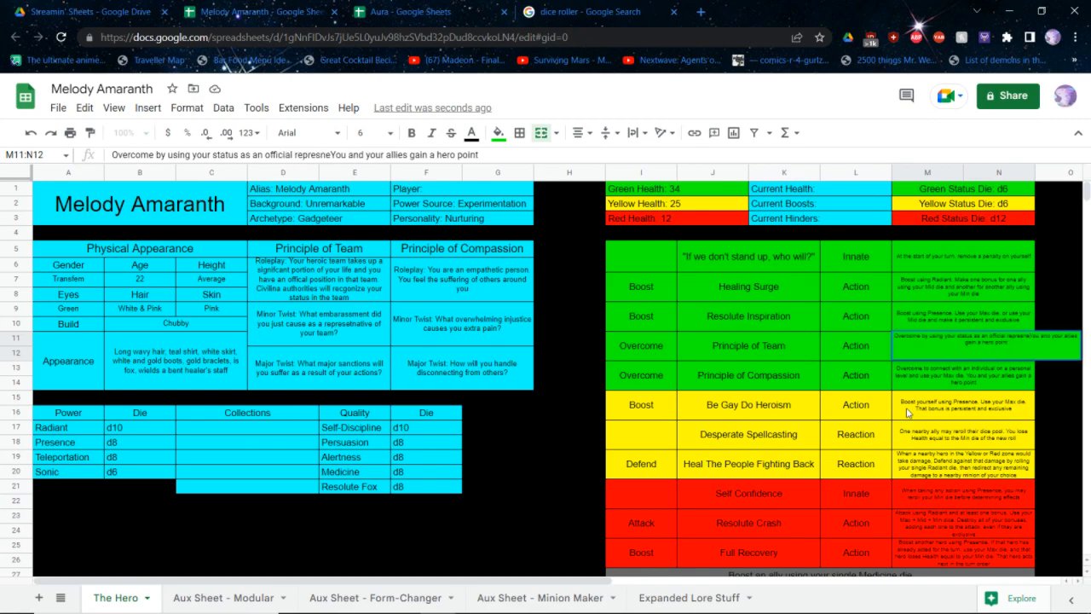
Complete the inserted Principle of Team ability sentence with "representative and use your Max die."
{"action": "key", "text": "BackSpace"}
{"action": "key", "text": "BackSpace"}
{"action": "key", "text": "BackSpace"}
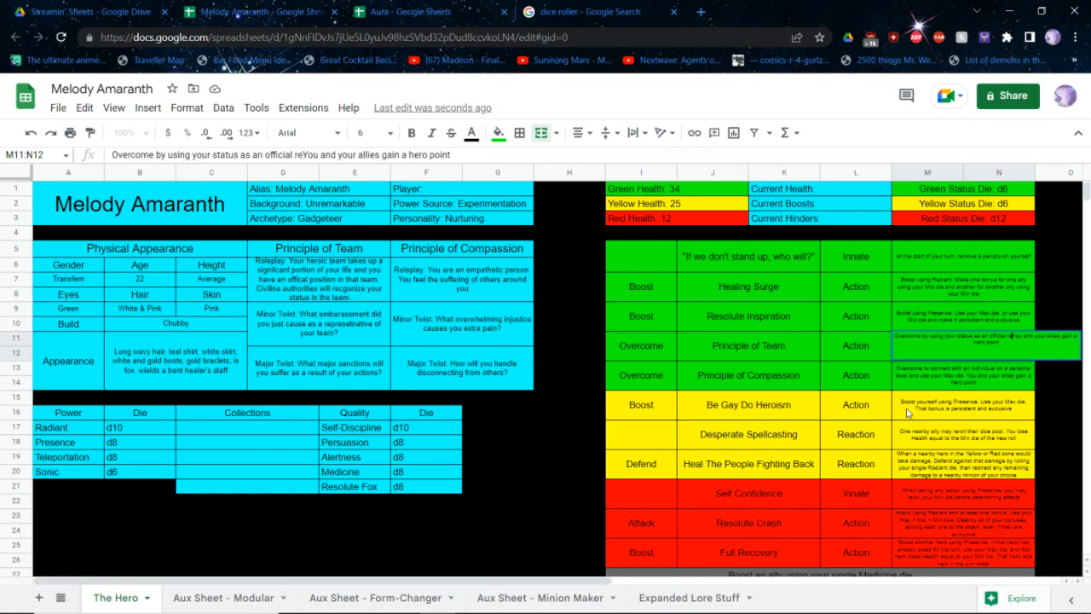
{"action": "type", "text": "sentative "}
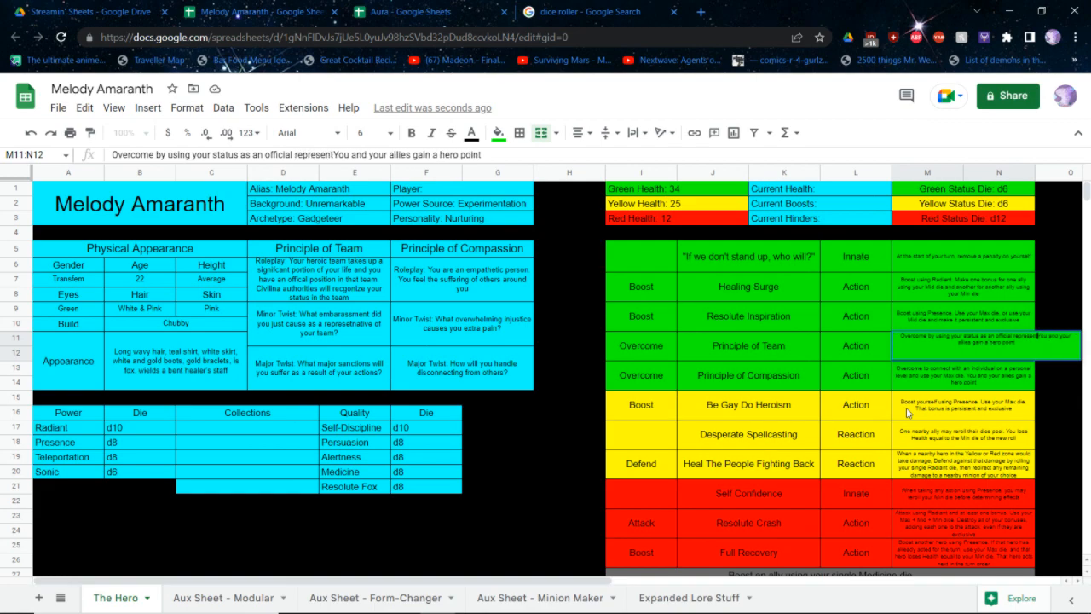
{"action": "type", "text": "and use your Max"}
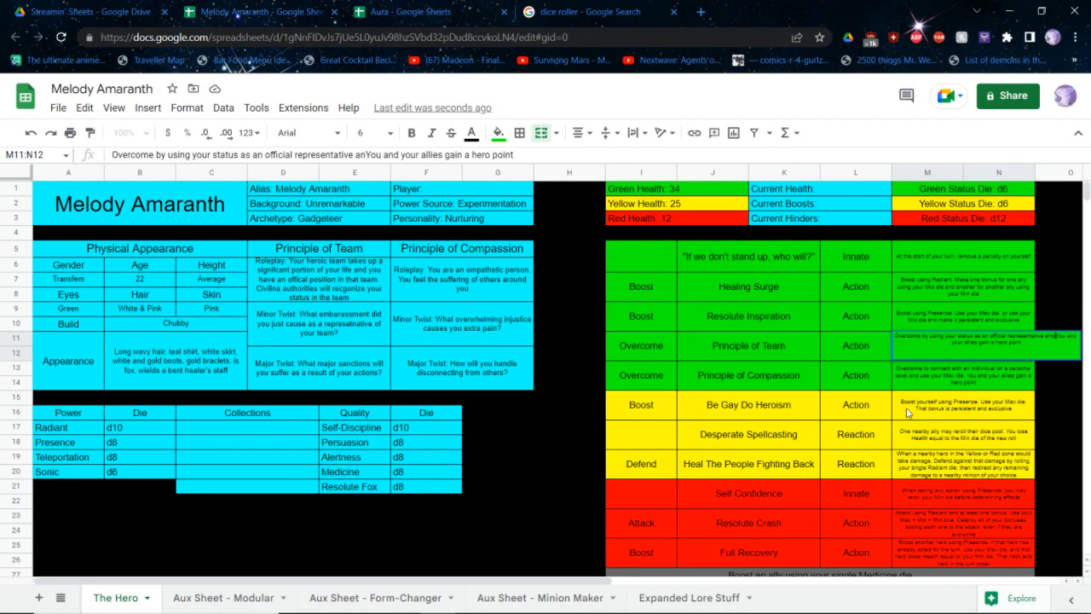
{"action": "type", "text": " die."}
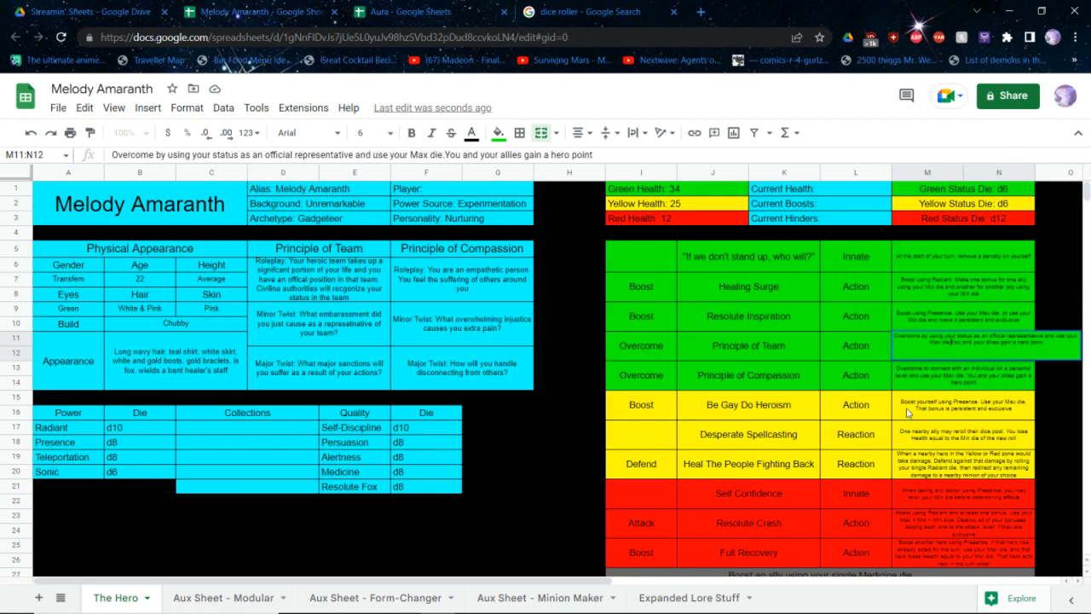
{"action": "key", "text": "Return"}
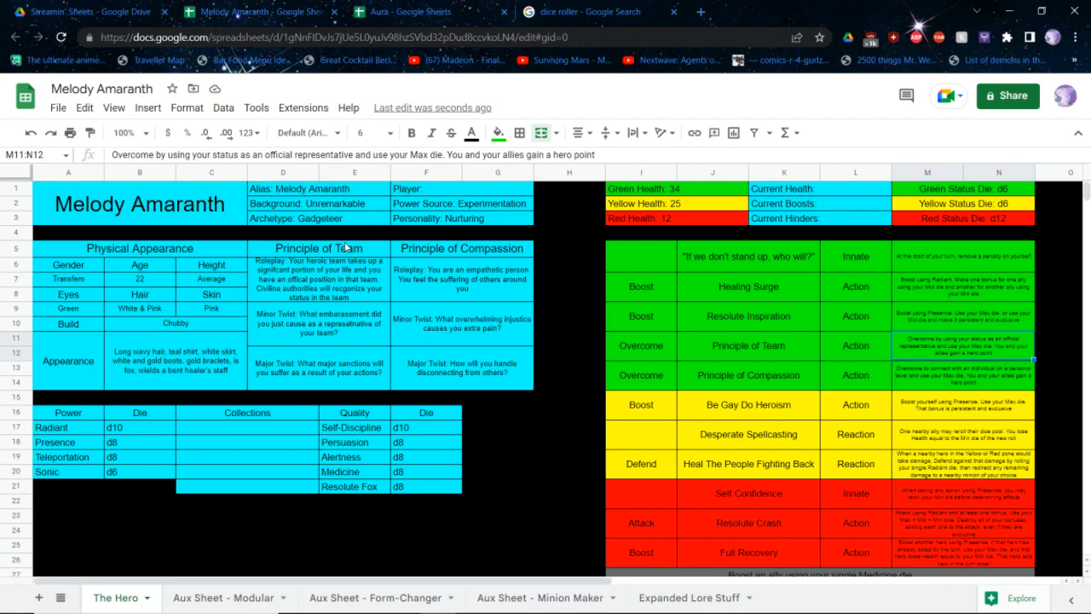
Close the Melody Amaranth and Aura sheets and open the copy of the SCRPG Hero Folio Template from the Streamin' Sheets folder
{"action": "key", "text": "ctrl+w"}
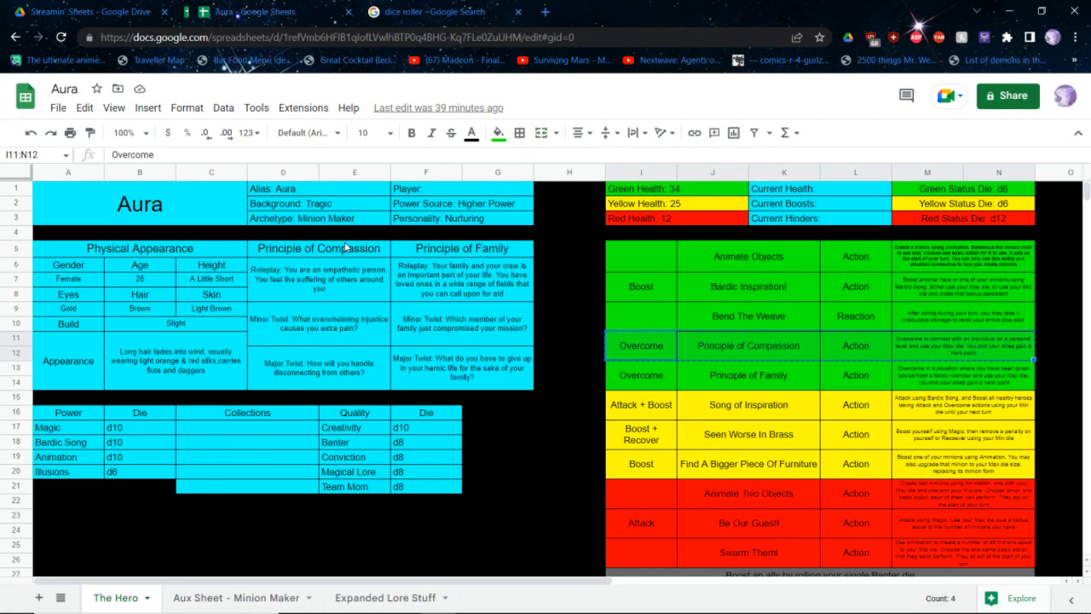
{"action": "key", "text": "ctrl+w"}
{"action": "key", "text": "ctrl+shift+Tab"}
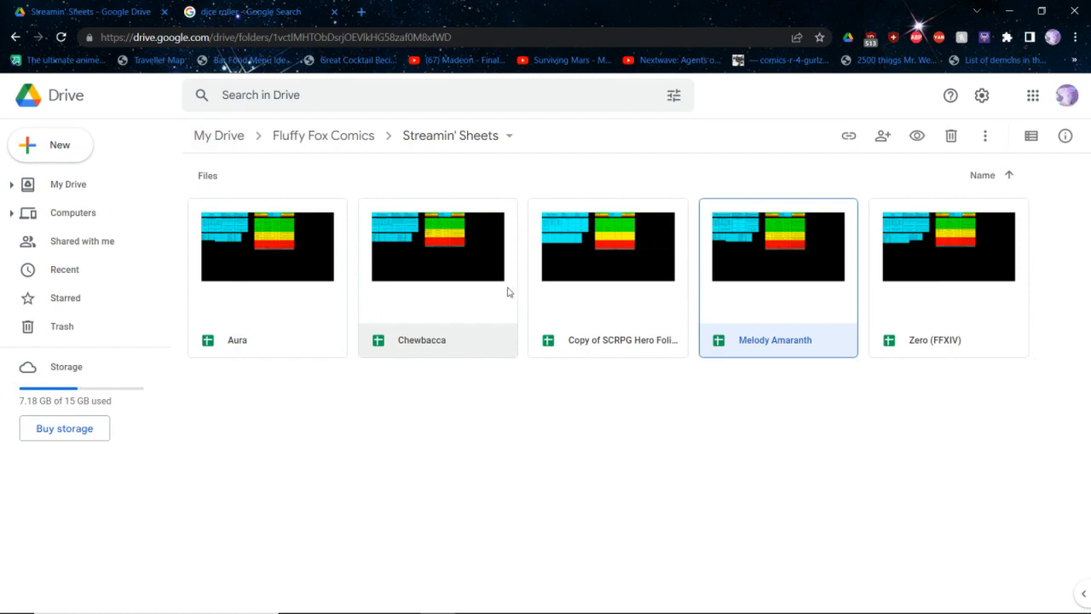
{"action": "double_click", "coordinate": [557, 287]}
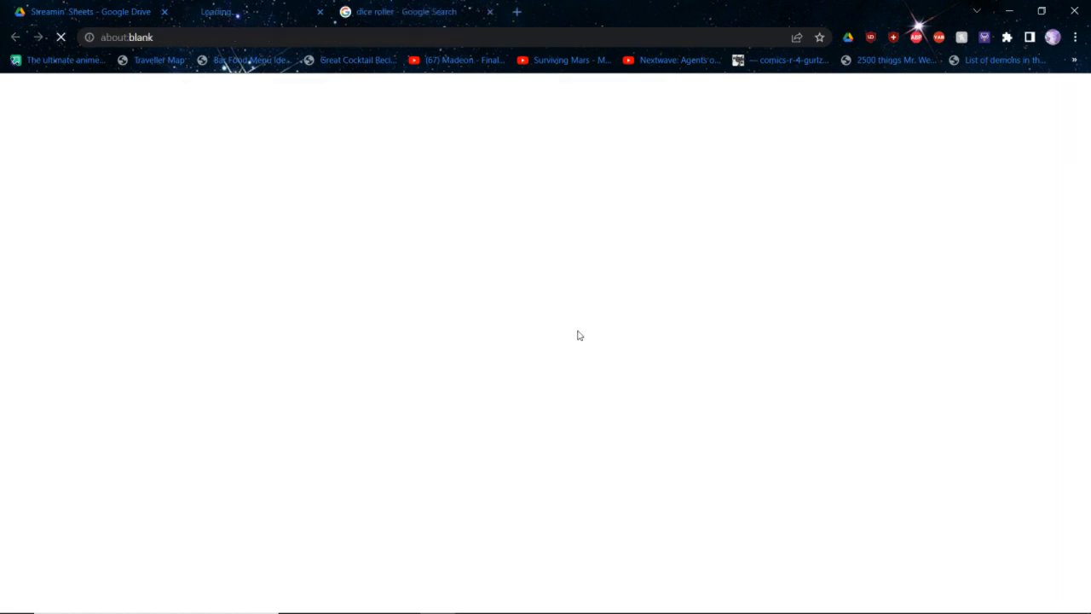
Replace the die in the Google dice roller with a single d12 and roll it
{"action": "key", "text": "ctrl+Tab"}
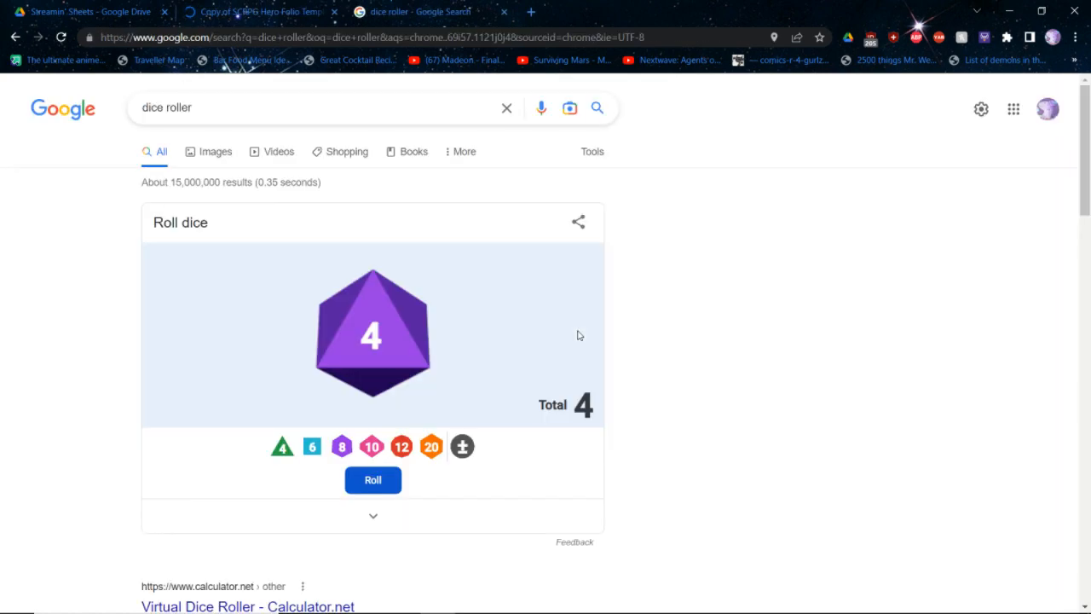
{"action": "left_click", "coordinate": [381, 339]}
{"action": "left_click", "coordinate": [401, 447]}
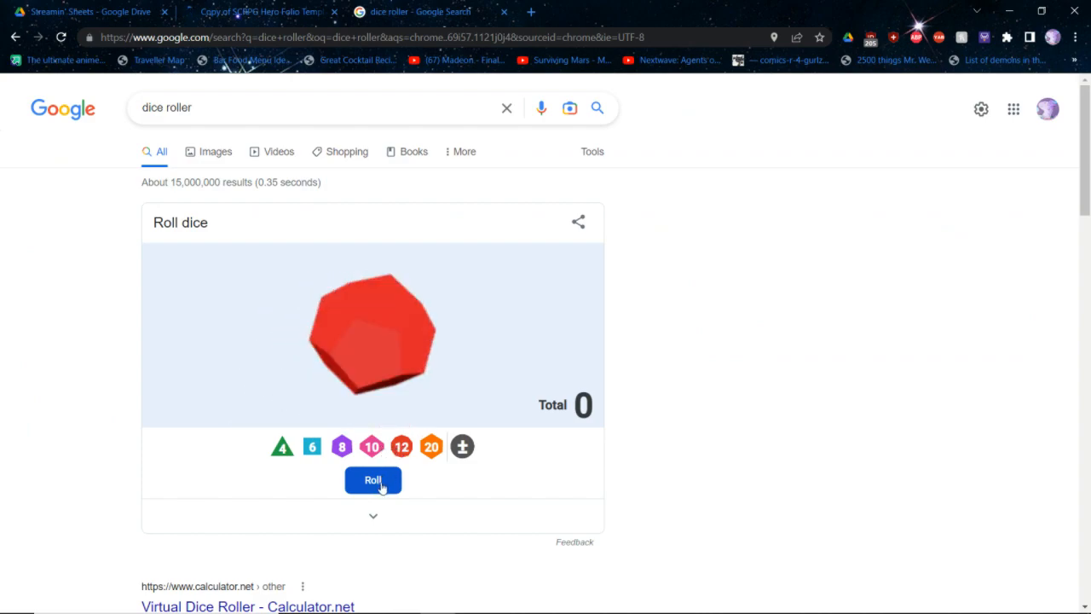
{"action": "left_click", "coordinate": [381, 484]}
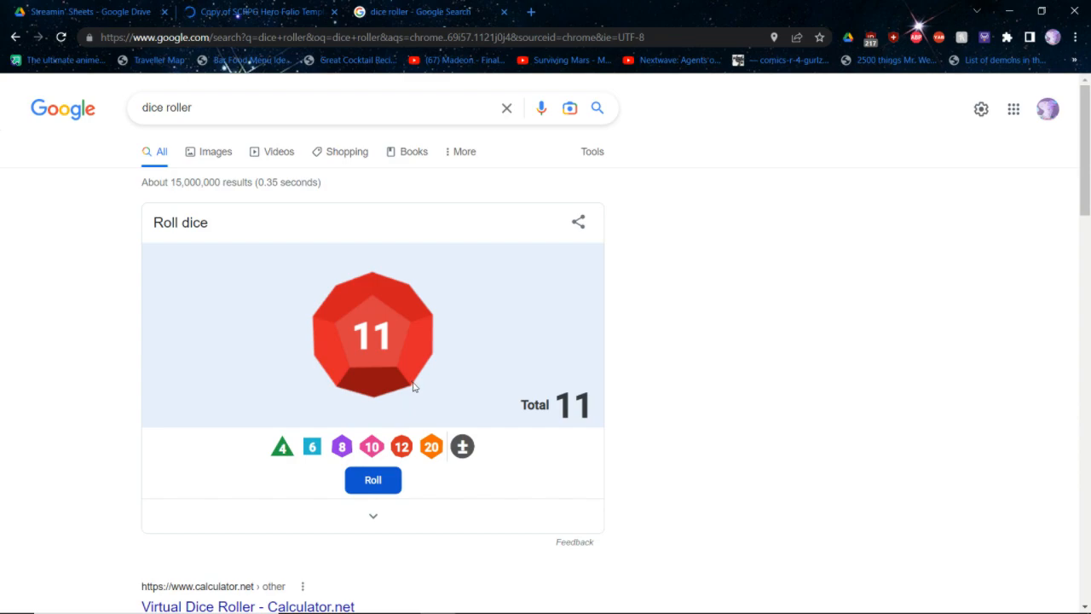
{"action": "left_click", "coordinate": [221, 5]}
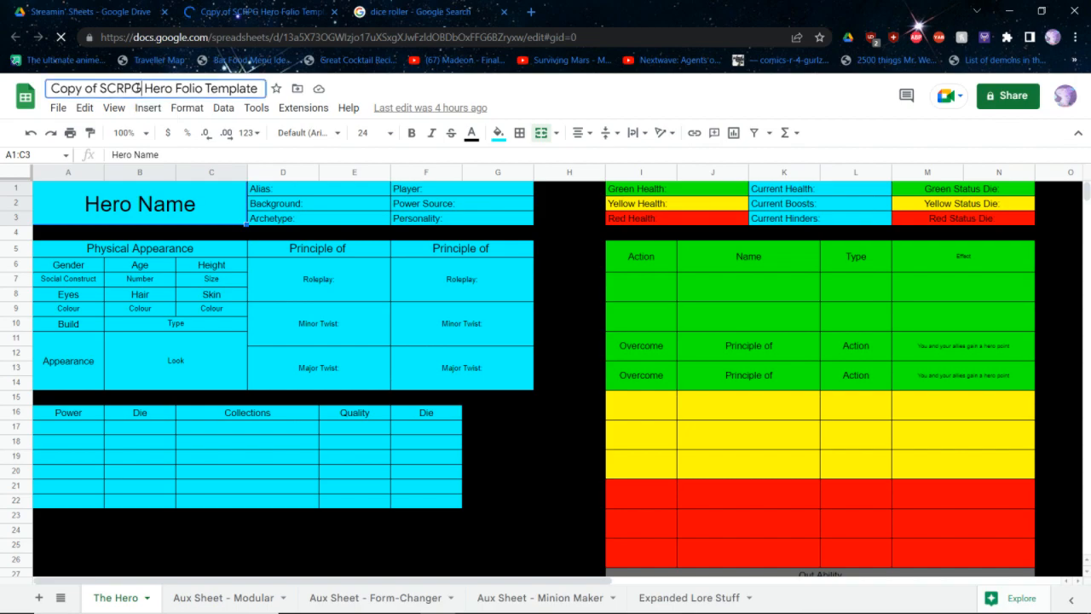
{"action": "left_click", "coordinate": [136, 88]}
{"action": "type", "text": "A"}
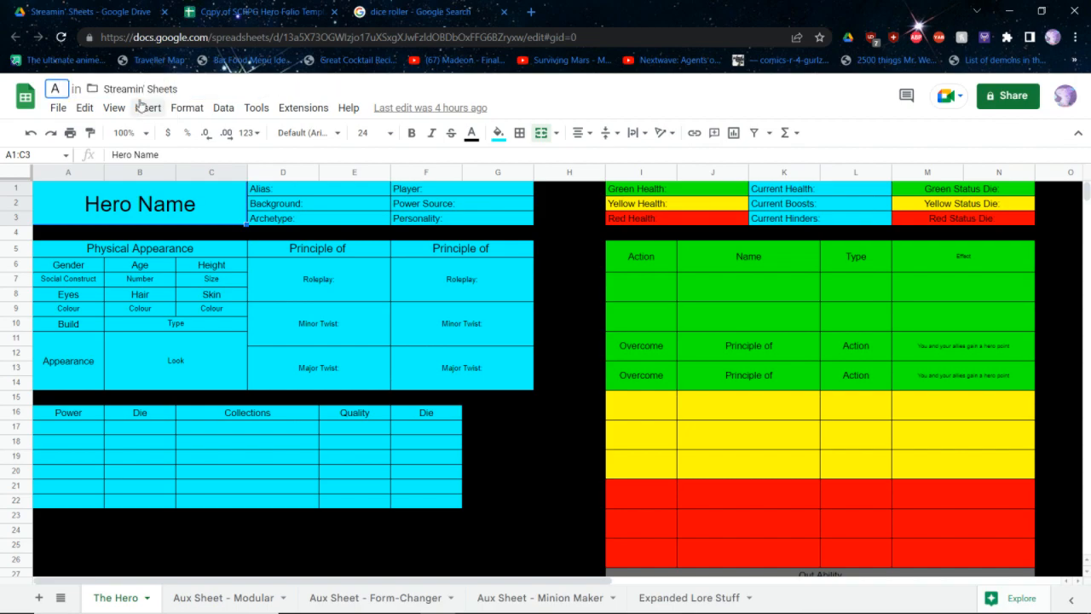
{"action": "type", "text": "llison Golet"}
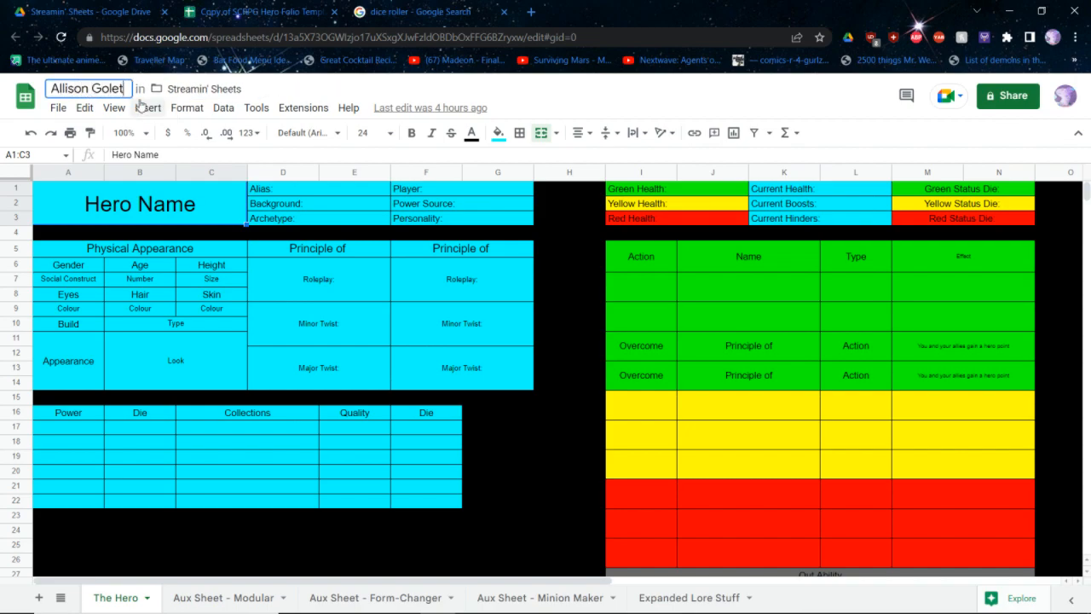
{"action": "type", "text": "a"}
{"action": "key", "text": "Return"}
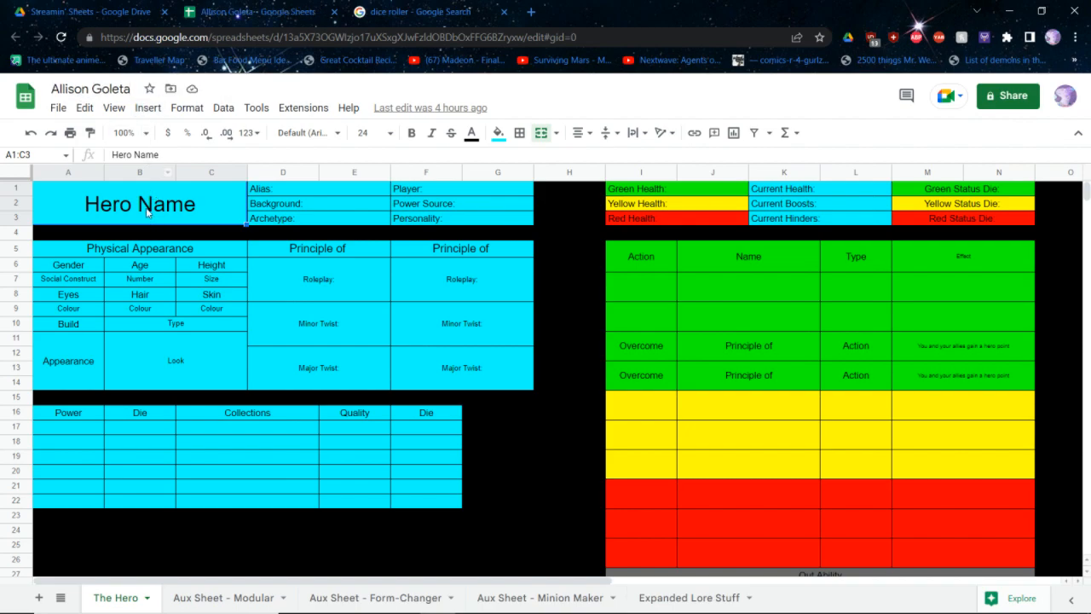
{"action": "type", "text": "Allison Goleta"}
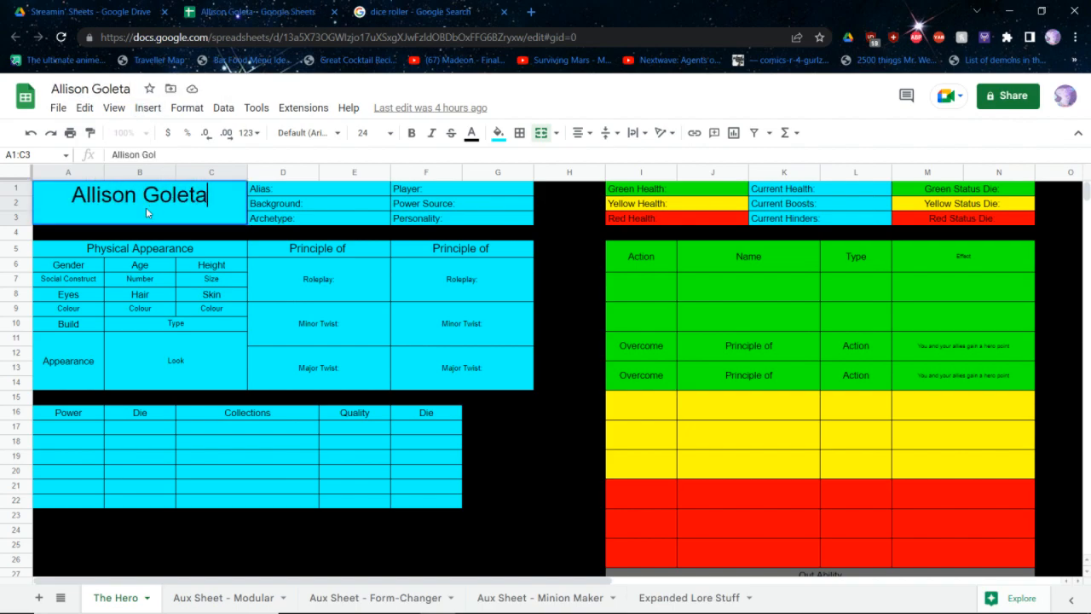
Enter "Allison Goleta" as the hero name and append the same name to the Alias field
{"action": "key", "text": "Tab"}
{"action": "key", "text": "Return"}
{"action": "type", "text": "Alli"}
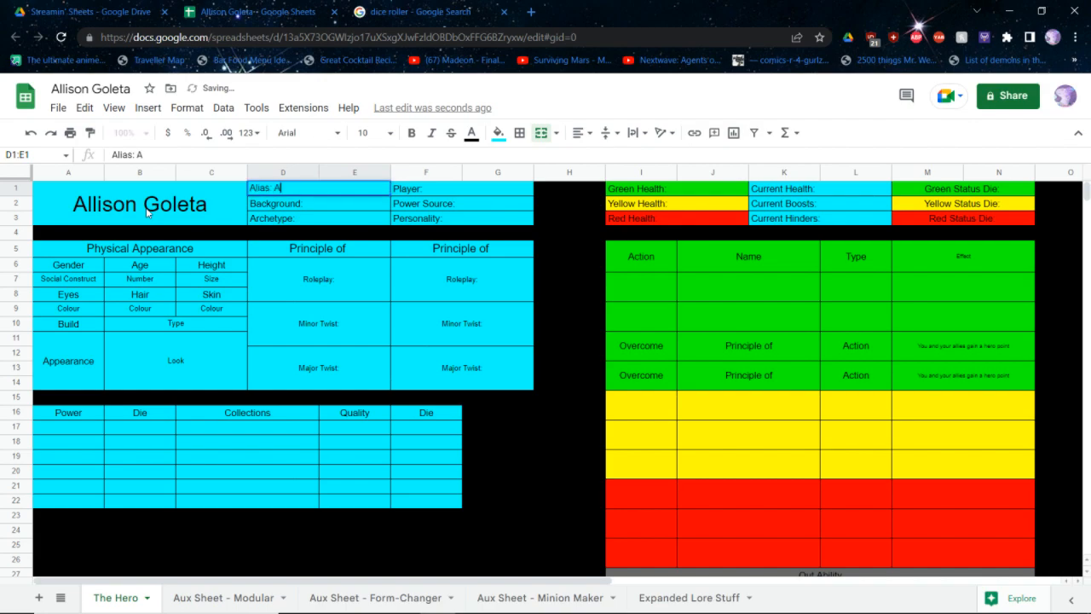
{"action": "type", "text": "son Goleta"}
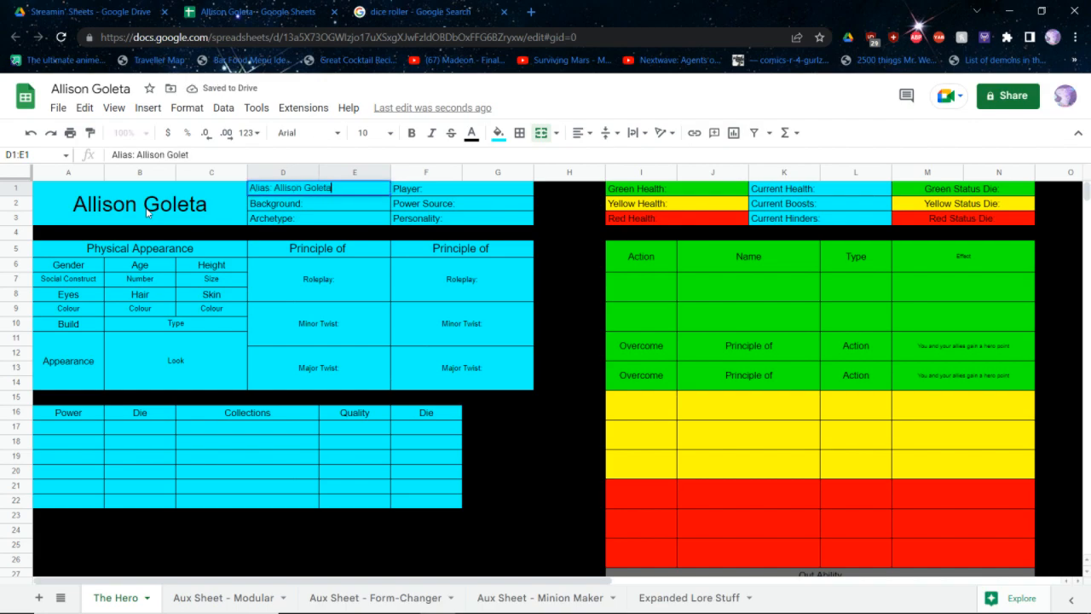
{"action": "key", "text": "Return"}
{"action": "key", "text": "Down"}
{"action": "key", "text": "Down"}
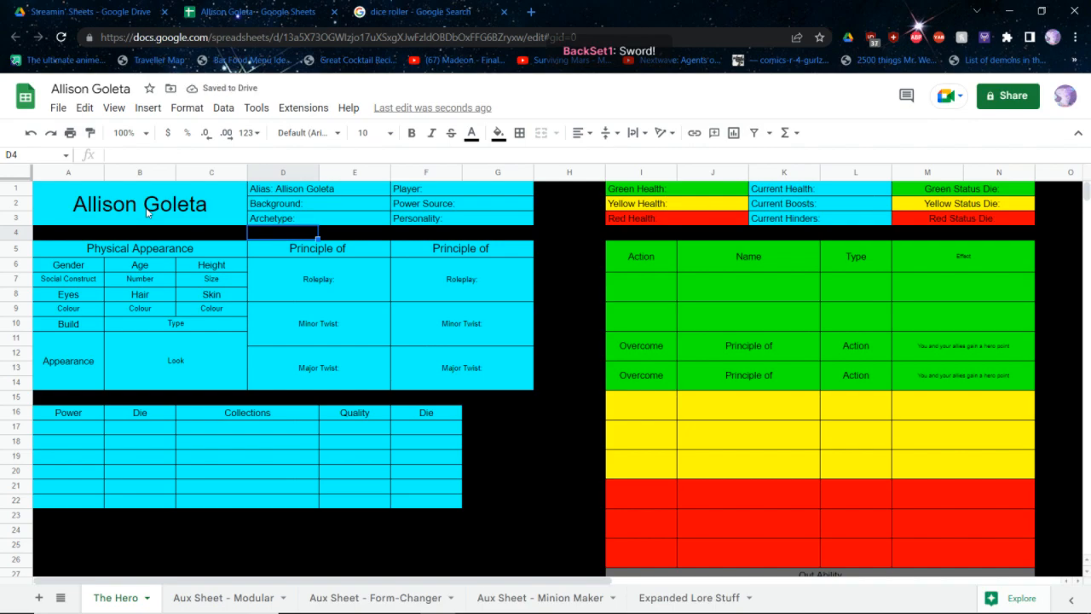
Clear the Action, Name, Type and Effect placeholders from the first green ability row
{"action": "left_click_drag", "start_coordinate": [635, 258], "coordinate": [979, 260]}
{"action": "key", "text": "Delete"}
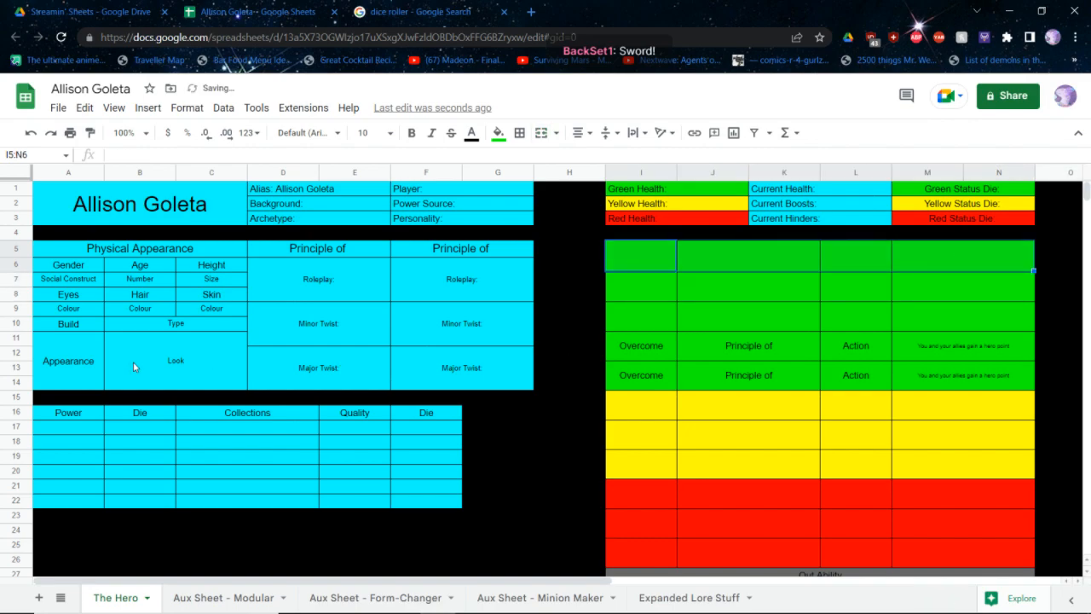
{"action": "left_click", "coordinate": [134, 360]}
Fill in the physical appearance with gender Female, age 22 and height Average
{"action": "left_click", "coordinate": [70, 281]}
{"action": "type", "text": "Female"}
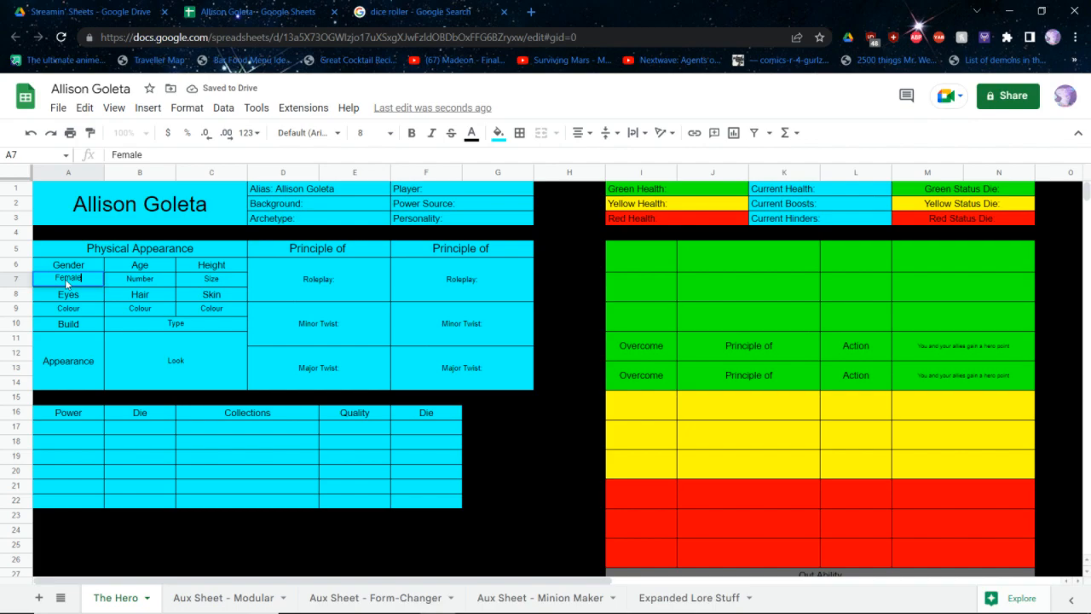
{"action": "key", "text": "Tab"}
{"action": "type", "text": "22"}
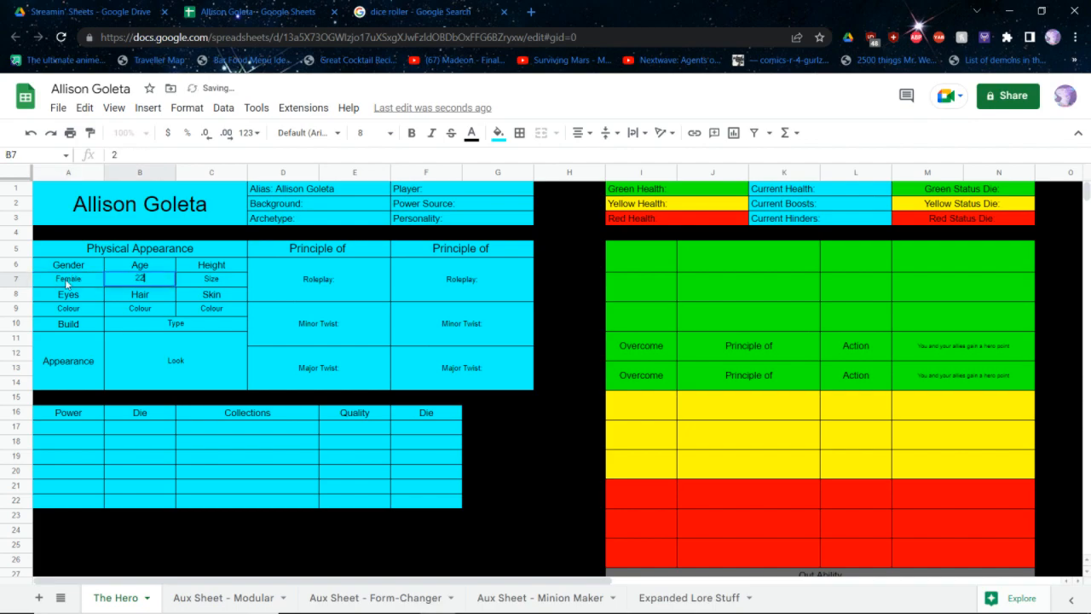
{"action": "key", "text": "Tab"}
{"action": "type", "text": "Average"}
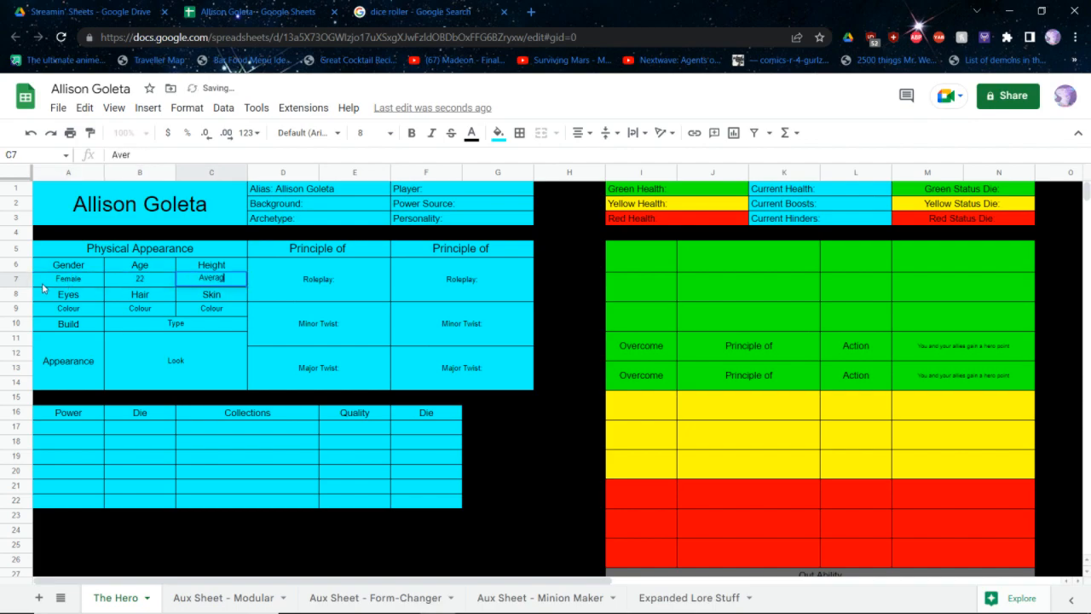
{"action": "key", "text": "Return"}
{"action": "key", "text": "Down"}
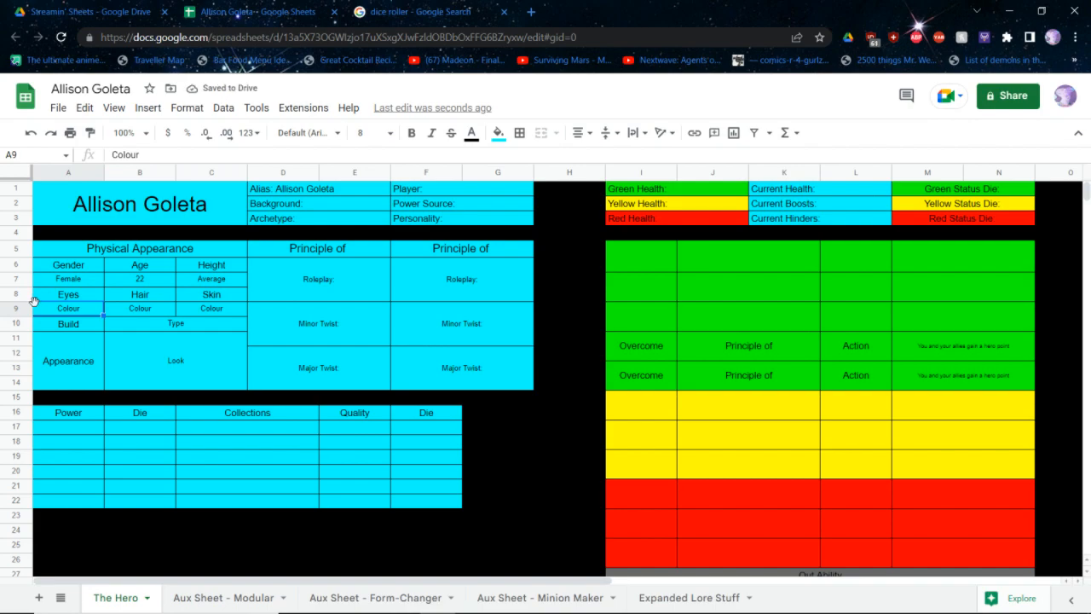
Set the eyes to Purple, hair to Yellow, skin to Brown and build to Athletic
{"action": "type", "text": "Purple"}
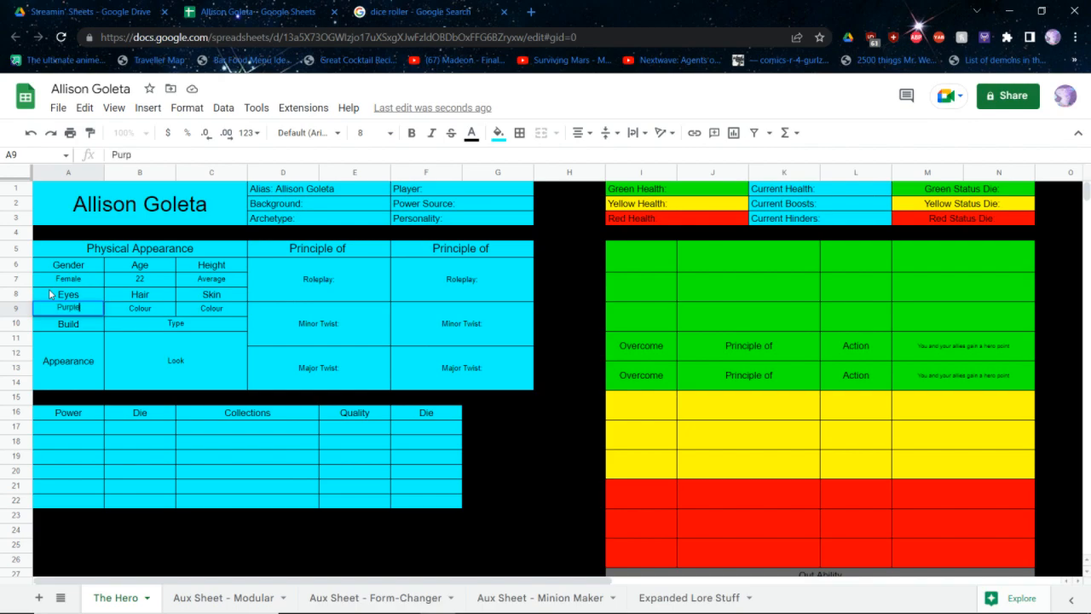
{"action": "key", "text": "Tab"}
{"action": "type", "text": "Yellow"}
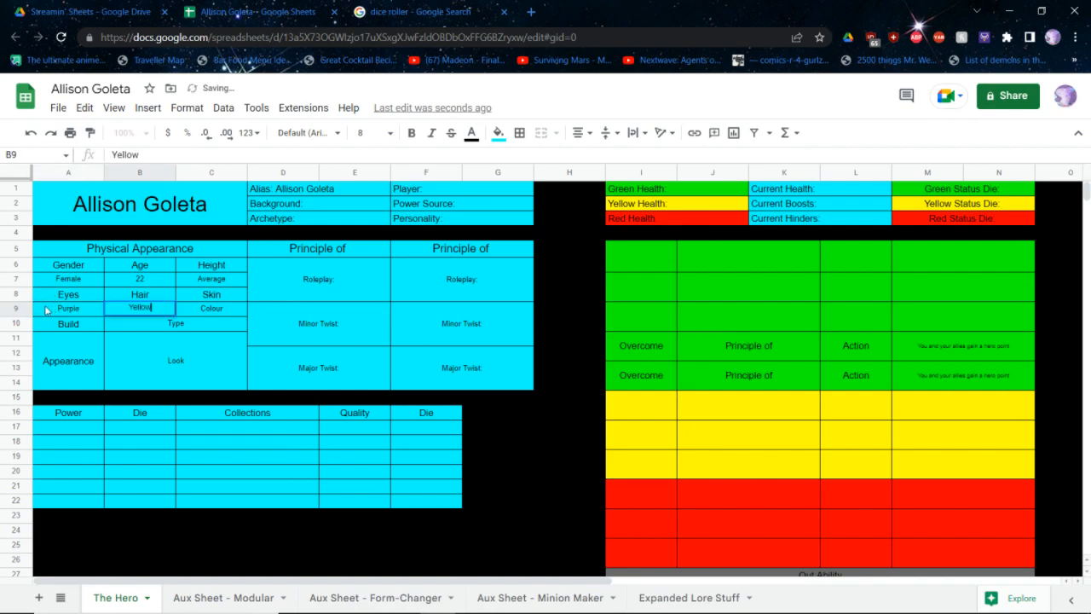
{"action": "key", "text": "Tab"}
{"action": "type", "text": "Brown"}
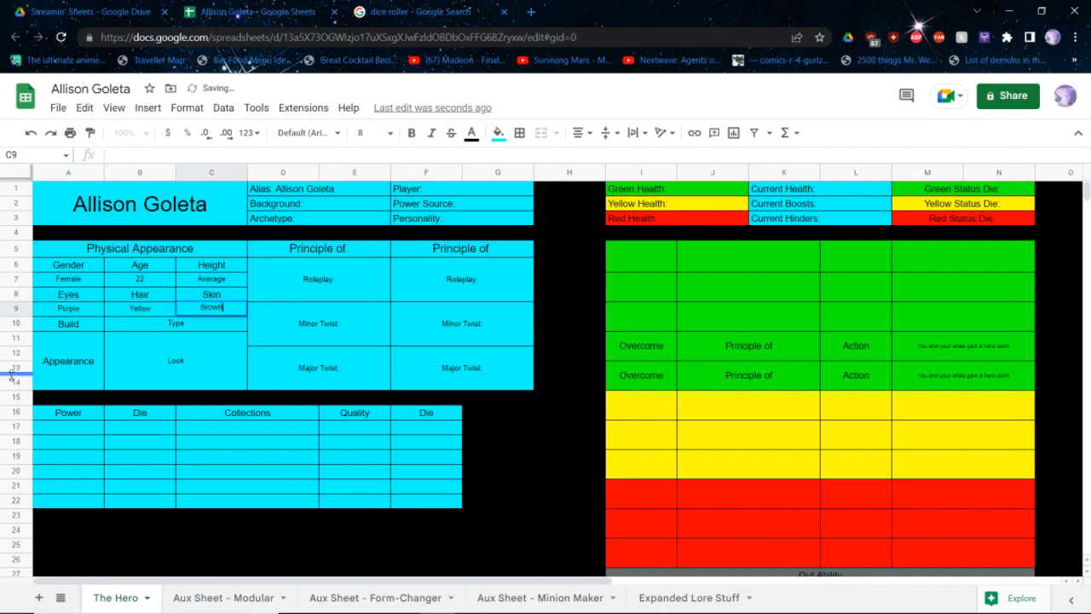
{"action": "key", "text": "Return"}
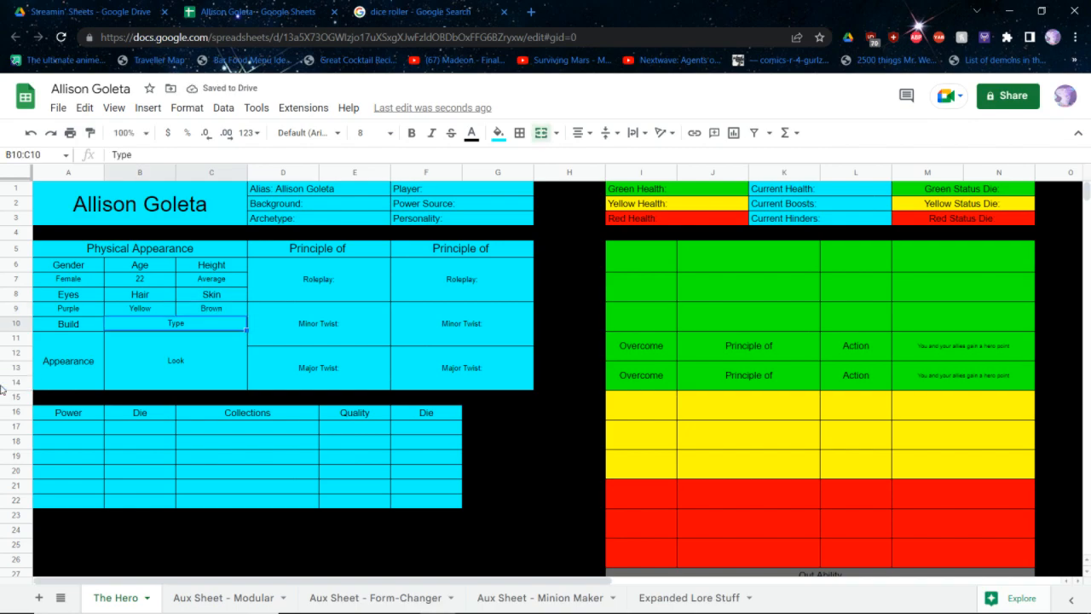
{"action": "type", "text": "Athletic"}
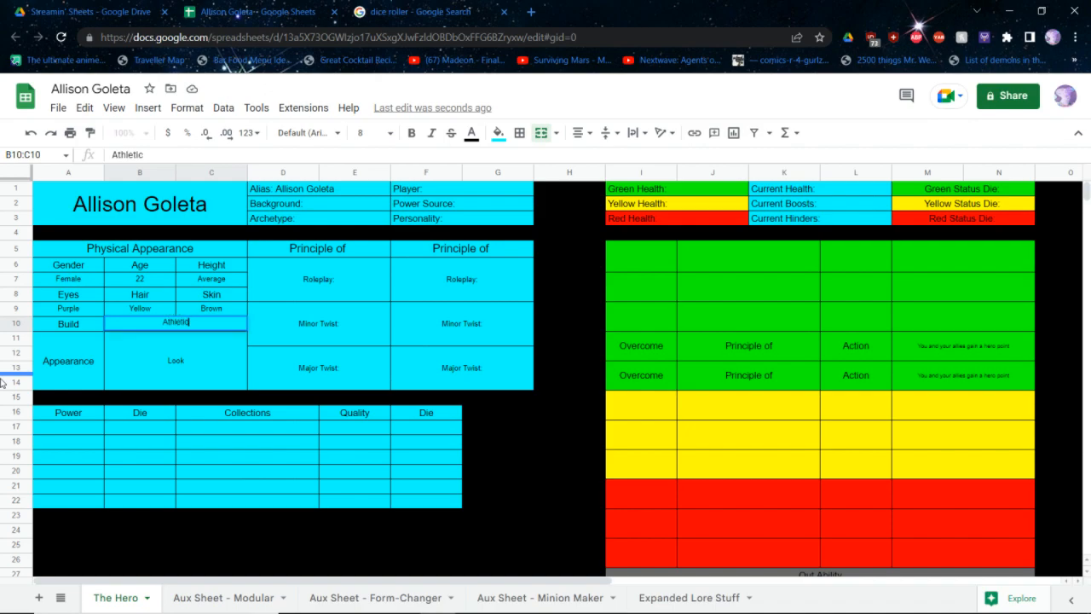
{"action": "key", "text": "Return"}
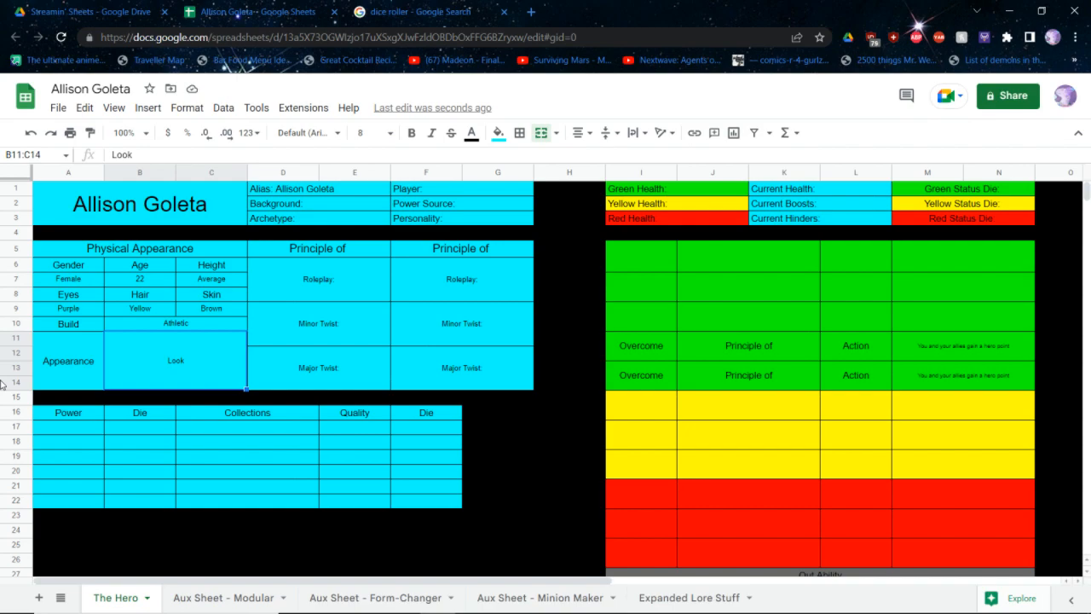
Replace the Appearance placeholder with "Purple shirt, yellow jacket with fluffy collar and sleeves torn off, ripped jeans, purple sneakers"
{"action": "type", "text": "Pu"}
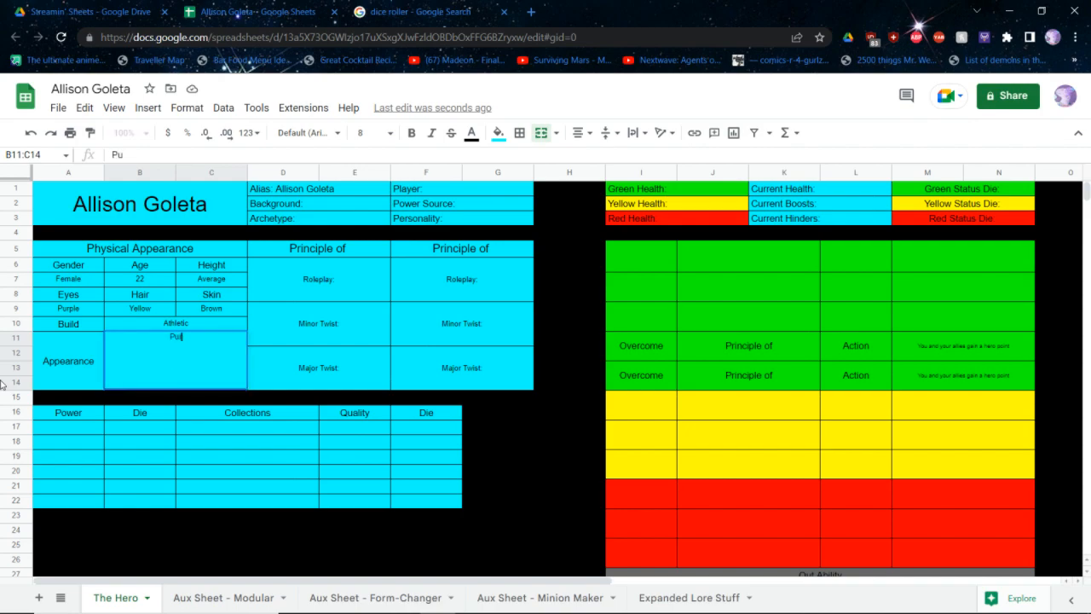
{"action": "type", "text": "rple shirt, yel"}
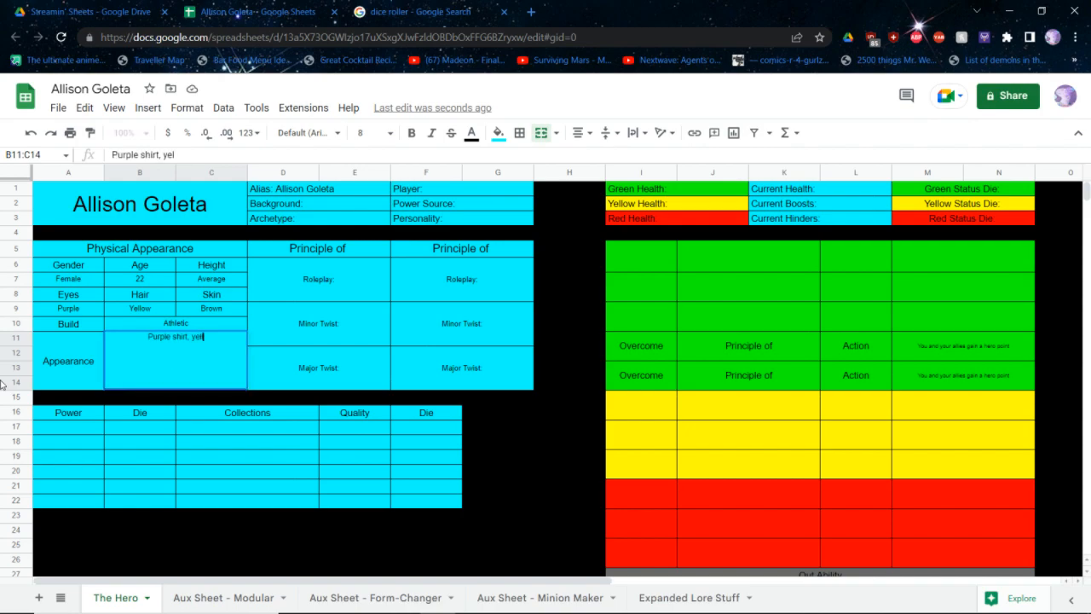
{"action": "type", "text": "low jacket with fluf"}
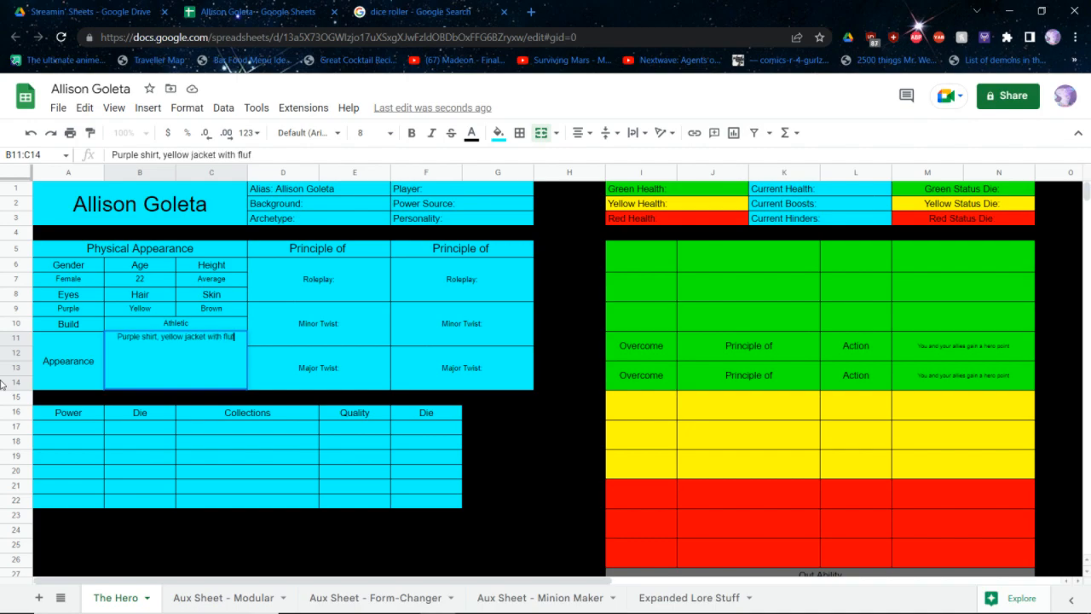
{"action": "type", "text": "fy collar and"}
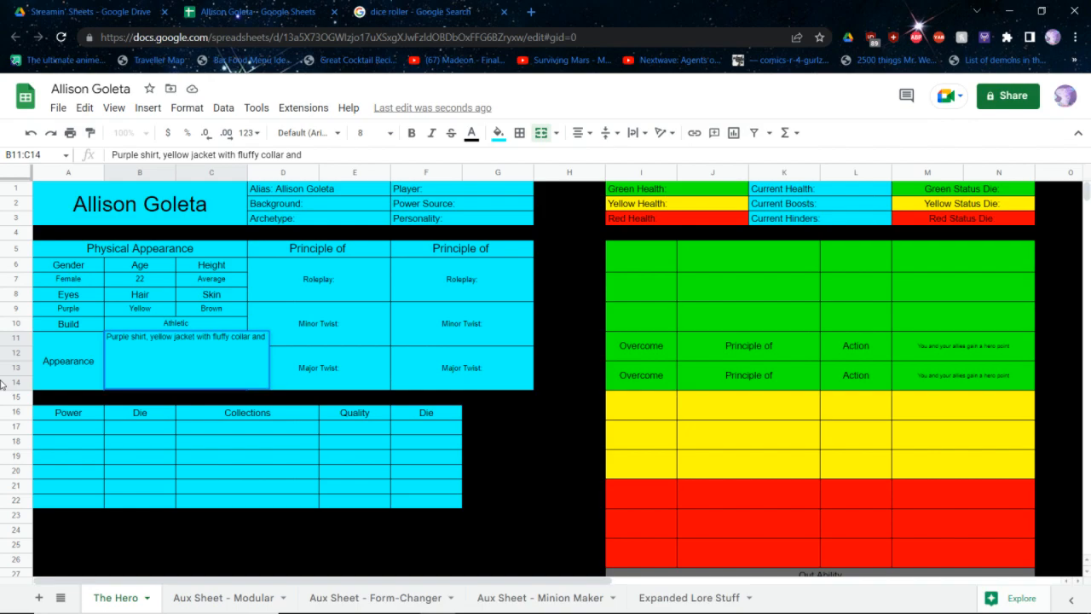
{"action": "type", "text": " sleeves torn"}
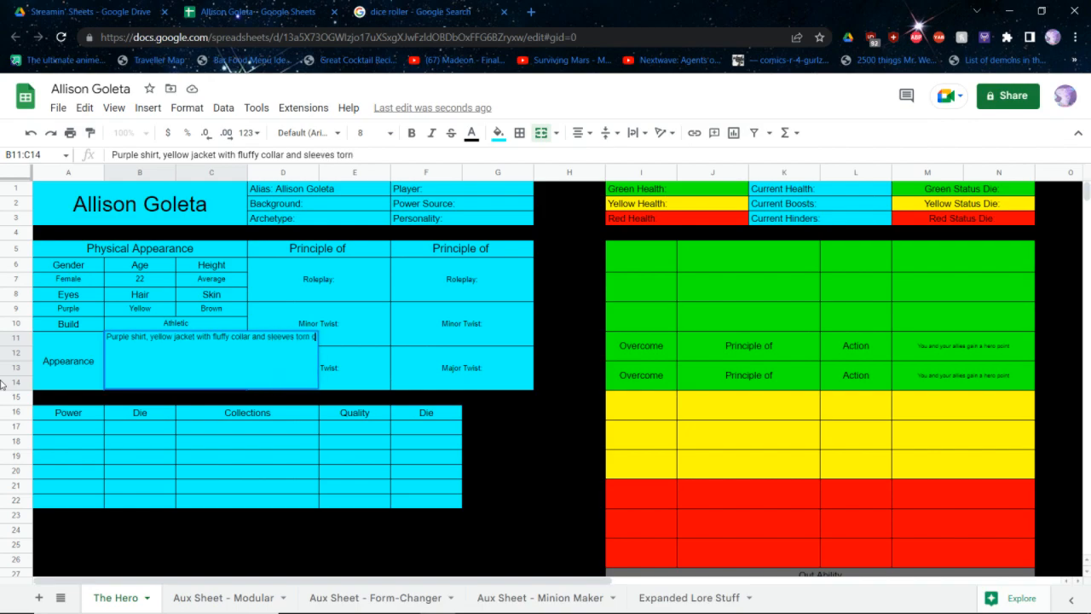
{"action": "type", "text": " off, ripped"}
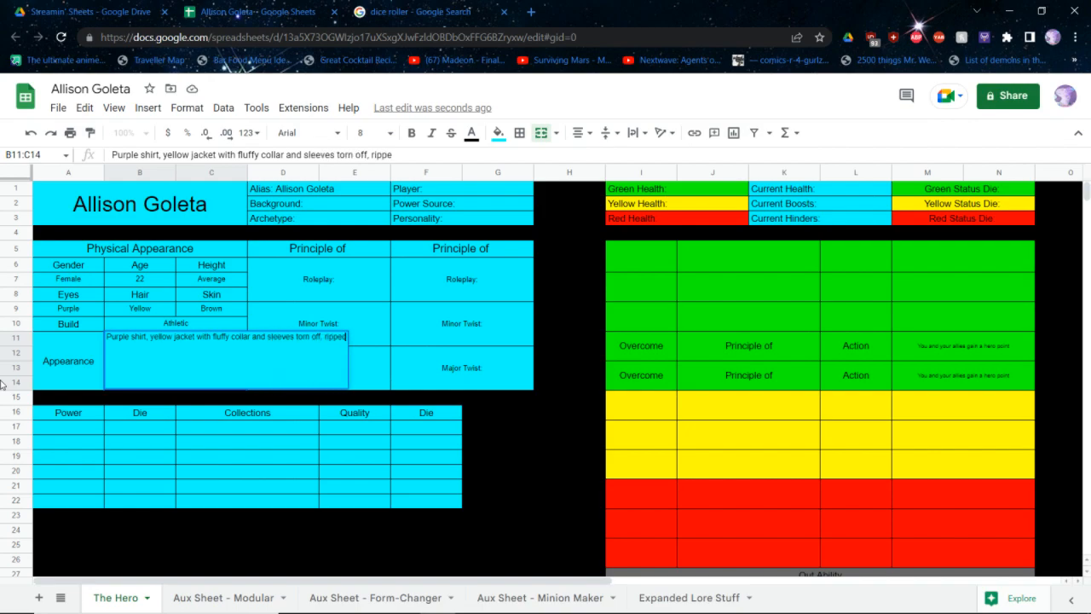
{"action": "type", "text": " jeans,"}
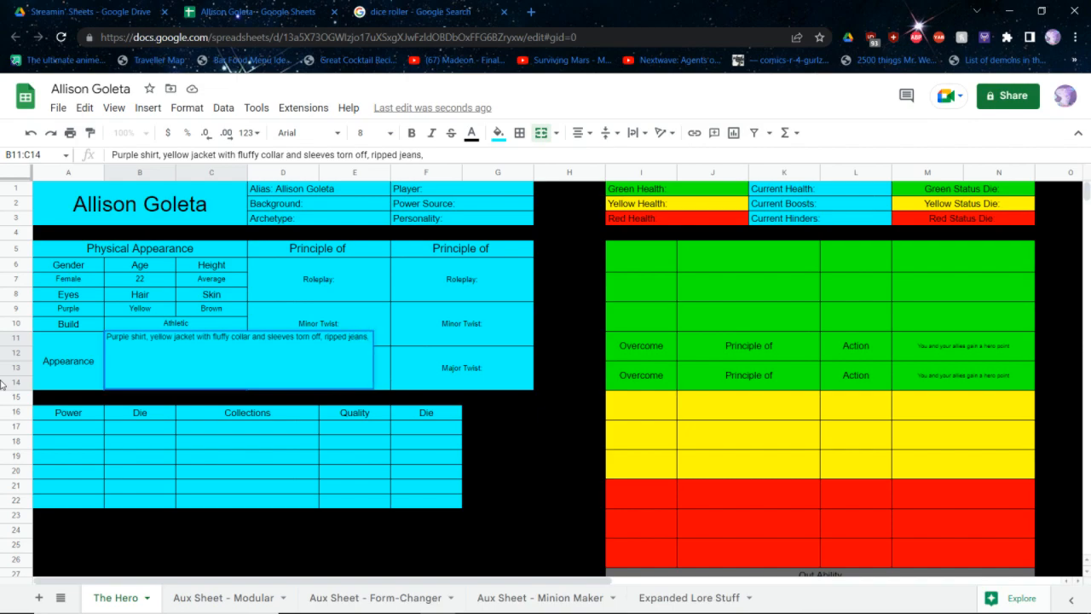
{"action": "type", "text": " purple sneakers"}
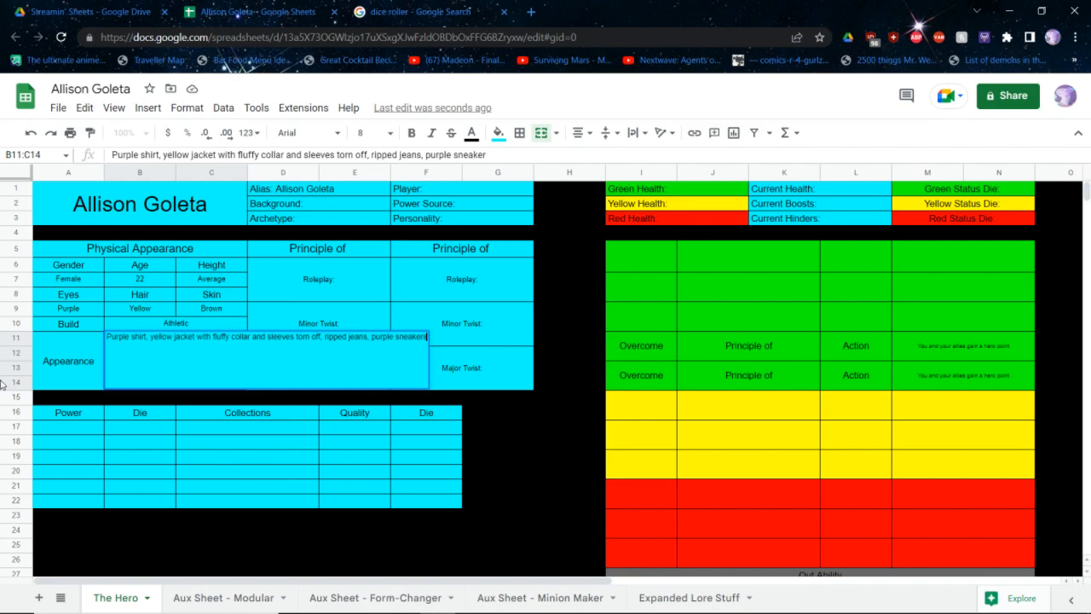
Start the Appearance description with "Spikey hair," and lowercase the first letter of the existing "purple shirt" text
{"action": "left_click", "coordinate": [111, 336]}
{"action": "key", "text": "BackSpace"}
{"action": "type", "text": "p"}
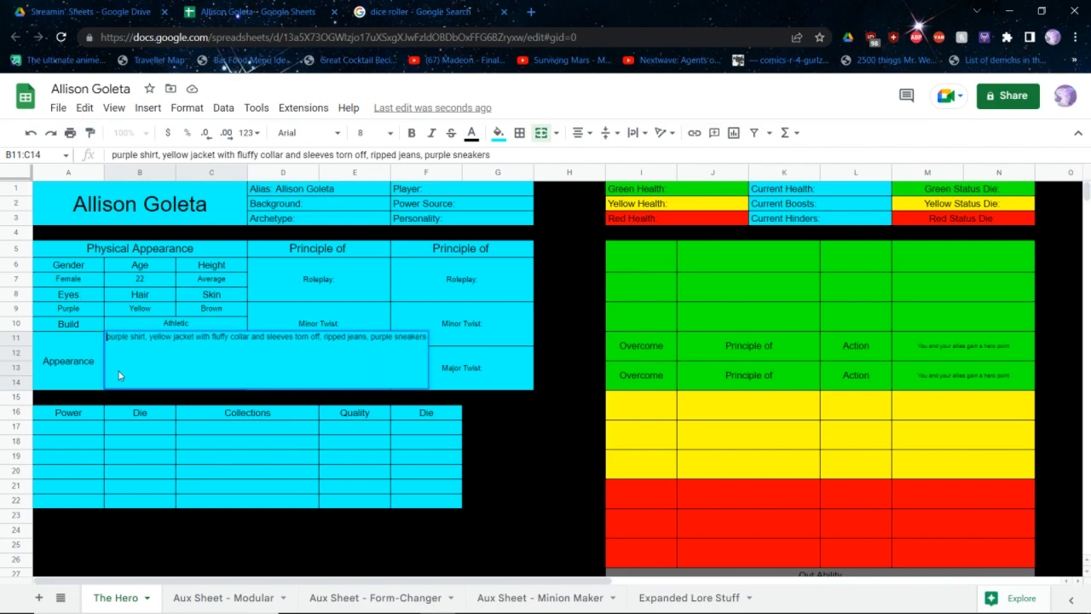
{"action": "type", "text": "Spikey"}
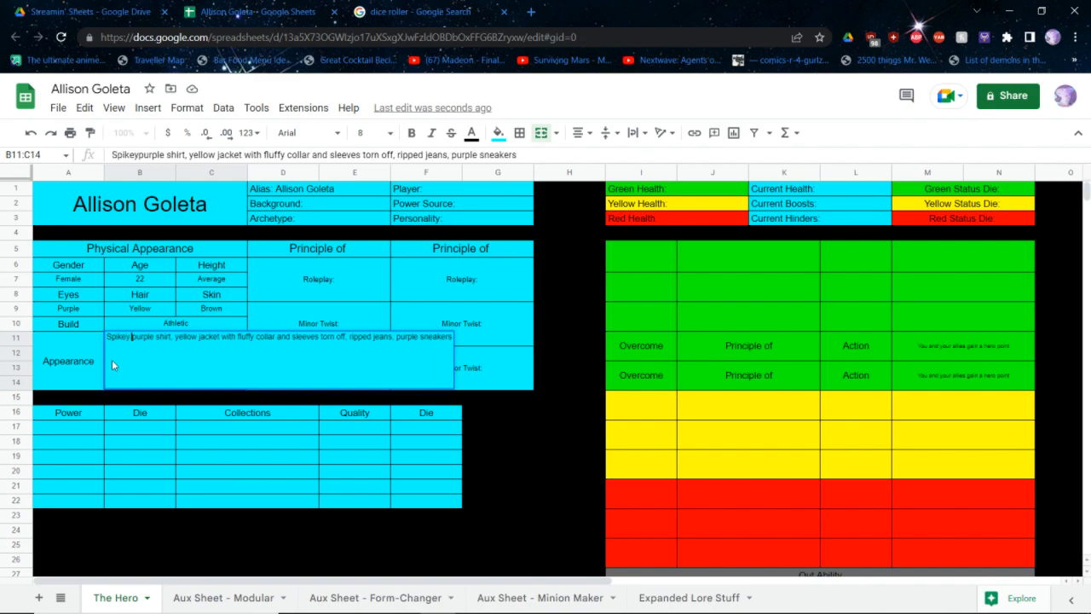
{"action": "type", "text": " ha"}
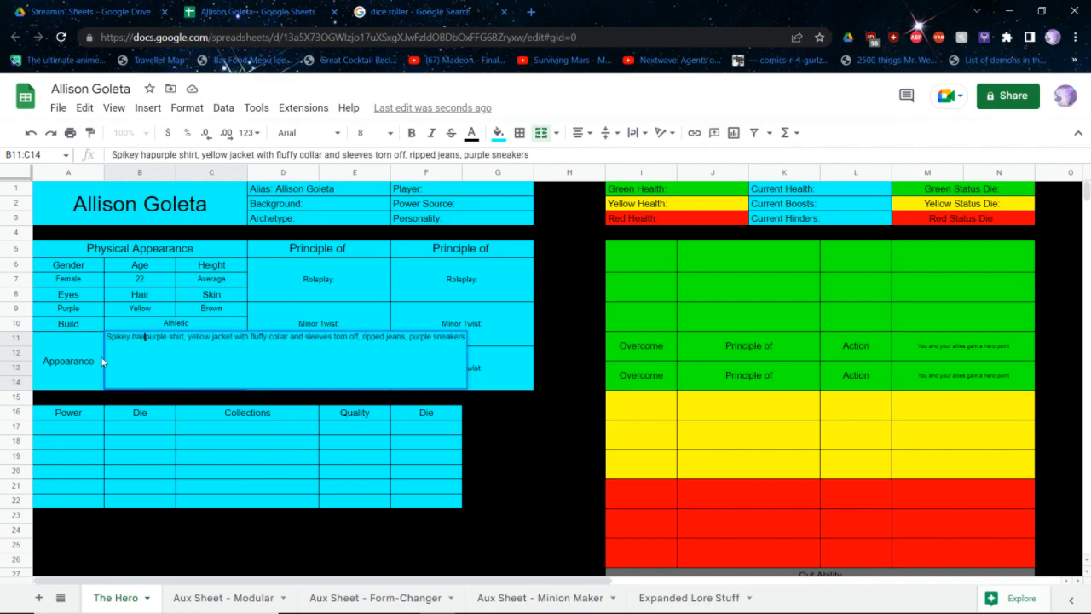
{"action": "type", "text": "ir,"}
Append ", is bun, has sword" to the end of the Appearance description
{"action": "key", "text": "End"}
{"action": "type", "text": ","}
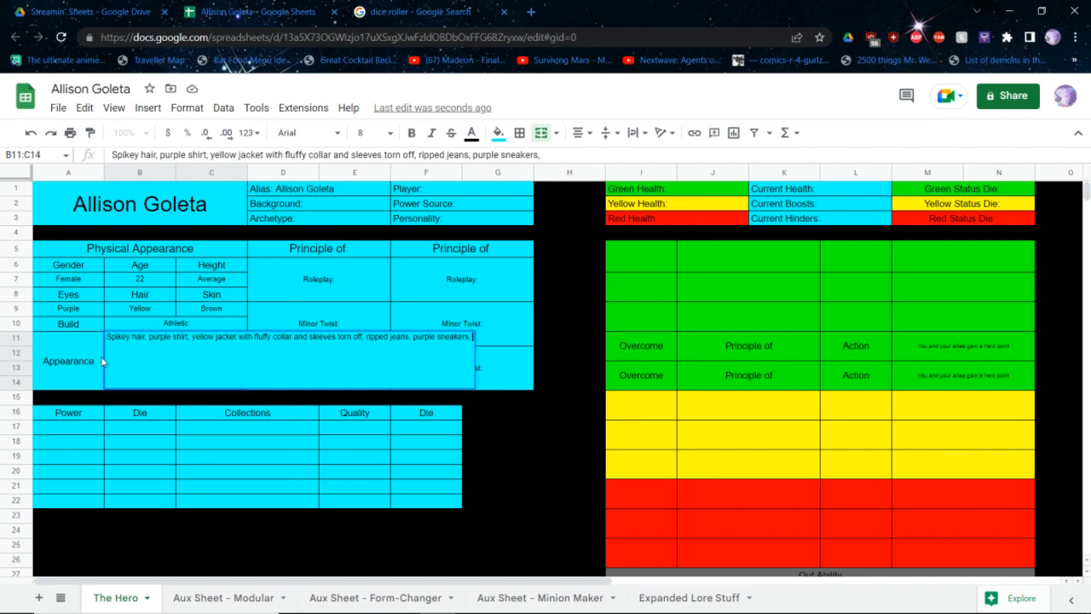
{"action": "type", "text": " is bun,"}
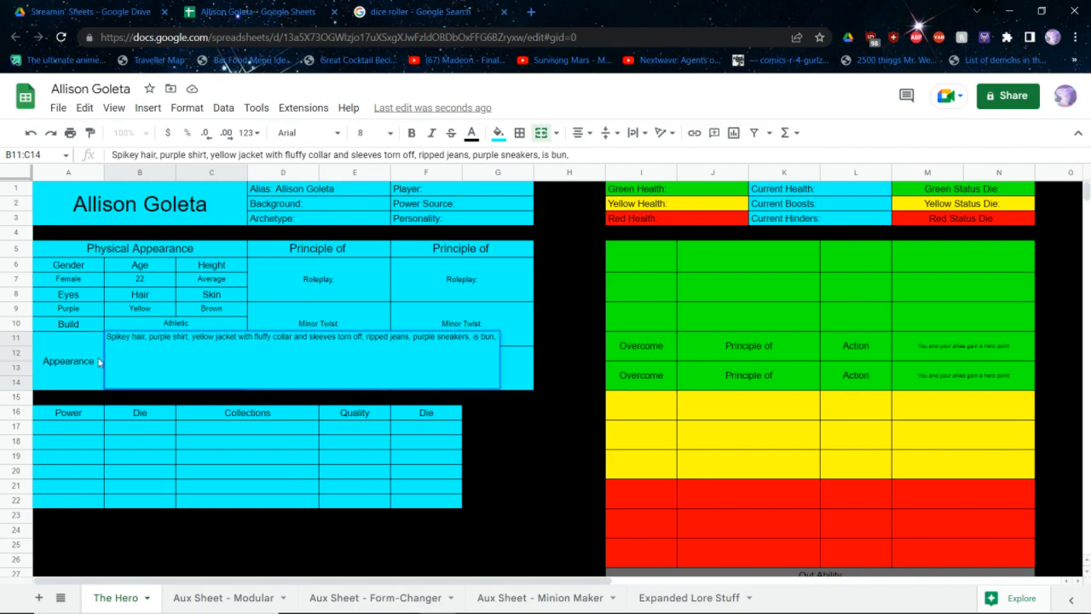
{"action": "type", "text": " has sword"}
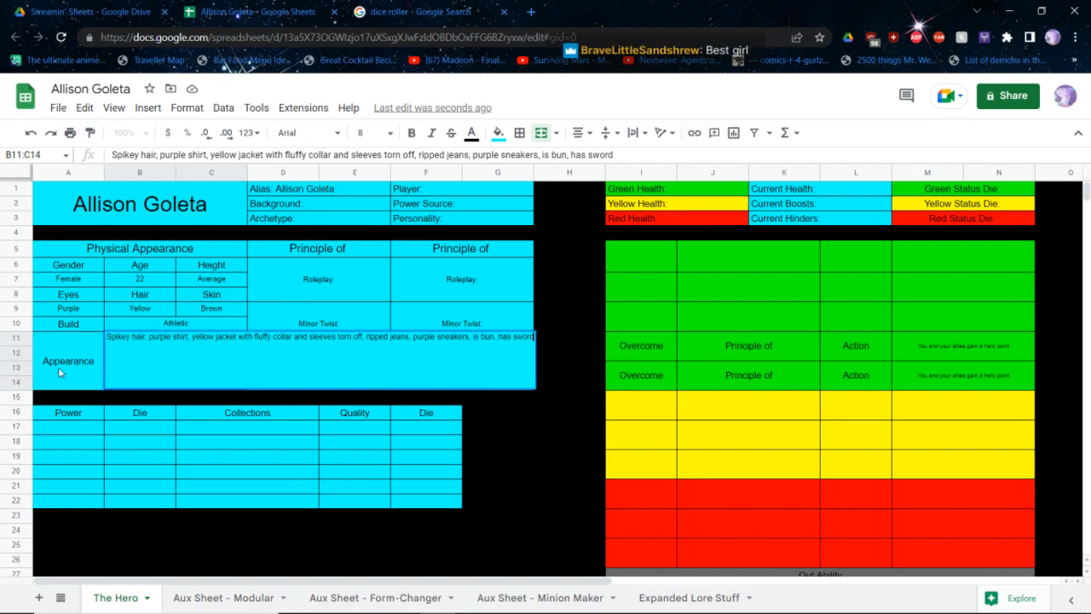
{"action": "key", "text": "Tab"}
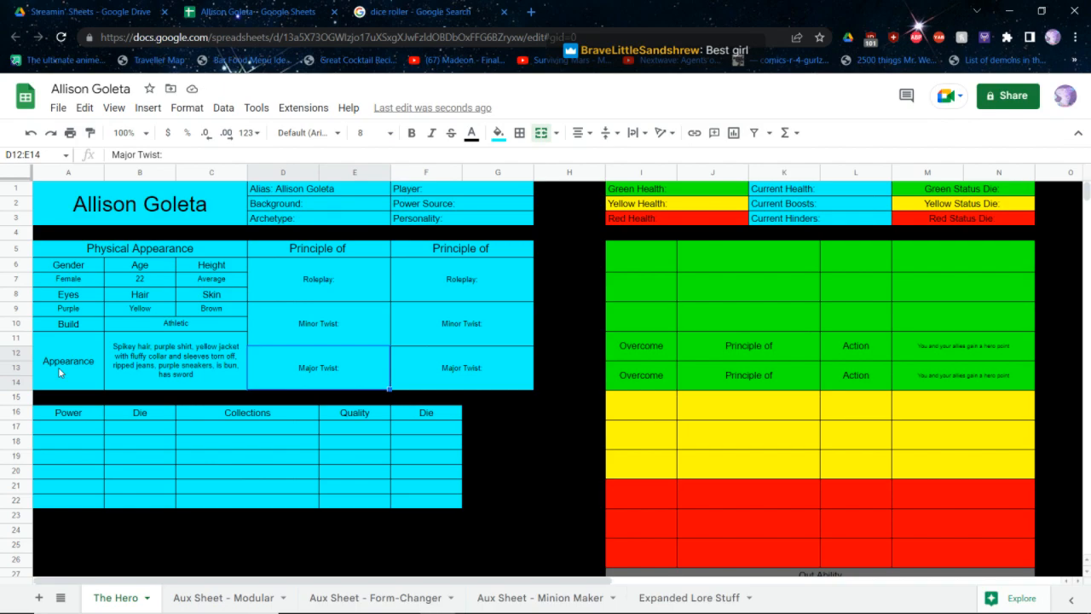
Switch to the core rulebook PDF and go to the Step 1: Backgrounds section to examine the backgrounds table
{"action": "key", "text": "alt+Tab"}
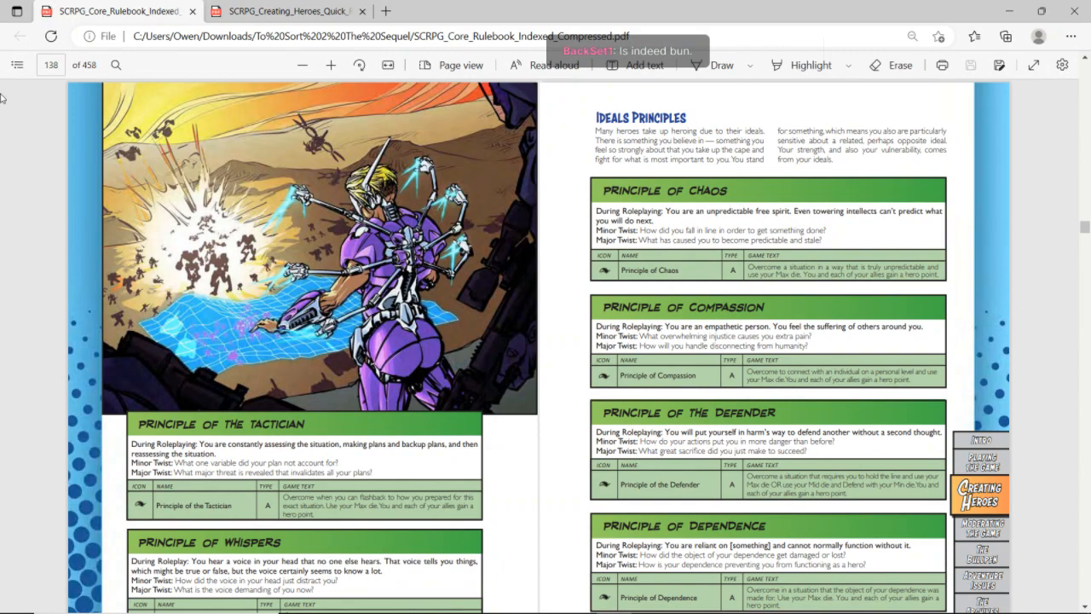
{"action": "left_click", "coordinate": [18, 65]}
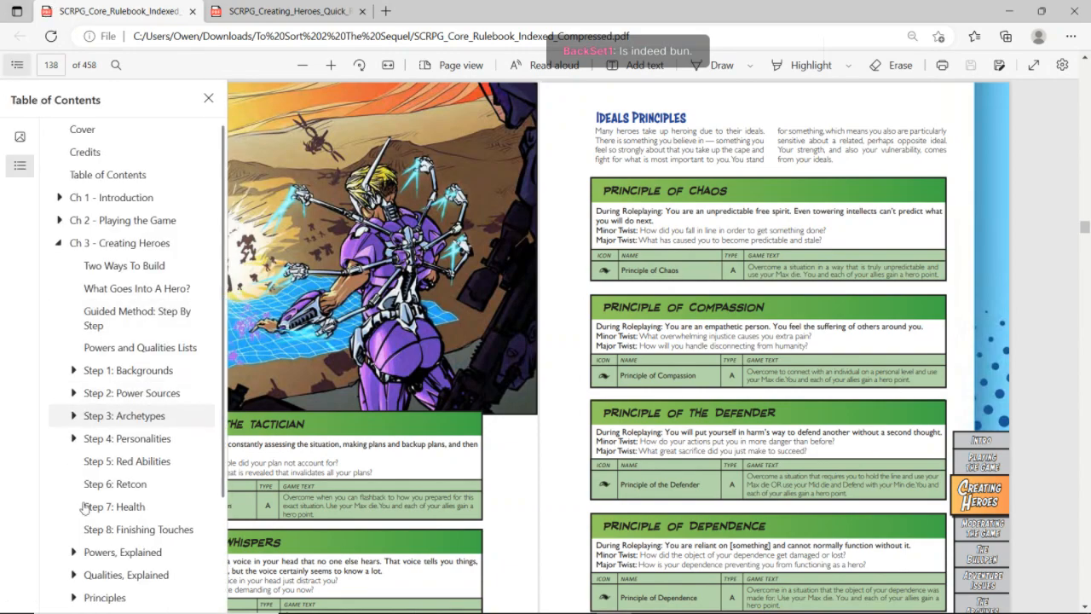
{"action": "left_click", "coordinate": [145, 377]}
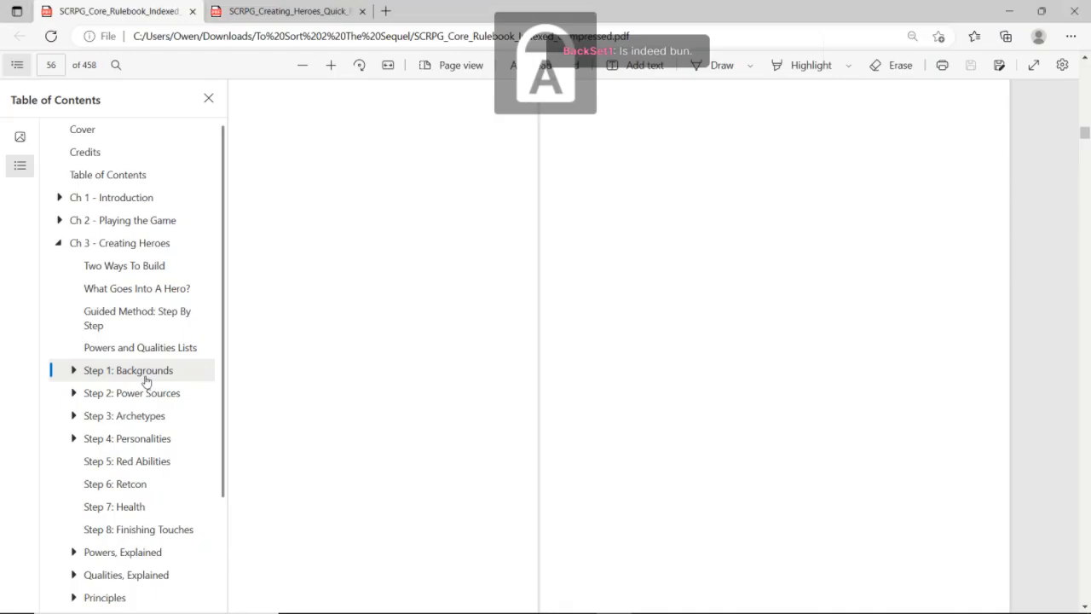
{"action": "key", "text": "Caps_Lock"}
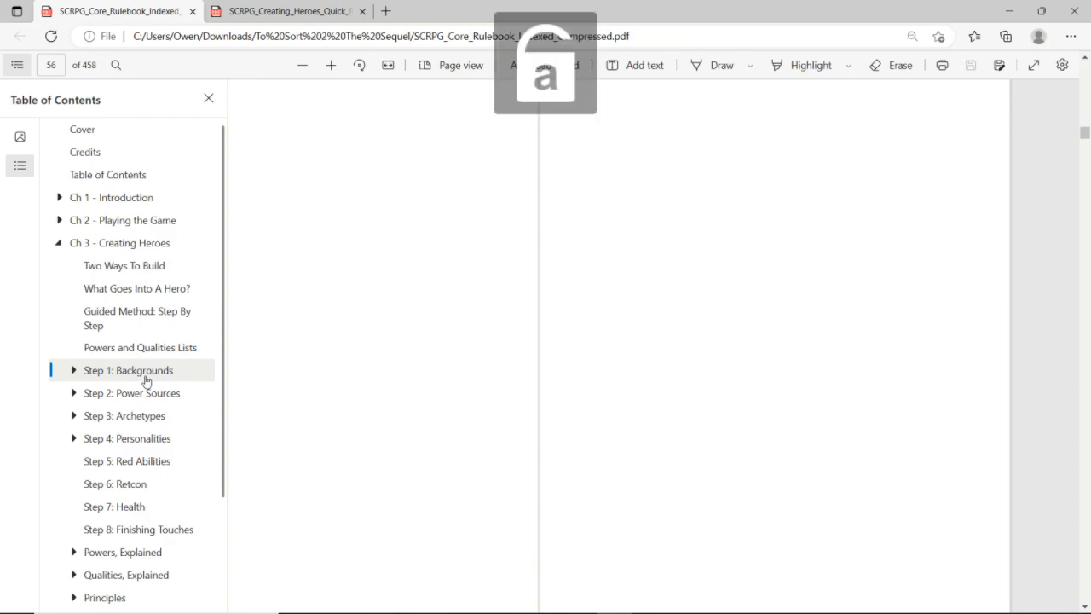
{"action": "left_click", "coordinate": [145, 381]}
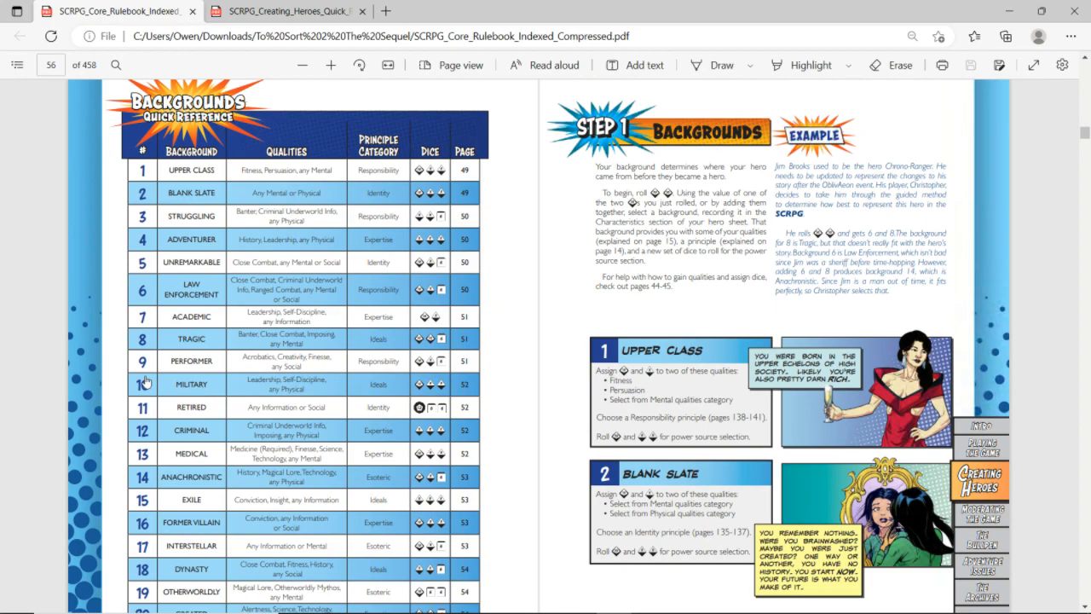
Return to the hero sheet and fill in the Background as Dynasty
{"action": "key", "text": "alt+Tab"}
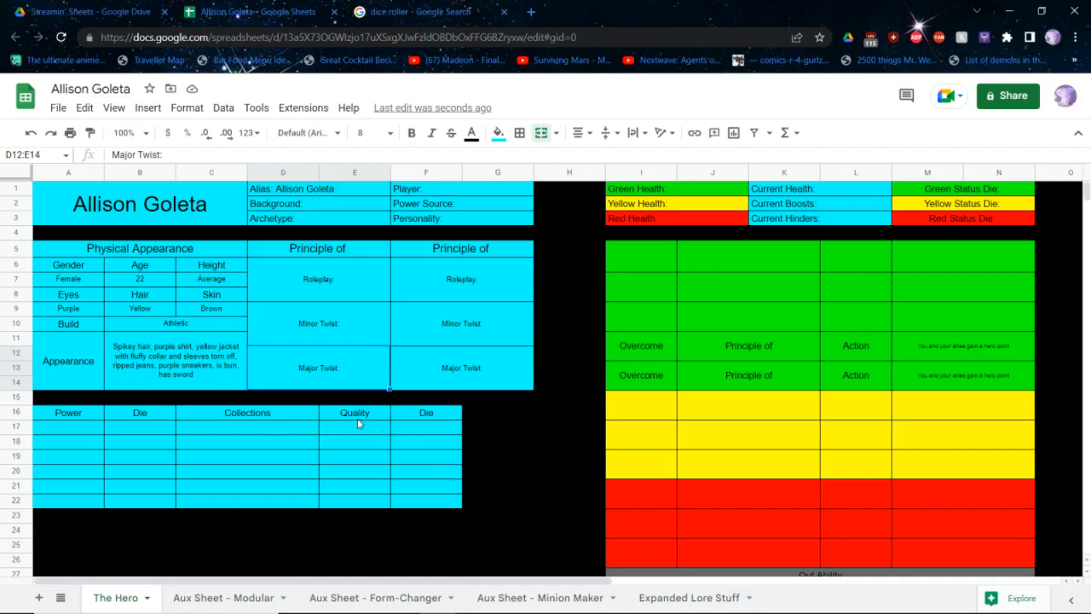
{"action": "double_click", "coordinate": [317, 203]}
{"action": "type", "text": "Dynasty"}
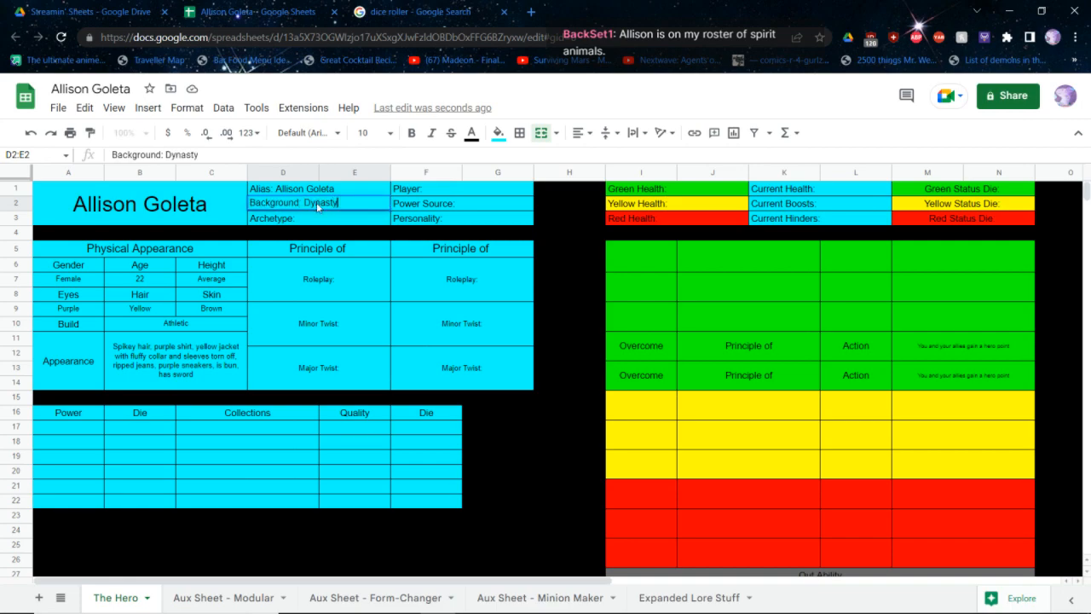
{"action": "key", "text": "Return"}
{"action": "left_click", "coordinate": [487, 540]}
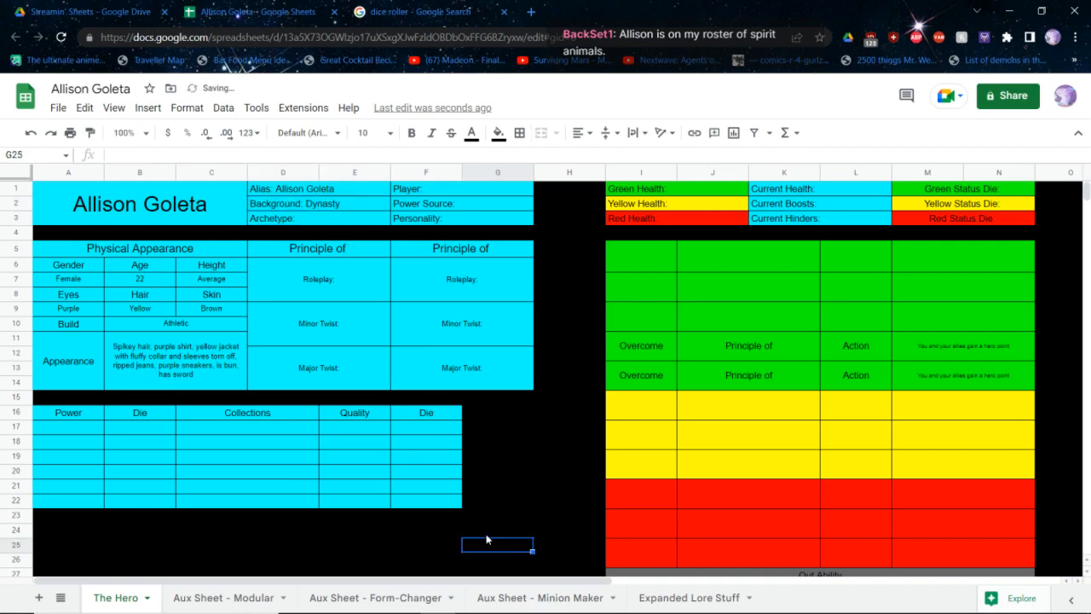
Enter d10 as the die for the first two quality rows, keeping the column header as Die
{"action": "left_click", "coordinate": [406, 432]}
{"action": "type", "text": "d10"}
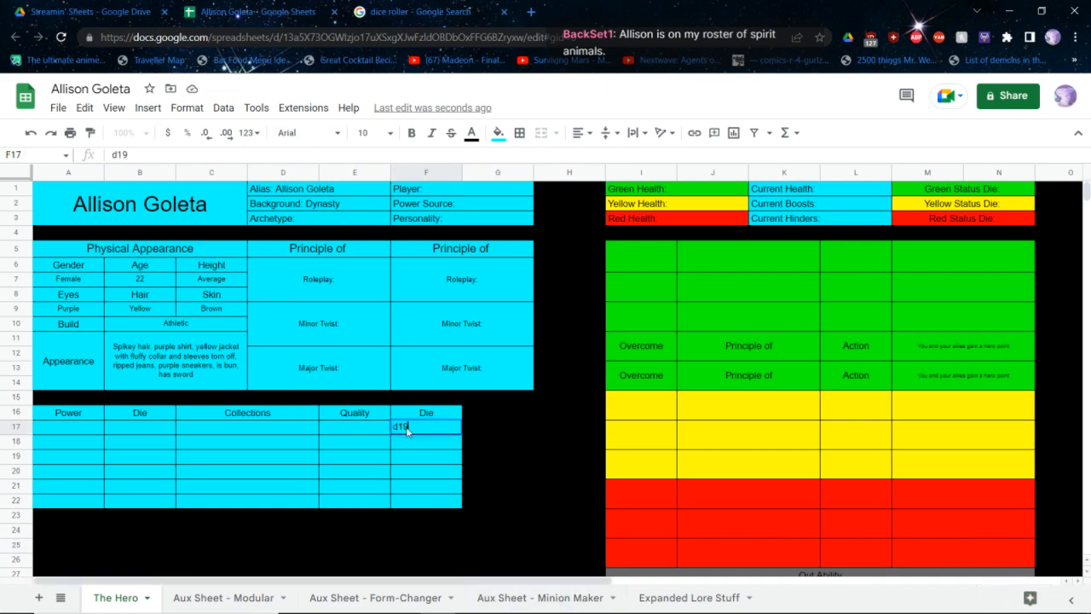
{"action": "key", "text": "Return"}
{"action": "type", "text": "d10"}
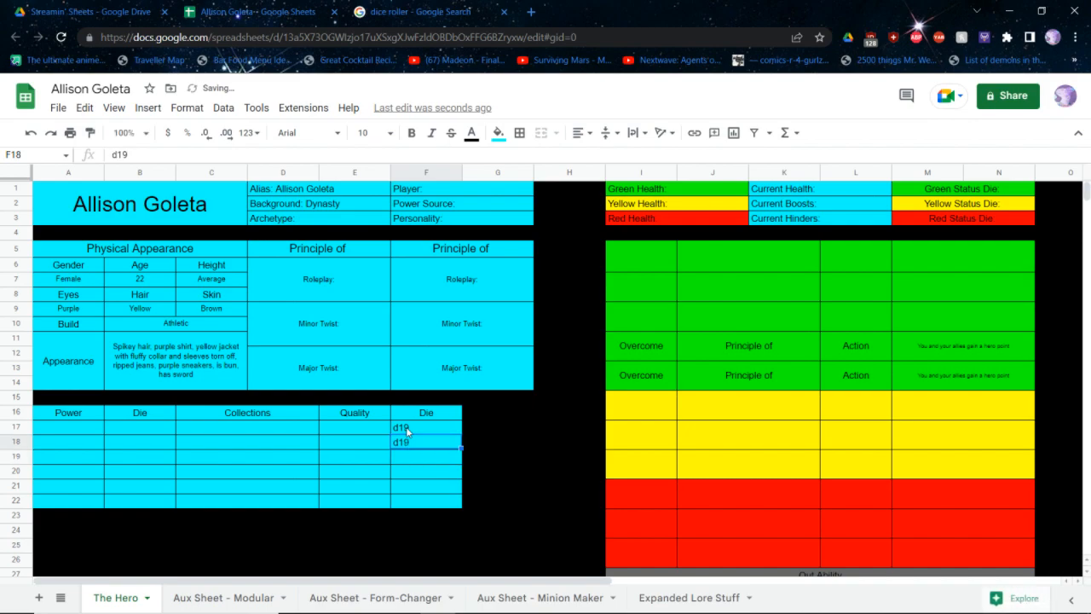
{"action": "key", "text": "Up"}
{"action": "key", "text": "Up"}
{"action": "type", "text": "d"}
{"action": "key", "text": "BackSpace"}
{"action": "type", "text": "Die"}
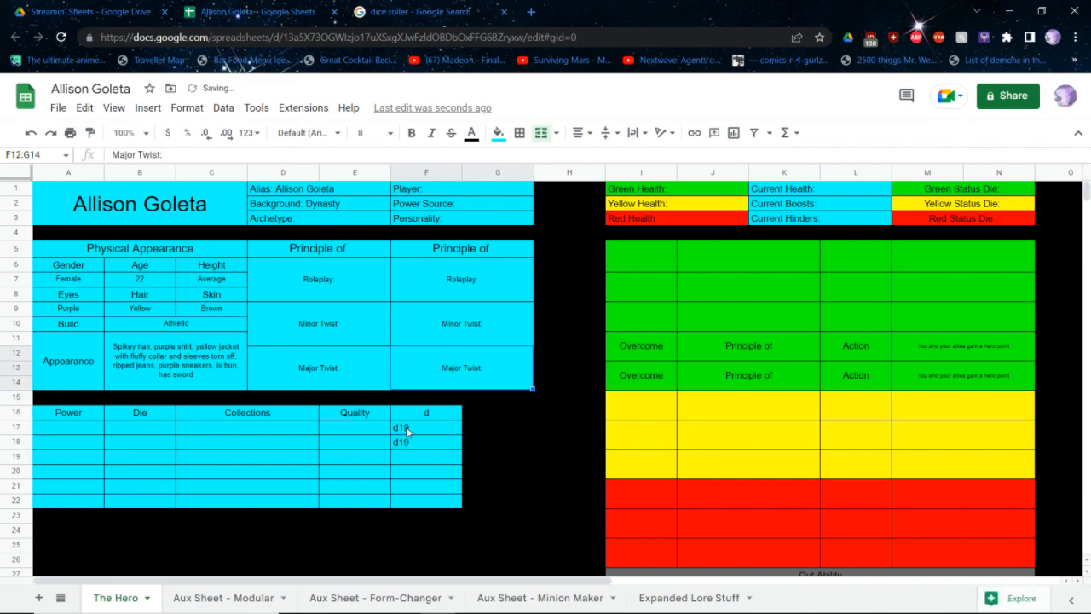
{"action": "key", "text": "Return"}
{"action": "key", "text": "Down"}
{"action": "type", "text": "d10"}
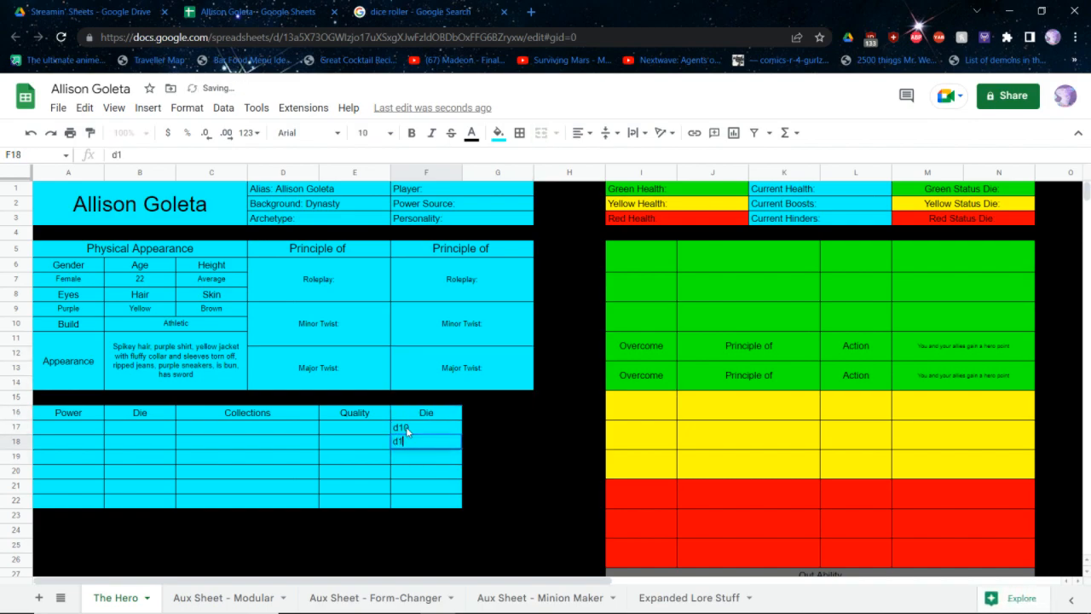
{"action": "key", "text": "Return"}
Enter Close Combat as the second quality and Fitness as the first quality
{"action": "key", "text": "Left"}
{"action": "key", "text": "Up"}
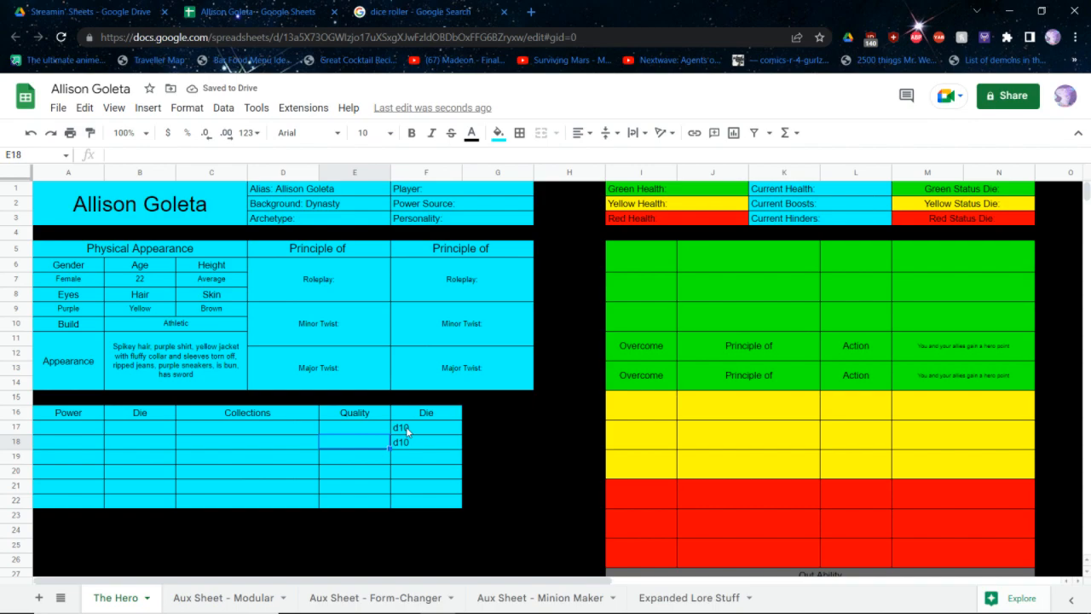
{"action": "type", "text": "Cl"}
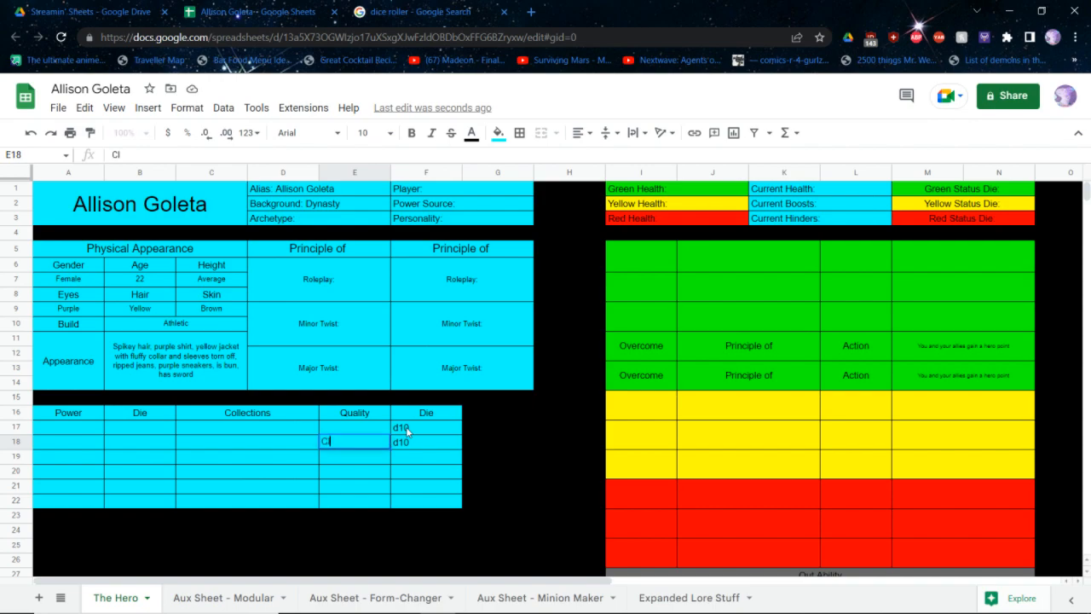
{"action": "type", "text": "ose Combat"}
{"action": "key", "text": "Up"}
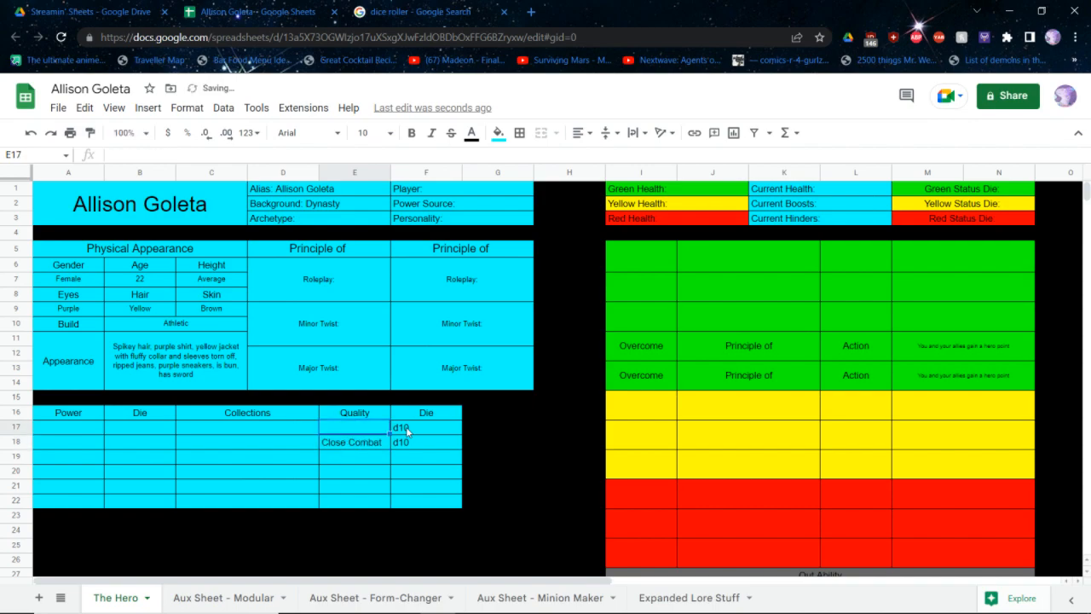
{"action": "type", "text": "Fitness"}
{"action": "key", "text": "Return"}
Check the backgrounds table in the core rulebook and set the hero's second quality to Banter
{"action": "key", "text": "alt+Tab"}
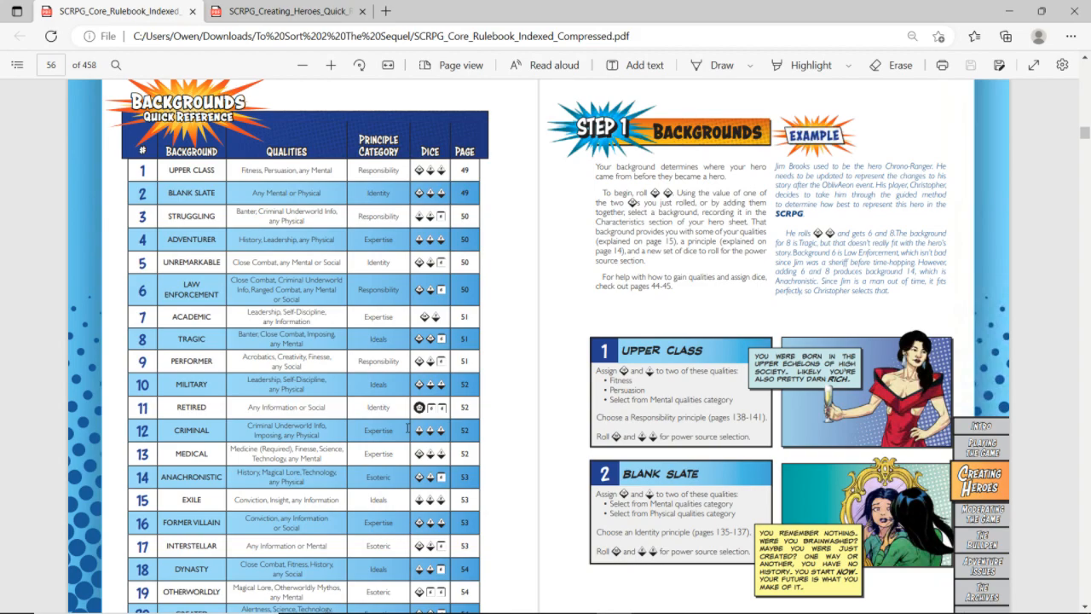
{"action": "key", "text": "alt+Tab"}
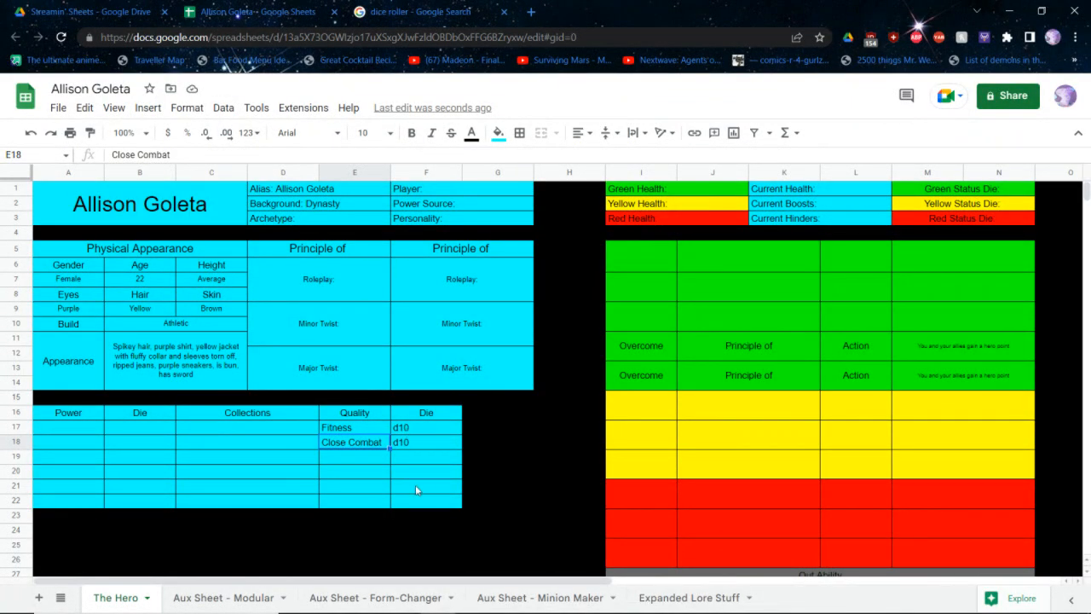
{"action": "type", "text": "Banter"}
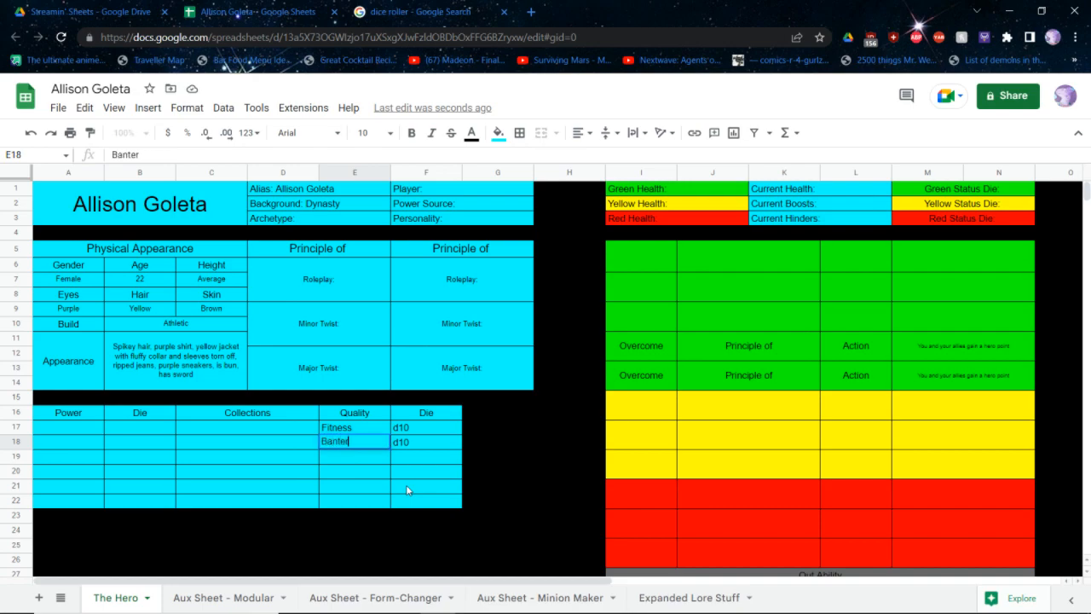
{"action": "key", "text": "Return"}
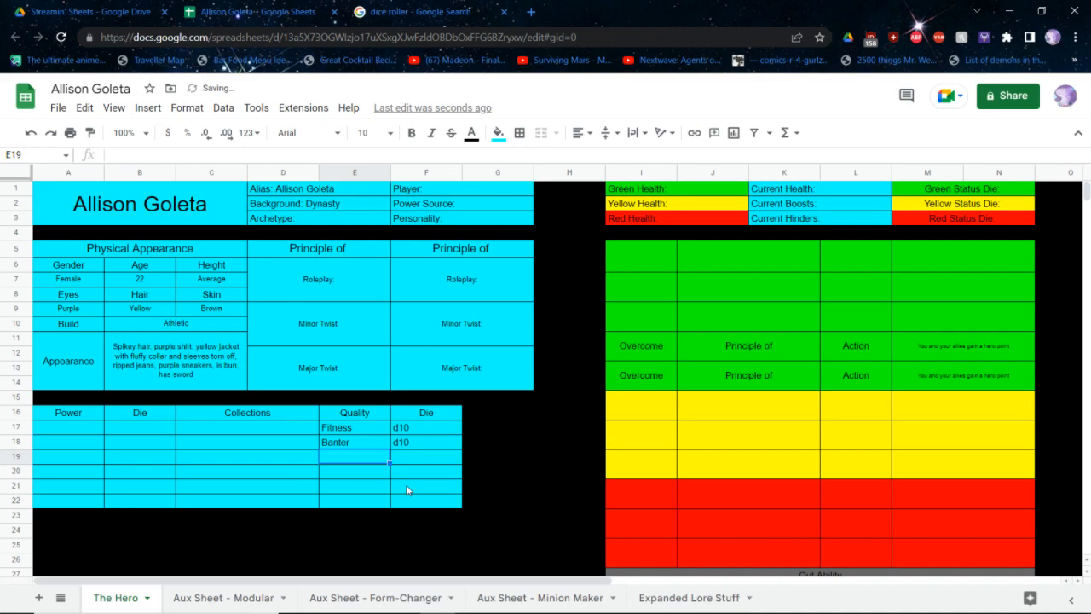
Enter d8, d8 and d6 as the dice for the first three power rows
{"action": "key", "text": "Left"}
{"action": "key", "text": "Left"}
{"action": "key", "text": "Up"}
{"action": "key", "text": "Up"}
{"action": "key", "text": "Left"}
{"action": "type", "text": "d"}
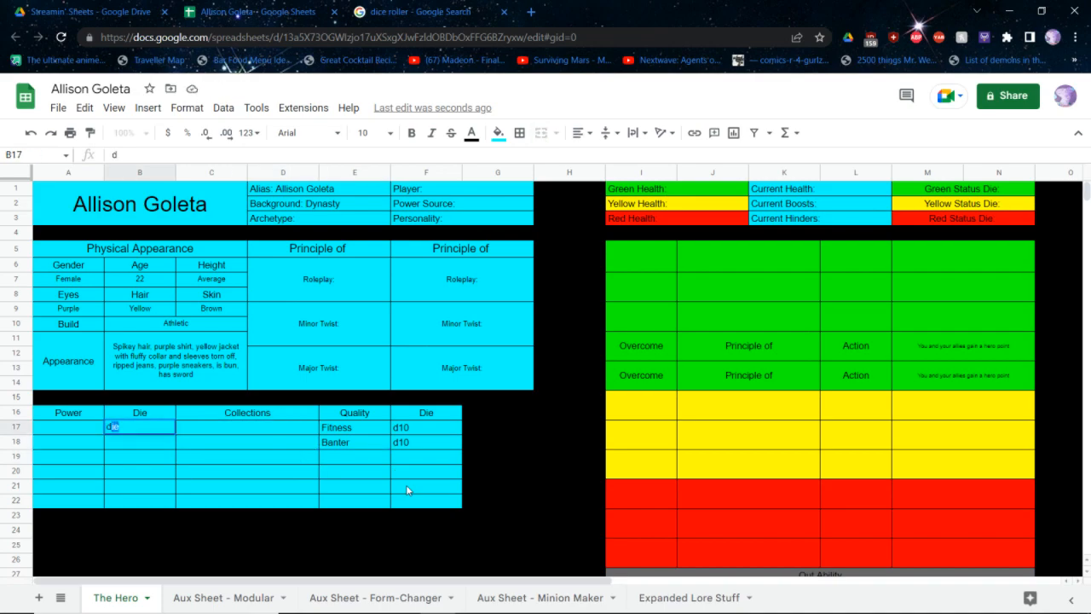
{"action": "type", "text": "8"}
{"action": "key", "text": "Return"}
{"action": "type", "text": "d8"}
{"action": "key", "text": "Return"}
{"action": "type", "text": "d6"}
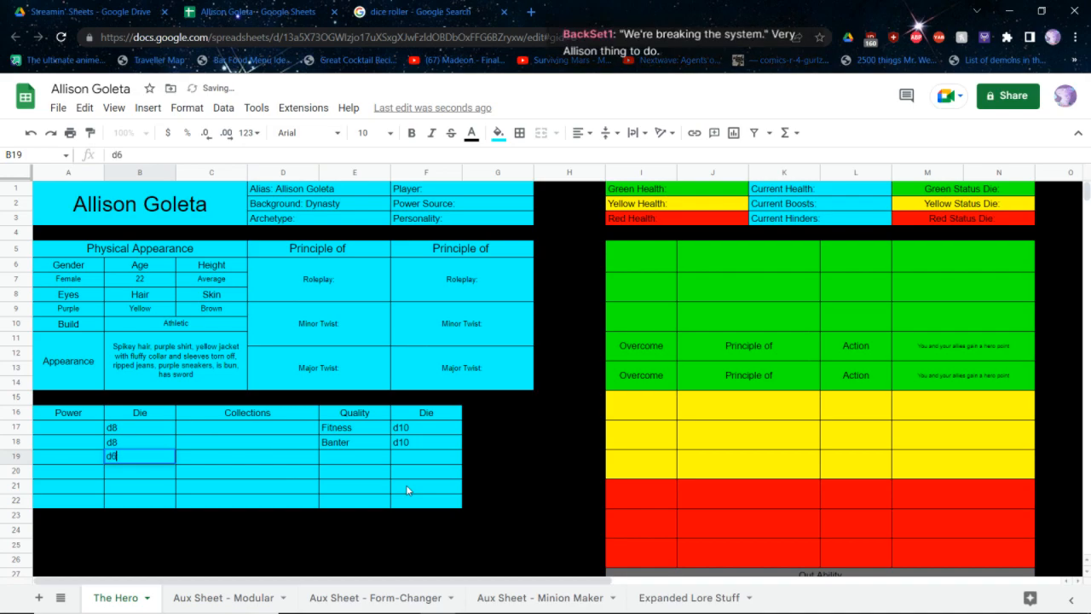
{"action": "key", "text": "Return"}
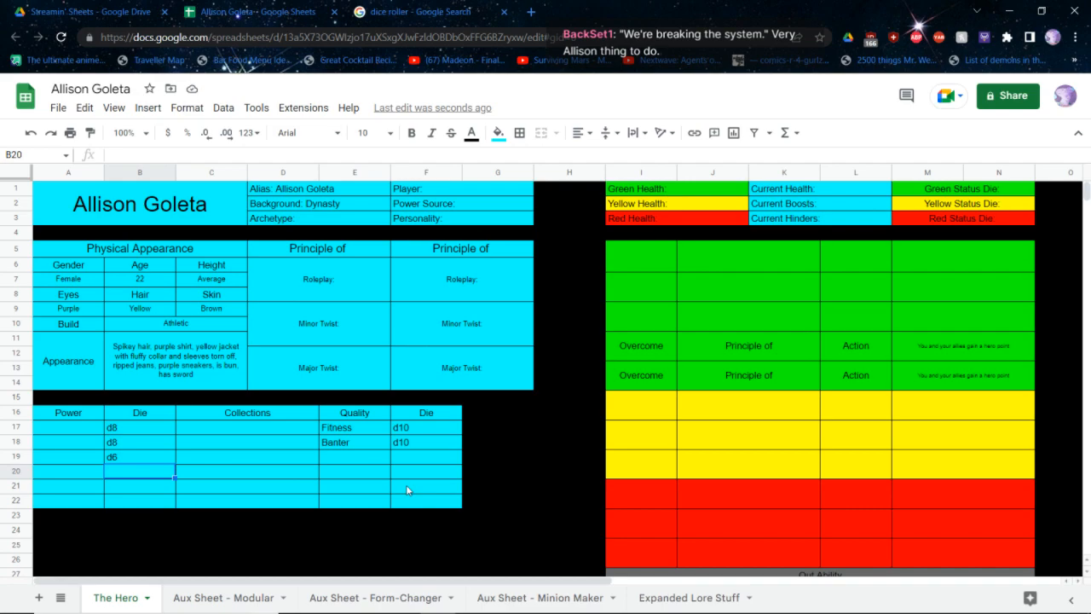
Switch to the Creating Heroes quick reference PDF and examine its powers and qualities lists
{"action": "key", "text": "alt+Tab"}
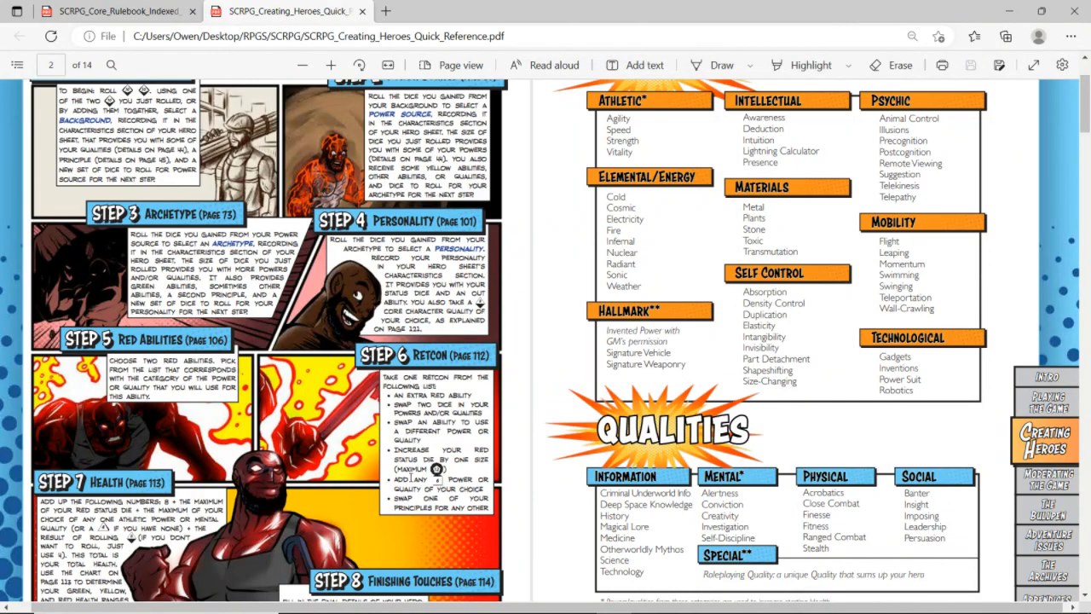
{"action": "scroll", "coordinate": [411, 476], "scroll_direction": "down", "scroll_amount": 1}
{"action": "scroll", "coordinate": [412, 476], "scroll_direction": "down", "scroll_amount": 5}
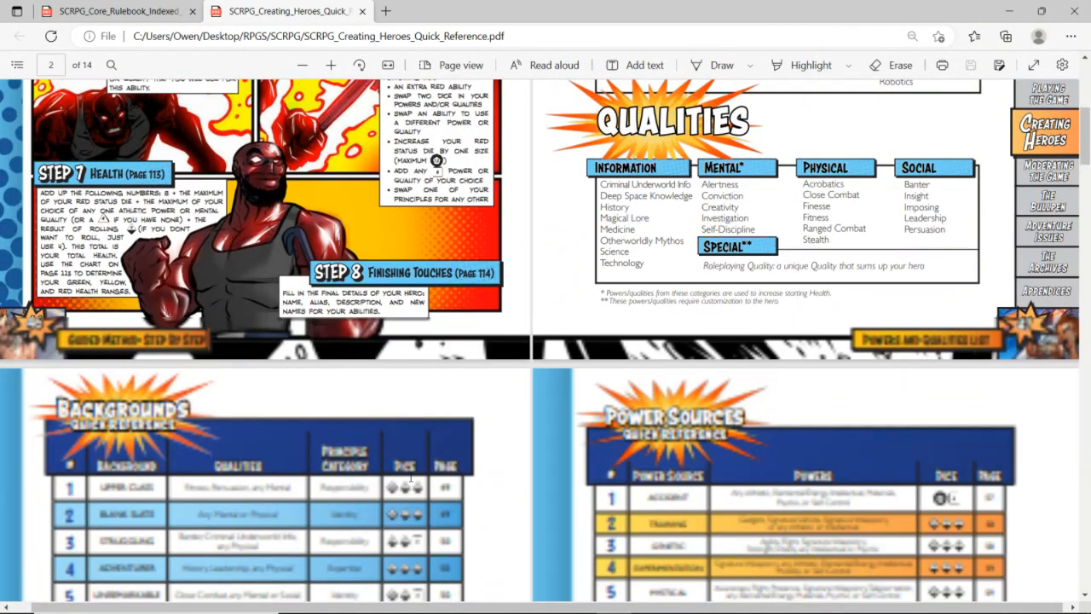
{"action": "scroll", "coordinate": [411, 477], "scroll_direction": "up", "scroll_amount": 4}
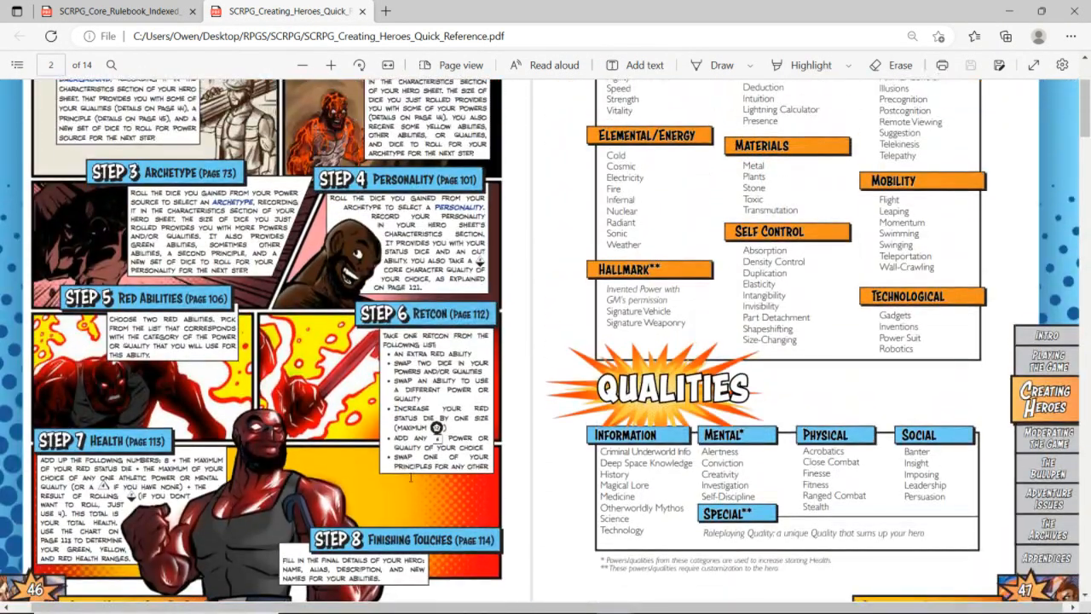
Open the Step 2: Power Sources section of the core rulebook and return to the hero sheet
{"action": "key", "text": "ctrl+Tab"}
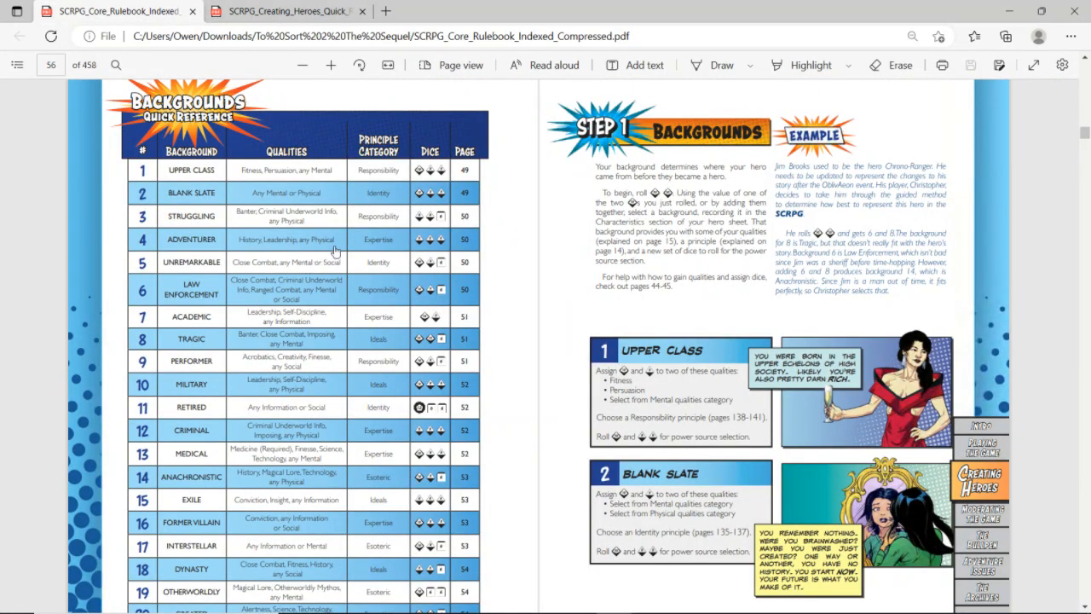
{"action": "scroll", "coordinate": [443, 261], "scroll_direction": "down", "scroll_amount": 3}
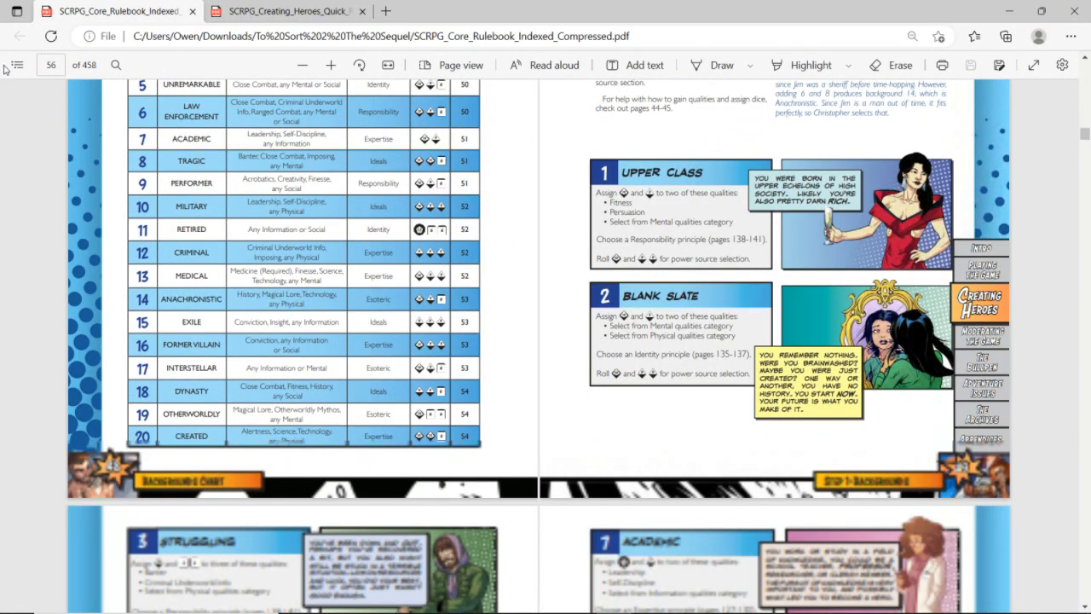
{"action": "left_click", "coordinate": [17, 66]}
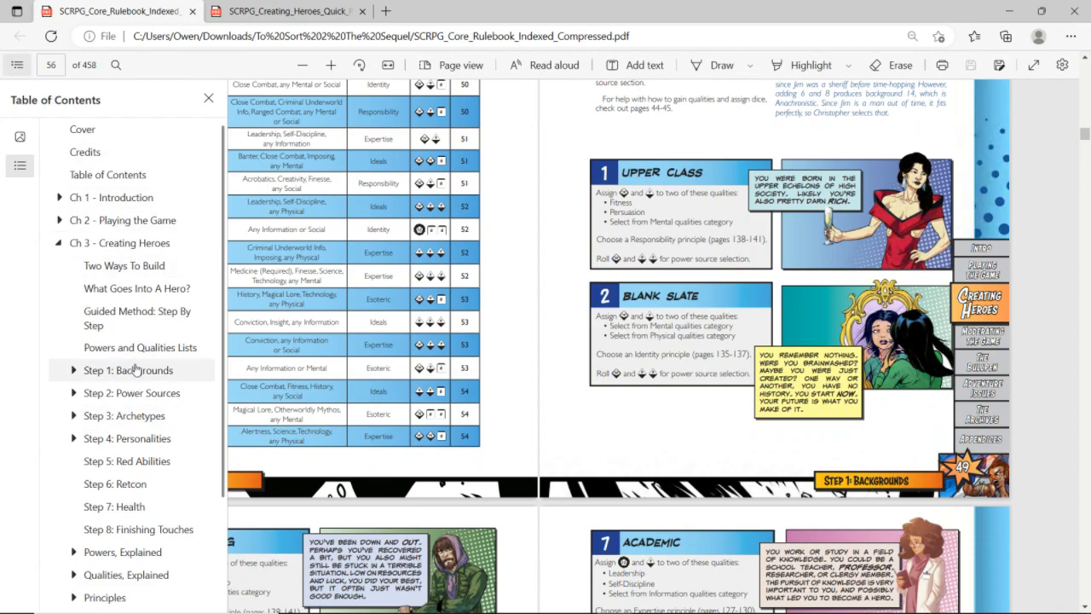
{"action": "left_click", "coordinate": [131, 397]}
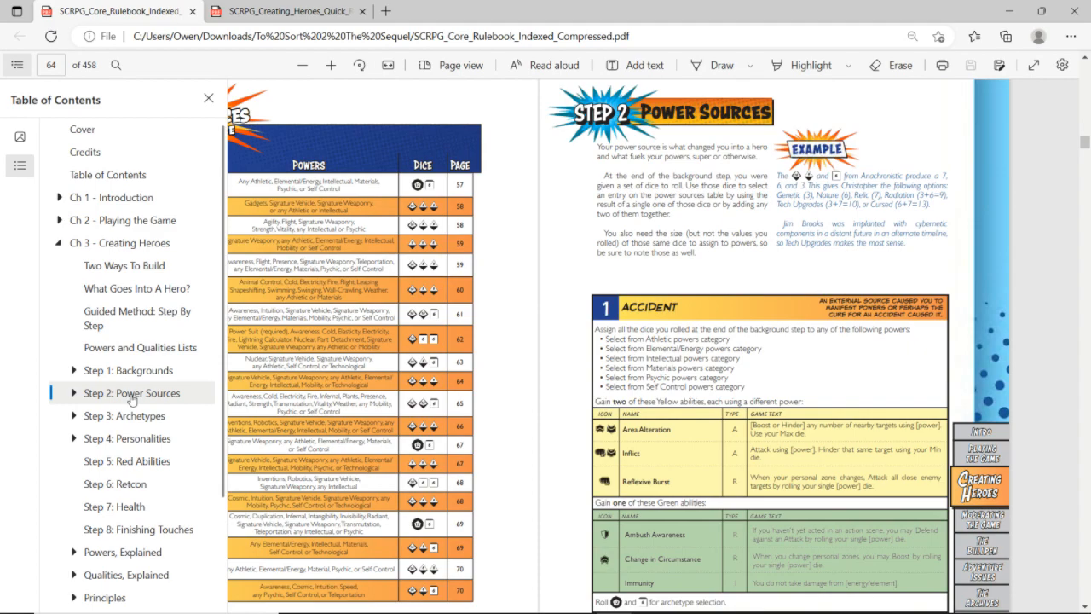
{"action": "key", "text": "alt+Tab"}
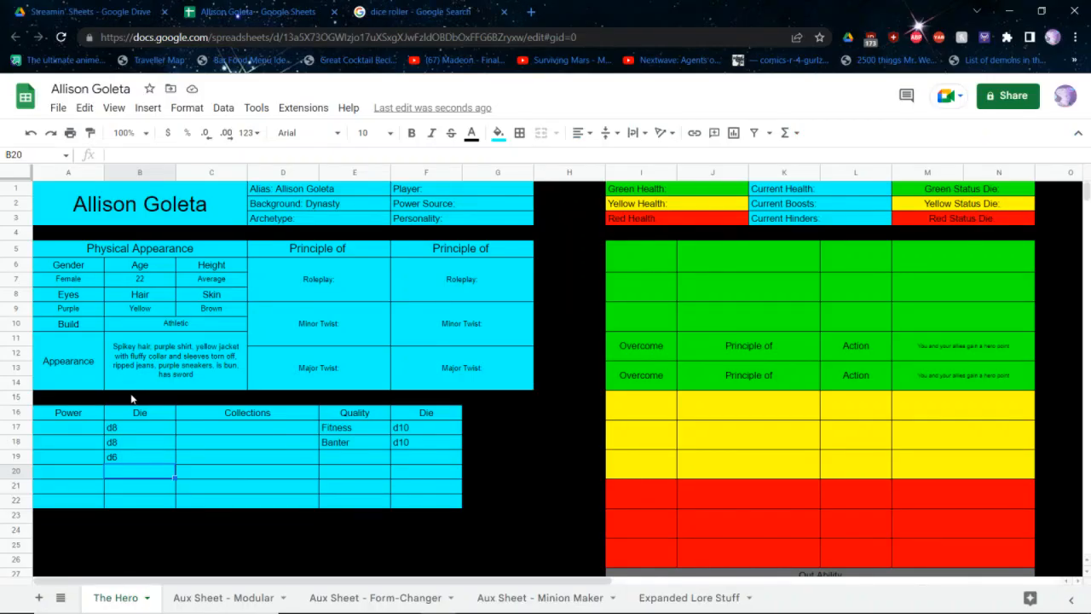
{"action": "key", "text": "Right"}
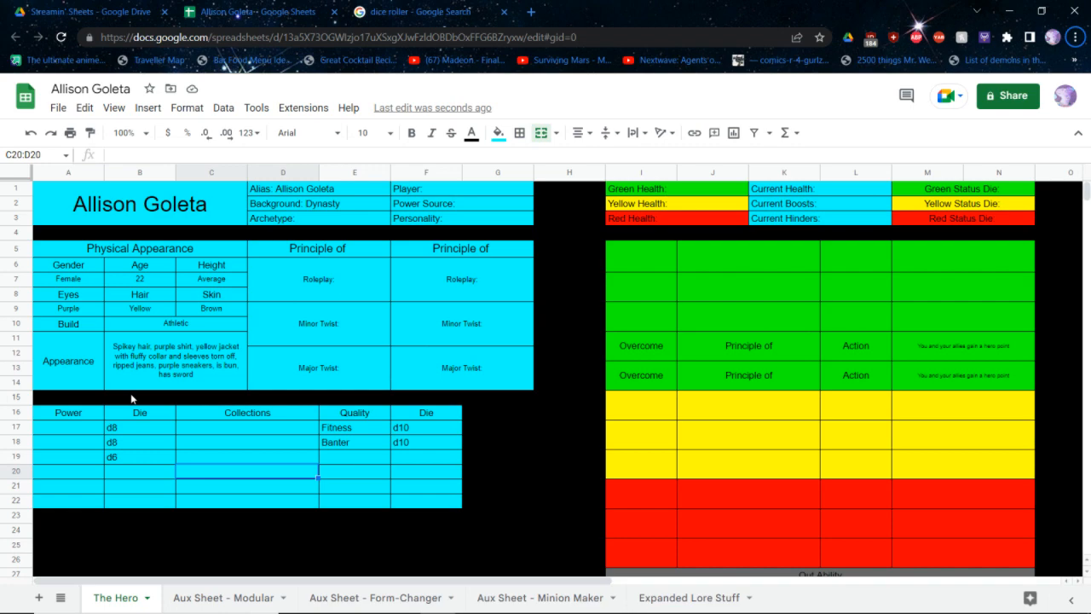
Examine the power sources table and the Genetic entry in the core rulebook, checking the hero sheet and the quick reference PDF's powers lists
{"action": "key", "text": "alt+Tab"}
{"action": "scroll", "coordinate": [316, 349], "scroll_direction": "down", "scroll_amount": 10}
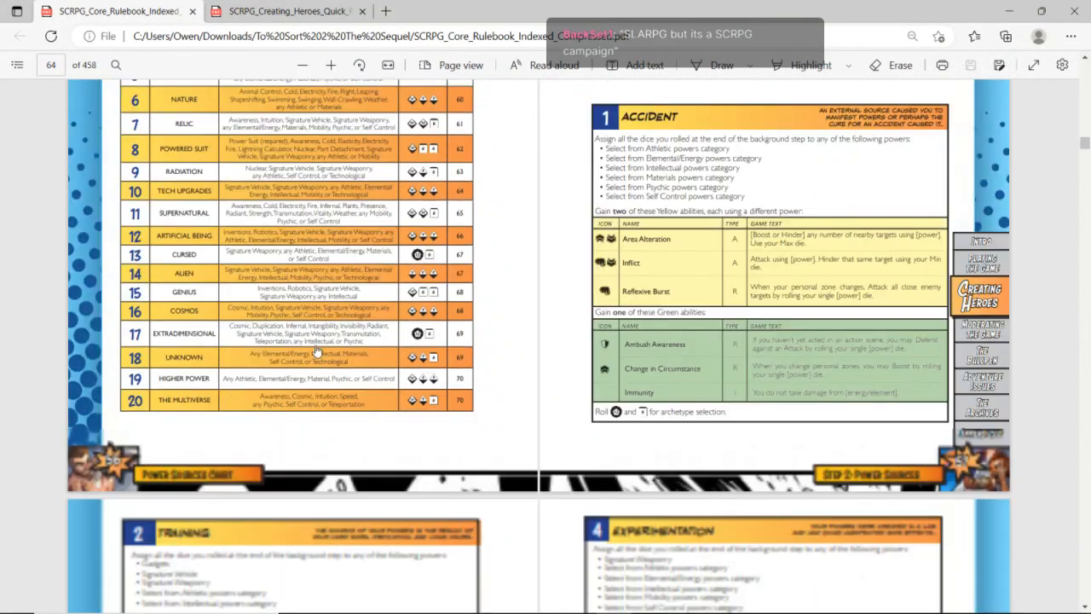
{"action": "scroll", "coordinate": [316, 352], "scroll_direction": "up", "scroll_amount": 3}
{"action": "key", "text": "alt+Tab"}
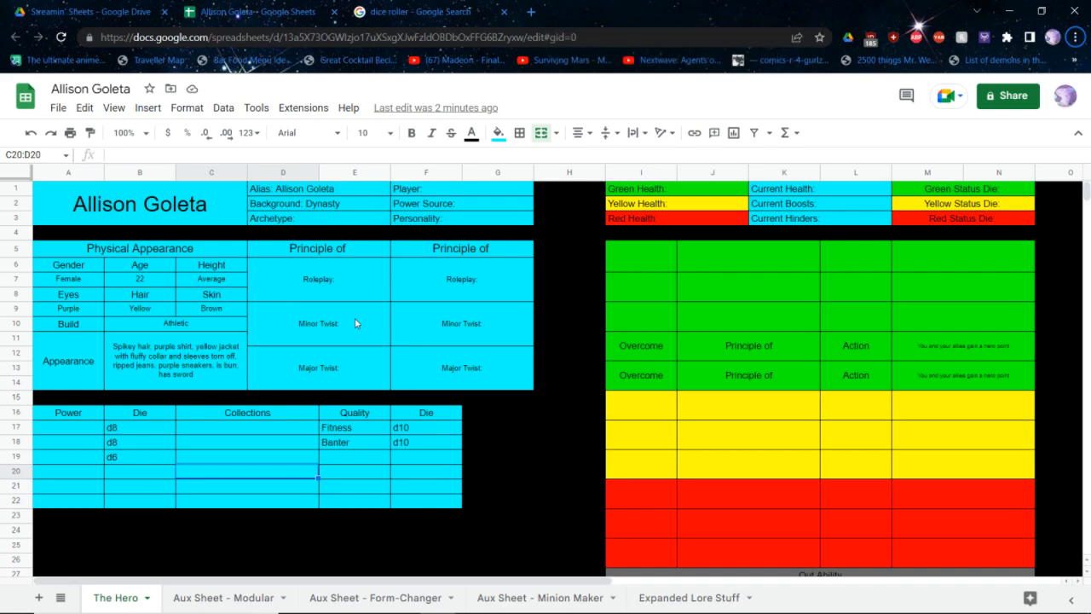
{"action": "key", "text": "alt+Tab"}
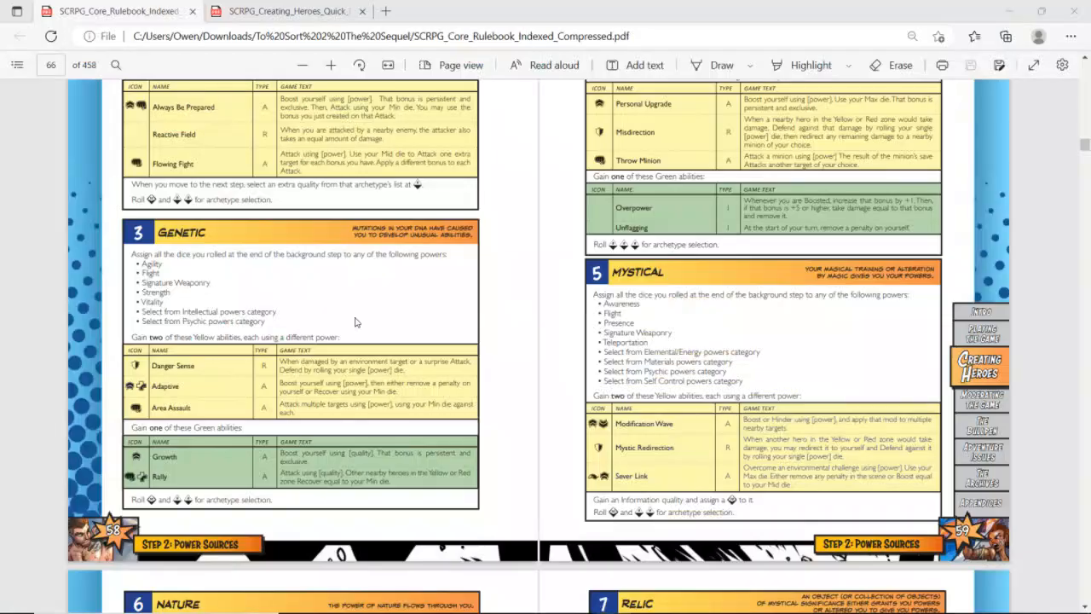
{"action": "key", "text": "ctrl+Tab"}
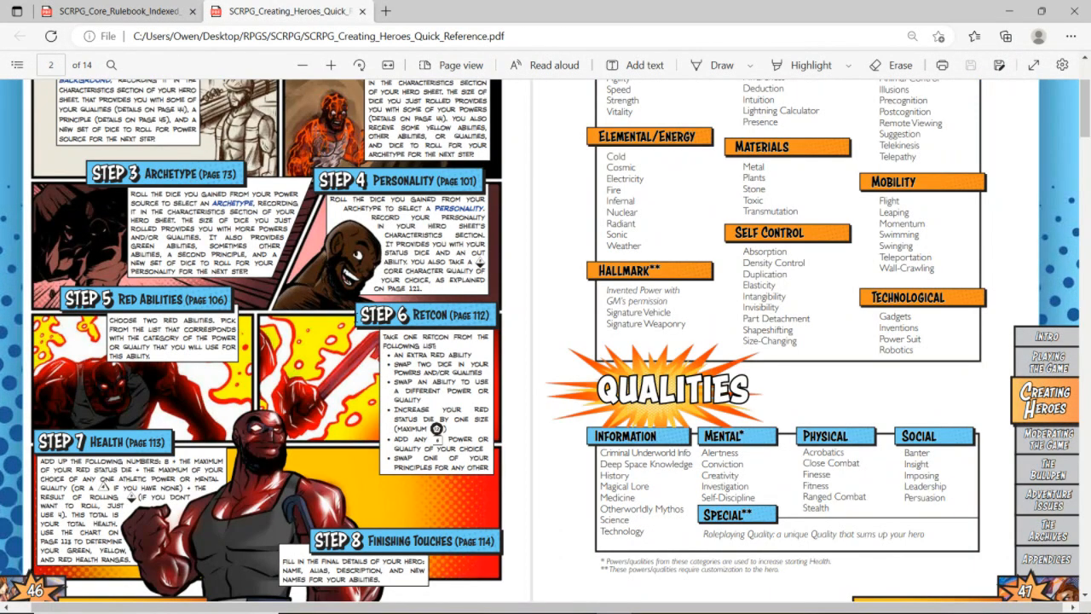
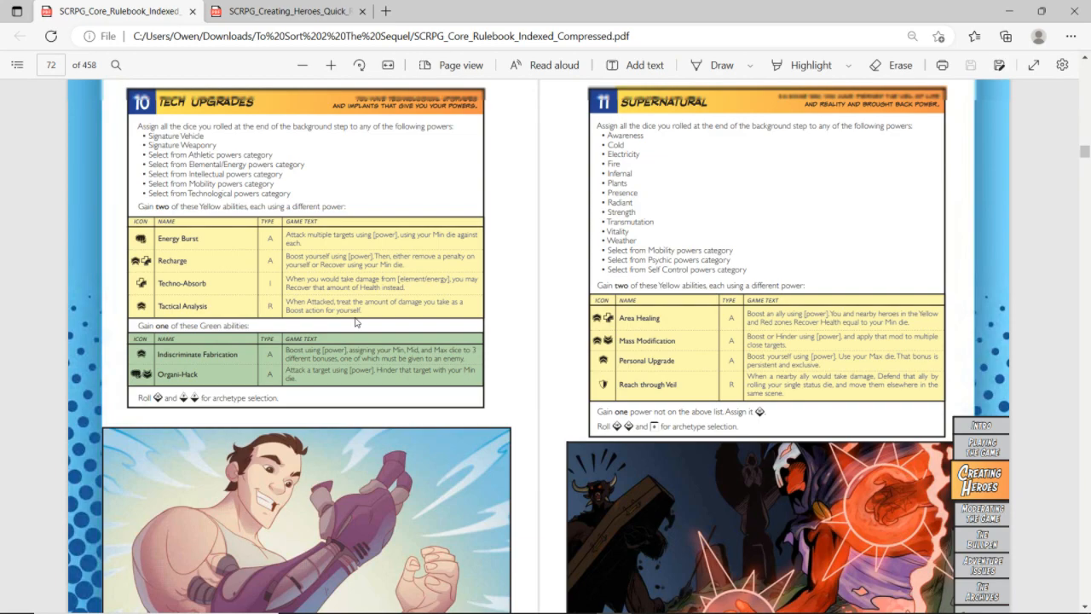
Compare the Genetic, Mystical, Nature and Relic power source entries in the core rulebook, checking the hero sheet's dice and qualities
{"action": "scroll", "coordinate": [356, 321], "scroll_direction": "up", "scroll_amount": 2}
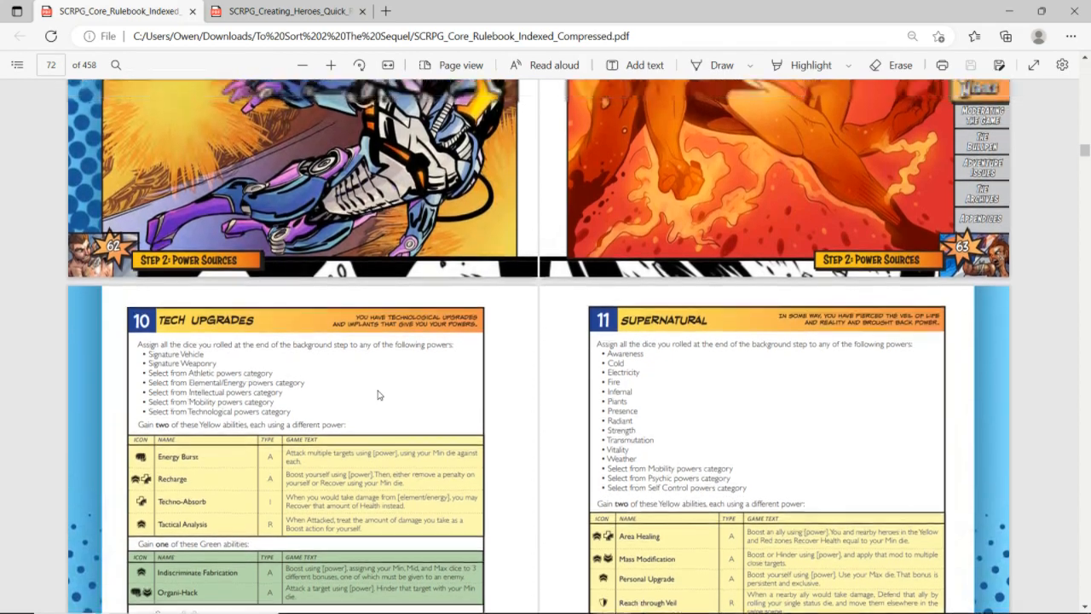
{"action": "scroll", "coordinate": [379, 395], "scroll_direction": "up", "scroll_amount": 7}
{"action": "scroll", "coordinate": [379, 395], "scroll_direction": "up", "scroll_amount": 10}
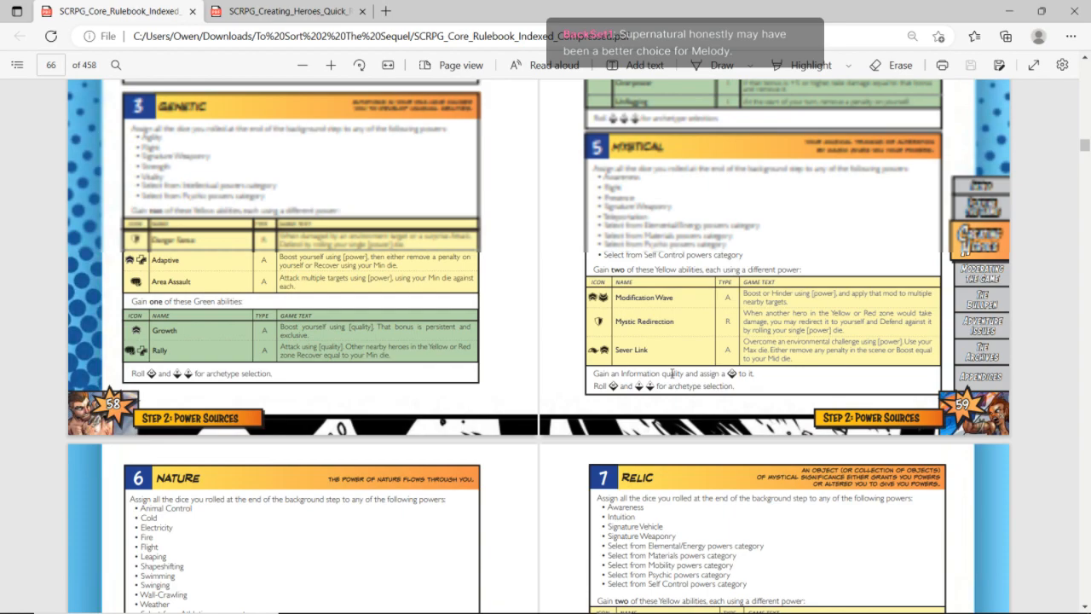
{"action": "scroll", "coordinate": [672, 373], "scroll_direction": "down", "scroll_amount": 2}
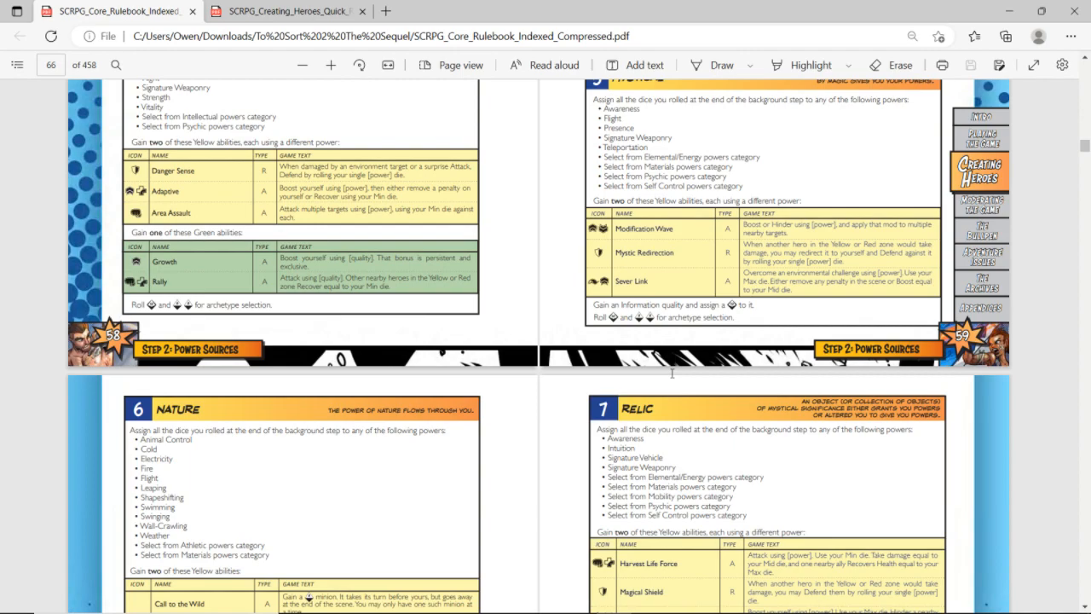
{"action": "scroll", "coordinate": [672, 373], "scroll_direction": "up", "scroll_amount": 3}
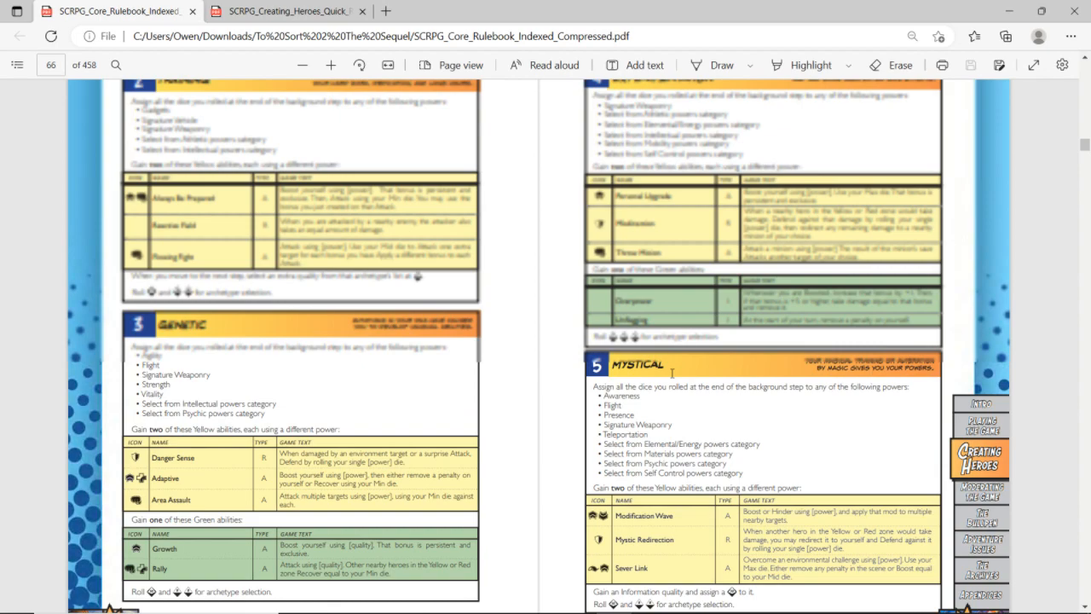
{"action": "key", "text": "alt+Tab"}
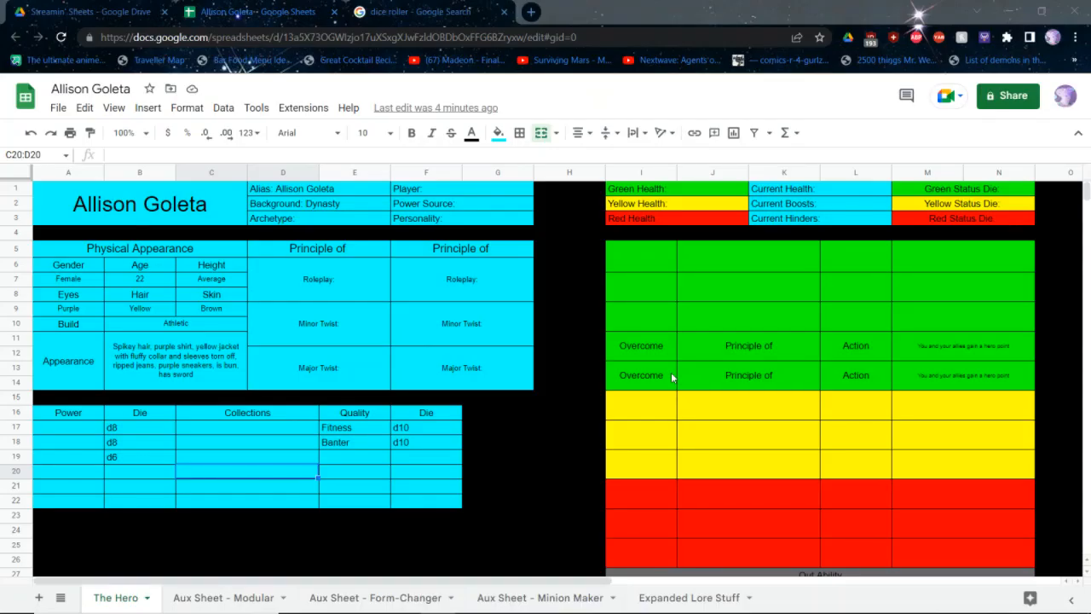
{"action": "key", "text": "alt+Tab"}
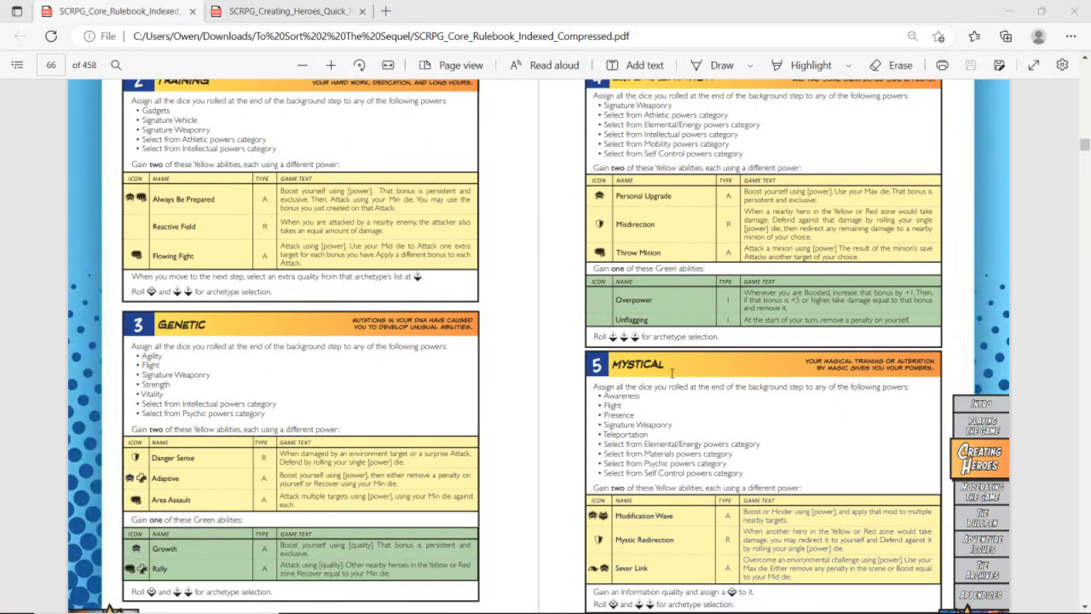
{"action": "scroll", "coordinate": [672, 372], "scroll_direction": "down", "scroll_amount": 2}
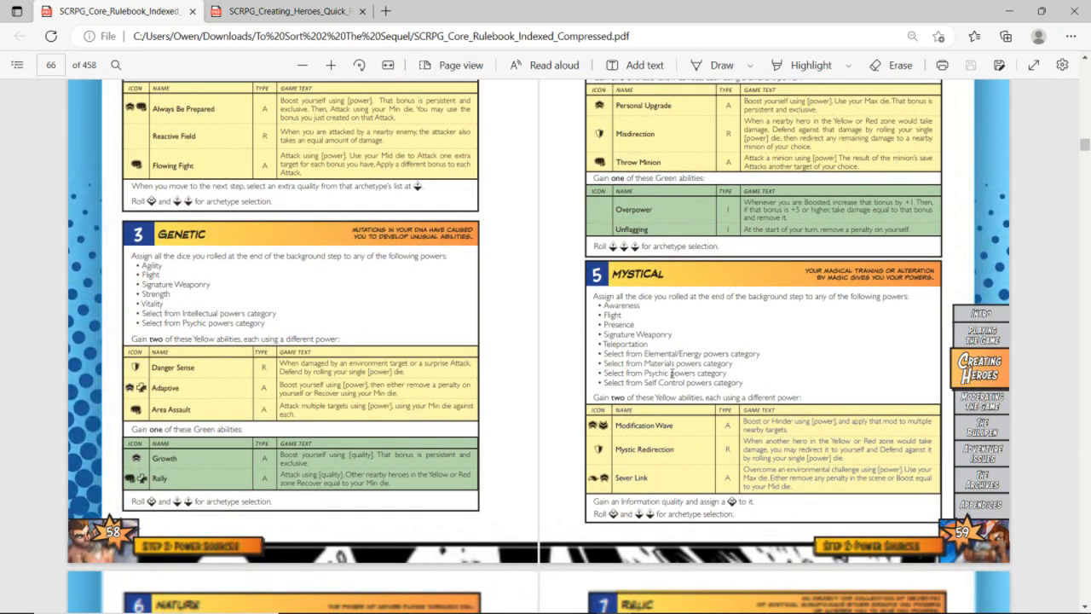
{"action": "scroll", "coordinate": [671, 372], "scroll_direction": "down", "scroll_amount": 5}
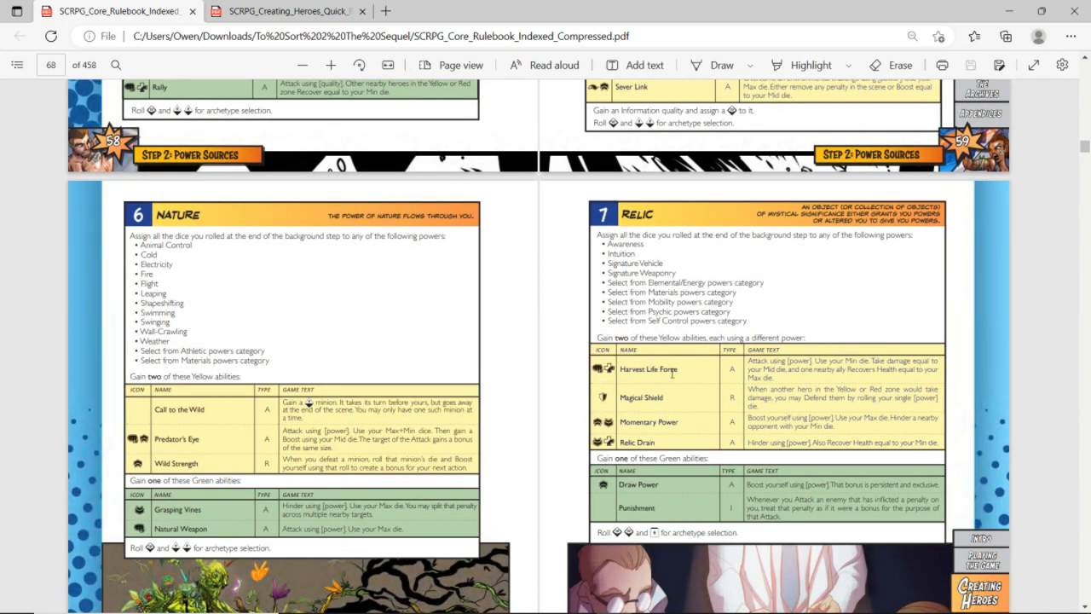
{"action": "scroll", "coordinate": [672, 372], "scroll_direction": "down", "scroll_amount": 1}
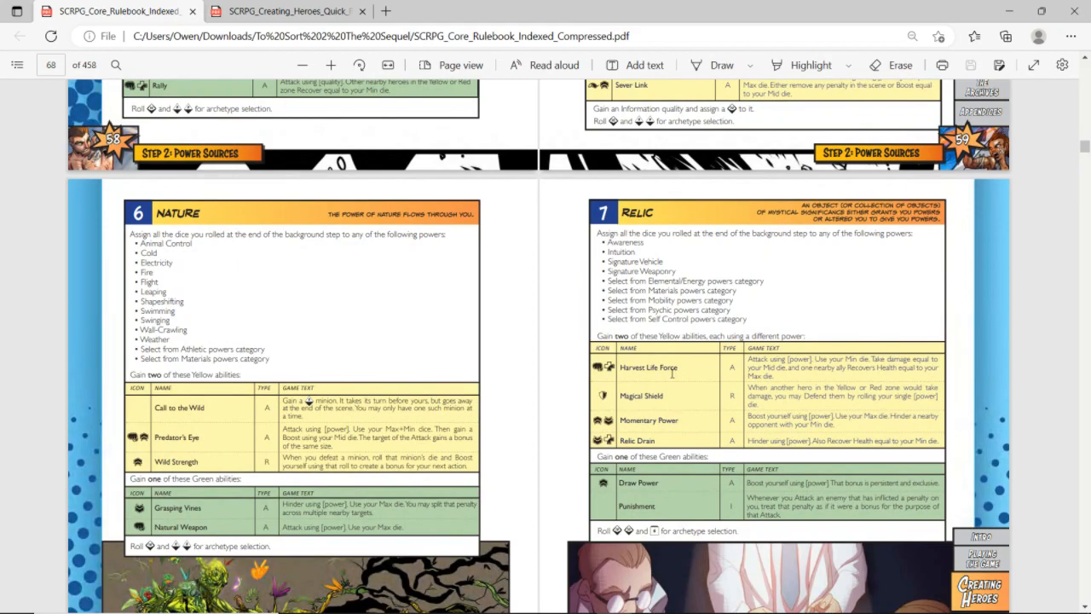
{"action": "scroll", "coordinate": [672, 373], "scroll_direction": "up", "scroll_amount": 5}
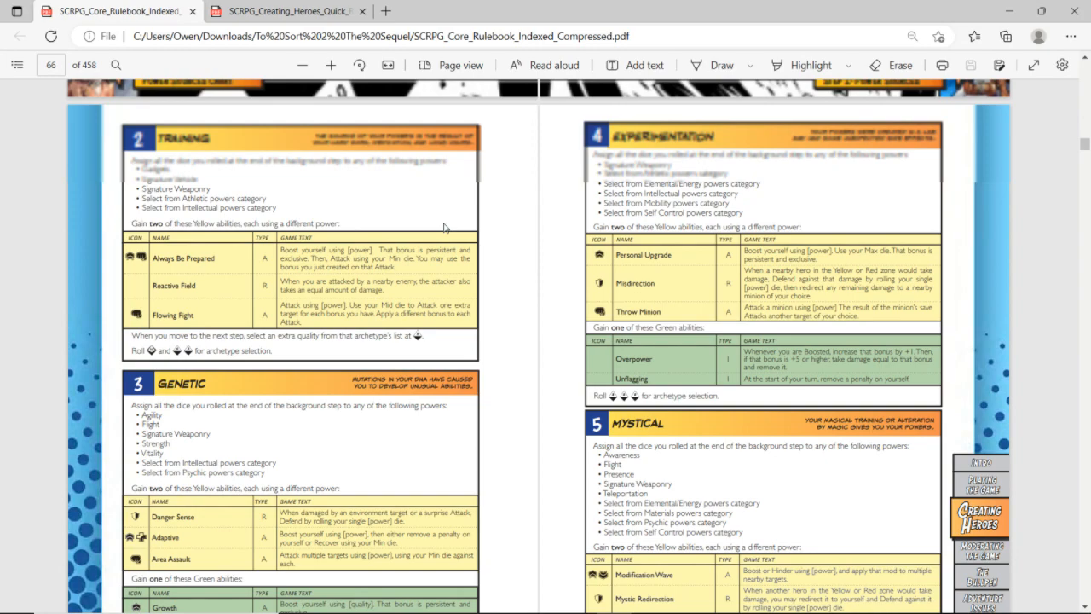
Review the rulebook's power source entries from Genetic through The Multiverse, examining the Higher Power entry's powers and abilities
{"action": "scroll", "coordinate": [443, 228], "scroll_direction": "down", "scroll_amount": 3}
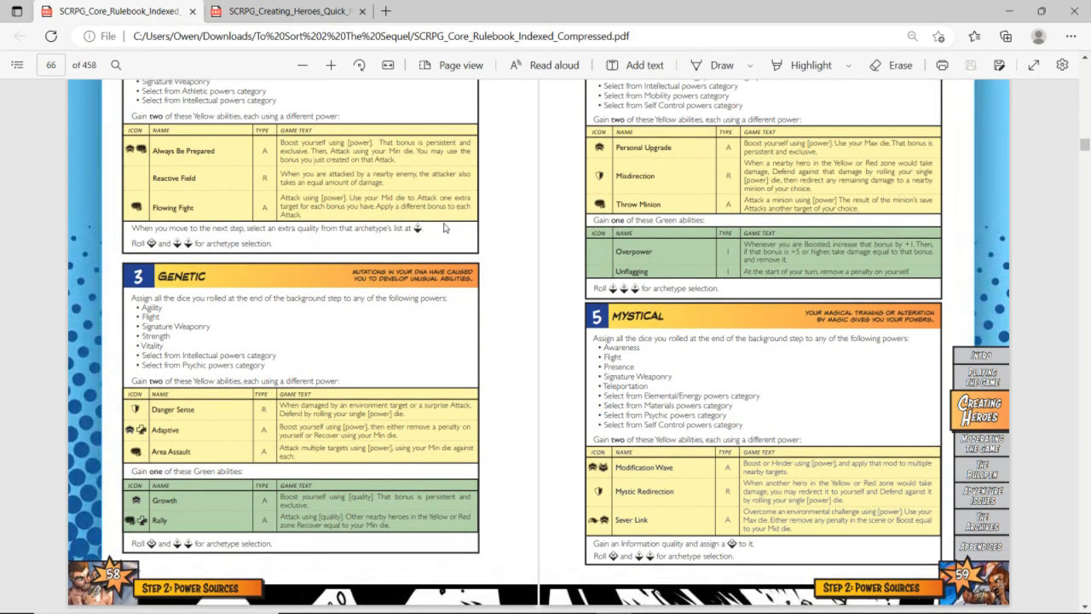
{"action": "scroll", "coordinate": [443, 227], "scroll_direction": "down", "scroll_amount": 1}
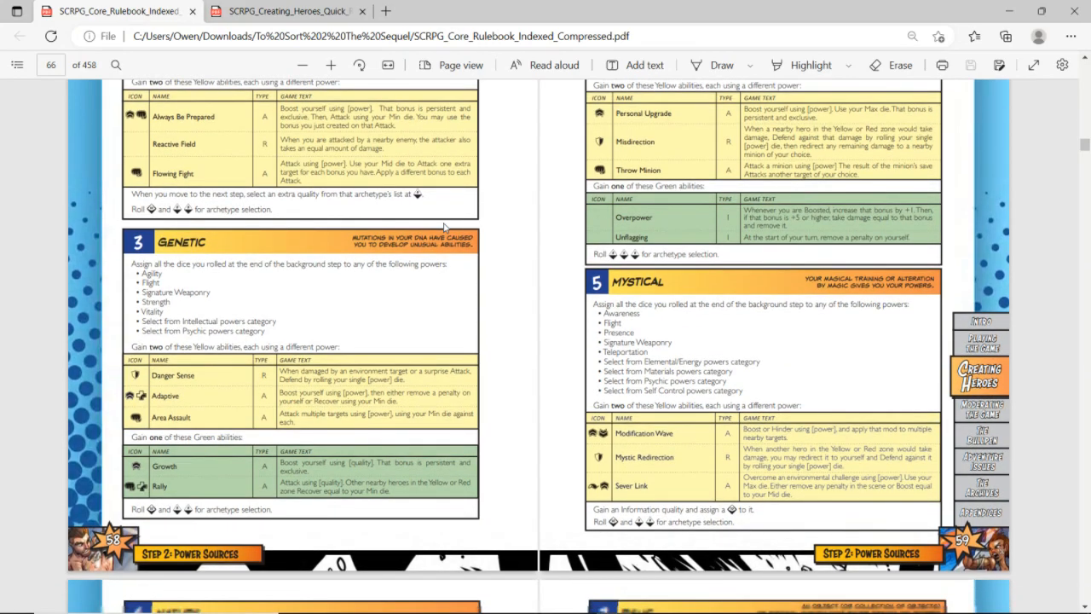
{"action": "scroll", "coordinate": [443, 228], "scroll_direction": "down", "scroll_amount": 5}
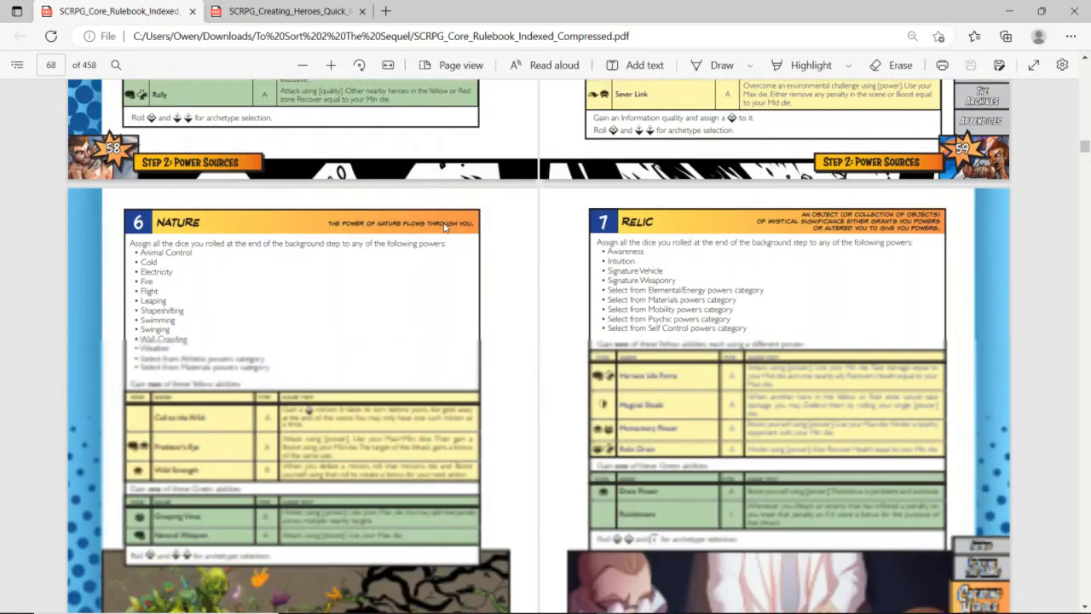
{"action": "scroll", "coordinate": [443, 228], "scroll_direction": "down", "scroll_amount": 6}
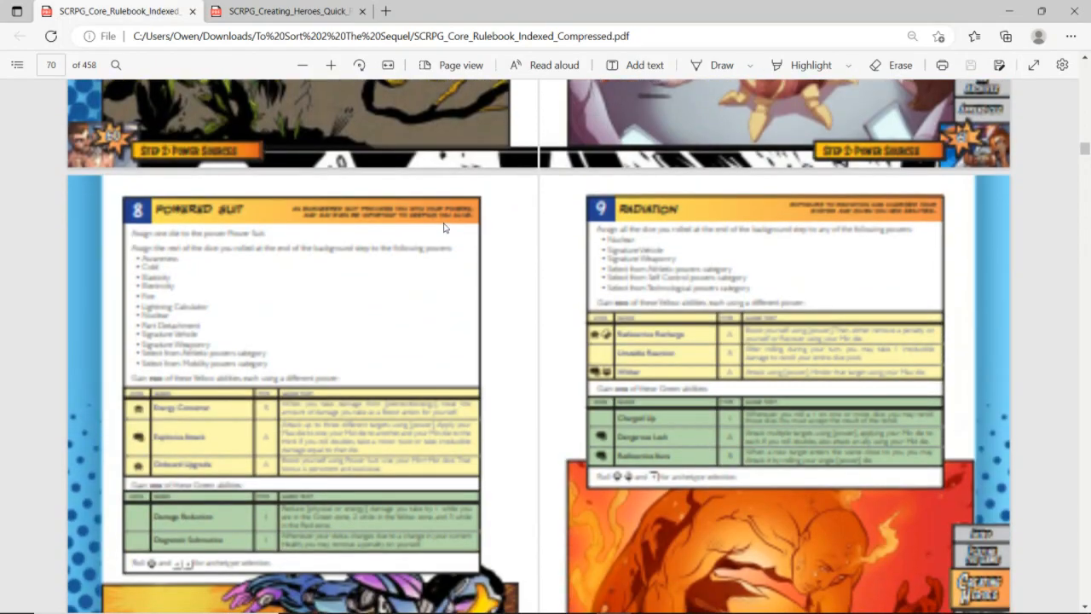
{"action": "scroll", "coordinate": [444, 227], "scroll_direction": "down", "scroll_amount": 6}
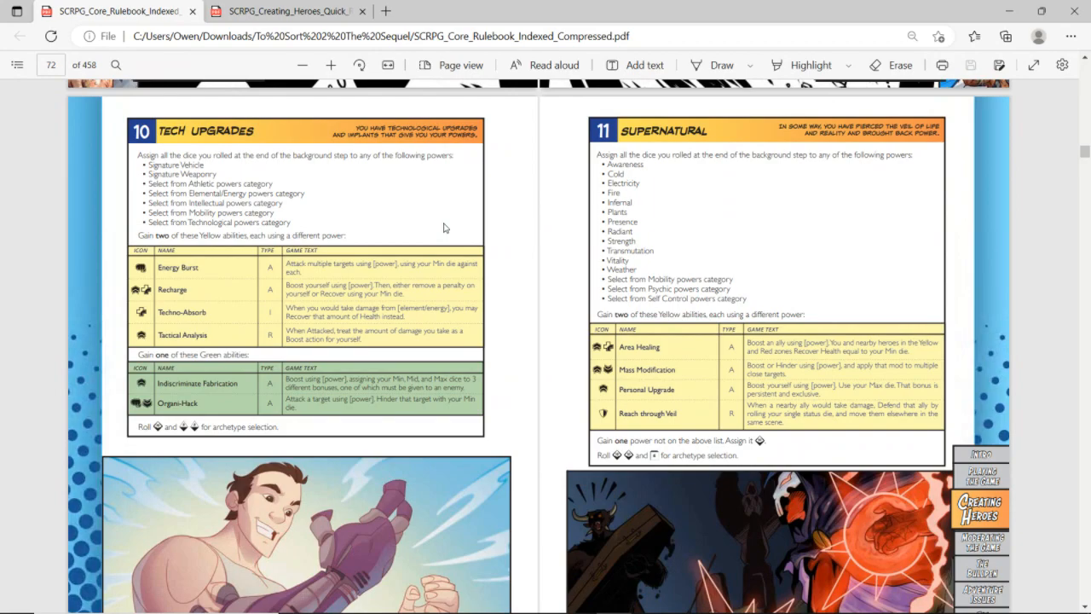
{"action": "scroll", "coordinate": [443, 228], "scroll_direction": "down", "scroll_amount": 6}
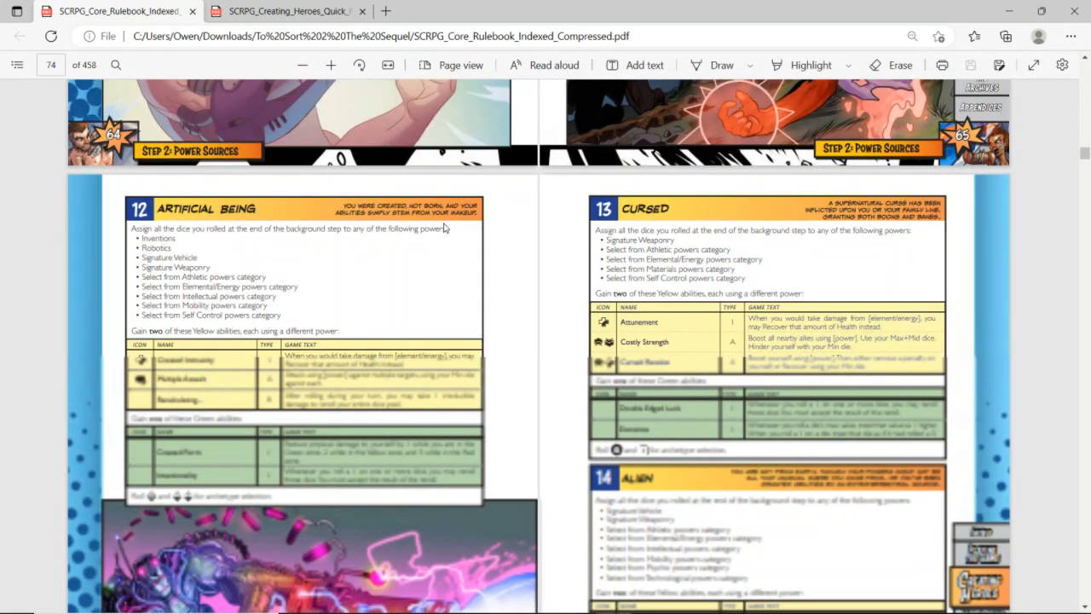
{"action": "scroll", "coordinate": [443, 227], "scroll_direction": "down", "scroll_amount": 6}
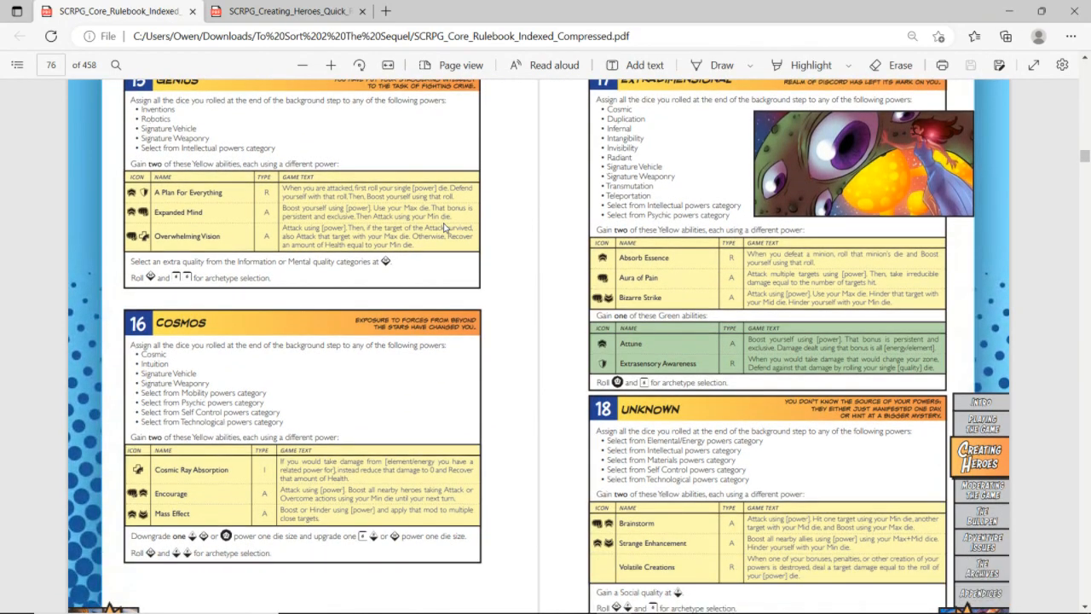
{"action": "scroll", "coordinate": [444, 228], "scroll_direction": "down", "scroll_amount": 6}
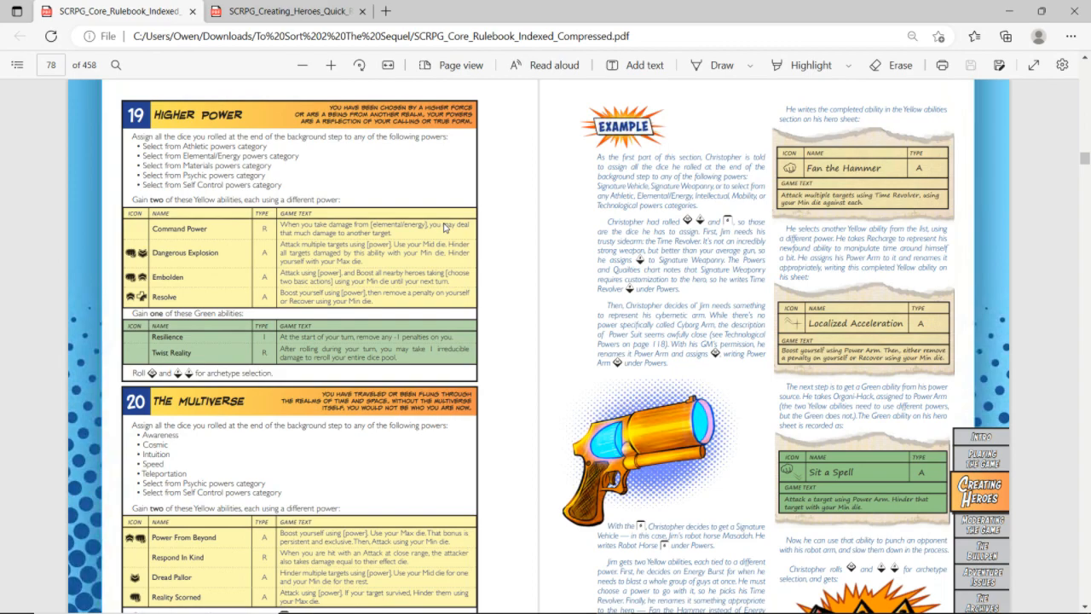
{"action": "scroll", "coordinate": [444, 227], "scroll_direction": "down", "scroll_amount": 1}
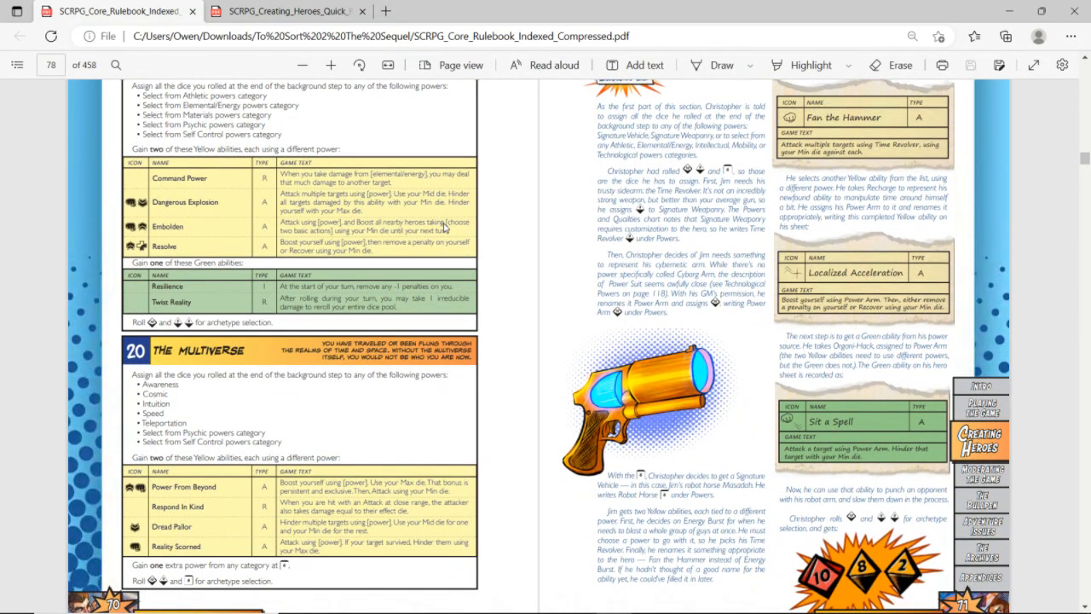
{"action": "scroll", "coordinate": [444, 228], "scroll_direction": "up", "scroll_amount": 1}
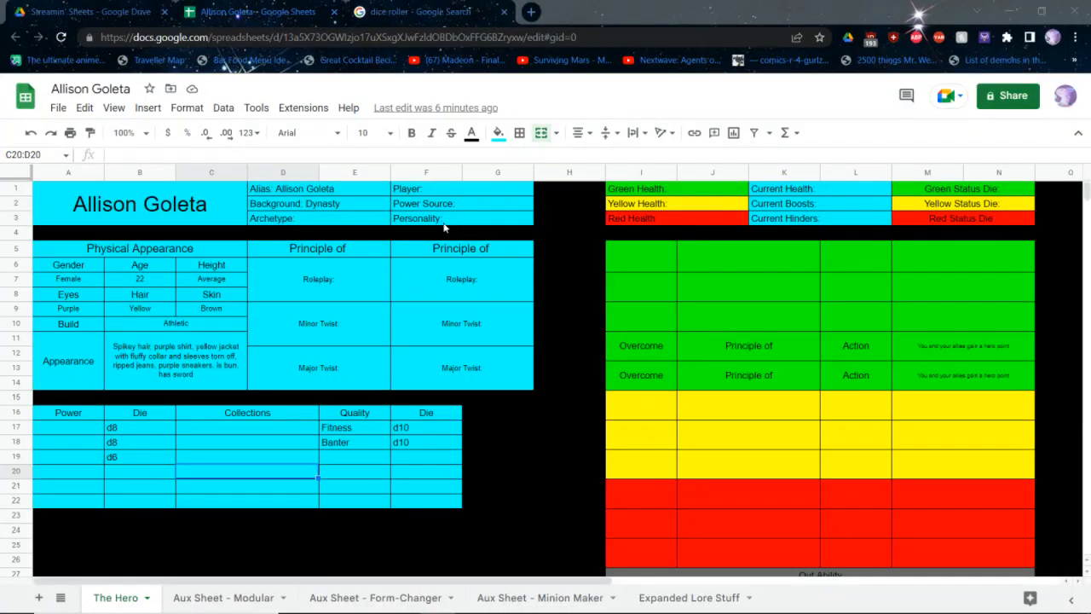
Set the Power Source on the hero sheet to Higher Power
{"action": "left_click", "coordinate": [447, 207]}
{"action": "key", "text": "Return"}
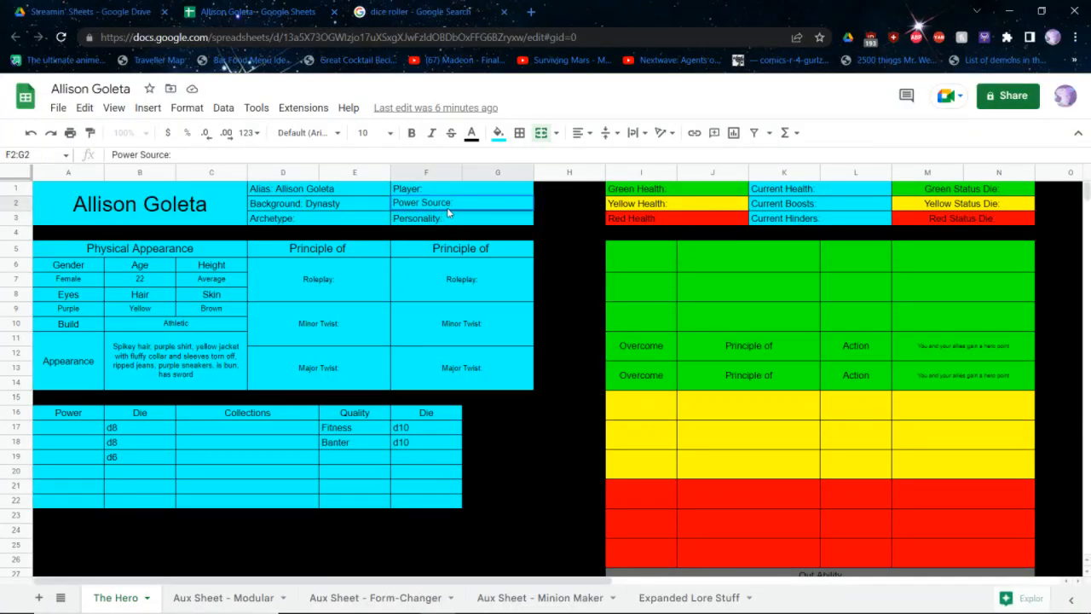
{"action": "type", "text": "Higherpower"}
{"action": "key", "text": "BackSpace"}
{"action": "key", "text": "BackSpace"}
{"action": "key", "text": "BackSpace"}
{"action": "key", "text": "BackSpace"}
{"action": "key", "text": "BackSpace"}
{"action": "key", "text": "BackSpace"}
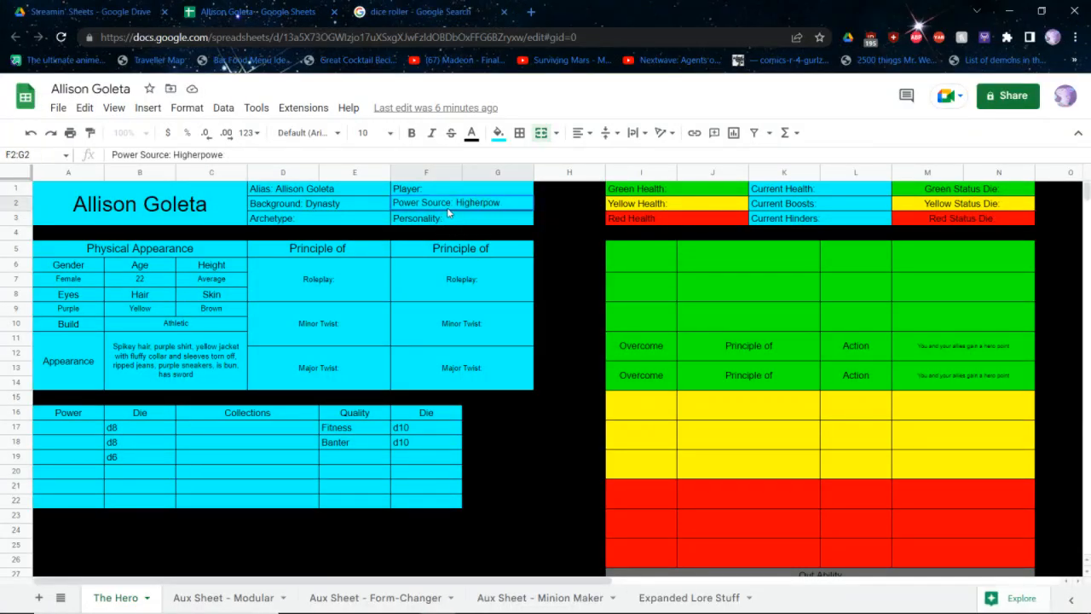
{"action": "type", "text": "r Power"}
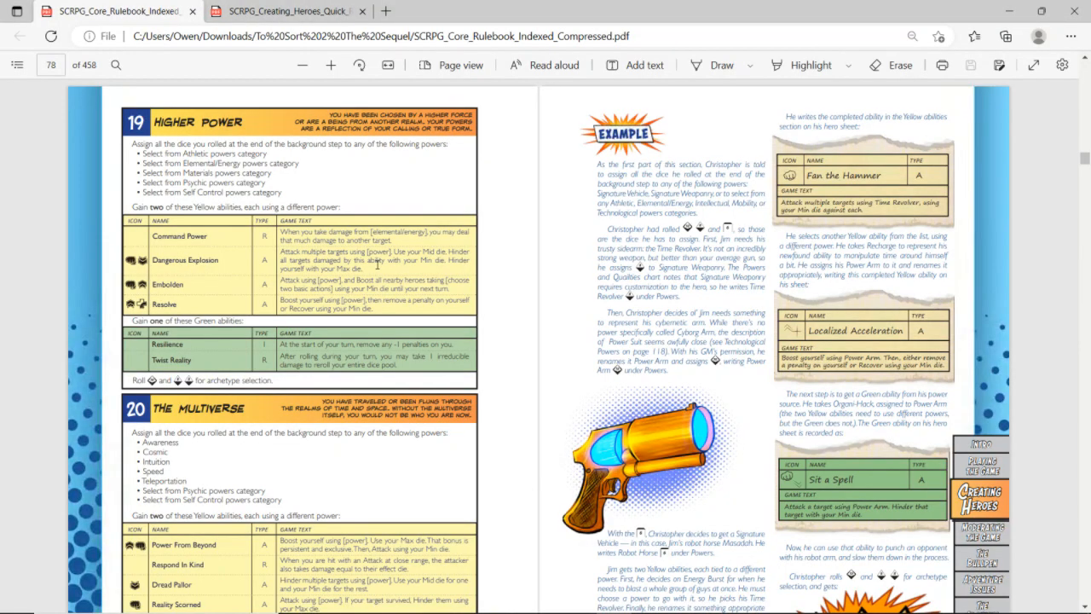
{"action": "key", "text": "Return"}
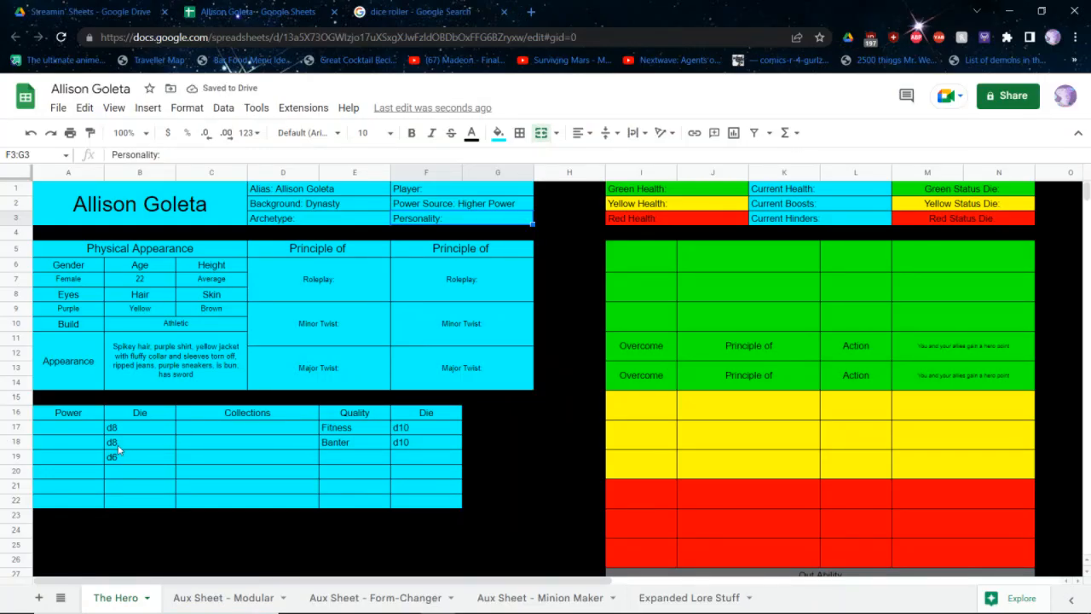
Enter Strength, Lightning and Speed as the powers beside the d8, d8 and d6 dice
{"action": "key", "text": "alt+Tab"}
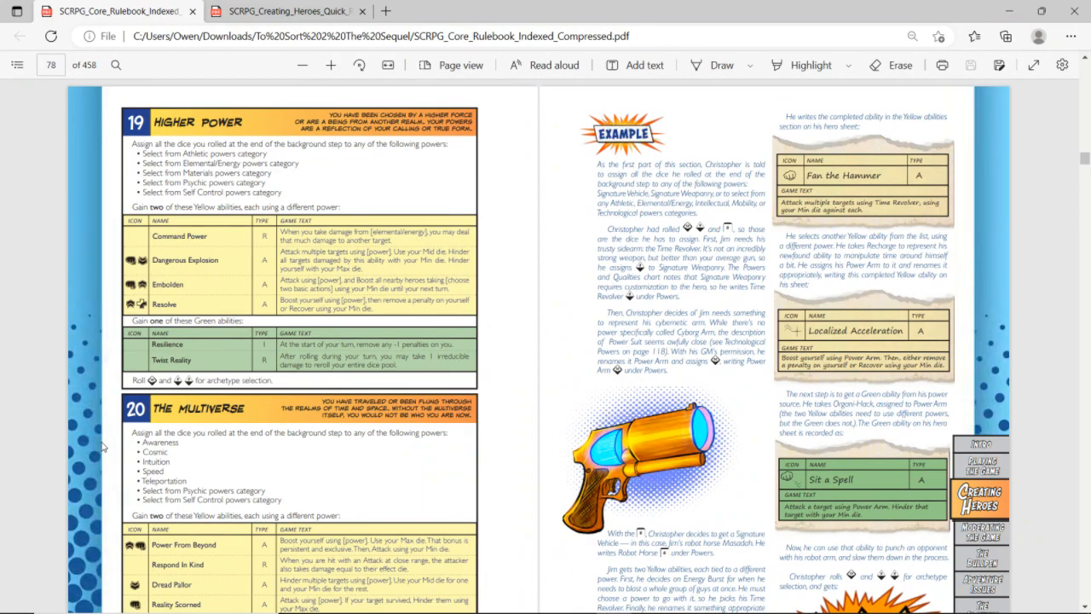
{"action": "key", "text": "alt+Tab"}
{"action": "left_click", "coordinate": [91, 433]}
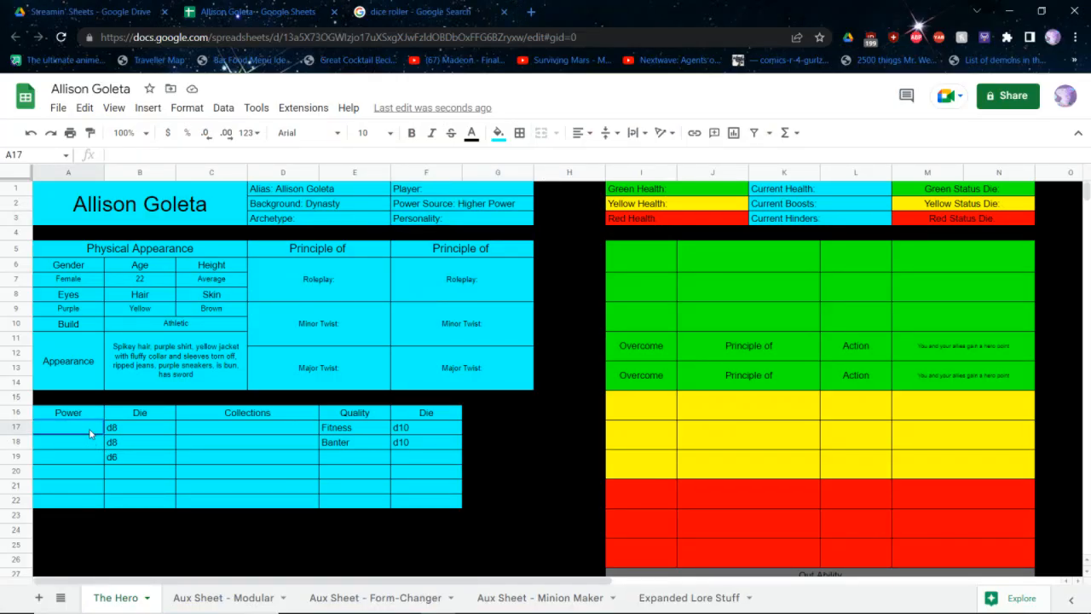
{"action": "type", "text": "Strength"}
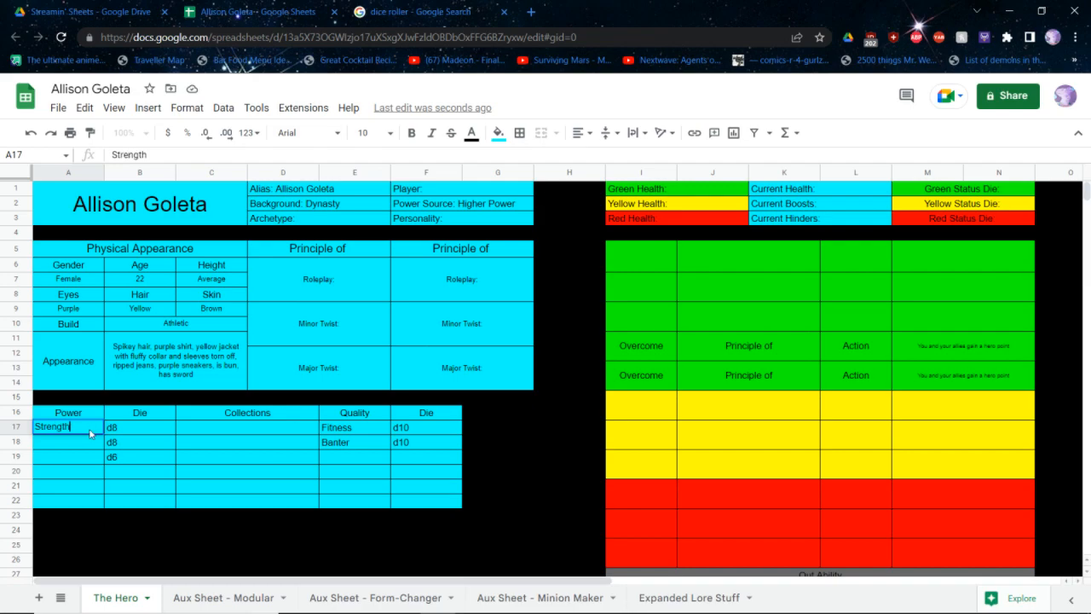
{"action": "key", "text": "Return"}
{"action": "type", "text": "Lightni"}
{"action": "key", "text": "BackSpace"}
{"action": "key", "text": "BackSpace"}
{"action": "key", "text": "BackSpace"}
{"action": "key", "text": "BackSpace"}
{"action": "key", "text": "BackSpace"}
{"action": "key", "text": "BackSpace"}
{"action": "key", "text": "BackSpace"}
{"action": "type", "text": "Li"}
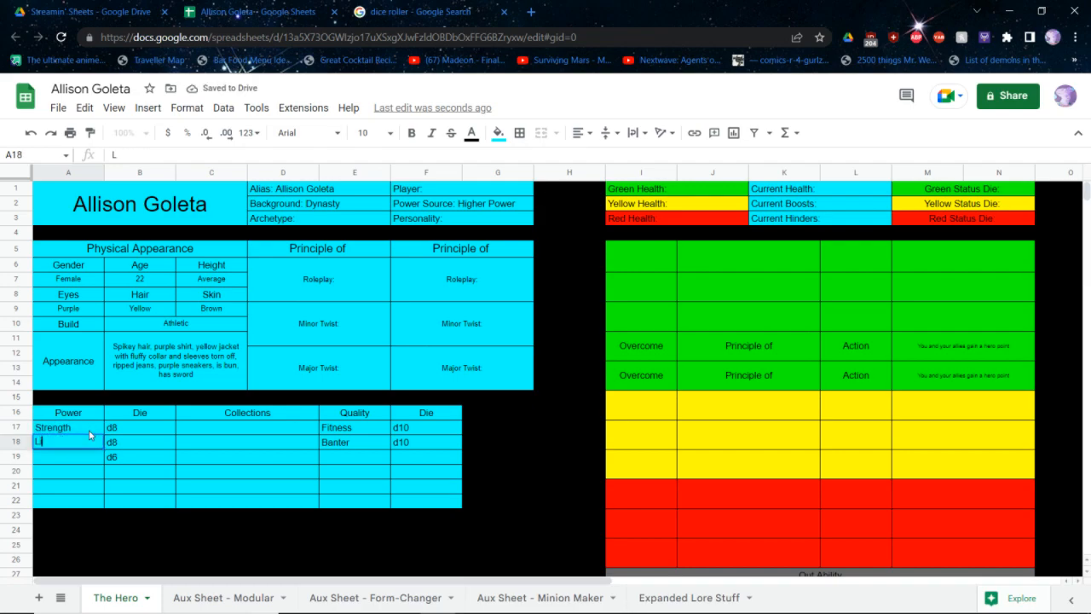
{"action": "type", "text": "ghtning"}
{"action": "key", "text": "Return"}
{"action": "type", "text": "Speed"}
{"action": "key", "text": "Return"}
{"action": "key", "text": "Tab"}
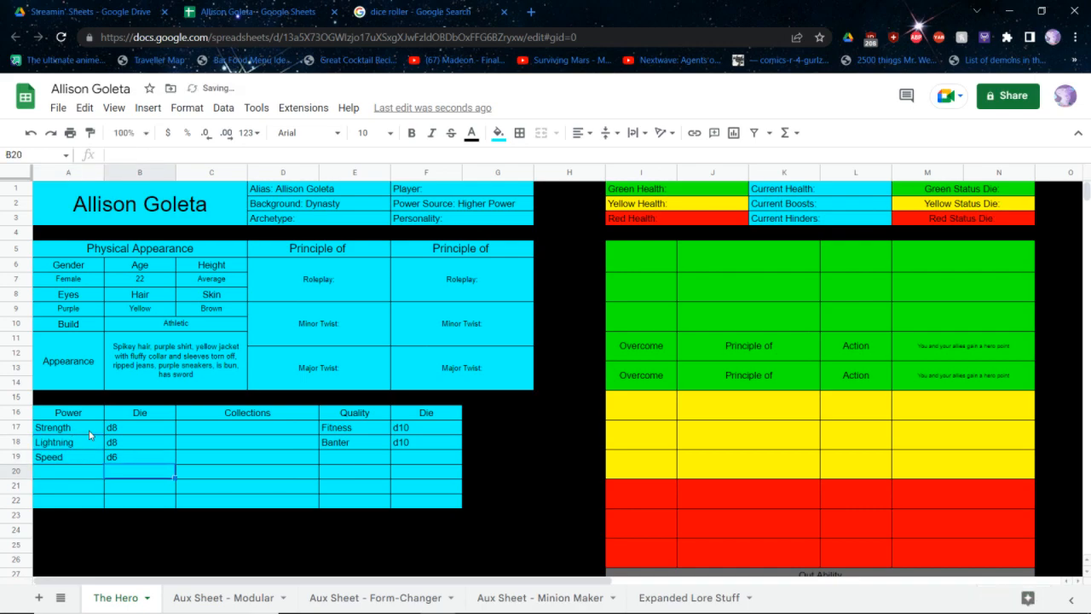
Consult the Higher Power entry in the core rulebook and enter Innate as the type in the hero sheet's first Green ability row
{"action": "key", "text": "alt+Tab"}
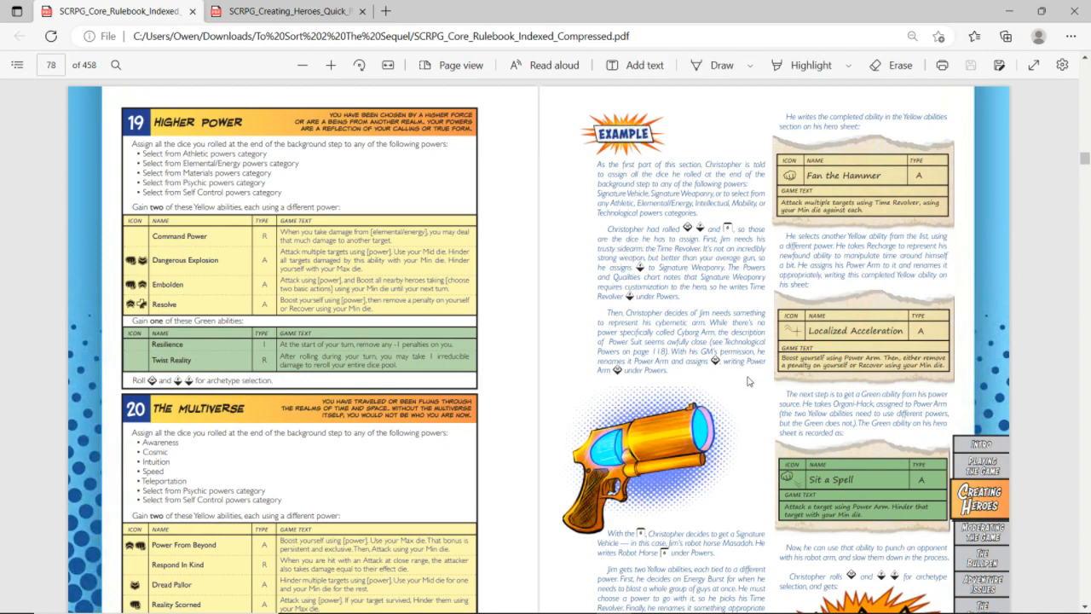
{"action": "key", "text": "alt+Tab"}
{"action": "key", "text": "alt+Tab"}
{"action": "key", "text": "alt+Tab"}
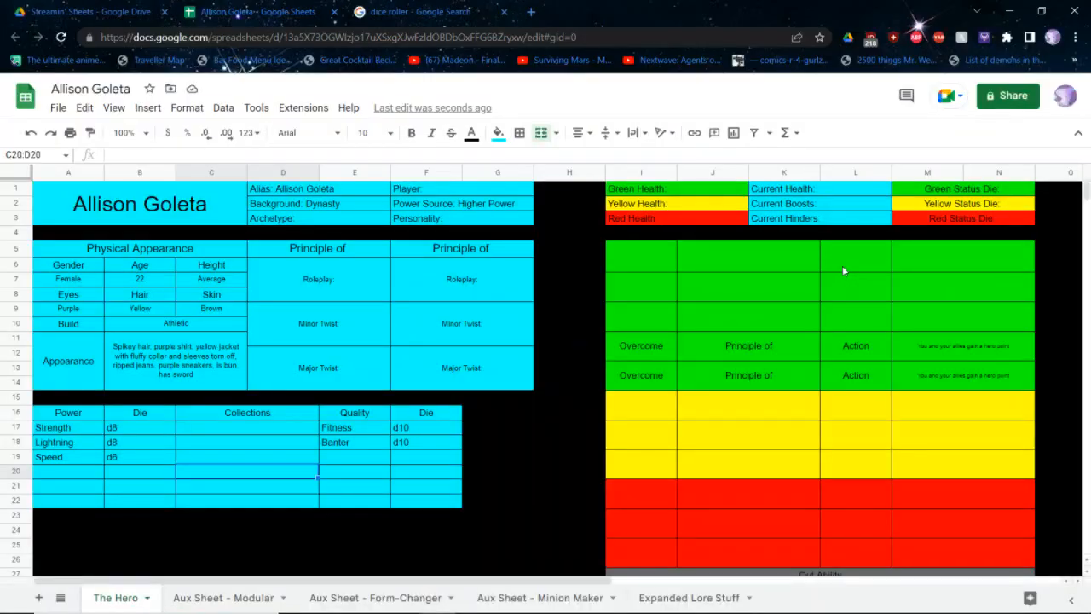
{"action": "left_click", "coordinate": [849, 268]}
{"action": "type", "text": "Innate"}
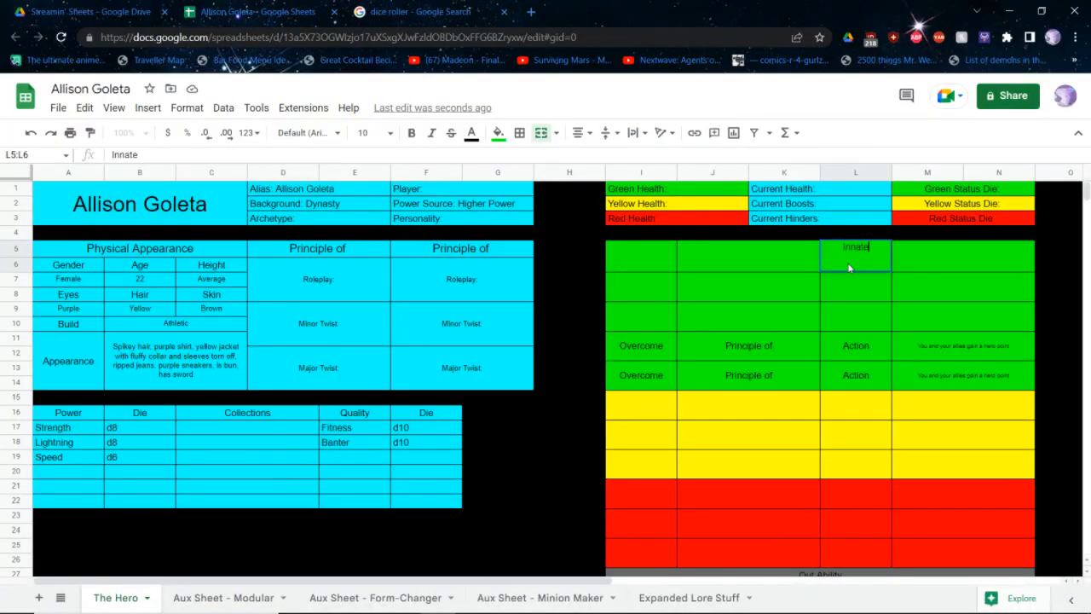
Consult the Higher Power entry in the core rulebook and enter the first Green ability's text "At the start of your turn, remove any -1 penalties on you"
{"action": "key", "text": "alt+Tab"}
{"action": "key", "text": "alt+Tab"}
{"action": "key", "text": "Left"}
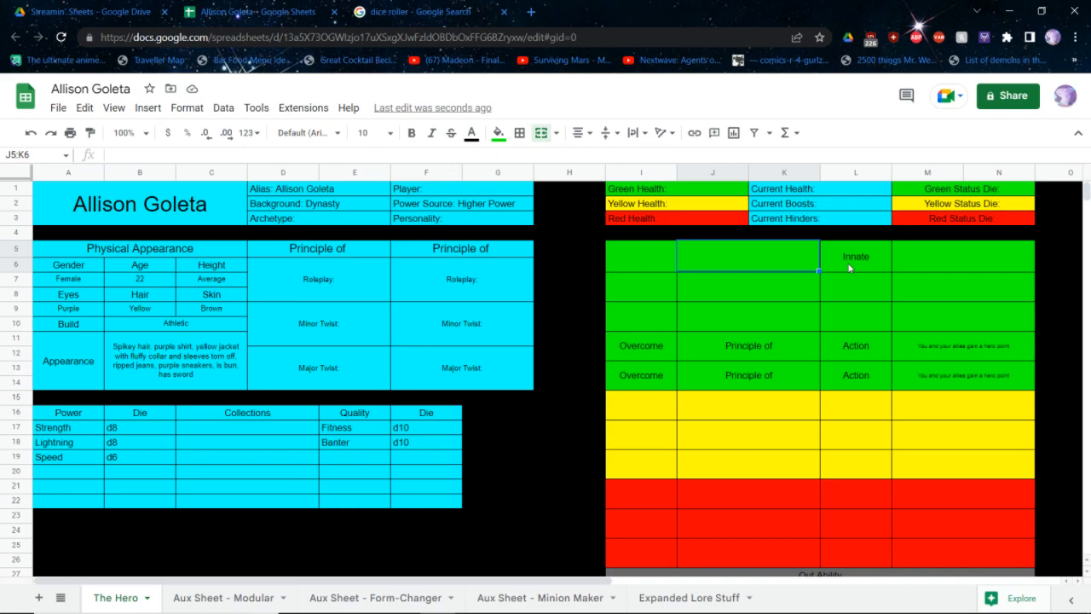
{"action": "key", "text": "alt+Tab"}
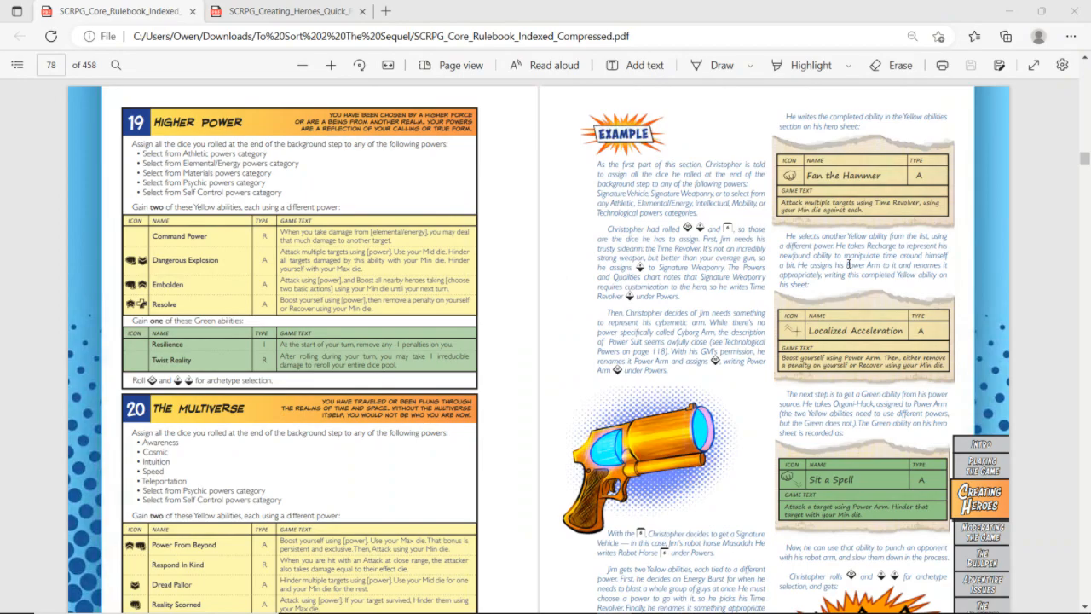
{"action": "key", "text": "alt+Tab"}
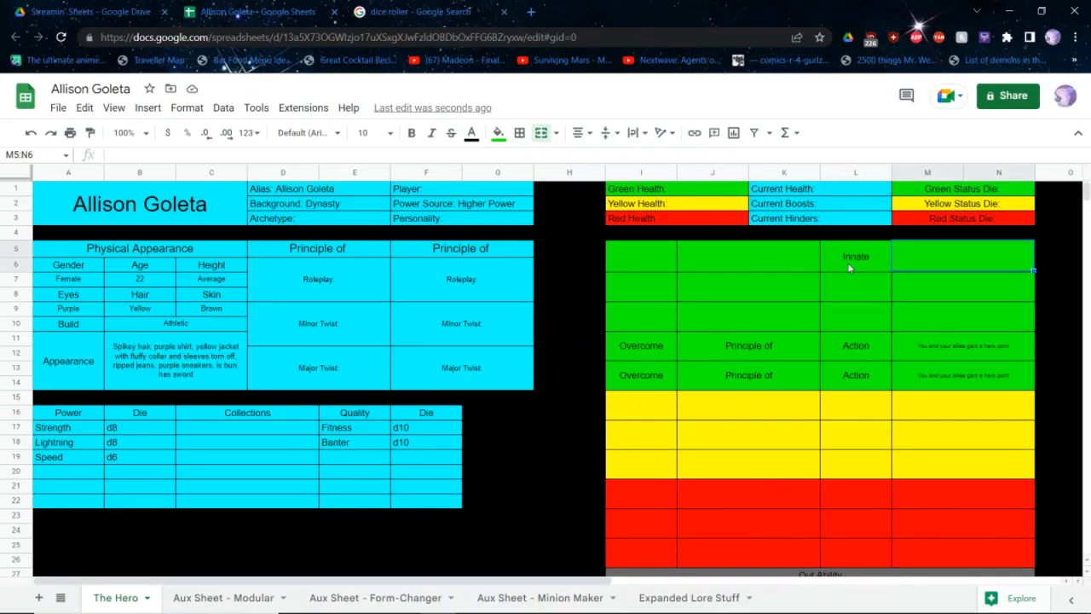
{"action": "key", "text": "alt+Tab"}
{"action": "key", "text": "alt+Tab"}
{"action": "type", "text": "At the start of your turn"}
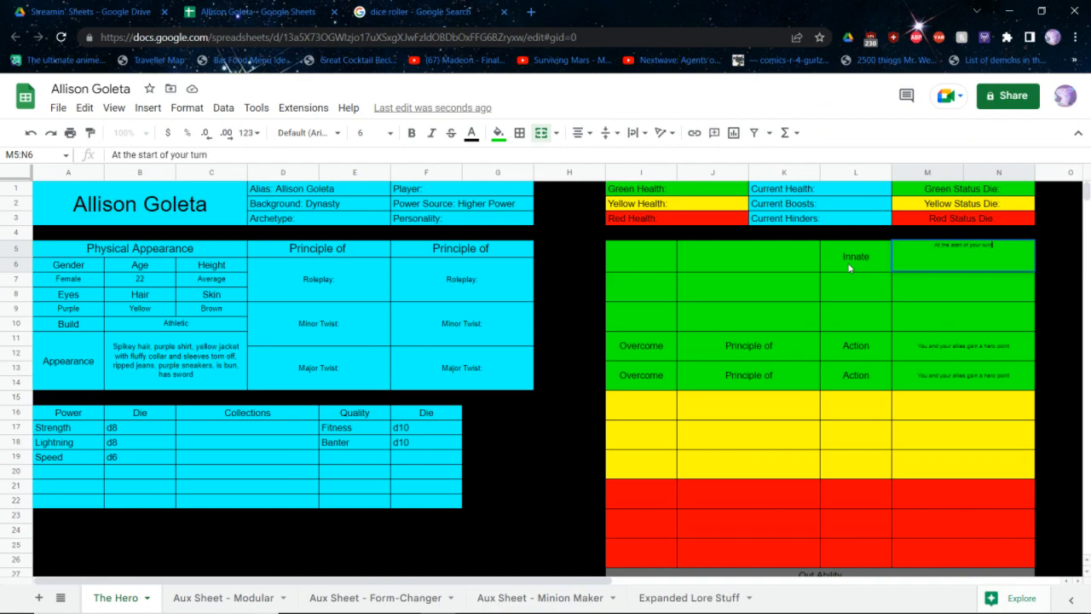
{"action": "key", "text": "alt+Tab"}
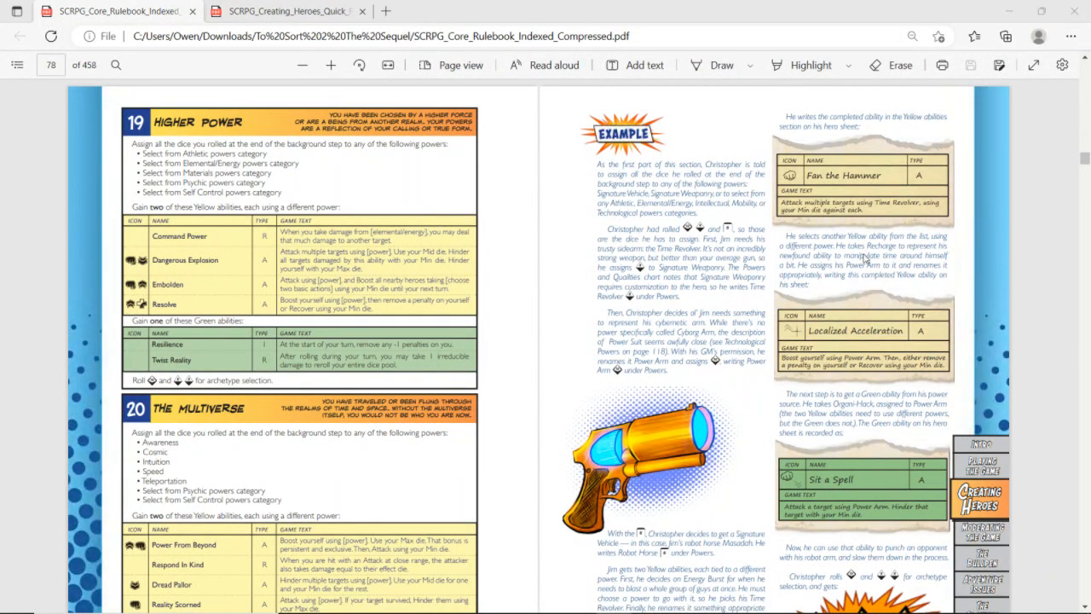
{"action": "key", "text": "alt+Tab"}
{"action": "type", "text": ", remove"}
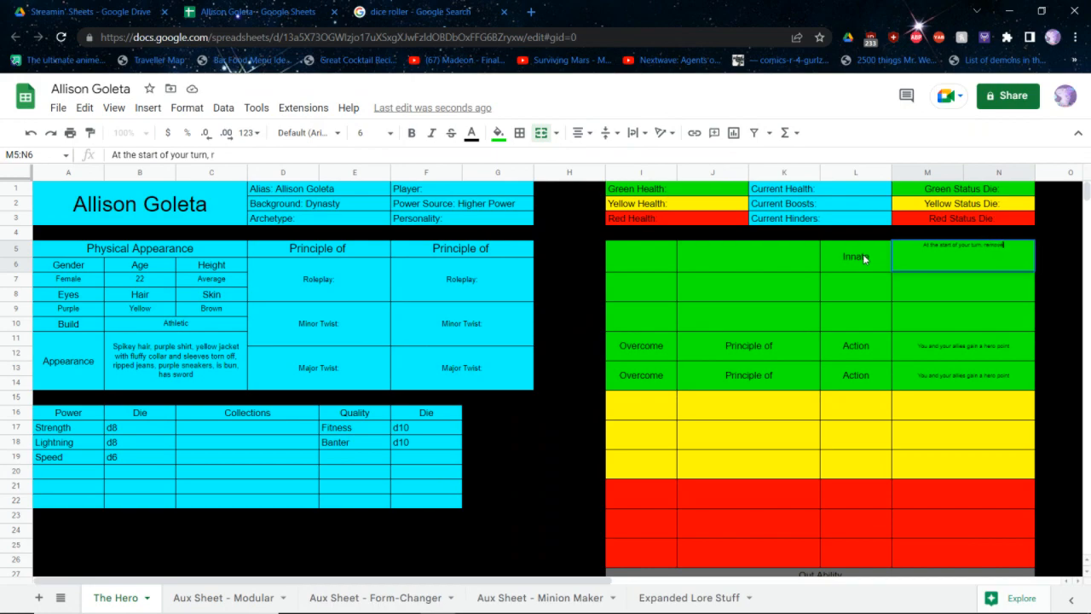
{"action": "type", "text": " any -1 penalt"}
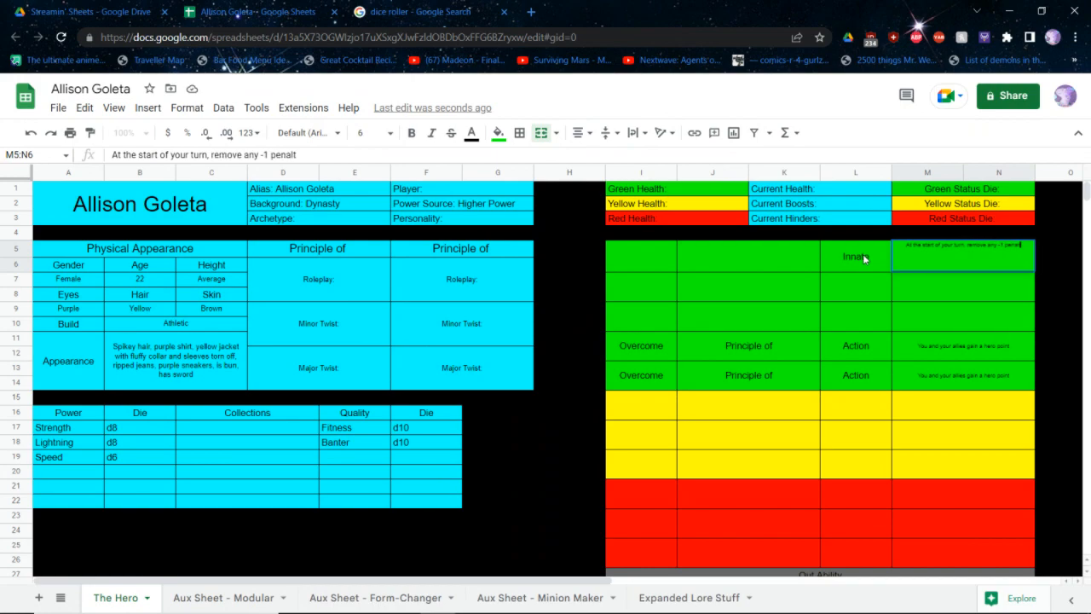
{"action": "type", "text": "ies on you"}
{"action": "key", "text": "Return"}
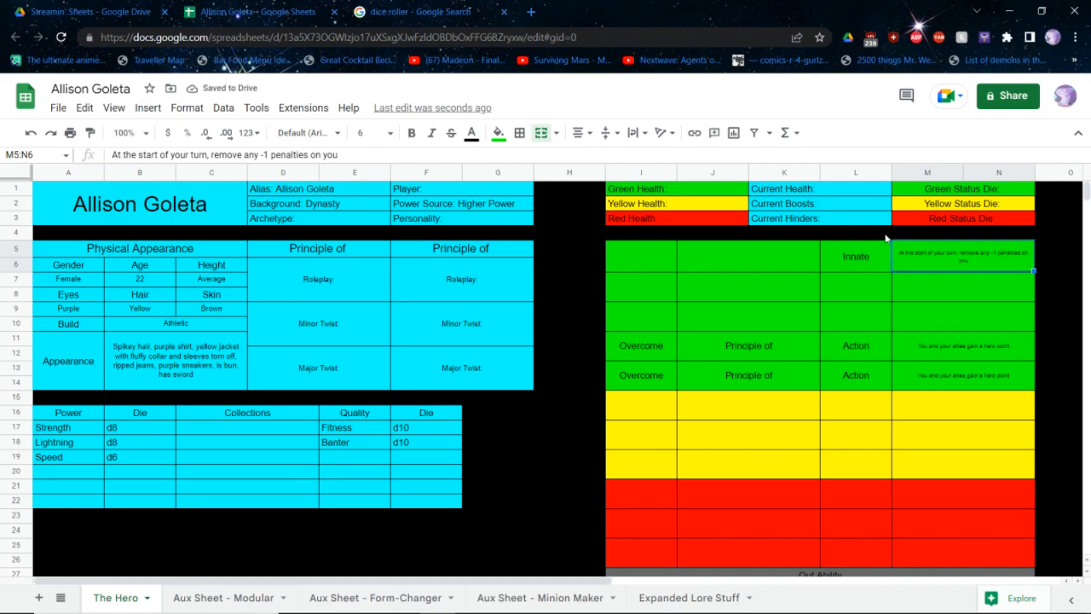
Enter Shrug It Off as the name of the Innate ability in the first Green row
{"action": "left_click", "coordinate": [763, 258]}
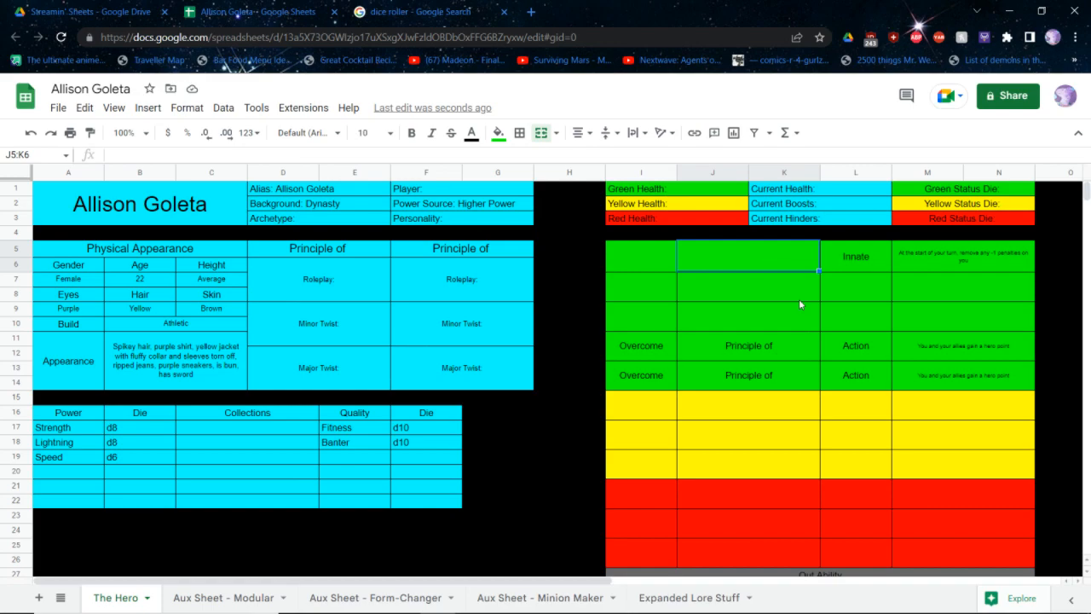
{"action": "key", "text": "Return"}
{"action": "type", "text": "Shrug It Off"}
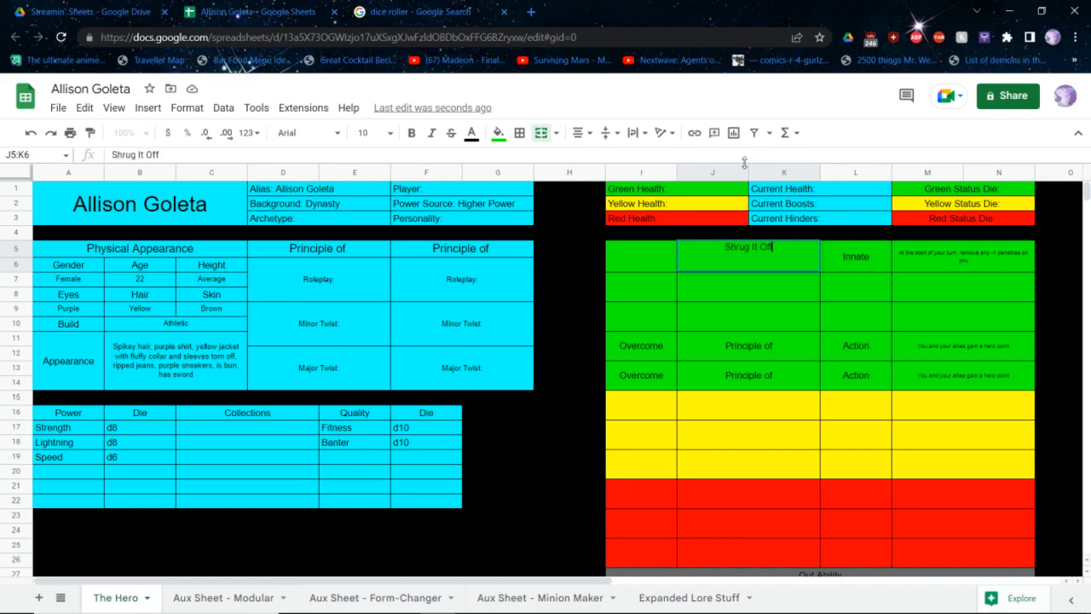
{"action": "key", "text": "Return"}
{"action": "key", "text": "Up"}
{"action": "key", "text": "Down"}
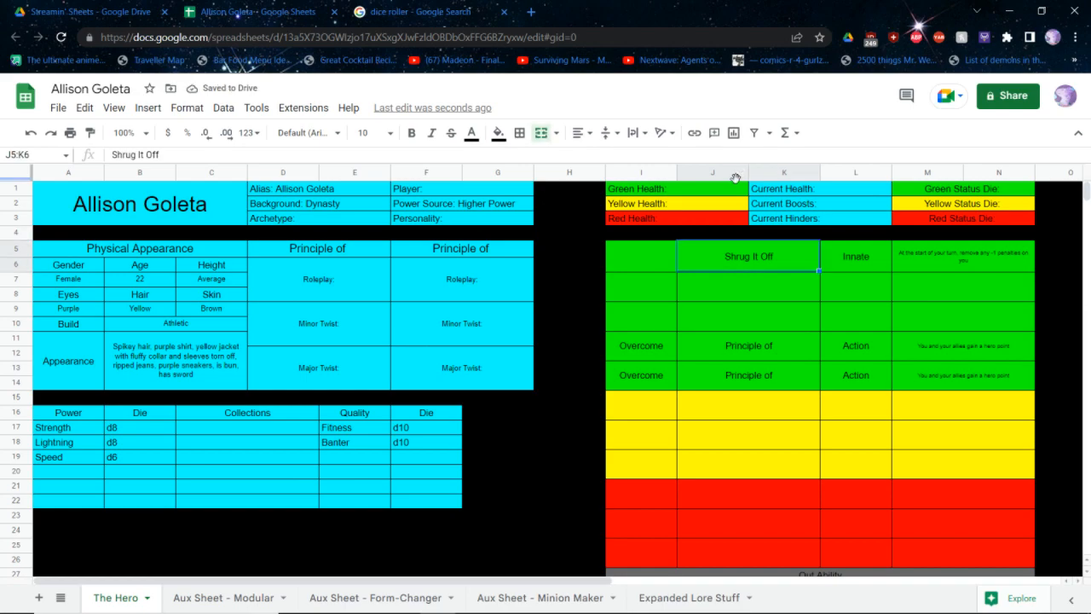
Name the Innate ability in the first Green row Break The Chains
{"action": "type", "text": "Break Th"}
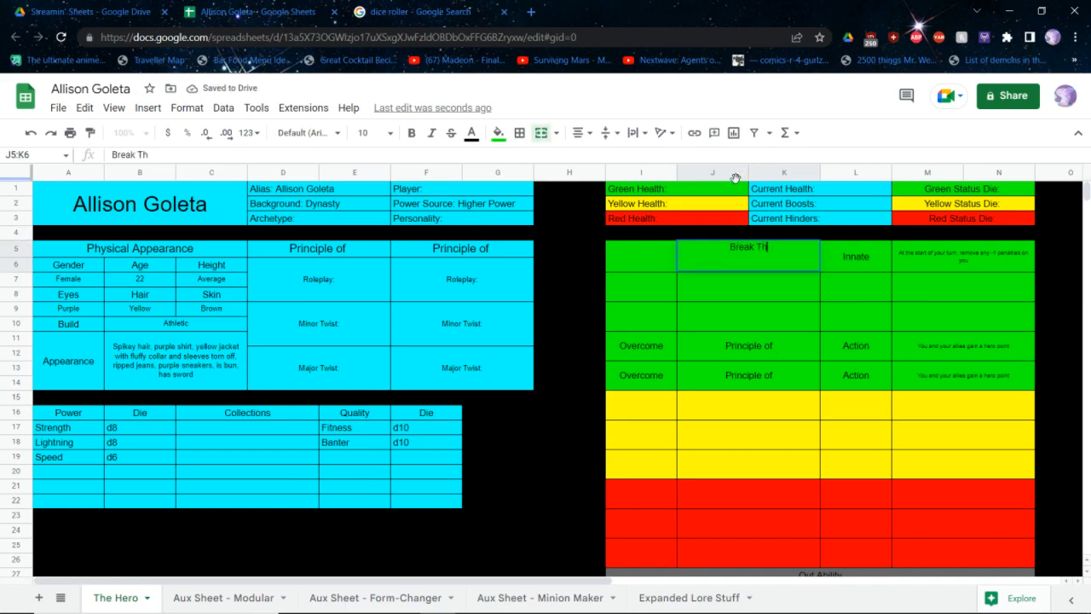
{"action": "type", "text": "e Chains"}
{"action": "key", "text": "Return"}
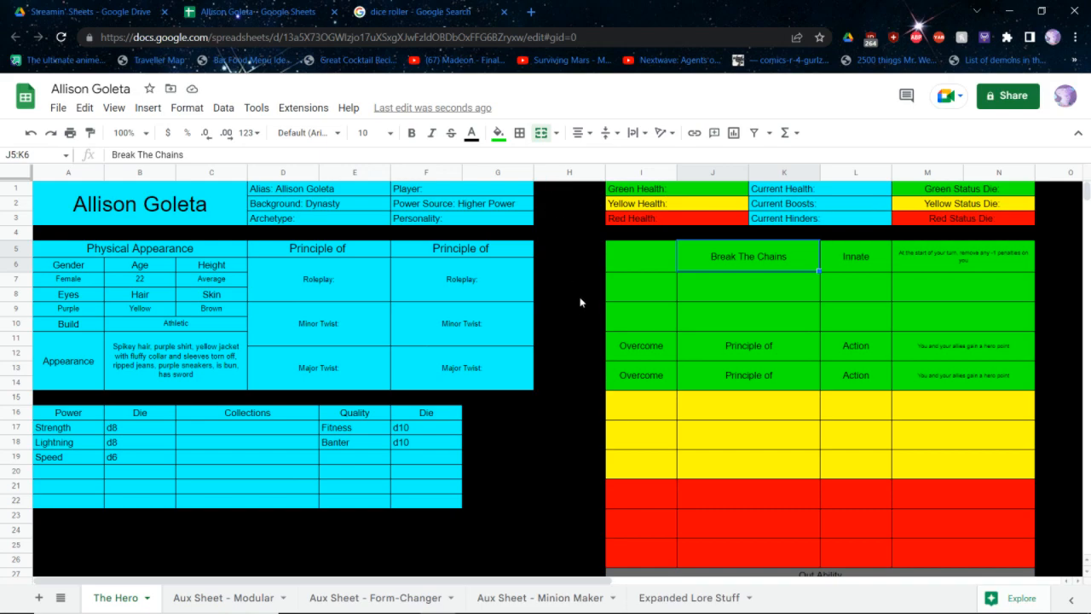
Enter Action as the type of the first and second Yellow abilities
{"action": "left_click", "coordinate": [835, 417]}
{"action": "type", "text": "Action"}
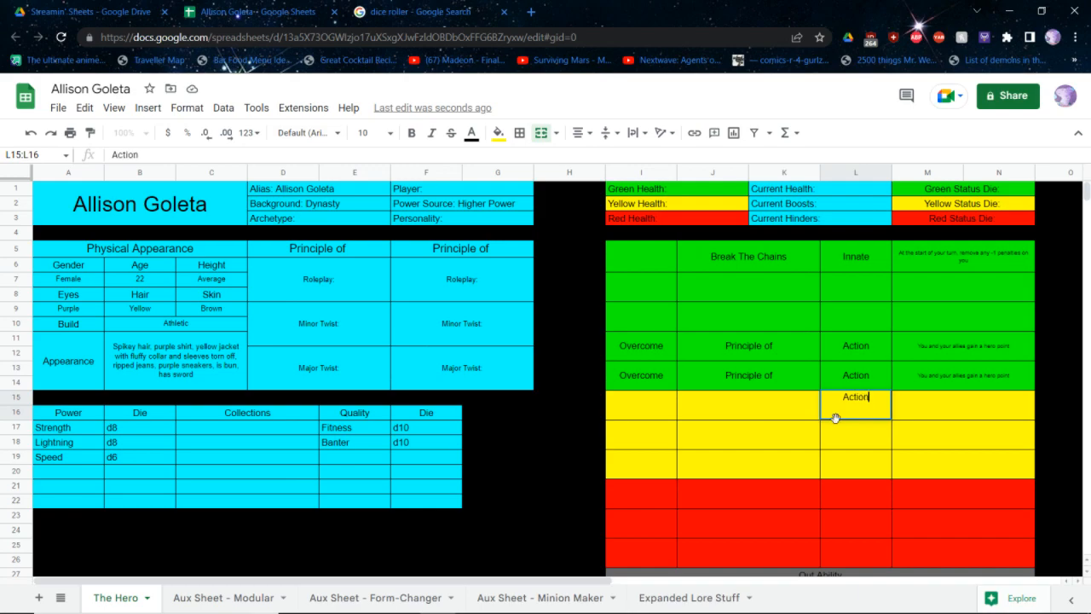
{"action": "key", "text": "Return"}
{"action": "left_click", "coordinate": [837, 422]}
{"action": "type", "text": "Action"}
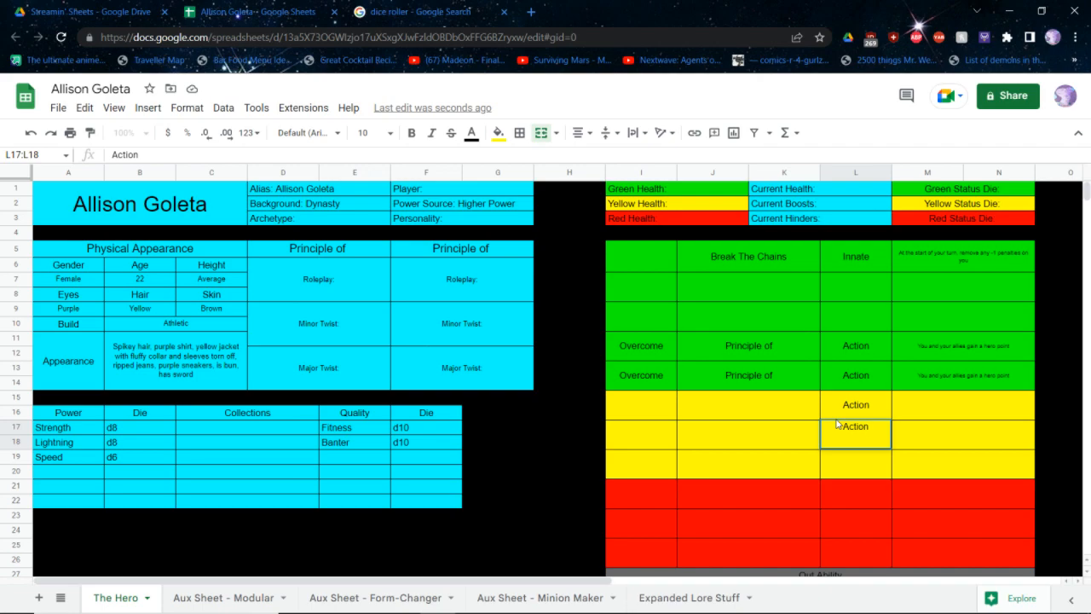
{"action": "key", "text": "Left"}
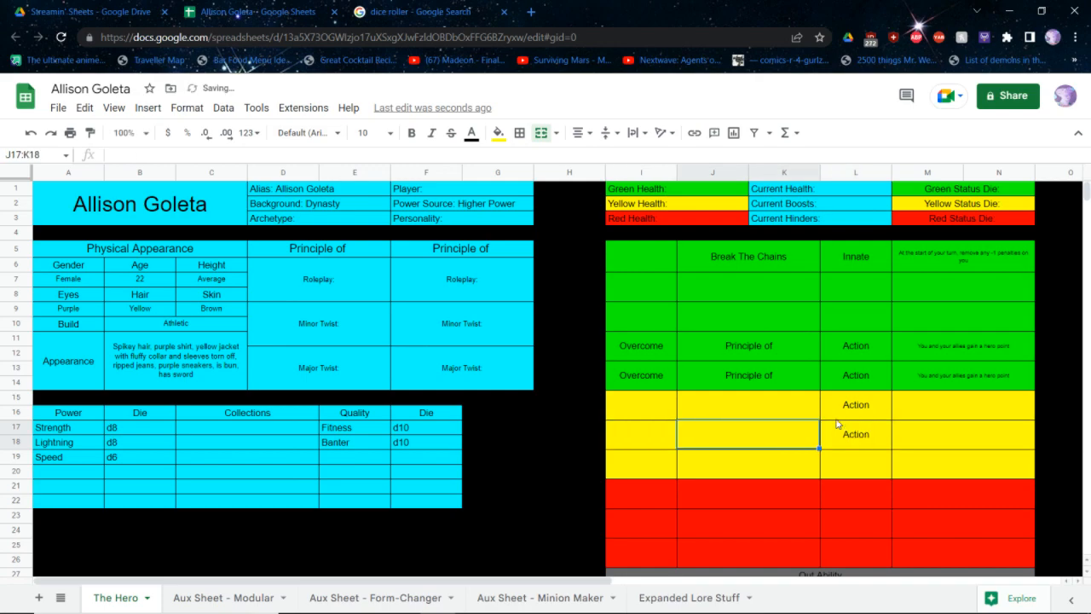
Enter Attack + Hinder and Attack + Boost as the action icons of the first and second Yellow abilities
{"action": "key", "text": "Up"}
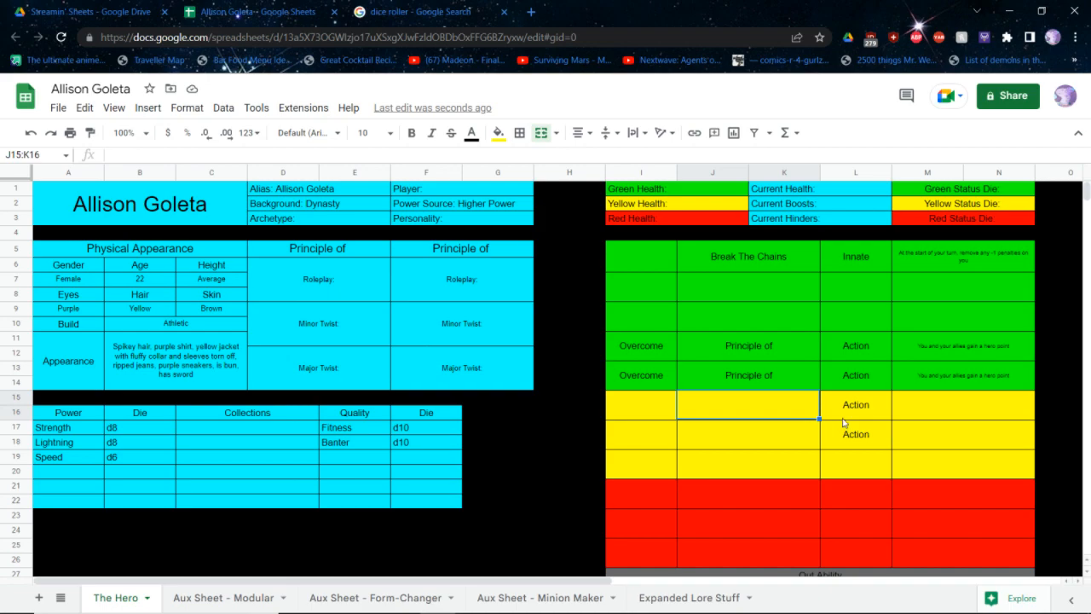
{"action": "type", "text": "A"}
{"action": "key", "text": "BackSpace"}
{"action": "key", "text": "Left"}
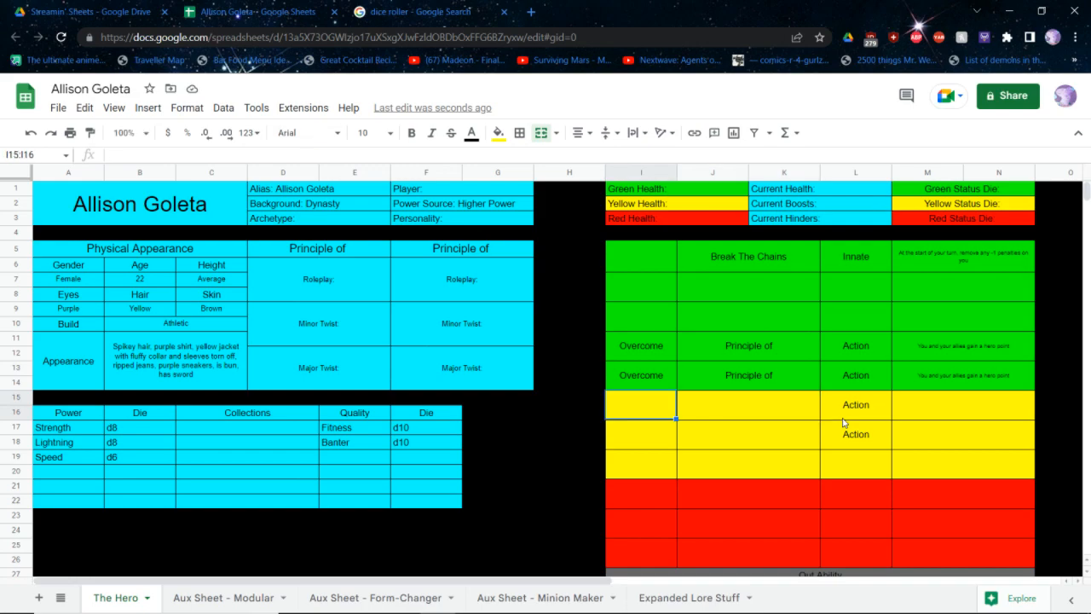
{"action": "type", "text": "Attack + Hin"}
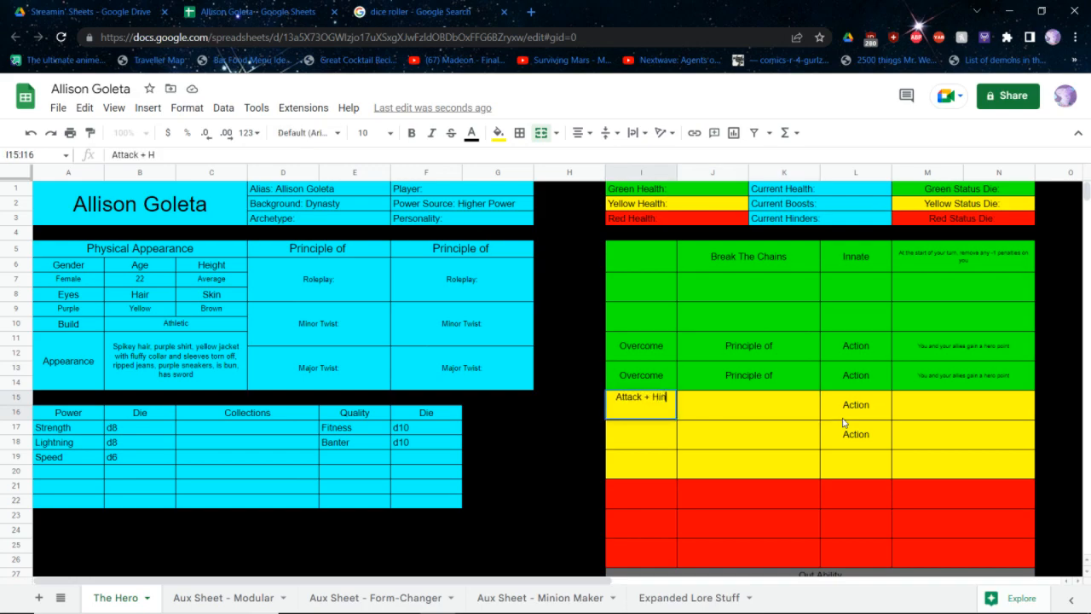
{"action": "type", "text": "der"}
{"action": "key", "text": "Return"}
{"action": "type", "text": "Attack +"}
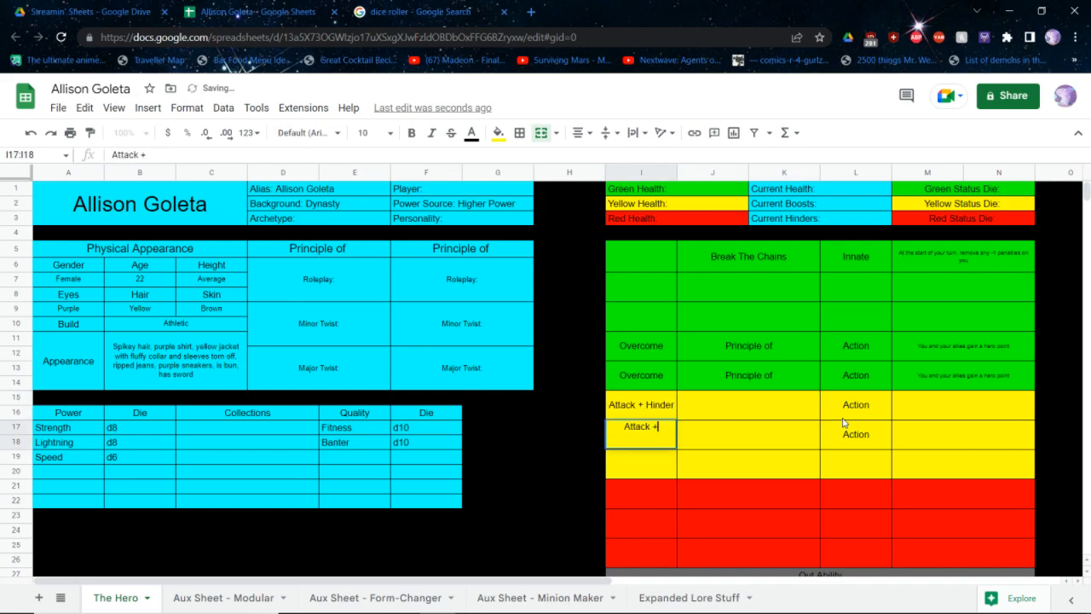
{"action": "type", "text": " Boost"}
{"action": "key", "text": "Tab"}
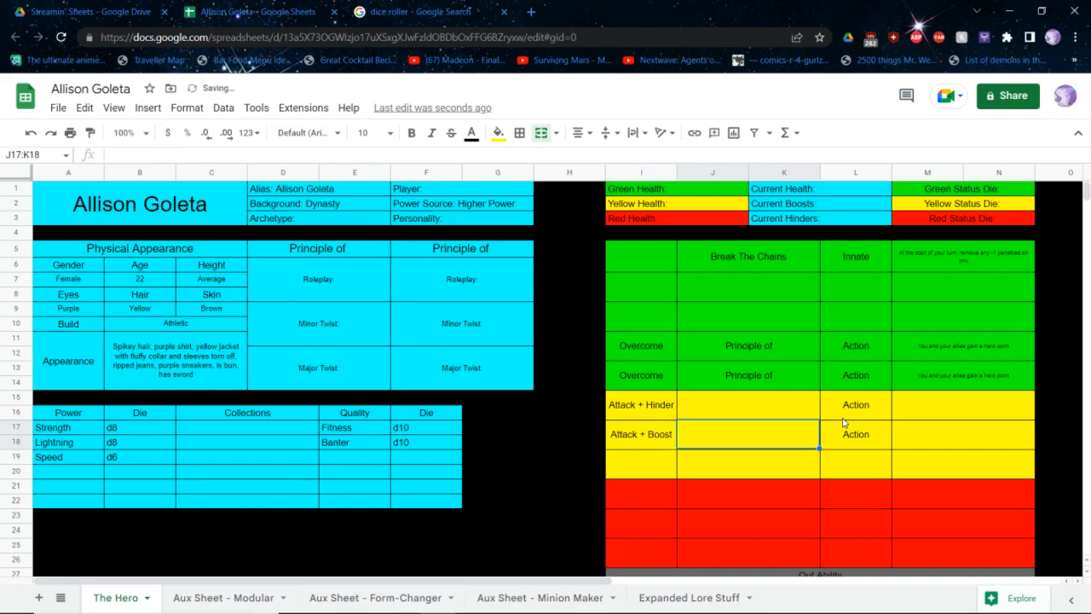
Name the Attack + Hinder ability in the first Yellow row Lightning Kicks
{"action": "key", "text": "Up"}
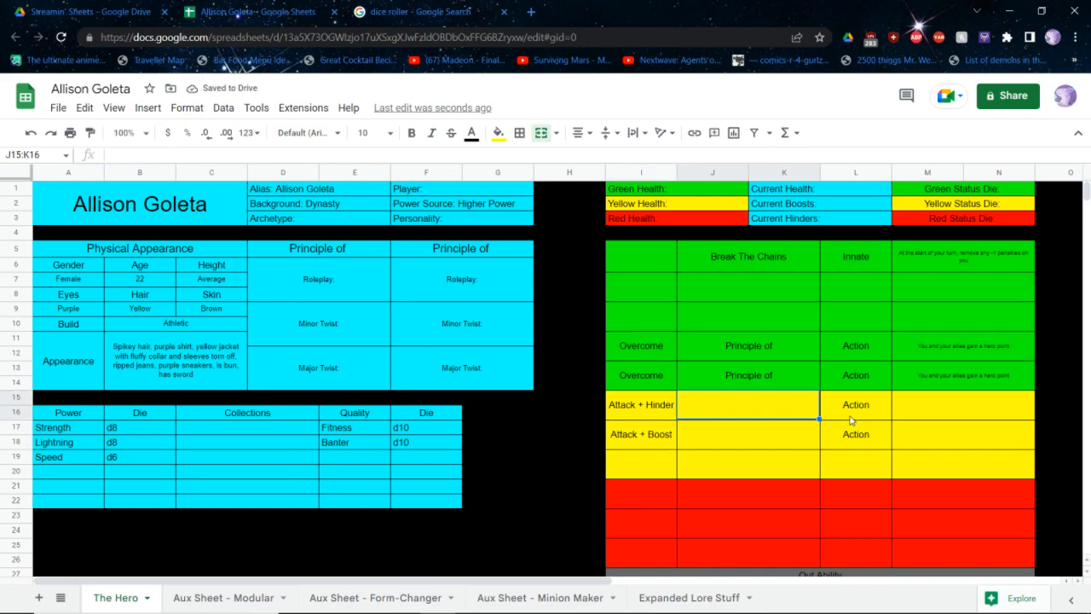
{"action": "type", "text": "Lightning"}
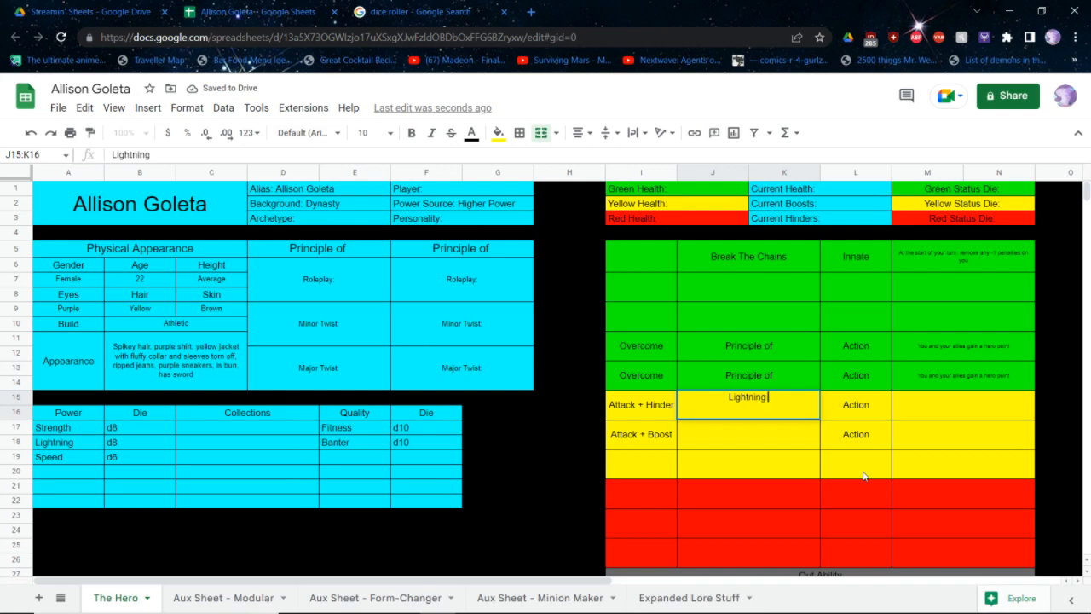
{"action": "type", "text": " Kicks"}
{"action": "key", "text": "Tab"}
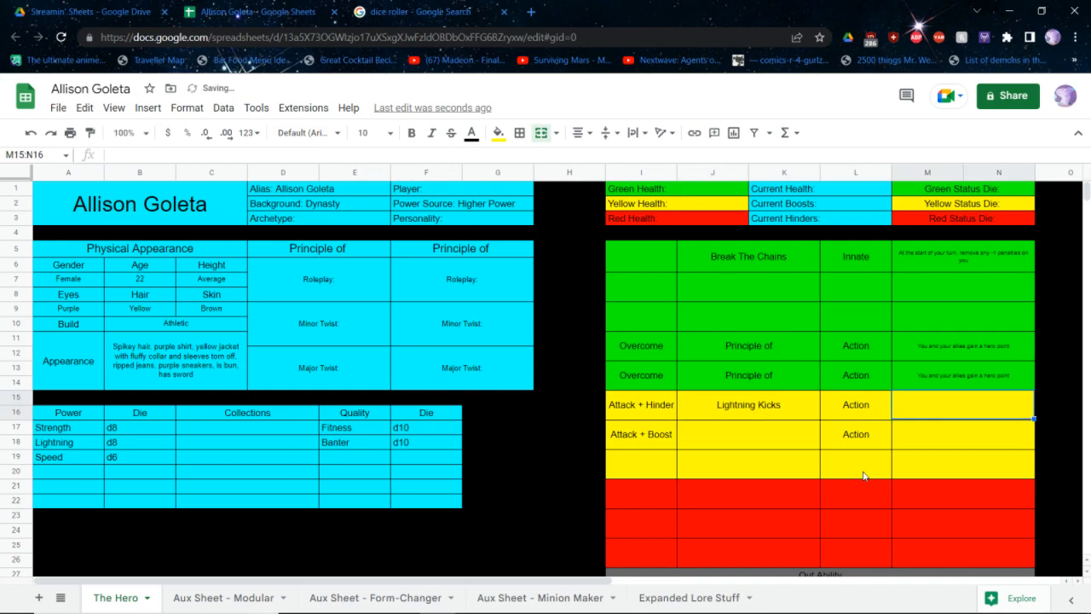
Begin the Lightning Kicks game text with "Attack multiple targets using Lightning. Use your Mid die."
{"action": "type", "text": "Attack mu"}
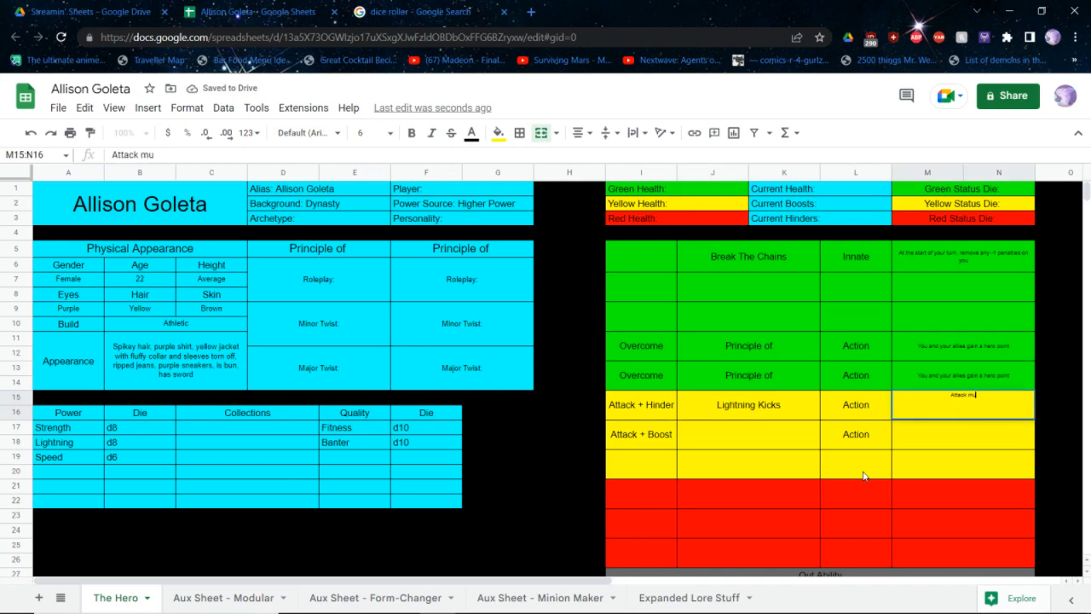
{"action": "type", "text": "ltiple targets using Lig"}
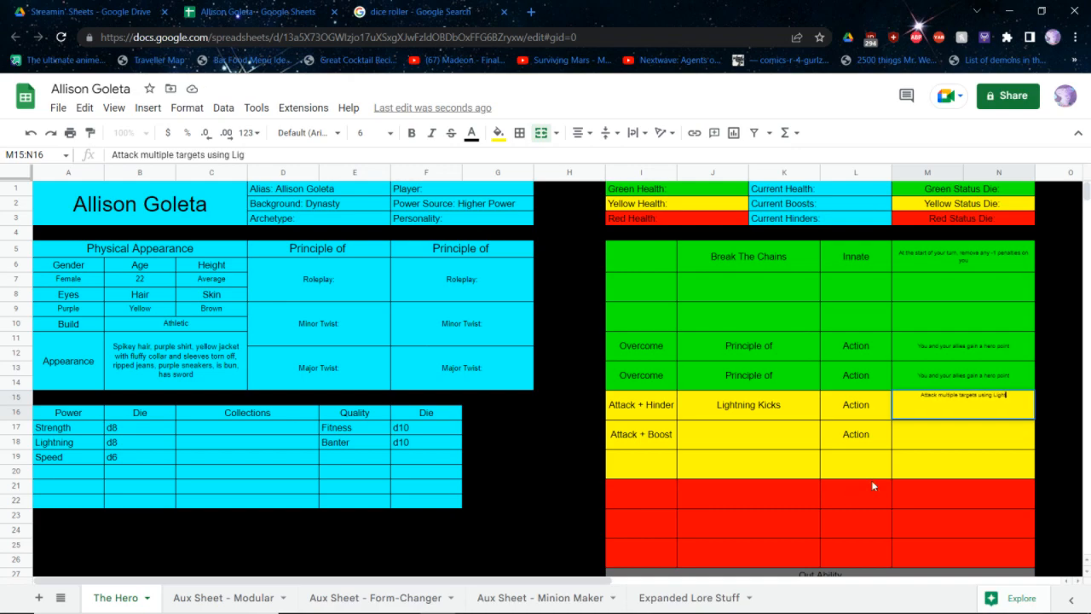
{"action": "type", "text": "htning. Use you"}
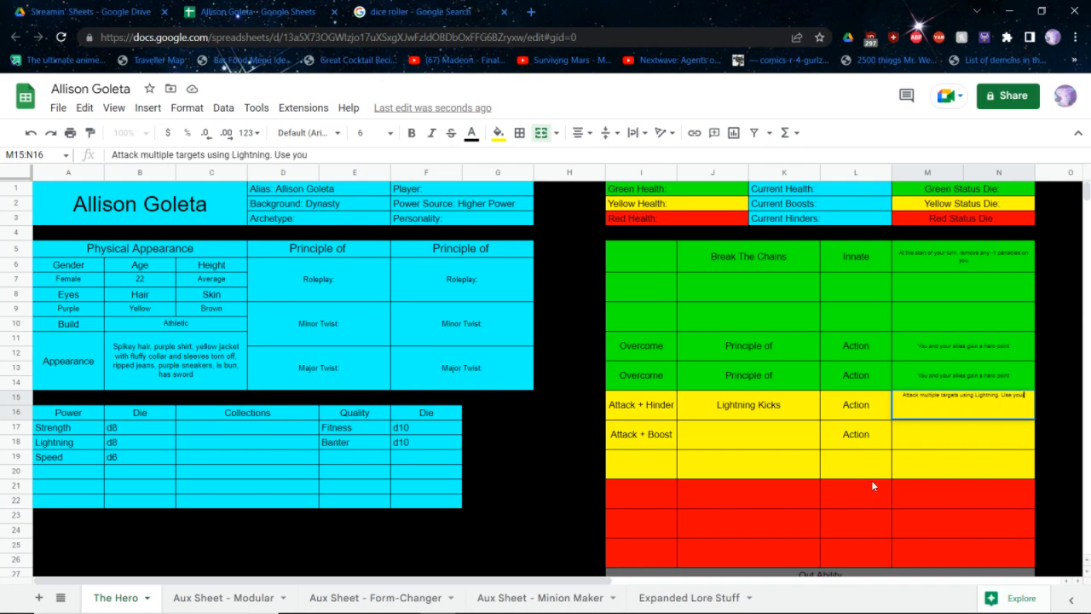
{"action": "type", "text": "r Mid die."}
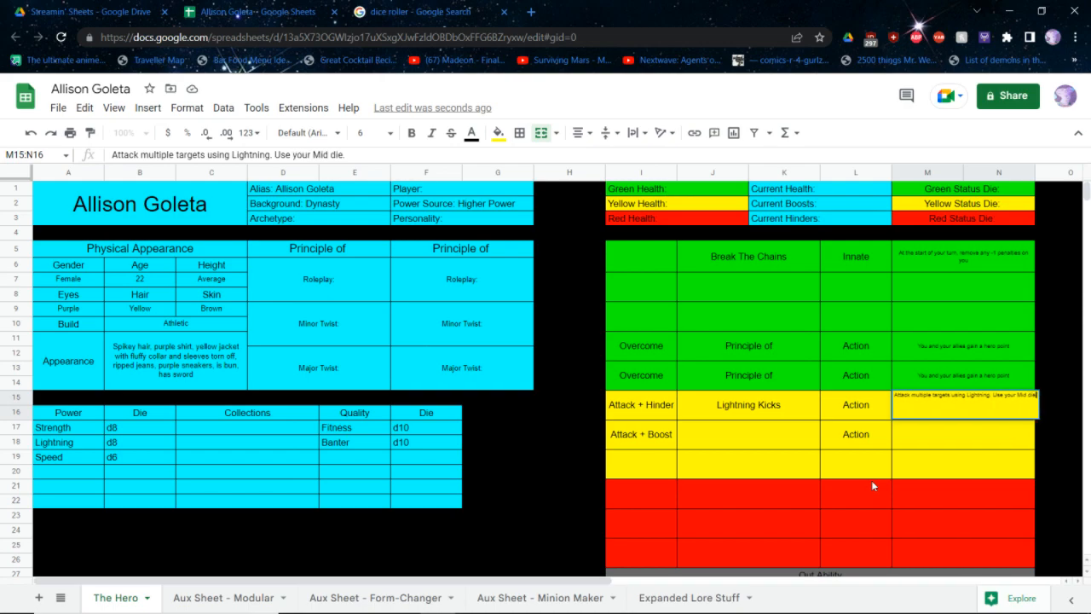
{"action": "type", "text": " Hinder all tar"}
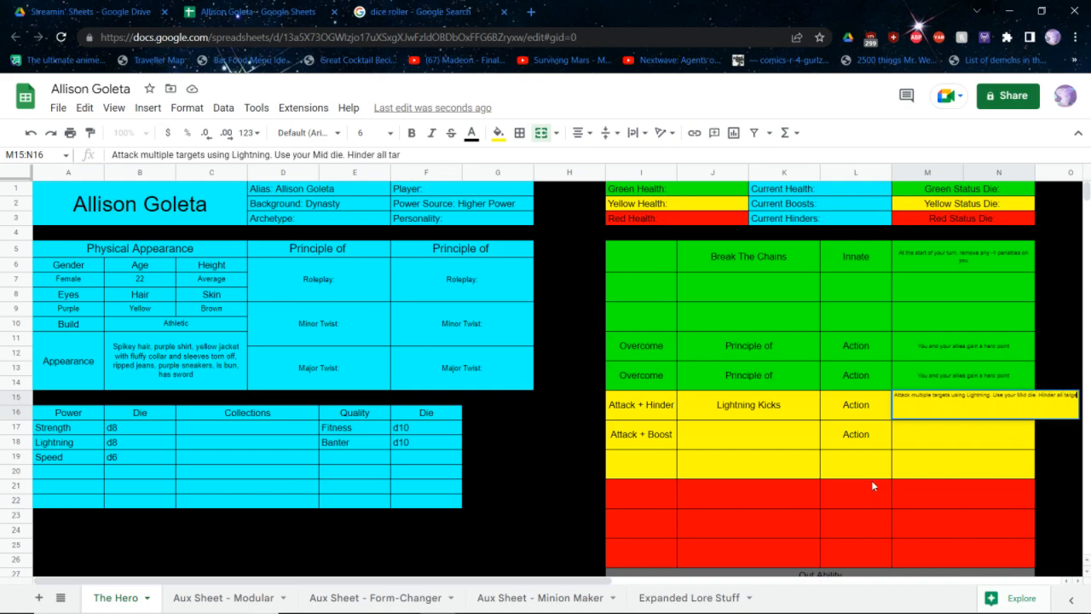
{"action": "type", "text": "gets damage by th"}
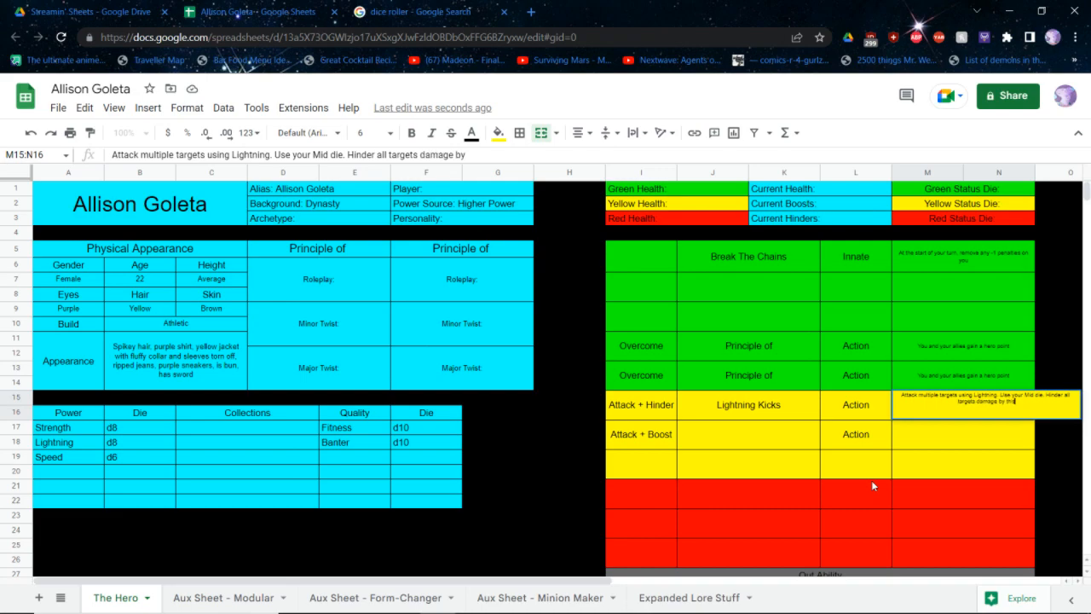
{"action": "type", "text": "is ability with your"}
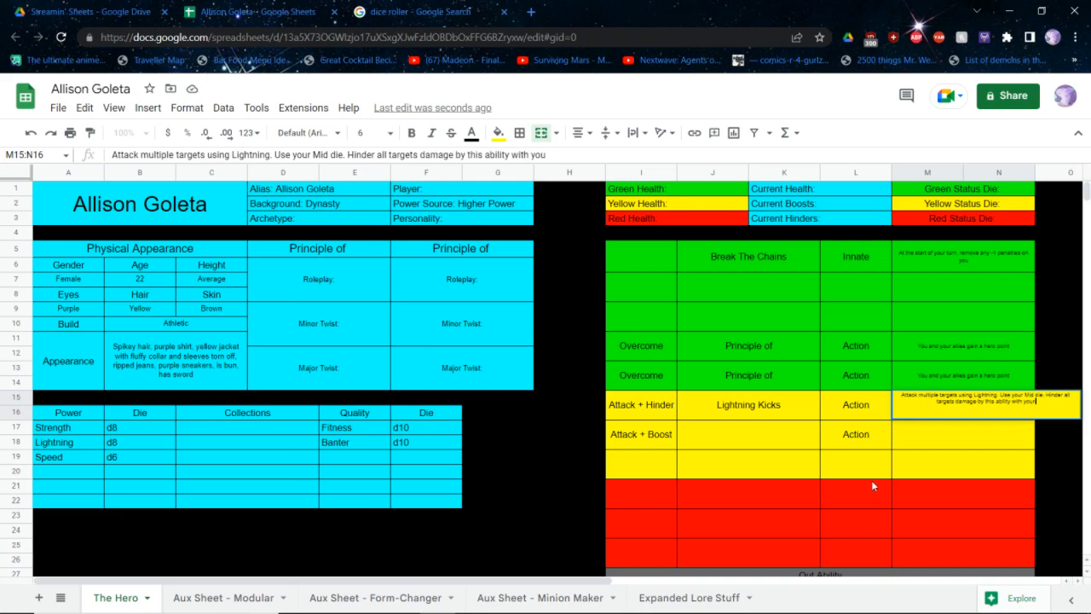
{"action": "type", "text": " Min die. Hinder yo"}
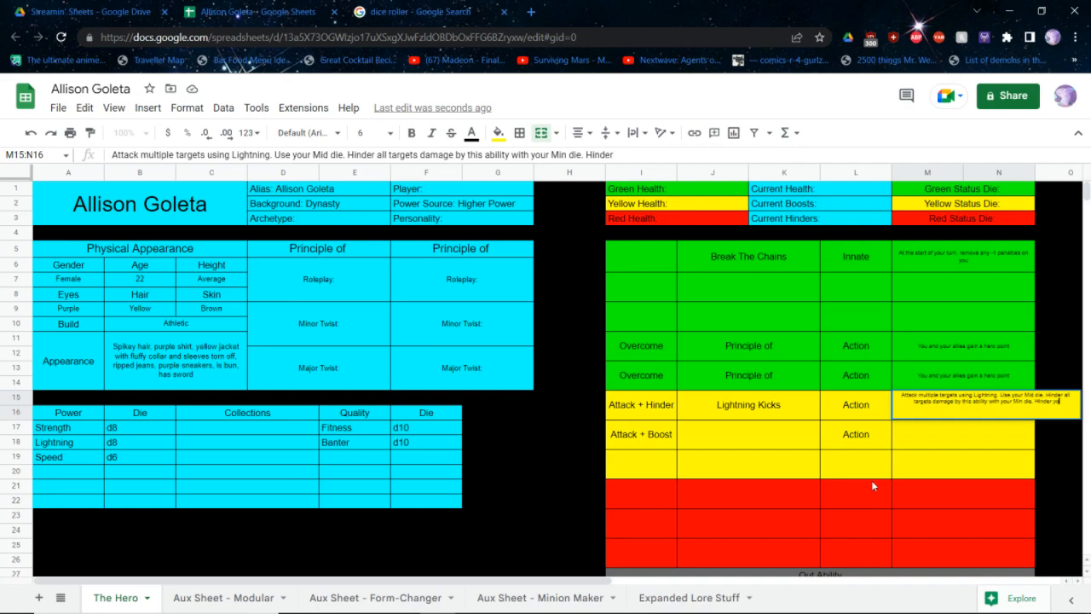
{"action": "type", "text": "urself with your Mi"}
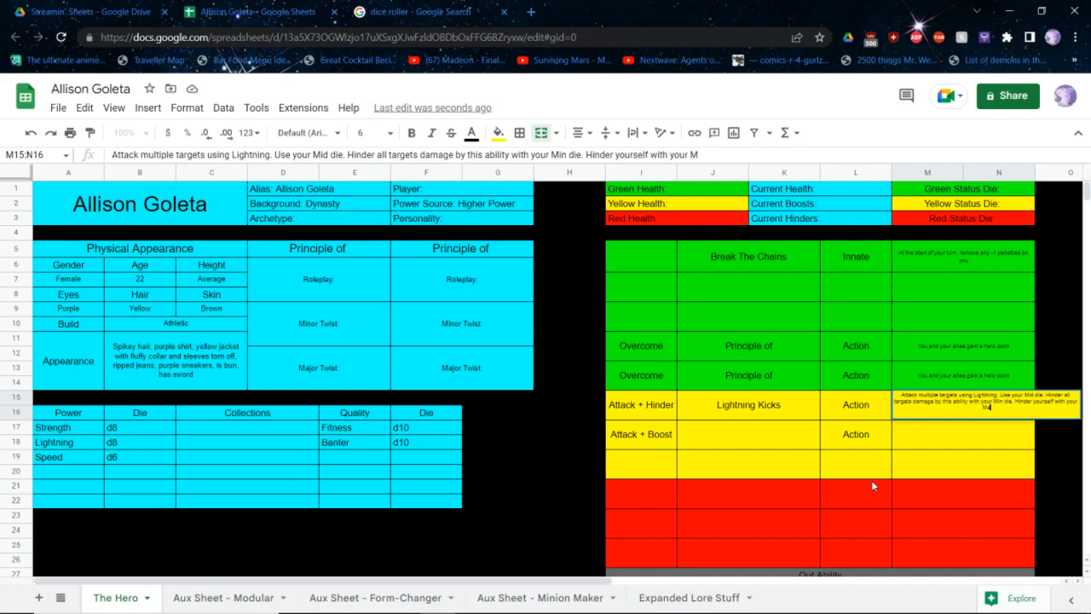
{"action": "type", "text": "x die"}
Complete the Lightning Kicks text with "Hinder all targets damage by this ability with your Min die. Hinder yourself with your Max die"
{"action": "key", "text": "Return"}
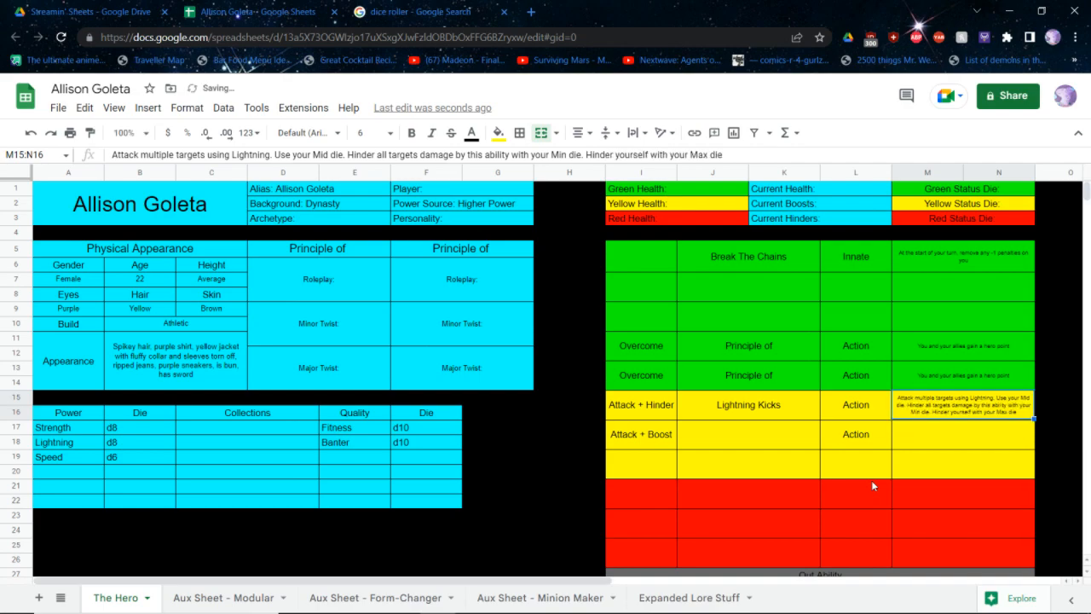
Begin the Attack + Boost ability's game text with "Attack using Strength, and Boost all nearby heroes taking"
{"action": "key", "text": "Down"}
{"action": "key", "text": "Return"}
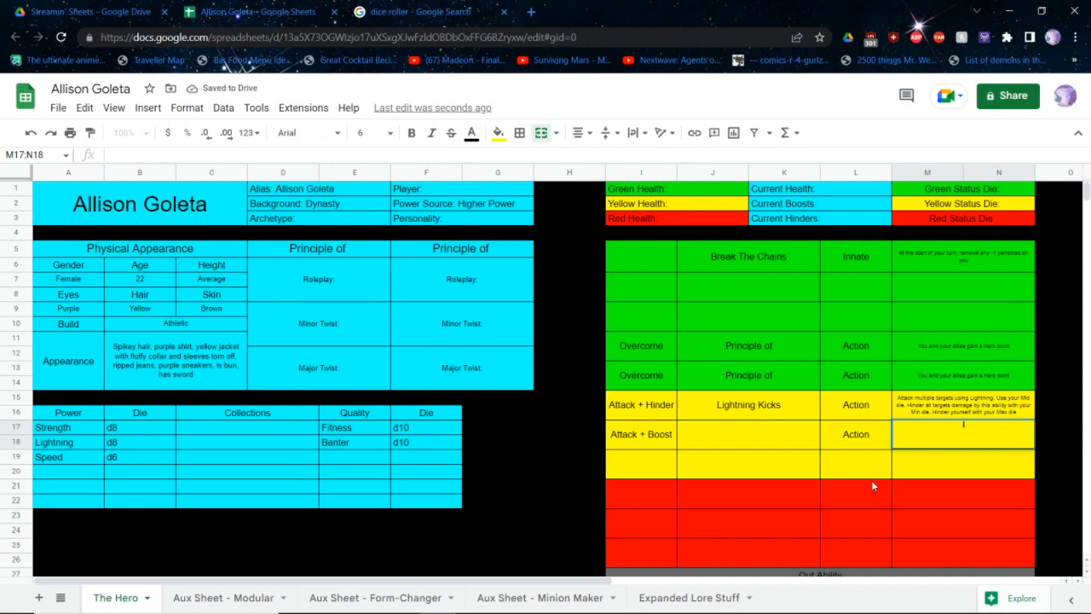
{"action": "type", "text": "Attack using"}
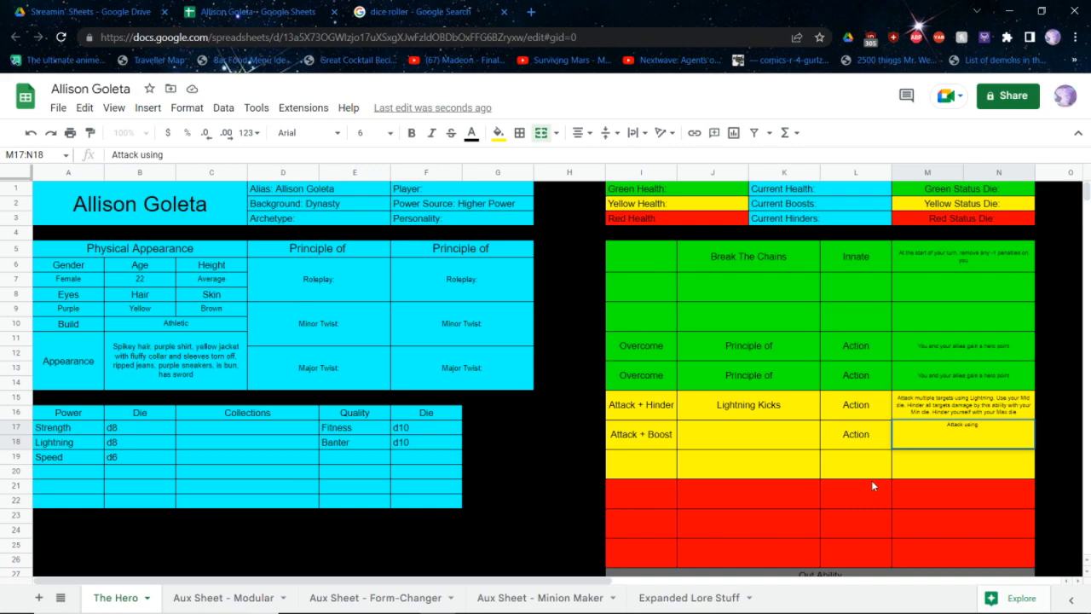
{"action": "type", "text": "Strength, and Boost all n"}
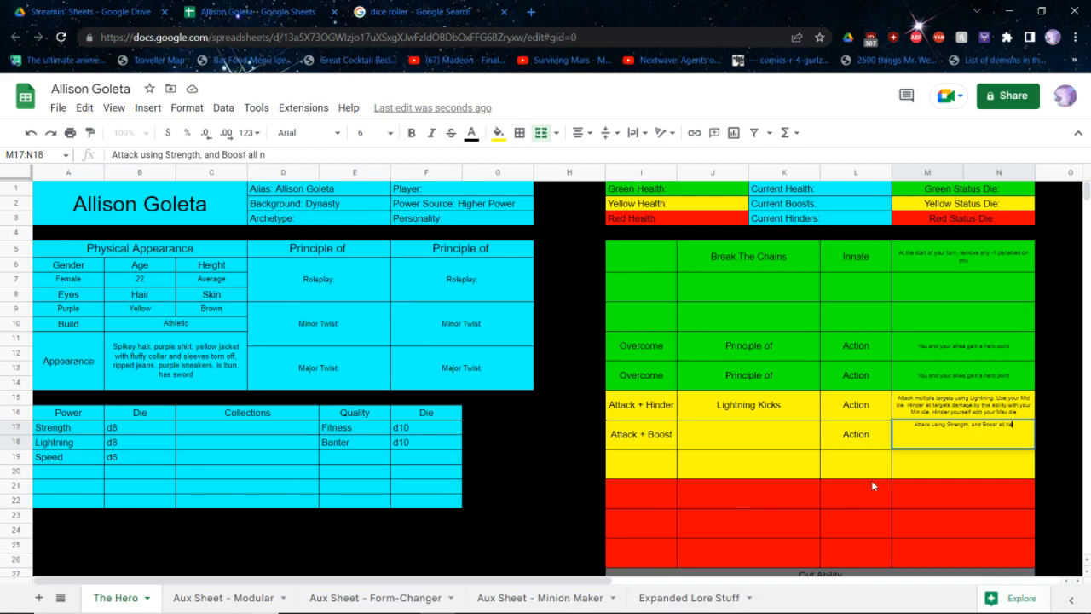
{"action": "type", "text": "earby heroes taking"}
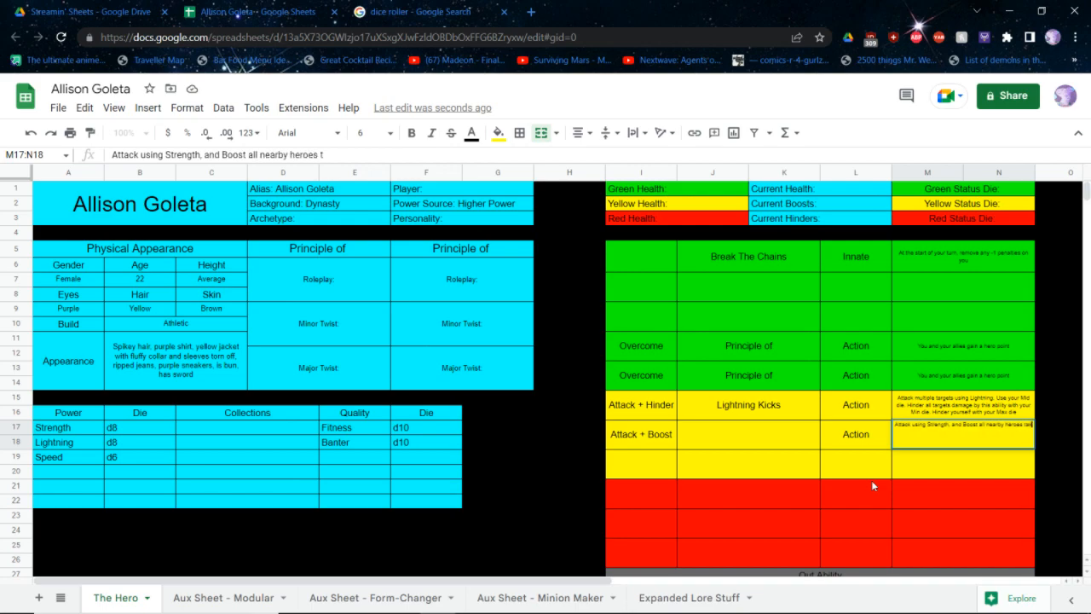
{"action": "type", "text": " Atta"}
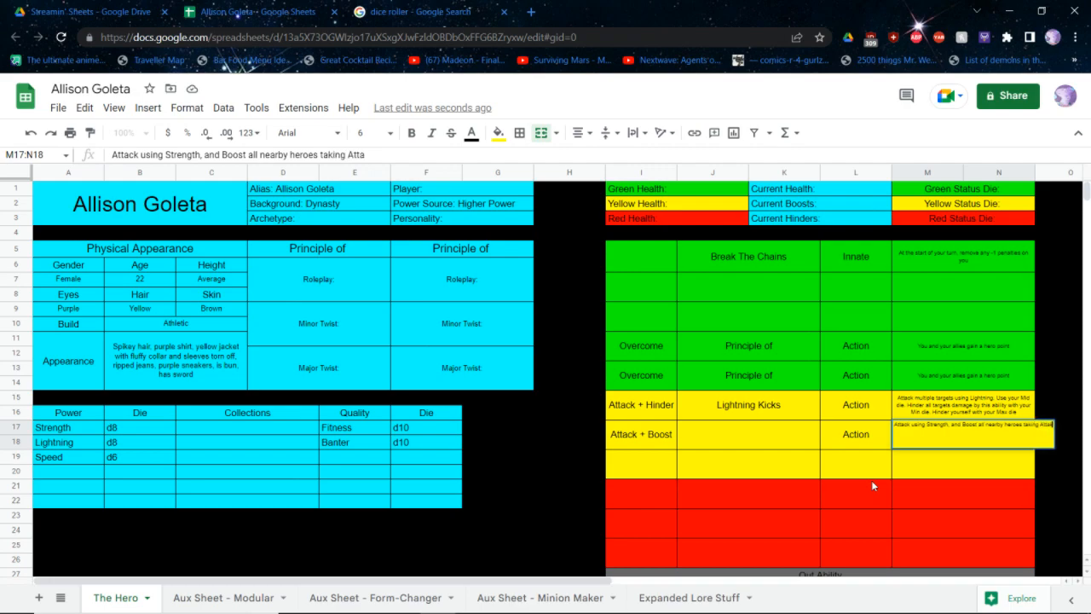
{"action": "type", "text": "ck or Boost actions using you"}
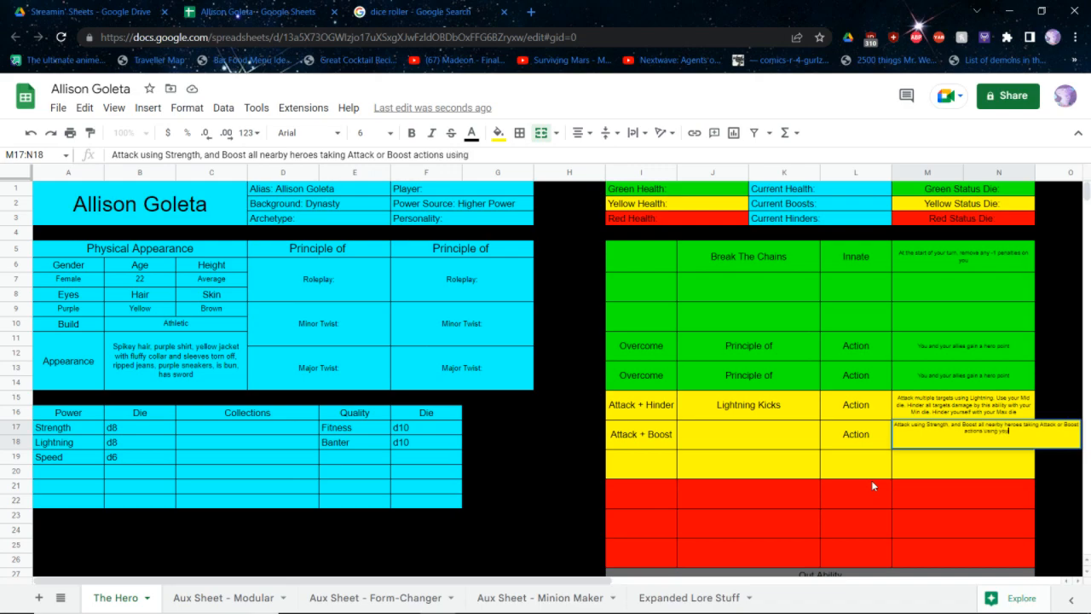
{"action": "type", "text": "r Min die until your text"}
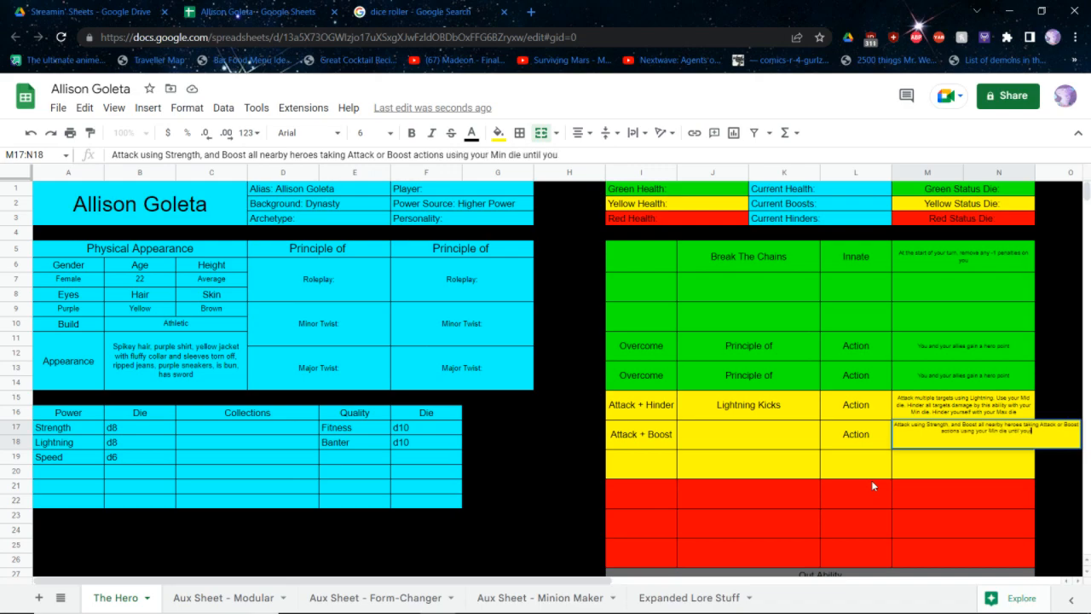
Complete the Attack + Boost game text with "Attack or Boost actions using your Min die until your next turn"
{"action": "key", "text": "BackSpace"}
{"action": "key", "text": "BackSpace"}
{"action": "key", "text": "BackSpace"}
{"action": "key", "text": "BackSpace"}
{"action": "type", "text": "next turn"}
{"action": "key", "text": "Left"}
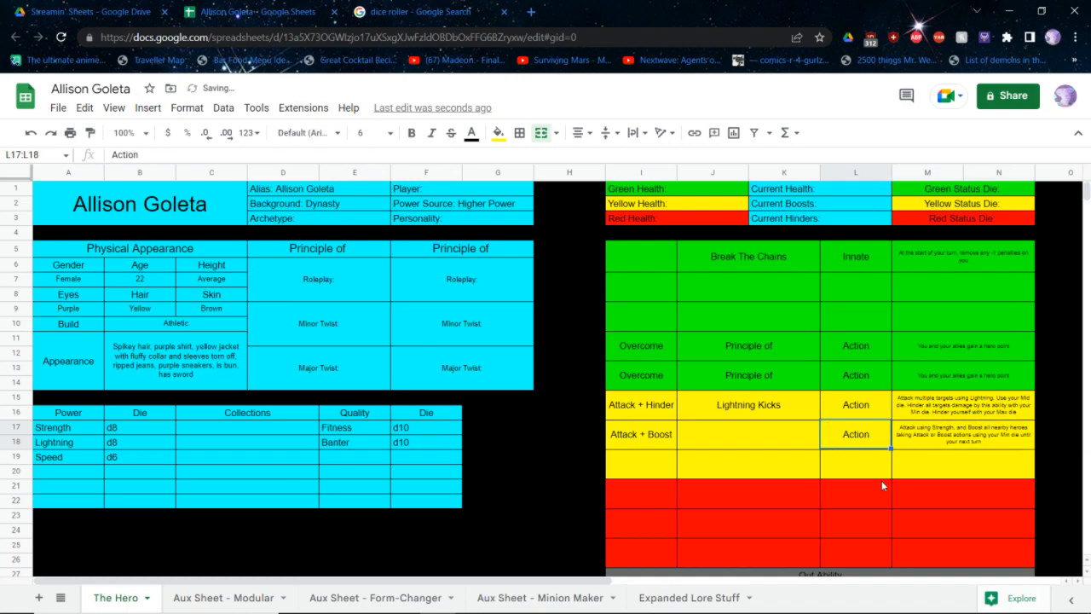
{"action": "key", "text": "Left"}
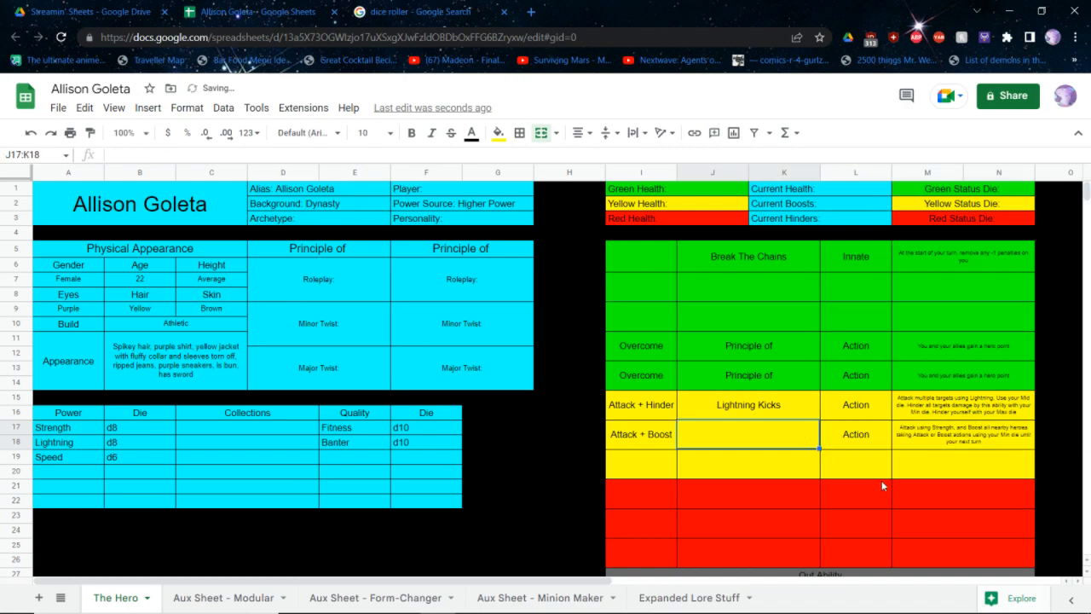
{"action": "type", "text": "Come Out"}
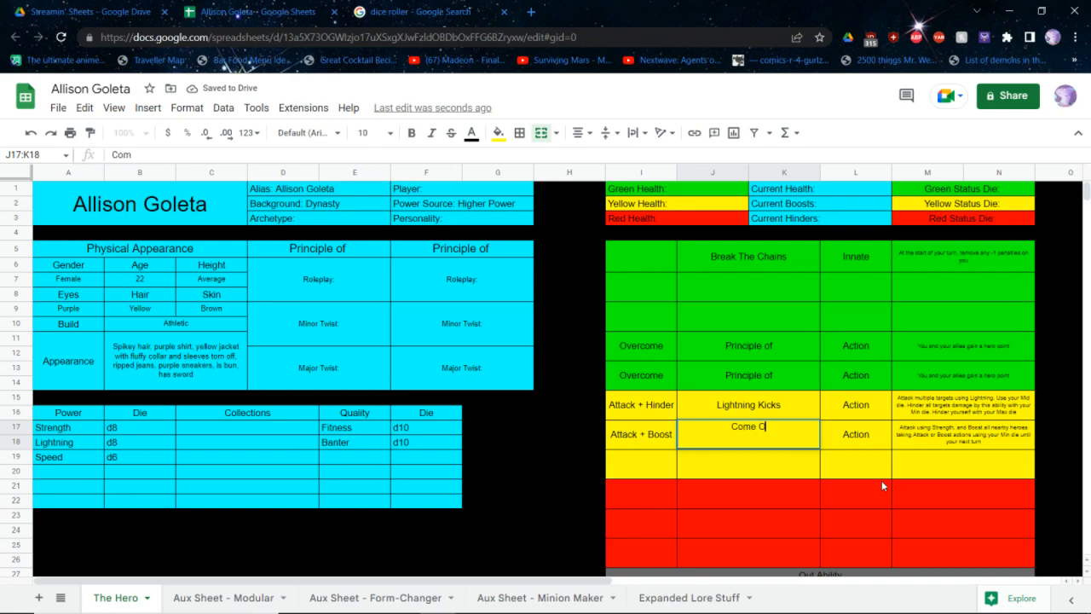
{"action": "key", "text": "BackSpace"}
{"action": "key", "text": "BackSpace"}
{"action": "key", "text": "BackSpace"}
{"action": "key", "text": "BackSpace"}
{"action": "key", "text": "BackSpace"}
{"action": "key", "text": "BackSpace"}
{"action": "key", "text": "BackSpace"}
{"action": "key", "text": "BackSpace"}
{"action": "key", "text": "BackSpace"}
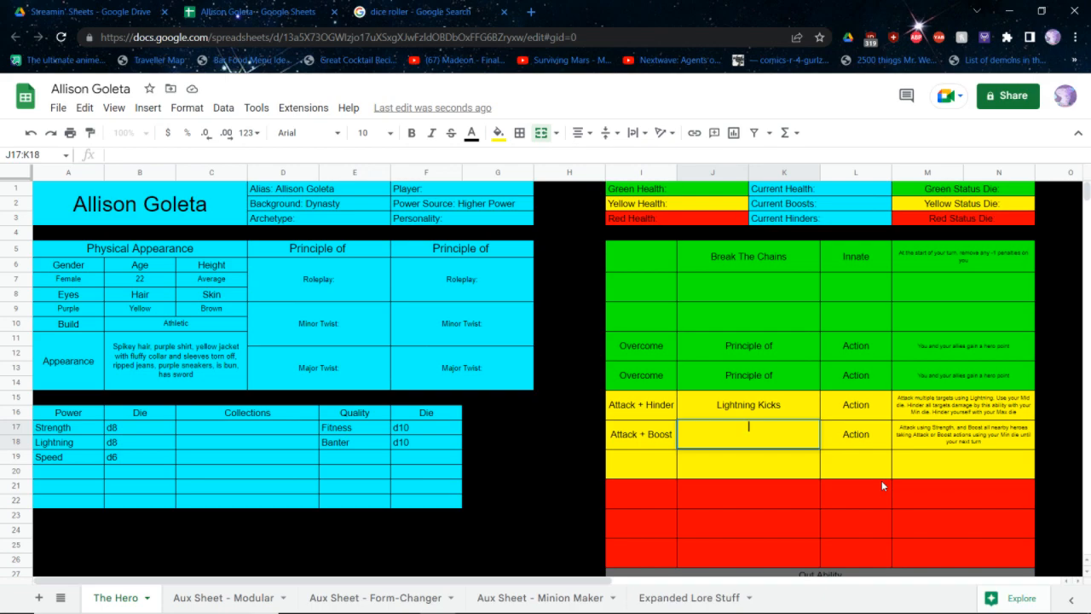
Name the Attack + Boost ability in the second Yellow row Star Power
{"action": "type", "text": "Star Power"}
{"action": "key", "text": "Return"}
{"action": "key", "text": "Up"}
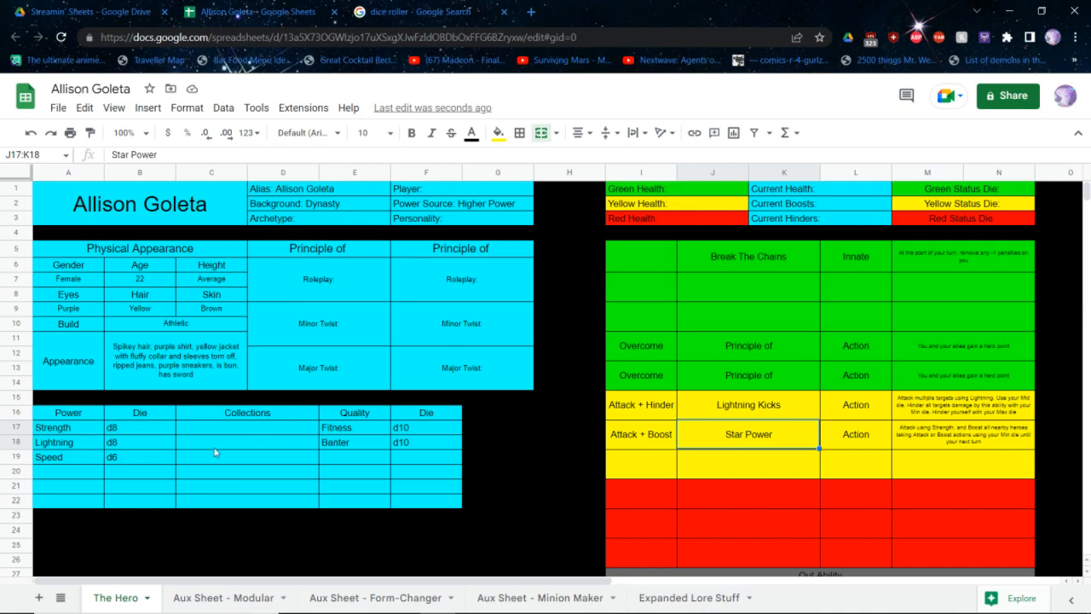
Shift the Strength, Lightning and Speed powers with their dice down one row and clear the first power row
{"action": "left_click_drag", "start_coordinate": [75, 435], "coordinate": [132, 462]}
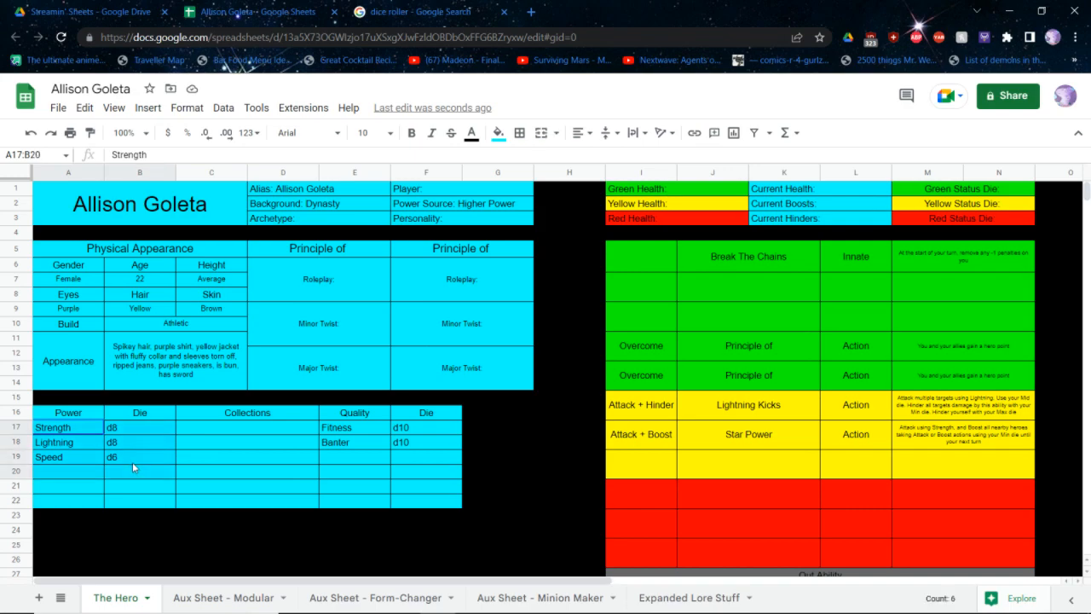
{"action": "key", "text": "ctrl+c"}
{"action": "left_click", "coordinate": [73, 444]}
{"action": "key", "text": "ctrl+v"}
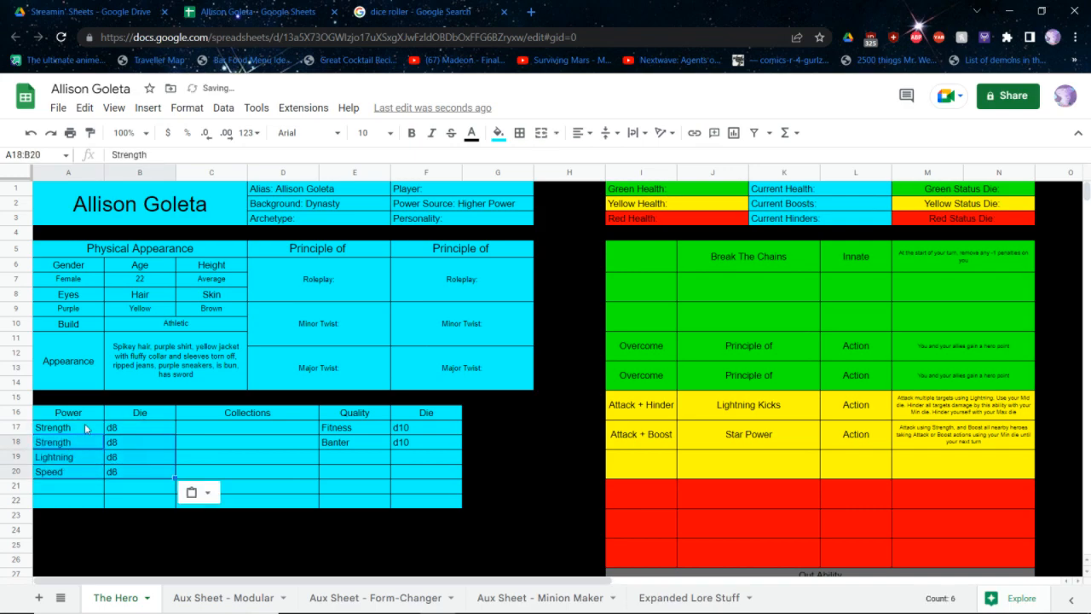
{"action": "left_click_drag", "start_coordinate": [110, 429], "coordinate": [66, 429]}
{"action": "key", "text": "Delete"}
Enter d10 as the die in the emptied first power row
{"action": "key", "text": "Right"}
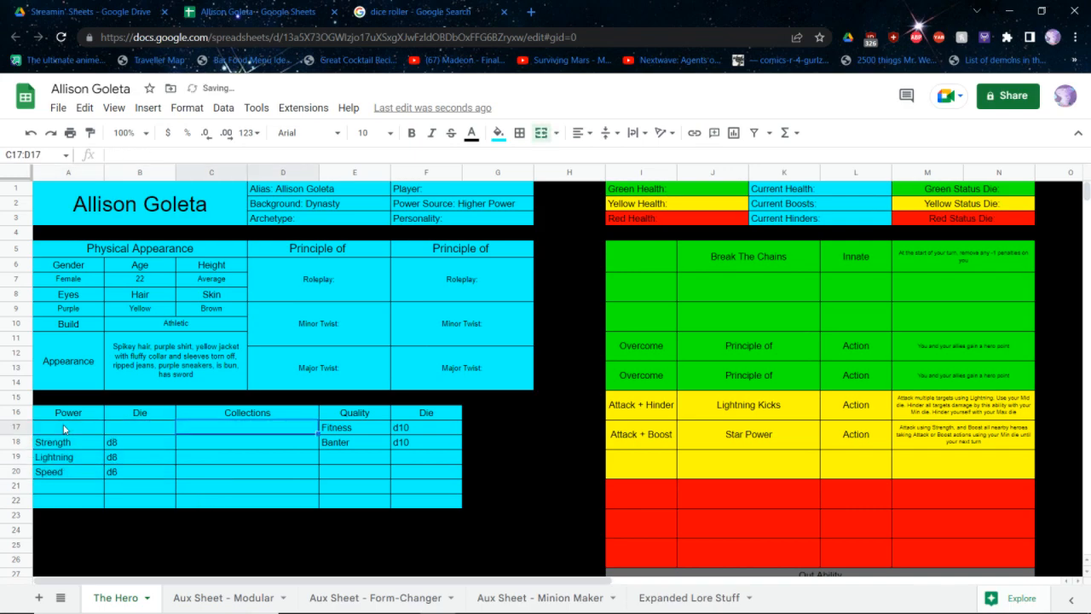
{"action": "key", "text": "Left"}
{"action": "type", "text": "d10"}
{"action": "key", "text": "Return"}
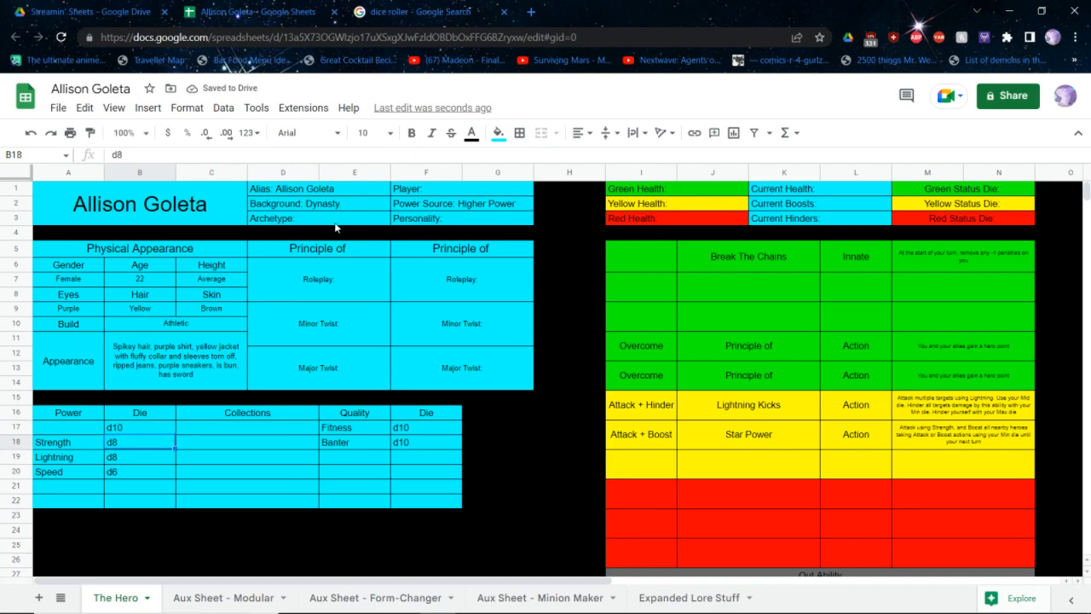
Look up the archetype in the core rulebook PDF and enter Close Quarters Combatant as the hero's Archetype
{"action": "left_click", "coordinate": [335, 224]}
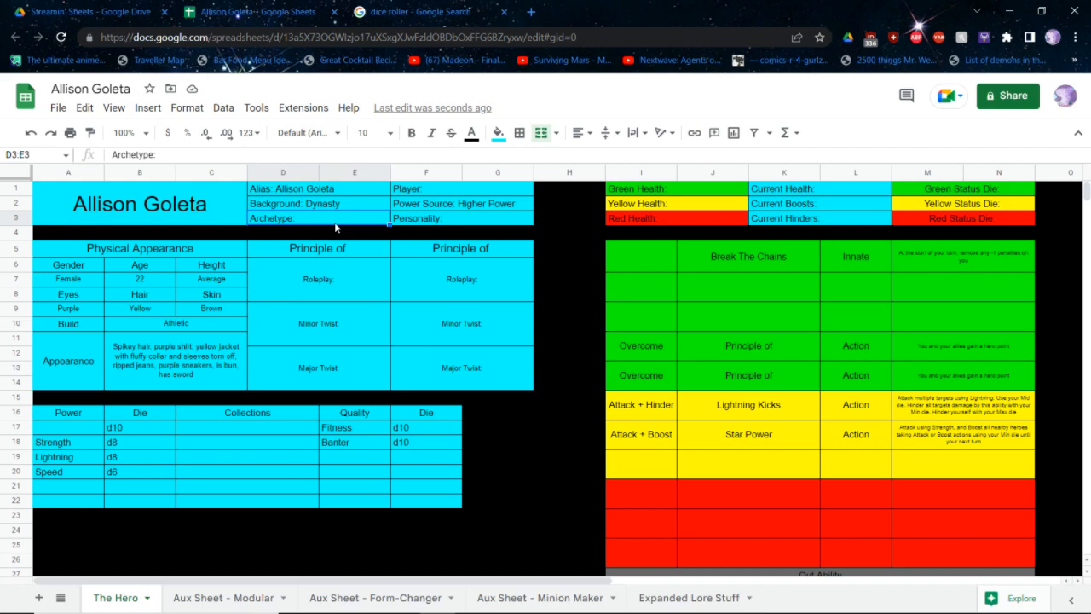
{"action": "key", "text": "alt+Tab"}
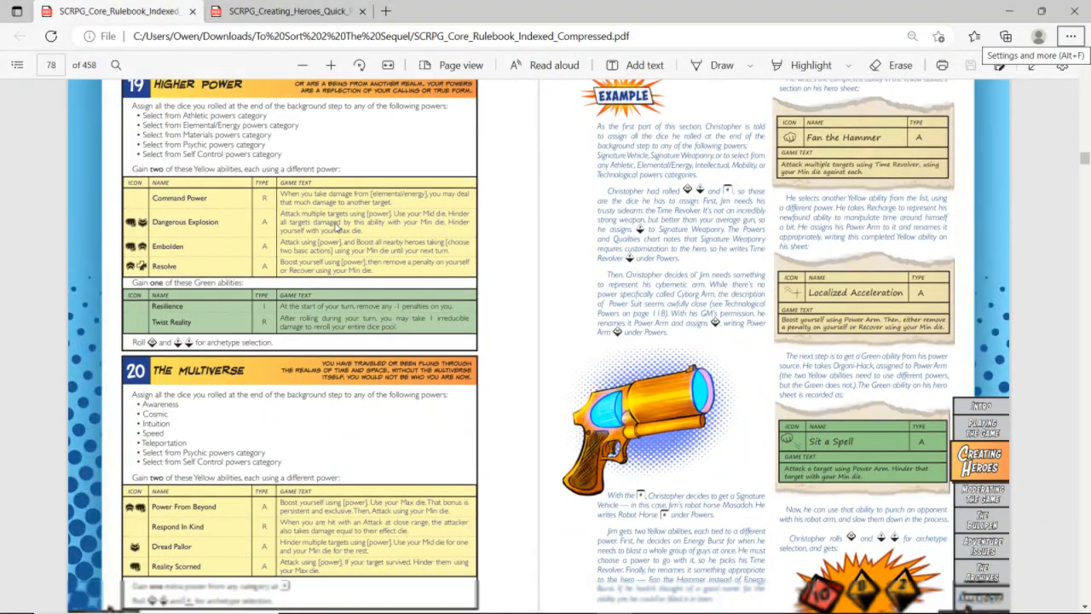
{"action": "scroll", "coordinate": [335, 227], "scroll_direction": "down", "scroll_amount": 5}
{"action": "scroll", "coordinate": [335, 228], "scroll_direction": "down", "scroll_amount": 5}
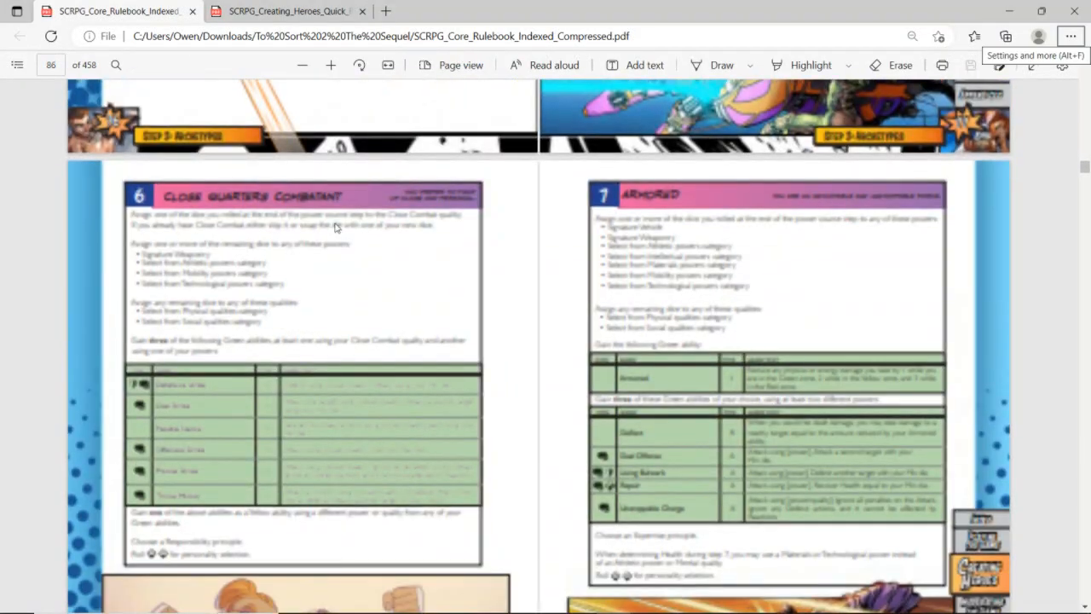
{"action": "key", "text": "alt+Tab"}
{"action": "double_click", "coordinate": [298, 218]}
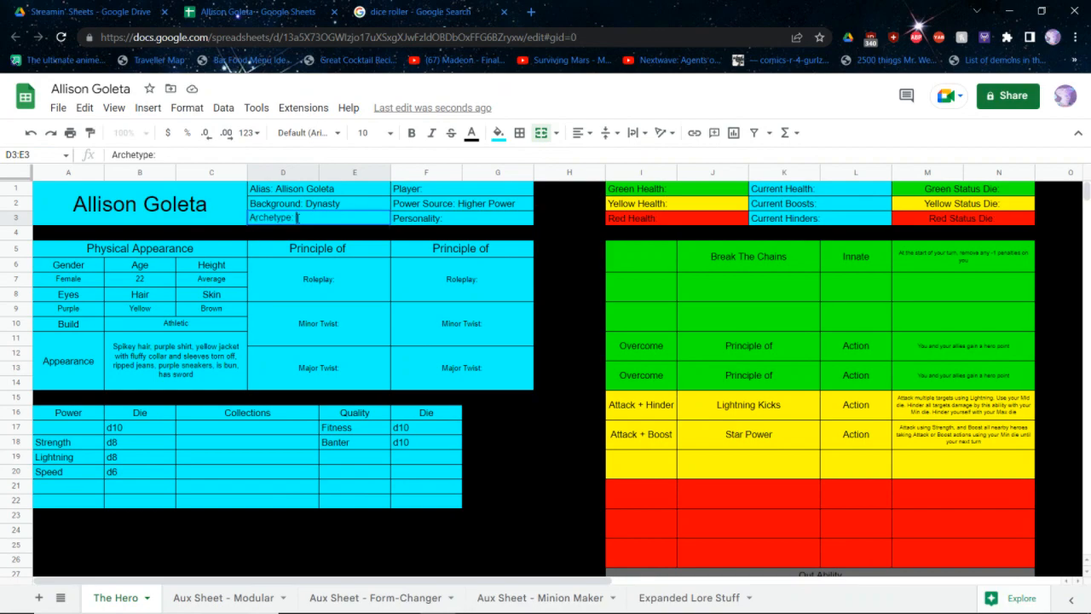
{"action": "type", "text": "Close Quarters Combatan"}
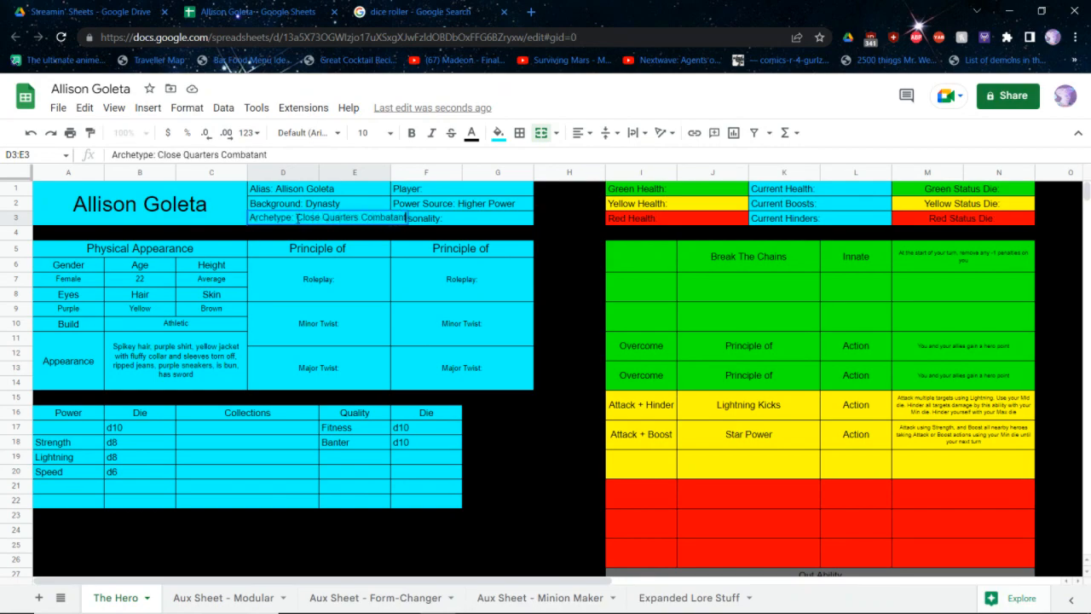
{"action": "type", "text": "t"}
{"action": "left_click", "coordinate": [333, 304]}
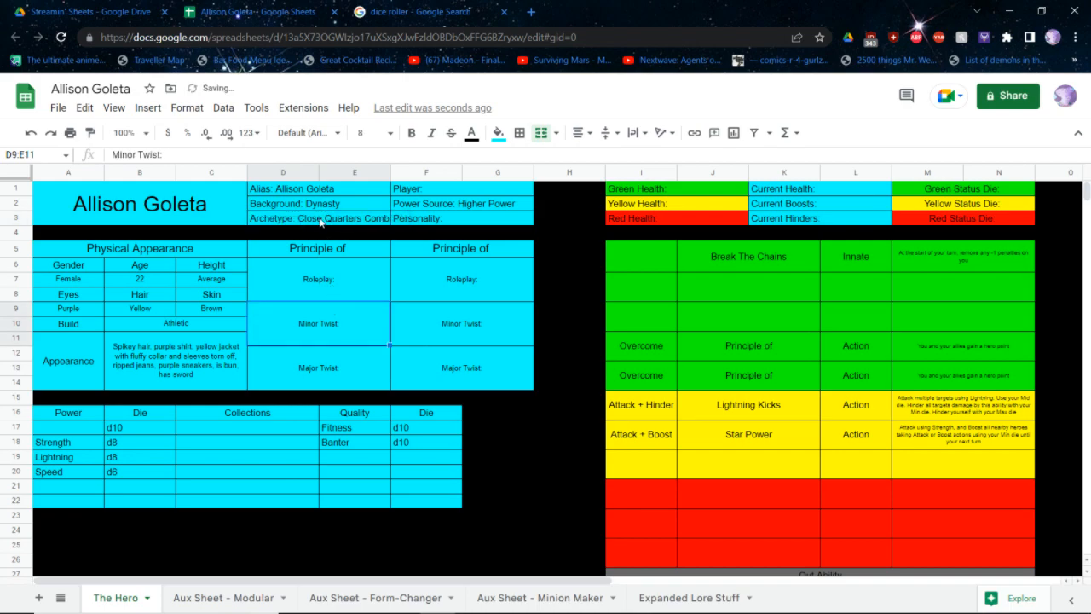
Try shortening the archetype name to Close Quarters Fight
{"action": "double_click", "coordinate": [322, 220]}
{"action": "double_click", "coordinate": [377, 217]}
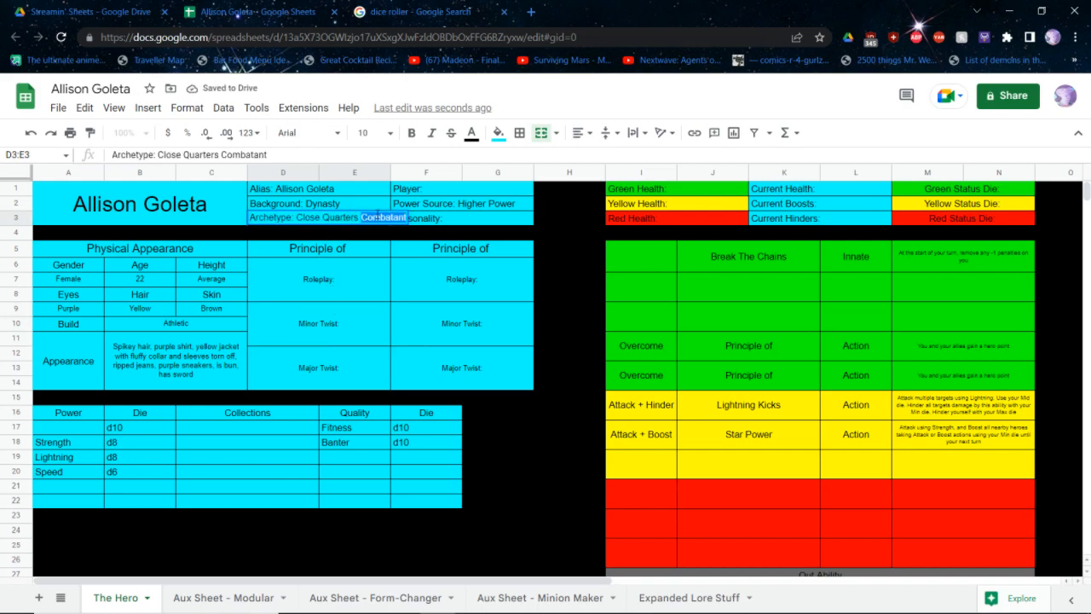
{"action": "type", "text": "Fight"}
{"action": "key", "text": "Return"}
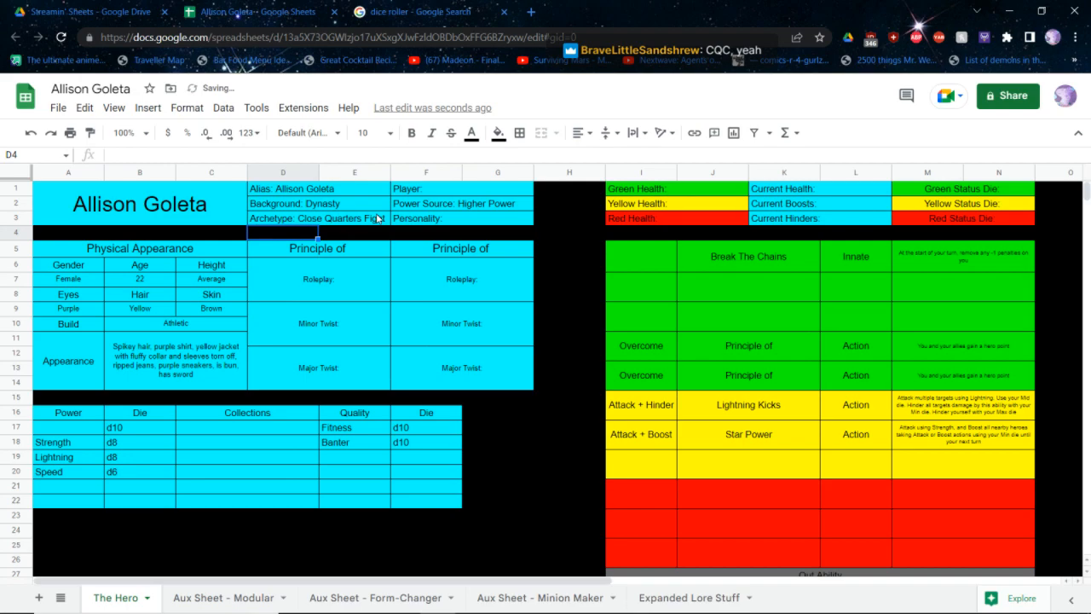
Make Combatant the last word of the archetype and set the archetype name to font size 8
{"action": "left_click", "coordinate": [377, 220]}
{"action": "double_click", "coordinate": [378, 220]}
{"action": "type", "text": "Co"}
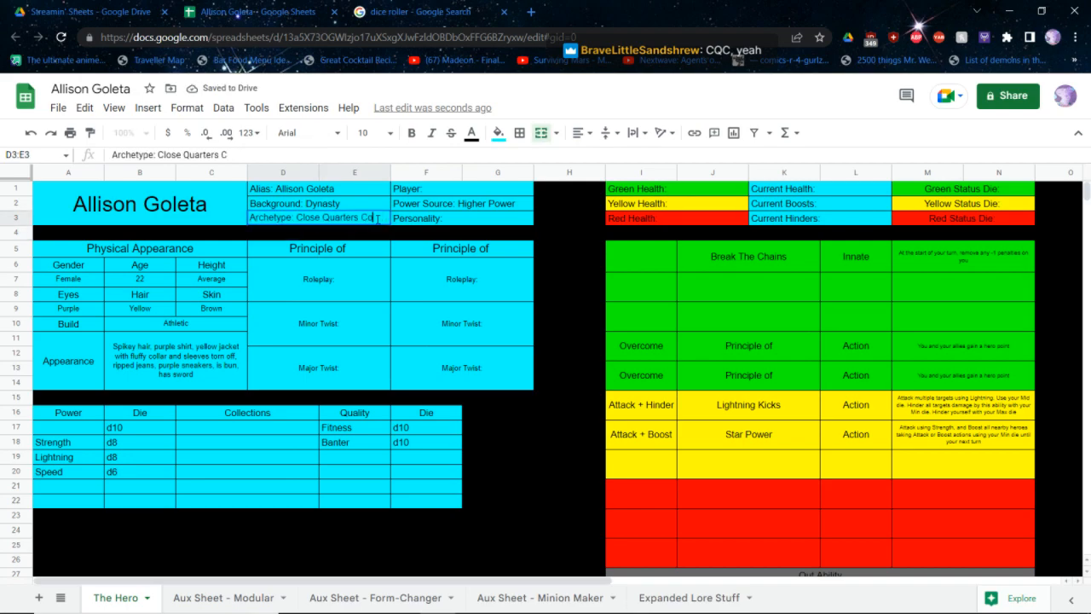
{"action": "type", "text": "mbatant"}
{"action": "left_click", "coordinate": [371, 132]}
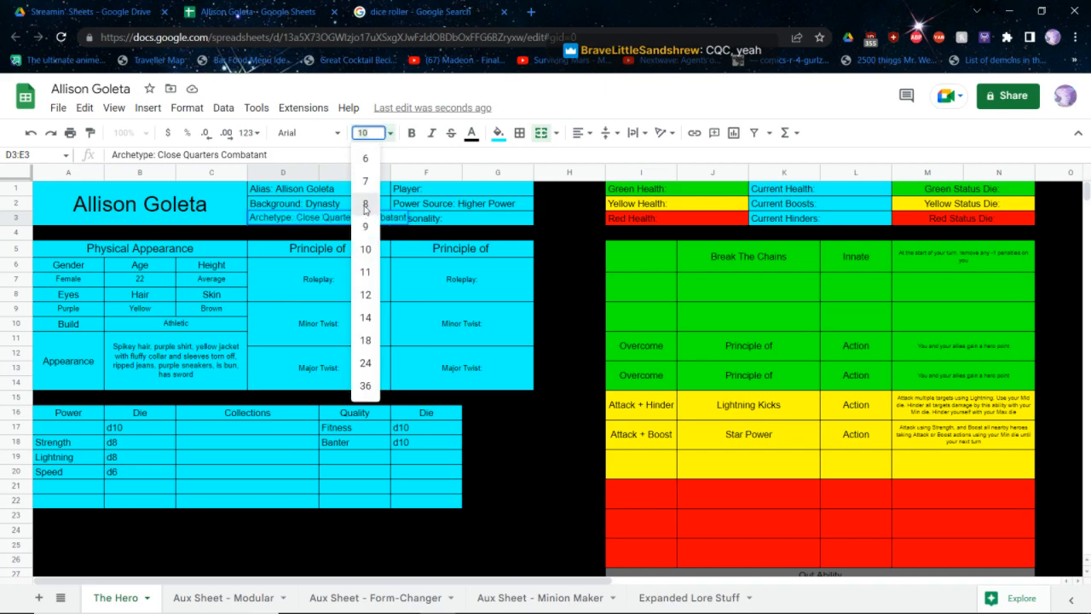
{"action": "left_click", "coordinate": [365, 204]}
{"action": "left_click", "coordinate": [475, 262]}
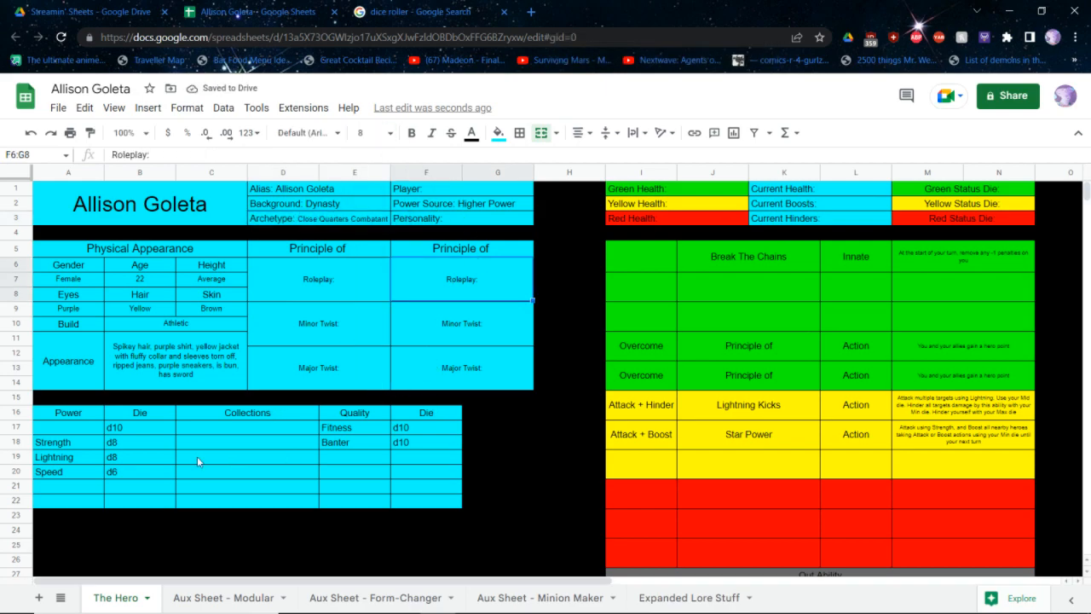
Add a Close Combat quality with a d10 die below Banter
{"action": "left_click", "coordinate": [67, 432]}
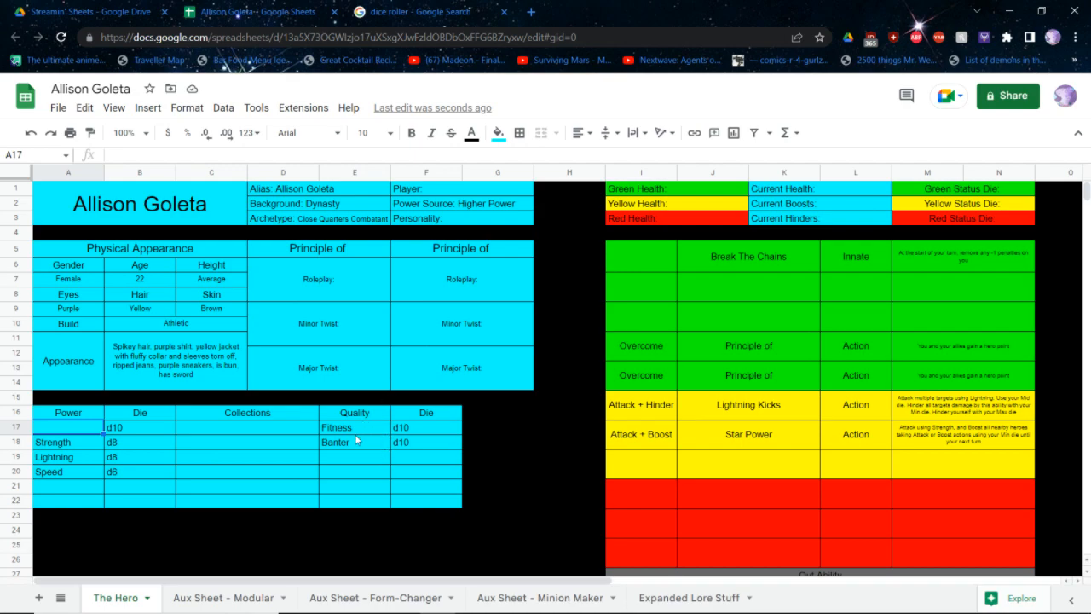
{"action": "left_click", "coordinate": [480, 447]}
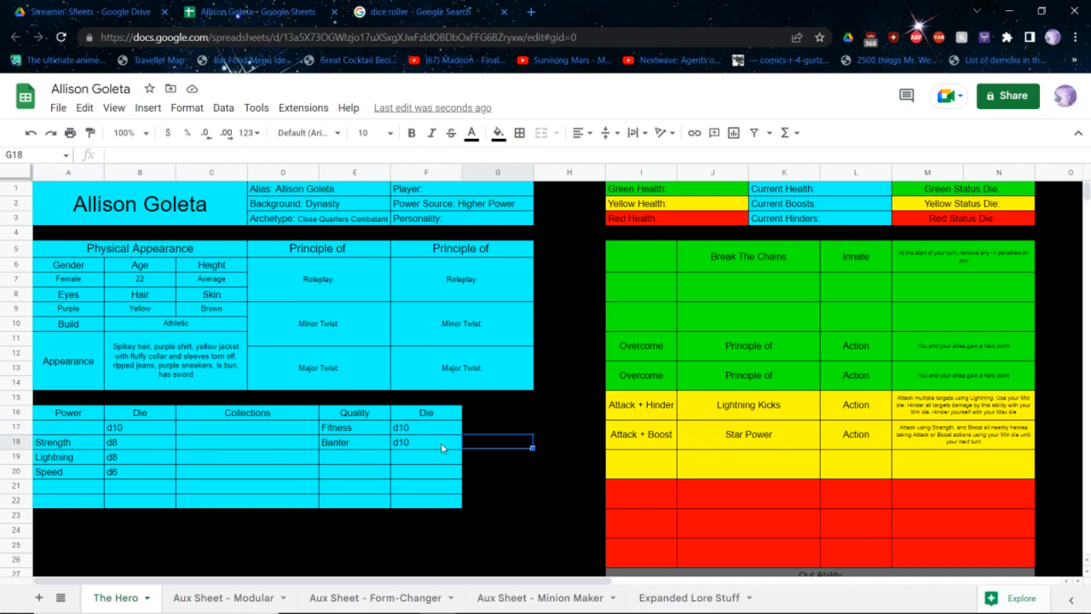
{"action": "left_click", "coordinate": [417, 461]}
{"action": "type", "text": "d10"}
{"action": "key", "text": "Return"}
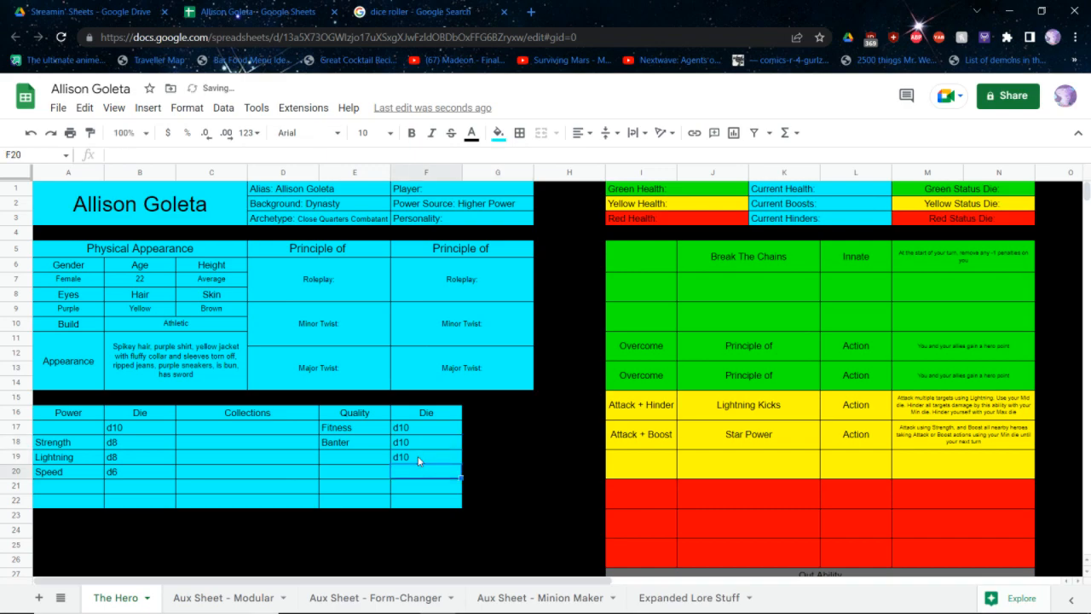
{"action": "key", "text": "Left"}
{"action": "key", "text": "Up"}
{"action": "type", "text": "Close Q"}
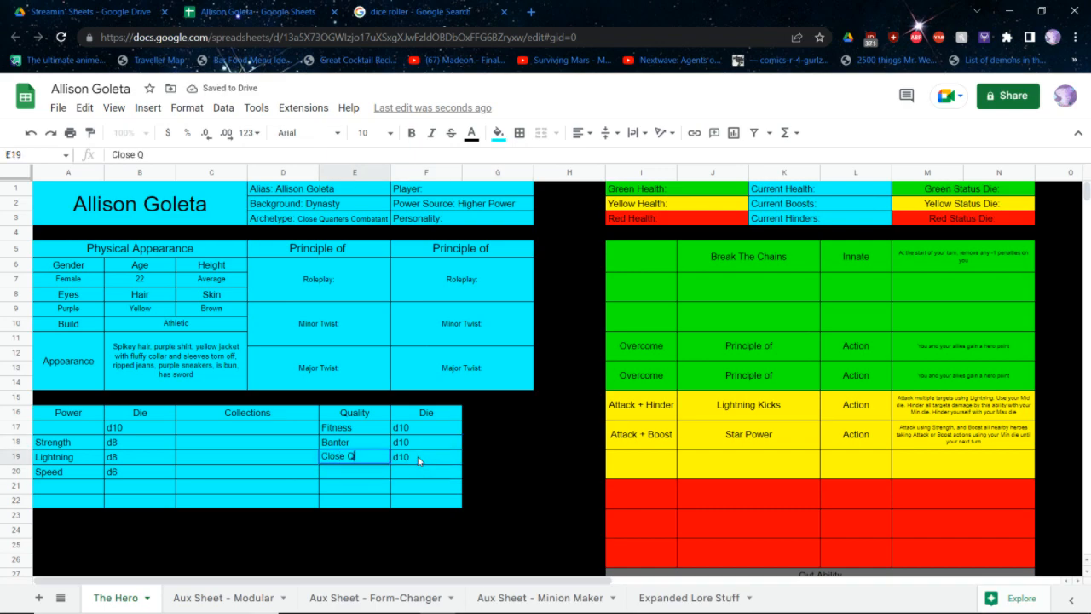
{"action": "key", "text": "BackSpace"}
{"action": "type", "text": "Combat"}
{"action": "key", "text": "Return"}
Set the die in the first power row to d8 and name that power Shock Sword
{"action": "left_click", "coordinate": [80, 431]}
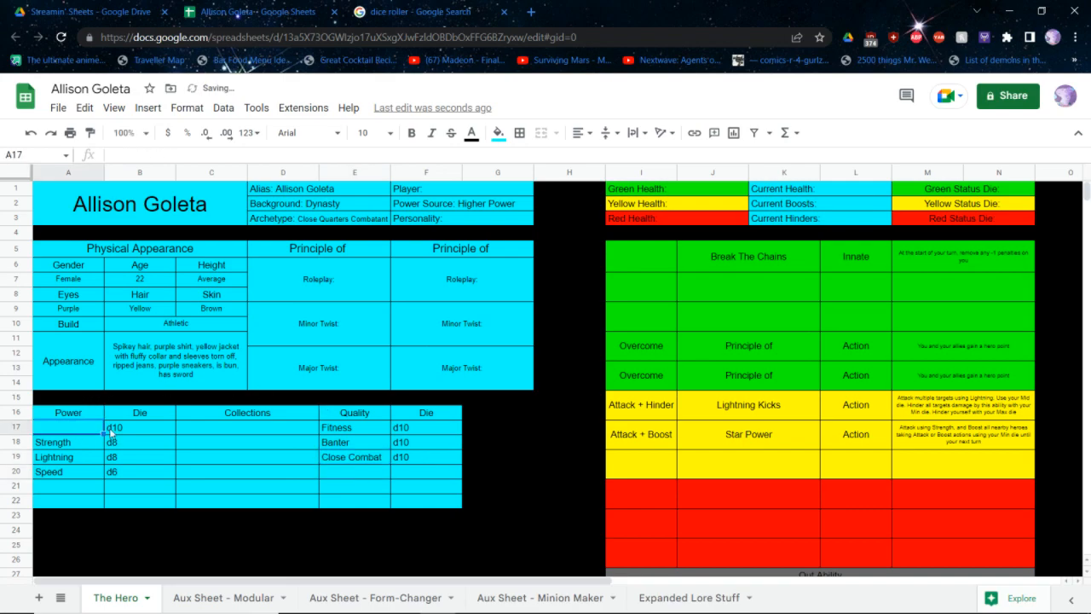
{"action": "left_click", "coordinate": [120, 428]}
{"action": "type", "text": "d8"}
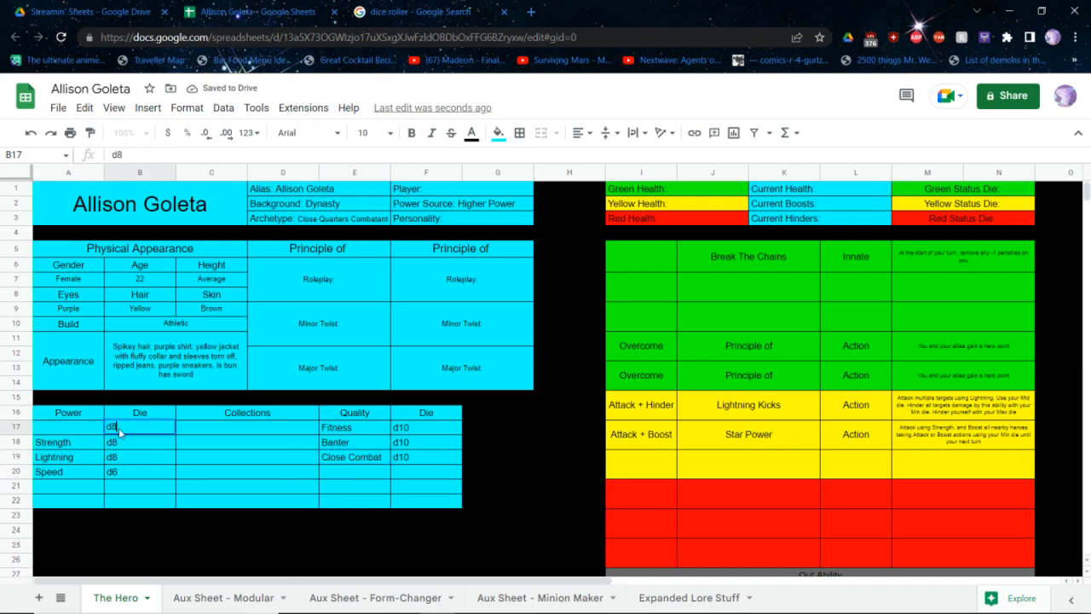
{"action": "key", "text": "shift+Tab"}
{"action": "type", "text": "S"}
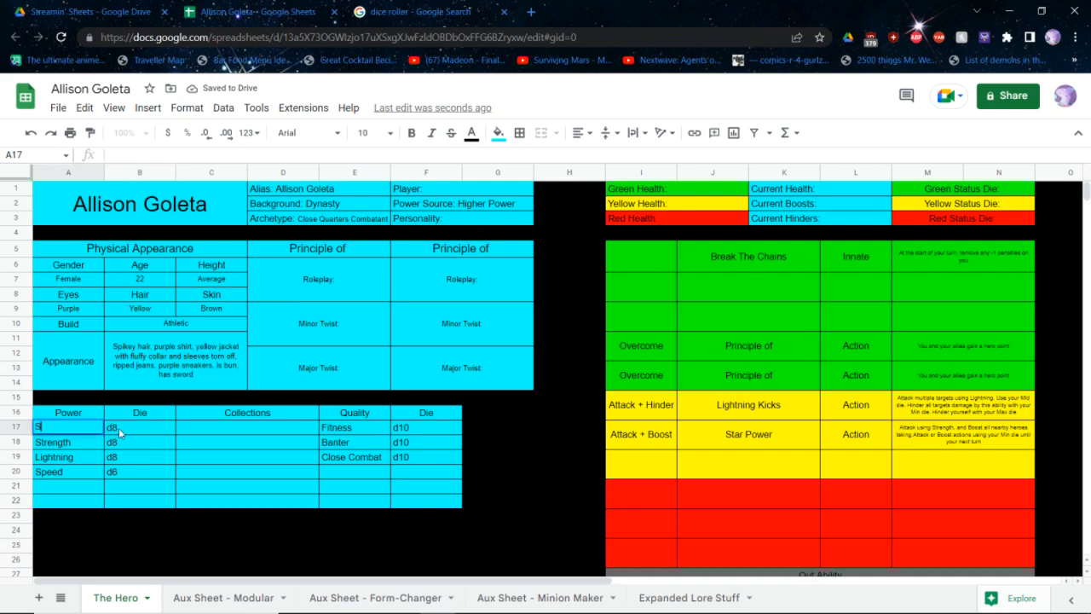
{"action": "type", "text": "word"}
{"action": "key", "text": "BackSpace"}
{"action": "key", "text": "BackSpace"}
{"action": "key", "text": "BackSpace"}
{"action": "key", "text": "BackSpace"}
{"action": "key", "text": "BackSpace"}
{"action": "type", "text": "Shock Sword"}
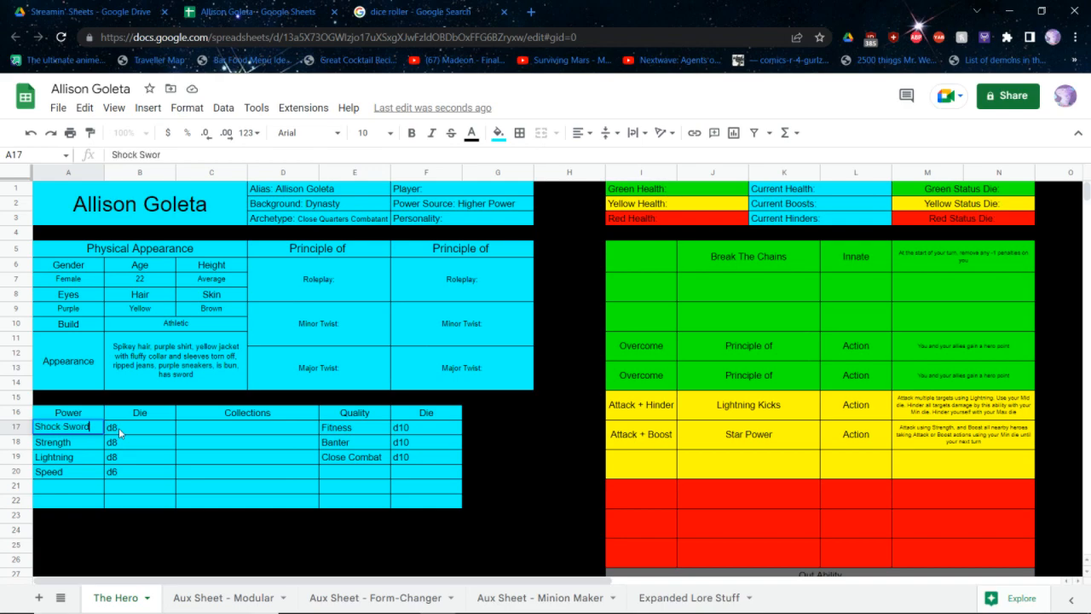
Check the Close Quarters Combatant rules and the powers and qualities list in the rulebook PDFs
{"action": "key", "text": "Return"}
{"action": "key", "text": "Down"}
{"action": "key", "text": "Down"}
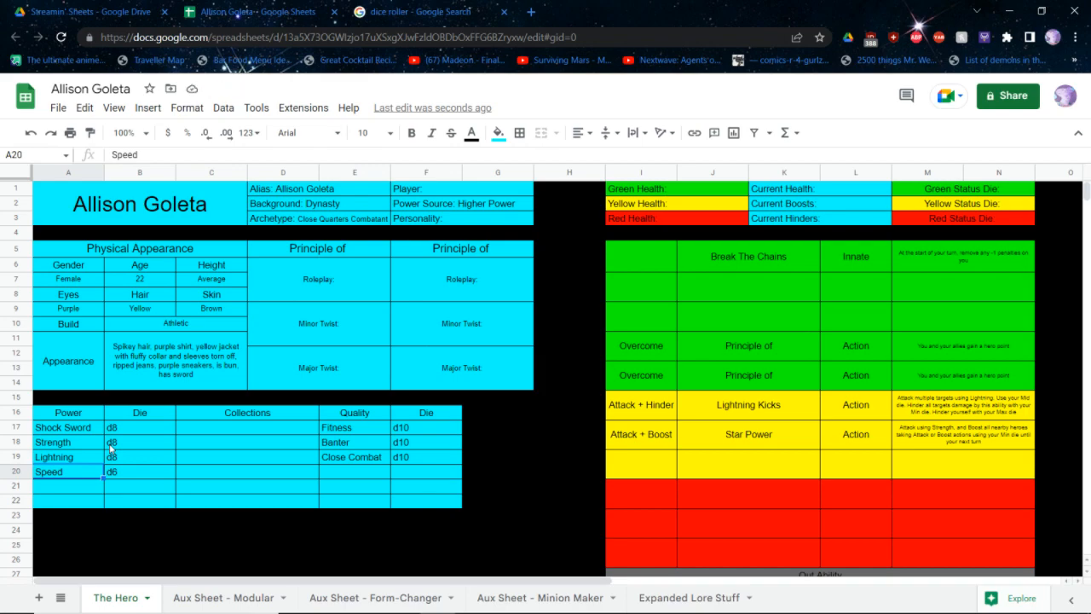
{"action": "key", "text": "alt+Tab"}
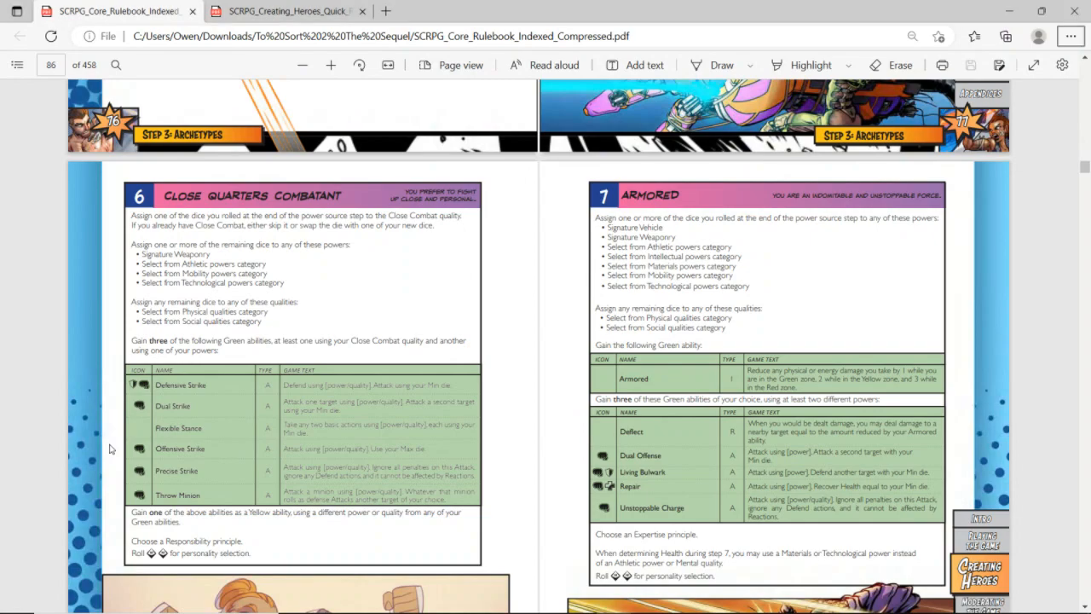
{"action": "key", "text": "ctrl+Tab"}
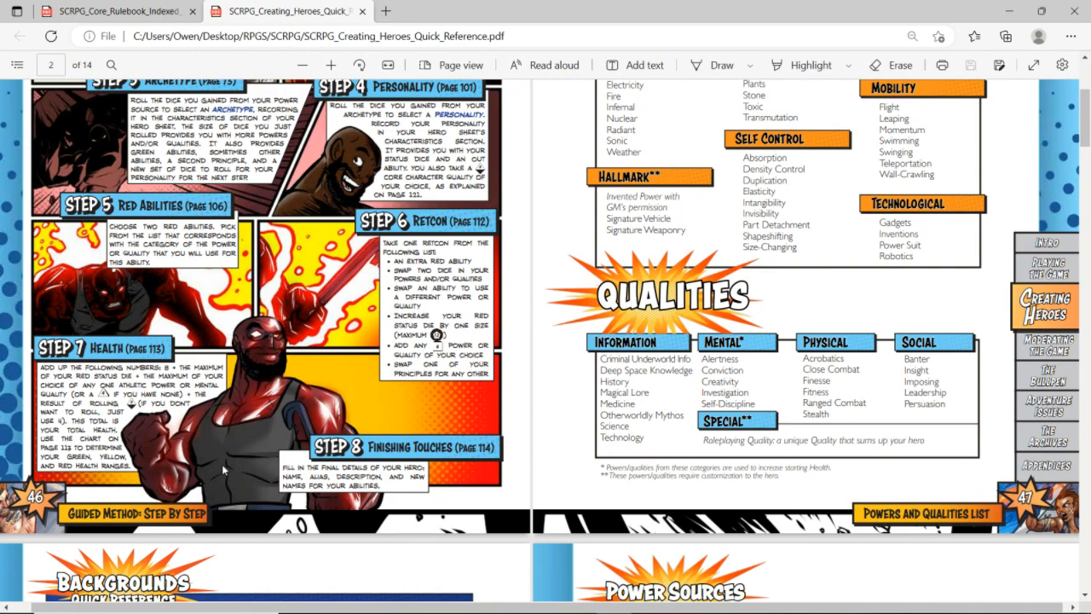
{"action": "key", "text": "alt+Tab"}
{"action": "left_click", "coordinate": [364, 471]}
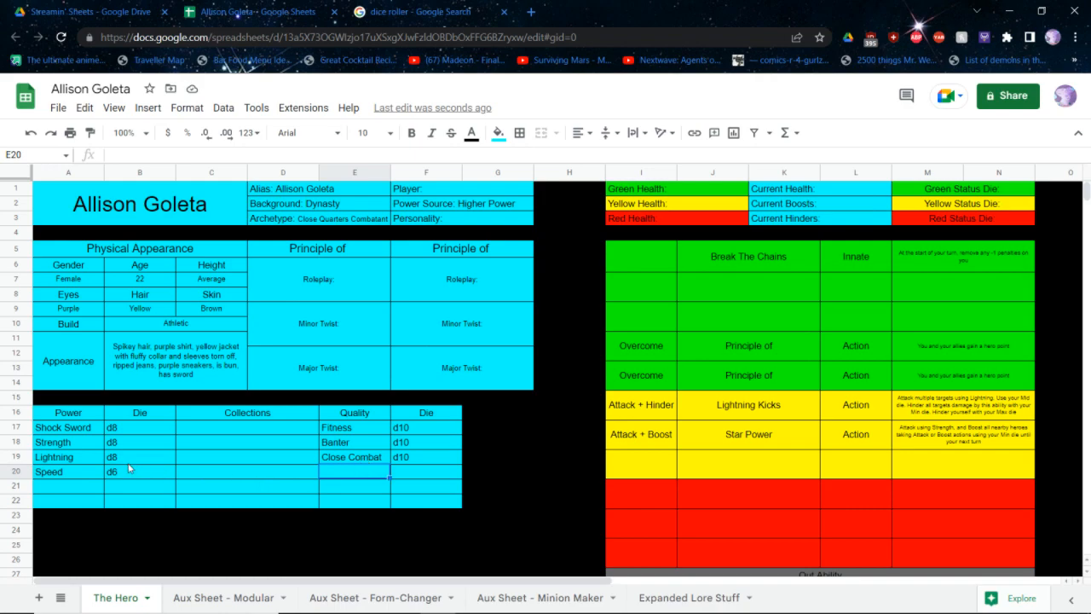
Copy the Speed power and its die into the empty power row directly below
{"action": "left_click_drag", "start_coordinate": [131, 470], "coordinate": [48, 475]}
{"action": "key", "text": "ctrl+c"}
{"action": "left_click", "coordinate": [77, 488]}
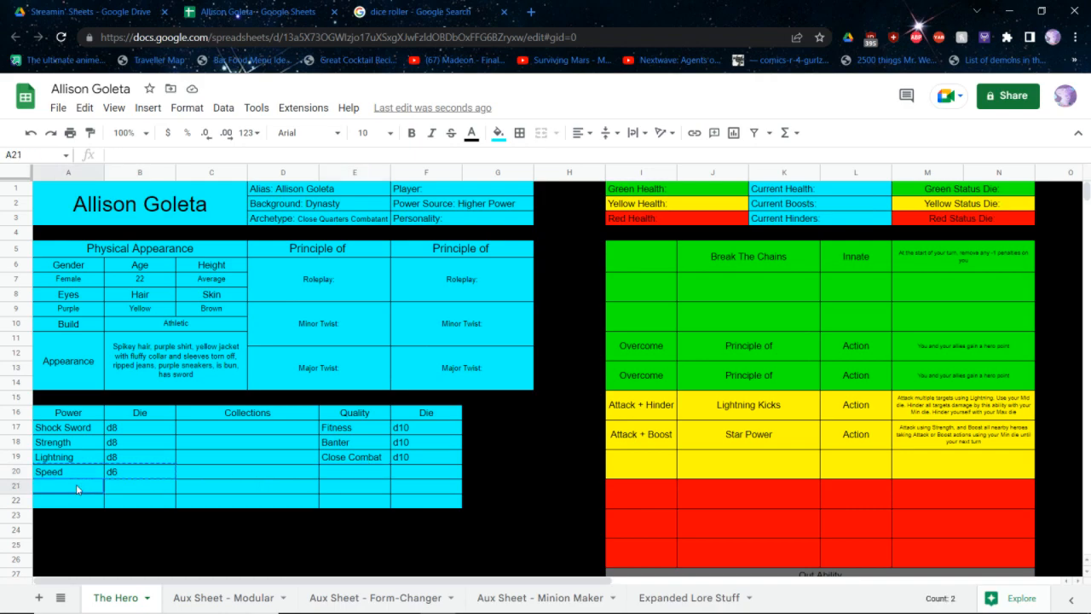
{"action": "key", "text": "ctrl+v"}
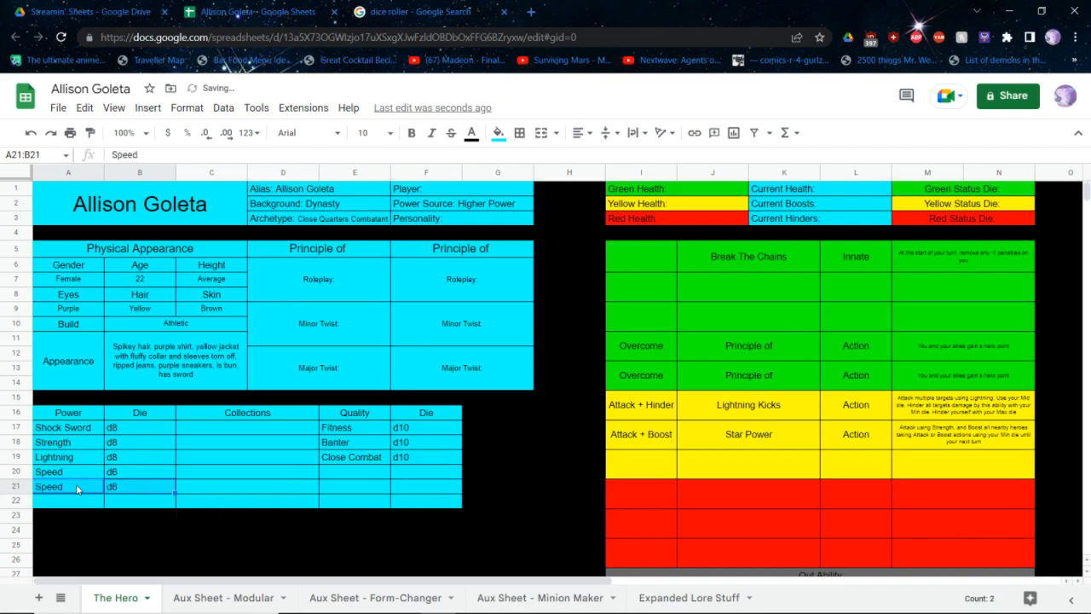
Replace the upper Speed entry with the power Agility and a d8 die
{"action": "key", "text": "Up"}
{"action": "type", "text": "Agility"}
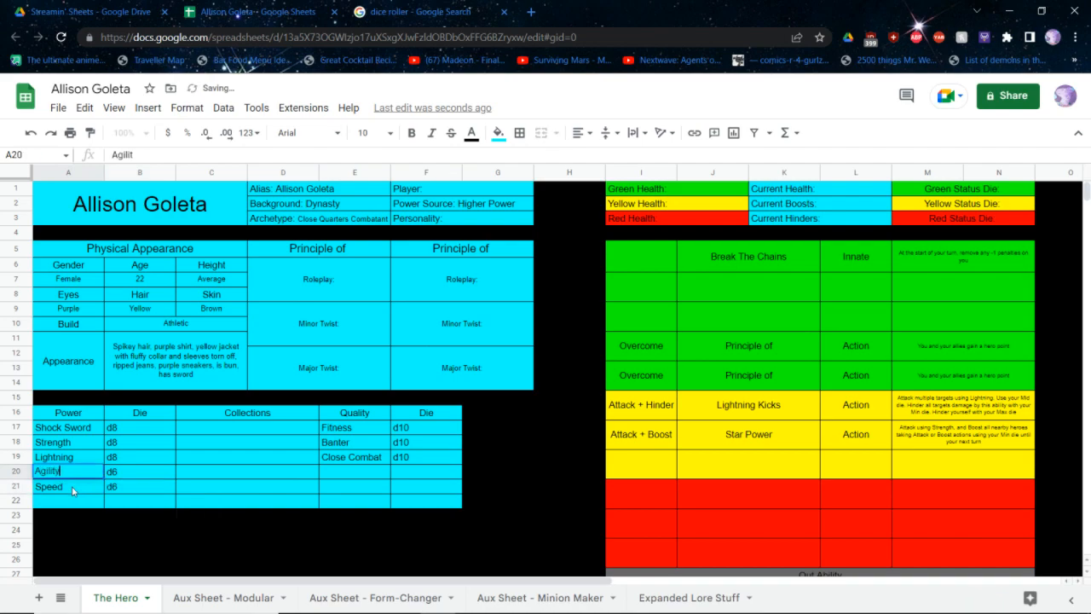
{"action": "key", "text": "Tab"}
{"action": "type", "text": "d8"}
{"action": "key", "text": "Tab"}
{"action": "key", "text": "Tab"}
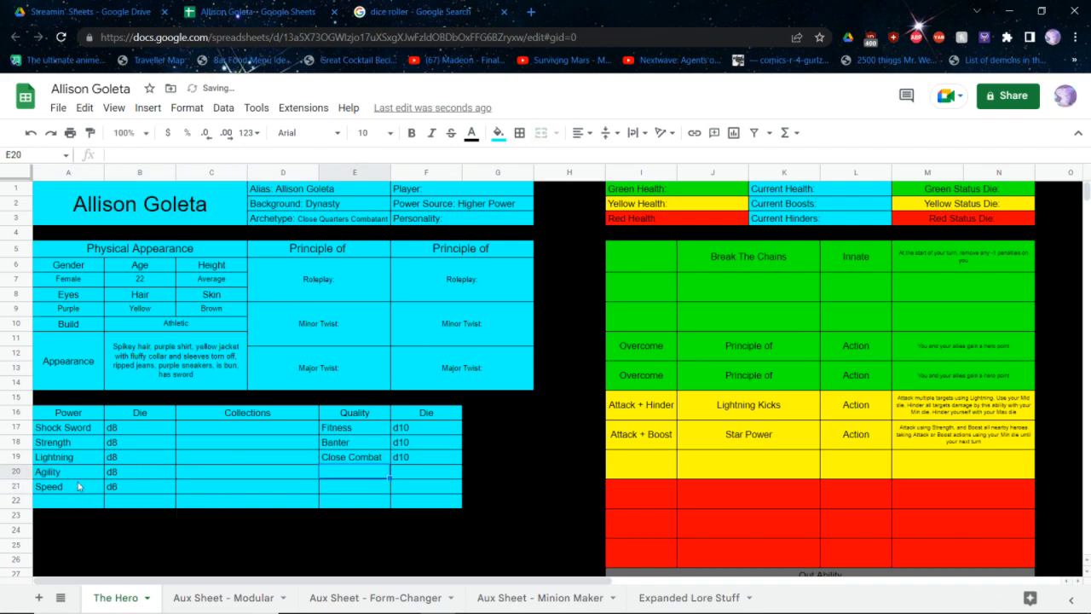
Enter a d8 die in the quality row below Close Combat, and fill the unused power, collection and quality cells beneath the entries black
{"action": "left_click", "coordinate": [403, 472]}
{"action": "type", "text": "d8"}
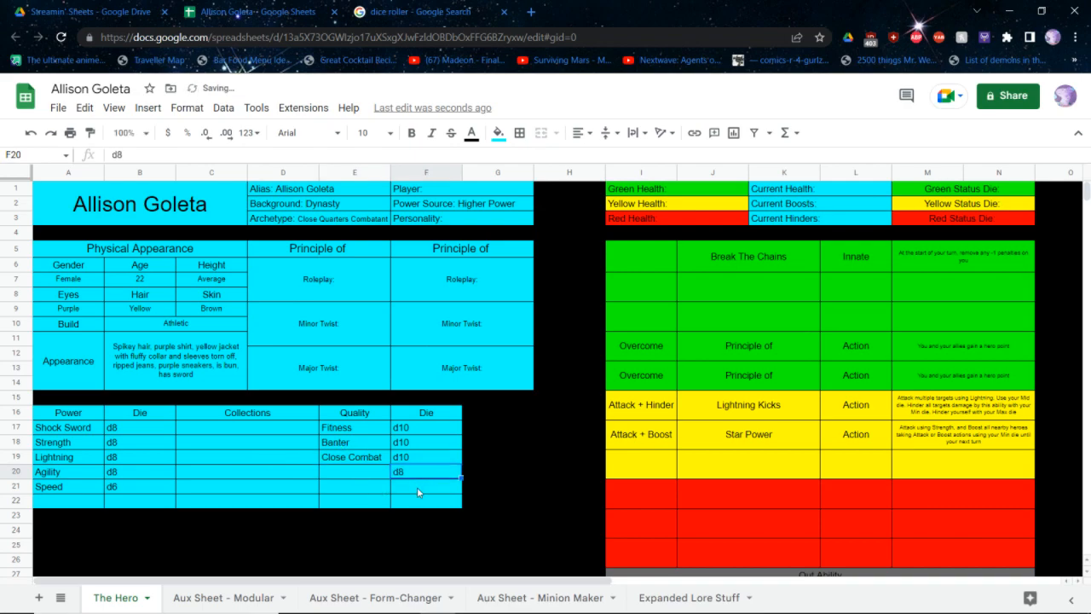
{"action": "left_click_drag", "start_coordinate": [416, 487], "coordinate": [358, 503]}
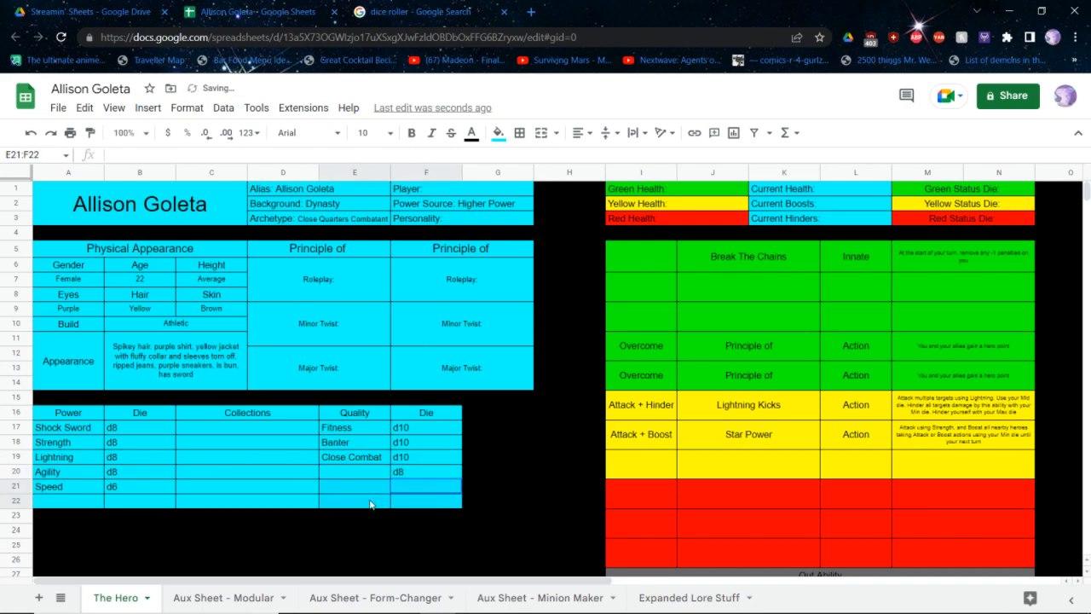
{"action": "left_click_drag", "start_coordinate": [113, 505], "coordinate": [86, 508]}
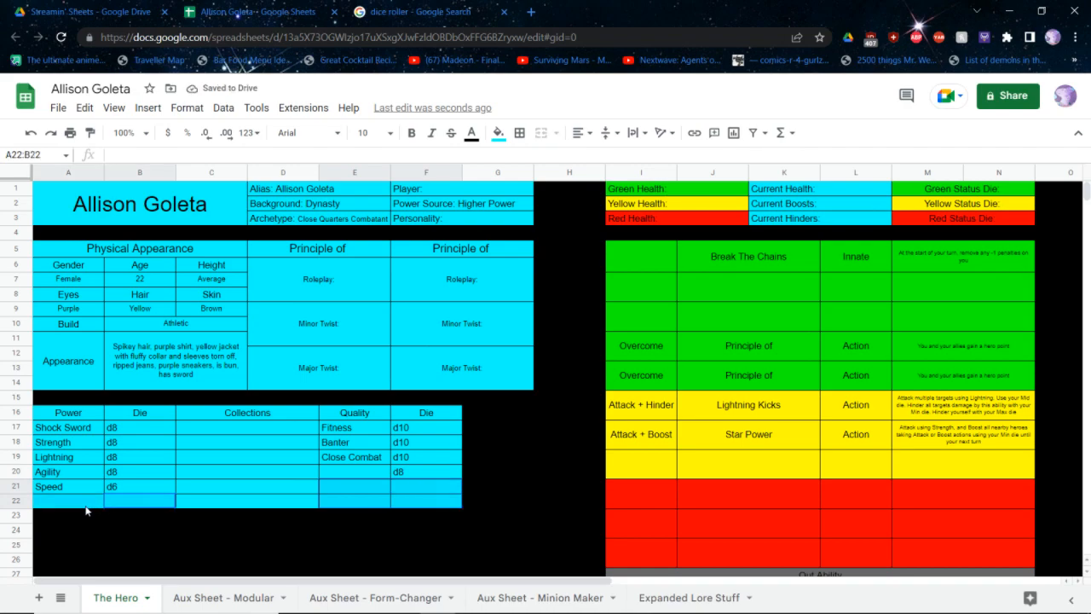
{"action": "left_click_drag", "start_coordinate": [198, 510], "coordinate": [295, 506]}
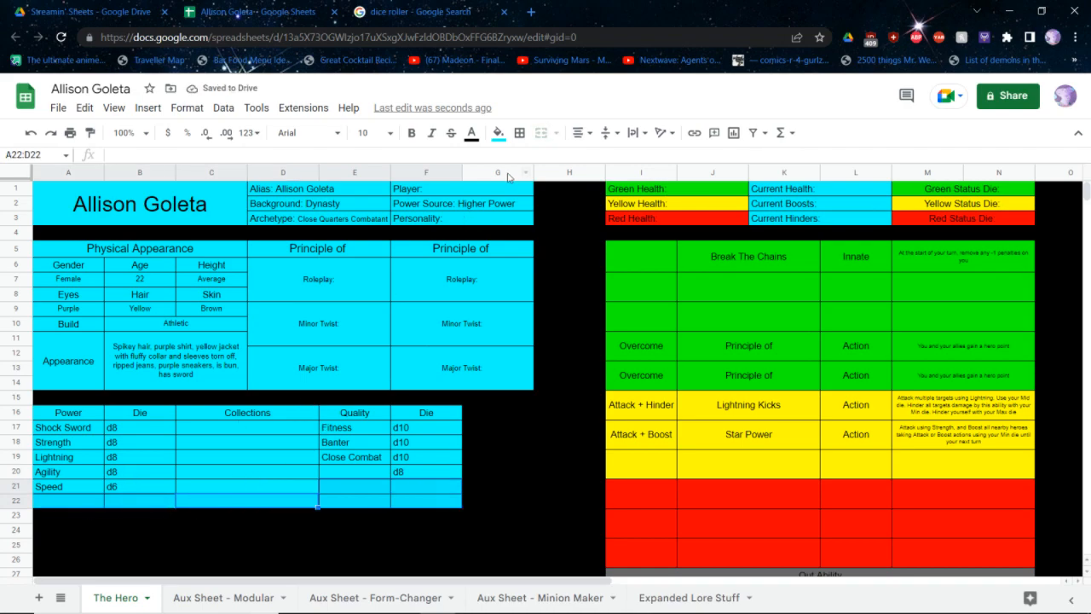
{"action": "left_click", "coordinate": [498, 132]}
{"action": "left_click", "coordinate": [505, 182]}
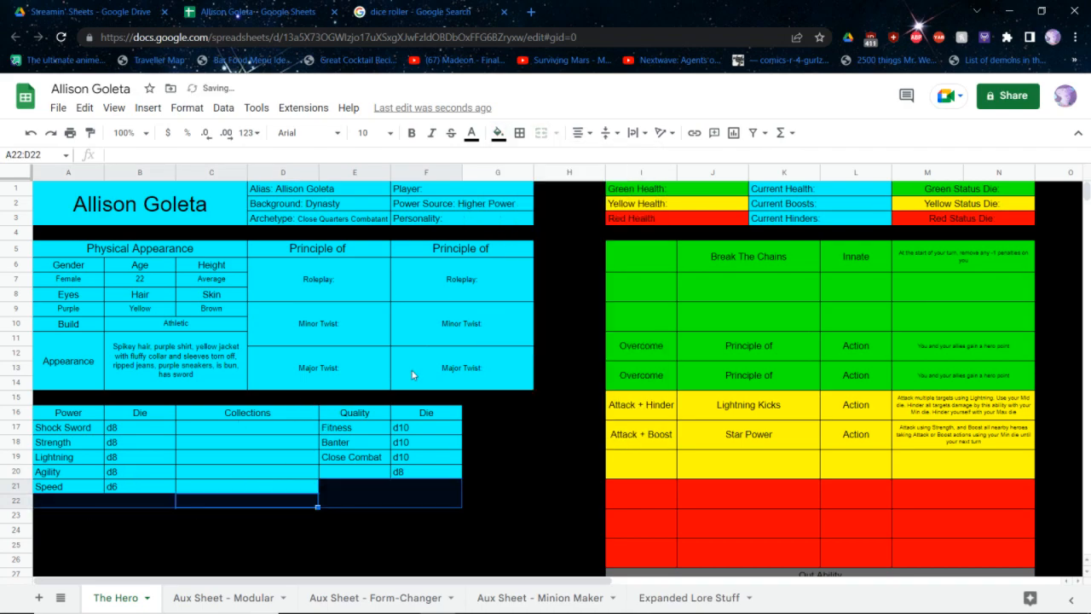
Name the quality below Close Combat Punk Rabbit
{"action": "left_click", "coordinate": [344, 478]}
{"action": "type", "text": "Punk Rabbit"}
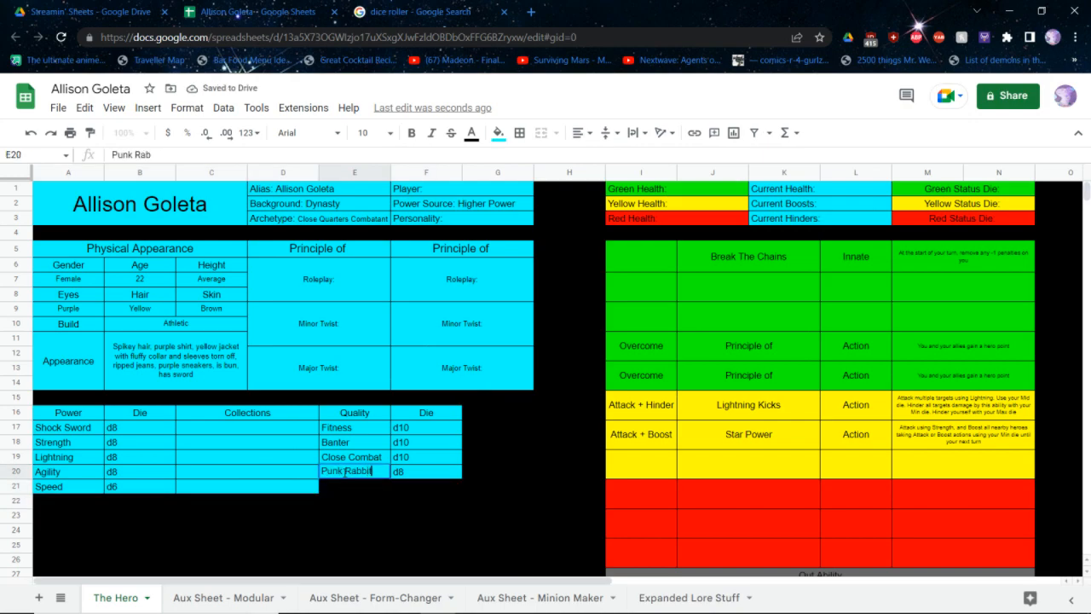
{"action": "key", "text": "Return"}
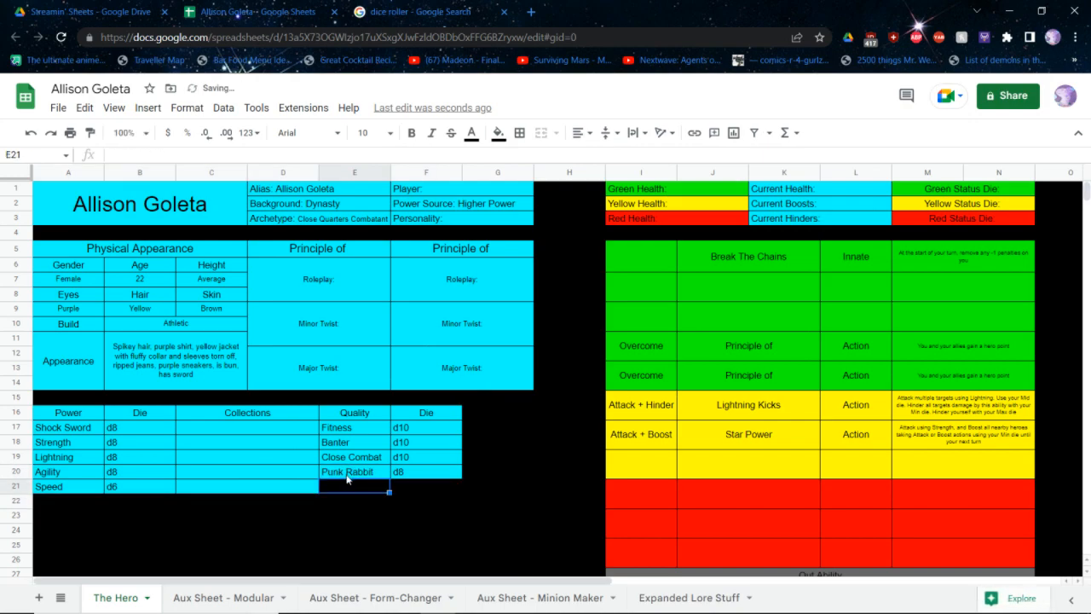
{"action": "left_click", "coordinate": [535, 406]}
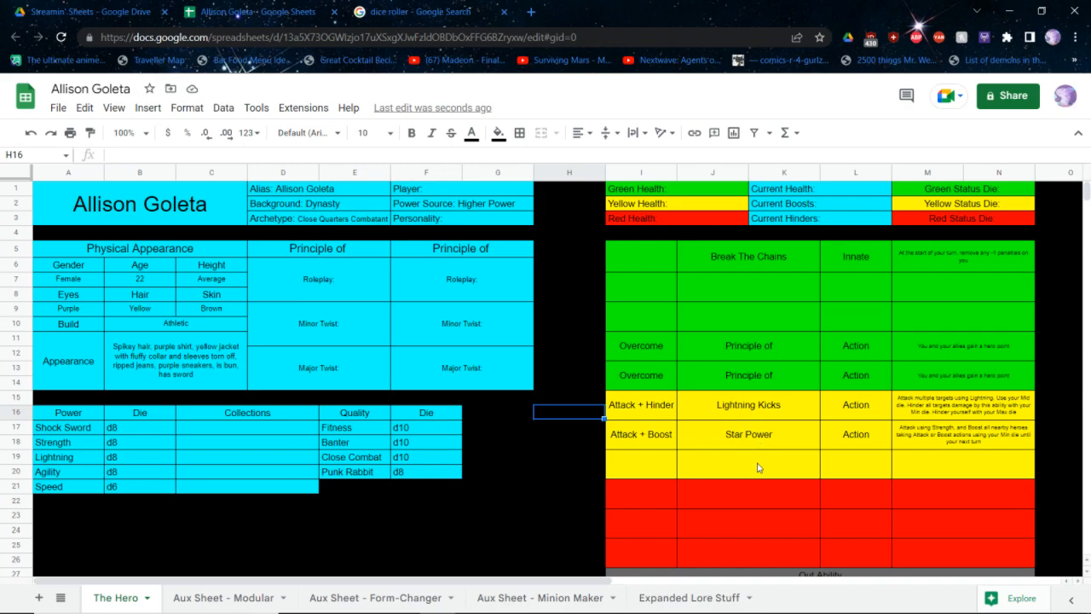
Shift the block of two Overcome rows and three yellow ability rows down by one ability row using copy and paste
{"action": "left_click_drag", "start_coordinate": [680, 572], "coordinate": [729, 483]}
{"action": "left_click", "coordinate": [670, 513]}
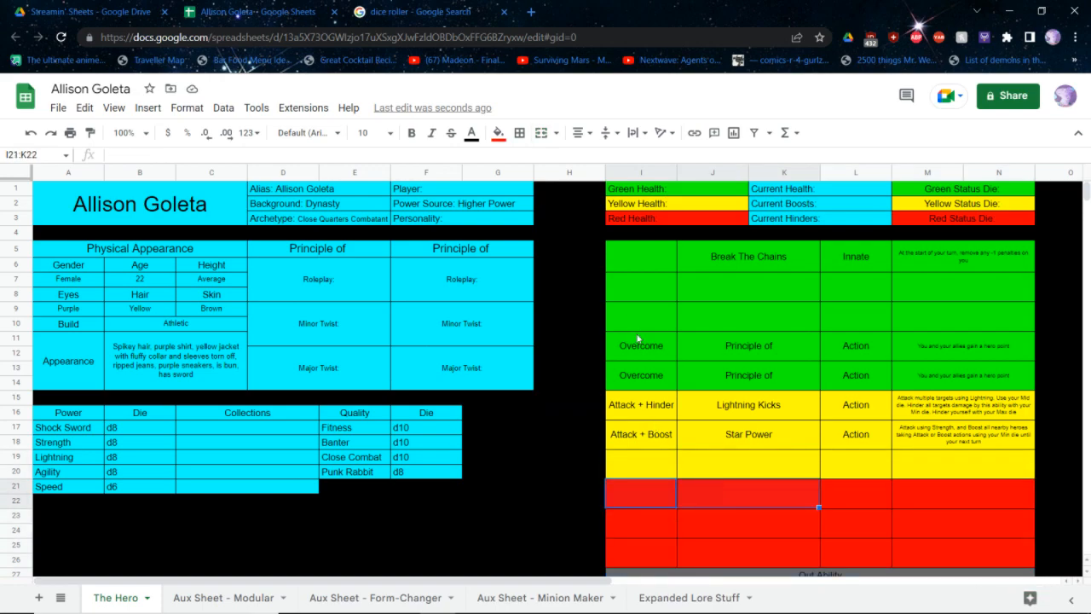
{"action": "left_click_drag", "start_coordinate": [641, 346], "coordinate": [998, 471]}
{"action": "key", "text": "ctrl+c"}
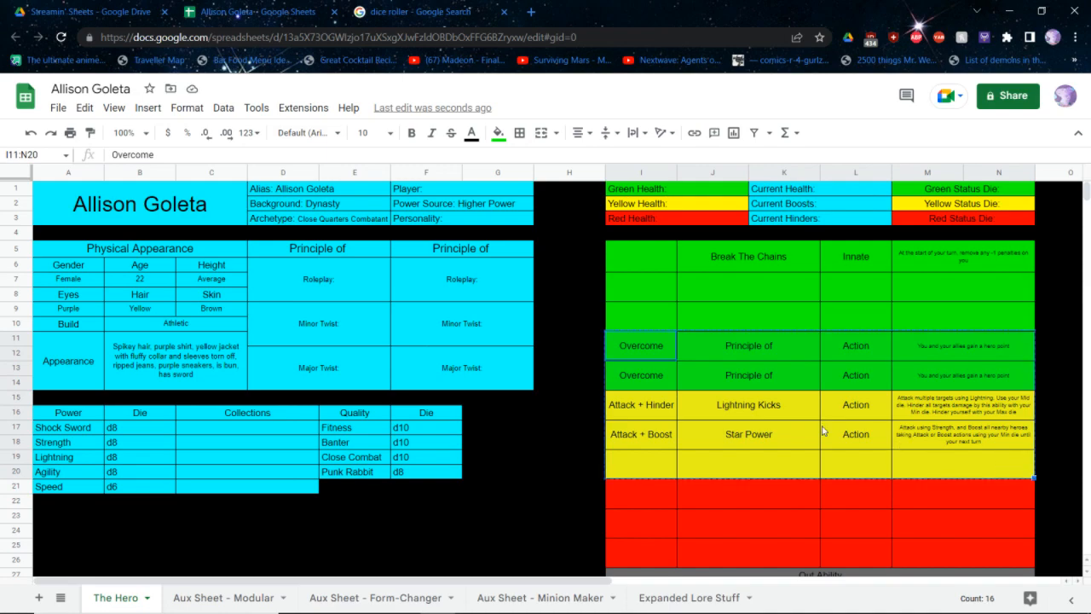
{"action": "left_click", "coordinate": [639, 377]}
{"action": "key", "text": "ctrl+v"}
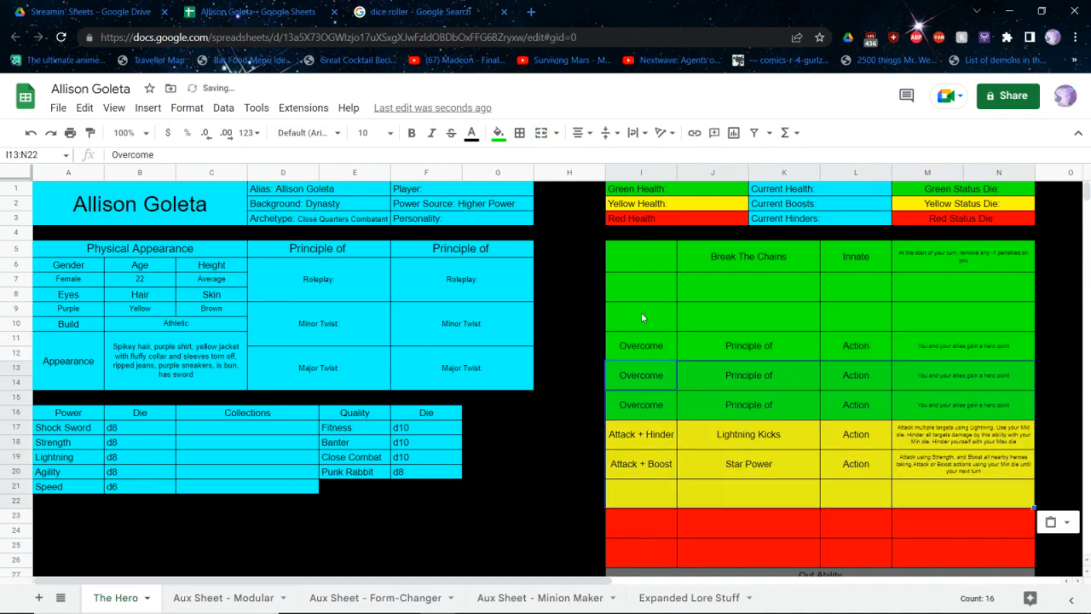
Clear the contents of the first Overcome row to leave another blank green ability row
{"action": "left_click", "coordinate": [643, 314]}
{"action": "left_click_drag", "start_coordinate": [645, 344], "coordinate": [969, 347]}
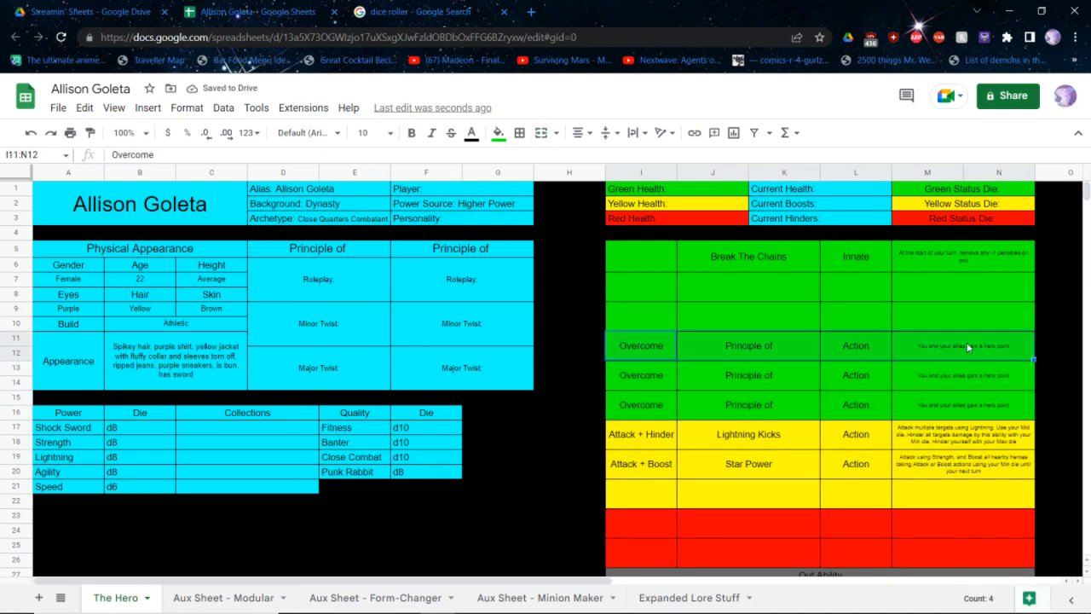
{"action": "key", "text": "Delete"}
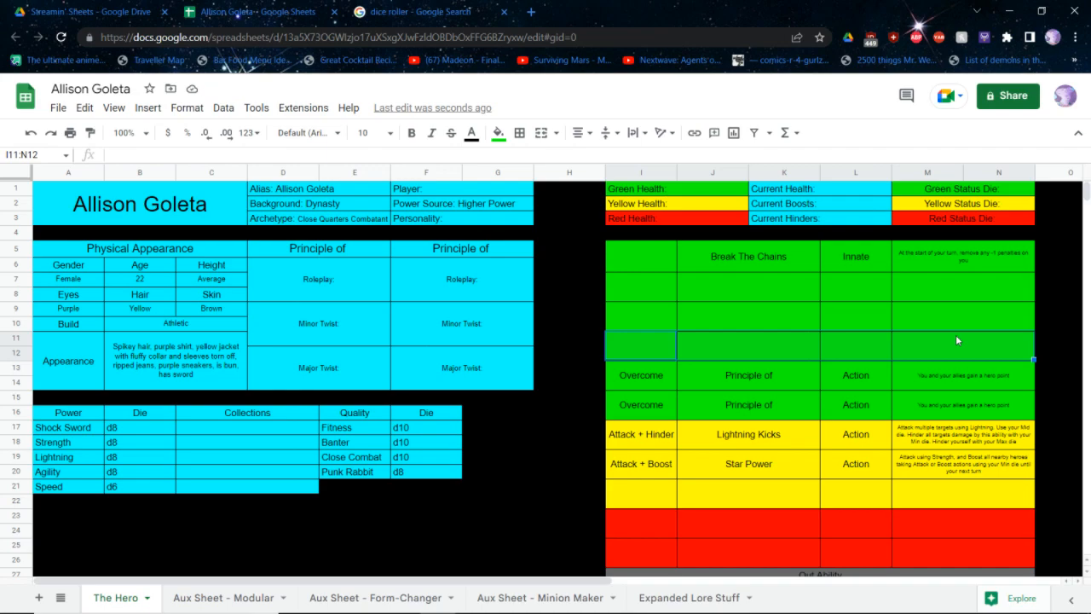
Enter Action as the type of the three blank green abilities below Break The Chains
{"action": "left_click", "coordinate": [867, 334]}
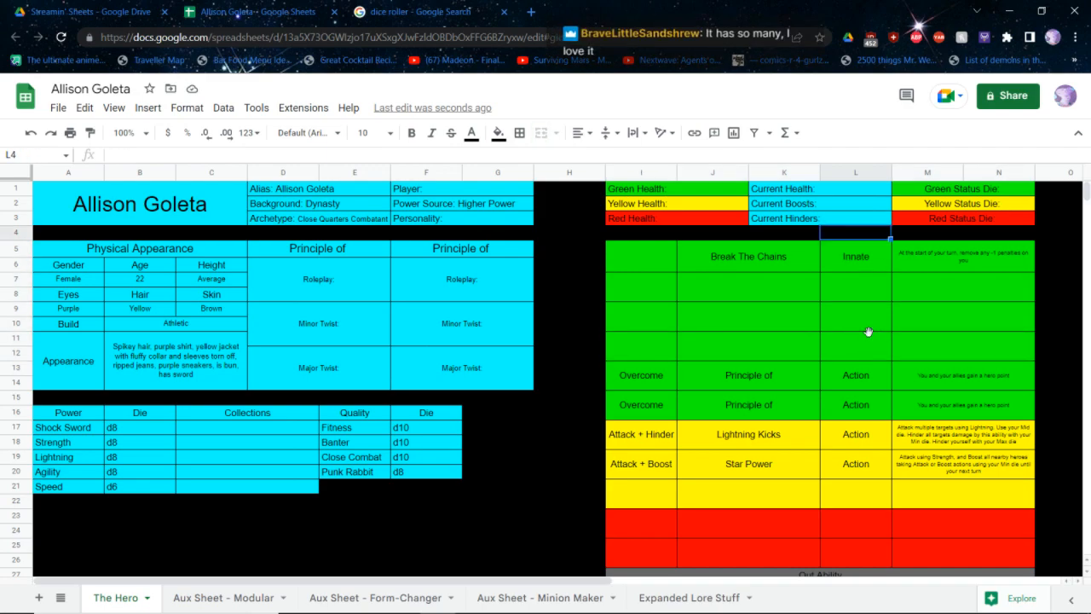
{"action": "left_click", "coordinate": [838, 270]}
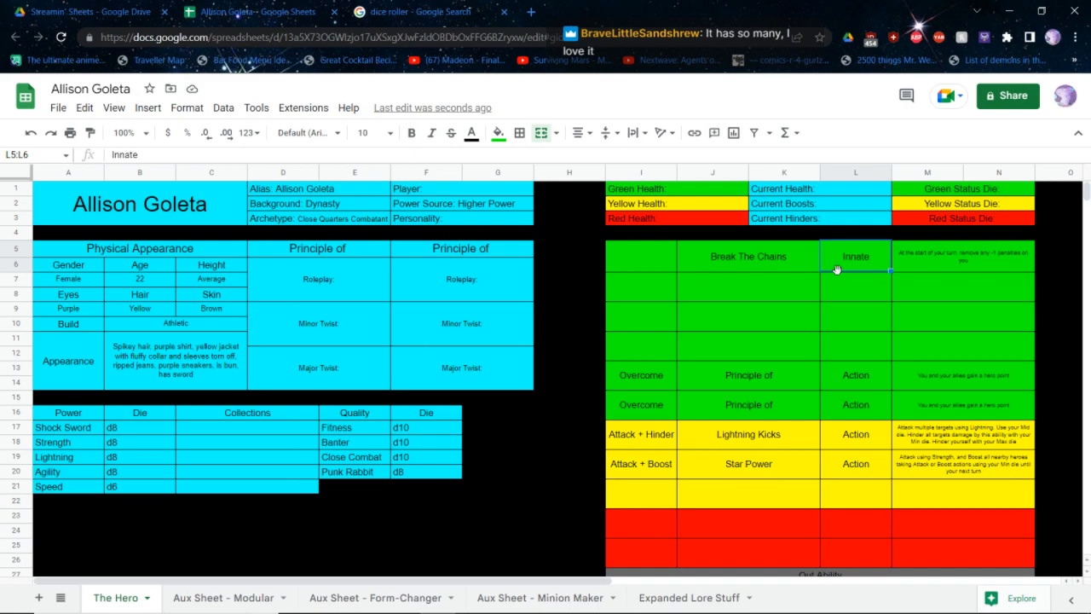
{"action": "left_click", "coordinate": [838, 276]}
{"action": "type", "text": "Action"}
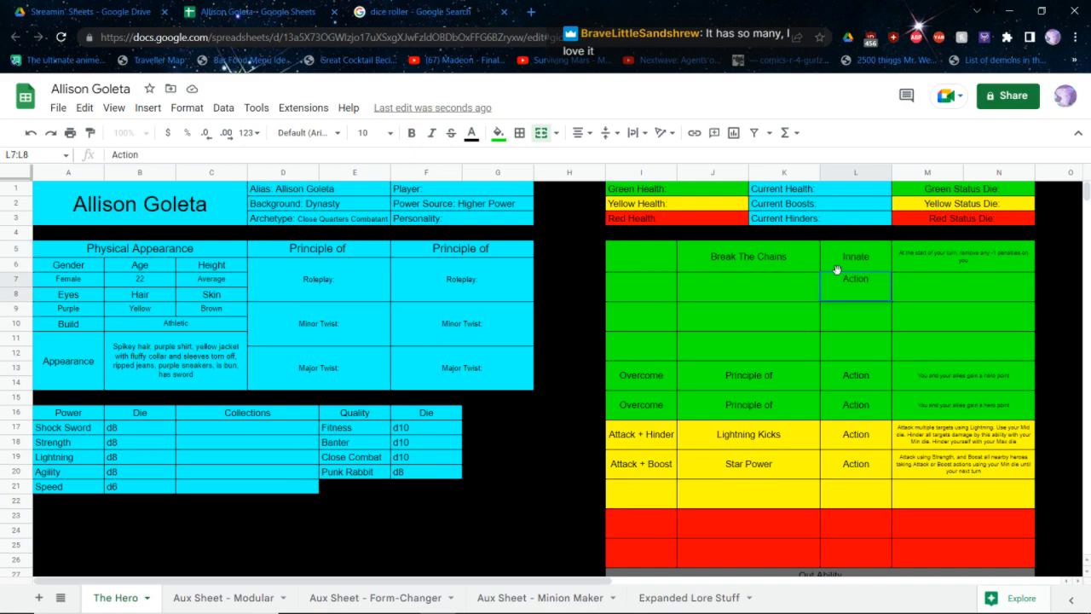
{"action": "key", "text": "Return"}
{"action": "type", "text": "Action"}
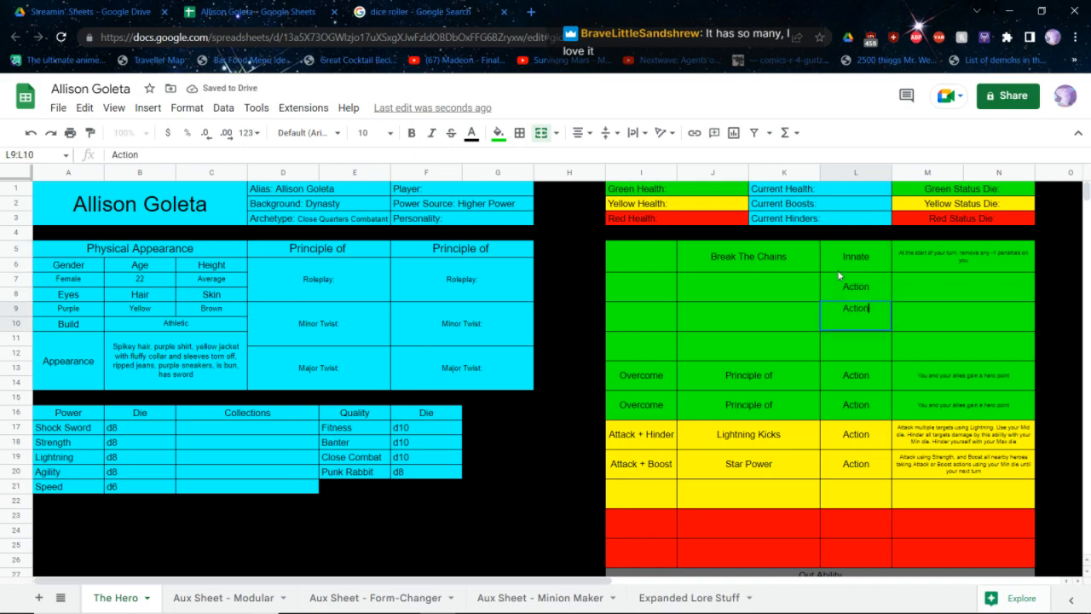
{"action": "key", "text": "Return"}
{"action": "type", "text": "Action"}
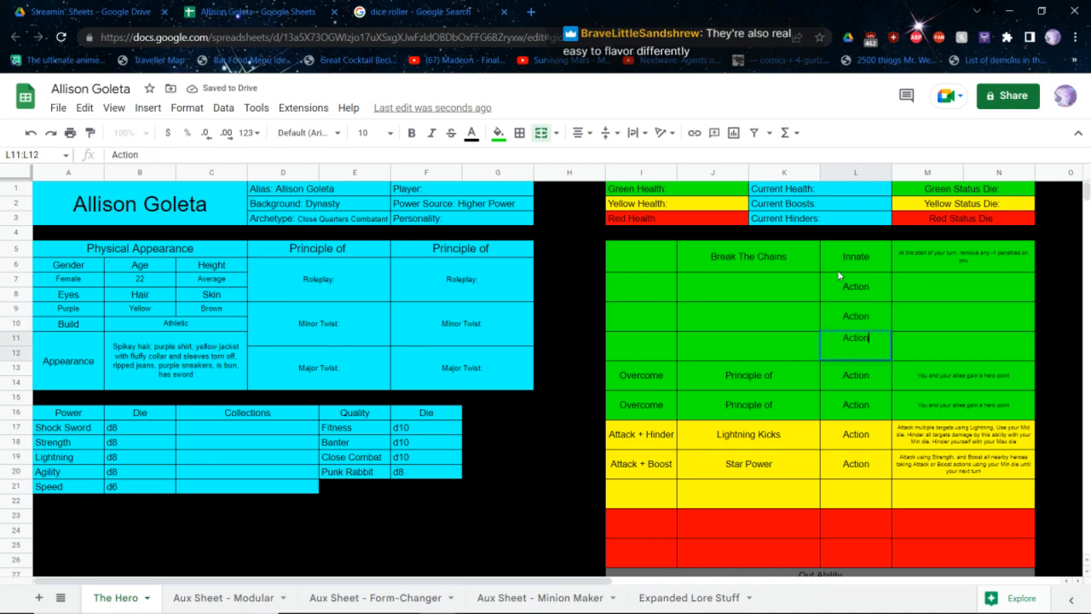
{"action": "key", "text": "Left"}
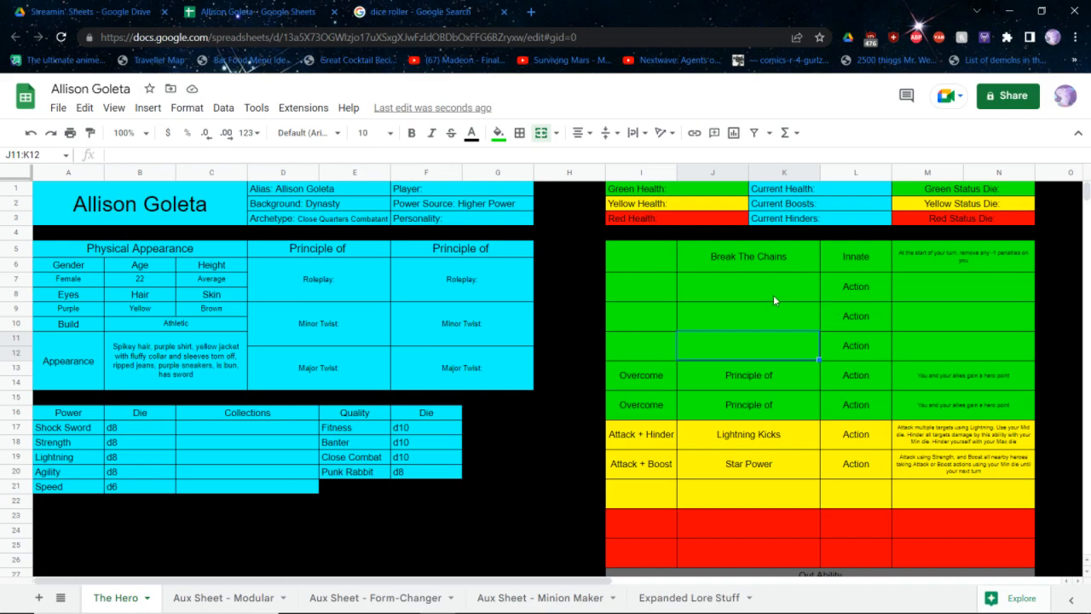
Enter Attack in the first column of the three green ability rows below Break The Chains
{"action": "key", "text": "Up"}
{"action": "key", "text": "Up"}
{"action": "key", "text": "Left"}
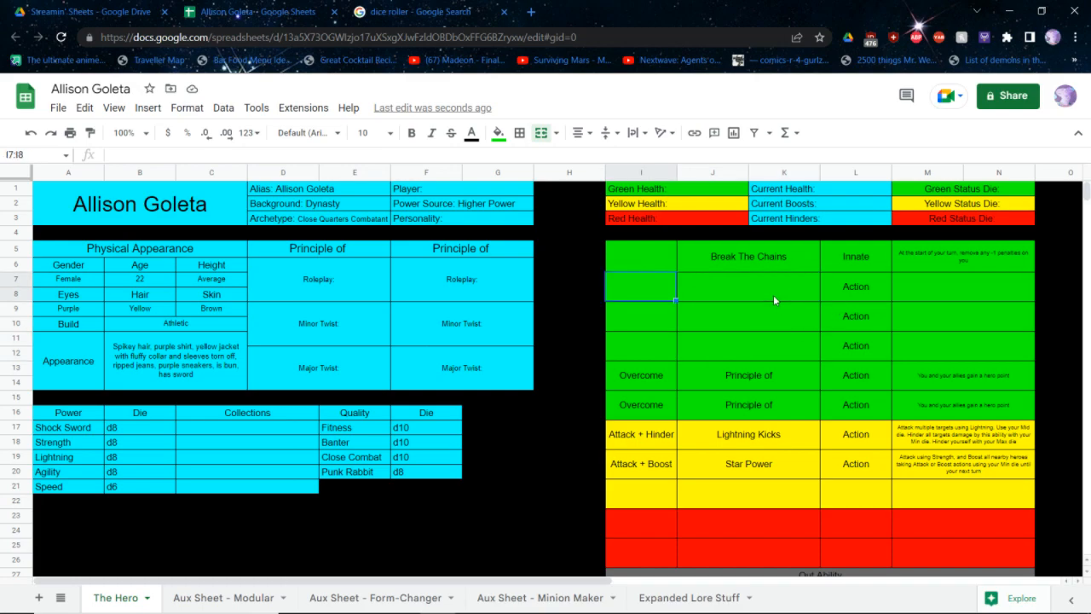
{"action": "type", "text": "Attacl"}
{"action": "key", "text": "BackSpace"}
{"action": "type", "text": "k"}
{"action": "key", "text": "ctrl+Return"}
{"action": "key", "text": "Down"}
{"action": "type", "text": "Attack"}
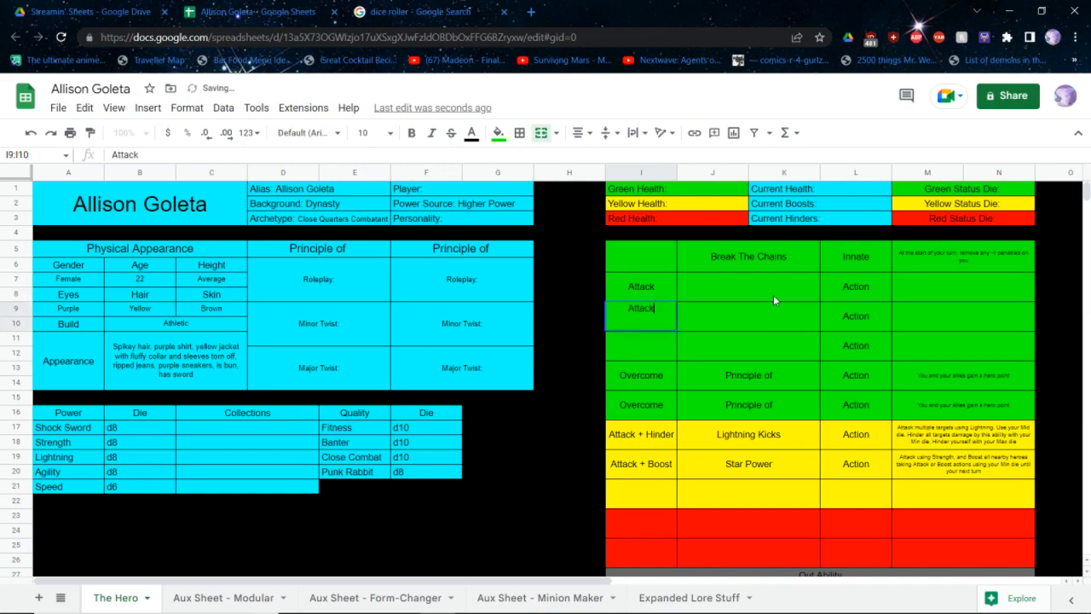
{"action": "key", "text": "Return"}
{"action": "type", "text": "Attack"}
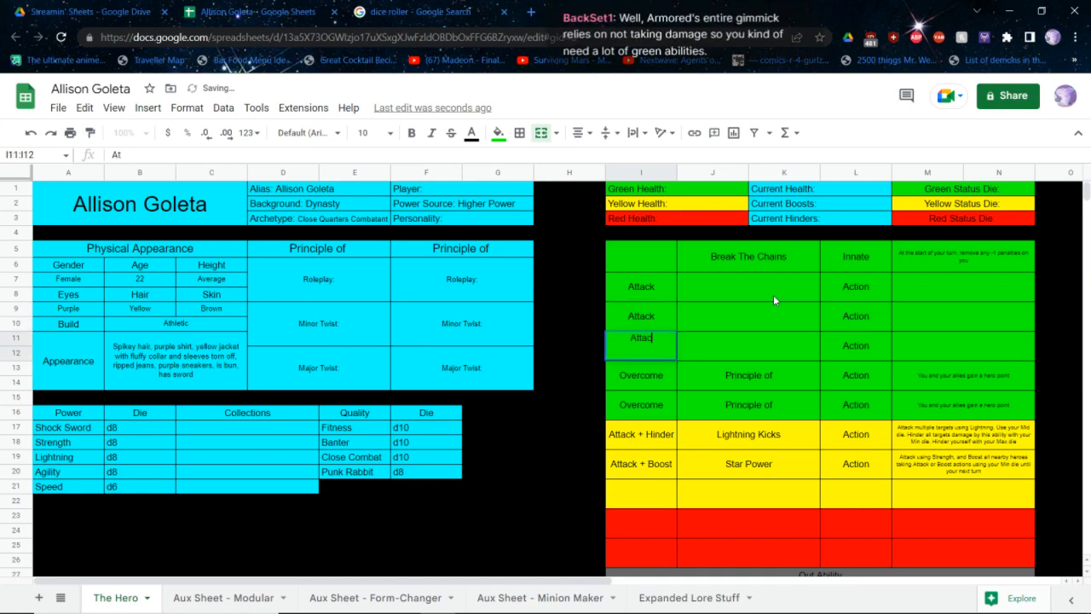
{"action": "key", "text": "Return"}
Enter Attack + Defend in the first column of the blank yellow ability row below Star Power
{"action": "key", "text": "Down"}
{"action": "key", "text": "Down"}
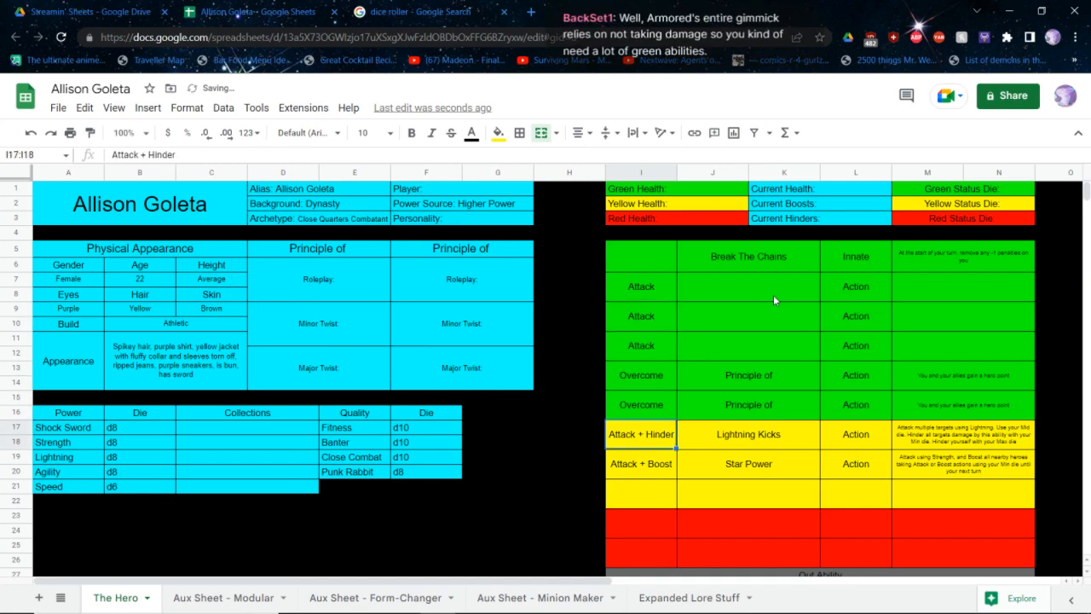
{"action": "key", "text": "Down"}
{"action": "key", "text": "Down"}
{"action": "type", "text": "Attack +"}
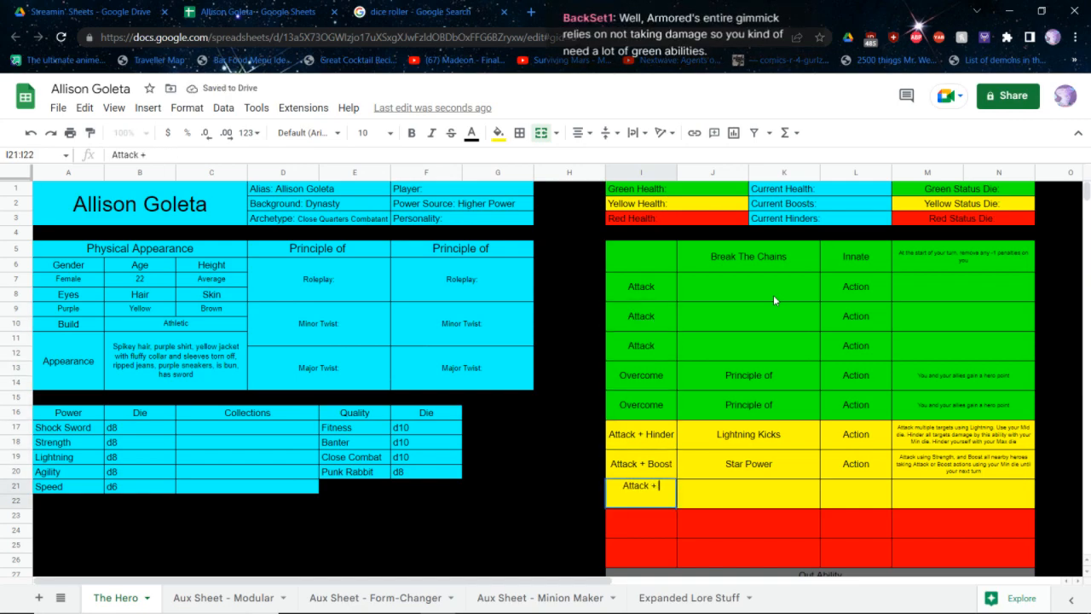
{"action": "type", "text": " Defend"}
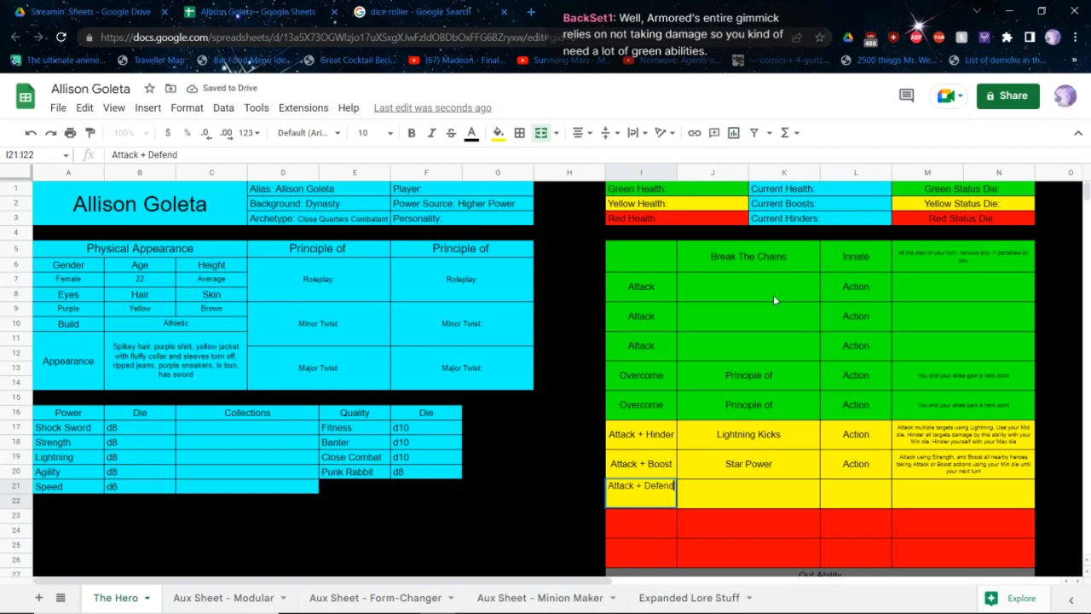
{"action": "key", "text": "Tab"}
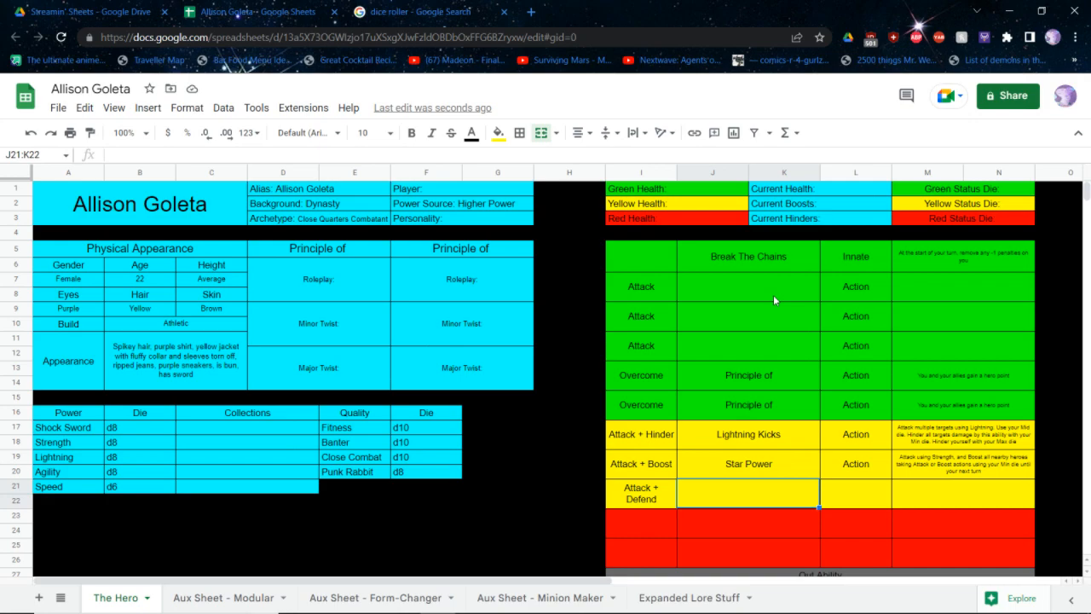
{"action": "key", "text": "Up"}
{"action": "key", "text": "Up"}
{"action": "key", "text": "Up"}
{"action": "key", "text": "Up"}
{"action": "key", "text": "Up"}
{"action": "key", "text": "Up"}
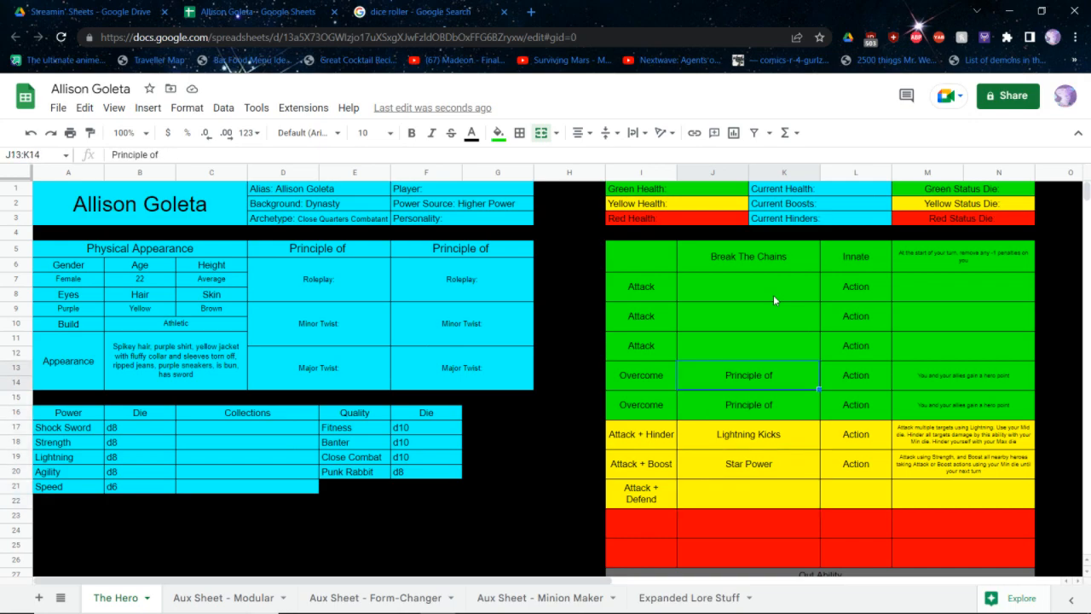
Name the Attack + Defend yellow ability Draw Some Heat
{"action": "key", "text": "Up"}
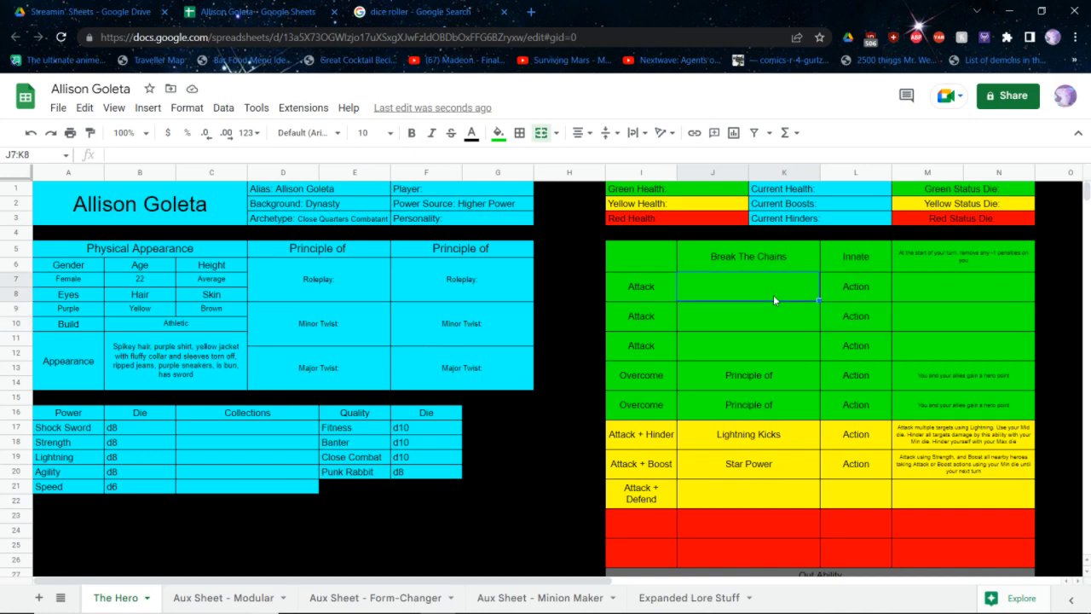
{"action": "key", "text": "Down"}
{"action": "key", "text": "Down"}
{"action": "key", "text": "Down"}
{"action": "key", "text": "Down"}
{"action": "key", "text": "Down"}
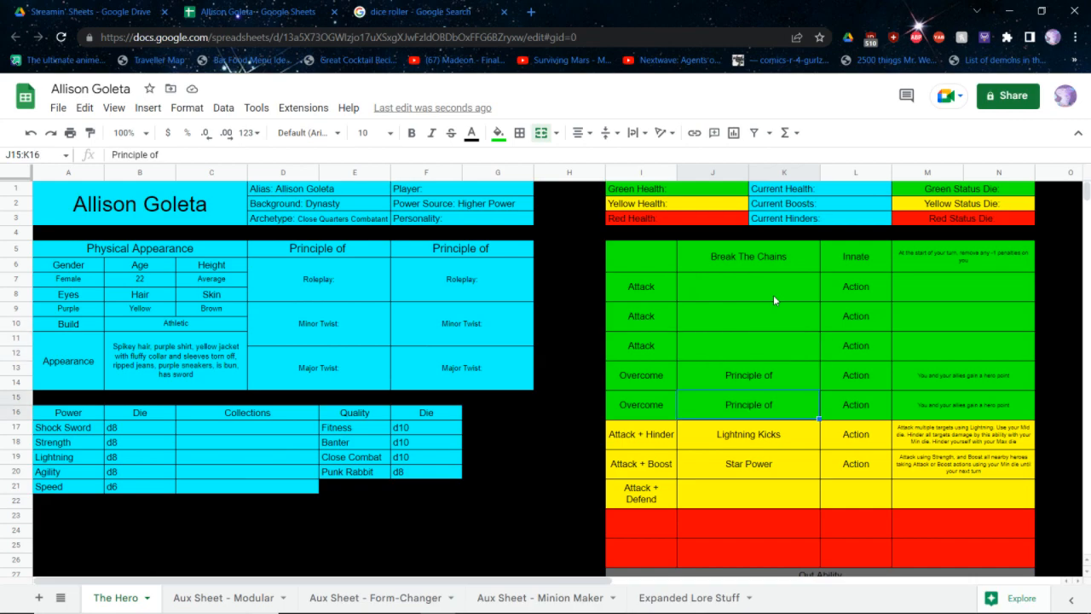
{"action": "key", "text": "Down"}
{"action": "key", "text": "Down"}
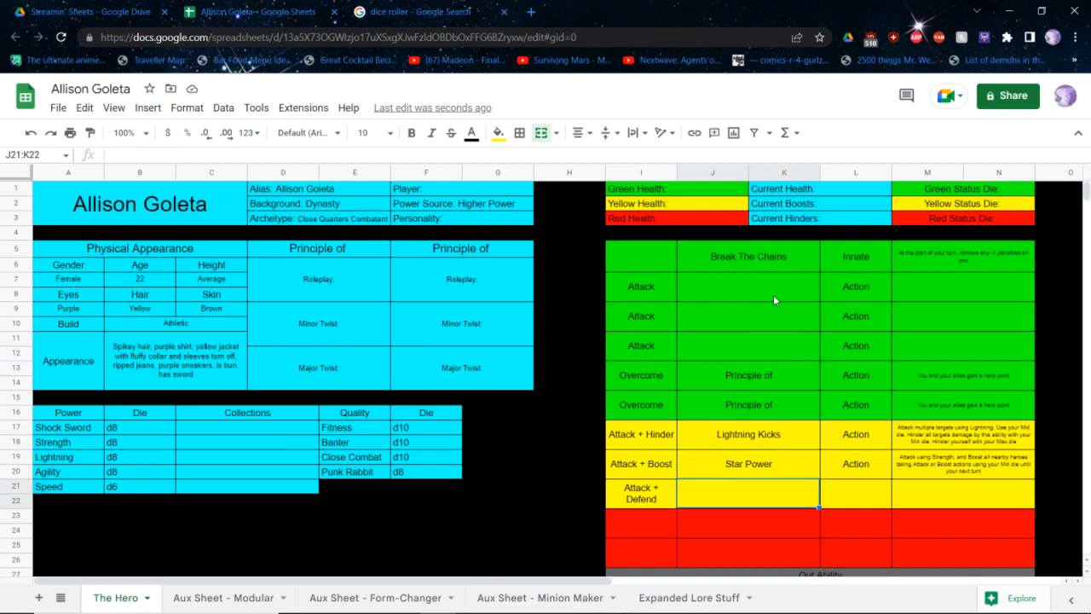
{"action": "type", "text": "1Hey,"}
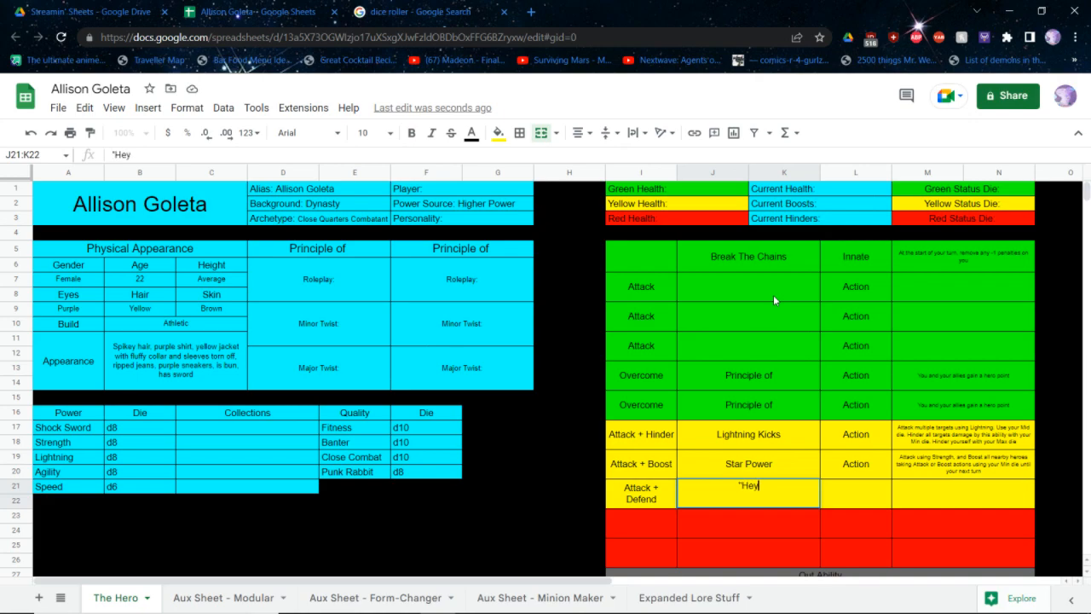
{"action": "key", "text": "BackSpace"}
{"action": "key", "text": "BackSpace"}
{"action": "key", "text": "BackSpace"}
{"action": "key", "text": "BackSpace"}
{"action": "key", "text": "BackSpace"}
{"action": "type", "text": "Hit"}
{"action": "key", "text": "BackSpace"}
{"action": "key", "text": "BackSpace"}
{"action": "key", "text": "BackSpace"}
{"action": "type", "text": "Draw Some Heat"}
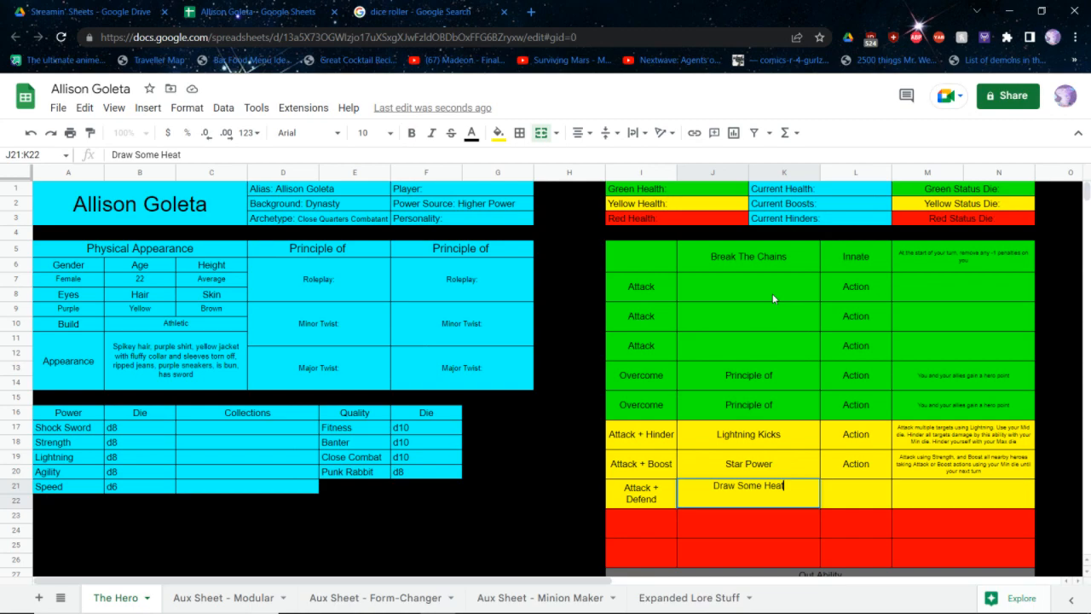
Rename the yellow ability below Star Power to Taunting Assault
{"action": "key", "text": "Tab"}
{"action": "key", "text": "Left"}
{"action": "type", "text": "Mocking"}
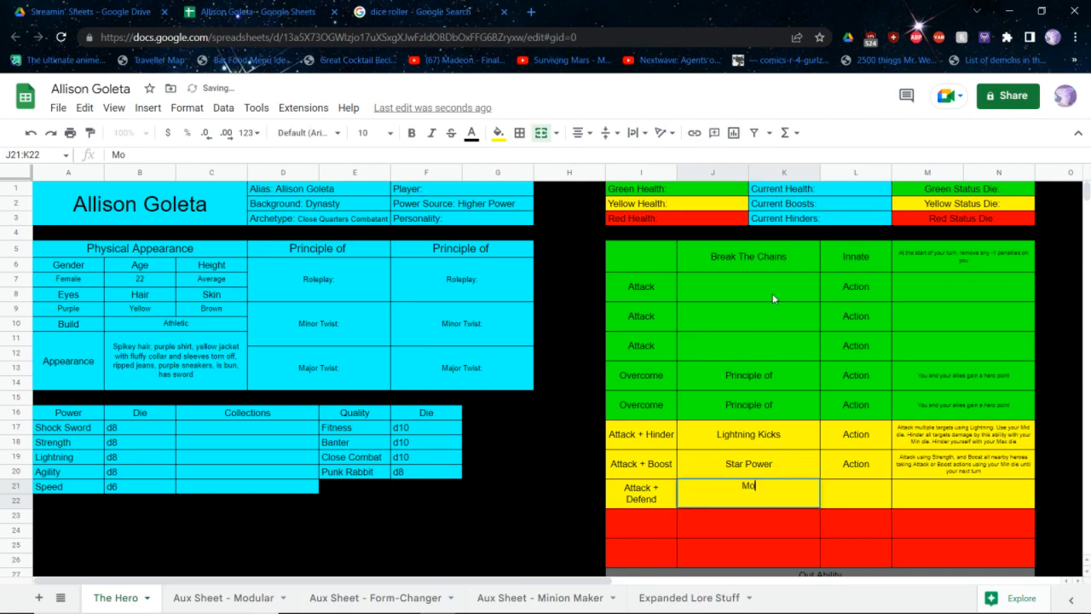
{"action": "key", "text": "BackSpace"}
{"action": "key", "text": "BackSpace"}
{"action": "key", "text": "BackSpace"}
{"action": "key", "text": "BackSpace"}
{"action": "key", "text": "BackSpace"}
{"action": "key", "text": "BackSpace"}
{"action": "key", "text": "BackSpace"}
{"action": "key", "text": "BackSpace"}
{"action": "type", "text": "Taunting "}
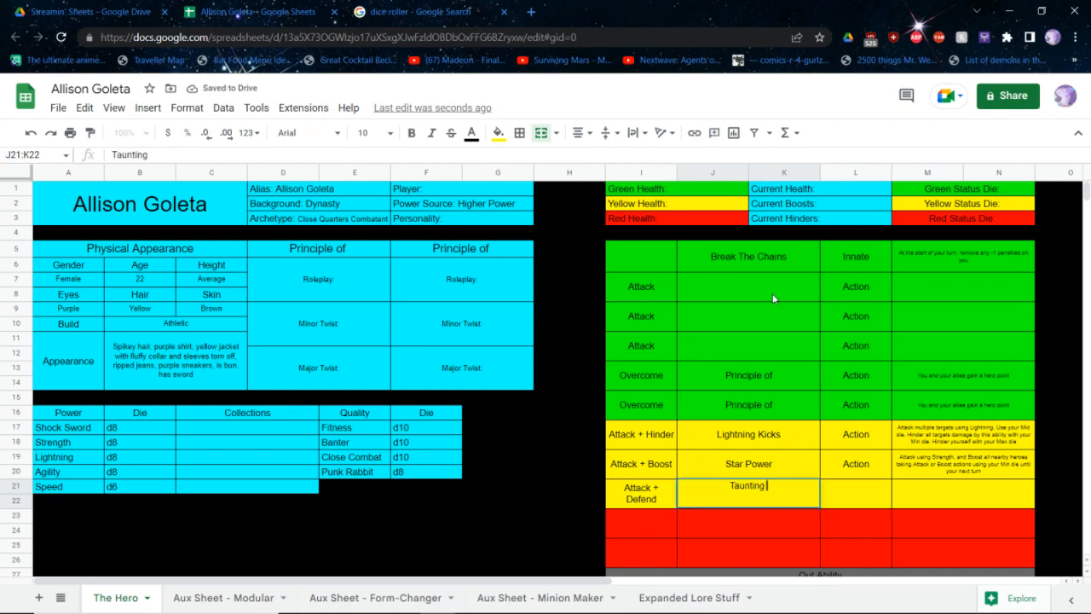
{"action": "type", "text": "Assault"}
Change the first column of the Taunting Assault row to Defend + Attack and set its type to Action
{"action": "key", "text": "Left"}
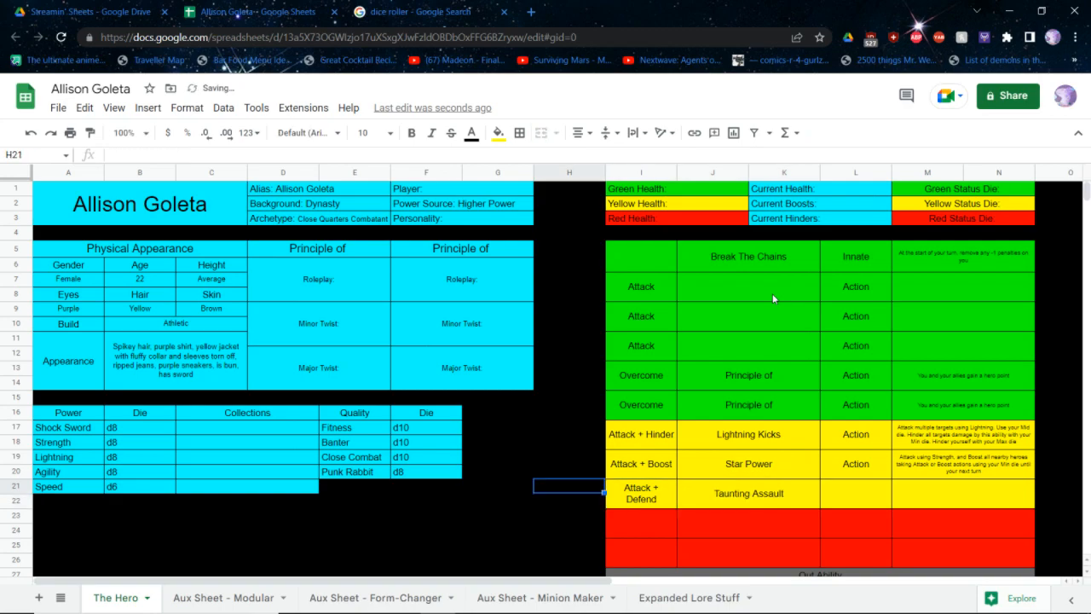
{"action": "type", "text": "Defend +"}
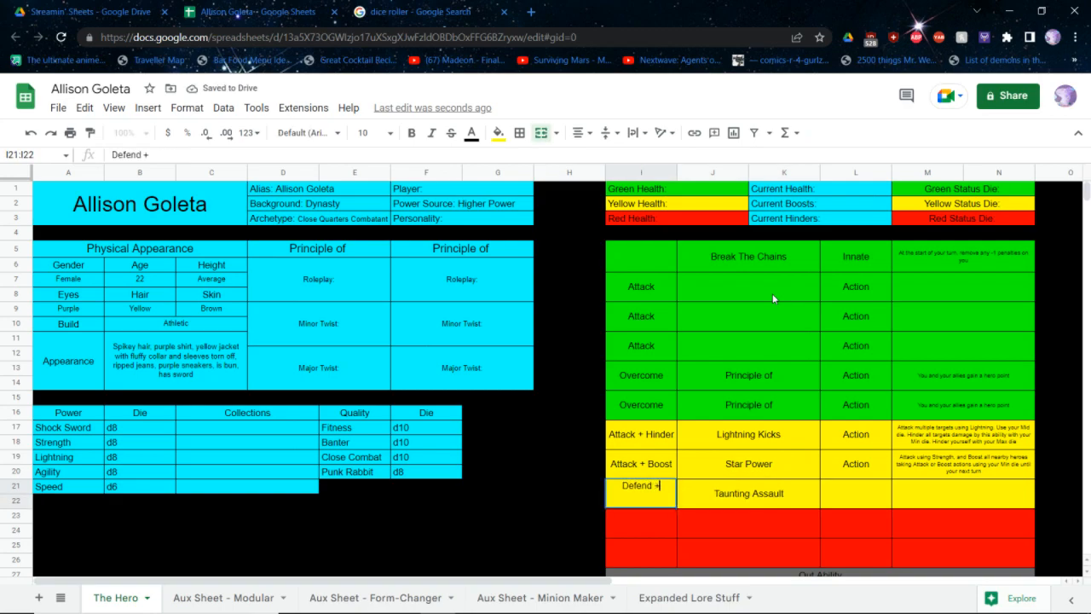
{"action": "type", "text": " Attack"}
{"action": "key", "text": "Right"}
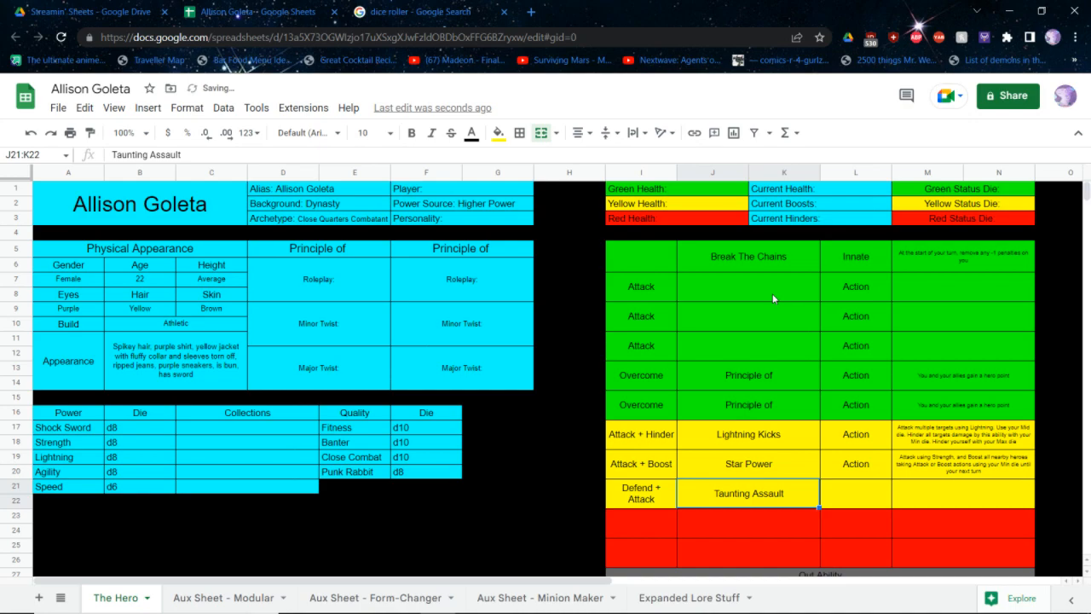
{"action": "key", "text": "Right"}
{"action": "type", "text": "Action"}
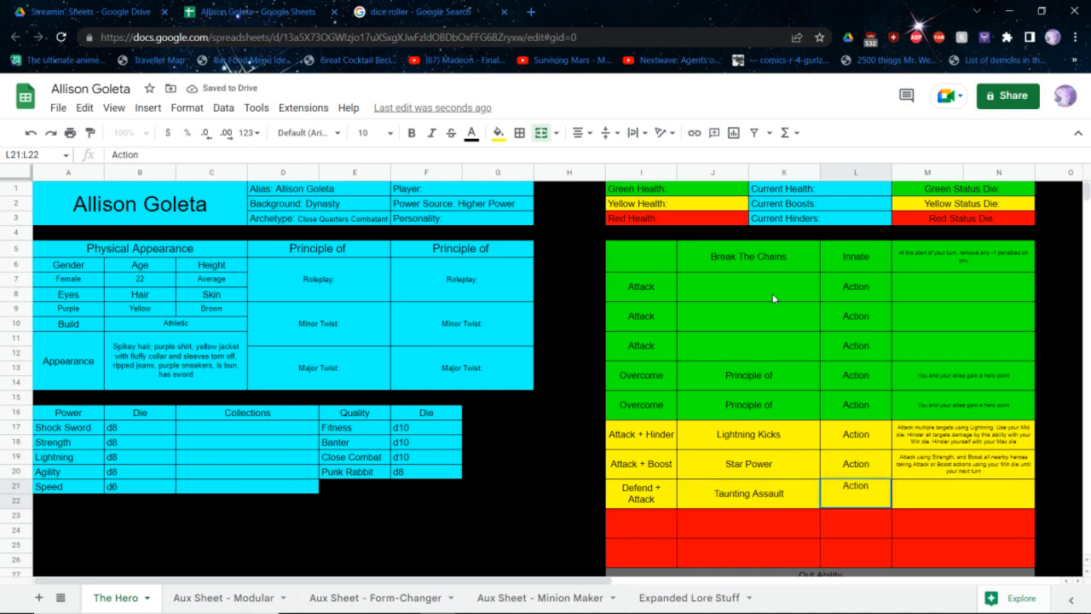
{"action": "key", "text": "Right"}
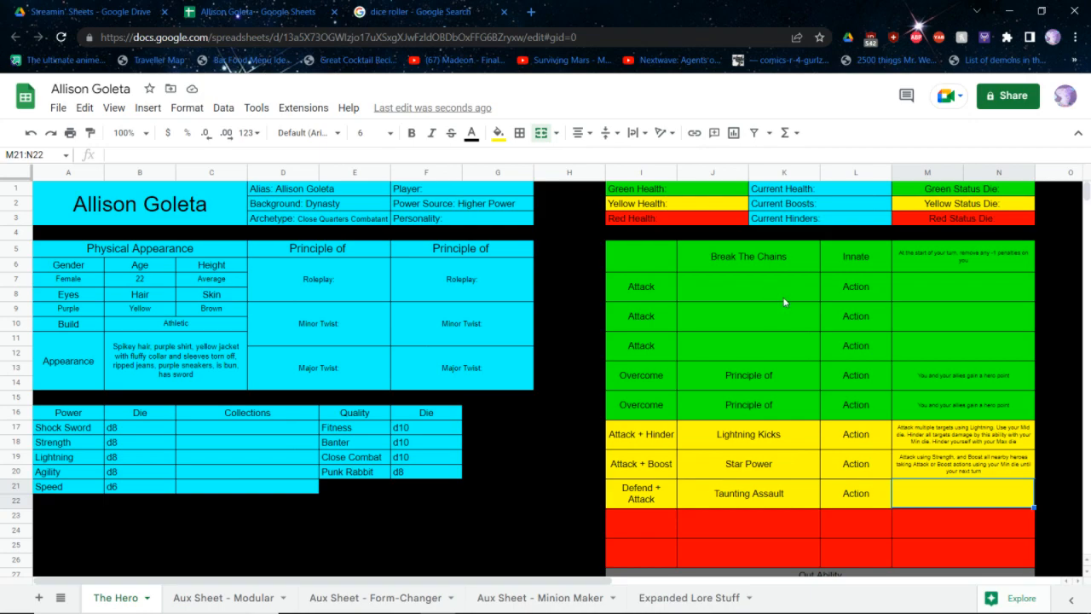
Enter "Defend using Banter. Attack using your Min die" as the description of Taunting Assault
{"action": "type", "text": "DEfen"}
{"action": "key", "text": "BackSpace"}
{"action": "key", "text": "BackSpace"}
{"action": "key", "text": "BackSpace"}
{"action": "key", "text": "BackSpace"}
{"action": "key", "text": "BackSpace"}
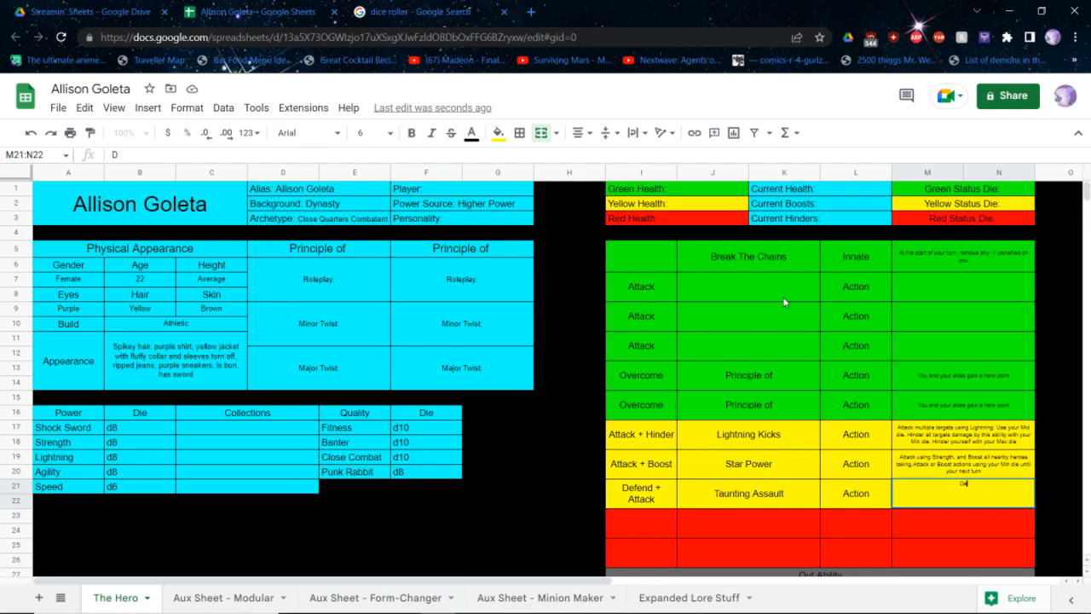
{"action": "type", "text": "Defend using Banter"}
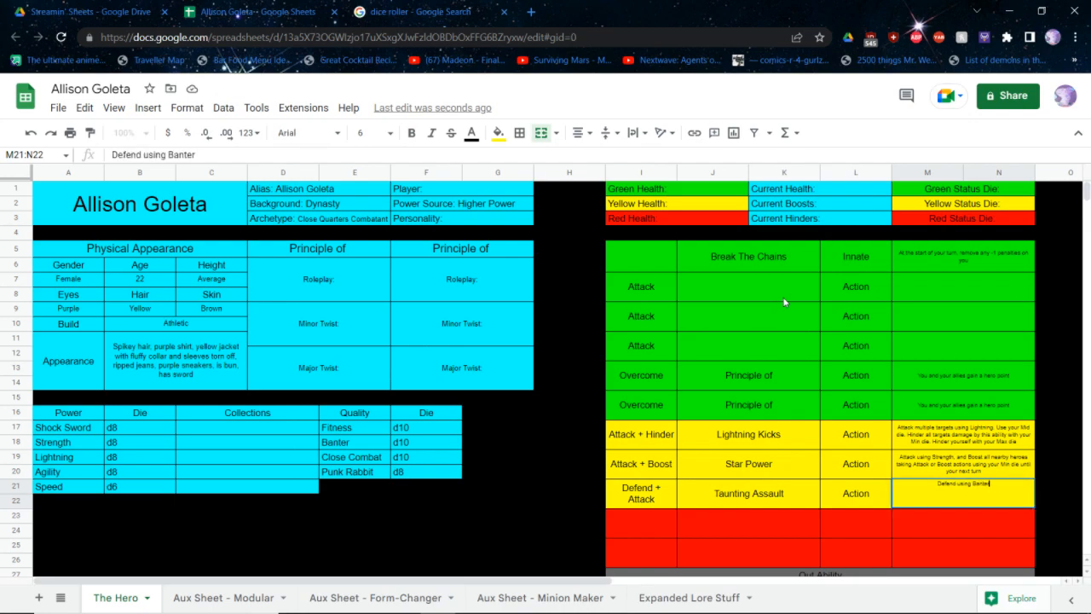
{"action": "type", "text": ". Attack using your Min die"}
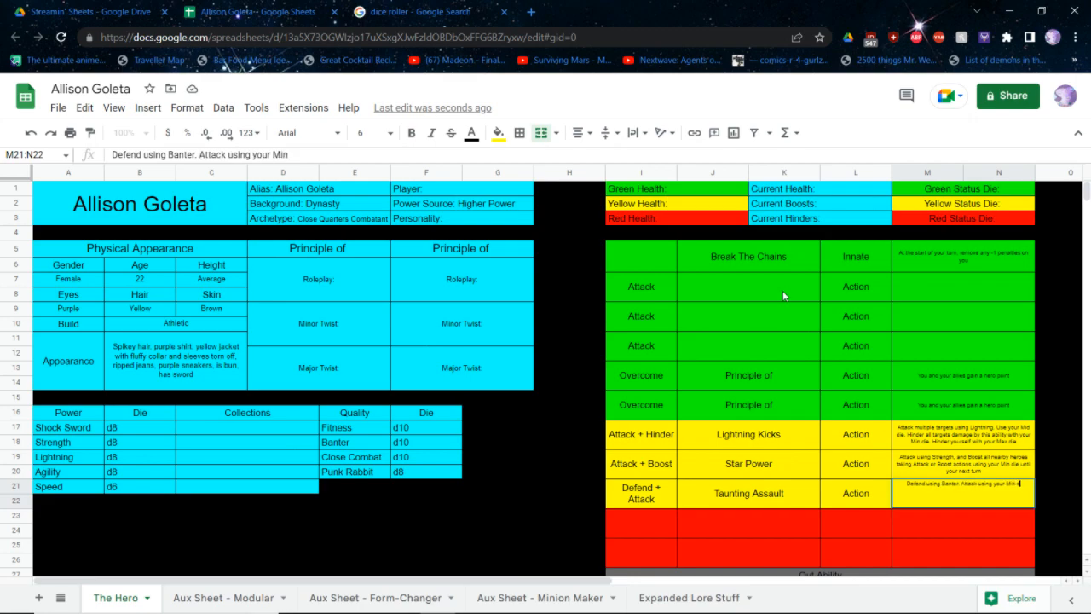
{"action": "key", "text": "Up"}
{"action": "key", "text": "Up"}
Name the third green Attack ability below Break The Chains Hit Their Weak Spot
{"action": "key", "text": "Up"}
{"action": "key", "text": "Up"}
{"action": "key", "text": "Up"}
{"action": "key", "text": "Up"}
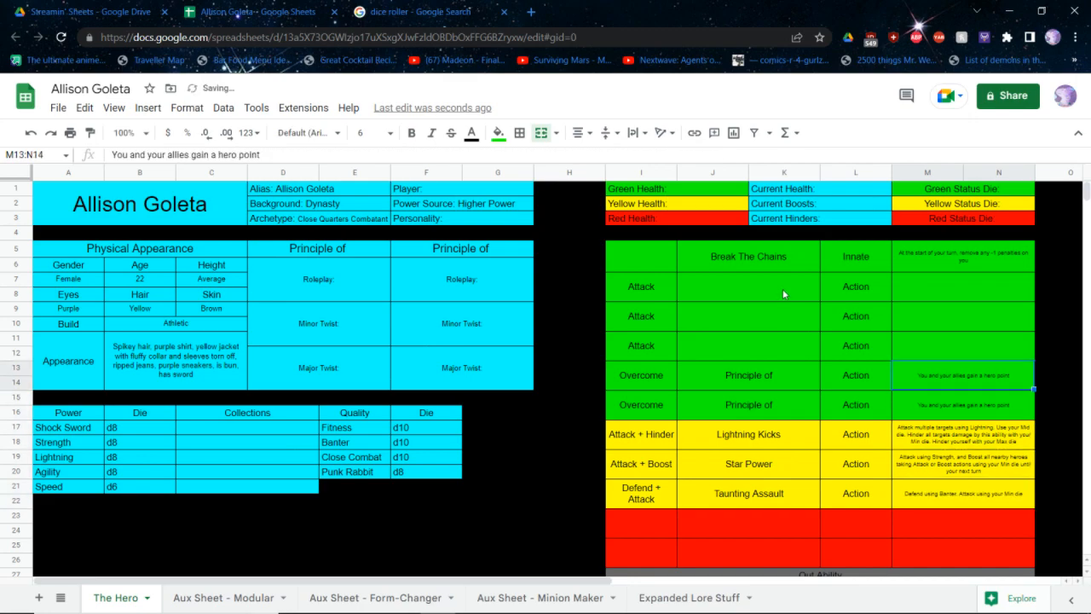
{"action": "key", "text": "Down"}
{"action": "key", "text": "Left"}
{"action": "key", "text": "Up"}
{"action": "key", "text": "Up"}
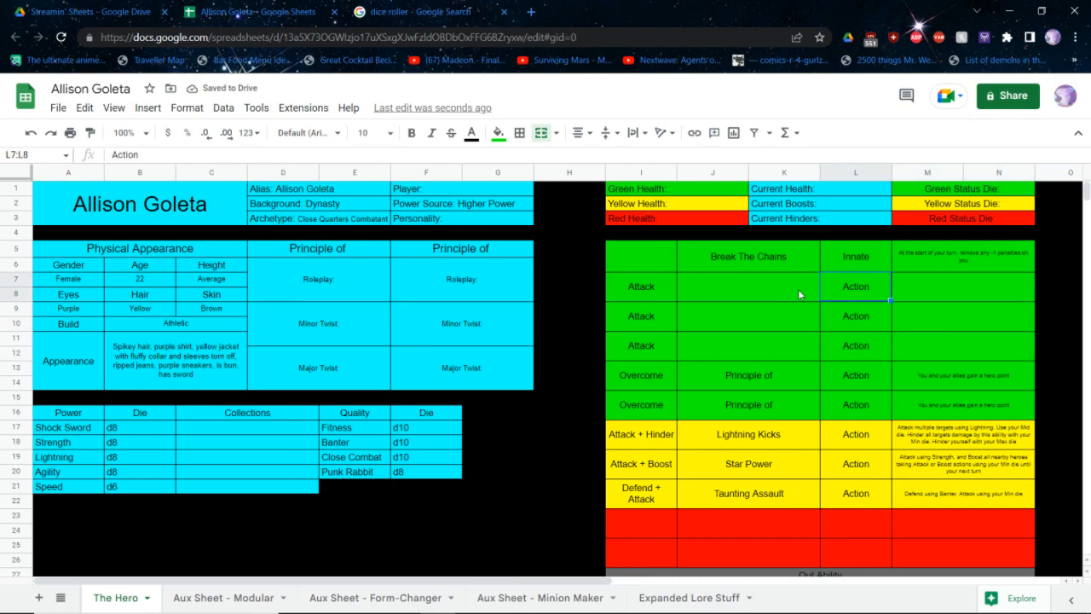
{"action": "key", "text": "Left"}
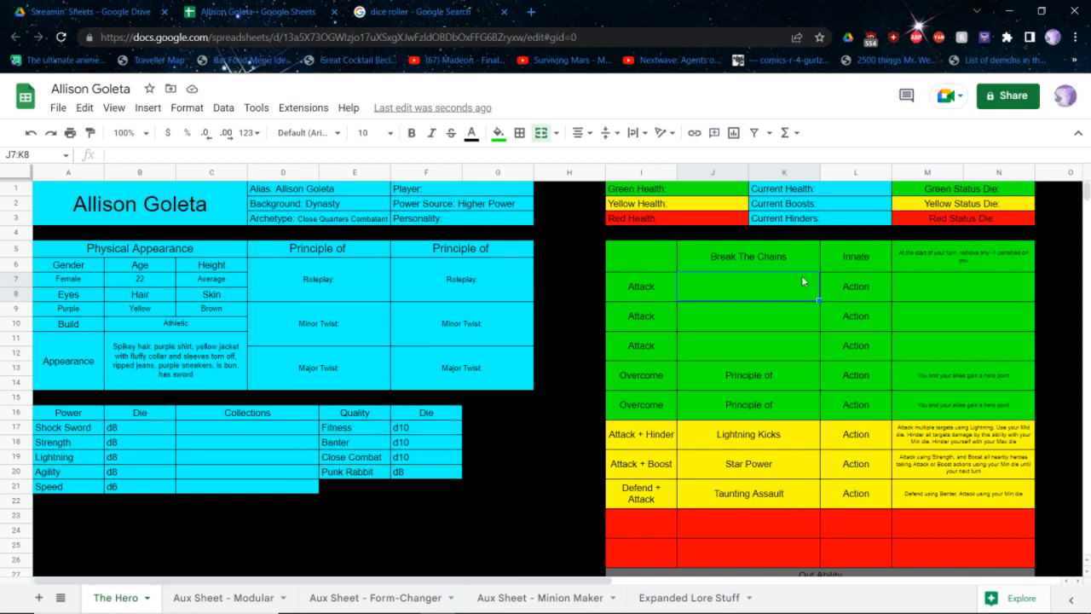
{"action": "key", "text": "Down"}
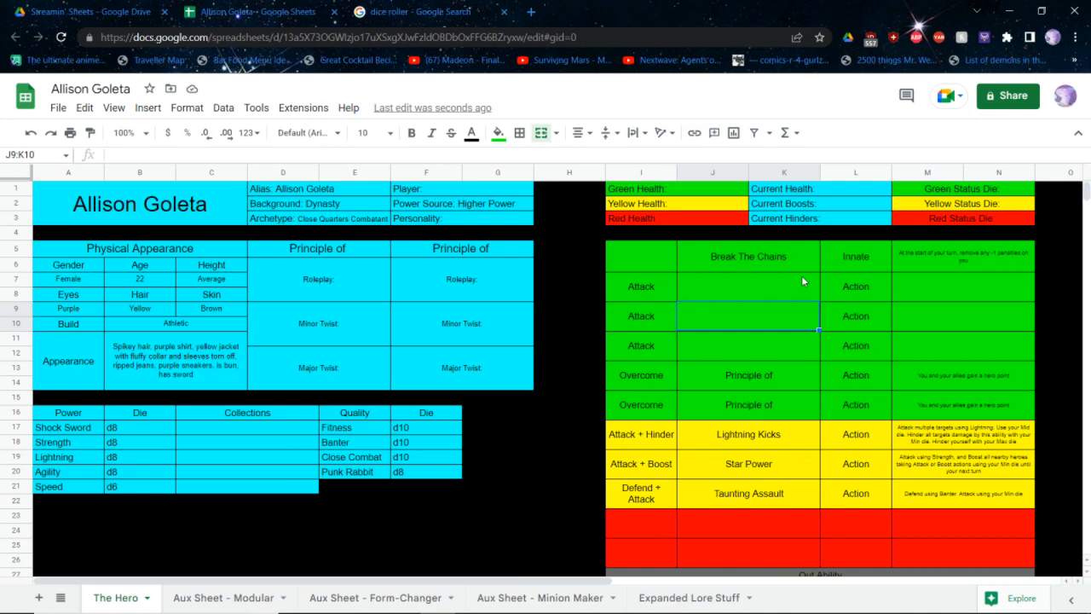
{"action": "key", "text": "Up"}
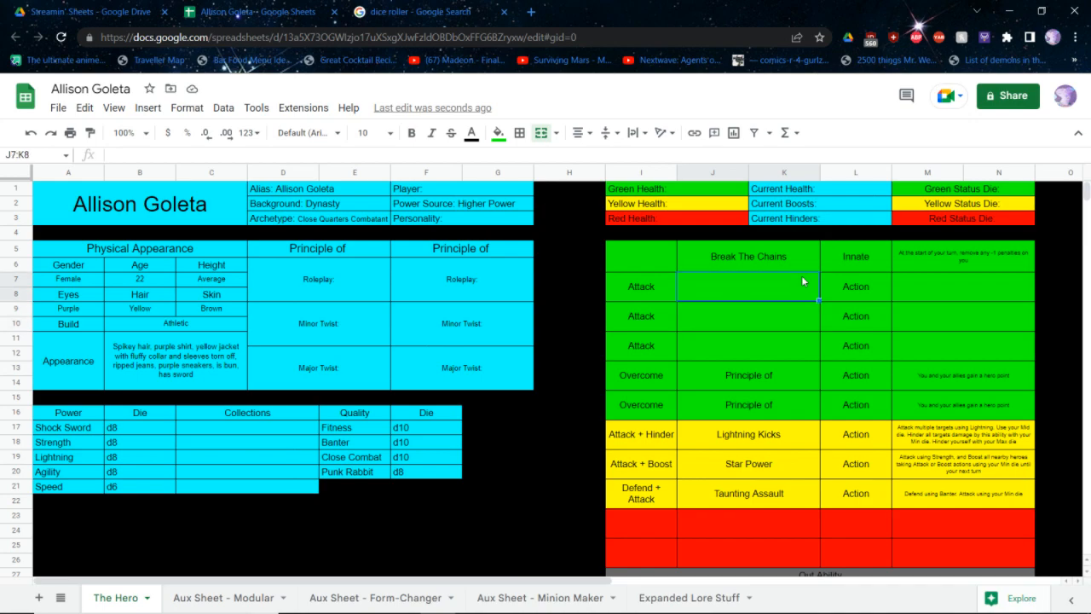
{"action": "key", "text": "Down"}
{"action": "key", "text": "Down"}
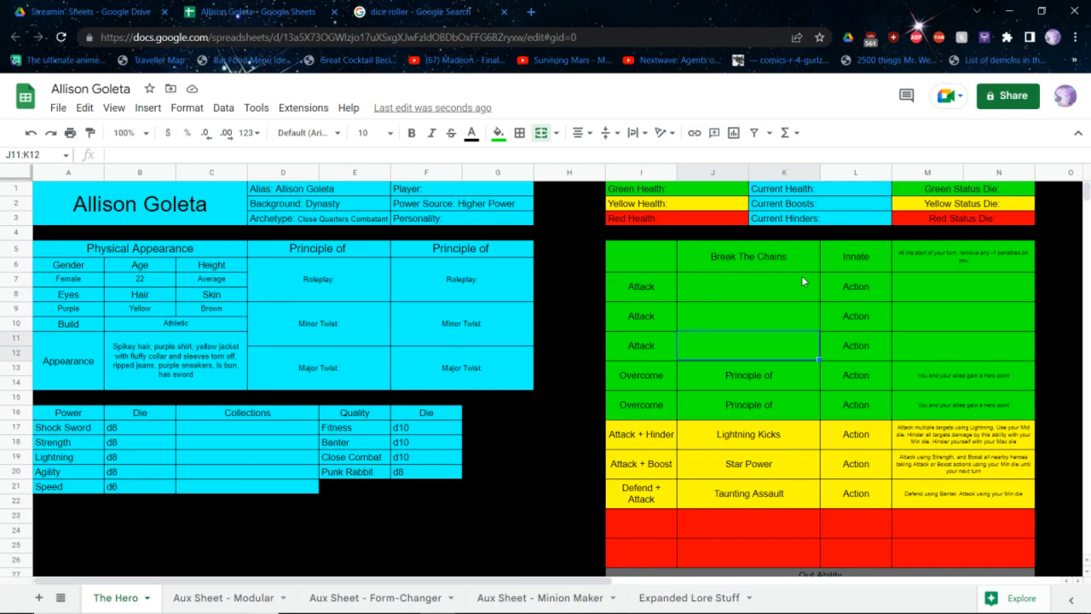
{"action": "type", "text": "Hit Their Weak"}
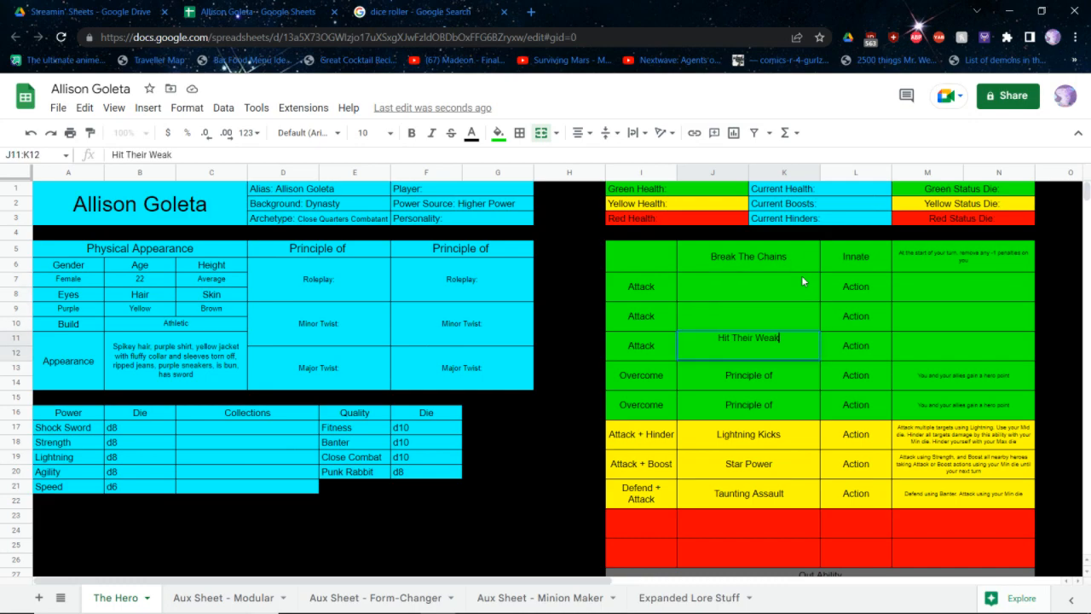
{"action": "type", "text": " Spot"}
Start the description of Hit Their Weak Spot with "Attack using Strength. Igno"
{"action": "key", "text": "Tab"}
{"action": "key", "text": "Tab"}
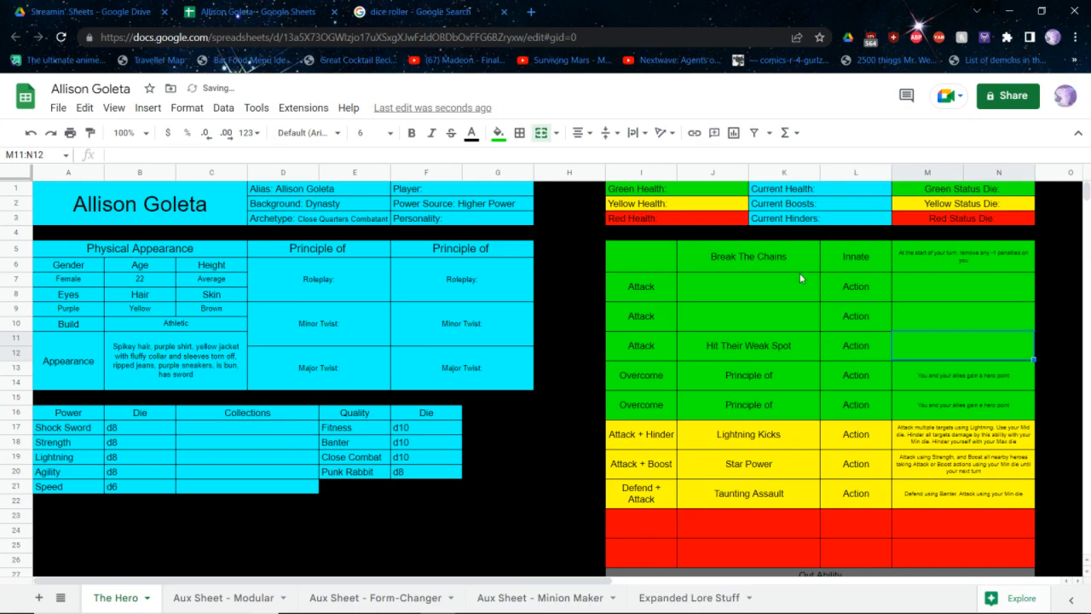
{"action": "type", "text": "Attack using"}
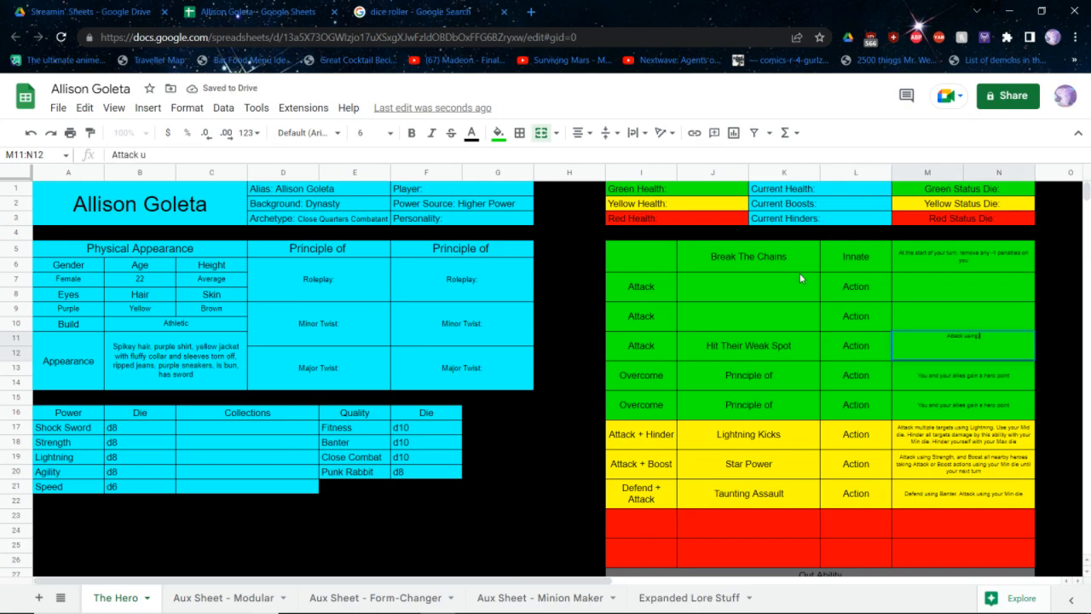
{"action": "type", "text": " Strength. Igno"}
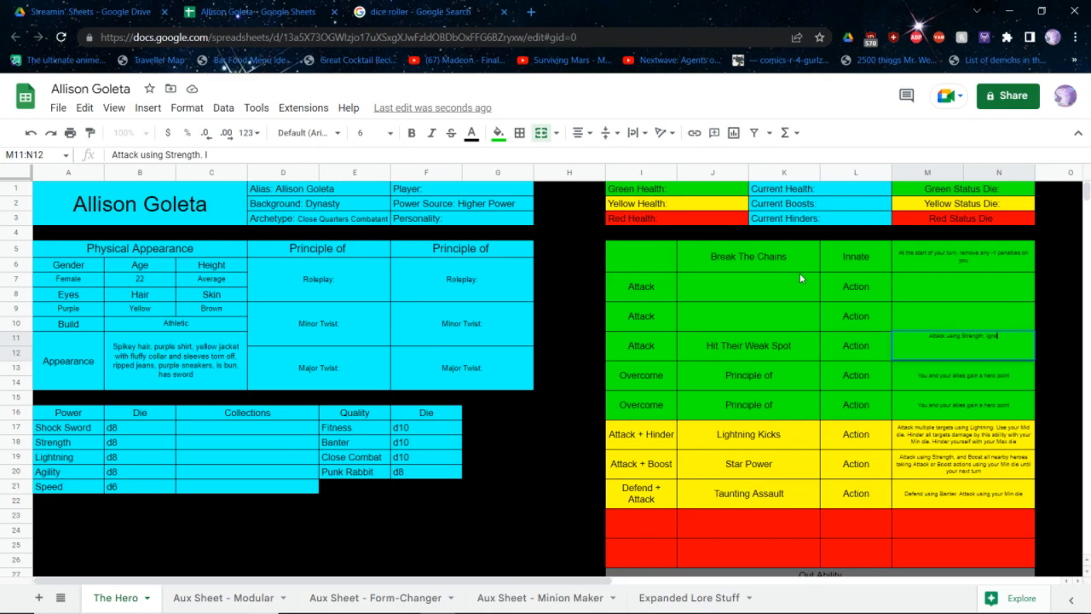
Rename the third green Attack ability to Dive Bomb
{"action": "left_click", "coordinate": [761, 356]}
{"action": "type", "text": "Dive Bomb"}
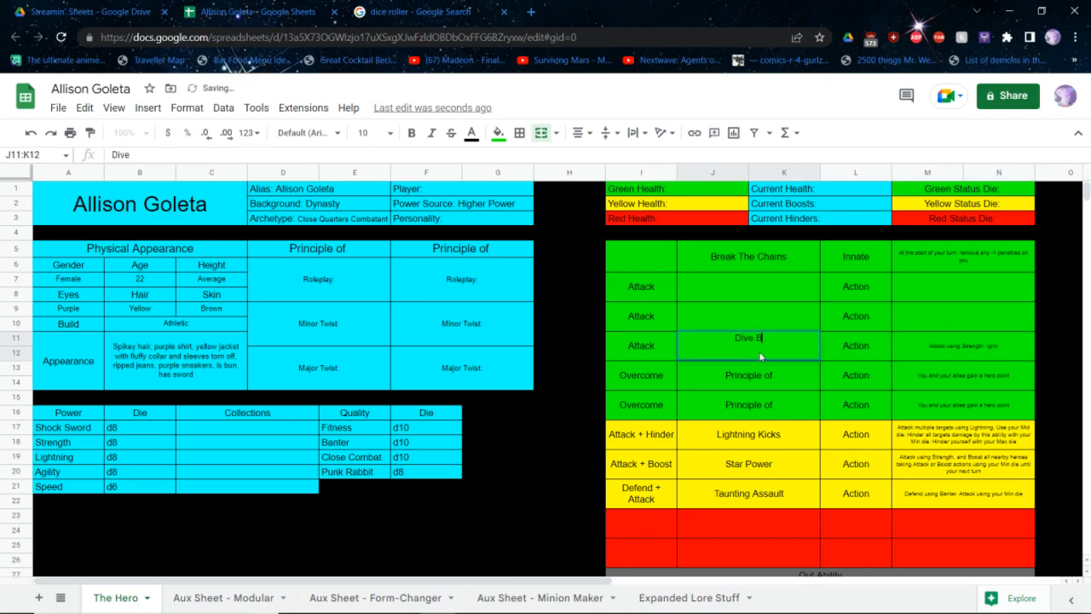
{"action": "key", "text": "Tab"}
{"action": "key", "text": "Tab"}
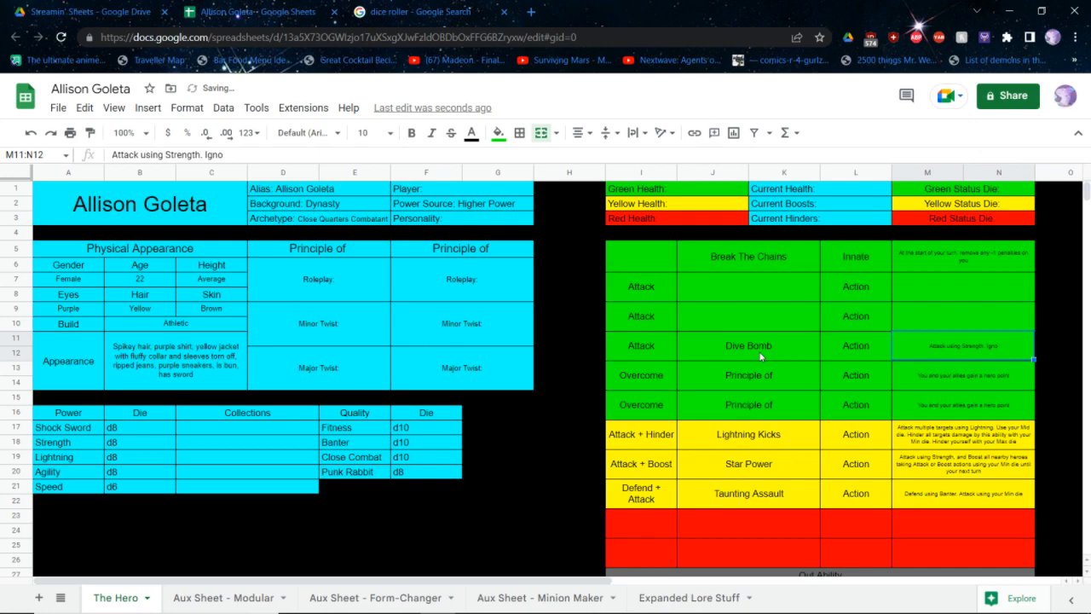
Replace the description of Dive Bomb with "Attack using Agility. Use your Max die"
{"action": "type", "text": "Attack using"}
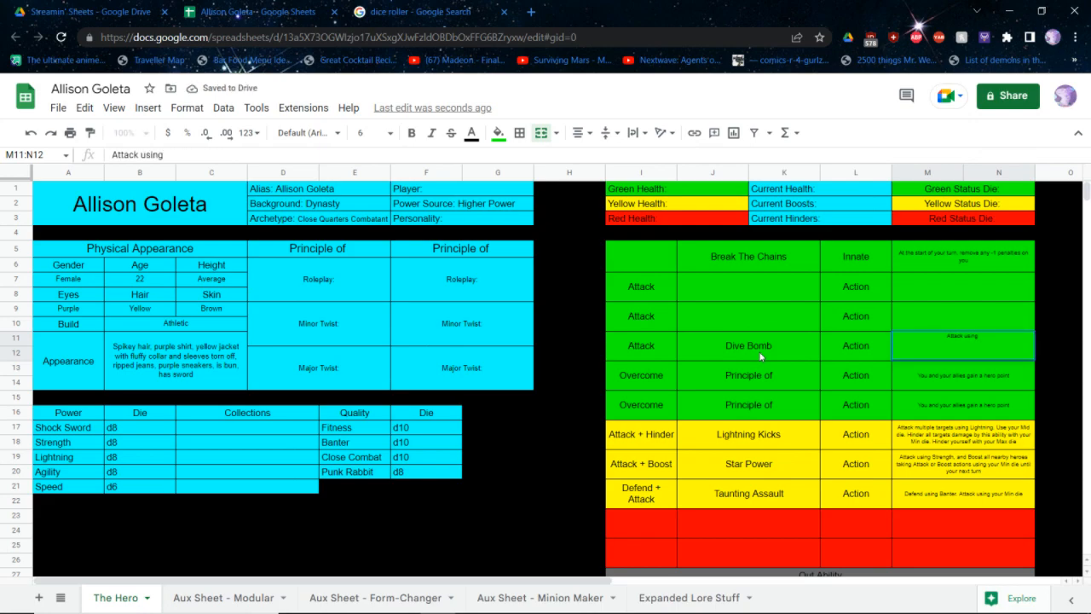
{"action": "type", "text": " Agility."}
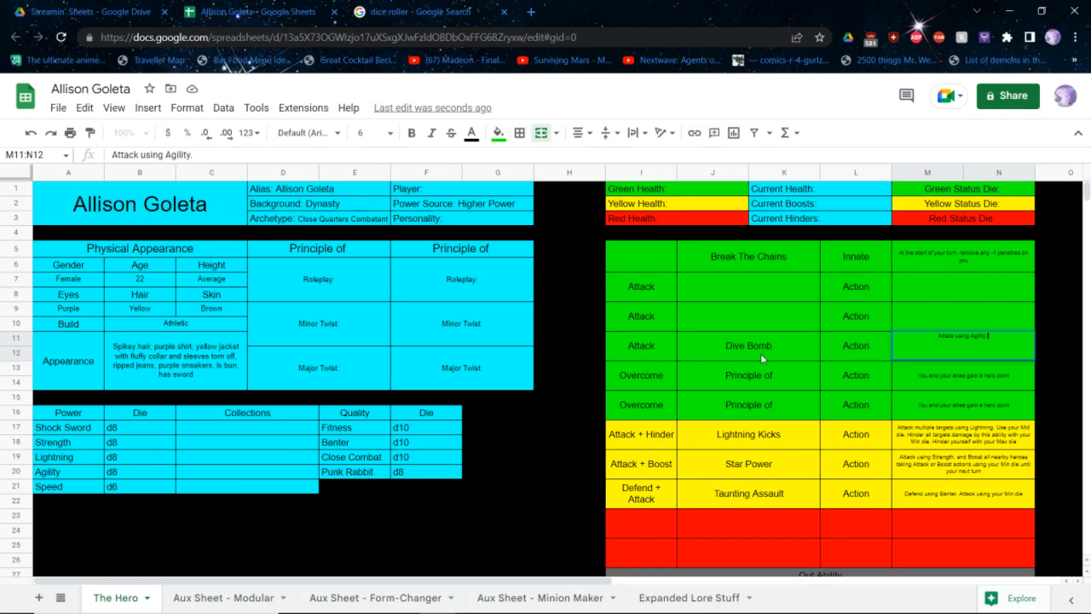
{"action": "type", "text": " Use your Max die"}
{"action": "key", "text": "shift+Tab"}
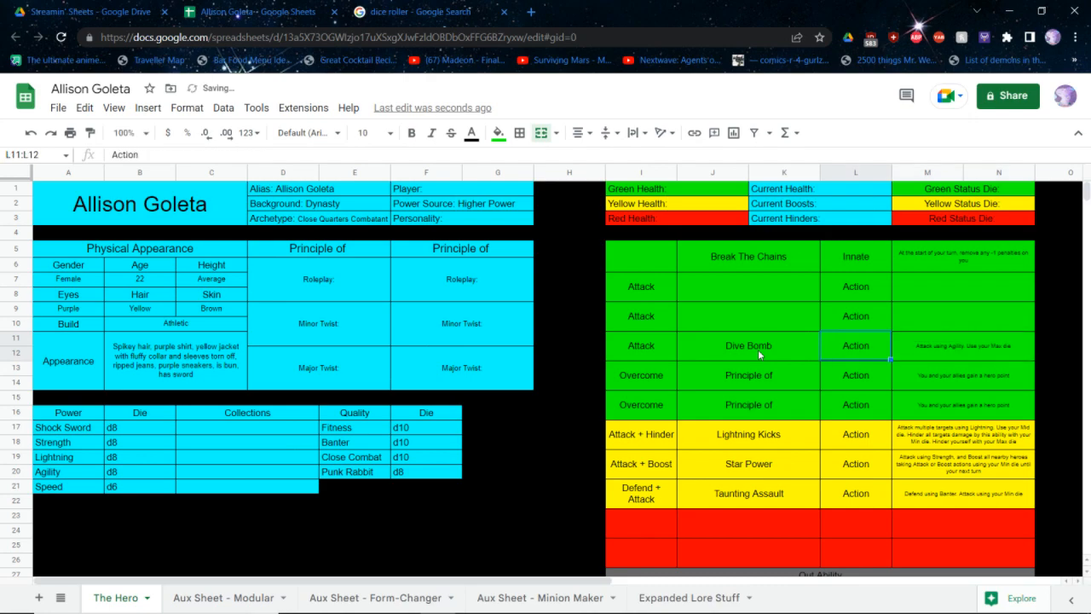
{"action": "key", "text": "Up"}
{"action": "key", "text": "Left"}
{"action": "type", "text": "Precision"}
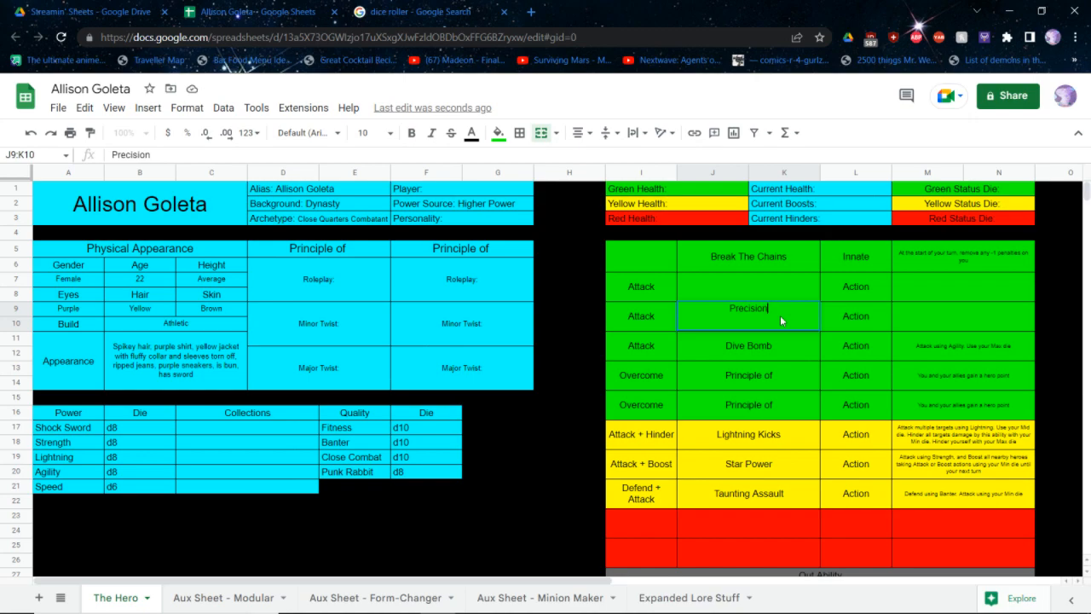
{"action": "key", "text": "BackSpace"}
{"action": "key", "text": "BackSpace"}
{"action": "key", "text": "BackSpace"}
{"action": "key", "text": "BackSpace"}
{"action": "key", "text": "BackSpace"}
{"action": "key", "text": "BackSpace"}
{"action": "key", "text": "BackSpace"}
{"action": "key", "text": "BackSpace"}
{"action": "key", "text": "BackSpace"}
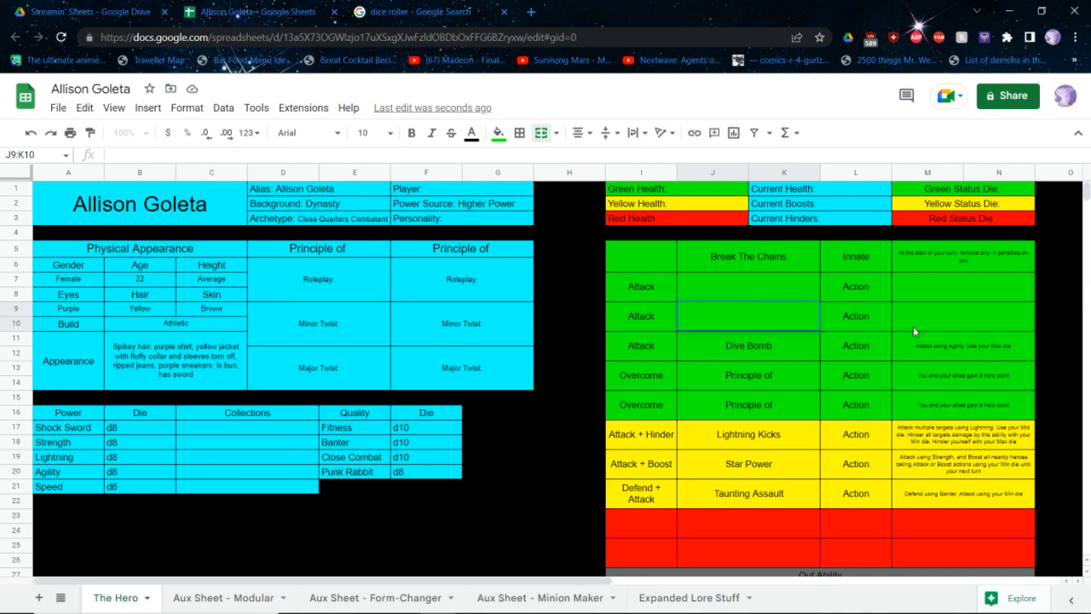
Change Dive Bomb's description to "Attack using Agility. Ignore ll penalties on this Attack, ignore any Defend actions, and it cannot be affected by Reactions"
{"action": "left_click", "coordinate": [956, 348]}
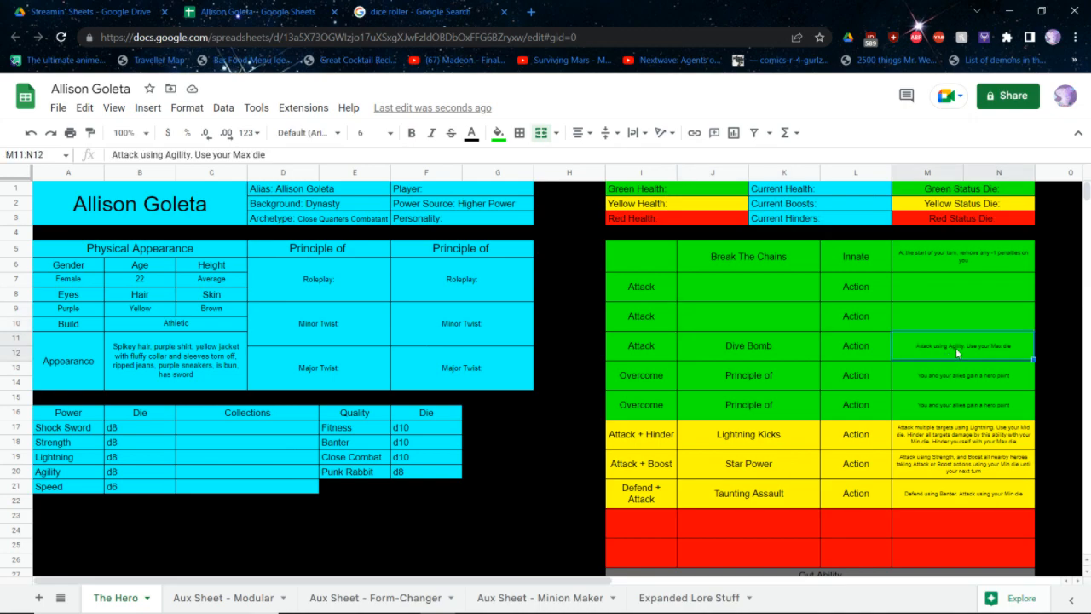
{"action": "double_click", "coordinate": [956, 348]}
{"action": "key", "text": "BackSpace"}
{"action": "key", "text": "BackSpace"}
{"action": "key", "text": "BackSpace"}
{"action": "key", "text": "BackSpace"}
{"action": "key", "text": "BackSpace"}
{"action": "key", "text": "BackSpace"}
{"action": "key", "text": "BackSpace"}
{"action": "key", "text": "BackSpace"}
{"action": "key", "text": "BackSpace"}
{"action": "key", "text": "BackSpace"}
{"action": "key", "text": "BackSpace"}
{"action": "key", "text": "BackSpace"}
{"action": "key", "text": "BackSpace"}
{"action": "key", "text": "BackSpace"}
{"action": "key", "text": "BackSpace"}
{"action": "key", "text": "BackSpace"}
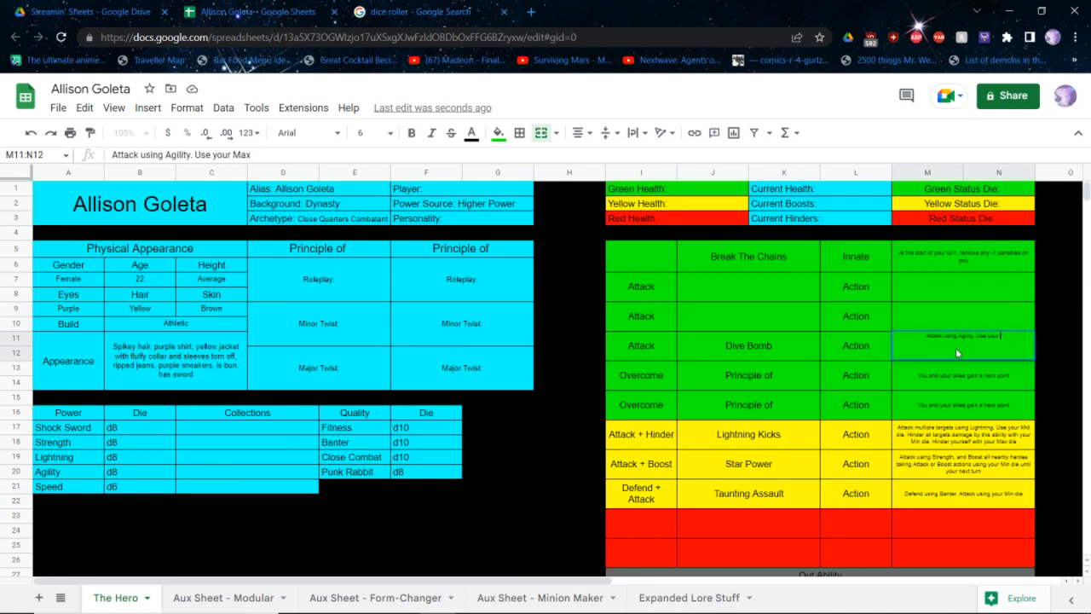
{"action": "type", "text": "Ignore ll penalties on this Attack,"}
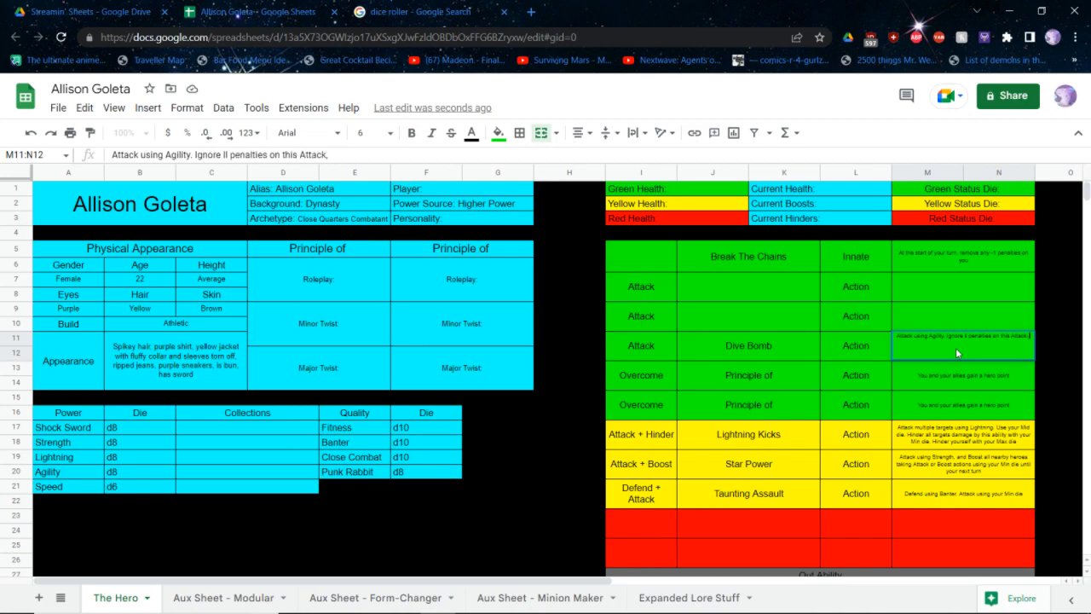
{"action": "type", "text": " ignore any De"}
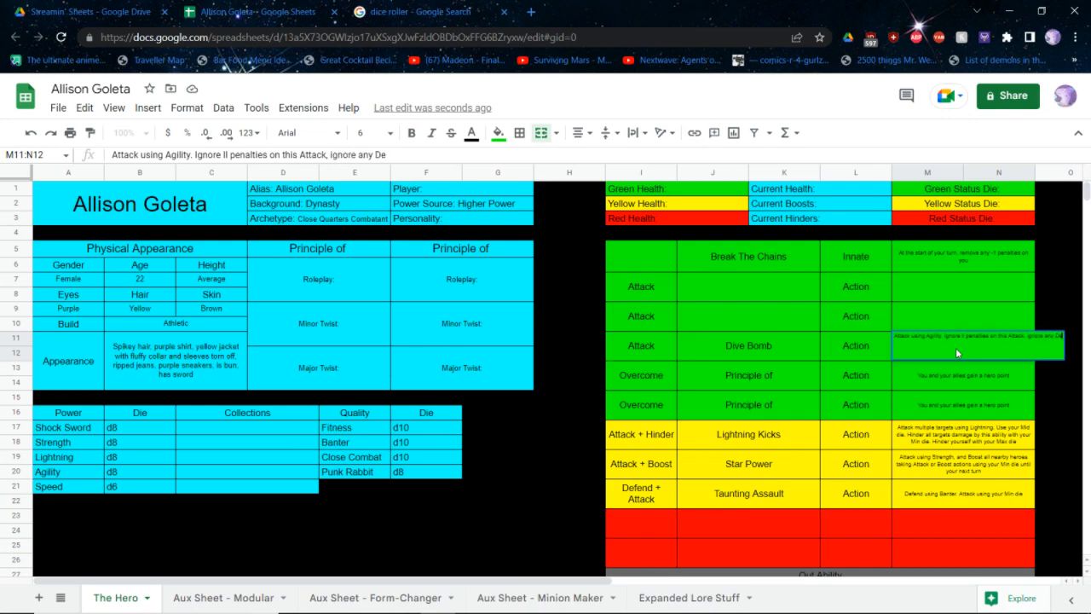
{"action": "type", "text": "fend actions, and"}
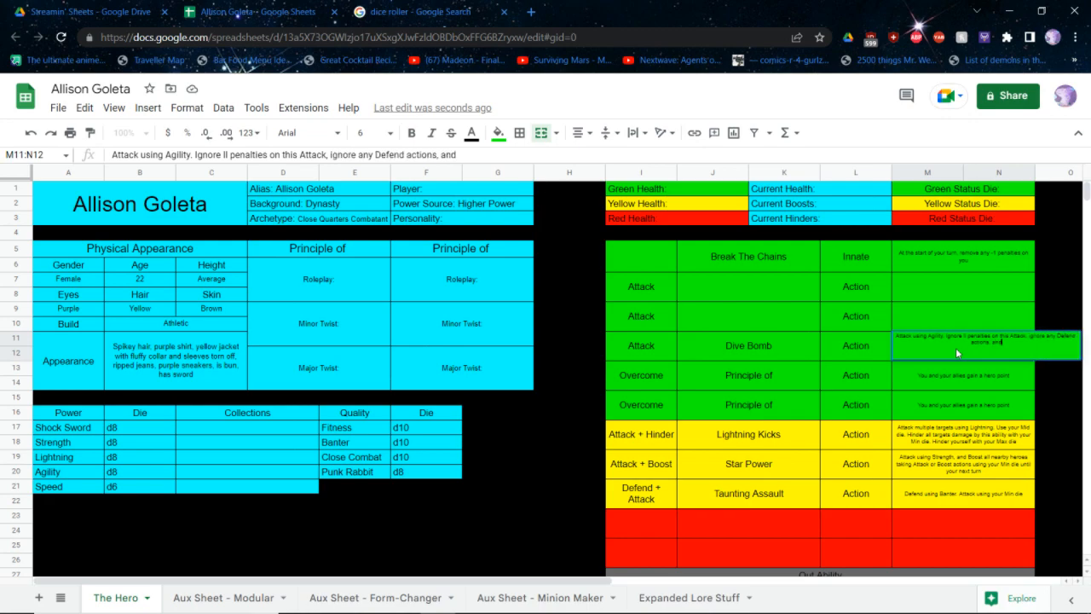
{"action": "type", "text": " it cannot be affected by Reactions"}
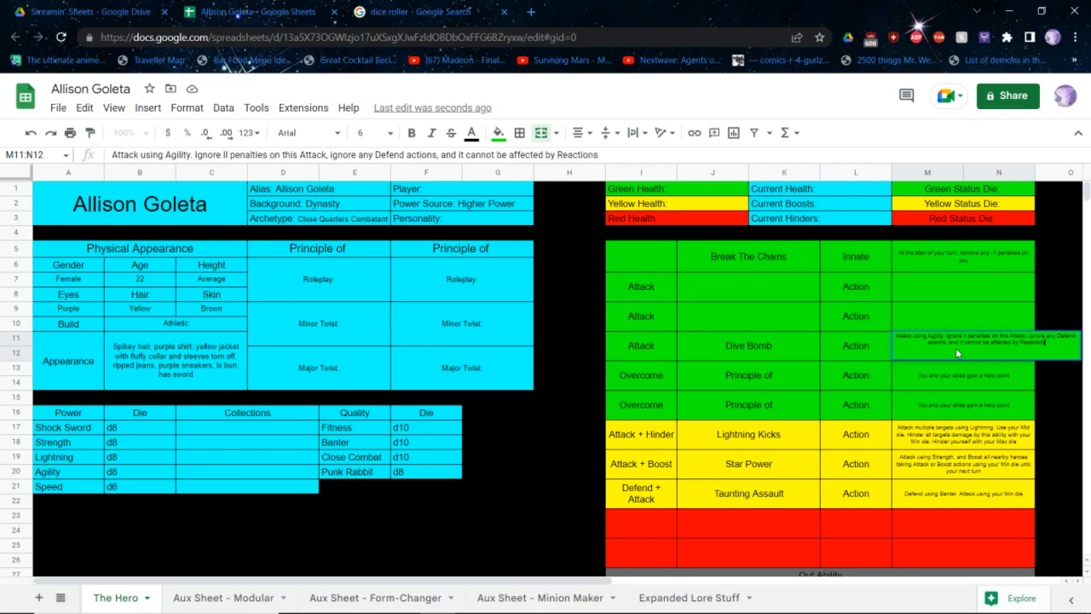
{"action": "key", "text": "Return"}
Name the green Attack ability directly above Dive Bomb "Sword!"
{"action": "left_click", "coordinate": [785, 305]}
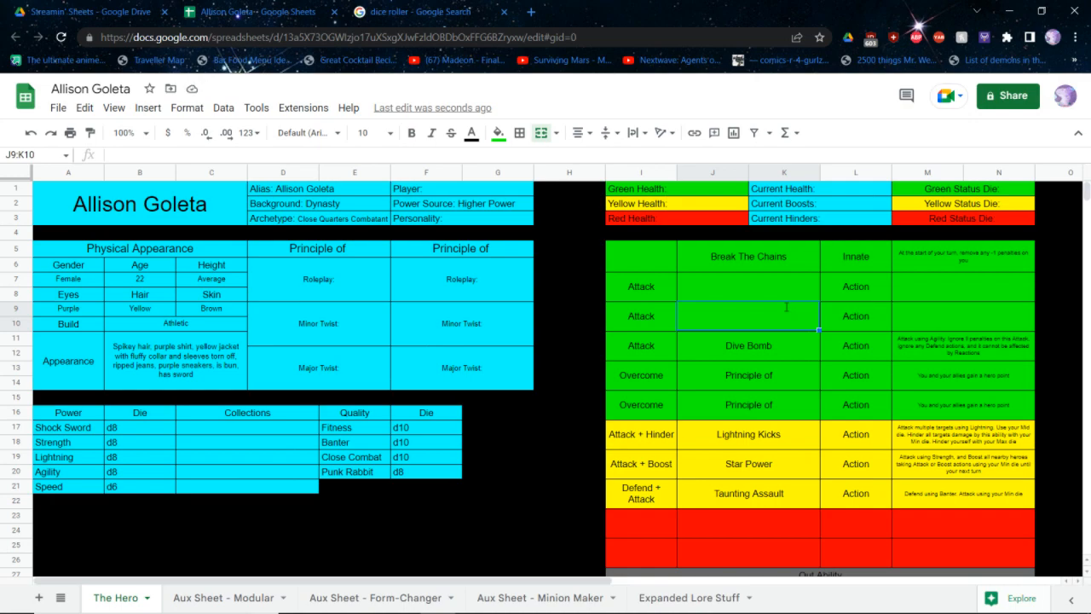
{"action": "type", "text": "SWORD"}
{"action": "key", "text": "BackSpace"}
{"action": "key", "text": "BackSpace"}
{"action": "key", "text": "BackSpace"}
{"action": "key", "text": "BackSpace"}
{"action": "key", "text": "BackSpace"}
{"action": "type", "text": "Sword"}
{"action": "key", "text": "Tab"}
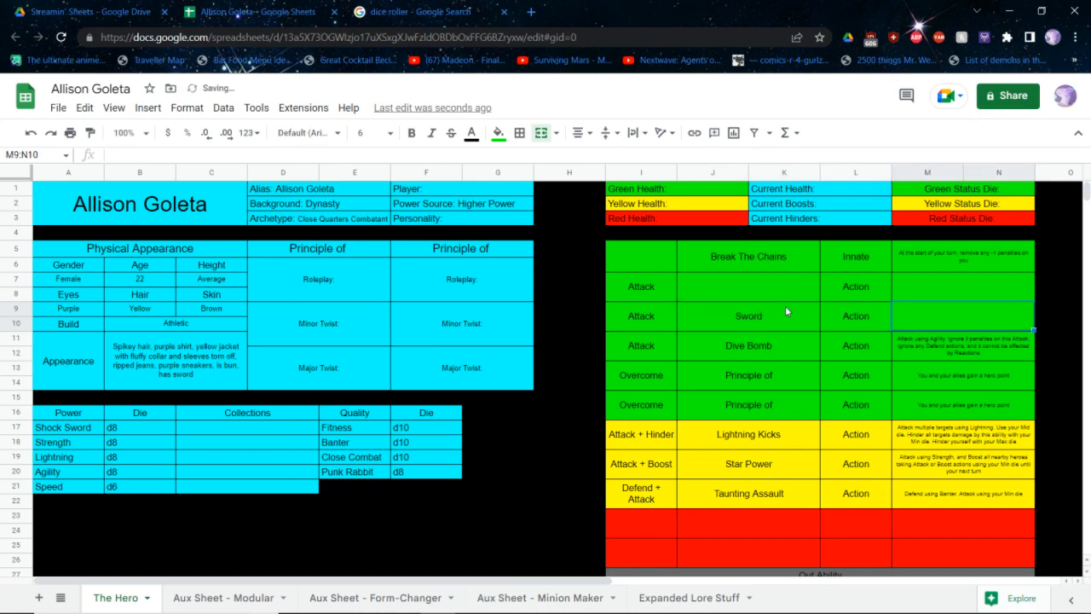
{"action": "left_click", "coordinate": [786, 305]}
{"action": "double_click", "coordinate": [785, 306]}
{"action": "type", "text": "!"}
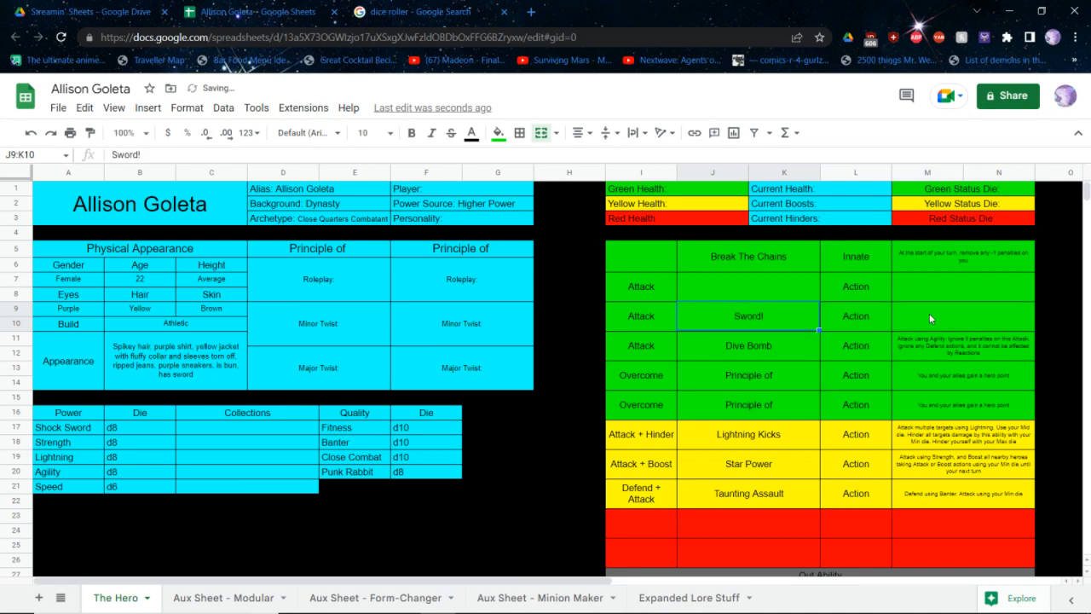
Start the description of the Sword! ability with "Attack using Shock Blade"
{"action": "left_click", "coordinate": [929, 317]}
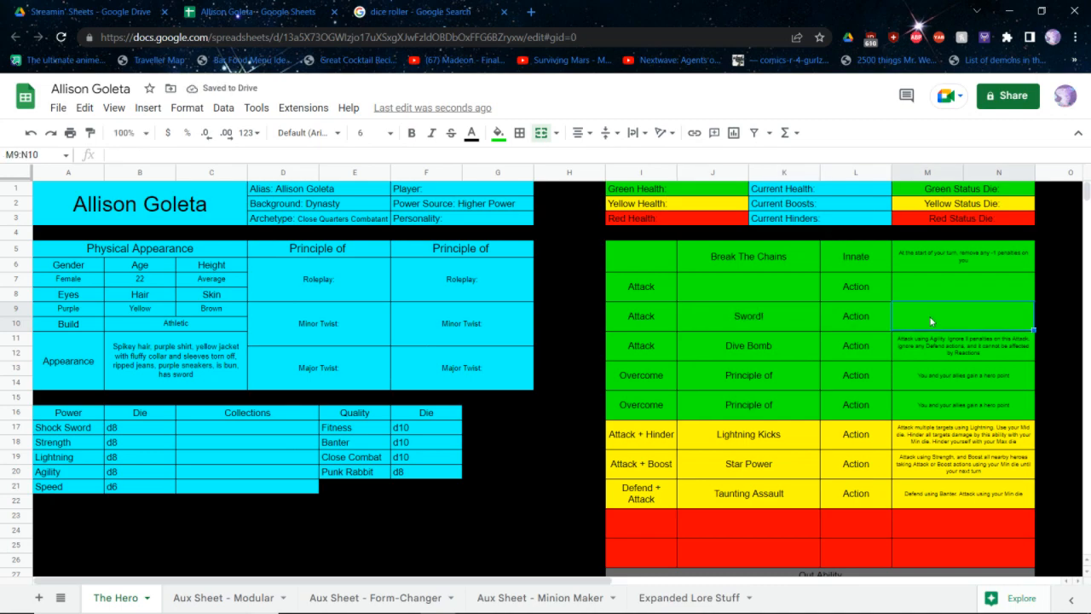
{"action": "type", "text": "Attack using Shock Sword."}
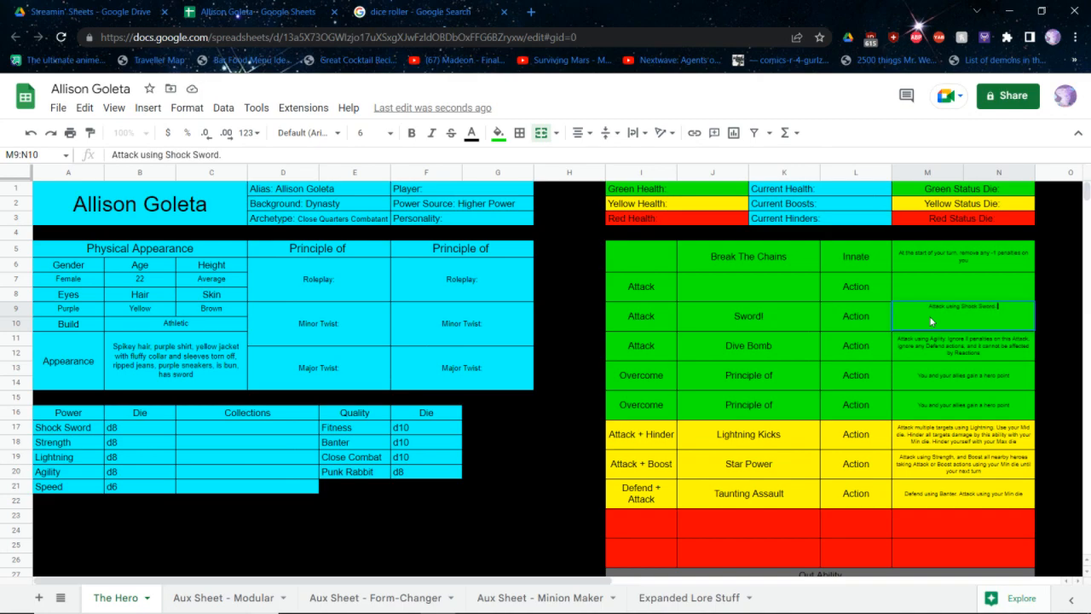
{"action": "key", "text": "BackSpace"}
{"action": "key", "text": "BackSpace"}
{"action": "key", "text": "BackSpace"}
{"action": "key", "text": "BackSpace"}
{"action": "key", "text": "BackSpace"}
{"action": "type", "text": "Black"}
{"action": "key", "text": "BackSpace"}
{"action": "key", "text": "BackSpace"}
{"action": "type", "text": "de"}
Rename the Shock Sword power to Shock Blade in the Power table
{"action": "left_click", "coordinate": [68, 433]}
{"action": "double_click", "coordinate": [67, 430]}
{"action": "key", "text": "BackSpace"}
{"action": "key", "text": "BackSpace"}
{"action": "key", "text": "BackSpace"}
{"action": "key", "text": "BackSpace"}
{"action": "key", "text": "BackSpace"}
{"action": "type", "text": "Blade"}
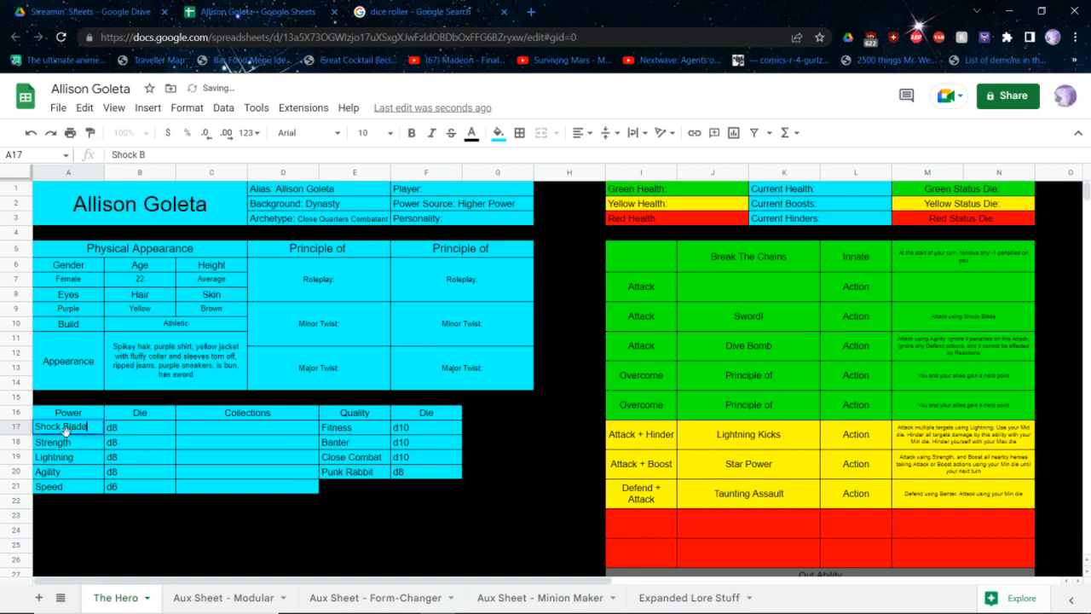
{"action": "key", "text": "Return"}
Complete the Sword! description with ". Use your Max die" and select the empty name cell of the first green Attack ability
{"action": "left_click", "coordinate": [978, 318]}
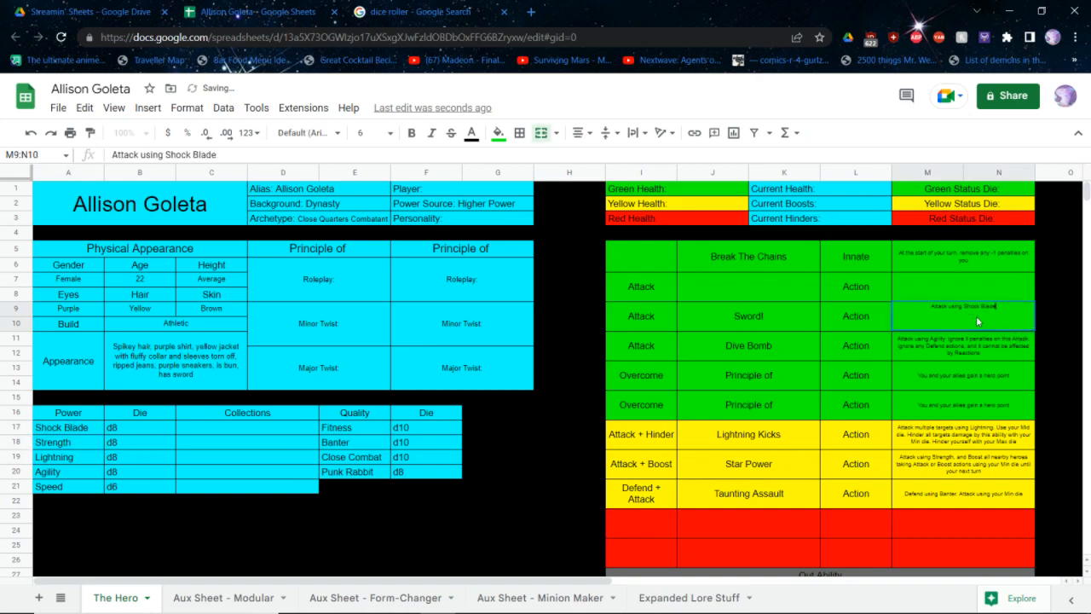
{"action": "double_click", "coordinate": [978, 318]}
{"action": "type", "text": "Use your Max die"}
{"action": "key", "text": "Return"}
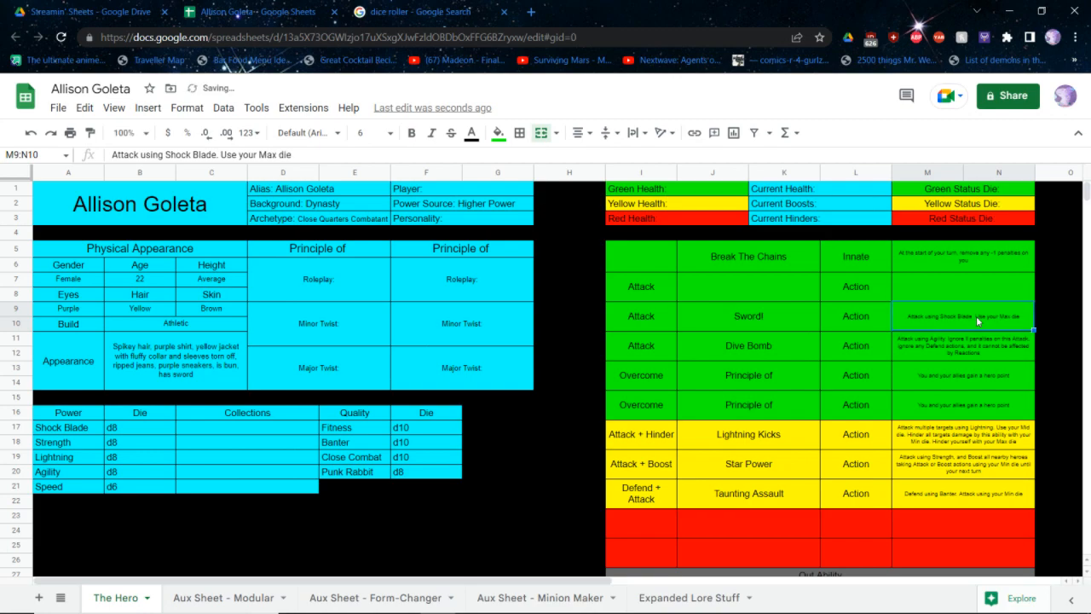
{"action": "key", "text": "Up"}
{"action": "key", "text": "Left"}
{"action": "key", "text": "Left"}
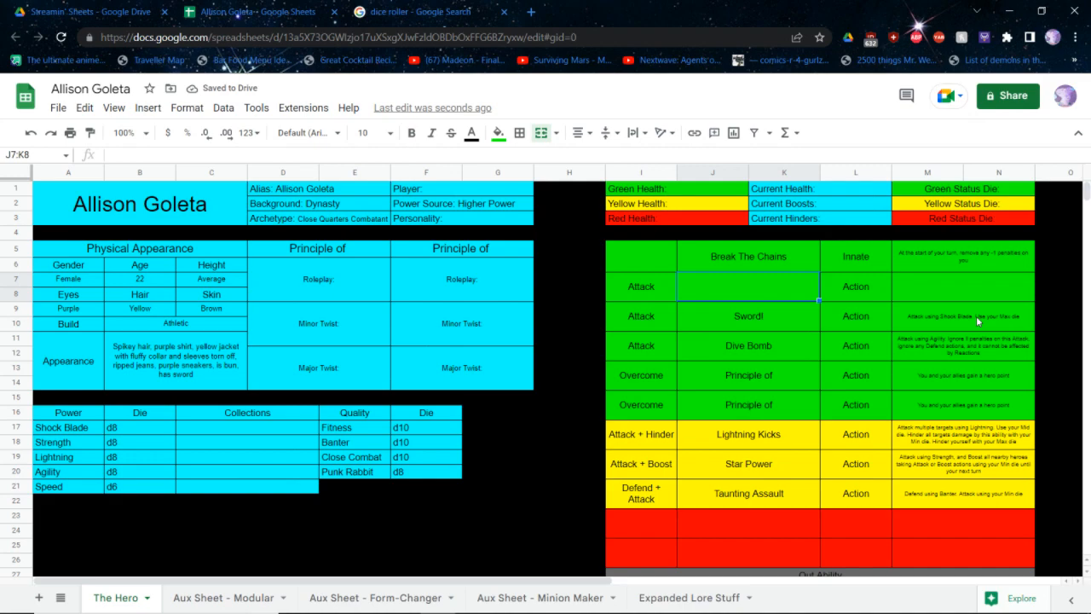
{"action": "type", "text": "Attack"}
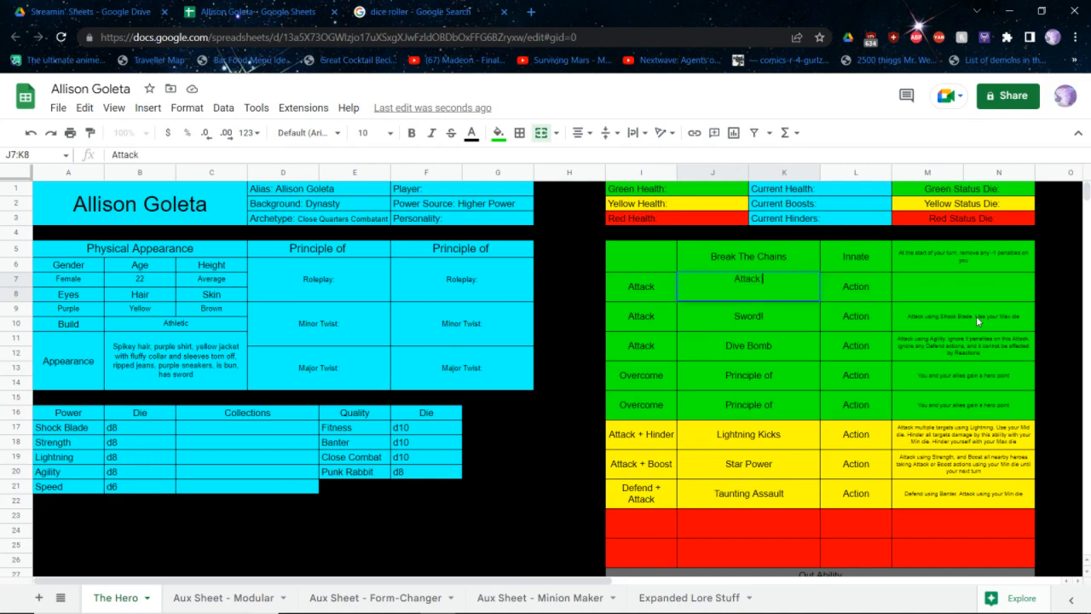
{"action": "type", "text": " one target us"}
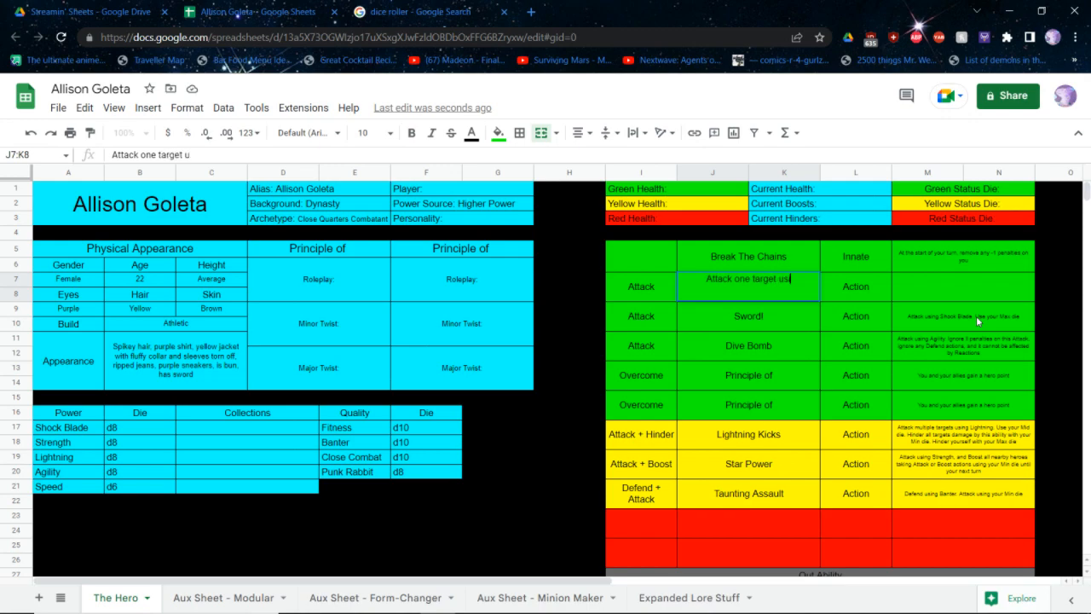
{"action": "type", "text": "ing"}
{"action": "key", "text": "ctrl+a"}
{"action": "key", "text": "ctrl+x"}
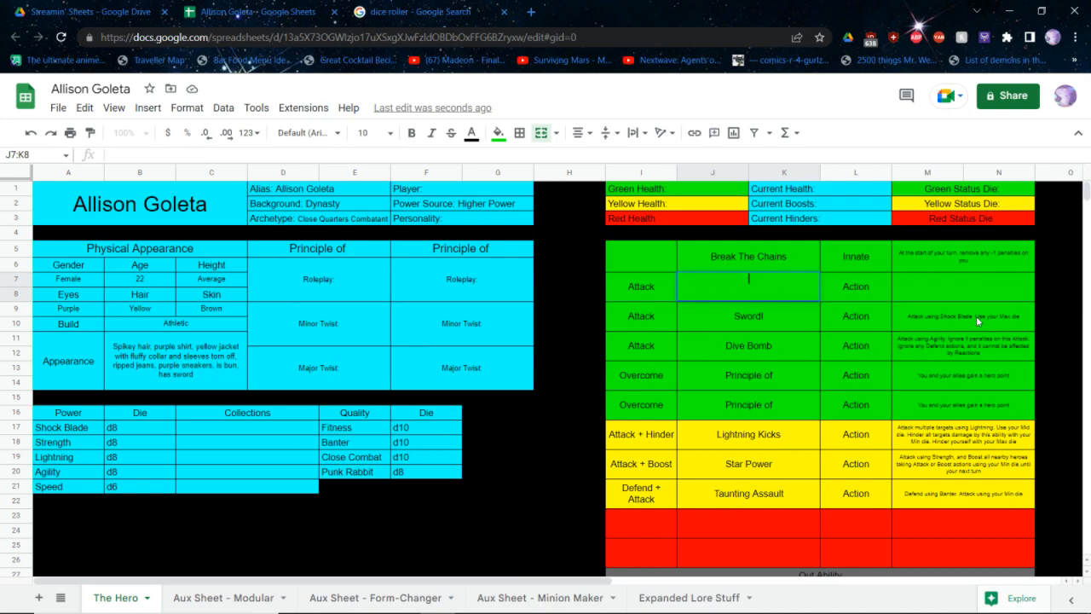
{"action": "type", "text": "Multi-"}
{"action": "type", "text": "{ie"}
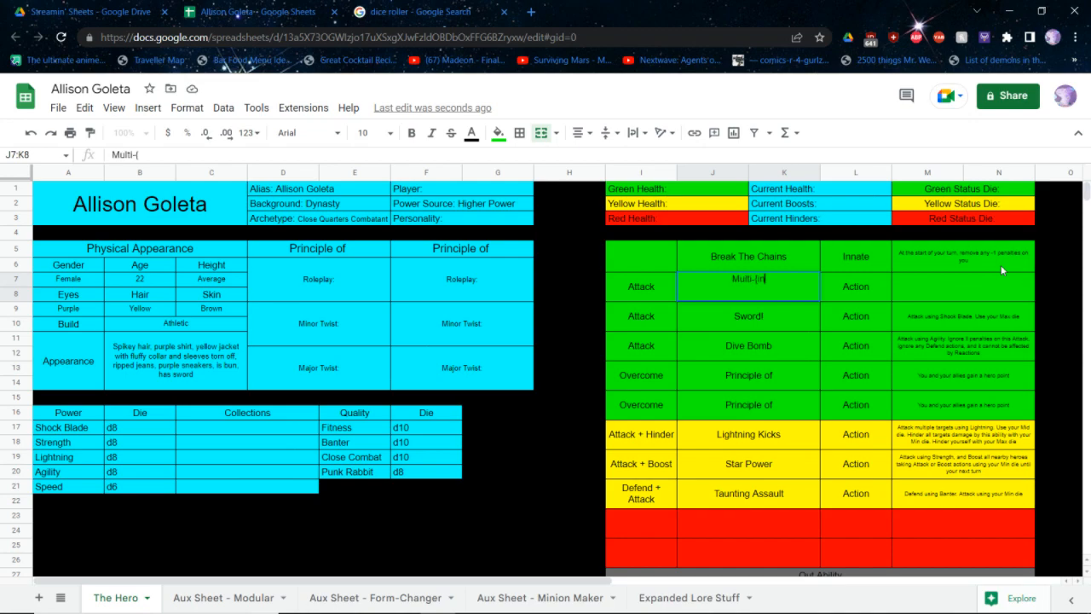
{"action": "key", "text": "BackSpace"}
{"action": "key", "text": "ctrl+a"}
{"action": "key", "text": "BackSpace"}
Name the first green Attack ability Yeet and move to its description cell
{"action": "type", "text": "Yeet"}
{"action": "key", "text": "Tab"}
{"action": "key", "text": "Tab"}
Describe Yeet as "Attack a minion using Strength. Whatever that minino rolls as defense Attacks another target of your choice"
{"action": "type", "text": "Attack"}
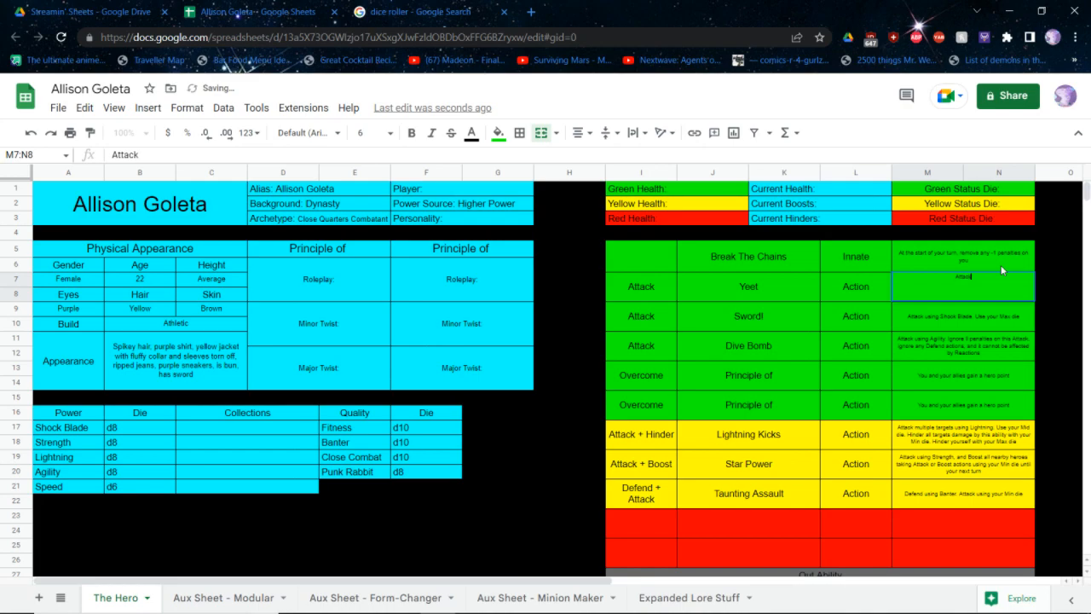
{"action": "type", "text": " a minion using S"}
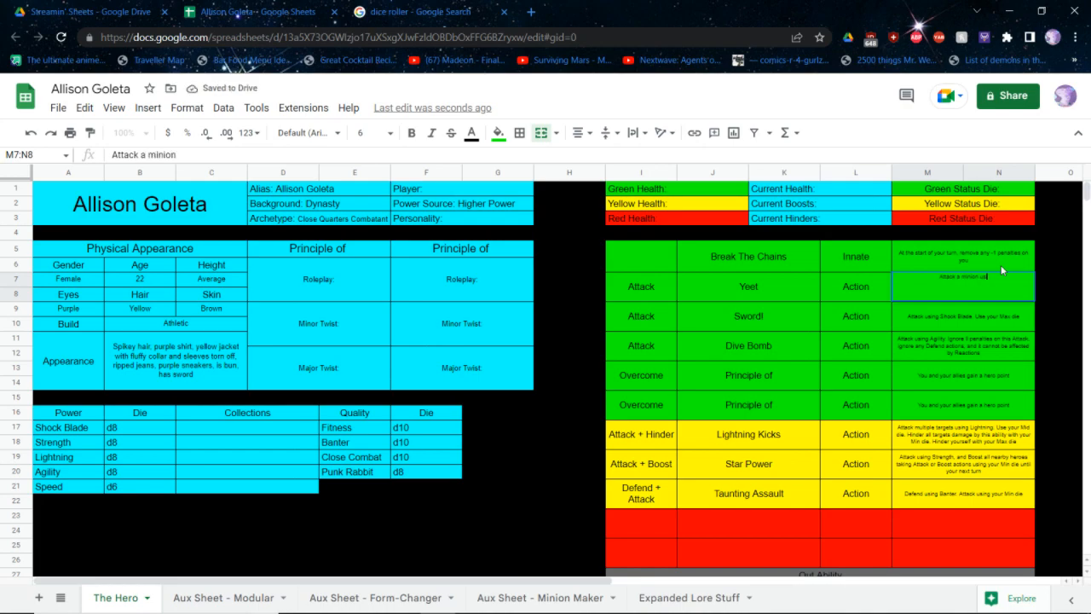
{"action": "type", "text": "trength"}
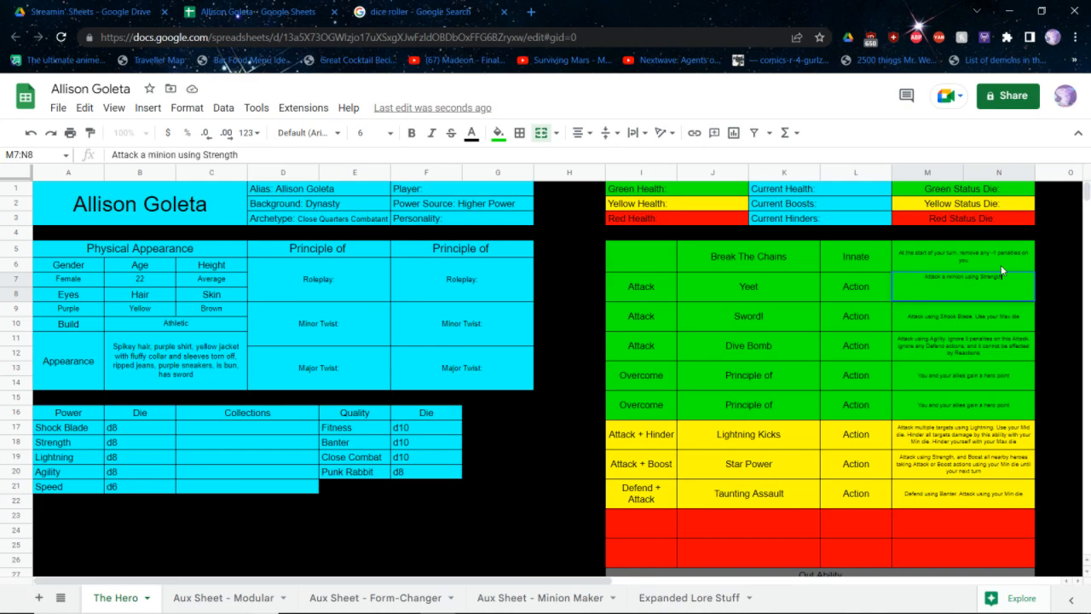
{"action": "type", "text": ". Whatever that minino rolls as"}
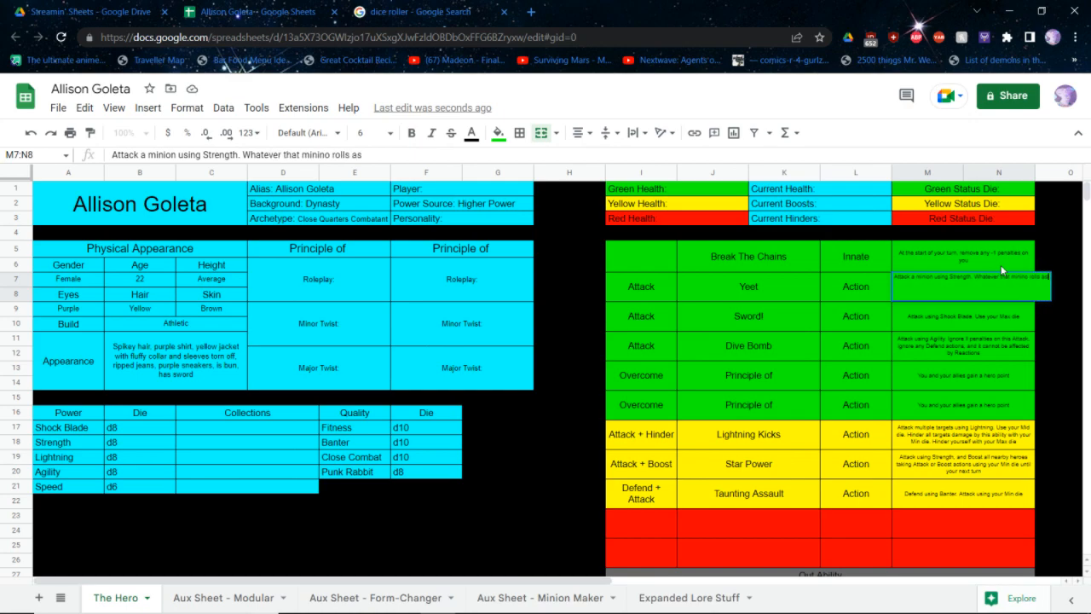
{"action": "type", "text": " defen"}
{"action": "type", "text": "se"}
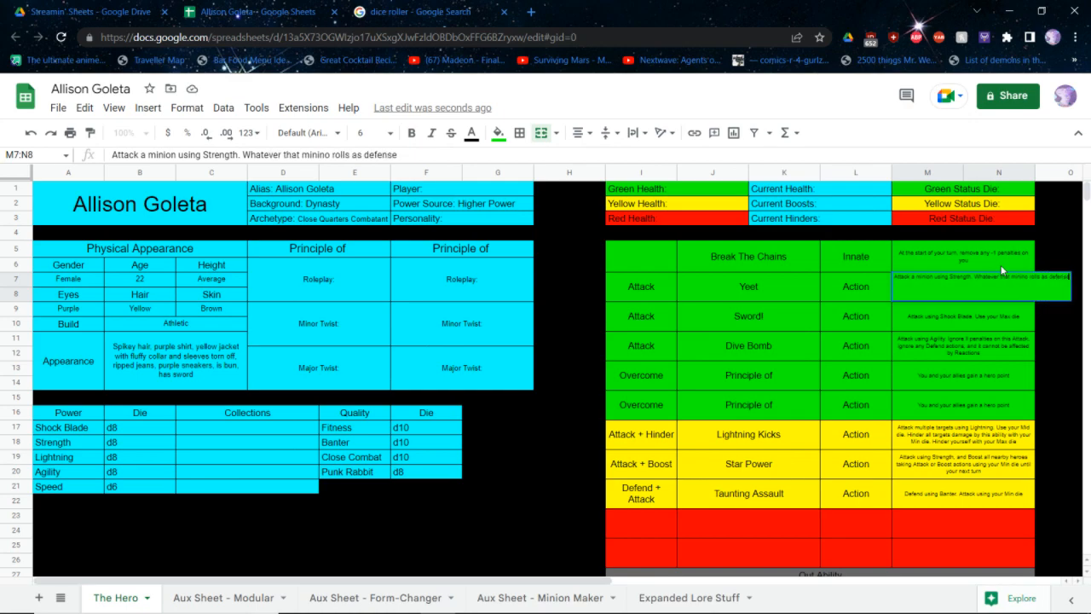
{"action": "type", "text": " Attacks another"}
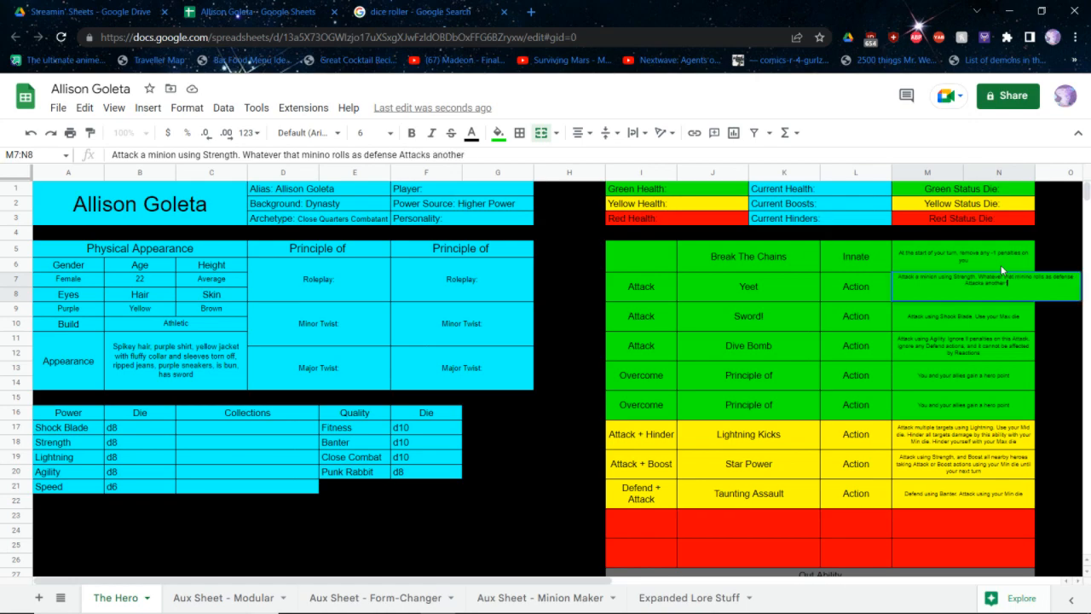
{"action": "type", "text": " target of your choice"}
{"action": "key", "text": "Return"}
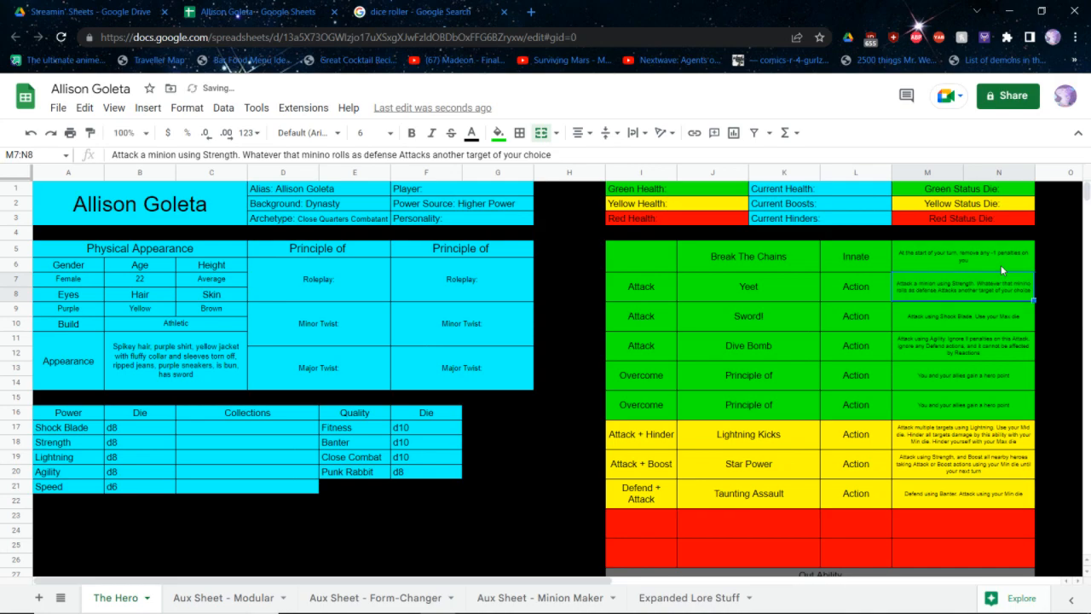
Correct the misspelled "minino" to "minion" in Yeet's description
{"action": "double_click", "coordinate": [1001, 270]}
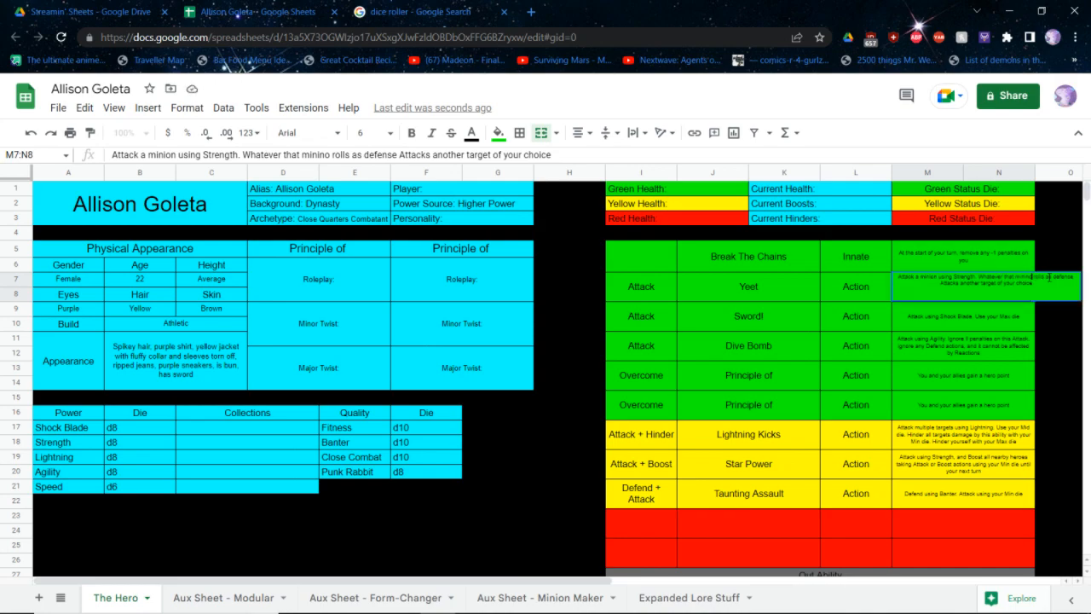
{"action": "type", "text": "n"}
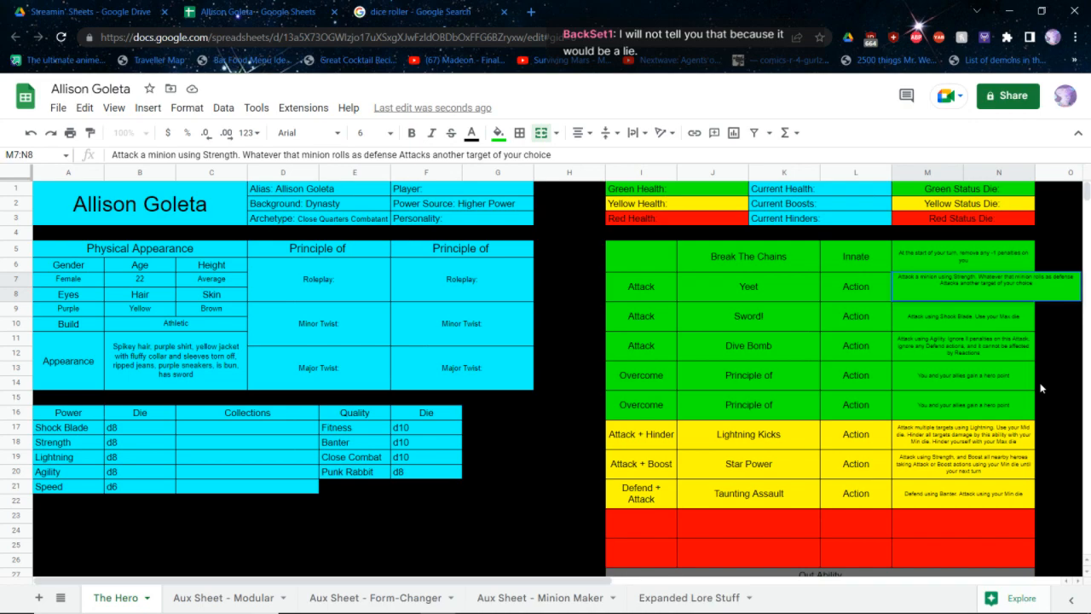
{"action": "key", "text": "Return"}
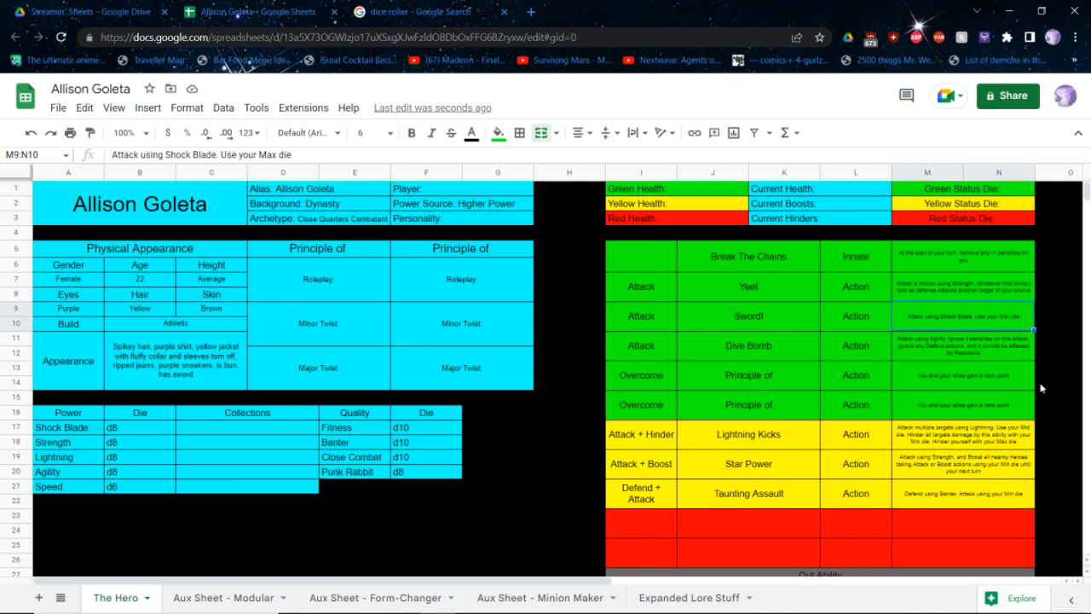
Fill in the hero's Personality as "Mischevious" after the existing label
{"action": "left_click", "coordinate": [503, 224]}
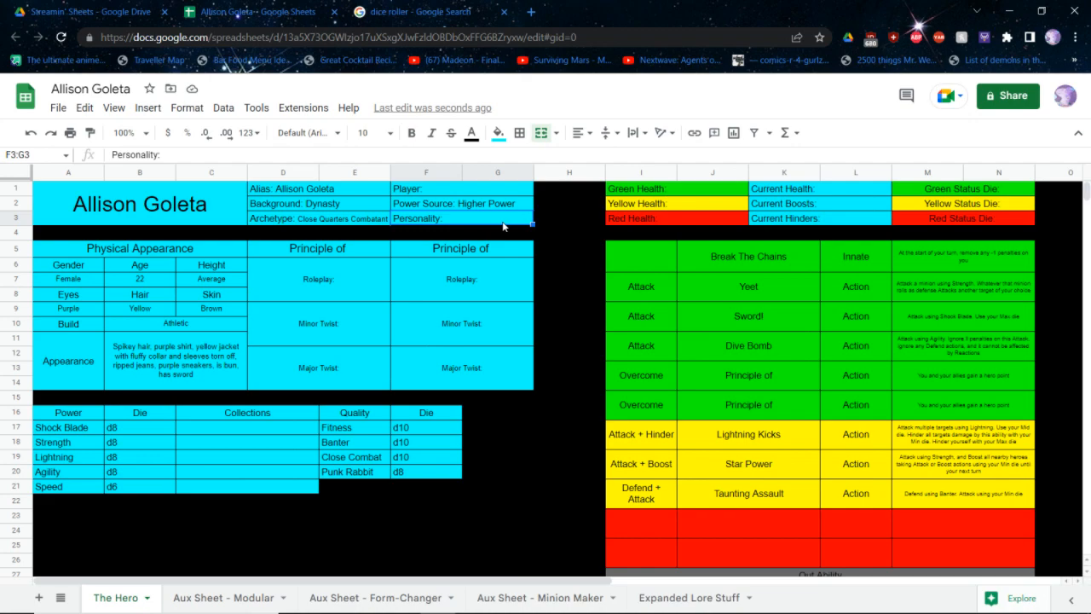
{"action": "double_click", "coordinate": [441, 219]}
{"action": "type", "text": "Mischievous"}
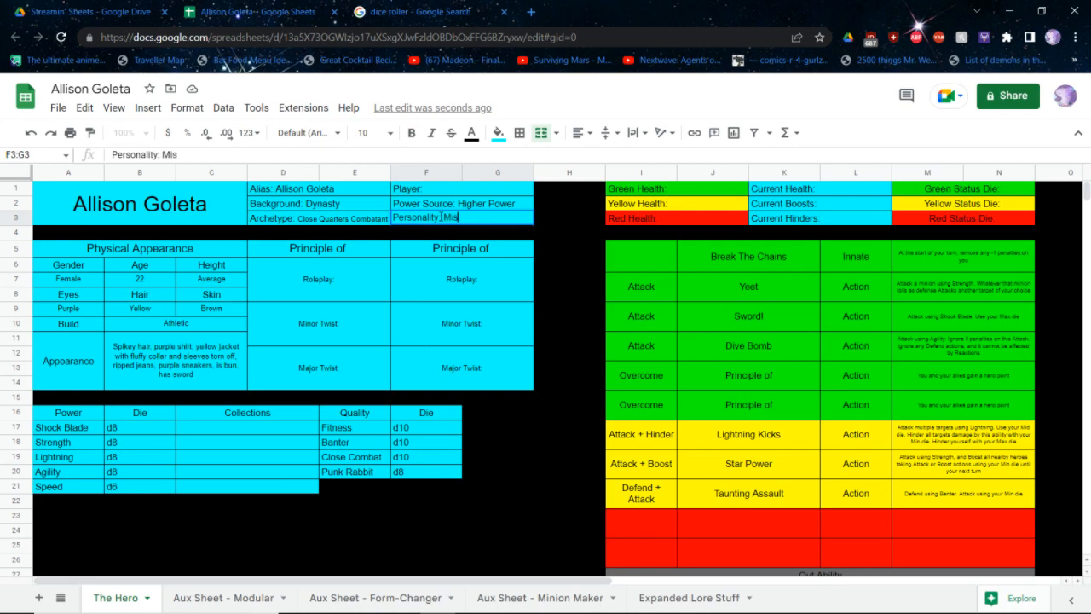
{"action": "key", "text": "ctrl+BackSpace"}
{"action": "type", "text": "Mischevious"}
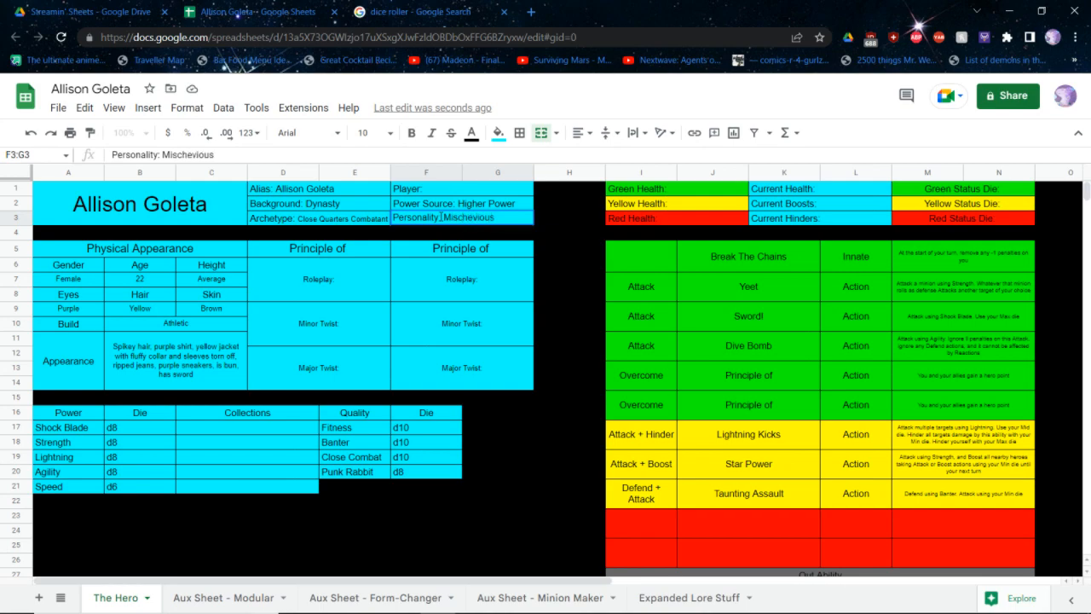
{"action": "key", "text": "Return"}
Replace the Out Ability placeholder with "Hinder an opponent by rolling your single Banter die"
{"action": "scroll", "coordinate": [550, 314], "scroll_direction": "down", "scroll_amount": 1}
{"action": "scroll", "coordinate": [563, 323], "scroll_direction": "down", "scroll_amount": 3}
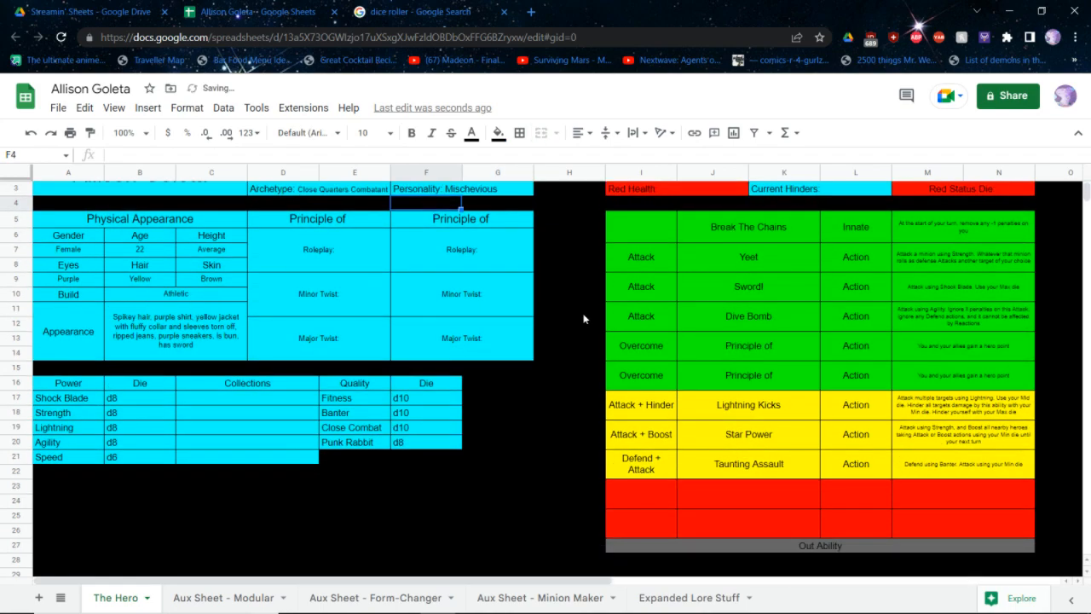
{"action": "left_click", "coordinate": [687, 515]}
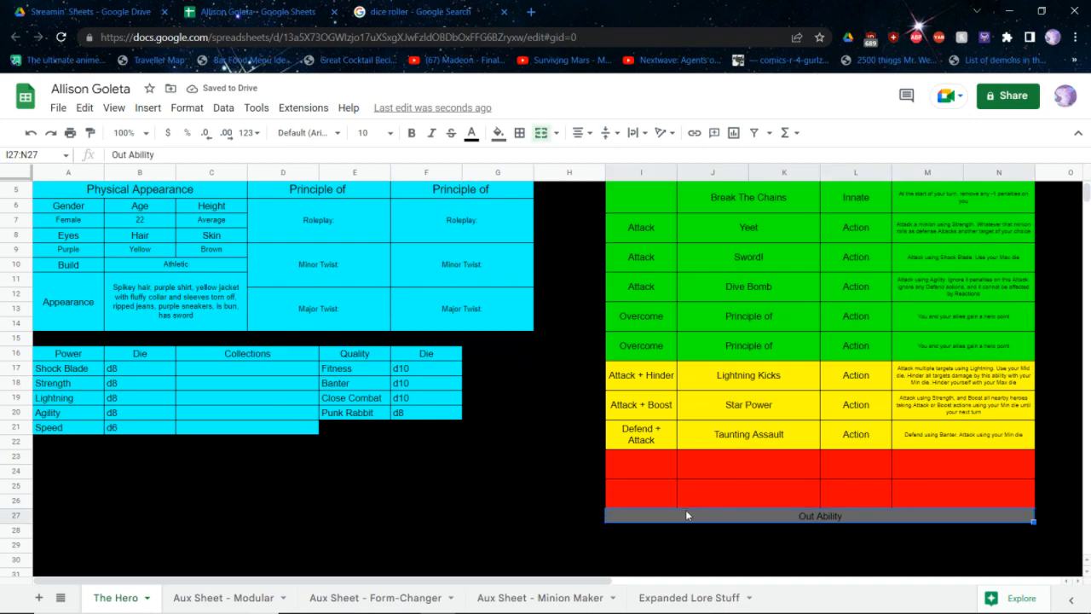
{"action": "type", "text": "H"}
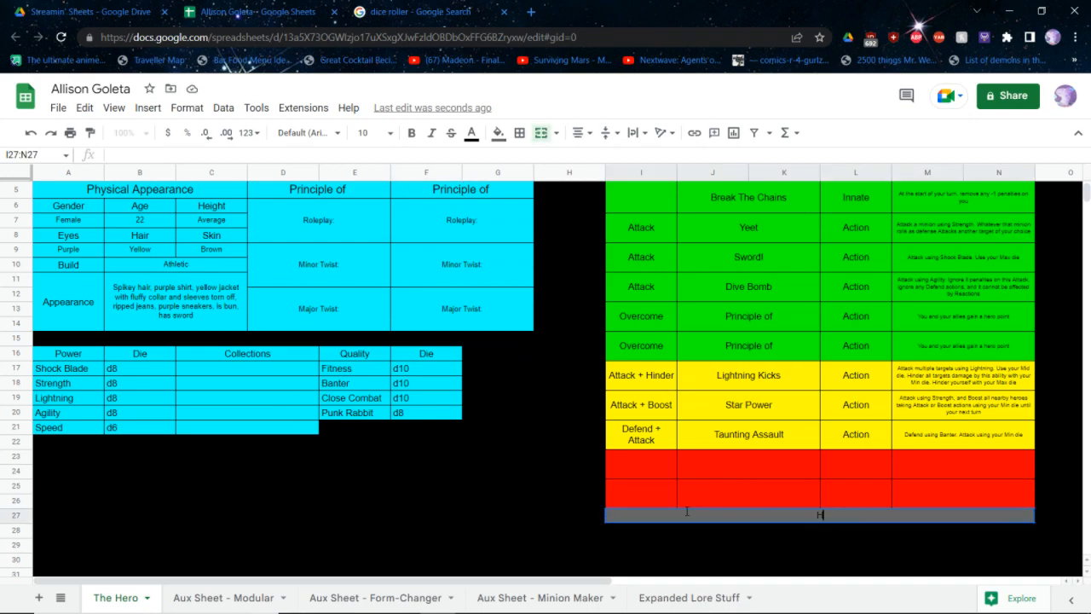
{"action": "type", "text": "inder an cppo"}
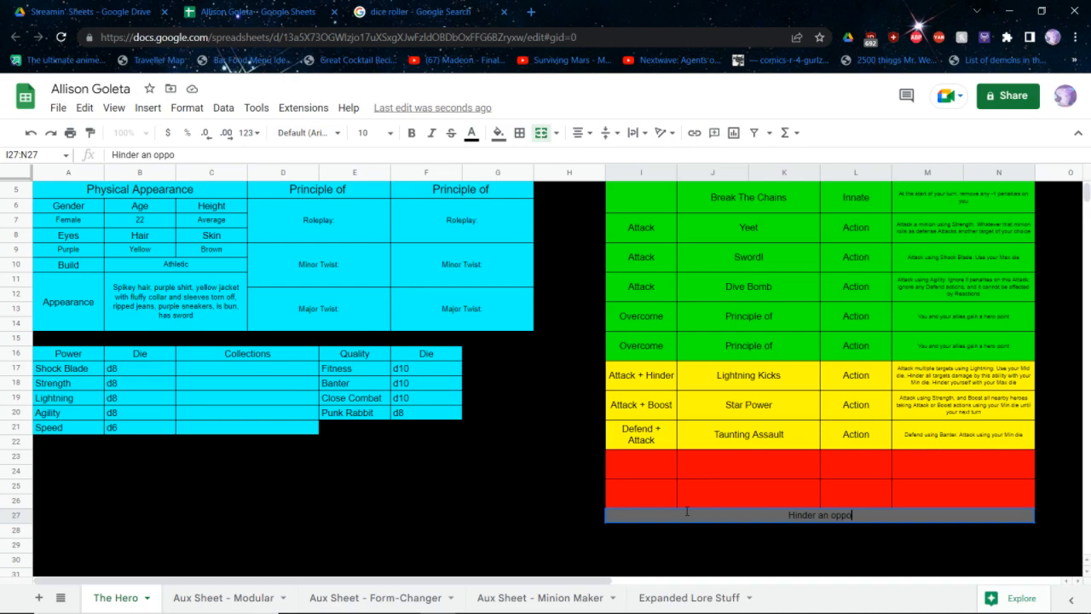
{"action": "type", "text": "nent by rolling y"}
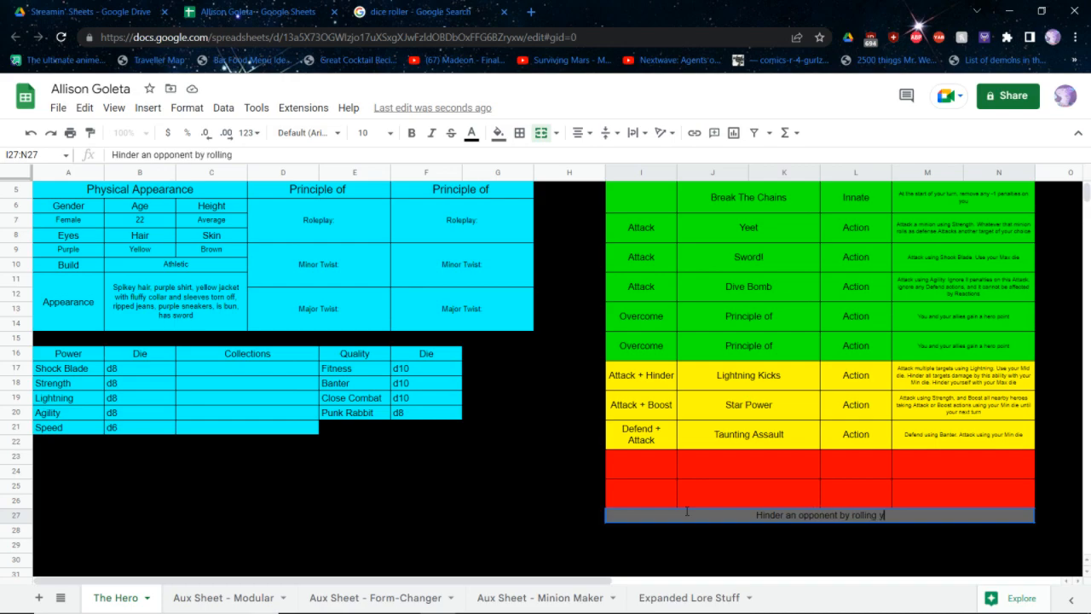
{"action": "type", "text": "our single Banter die"}
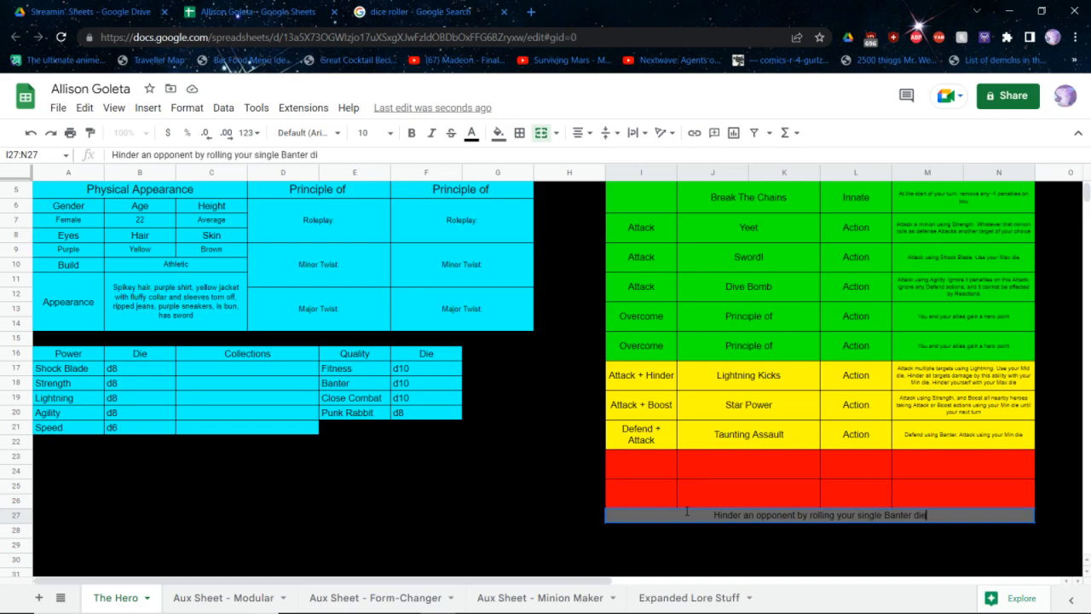
{"action": "key", "text": "Return"}
Add d6 after the Green Status Die label and d8 after the Yellow Status Die label
{"action": "scroll", "coordinate": [904, 212], "scroll_direction": "up", "scroll_amount": 2}
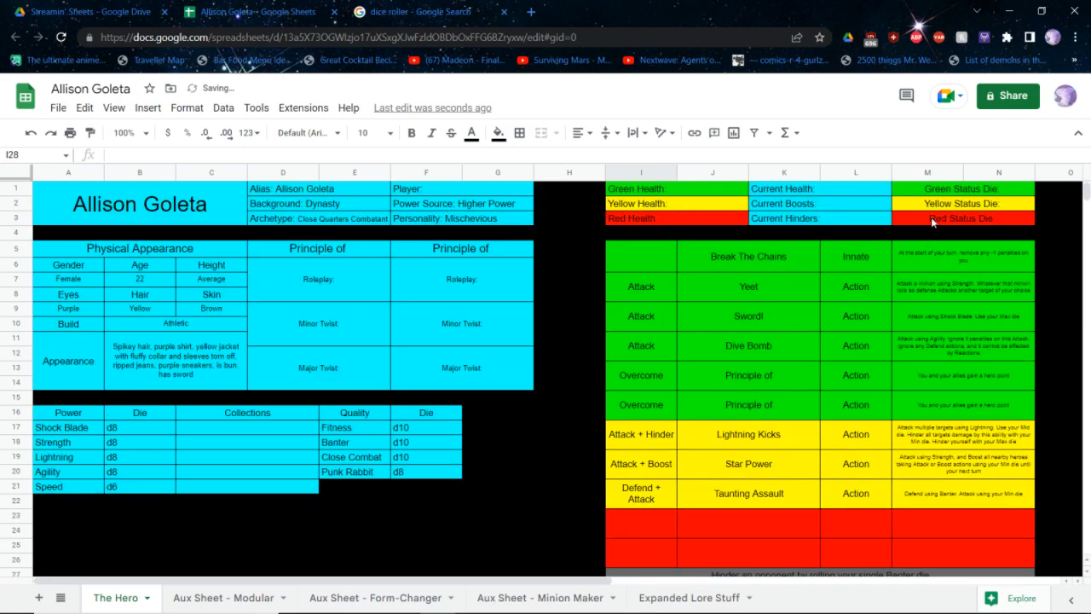
{"action": "left_click", "coordinate": [967, 193]}
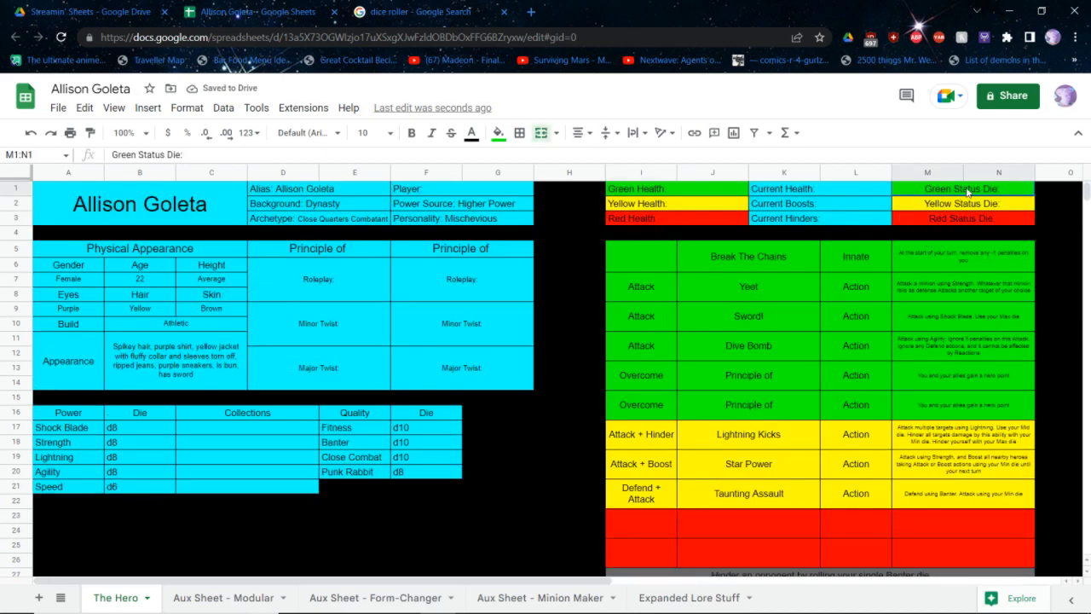
{"action": "double_click", "coordinate": [967, 192]}
{"action": "type", "text": "d6"}
{"action": "key", "text": "Return"}
{"action": "key", "text": "Return"}
{"action": "type", "text": "d8"}
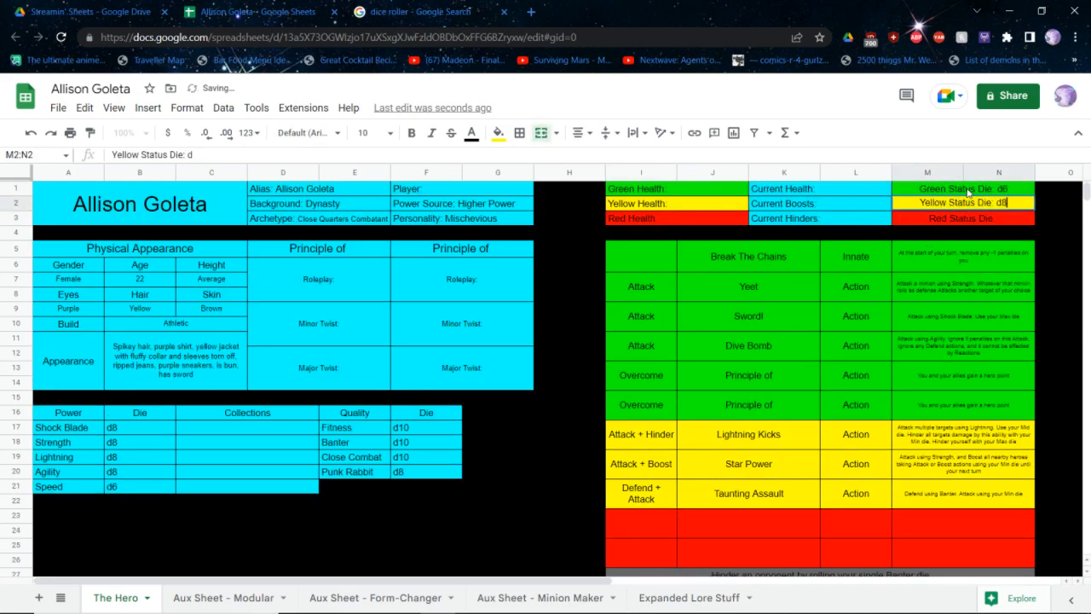
{"action": "key", "text": "Return"}
{"action": "type", "text": "d"}
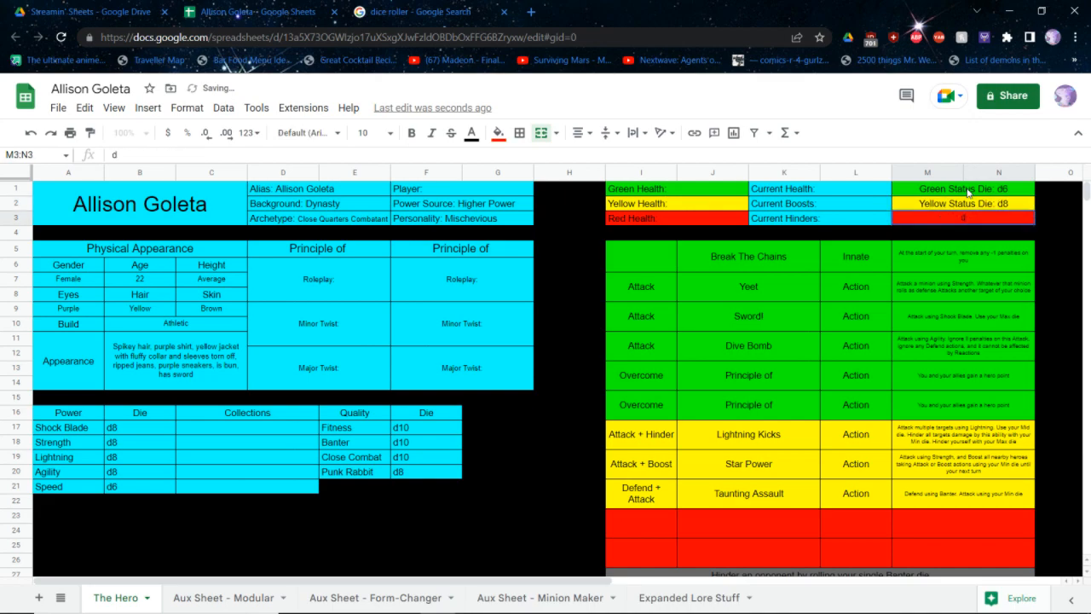
{"action": "key", "text": "ctrl+z"}
{"action": "key", "text": "ctrl+z"}
{"action": "key", "text": "ctrl+y"}
Add d10 after the Red Status Die label, keeping the label text
{"action": "key", "text": "Return"}
{"action": "type", "text": "d10"}
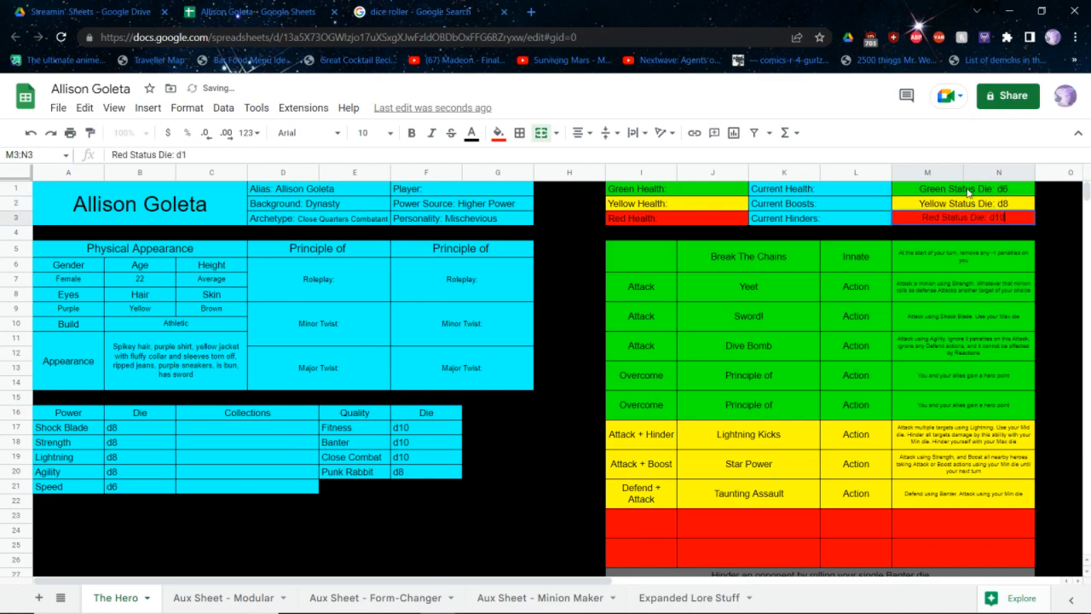
{"action": "key", "text": "Return"}
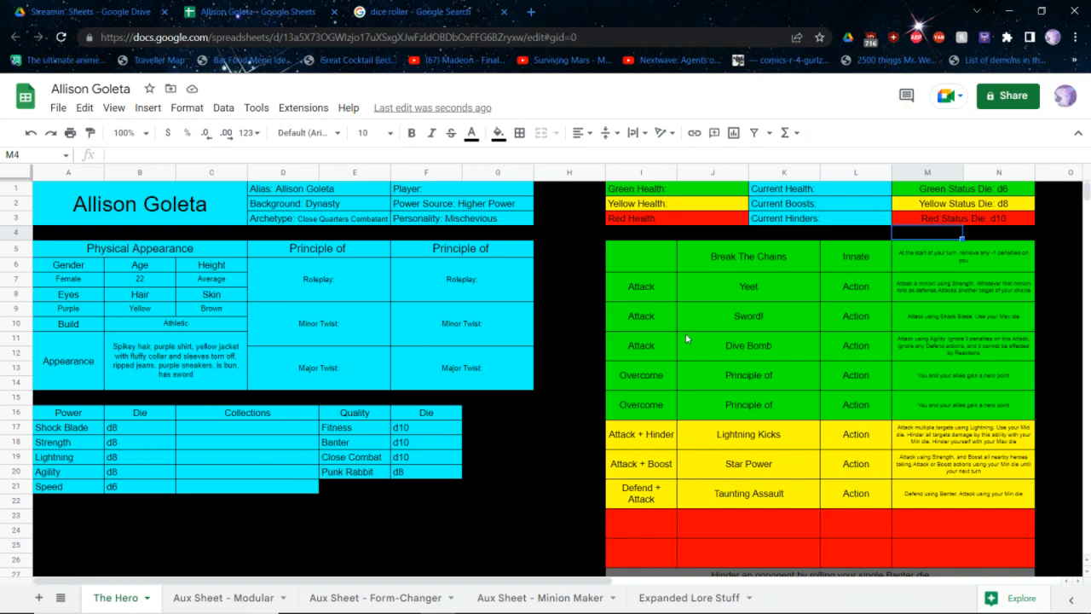
Switch to the SCRPG core rulebook PDF and find the Step 4 Personalities pages past the archetypes
{"action": "key", "text": "alt+Tab"}
{"action": "key", "text": "ctrl+Tab"}
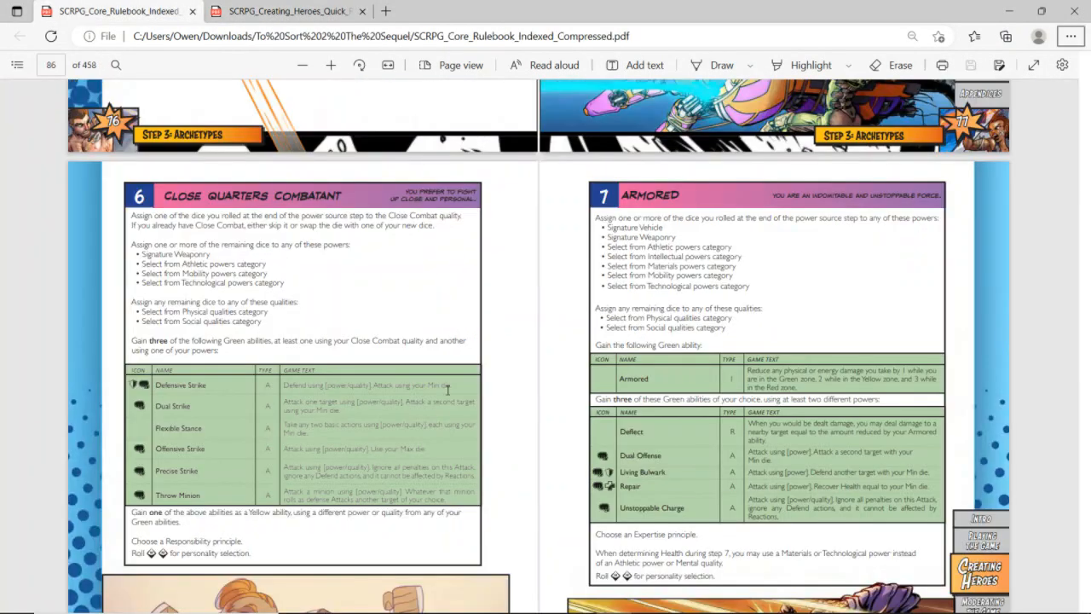
{"action": "scroll", "coordinate": [447, 390], "scroll_direction": "down", "scroll_amount": 5}
{"action": "scroll", "coordinate": [447, 391], "scroll_direction": "down", "scroll_amount": 20}
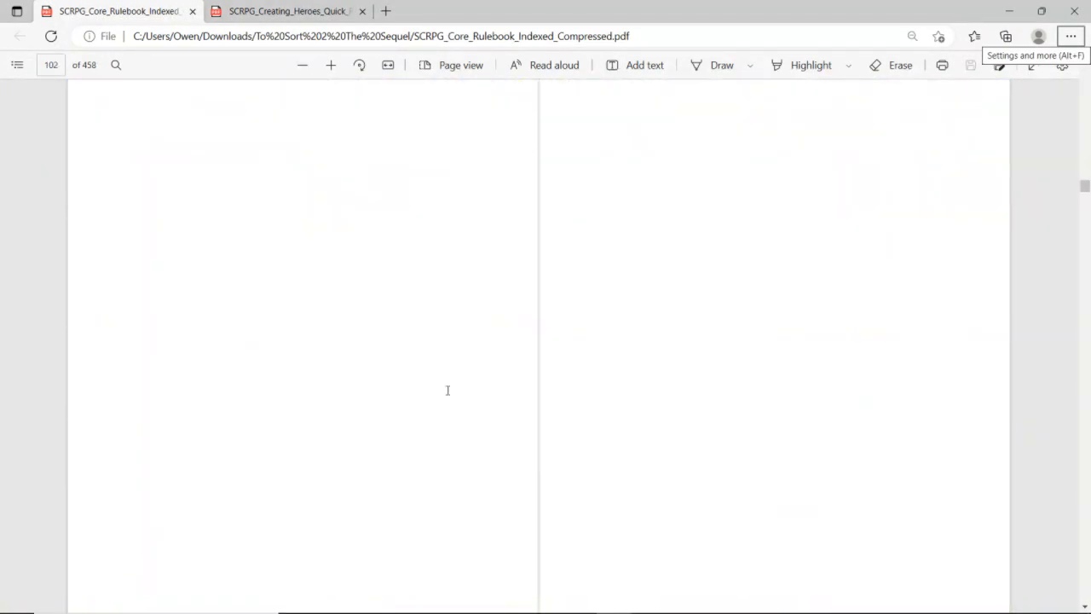
{"action": "scroll", "coordinate": [255, 238], "scroll_direction": "up", "scroll_amount": 1}
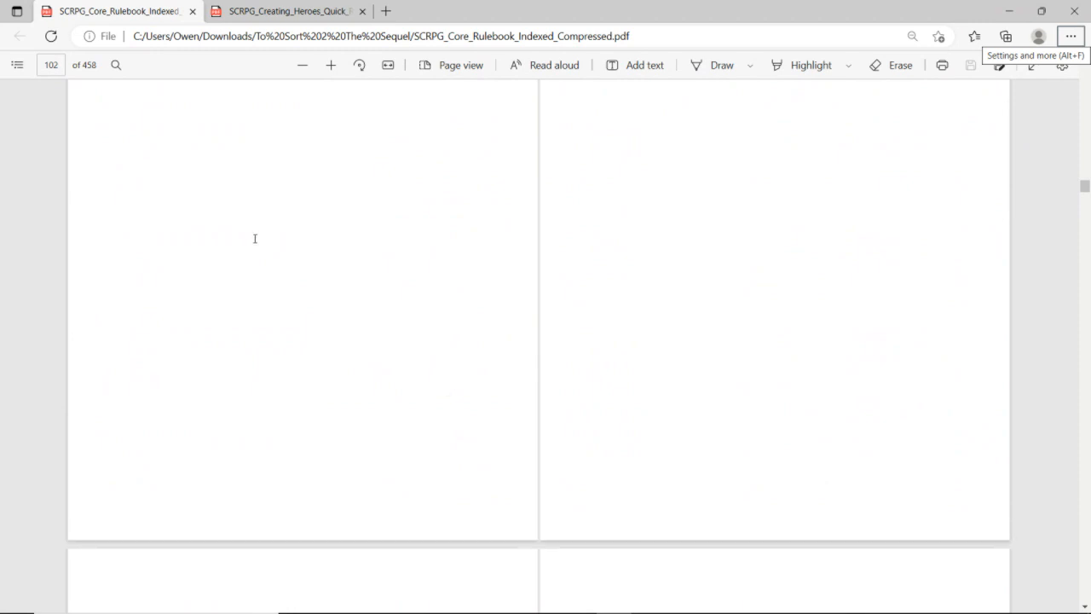
{"action": "scroll", "coordinate": [255, 239], "scroll_direction": "up", "scroll_amount": 1}
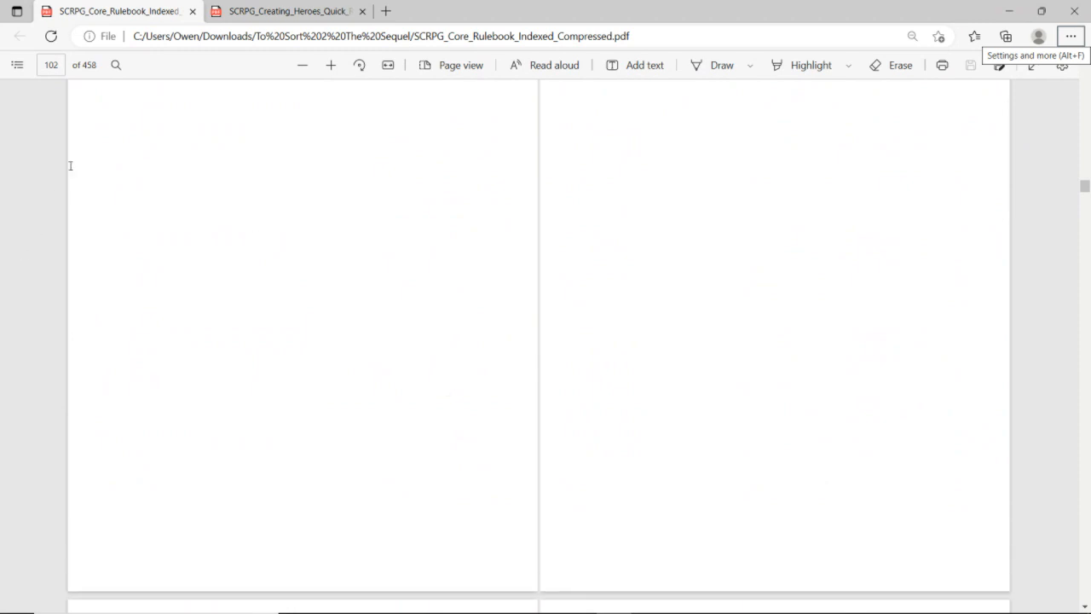
{"action": "scroll", "coordinate": [70, 165], "scroll_direction": "down", "scroll_amount": 1}
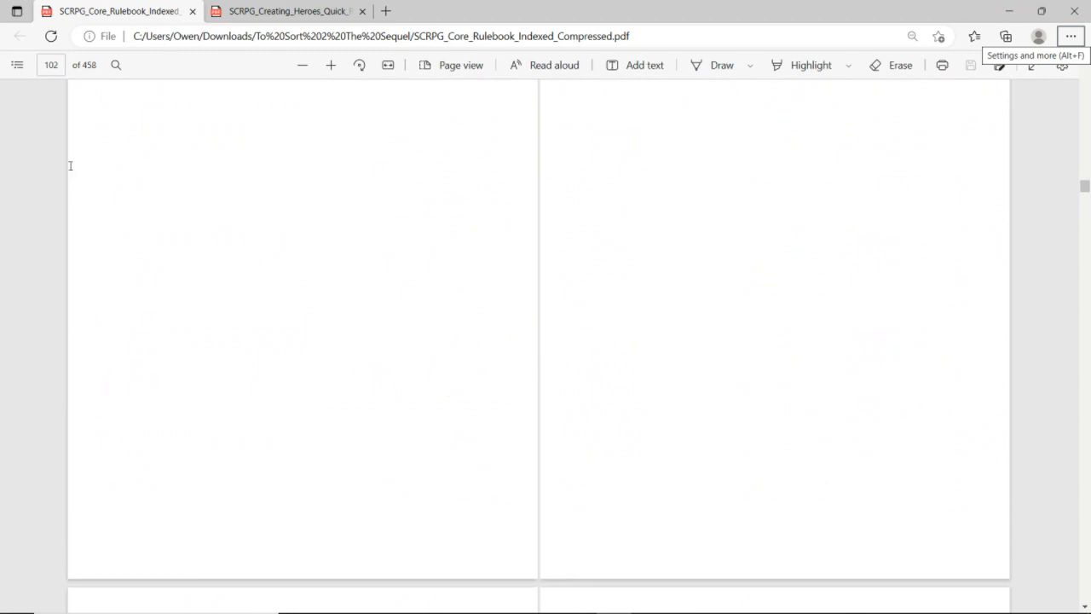
{"action": "left_click", "coordinate": [28, 70]}
{"action": "scroll", "coordinate": [382, 274], "scroll_direction": "up", "scroll_amount": 8}
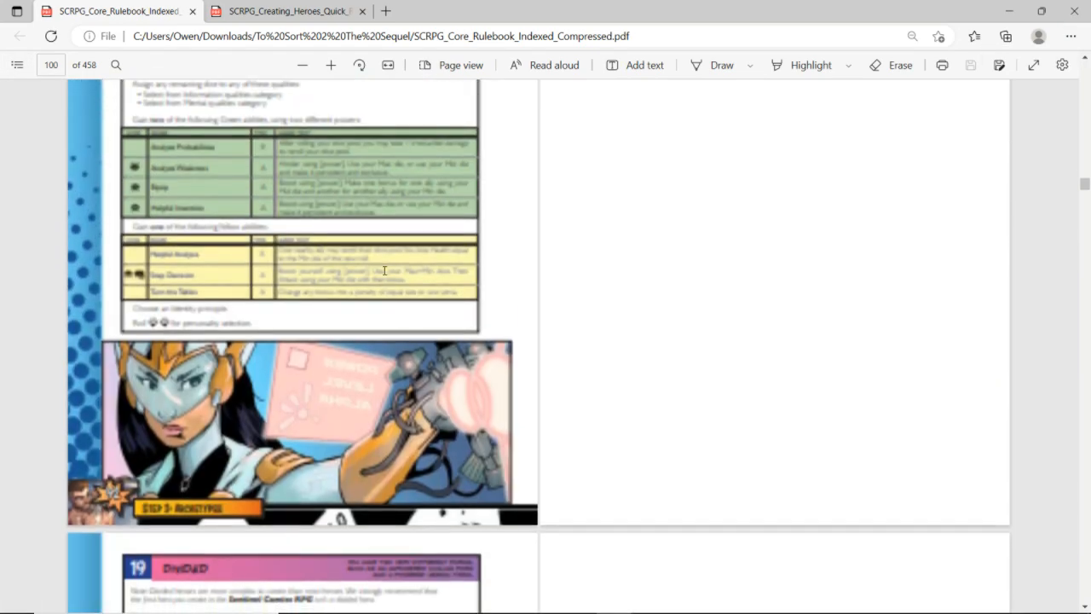
{"action": "scroll", "coordinate": [384, 273], "scroll_direction": "down", "scroll_amount": 12}
{"action": "scroll", "coordinate": [384, 271], "scroll_direction": "down", "scroll_amount": 3}
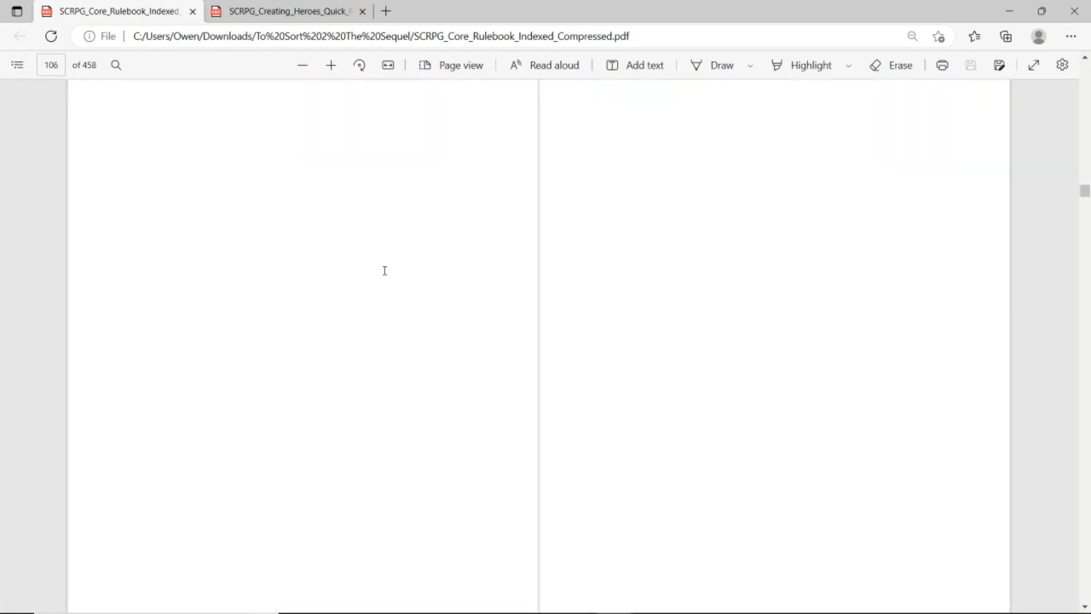
{"action": "scroll", "coordinate": [385, 270], "scroll_direction": "down", "scroll_amount": 6}
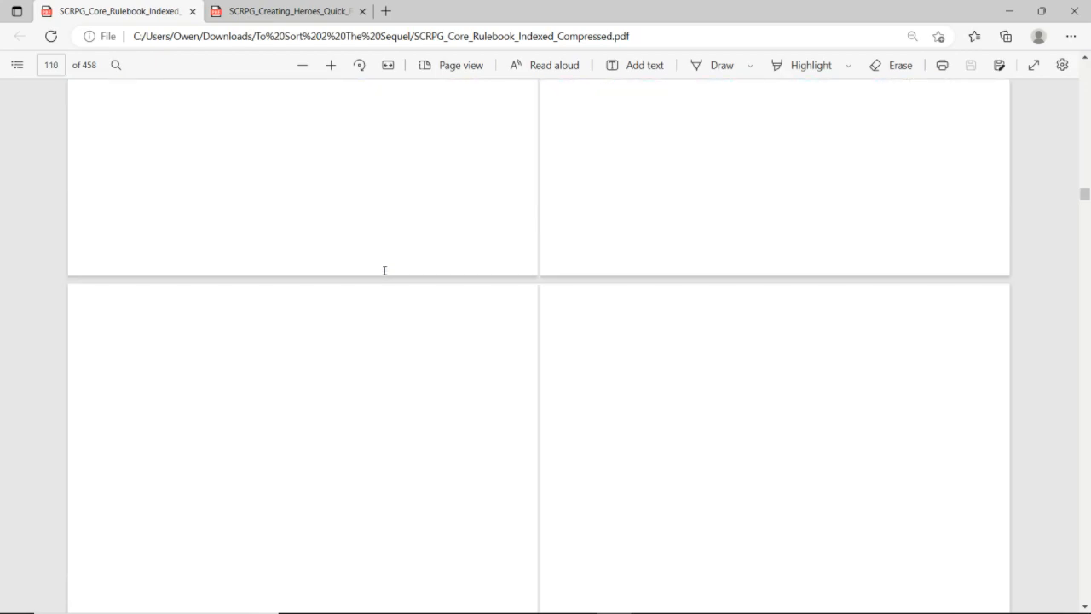
{"action": "scroll", "coordinate": [384, 270], "scroll_direction": "up", "scroll_amount": 2}
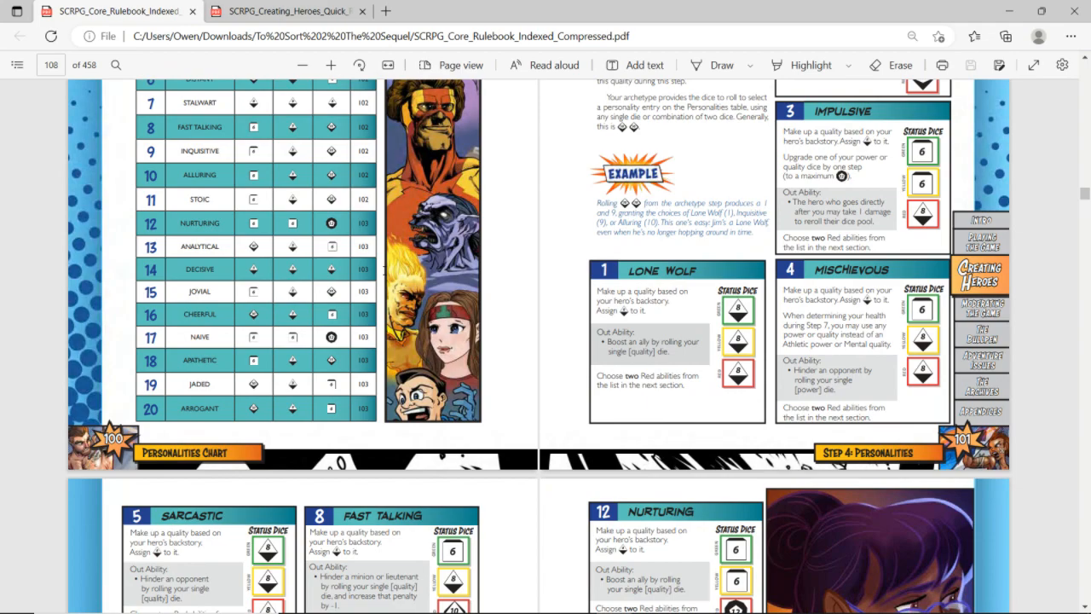
Move on through the personalities to Step 5 and examine the Red abilities in the power category tables
{"action": "scroll", "coordinate": [384, 270], "scroll_direction": "down", "scroll_amount": 5}
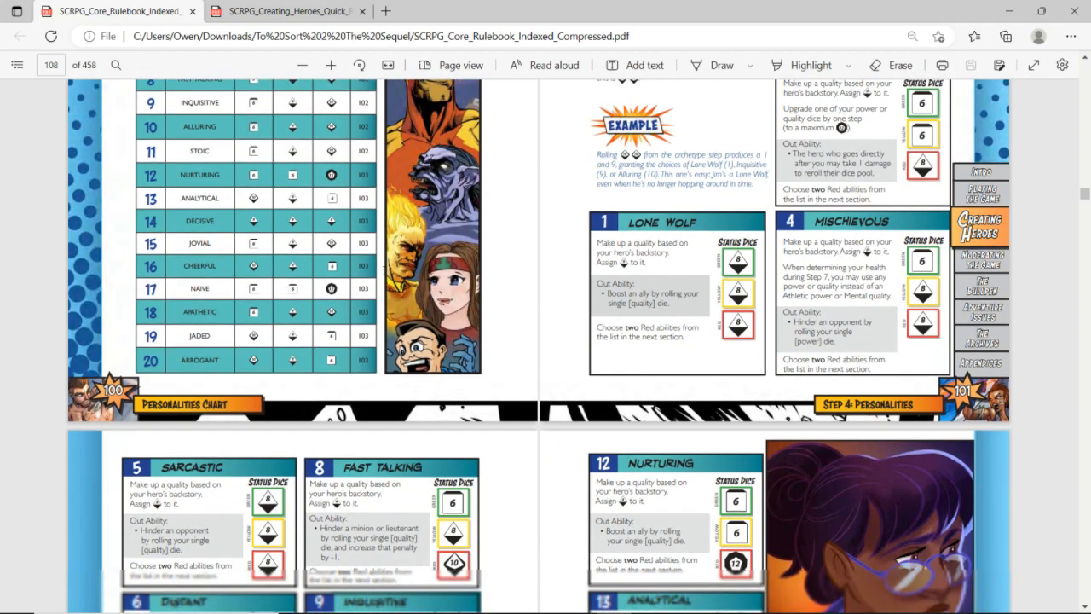
{"action": "scroll", "coordinate": [384, 270], "scroll_direction": "down", "scroll_amount": 1}
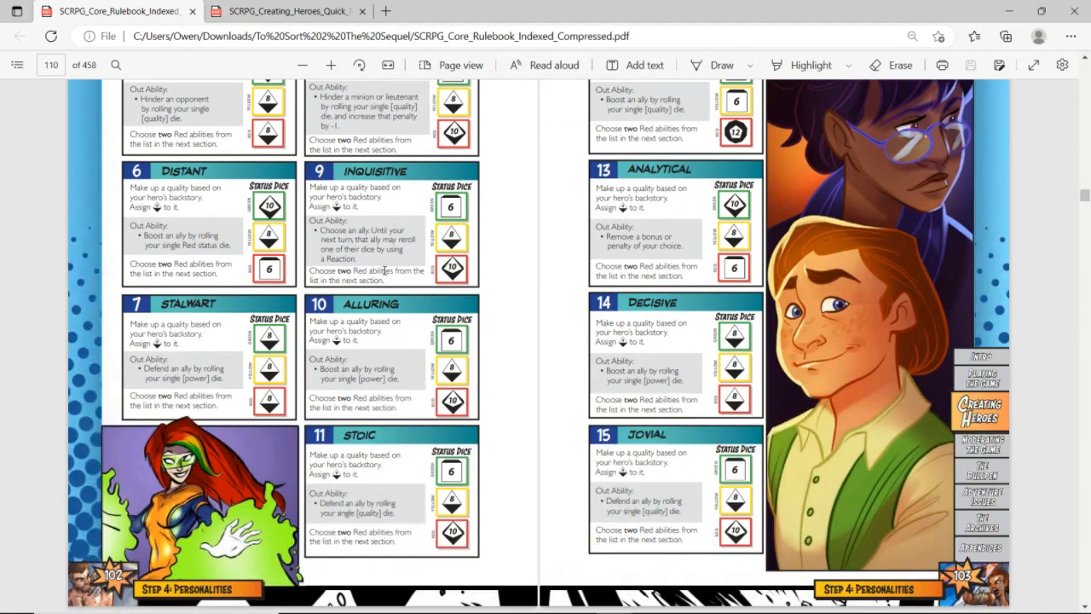
{"action": "scroll", "coordinate": [385, 271], "scroll_direction": "down", "scroll_amount": 5}
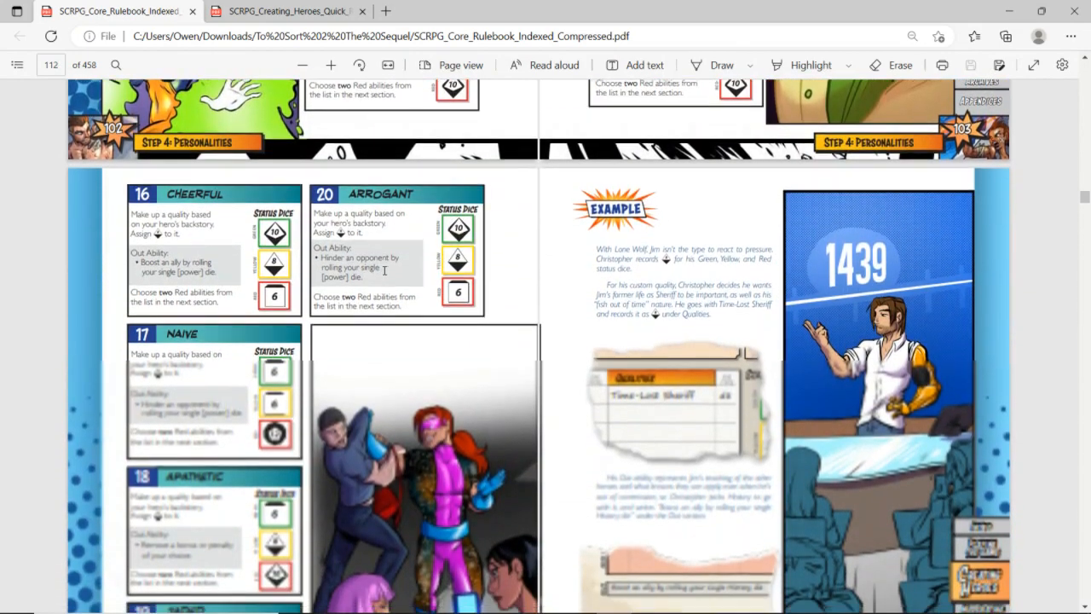
{"action": "scroll", "coordinate": [385, 270], "scroll_direction": "down", "scroll_amount": 4}
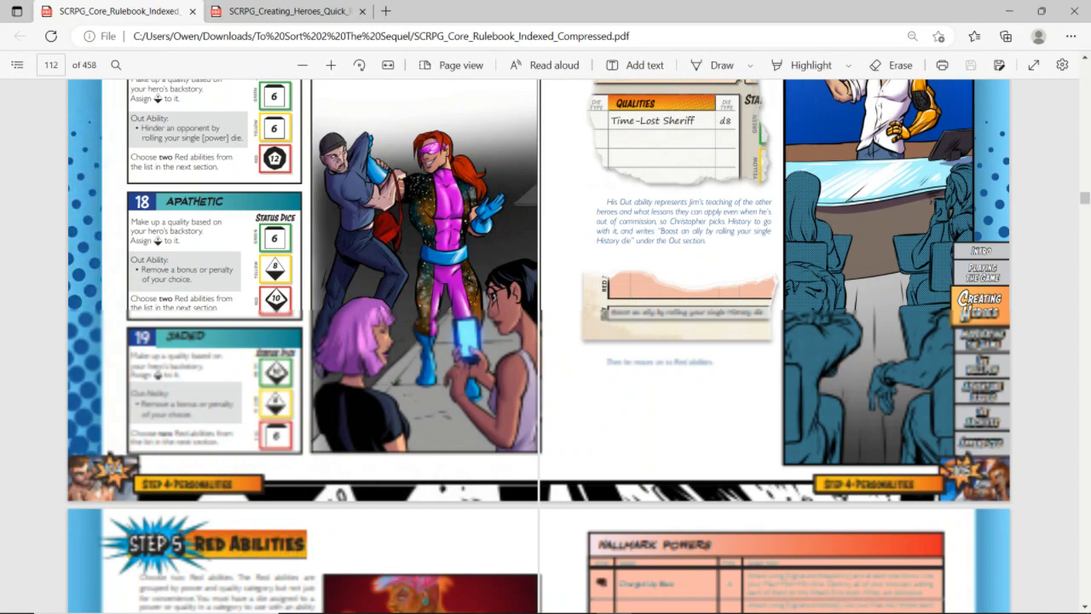
{"action": "scroll", "coordinate": [538, 346], "scroll_direction": "down", "scroll_amount": 1}
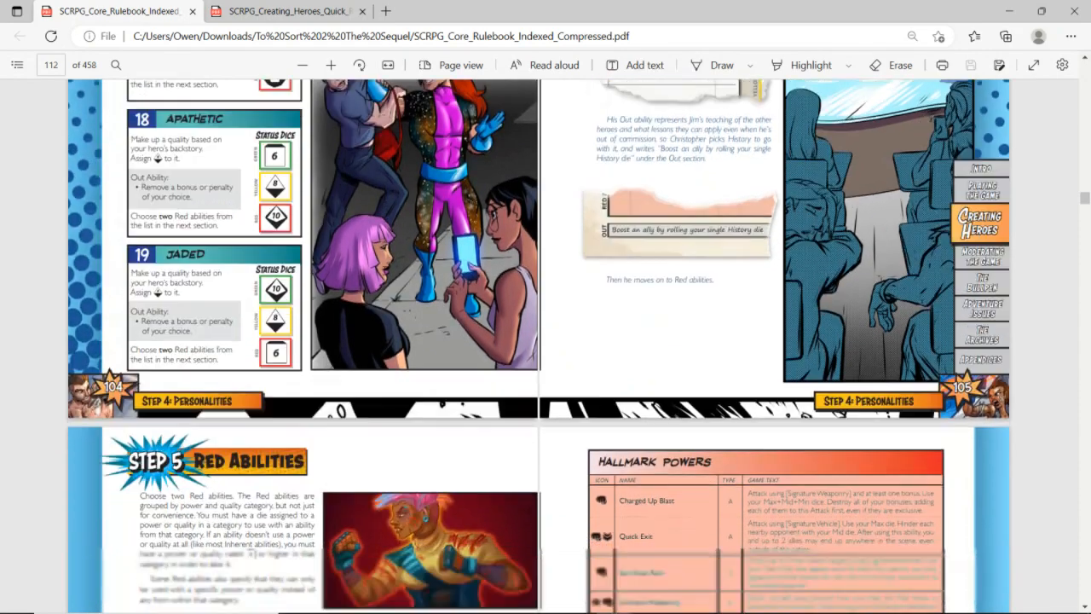
{"action": "scroll", "coordinate": [385, 269], "scroll_direction": "down", "scroll_amount": 4}
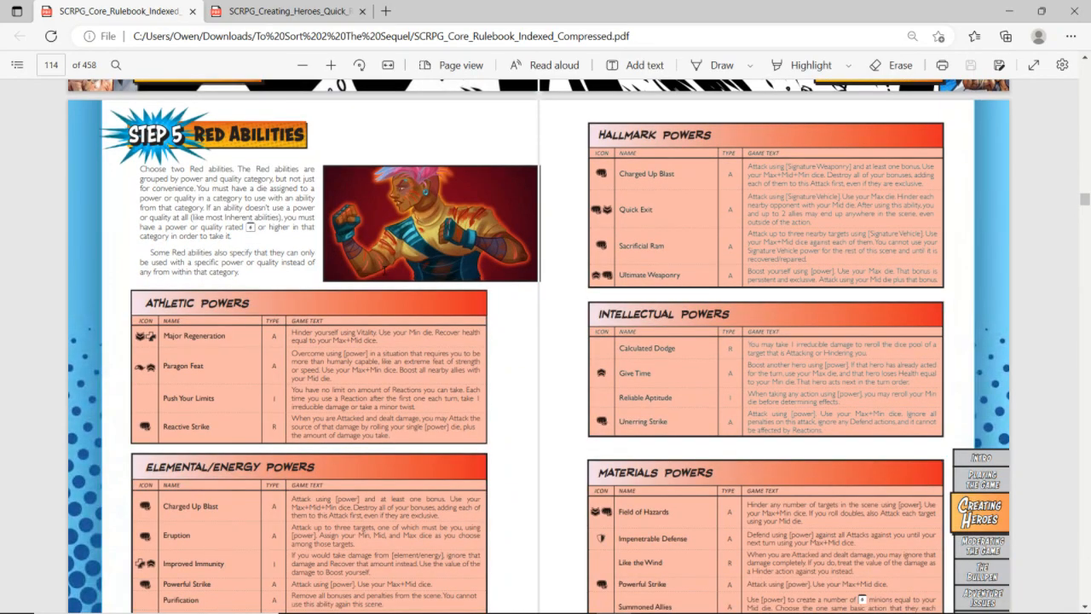
{"action": "scroll", "coordinate": [385, 269], "scroll_direction": "down", "scroll_amount": 2}
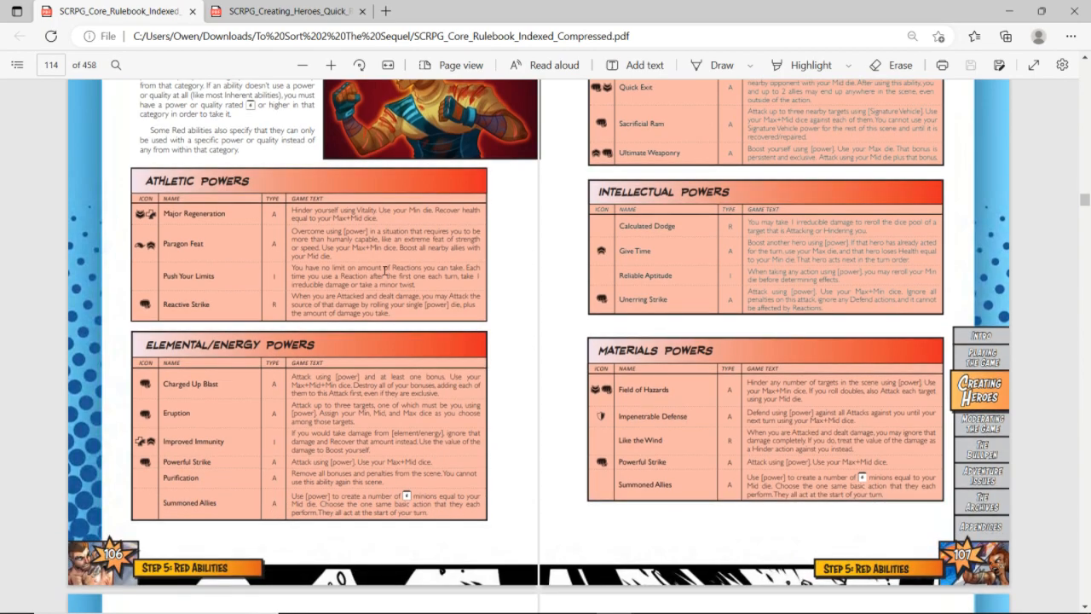
{"action": "scroll", "coordinate": [385, 271], "scroll_direction": "up", "scroll_amount": 1}
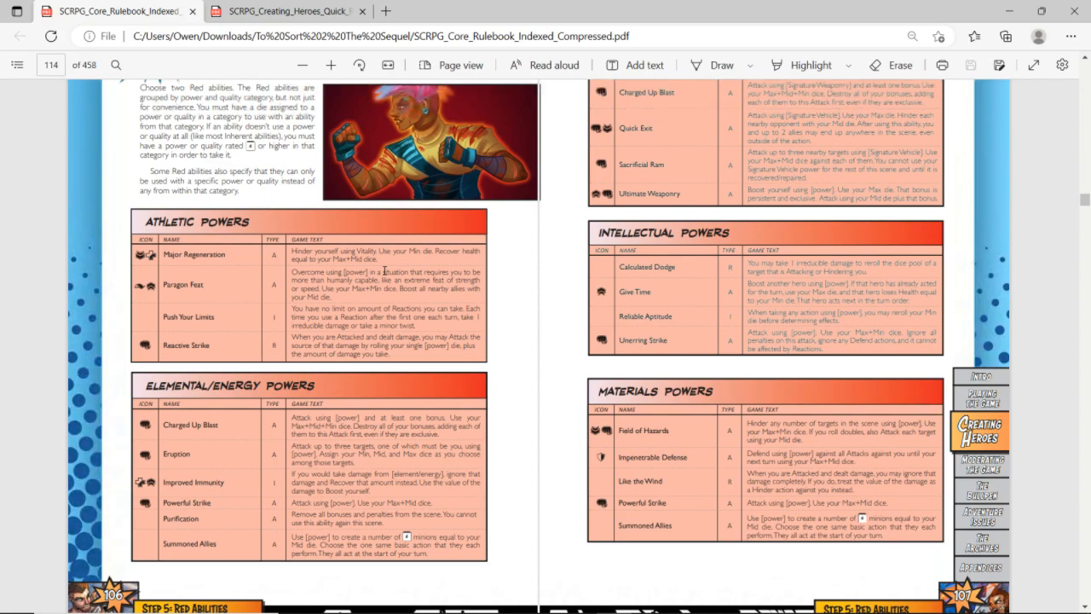
{"action": "scroll", "coordinate": [385, 270], "scroll_direction": "up", "scroll_amount": 1}
Switch back to the hero sheet and enter the first red ability as Boost + Attack with the name "SWORD!"
{"action": "key", "text": "alt+Tab"}
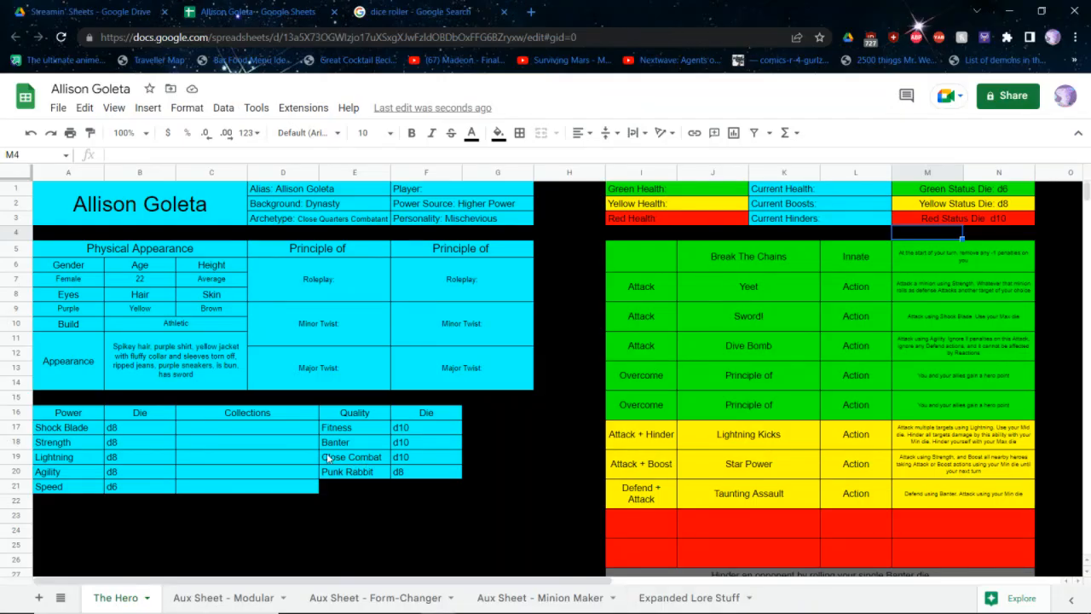
{"action": "left_click", "coordinate": [652, 517]}
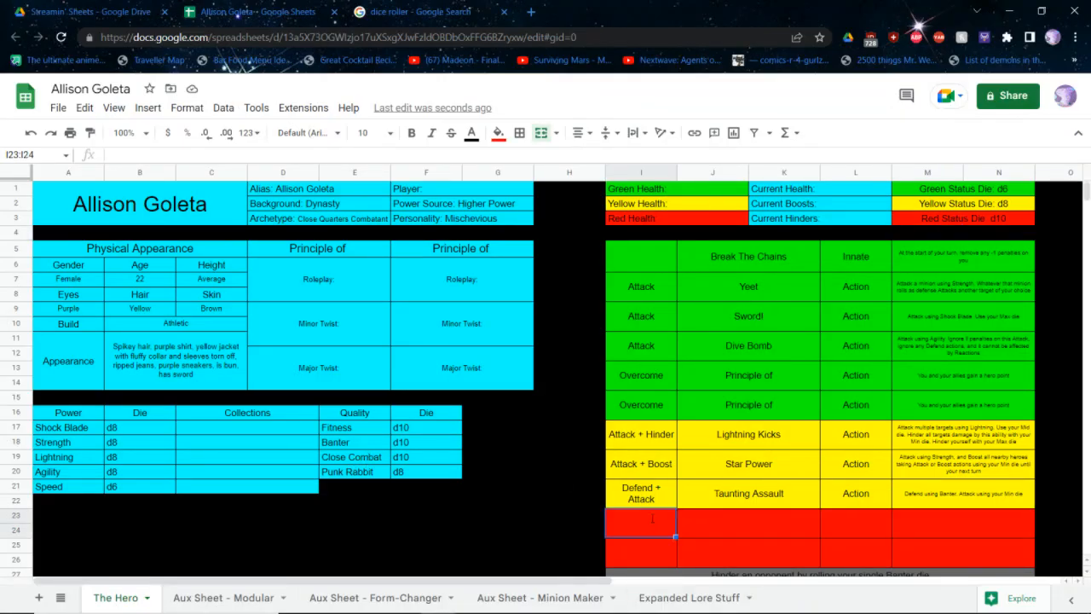
{"action": "type", "text": "Boost + Attack"}
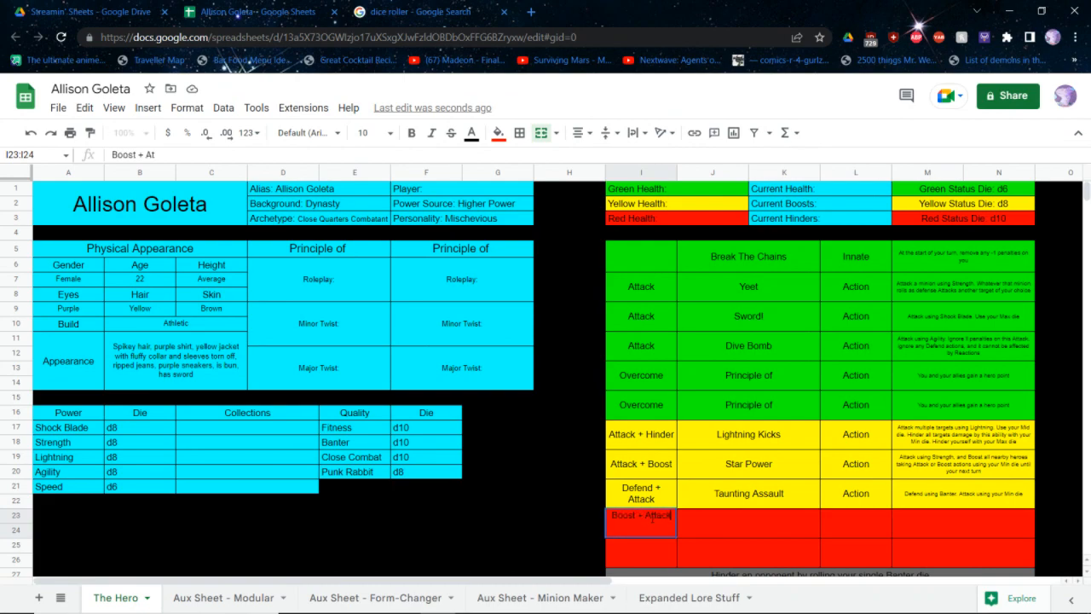
{"action": "key", "text": "Tab"}
{"action": "type", "text": "SWORD!"}
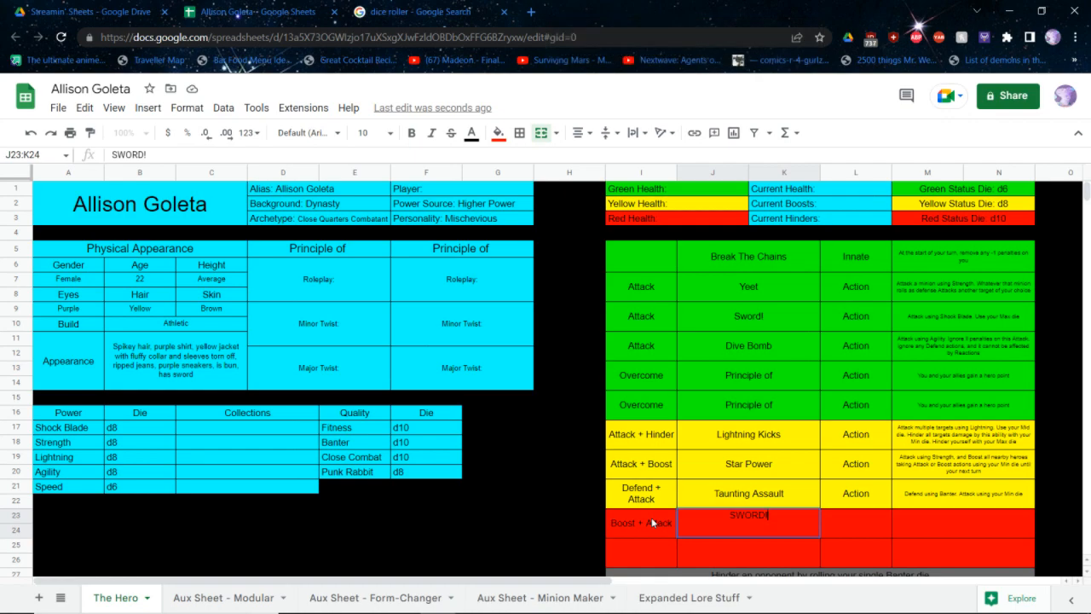
Set the SWORD! ability's type to Action and begin its description with "Boost yourself using Shock Blade. Use your Max die."
{"action": "left_click", "coordinate": [859, 526]}
{"action": "type", "text": "Action"}
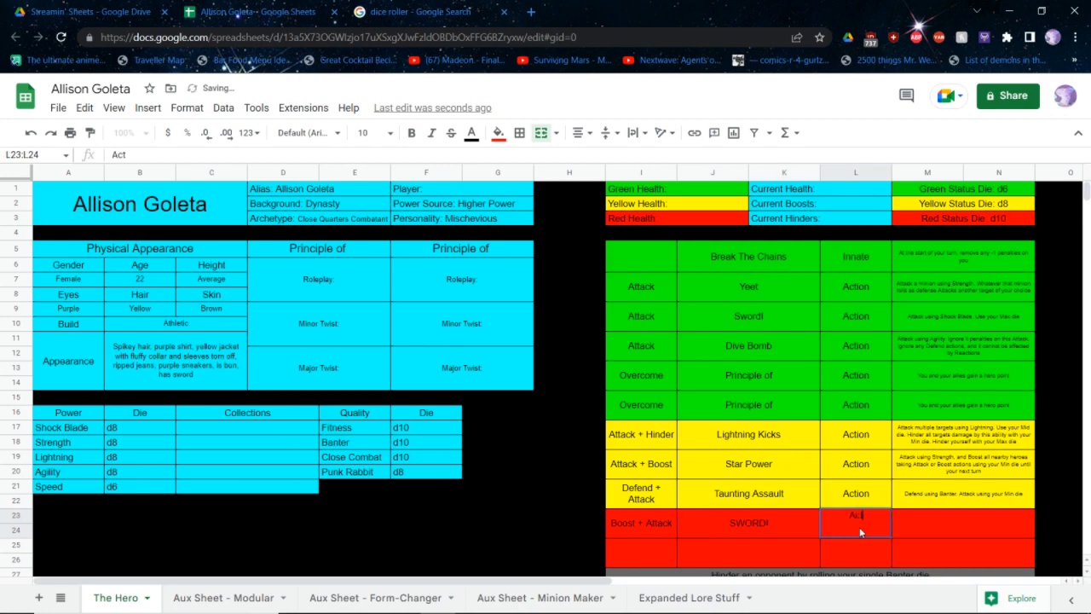
{"action": "key", "text": "Tab"}
{"action": "type", "text": "Boost y"}
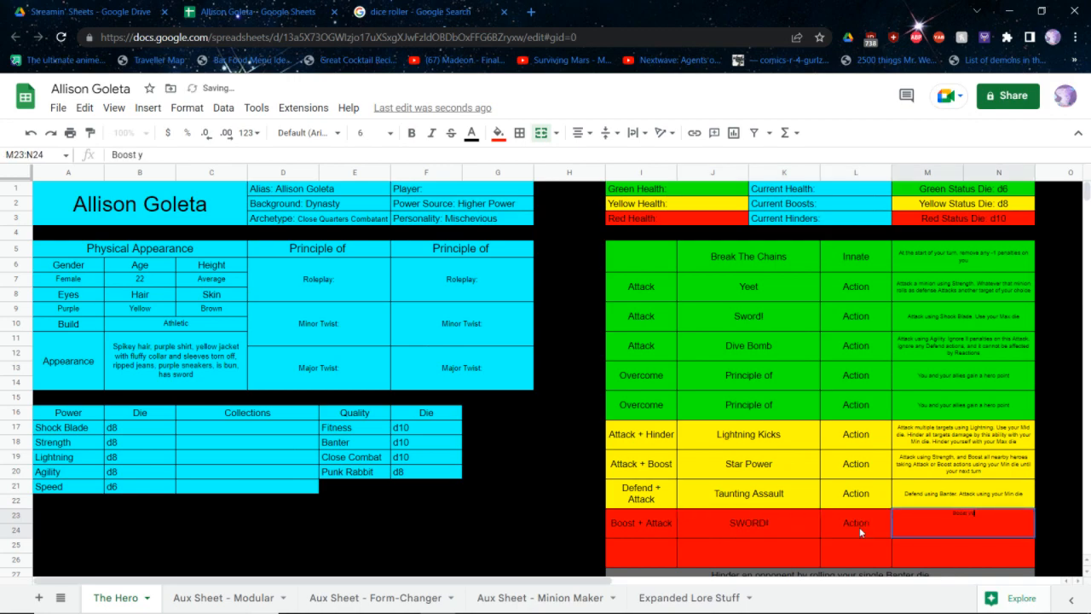
{"action": "type", "text": "ourself us"}
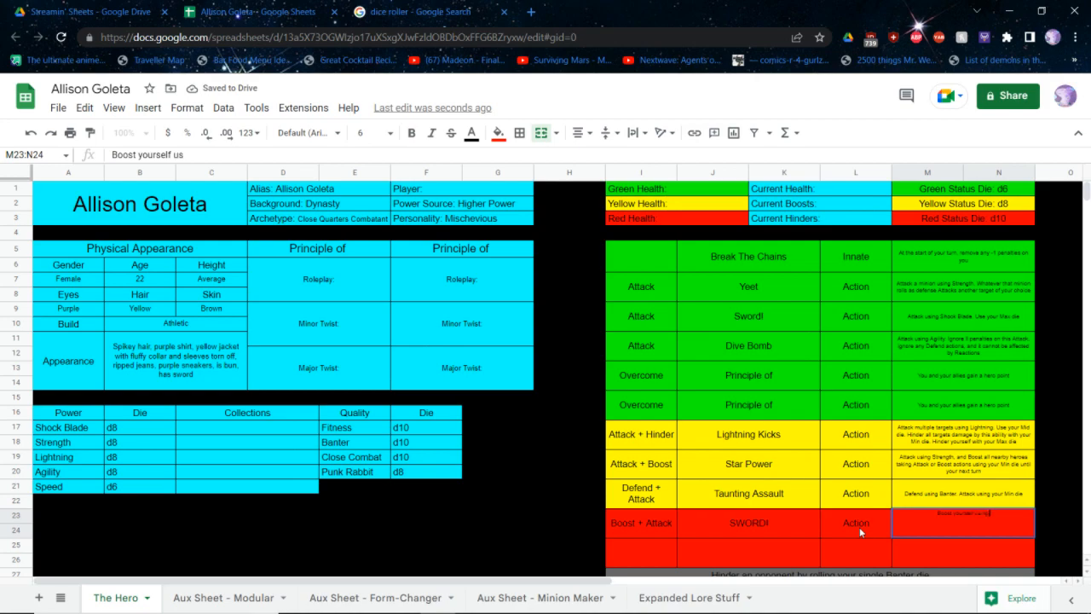
{"action": "type", "text": "ing Shock Blade. Use your Max die."}
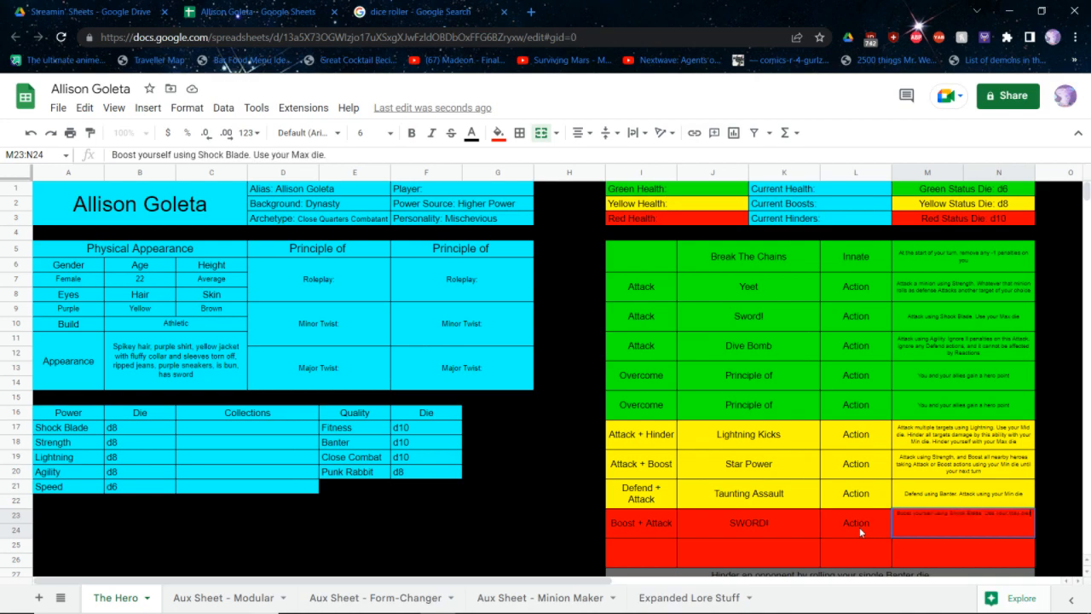
{"action": "type", "text": " That bonus is per"}
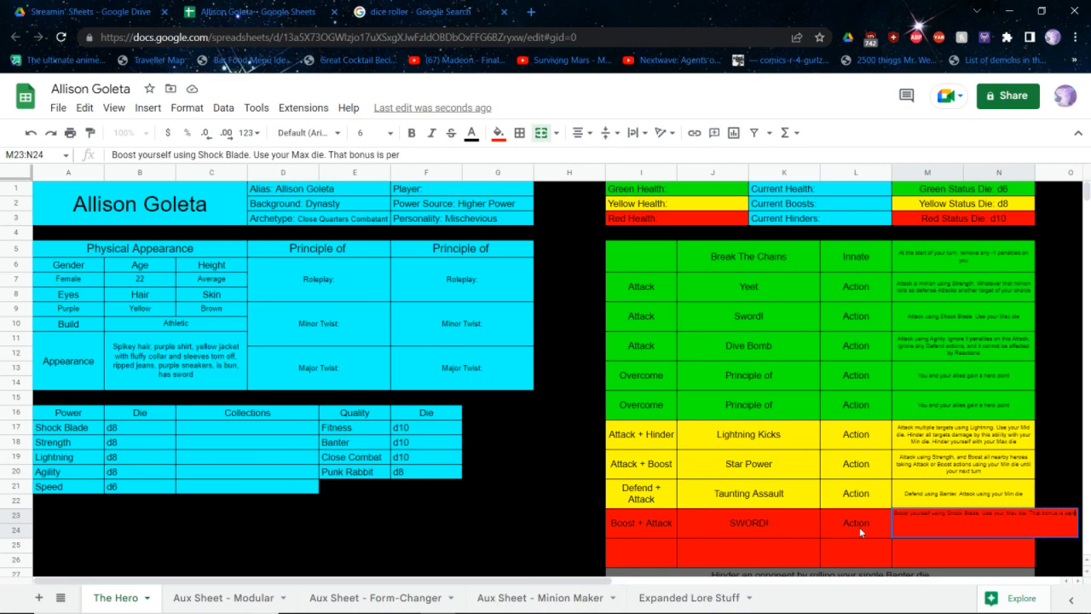
{"action": "type", "text": "sistent and e"}
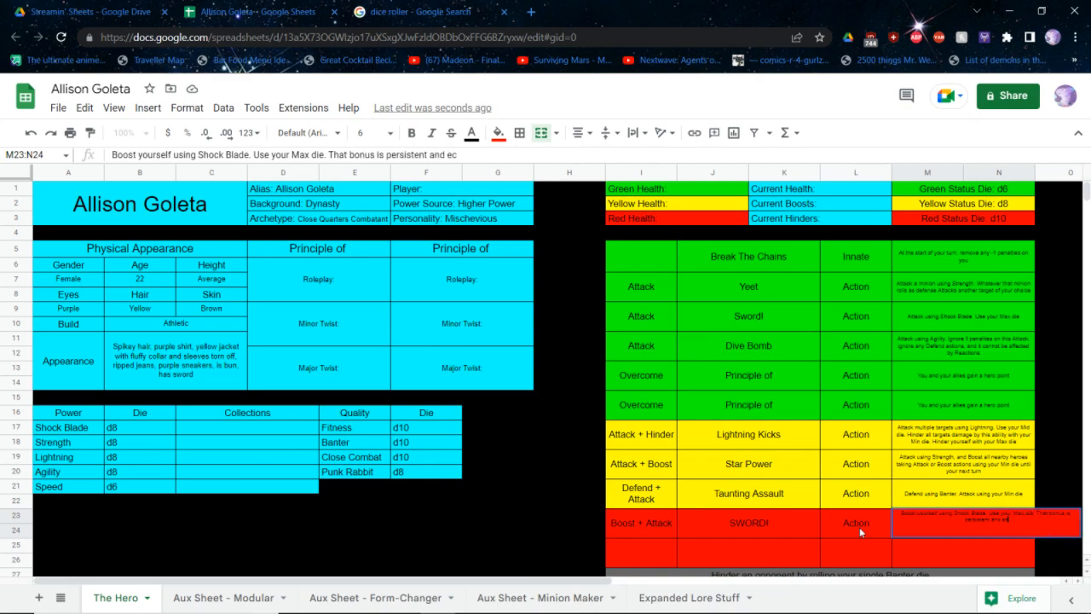
{"action": "type", "text": "c"}
Complete the SWORD! description with "That bonus is persistent and exclusive. Attack using your Mid die plus that bonus"
{"action": "key", "text": "BackSpace"}
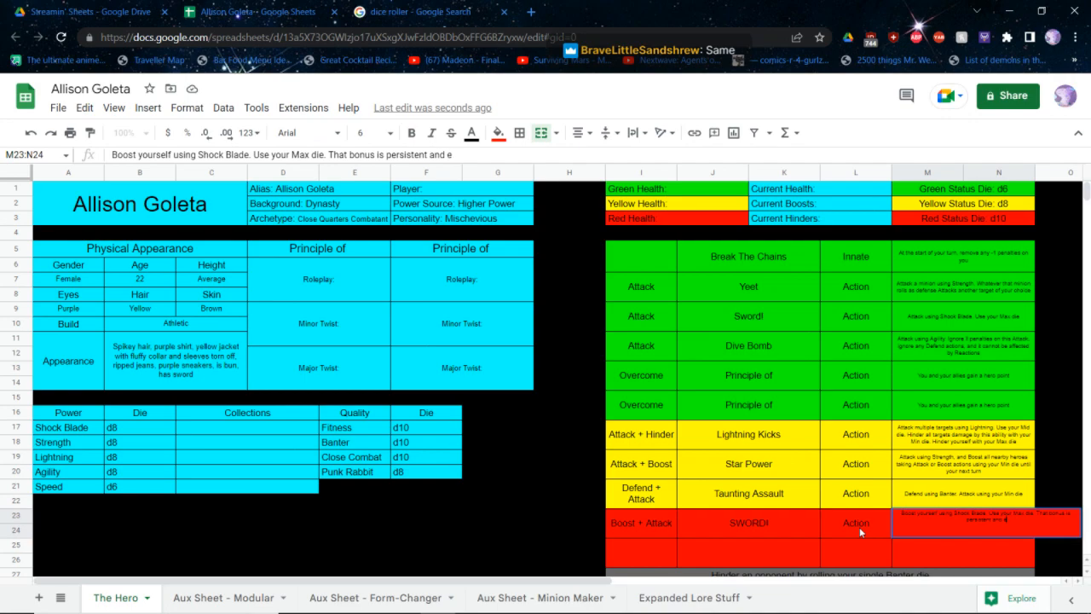
{"action": "type", "text": "xclusive. Attack using you"}
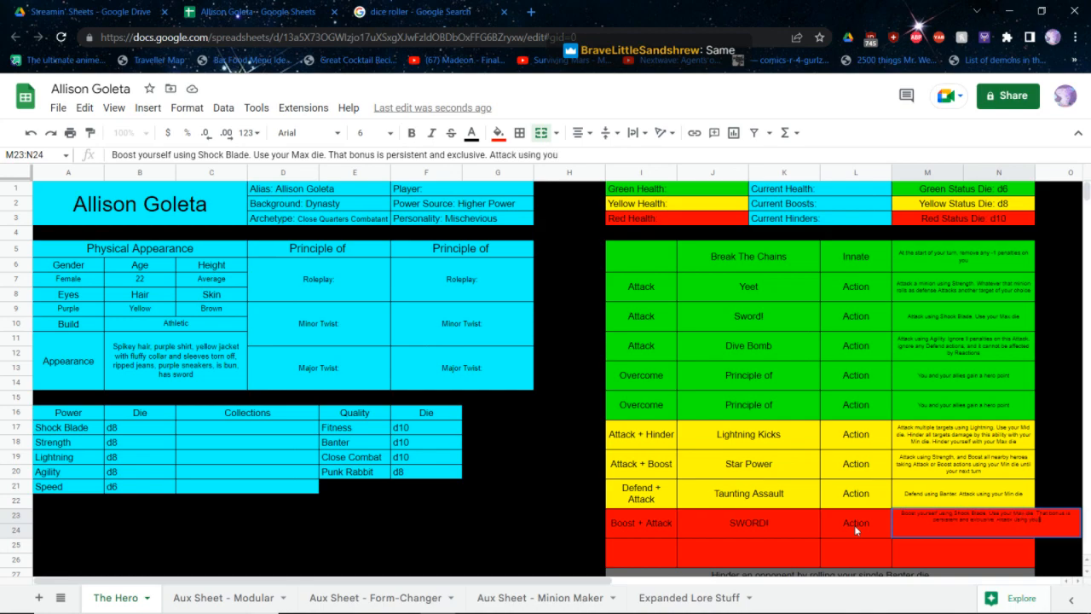
{"action": "type", "text": "r Mid die plus that bonus"}
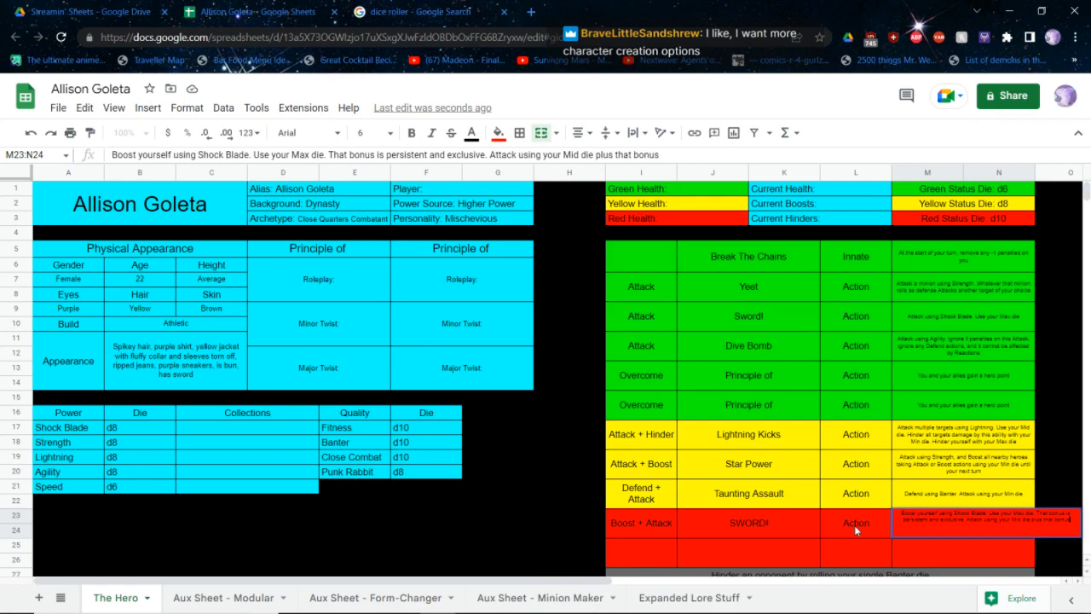
{"action": "key", "text": "Return"}
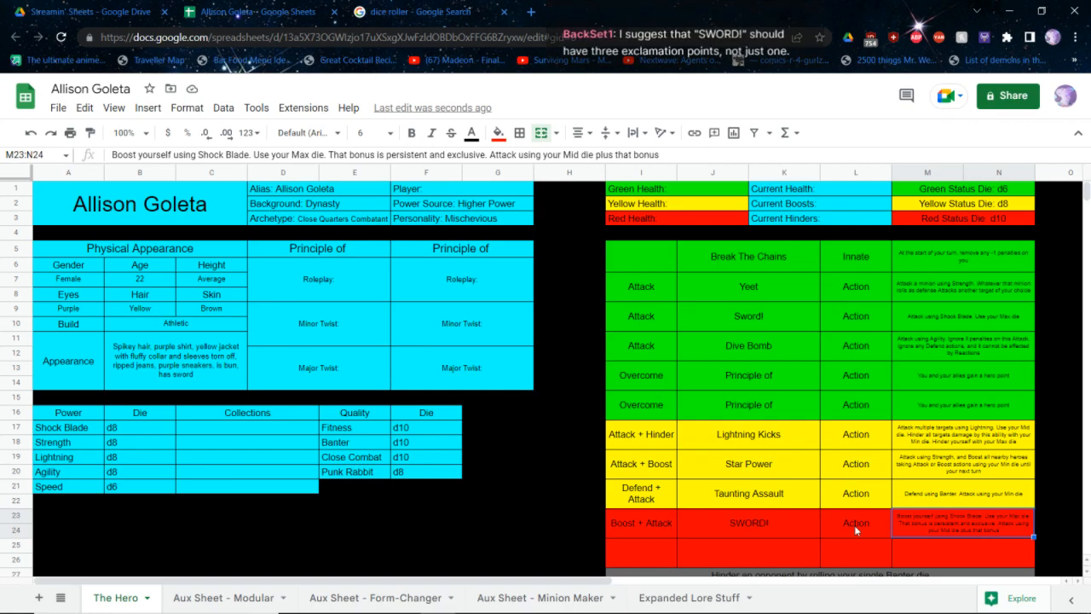
Add two more exclamation points to the first red ability's name so it reads "SWORD!!!"
{"action": "left_click", "coordinate": [800, 527]}
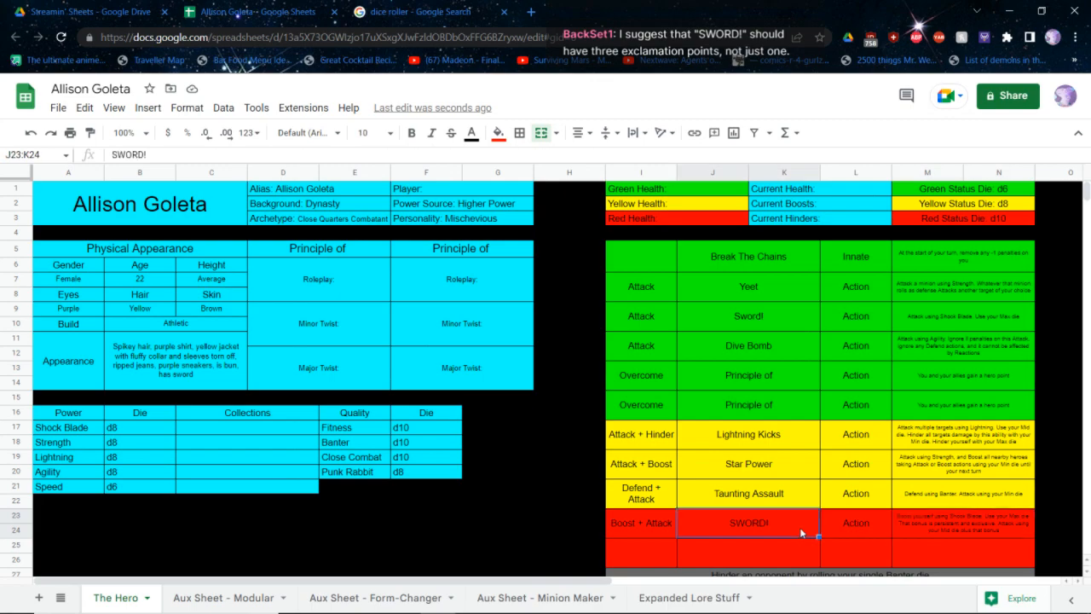
{"action": "double_click", "coordinate": [800, 527]}
{"action": "type", "text": "!!!"}
{"action": "key", "text": "Return"}
Enter Attack as the second red ability's action category, checking the Red ability tables in the rulebook PDF before returning to the sheet
{"action": "left_click", "coordinate": [649, 554]}
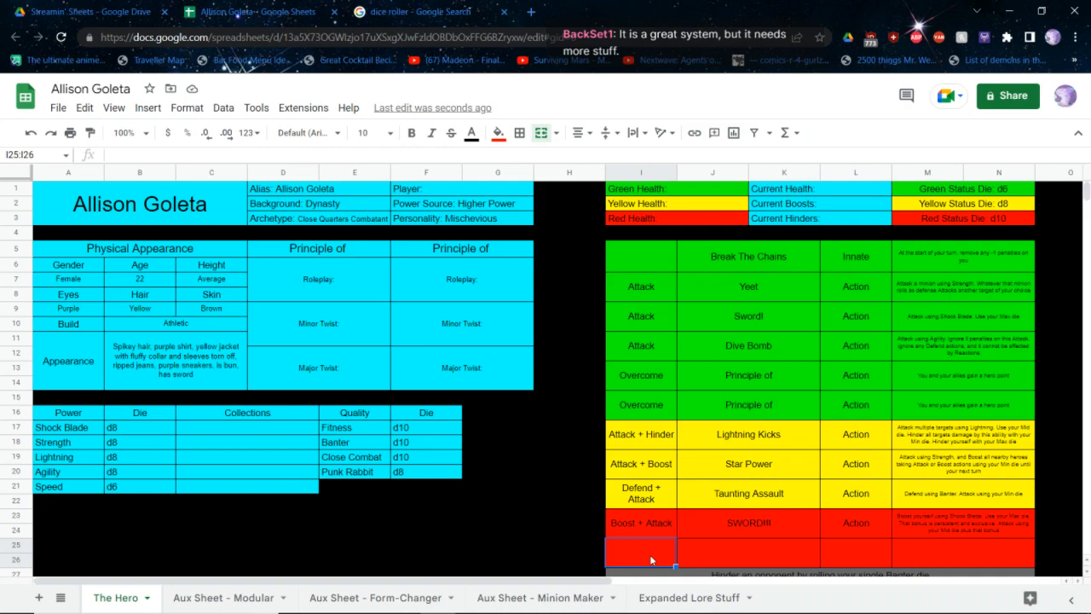
{"action": "type", "text": "Attack"}
{"action": "key", "text": "alt+Tab"}
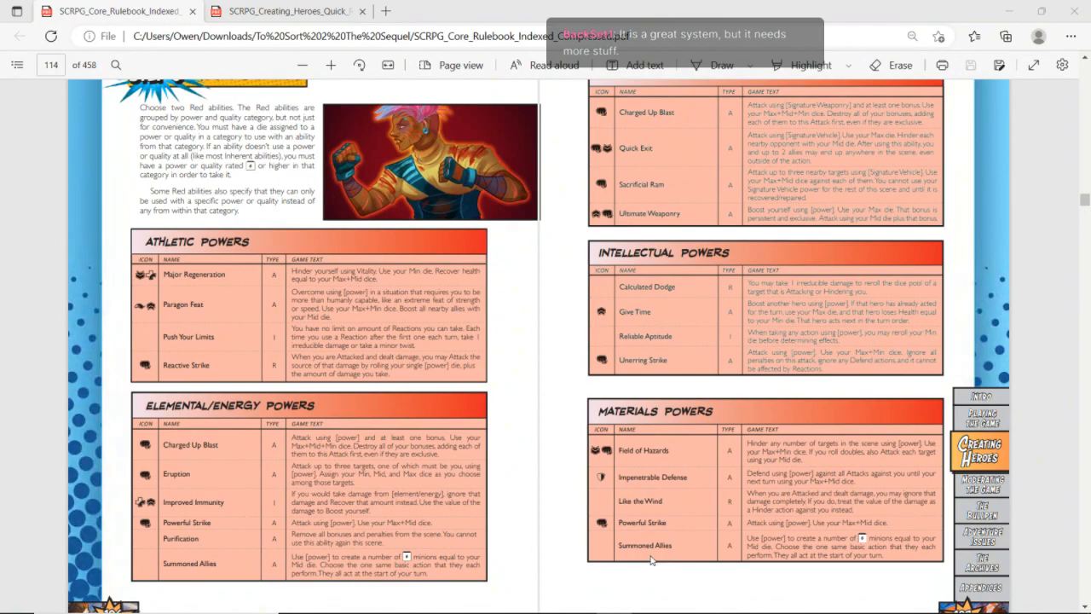
{"action": "key", "text": "alt+Tab"}
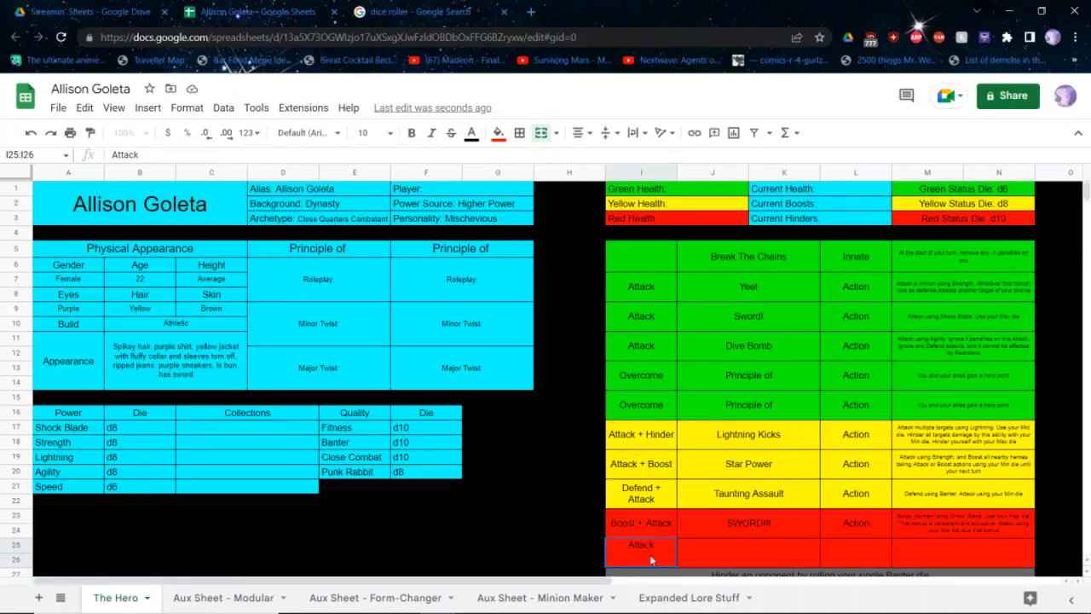
{"action": "left_click", "coordinate": [746, 555]}
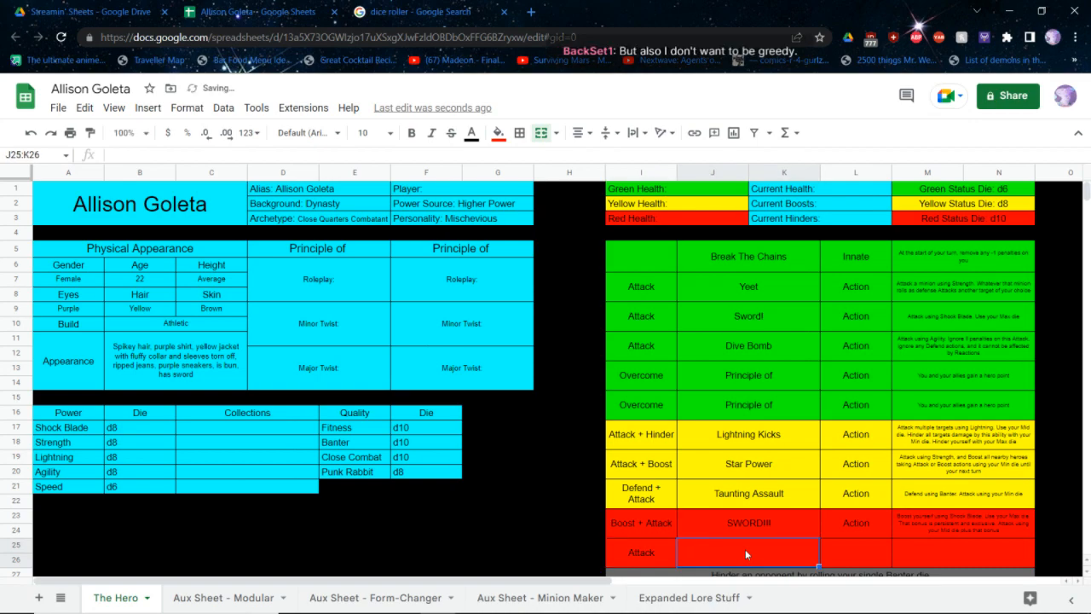
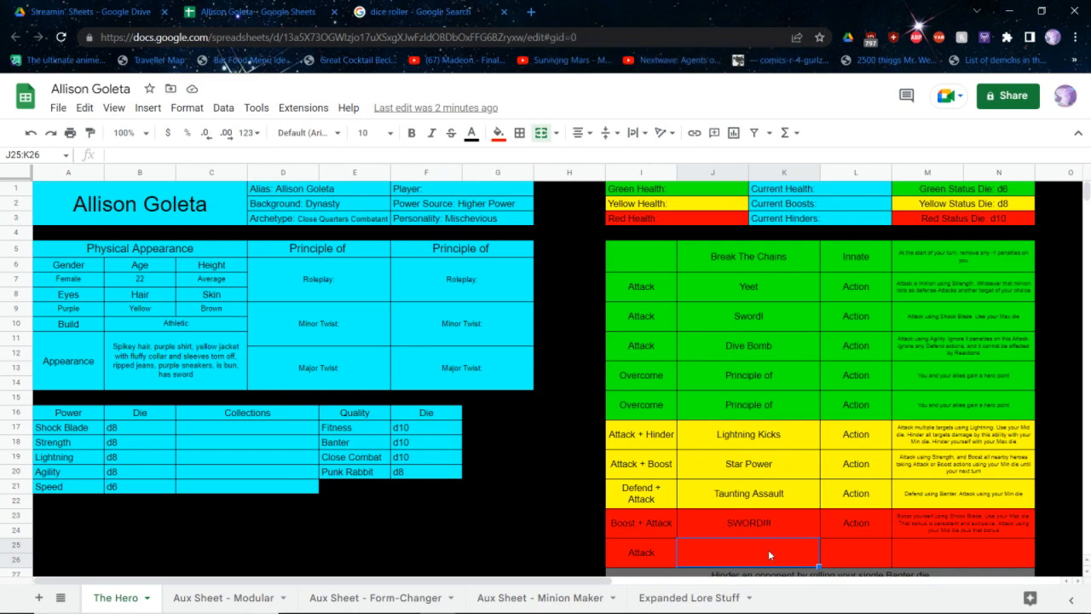
Name the second red ability "Beast Bash" and set its type to "Action"
{"action": "type", "text": "Beas"}
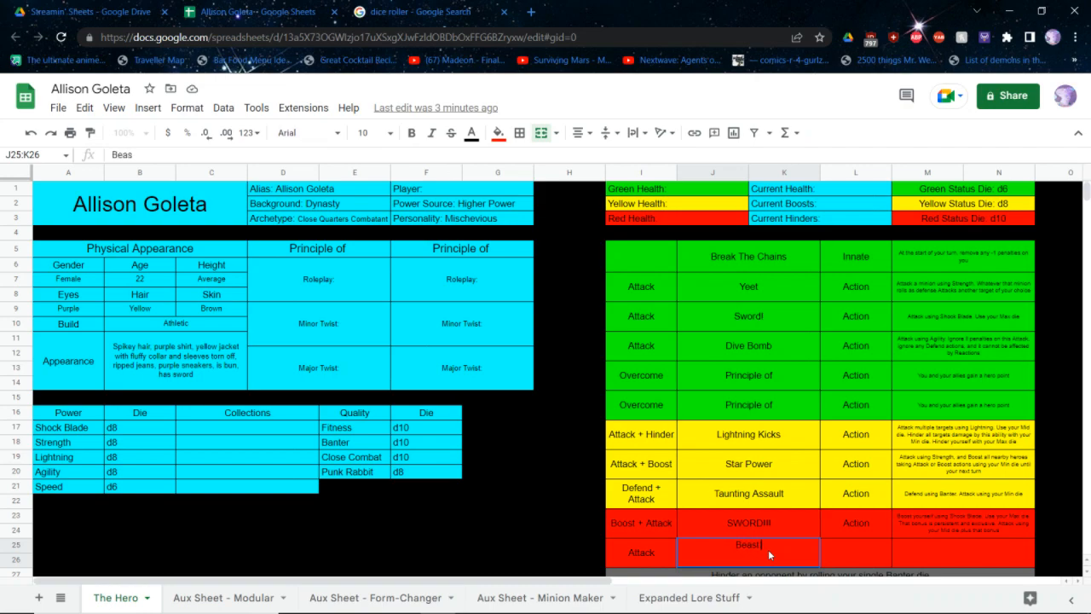
{"action": "key", "text": "BackSpace"}
{"action": "key", "text": "BackSpace"}
{"action": "key", "text": "BackSpace"}
{"action": "key", "text": "BackSpace"}
{"action": "key", "text": "BackSpace"}
{"action": "type", "text": "east Bash"}
{"action": "key", "text": "Tab"}
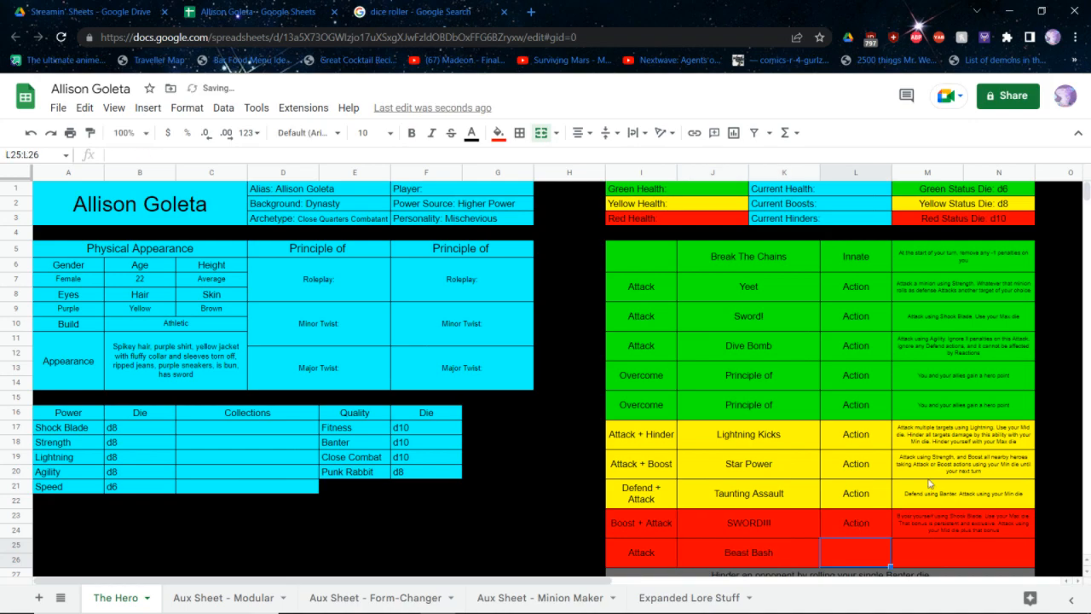
{"action": "type", "text": "Actio"}
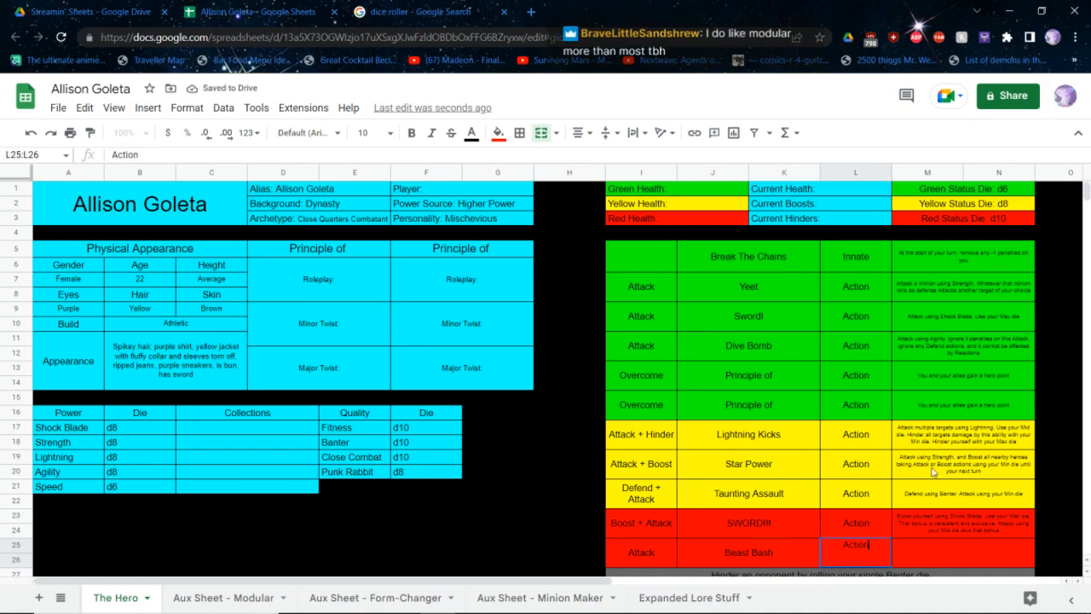
{"action": "type", "text": "n"}
{"action": "key", "text": "Tab"}
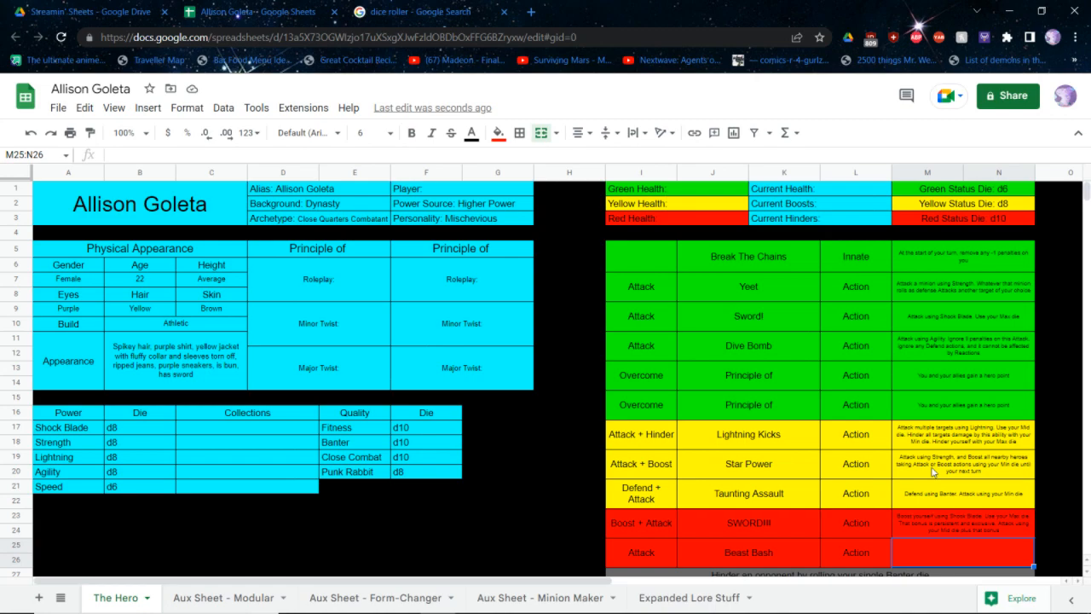
Begin Beast Bash's description with "Attack using Shock Blade and at least one bonus. Use your Max + Mid + Min"
{"action": "type", "text": "Attack using Shock"}
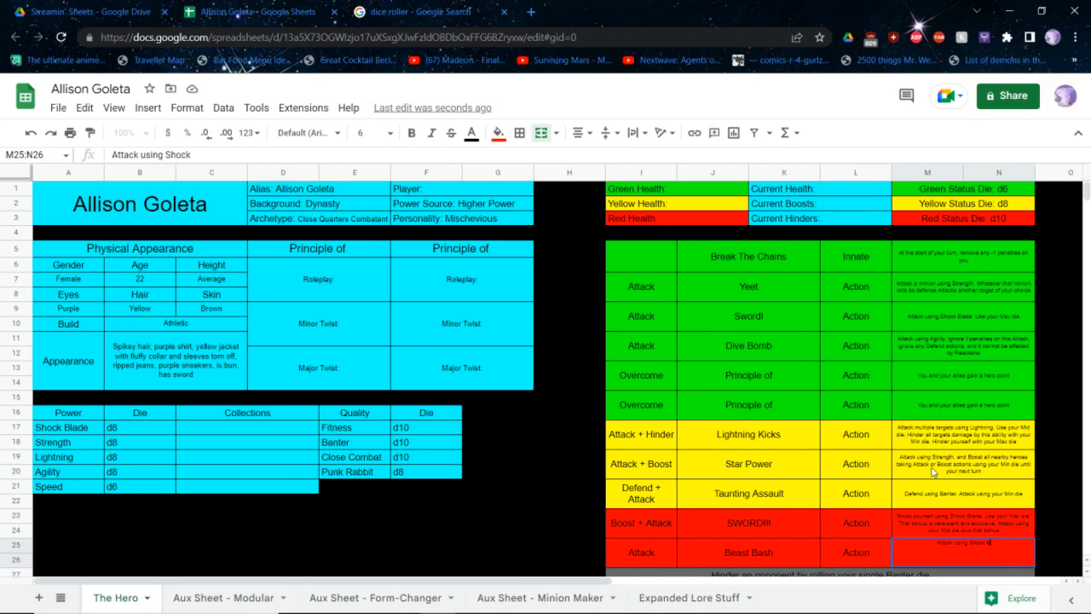
{"action": "type", "text": " Blade and at least one bonus."}
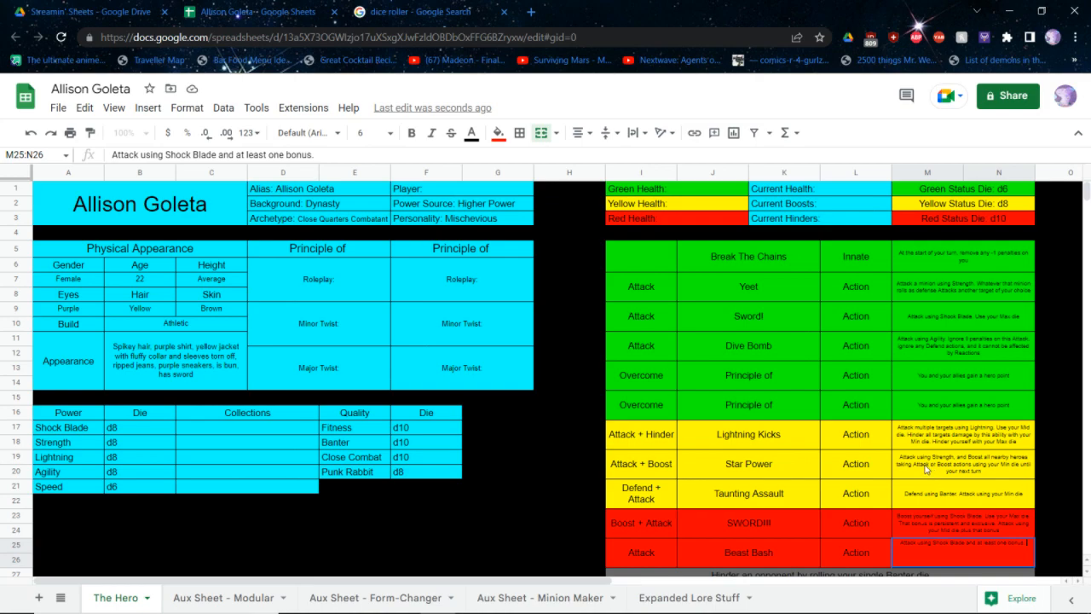
{"action": "type", "text": " Use your Max + Mid +"}
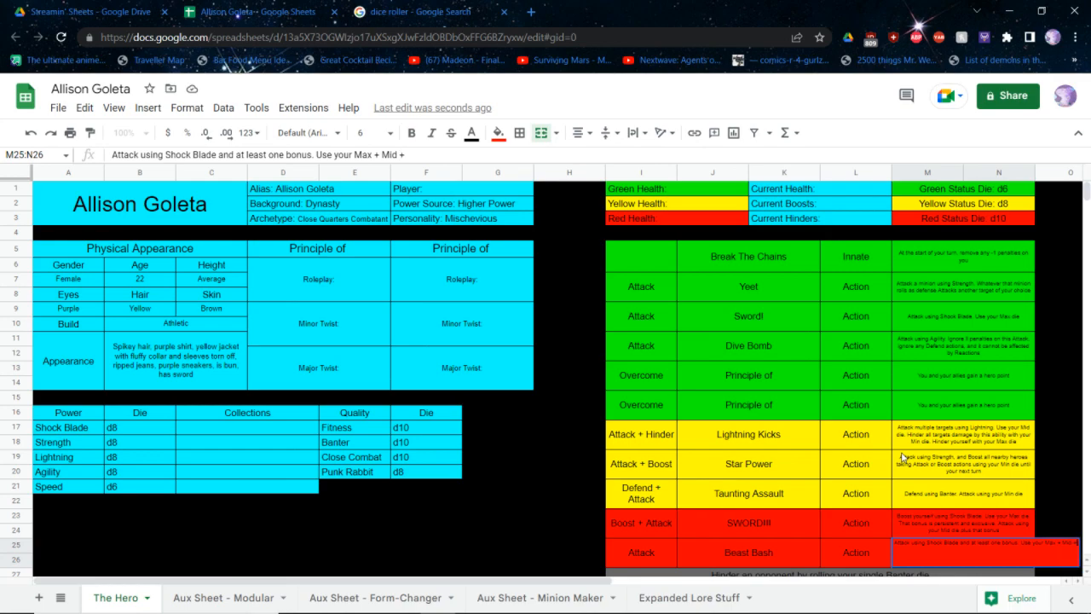
{"action": "type", "text": " Min dice. Destroy all of your bo"}
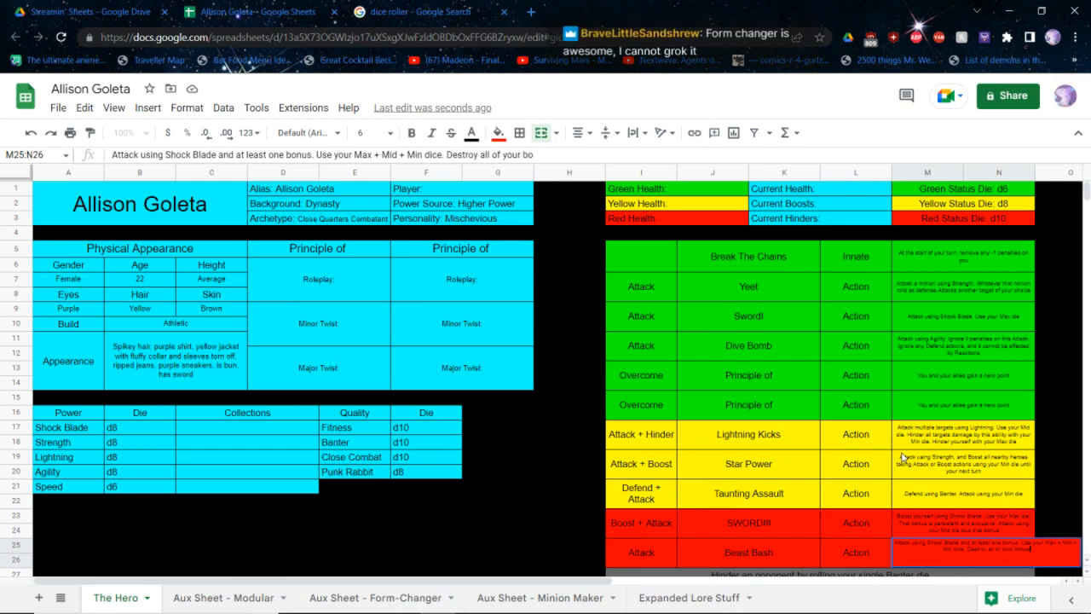
{"action": "type", "text": "nuses, adding each"}
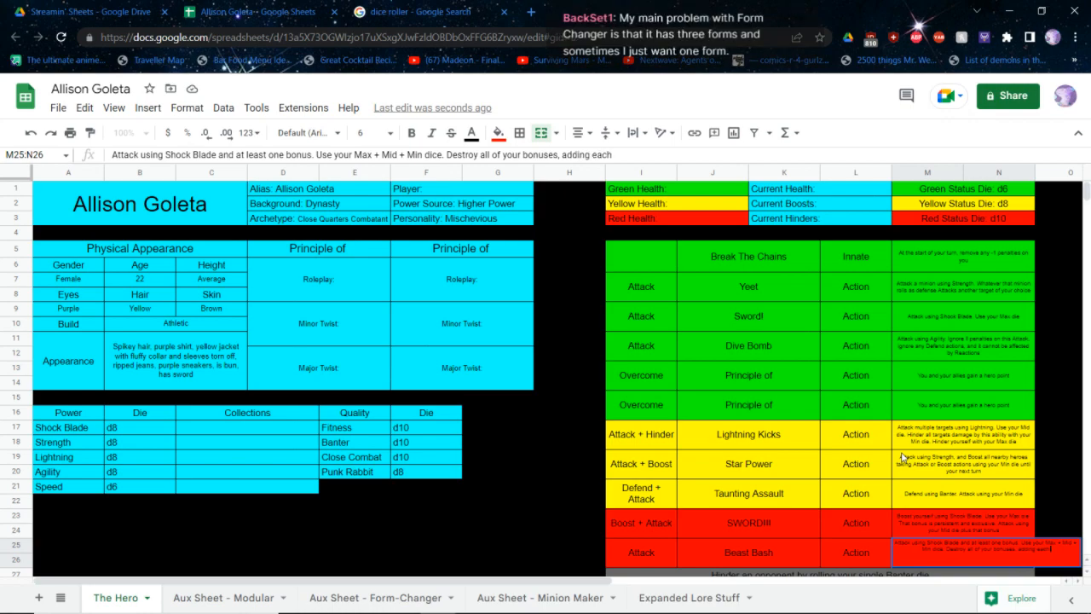
{"action": "type", "text": " of them to this Attack first,"}
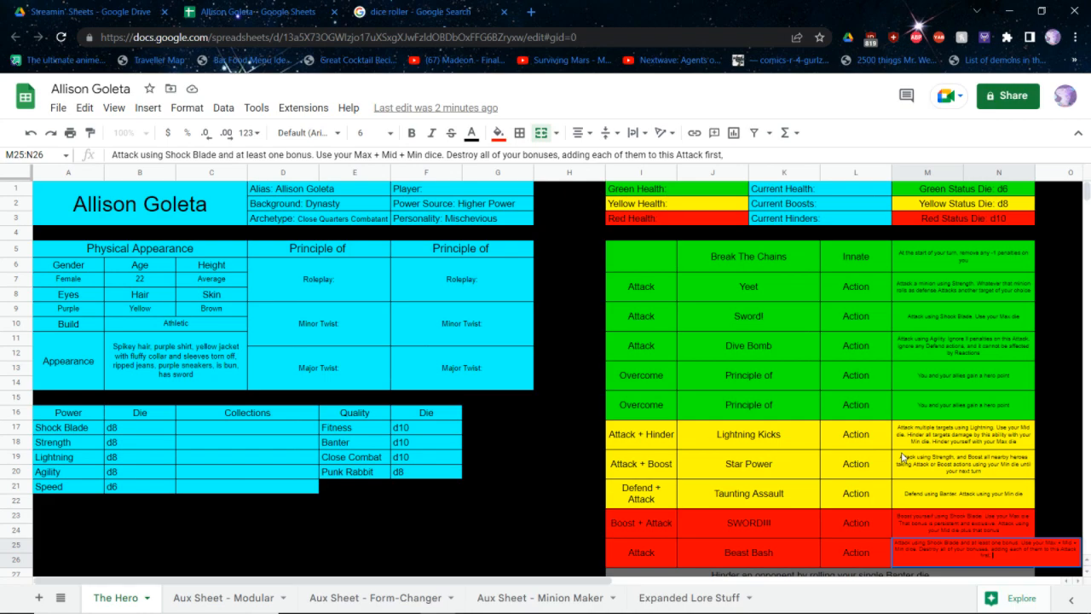
Complete Beast Bash's description with "dice. Destroy all of your bonuses, adding each of them to this Attack first, even if they are exclusive"
{"action": "type", "text": "even if they are exclusive"}
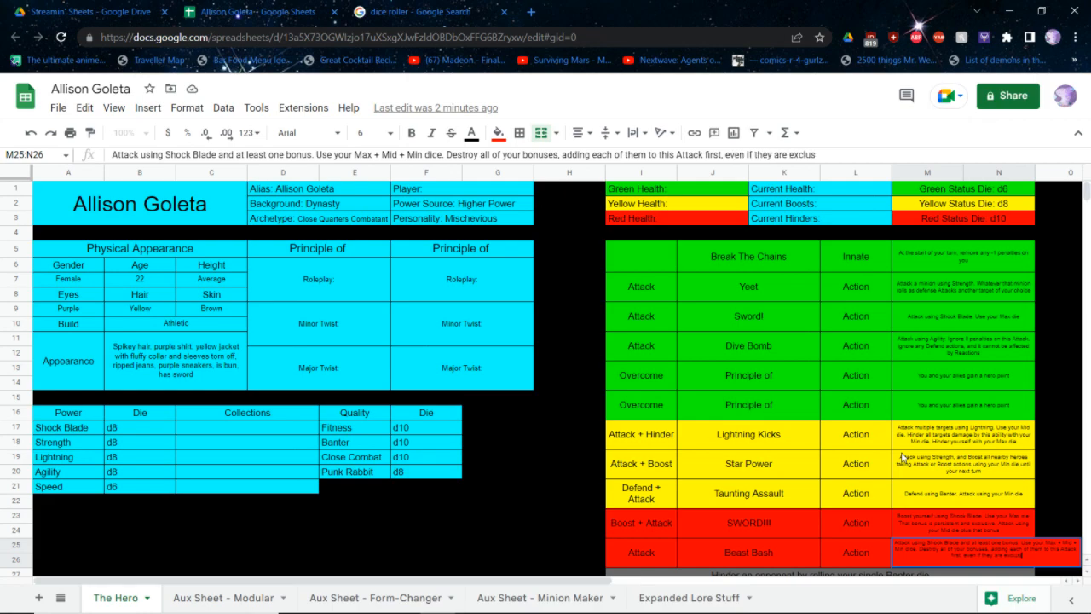
{"action": "key", "text": "Return"}
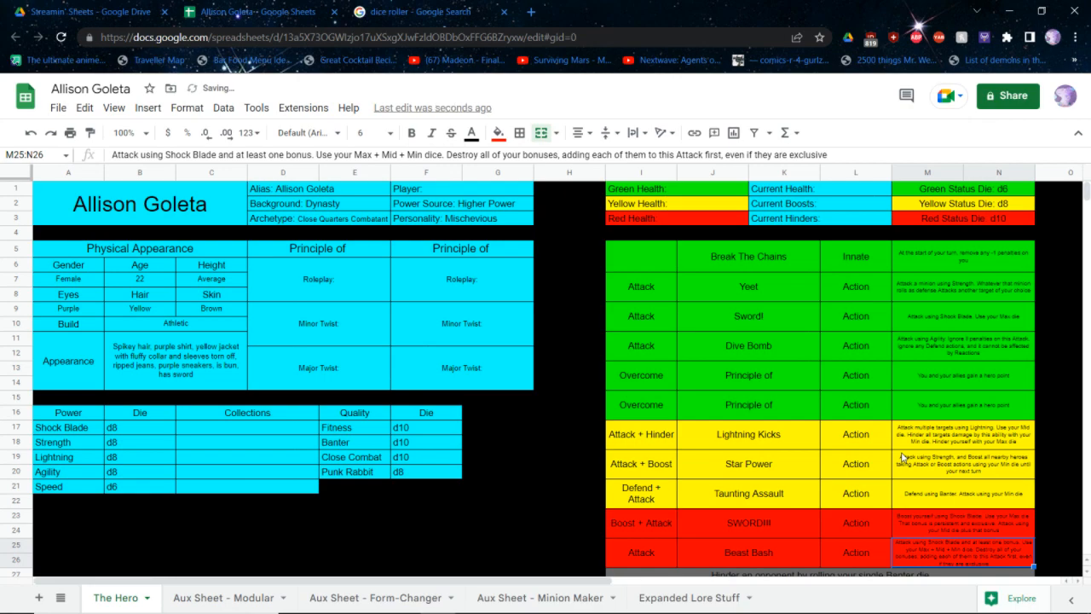
Select the whole red SWORD!!! ability row
{"action": "scroll", "coordinate": [865, 453], "scroll_direction": "right", "scroll_amount": 3}
{"action": "scroll", "coordinate": [866, 453], "scroll_direction": "left", "scroll_amount": 3}
{"action": "left_click", "coordinate": [825, 522]}
{"action": "left_click_drag", "start_coordinate": [900, 519], "coordinate": [673, 527]}
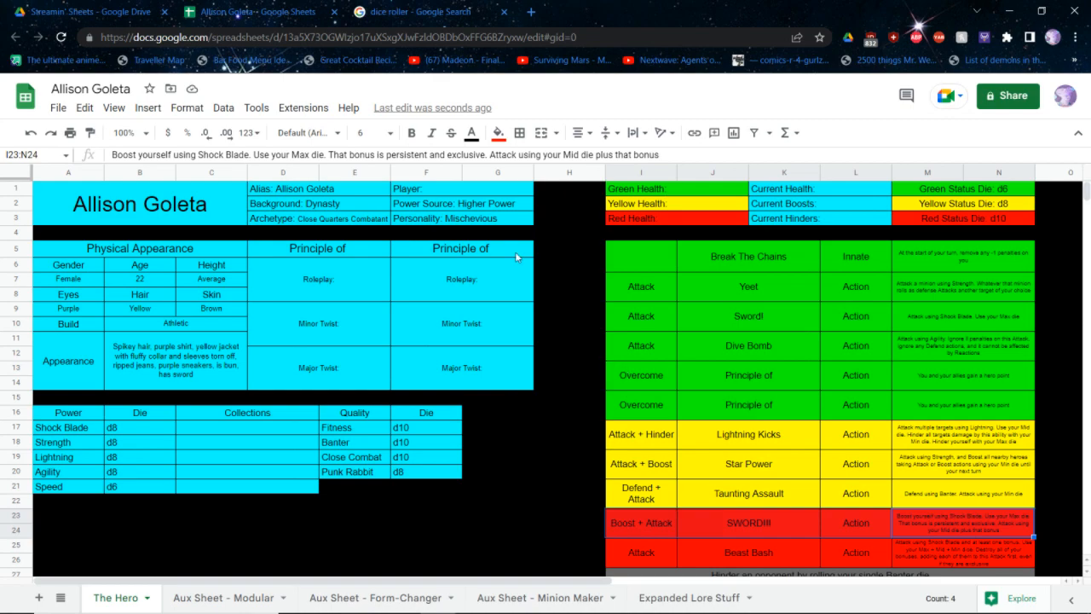
Roll a d8 in the Google dice roller, clear it and roll a fresh d8 before returning to the hero sheet
{"action": "left_click", "coordinate": [420, 12]}
{"action": "left_click", "coordinate": [372, 362]}
{"action": "left_click", "coordinate": [343, 447]}
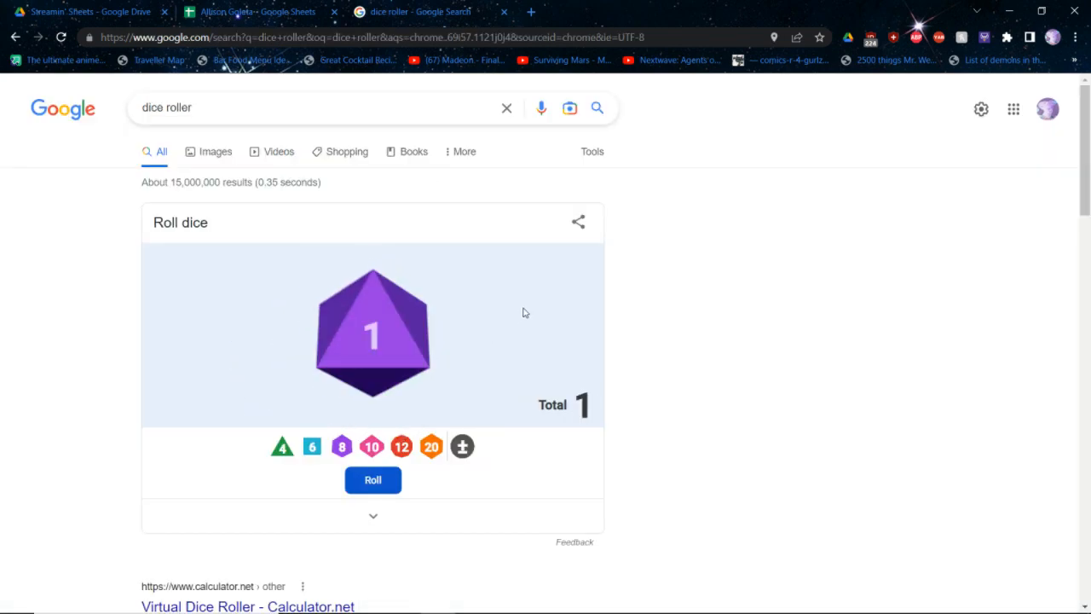
{"action": "key", "text": "ctrl+shift+Tab"}
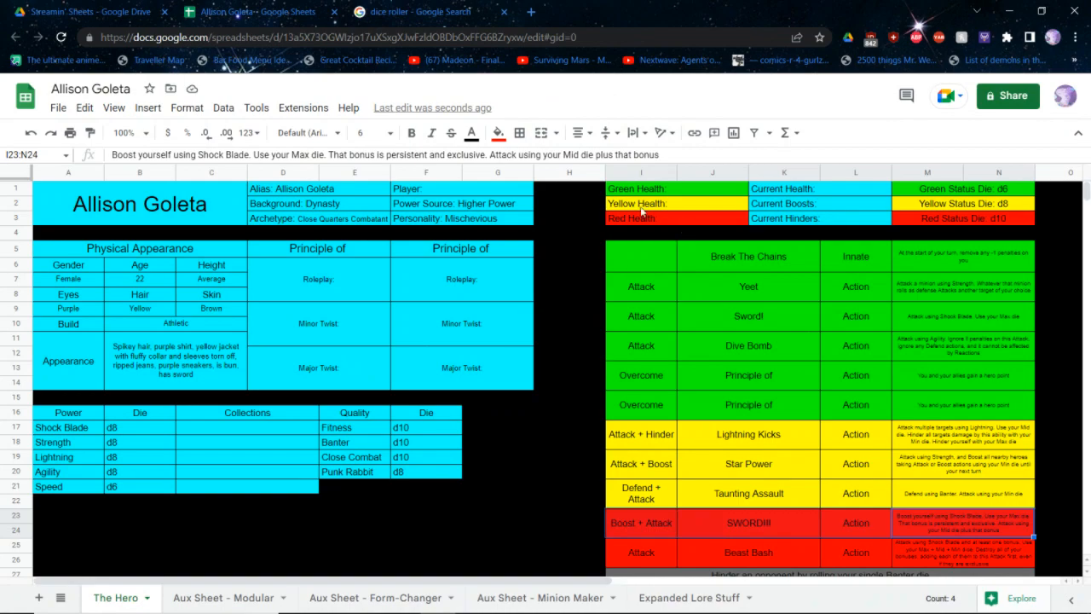
{"action": "key", "text": "ctrl+Tab"}
{"action": "left_click", "coordinate": [372, 368]}
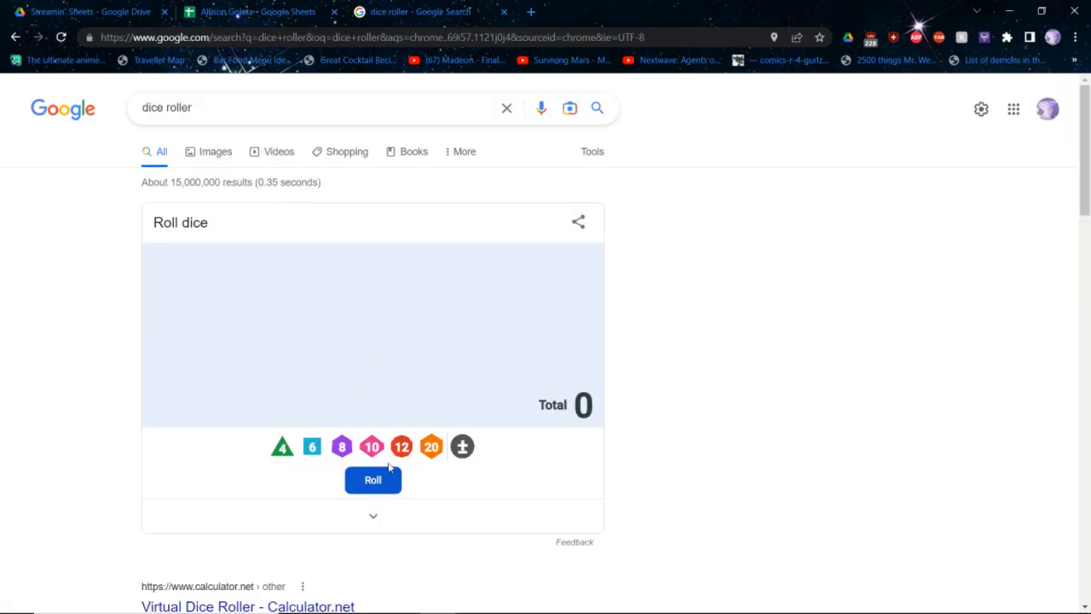
{"action": "left_click", "coordinate": [344, 446]}
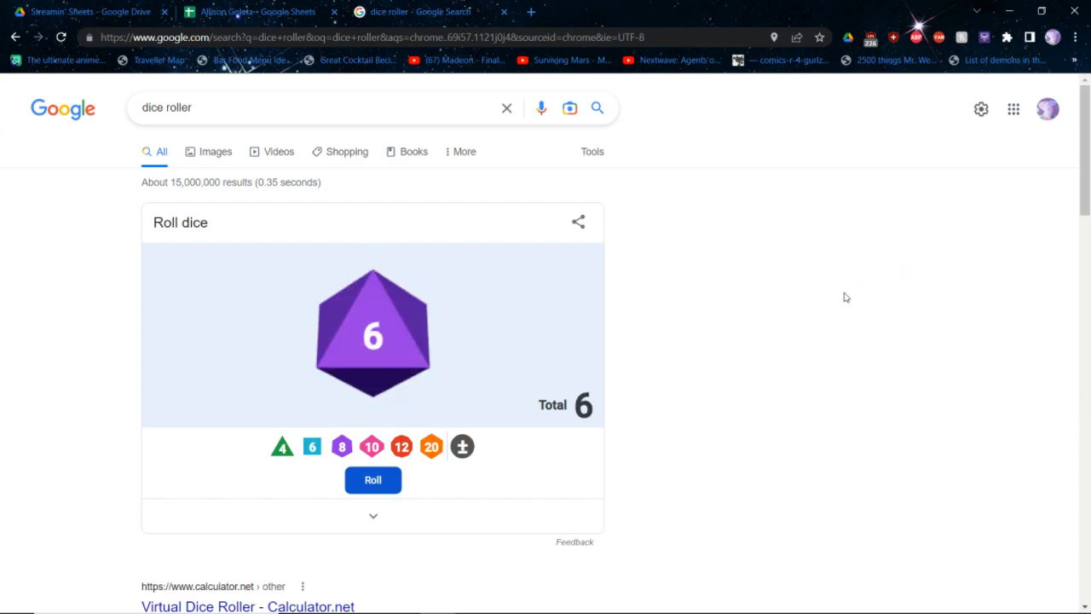
{"action": "key", "text": "ctrl+shift+Tab"}
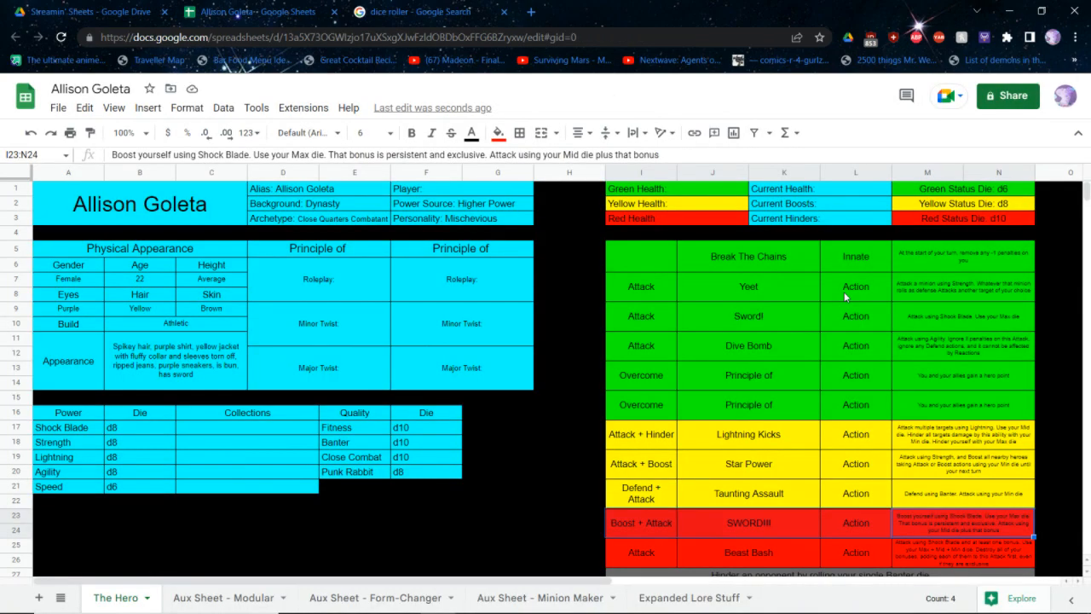
Calculate 28 + 6 in a new browser tab and close that tab
{"action": "key", "text": "ctrl+t"}
{"action": "type", "text": "28 + 6"}
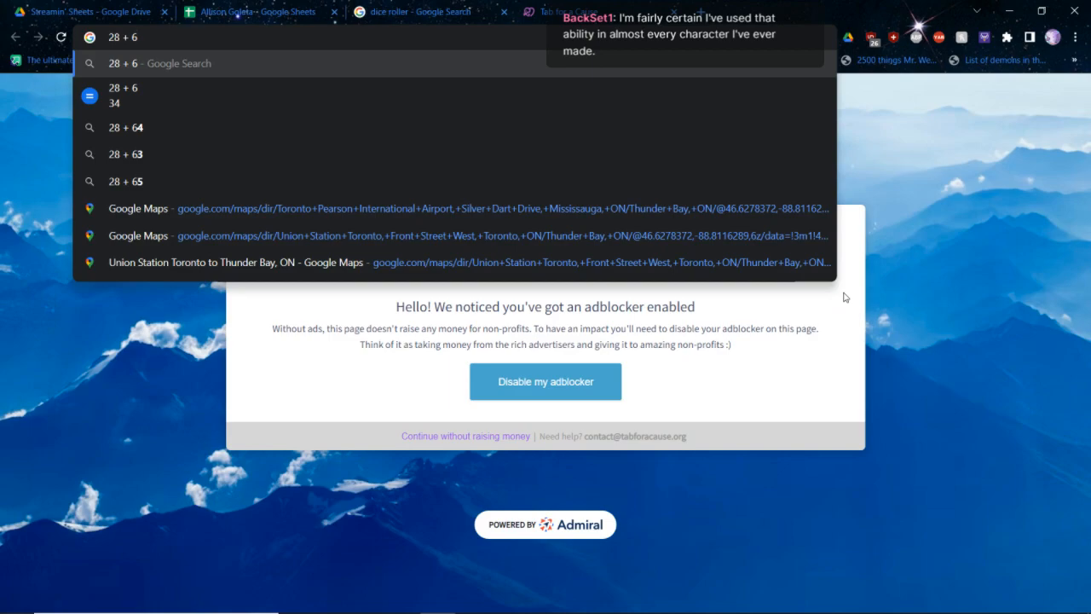
{"action": "key", "text": "ctrl+w"}
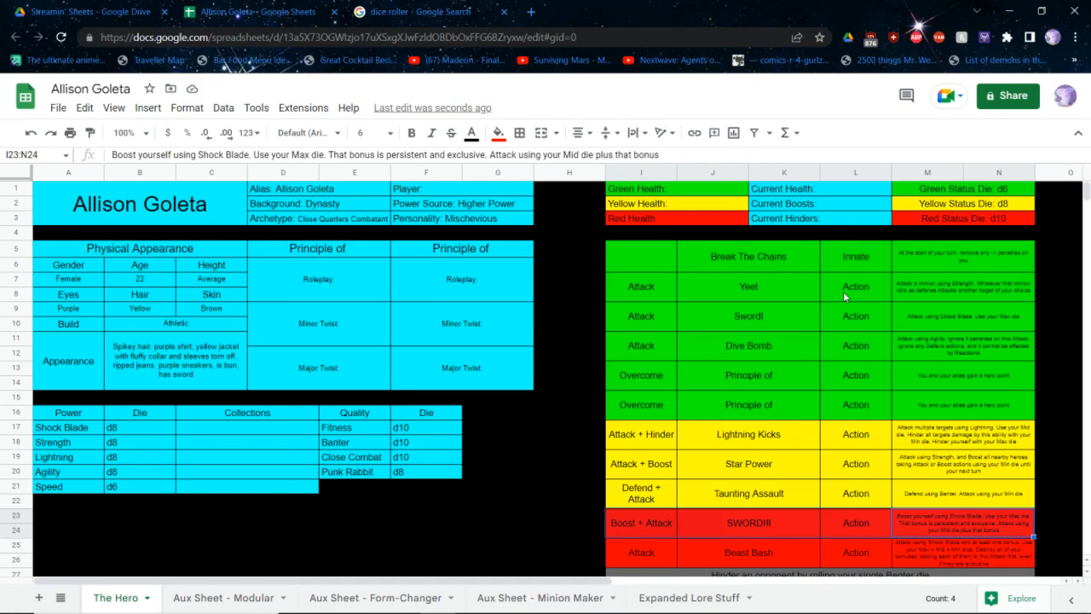
Reroll the d8 in the dice roller and return to the hero sheet
{"action": "key", "text": "ctrl+Tab"}
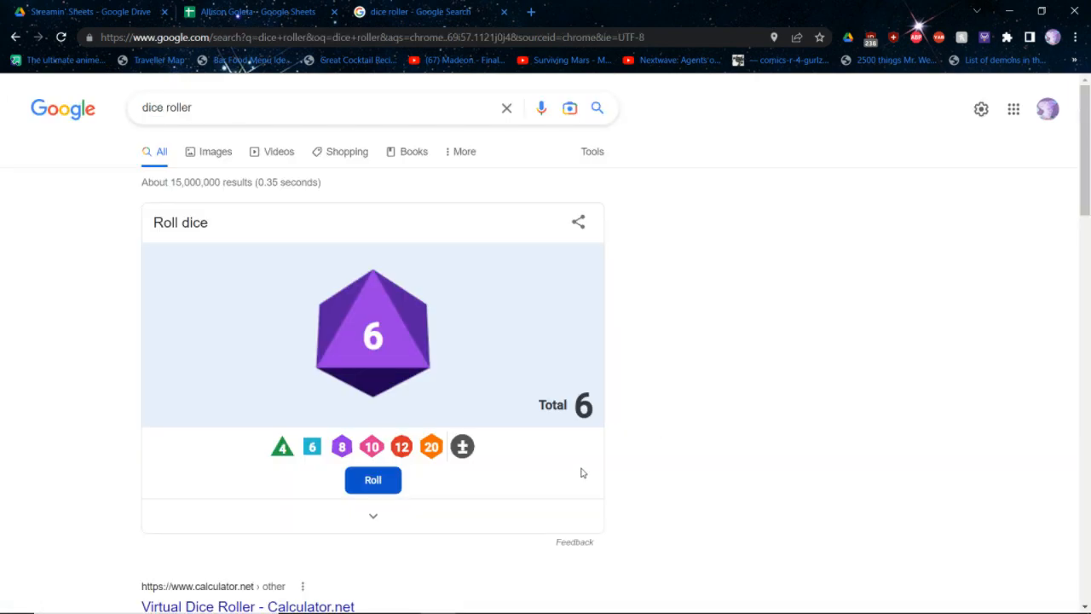
{"action": "left_click", "coordinate": [361, 484]}
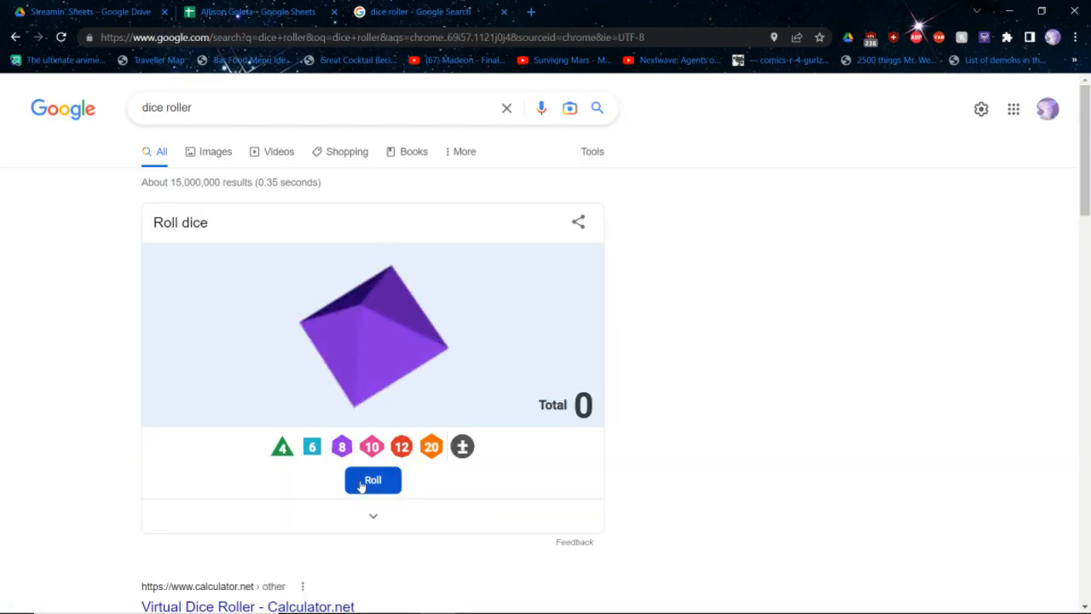
{"action": "key", "text": "ctrl+shift+Tab"}
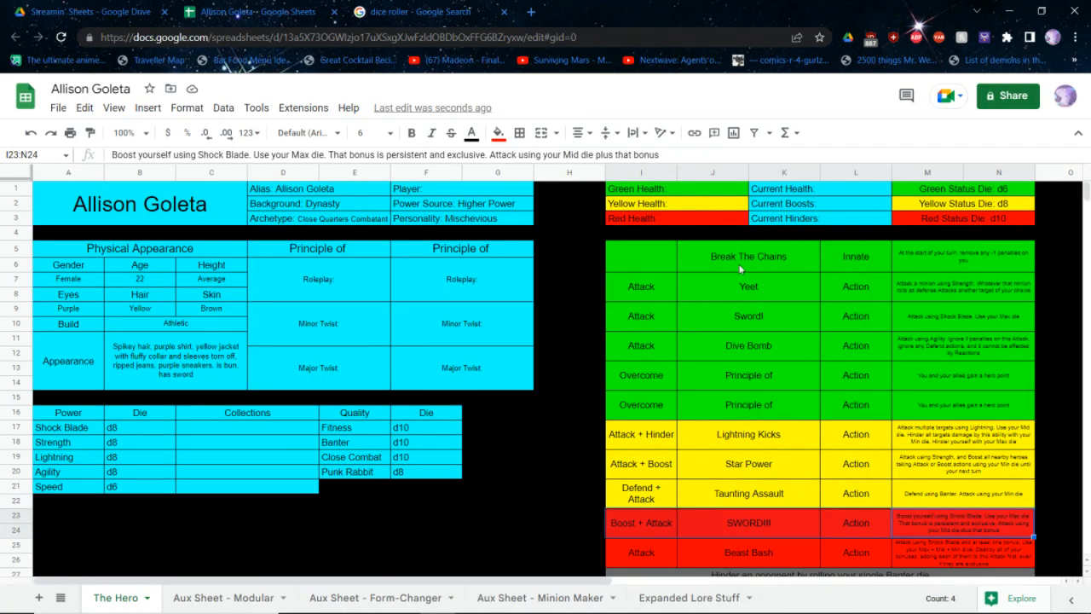
Set Green Health to 30, Yellow Health to 22 and Red Health to 11 in the sheet's health block
{"action": "left_click", "coordinate": [706, 188]}
{"action": "double_click", "coordinate": [705, 187]}
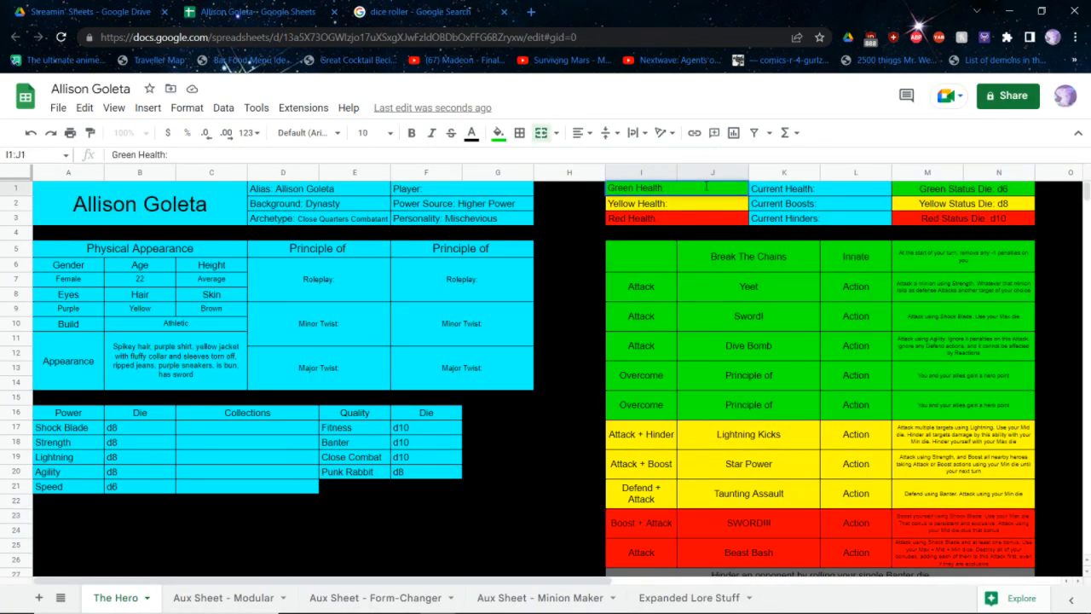
{"action": "type", "text": "30"}
{"action": "key", "text": "Return"}
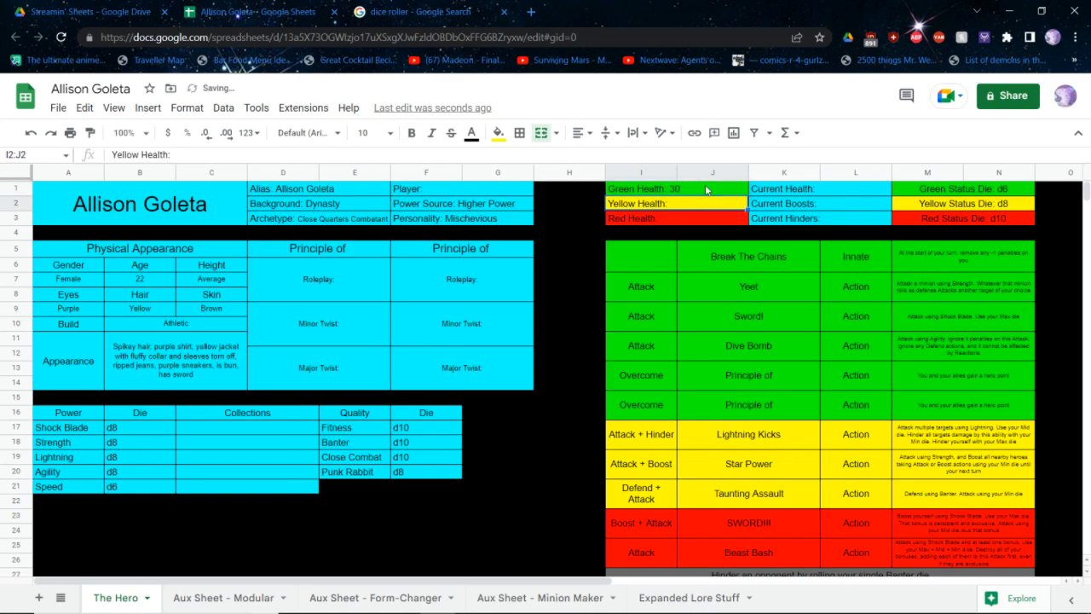
{"action": "key", "text": "Return"}
{"action": "type", "text": "22"}
{"action": "key", "text": "Return"}
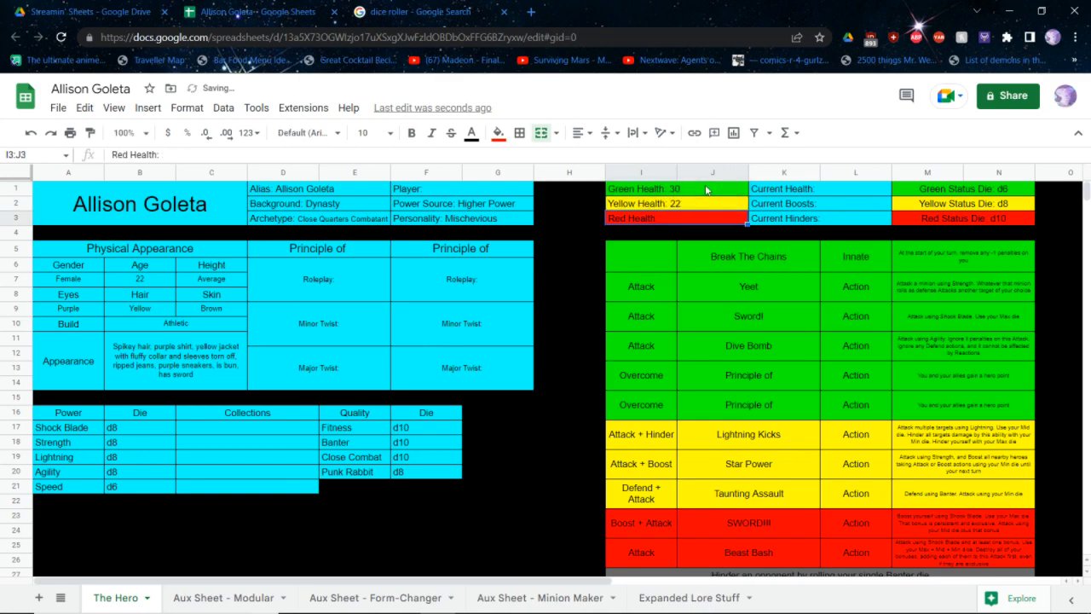
{"action": "key", "text": "Return"}
{"action": "type", "text": "11"}
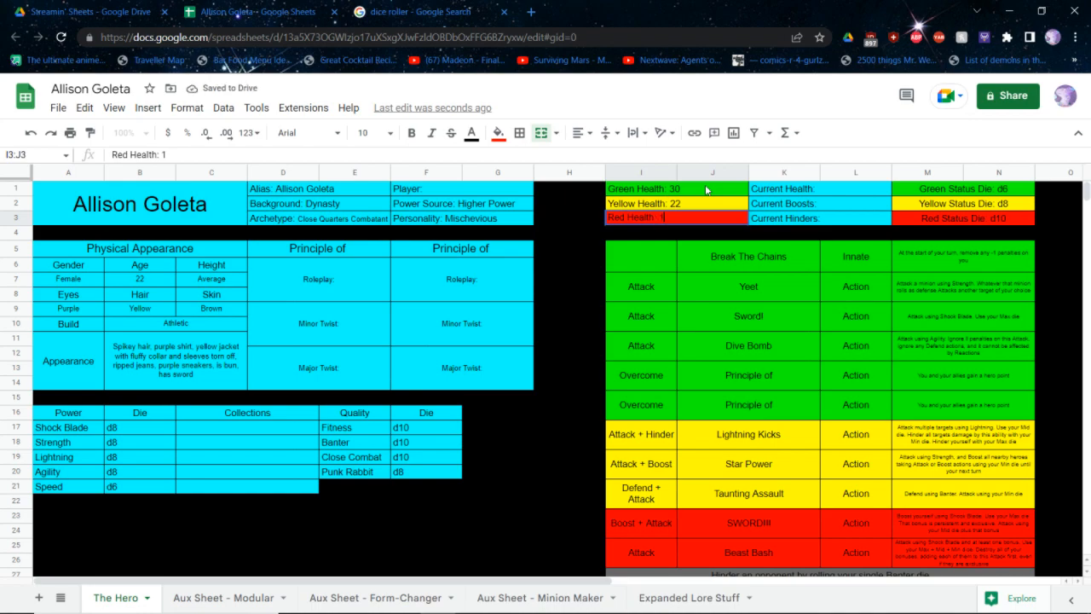
{"action": "key", "text": "Return"}
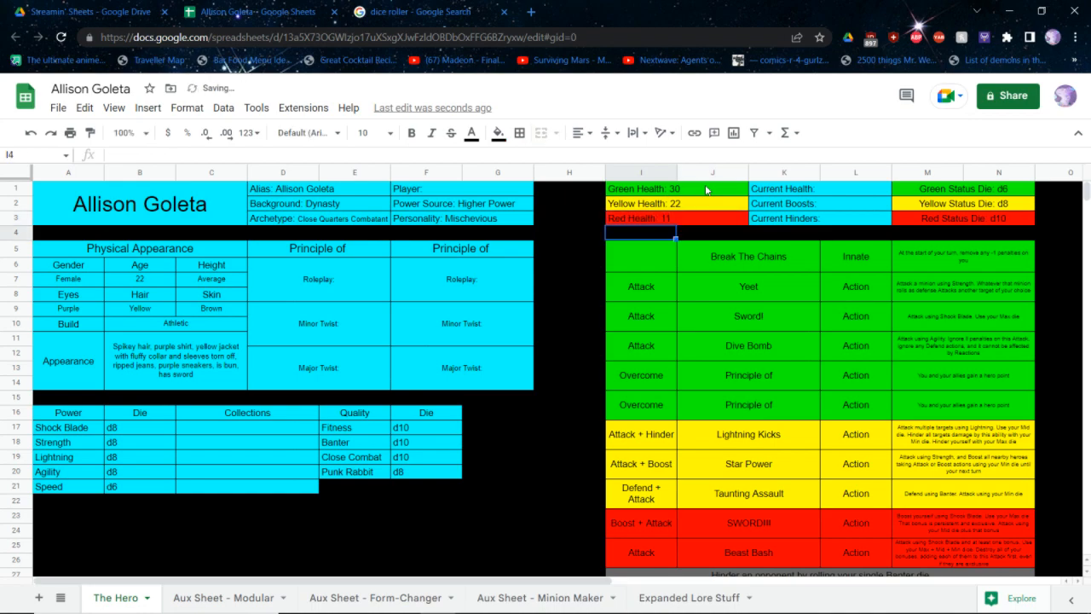
Switch to the core rulebook PDF, go to the Principles section and examine the Principles Quick Reference table
{"action": "key", "text": "alt+Tab"}
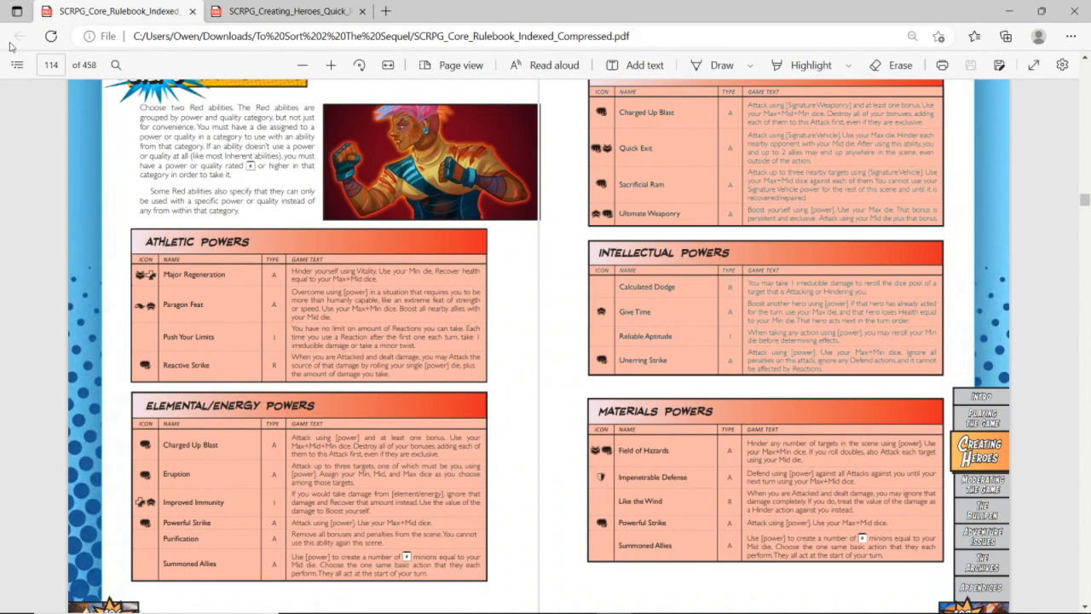
{"action": "left_click", "coordinate": [22, 57]}
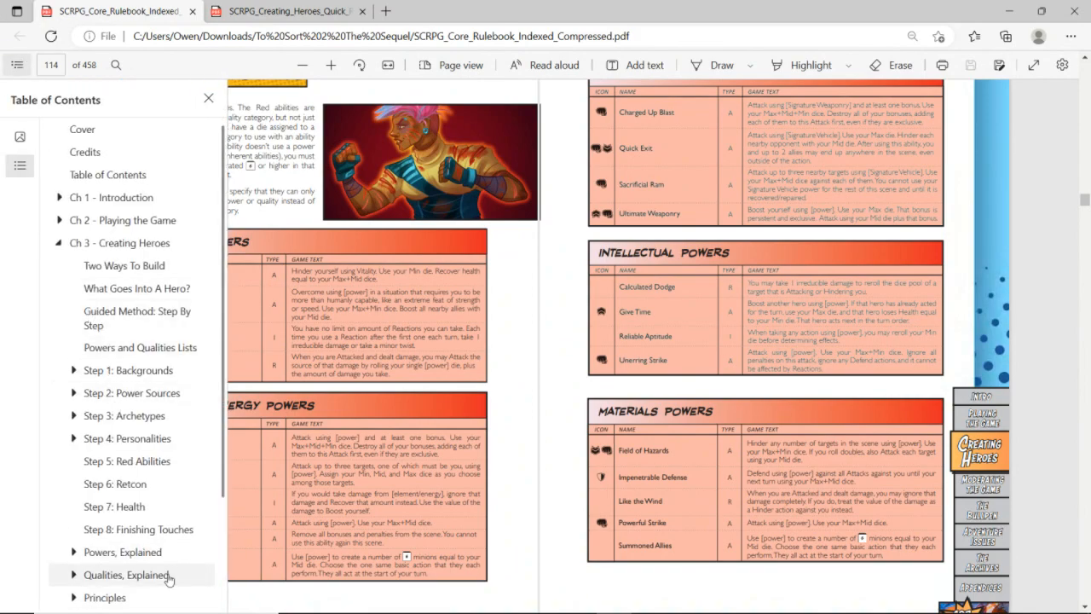
{"action": "left_click", "coordinate": [148, 606]}
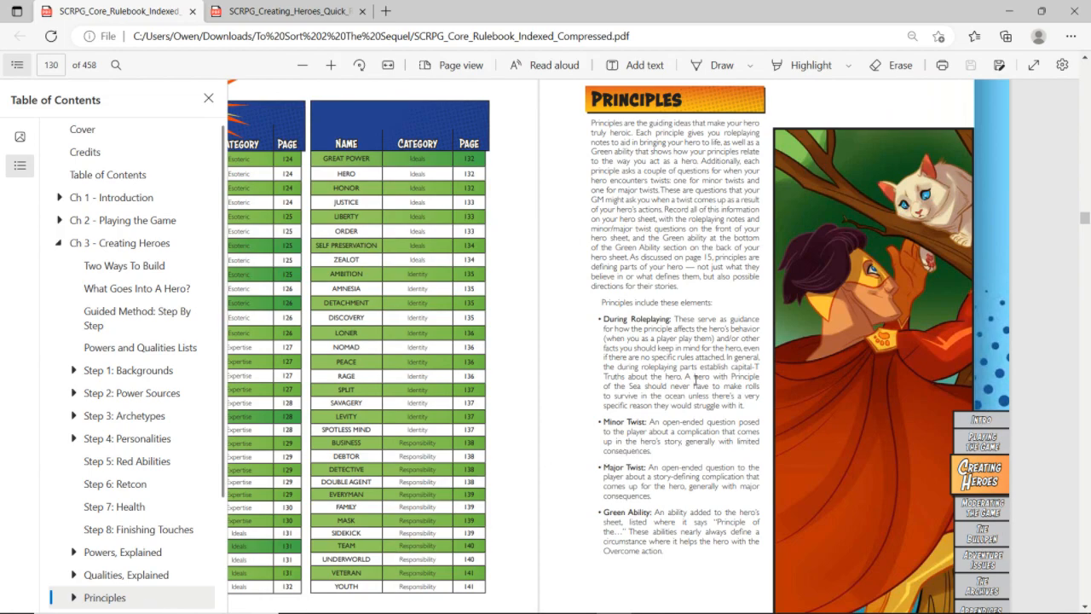
{"action": "left_click", "coordinate": [696, 379]}
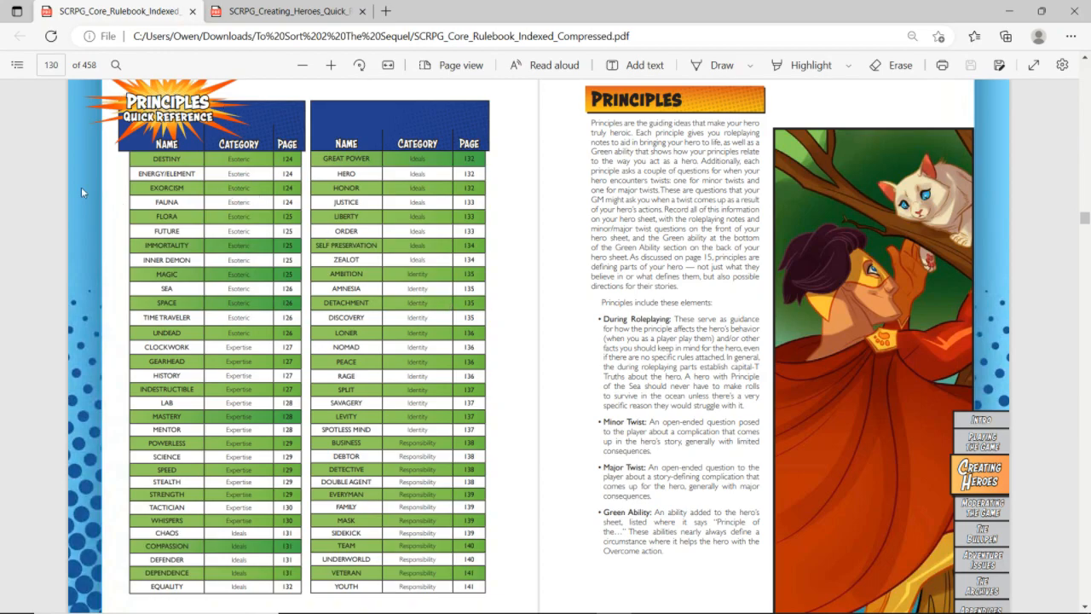
{"action": "scroll", "coordinate": [82, 189], "scroll_direction": "up", "scroll_amount": 2}
{"action": "scroll", "coordinate": [81, 188], "scroll_direction": "down", "scroll_amount": 1}
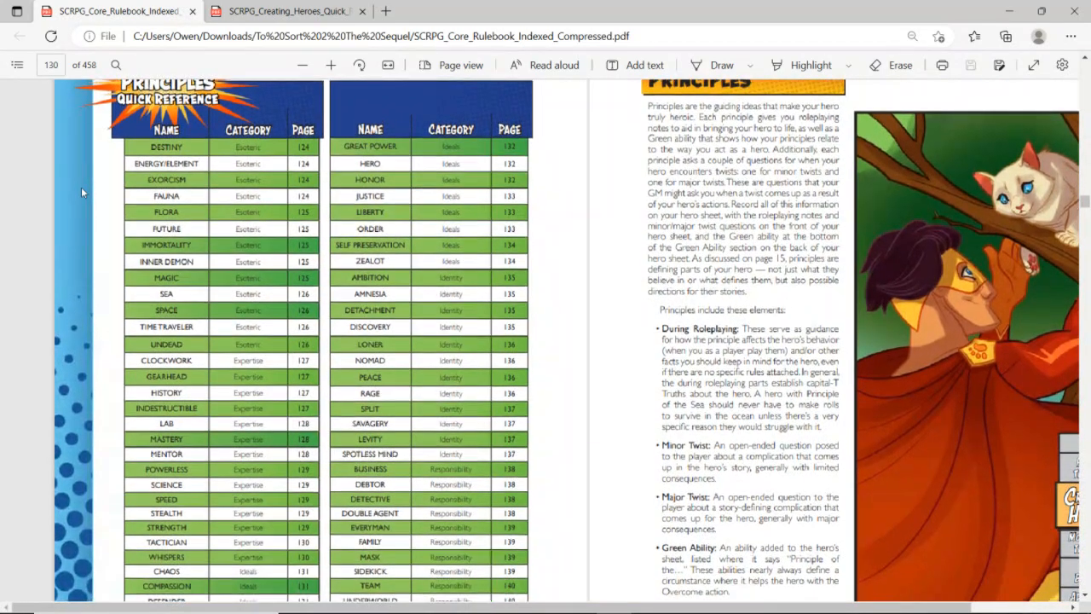
{"action": "scroll", "coordinate": [81, 187], "scroll_direction": "up", "scroll_amount": 1}
{"action": "scroll", "coordinate": [81, 187], "scroll_direction": "down", "scroll_amount": 1}
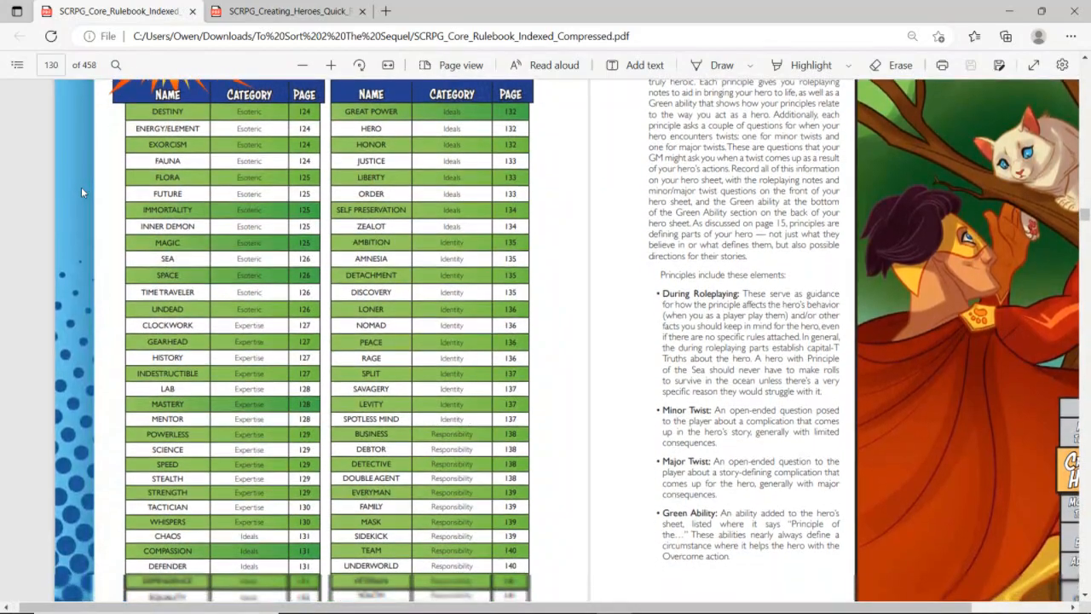
{"action": "scroll", "coordinate": [81, 187], "scroll_direction": "down", "scroll_amount": 1}
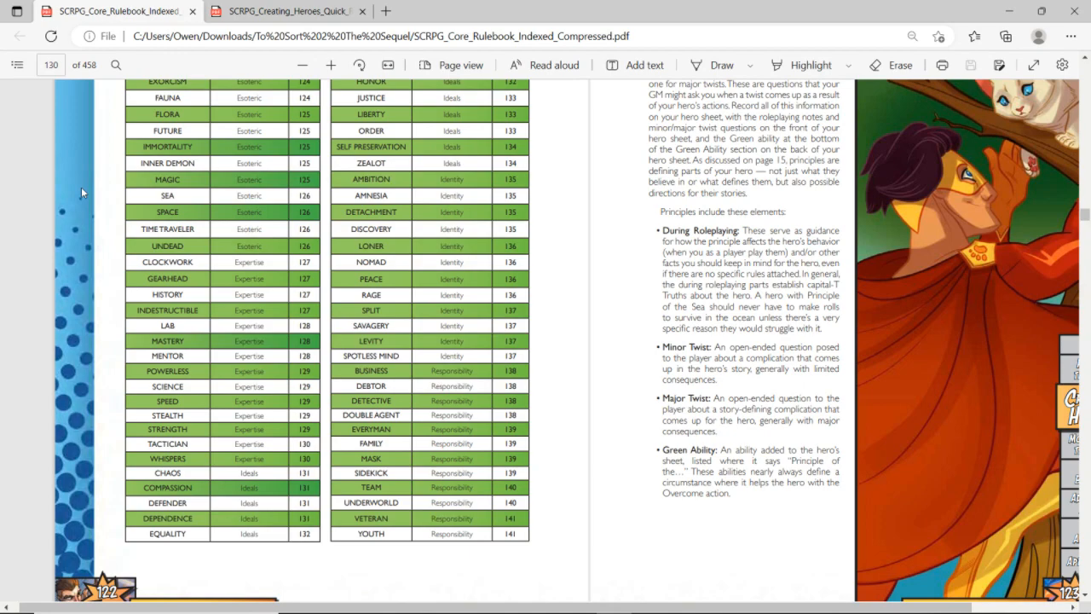
Switch to the hero sheet in Google Sheets and complete the first principle heading as "Principle of Equality"
{"action": "scroll", "coordinate": [81, 193], "scroll_direction": "up", "scroll_amount": 1}
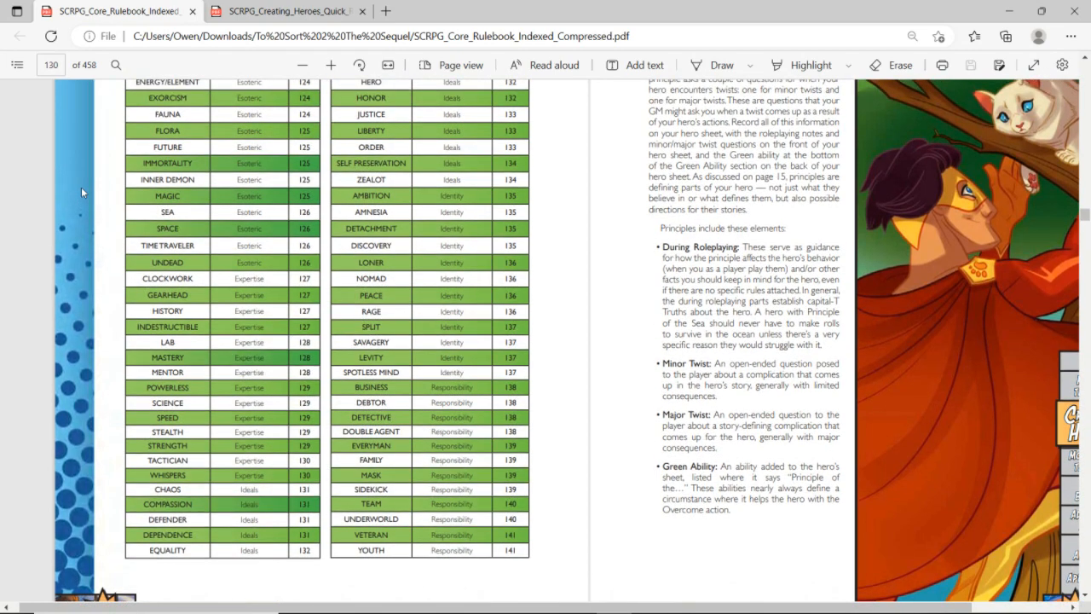
{"action": "key", "text": "alt+Tab"}
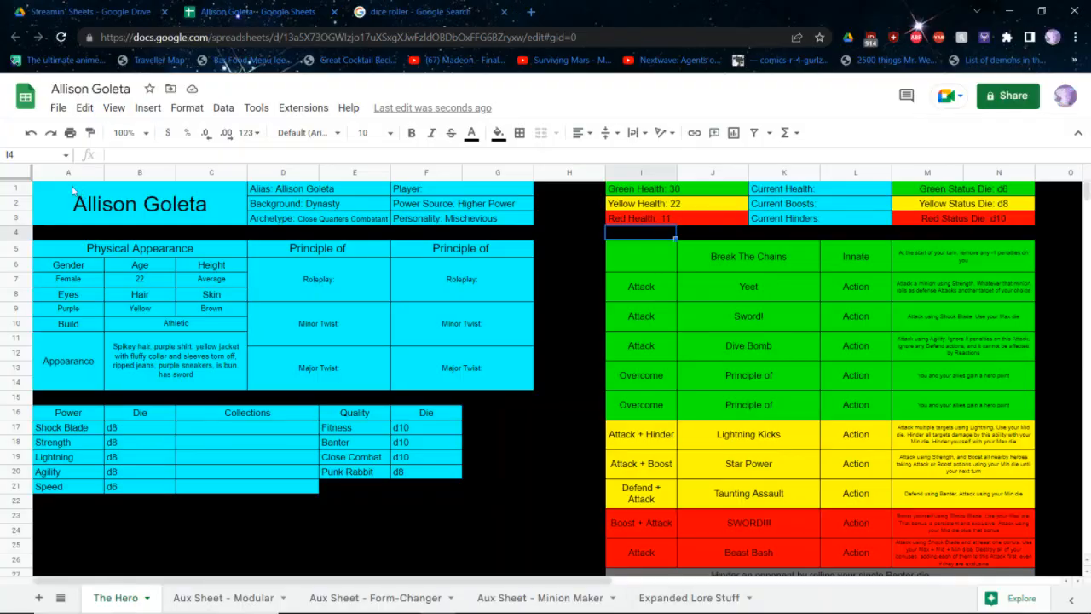
{"action": "left_click", "coordinate": [336, 249]}
{"action": "double_click", "coordinate": [336, 249]}
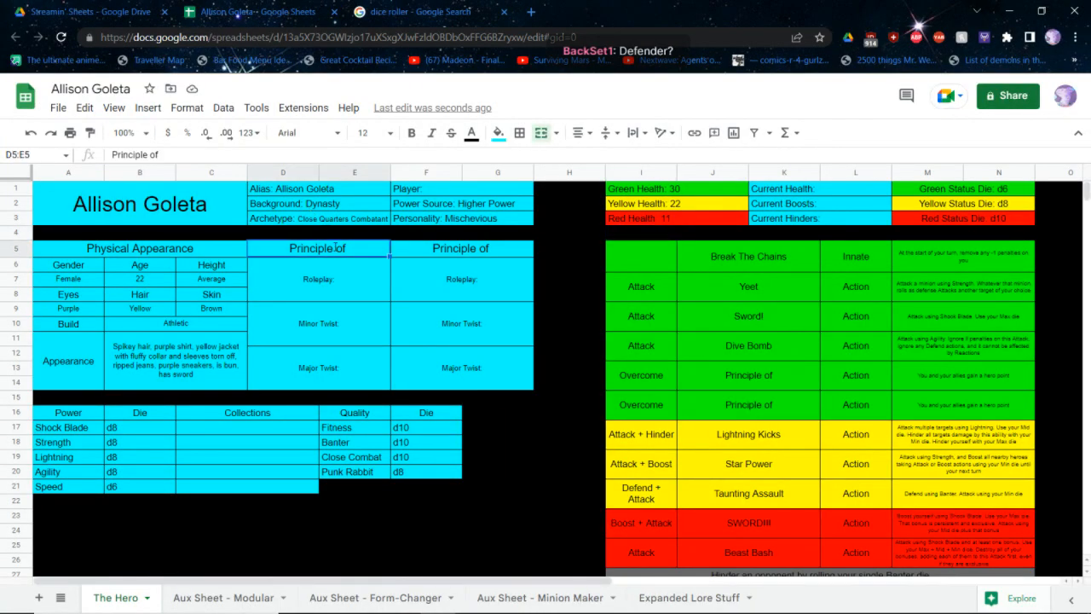
{"action": "type", "text": "Equality"}
{"action": "key", "text": "Return"}
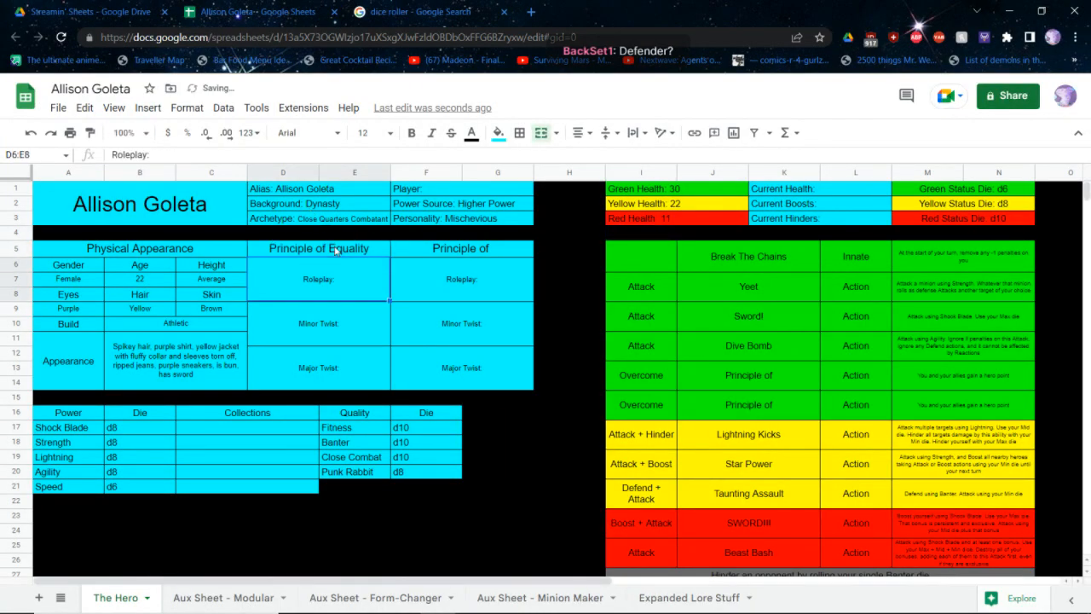
Return to the rulebook PDF, follow the Justice entry in the Principles table and read the Equality and Justice principles
{"action": "key", "text": "alt+Tab"}
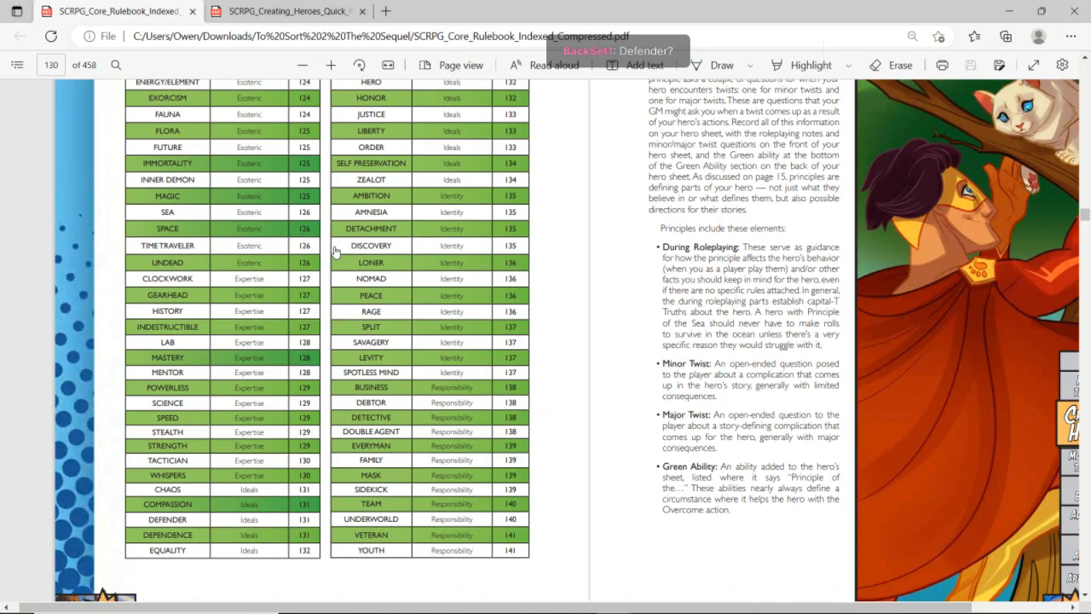
{"action": "scroll", "coordinate": [335, 250], "scroll_direction": "up", "scroll_amount": 1}
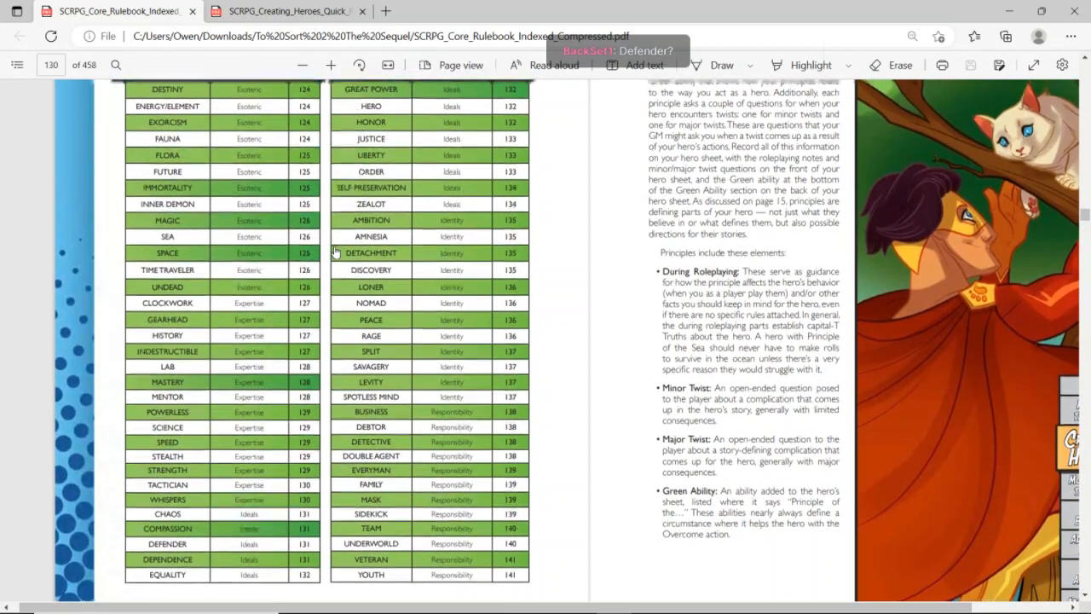
{"action": "scroll", "coordinate": [316, 262], "scroll_direction": "up", "scroll_amount": 1}
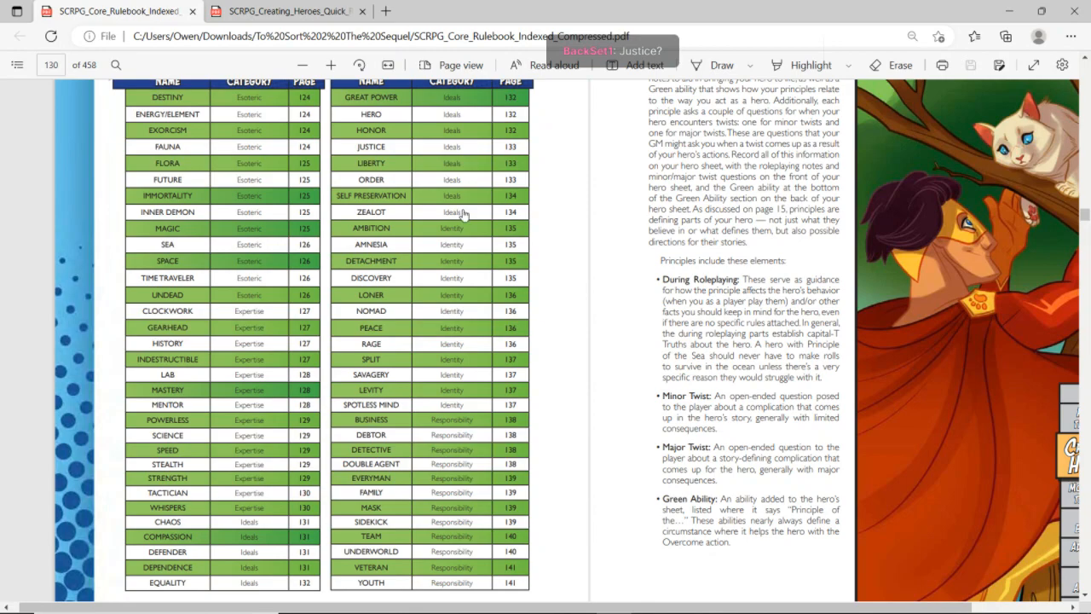
{"action": "left_click", "coordinate": [380, 149]}
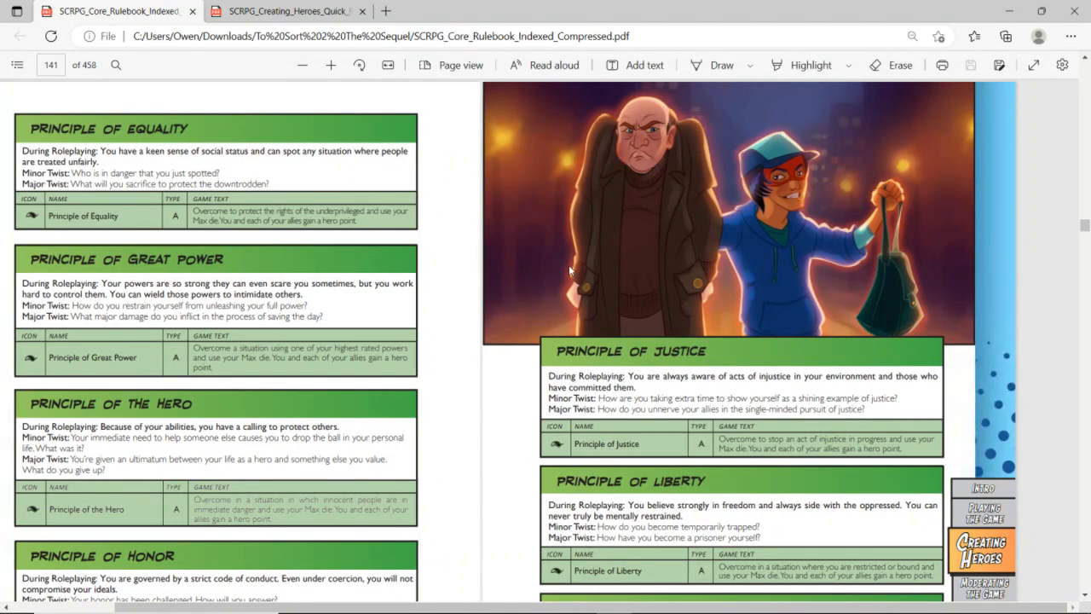
{"action": "scroll", "coordinate": [569, 264], "scroll_direction": "down", "scroll_amount": 1}
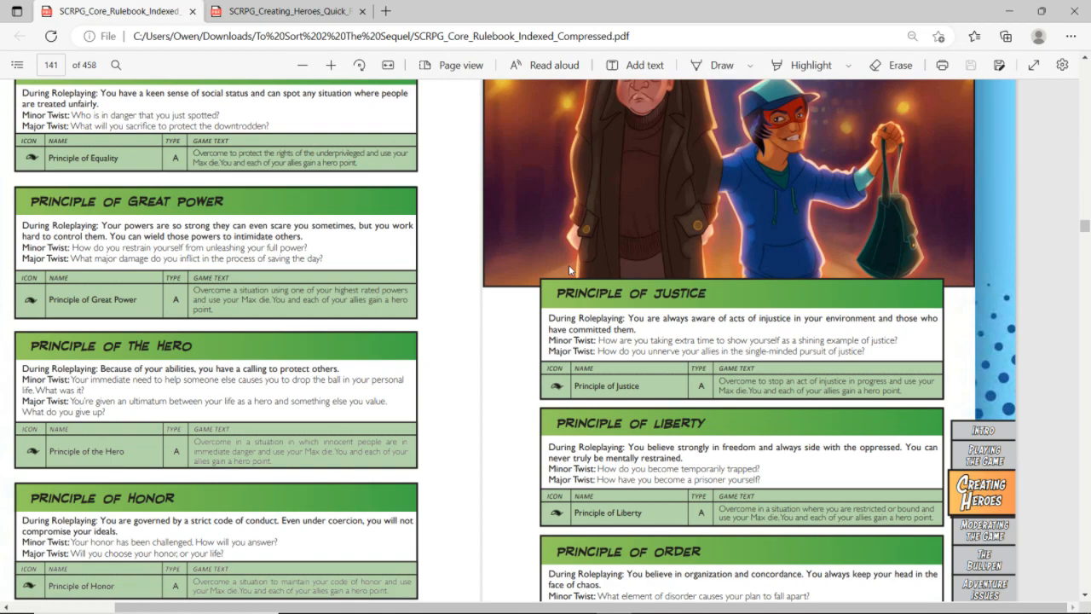
{"action": "scroll", "coordinate": [569, 268], "scroll_direction": "up", "scroll_amount": 1}
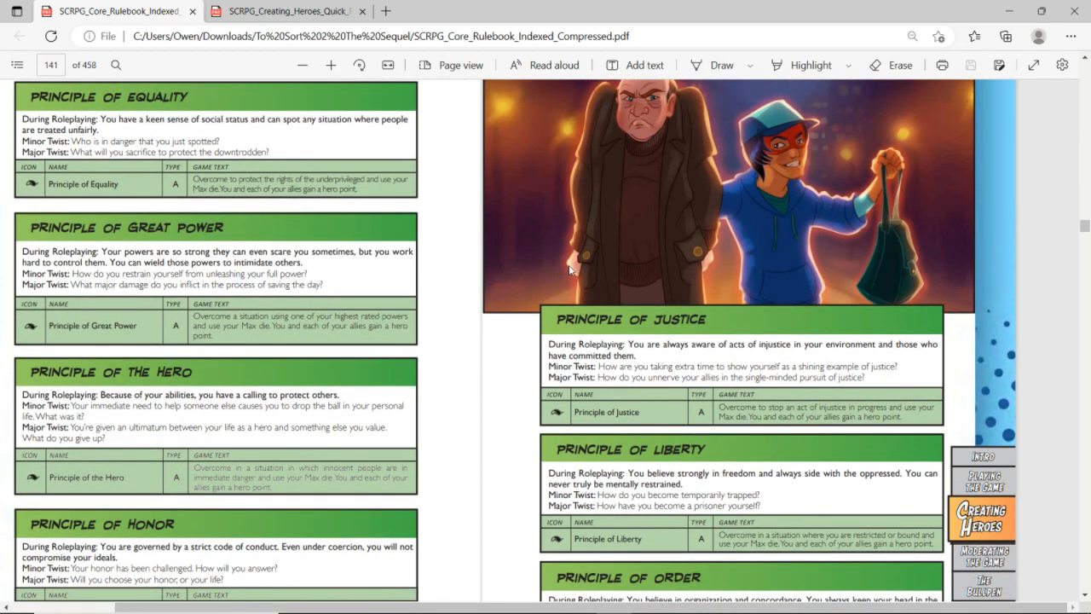
Switch back to the hero sheet and complete the second principle heading as "Principle of Justice"
{"action": "key", "text": "alt+Tab"}
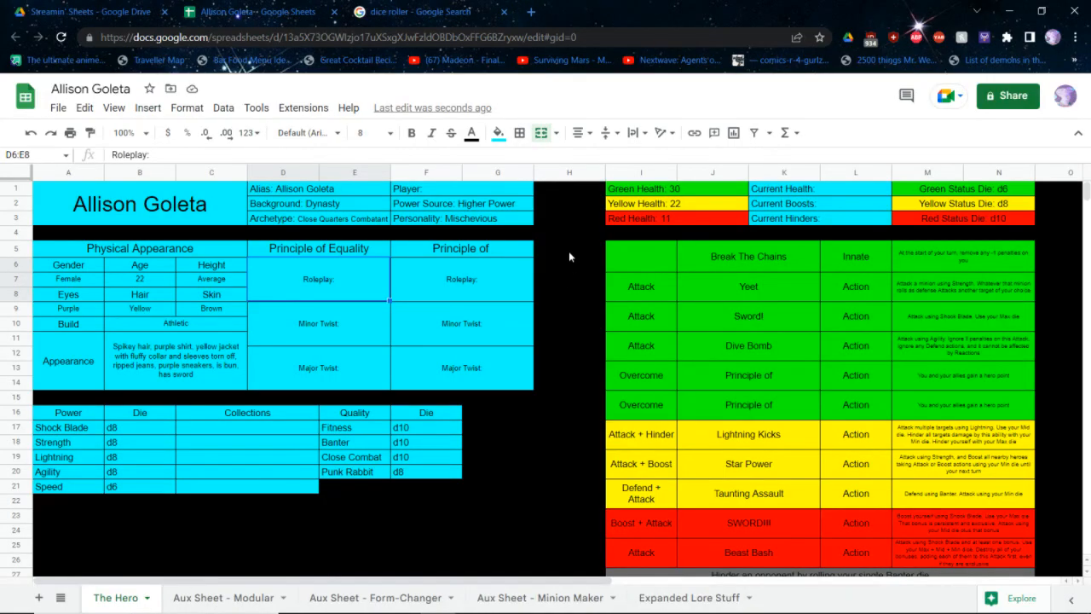
{"action": "left_click", "coordinate": [480, 251]}
{"action": "double_click", "coordinate": [480, 251]}
{"action": "type", "text": "Justice"}
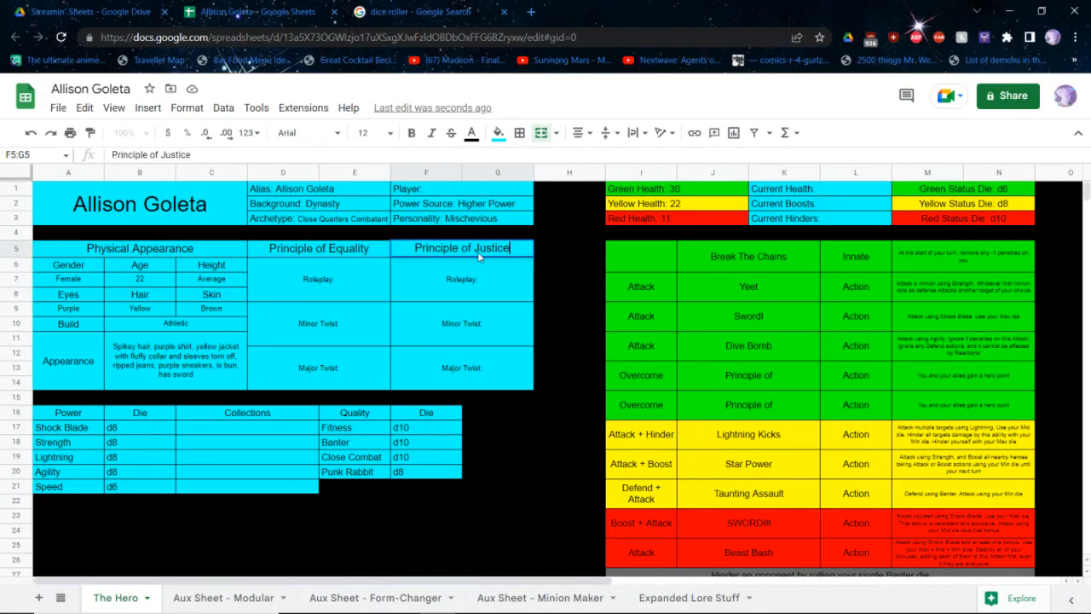
{"action": "key", "text": "Return"}
{"action": "key", "text": "Return"}
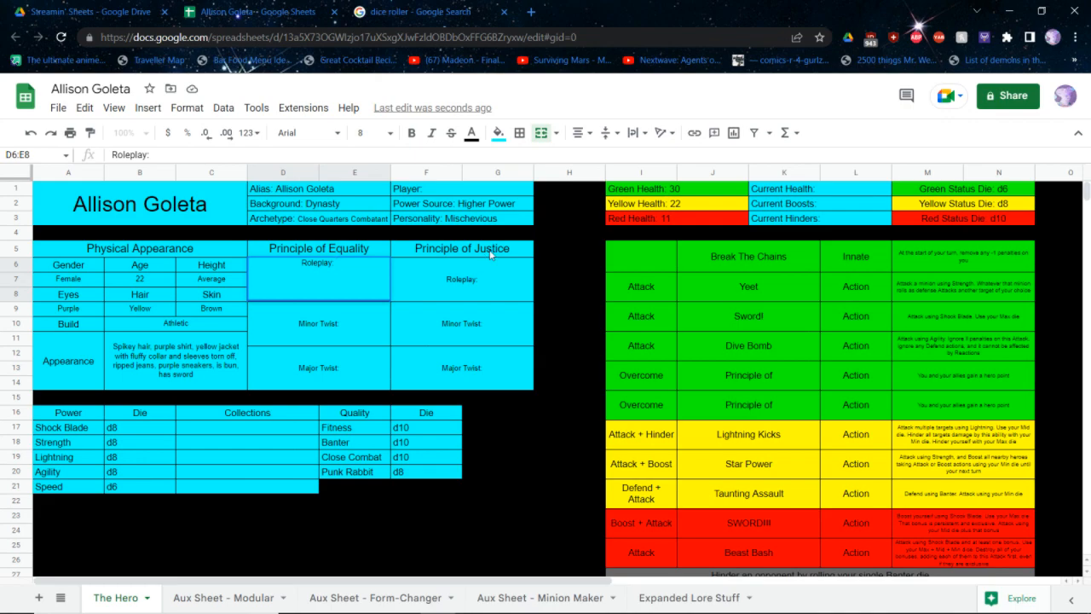
Complete the Equality roleplay entry with "You have a keen sense of social status and can spot any situation where people are treated unfairly"
{"action": "type", "text": "You have a keen se"}
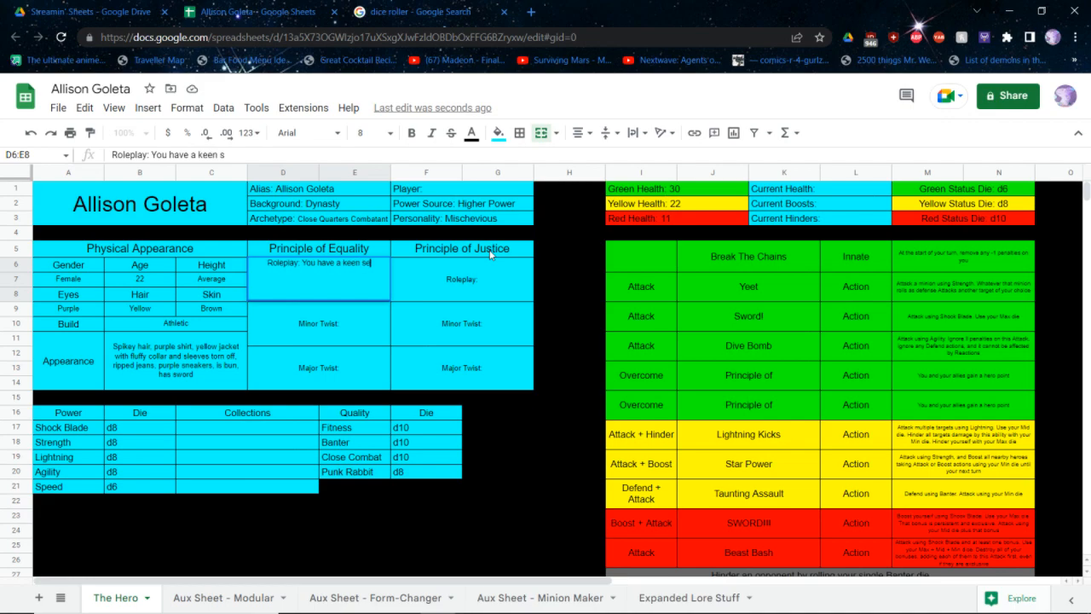
{"action": "type", "text": "nse of so"}
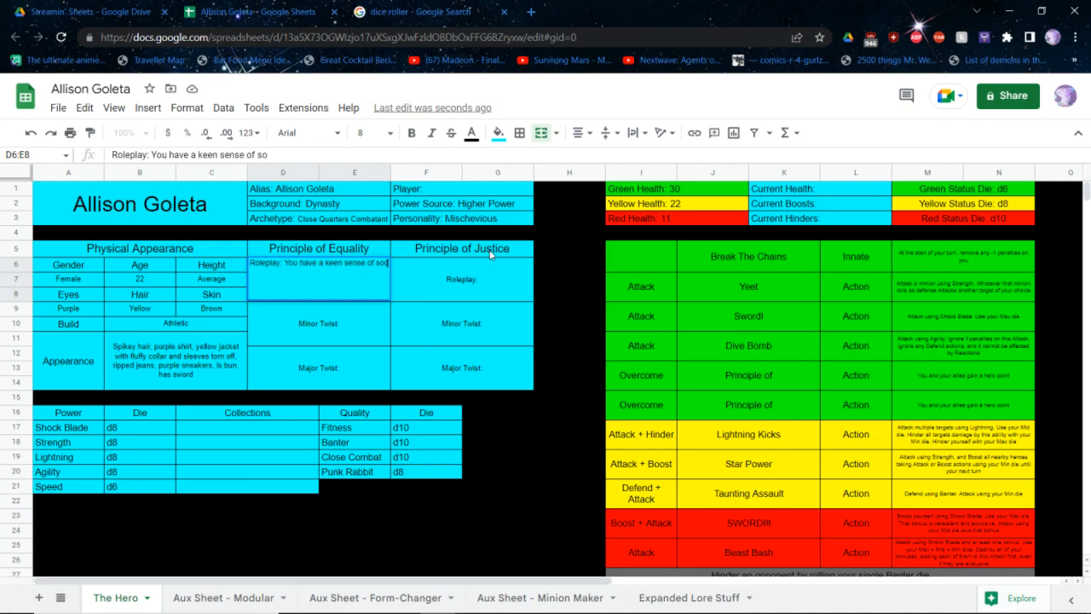
{"action": "type", "text": "cial status and can spot any"}
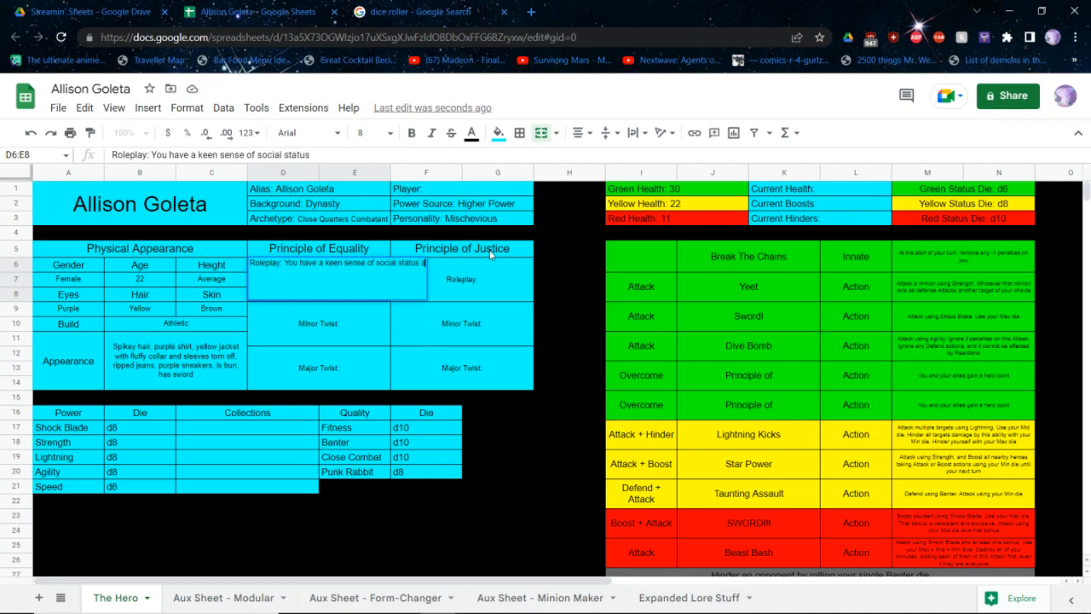
{"action": "type", "text": " situation where"}
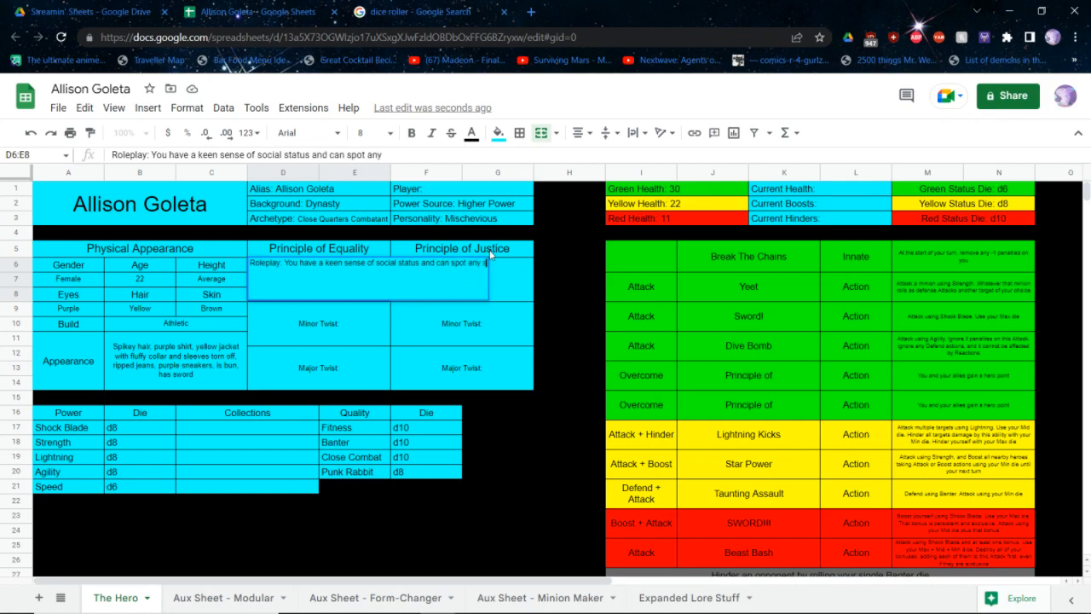
{"action": "type", "text": " peop"}
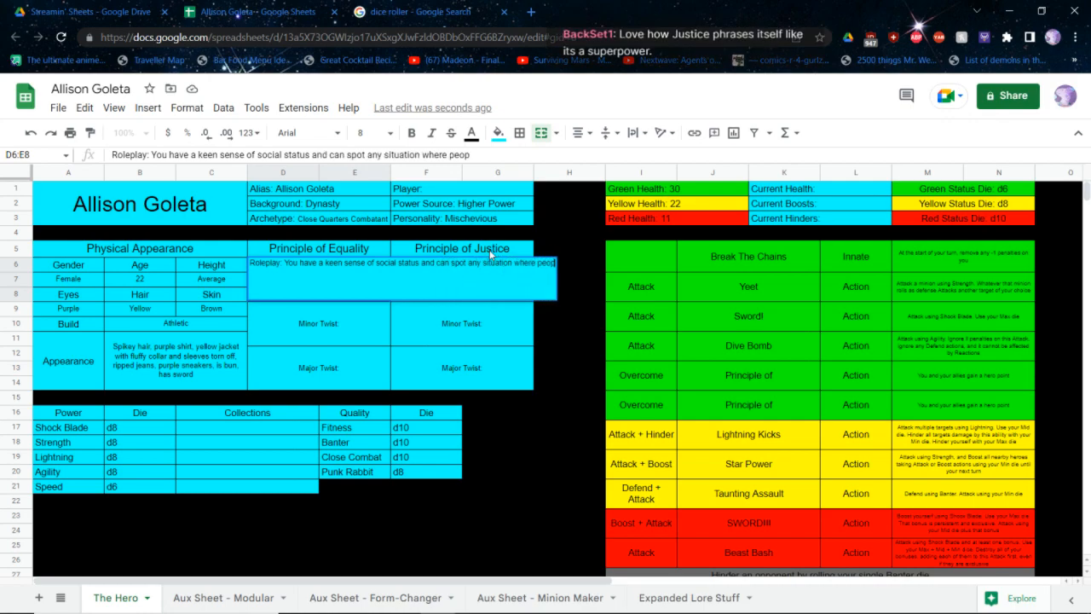
{"action": "type", "text": "le are treated unfairl"}
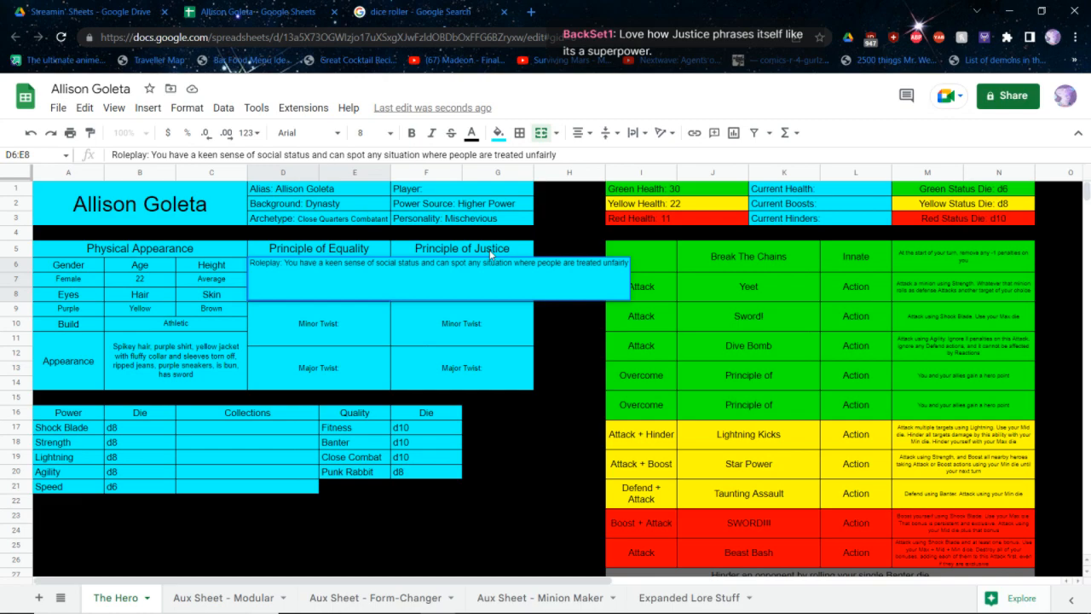
{"action": "type", "text": "y"}
{"action": "key", "text": "Return"}
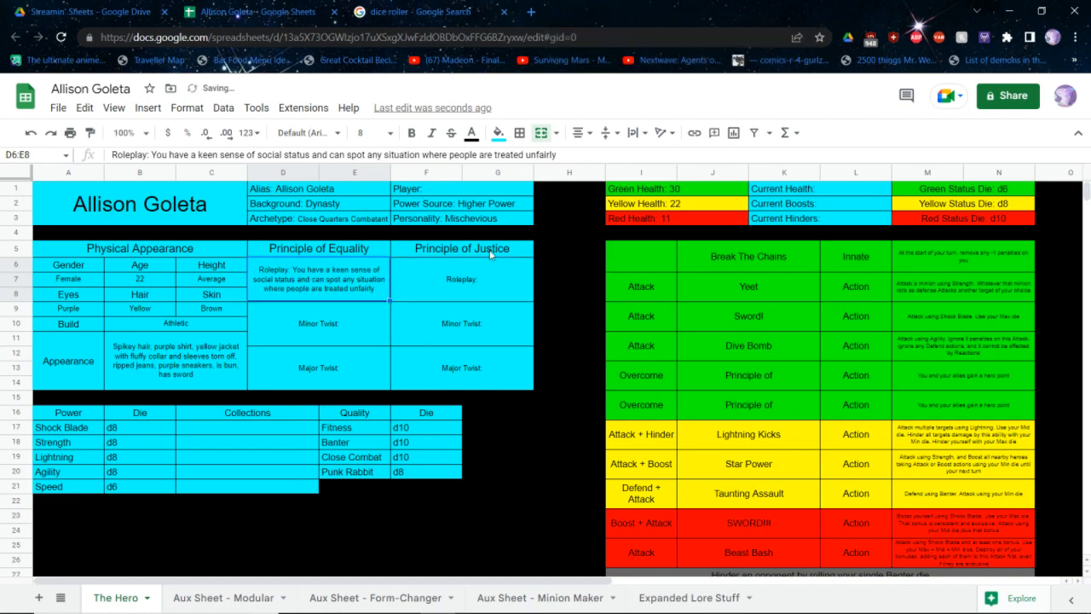
Complete the Minor Twist entry under Principle of Equality with "Who is in danger that you just spotted?"
{"action": "key", "text": "Down"}
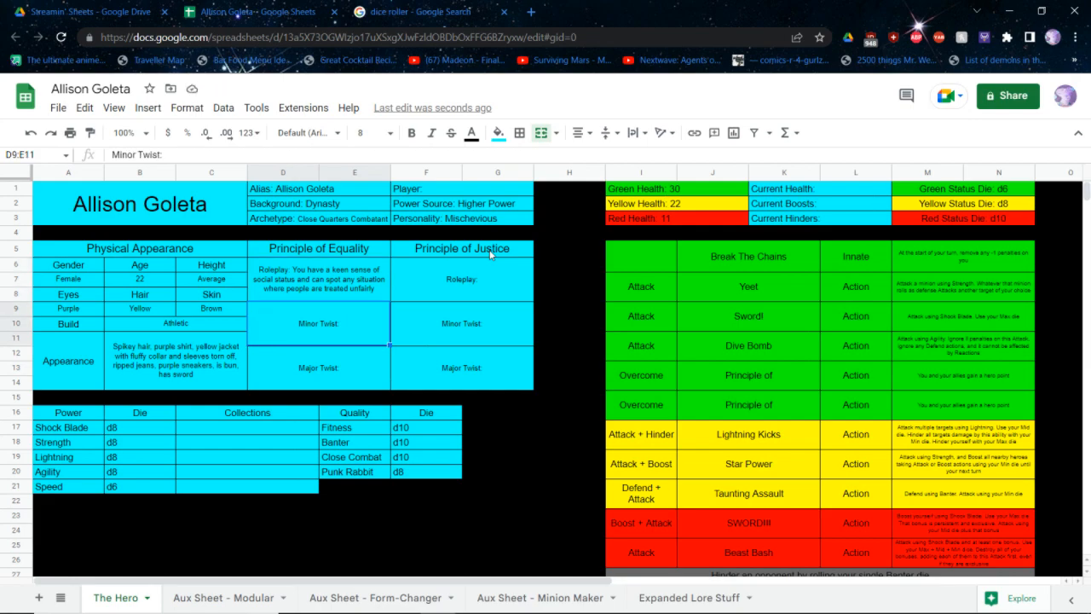
{"action": "key", "text": "Return"}
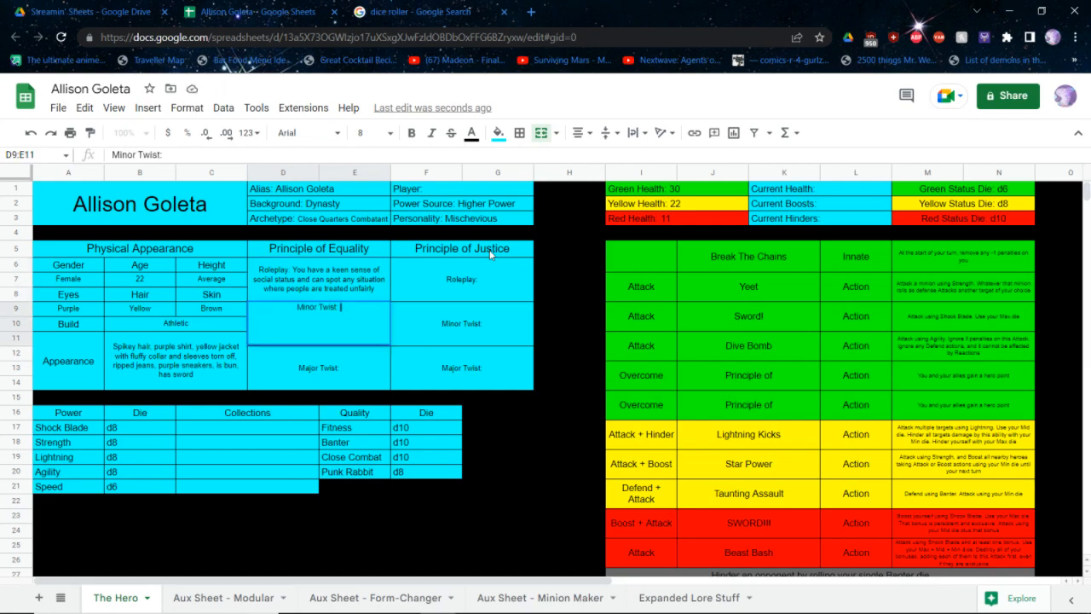
{"action": "type", "text": "Who"}
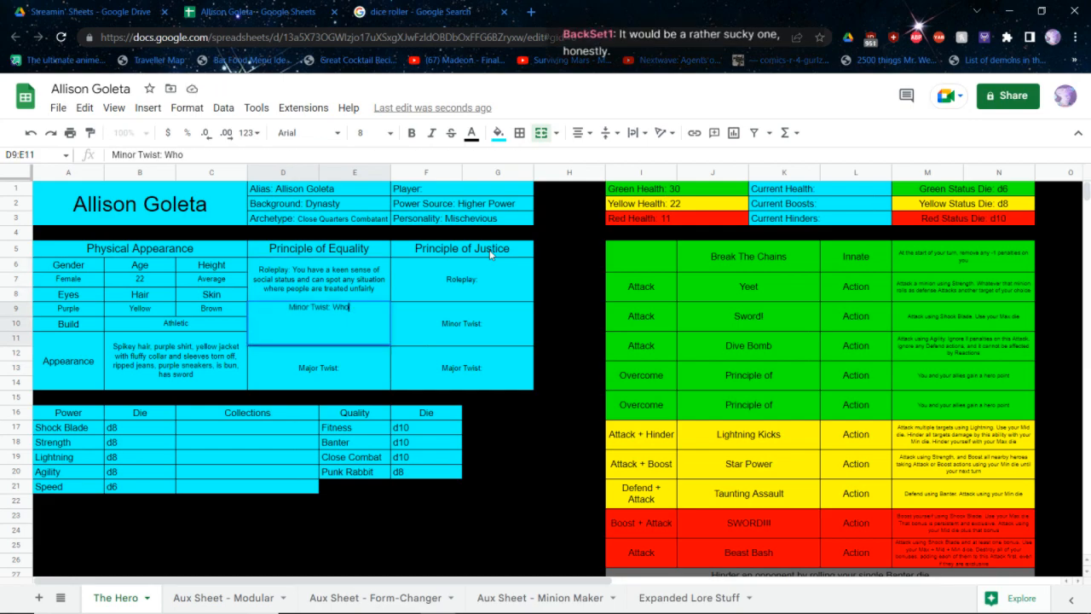
{"action": "type", "text": " is in danger"}
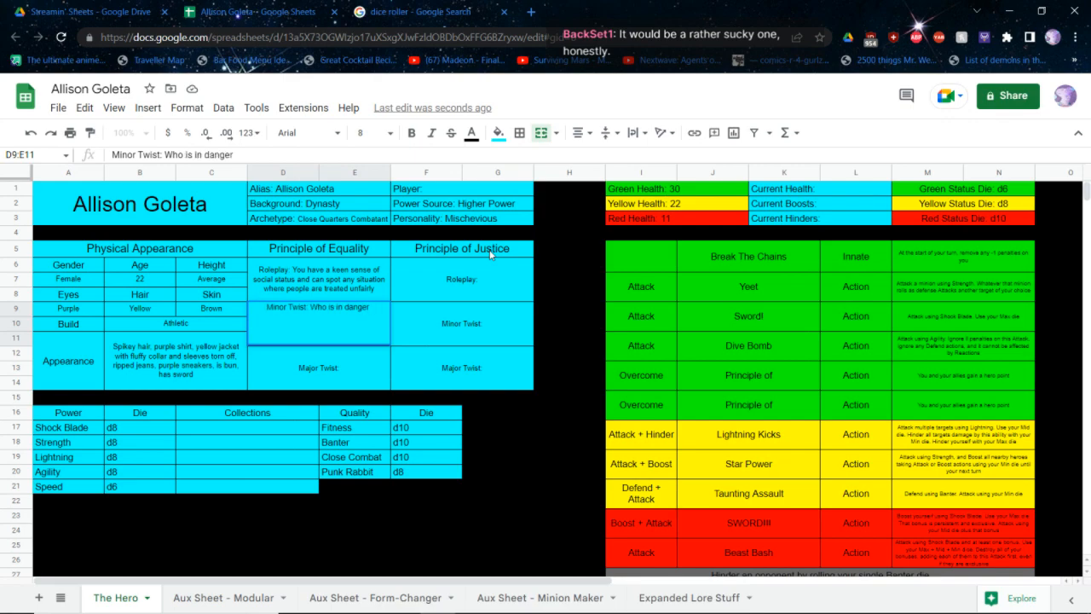
{"action": "type", "text": " that you just s"}
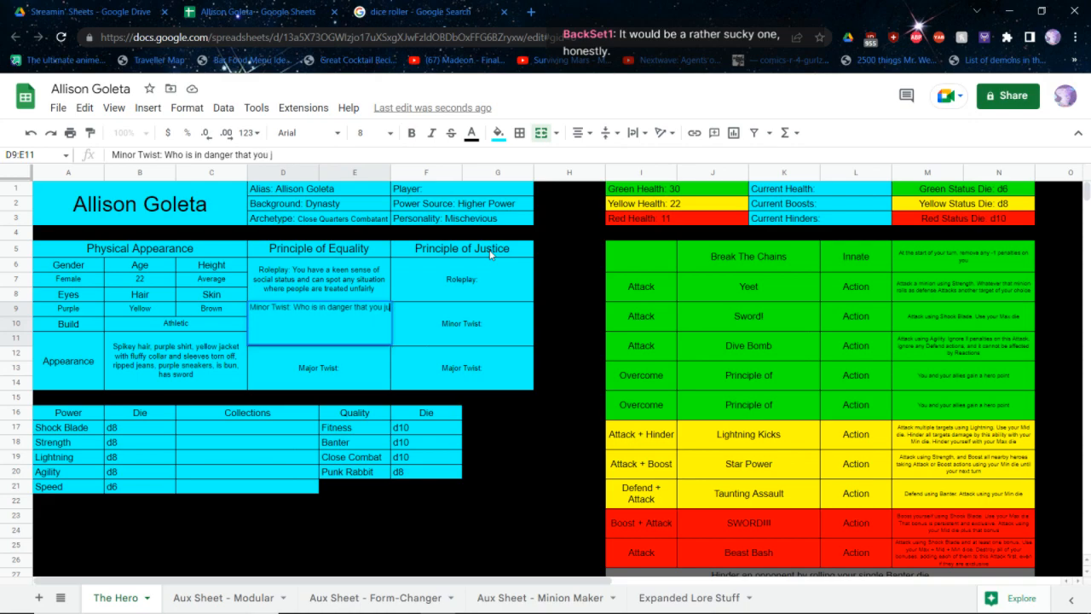
{"action": "type", "text": "potted?"}
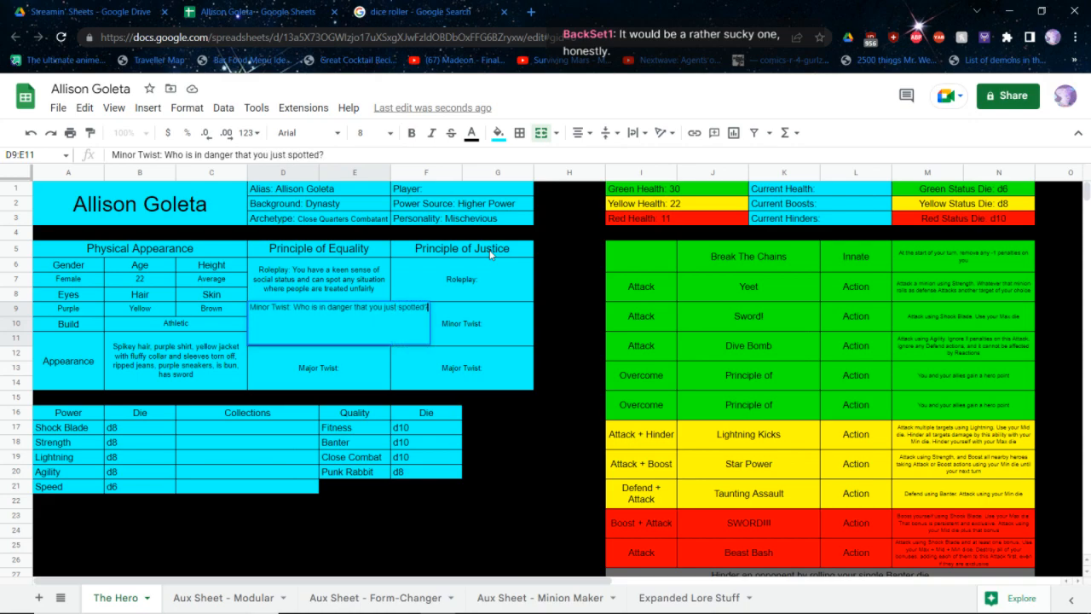
{"action": "key", "text": "Return"}
{"action": "key", "text": "Return"}
Complete the Major Twist entry under Principle of Equality with "What will you sacrifice to protect the downtrodden?"
{"action": "type", "text": ": What wil"}
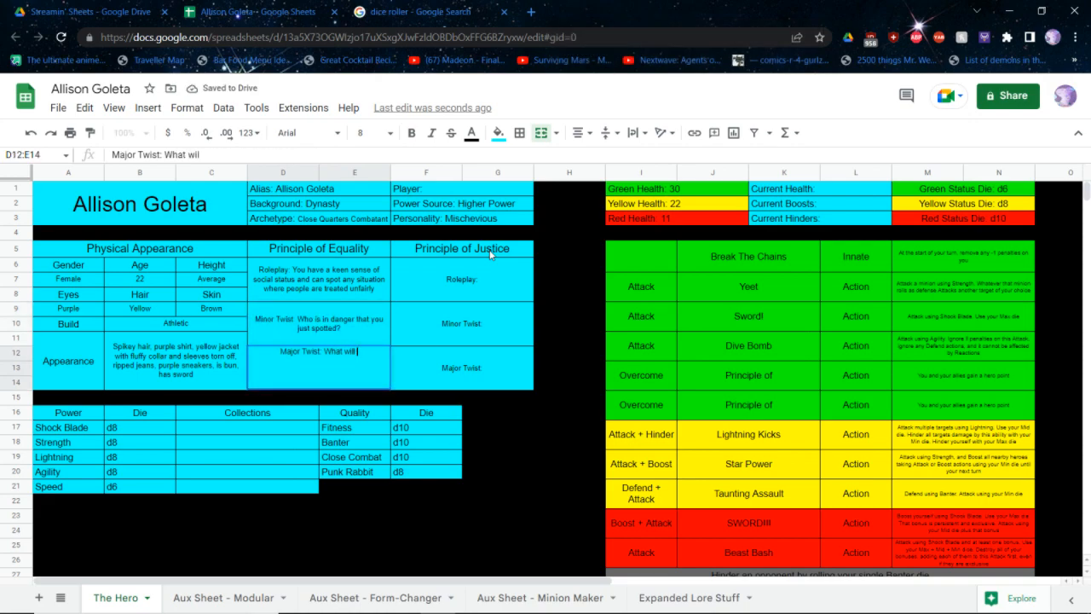
{"action": "type", "text": "l you sacrifice to"}
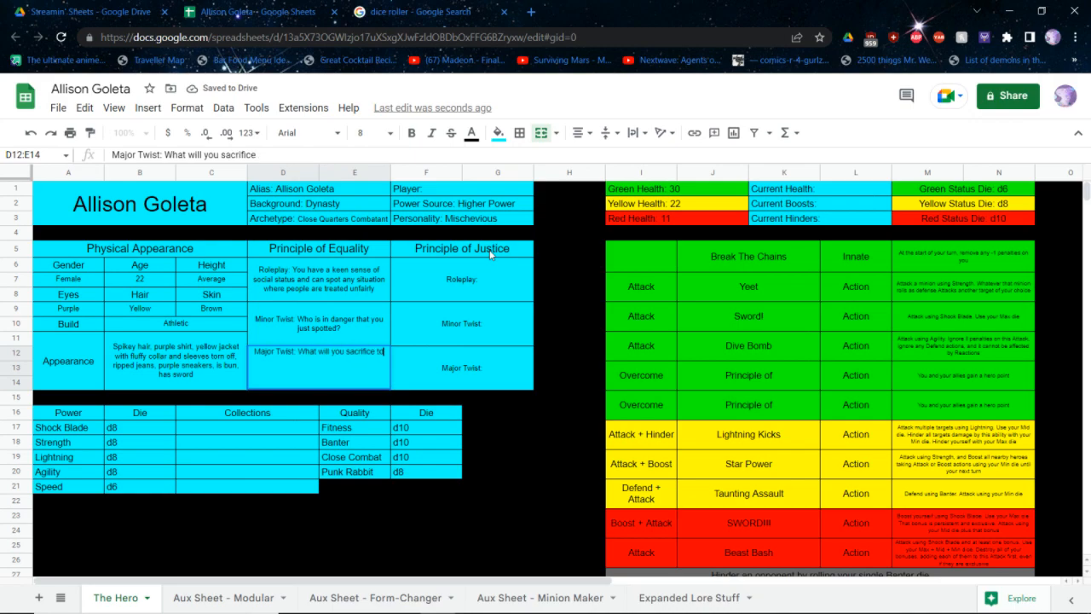
{"action": "type", "text": " prote"}
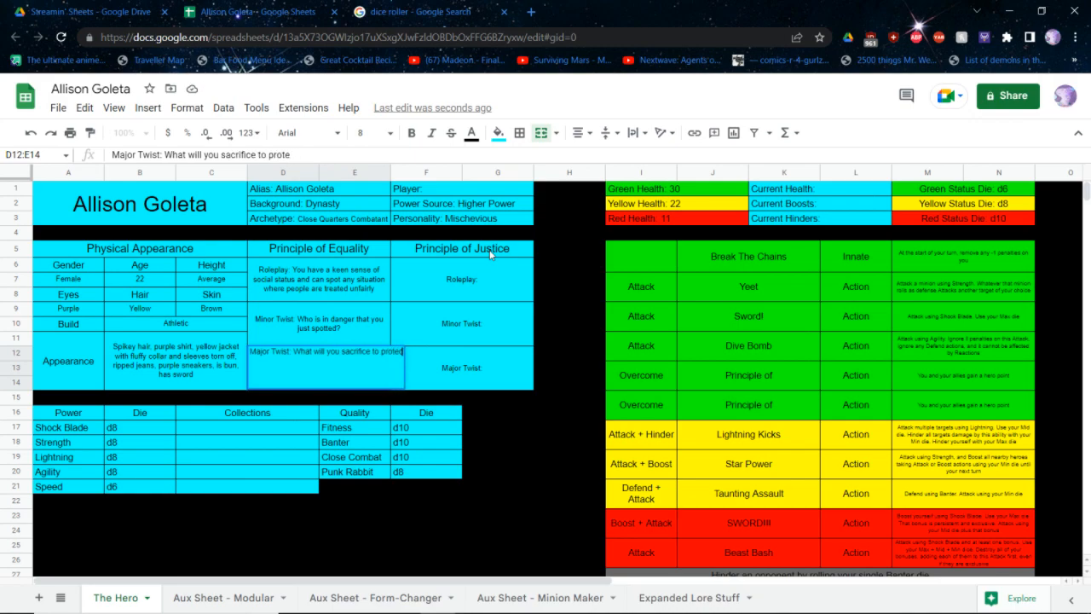
{"action": "type", "text": "ct the downtrodd"}
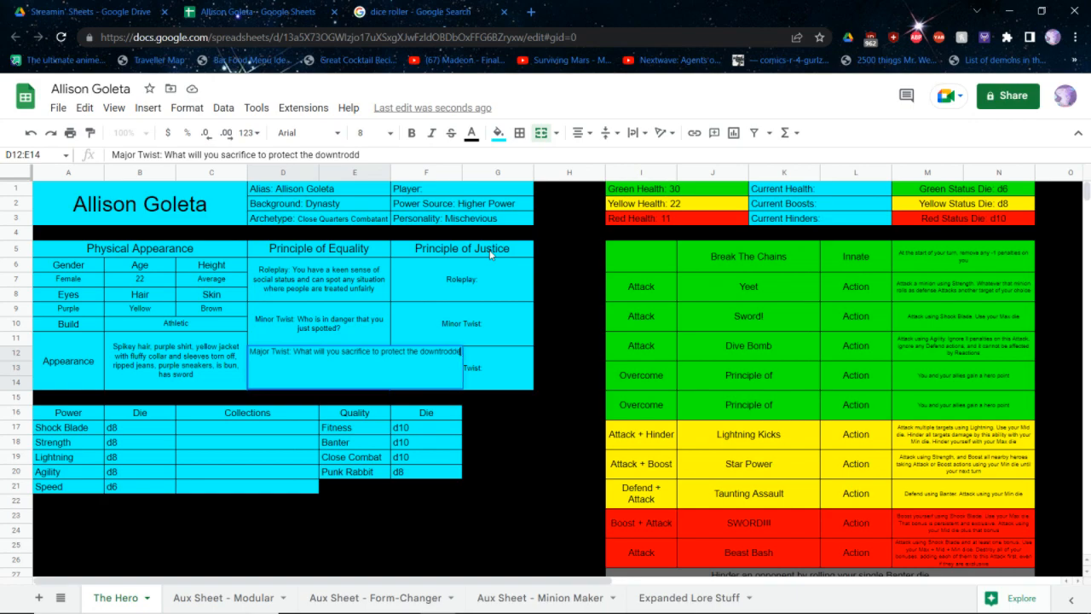
{"action": "type", "text": "en"}
{"action": "key", "text": "Tab"}
{"action": "key", "text": "Tab"}
{"action": "key", "text": "Tab"}
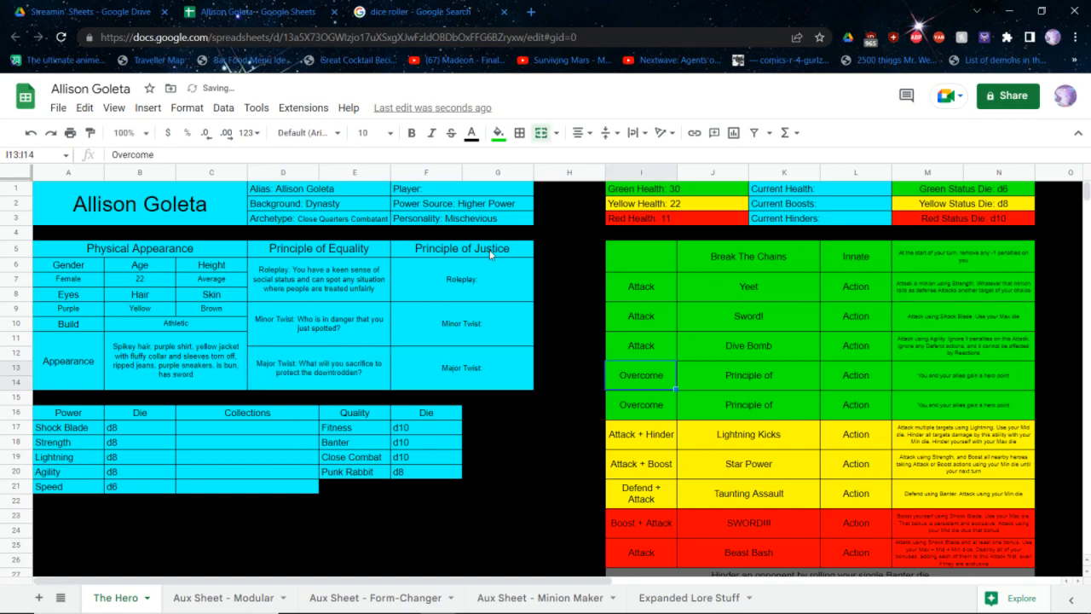
Complete the names of the two green Overcome abilities as "Principle of Equality" and "Principle of Justice"
{"action": "key", "text": "Tab"}
{"action": "key", "text": "Return"}
{"action": "type", "text": "Equality"}
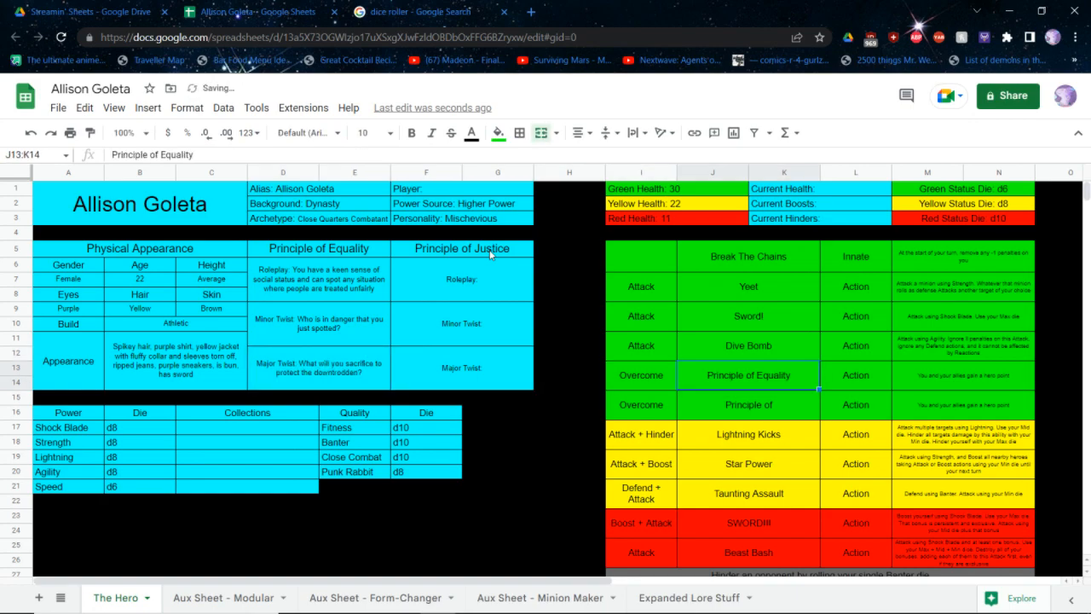
{"action": "key", "text": "Return"}
Begin the Principle of Equality ability's description with "Overocme to protect the rights of the underprivleged and use your Max die."
{"action": "key", "text": "Return"}
{"action": "type", "text": "Justice"}
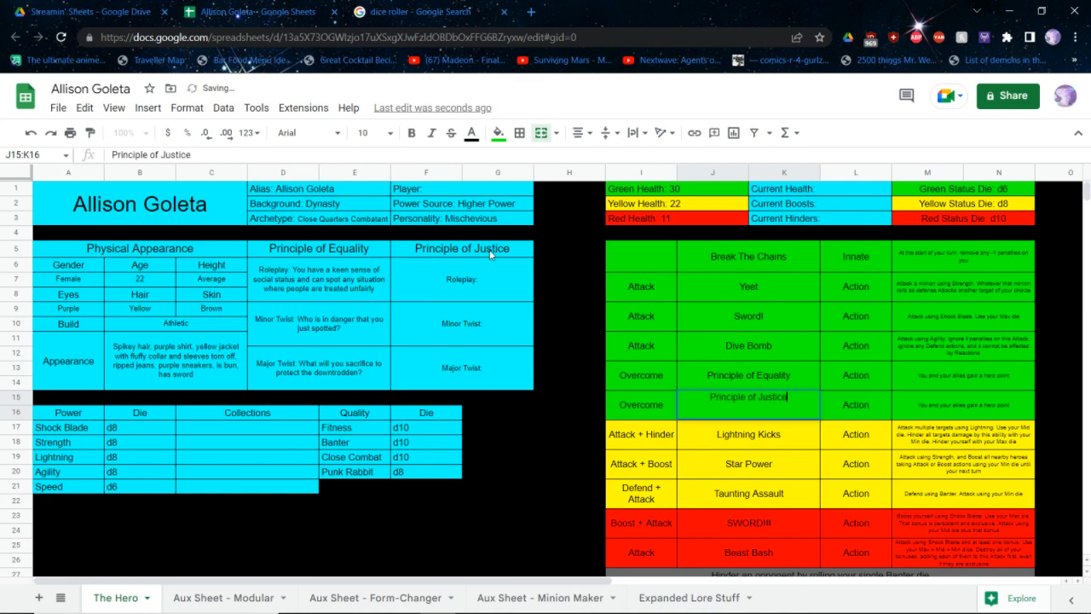
{"action": "key", "text": "Tab"}
{"action": "key", "text": "Tab"}
{"action": "key", "text": "Up"}
{"action": "key", "text": "Return"}
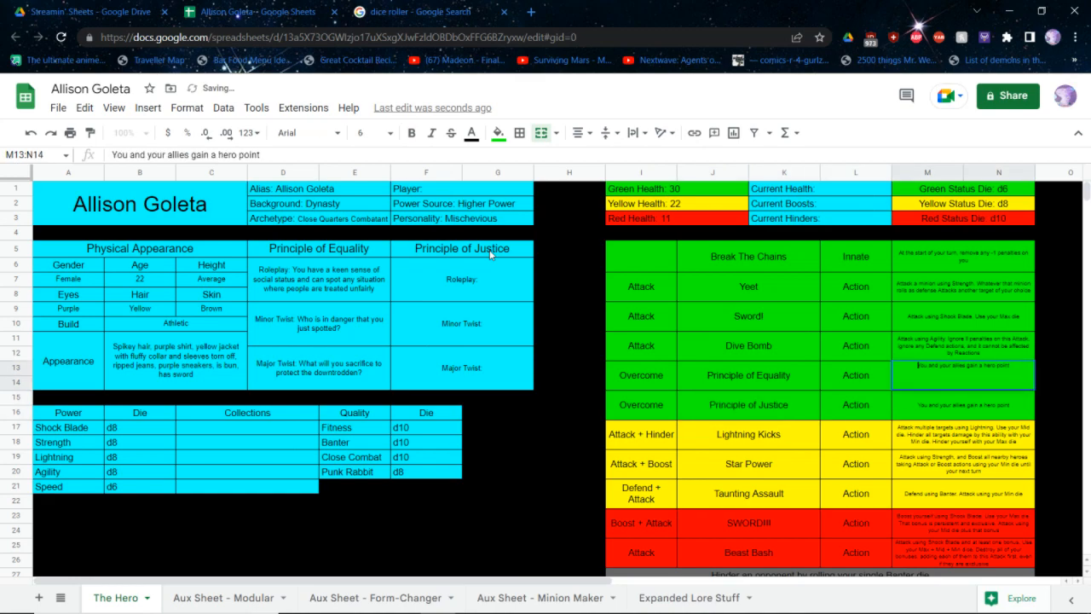
{"action": "type", "text": "Overocme to protect"}
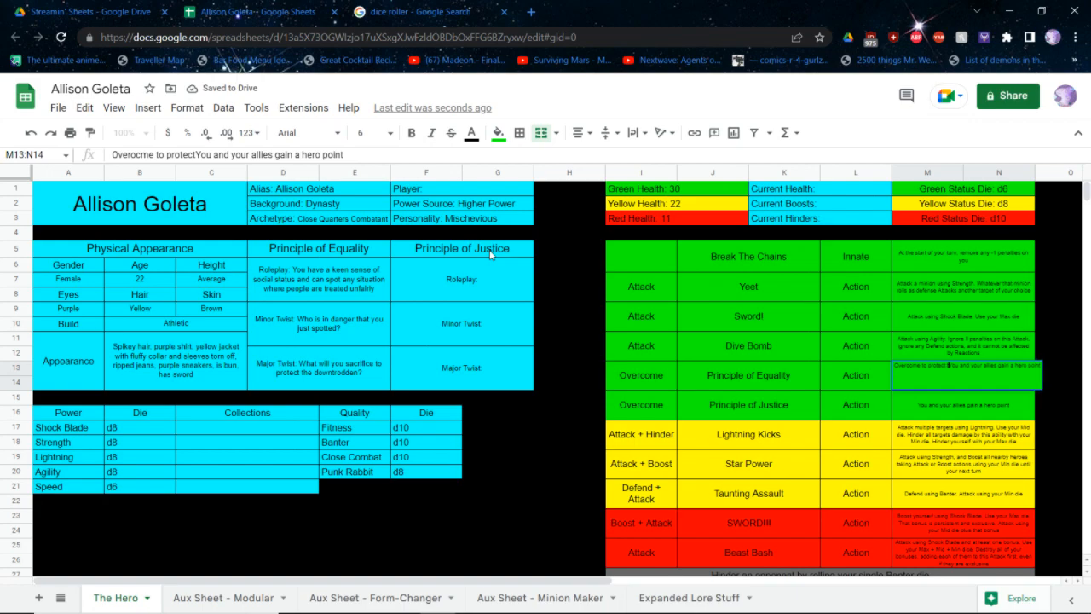
{"action": "type", "text": " the rights of the under"}
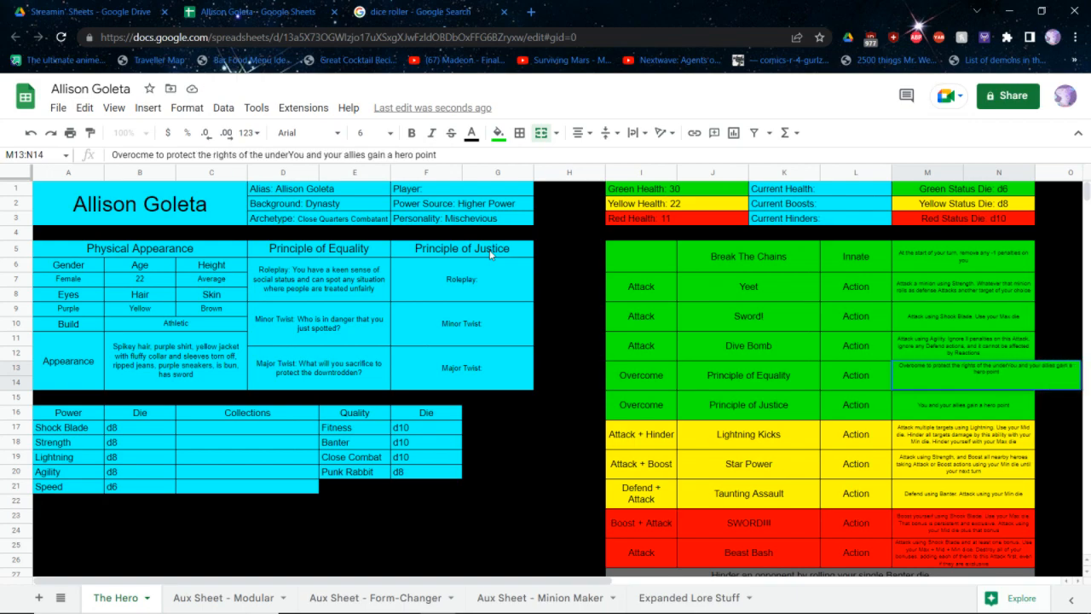
{"action": "type", "text": "privle"}
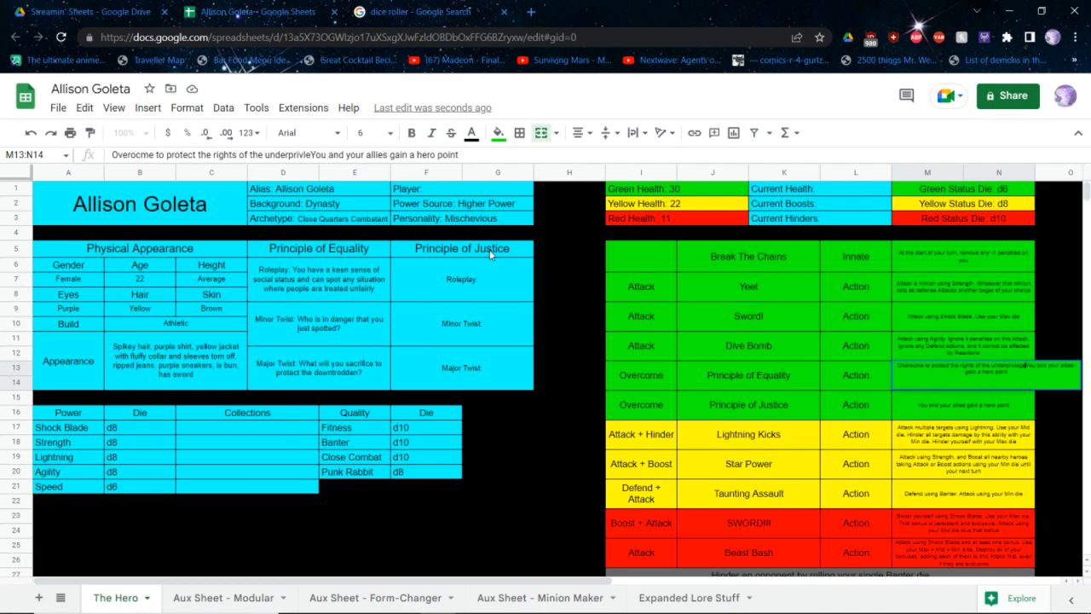
{"action": "type", "text": "ged and use "}
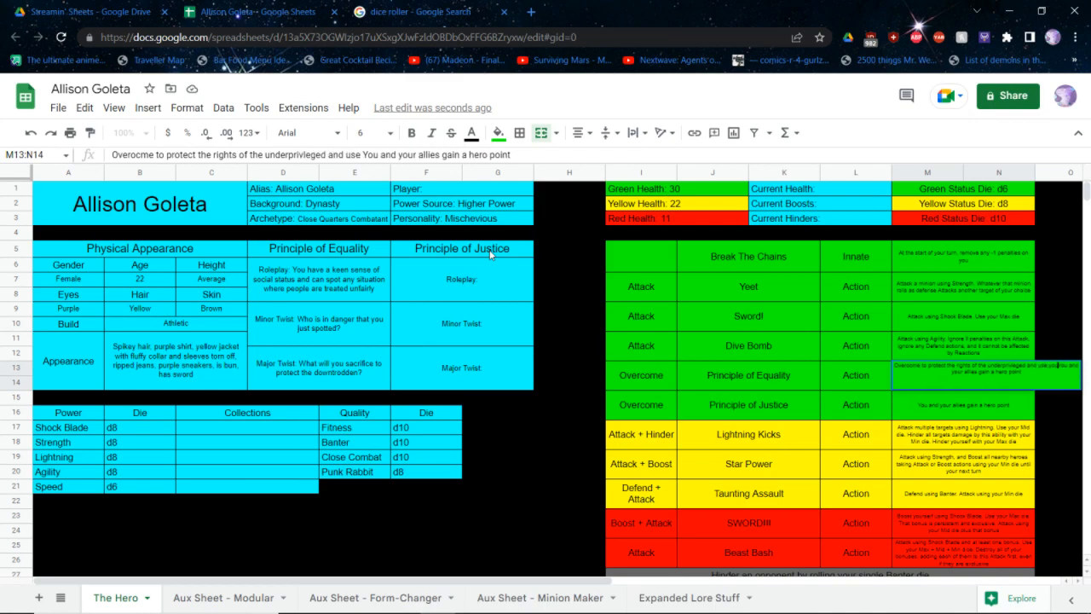
{"action": "type", "text": "your Max die."}
{"action": "key", "text": "Return"}
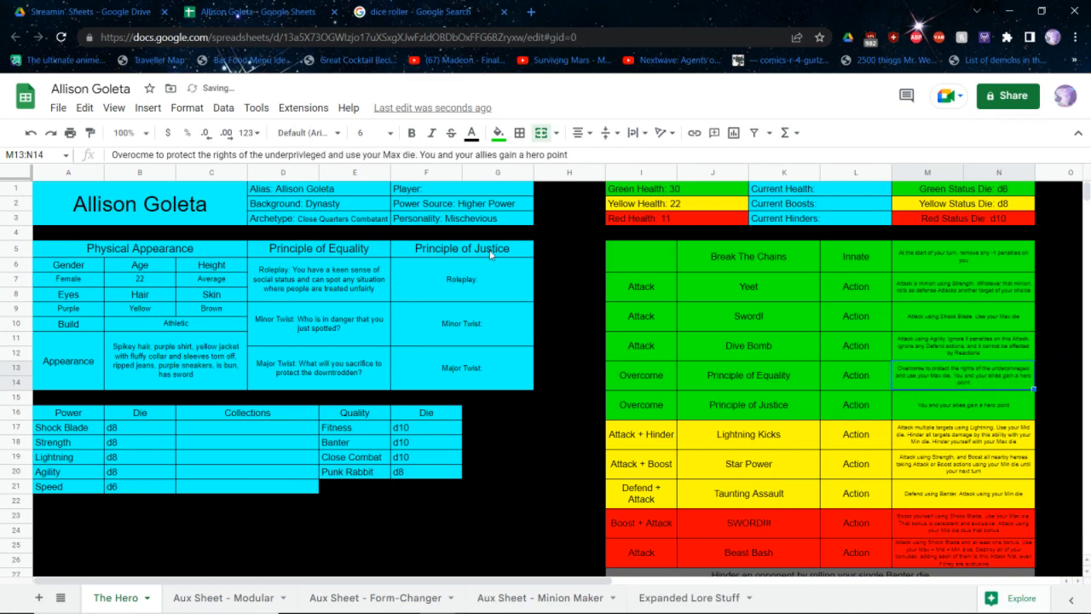
Begin the Principle of Justice ability's description with "Overcome to stop an act of injustice in progress and use your Max die."
{"action": "key", "text": "Return"}
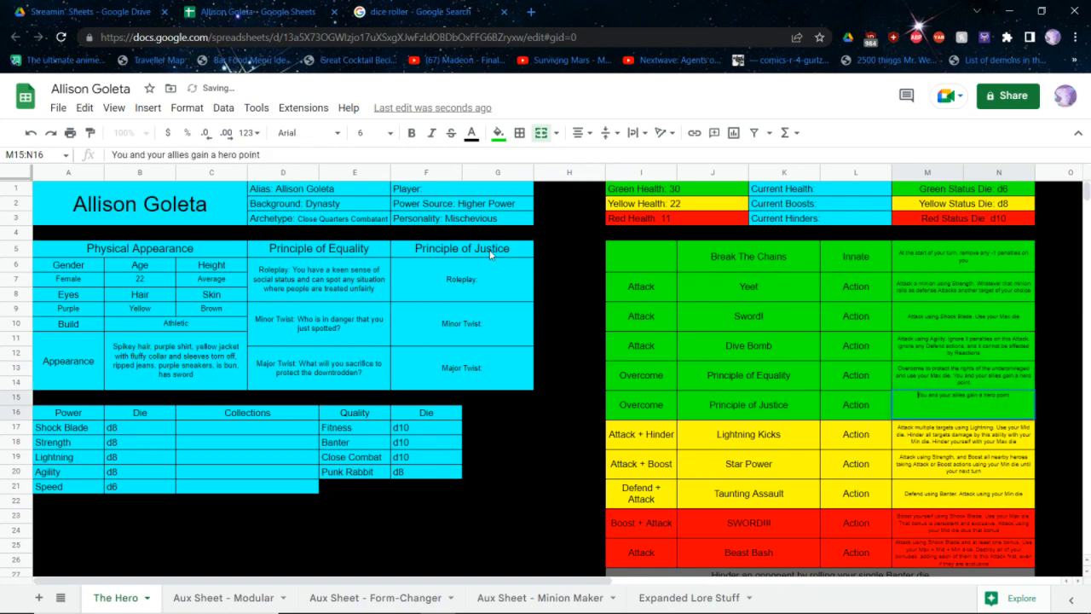
{"action": "type", "text": "Overcome in a"}
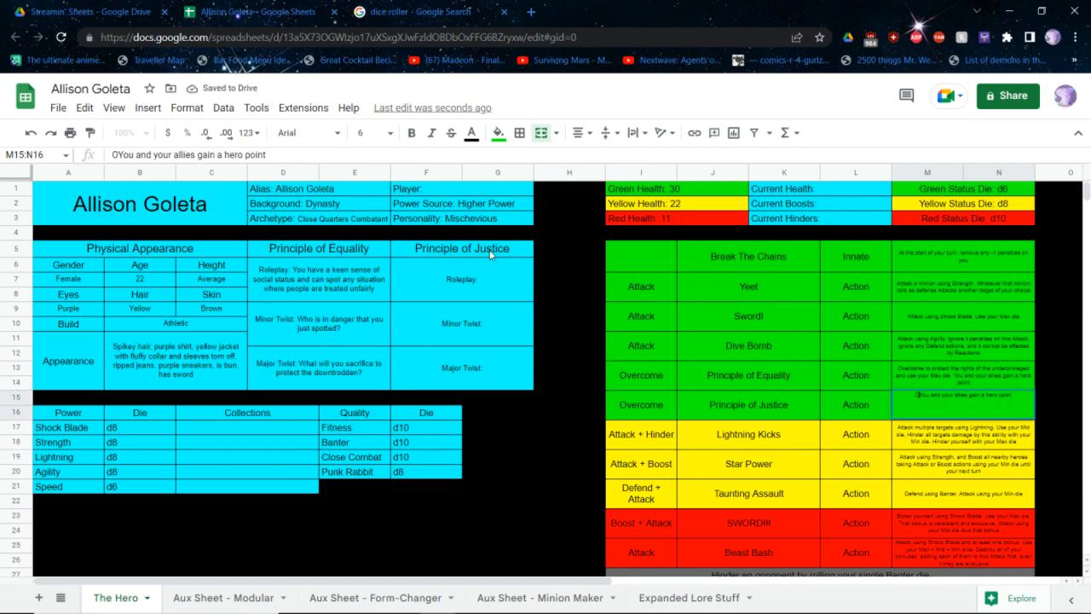
{"action": "key", "text": "BackSpace"}
{"action": "key", "text": "BackSpace"}
{"action": "key", "text": "BackSpace"}
{"action": "key", "text": "BackSpace"}
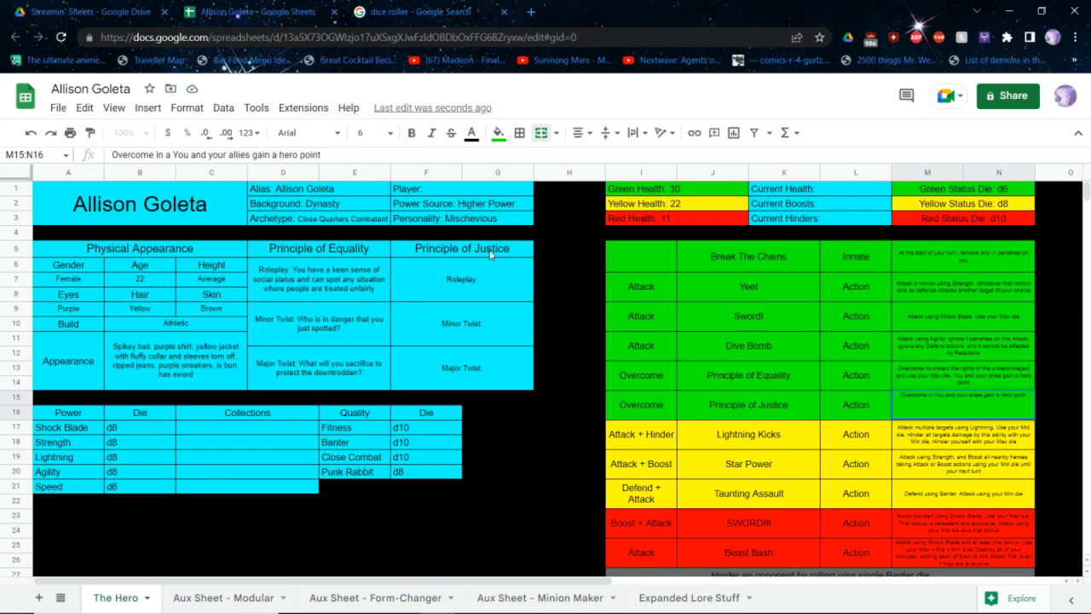
{"action": "type", "text": "to "}
{"action": "type", "text": "stop an act of i"}
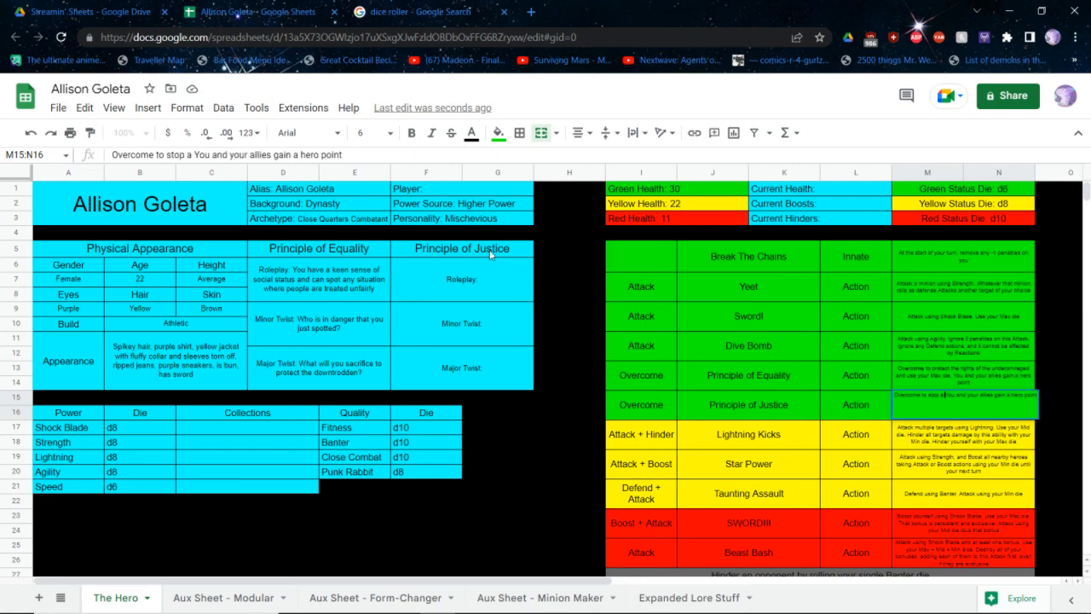
{"action": "type", "text": "njustice in prog"}
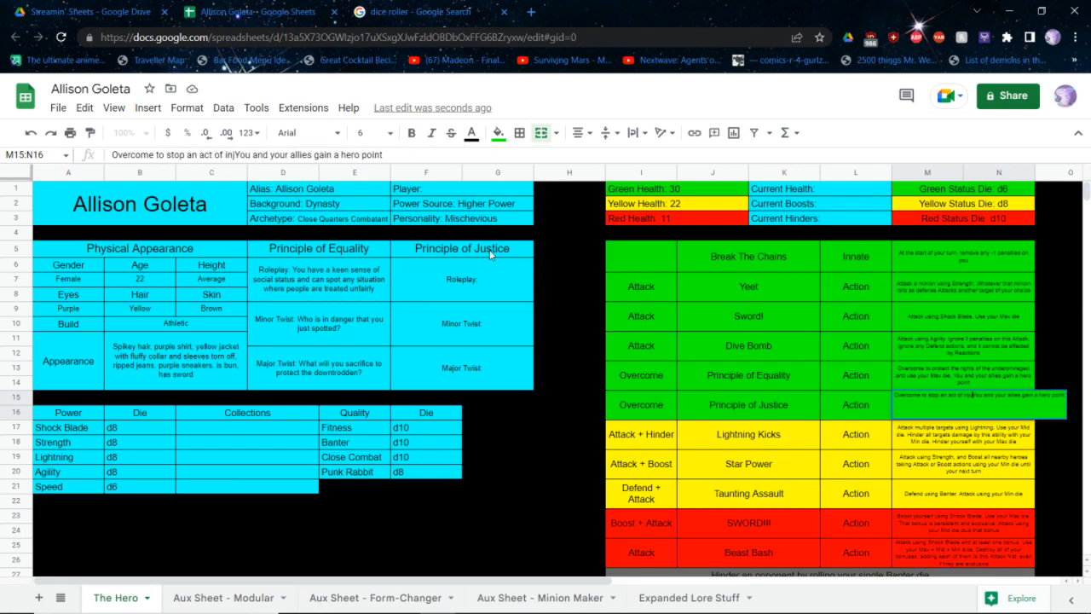
{"action": "type", "text": "ress and use your "}
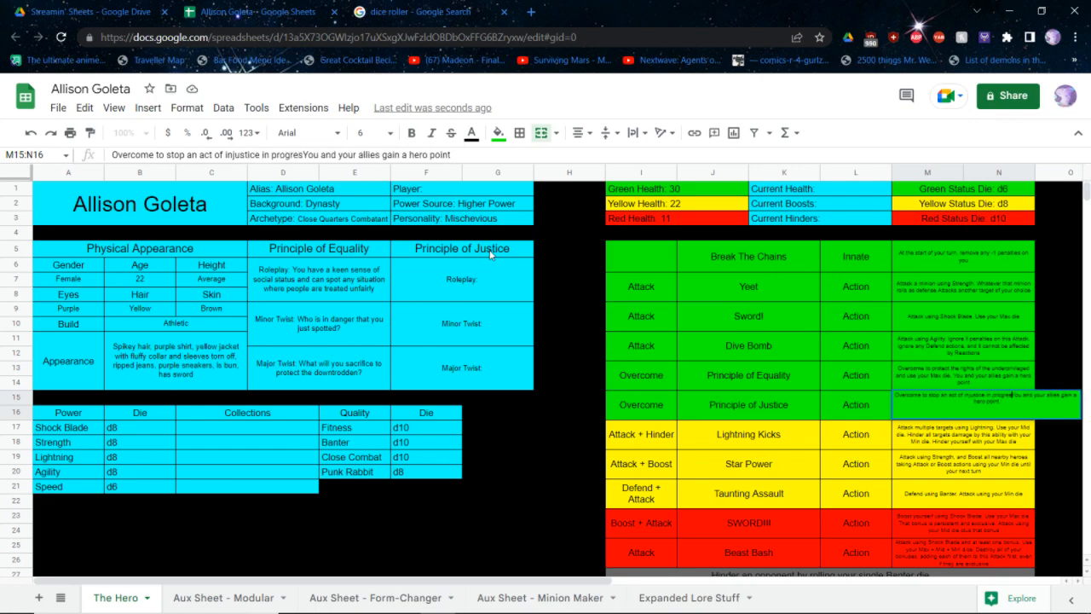
{"action": "type", "text": "Max die."}
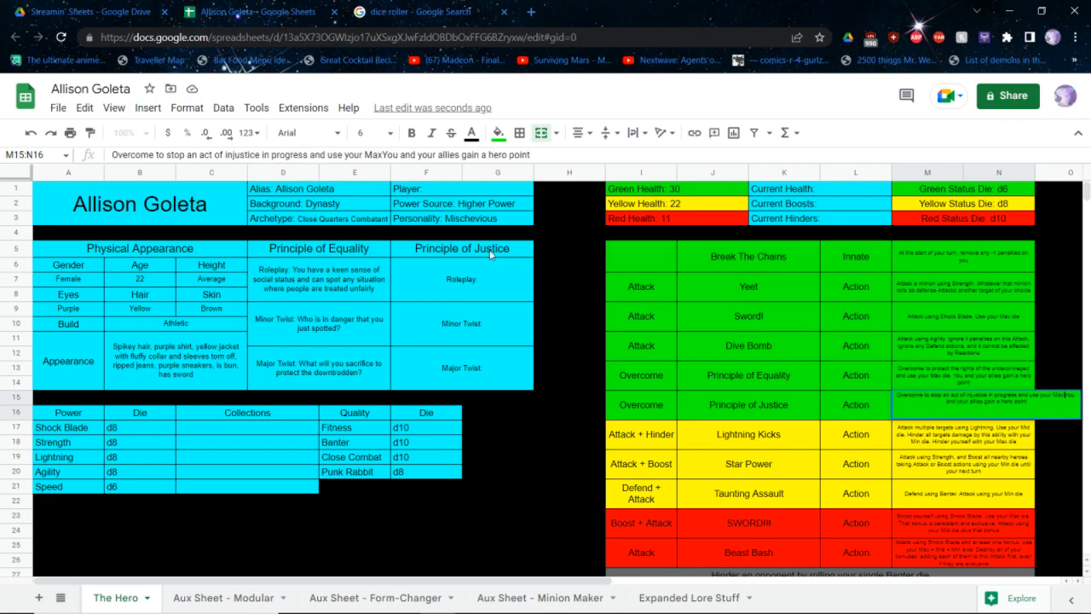
{"action": "key", "text": "Return"}
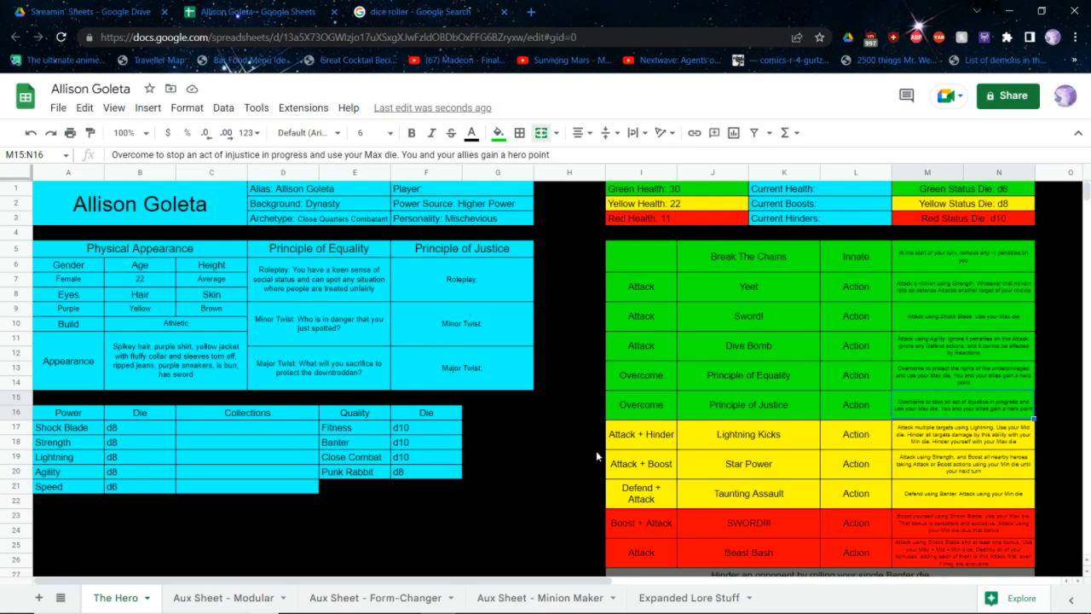
Complete the Justice roleplay entry with "You are always aware of acts of injustice in your environment and those who have committed them"
{"action": "double_click", "coordinate": [516, 290]}
{"action": "type", "text": "Y"}
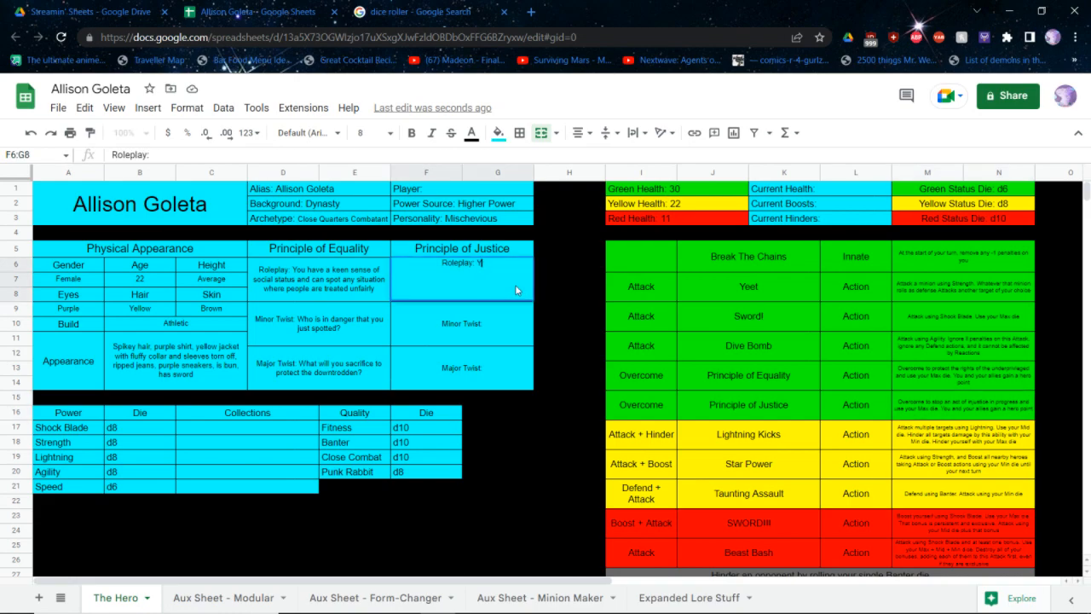
{"action": "type", "text": "ou are Ialwa"}
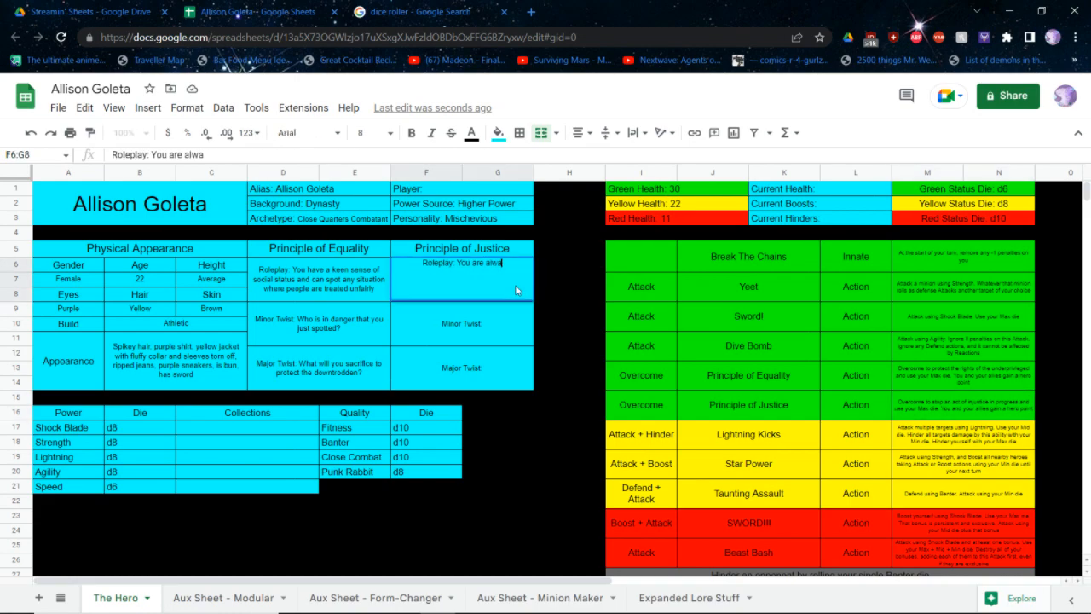
{"action": "type", "text": "ys aware of acts"}
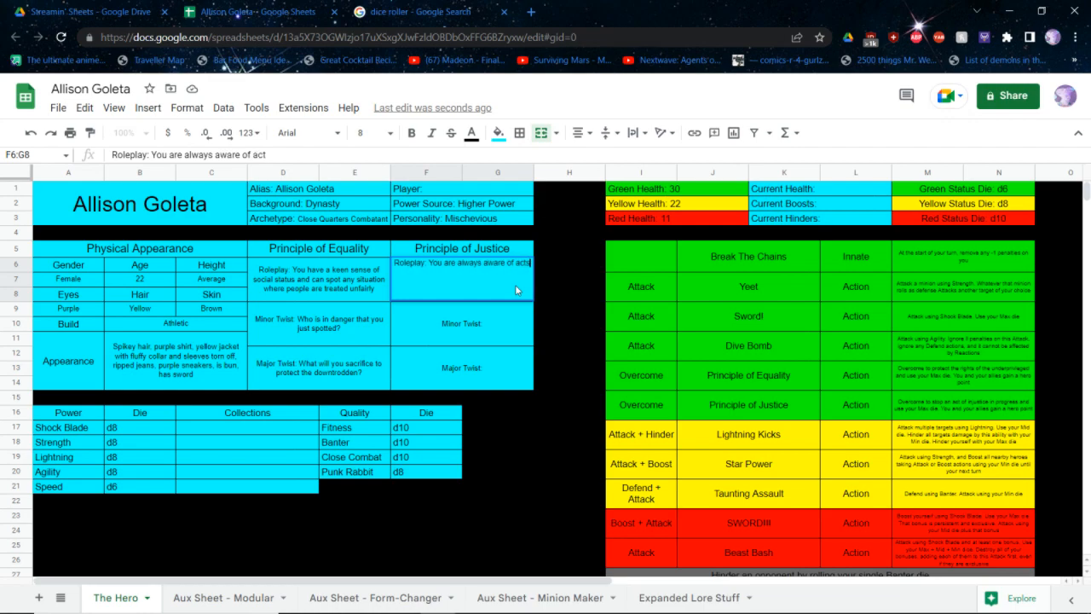
{"action": "type", "text": " of injustice "}
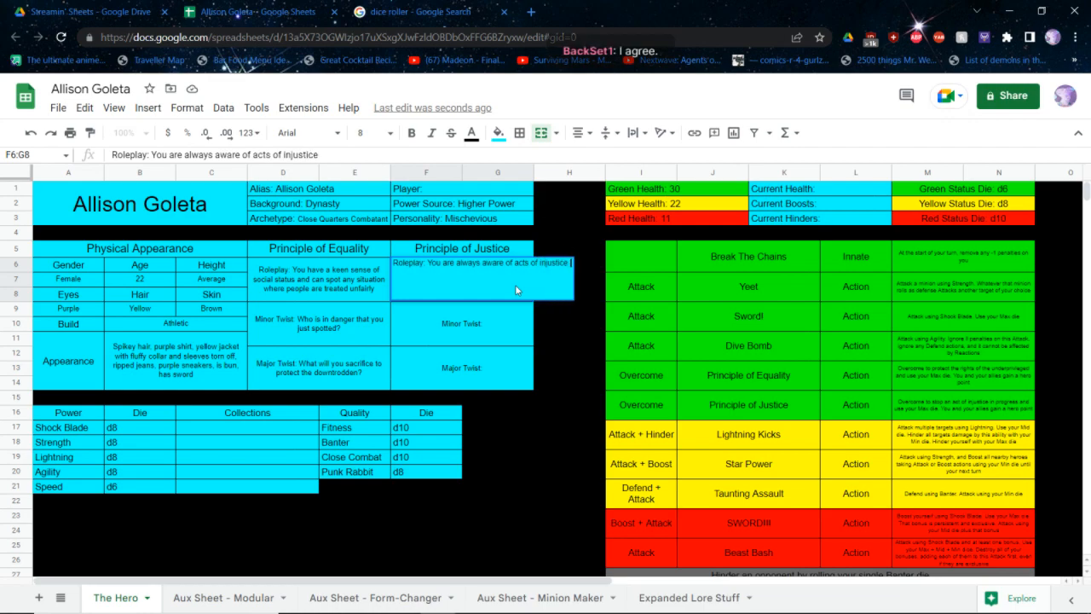
{"action": "type", "text": "in your environment"}
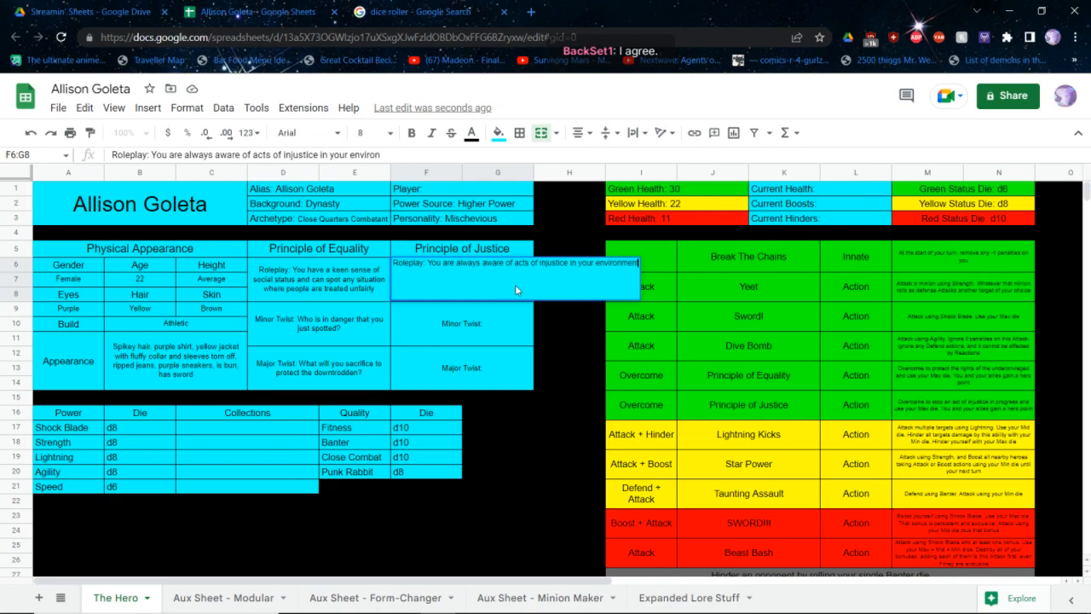
{"action": "type", "text": " and those who fave committed them"}
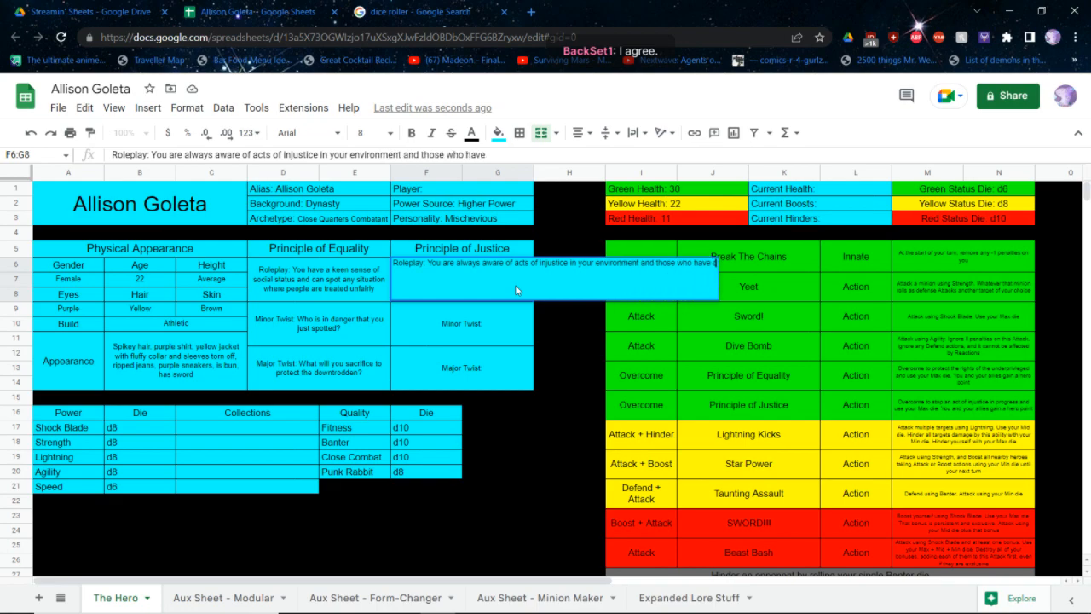
{"action": "key", "text": "Return"}
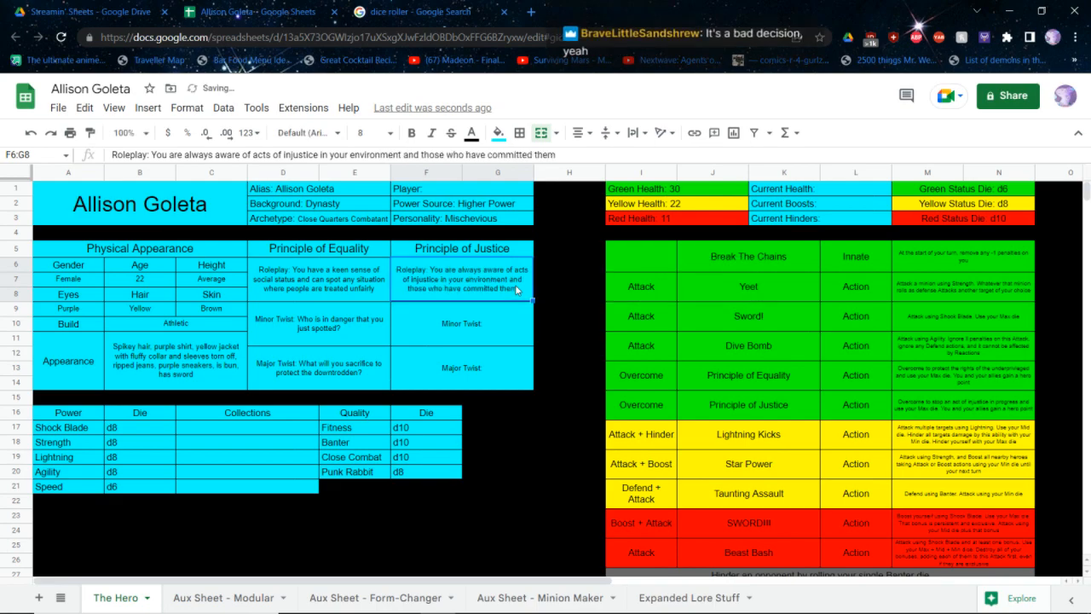
Complete the Minor Twist entry under Principle of Justice with "How are you taking extra time to show yourself as a shining exmaple of justice?"
{"action": "key", "text": "Down"}
{"action": "key", "text": "Return"}
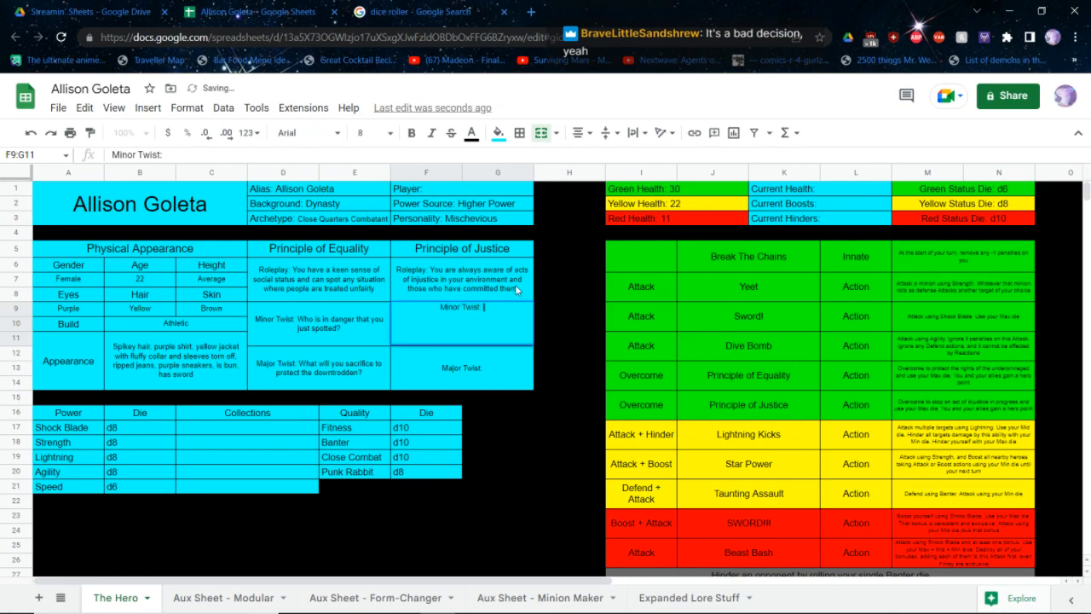
{"action": "type", "text": "How are you take"}
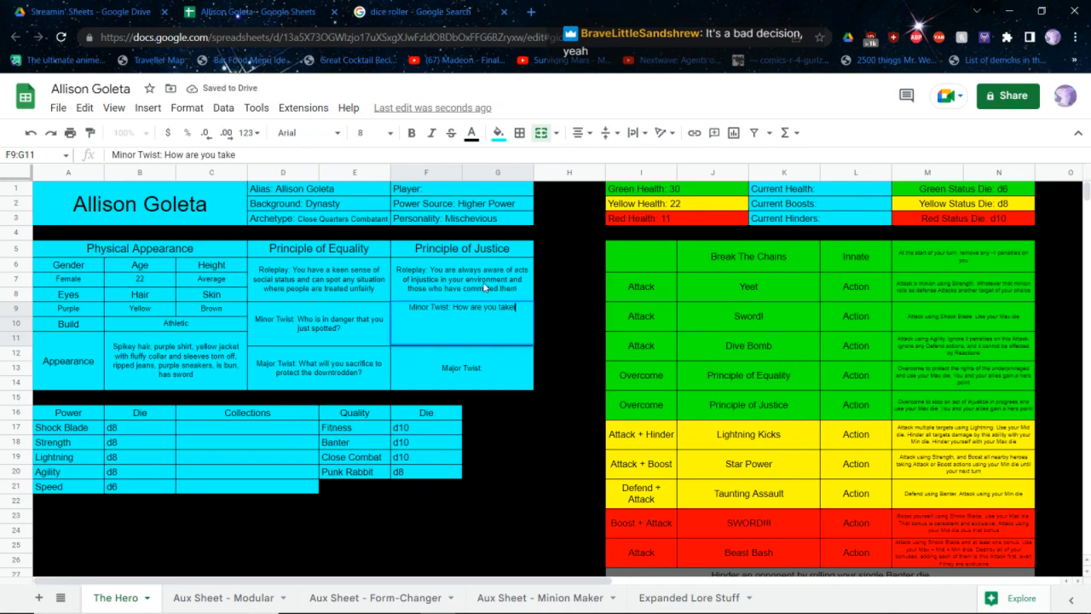
{"action": "key", "text": "BackSpace"}
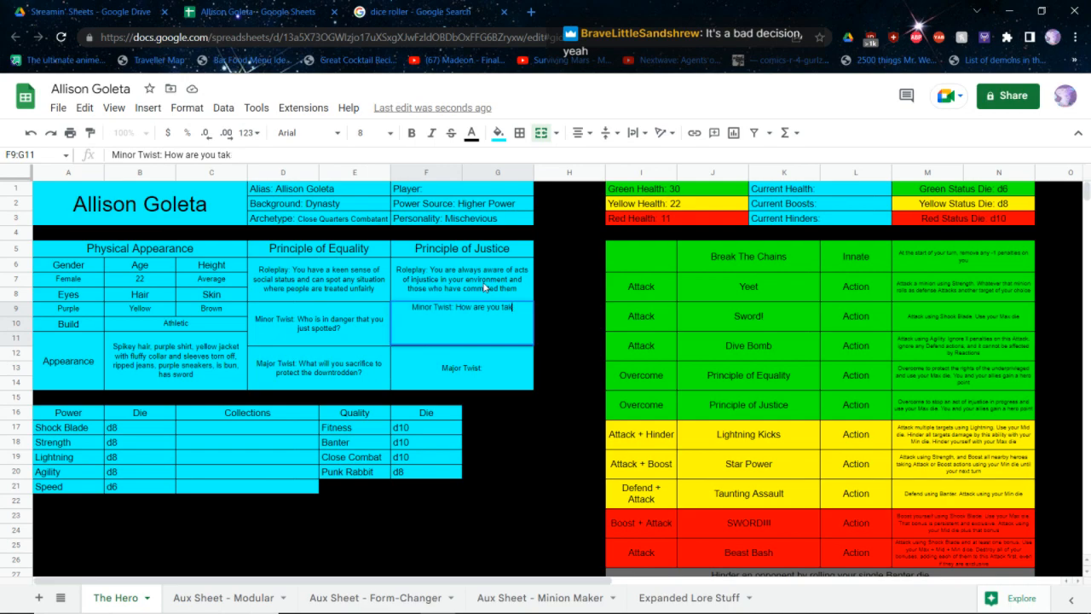
{"action": "type", "text": "ing"}
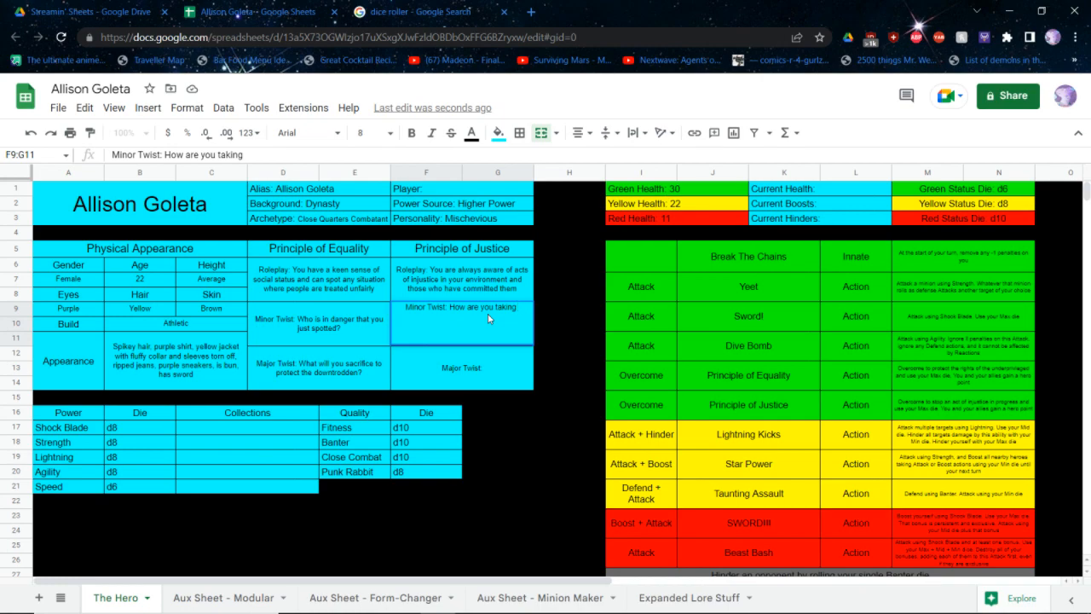
{"action": "type", "text": "ti"}
{"action": "key", "text": "BackSpace"}
{"action": "key", "text": "BackSpace"}
{"action": "type", "text": "extra time to"}
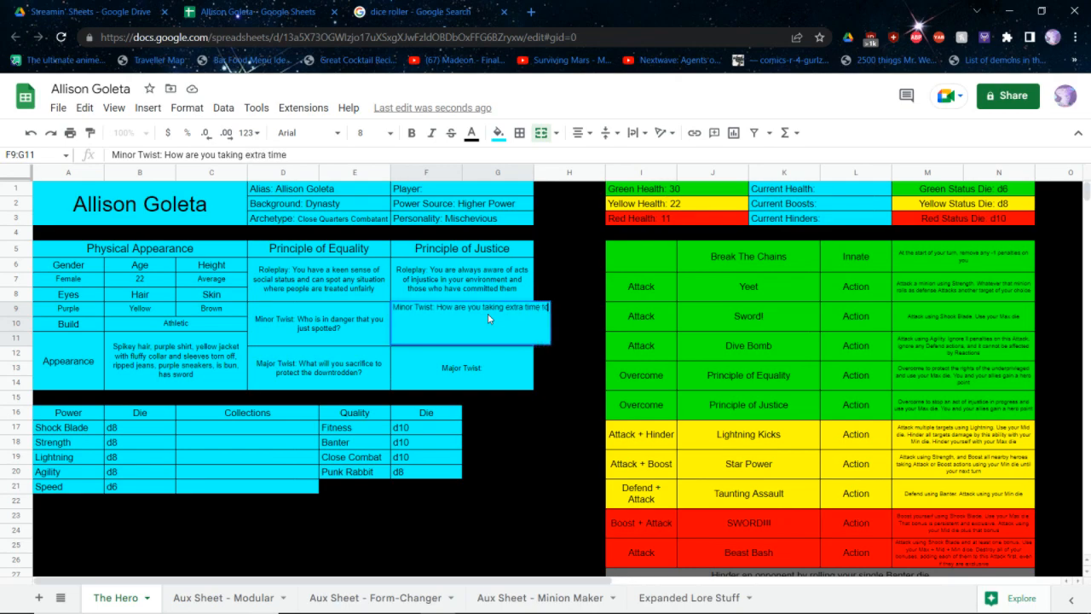
{"action": "type", "text": " show yourself as a d"}
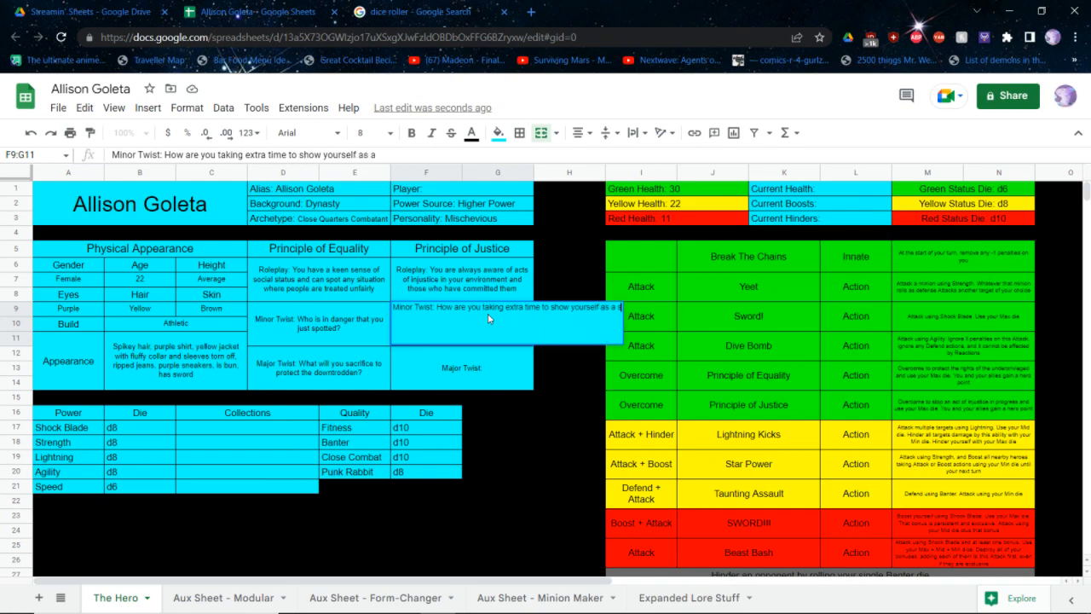
{"action": "key", "text": "BackSpace"}
{"action": "type", "text": "shining exmaple of j"}
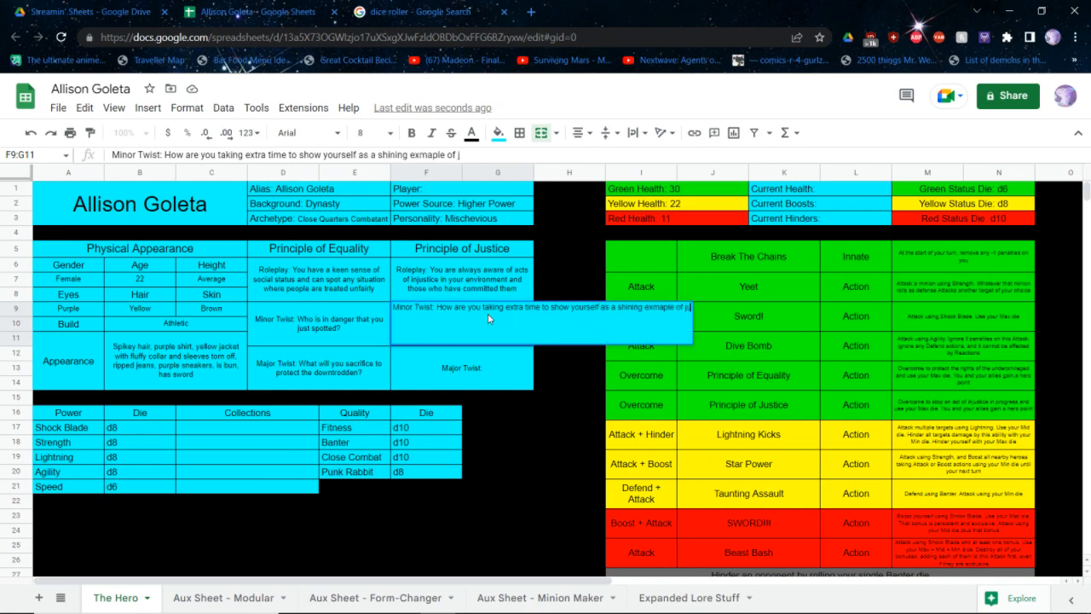
{"action": "type", "text": "ustice?"}
{"action": "key", "text": "Return"}
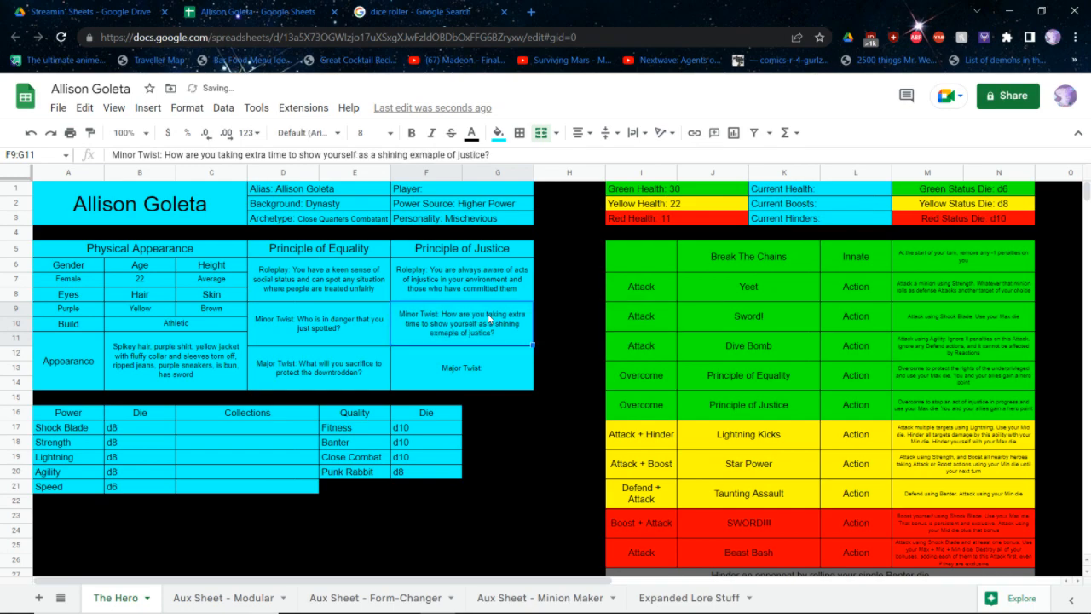
Complete the Major Twist entry under Principle of Justice with "How do you unnerve your allies in the single-minded pursuit of justice?"
{"action": "key", "text": "Down"}
{"action": "key", "text": "Return"}
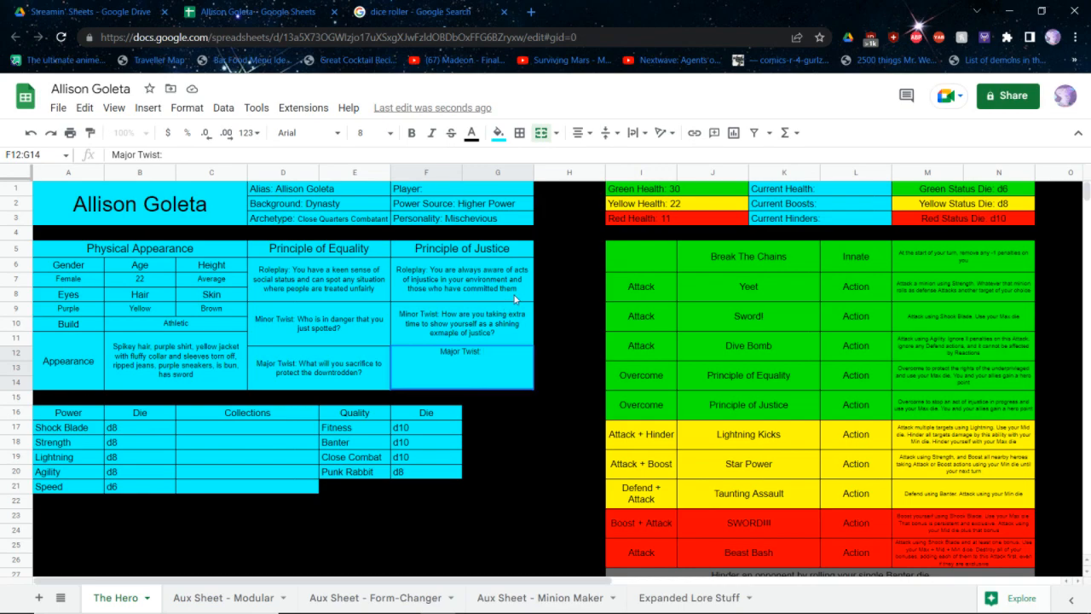
{"action": "type", "text": "How do you unn"}
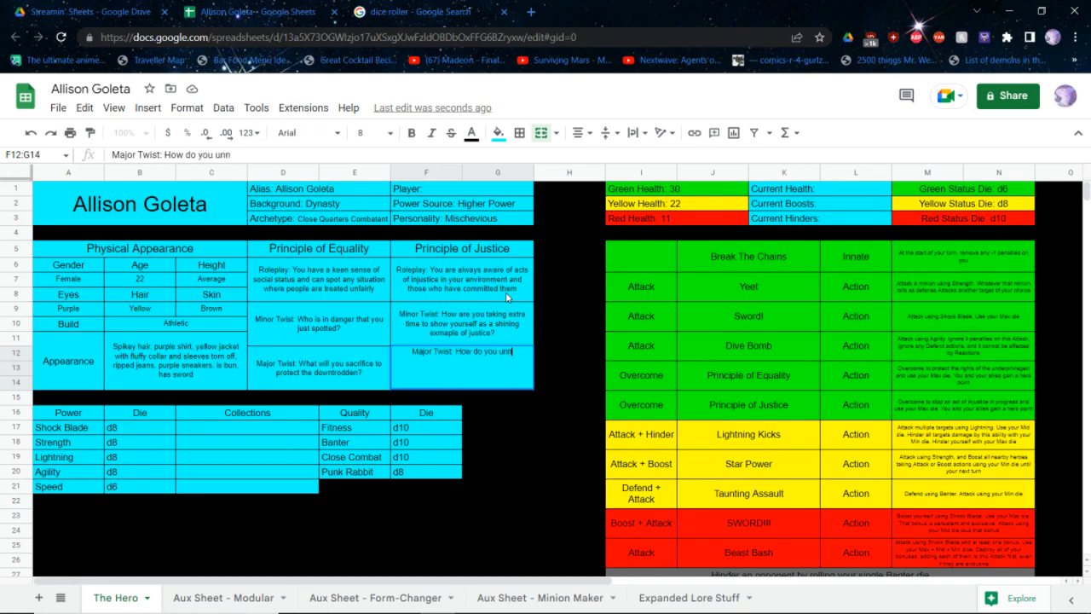
{"action": "type", "text": "erve your al"}
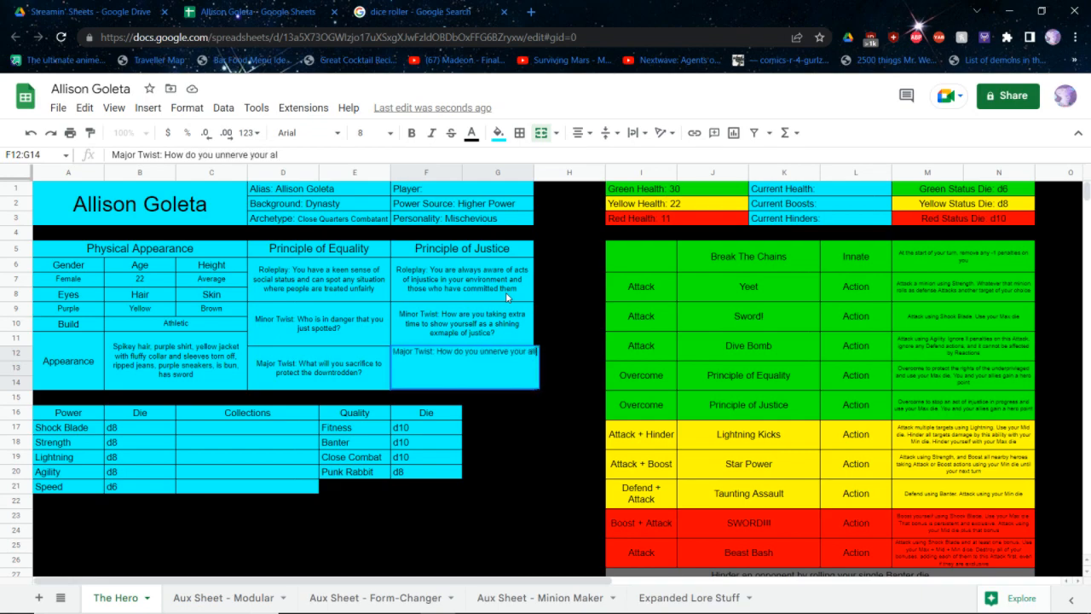
{"action": "type", "text": "lies in the single m"}
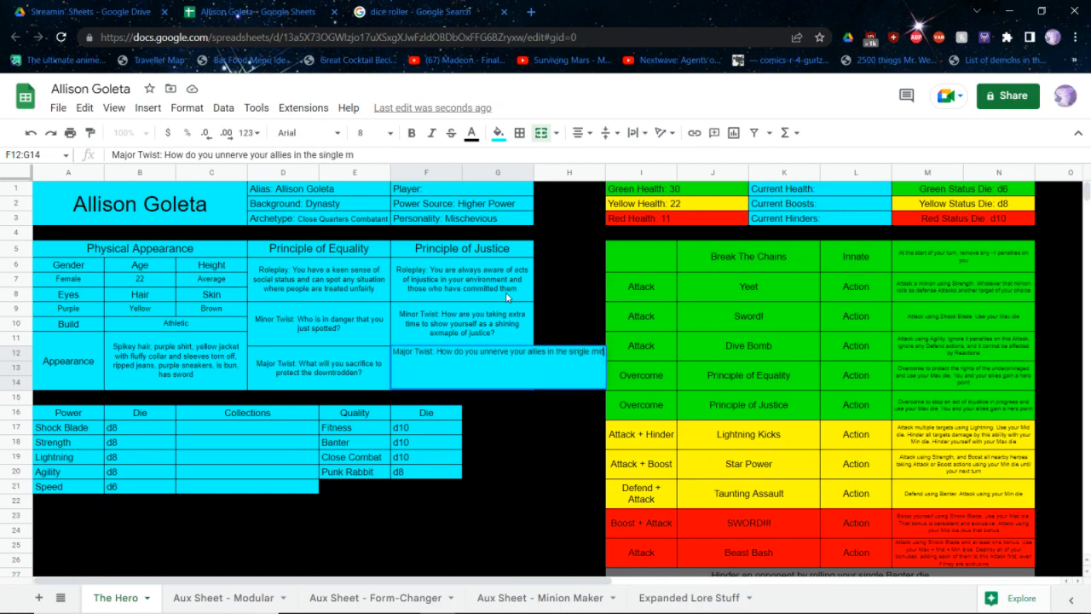
{"action": "key", "text": "BackSpace"}
{"action": "key", "text": "BackSpace"}
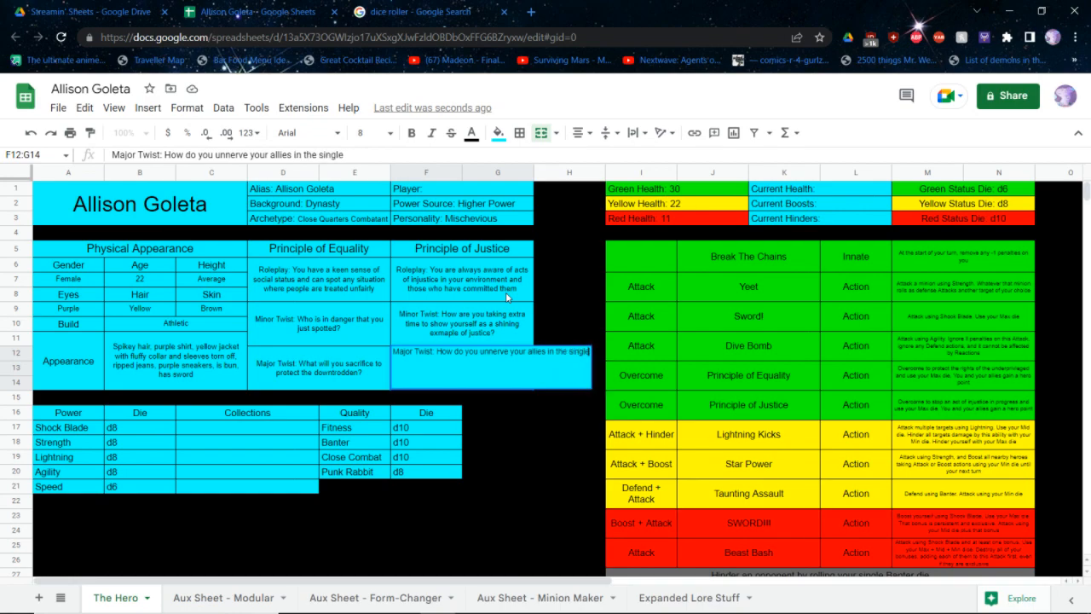
{"action": "type", "text": "-minded pur"}
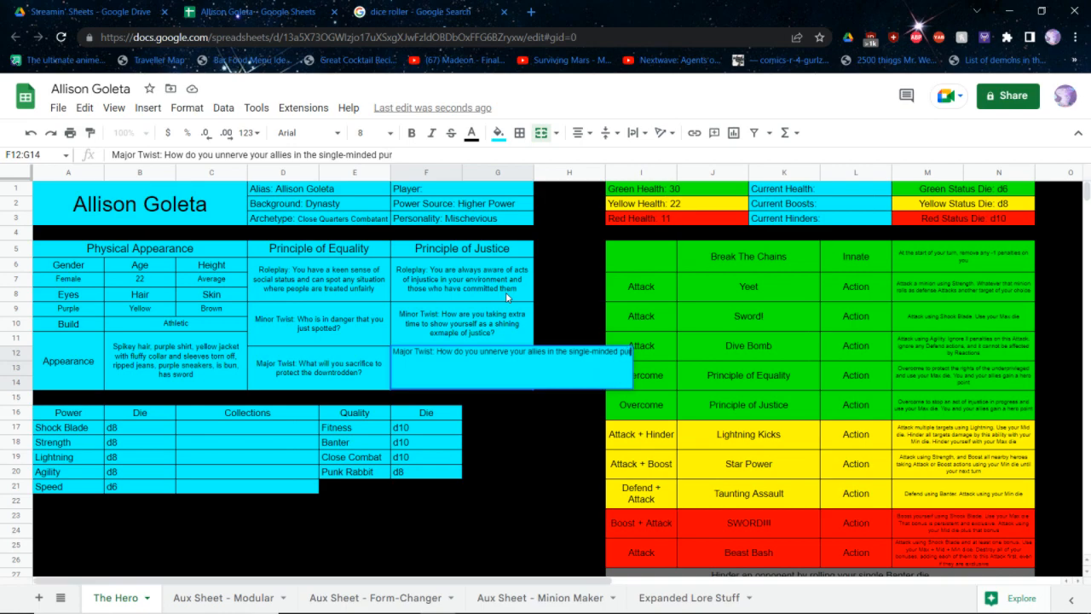
{"action": "type", "text": "suit of justice?"}
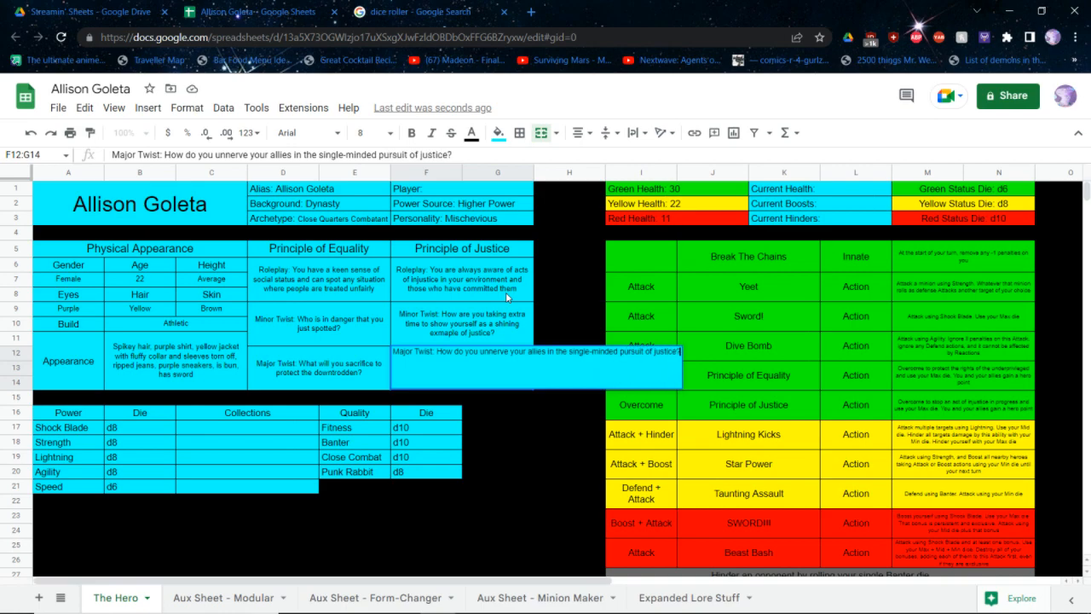
{"action": "key", "text": "ctrl+Return"}
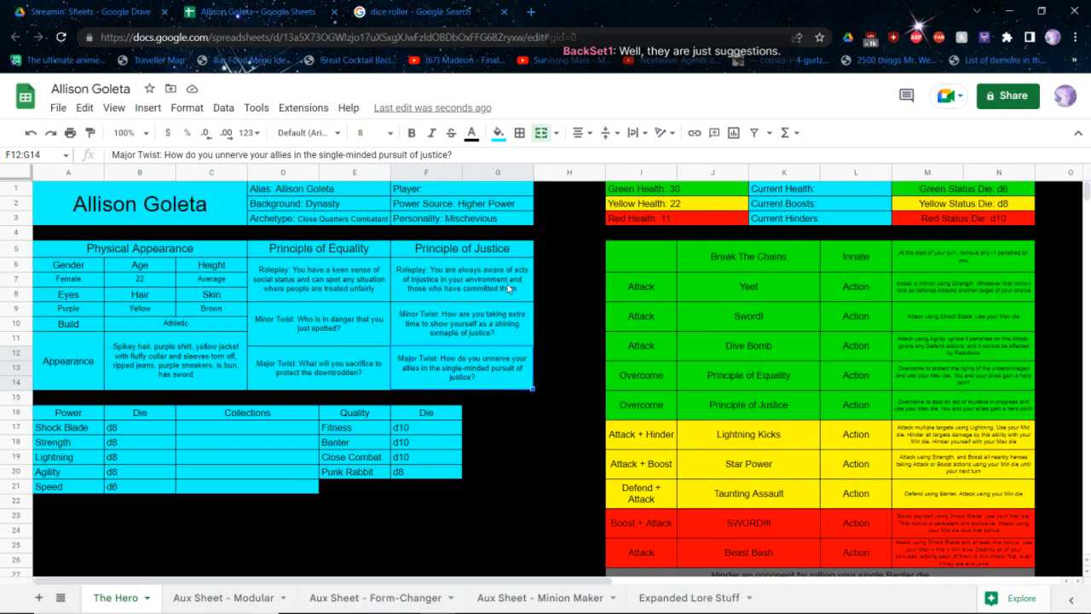
Rename the Principle of Justice heading above the roleplay and twist entries as "Principle of Levity"
{"action": "left_click", "coordinate": [504, 256]}
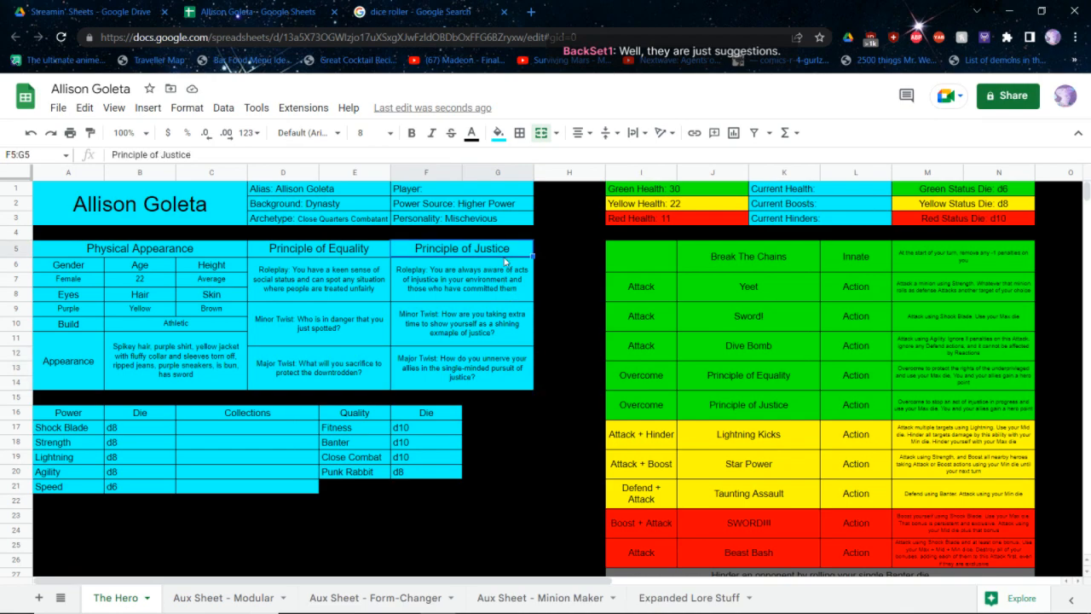
{"action": "key", "text": "Return"}
{"action": "key", "text": "BackSpace"}
{"action": "key", "text": "BackSpace"}
{"action": "key", "text": "BackSpace"}
{"action": "key", "text": "BackSpace"}
{"action": "key", "text": "BackSpace"}
{"action": "key", "text": "BackSpace"}
{"action": "key", "text": "BackSpace"}
{"action": "type", "text": "Levity"}
{"action": "key", "text": "Return"}
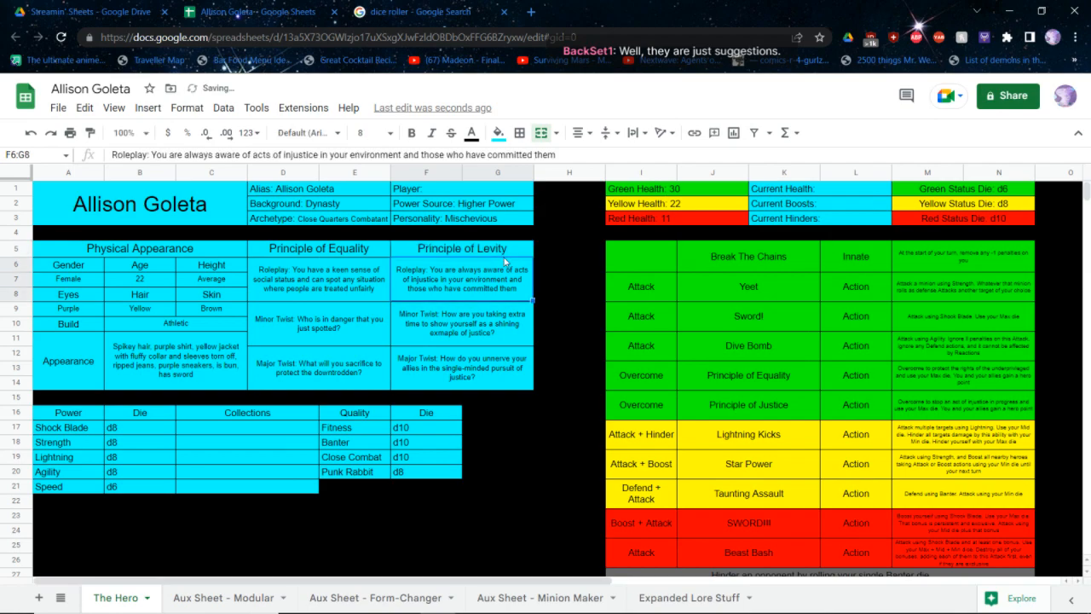
Replace the roleplay text under Principle of Levity with the opening words "You keep your positive", keeping the "Roleplay:" label
{"action": "key", "text": "Return"}
{"action": "key", "text": "BackSpace"}
{"action": "key", "text": "BackSpace"}
{"action": "key", "text": "BackSpace"}
{"action": "key", "text": "BackSpace"}
{"action": "key", "text": "BackSpace"}
{"action": "key", "text": "BackSpace"}
{"action": "key", "text": "BackSpace"}
{"action": "key", "text": "BackSpace"}
{"action": "key", "text": "BackSpace"}
{"action": "key", "text": "BackSpace"}
{"action": "key", "text": "BackSpace"}
{"action": "key", "text": "BackSpace"}
{"action": "key", "text": "BackSpace"}
{"action": "key", "text": "BackSpace"}
{"action": "key", "text": "BackSpace"}
{"action": "key", "text": "BackSpace"}
{"action": "key", "text": "BackSpace"}
{"action": "key", "text": "BackSpace"}
{"action": "key", "text": "BackSpace"}
{"action": "key", "text": "BackSpace"}
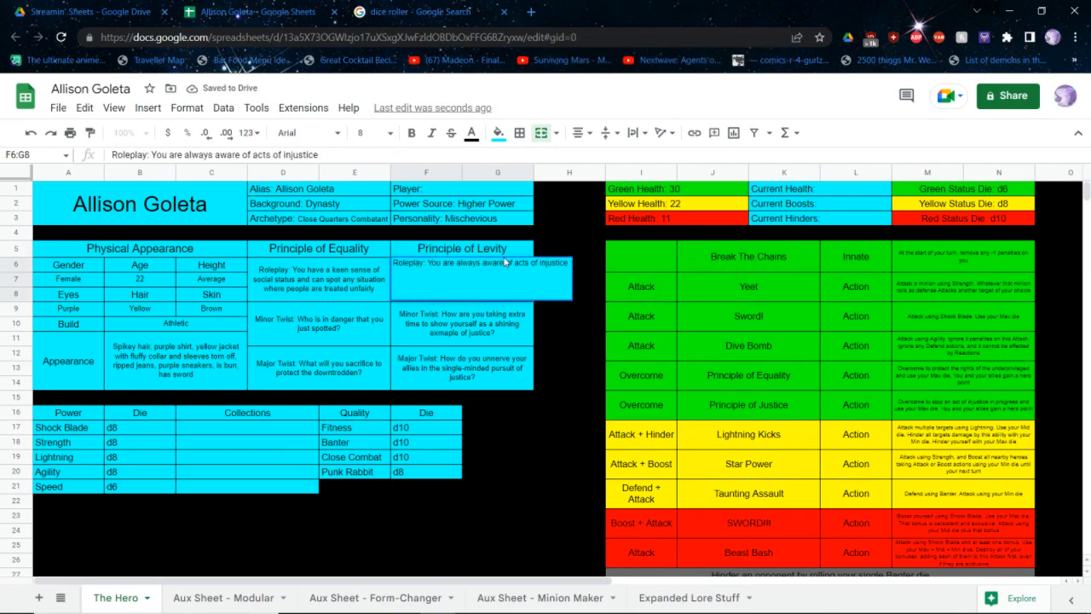
{"action": "key", "text": "BackSpace"}
{"action": "key", "text": "BackSpace"}
{"action": "key", "text": "BackSpace"}
{"action": "key", "text": "BackSpace"}
{"action": "key", "text": "BackSpace"}
{"action": "key", "text": "BackSpace"}
{"action": "key", "text": "BackSpace"}
{"action": "key", "text": "BackSpace"}
{"action": "key", "text": "BackSpace"}
{"action": "key", "text": "BackSpace"}
{"action": "key", "text": "BackSpace"}
{"action": "key", "text": "BackSpace"}
{"action": "key", "text": "BackSpace"}
{"action": "key", "text": "BackSpace"}
{"action": "key", "text": "BackSpace"}
{"action": "key", "text": "BackSpace"}
{"action": "key", "text": "BackSpace"}
{"action": "key", "text": "BackSpace"}
{"action": "key", "text": "BackSpace"}
{"action": "key", "text": "BackSpace"}
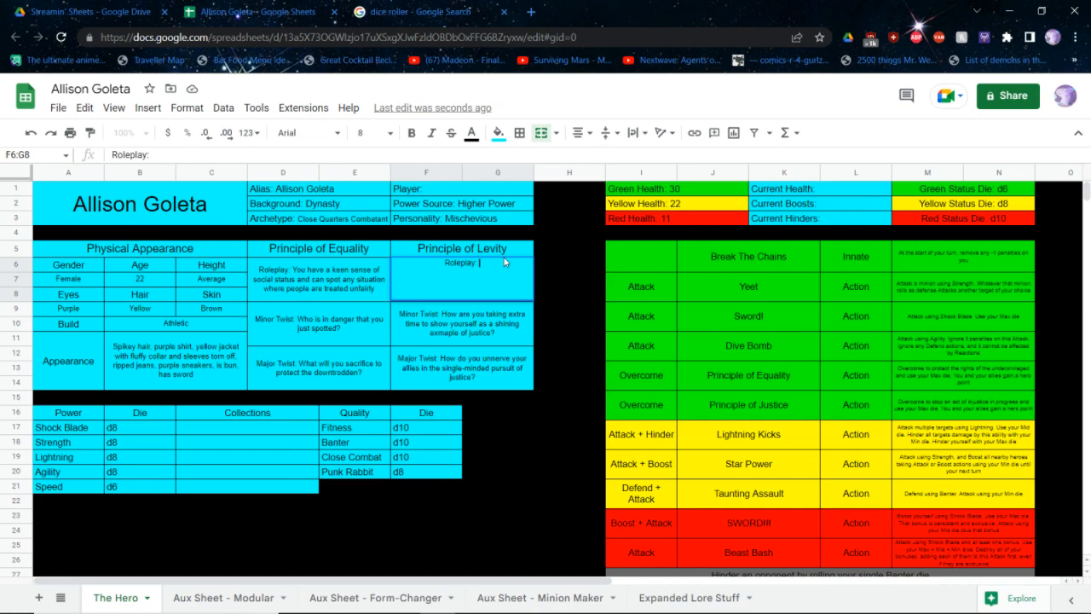
{"action": "type", "text": "You keep you"}
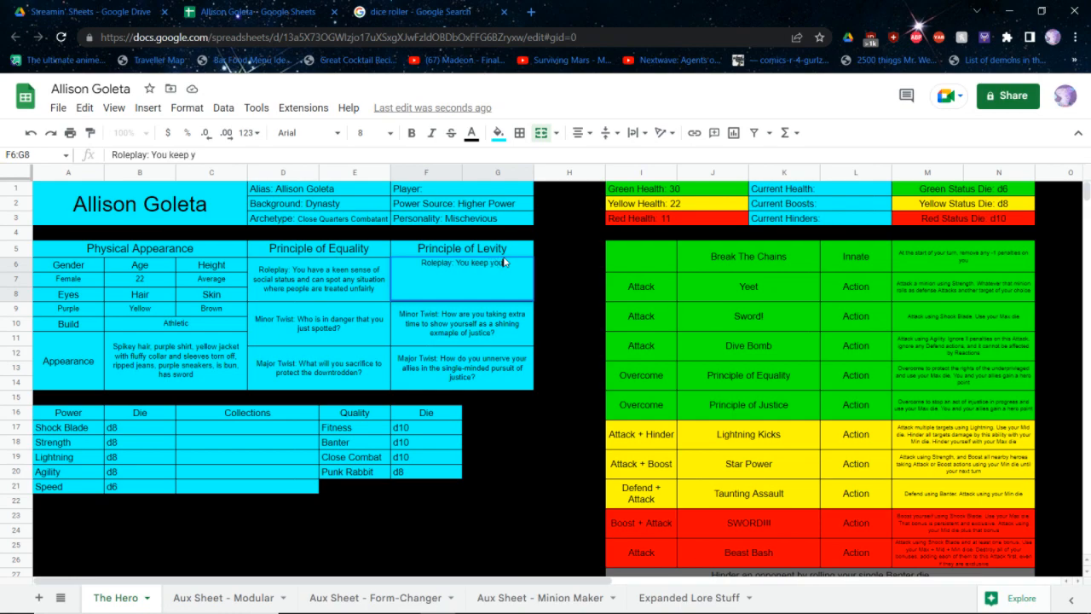
{"action": "type", "text": "r positive"}
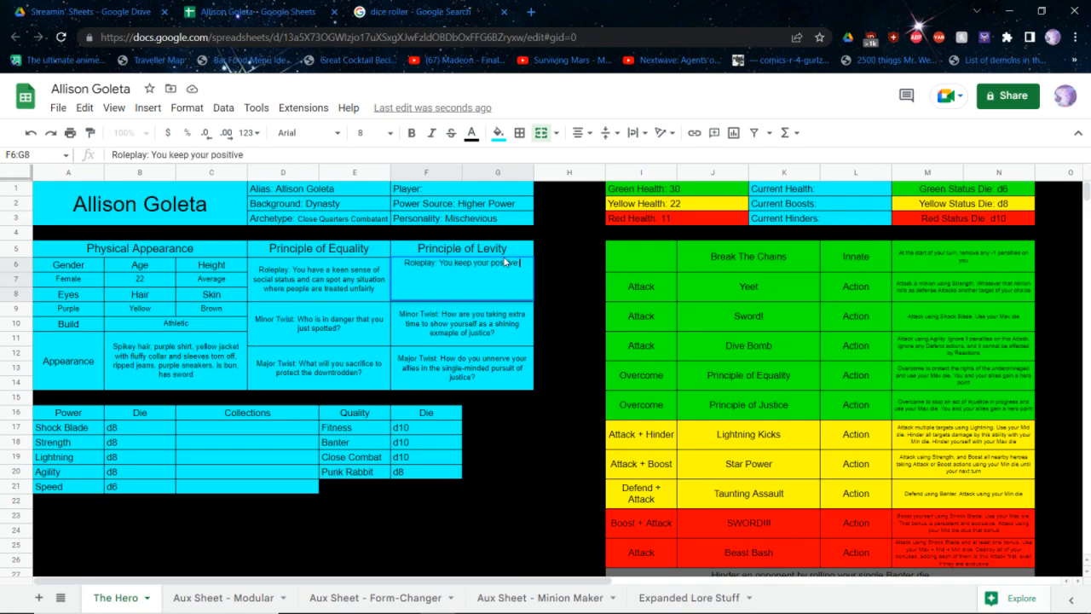
{"action": "left_click", "coordinate": [554, 228]}
{"action": "type", "text": "out"}
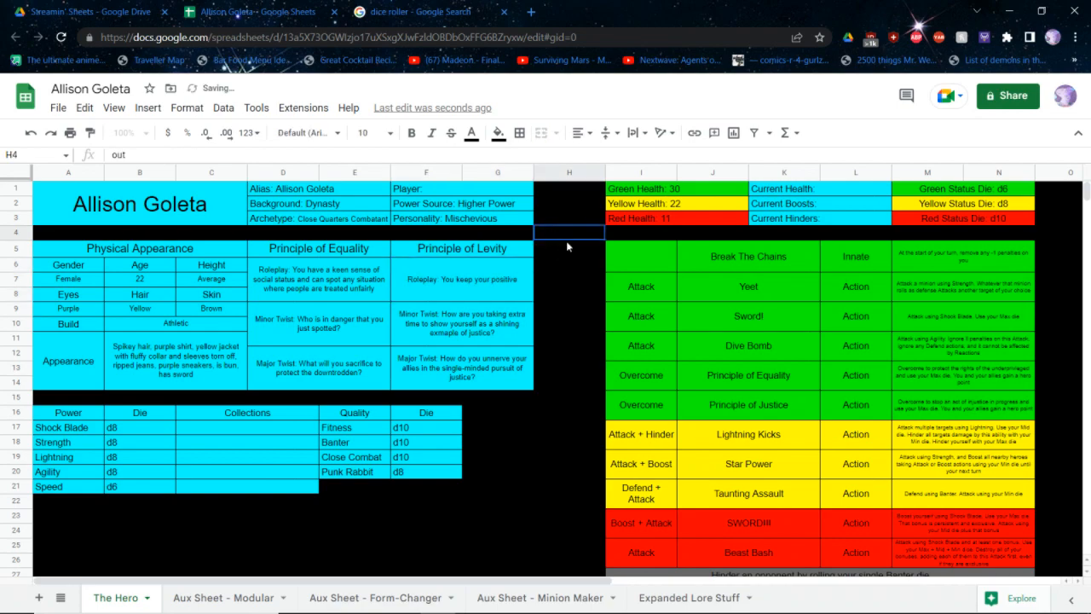
{"action": "key", "text": "ctrl+a"}
{"action": "key", "text": "BackSpace"}
{"action": "key", "text": "Return"}
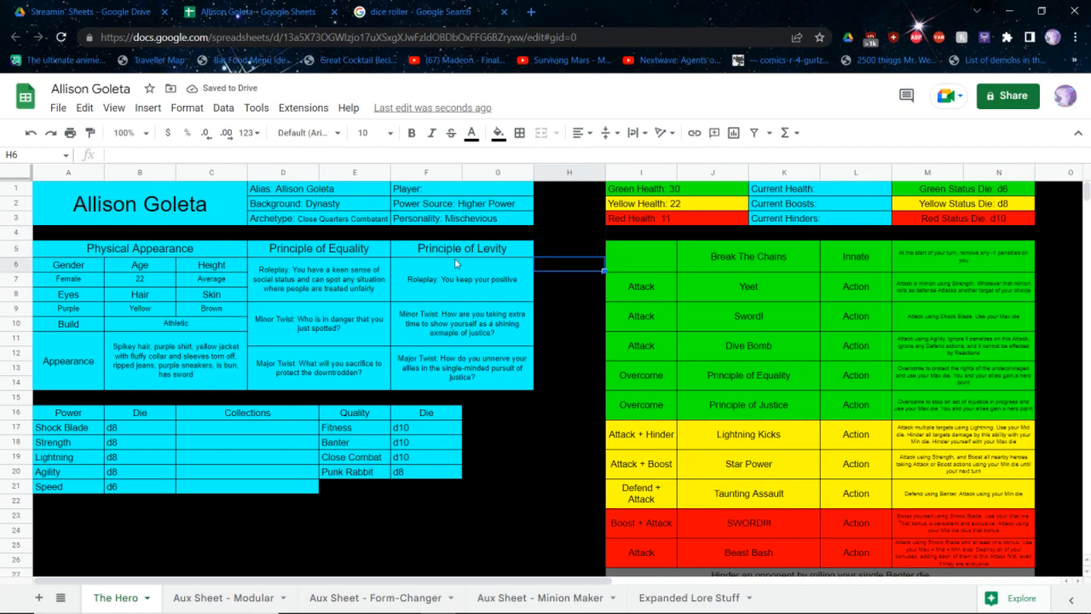
Complete the Levity roleplay entry with "outlook even when all hope is lost. Your spirit is nearly impossible to break"
{"action": "left_click", "coordinate": [456, 260]}
{"action": "double_click", "coordinate": [455, 260]}
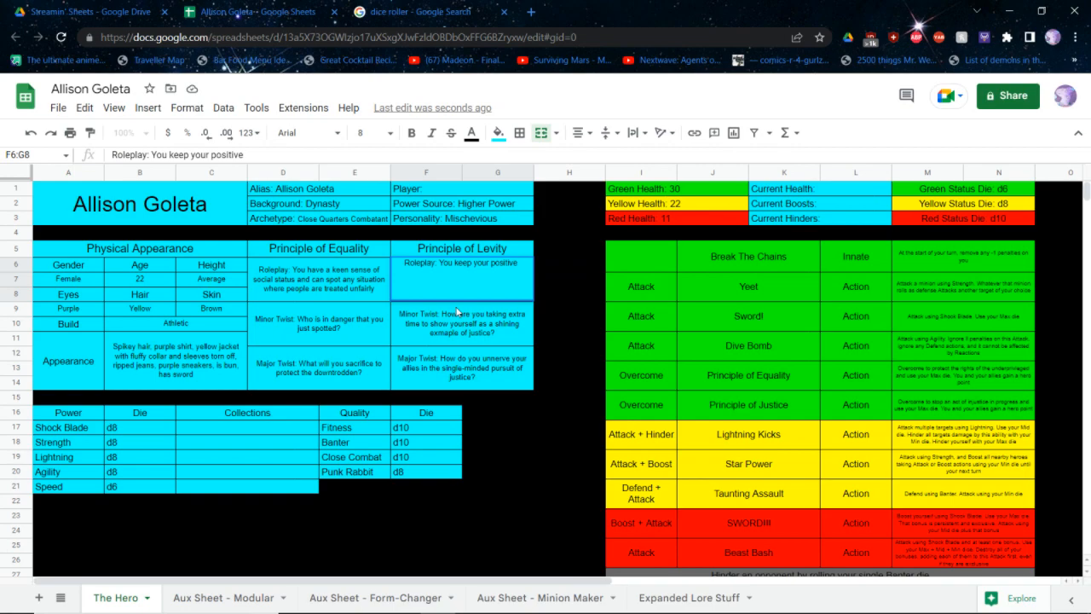
{"action": "type", "text": "our"}
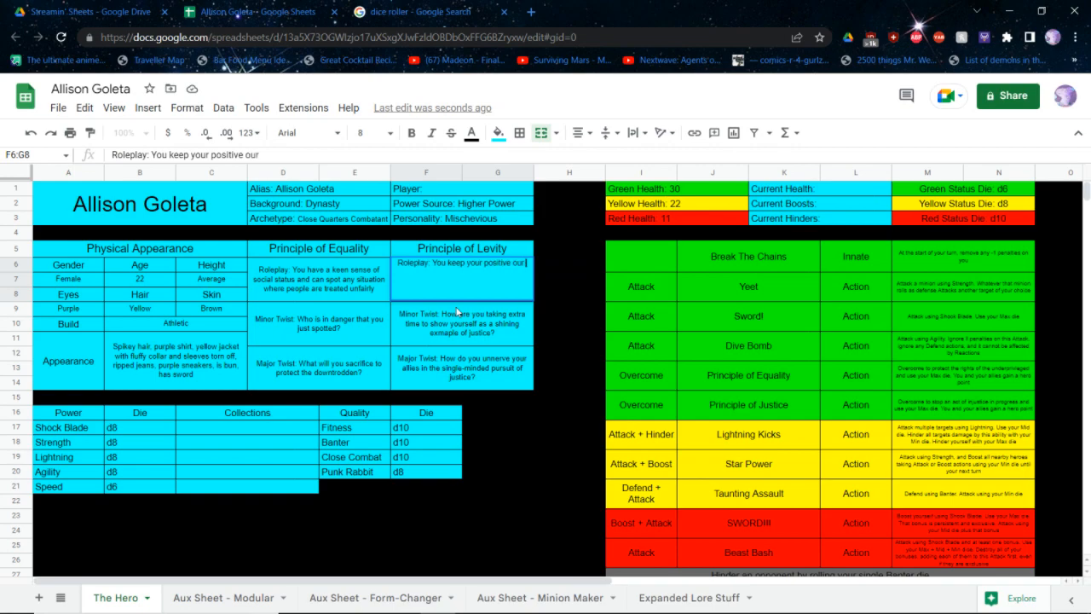
{"action": "key", "text": "BackSpace"}
{"action": "type", "text": "tlook"}
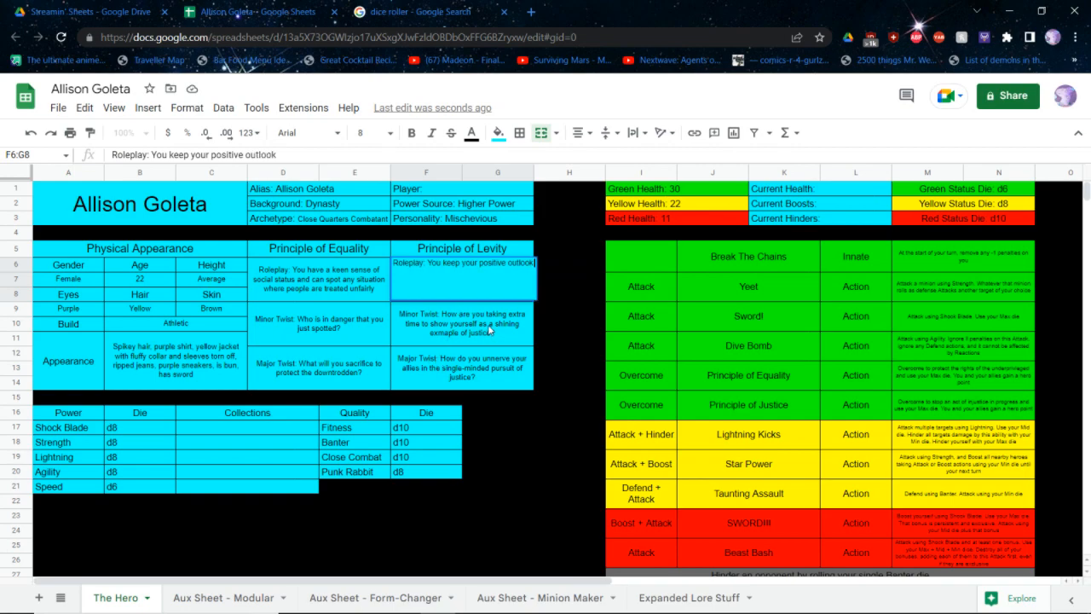
{"action": "type", "text": " eve"}
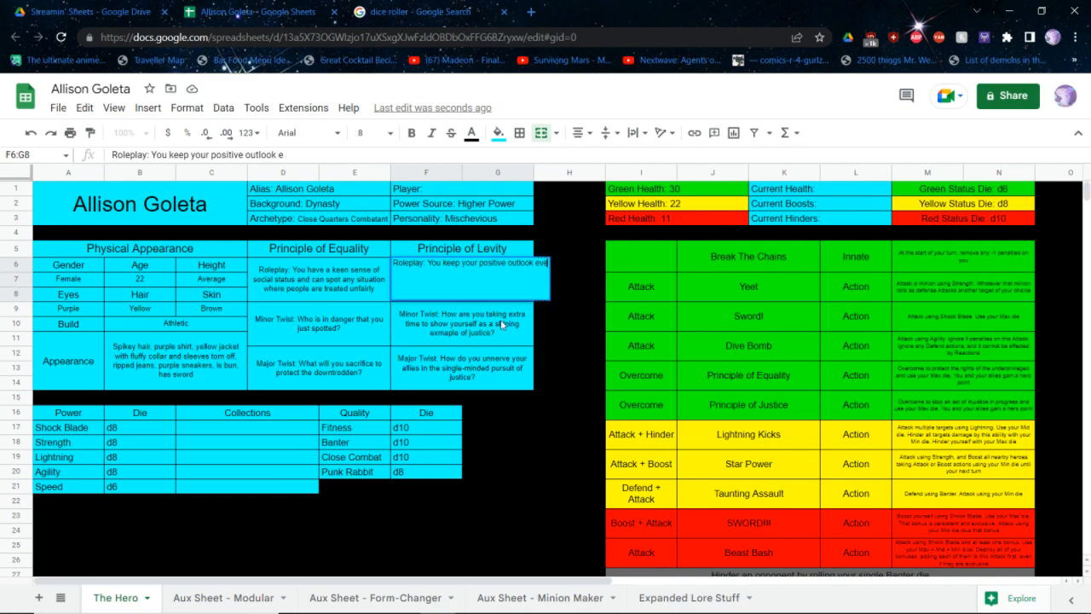
{"action": "type", "text": "n when all h"}
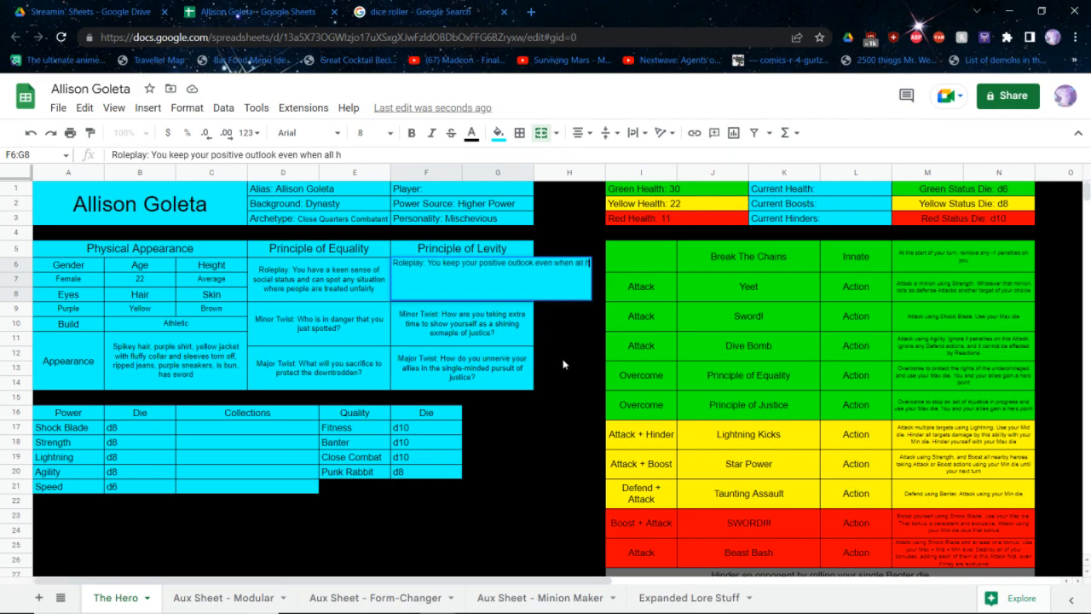
{"action": "type", "text": "ope is los"}
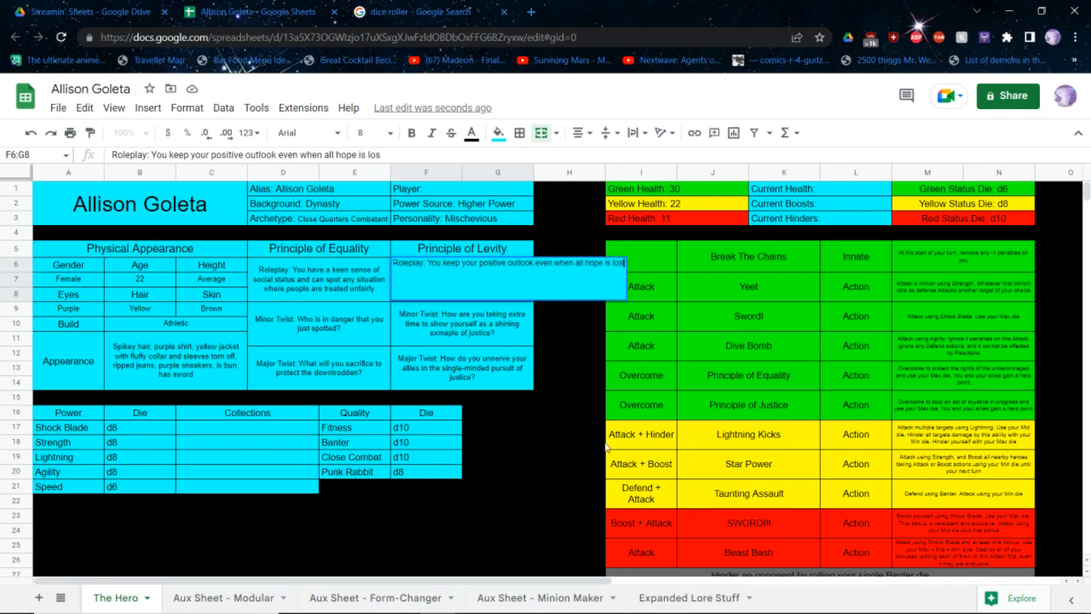
{"action": "type", "text": "t. Y"}
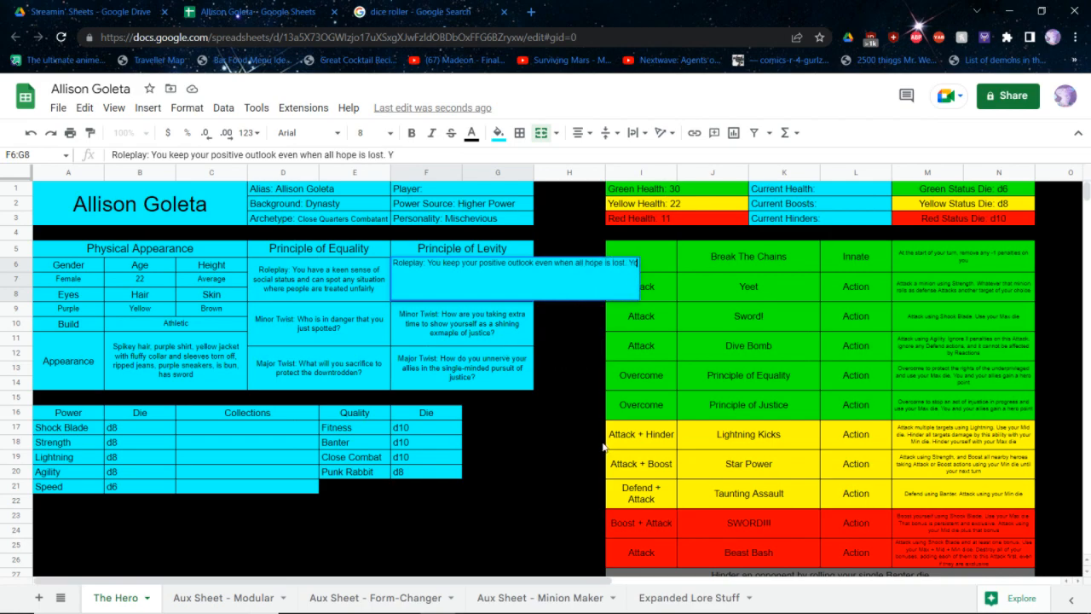
{"action": "type", "text": "our spirit is nearly"}
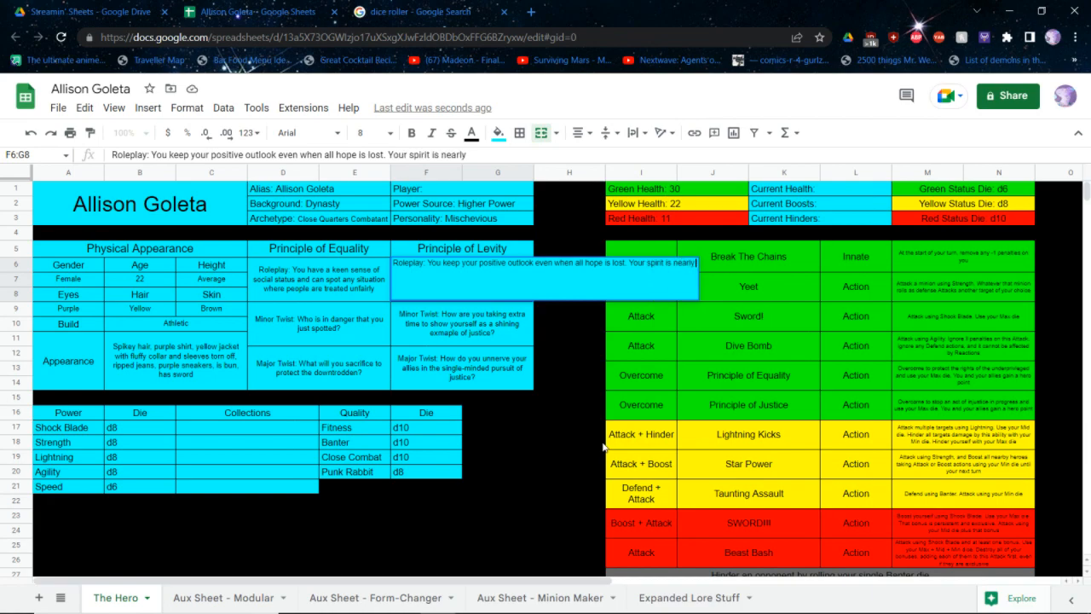
{"action": "type", "text": " impossible to"}
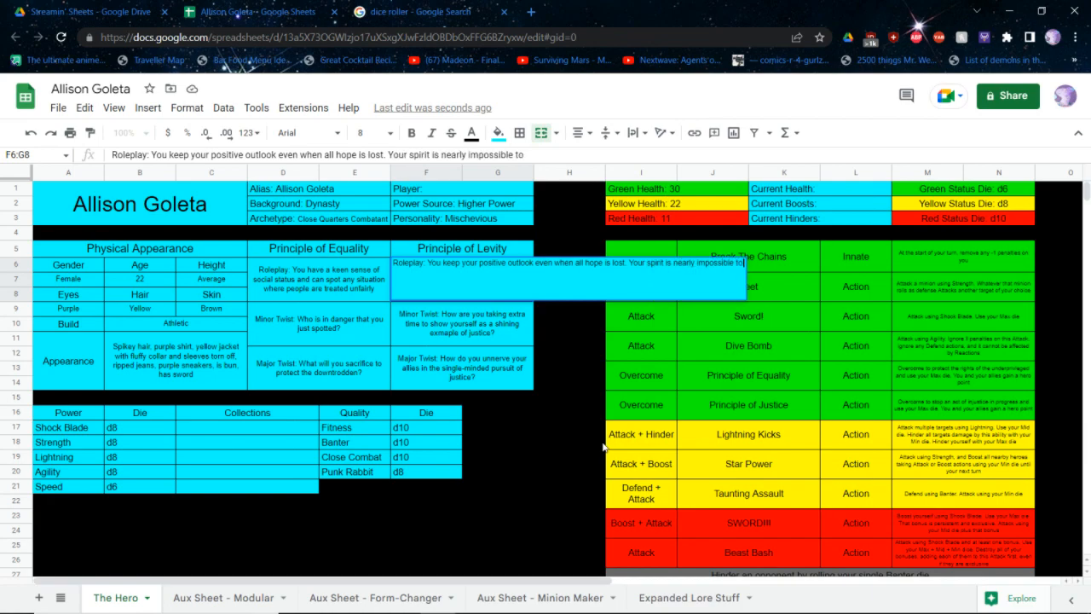
{"action": "type", "text": " break"}
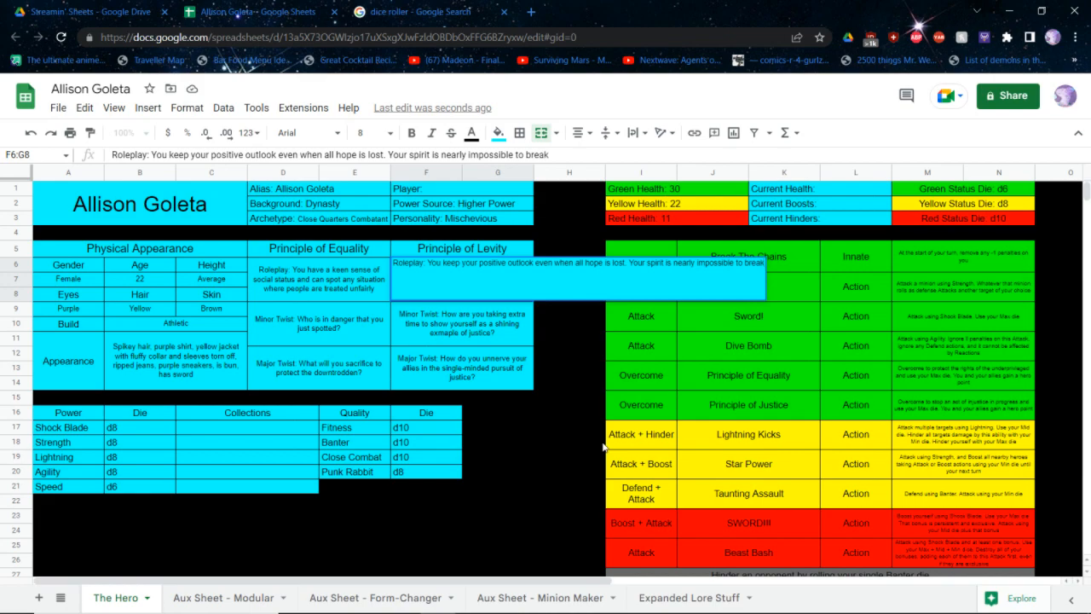
{"action": "key", "text": "Return"}
{"action": "key", "text": "Up"}
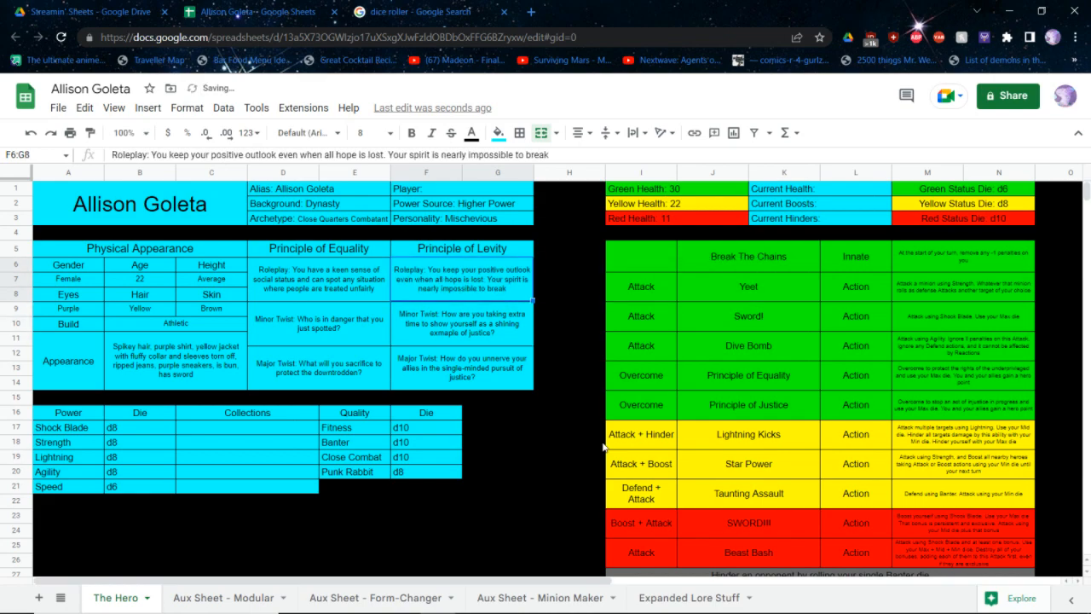
Replace the Minor Twist question under Principle of Levity with "Who did you offend by making light at the wrong time?"
{"action": "key", "text": "Down"}
{"action": "key", "text": "Return"}
{"action": "key", "text": "BackSpace"}
{"action": "key", "text": "BackSpace"}
{"action": "key", "text": "BackSpace"}
{"action": "key", "text": "BackSpace"}
{"action": "key", "text": "BackSpace"}
{"action": "key", "text": "BackSpace"}
{"action": "key", "text": "BackSpace"}
{"action": "key", "text": "BackSpace"}
{"action": "key", "text": "BackSpace"}
{"action": "key", "text": "BackSpace"}
{"action": "key", "text": "BackSpace"}
{"action": "key", "text": "BackSpace"}
{"action": "key", "text": "BackSpace"}
{"action": "key", "text": "BackSpace"}
{"action": "key", "text": "BackSpace"}
{"action": "key", "text": "BackSpace"}
{"action": "key", "text": "BackSpace"}
{"action": "key", "text": "BackSpace"}
{"action": "key", "text": "BackSpace"}
{"action": "key", "text": "BackSpace"}
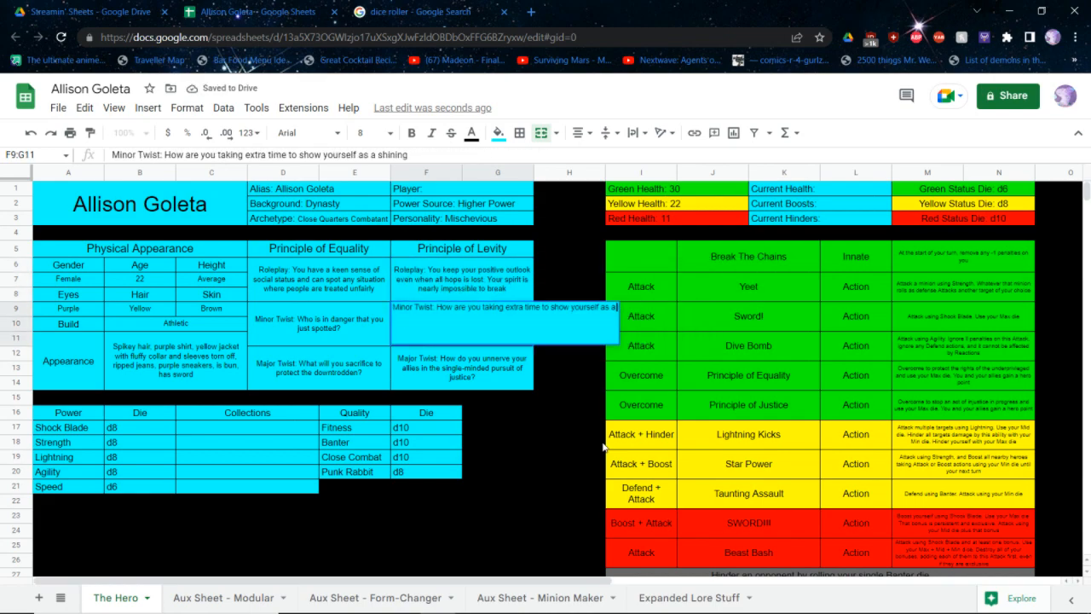
{"action": "key", "text": "BackSpace"}
{"action": "key", "text": "BackSpace"}
{"action": "key", "text": "BackSpace"}
{"action": "key", "text": "BackSpace"}
{"action": "key", "text": "BackSpace"}
{"action": "key", "text": "BackSpace"}
{"action": "key", "text": "BackSpace"}
{"action": "key", "text": "BackSpace"}
{"action": "key", "text": "BackSpace"}
{"action": "key", "text": "BackSpace"}
{"action": "key", "text": "BackSpace"}
{"action": "key", "text": "BackSpace"}
{"action": "key", "text": "BackSpace"}
{"action": "key", "text": "BackSpace"}
{"action": "key", "text": "BackSpace"}
{"action": "key", "text": "BackSpace"}
{"action": "key", "text": "BackSpace"}
{"action": "key", "text": "BackSpace"}
{"action": "key", "text": "BackSpace"}
{"action": "key", "text": "BackSpace"}
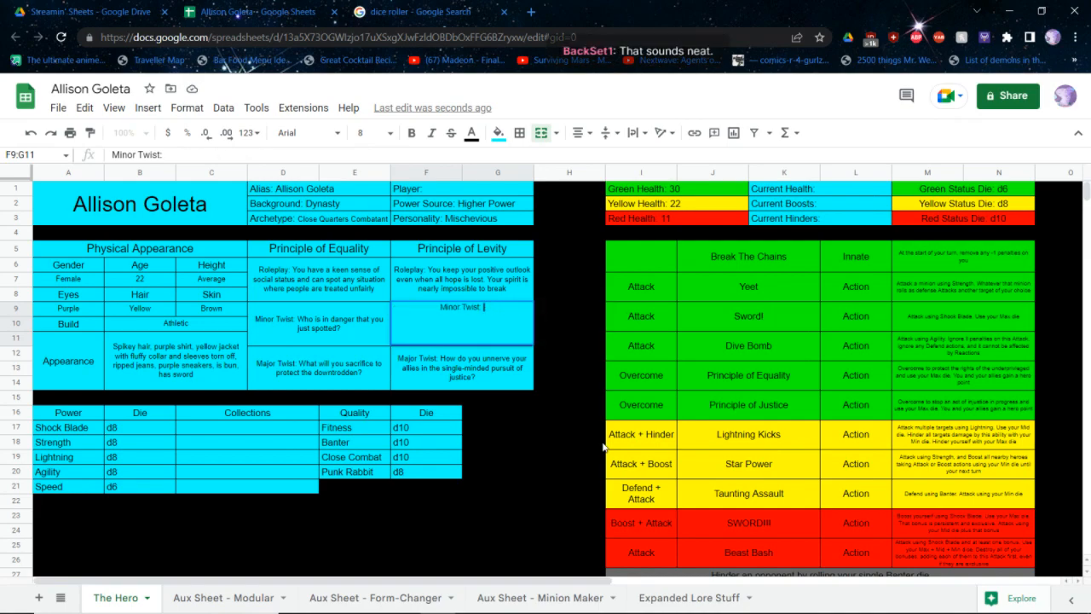
{"action": "type", "text": "Who did you d"}
{"action": "type", "text": "ffend"}
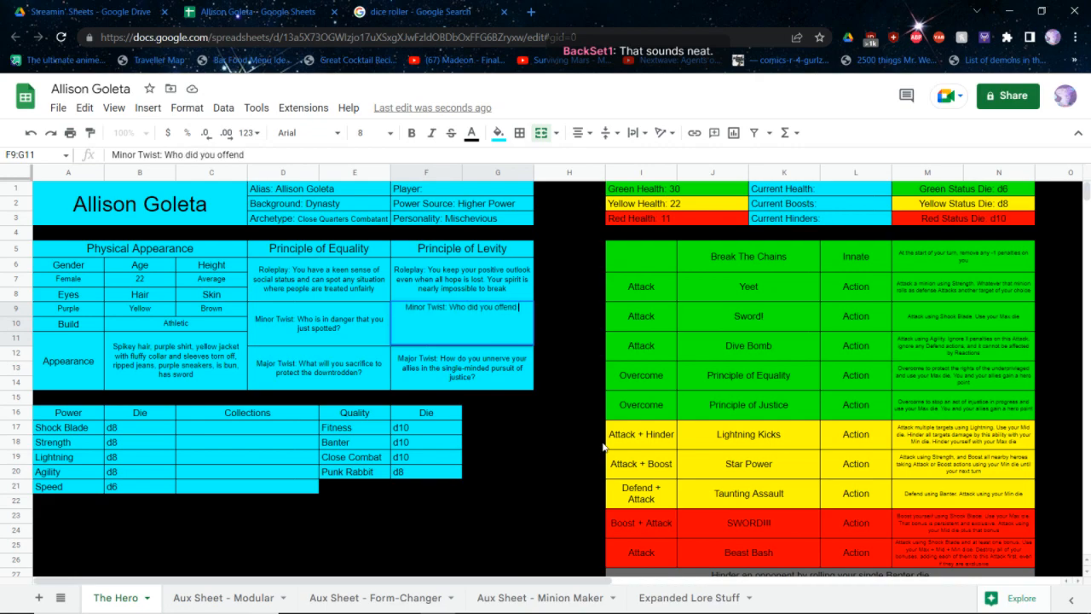
{"action": "type", "text": " by making light"}
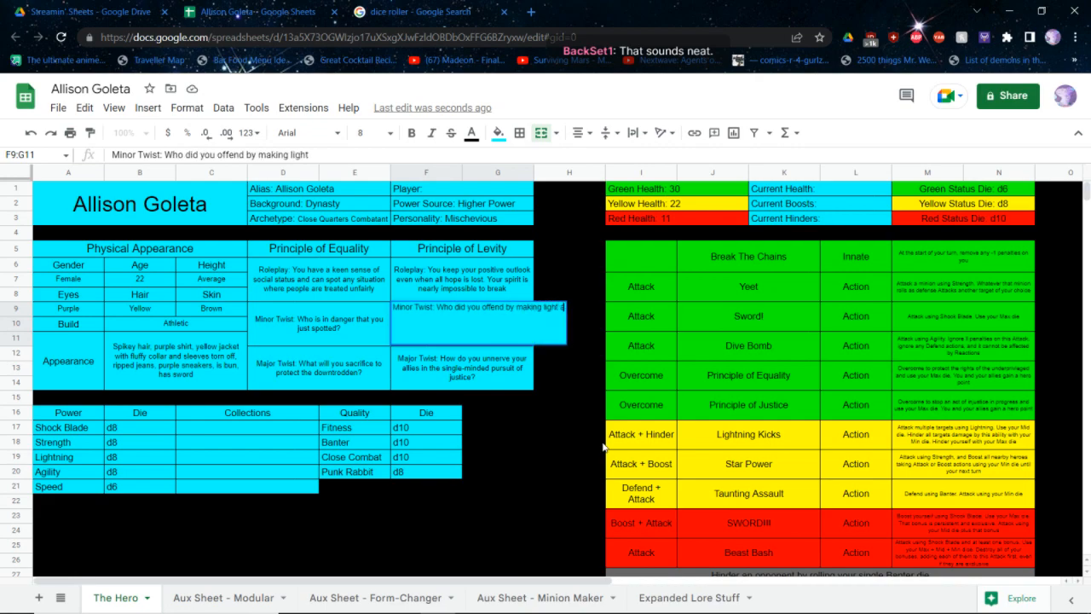
{"action": "type", "text": " at the wrong time?"}
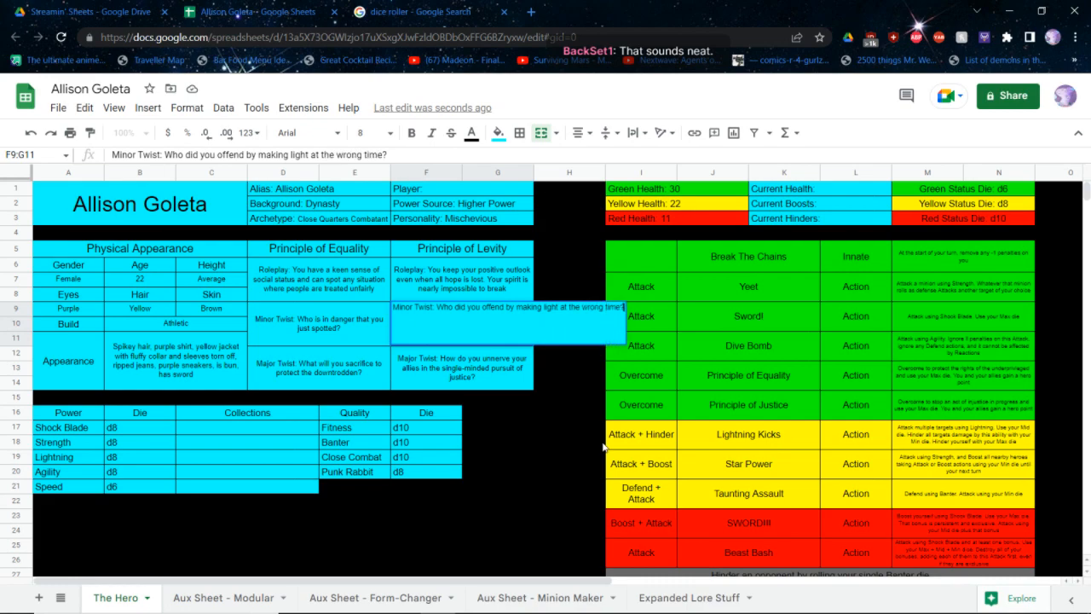
{"action": "key", "text": "Return"}
{"action": "key", "text": "Return"}
Replace the Major Twist question under Principle of Levity with "What has occured to finally break your good spirits?", keeping the "Major Twist:" label
{"action": "key", "text": "BackSpace"}
{"action": "key", "text": "BackSpace"}
{"action": "key", "text": "BackSpace"}
{"action": "key", "text": "BackSpace"}
{"action": "key", "text": "BackSpace"}
{"action": "key", "text": "BackSpace"}
{"action": "key", "text": "BackSpace"}
{"action": "key", "text": "BackSpace"}
{"action": "key", "text": "BackSpace"}
{"action": "key", "text": "BackSpace"}
{"action": "key", "text": "BackSpace"}
{"action": "key", "text": "BackSpace"}
{"action": "key", "text": "BackSpace"}
{"action": "key", "text": "BackSpace"}
{"action": "key", "text": "BackSpace"}
{"action": "key", "text": "BackSpace"}
{"action": "key", "text": "BackSpace"}
{"action": "key", "text": "BackSpace"}
{"action": "key", "text": "BackSpace"}
{"action": "key", "text": "BackSpace"}
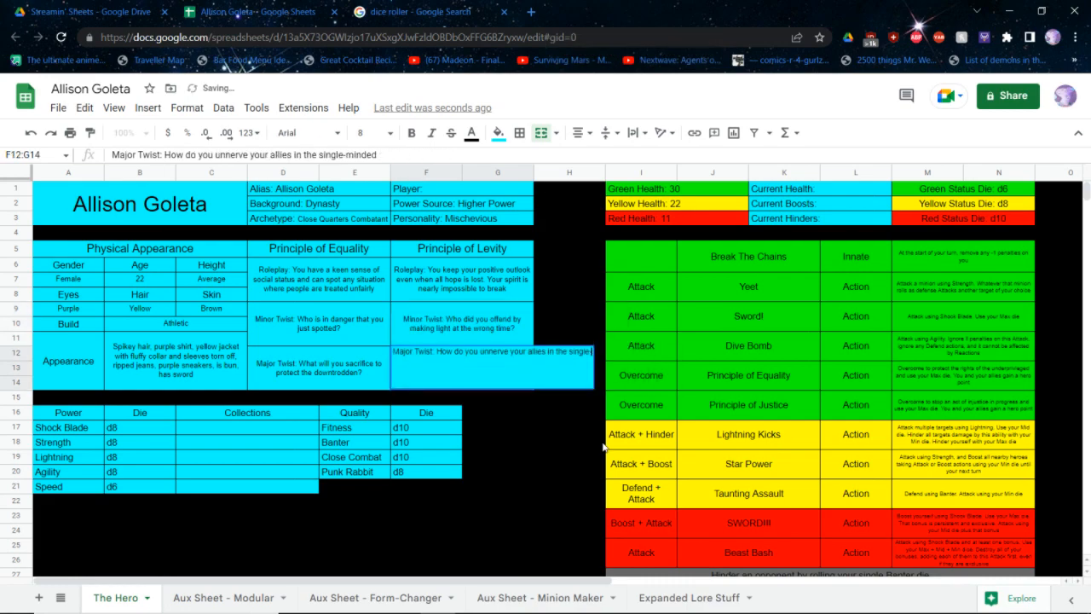
{"action": "key", "text": "BackSpace"}
{"action": "key", "text": "BackSpace"}
{"action": "key", "text": "BackSpace"}
{"action": "key", "text": "BackSpace"}
{"action": "key", "text": "BackSpace"}
{"action": "key", "text": "BackSpace"}
{"action": "key", "text": "BackSpace"}
{"action": "key", "text": "BackSpace"}
{"action": "key", "text": "BackSpace"}
{"action": "key", "text": "BackSpace"}
{"action": "key", "text": "BackSpace"}
{"action": "key", "text": "BackSpace"}
{"action": "key", "text": "BackSpace"}
{"action": "key", "text": "BackSpace"}
{"action": "key", "text": "BackSpace"}
{"action": "key", "text": "BackSpace"}
{"action": "key", "text": "BackSpace"}
{"action": "key", "text": "BackSpace"}
{"action": "key", "text": "BackSpace"}
{"action": "key", "text": "BackSpace"}
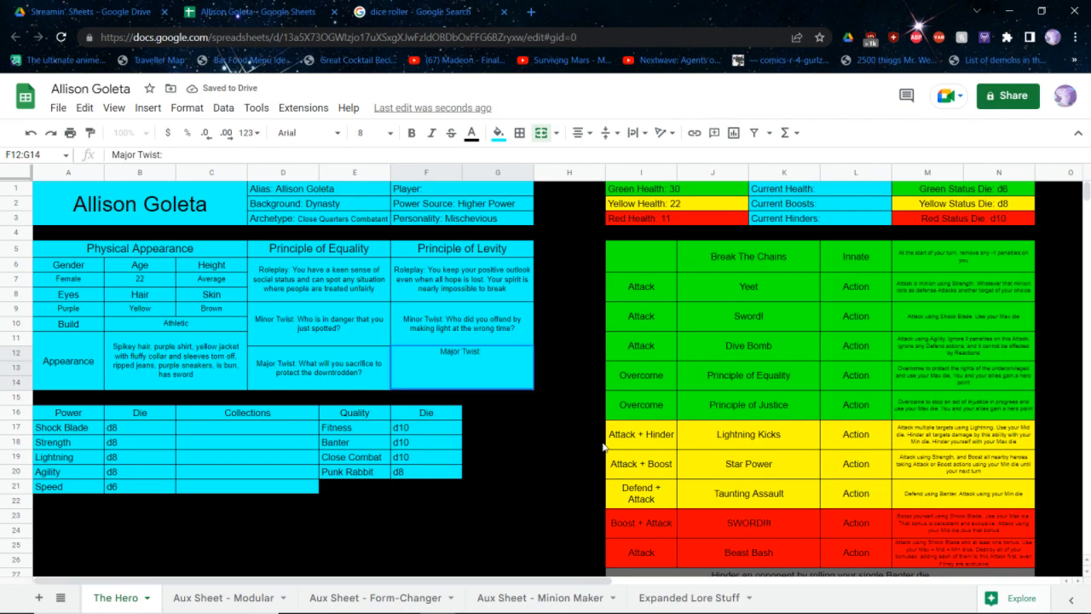
{"action": "type", "text": "What has of"}
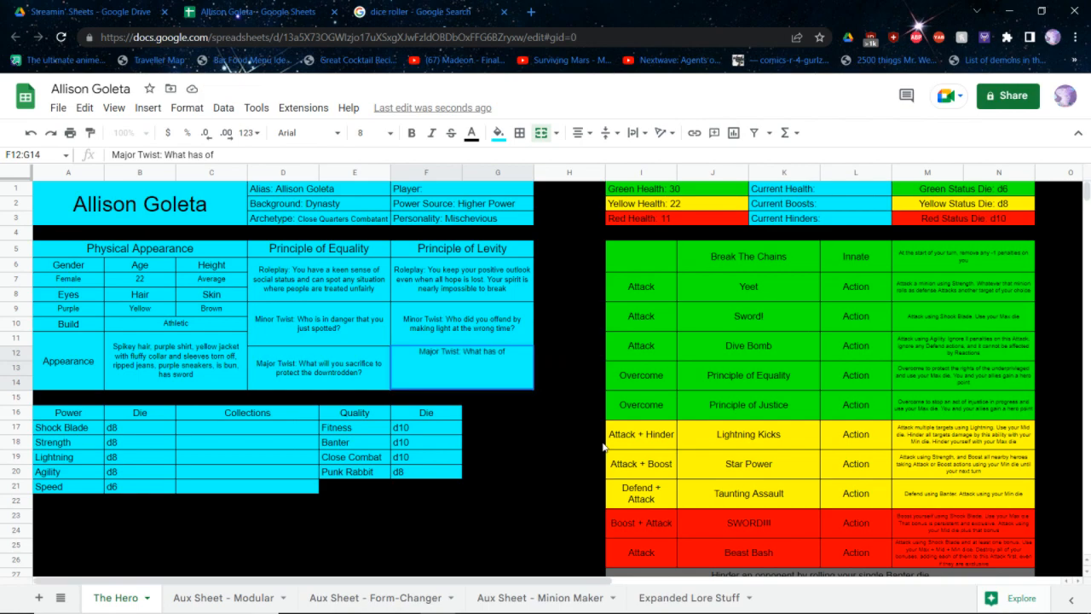
{"action": "key", "text": "BackSpace"}
{"action": "type", "text": "ccured to finally bre"}
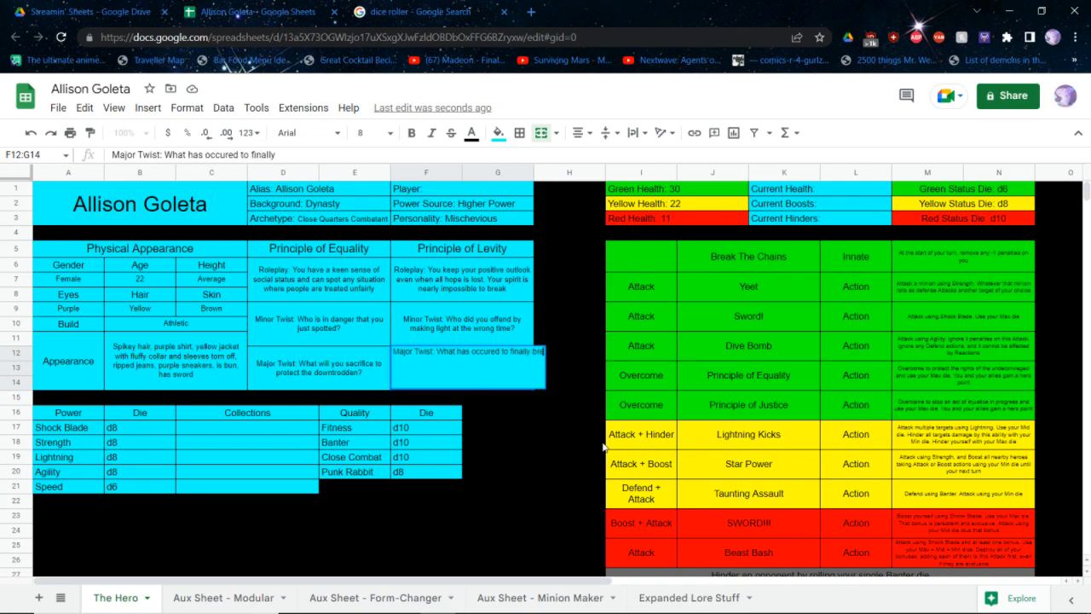
{"action": "type", "text": "ak your good spirits?"}
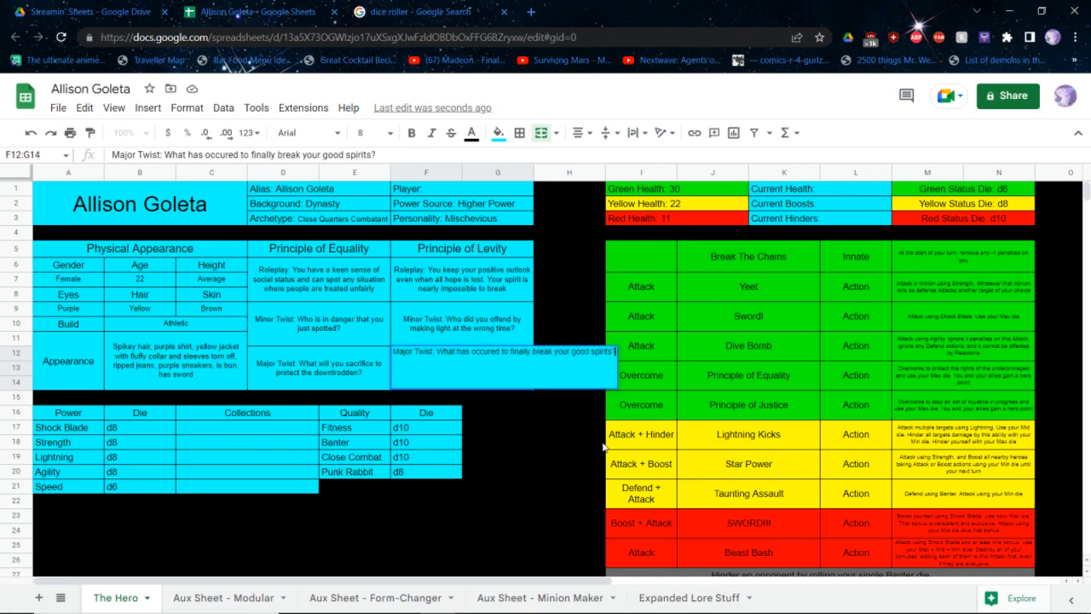
{"action": "key", "text": "Tab"}
Rename the green Principle of Justice ability in the abilities table as "Principle of Levity"
{"action": "key", "text": "Tab"}
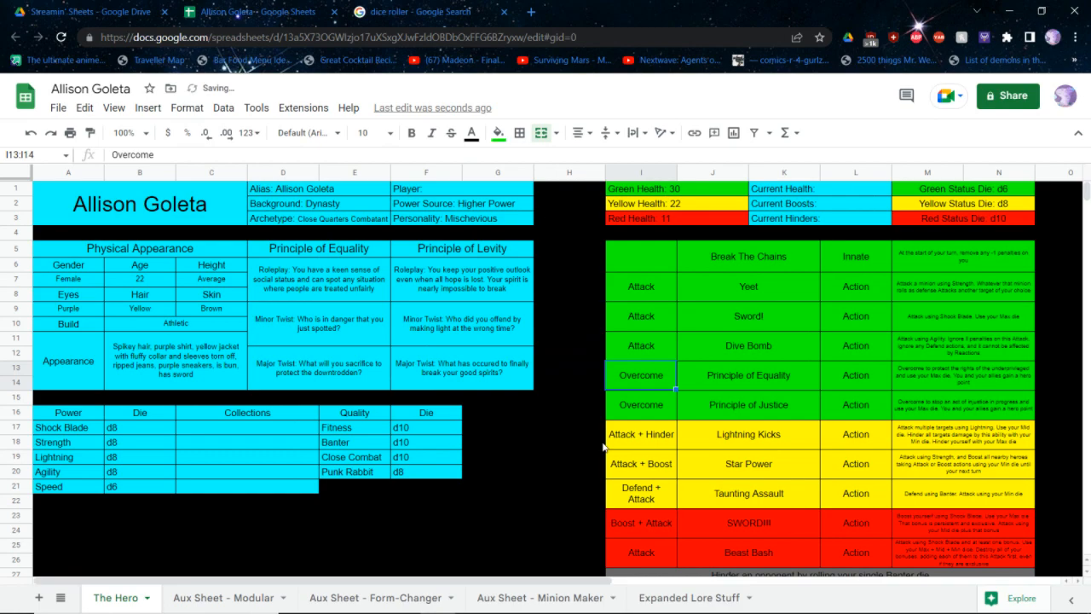
{"action": "key", "text": "Tab"}
{"action": "key", "text": "Down"}
{"action": "key", "text": "Return"}
{"action": "key", "text": "BackSpace"}
{"action": "key", "text": "BackSpace"}
{"action": "key", "text": "BackSpace"}
{"action": "key", "text": "BackSpace"}
{"action": "key", "text": "BackSpace"}
{"action": "key", "text": "BackSpace"}
{"action": "key", "text": "BackSpace"}
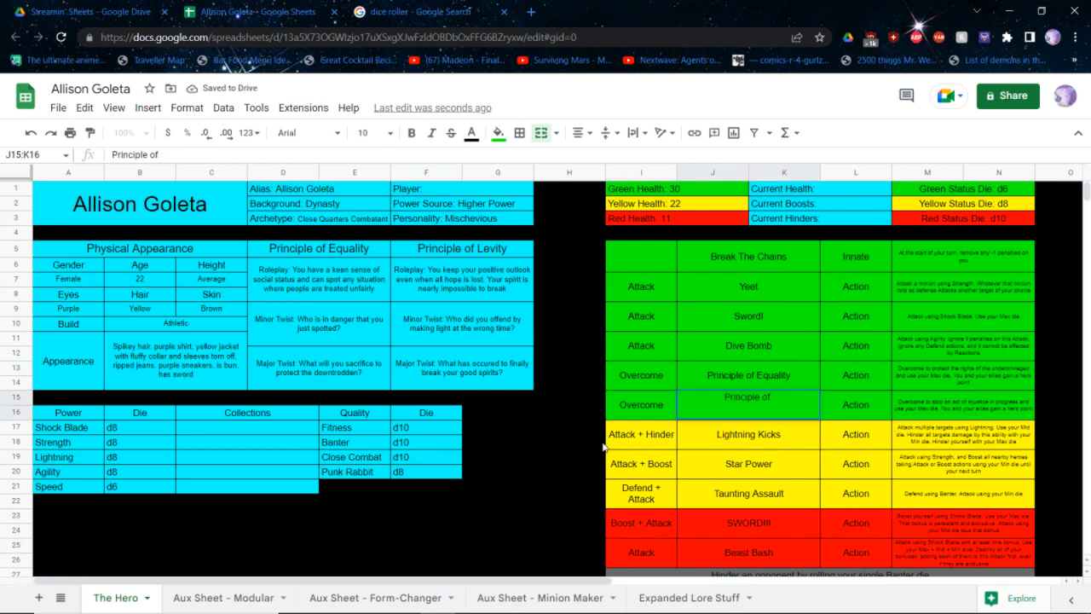
{"action": "type", "text": "Levity"}
{"action": "key", "text": "Tab"}
{"action": "key", "text": "Tab"}
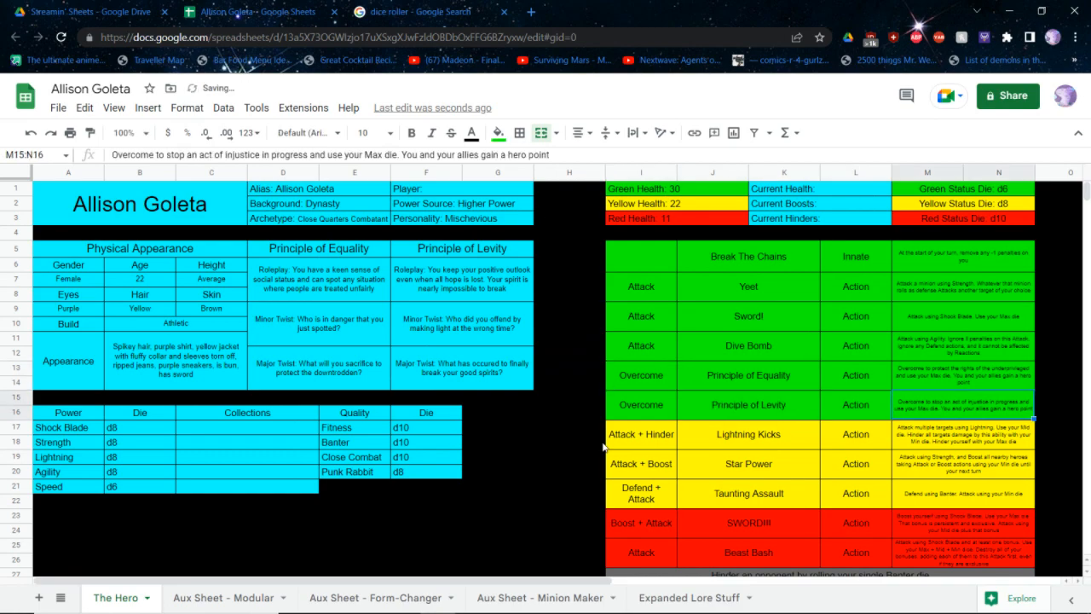
Change the opening of the Principle of Levity ability text to "Overcome a dire situation where your jokes prevent demoralization", keeping the Max die and hero point wording
{"action": "key", "text": "Return"}
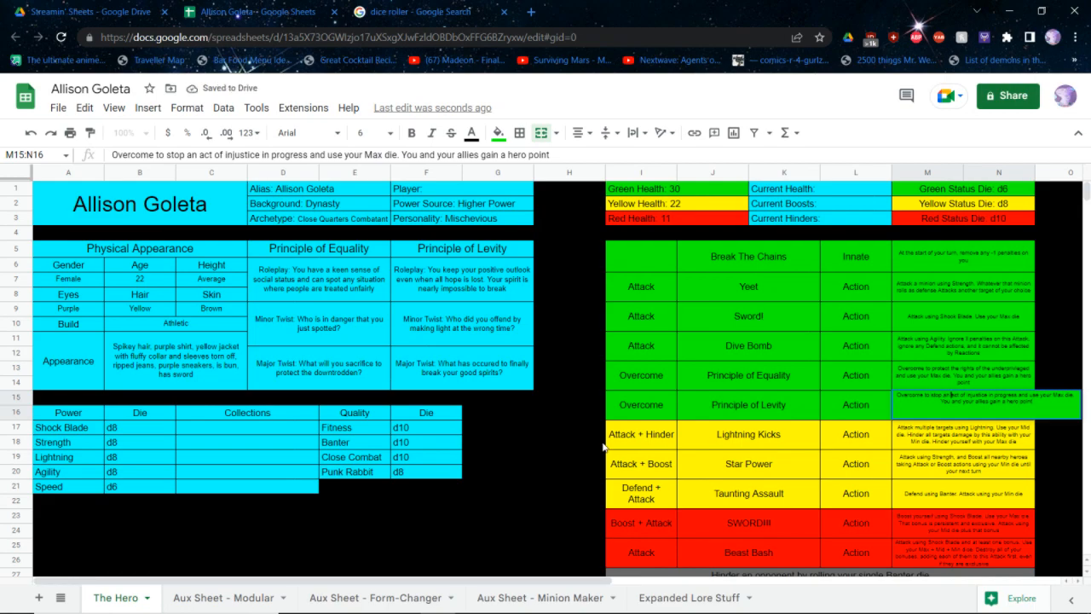
{"action": "key", "text": "ctrl+BackSpace"}
{"action": "key", "text": "ctrl+BackSpace"}
{"action": "key", "text": "ctrl+BackSpace"}
{"action": "key", "text": "ctrl+BackSpace"}
{"action": "key", "text": "ctrl+BackSpace"}
{"action": "key", "text": "ctrl+BackSpace"}
{"action": "key", "text": "ctrl+BackSpace"}
{"action": "key", "text": "ctrl+BackSpace"}
{"action": "key", "text": "ctrl+BackSpace"}
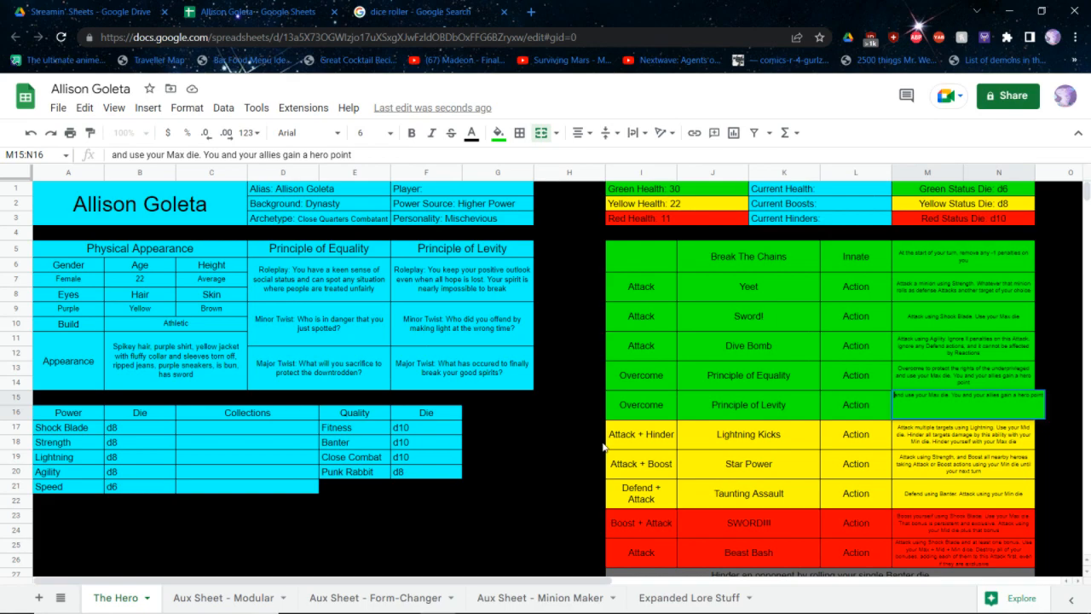
{"action": "type", "text": "Overcome"}
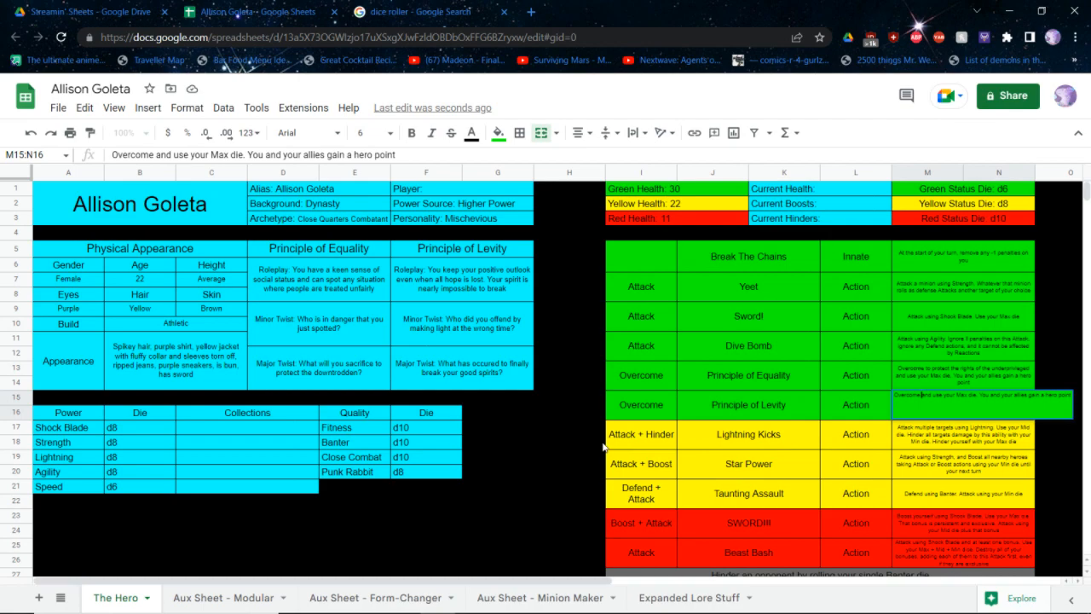
{"action": "type", "text": "a dire sit"}
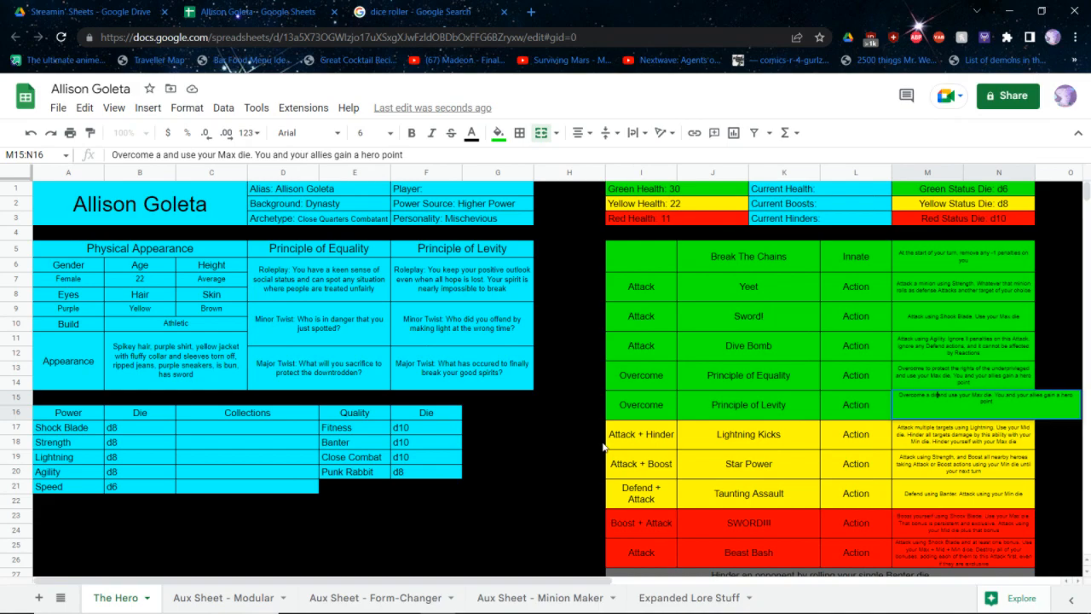
{"action": "type", "text": "uation where your j"}
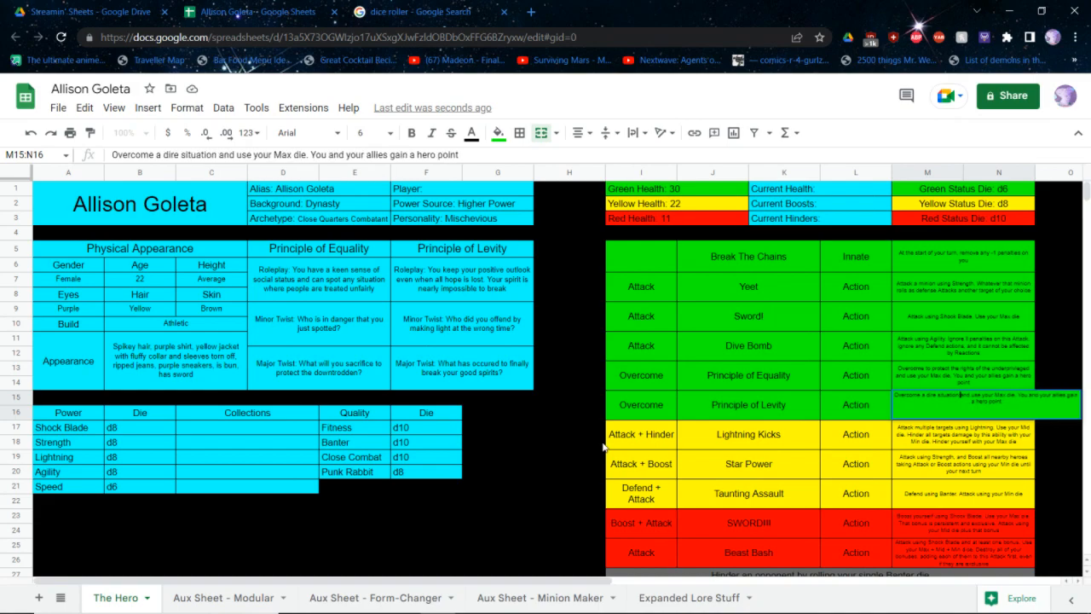
{"action": "type", "text": "okes "}
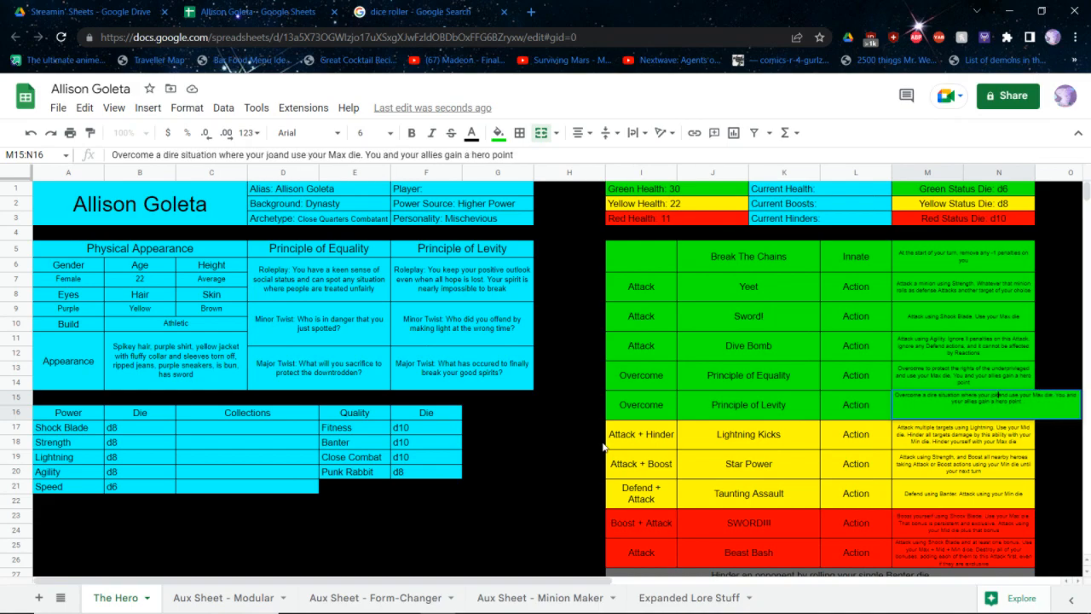
{"action": "type", "text": "prevent demoraliz"}
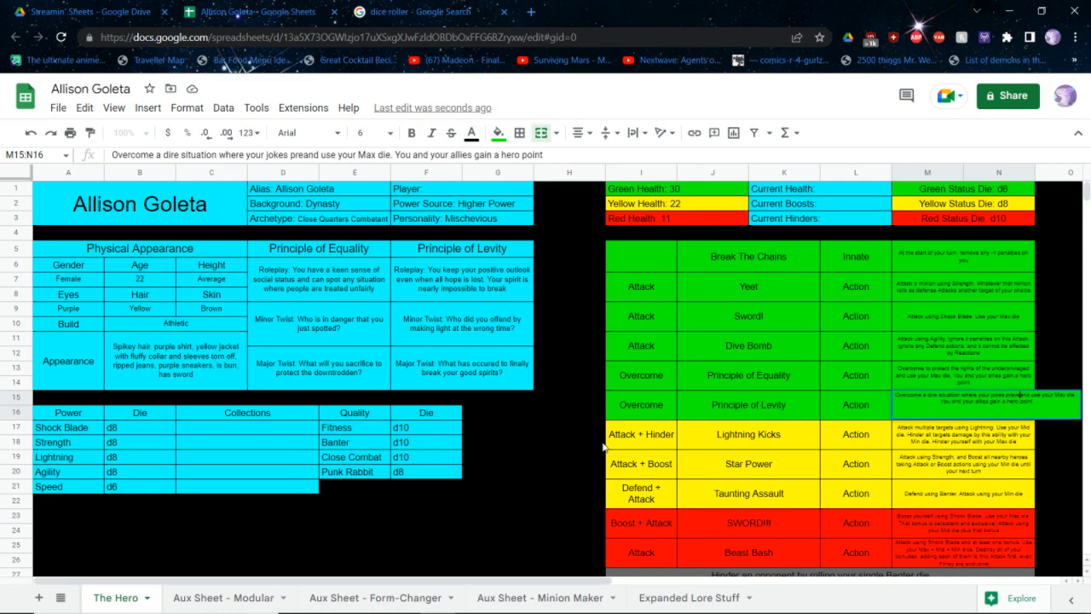
{"action": "type", "text": "ation"}
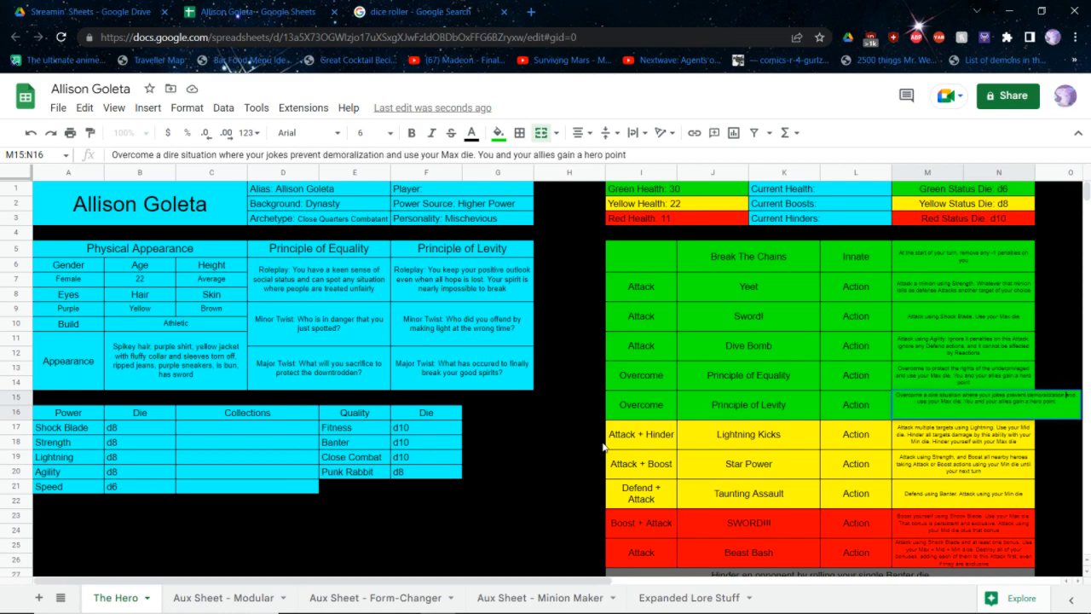
{"action": "key", "text": "Return"}
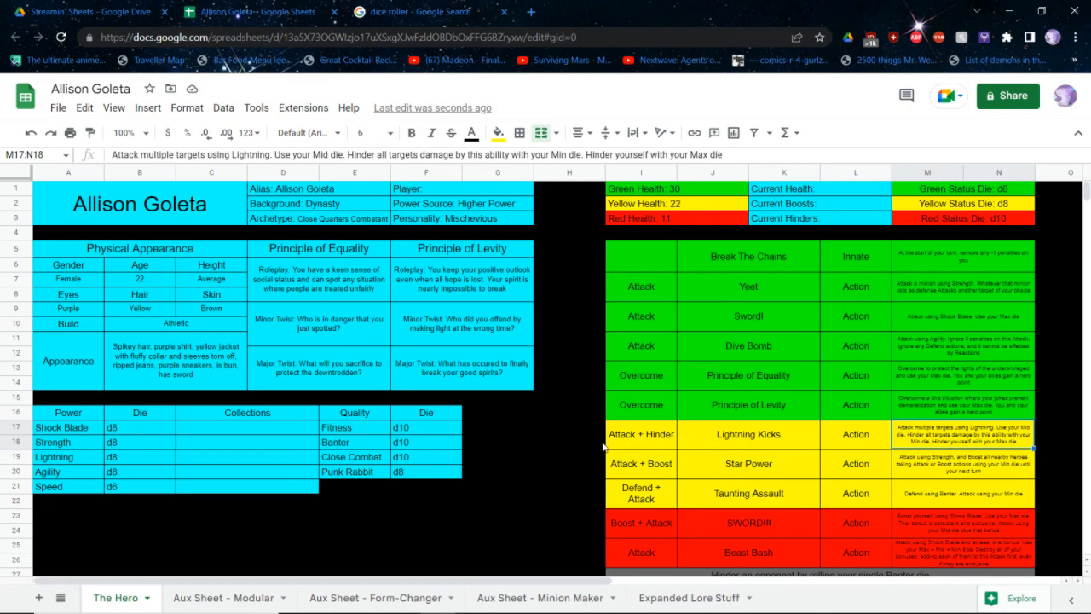
Close this character sheet and open the Melody Amaranth sheet from the Streamin' Sheets folder in Google Drive
{"action": "key", "text": "ctrl+w"}
{"action": "key", "text": "ctrl+Tab"}
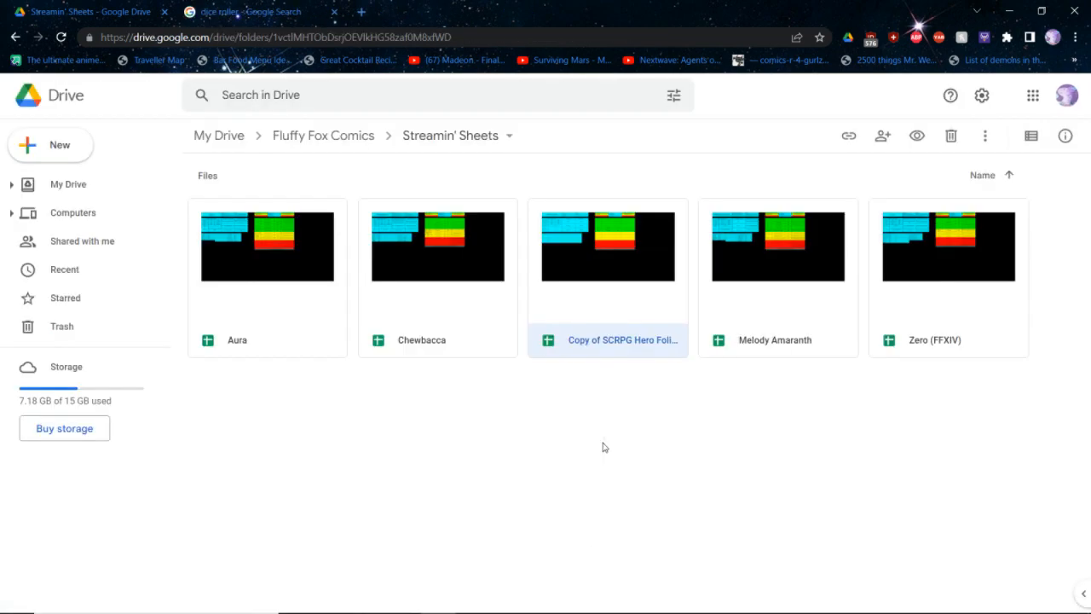
{"action": "left_click", "coordinate": [743, 308]}
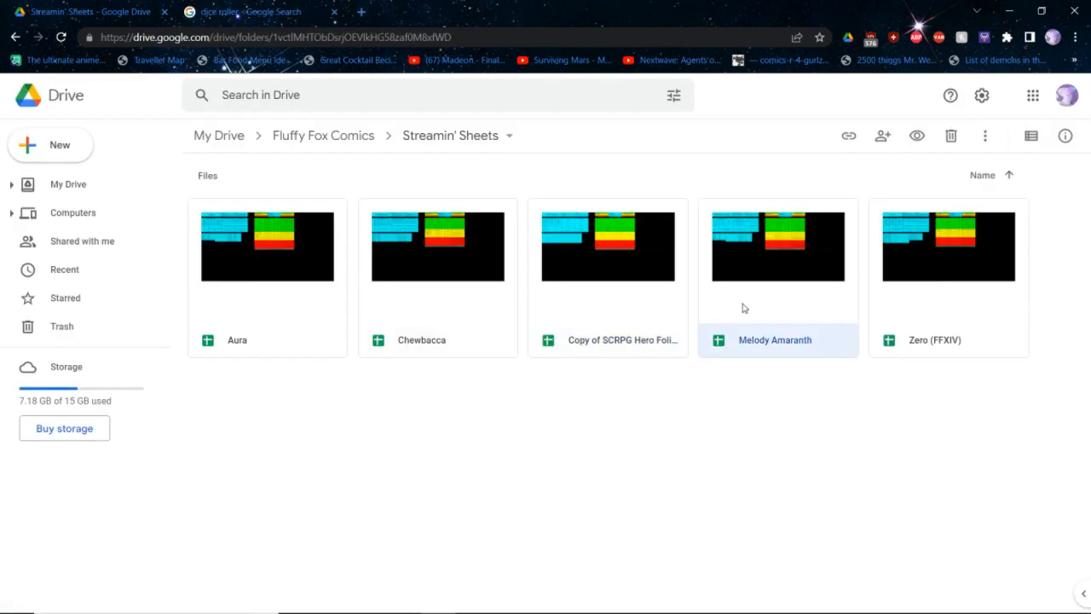
{"action": "double_click", "coordinate": [743, 308]}
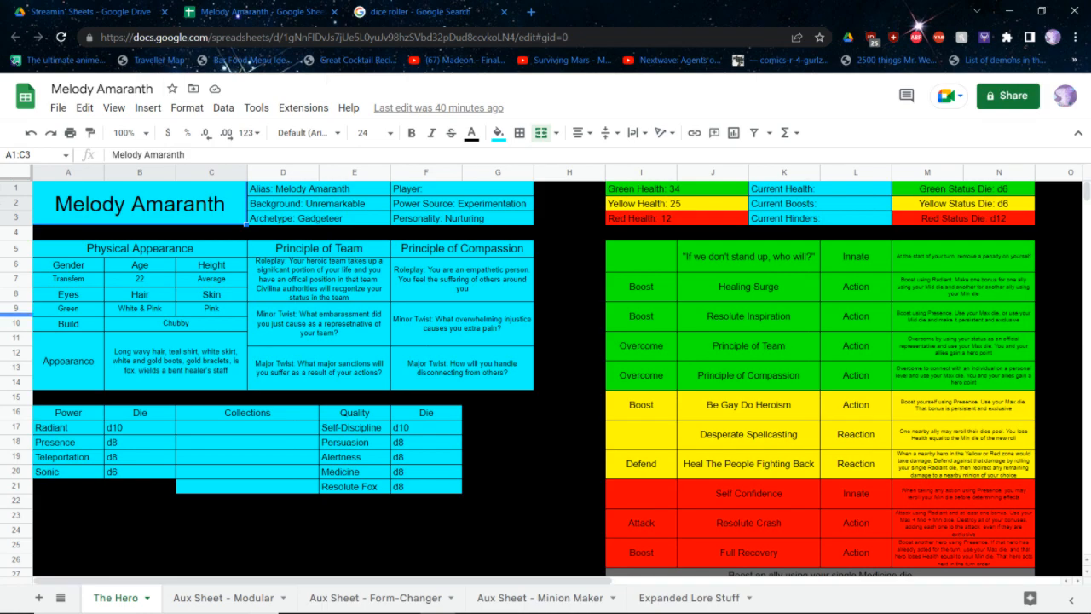
{"action": "left_click", "coordinate": [141, 457]}
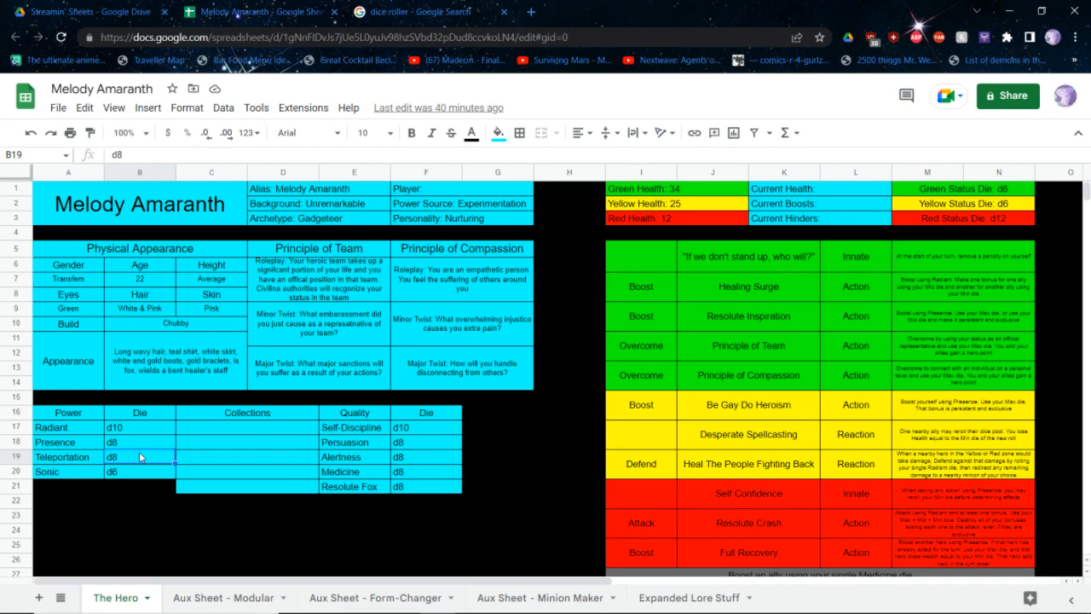
{"action": "key", "text": "alt+Tab"}
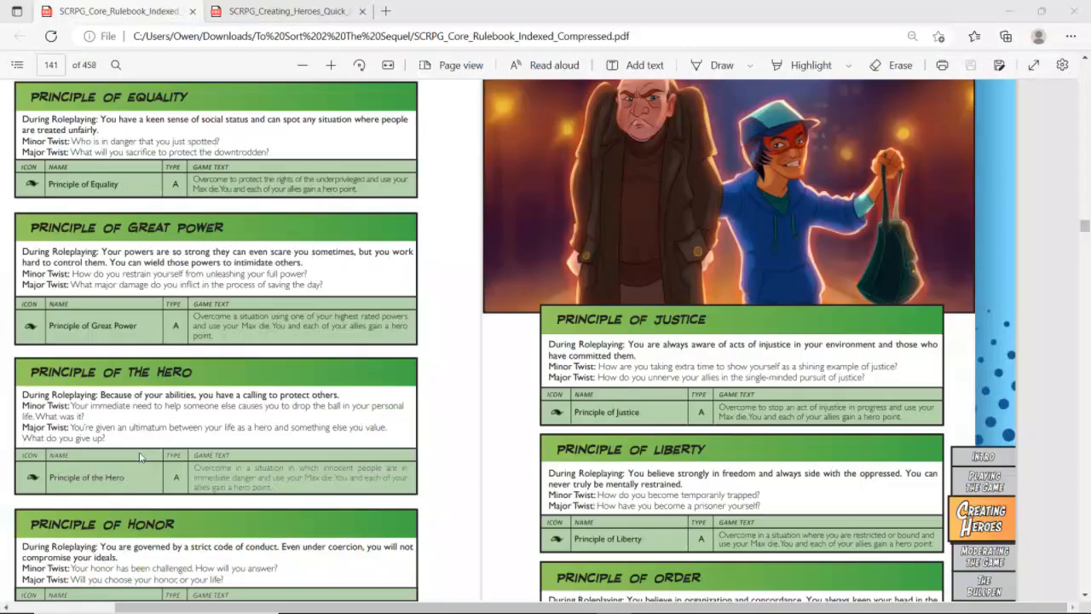
{"action": "key", "text": "alt+Tab"}
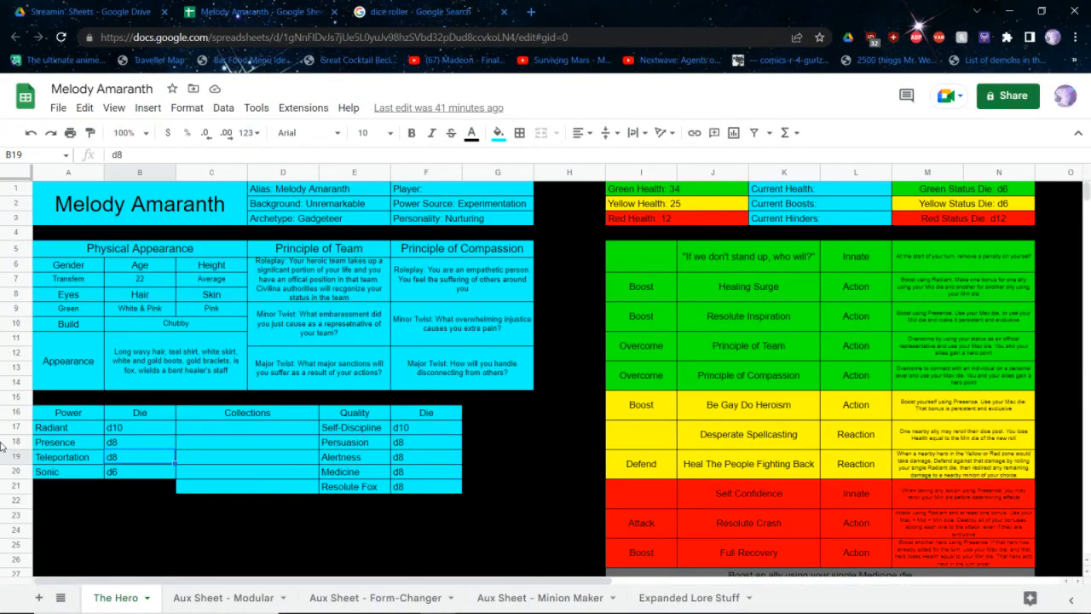
{"action": "left_click", "coordinate": [116, 445]}
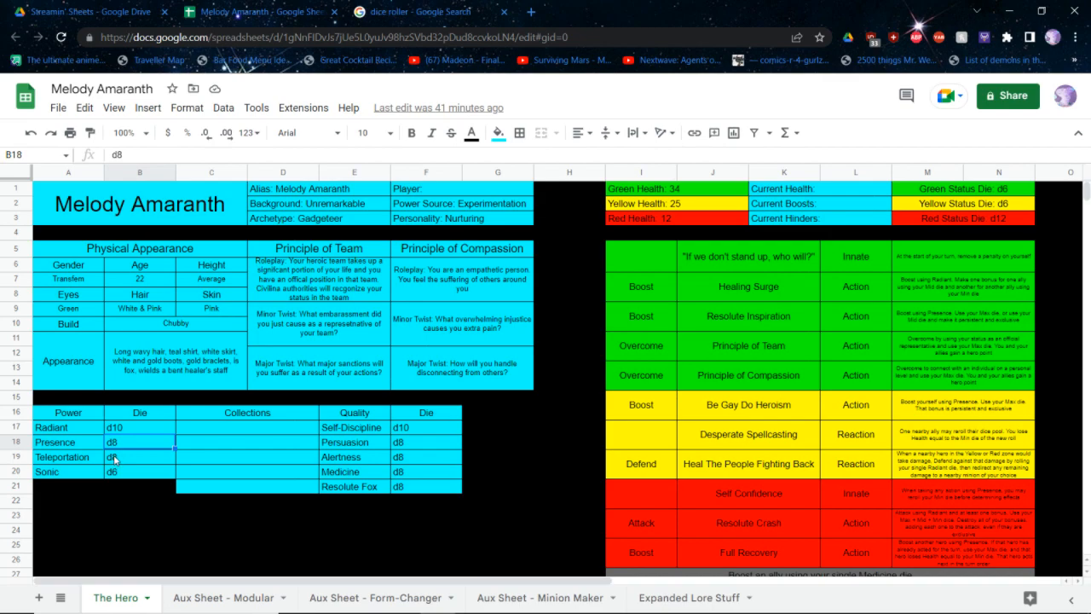
Fill the empty Power and Die cells below the Sonic row (A21:B21) with cyan
{"action": "mouse_move", "coordinate": [65, 477]}
{"action": "left_mouse_down"}
{"action": "mouse_move", "coordinate": [129, 499]}
{"action": "mouse_move", "coordinate": [142, 488]}
{"action": "mouse_move", "coordinate": [70, 487]}
{"action": "left_mouse_up"}
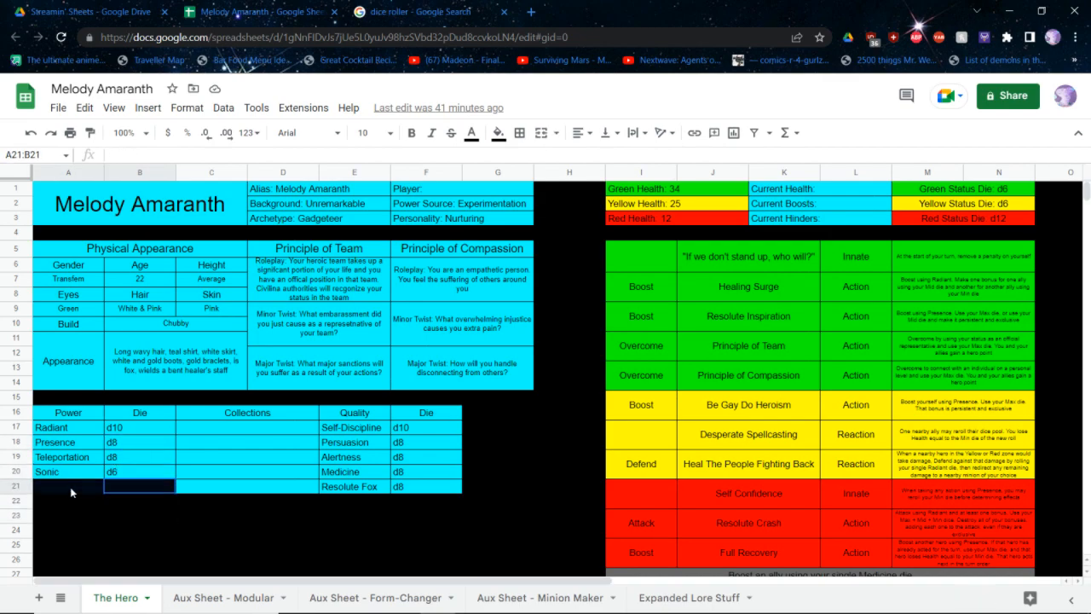
{"action": "left_click", "coordinate": [499, 134]}
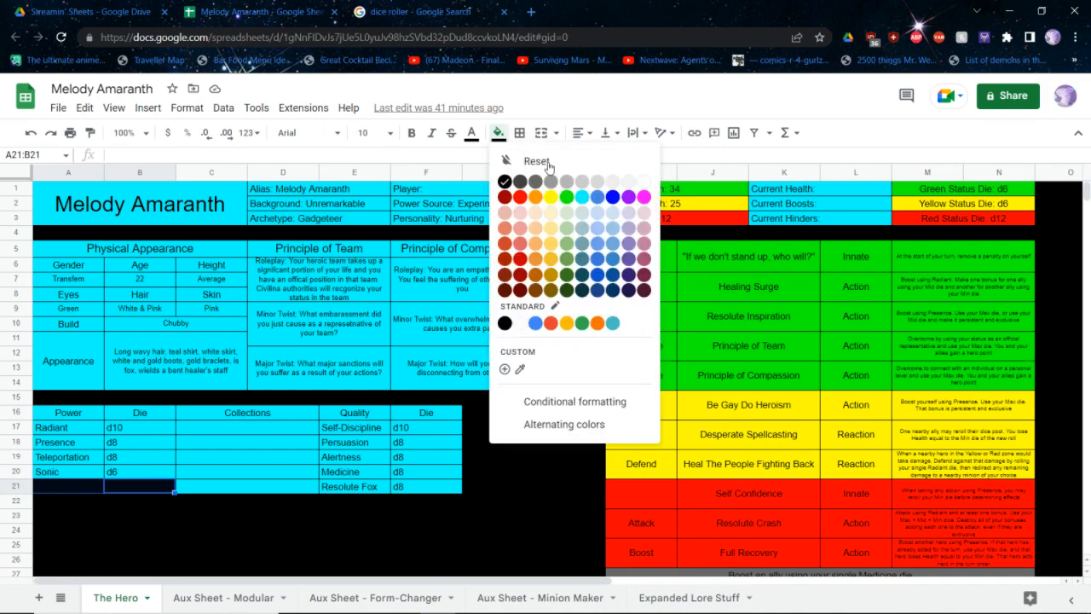
{"action": "left_click", "coordinate": [581, 197]}
Clear the Teleportation power and die from row 19 and re-enter Teleportation with a d6 in row 21
{"action": "mouse_move", "coordinate": [126, 461]}
{"action": "left_mouse_down"}
{"action": "mouse_move", "coordinate": [26, 443]}
{"action": "mouse_move", "coordinate": [128, 457]}
{"action": "left_mouse_up"}
{"action": "key", "text": "Delete"}
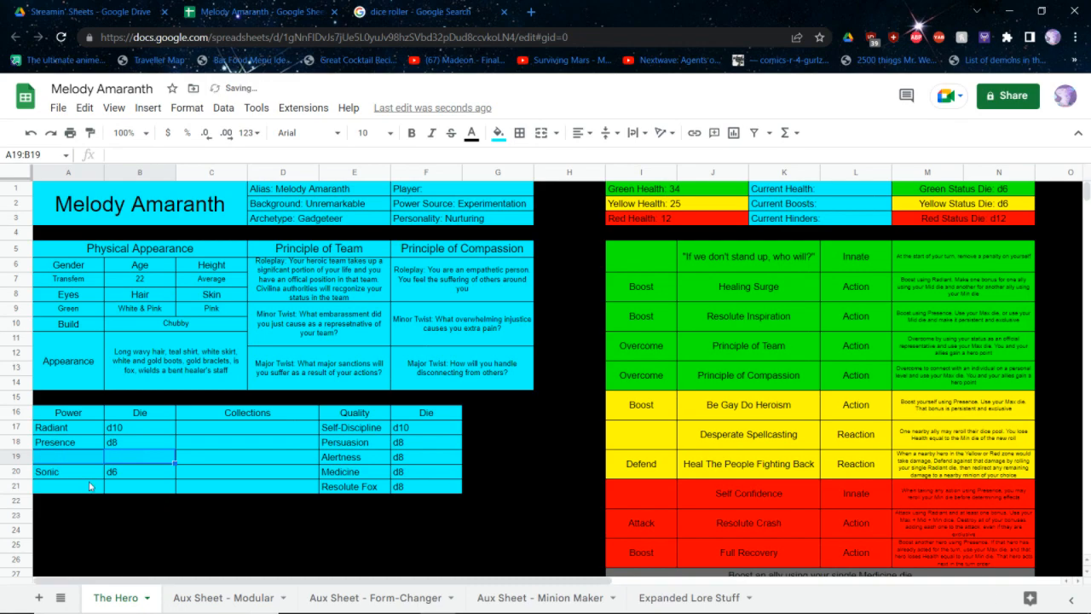
{"action": "left_click", "coordinate": [119, 487]}
{"action": "type", "text": "d6"}
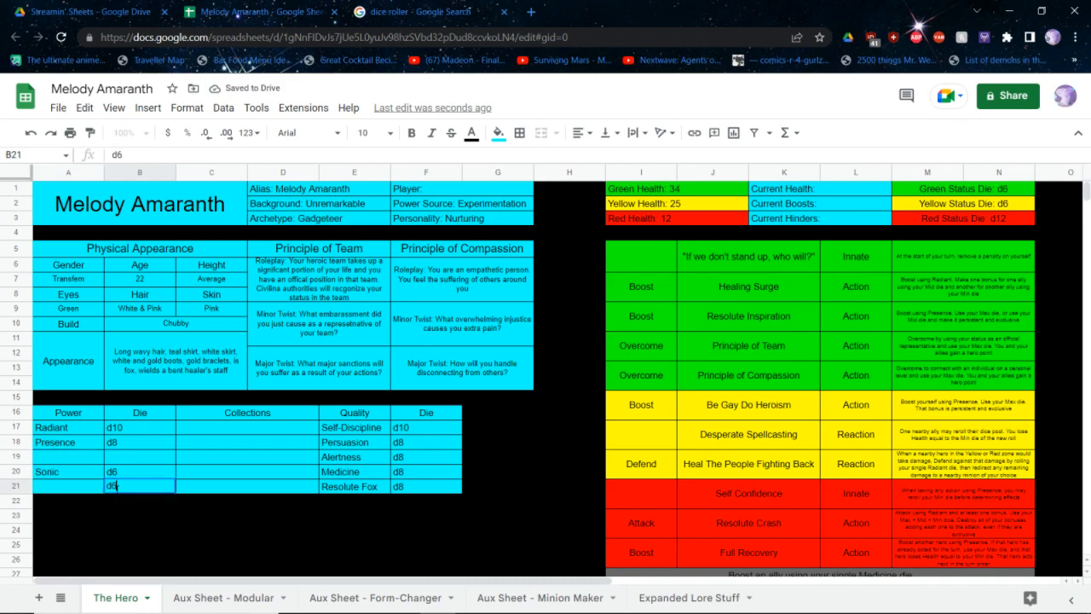
{"action": "key", "text": "Left"}
{"action": "type", "text": "Teleporta"}
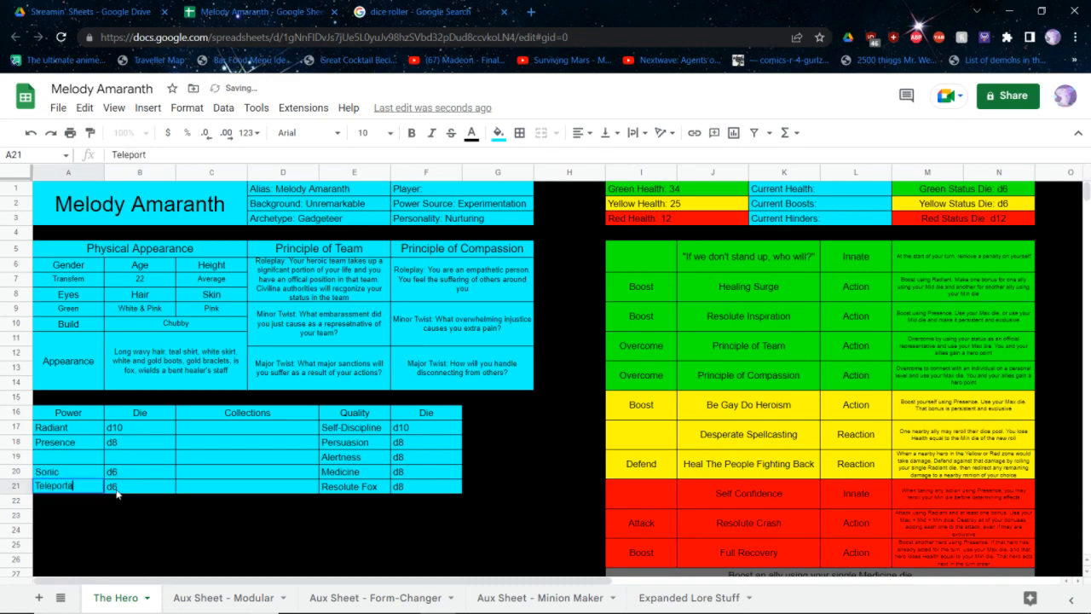
{"action": "type", "text": "tion"}
{"action": "key", "text": "Right"}
{"action": "key", "text": "Right"}
{"action": "key", "text": "Right"}
{"action": "key", "text": "Right"}
{"action": "key", "text": "Up"}
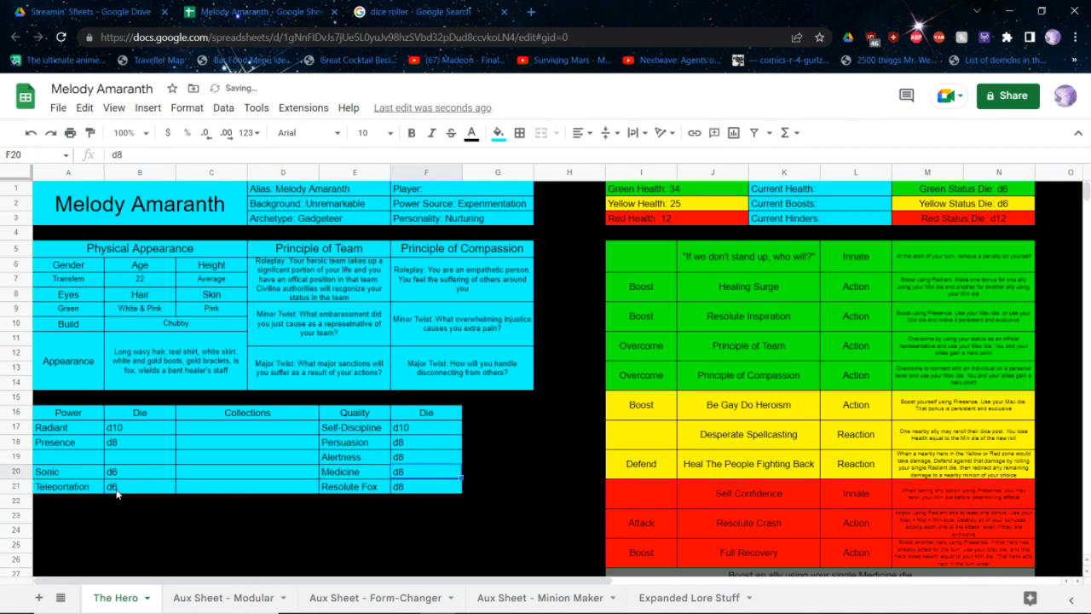
{"action": "key", "text": "Up"}
{"action": "key", "text": "Up"}
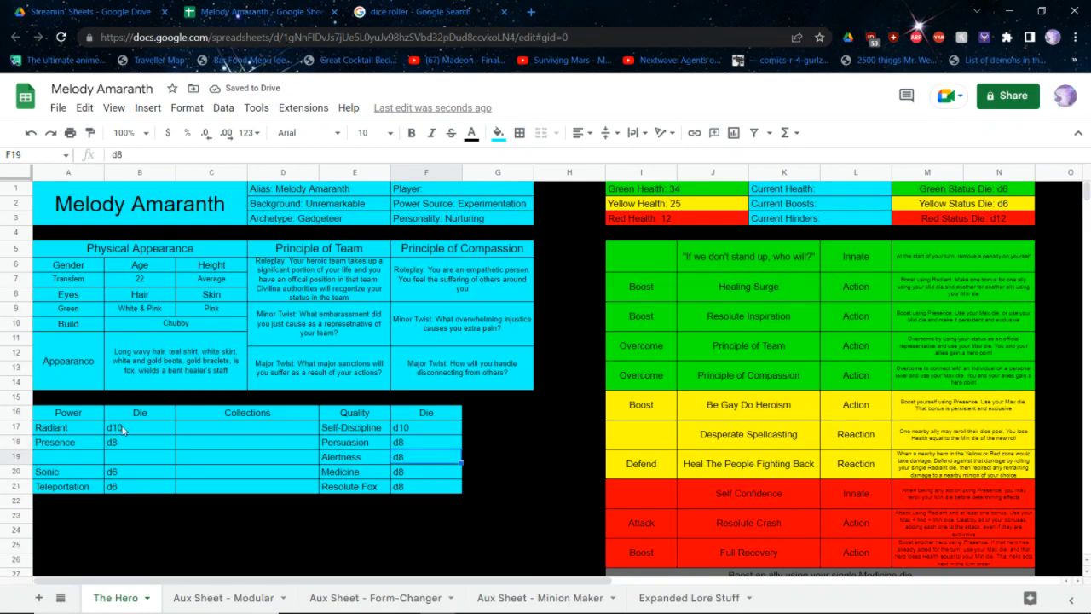
Copy the Presence power and its die into the empty row 19 directly below it
{"action": "left_click_drag", "start_coordinate": [127, 441], "coordinate": [66, 445]}
{"action": "key", "text": "ctrl+c"}
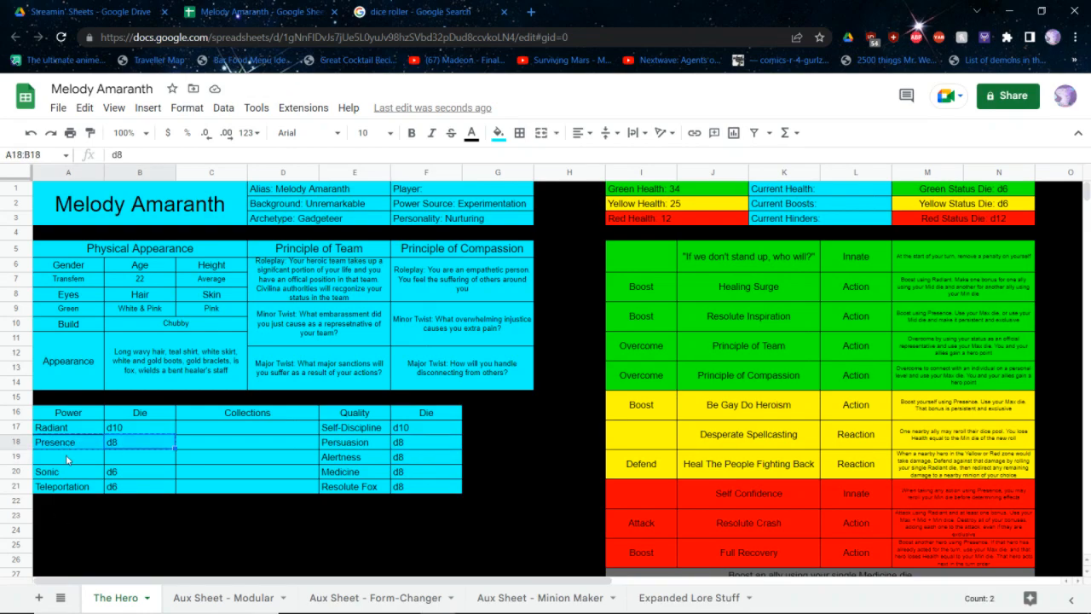
{"action": "left_click", "coordinate": [68, 458], "text": "ctrl"}
{"action": "key", "text": "ctrl+v"}
{"action": "key", "text": "Return"}
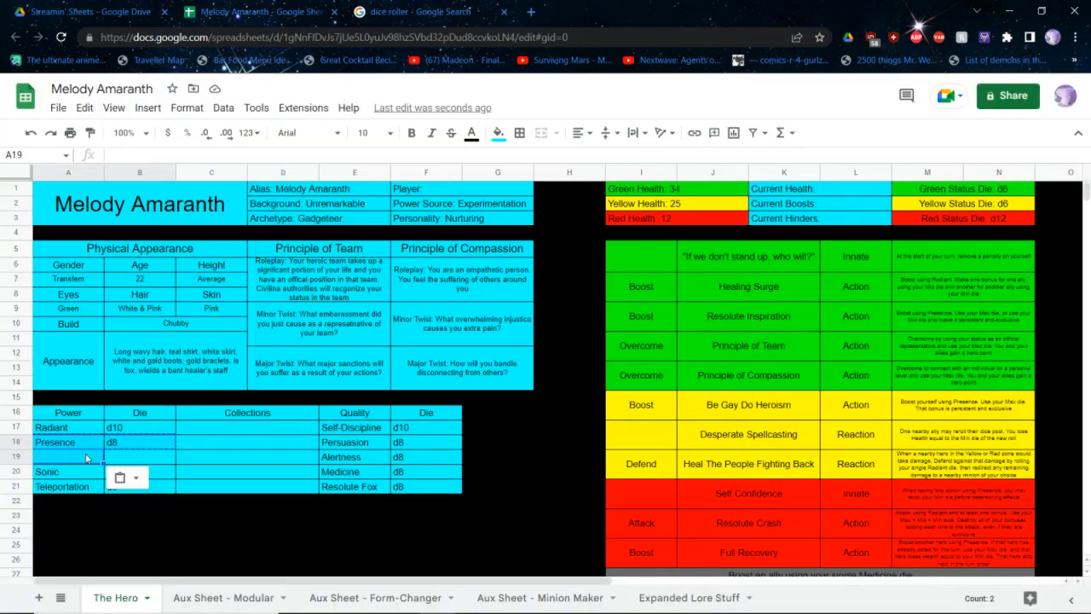
{"action": "left_click", "coordinate": [86, 458]}
{"action": "key", "text": "ctrl+v"}
Clear the Presence power and its die from row 18, and enter d10 as that row's power die
{"action": "left_click", "coordinate": [112, 443]}
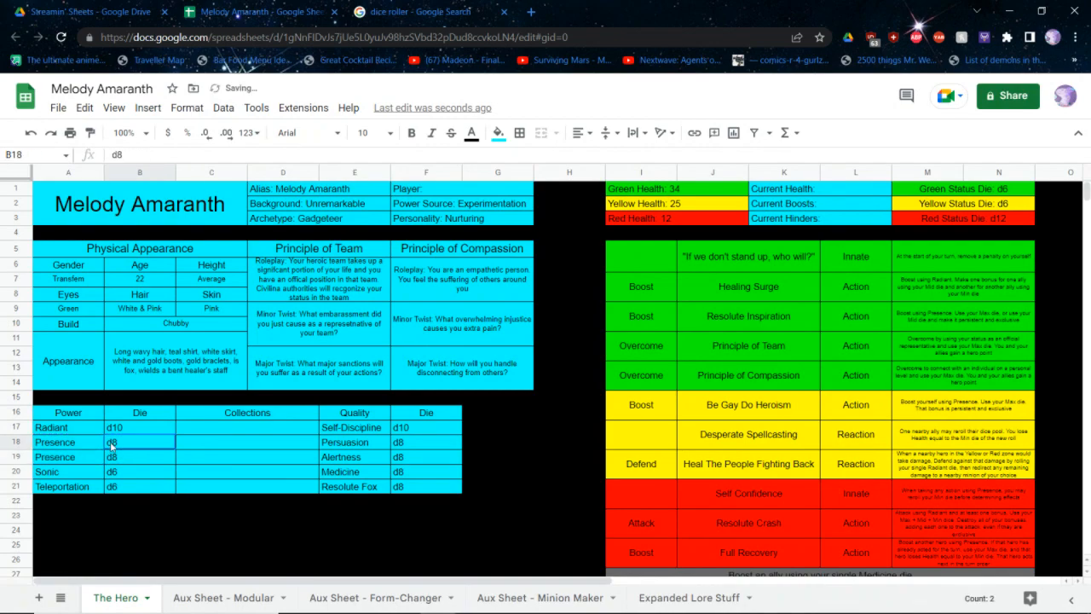
{"action": "key", "text": "Delete"}
{"action": "key", "text": "Left"}
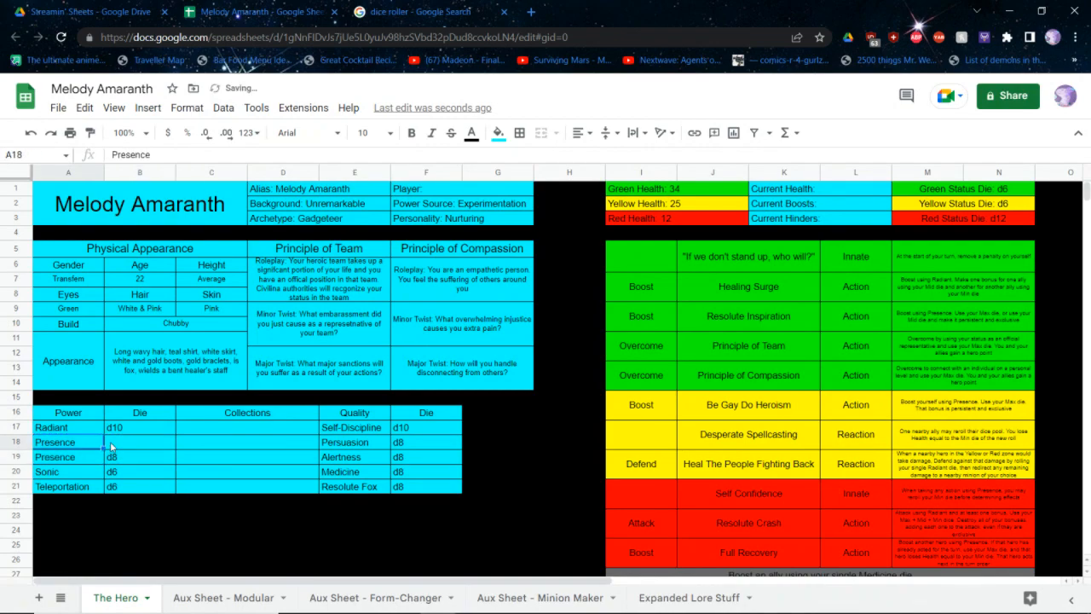
{"action": "key", "text": "Delete"}
{"action": "key", "text": "Right"}
{"action": "type", "text": "d10"}
{"action": "key", "text": "Tab"}
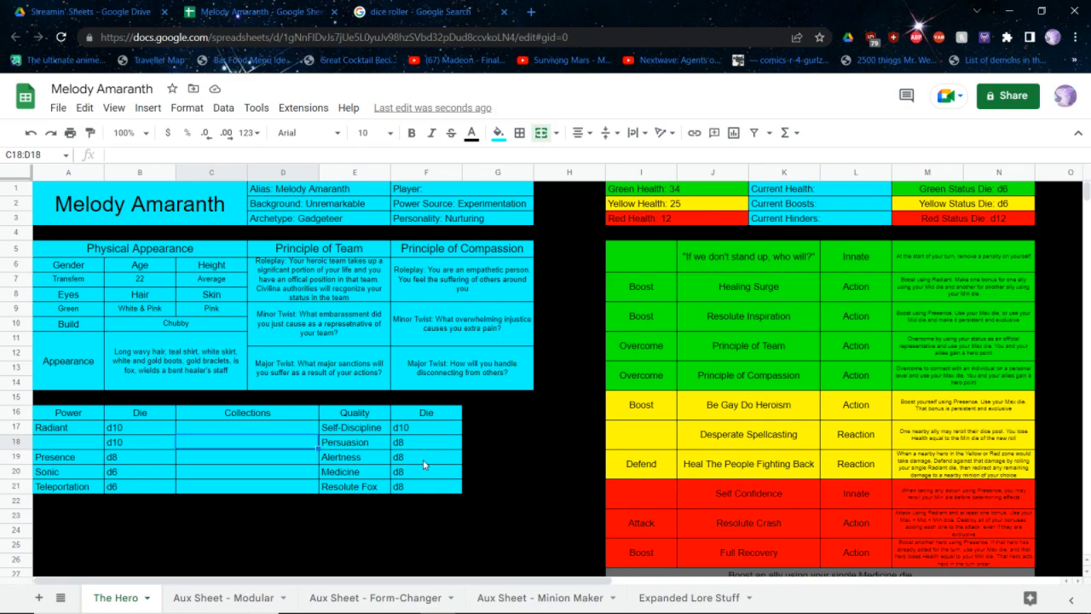
Swap two qualities so that Medicine stands in row 18 and Persuasion in row 20
{"action": "left_click", "coordinate": [424, 465]}
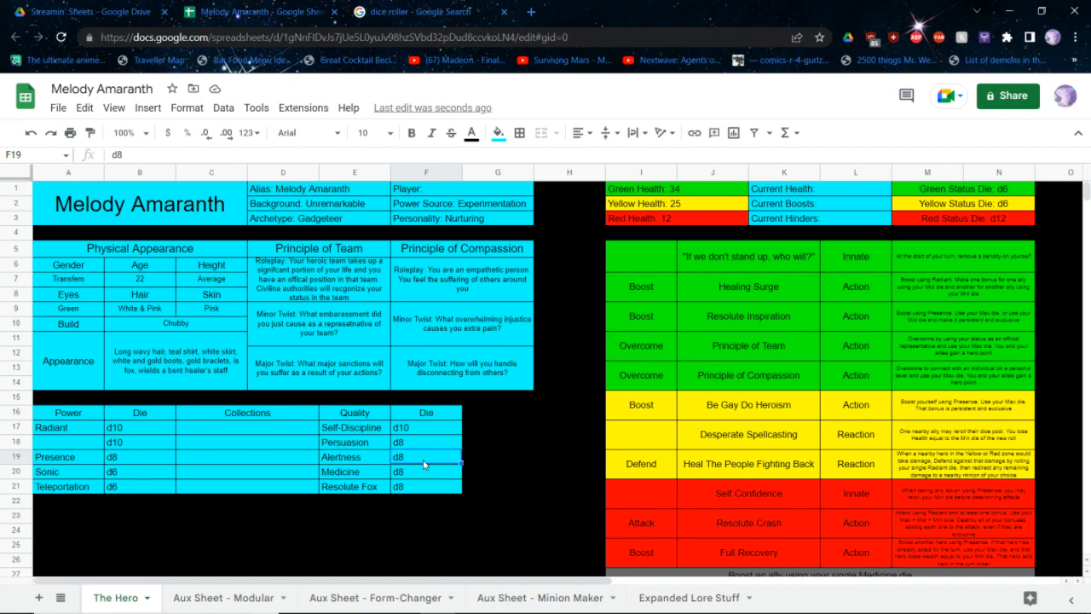
{"action": "left_click", "coordinate": [416, 448]}
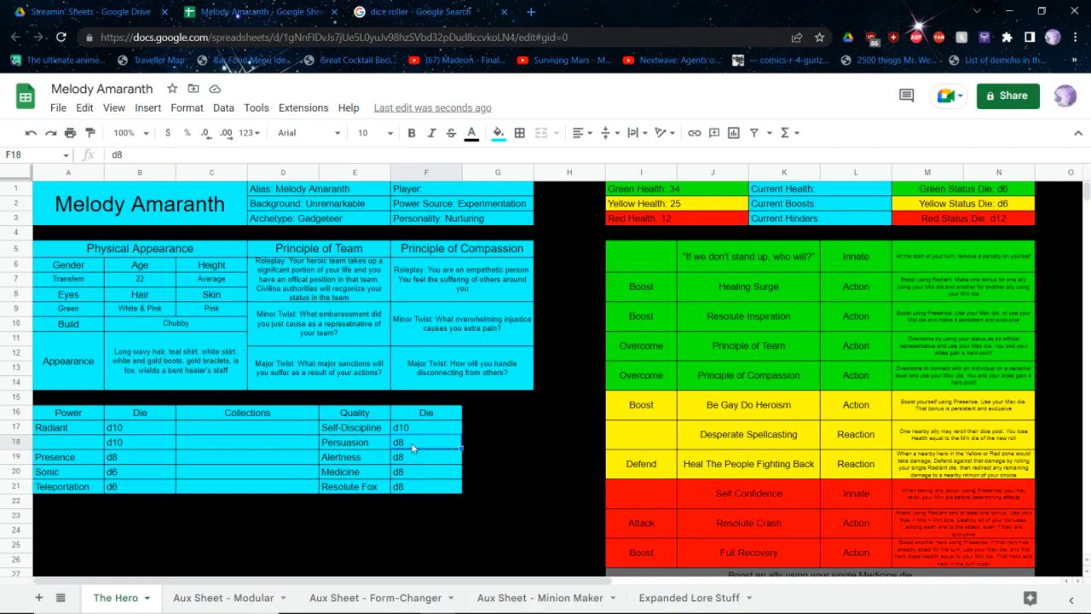
{"action": "left_click", "coordinate": [372, 444]}
{"action": "key", "text": "Delete"}
{"action": "key", "text": "Down"}
{"action": "key", "text": "Down"}
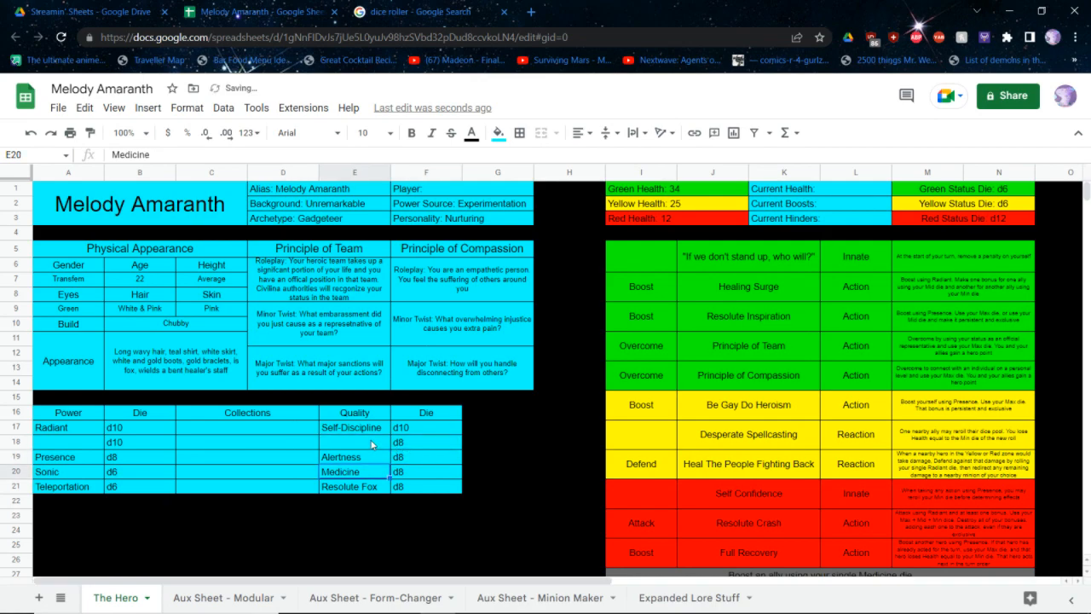
{"action": "type", "text": "Persuasion"}
{"action": "key", "text": "Left"}
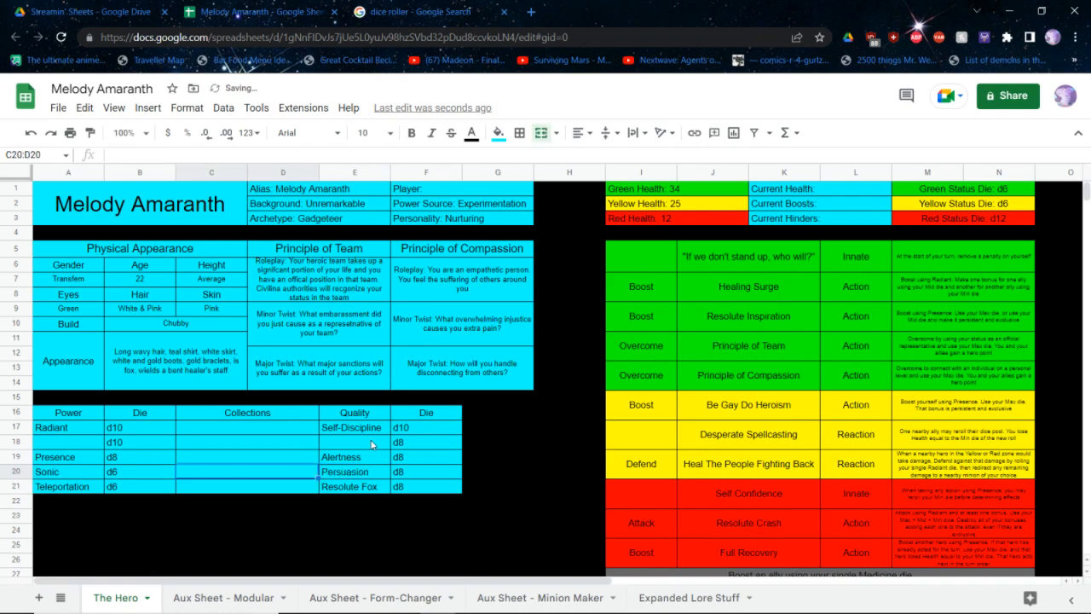
{"action": "left_click", "coordinate": [372, 444]}
{"action": "type", "text": "Medicine"}
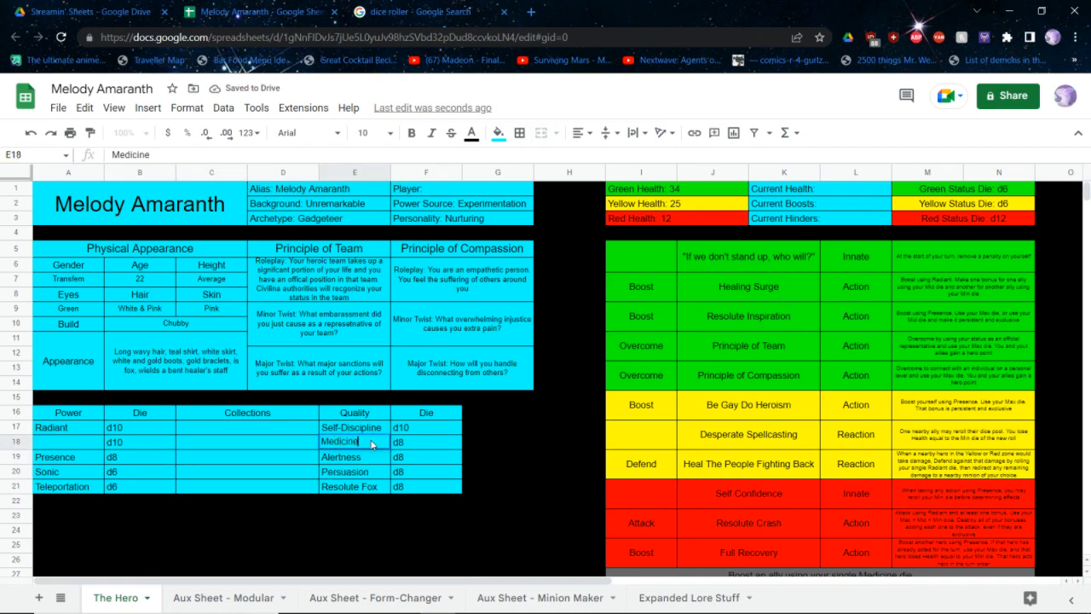
Set the dice of the Medicine and Alertness qualities to d10
{"action": "key", "text": "Tab"}
{"action": "type", "text": "d10"}
{"action": "key", "text": "Return"}
{"action": "type", "text": "d10"}
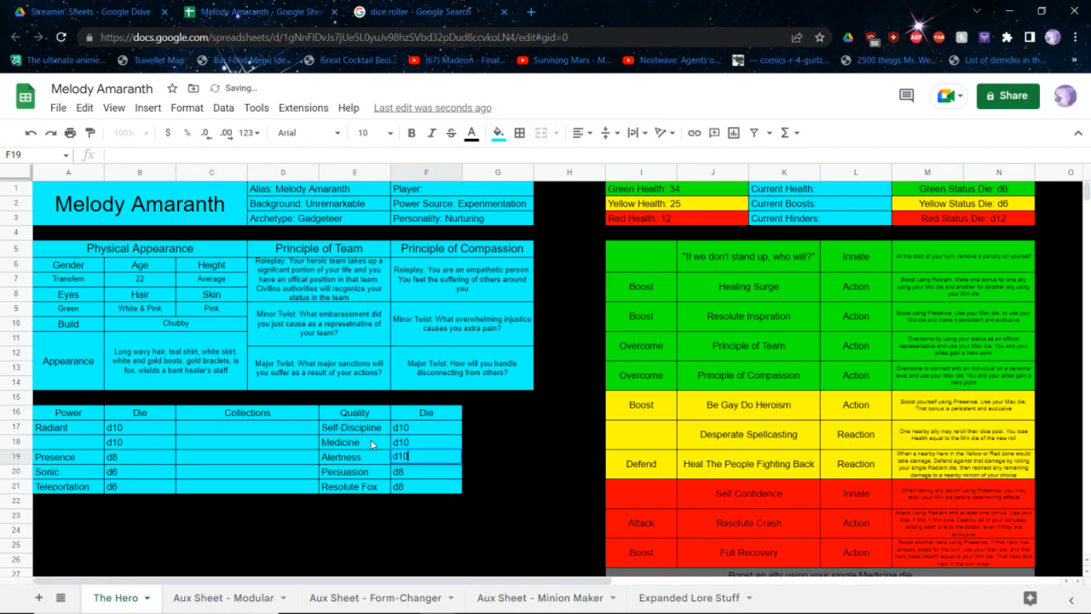
{"action": "key", "text": "Return"}
{"action": "left_click", "coordinate": [62, 448]}
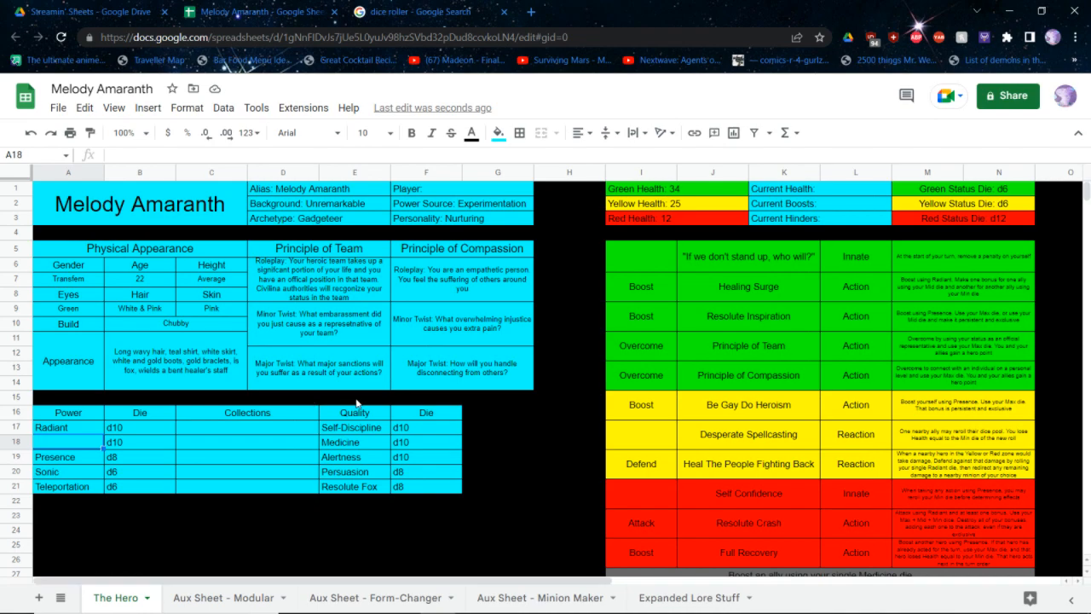
Move the ability block from Healing Surge down to the Medicine boost row up to I5, overwriting the first green ability
{"action": "left_click_drag", "start_coordinate": [654, 559], "coordinate": [903, 300]}
{"action": "key", "text": "ctrl+x"}
{"action": "left_click", "coordinate": [632, 249]}
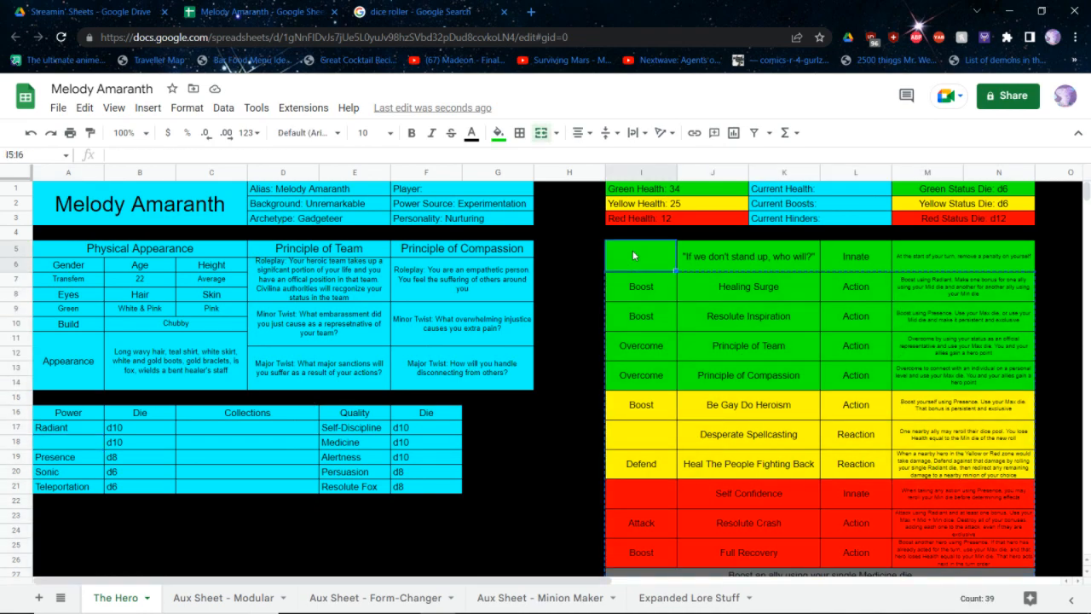
{"action": "key", "text": "ctrl+v"}
Clear the leftover rows I26:N28 below the abilities table and fill them with black
{"action": "scroll", "coordinate": [703, 302], "scroll_direction": "down", "scroll_amount": 3}
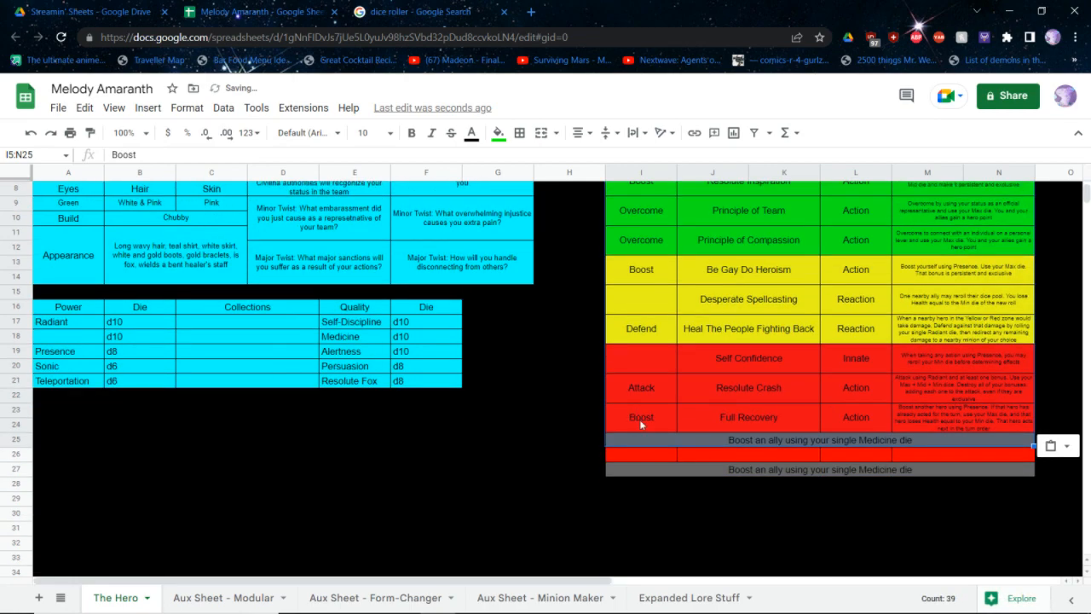
{"action": "left_click_drag", "start_coordinate": [641, 450], "coordinate": [1018, 488]}
{"action": "key", "text": "Delete"}
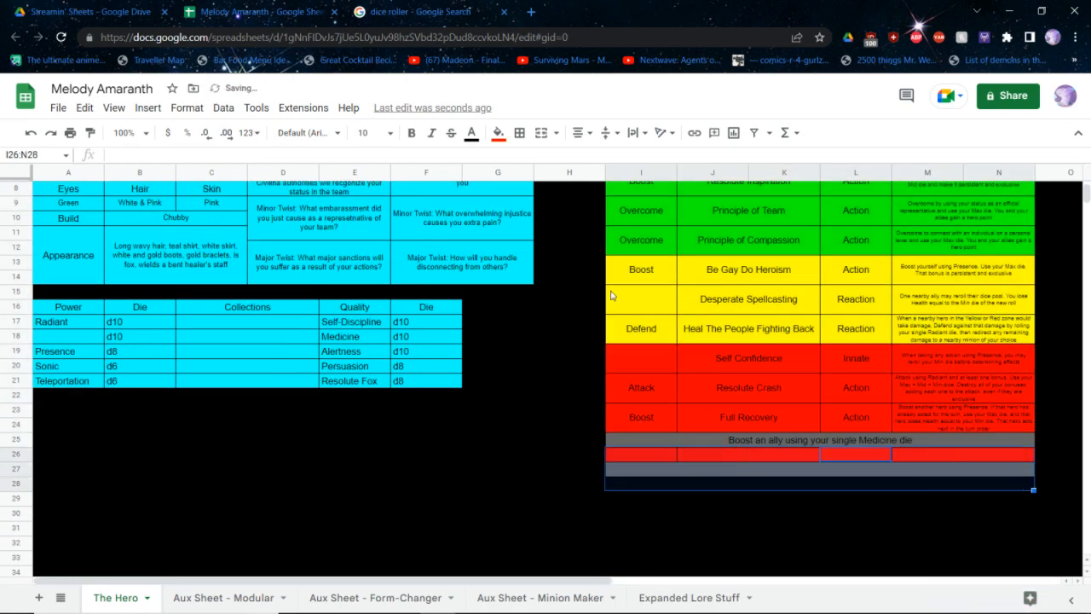
{"action": "left_click", "coordinate": [498, 133]}
{"action": "left_click", "coordinate": [504, 180]}
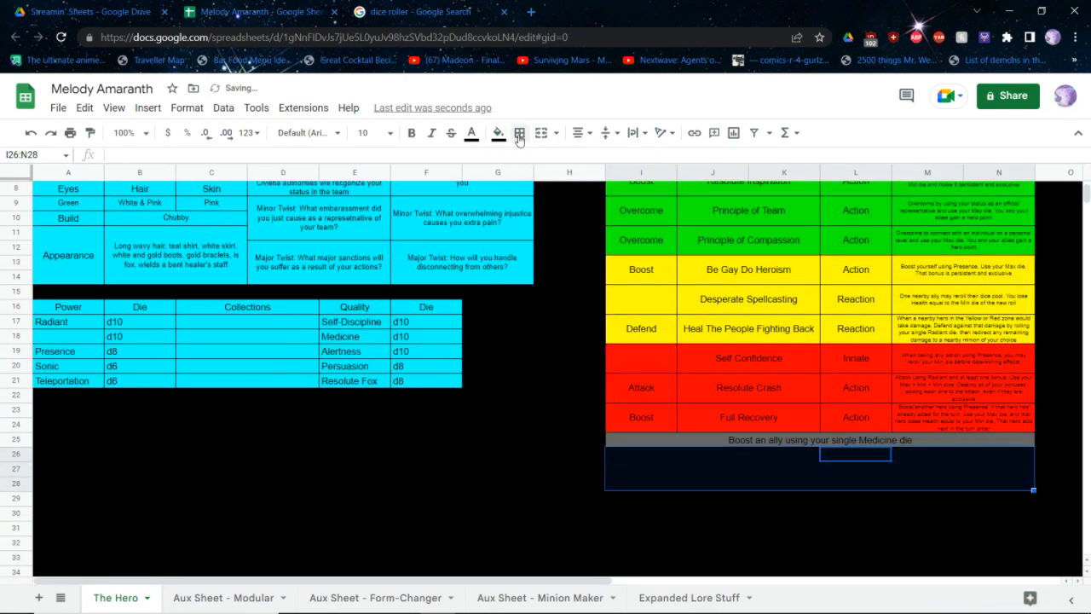
{"action": "left_click", "coordinate": [519, 133]}
{"action": "scroll", "coordinate": [465, 383], "scroll_direction": "up", "scroll_amount": 3}
{"action": "left_click", "coordinate": [511, 427]}
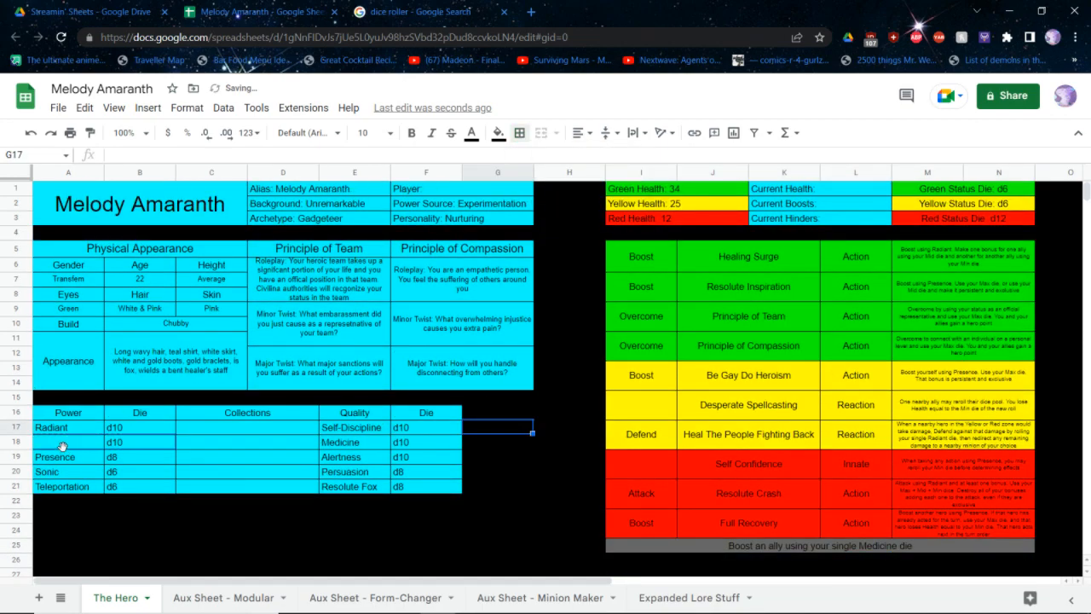
Switch to the core rulebook PDF and open the Supernatural entry from the Power Sources Quick Reference Chart
{"action": "key", "text": "alt+Tab"}
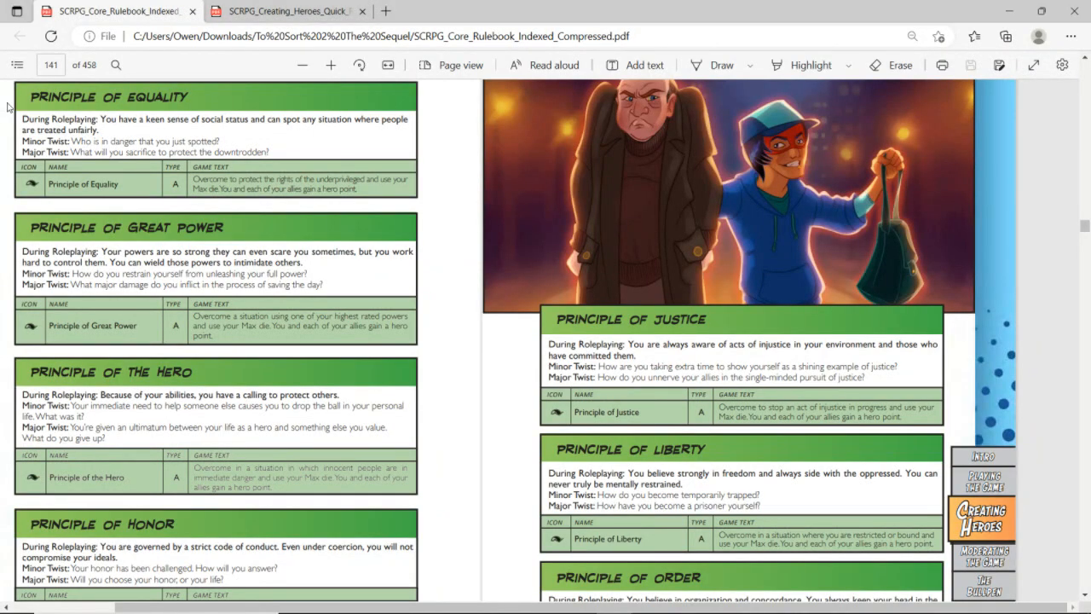
{"action": "left_click", "coordinate": [16, 66]}
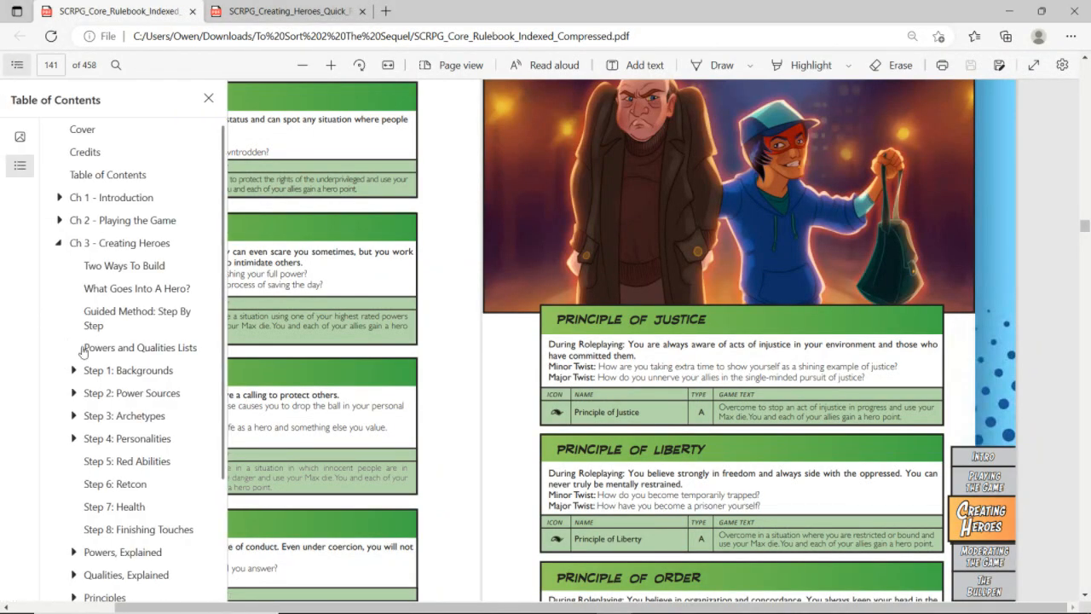
{"action": "left_click", "coordinate": [81, 398]}
{"action": "left_click", "coordinate": [107, 415]}
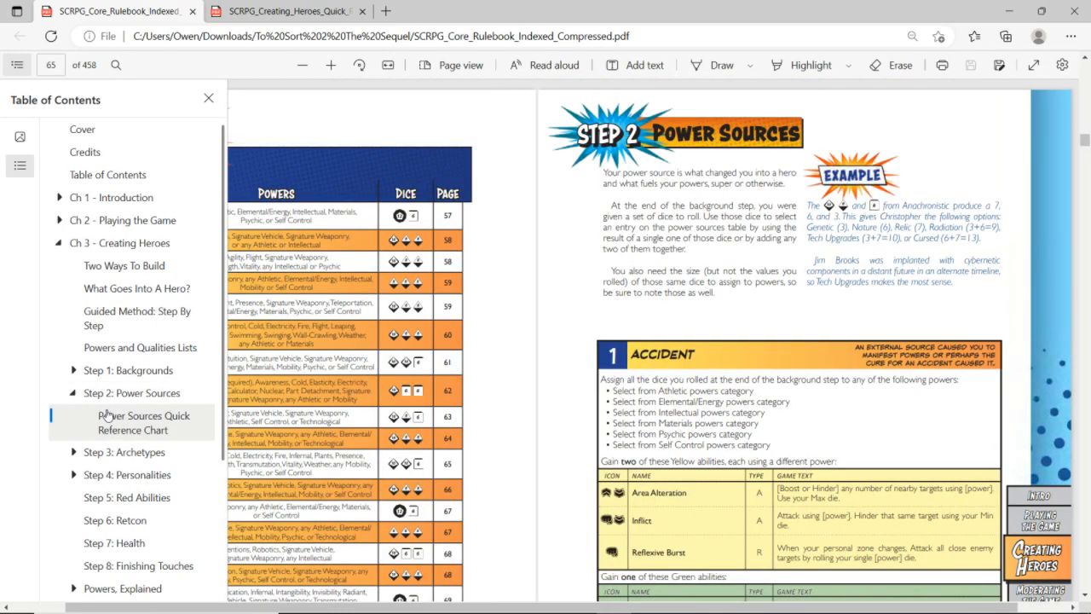
{"action": "left_click", "coordinate": [788, 286]}
{"action": "scroll", "coordinate": [788, 286], "scroll_direction": "down", "scroll_amount": 4}
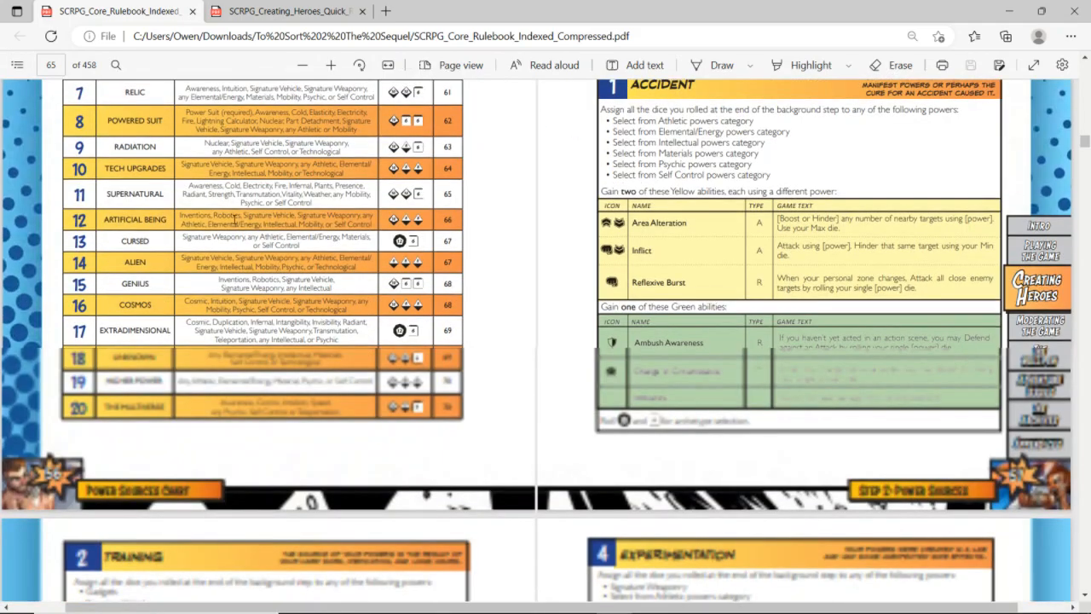
{"action": "left_click", "coordinate": [115, 202]}
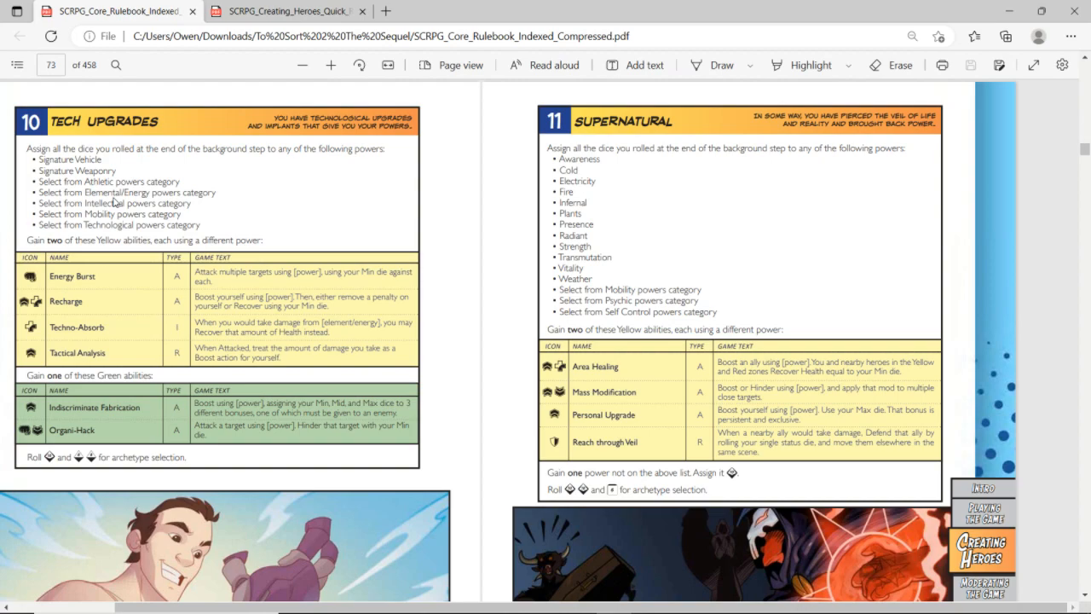
Switch to the Creating Heroes quick reference PDF and examine its list of powers by category
{"action": "key", "text": "ctrl+Tab"}
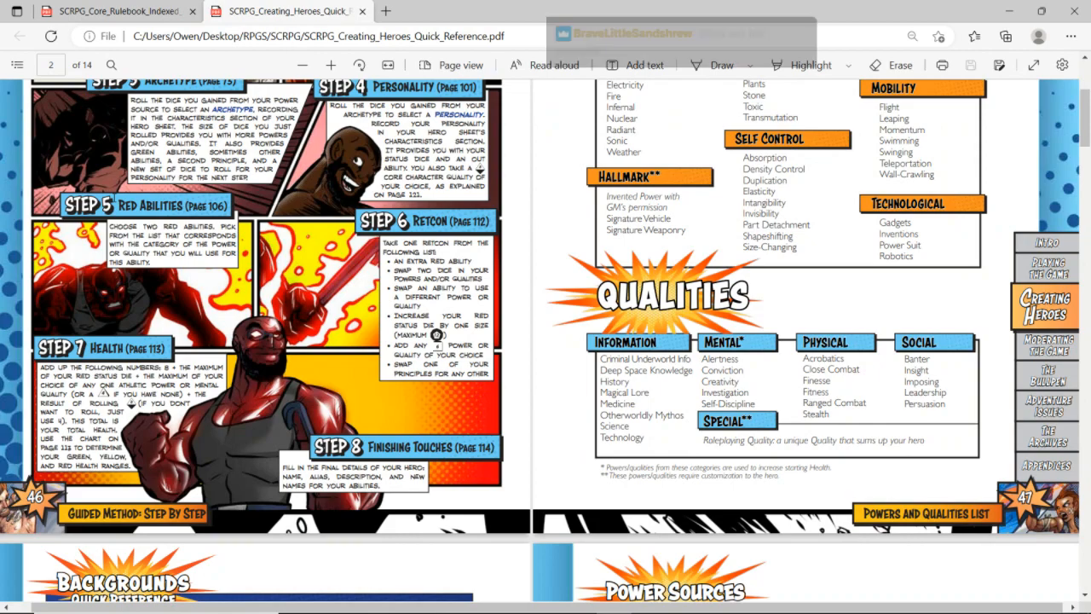
{"action": "scroll", "coordinate": [114, 197], "scroll_direction": "up", "scroll_amount": 3}
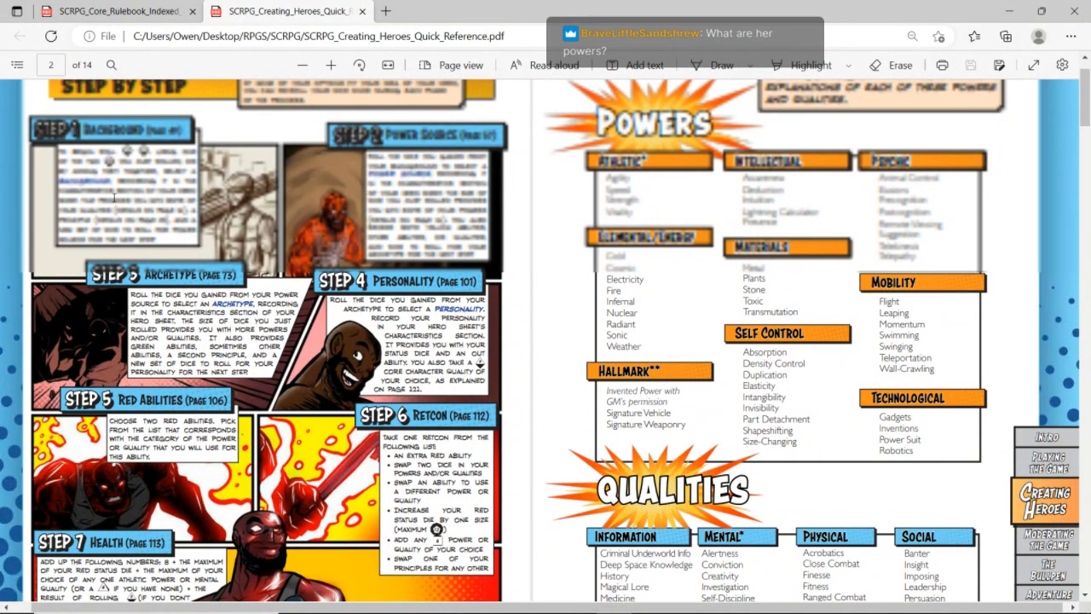
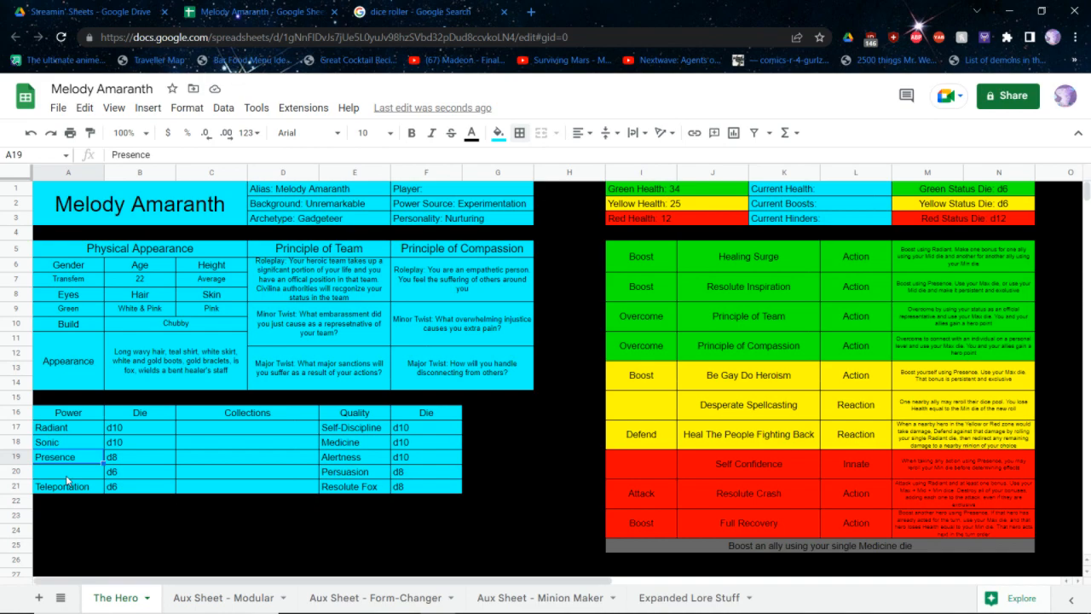
Copy the Desperate Spellcasting ability over Heal The People Fighting Back in J17:N18 and clear the Defend type in I17
{"action": "key", "text": "Up"}
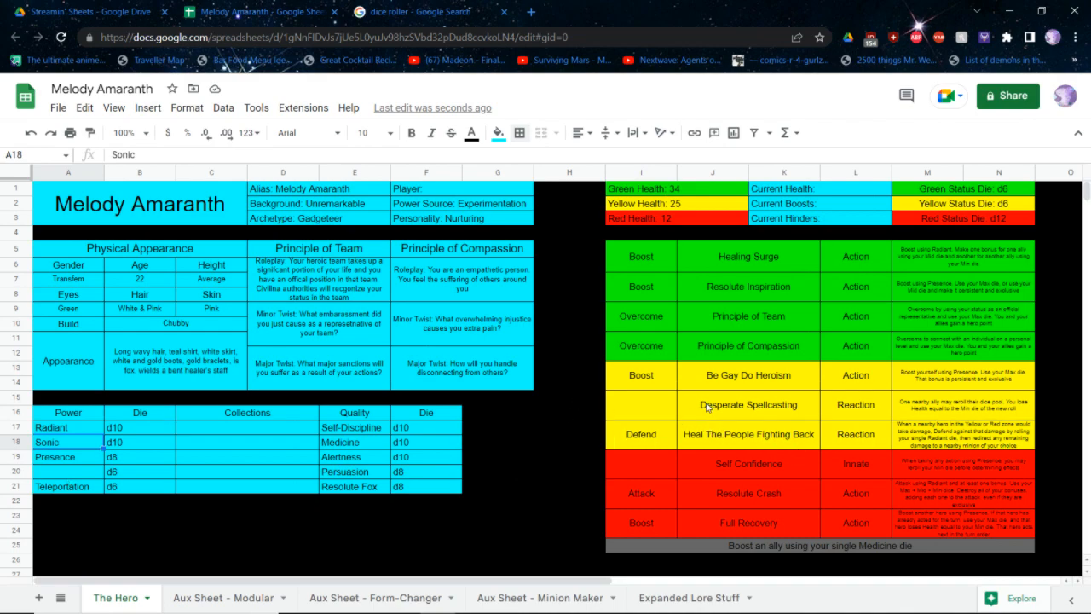
{"action": "left_click_drag", "start_coordinate": [718, 412], "coordinate": [970, 399]}
{"action": "key", "text": "ctrl+c"}
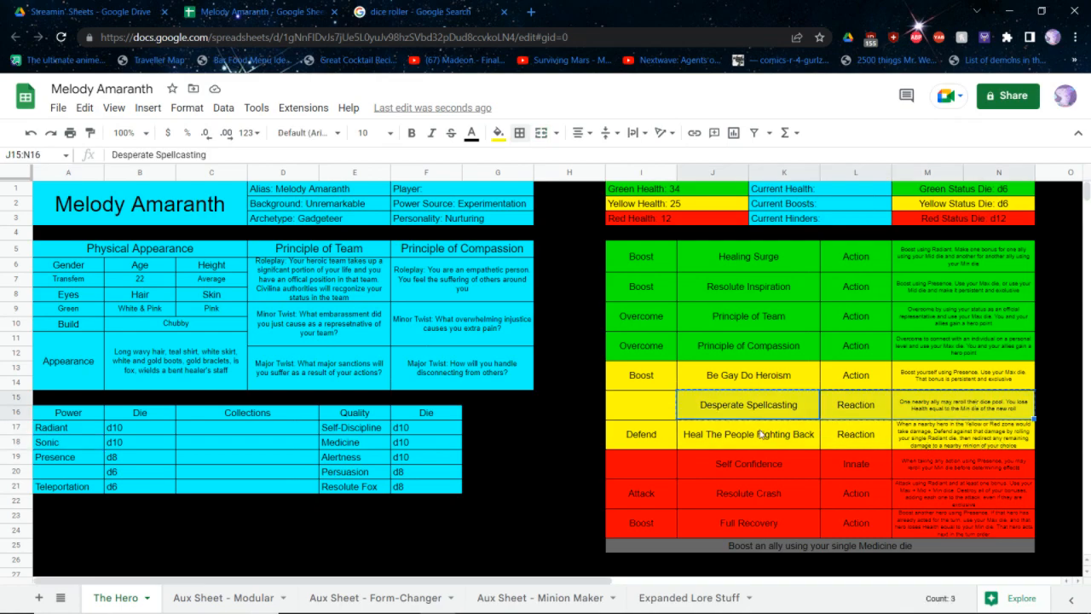
{"action": "left_click", "coordinate": [747, 428]}
{"action": "key", "text": "ctrl+v"}
{"action": "left_click", "coordinate": [623, 434]}
{"action": "key", "text": "Delete"}
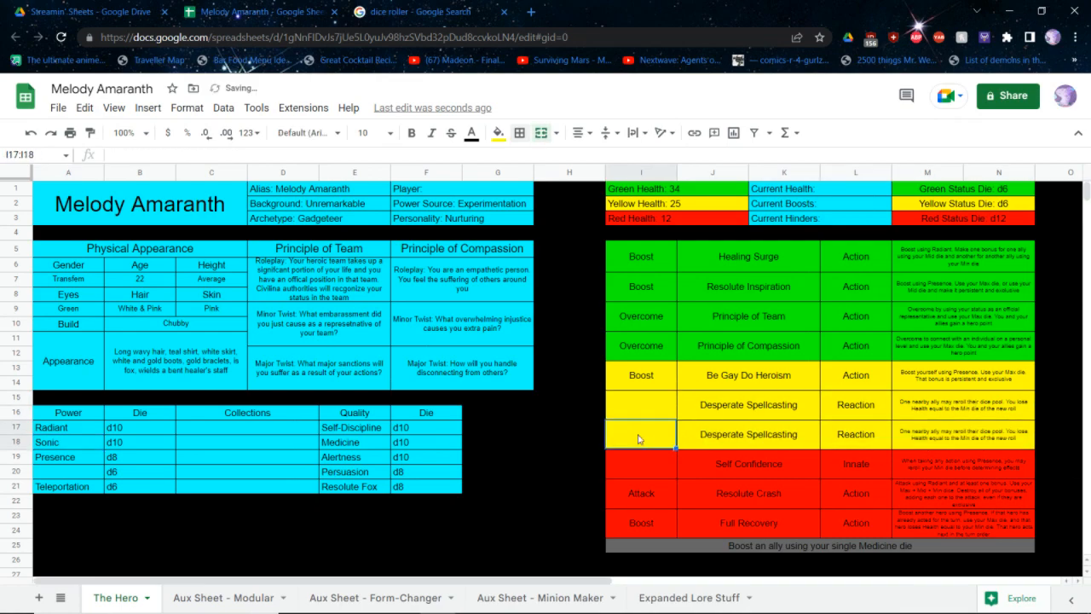
{"action": "left_click_drag", "start_coordinate": [755, 409], "coordinate": [972, 438]}
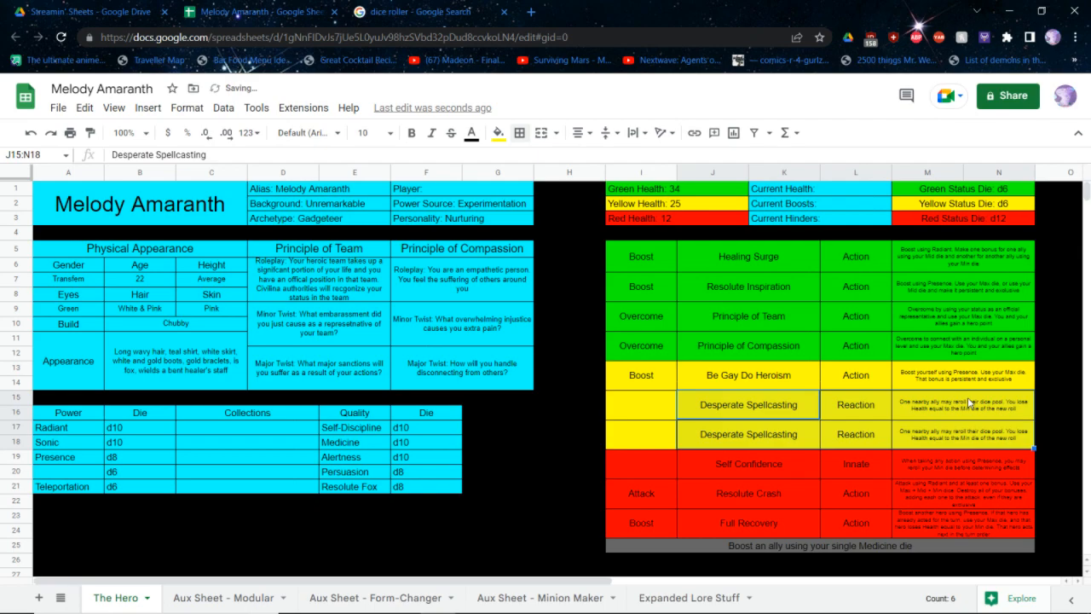
{"action": "right_click", "coordinate": [969, 402]}
{"action": "left_click", "coordinate": [967, 397]}
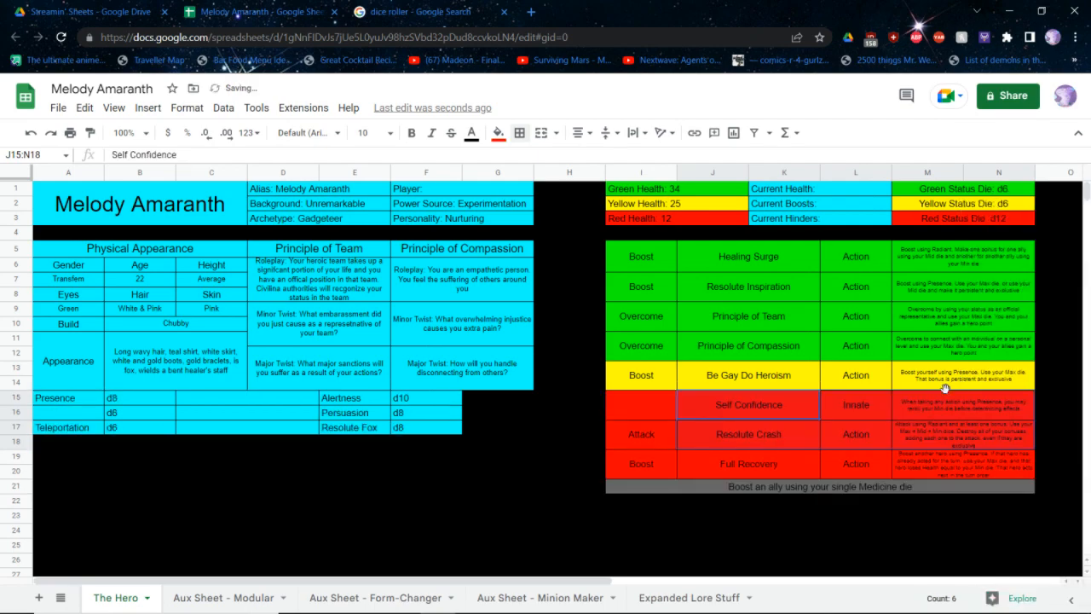
{"action": "key", "text": "ctrl+z"}
Clear the upper Desperate Spellcasting entry in J15:N16, including its name, action type and description
{"action": "left_click_drag", "start_coordinate": [947, 408], "coordinate": [761, 410]}
{"action": "key", "text": "Delete"}
{"action": "left_click", "coordinate": [592, 398]}
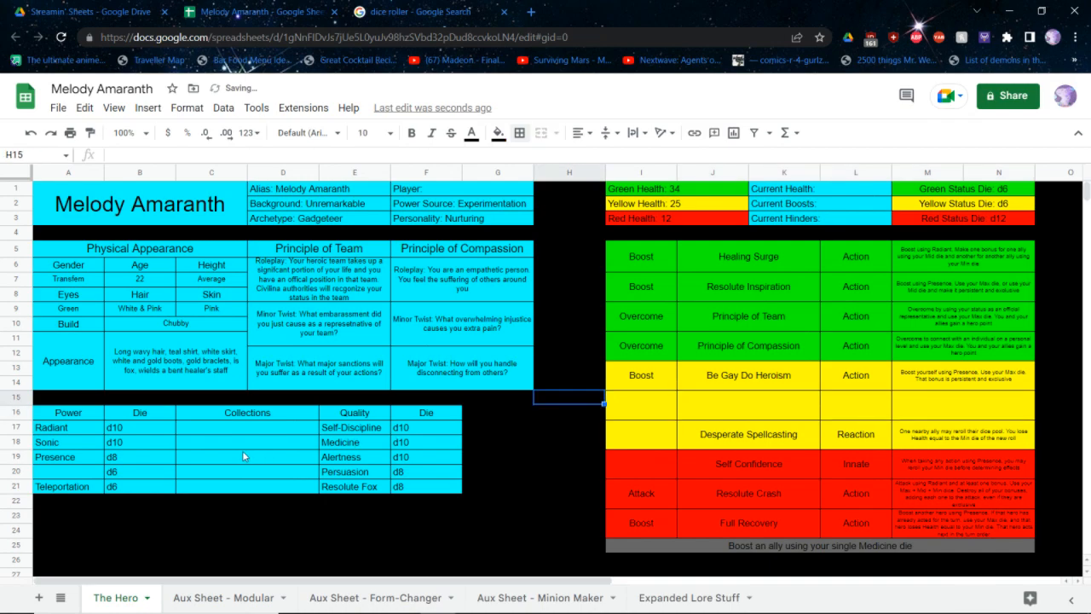
Enter Plants as the fourth power in A20, between Presence and Teleportation
{"action": "left_click", "coordinate": [64, 471]}
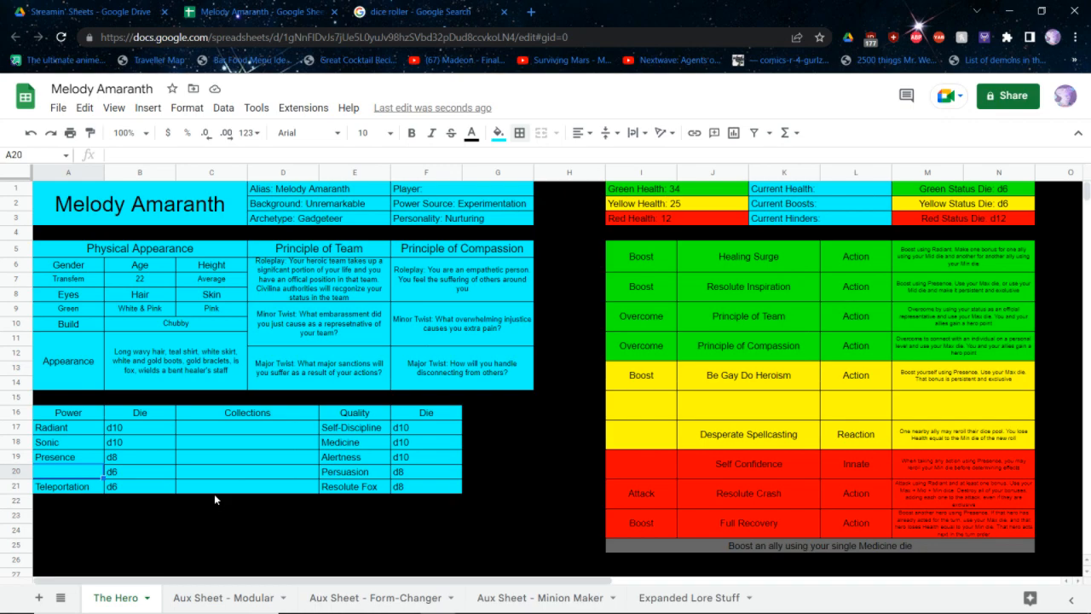
{"action": "type", "text": "Plant"}
{"action": "key", "text": "Tab"}
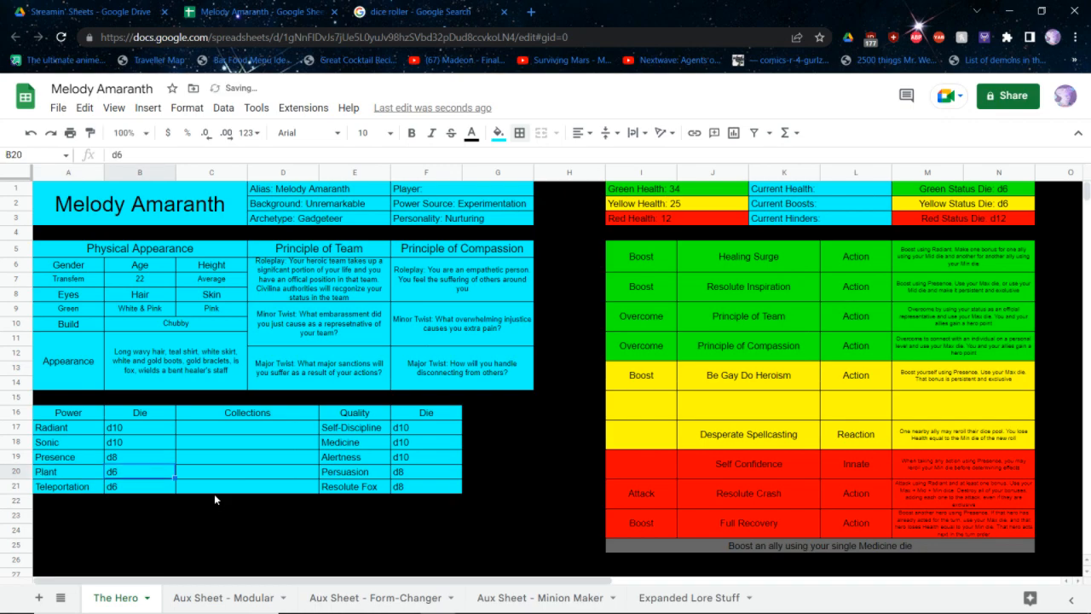
{"action": "key", "text": "Left"}
{"action": "key", "text": "Return"}
{"action": "type", "text": "s"}
{"action": "key", "text": "Return"}
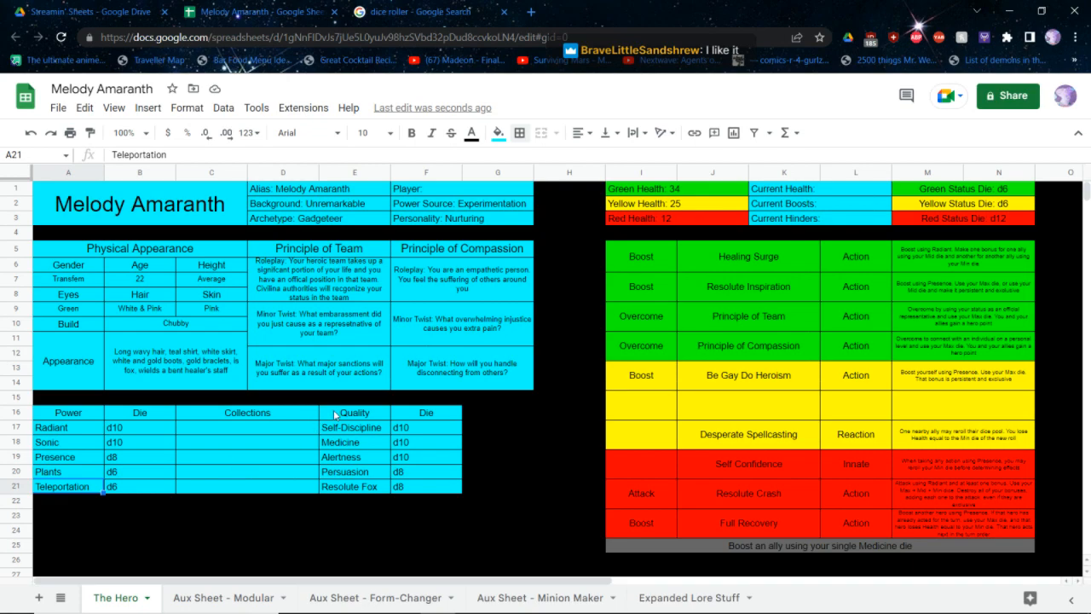
Change the hero's Power Source in F2 to Supernatural
{"action": "left_click", "coordinate": [583, 245]}
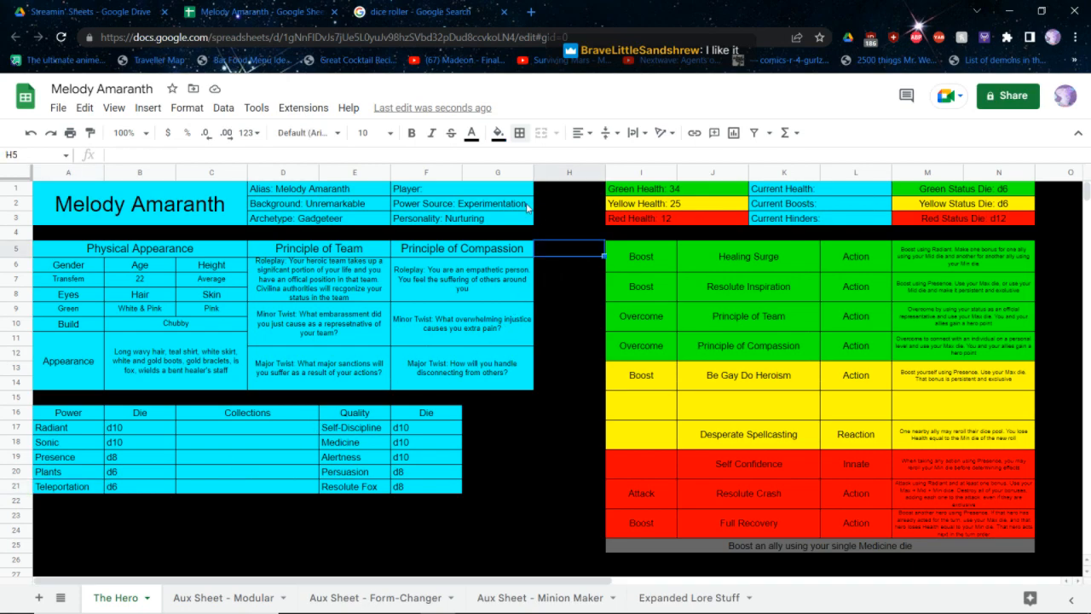
{"action": "left_click", "coordinate": [480, 209]}
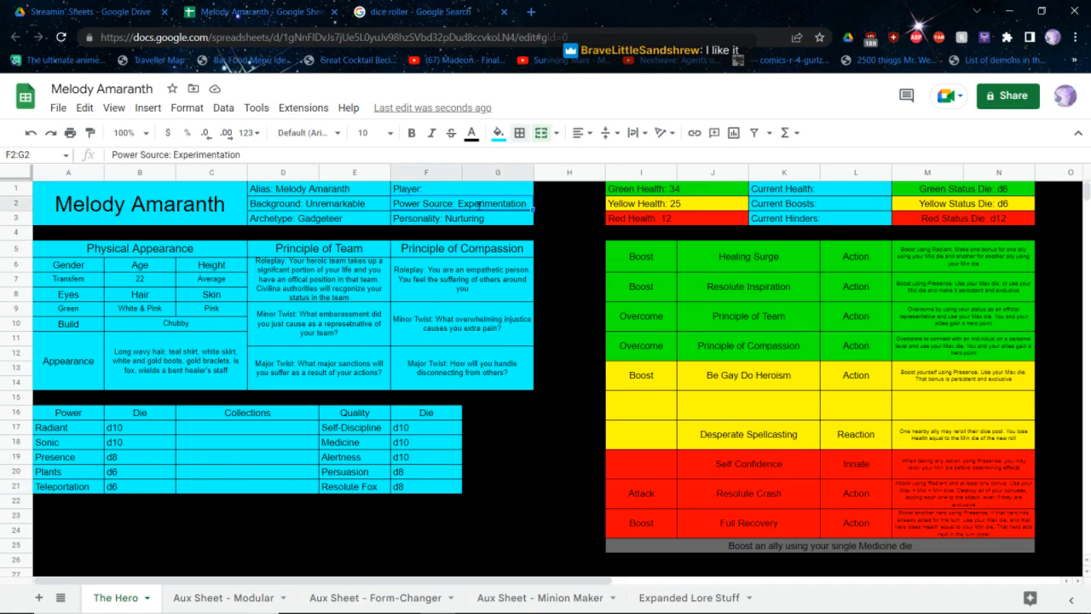
{"action": "double_click", "coordinate": [480, 204]}
{"action": "type", "text": "Supernatural"}
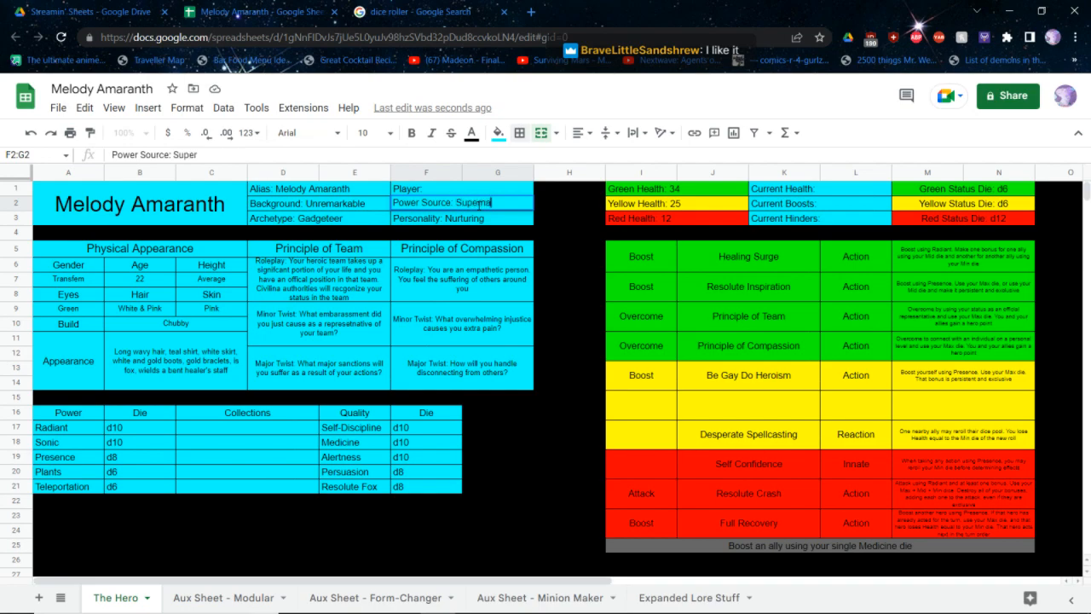
{"action": "left_click", "coordinate": [507, 214]}
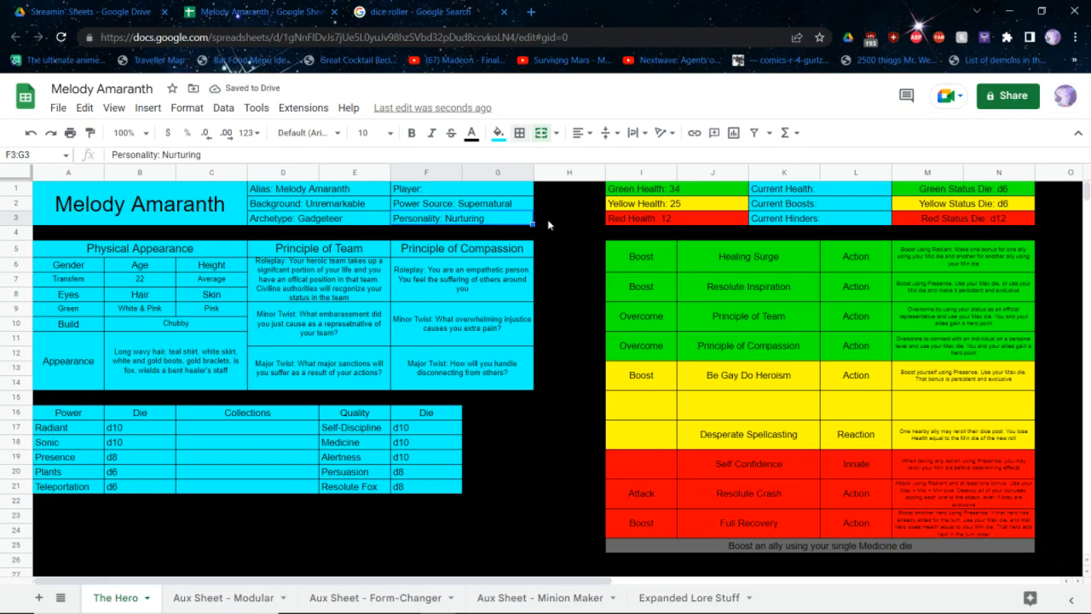
Enter "Boost + Recover" as the type of the empty yellow ability in I15
{"action": "left_click", "coordinate": [723, 410]}
{"action": "left_click", "coordinate": [650, 405]}
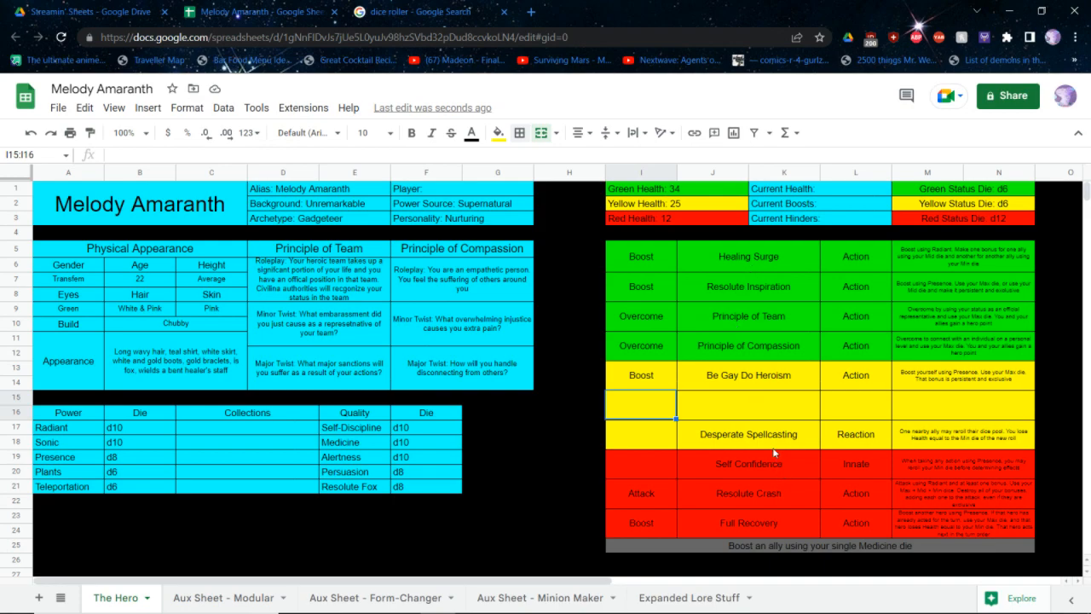
{"action": "type", "text": "Boody +"}
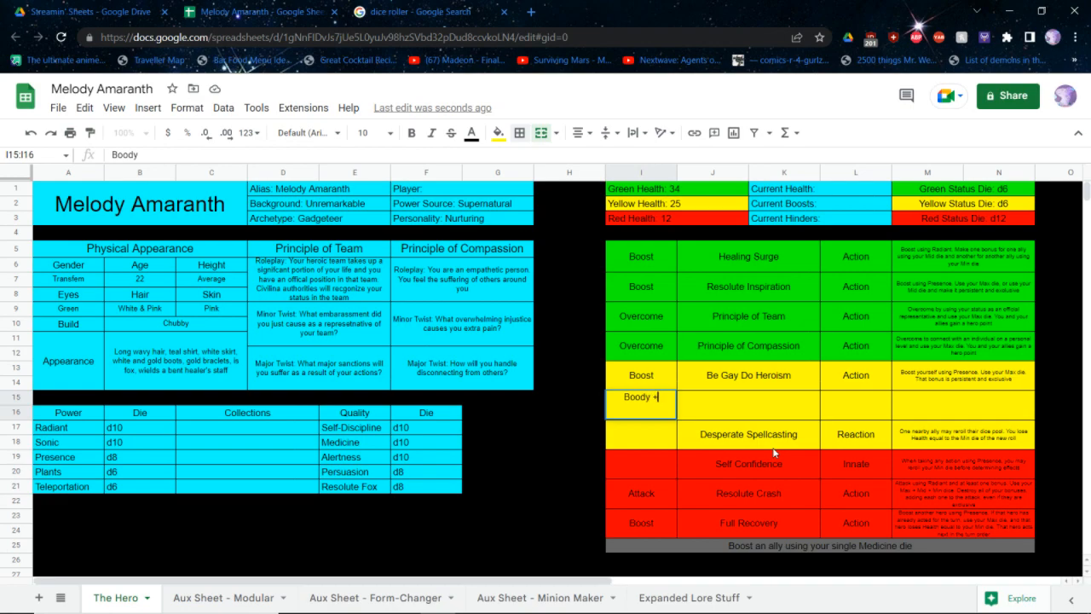
{"action": "key", "text": "BackSpace"}
{"action": "key", "text": "BackSpace"}
{"action": "key", "text": "BackSpace"}
{"action": "key", "text": "BackSpace"}
{"action": "type", "text": "st + Recover"}
{"action": "key", "text": "Tab"}
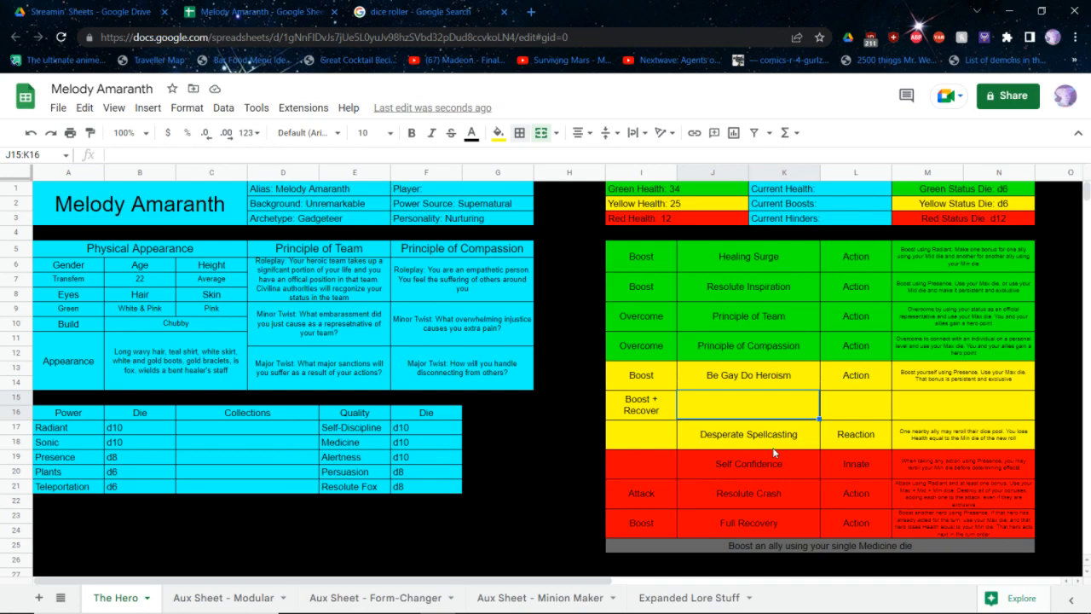
Name the Boost + Recover ability "Resolute Healing" in J15 and set its action type to Action
{"action": "key", "text": "Return"}
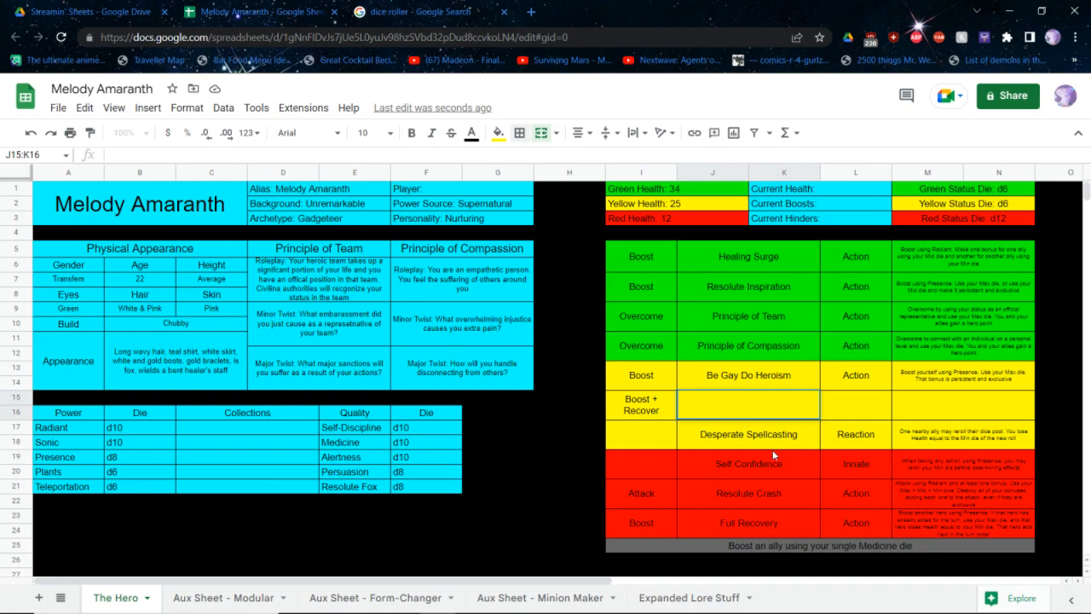
{"action": "type", "text": "Resolute Healing"}
{"action": "key", "text": "Return"}
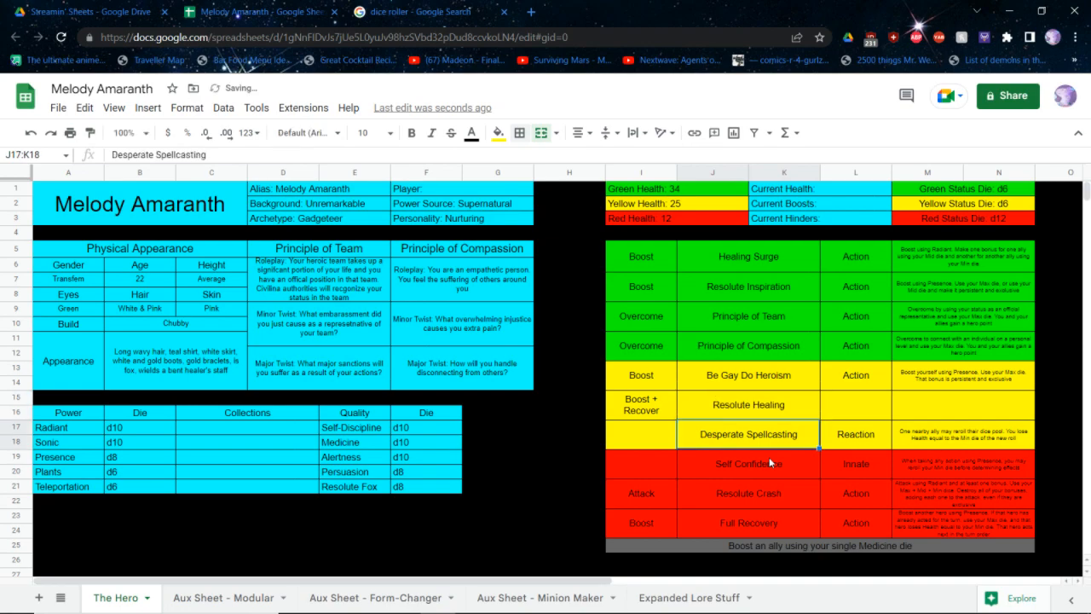
{"action": "key", "text": "Right"}
{"action": "key", "text": "Up"}
{"action": "type", "text": "Action"}
{"action": "key", "text": "Tab"}
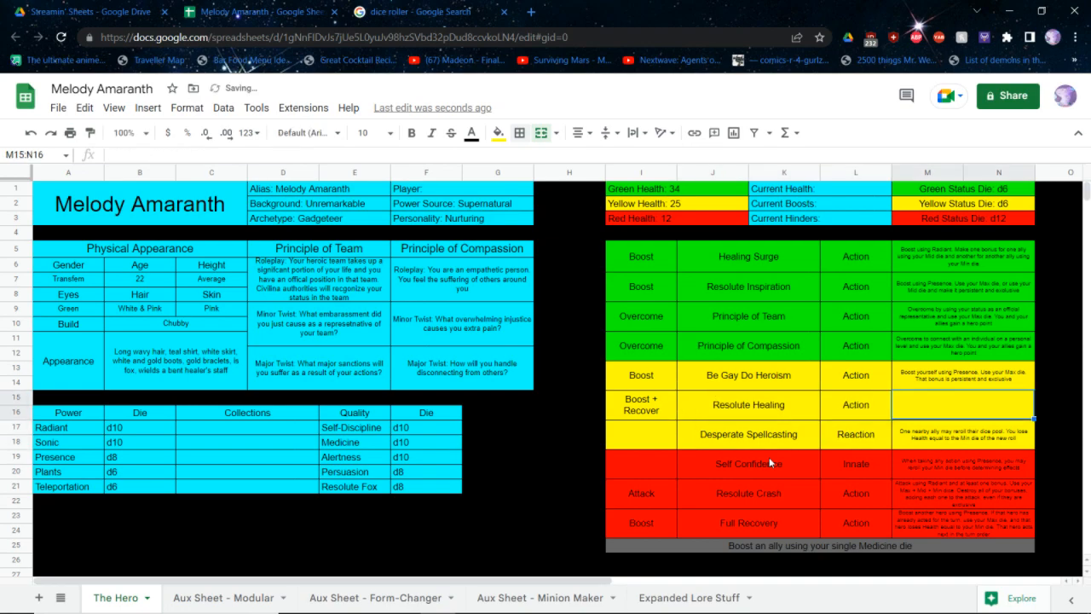
Enter the Resolute Healing description "Bopost an ally using Radiant. You and nearby heroes in the Yellow and Red zones Recover Health equal to your min die"
{"action": "type", "text": "Bopost an ally"}
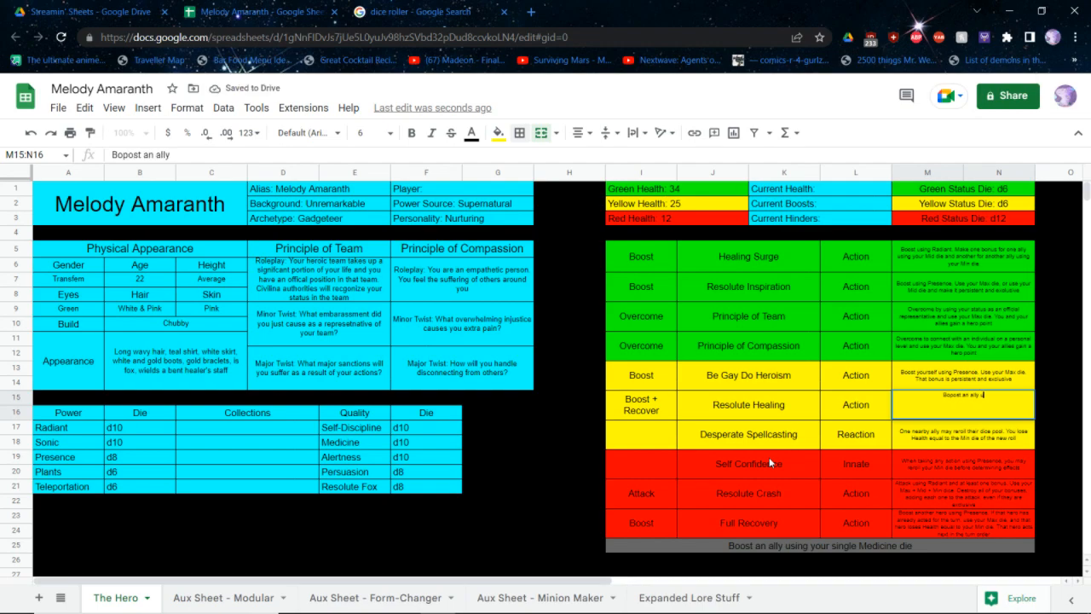
{"action": "type", "text": " using Radiant."}
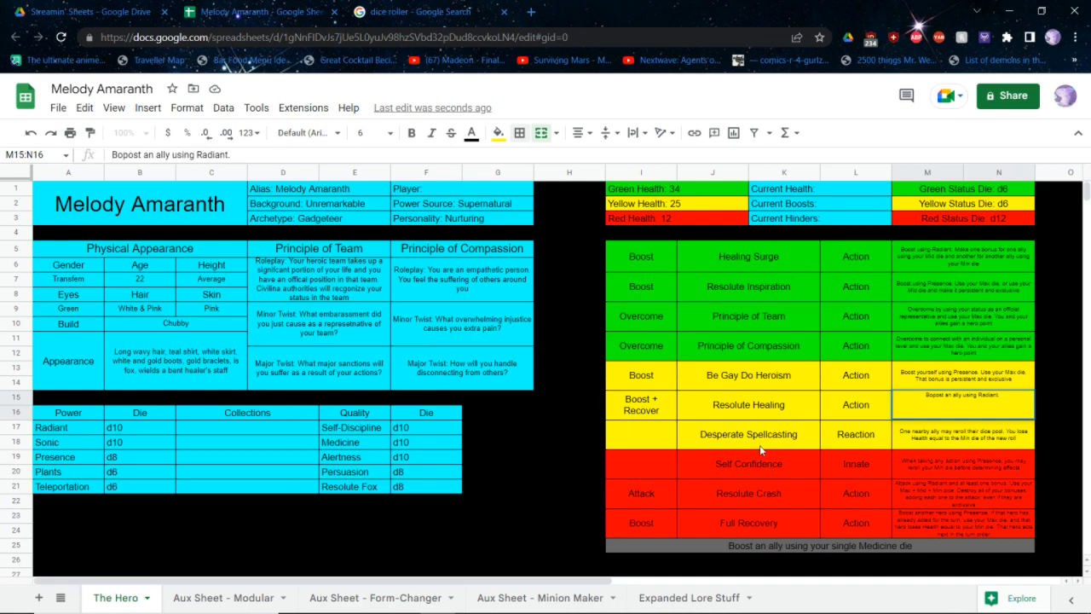
{"action": "key", "text": "BackSpace"}
{"action": "key", "text": "BackSpace"}
{"action": "type", "text": ", and app"}
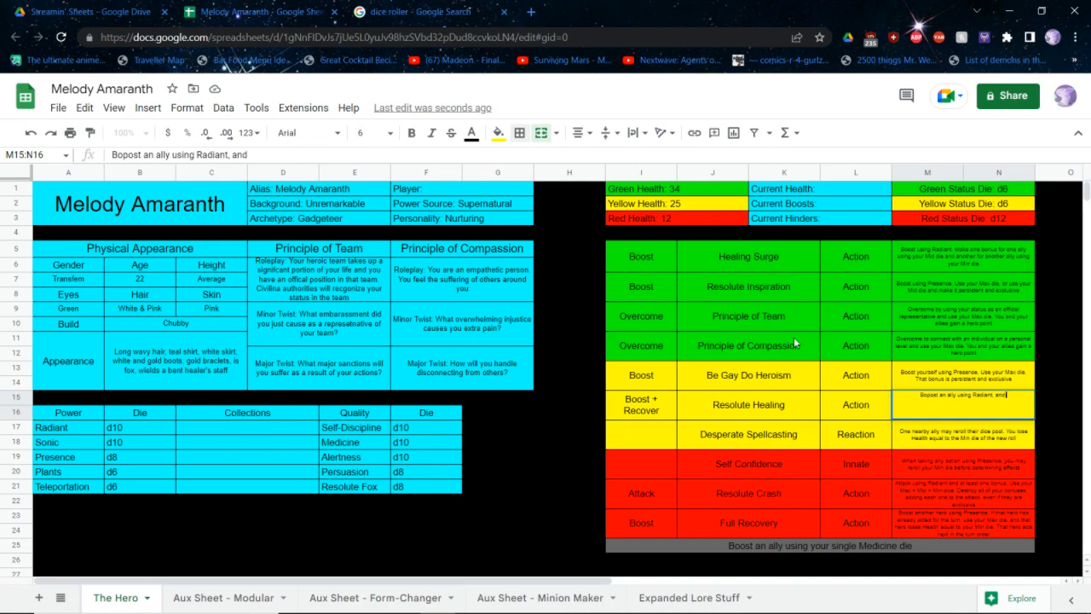
{"action": "key", "text": "BackSpace"}
{"action": "key", "text": "BackSpace"}
{"action": "key", "text": "BackSpace"}
{"action": "key", "text": "BackSpace"}
{"action": "key", "text": "BackSpace"}
{"action": "key", "text": "BackSpace"}
{"action": "key", "text": "BackSpace"}
{"action": "key", "text": "BackSpace"}
{"action": "key", "text": "BackSpace"}
{"action": "type", "text": ". You and nearby heroe"}
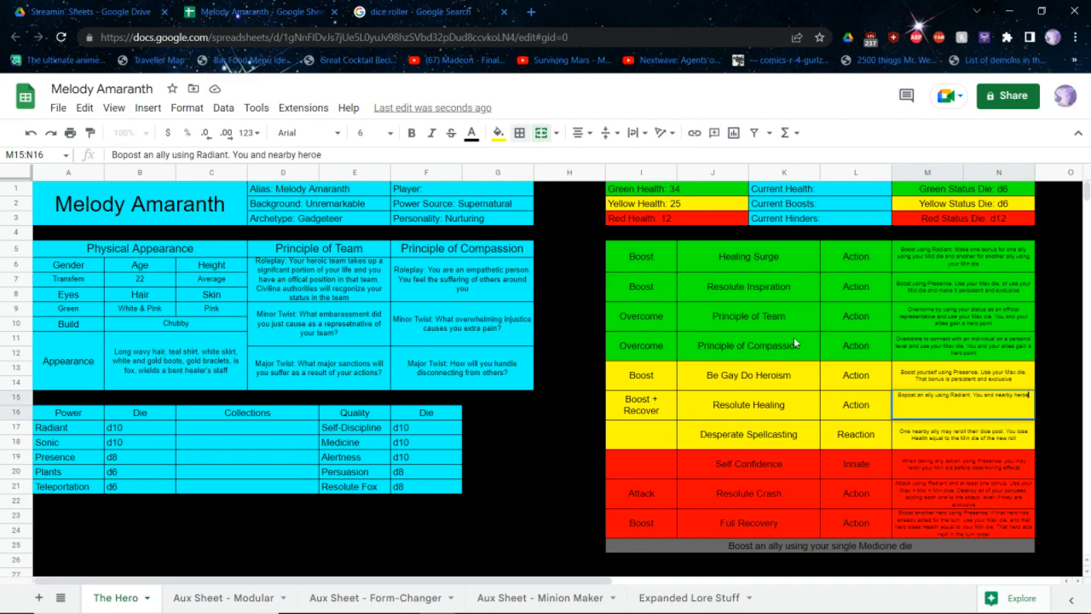
{"action": "type", "text": "s in the Yellow and"}
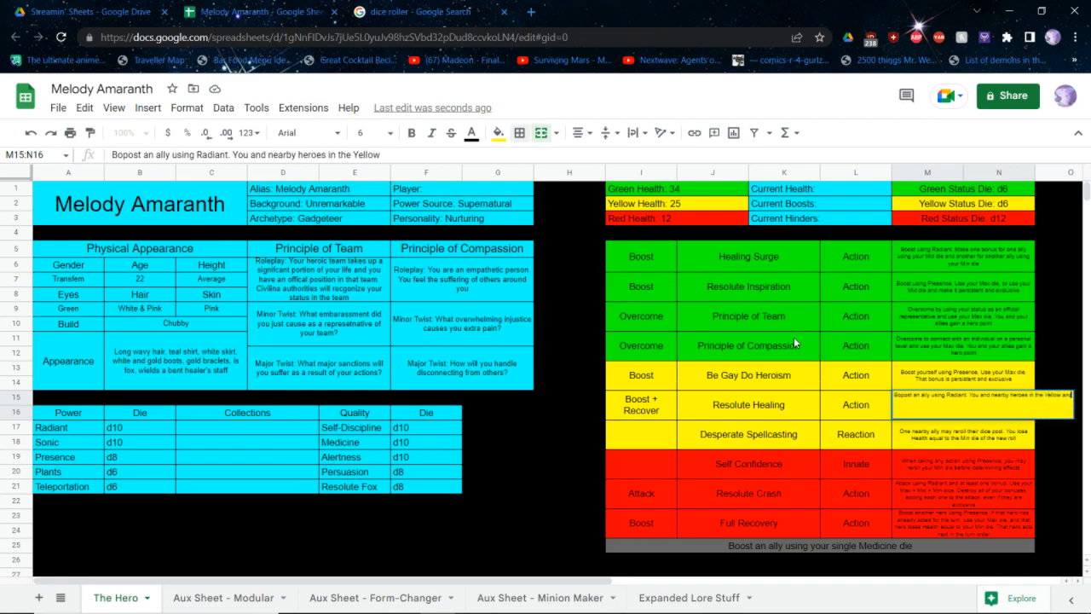
{"action": "type", "text": " Red zones Recover"}
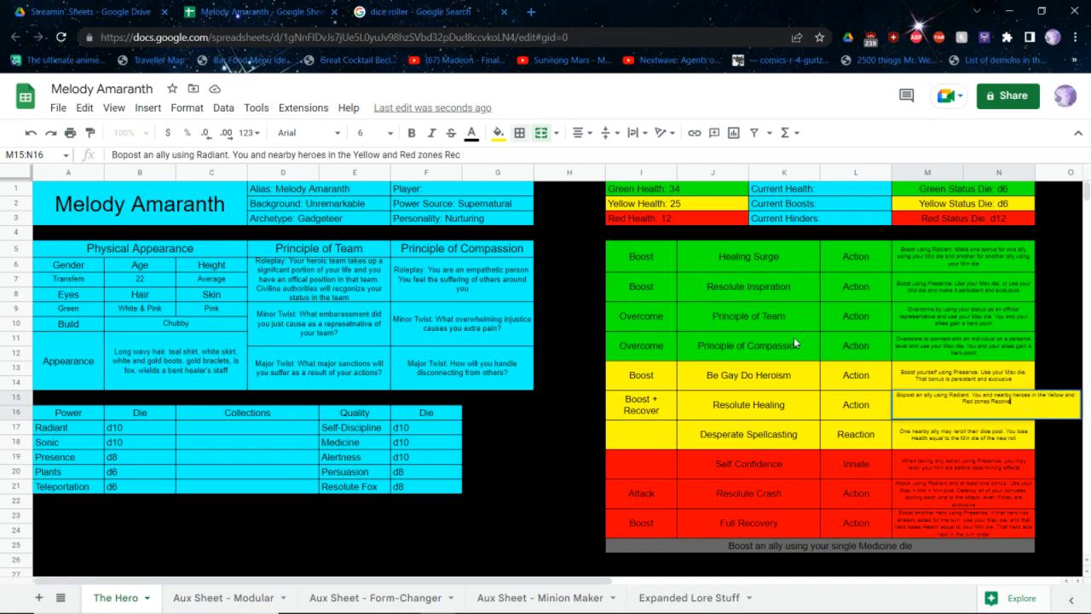
{"action": "type", "text": " Health equal"}
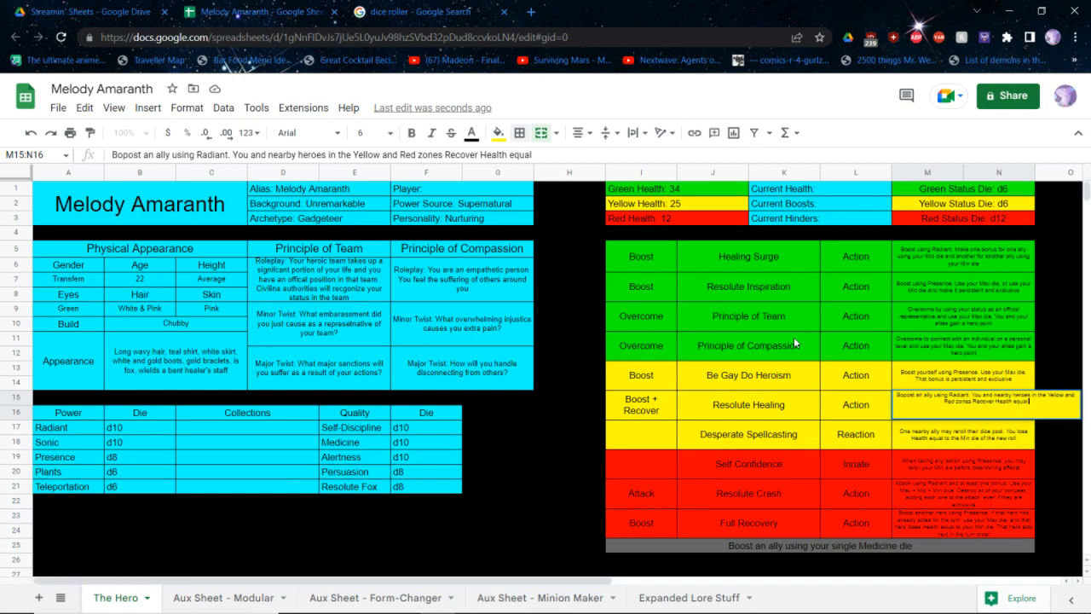
{"action": "type", "text": " to your min die"}
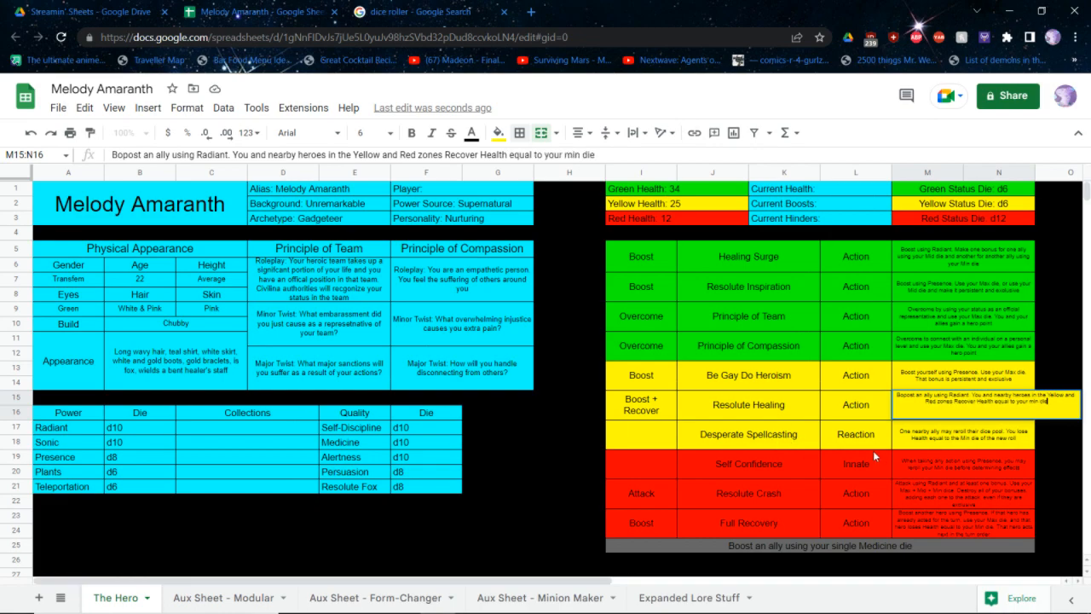
{"action": "key", "text": "Return"}
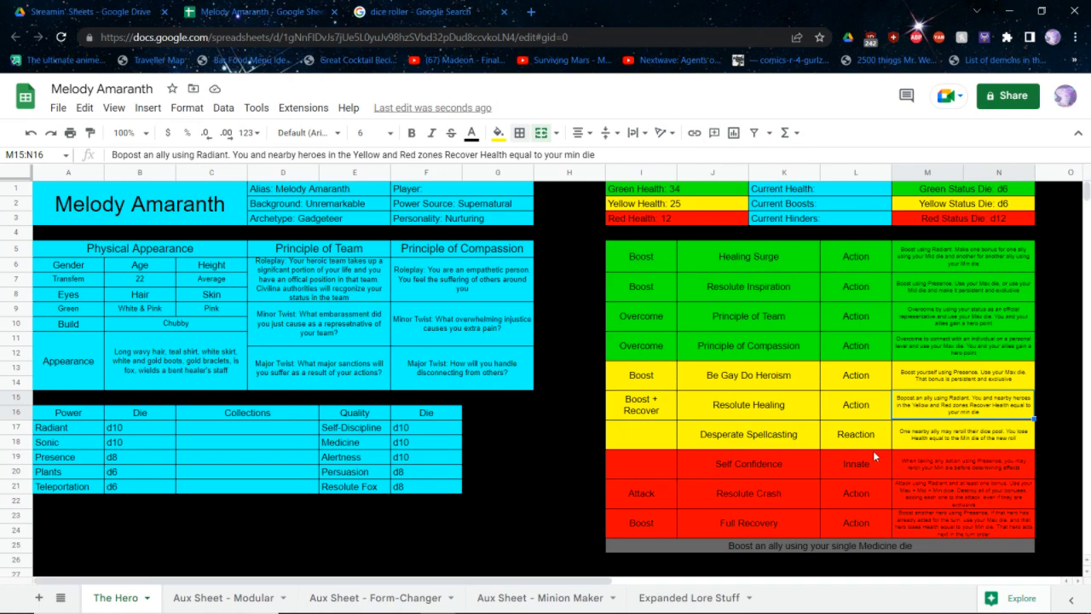
Close the Melody Amaranth spreadsheet and deselect its file in the Streamin' Sheets Drive folder
{"action": "key", "text": "ctrl+w"}
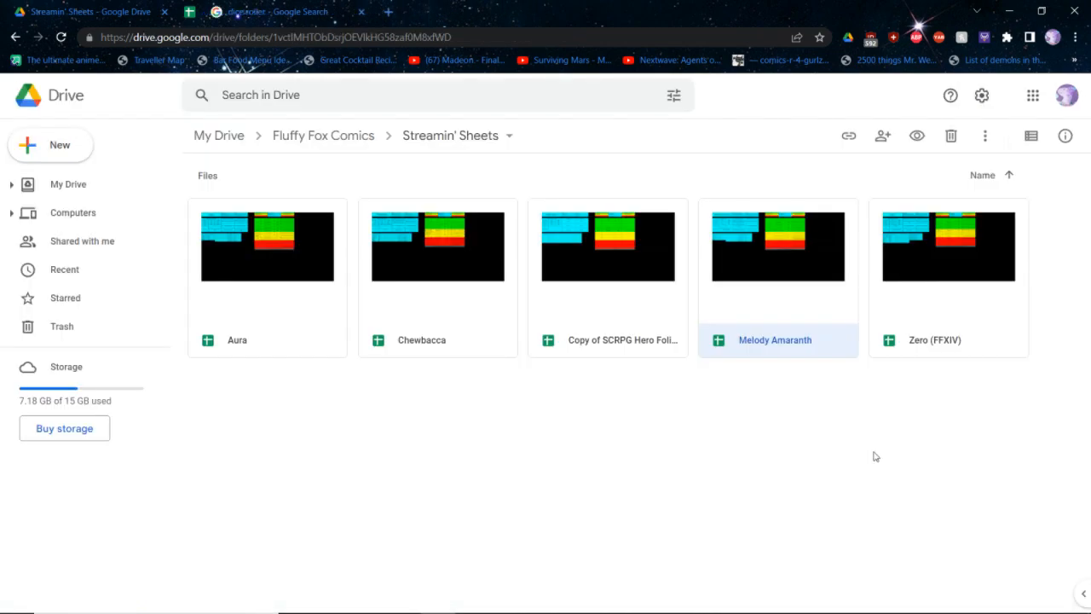
{"action": "left_click", "coordinate": [729, 504]}
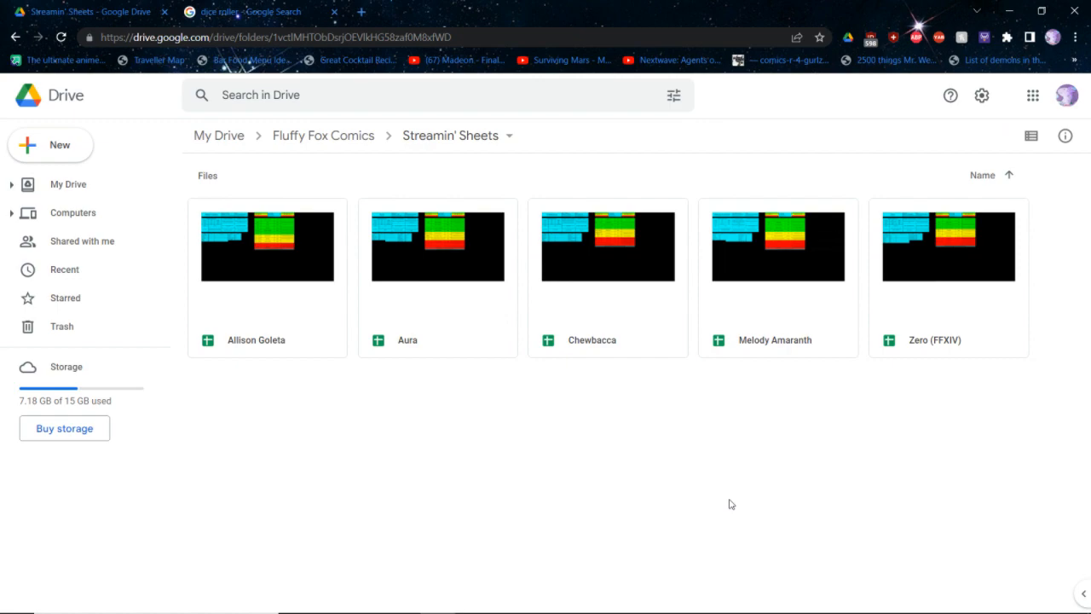
Switch to Twitch Studio and start ending the live stream
{"action": "key", "text": "alt+Tab"}
{"action": "key", "text": "alt+Tab"}
{"action": "key", "text": "alt+Tab"}
{"action": "key", "text": "Tab"}
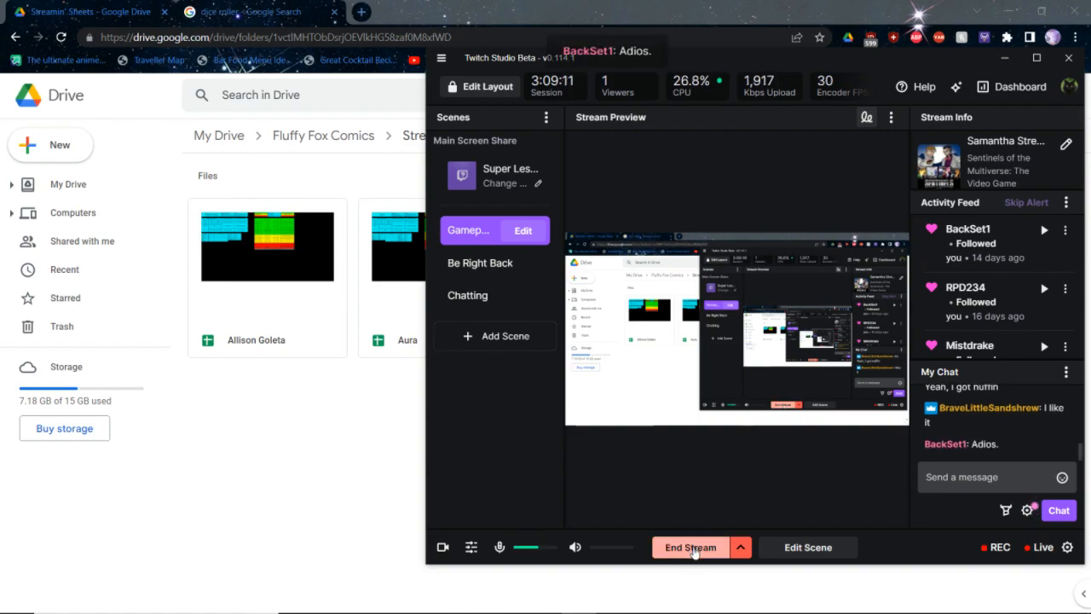
{"action": "left_click", "coordinate": [700, 550]}
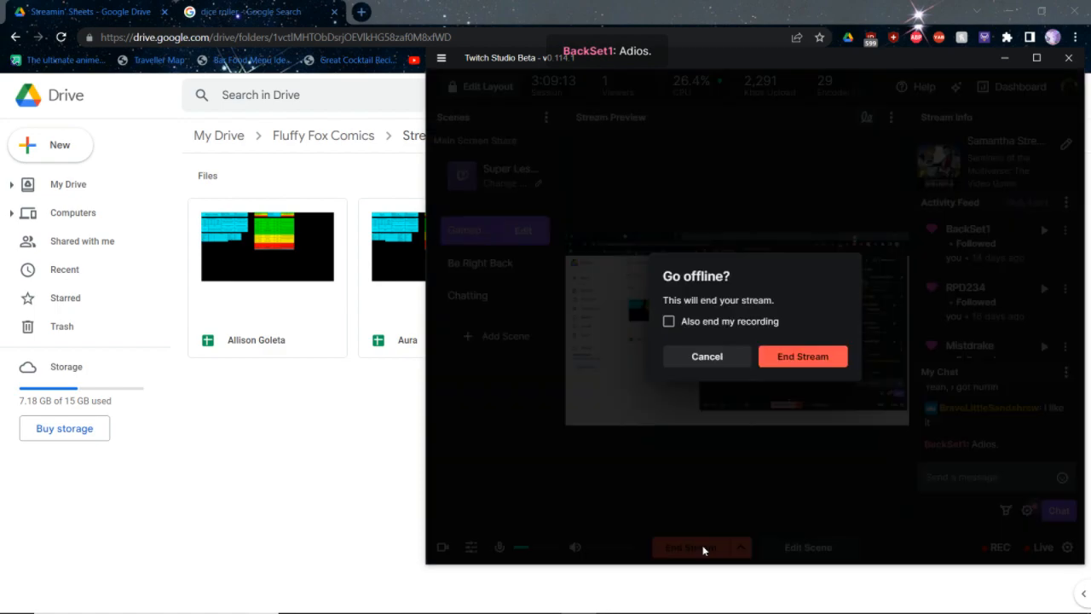